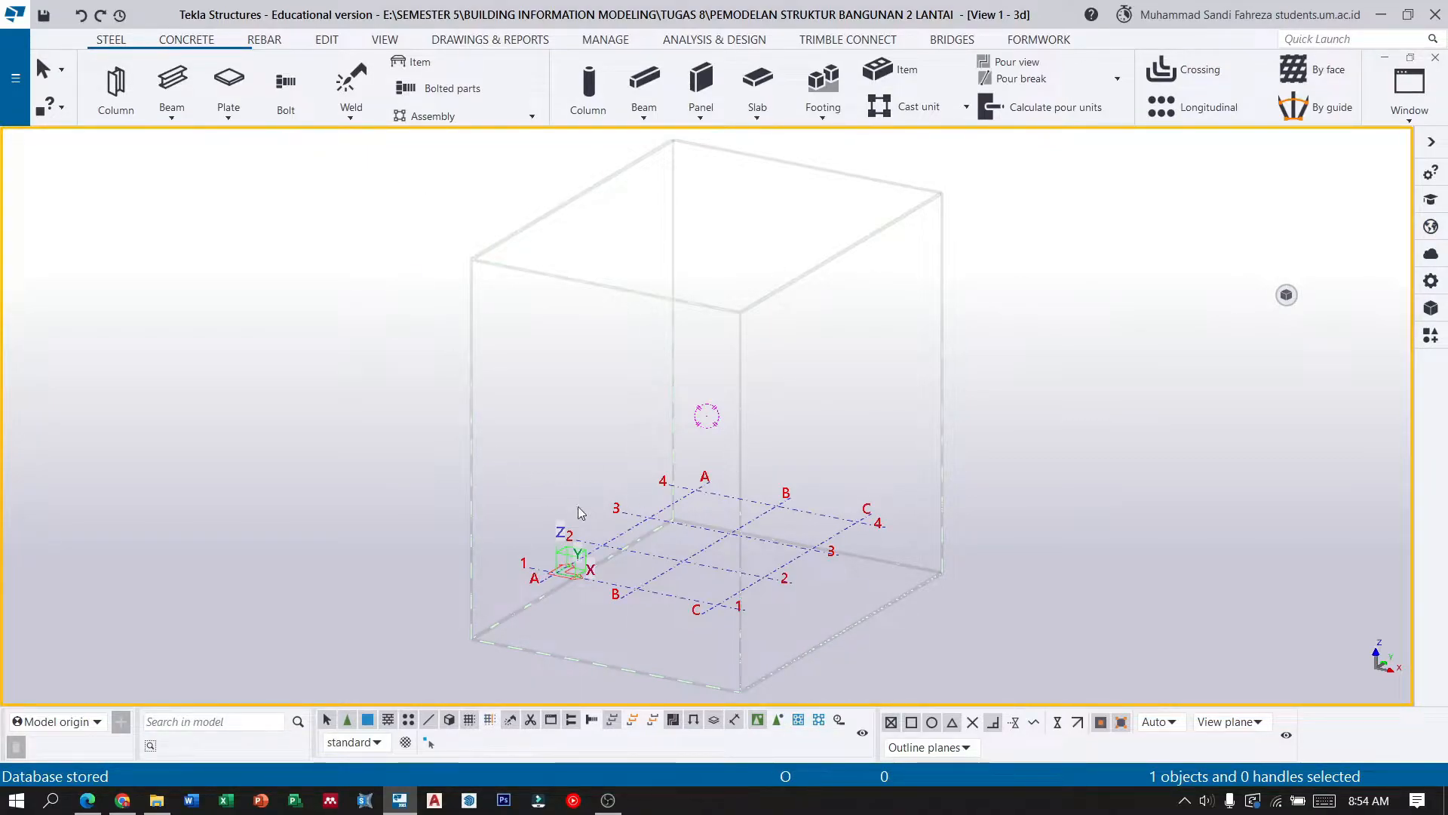
# Set the rectangular grid's X coordinates to 0.00 4*5000.00 and its Y coordinates to 0.00 4*3000.00.
pyautogui.scroll(2, 682, 565)
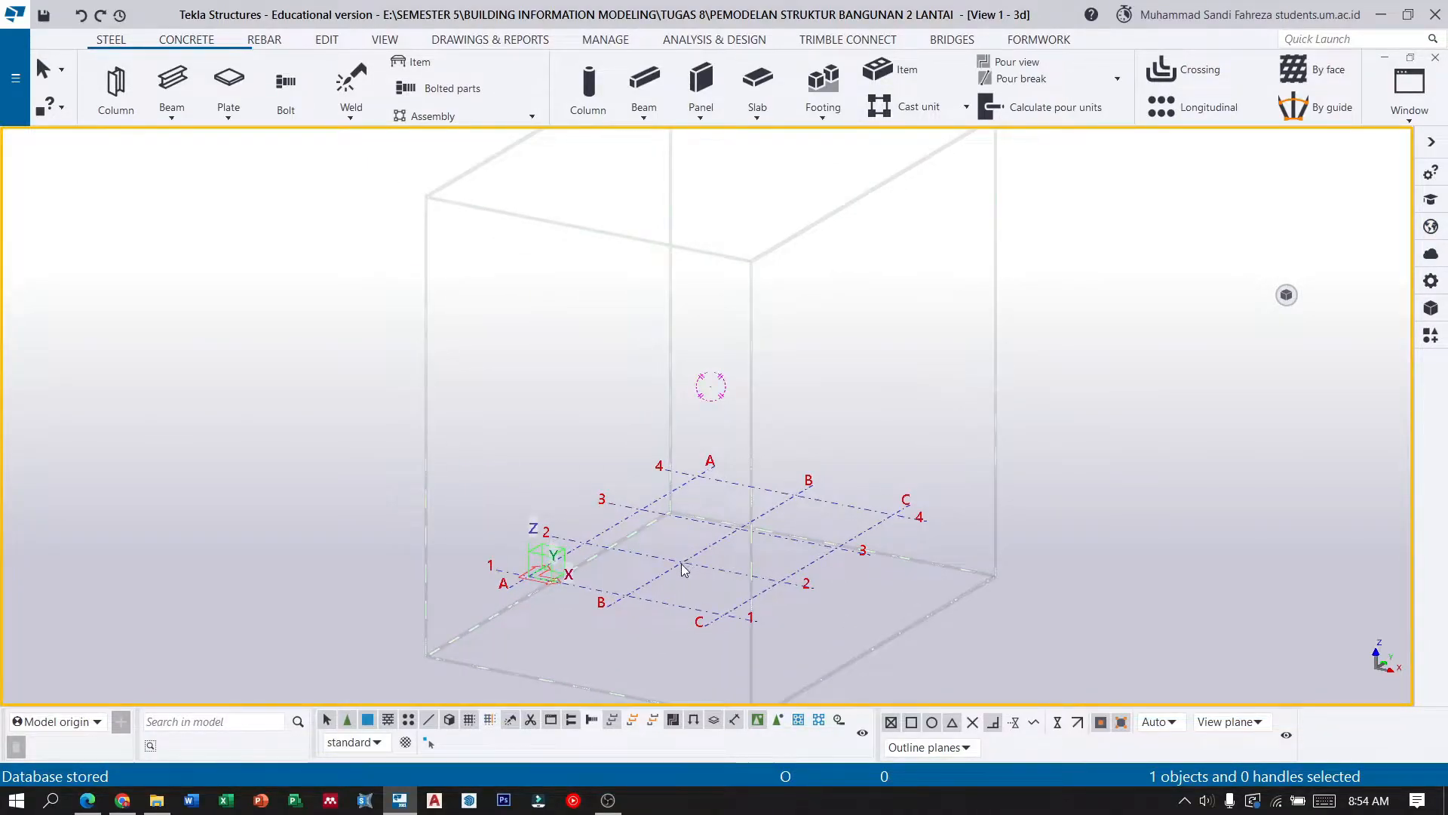
pyautogui.doubleClick(681, 563)
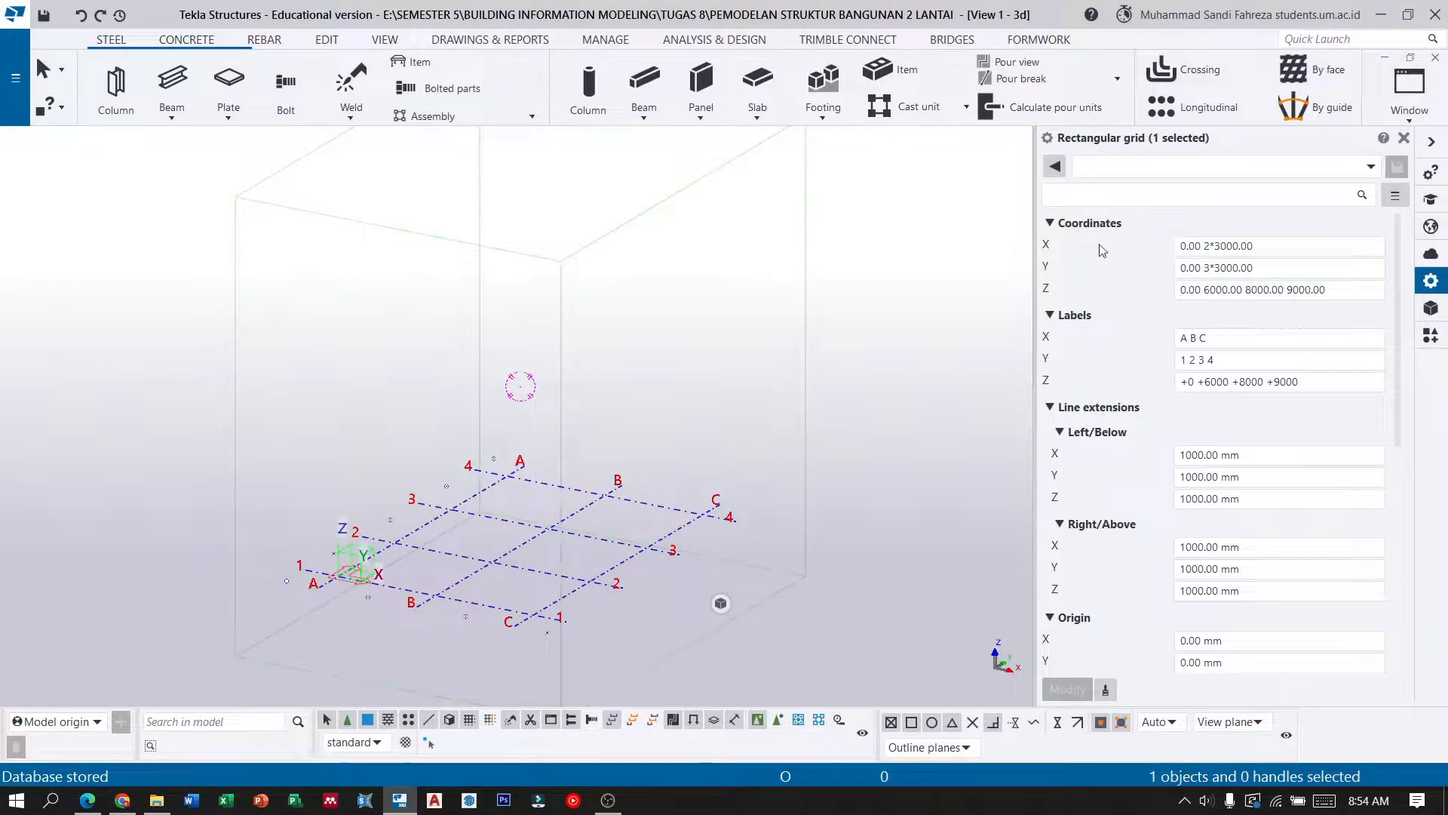
pyautogui.doubleClick(1206, 245)
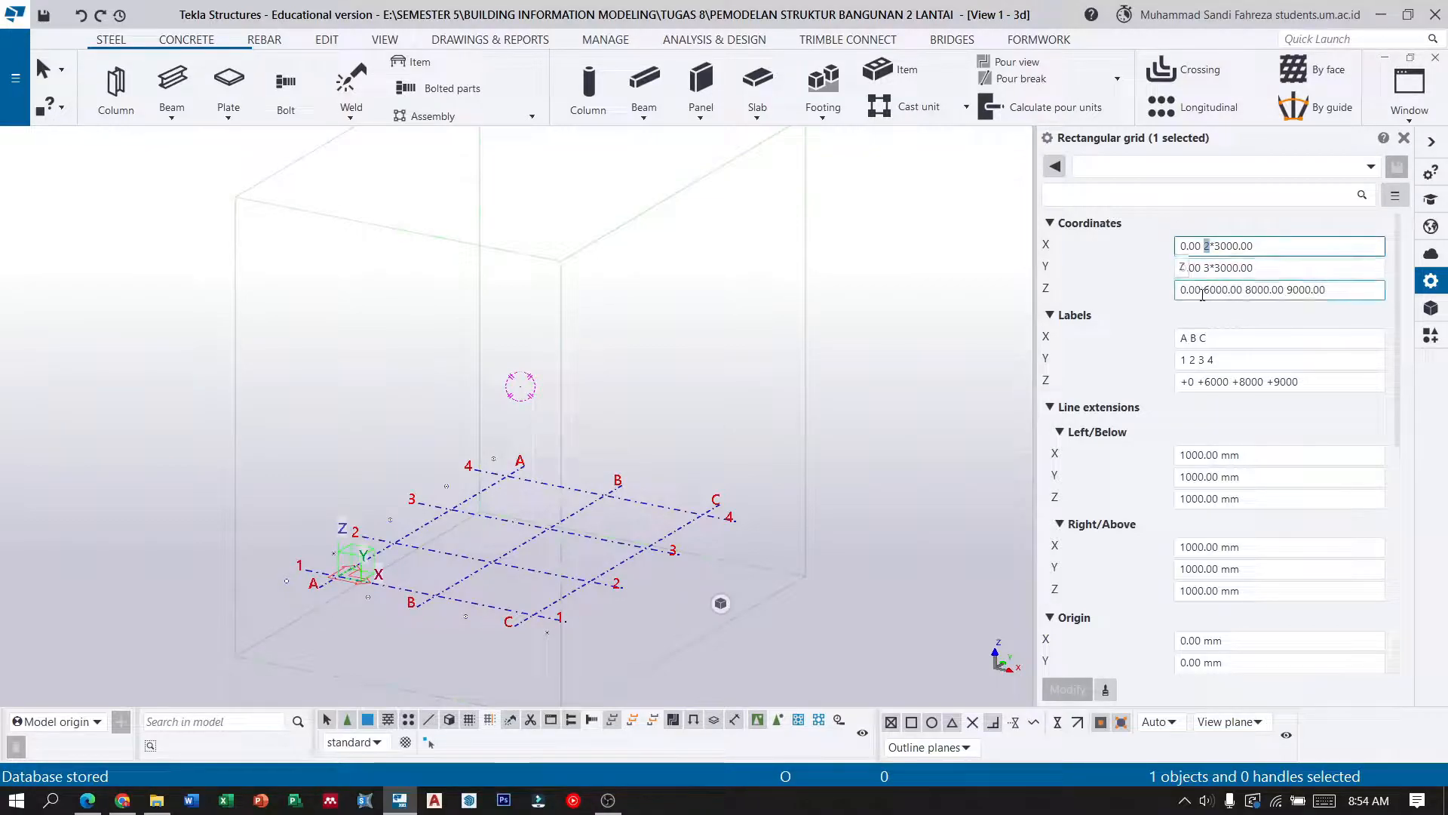
pyautogui.write('4*')
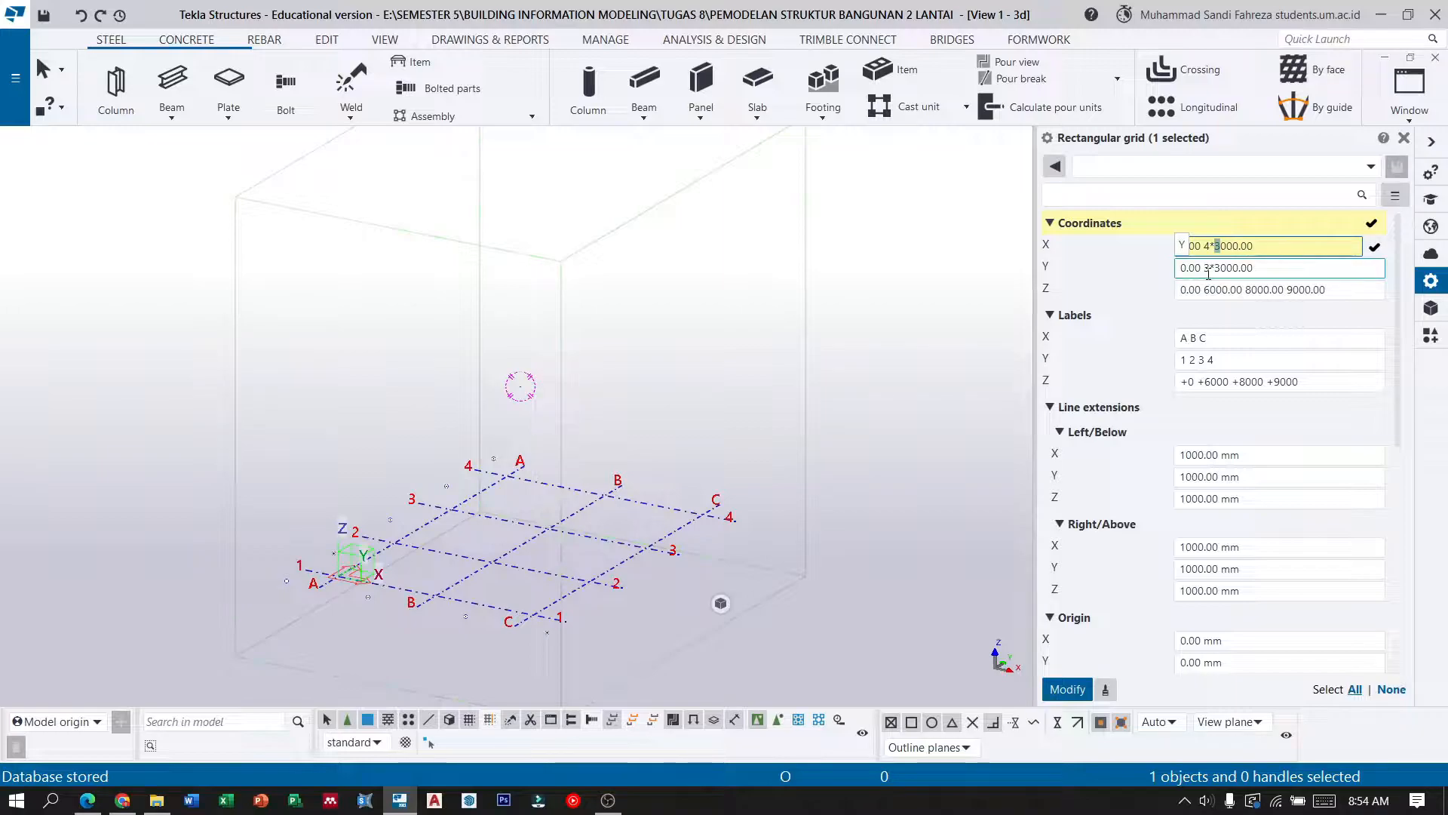
pyautogui.write('5')
pyautogui.press('Return')
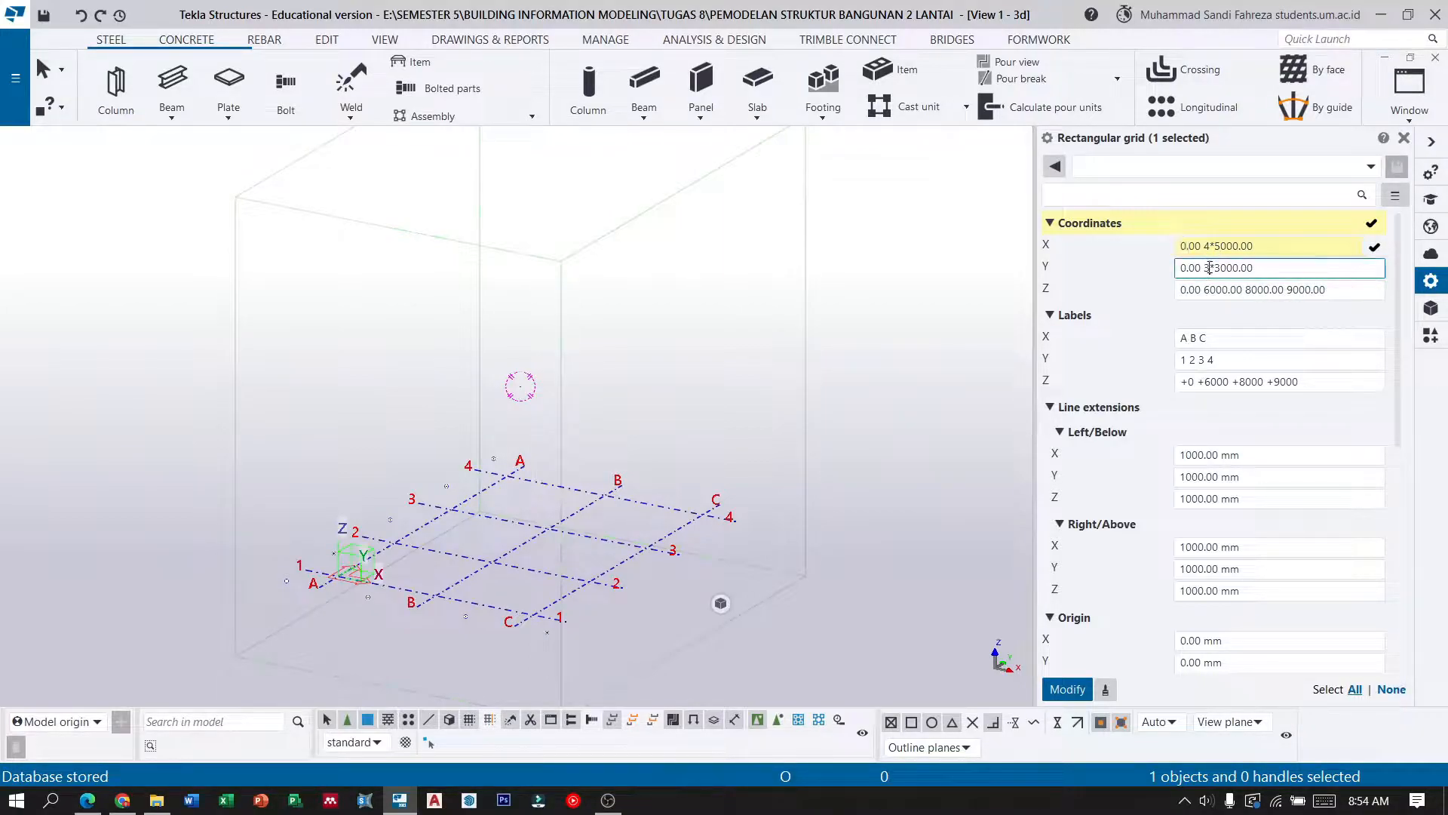
pyautogui.write('2')
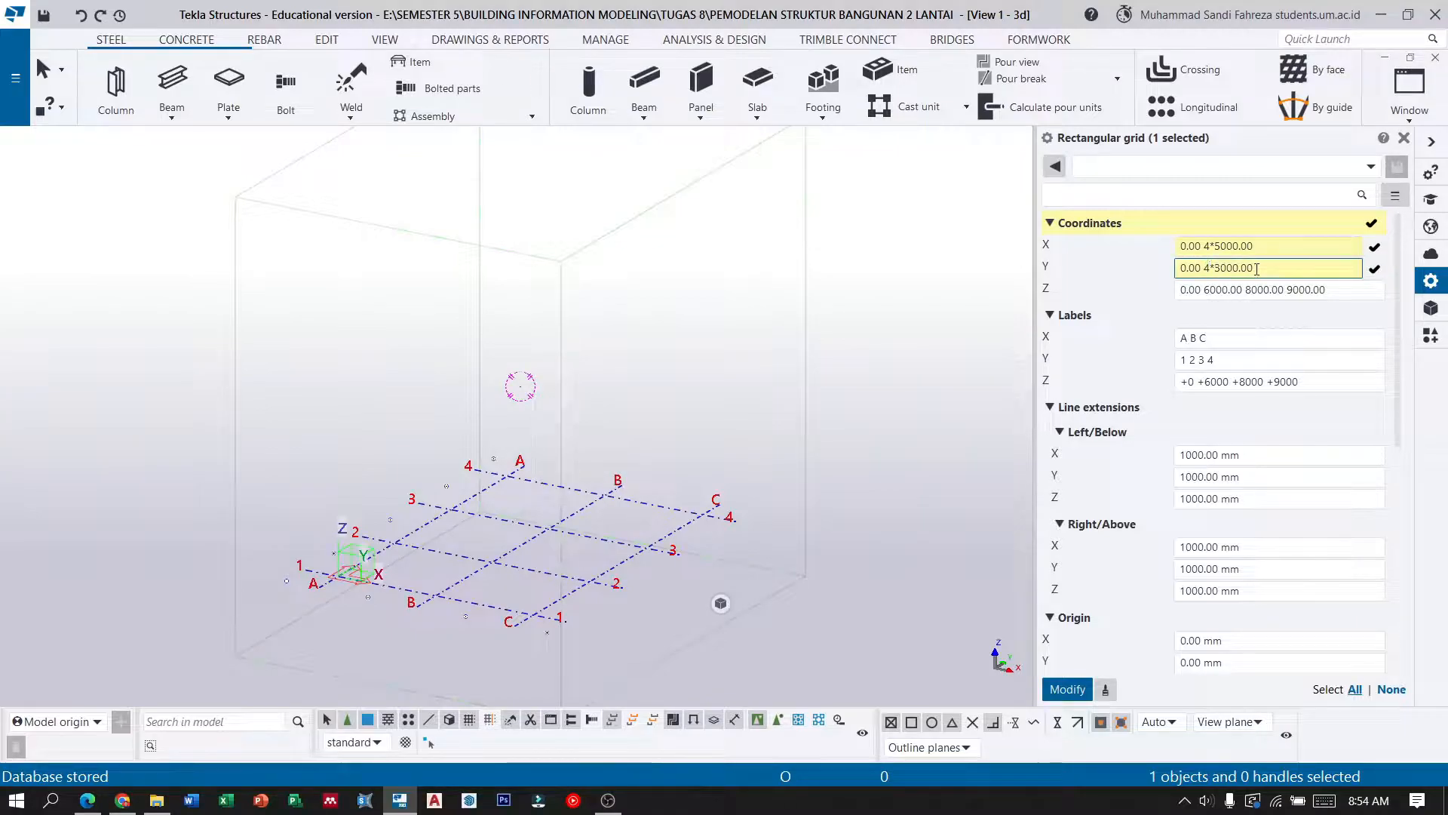
pyautogui.press('BackSpace')
pyautogui.write('4')
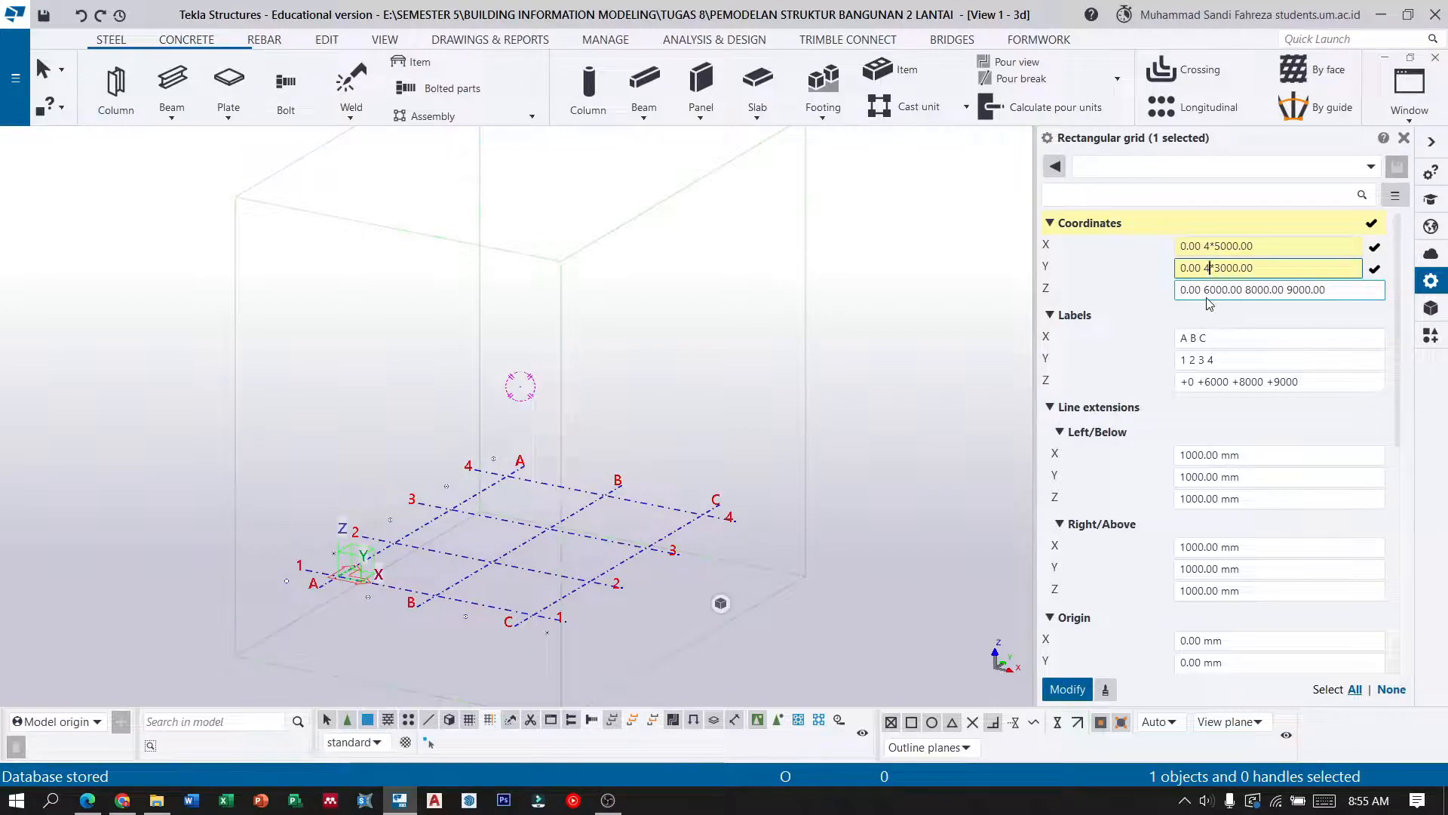
# Set the grid's Z coordinates to -1700 -1200 0.00 4000.00 8000.00.
pyautogui.click(1247, 290)
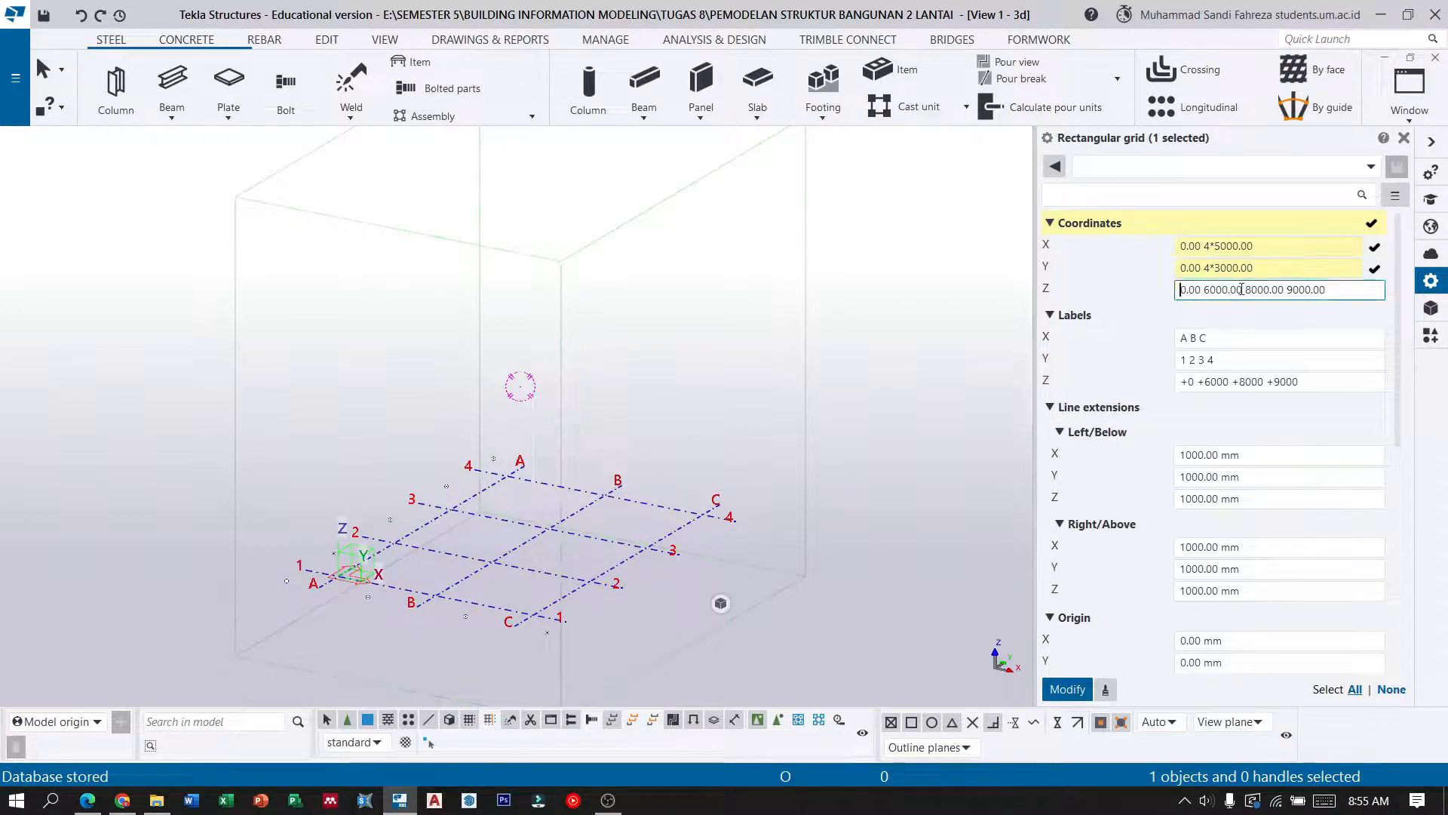
pyautogui.press('Home')
pyautogui.write('-1700')
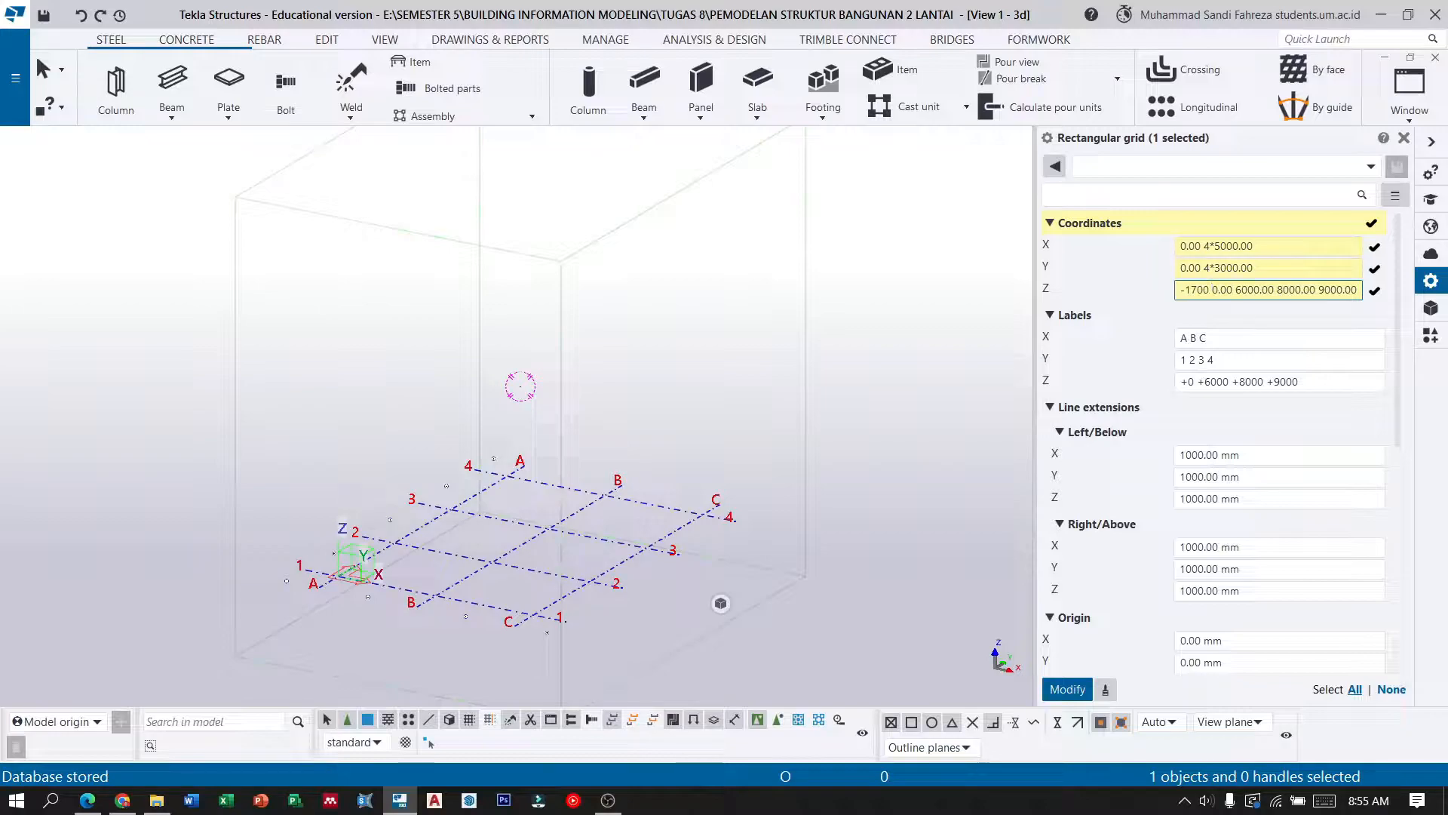
pyautogui.write('-1200')
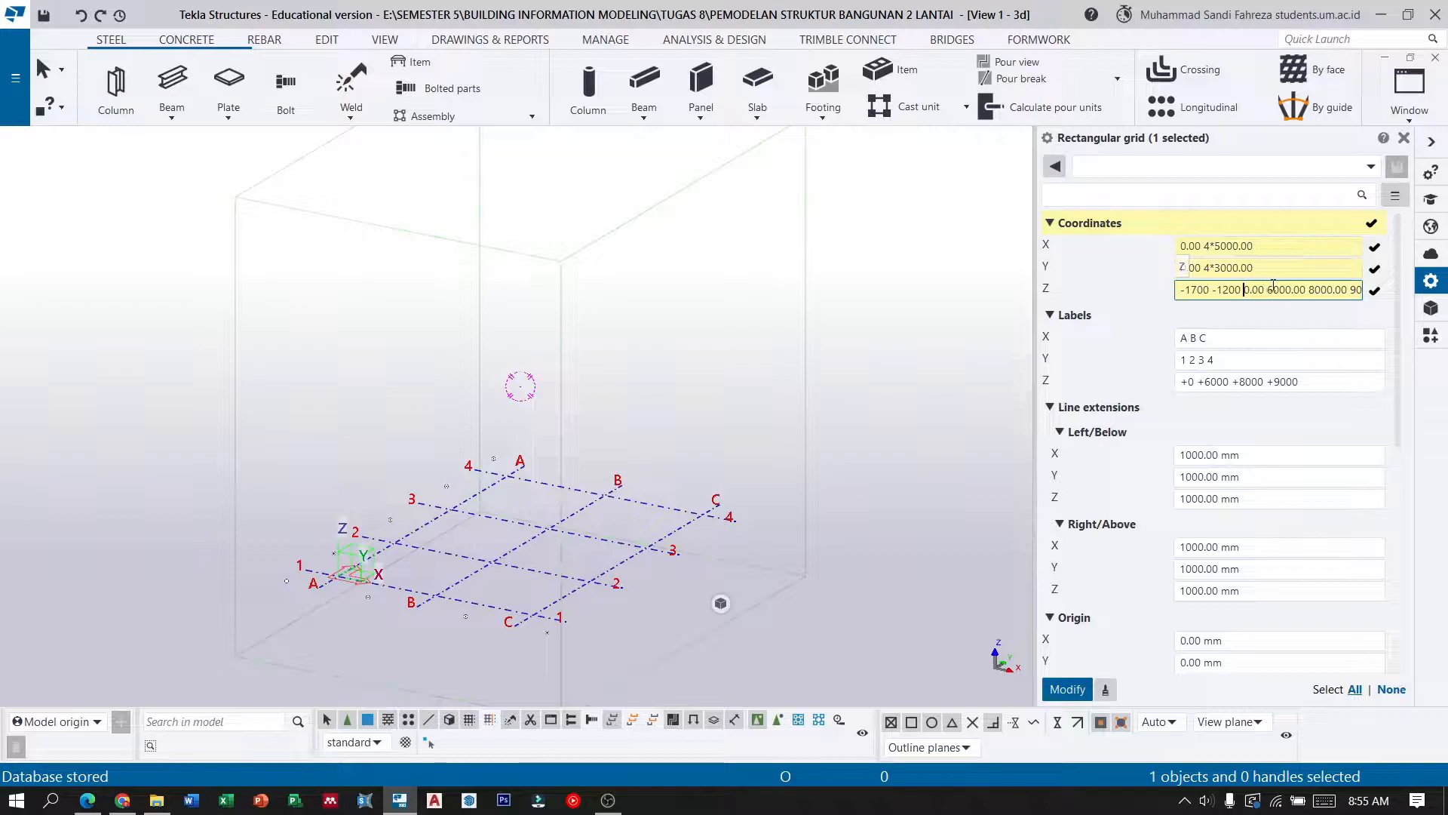
pyautogui.moveTo(1268, 288); pyautogui.dragTo(1361, 291)
pyautogui.write('4')
pyautogui.press('BackSpace')
# Extend the grid labels to A B C D E along X and 1 2 3 4 5 along Y.
pyautogui.click(1232, 338)
pyautogui.click(1232, 338)
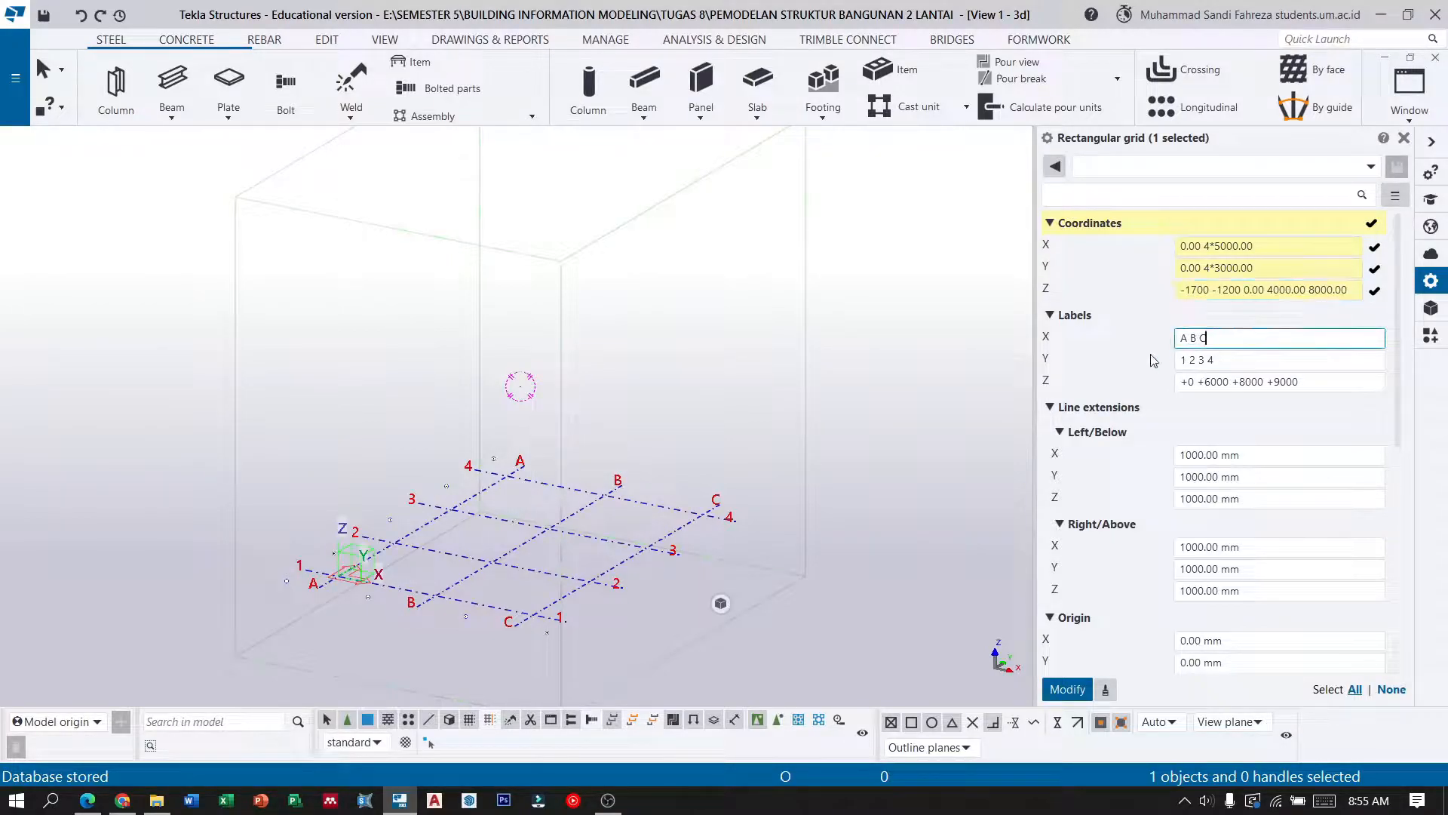
pyautogui.click(1302, 479)
pyautogui.write('D E')
pyautogui.click(1240, 360)
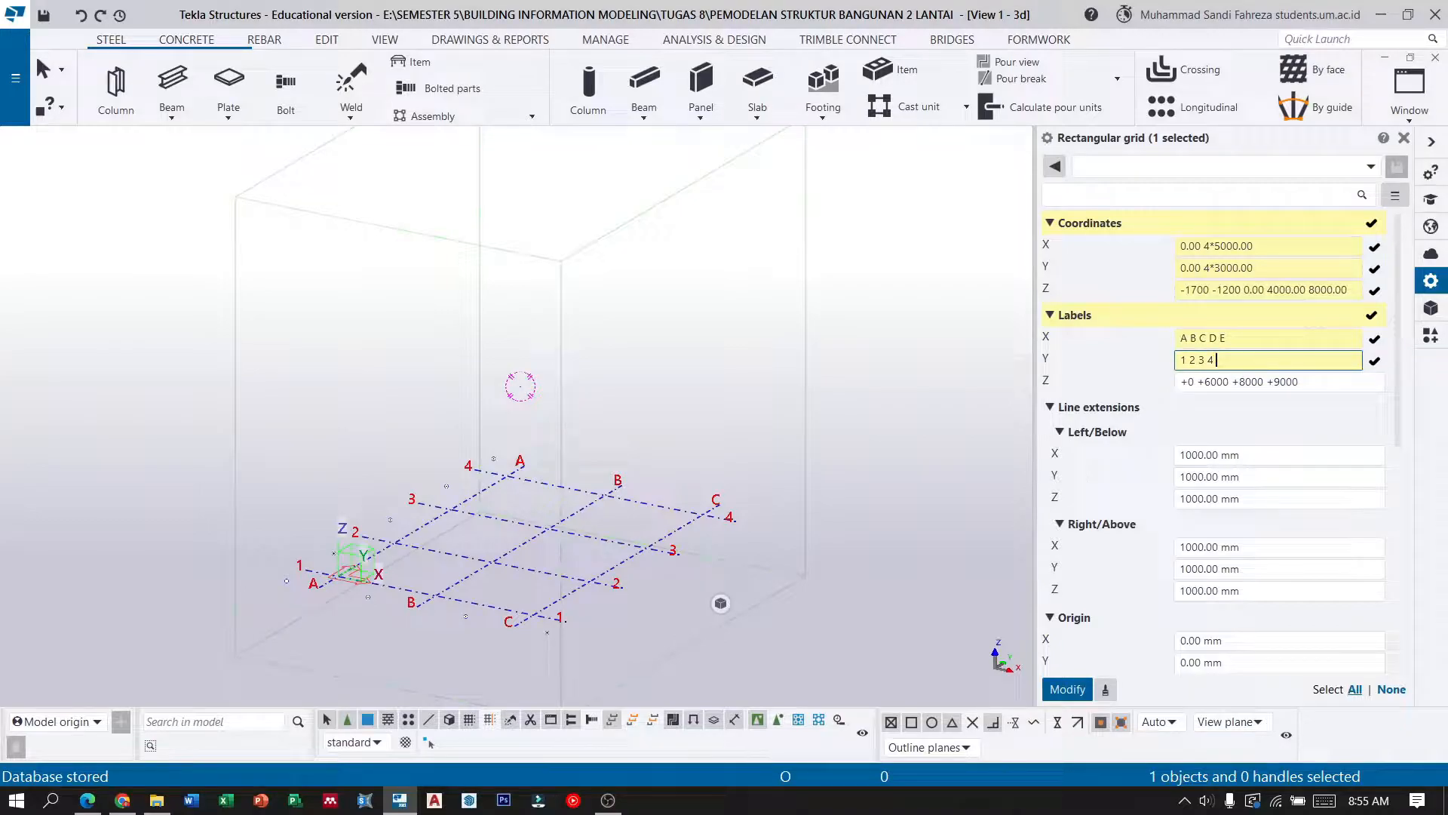
# Set the grid's Z labels to -1700 -1200 +0 +4000 +8000 and apply all changes to the grid.
pyautogui.click(1185, 382)
pyautogui.write('-120')
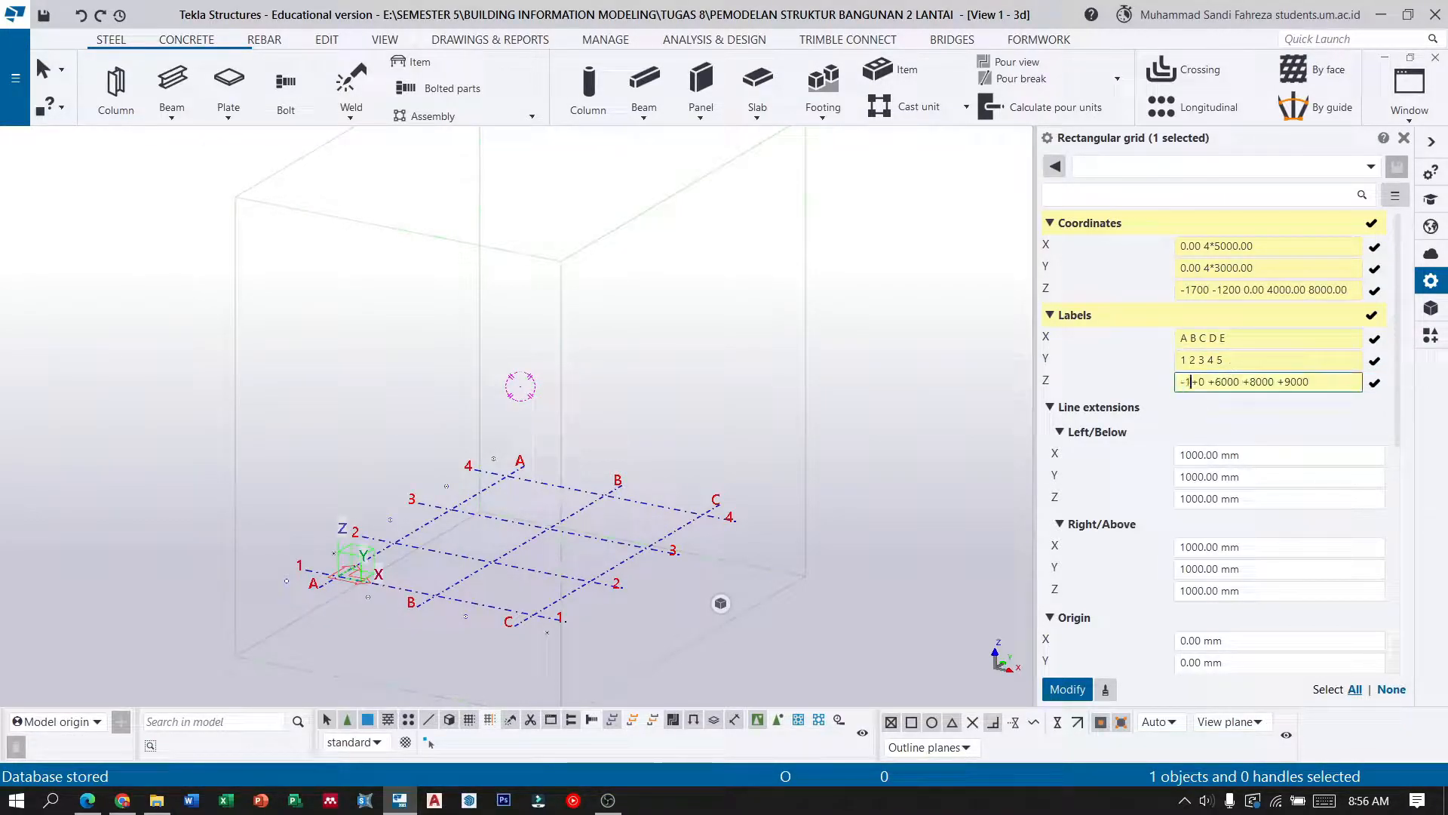
pyautogui.press('BackSpace')
pyautogui.press('BackSpace')
pyautogui.write('700 -1200')
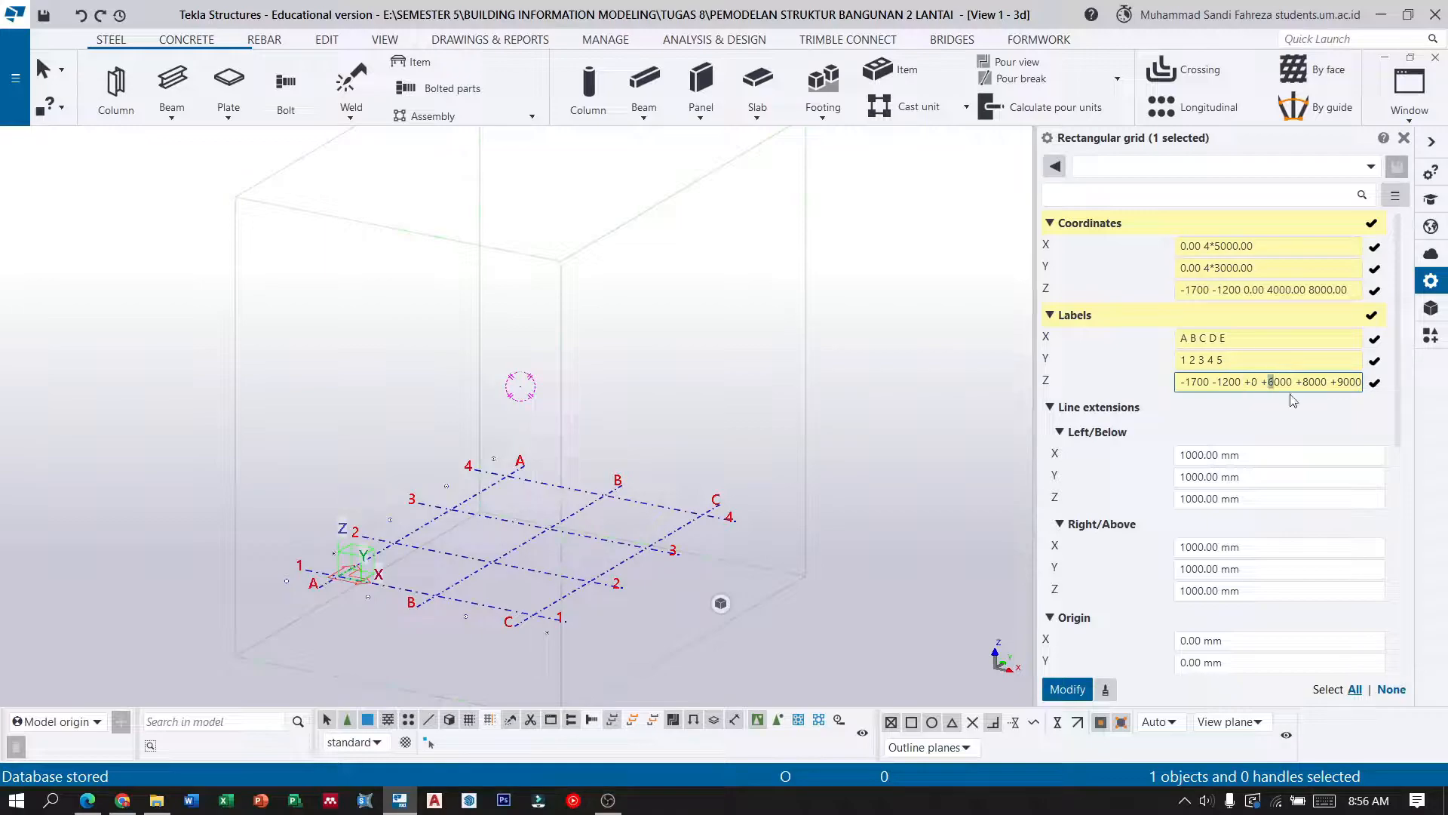
pyautogui.moveTo(1332, 383); pyautogui.dragTo(1406, 393)
pyautogui.press('BackSpace')
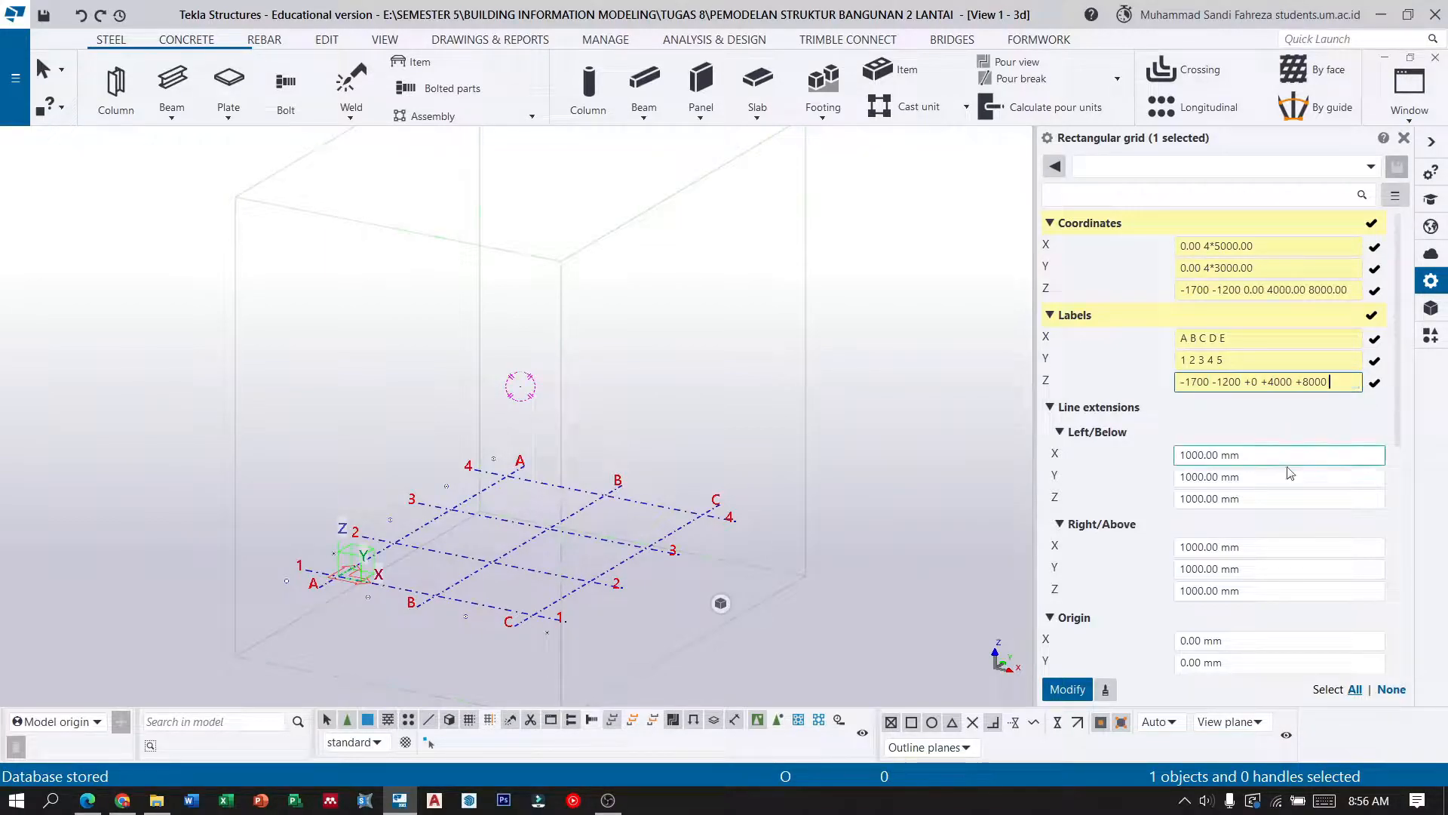
pyautogui.click(1070, 689)
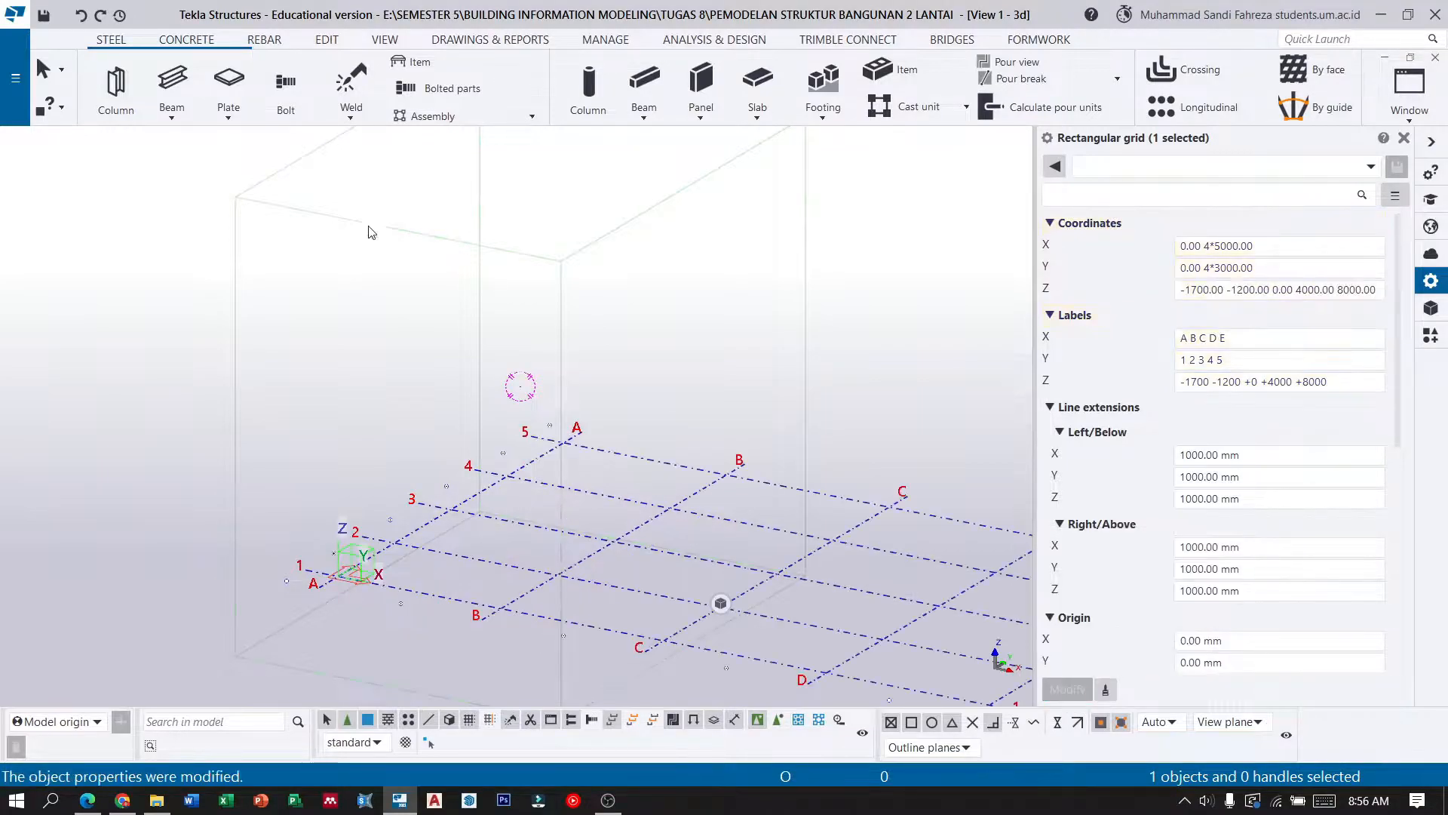
# Fit the work area of the 3D view to the entire model.
pyautogui.scroll(1, 642, 420)
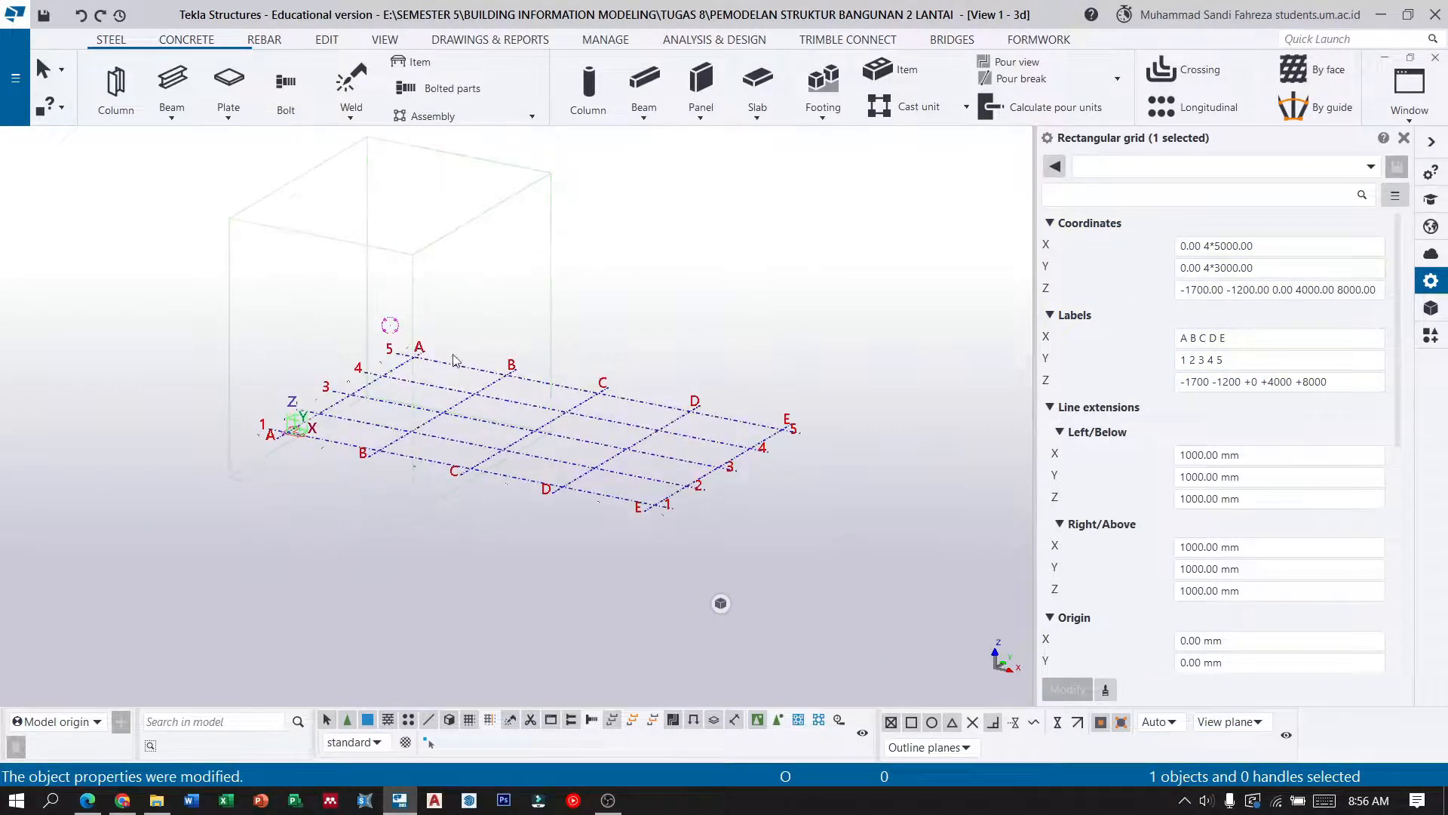
pyautogui.click(513, 259)
pyautogui.rightClick(513, 257)
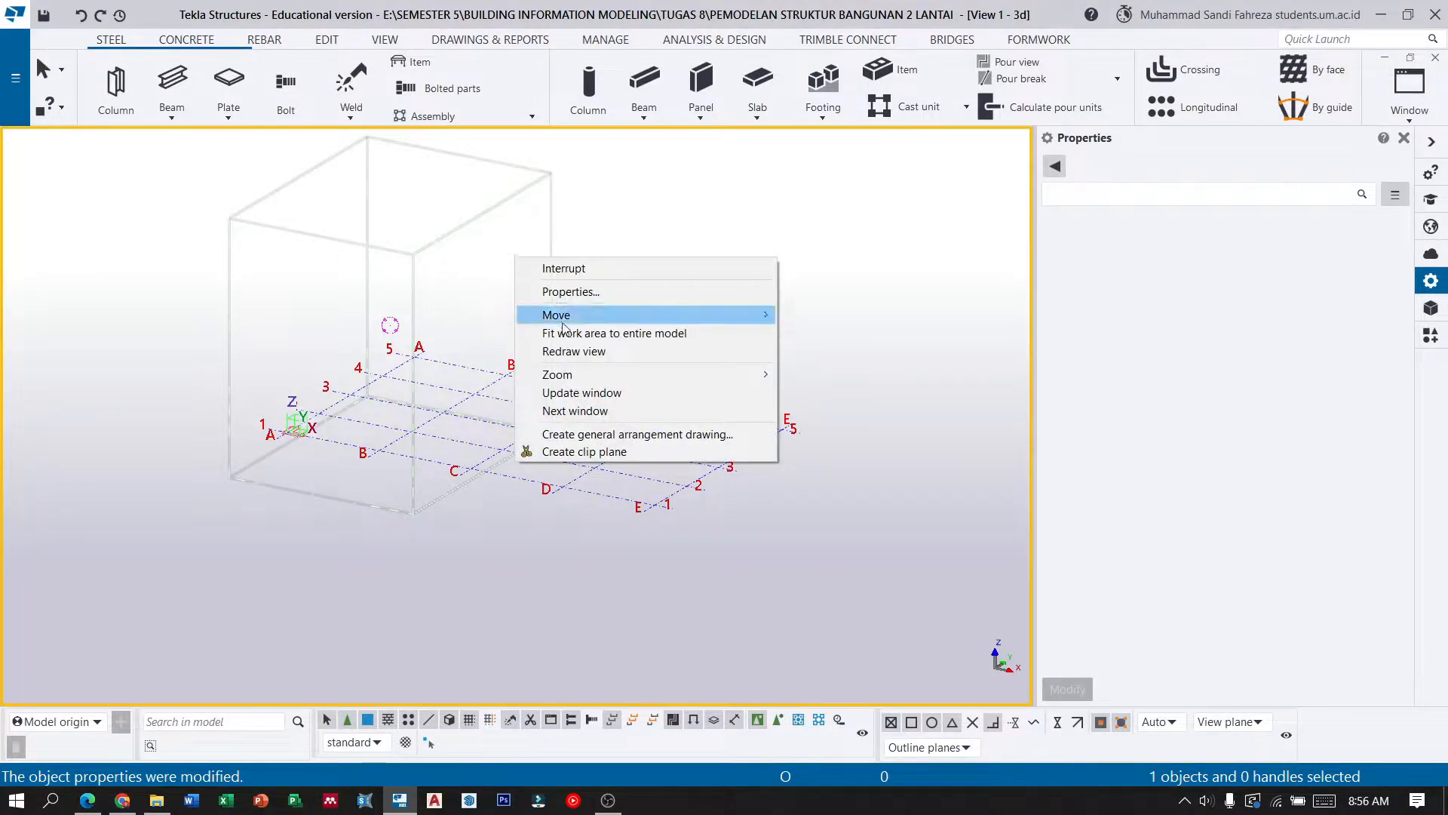
pyautogui.click(646, 341)
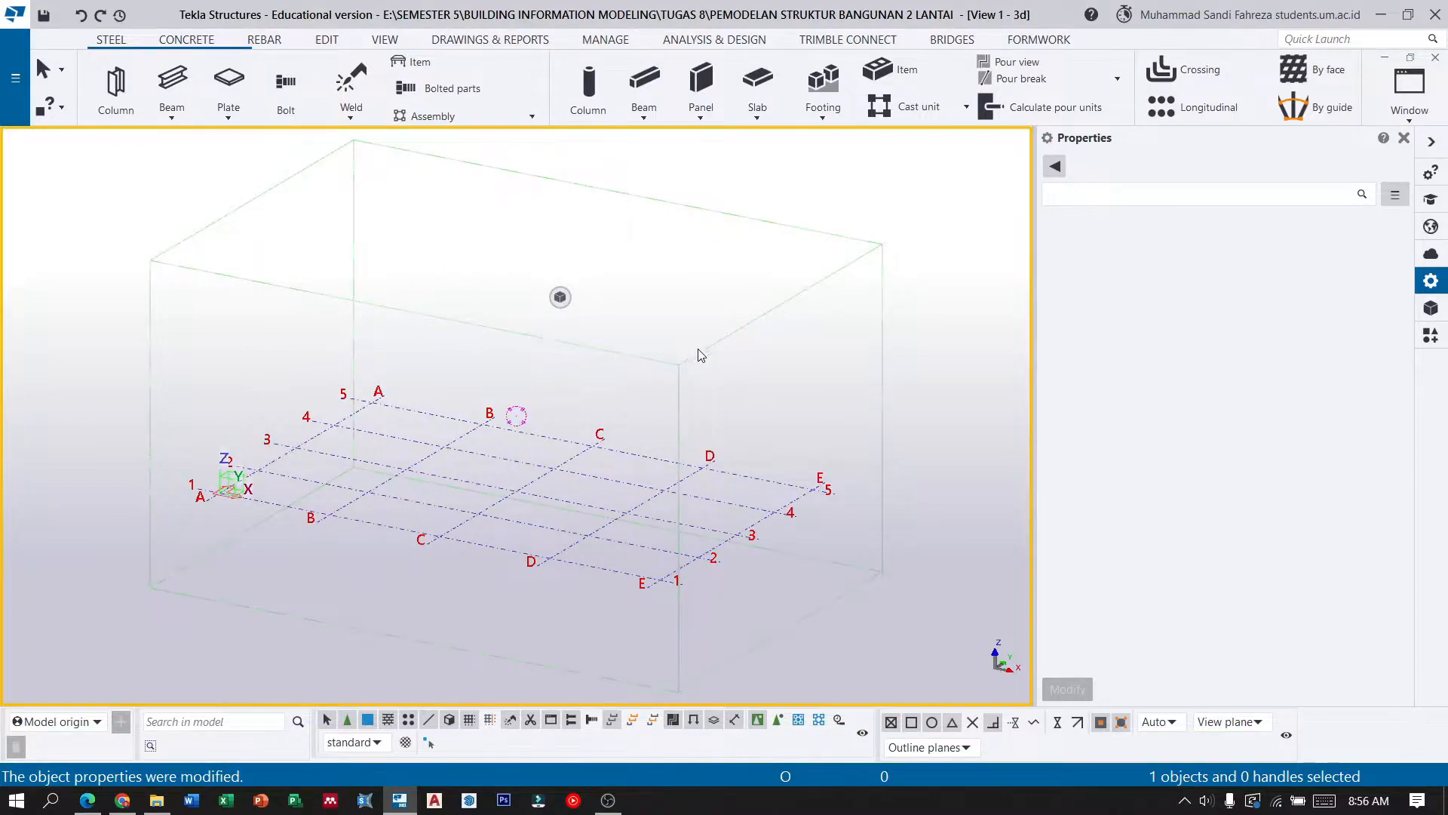
pyautogui.doubleClick(699, 355)
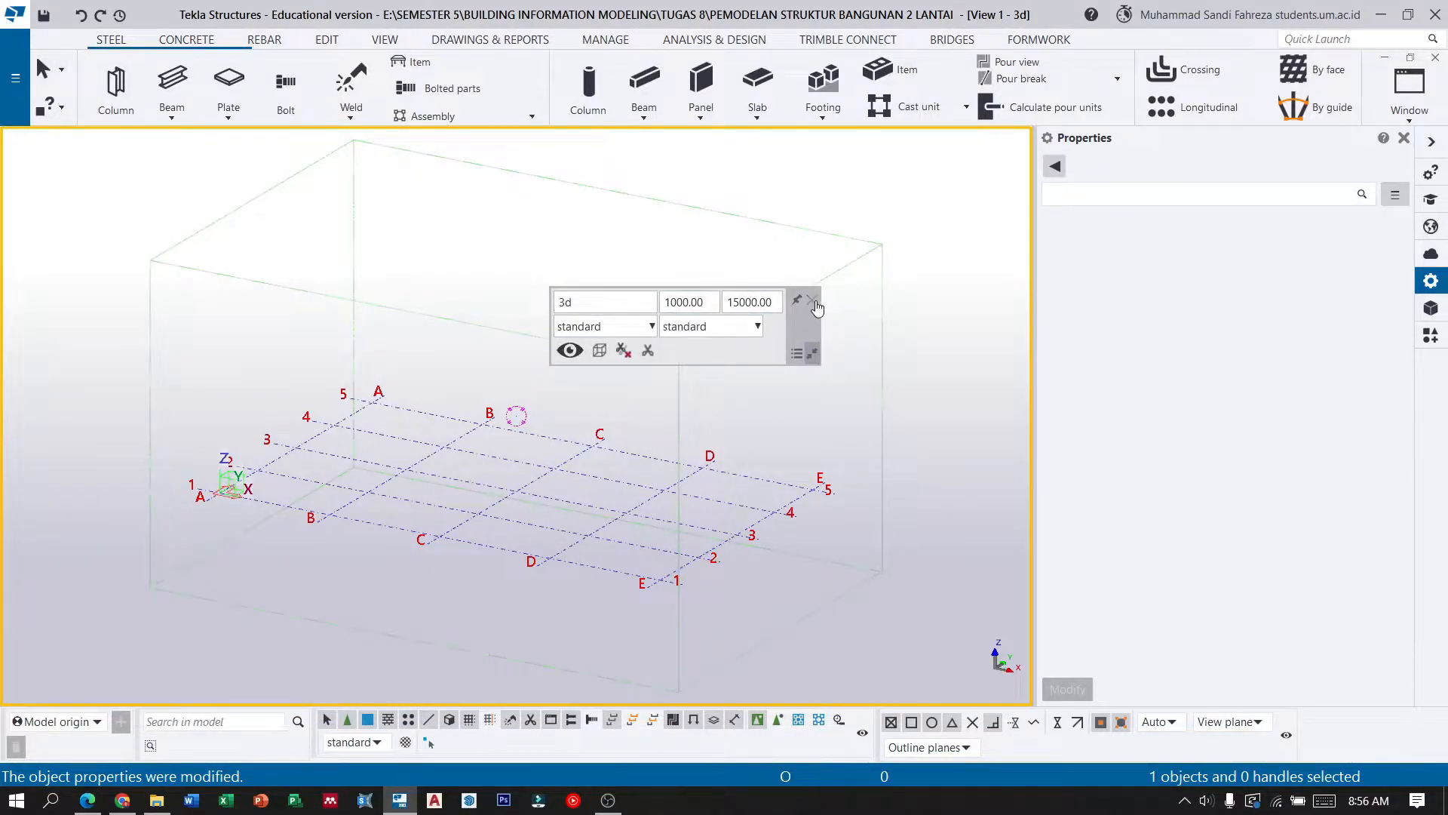
pyautogui.click(813, 301)
# Start a concrete pad footing with profile 2200*2200 and material C25.
pyautogui.scroll(3, 295, 464)
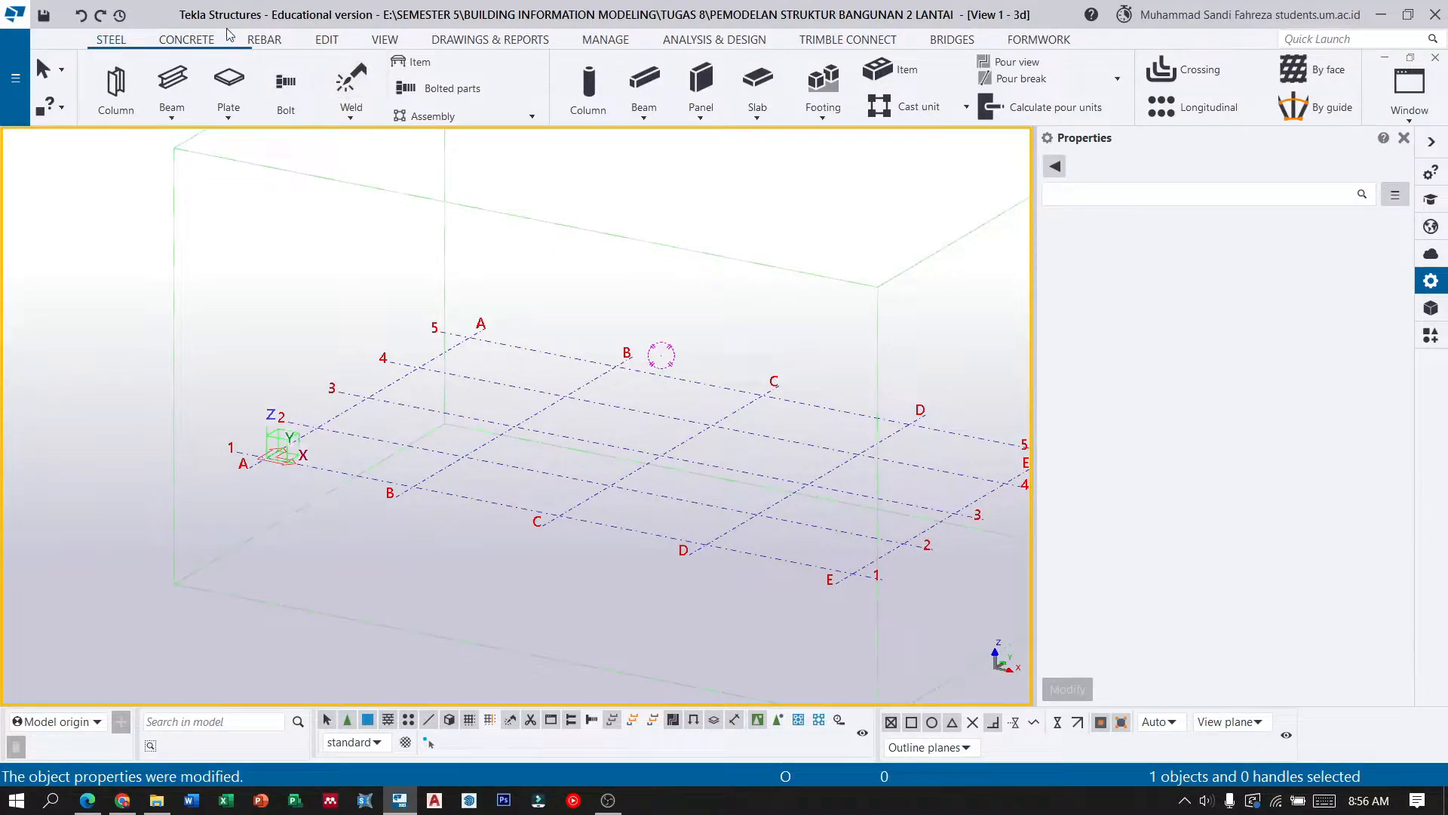
pyautogui.click(191, 49)
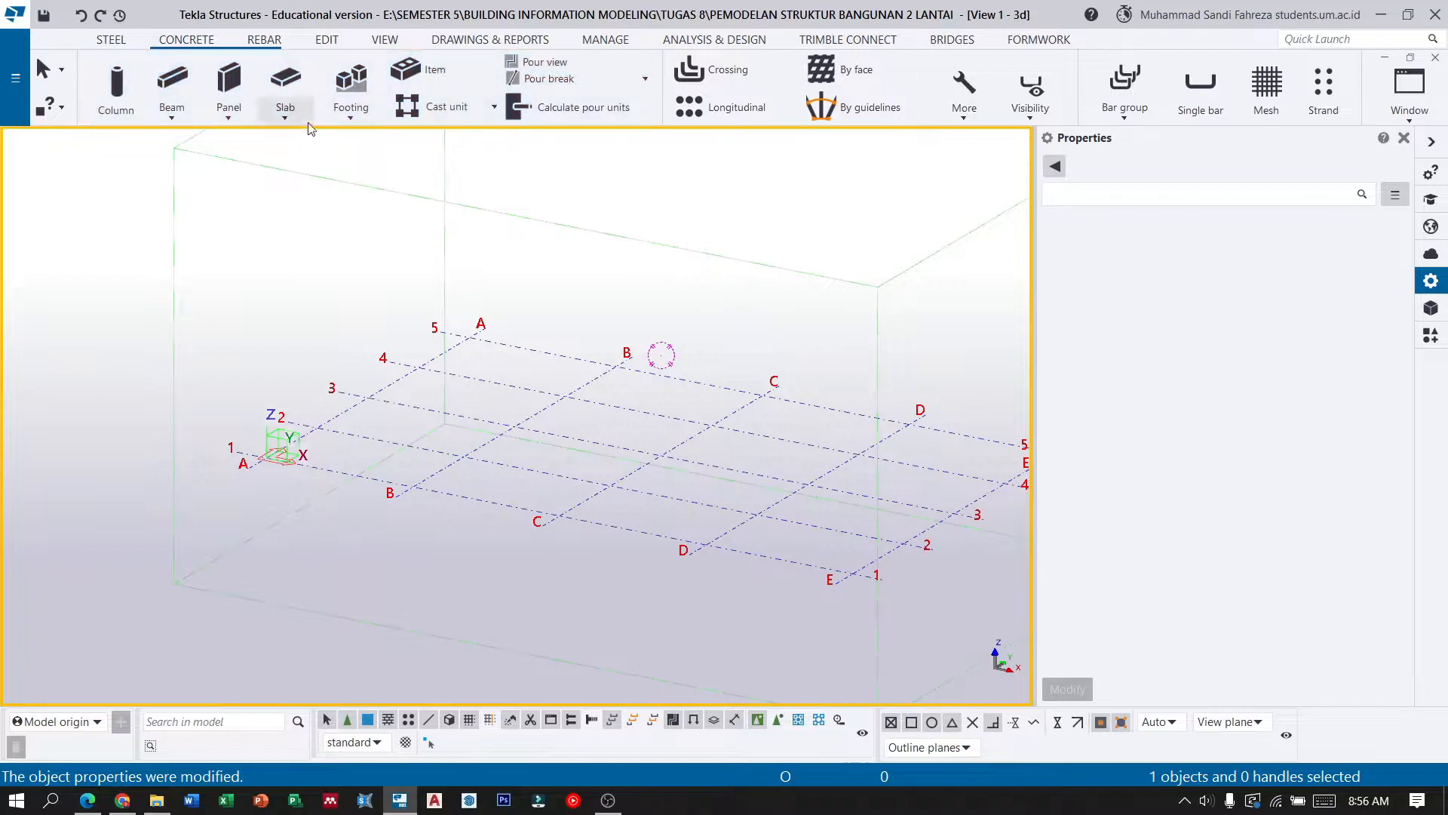
pyautogui.click(352, 114)
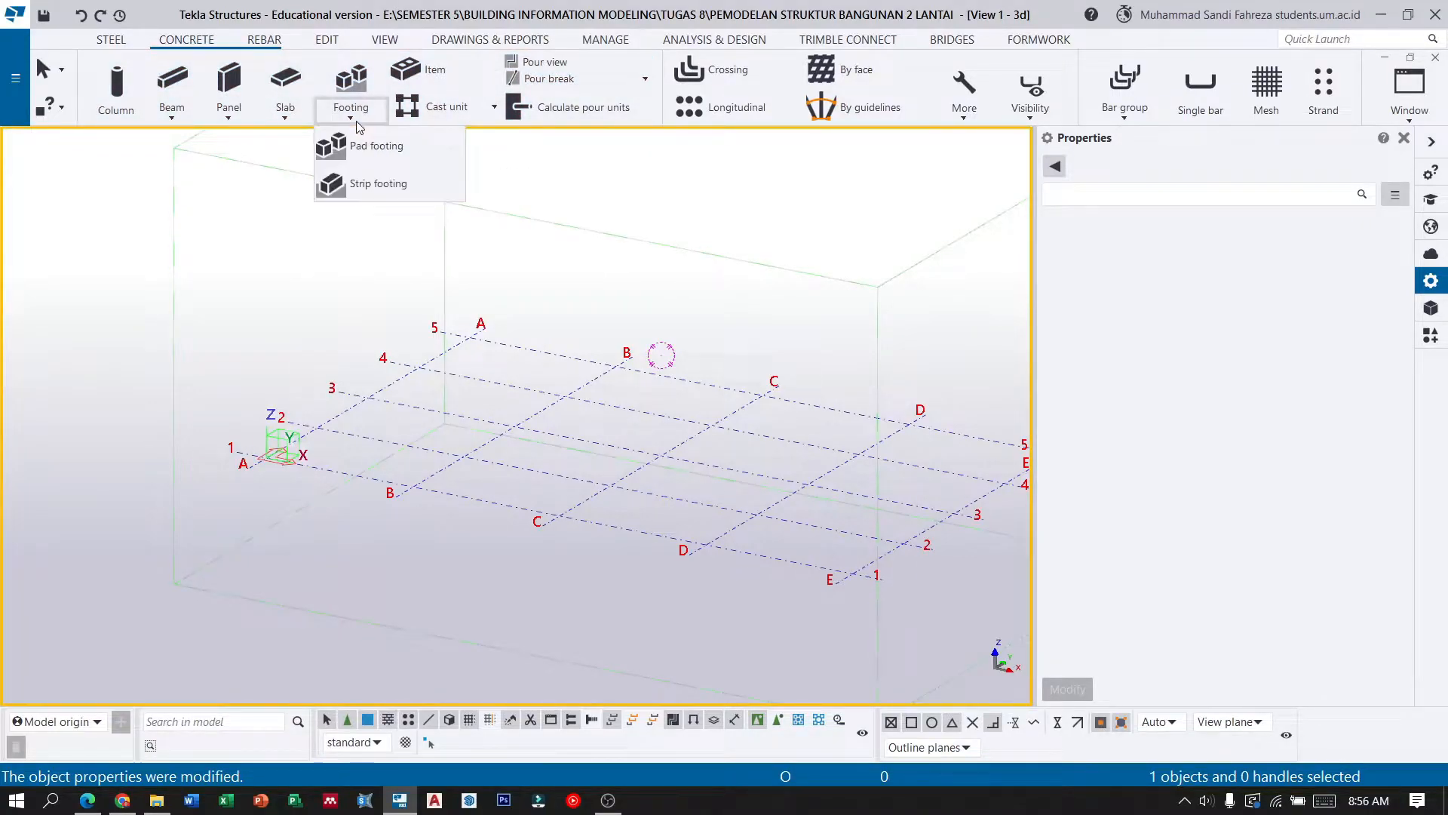
pyautogui.click(375, 158)
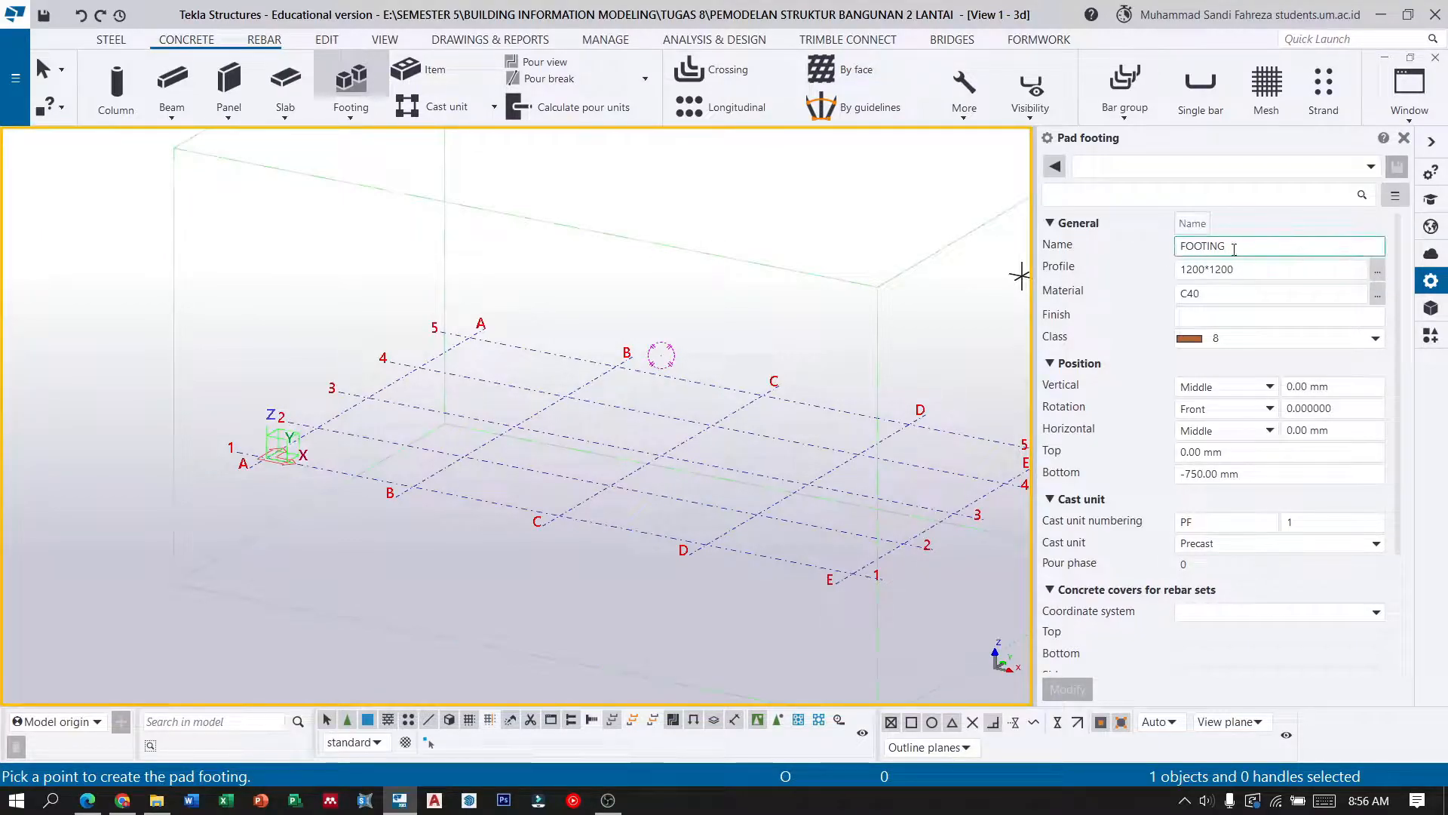
pyautogui.click(1207, 269)
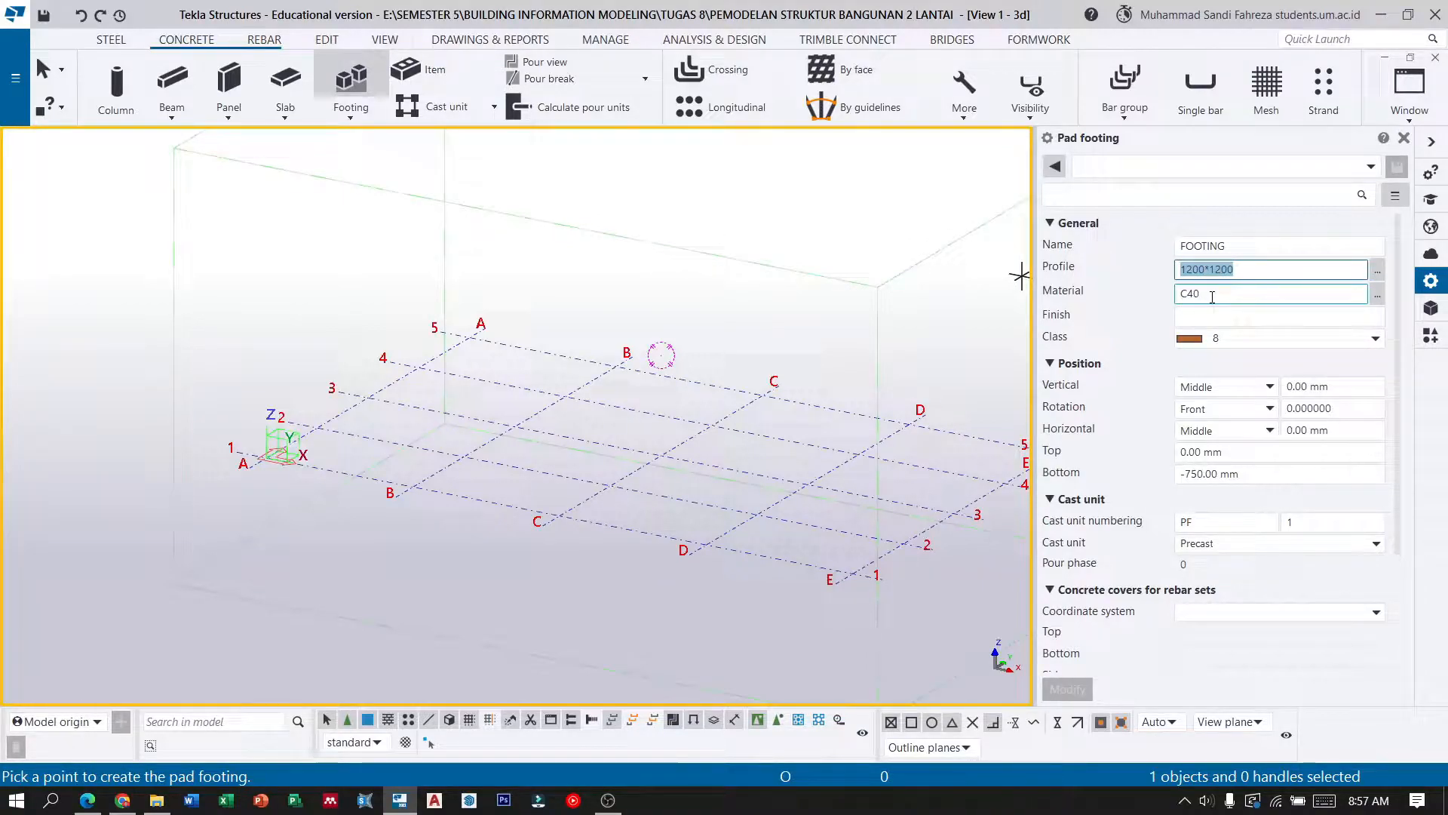
pyautogui.write('2200*2200')
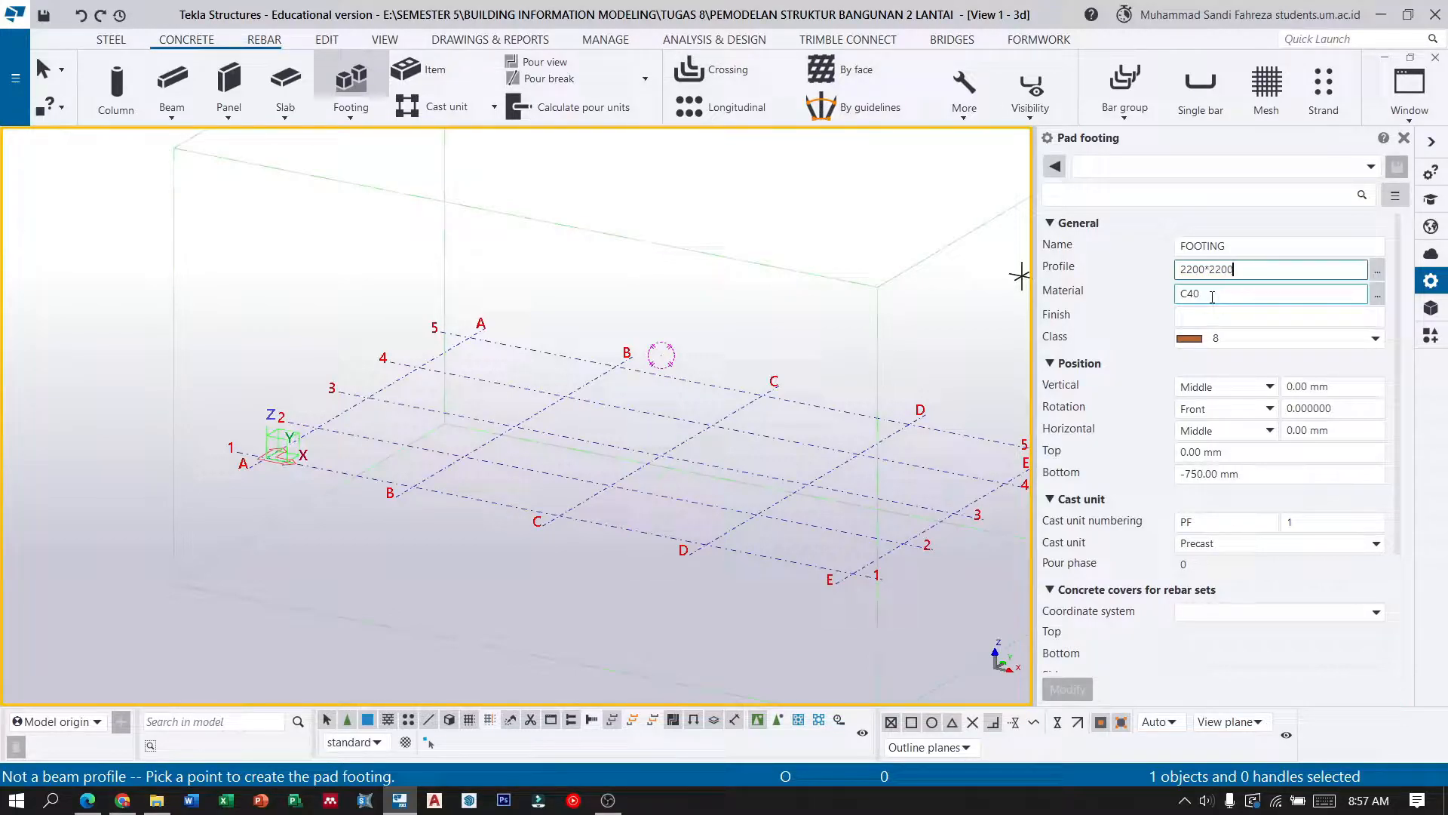
pyautogui.click(1378, 294)
pyautogui.click(138, 274)
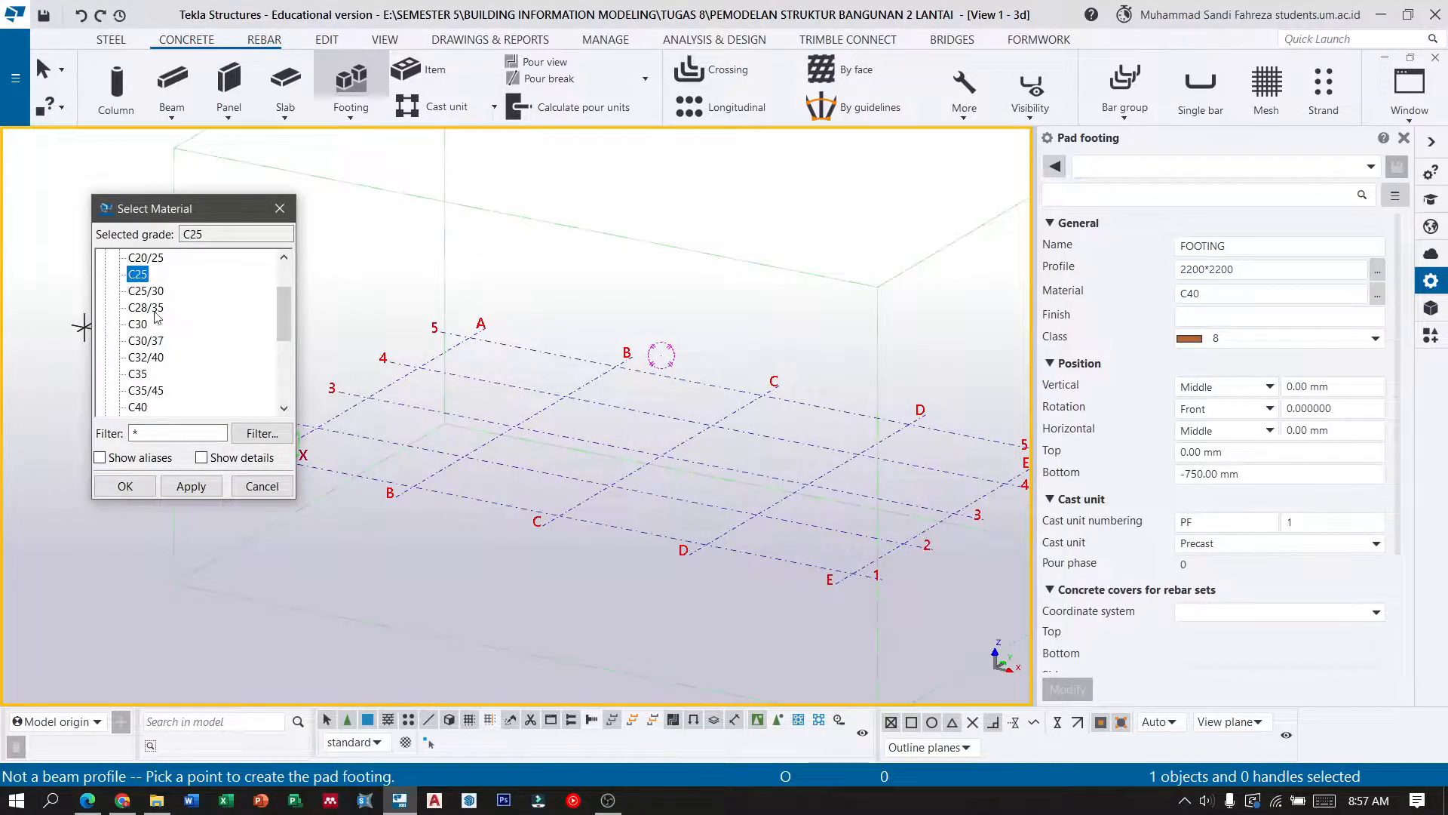
pyautogui.click(140, 486)
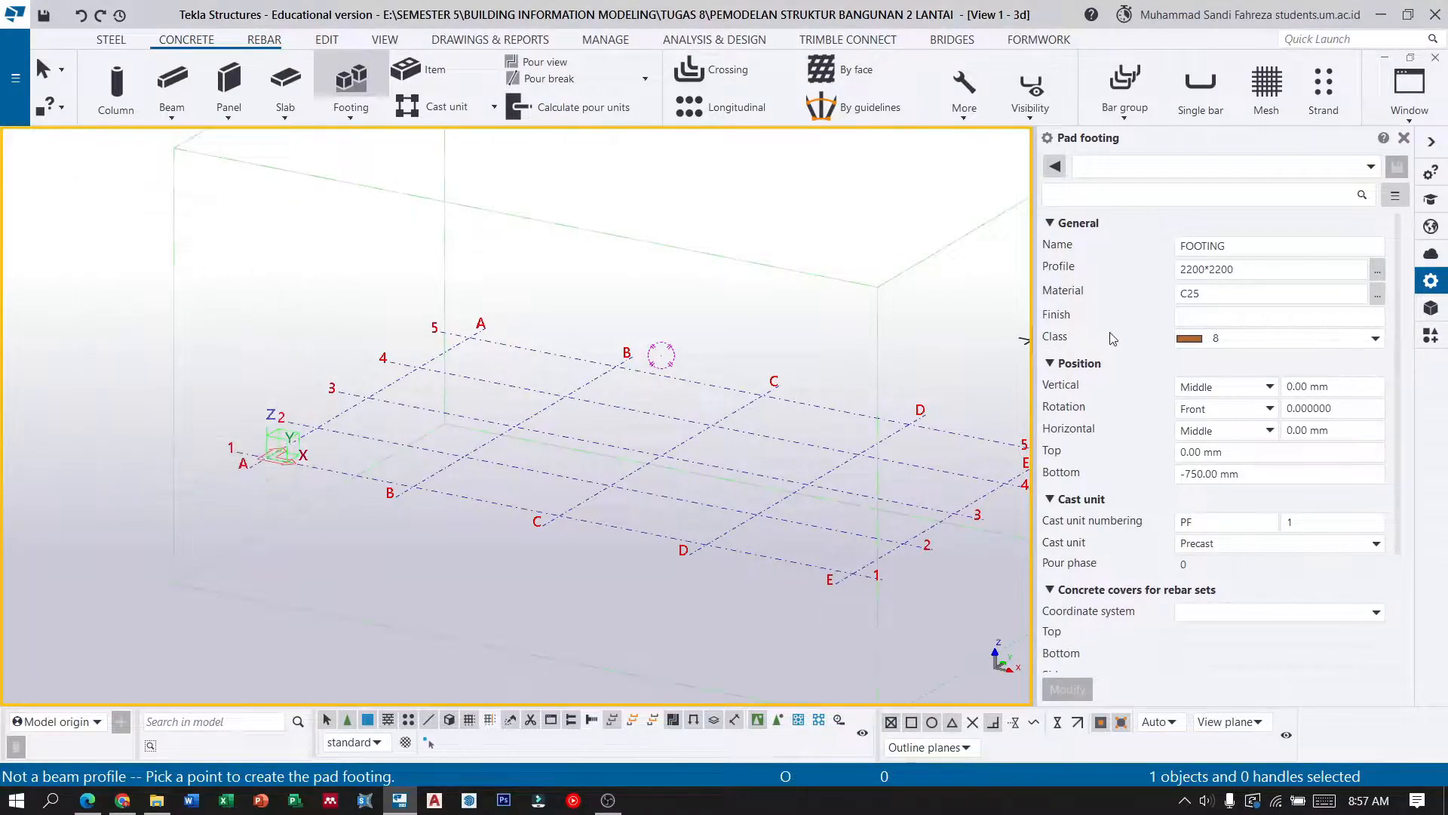
# Select class 8 for the pad footing and set its cast unit type to Cast in place.
pyautogui.click(1263, 339)
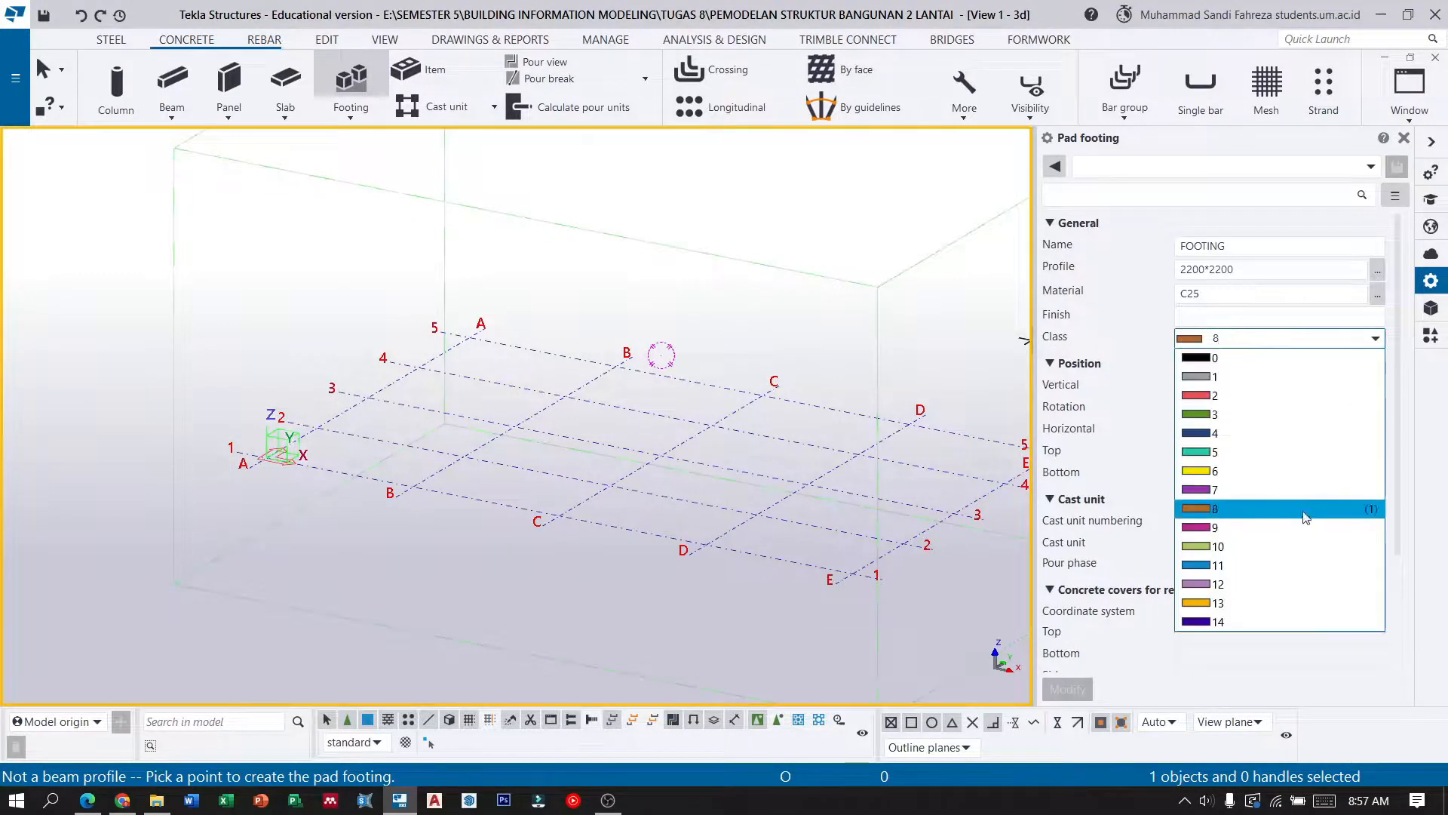
pyautogui.click(1204, 508)
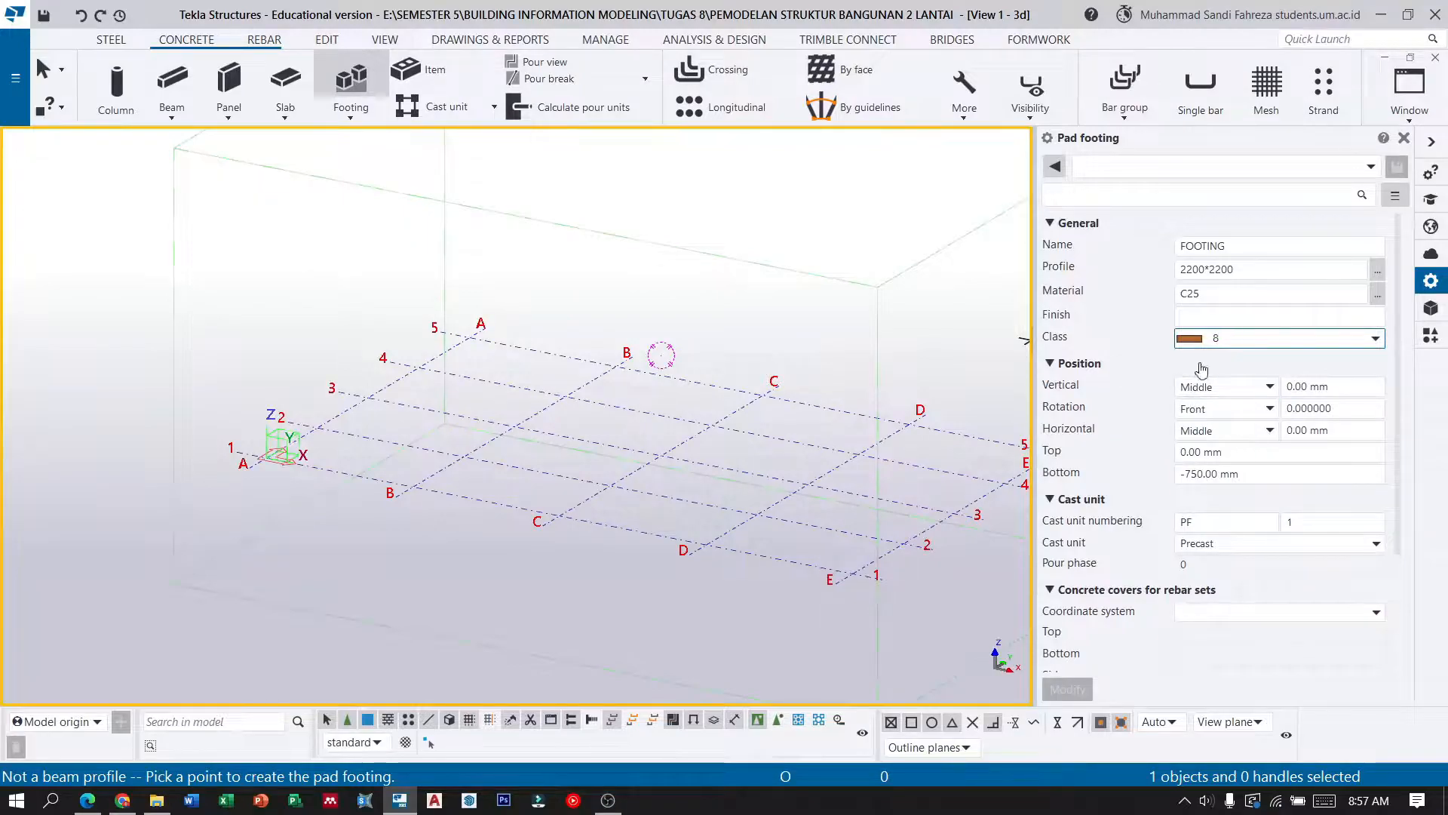
pyautogui.scroll(-2, 1203, 388)
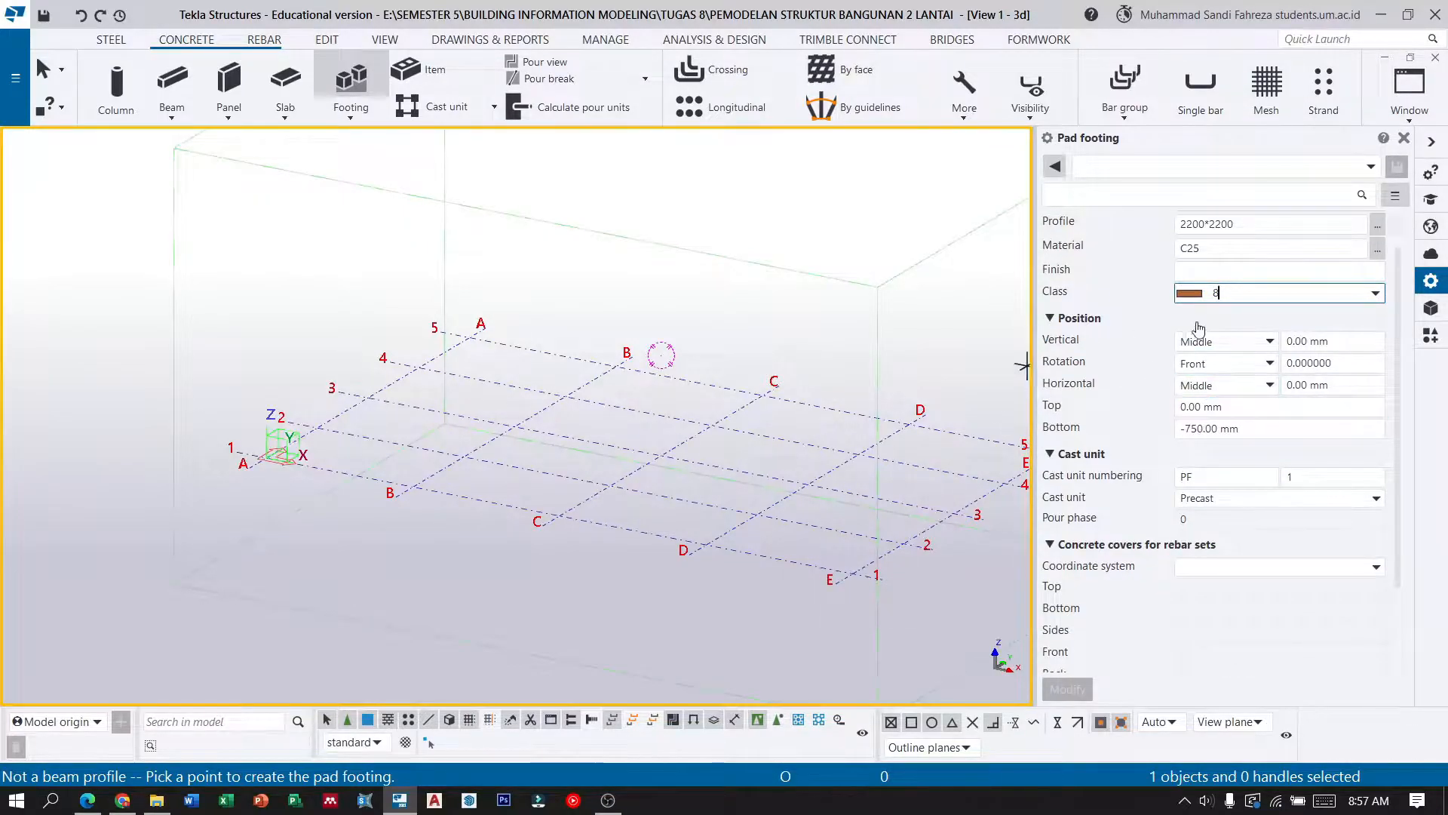
pyautogui.click(1375, 500)
pyautogui.click(1211, 540)
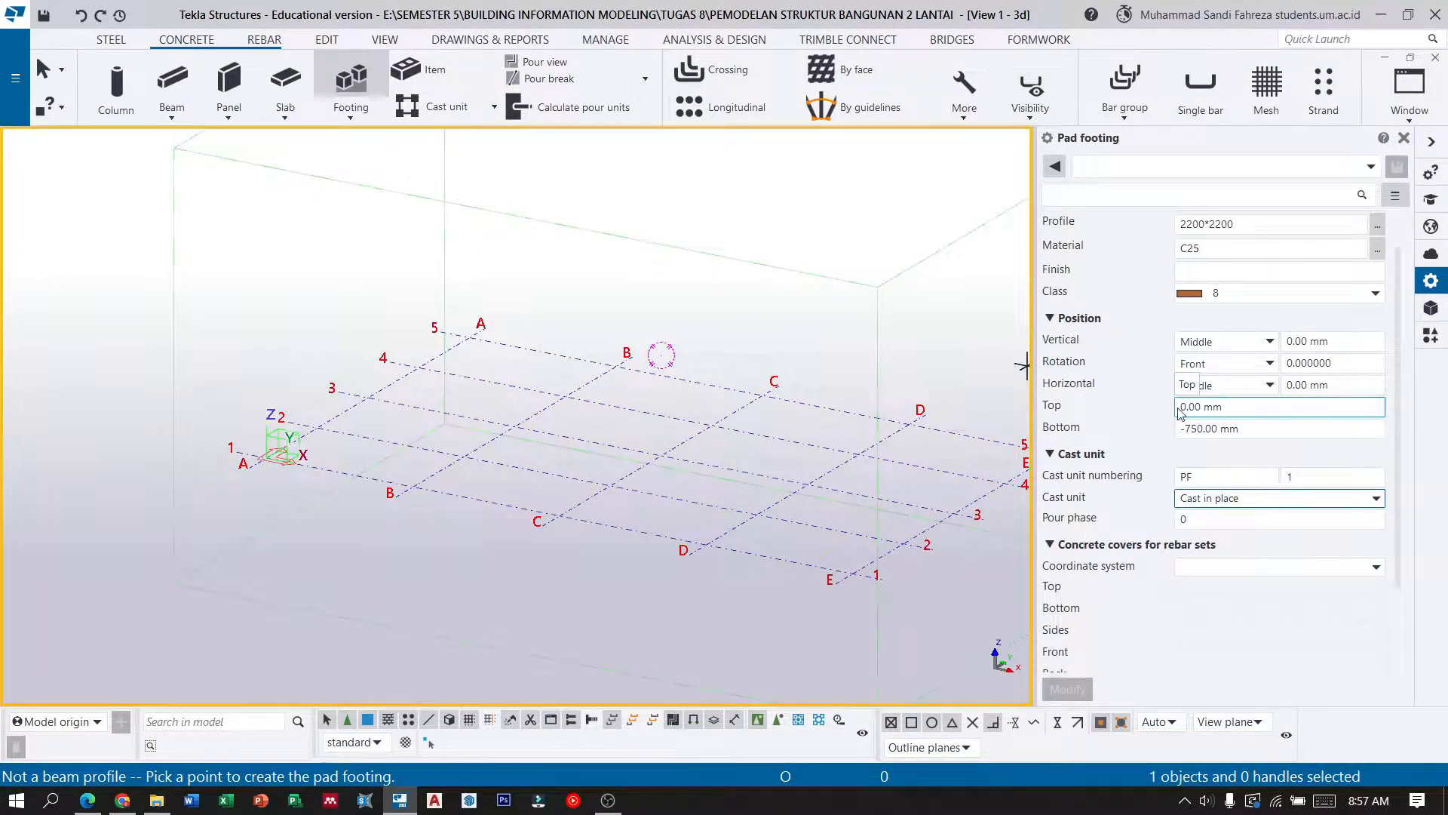
# Set the pad footing's top level to -1200 mm.
pyautogui.doubleClick(1202, 408)
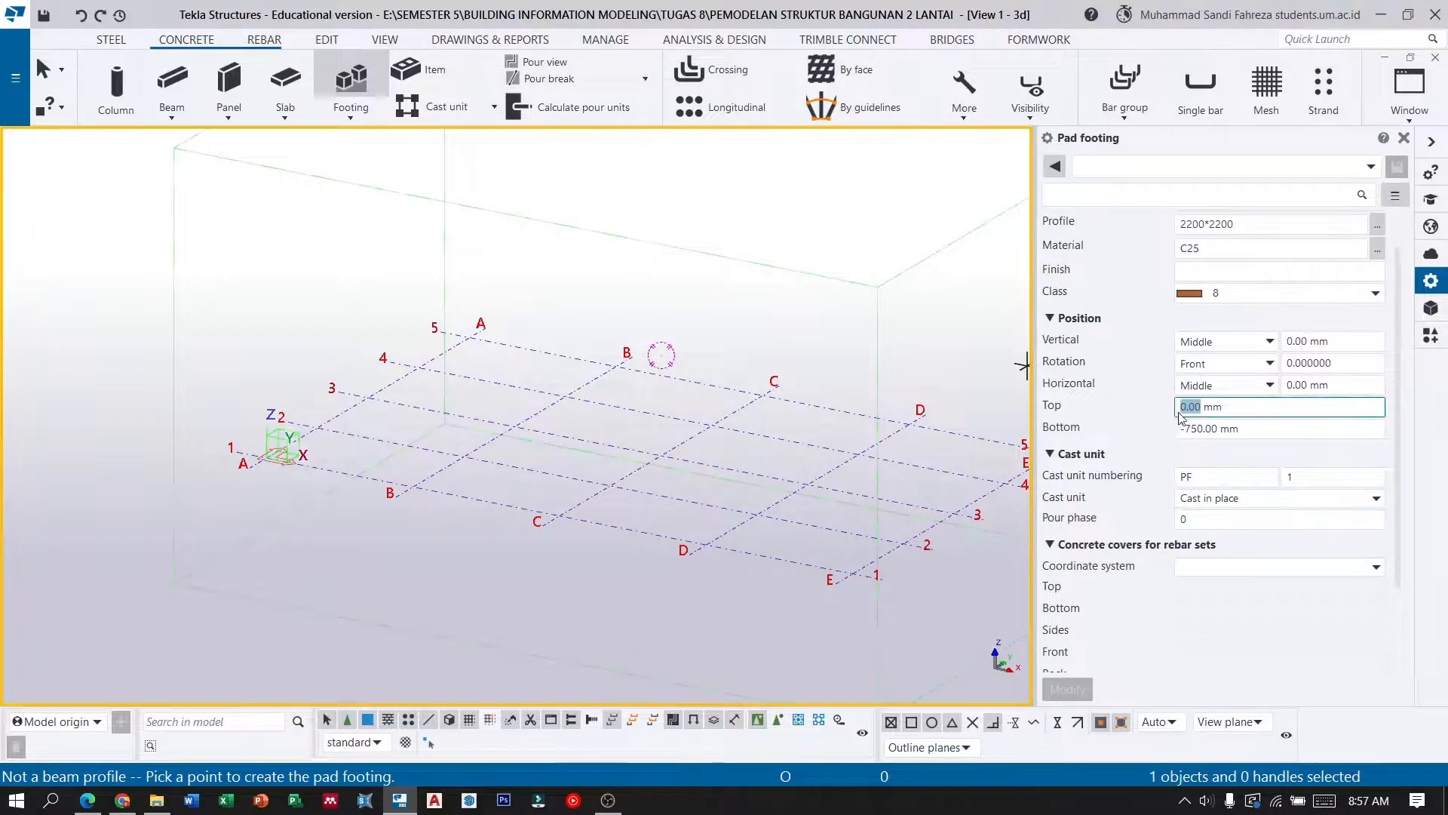
pyautogui.write('-12')
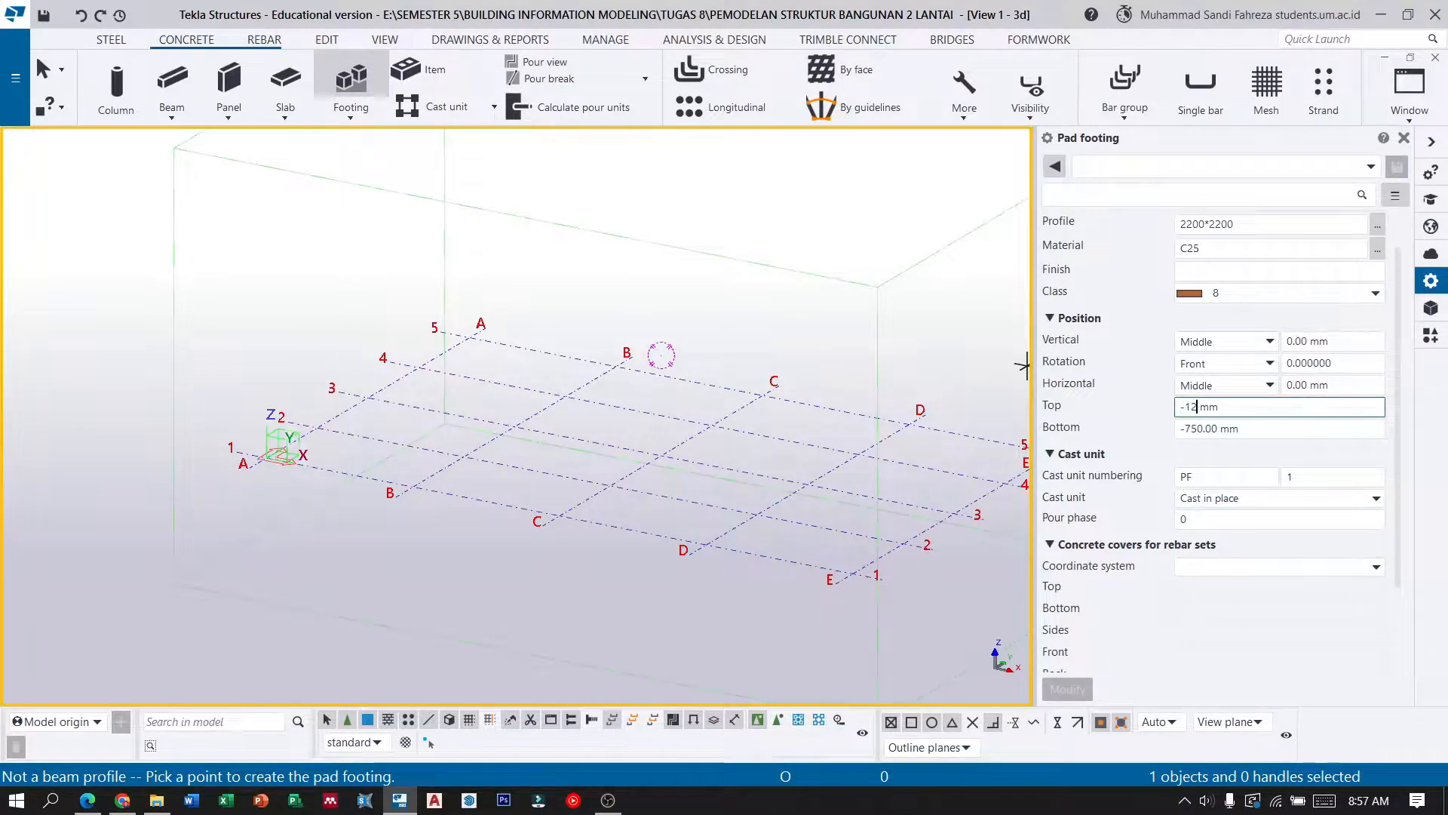
pyautogui.write('00')
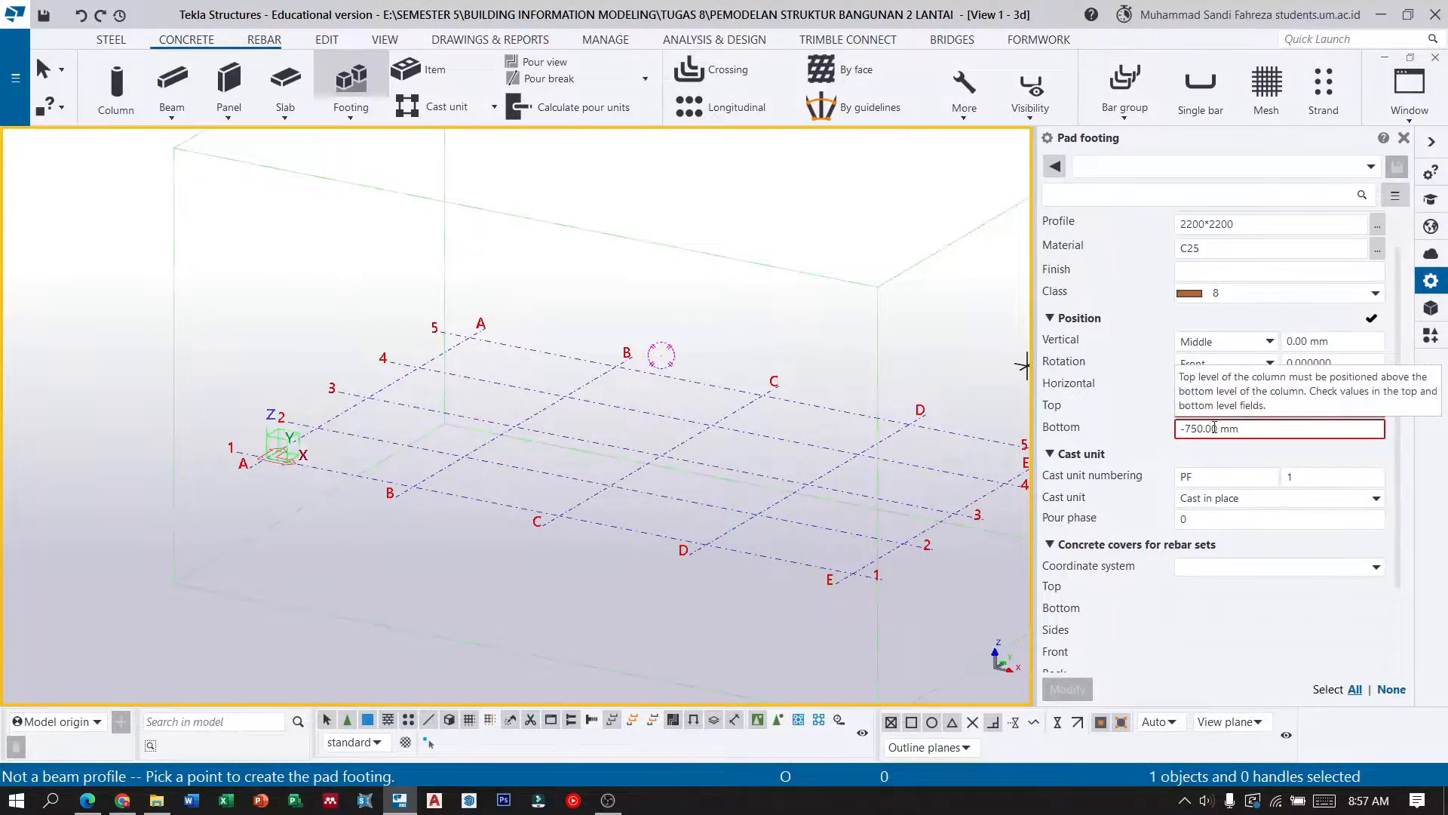
# Set the pad footing's bottom level to -1700 mm.
pyautogui.doubleClick(1215, 427)
pyautogui.write('-17')
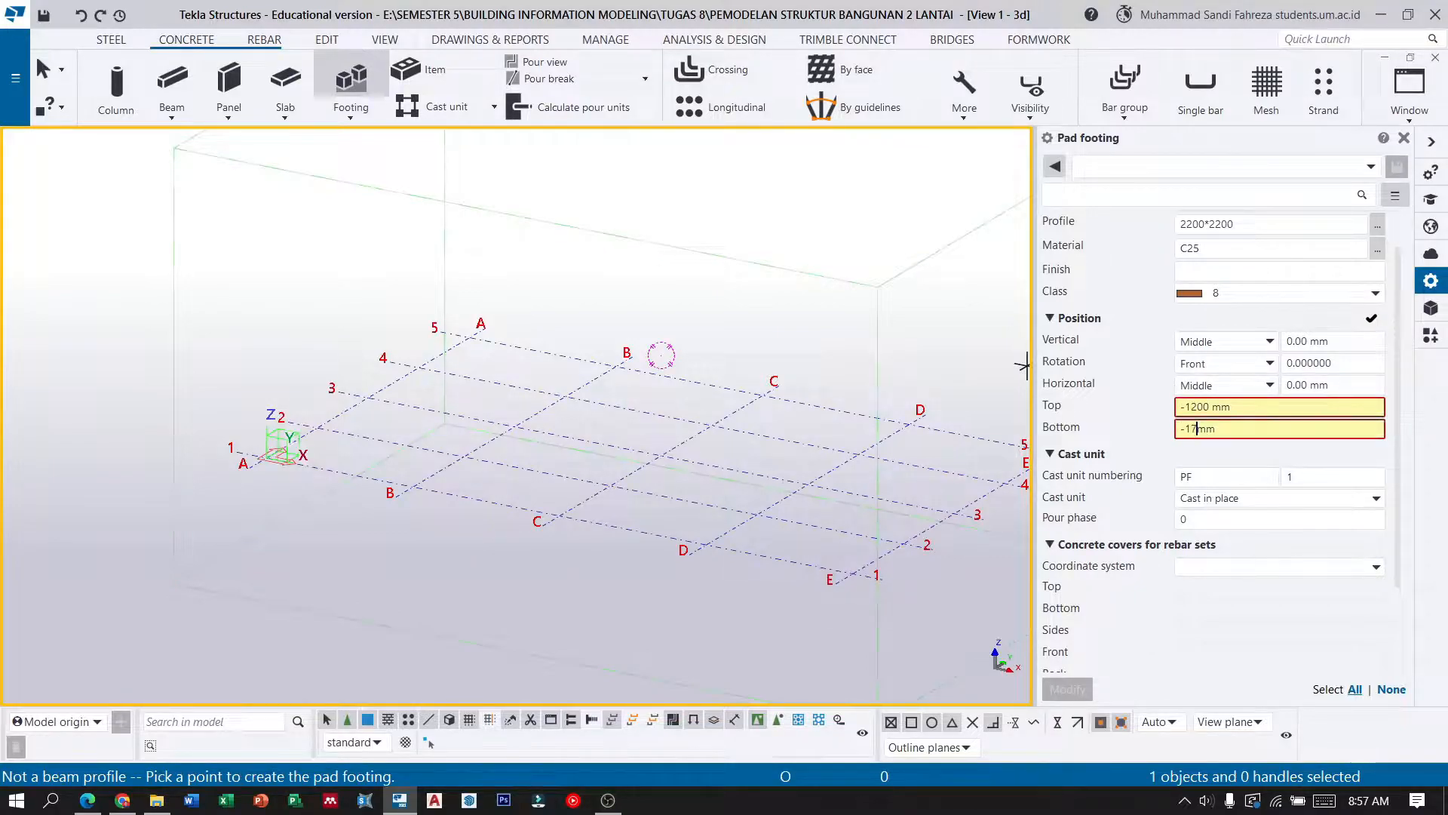
pyautogui.write('00')
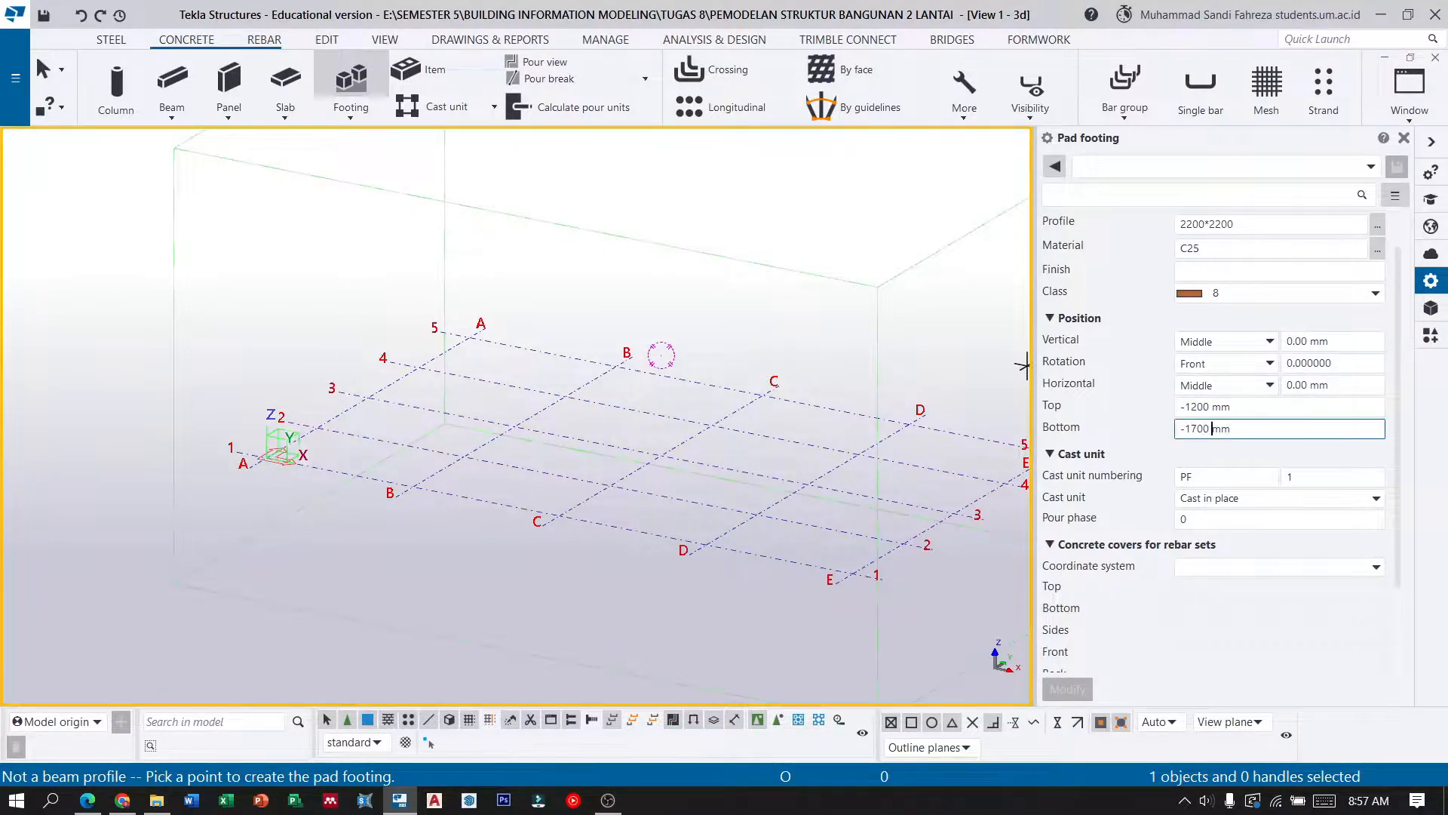
# Place the pad footing at grid intersection A-1 and expand the view depth to include it.
pyautogui.scroll(5, 284, 462)
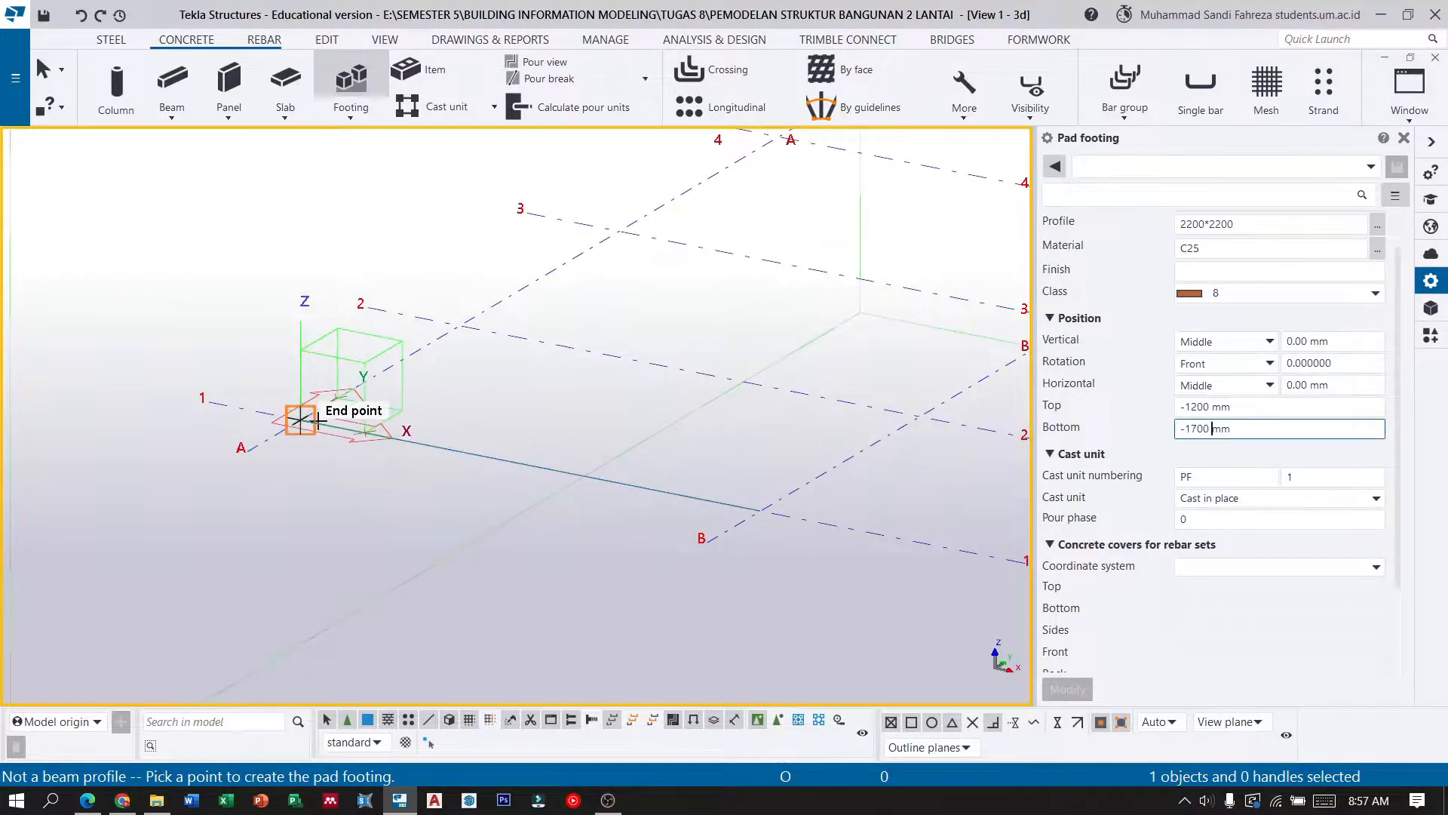
pyautogui.click(301, 420)
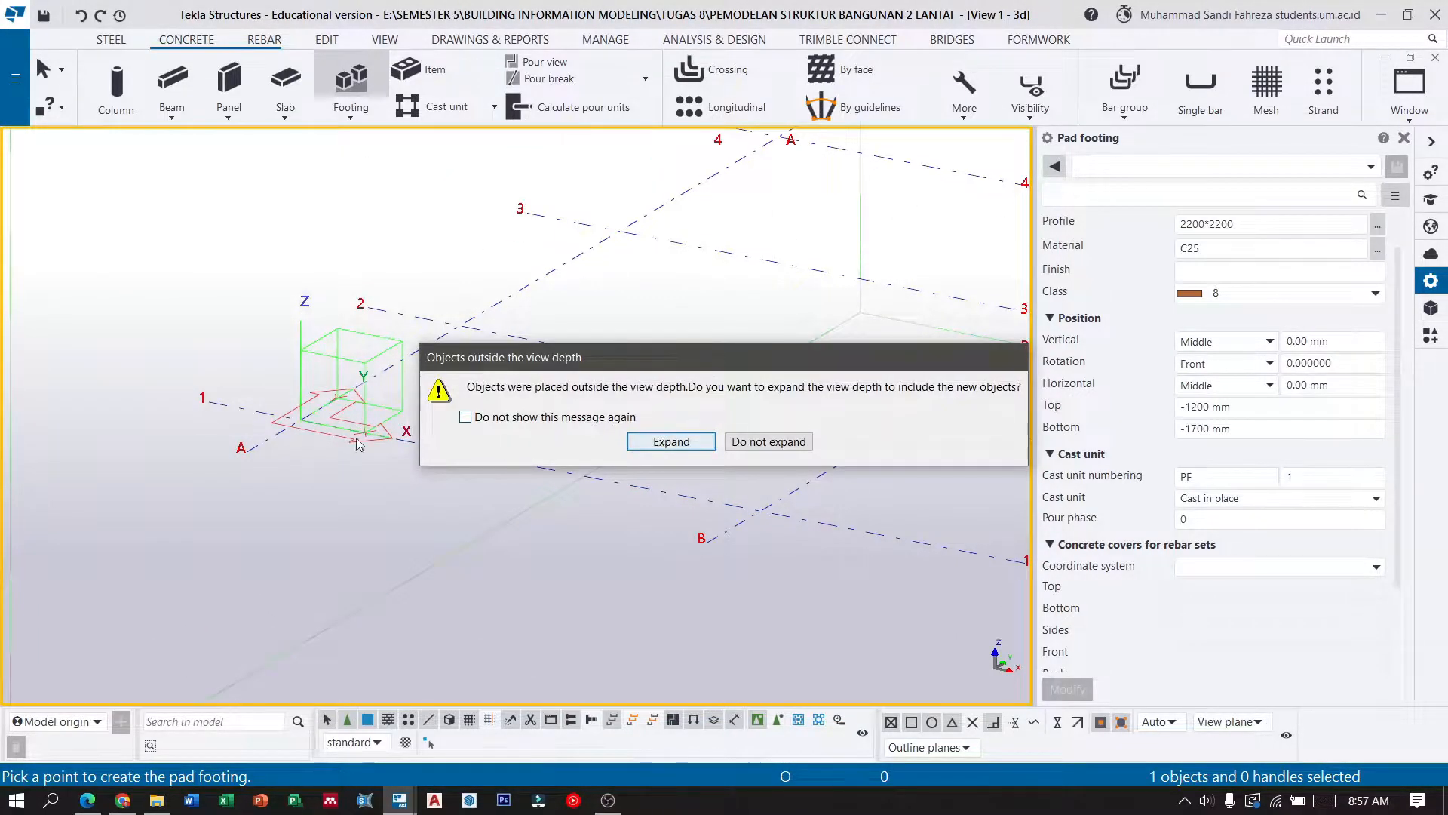
pyautogui.click(660, 441)
pyautogui.scroll(5, 257, 521)
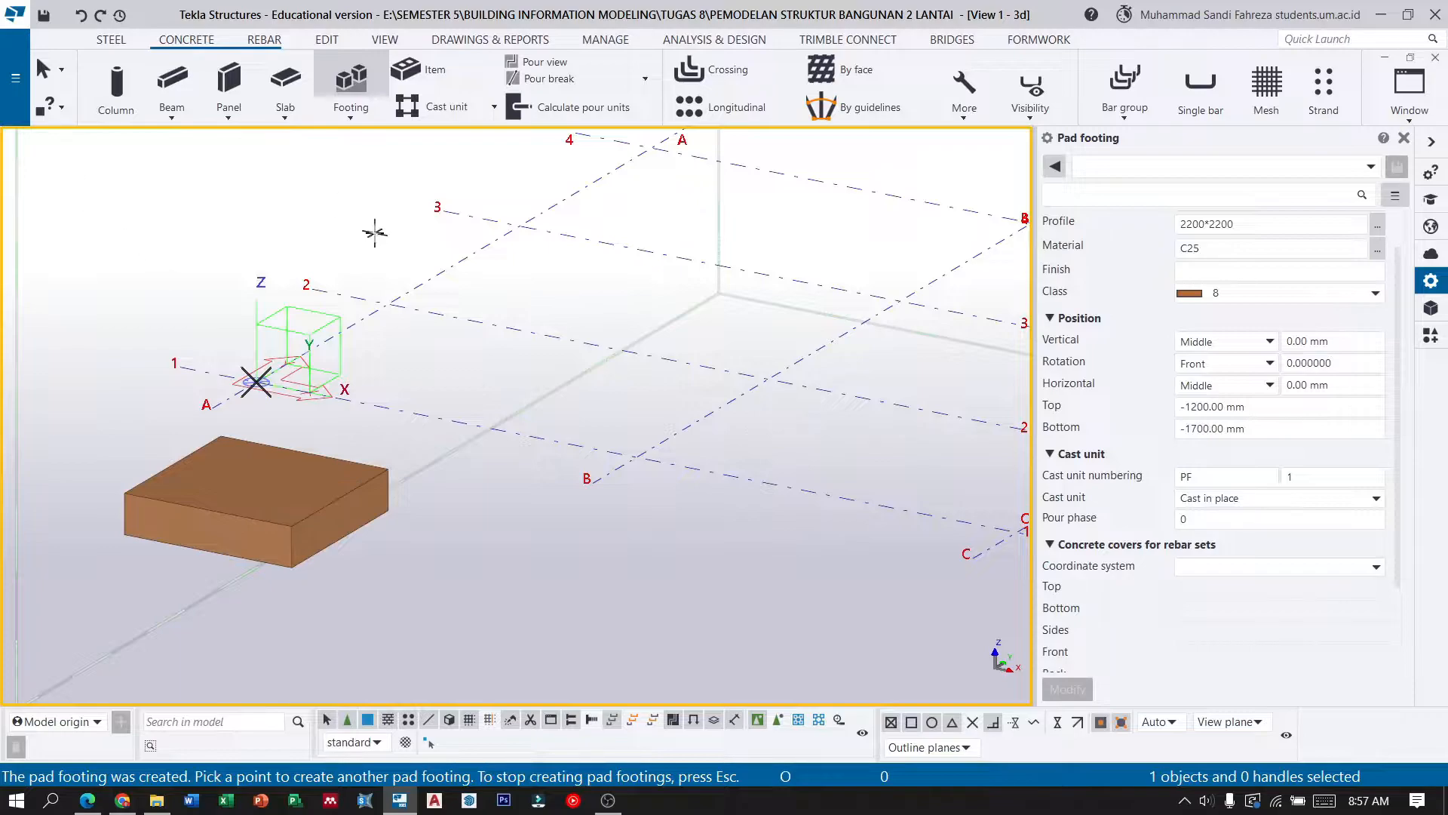
pyautogui.scroll(2, 252, 371)
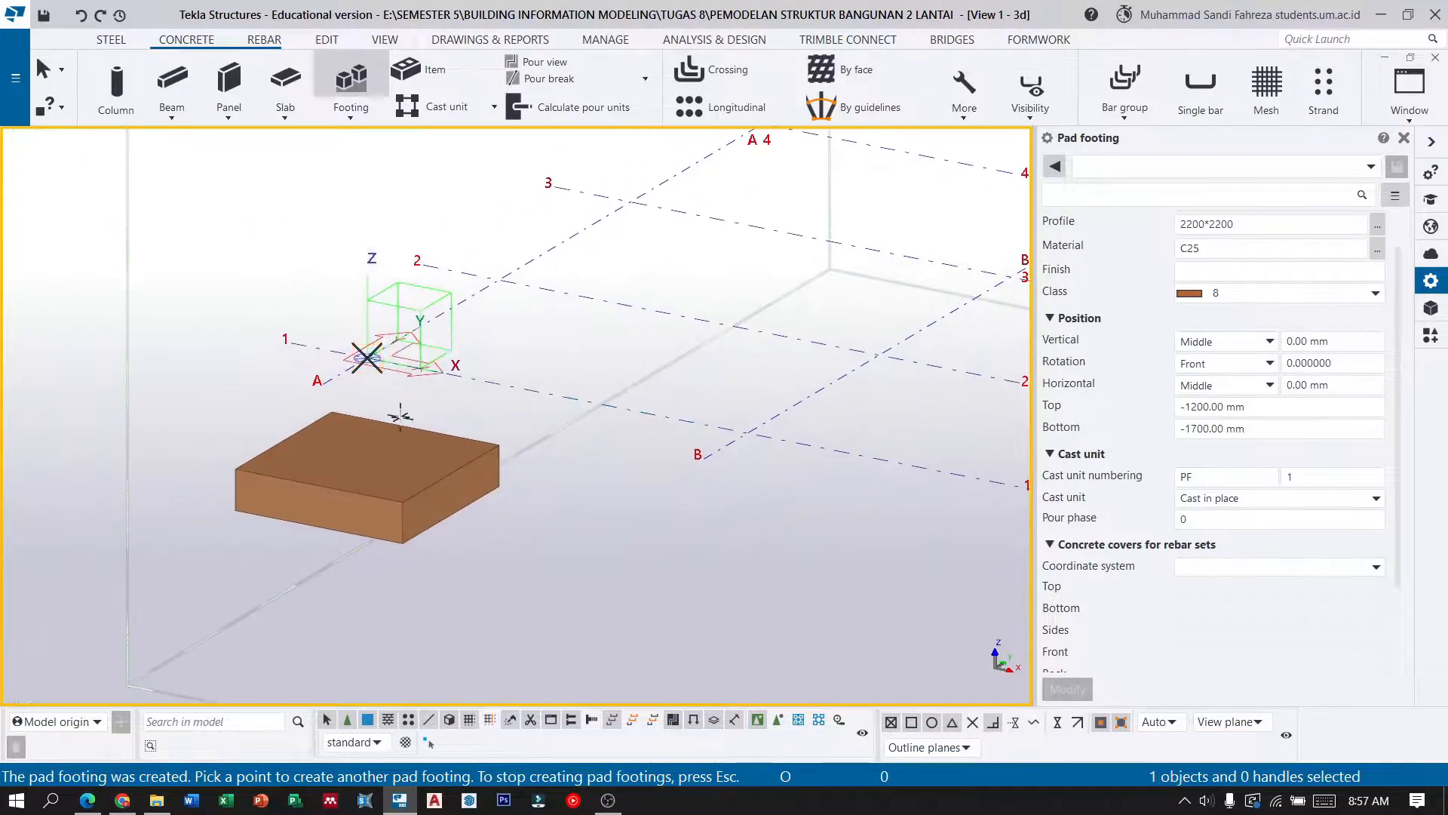
pyautogui.scroll(1, 352, 381)
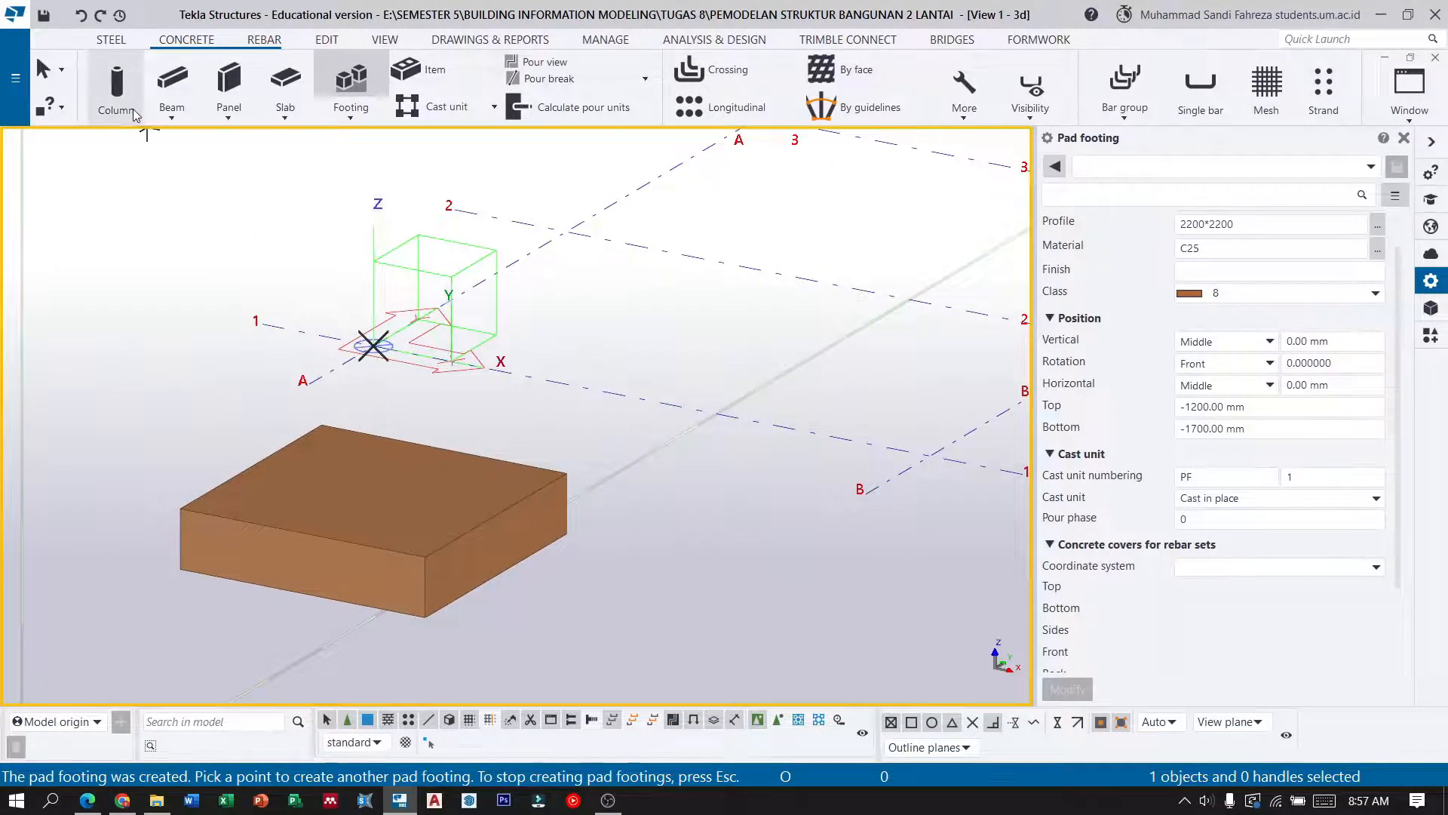
# Start a concrete column with profile 400*400 and set its material to C25.
pyautogui.click(185, 47)
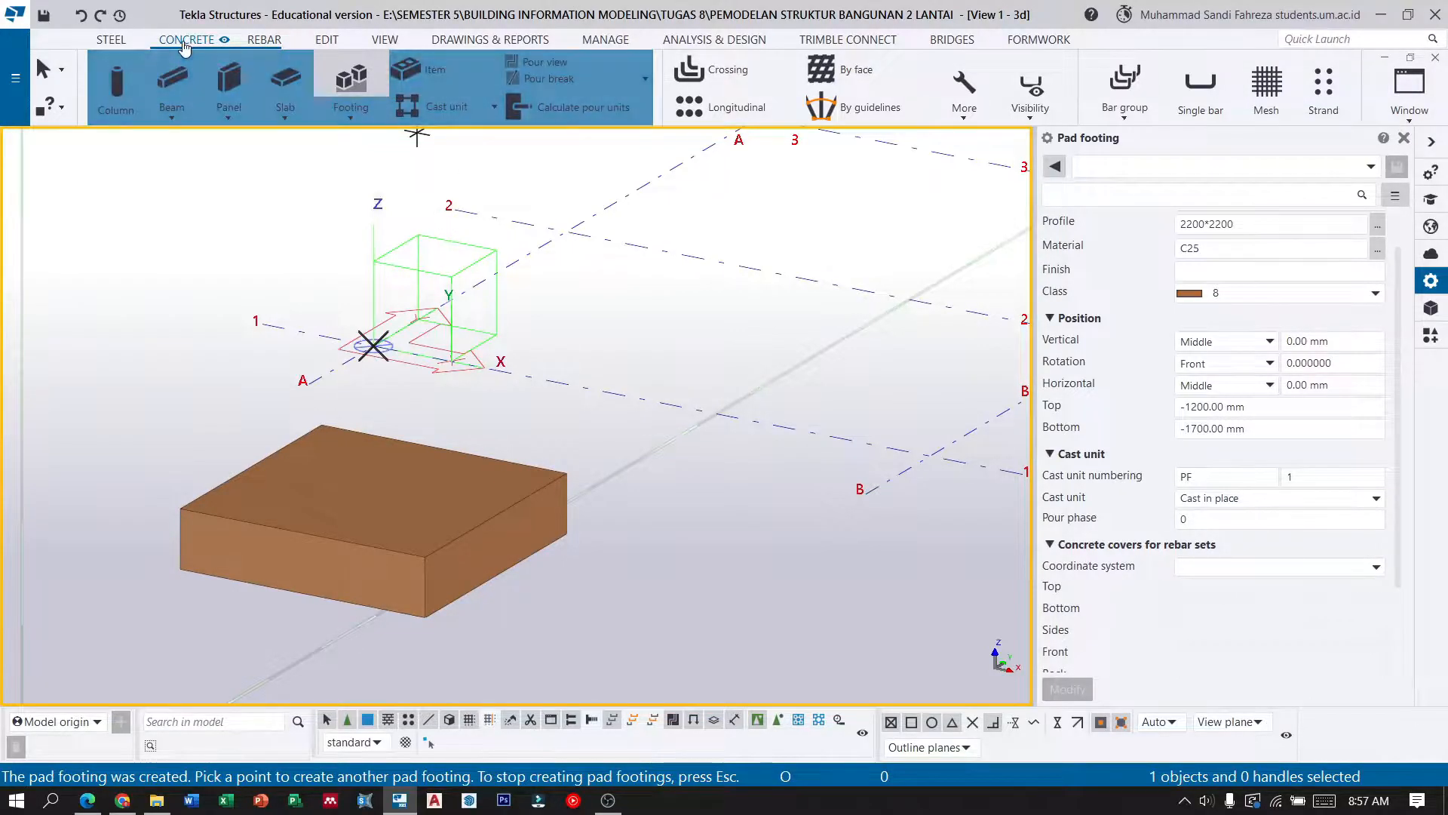
pyautogui.click(119, 99)
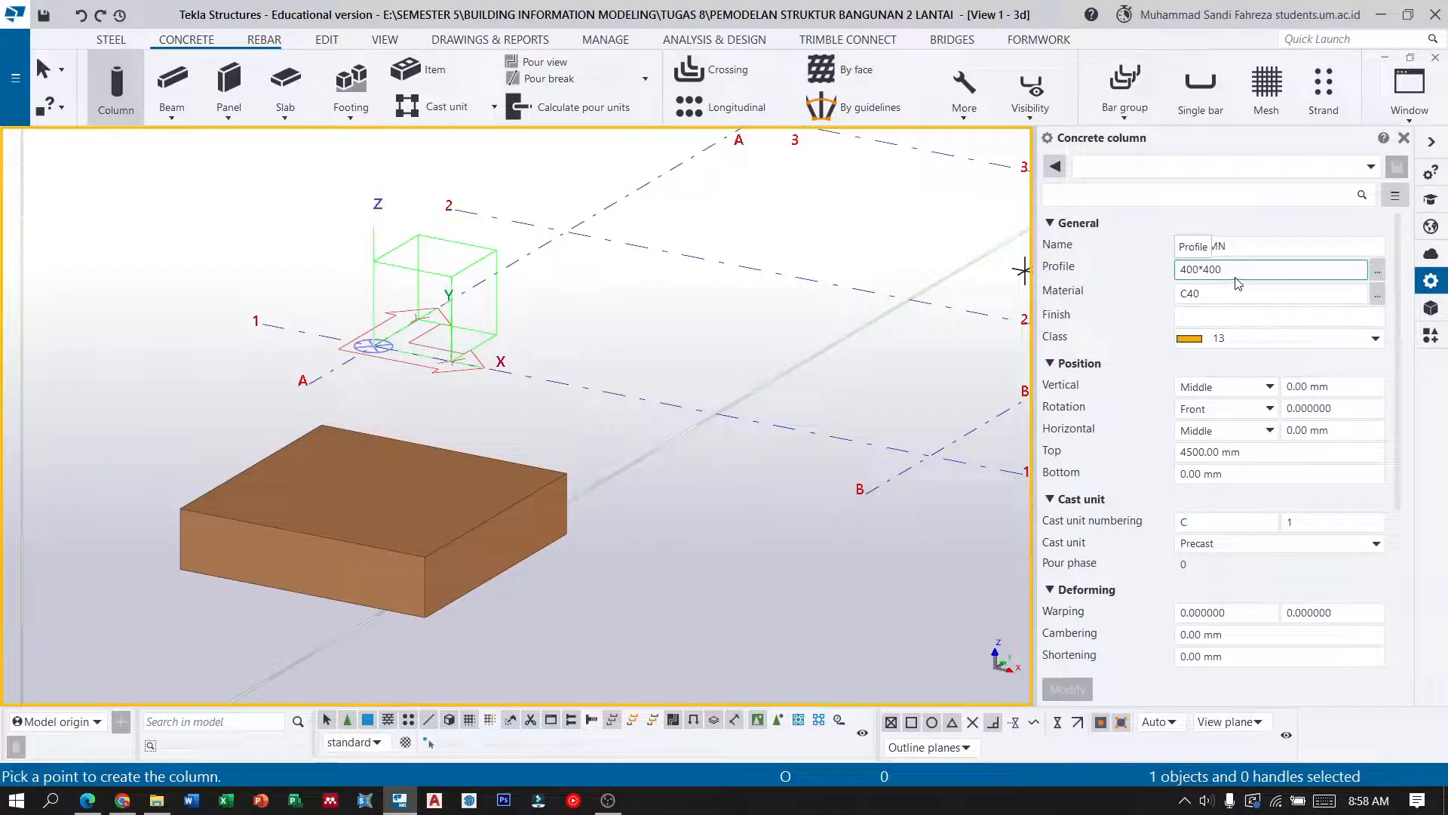
pyautogui.click(1378, 294)
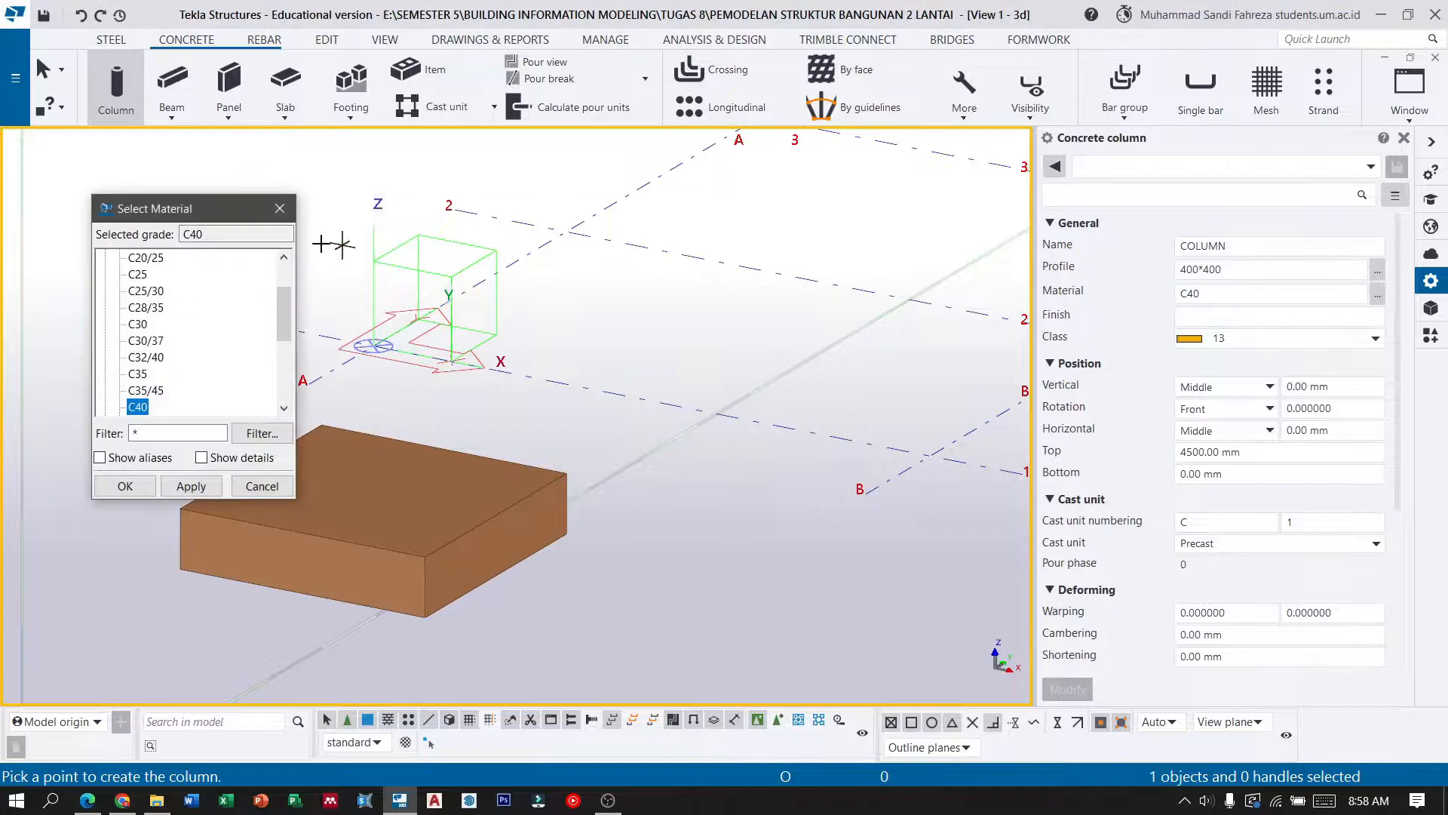
pyautogui.click(137, 273)
pyautogui.click(191, 486)
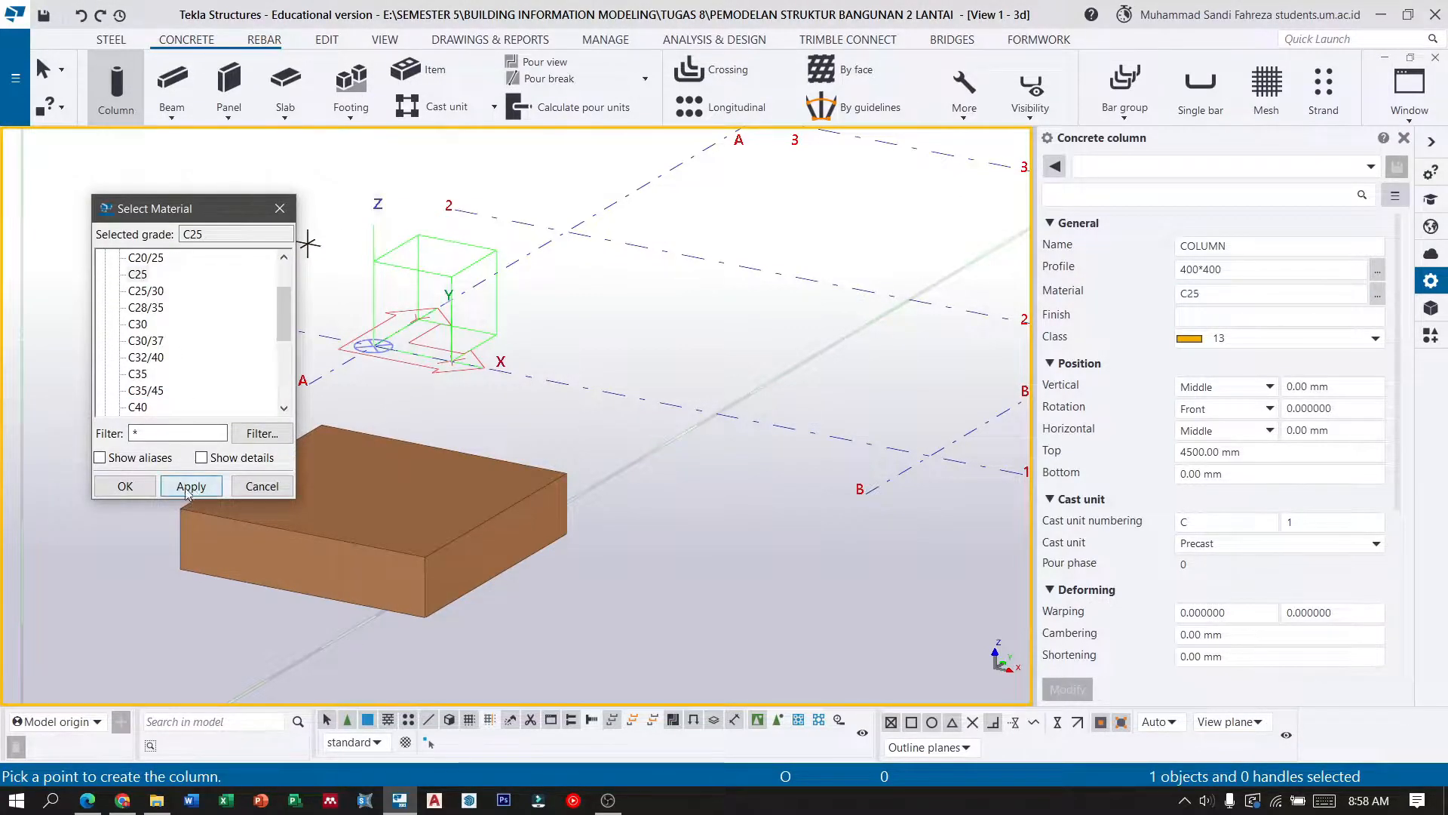
pyautogui.click(125, 486)
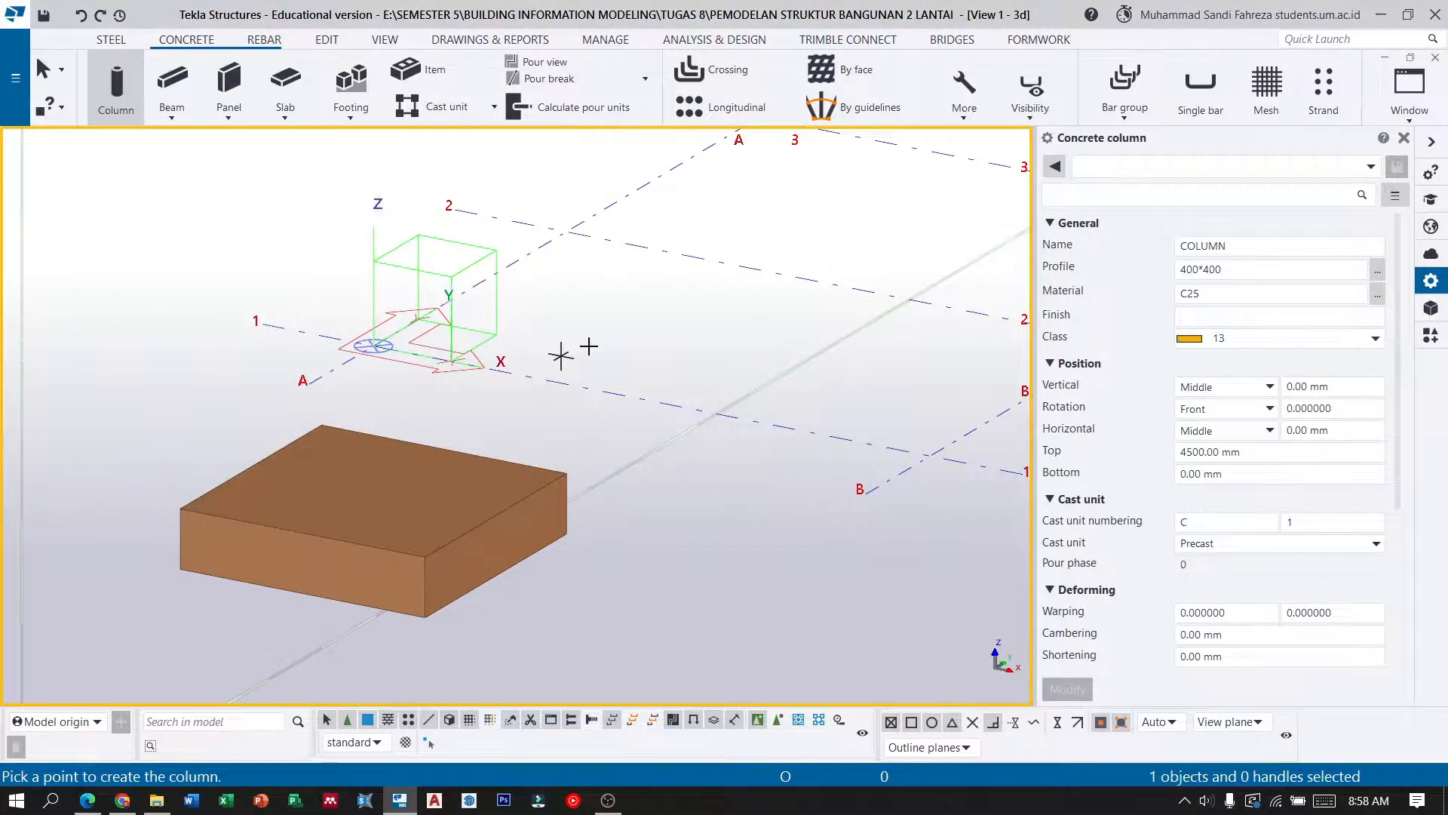
# Set the concrete column's class to 8.
pyautogui.click(1207, 341)
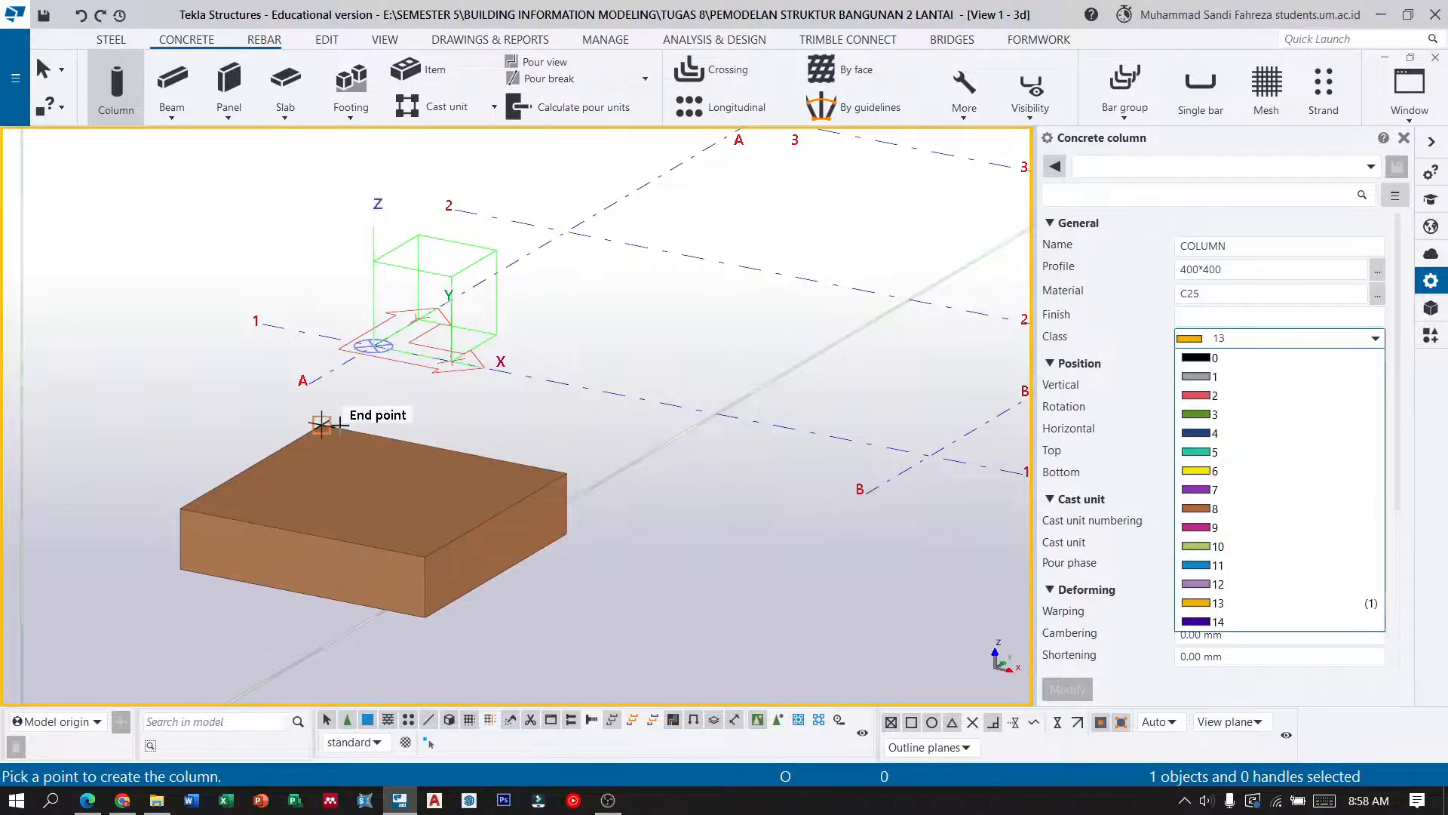
pyautogui.click(1242, 495)
pyautogui.click(1262, 340)
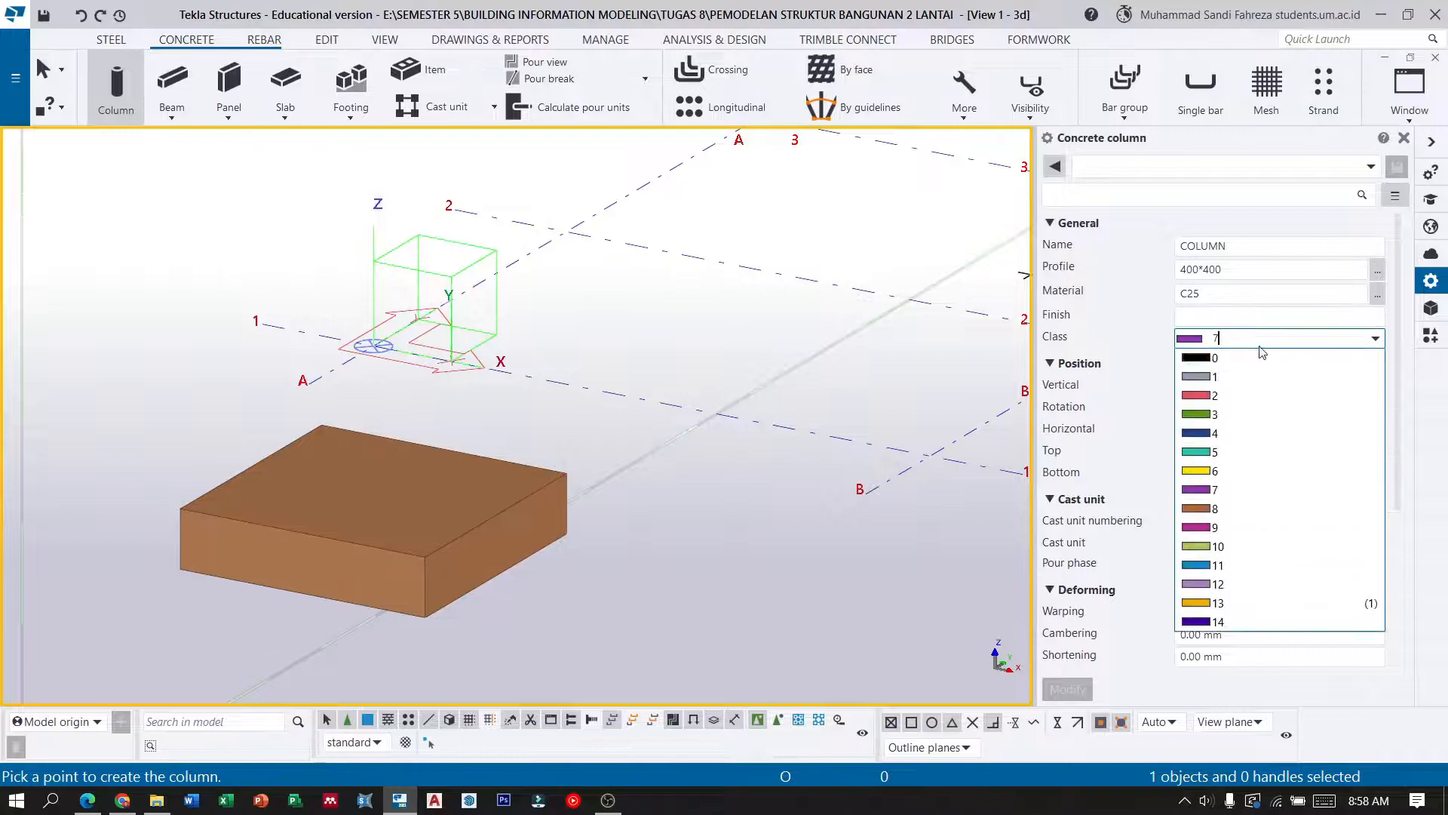
pyautogui.click(1237, 509)
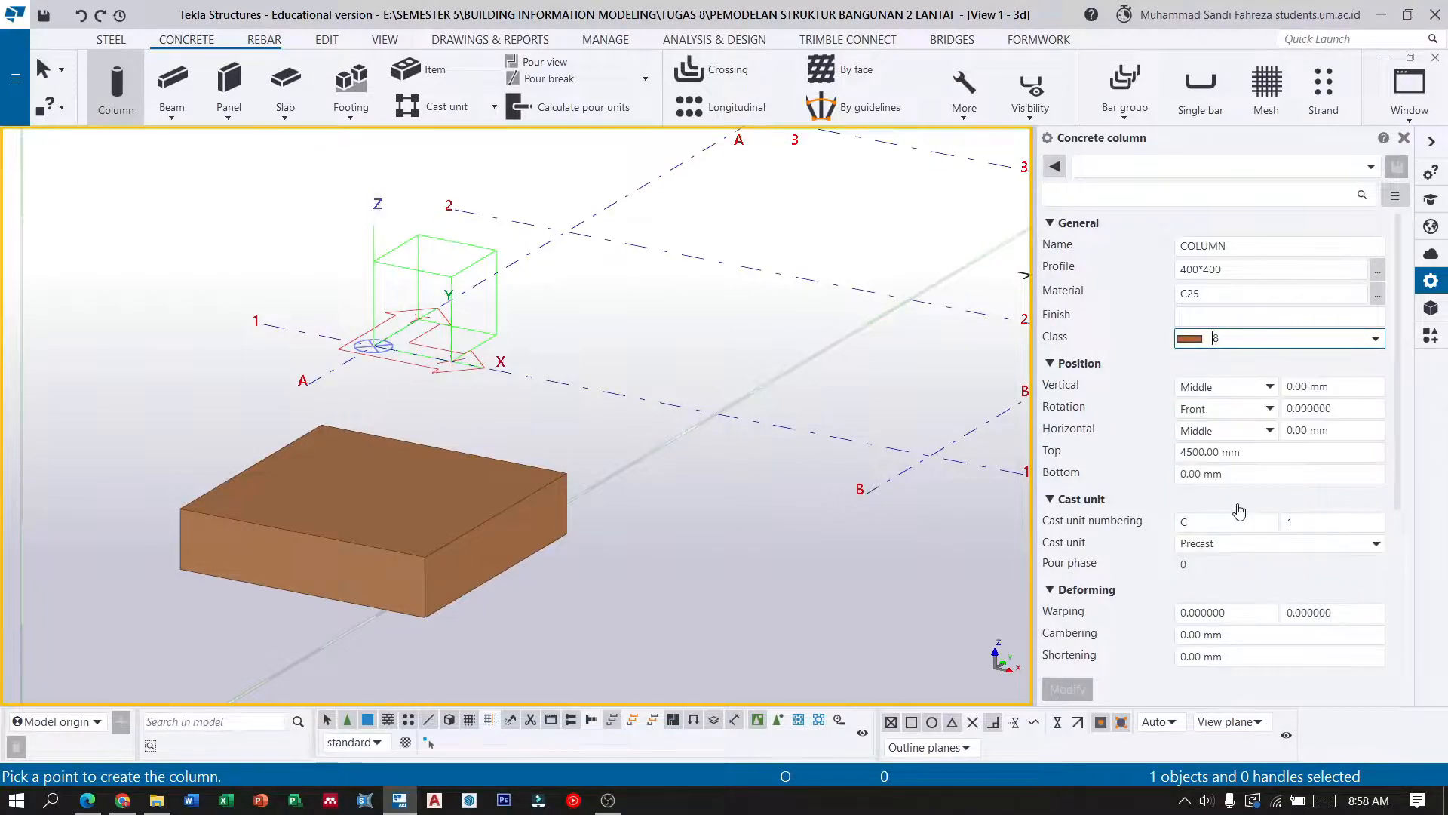
# Set the column's top level to 0 mm and bottom level to -1200 mm, with cast unit type Cast in place.
pyautogui.doubleClick(1212, 452)
pyautogui.write('0')
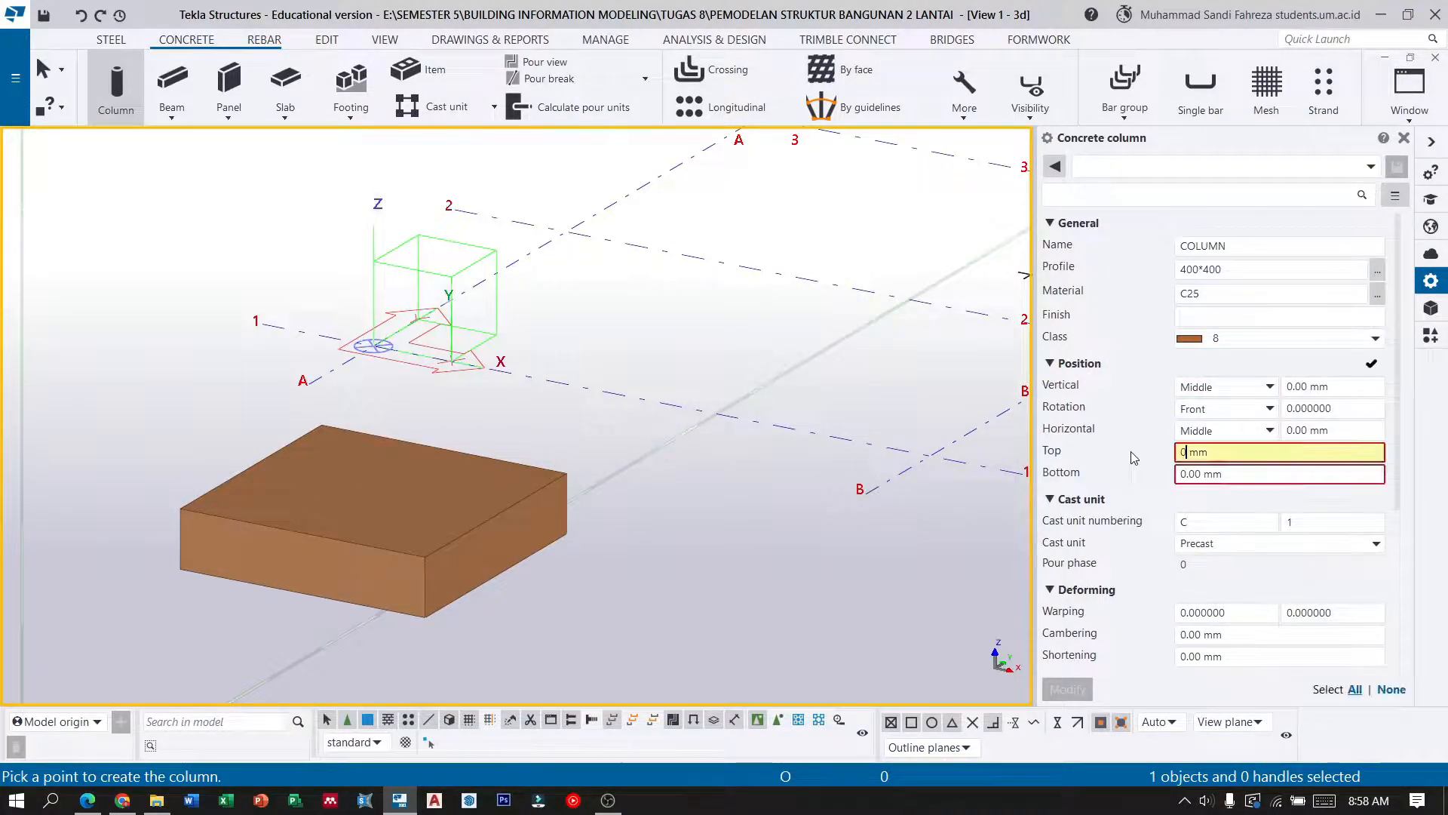
pyautogui.doubleClick(1199, 473)
pyautogui.write('-12')
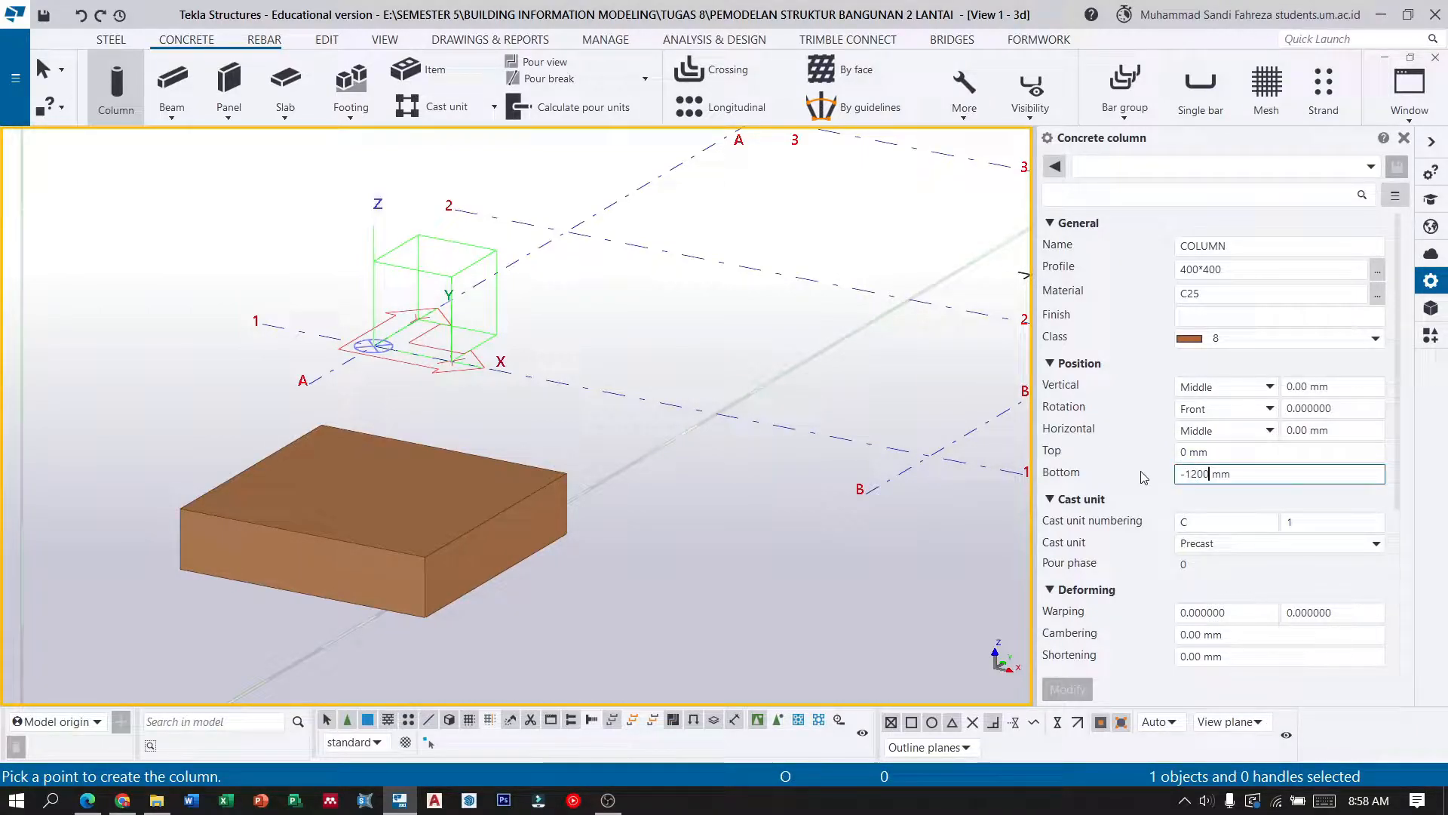
pyautogui.click(1232, 545)
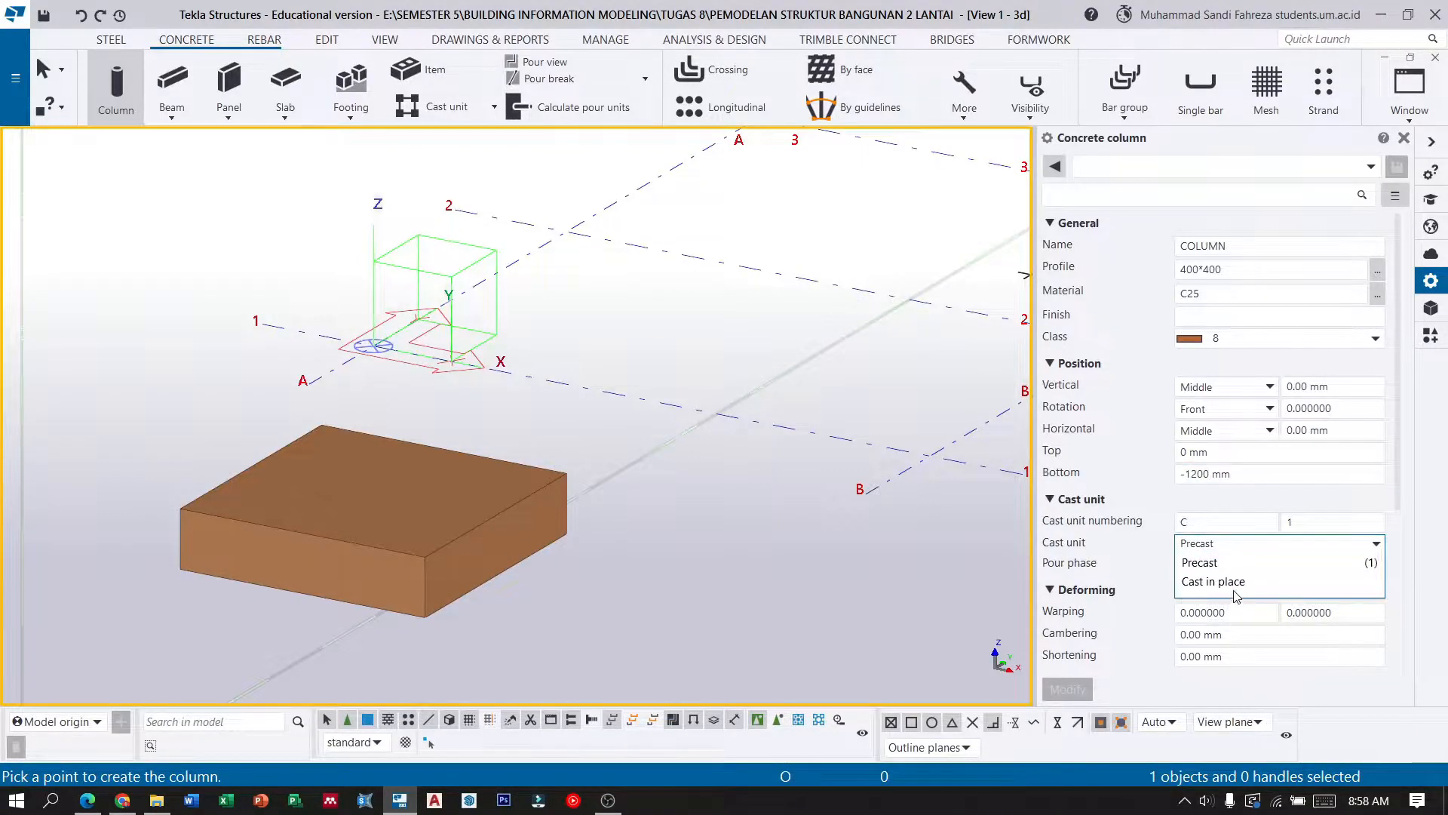
pyautogui.click(1218, 581)
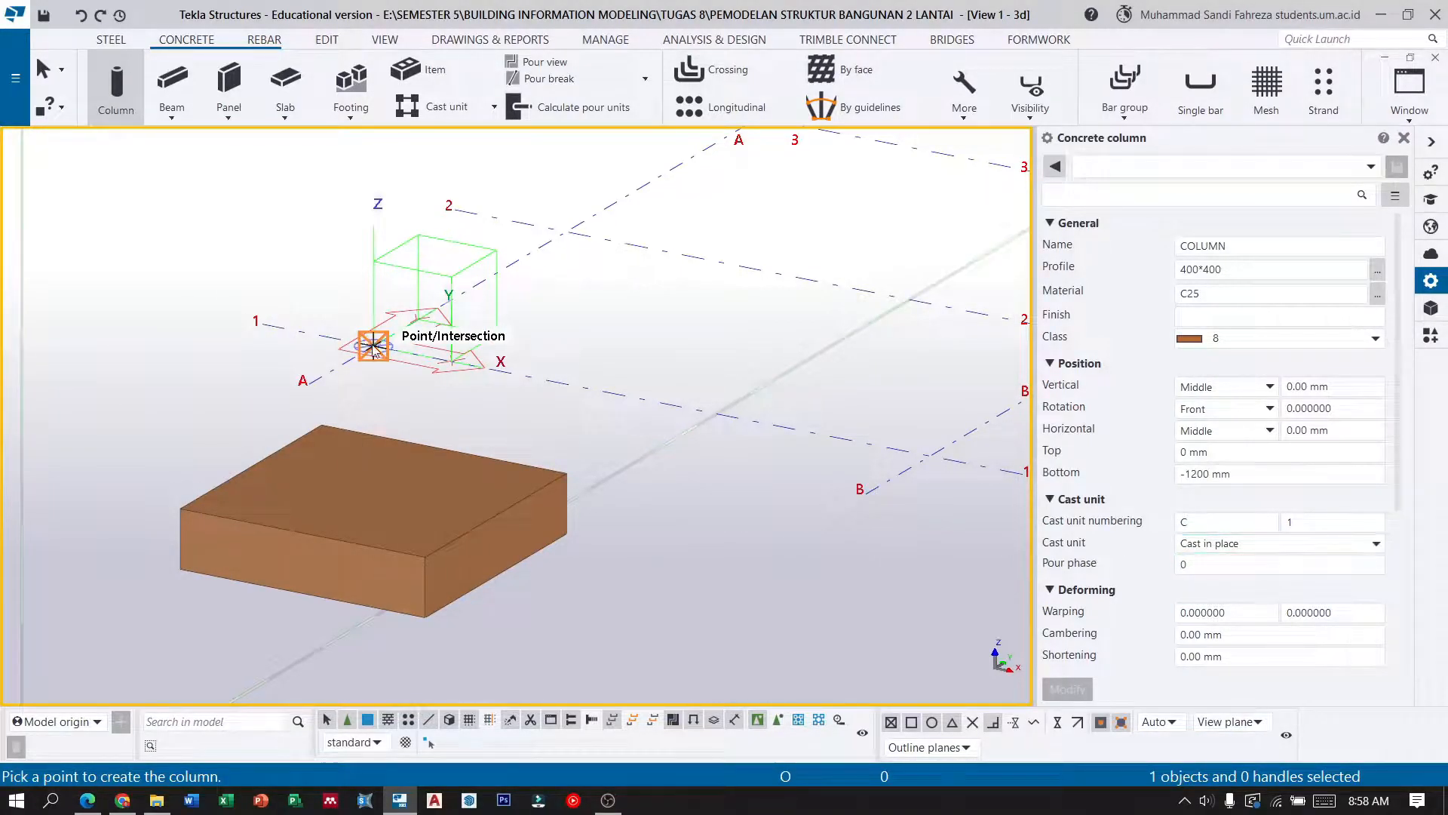
# Place the pedestal column at grid intersection A-1 above the footing and end the column command.
pyautogui.click(373, 346)
pyautogui.click(49, 74)
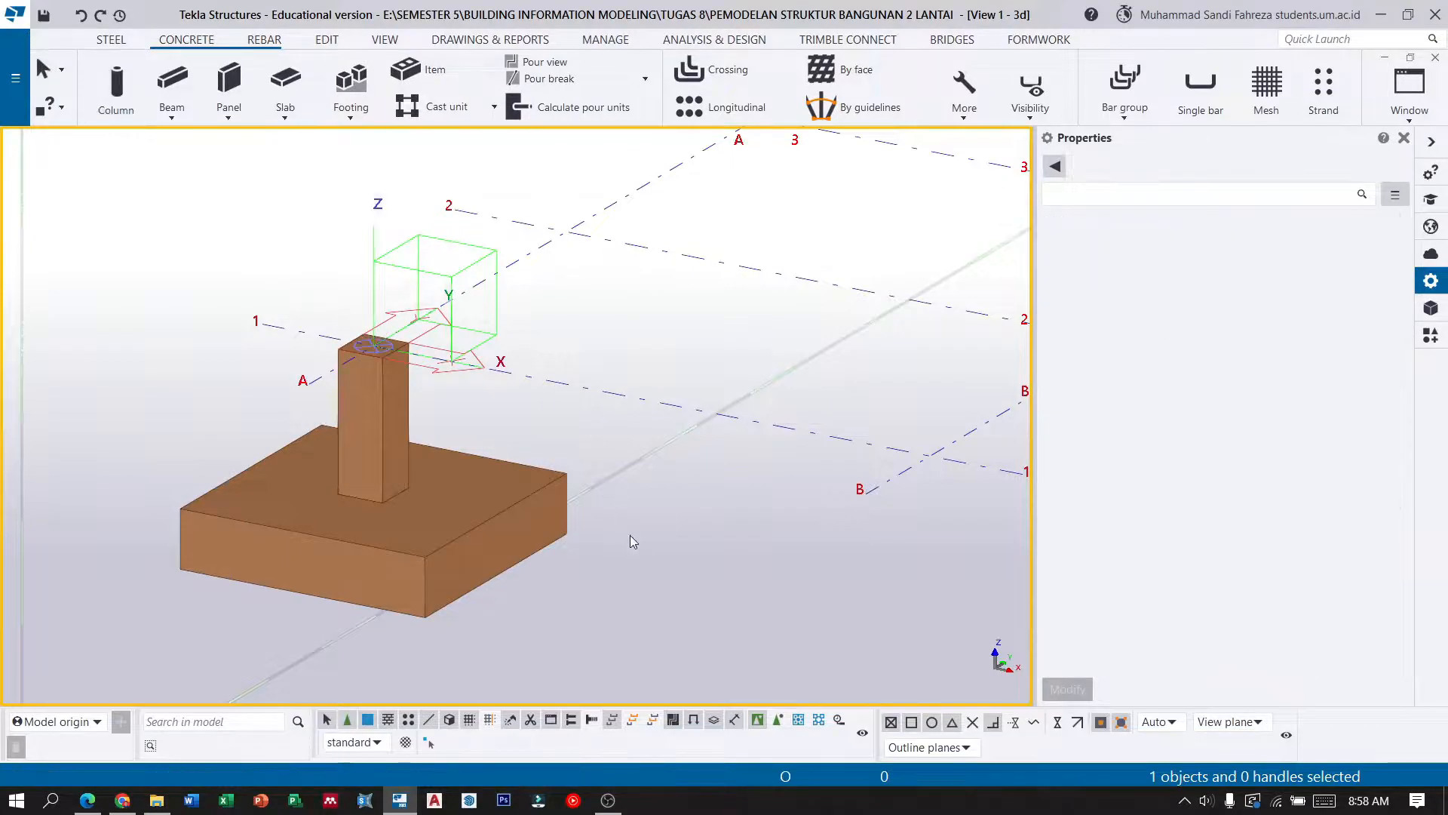
pyautogui.scroll(4, 366, 407)
pyautogui.scroll(-3, 788, 569)
pyautogui.moveTo(586, 500); pyautogui.dragTo(631, 418, button='middle')
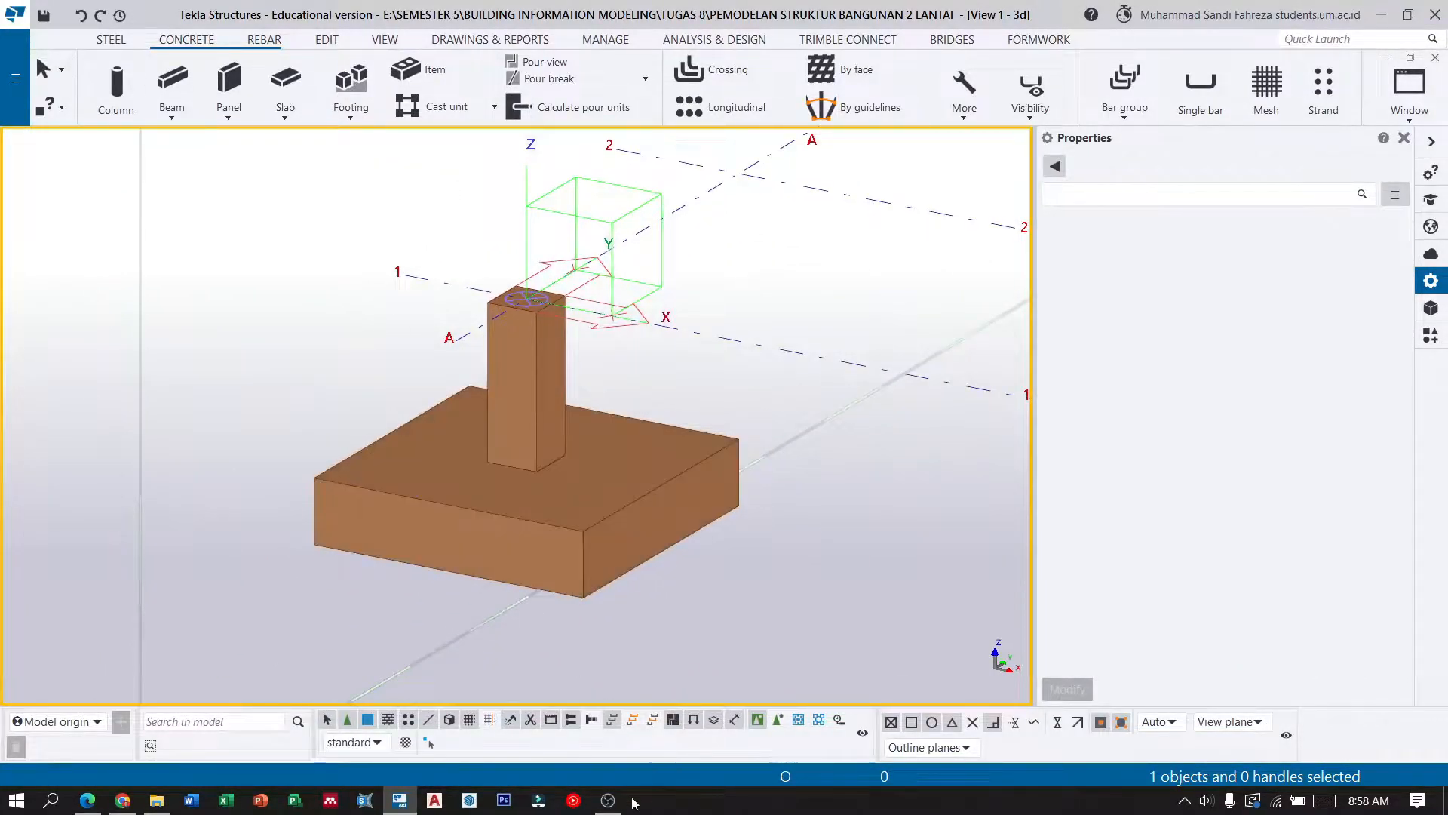
pyautogui.click(608, 800)
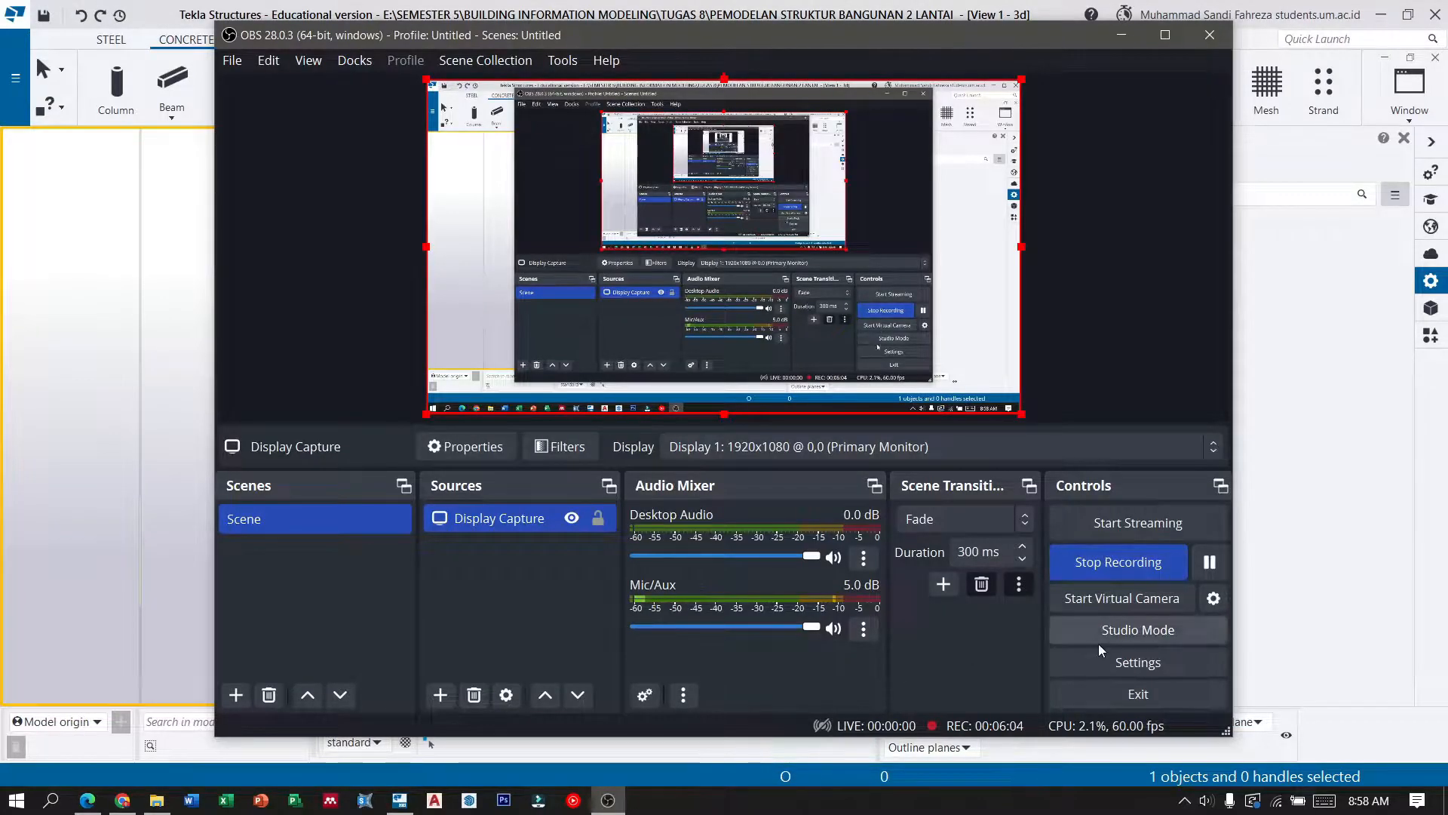
pyautogui.click(1210, 562)
pyautogui.click(1122, 35)
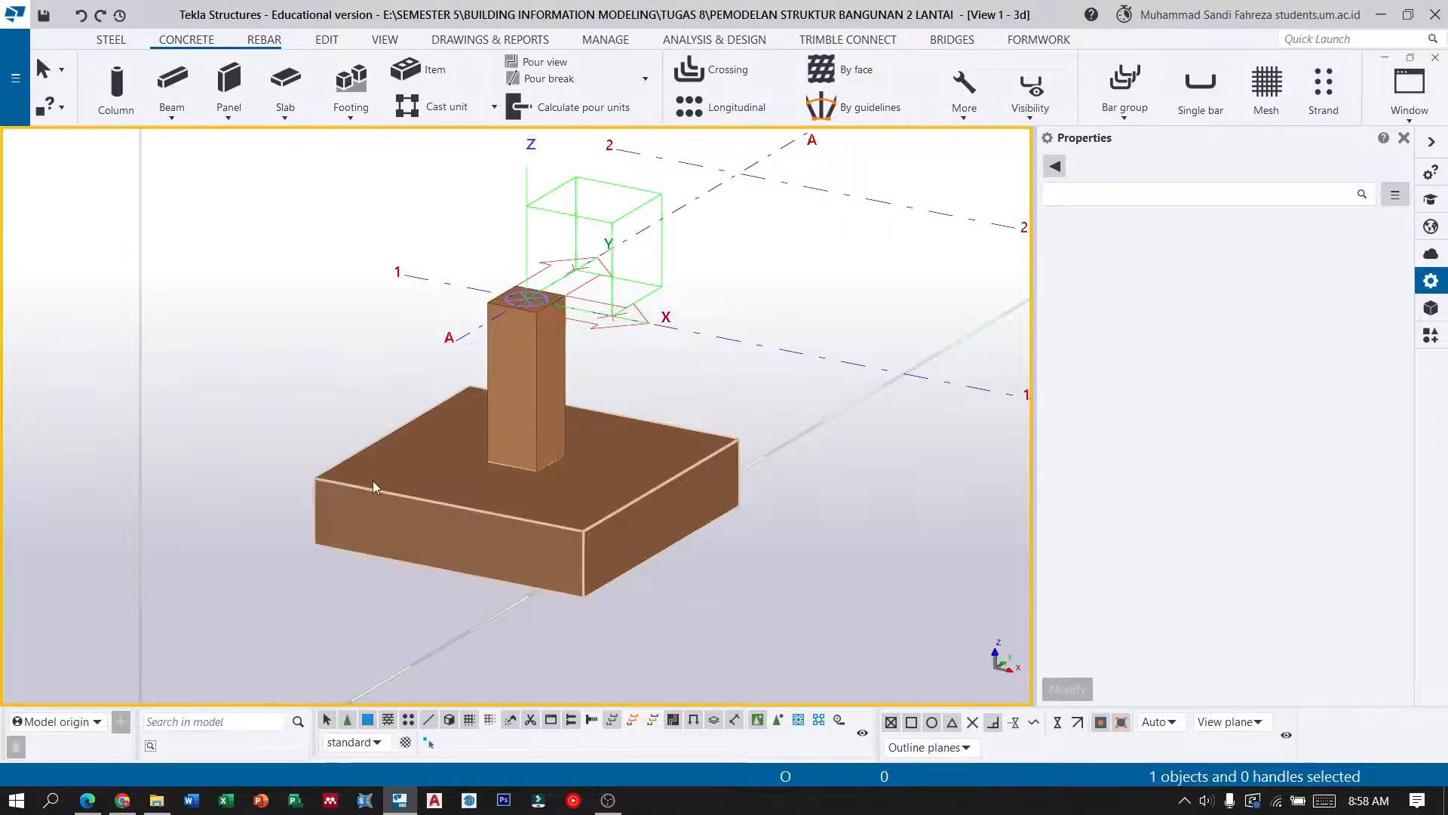
# Render the model parts as shaded wireframe so the footing and column are see-through.
pyautogui.click(383, 41)
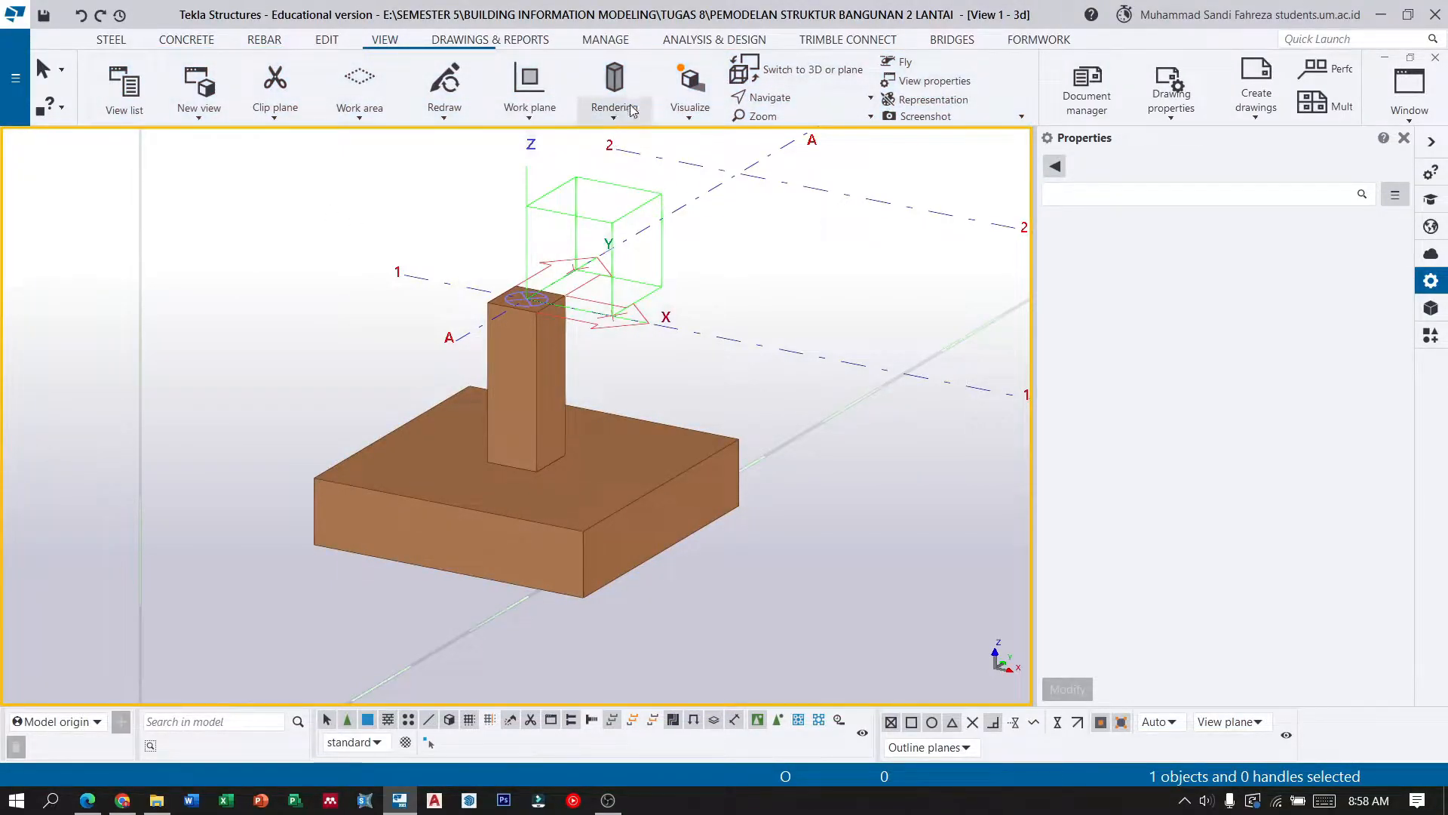
pyautogui.click(626, 109)
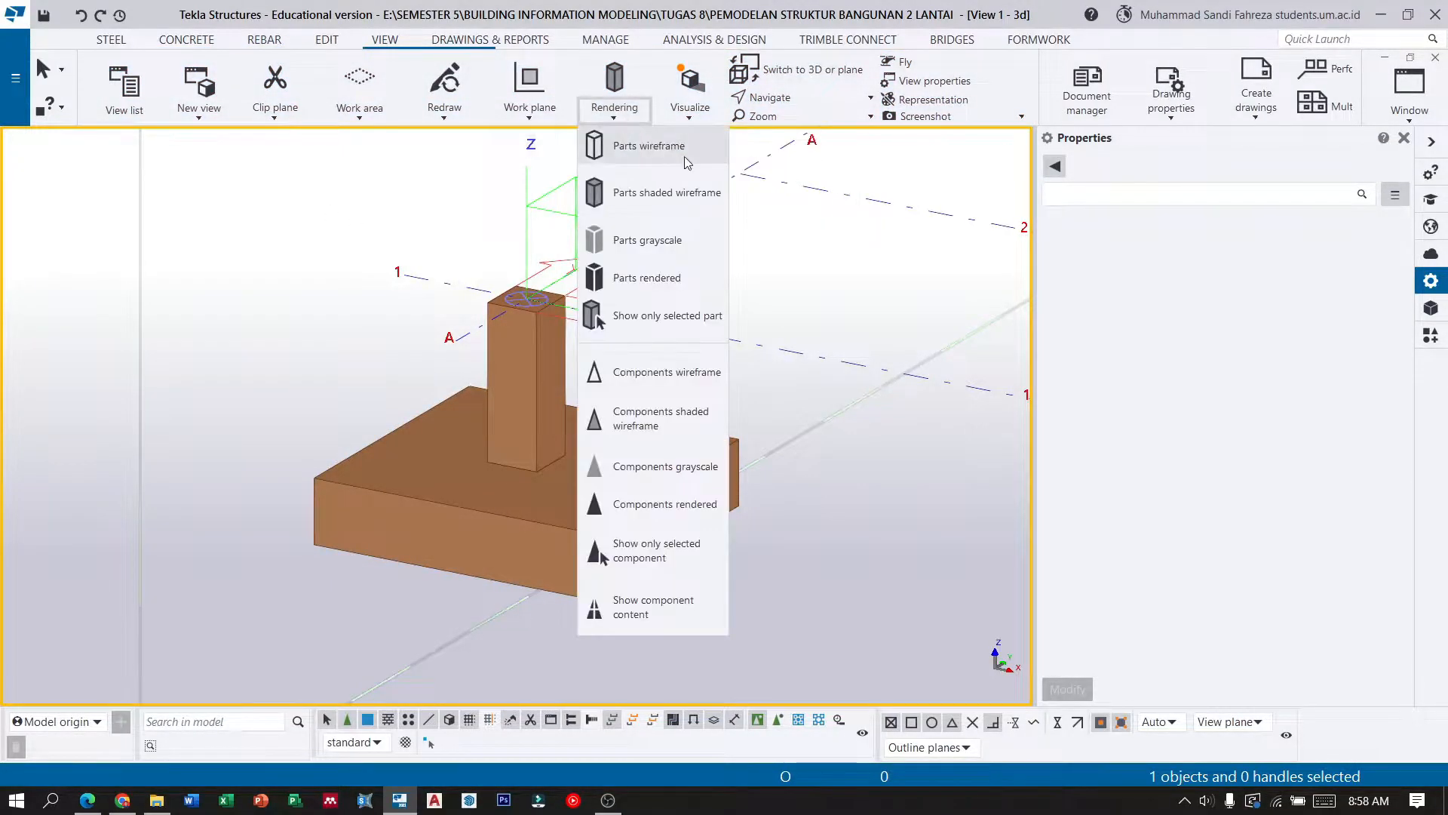
pyautogui.click(678, 199)
pyautogui.scroll(3, 379, 455)
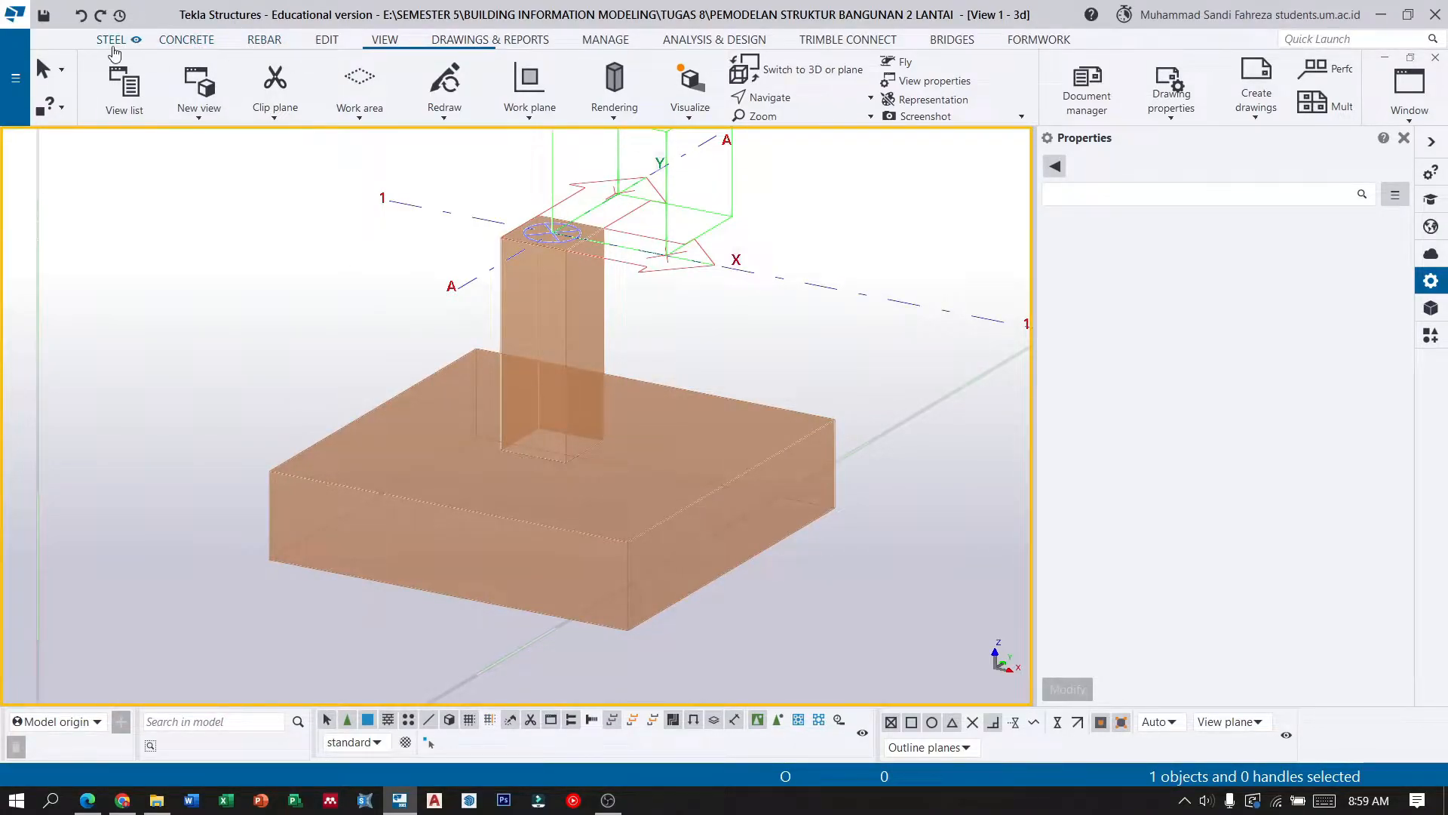
# Search the applications and components catalog for 77 and apply Pad footing reinforcement (77) to the pad footing.
pyautogui.click(1431, 339)
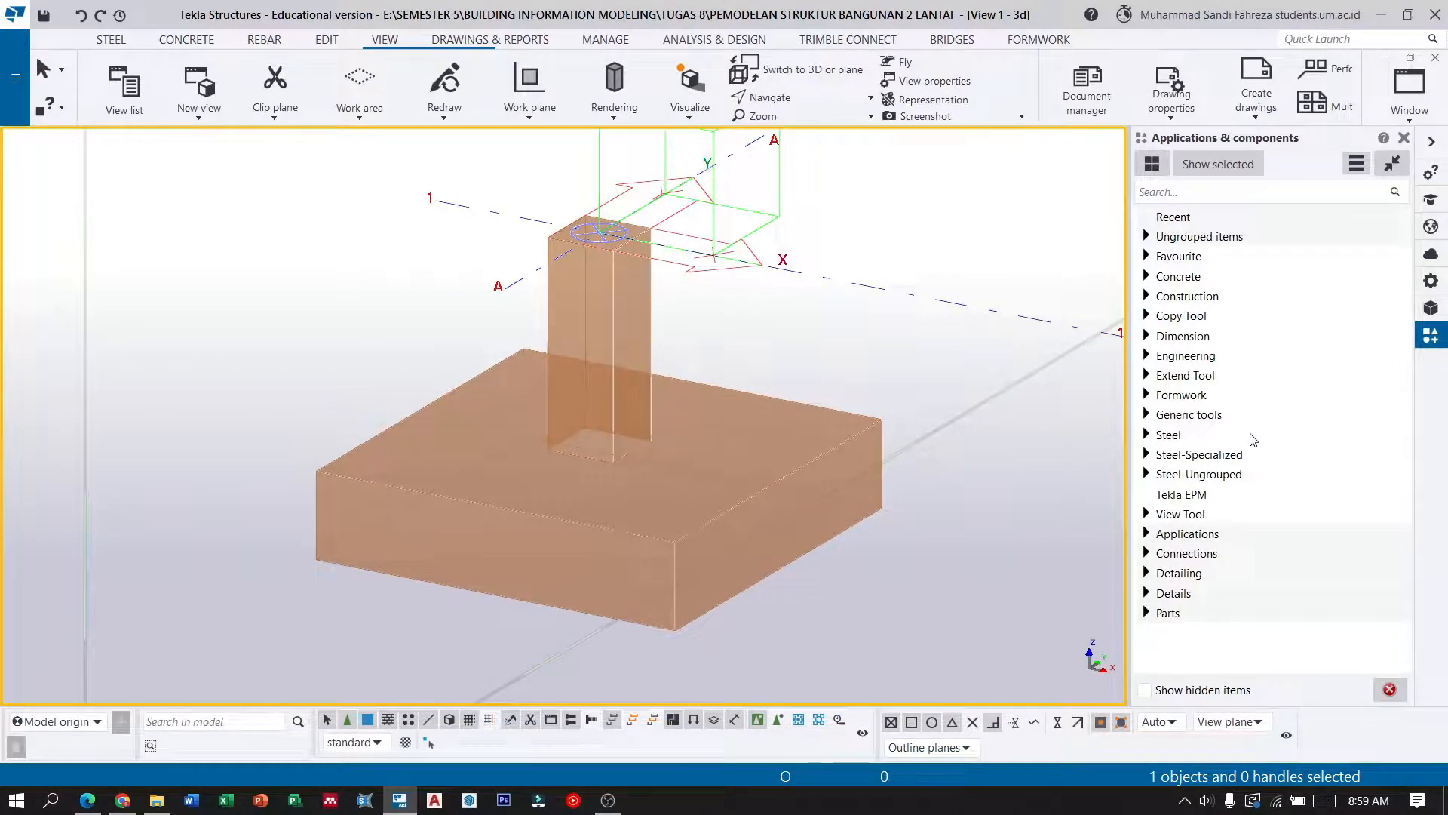
pyautogui.click(622, 792)
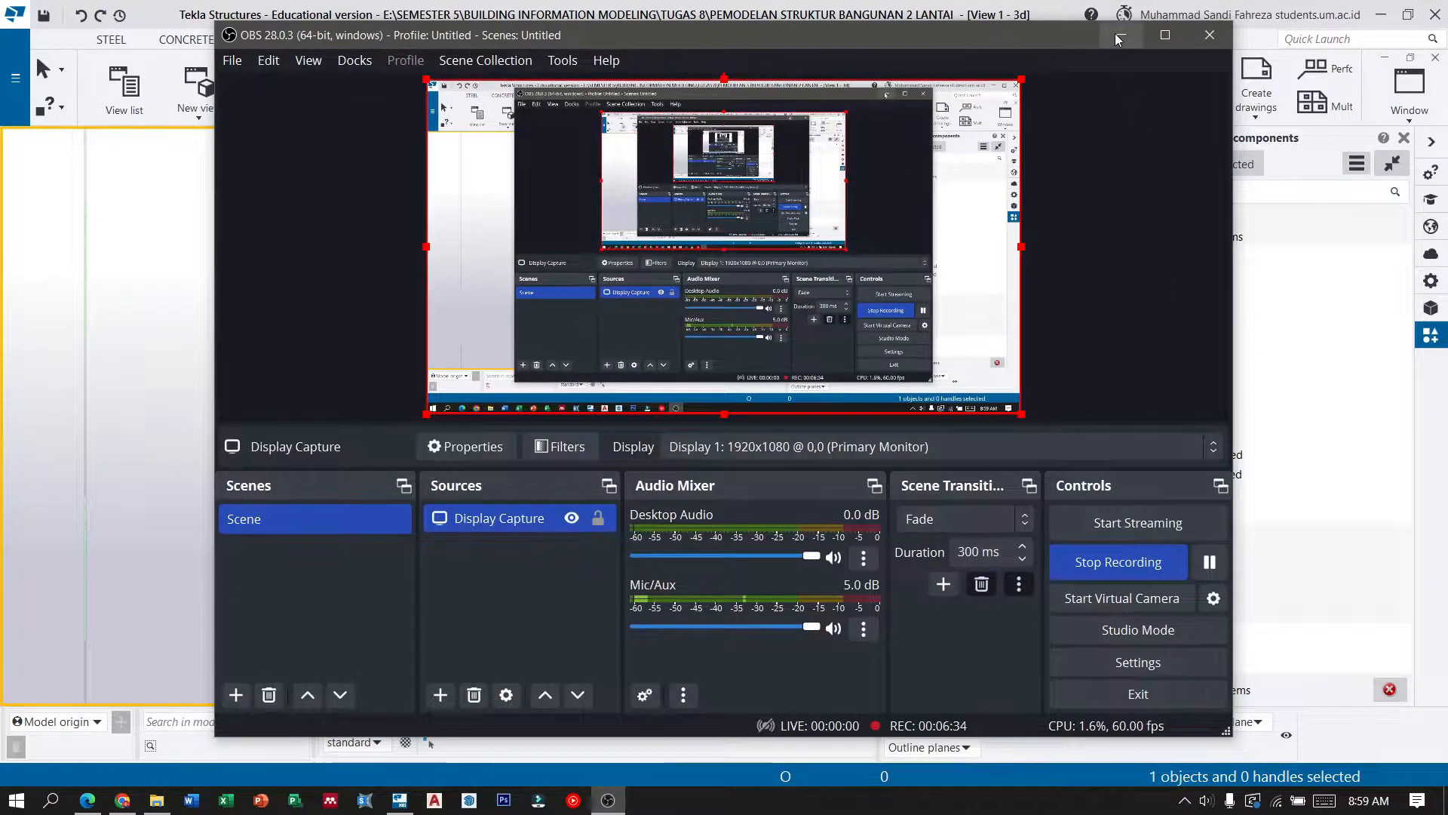
pyautogui.click(1119, 36)
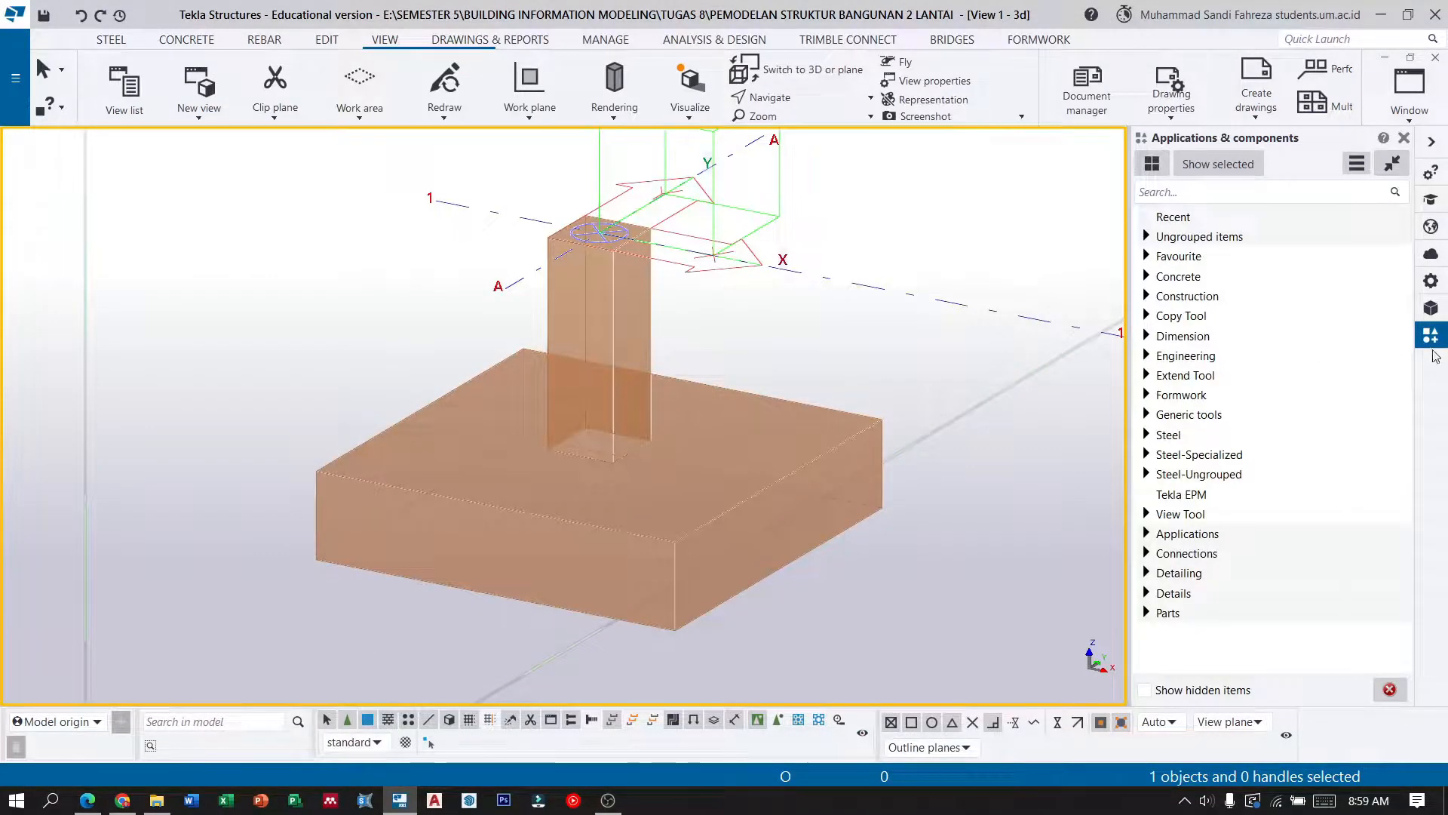
pyautogui.click(1185, 190)
pyautogui.write('77')
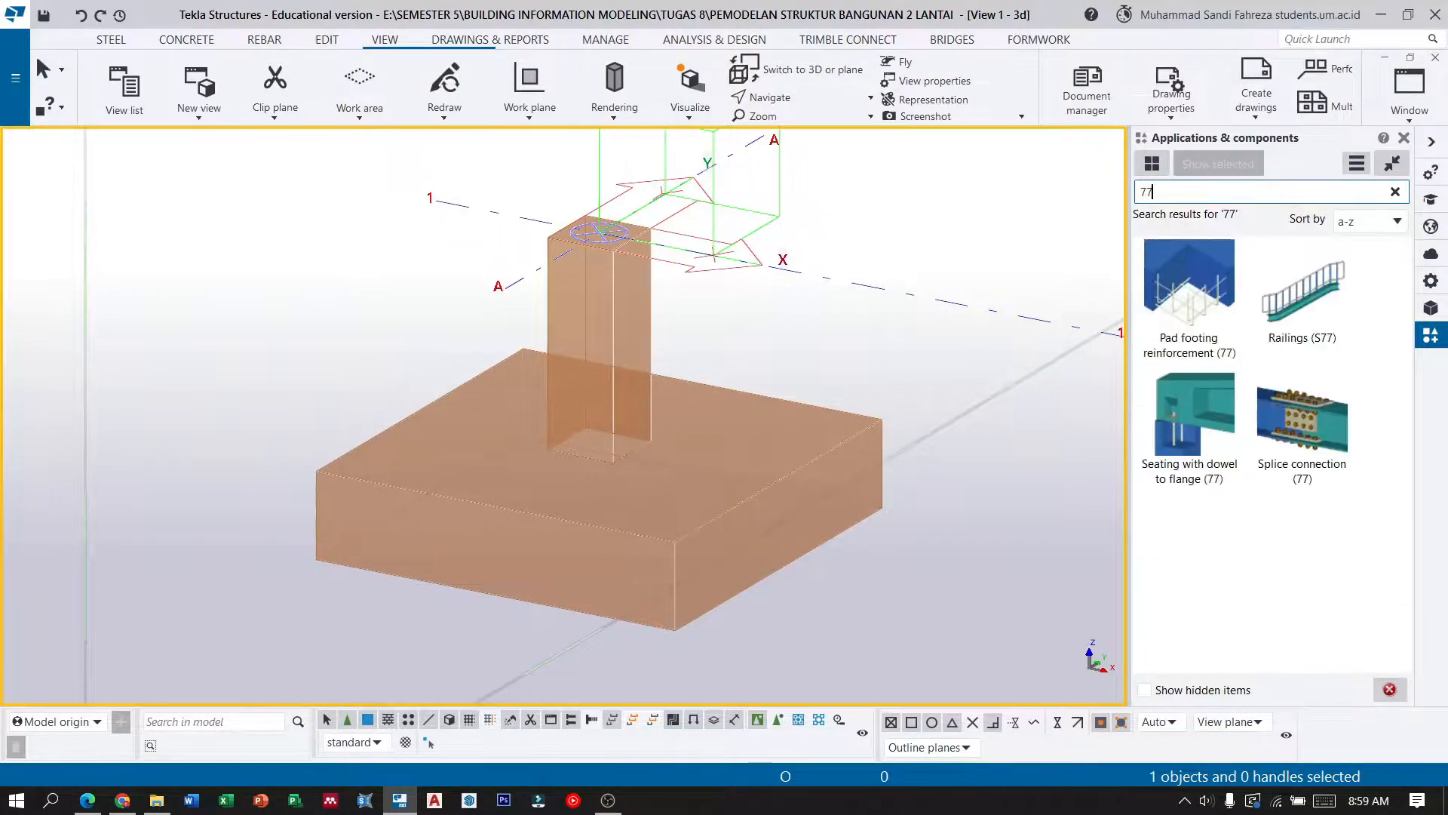
pyautogui.click(1192, 292)
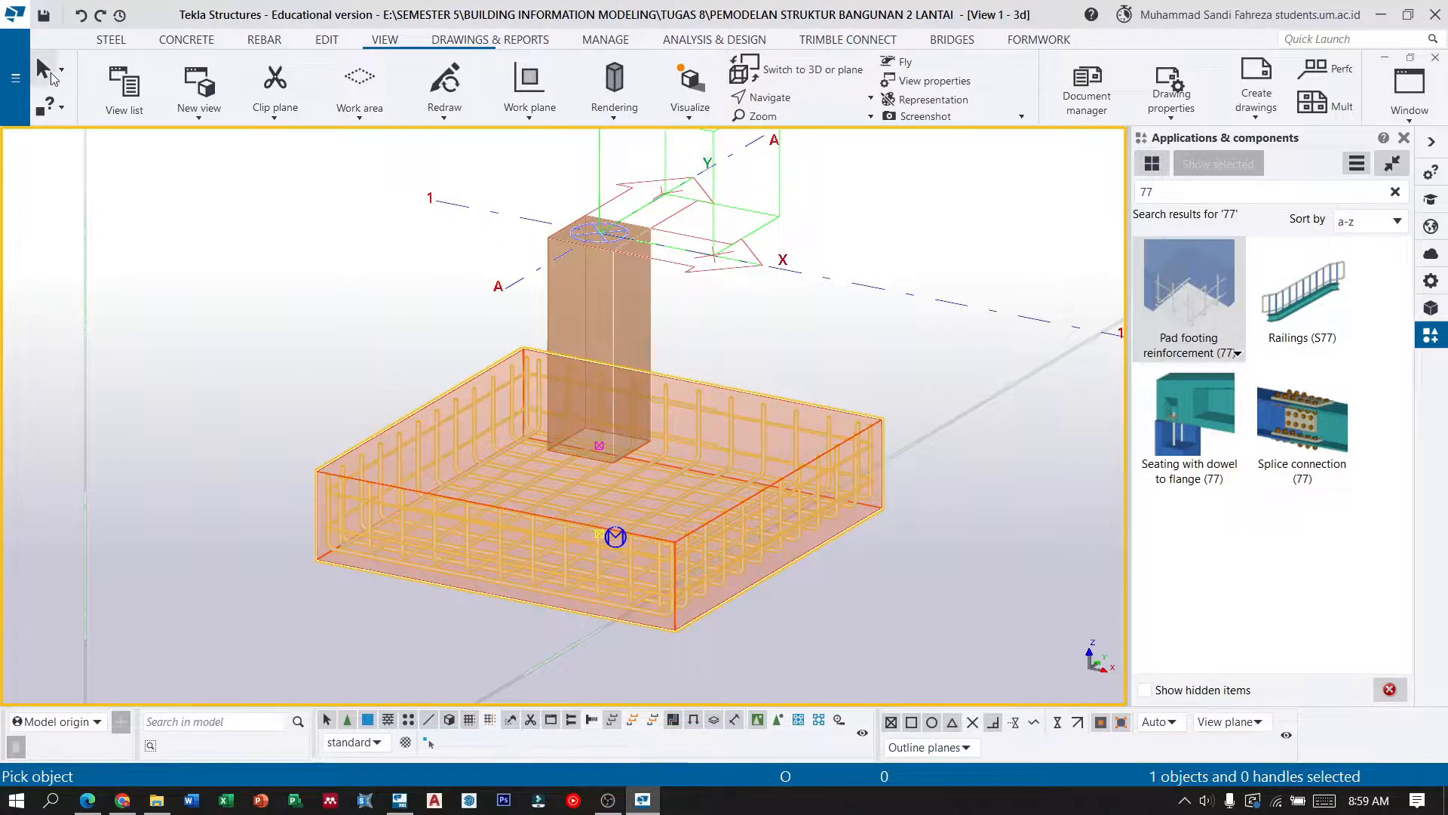
# Open the pad footing reinforcement's properties and look up the foundation's concrete cover in the modelling guide PDF in the browser.
pyautogui.scroll(2, 726, 475)
pyautogui.doubleClick(735, 437)
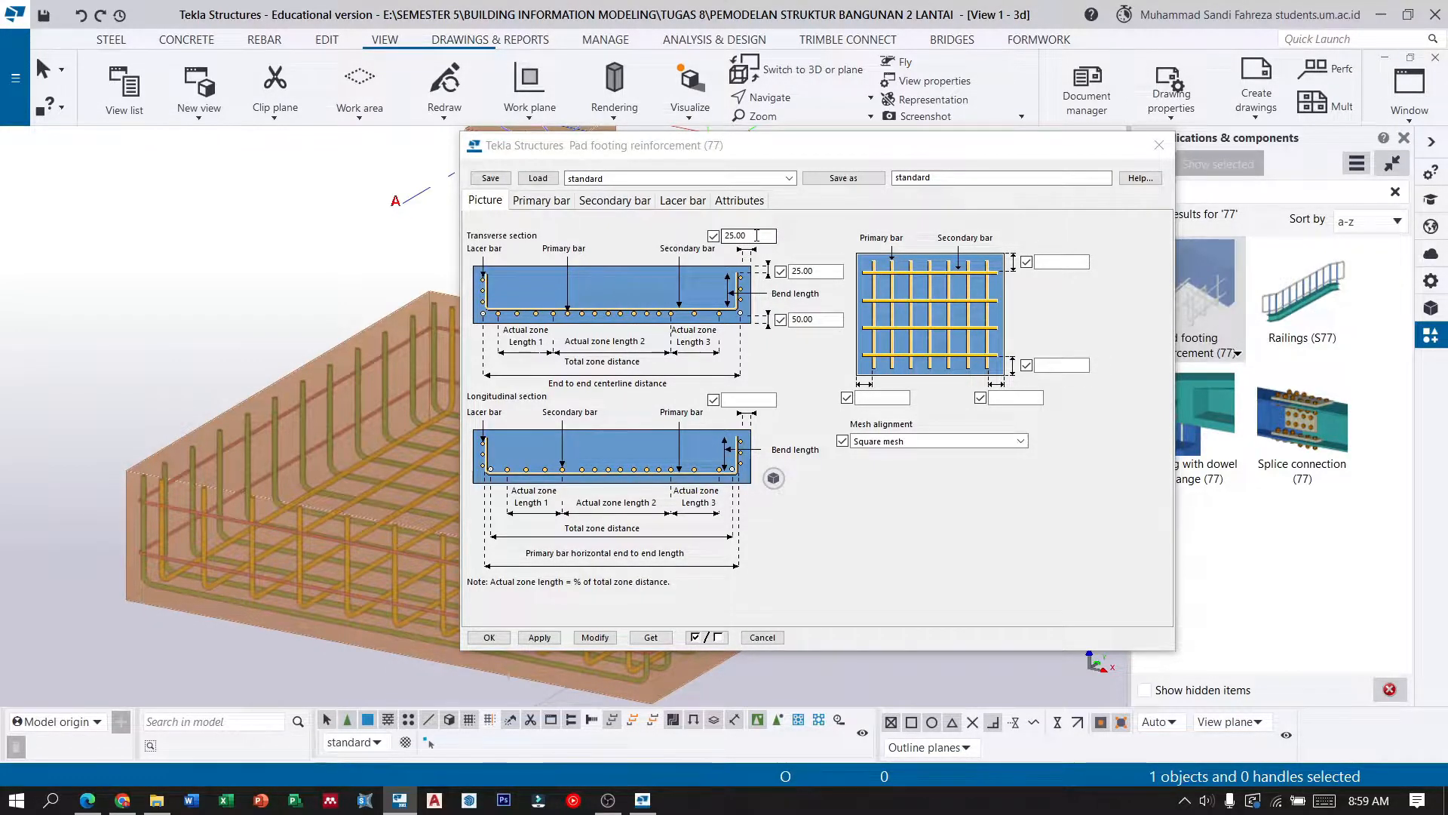
pyautogui.click(88, 801)
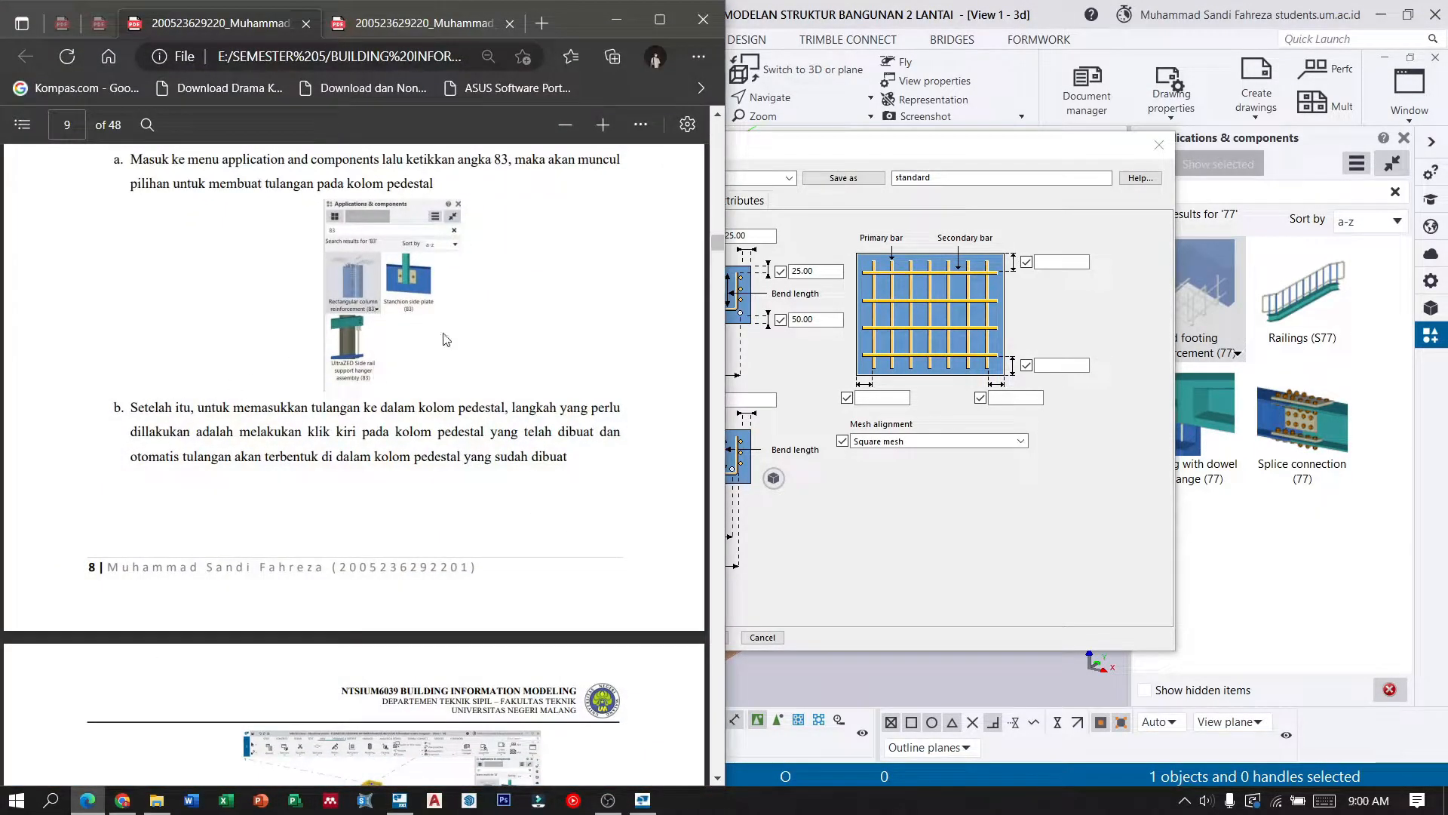
pyautogui.scroll(2, 456, 363)
pyautogui.scroll(-4, 462, 364)
pyautogui.scroll(18, 466, 368)
pyautogui.scroll(15, 465, 368)
pyautogui.scroll(8, 469, 369)
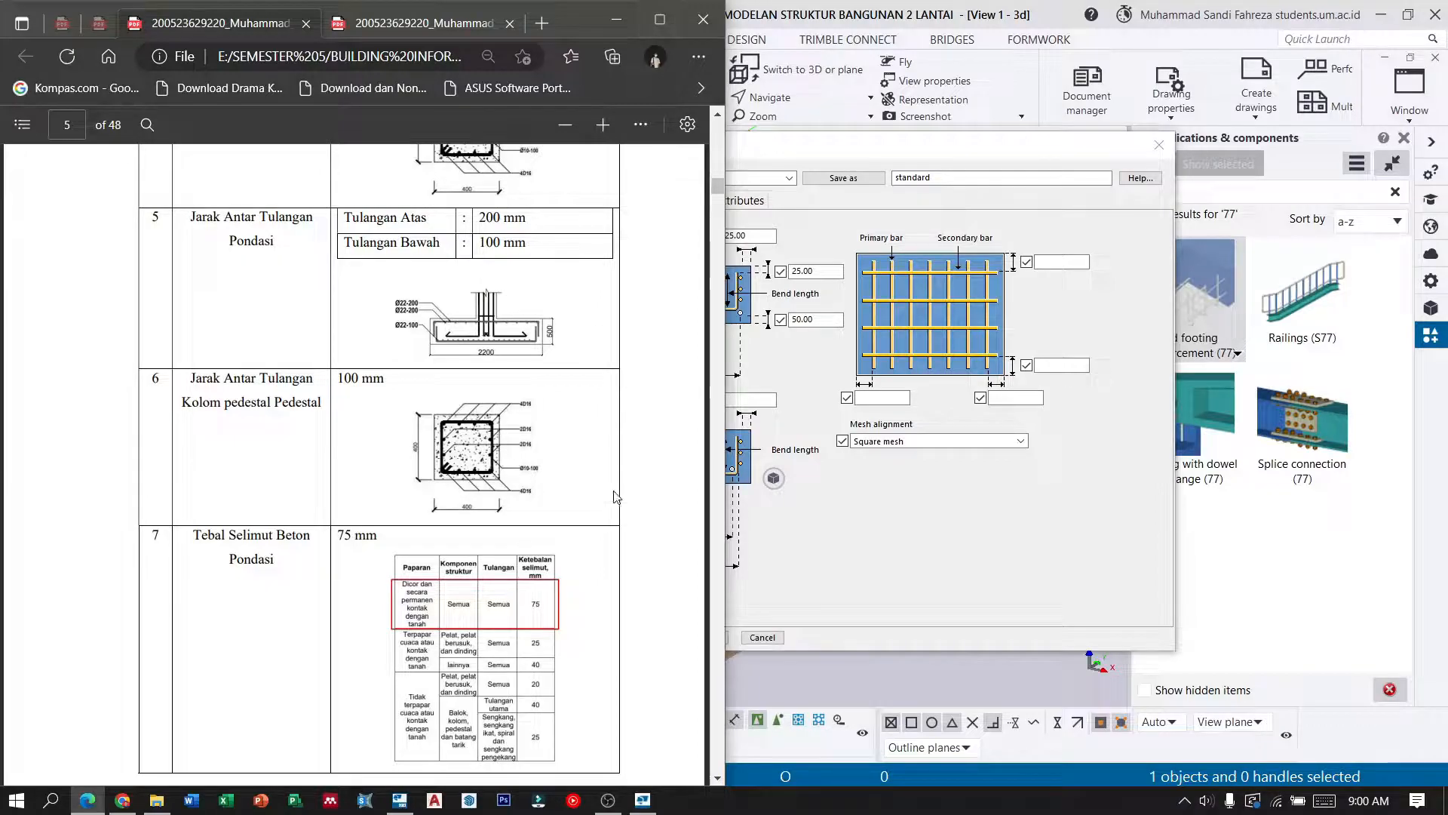
# Back in Tekla Structures, set the footing's concrete covers to 75 mm in the transverse and longitudinal sections.
pyautogui.click(616, 20)
pyautogui.write('75')
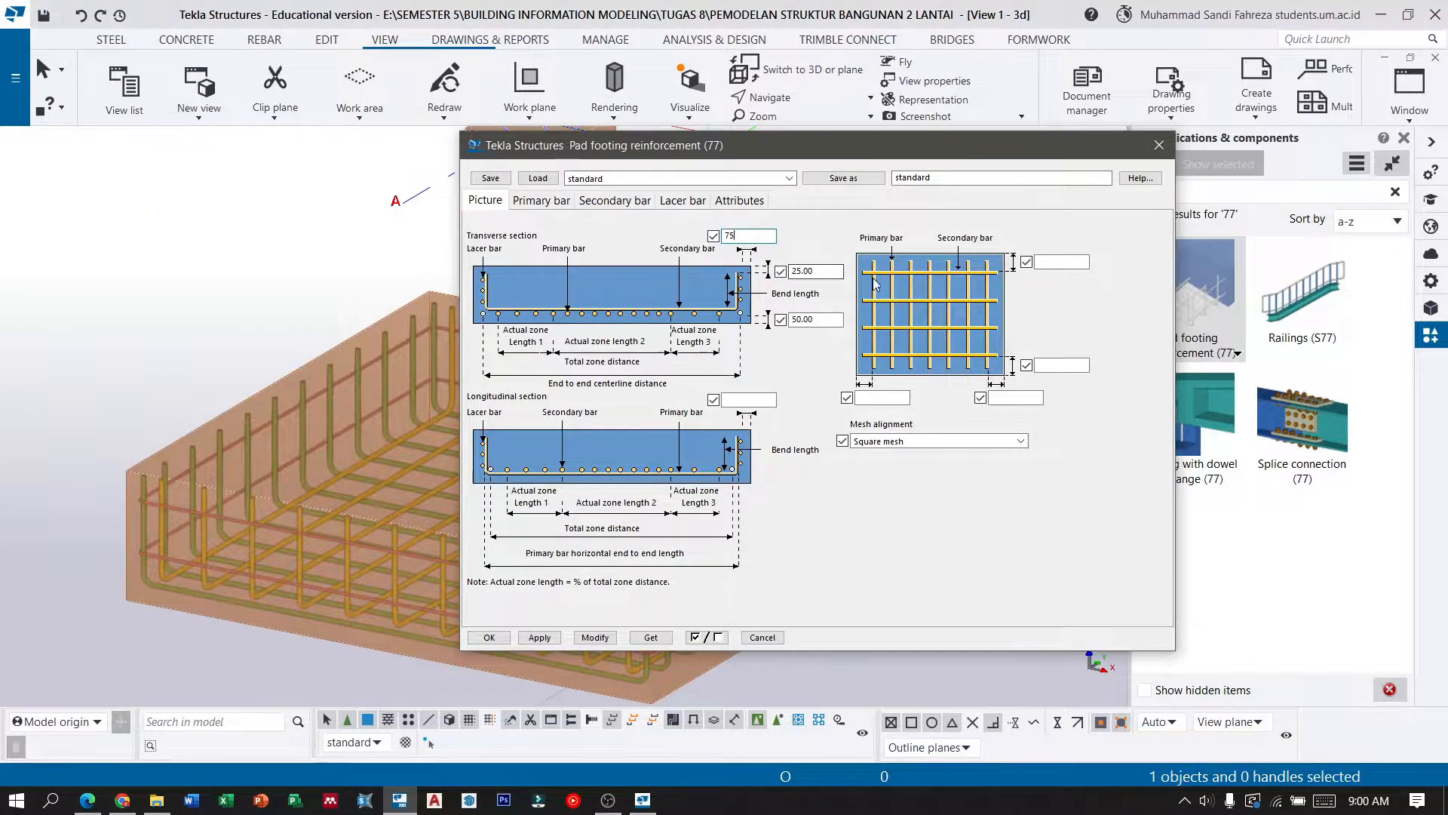
pyautogui.press('Tab')
pyautogui.write('75')
pyautogui.press('Tab')
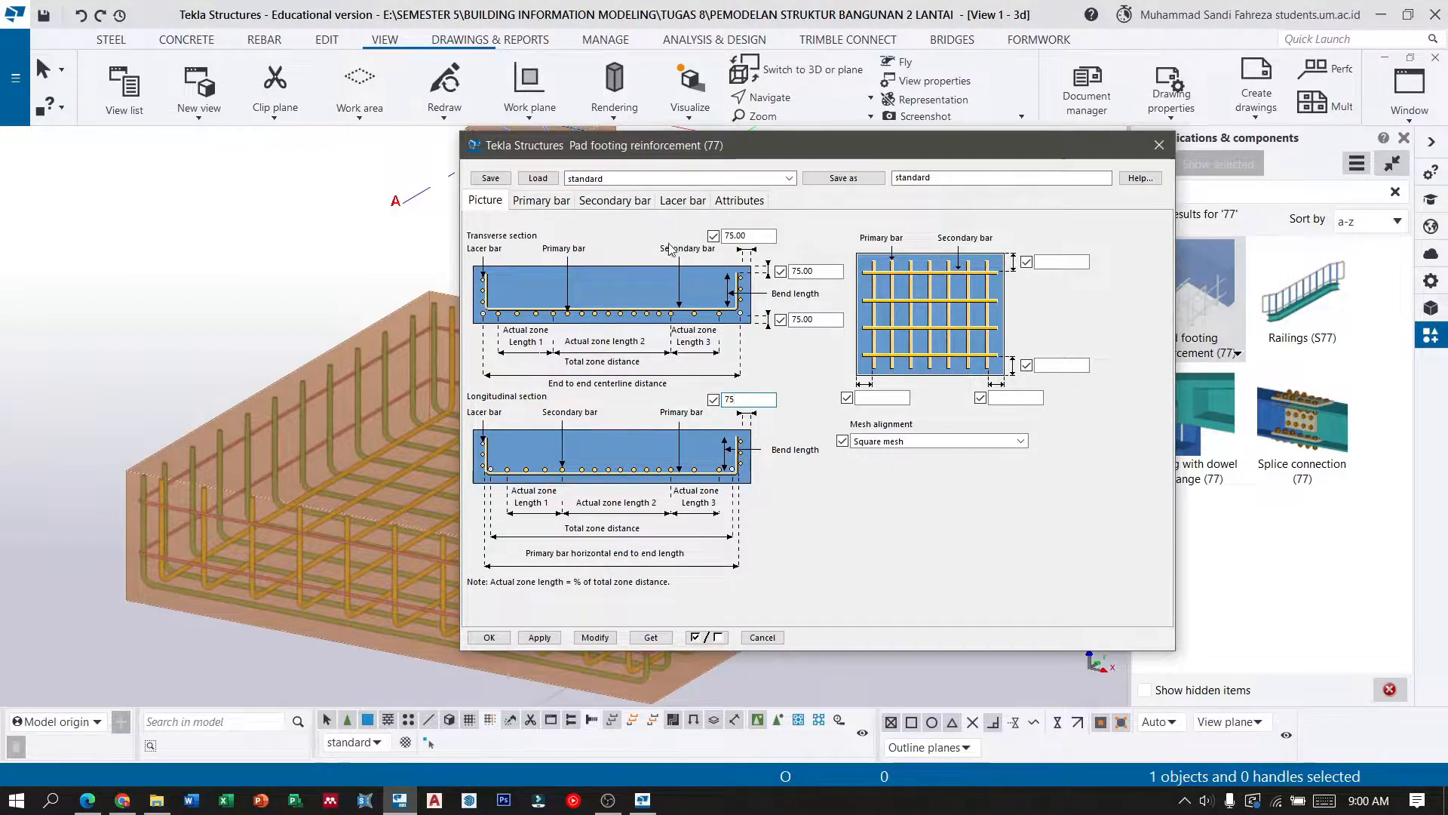
# Open the primary bar settings and look up the FP1 footing's bar diameters and spacings in the structural CAD drawings PDF.
pyautogui.click(553, 207)
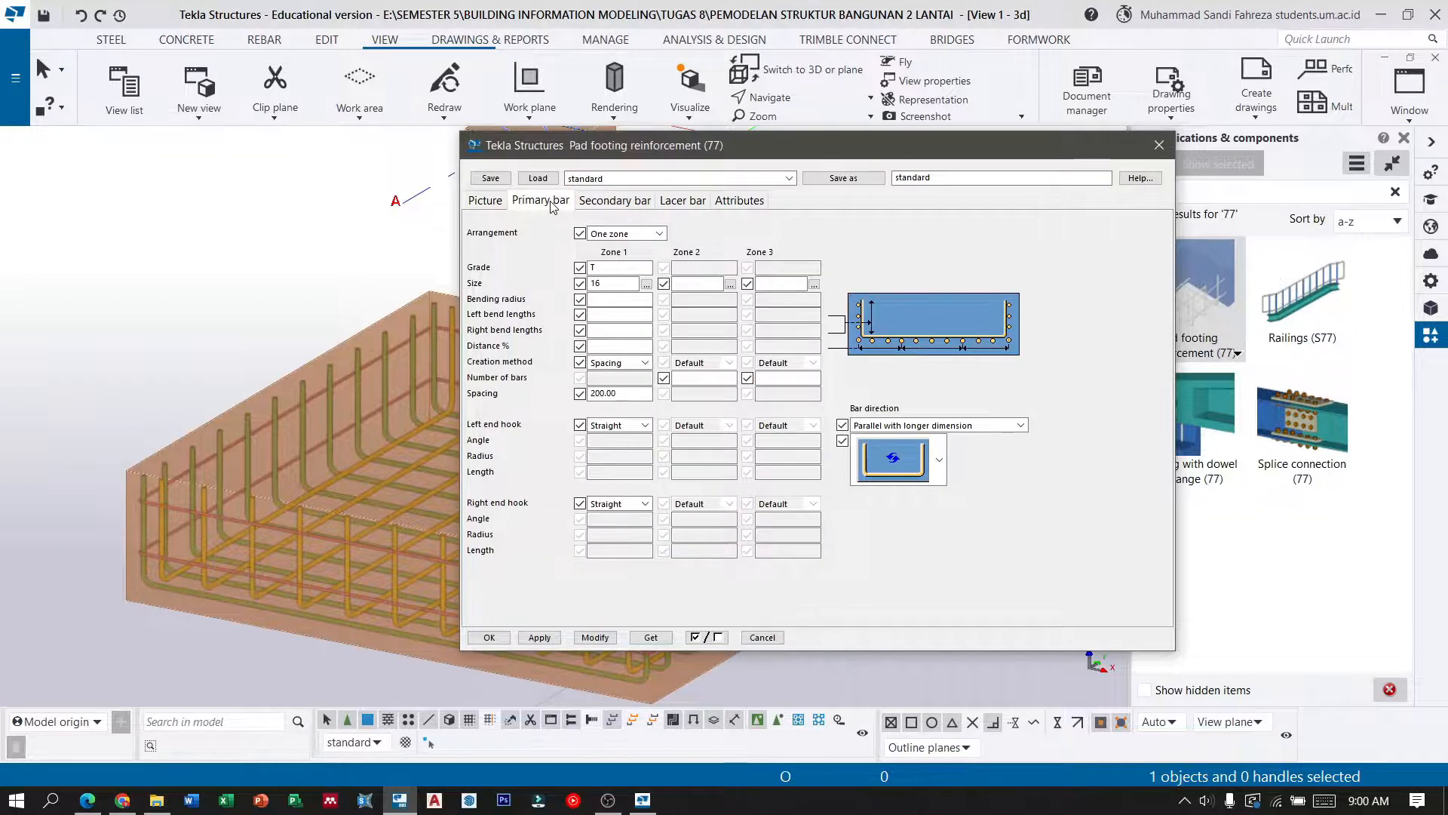
pyautogui.click(85, 802)
pyautogui.click(395, 24)
pyautogui.scroll(-6, 493, 440)
pyautogui.scroll(-20, 493, 440)
pyautogui.scroll(-20, 494, 430)
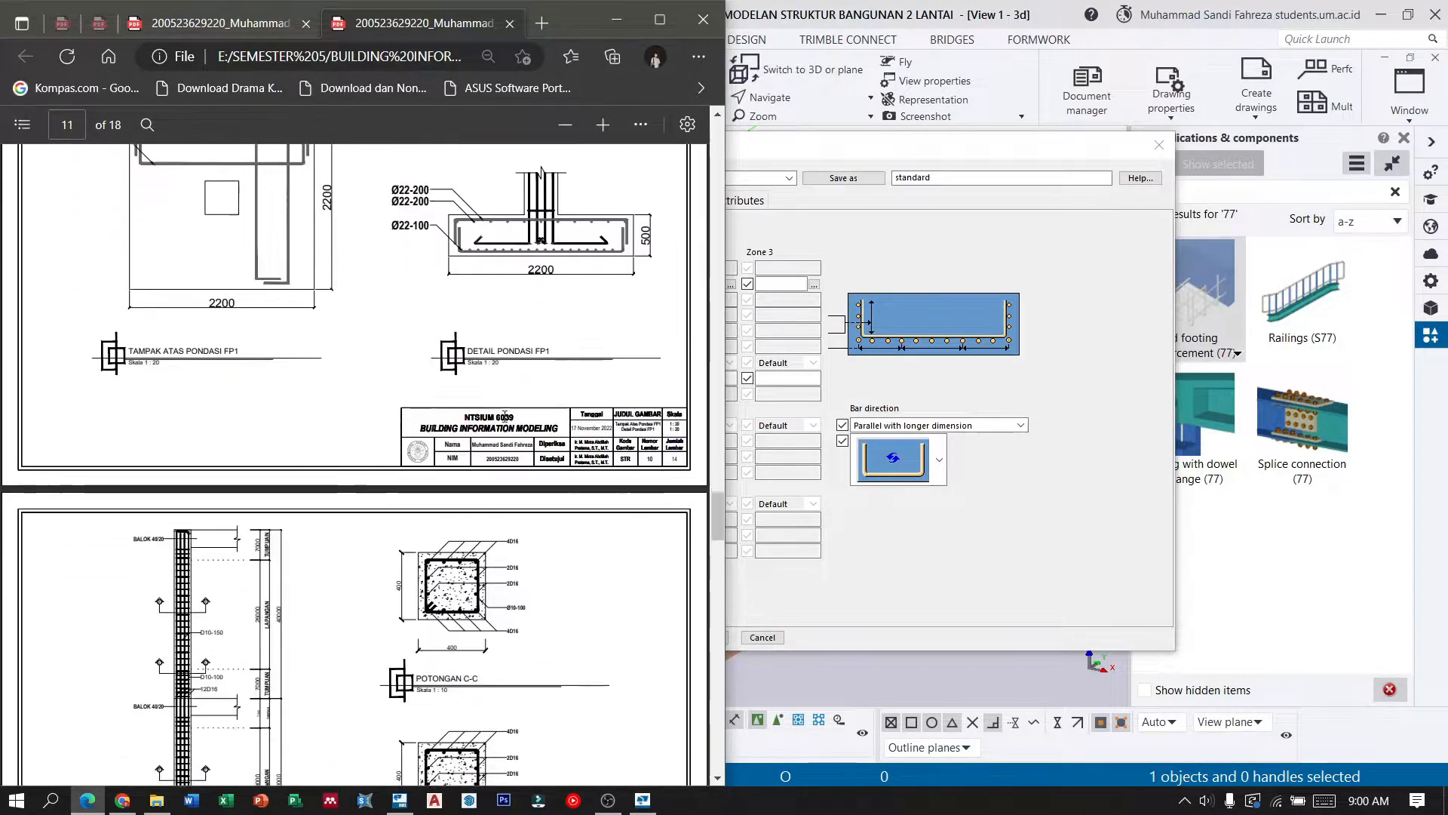
pyautogui.scroll(1, 504, 417)
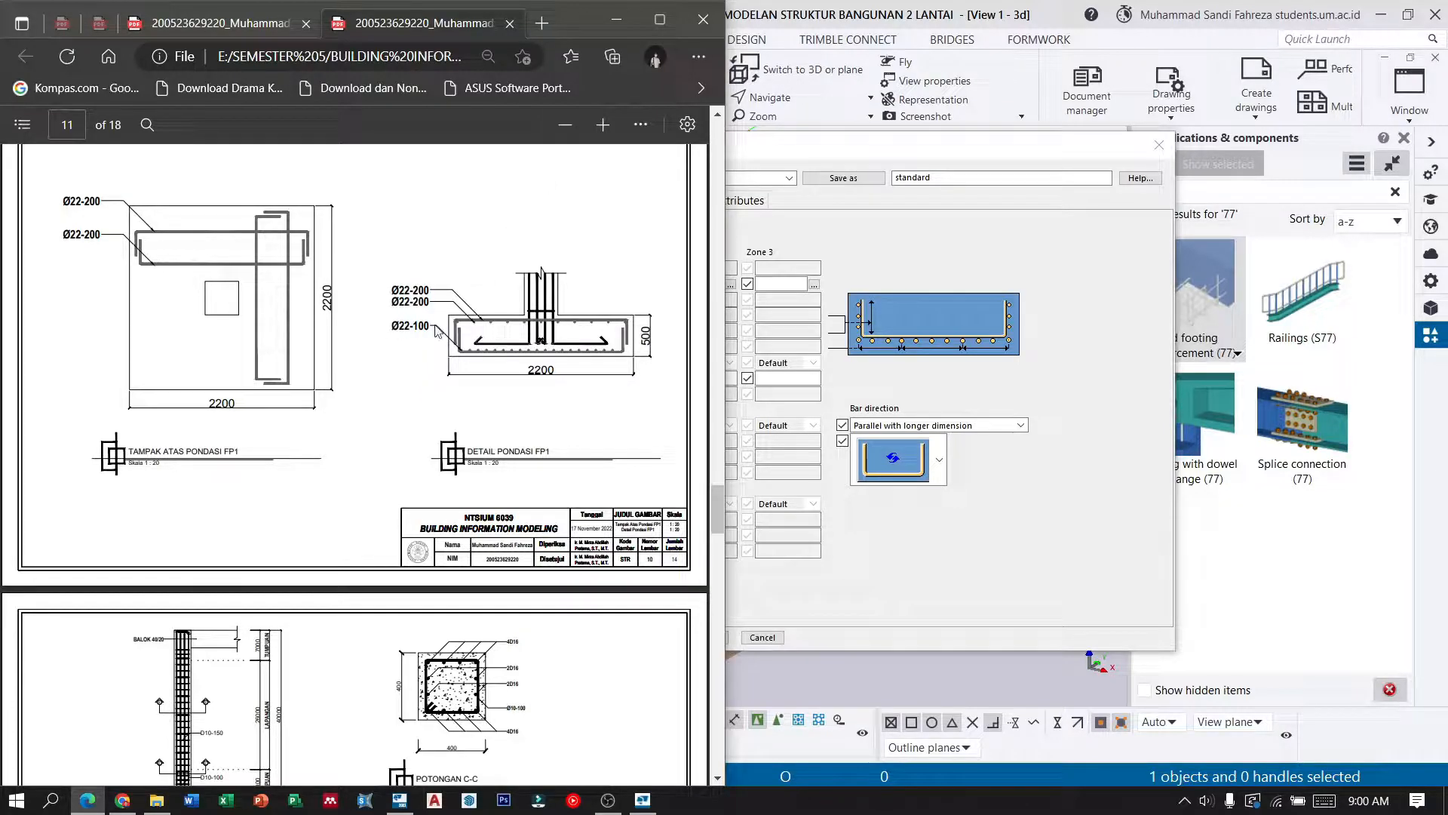
pyautogui.click(659, 19)
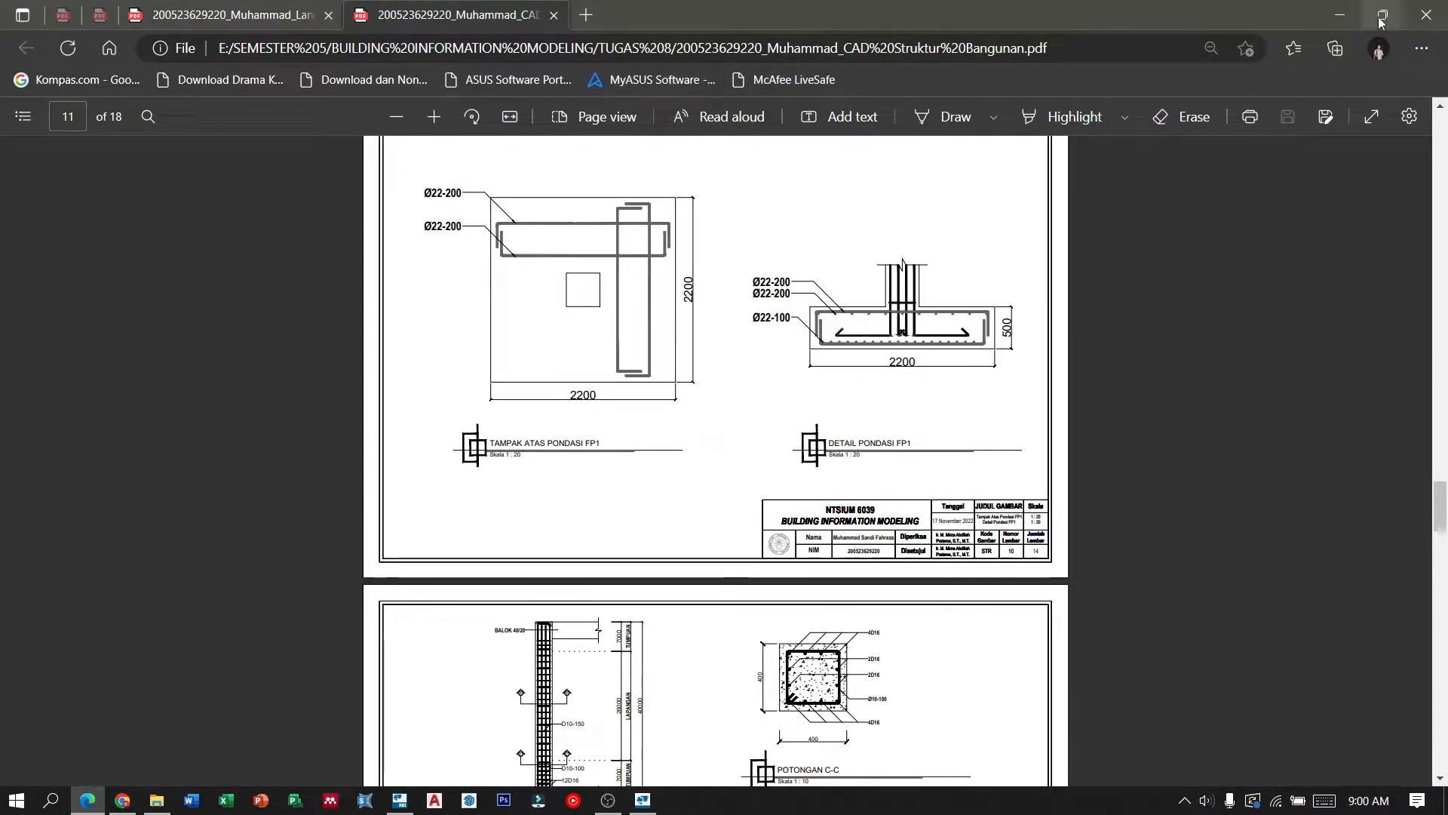
pyautogui.click(1340, 15)
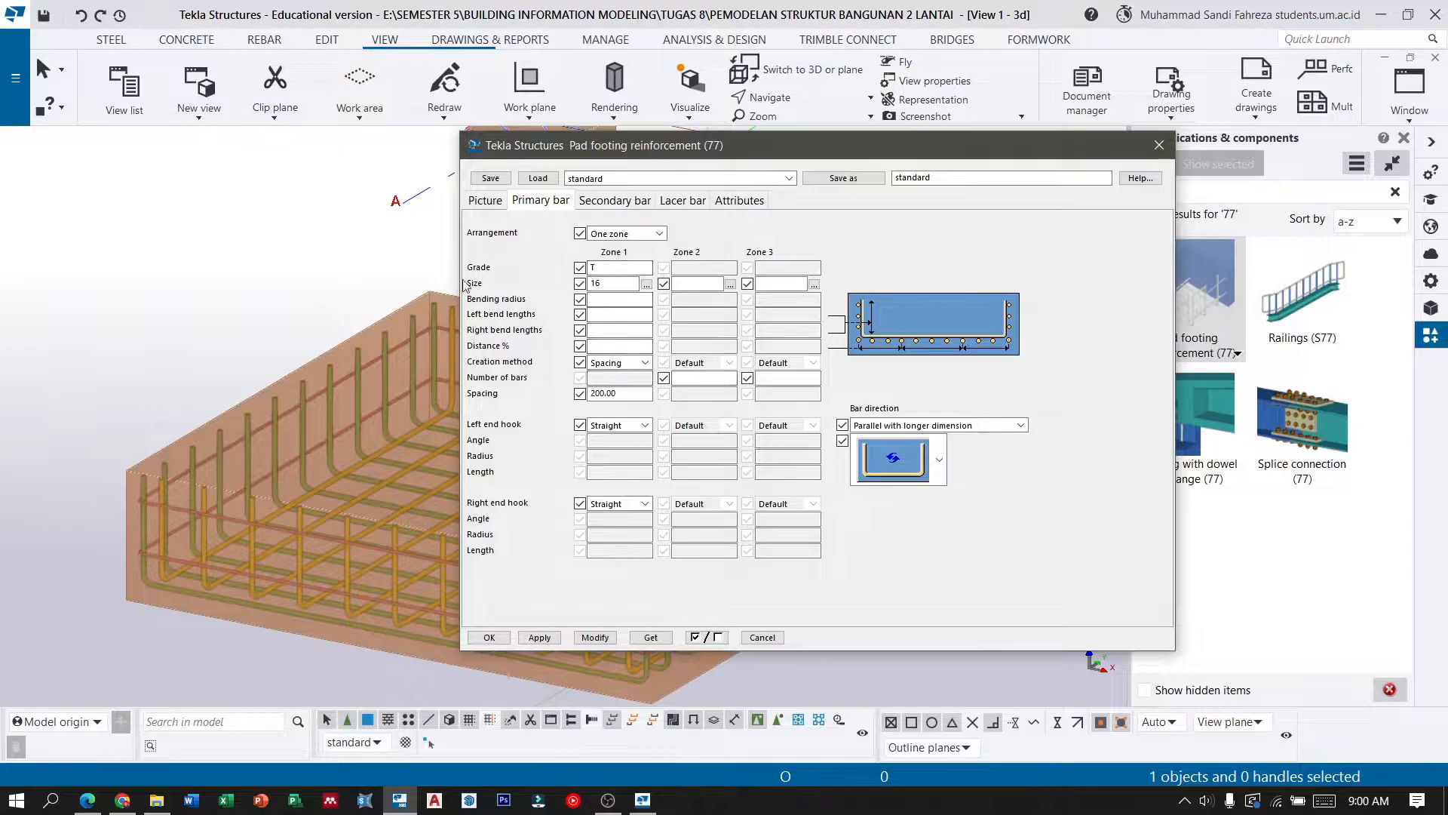
# Set the primary bars to main size 22 of grade Undefined, with a 44 mm bending radius and 100 mm spacing.
pyautogui.click(648, 284)
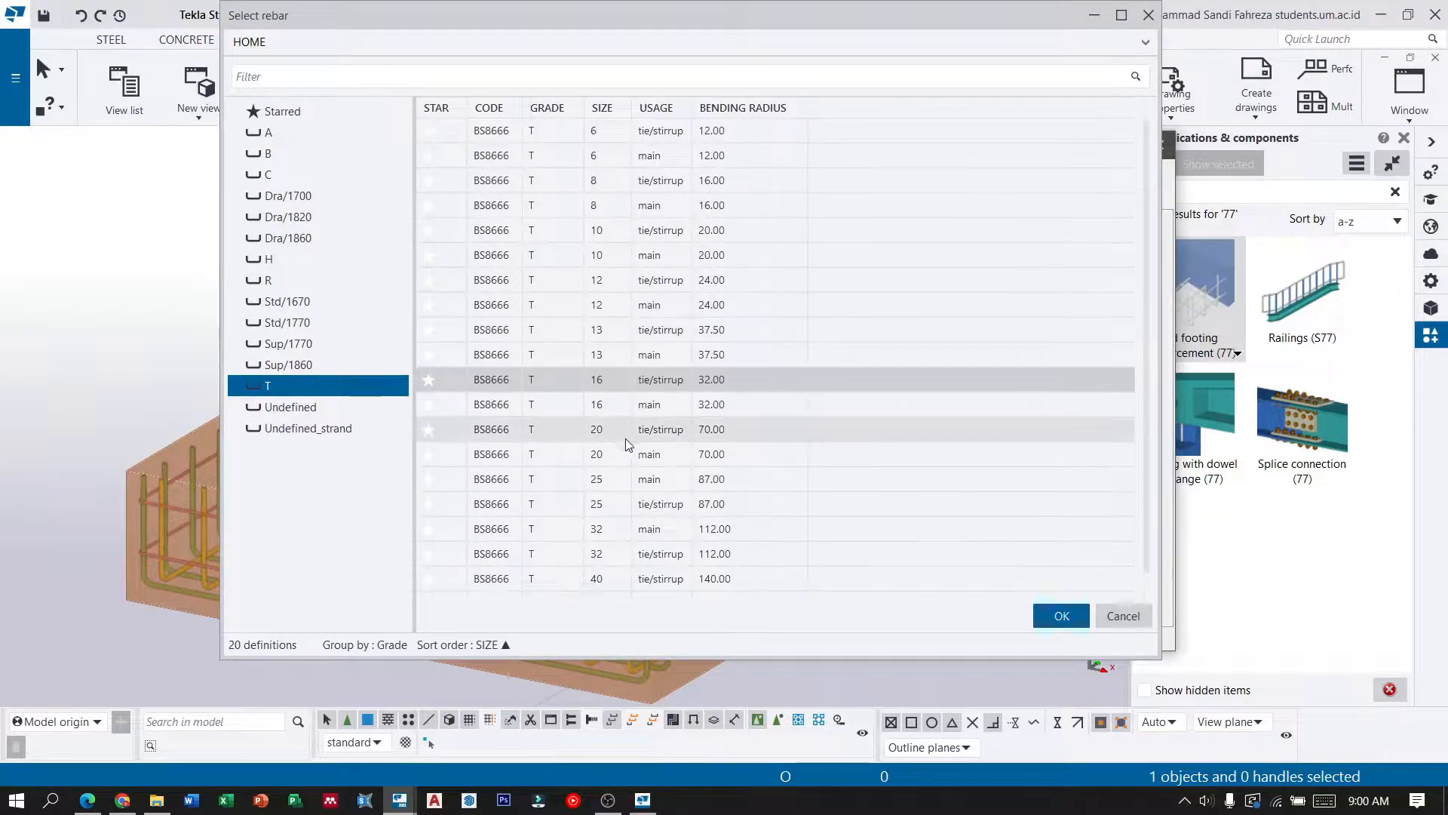
pyautogui.click(296, 409)
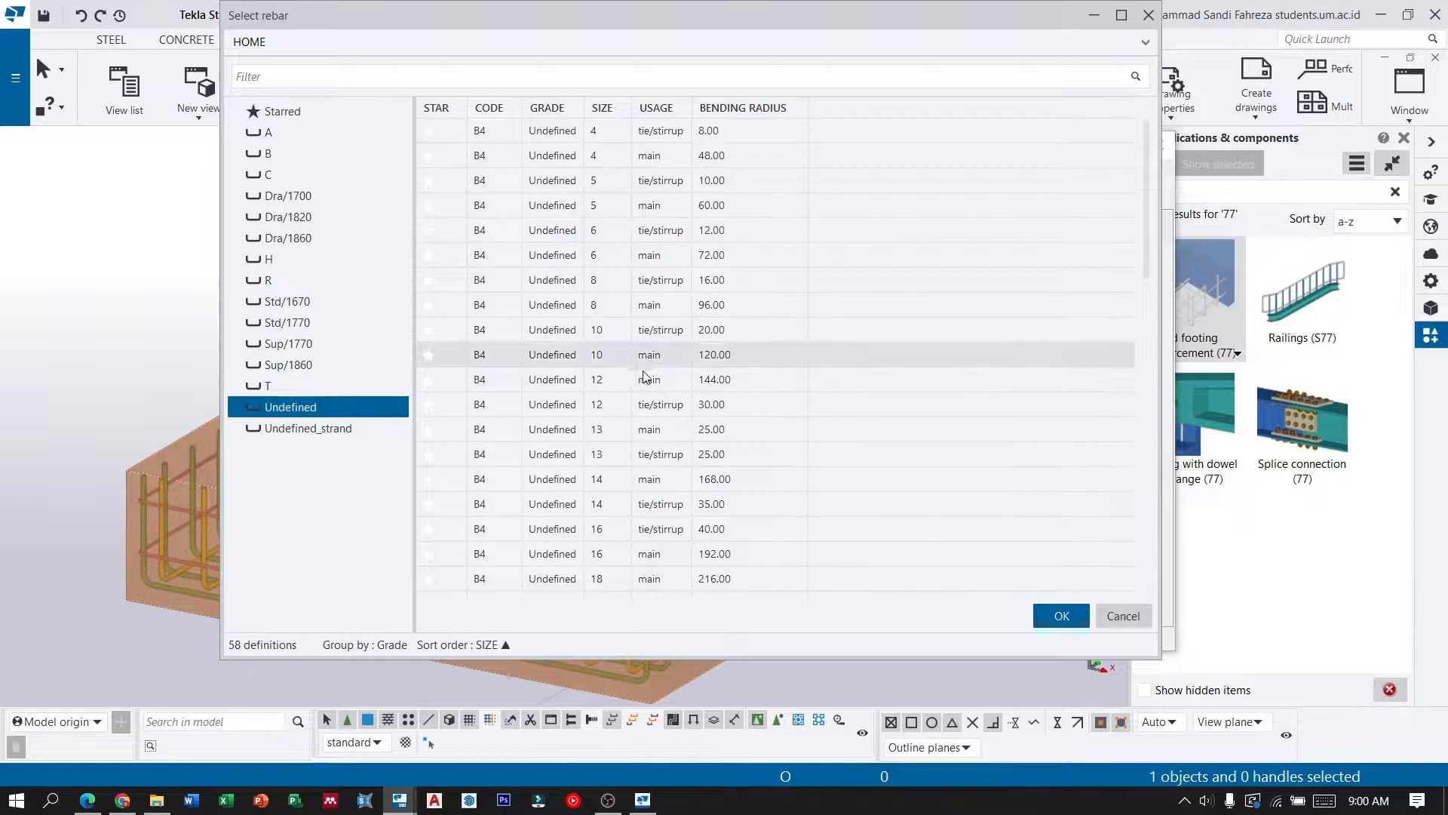
pyautogui.scroll(-3, 630, 524)
pyautogui.click(631, 405)
pyautogui.click(1061, 617)
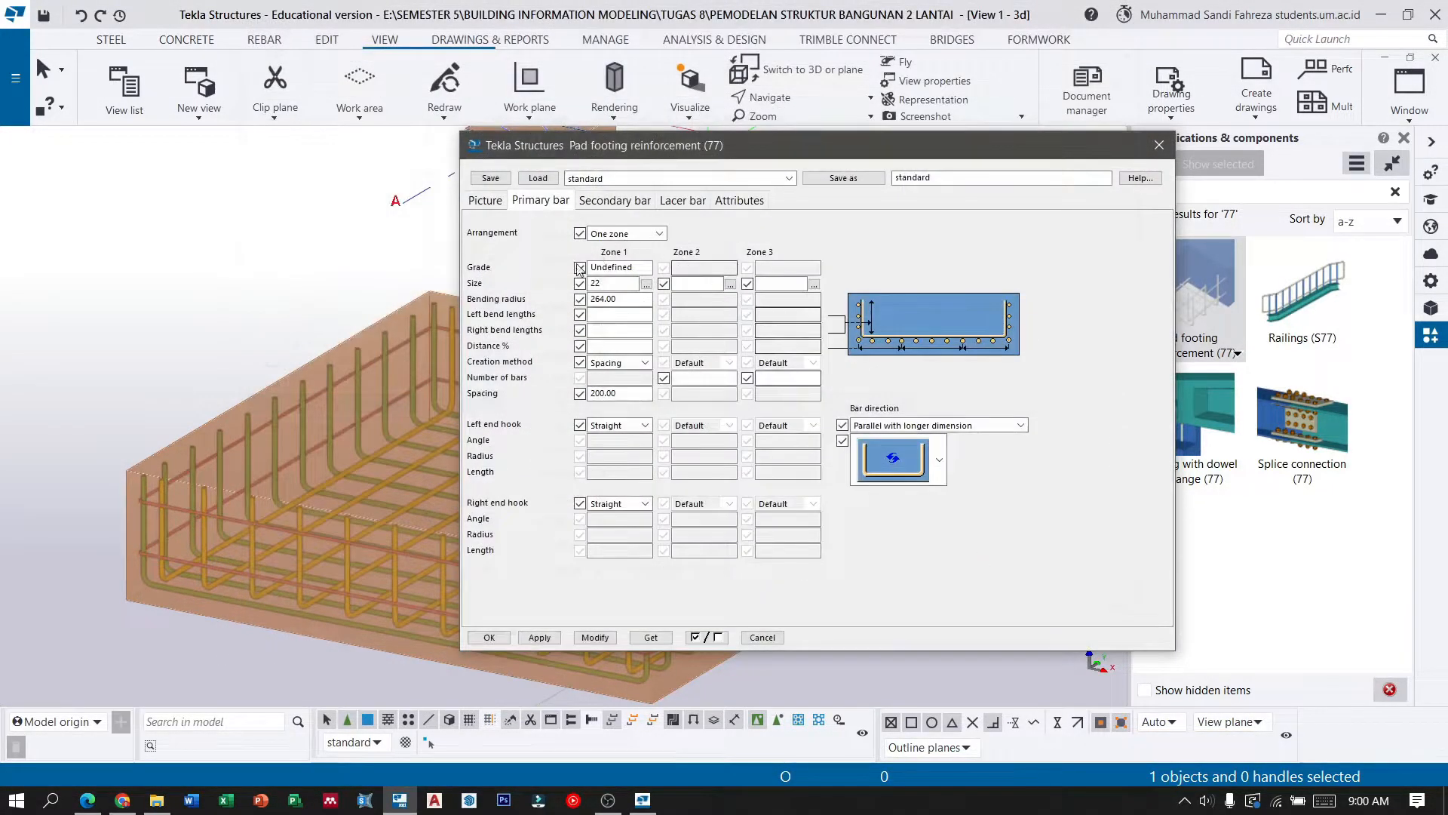
pyautogui.doubleClick(591, 300)
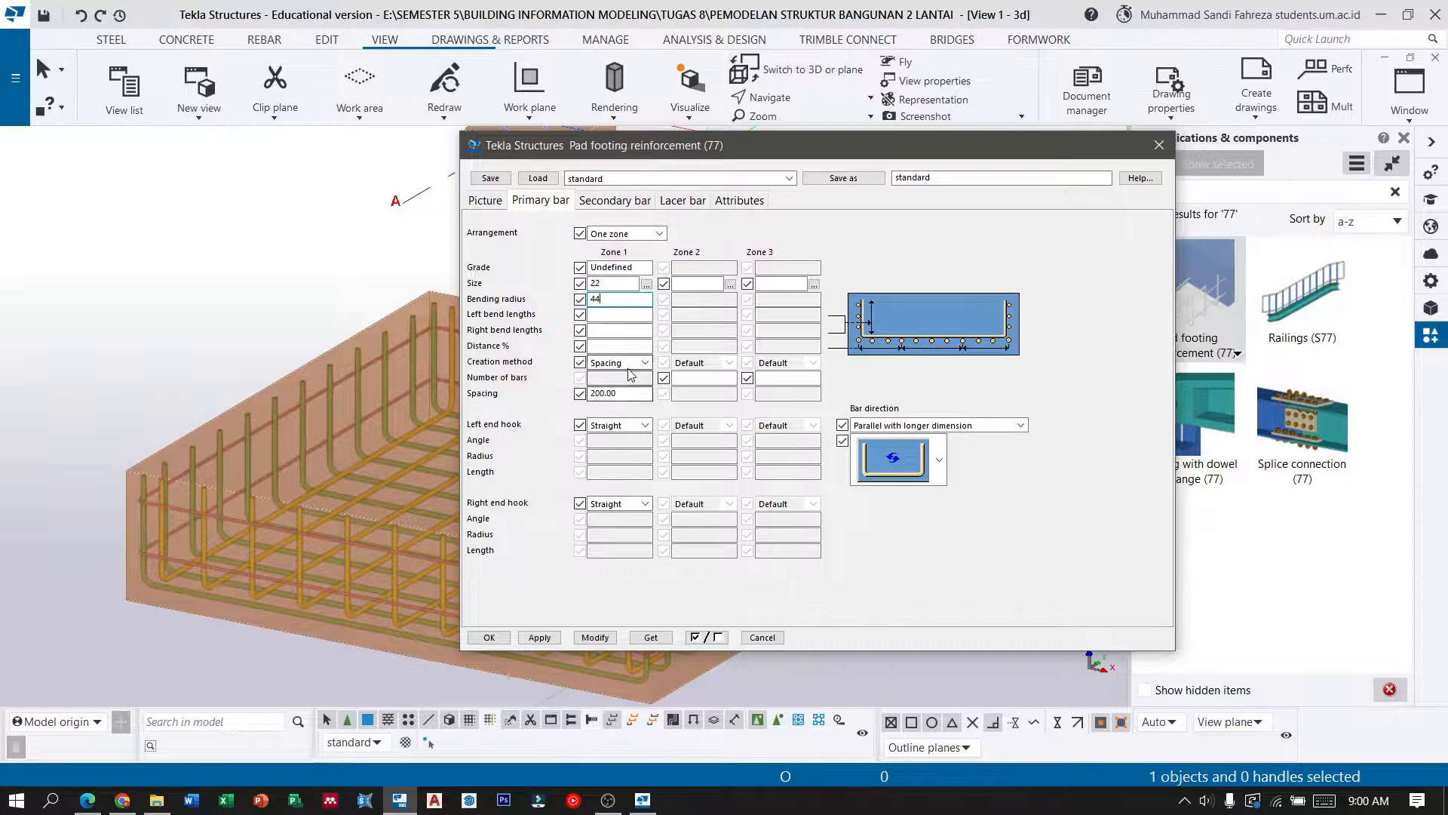
pyautogui.doubleClick(604, 393)
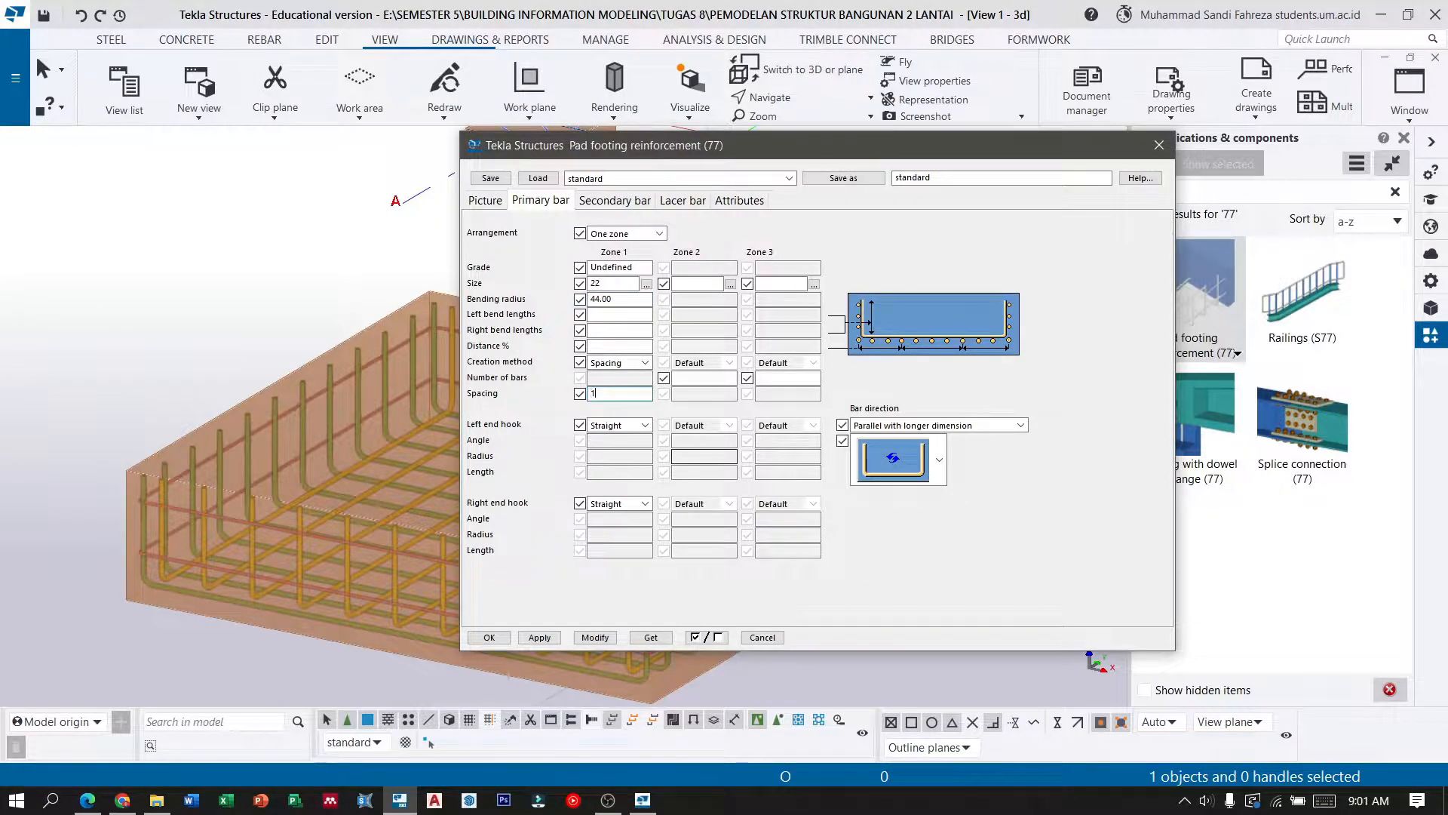
pyautogui.write('100')
# Set the secondary bars to main size 22 of grade Undefined with a 44 mm bending radius, and edit their spacing.
pyautogui.click(615, 201)
pyautogui.click(646, 285)
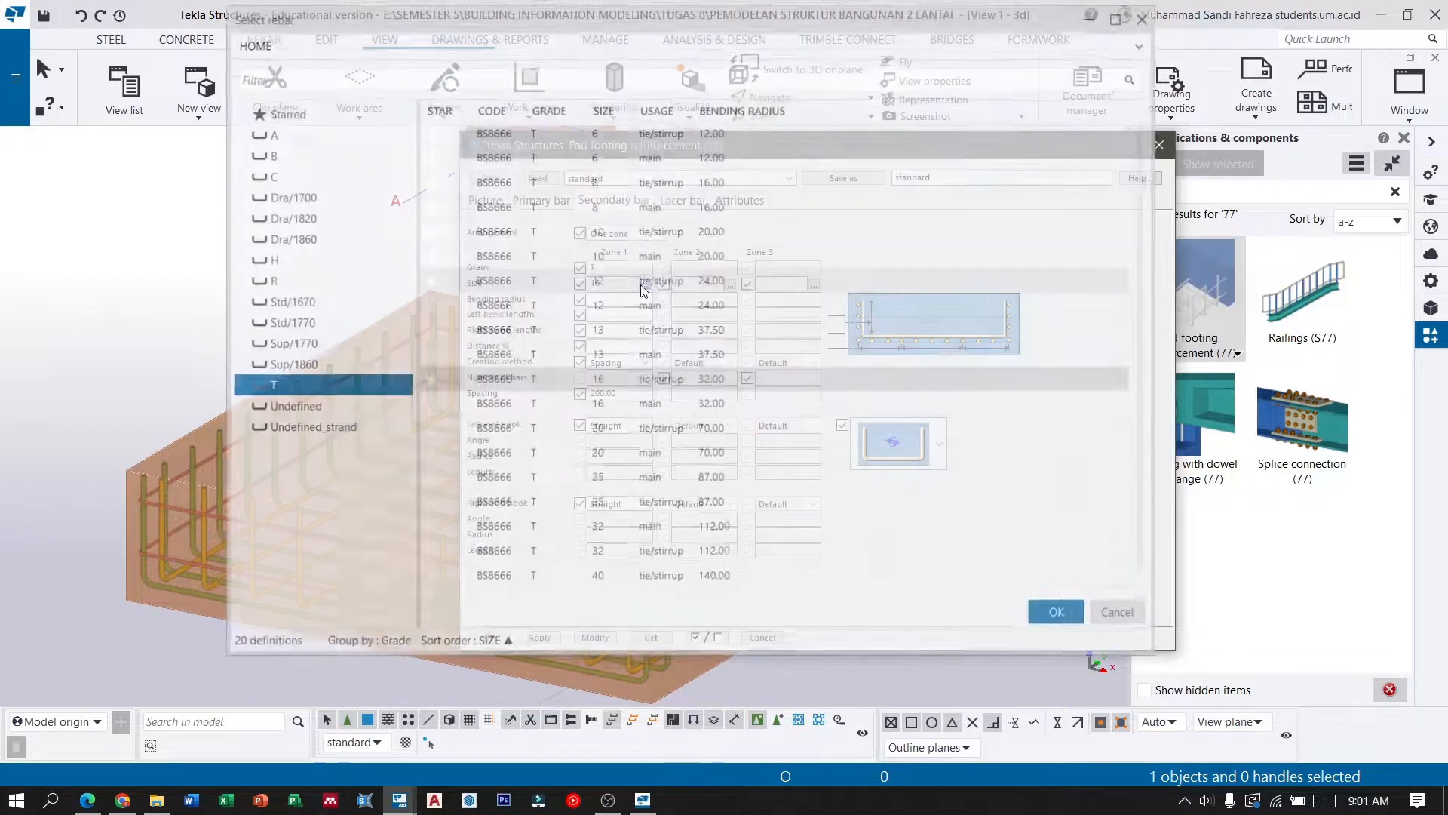
pyautogui.click(315, 404)
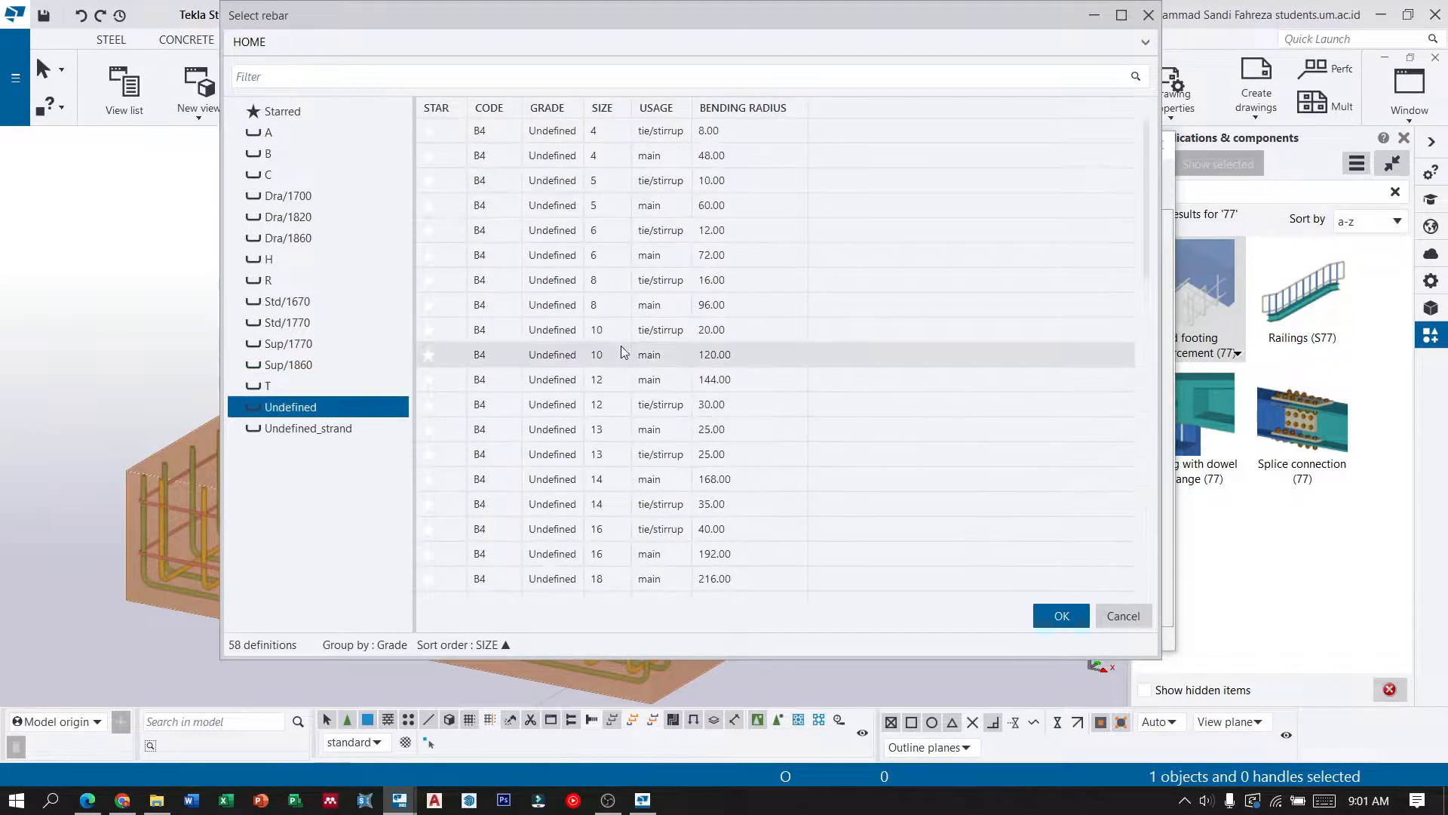
pyautogui.scroll(-2, 615, 452)
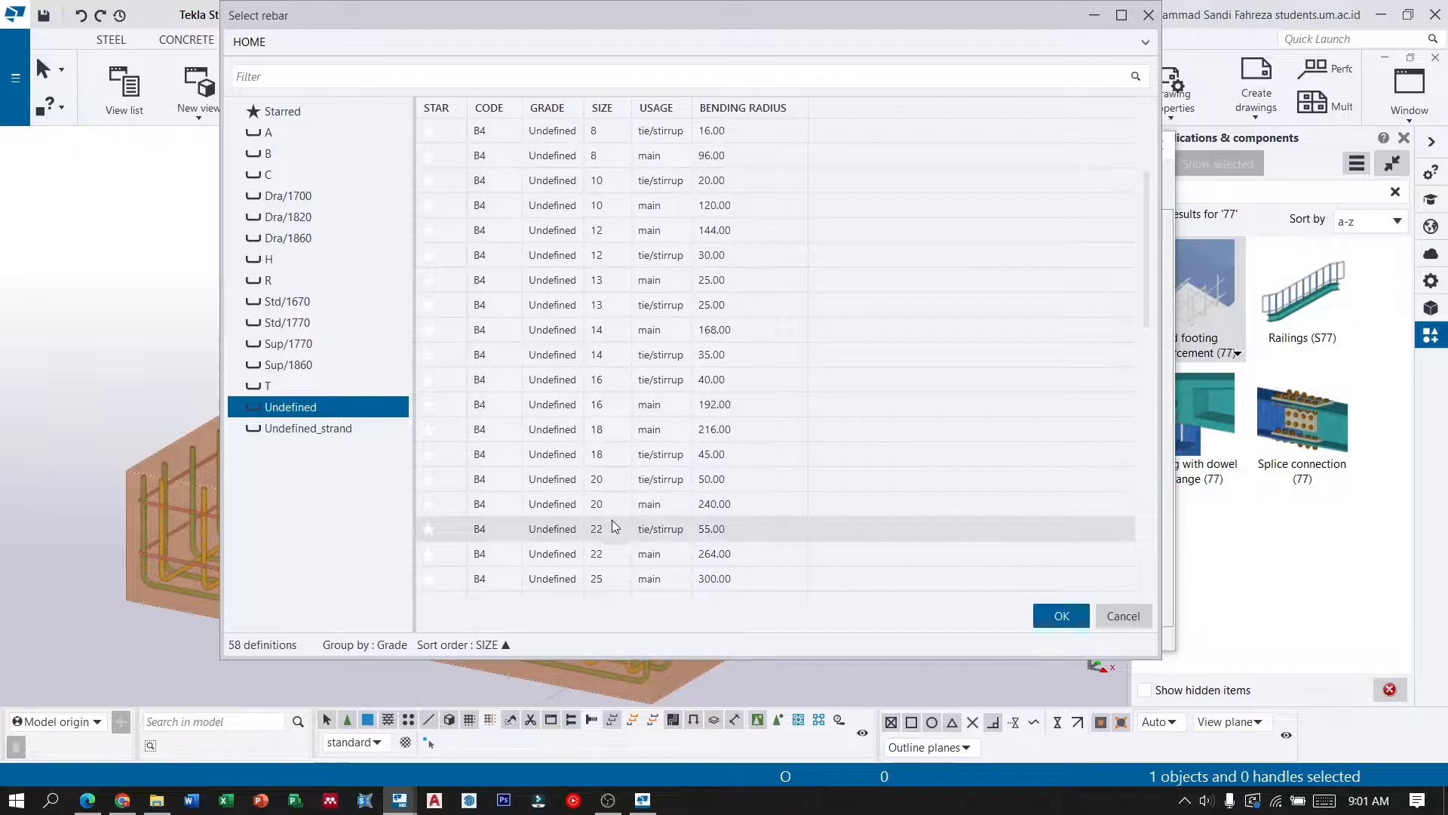
pyautogui.click(605, 554)
pyautogui.click(1061, 616)
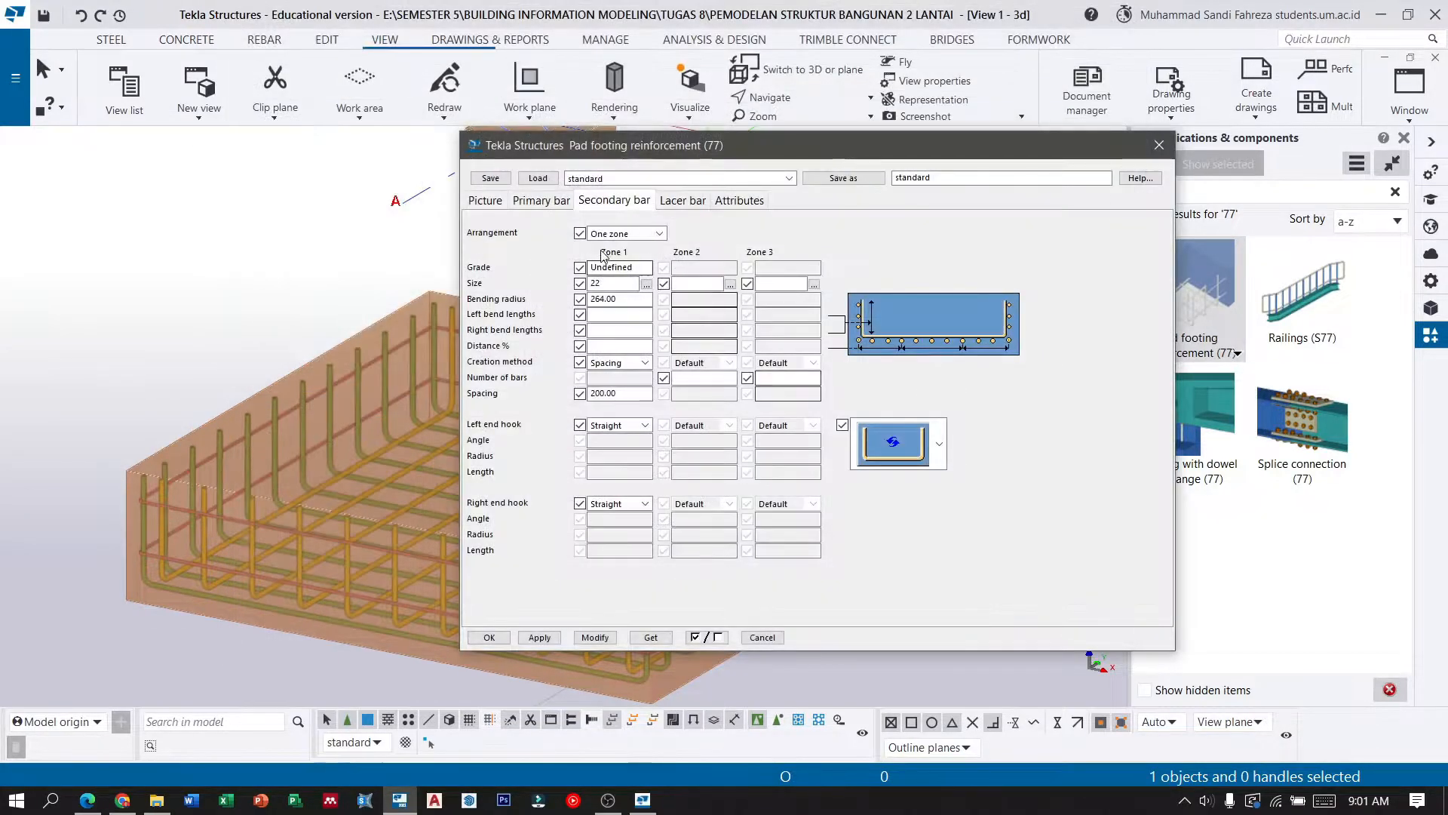
pyautogui.moveTo(640, 300); pyautogui.dragTo(539, 305)
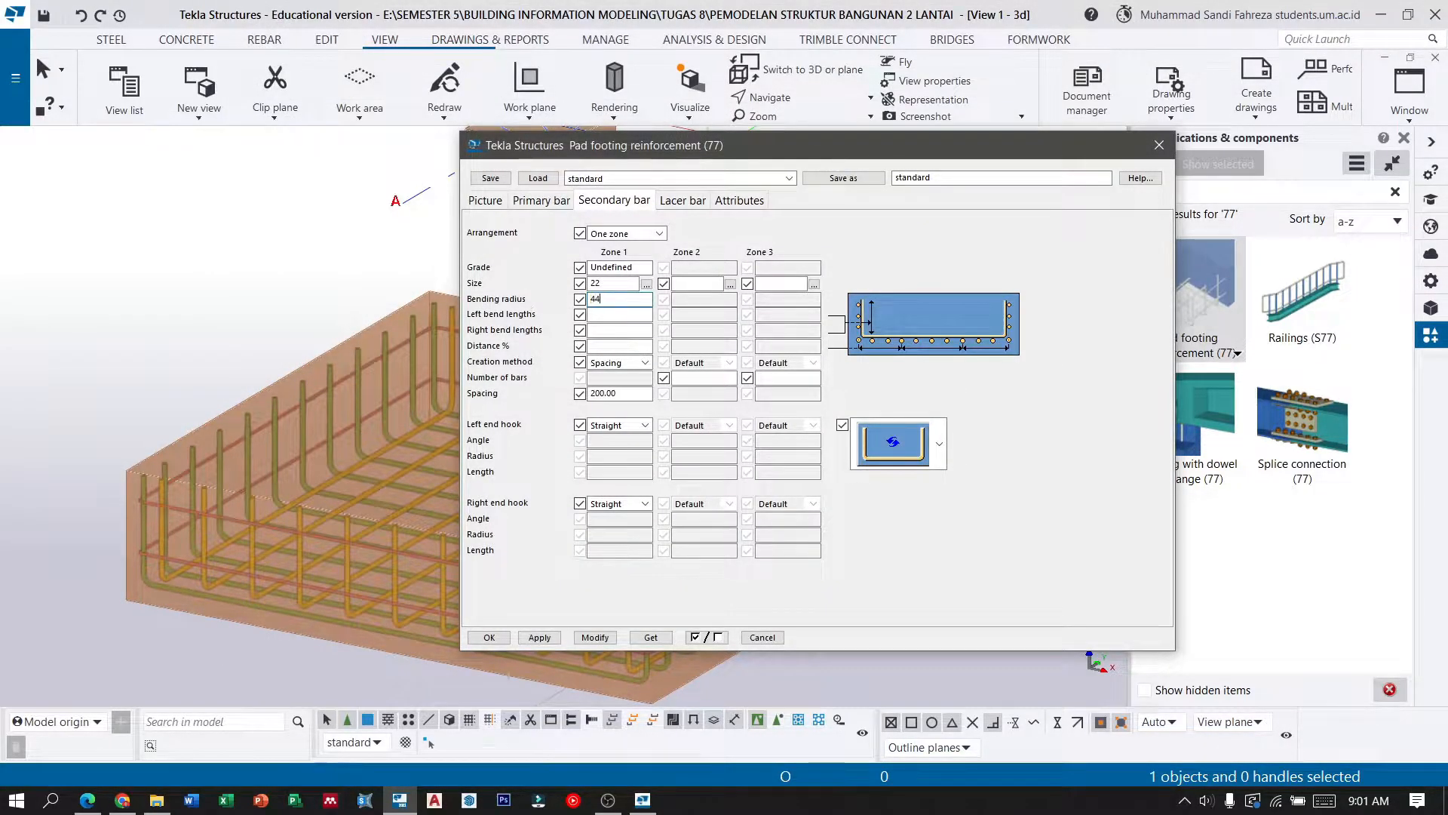
pyautogui.moveTo(637, 394); pyautogui.dragTo(572, 400)
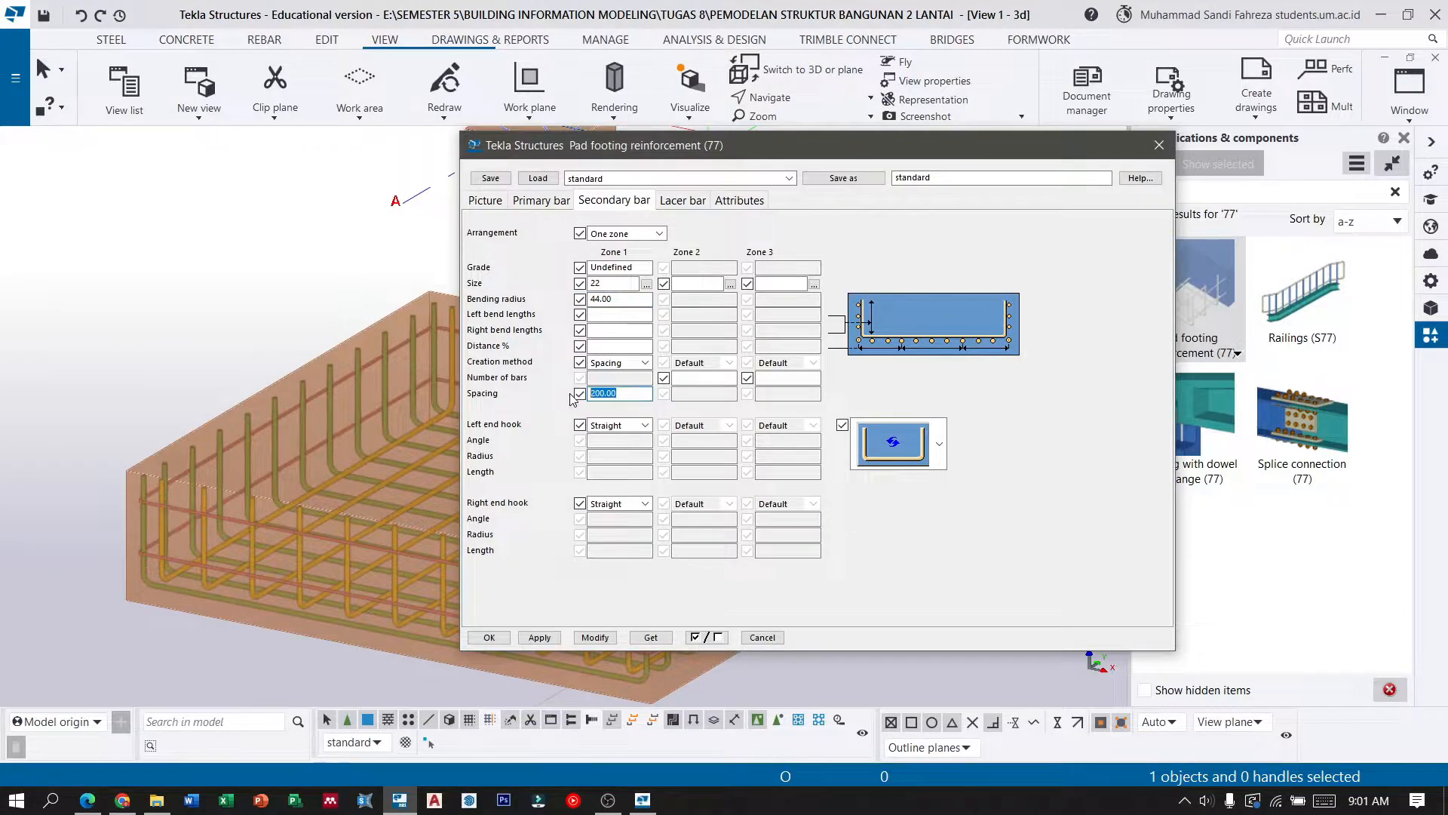
# Set lacer bar group Lc1 to main size 22 of grade Undefined.
pyautogui.click(682, 201)
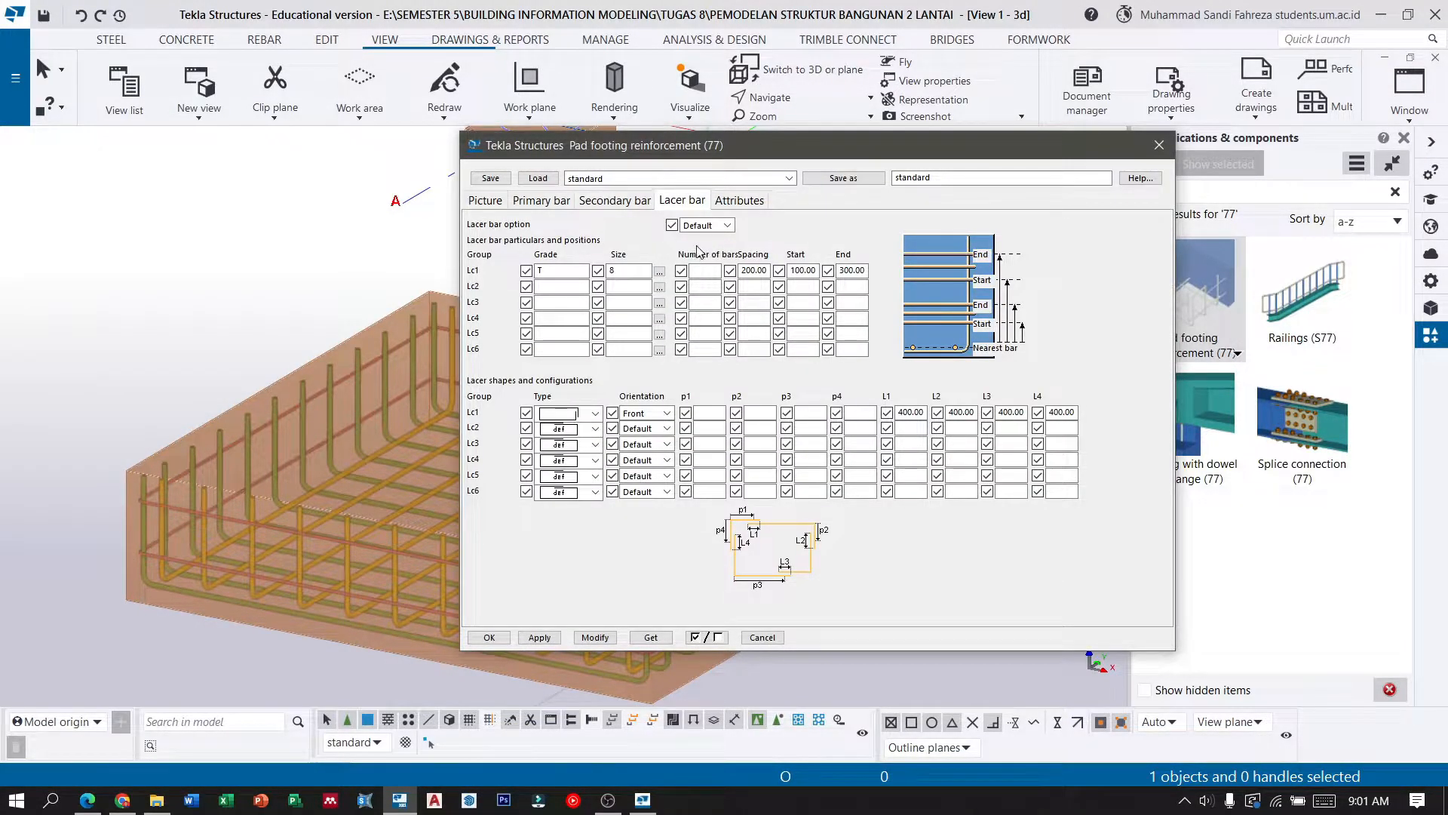
pyautogui.click(608, 800)
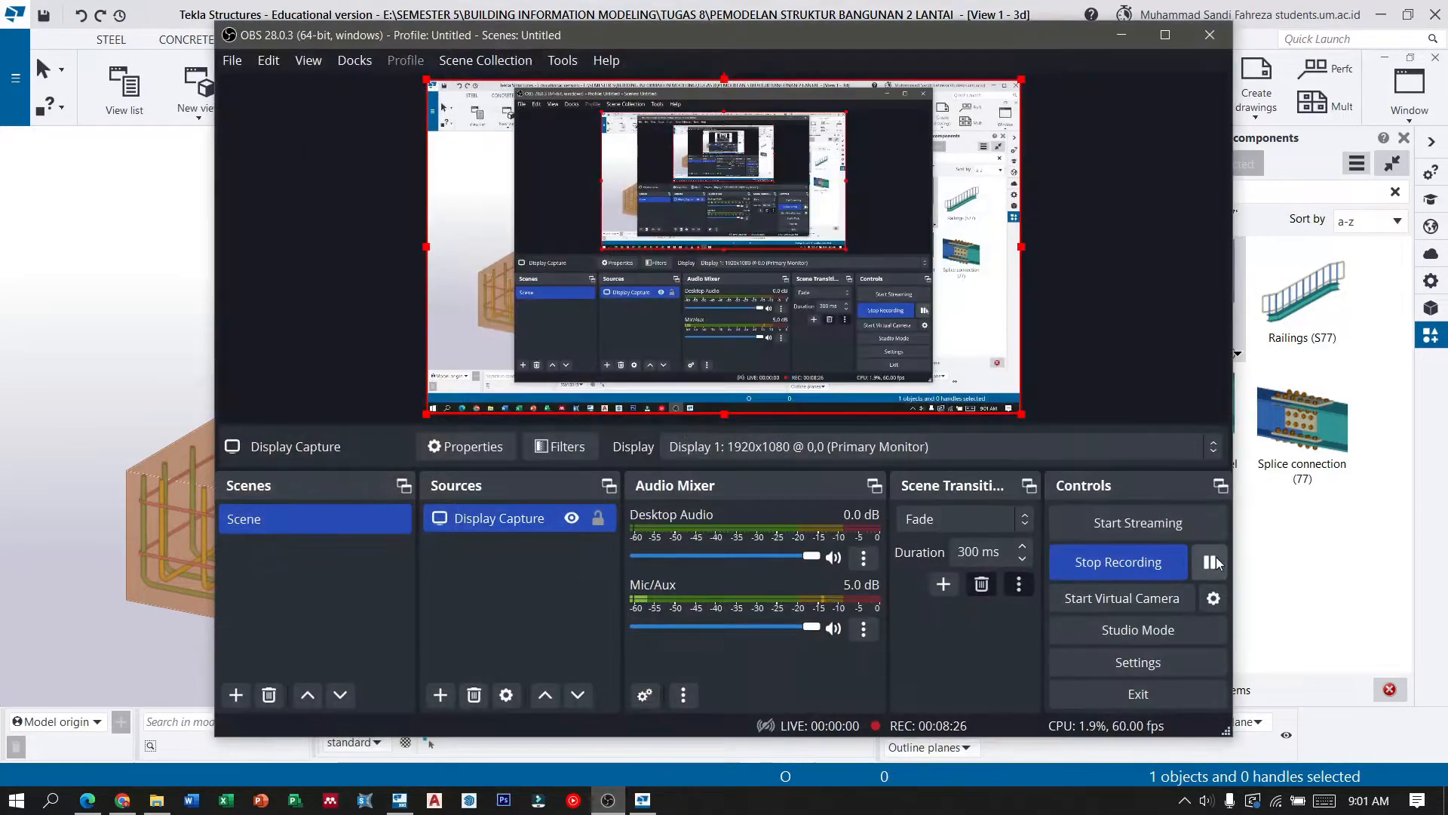
pyautogui.click(1122, 35)
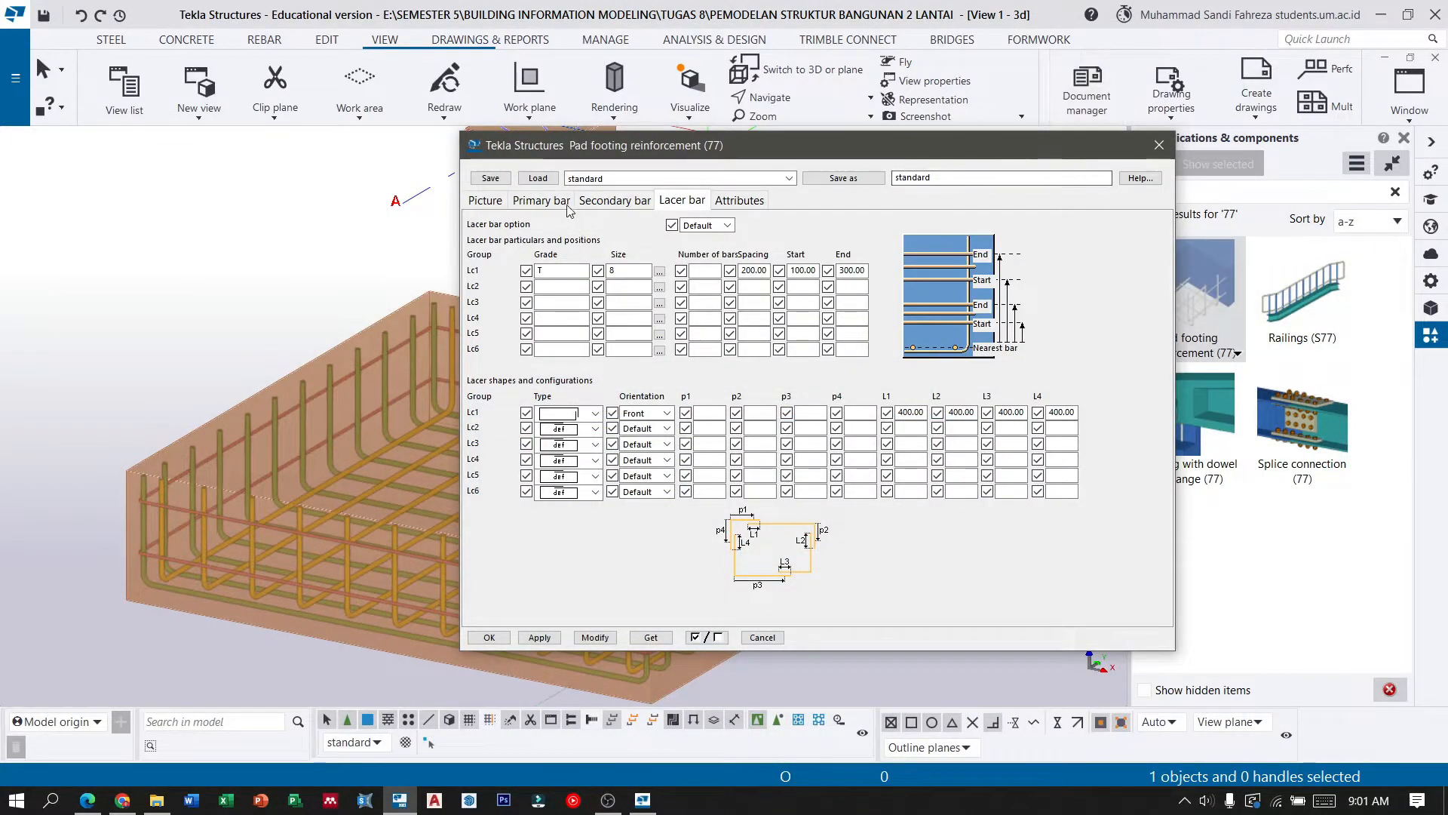
pyautogui.click(659, 273)
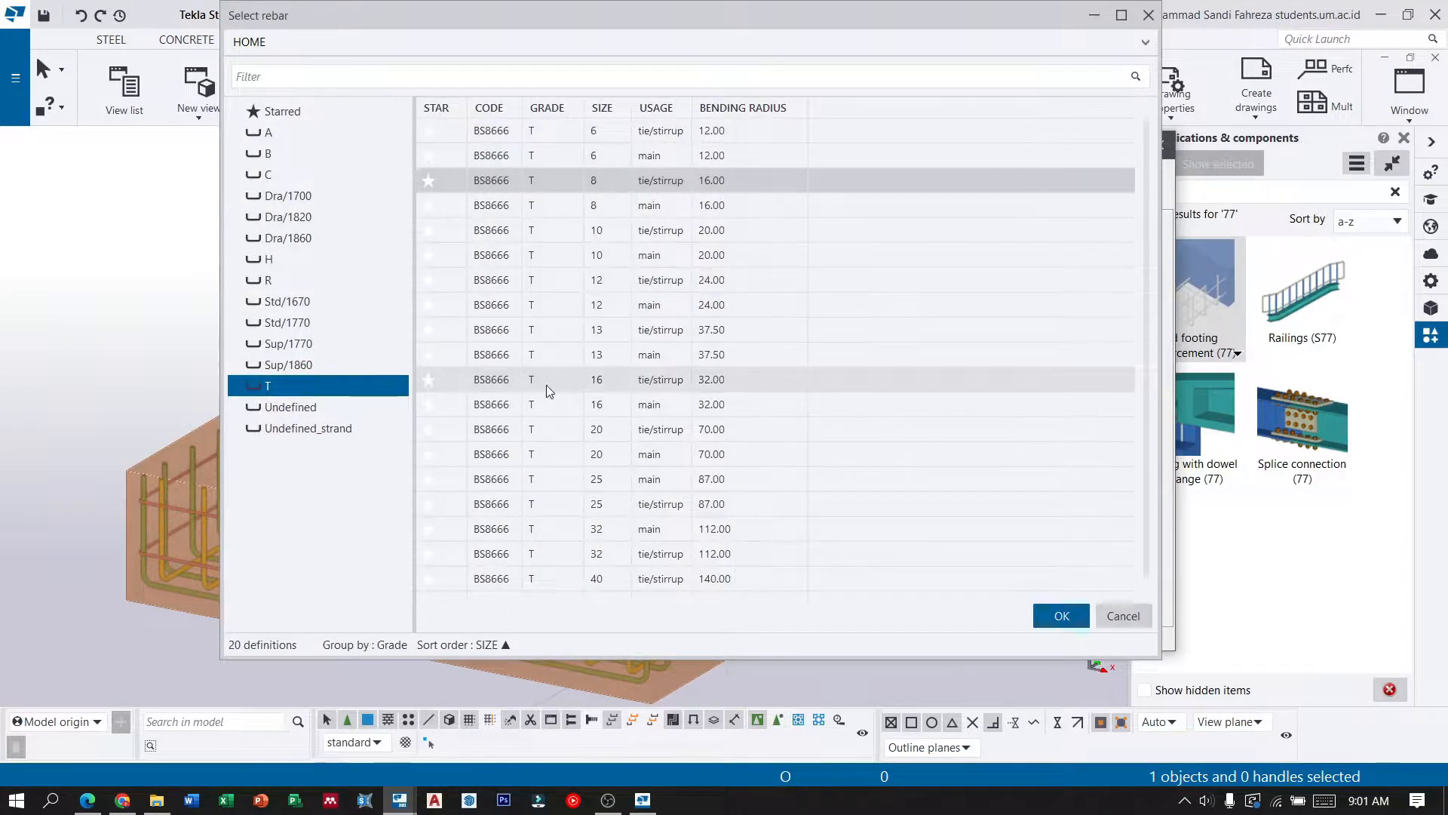
pyautogui.click(334, 405)
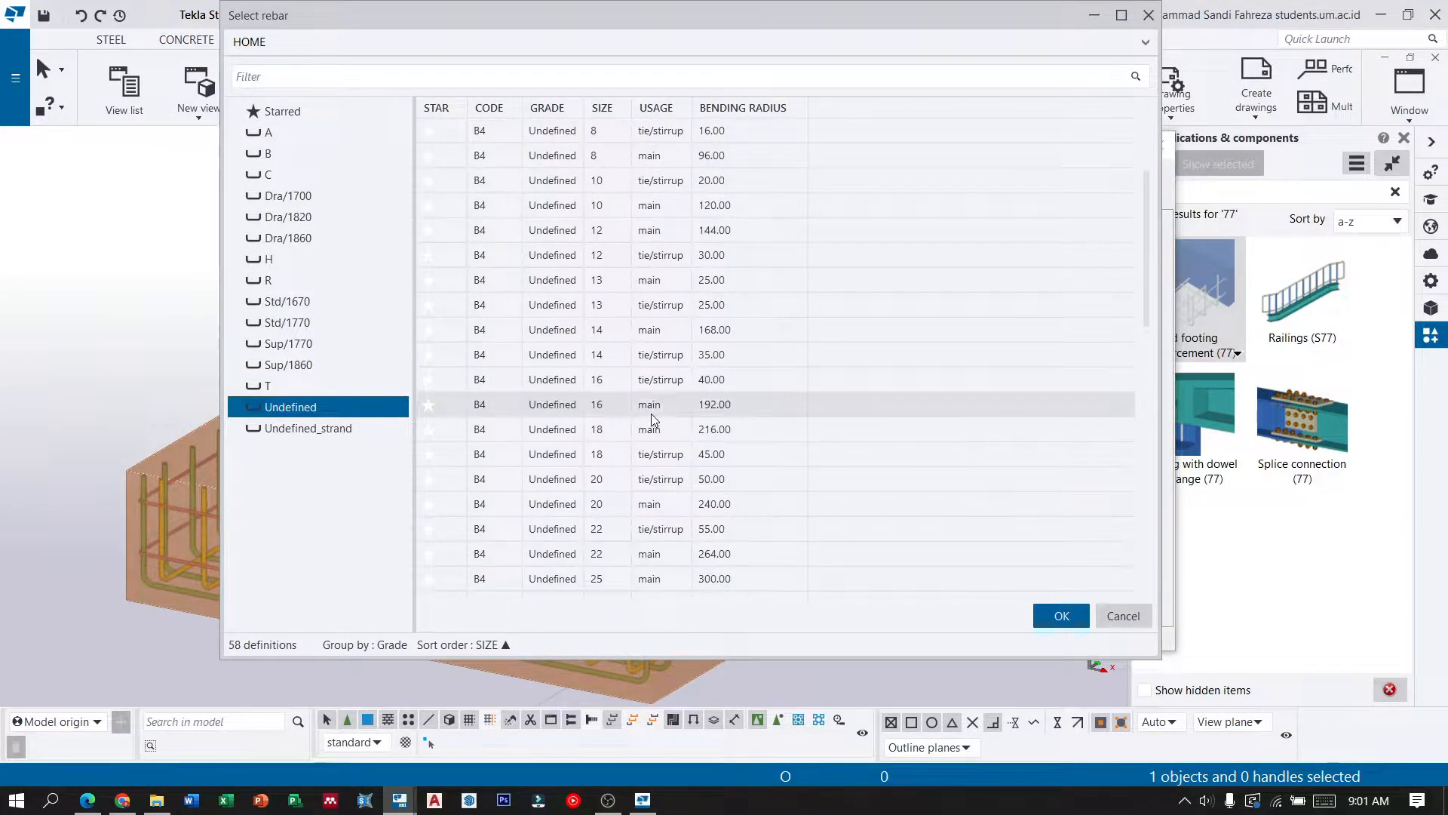
pyautogui.click(659, 554)
pyautogui.click(1039, 615)
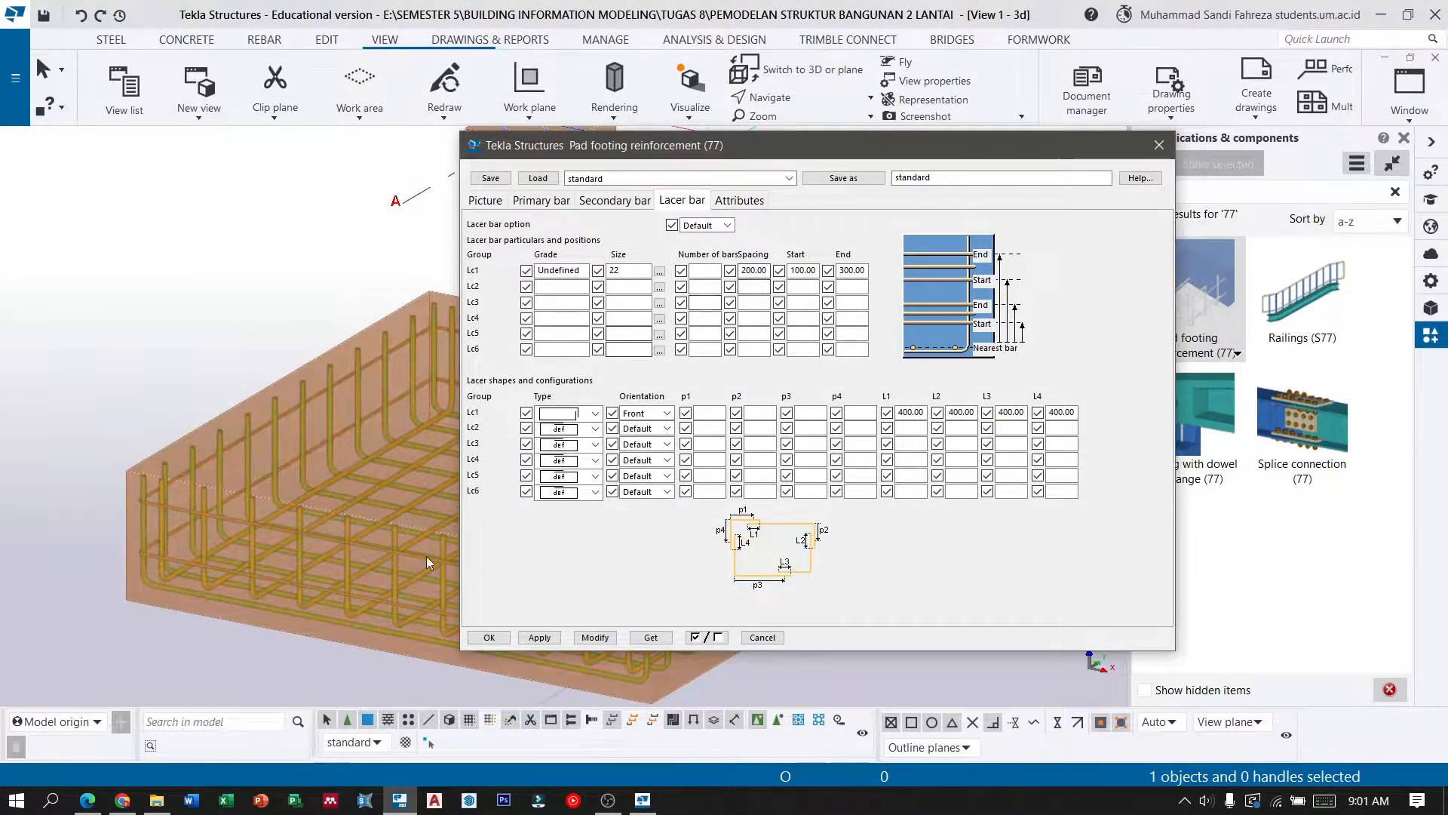
# Check the lacer bar settings in the modelling guide PDF, and set group Lc1's spacing to 75 mm and start to 50 mm.
pyautogui.click(88, 801)
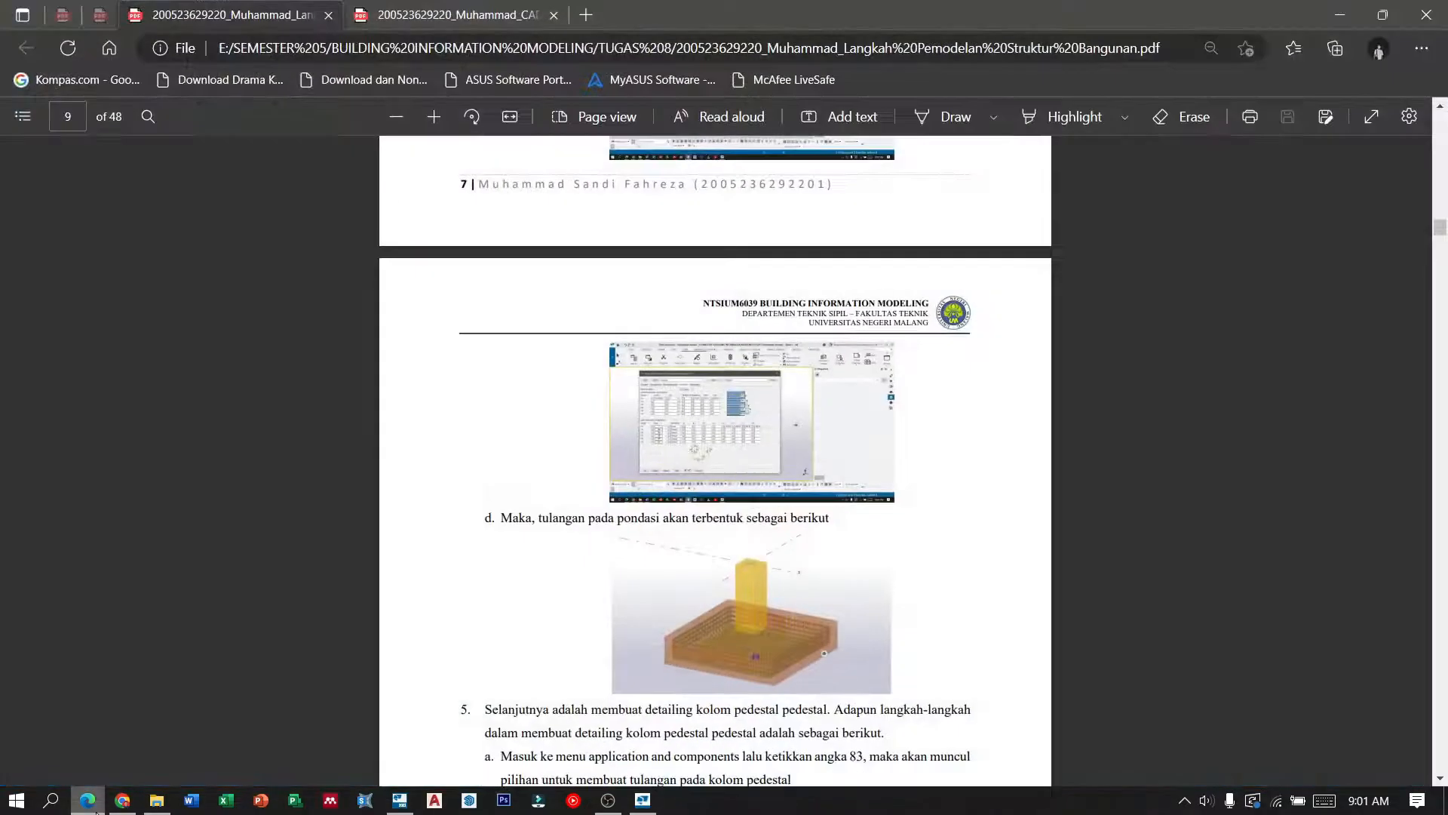
pyautogui.keyDown('ctrl'); pyautogui.scroll(5, 817, 444); pyautogui.keyUp('ctrl')
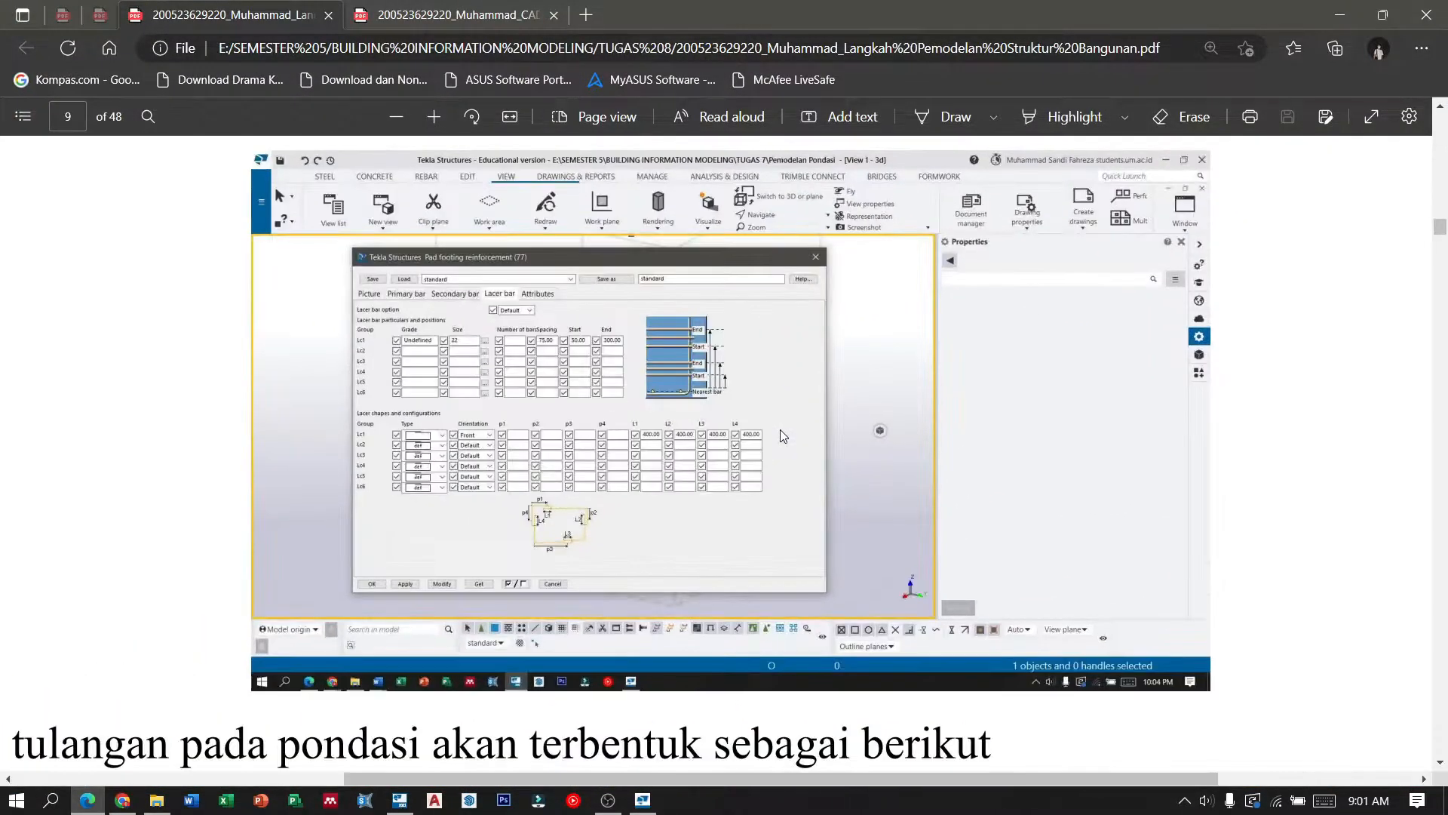
pyautogui.keyDown('ctrl'); pyautogui.scroll(-4, 780, 428); pyautogui.keyUp('ctrl')
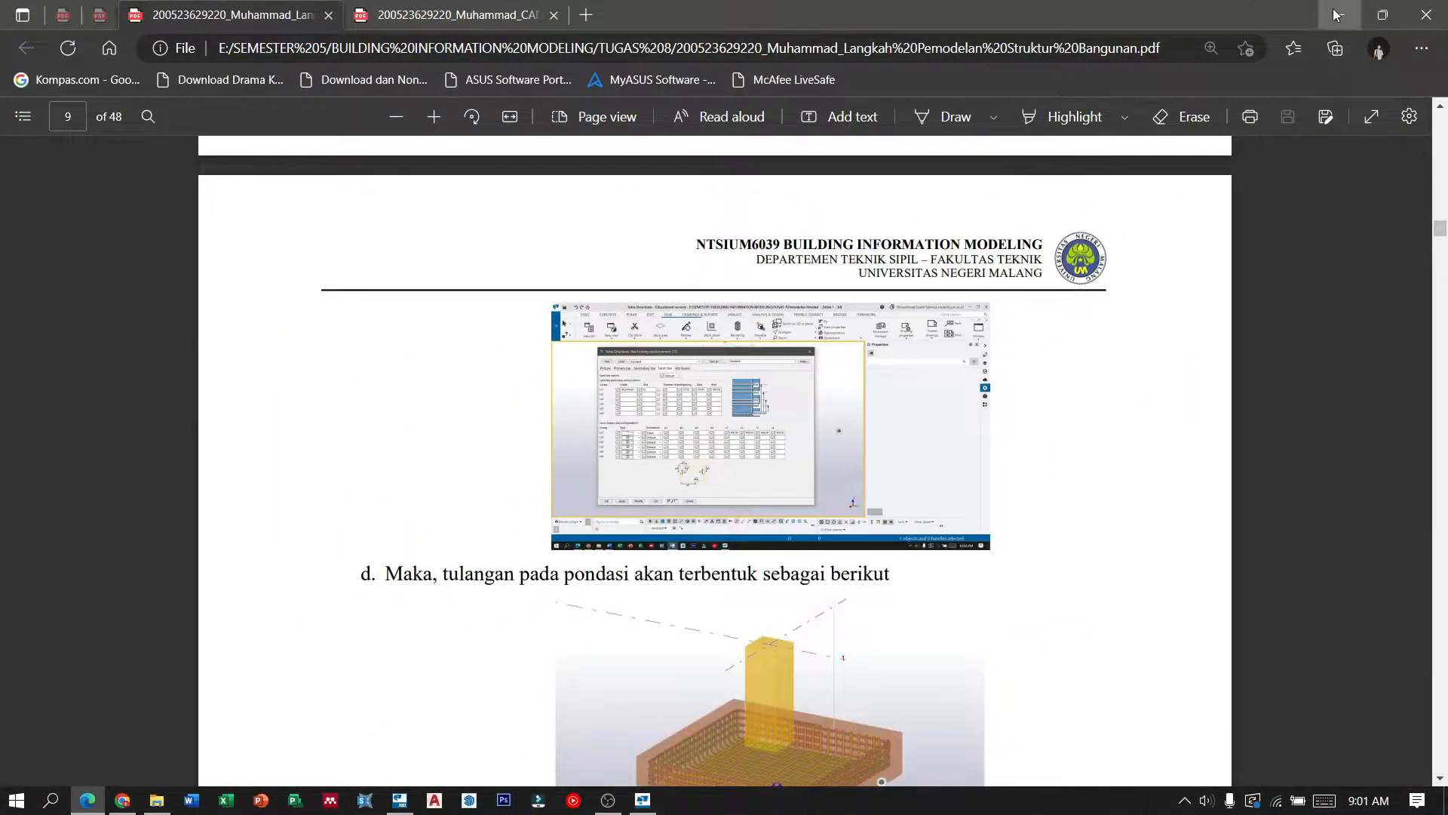
pyautogui.hotkey('alt', 'Tab')
pyautogui.write('75')
pyautogui.press('Tab')
pyautogui.write('50')
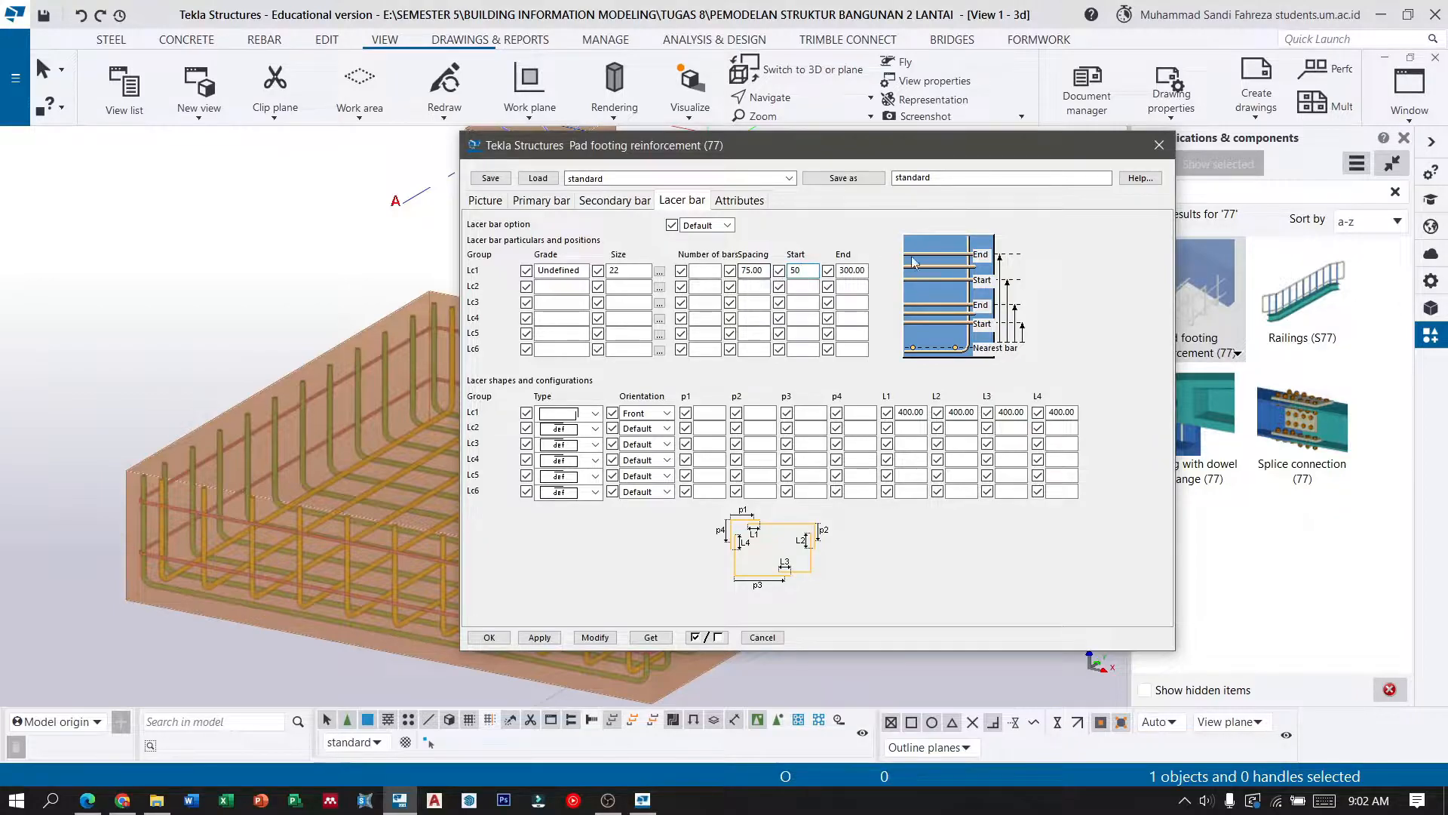
# Modify the pad footing's reinforcement with the new settings, accept the dialog and inspect the rebar cage in 3D.
pyautogui.click(594, 638)
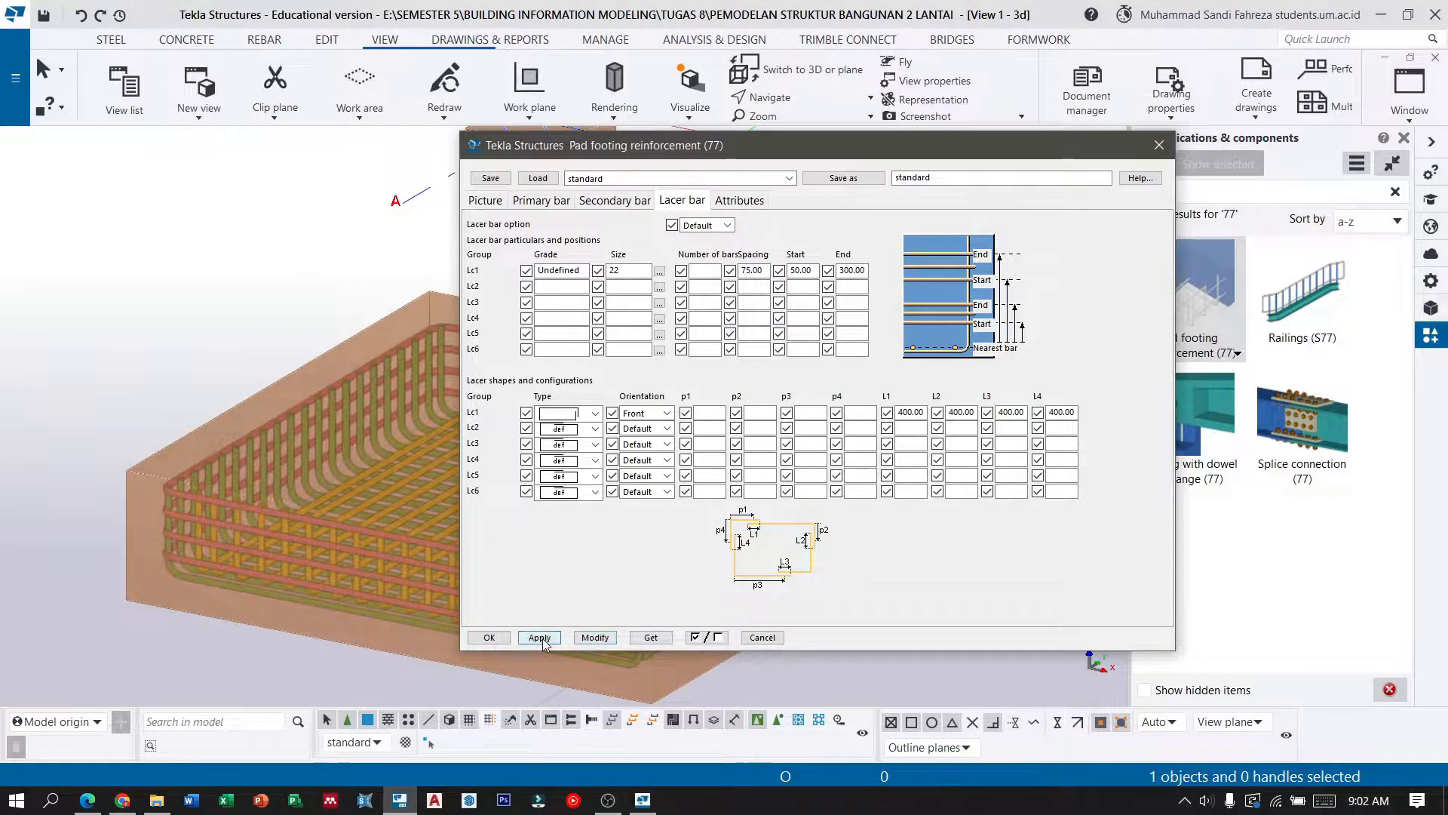
pyautogui.click(489, 638)
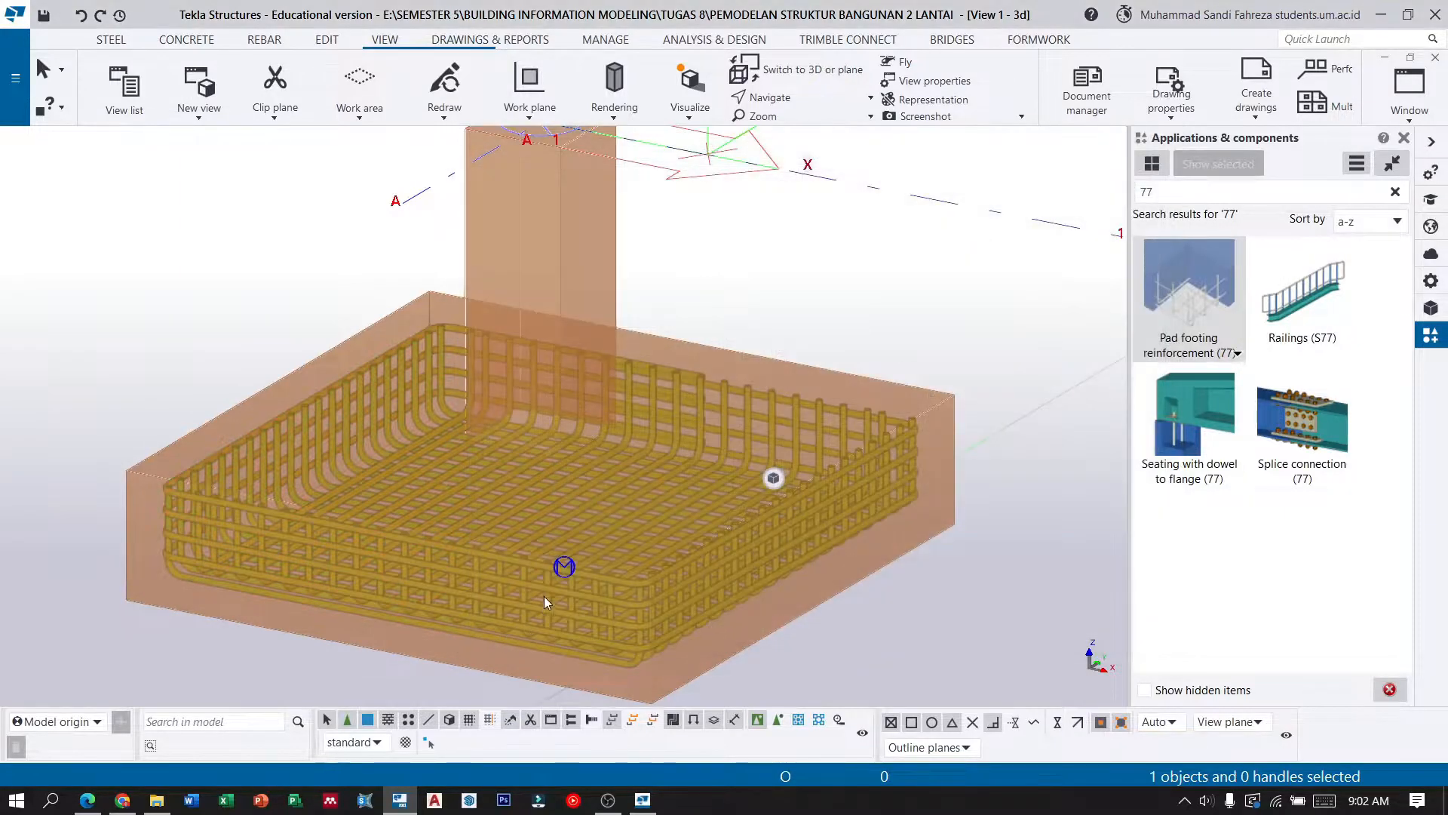
pyautogui.scroll(-2, 837, 334)
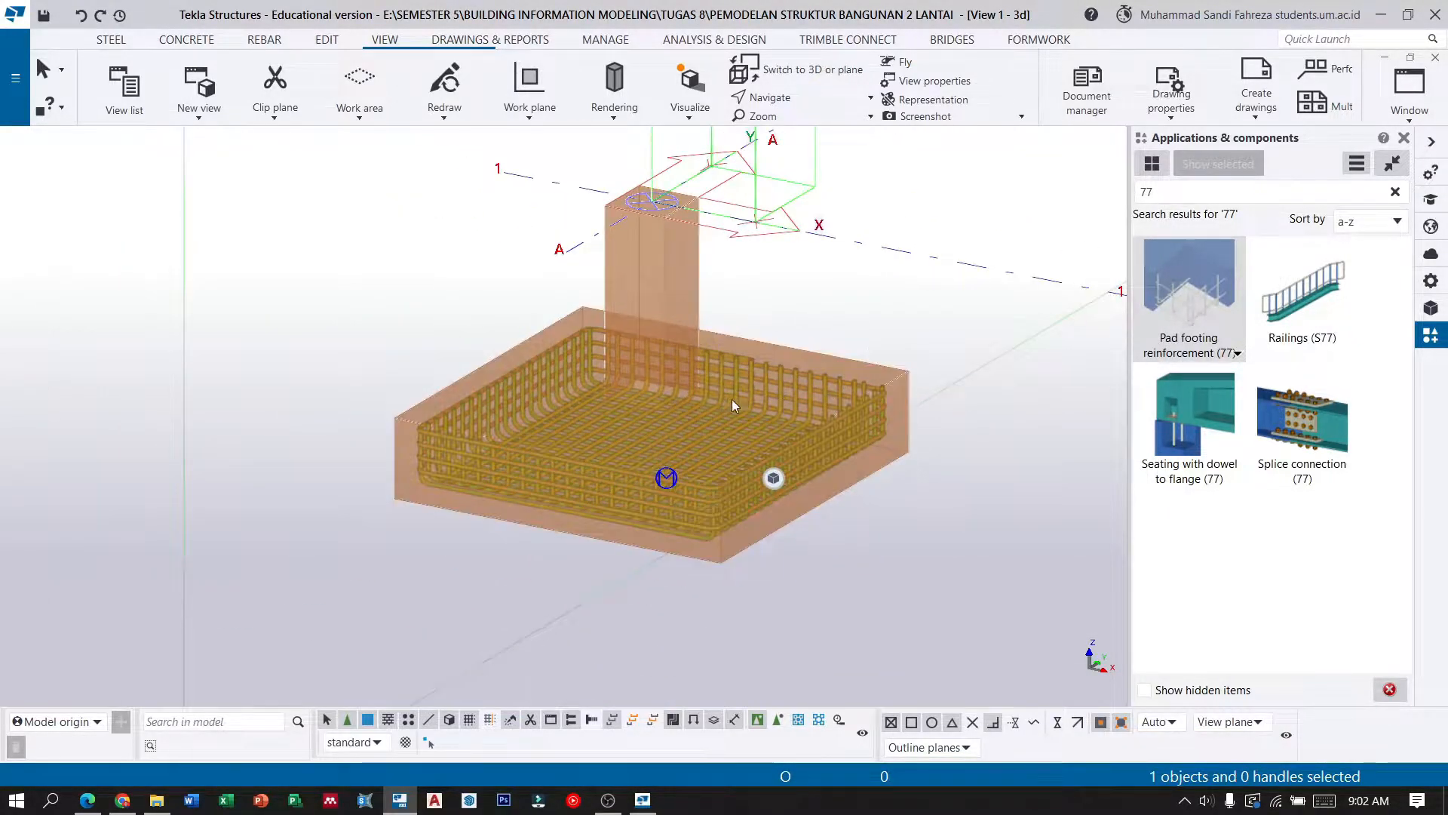
pyautogui.keyDown('ctrl'); pyautogui.moveTo(798, 389); pyautogui.dragTo(763, 369, button='middle'); pyautogui.keyUp('ctrl')
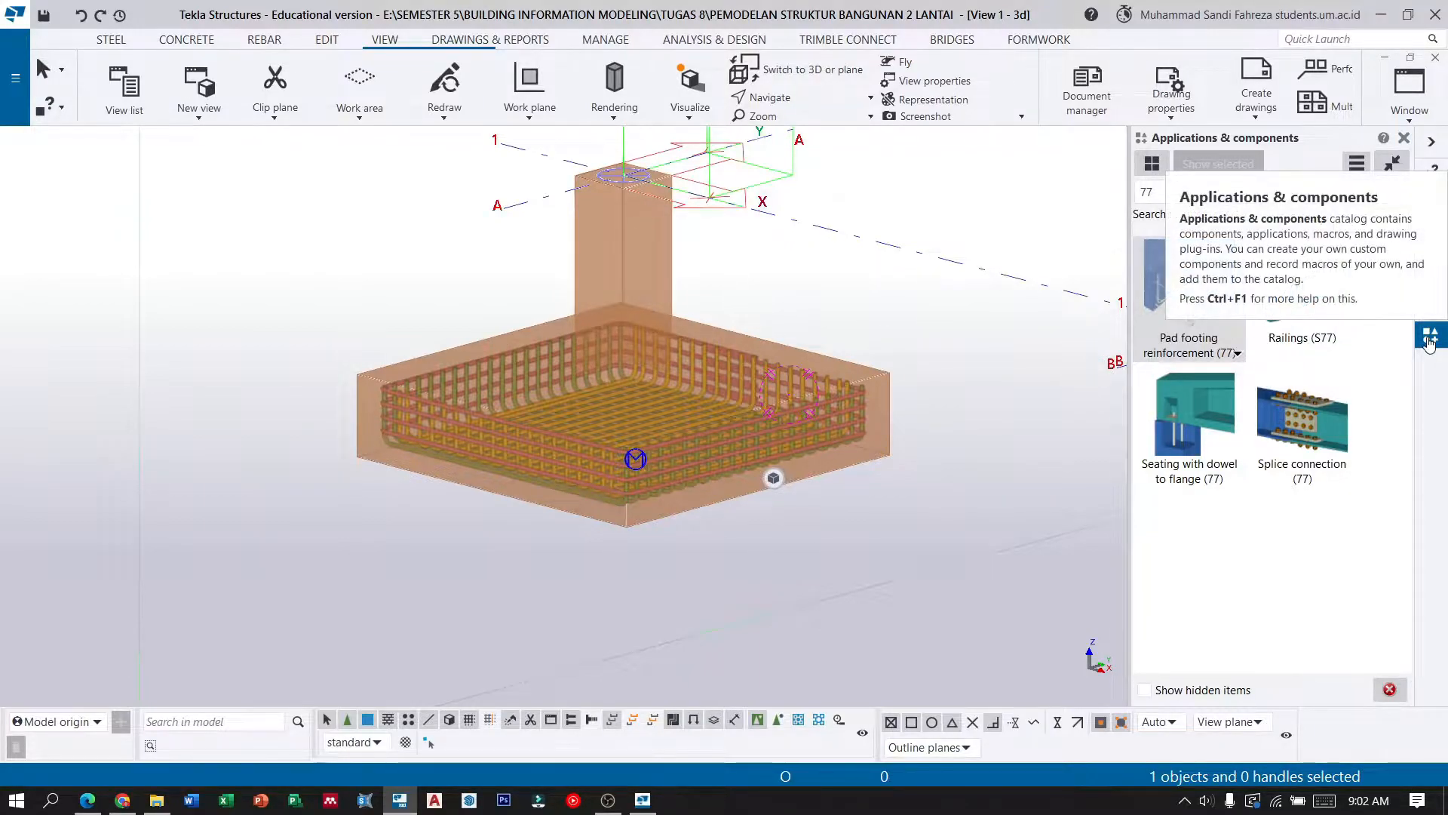
# Search the component catalogue for 83 and apply Rectangular column reinforcement (83) to the pedestal column above the footing.
pyautogui.moveTo(1173, 192); pyautogui.dragTo(1121, 203)
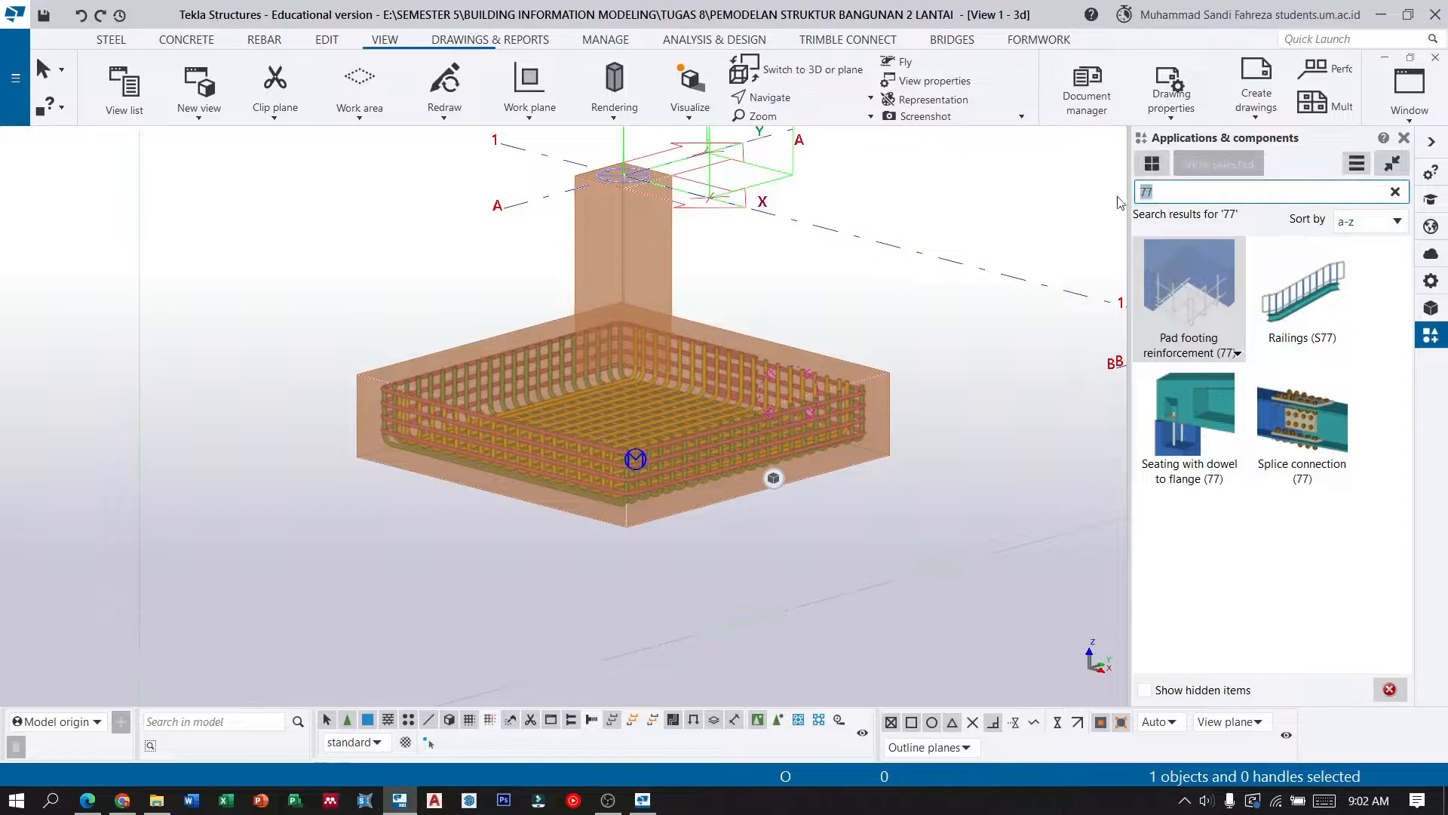
pyautogui.write('83')
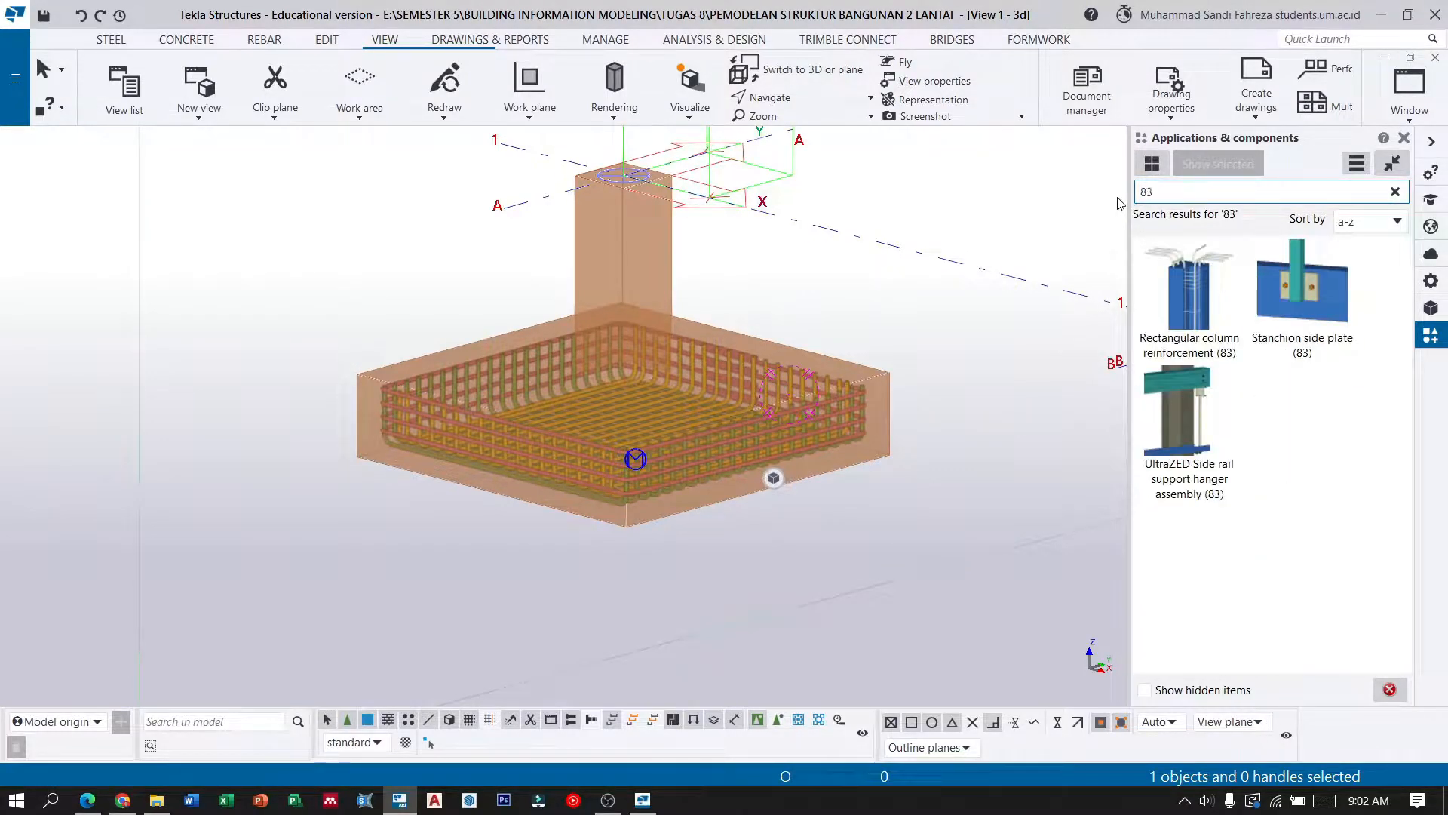
pyautogui.click(1192, 297)
pyautogui.scroll(2, 623, 202)
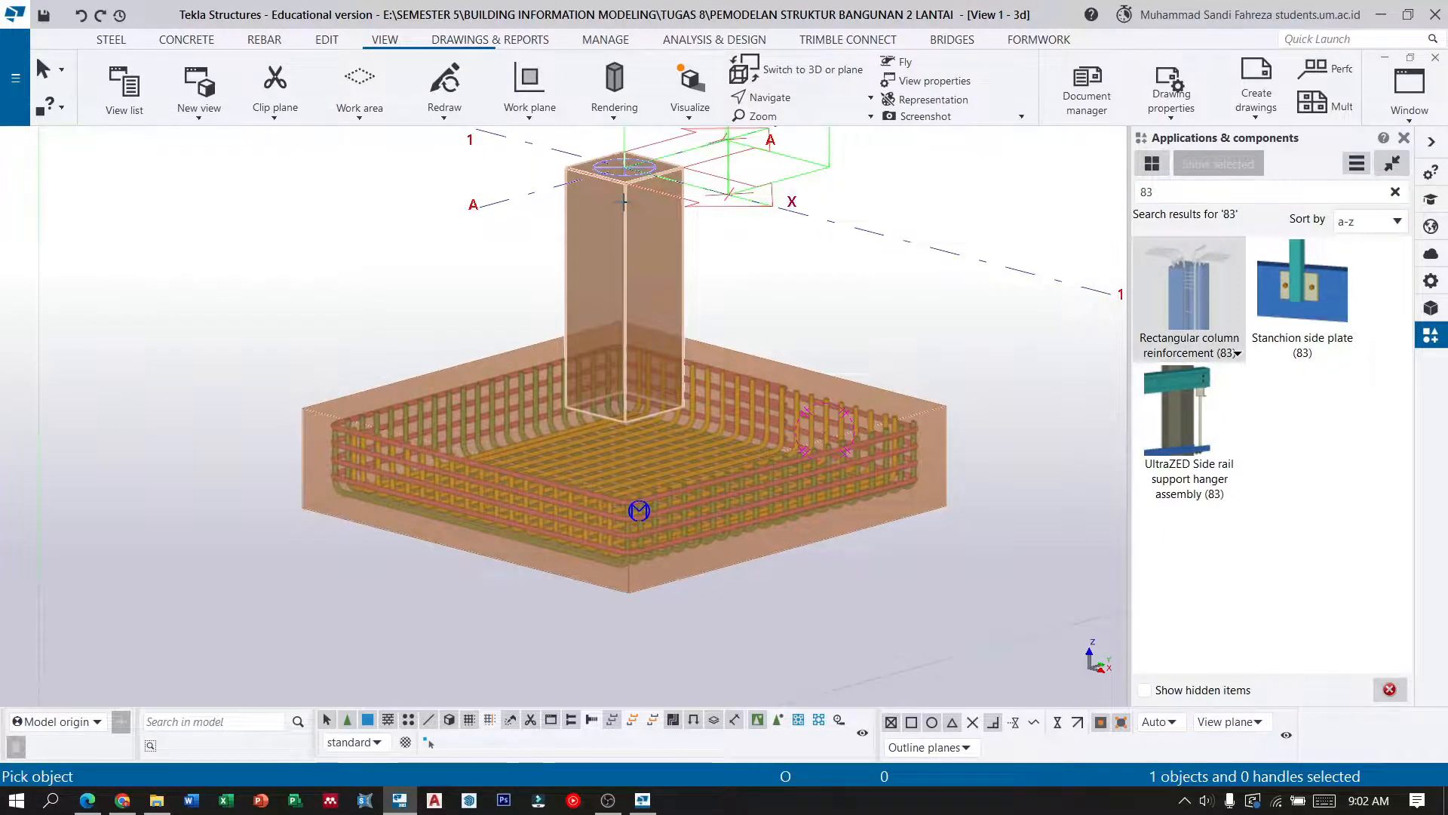
pyautogui.click(624, 202)
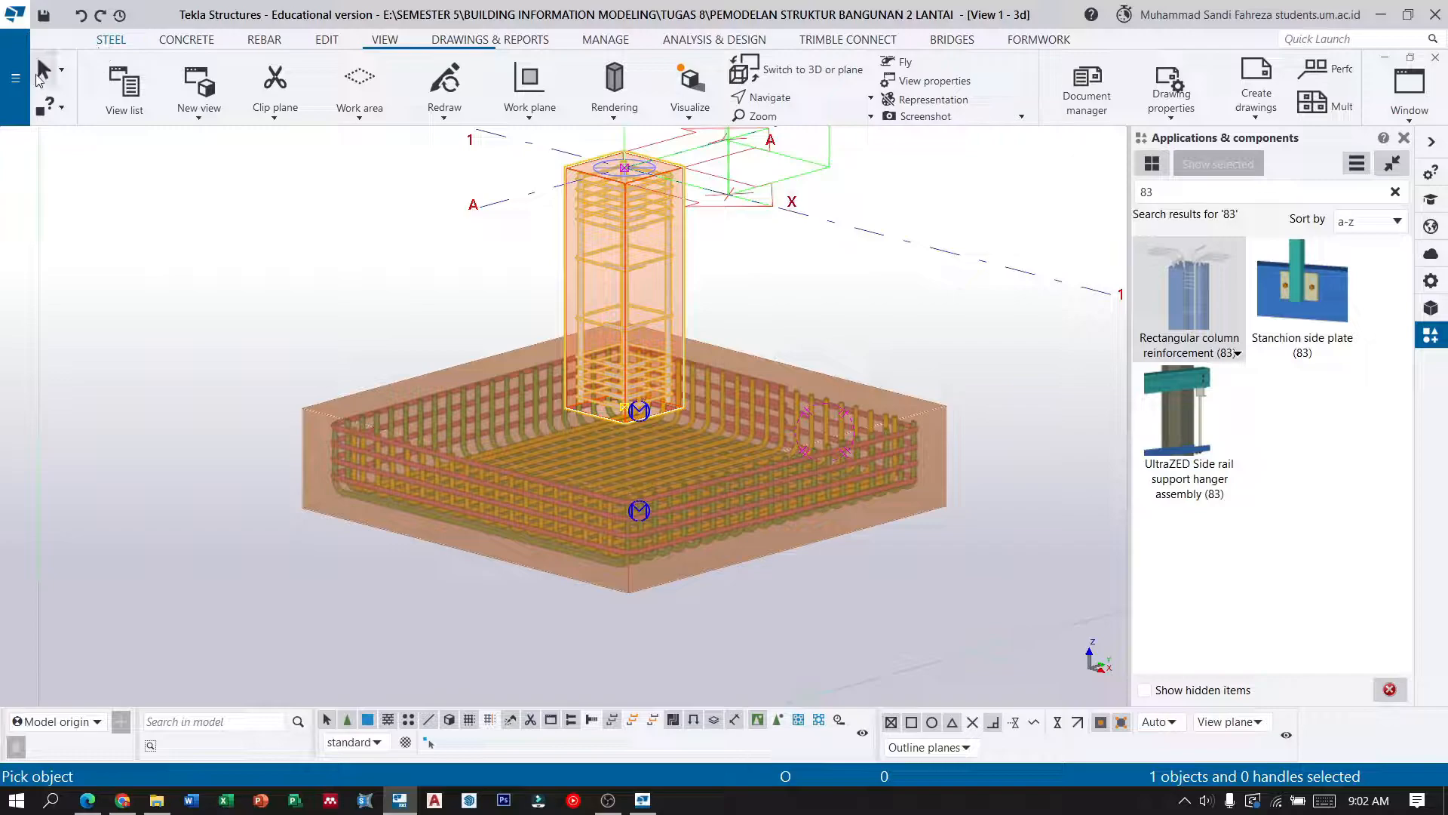
pyautogui.scroll(2, 546, 205)
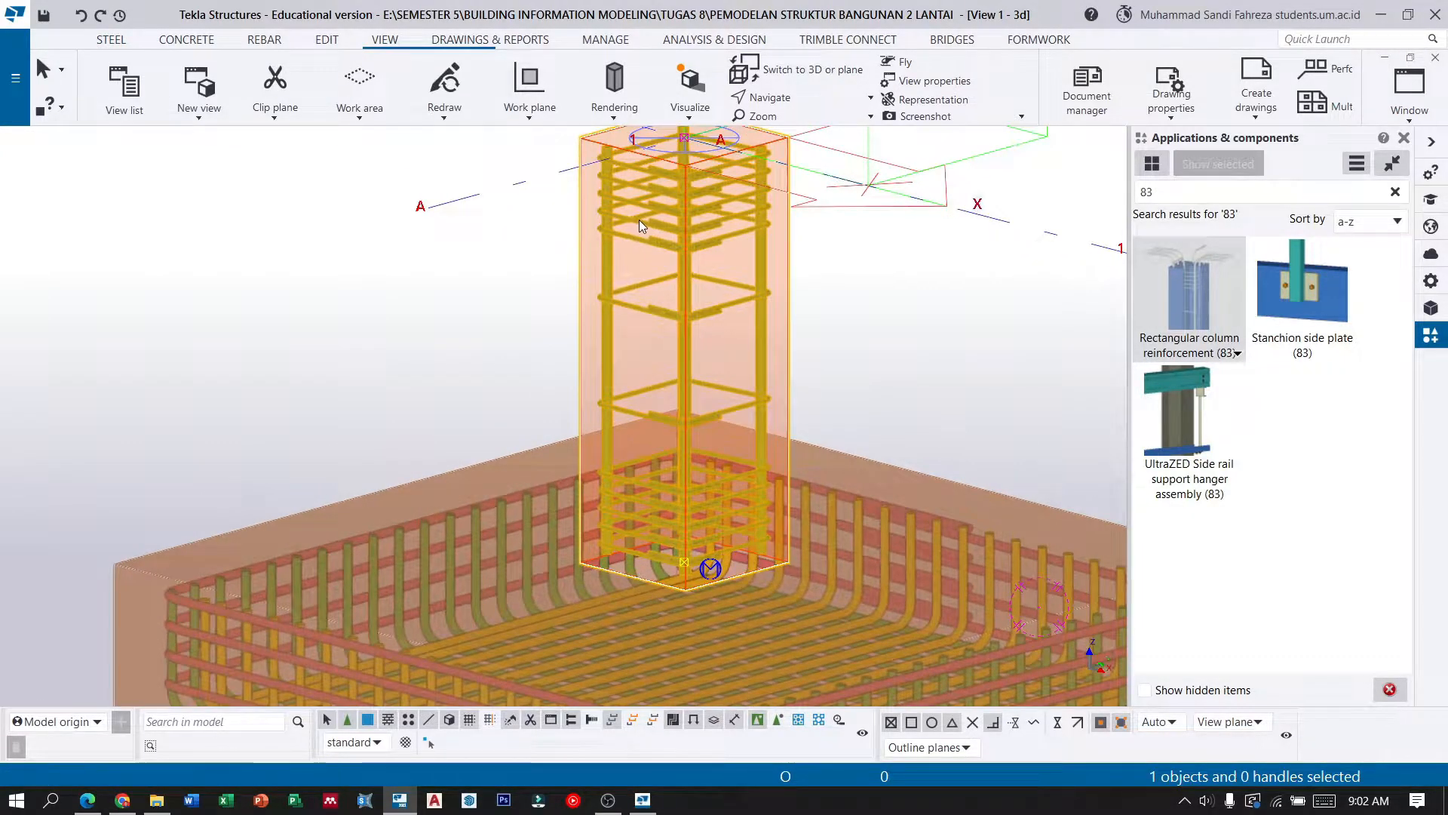
# In the column reinforcement properties, set the main bars to grade T main size 16 with 32 mm bending radius, and the cover to 40 mm.
pyautogui.doubleClick(649, 225)
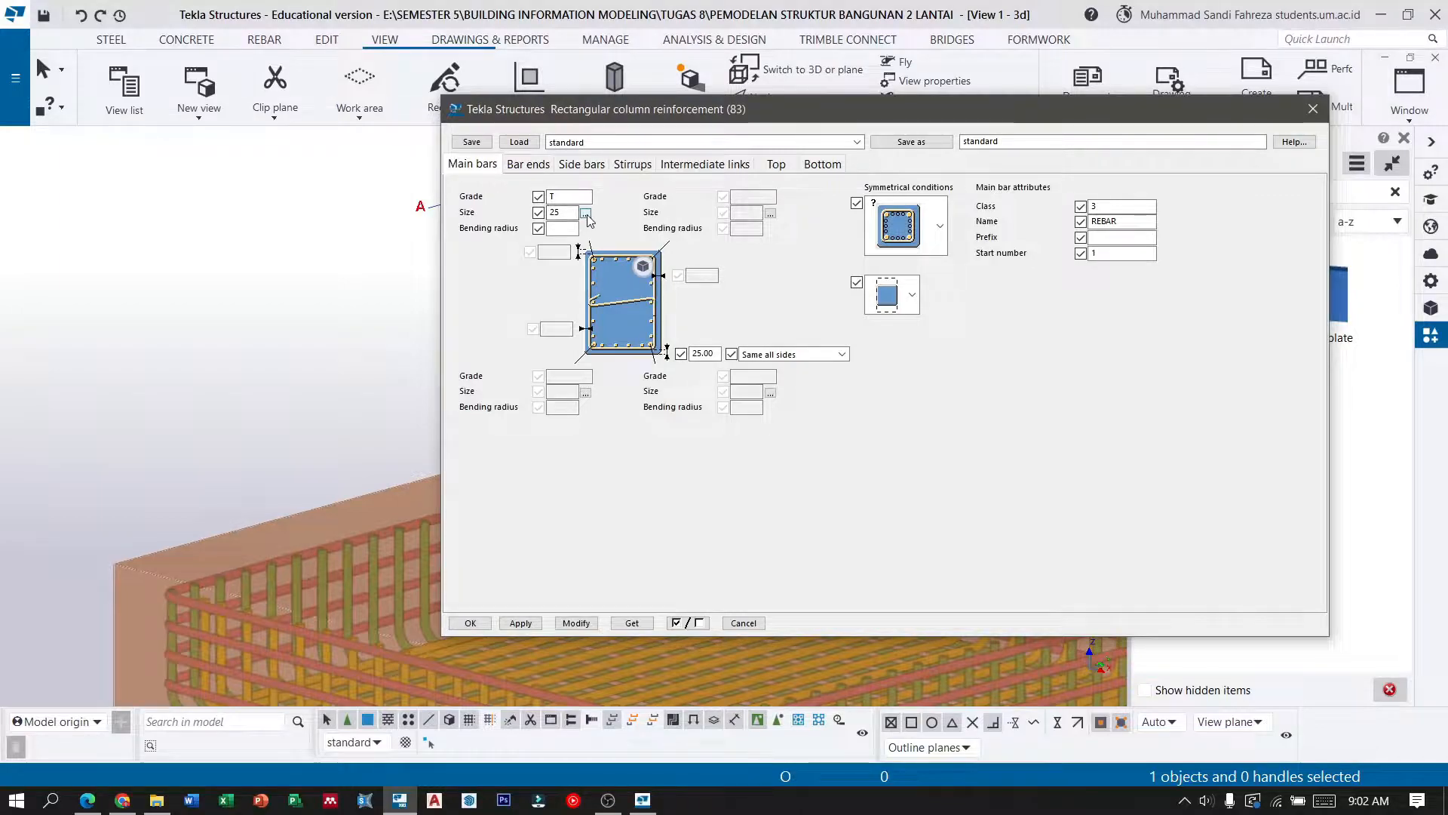
pyautogui.click(586, 213)
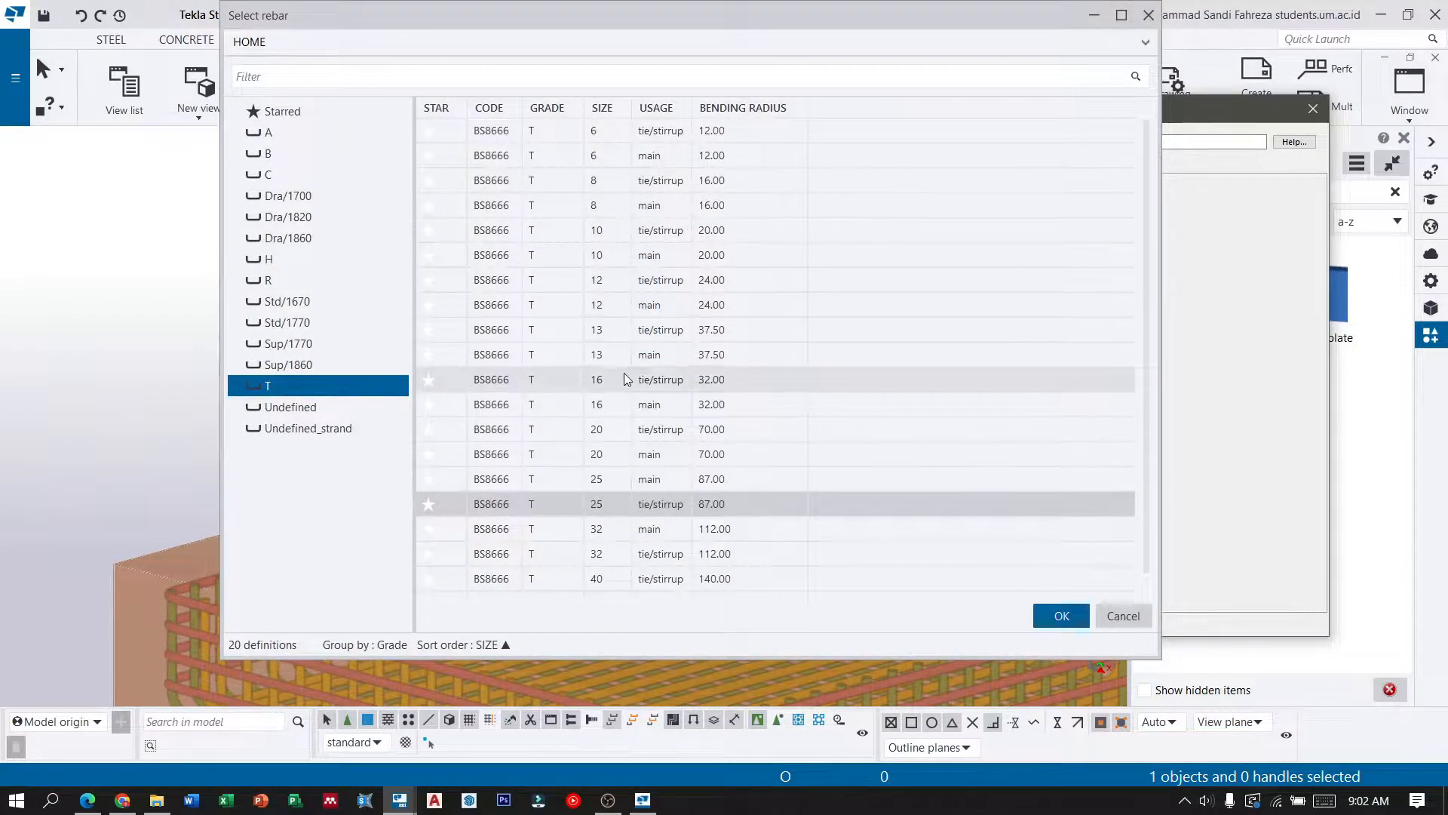
pyautogui.click(632, 408)
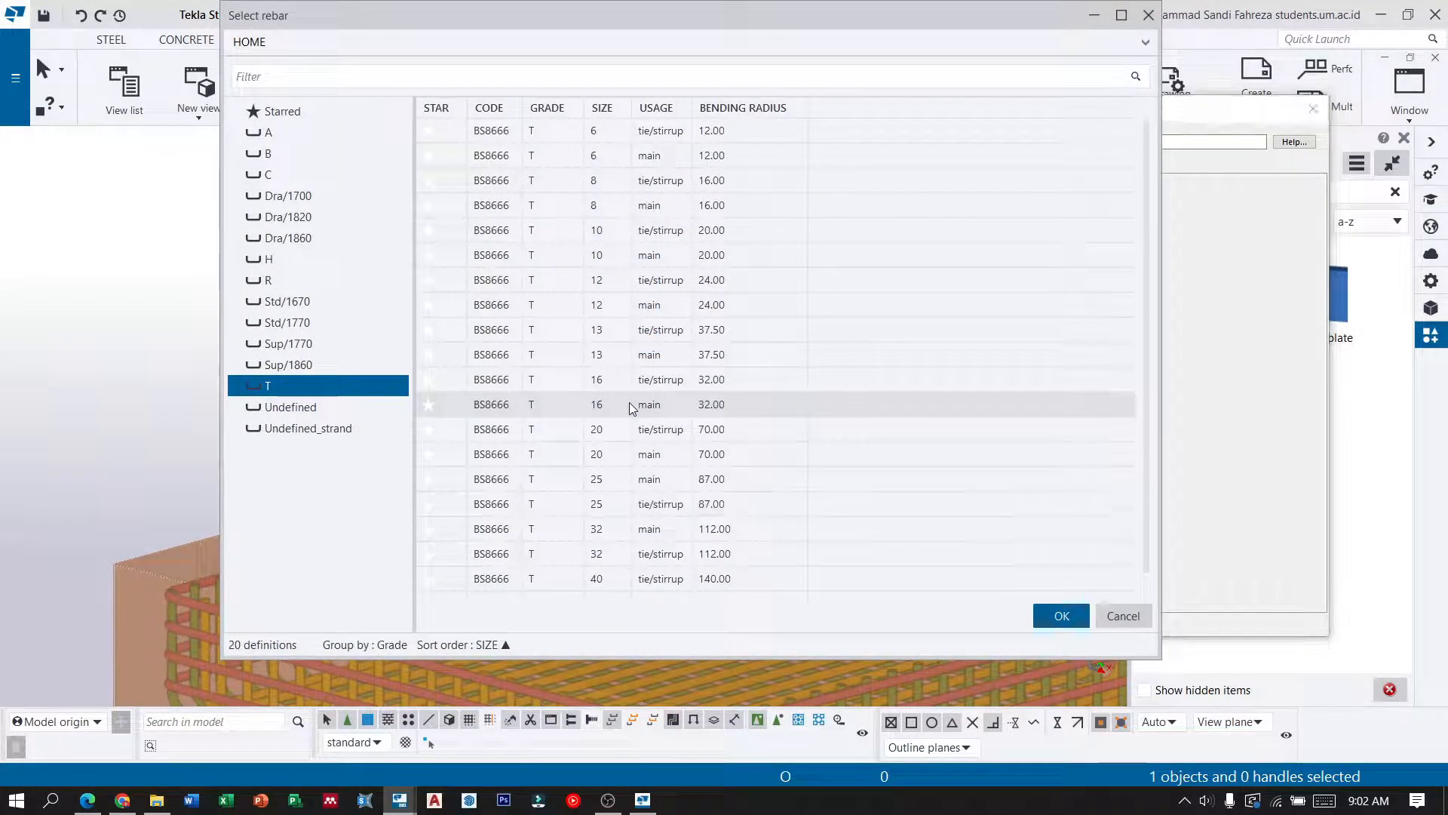
pyautogui.click(1062, 615)
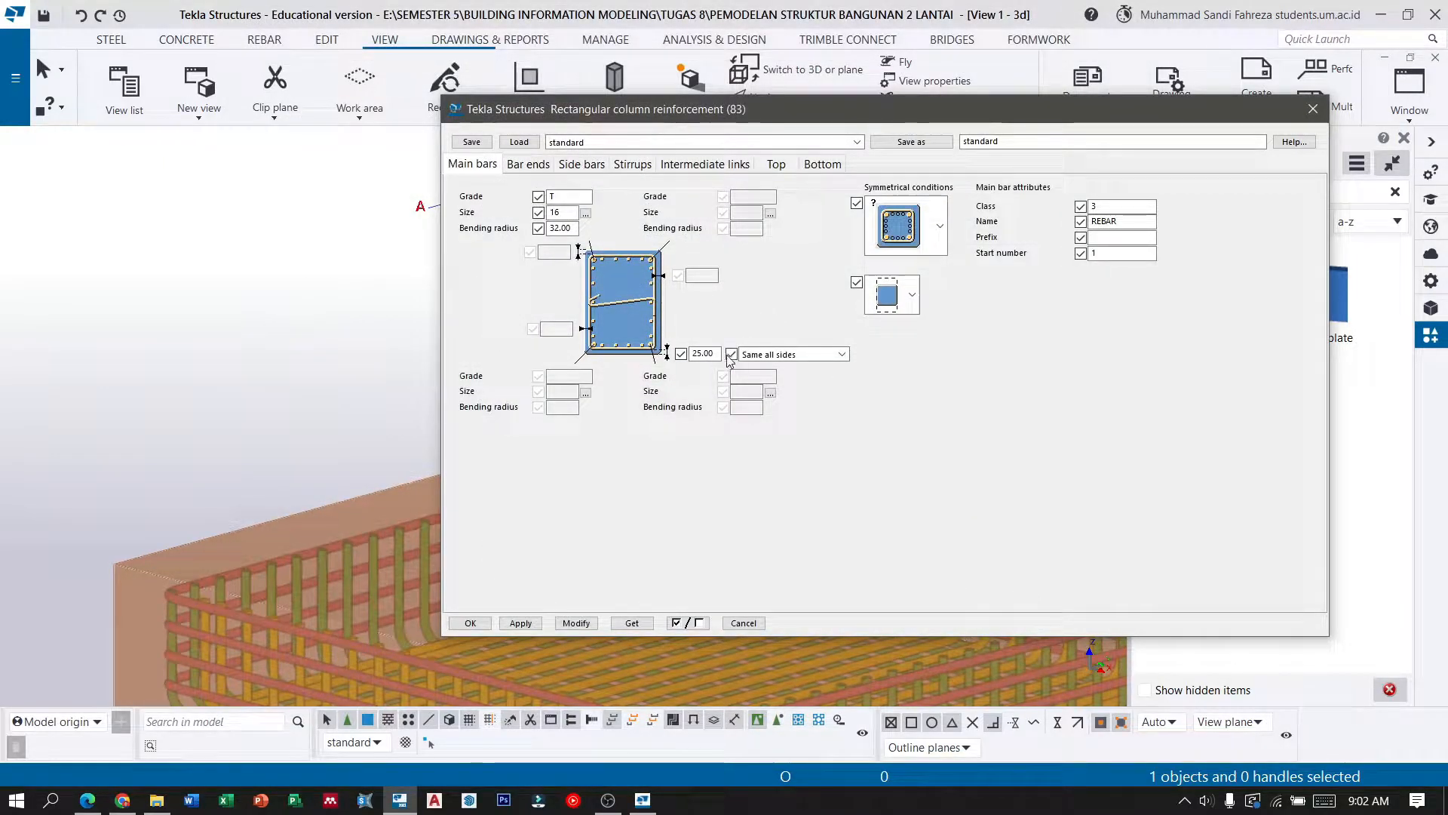
pyautogui.doubleClick(716, 355)
pyautogui.write('40')
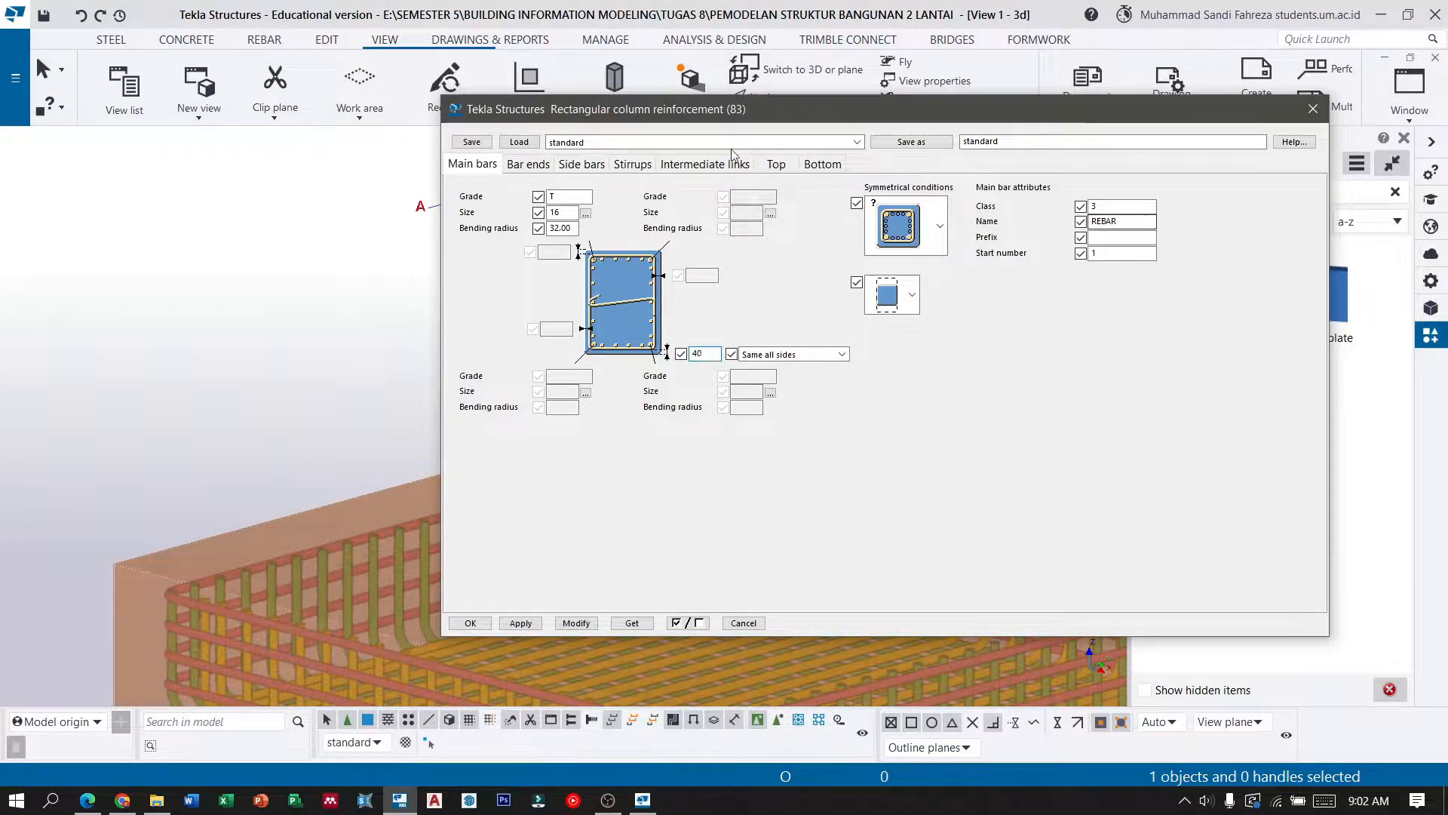
# Set the top vertical extension of the column's corner bars and both side bar groups to 0.
pyautogui.click(532, 169)
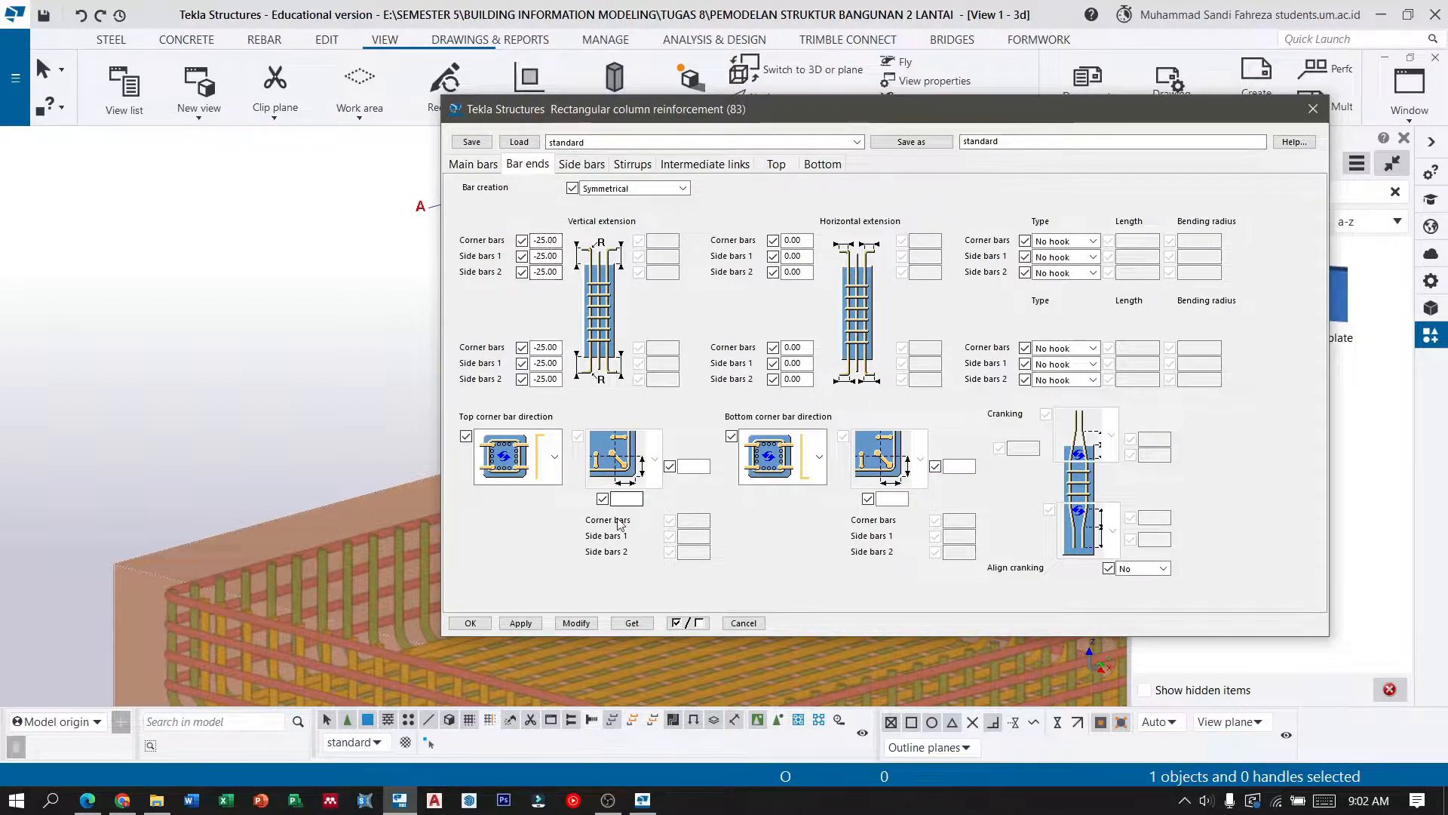
pyautogui.click(608, 799)
pyautogui.click(1210, 562)
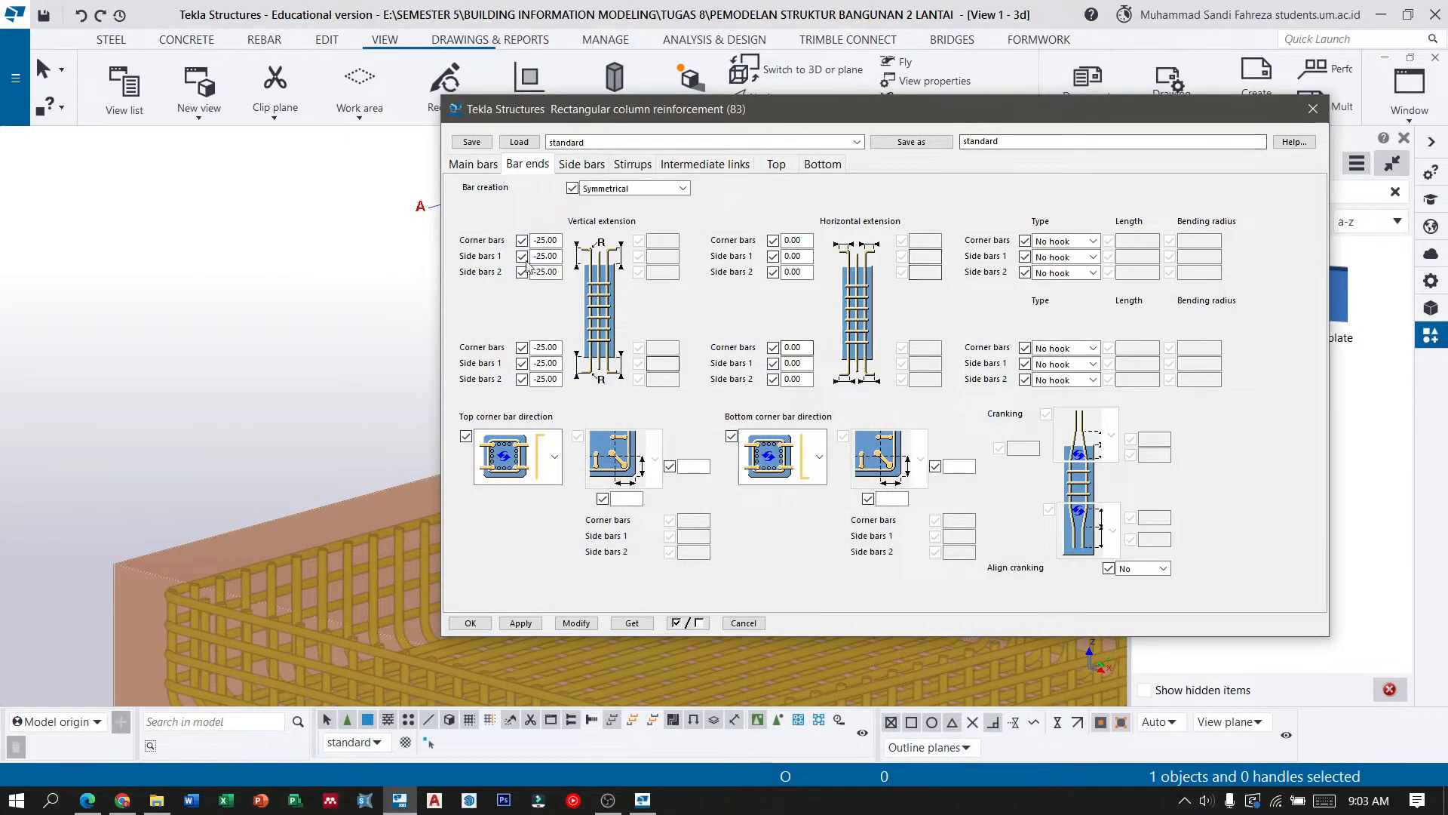
pyautogui.scroll(-5, 430, 264)
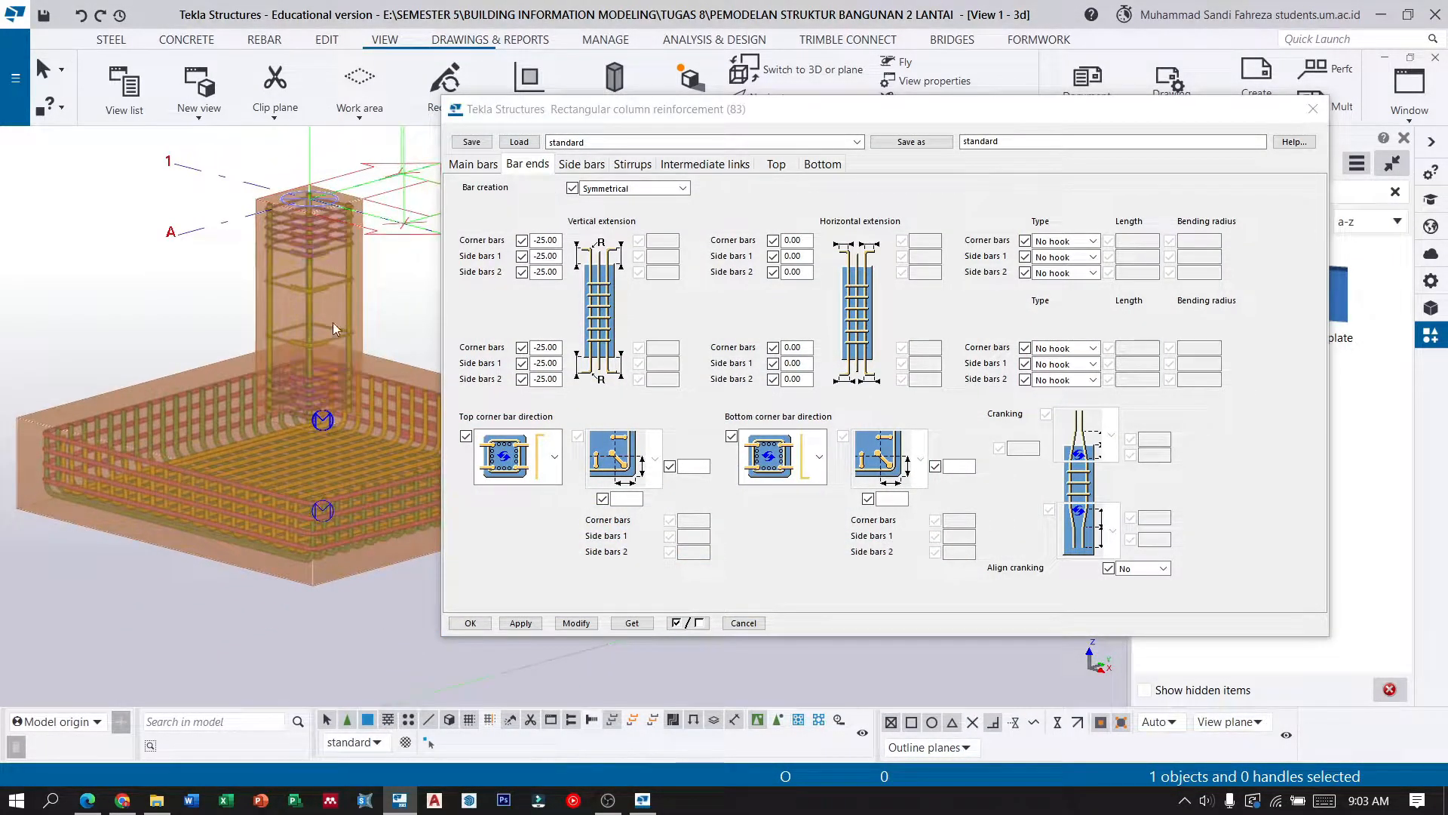
pyautogui.scroll(4, 317, 339)
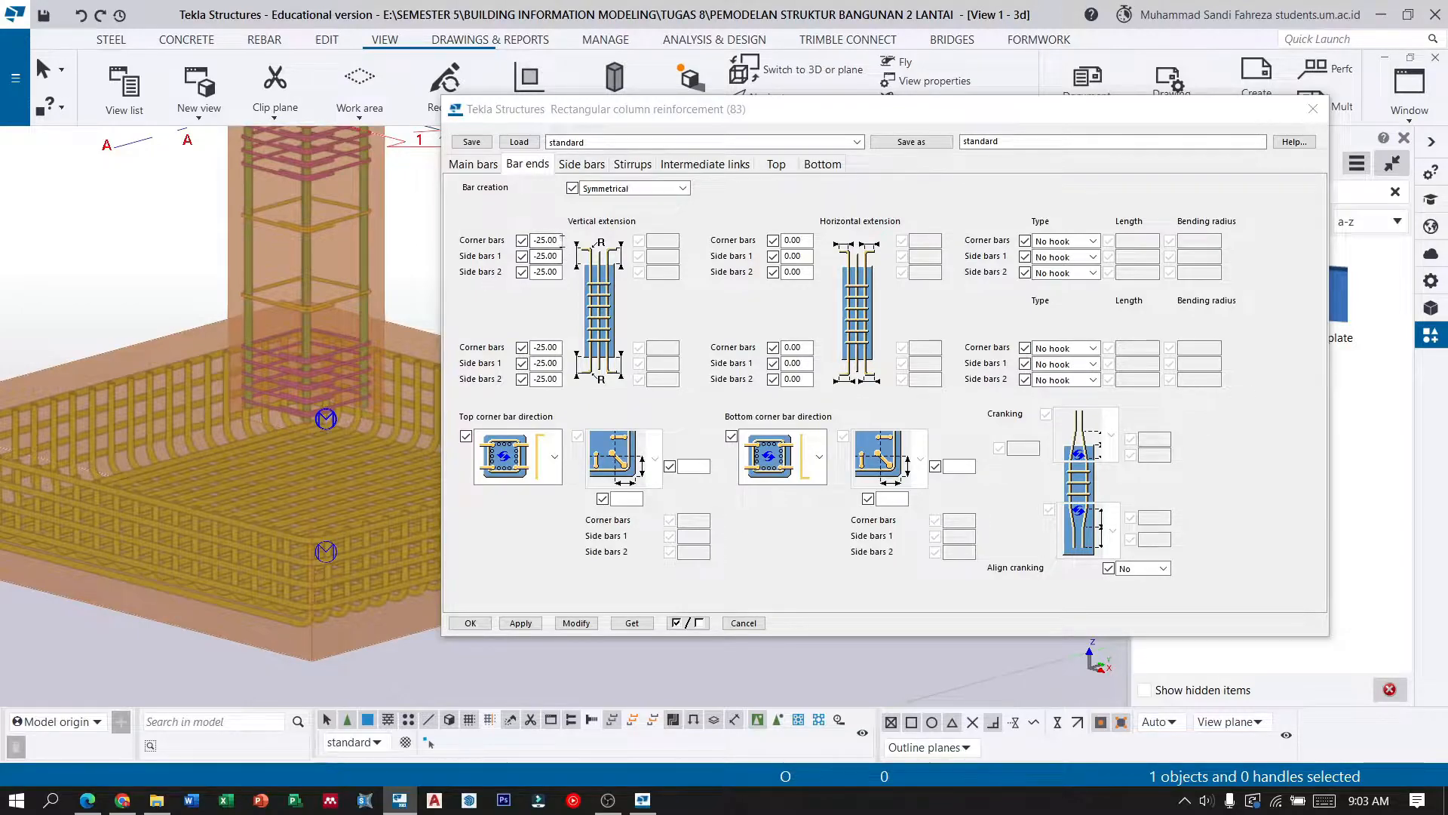
pyautogui.moveTo(558, 240); pyautogui.dragTo(473, 245)
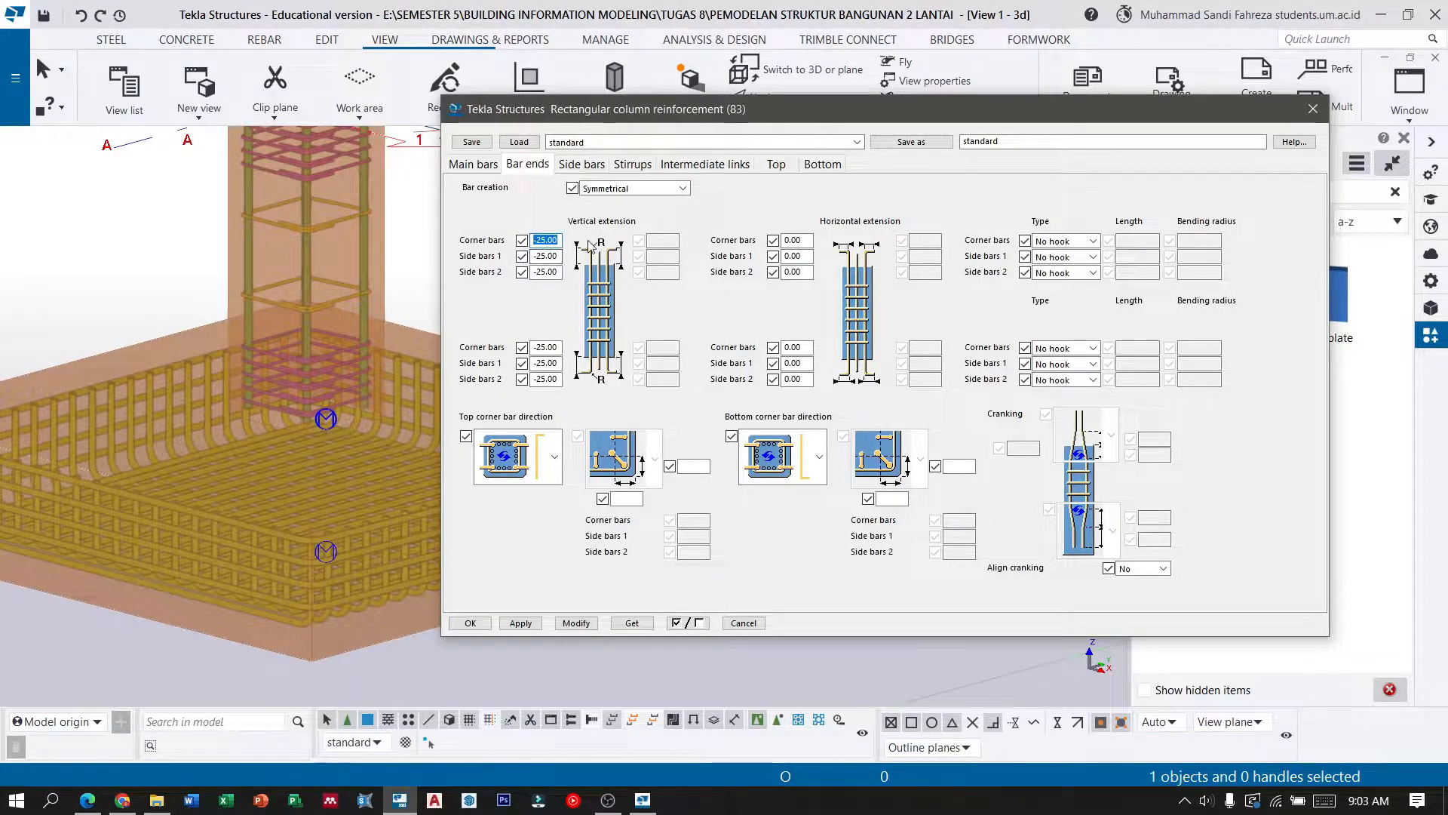
pyautogui.write('00')
pyautogui.press('Tab')
pyautogui.write('0')
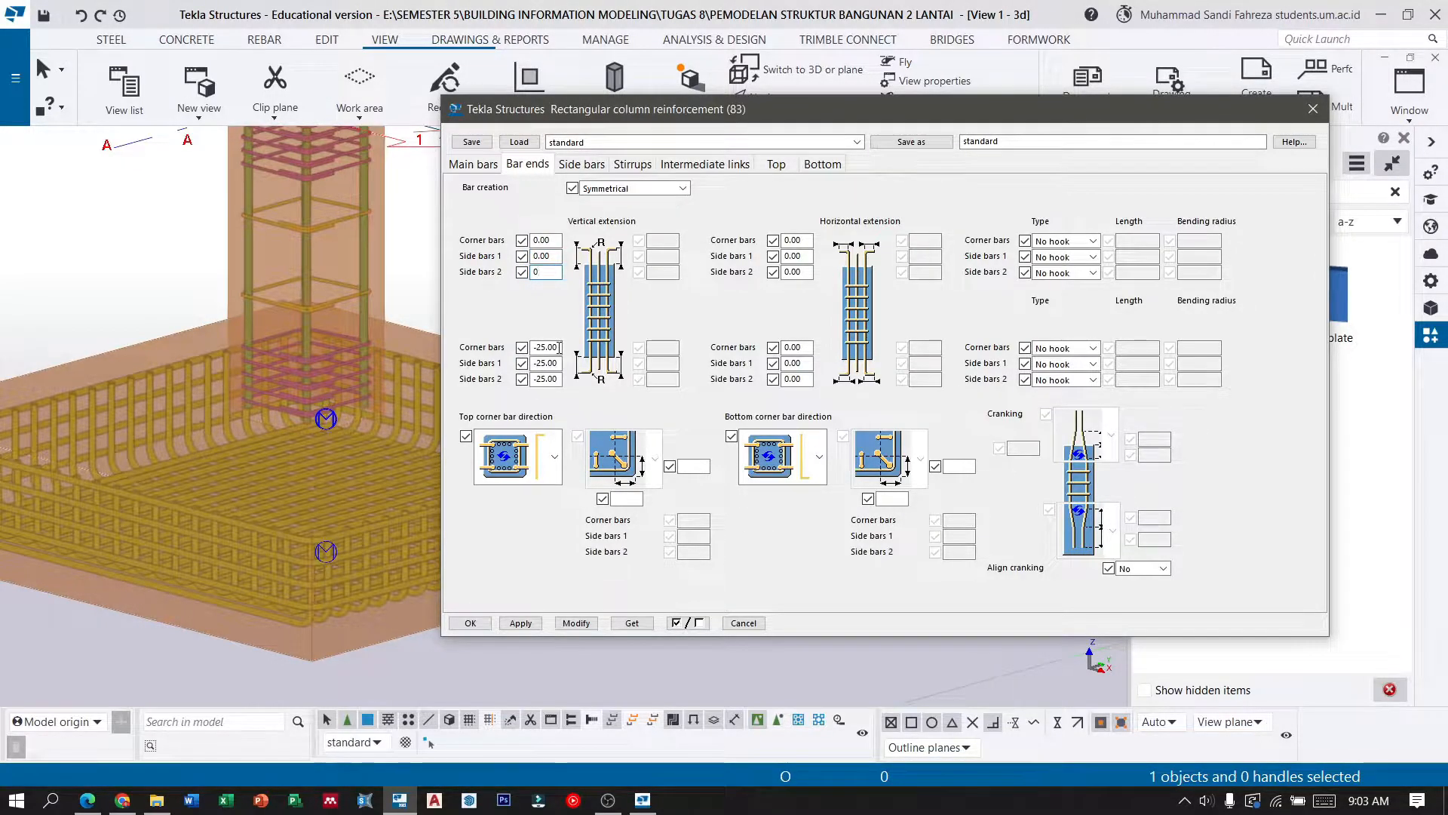
# Set the bottom vertical extension of the corner bars, side bars 1 and side bars 2 to 350 mm.
pyautogui.moveTo(559, 347); pyautogui.dragTo(552, 348)
pyautogui.write('350')
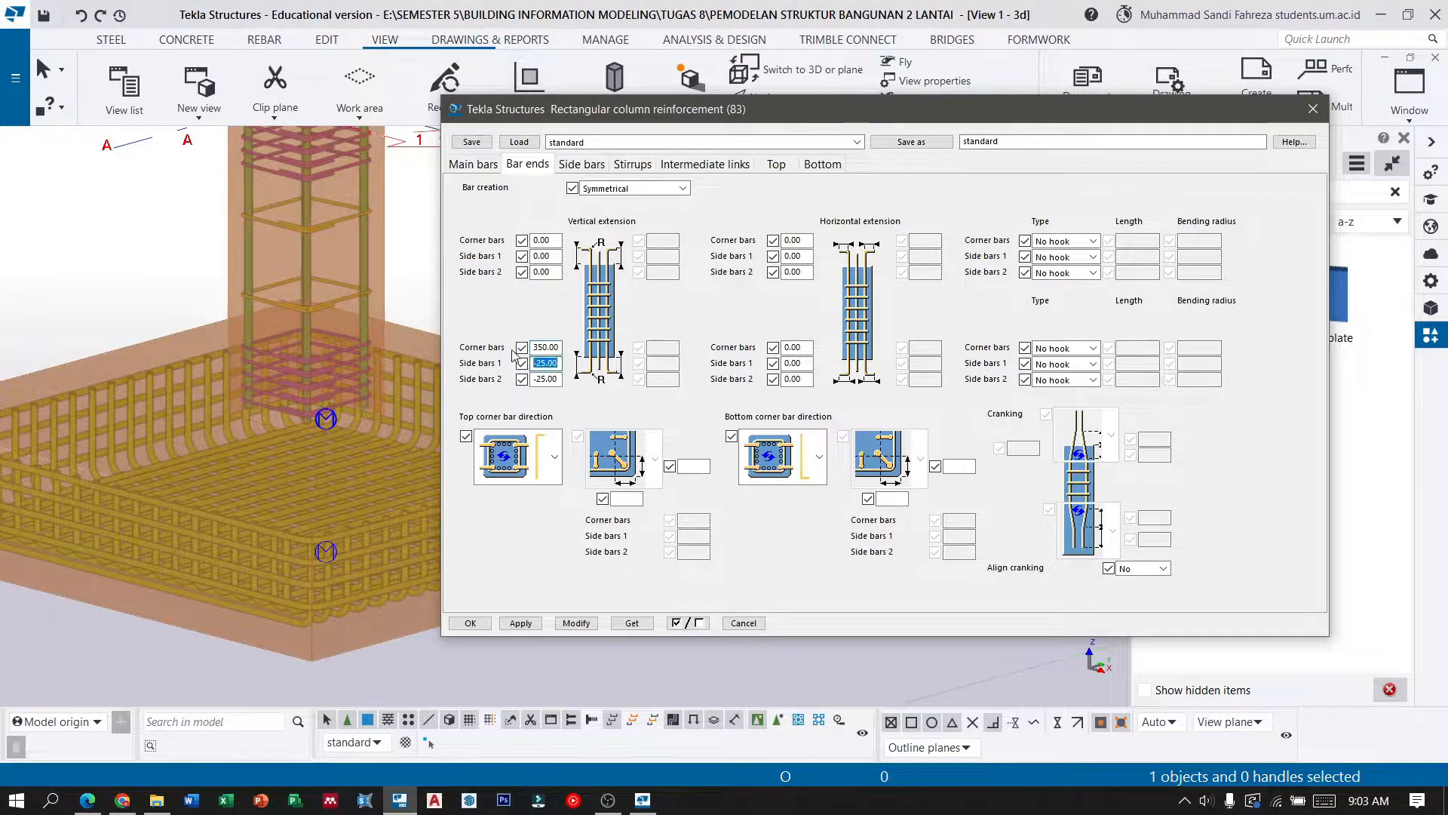
pyautogui.write('50')
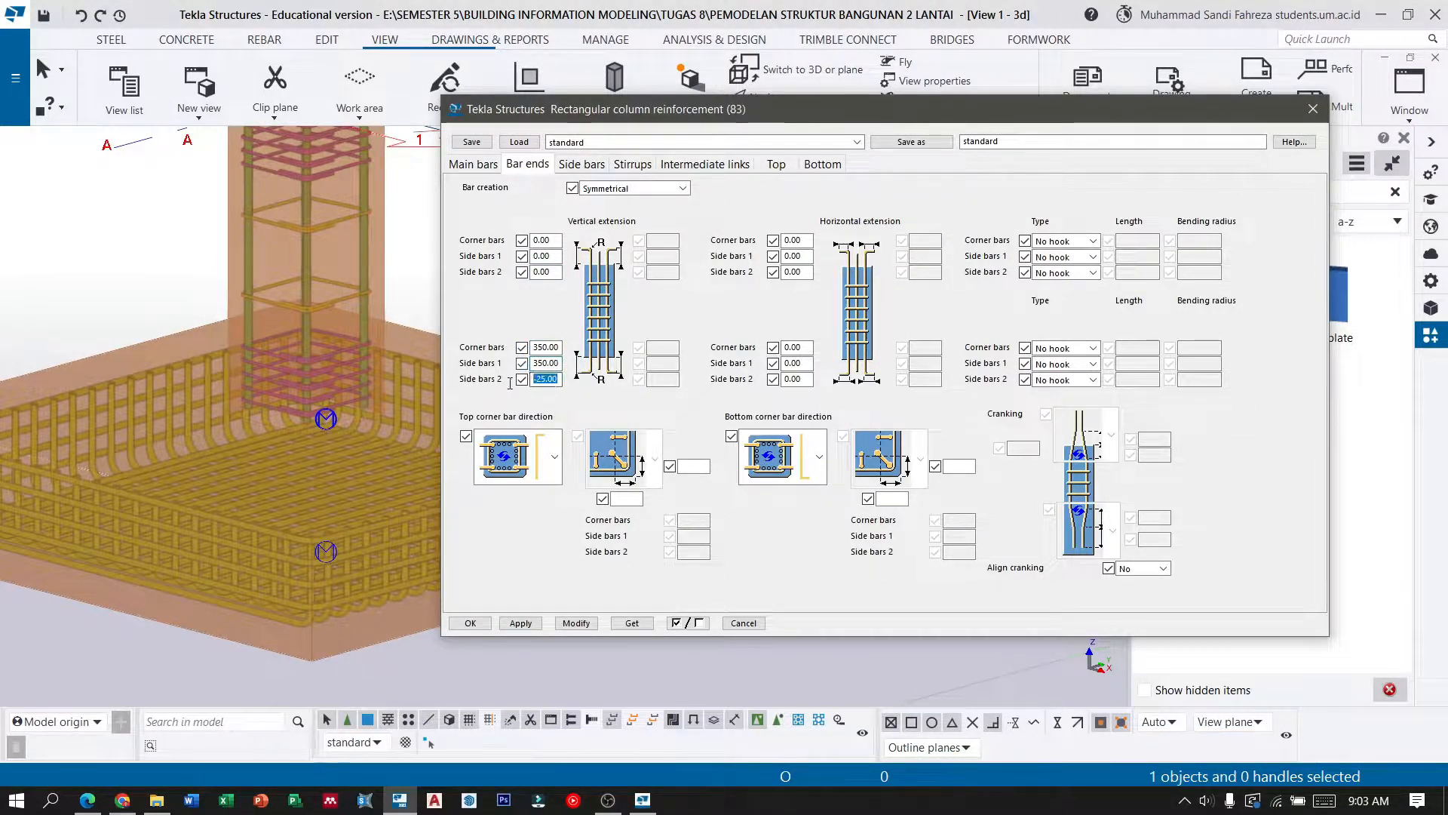
pyautogui.click(608, 800)
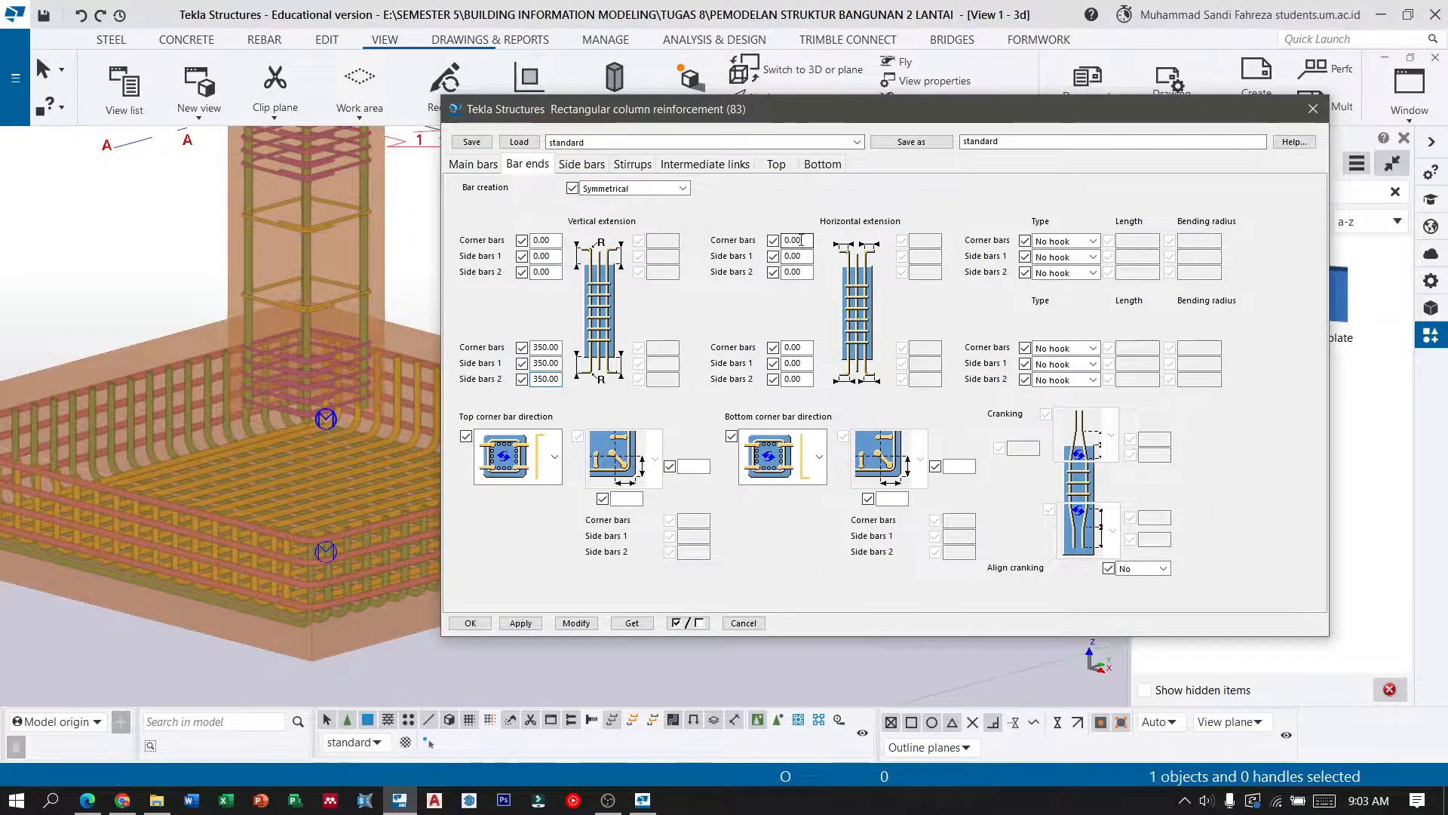
# Set the bottom horizontal extension of the corner bars, side bars 1 and side bars 2 to 750 mm.
pyautogui.write('750')
pyautogui.click(807, 363)
pyautogui.write('750')
pyautogui.click(788, 379)
pyautogui.write('750')
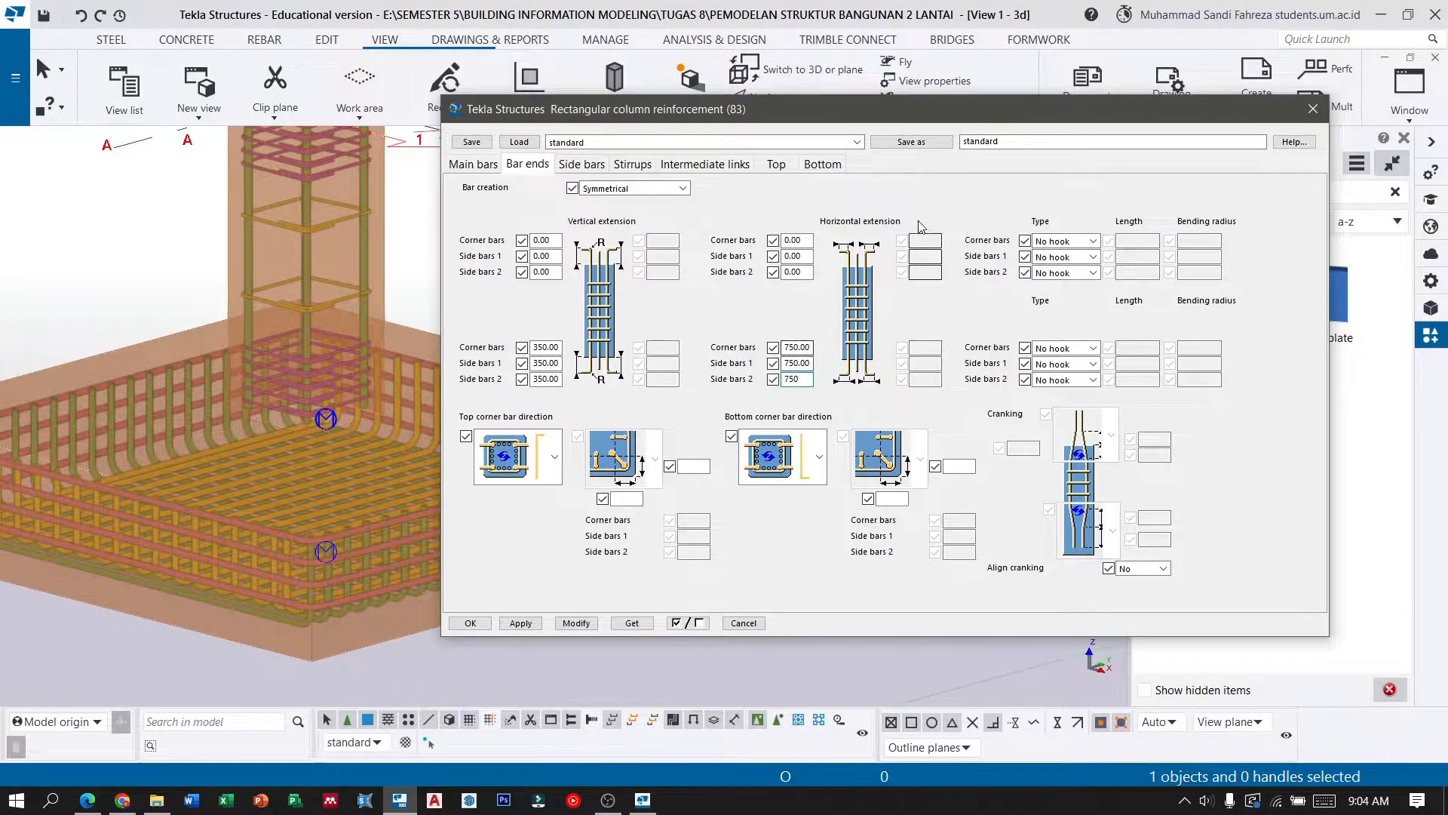
# Check the hook type in the modelling guide PDF and set the bottom hooks of the corner bars and both side bar groups to -135.
pyautogui.click(1094, 349)
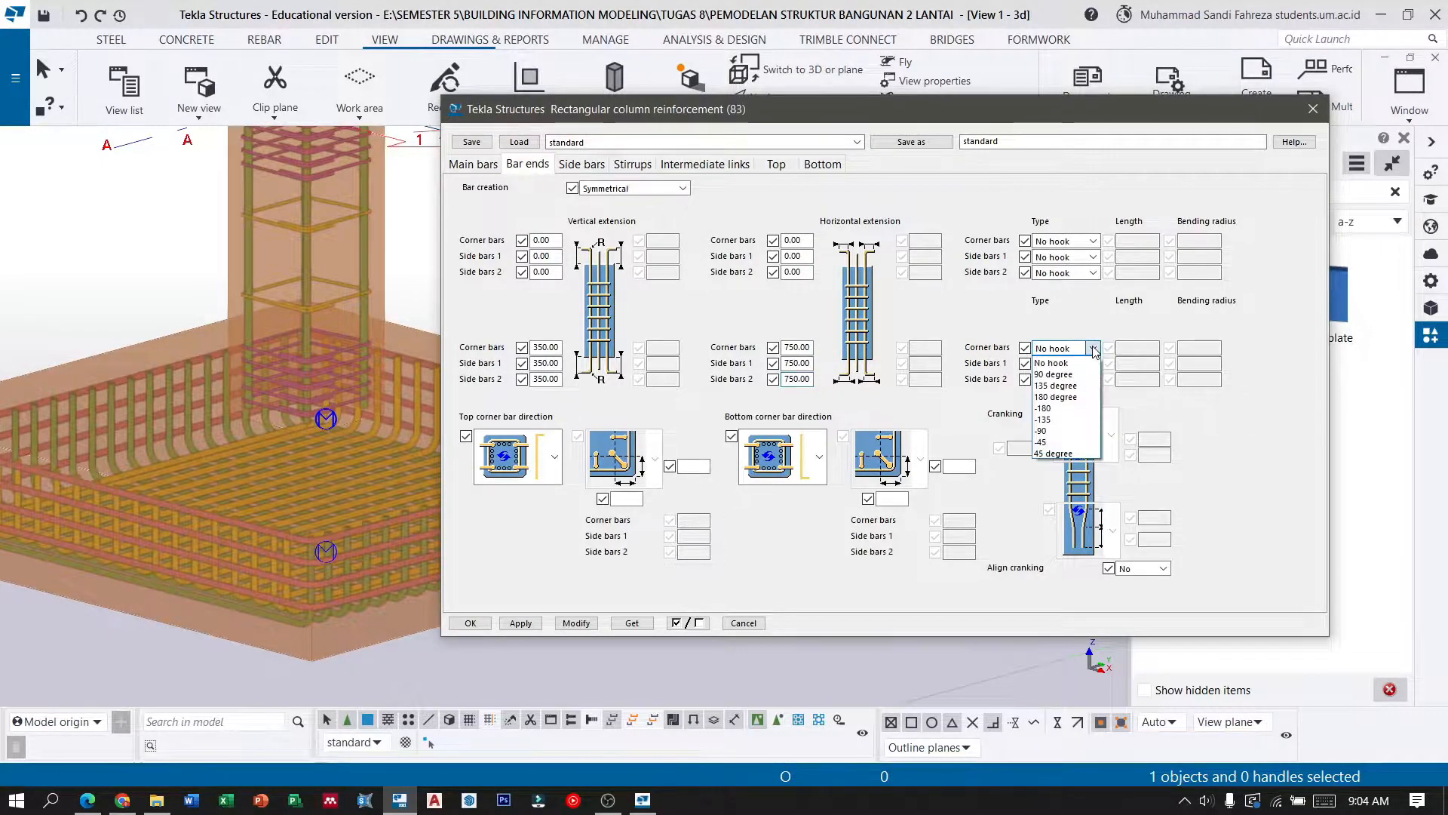
pyautogui.click(1089, 386)
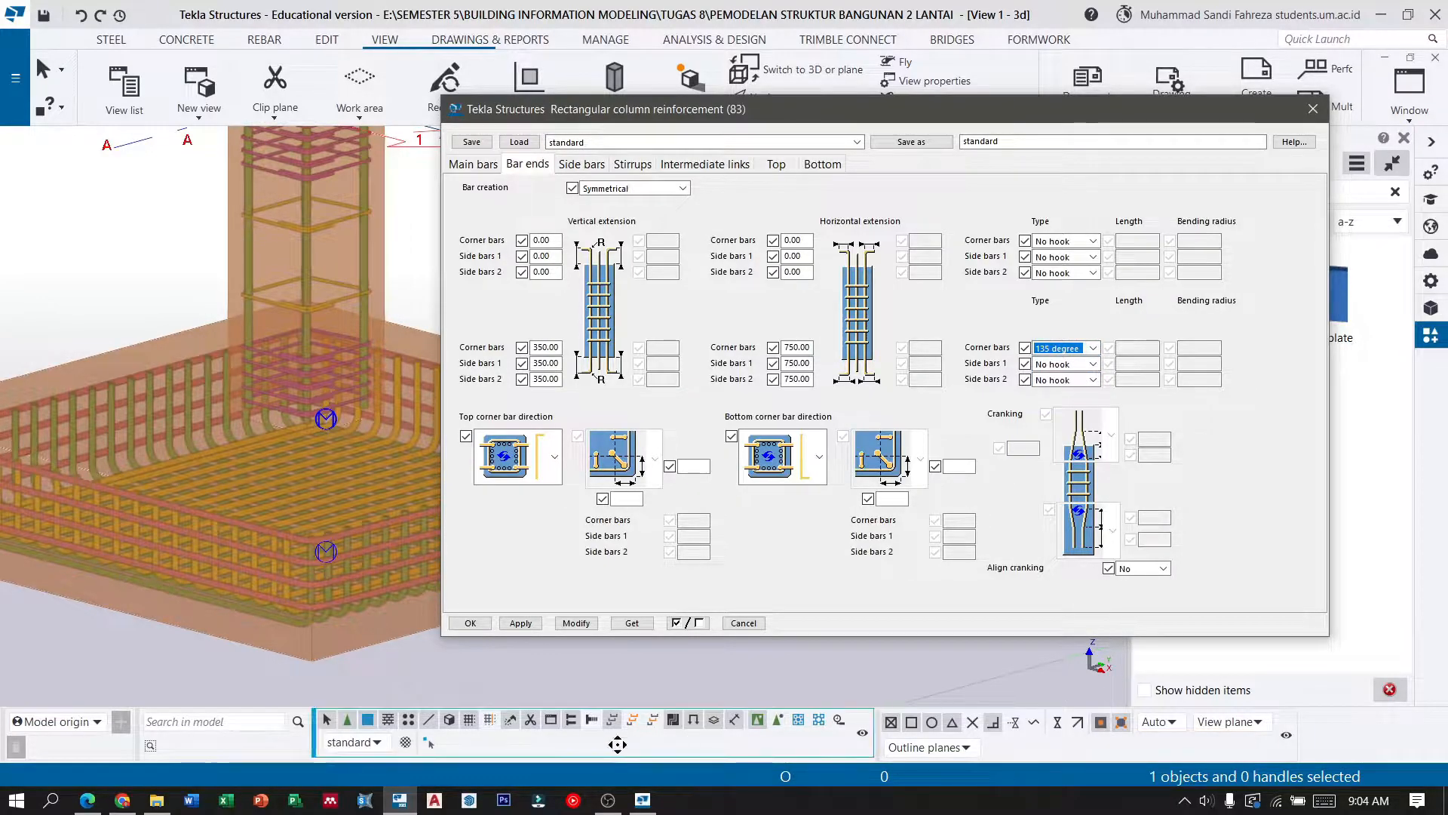
pyautogui.click(88, 801)
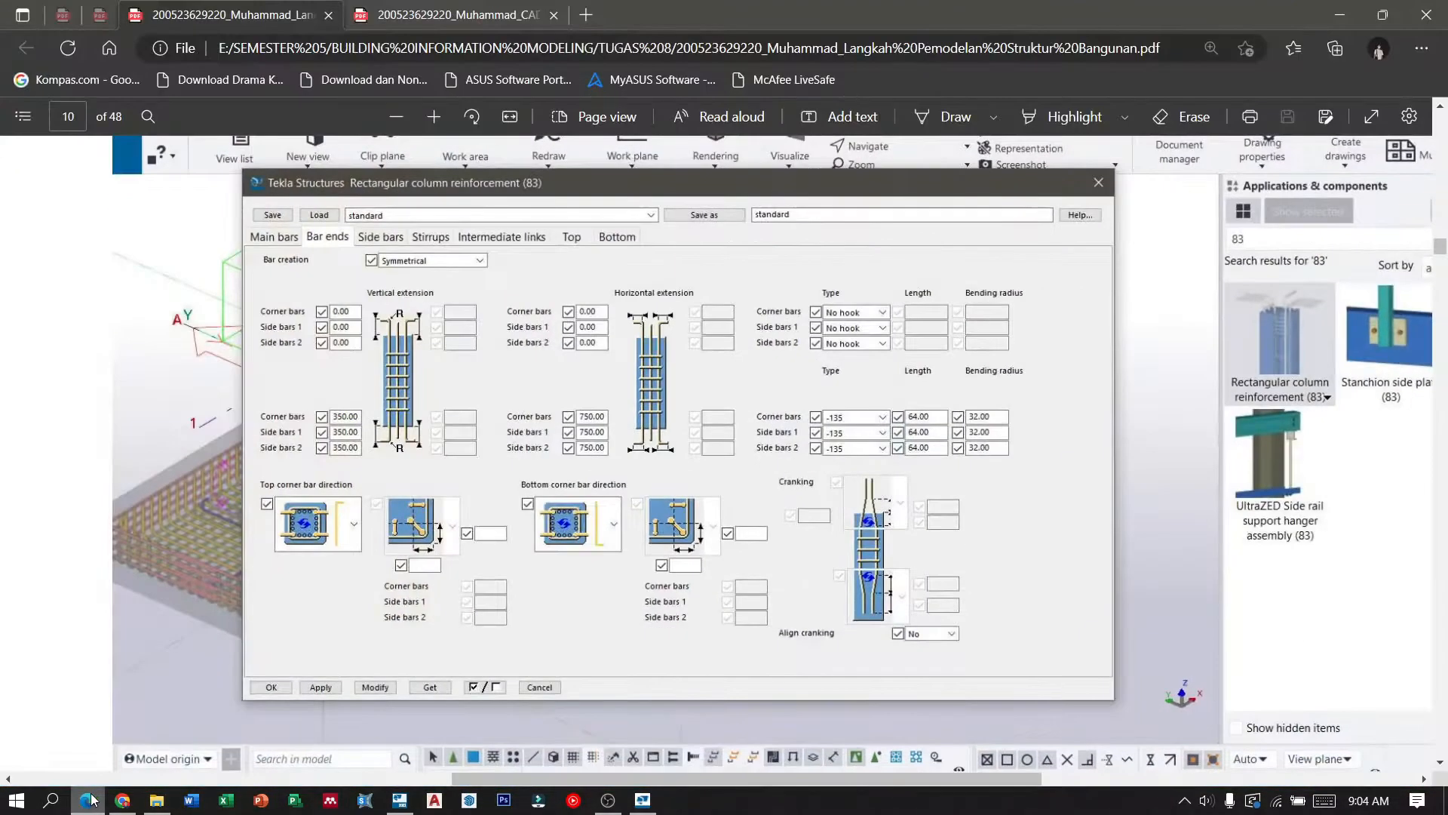
pyautogui.click(1330, 17)
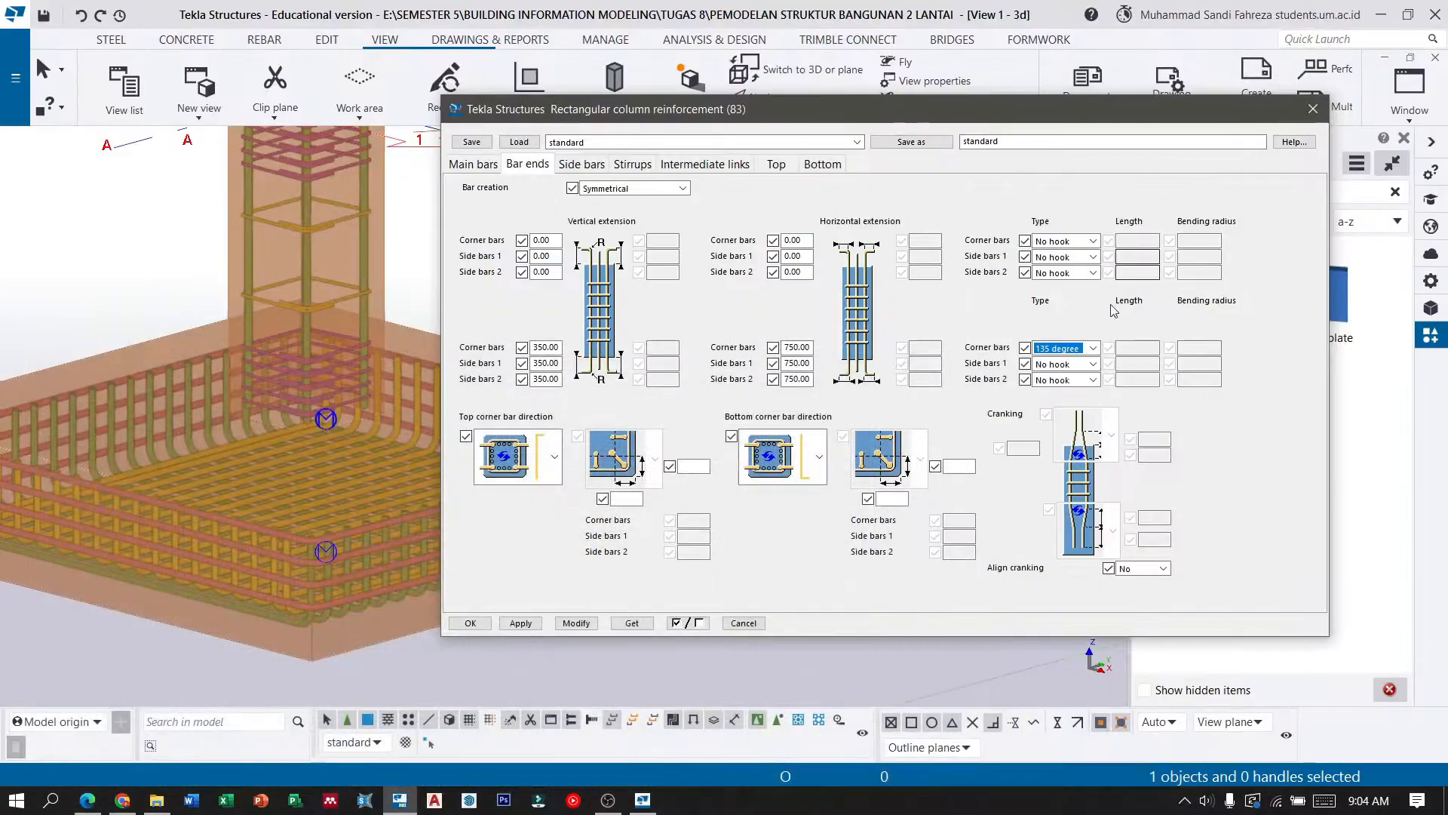
pyautogui.click(1093, 348)
pyautogui.click(1077, 420)
pyautogui.click(1093, 363)
pyautogui.click(1072, 435)
pyautogui.click(1092, 379)
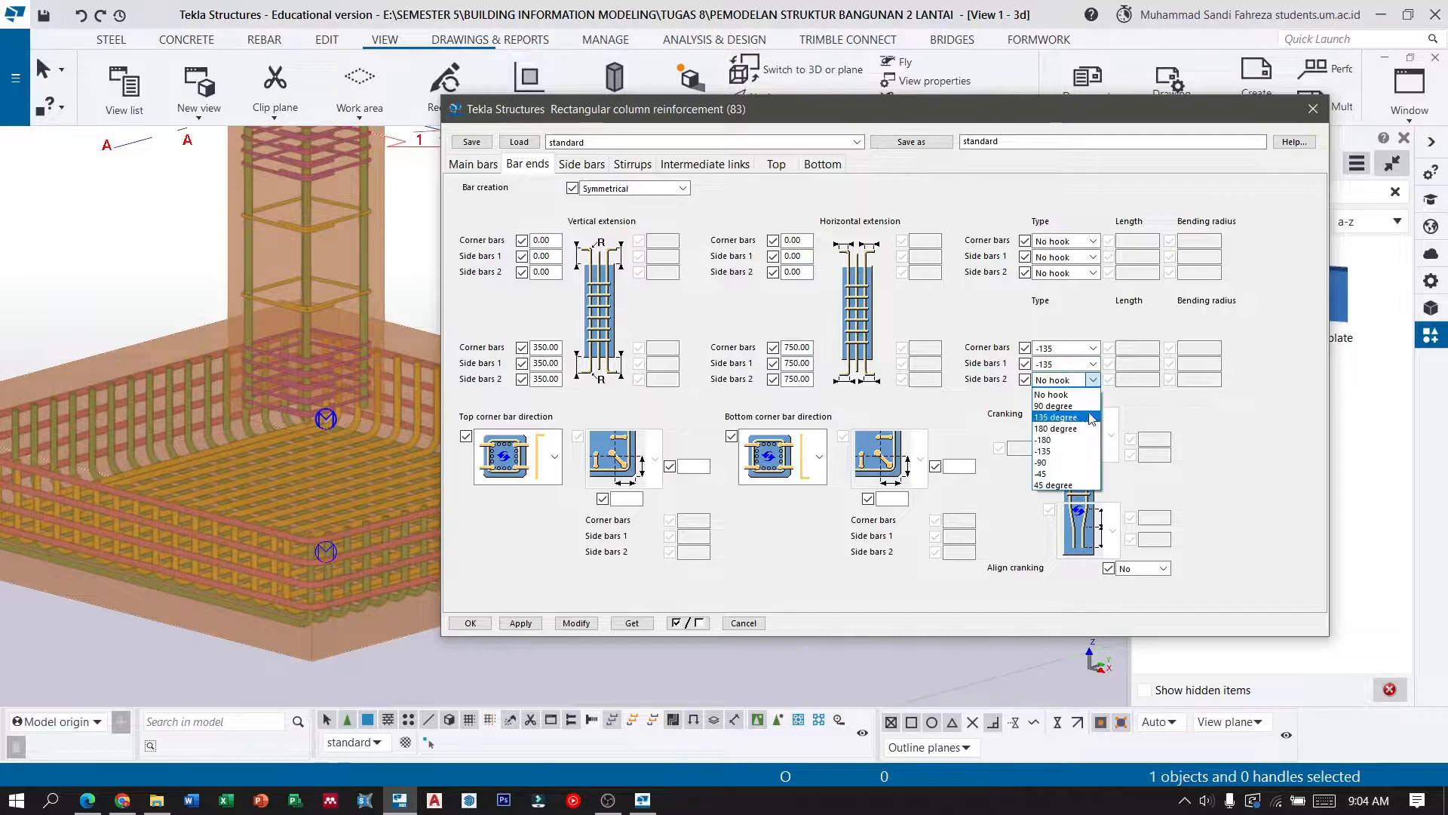
pyautogui.click(1071, 452)
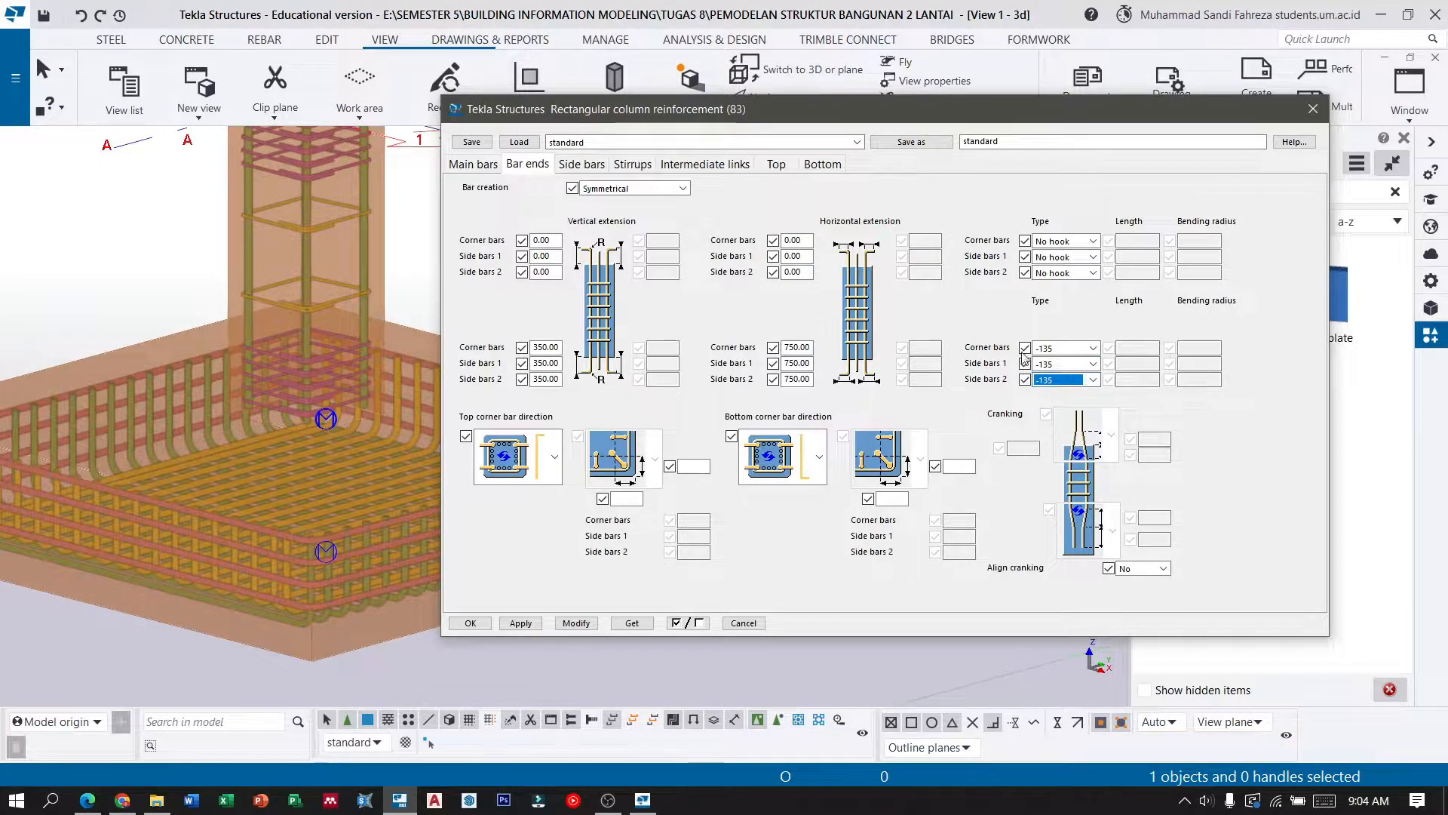
# For the column's top face in the section diagram, set one bar each for side bars 1 at 94.66 mm and side bars 2 at 189.32 mm.
pyautogui.click(586, 165)
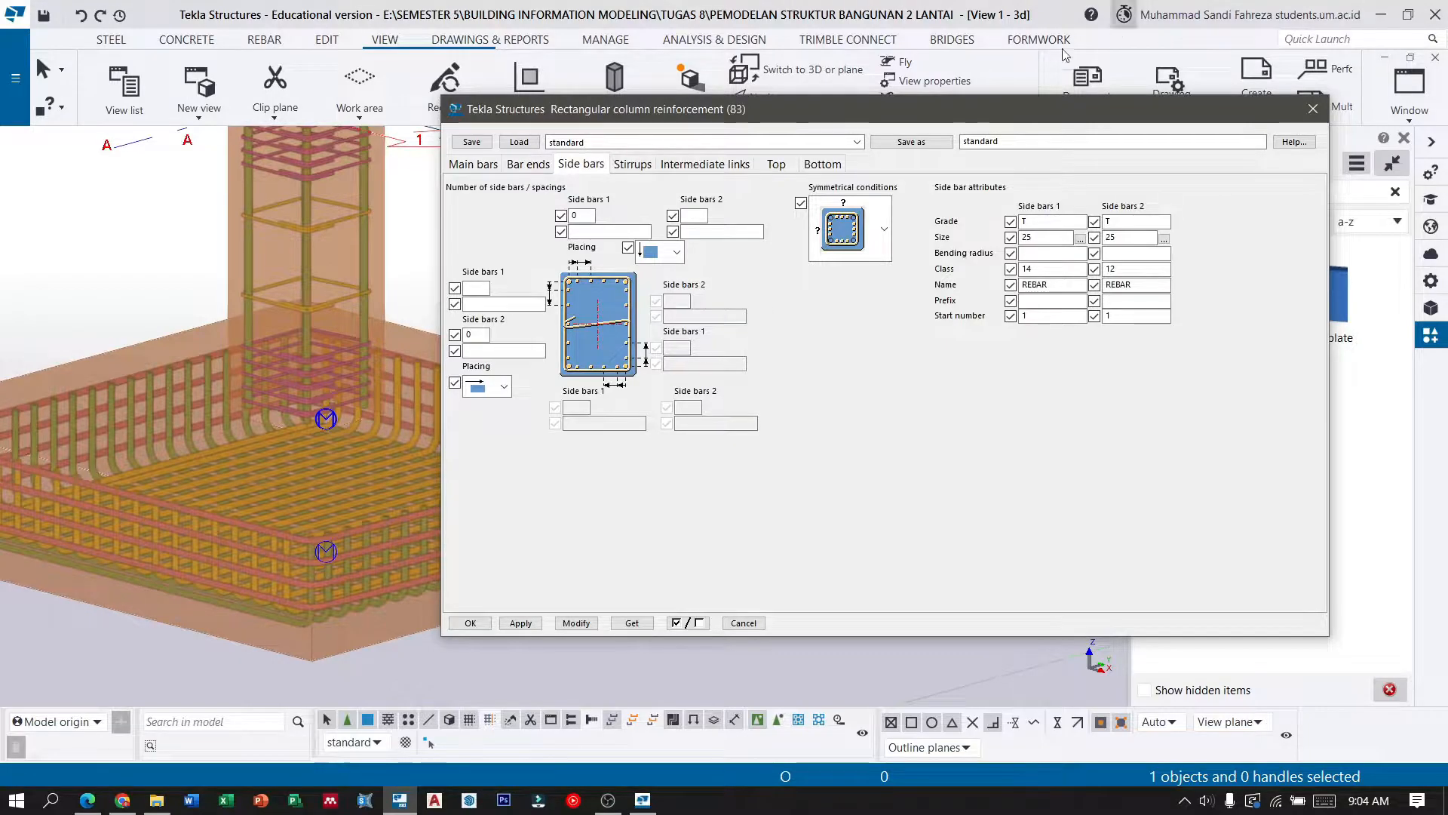
pyautogui.doubleClick(576, 216)
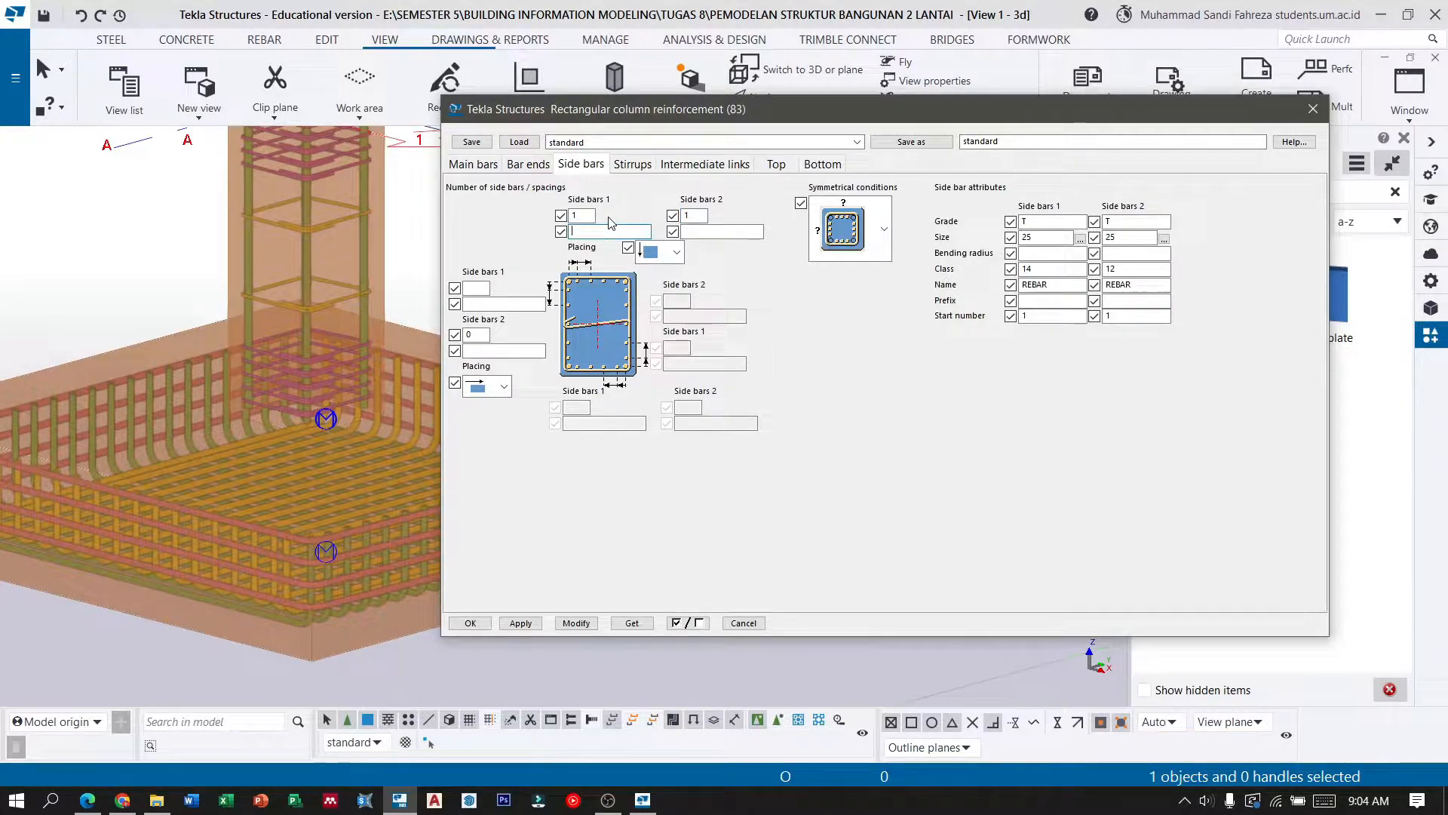
pyautogui.write('94.66')
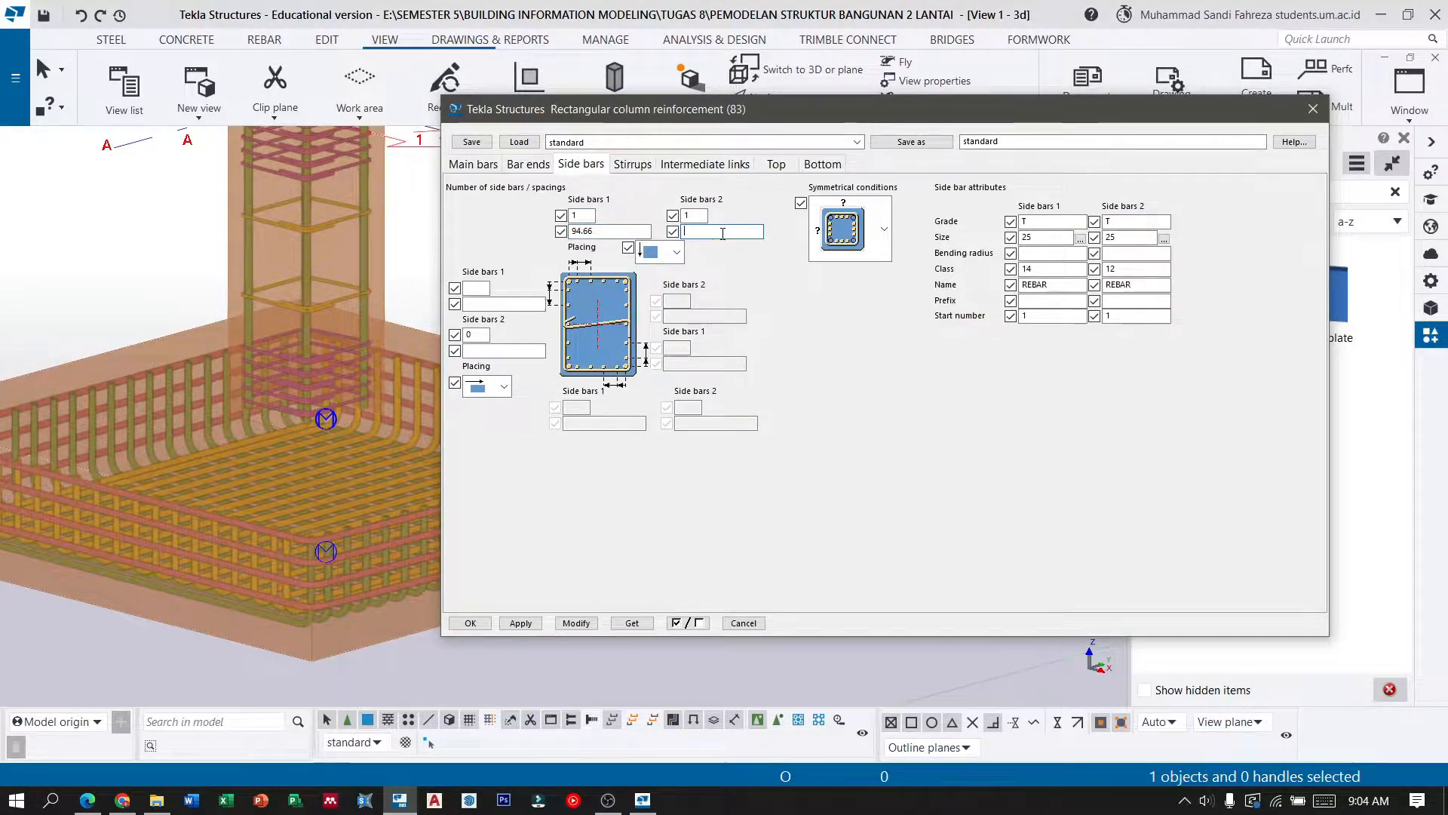
pyautogui.write('189.32')
# For the column's left face in the section diagram, set one bar each for side bars 1 at 94.66 mm and side bars 2 at 189.32 mm.
pyautogui.click(479, 289)
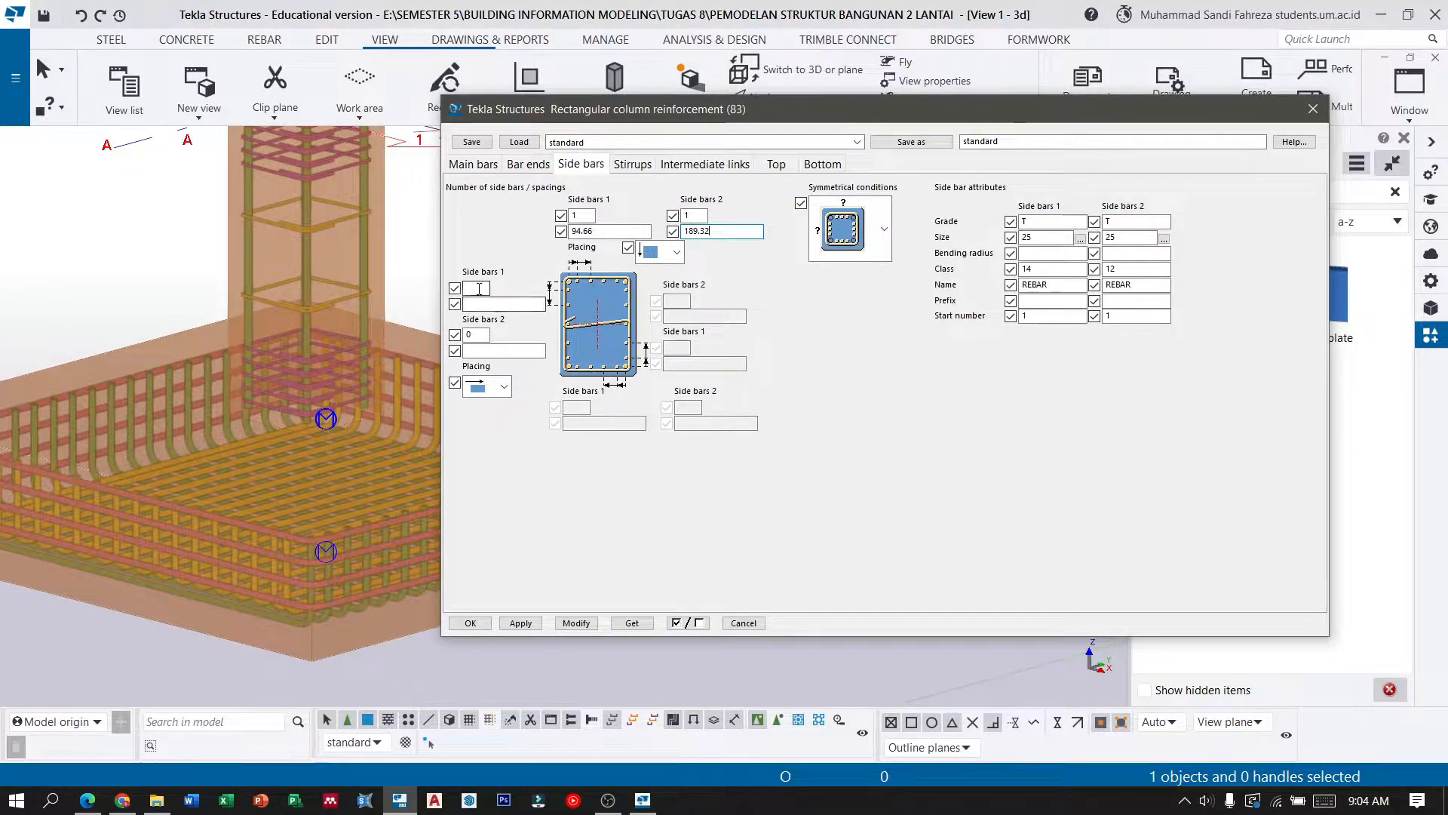
pyautogui.write('1')
pyautogui.click(488, 305)
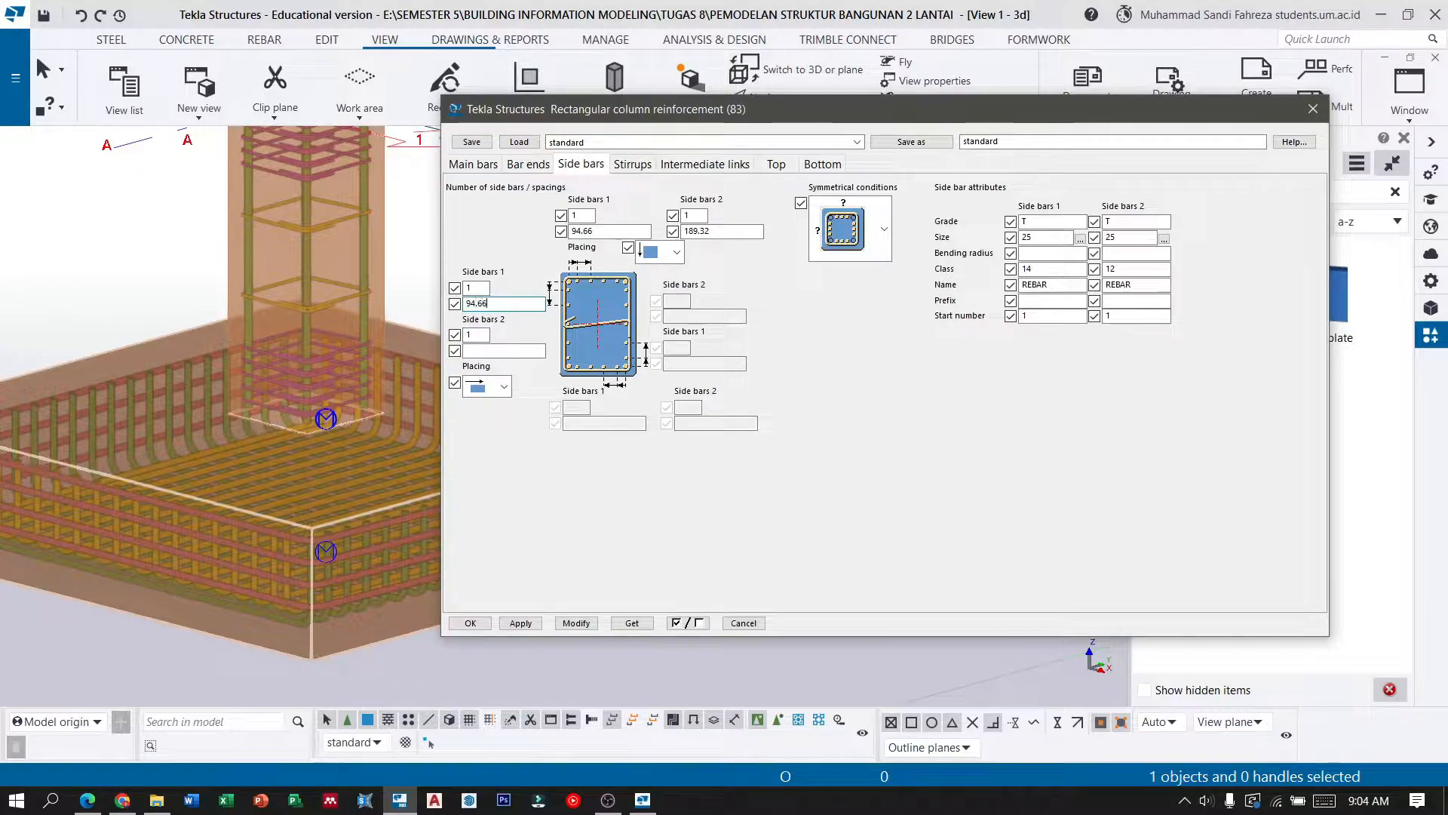
pyautogui.click(505, 350)
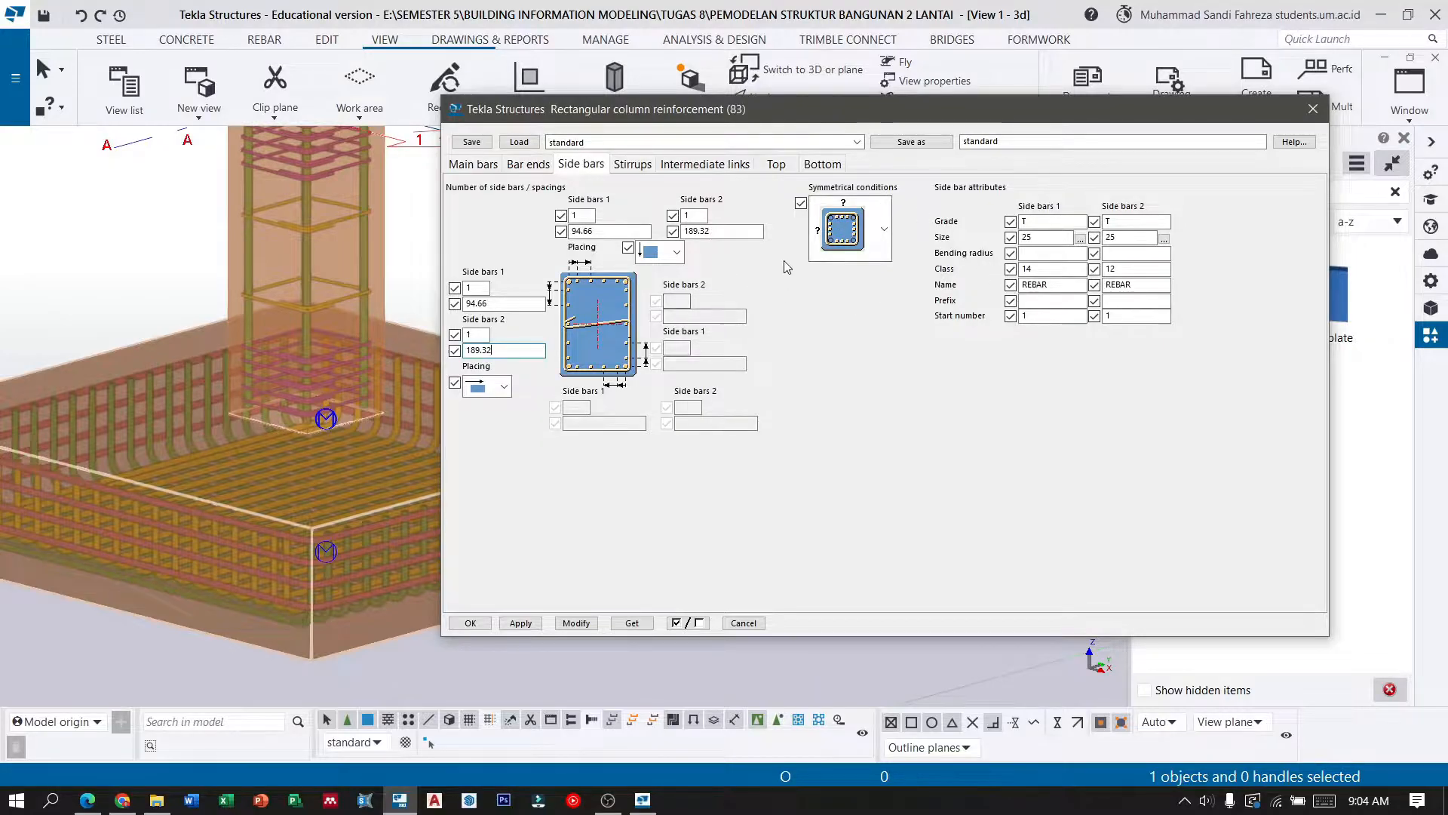
# Set side bars 1 to grade T main size 16 with a 32 mm bending radius.
pyautogui.click(1081, 238)
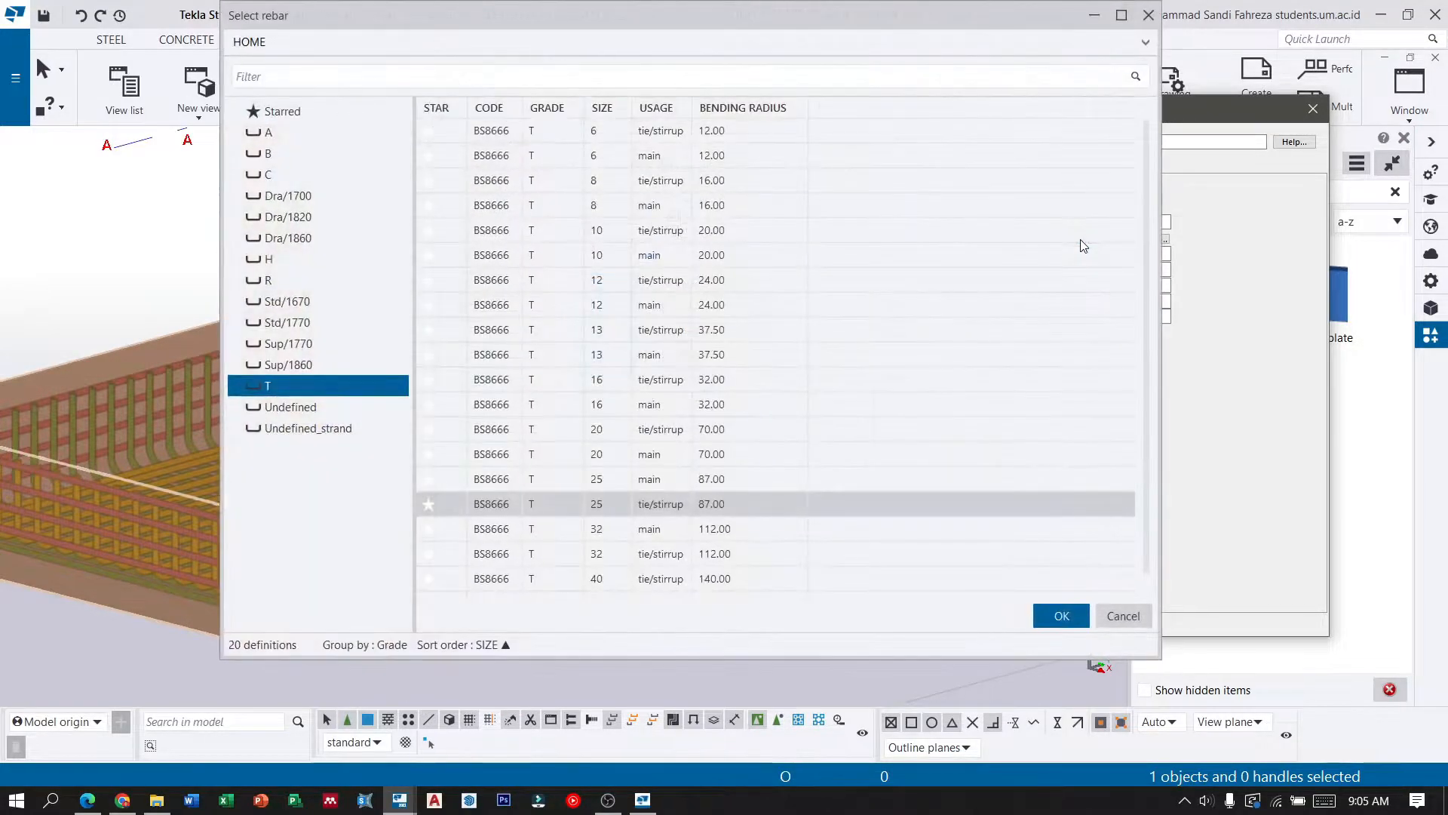
pyautogui.click(603, 404)
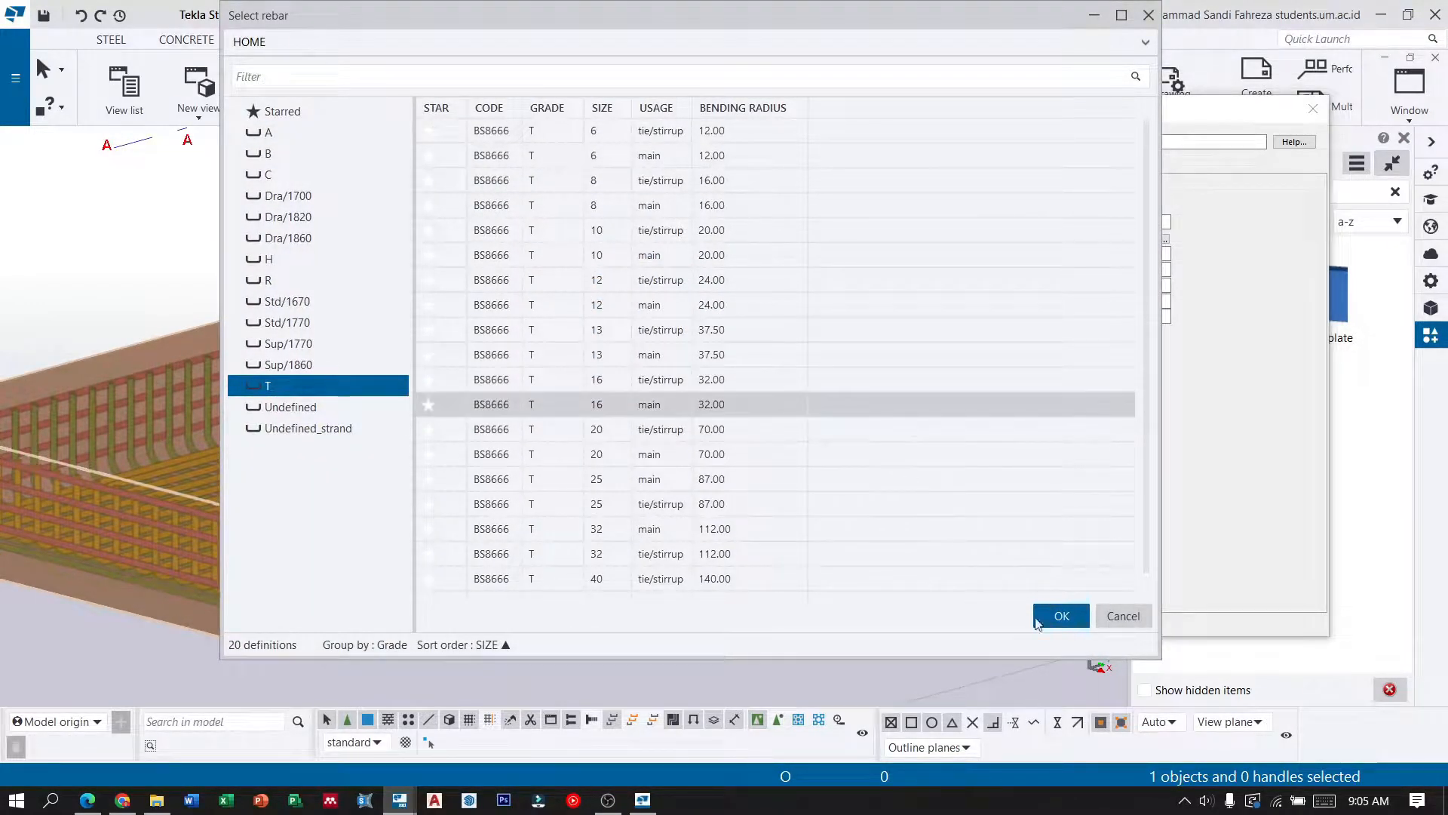
pyautogui.click(1061, 615)
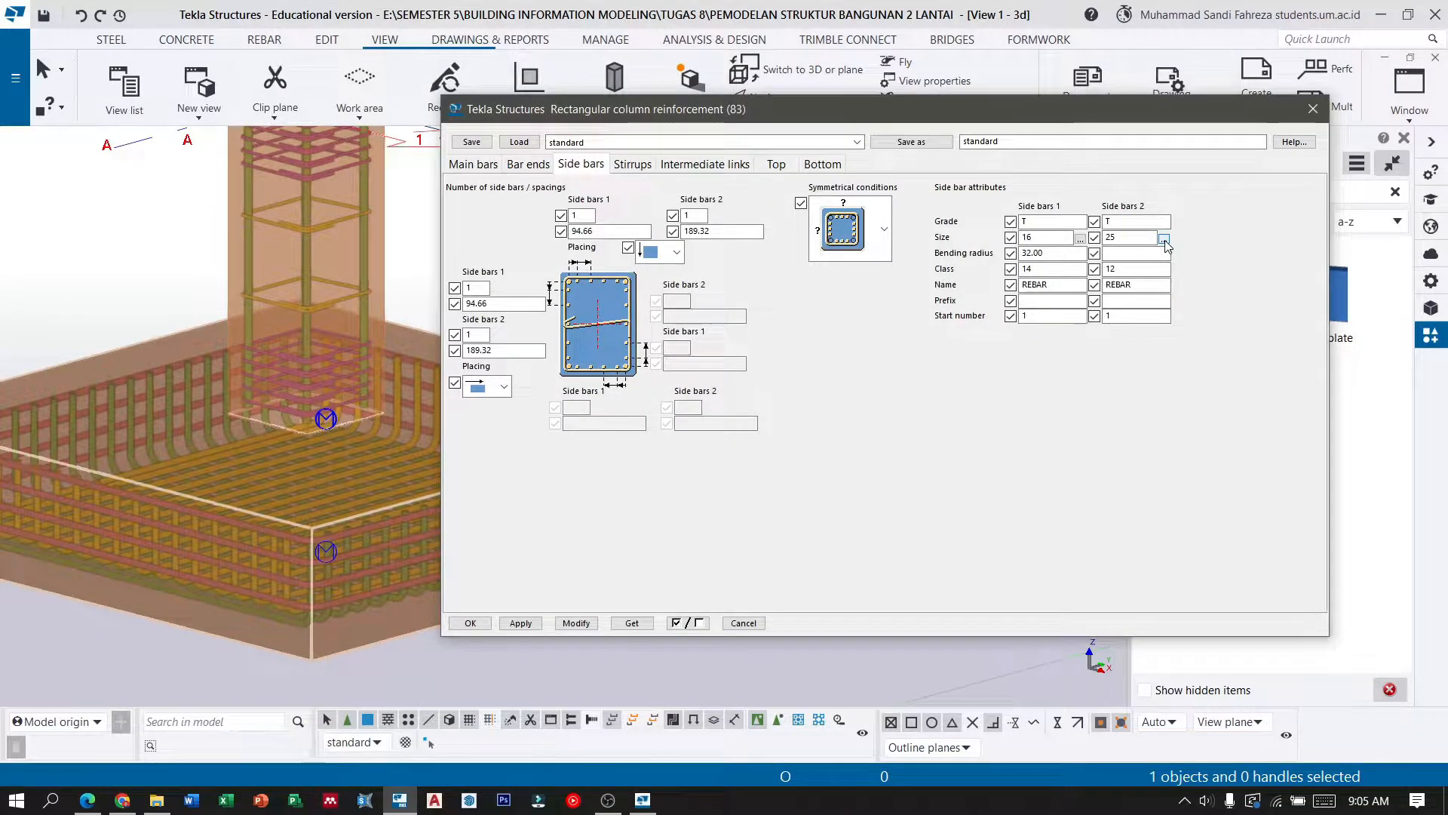
# Set side bars 2 to grade T main size 16 with a 32 mm bending radius.
pyautogui.click(1164, 238)
pyautogui.click(754, 404)
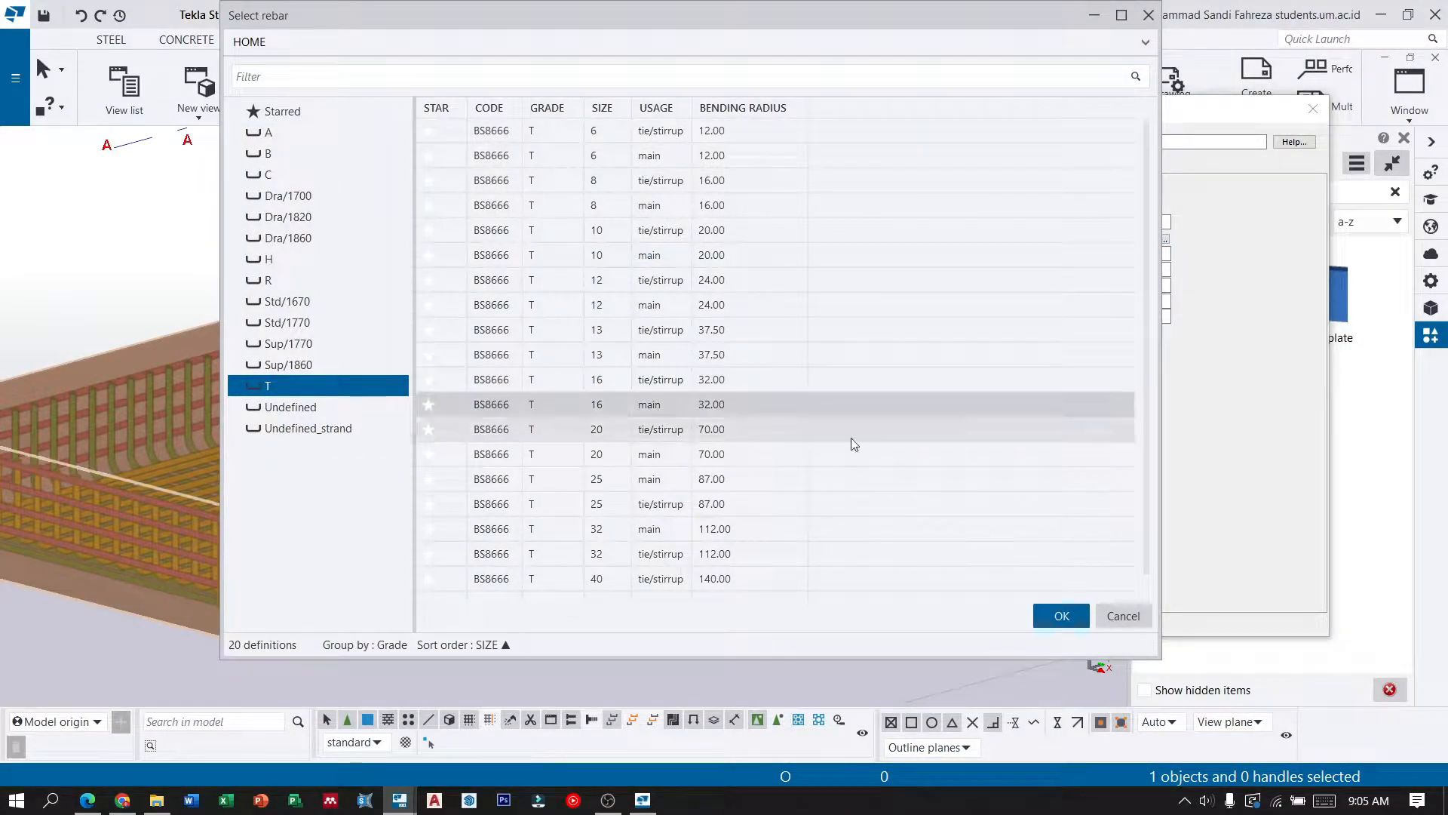
pyautogui.click(1039, 617)
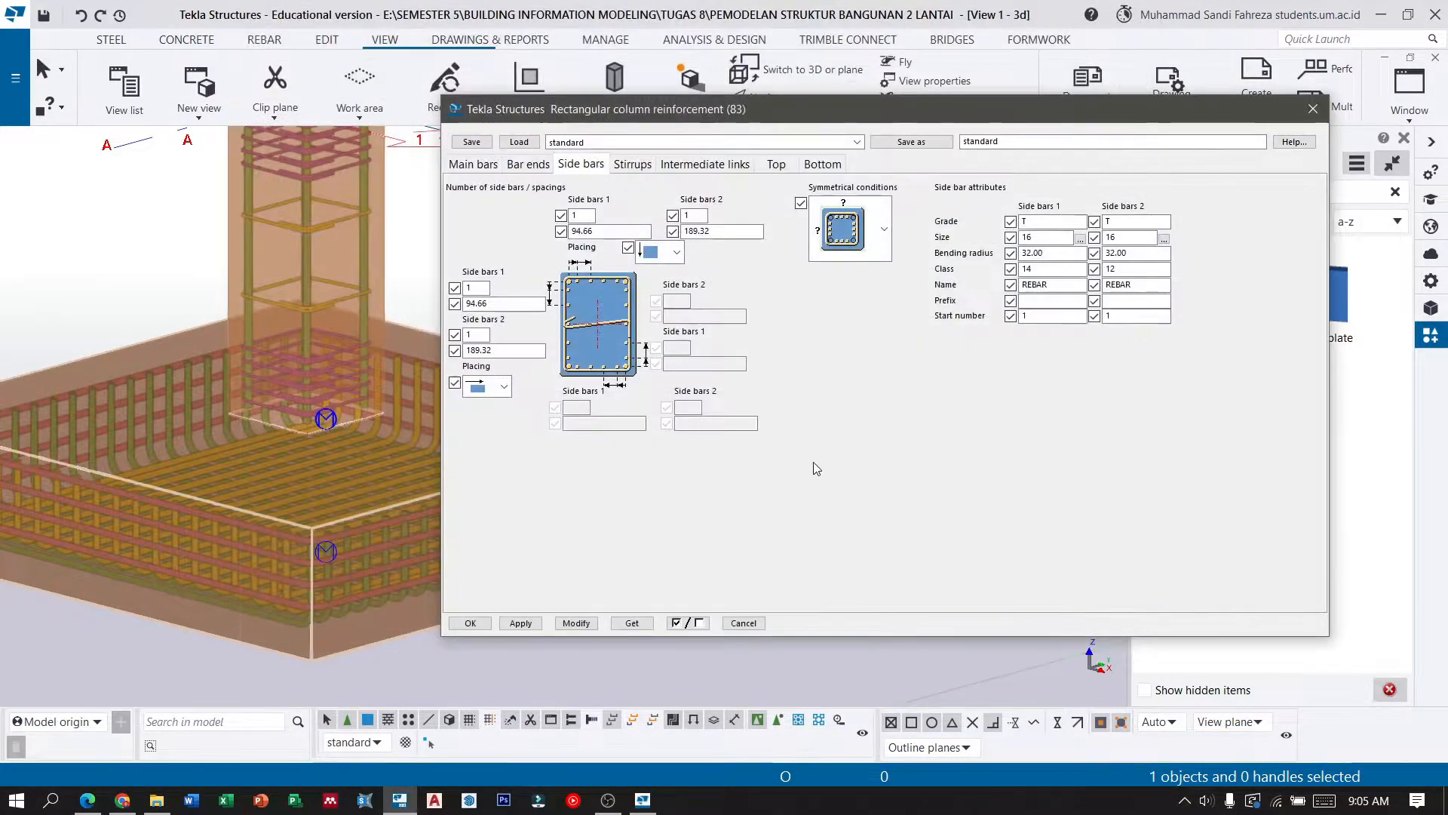
# Distribute the column stirrups over the full height and choose the closed stirrup shape with inward-bent hooks at one non-alternating corner.
pyautogui.click(634, 164)
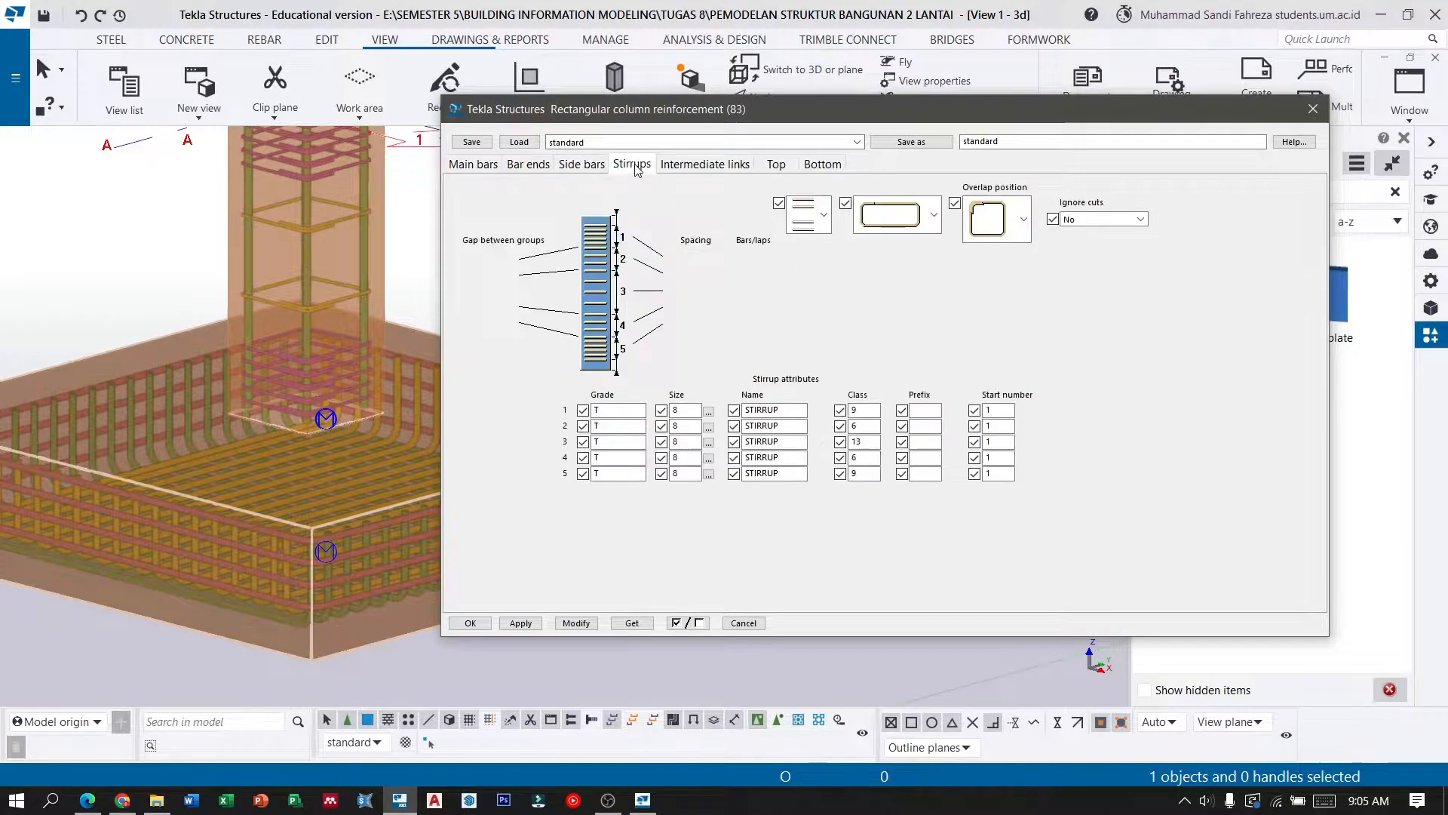
pyautogui.click(823, 217)
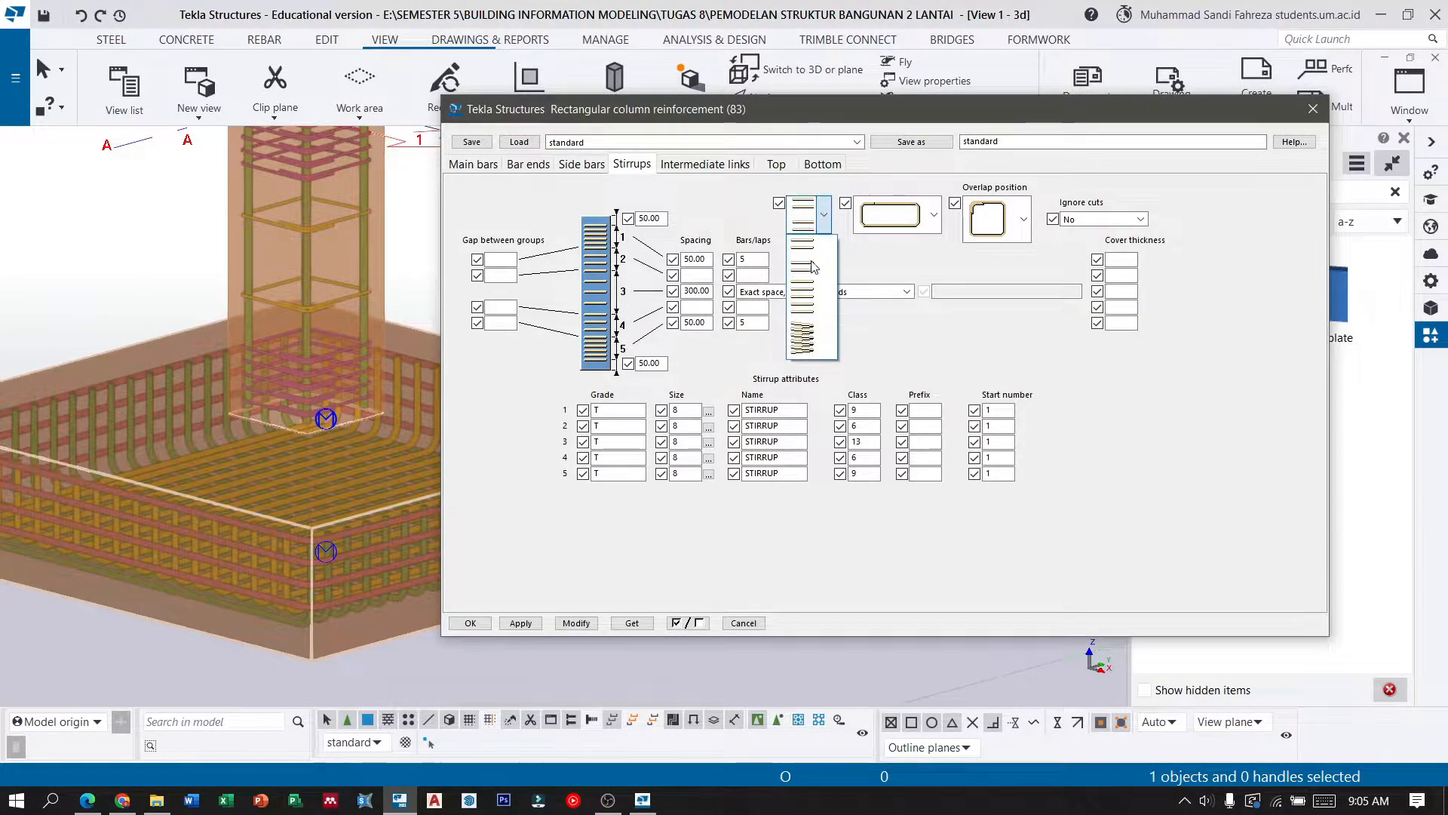
pyautogui.click(806, 302)
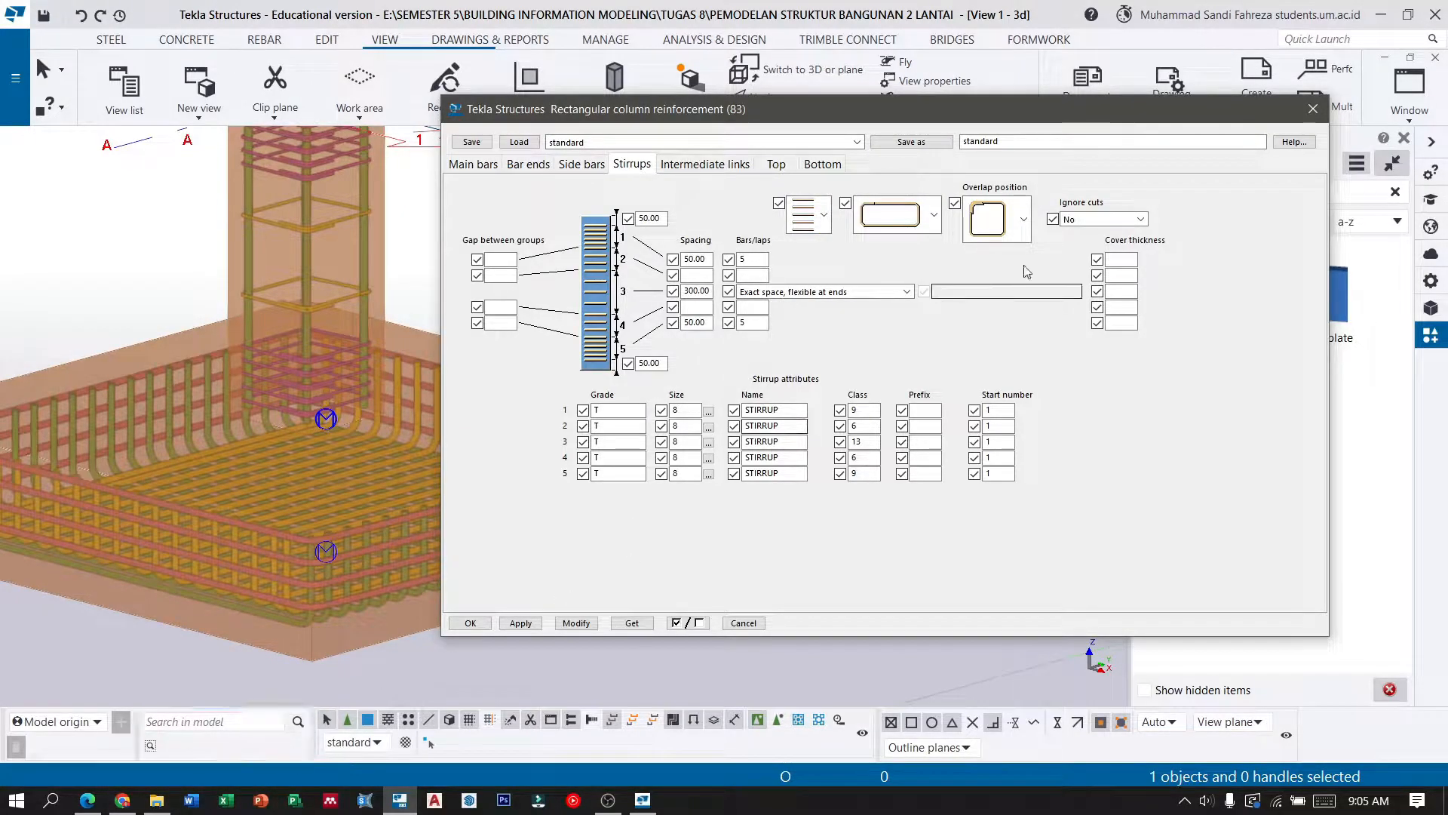
pyautogui.click(934, 217)
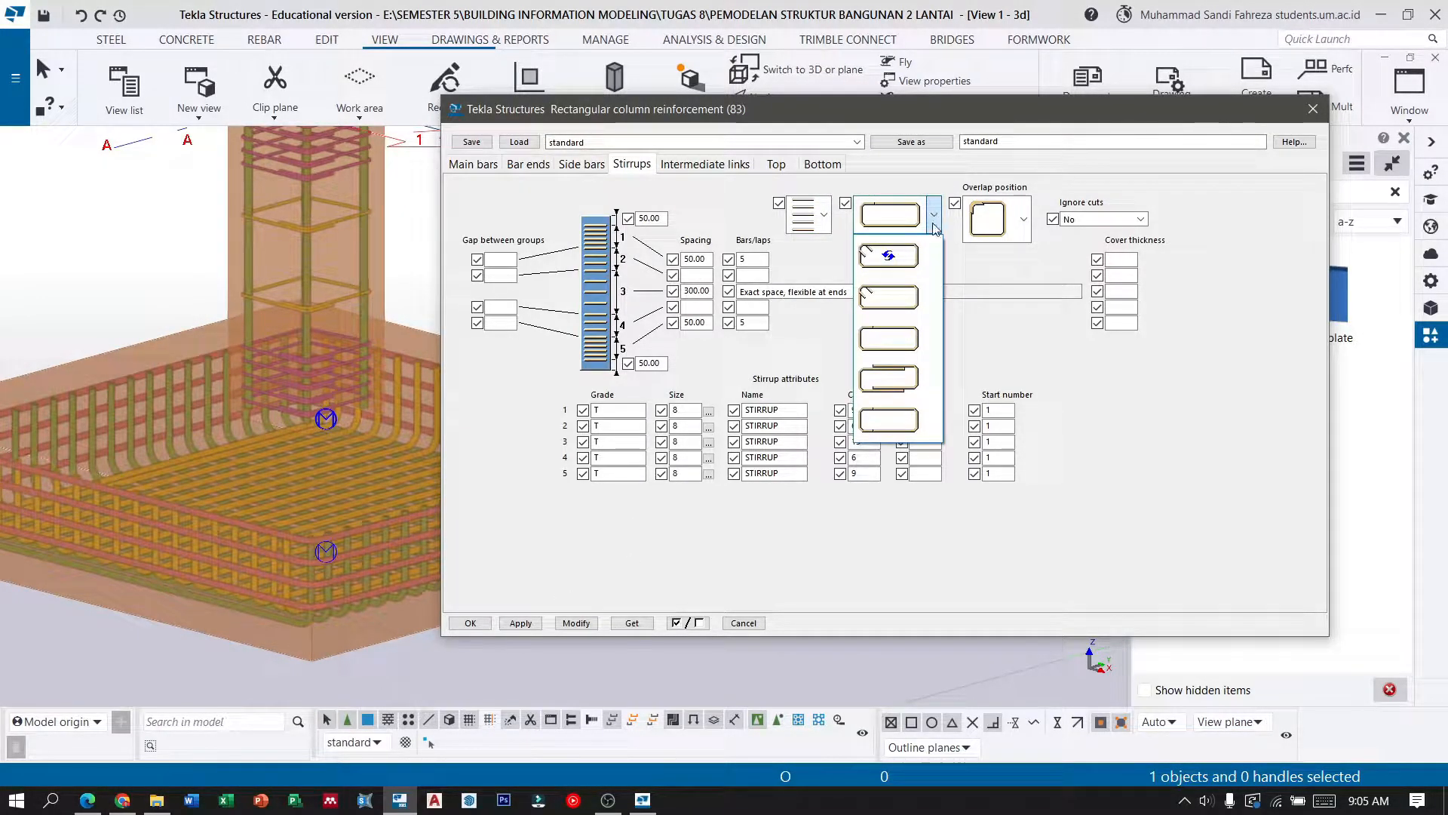
pyautogui.click(906, 302)
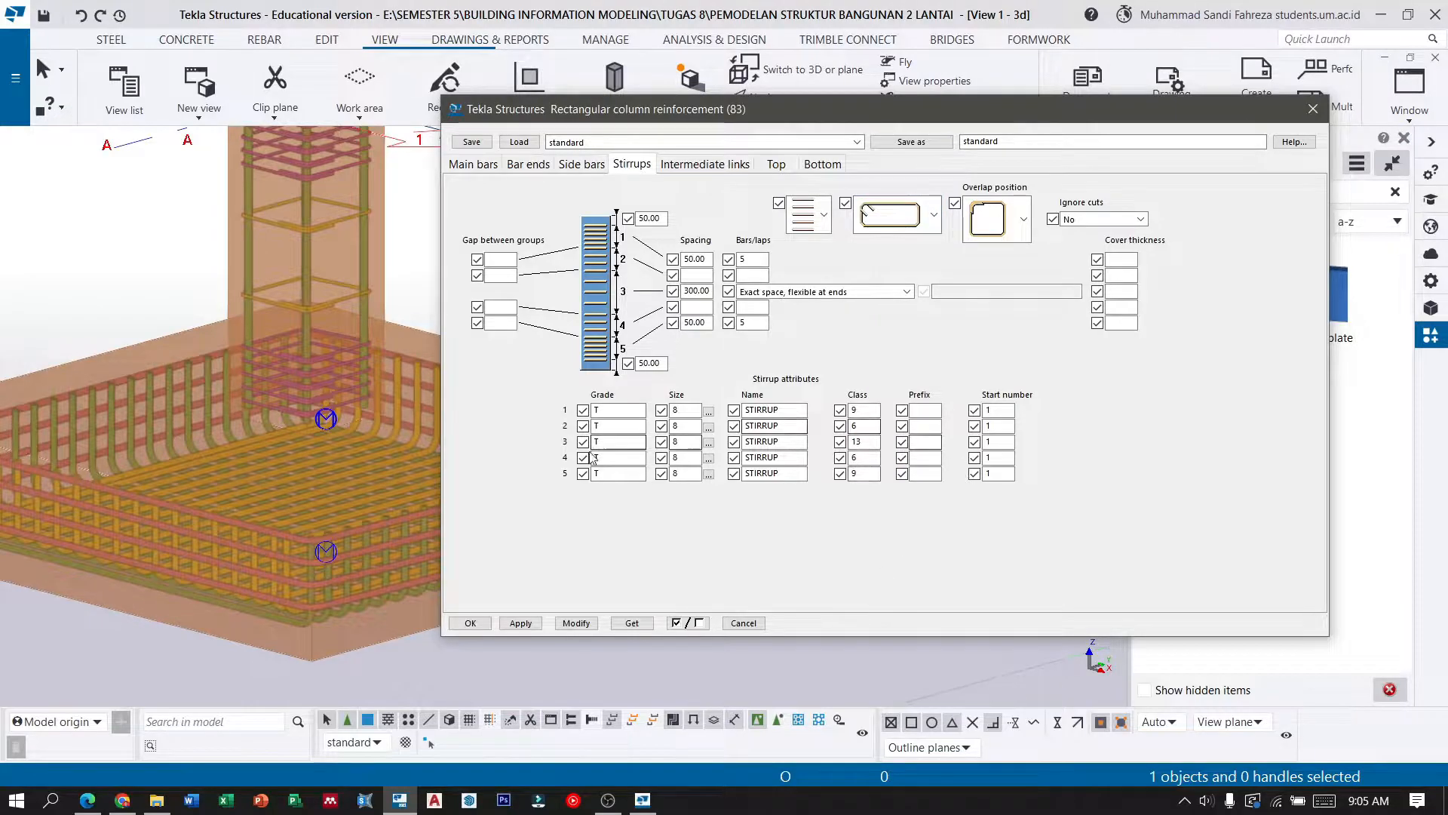
# Check the stirrup settings in the modelling guide PDF and set the stirrup offsets at both column ends to 0.
pyautogui.click(88, 802)
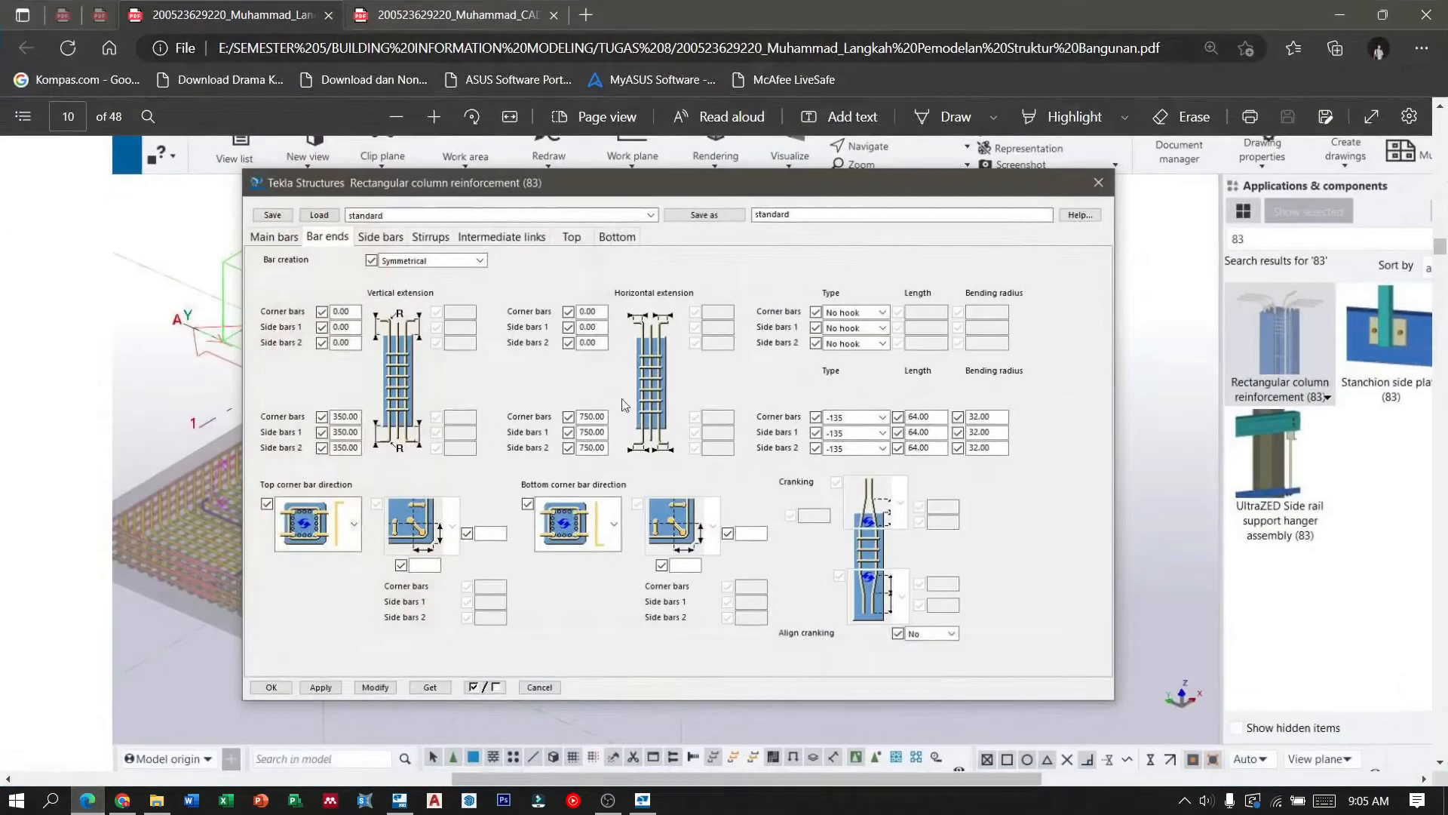
pyautogui.scroll(-10, 664, 389)
pyautogui.scroll(-10, 674, 420)
pyautogui.scroll(-5, 674, 424)
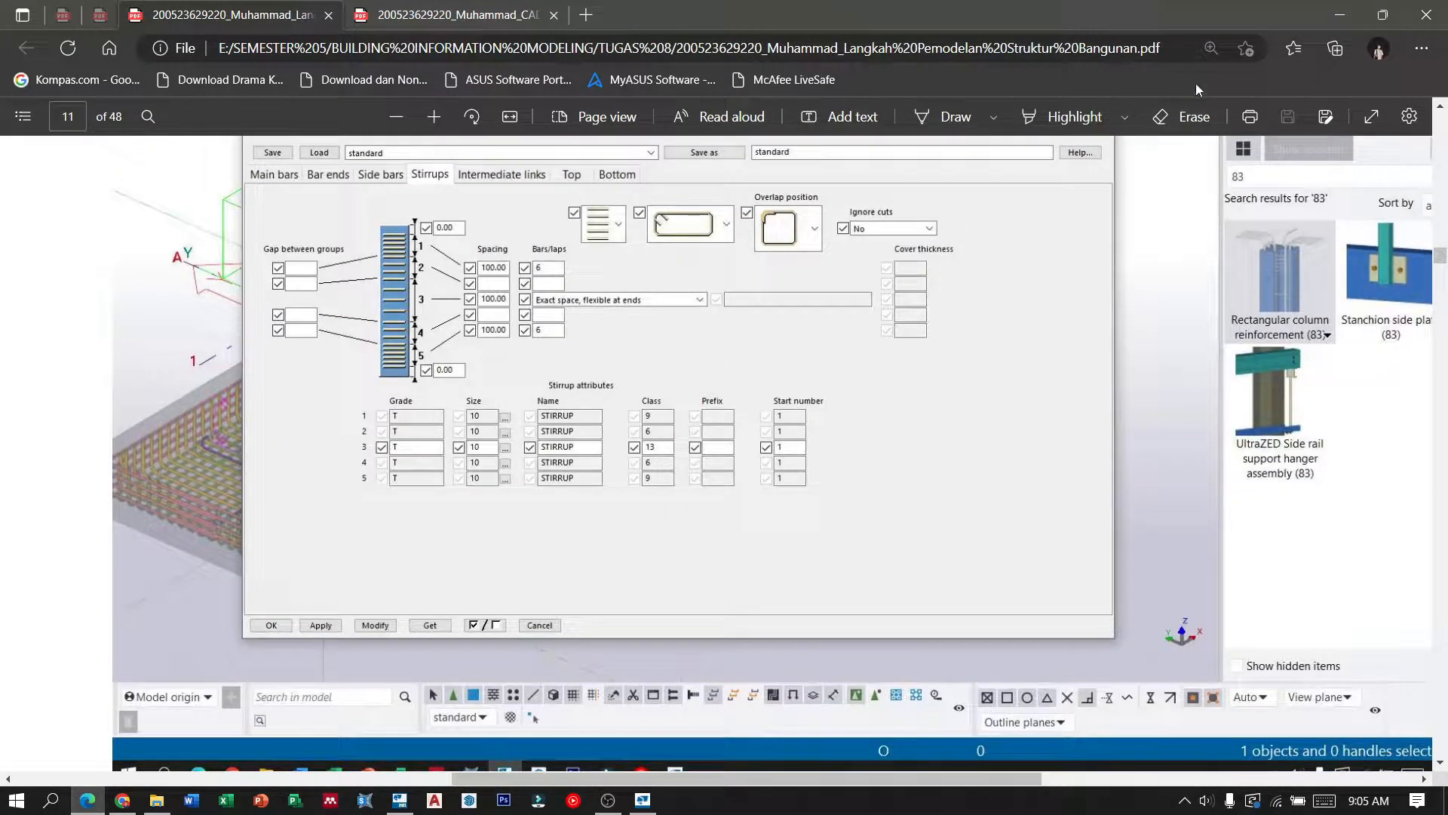
pyautogui.click(1340, 15)
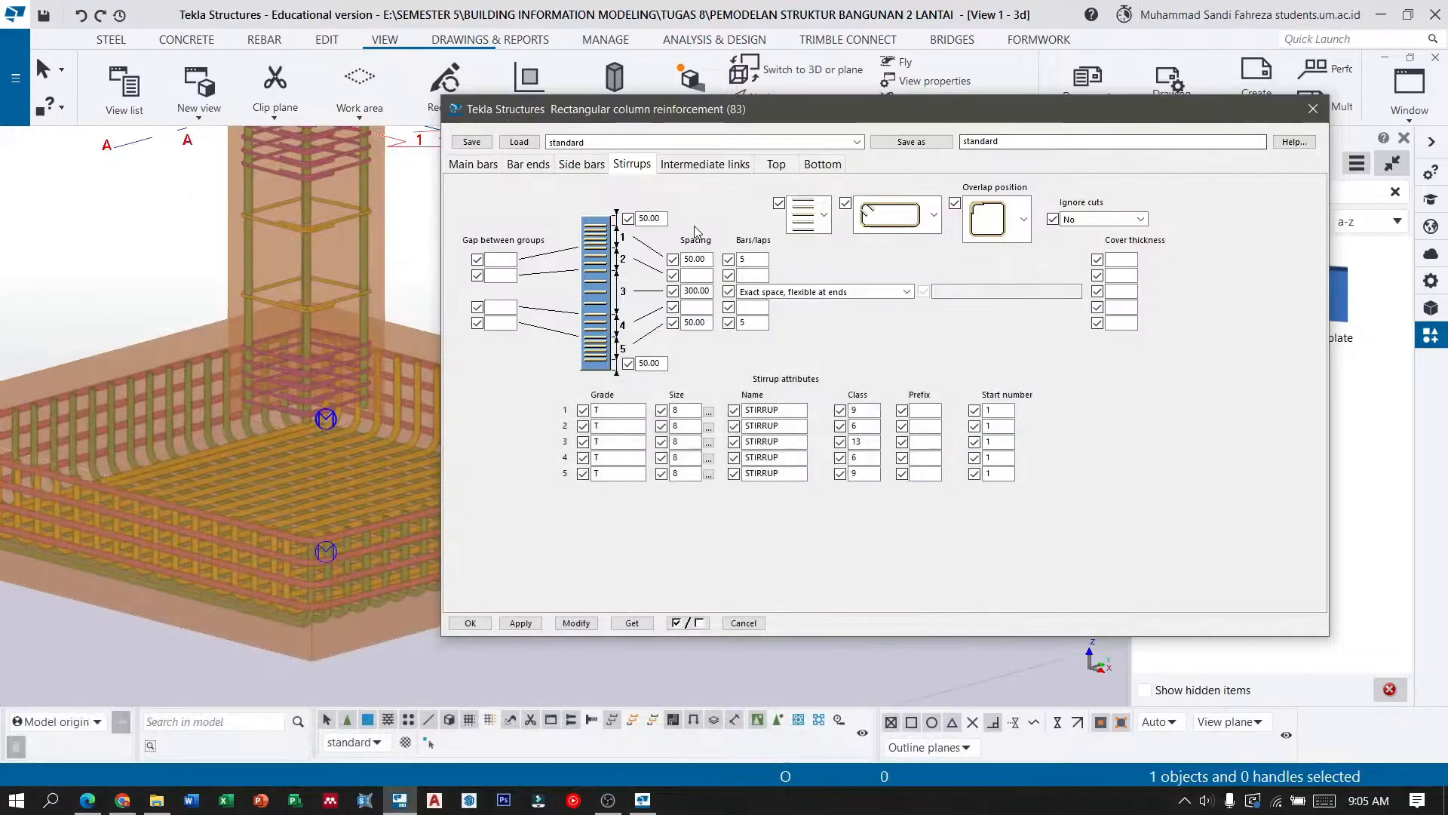
pyautogui.moveTo(662, 218); pyautogui.dragTo(643, 223)
pyautogui.write('0')
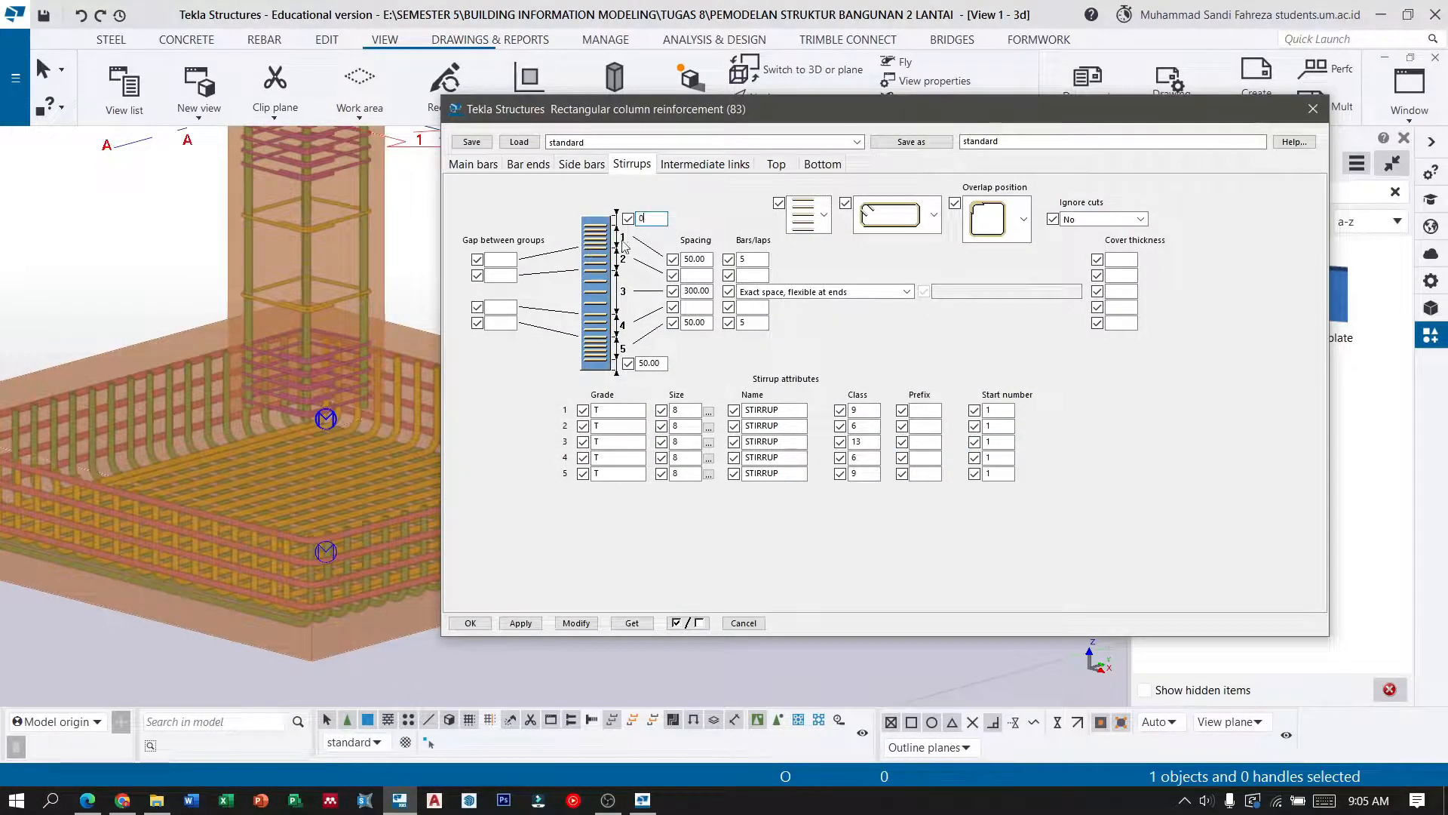
pyautogui.moveTo(662, 364); pyautogui.dragTo(640, 363)
pyautogui.write('0')
# Set the stirrup spacing of groups 1, 3 and 5 to 100 mm.
pyautogui.moveTo(712, 259); pyautogui.dragTo(682, 258)
pyautogui.write('1')
pyautogui.moveTo(712, 291); pyautogui.dragTo(683, 322)
pyautogui.write('100100')
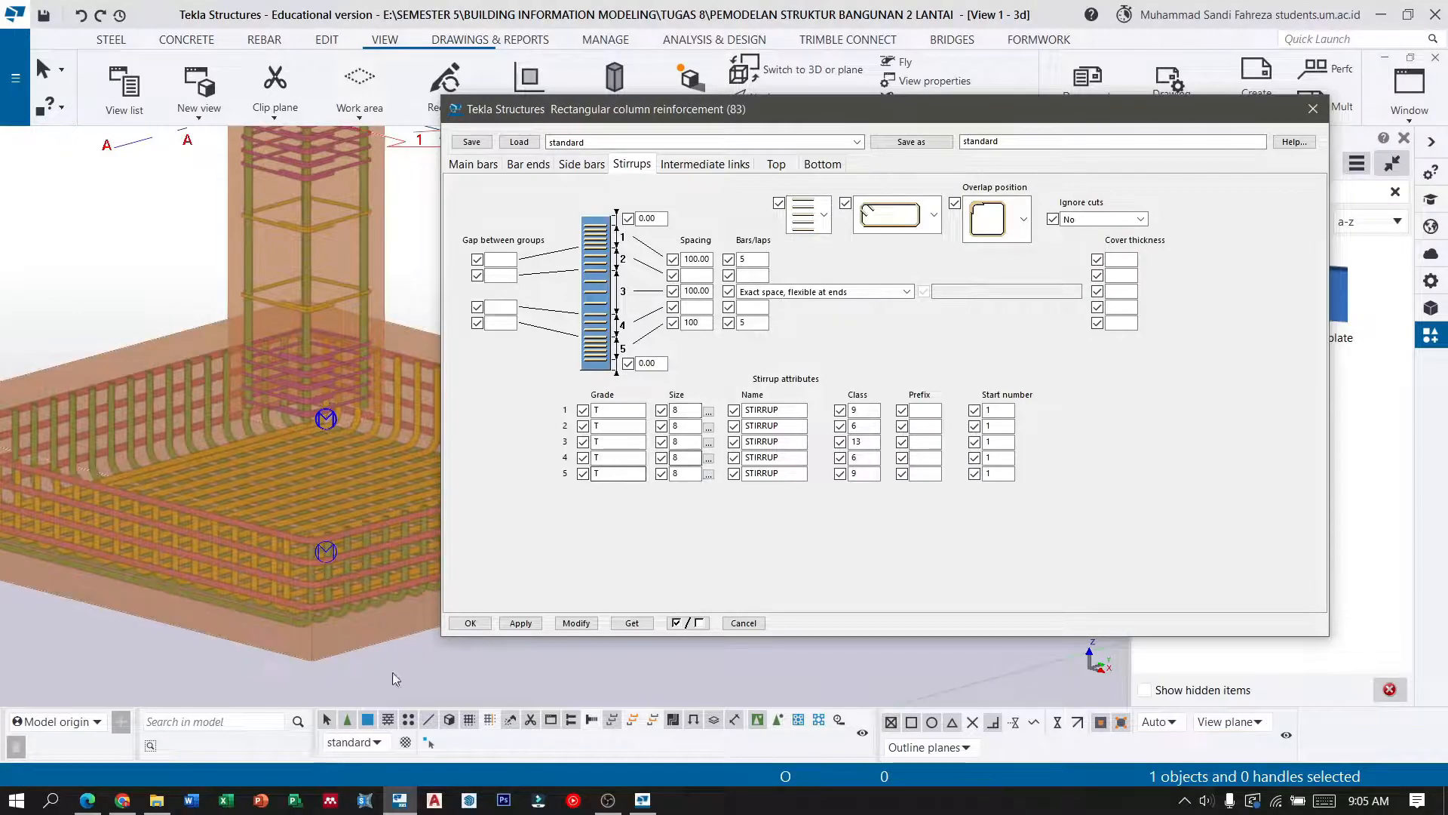
# Check the bar counts in the guide PDF and set stirrup groups 1 and 5 to 6 bars each.
pyautogui.click(87, 802)
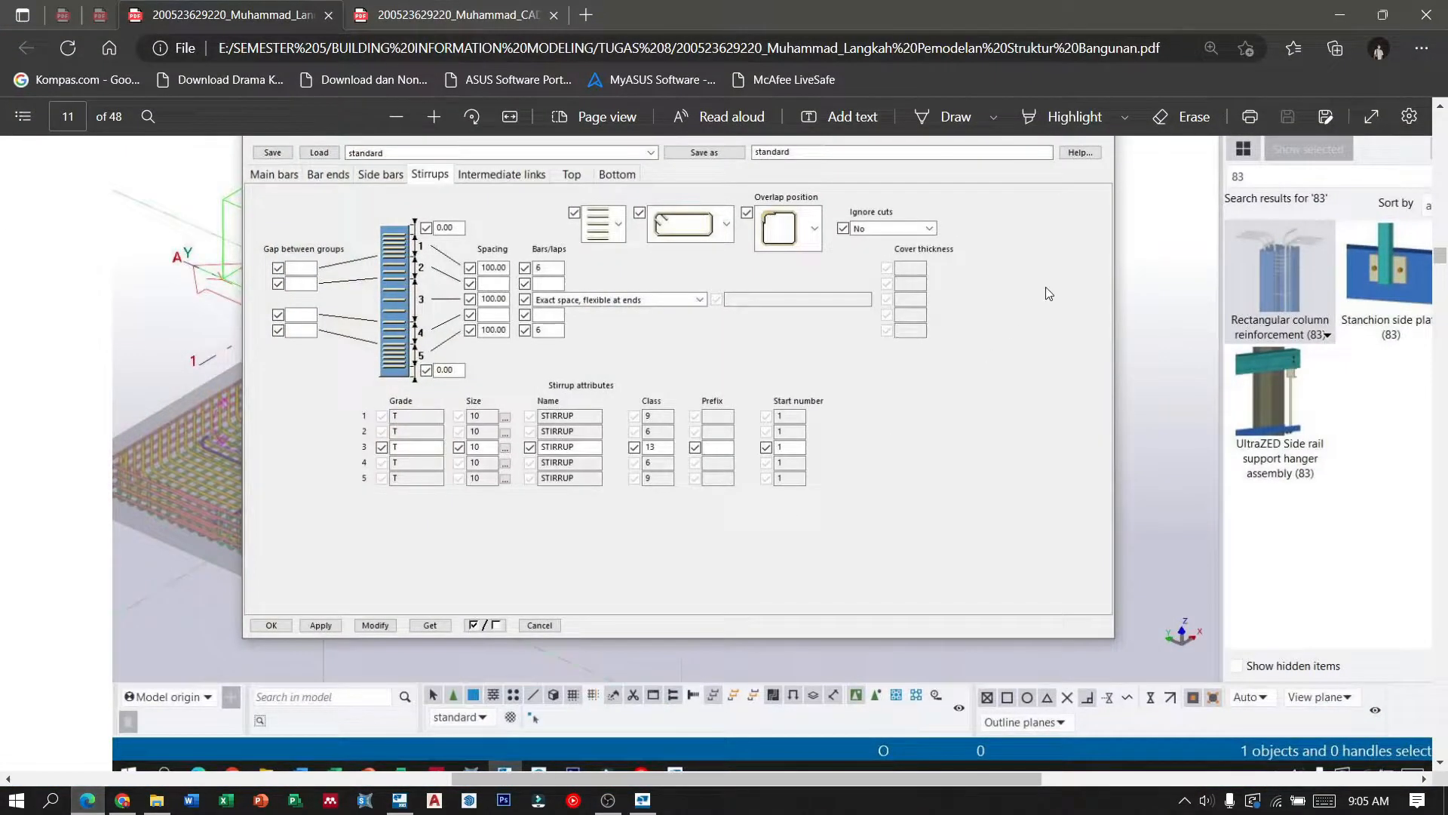
pyautogui.click(1338, 21)
pyautogui.moveTo(755, 260); pyautogui.dragTo(733, 261)
pyautogui.write('6')
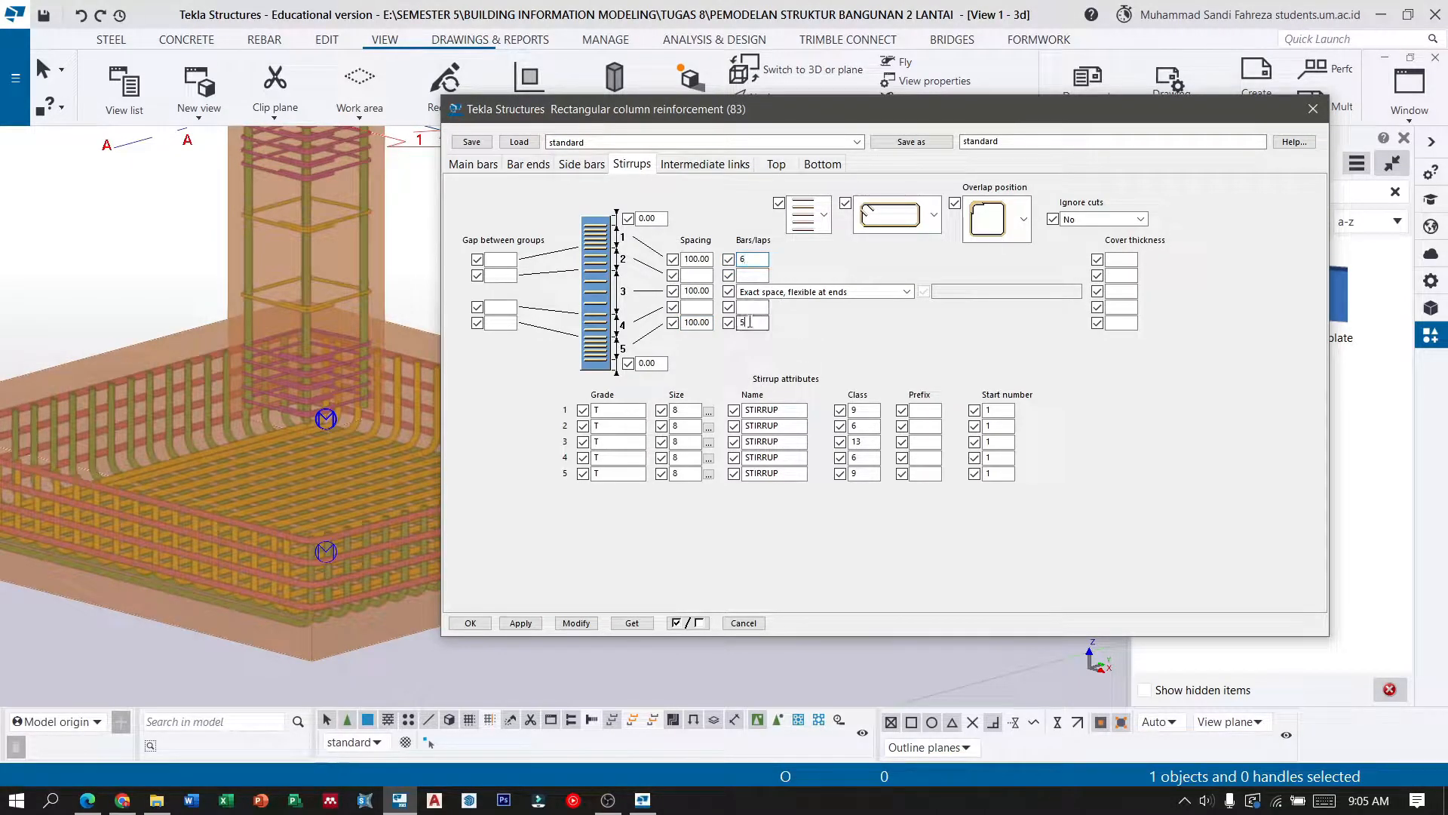
# Check the stirrup size in the guide PDF and set stirrup group 1 to grade T tie/stirrup size 10.
pyautogui.click(709, 412)
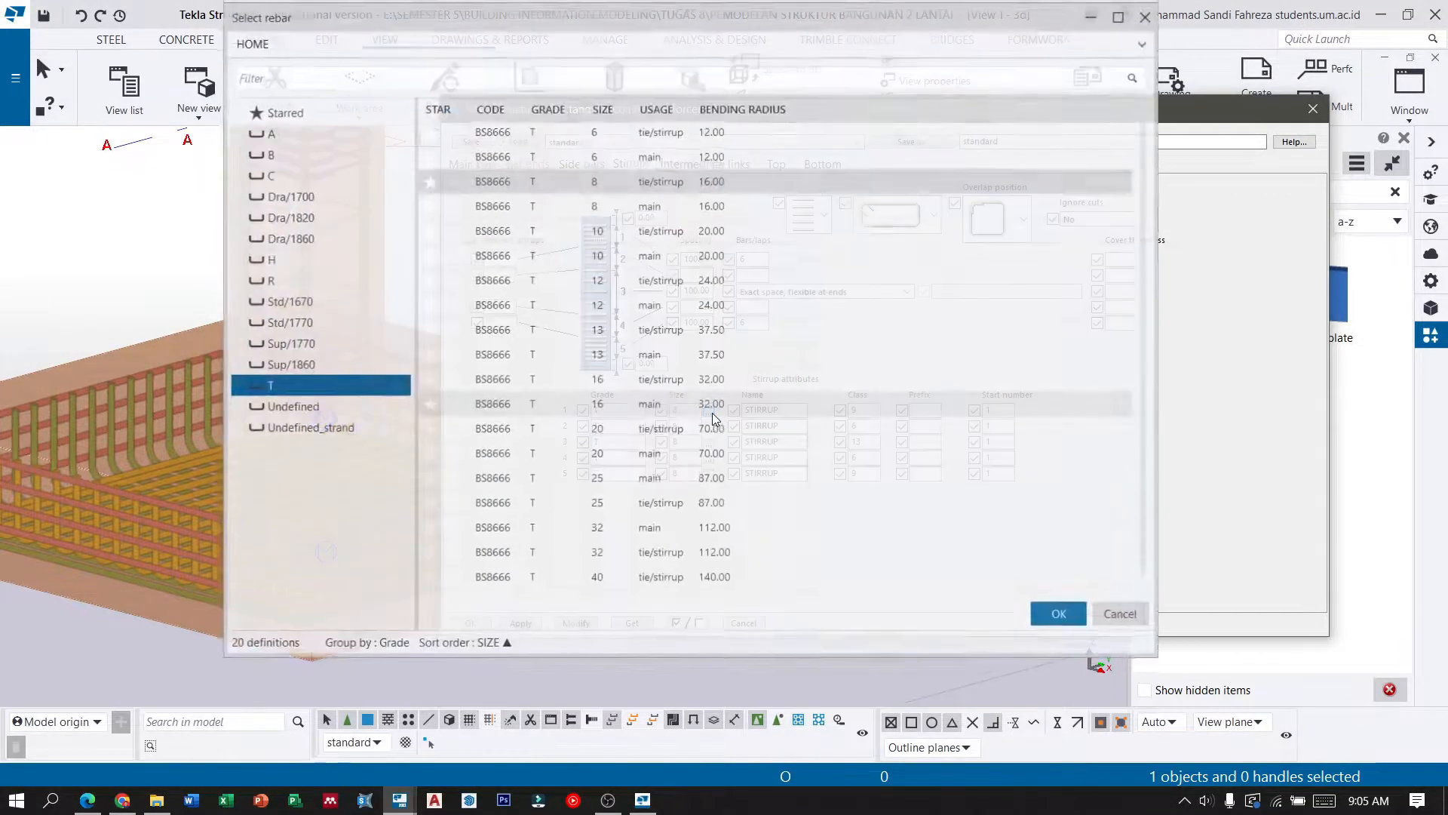
pyautogui.click(87, 799)
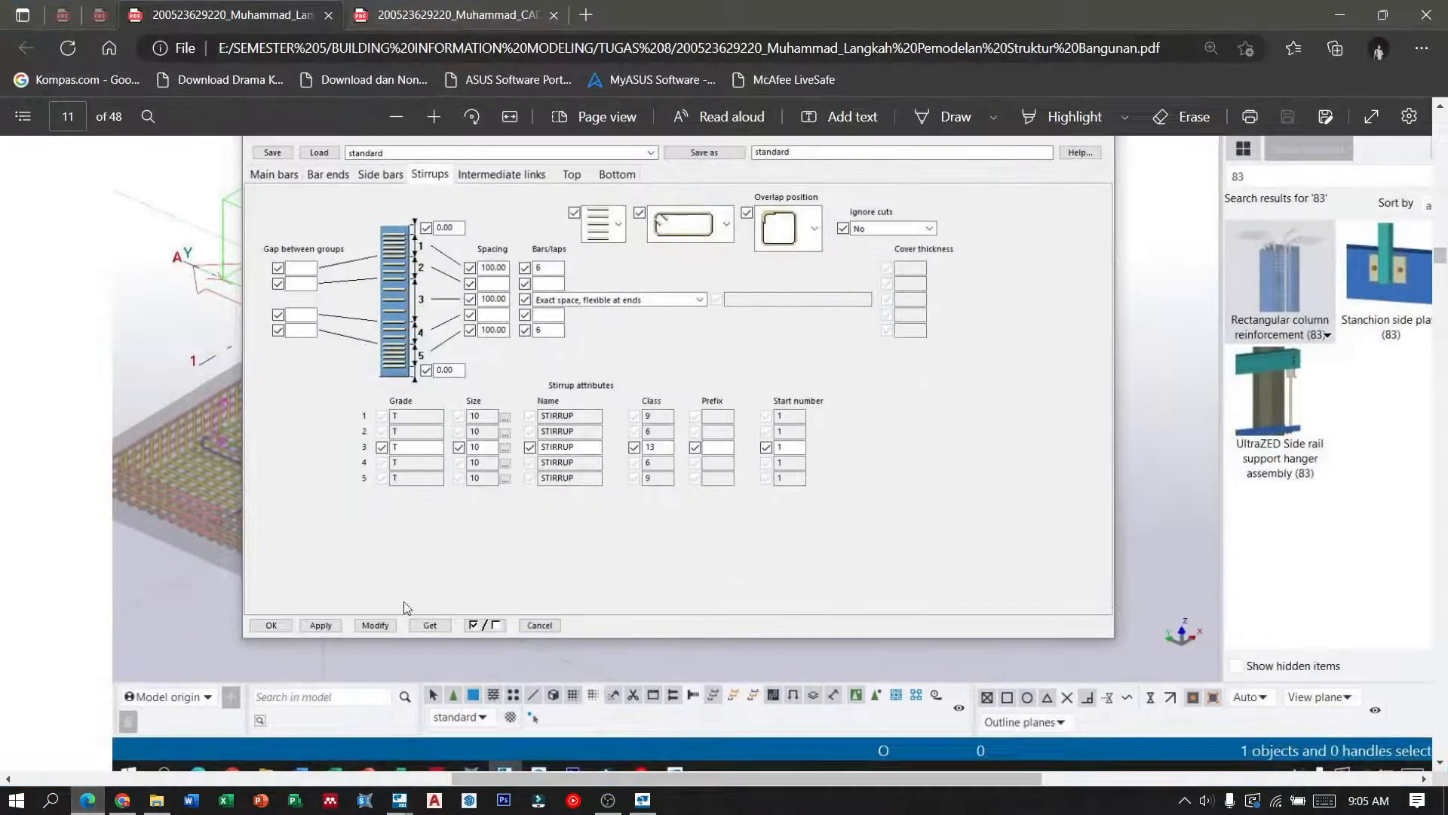
pyautogui.click(1340, 15)
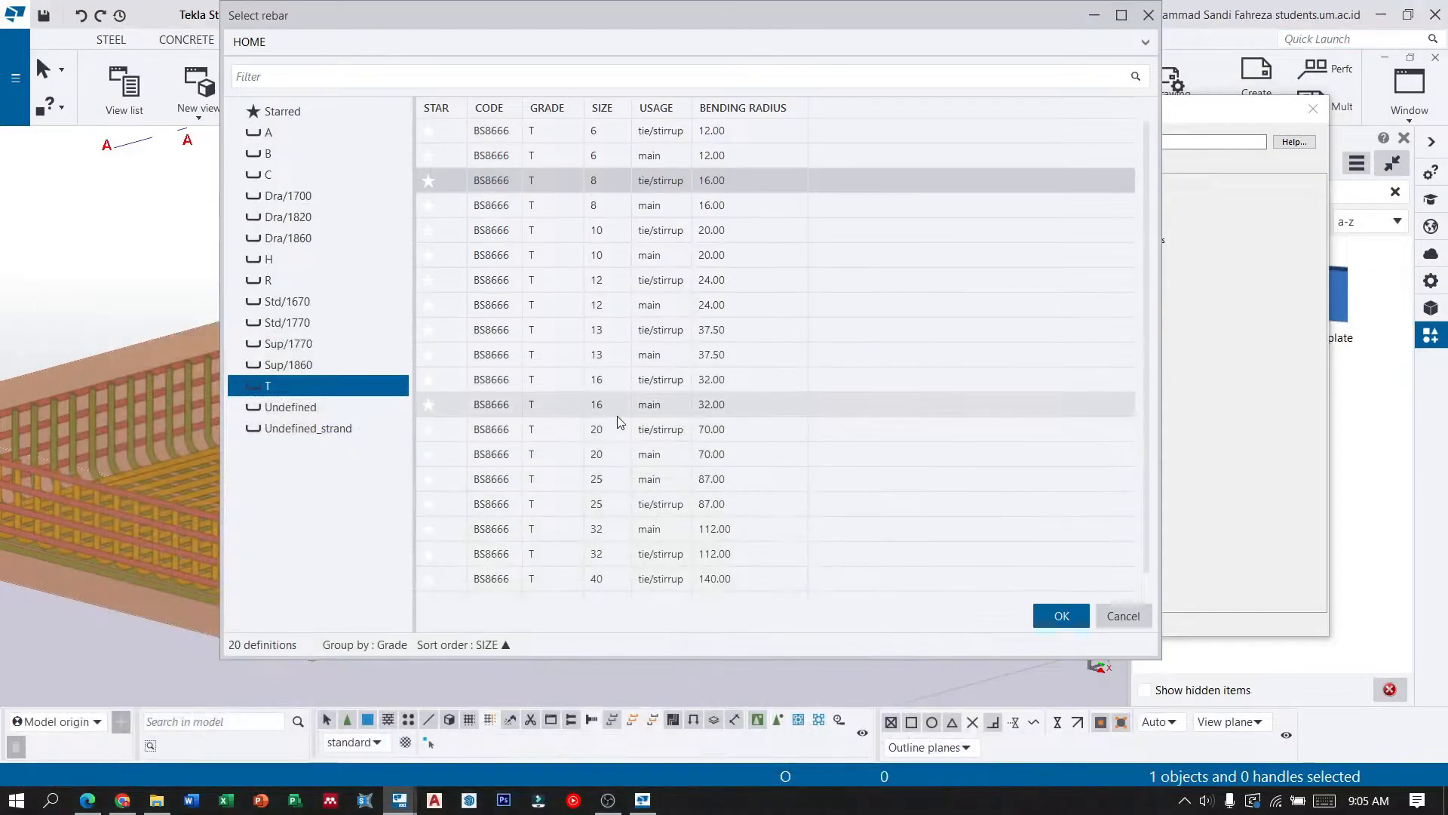
pyautogui.click(603, 233)
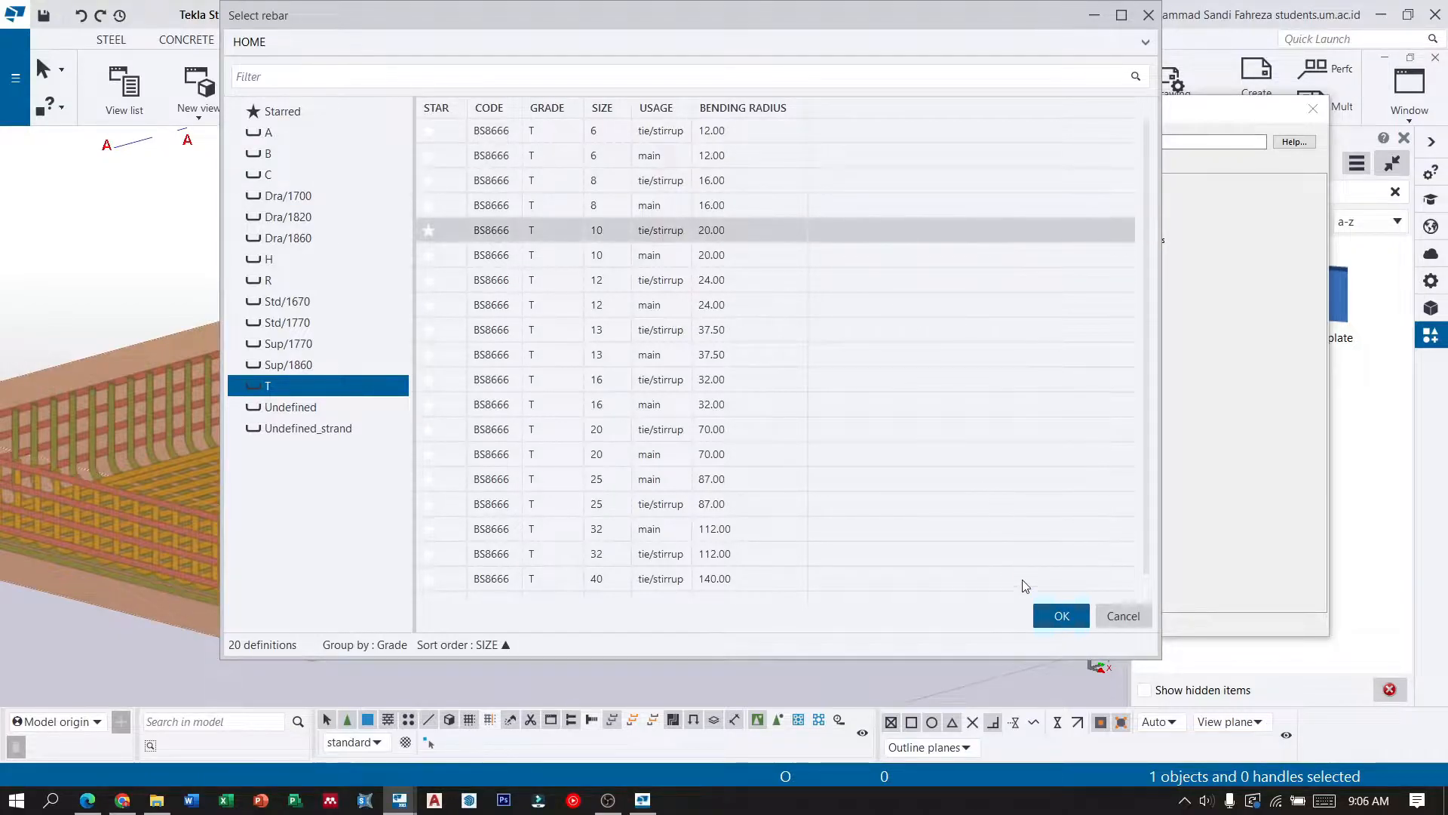
pyautogui.click(1045, 617)
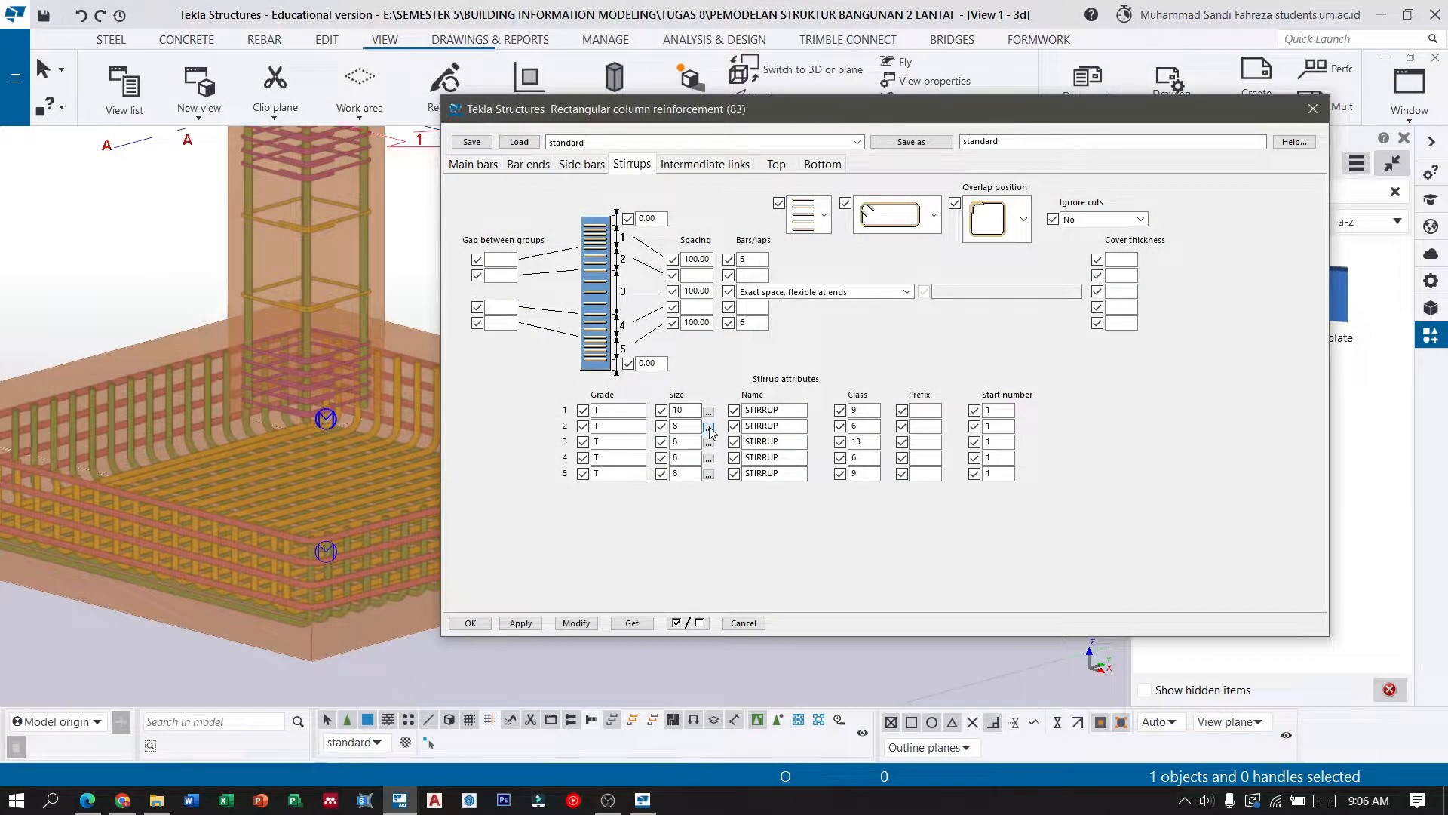
# Set stirrup groups 2 and 3 to grade T tie/stirrup size 10.
pyautogui.click(709, 428)
pyautogui.click(600, 230)
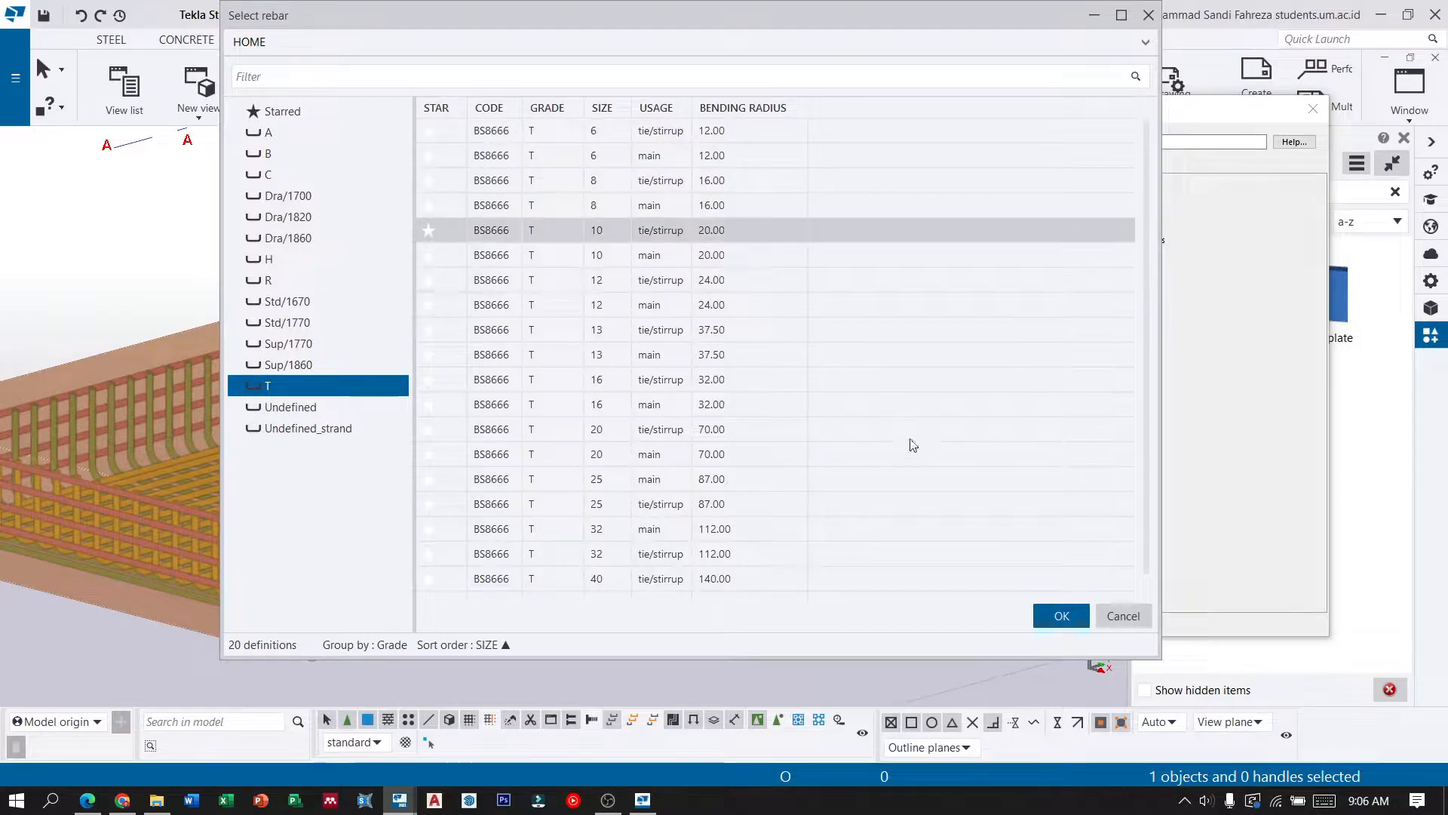
pyautogui.click(1040, 627)
pyautogui.click(709, 447)
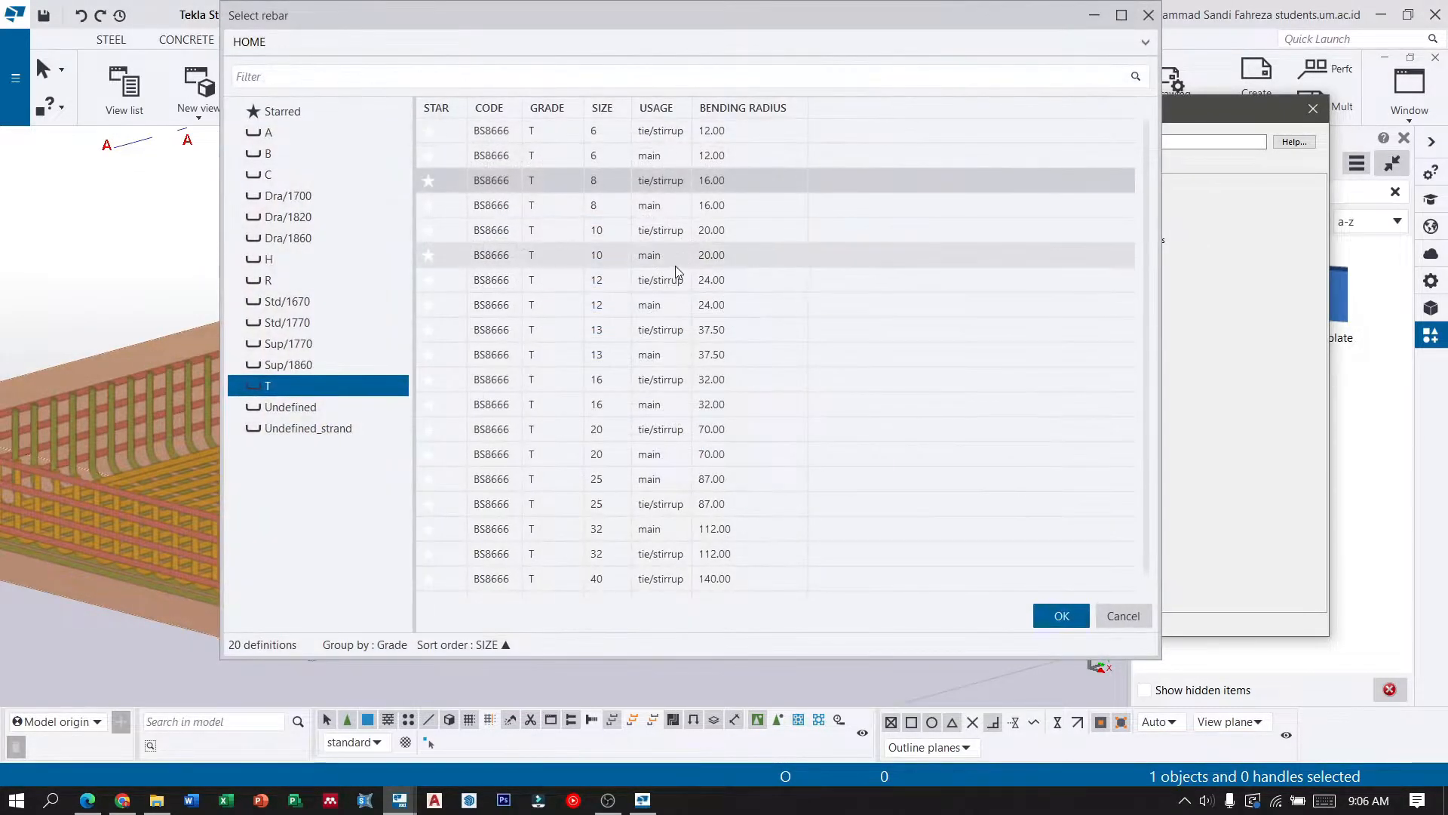
pyautogui.click(641, 230)
pyautogui.click(1044, 623)
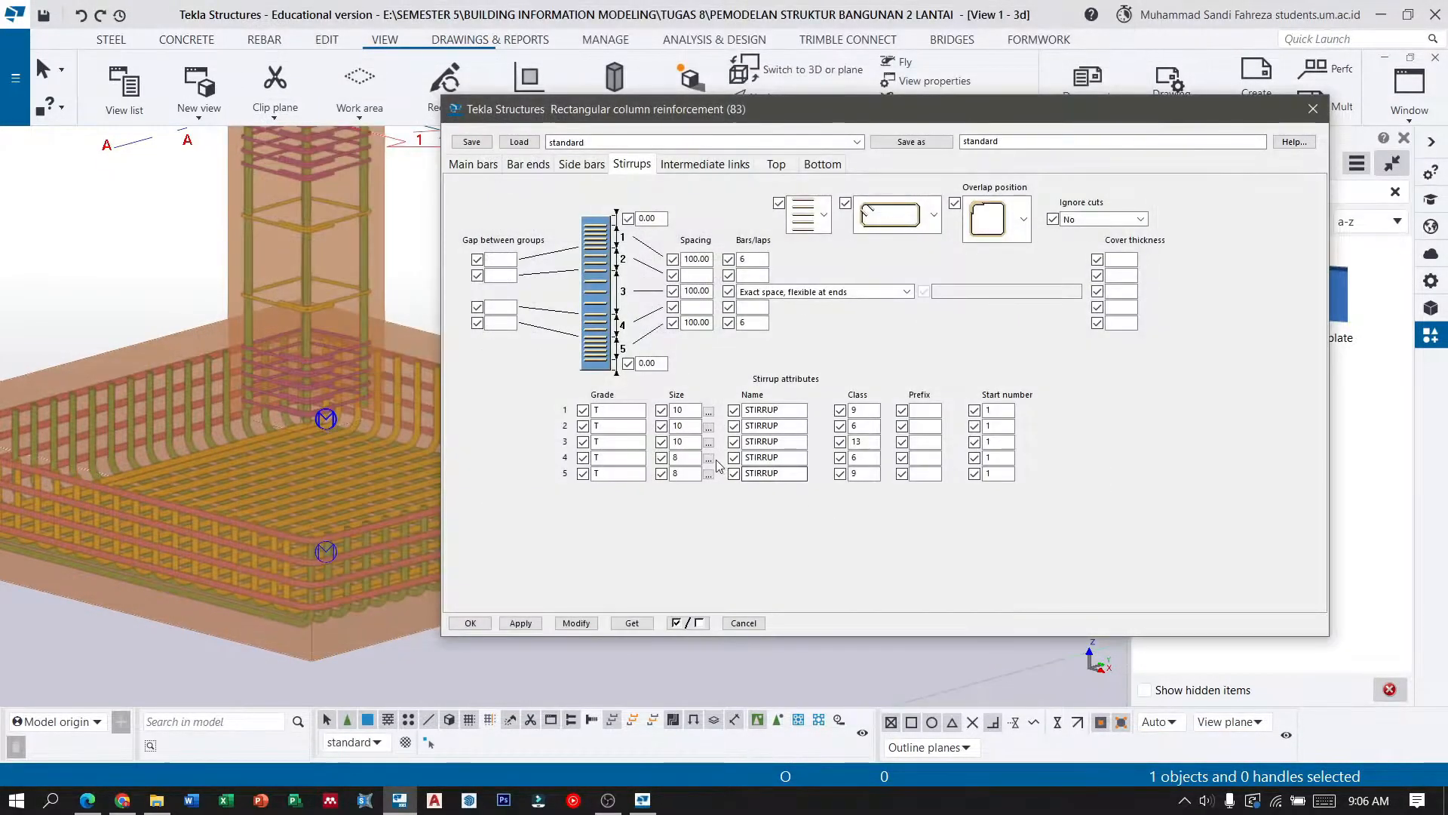
# Set stirrup groups 4 and 5 to grade T tie/stirrup size 10 and apply the reinforcement settings to the pedestal column.
pyautogui.click(711, 466)
pyautogui.click(682, 231)
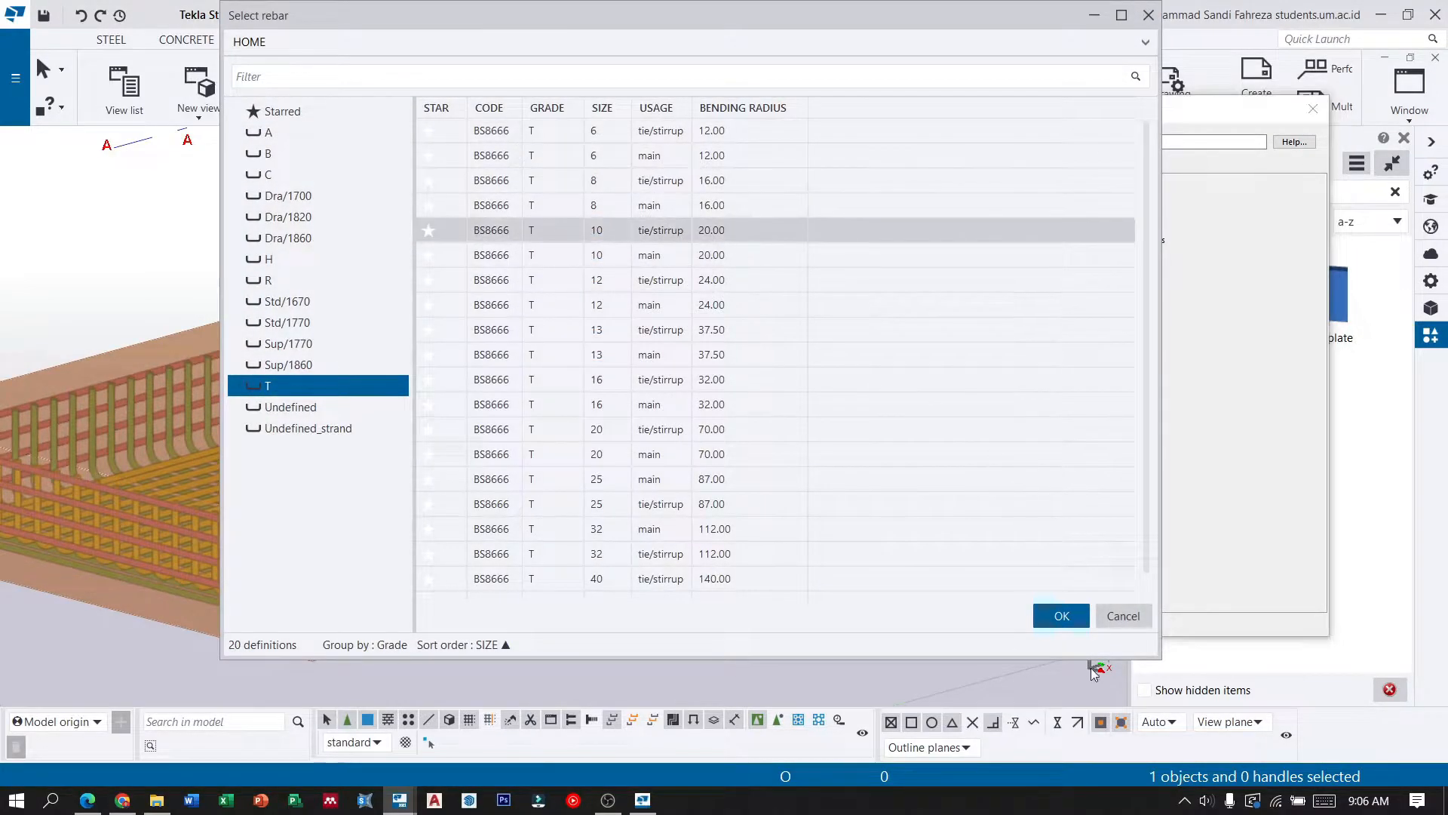
pyautogui.click(1060, 614)
pyautogui.click(710, 474)
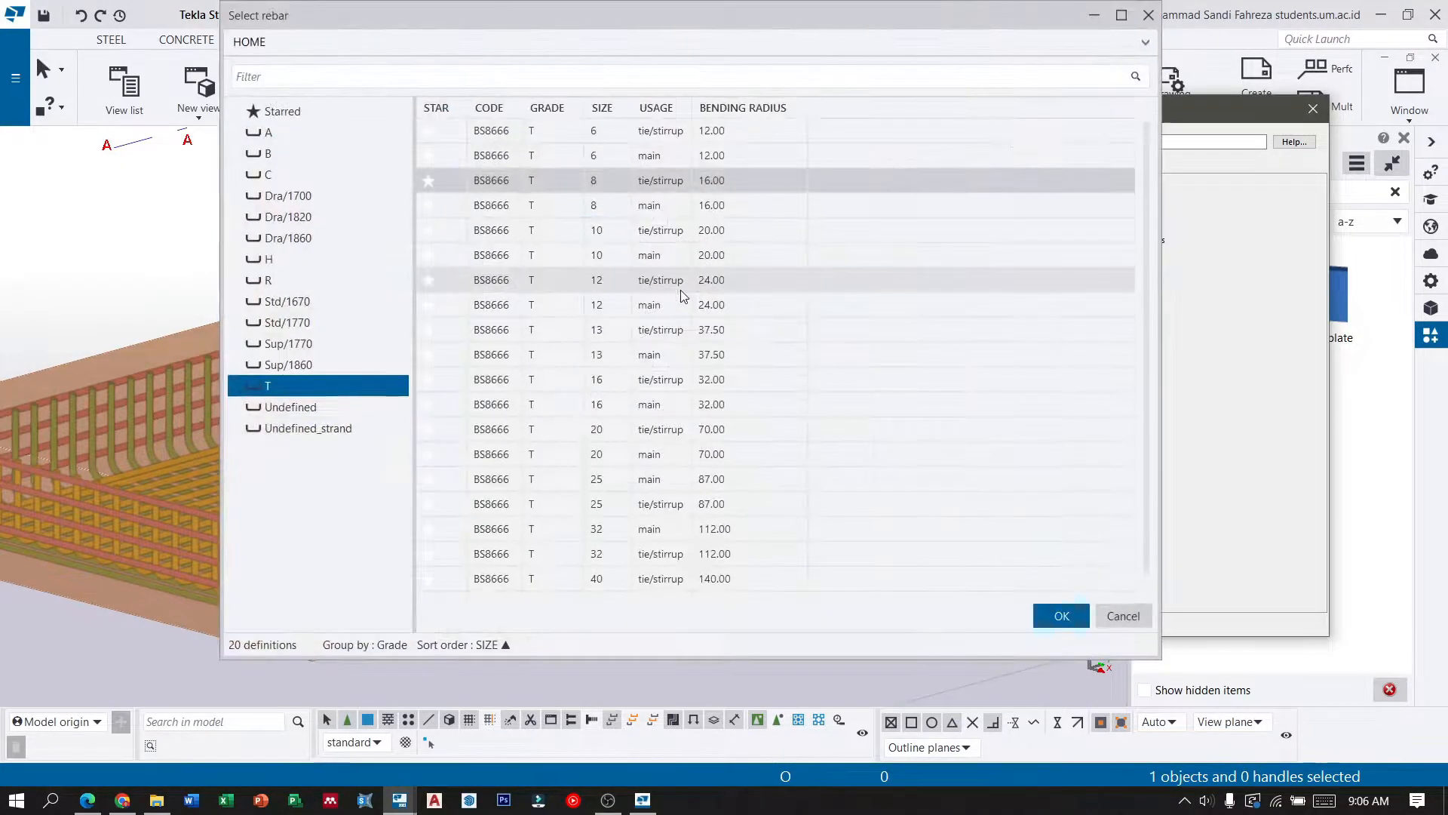
pyautogui.click(681, 283)
pyautogui.click(676, 233)
pyautogui.click(1052, 611)
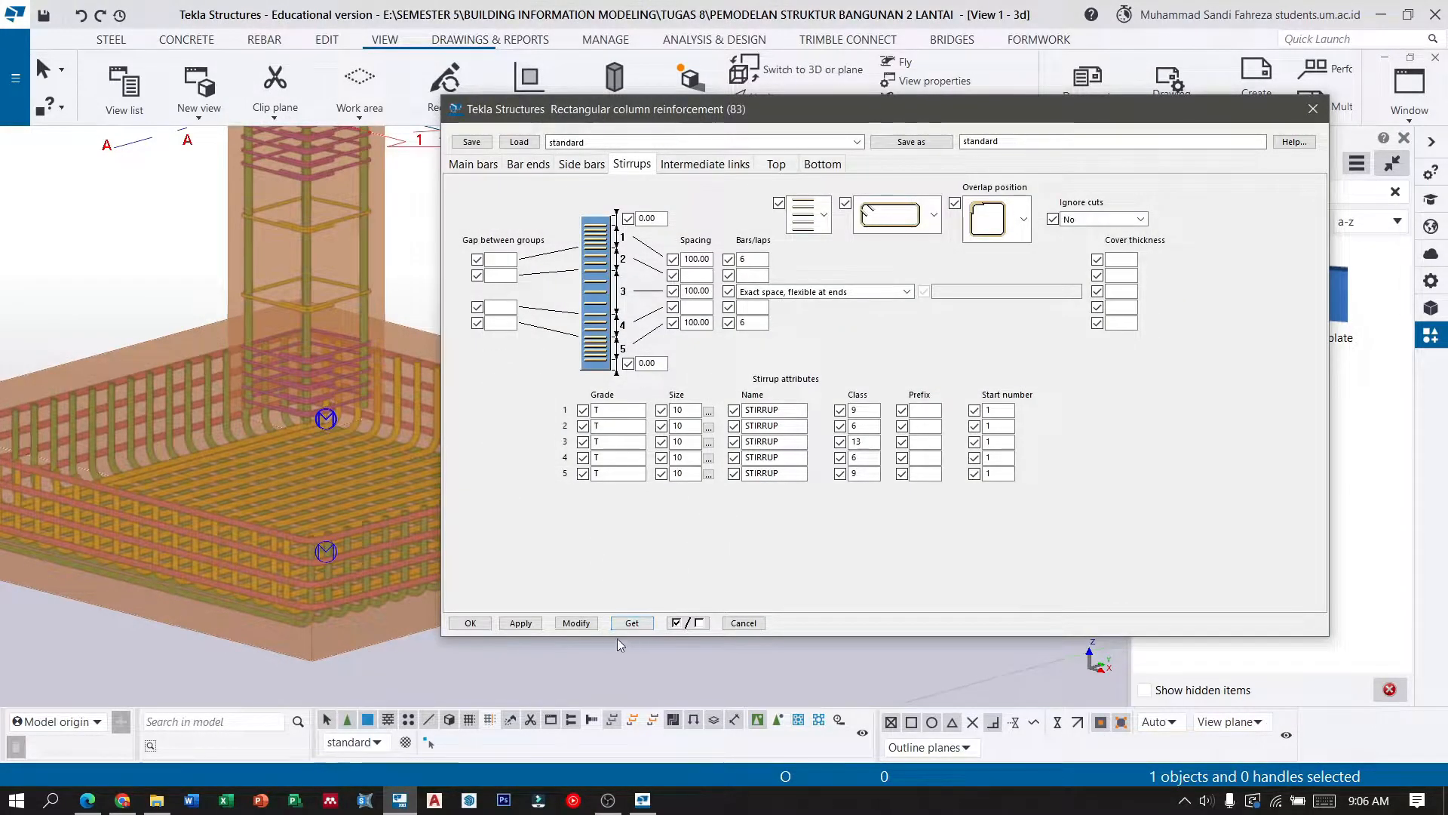
pyautogui.click(577, 624)
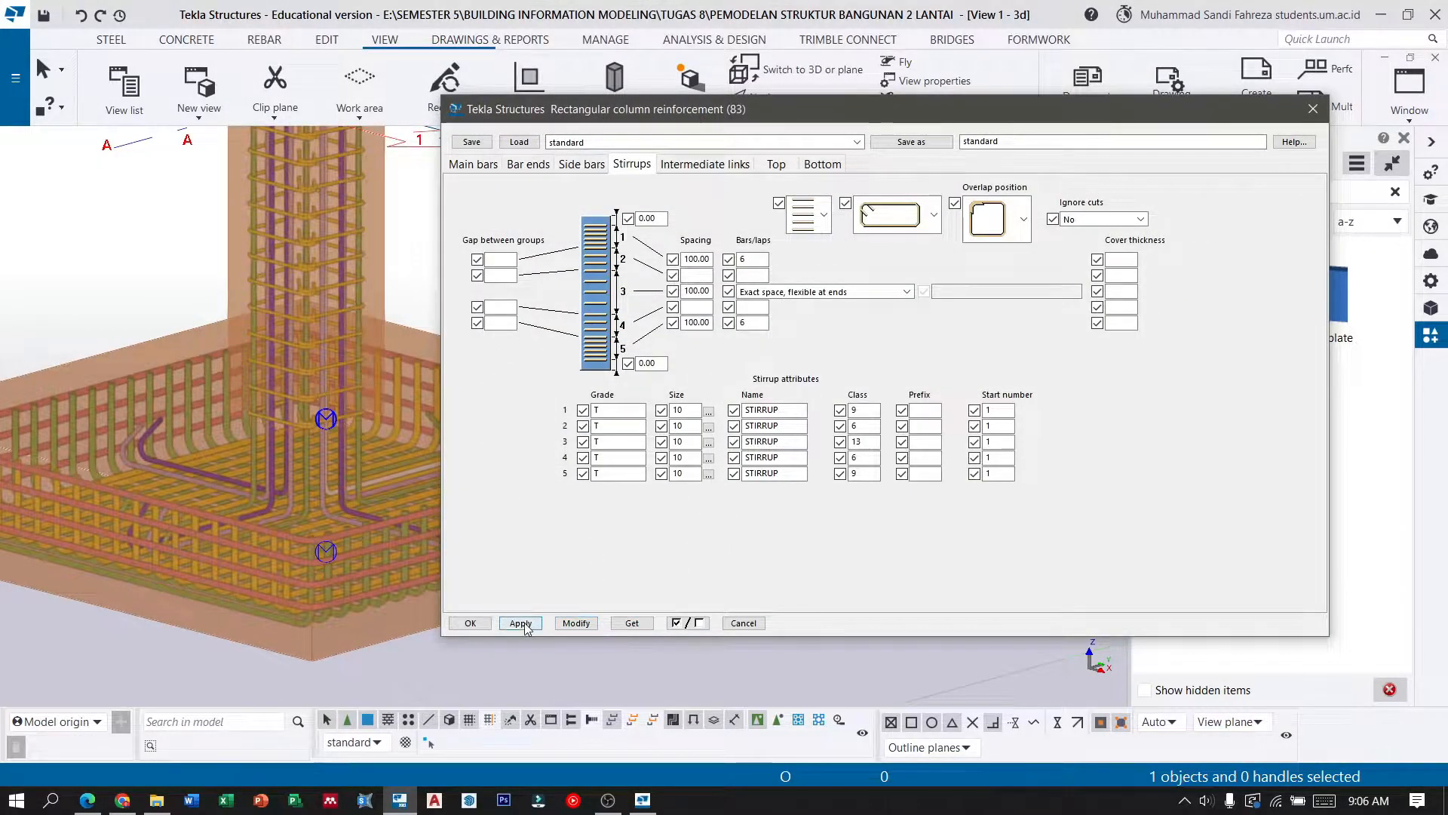
pyautogui.click(470, 624)
# Examine the reinforced pedestal column and footing, and their position on the building grid.
pyautogui.scroll(-2, 591, 511)
pyautogui.click(217, 275)
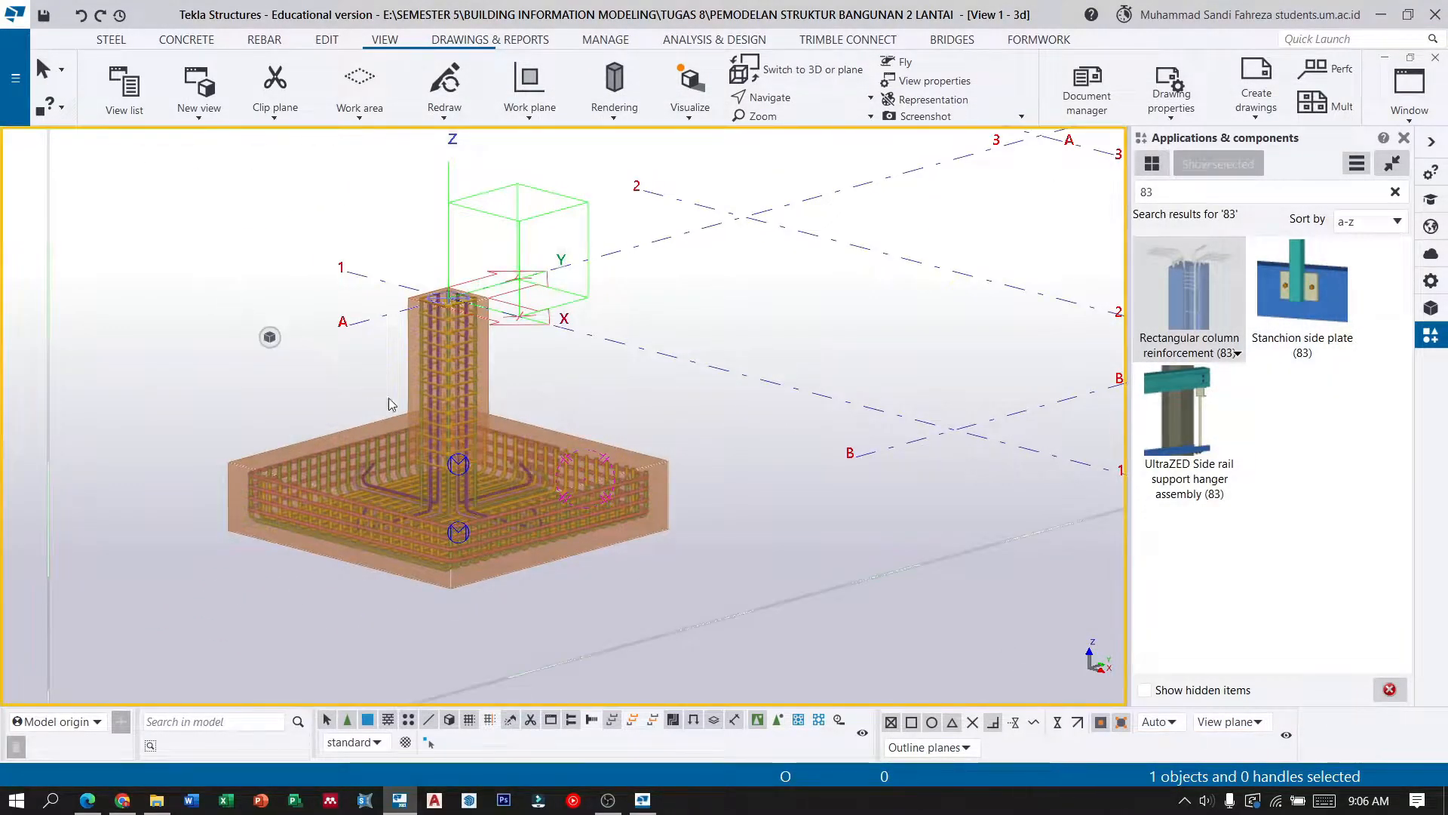
pyautogui.scroll(4, 461, 508)
pyautogui.scroll(-4, 695, 447)
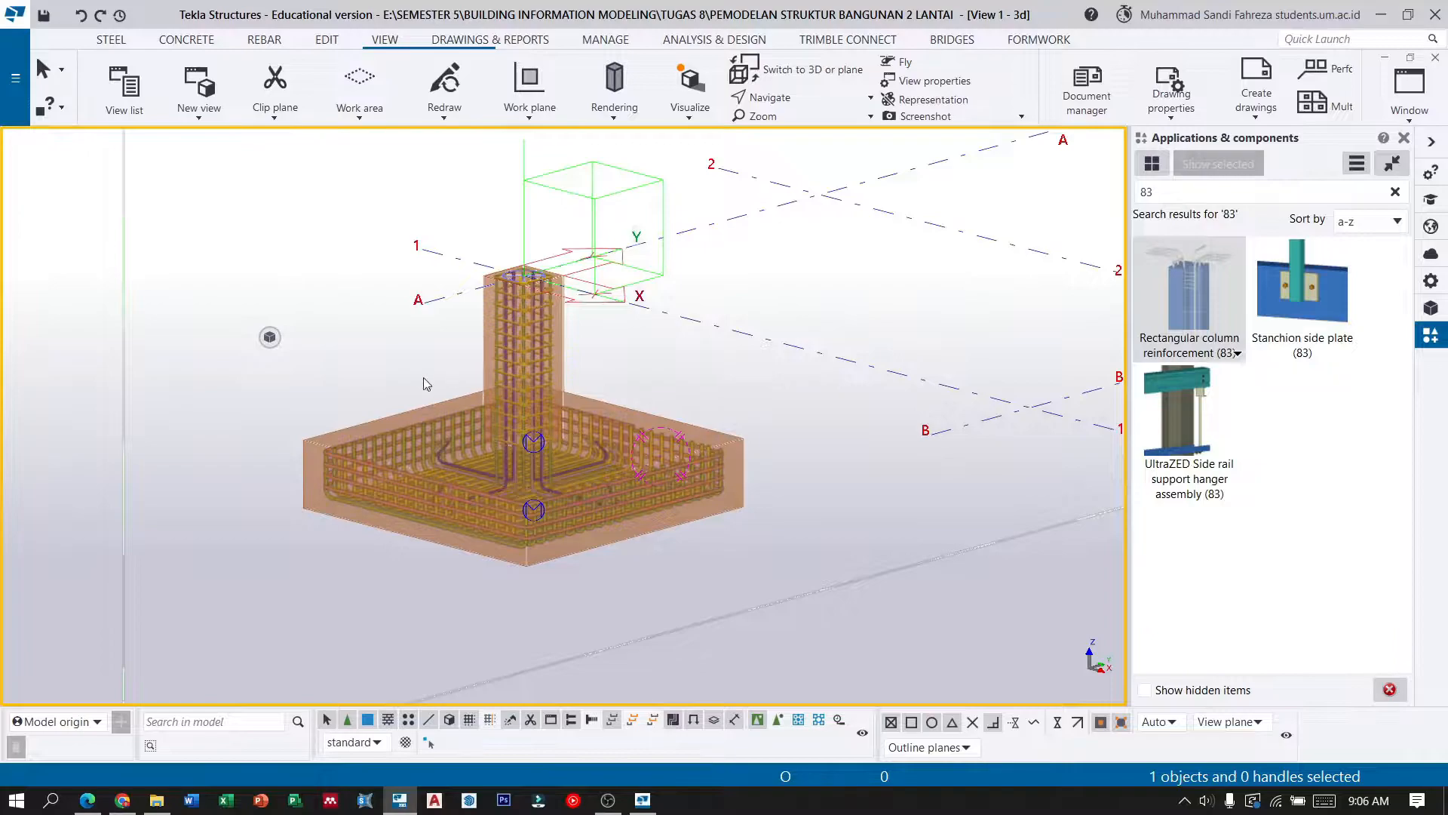
pyautogui.scroll(-3, 540, 377)
pyautogui.scroll(-4, 369, 452)
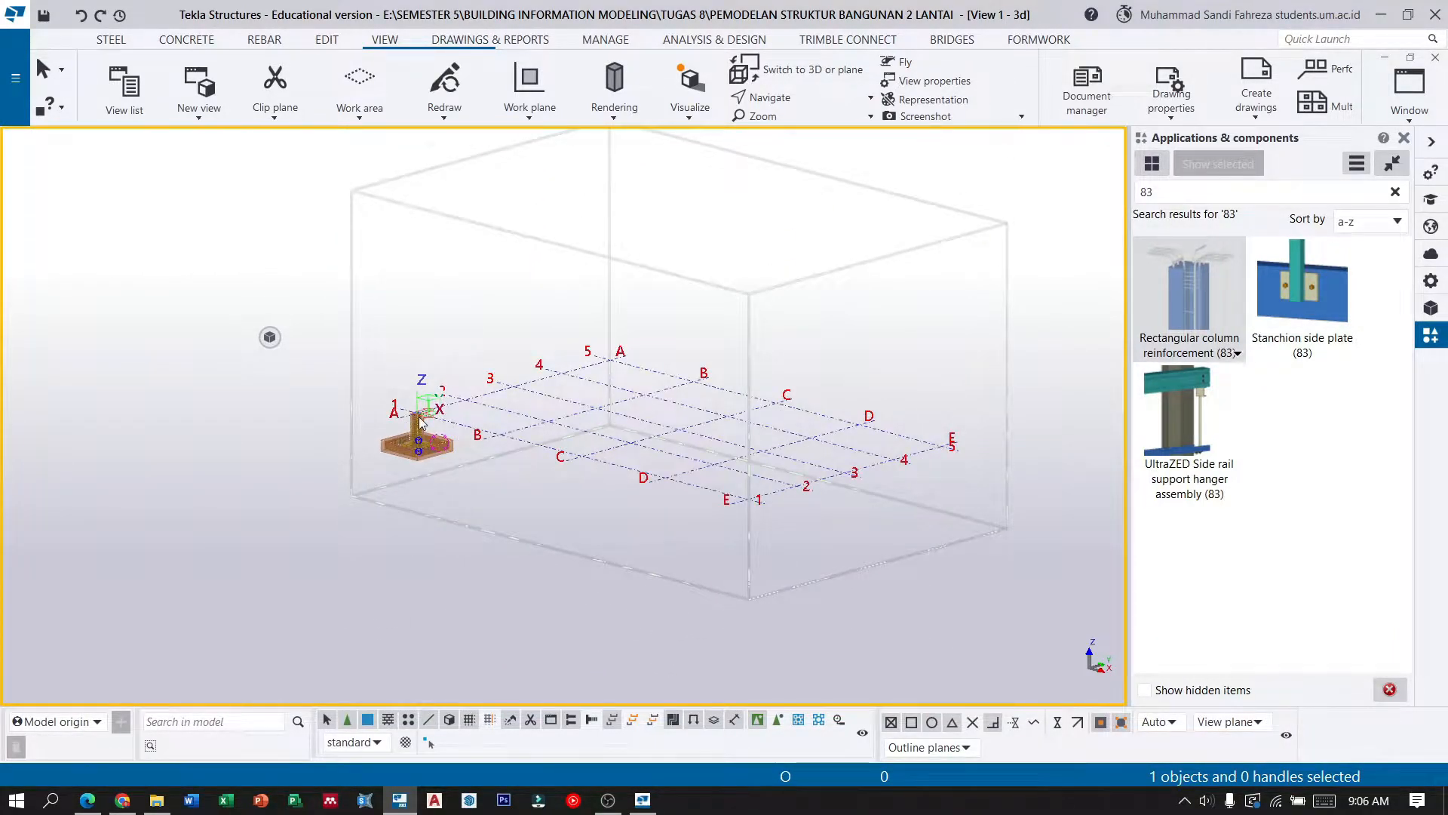
pyautogui.scroll(3, 419, 431)
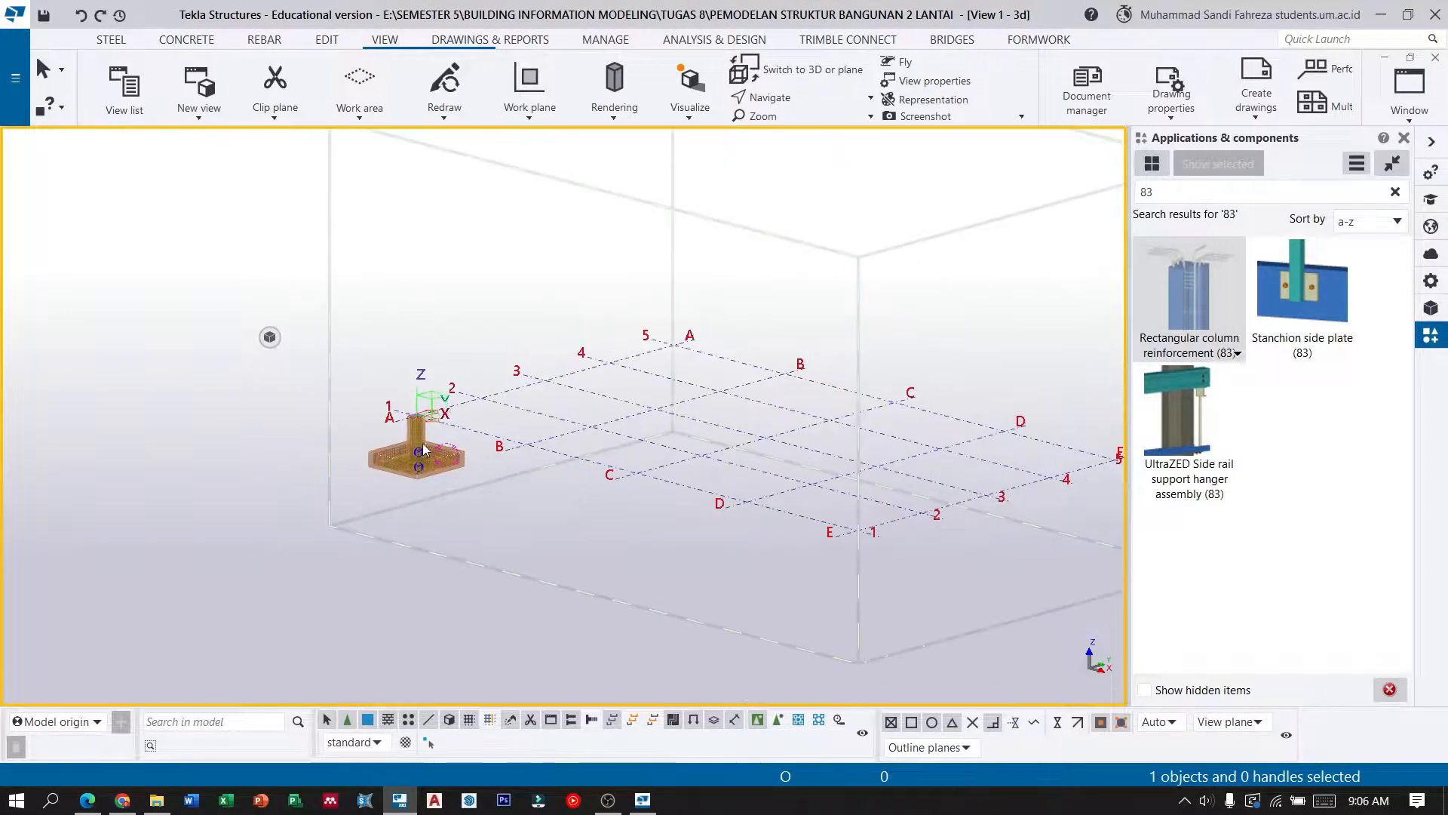
pyautogui.scroll(-2, 414, 504)
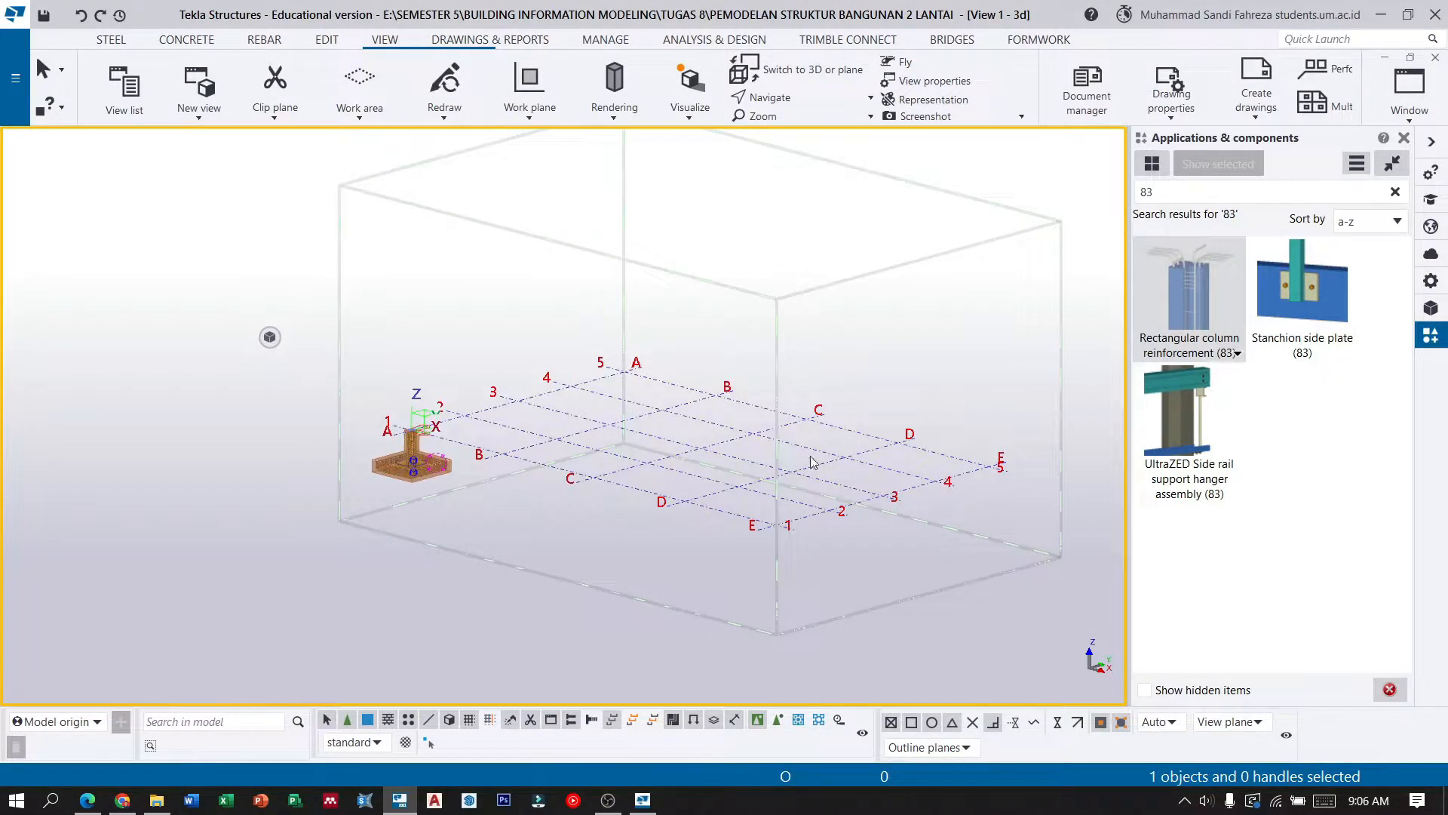
# Copy the reinforced footing and pedestal at A-1 linearly along grid line 1 with dX 5000 and 4 copies.
pyautogui.scroll(4, 373, 453)
pyautogui.moveTo(576, 590); pyautogui.dragTo(265, 443)
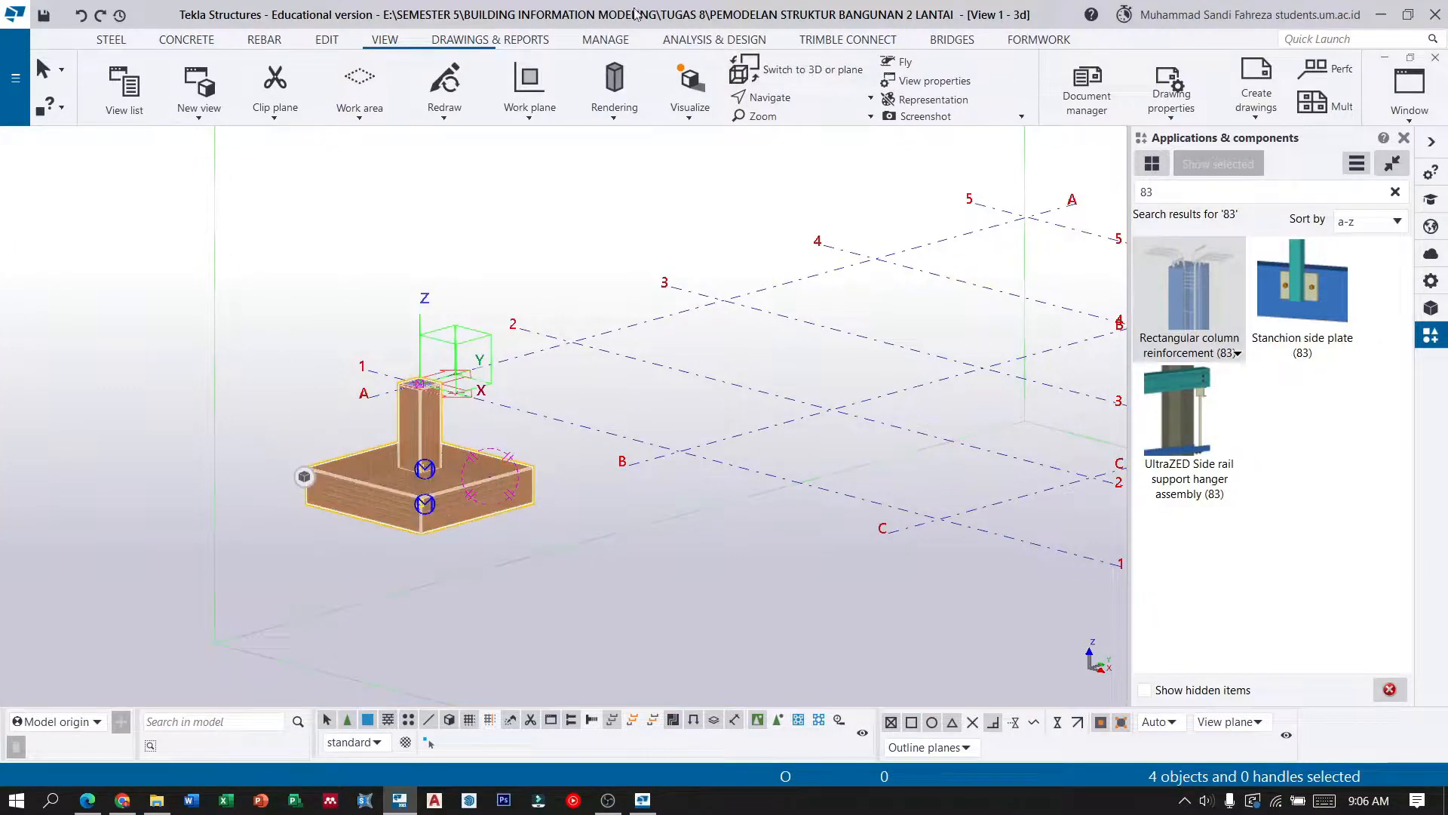
pyautogui.click(327, 39)
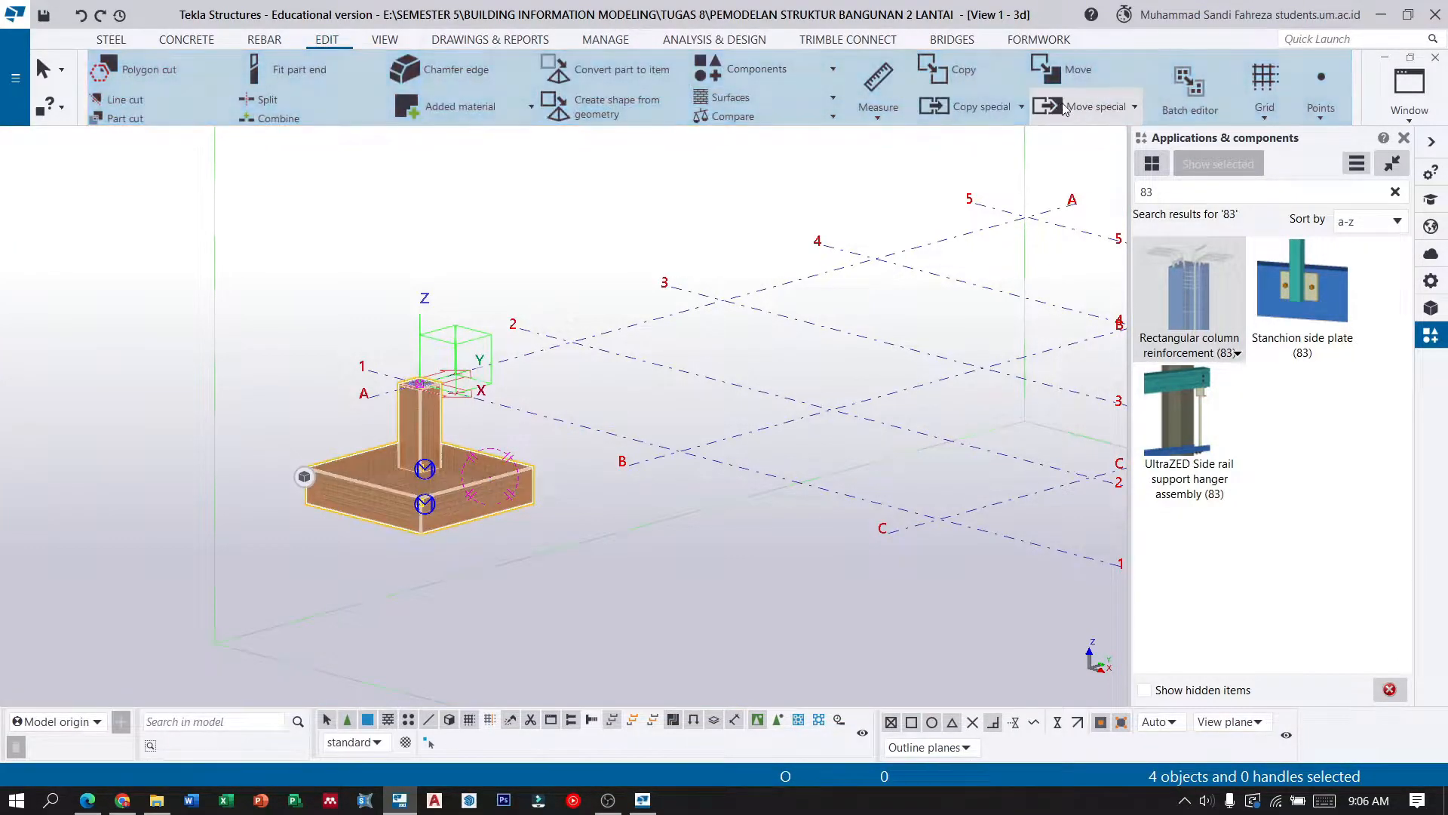
pyautogui.click(1021, 107)
pyautogui.click(976, 145)
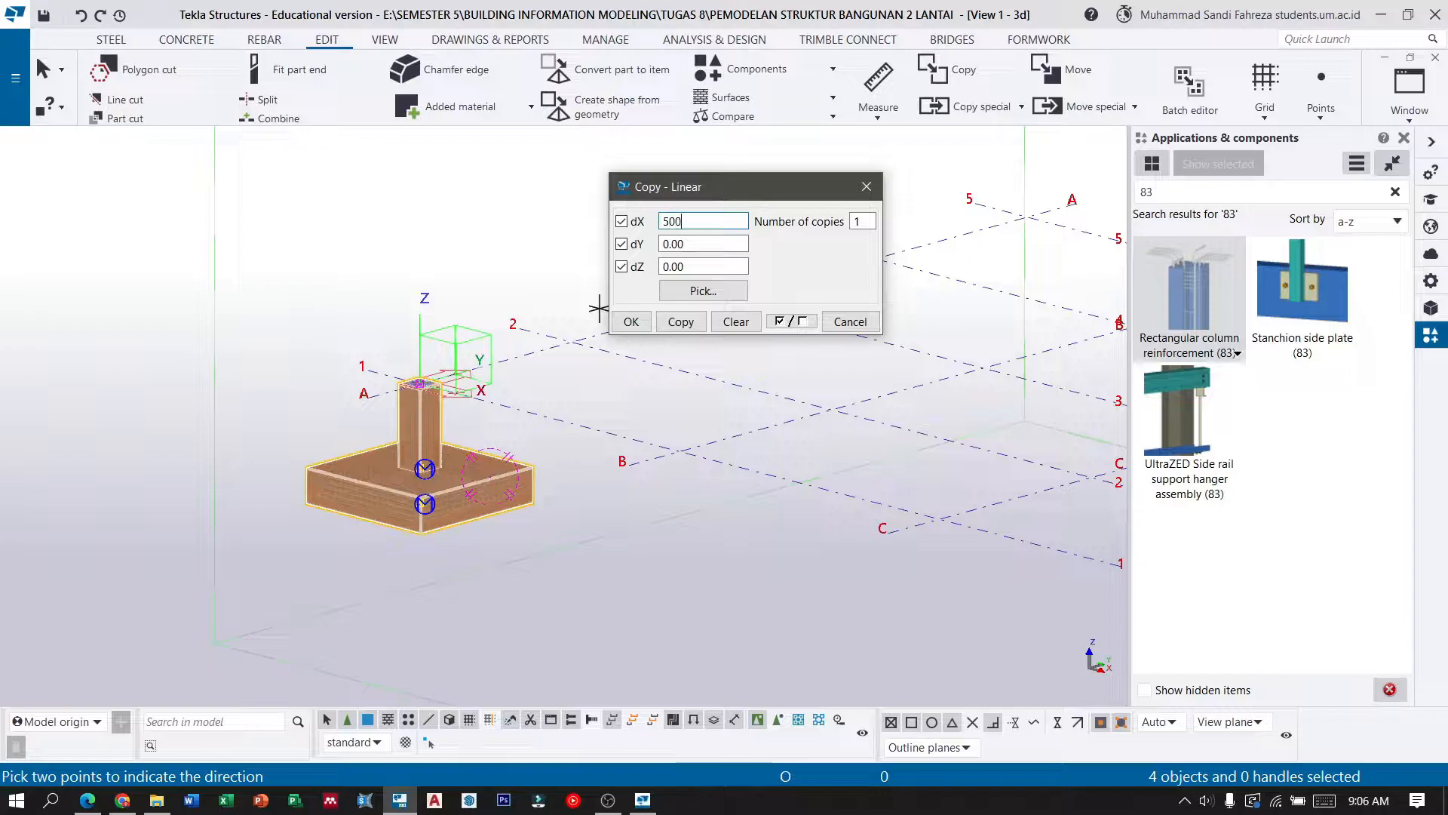
pyautogui.write('5000')
pyautogui.scroll(-3, 478, 362)
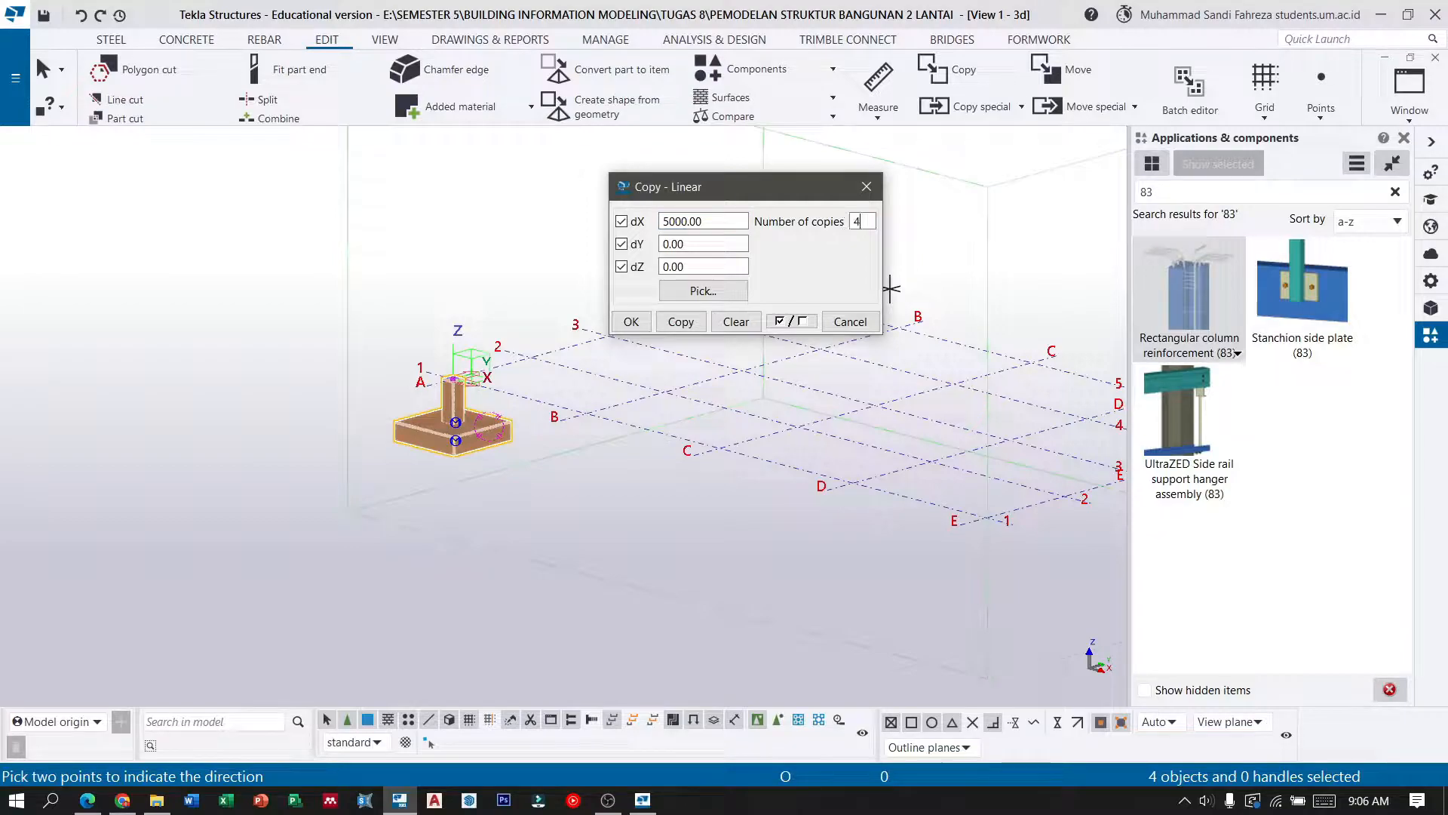
pyautogui.click(681, 322)
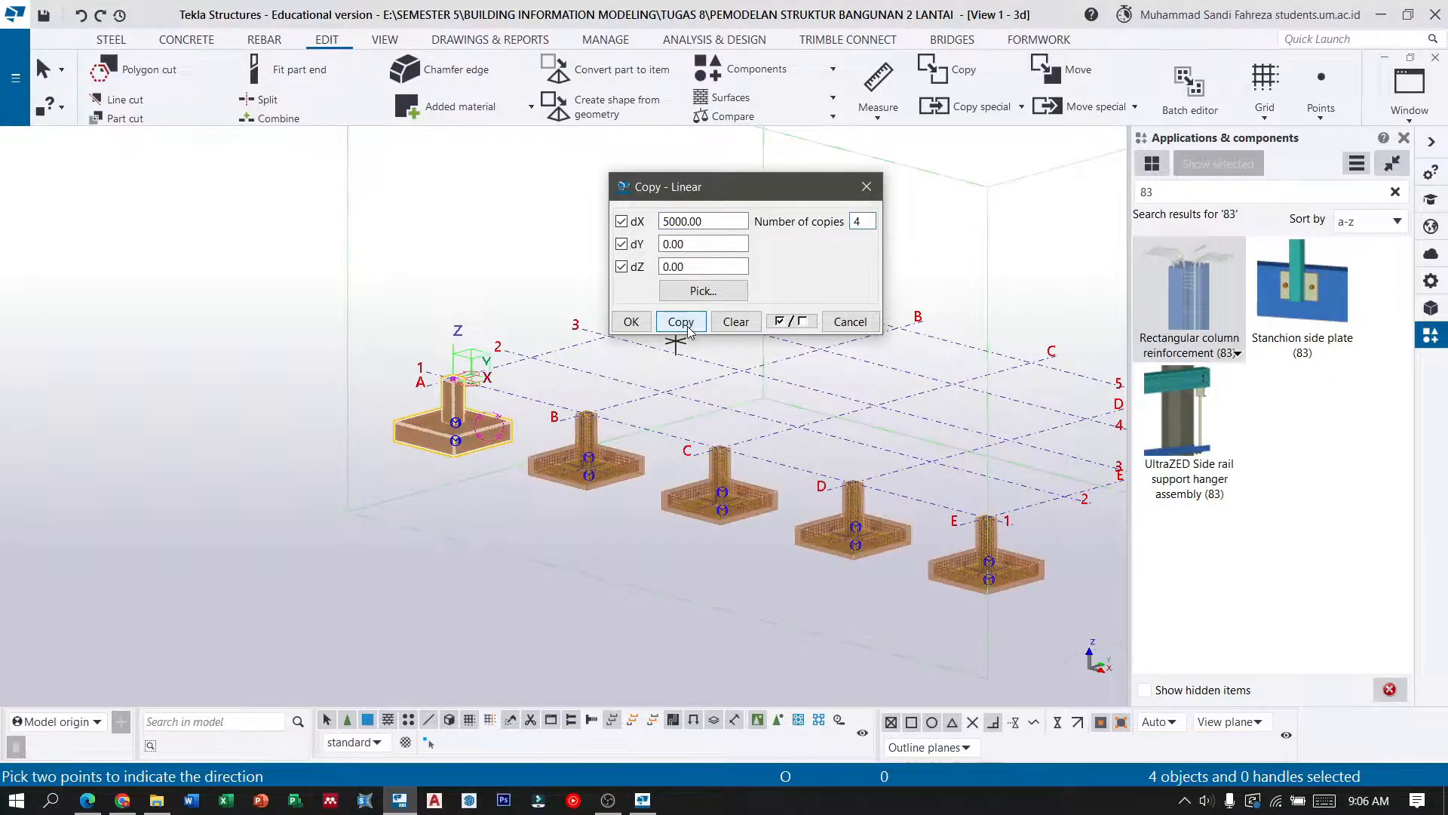
pyautogui.click(631, 322)
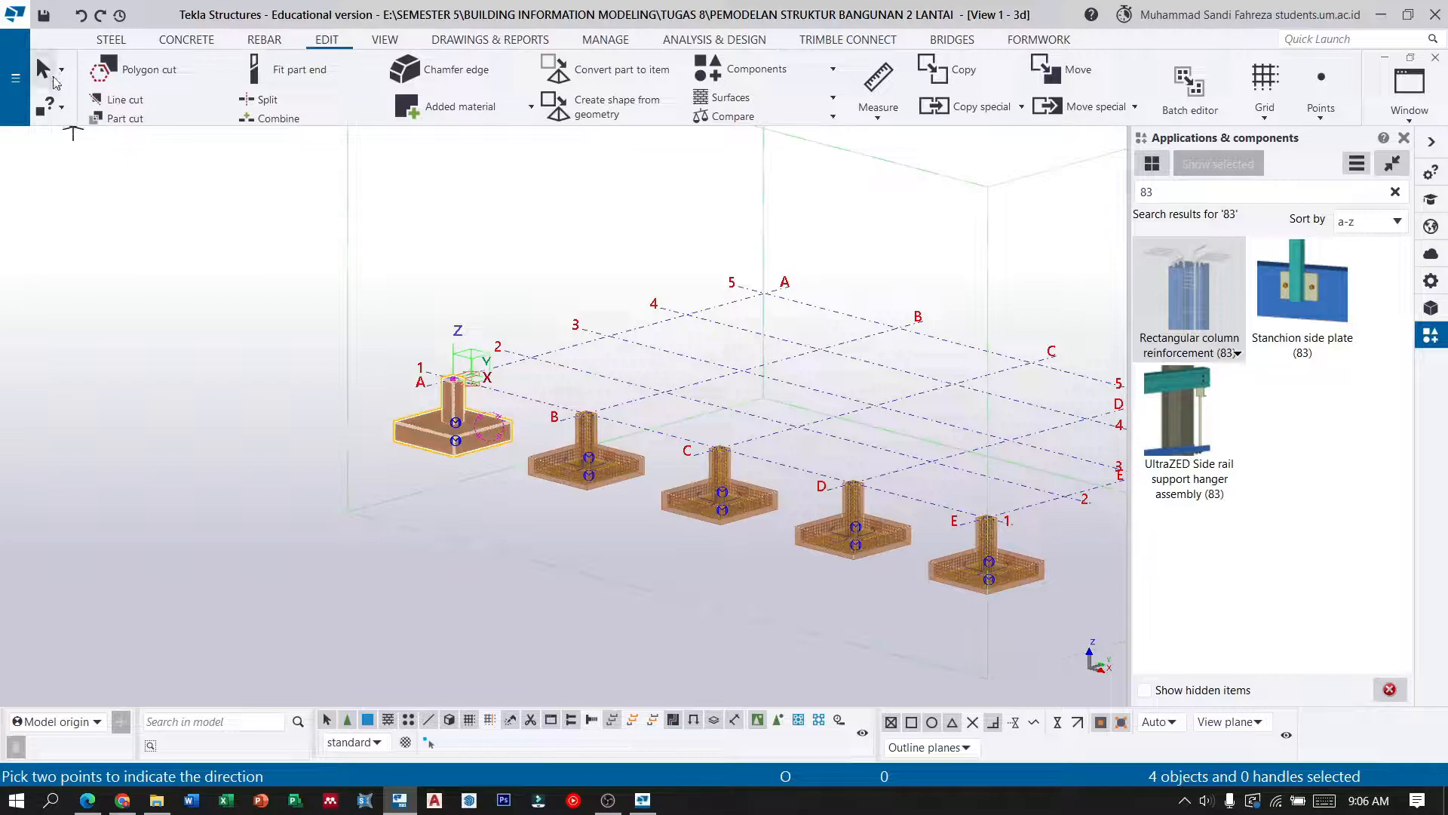
# Copy the whole row of five footings and pedestals on grid line 1 linearly with dY 3000 and 4 copies.
pyautogui.scroll(-2, 238, 211)
pyautogui.moveTo(895, 548); pyautogui.dragTo(323, 298)
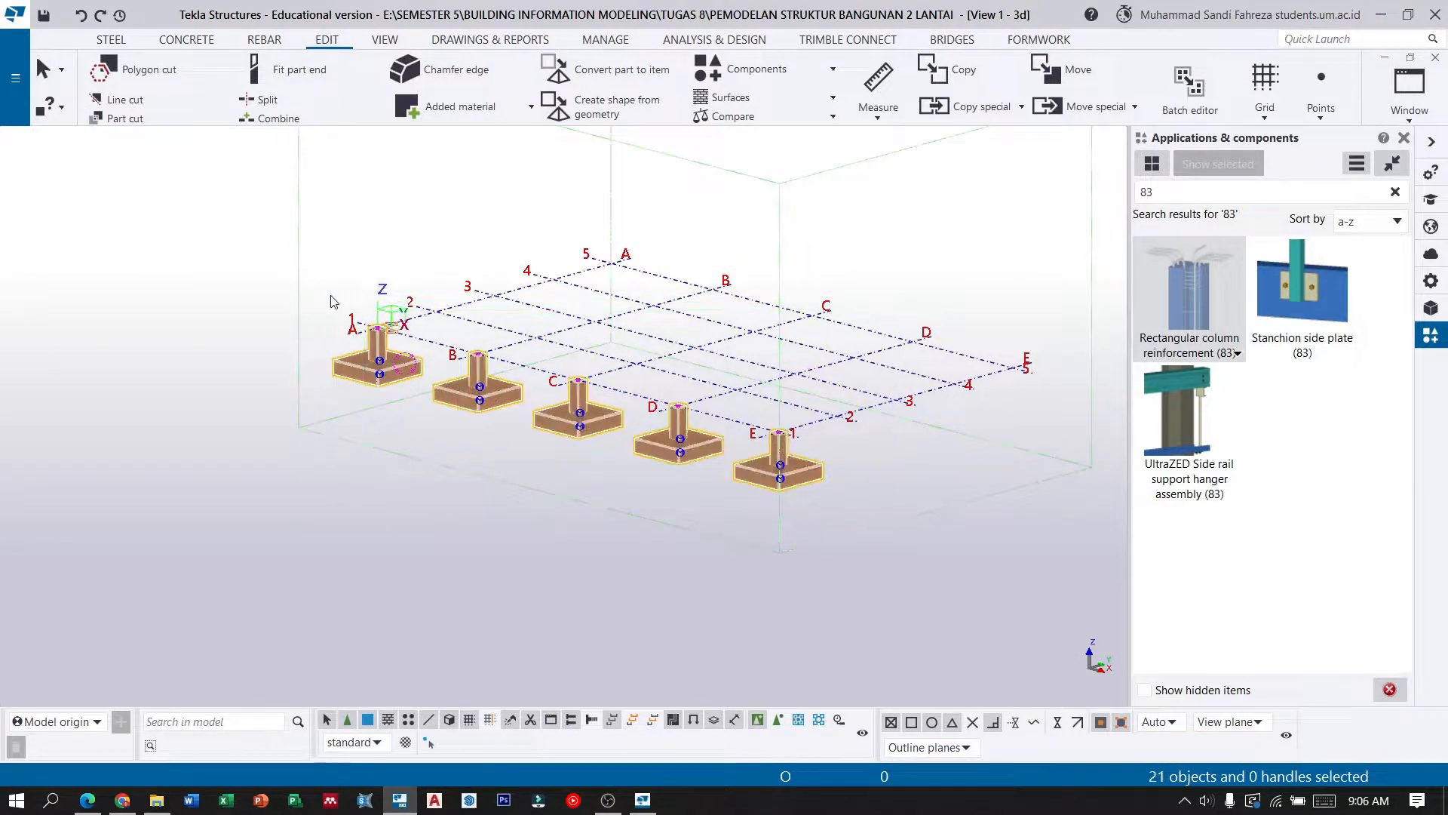
pyautogui.click(986, 107)
pyautogui.click(980, 145)
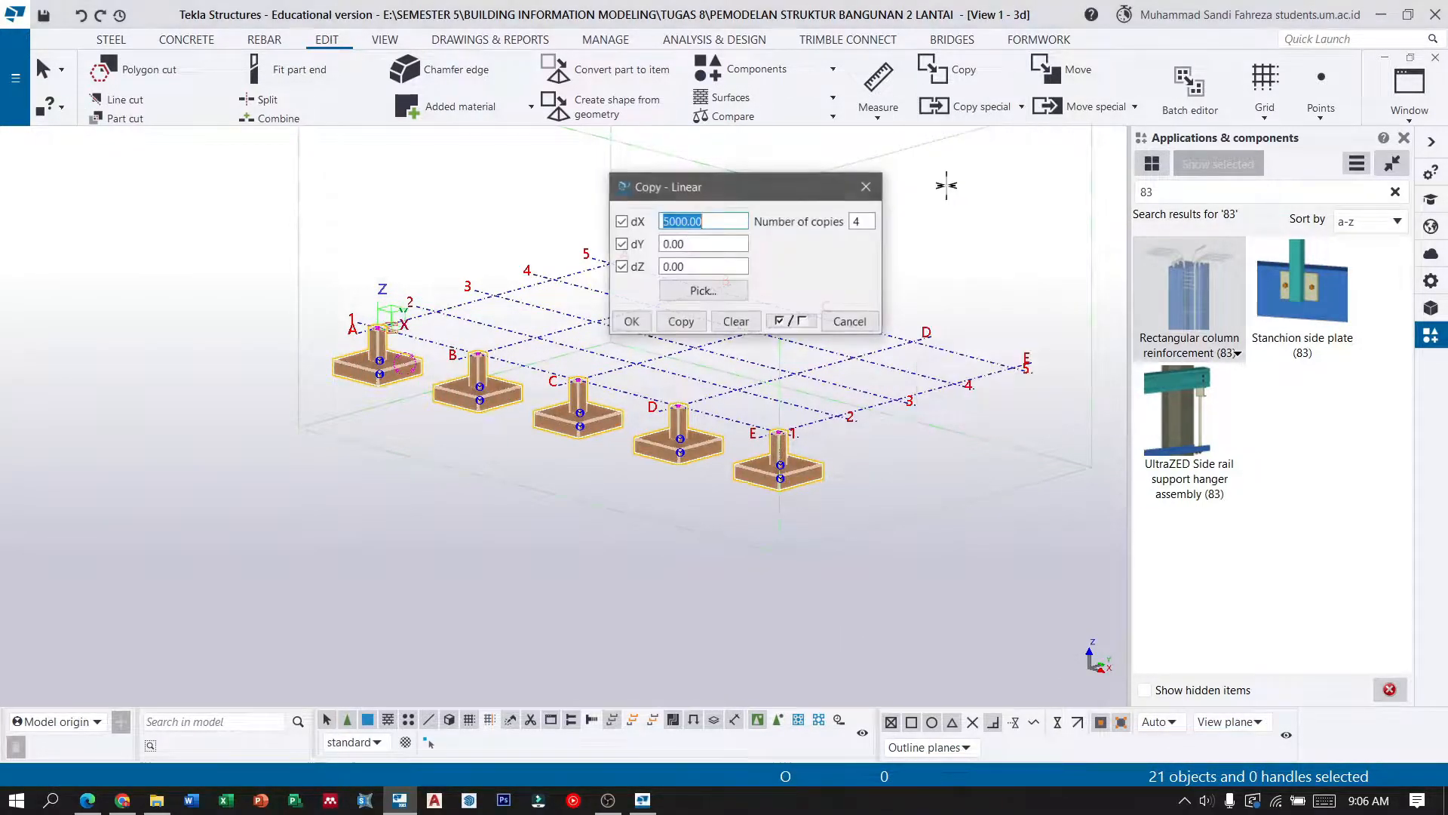
pyautogui.click(739, 327)
pyautogui.moveTo(698, 246); pyautogui.dragTo(643, 251)
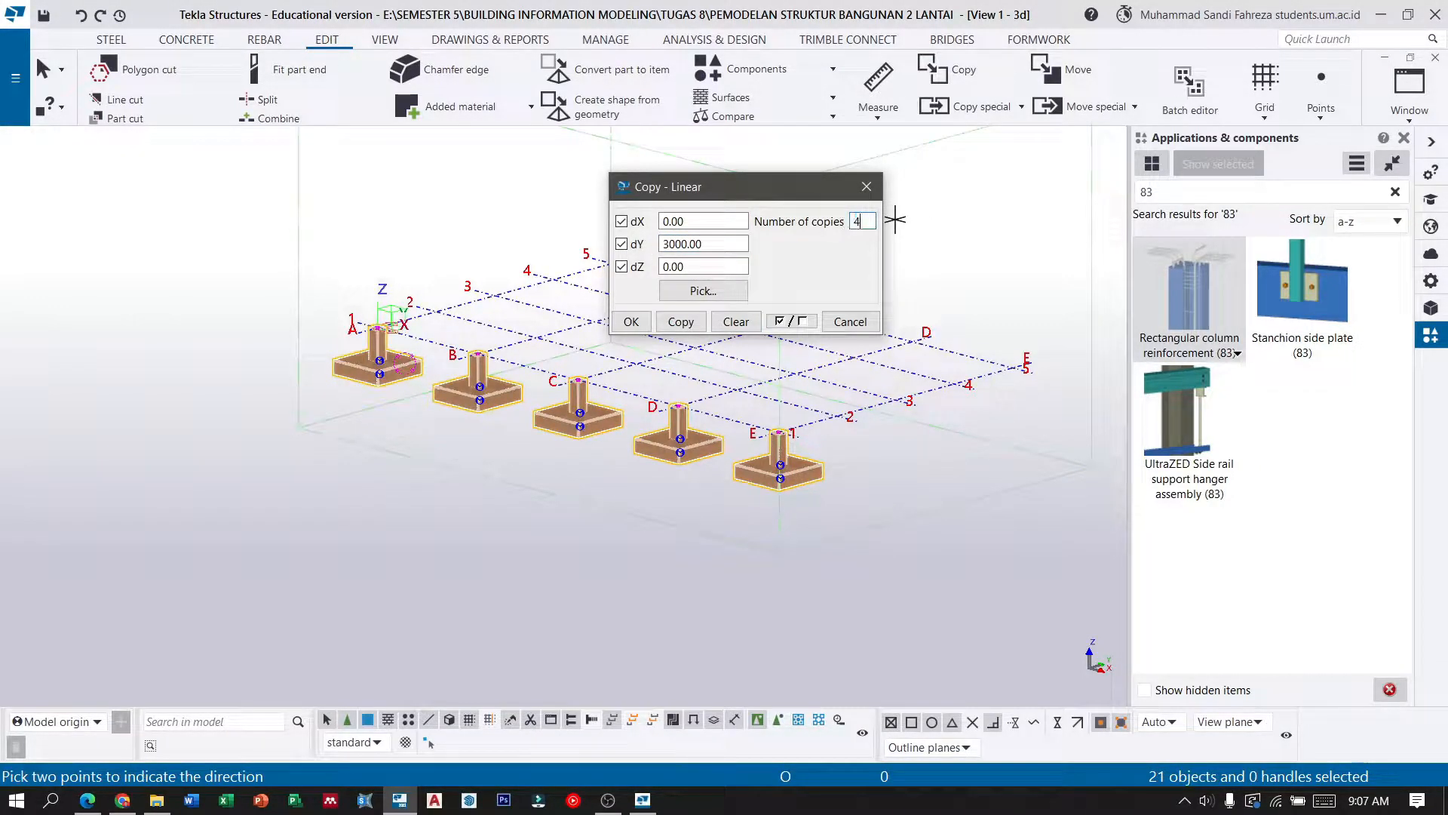
pyautogui.click(681, 322)
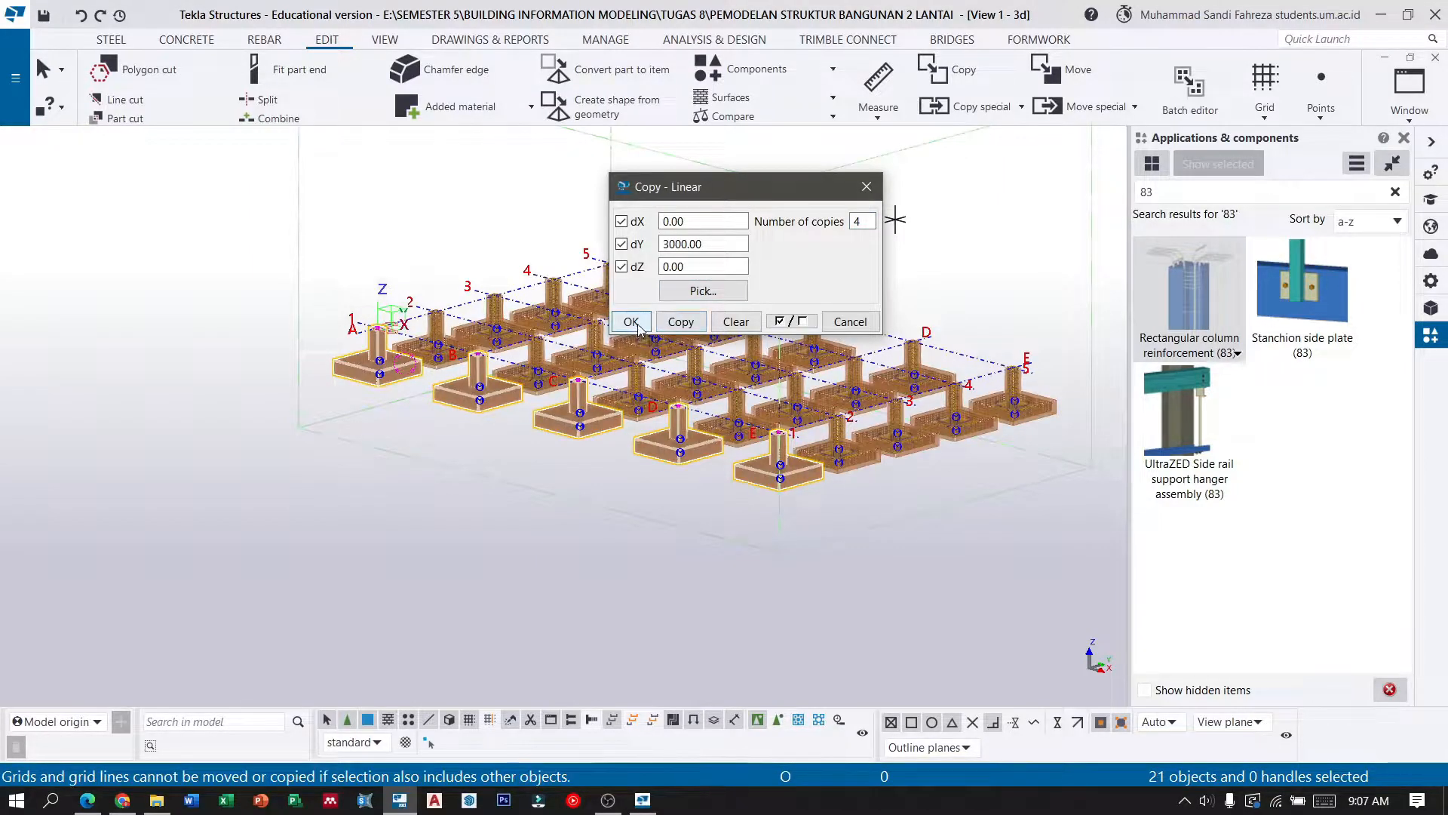
pyautogui.click(634, 323)
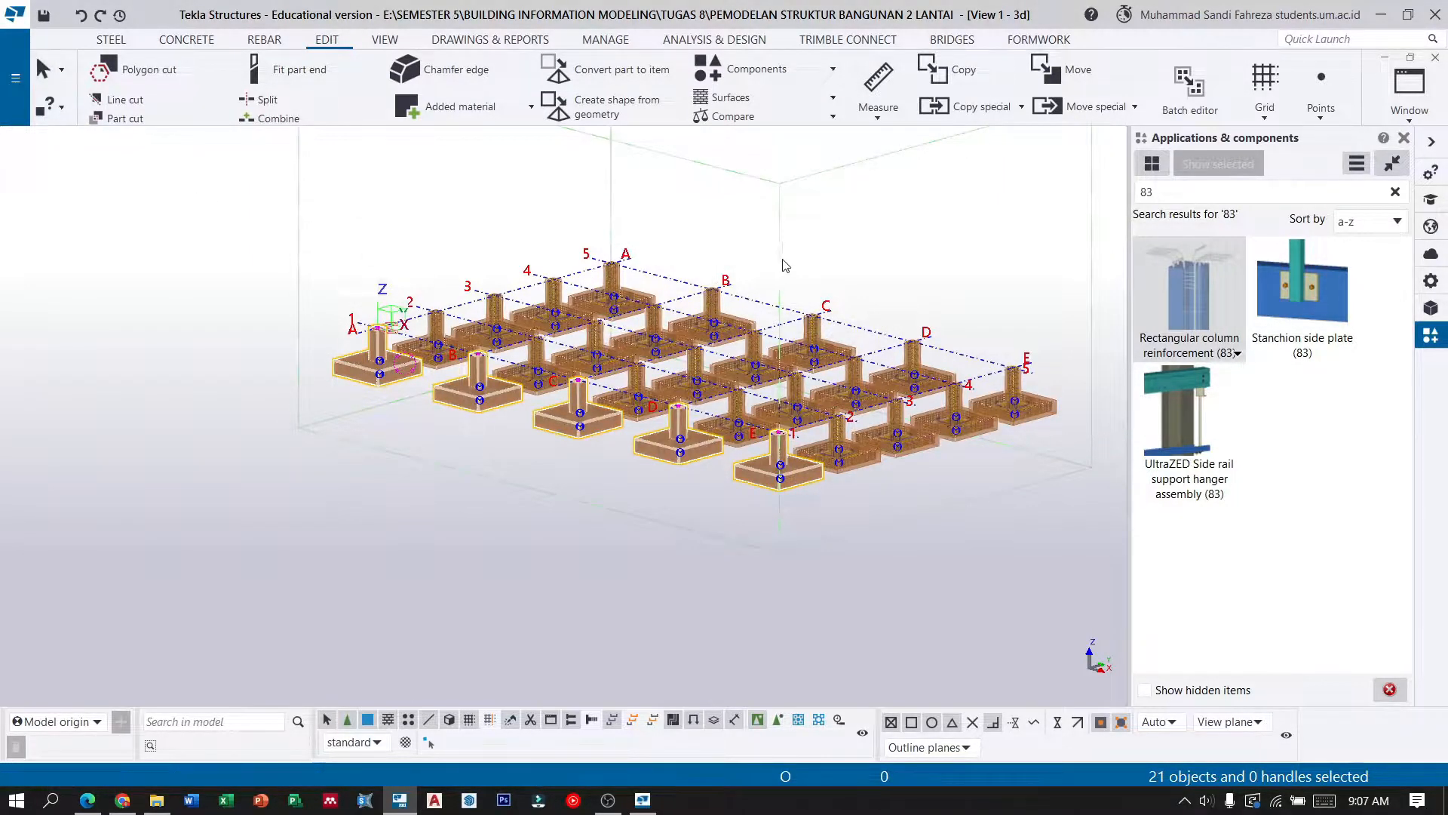
pyautogui.click(866, 321)
# Examine the copied footings, pedestals and their reinforcement across the grid.
pyautogui.scroll(3, 915, 386)
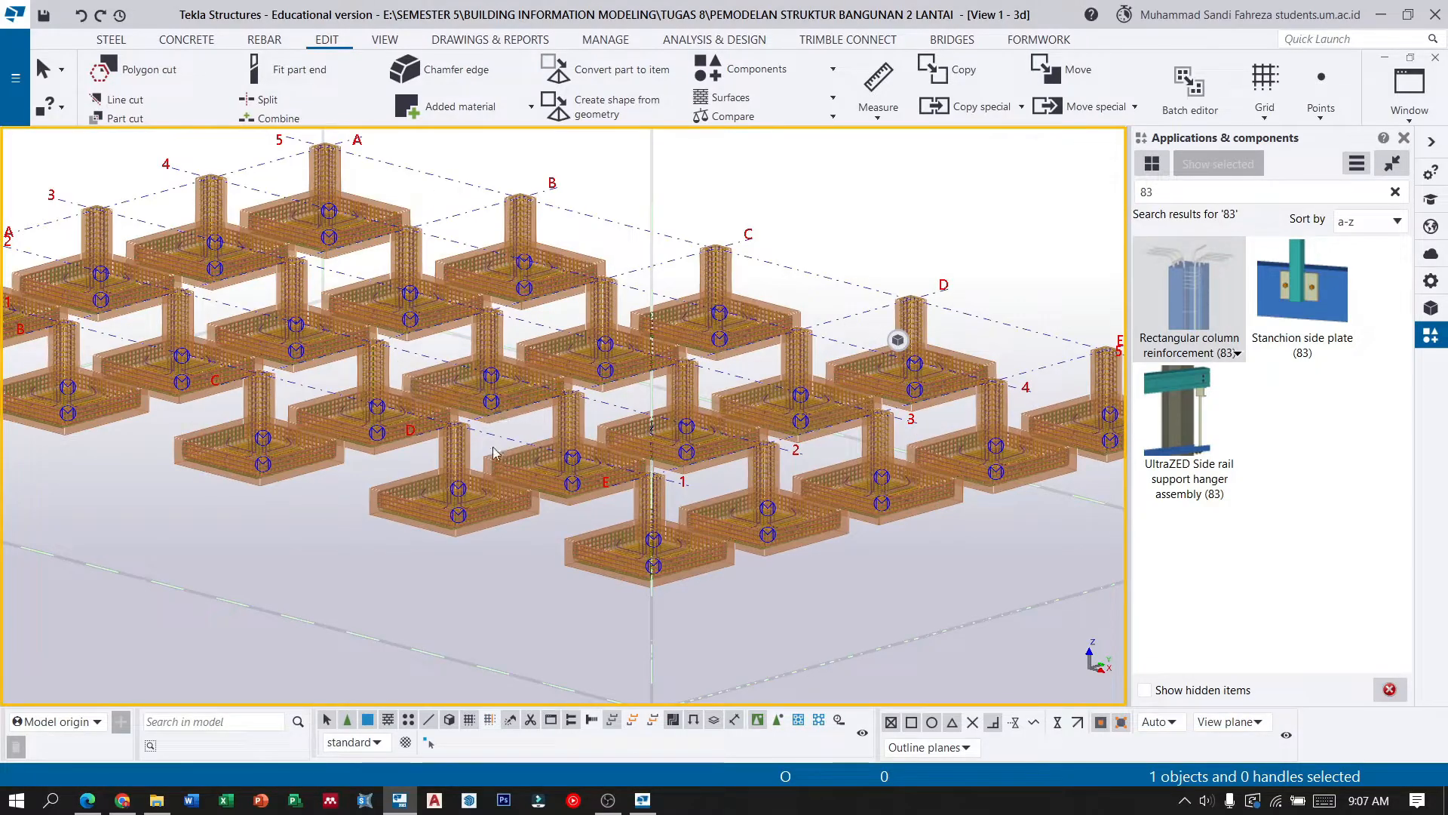
pyautogui.scroll(-3, 496, 450)
pyautogui.scroll(4, 153, 365)
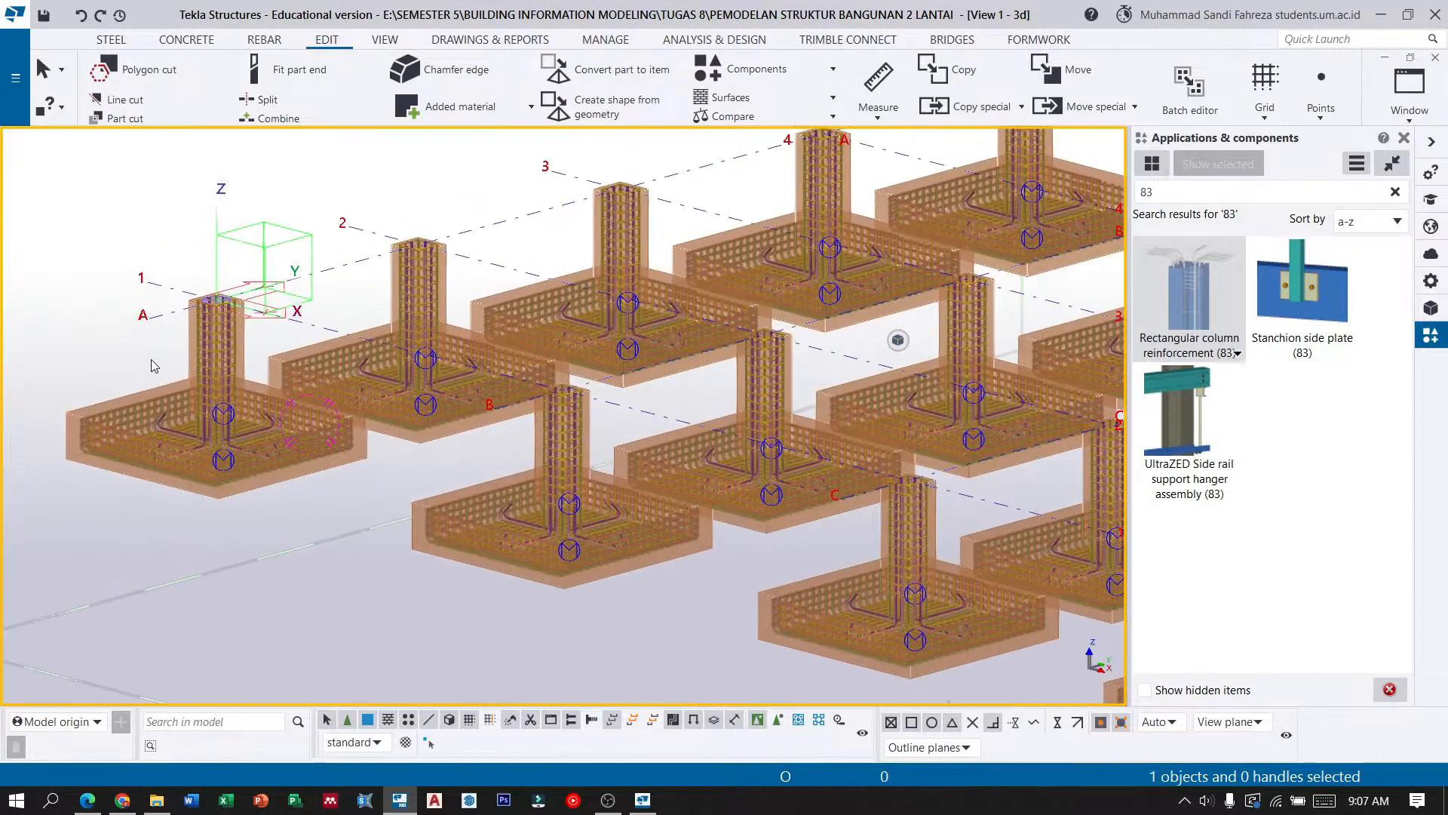
pyautogui.moveTo(153, 365); pyautogui.dragTo(273, 400, button='middle')
pyautogui.scroll(4, 301, 397)
pyautogui.scroll(-6, 445, 372)
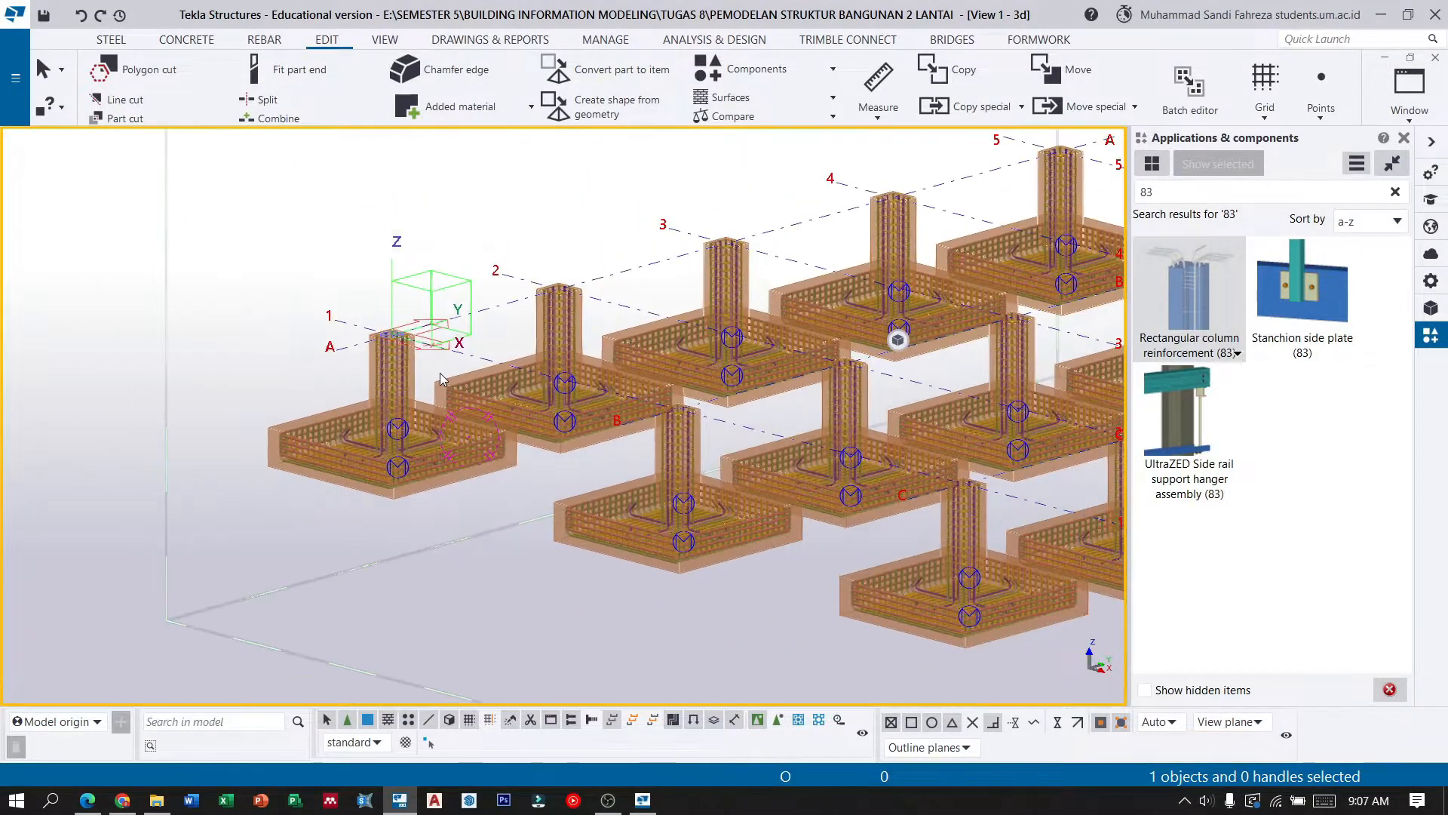
pyautogui.scroll(-2, 396, 386)
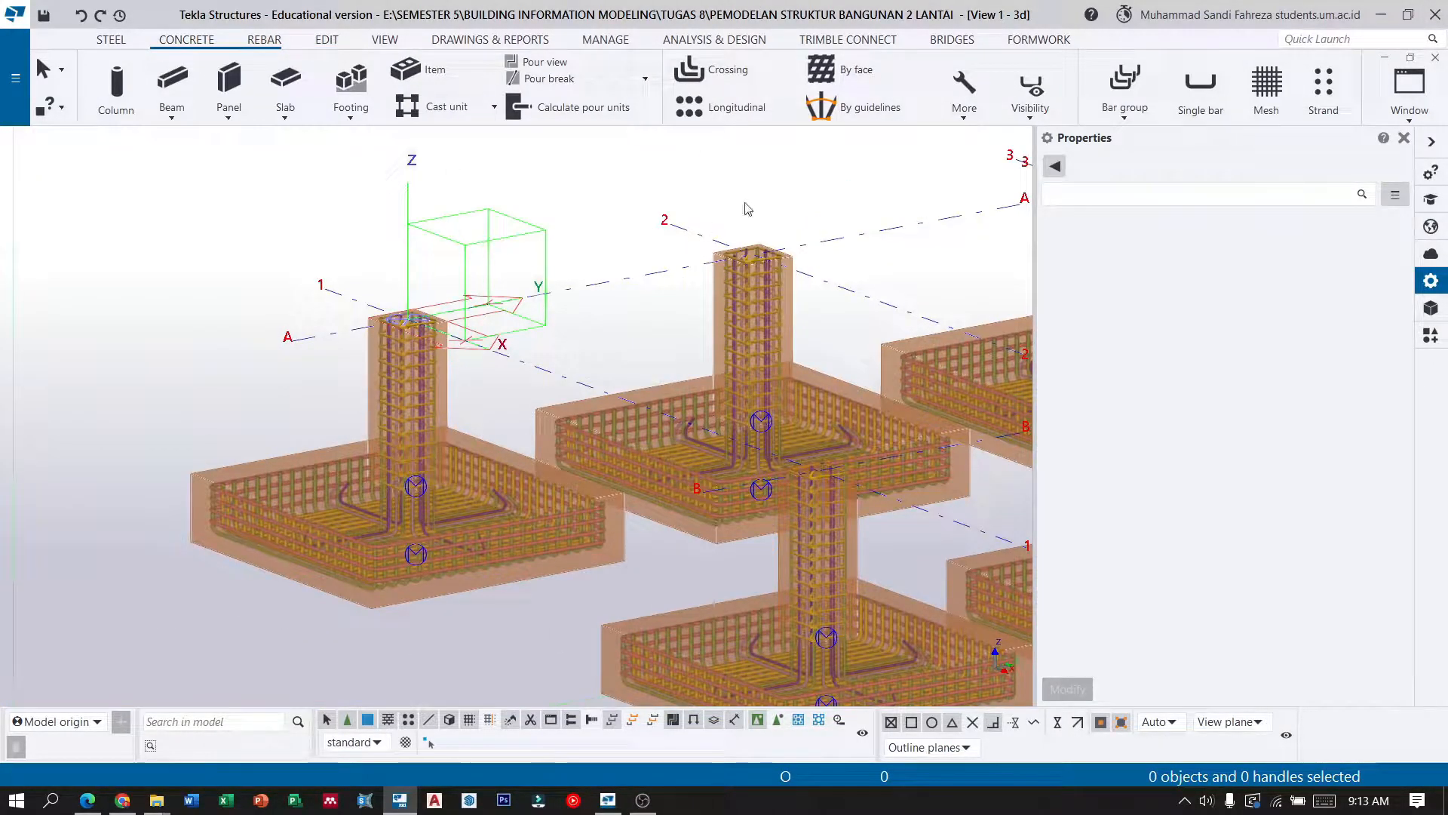
# Create a concrete beam along grid line 1 between the facing top edges of the pedestals at A-1 and B-1.
pyautogui.scroll(2, 440, 337)
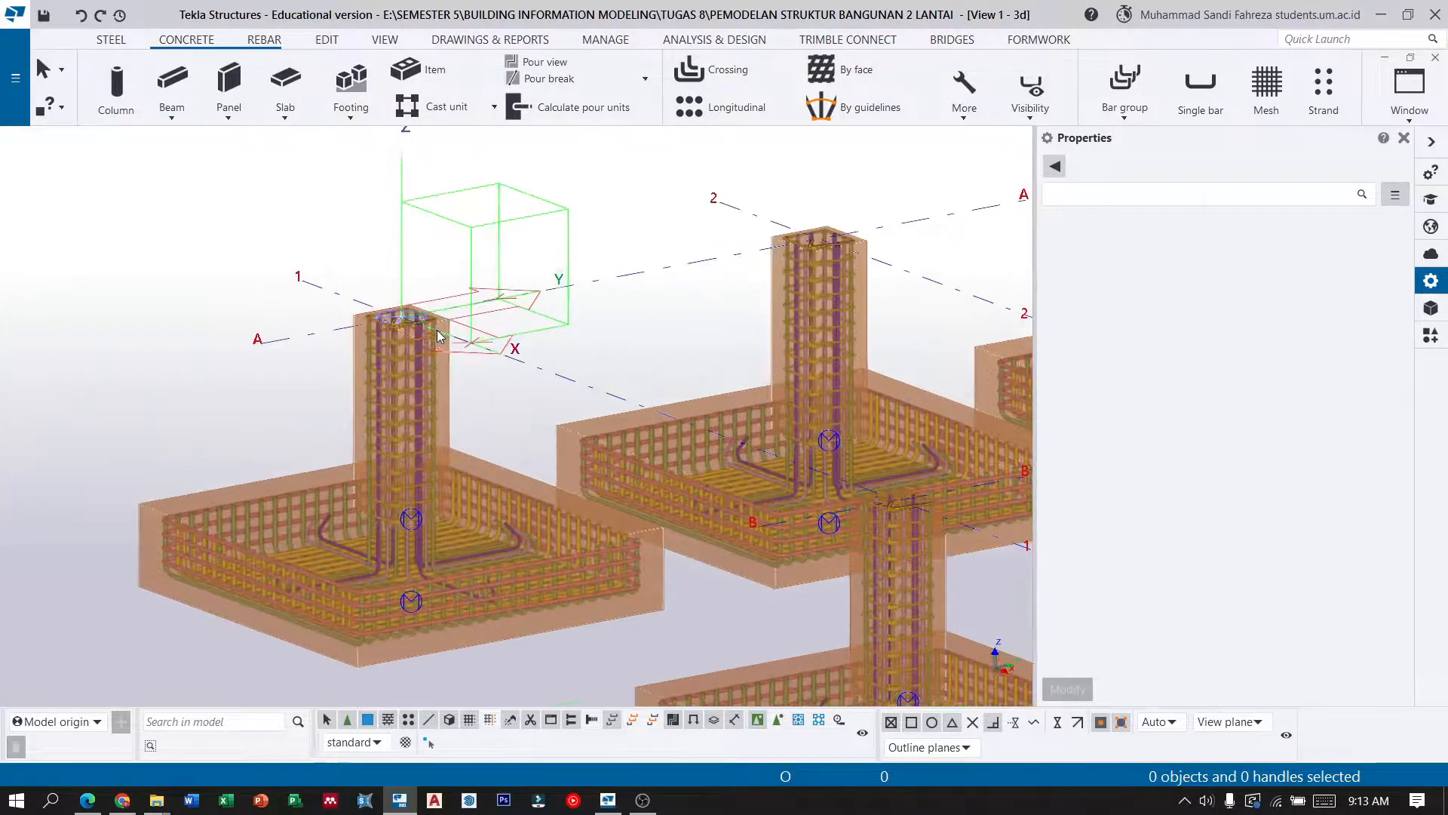
pyautogui.moveTo(392, 211); pyautogui.dragTo(475, 228, button='middle')
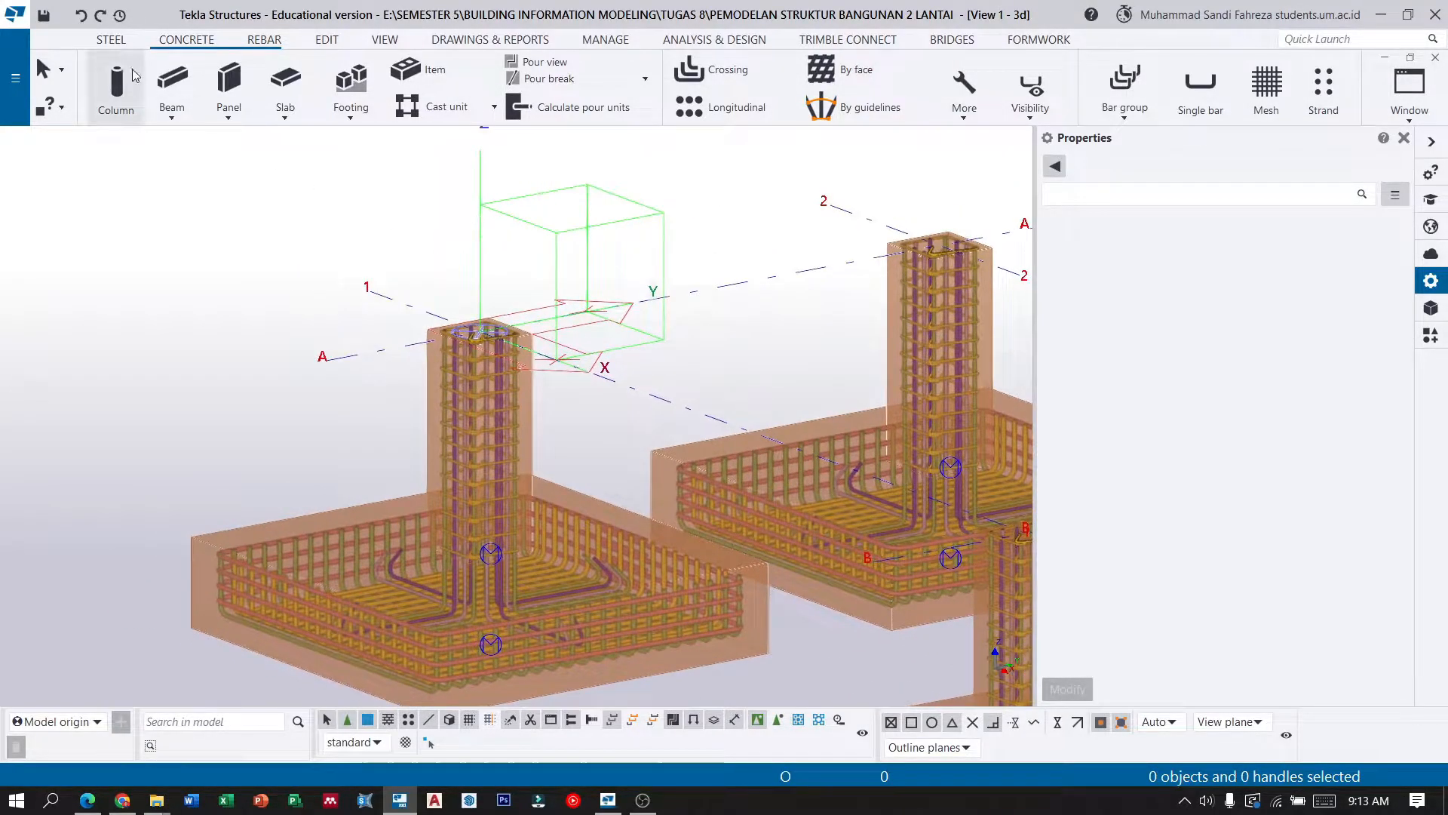
pyautogui.click(172, 112)
pyautogui.click(161, 142)
pyautogui.scroll(3, 515, 315)
pyautogui.scroll(3, 515, 315)
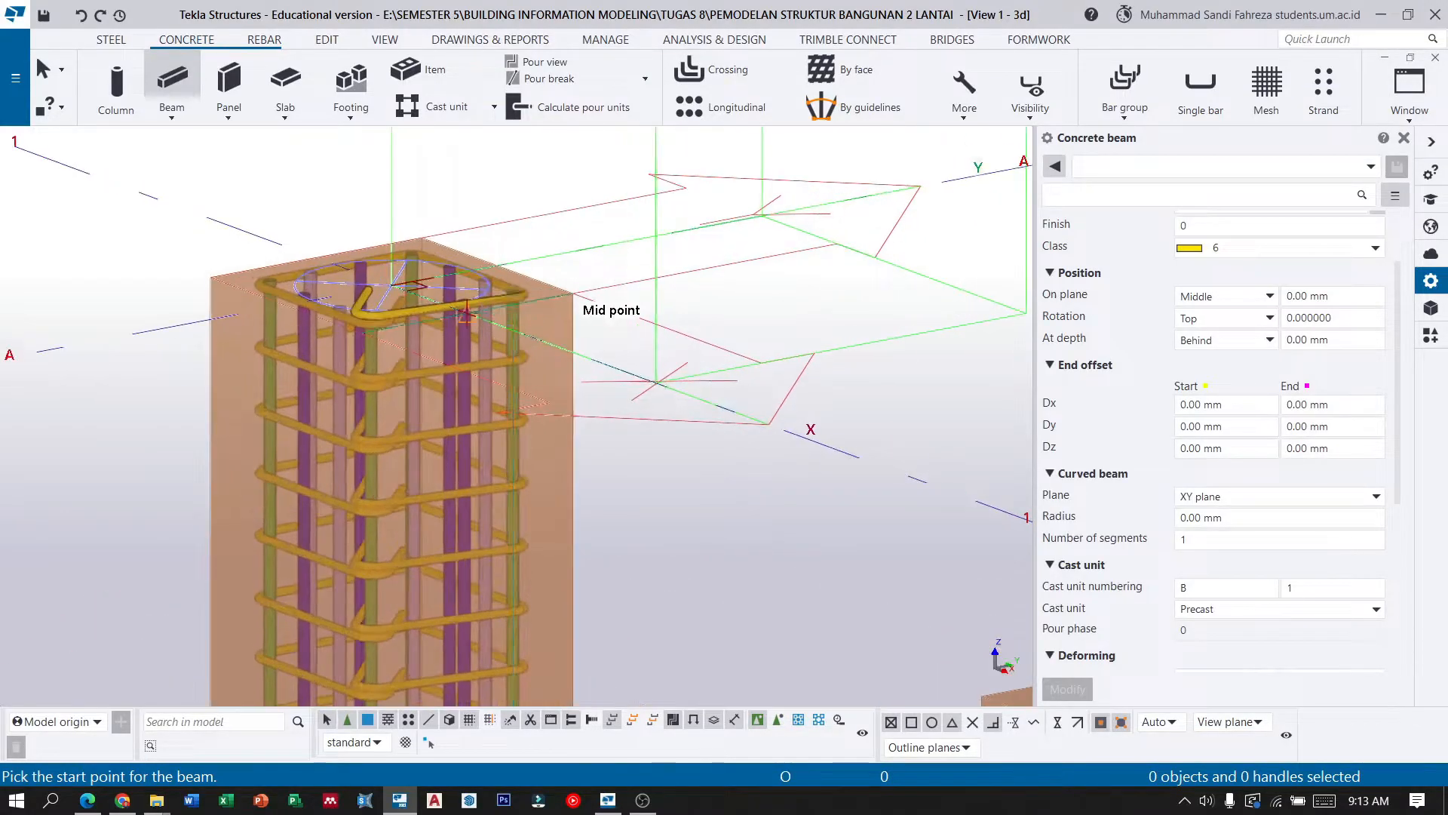
pyautogui.click(466, 311)
pyautogui.scroll(-5, 466, 311)
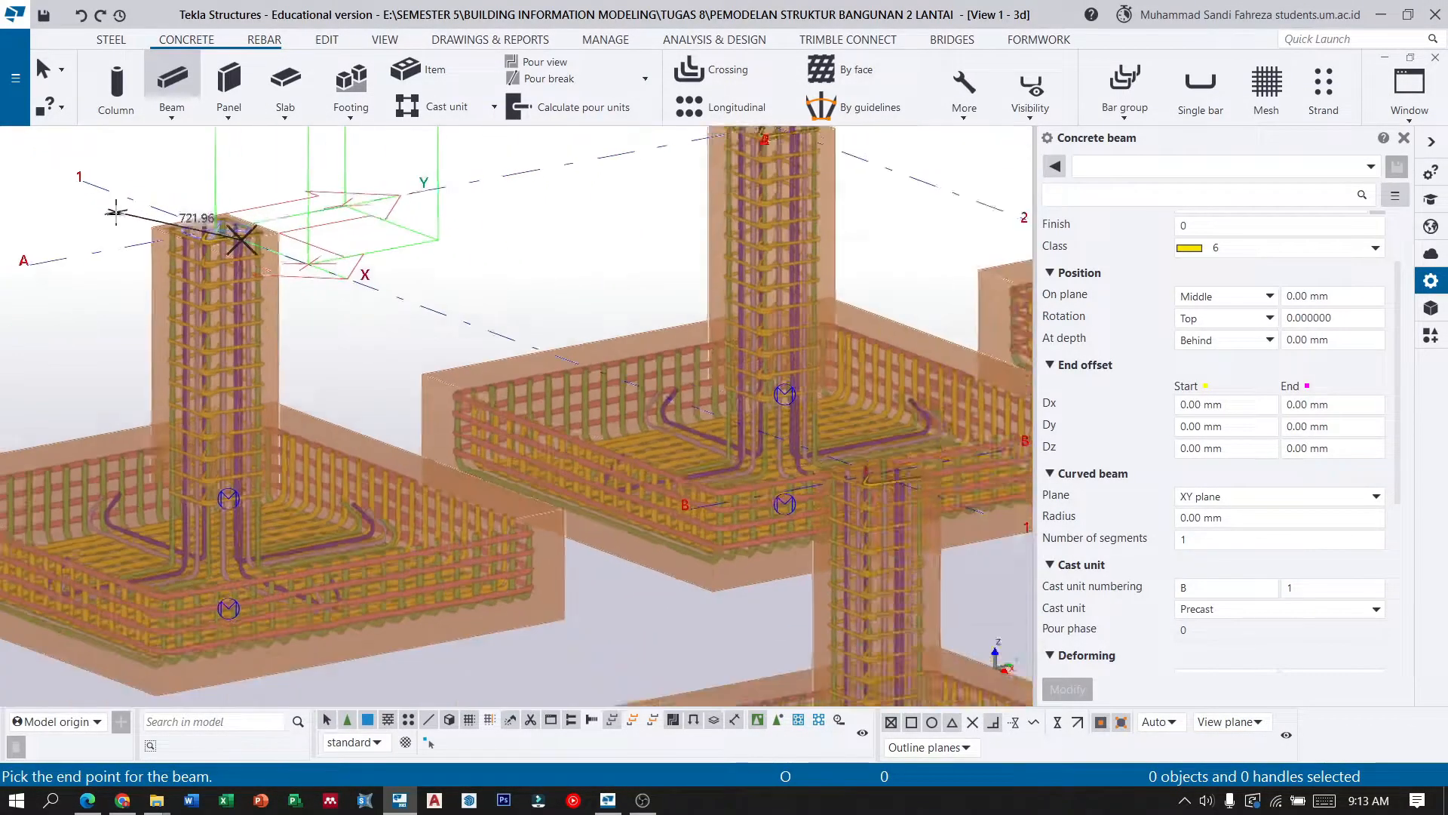
pyautogui.scroll(4, 629, 390)
pyautogui.scroll(5, 629, 390)
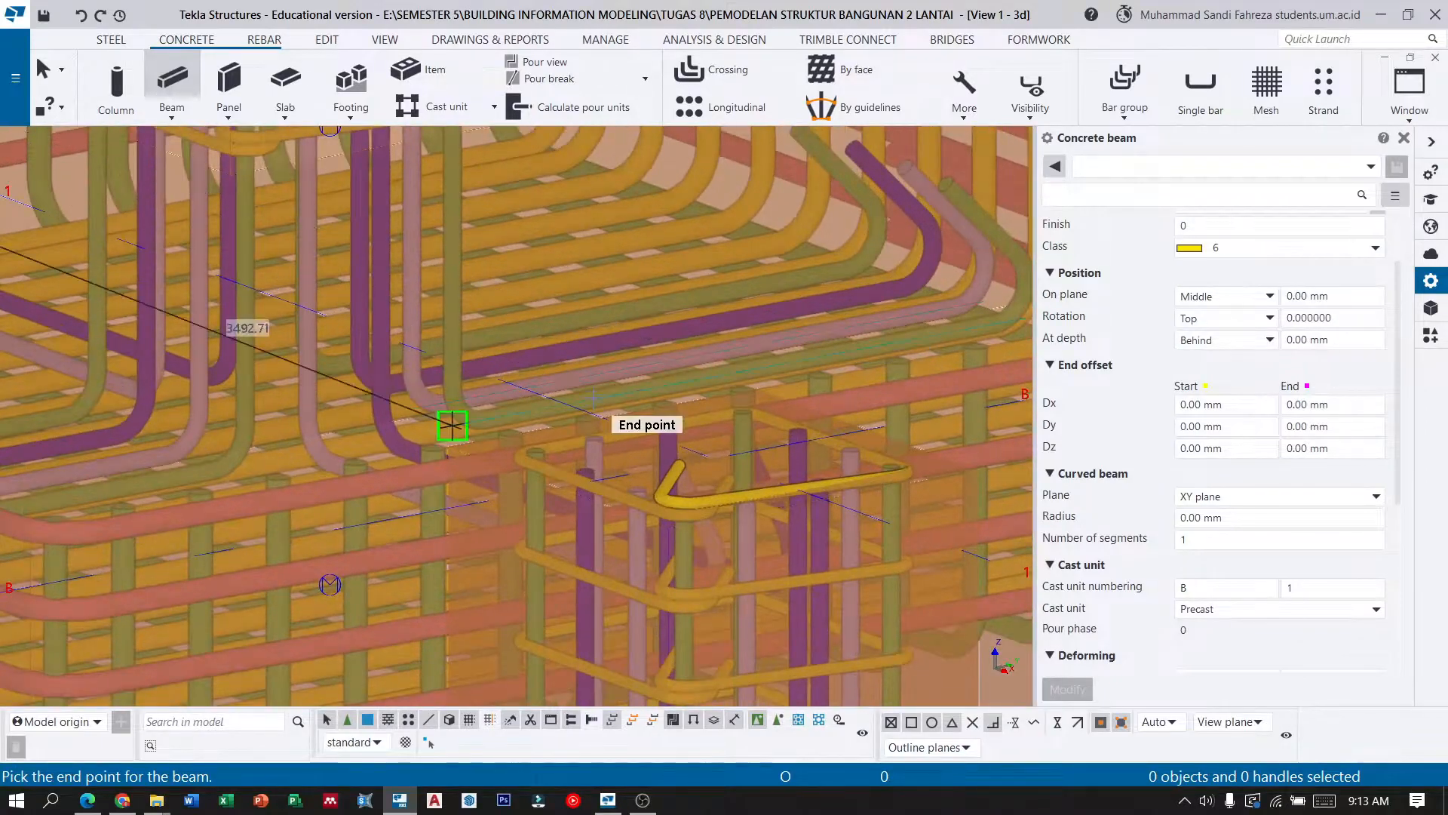
pyautogui.click(603, 415)
# Create a second concrete beam along grid line A between the pedestals at A-1 and A-2, and end the beam command.
pyautogui.scroll(-6, 602, 415)
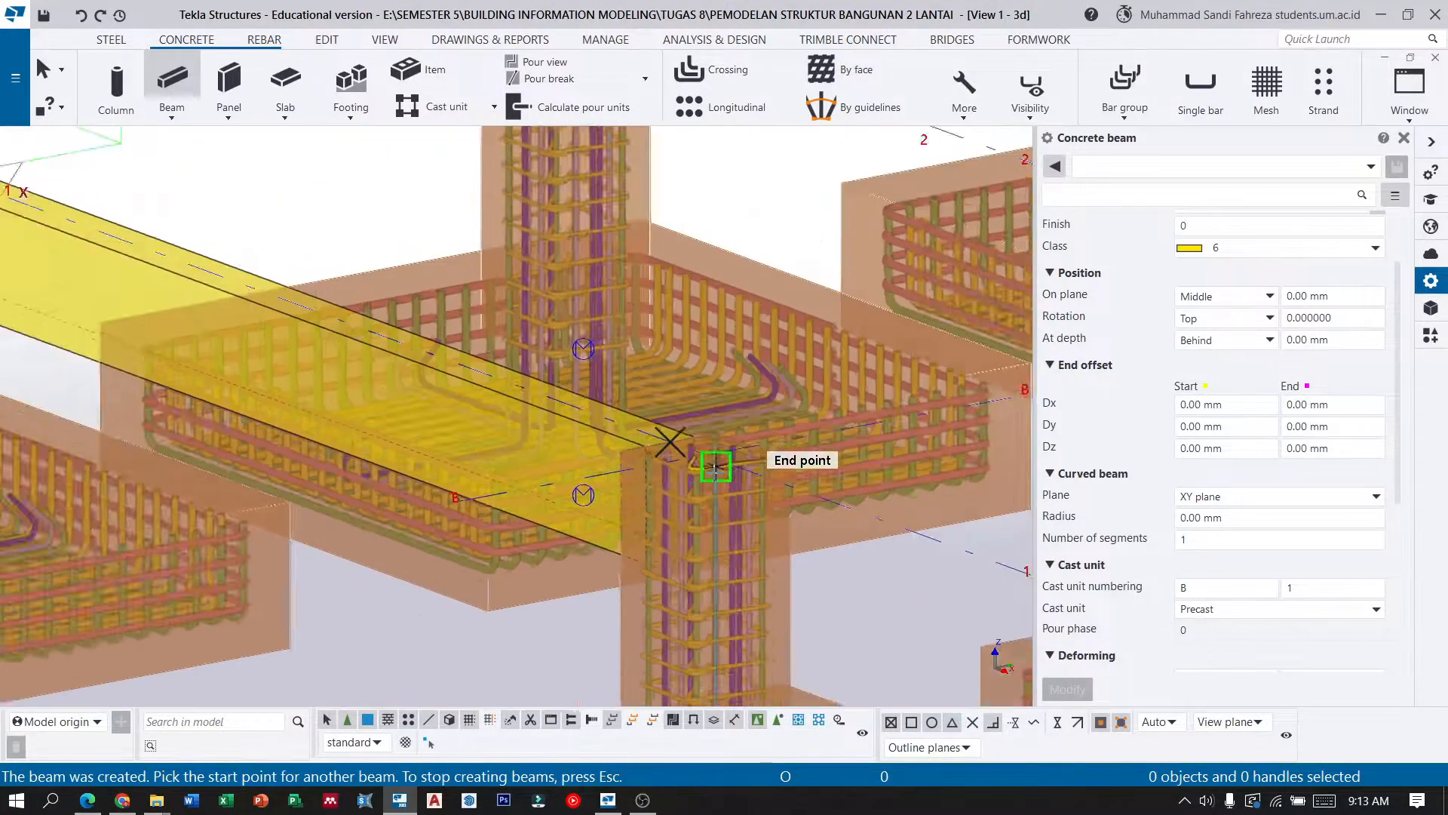
pyautogui.scroll(5, 233, 371)
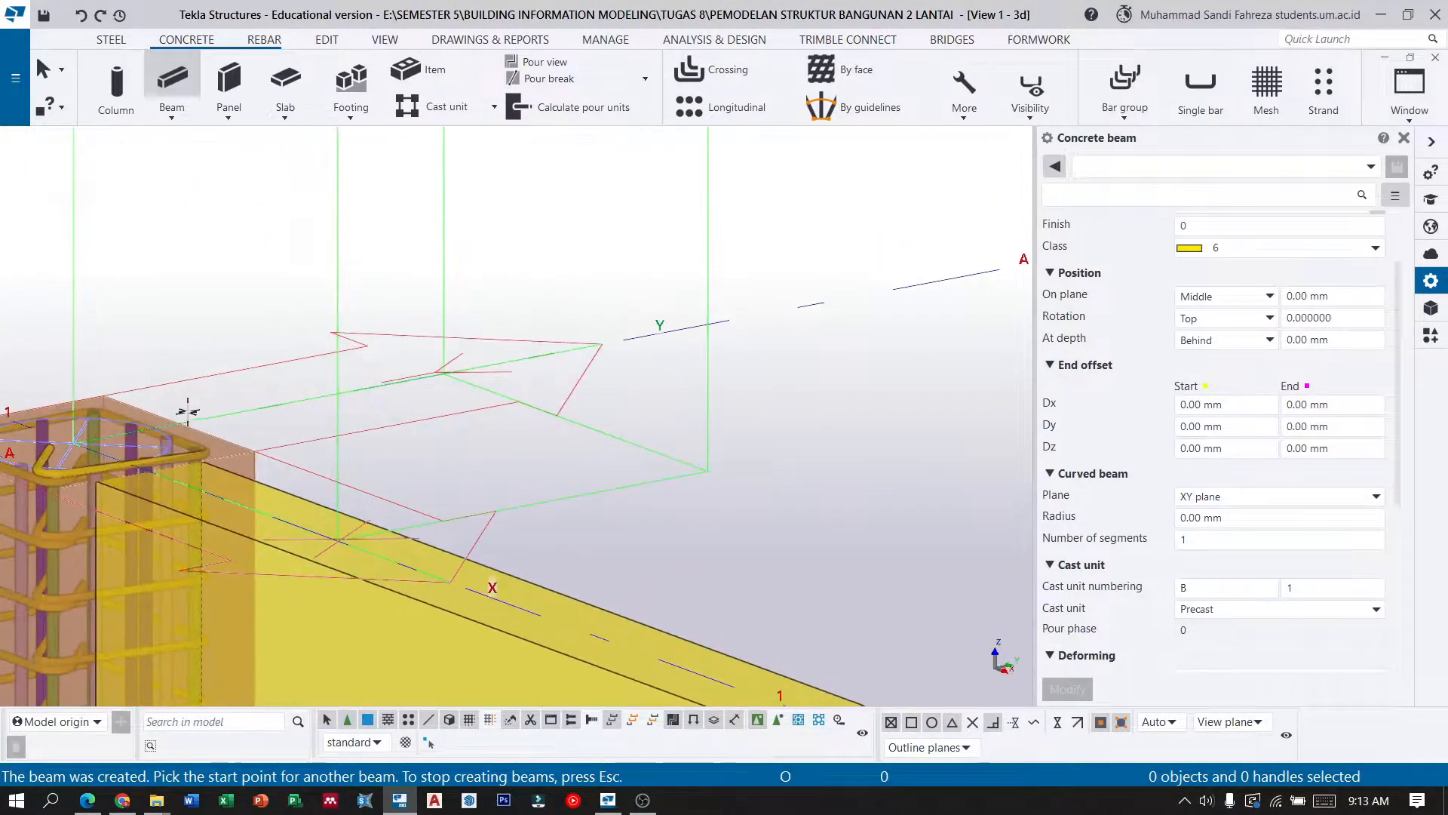
pyautogui.click(181, 381)
pyautogui.scroll(3, 884, 266)
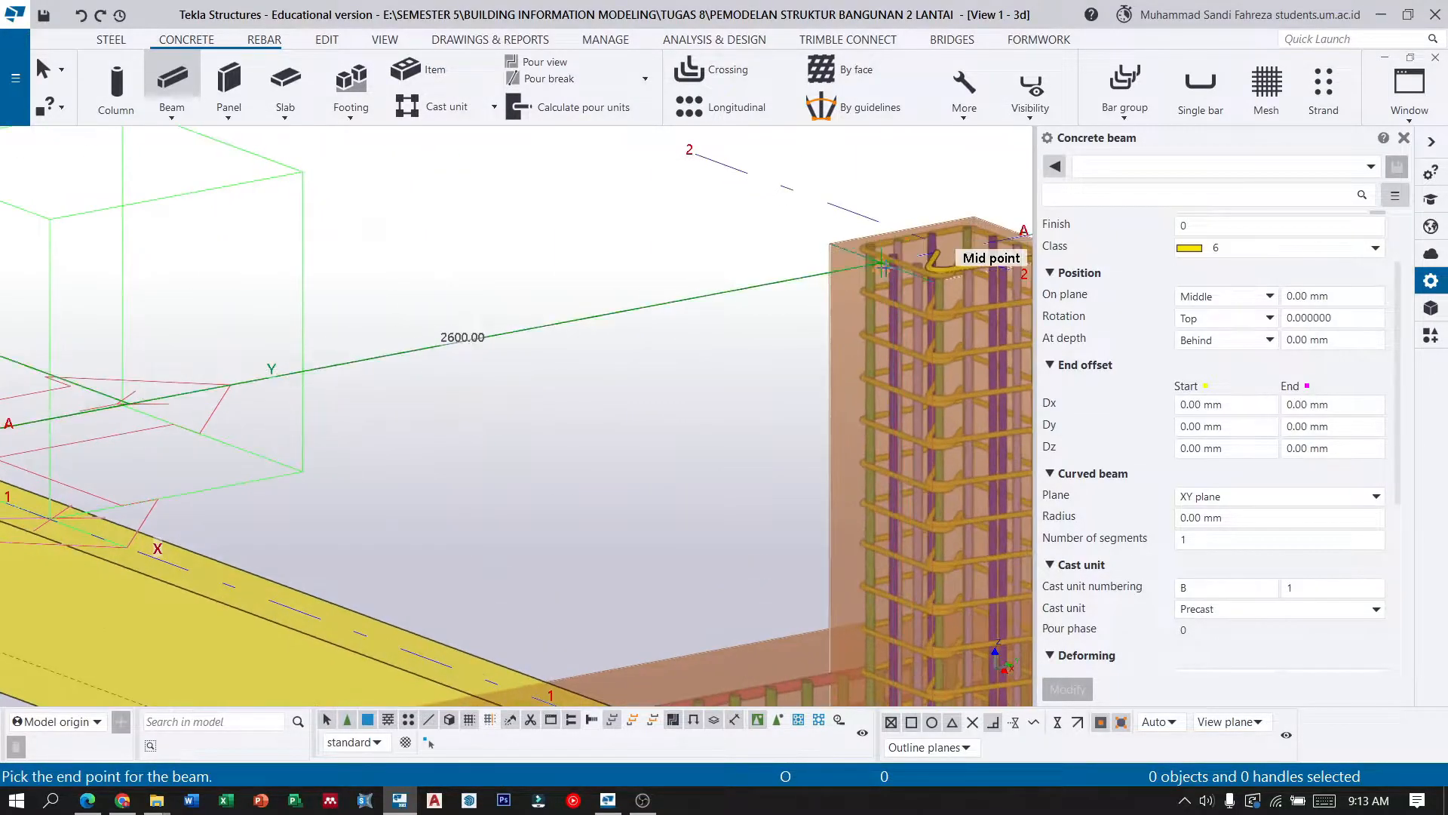
pyautogui.click(880, 264)
pyautogui.scroll(-5, 543, 249)
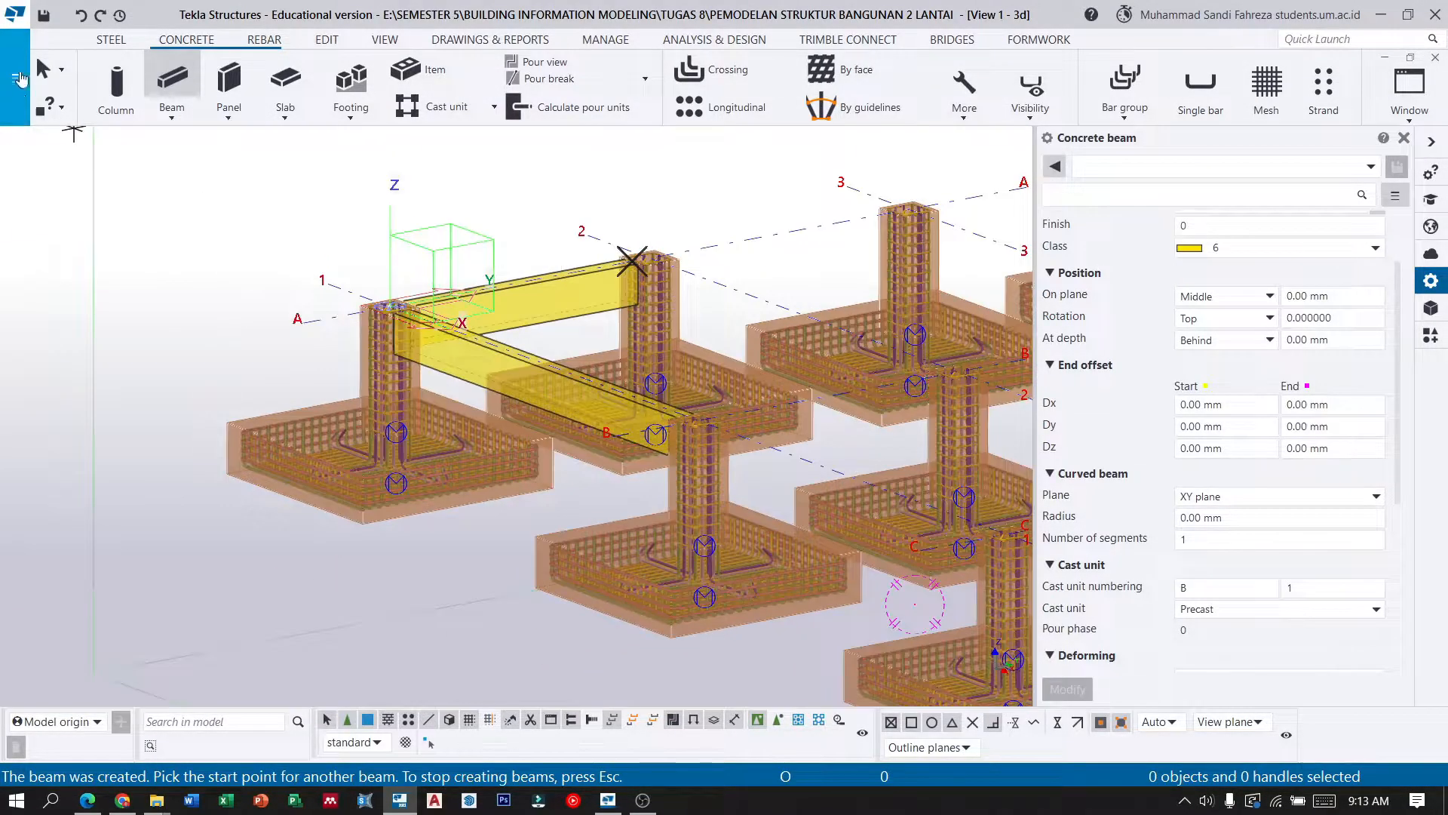
pyautogui.click(40, 68)
pyautogui.click(233, 230)
# Copy the A-1 to B-1 beam linearly along grid line 1 with dX 5000 and 3 copies.
pyautogui.scroll(-4, 234, 234)
pyautogui.keyDown('ctrl'); pyautogui.moveTo(390, 374); pyautogui.dragTo(545, 392, button='middle'); pyautogui.keyUp('ctrl')
pyautogui.scroll(-3, 546, 393)
pyautogui.scroll(5, 378, 369)
pyautogui.moveTo(354, 419); pyautogui.dragTo(303, 287)
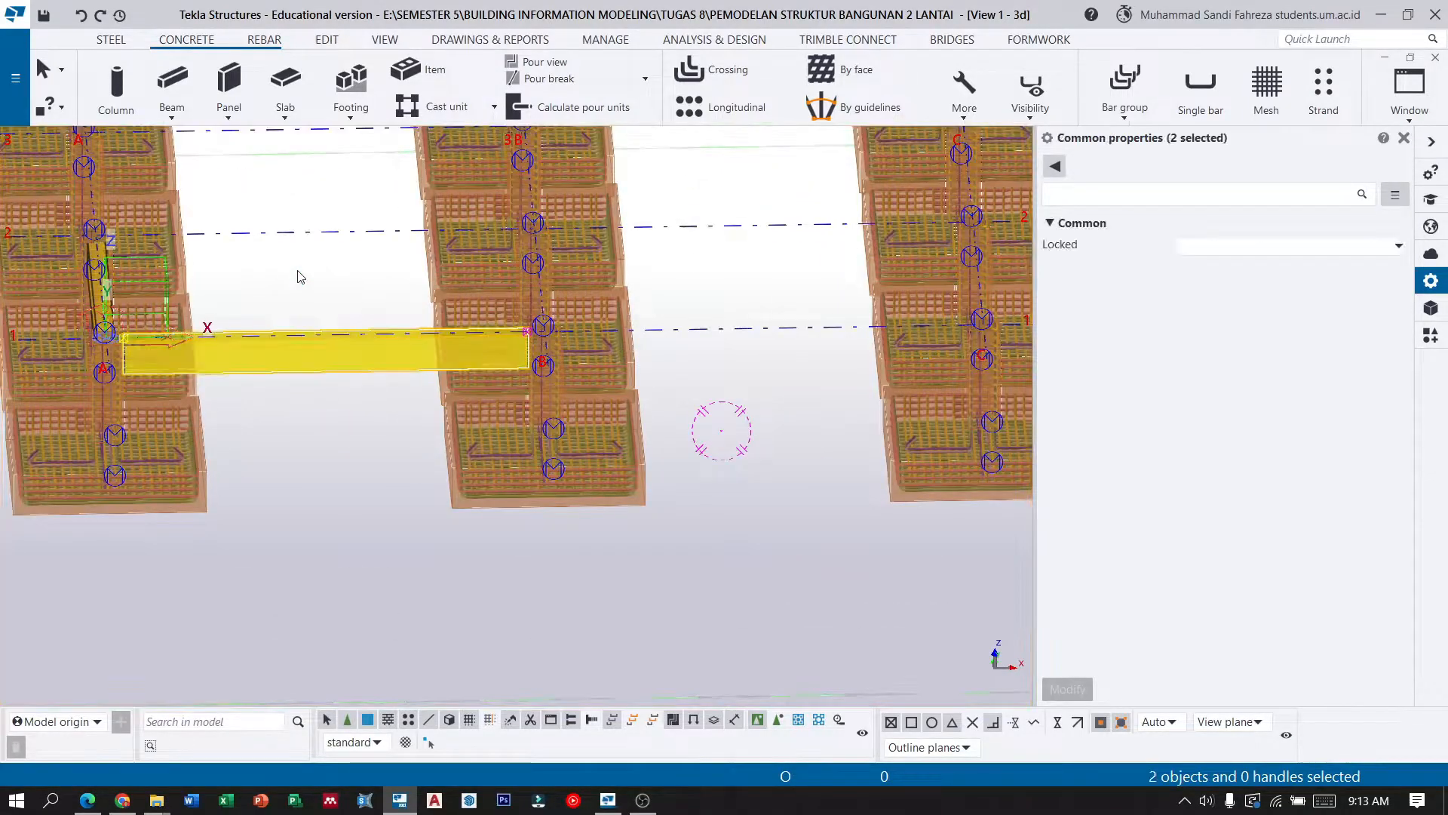
pyautogui.click(326, 39)
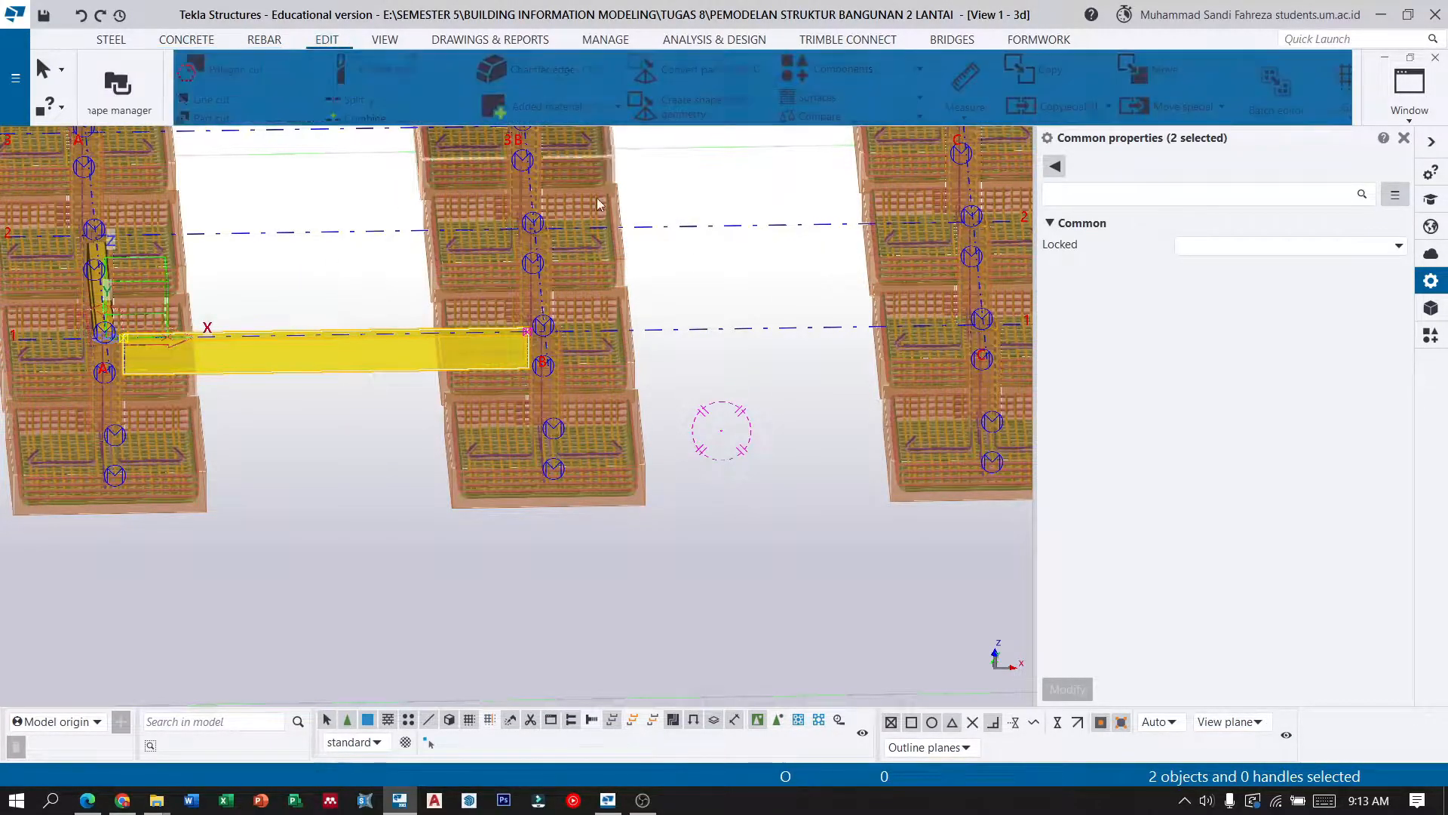
pyautogui.click(1014, 106)
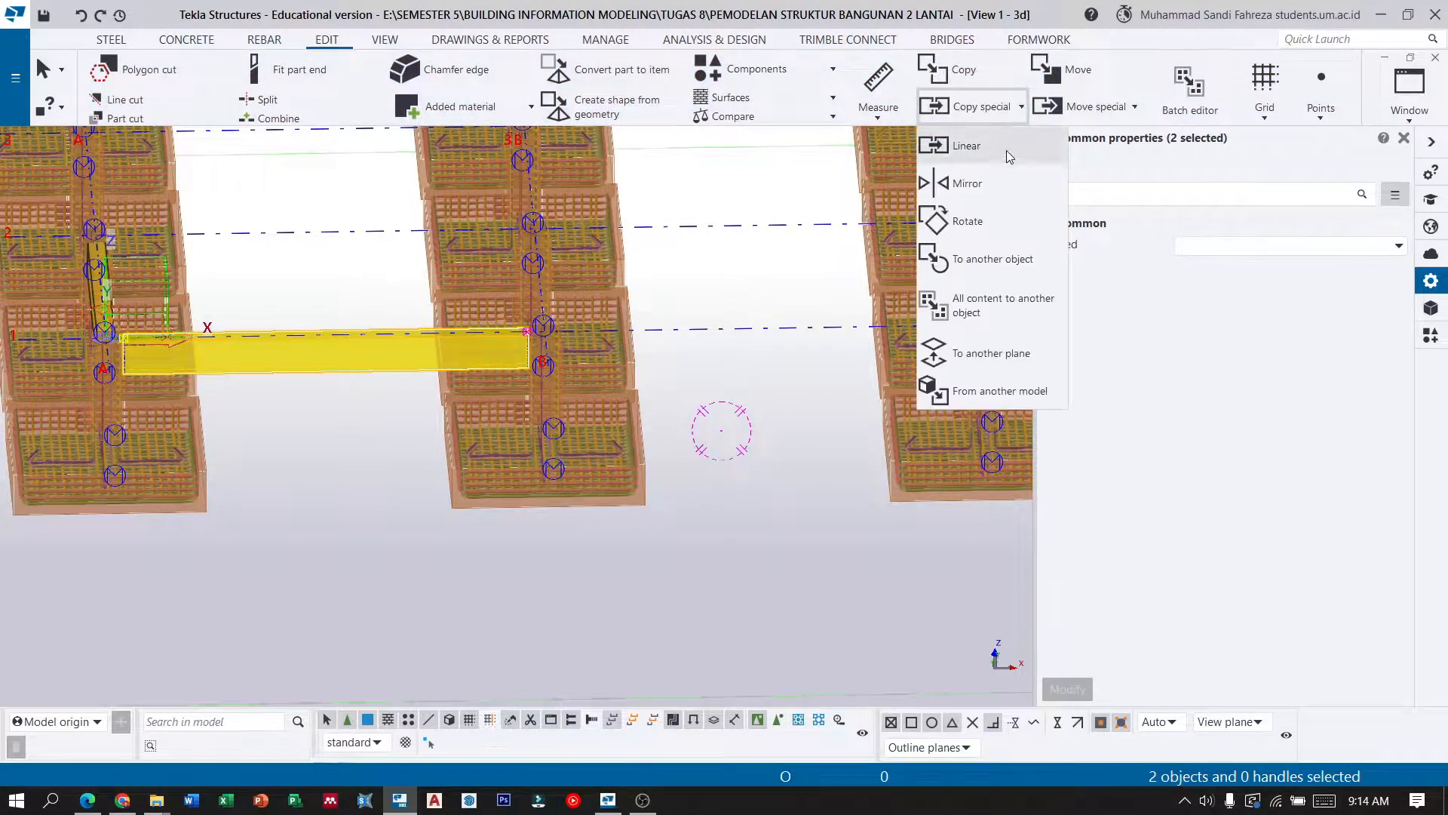
pyautogui.click(1010, 147)
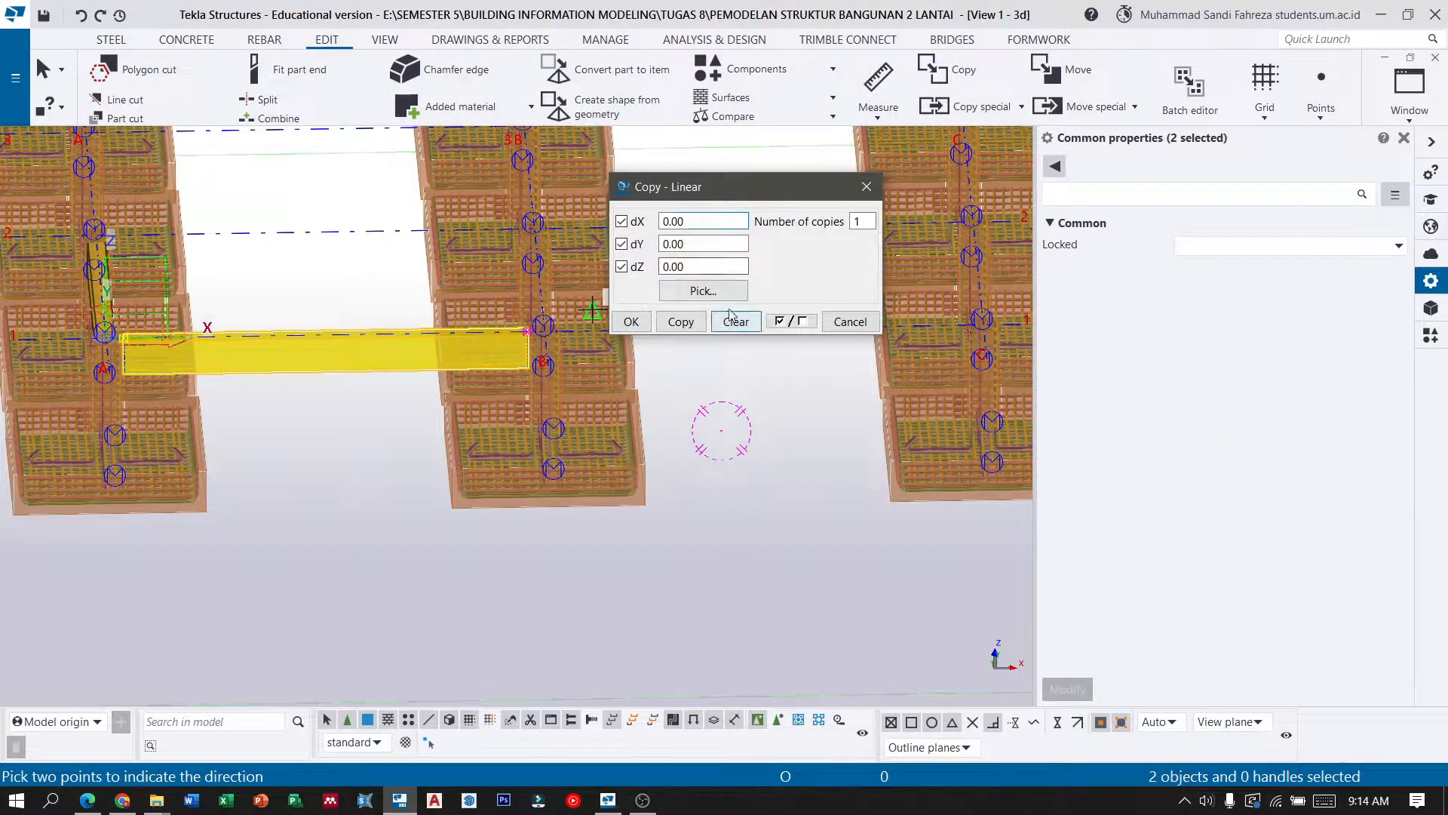
pyautogui.doubleClick(661, 222)
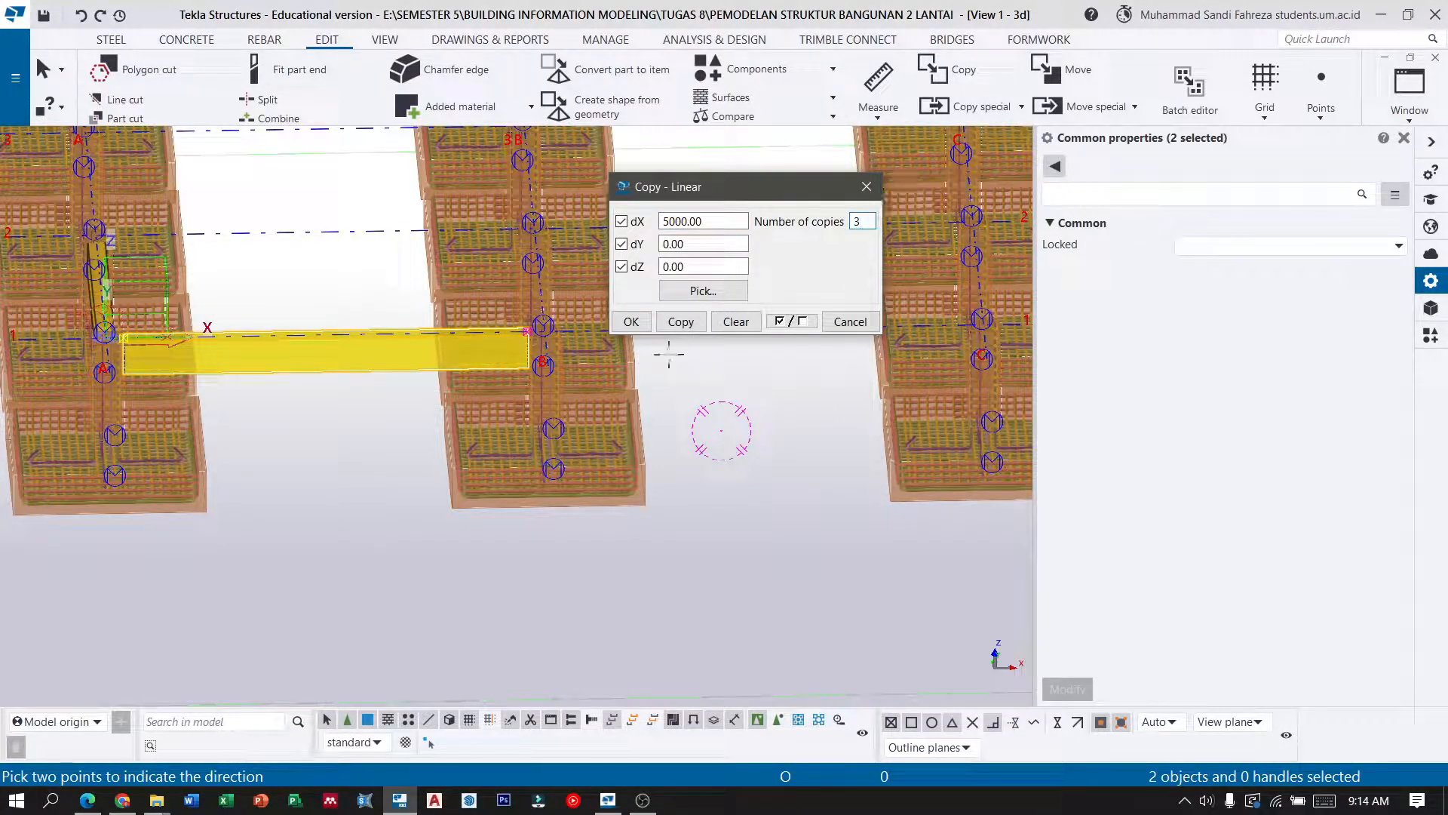
pyautogui.click(681, 321)
pyautogui.press('Escape')
# Copy the four beams along grid line 1 linearly with dY 3000 and 4 copies, and close the copy settings.
pyautogui.scroll(-5, 397, 411)
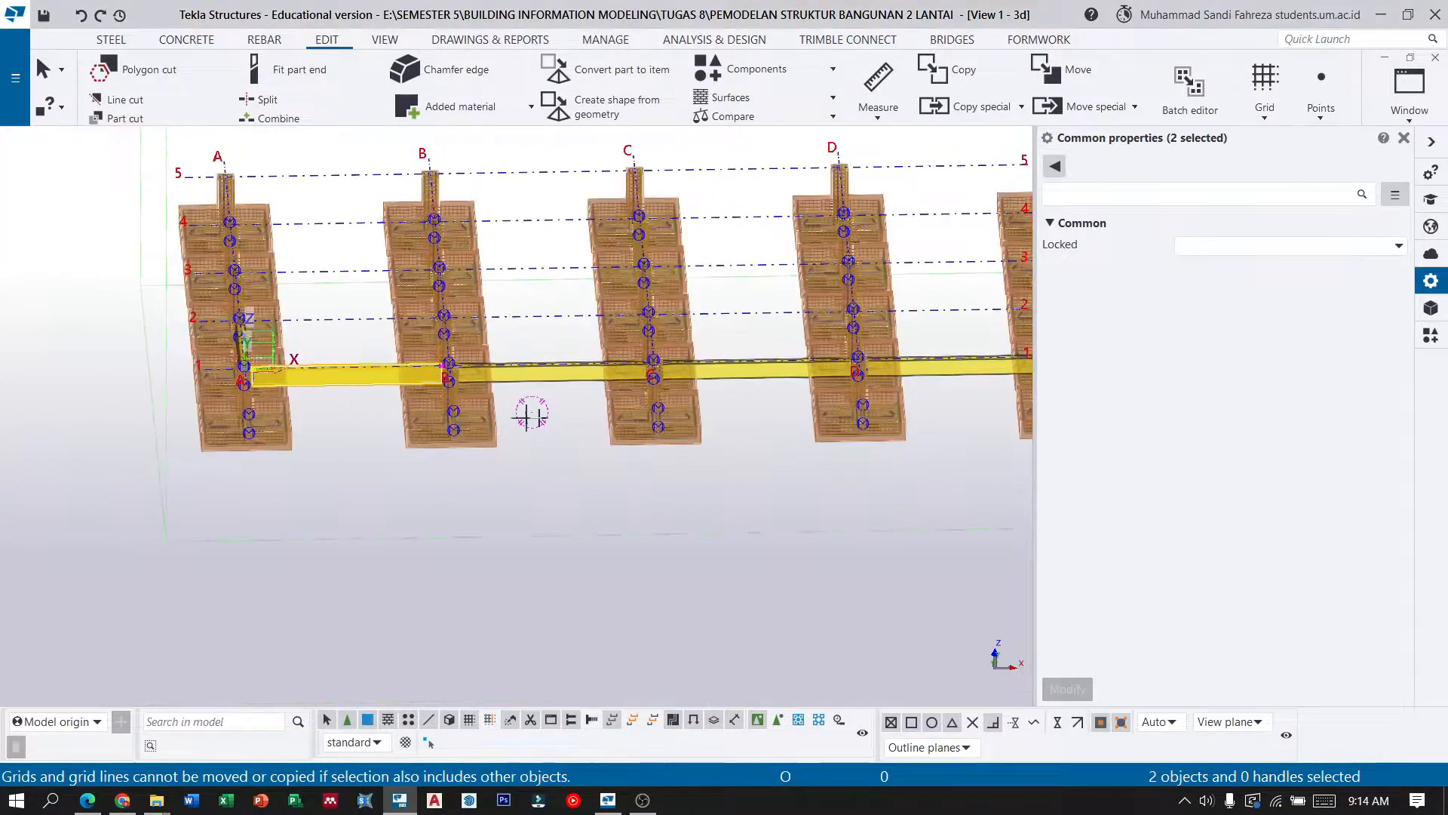
pyautogui.scroll(2, 510, 415)
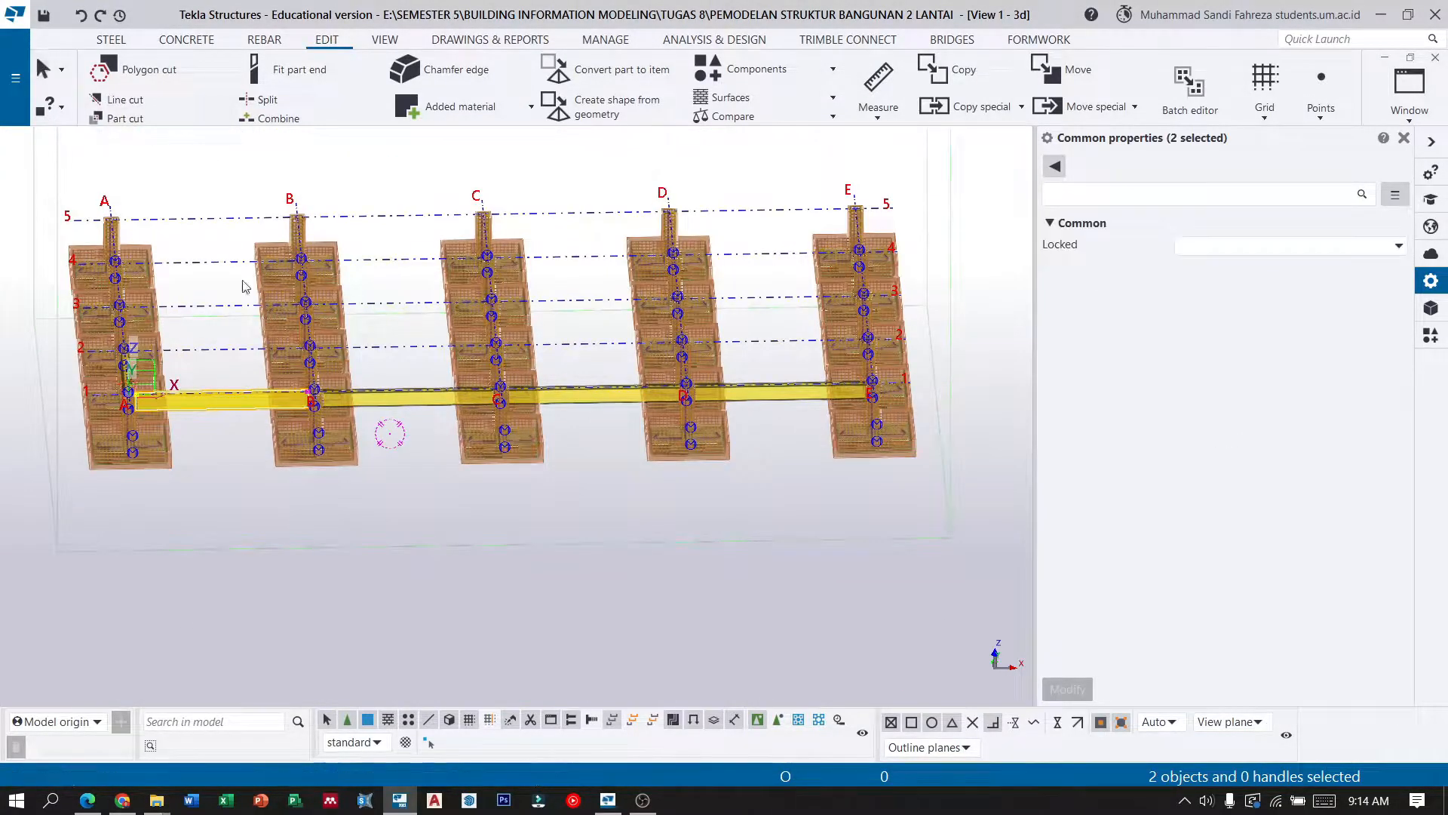
pyautogui.scroll(1, 423, 445)
pyautogui.keyDown('ctrl'); pyautogui.moveTo(693, 439); pyautogui.dragTo(671, 369); pyautogui.keyUp('ctrl')
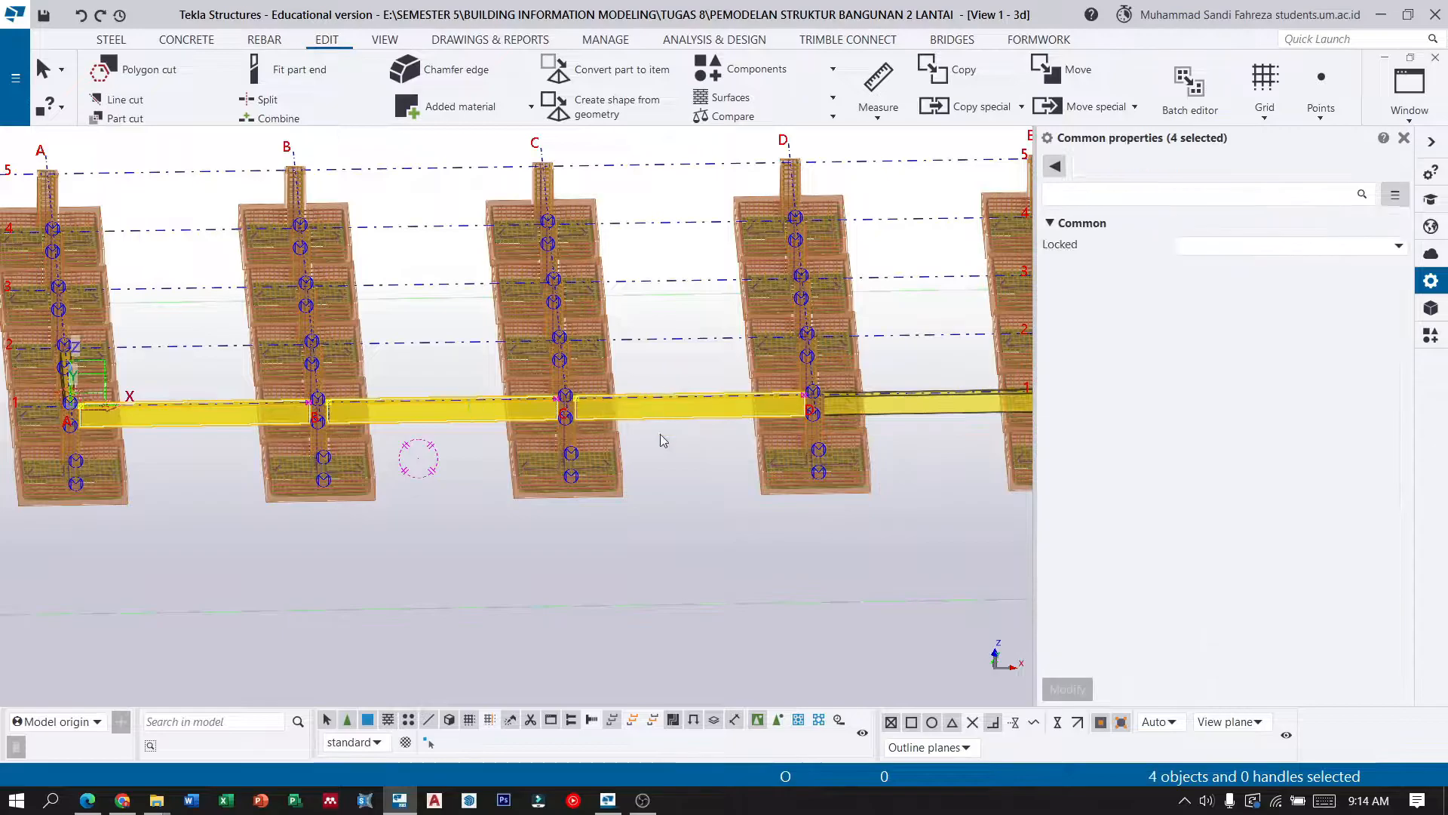
pyautogui.scroll(-1, 823, 460)
pyautogui.scroll(2, 908, 420)
pyautogui.keyDown('ctrl'); pyautogui.moveTo(894, 450); pyautogui.dragTo(864, 381); pyautogui.keyUp('ctrl')
pyautogui.scroll(-2, 868, 412)
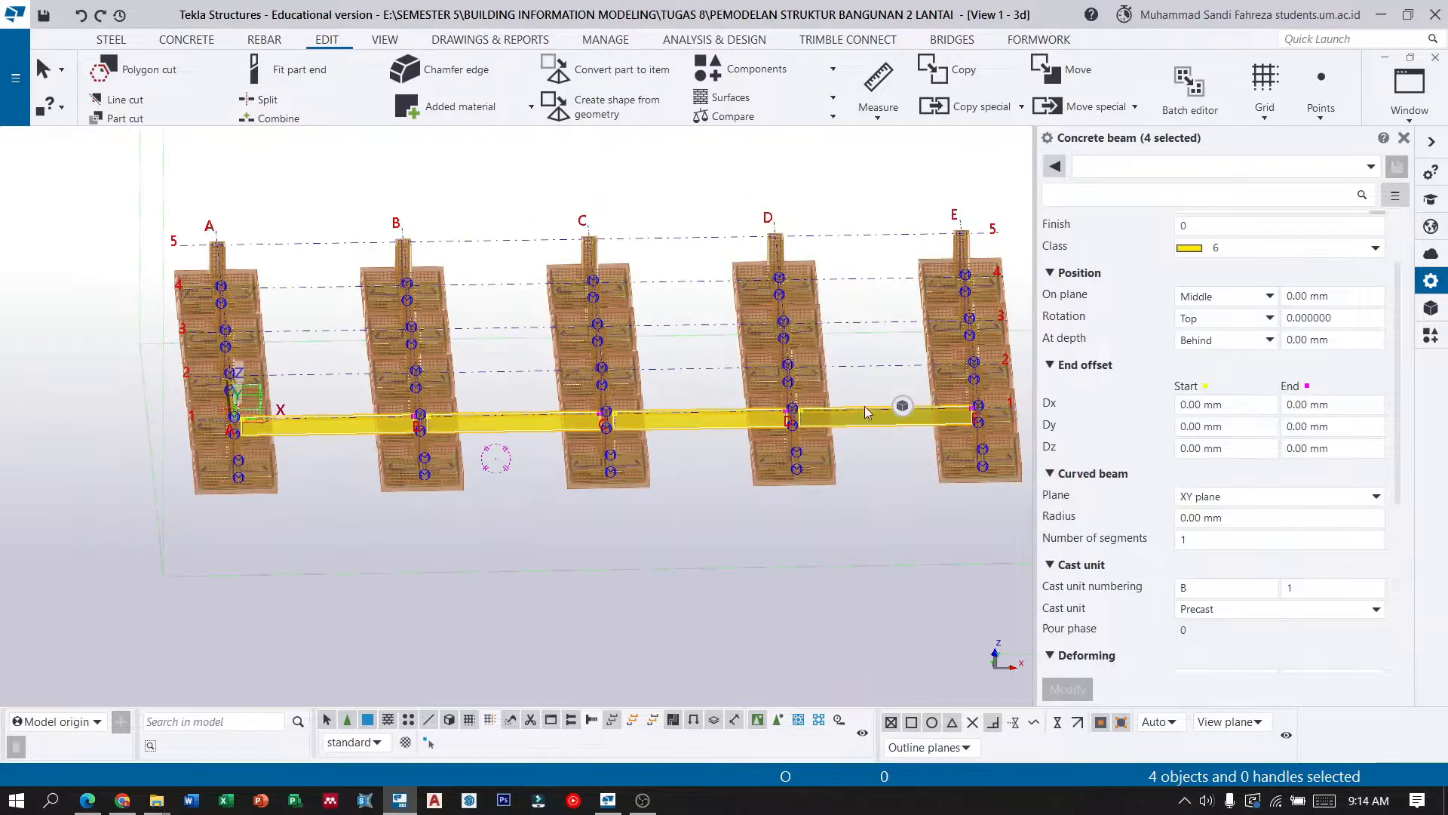
pyautogui.click(1083, 107)
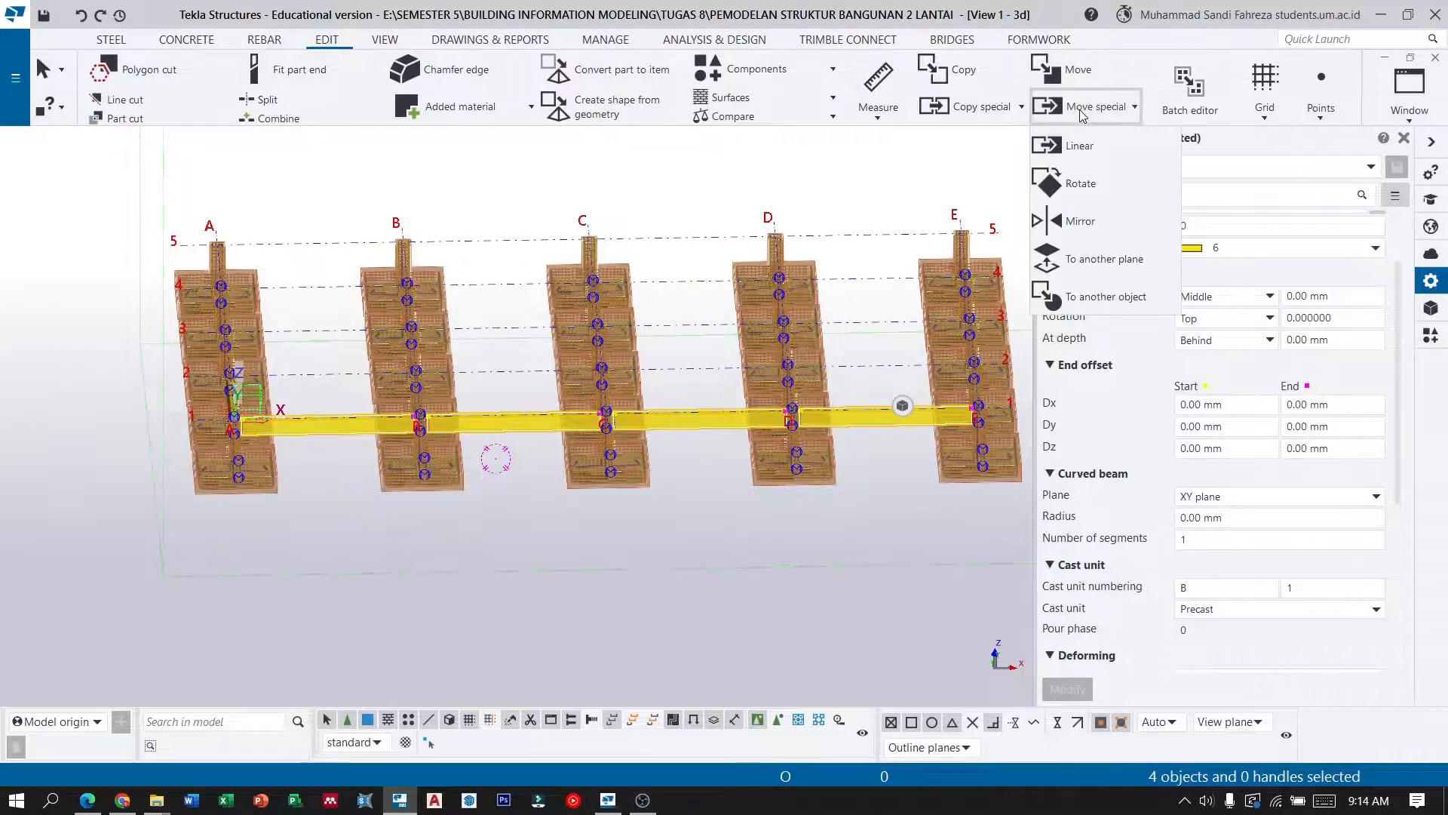
pyautogui.click(973, 106)
pyautogui.click(947, 139)
pyautogui.click(735, 322)
pyautogui.click(697, 241)
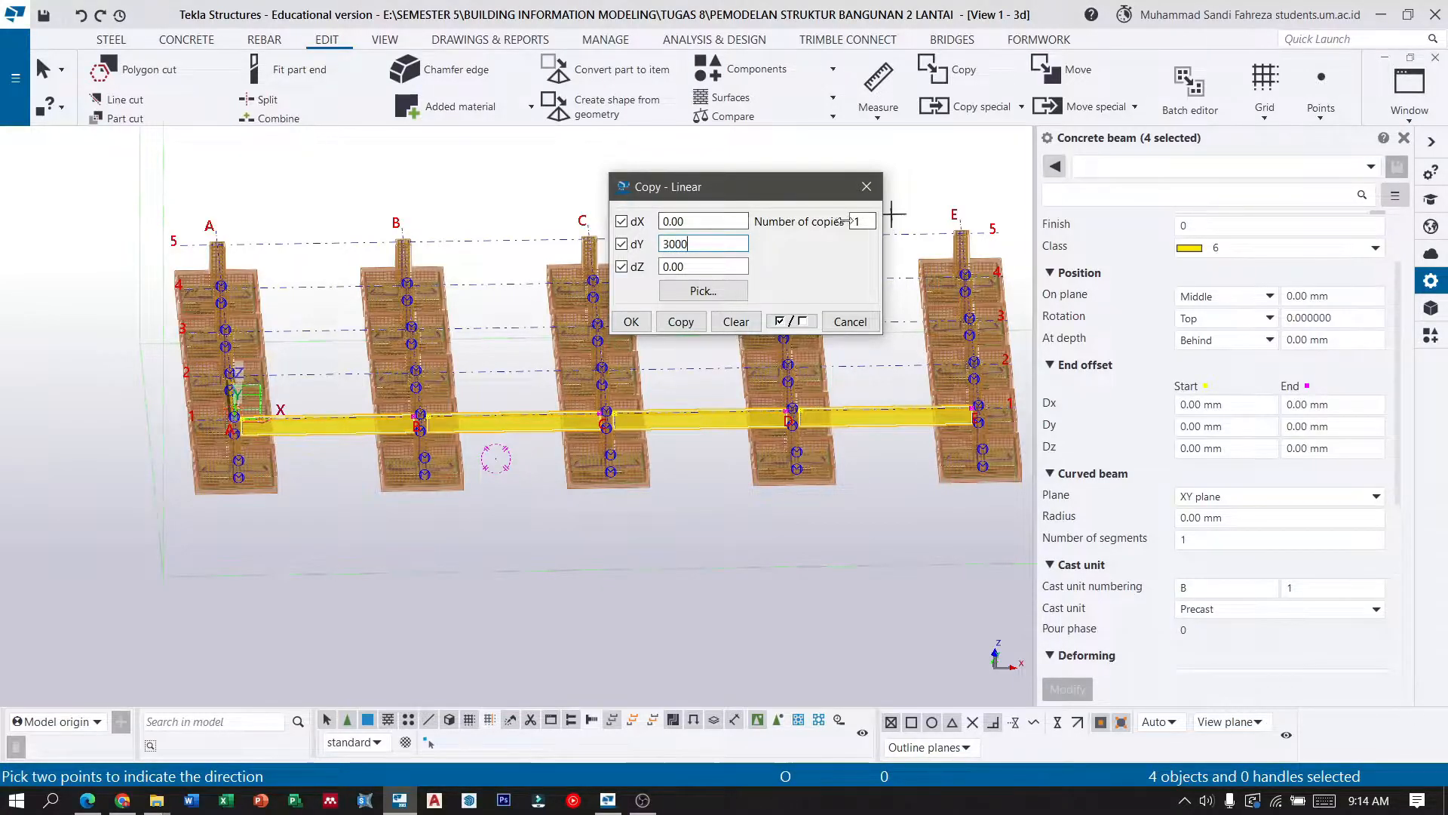
pyautogui.scroll(-1, 242, 399)
pyautogui.keyDown('ctrl'); pyautogui.moveTo(338, 473); pyautogui.dragTo(417, 463, button='middle'); pyautogui.keyUp('ctrl')
pyautogui.scroll(-1, 416, 464)
pyautogui.scroll(1, 186, 446)
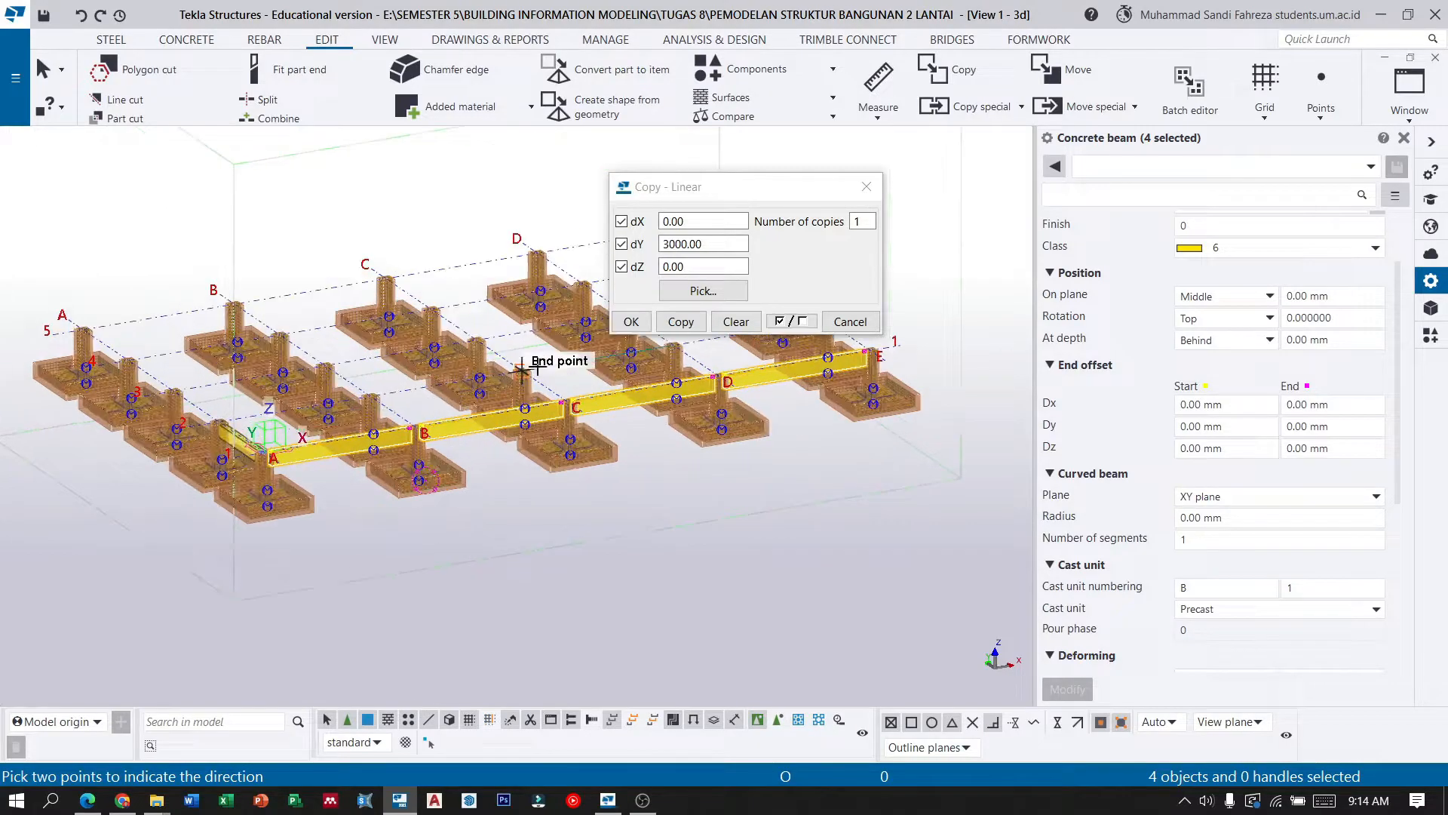
pyautogui.doubleClick(859, 221)
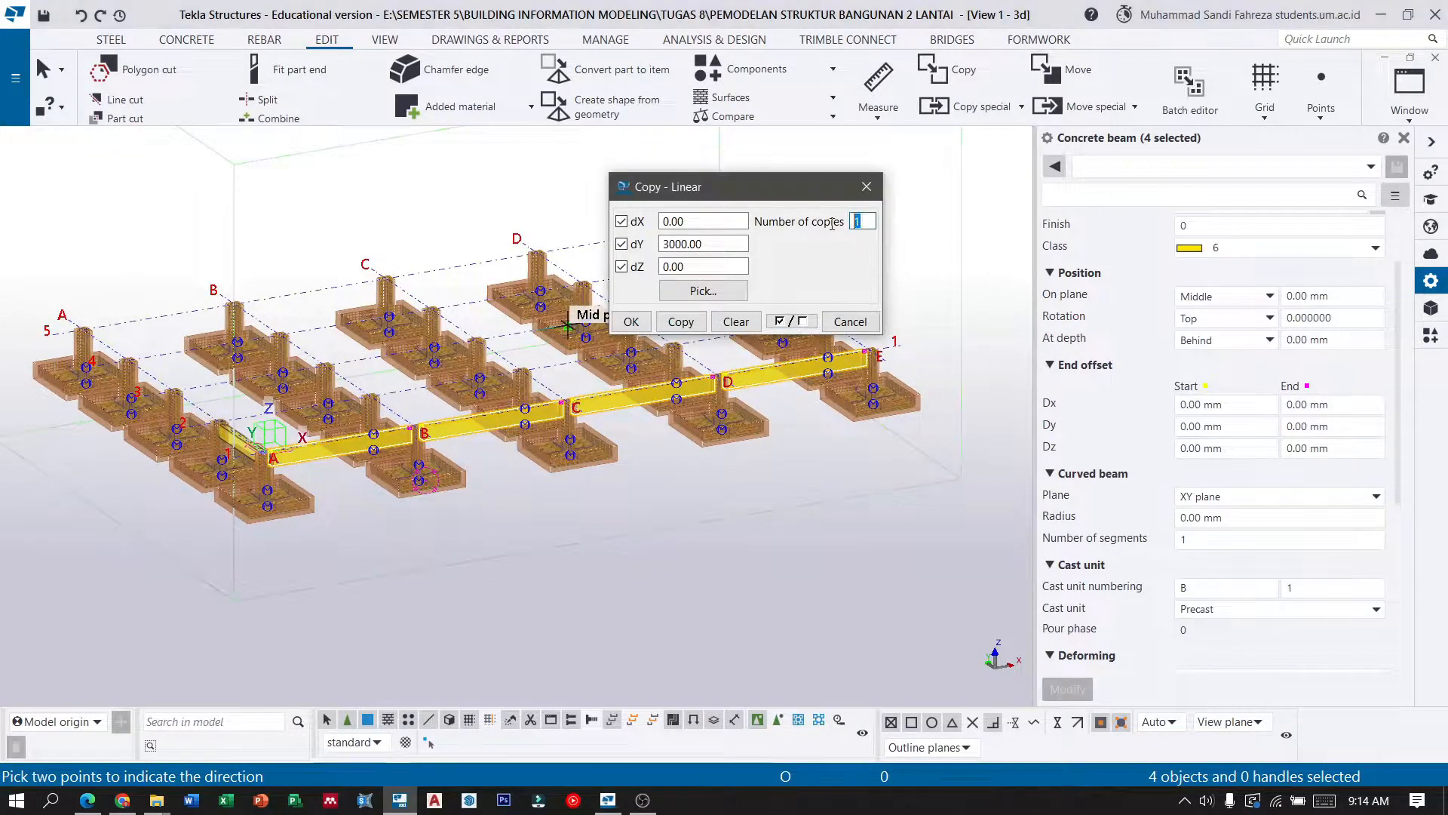
pyautogui.click(690, 324)
pyautogui.click(630, 322)
pyautogui.scroll(-2, 800, 452)
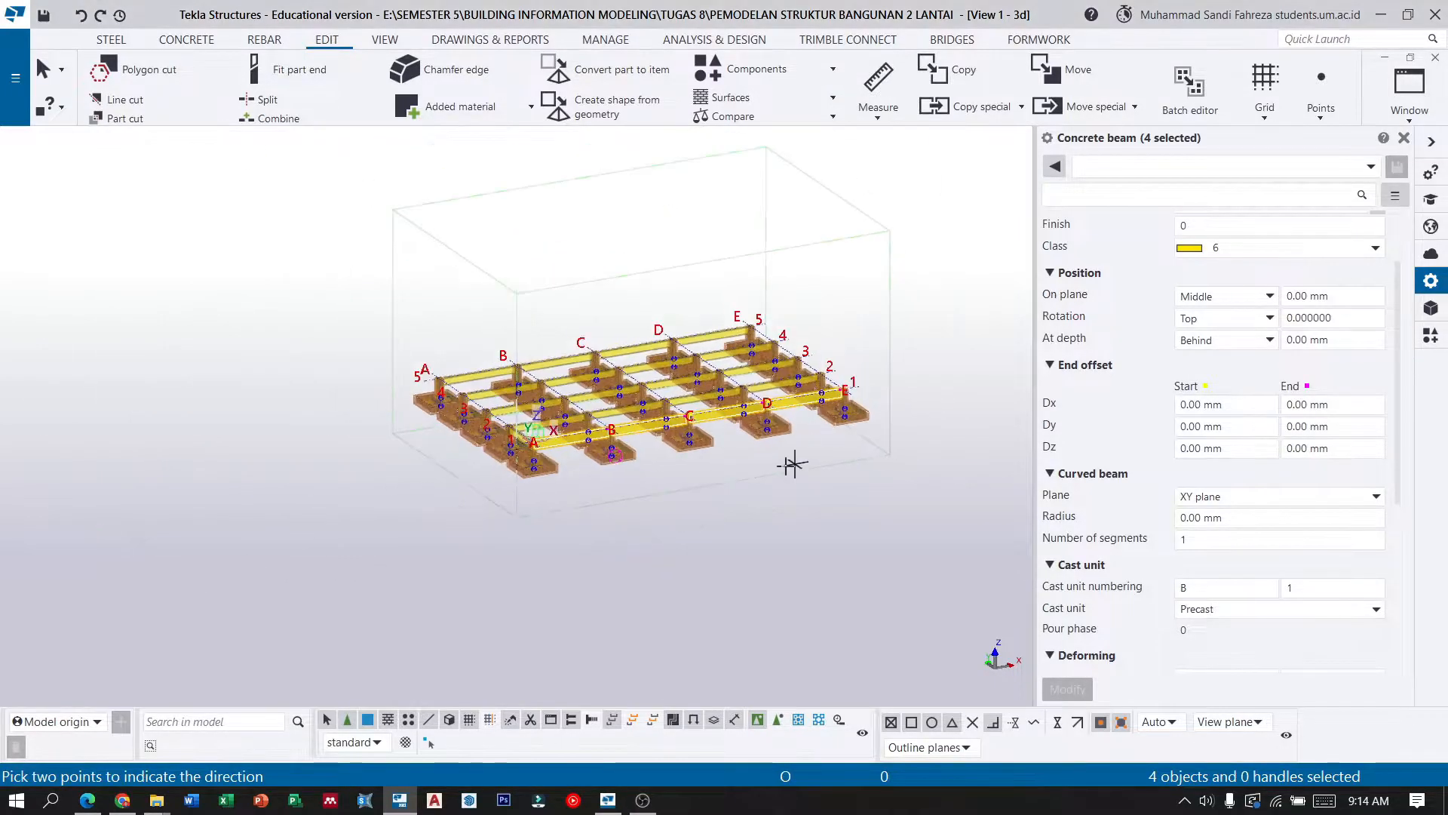
# Copy the beam between the pedestals at A-1 and A-2 linearly along grid line A with dY 3000 and 3 copies.
pyautogui.scroll(4, 611, 483)
pyautogui.scroll(4, 611, 482)
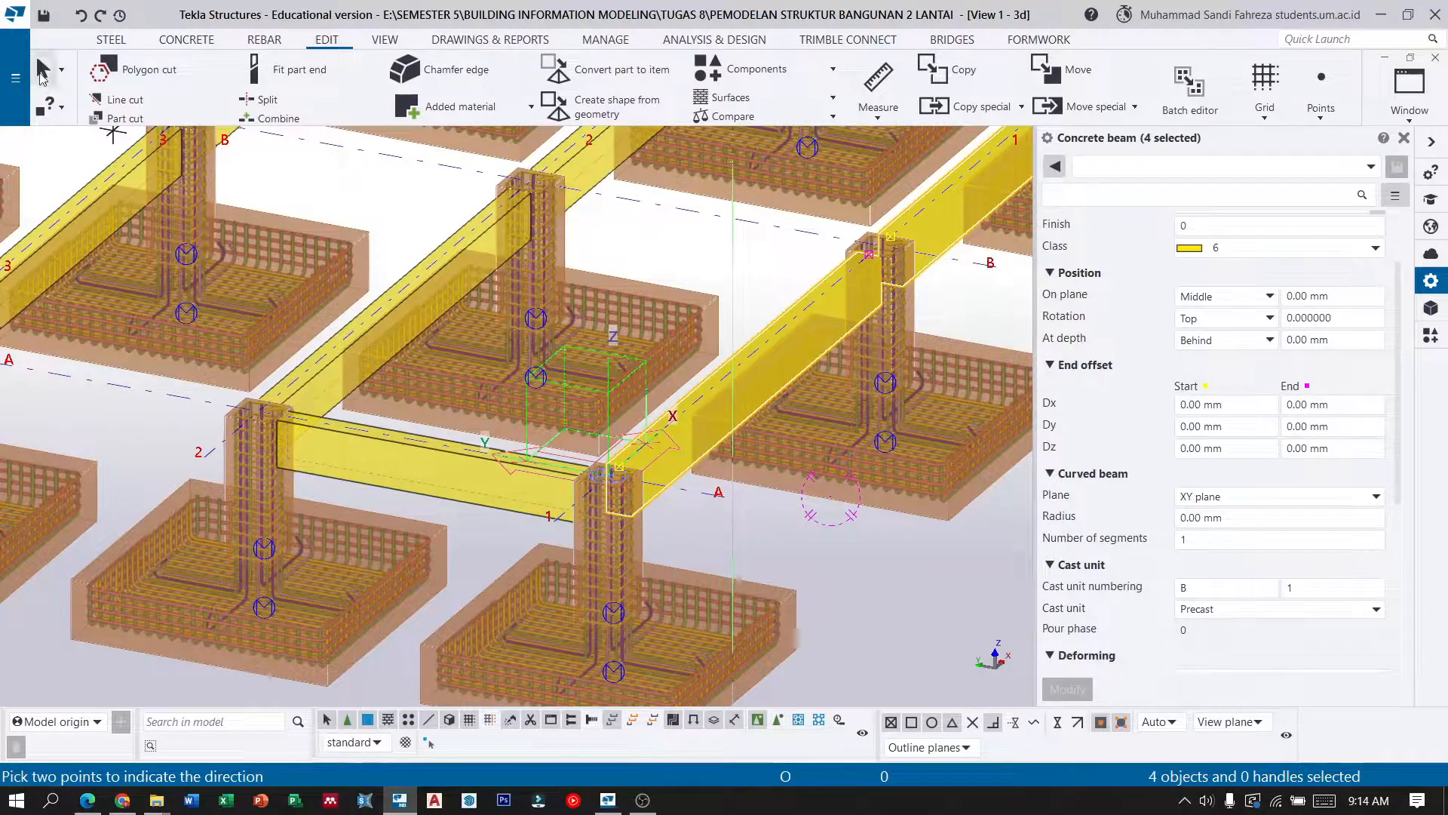
pyautogui.click(39, 76)
pyautogui.moveTo(501, 530); pyautogui.dragTo(472, 424)
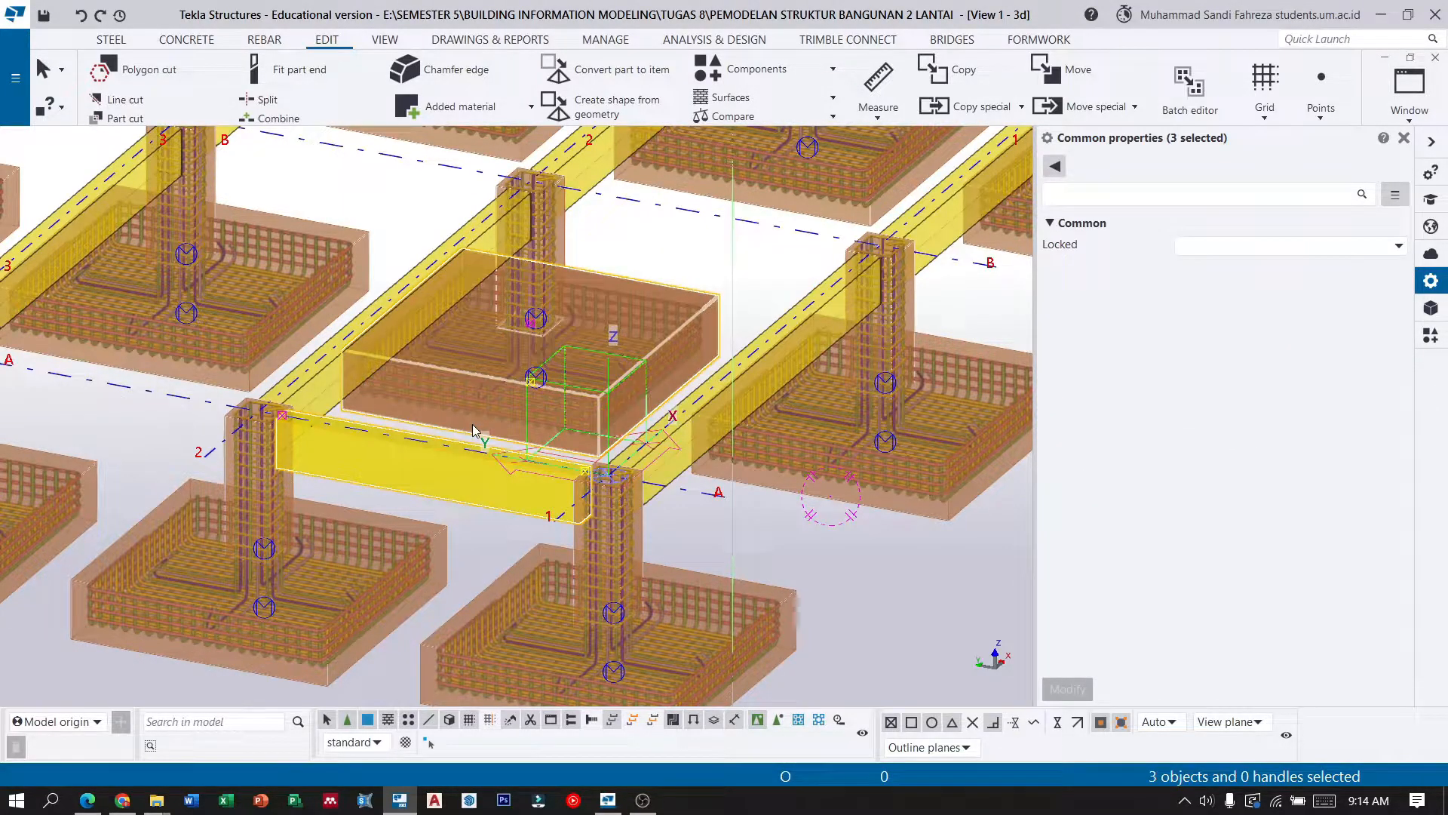
pyautogui.click(513, 504)
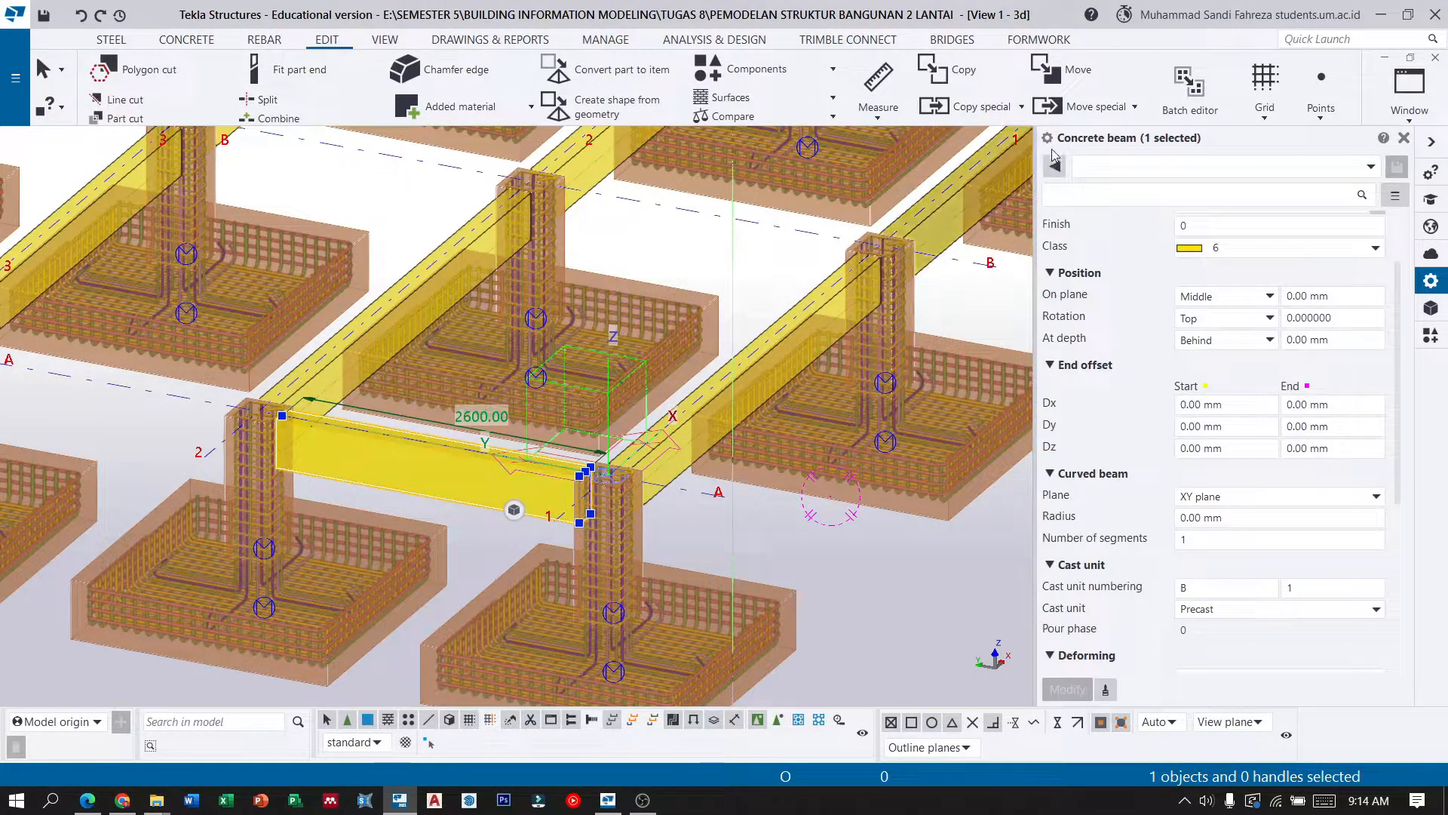
pyautogui.click(1020, 106)
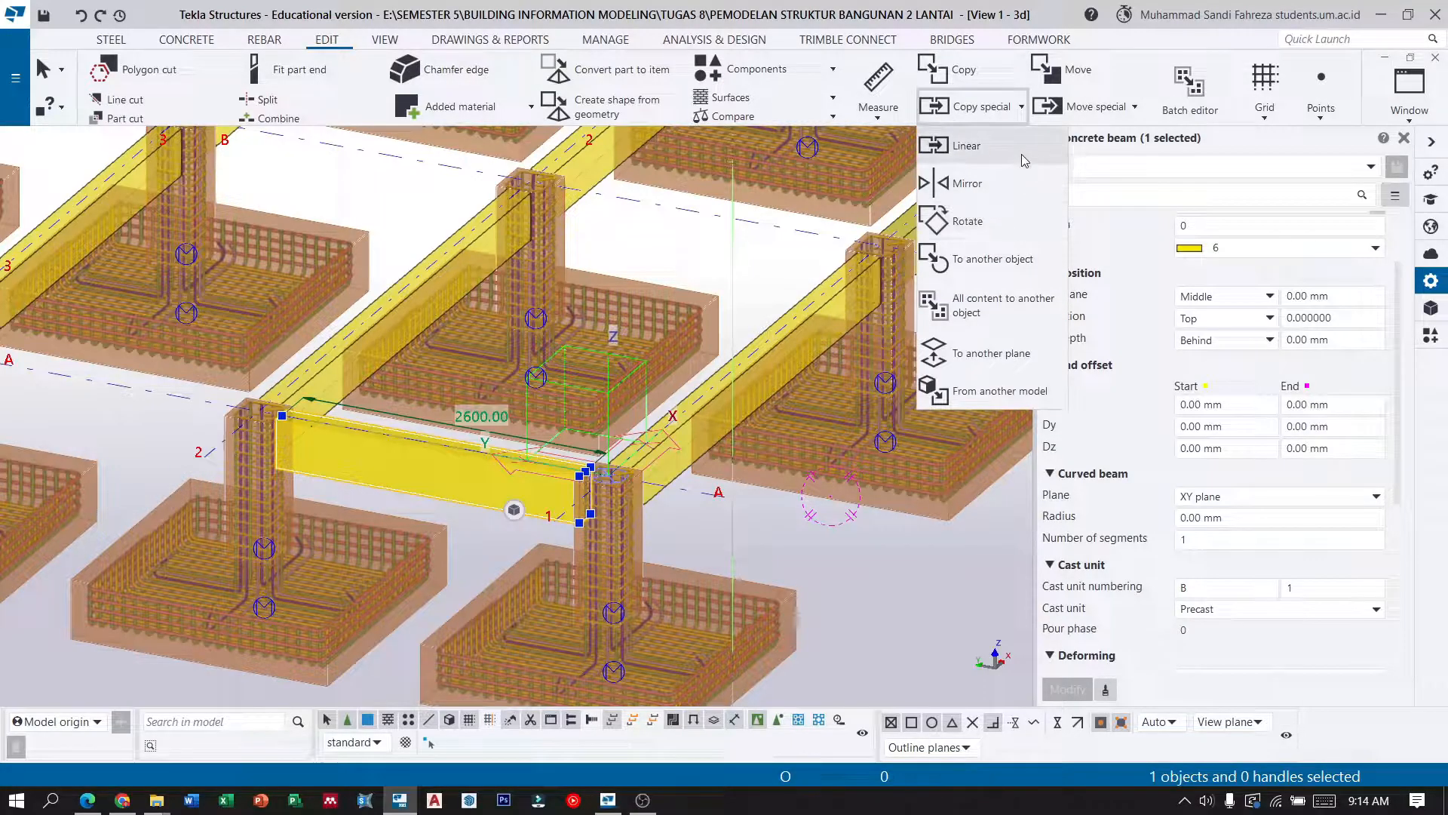
pyautogui.click(973, 146)
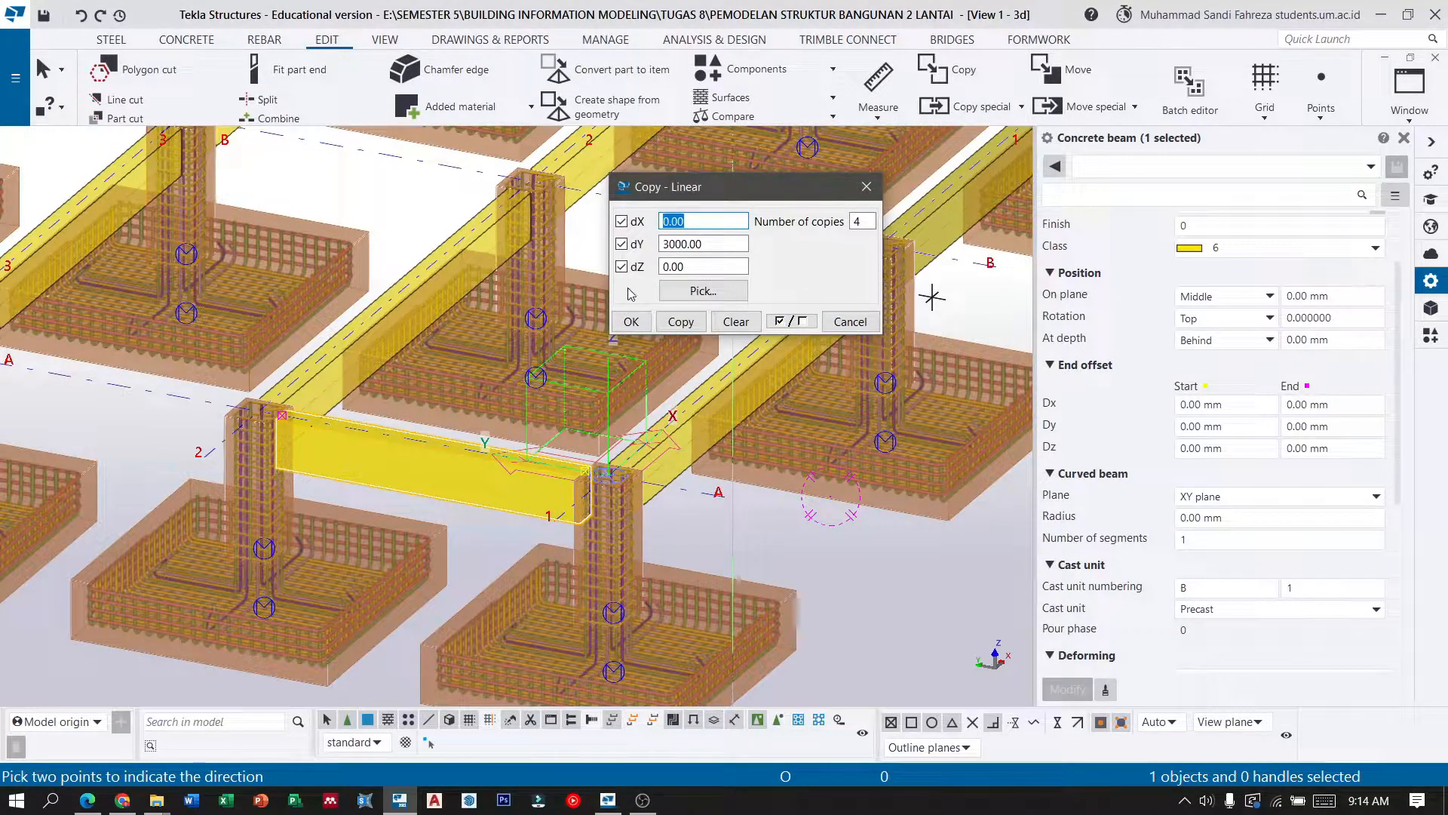
pyautogui.scroll(-5, 325, 421)
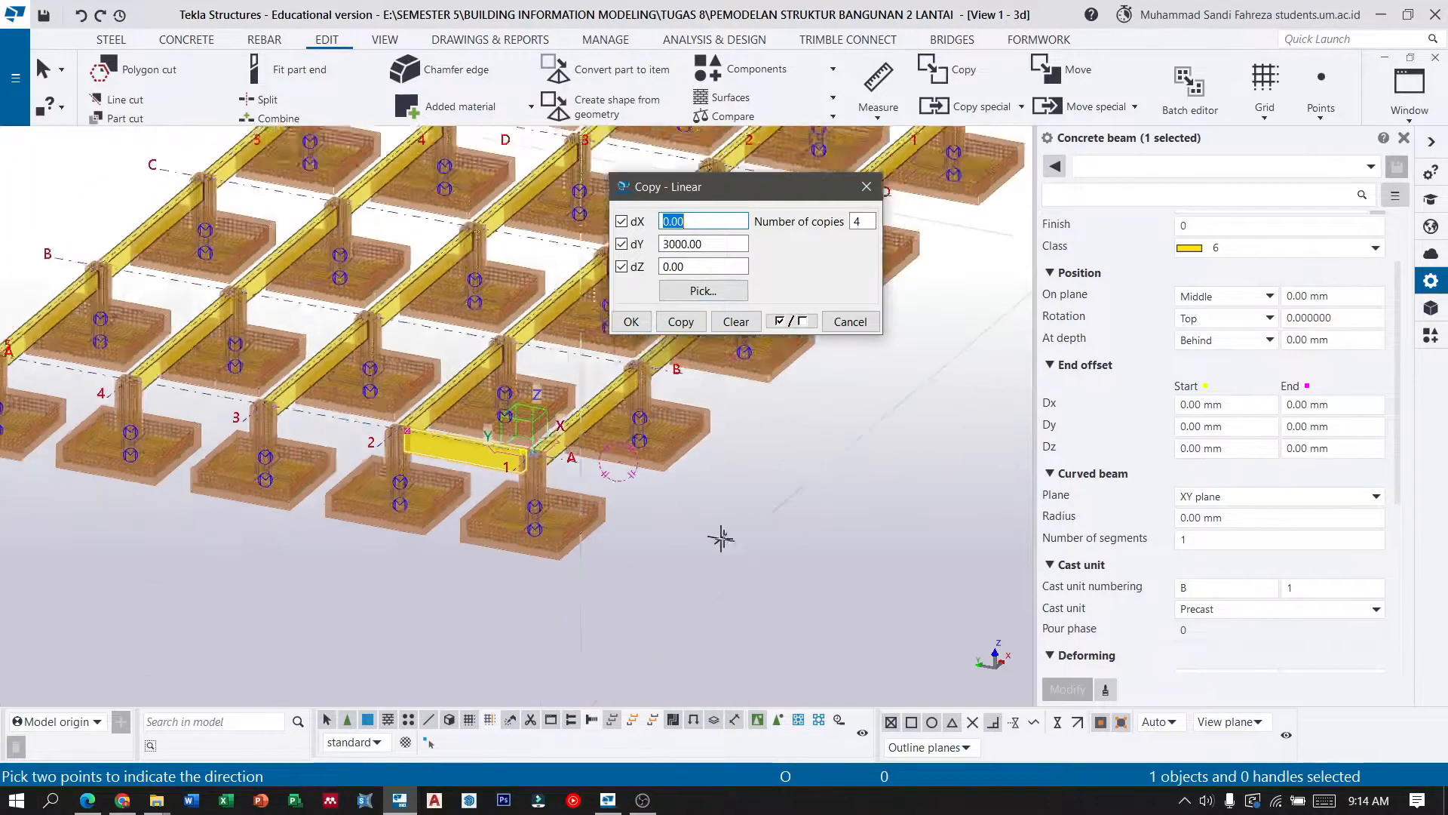
pyautogui.scroll(2, 189, 420)
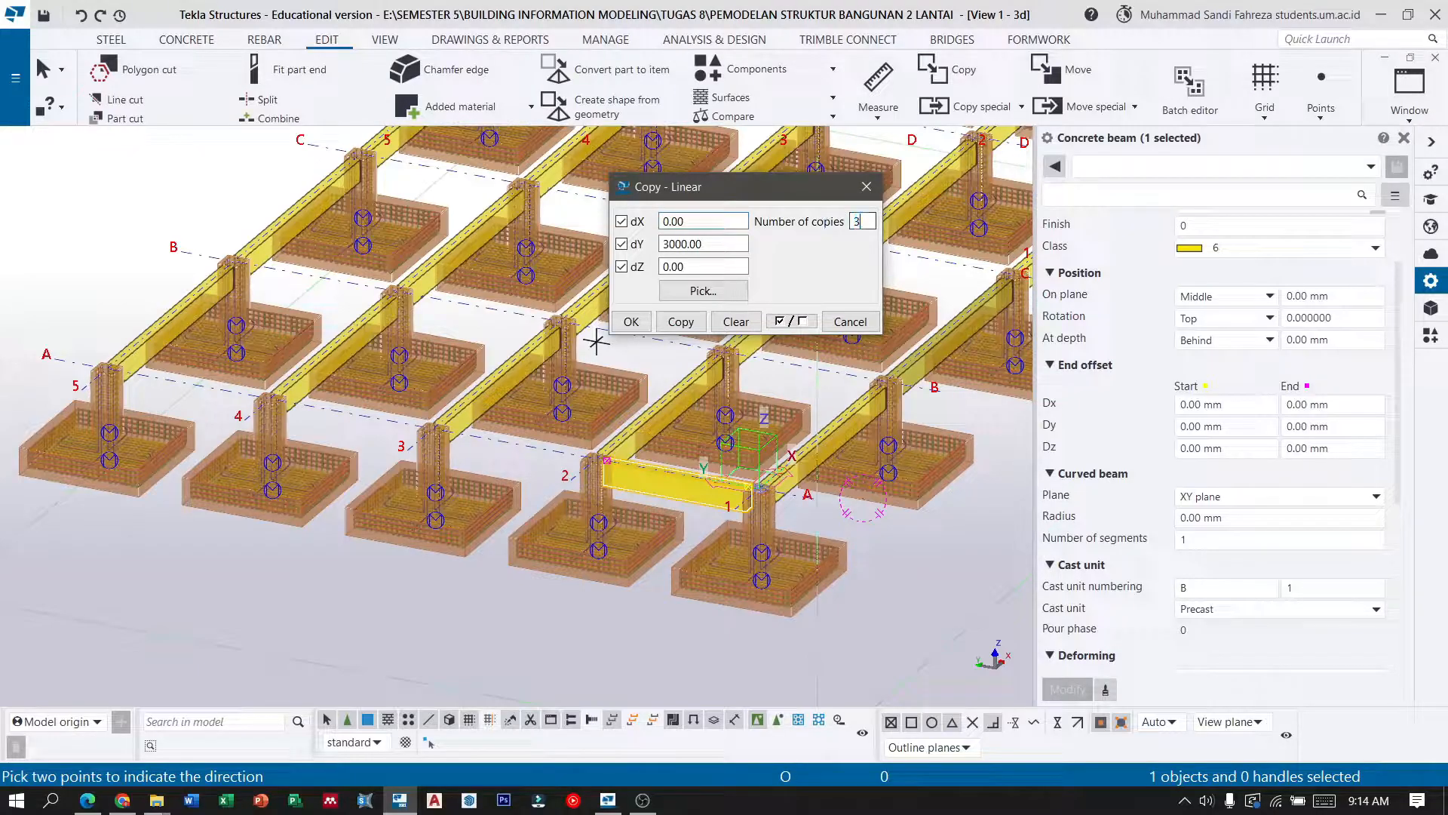
pyautogui.click(678, 329)
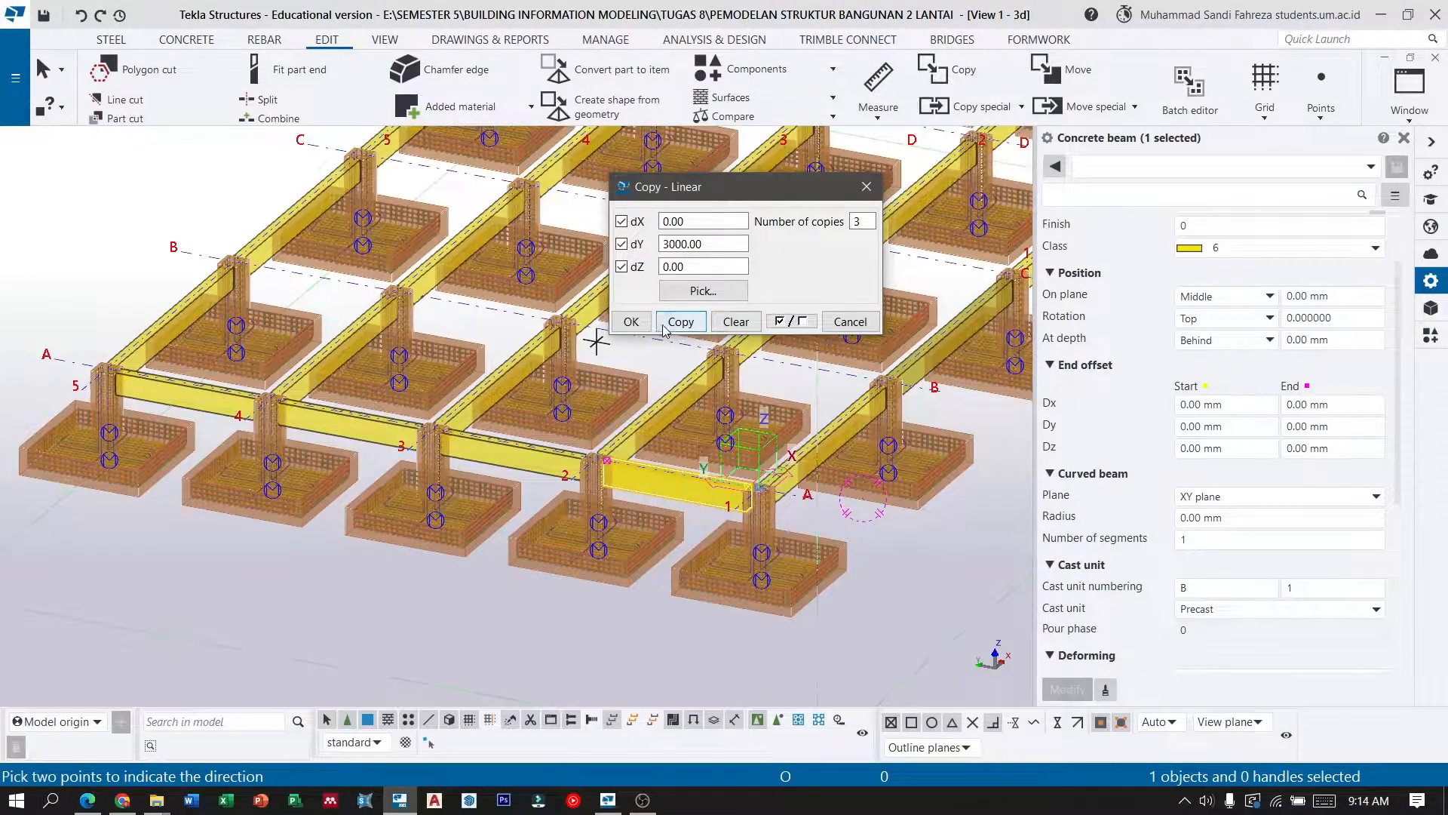
pyautogui.click(630, 321)
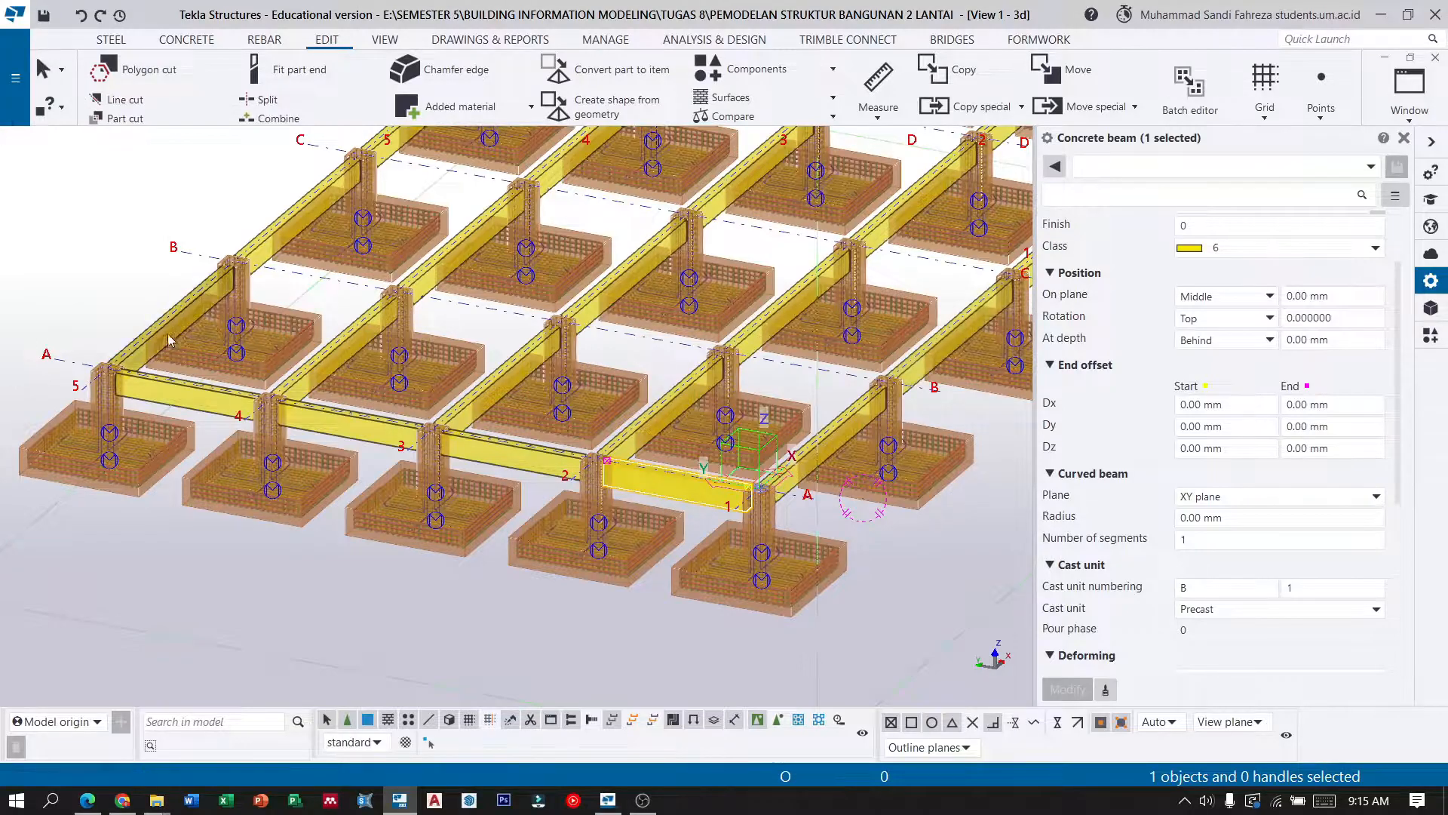
# Copy the four beams along grid line A linearly with dX 5000 and 4 copies, reaching grid line E.
pyautogui.click(184, 398)
pyautogui.keyDown('ctrl'); pyautogui.click(333, 427); pyautogui.keyUp('ctrl')
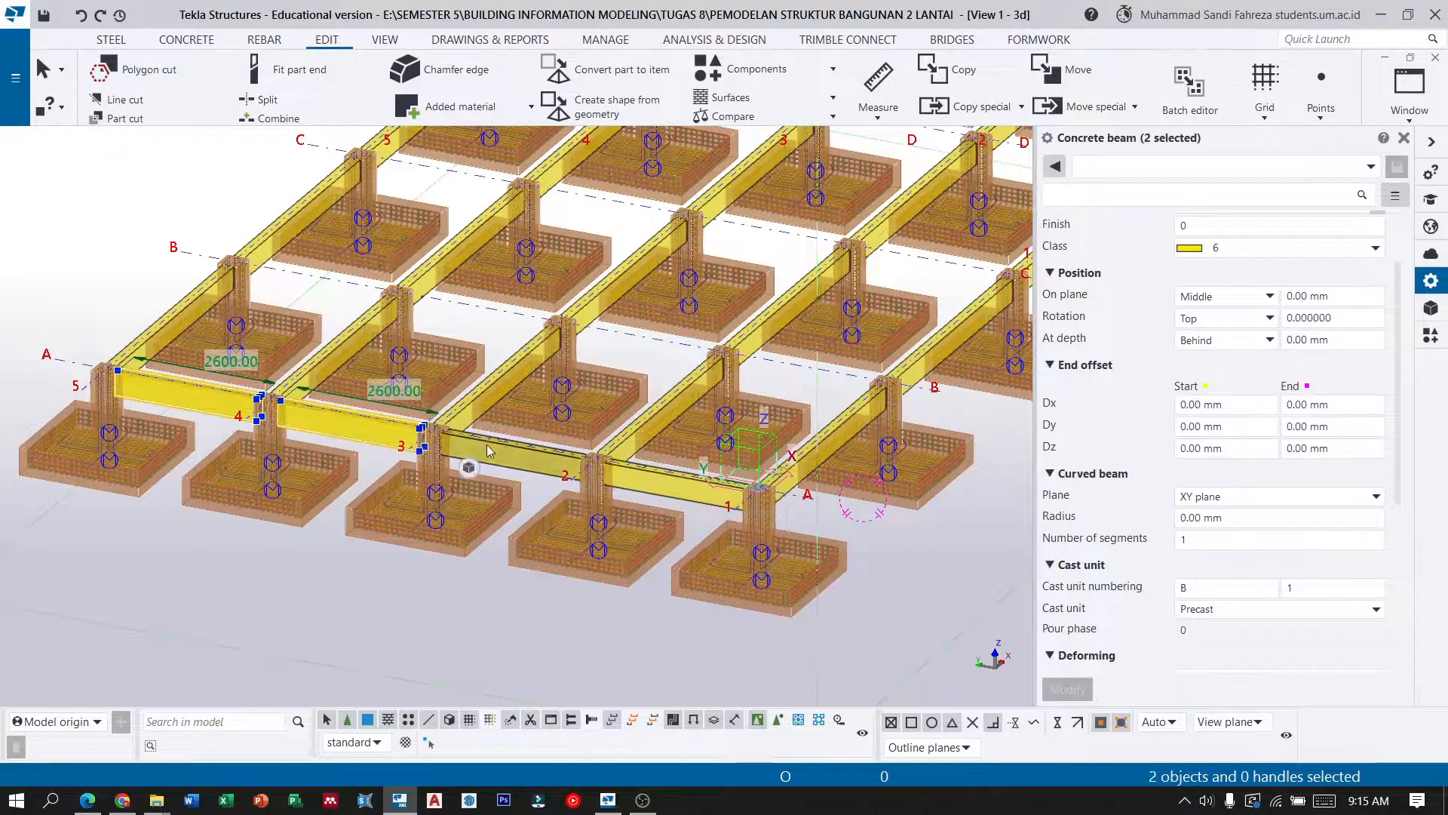
pyautogui.keyDown('ctrl'); pyautogui.click(676, 489); pyautogui.keyUp('ctrl')
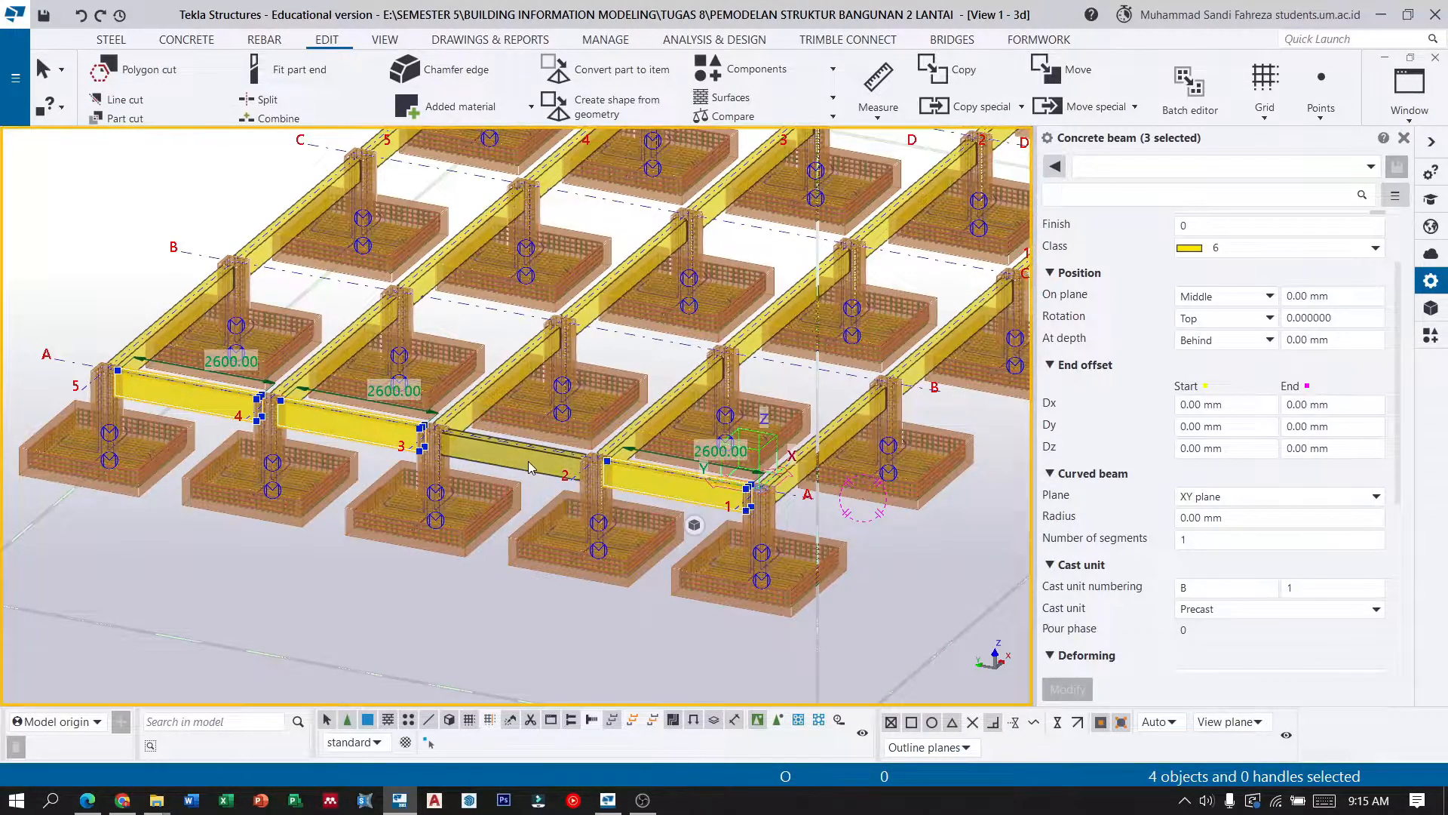
pyautogui.keyDown('ctrl'); pyautogui.click(528, 460); pyautogui.keyUp('ctrl')
pyautogui.click(956, 108)
pyautogui.click(973, 139)
pyautogui.moveTo(714, 244); pyautogui.dragTo(602, 260)
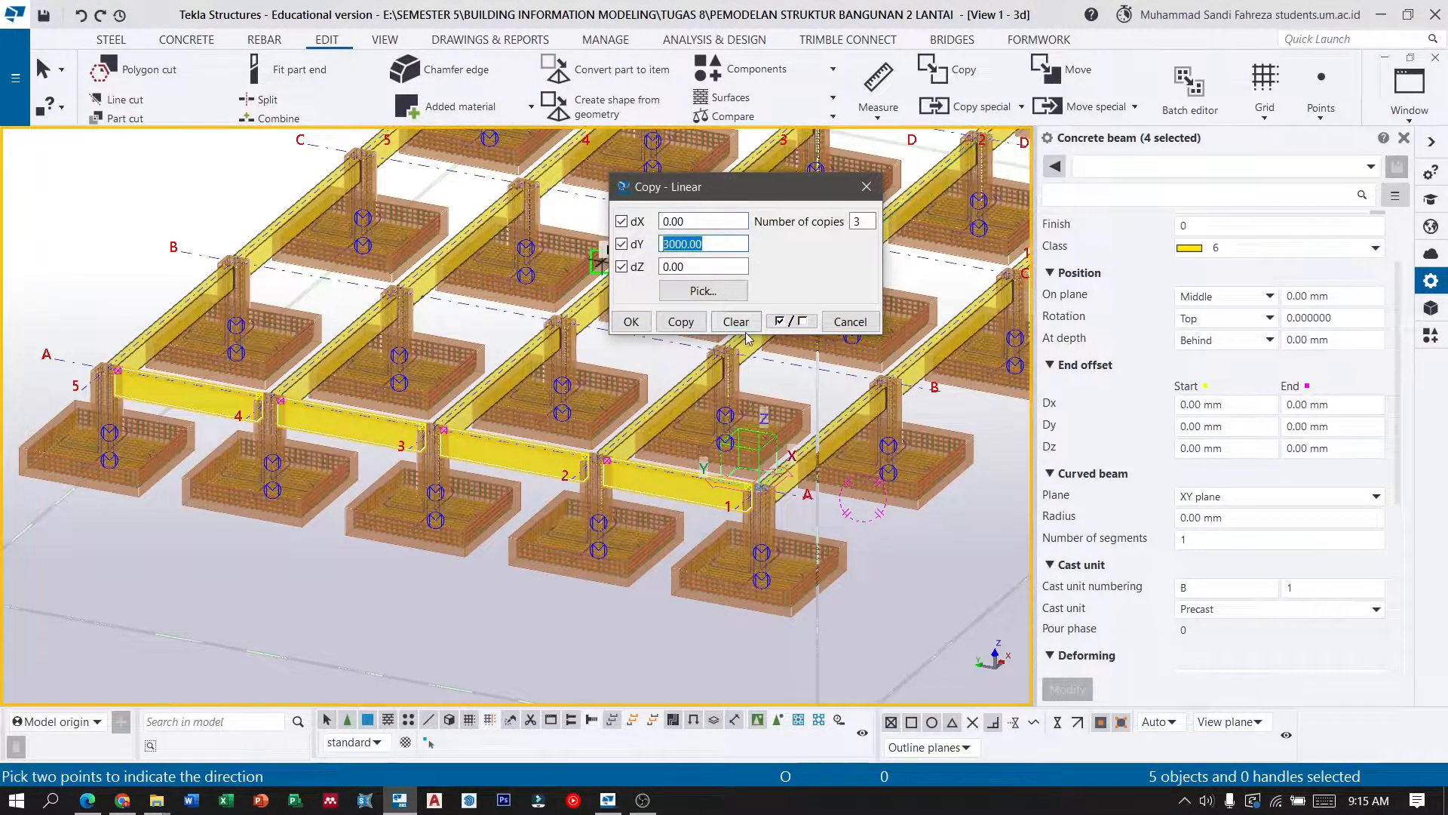
pyautogui.scroll(-2, 386, 498)
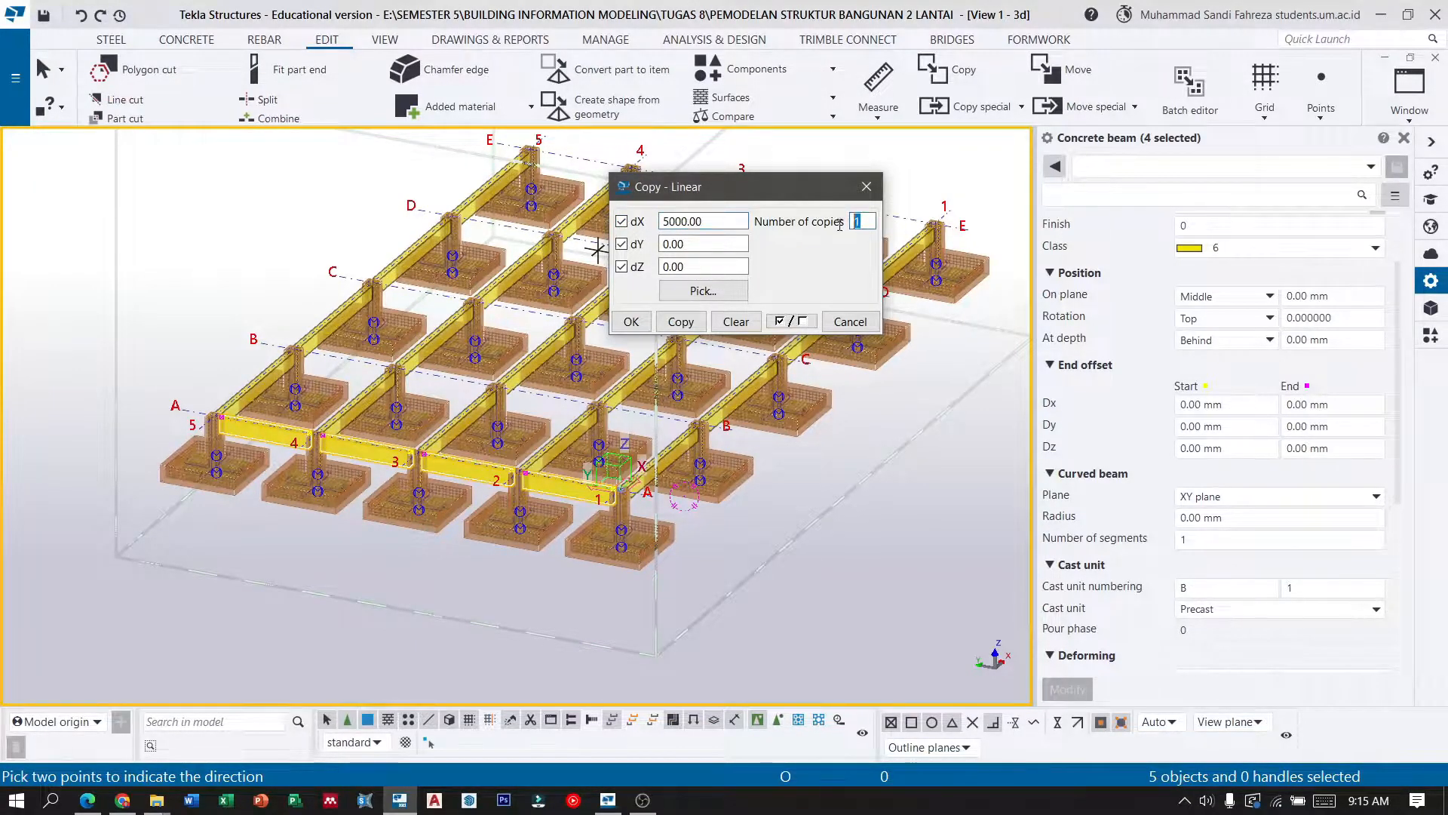
pyautogui.click(679, 322)
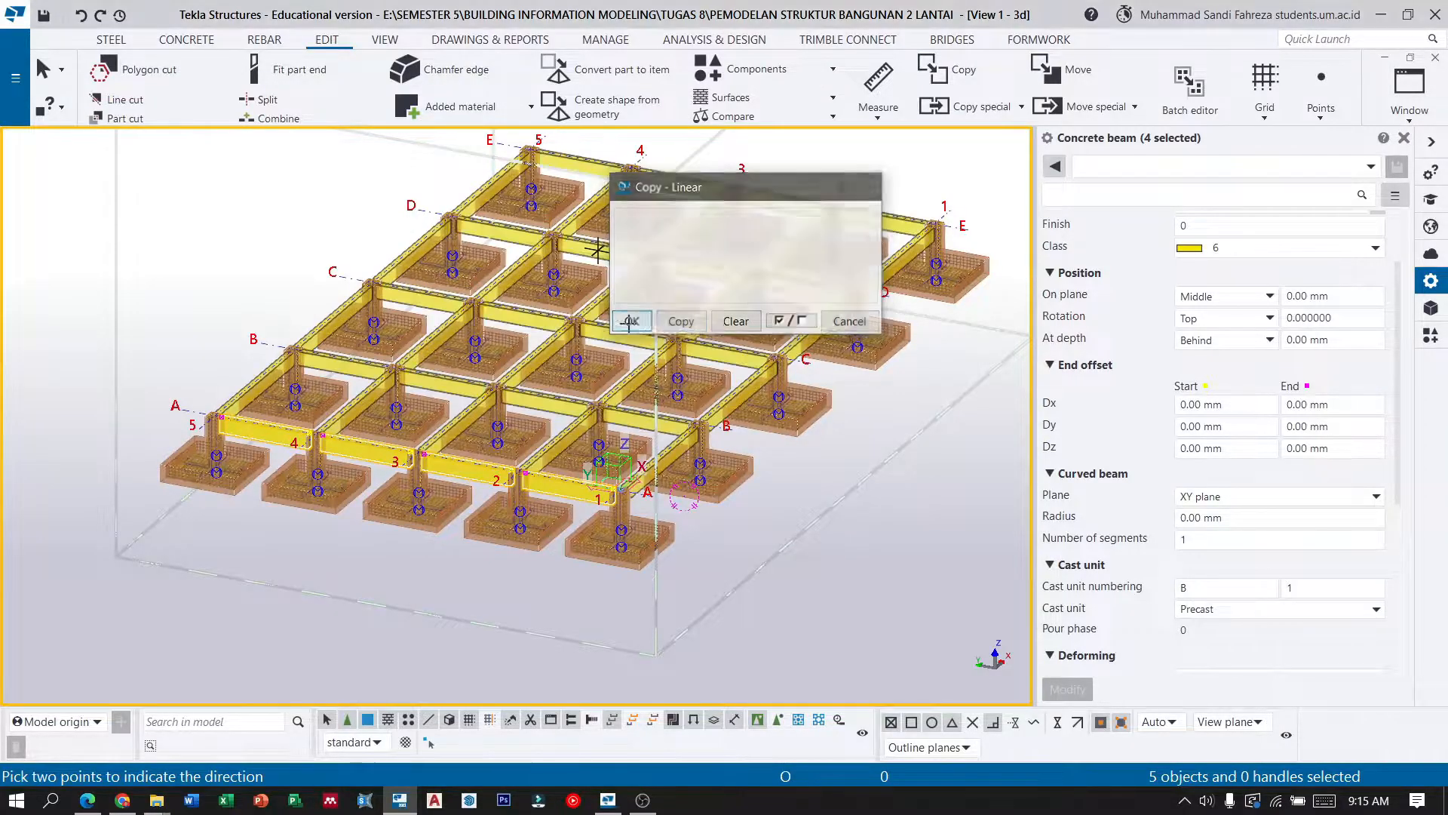
# Examine the tie beams and their connections to the pedestals across the whole foundation grid from several angles.
pyautogui.scroll(2, 693, 396)
pyautogui.scroll(-1, 802, 307)
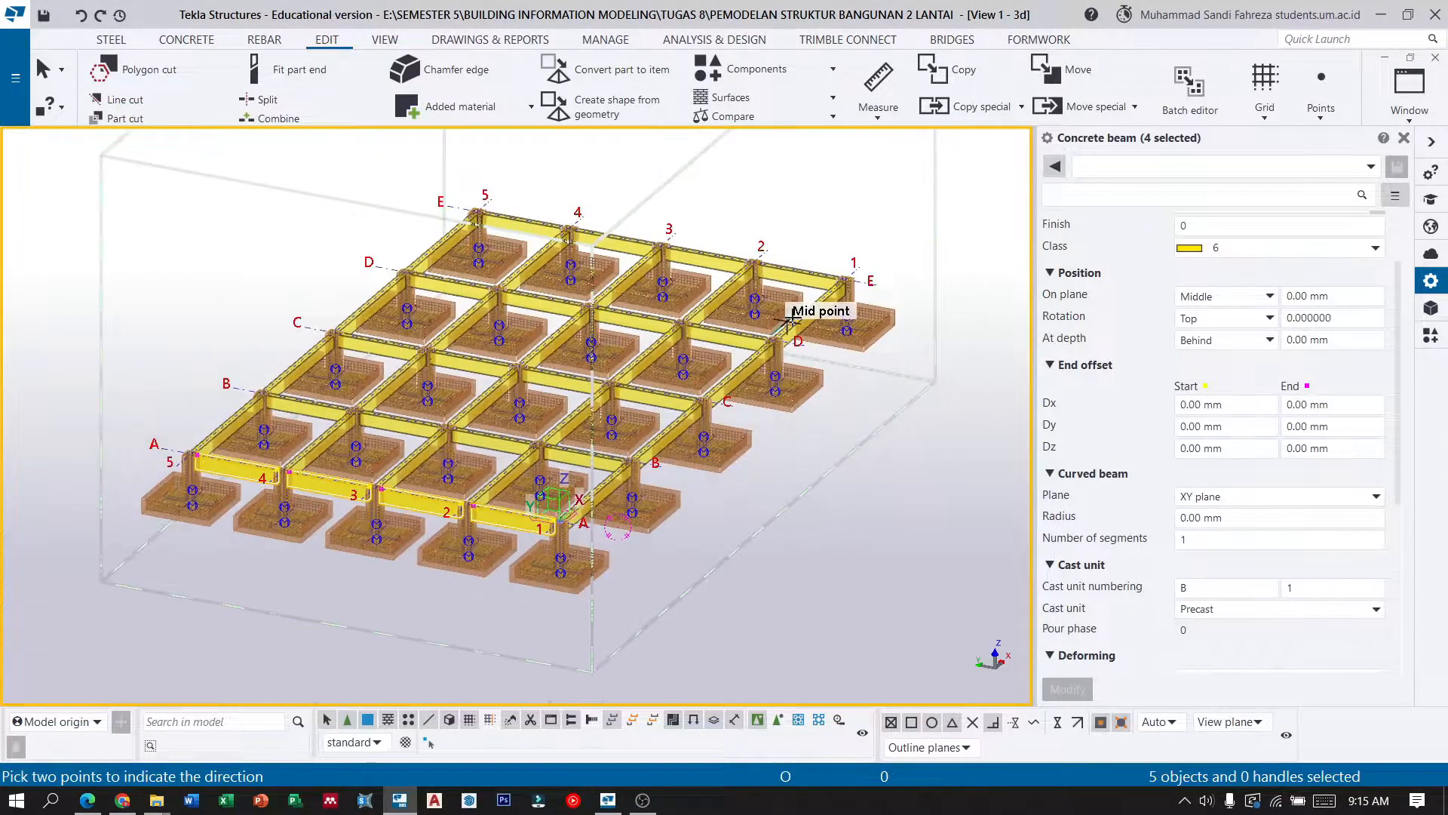
pyautogui.scroll(2, 515, 542)
pyautogui.scroll(3, 515, 541)
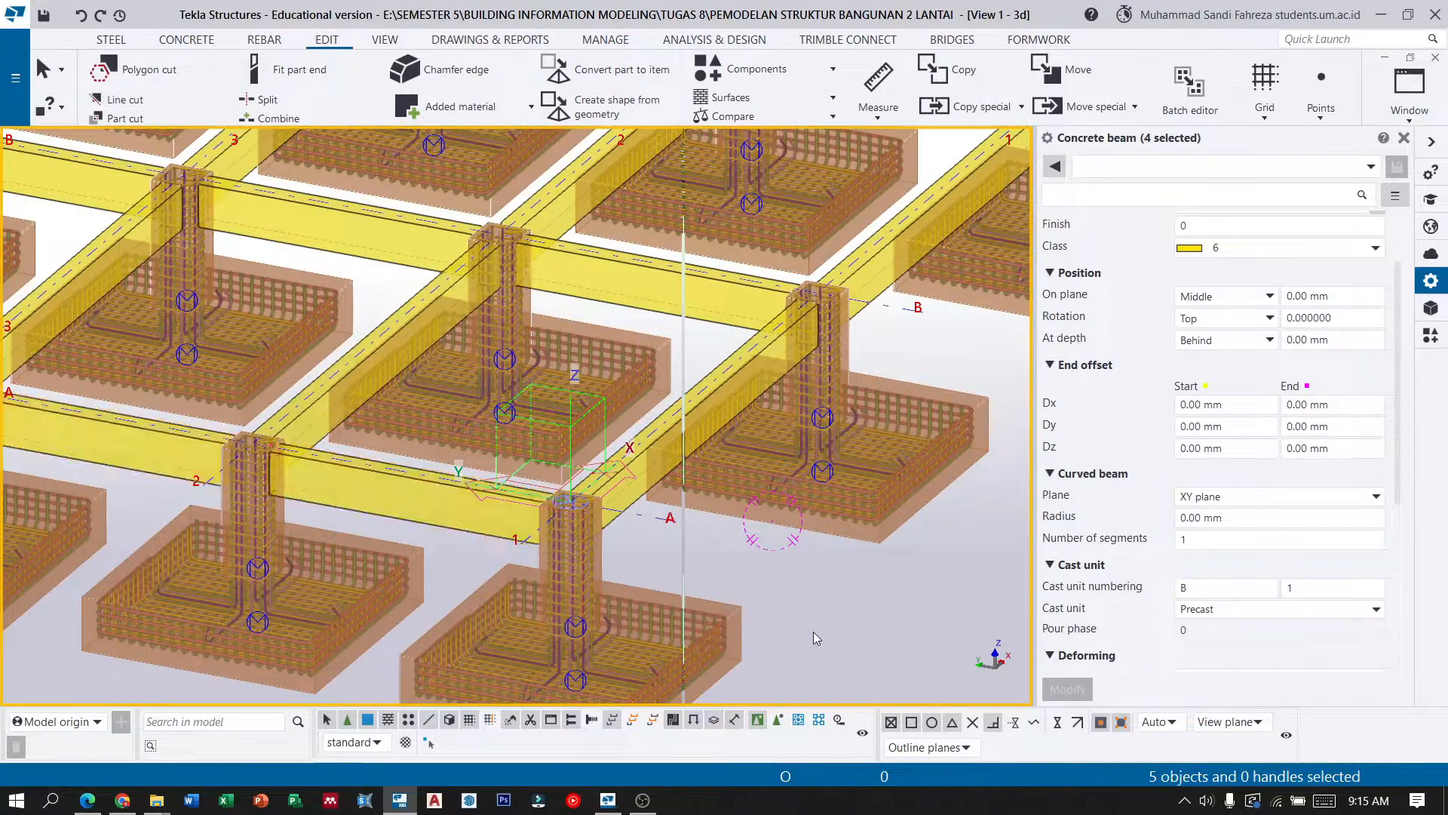
pyautogui.click(688, 557)
pyautogui.keyDown('ctrl'); pyautogui.moveTo(711, 545); pyautogui.dragTo(540, 544, button='middle'); pyautogui.keyUp('ctrl')
pyautogui.scroll(-3, 249, 337)
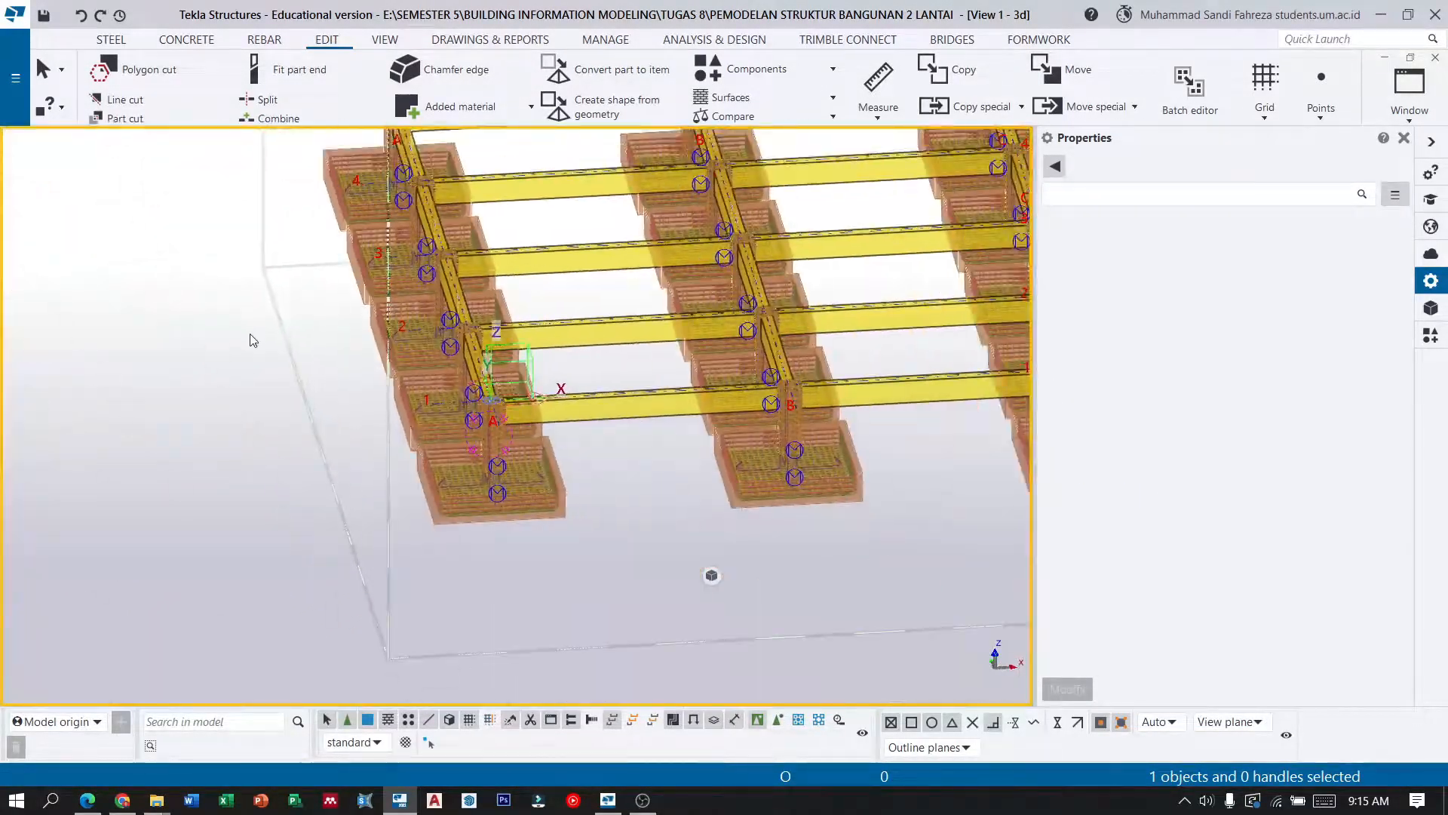
pyautogui.scroll(-3, 251, 338)
pyautogui.scroll(3, 554, 373)
pyautogui.keyDown('ctrl'); pyautogui.moveTo(559, 445); pyautogui.dragTo(447, 451, button='middle'); pyautogui.keyUp('ctrl')
pyautogui.scroll(-1, 287, 401)
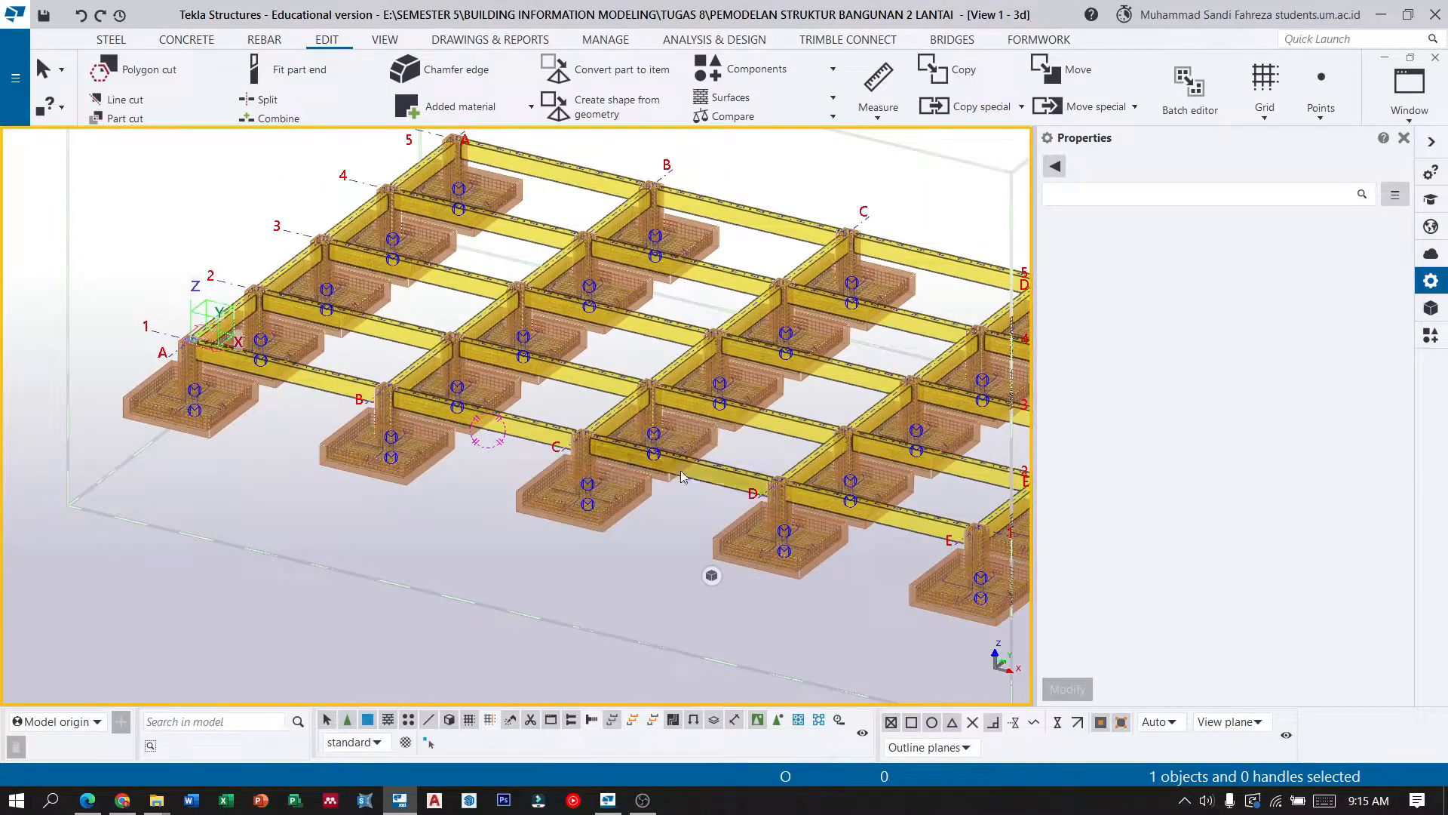
pyautogui.keyDown('ctrl'); pyautogui.moveTo(741, 488); pyautogui.dragTo(566, 513, button='middle'); pyautogui.keyUp('ctrl')
pyautogui.scroll(-1, 445, 369)
pyautogui.scroll(1, 831, 505)
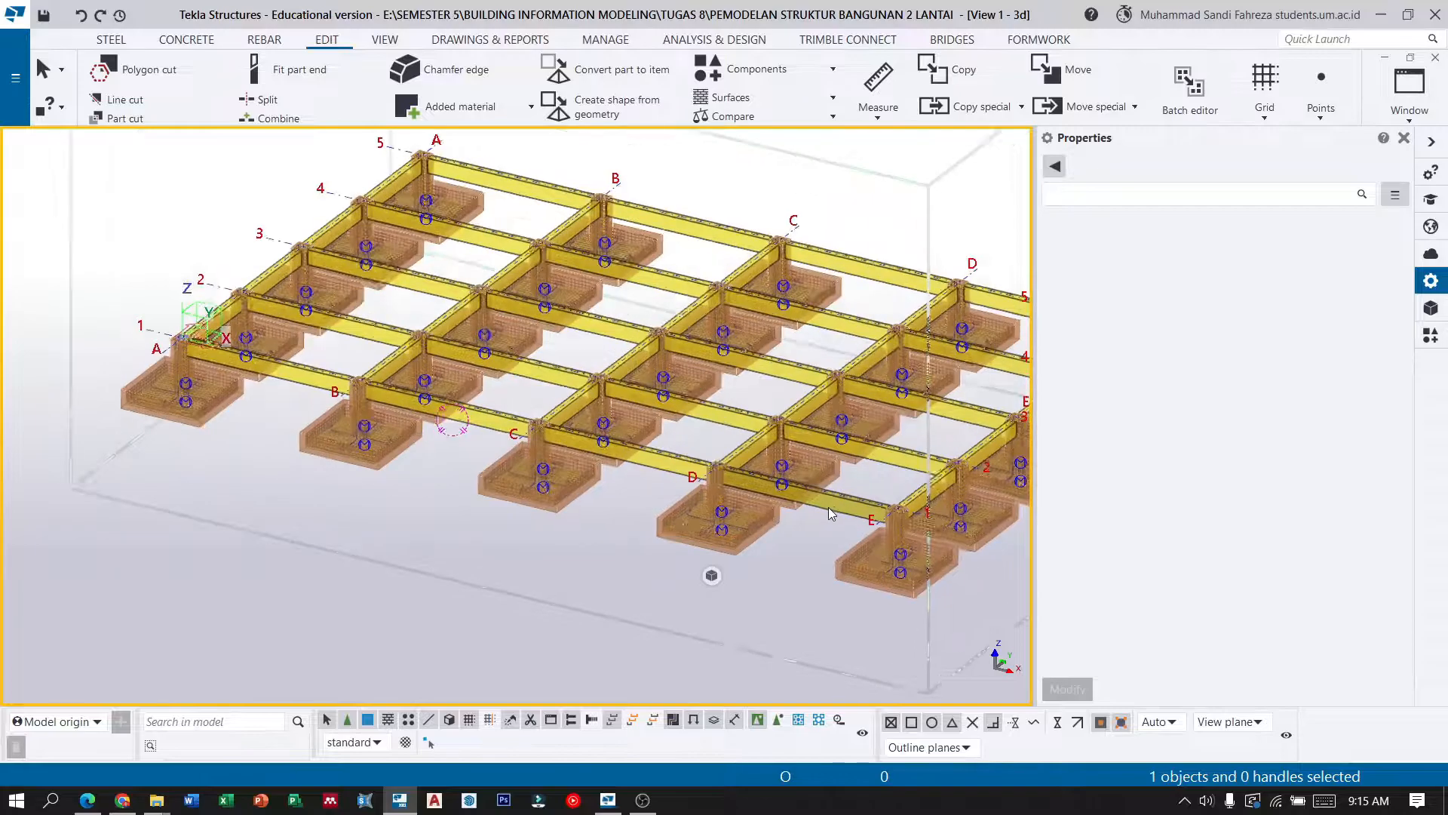
pyautogui.scroll(-2, 813, 518)
# Start a rebar group in the grid line 1 beam between A and B, shaping the bar along the top edge from grid A to grid E.
pyautogui.scroll(6, 277, 360)
pyautogui.scroll(5, 360, 410)
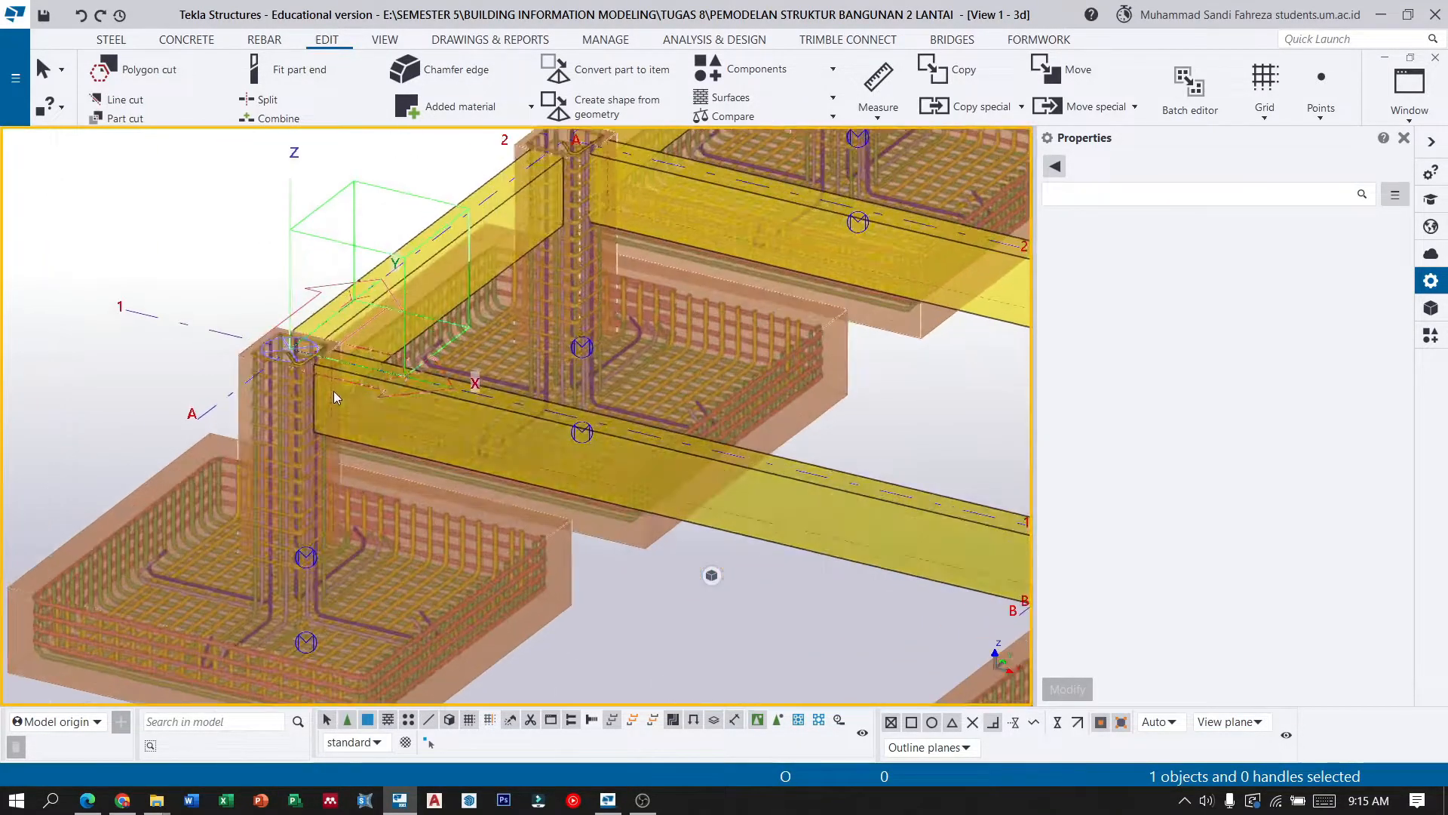
pyautogui.click(260, 42)
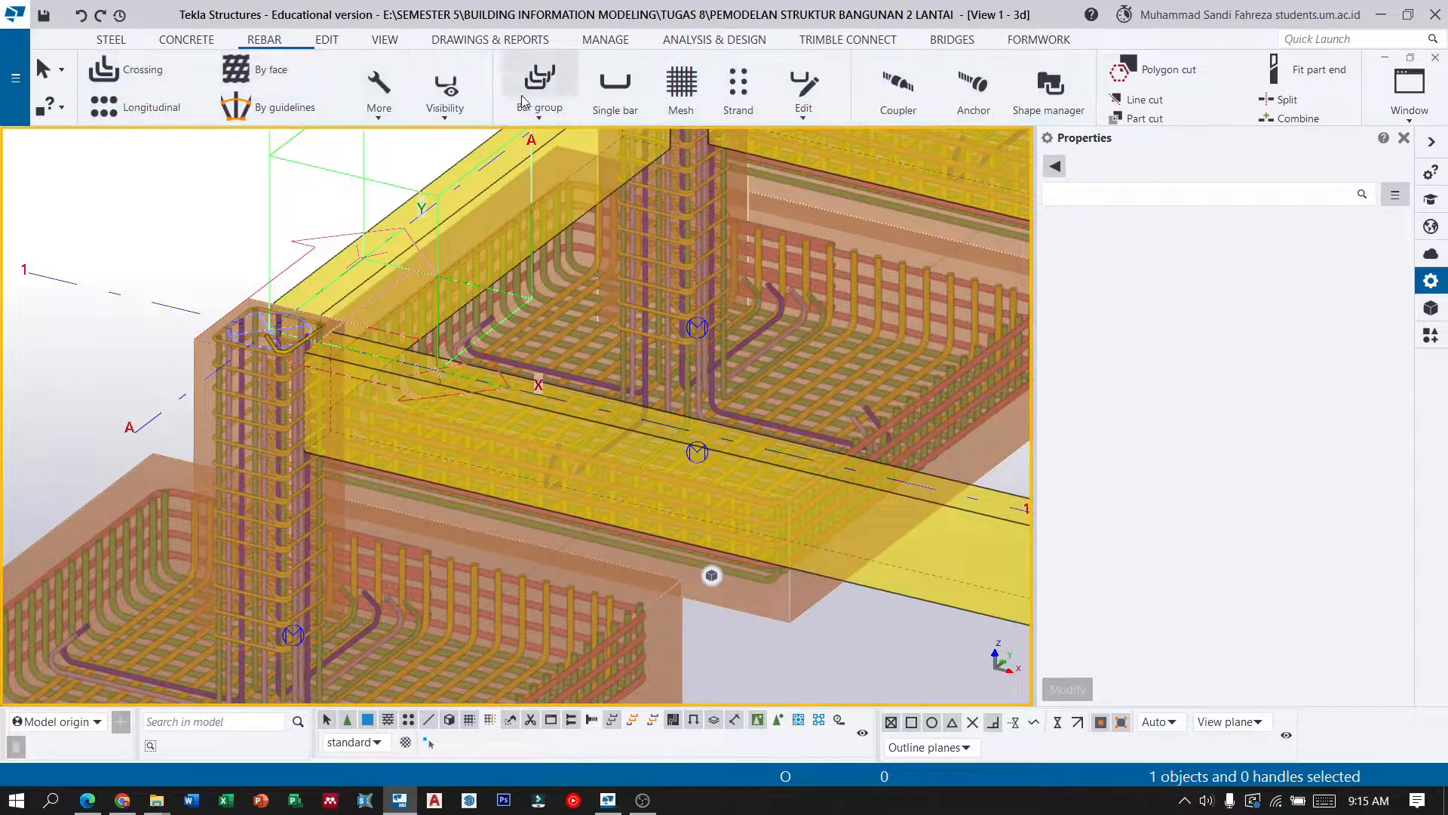
pyautogui.click(540, 82)
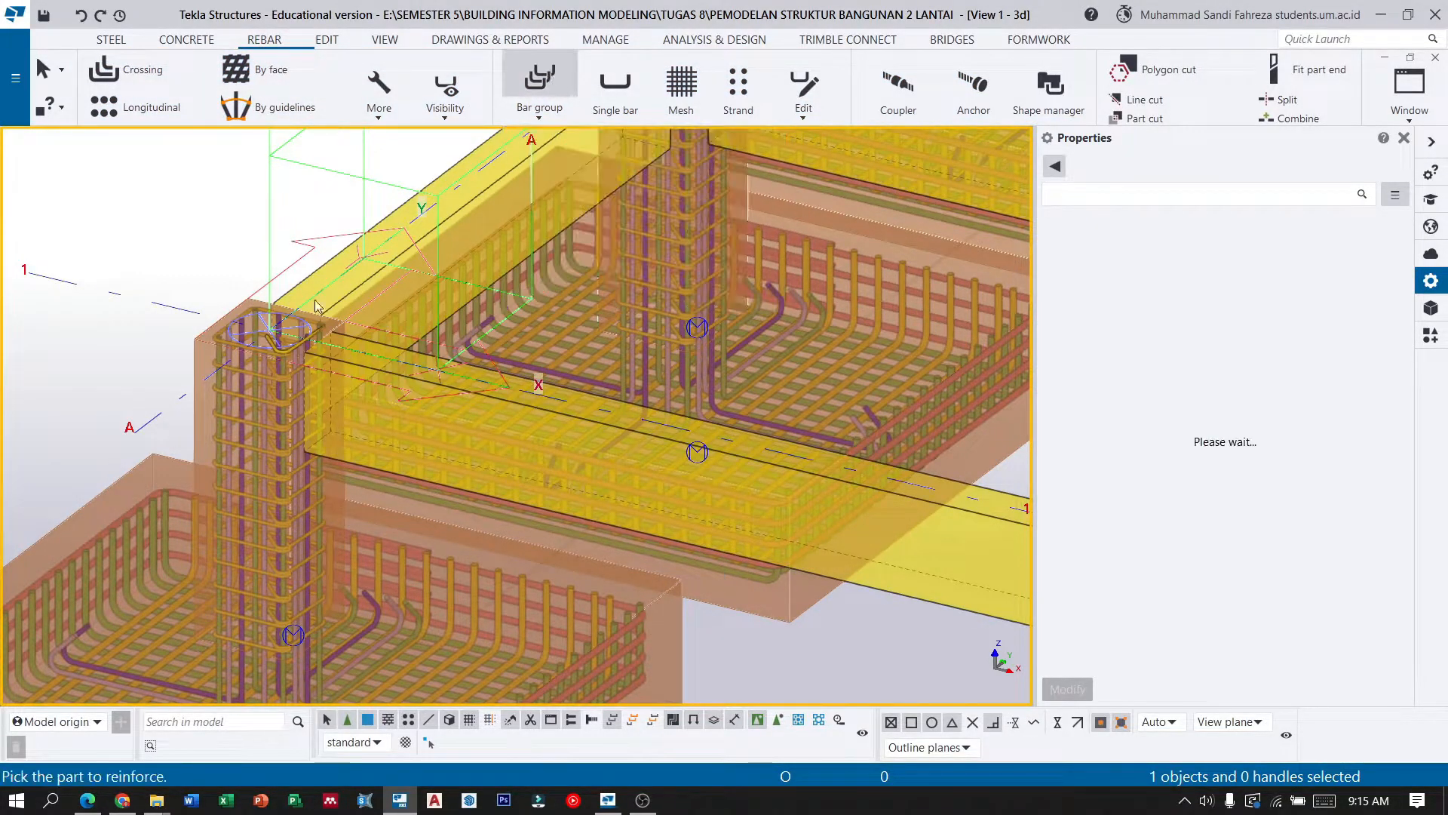
pyautogui.scroll(4, 327, 352)
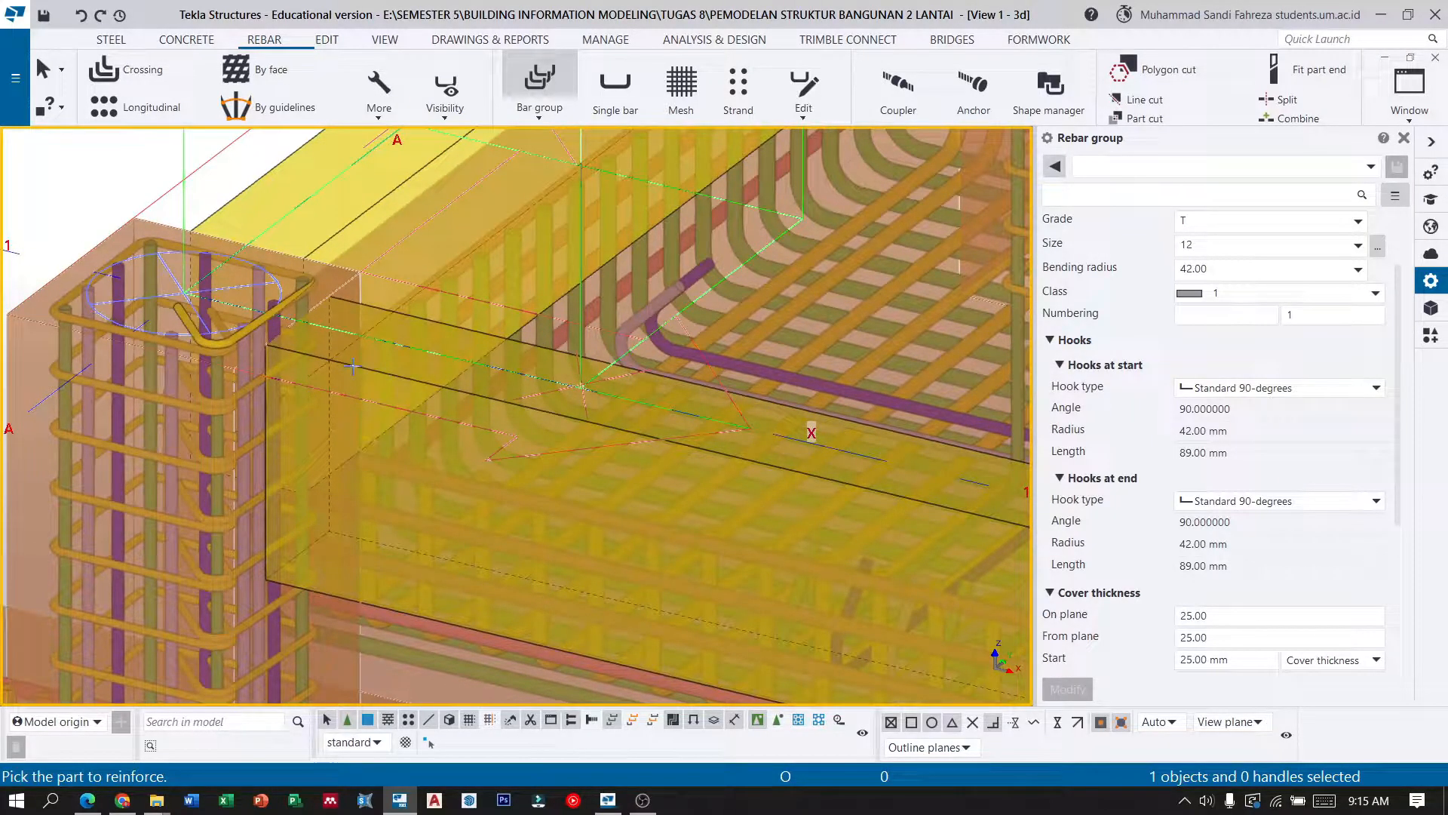
pyautogui.click(352, 368)
pyautogui.scroll(3, 316, 332)
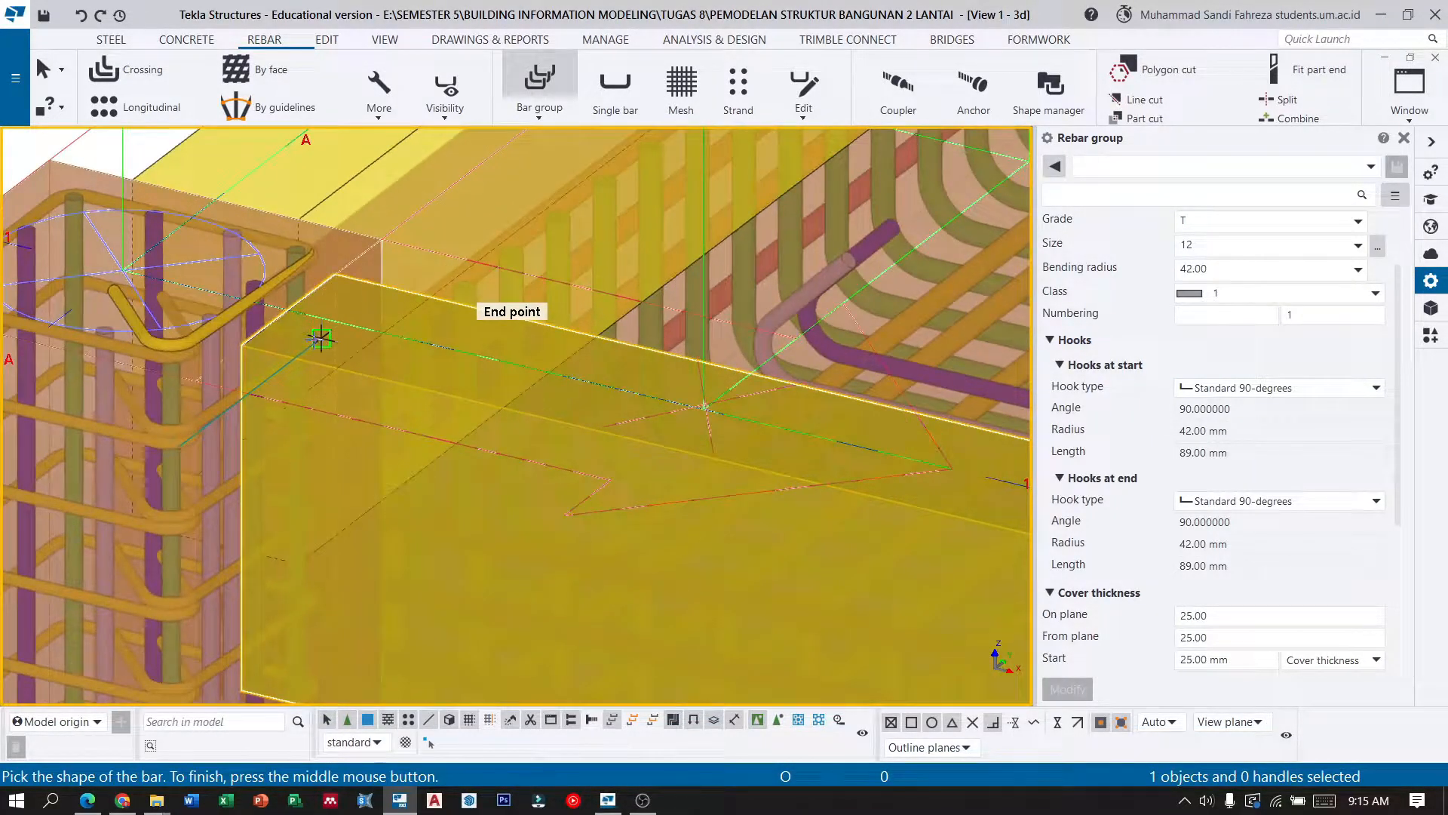
pyautogui.click(288, 310)
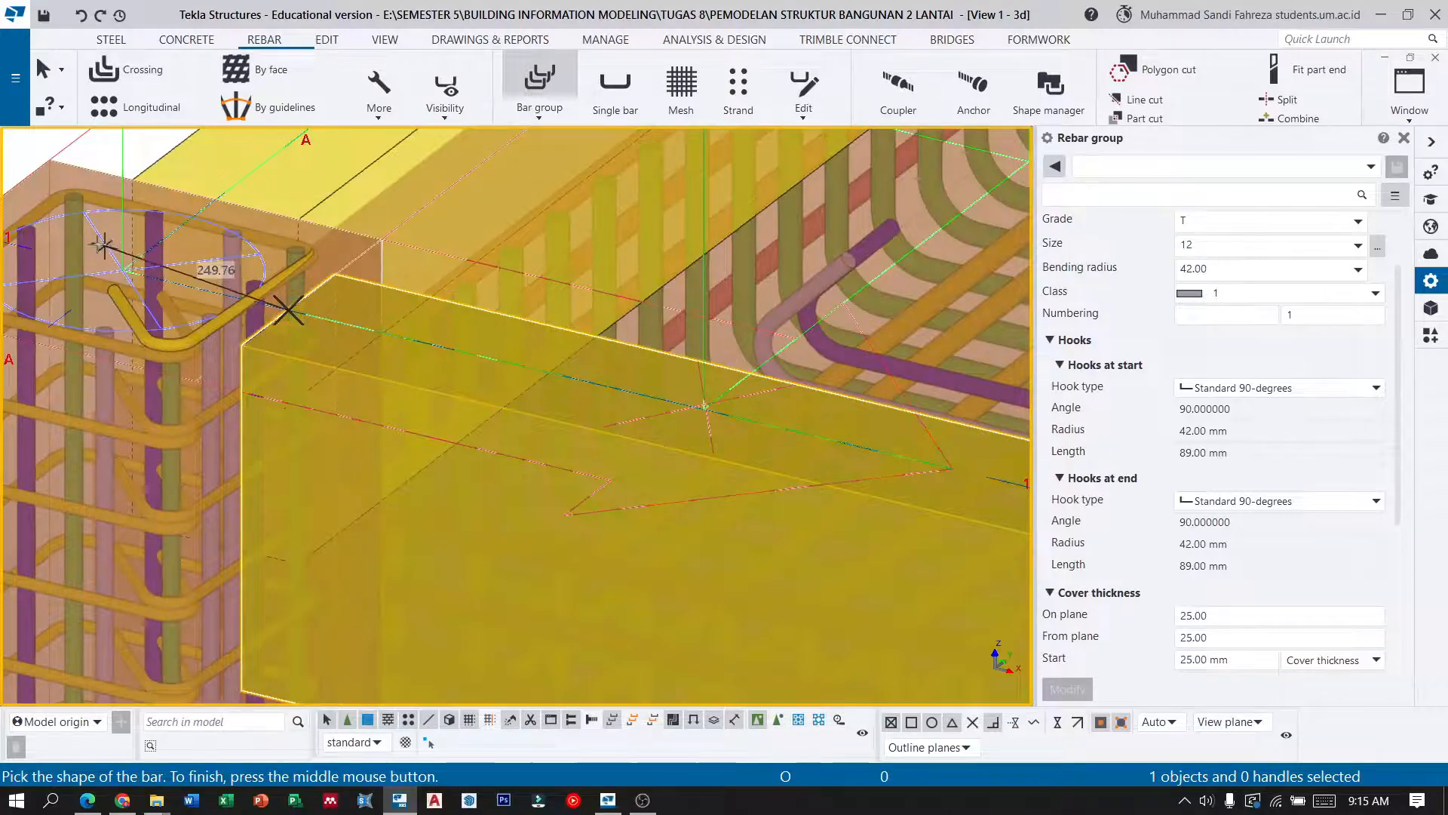
pyautogui.scroll(-6, 122, 265)
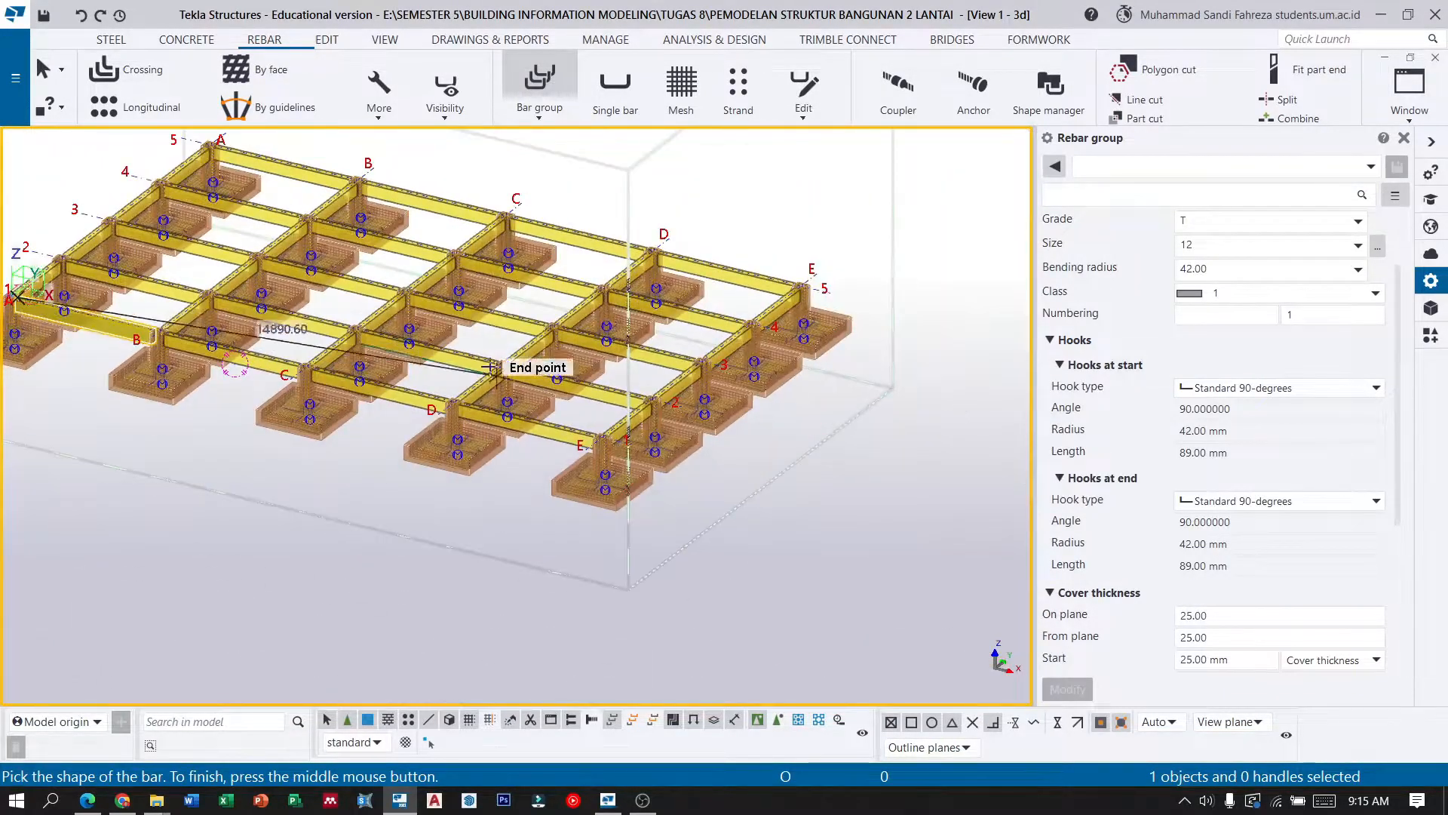
pyautogui.scroll(8, 528, 437)
pyautogui.scroll(2, 604, 460)
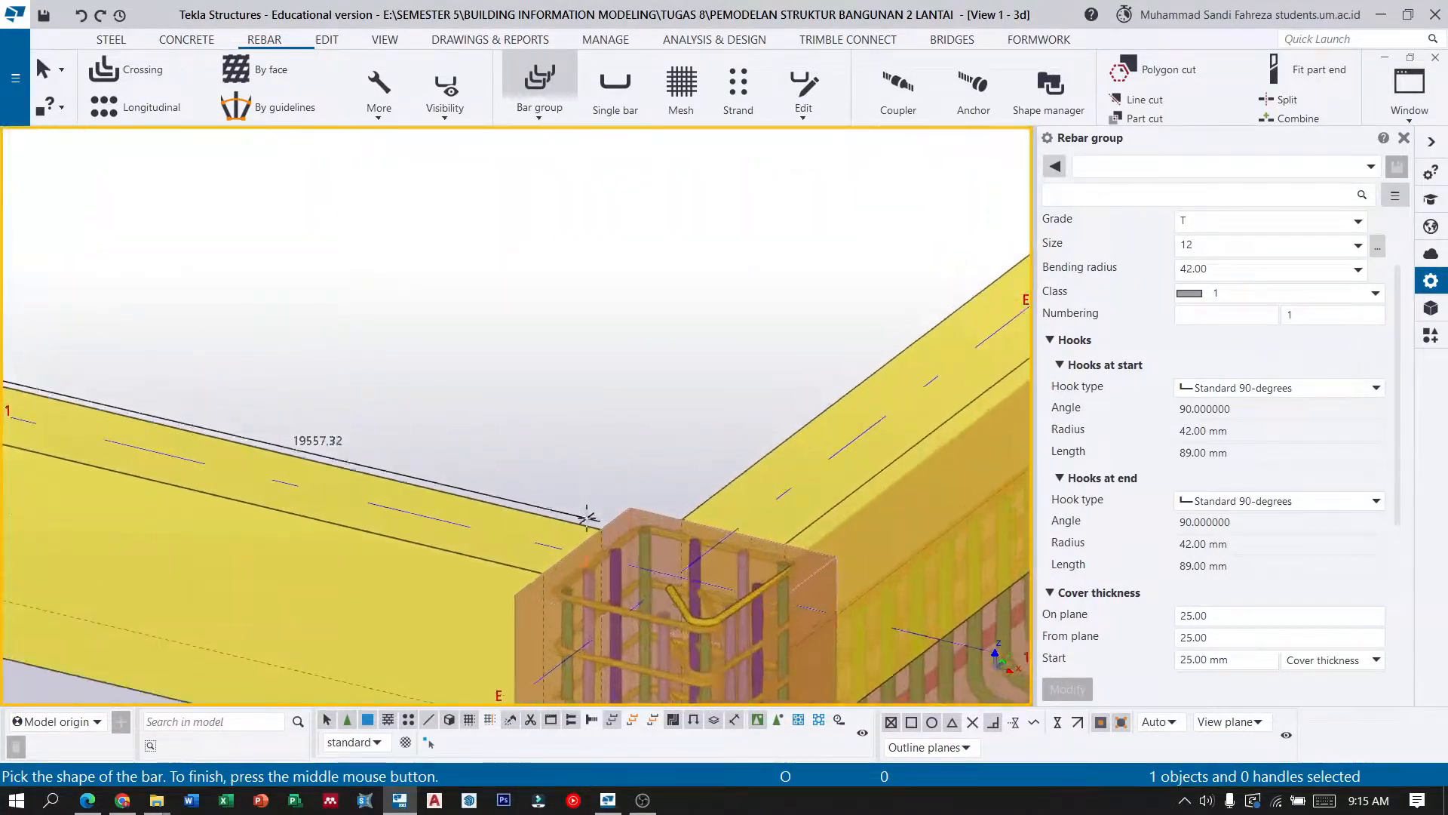
pyautogui.click(664, 504)
pyautogui.scroll(-2, 679, 422)
pyautogui.scroll(-4, 713, 313)
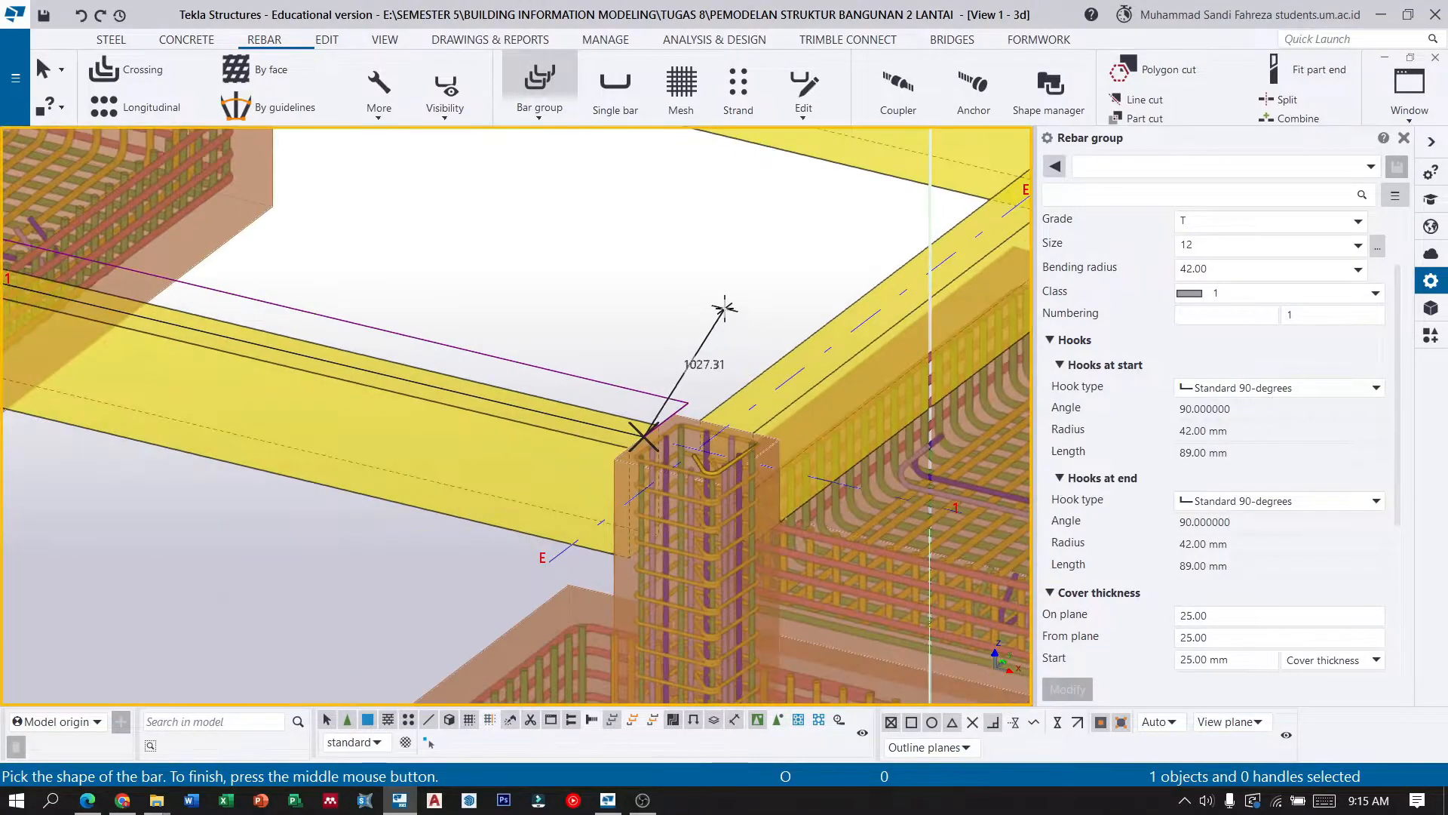
pyautogui.middleClick(744, 307)
# Define the bar group's distribution range across the beam's width using the two lower corners at its grid A end.
pyautogui.scroll(-3, 851, 418)
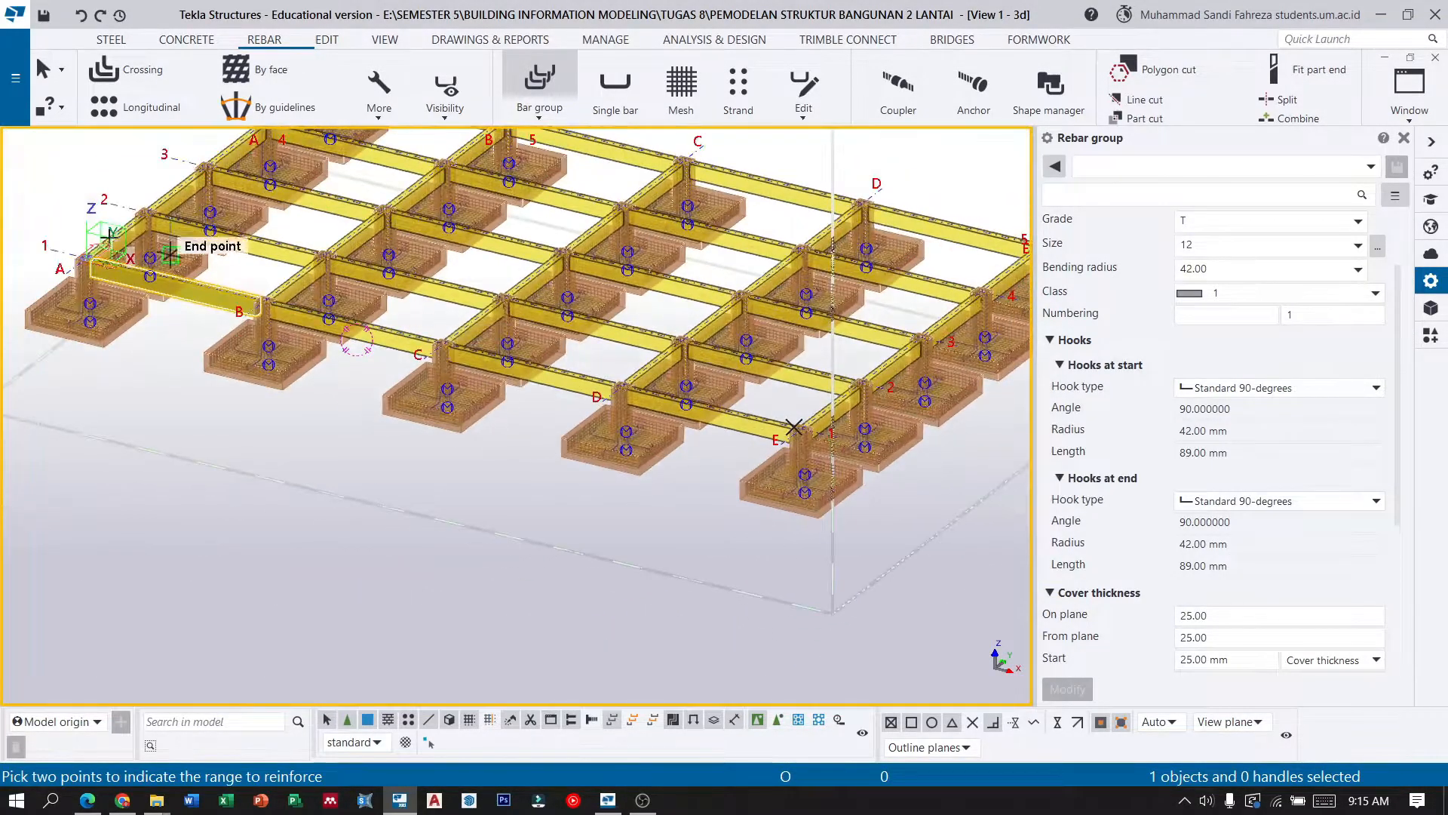
pyautogui.scroll(6, 151, 287)
pyautogui.scroll(6, 226, 332)
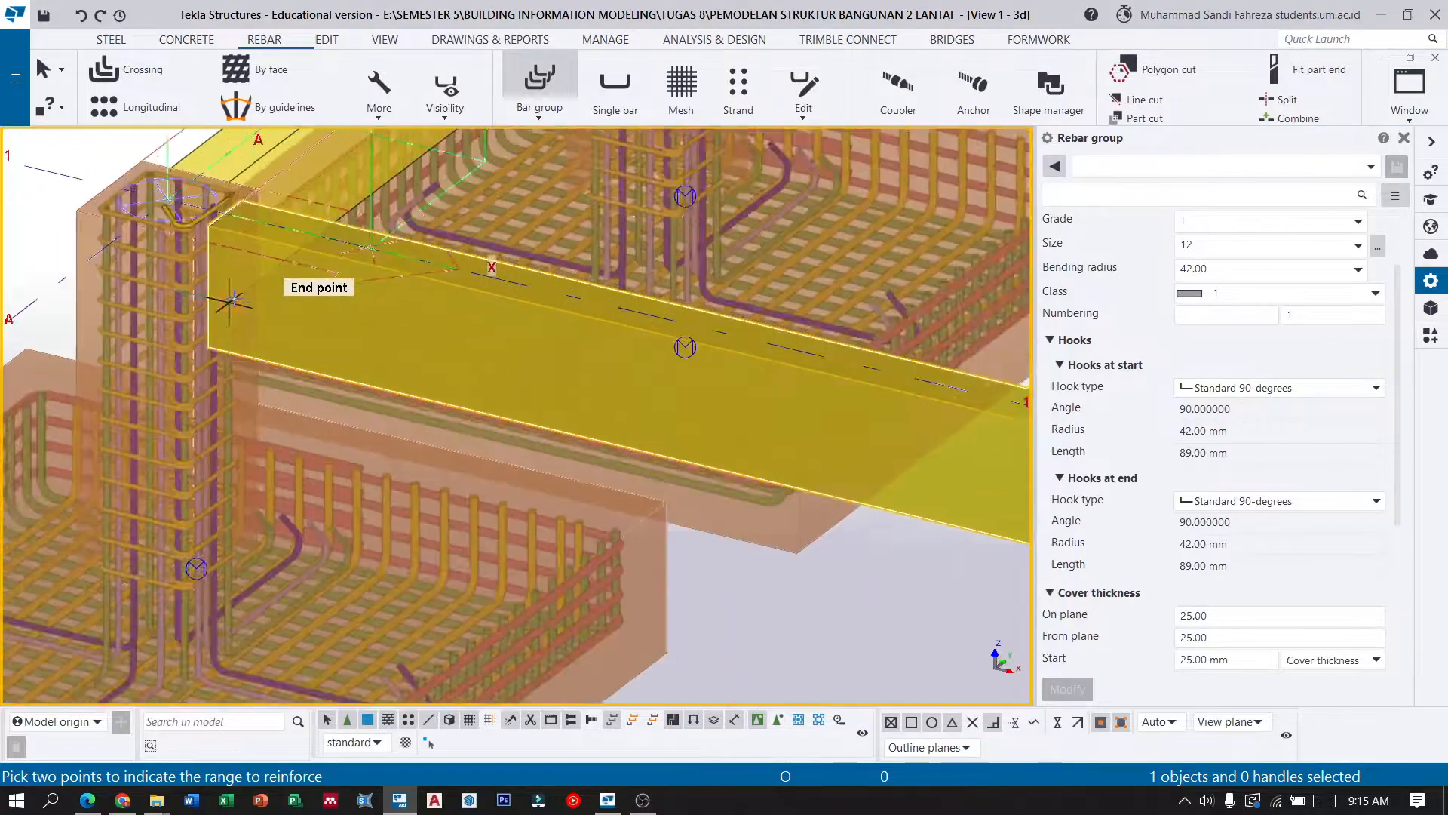
pyautogui.click(247, 329)
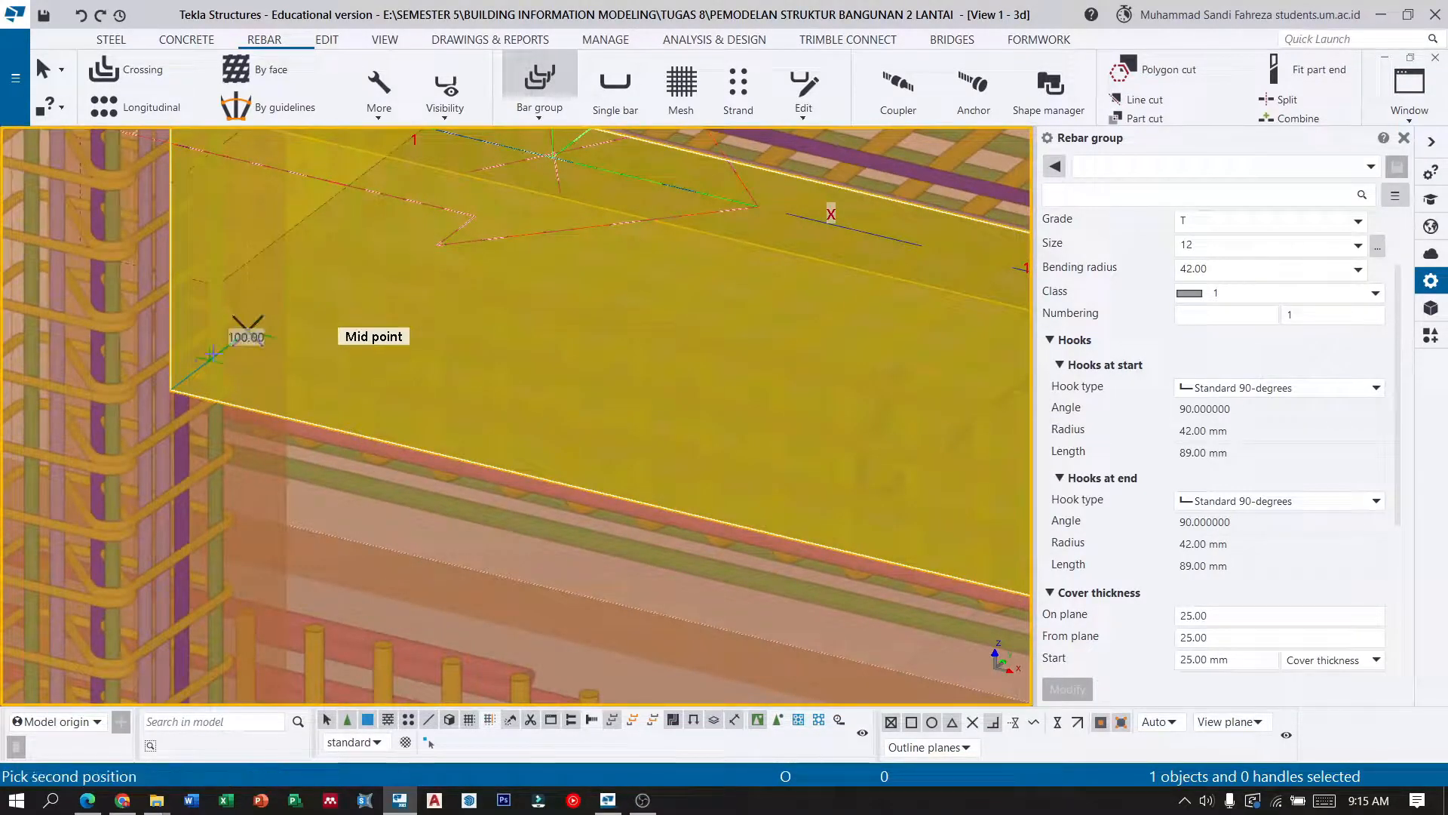
pyautogui.click(171, 388)
pyautogui.scroll(-5, 172, 389)
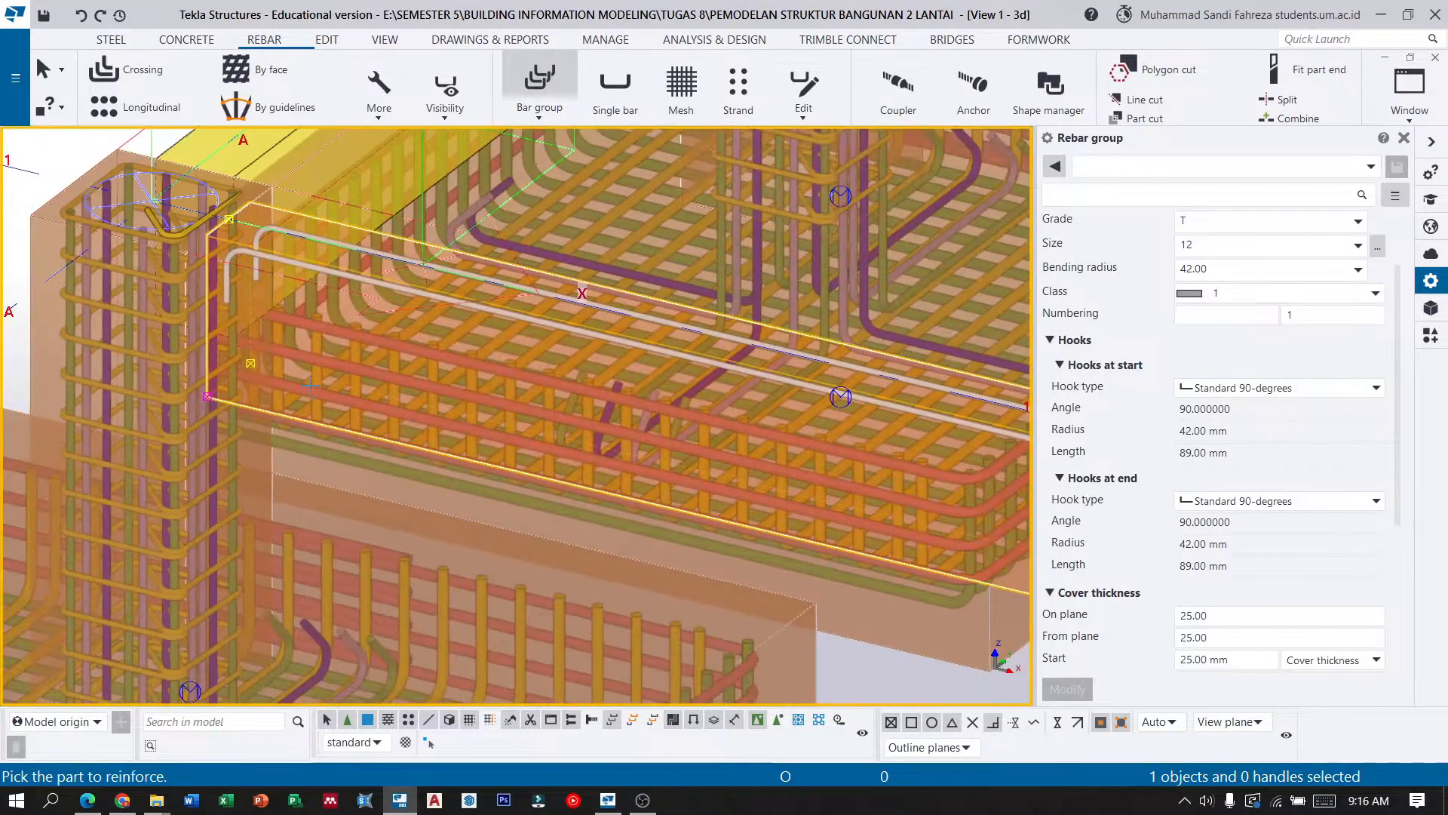
# Select the top bar group in the grid line 1 beam and choose the grade T, size 16 main bar with bending radius 32.
pyautogui.click(43, 81)
pyautogui.click(314, 269)
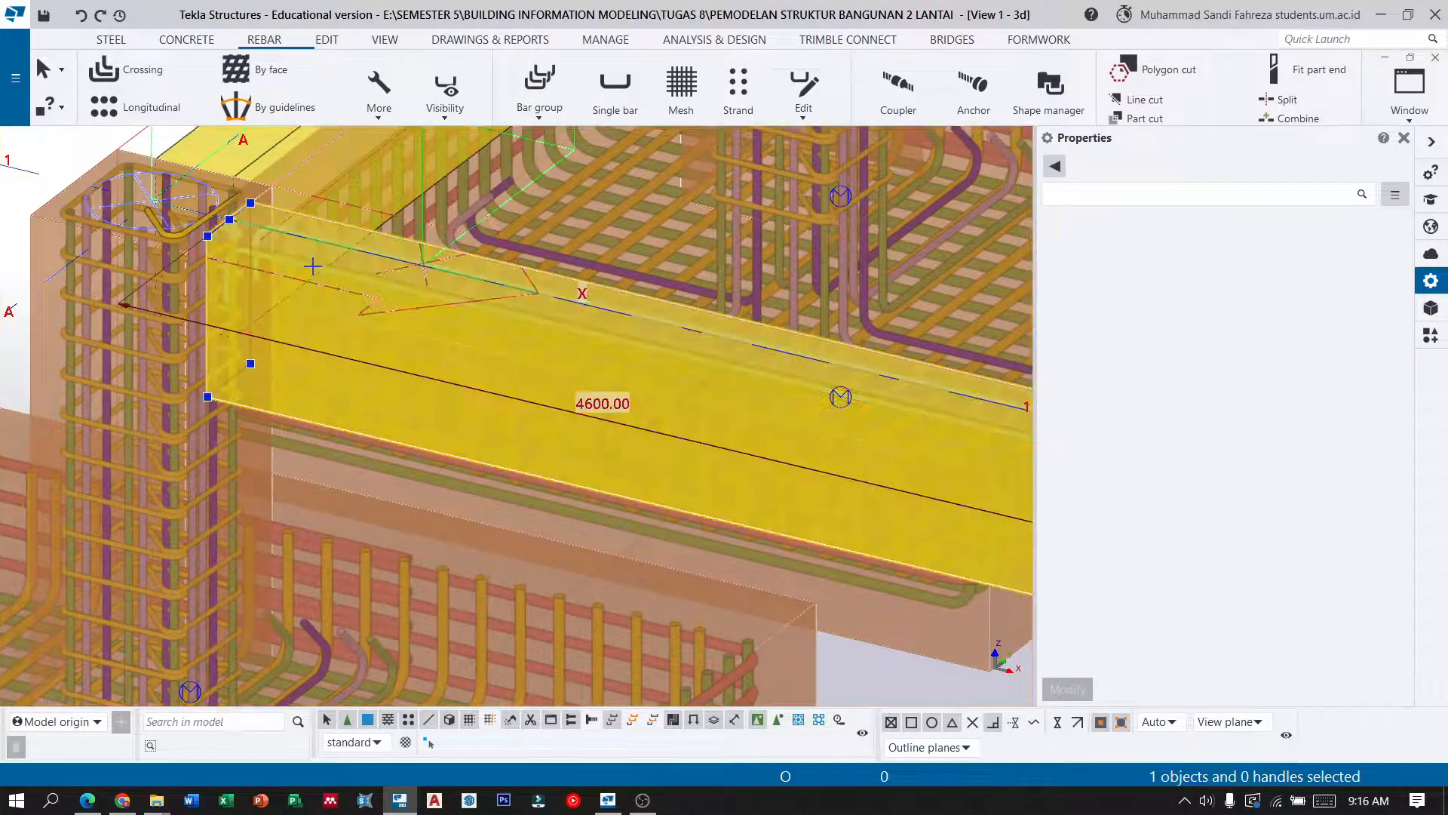
pyautogui.click(48, 141)
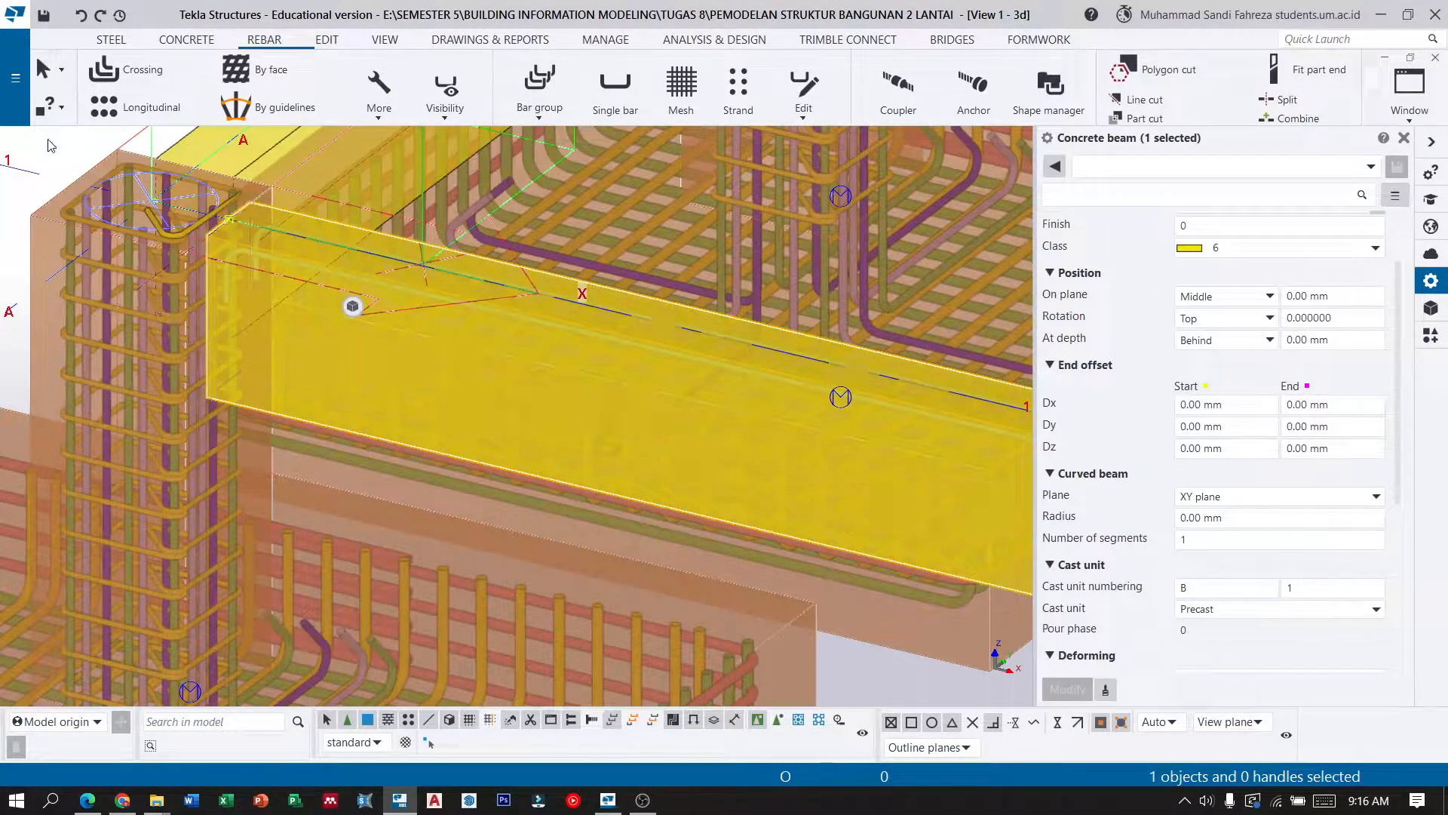
pyautogui.scroll(3, 269, 244)
pyautogui.click(237, 252)
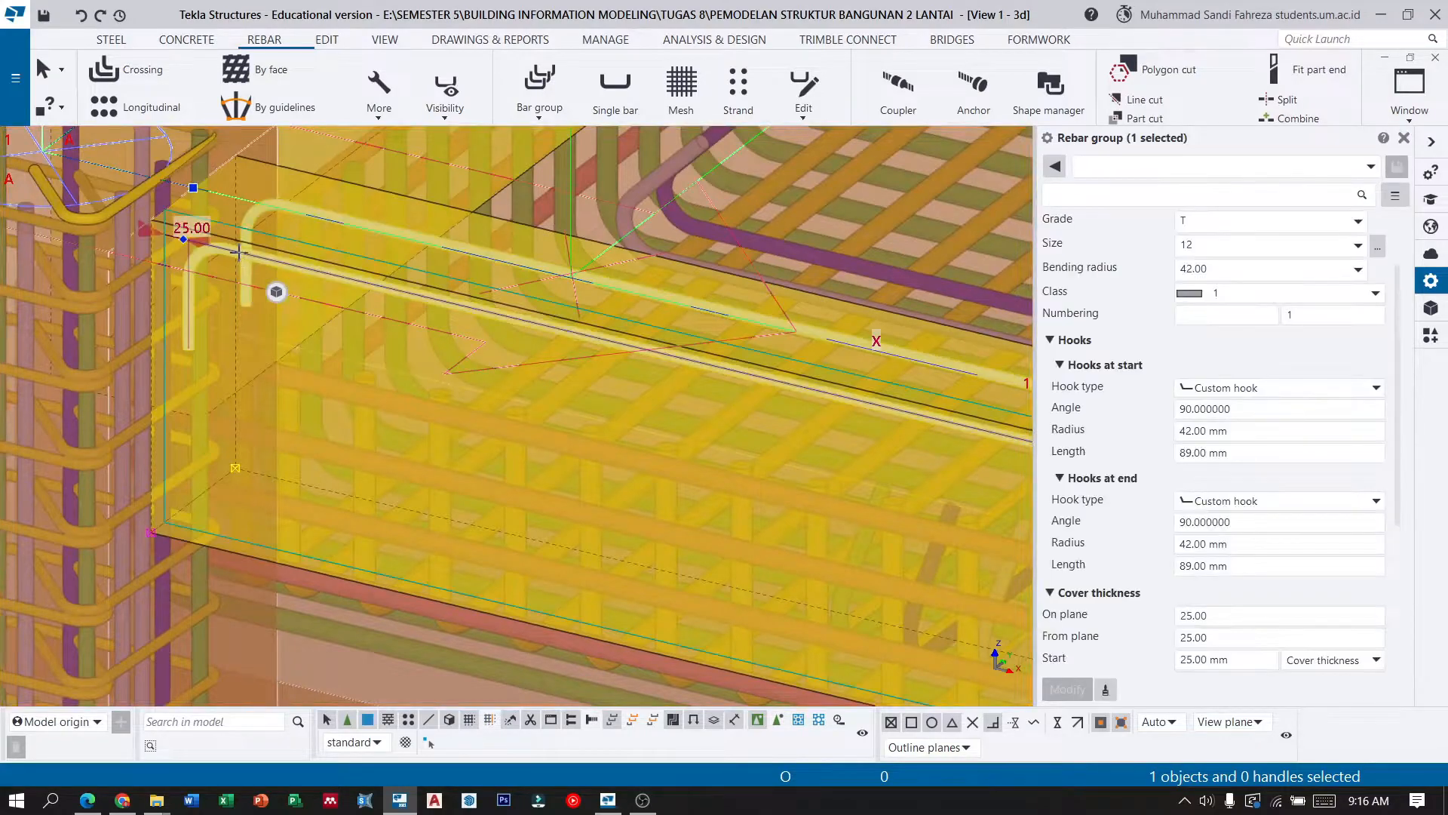
pyautogui.click(1378, 247)
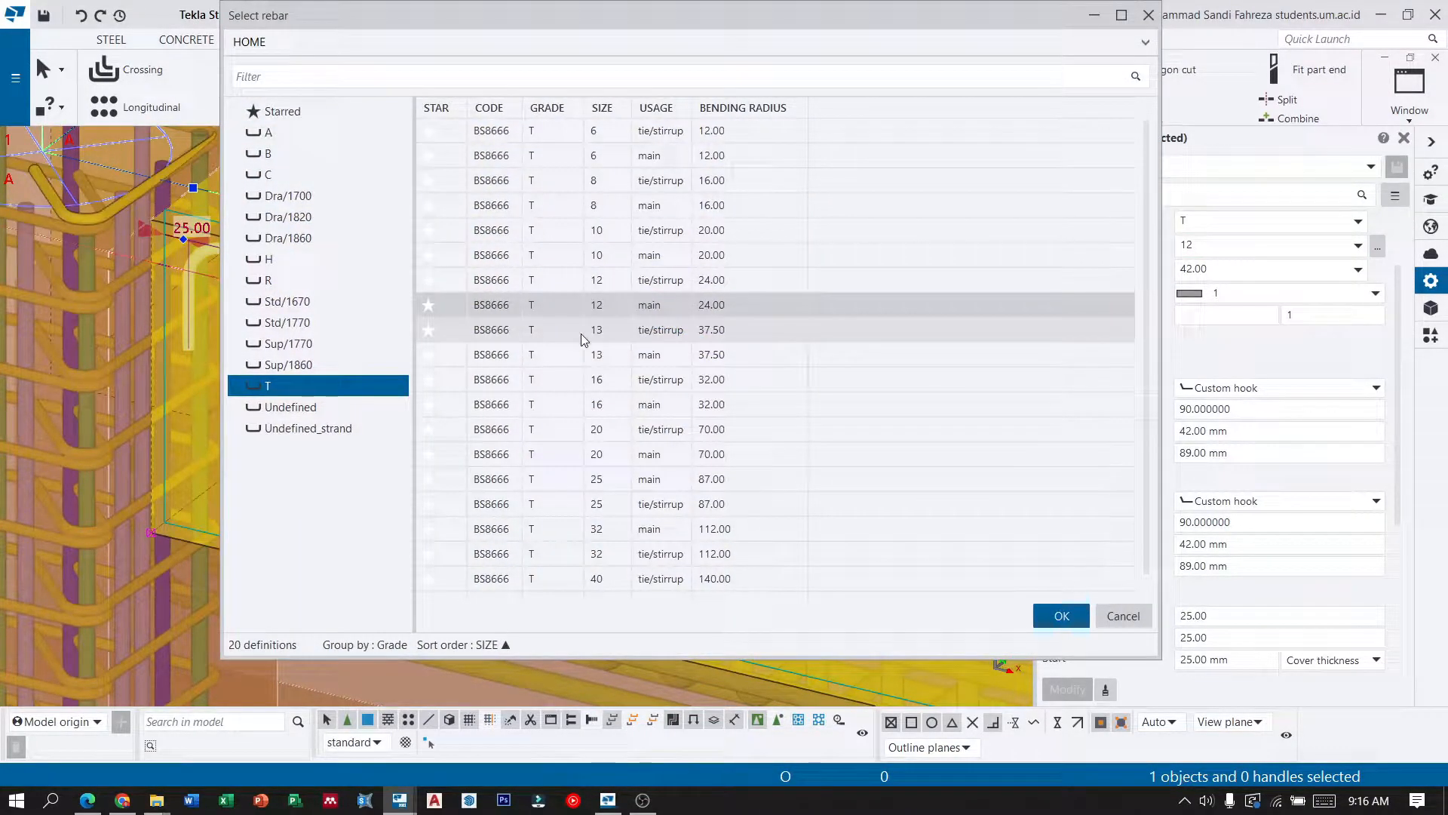
pyautogui.click(618, 401)
pyautogui.click(1060, 616)
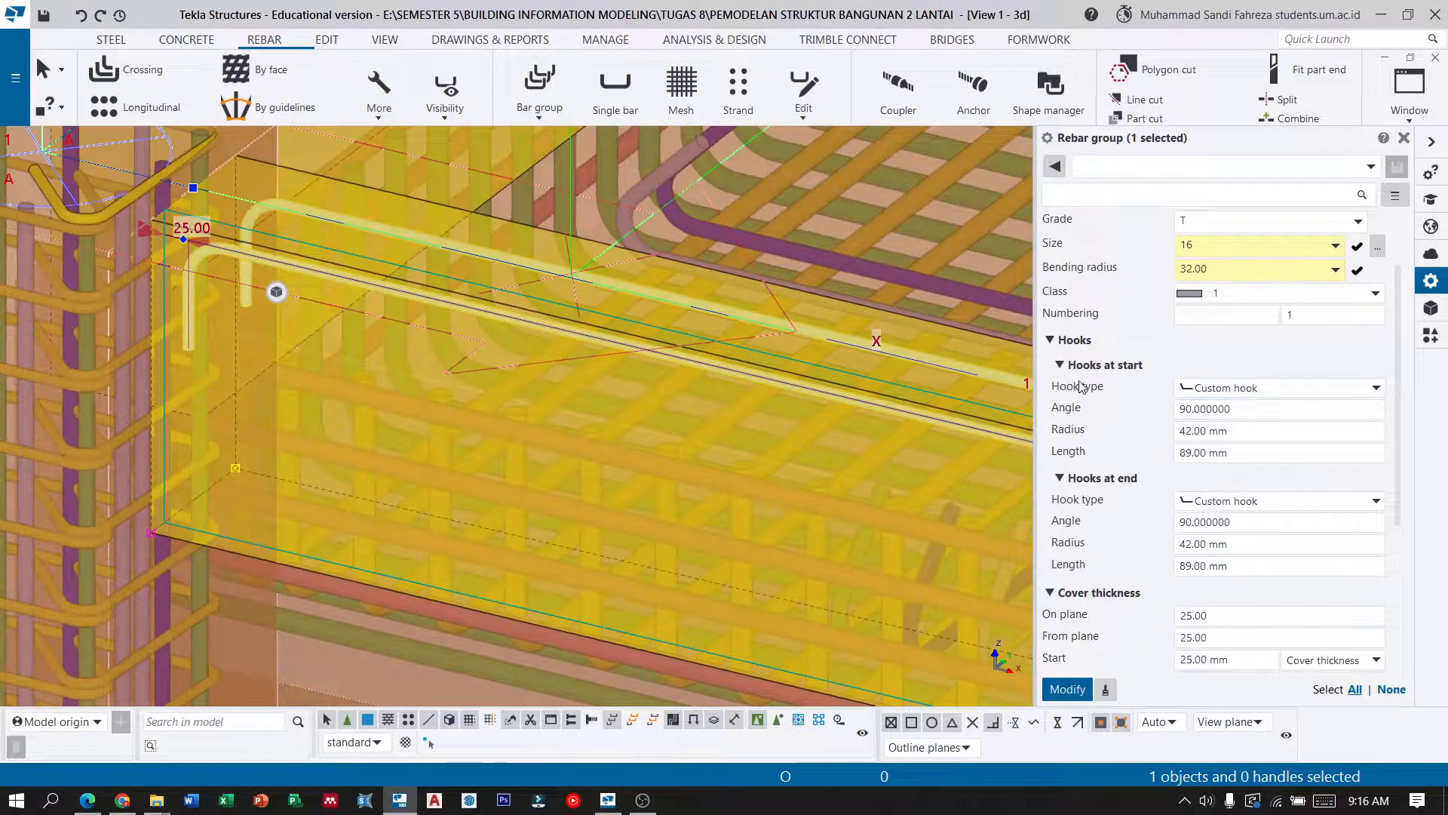
# Set the hooks at both the start and end of the bar group to radius 32 and length 192.
pyautogui.scroll(-3, 1080, 385)
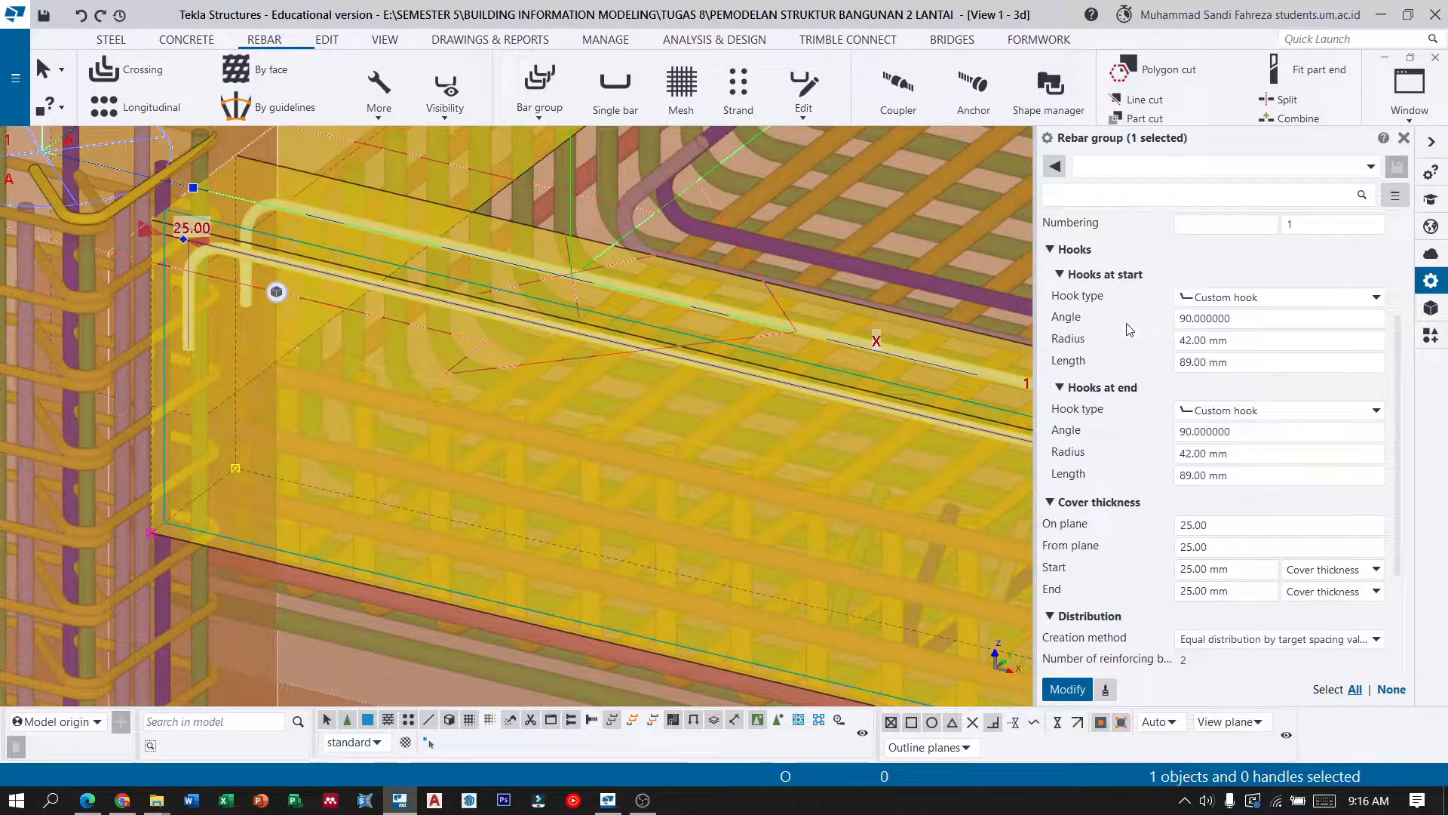
pyautogui.click(1200, 339)
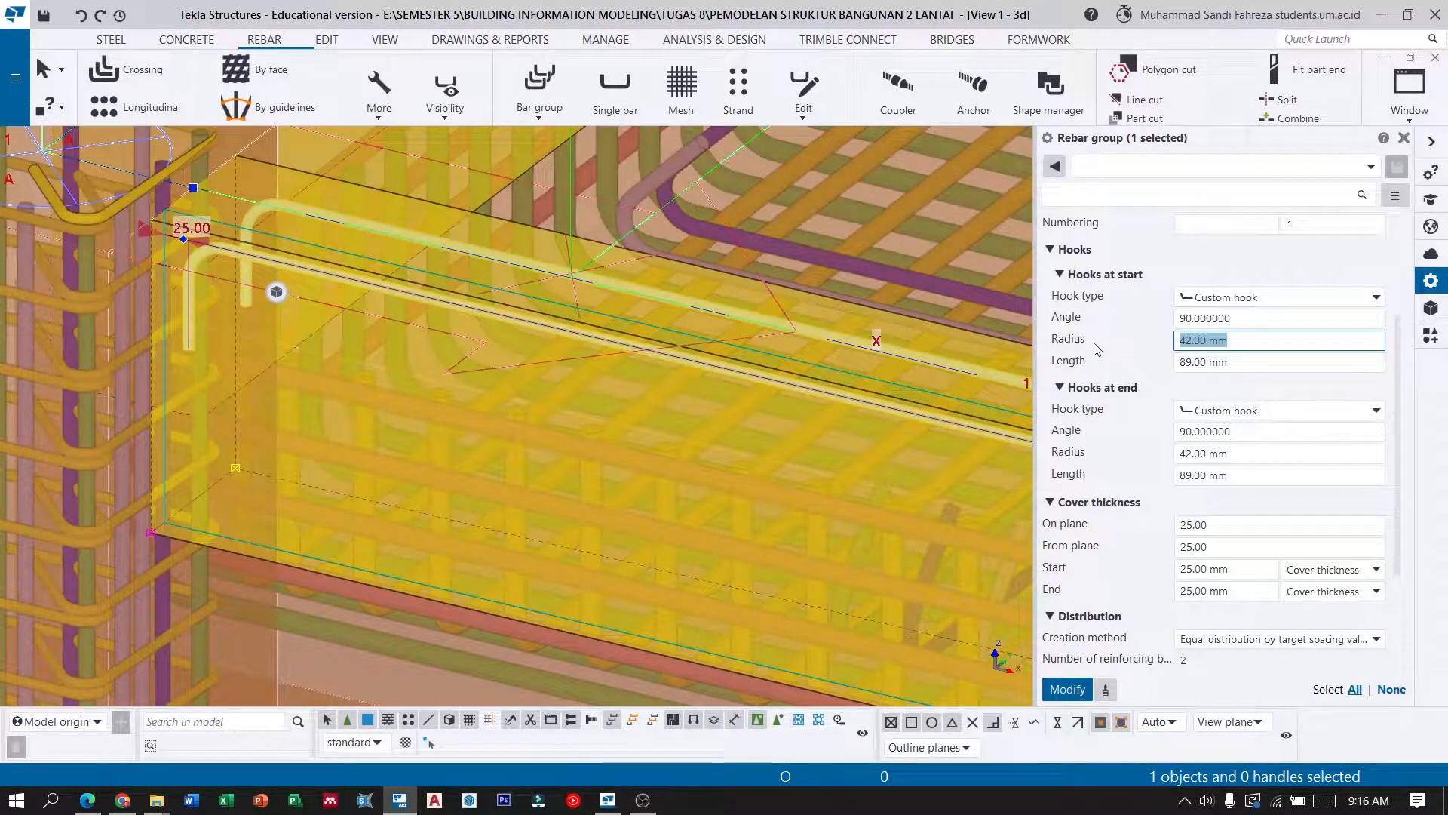
pyautogui.scroll(3, 1337, 372)
pyautogui.write('32')
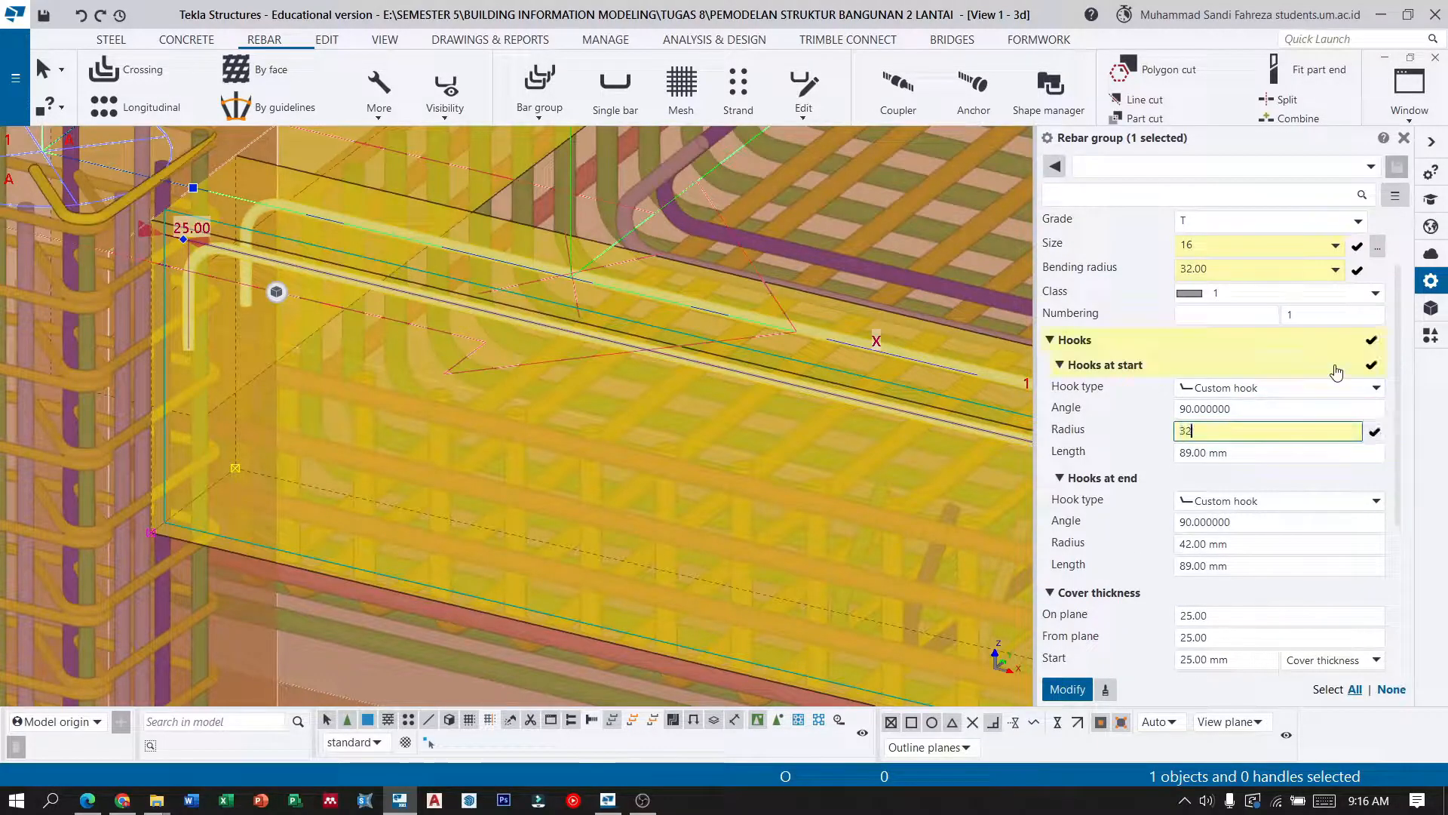
pyautogui.click(1259, 452)
pyautogui.scroll(-3, 1207, 459)
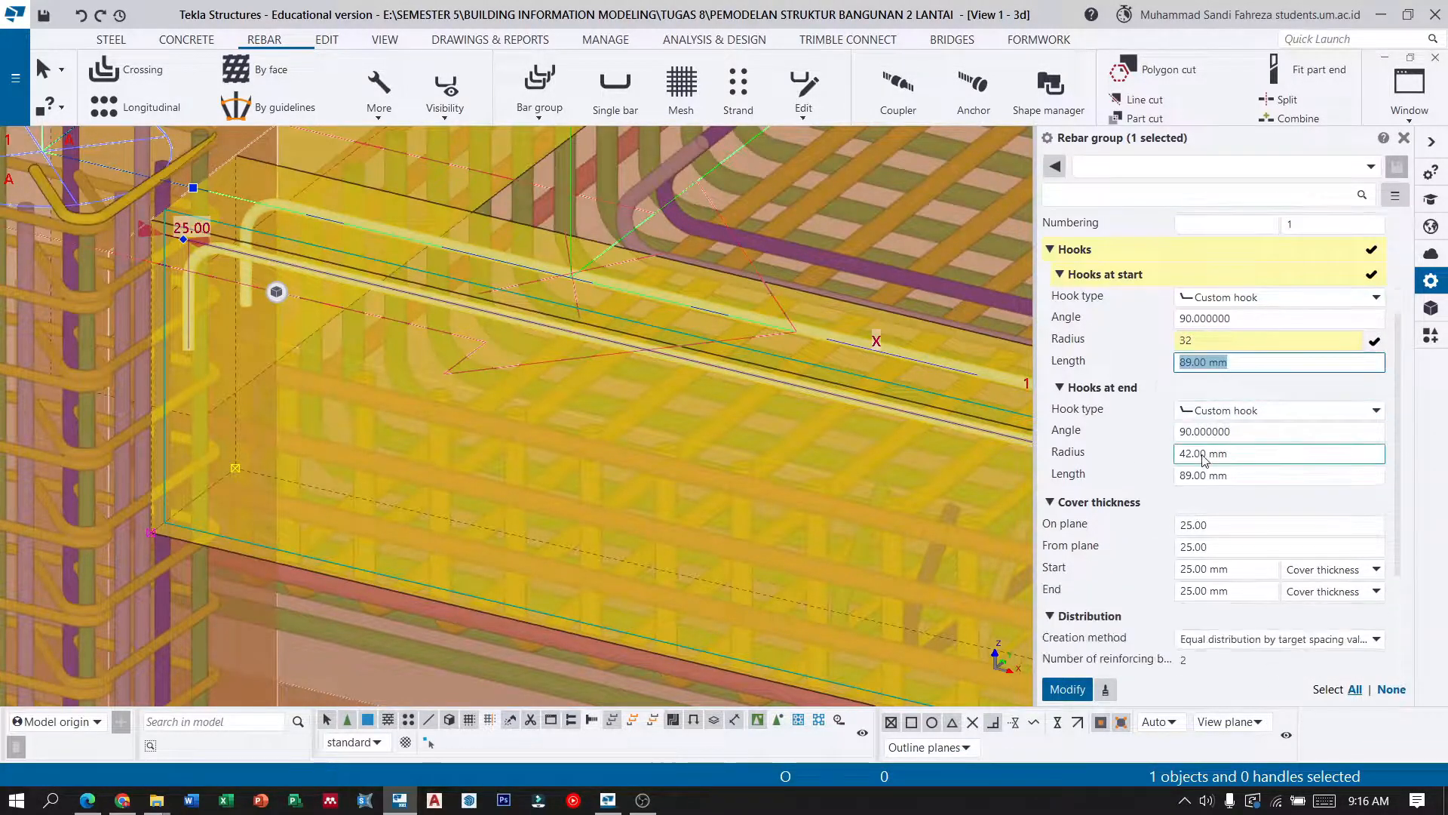
pyautogui.write('192')
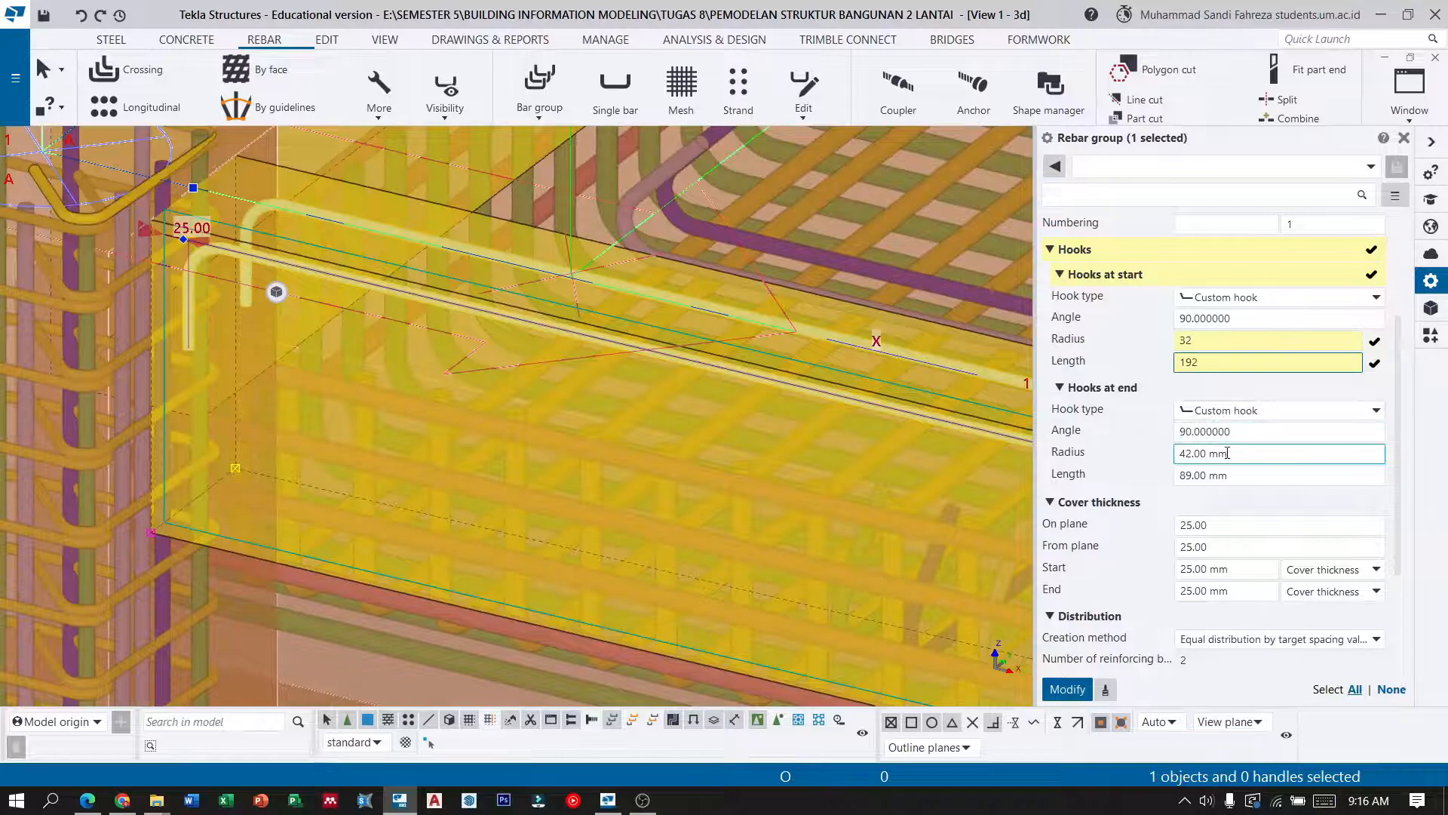
pyautogui.moveTo(1241, 432); pyautogui.dragTo(1102, 460)
pyautogui.write('32')
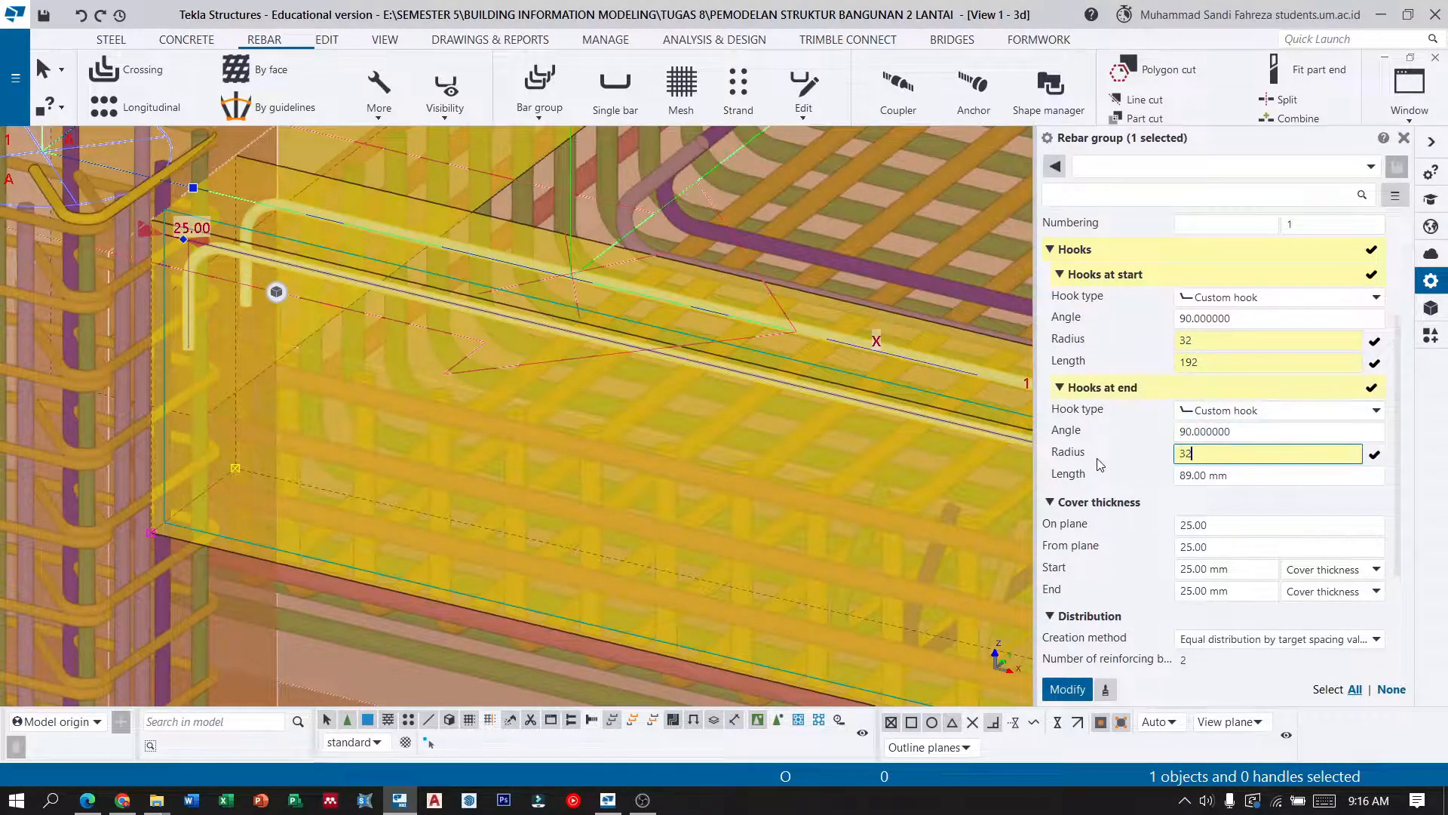
pyautogui.moveTo(1231, 476); pyautogui.dragTo(1098, 475)
pyautogui.write('192')
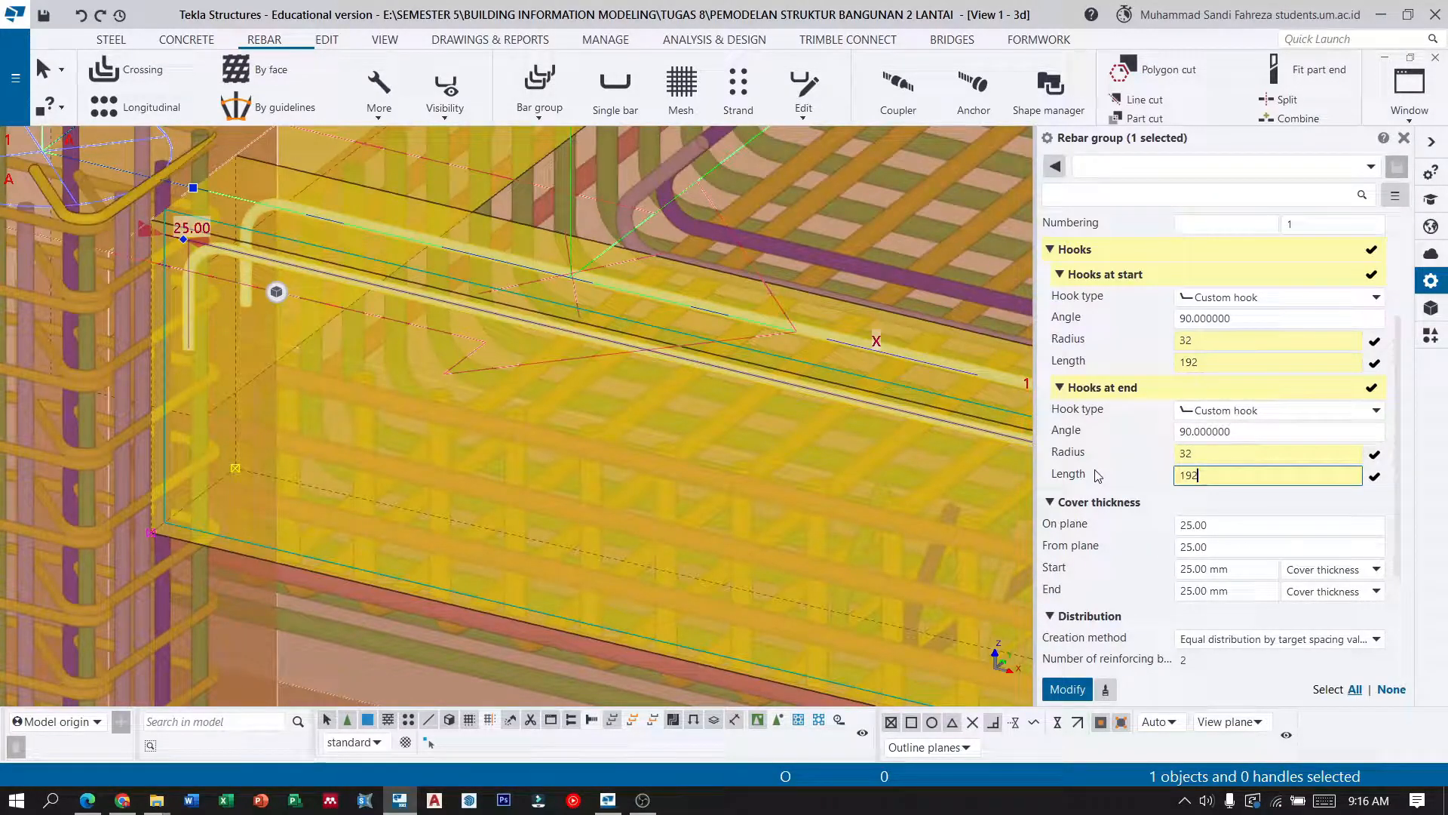
# Set the bar group's on-plane and from-plane cover thickness to 50.
pyautogui.scroll(-1, 1094, 482)
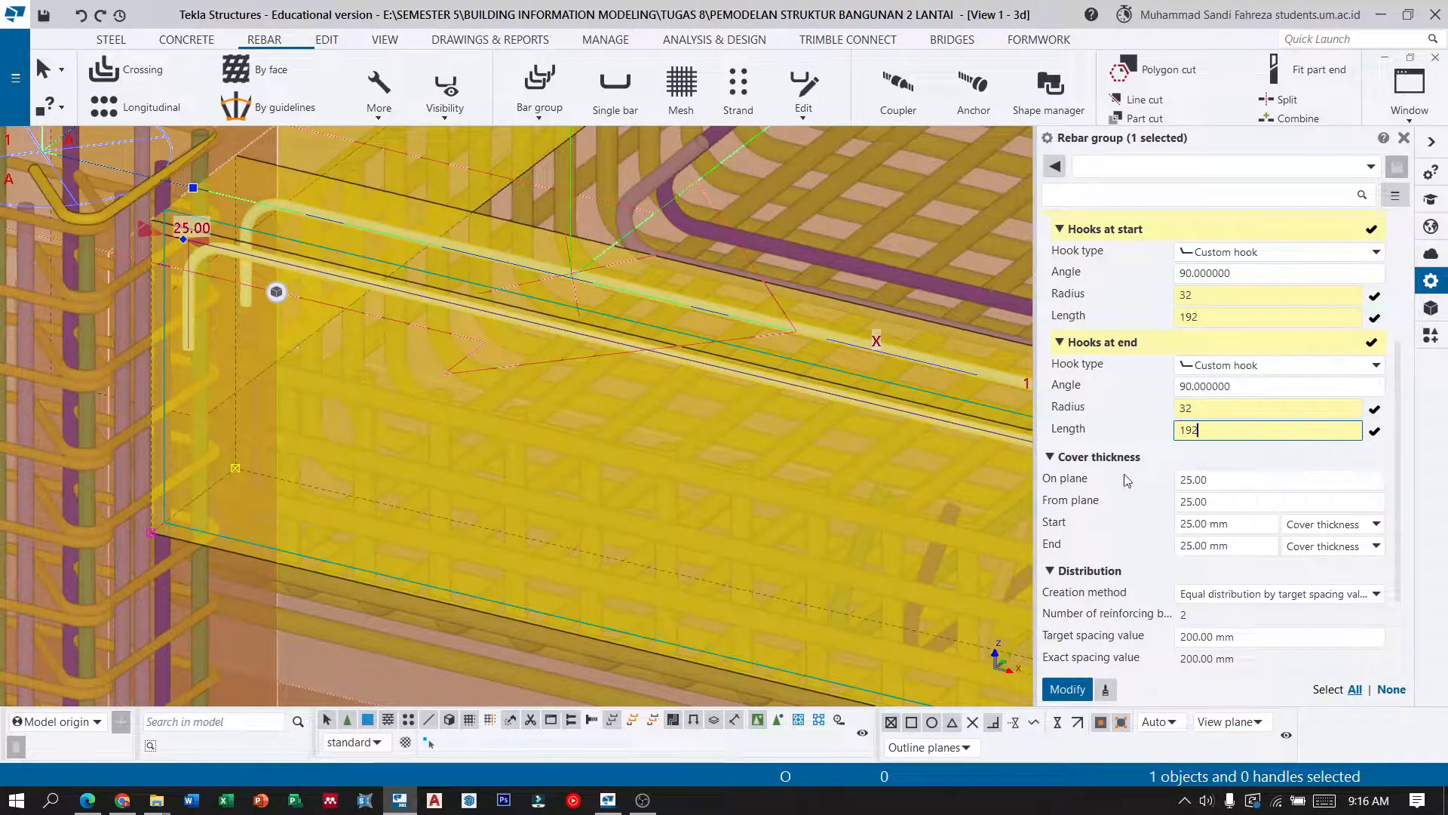
pyautogui.click(1171, 480)
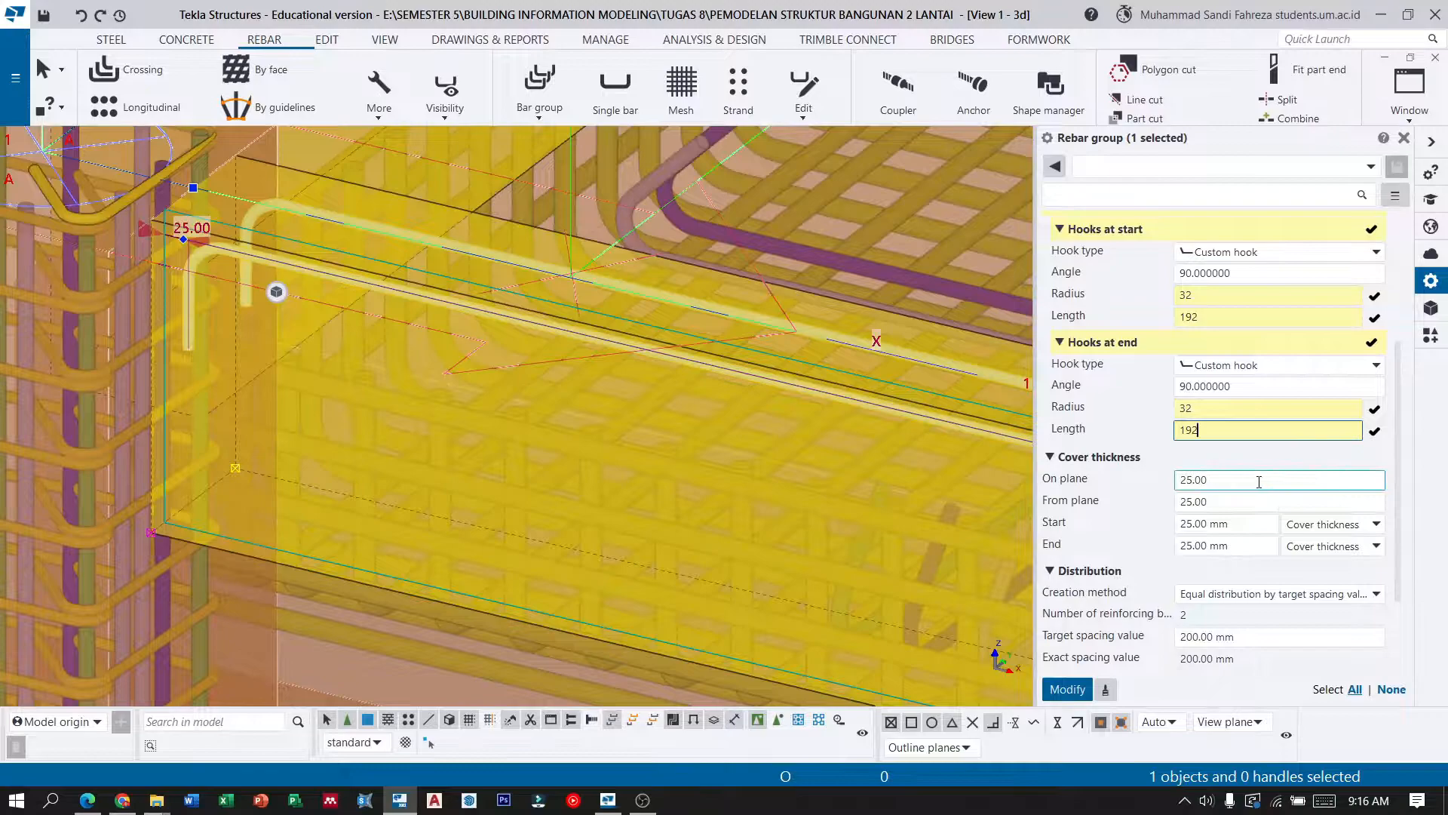
pyautogui.doubleClick(1171, 480)
pyautogui.write('50')
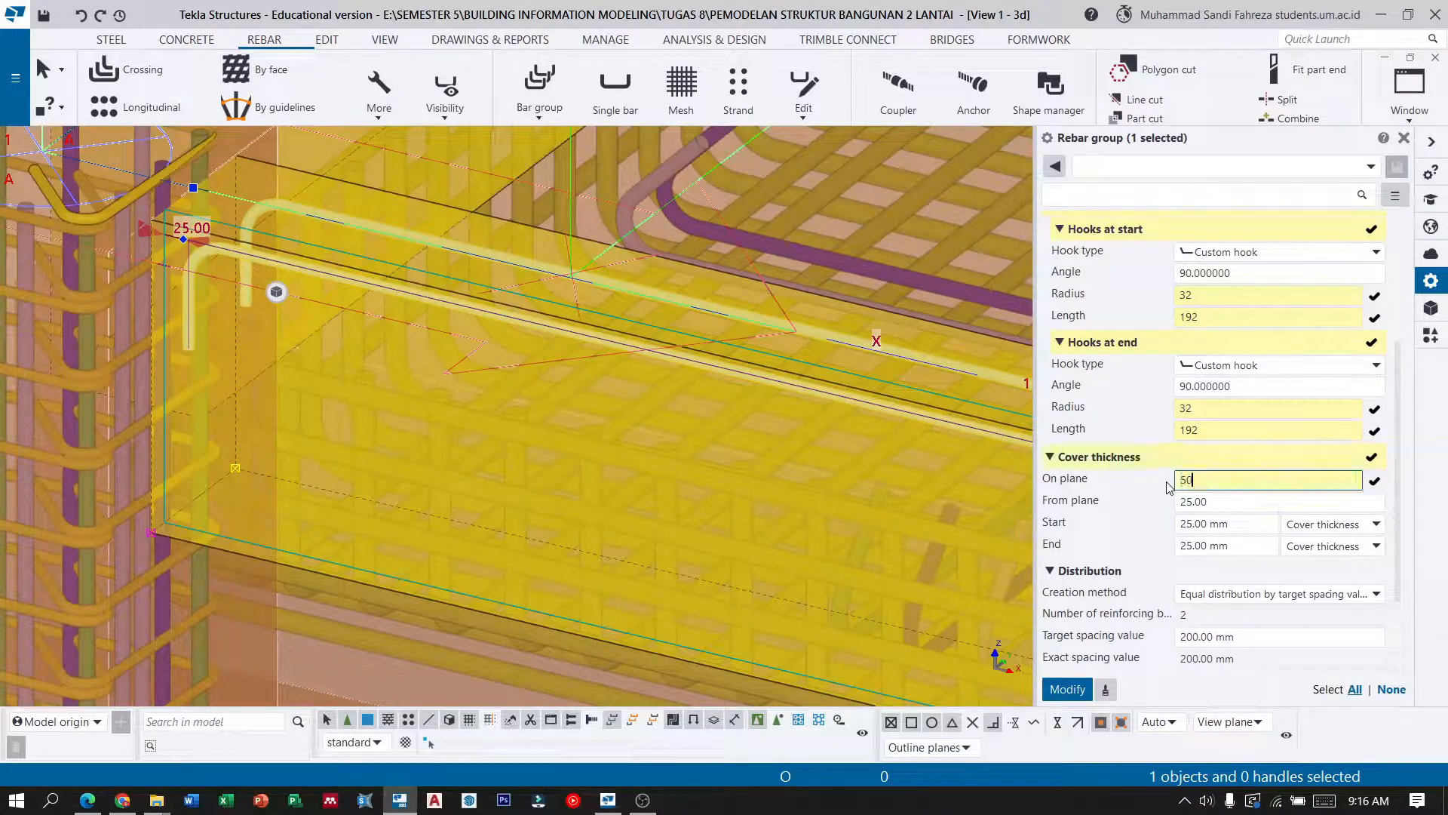
pyautogui.moveTo(1243, 504); pyautogui.dragTo(1145, 508)
pyautogui.write('50')
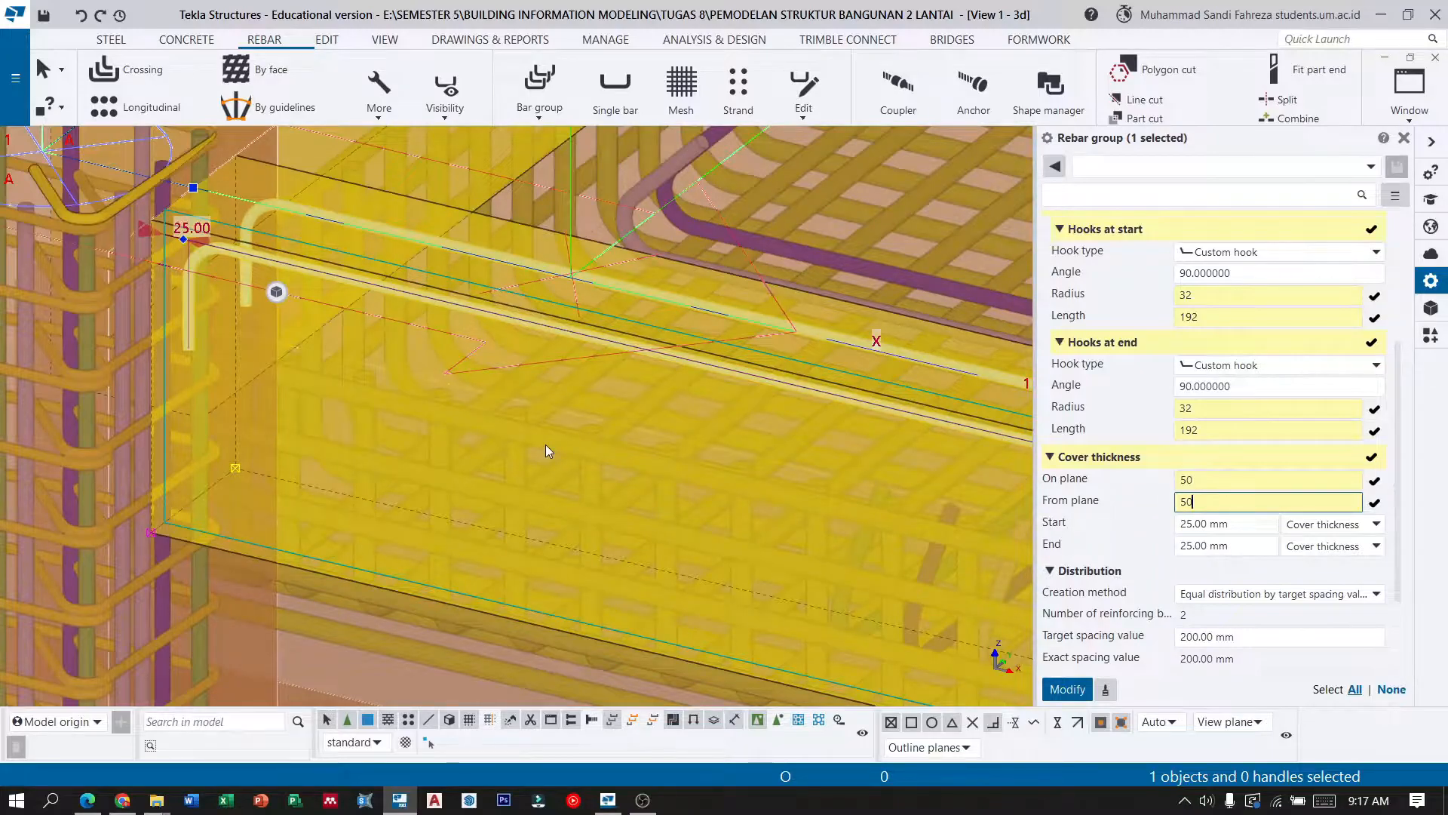
# Set the start and end cover thickness to -258 mm, apply the bar group changes, and check the bar ends inside the pedestals.
pyautogui.keyDown('ctrl'); pyautogui.moveTo(545, 451); pyautogui.dragTo(188, 478, button='middle'); pyautogui.keyUp('ctrl')
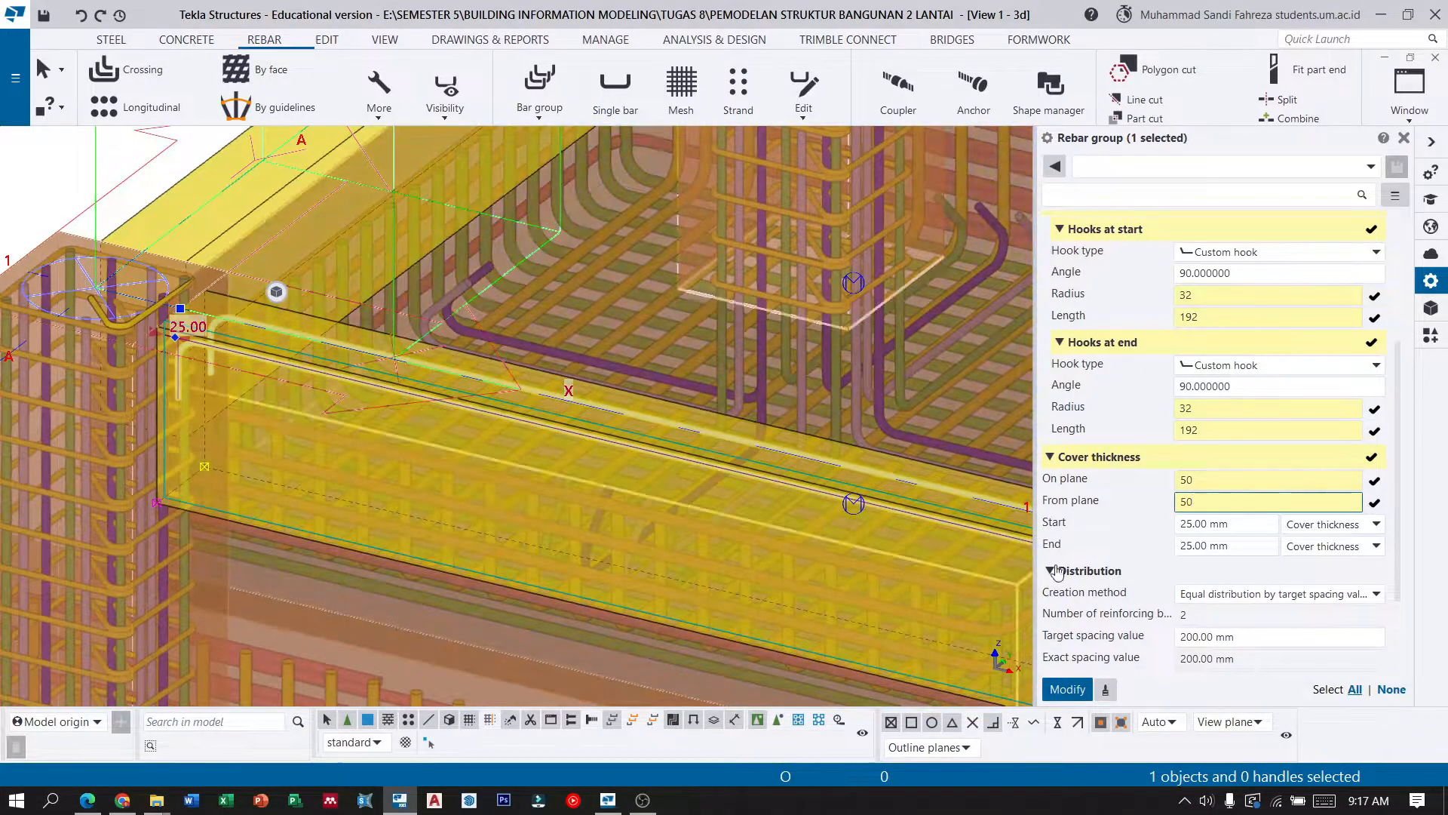
pyautogui.scroll(3, 1200, 541)
pyautogui.scroll(-4, 1203, 555)
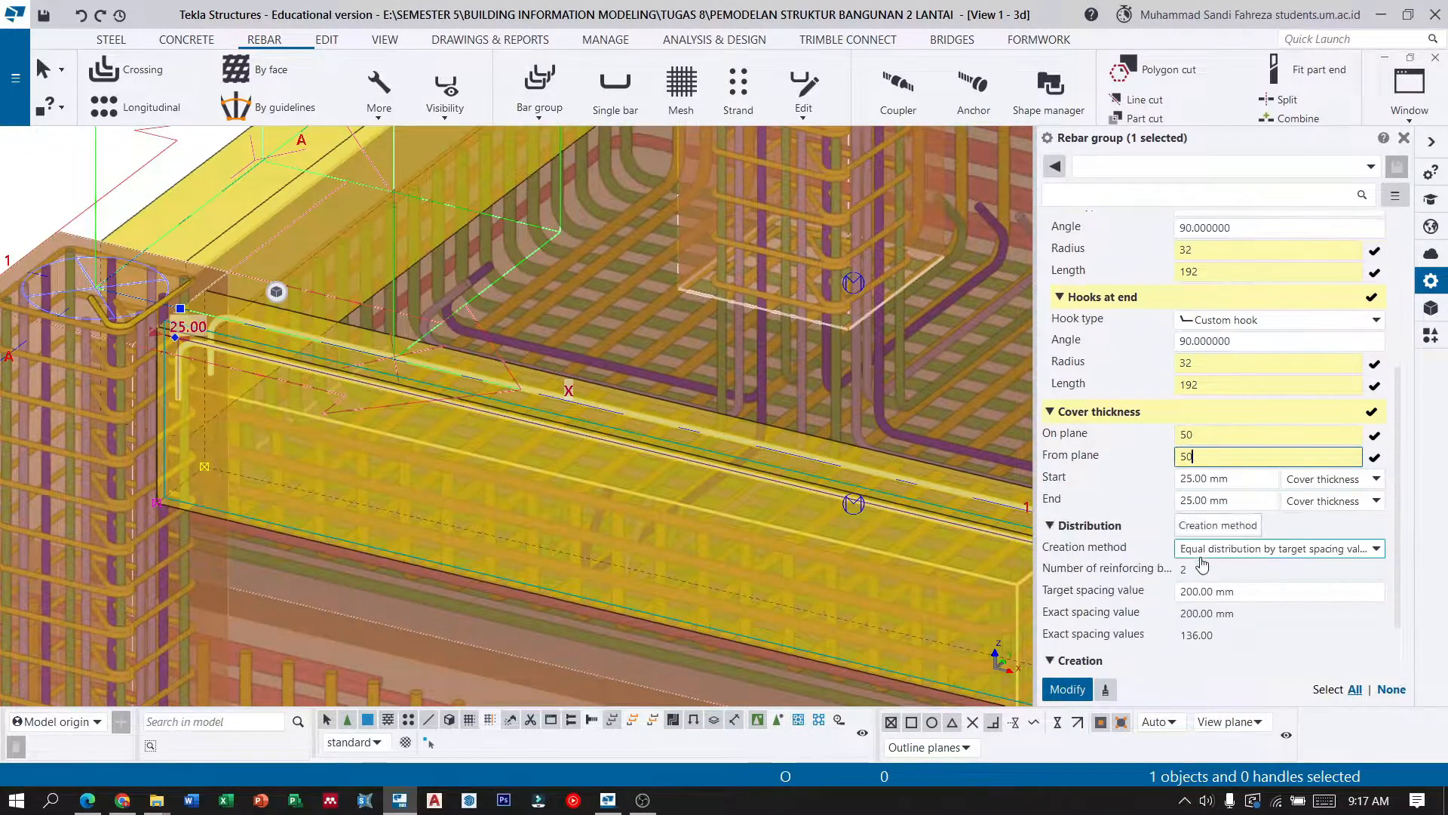
pyautogui.scroll(-1, 1209, 499)
pyautogui.moveTo(1211, 435); pyautogui.dragTo(1106, 442)
pyautogui.write('-258')
pyautogui.moveTo(1185, 455); pyautogui.dragTo(1134, 462)
pyautogui.write('-258')
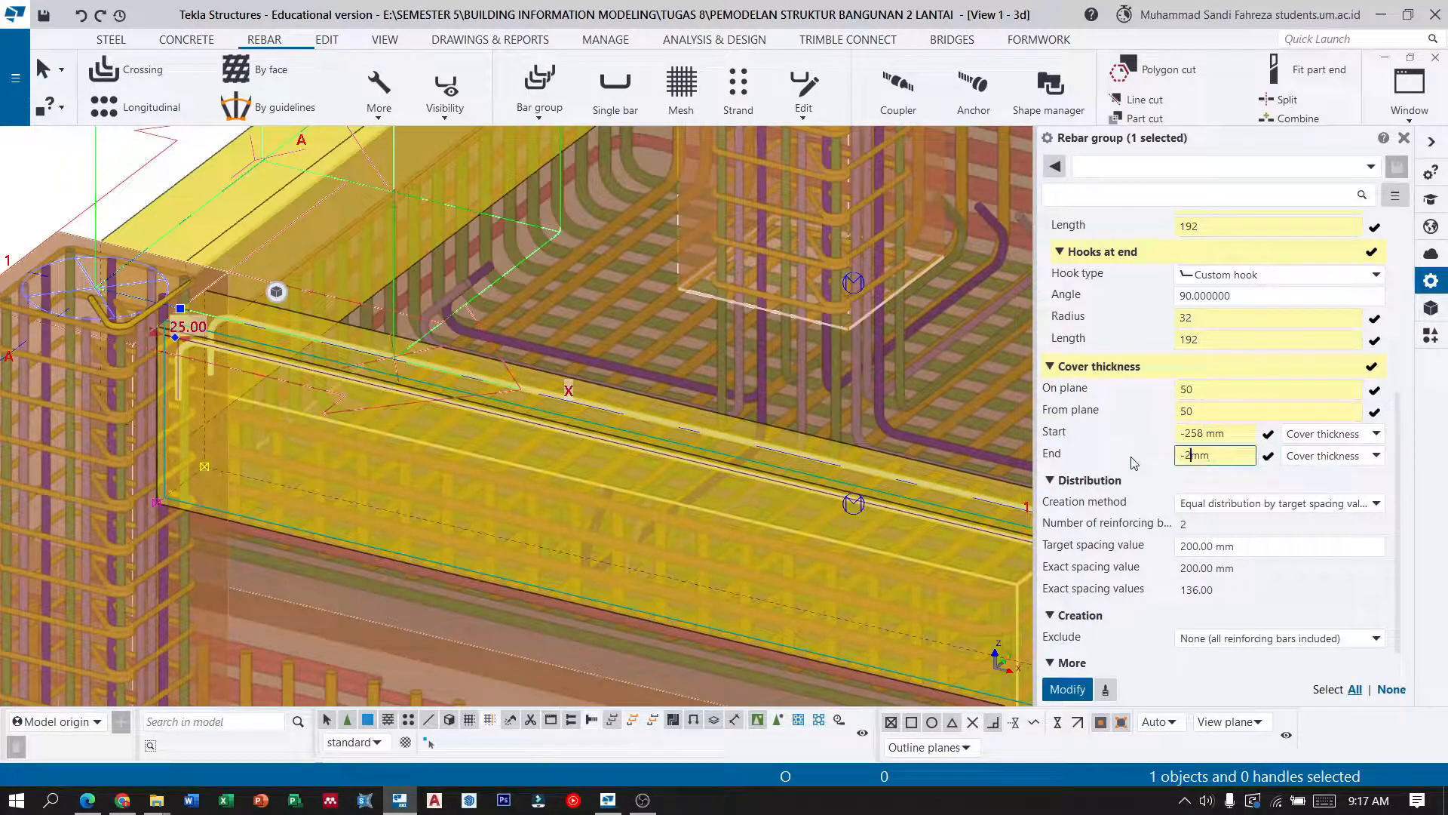
pyautogui.click(1067, 689)
pyautogui.scroll(-3, 180, 295)
pyautogui.scroll(-10, 486, 413)
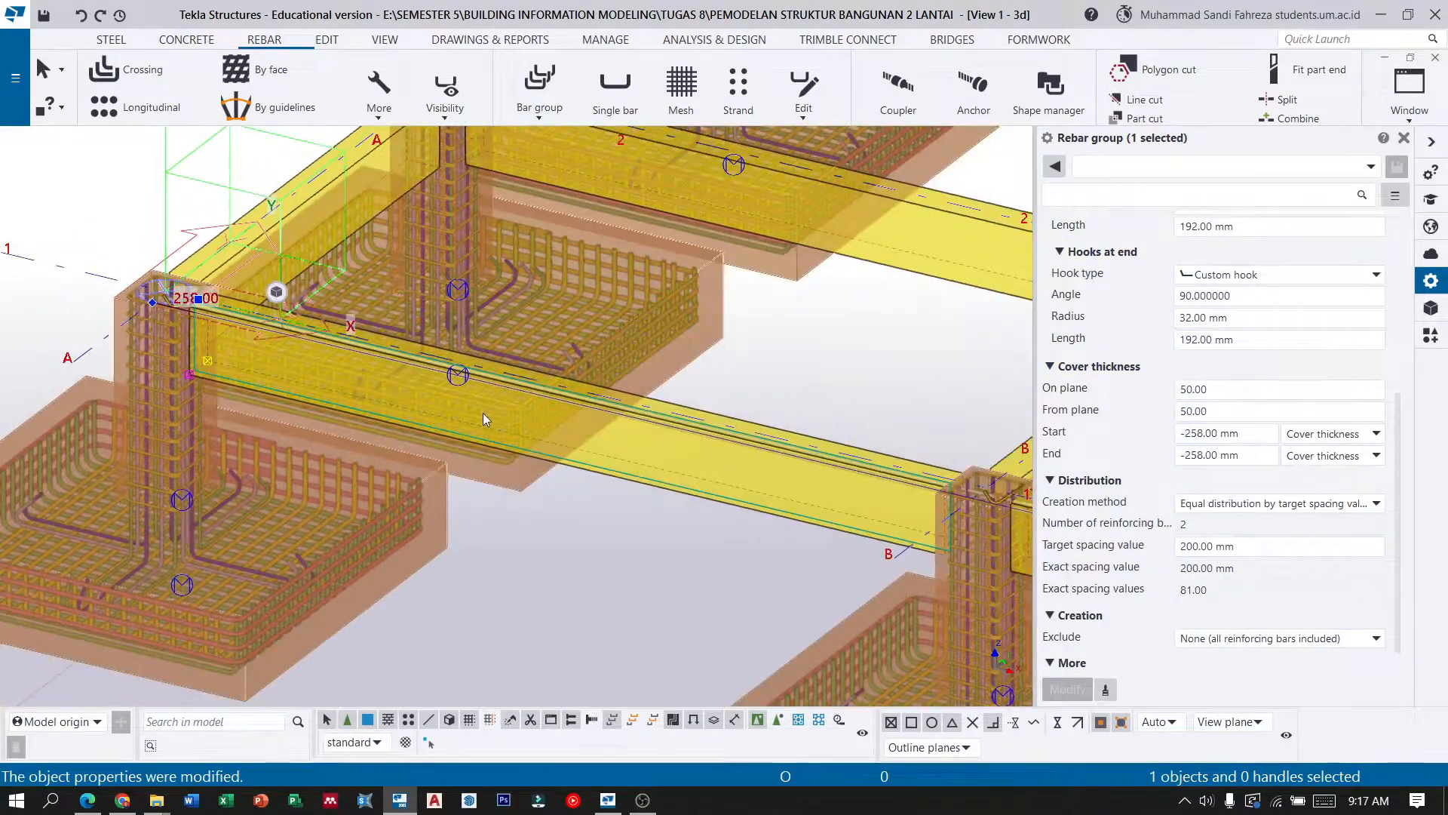
pyautogui.scroll(10, 815, 513)
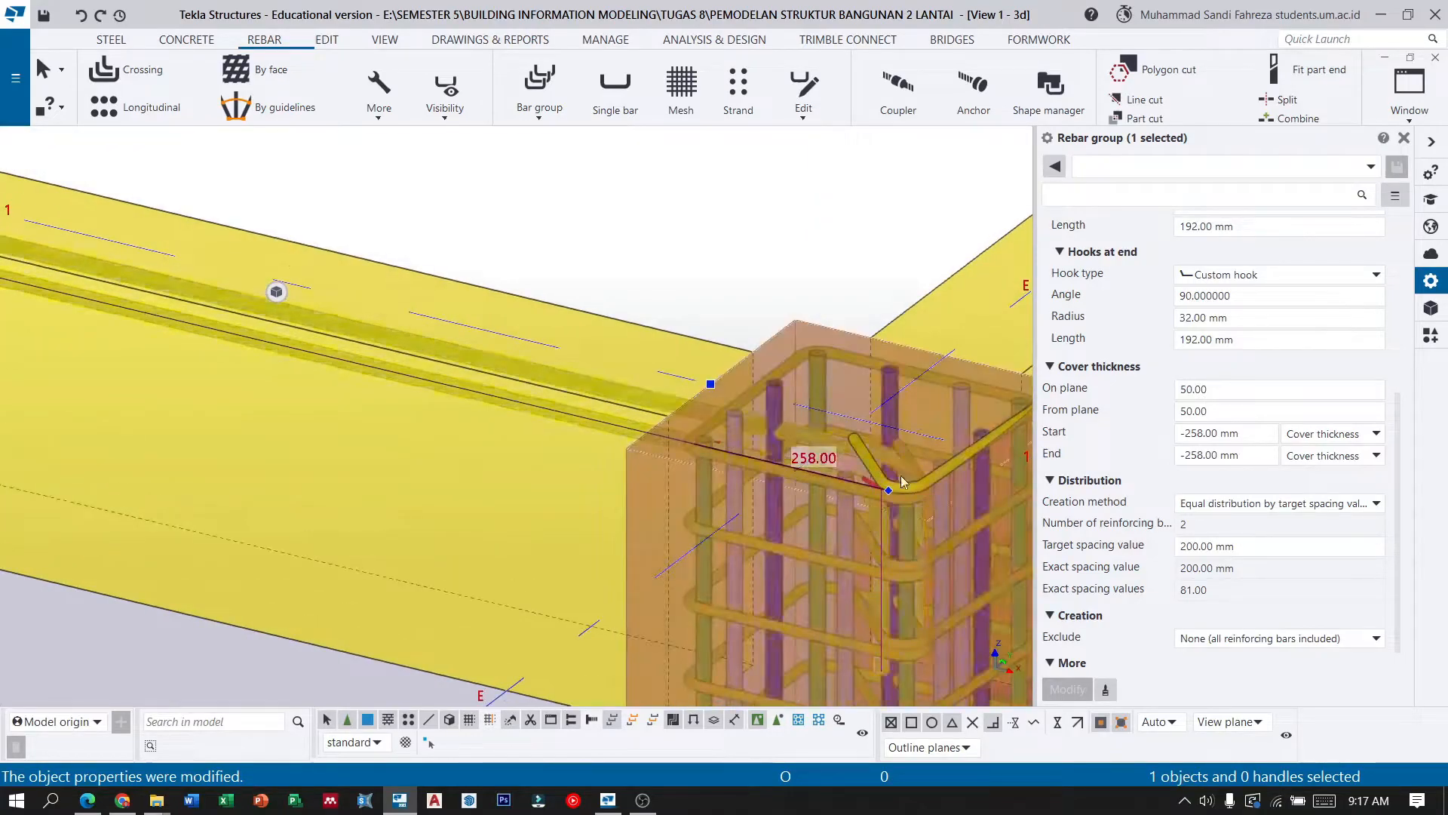
pyautogui.moveTo(843, 474)
pyautogui.keyDown('ctrl'); pyautogui.mouseDown(button='middle')
pyautogui.moveTo(738, 486)
pyautogui.moveTo(819, 486)
pyautogui.mouseUp(button='middle'); pyautogui.keyUp('ctrl')
pyautogui.scroll(-10, 905, 452)
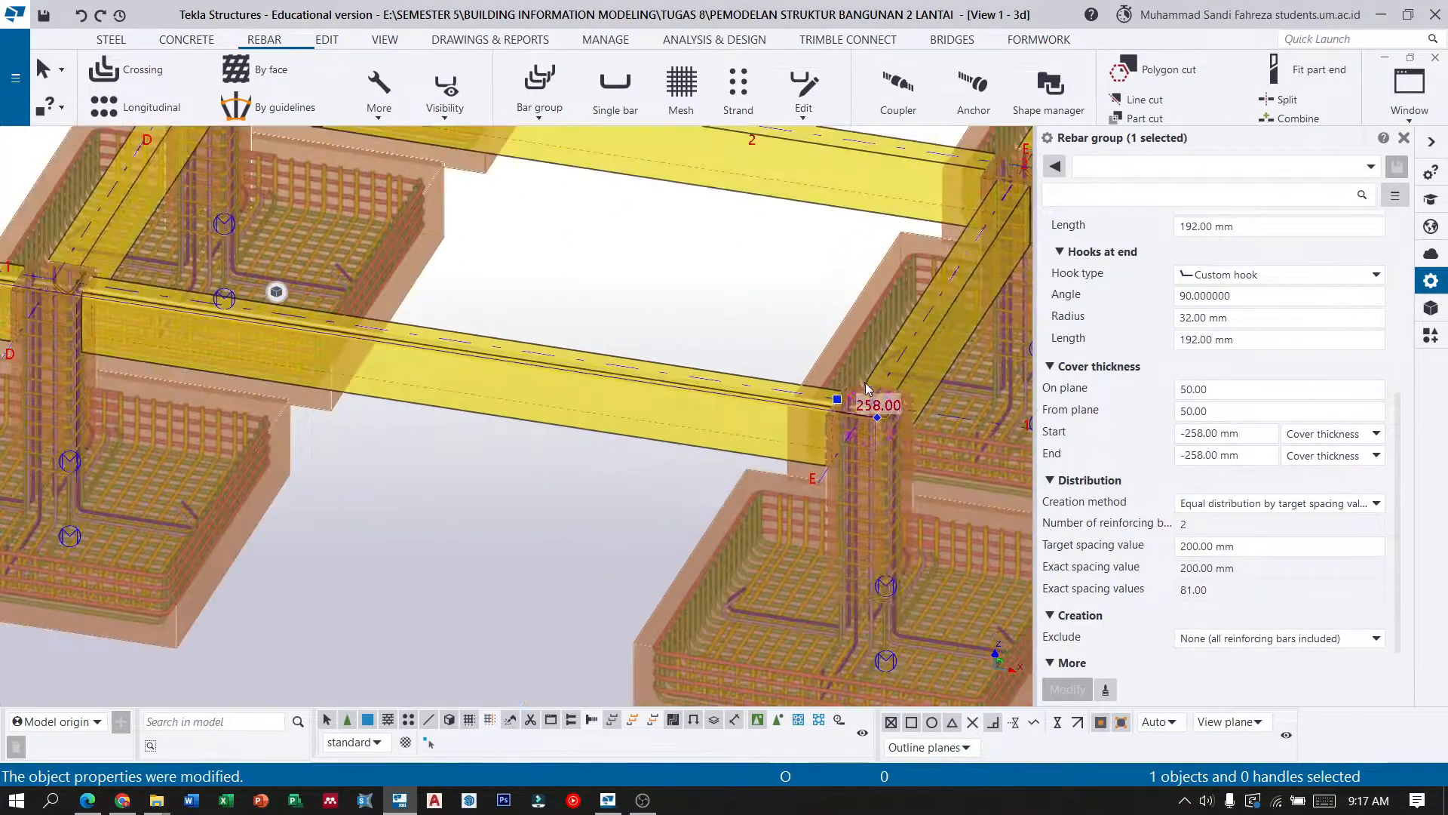
# Place a single bar in the grid line 1 beam along its top centreline, from the grid A end to the grid E end.
pyautogui.scroll(12, 332, 339)
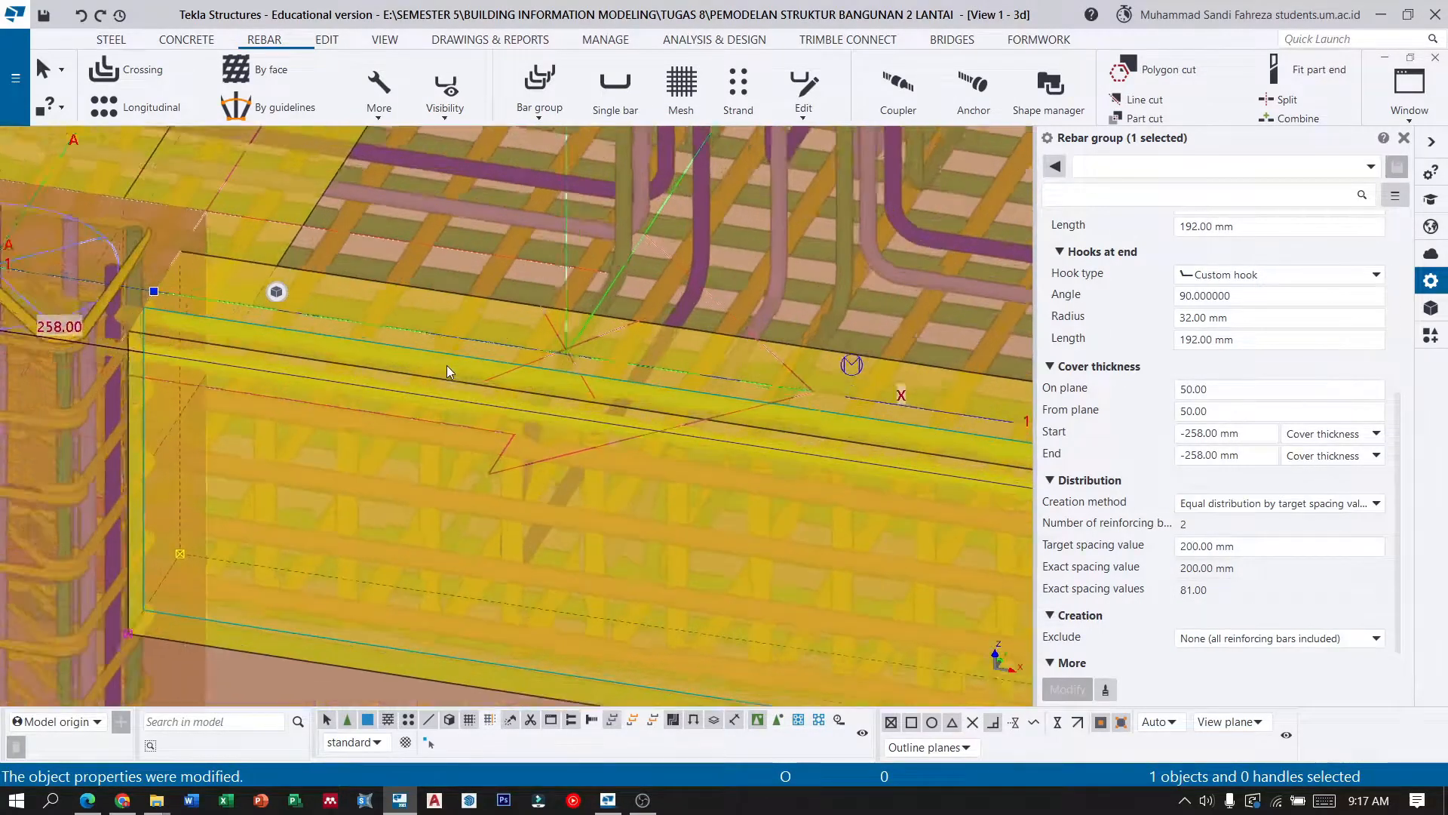
pyautogui.scroll(1, 430, 362)
pyautogui.scroll(-2, 420, 365)
pyautogui.moveTo(375, 331); pyautogui.dragTo(428, 334, button='middle')
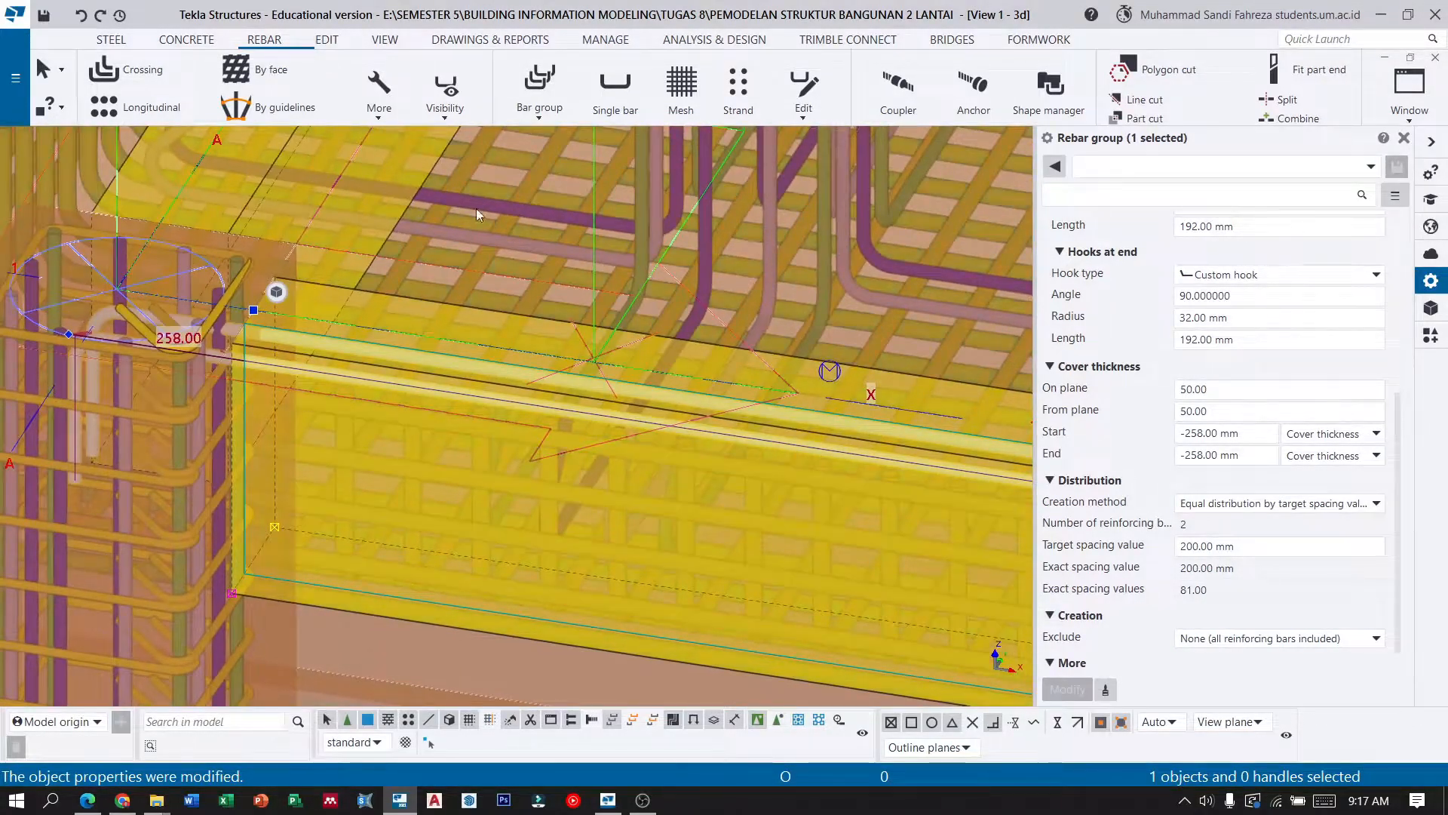
pyautogui.click(604, 94)
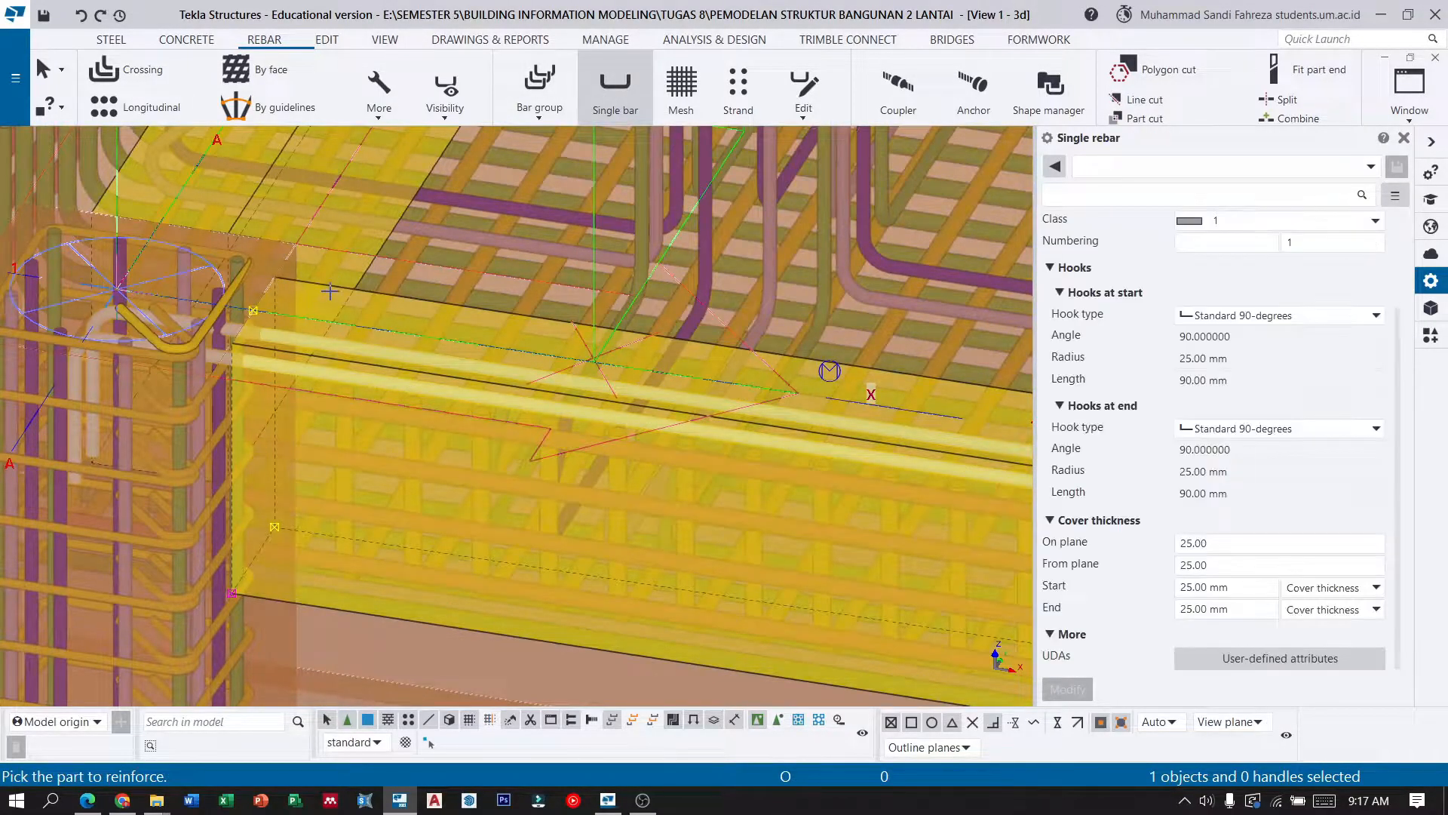
pyautogui.click(329, 293)
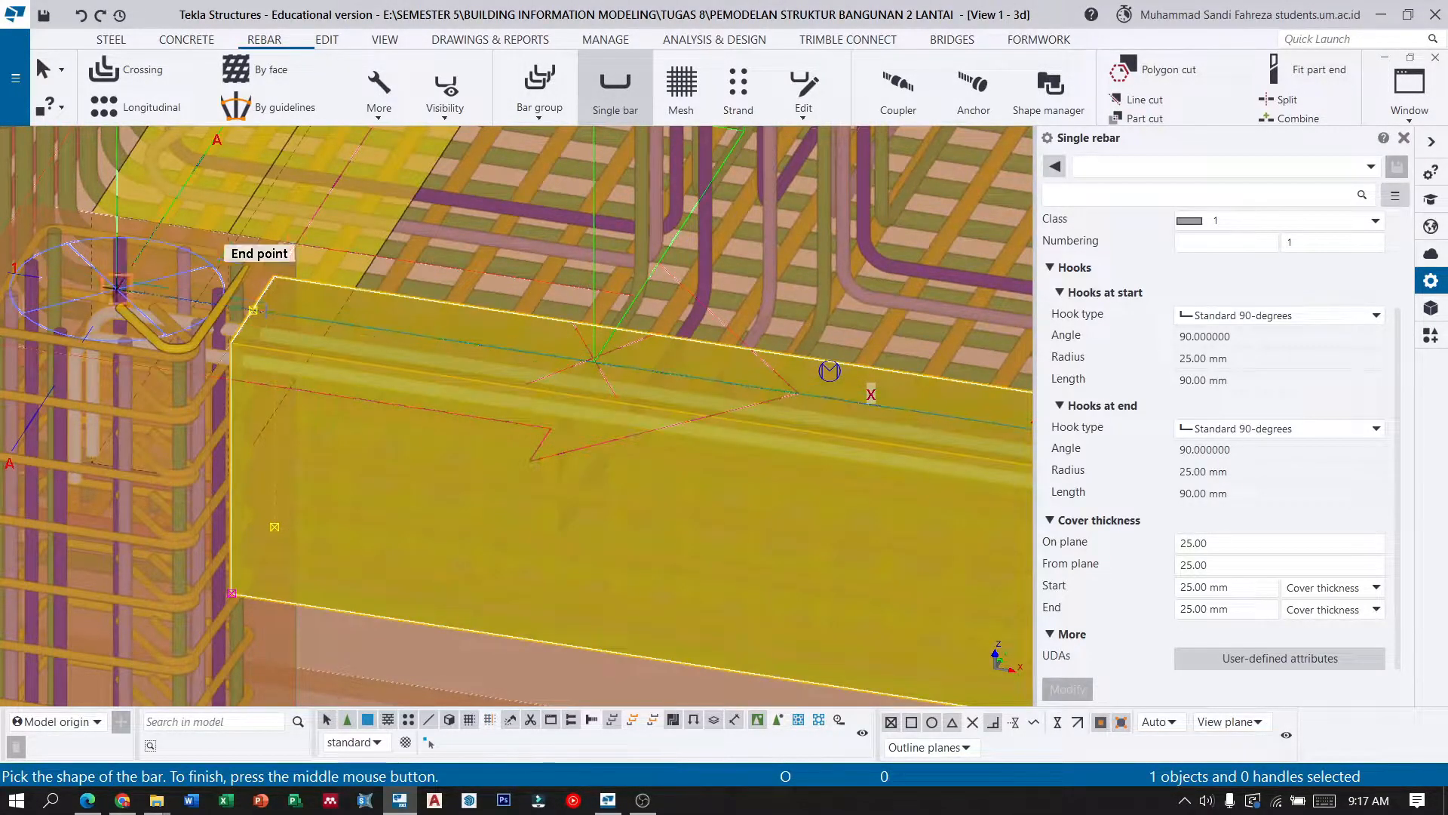
pyautogui.click(253, 310)
pyautogui.scroll(-6, 6, 341)
pyautogui.scroll(-5, 15, 332)
pyautogui.scroll(6, 589, 464)
pyautogui.scroll(4, 624, 457)
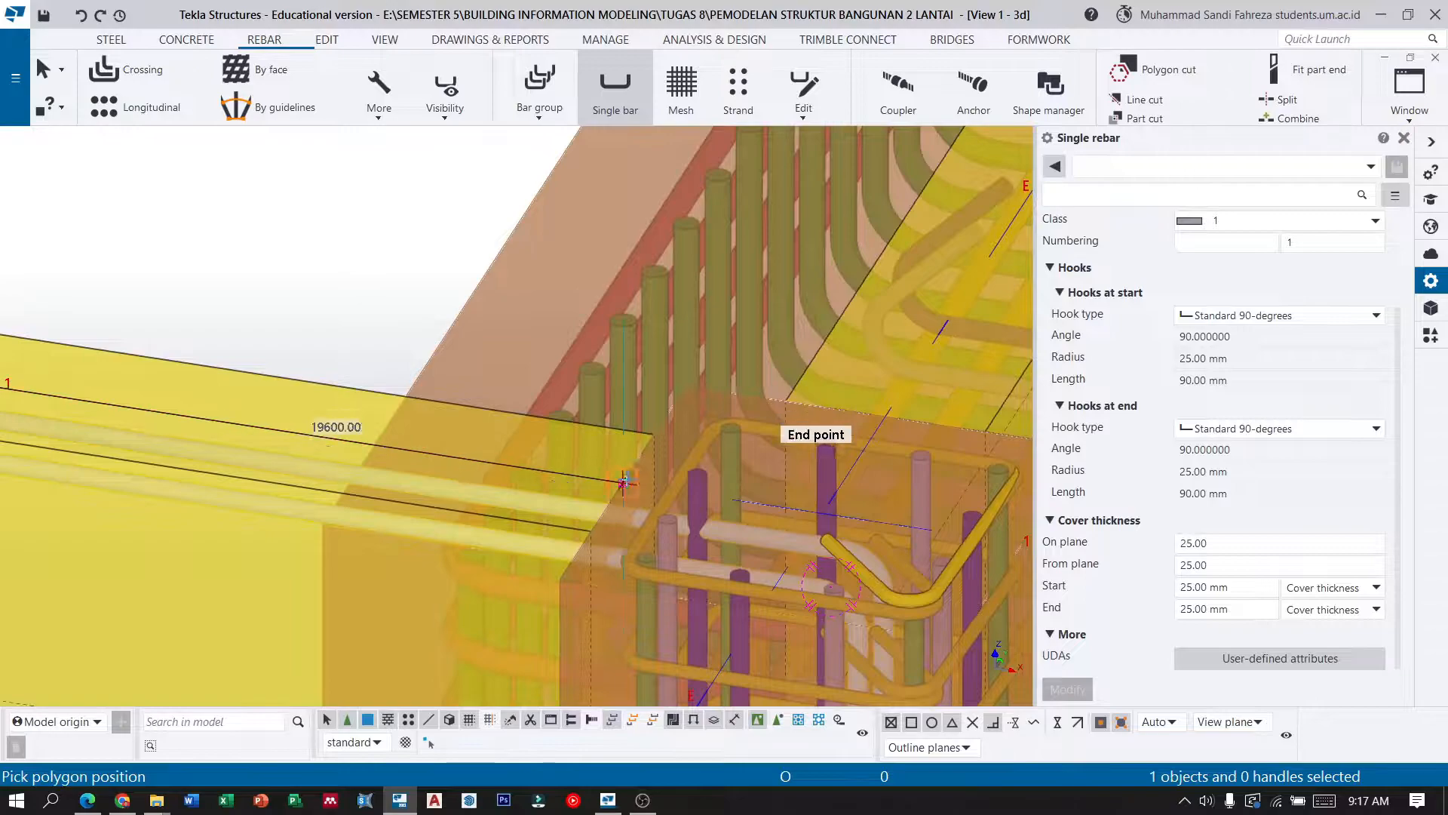
pyautogui.click(623, 483)
pyautogui.middleClick(623, 482)
pyautogui.scroll(2, 540, 501)
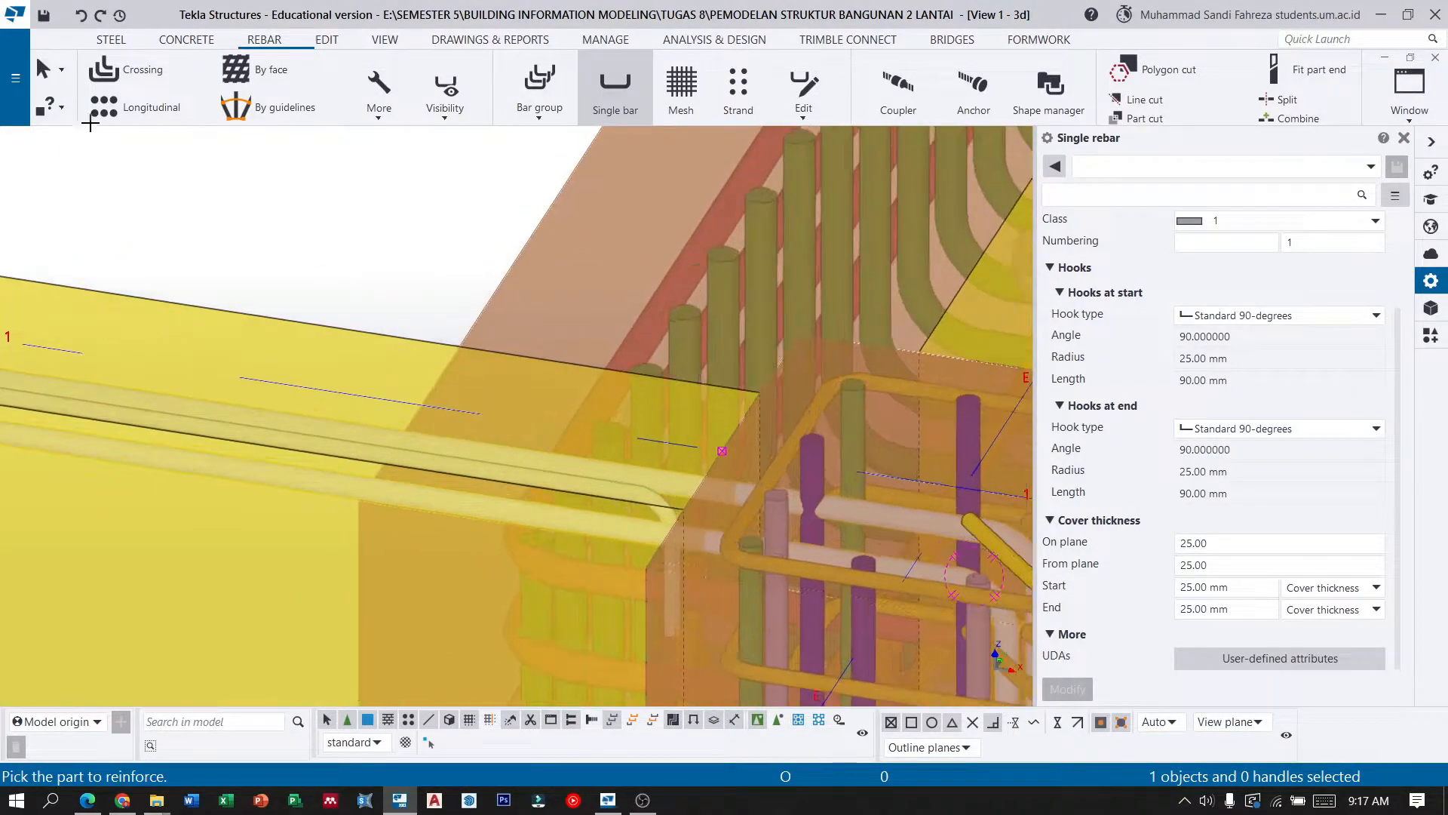
pyautogui.press('Escape')
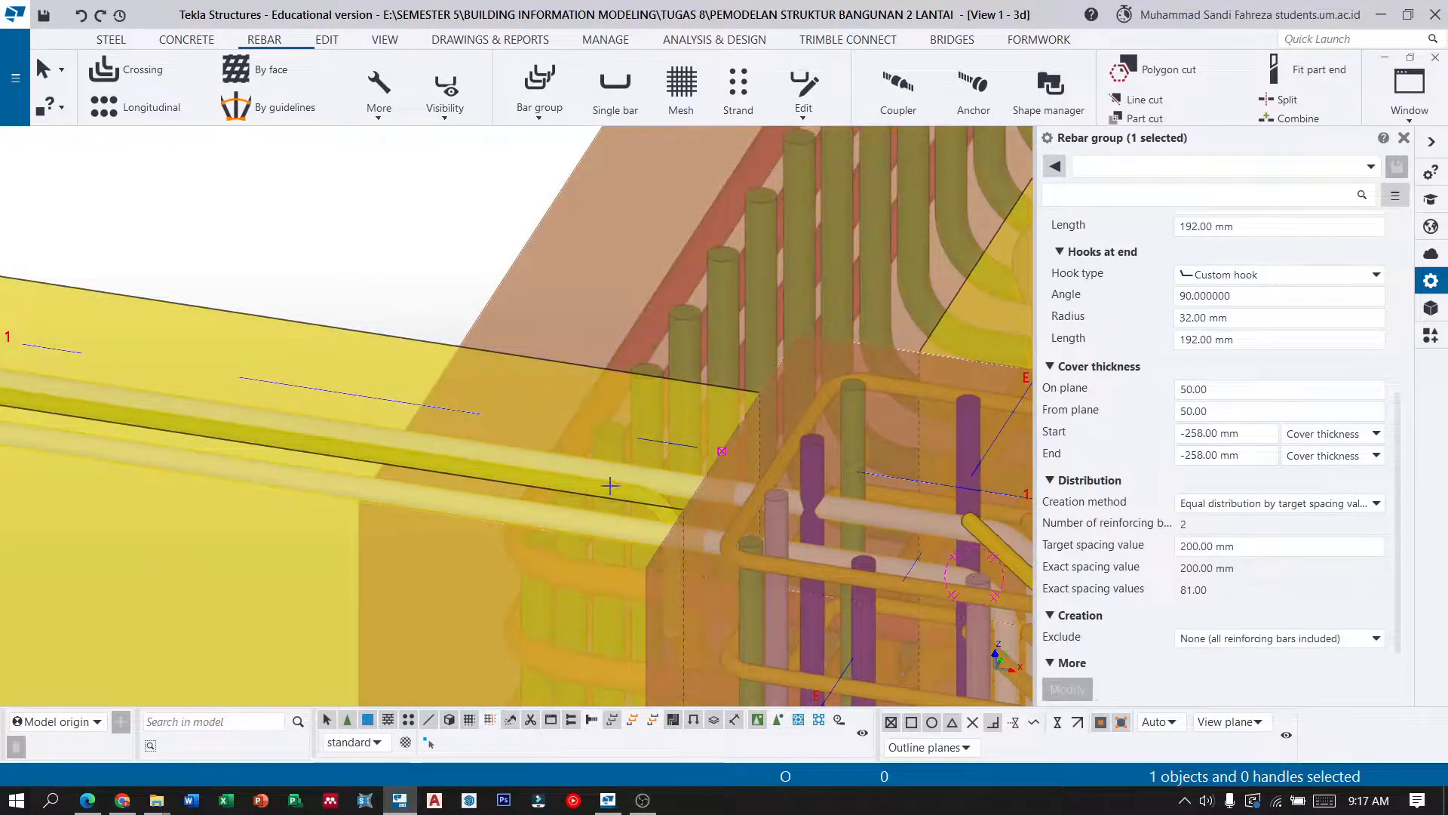
# Select the new single top bar and choose the grade T, size 16 main bar with bending radius 32.
pyautogui.click(609, 485)
pyautogui.keyDown('ctrl'); pyautogui.moveTo(609, 486); pyautogui.dragTo(563, 525, button='middle'); pyautogui.keyUp('ctrl')
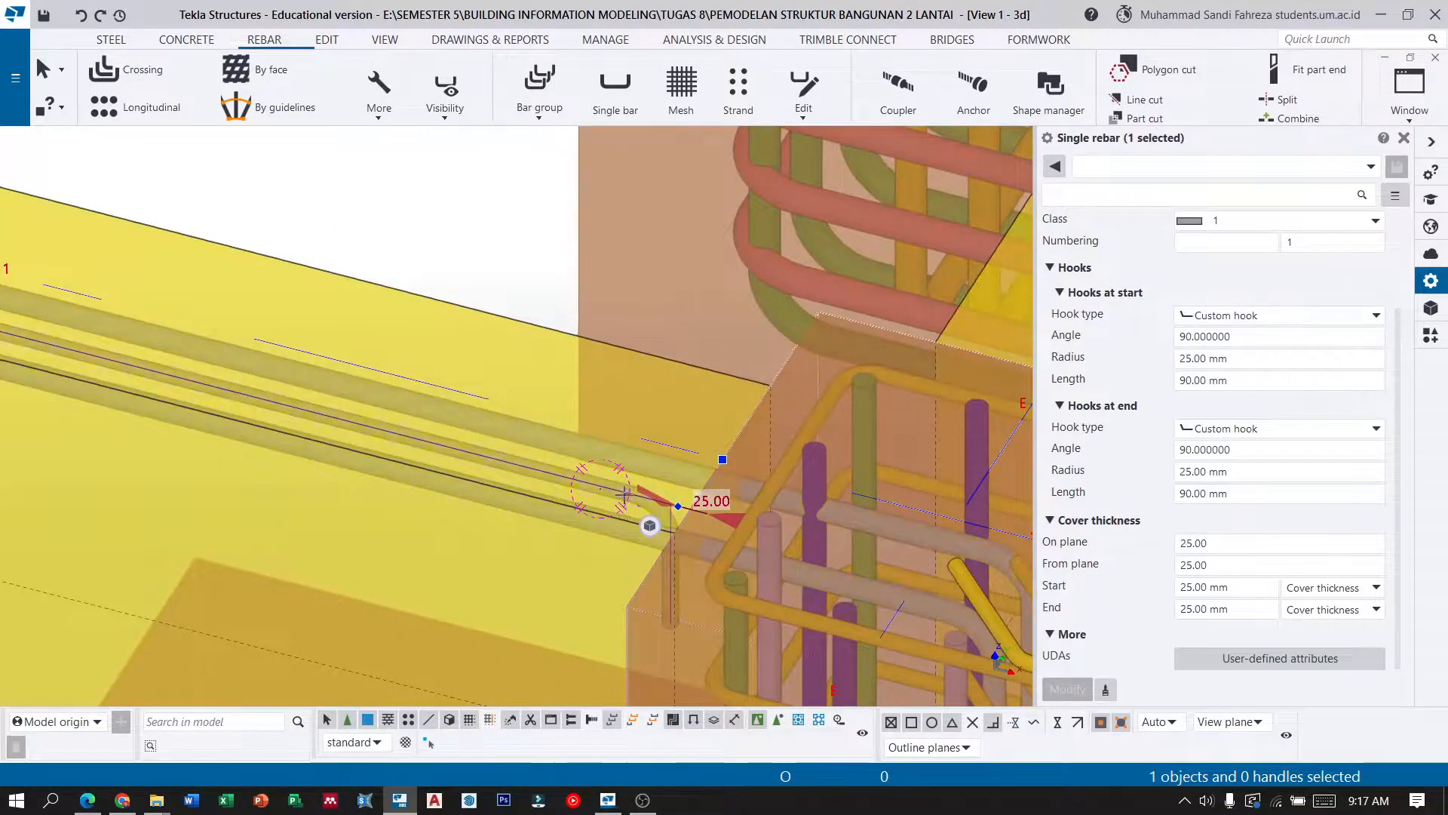
pyautogui.scroll(3, 1307, 422)
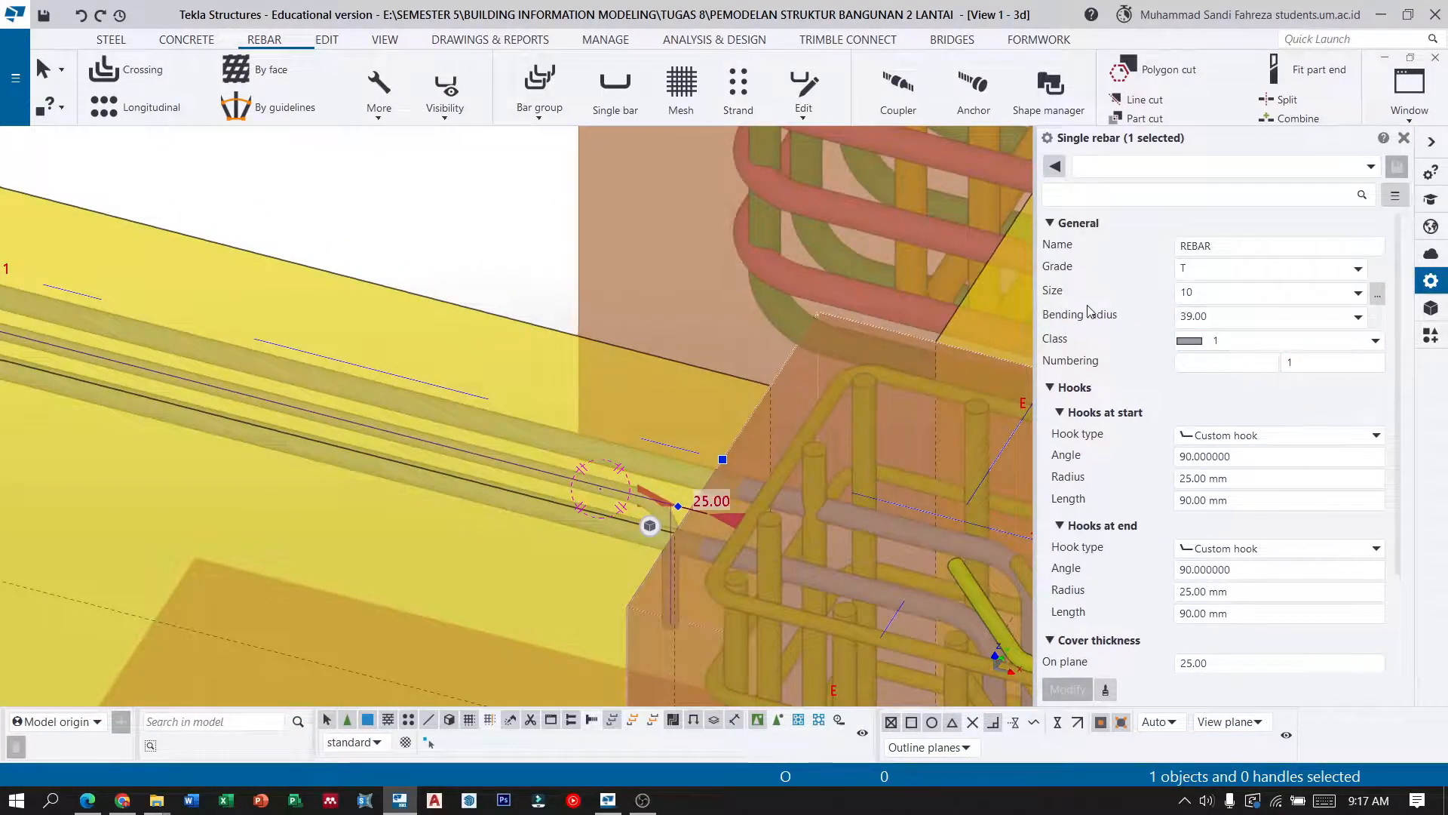
pyautogui.click(1378, 294)
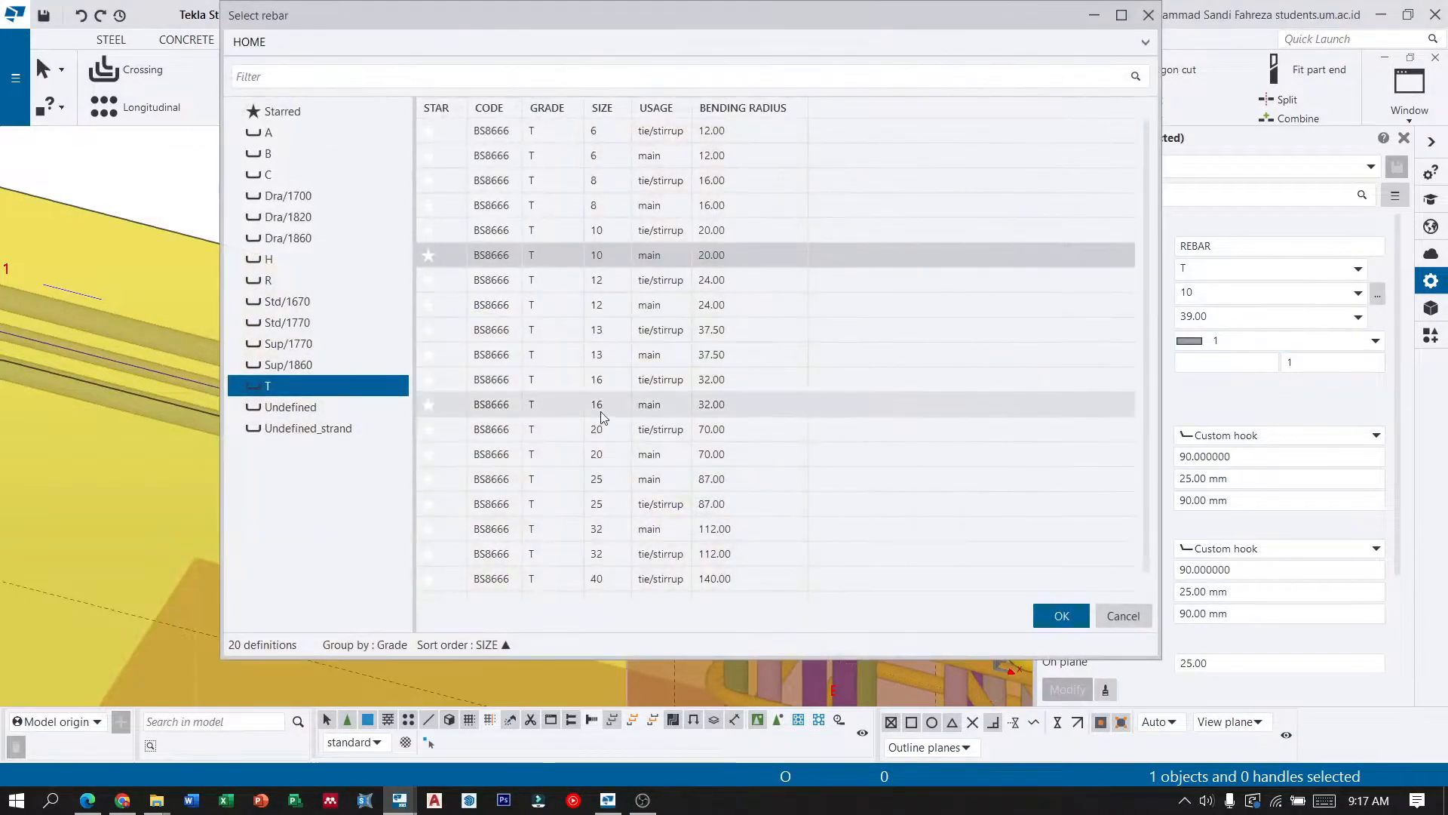
pyautogui.click(634, 406)
pyautogui.click(1062, 615)
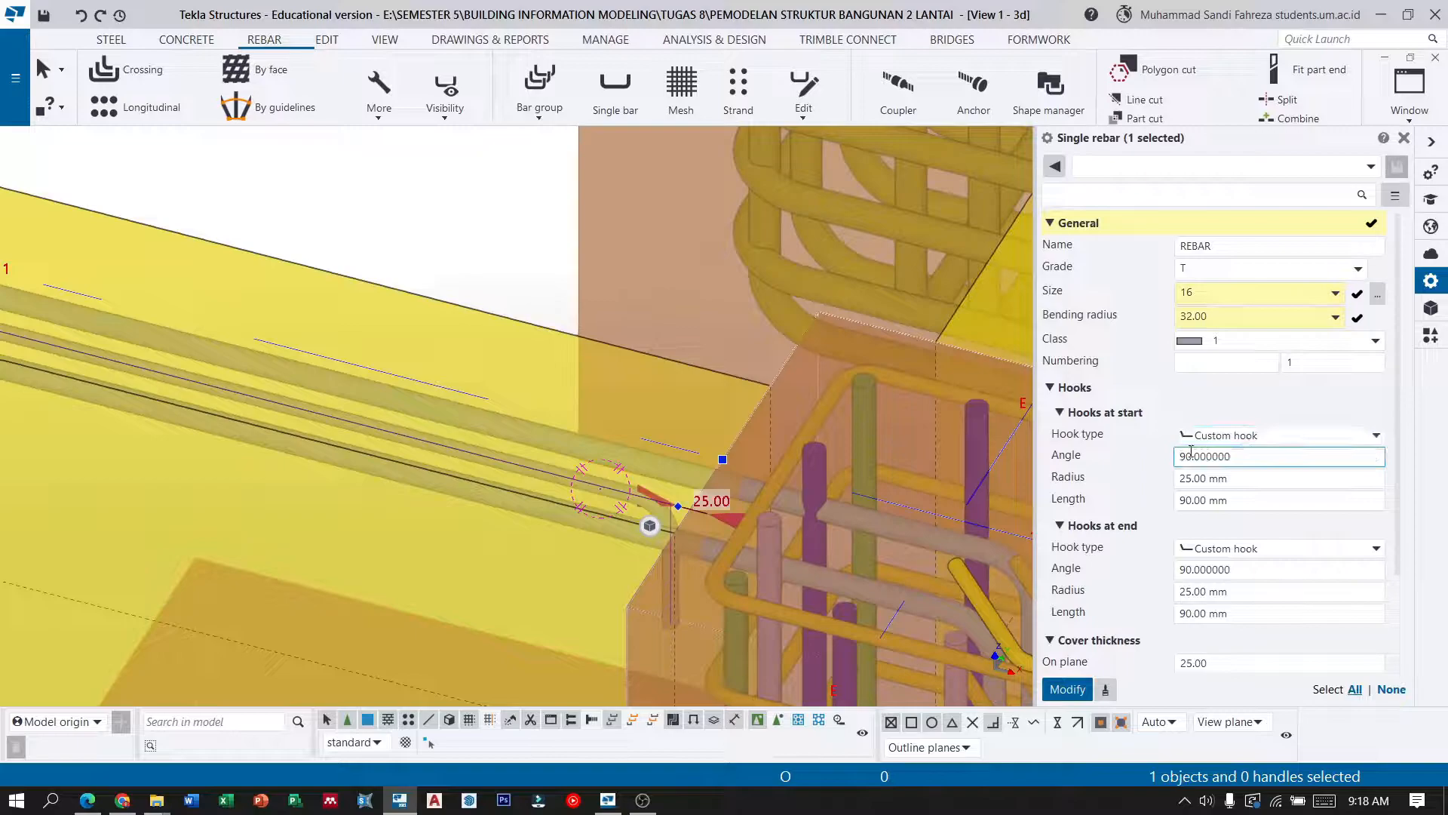
# Set the single bar's start and end hooks to radius 32 and length 192.
pyautogui.click(1340, 436)
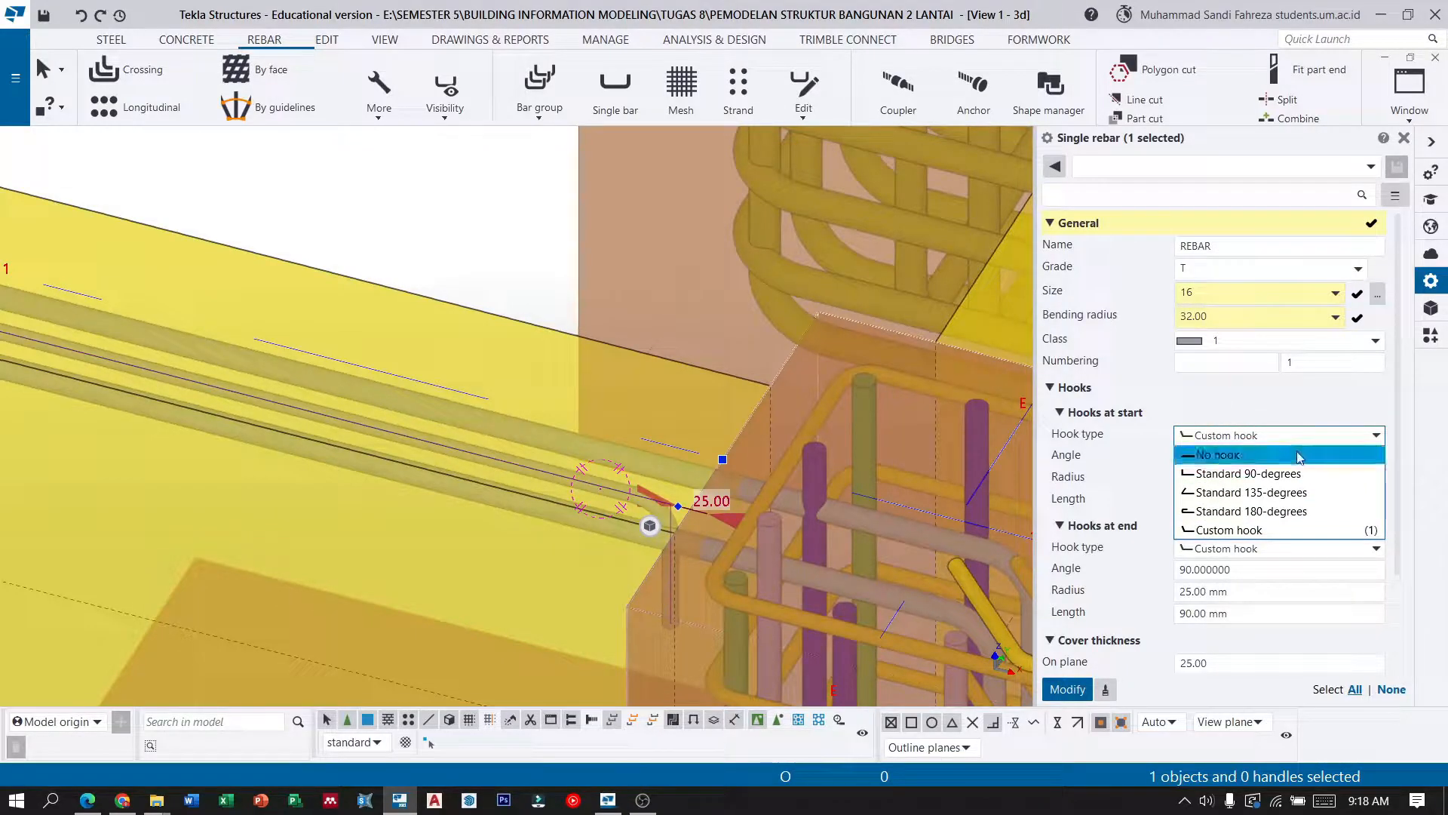
pyautogui.click(1362, 442)
pyautogui.moveTo(1249, 479); pyautogui.dragTo(1120, 487)
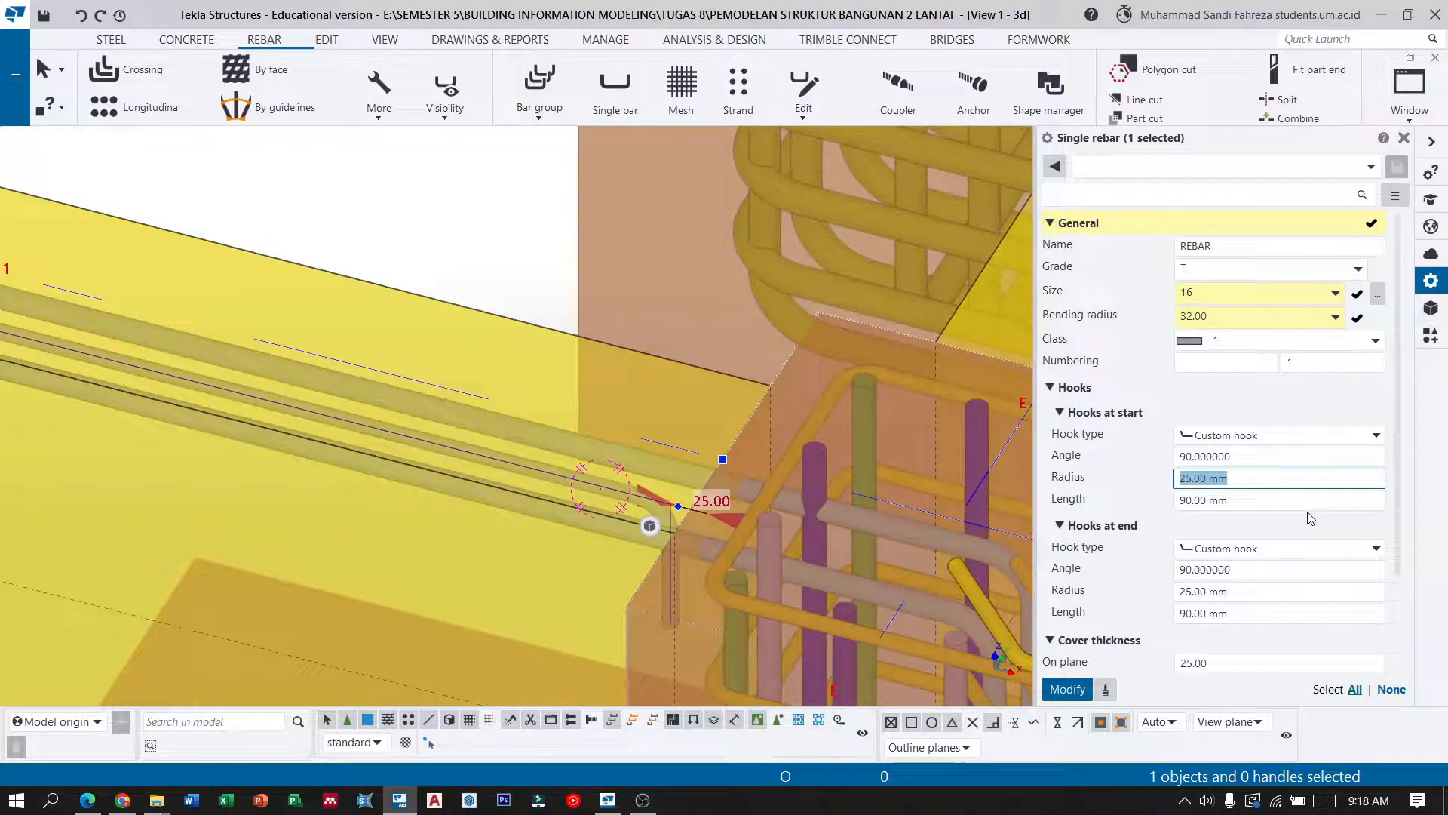
pyautogui.write('32')
pyautogui.press('Tab')
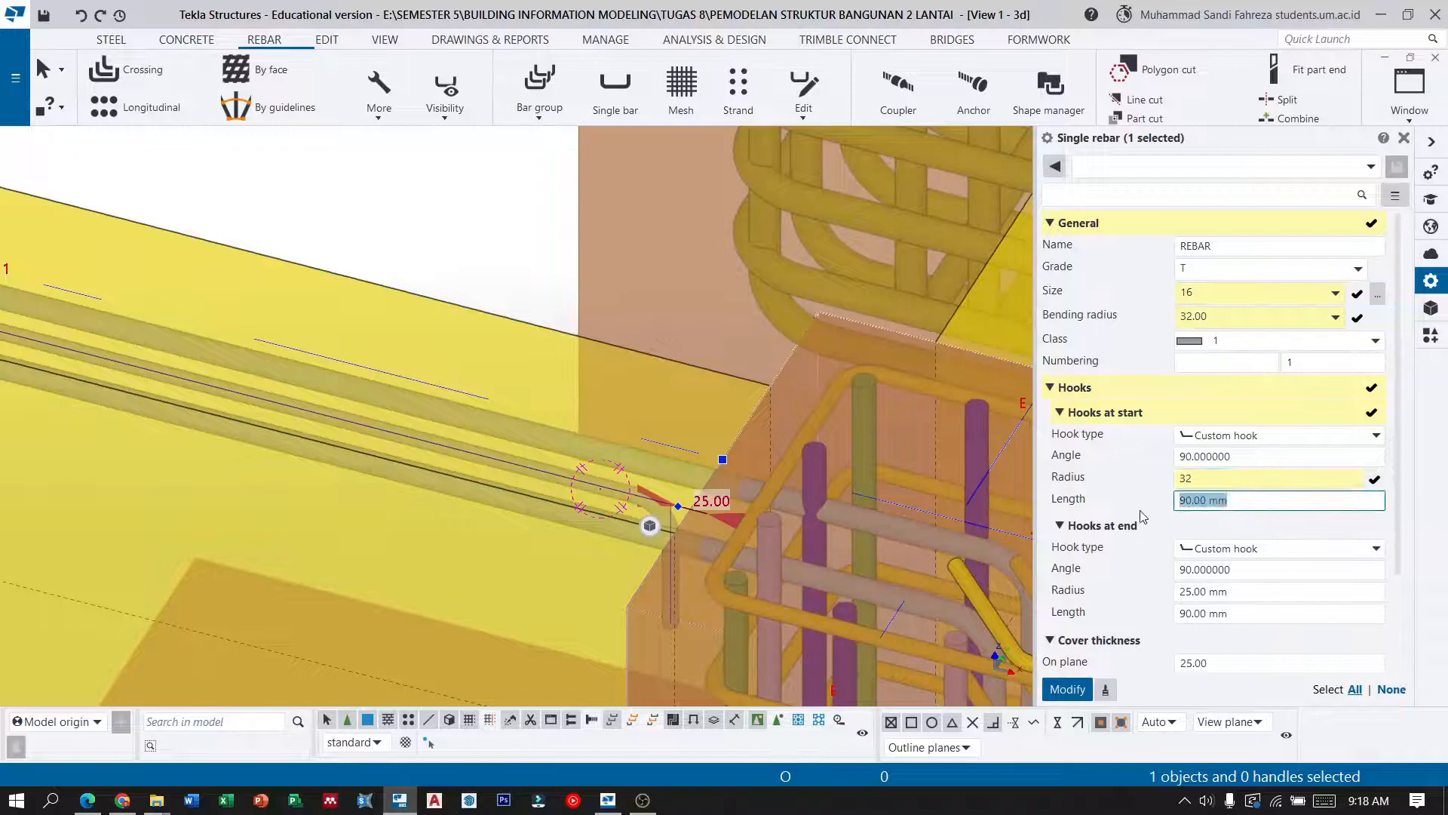
pyautogui.write('192')
pyautogui.press('Tab')
pyautogui.press('Tab')
pyautogui.press('Tab')
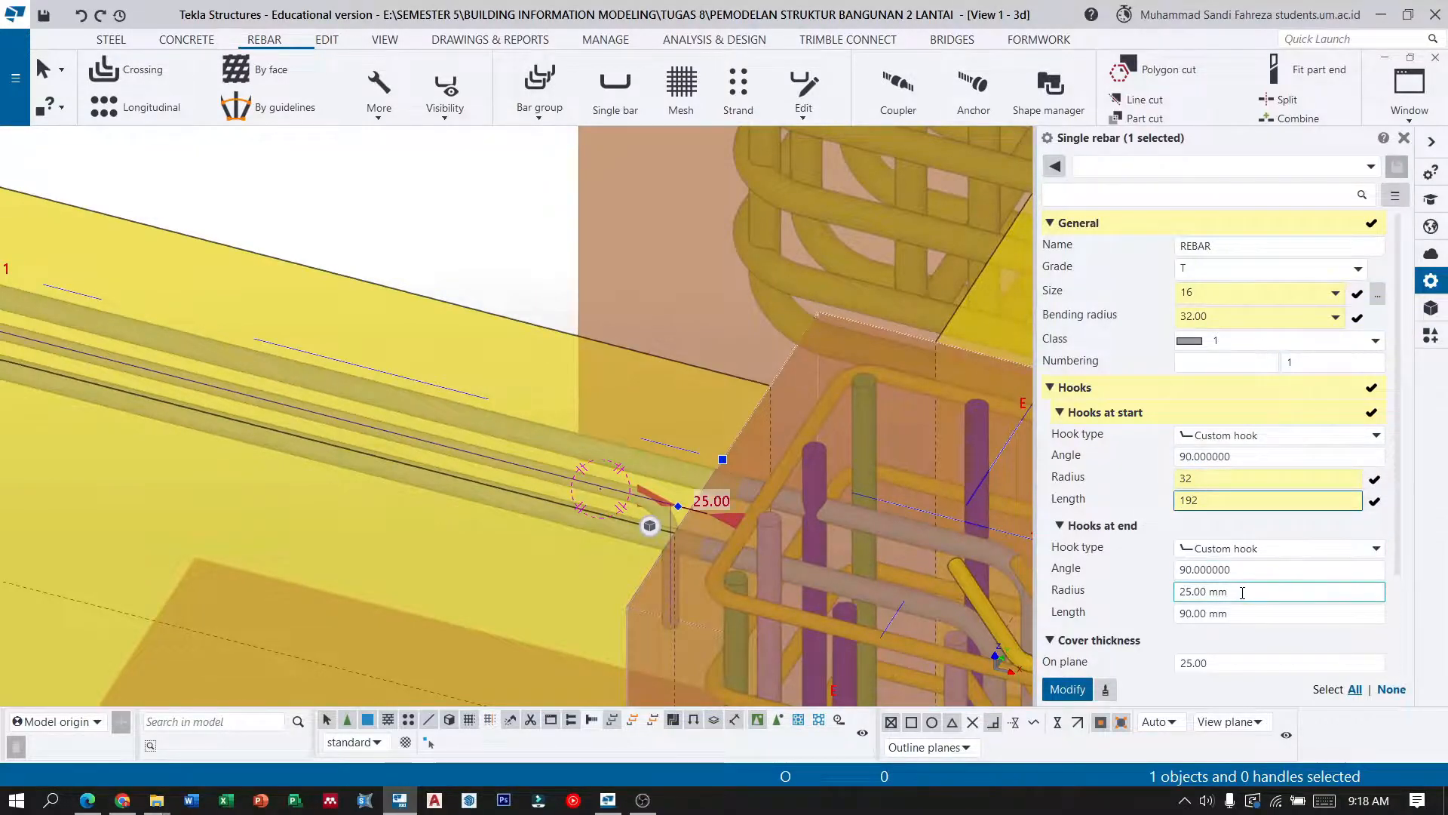
pyautogui.write('32')
pyautogui.click(1248, 613)
pyautogui.write('192')
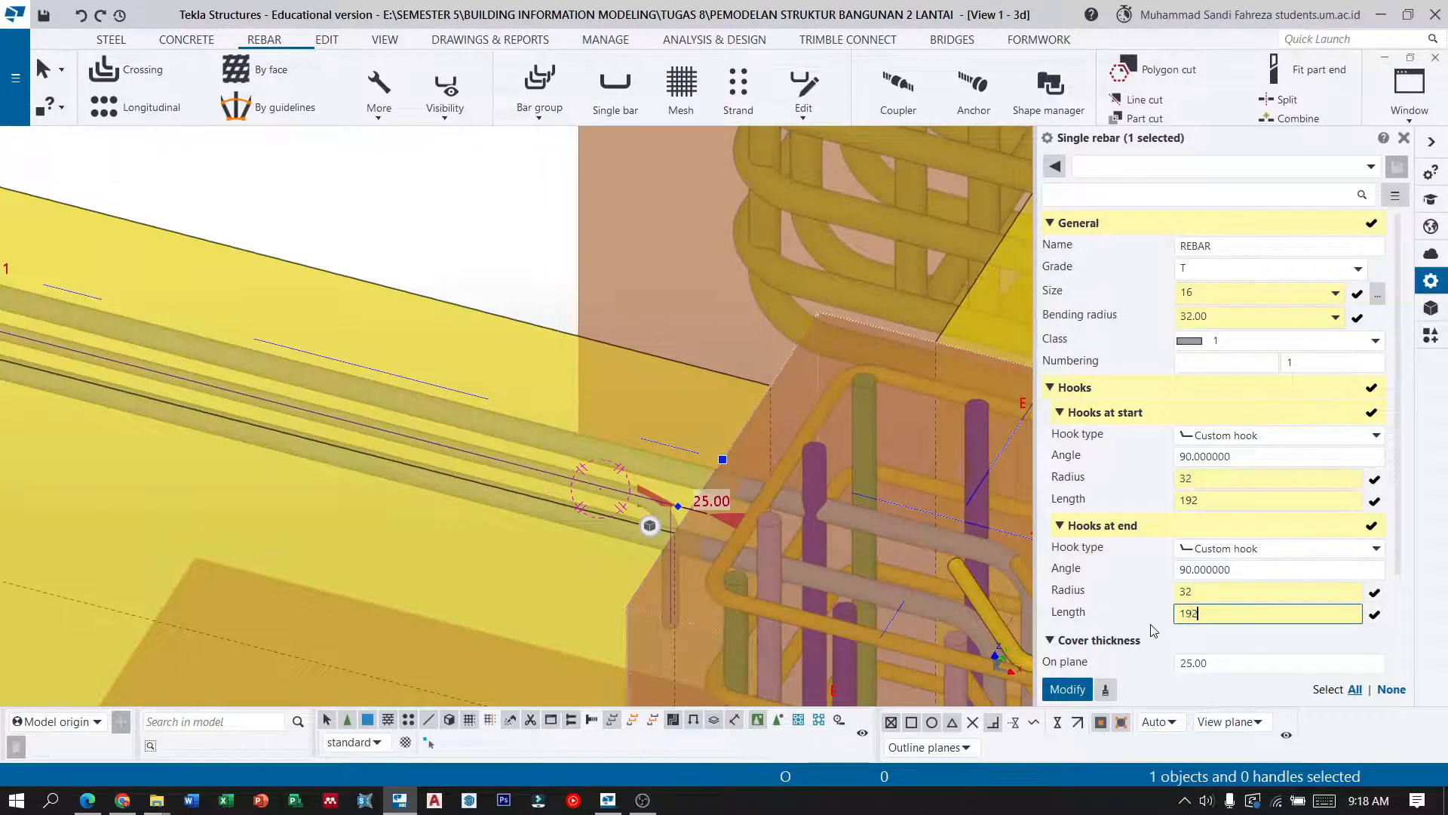
# Set the single bar's cover thickness to 50 on plane and 0 from plane.
pyautogui.scroll(-3, 1188, 458)
pyautogui.click(1205, 543)
pyautogui.click(1213, 541)
pyautogui.write('50')
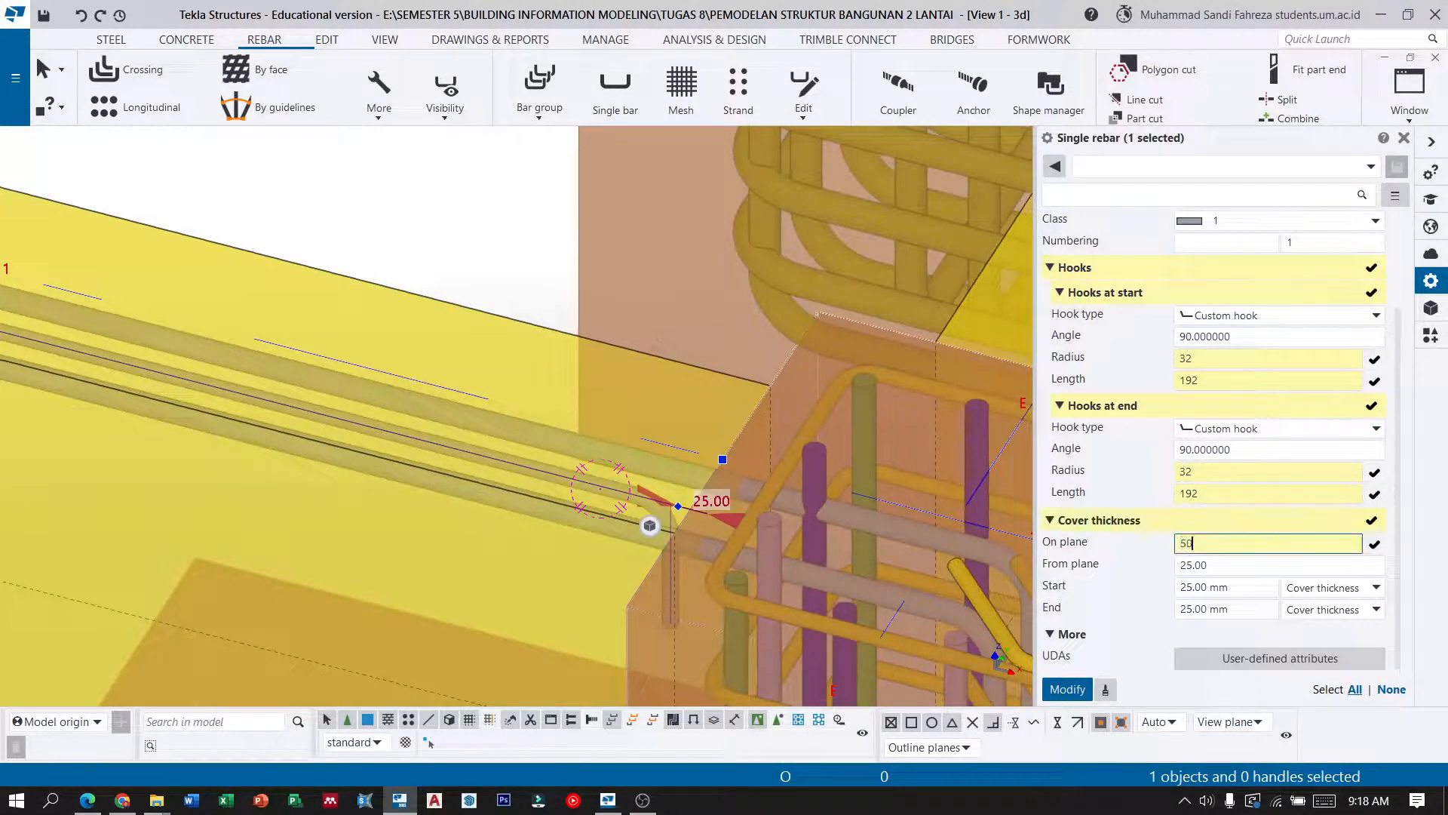
pyautogui.click(1212, 565)
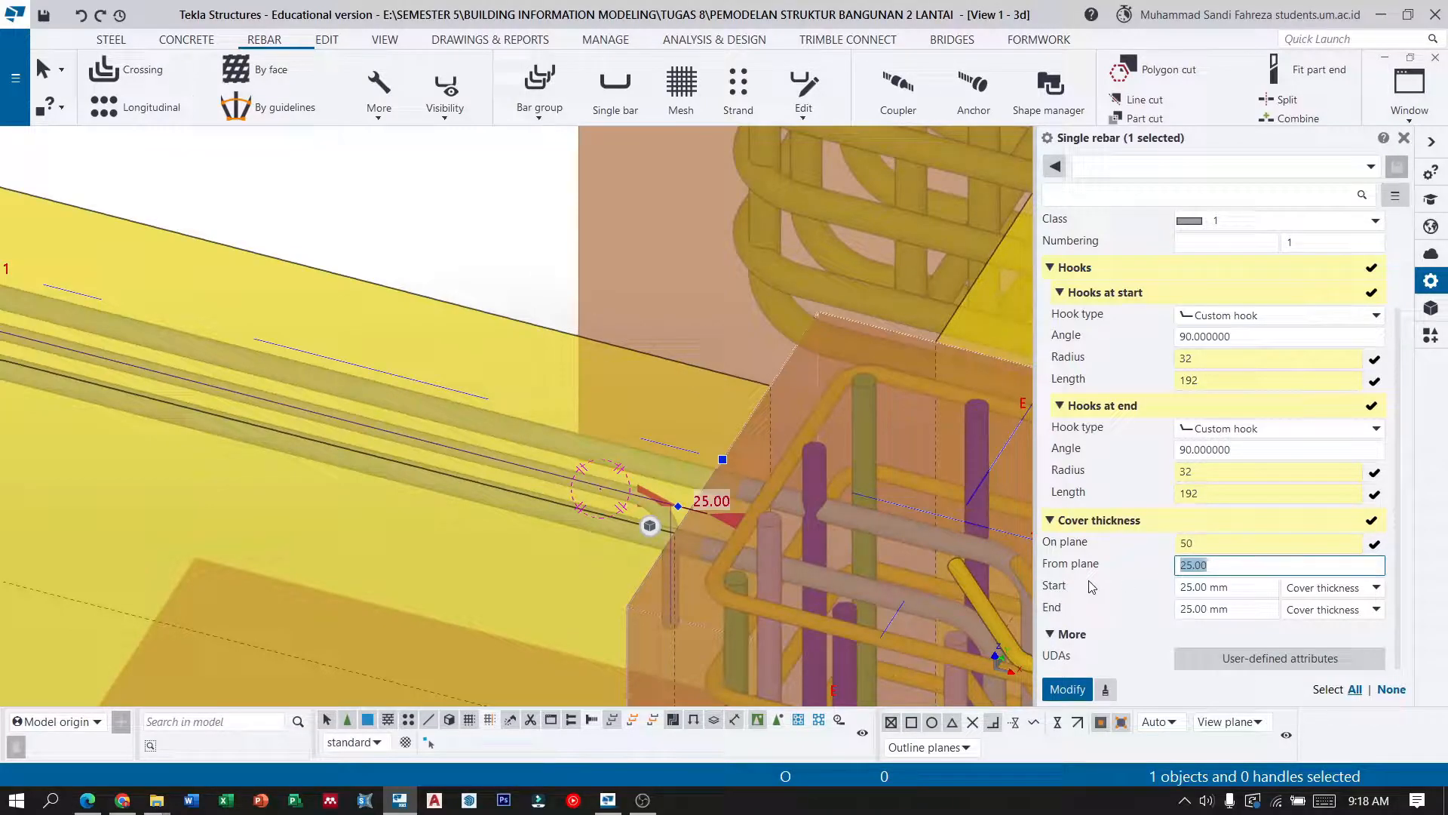
pyautogui.write('0')
pyautogui.click(1053, 687)
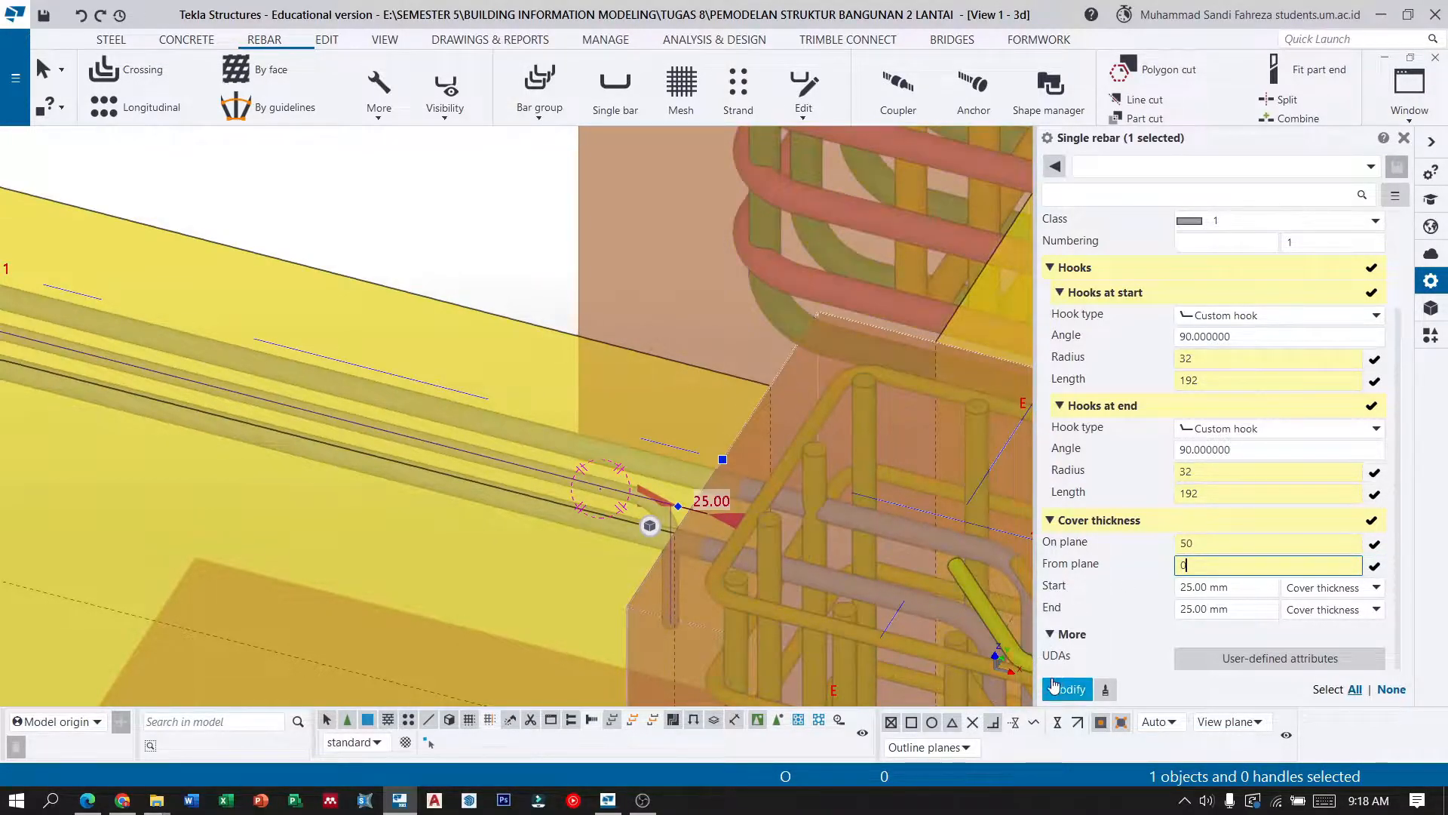
# Set the single bar's start and end cover thickness to -258 and apply all its property changes.
pyautogui.click(1244, 586)
pyautogui.write('-2')
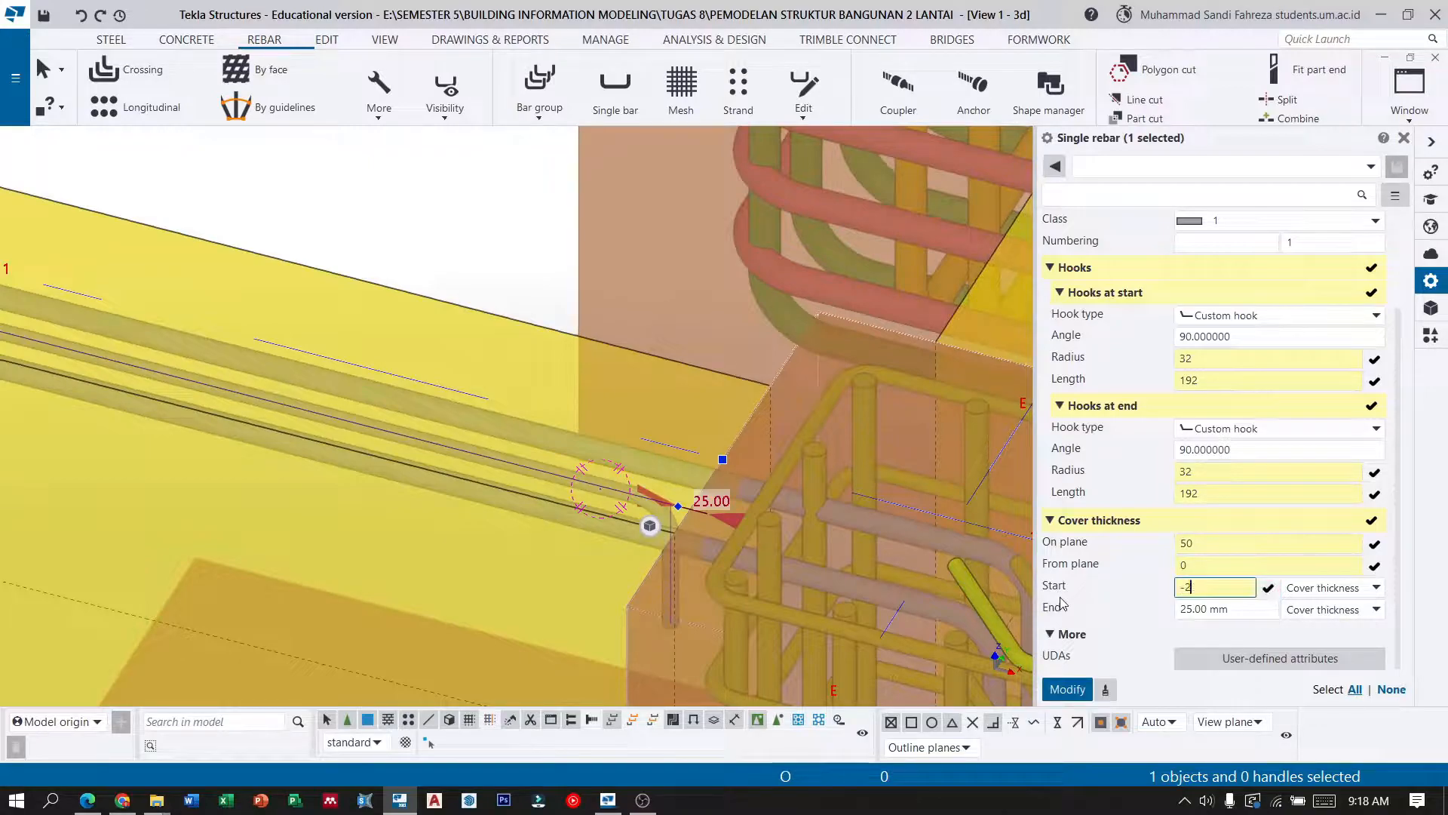
pyautogui.click(1216, 608)
pyautogui.click(1242, 607)
pyautogui.write('-258')
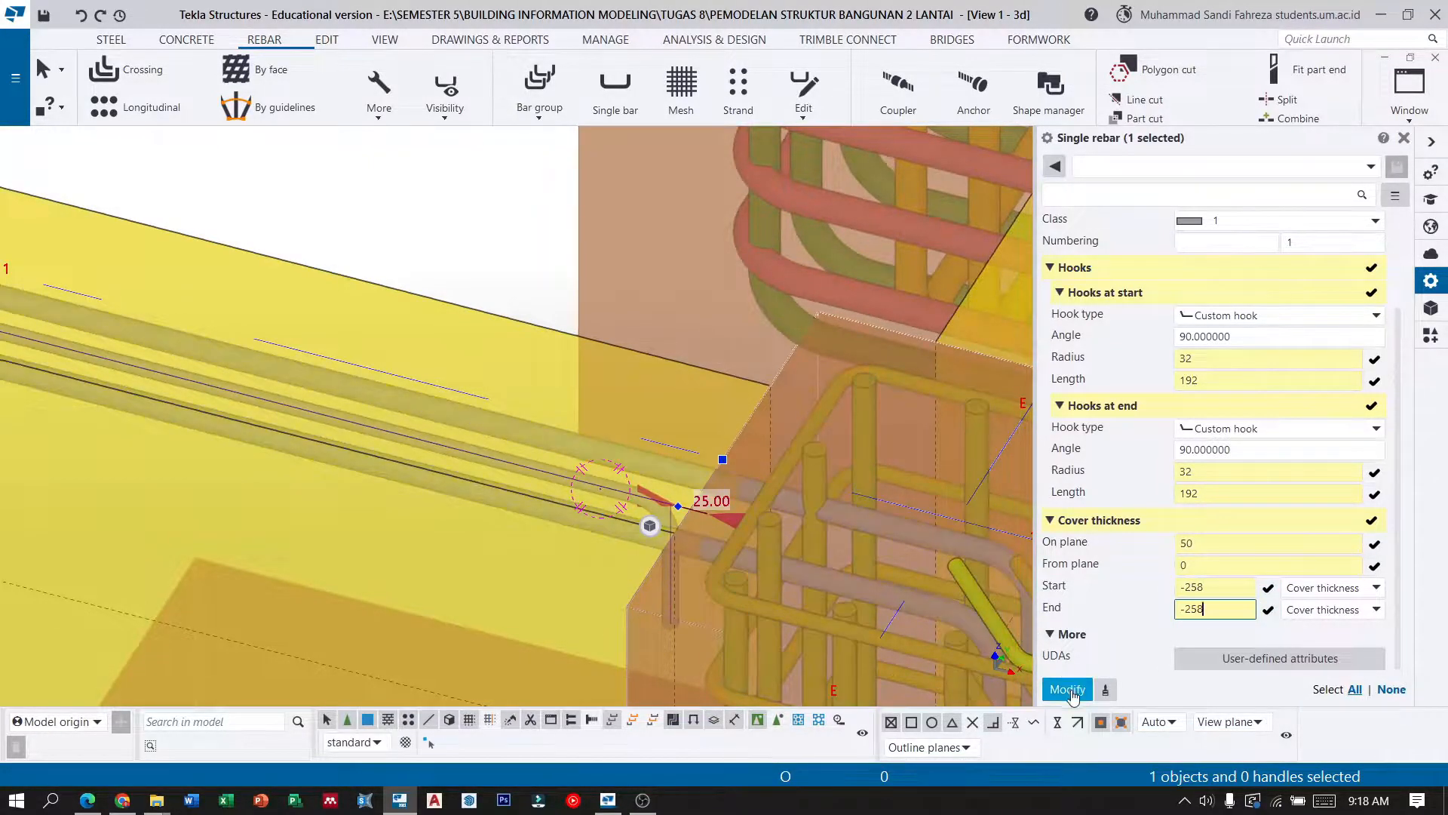
pyautogui.click(1068, 689)
# Examine how the middle top bar ends inside the pedestals at grids E and A, and clear the selection.
pyautogui.scroll(-2, 415, 289)
pyautogui.scroll(1, 711, 409)
pyautogui.keyDown('ctrl'); pyautogui.moveTo(633, 427); pyautogui.dragTo(523, 406, button='middle'); pyautogui.keyUp('ctrl')
pyautogui.scroll(-5, 523, 401)
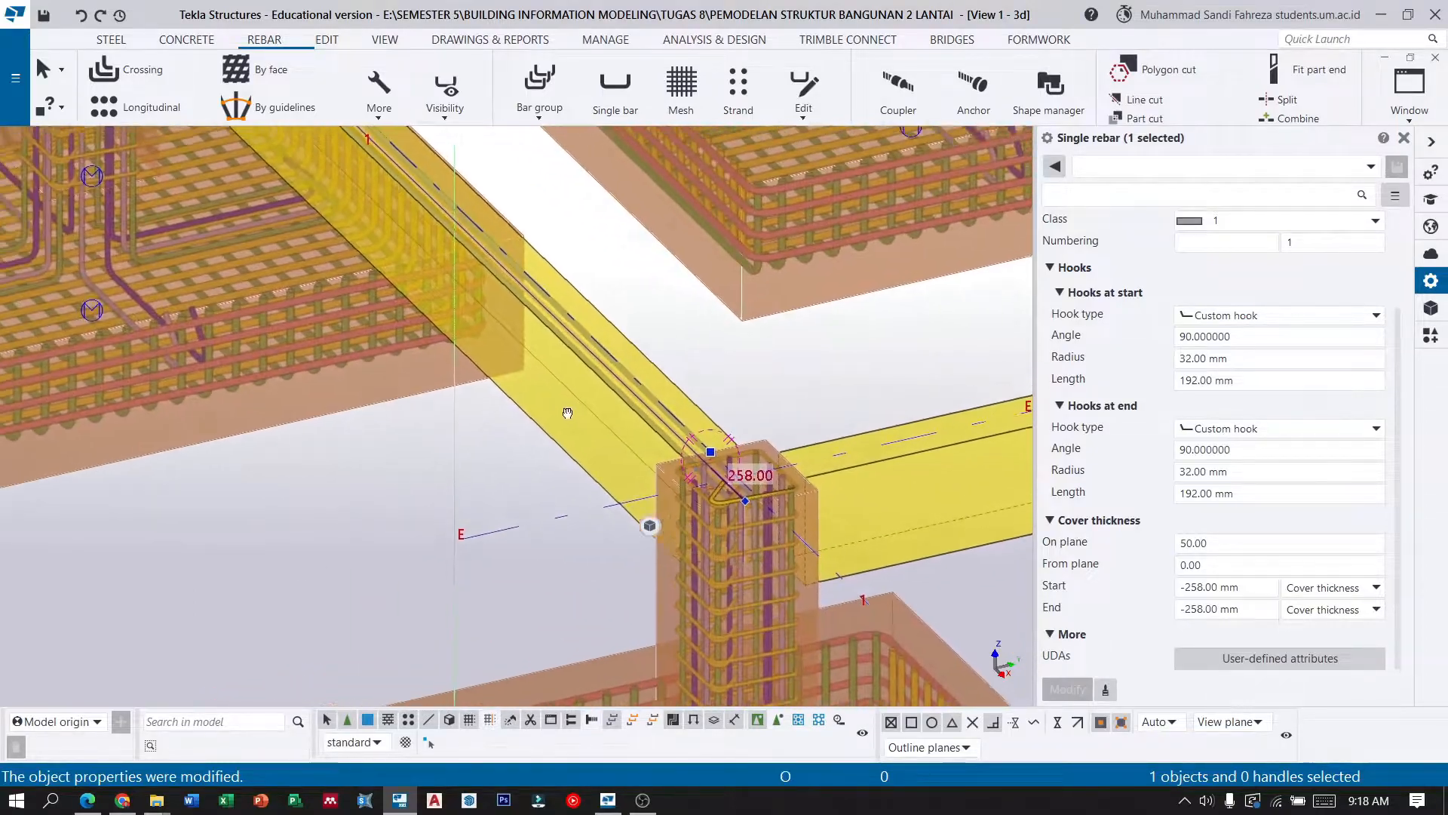
pyautogui.moveTo(409, 271); pyautogui.dragTo(648, 381, button='middle')
pyautogui.scroll(8, 510, 239)
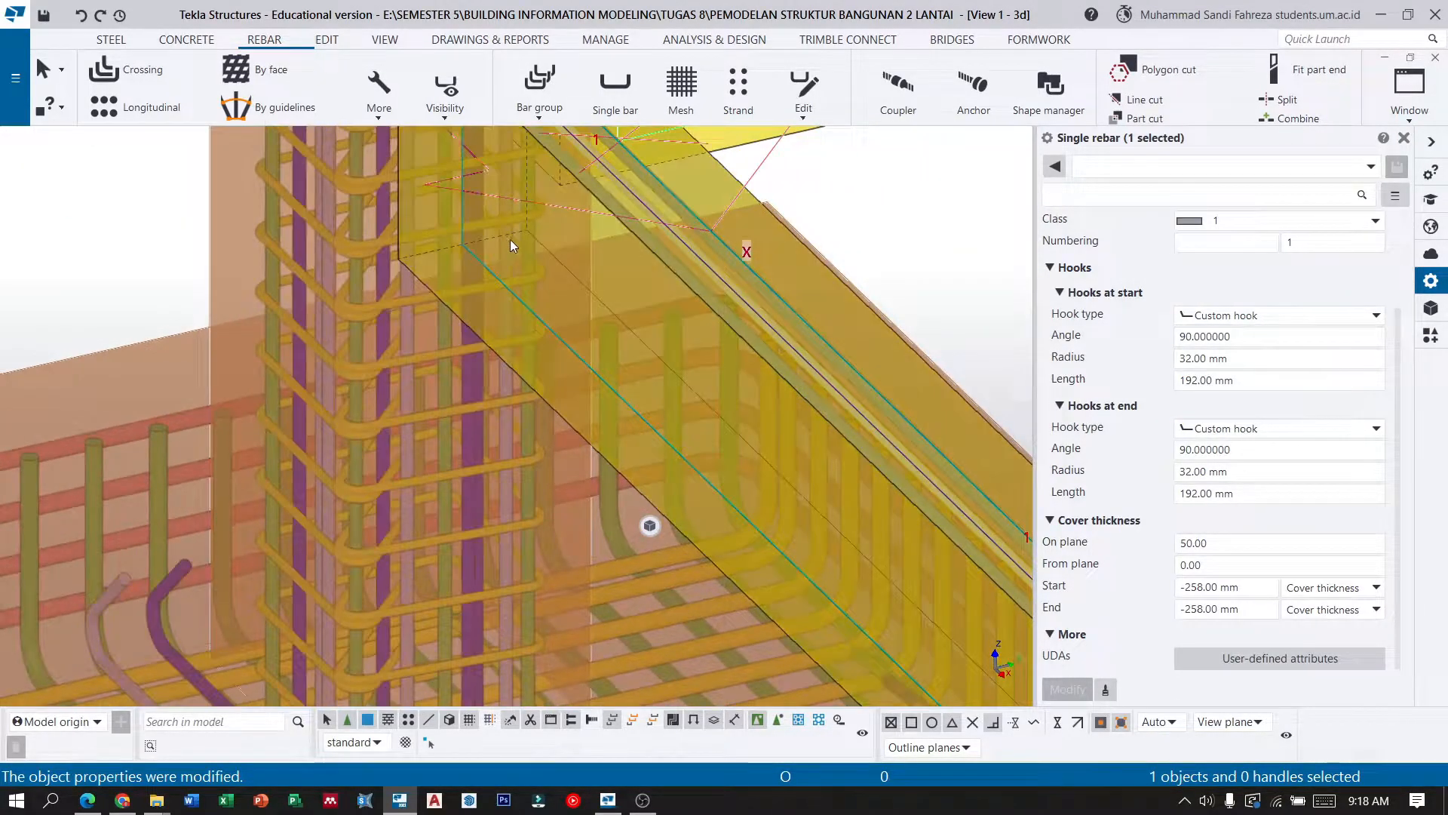
pyautogui.moveTo(510, 239); pyautogui.dragTo(431, 385, button='middle')
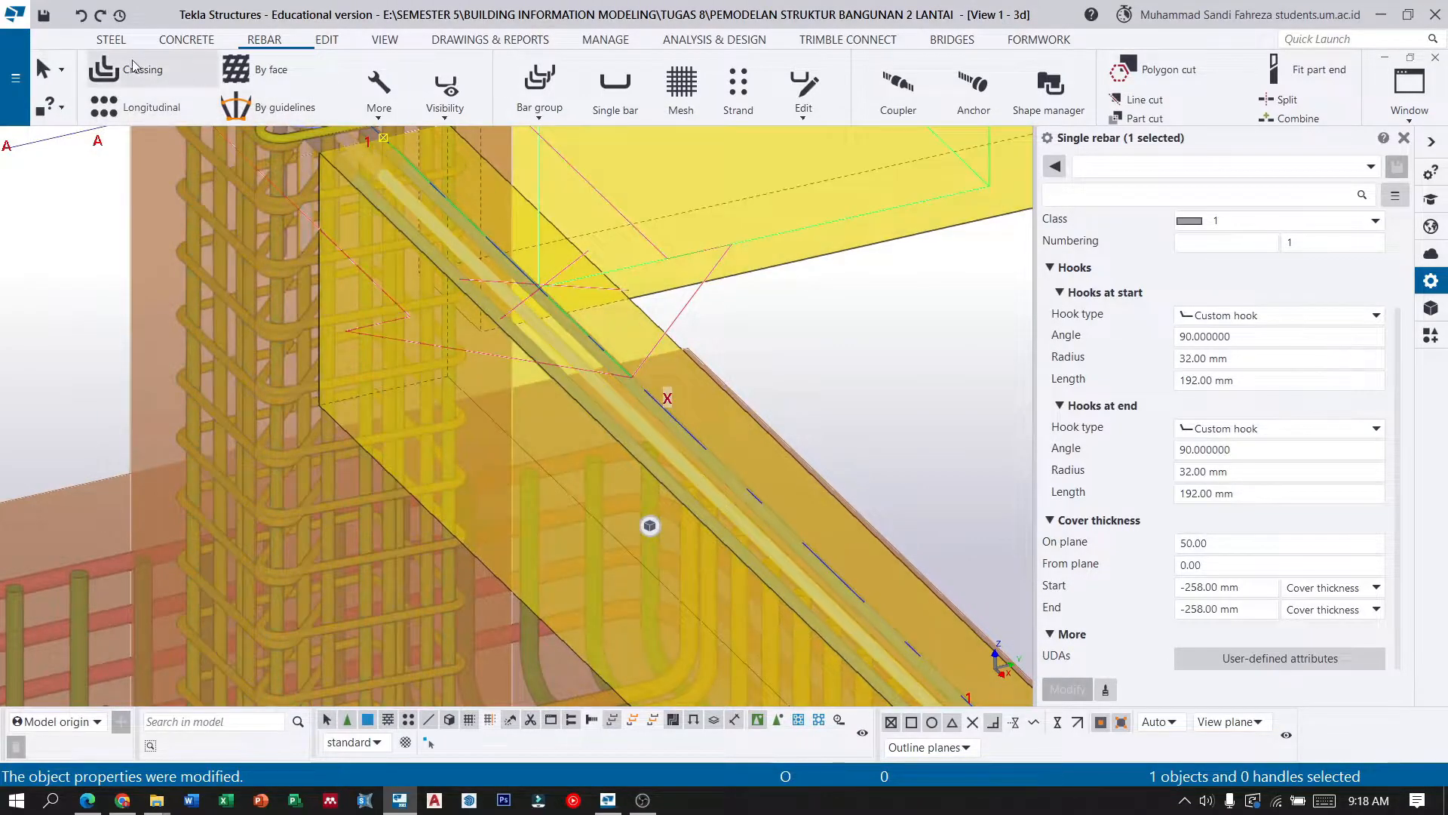
pyautogui.click(816, 341)
pyautogui.rightClick(816, 341)
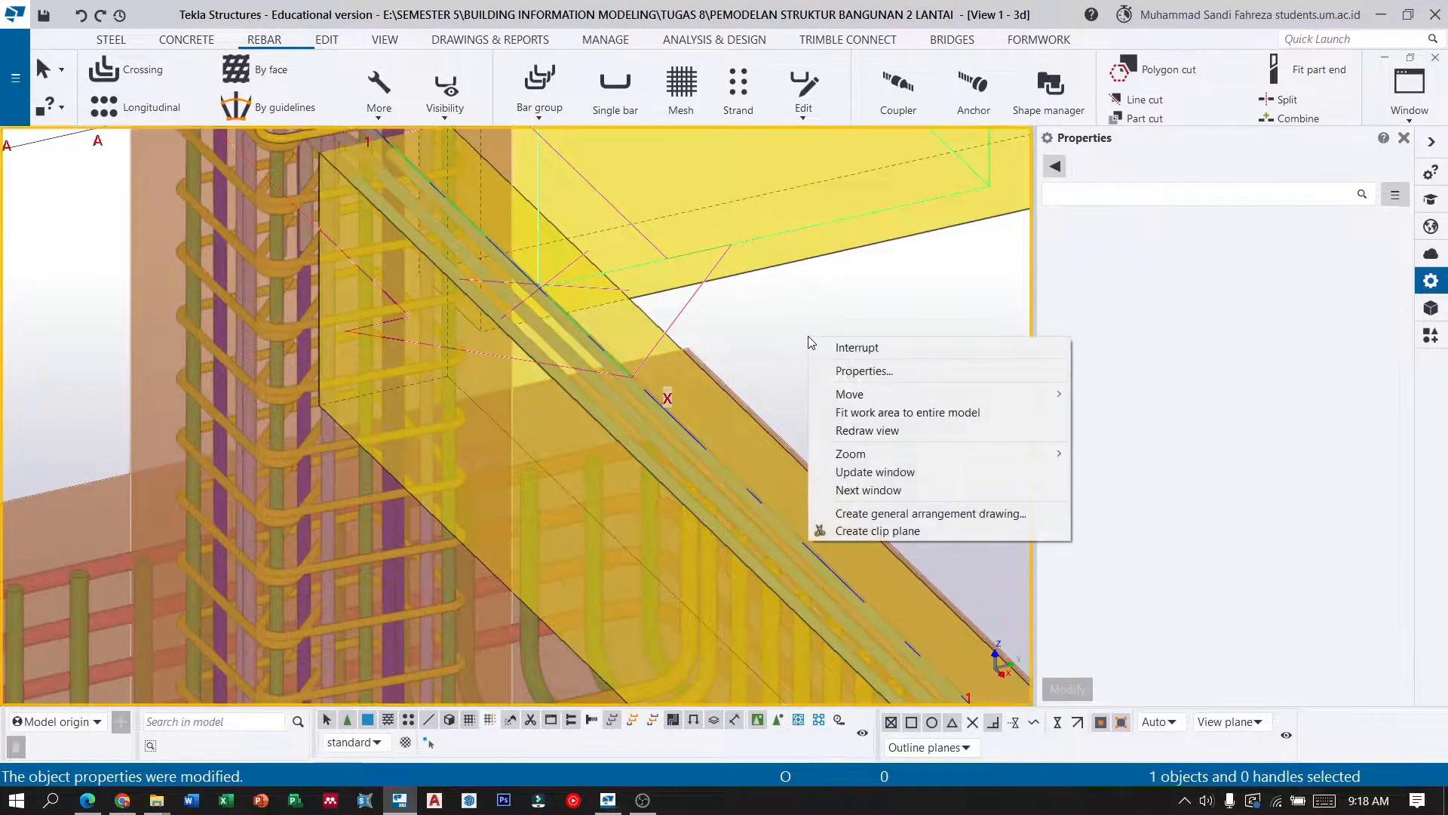
pyautogui.click(877, 347)
pyautogui.scroll(-3, 378, 451)
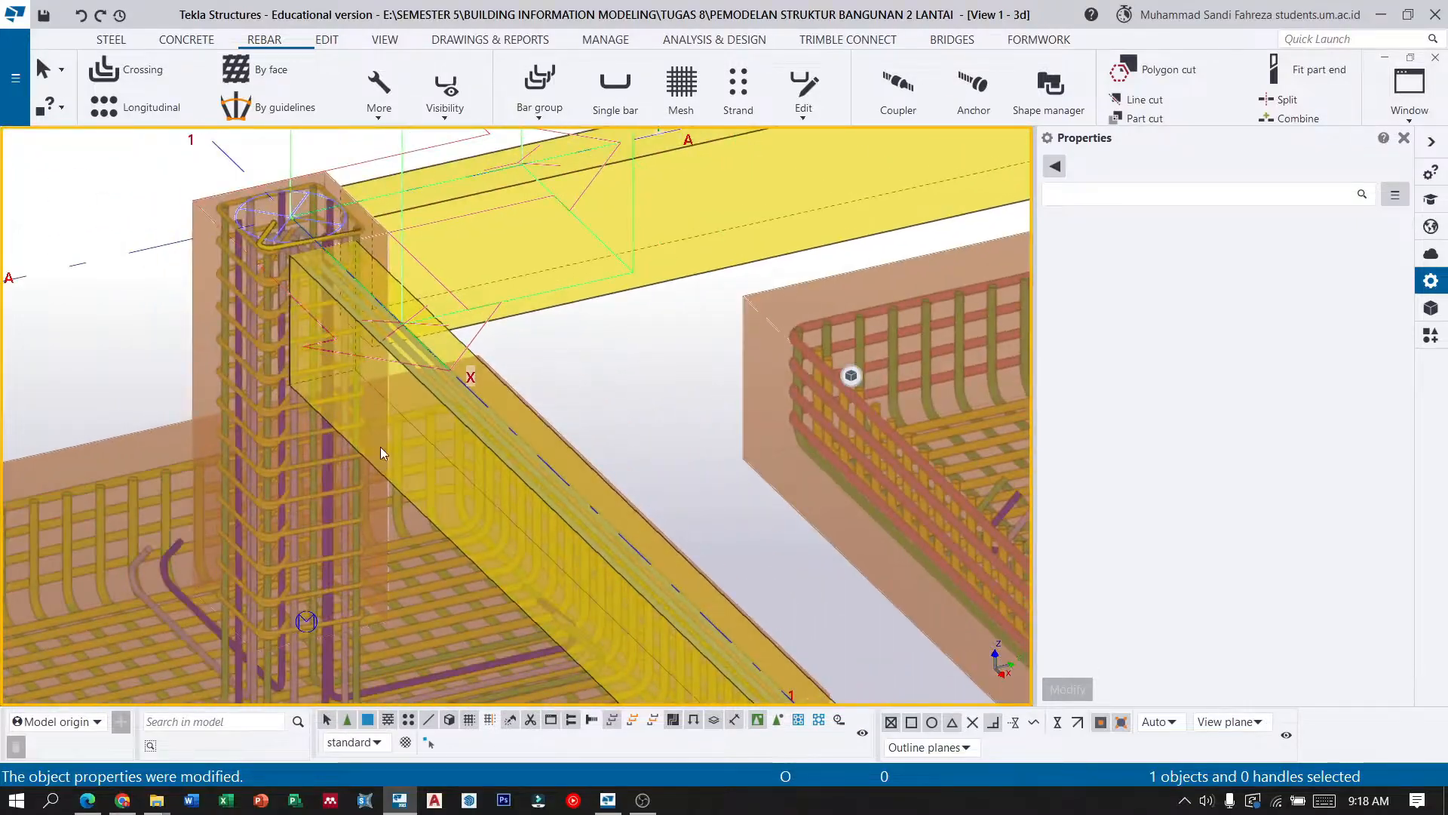
pyautogui.scroll(4, 482, 488)
pyautogui.scroll(5, 418, 302)
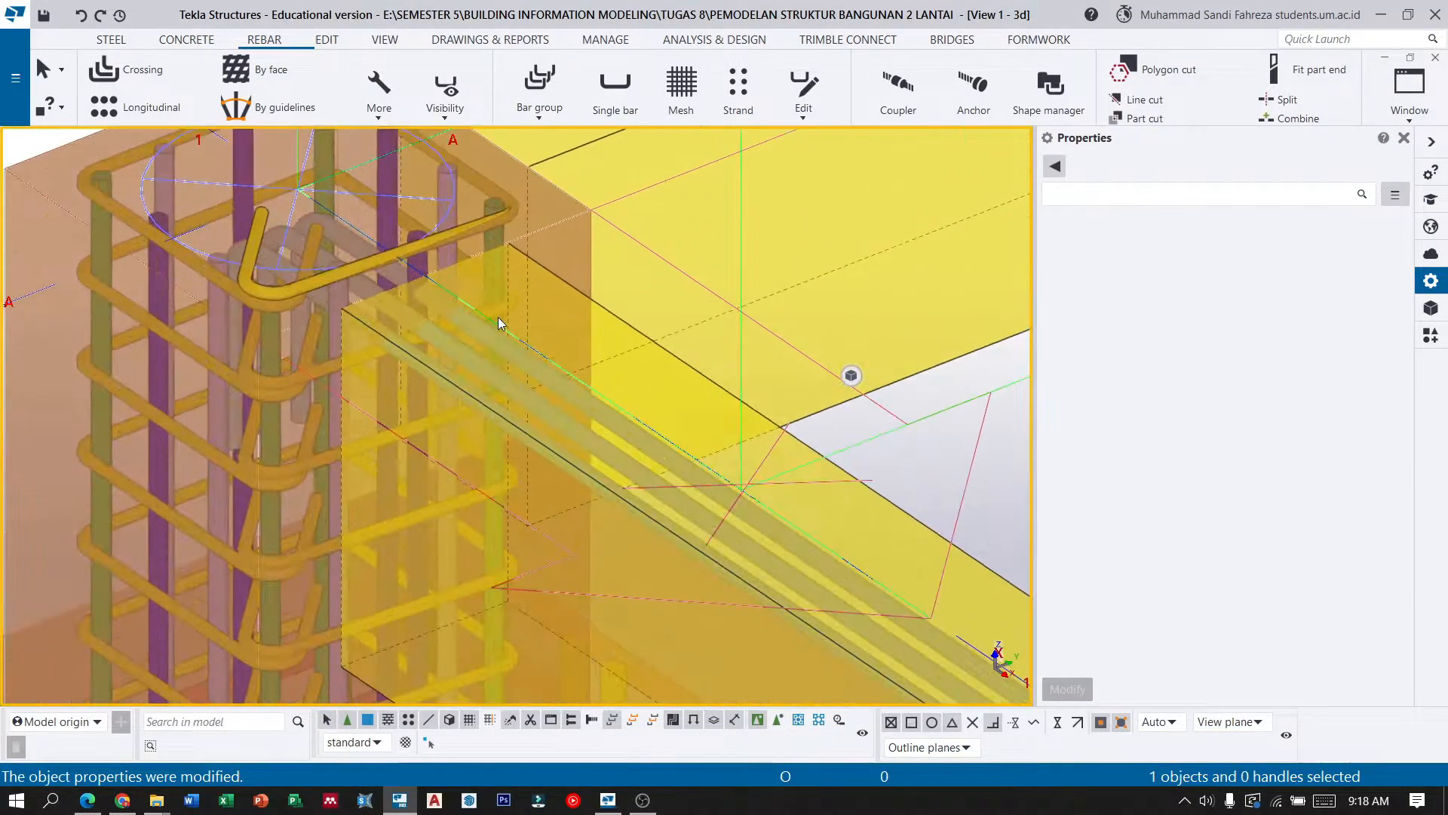
pyautogui.scroll(5, 461, 332)
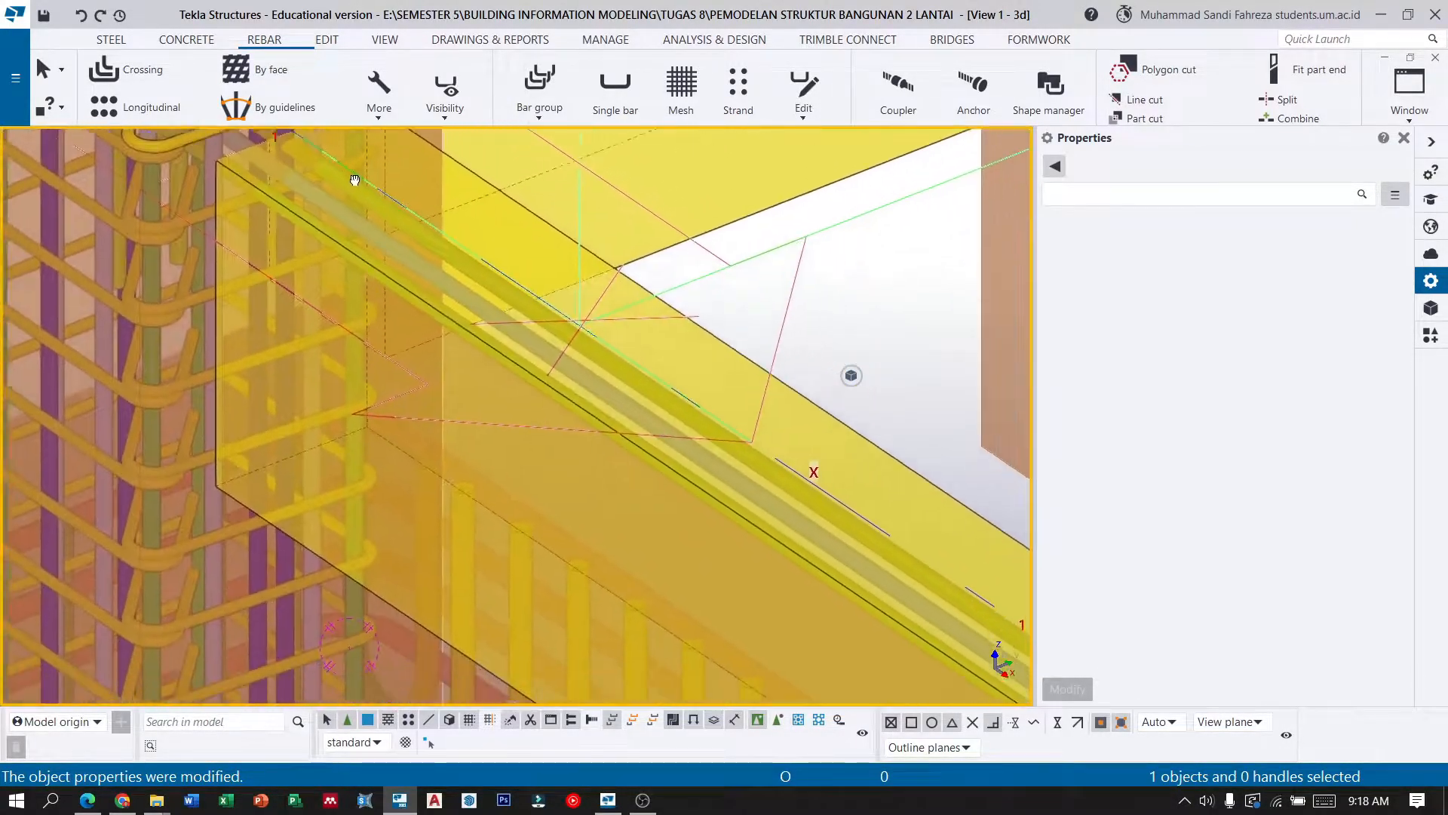
# Start a rebar group in the grid line 1 tie beam with its bar shape along the beam's bottom from grid A to grid E.
pyautogui.click(540, 83)
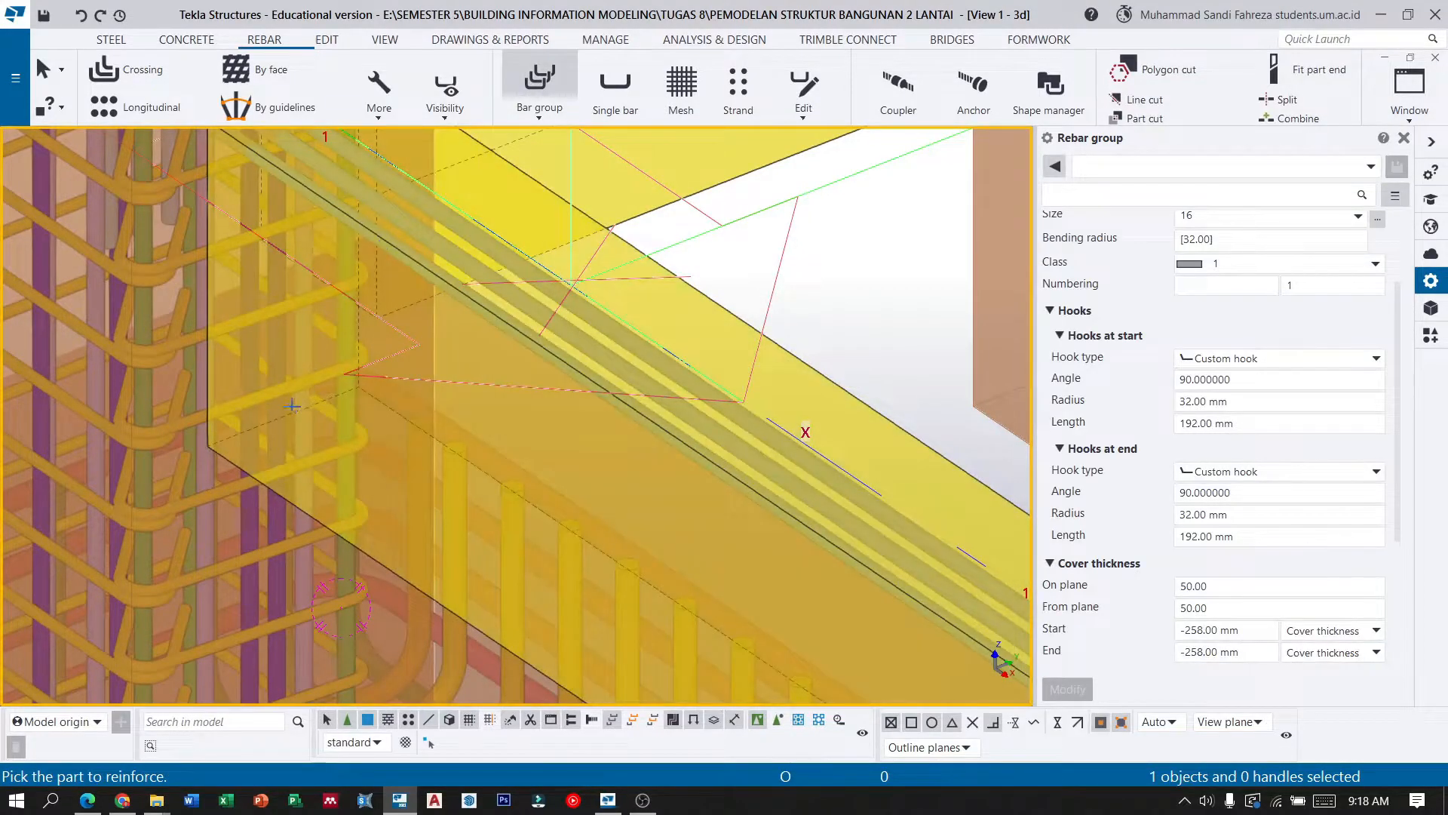
pyautogui.click(483, 310)
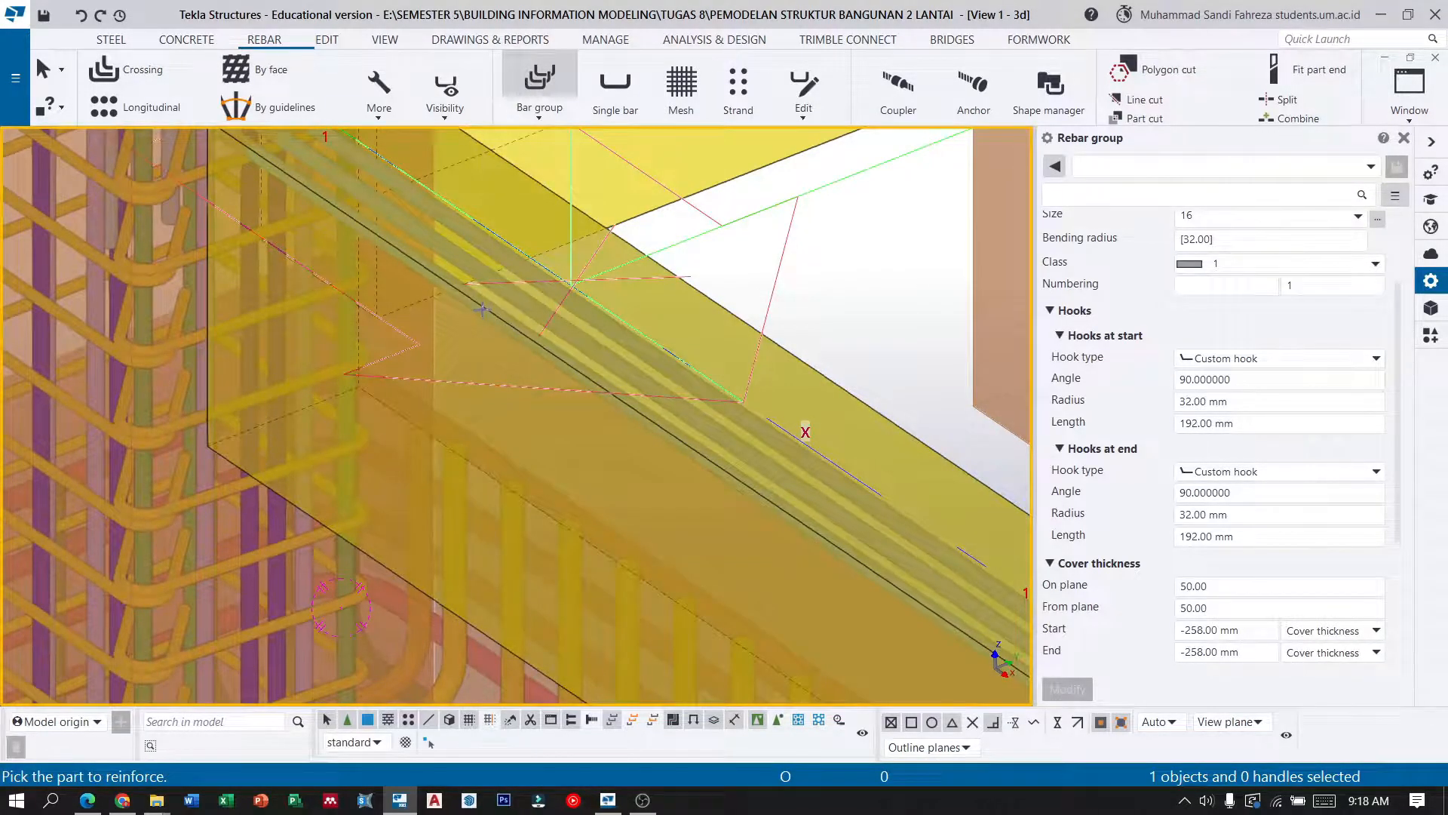
pyautogui.click(283, 415)
pyautogui.scroll(-6, 125, 279)
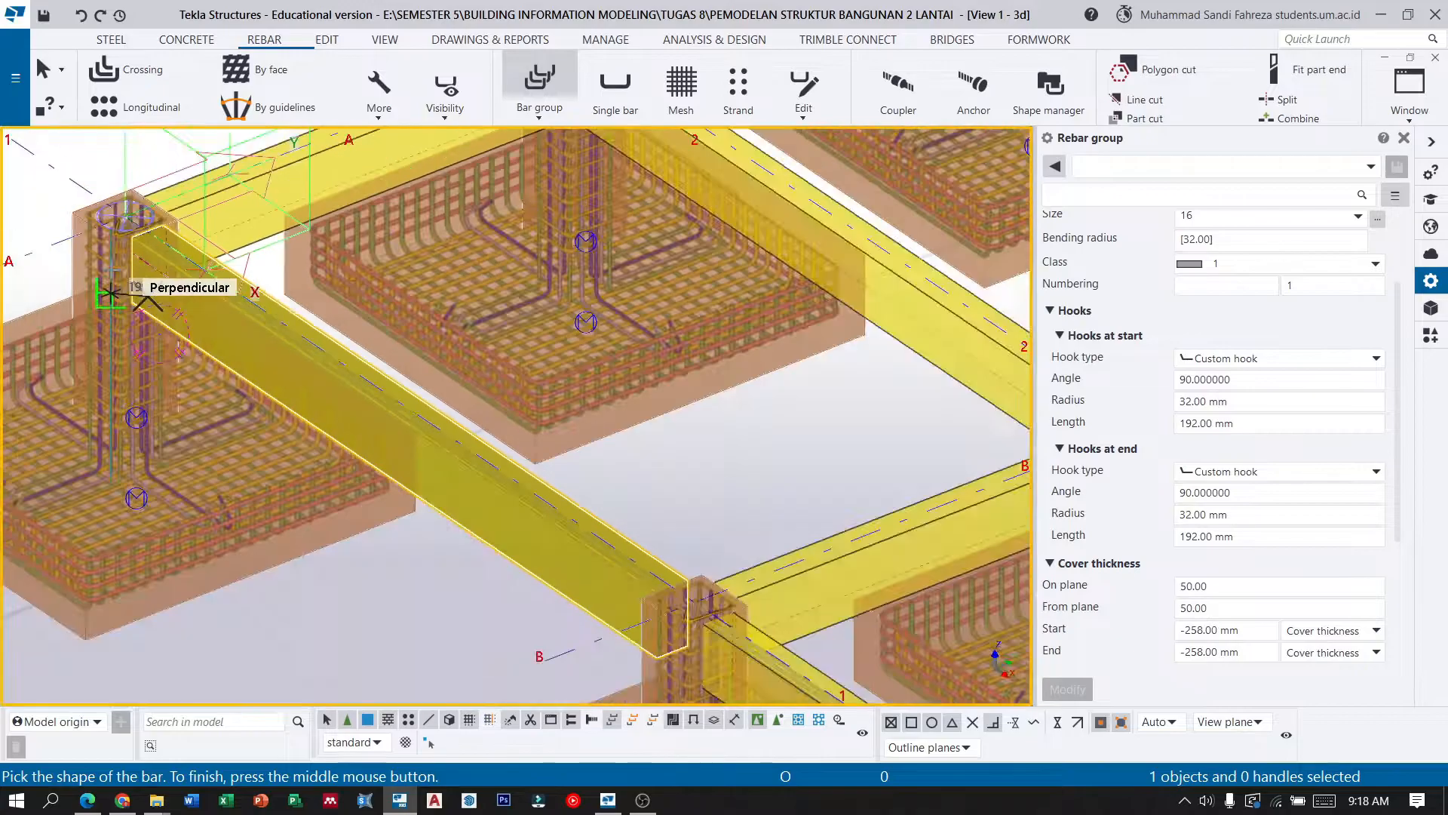
pyautogui.scroll(8, 535, 555)
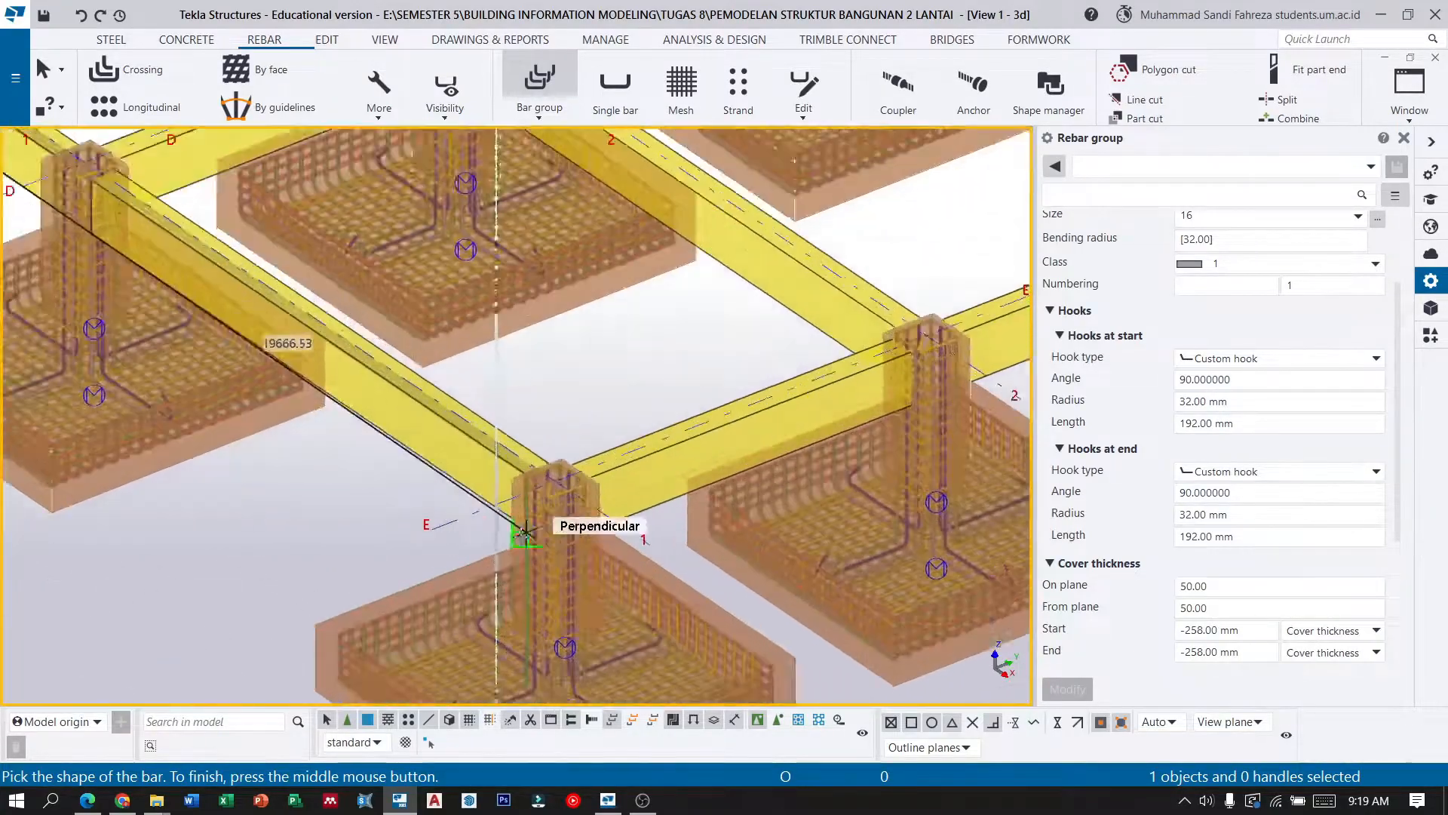
pyautogui.scroll(8, 573, 483)
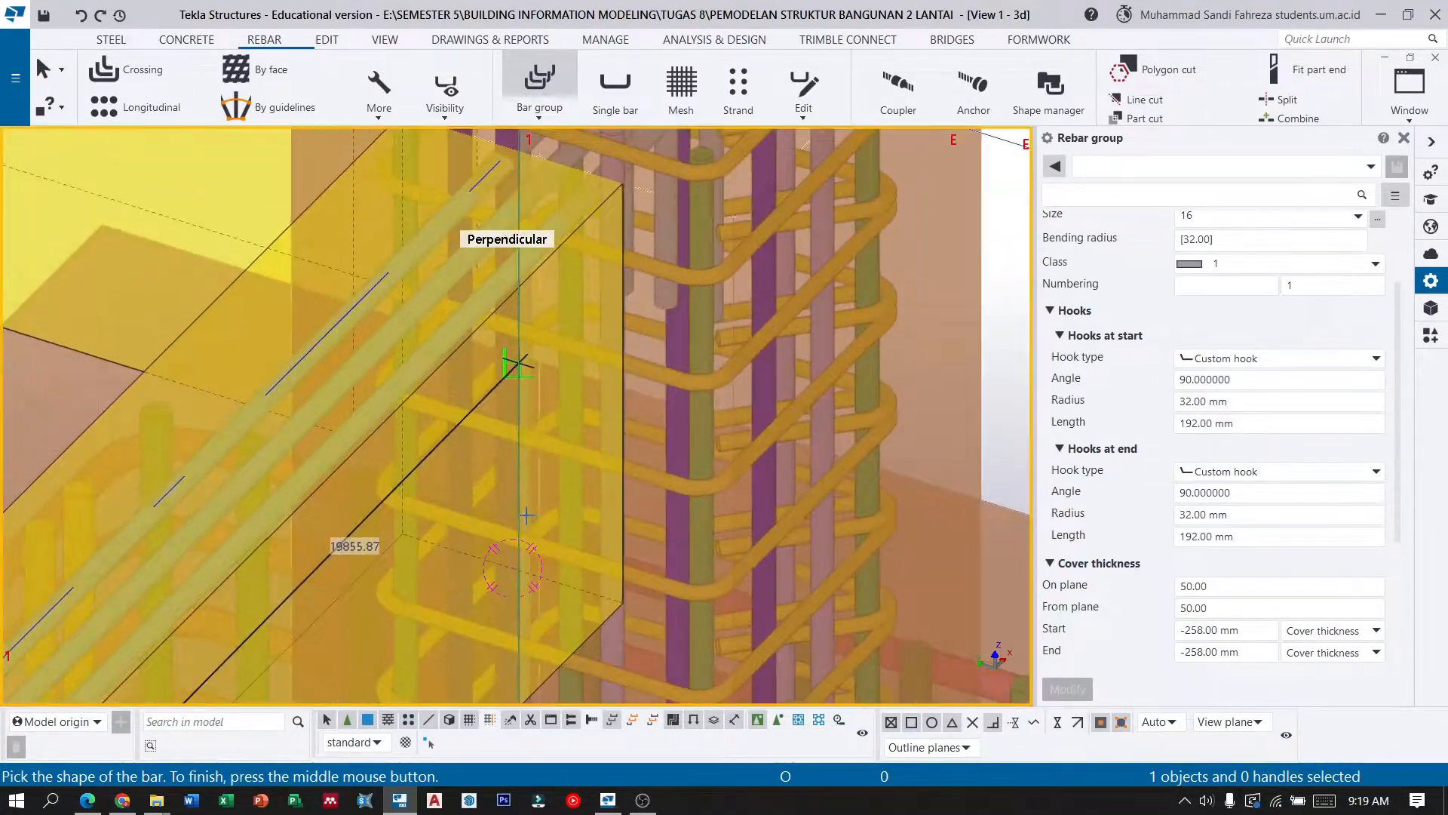
pyautogui.click(509, 567)
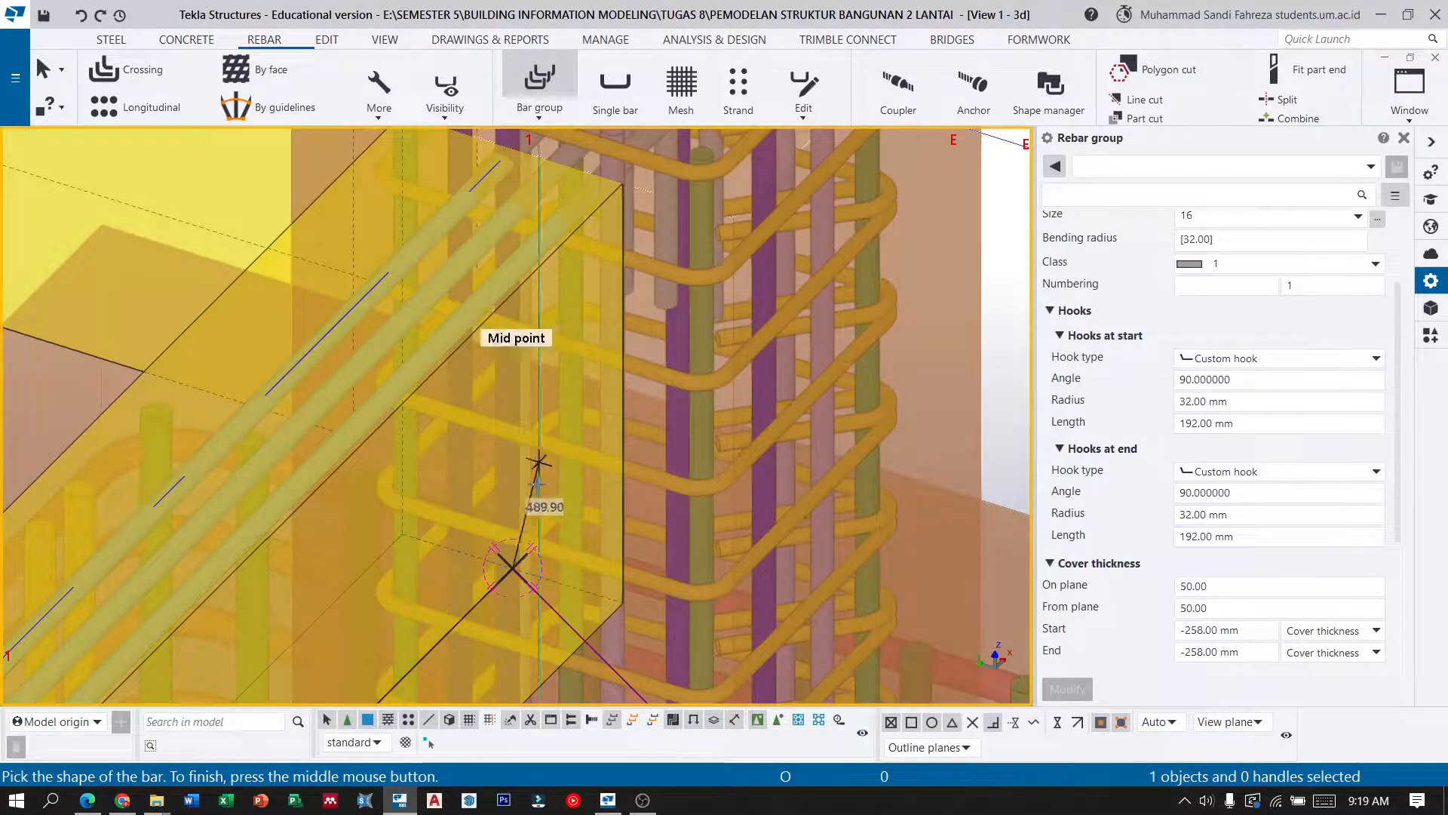
pyautogui.middleClick(534, 494)
# Define the bar group's distribution range across the 200 mm beam width, using the beam's top corners at grid E.
pyautogui.scroll(-5, 533, 494)
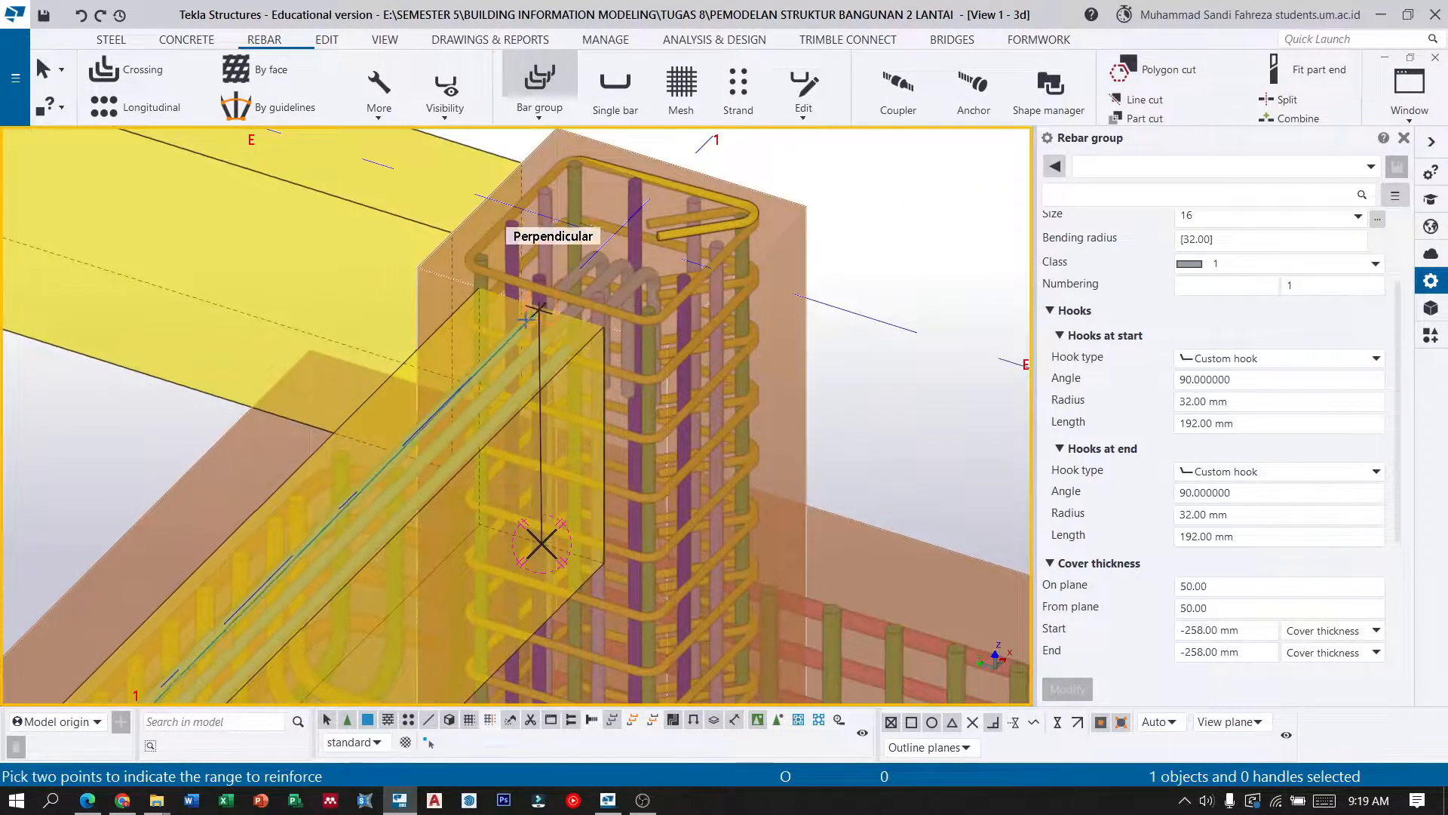
pyautogui.scroll(5, 451, 267)
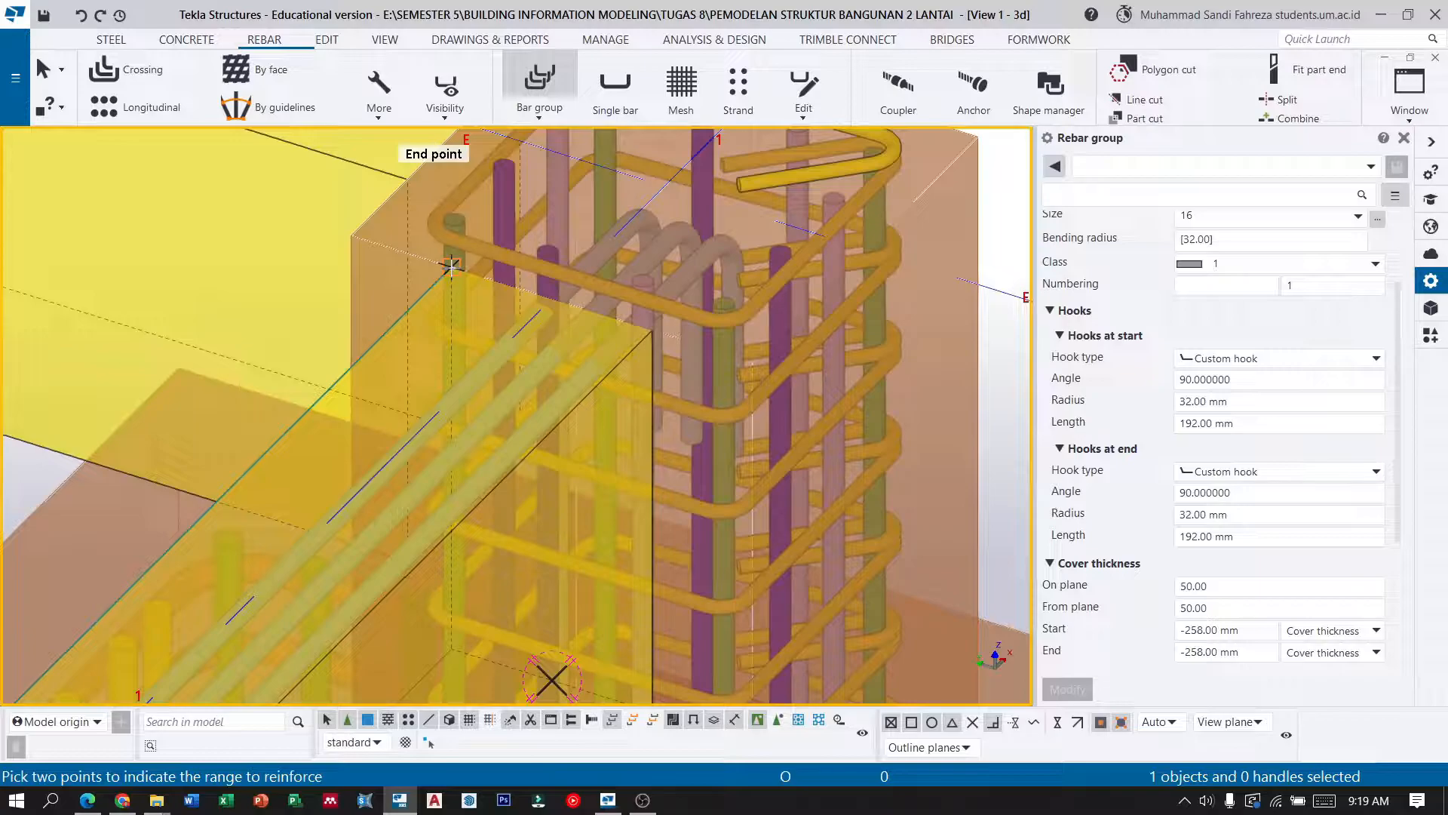
pyautogui.click(451, 266)
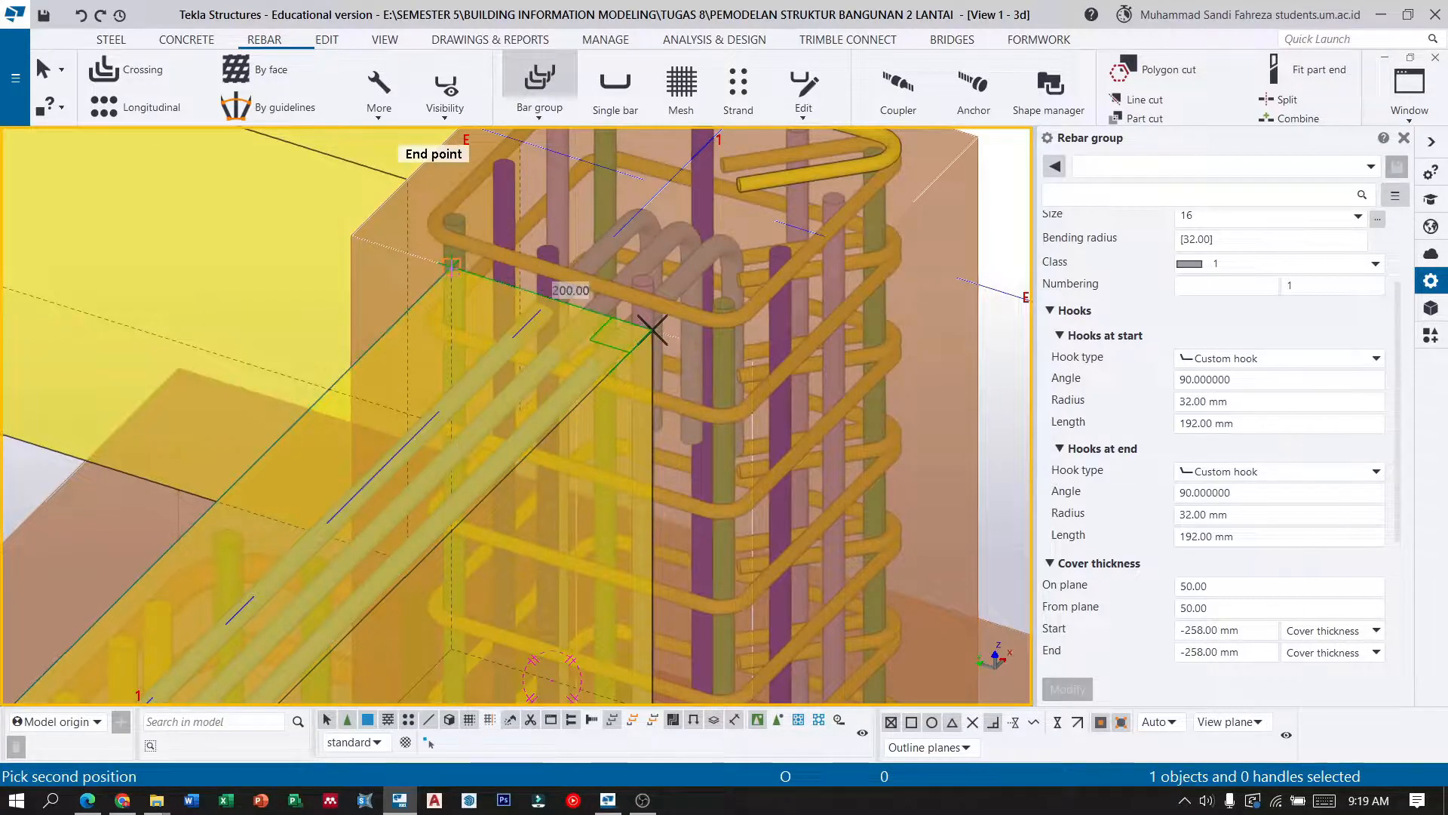
pyautogui.click(652, 330)
pyautogui.scroll(-2, 604, 315)
pyautogui.keyDown('ctrl'); pyautogui.moveTo(604, 314); pyautogui.dragTo(453, 341, button='middle'); pyautogui.keyUp('ctrl')
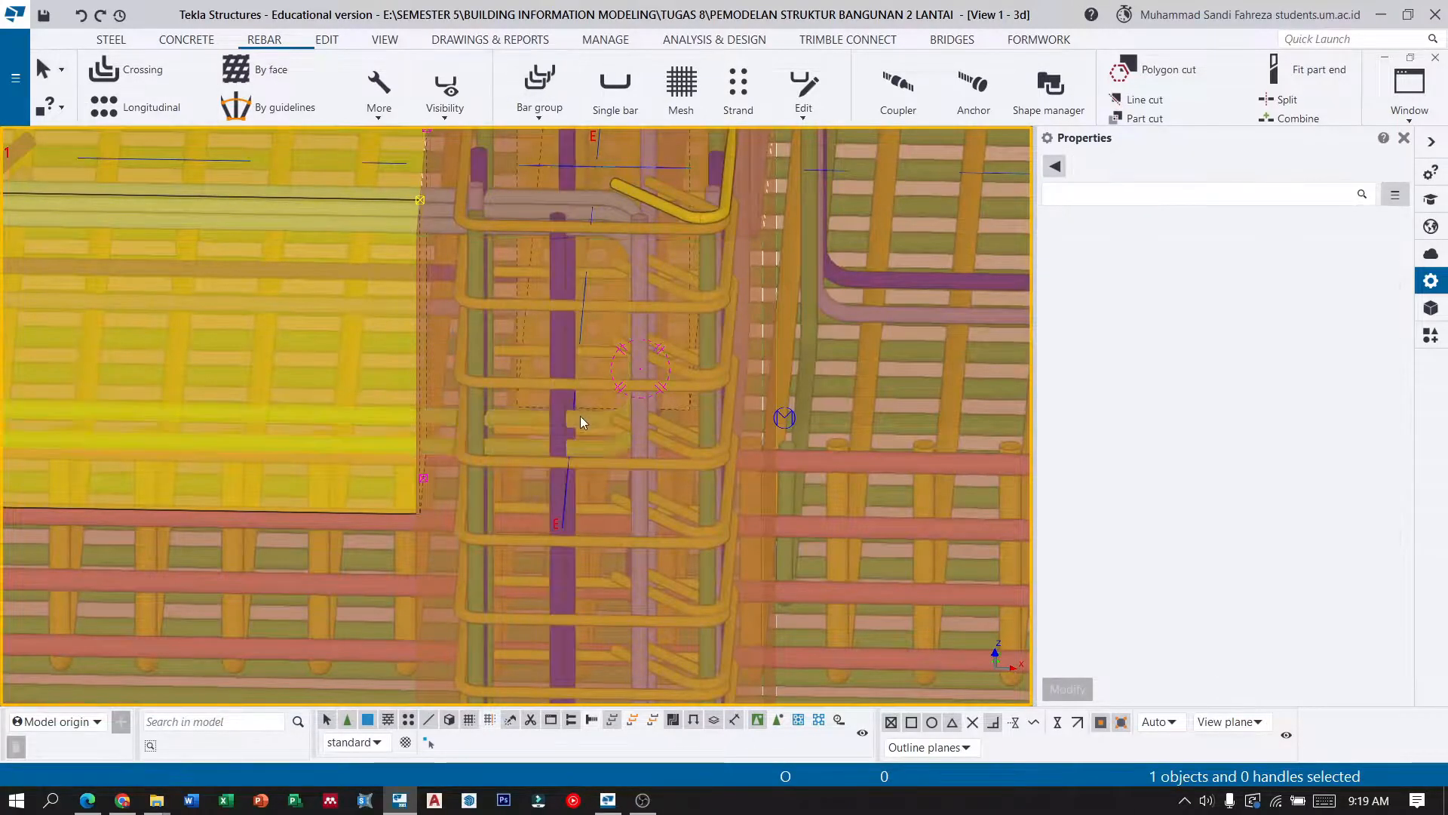
# Select the new bottom bar group and set its start hook to angle 135 and length 64.
pyautogui.doubleClick(599, 439)
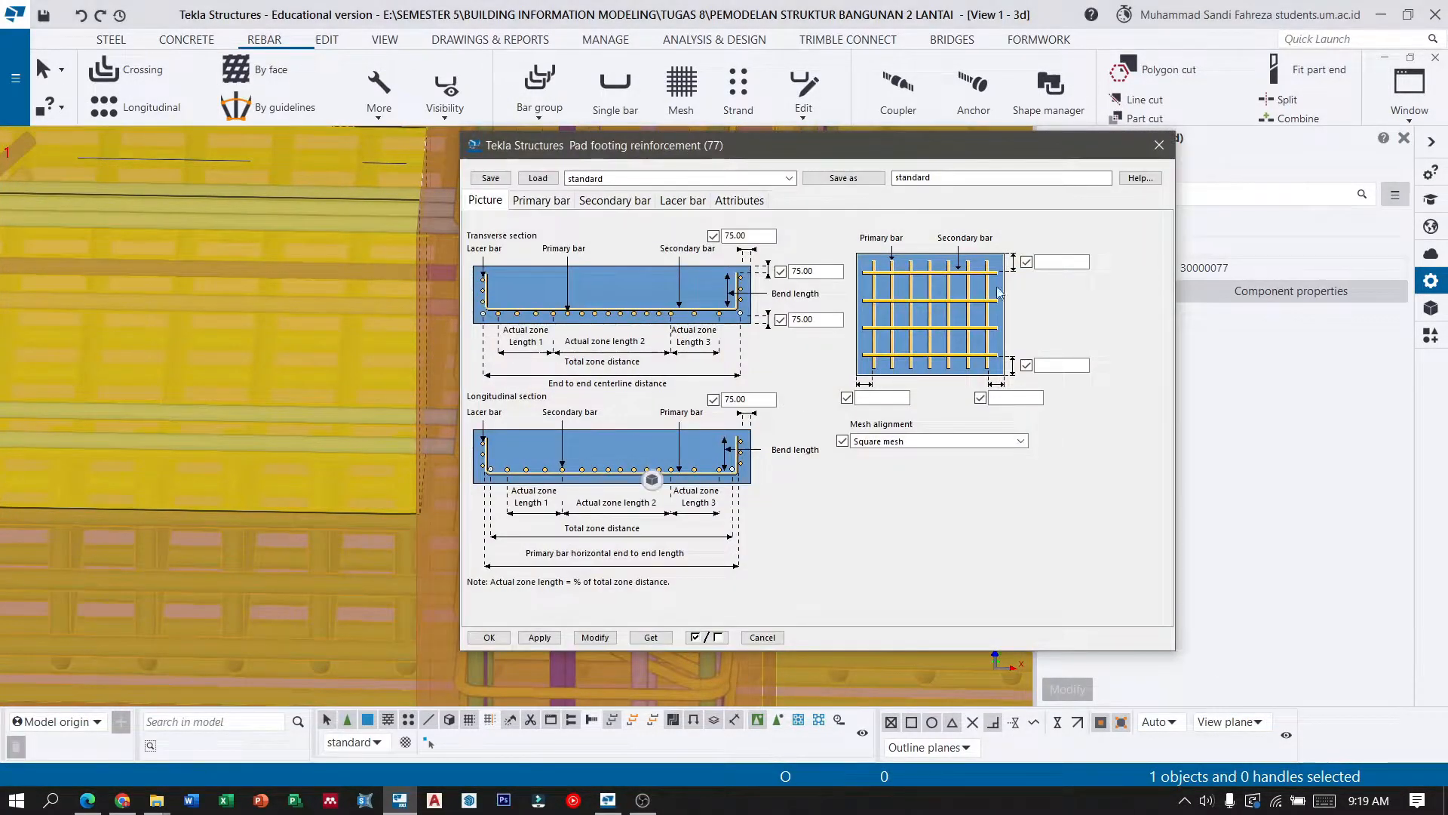
pyautogui.click(1159, 145)
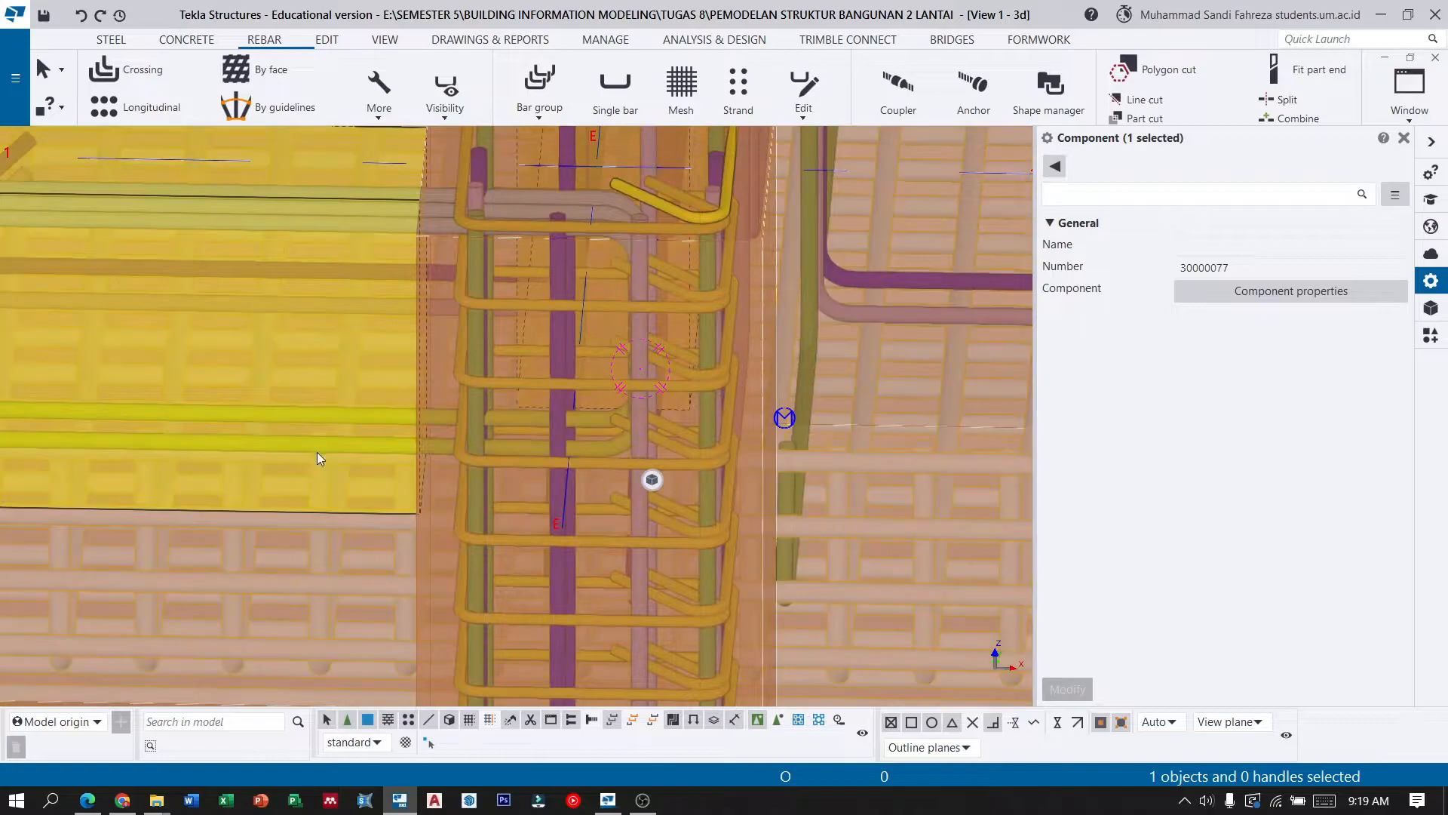
pyautogui.click(317, 449)
pyautogui.scroll(1, 1283, 279)
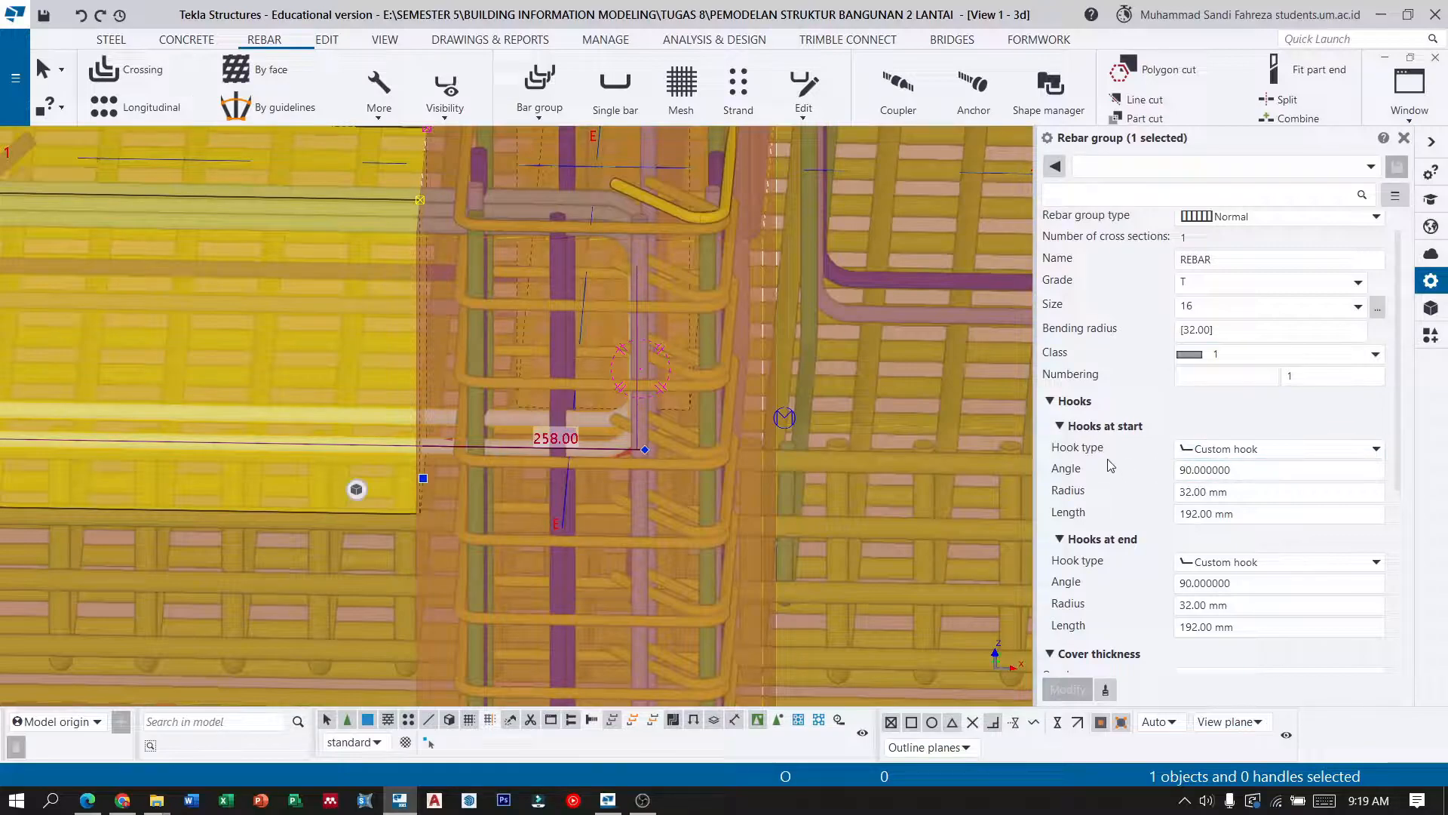
pyautogui.click(1261, 468)
pyautogui.write('135')
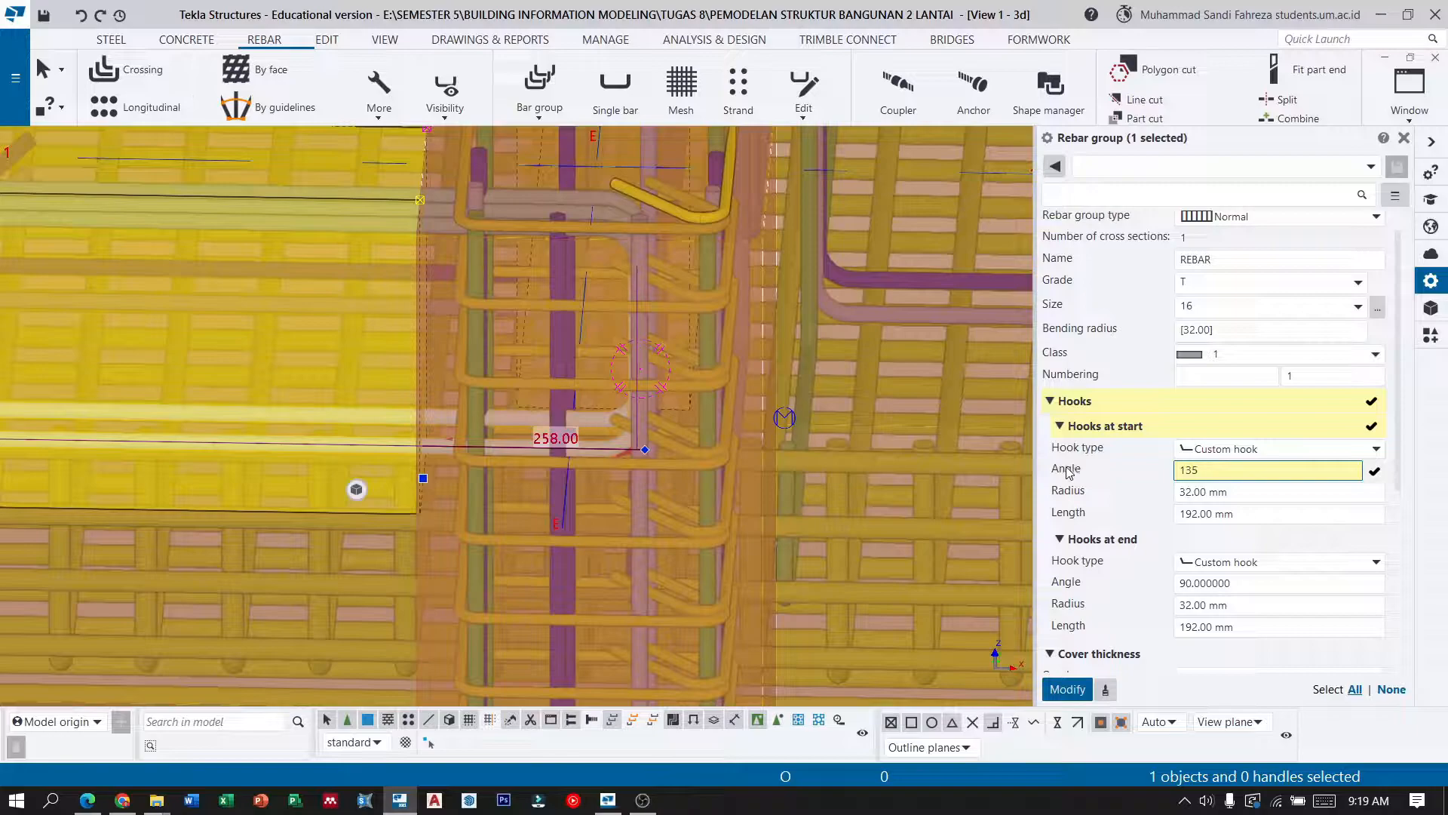
pyautogui.click(1198, 515)
pyautogui.tripleClick(1243, 516)
pyautogui.write('64')
# Set the bottom bar group's end hook to angle 135 and length 64.
pyautogui.click(1235, 582)
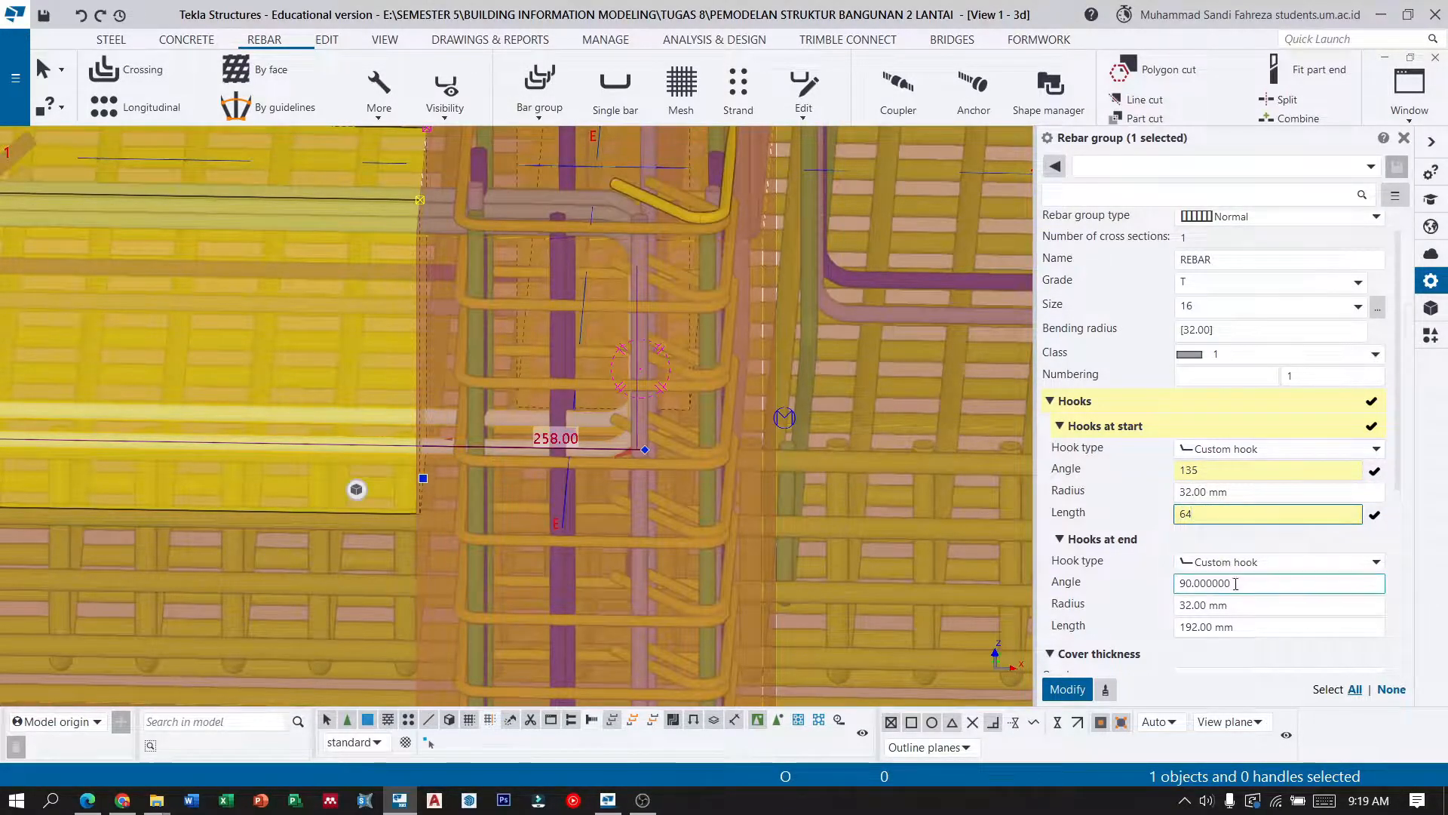
pyautogui.moveTo(1236, 579); pyautogui.dragTo(1131, 586)
pyautogui.write('135')
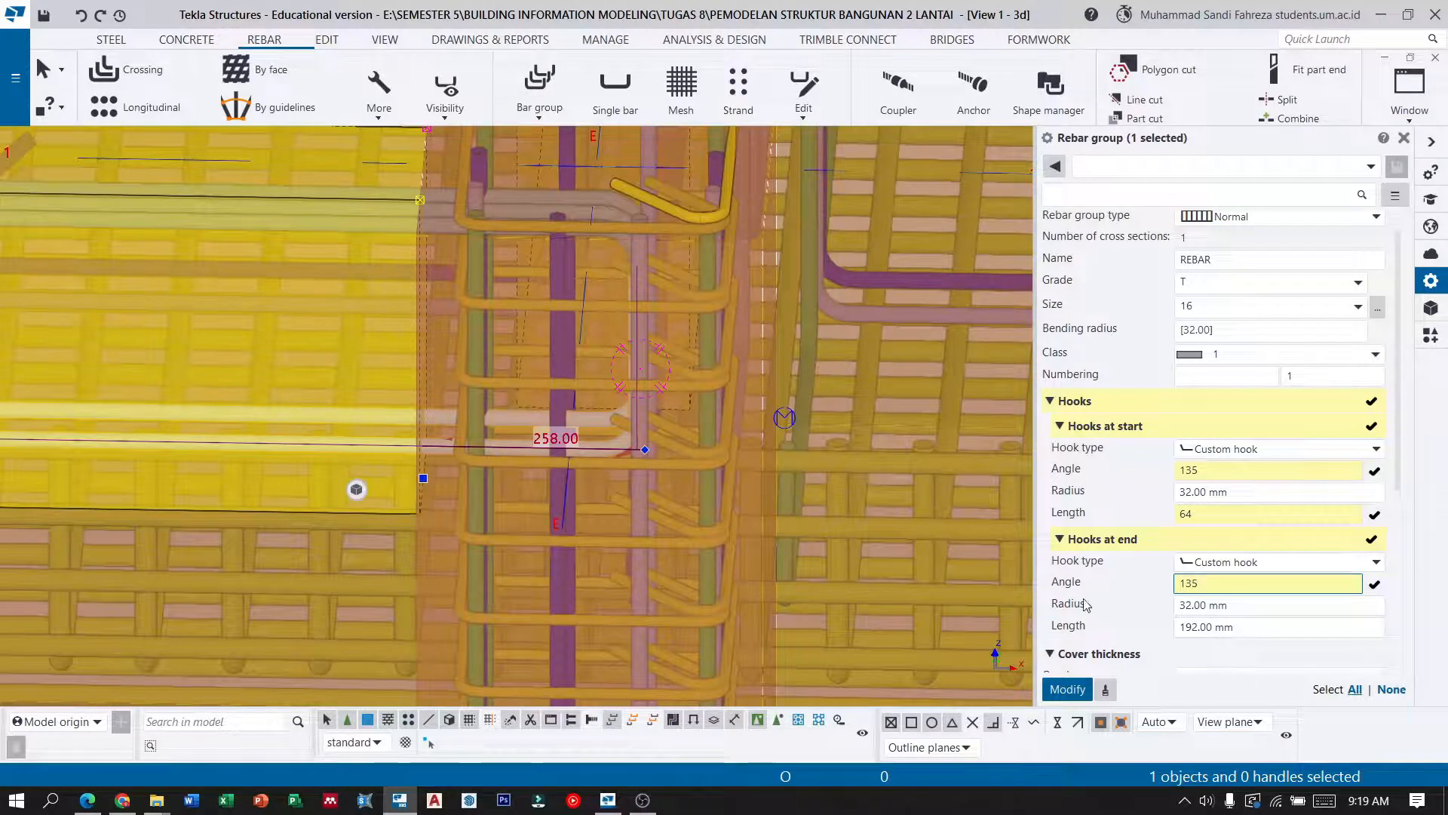
pyautogui.moveTo(1229, 629); pyautogui.dragTo(1094, 632)
pyautogui.write('64')
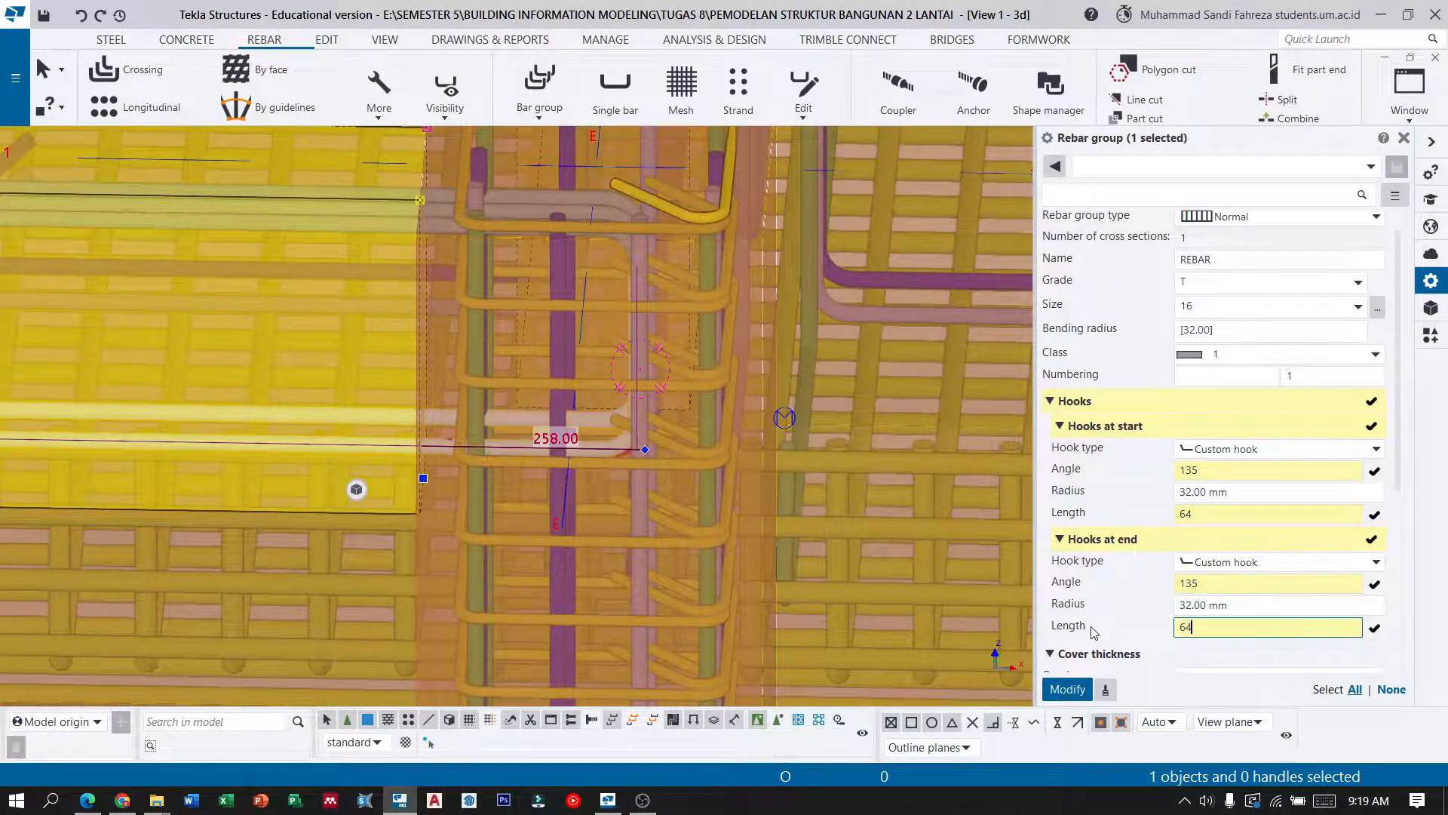
# Set the bottom bar group's start and end cover thickness to -225 and apply all its property changes.
pyautogui.scroll(-3, 1172, 495)
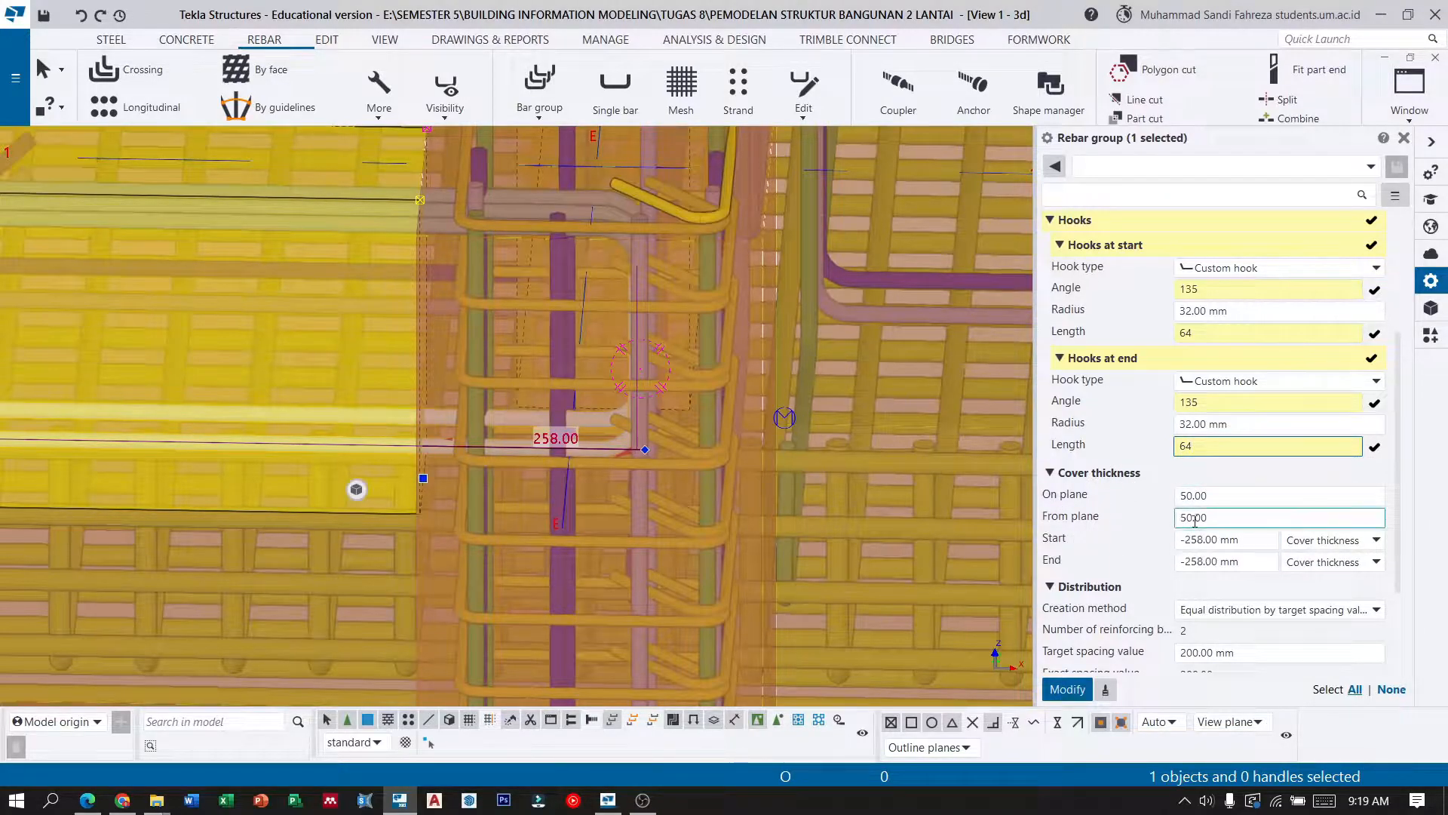
pyautogui.click(1204, 540)
pyautogui.write('25')
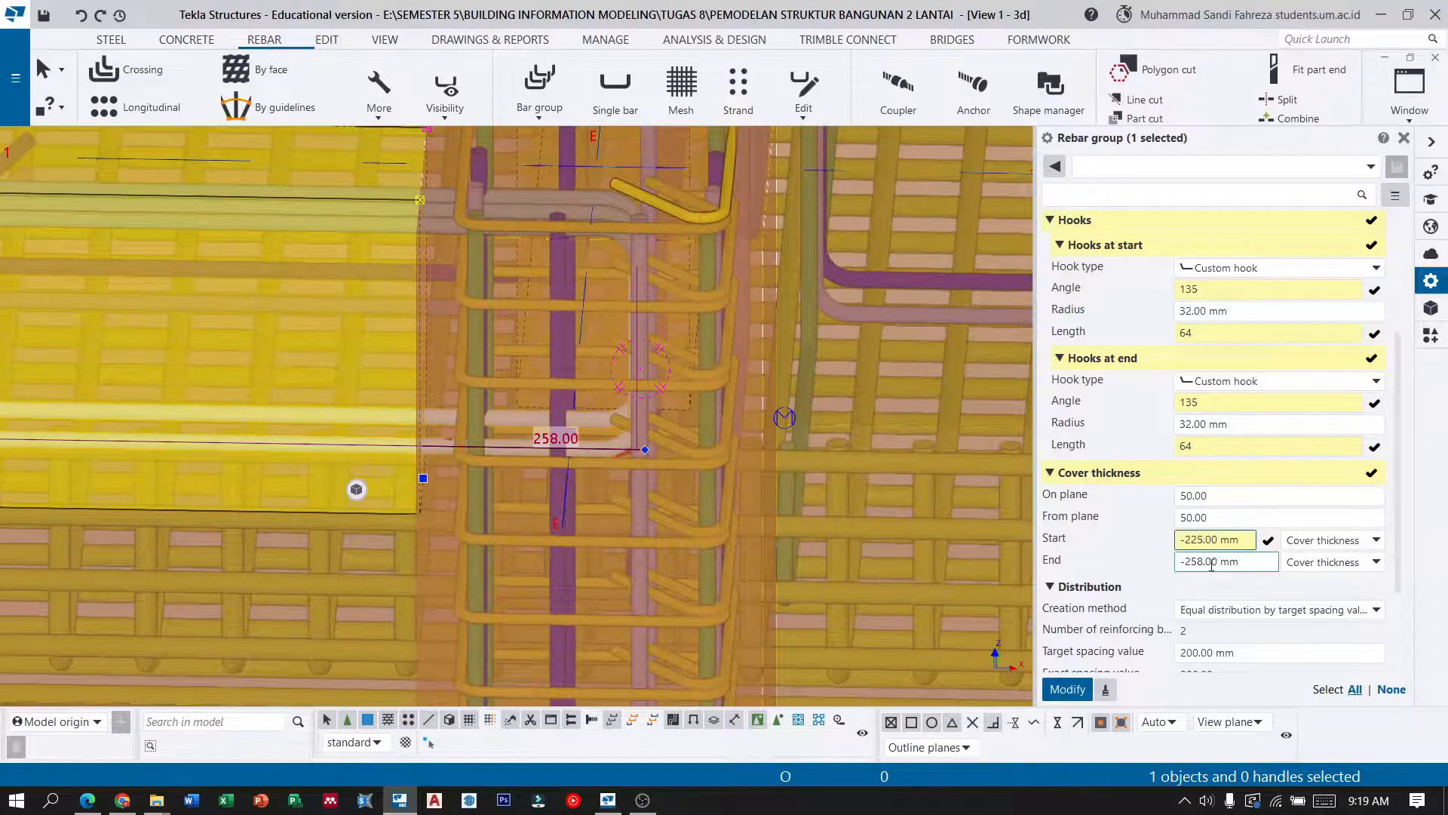
pyautogui.moveTo(1205, 561); pyautogui.dragTo(1189, 561)
pyautogui.write('25')
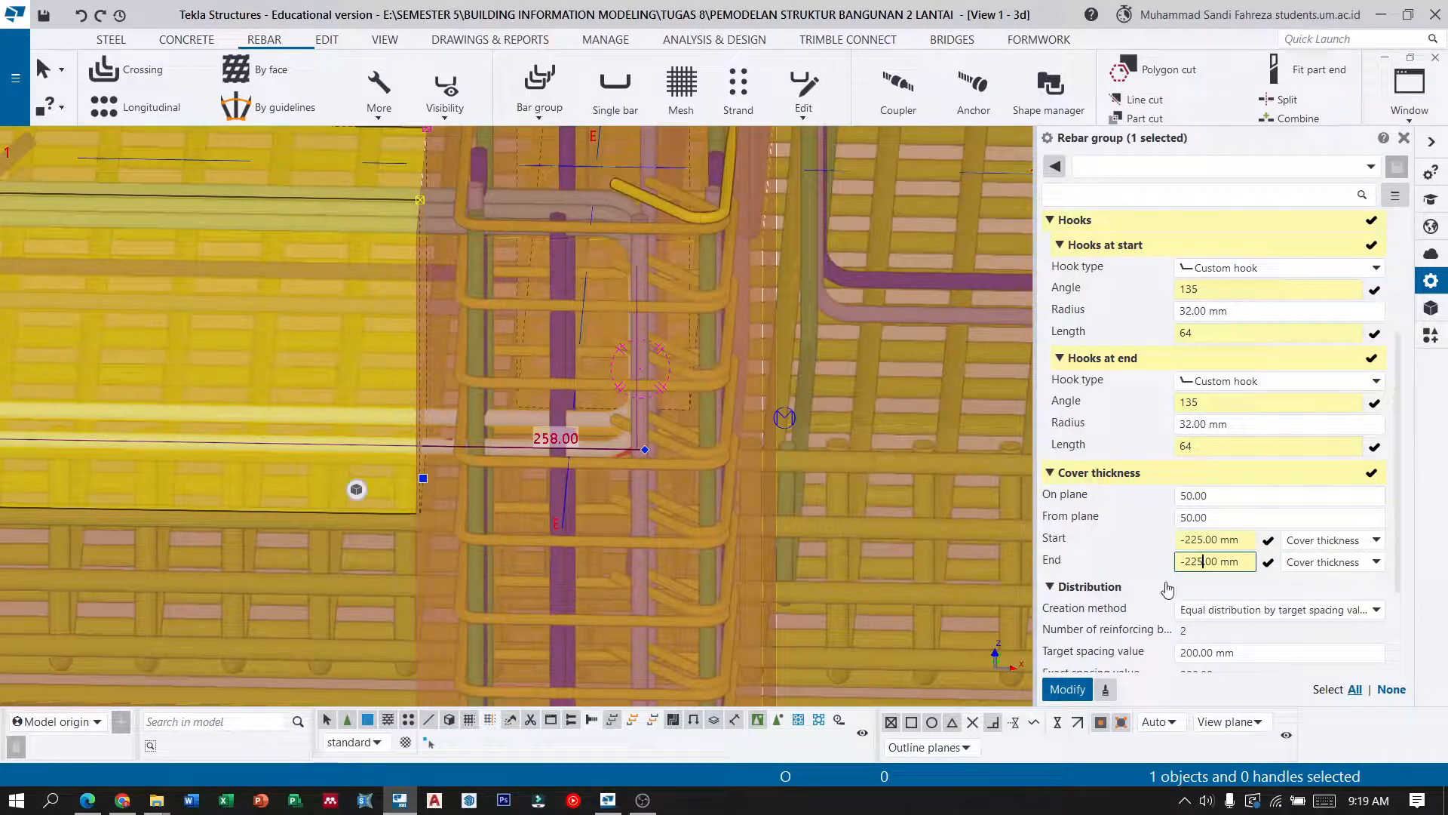
pyautogui.click(1067, 688)
pyautogui.scroll(-2, 645, 427)
pyautogui.scroll(-5, 644, 427)
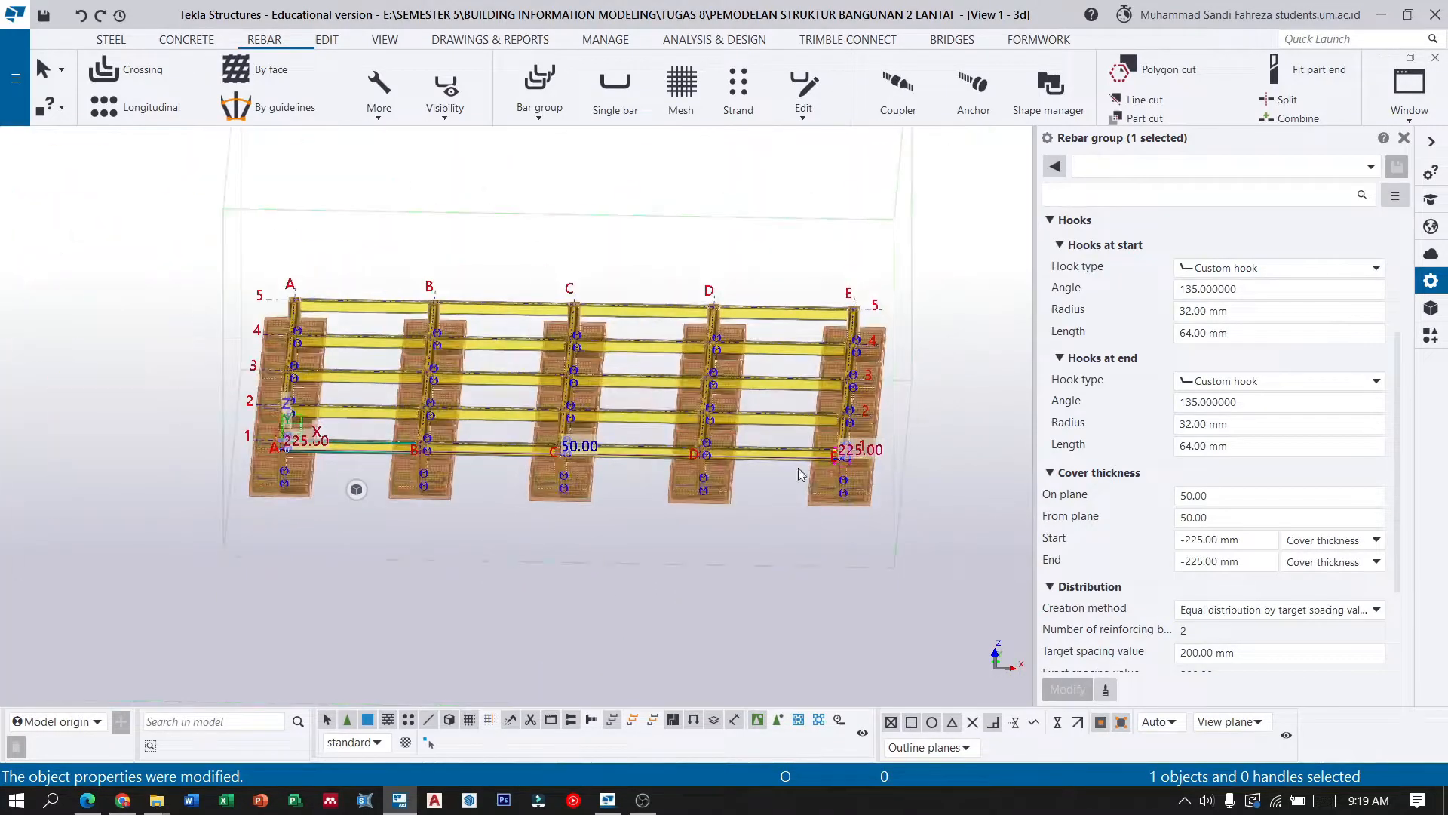
pyautogui.scroll(8, 336, 459)
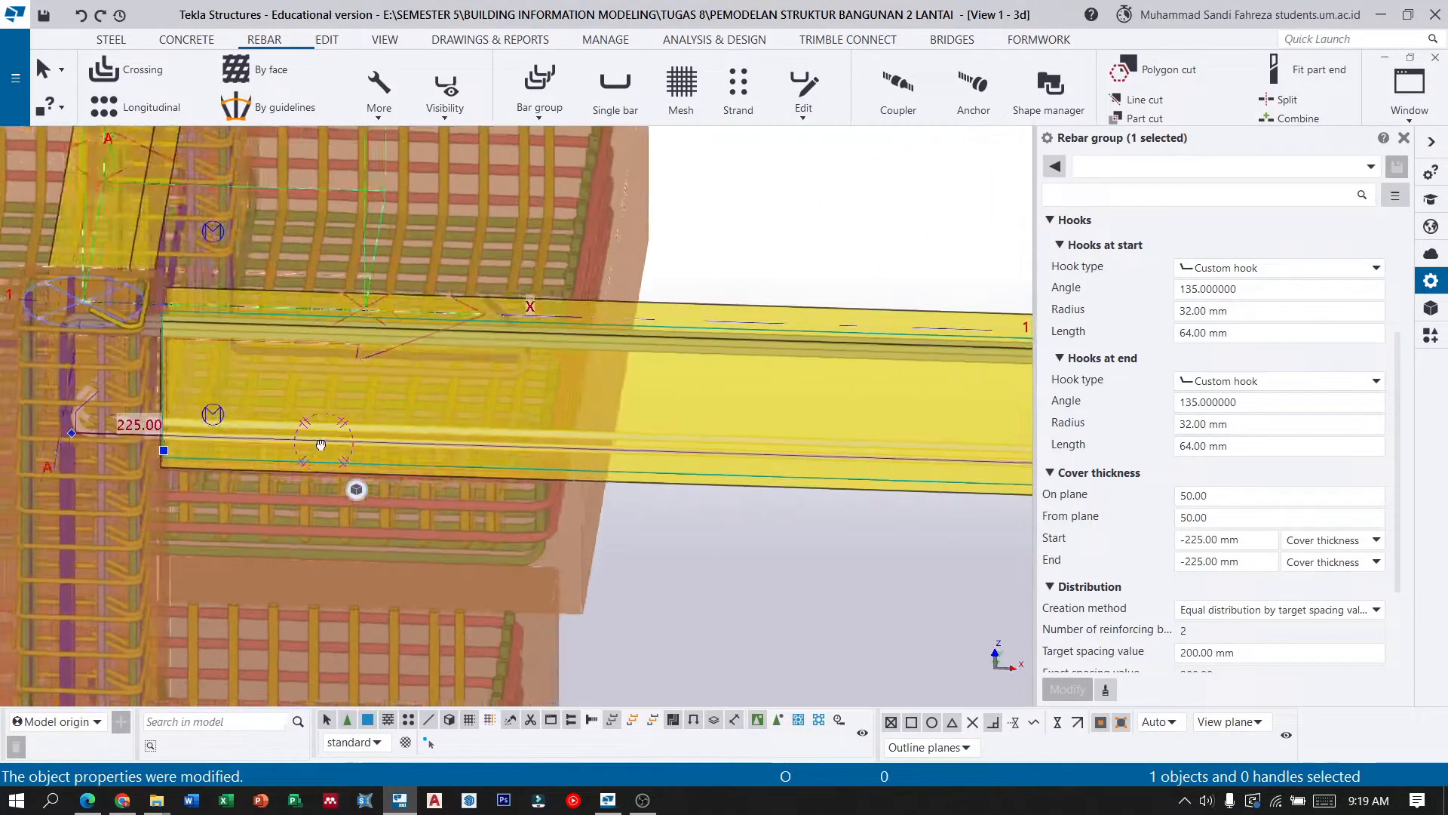
pyautogui.keyDown('ctrl'); pyautogui.moveTo(320, 445); pyautogui.dragTo(206, 457, button='middle'); pyautogui.keyUp('ctrl')
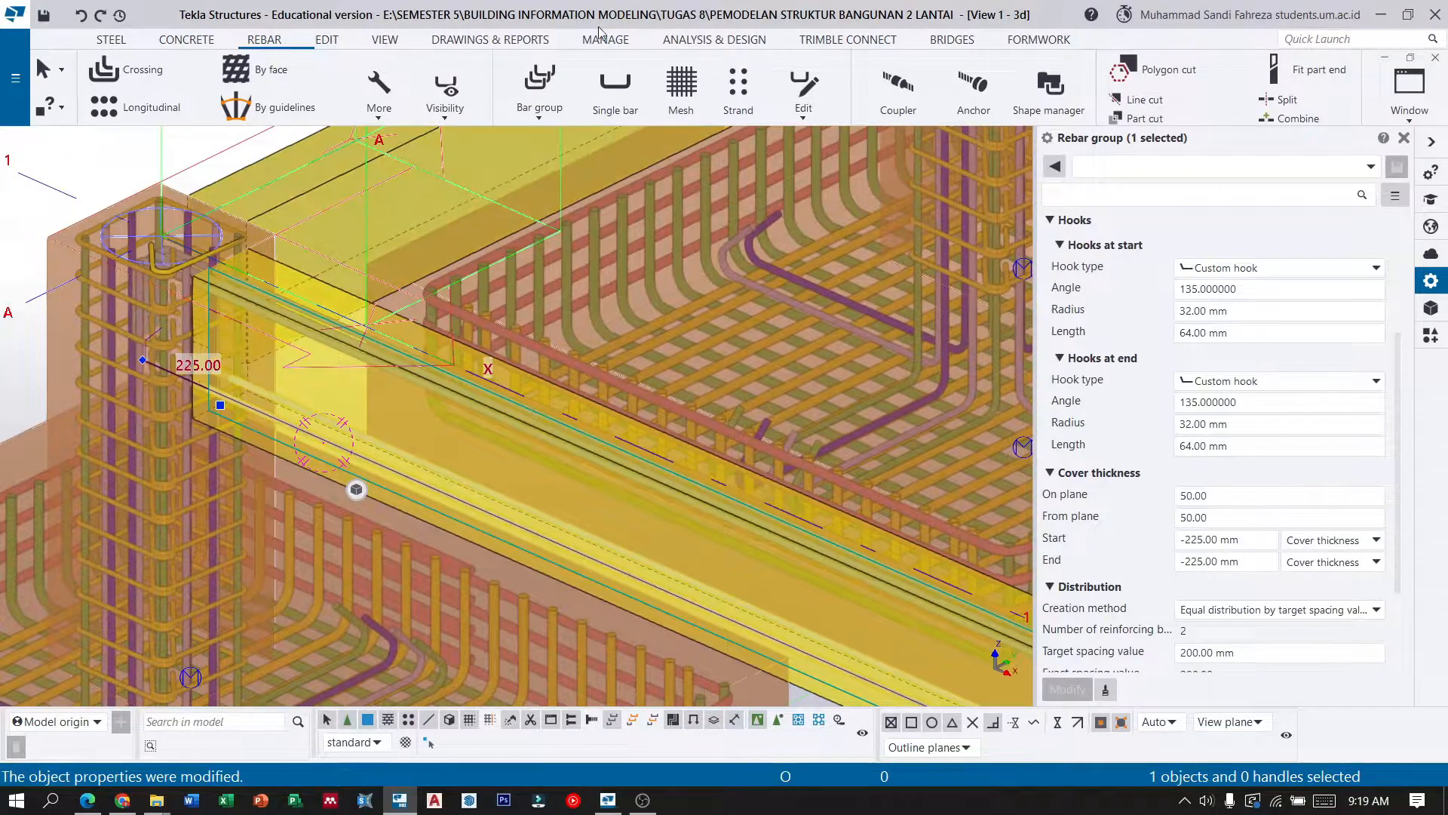
# Add a single bar to the grid line 1 tie beam along the middle of its bottom face, from grid A to grid E.
pyautogui.click(612, 85)
pyautogui.scroll(1, 359, 413)
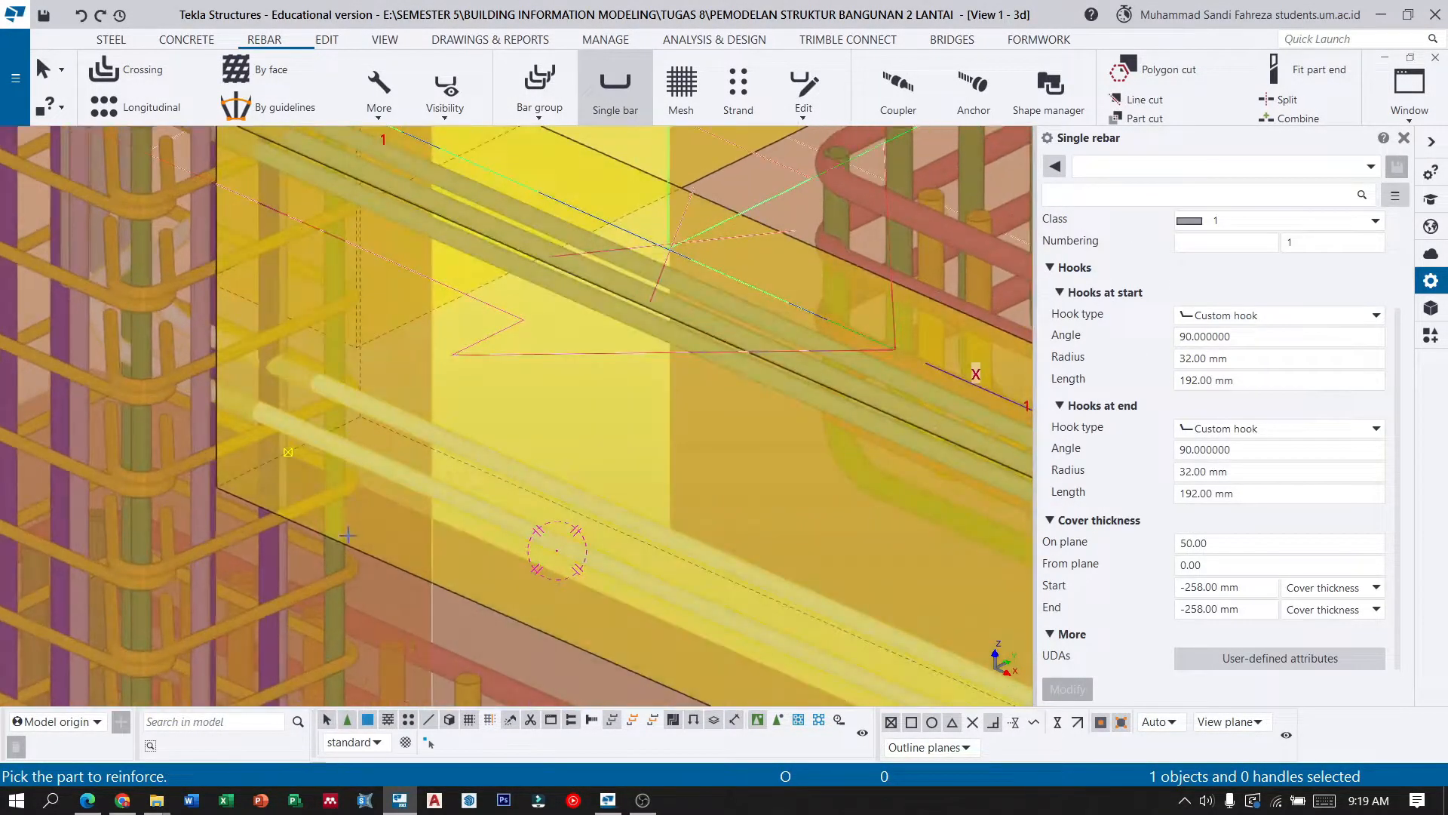
pyautogui.click(347, 532)
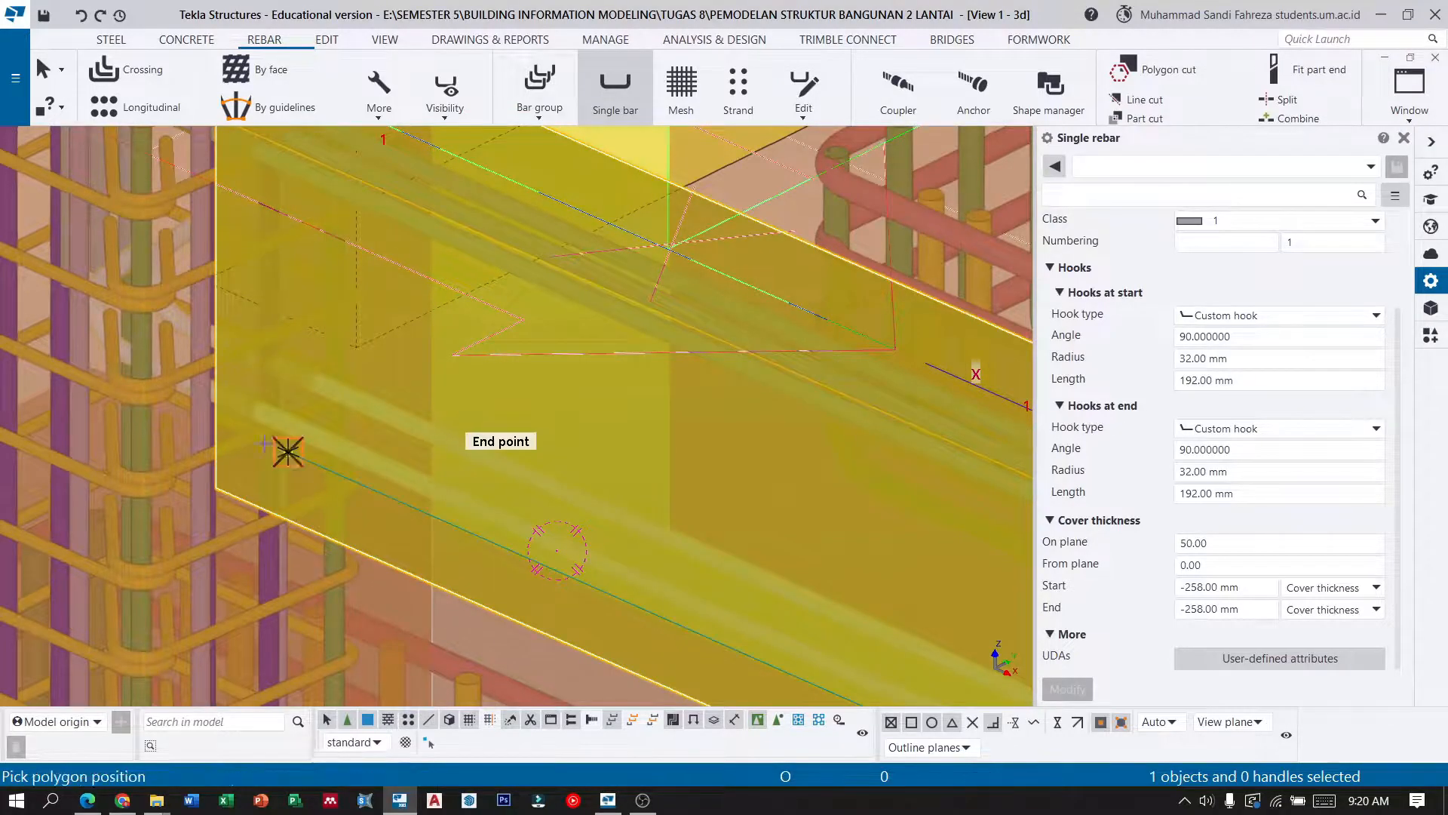
pyautogui.click(288, 451)
pyautogui.scroll(-6, 287, 451)
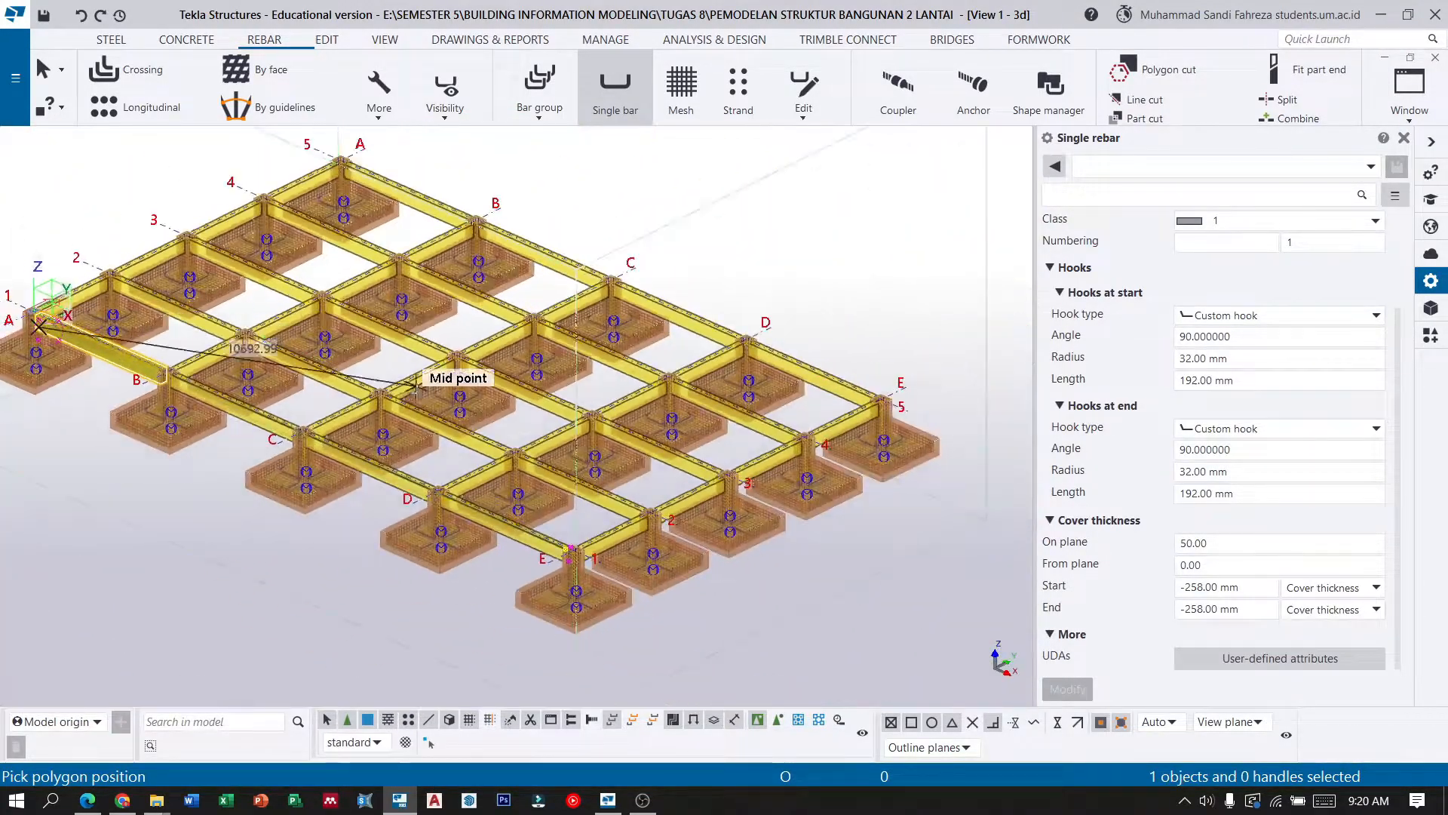
pyautogui.scroll(6, 574, 552)
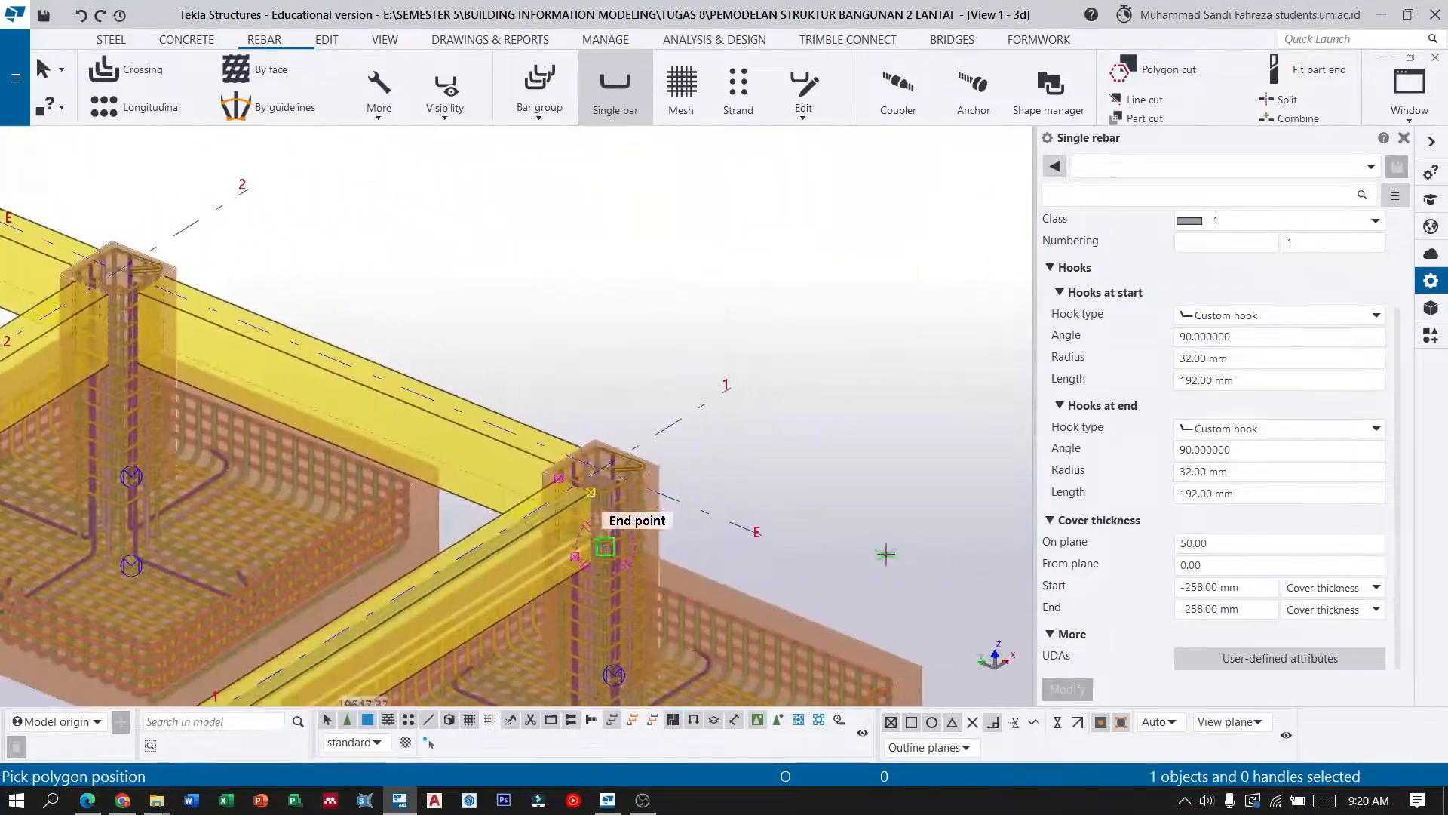
pyautogui.scroll(8, 605, 546)
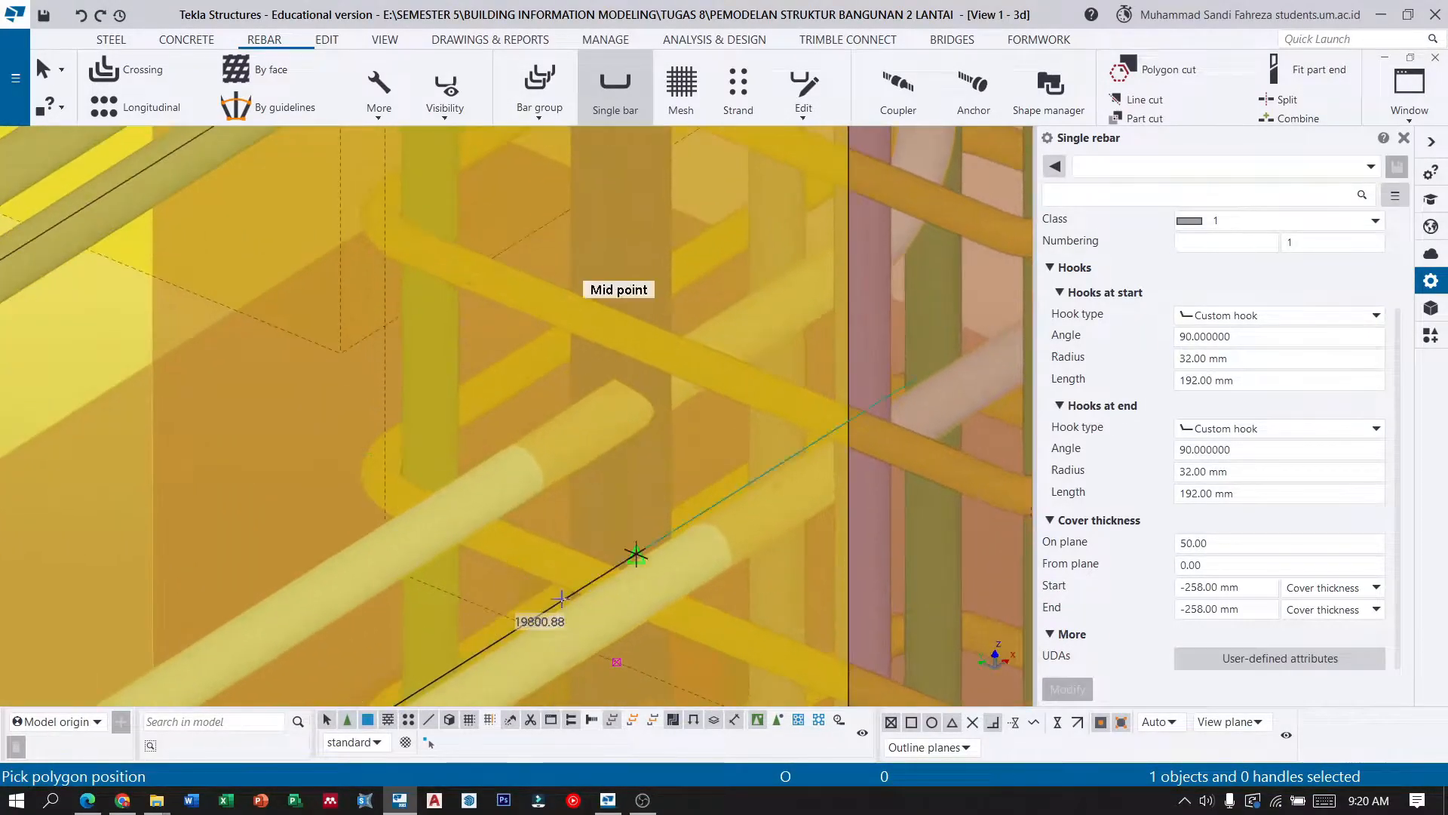
pyautogui.click(617, 661)
pyautogui.scroll(-3, 596, 341)
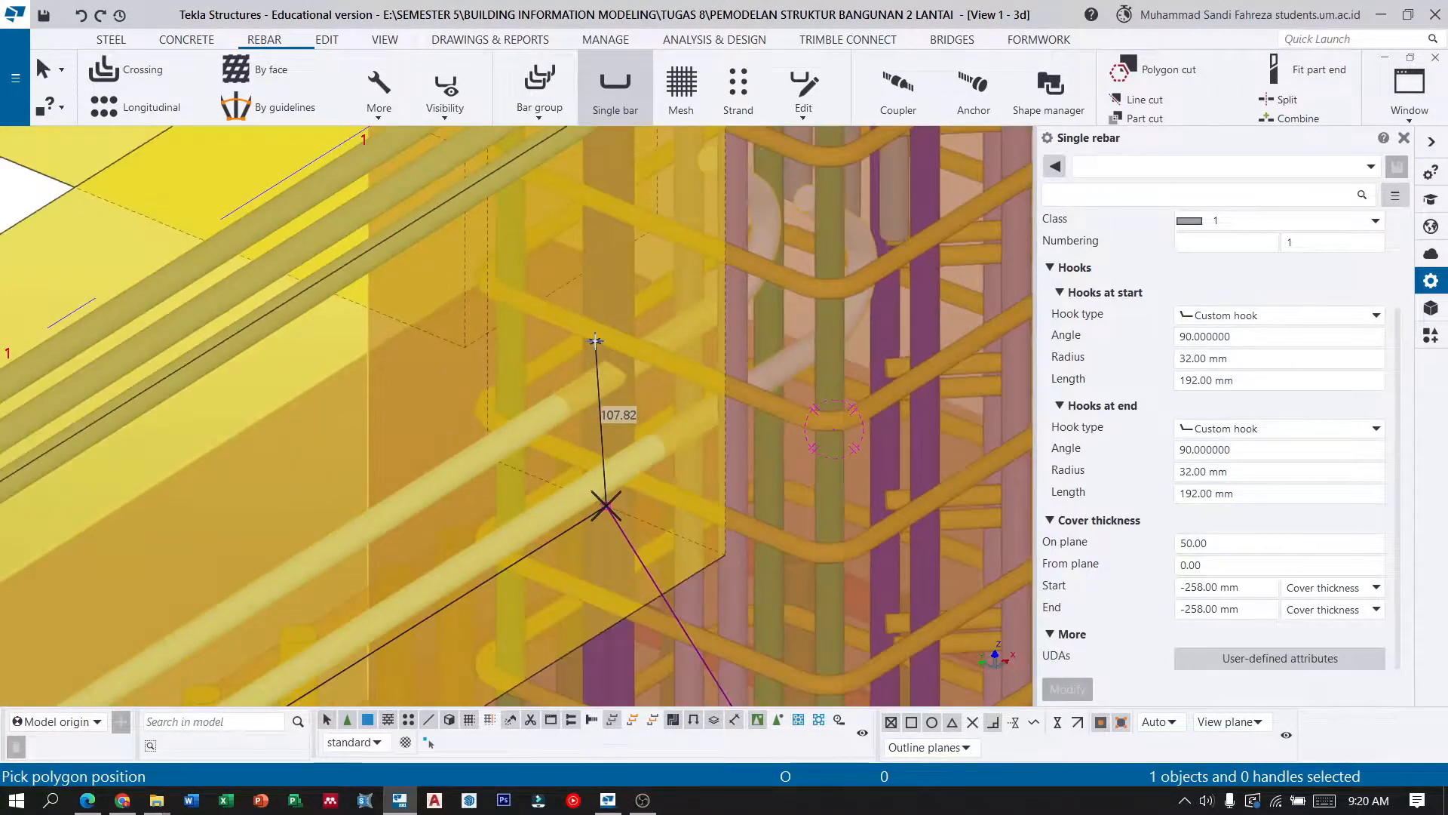
pyautogui.click(596, 341)
pyautogui.middleClick(596, 341)
pyautogui.scroll(-2, 647, 348)
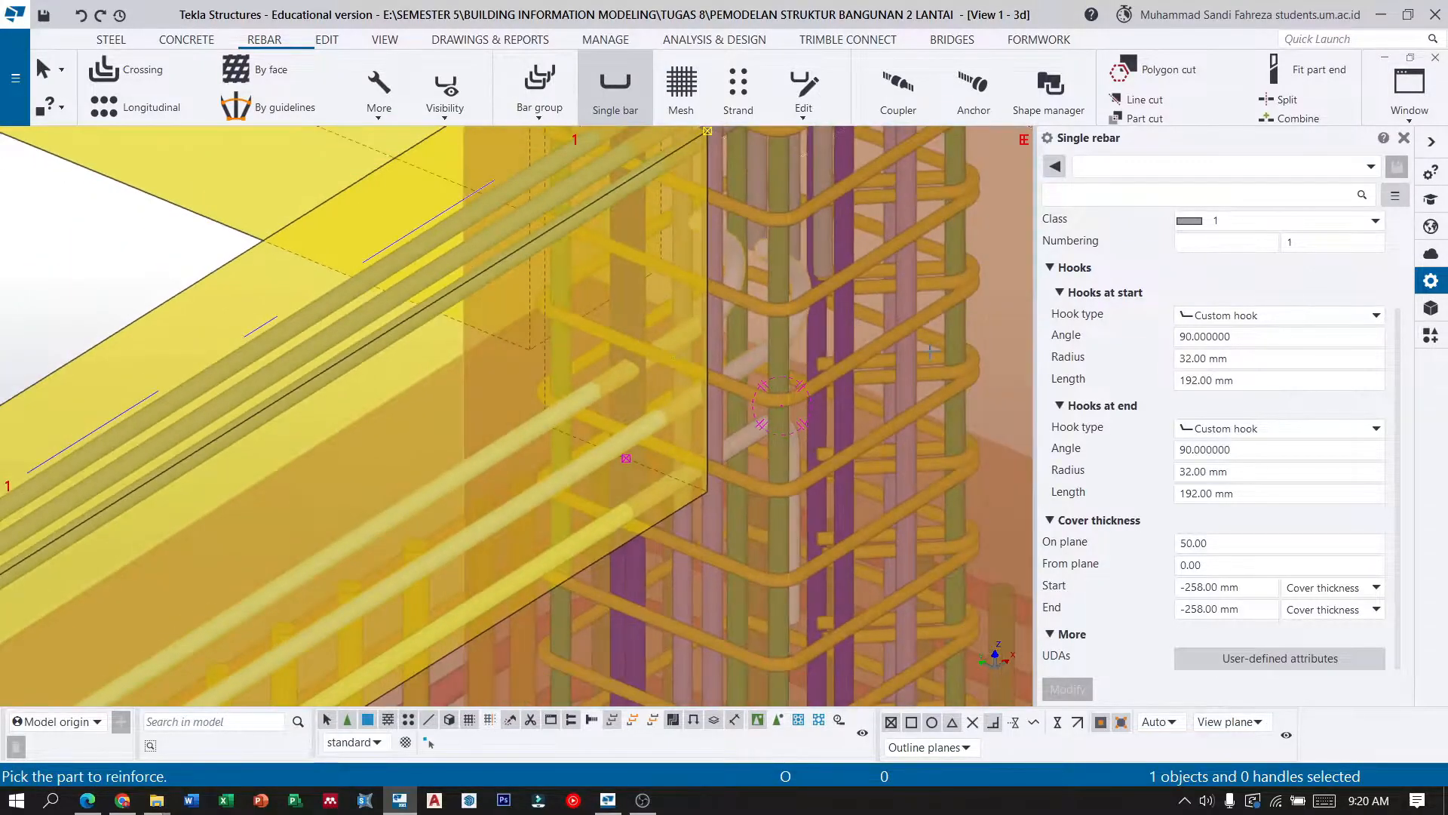
# Set the Single bar command's start and end hooks to angle -135 and length 64.
pyautogui.click(1251, 335)
pyautogui.write('-')
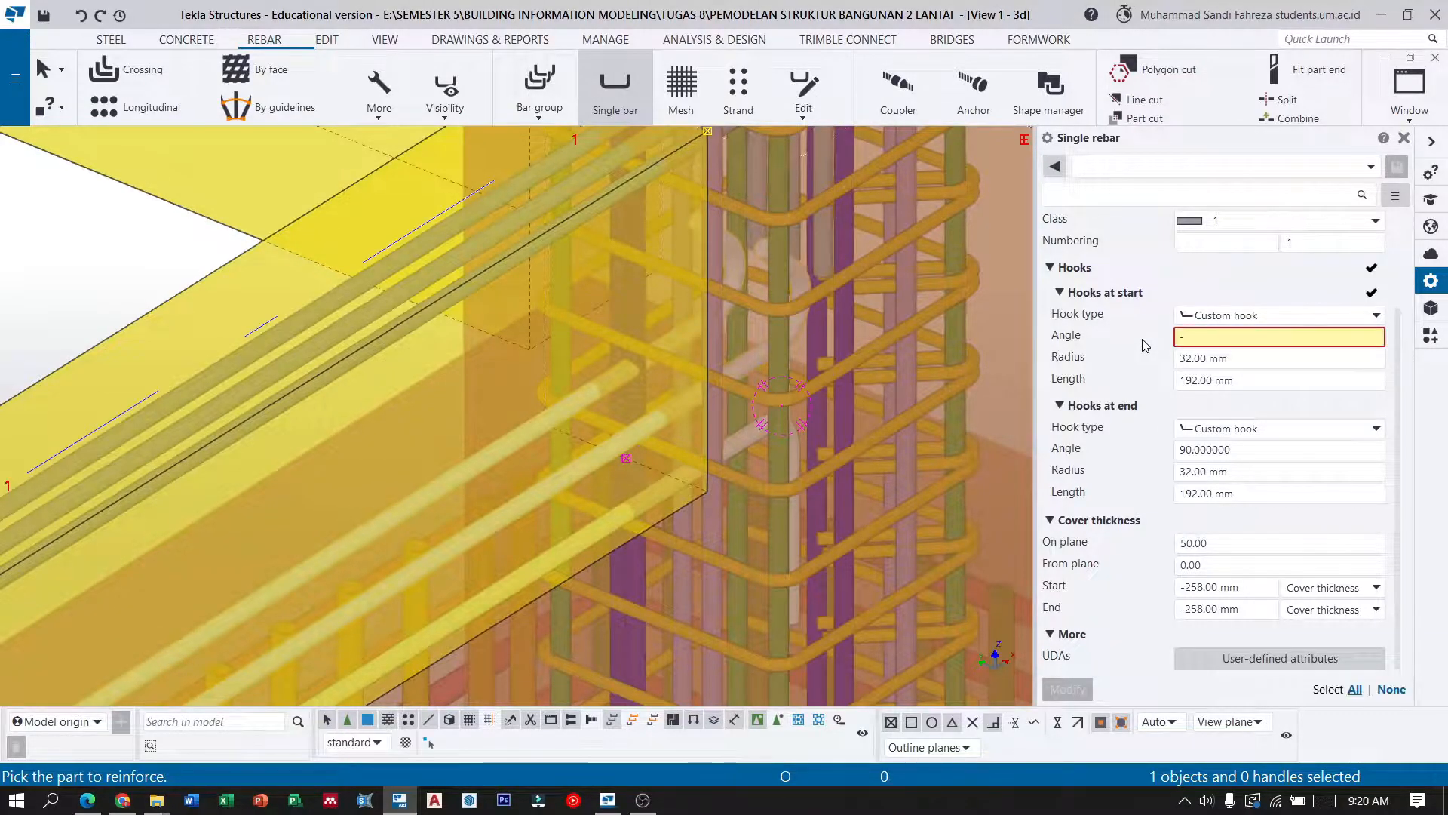
pyautogui.write('135')
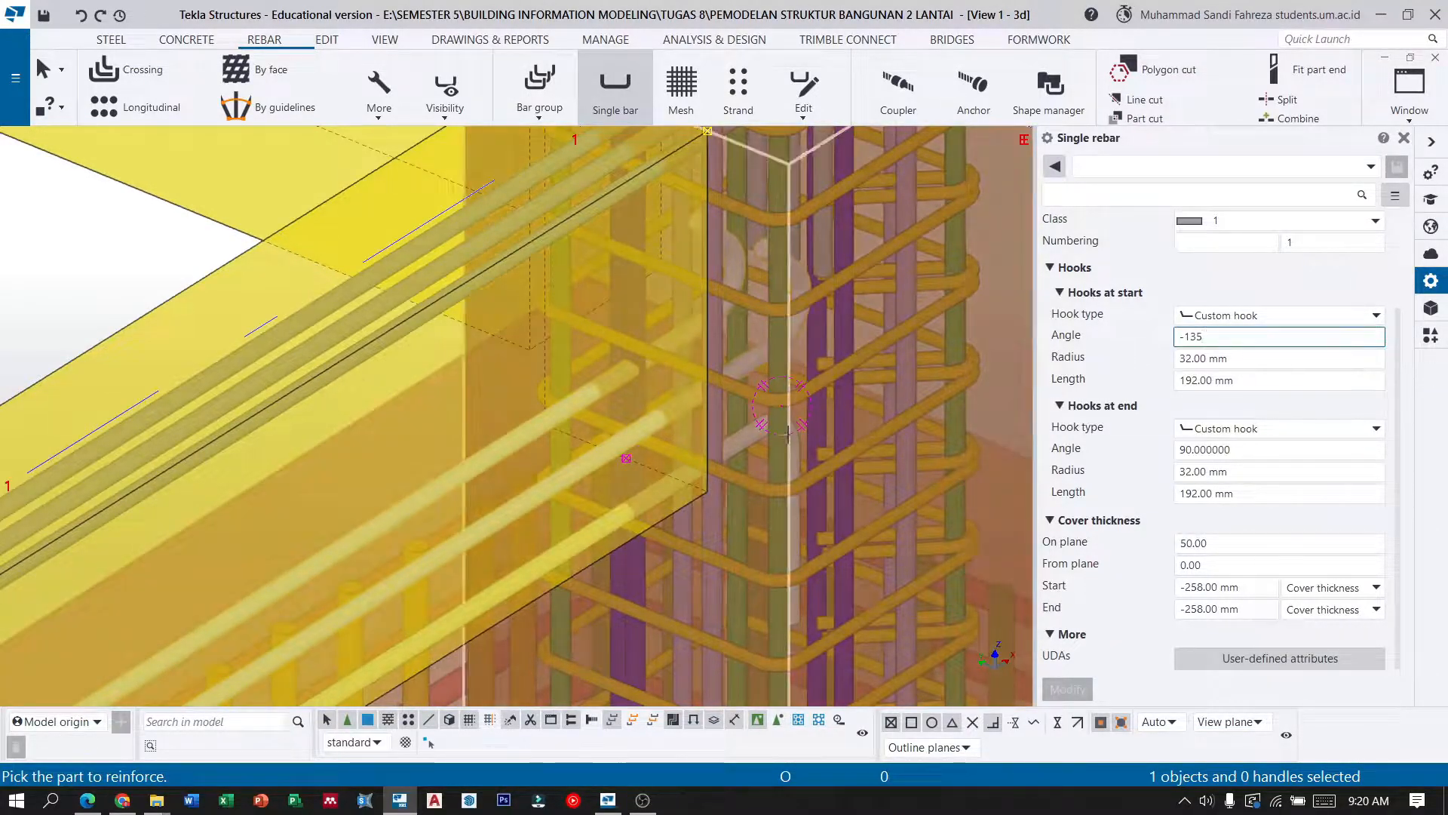
pyautogui.scroll(-2, 823, 406)
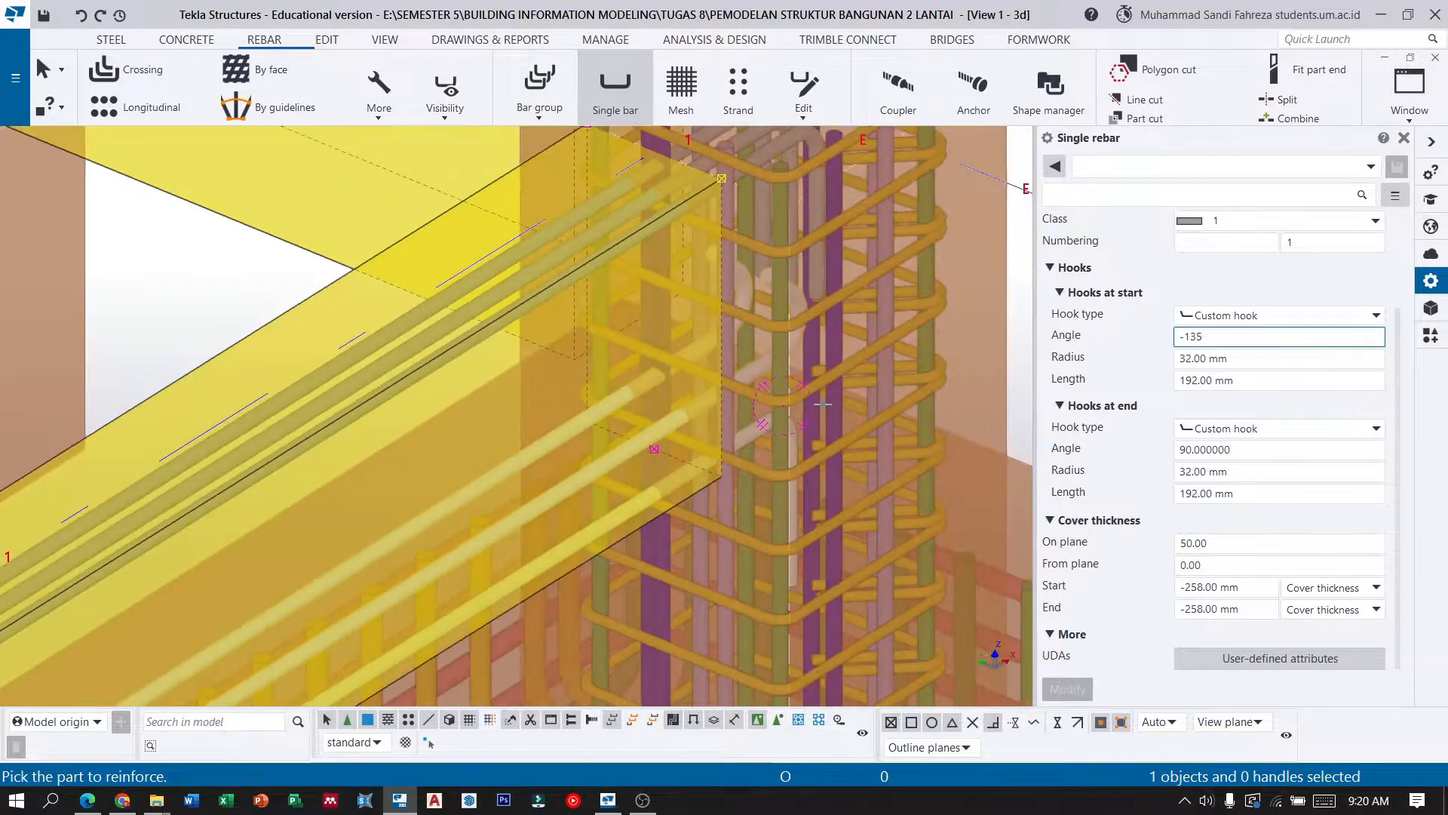
pyautogui.keyDown('ctrl'); pyautogui.moveTo(796, 403); pyautogui.dragTo(713, 435, button='middle'); pyautogui.keyUp('ctrl')
pyautogui.moveTo(1238, 450); pyautogui.dragTo(1108, 450)
pyautogui.write('-135')
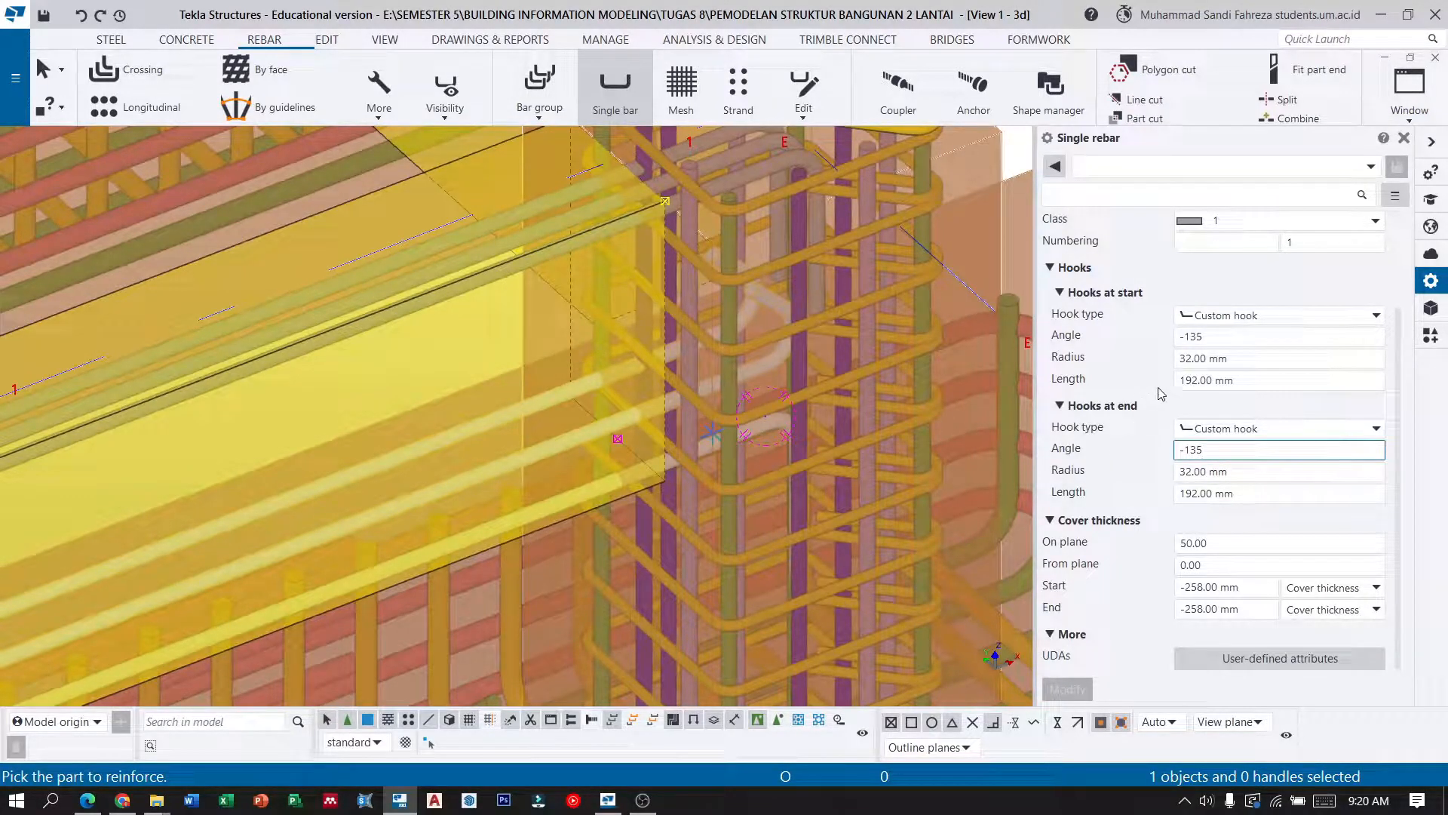
pyautogui.click(1273, 381)
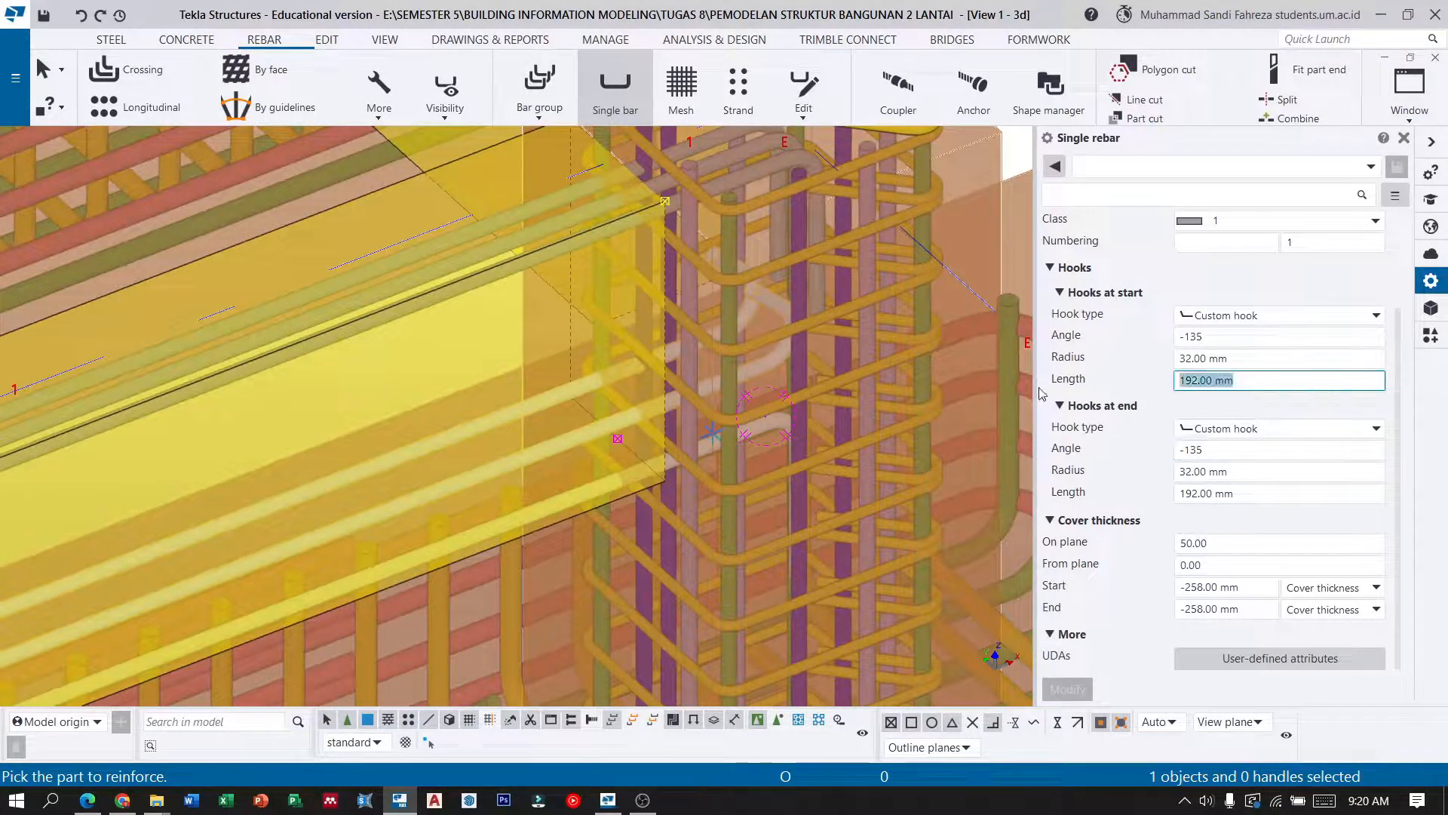
pyautogui.moveTo(1258, 501); pyautogui.dragTo(1071, 502)
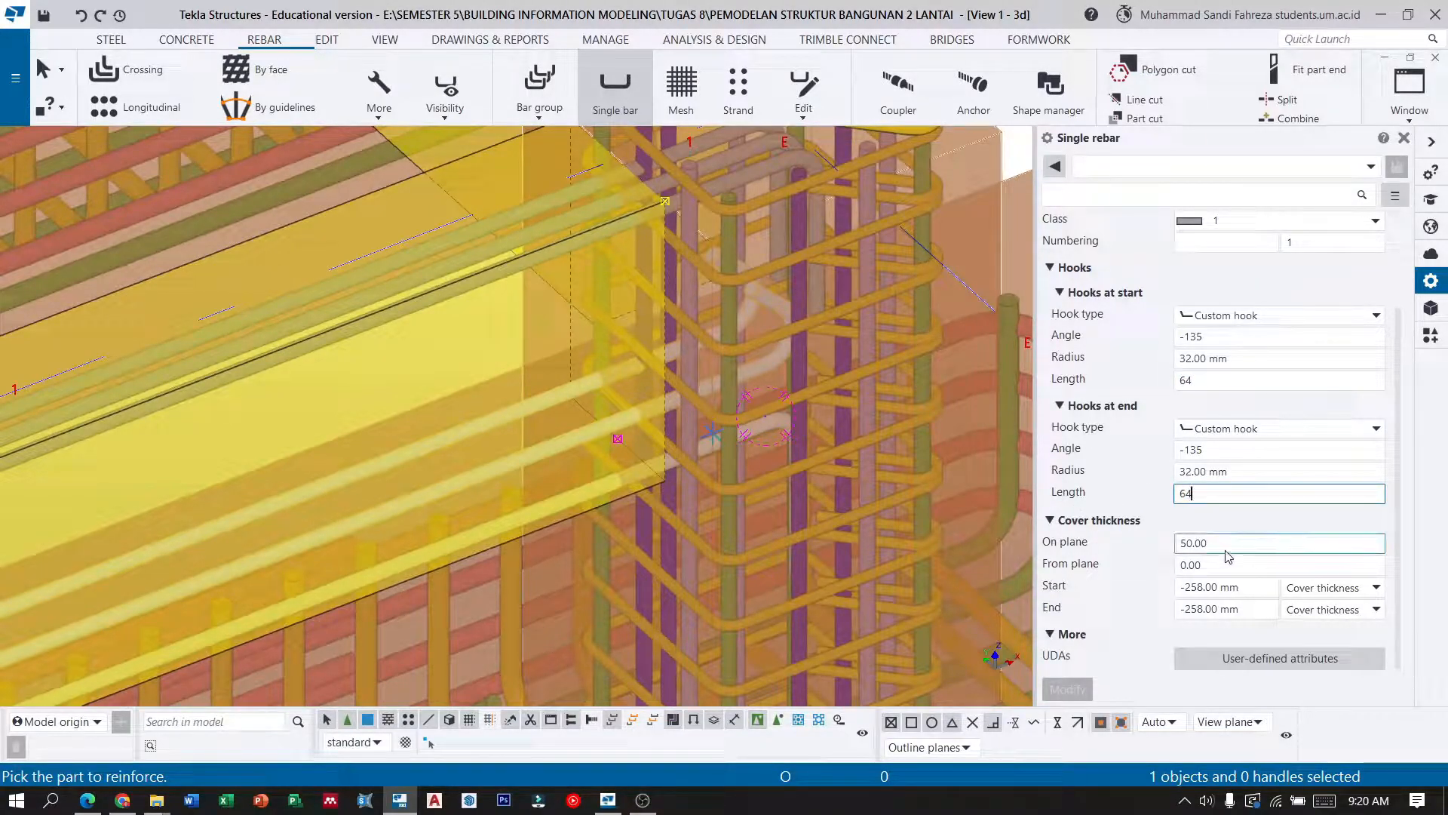
# Set the Single bar command's cover thickness to -50 on plane and -225 at start and end, and end the command.
pyautogui.click(1186, 544)
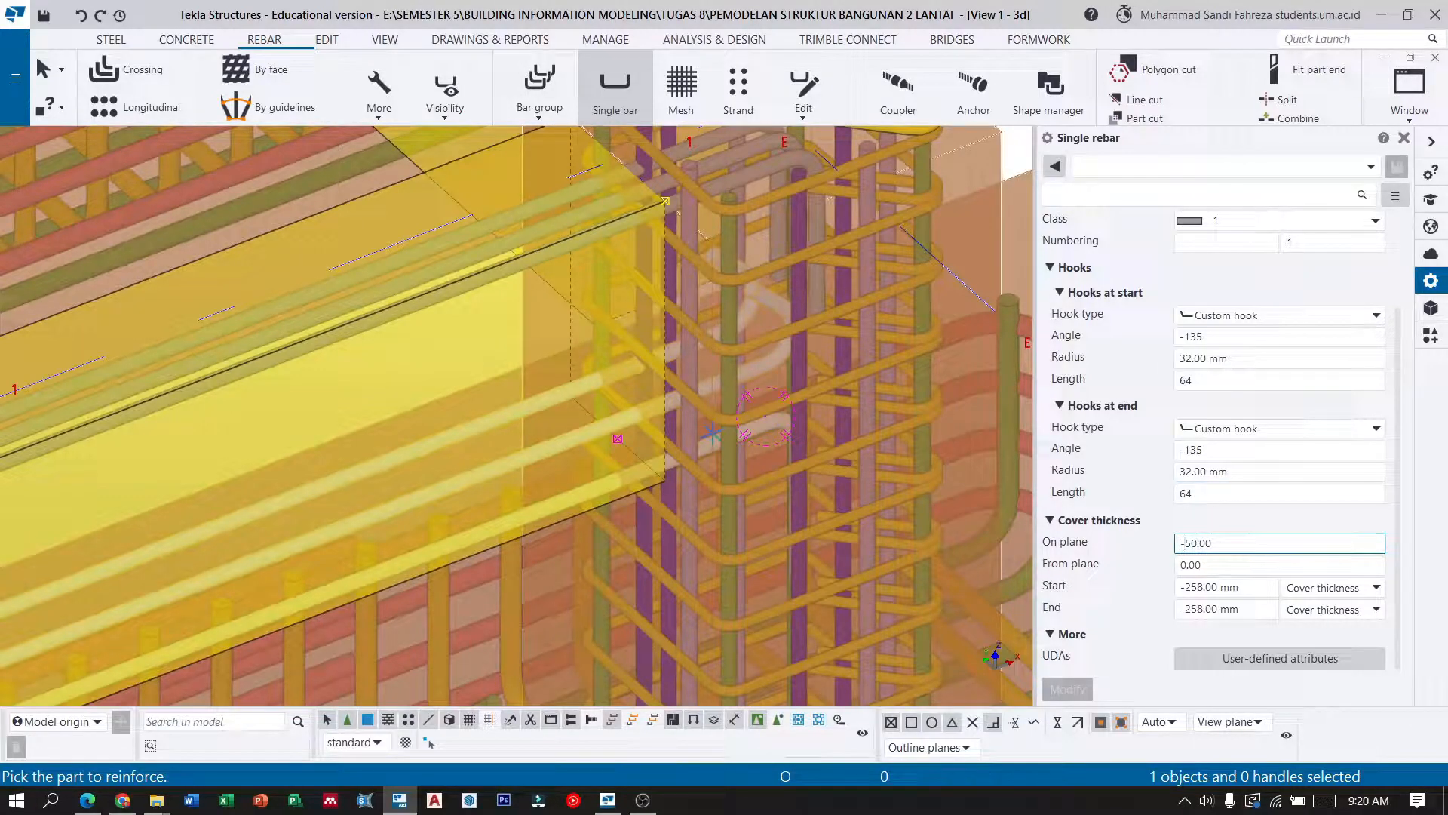
pyautogui.moveTo(1202, 586); pyautogui.dragTo(1185, 587)
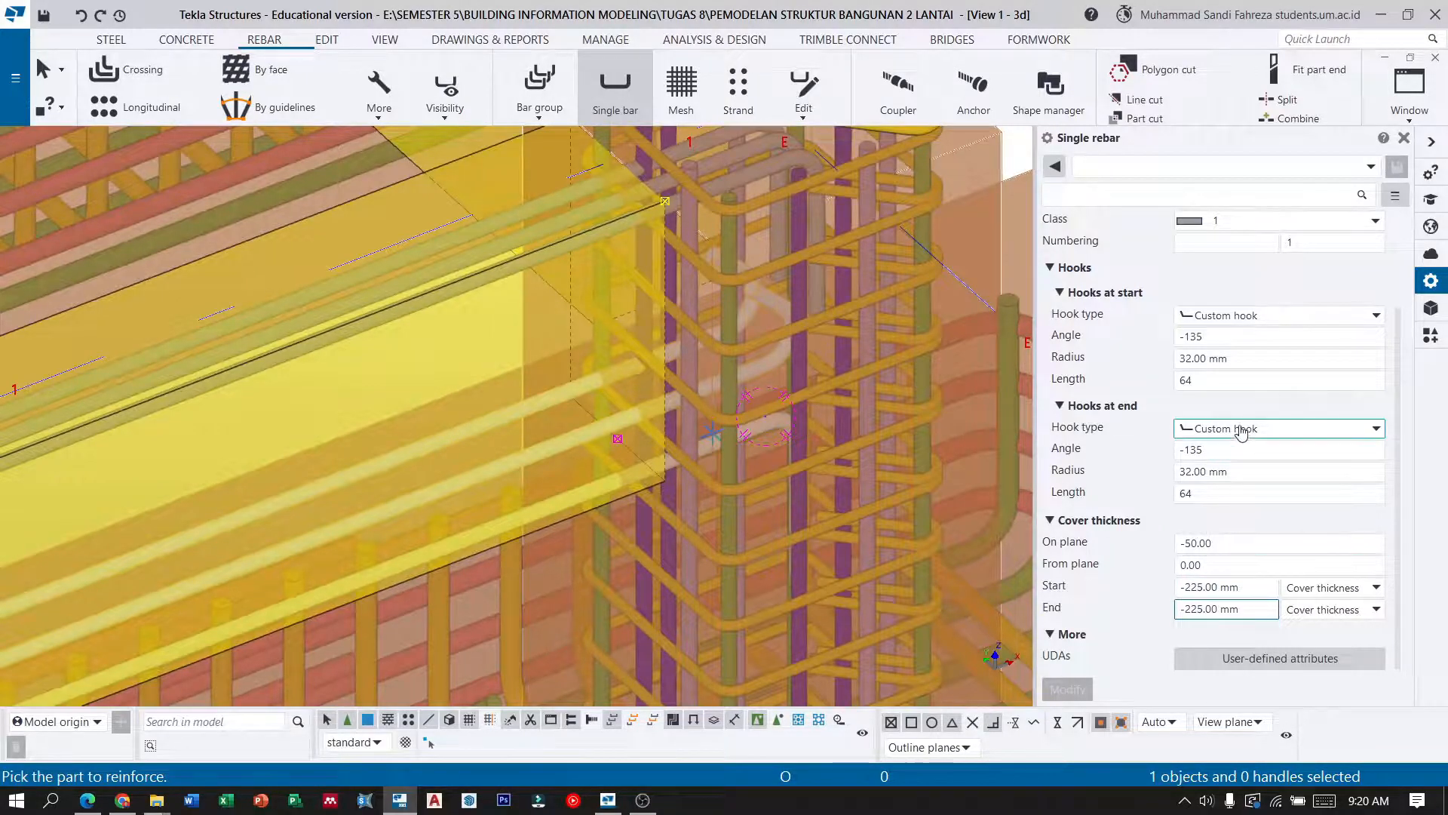
pyautogui.scroll(2, 1241, 432)
pyautogui.click(43, 72)
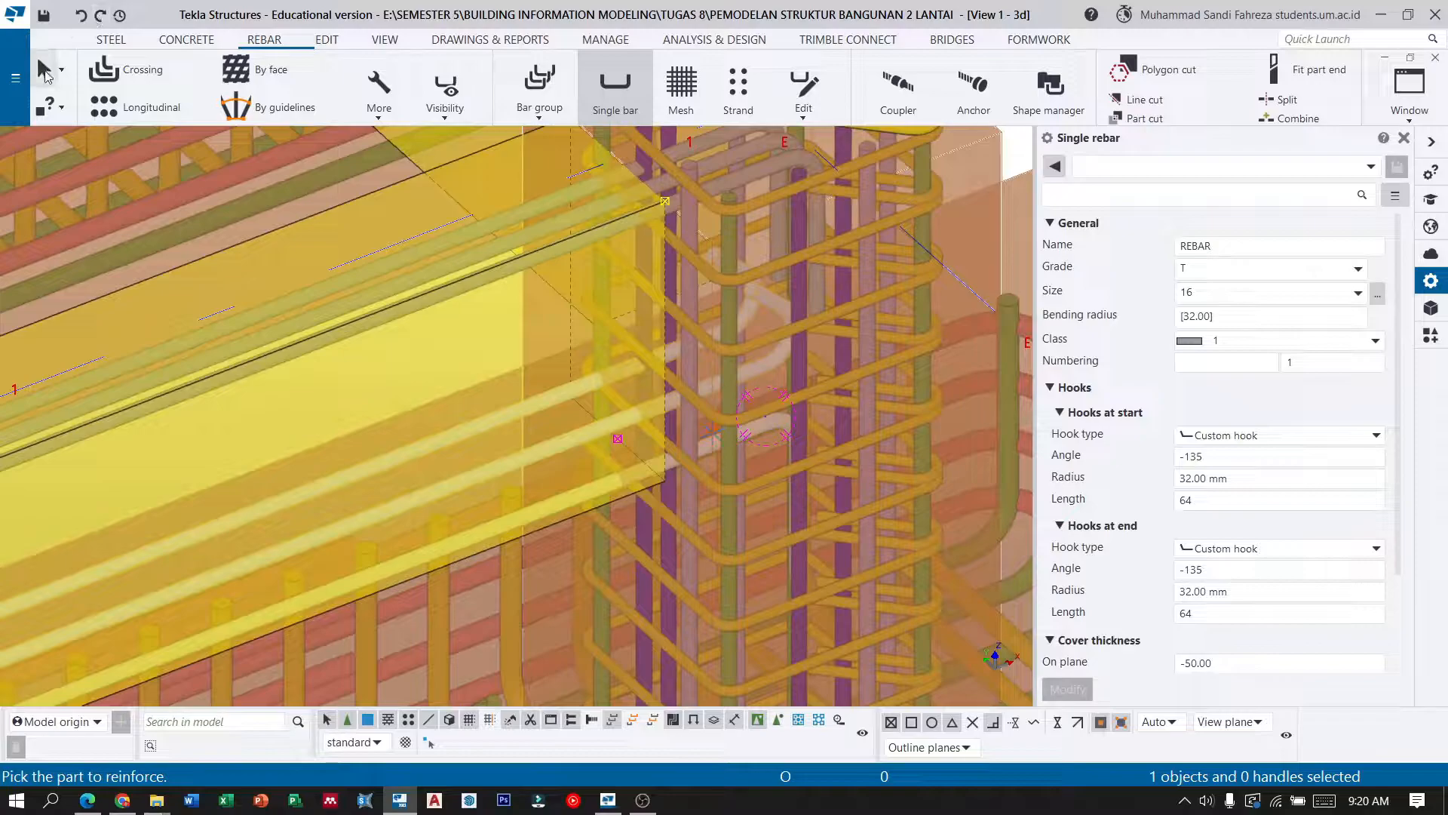
# Select the single bar at the bottom of the grid line 1 tie beam and set its start hook to angle -135 and length 64.
pyautogui.scroll(-2, 508, 332)
pyautogui.click(665, 427)
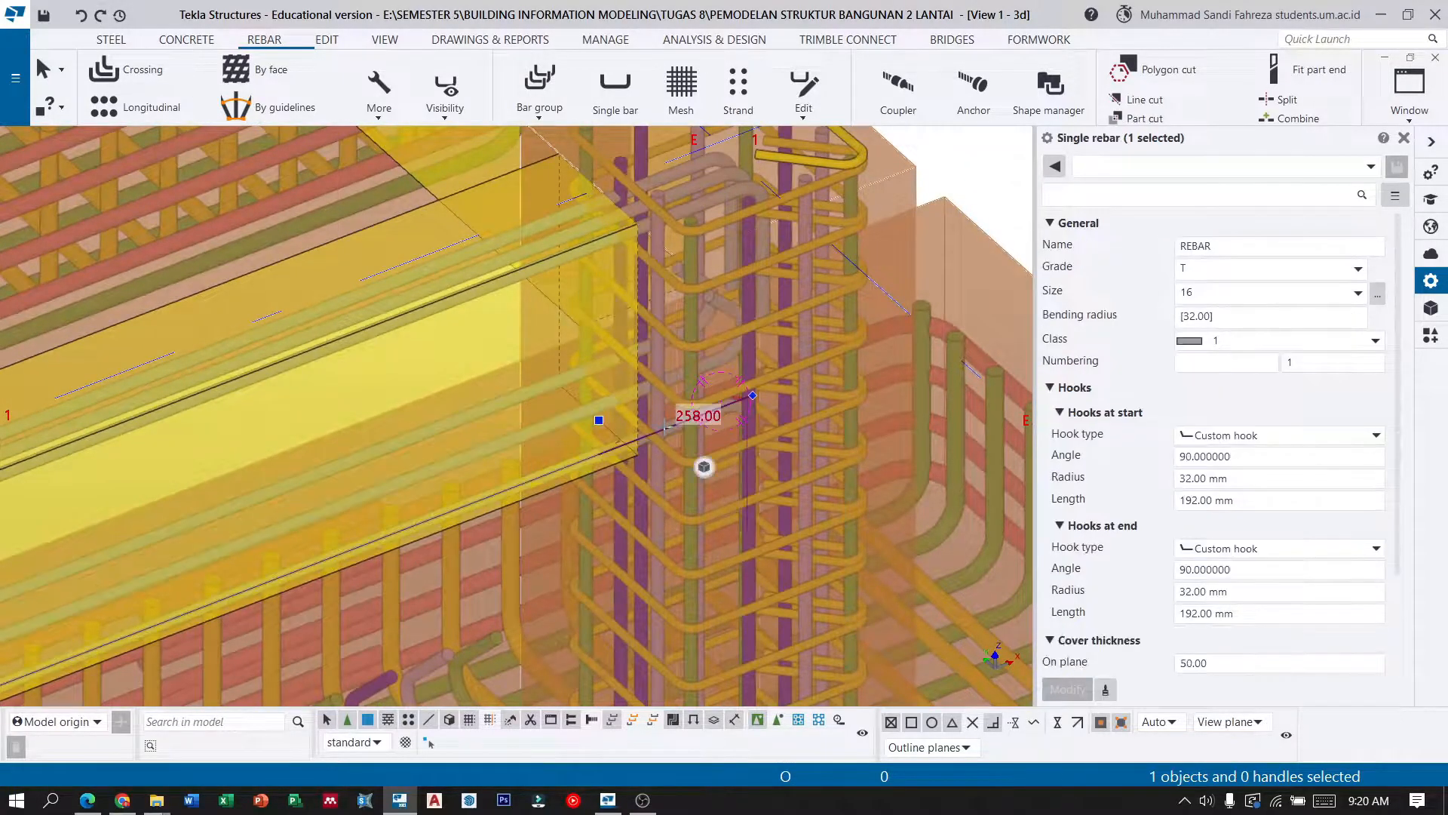
pyautogui.scroll(1, 792, 422)
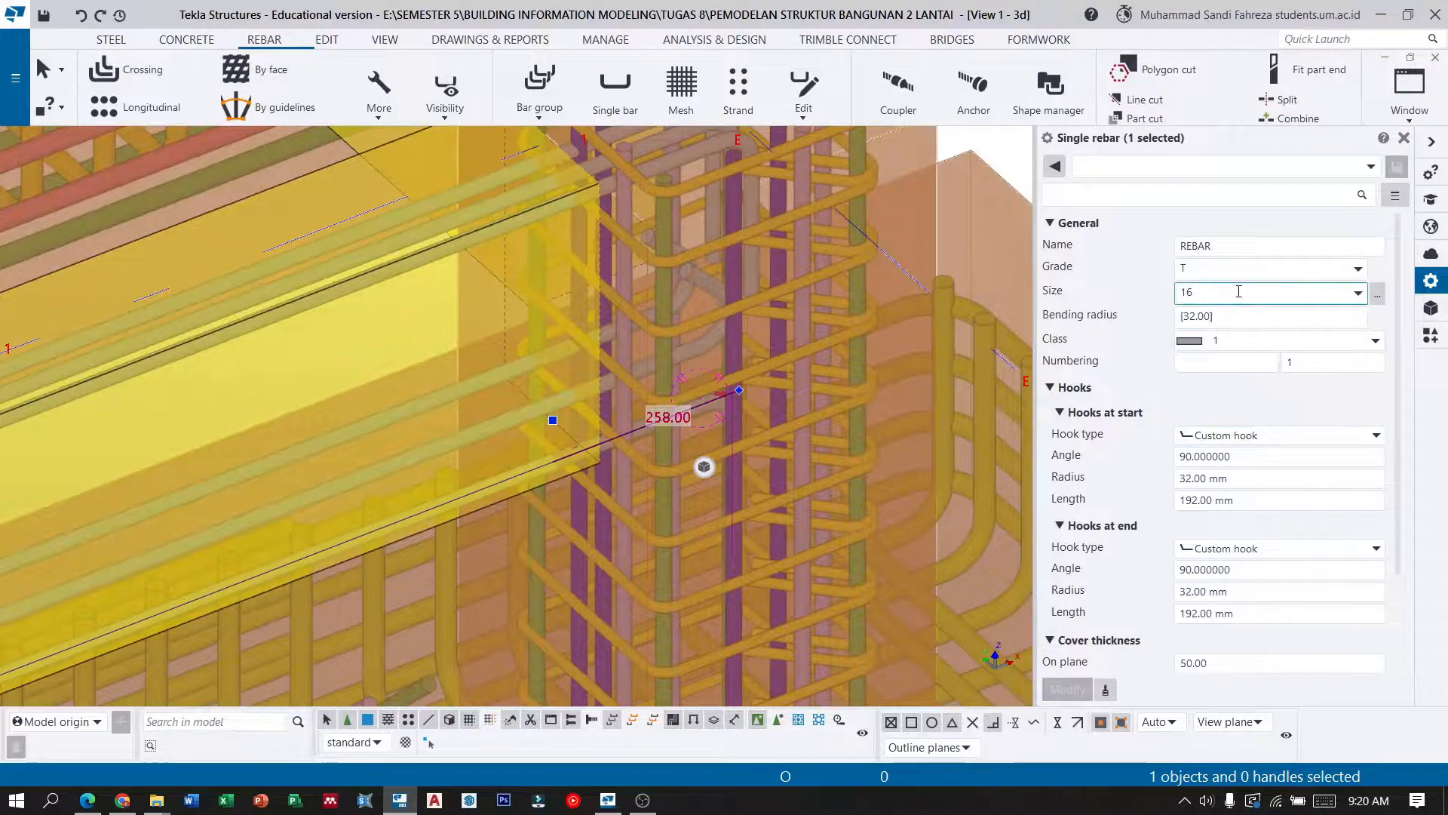
pyautogui.click(1228, 478)
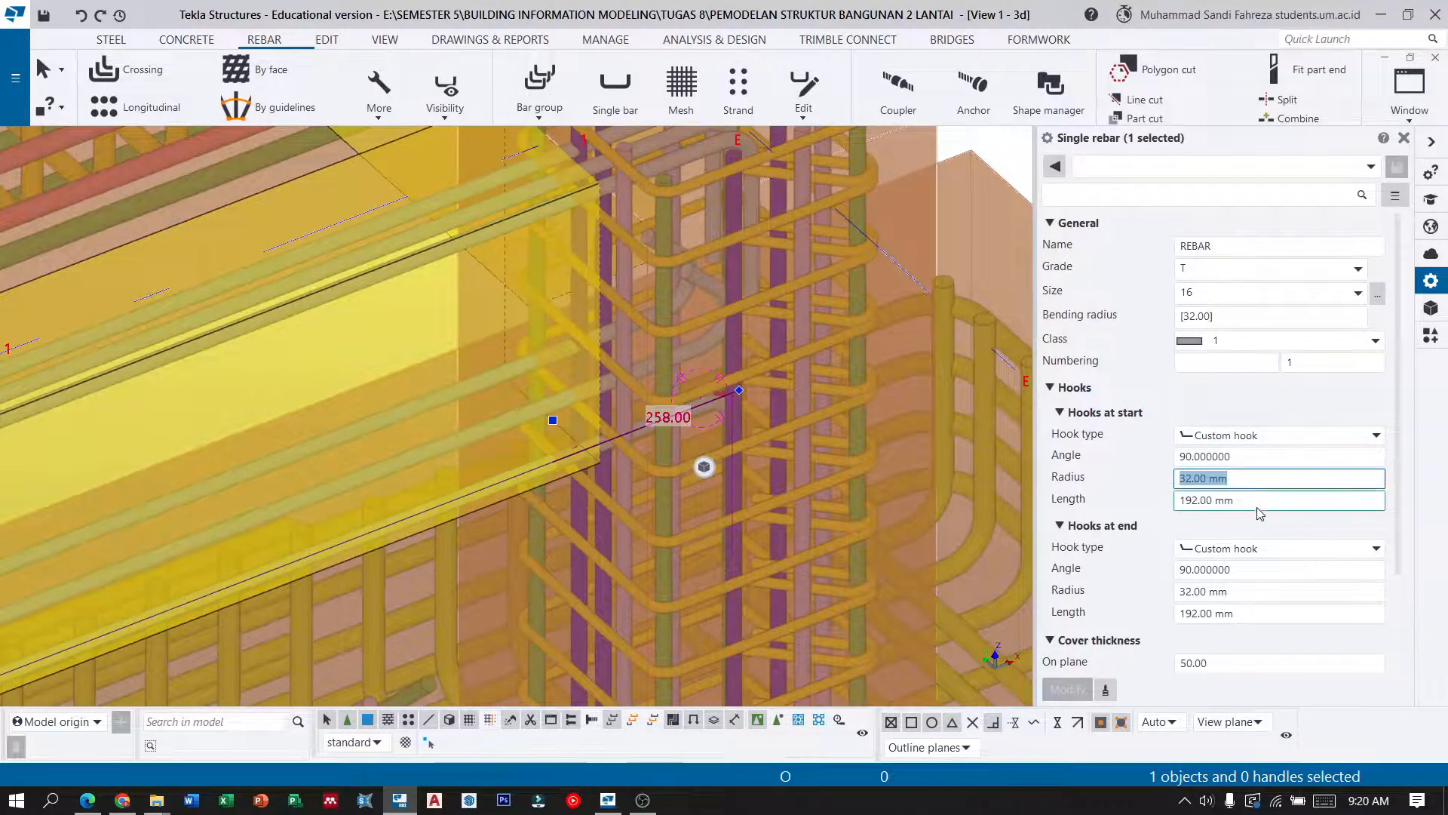
pyautogui.press('Tab')
pyautogui.click(1231, 457)
pyautogui.write('-135')
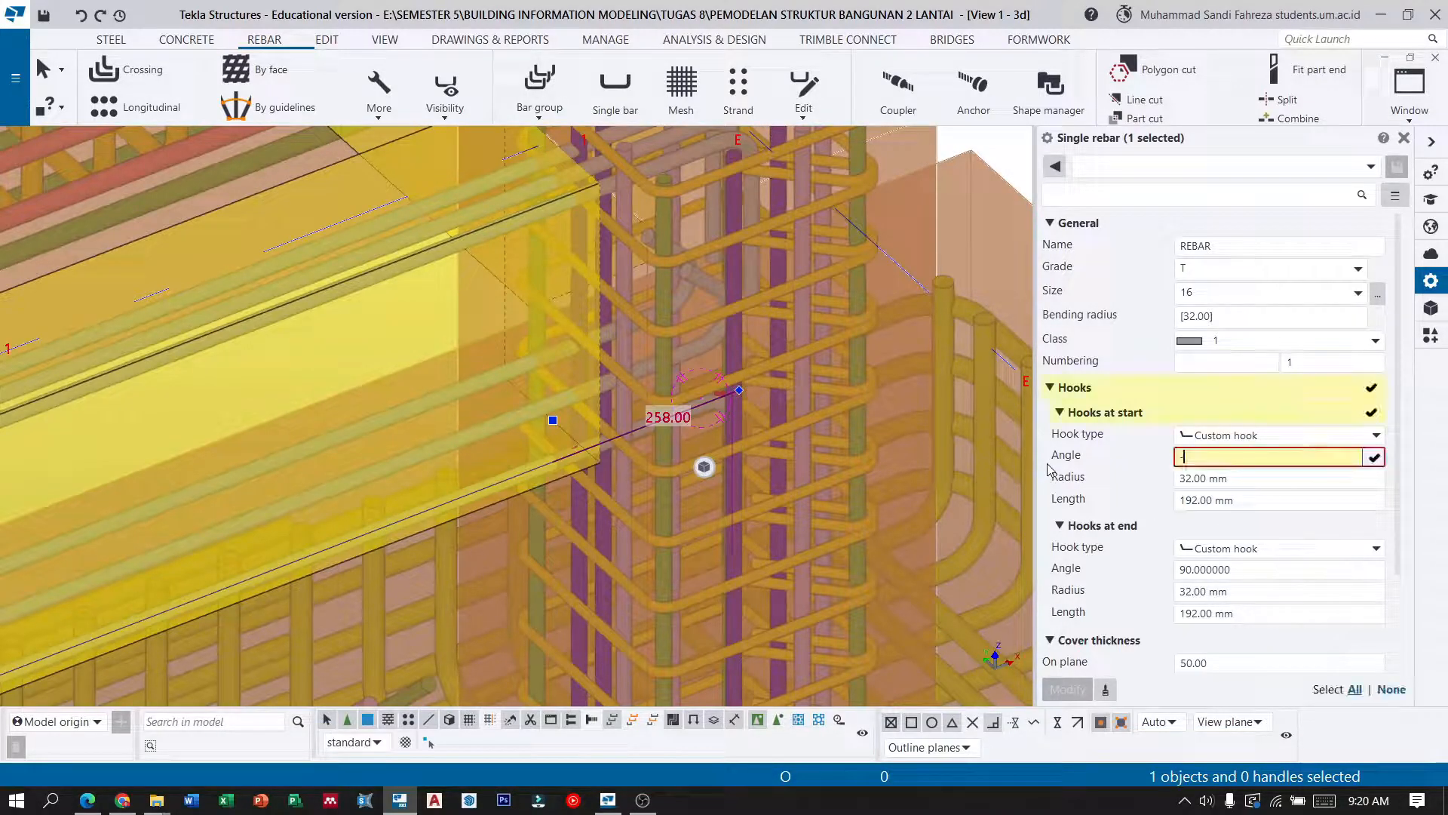
pyautogui.press('Tab')
pyautogui.press('Tab')
pyautogui.write('64')
# Set the selected bar's end hook to angle -135 and length 64.
pyautogui.click(1246, 569)
pyautogui.write('-1')
pyautogui.press('Tab')
pyautogui.press('Tab')
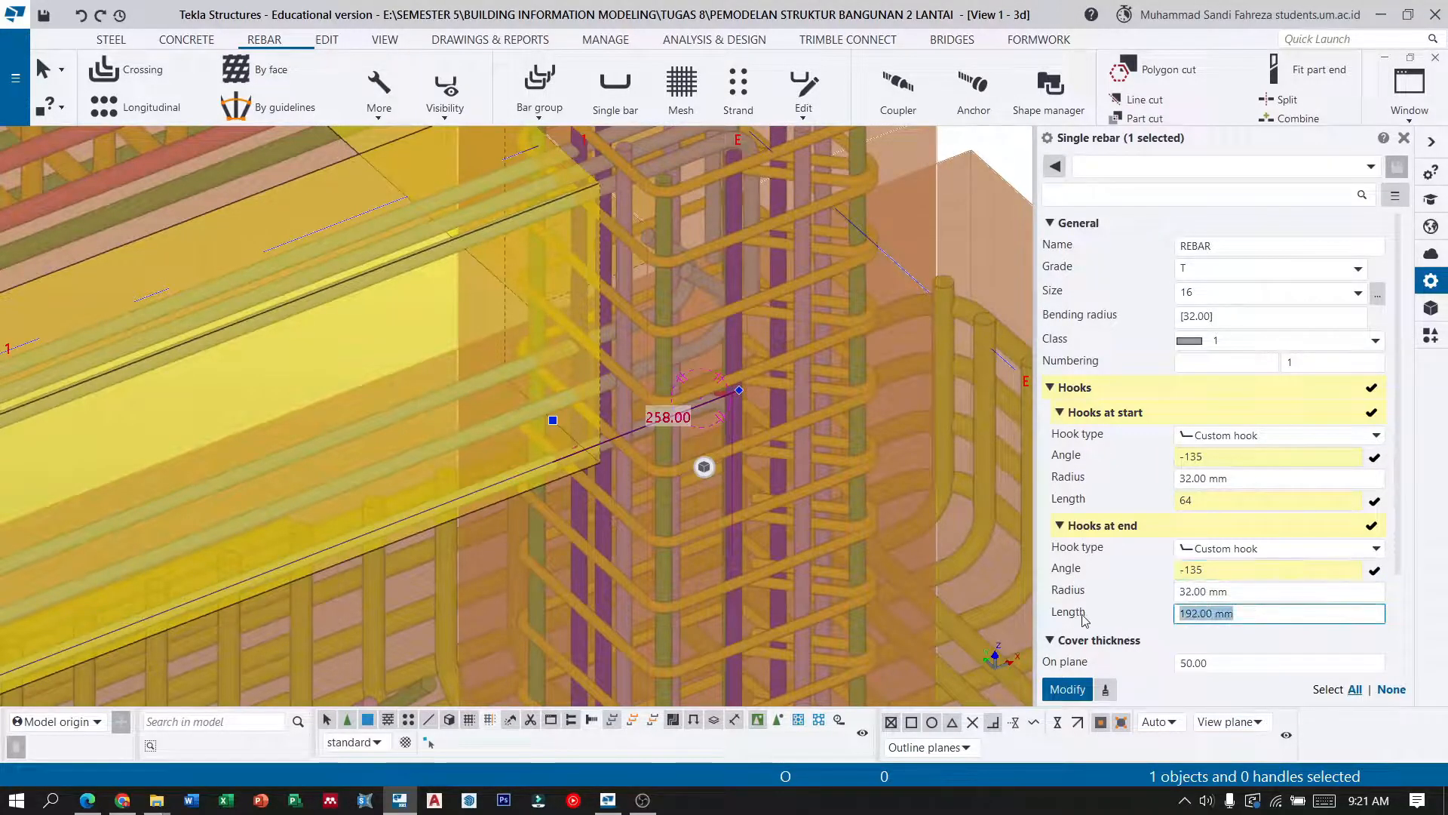
pyautogui.write('64')
# Set the bar's cover thickness to -50 on plane and -225 at start and end, apply the property changes, and deselect the bar.
pyautogui.press('Tab')
pyautogui.press('Home')
pyautogui.write('-')
pyautogui.click(1192, 585)
pyautogui.write('2')
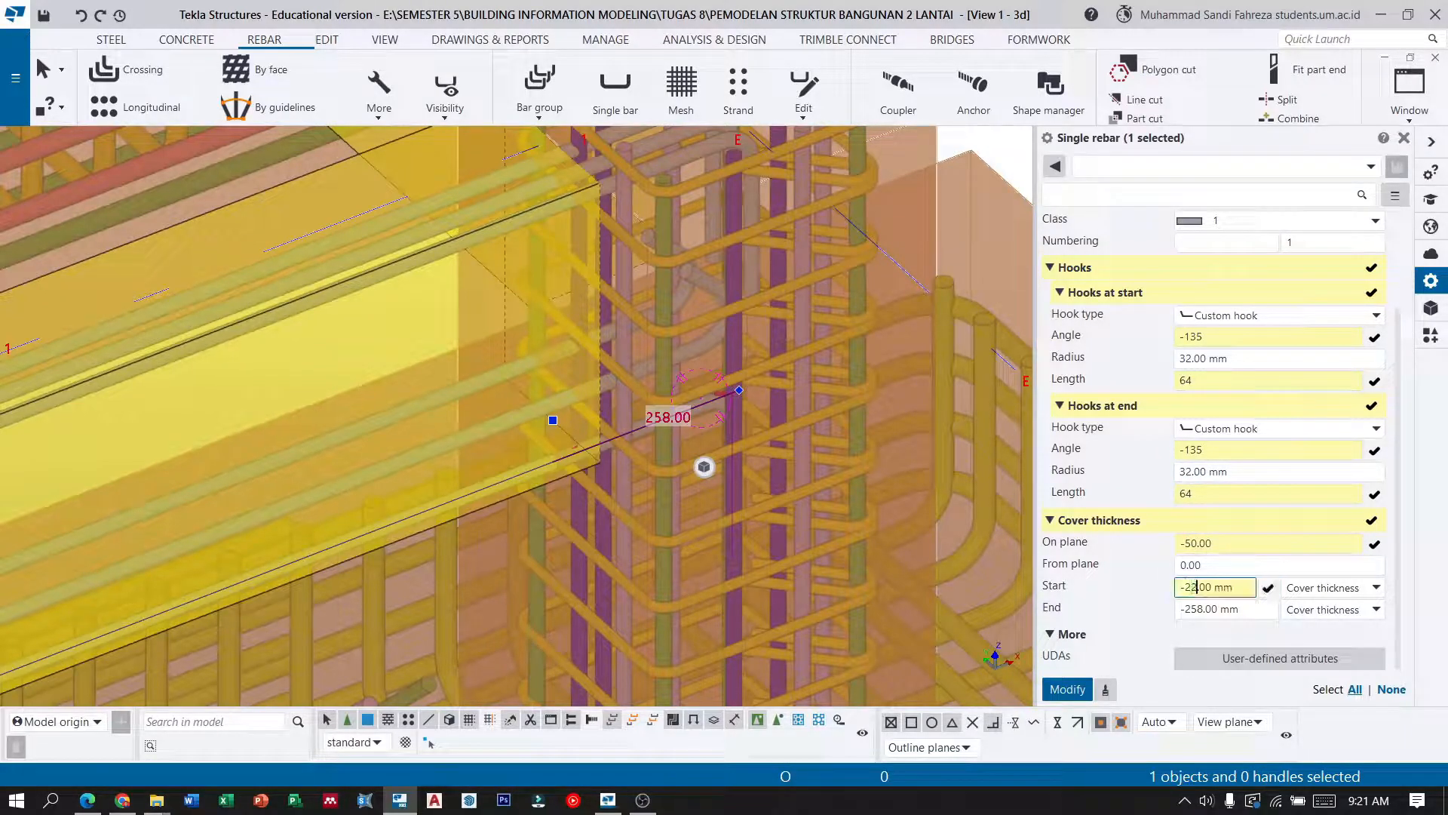
pyautogui.moveTo(1205, 608); pyautogui.dragTo(1192, 608)
pyautogui.write('25')
pyautogui.click(1067, 688)
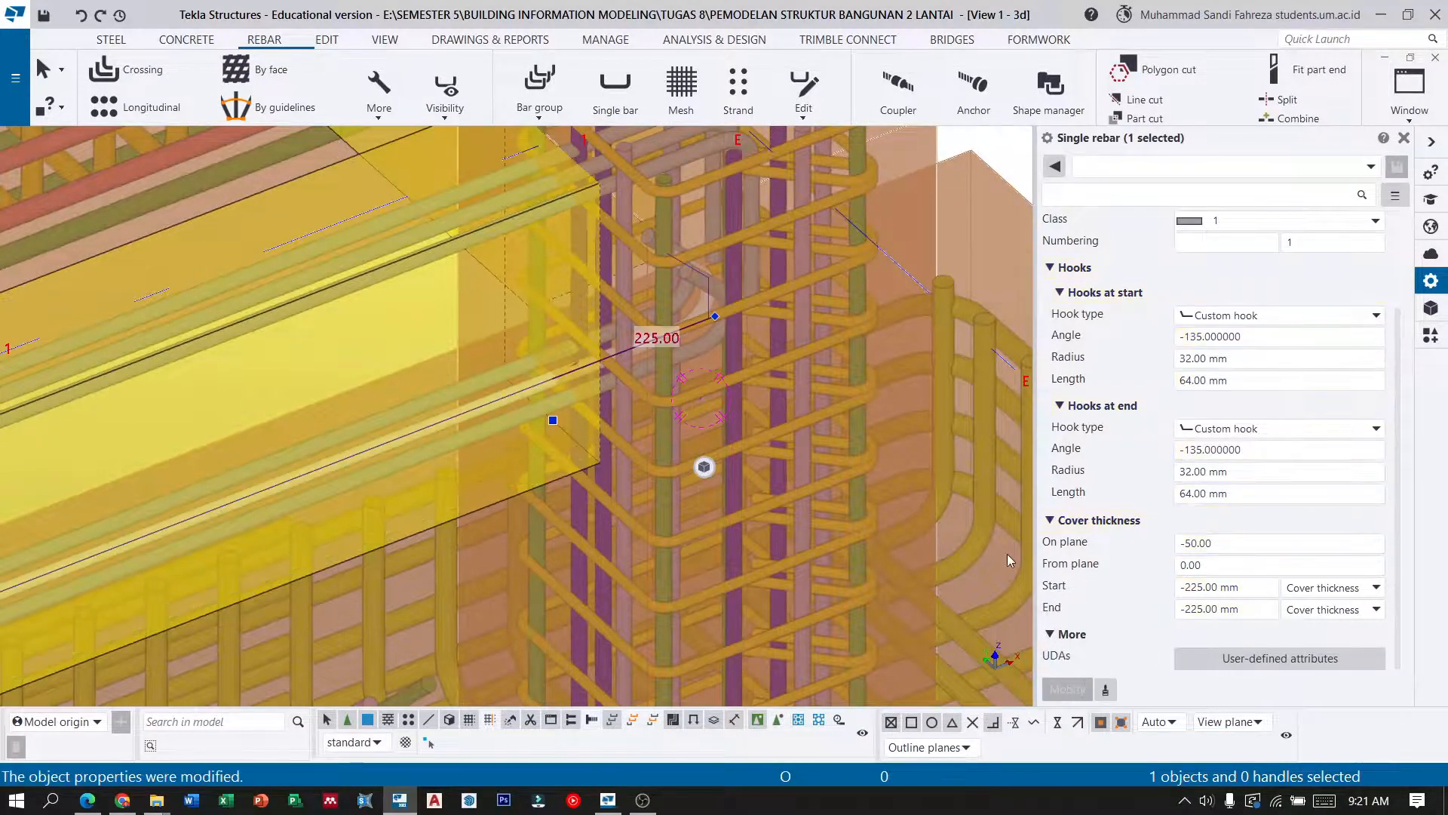
pyautogui.click(41, 73)
pyautogui.scroll(-2, 364, 292)
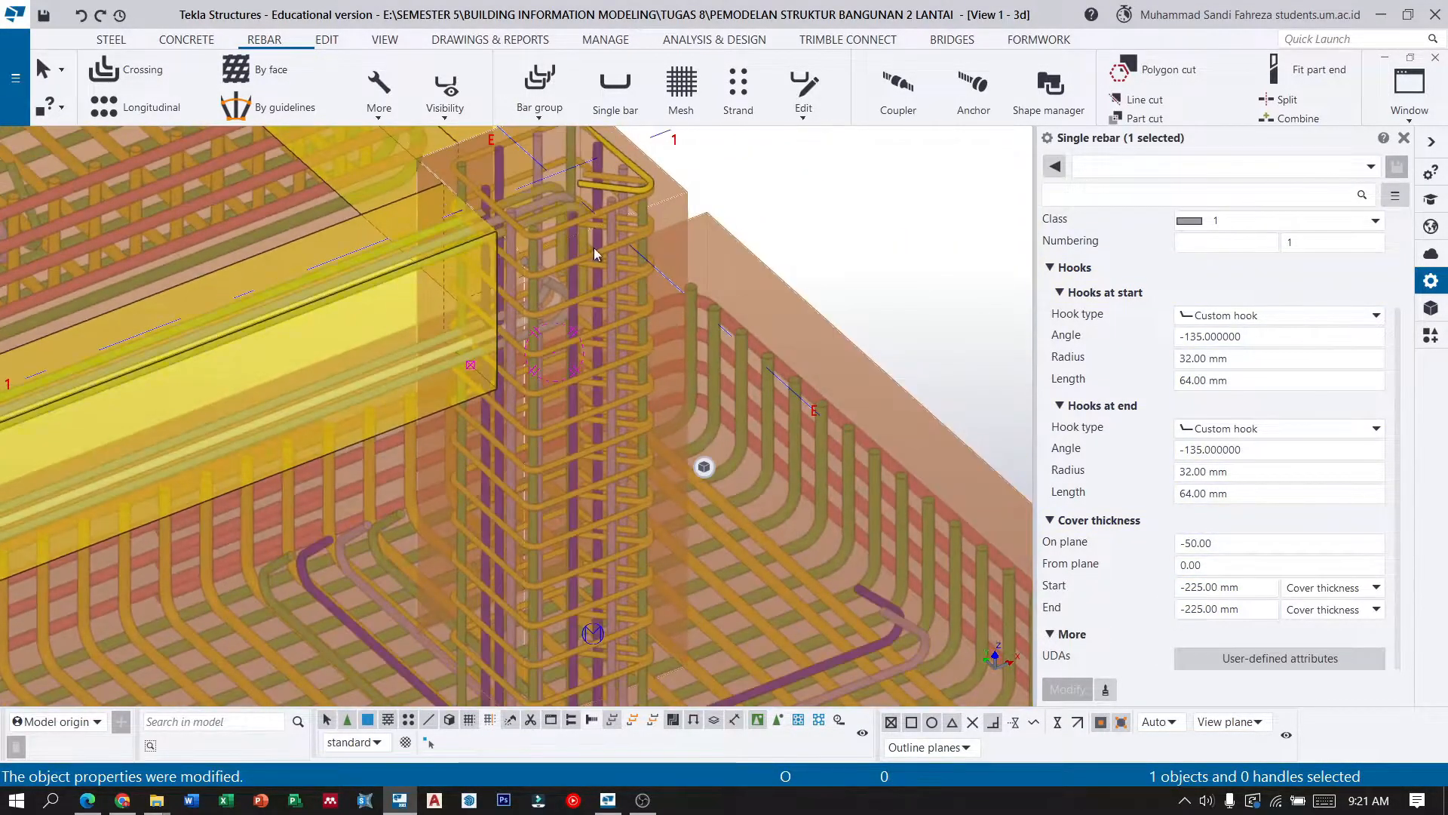
pyautogui.click(754, 196)
# Add a bar group to the grid line 1 tie beam, with its shape running at mid-height of the side face from grid A to grid E.
pyautogui.keyDown('ctrl'); pyautogui.moveTo(540, 266); pyautogui.dragTo(491, 321, button='middle'); pyautogui.keyUp('ctrl')
pyautogui.scroll(-2, 883, 334)
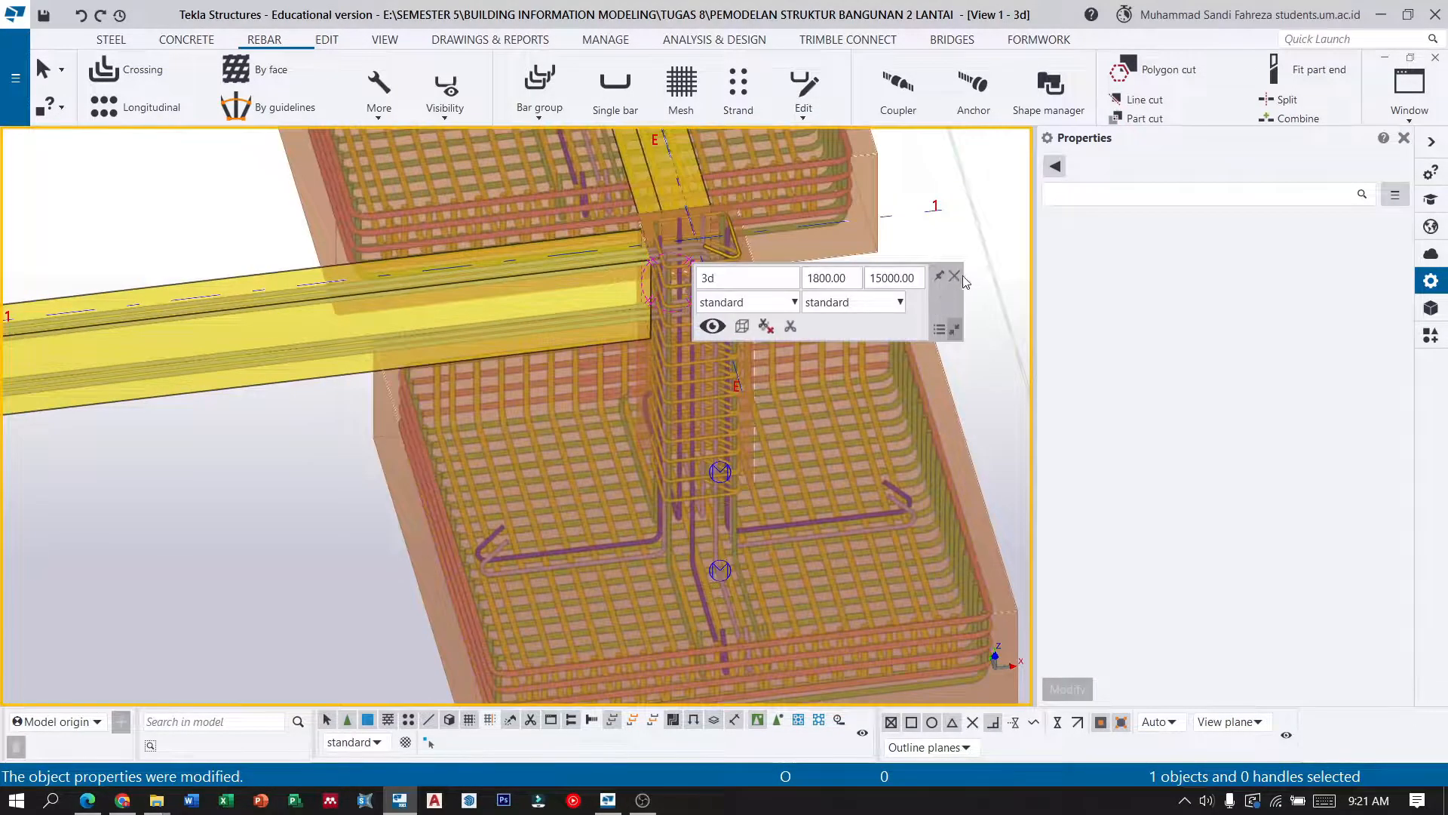
pyautogui.scroll(-5, 329, 354)
pyautogui.moveTo(141, 349); pyautogui.dragTo(420, 307, button='middle')
pyautogui.moveTo(92, 384); pyautogui.dragTo(369, 317, button='middle')
pyautogui.scroll(3, 446, 336)
pyautogui.scroll(6, 453, 333)
pyautogui.scroll(1, 513, 349)
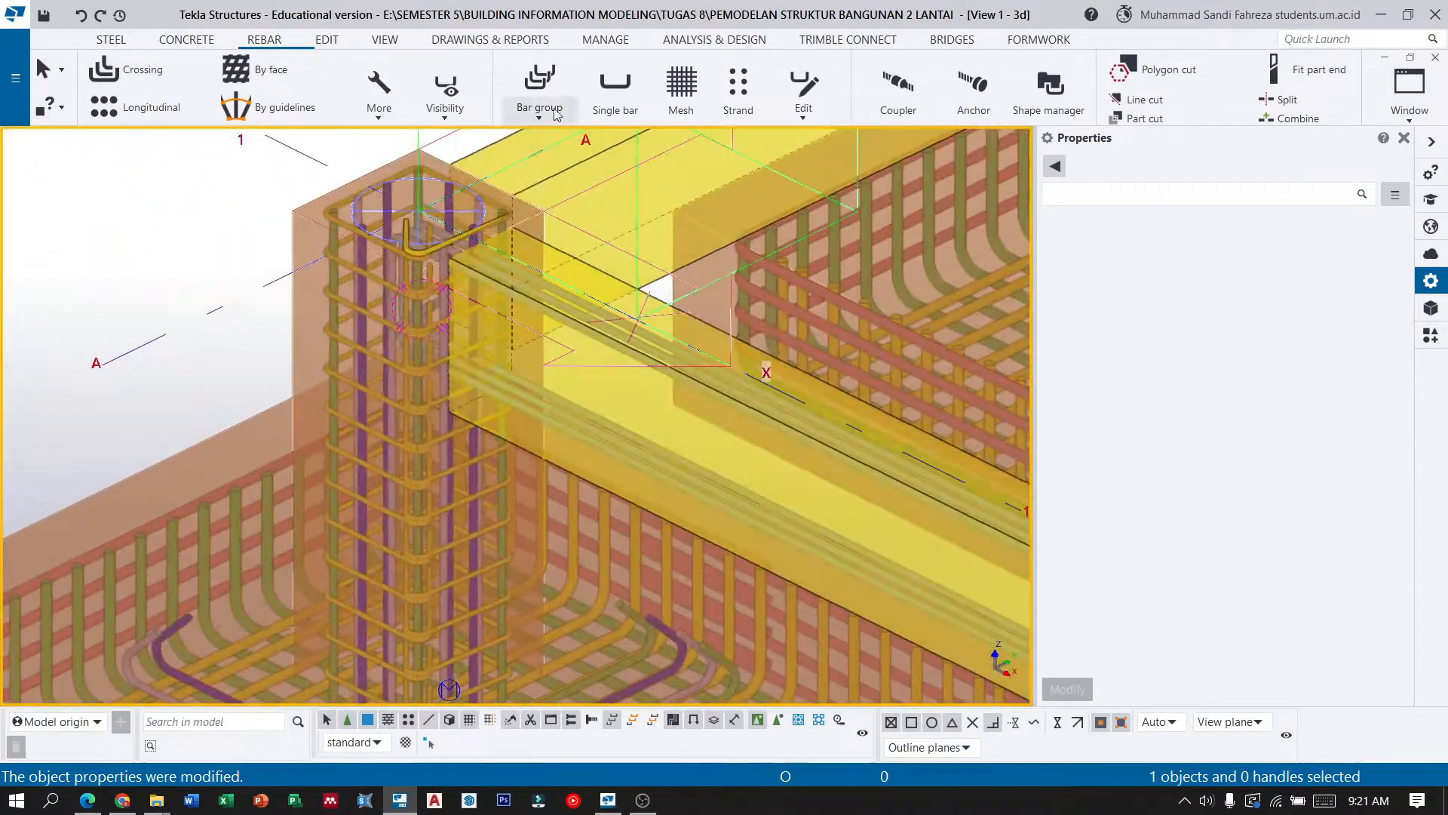
pyautogui.click(540, 83)
pyautogui.scroll(2, 473, 341)
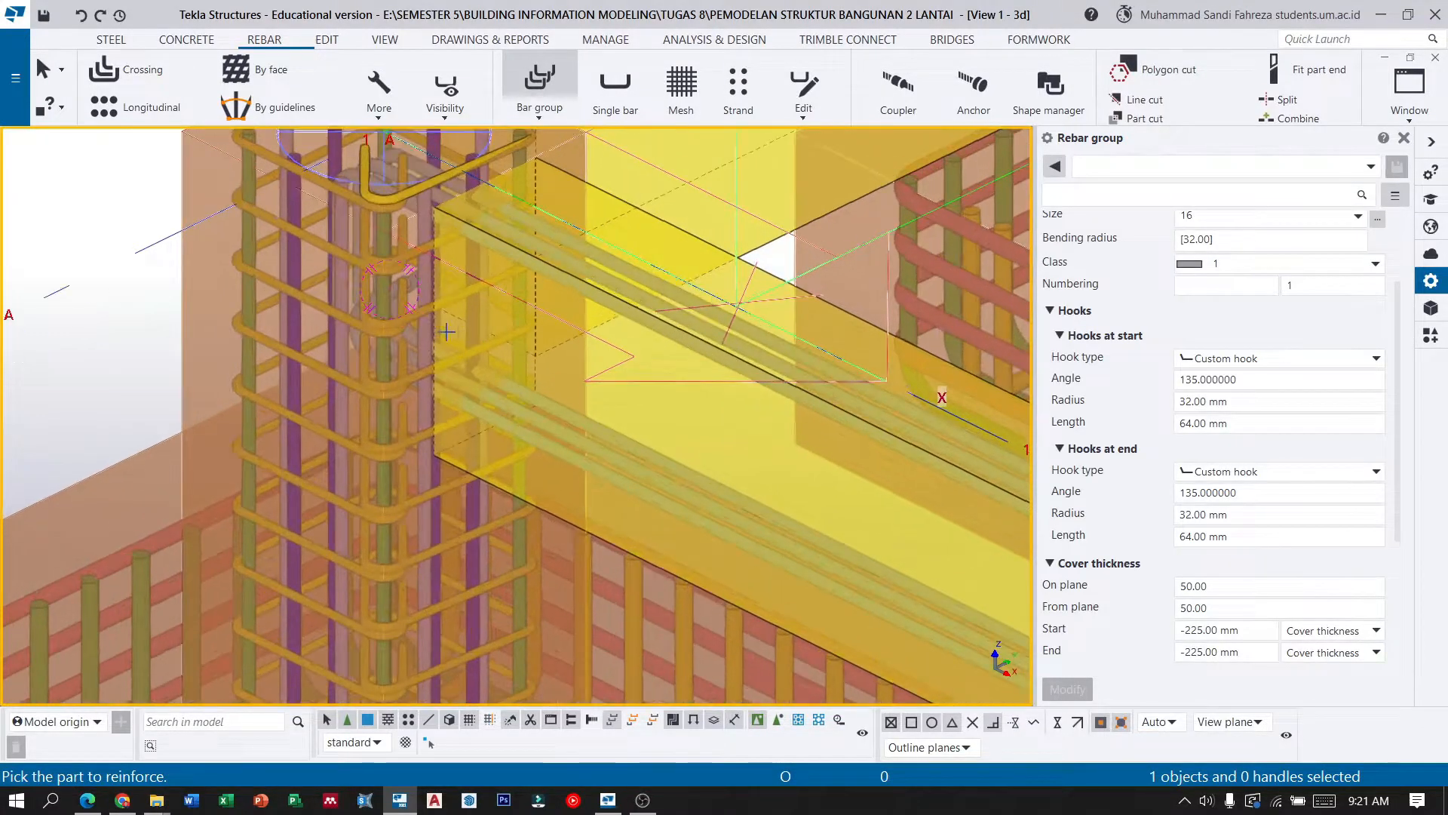
pyautogui.click(519, 255)
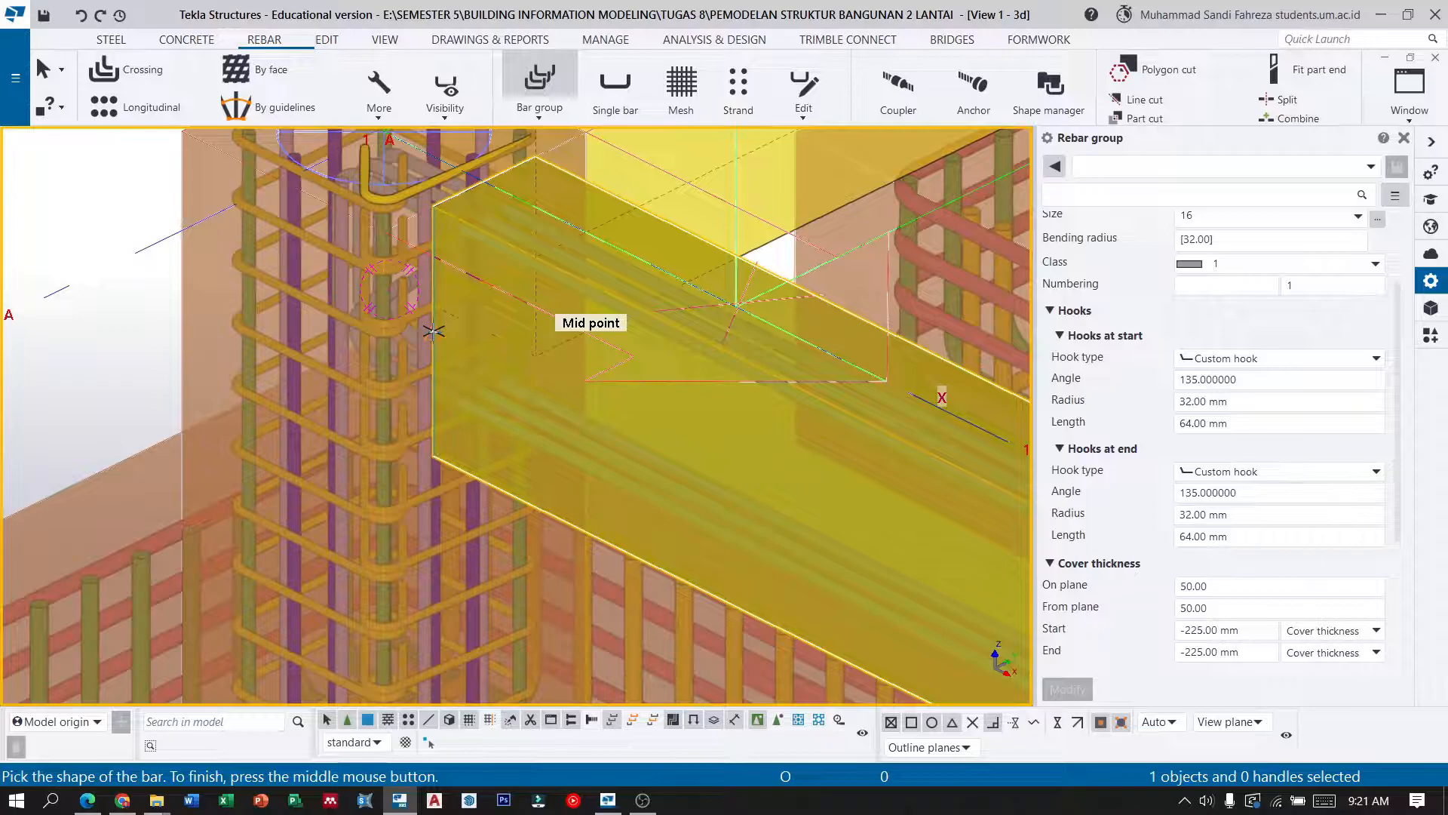
pyautogui.scroll(-10, 434, 332)
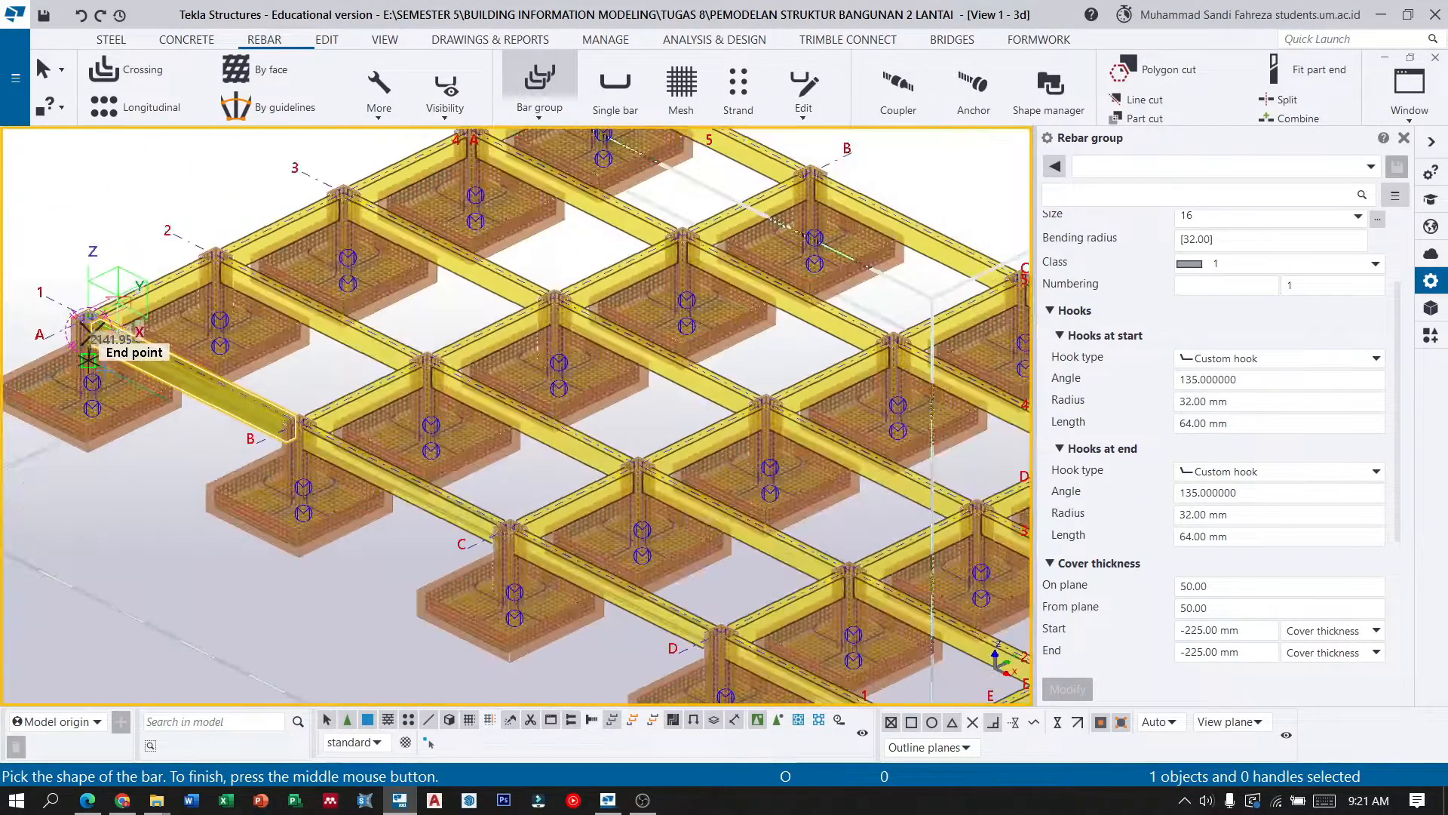
pyautogui.scroll(-3, 131, 380)
pyautogui.keyDown('ctrl'); pyautogui.moveTo(242, 483); pyautogui.dragTo(408, 472, button='middle'); pyautogui.keyUp('ctrl')
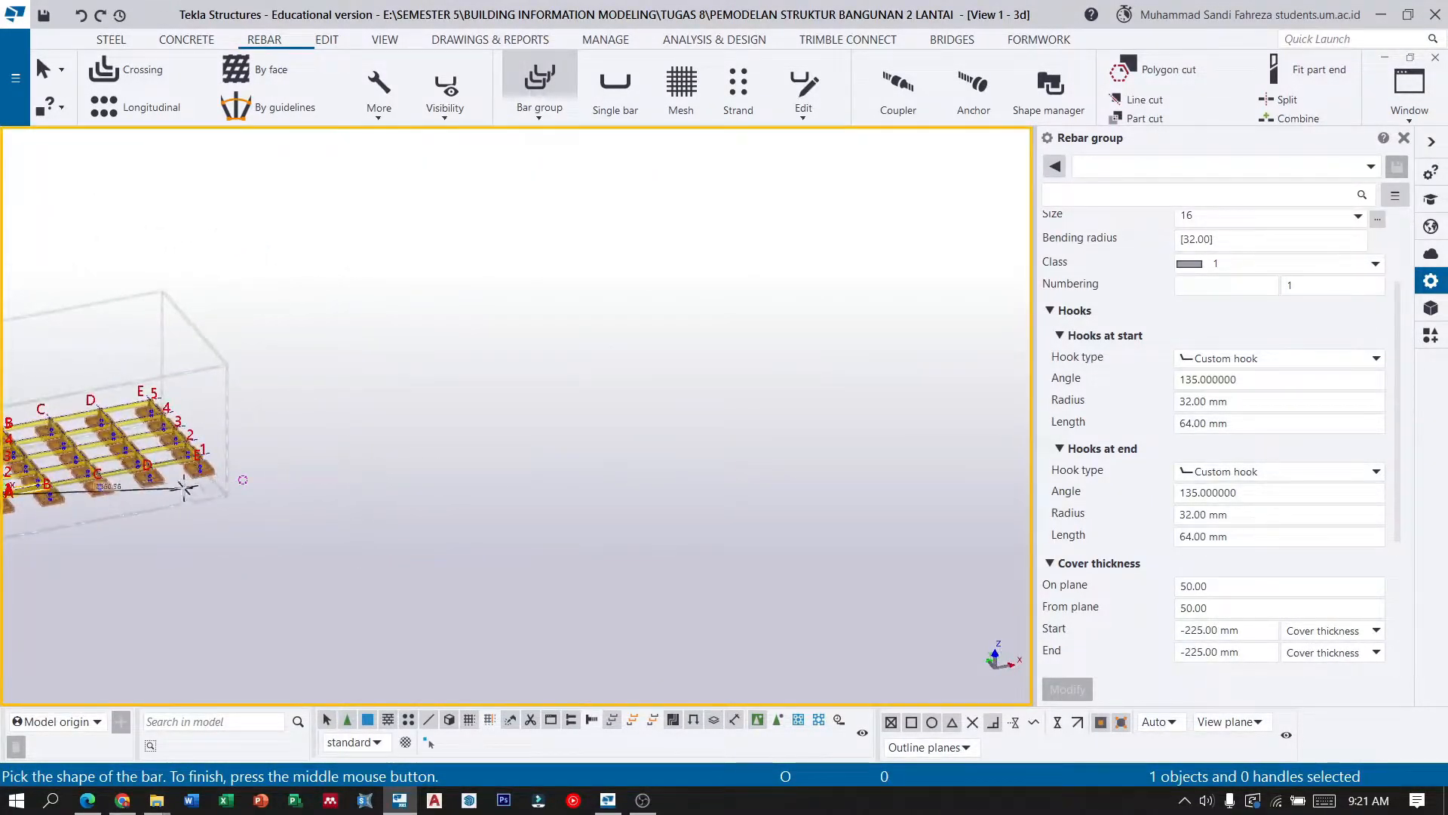
pyautogui.scroll(5, 166, 471)
pyautogui.scroll(8, 174, 422)
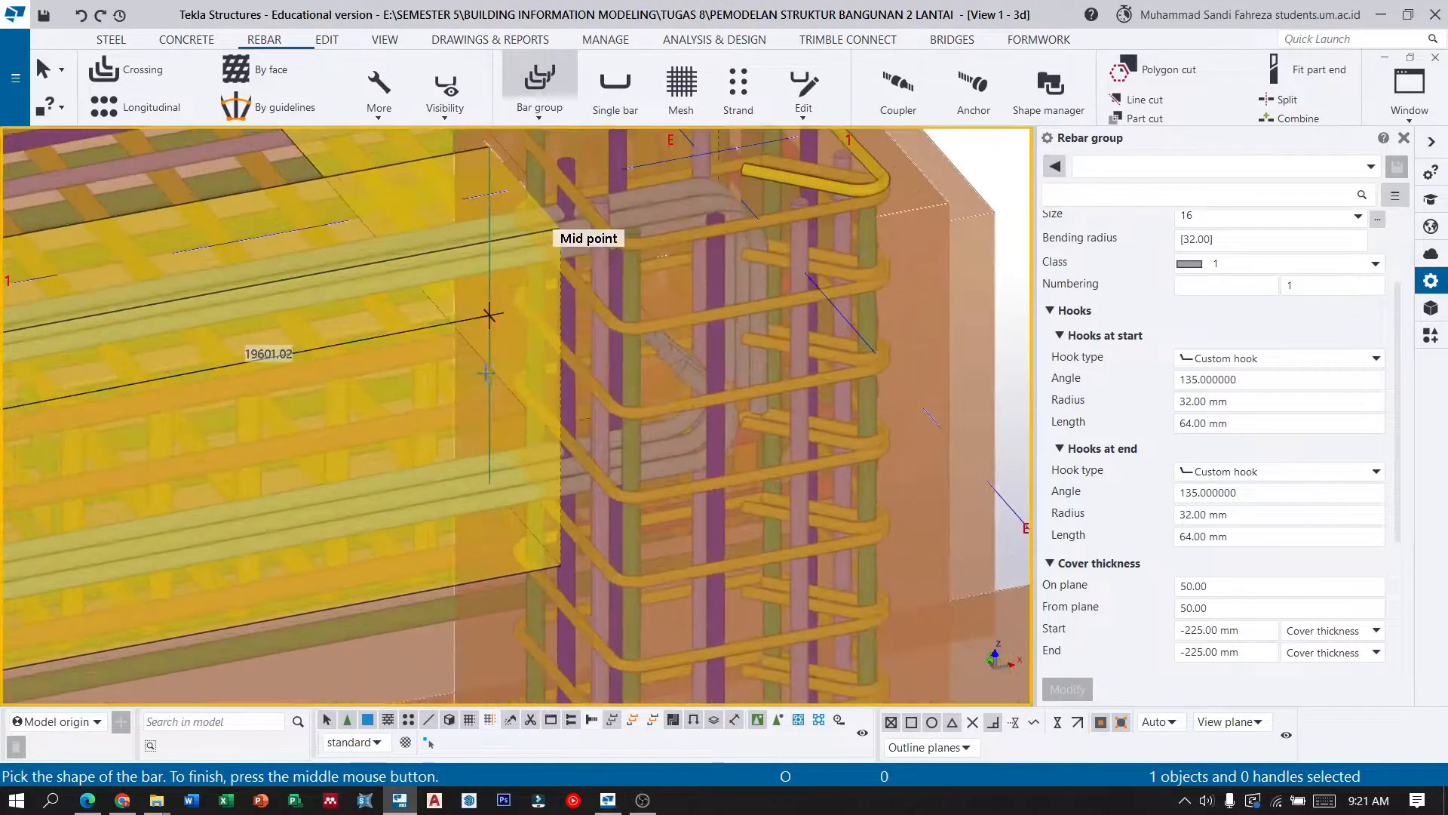
# Finish the rebar group's shape at the midpoint of the tie beam's end edge and distribute it between the two lower corners of that end.
pyautogui.click(562, 394)
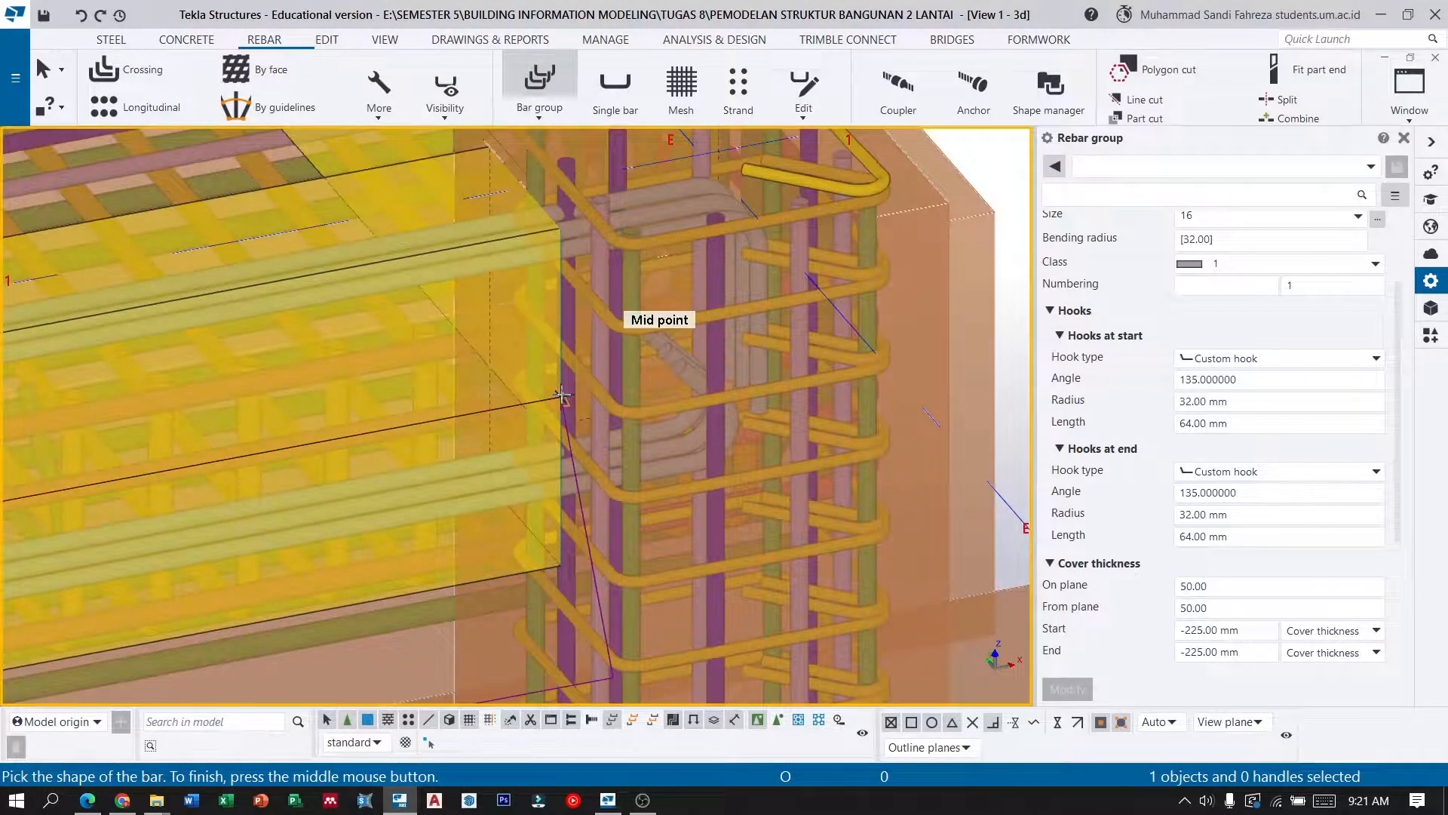
pyautogui.middleClick(563, 394)
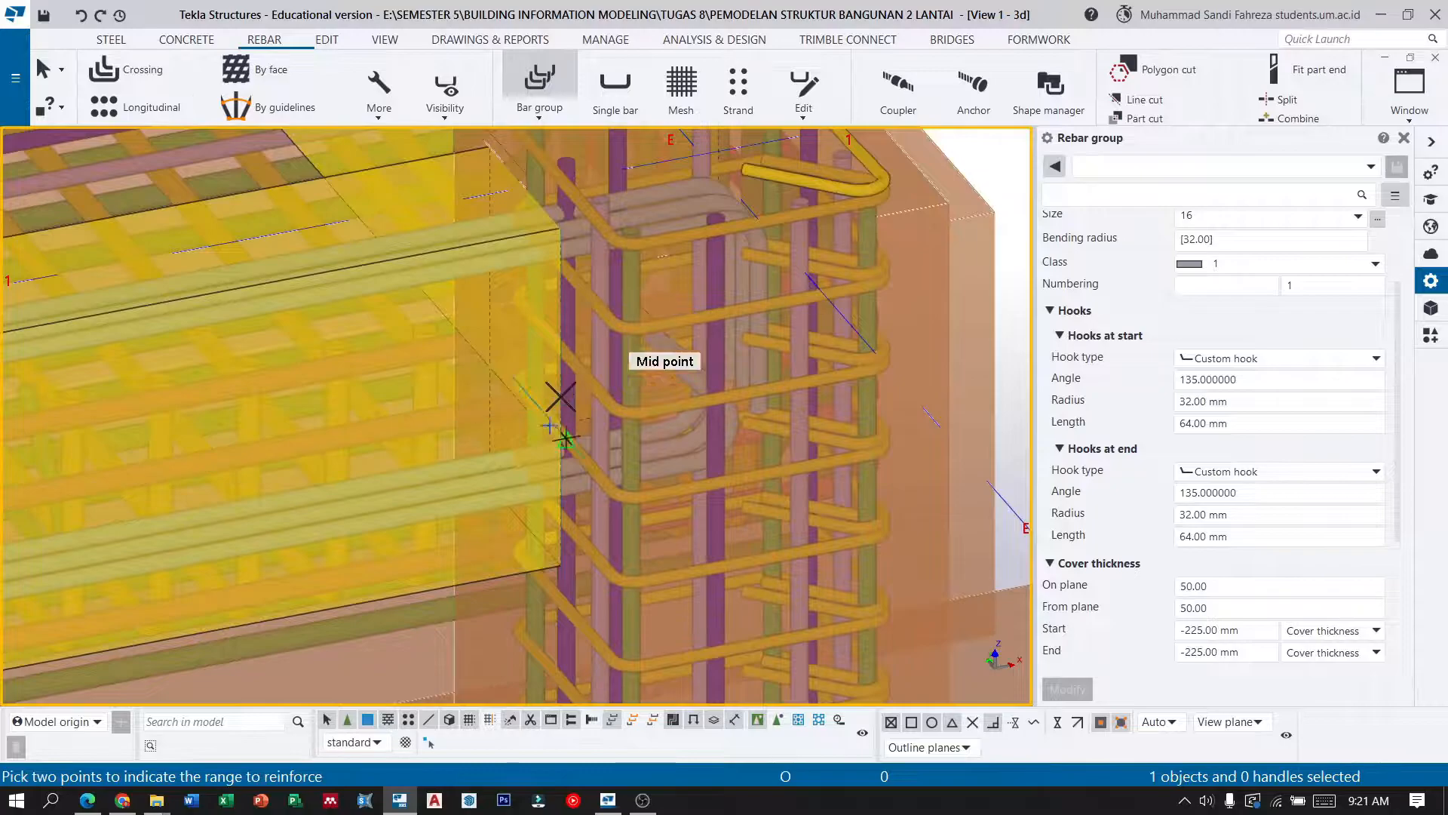
pyautogui.scroll(5, 523, 513)
pyautogui.scroll(-4, 521, 498)
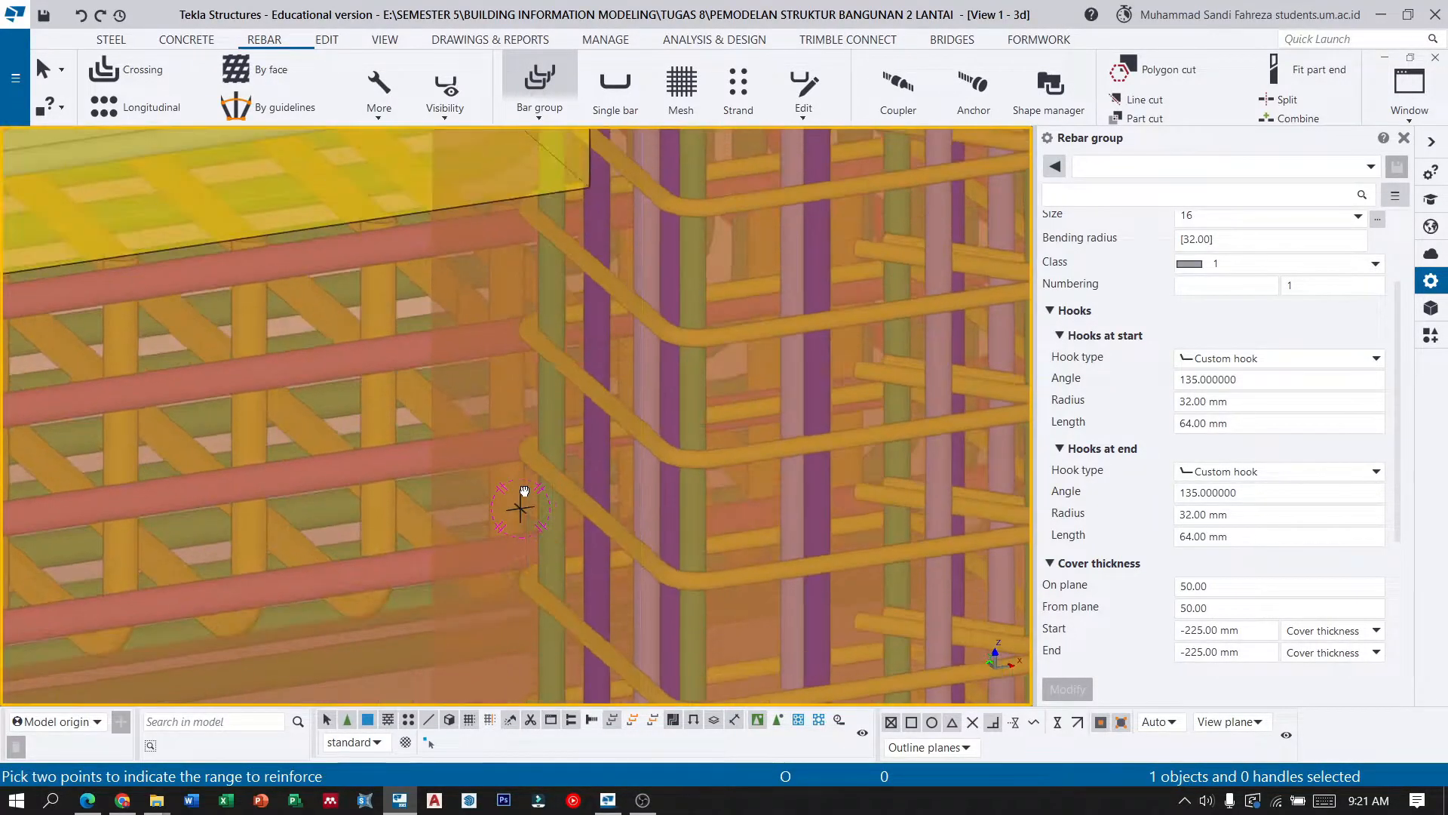
pyautogui.scroll(5, 509, 279)
pyautogui.moveTo(508, 279); pyautogui.dragTo(514, 249, button='middle')
pyautogui.scroll(-5, 532, 400)
pyautogui.scroll(5, 508, 269)
pyautogui.click(550, 312)
pyautogui.click(650, 380)
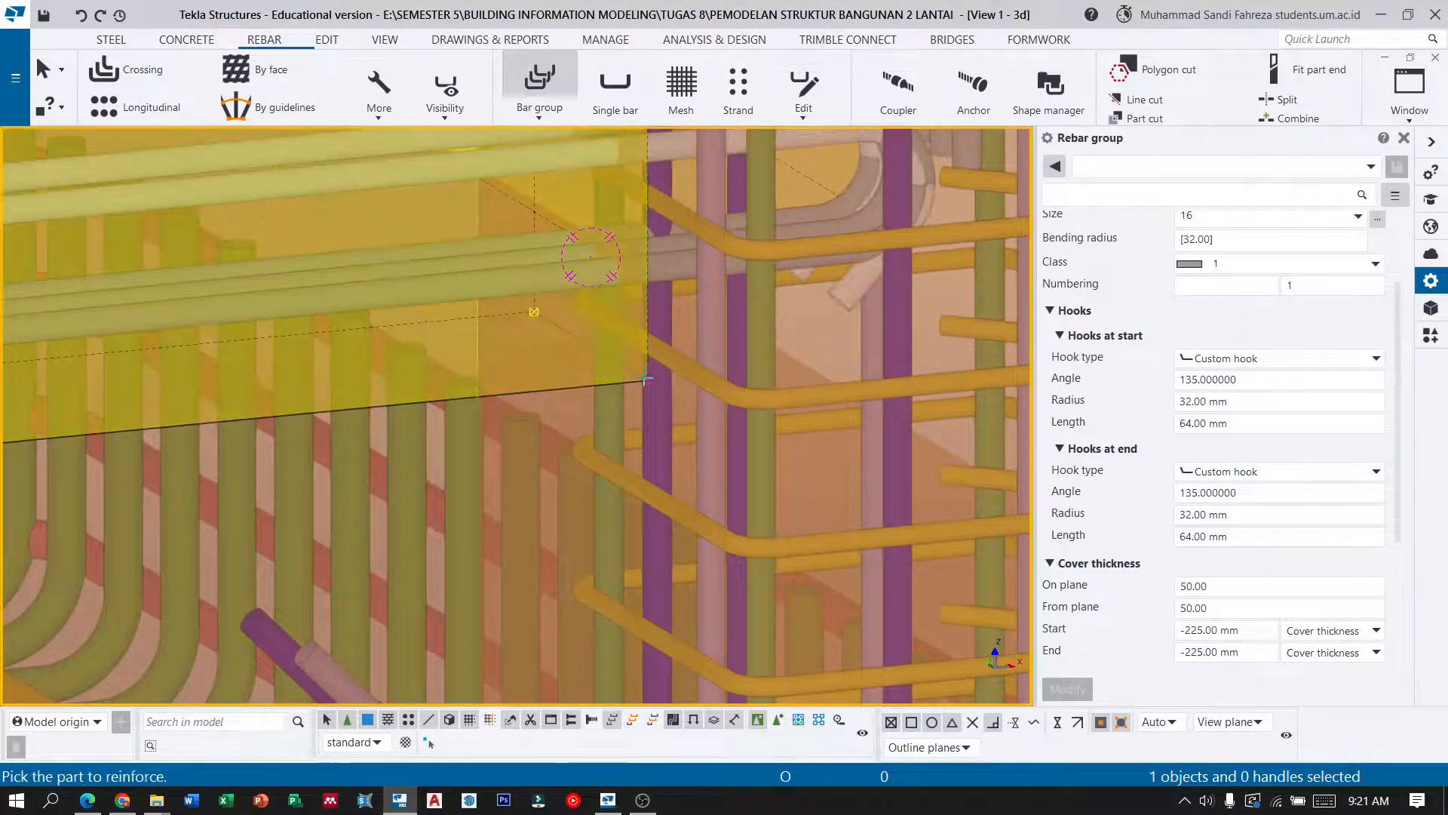
pyautogui.scroll(-5, 664, 401)
pyautogui.moveTo(588, 340); pyautogui.dragTo(556, 345, button='middle')
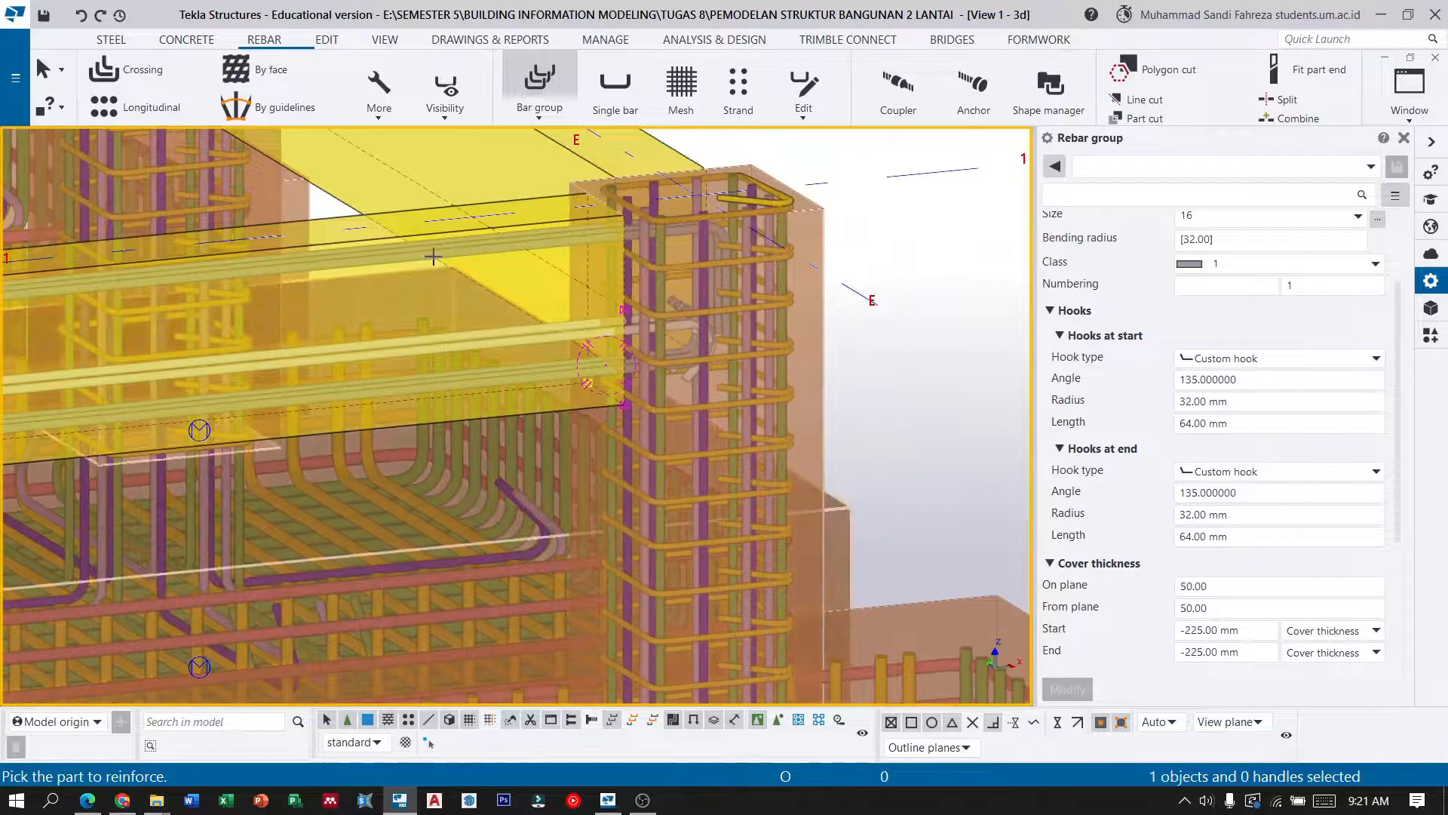
pyautogui.click(45, 72)
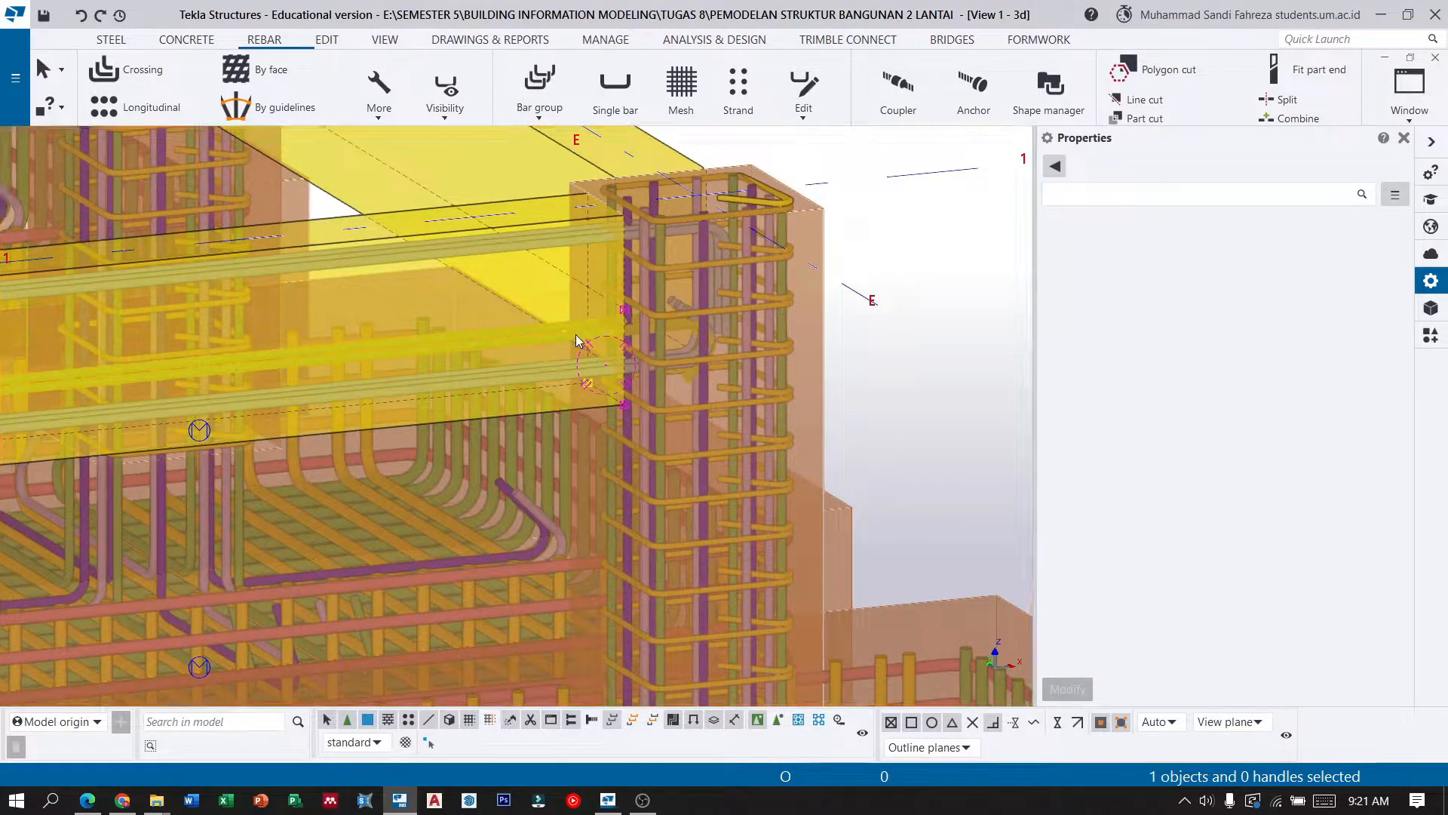
# Set the hook type of the beam's middle rebar group to No hook at both start and end.
pyautogui.click(576, 333)
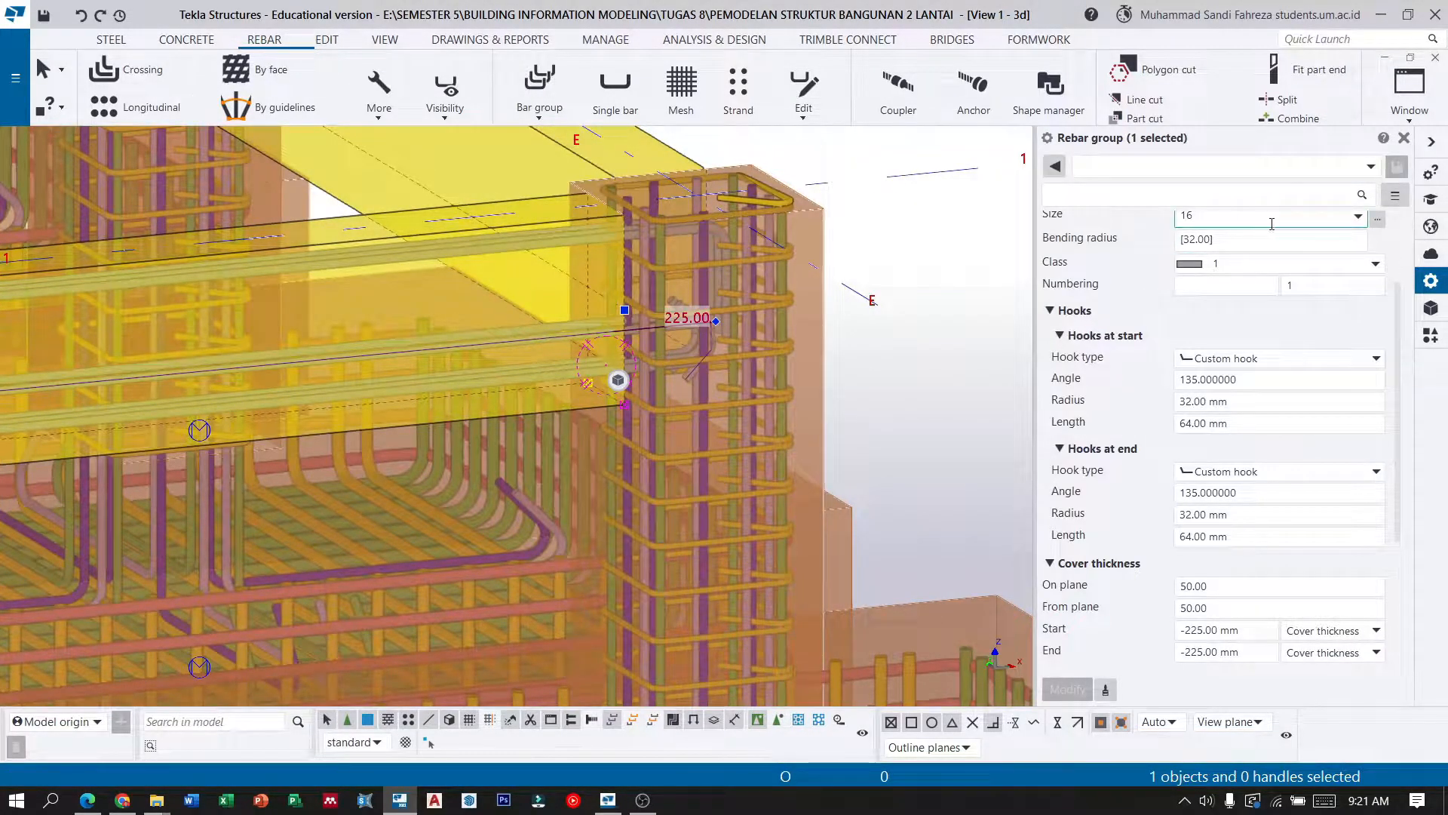
pyautogui.scroll(3, 1338, 309)
pyautogui.scroll(-1, 1337, 309)
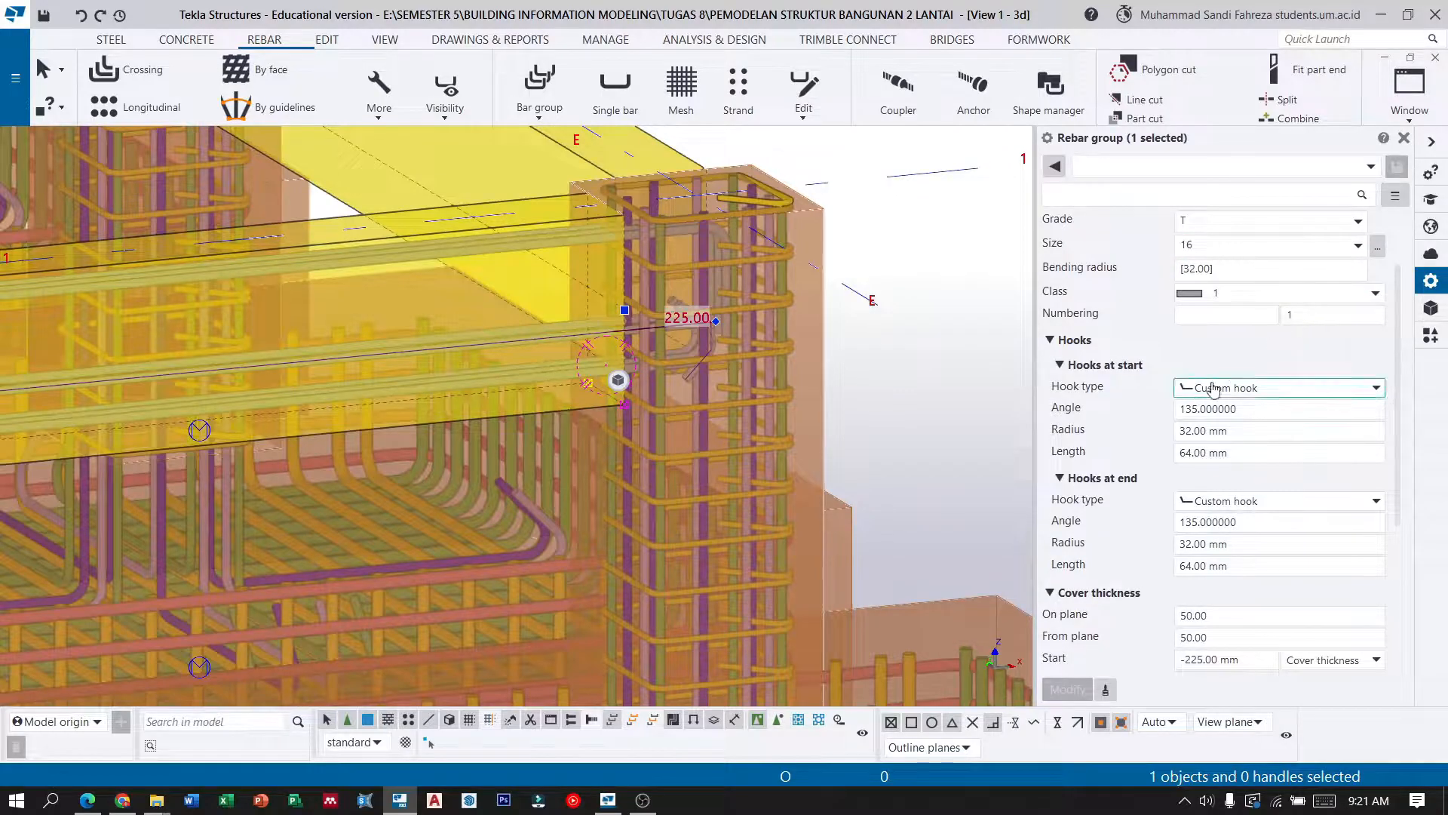
pyautogui.click(1266, 387)
pyautogui.click(1267, 409)
pyautogui.click(1258, 500)
pyautogui.click(1245, 557)
pyautogui.scroll(-1, 1253, 423)
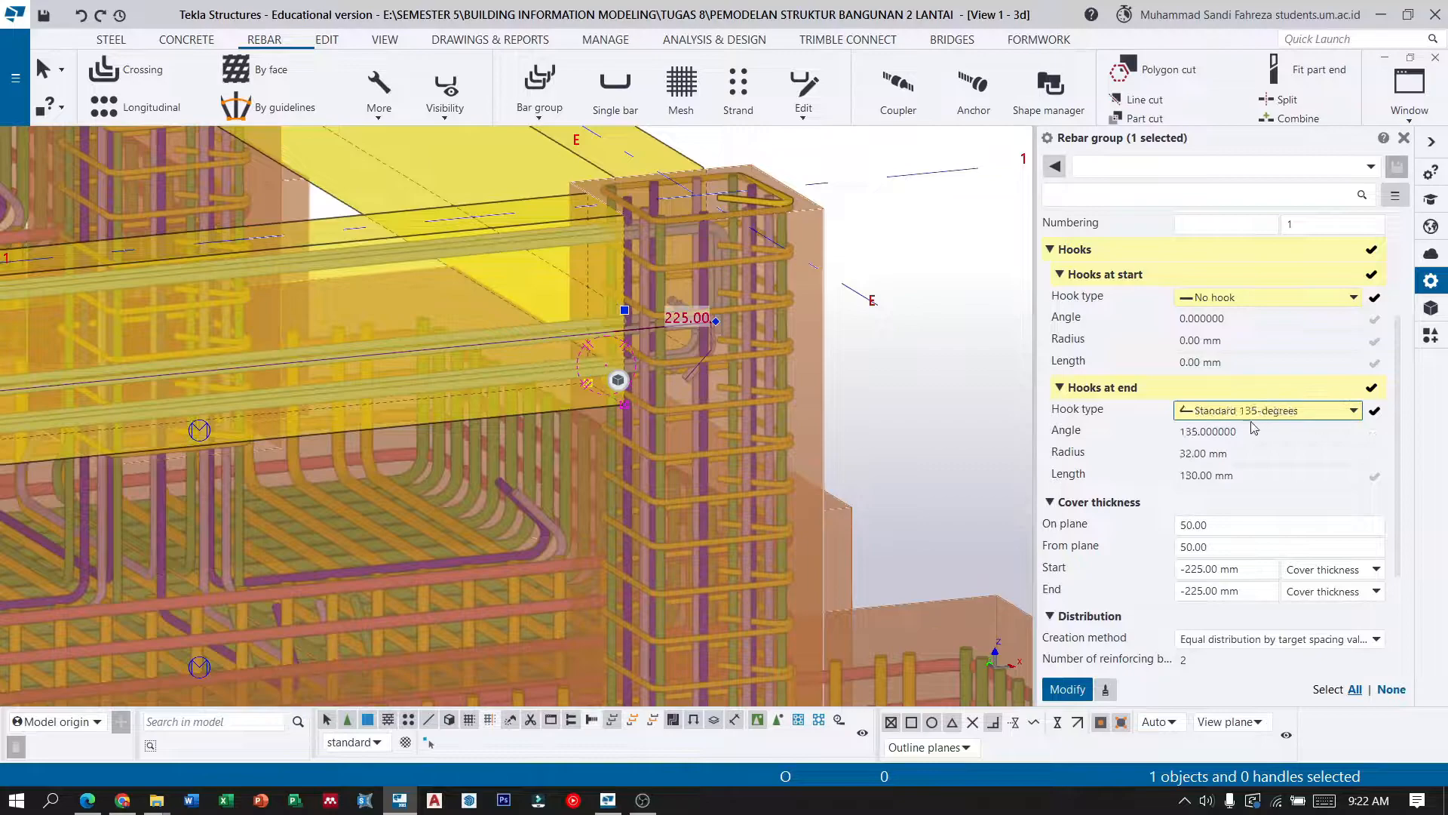
pyautogui.click(1308, 415)
pyautogui.click(1244, 428)
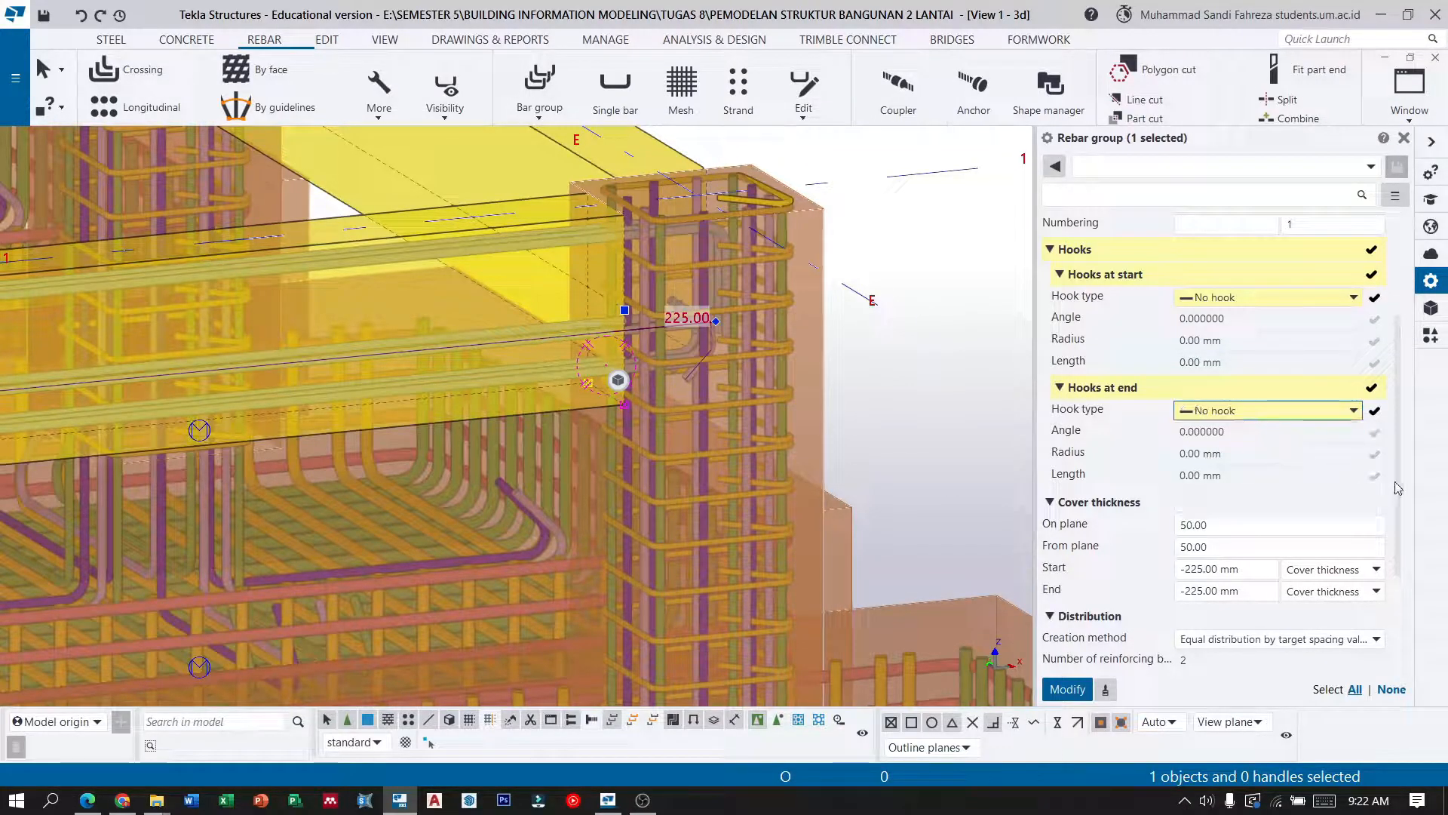
# Set the middle rebar group's on-plane cover thickness to 0 and apply the modified properties.
pyautogui.click(1221, 525)
pyautogui.write('0')
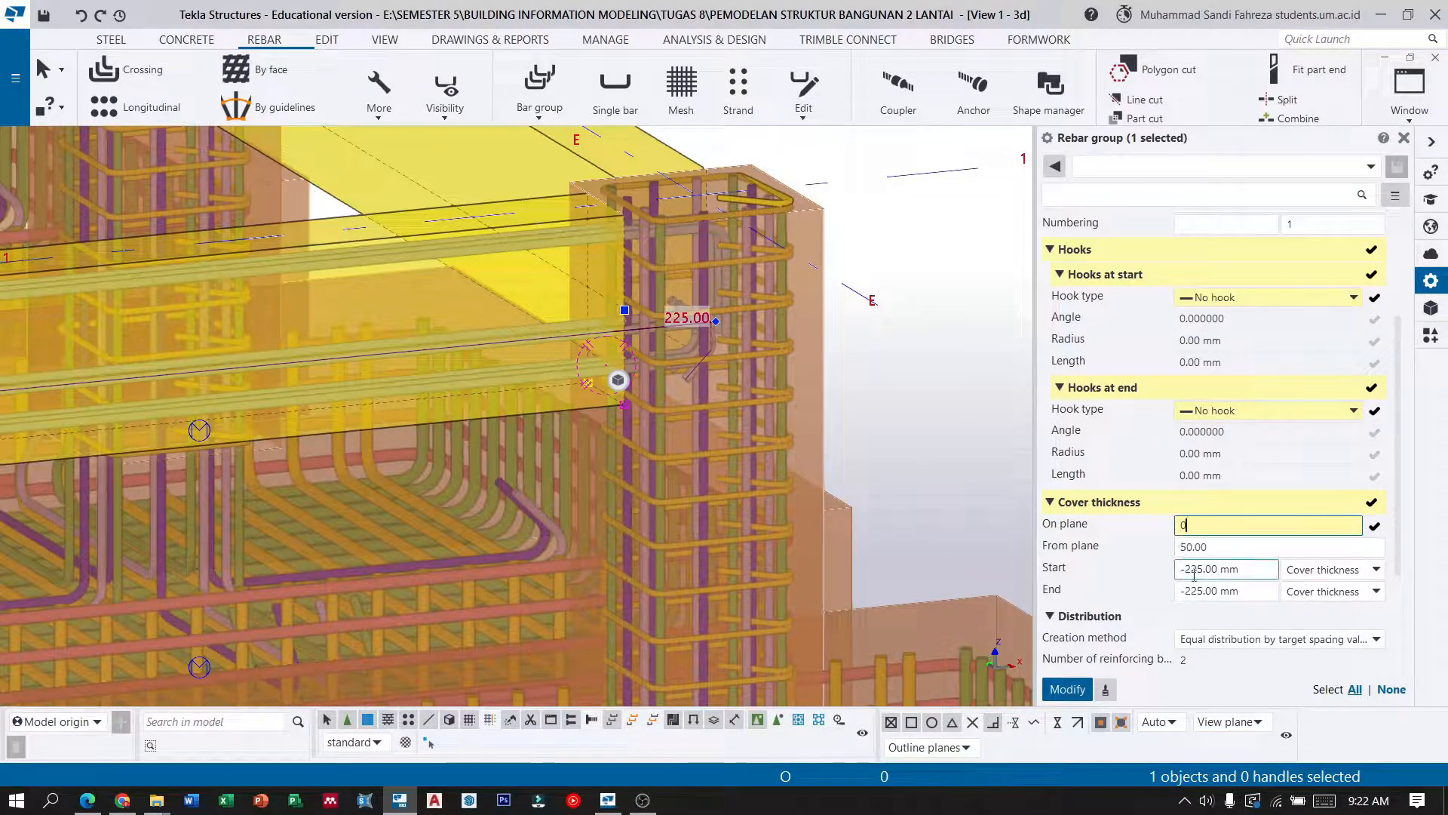
pyautogui.click(1058, 690)
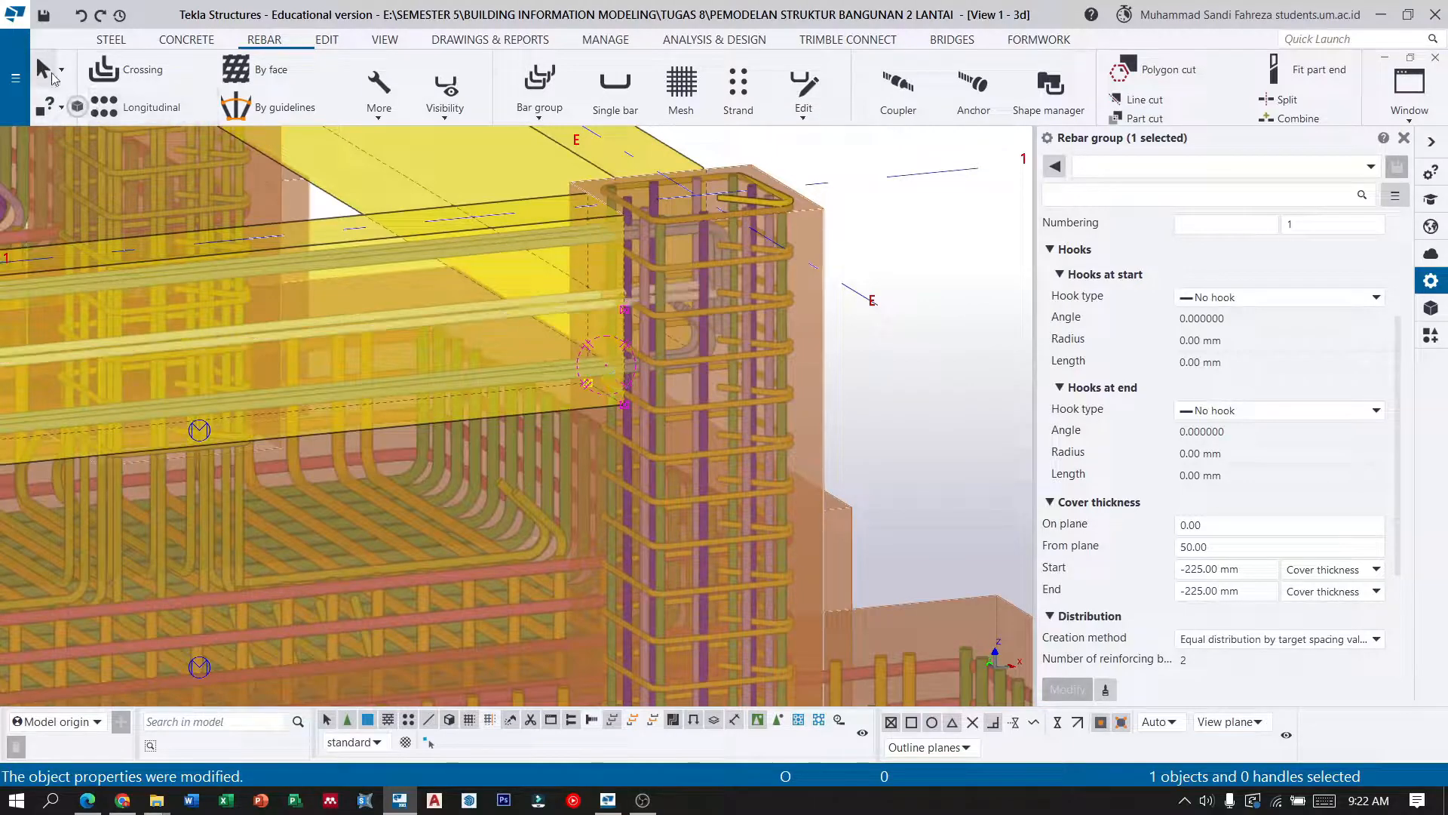
pyautogui.click(864, 347)
# Start a crossing rebar set on the tie beam between grids A and B near column A, using the closed rectangular shape.
pyautogui.scroll(2, 668, 283)
pyautogui.keyDown('ctrl'); pyautogui.moveTo(518, 319); pyautogui.dragTo(602, 332, button='middle'); pyautogui.keyUp('ctrl')
pyautogui.scroll(-3, 602, 332)
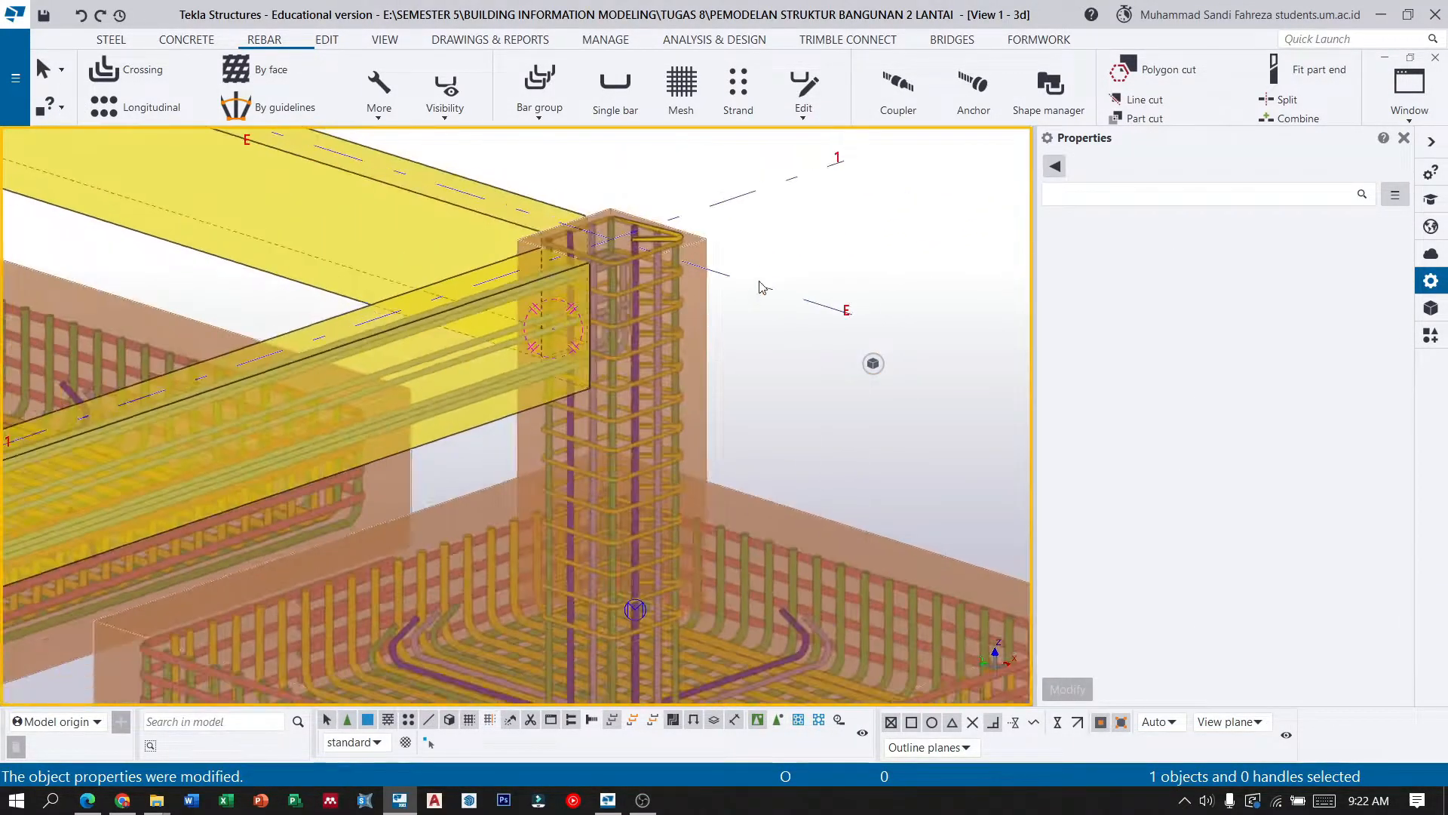
pyautogui.scroll(-5, 753, 296)
pyautogui.scroll(5, 357, 427)
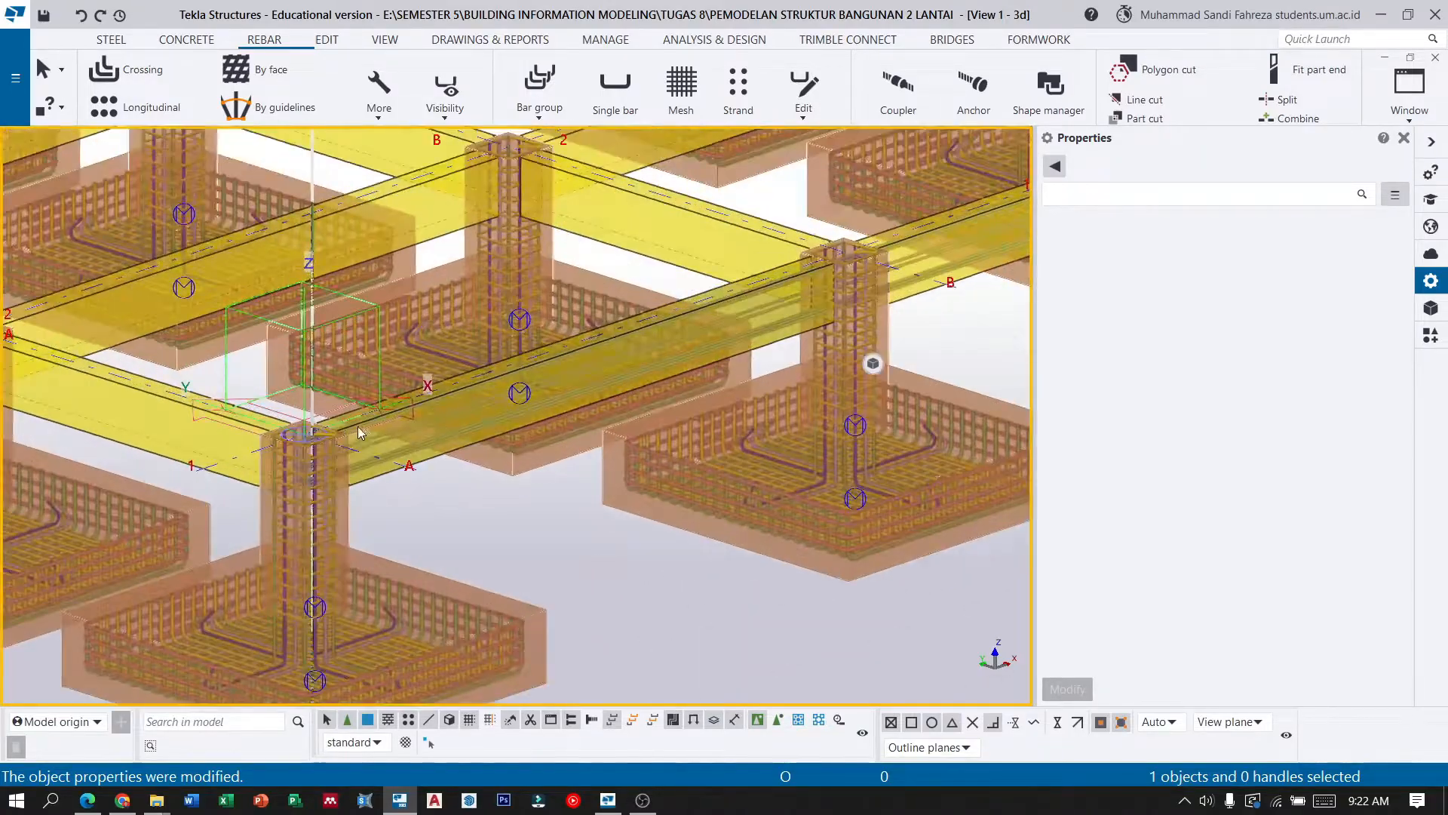
pyautogui.scroll(2, 359, 428)
pyautogui.keyDown('ctrl'); pyautogui.moveTo(398, 436); pyautogui.dragTo(120, 446, button='middle'); pyautogui.keyUp('ctrl')
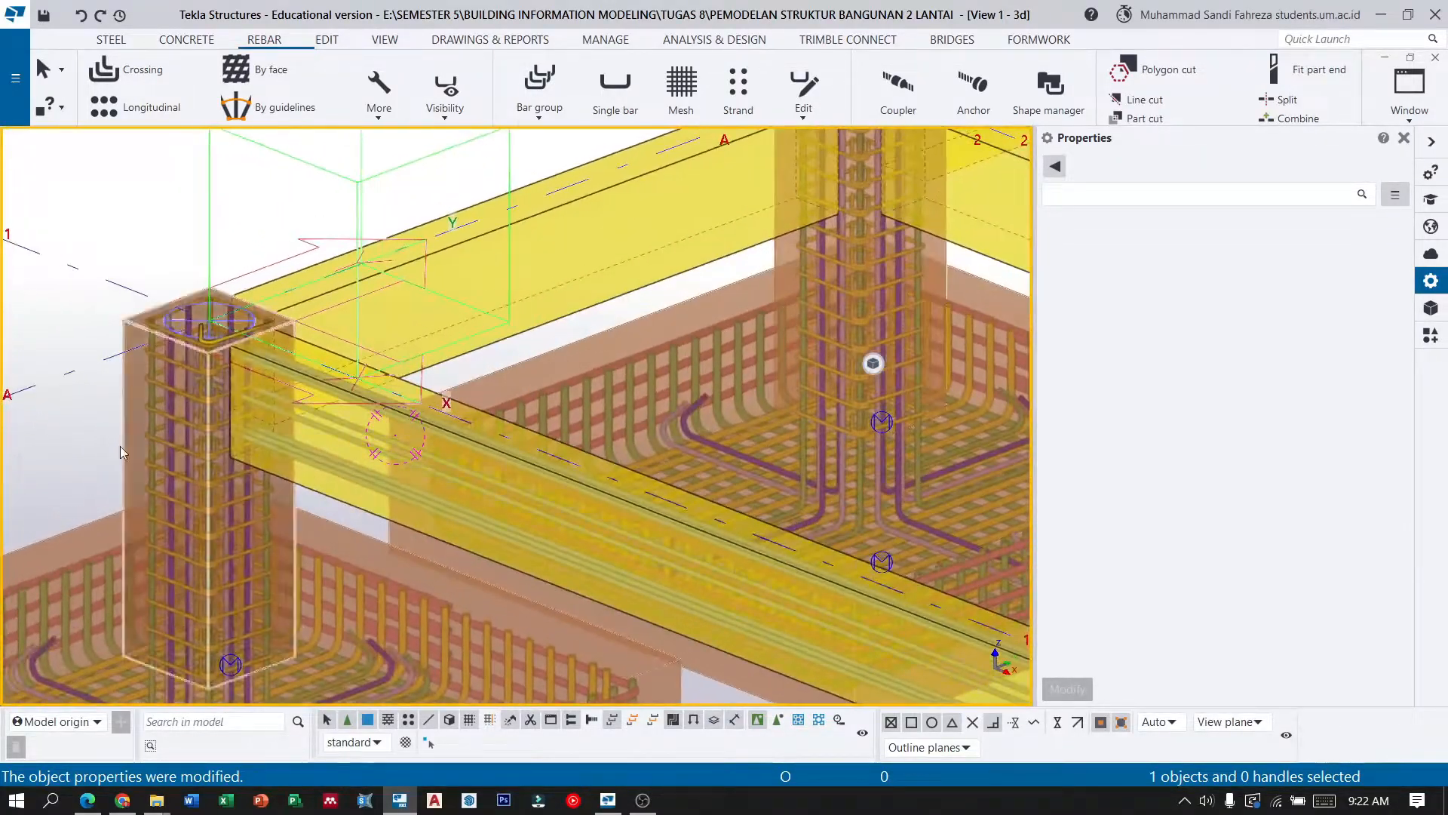
pyautogui.scroll(4, 264, 370)
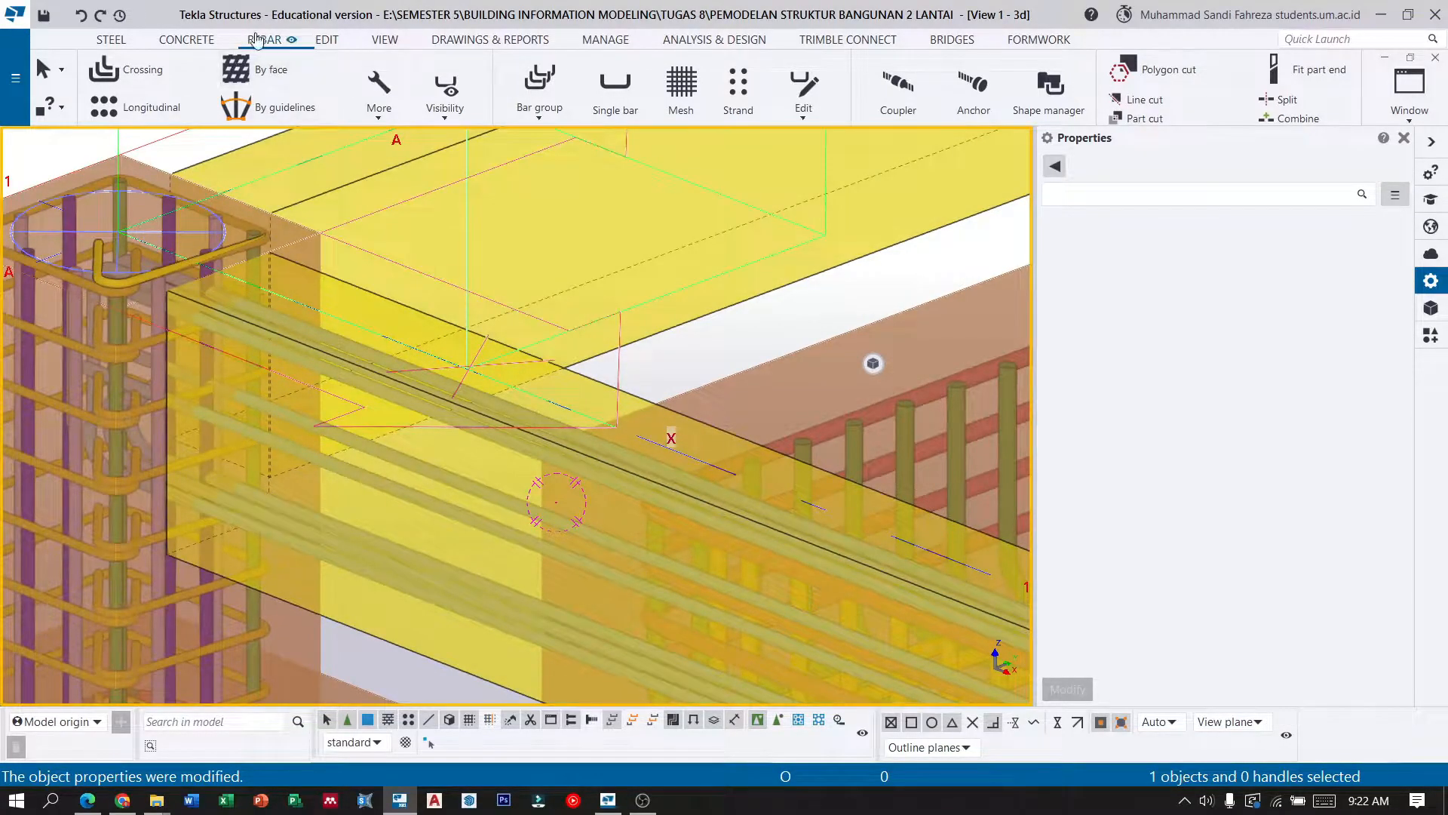
pyautogui.click(133, 80)
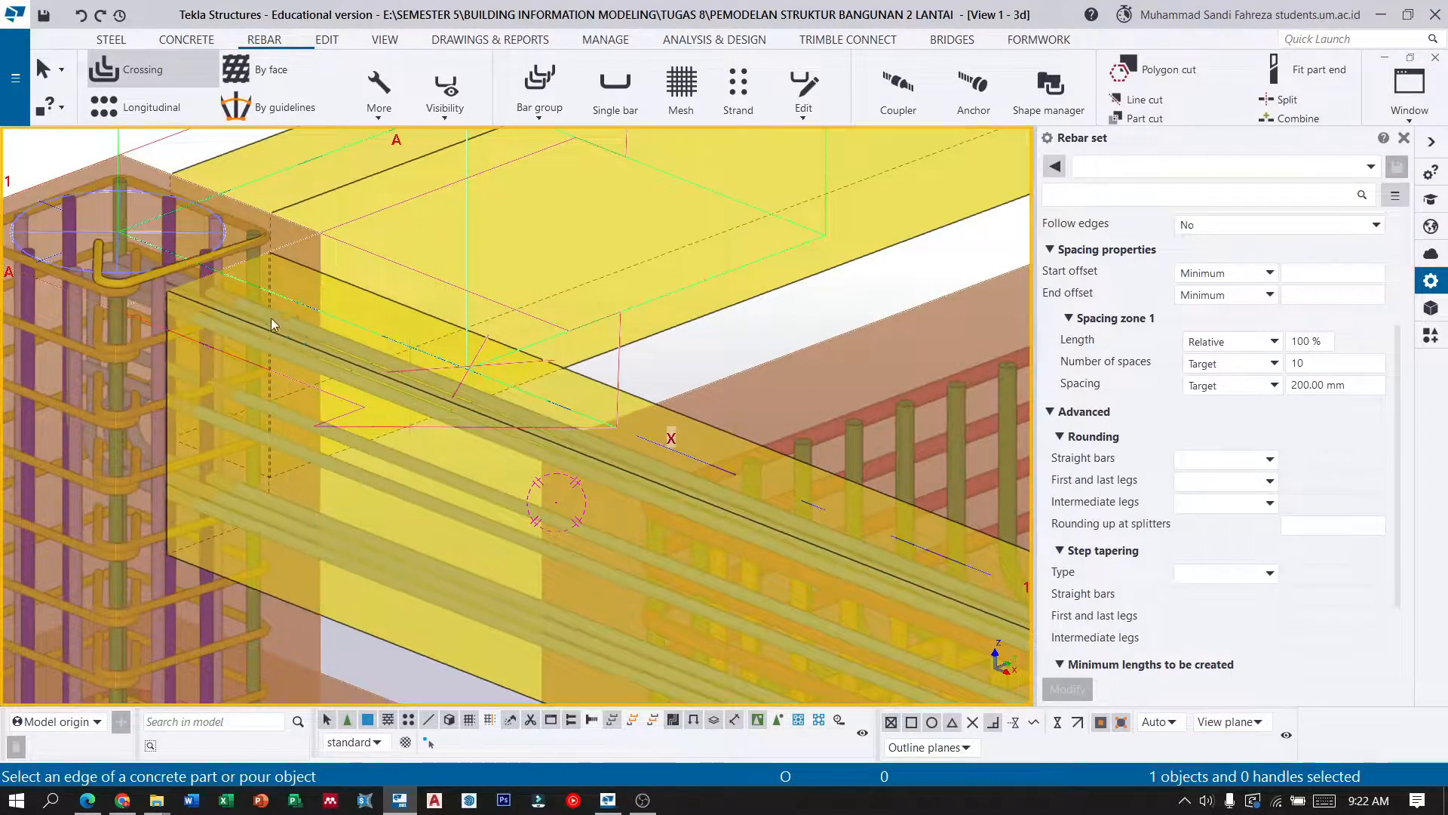
pyautogui.click(333, 359)
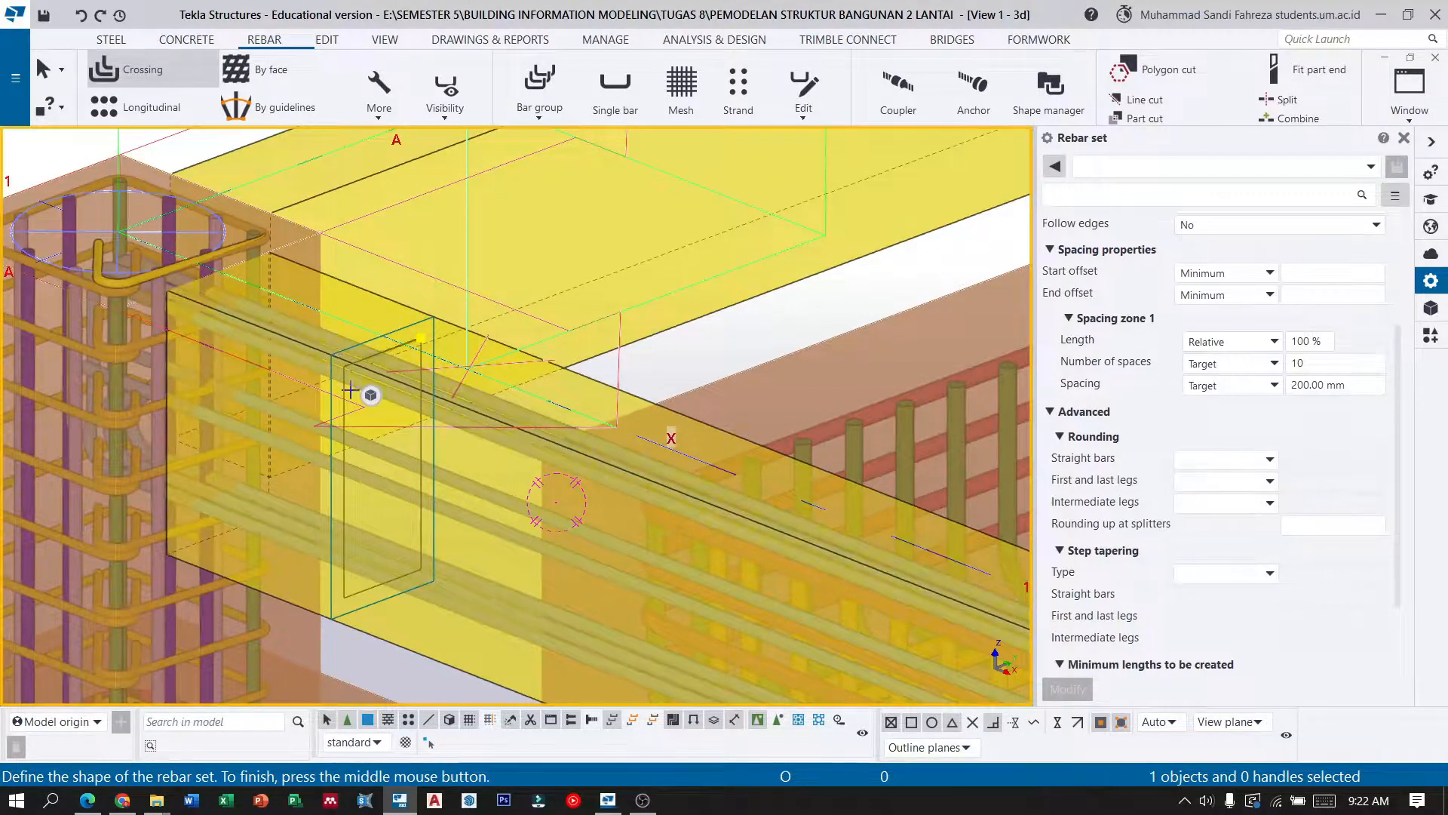
pyautogui.moveTo(369, 411)
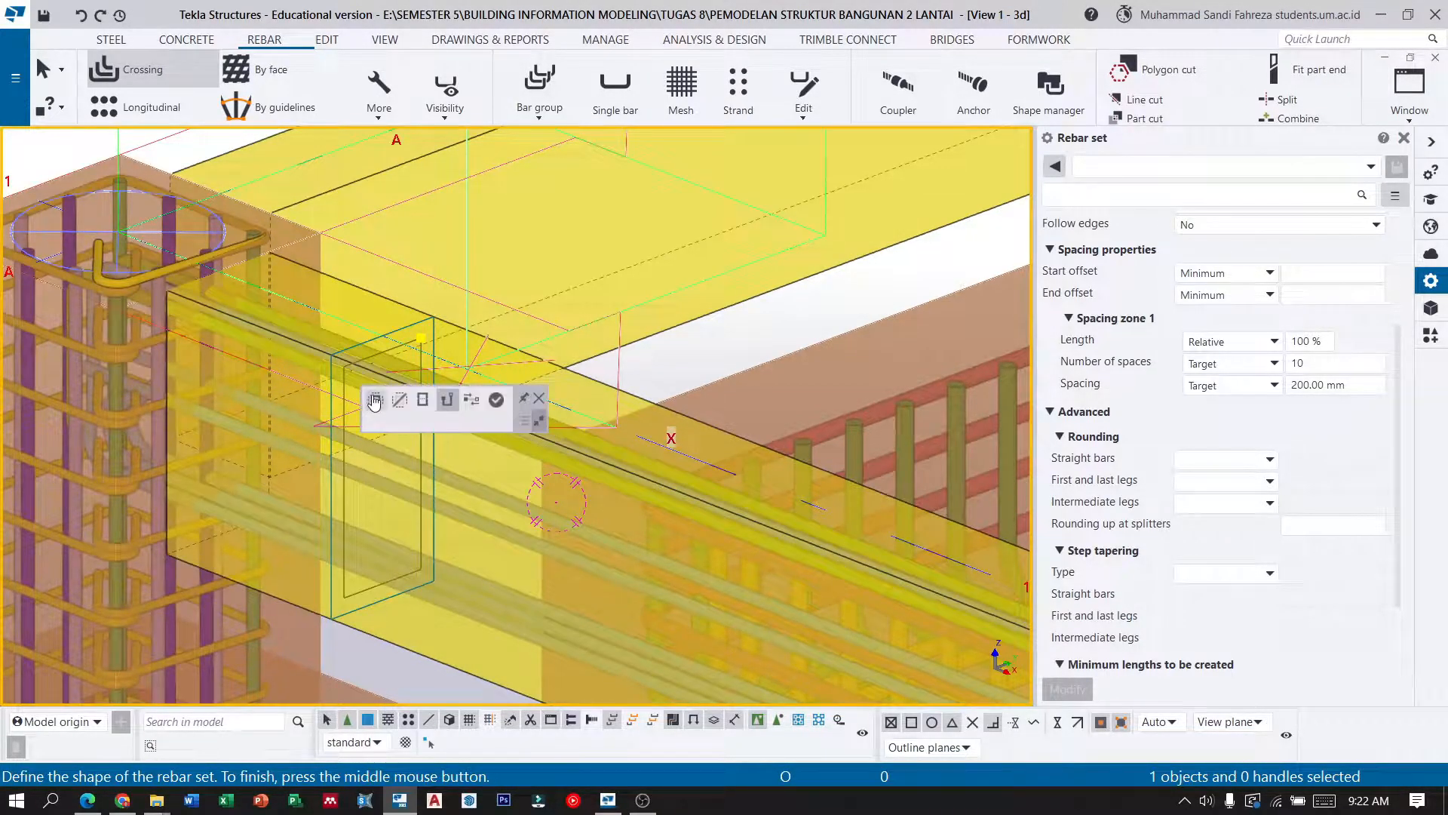
pyautogui.click(425, 402)
# Offset the upper and near-side legs of the stirrup outline inward by 45 mm each.
pyautogui.scroll(3, 353, 349)
pyautogui.moveTo(350, 334); pyautogui.dragTo(350, 377)
pyautogui.write('45')
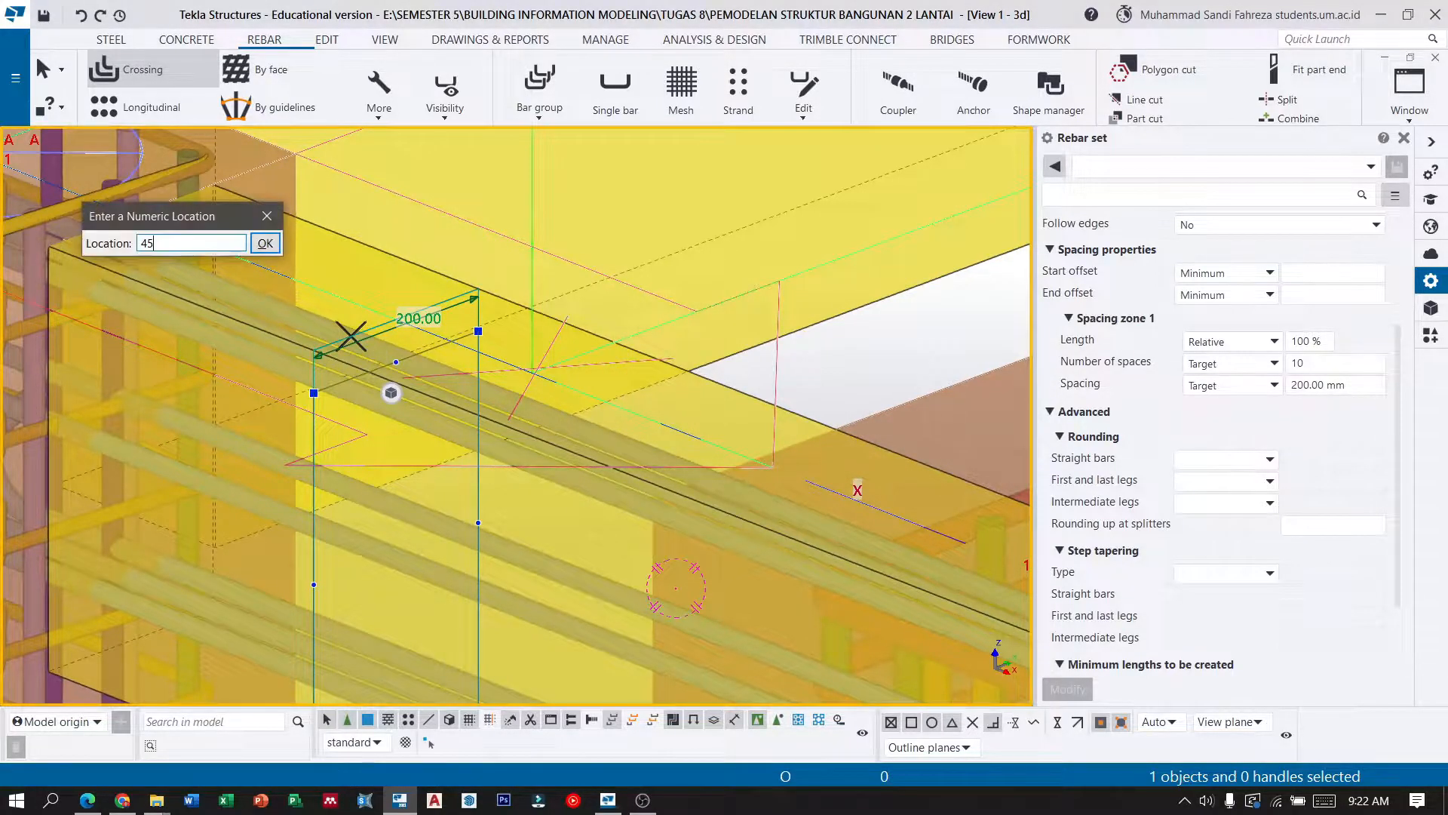
pyautogui.click(264, 244)
pyautogui.moveTo(309, 450); pyautogui.dragTo(327, 411)
pyautogui.write('45')
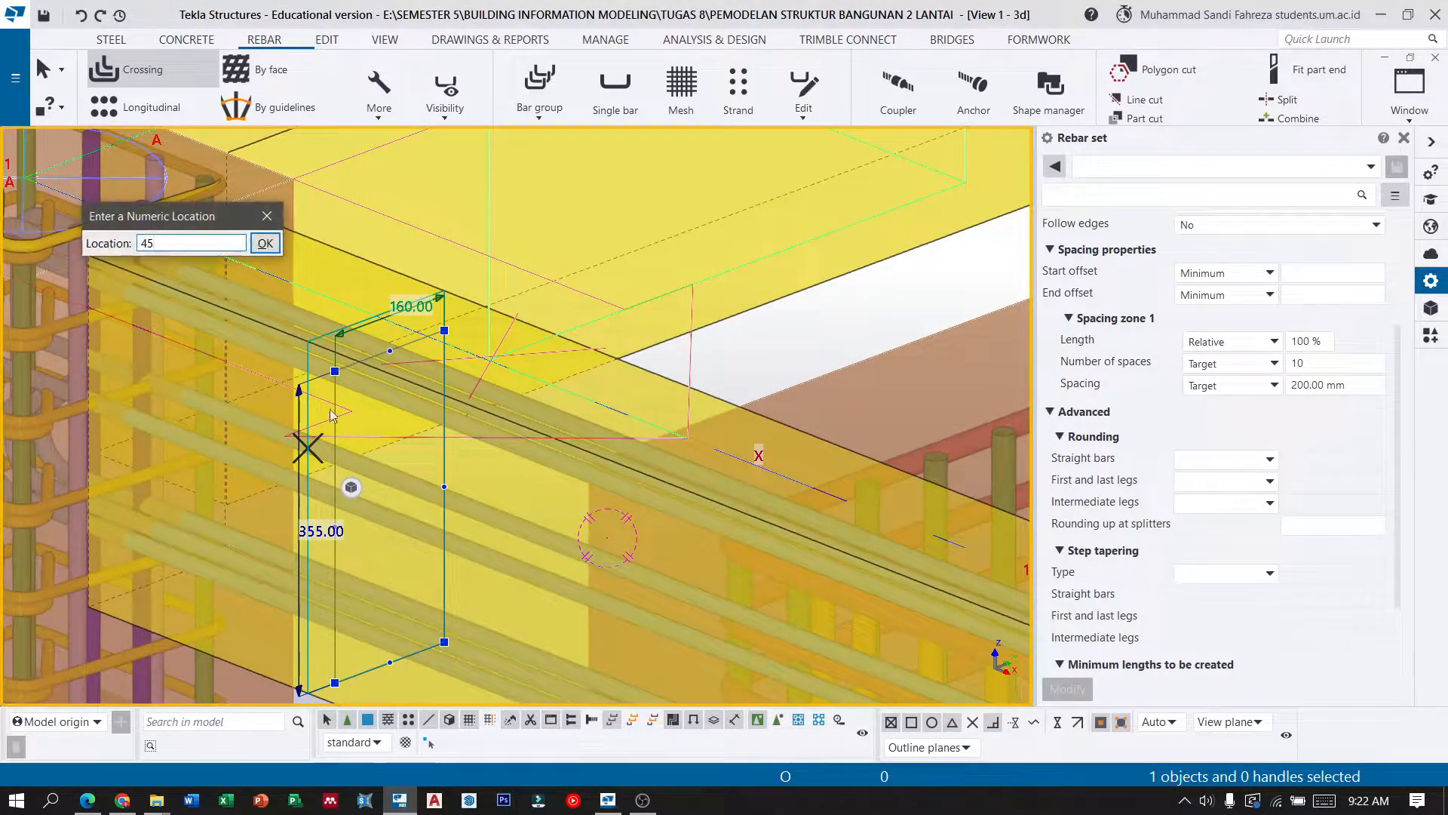
pyautogui.click(264, 244)
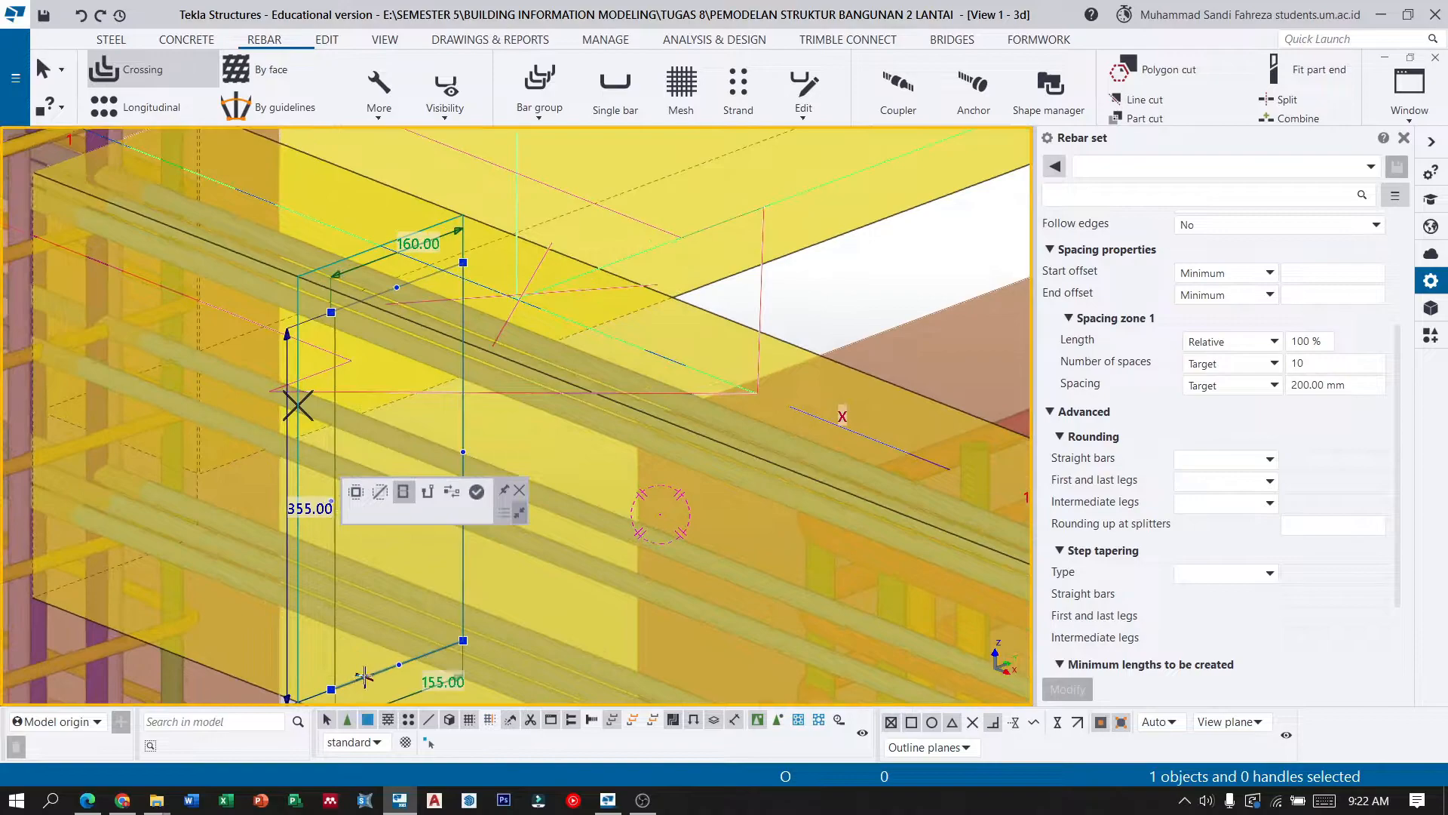
# Offset the lower and far-side legs of the stirrup outline inward by 45 mm each and create the stirrup set along the beam.
pyautogui.moveTo(366, 653); pyautogui.dragTo(370, 628)
pyautogui.write('45')
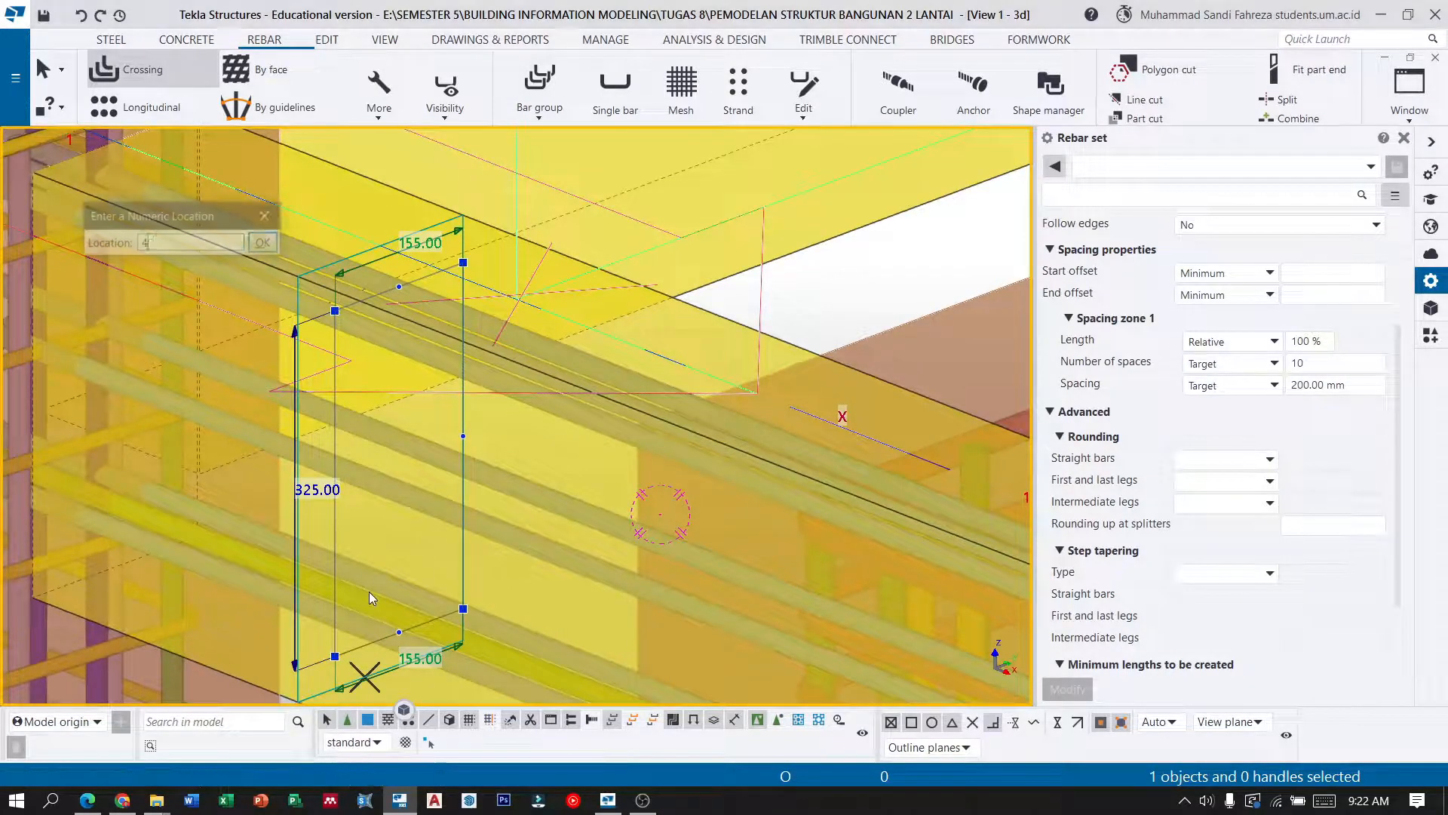
pyautogui.click(264, 244)
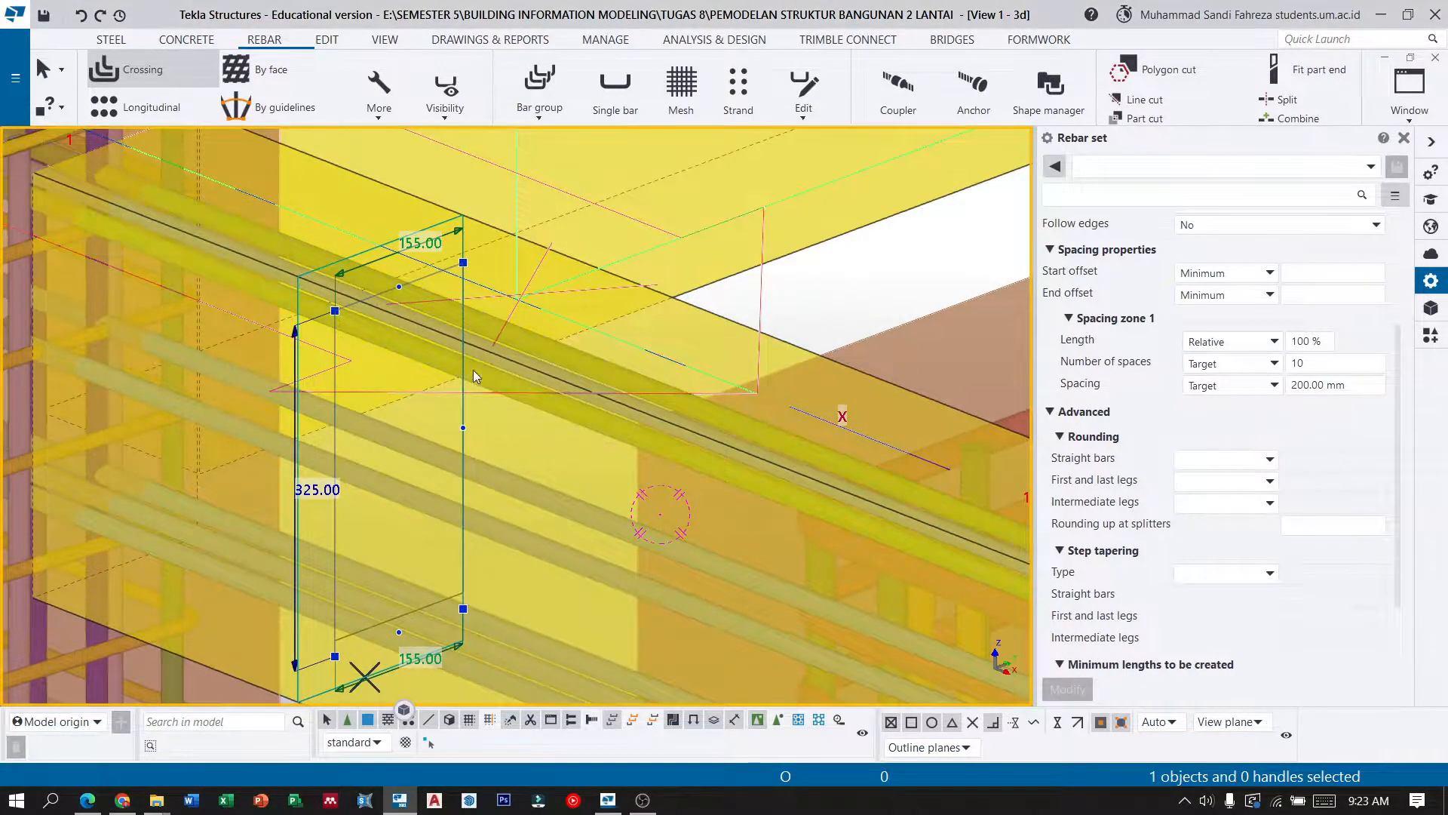
pyautogui.moveTo(462, 365); pyautogui.dragTo(428, 371)
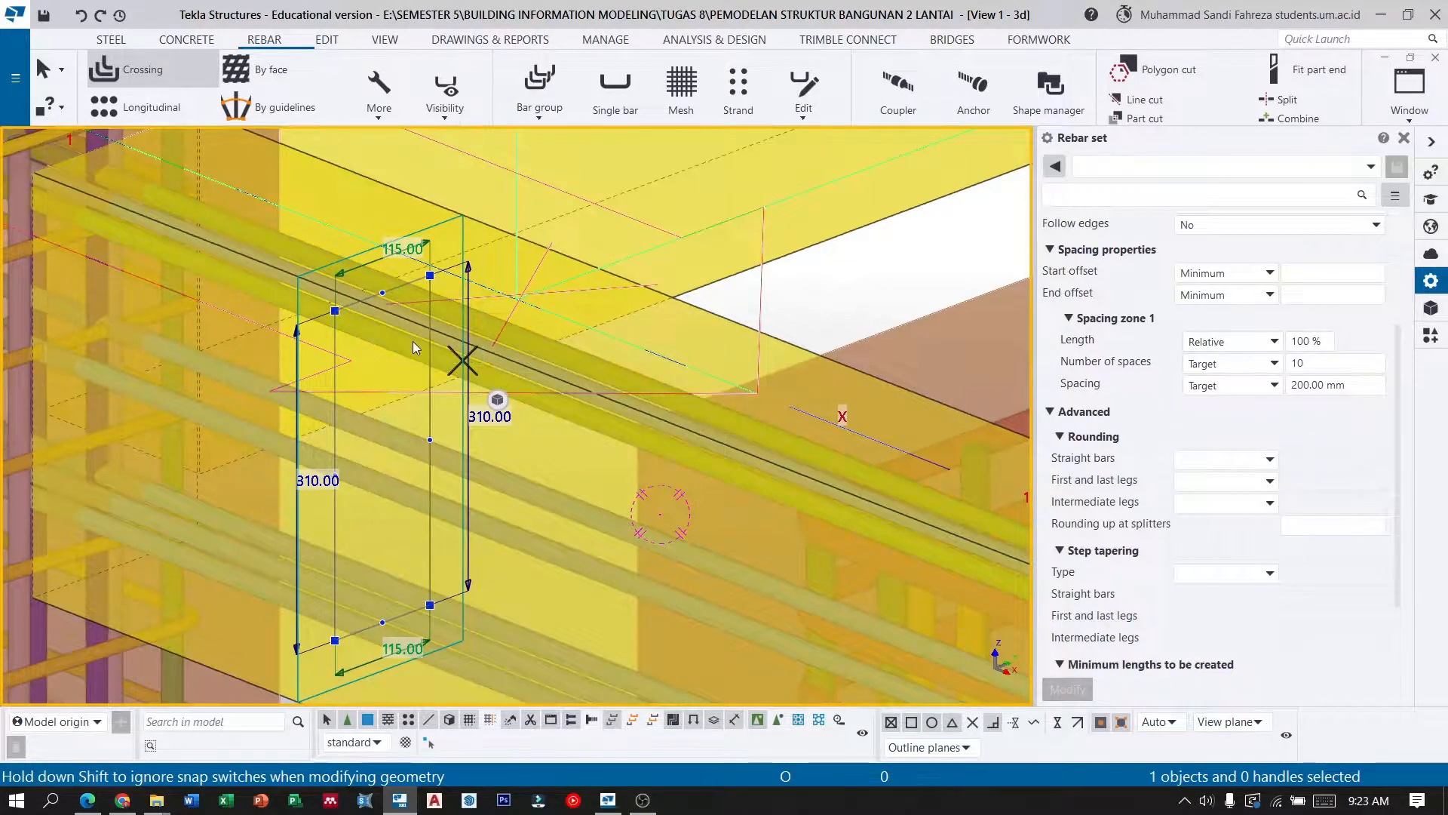
pyautogui.write('45')
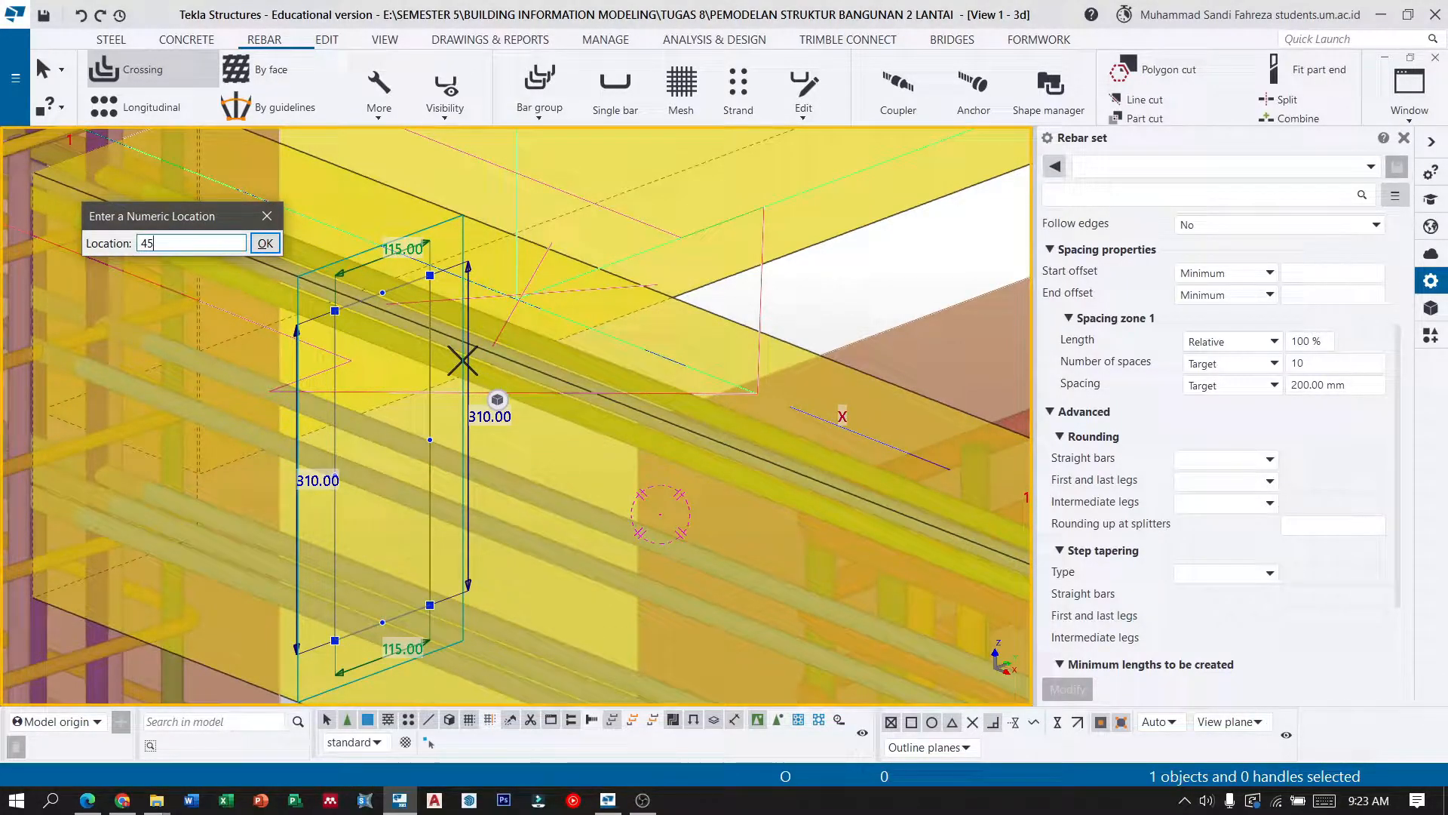
pyautogui.press('Return')
pyautogui.scroll(-5, 356, 318)
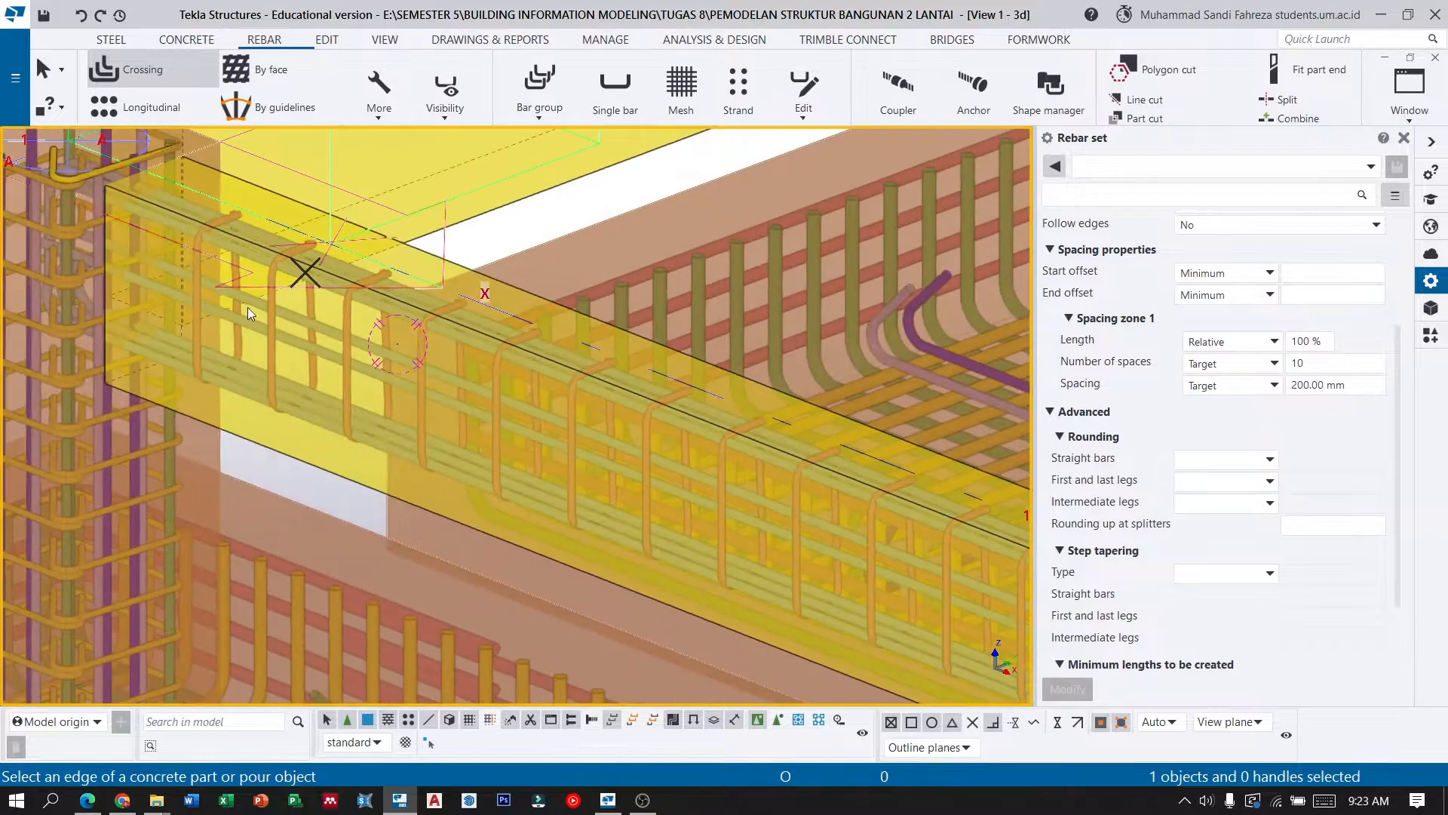
pyautogui.scroll(-6, 252, 319)
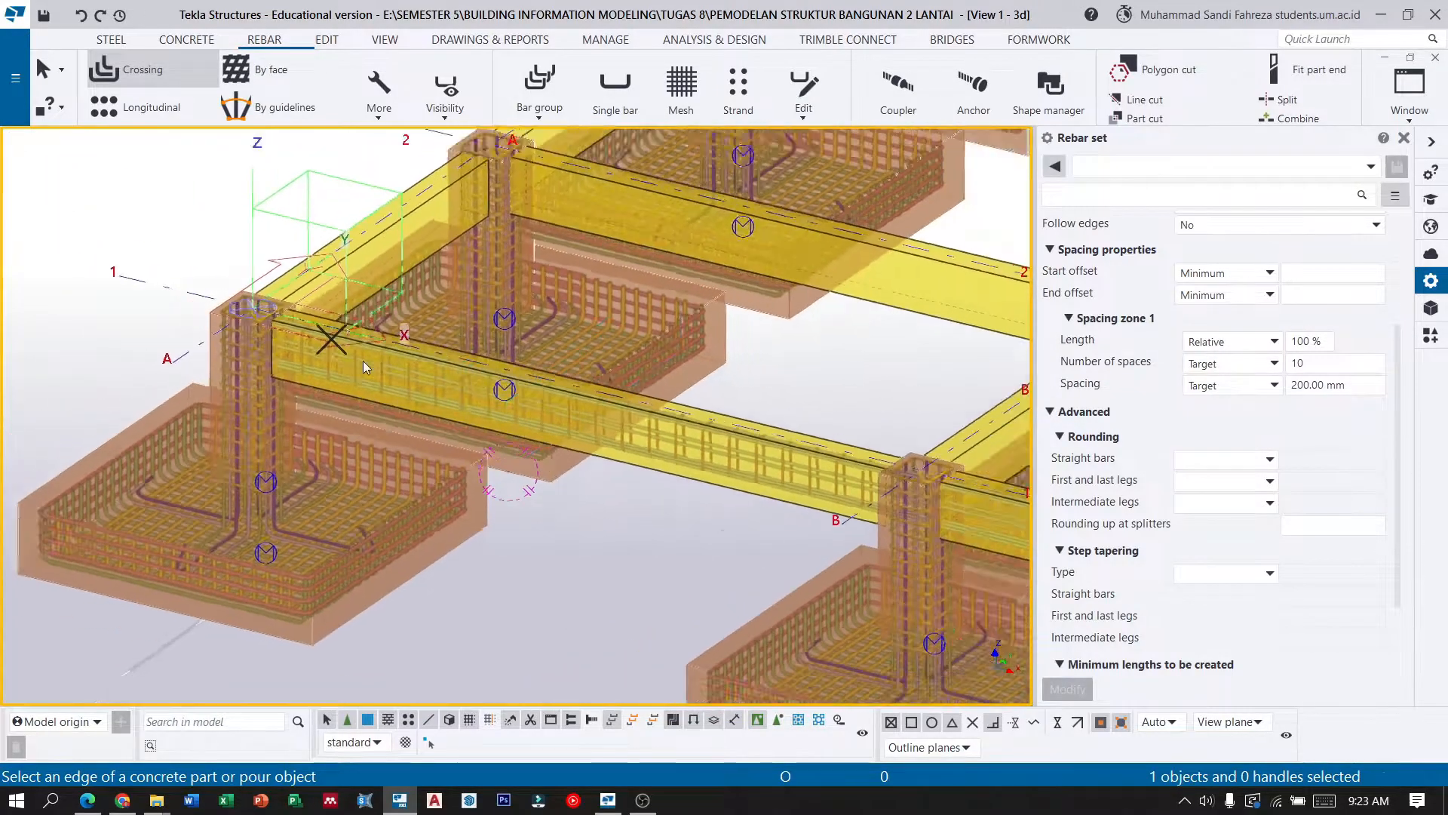
pyautogui.scroll(8, 418, 381)
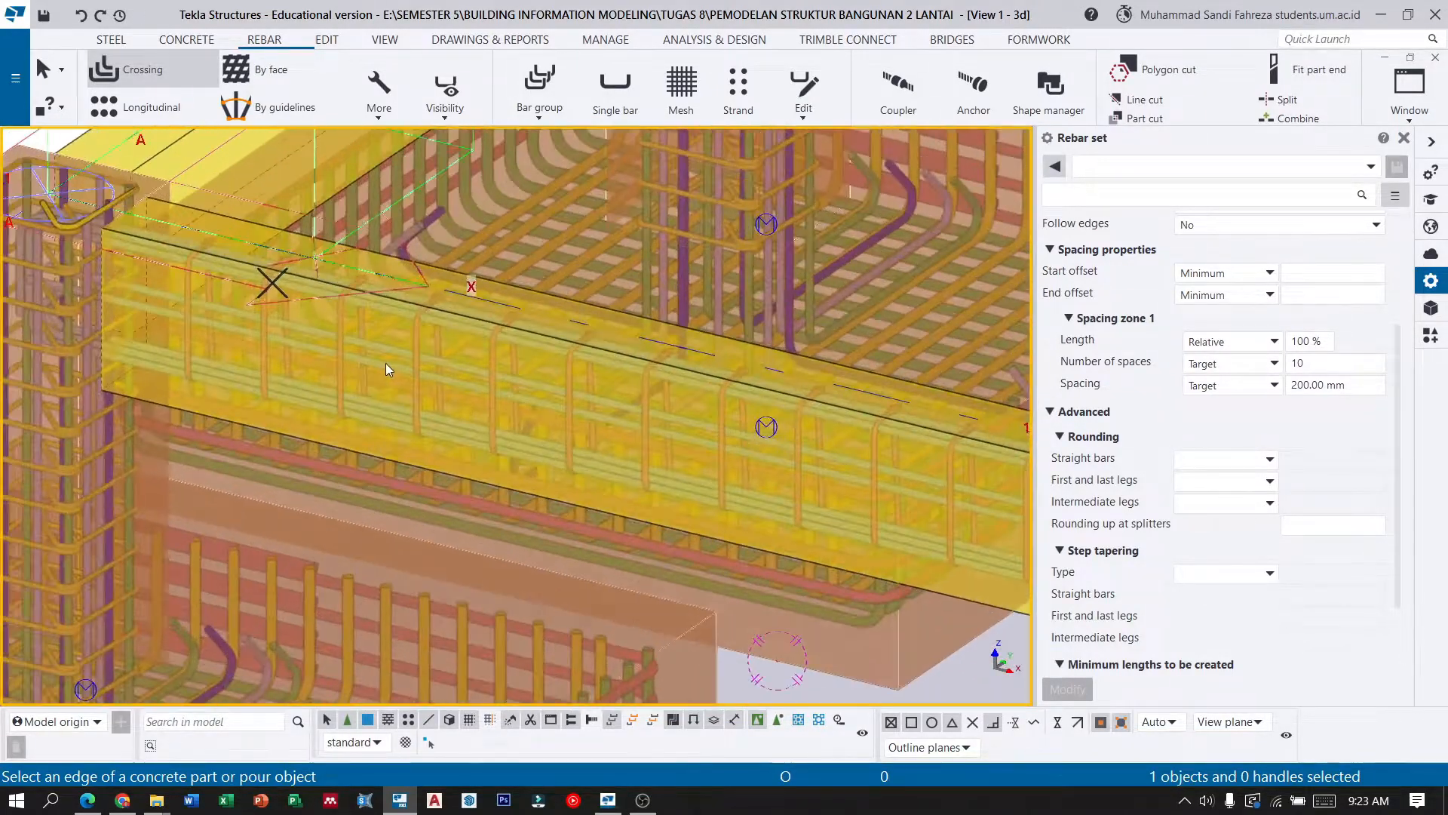
pyautogui.press('Escape')
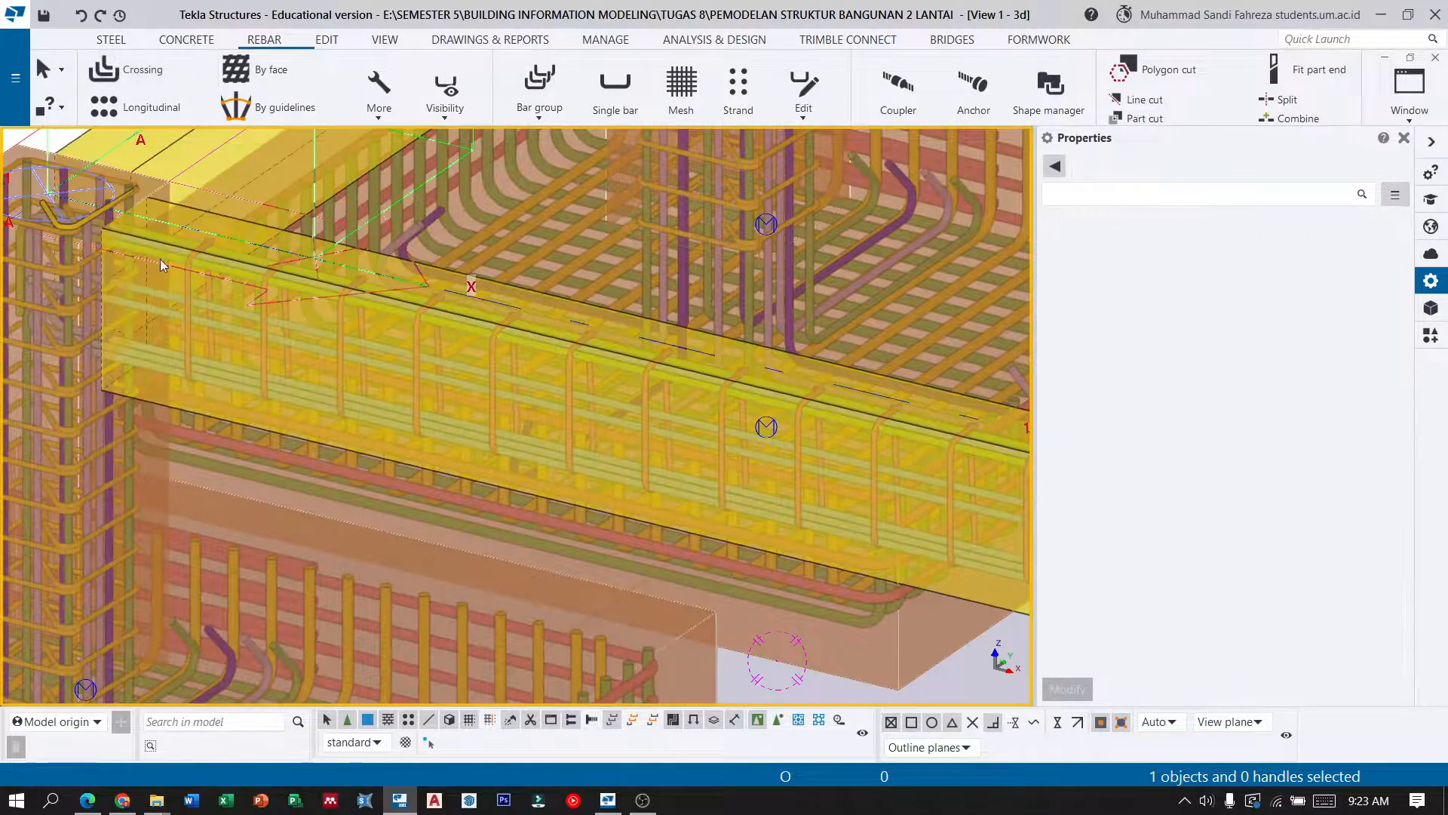
# Select the beam's stirrup set, switch to the structural drawing PDF in Edge and examine the stirrup diameter and spacing in the Y-direction sloof detail.
pyautogui.click(190, 277)
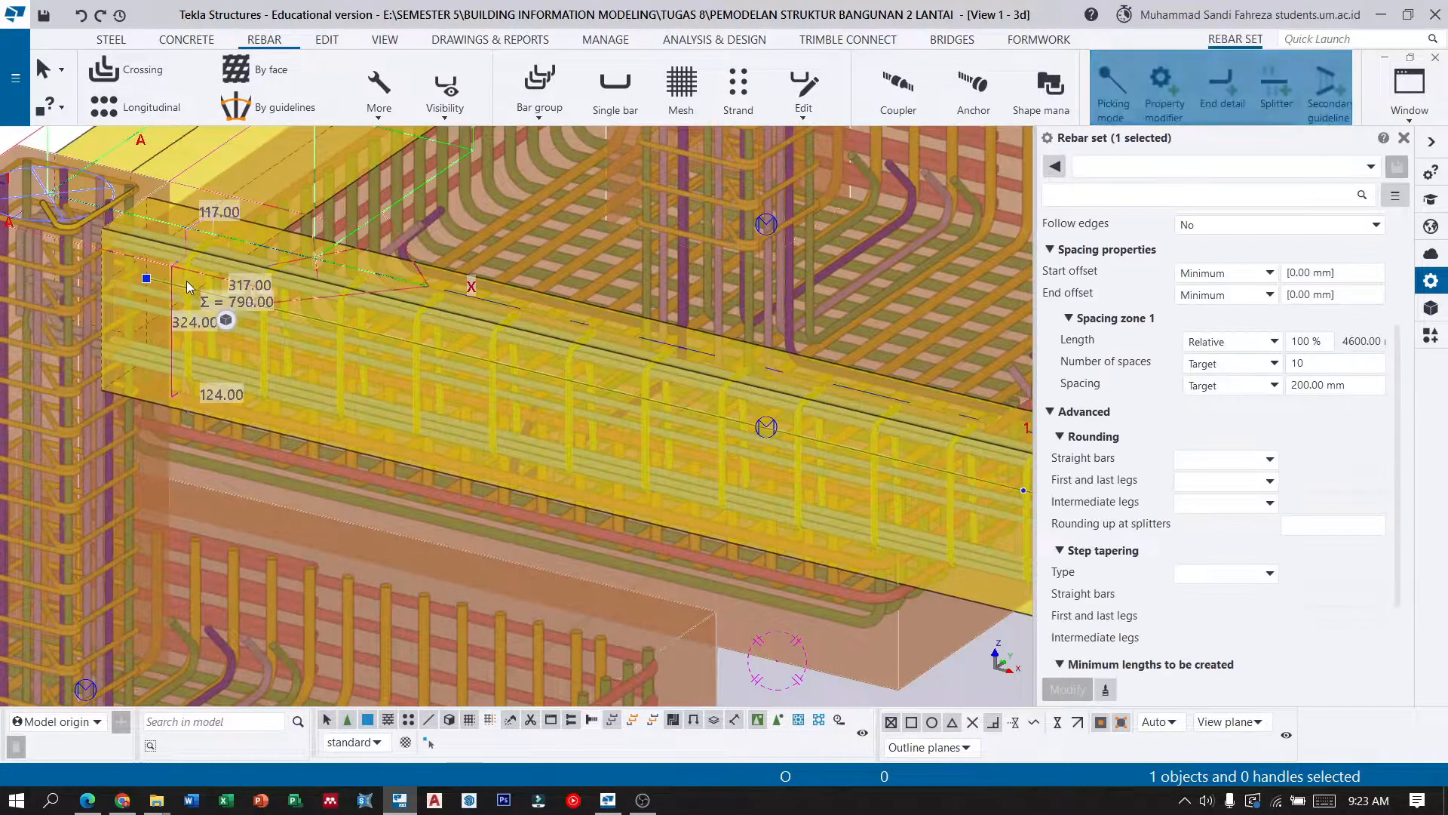
pyautogui.scroll(3, 1387, 411)
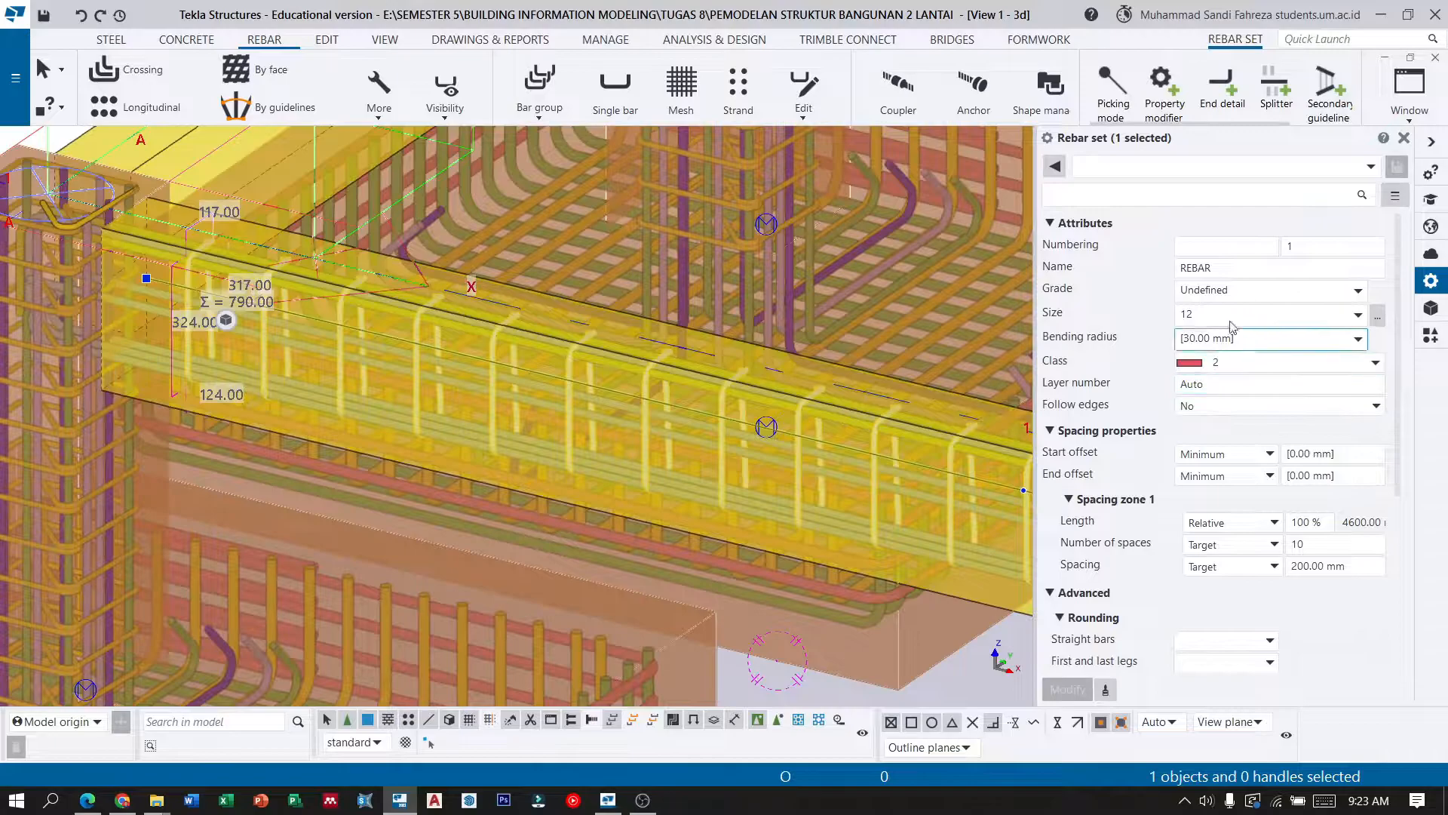
pyautogui.click(89, 801)
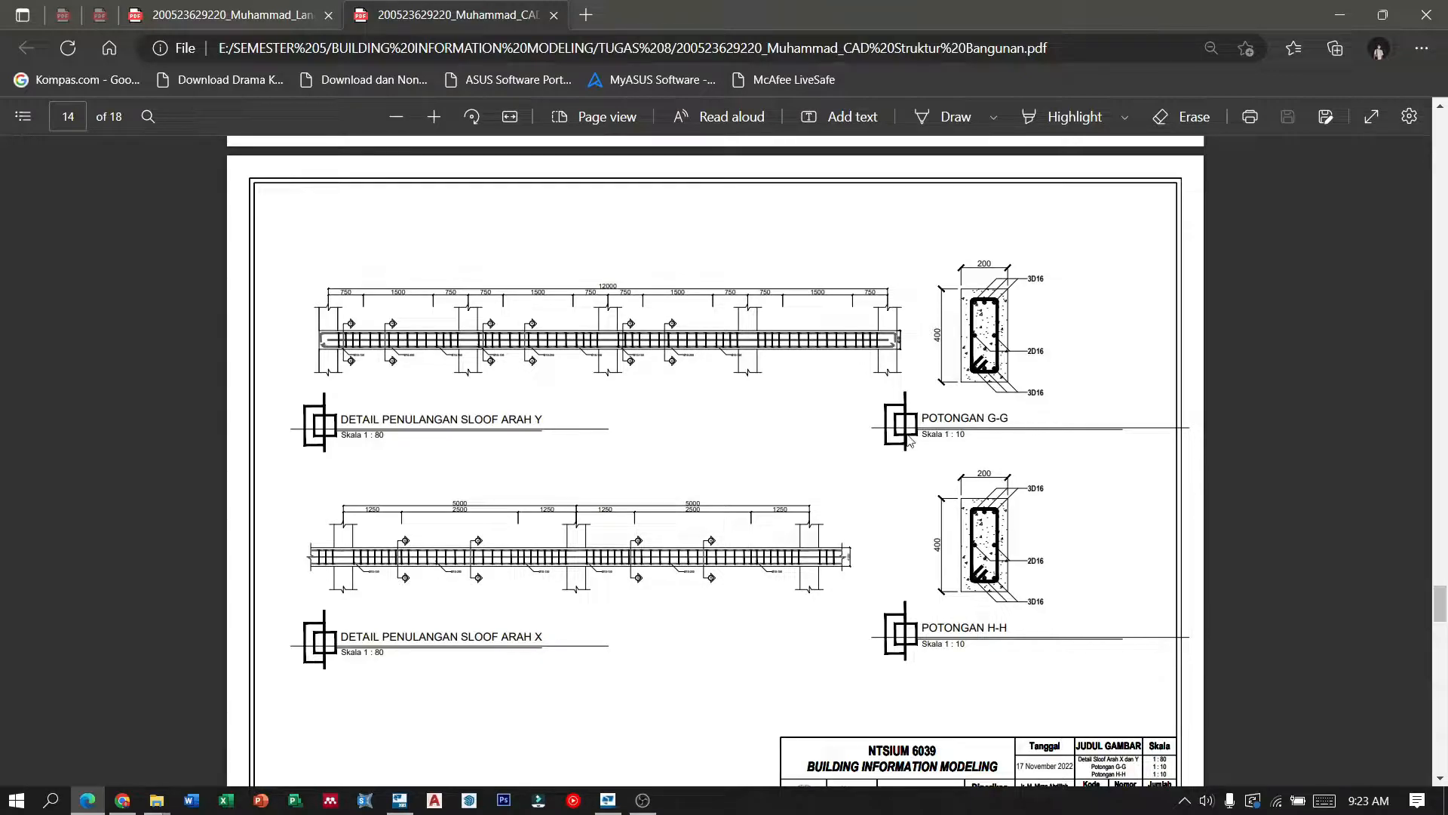
pyautogui.scroll(-1, 682, 496)
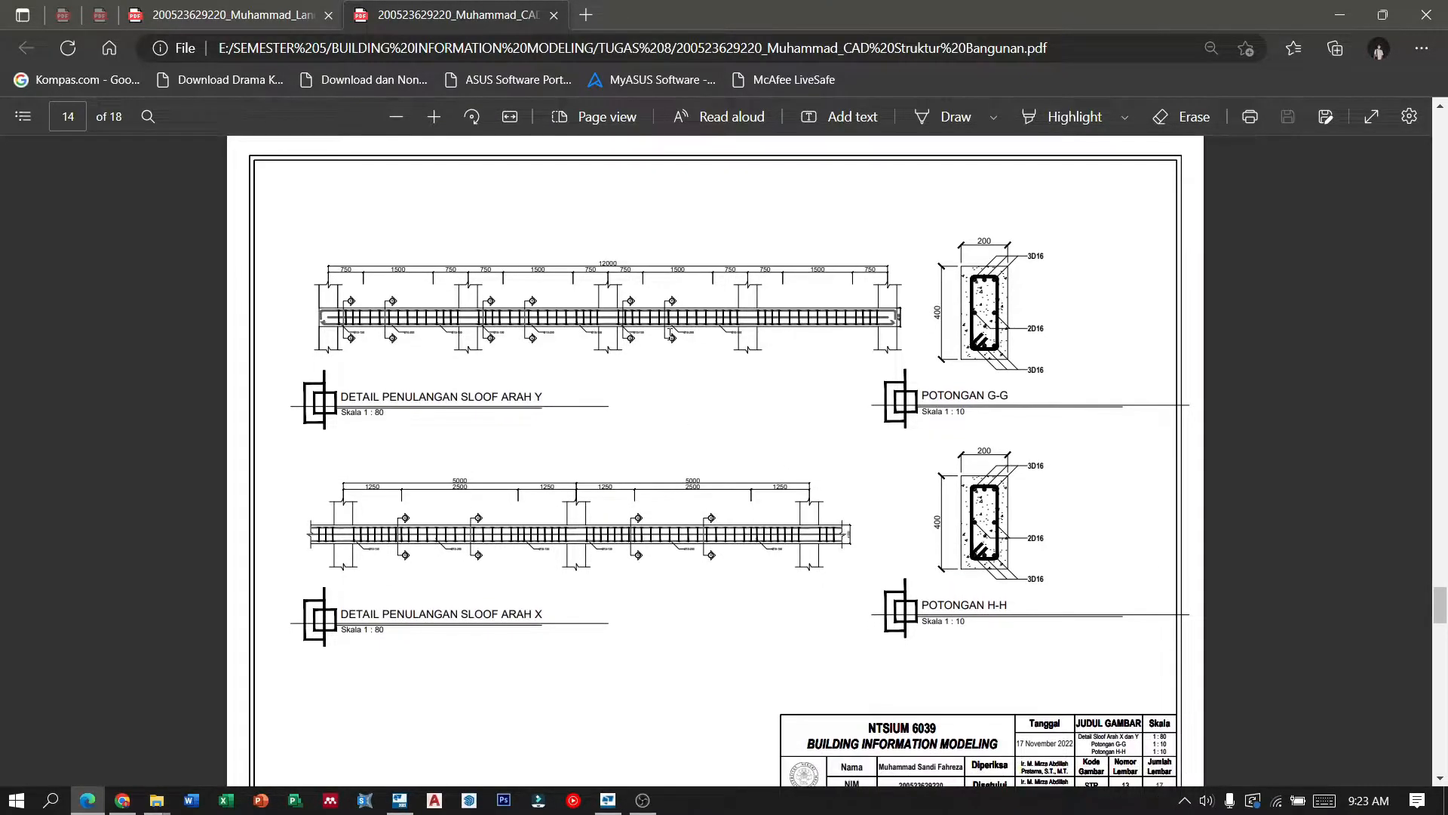
pyautogui.keyDown('ctrl'); pyautogui.scroll(3, 589, 317); pyautogui.keyUp('ctrl')
pyautogui.keyDown('ctrl'); pyautogui.scroll(2, 670, 334); pyautogui.keyUp('ctrl')
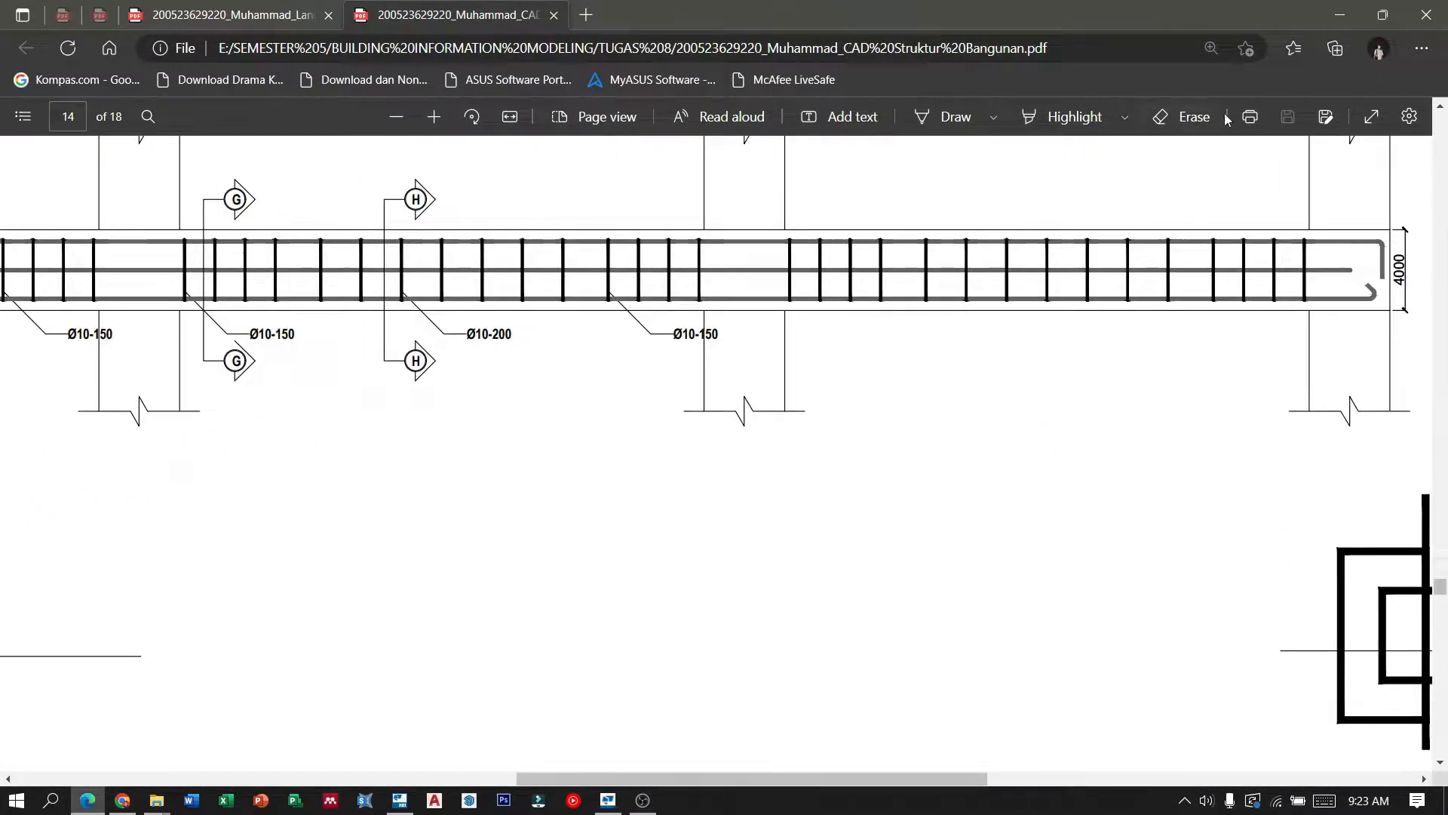
# Return to the Tekla Structures model and change the selected beam stirrup set to the size 10 tie/stirrup bar with undefined grade.
pyautogui.click(1340, 14)
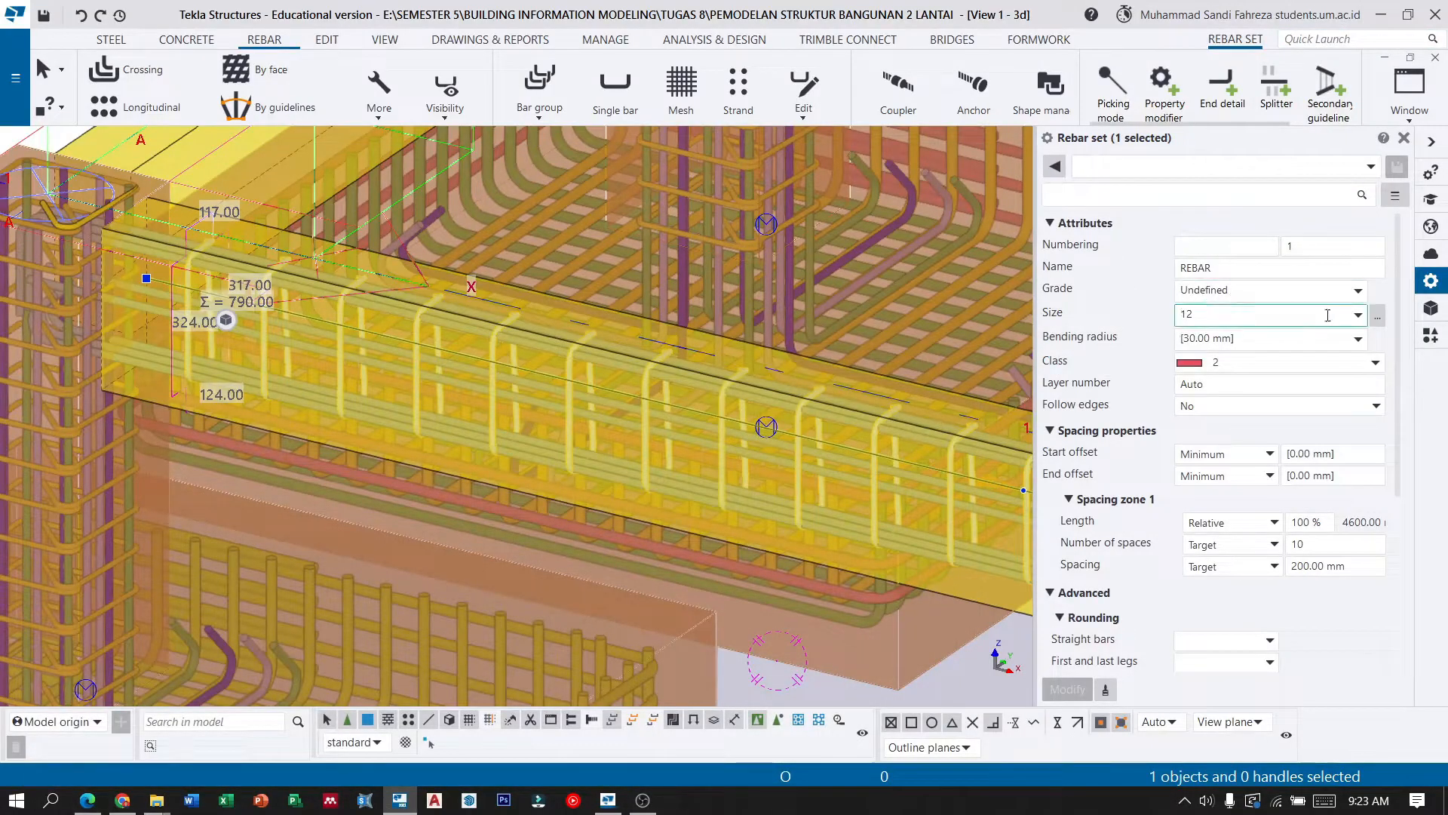
pyautogui.click(1377, 316)
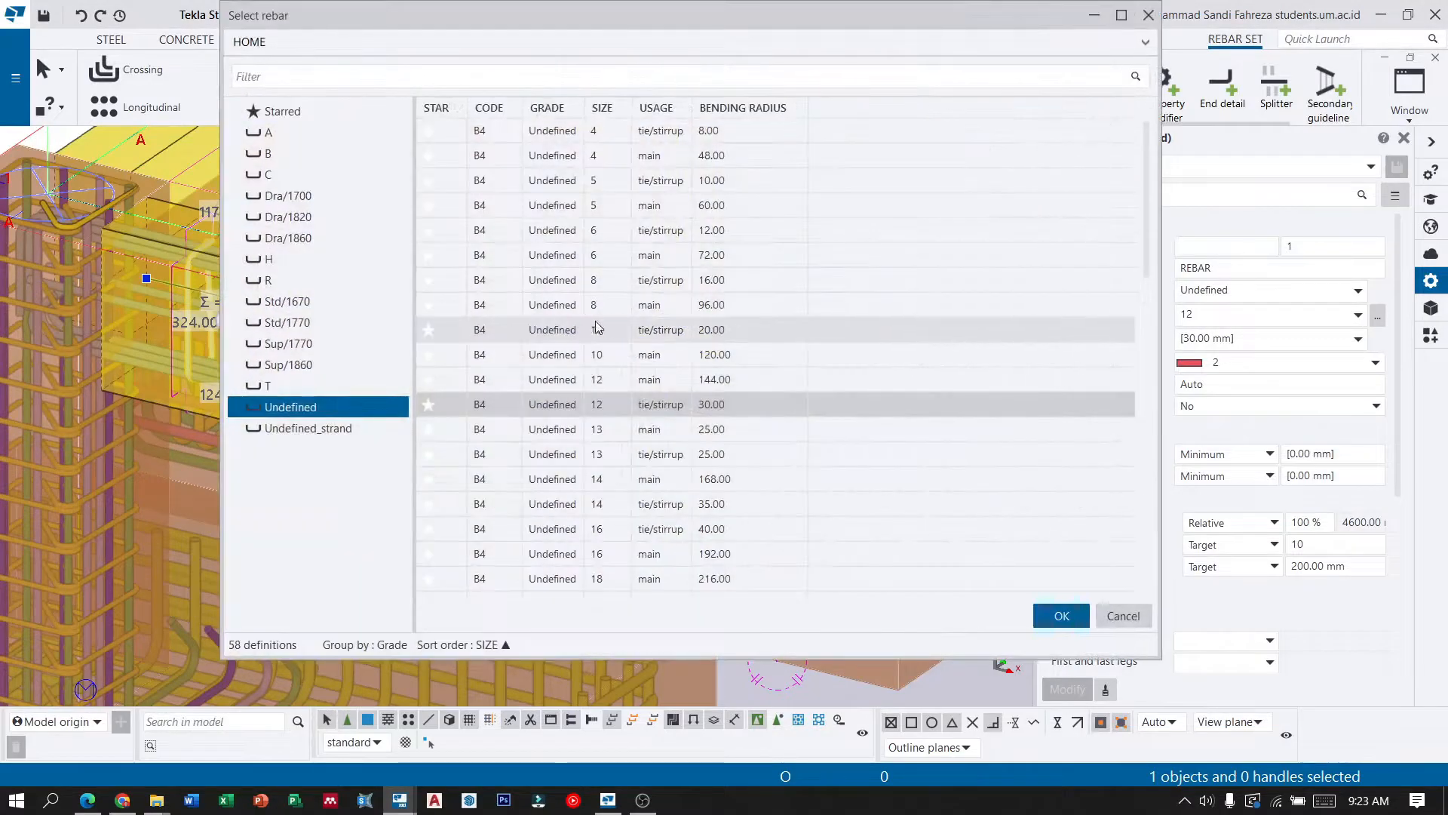
pyautogui.click(645, 329)
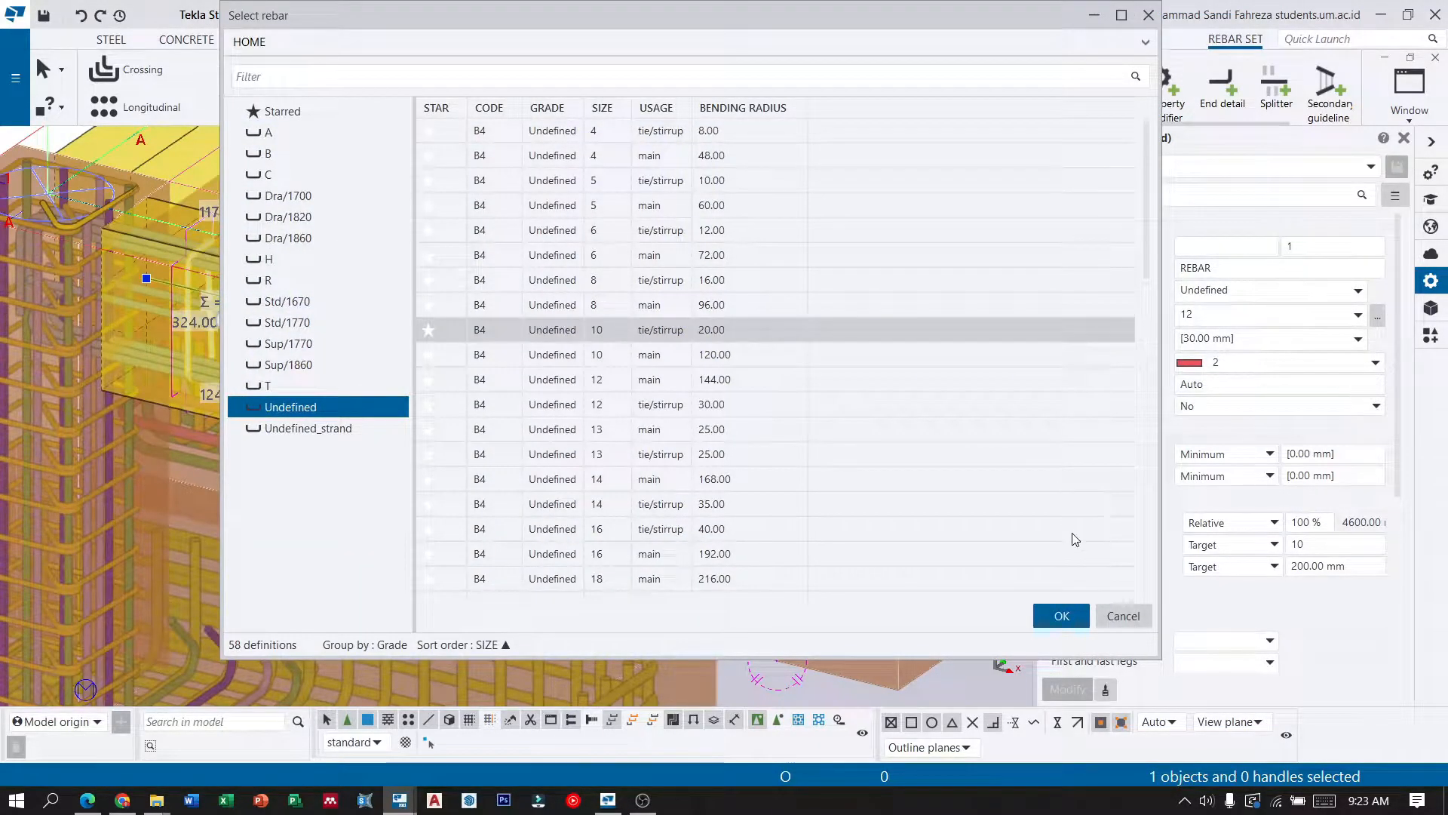
pyautogui.click(1062, 615)
pyautogui.scroll(-4, 764, 338)
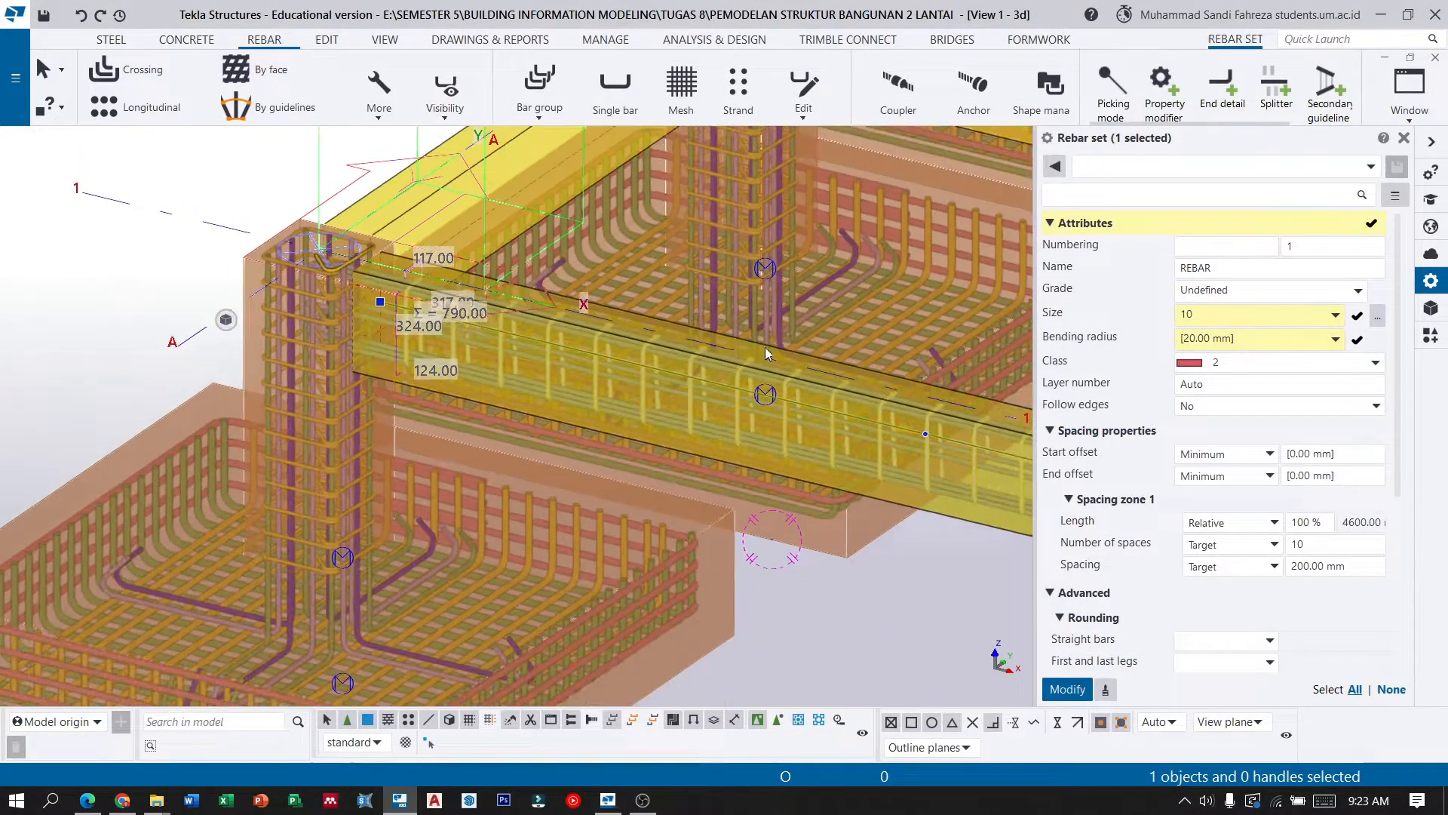
pyautogui.scroll(-1, 1254, 404)
pyautogui.scroll(-2, 1253, 403)
pyautogui.click(1068, 689)
pyautogui.scroll(4, 613, 320)
pyautogui.scroll(-6, 613, 320)
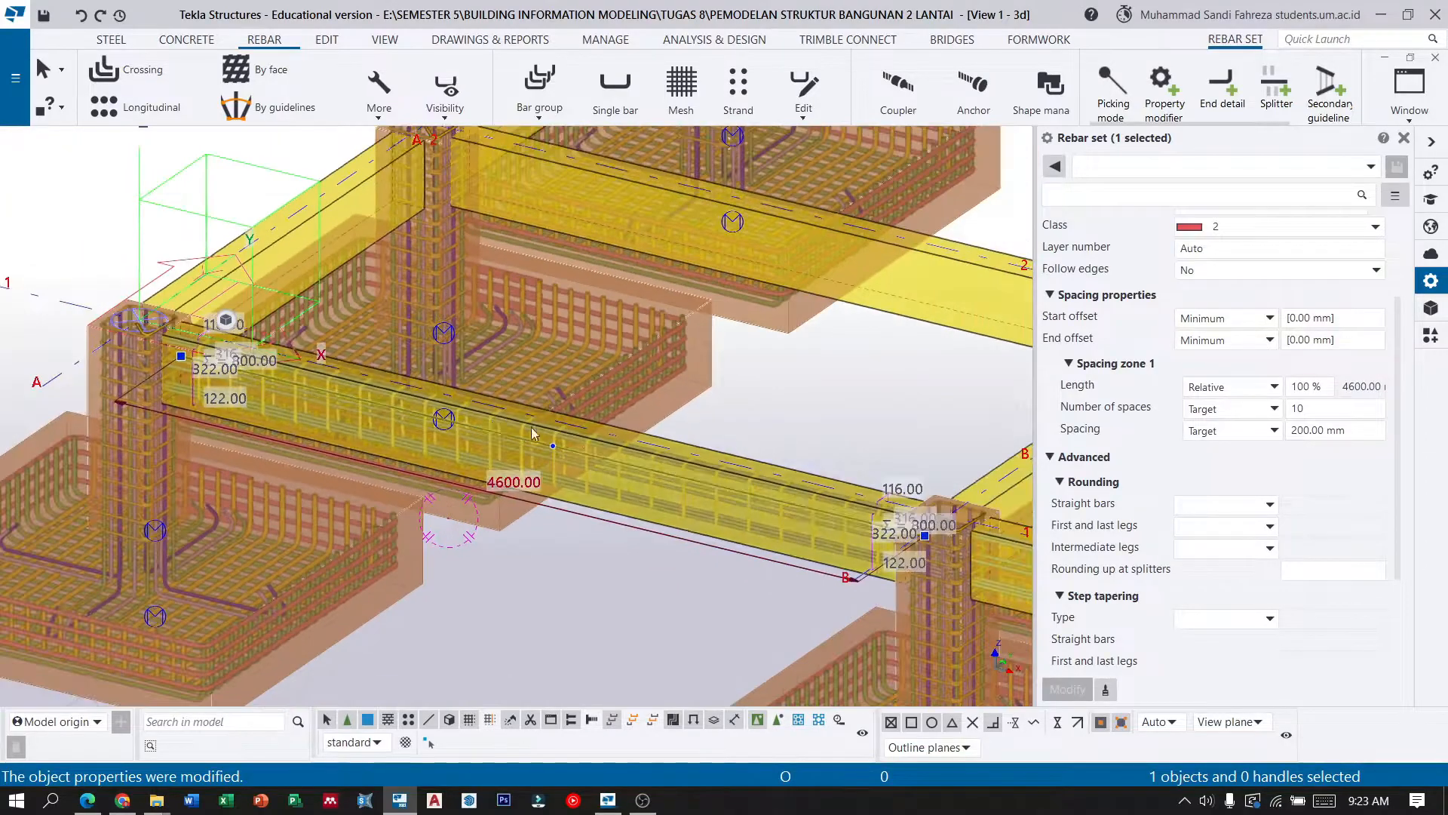
# Edit the stirrup set's spacing properties and split its spacing zone at the middle of the beam.
pyautogui.click(225, 320)
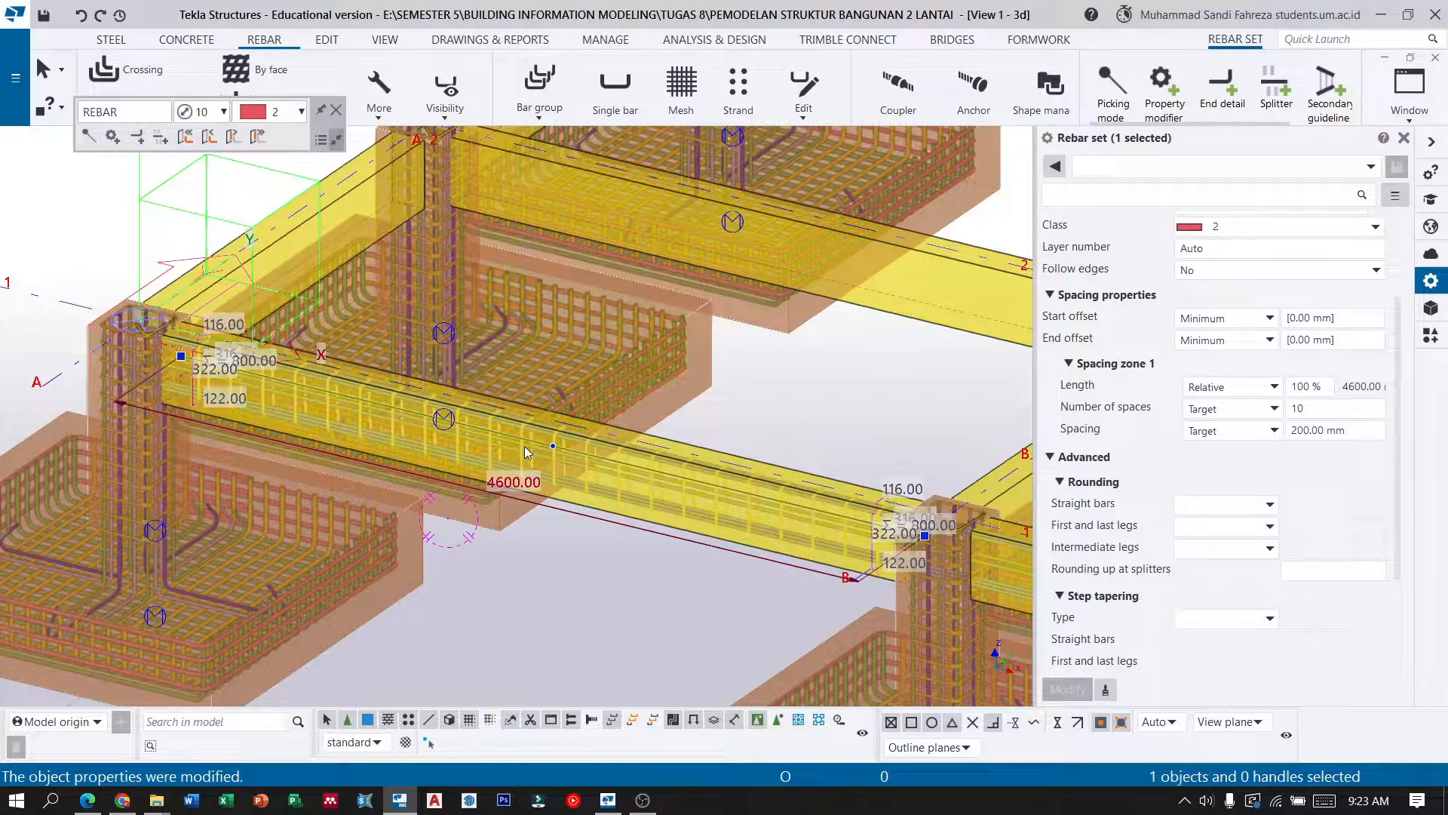
pyautogui.scroll(3, 528, 459)
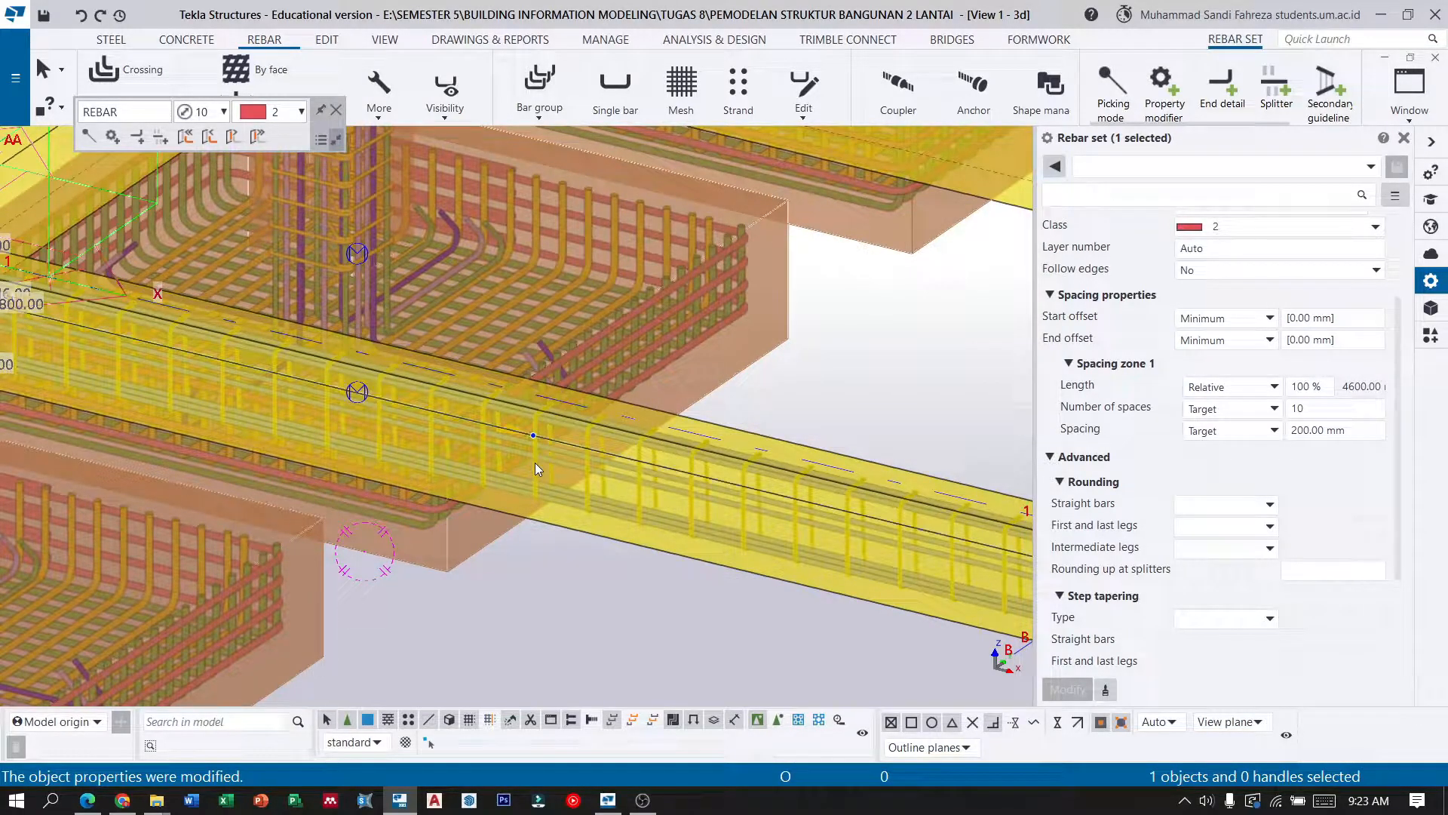
pyautogui.scroll(-5, 536, 466)
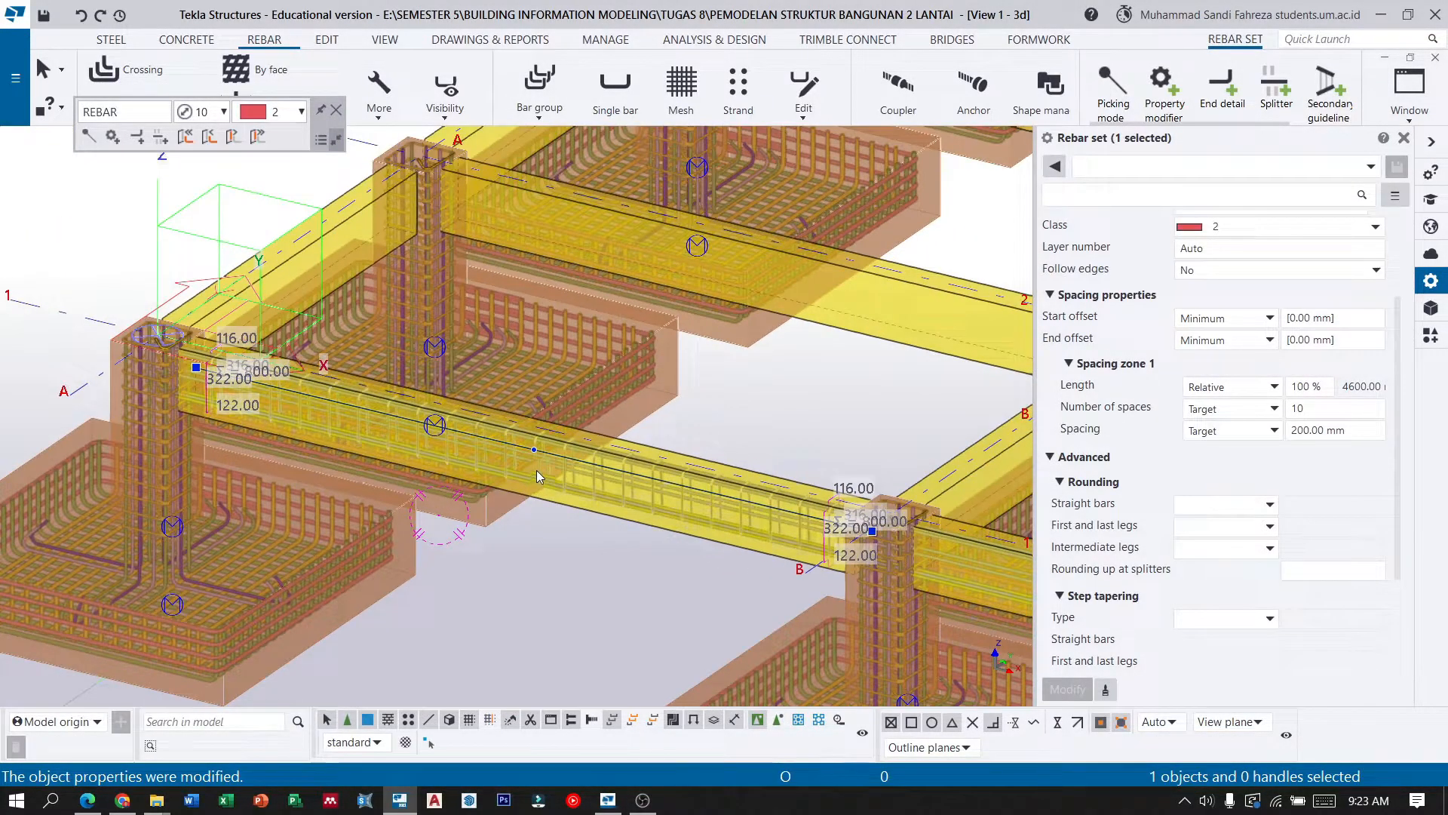
pyautogui.scroll(5, 536, 471)
pyautogui.scroll(-2, 533, 467)
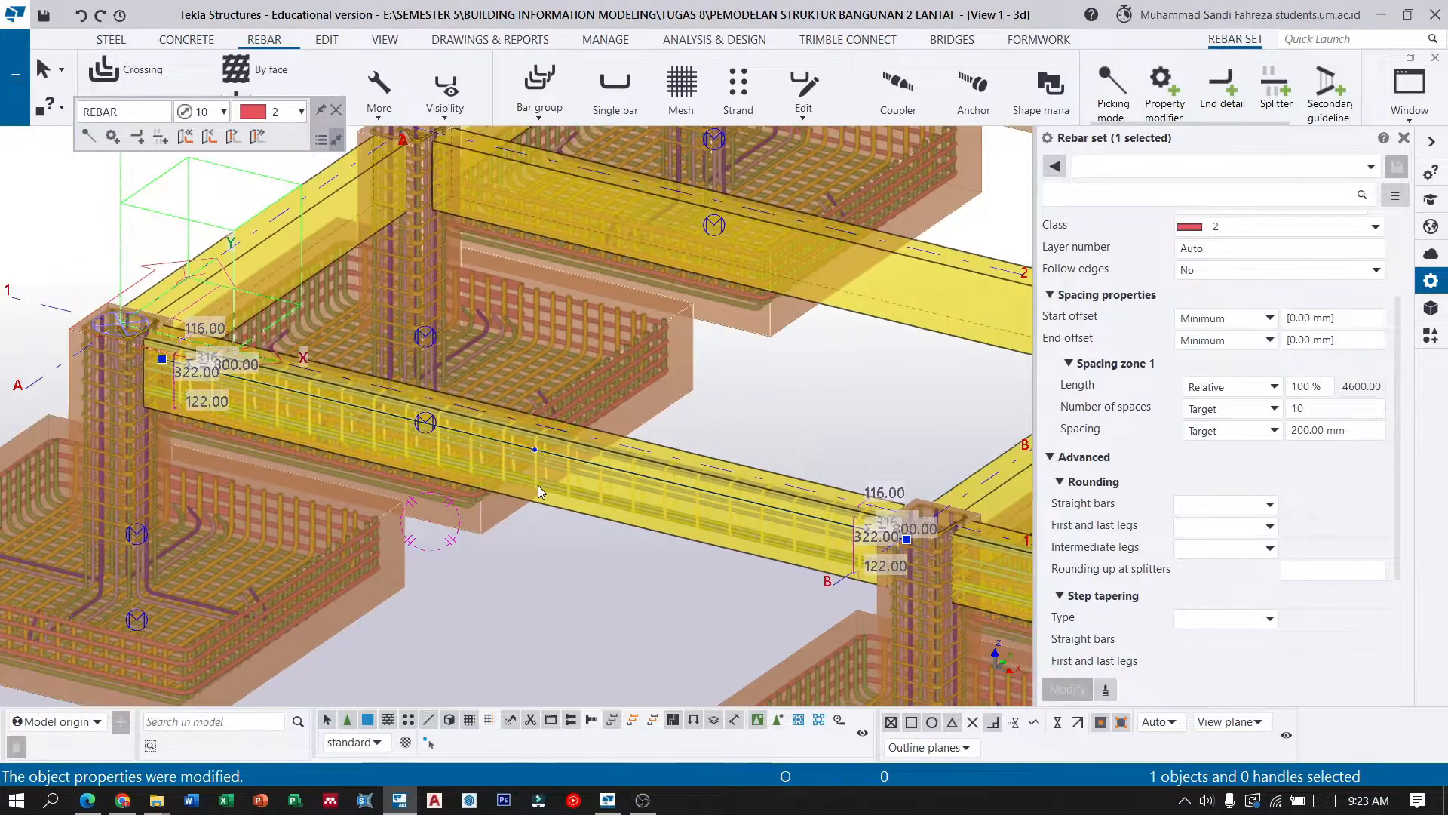
pyautogui.keyDown('ctrl'); pyautogui.moveTo(494, 469); pyautogui.dragTo(586, 459, button='middle'); pyautogui.keyUp('ctrl')
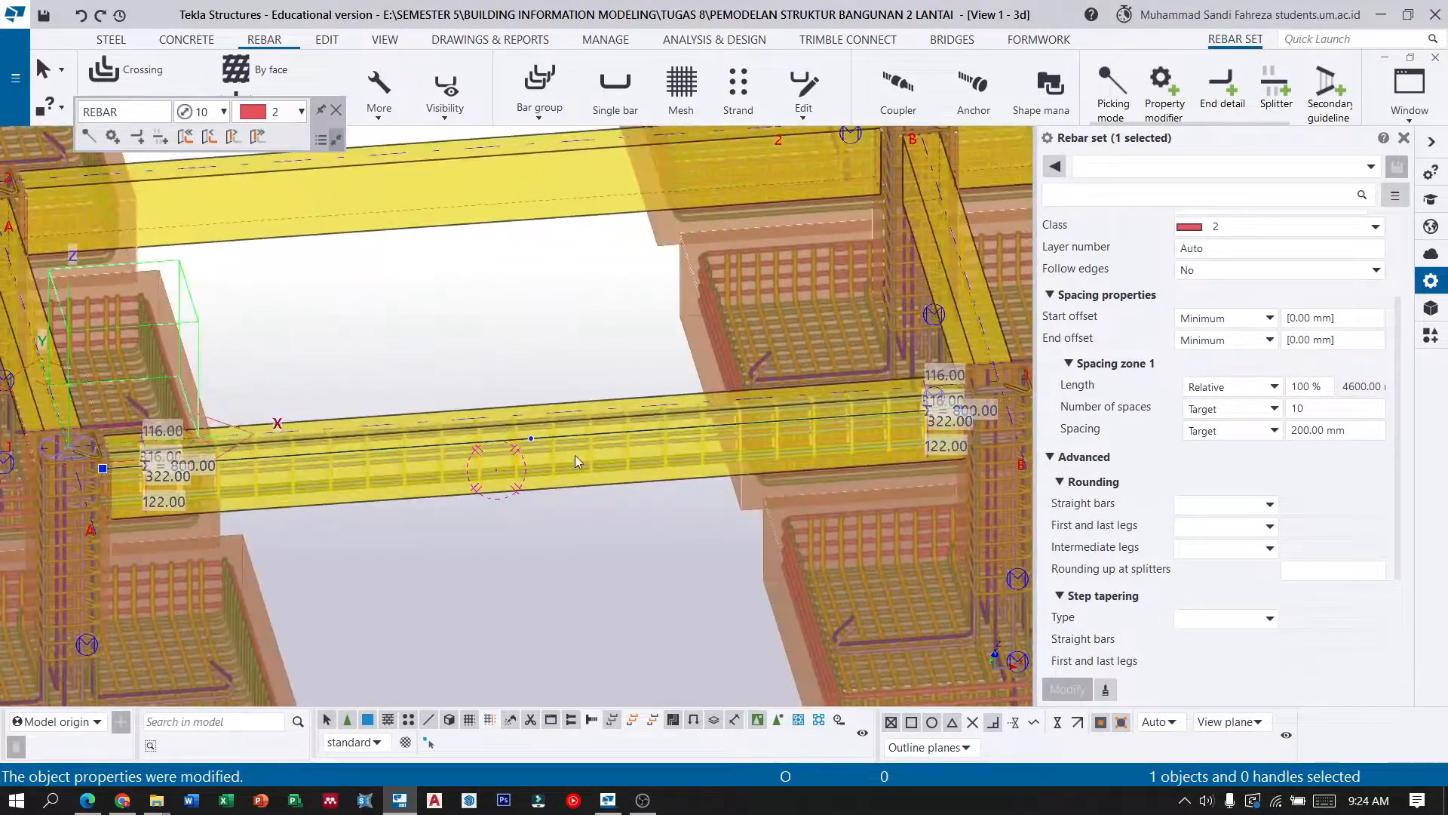
pyautogui.scroll(3, 587, 462)
pyautogui.click(587, 521)
pyautogui.click(545, 464)
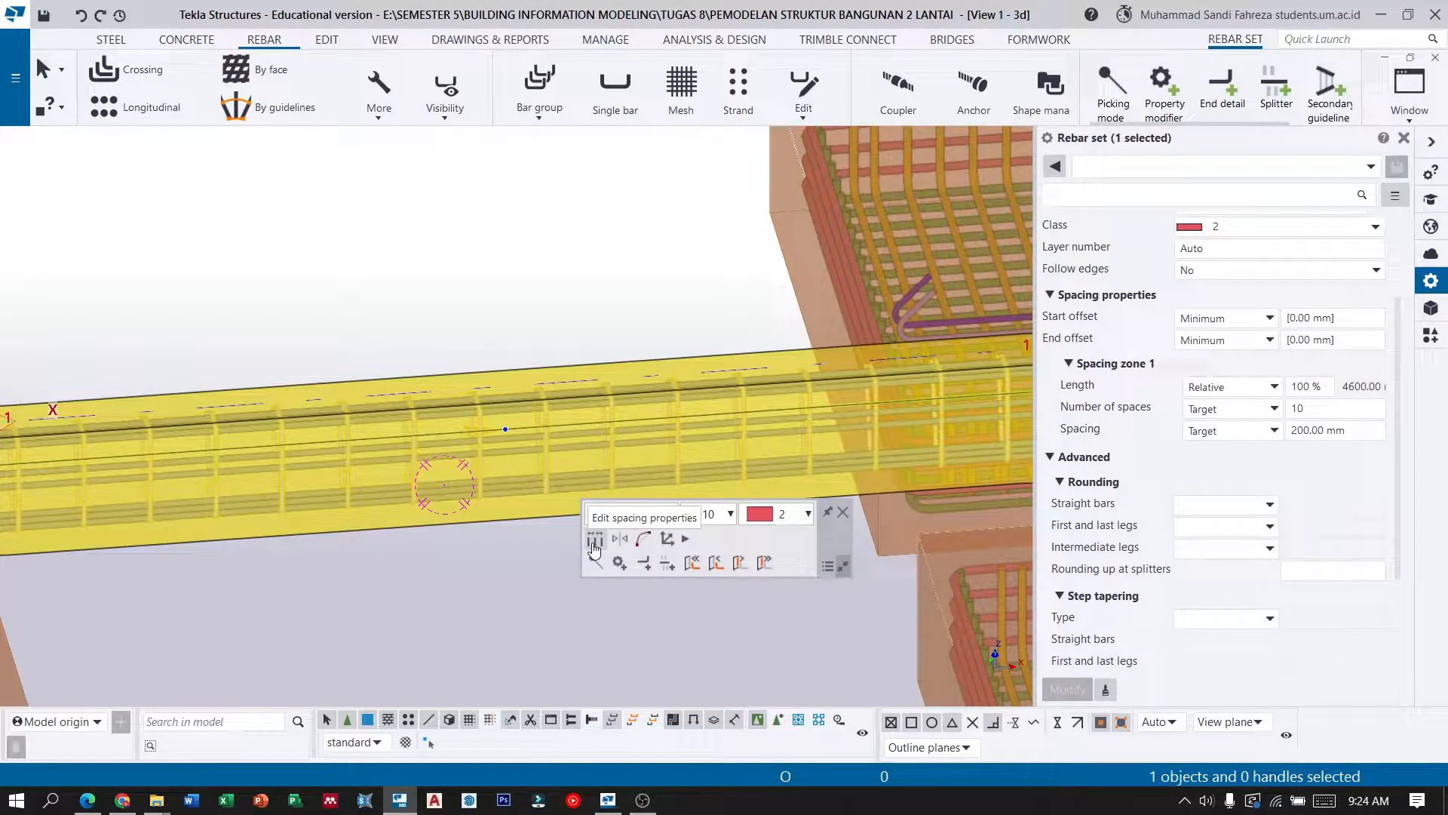
pyautogui.click(595, 544)
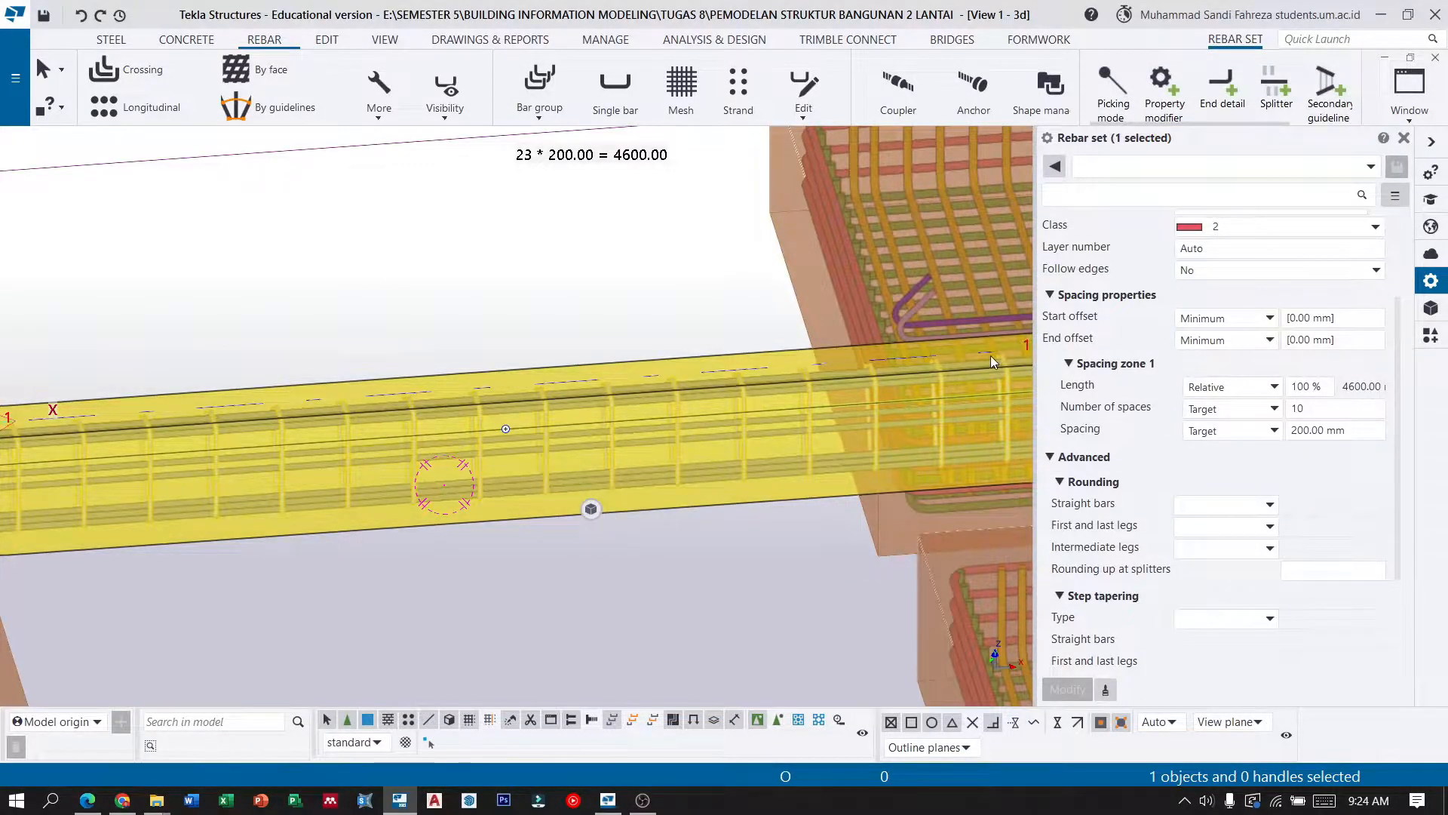
pyautogui.scroll(-2, 768, 401)
pyautogui.scroll(3, 593, 416)
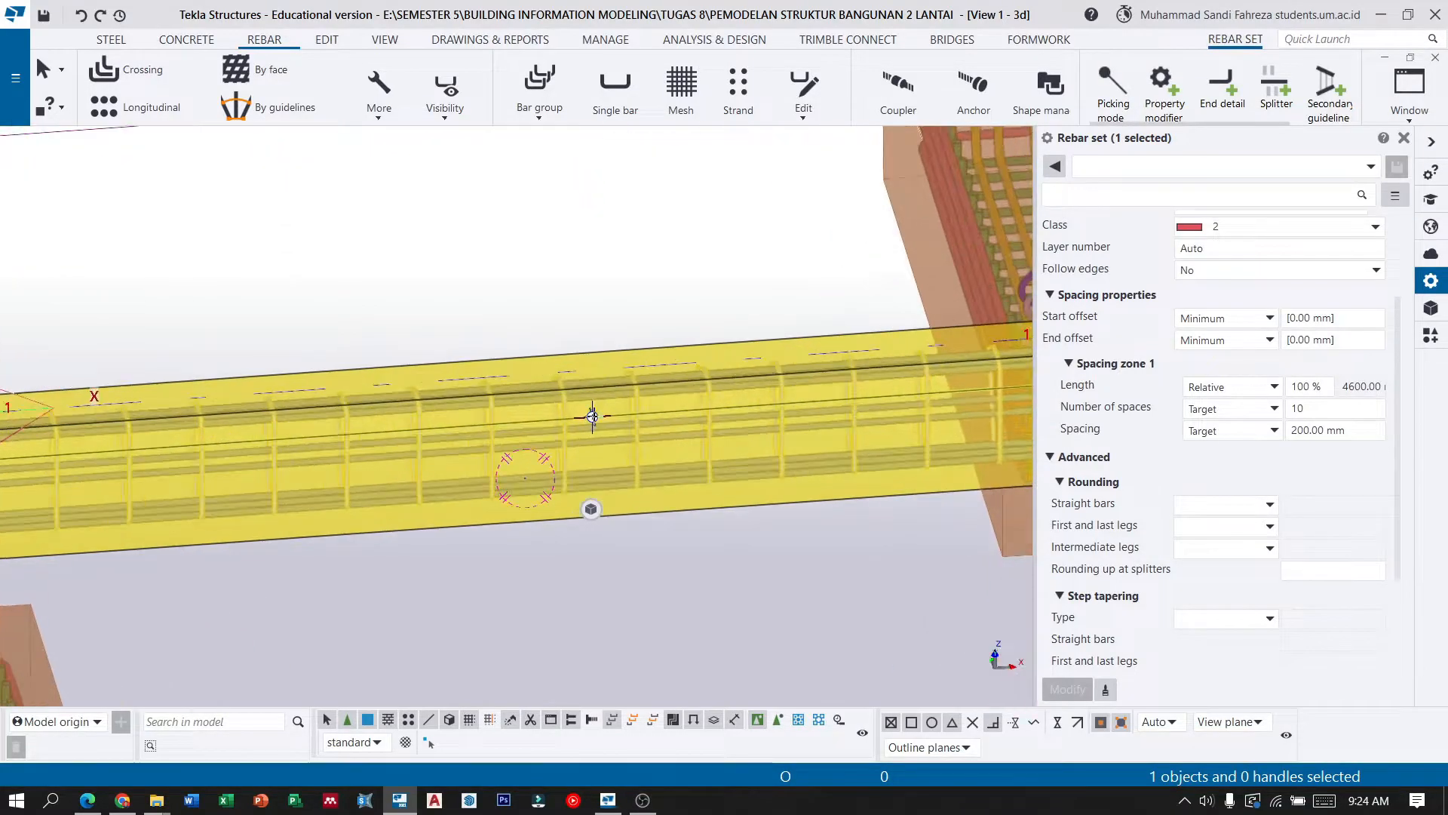
pyautogui.click(593, 416)
pyautogui.scroll(-3, 573, 449)
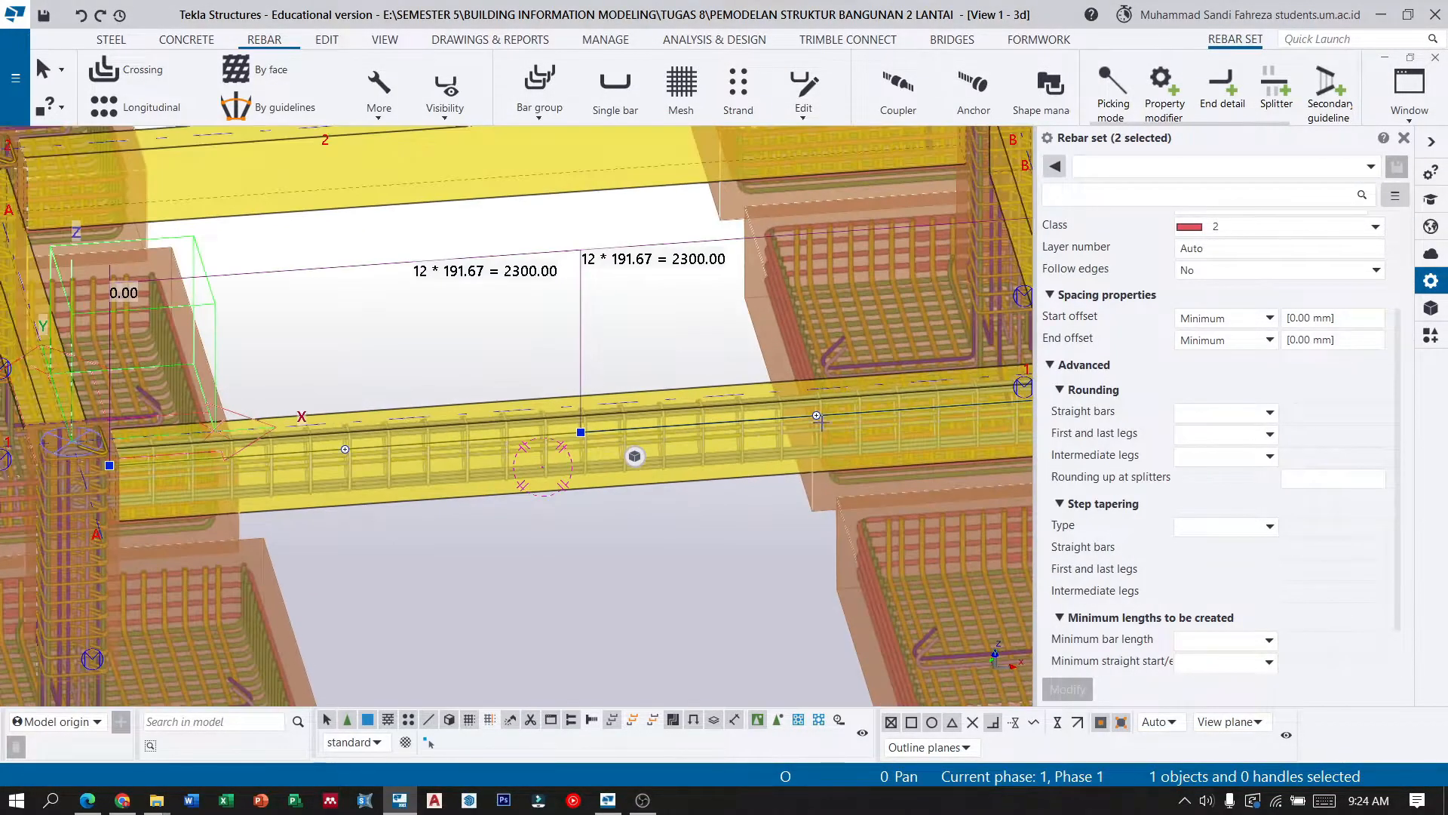
# Split the spacing zone nearer column B at its midpoint, dividing the stirrup set into three zones.
pyautogui.scroll(2, 811, 417)
pyautogui.click(805, 415)
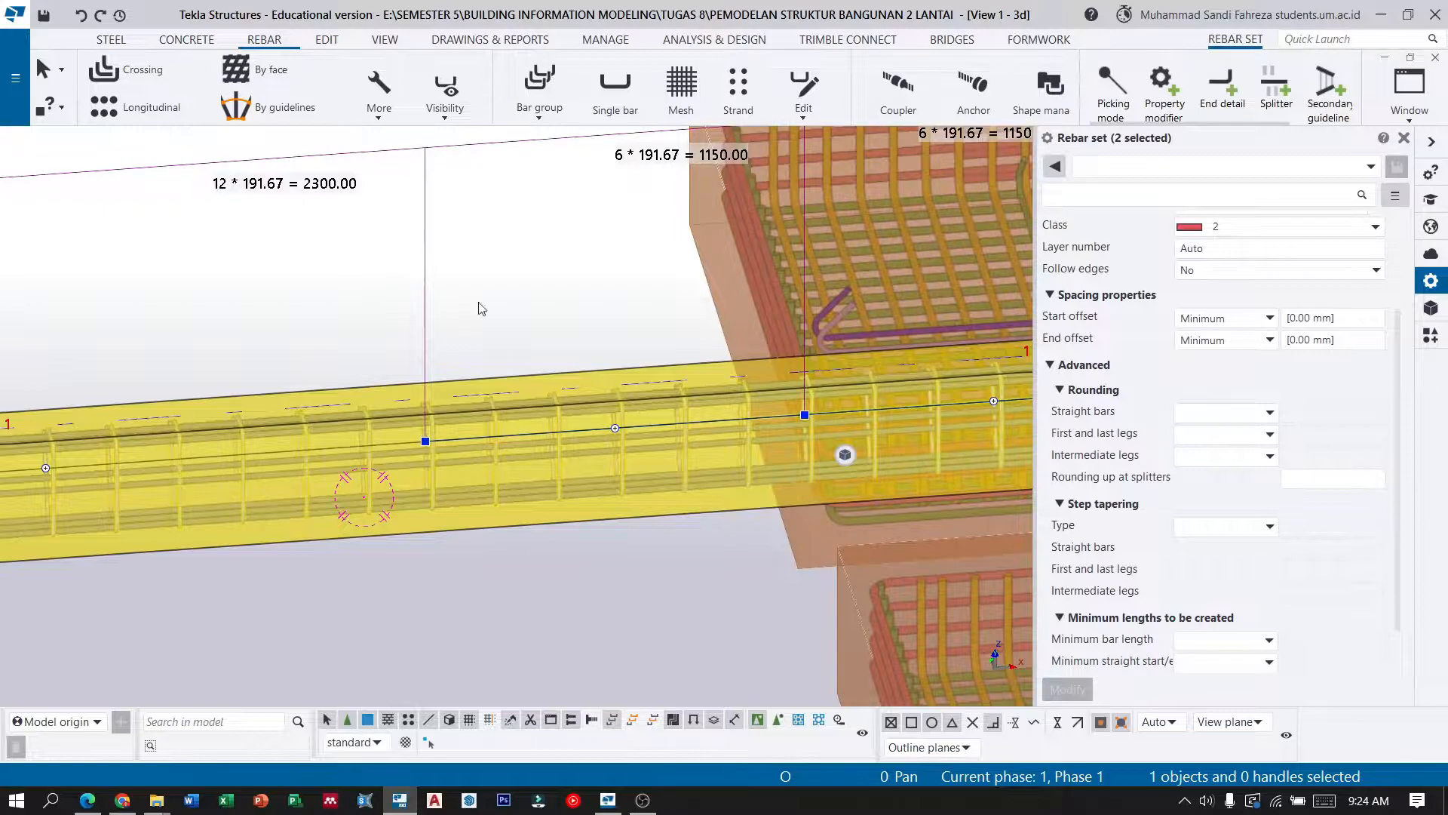
pyautogui.click(645, 541)
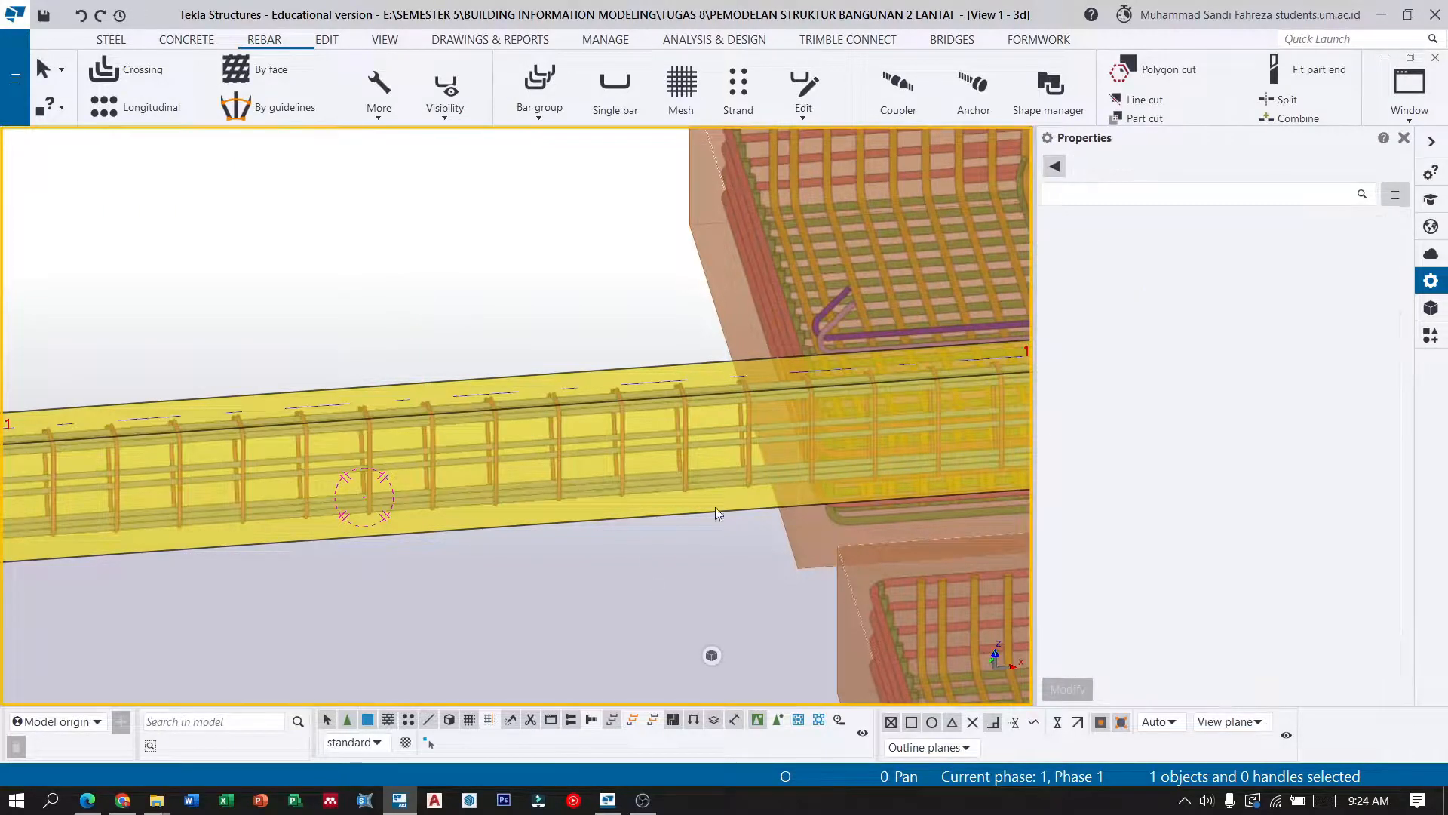
# Set the relative lengths of the stirrup set's three spacing zones to 25%, 50% and 25%.
pyautogui.click(749, 454)
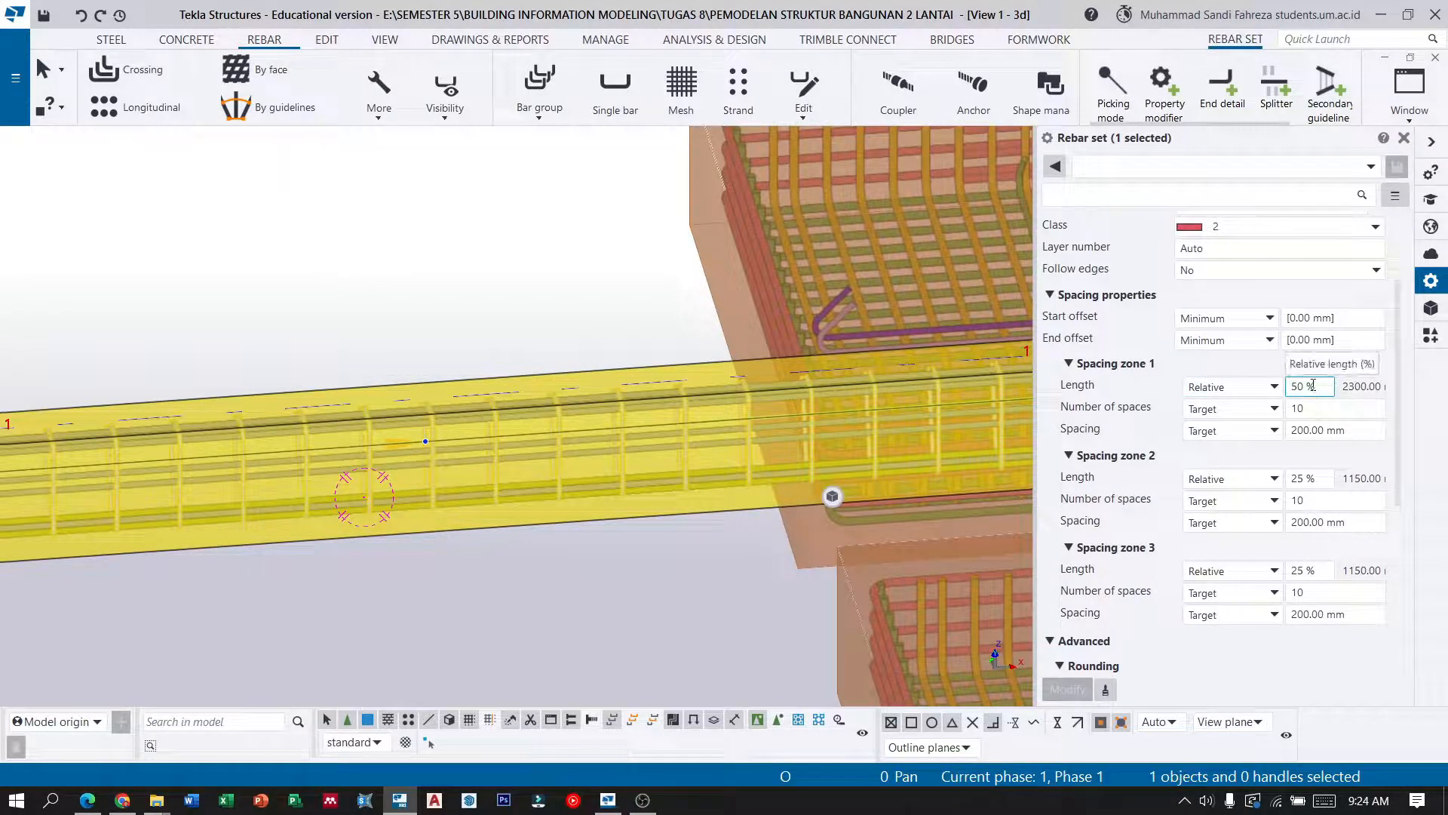
pyautogui.moveTo(1318, 386); pyautogui.dragTo(1293, 387)
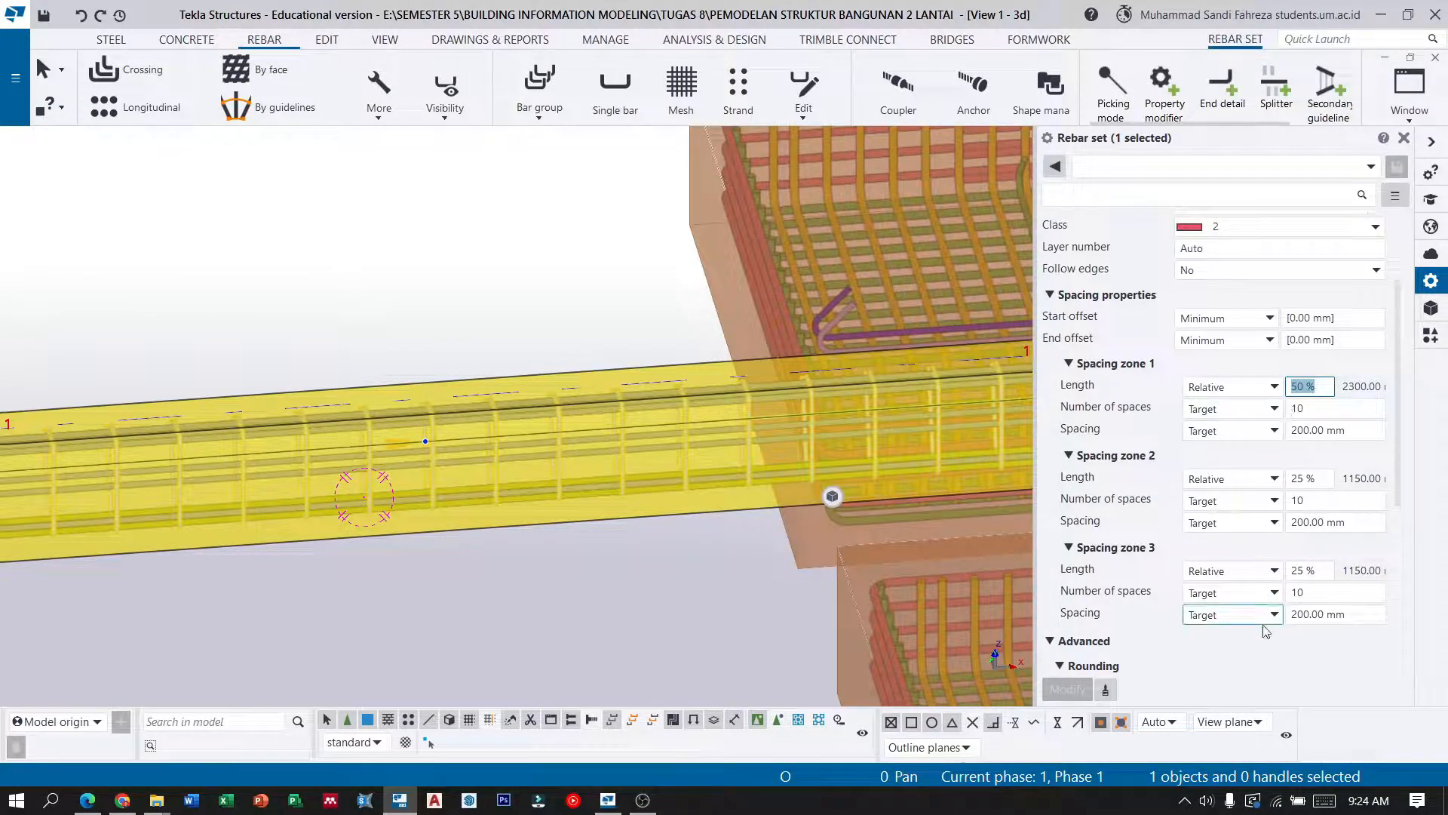
pyautogui.click(699, 656)
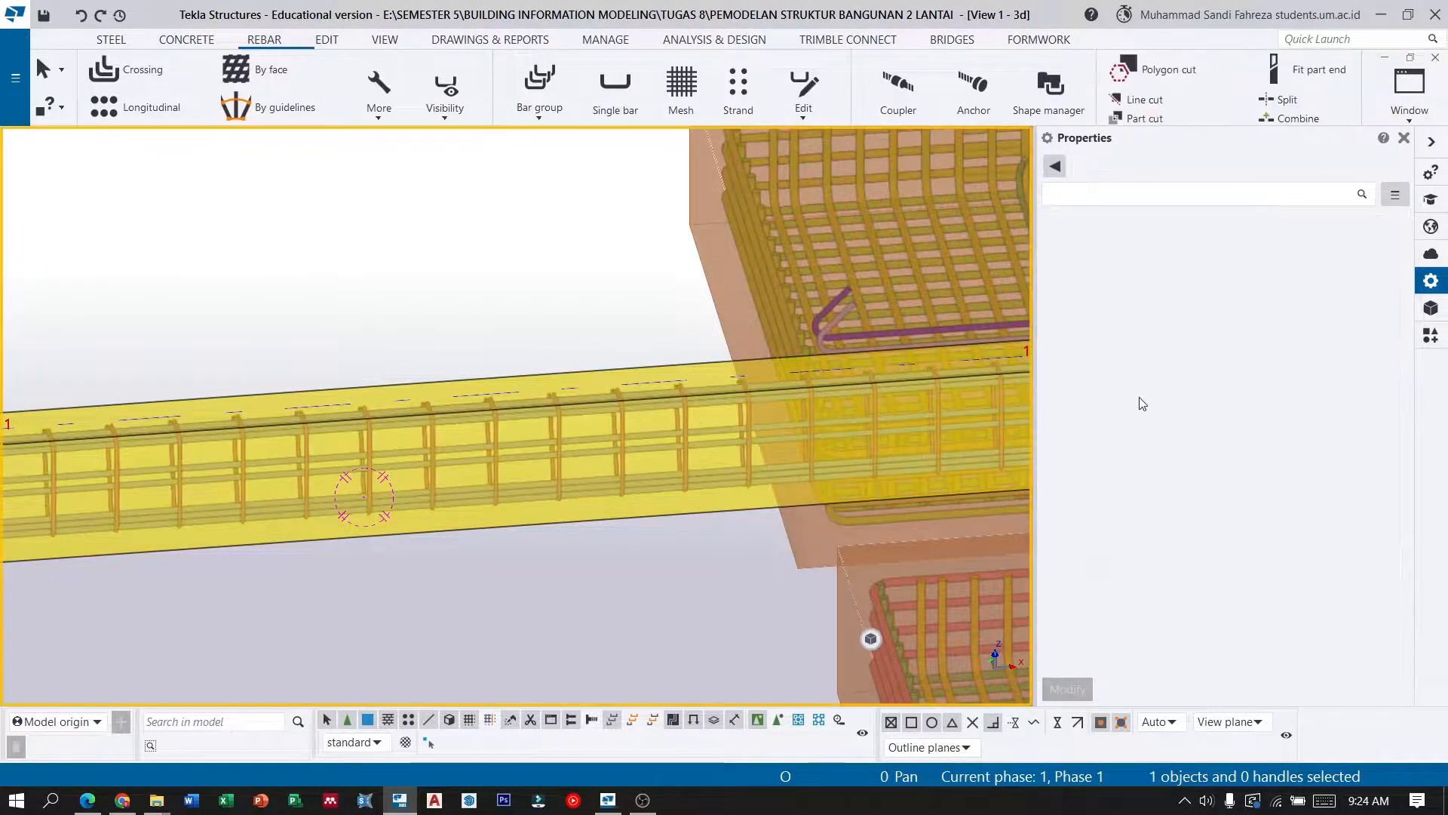
pyautogui.click(750, 451)
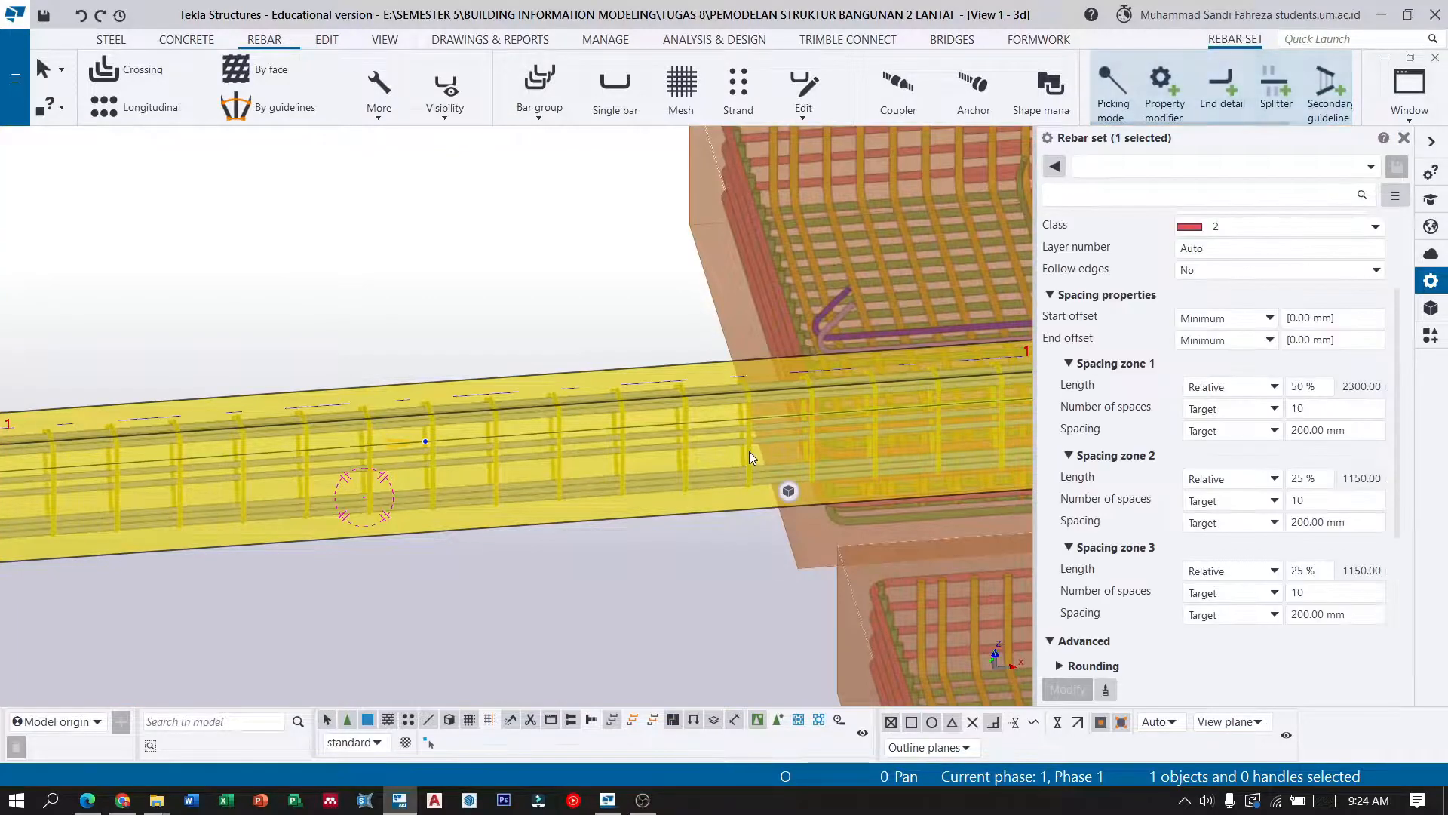
pyautogui.scroll(-1, 1126, 359)
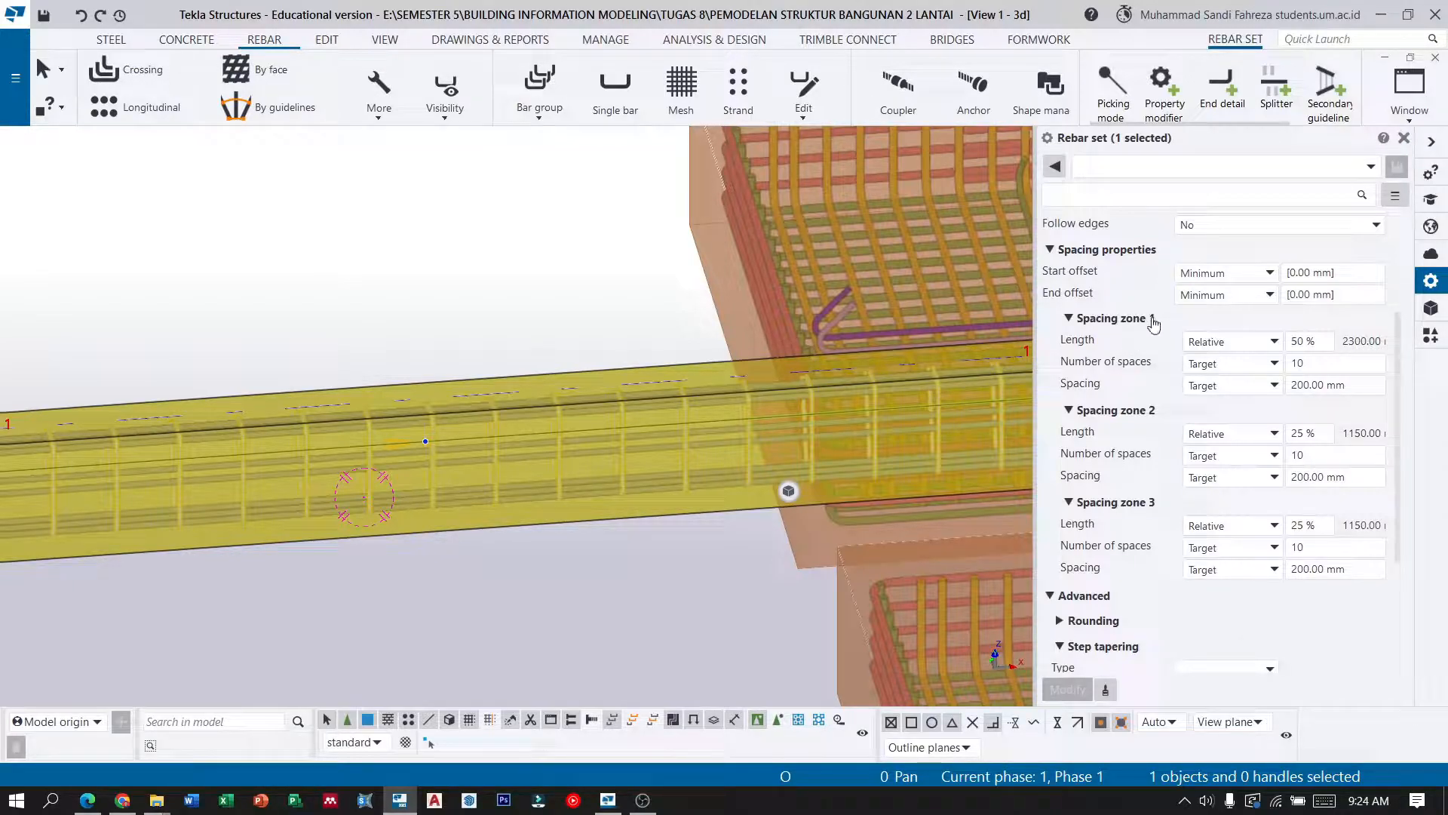
pyautogui.moveTo(1318, 342); pyautogui.dragTo(1208, 351)
pyautogui.write('25')
pyautogui.moveTo(1316, 525); pyautogui.dragTo(1270, 531)
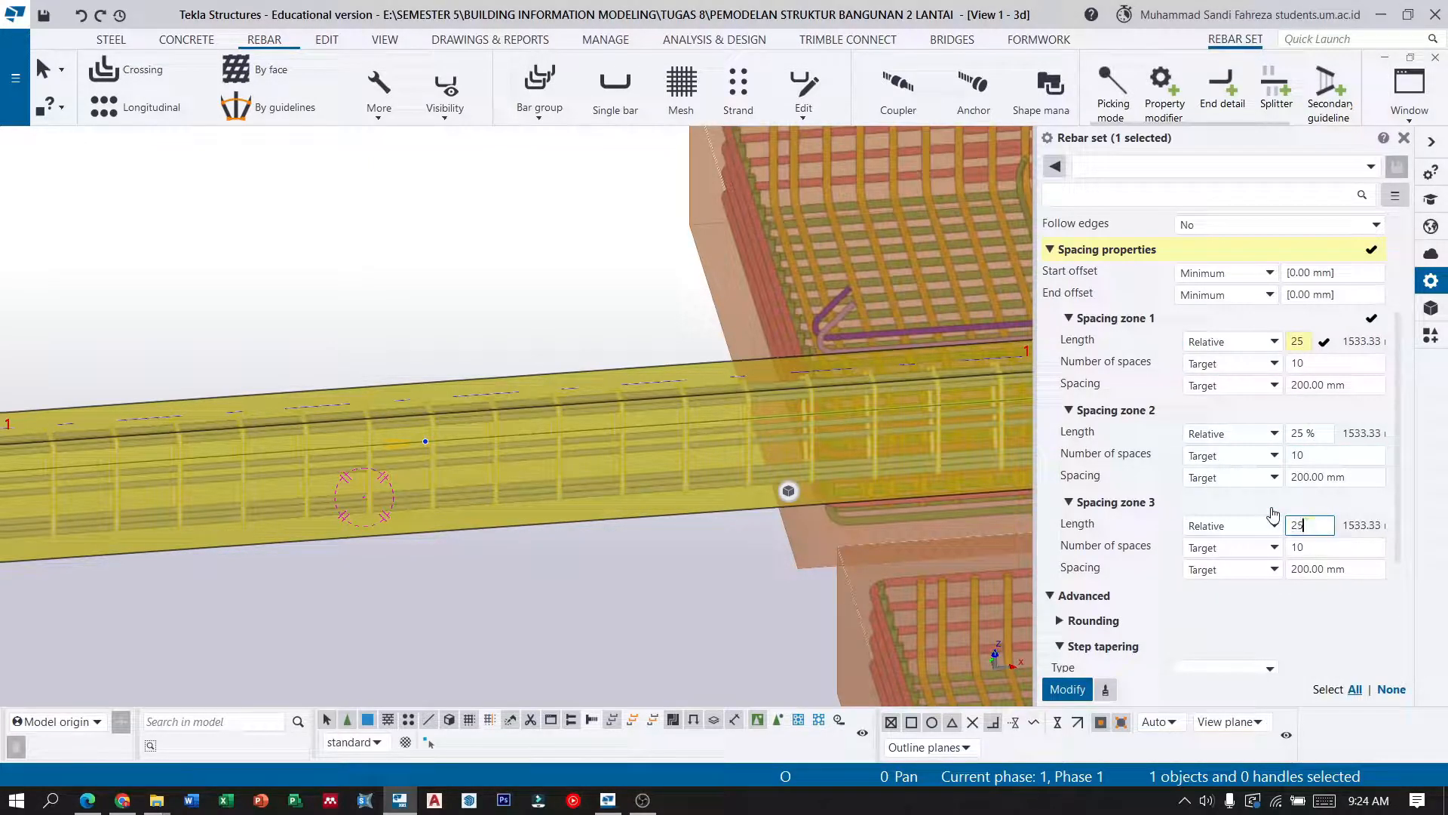
pyautogui.moveTo(1315, 435); pyautogui.dragTo(1236, 440)
pyautogui.write('50')
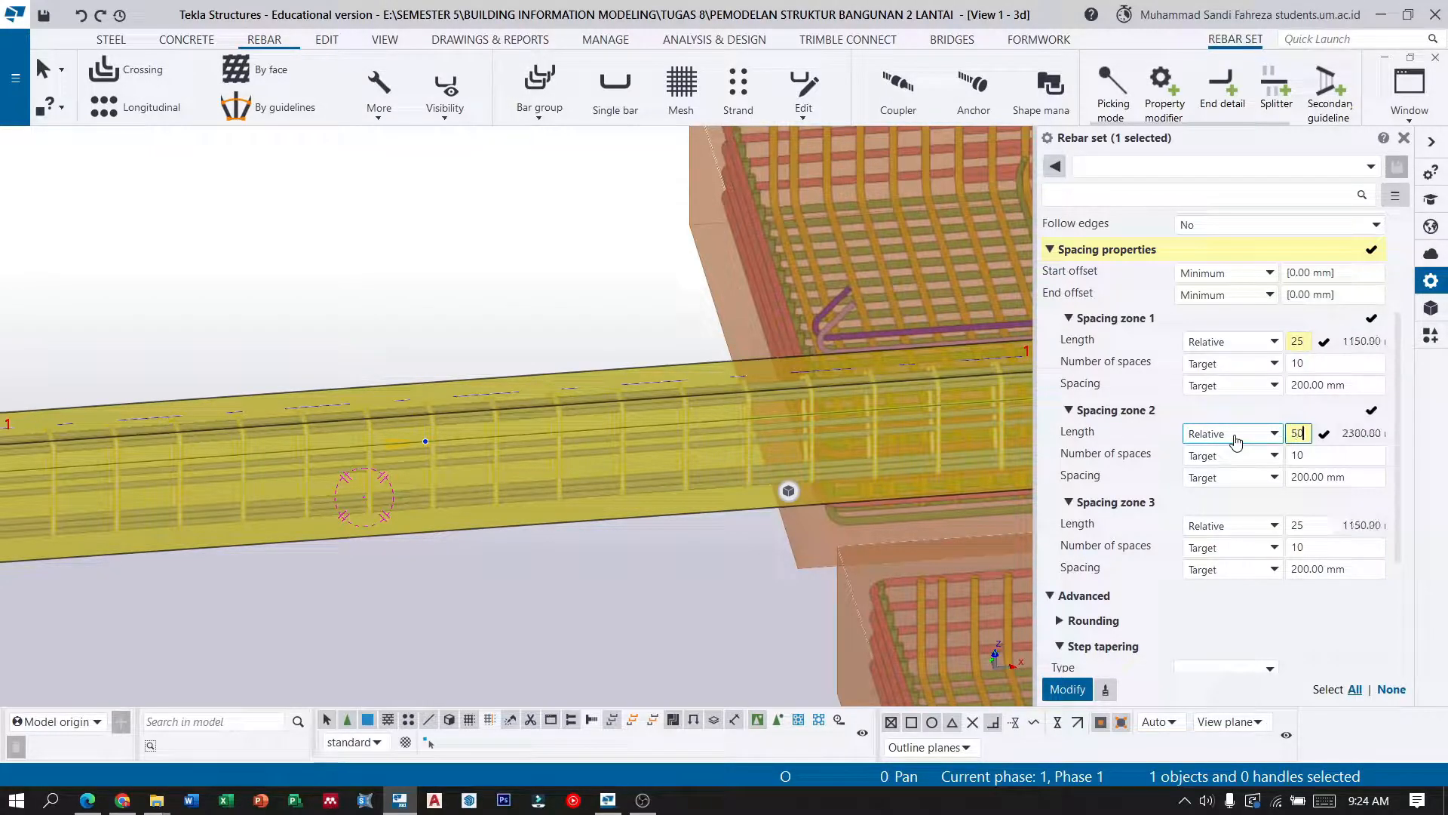
pyautogui.click(1068, 689)
# Set the target spacing in zones 1 and 3 of the stirrup set to 150 mm.
pyautogui.click(1314, 385)
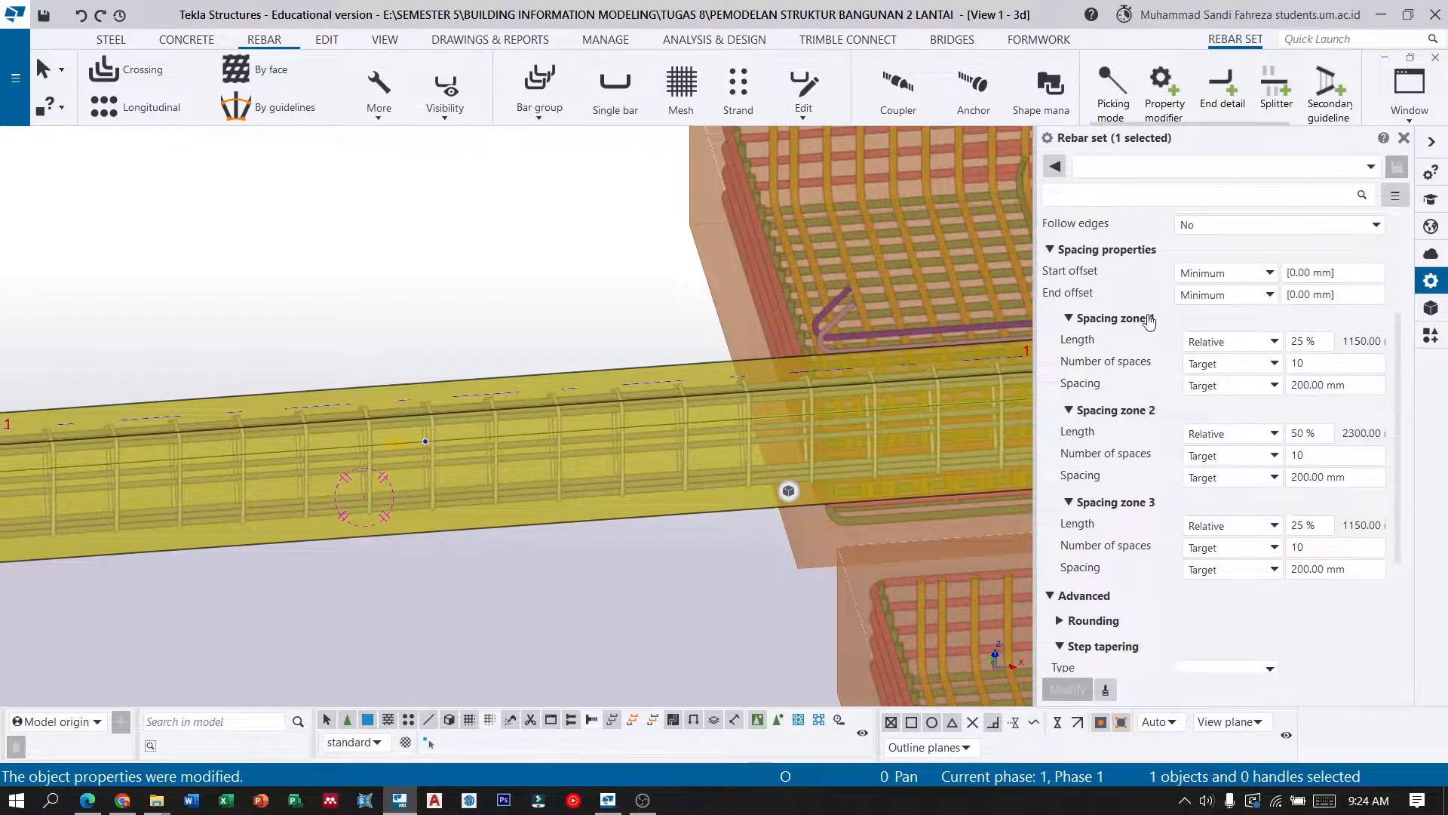
pyautogui.tripleClick(1348, 384)
pyautogui.write('150')
pyautogui.tripleClick(1369, 571)
pyautogui.write('150')
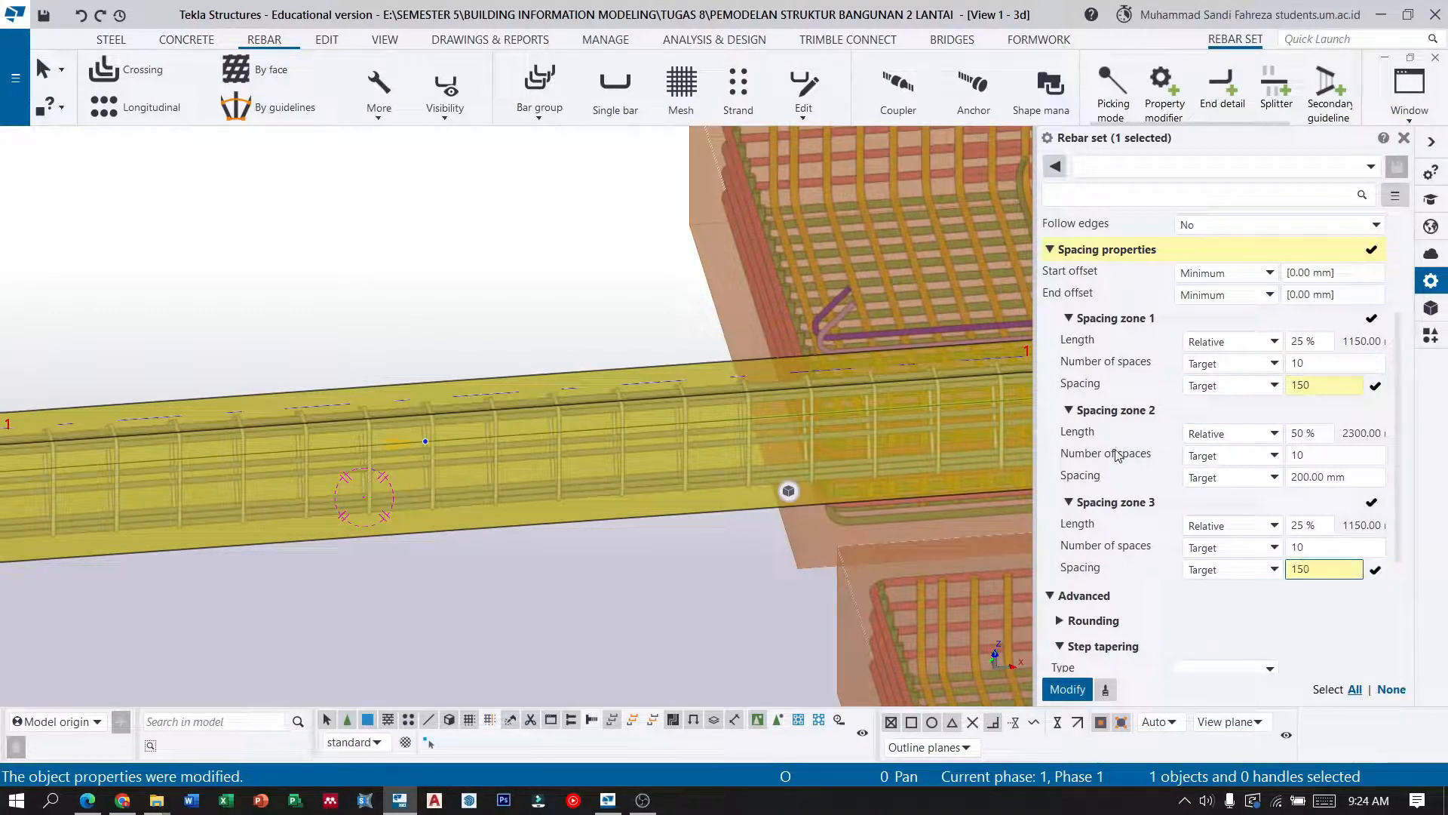
pyautogui.click(1067, 689)
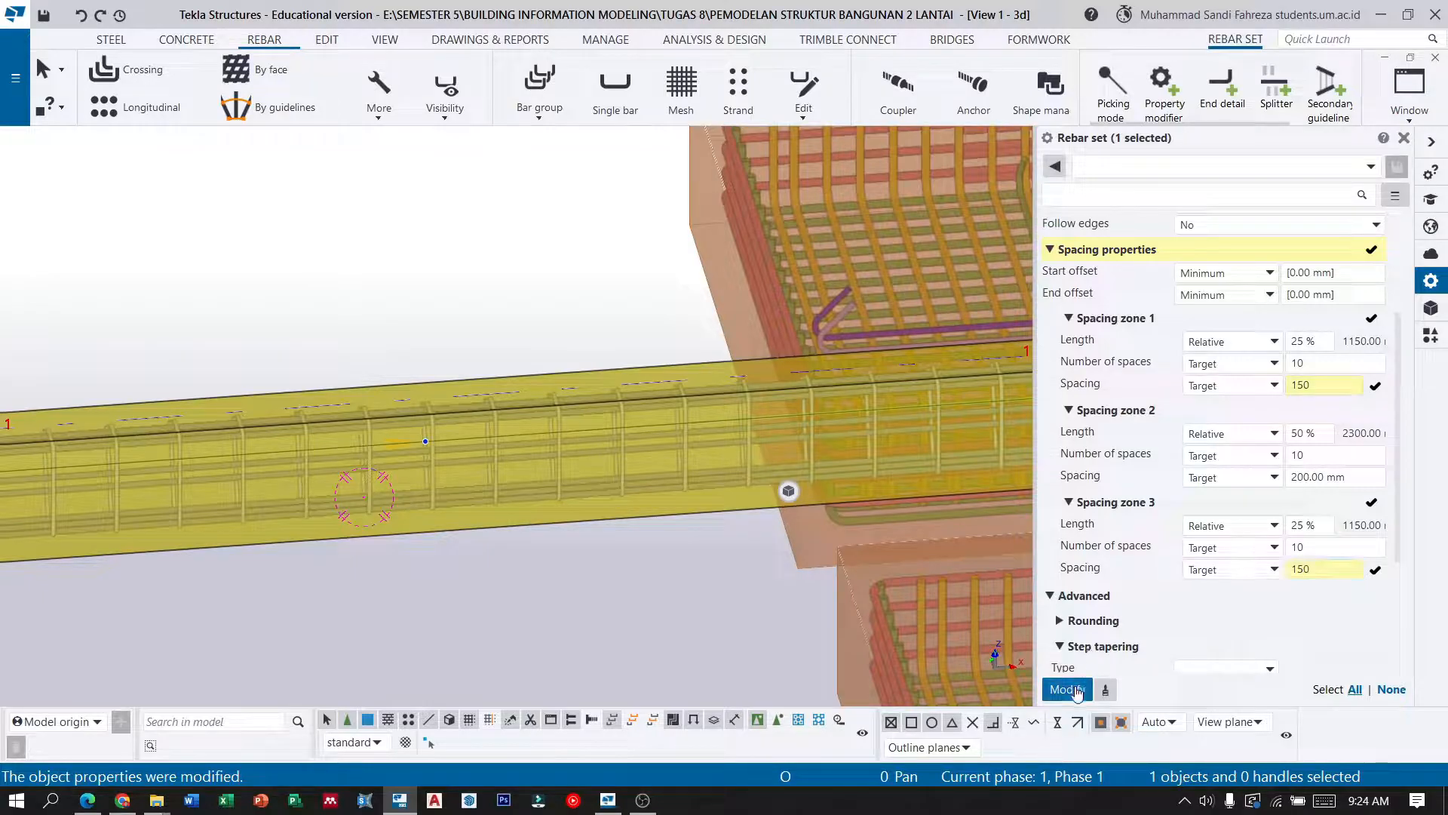
# Start an end detail modifier for the stirrup set with a custom hook of 135° angle, 20 mm radius and 40 mm length.
pyautogui.scroll(-3, 702, 367)
pyautogui.scroll(10, 341, 412)
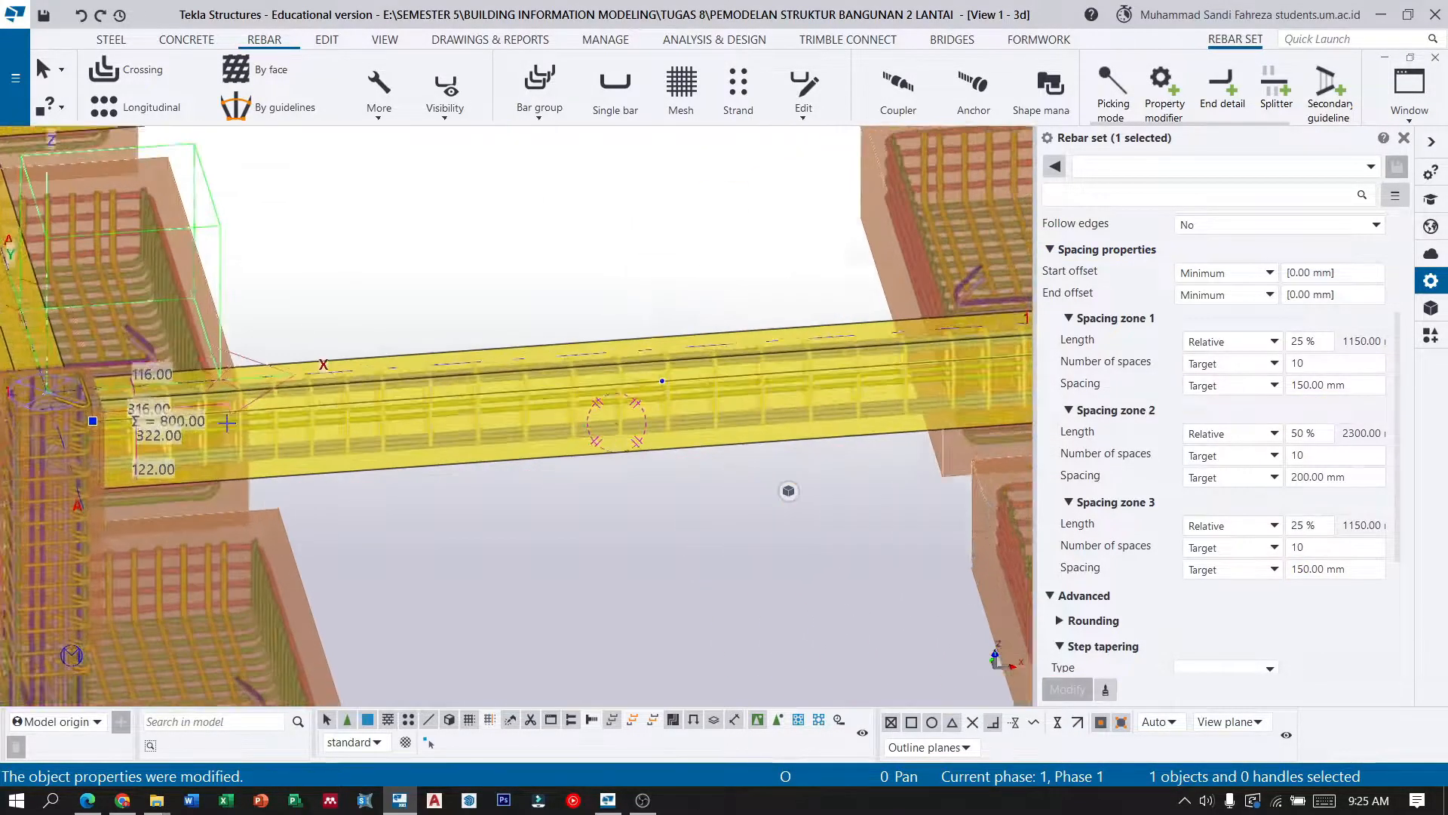
pyautogui.scroll(4, 389, 331)
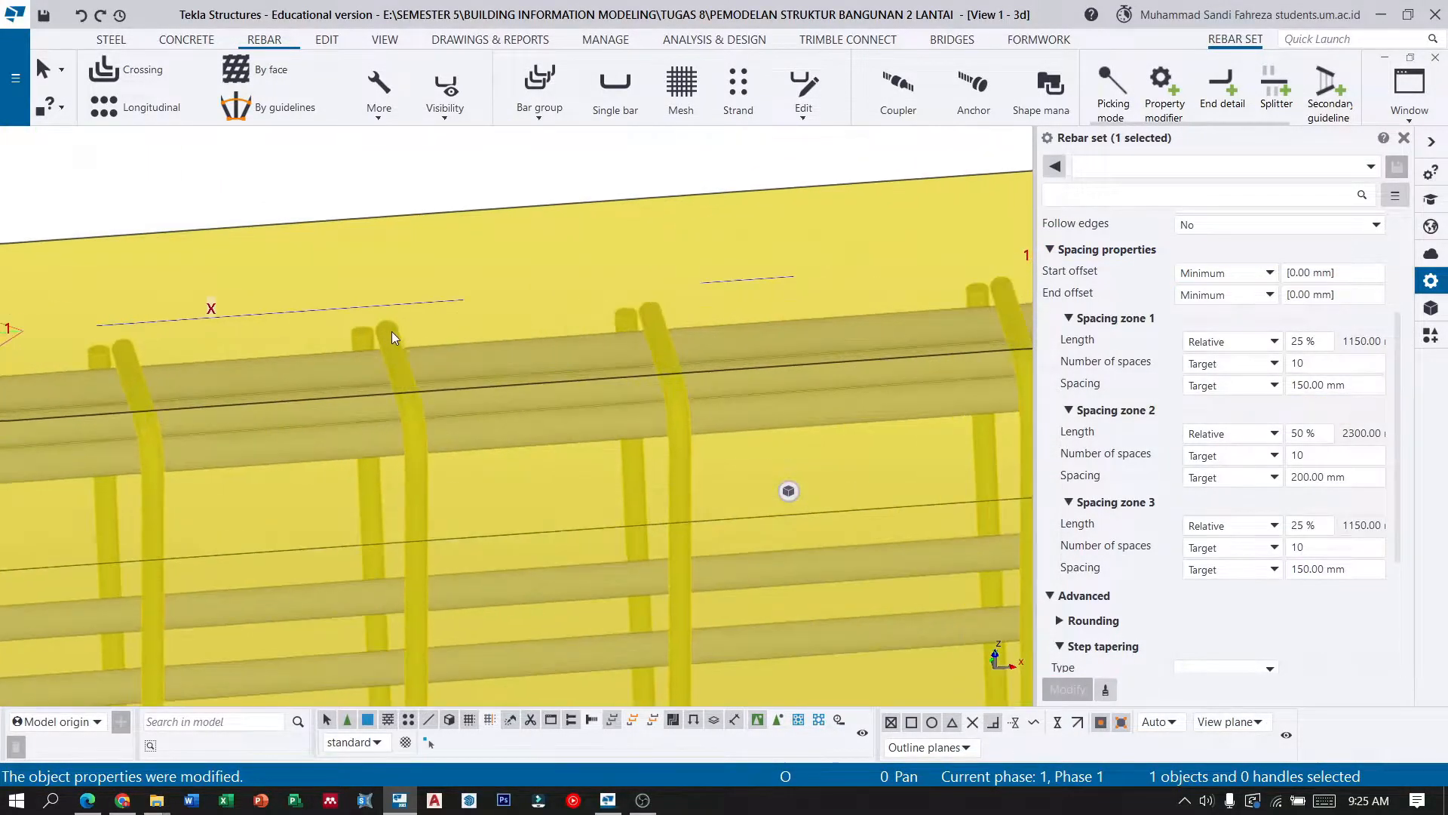
pyautogui.moveTo(380, 358)
pyautogui.keyDown('ctrl'); pyautogui.mouseDown(button='middle')
pyautogui.moveTo(662, 352)
pyautogui.moveTo(634, 303)
pyautogui.moveTo(598, 330)
pyautogui.moveTo(640, 360)
pyautogui.mouseUp(button='middle'); pyautogui.keyUp('ctrl')
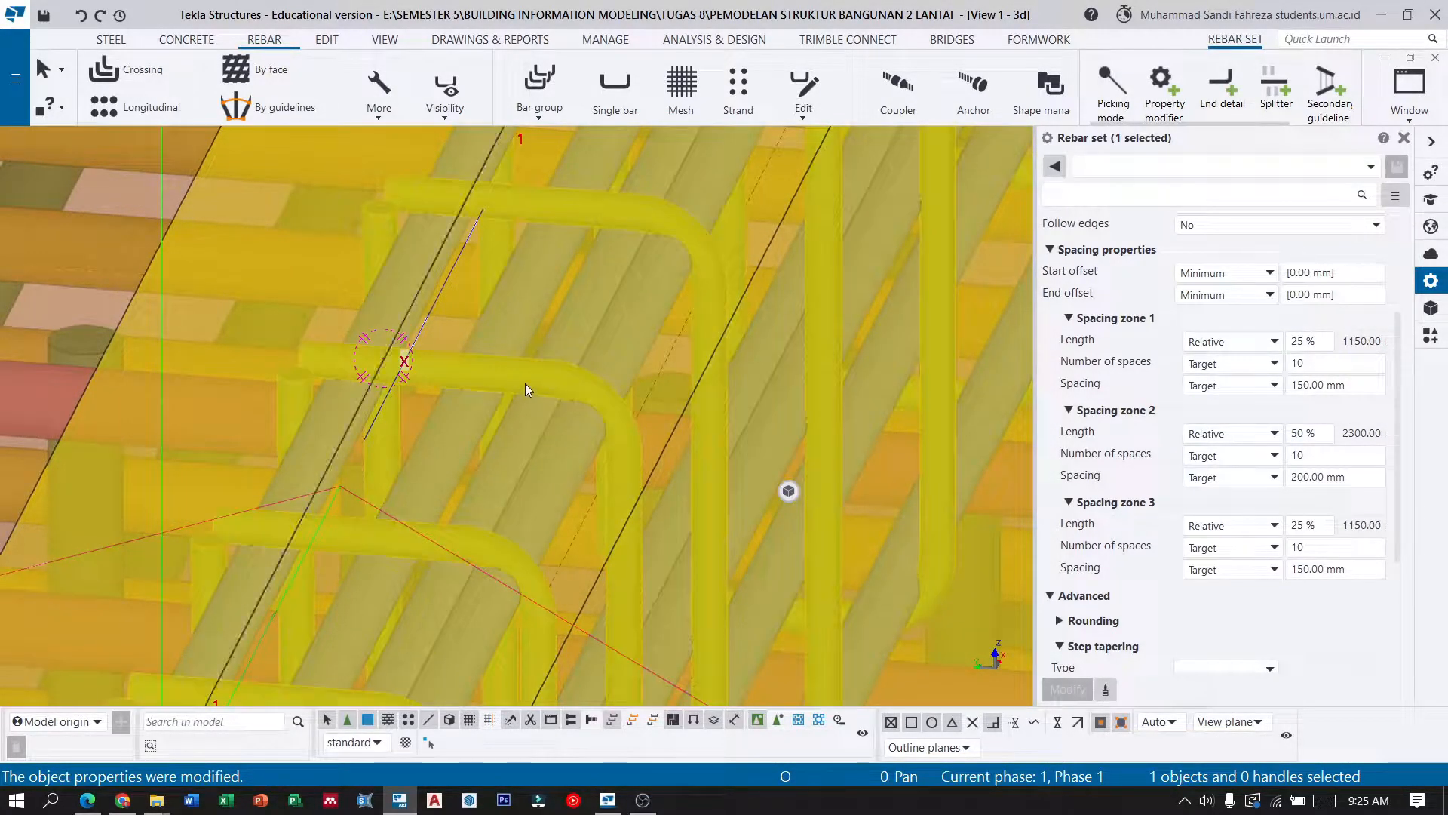
pyautogui.click(1230, 107)
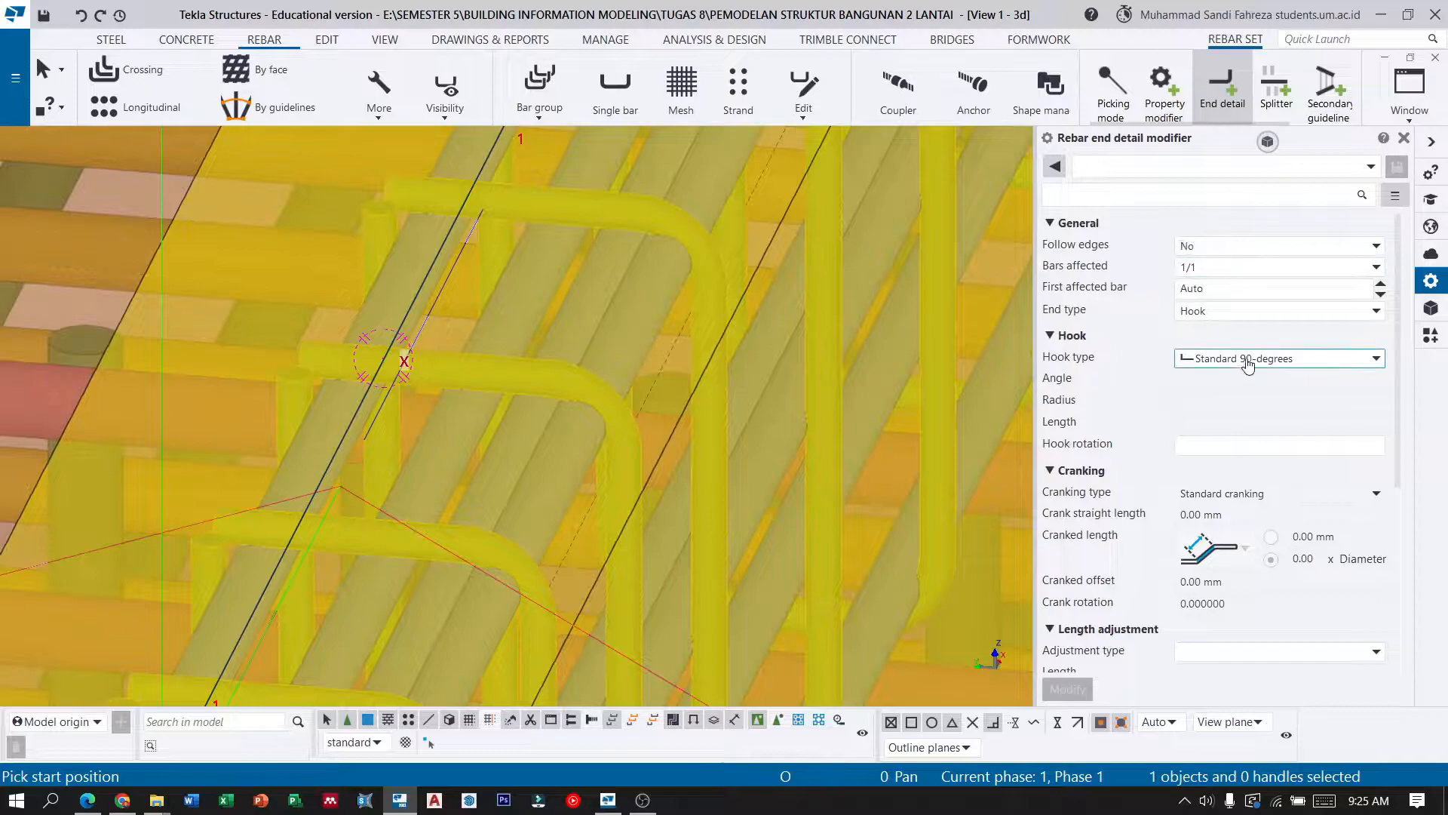
pyautogui.click(1271, 364)
pyautogui.click(1253, 471)
pyautogui.click(1203, 380)
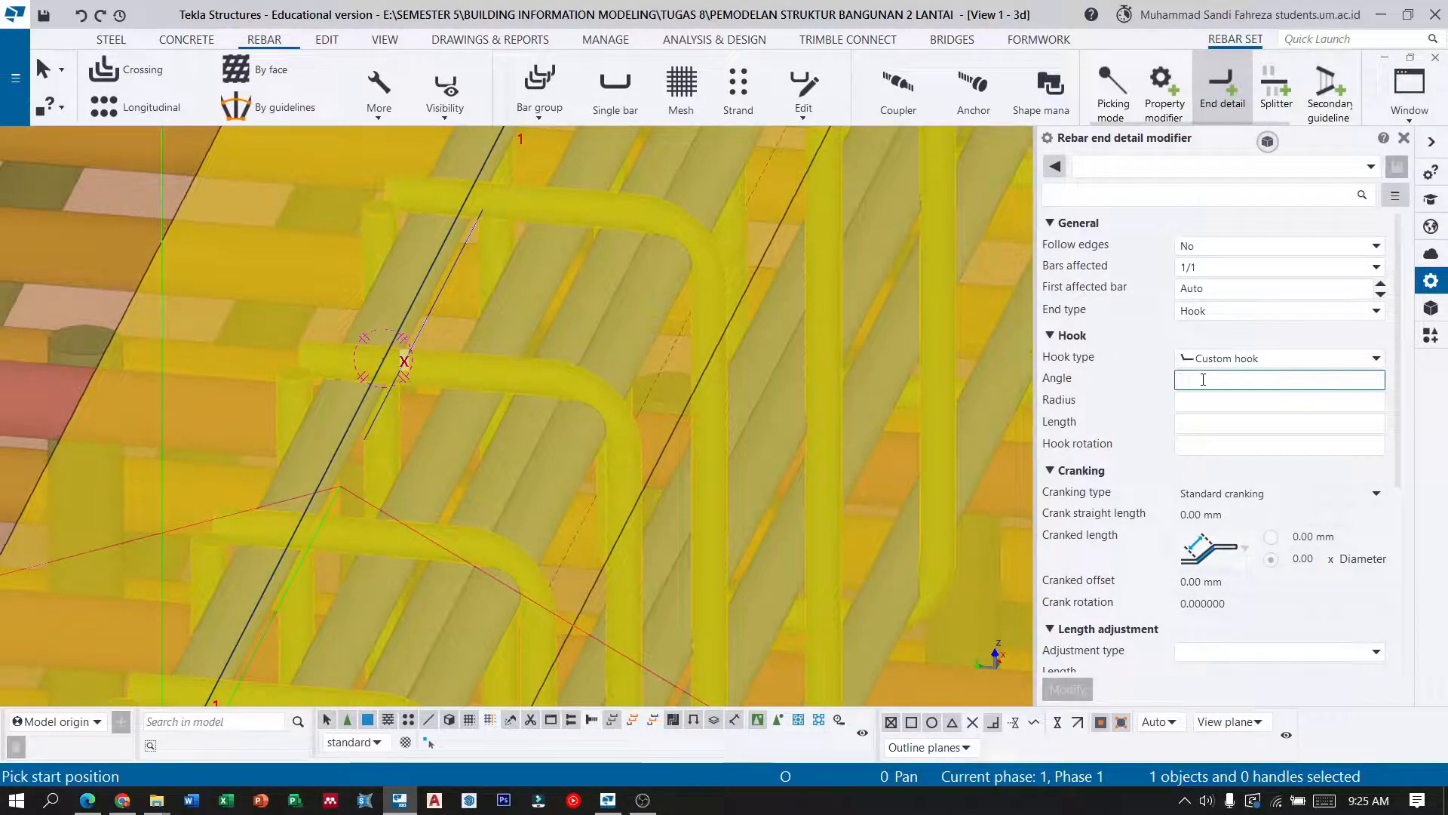
pyautogui.click(1221, 403)
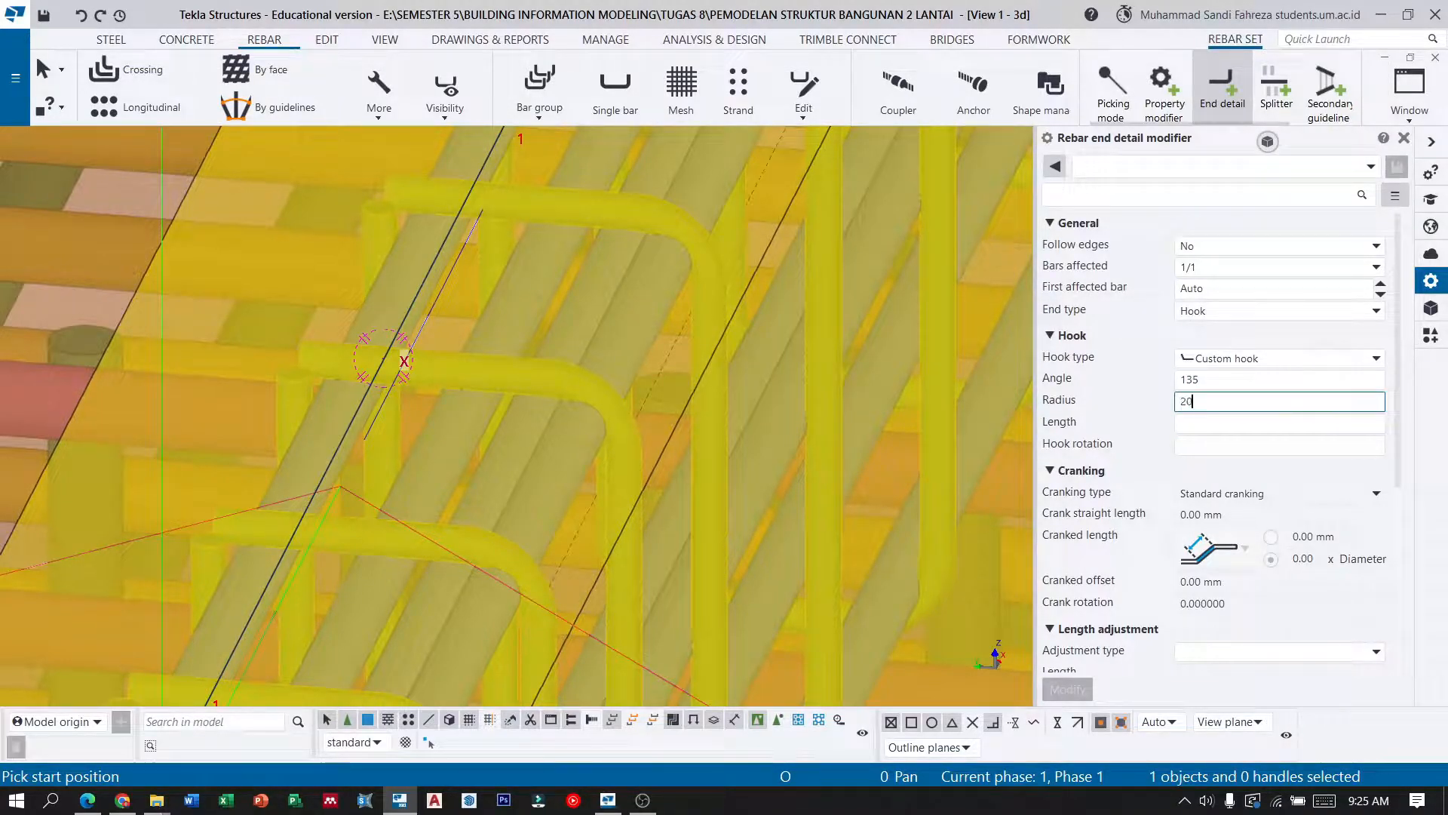
pyautogui.write('20')
pyautogui.click(1215, 424)
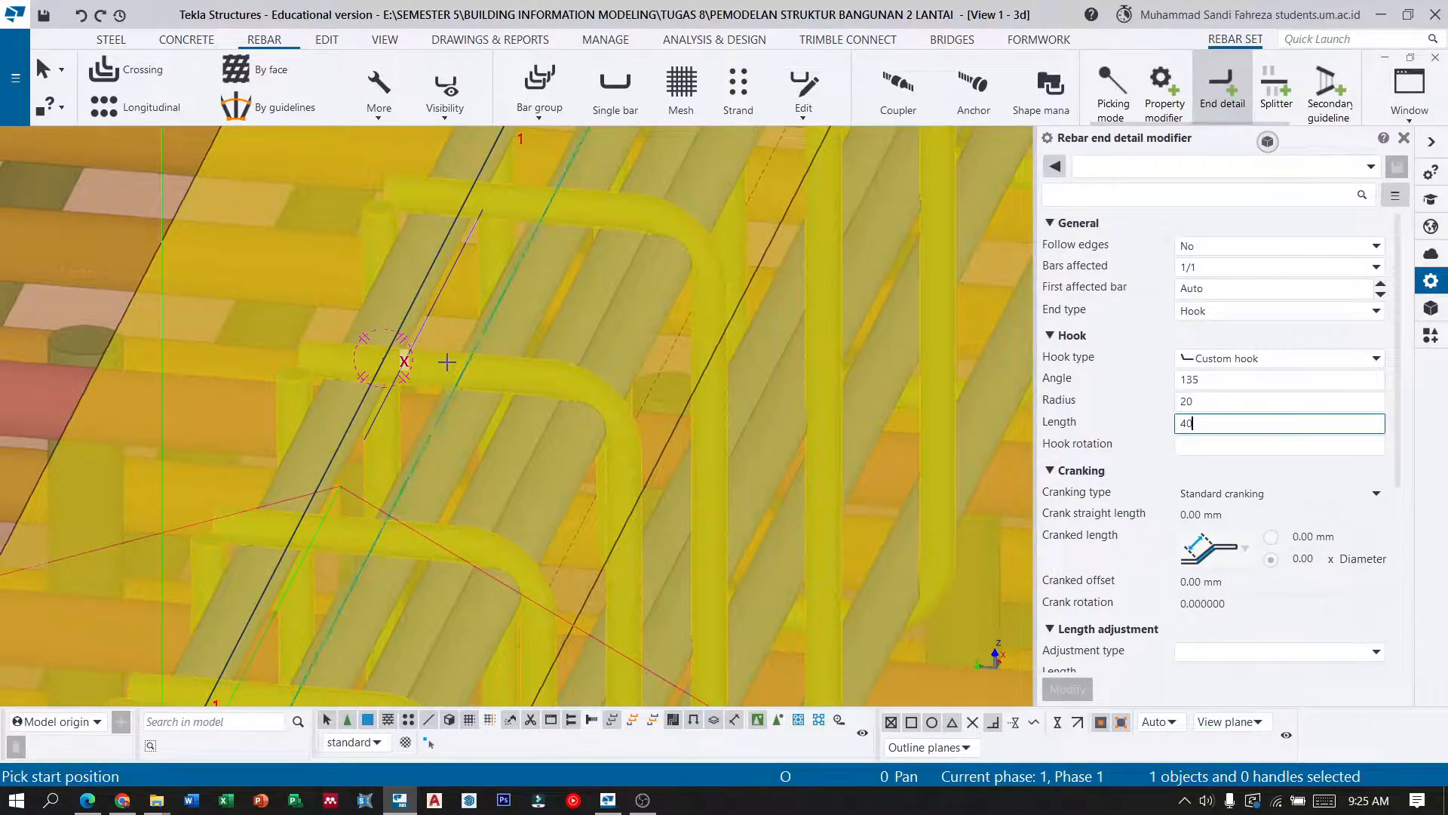
# Apply the custom hook to one open end of the stirrups, cancelling the creation of a duplicate modifier.
pyautogui.scroll(3, 317, 374)
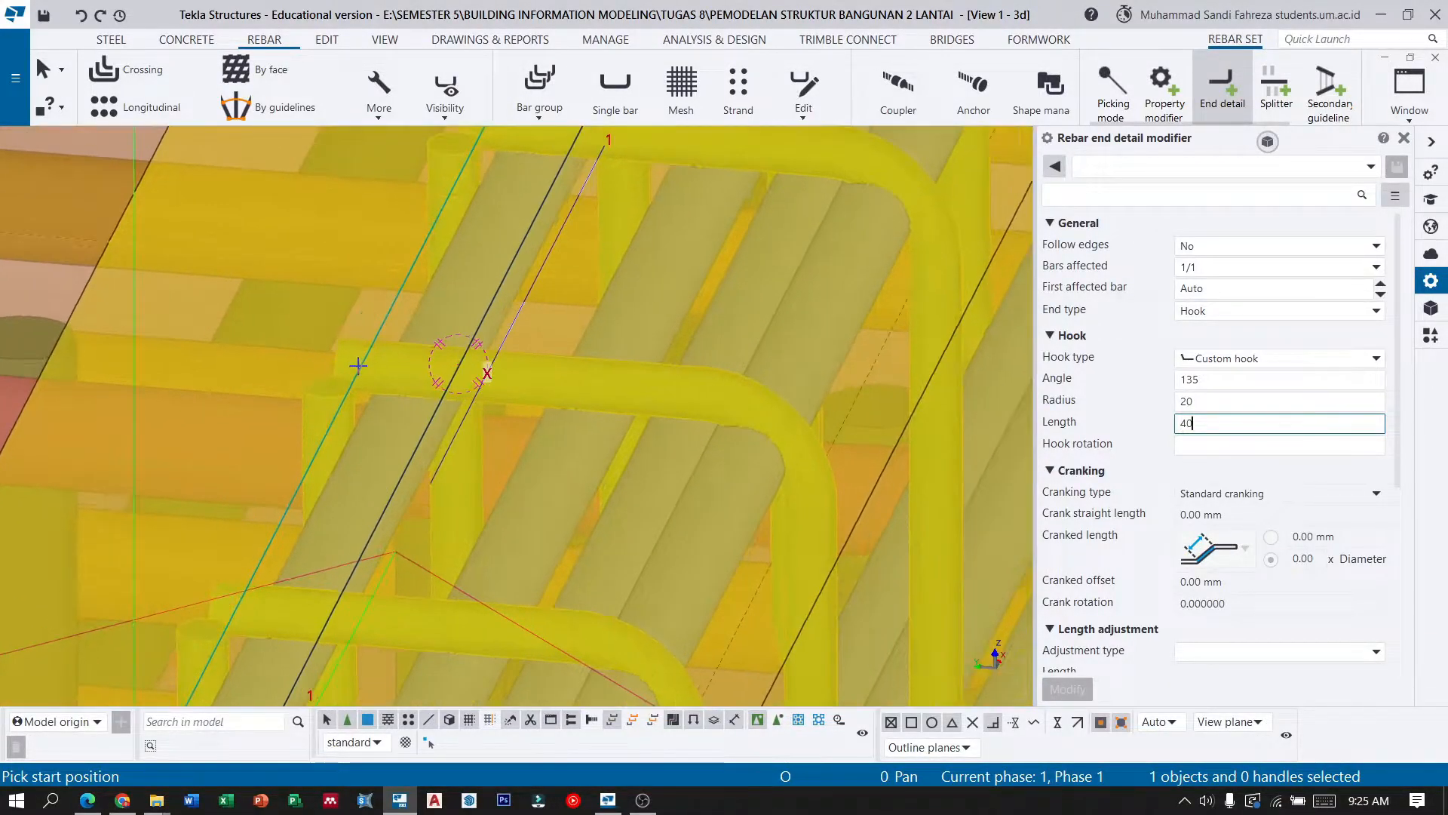
pyautogui.click(342, 382)
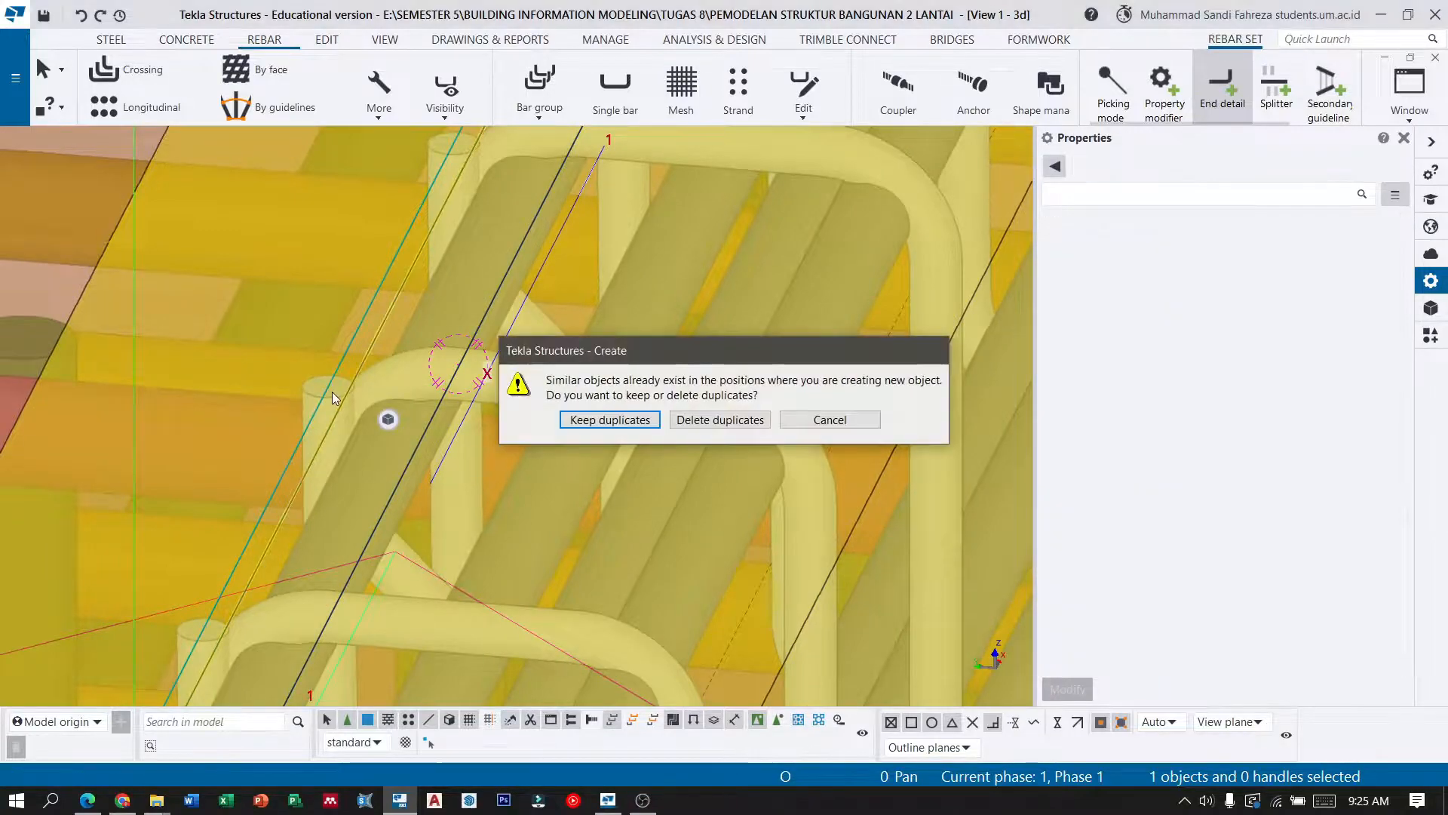
pyautogui.click(829, 420)
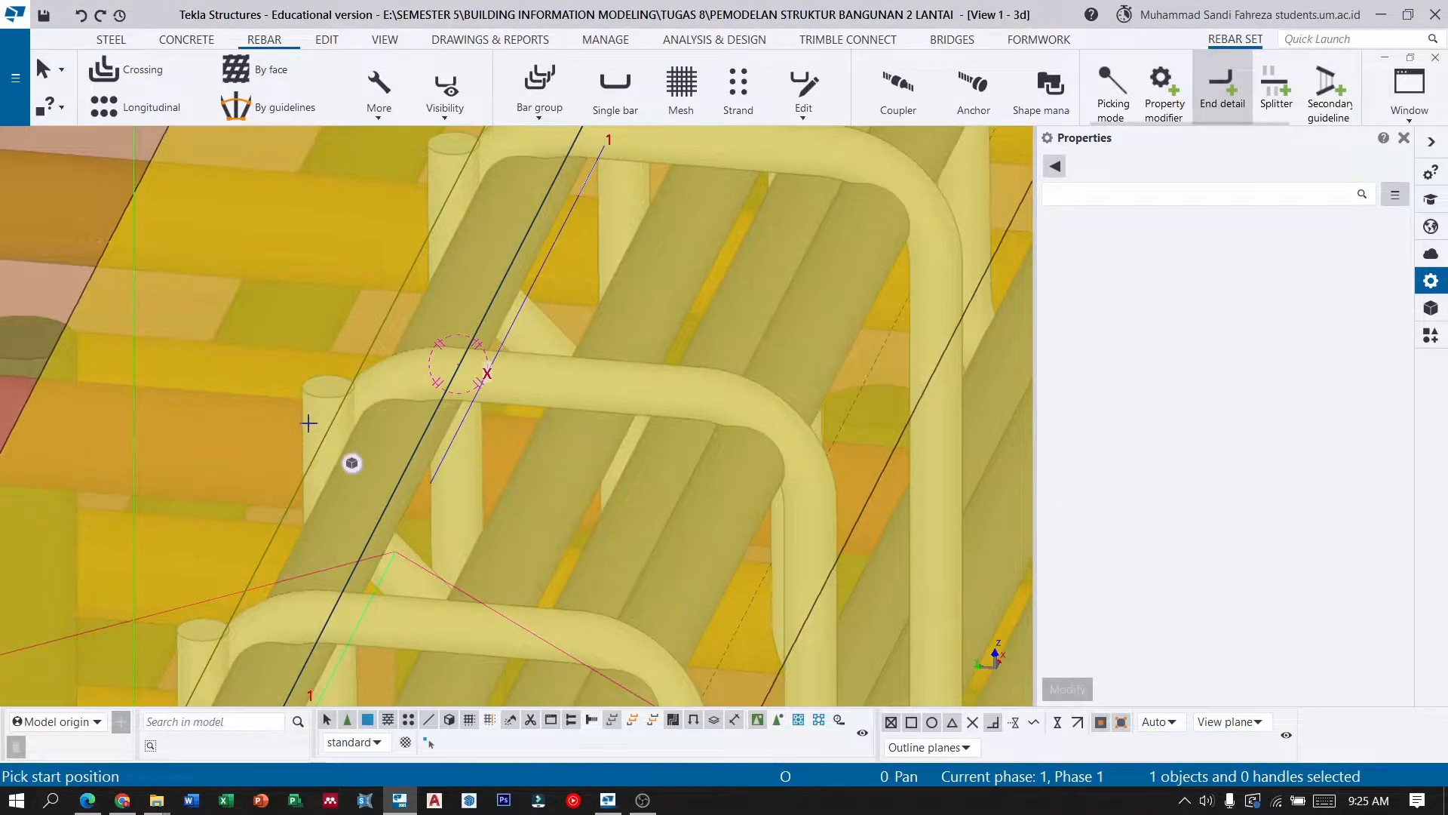
pyautogui.press('Escape')
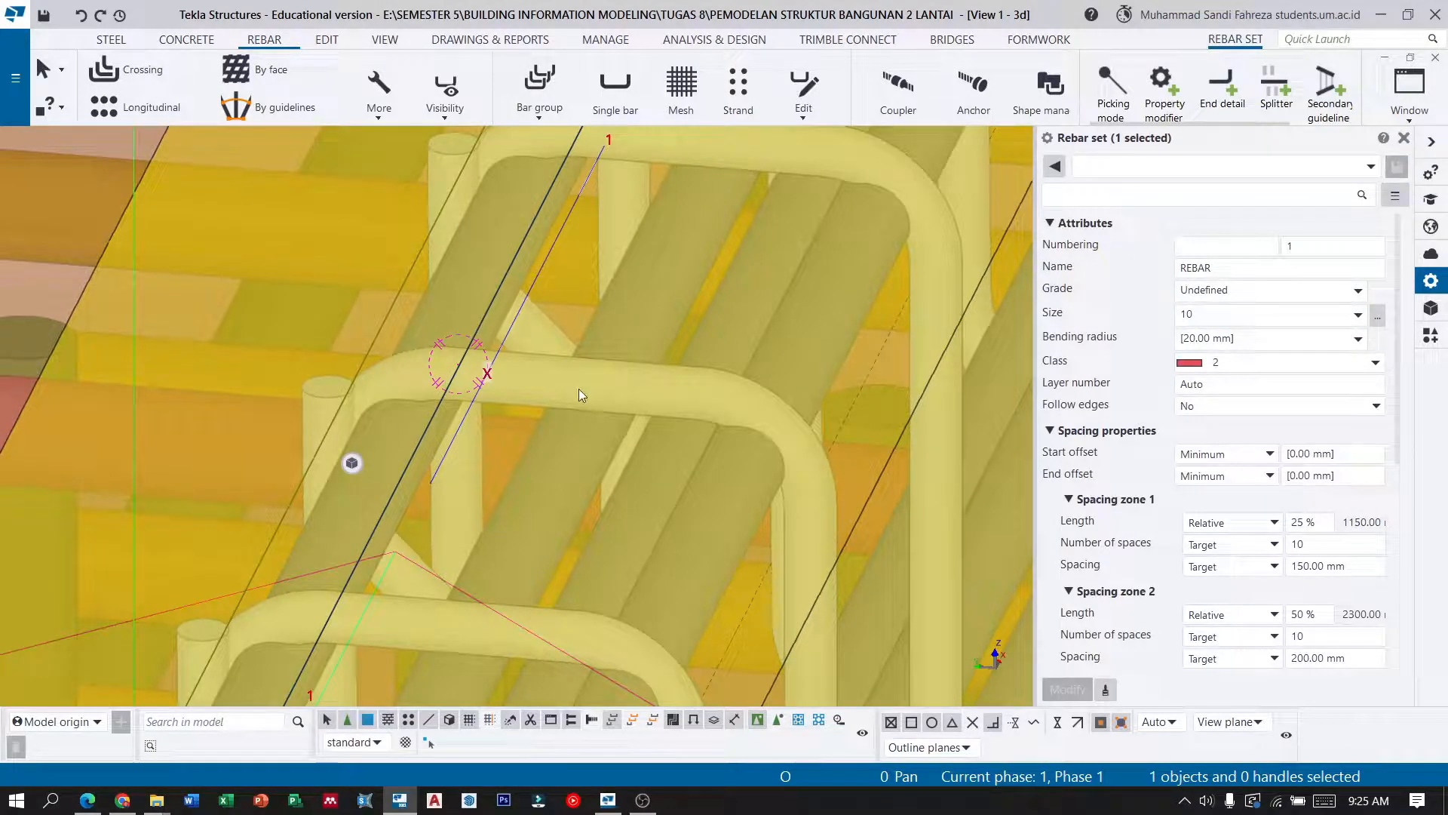
# Add an end detail modifier with the same 135° custom hook to the other open end of the stirrups.
pyautogui.scroll(-2, 632, 388)
pyautogui.scroll(-2, 681, 412)
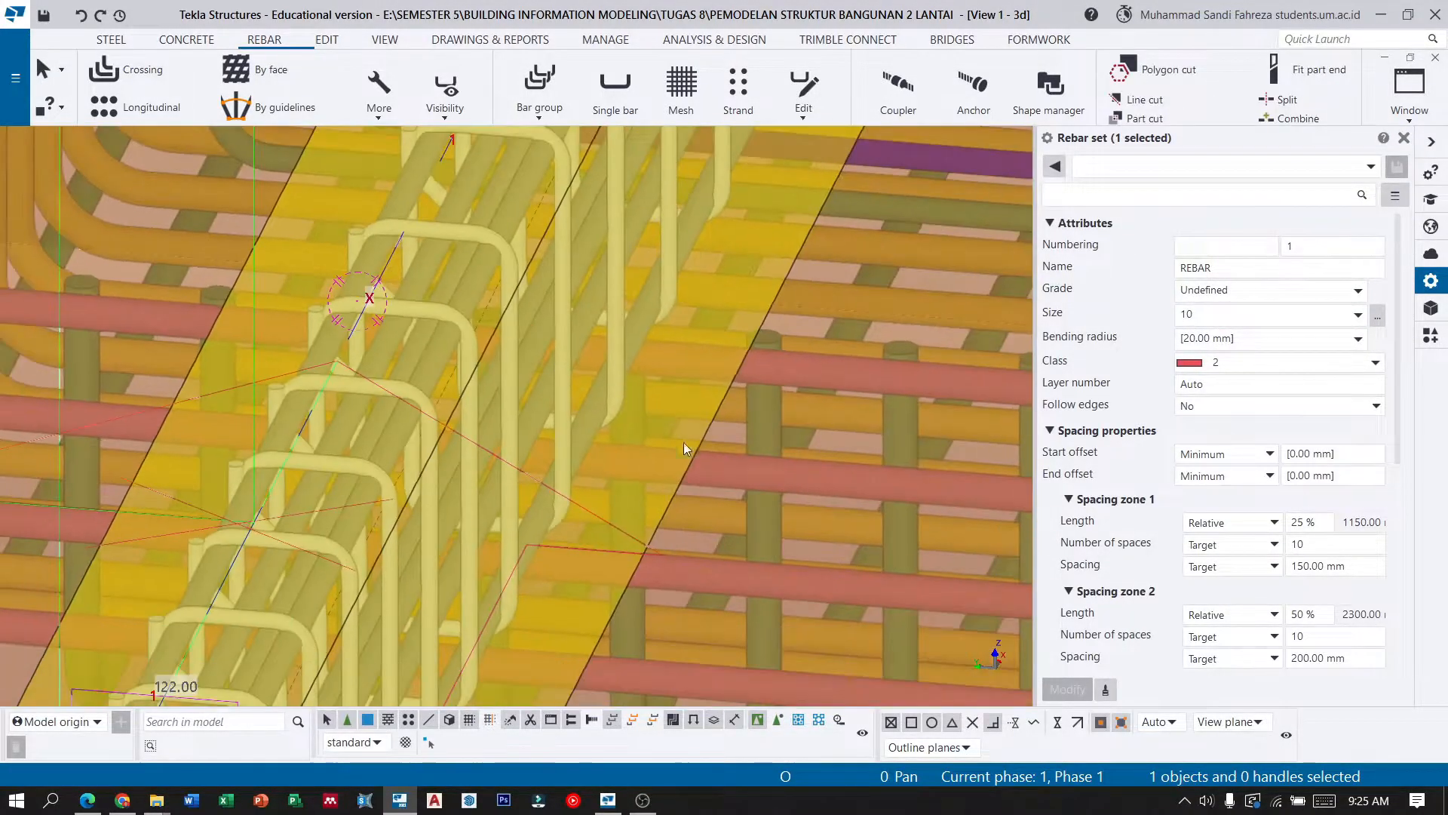
pyautogui.scroll(-5, 537, 389)
pyautogui.click(592, 554)
pyautogui.scroll(4, 407, 389)
pyautogui.scroll(2, 427, 394)
pyautogui.click(440, 394)
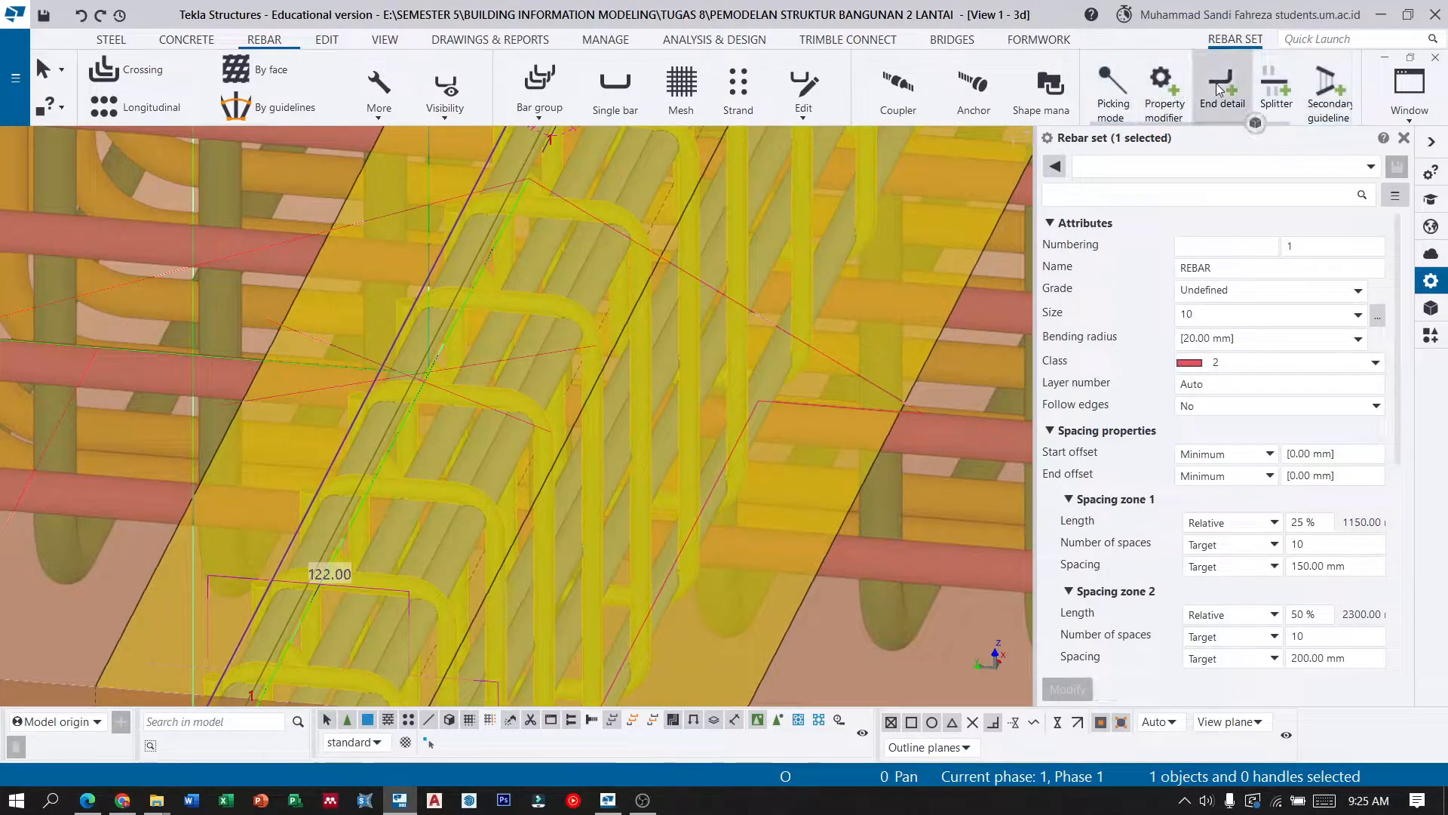
pyautogui.click(1253, 121)
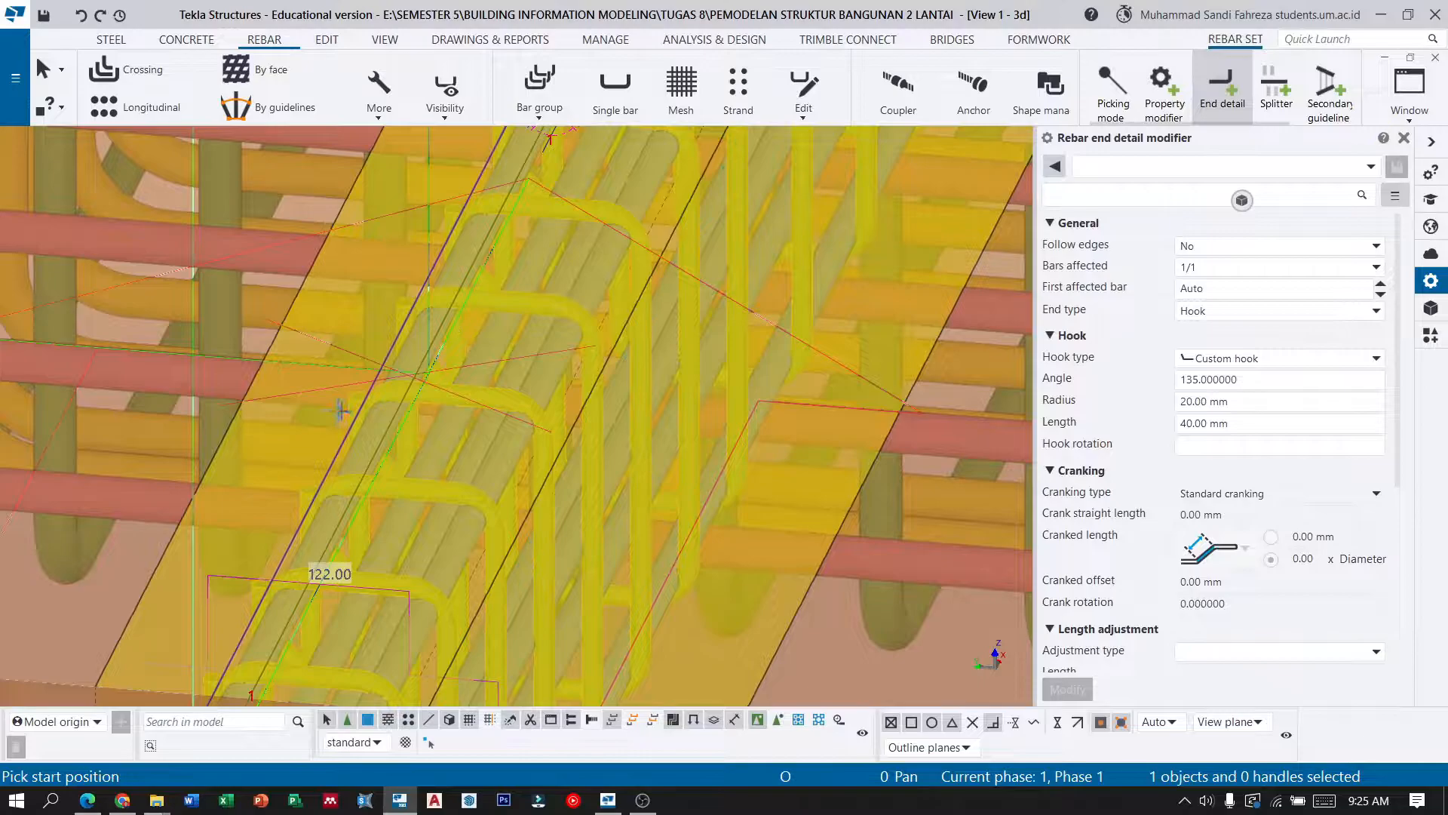
pyautogui.keyDown('ctrl'); pyautogui.moveTo(396, 449); pyautogui.dragTo(685, 344, button='middle'); pyautogui.keyUp('ctrl')
pyautogui.scroll(5, 586, 349)
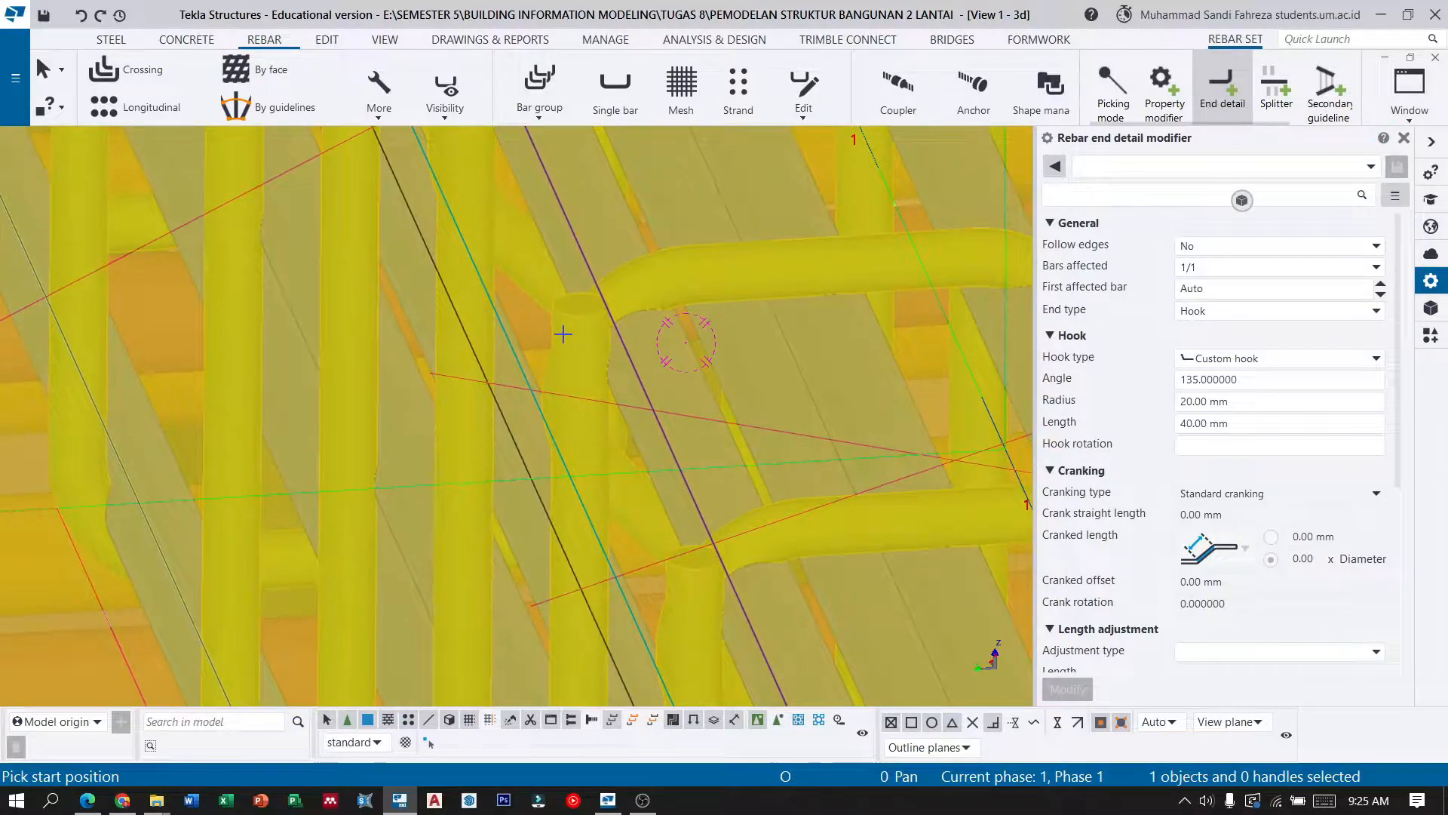
pyautogui.scroll(-5, 564, 333)
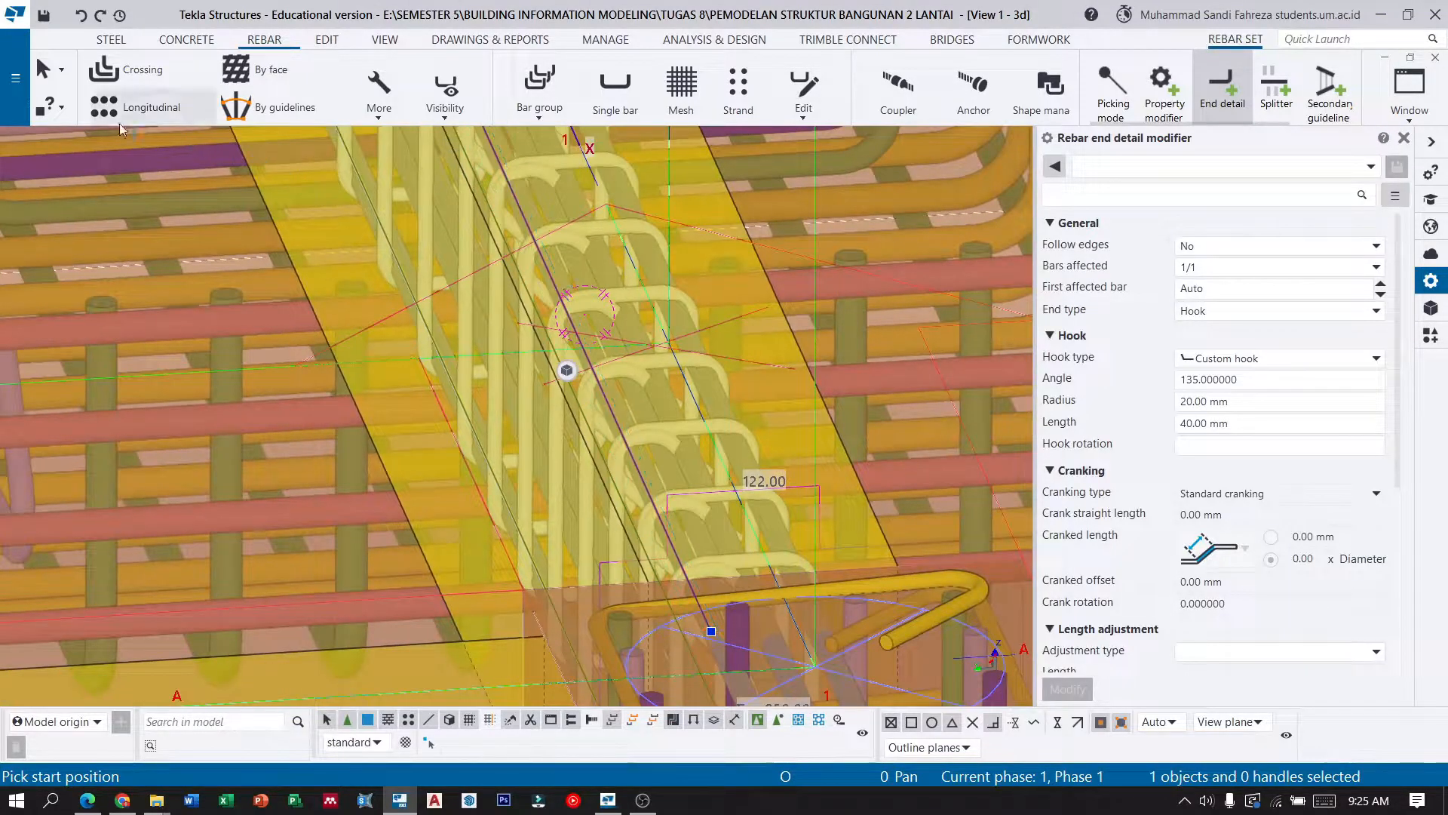
pyautogui.press('Escape')
# Inspect the hooked stirrups along the tie beam between columns A and B.
pyautogui.scroll(-5, 202, 243)
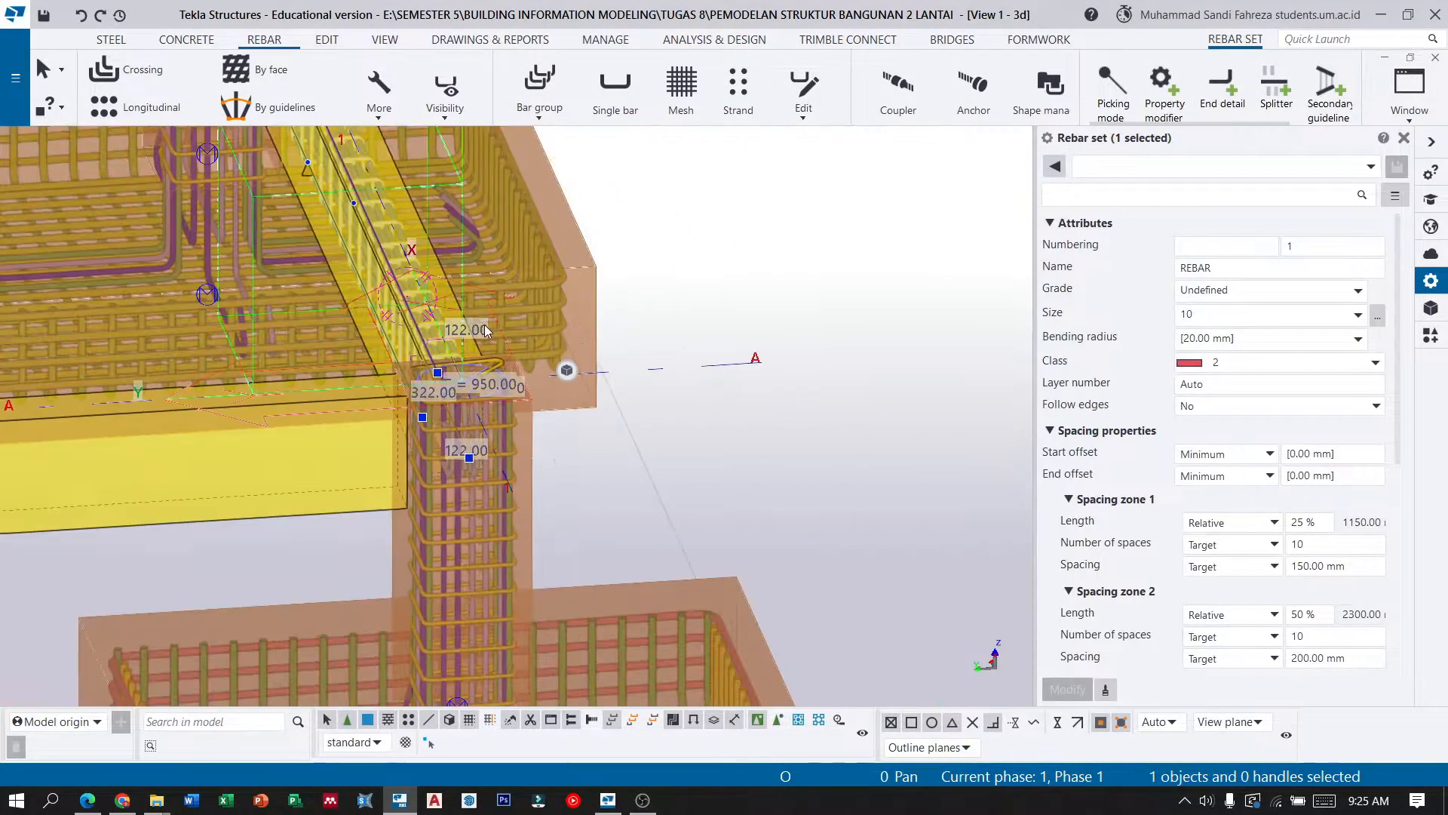
pyautogui.click(496, 288)
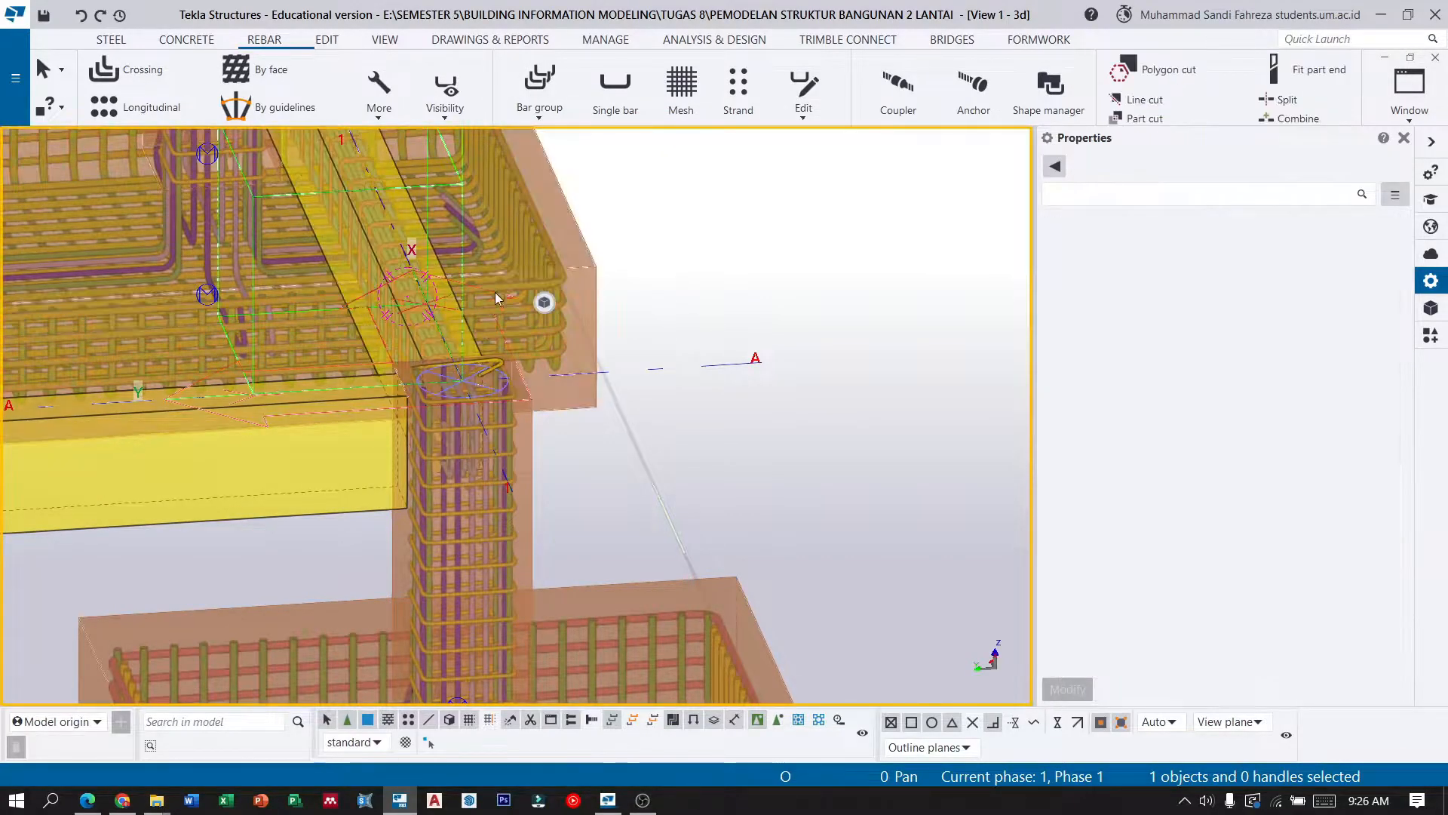
pyautogui.scroll(-10, 497, 288)
pyautogui.scroll(5, 423, 257)
pyautogui.scroll(-6, 486, 288)
pyautogui.scroll(4, 181, 462)
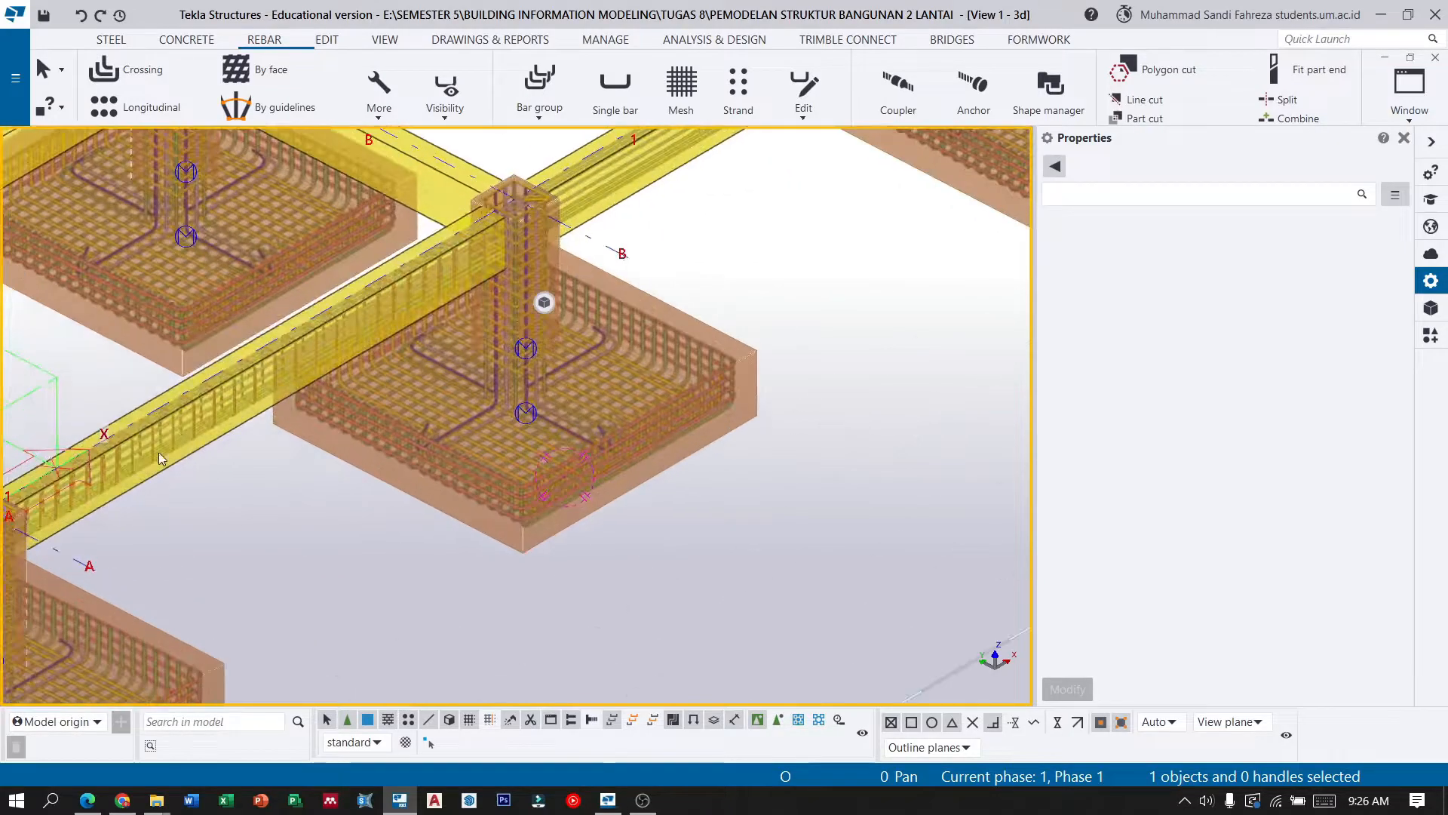
pyautogui.scroll(-5, 157, 462)
pyautogui.scroll(8, 475, 279)
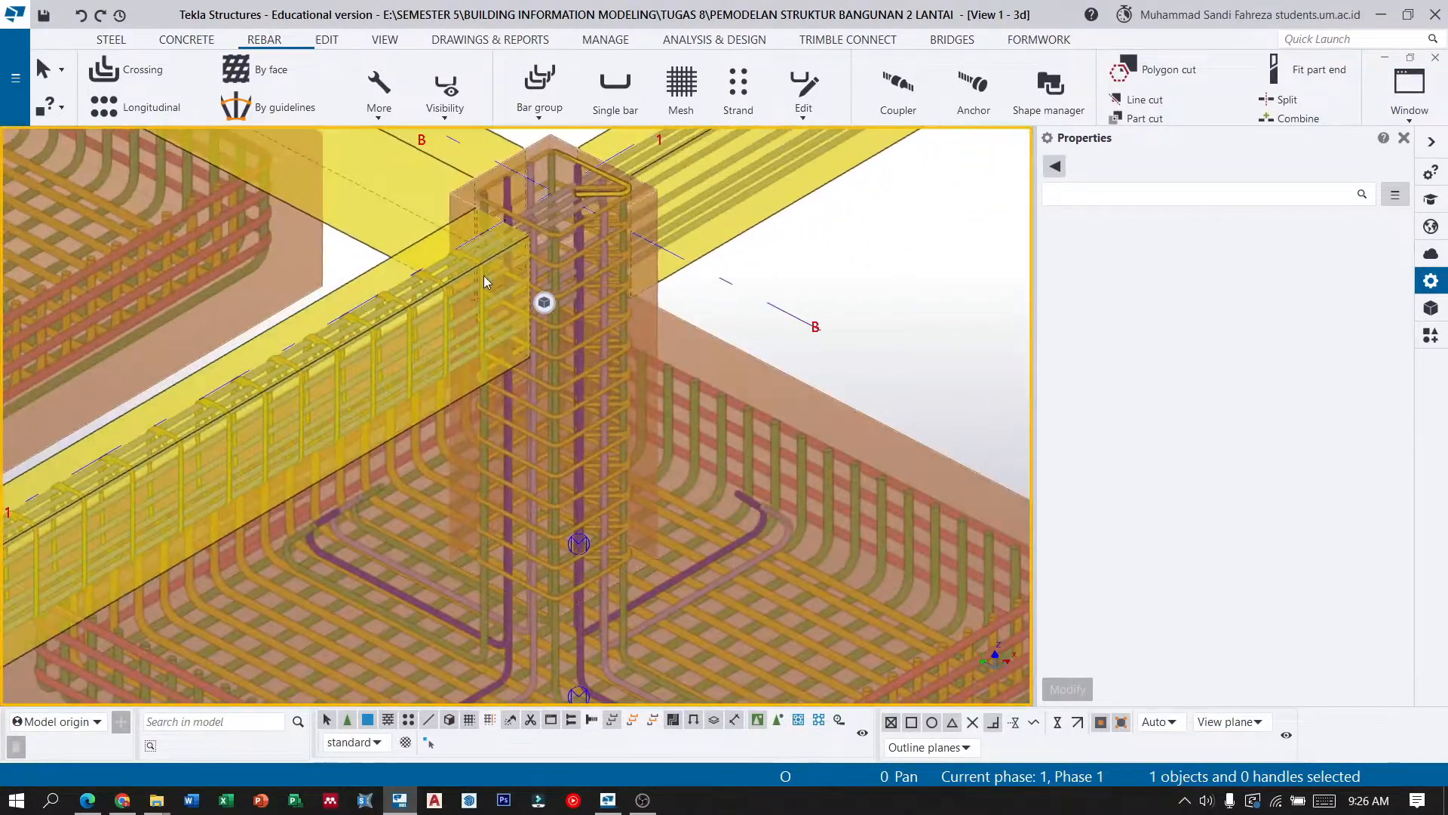
pyautogui.scroll(3, 485, 281)
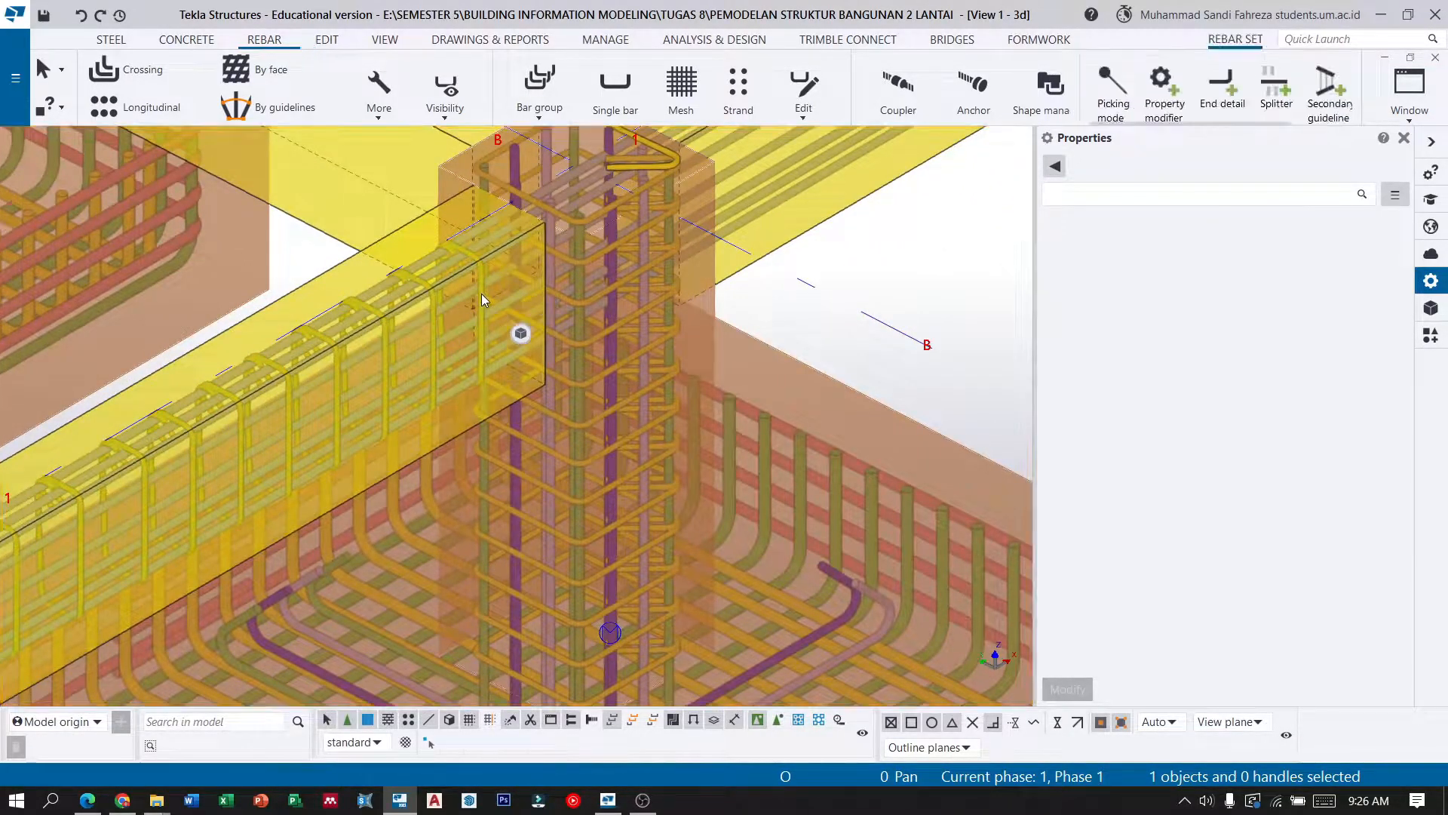
# Copy the stirrup set linearly along the grid line 1 beams with dX 5000 mm and 3 copies.
pyautogui.click(483, 299)
pyautogui.scroll(-6, 651, 279)
pyautogui.scroll(4, 651, 309)
pyautogui.scroll(-6, 651, 309)
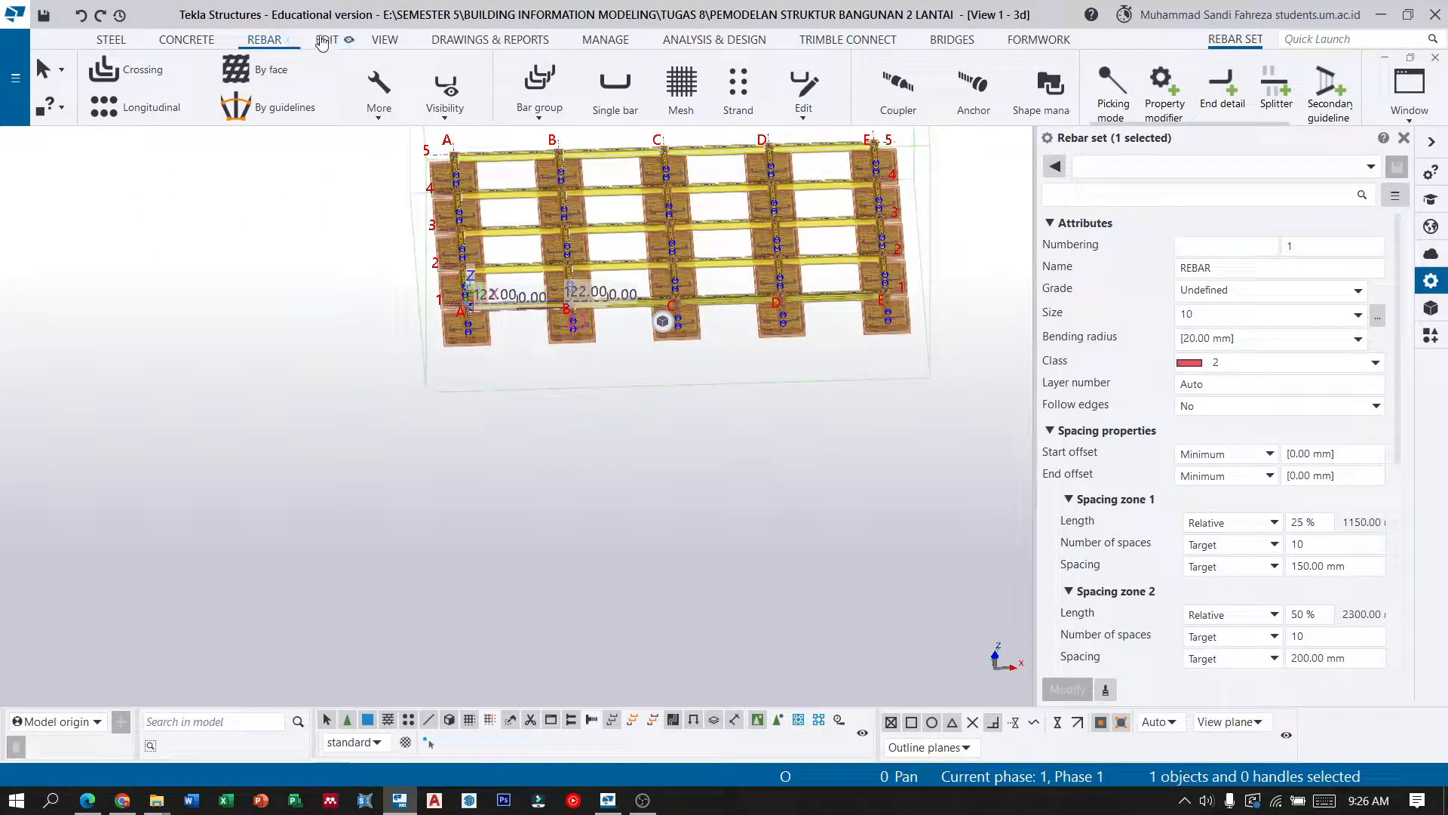
pyautogui.click(325, 40)
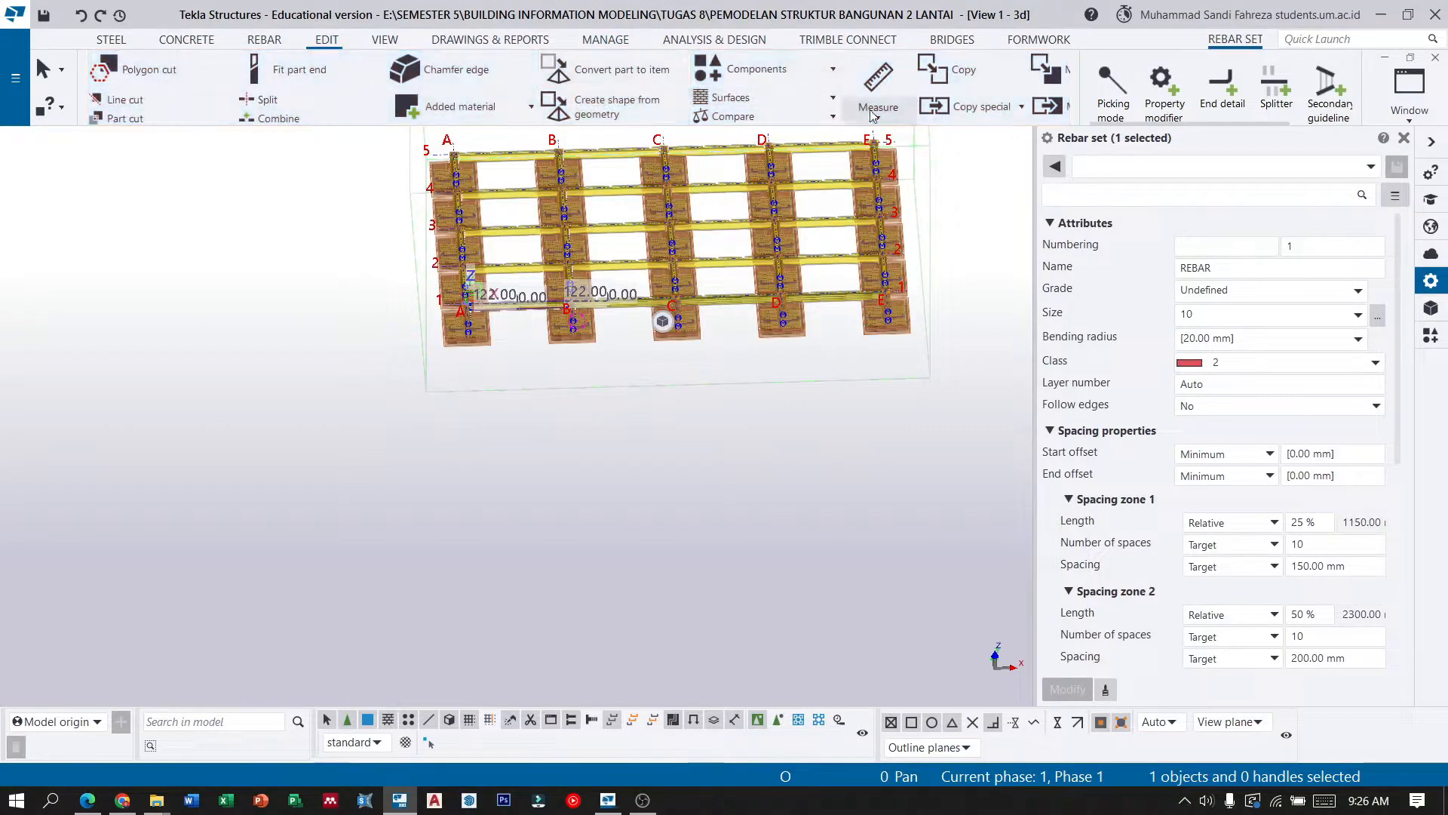
pyautogui.click(934, 110)
pyautogui.click(945, 141)
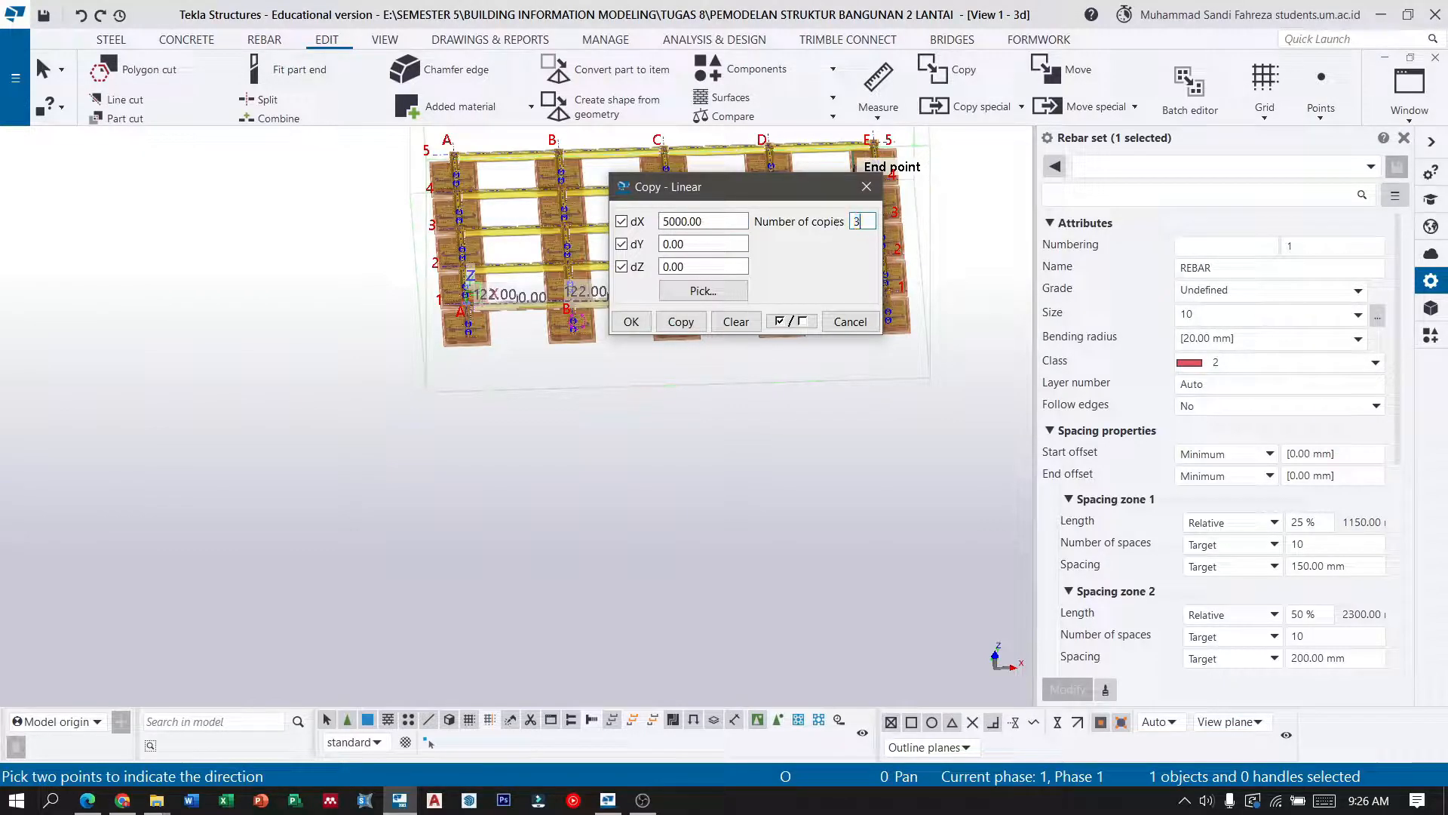
pyautogui.click(631, 322)
# Check the copied stirrups in the grid line 1 tie beam between columns D and E.
pyautogui.scroll(8, 683, 306)
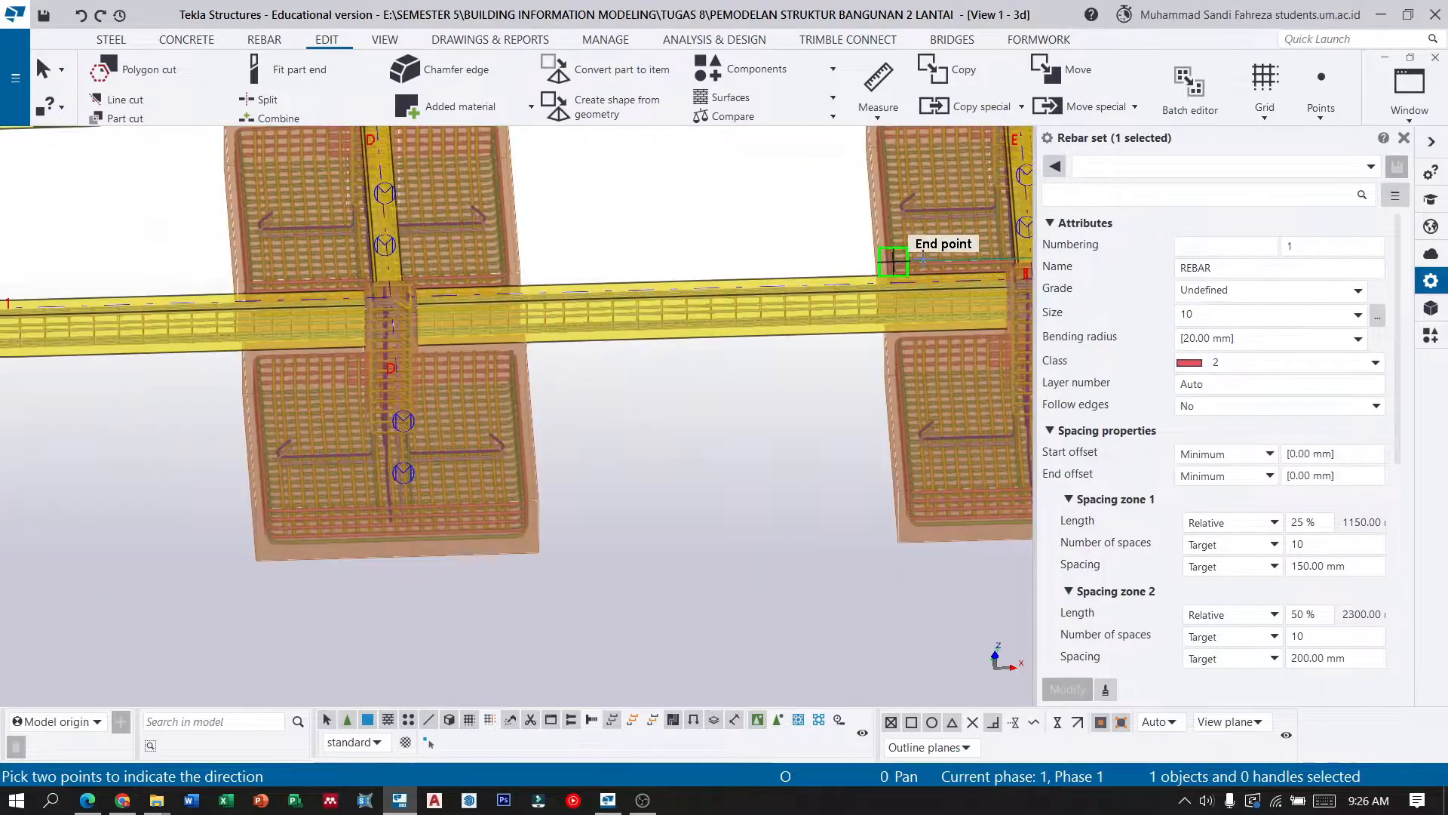
pyautogui.scroll(3, 893, 260)
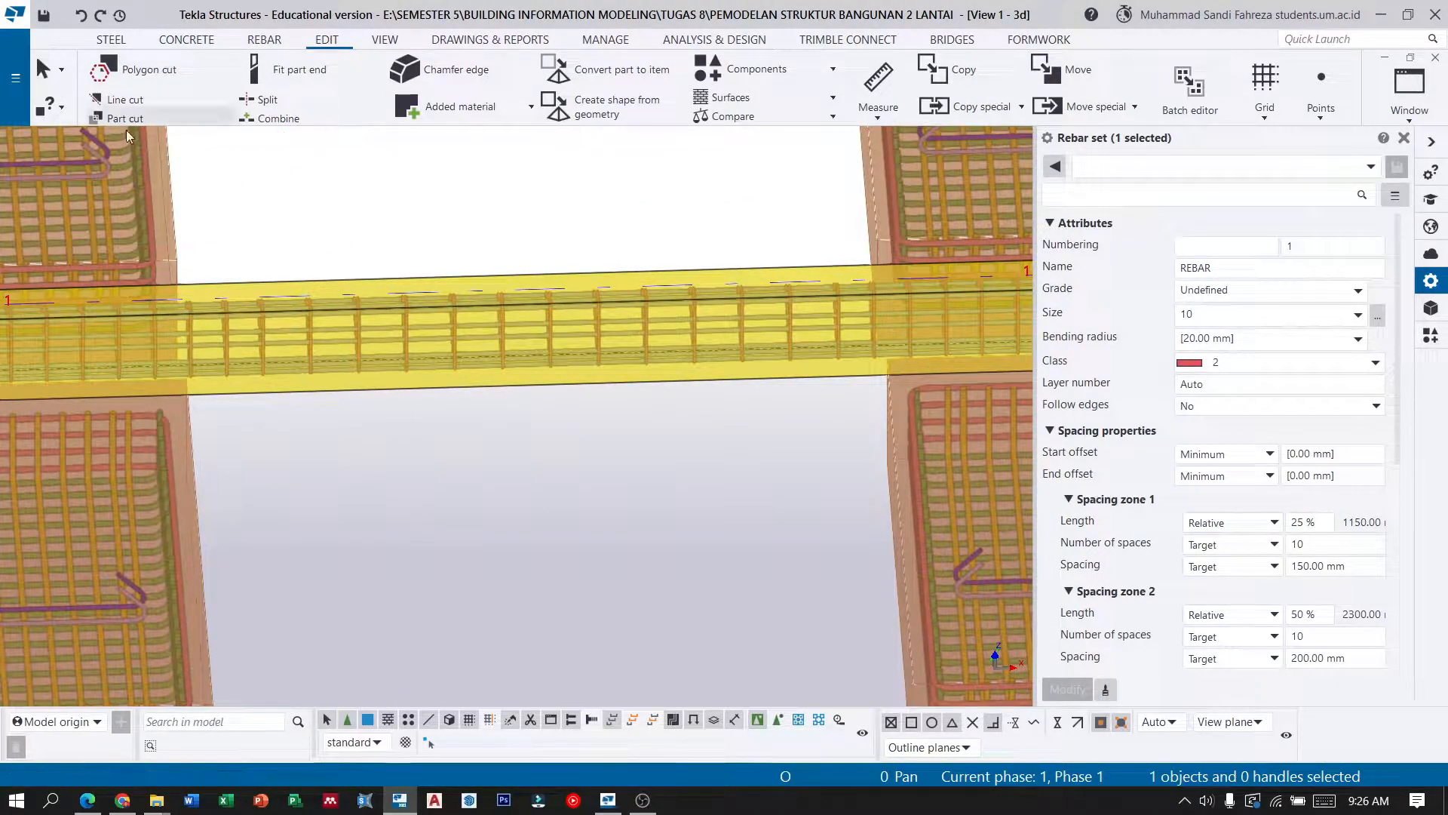
pyautogui.scroll(3, 360, 325)
pyautogui.click(379, 432)
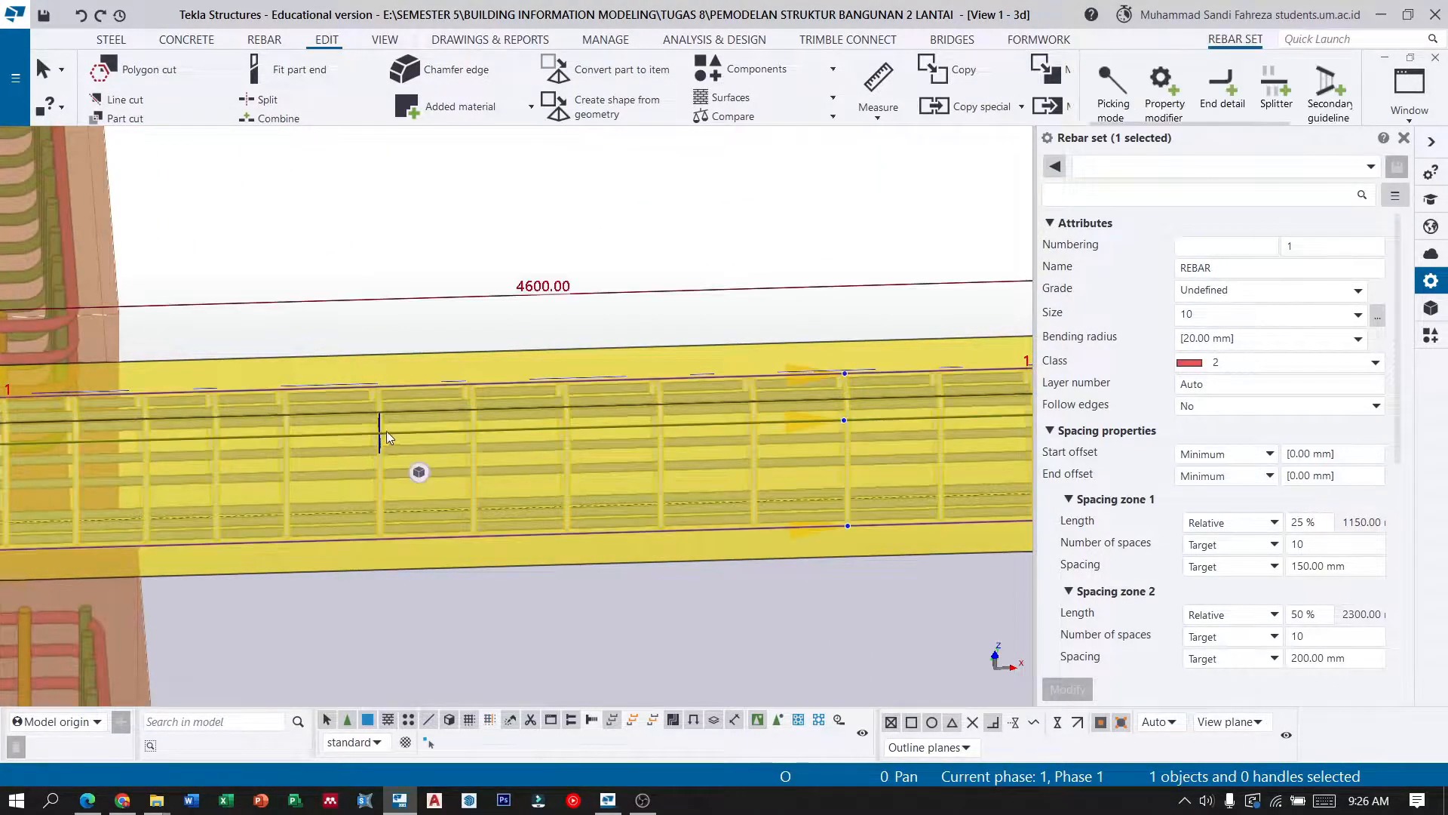
pyautogui.scroll(-5, 412, 387)
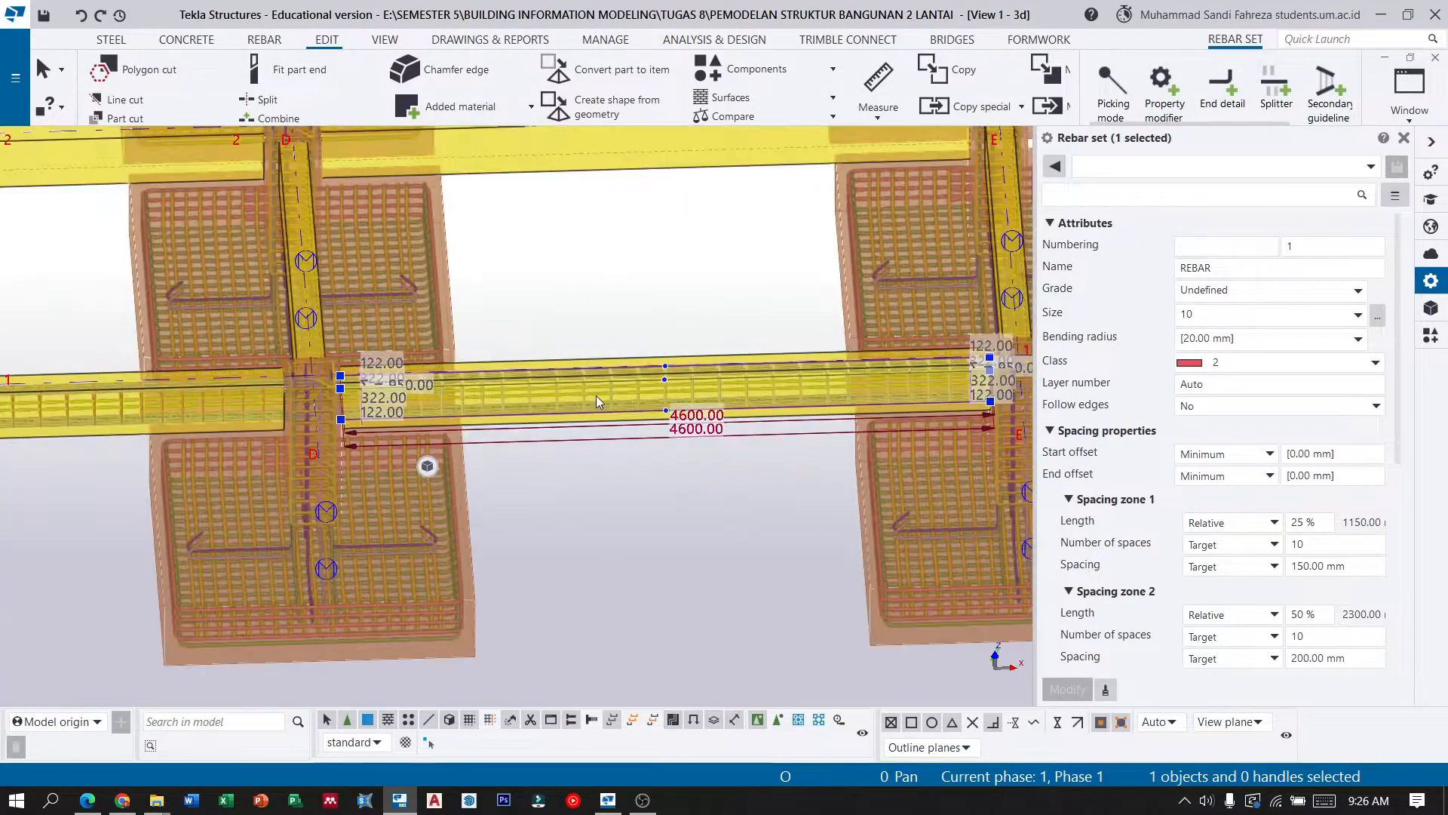
pyautogui.scroll(-5, 595, 399)
pyautogui.moveTo(504, 270); pyautogui.dragTo(537, 298, button='middle')
pyautogui.scroll(-2, 462, 257)
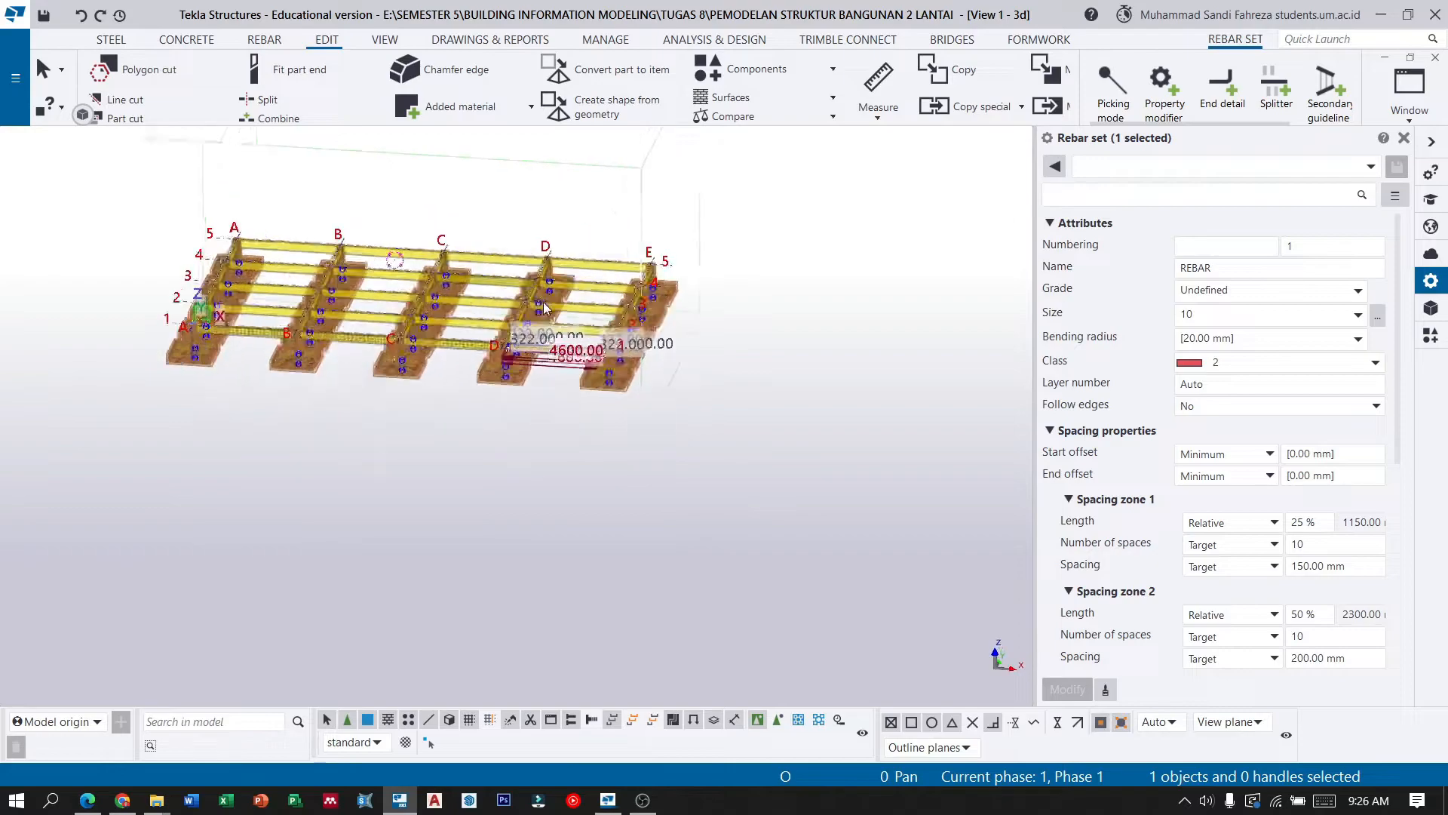
pyautogui.scroll(2, 538, 299)
# Delete the unreinforced tie beams on grid lines 2 to 5 in all four bays between columns A and E.
pyautogui.click(754, 449)
pyautogui.moveTo(544, 347); pyautogui.dragTo(645, 364, button='middle')
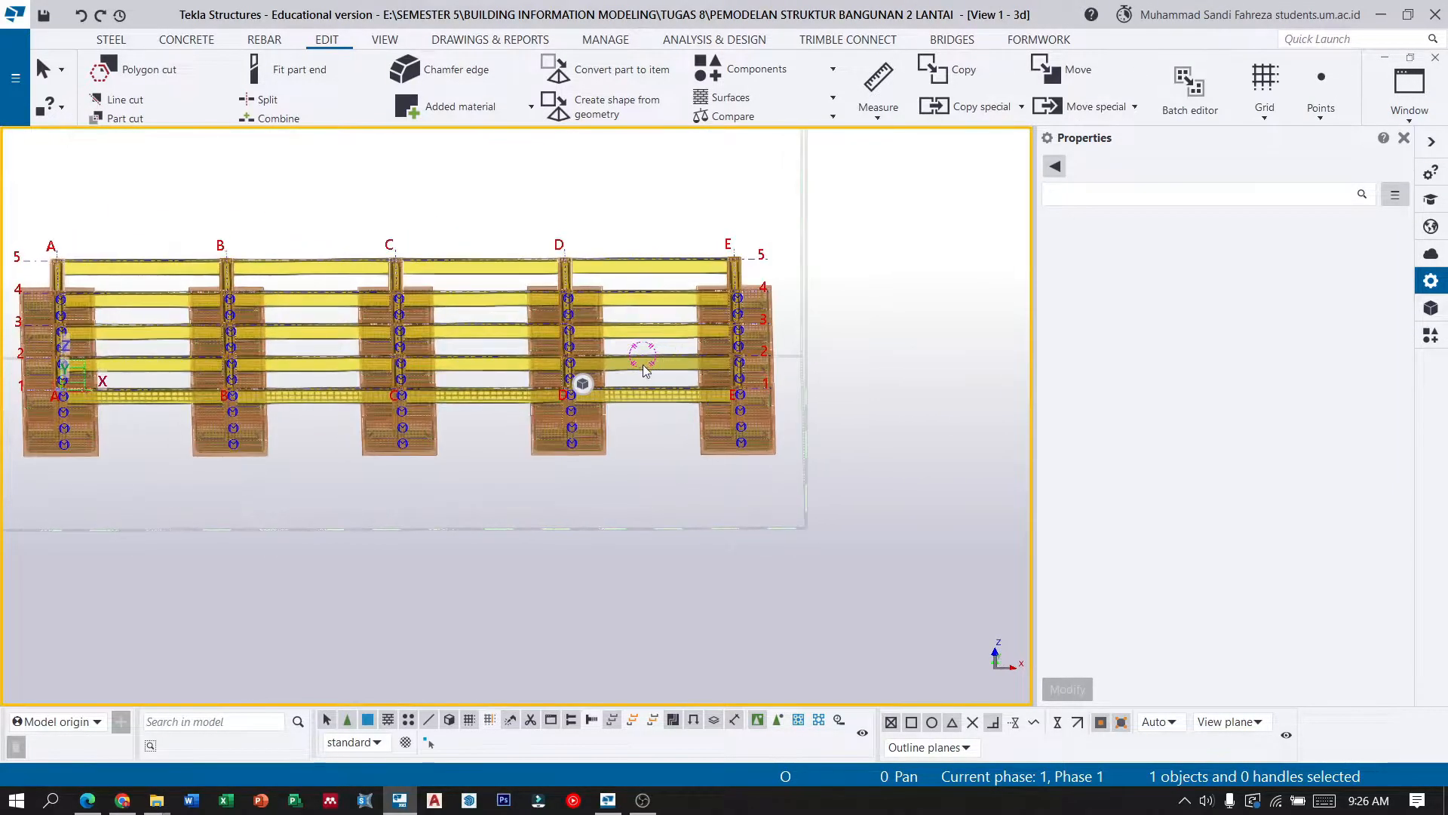
pyautogui.moveTo(644, 319); pyautogui.dragTo(623, 219)
pyautogui.press('Delete')
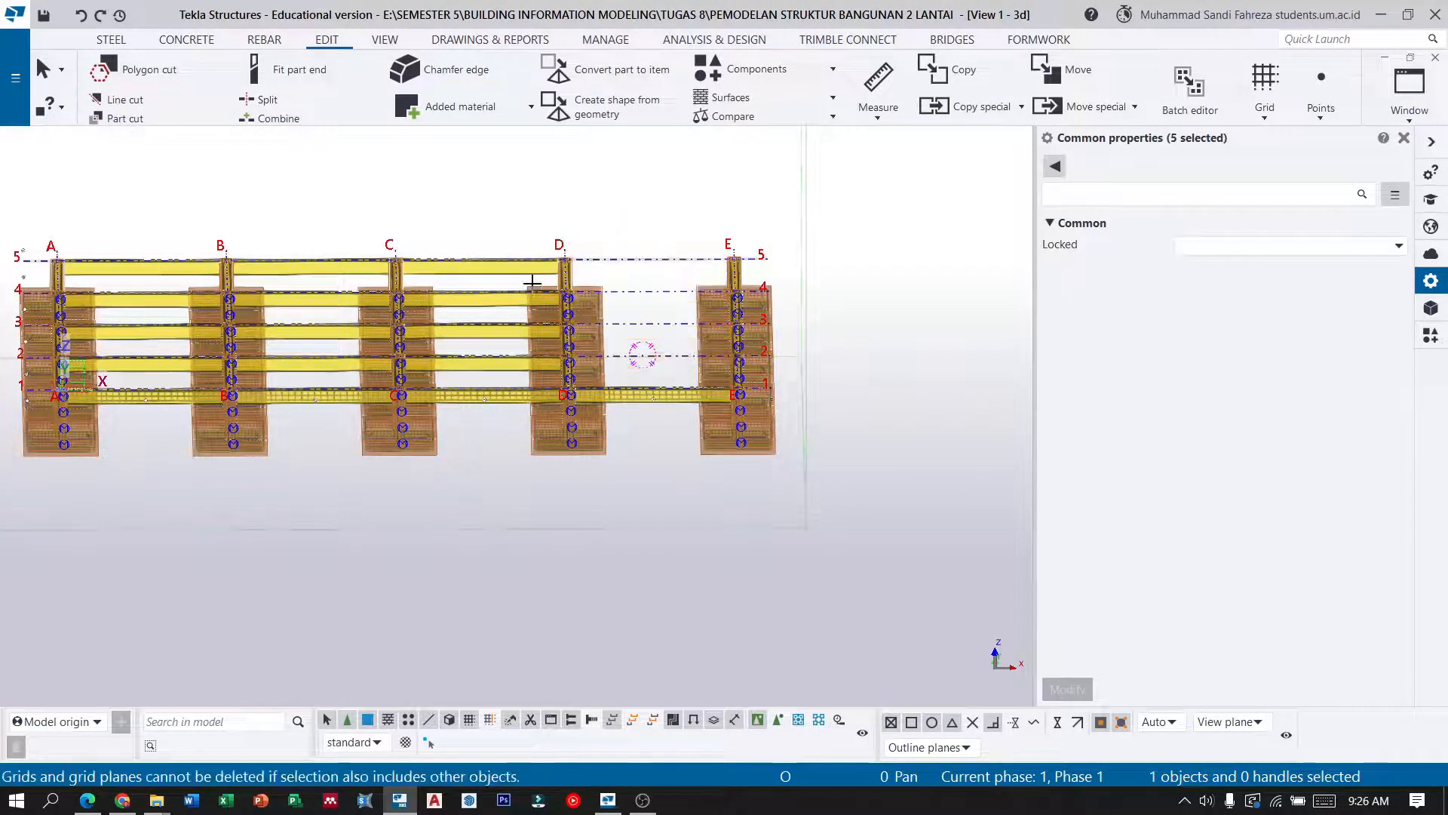
pyautogui.moveTo(483, 219); pyautogui.dragTo(484, 219)
pyautogui.press('Delete')
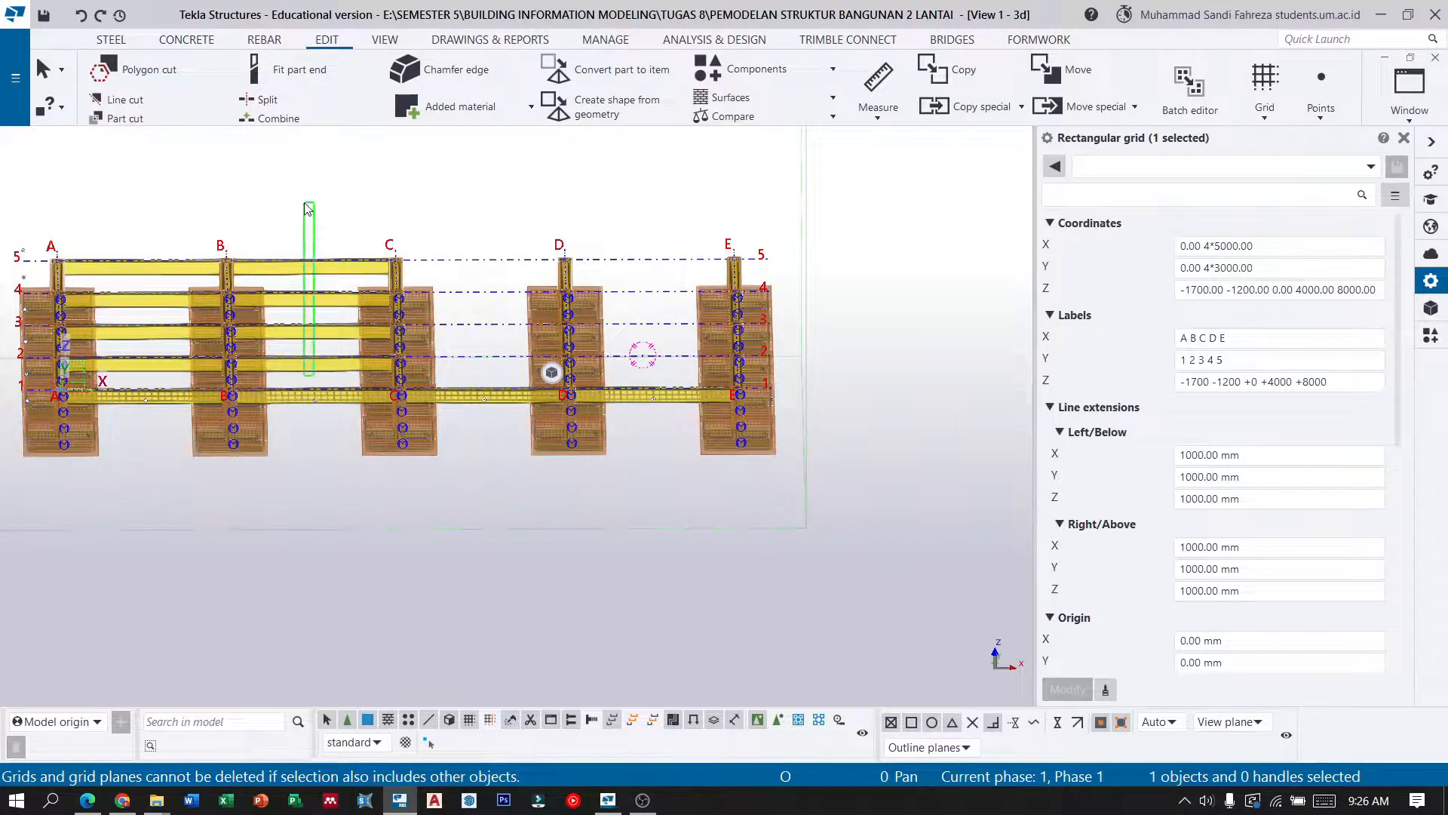
pyautogui.moveTo(307, 216); pyautogui.dragTo(308, 217)
pyautogui.press('Delete')
pyautogui.moveTo(144, 376); pyautogui.dragTo(134, 181)
pyautogui.press('Delete')
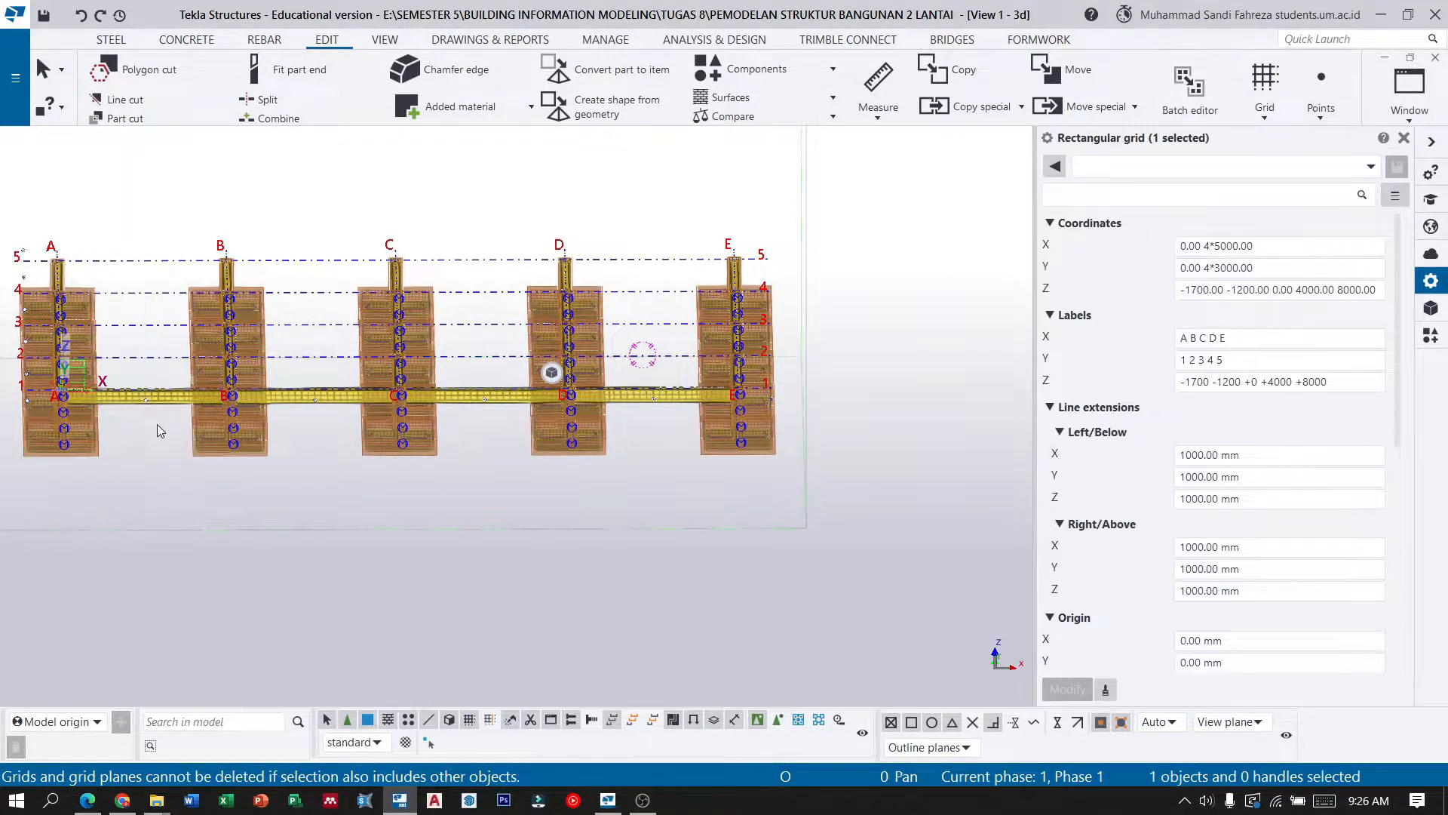
# Copy the reinforced grid line 1 tie beams in all four bays linearly with dY 3000 mm and 4 copies.
pyautogui.moveTo(156, 424); pyautogui.dragTo(123, 314)
pyautogui.keyDown('ctrl'); pyautogui.moveTo(328, 432); pyautogui.dragTo(289, 292); pyautogui.keyUp('ctrl')
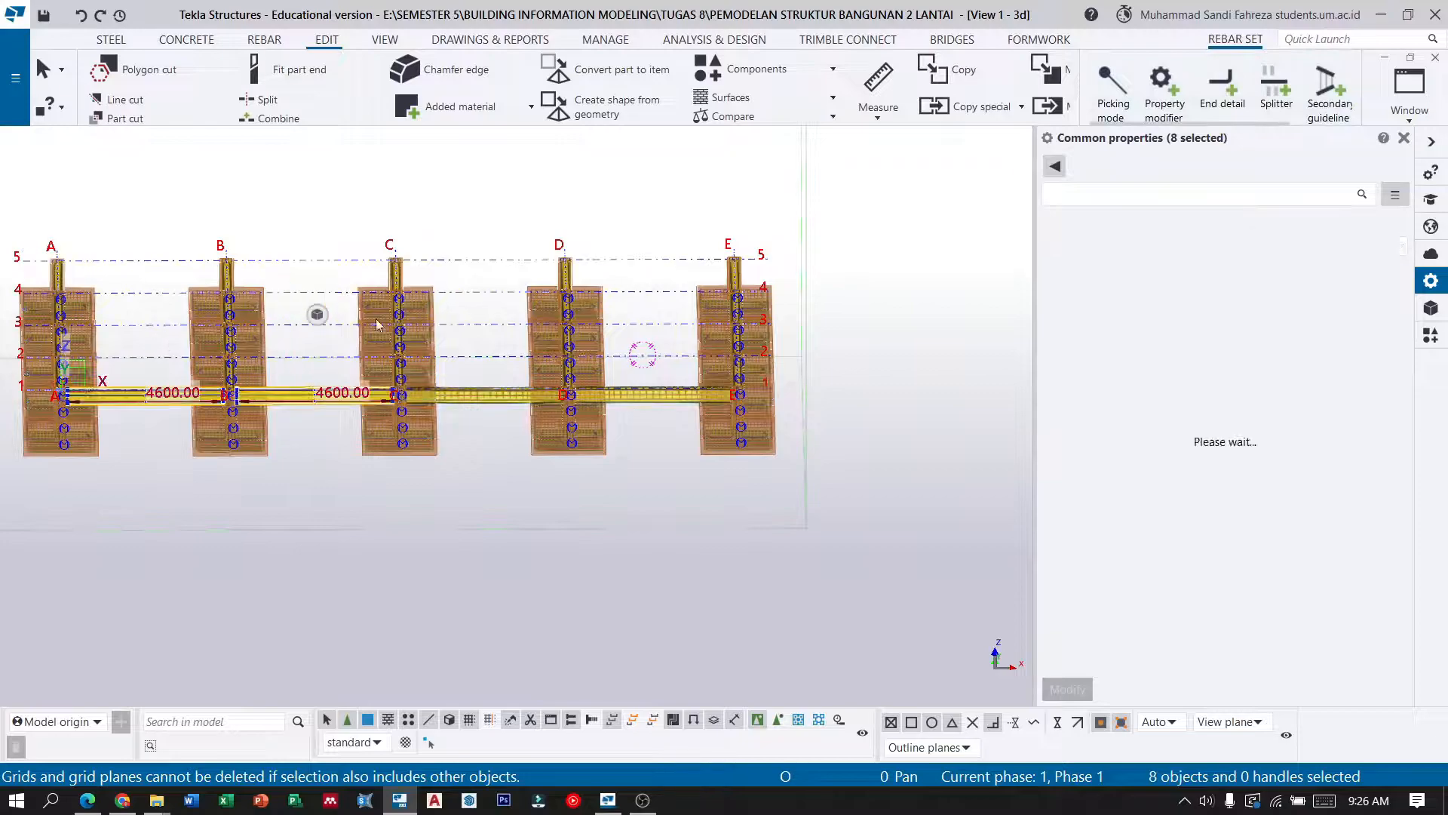
pyautogui.click(500, 426)
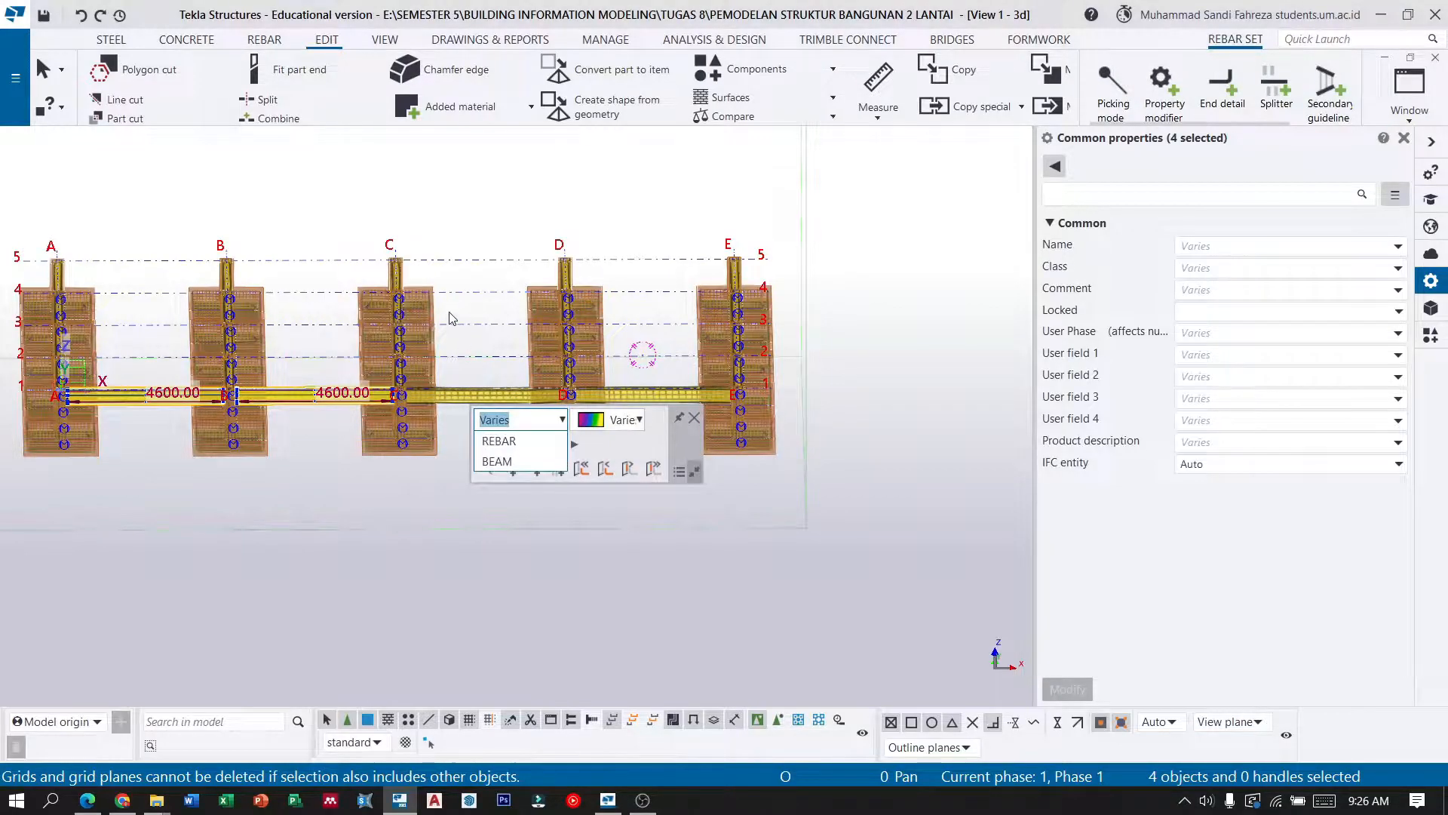
pyautogui.click(695, 420)
pyautogui.keyDown('ctrl'); pyautogui.moveTo(502, 424); pyautogui.dragTo(451, 288); pyautogui.keyUp('ctrl')
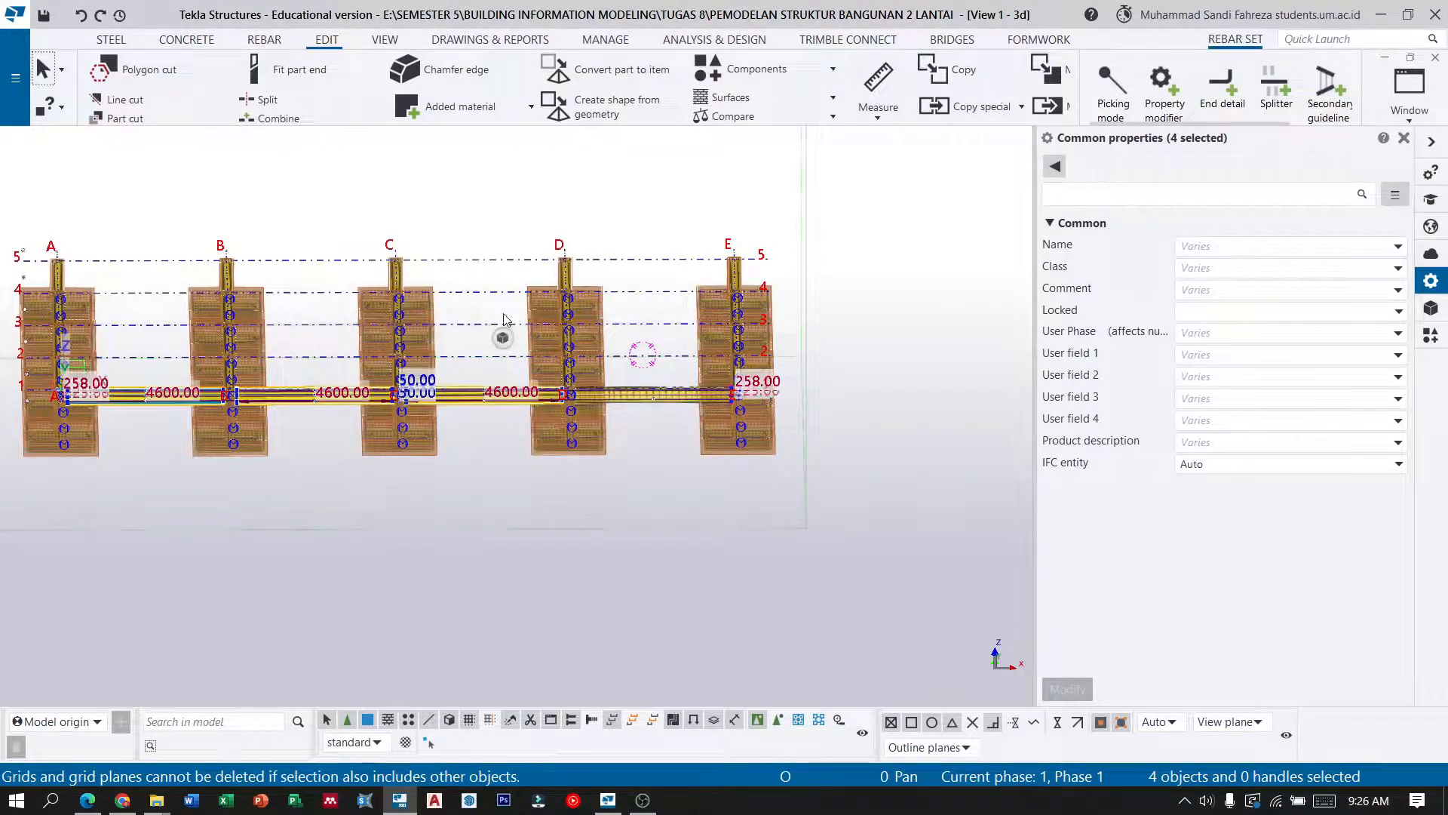
pyautogui.click(776, 368)
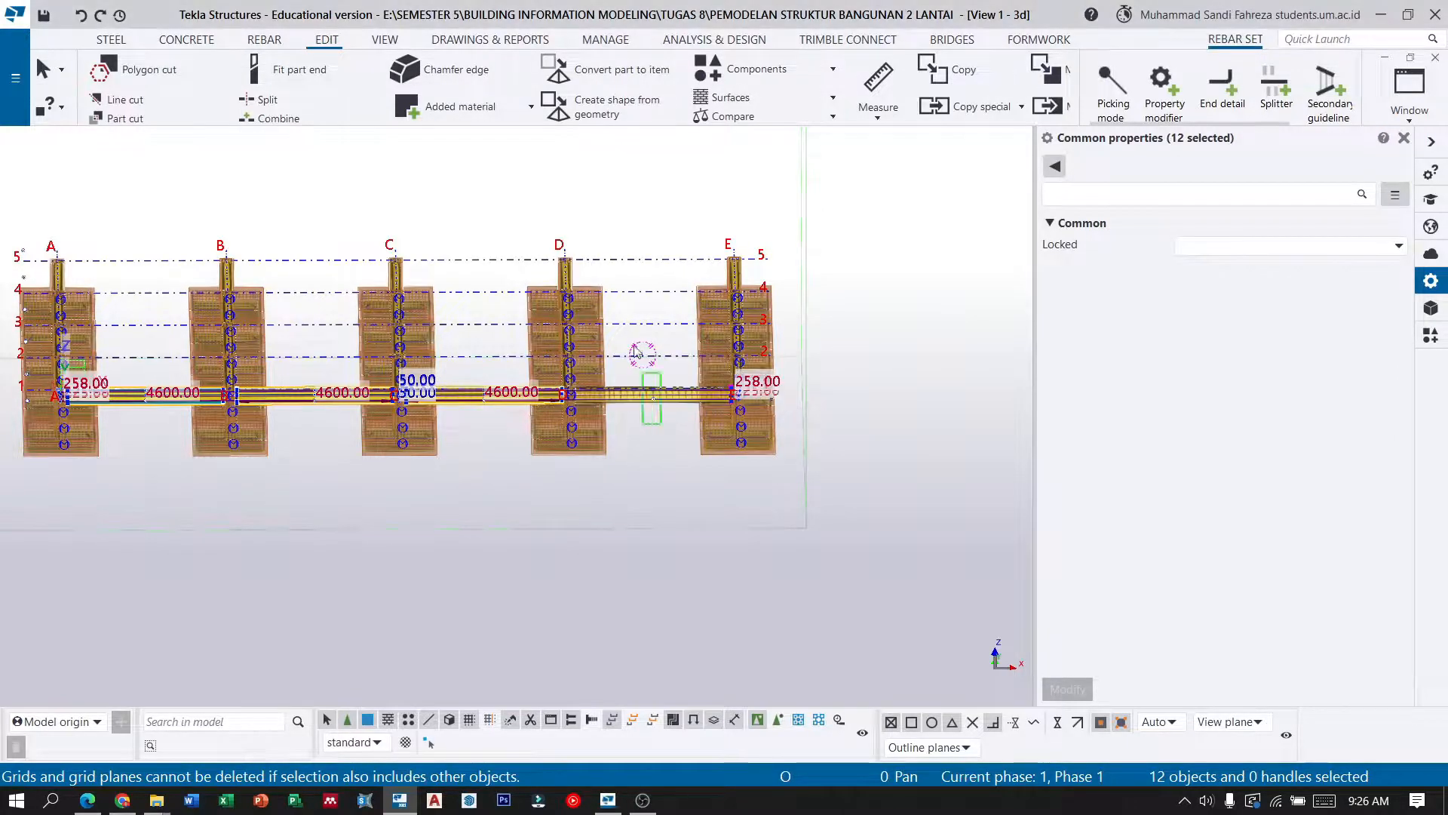
pyautogui.keyDown('ctrl'); pyautogui.moveTo(646, 386); pyautogui.dragTo(642, 304); pyautogui.keyUp('ctrl')
pyautogui.click(1021, 107)
pyautogui.click(973, 141)
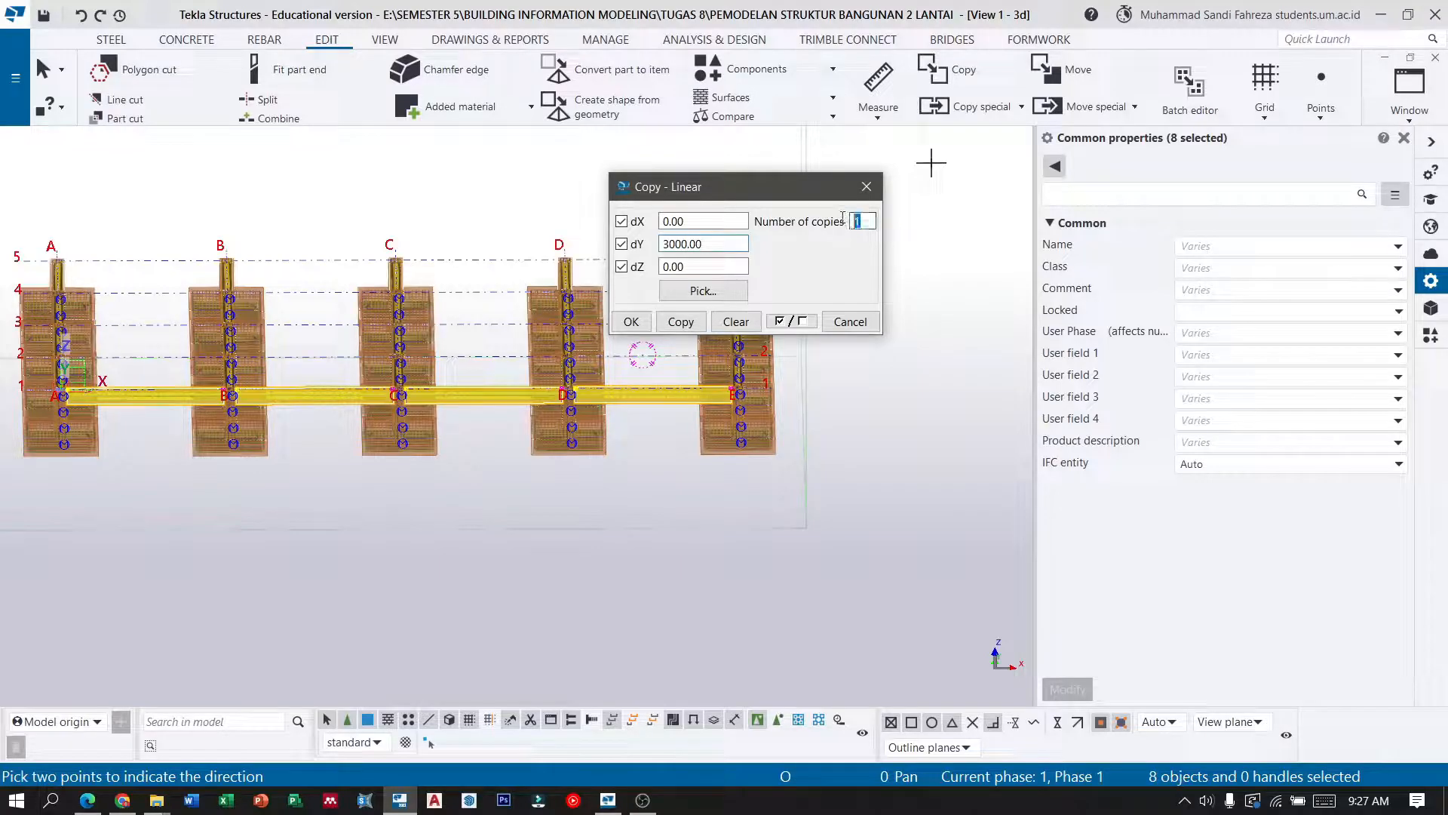
pyautogui.click(700, 324)
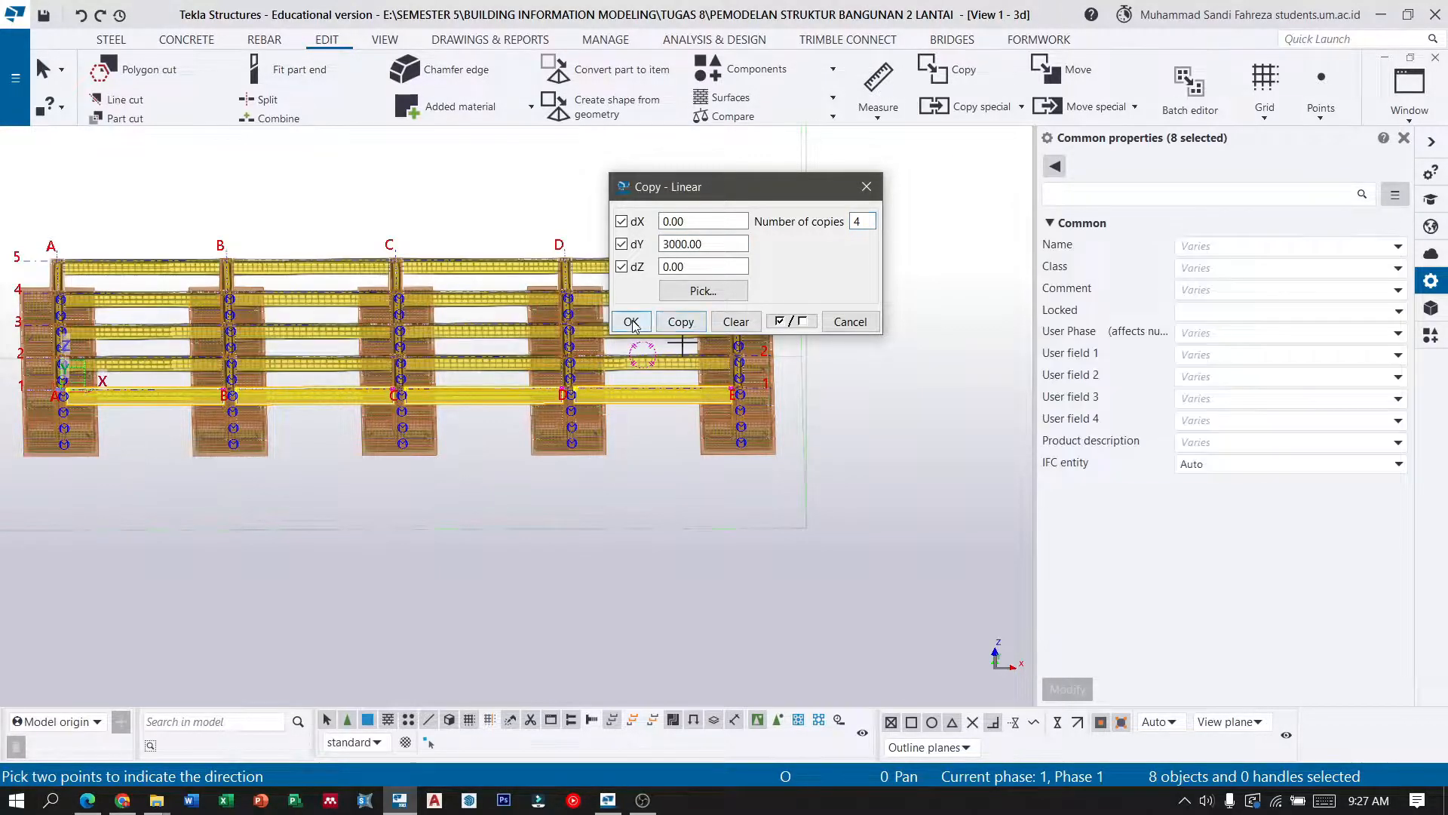
pyautogui.click(631, 321)
pyautogui.scroll(5, 808, 241)
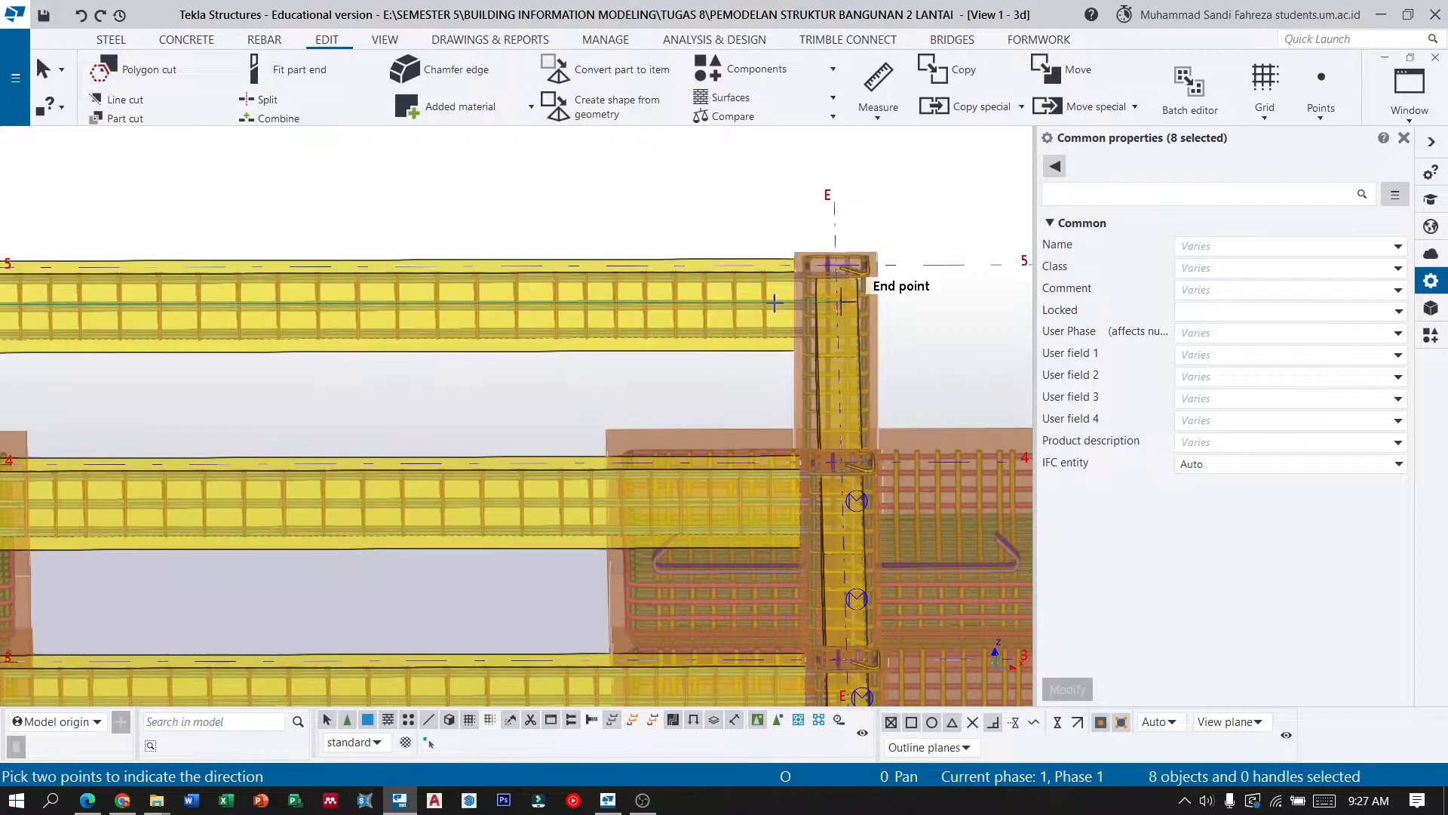
pyautogui.scroll(-6, 868, 256)
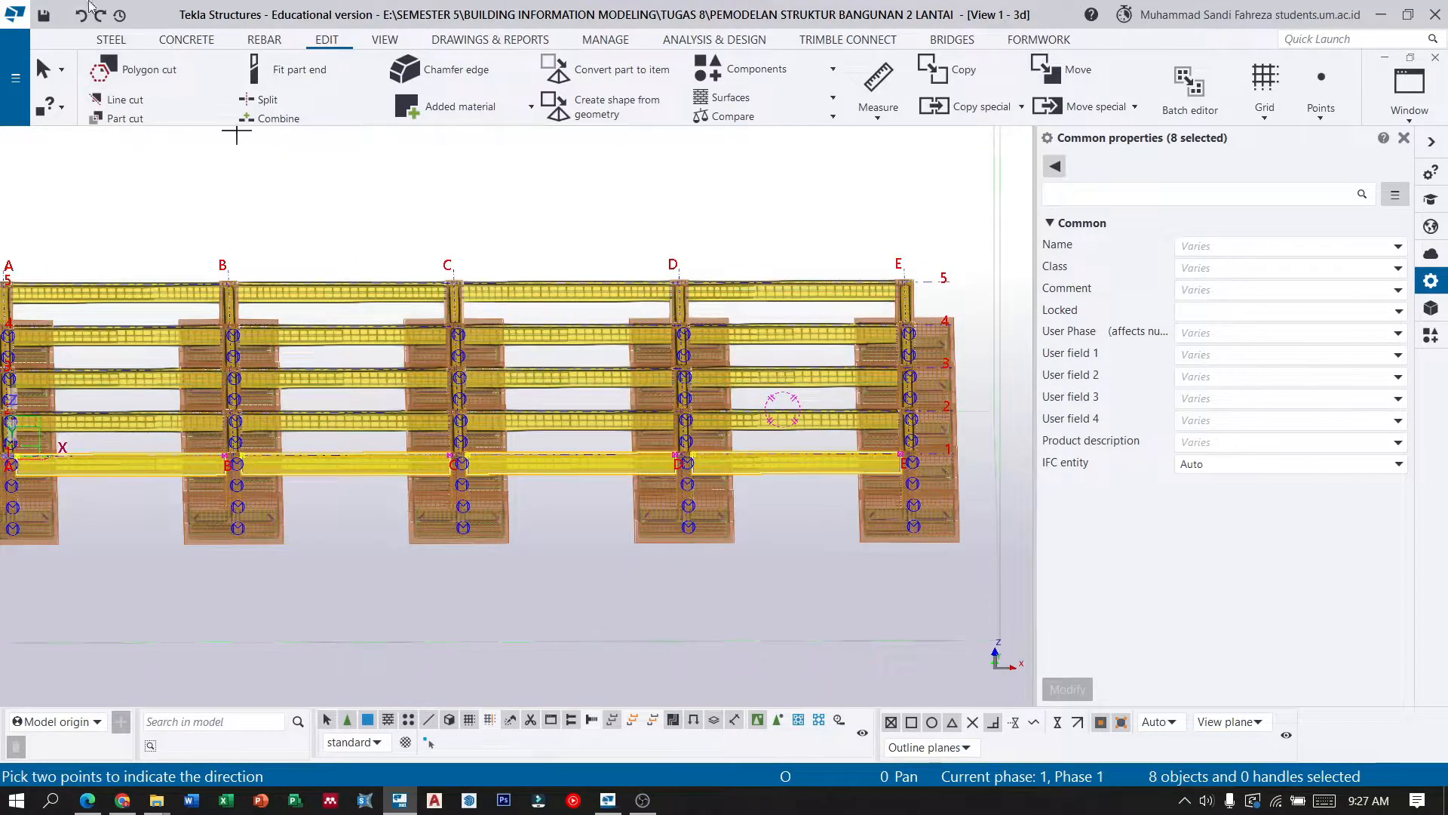
pyautogui.click(43, 71)
pyautogui.click(411, 243)
# Inspect the tie beams running along grid line A between grid lines 5 and 1.
pyautogui.scroll(3, 310, 440)
pyautogui.keyDown('ctrl'); pyautogui.moveTo(425, 438); pyautogui.dragTo(665, 399, button='middle'); pyautogui.keyUp('ctrl')
pyautogui.scroll(-3, 818, 453)
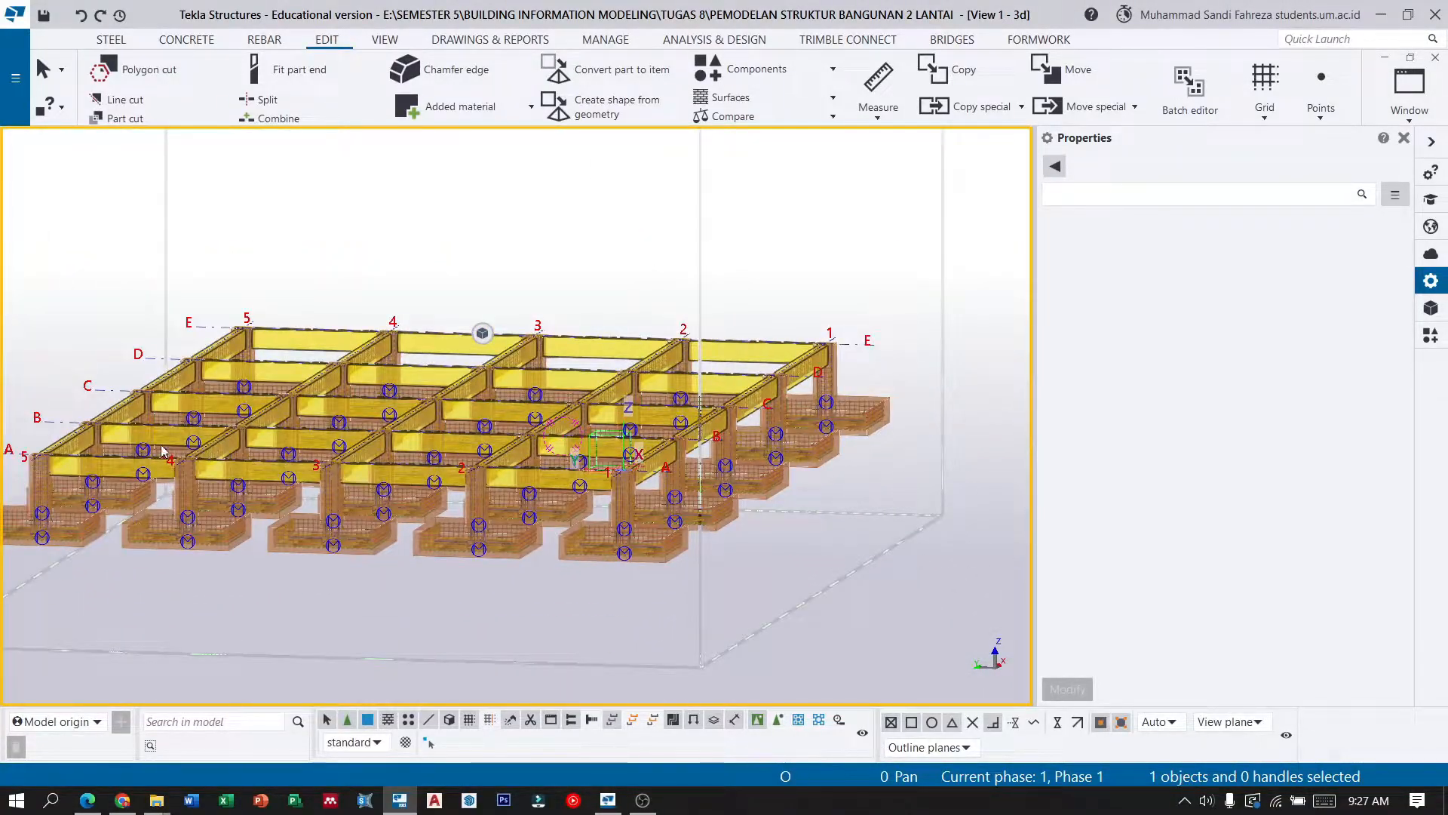
pyautogui.scroll(3, 170, 451)
pyautogui.scroll(-2, 173, 452)
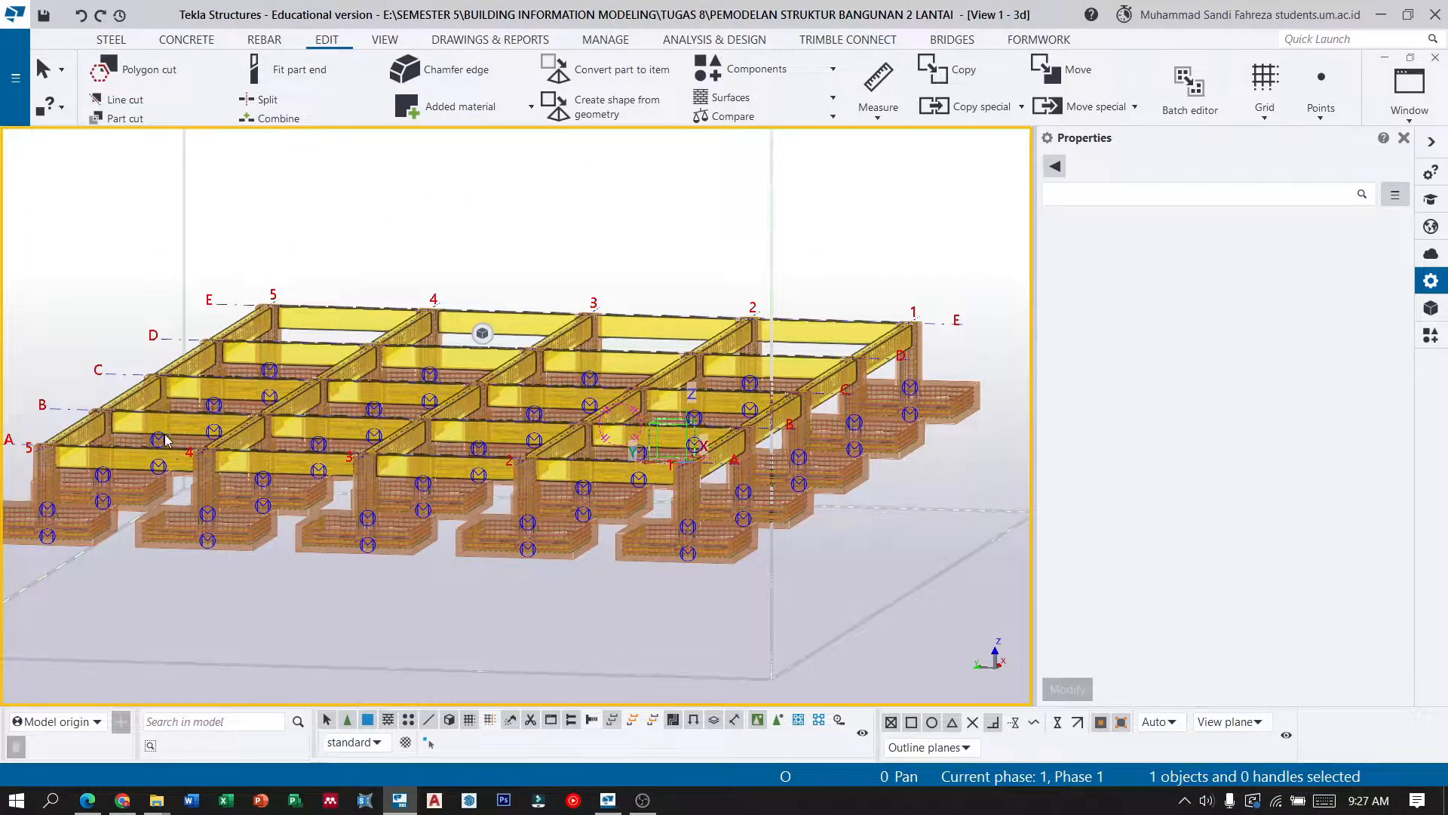
pyautogui.scroll(4, 94, 450)
pyautogui.scroll(-3, 235, 483)
pyautogui.moveTo(219, 459); pyautogui.dragTo(318, 459, button='middle')
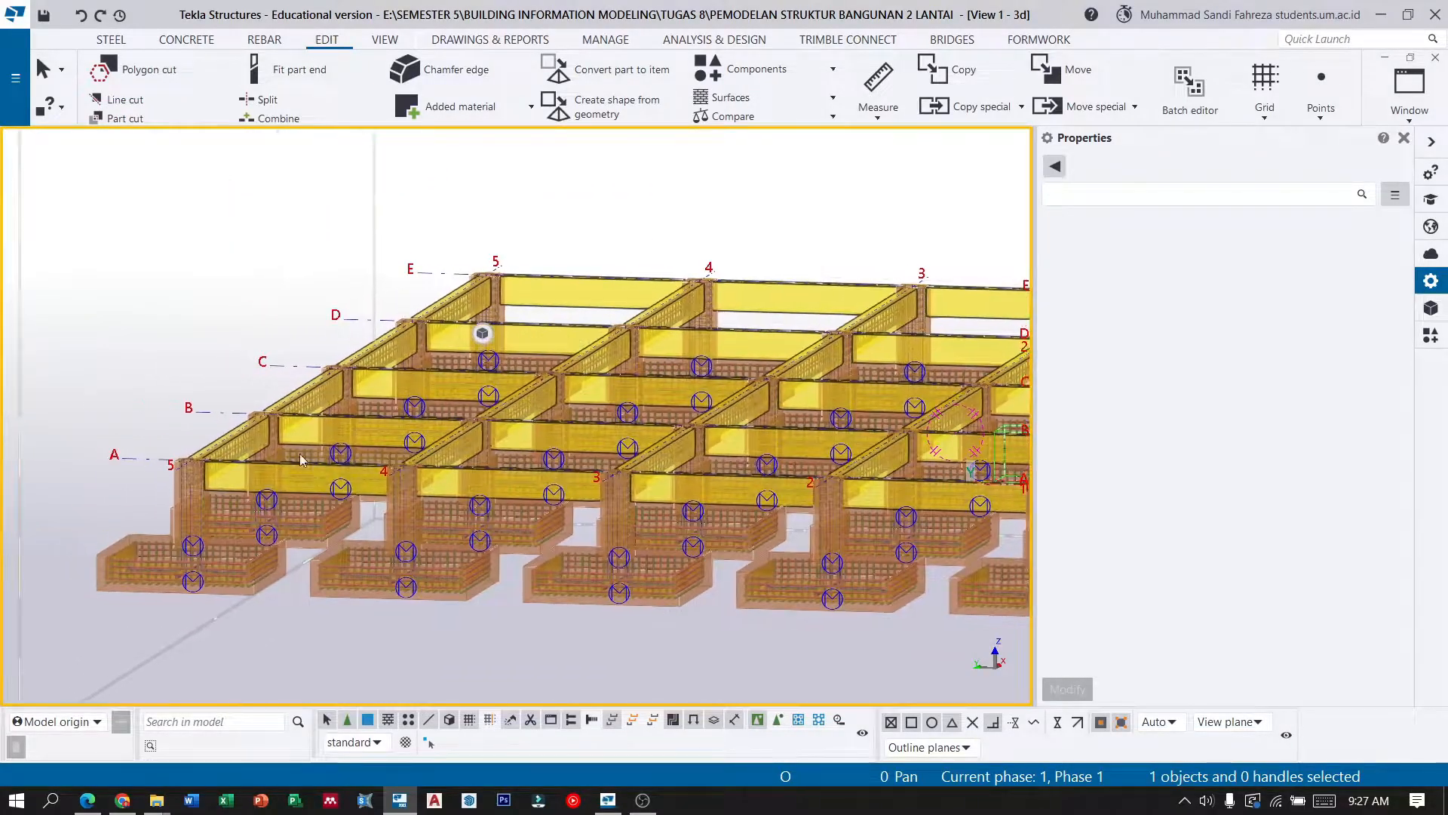
# Create a size 16 longitudinal bar group along the top of the grid line A tie beams from grid line 5 to grid line 1.
pyautogui.scroll(5, 255, 460)
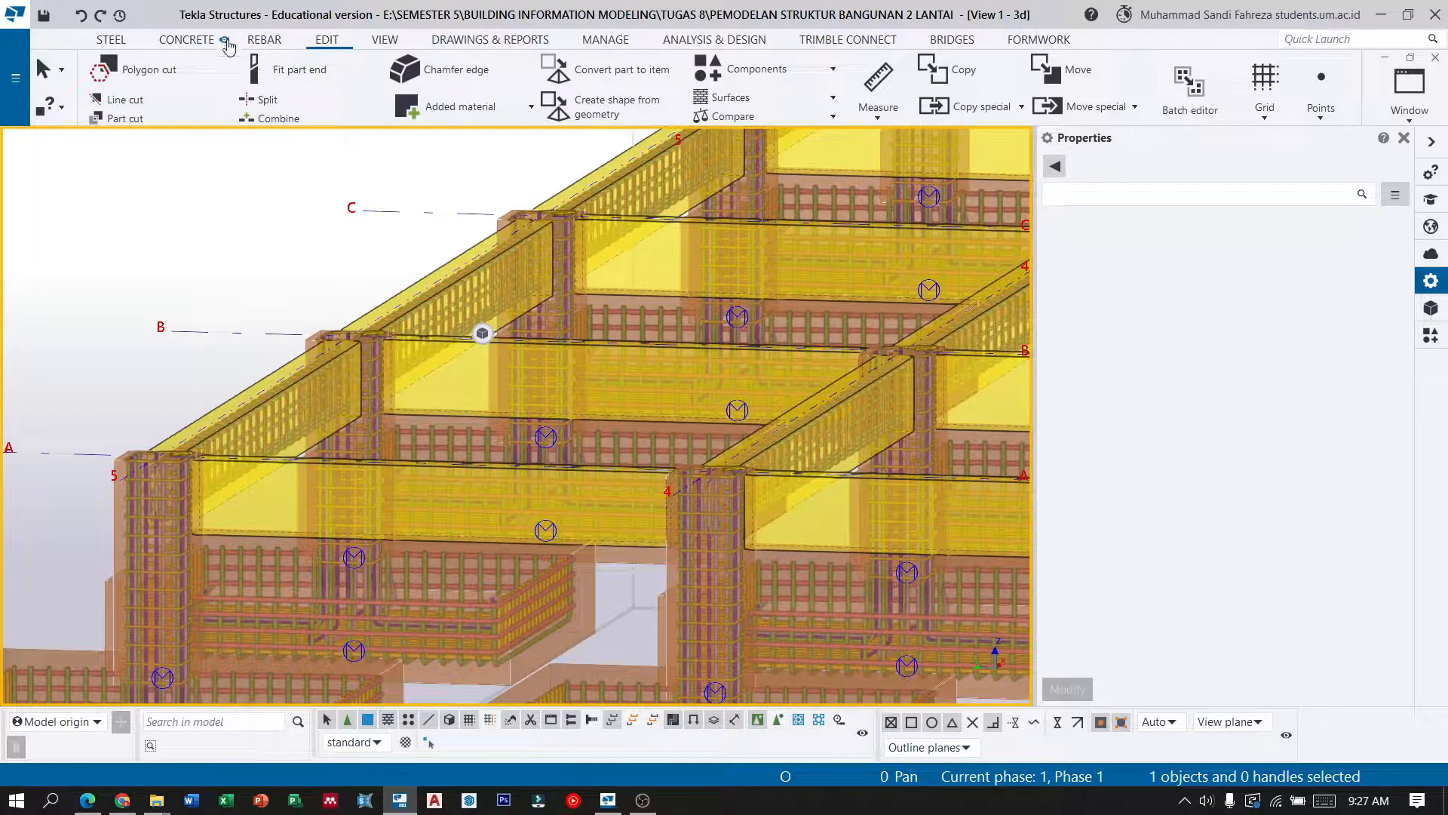
pyautogui.click(264, 39)
pyautogui.click(540, 78)
pyautogui.scroll(5, 166, 445)
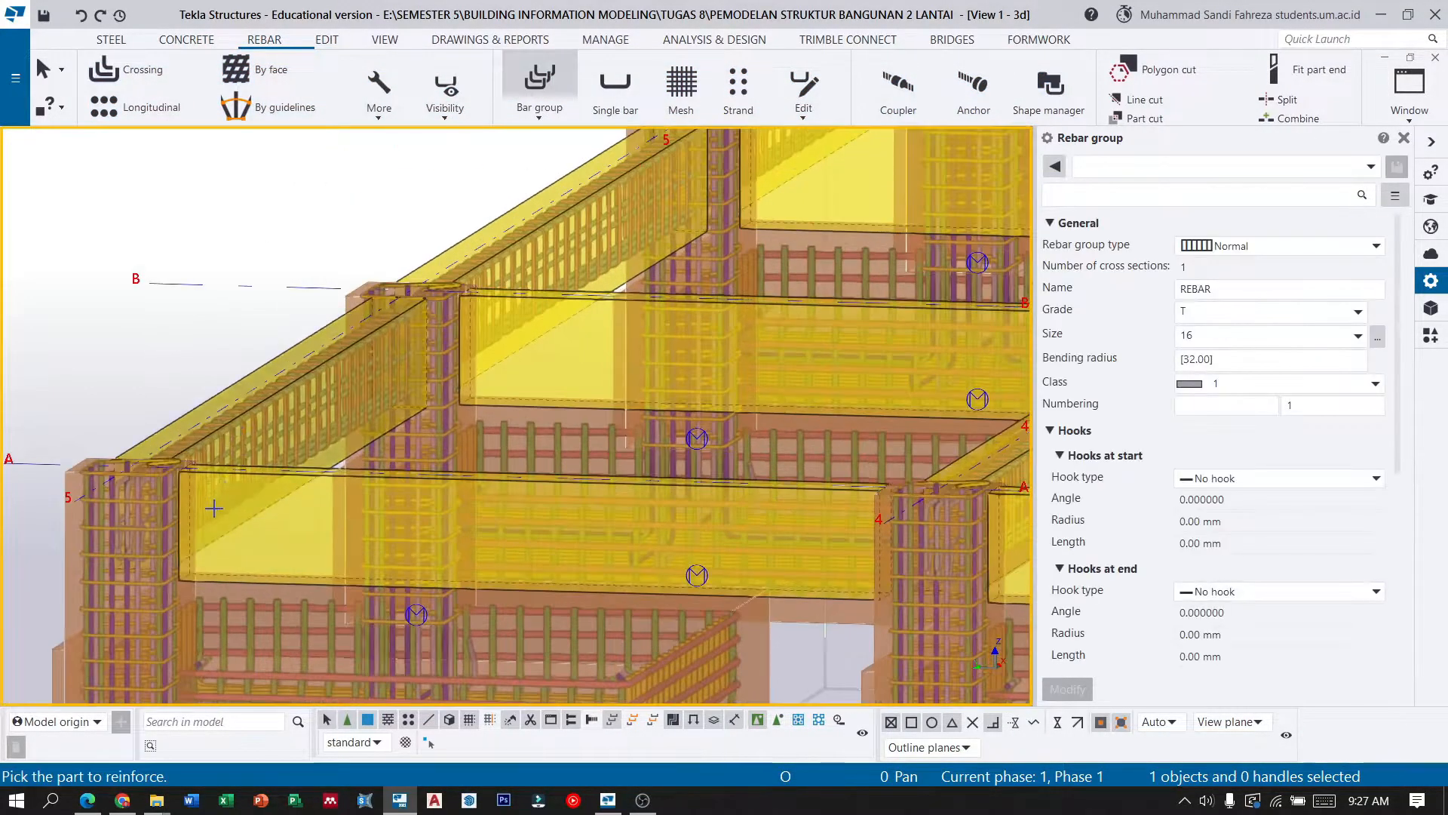
pyautogui.click(181, 483)
pyautogui.scroll(-6, 209, 451)
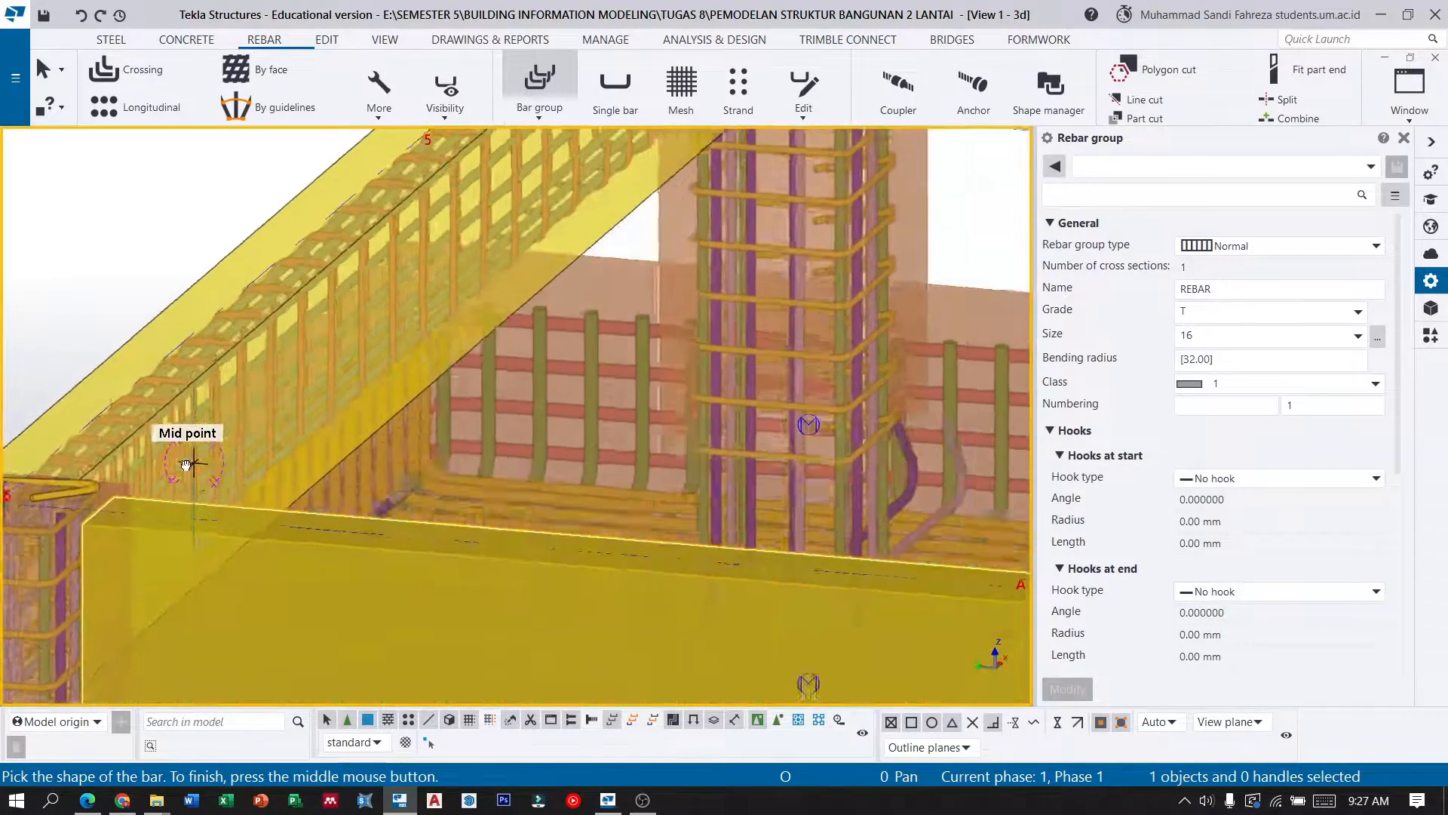
pyautogui.scroll(-3, 43, 442)
pyautogui.scroll(10, 612, 501)
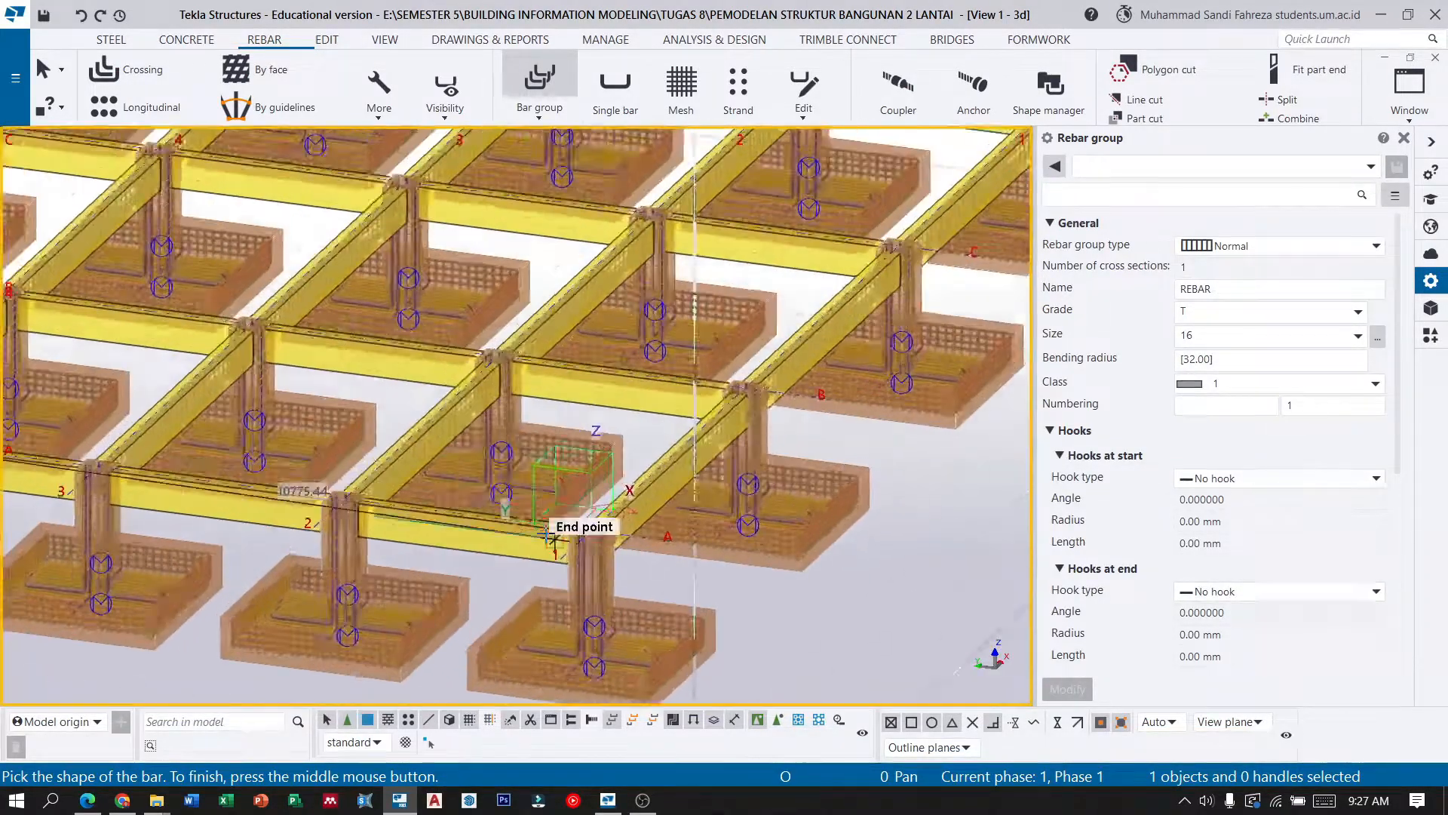
pyautogui.click(640, 508)
pyautogui.middleClick(640, 507)
pyautogui.scroll(-10, 640, 508)
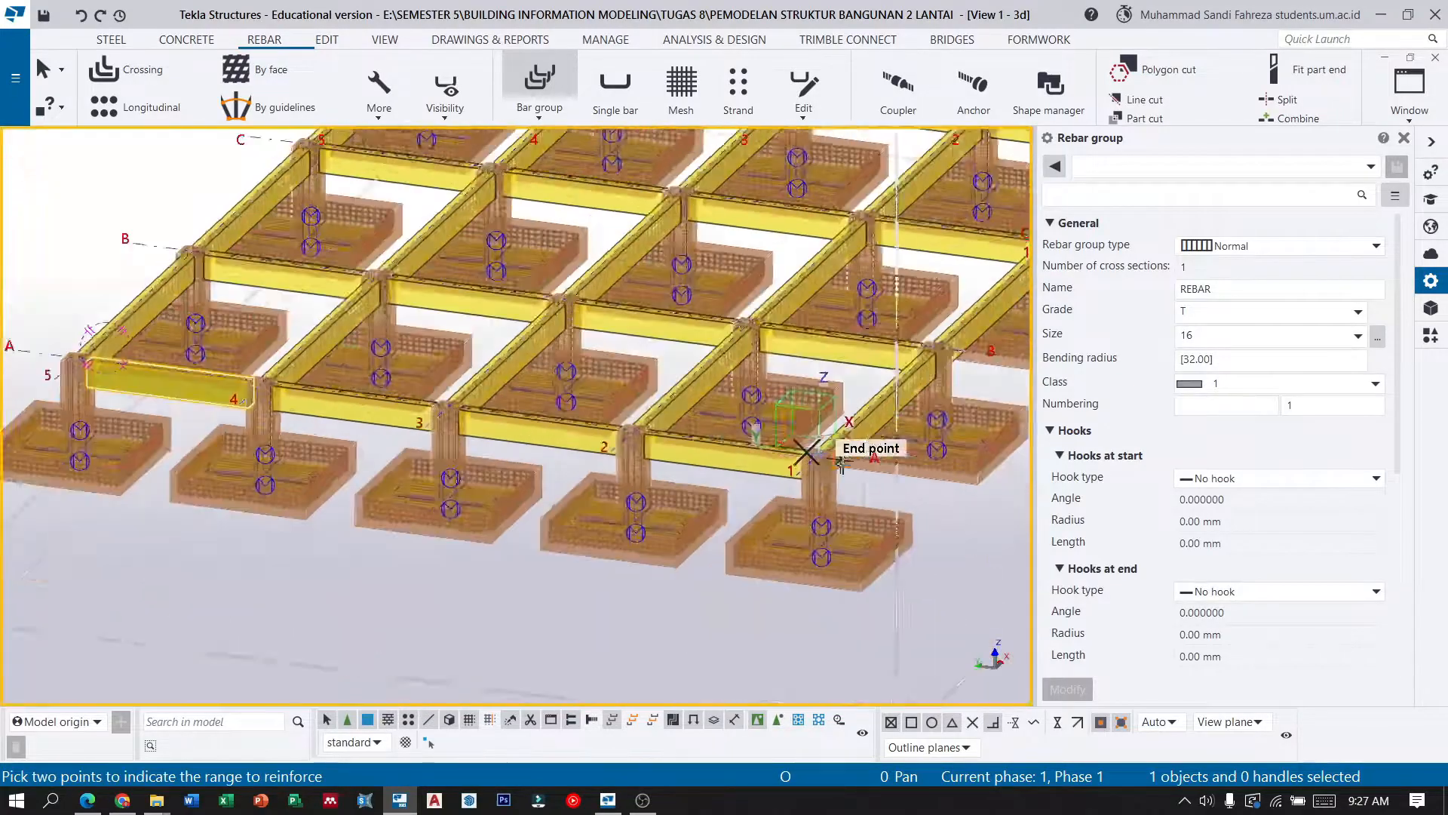
pyautogui.scroll(10, 280, 399)
pyautogui.click(270, 346)
pyautogui.click(270, 347)
pyautogui.scroll(-6, 270, 346)
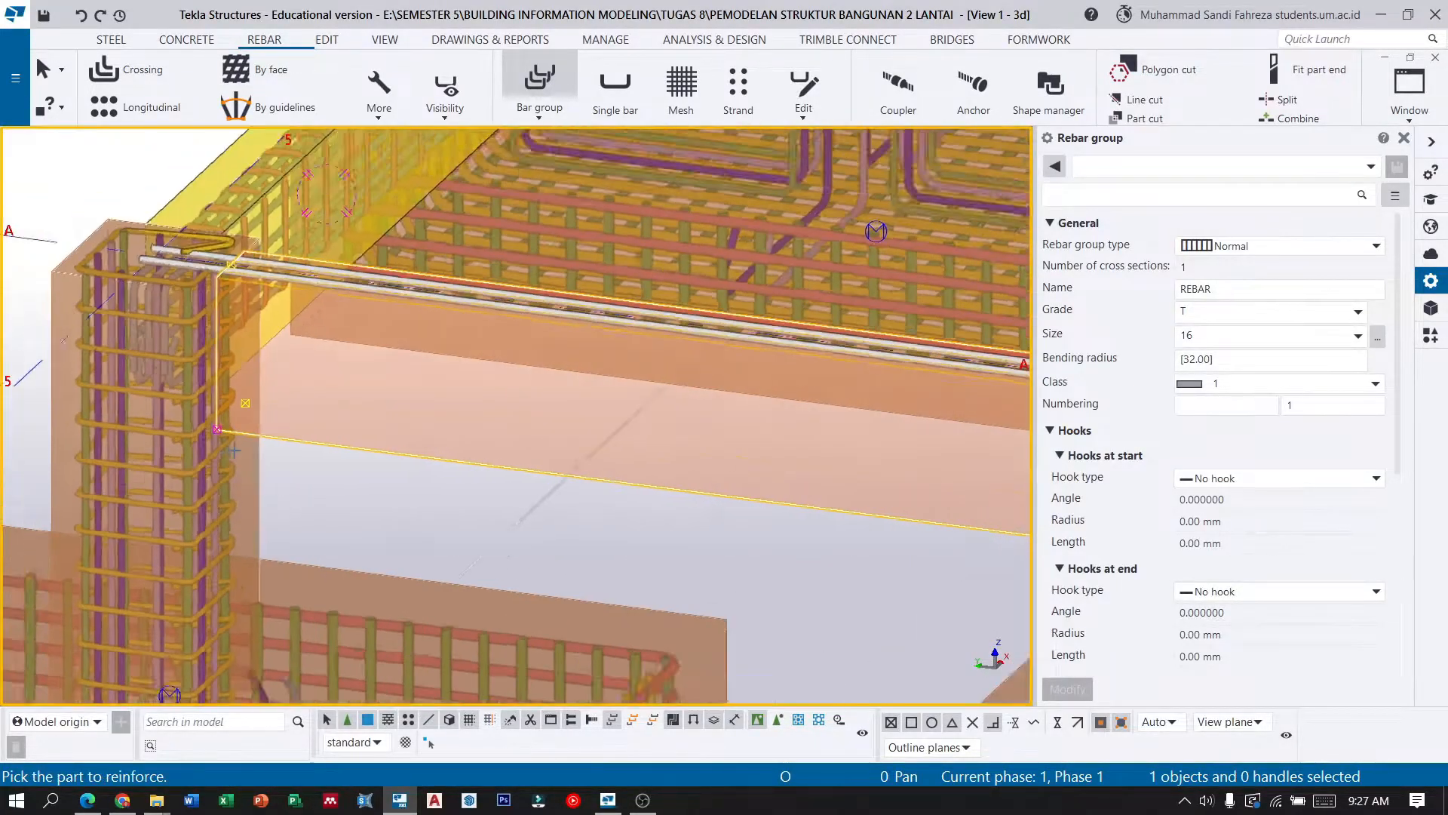
# Give the top bar group a custom start hook with angle 90°, radius 32 mm and length 192 mm.
pyautogui.scroll(5, 279, 328)
pyautogui.click(279, 327)
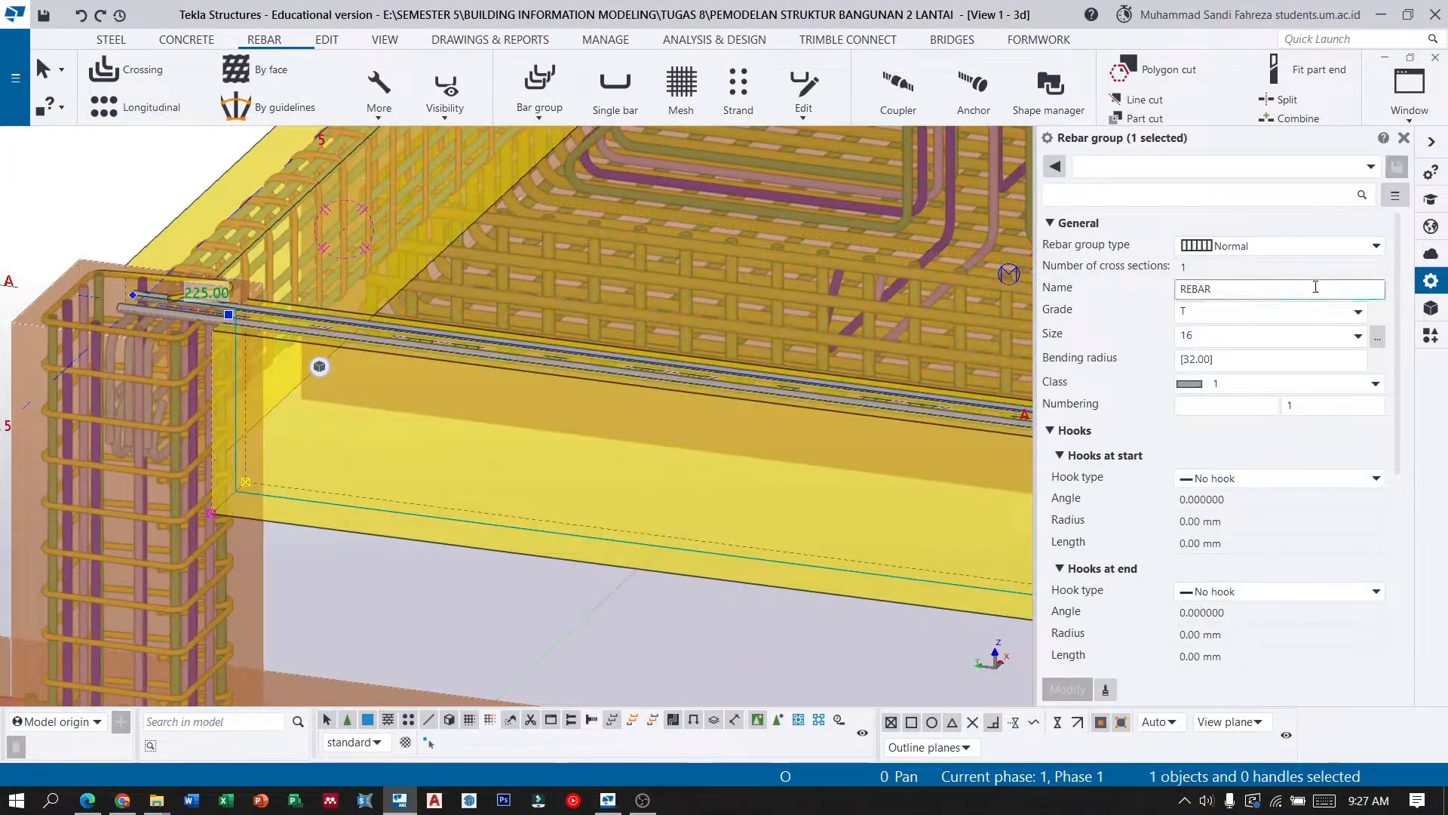
pyautogui.scroll(-2, 1309, 288)
pyautogui.click(1354, 432)
pyautogui.click(1215, 521)
pyautogui.click(1268, 453)
pyautogui.write('13')
pyautogui.press('BackSpace')
pyautogui.press('BackSpace')
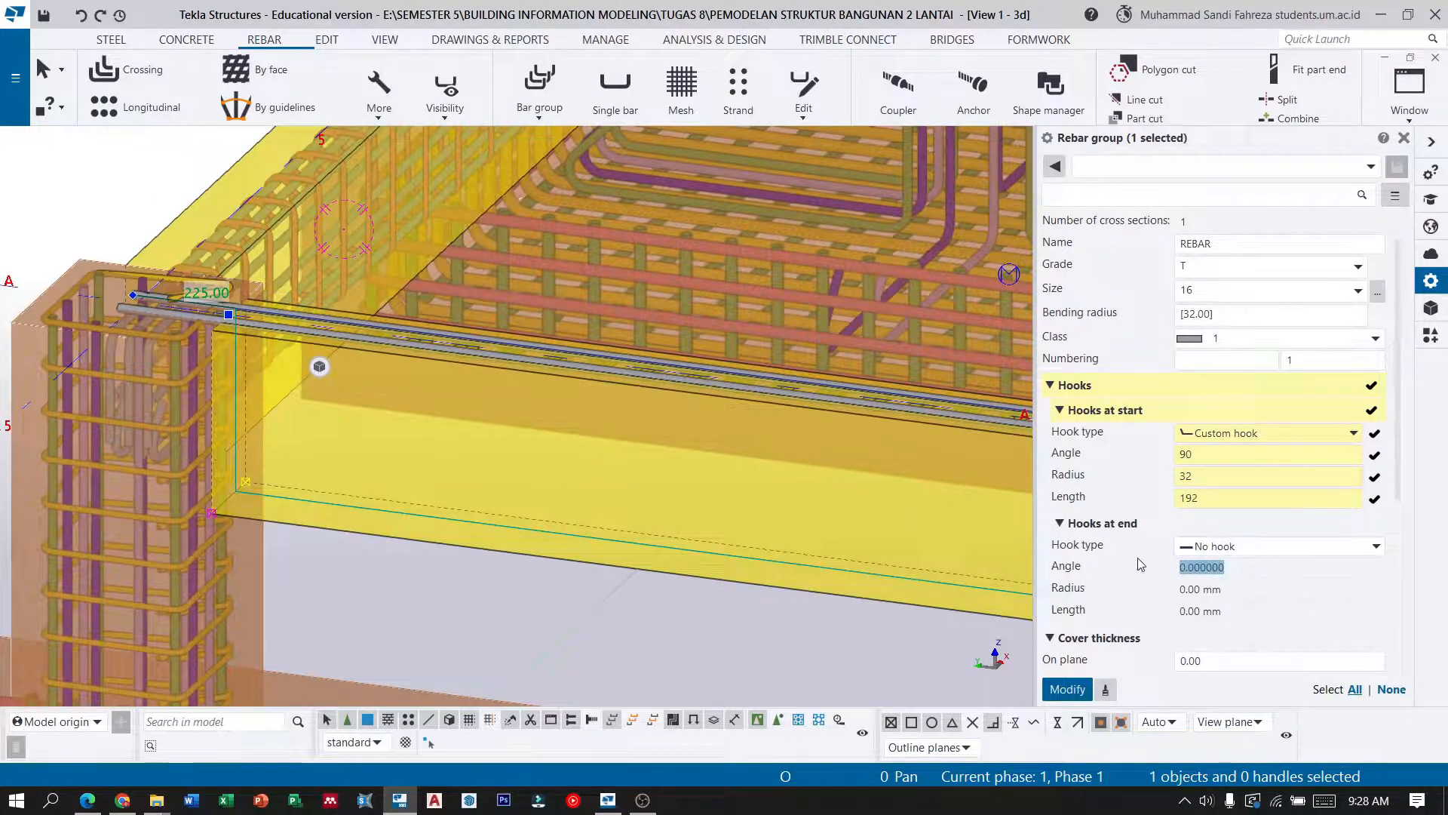
# Apply a custom 90° end hook with radius 32 and length 192 mm, on-plane cover 50 mm and start and end covers -258 mm.
pyautogui.click(1275, 546)
pyautogui.click(1229, 638)
pyautogui.moveTo(1235, 569); pyautogui.dragTo(1060, 588)
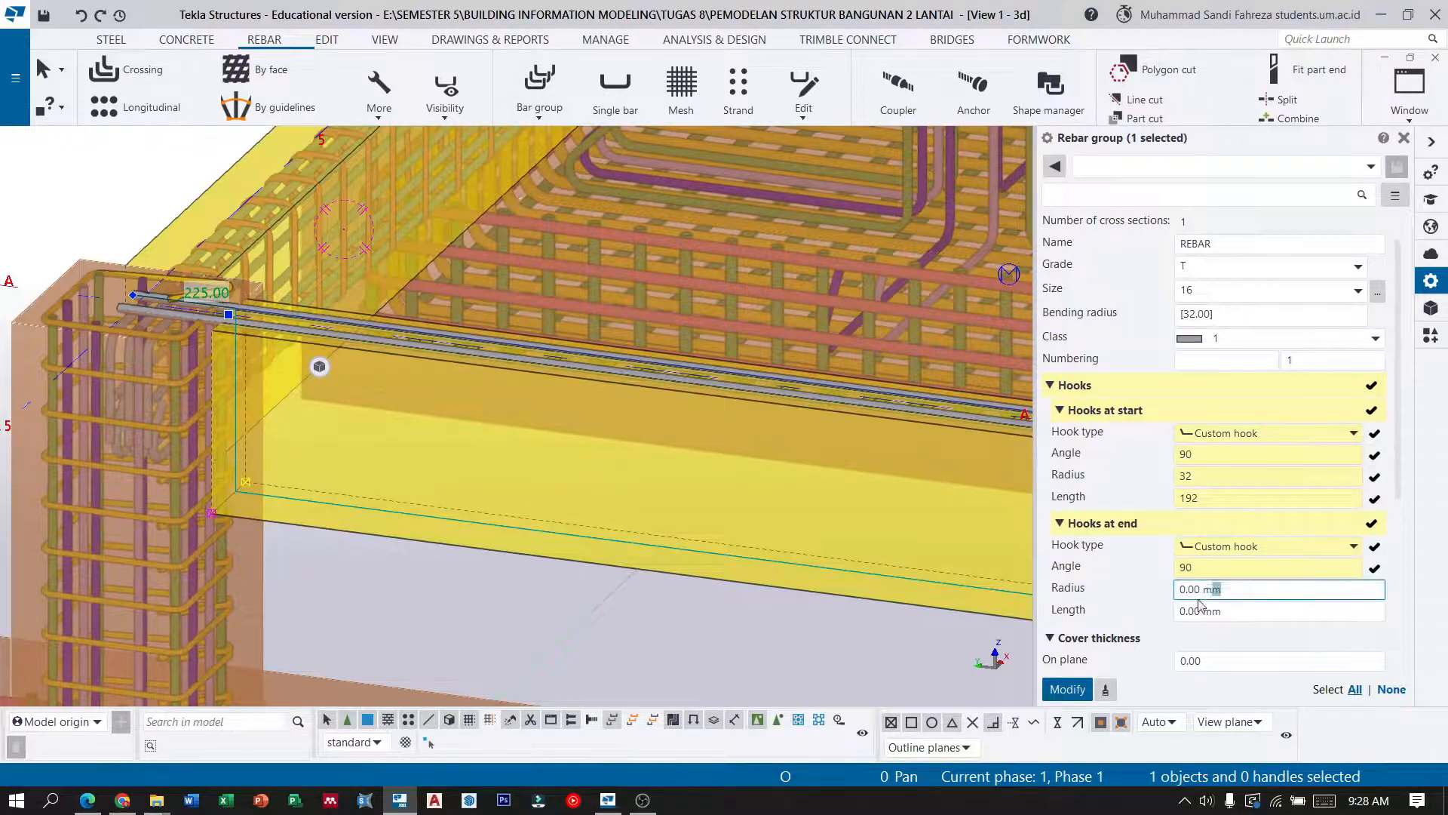
pyautogui.write('32')
pyautogui.write('192')
pyautogui.scroll(-5, 1155, 509)
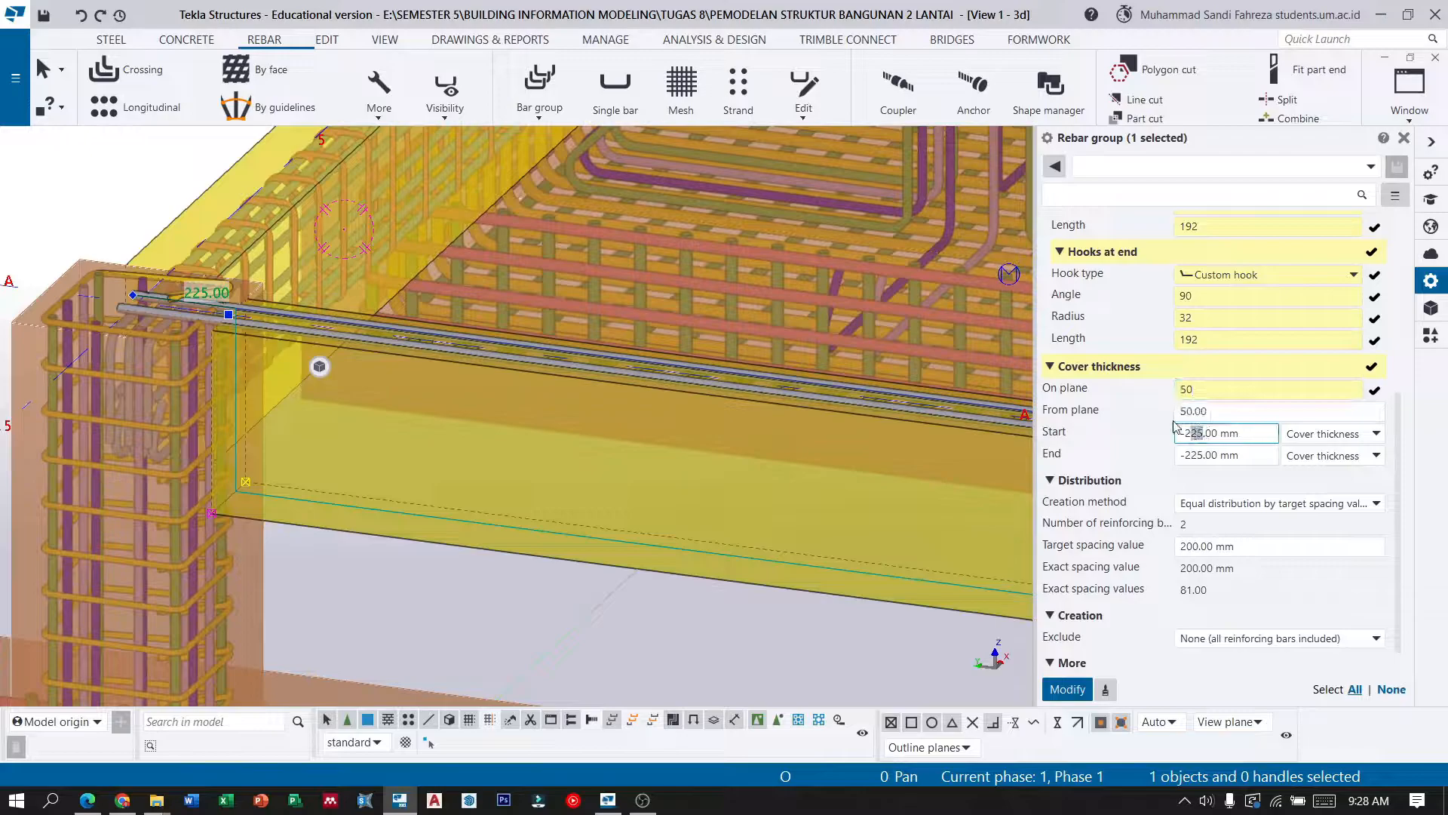
pyautogui.click(1067, 689)
# Add a single bar along the top centre of the grid line A tie beams from grid line 5 to grid line 1.
pyautogui.scroll(3, 266, 356)
pyautogui.click(616, 91)
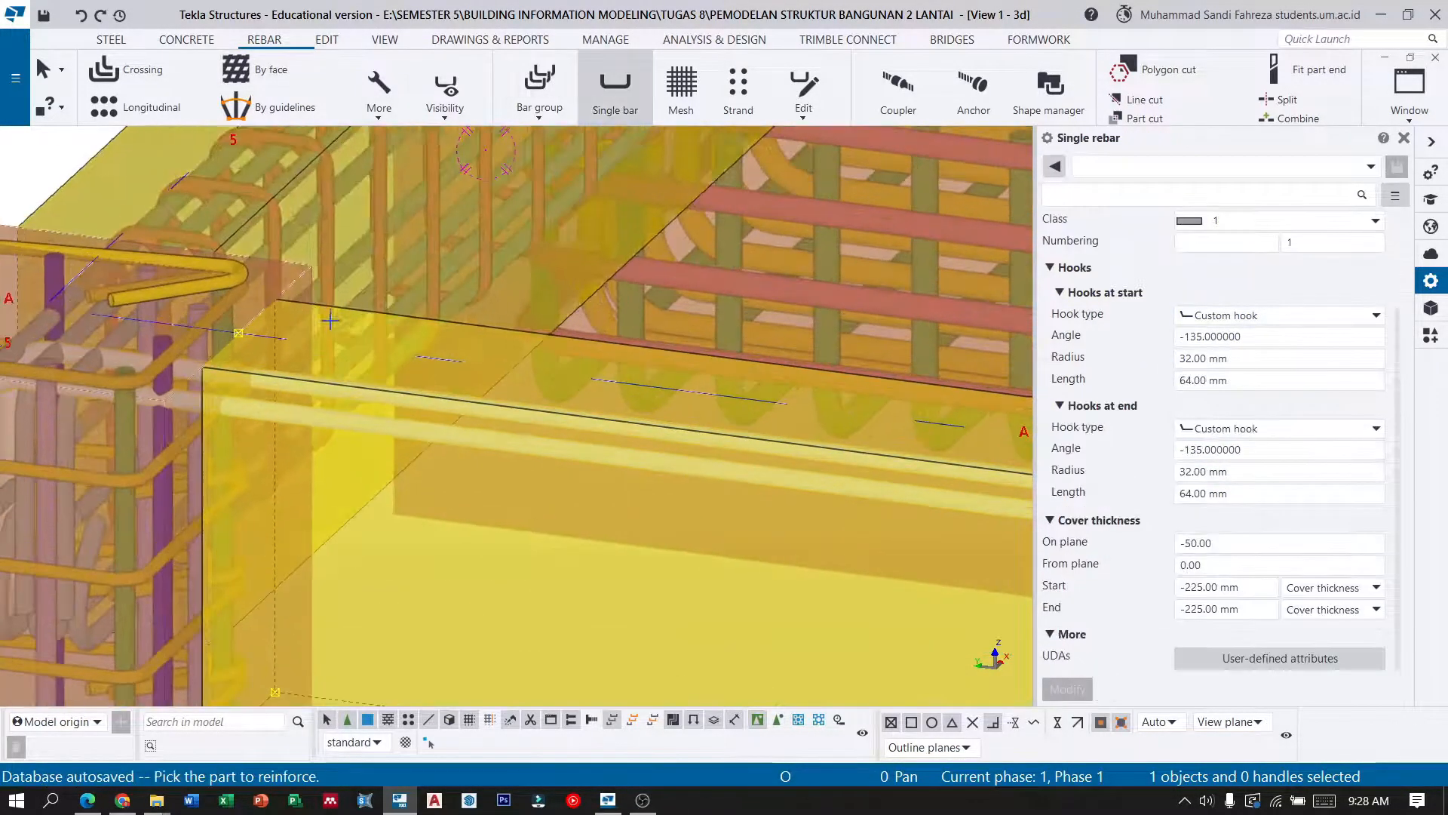
pyautogui.click(330, 320)
pyautogui.click(239, 333)
pyautogui.scroll(-5, 48, 376)
pyautogui.scroll(3, 915, 487)
pyautogui.scroll(3, 918, 489)
pyautogui.click(834, 550)
pyautogui.middleClick(837, 550)
pyautogui.scroll(-3, 863, 465)
pyautogui.scroll(6, 863, 531)
pyautogui.press('Escape')
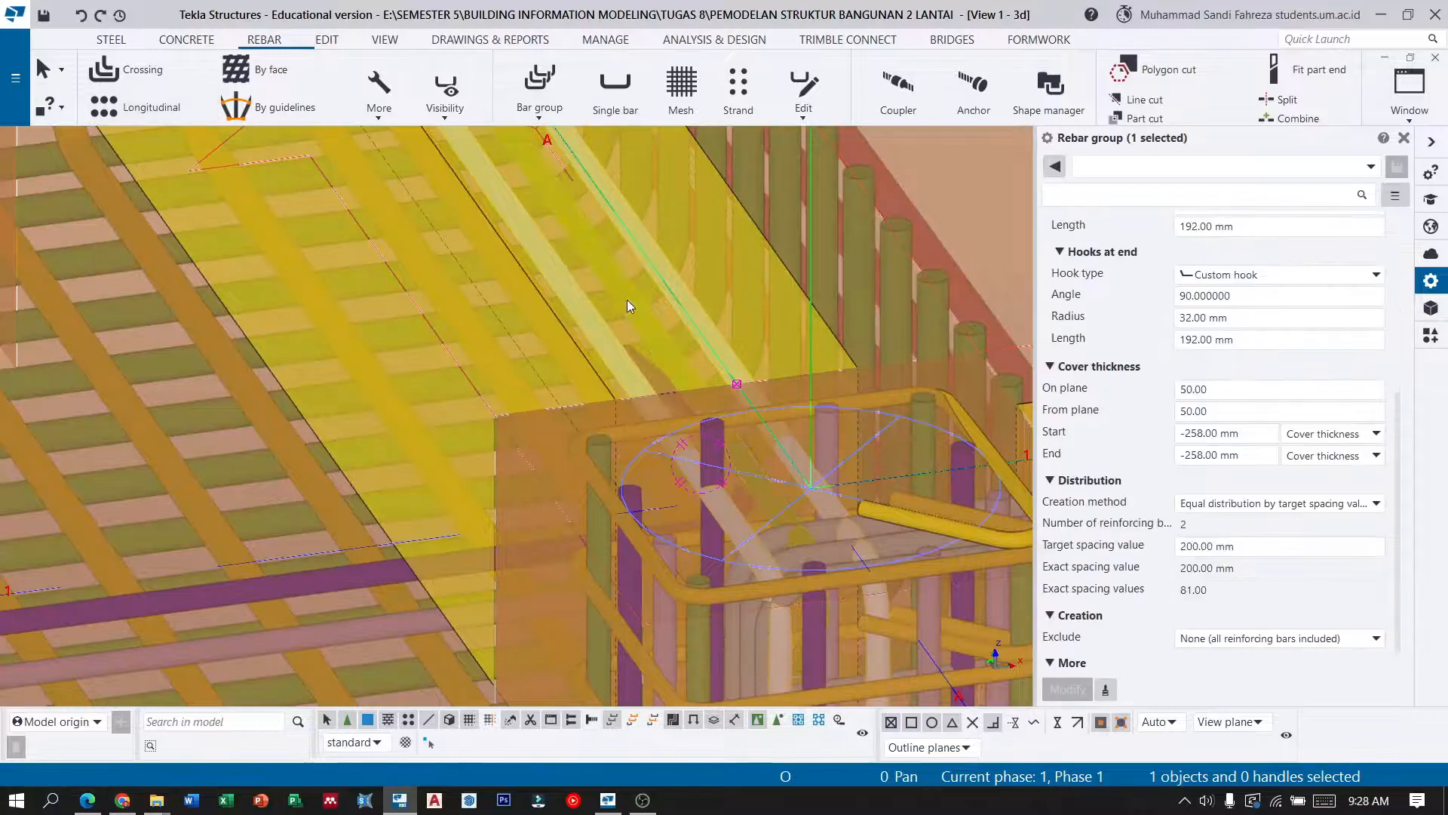
# Set the top single bar's start and end hooks to an angle of -90° and a length of 192 mm.
pyautogui.click(630, 306)
pyautogui.write('90')
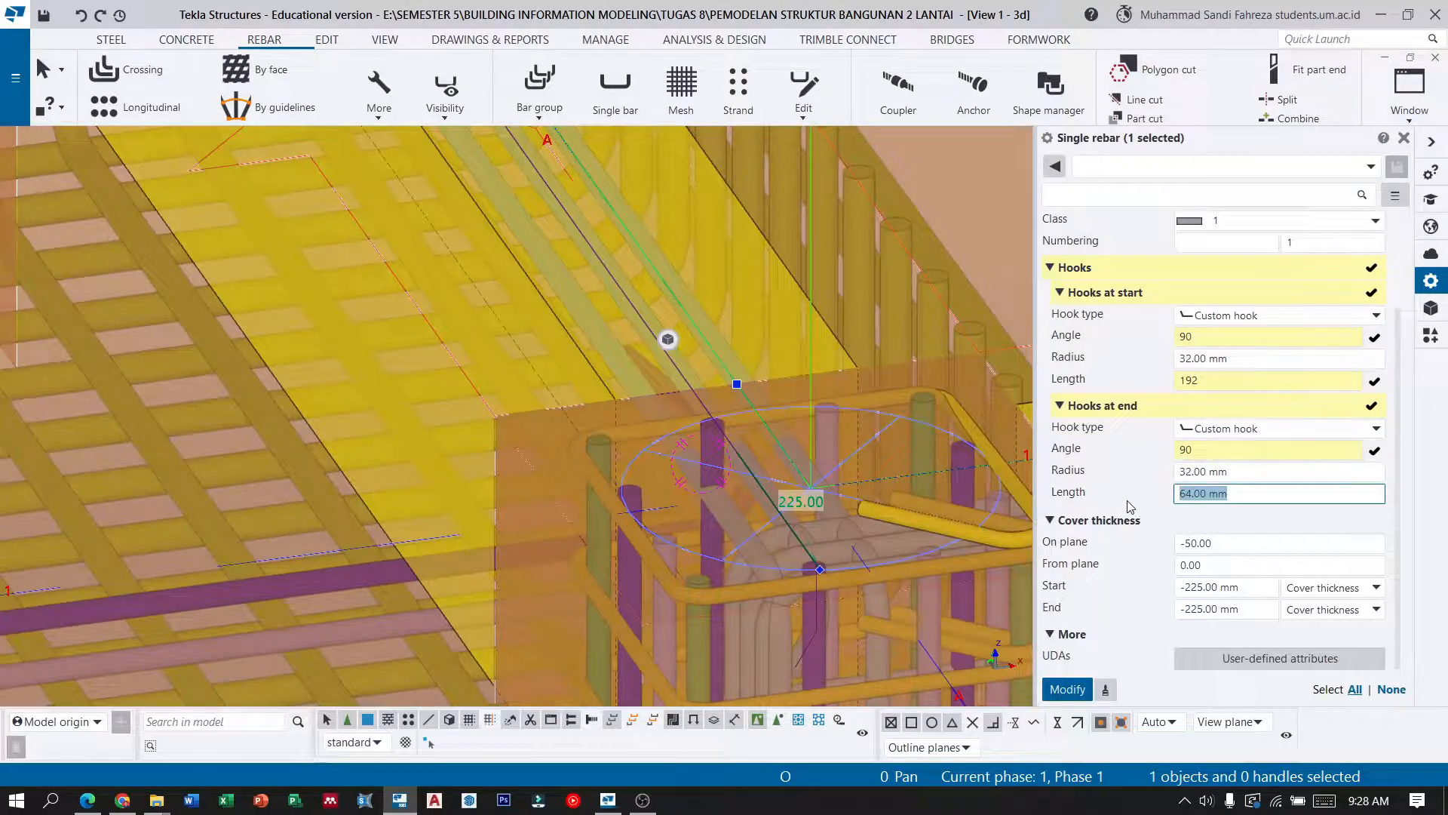
pyautogui.click(1066, 689)
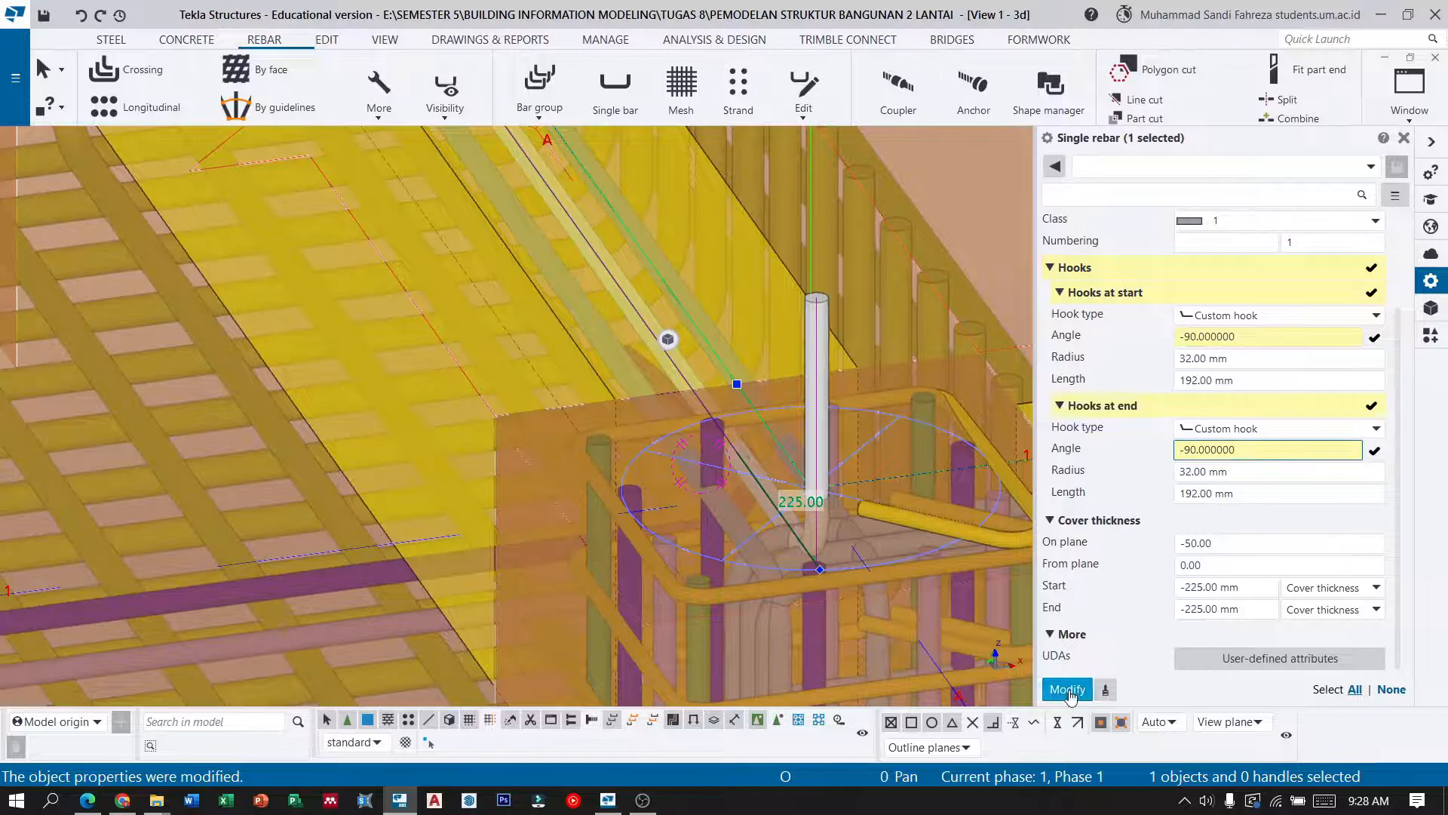
pyautogui.click(1067, 689)
pyautogui.scroll(-10, 658, 366)
pyautogui.click(454, 332)
# Create a longitudinal bar group along the bottom of the grid line A tie beams from grid line 5 to 1, distributed across the beam width.
pyautogui.scroll(5, 540, 220)
pyautogui.keyDown('ctrl'); pyautogui.moveTo(540, 221); pyautogui.dragTo(802, 205, button='middle'); pyautogui.keyUp('ctrl')
pyautogui.scroll(6, 484, 200)
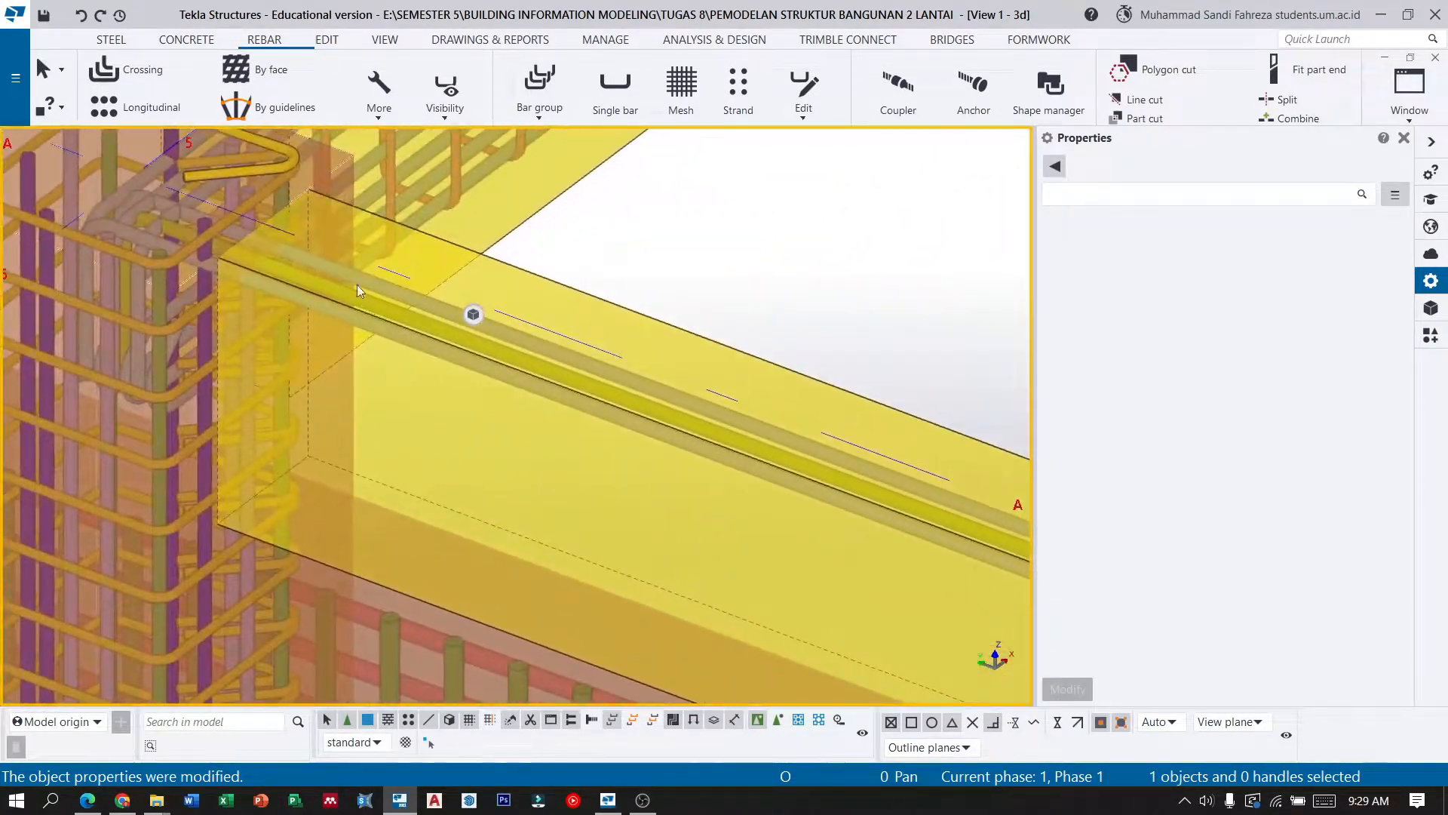
pyautogui.click(541, 81)
pyautogui.scroll(2, 245, 489)
pyautogui.click(260, 490)
pyautogui.click(269, 491)
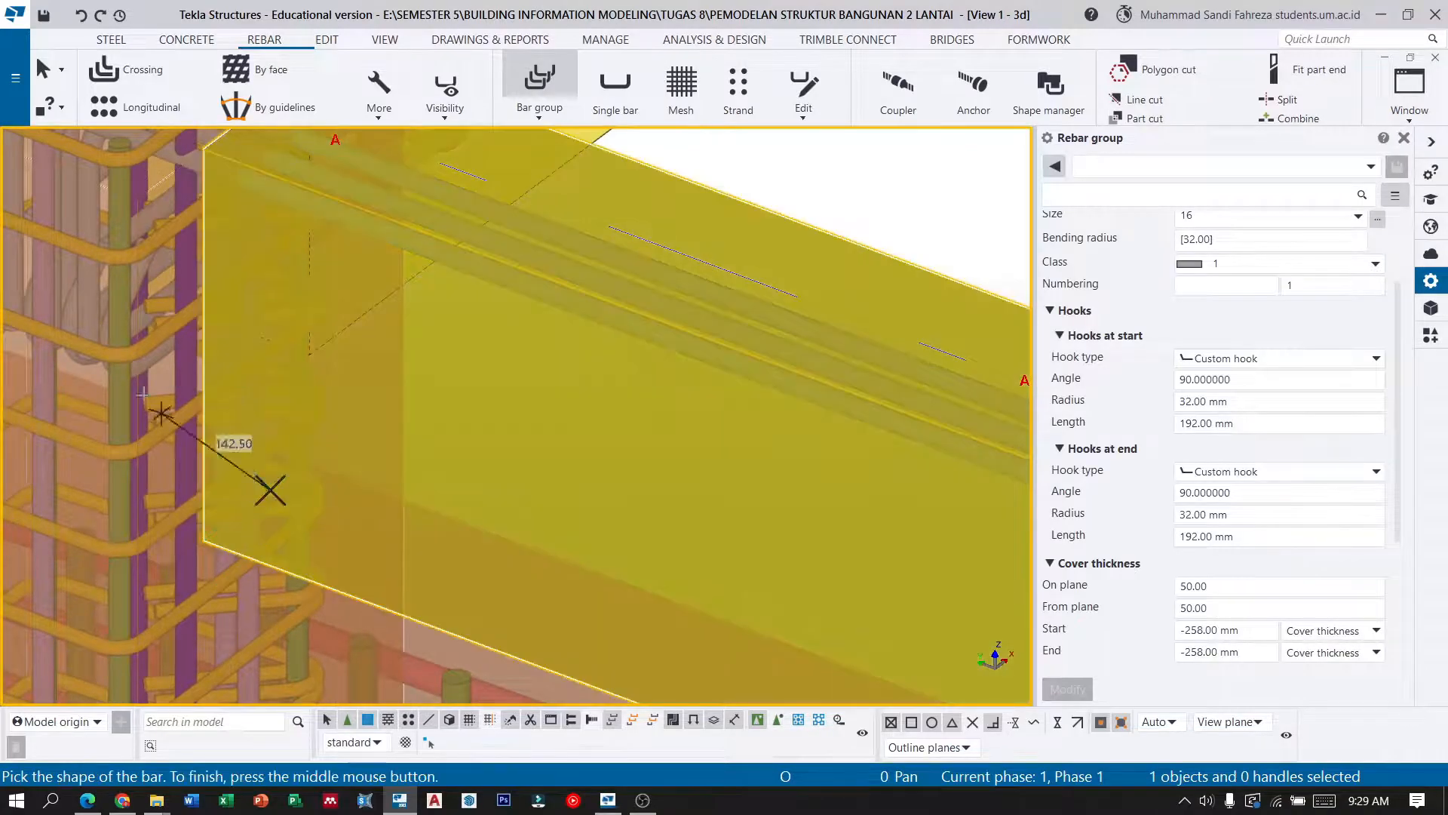
pyautogui.scroll(-9, 105, 318)
pyautogui.moveTo(946, 638); pyautogui.dragTo(491, 446, button='middle')
pyautogui.scroll(8, 491, 445)
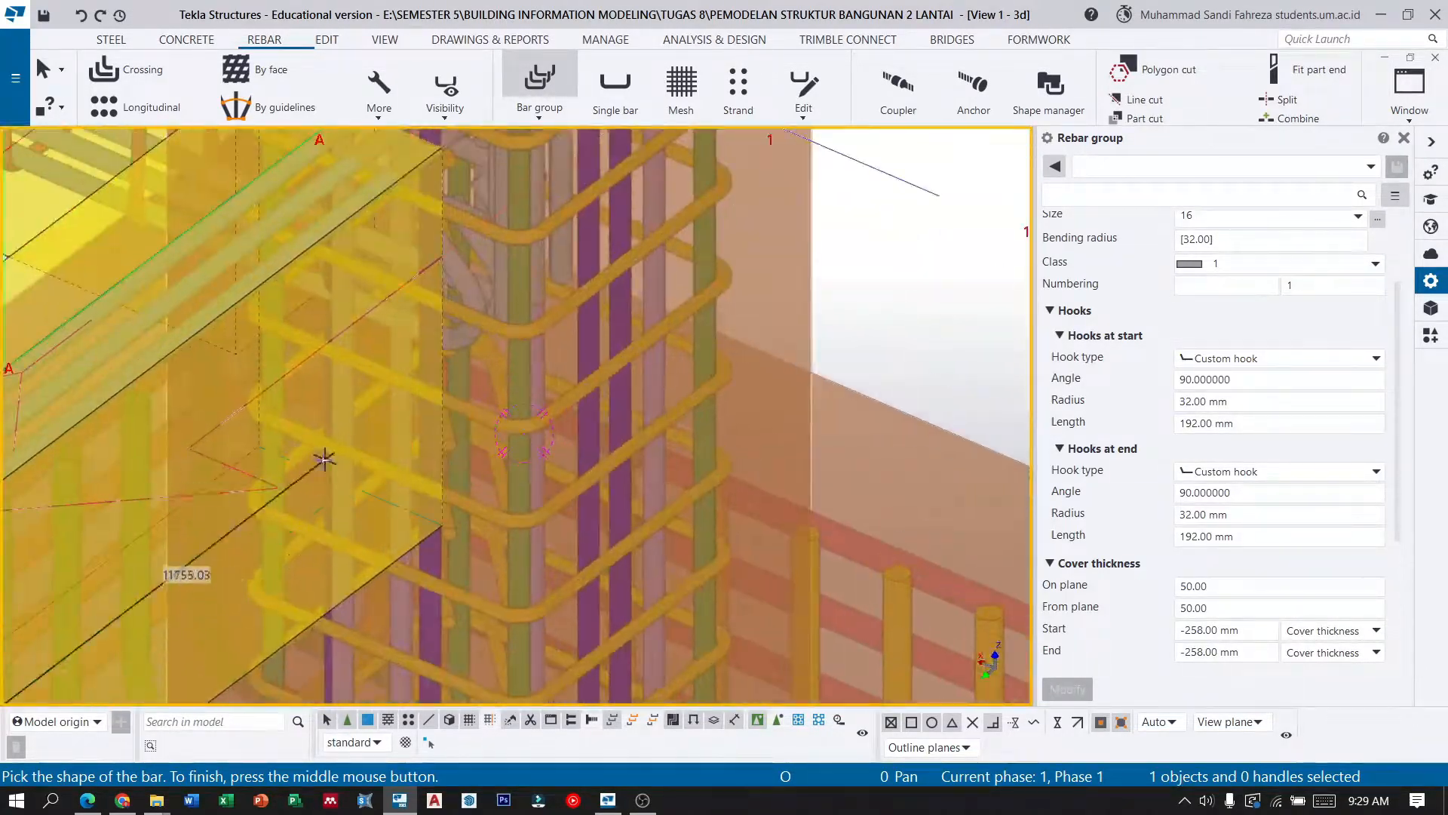
pyautogui.scroll(5, 347, 481)
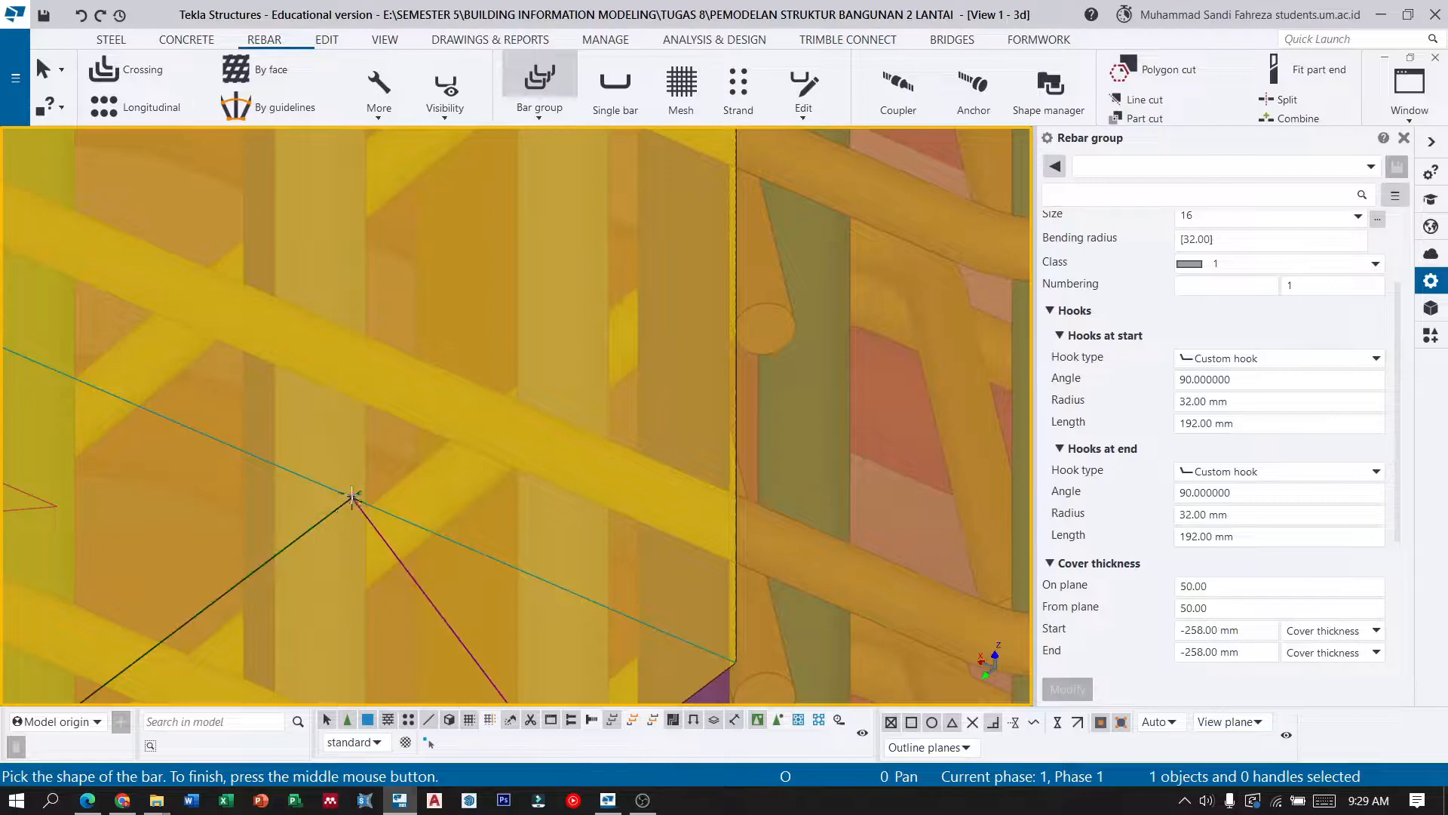
pyautogui.click(353, 497)
pyautogui.scroll(-3, 446, 414)
pyautogui.middleClick(449, 417)
pyautogui.scroll(-5, 459, 430)
pyautogui.scroll(3, 486, 291)
pyautogui.click(496, 310)
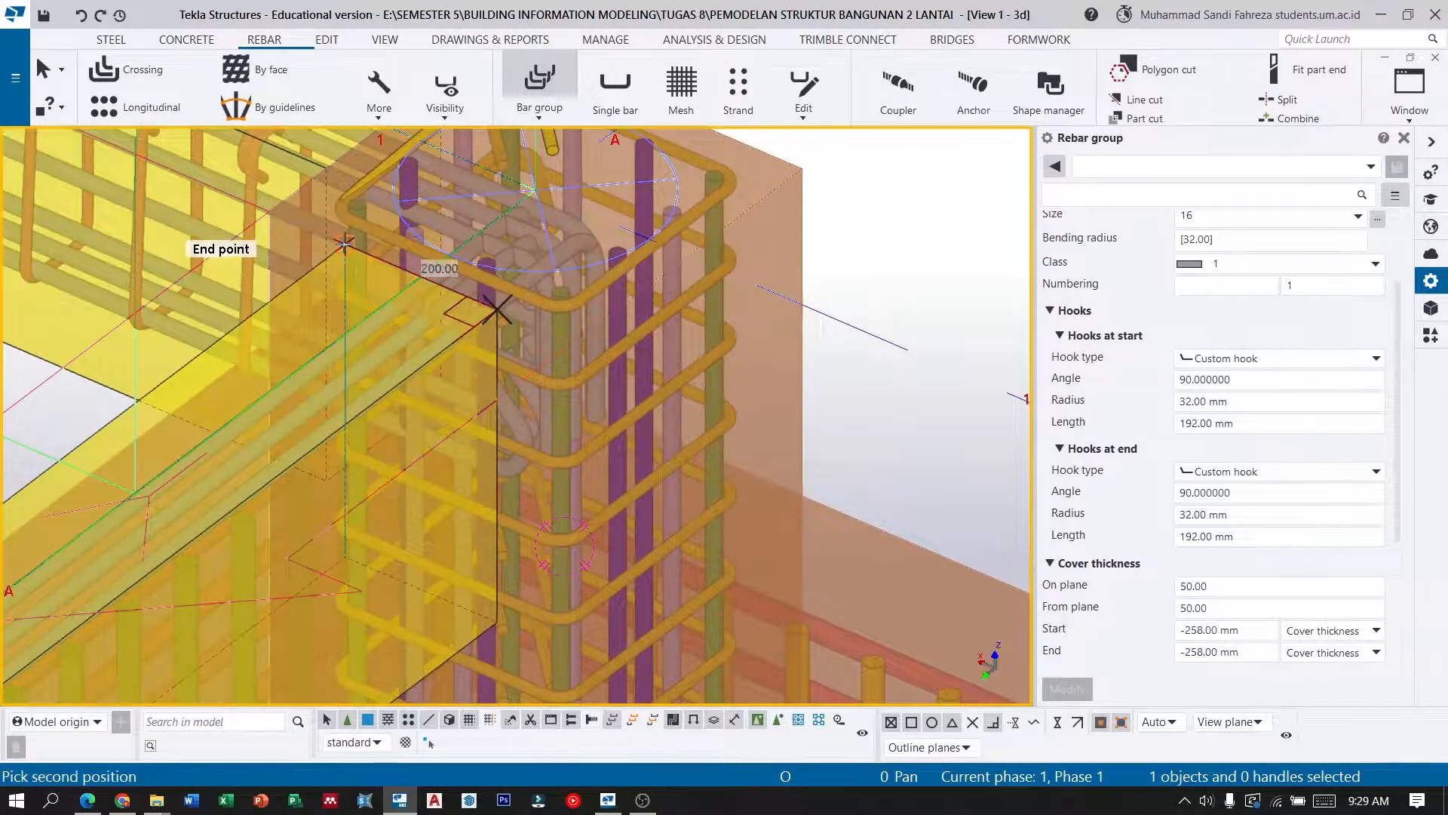
pyautogui.click(344, 244)
pyautogui.scroll(-3, 452, 261)
pyautogui.keyDown('ctrl'); pyautogui.moveTo(513, 393); pyautogui.dragTo(407, 352, button='middle'); pyautogui.keyUp('ctrl')
pyautogui.click(44, 68)
# Change the bottom bar group's start and end hooks to an angle of 135° and a length of 64 mm.
pyautogui.click(332, 430)
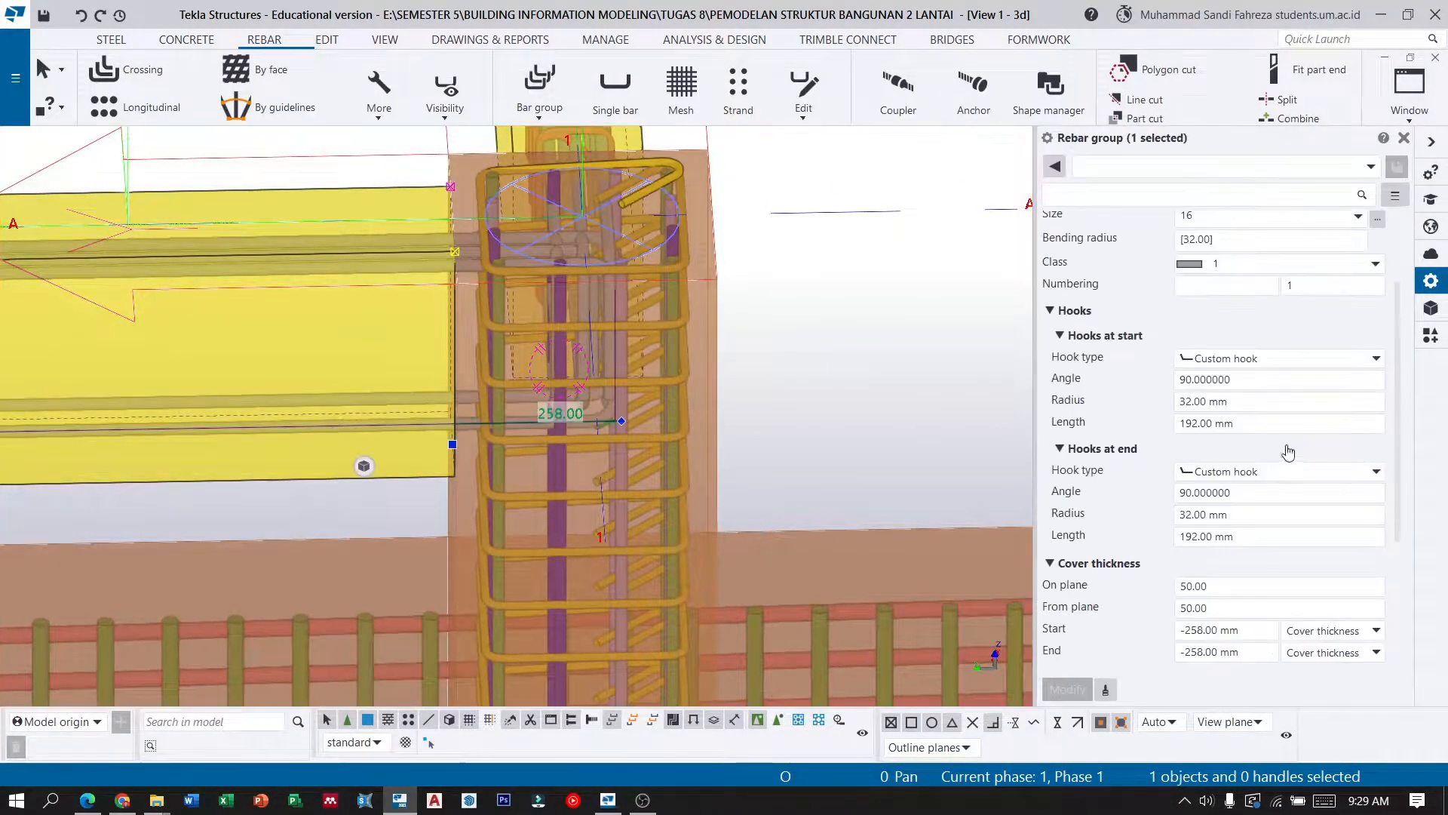
pyautogui.doubleClick(1266, 380)
pyautogui.write('135')
pyautogui.doubleClick(1222, 493)
pyautogui.write('13')
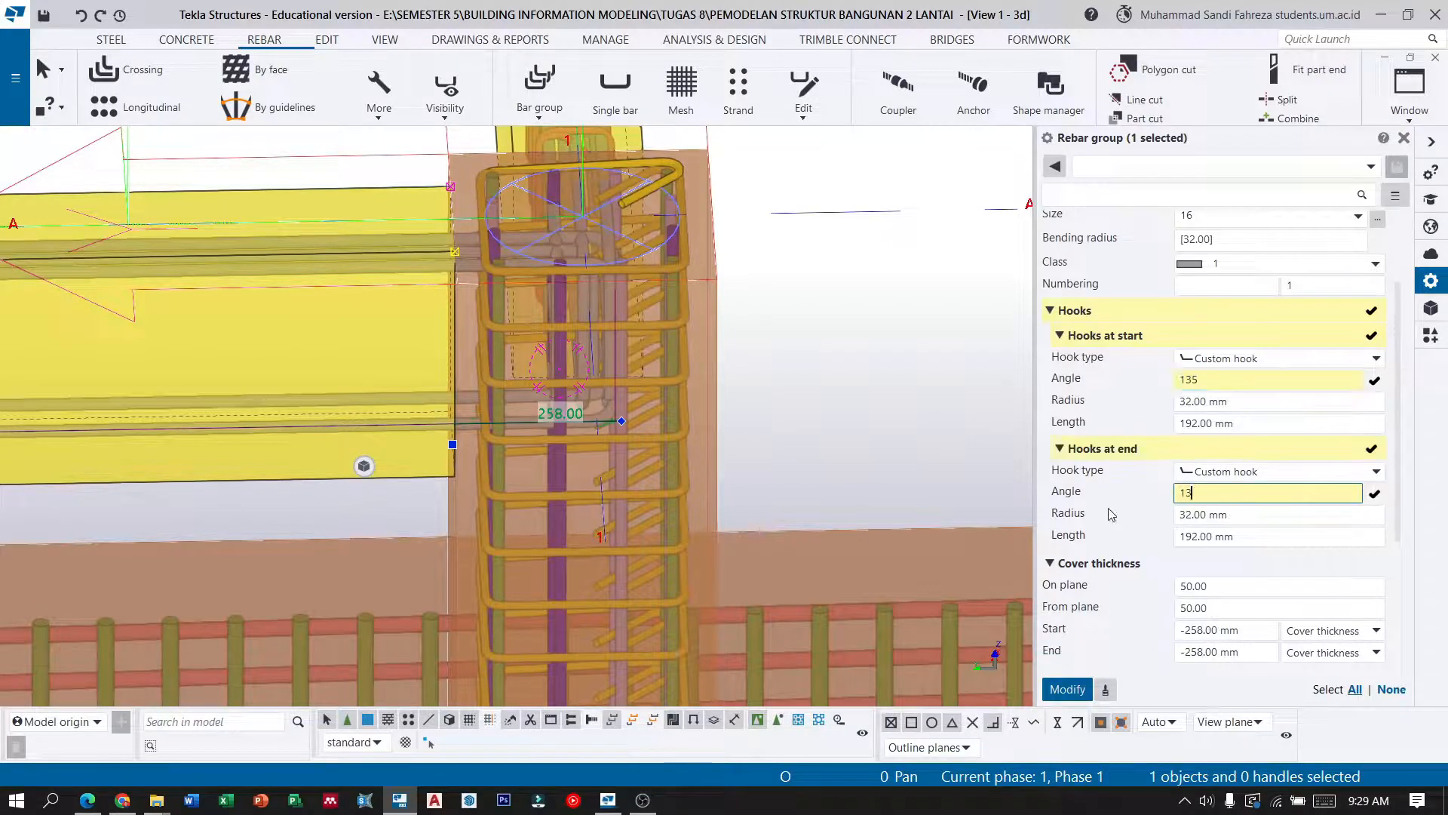
pyautogui.doubleClick(1207, 423)
pyautogui.write('64')
pyautogui.doubleClick(1207, 537)
pyautogui.write('6')
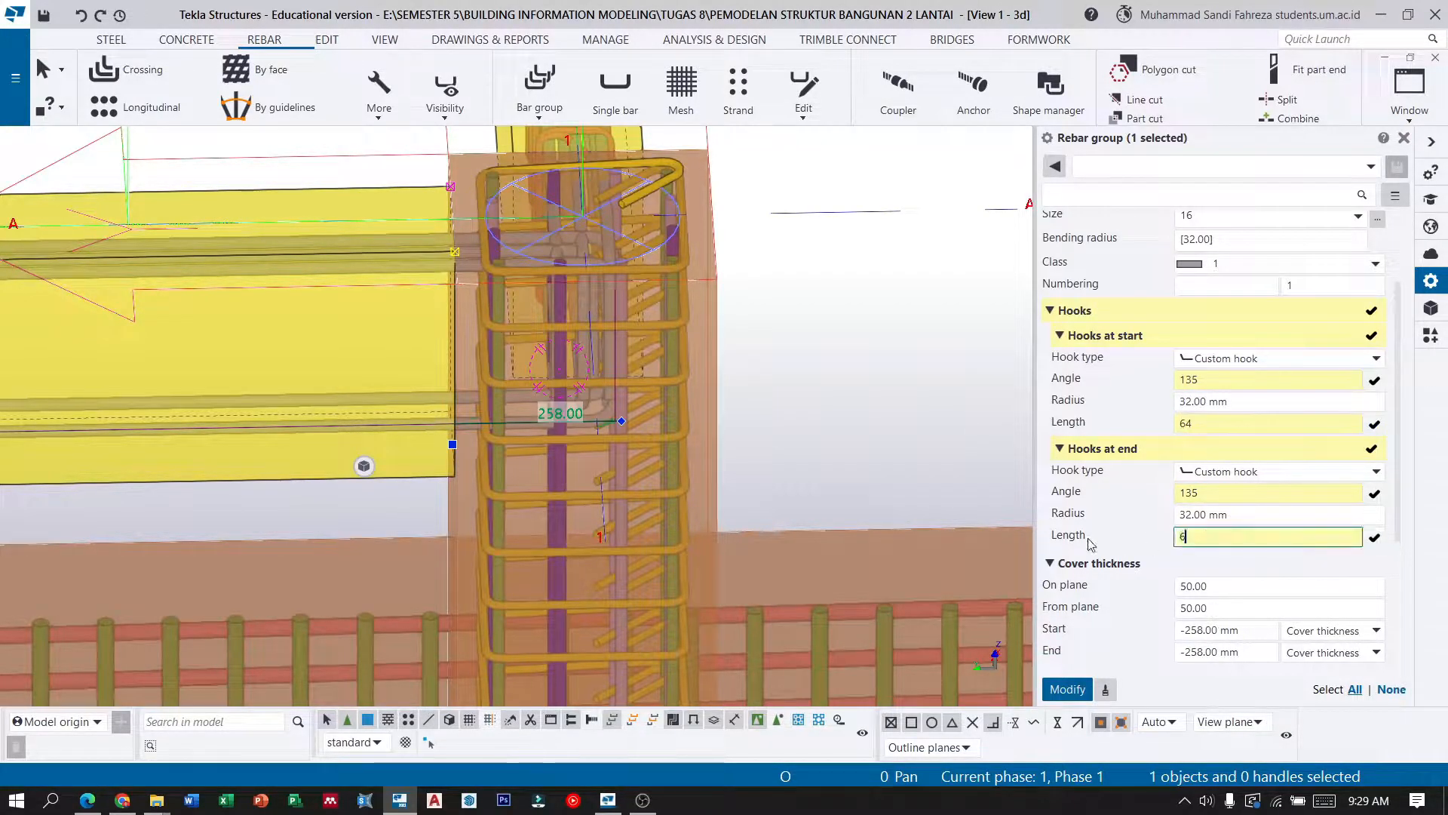
# Set the bottom bar group's start and end cover thickness to -225 mm and apply the modified properties.
pyautogui.doubleClick(1253, 637)
pyautogui.write('-225')
pyautogui.press('Tab')
pyautogui.write('-225')
pyautogui.click(1069, 691)
# Create a single longitudinal bar along the middle of the grid line A tie beams' underside, from grid line 5 to 1.
pyautogui.keyDown('ctrl'); pyautogui.moveTo(574, 324); pyautogui.dragTo(597, 261, button='middle'); pyautogui.keyUp('ctrl')
pyautogui.scroll(-10, 597, 262)
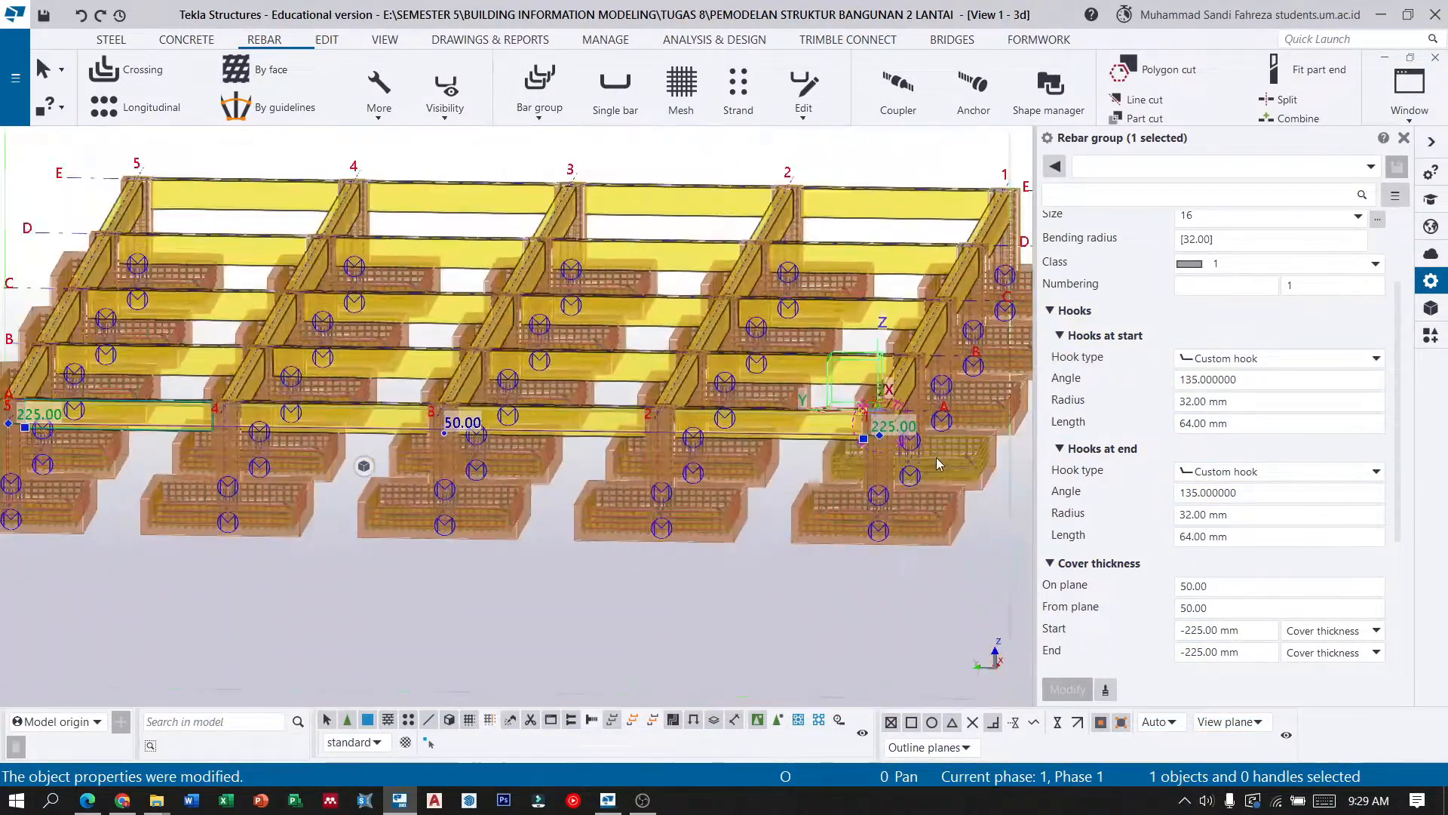
pyautogui.scroll(8, 555, 436)
pyautogui.click(616, 87)
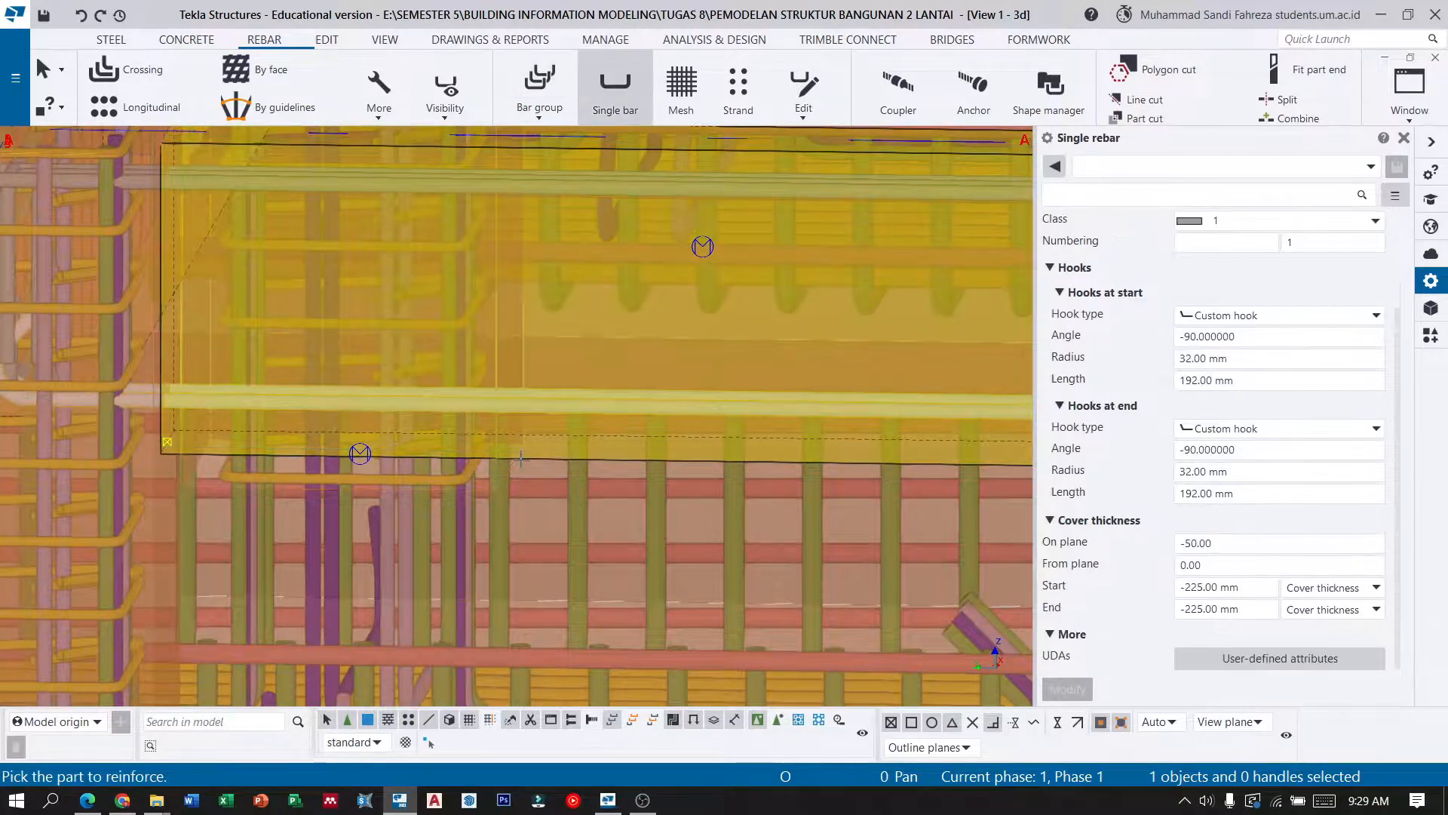
pyautogui.scroll(-5, 550, 344)
pyautogui.keyDown('ctrl'); pyautogui.moveTo(550, 344); pyautogui.dragTo(553, 314, button='middle'); pyautogui.keyUp('ctrl')
pyautogui.scroll(3, 562, 317)
pyautogui.click(585, 332)
pyautogui.scroll(3, 411, 302)
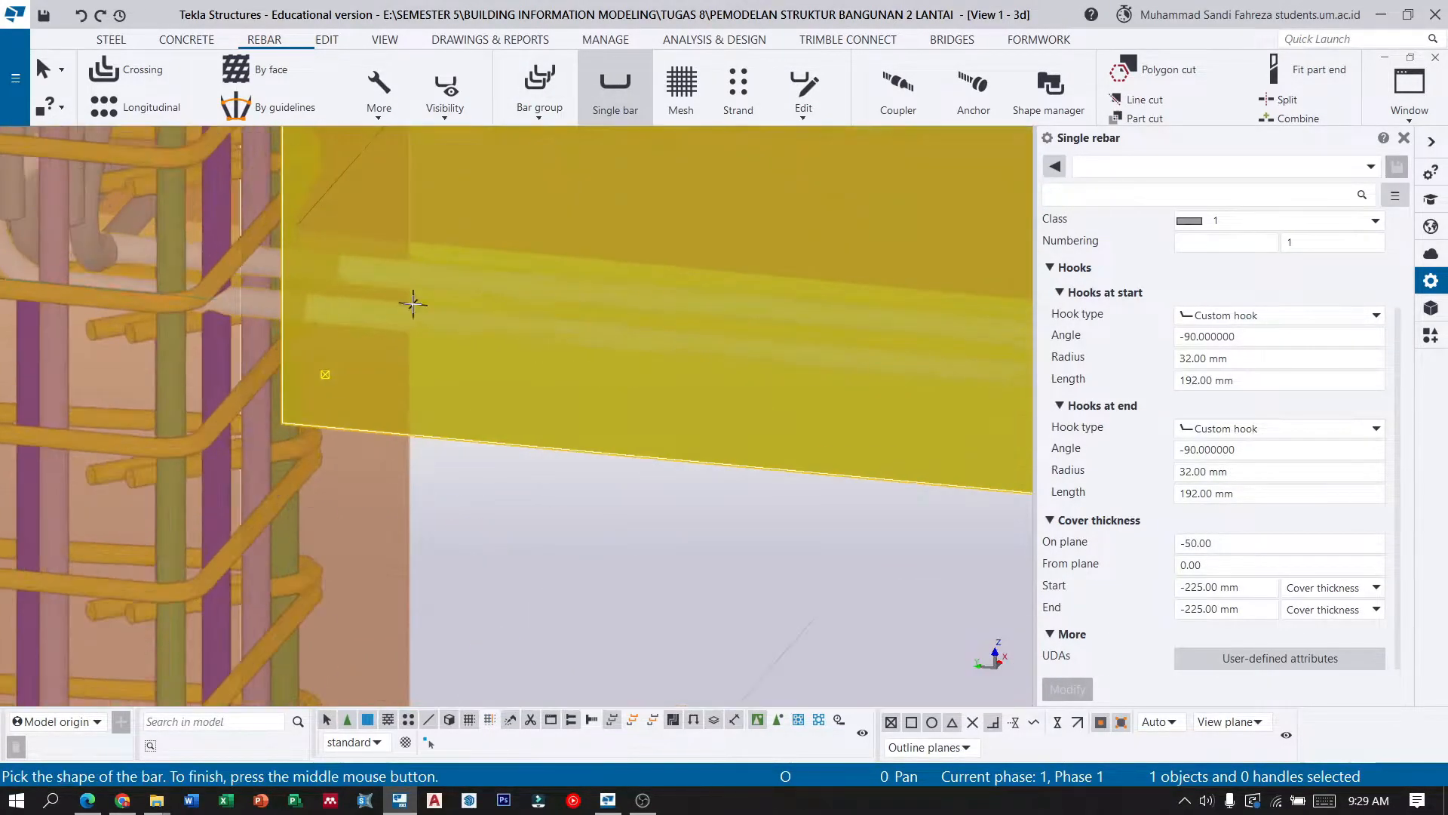
pyautogui.click(315, 362)
pyautogui.scroll(-7, 314, 360)
pyautogui.keyDown('ctrl'); pyautogui.moveTo(98, 372); pyautogui.dragTo(734, 453, button='middle'); pyautogui.keyUp('ctrl')
pyautogui.scroll(7, 631, 462)
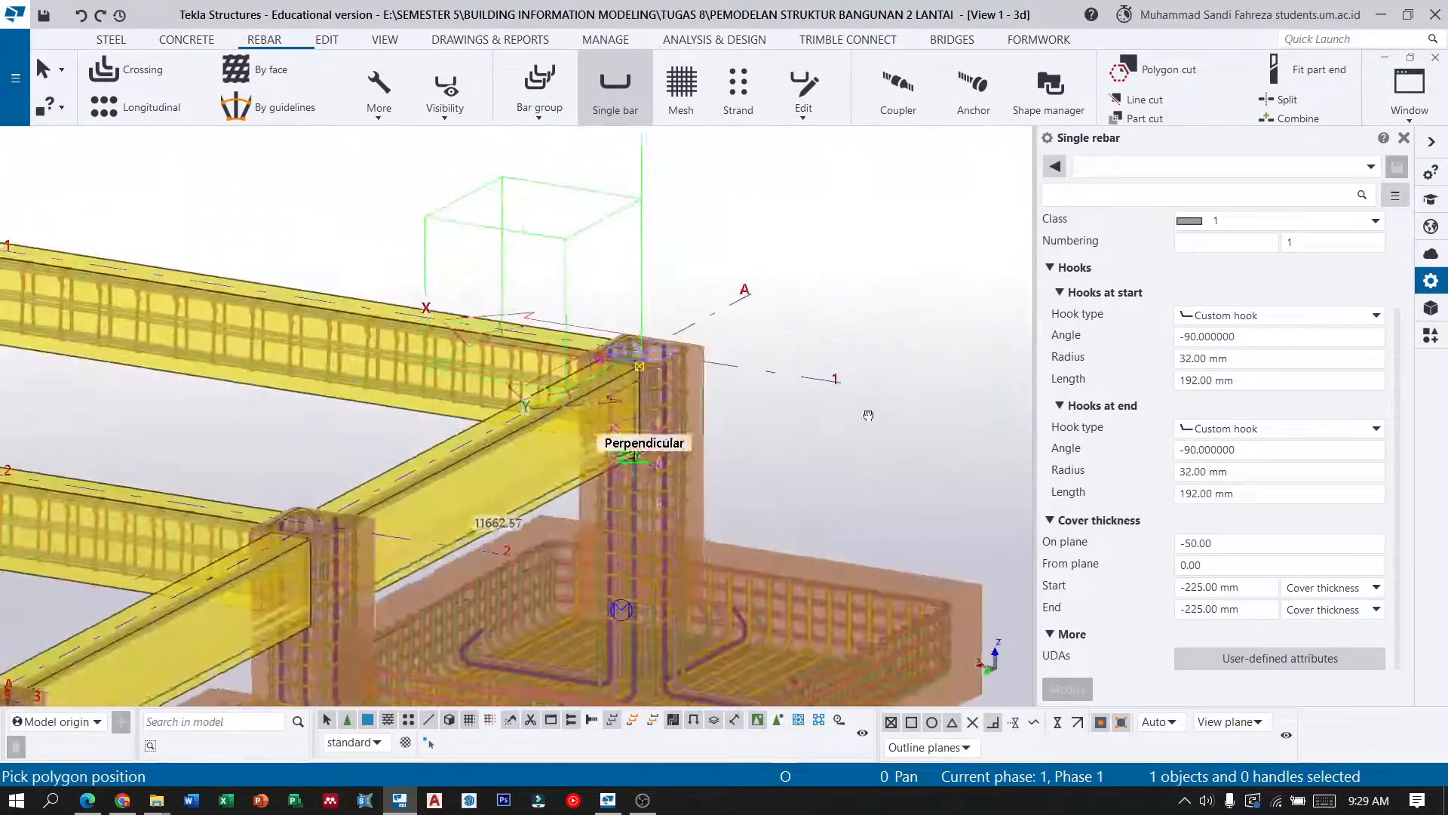
pyautogui.scroll(3, 626, 457)
pyautogui.click(442, 594)
pyautogui.middleClick(443, 595)
pyautogui.scroll(-5, 582, 577)
pyautogui.press('Escape')
# Set the bottom single bar's start and end hooks to 135° and 64 mm long, with an on-plane cover of 50 mm.
pyautogui.scroll(-5, 431, 112)
pyautogui.scroll(2, 587, 633)
pyautogui.click(621, 565)
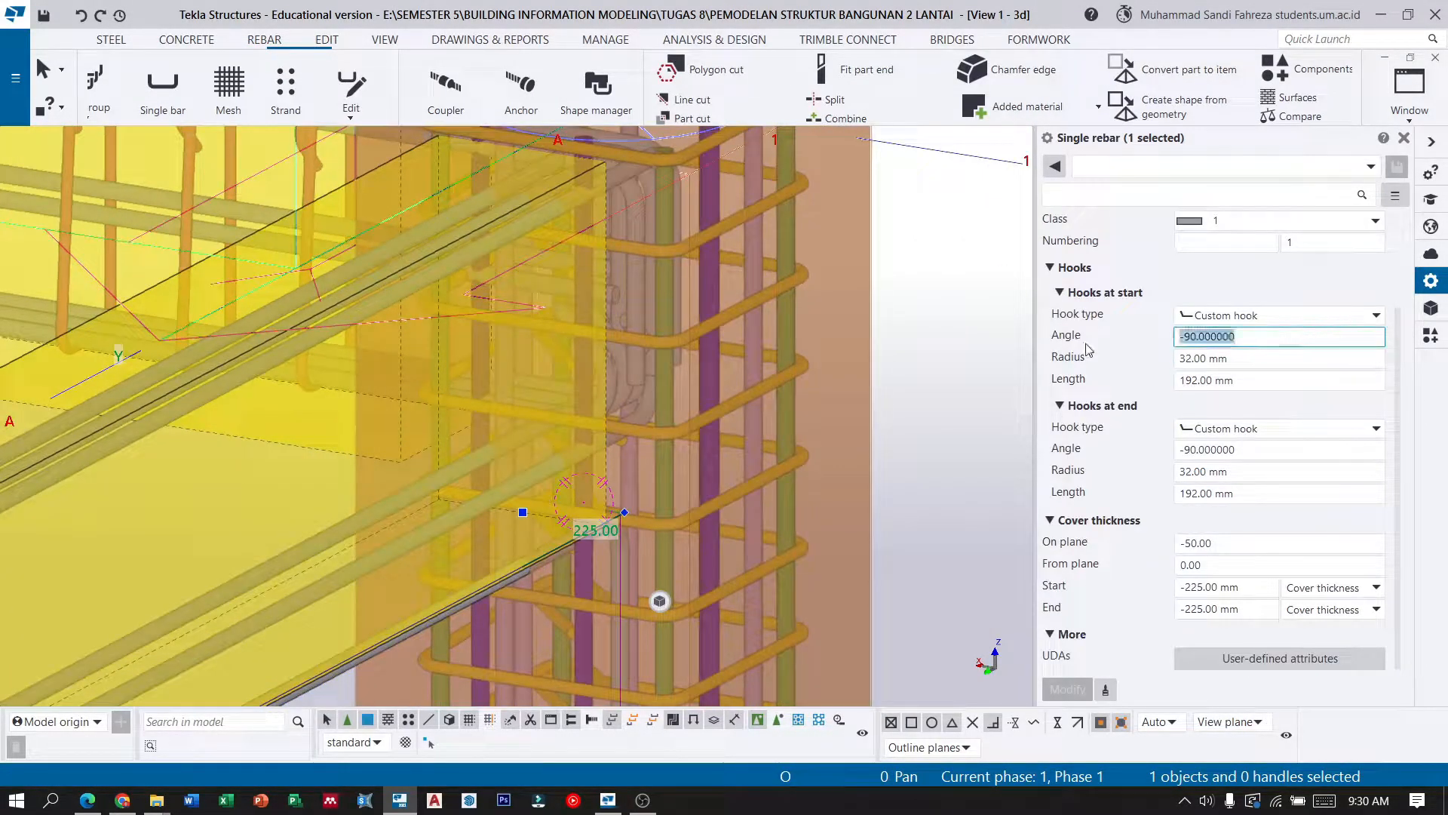
pyautogui.write('-13')
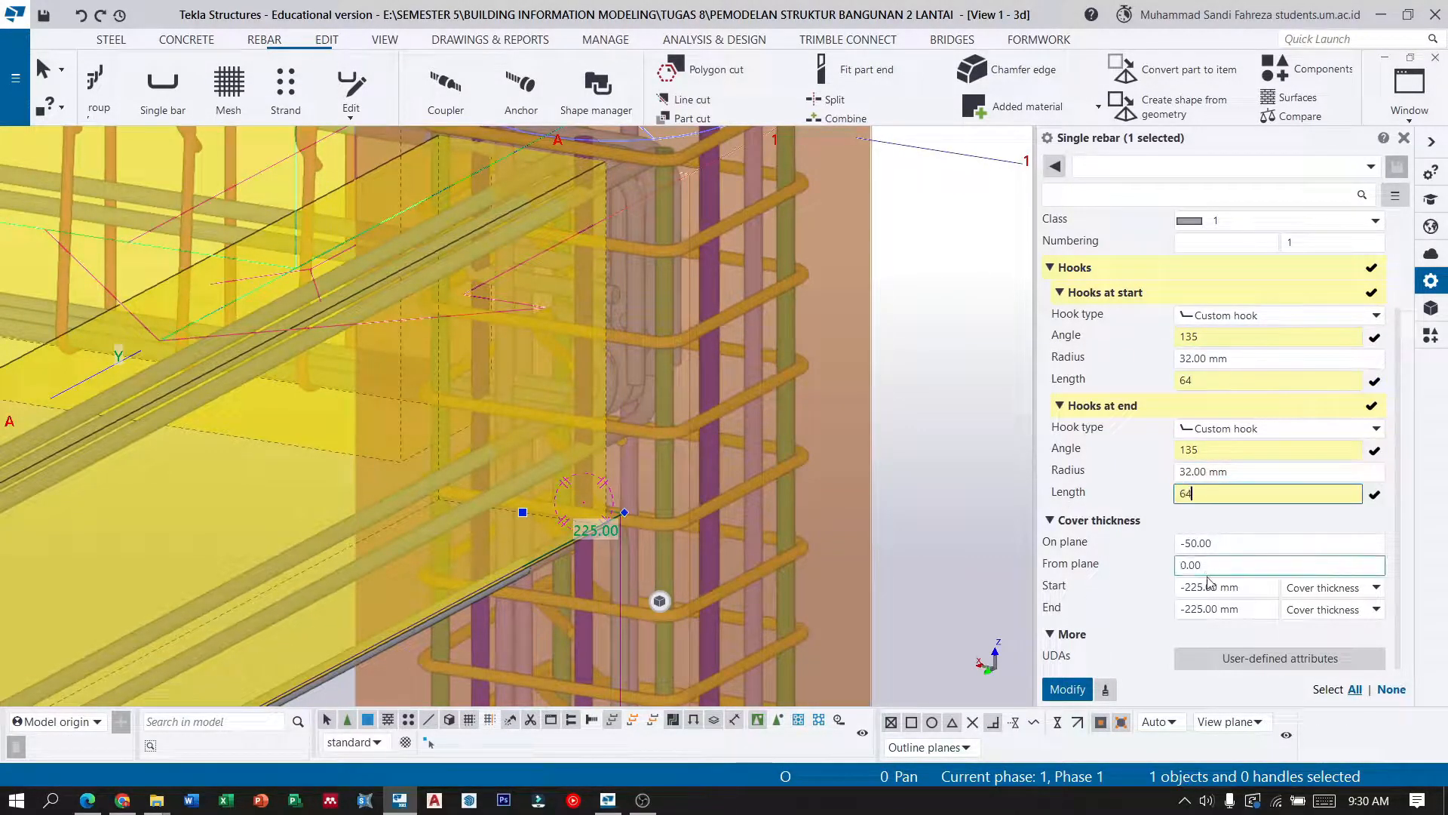
pyautogui.click(1068, 689)
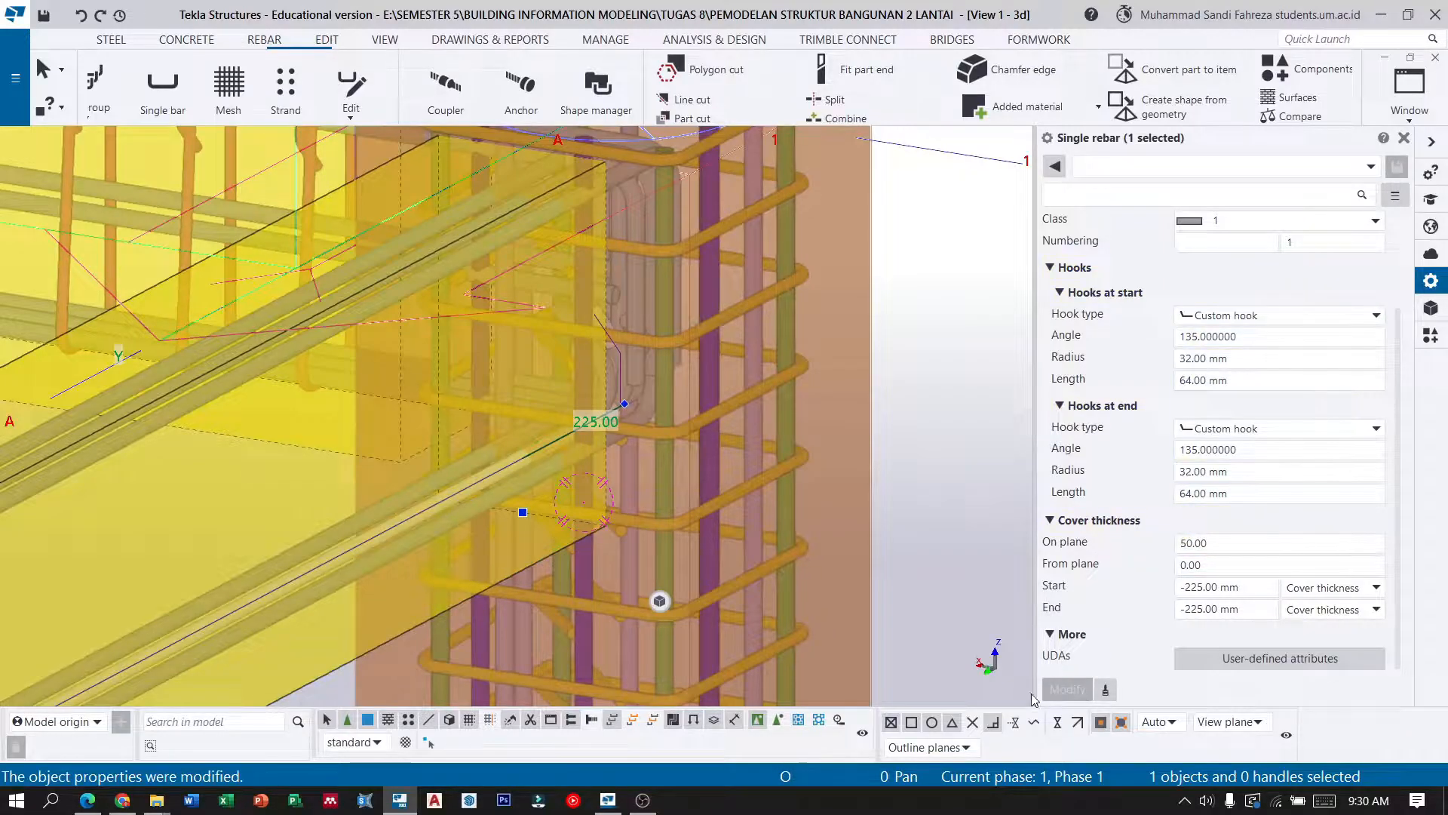
# Create a bar group at mid-height of the grid line A tie beams from grid line 5 to 1, distributed across the beam width.
pyautogui.click(47, 79)
pyautogui.scroll(-3, 643, 339)
pyautogui.keyDown('ctrl'); pyautogui.moveTo(643, 340); pyautogui.dragTo(337, 397, button='middle'); pyautogui.keyUp('ctrl')
pyautogui.scroll(-8, 969, 403)
pyautogui.scroll(3, 400, 348)
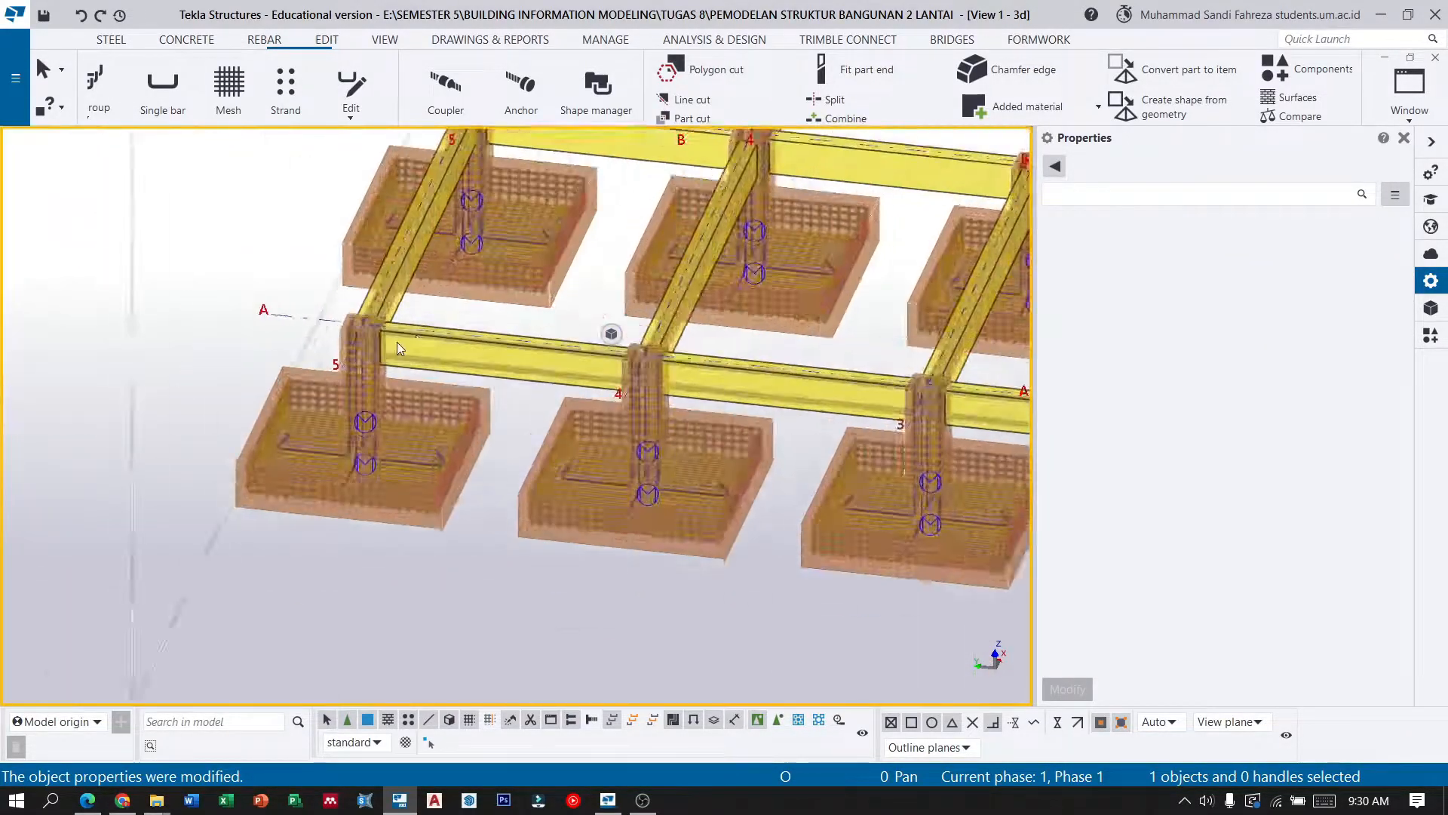
pyautogui.scroll(5, 400, 349)
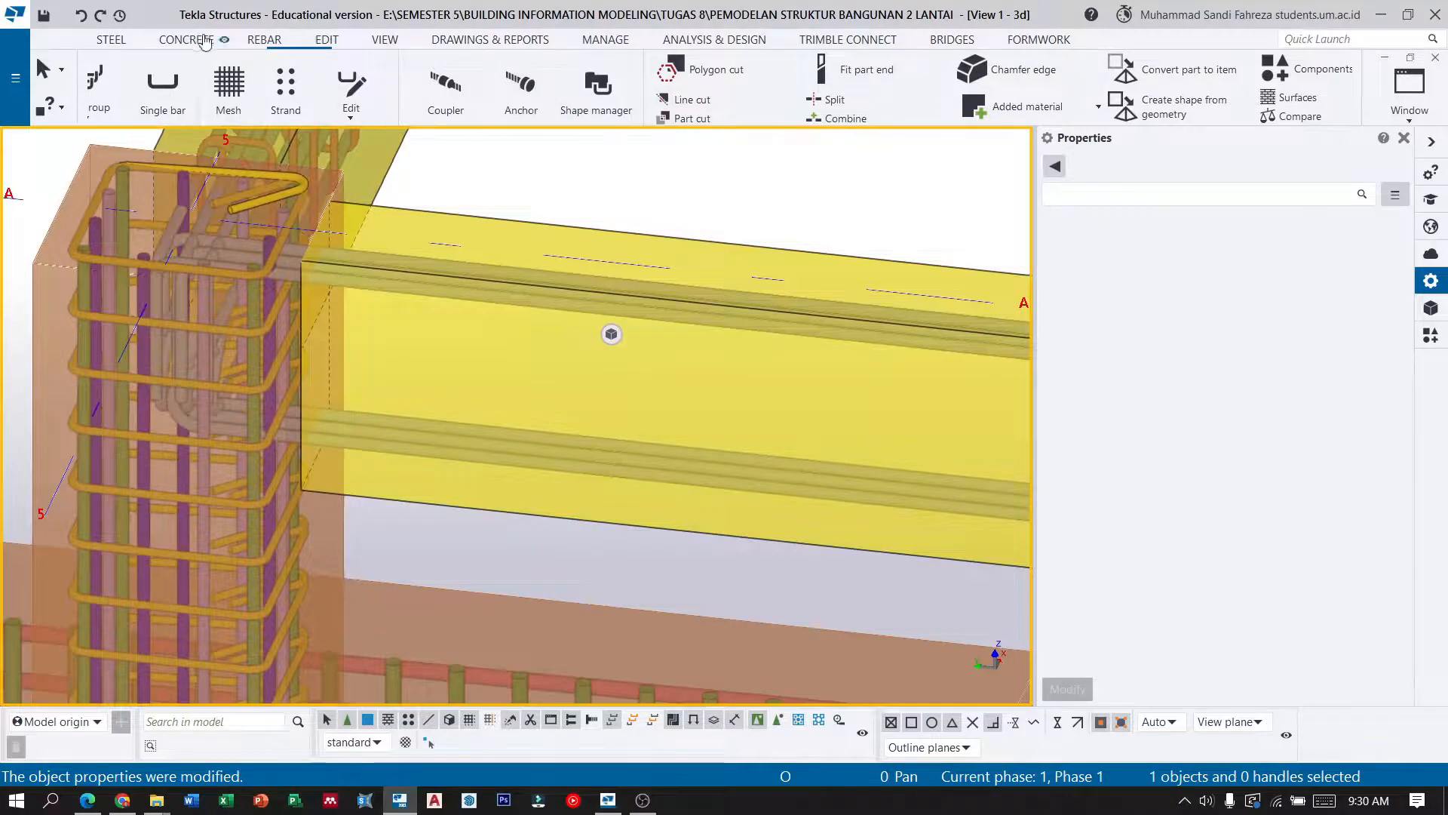
pyautogui.click(264, 42)
pyautogui.click(539, 83)
pyautogui.scroll(2, 362, 269)
pyautogui.click(361, 309)
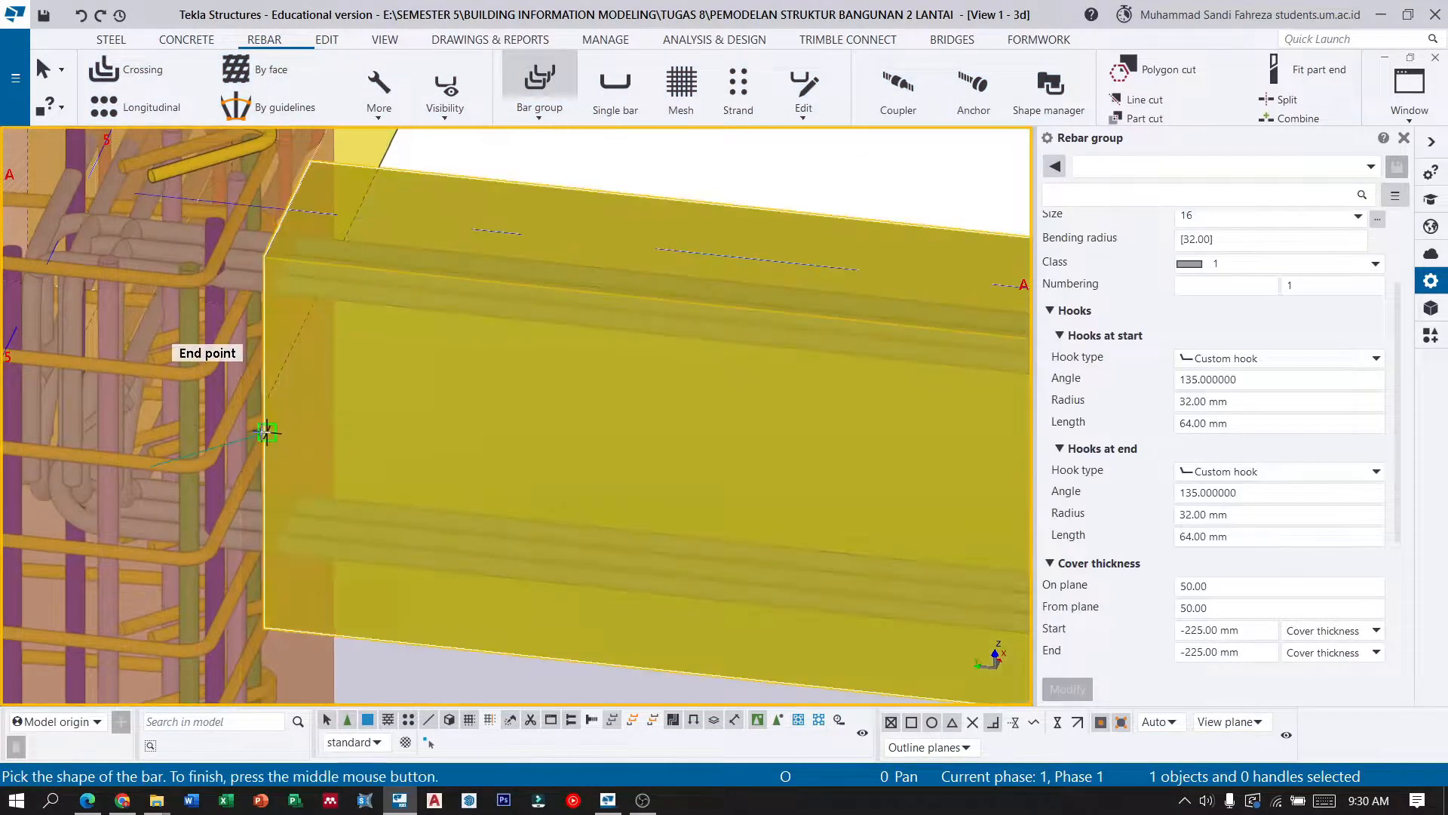
pyautogui.scroll(-8, 267, 432)
pyautogui.scroll(8, 551, 366)
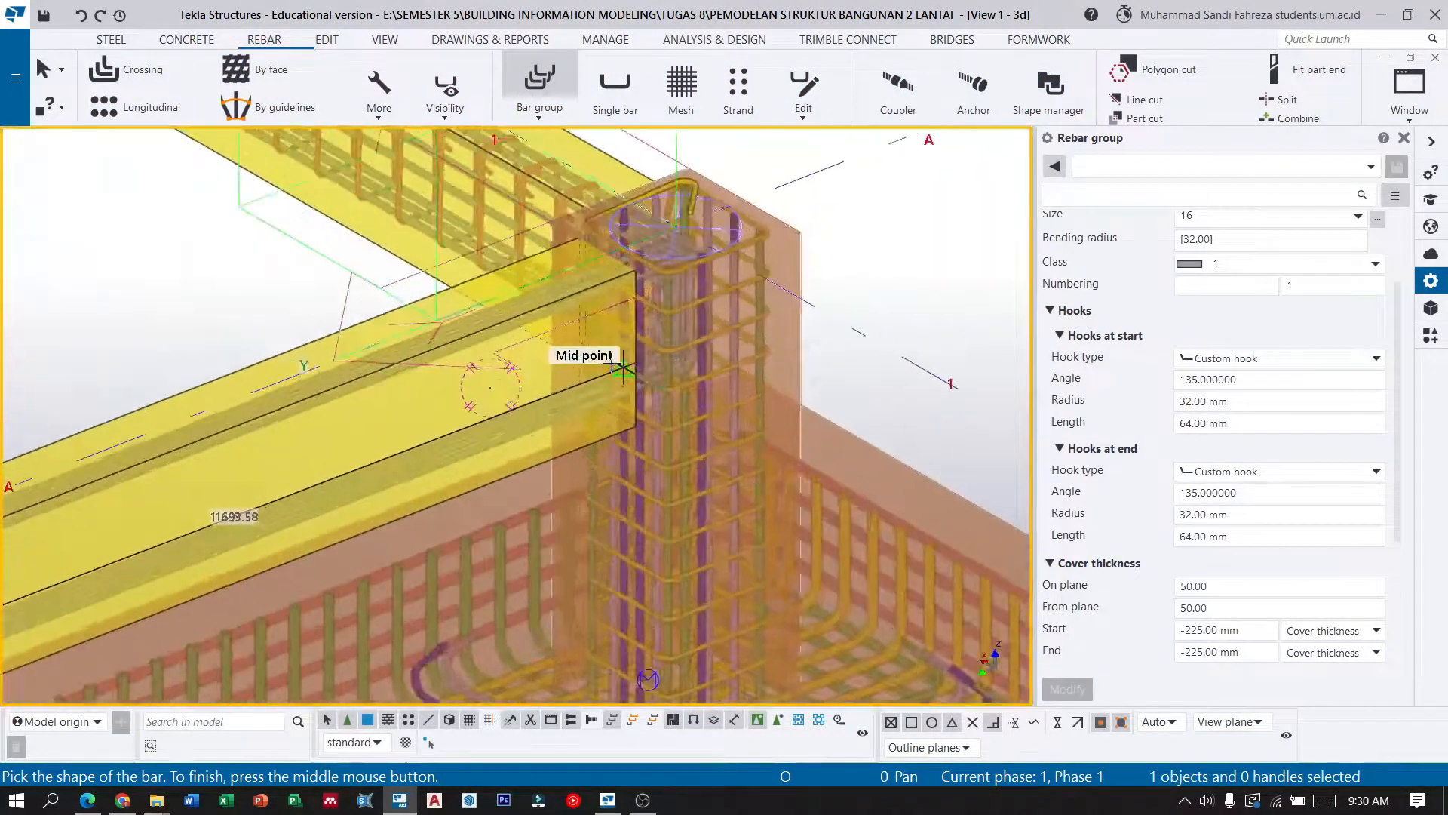
pyautogui.scroll(4, 622, 369)
pyautogui.click(646, 333)
pyautogui.middleClick(646, 333)
pyautogui.scroll(-4, 646, 333)
pyautogui.scroll(4, 651, 257)
pyautogui.click(647, 291)
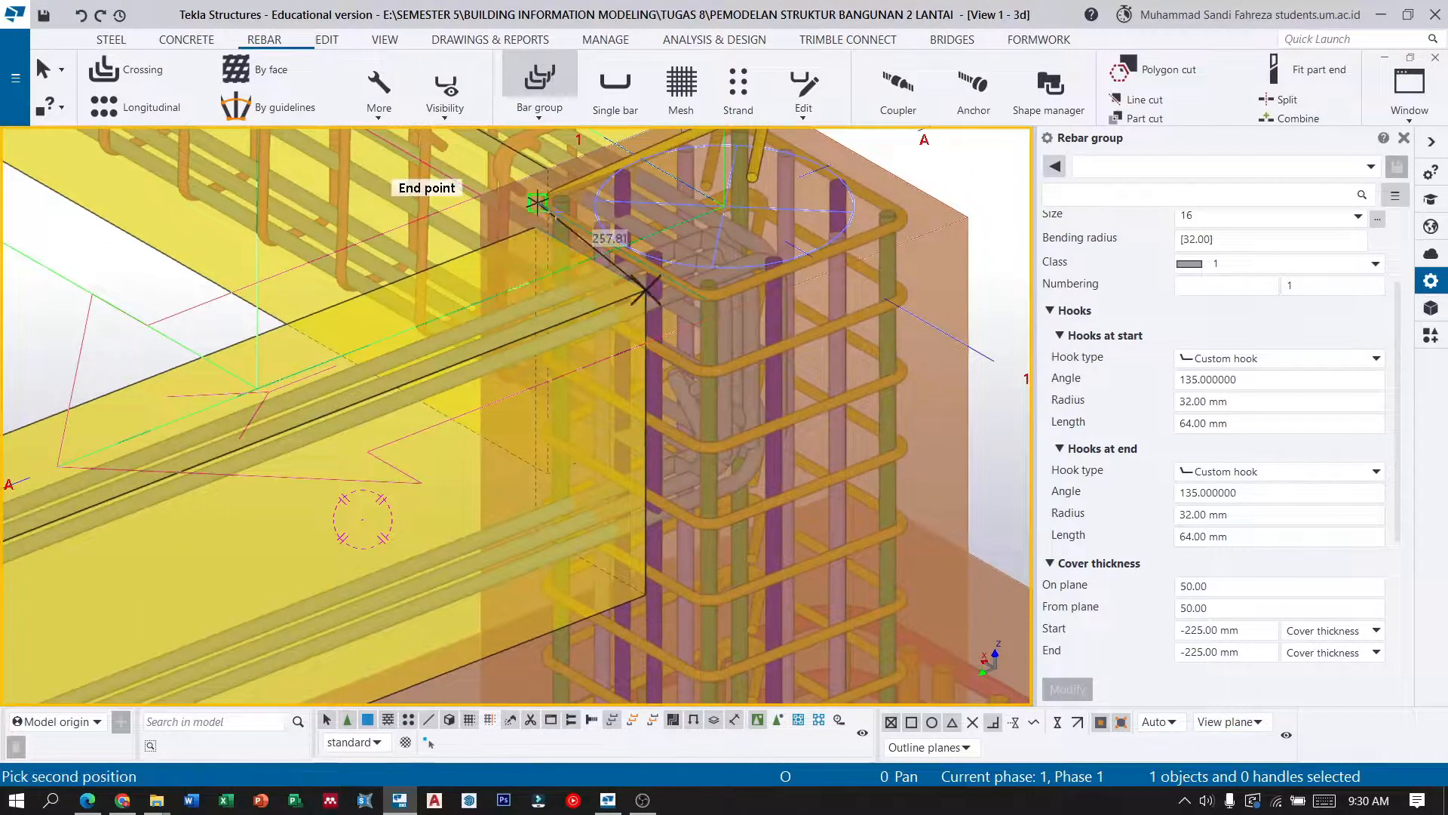
pyautogui.click(538, 202)
pyautogui.press('Escape')
# Set the mid-height bar group's start and end hook types to No hook and its on-plane cover thickness to 0.
pyautogui.click(457, 442)
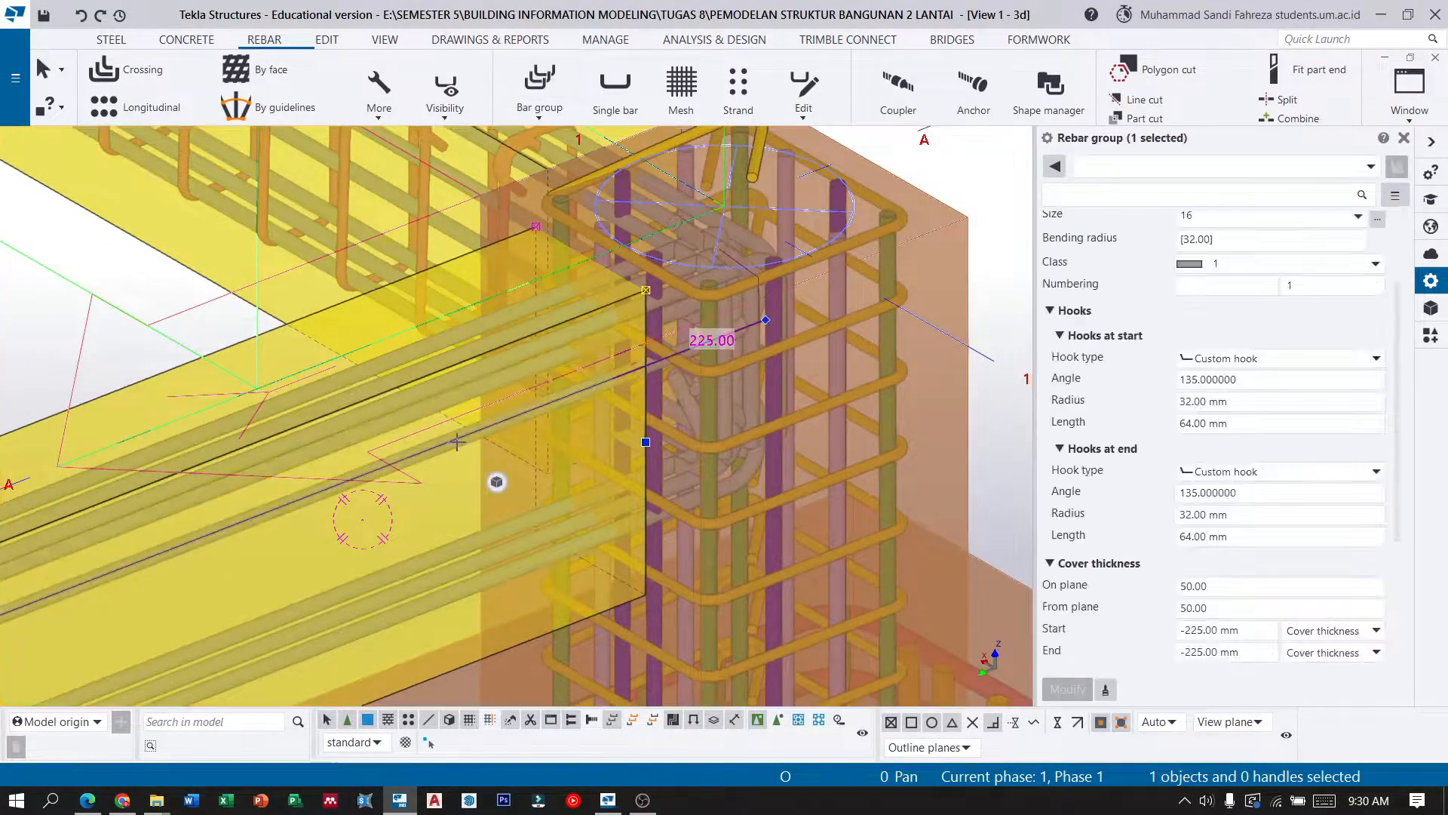
pyautogui.click(1275, 366)
pyautogui.click(1214, 378)
pyautogui.click(1354, 471)
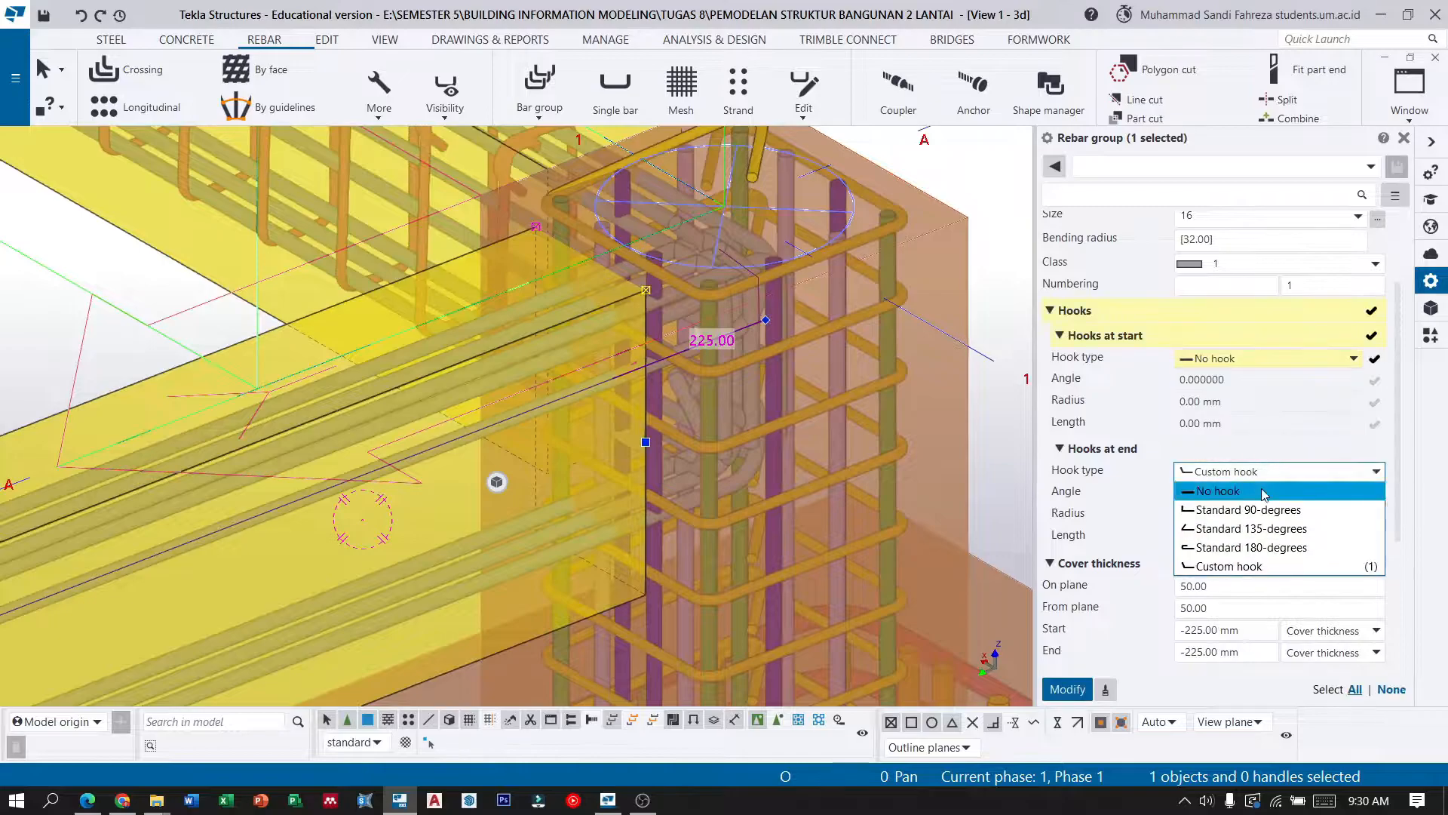
pyautogui.click(1215, 491)
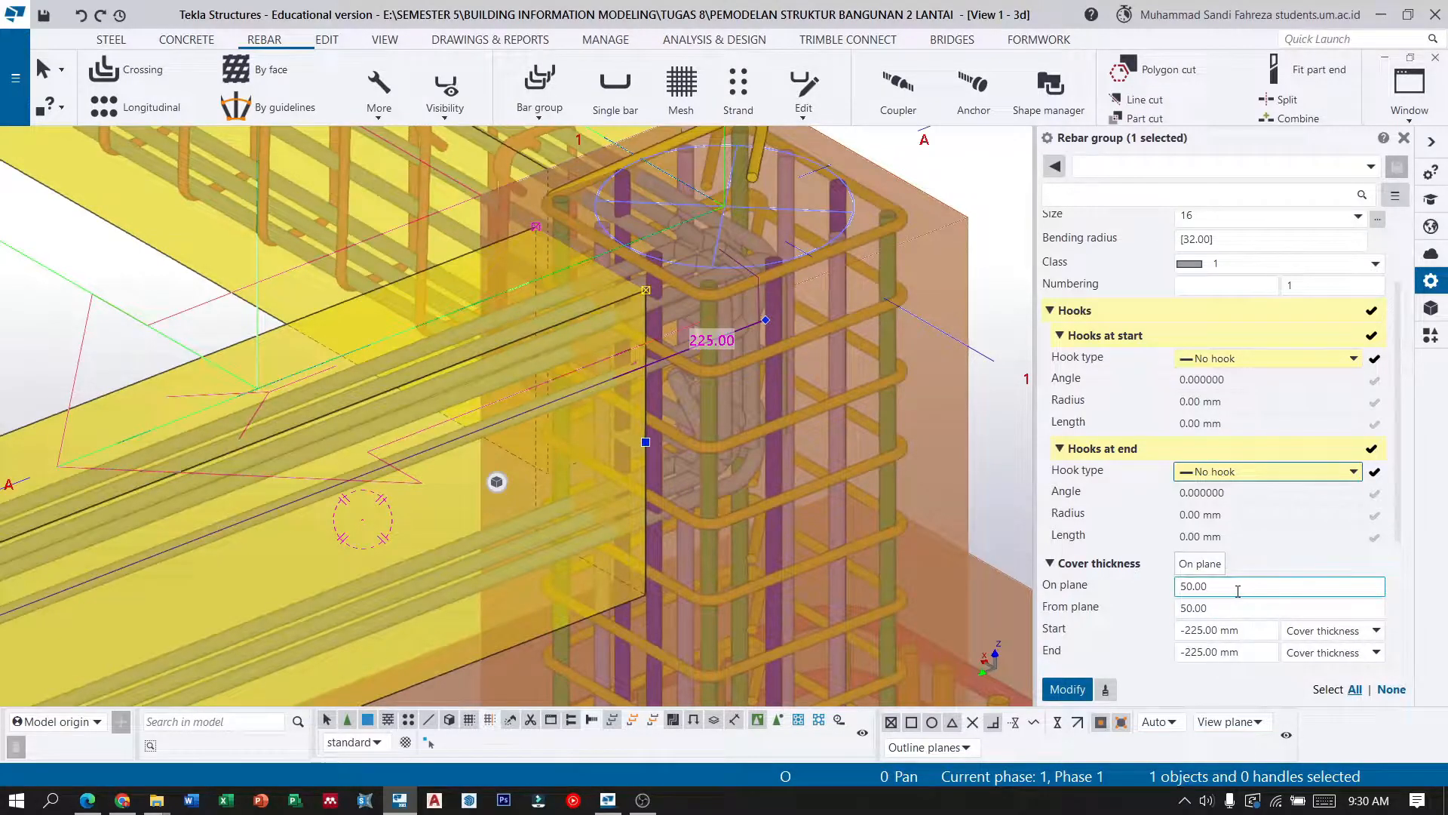
pyautogui.click(1069, 688)
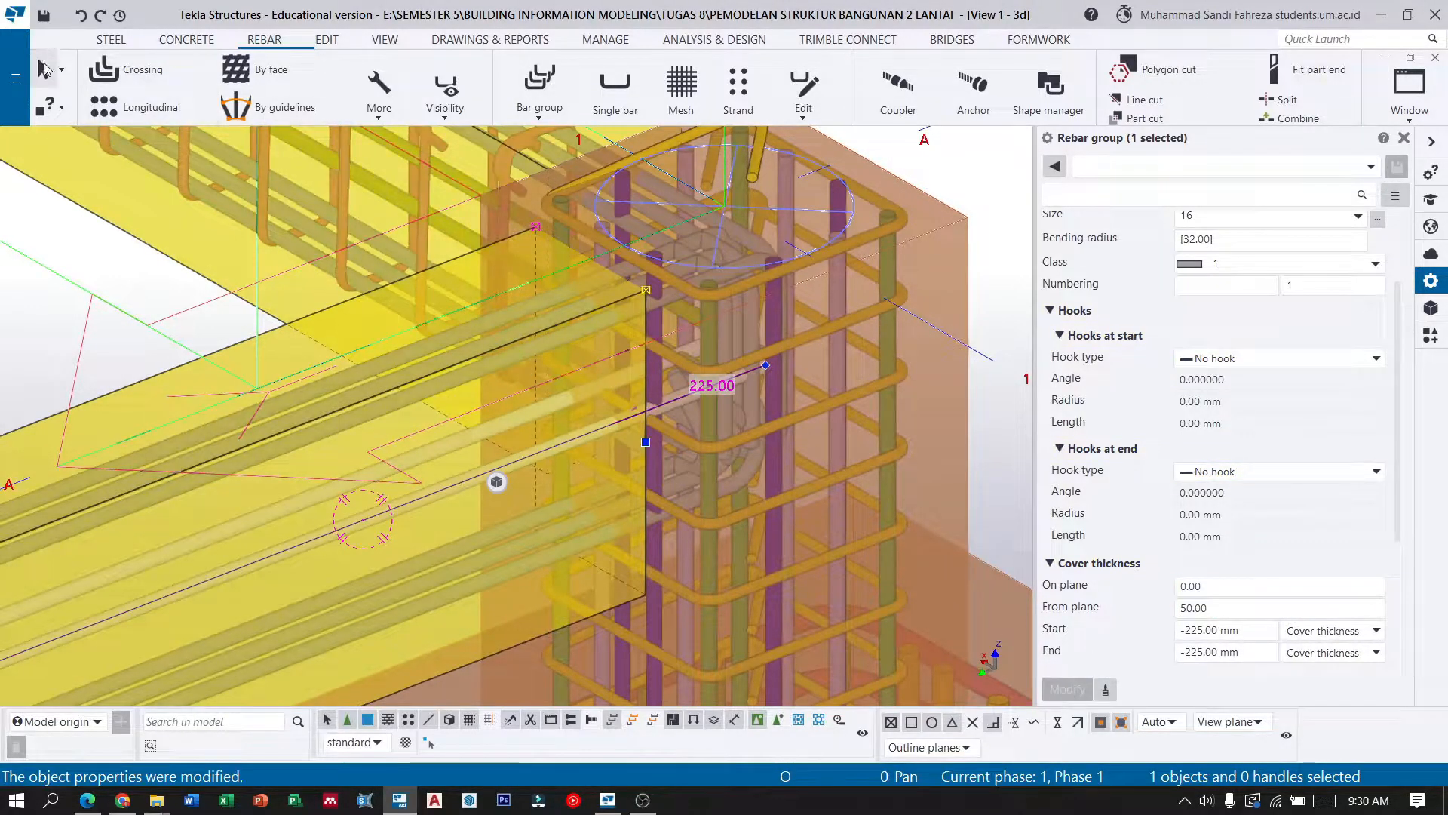
# Set the mid-height bar group's from-plane cover thickness to -50 mm and apply the change.
pyautogui.scroll(-10, 880, 353)
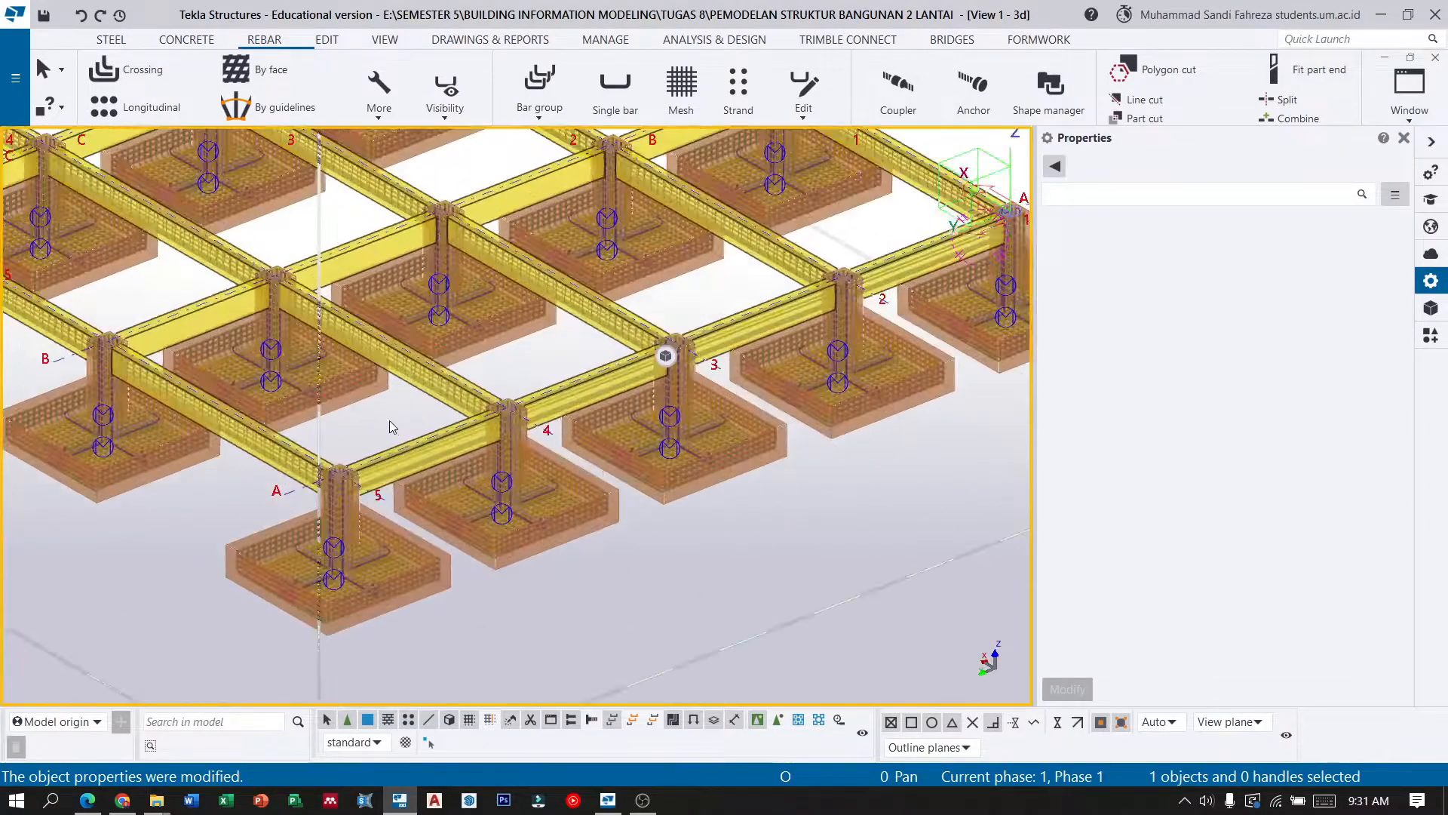
pyautogui.scroll(10, 385, 419)
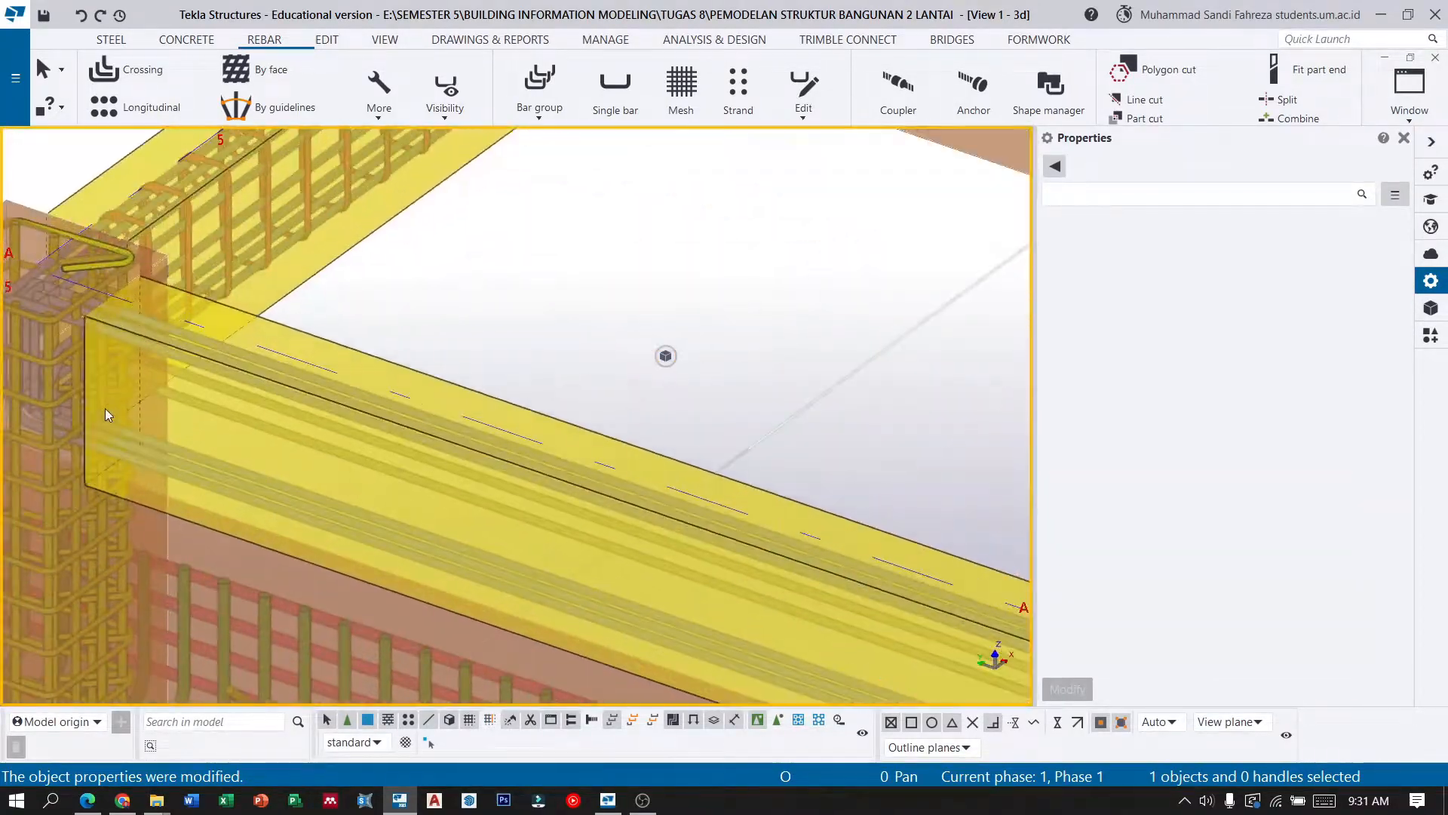
pyautogui.scroll(2, 186, 415)
pyautogui.scroll(-1, 207, 427)
pyautogui.moveTo(223, 376)
pyautogui.keyDown('ctrl'); pyautogui.mouseDown(button='middle')
pyautogui.moveTo(238, 351)
pyautogui.moveTo(58, 359)
pyautogui.moveTo(143, 365)
pyautogui.moveTo(180, 397)
pyautogui.mouseUp(button='middle'); pyautogui.keyUp('ctrl')
pyautogui.click(179, 397)
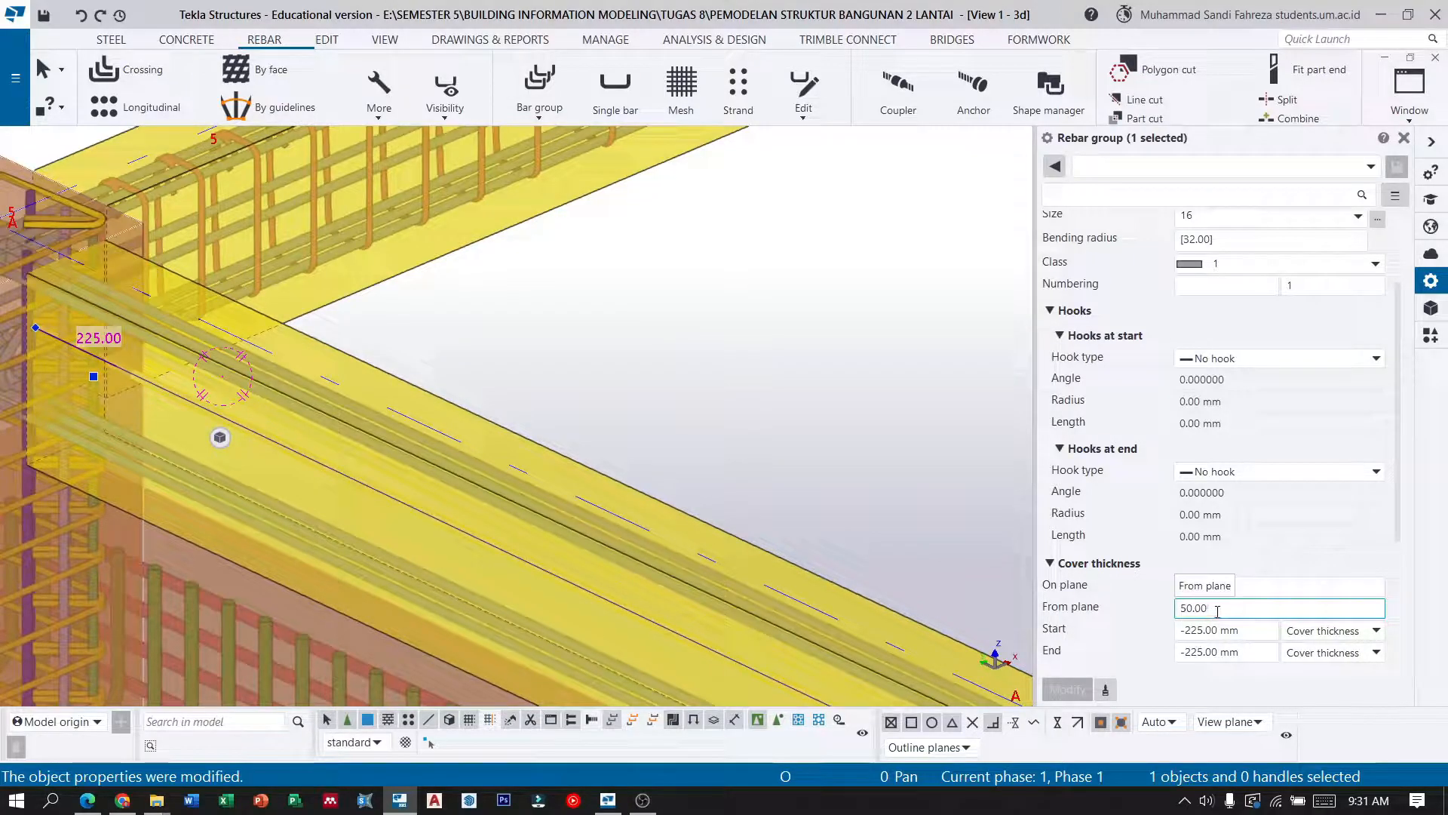
pyautogui.write('-50')
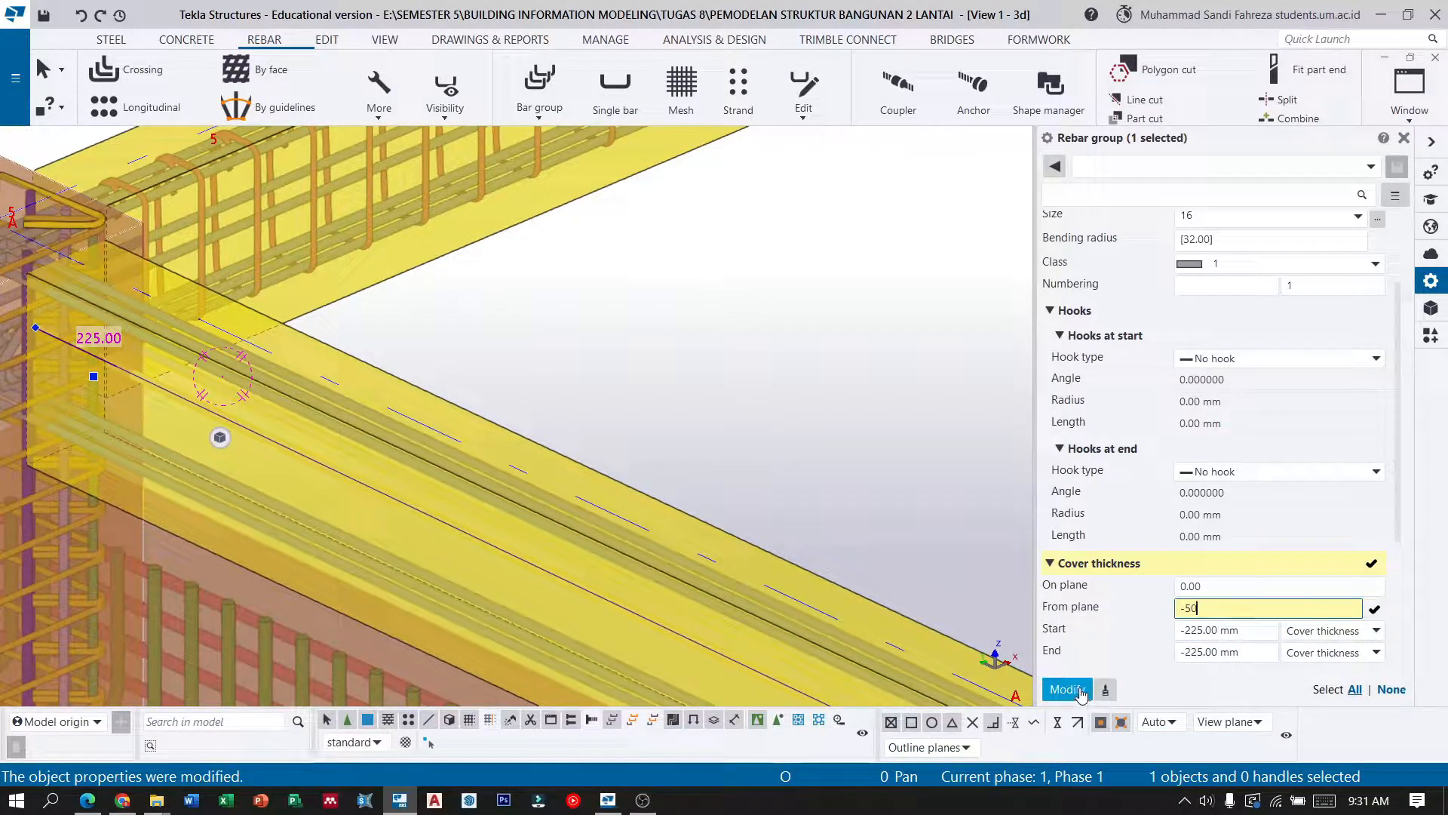
pyautogui.click(1080, 691)
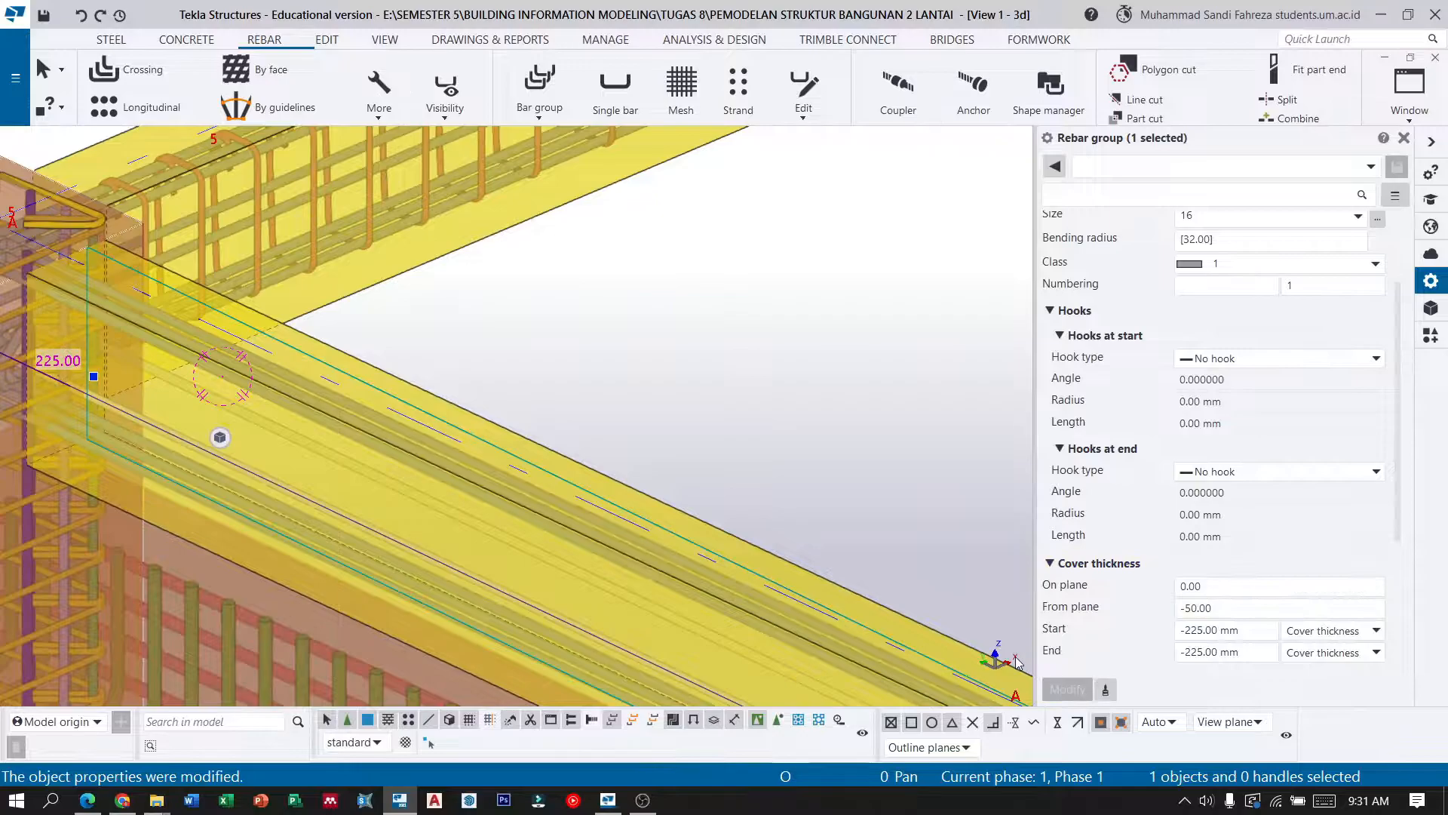
# Delete the mid-height bar group from the grid line A tie beams.
pyautogui.click(603, 399)
pyautogui.moveTo(279, 432)
pyautogui.keyDown('ctrl'); pyautogui.mouseDown(button='middle')
pyautogui.moveTo(178, 351)
pyautogui.moveTo(212, 373)
pyautogui.moveTo(124, 439)
pyautogui.moveTo(350, 368)
pyautogui.moveTo(329, 346)
pyautogui.moveTo(368, 301)
pyautogui.moveTo(280, 436)
pyautogui.mouseUp(button='middle'); pyautogui.keyUp('ctrl')
pyautogui.click(330, 359)
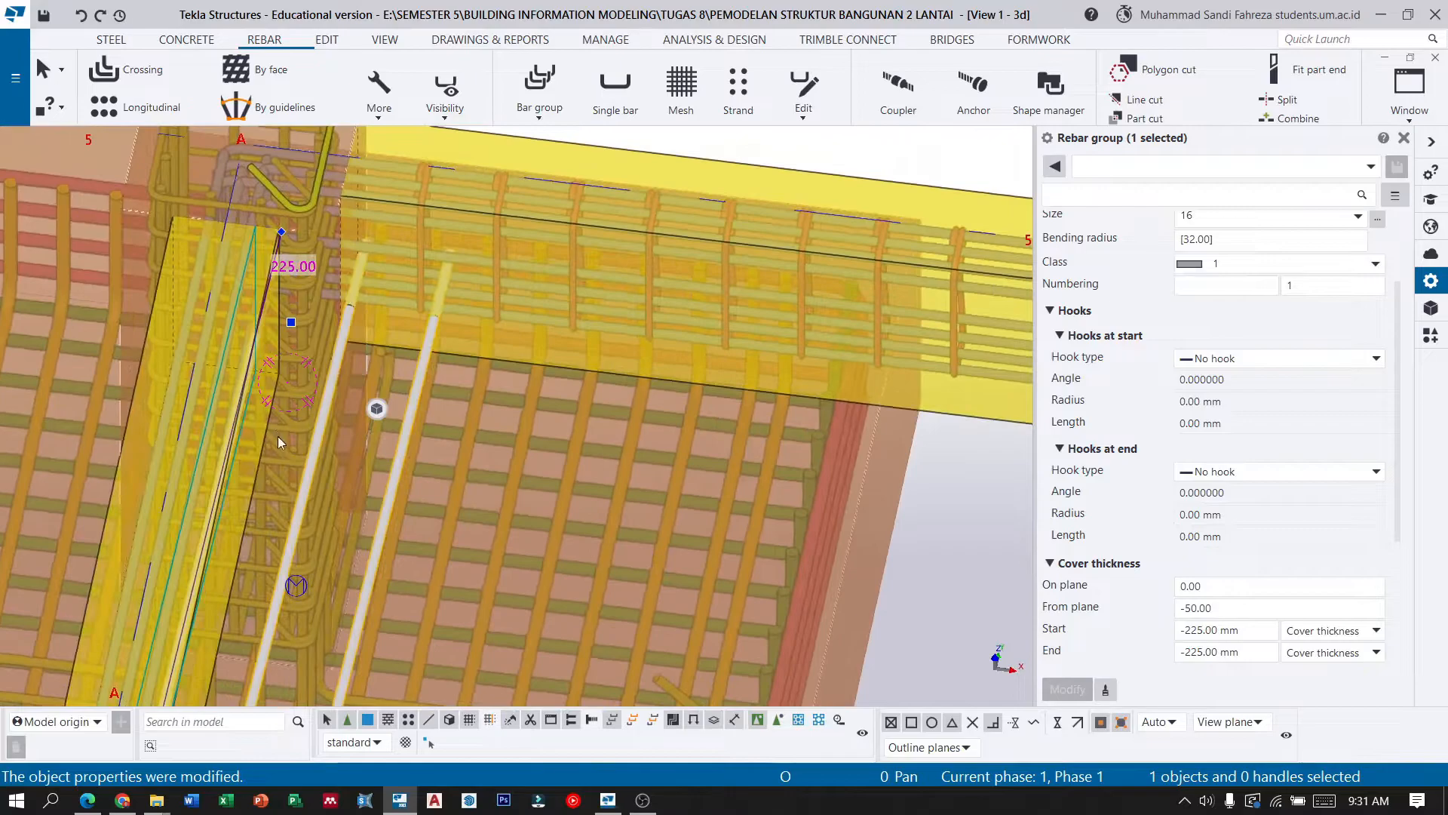
pyautogui.press('Escape')
# Recreate the mid-height bar group without hooks along the grid line A tie beams from grid line 5 to 1, spanning the 200 mm beam width.
pyautogui.scroll(-4, 285, 371)
pyautogui.keyDown('ctrl'); pyautogui.moveTo(283, 371); pyautogui.dragTo(434, 273, button='middle'); pyautogui.keyUp('ctrl')
pyautogui.scroll(5, 332, 240)
pyautogui.scroll(-3, 290, 315)
pyautogui.moveTo(264, 349)
pyautogui.keyDown('ctrl'); pyautogui.mouseDown(button='middle')
pyautogui.moveTo(255, 369)
pyautogui.moveTo(261, 355)
pyautogui.mouseUp(button='middle'); pyautogui.keyUp('ctrl')
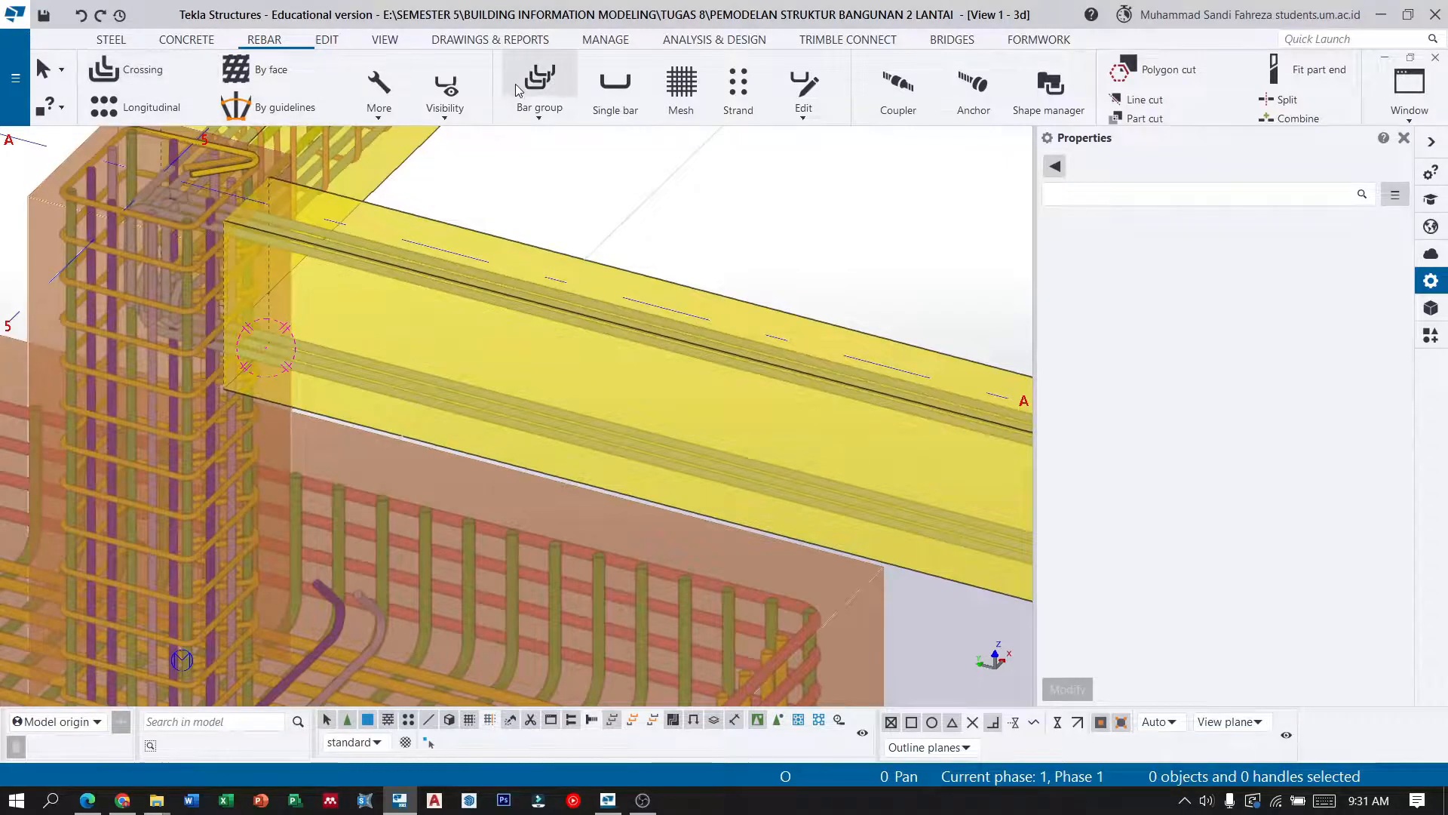
pyautogui.click(539, 80)
pyautogui.click(226, 280)
pyautogui.click(224, 302)
pyautogui.scroll(-6, 56, 268)
pyautogui.scroll(-1, 275, 422)
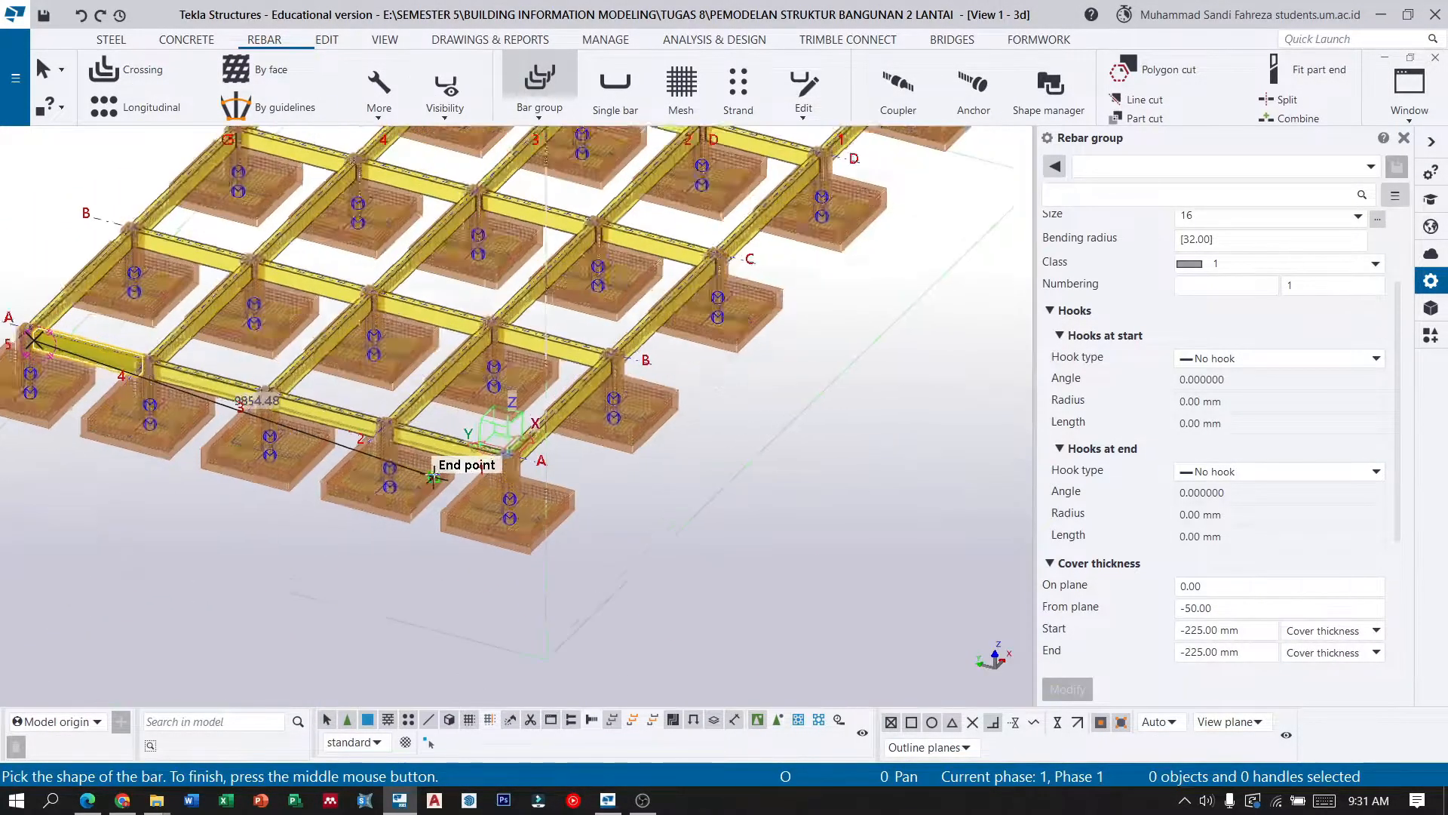
pyautogui.scroll(9, 483, 456)
pyautogui.keyDown('ctrl'); pyautogui.moveTo(569, 446); pyautogui.dragTo(826, 447, button='middle'); pyautogui.keyUp('ctrl')
pyautogui.scroll(5, 677, 451)
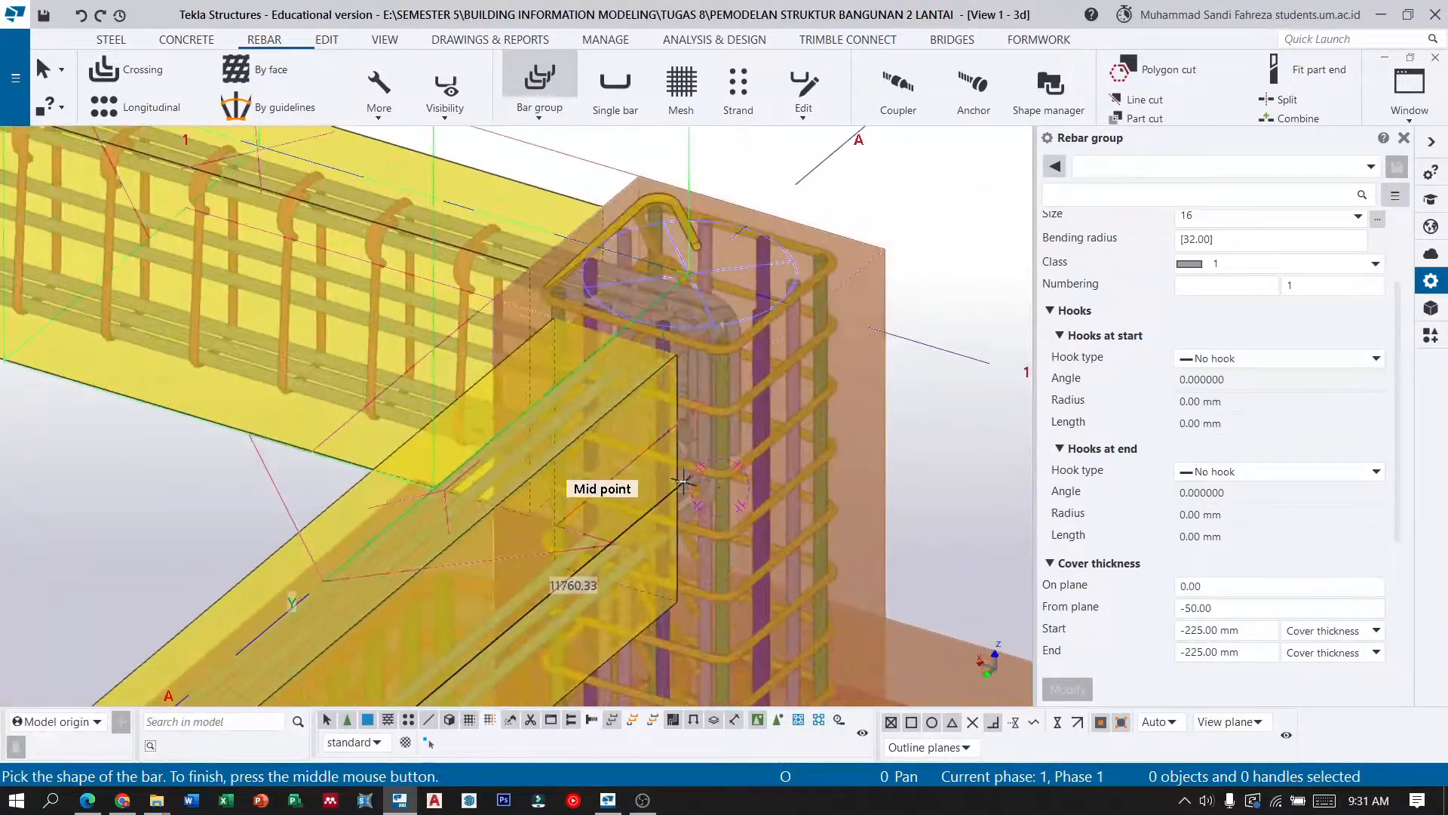
pyautogui.click(667, 473)
pyautogui.middleClick(668, 473)
pyautogui.click(667, 275)
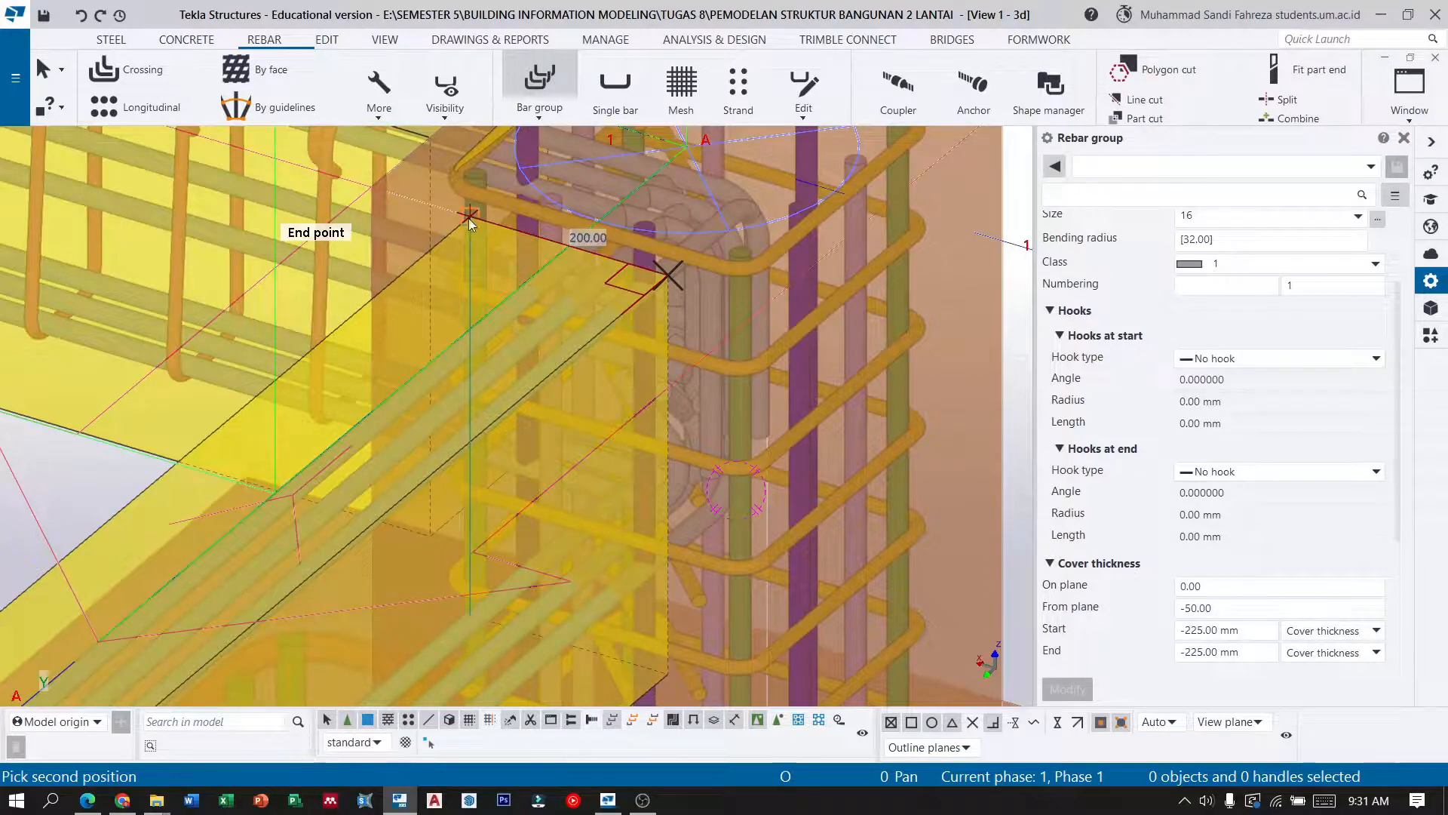
pyautogui.click(469, 219)
pyautogui.scroll(-3, 513, 403)
pyautogui.keyDown('ctrl'); pyautogui.moveTo(641, 415); pyautogui.dragTo(261, 412, button='middle'); pyautogui.keyUp('ctrl')
pyautogui.scroll(-4, 259, 309)
pyautogui.scroll(-3, 558, 468)
pyautogui.scroll(4, 129, 194)
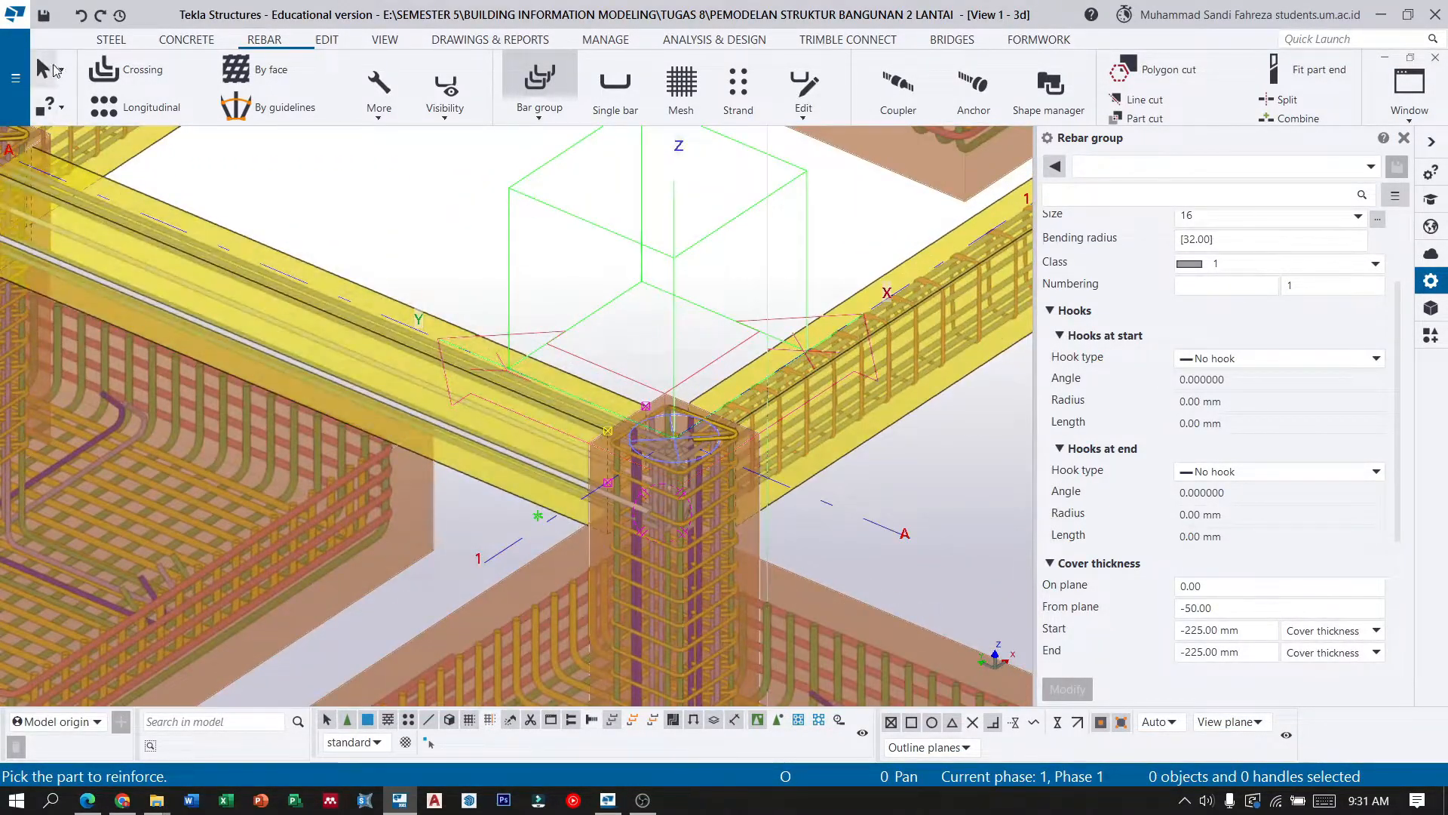
pyautogui.press('Escape')
# Set the recreated mid-height bar group's from-plane cover thickness to 50 mm and apply the change.
pyautogui.scroll(3, 1282, 337)
pyautogui.scroll(-6, 1276, 411)
pyautogui.click(1258, 452)
pyautogui.write('50')
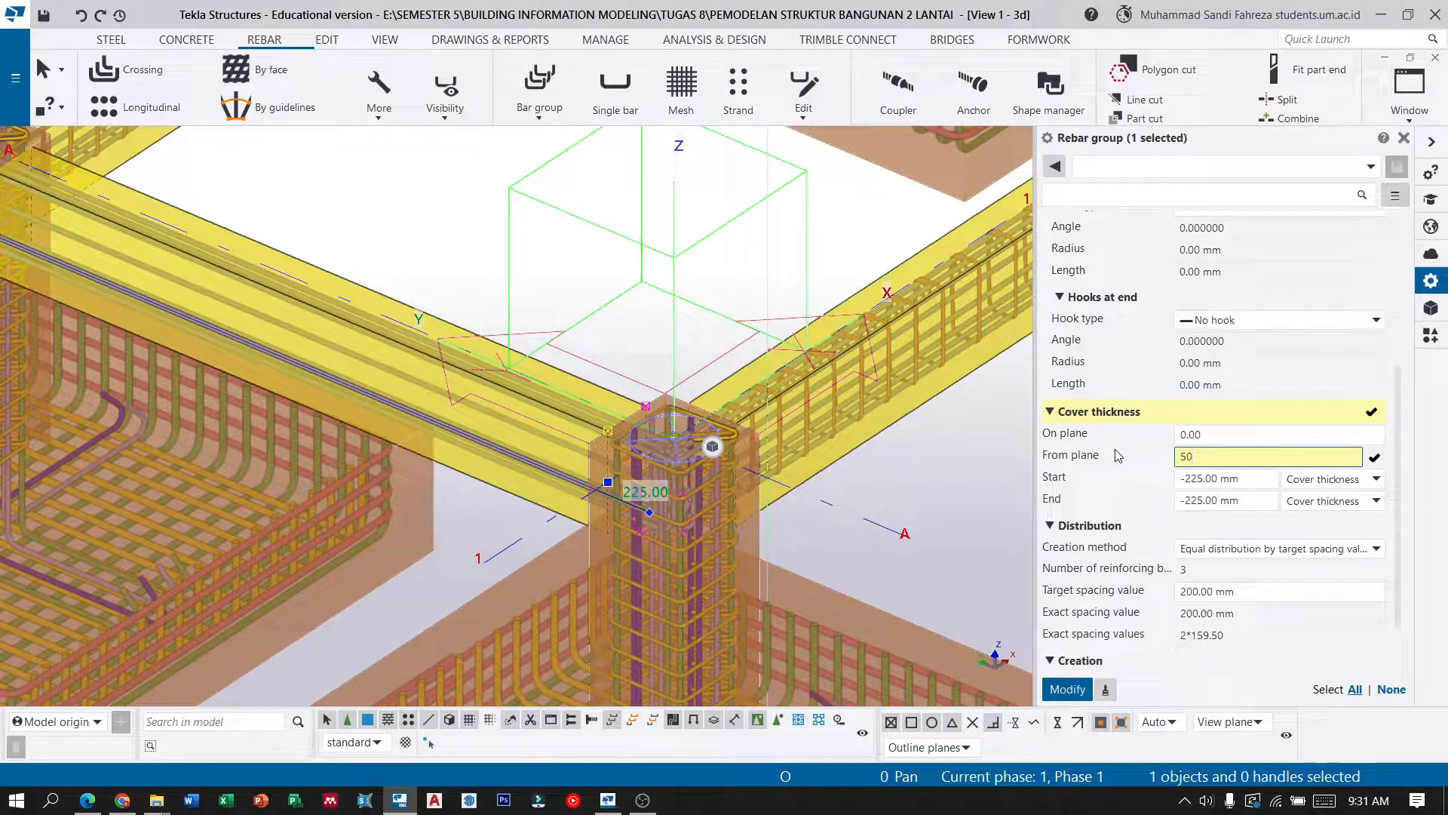
pyautogui.click(1065, 694)
# Examine the longitudinal bars in the grid line A tie beams at the grid line 1 and grid line 5 columns.
pyautogui.scroll(4, 528, 434)
pyautogui.keyDown('ctrl'); pyautogui.moveTo(524, 426); pyautogui.dragTo(868, 332, button='middle'); pyautogui.keyUp('ctrl')
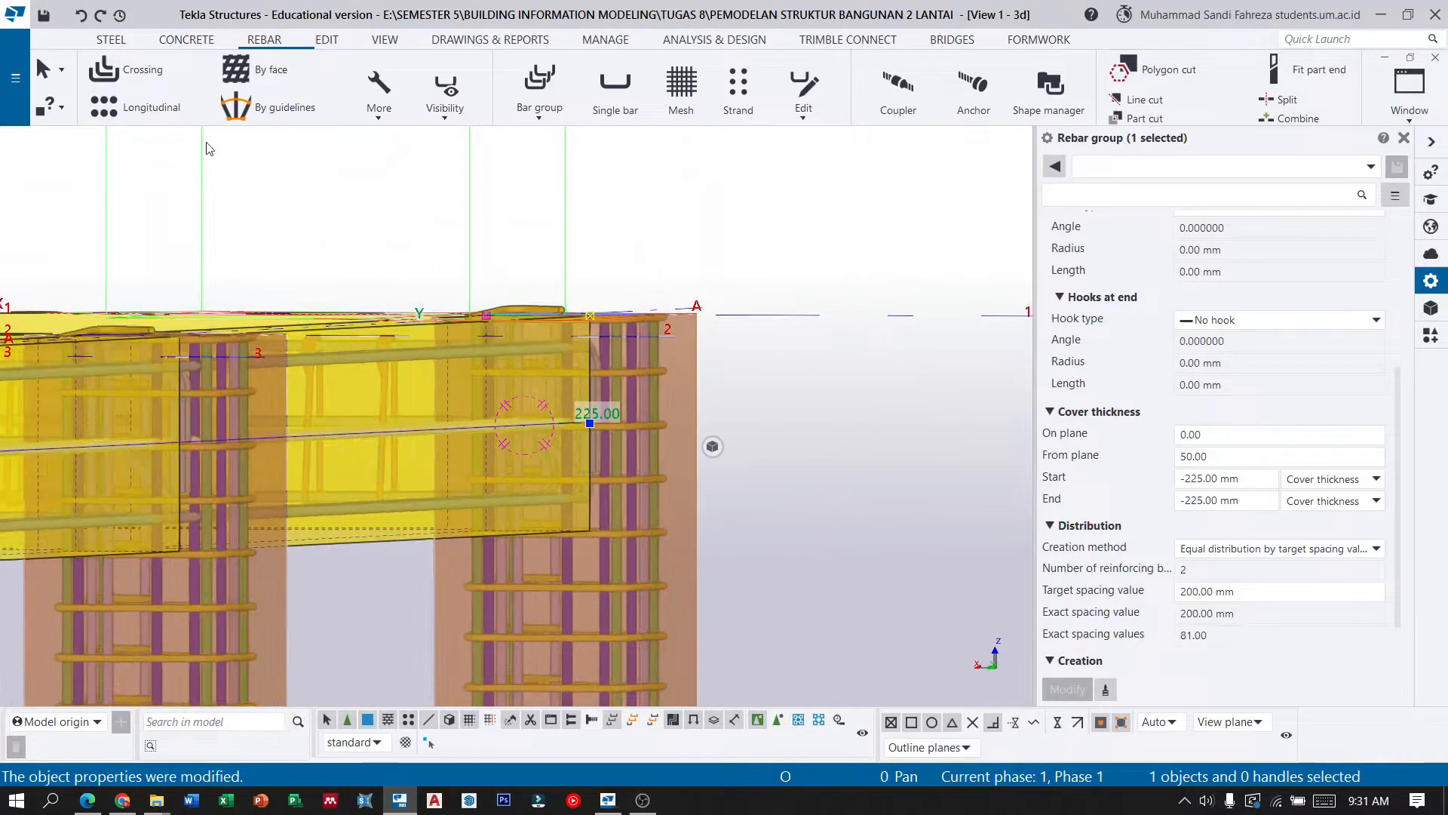
pyautogui.scroll(3, 556, 451)
pyautogui.keyDown('ctrl'); pyautogui.moveTo(425, 330); pyautogui.dragTo(136, 478, button='middle'); pyautogui.keyUp('ctrl')
pyautogui.scroll(-6, 738, 350)
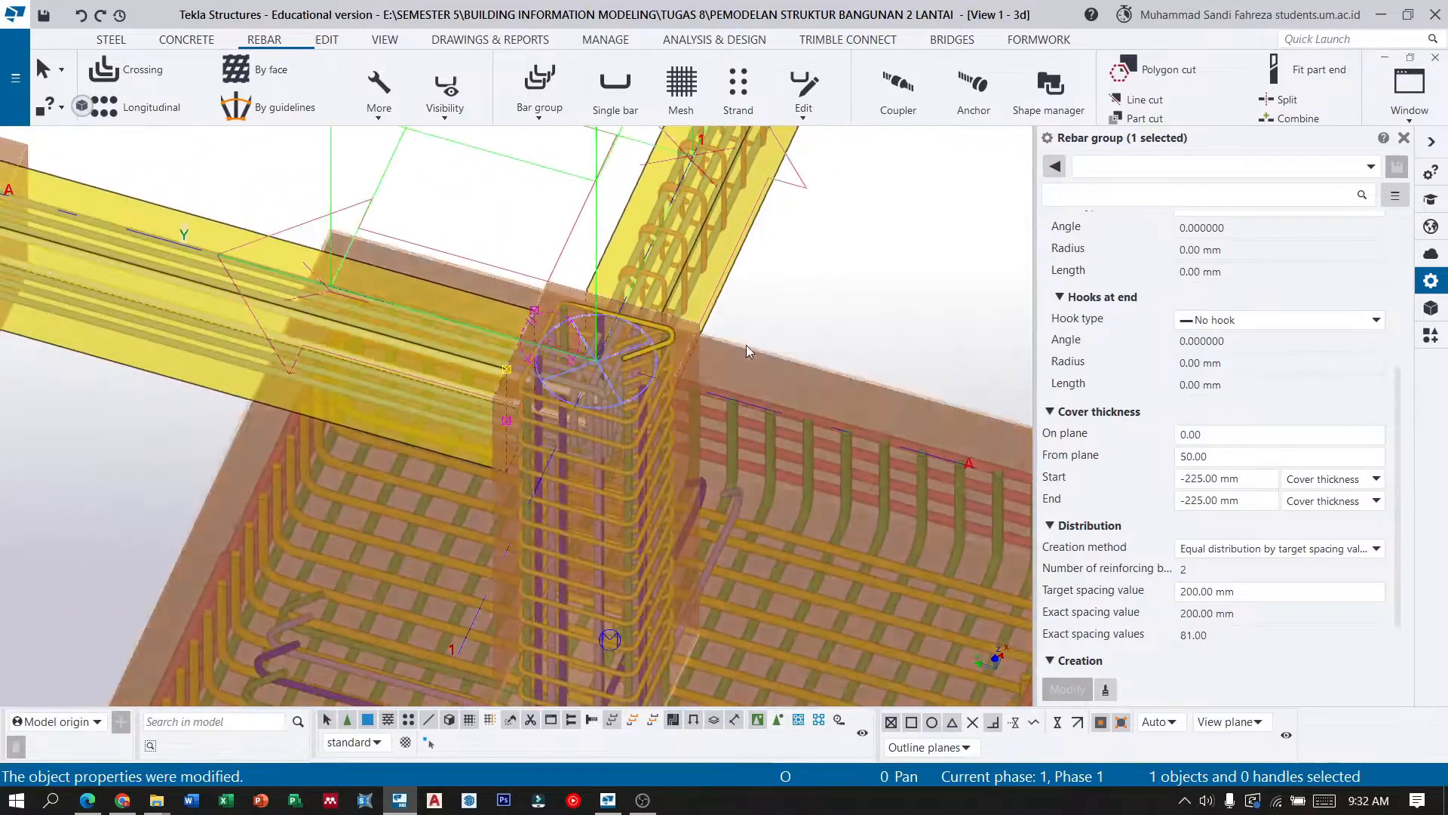
pyautogui.scroll(-4, 848, 325)
pyautogui.moveTo(261, 267); pyautogui.dragTo(699, 513, button='middle')
pyautogui.scroll(5, 465, 385)
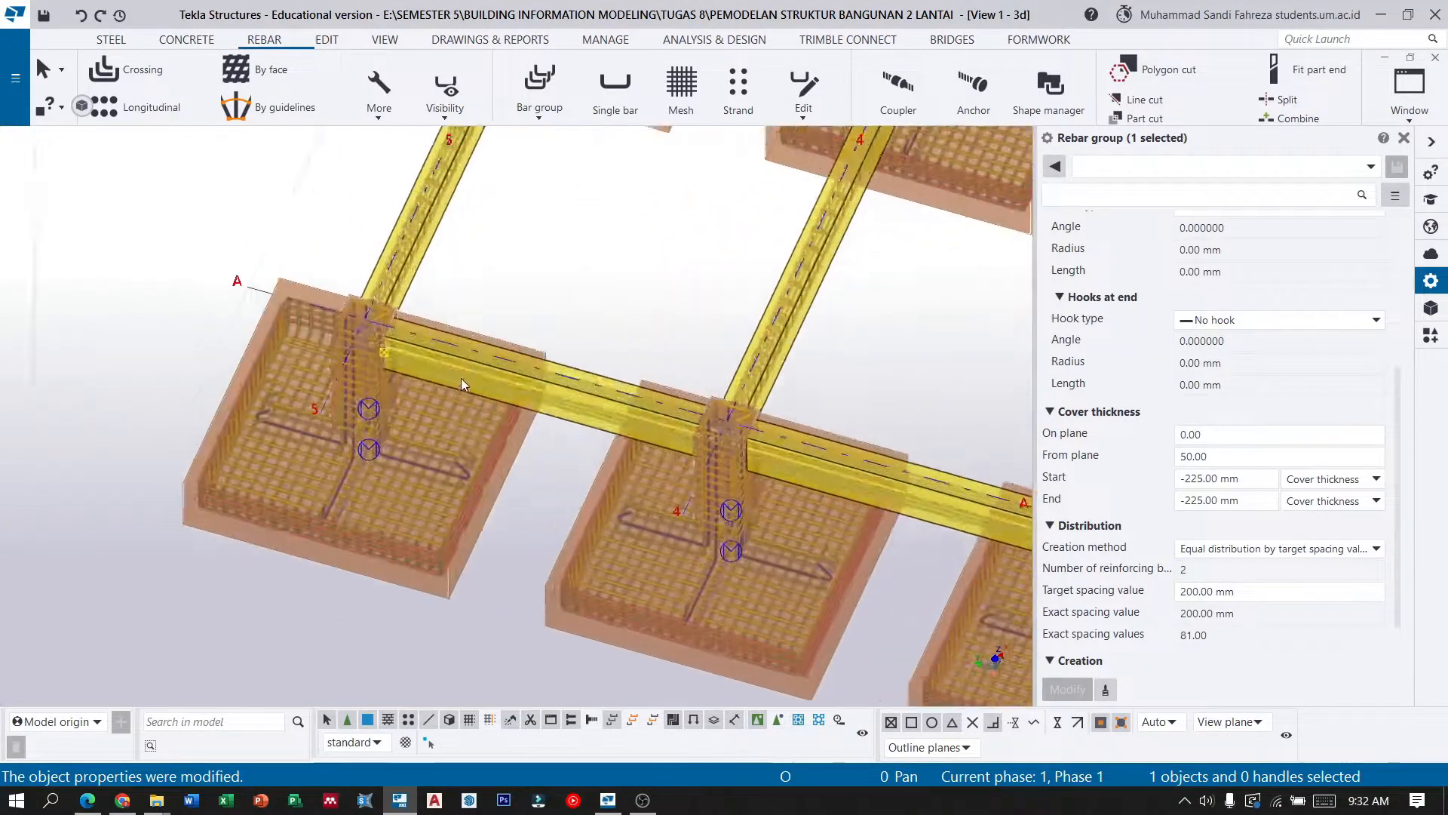
pyautogui.scroll(3, 468, 335)
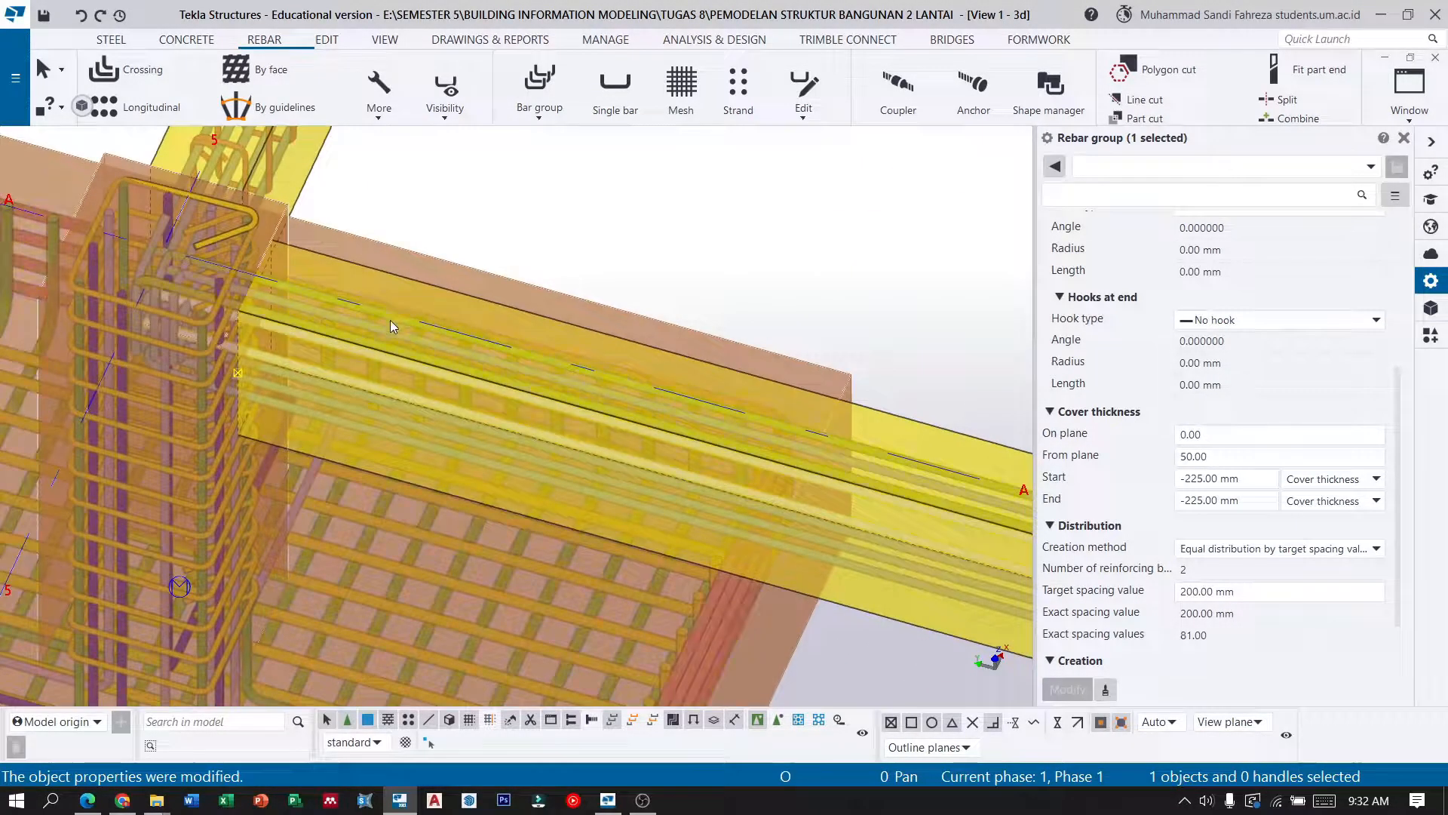
# Start a crossing rebar set on the grid line A tie beam beside the grid line 5 column, following the beam's rectangular section.
pyautogui.click(114, 69)
pyautogui.scroll(3, 351, 209)
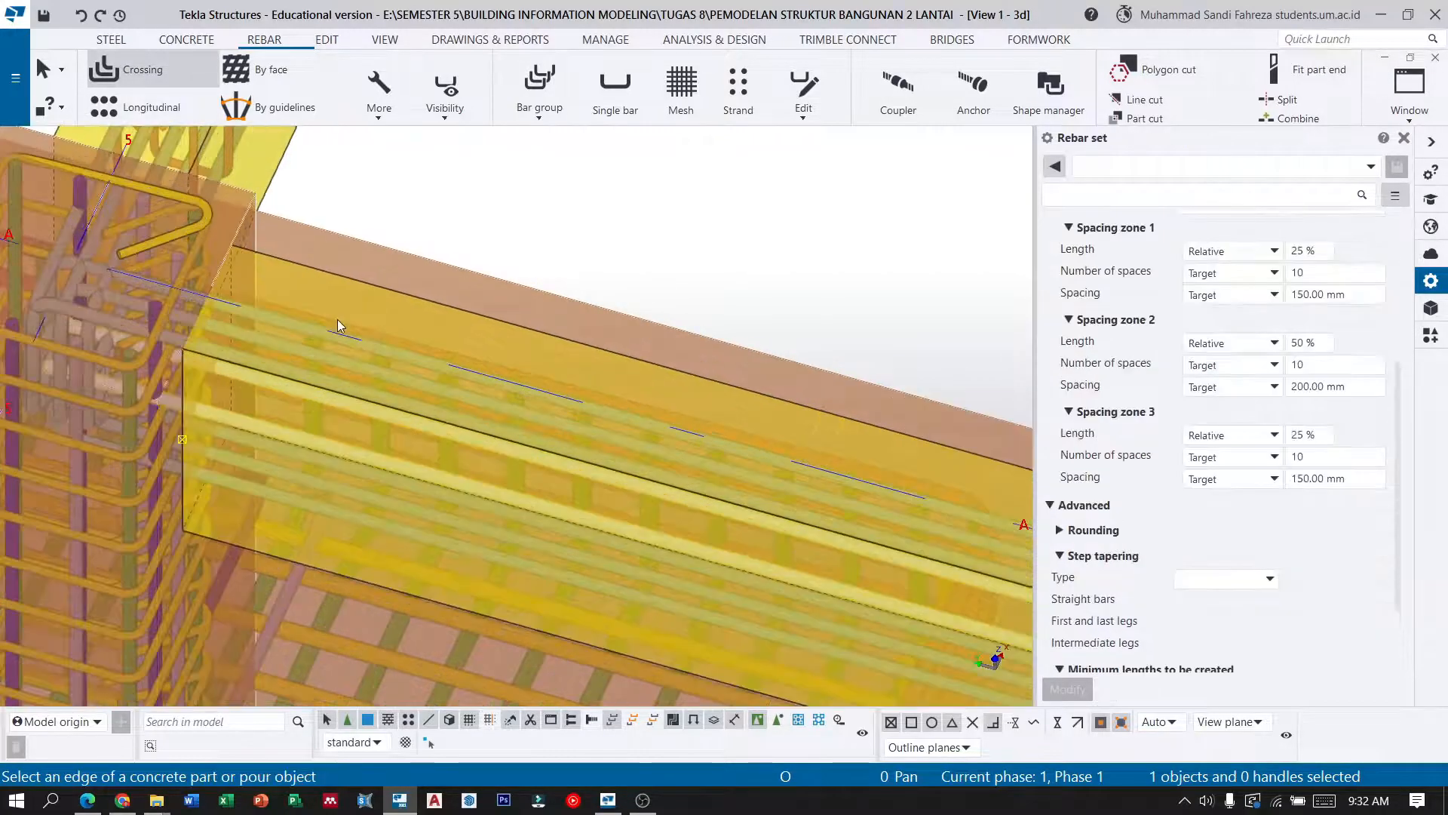
pyautogui.click(270, 378)
pyautogui.scroll(2, 308, 414)
pyautogui.click(366, 425)
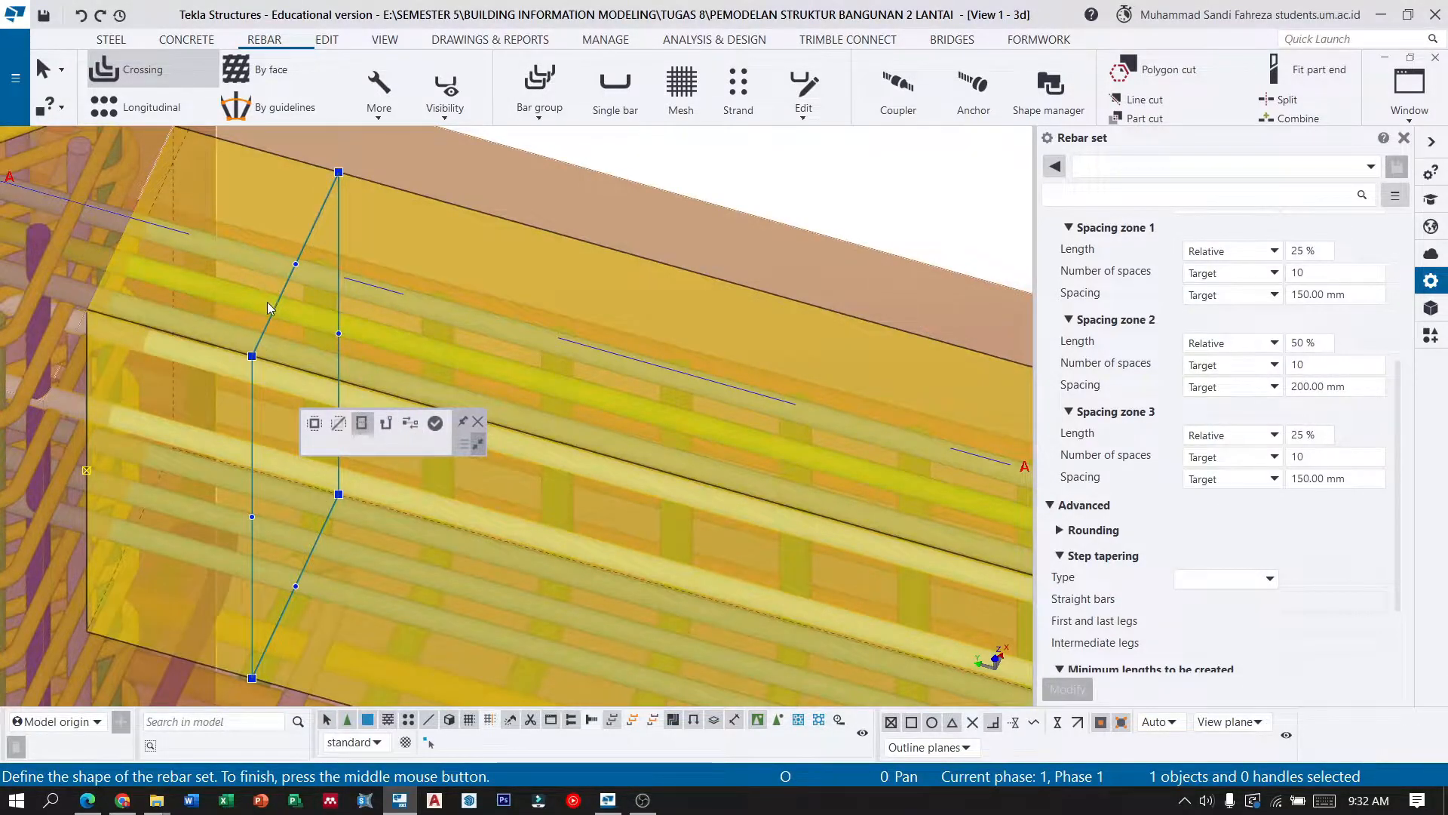
pyautogui.moveTo(298, 352); pyautogui.dragTo(191, 230, button='middle')
pyautogui.scroll(-2, 278, 332)
pyautogui.scroll(-3, 231, 297)
pyautogui.scroll(8, 776, 483)
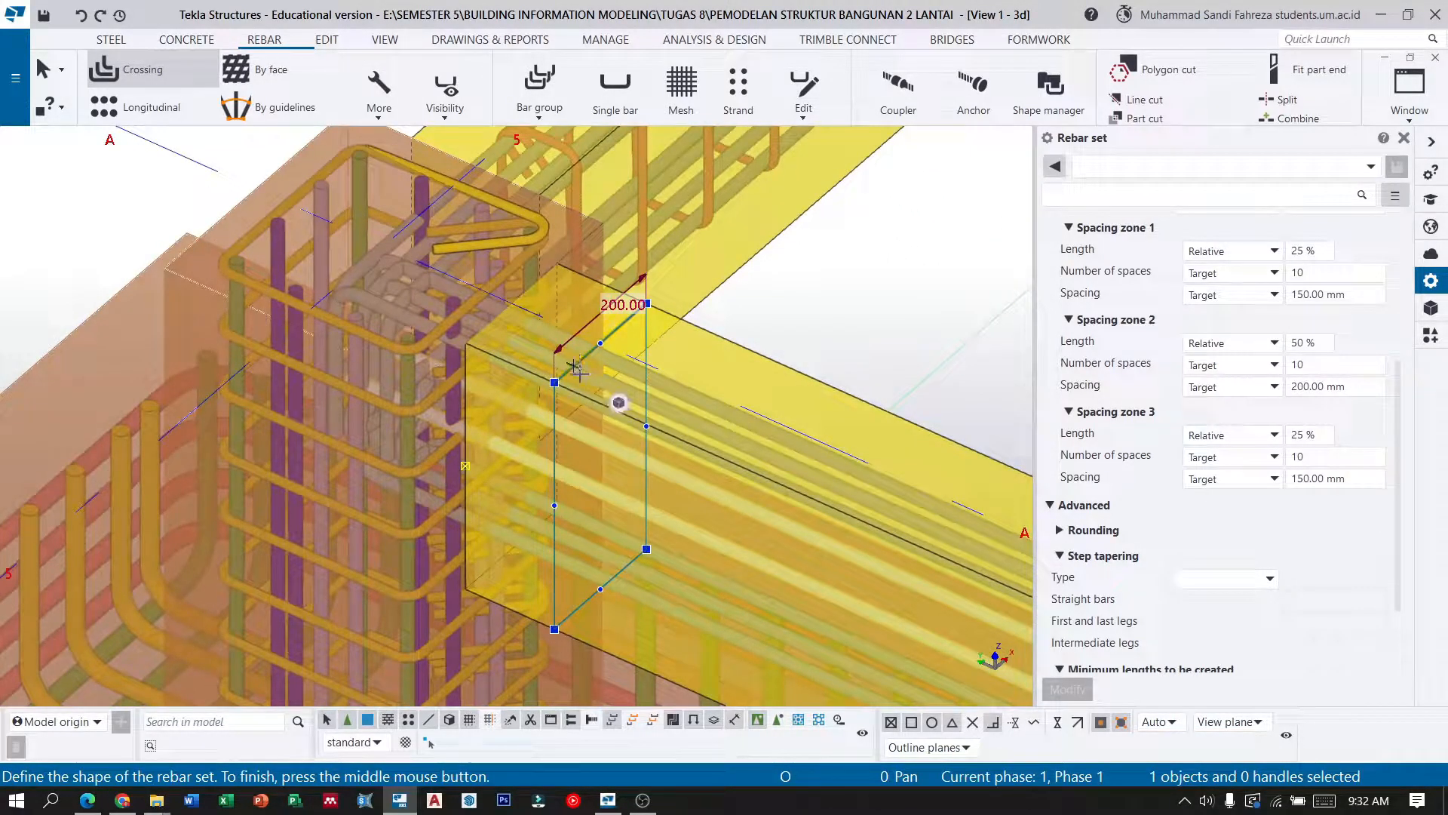
# Offset the upper leg and one side leg of the stirrup outline 45 mm inward from the beam faces.
pyautogui.moveTo(578, 368); pyautogui.dragTo(581, 391)
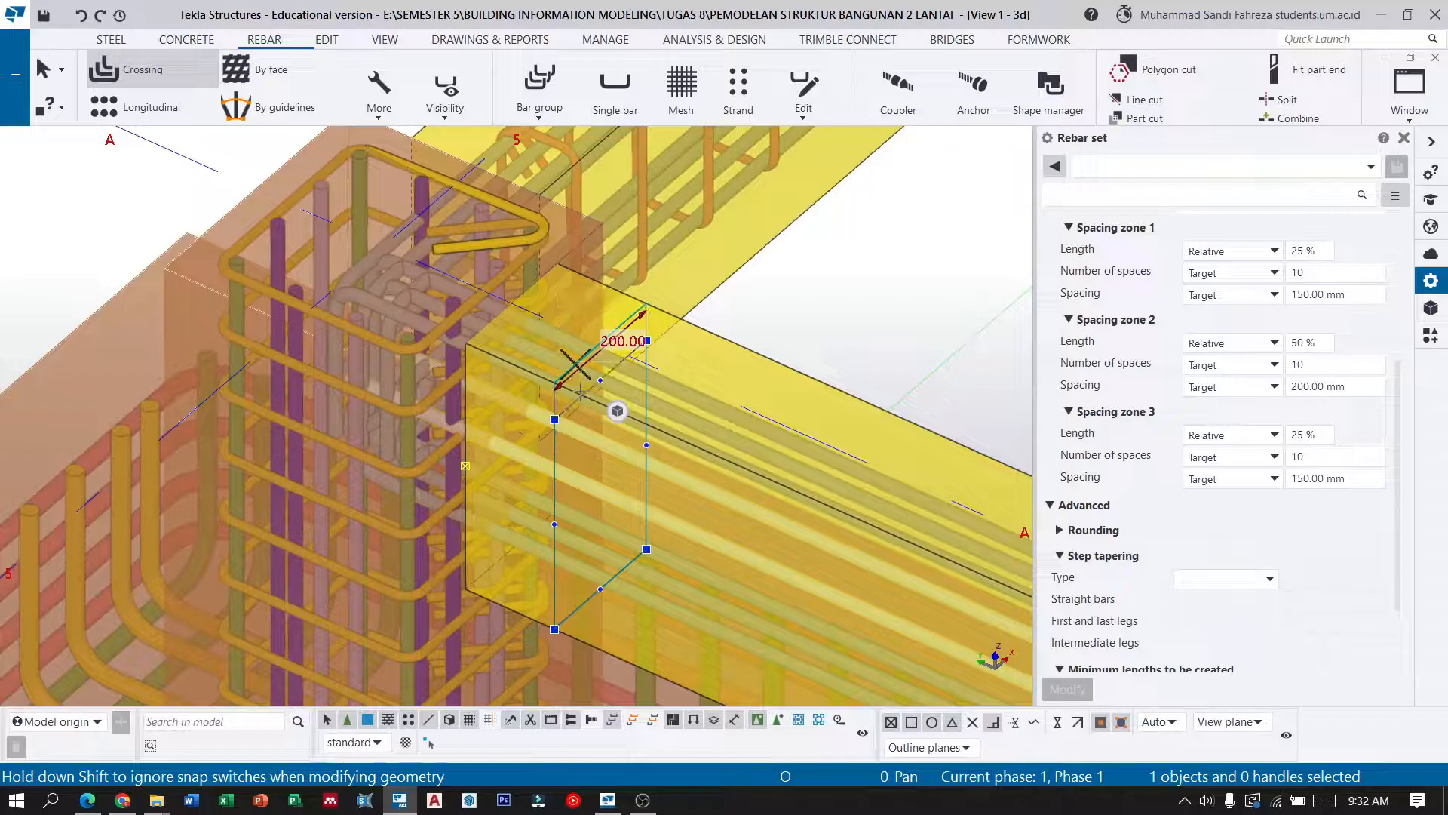
pyautogui.write('45')
pyautogui.click(266, 243)
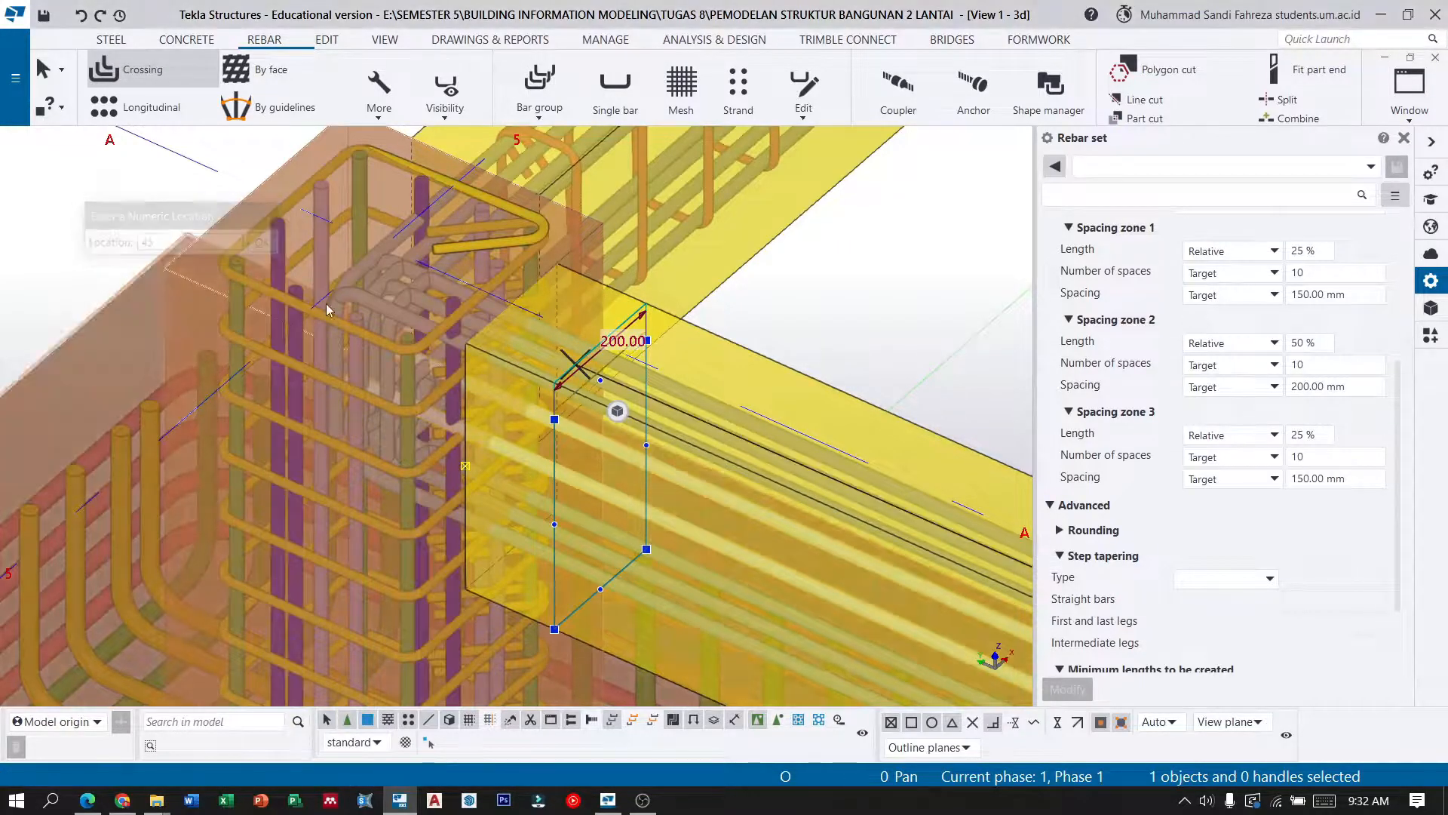
pyautogui.scroll(3, 579, 501)
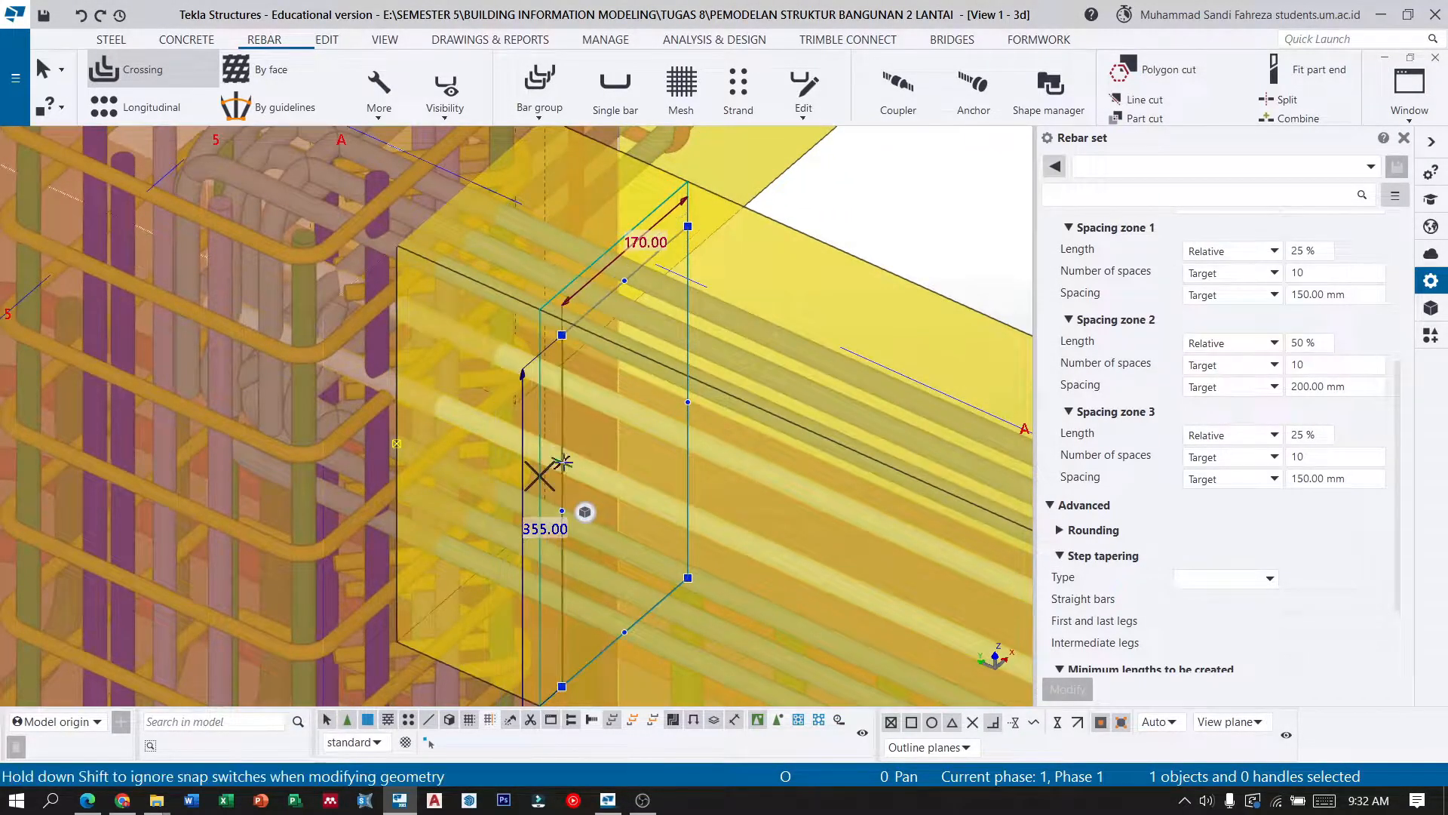
pyautogui.write('45')
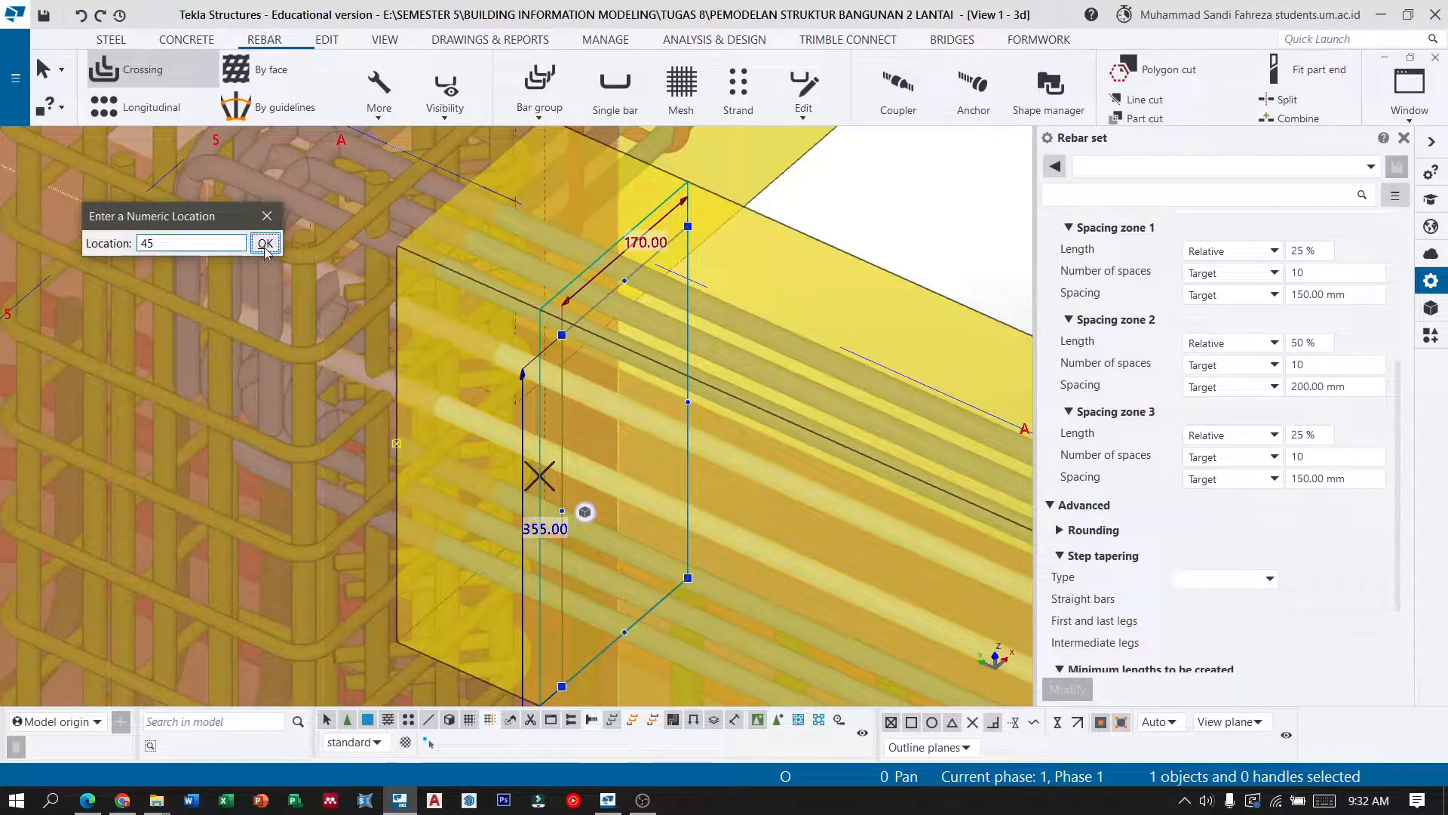
pyautogui.click(265, 244)
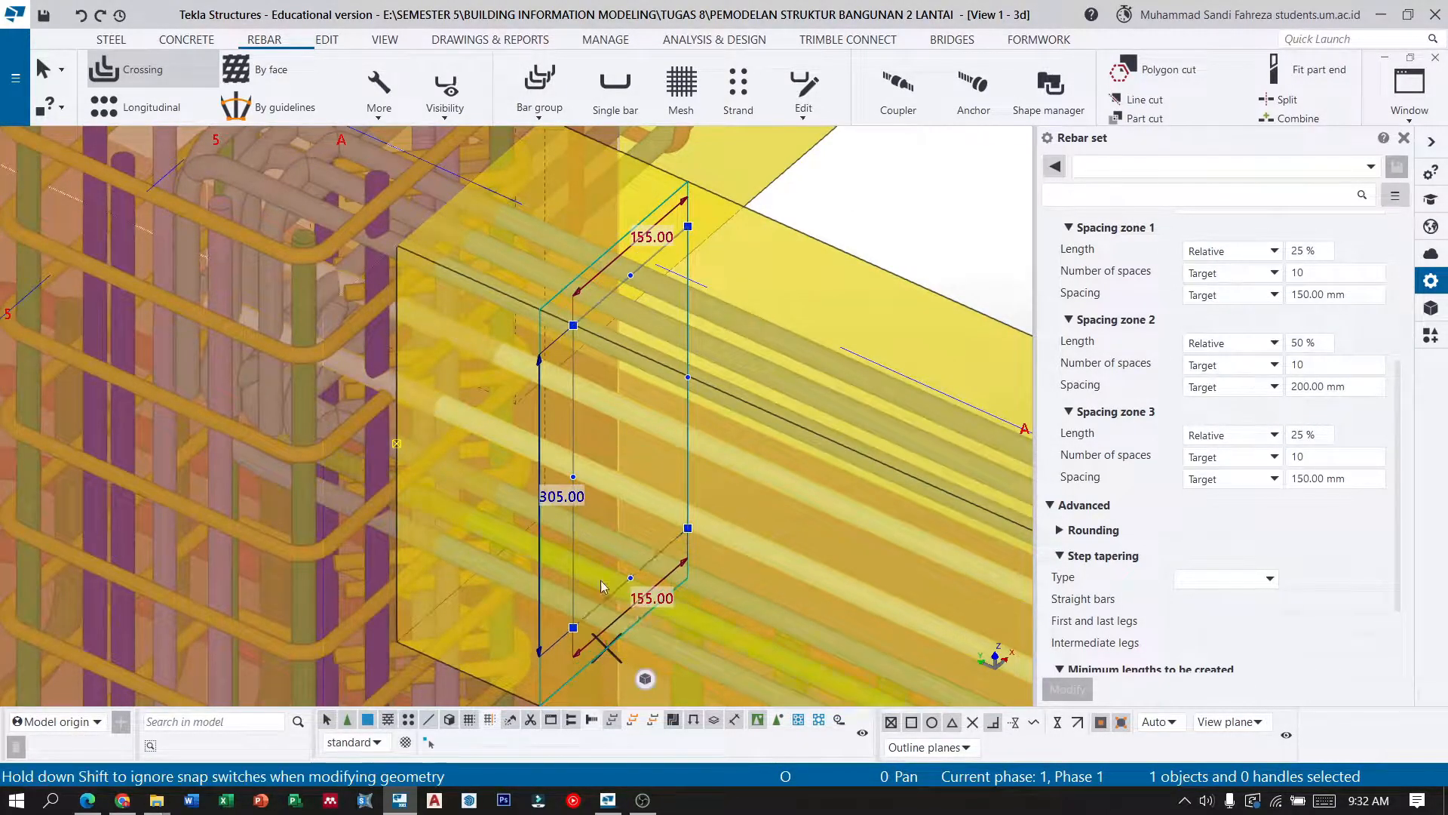
# Offset the lower leg and the remaining side leg of the stirrup outline 45 mm inward, and create the stirrup set.
pyautogui.write('45')
pyautogui.click(268, 247)
pyautogui.moveTo(686, 296); pyautogui.dragTo(656, 324)
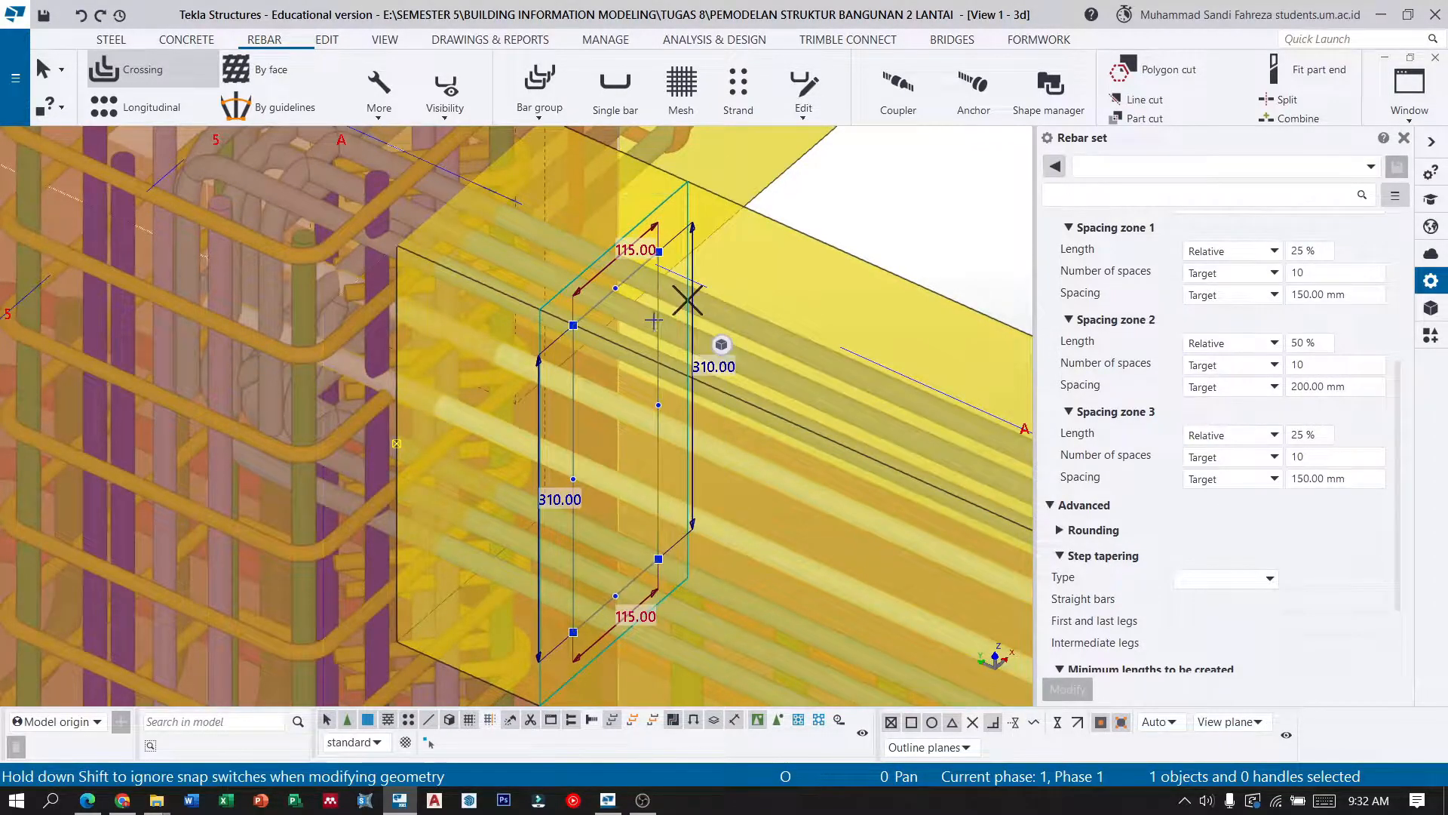
pyautogui.write('45')
pyautogui.press('Return')
pyautogui.scroll(-5, 692, 331)
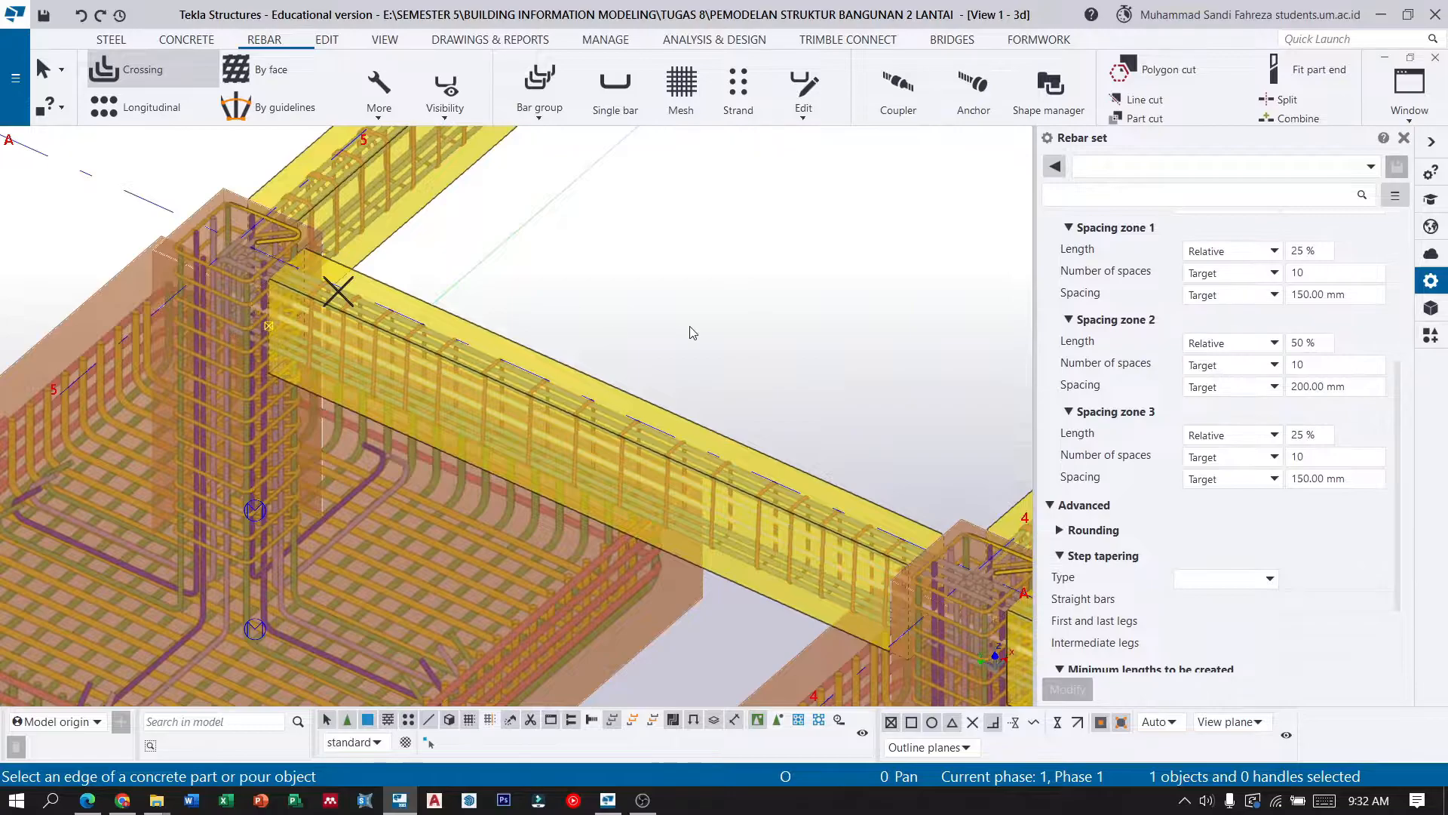
pyautogui.scroll(-3, 692, 333)
pyautogui.keyDown('ctrl'); pyautogui.moveTo(710, 406); pyautogui.dragTo(805, 414, button='middle'); pyautogui.keyUp('ctrl')
pyautogui.press('Escape')
pyautogui.scroll(4, 677, 415)
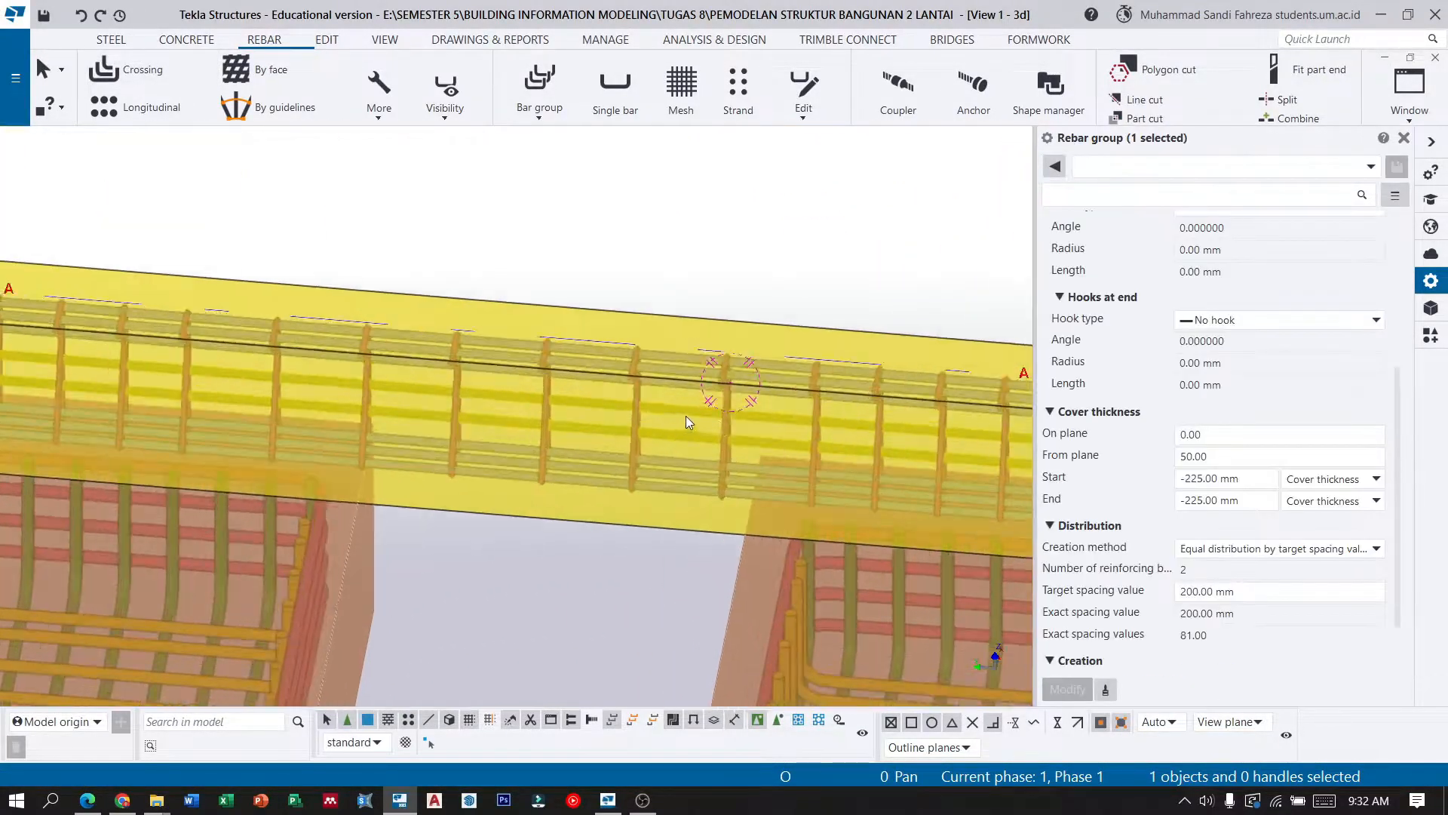
# Try to split the middle spacing zone of the new stirrup set into two zones, and undo the split.
pyautogui.click(726, 420)
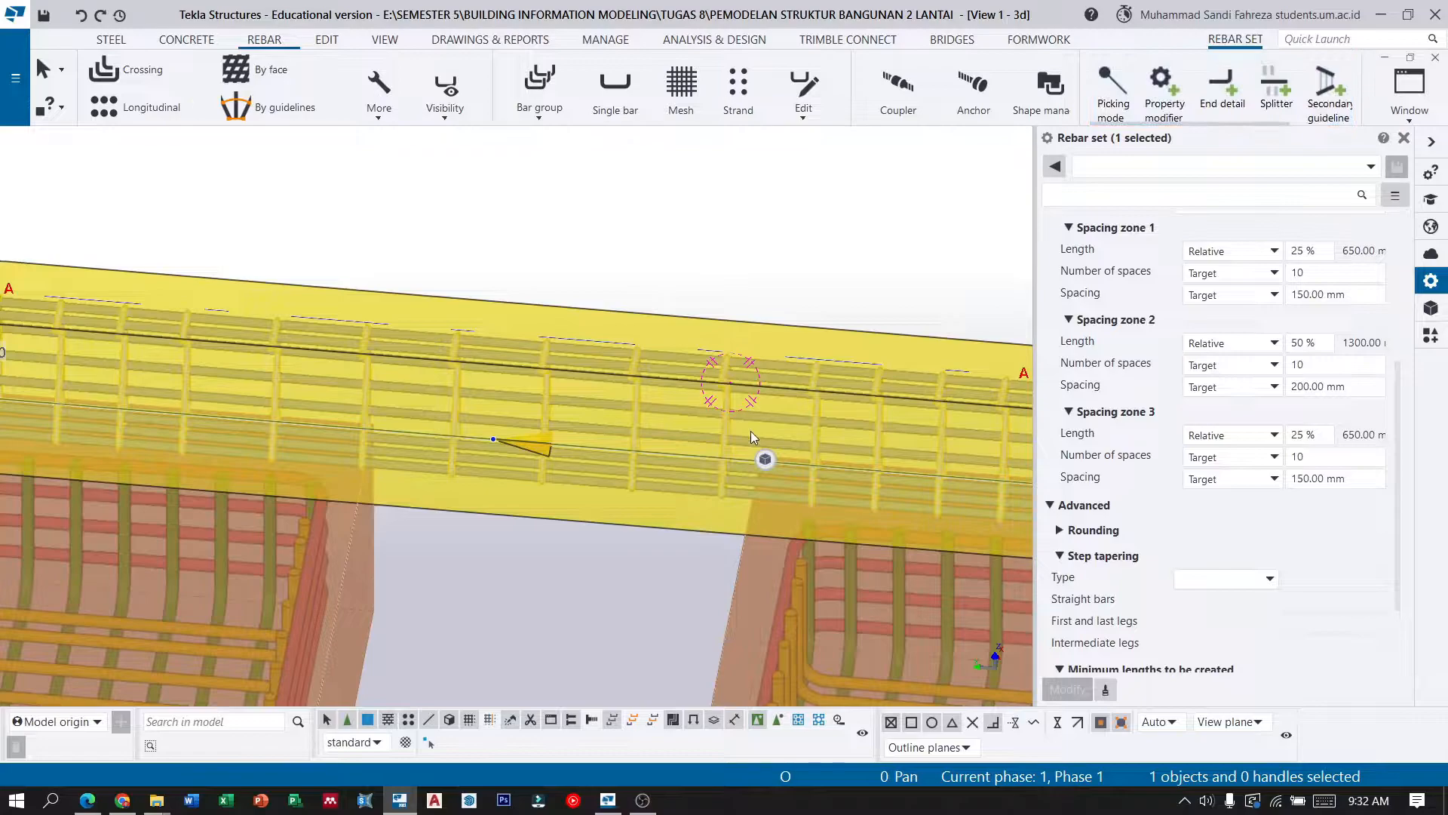
pyautogui.click(769, 489)
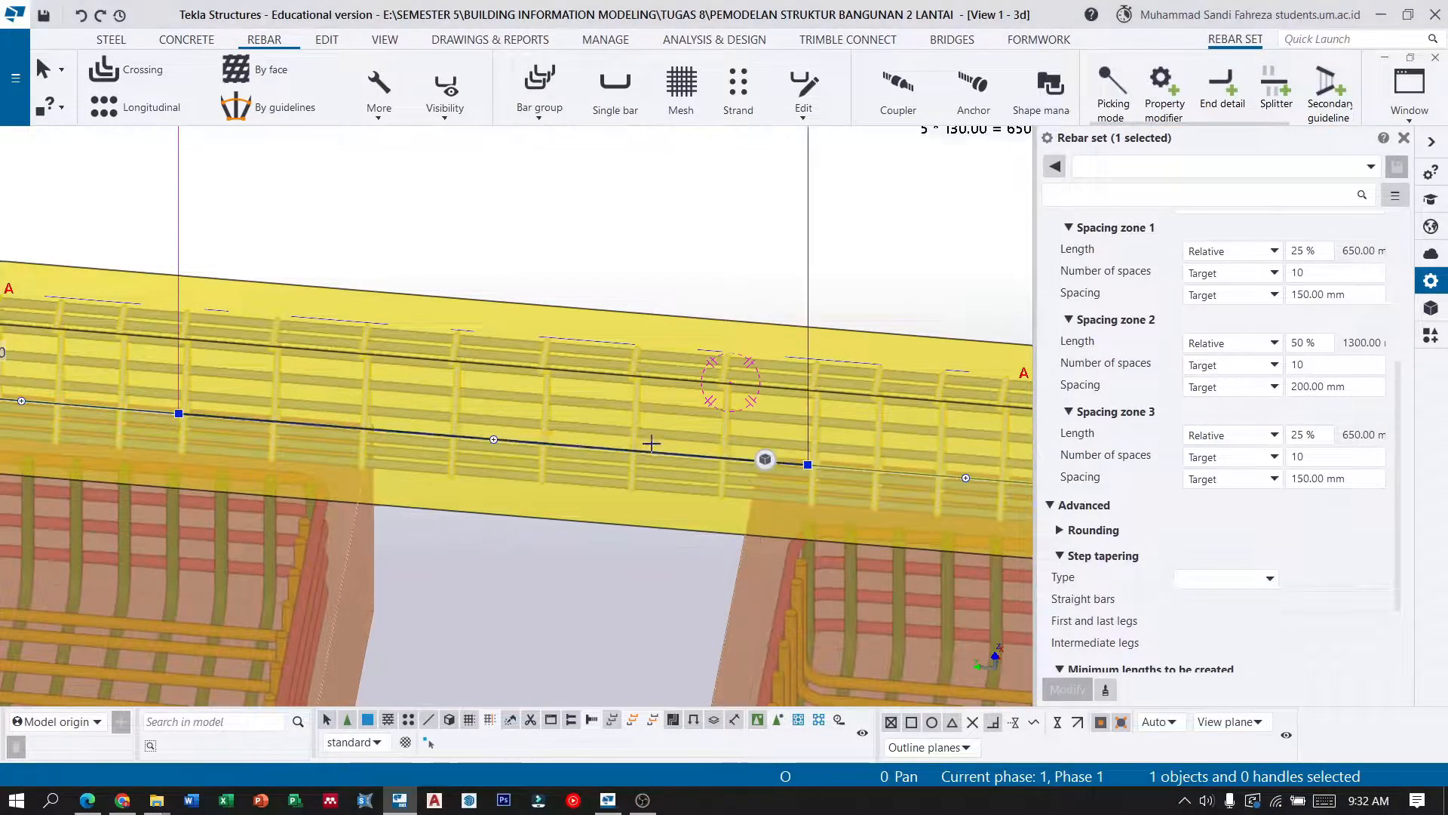
pyautogui.scroll(-1, 606, 436)
pyautogui.click(513, 439)
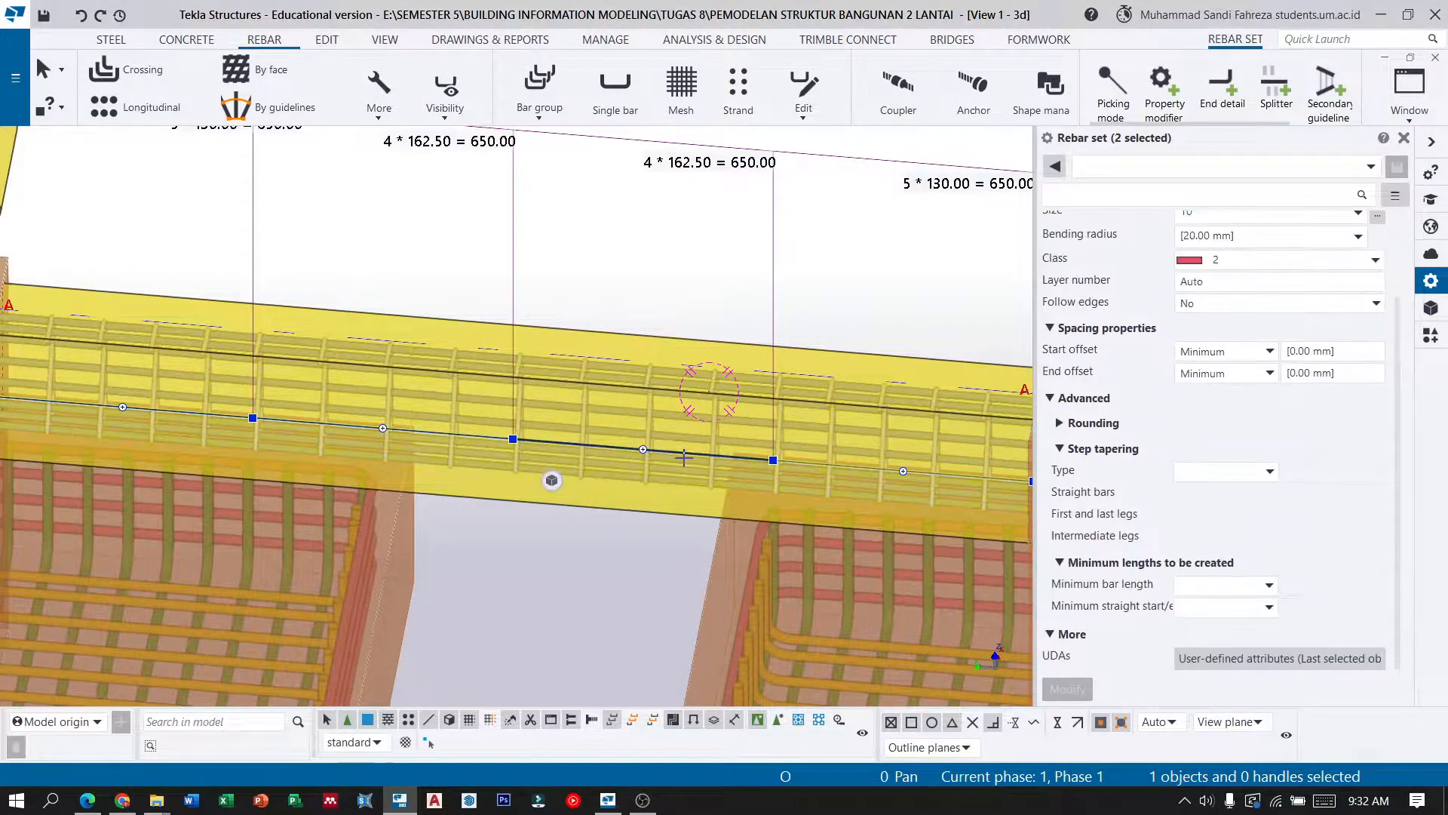
pyautogui.scroll(-1, 453, 355)
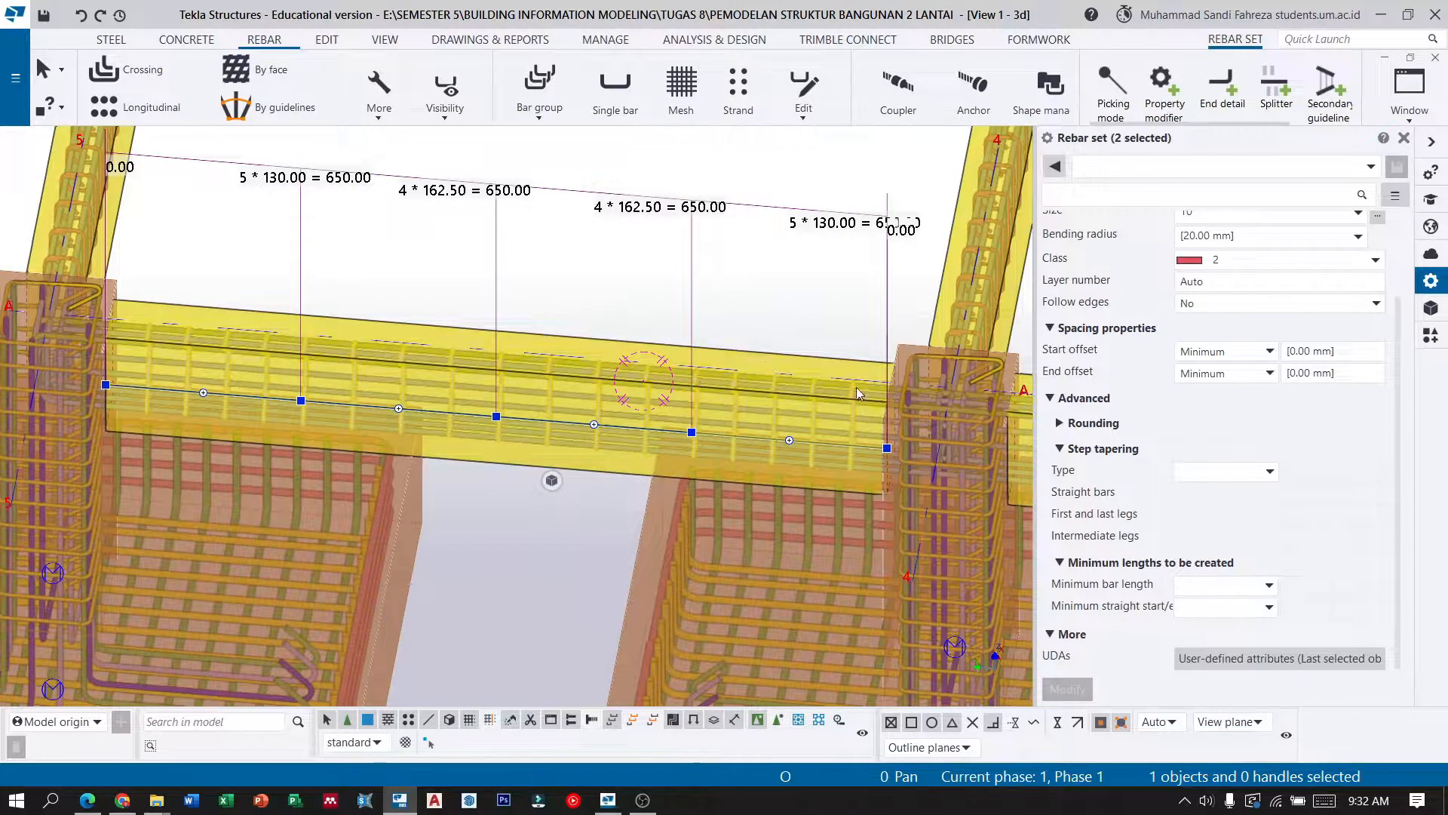
pyautogui.click(460, 505)
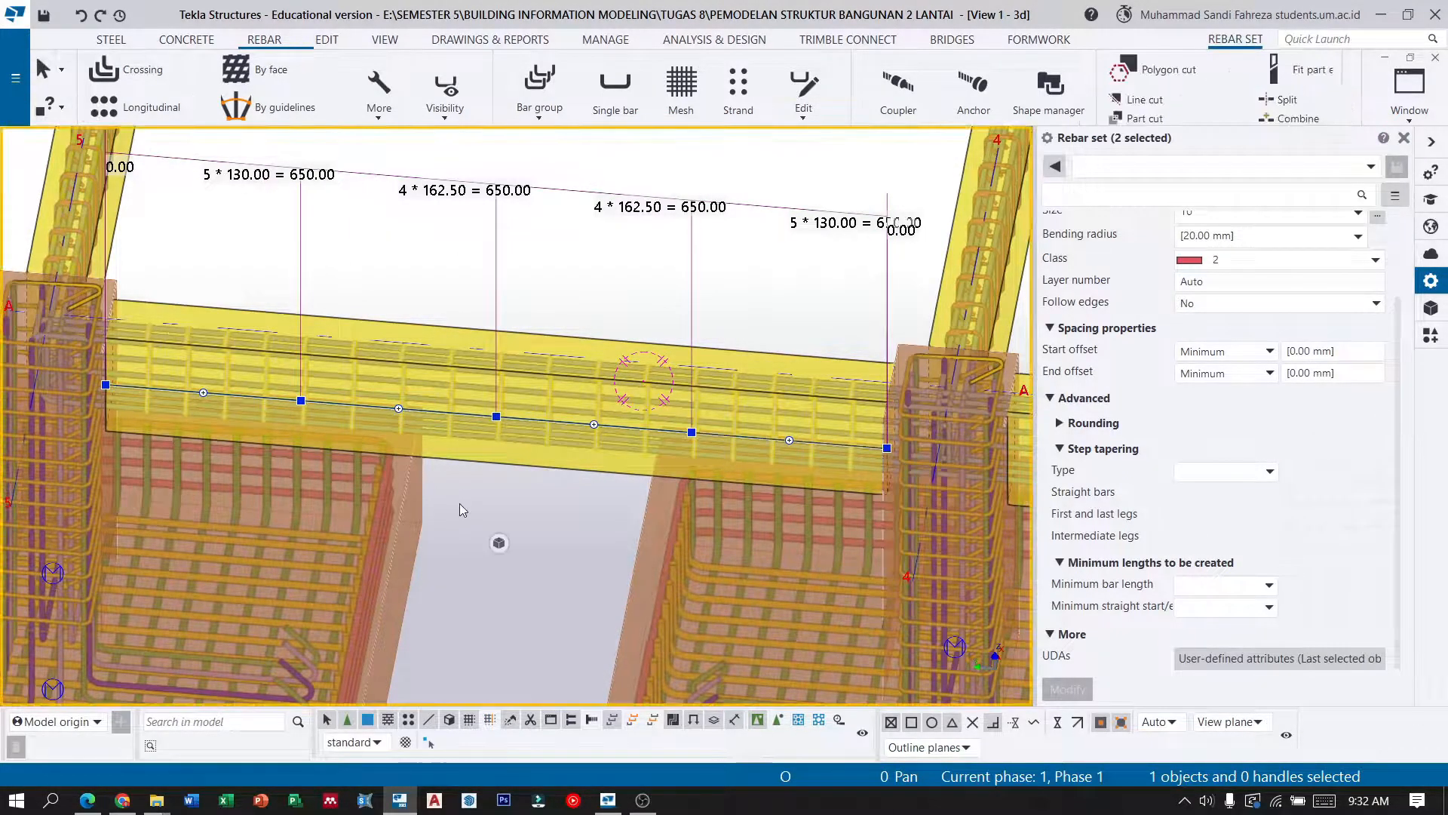
pyautogui.click(695, 427)
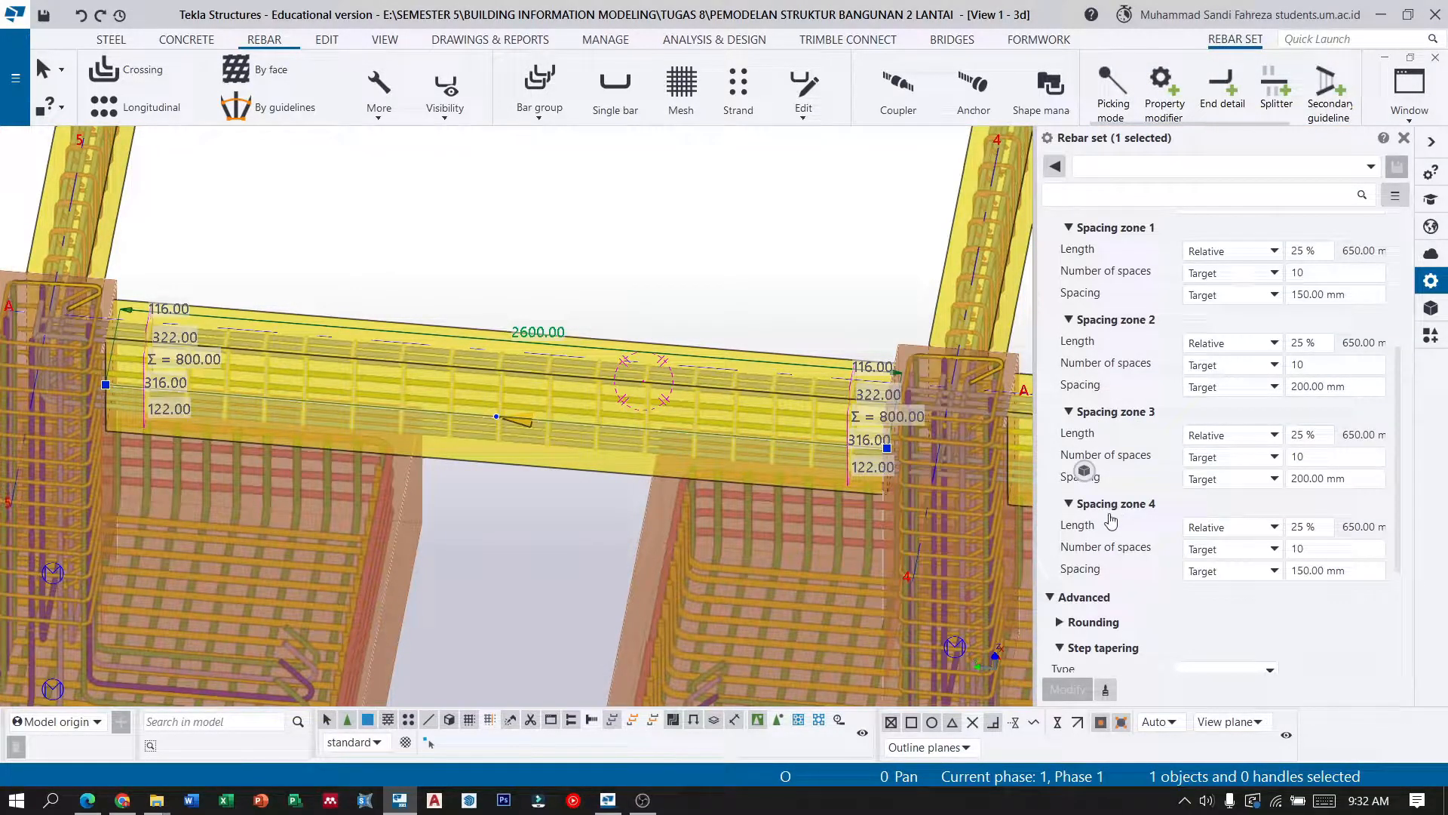
pyautogui.hotkey('ctrl', 'z')
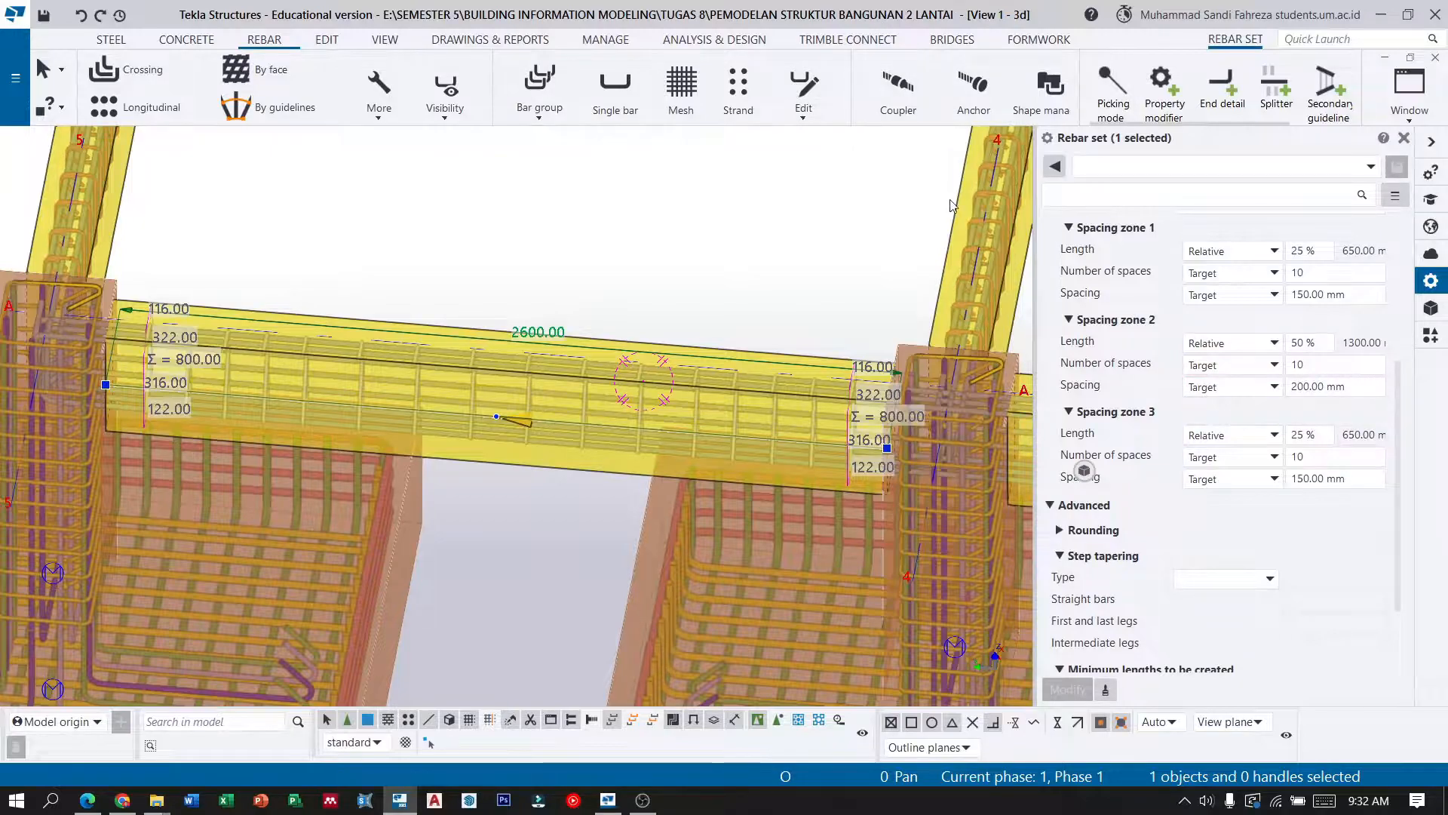
pyautogui.click(1310, 274)
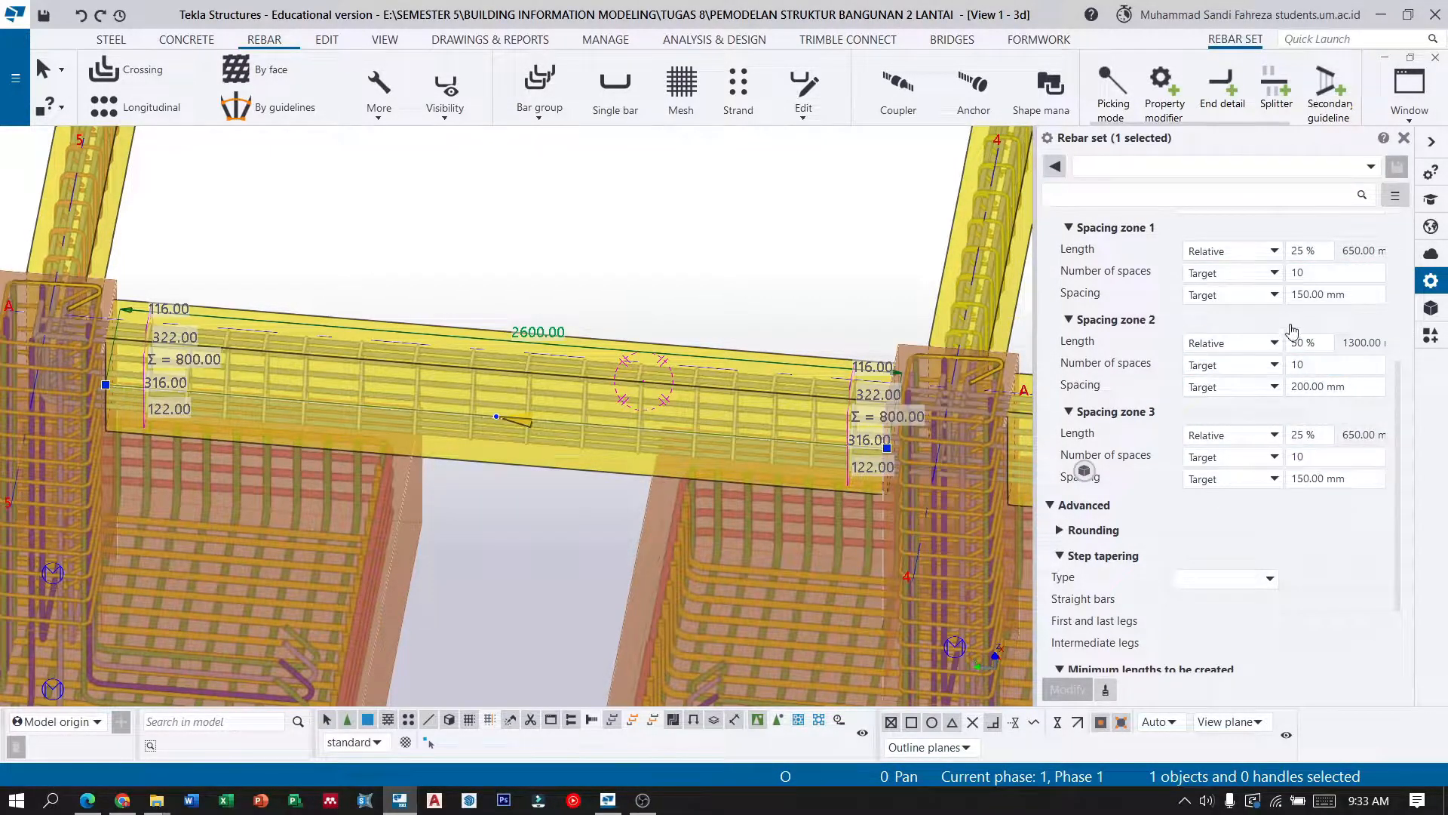
pyautogui.click(723, 271)
# Add end details to the stirrup set with 135° custom hooks, 20 mm radius and 40 mm length.
pyautogui.scroll(4, 515, 377)
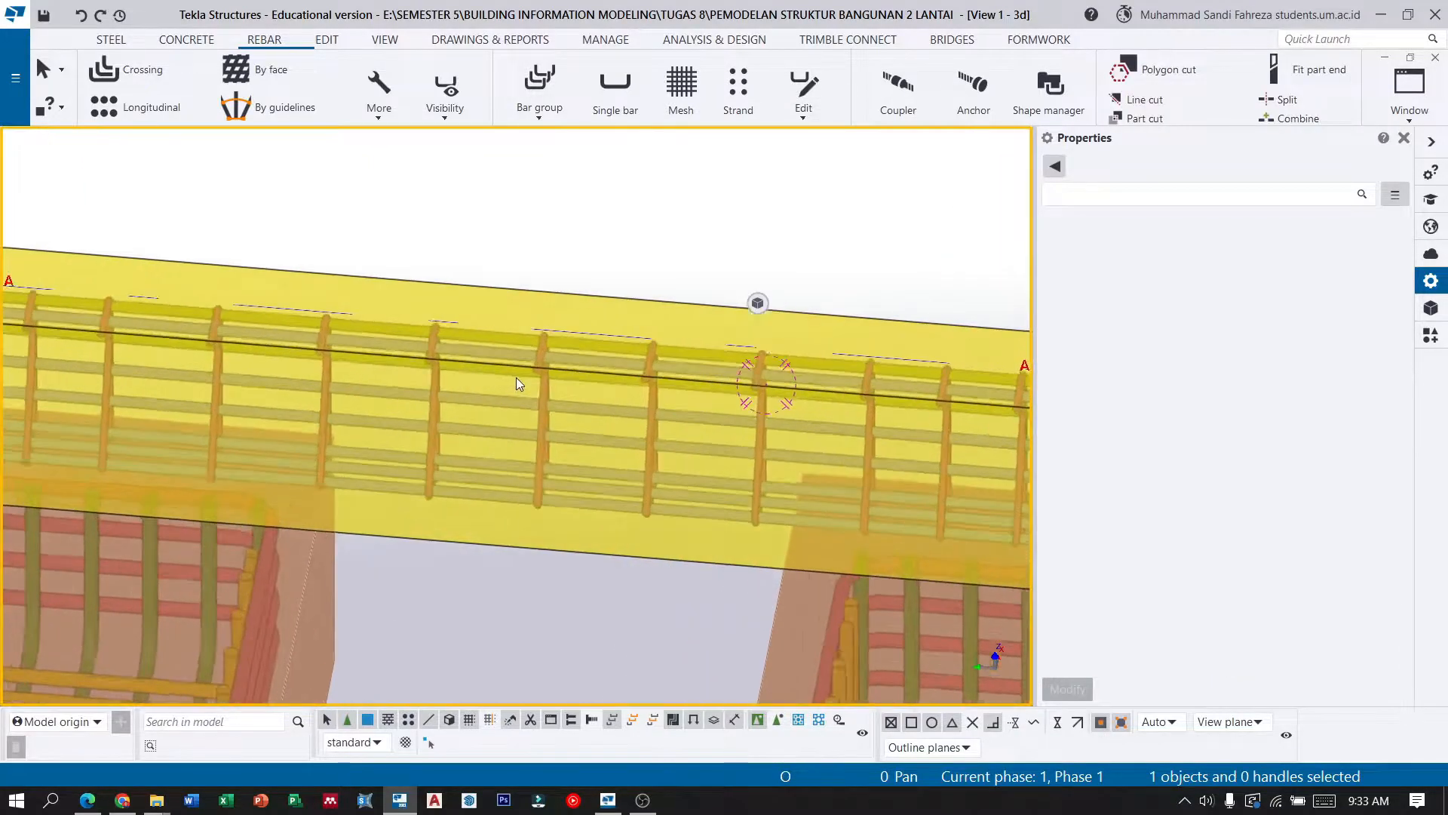
pyautogui.scroll(3, 515, 377)
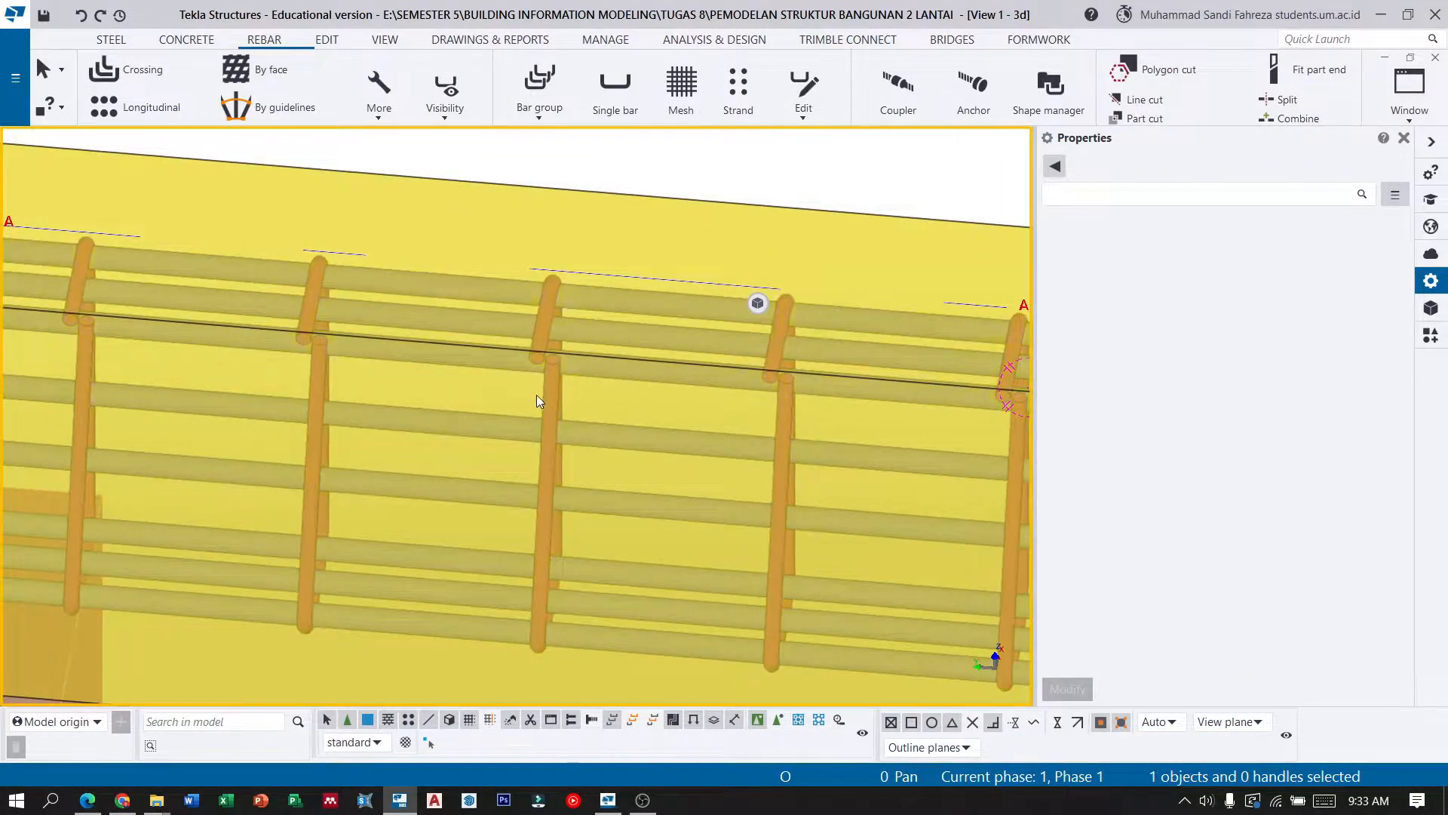
pyautogui.click(550, 392)
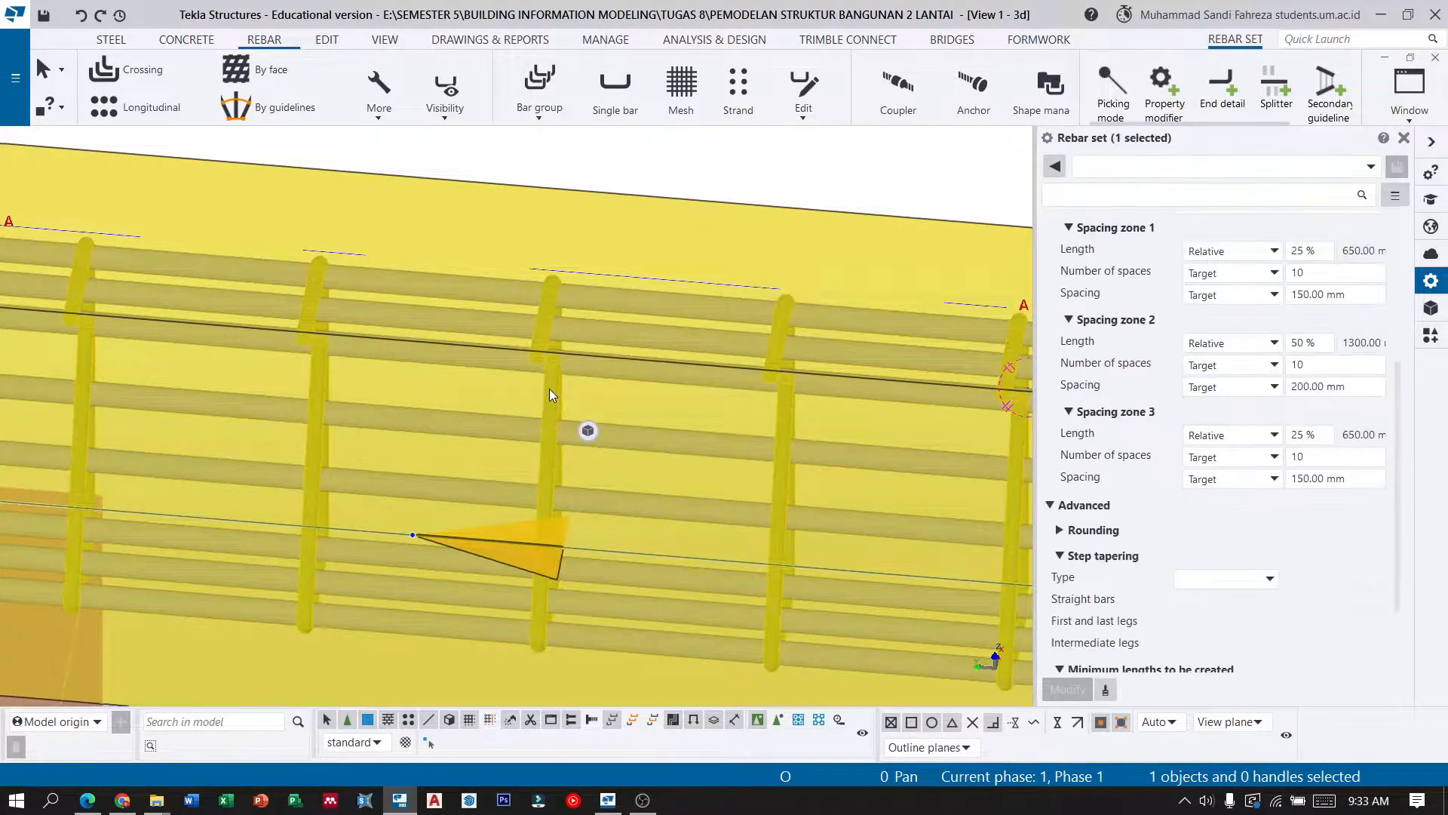
pyautogui.click(1212, 98)
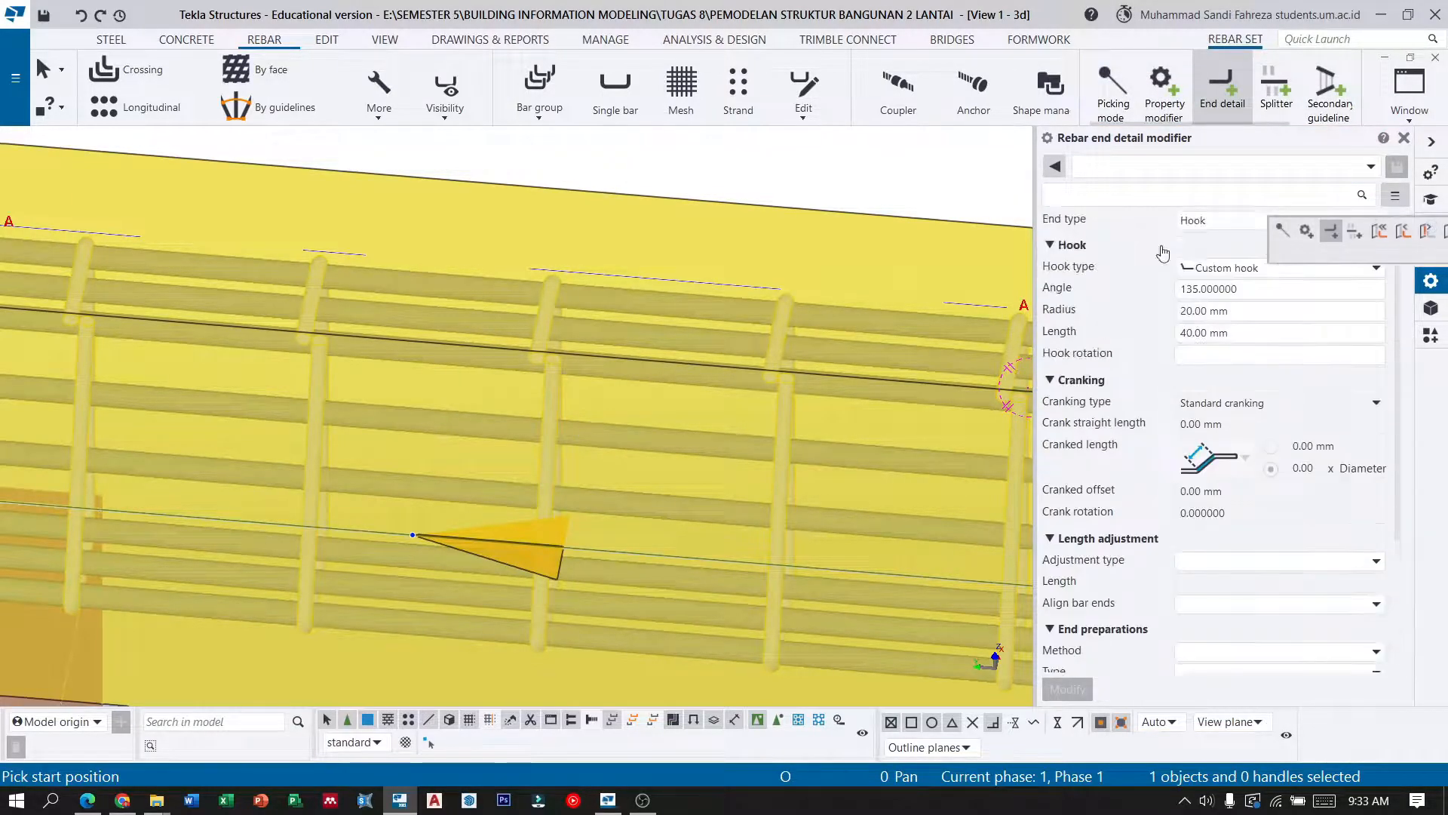
pyautogui.click(768, 373)
pyautogui.scroll(1, 770, 372)
pyautogui.scroll(-2, 701, 272)
pyautogui.keyDown('ctrl'); pyautogui.moveTo(681, 284); pyautogui.dragTo(514, 194, button='middle'); pyautogui.keyUp('ctrl')
pyautogui.scroll(-4, 654, 260)
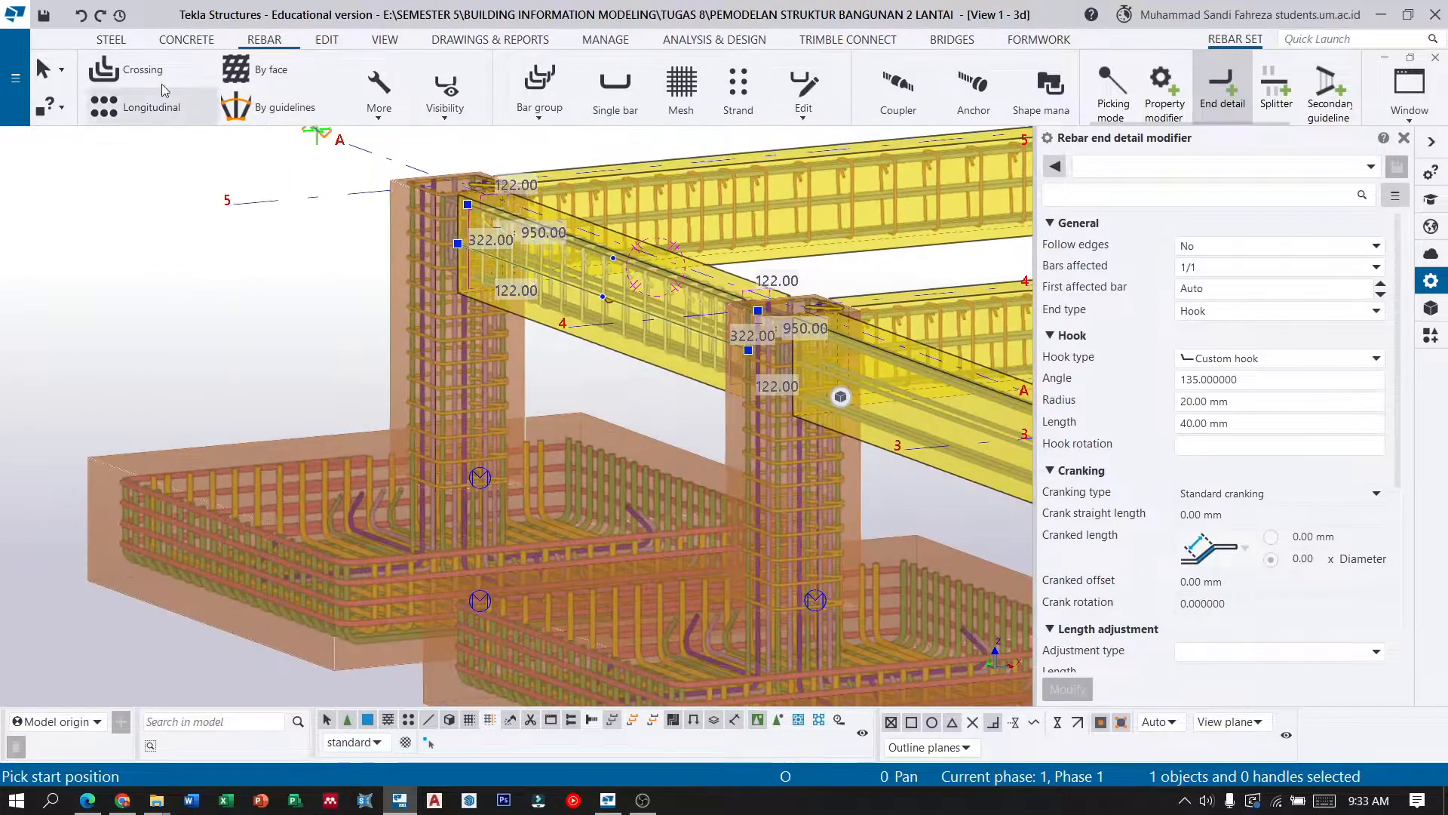
pyautogui.click(46, 78)
pyautogui.click(208, 340)
# Copy the hooked stirrup set linearly to the other grid line A tie beam spans with dY -3000 mm.
pyautogui.scroll(-2, 227, 340)
pyautogui.moveTo(457, 329); pyautogui.dragTo(500, 358, button='middle')
pyautogui.moveTo(500, 359)
pyautogui.keyDown('ctrl'); pyautogui.mouseDown(button='middle')
pyautogui.moveTo(535, 370)
pyautogui.moveTo(432, 335)
pyautogui.mouseUp(button='middle'); pyautogui.keyUp('ctrl')
pyautogui.scroll(6, 422, 348)
pyautogui.click(409, 344)
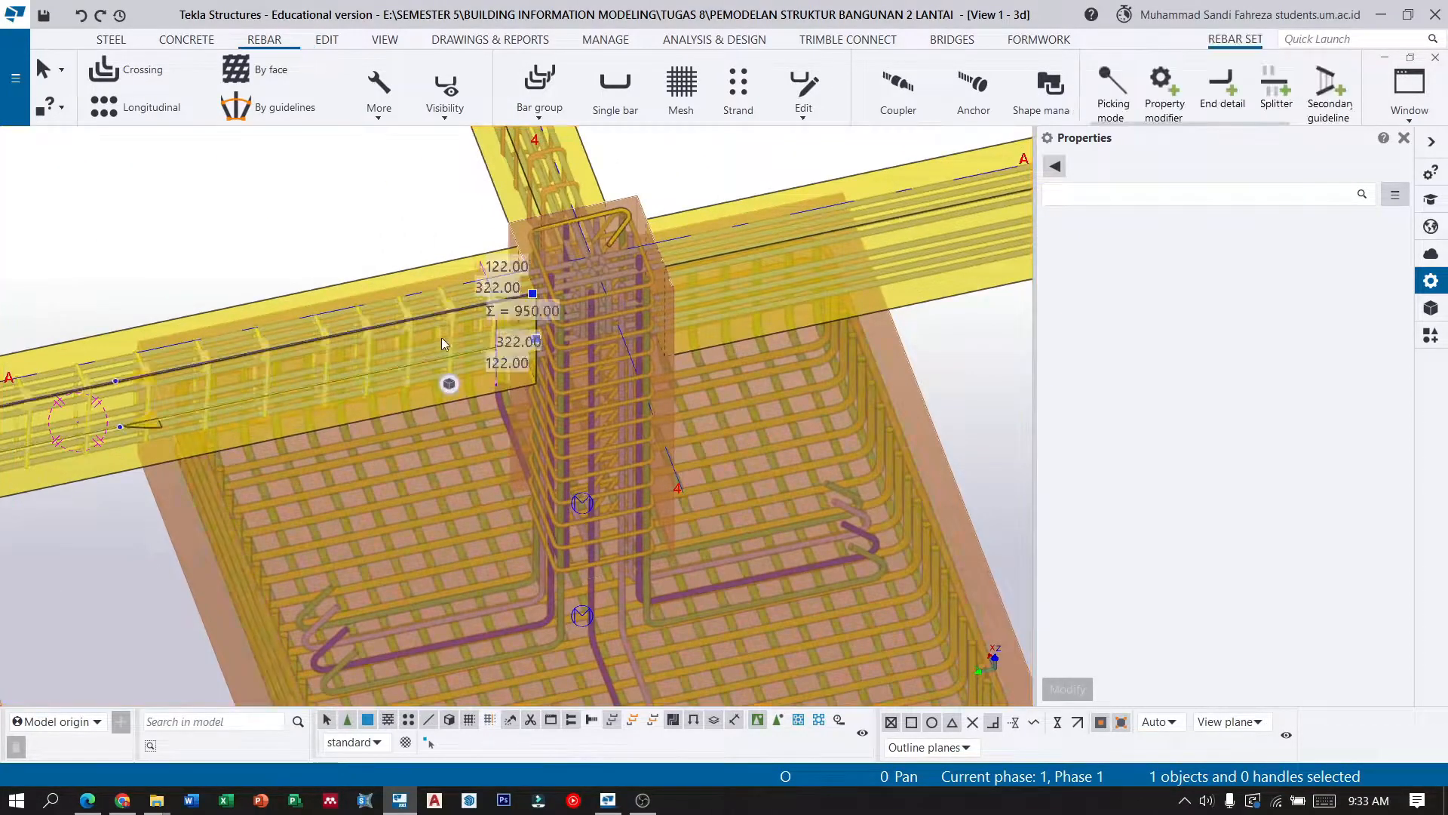
pyautogui.click(327, 40)
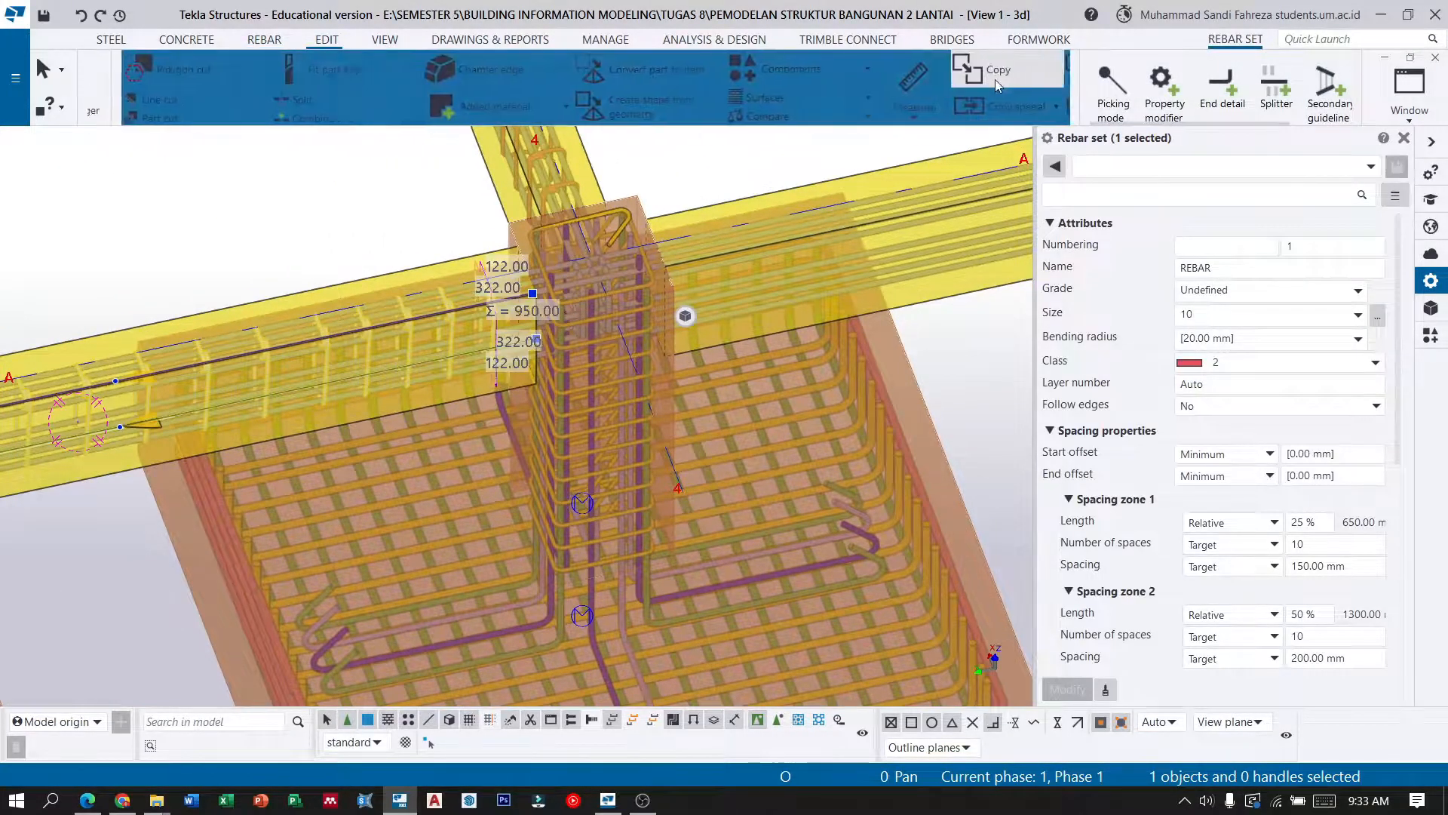
pyautogui.click(971, 107)
pyautogui.click(980, 148)
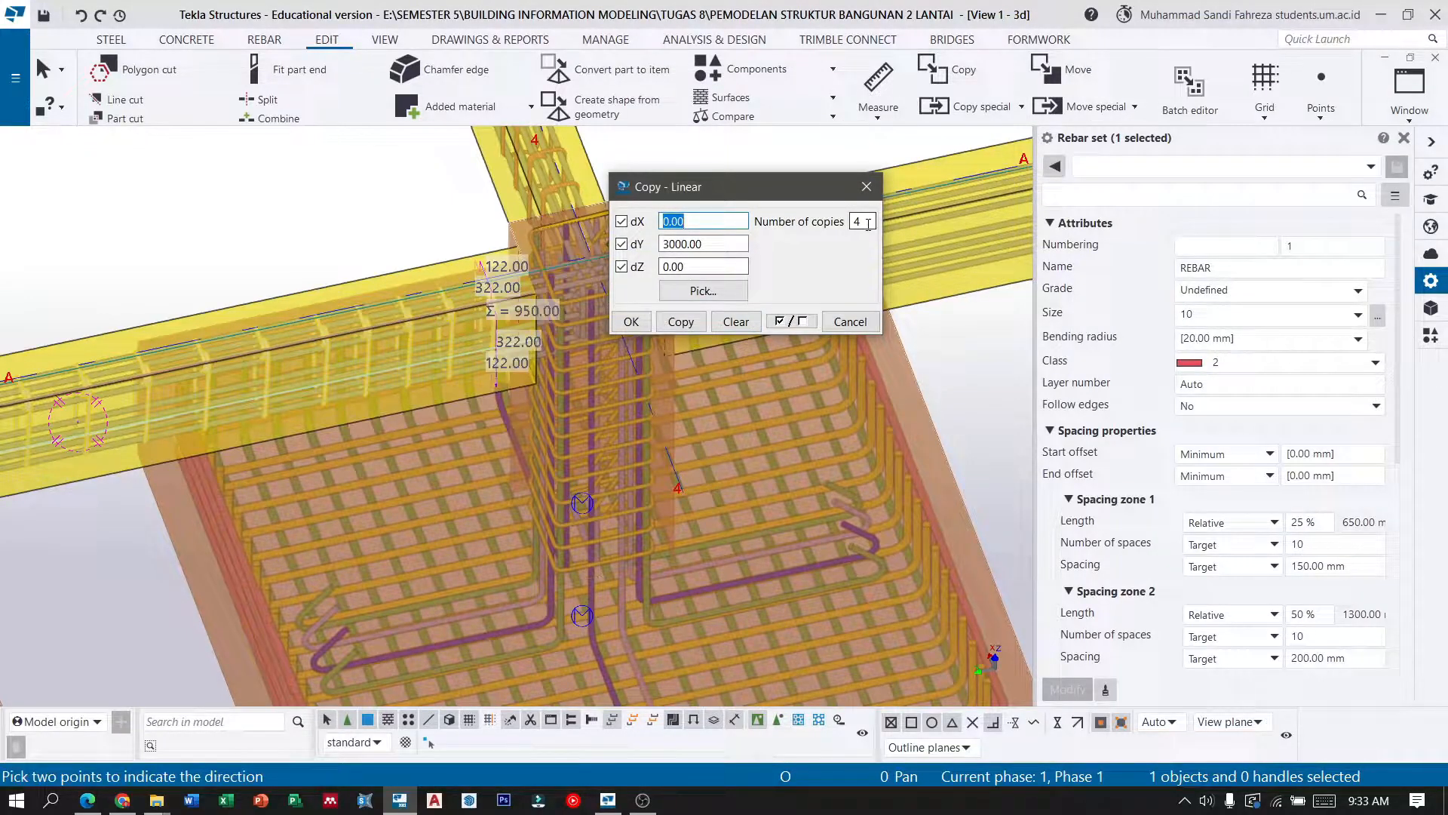
pyautogui.scroll(-5, 106, 339)
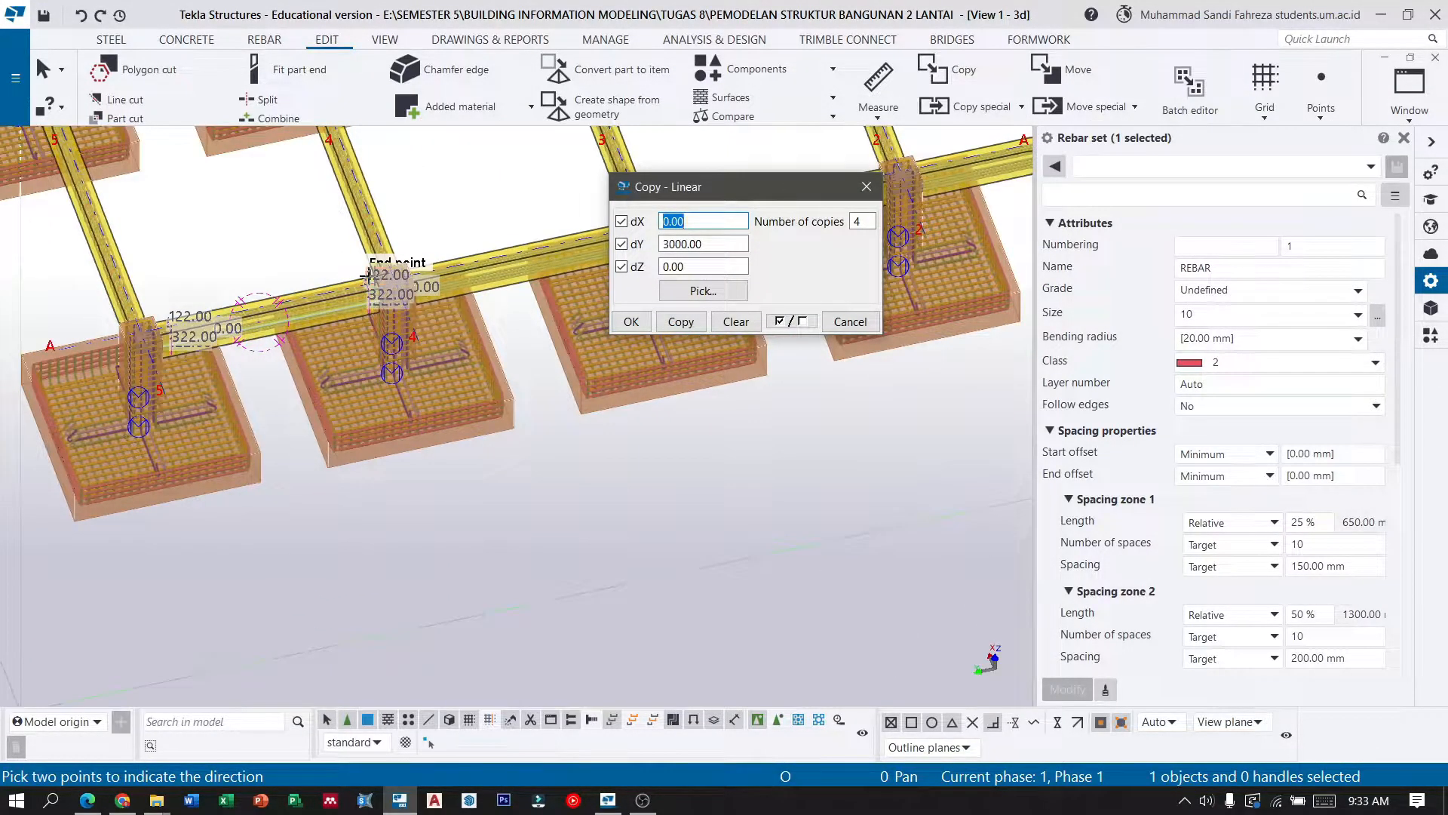
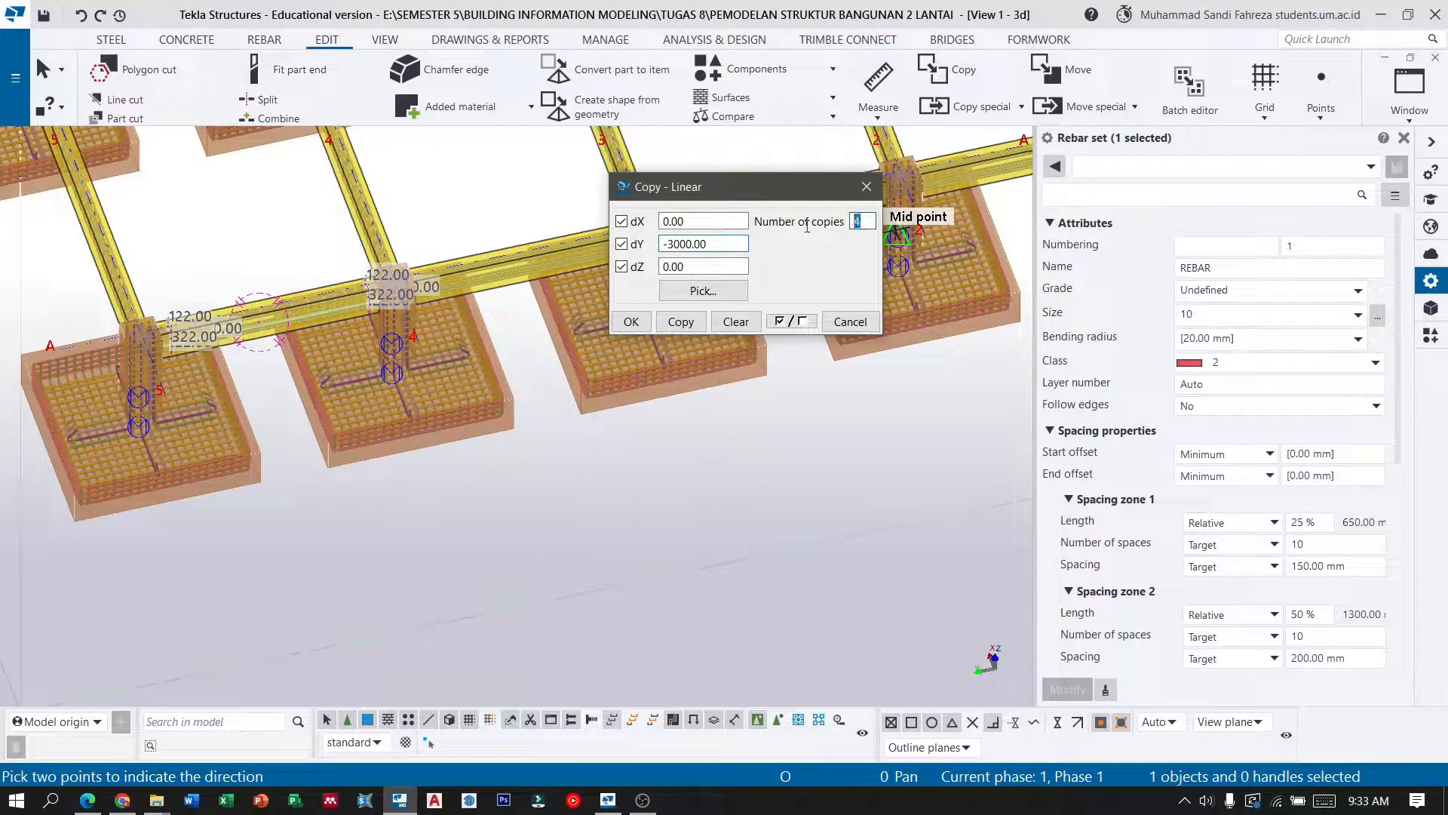
pyautogui.click(573, 349)
# Delete the concrete tie beams running along grid lines B, C, D and E between grid lines 5 and 1.
pyautogui.scroll(-3, 573, 349)
pyautogui.scroll(-3, 849, 286)
pyautogui.hotkey('ctrl', 'p')
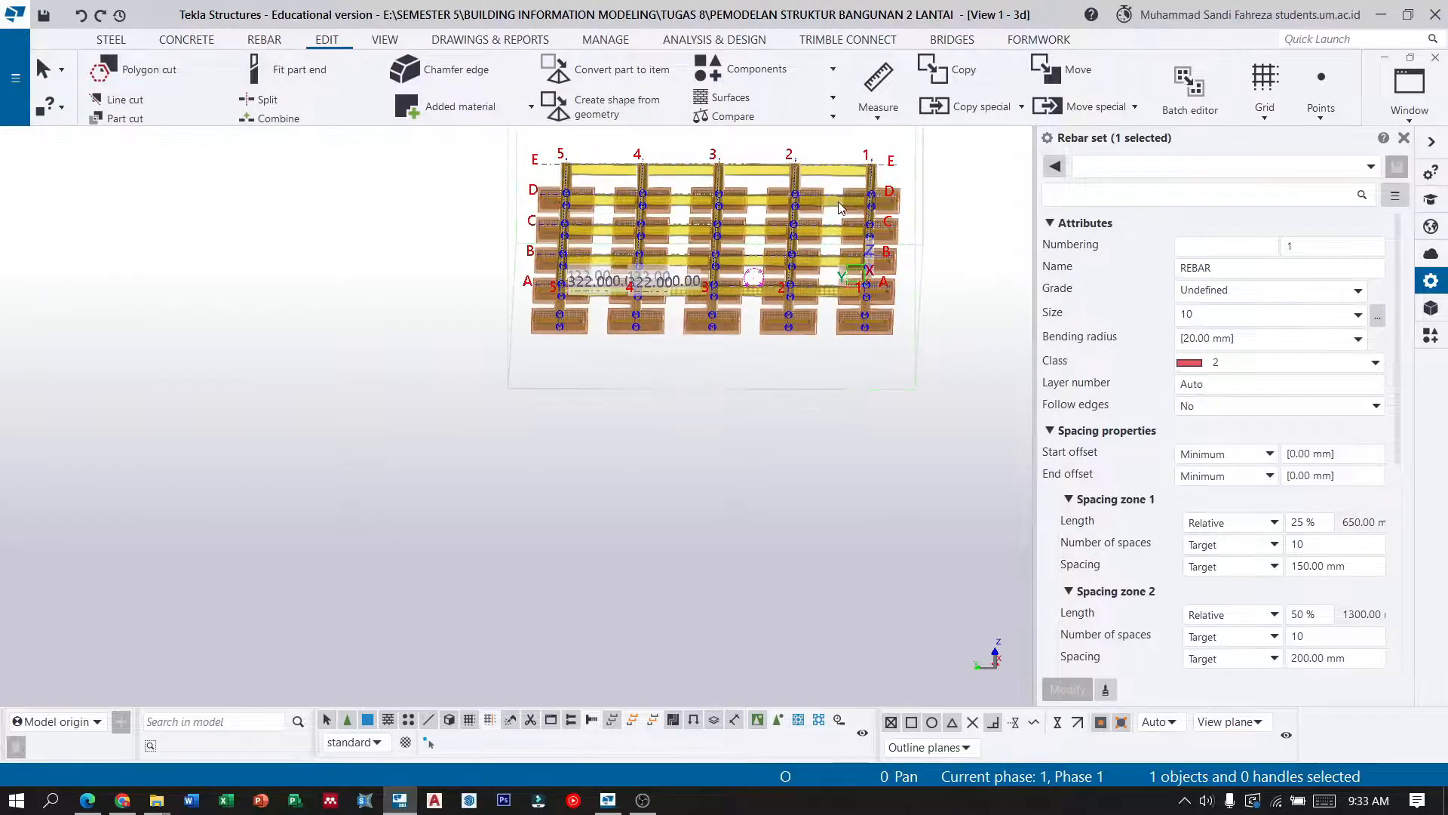
pyautogui.scroll(2, 835, 295)
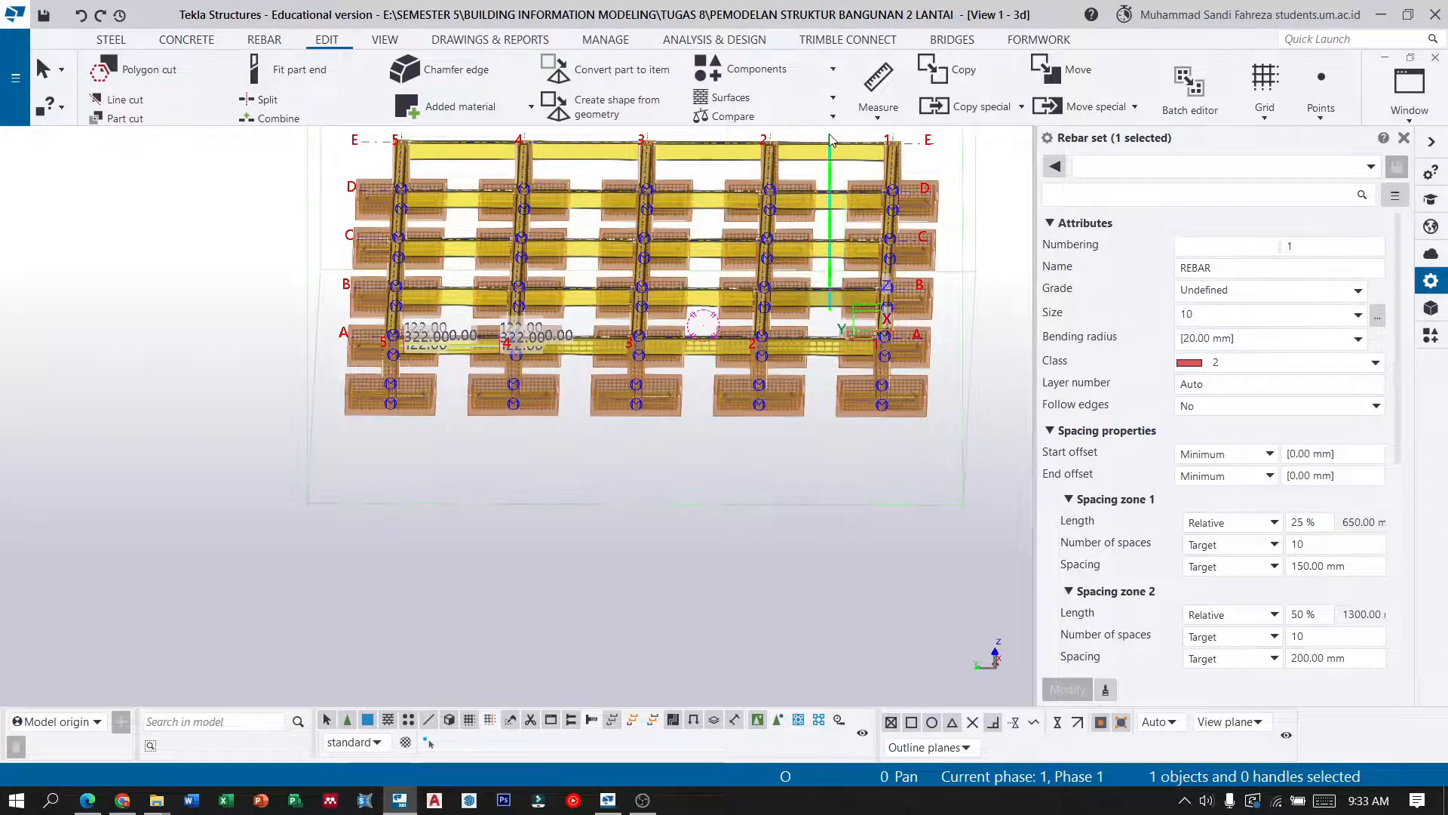
pyautogui.moveTo(829, 140); pyautogui.dragTo(830, 136)
pyautogui.keyDown('ctrl'); pyautogui.moveTo(713, 151); pyautogui.dragTo(709, 129); pyautogui.keyUp('ctrl')
pyautogui.keyDown('ctrl'); pyautogui.moveTo(589, 150); pyautogui.dragTo(584, 138); pyautogui.keyUp('ctrl')
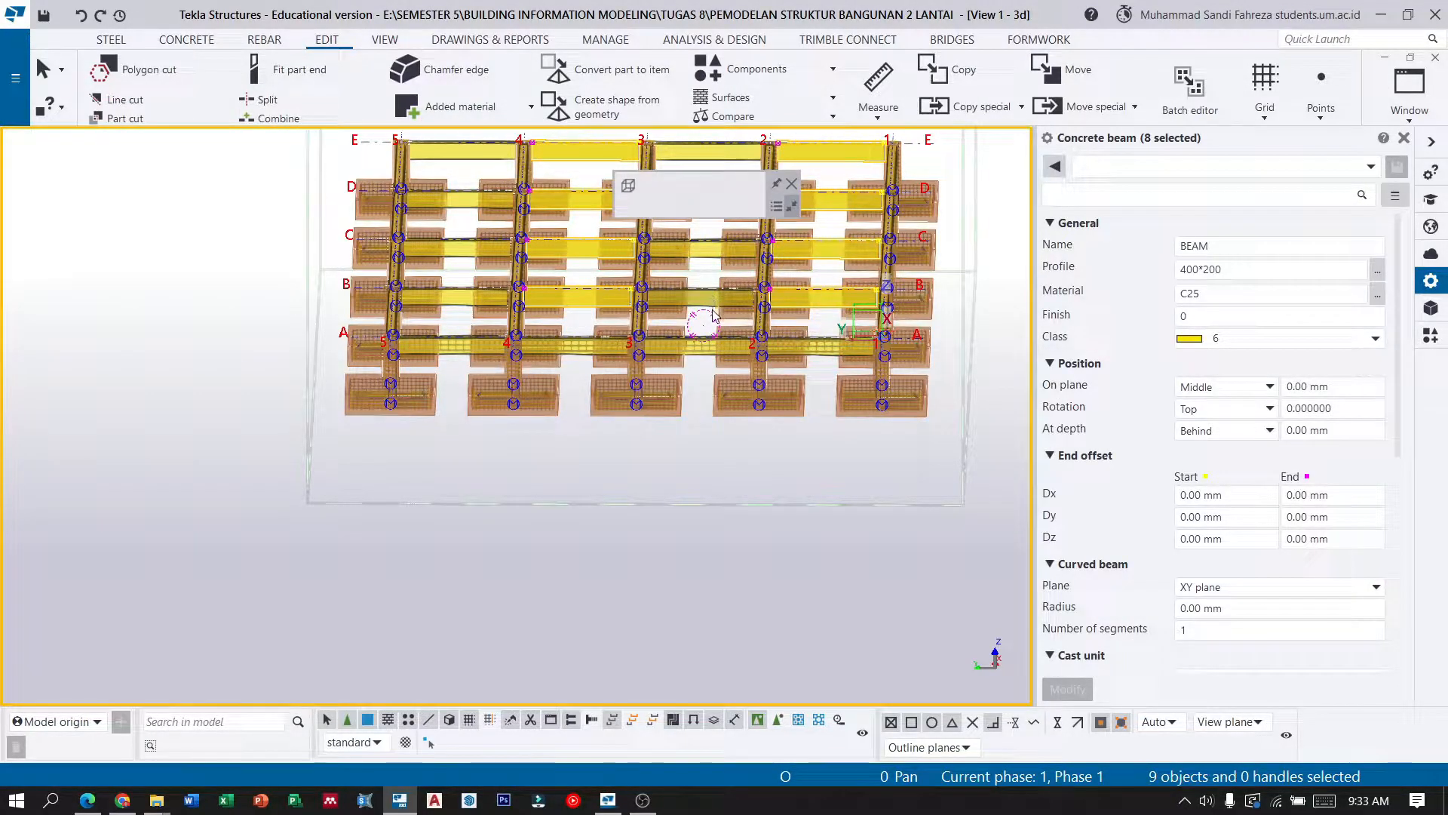
pyautogui.keyDown('ctrl'); pyautogui.moveTo(714, 315); pyautogui.dragTo(709, 233); pyautogui.keyUp('ctrl')
pyautogui.keyDown('ctrl'); pyautogui.moveTo(700, 144); pyautogui.dragTo(700, 136); pyautogui.keyUp('ctrl')
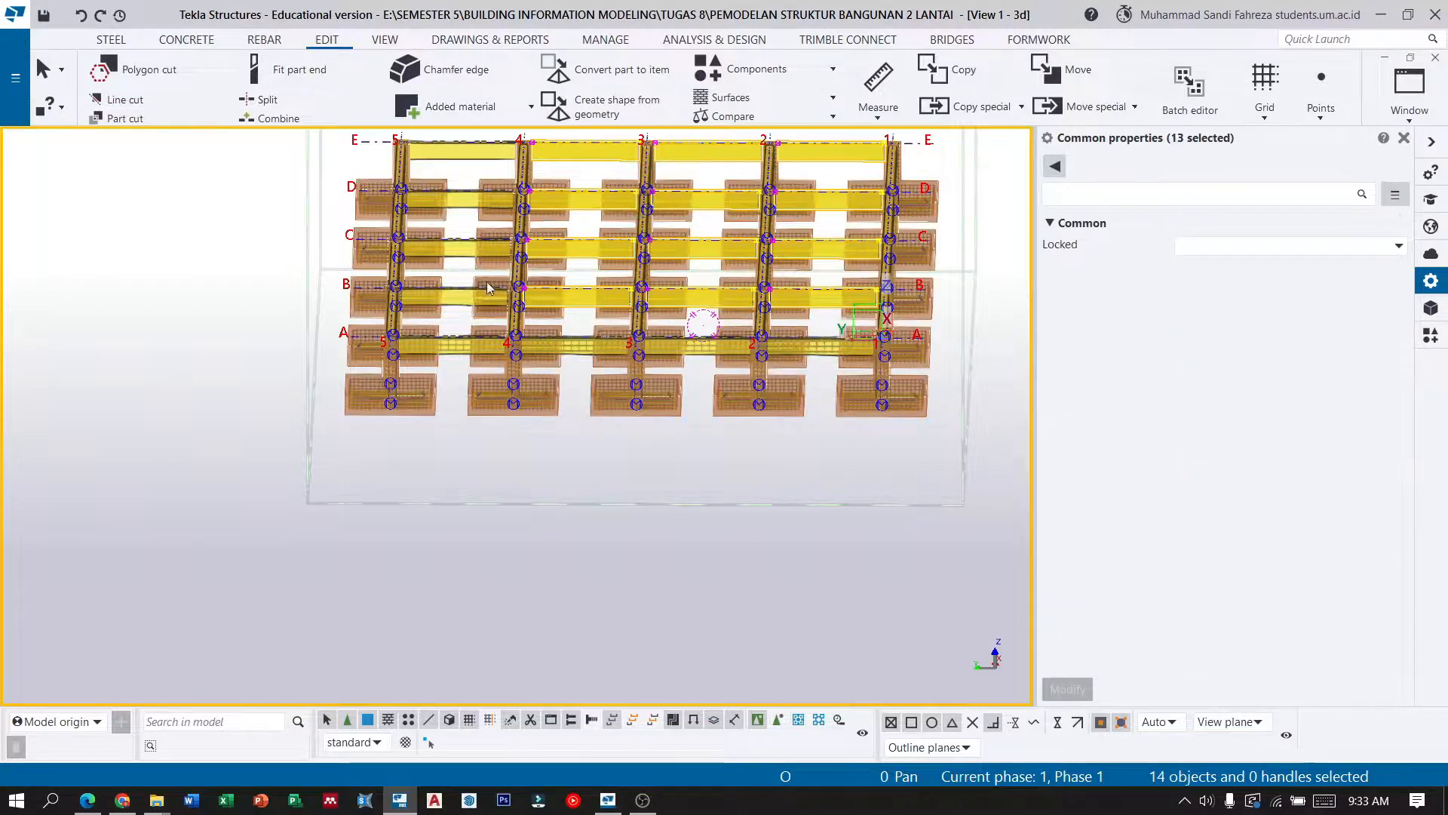
pyautogui.keyDown('ctrl'); pyautogui.moveTo(462, 136); pyautogui.dragTo(460, 139); pyautogui.keyUp('ctrl')
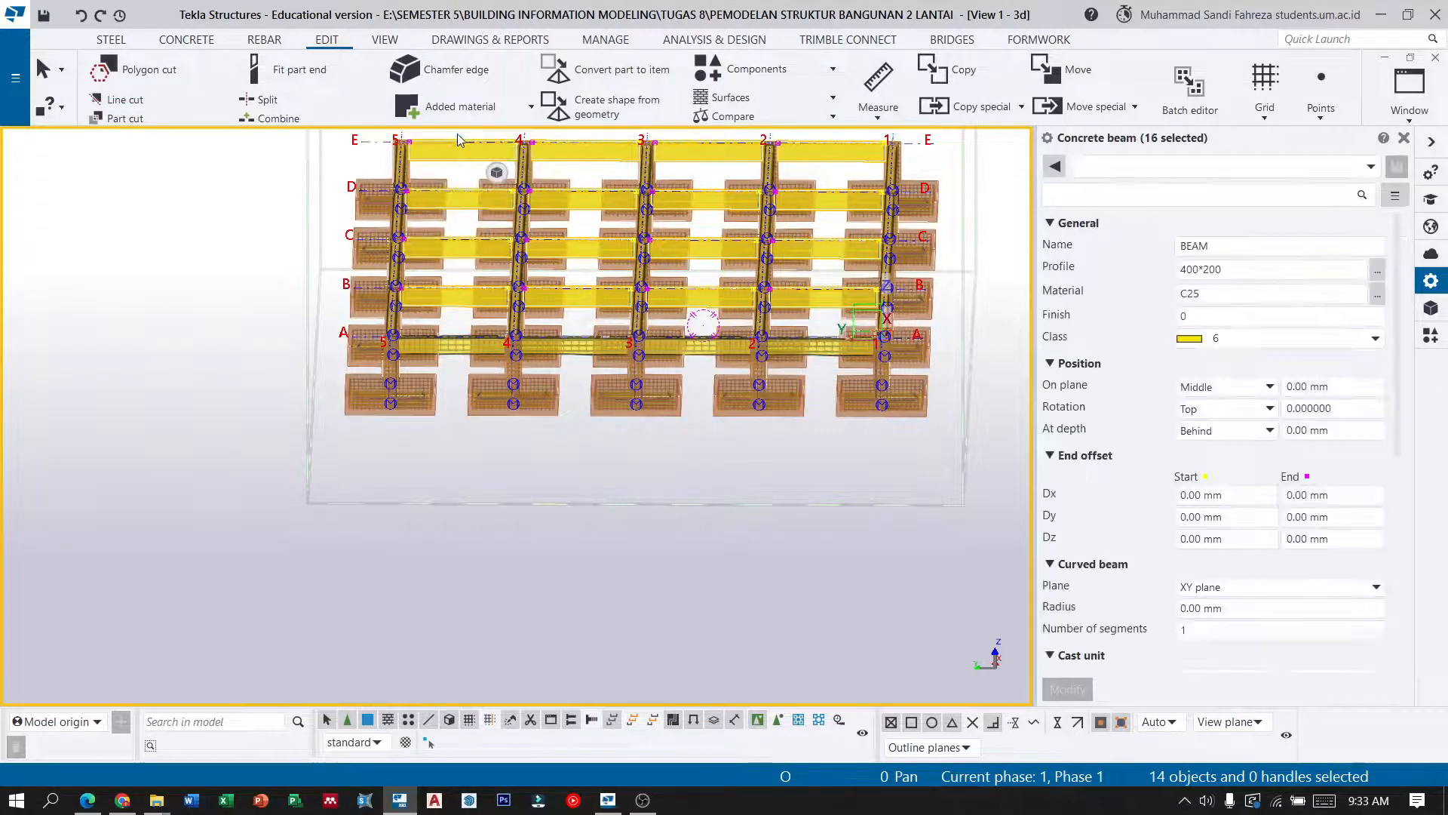
pyautogui.press('Escape')
pyautogui.scroll(6, 454, 351)
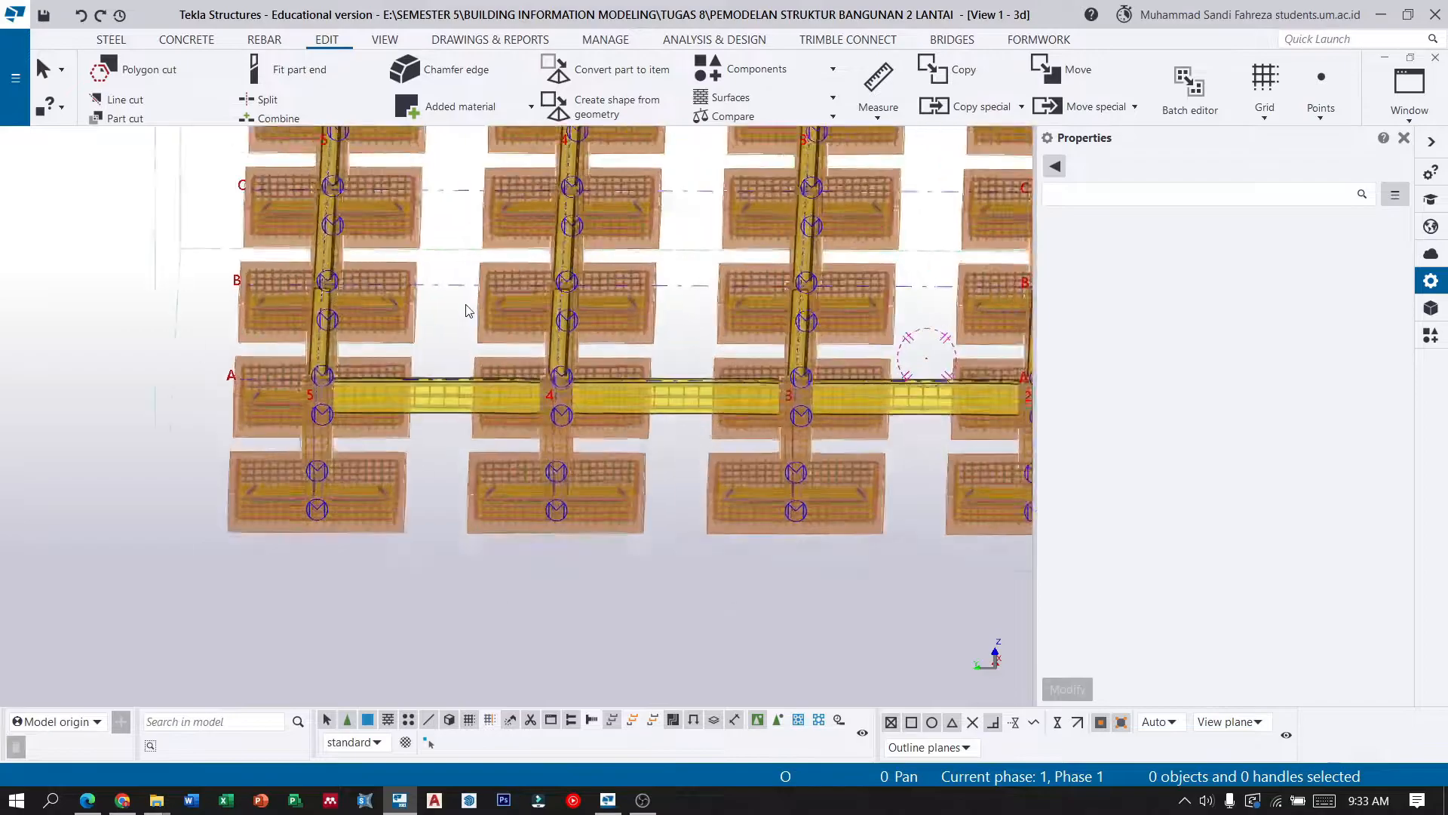
# Select the reinforced tie beams on grid line A between grid lines 5 and 1 together with their rebar.
pyautogui.moveTo(369, 292); pyautogui.dragTo(370, 295)
pyautogui.scroll(-4, 438, 500)
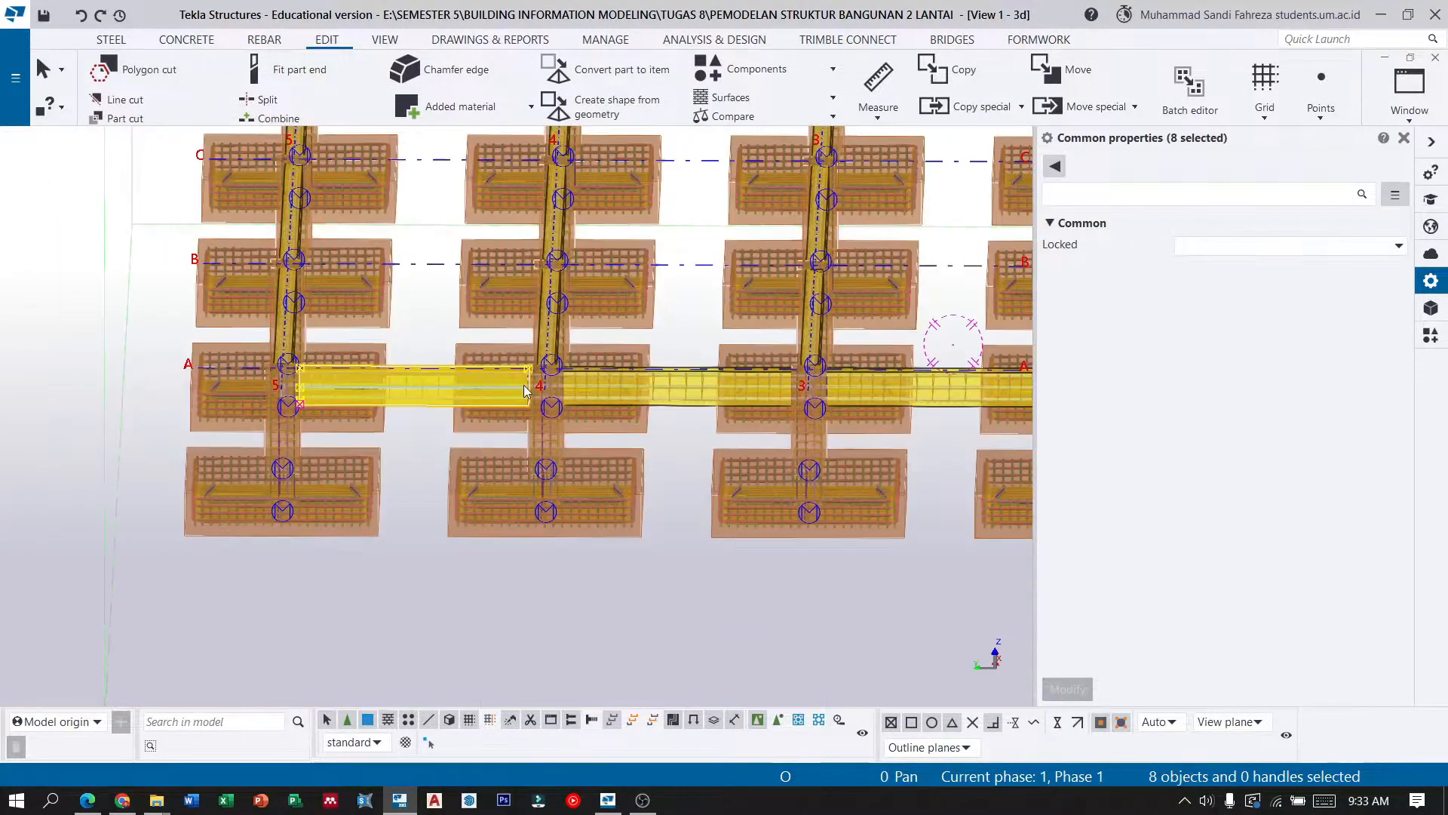
pyautogui.scroll(2, 652, 398)
pyautogui.keyDown('ctrl'); pyautogui.moveTo(706, 439); pyautogui.dragTo(684, 274); pyautogui.keyUp('ctrl')
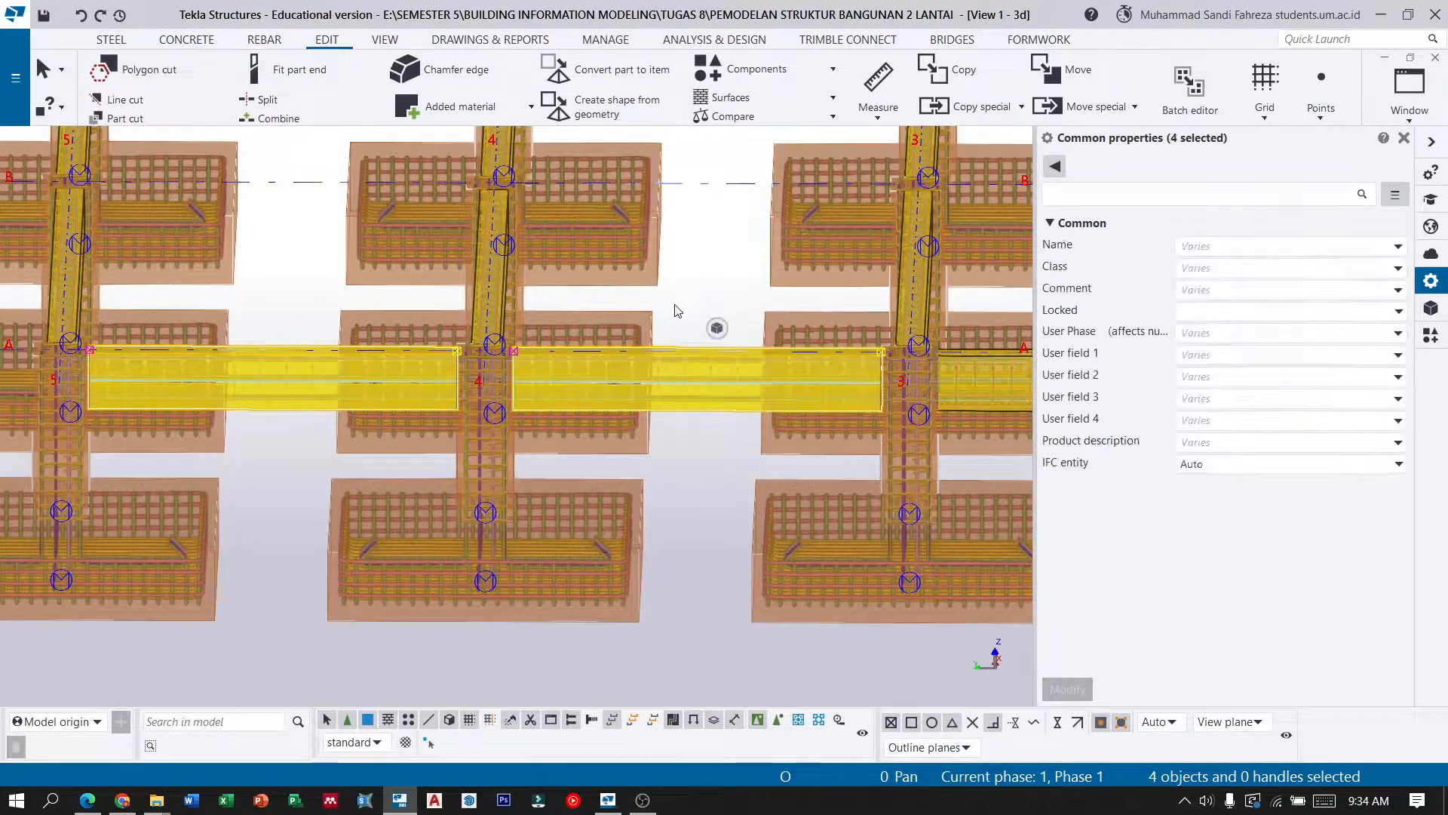
pyautogui.scroll(-3, 676, 303)
pyautogui.scroll(3, 885, 391)
pyautogui.keyDown('ctrl'); pyautogui.moveTo(932, 387); pyautogui.dragTo(920, 281); pyautogui.keyUp('ctrl')
pyautogui.scroll(-3, 920, 286)
pyautogui.scroll(3, 854, 380)
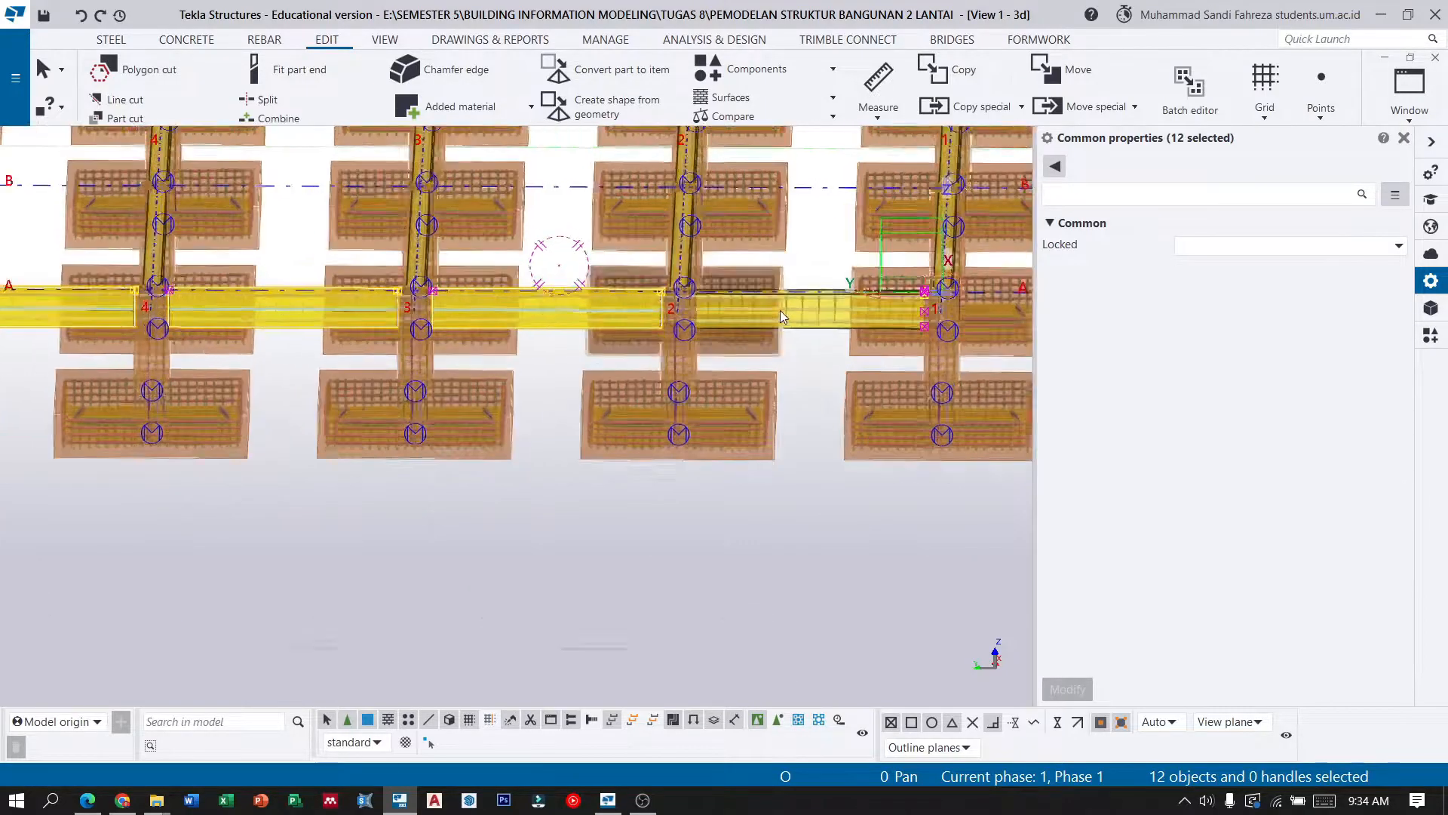
pyautogui.keyDown('ctrl'); pyautogui.moveTo(833, 250); pyautogui.dragTo(833, 251); pyautogui.keyUp('ctrl')
pyautogui.scroll(-3, 833, 250)
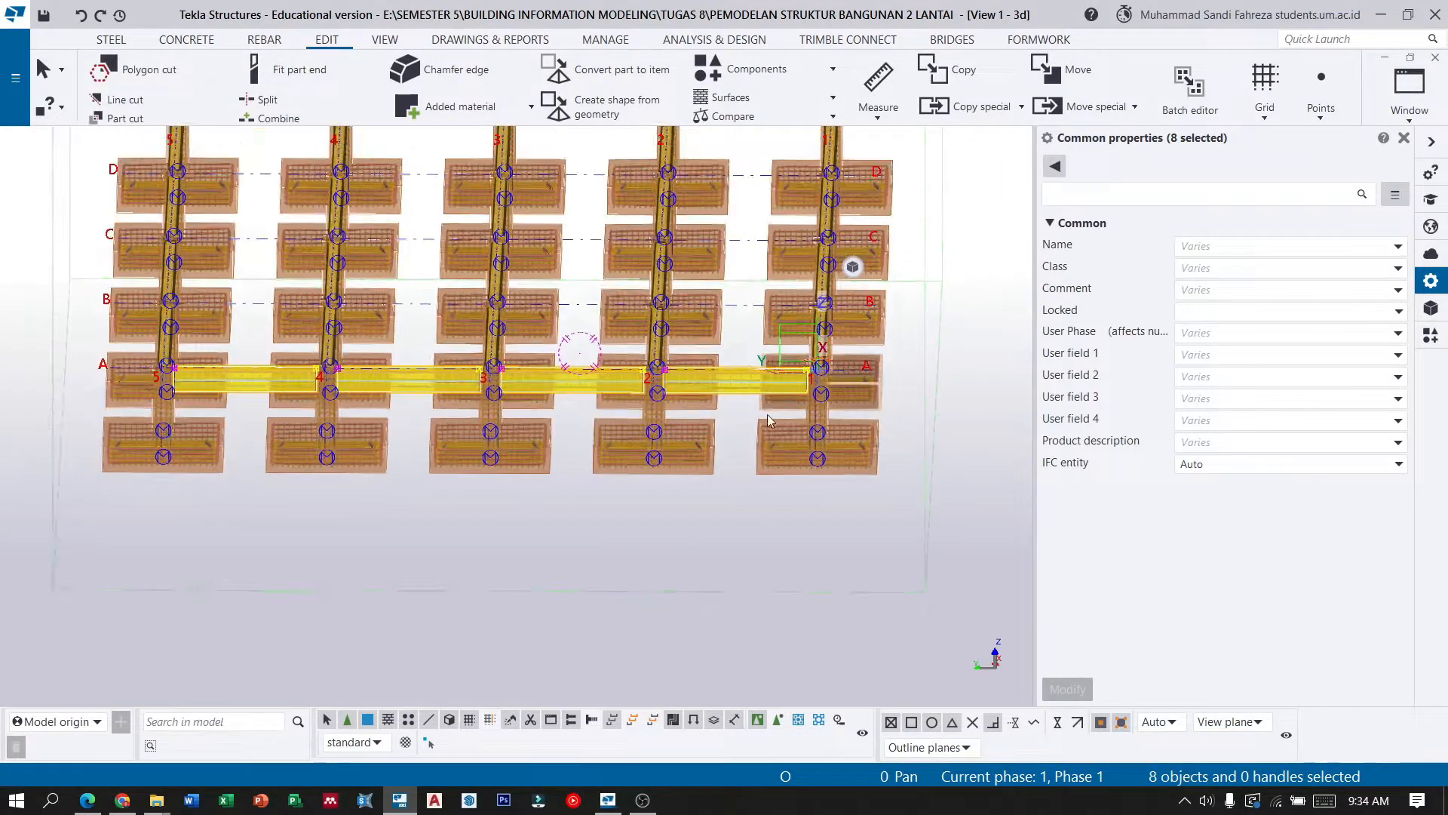
pyautogui.scroll(-3, 833, 250)
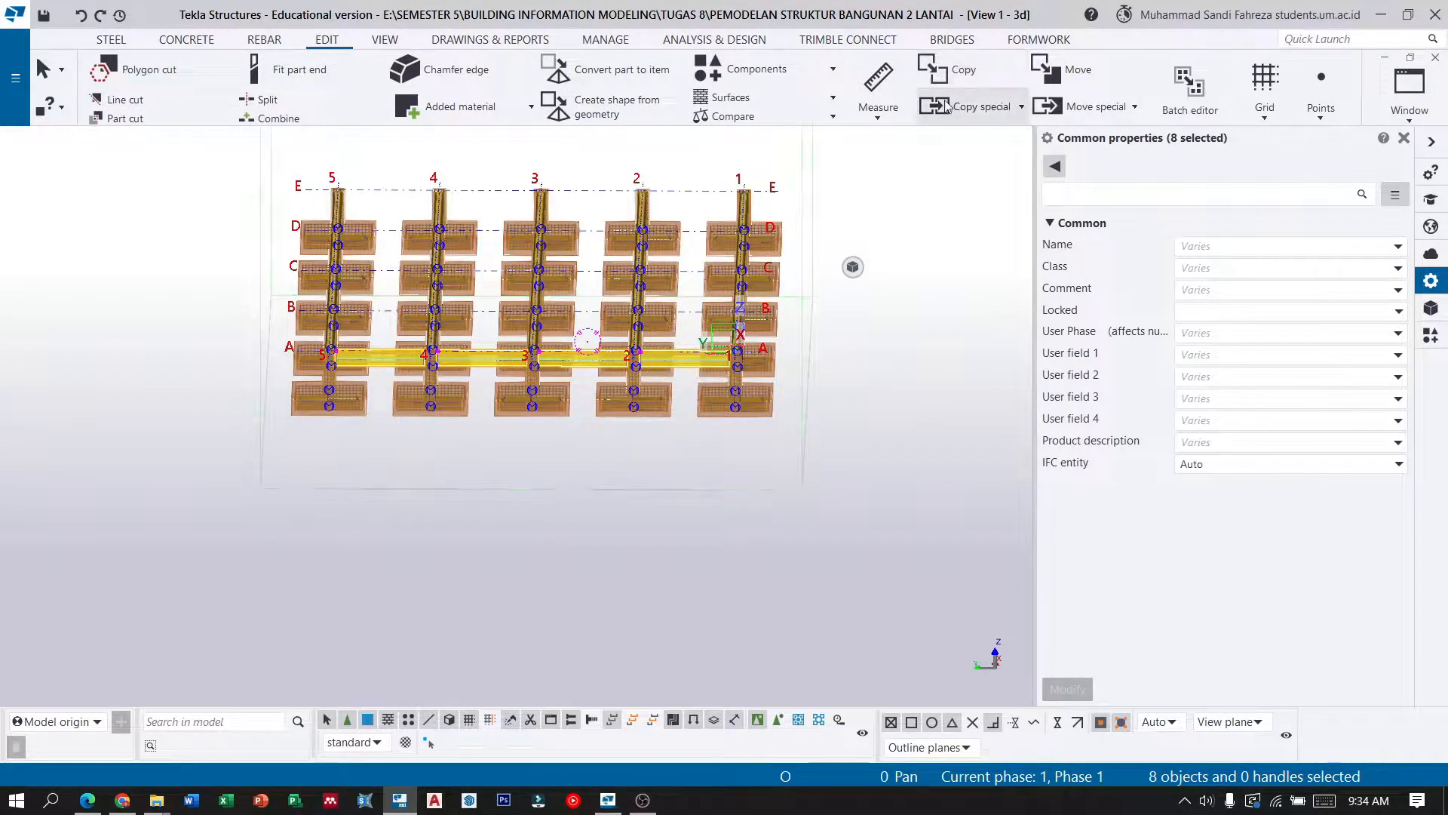
# Try to copy the selected grid line A beams linearly with dX -5000 mm and 4 copies, and undo the copy.
pyautogui.click(977, 107)
pyautogui.click(968, 148)
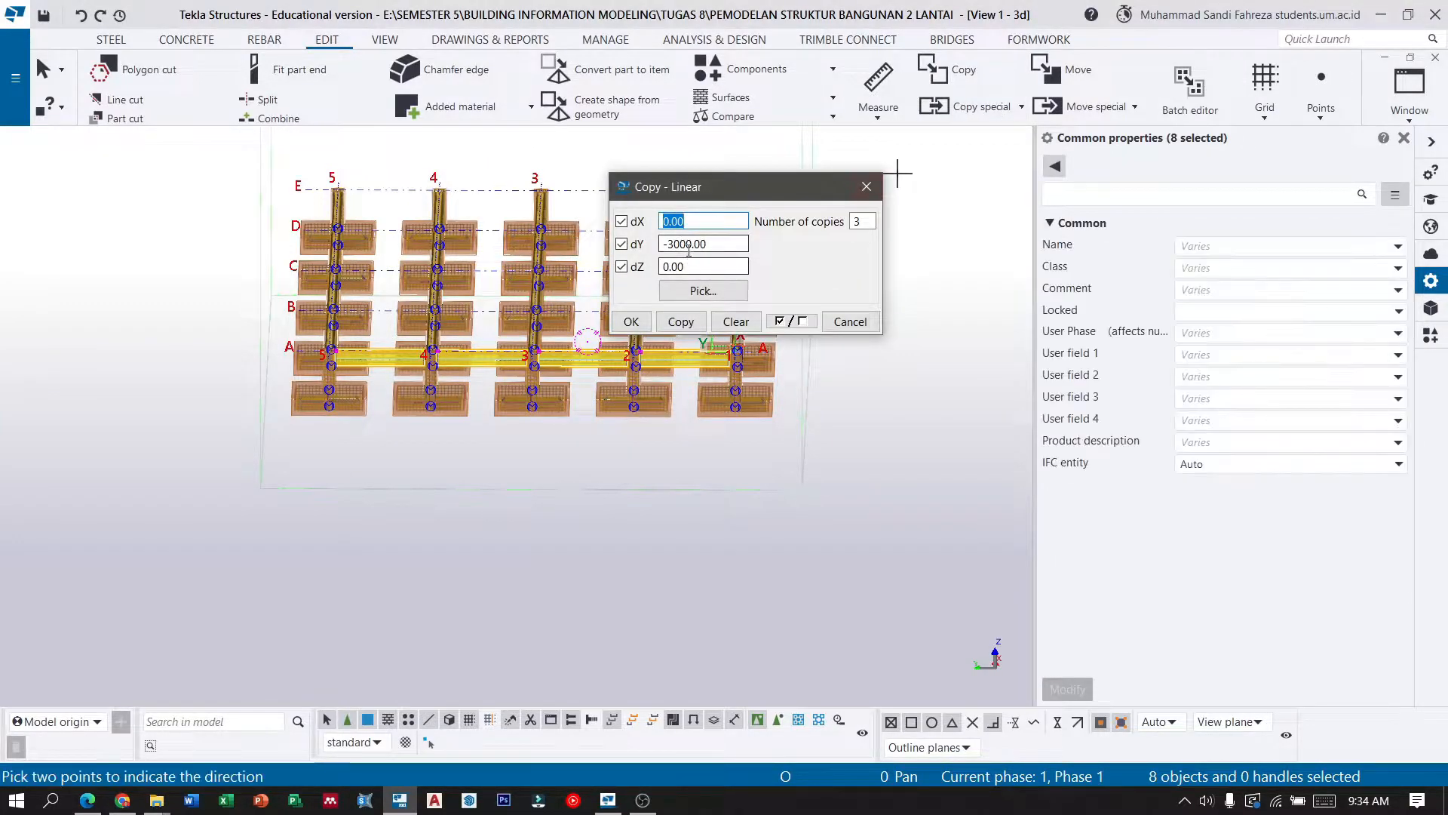
pyautogui.click(735, 322)
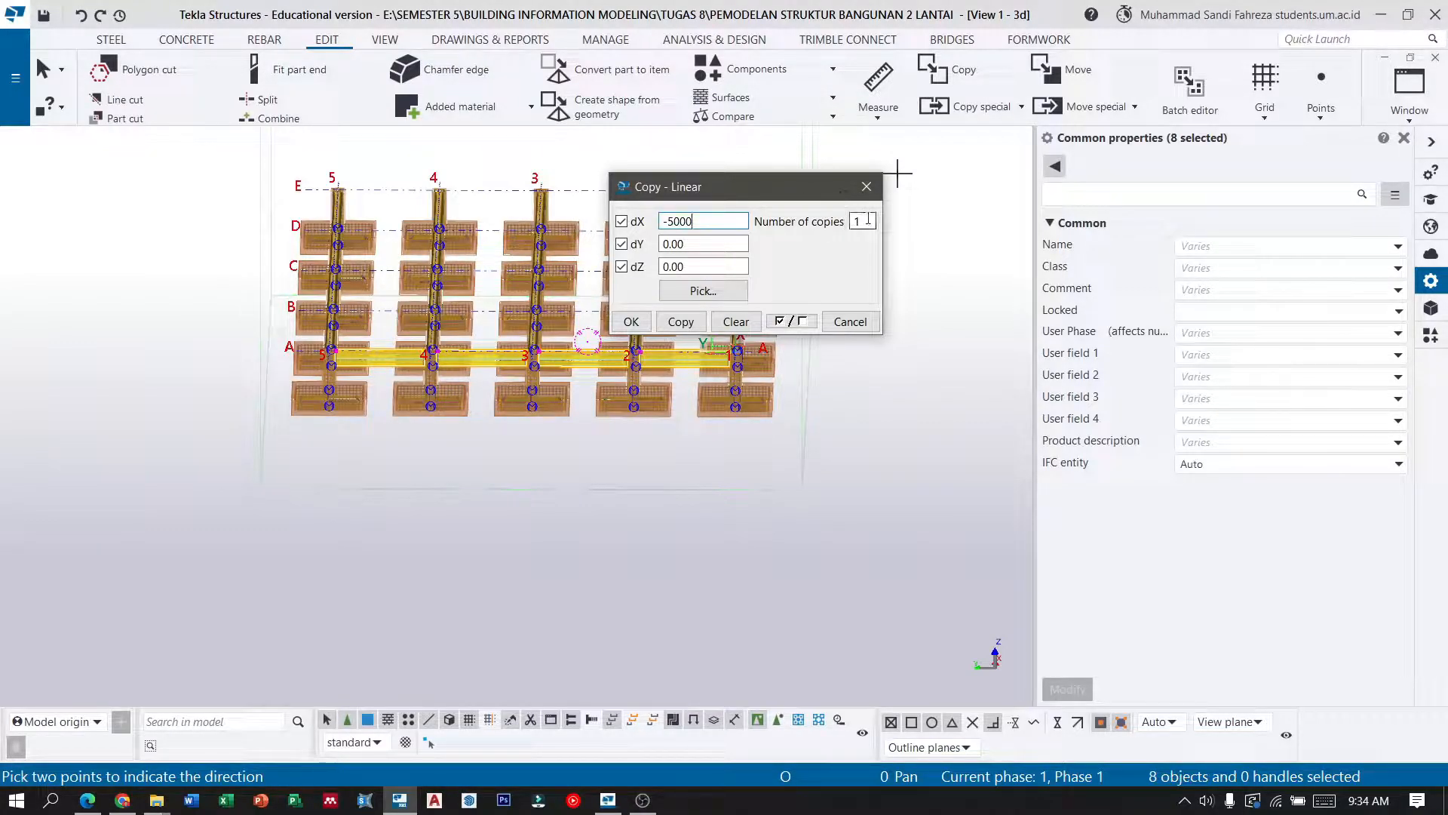
pyautogui.click(673, 322)
pyautogui.click(769, 442)
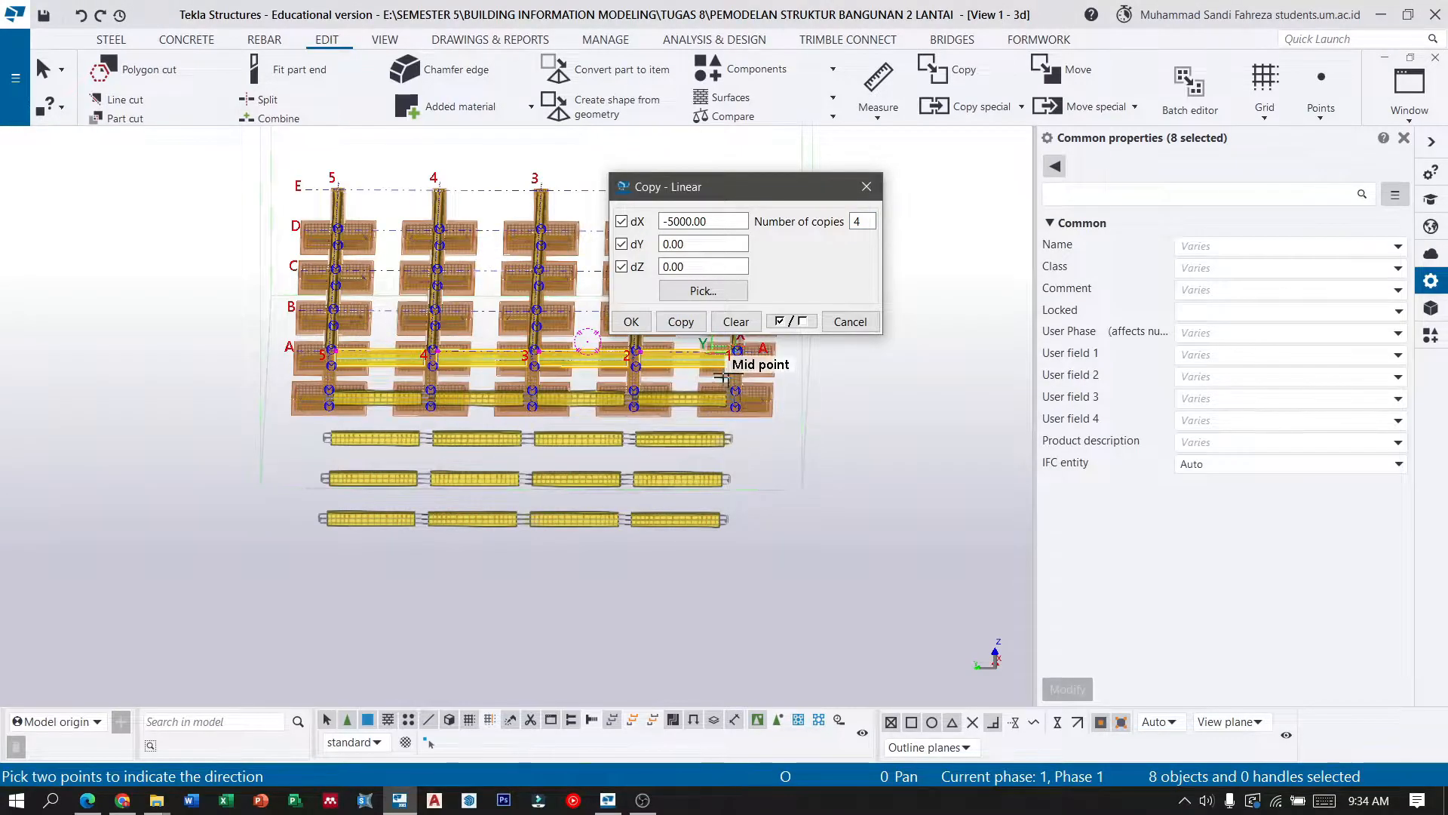
pyautogui.click(845, 324)
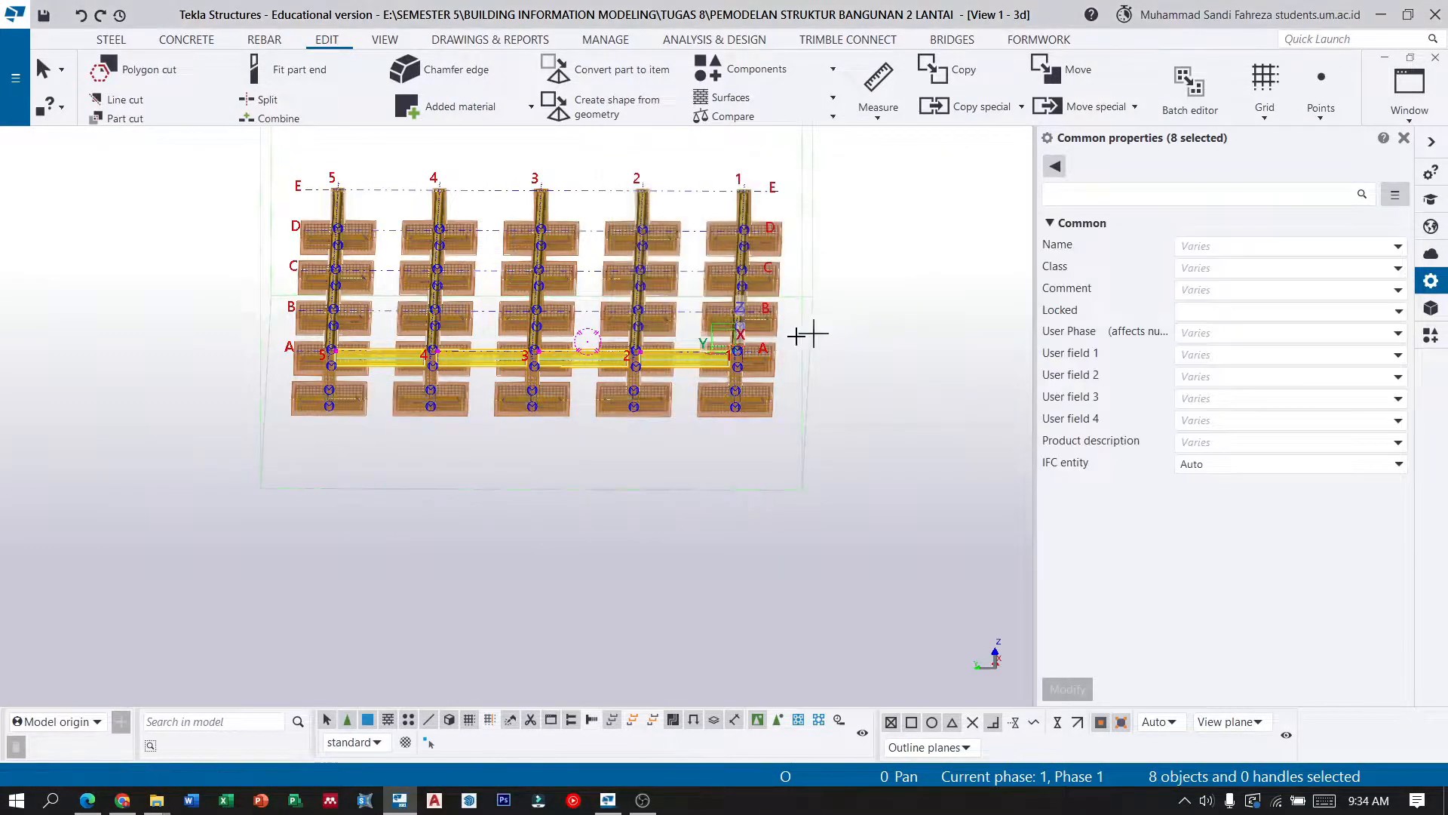
# Copy the selected reinforced grid line A beams linearly to grid lines B to E with dX 5000 mm and 4 copies.
pyautogui.click(1001, 119)
pyautogui.click(965, 143)
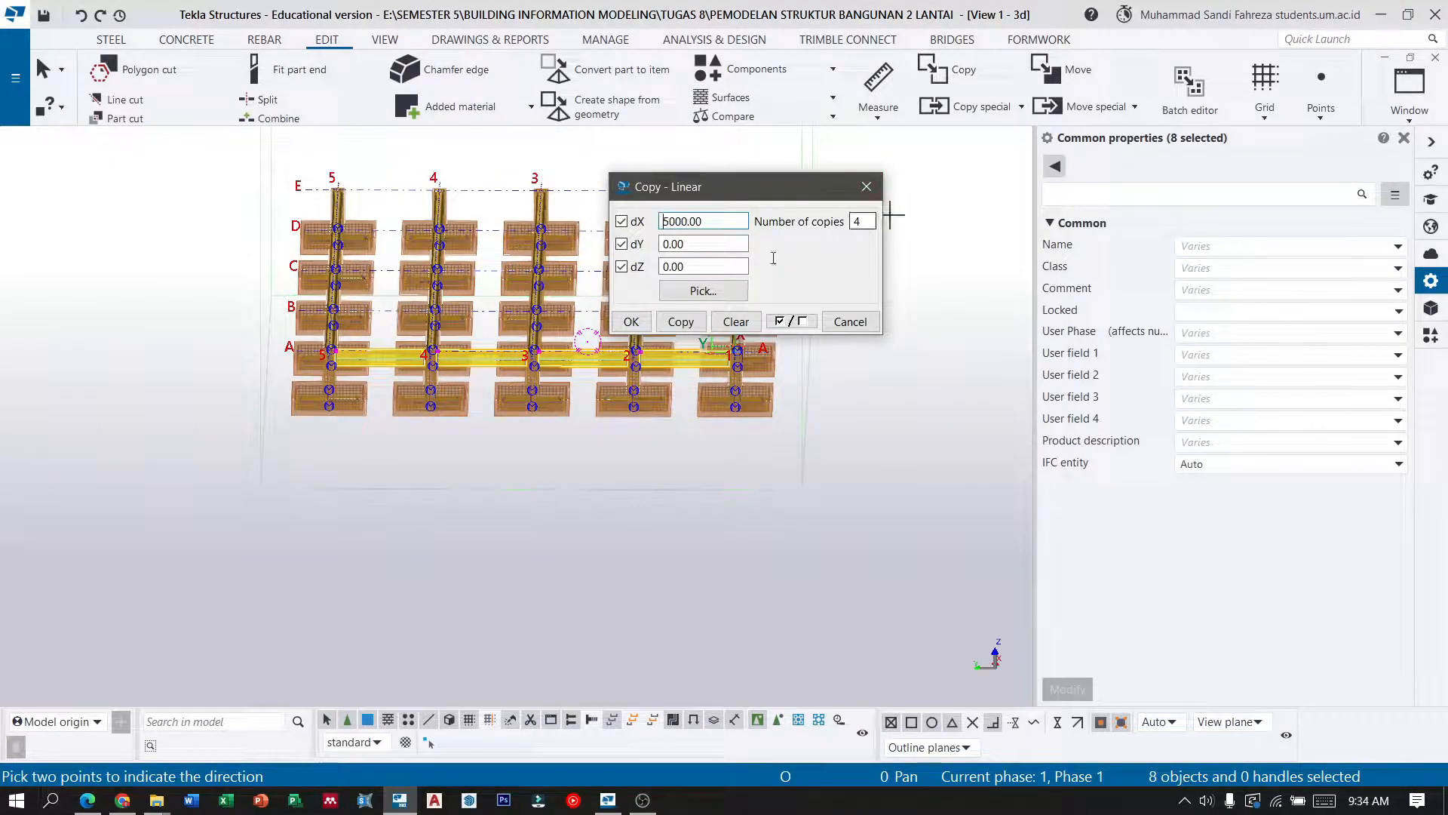
pyautogui.click(684, 325)
pyautogui.click(633, 329)
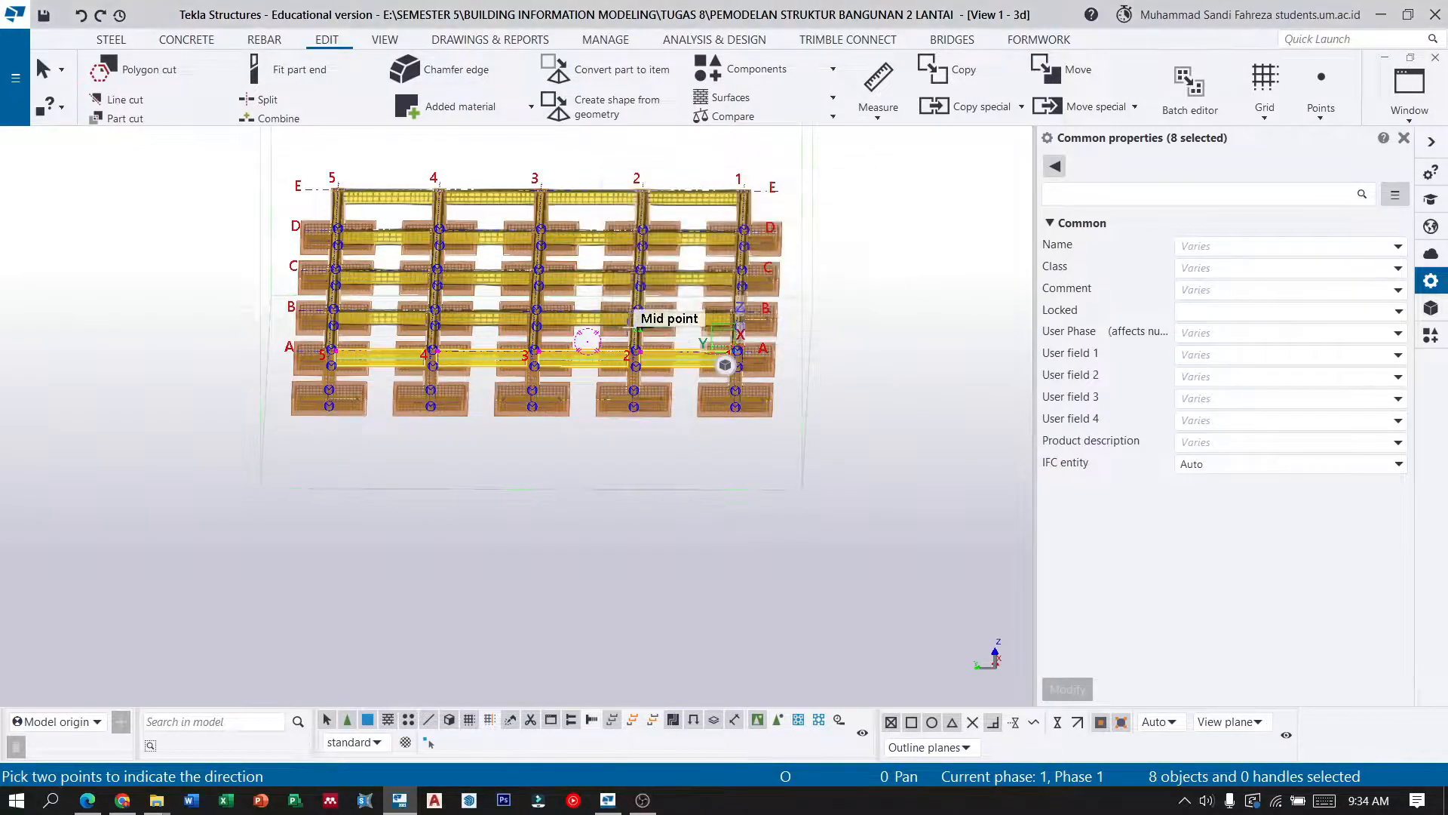
# Examine the copied tie beams and their reinforcement around the column joints from several angles.
pyautogui.scroll(2, 666, 182)
pyautogui.keyDown('ctrl'); pyautogui.moveTo(801, 246); pyautogui.dragTo(515, 238, button='middle'); pyautogui.keyUp('ctrl')
pyautogui.scroll(-3, 632, 345)
pyautogui.scroll(3, 386, 235)
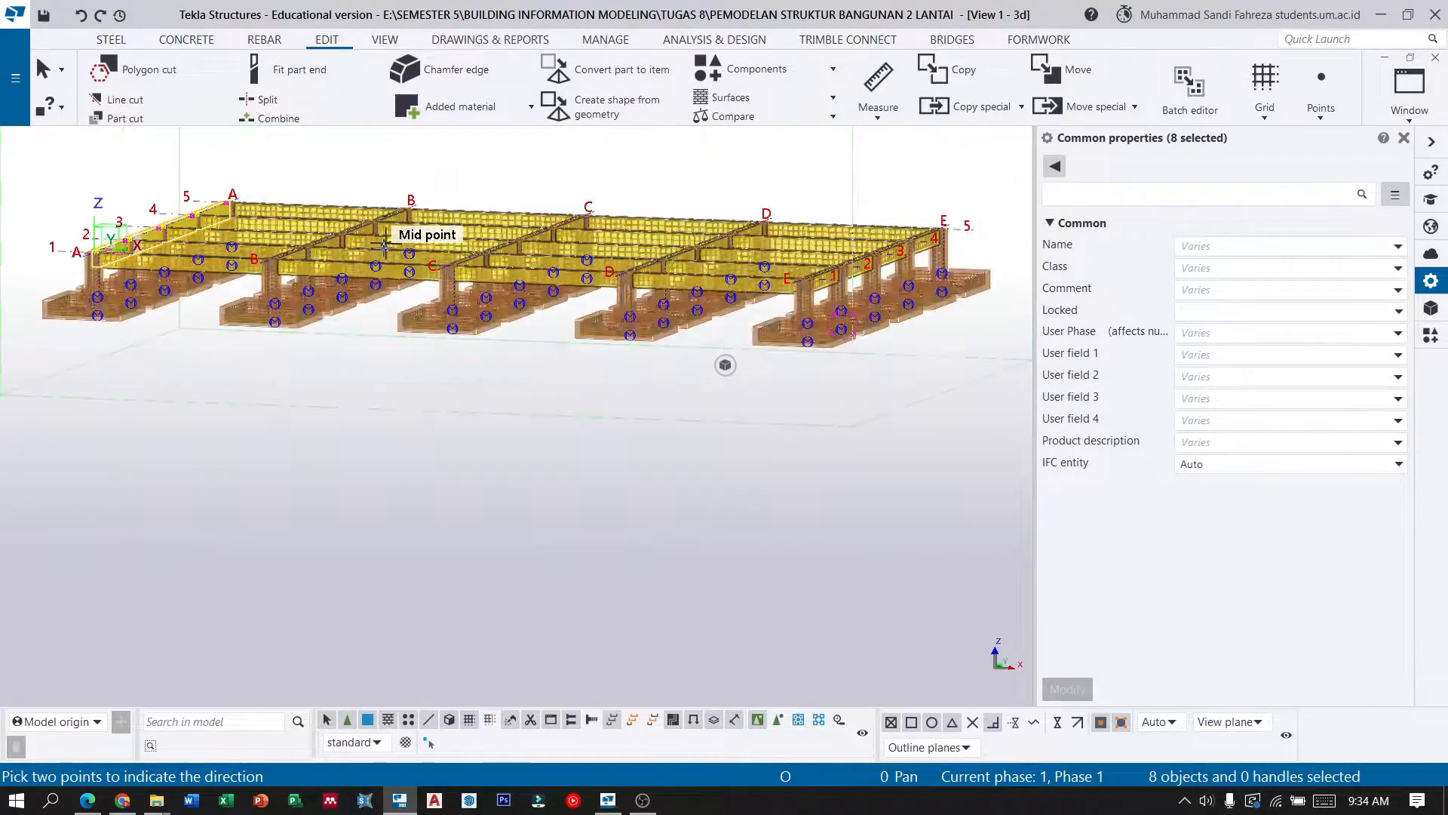
pyautogui.keyDown('ctrl'); pyautogui.moveTo(380, 261); pyautogui.dragTo(513, 257, button='middle'); pyautogui.keyUp('ctrl')
pyautogui.keyDown('ctrl'); pyautogui.moveTo(418, 273); pyautogui.dragTo(564, 252, button='middle'); pyautogui.keyUp('ctrl')
pyautogui.scroll(5, 453, 301)
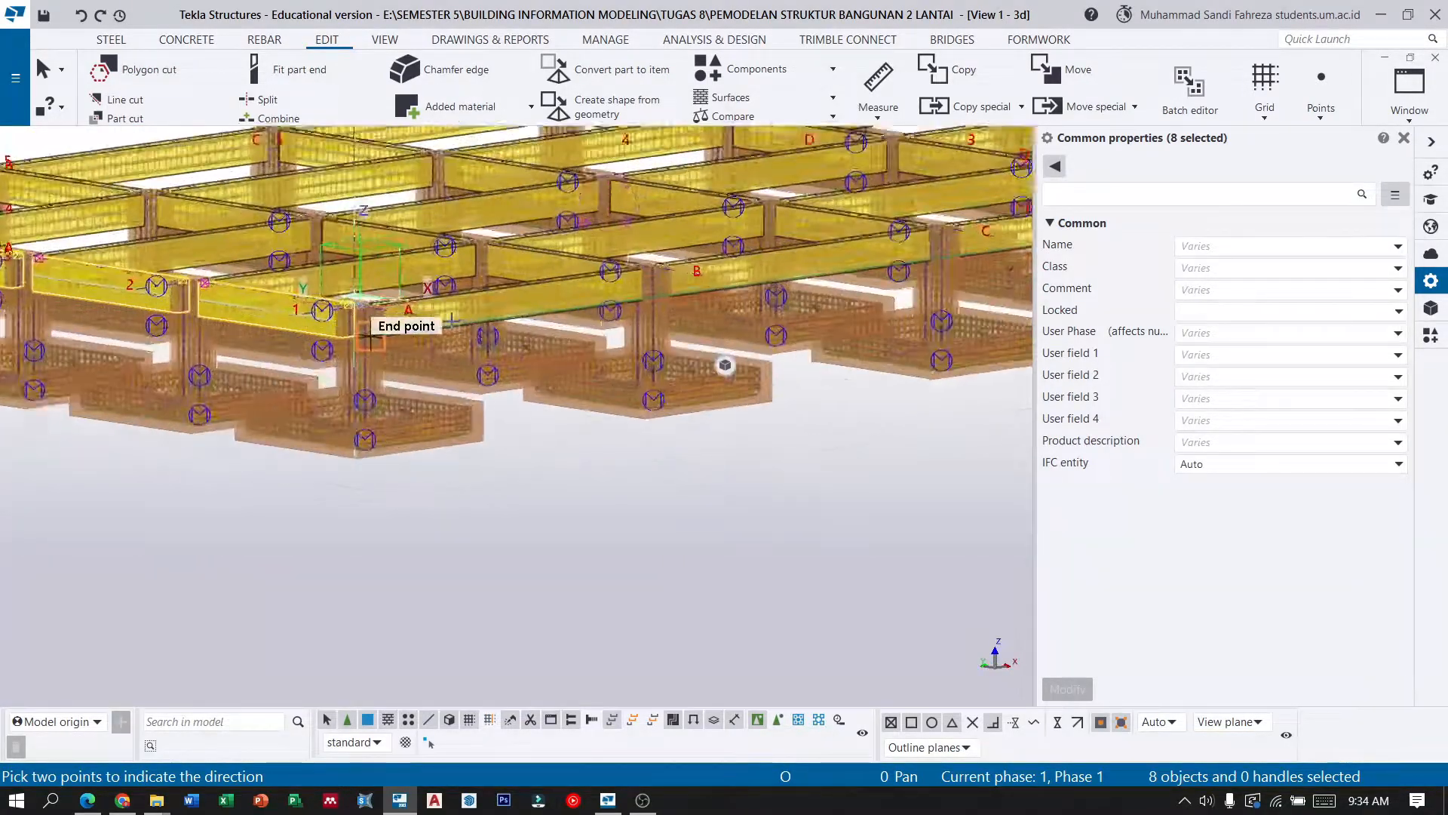
pyautogui.click(41, 76)
pyautogui.click(646, 540)
pyautogui.scroll(1, 274, 326)
pyautogui.scroll(9, 313, 305)
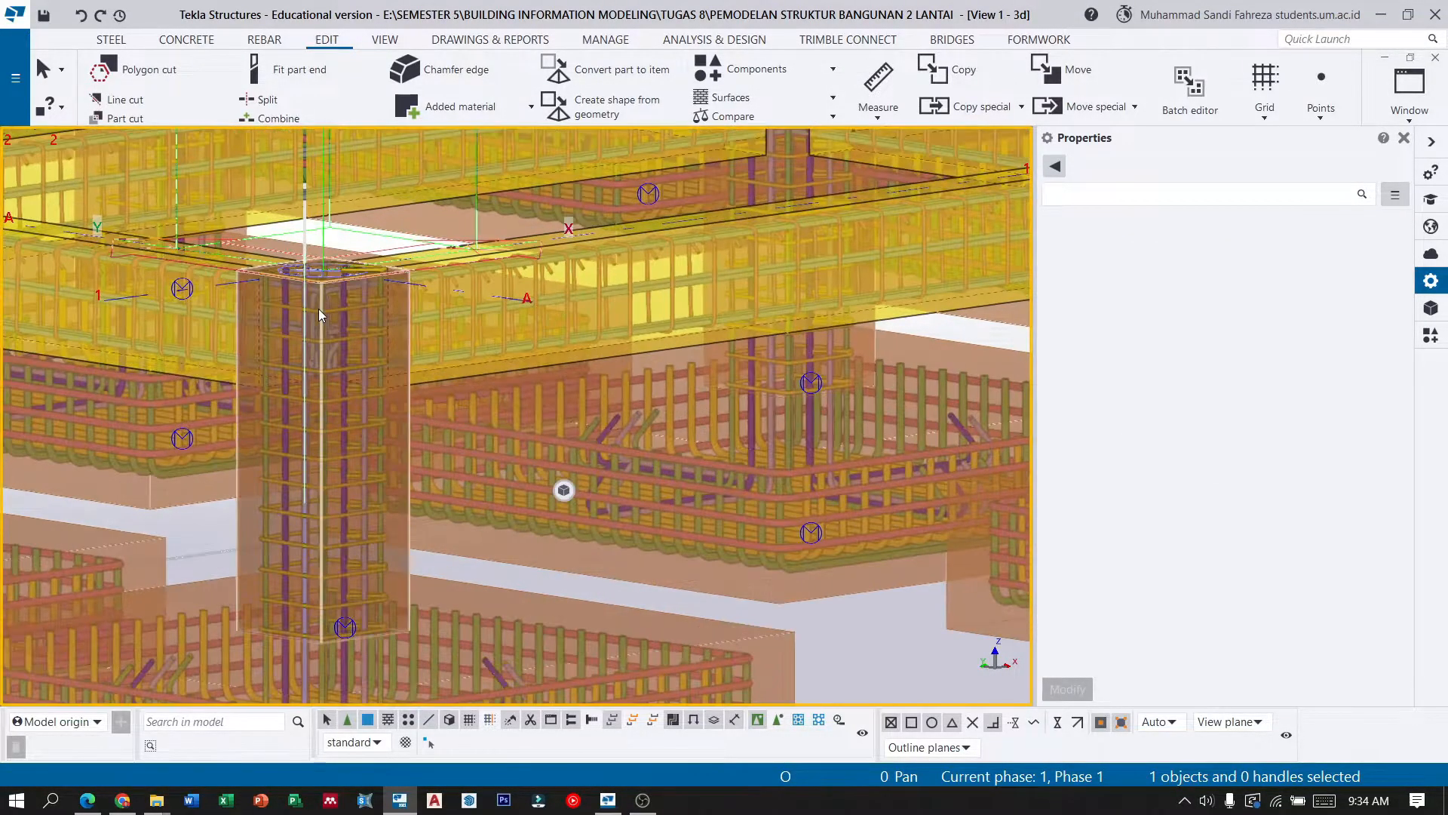
pyautogui.scroll(-8, 331, 305)
pyautogui.scroll(-3, 543, 347)
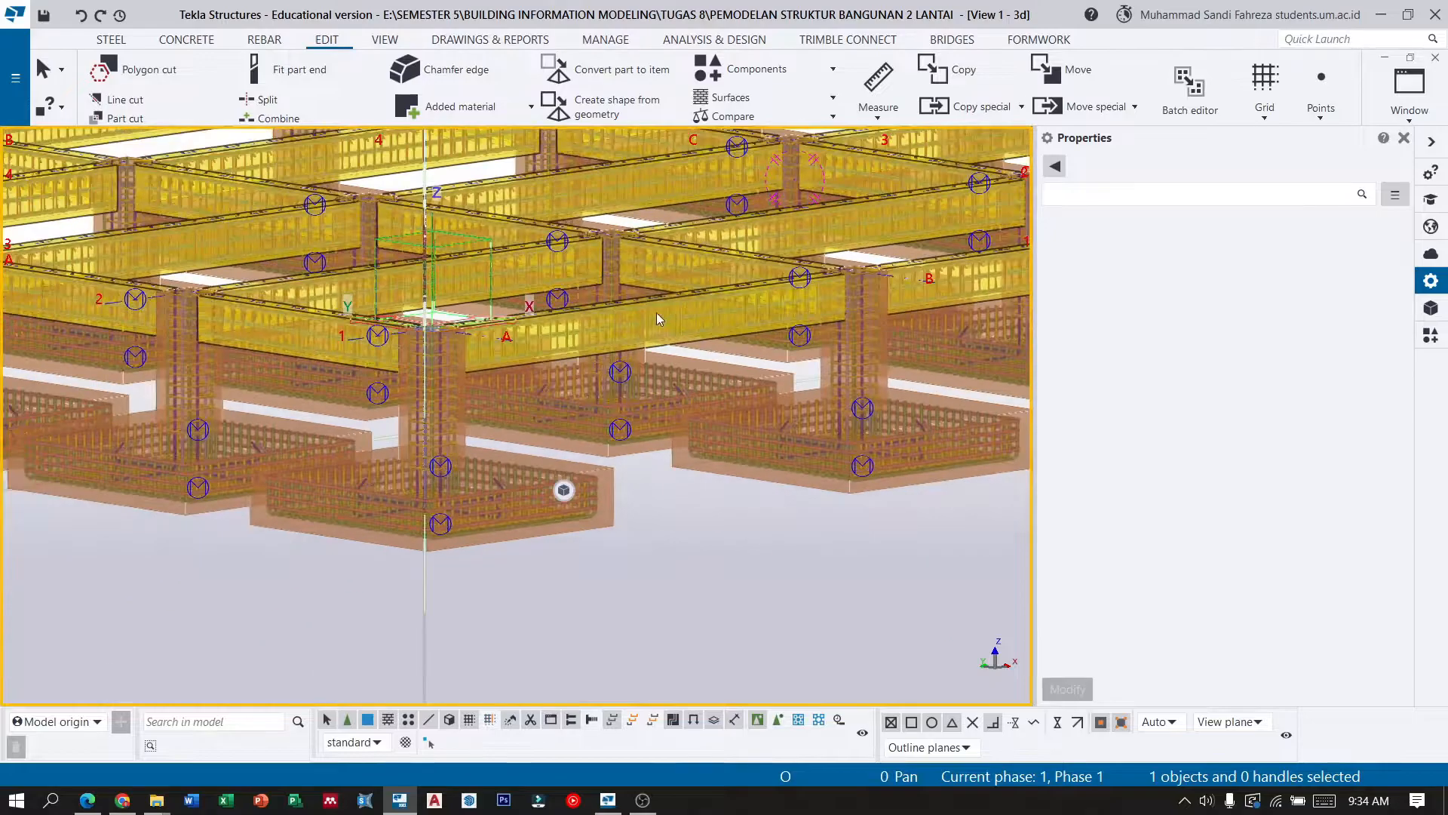
pyautogui.scroll(-10, 409, 266)
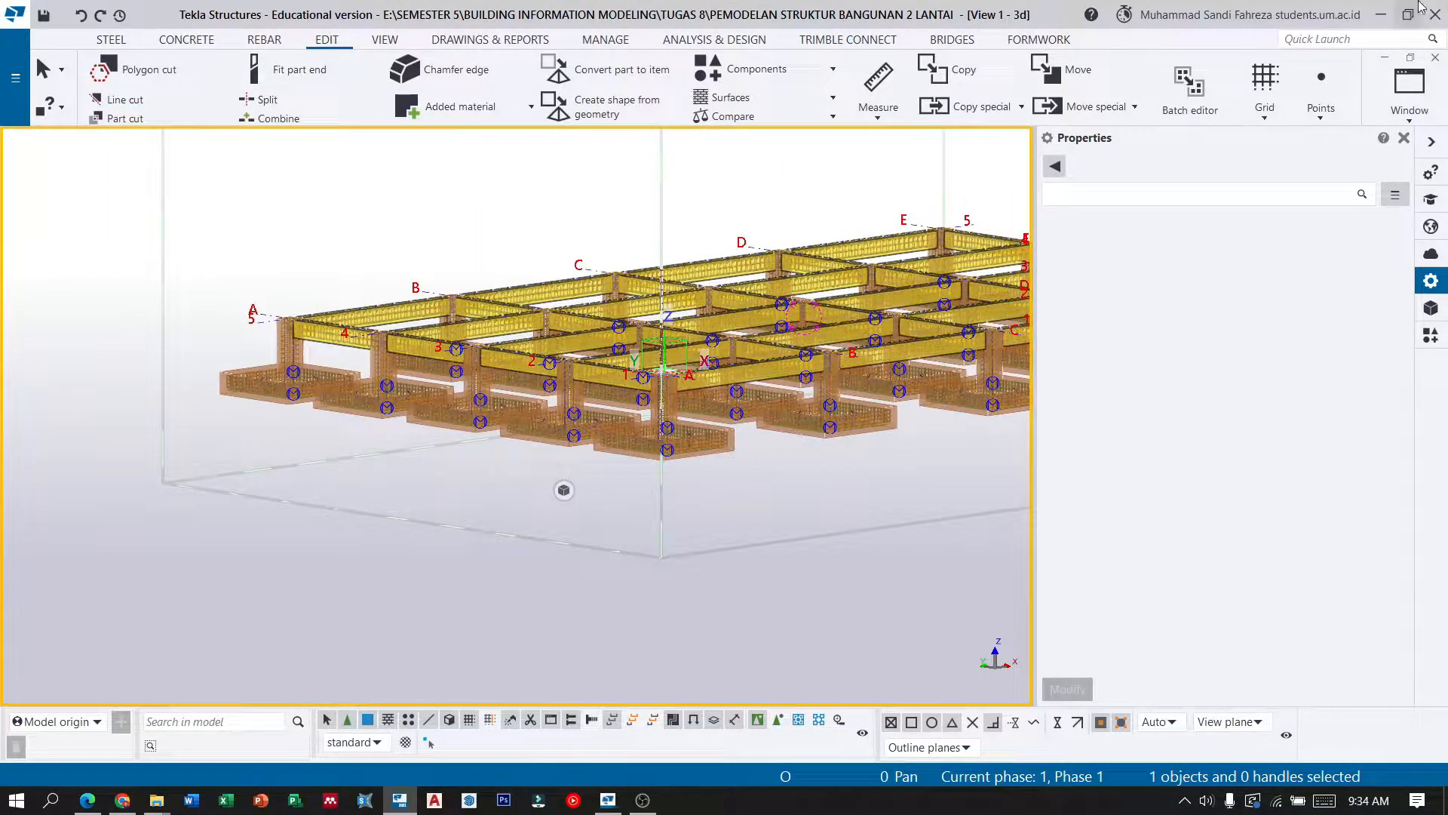
pyautogui.scroll(3, 319, 296)
pyautogui.scroll(-4, 307, 340)
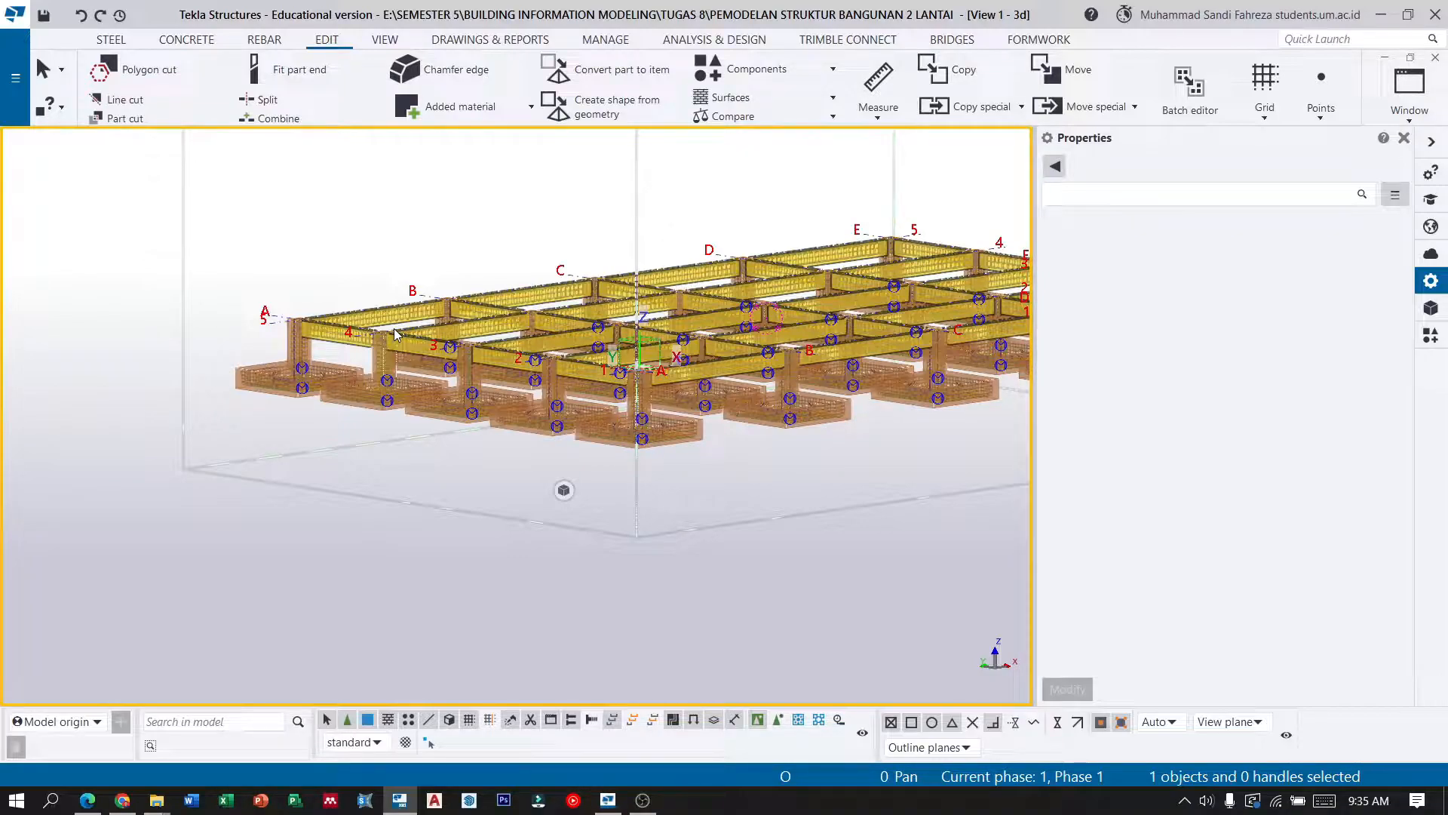
# Start a concrete column with class 3, its top level at 4000 mm and its bottom level at 0 mm.
pyautogui.scroll(5, 395, 334)
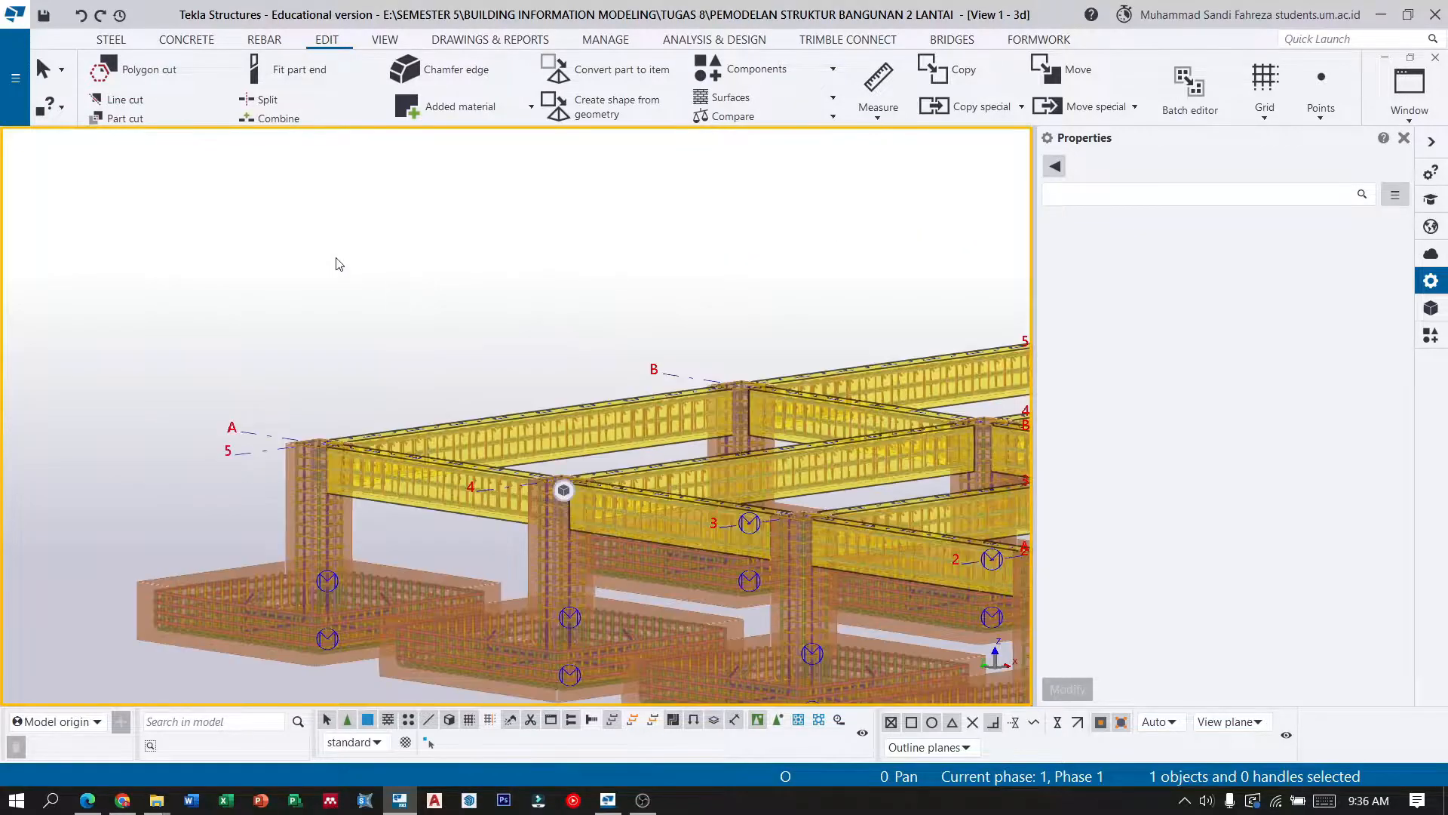
pyautogui.click(194, 41)
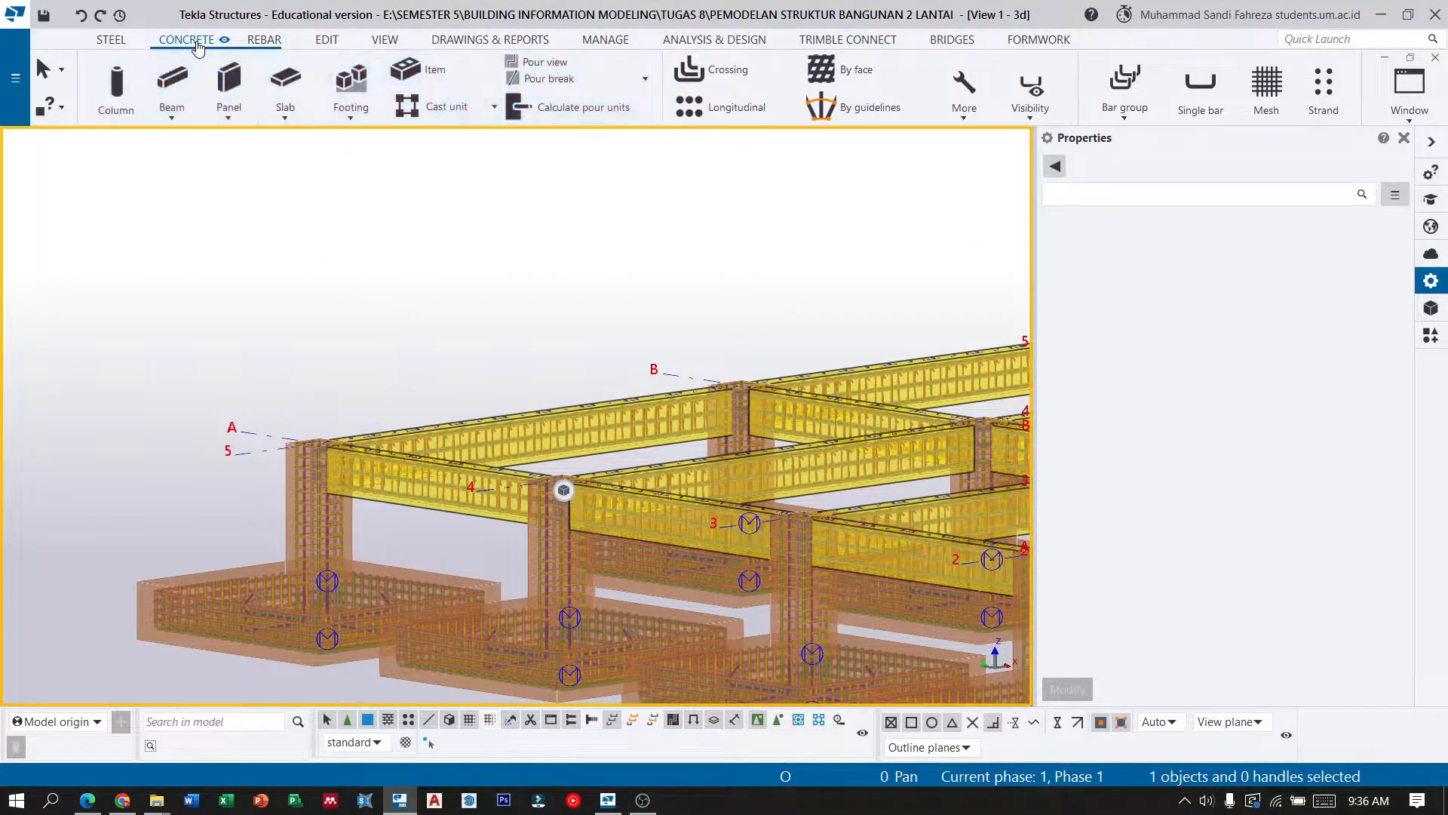
pyautogui.click(129, 93)
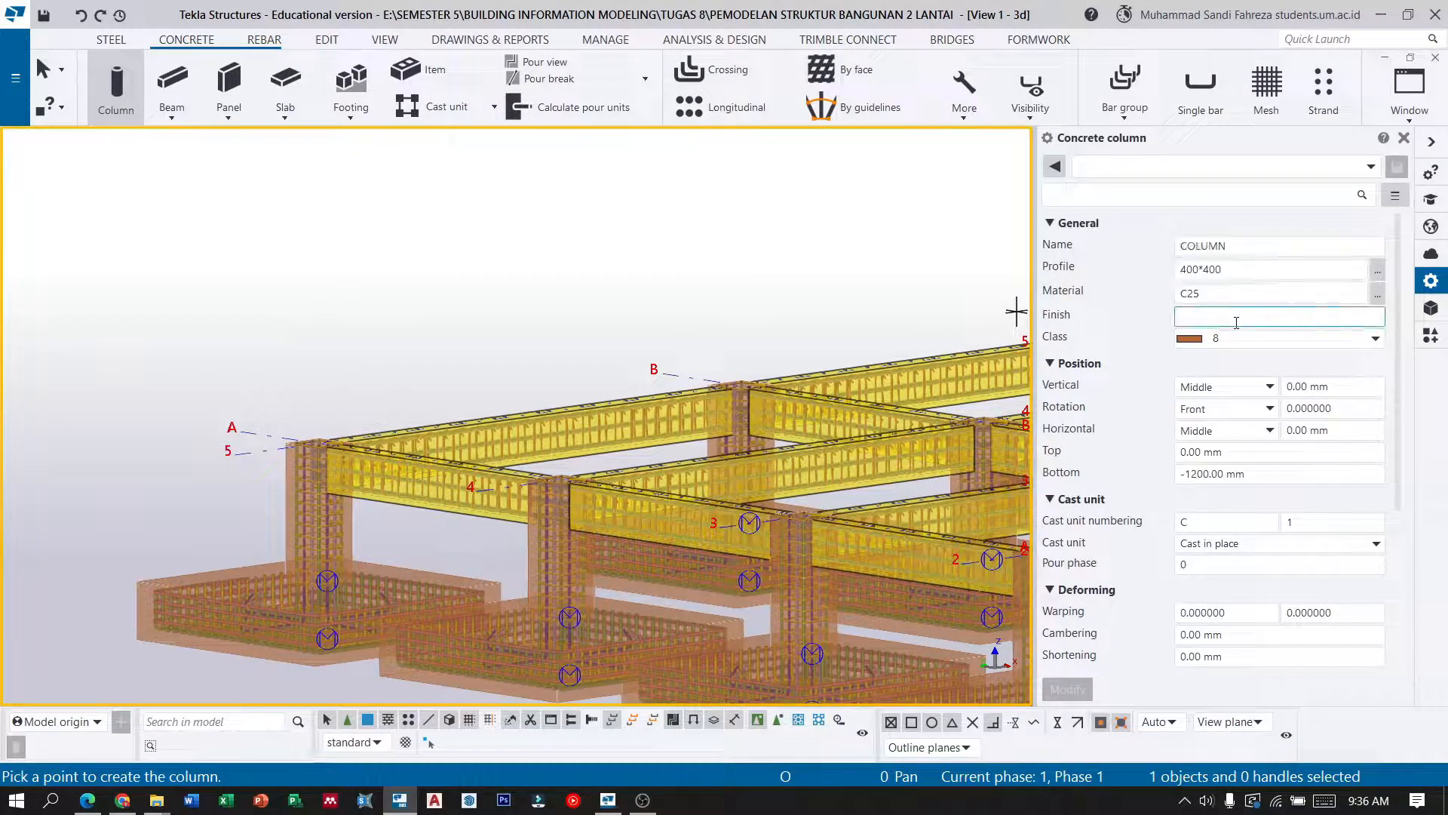
pyautogui.click(1373, 338)
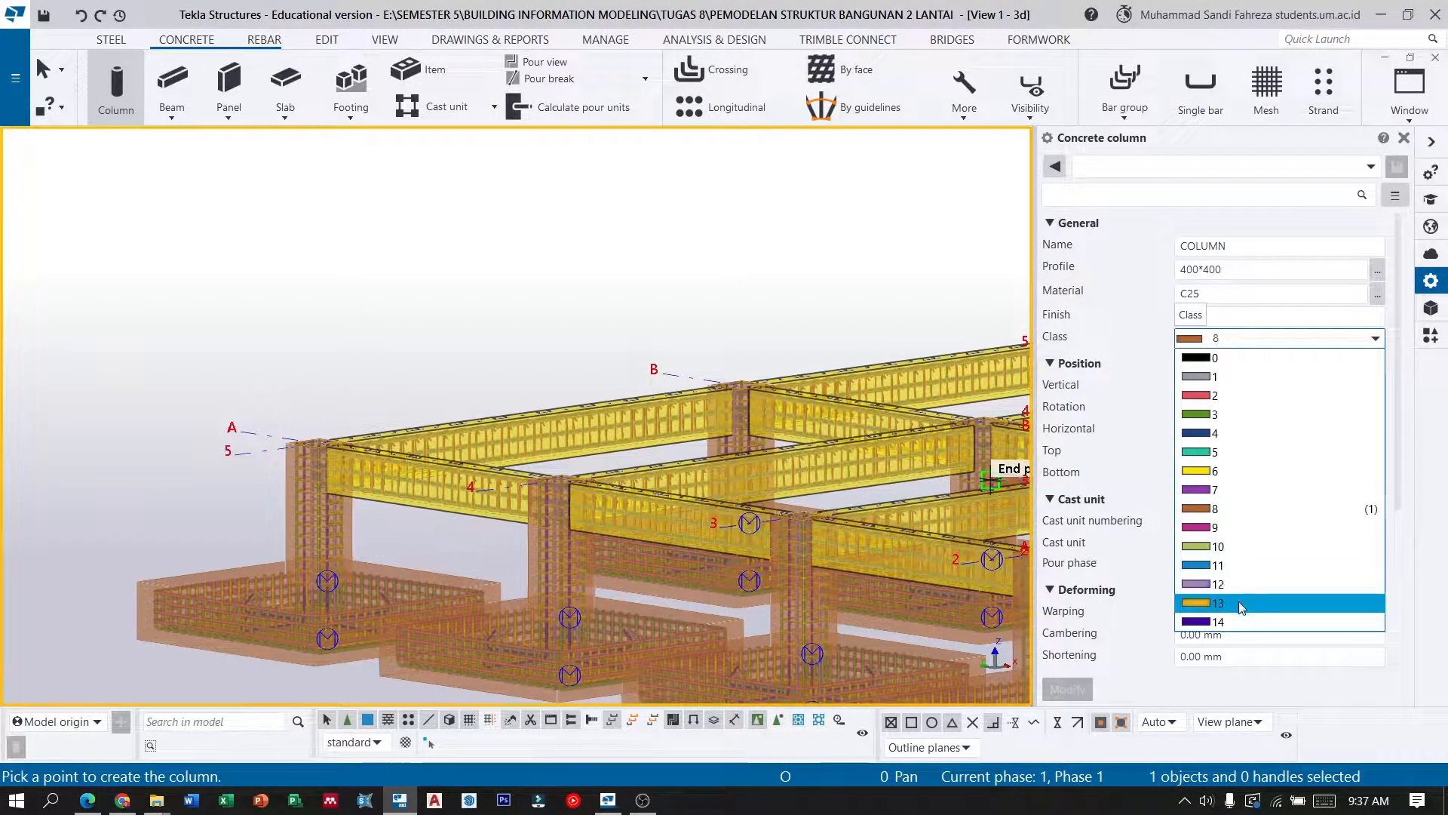
pyautogui.click(1240, 416)
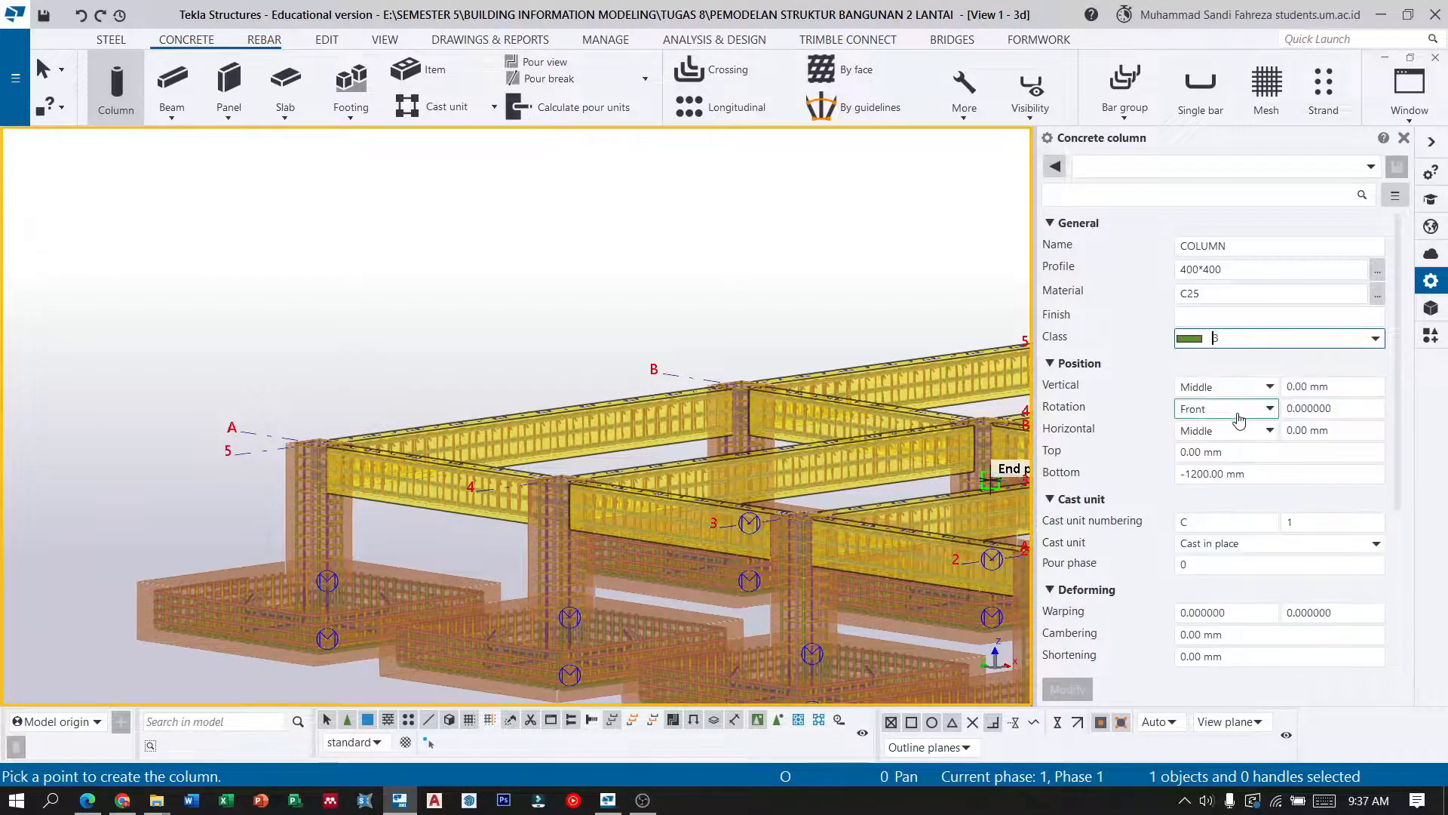
pyautogui.click(1182, 451)
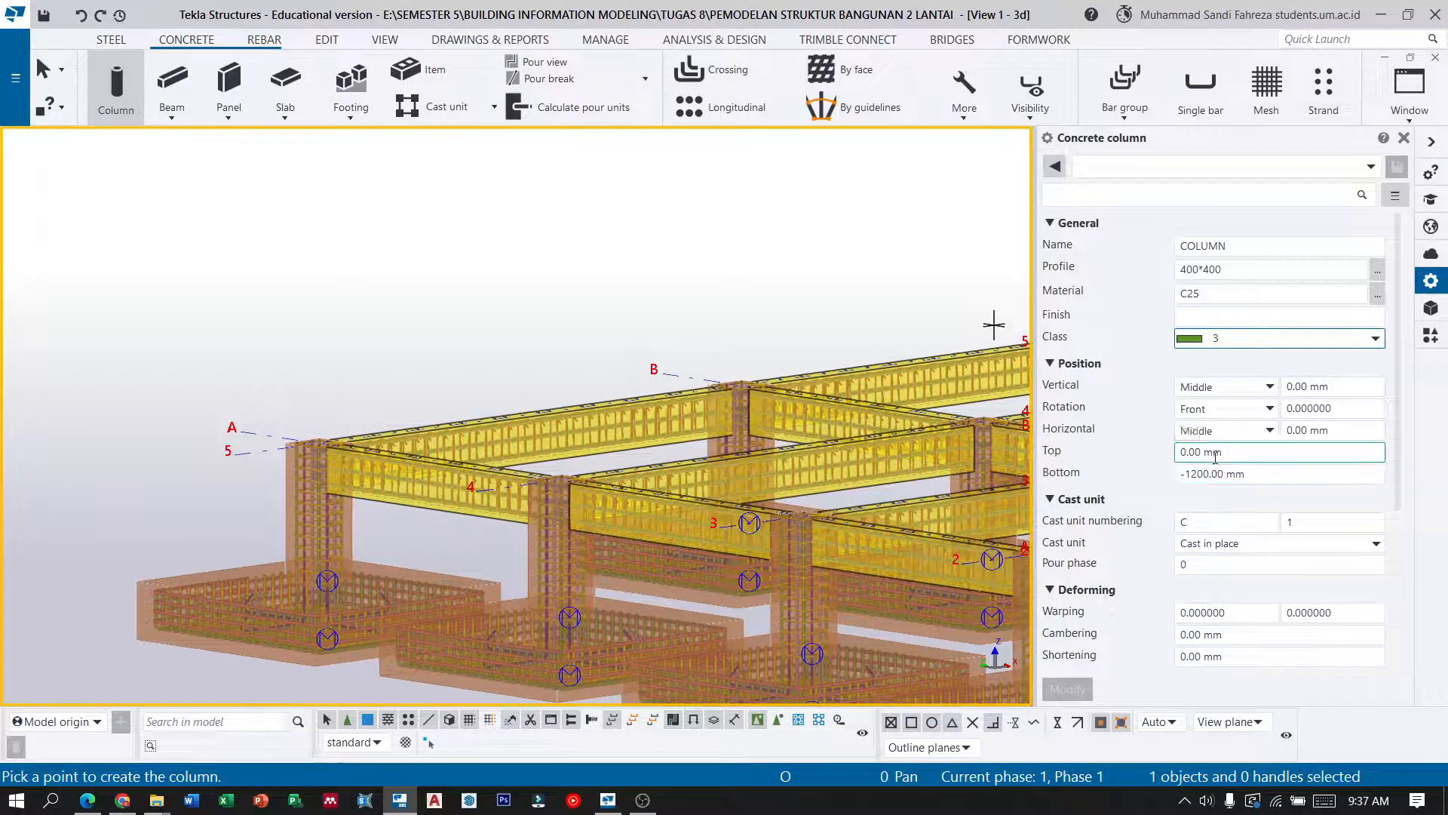
pyautogui.doubleClick(1199, 452)
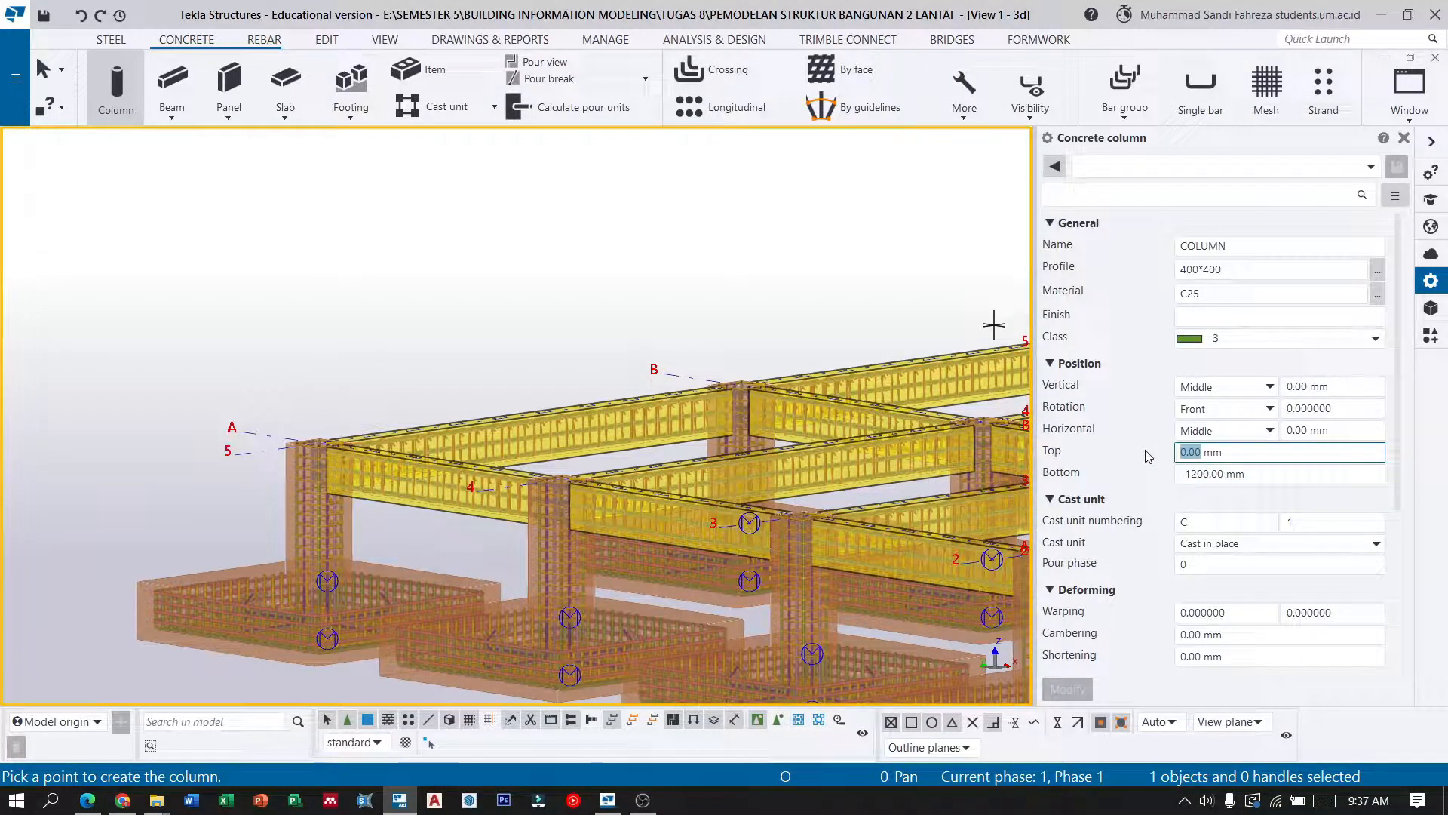
pyautogui.write('4000')
pyautogui.press('Tab')
pyautogui.write('0')
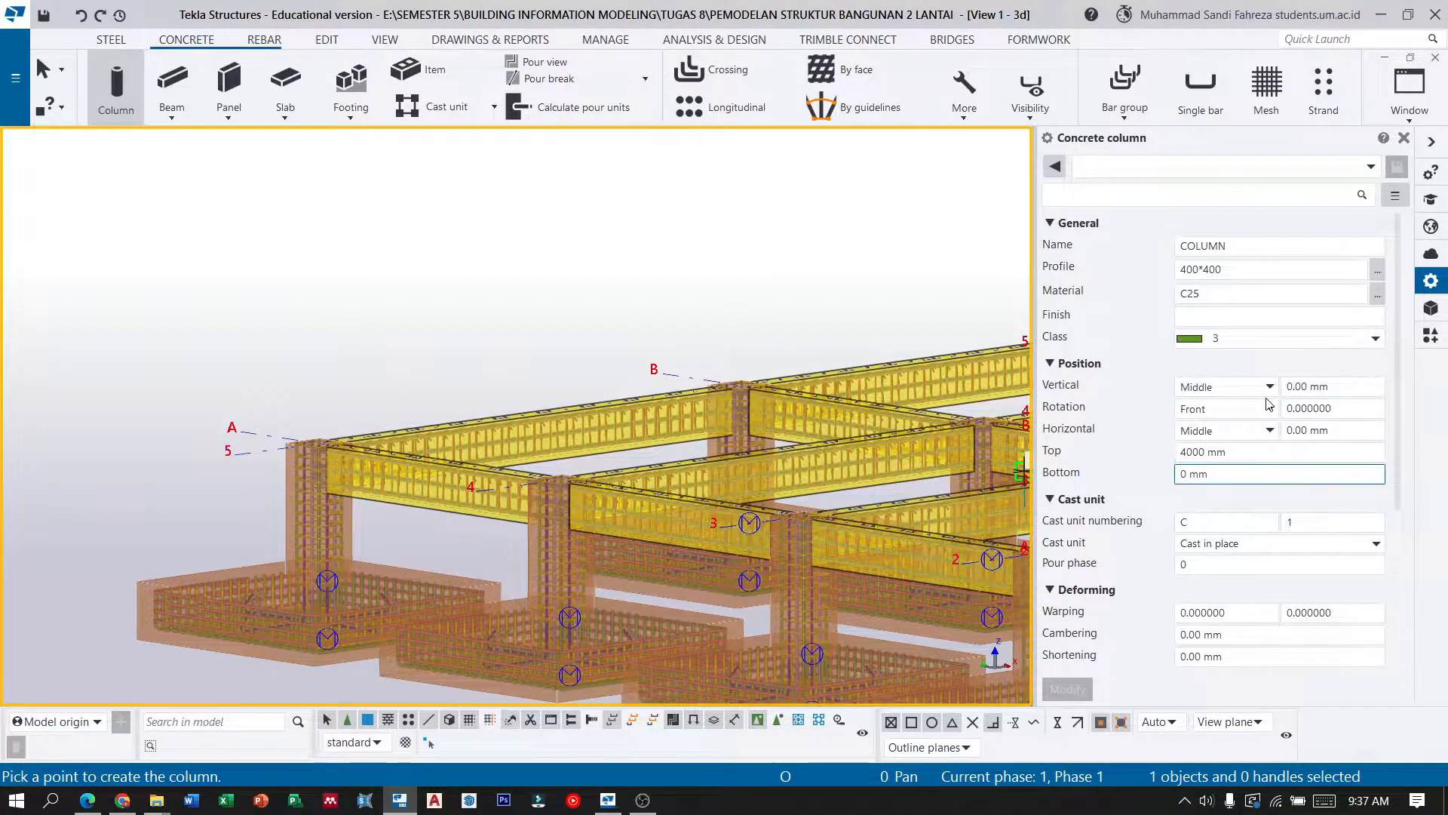
# Place the concrete column on top of the foundation column at the intersection of grid lines A and 5.
pyautogui.scroll(5, 301, 449)
pyautogui.scroll(1, 302, 449)
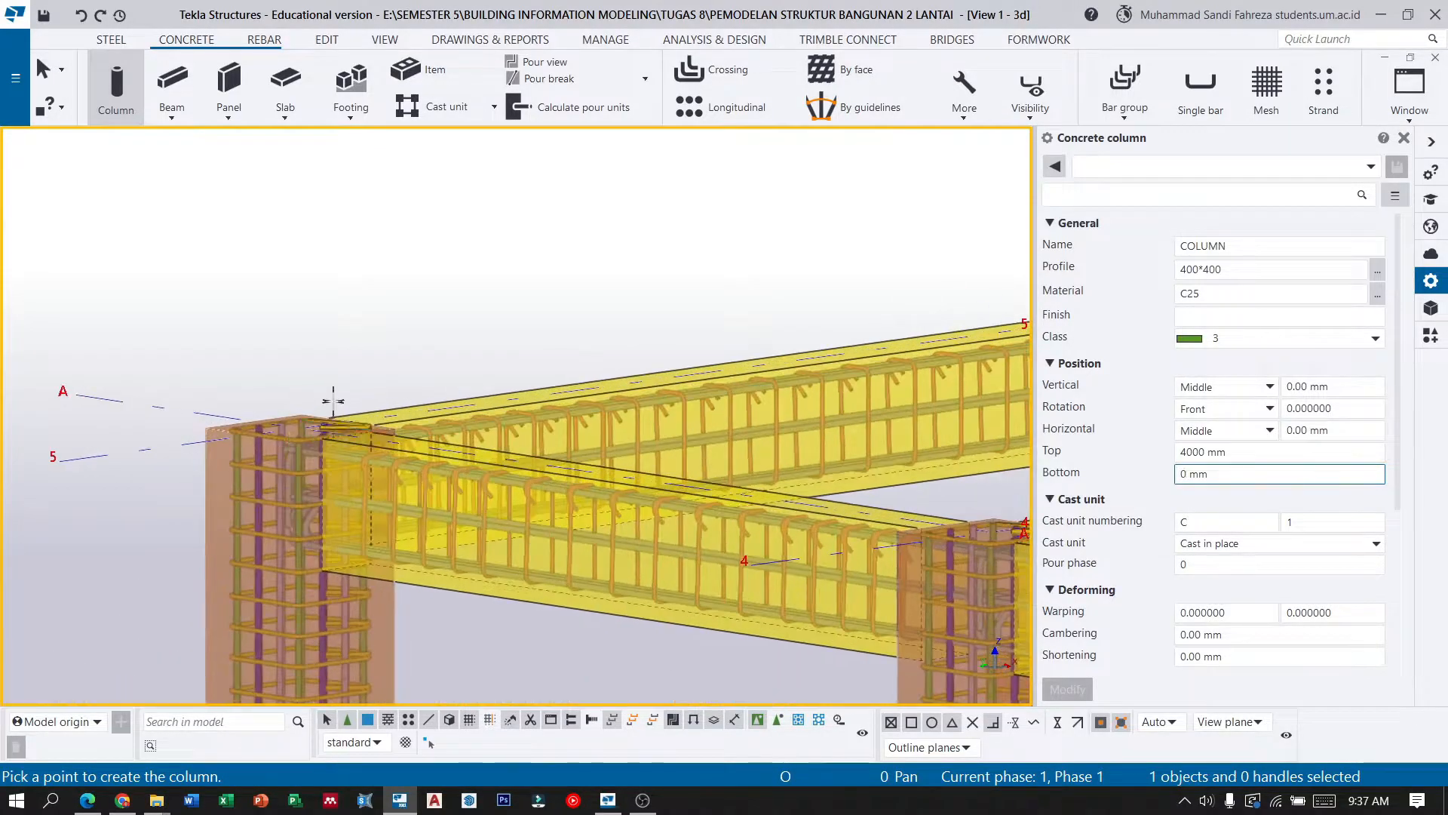
pyautogui.keyDown('ctrl'); pyautogui.moveTo(291, 395); pyautogui.dragTo(300, 448, button='middle'); pyautogui.keyUp('ctrl')
pyautogui.click(311, 504)
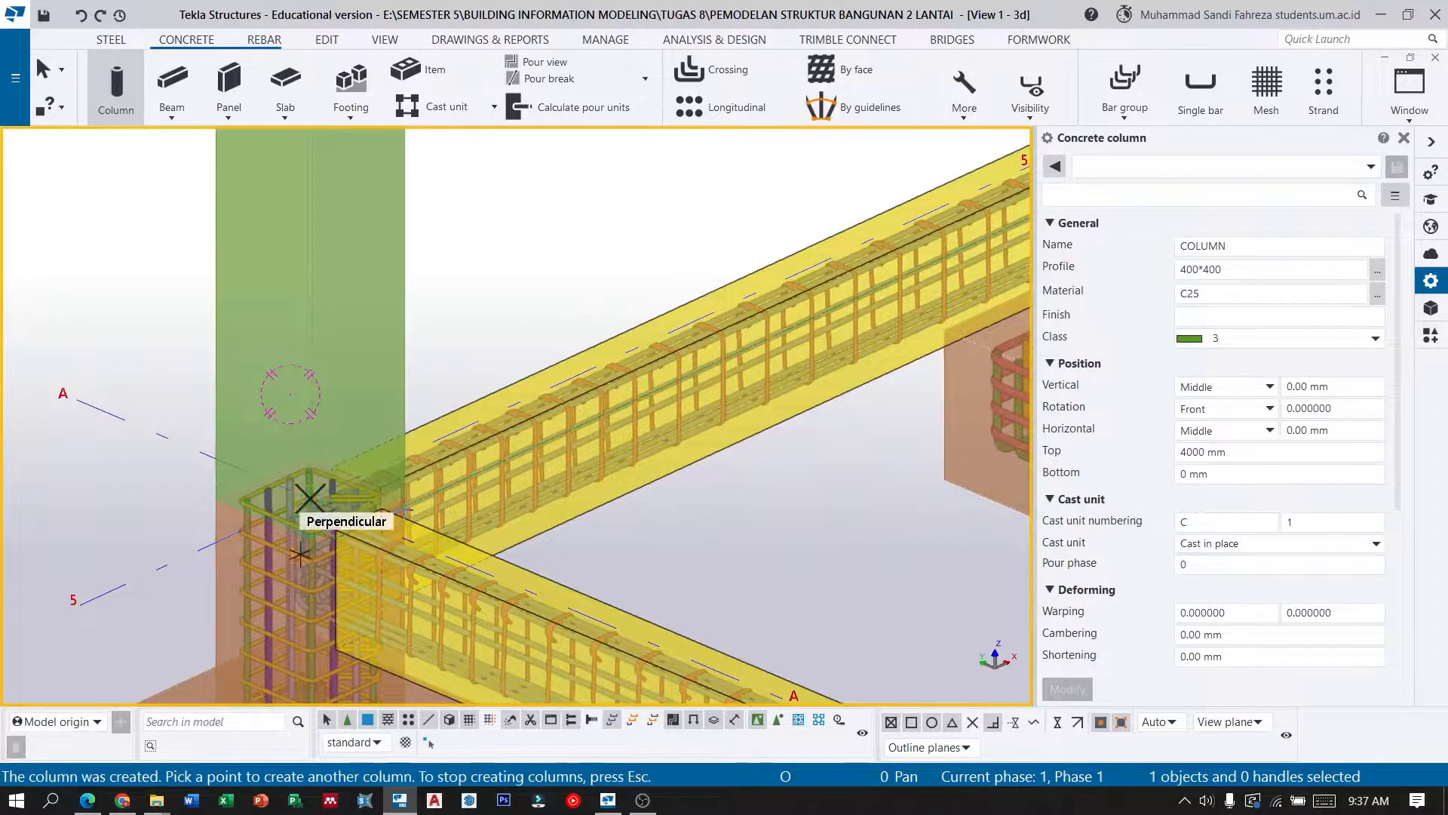
pyautogui.scroll(-4, 306, 510)
pyautogui.scroll(2, 434, 344)
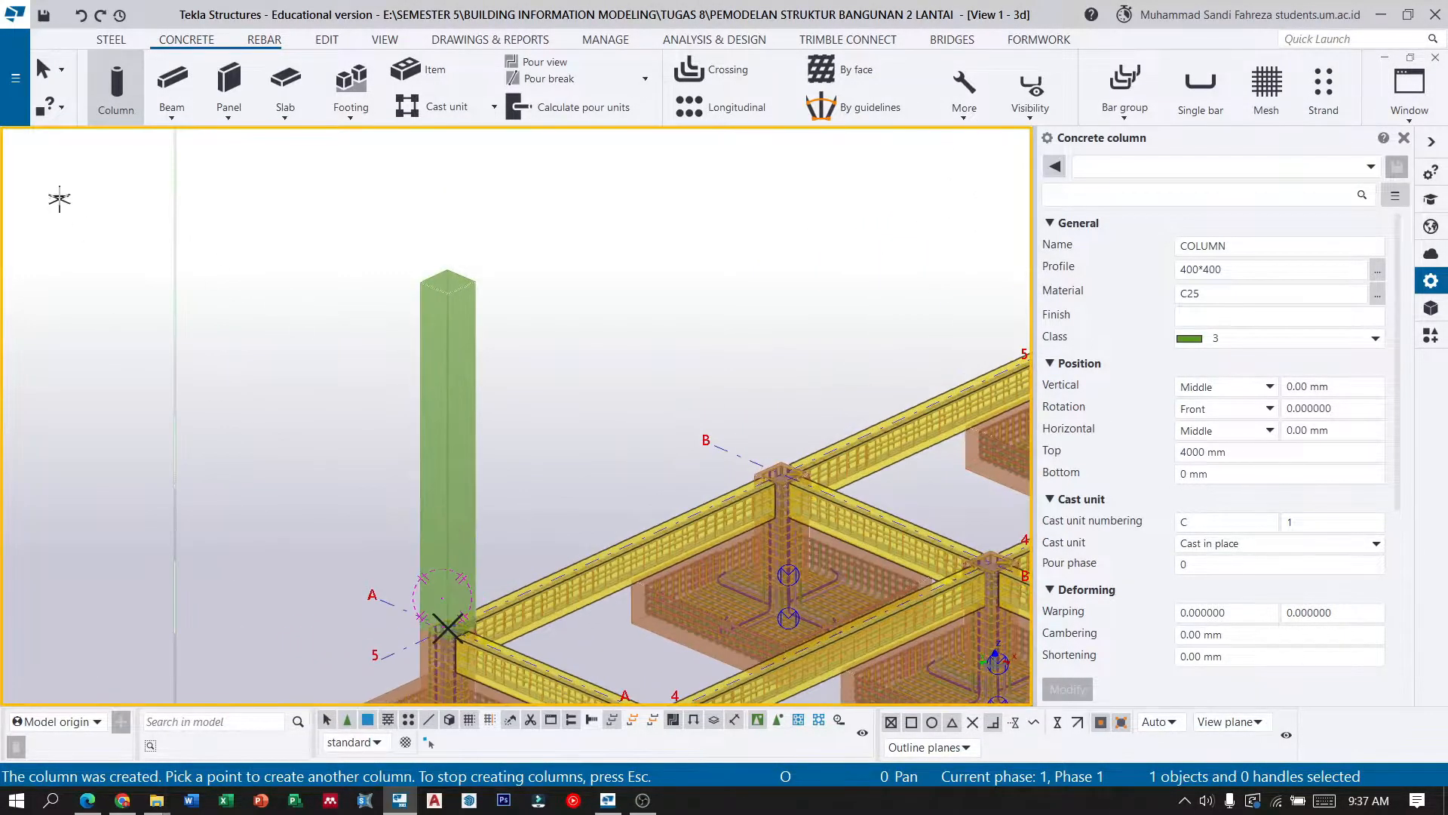
pyautogui.click(43, 69)
# Apply Rectangular column reinforcement (83) to the new column at grid A-5 and open the component's settings.
pyautogui.keyDown('ctrl'); pyautogui.moveTo(421, 489); pyautogui.dragTo(386, 428, button='middle'); pyautogui.keyUp('ctrl')
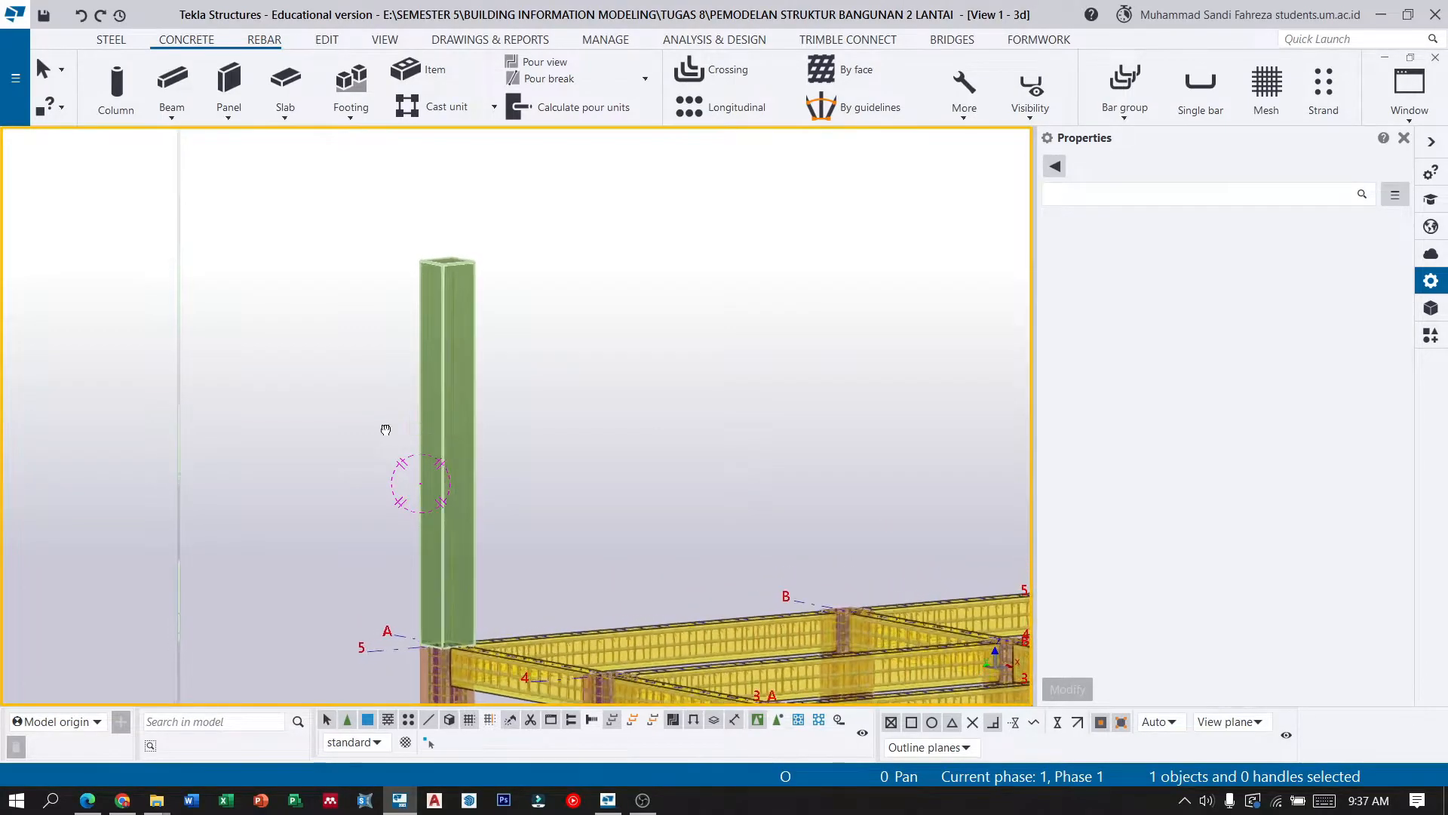
pyautogui.scroll(2, 417, 331)
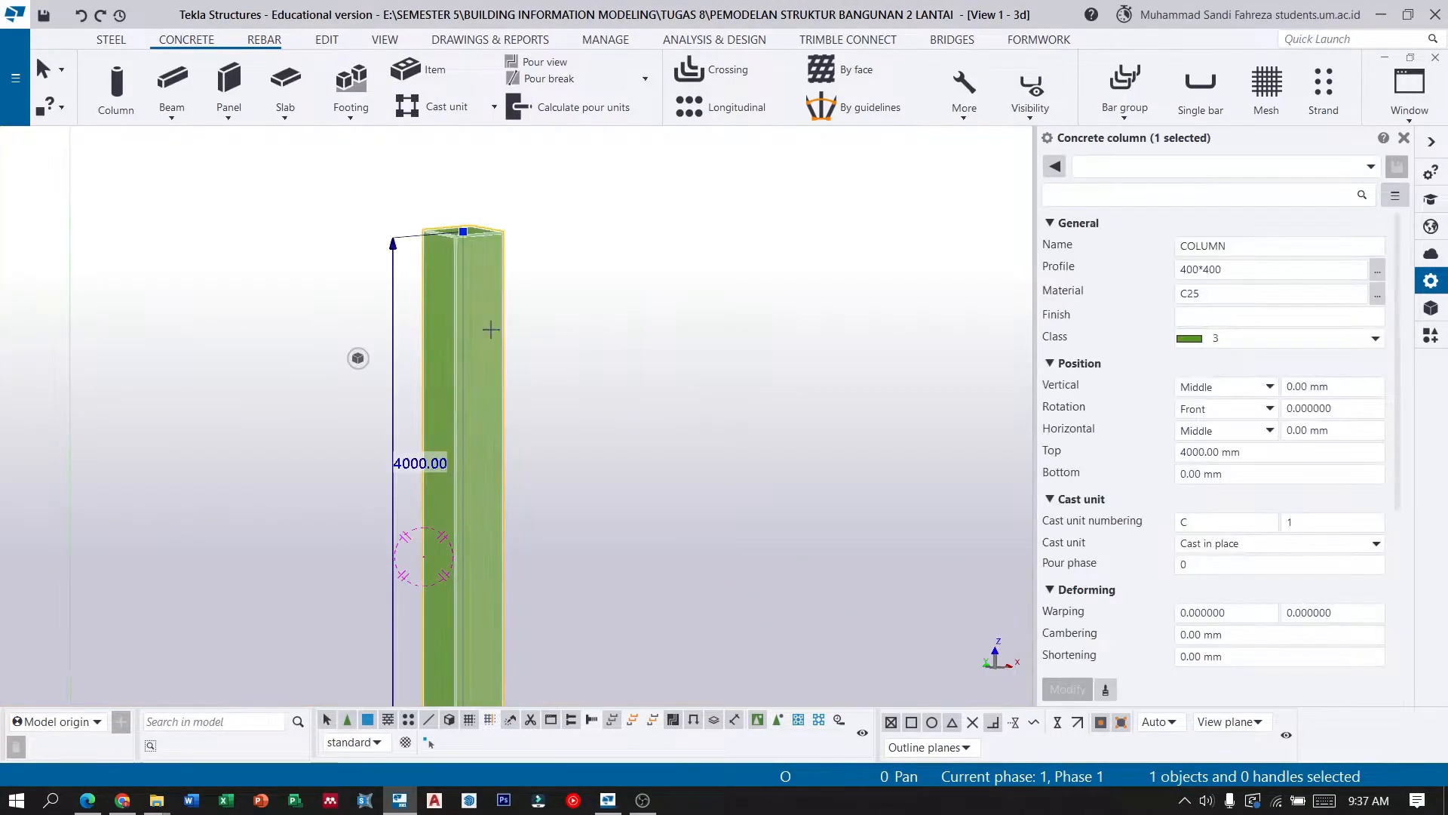
pyautogui.click(611, 373)
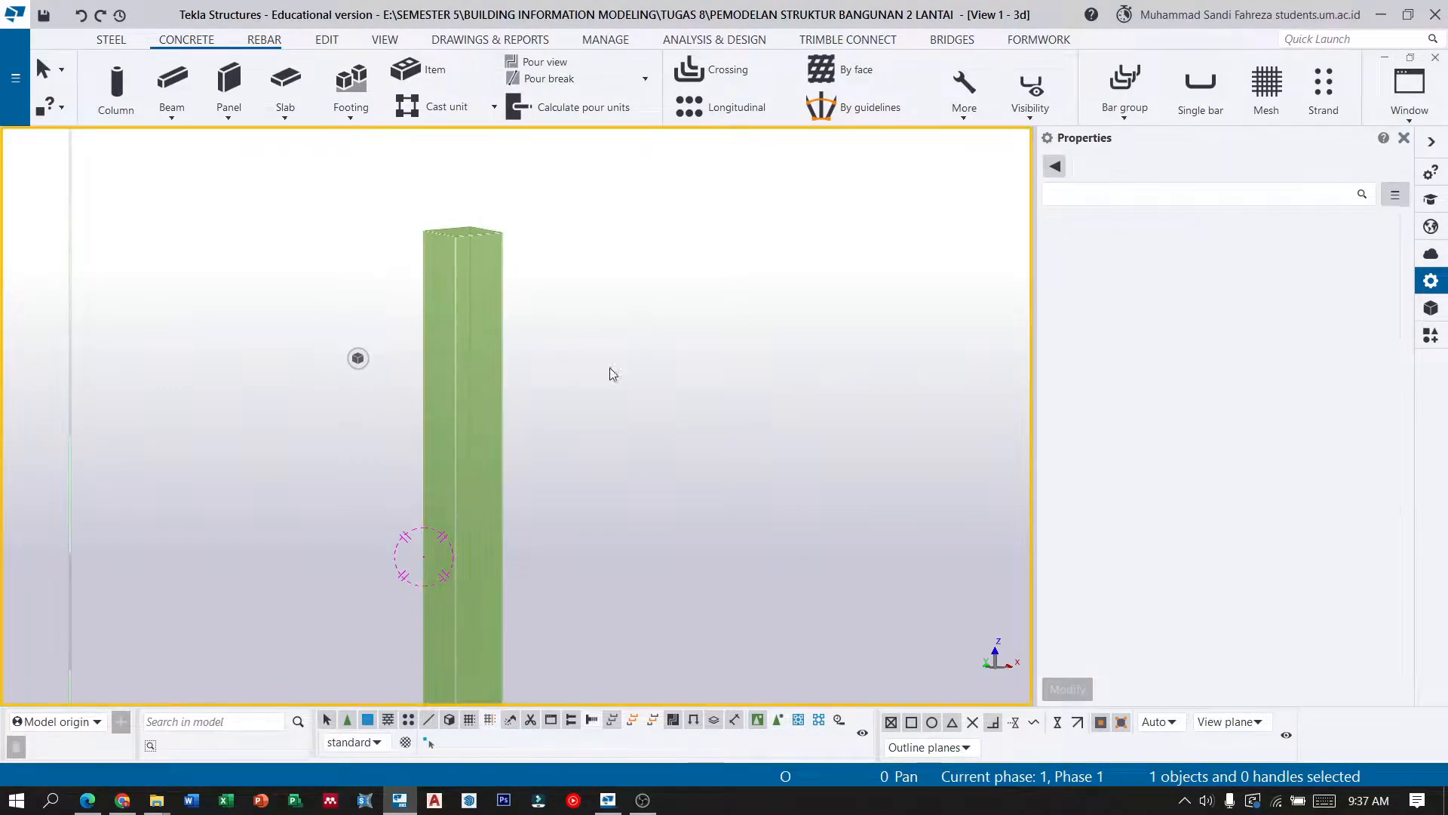
pyautogui.click(457, 346)
pyautogui.click(1432, 335)
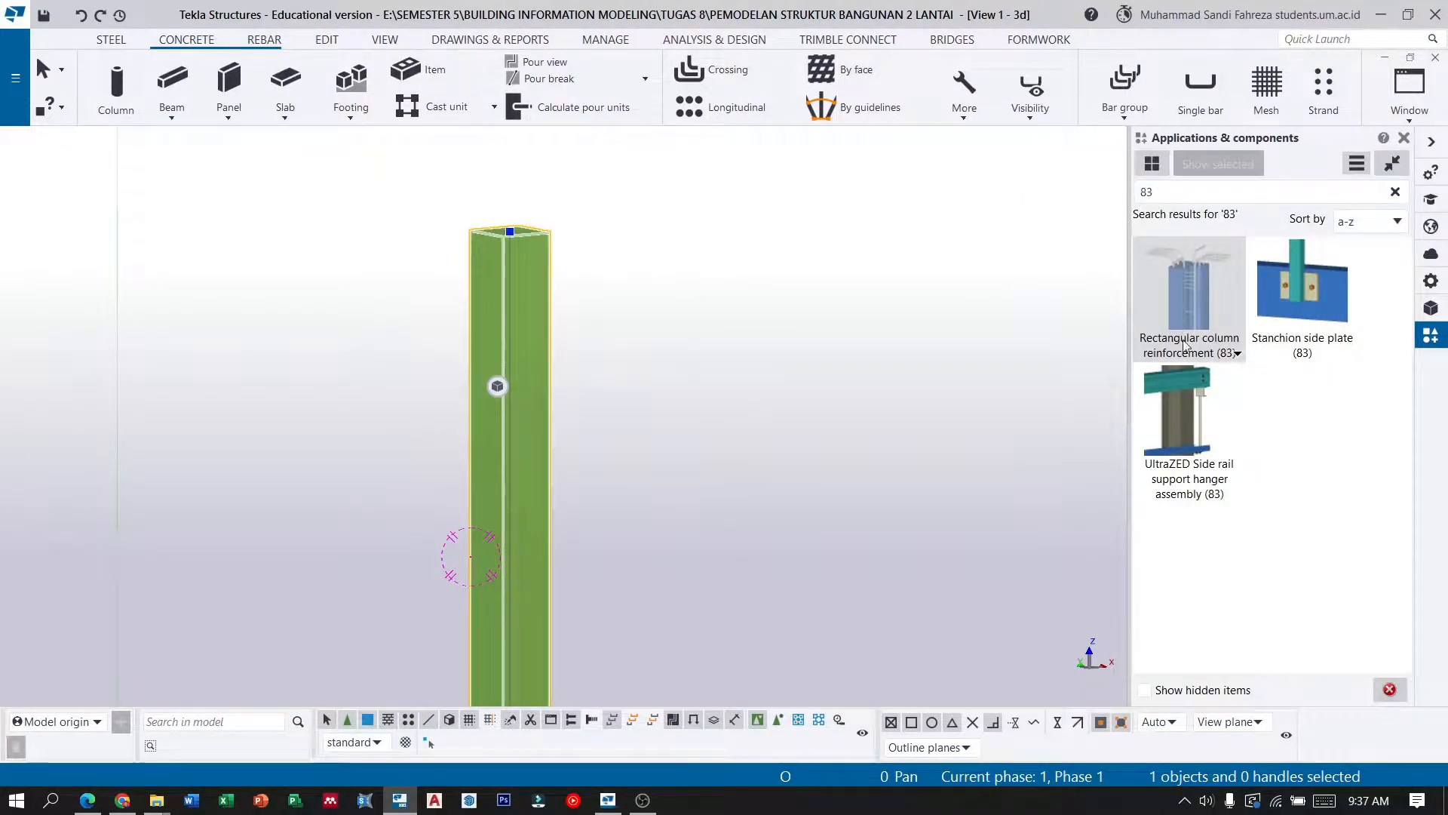
pyautogui.click(1195, 305)
pyautogui.click(504, 272)
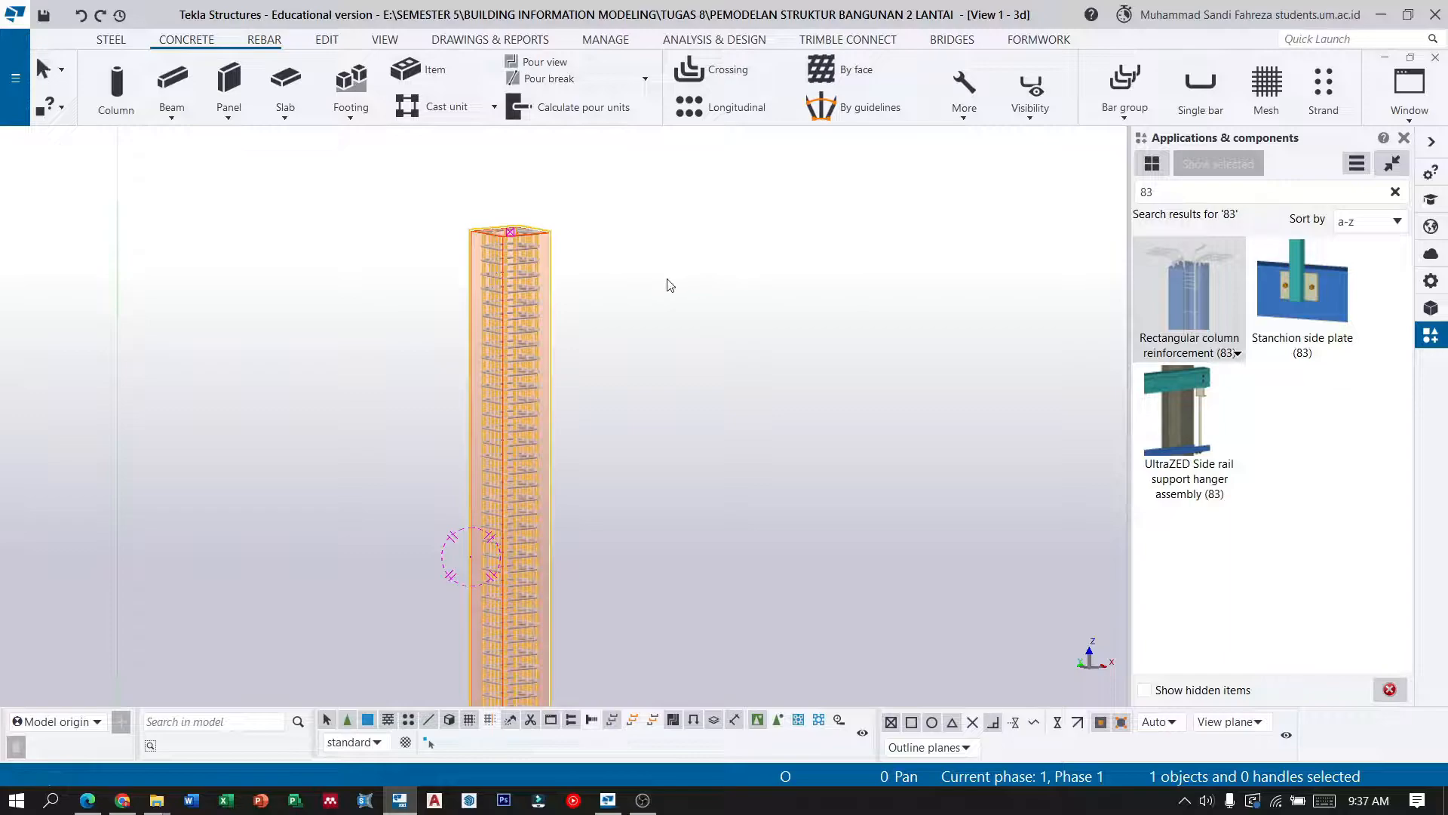
pyautogui.scroll(5, 556, 299)
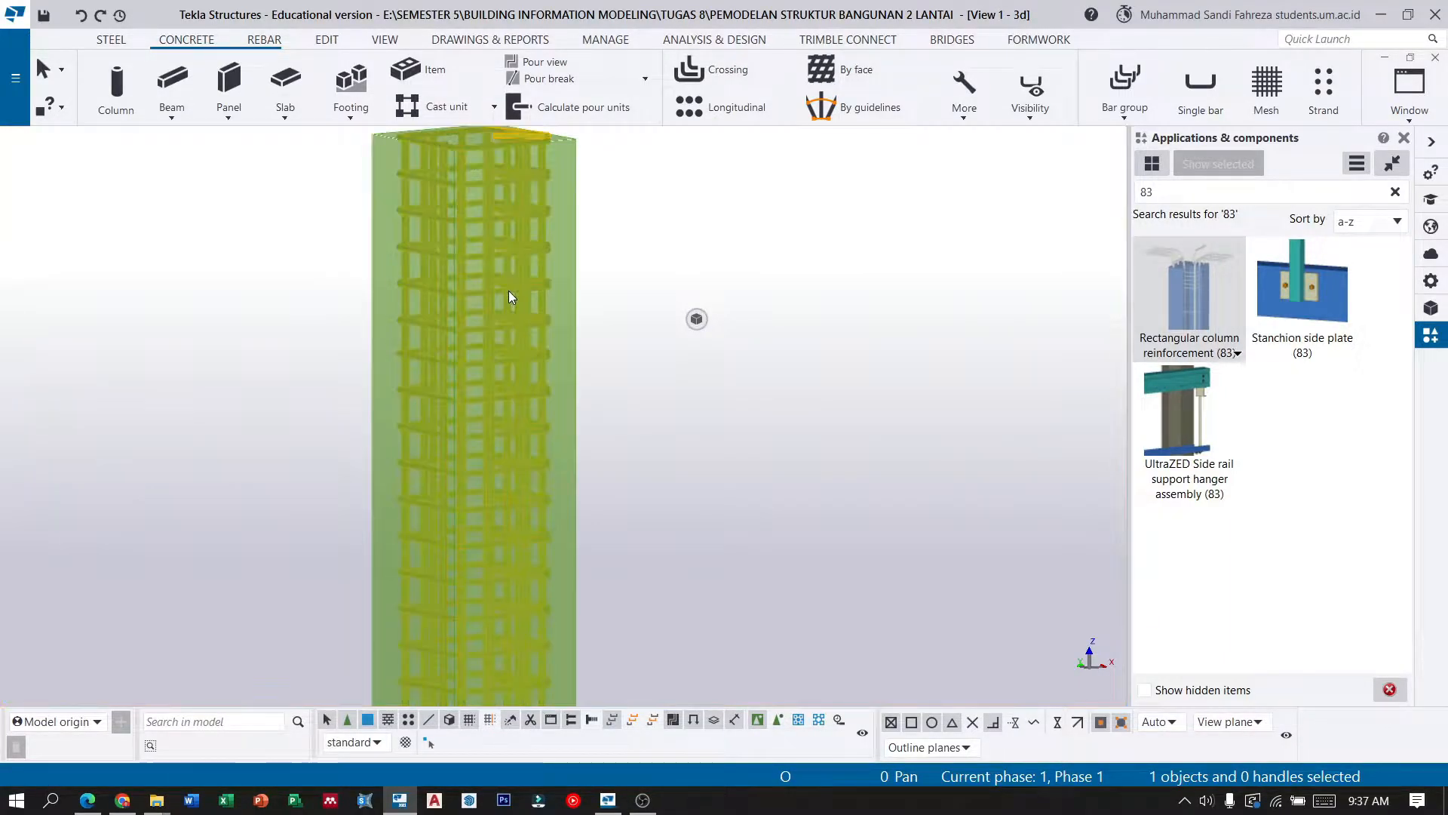
pyautogui.doubleClick(509, 291)
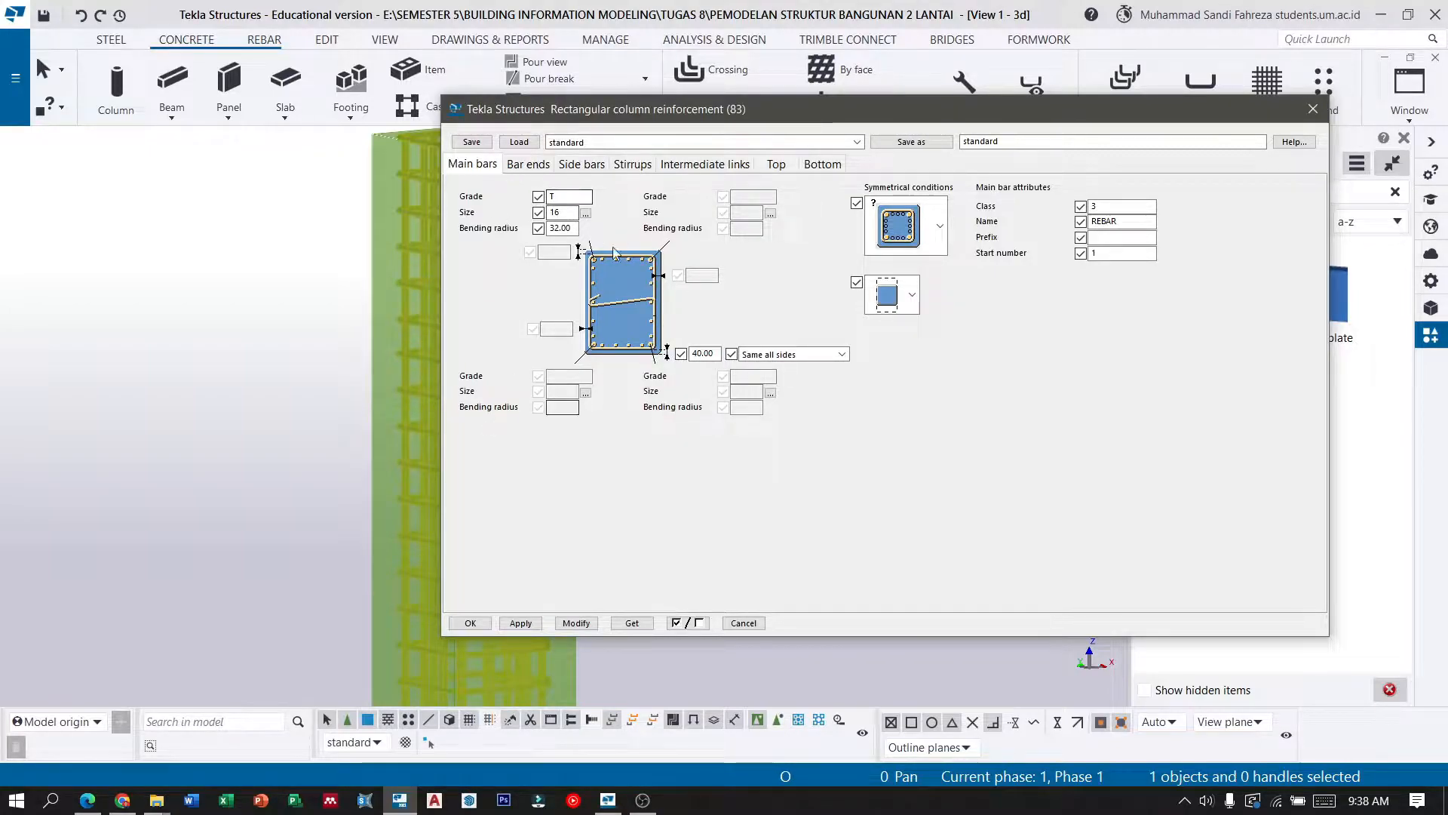
# Set the bottom vertical and horizontal extensions to 0 for the corner bars, side bars 1 and side bars 2.
pyautogui.click(525, 164)
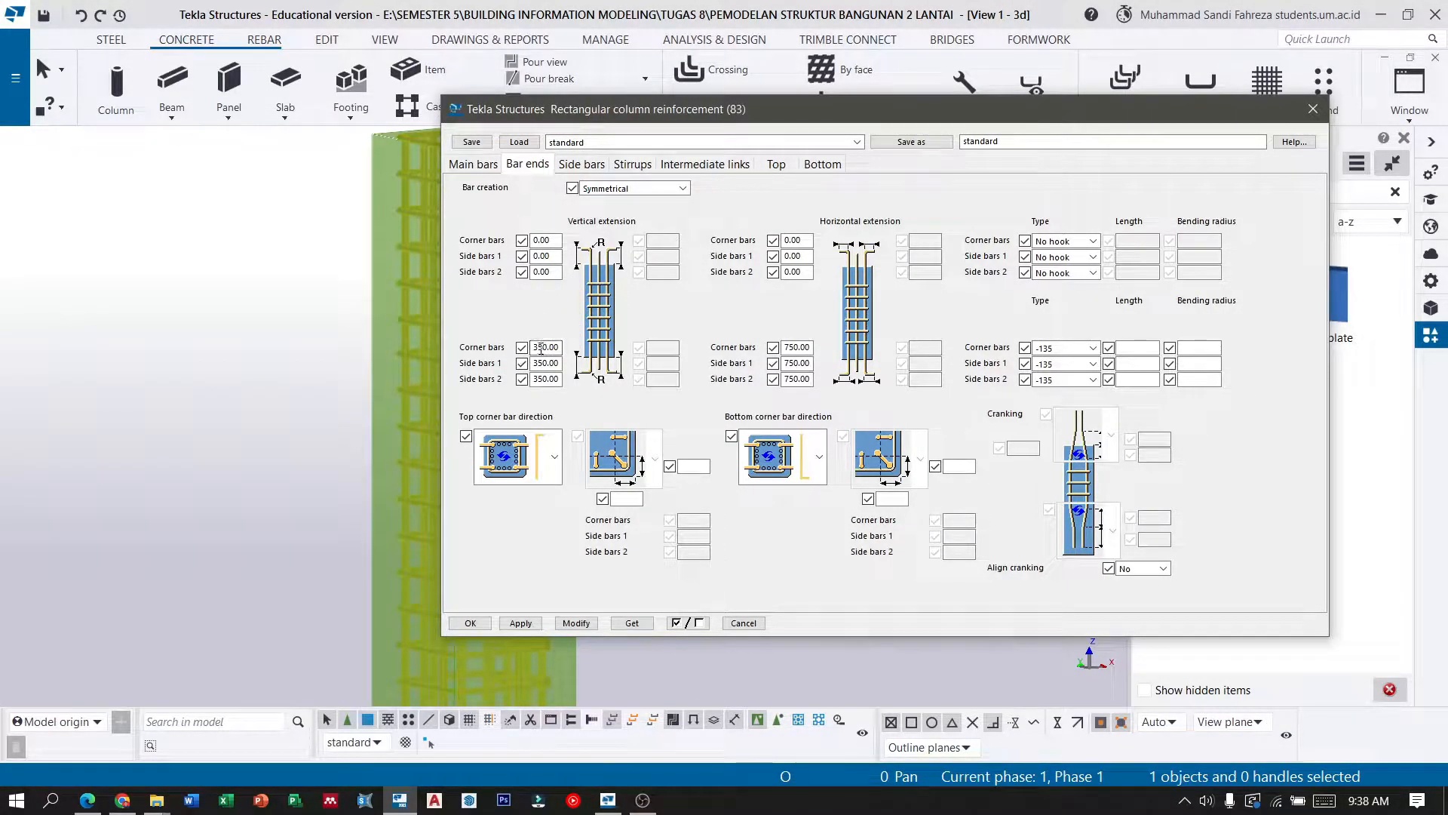
pyautogui.moveTo(559, 348); pyautogui.dragTo(458, 360)
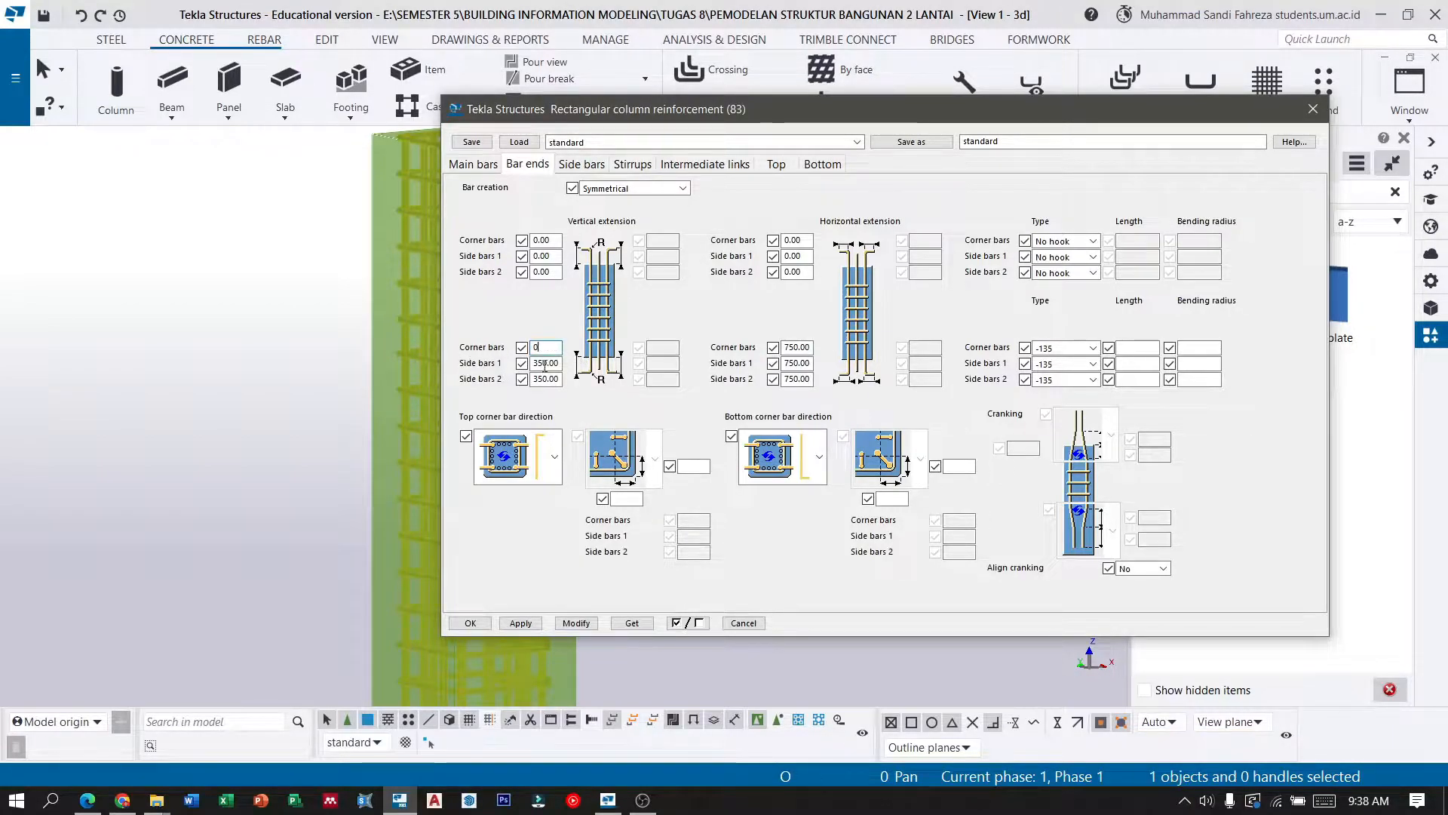
pyautogui.write('0')
pyautogui.moveTo(559, 365); pyautogui.dragTo(487, 382)
pyautogui.write('0')
pyautogui.moveTo(783, 348); pyautogui.dragTo(777, 380)
pyautogui.write('0.00')
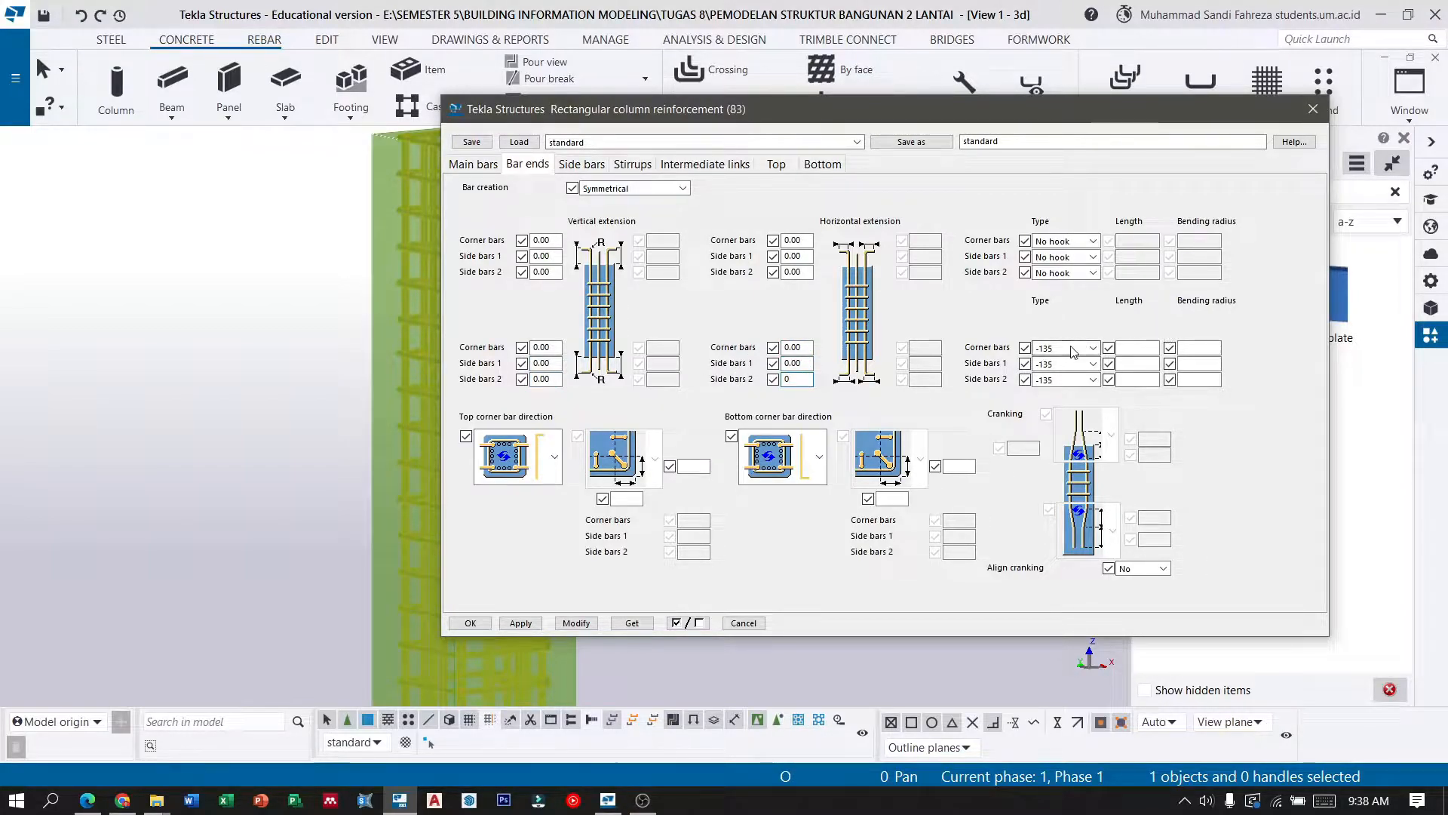
# Set the bottom hook type of the corner bars, side bars 1 and side bars 2 to No hook.
pyautogui.click(1091, 350)
pyautogui.click(1096, 365)
pyautogui.click(1096, 365)
pyautogui.click(1086, 380)
pyautogui.click(1093, 380)
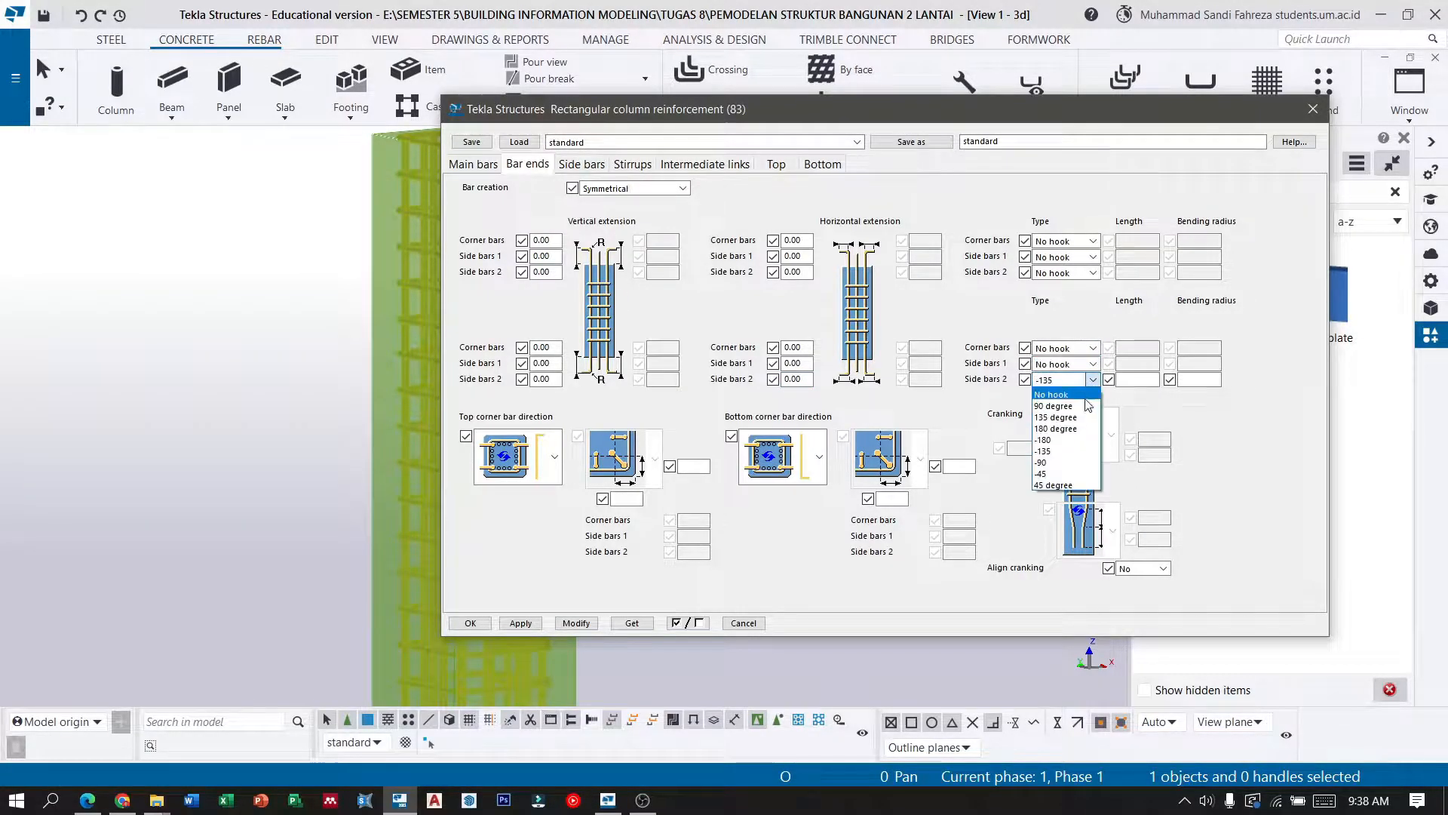
pyautogui.click(1085, 396)
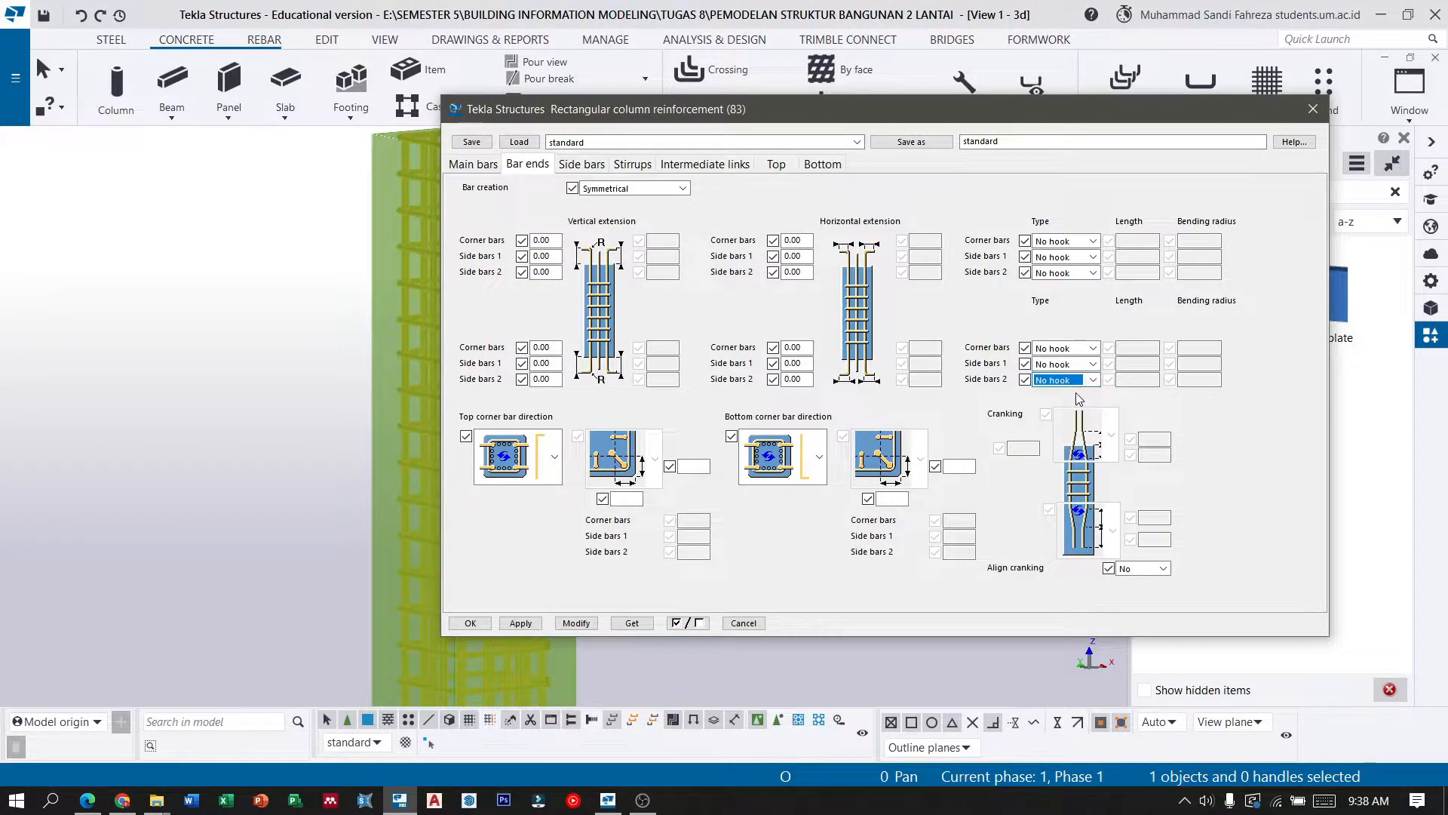
# Choose the grouped stirrup distribution with separately spaced end and middle zones for the column.
pyautogui.click(564, 165)
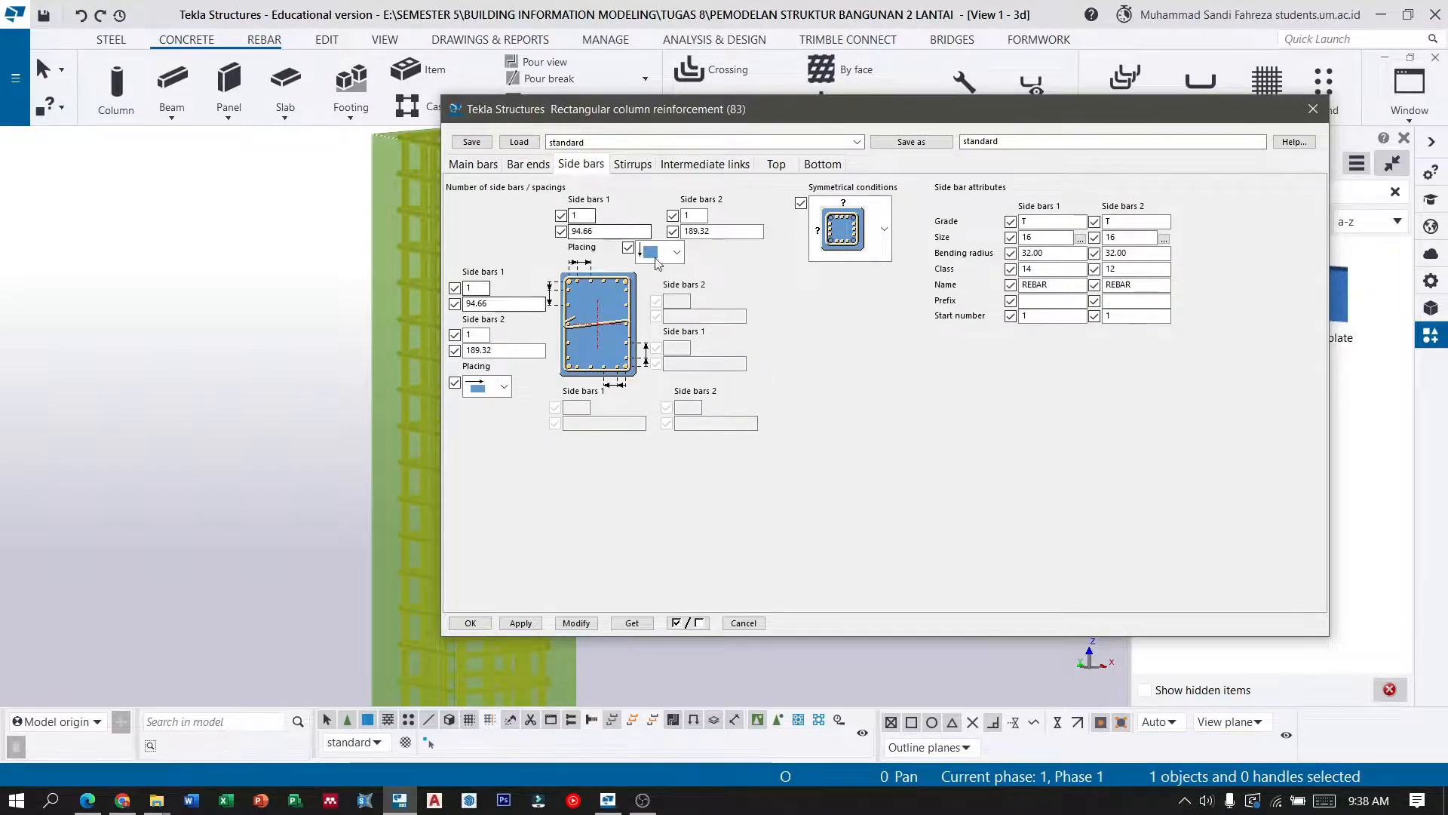
pyautogui.click(633, 164)
pyautogui.click(825, 217)
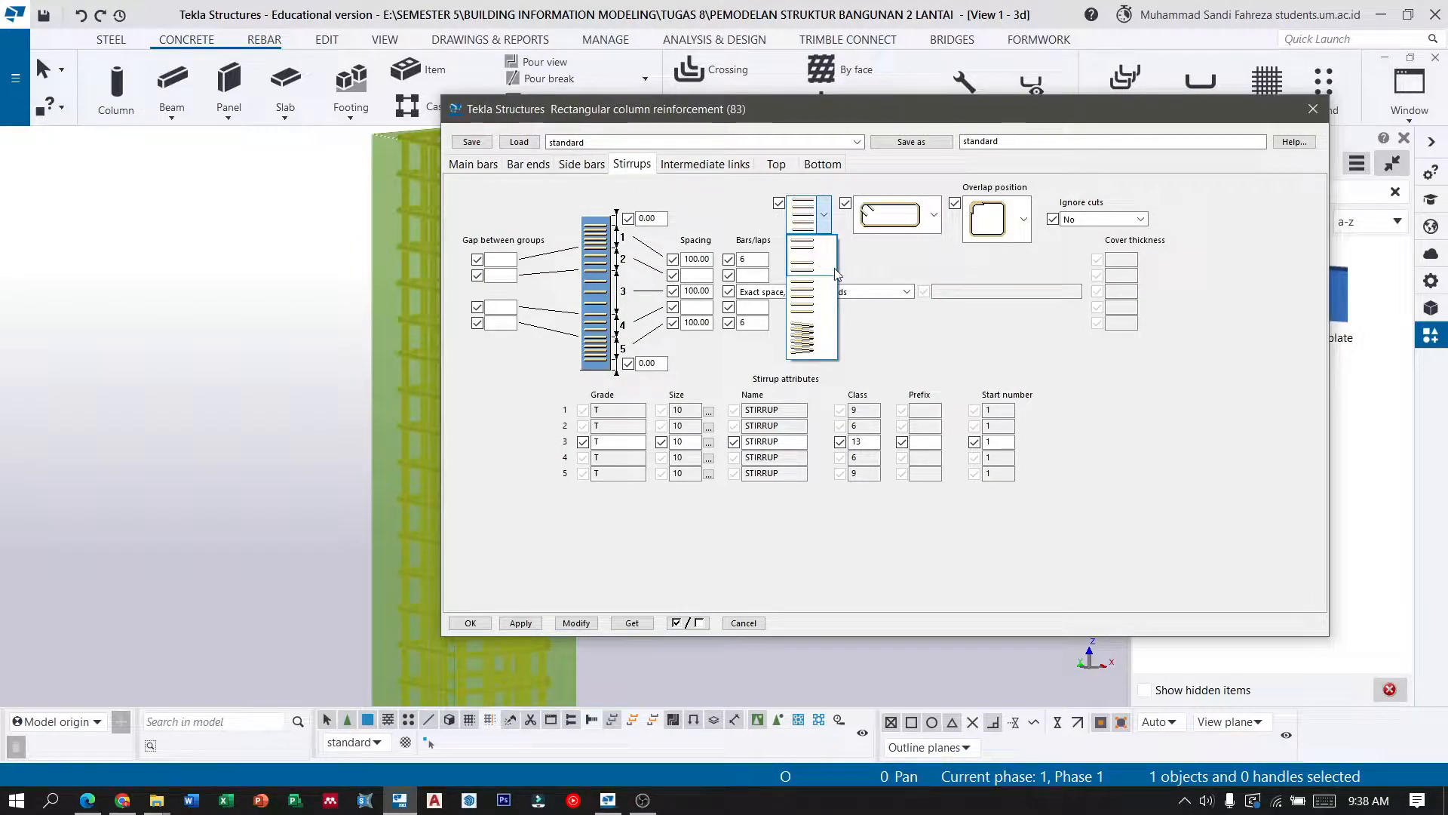
pyautogui.click(876, 269)
pyautogui.click(824, 223)
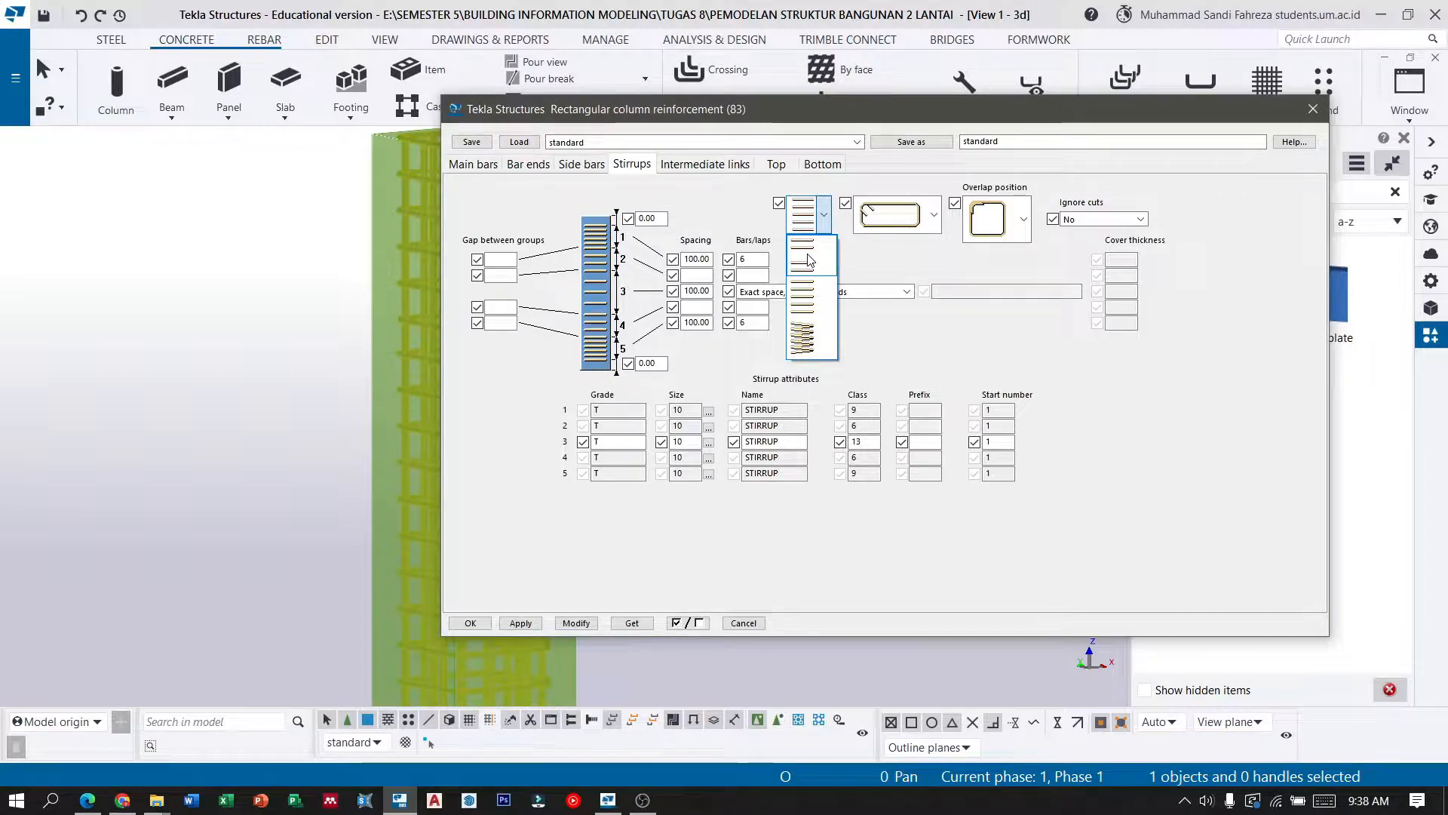
pyautogui.click(810, 261)
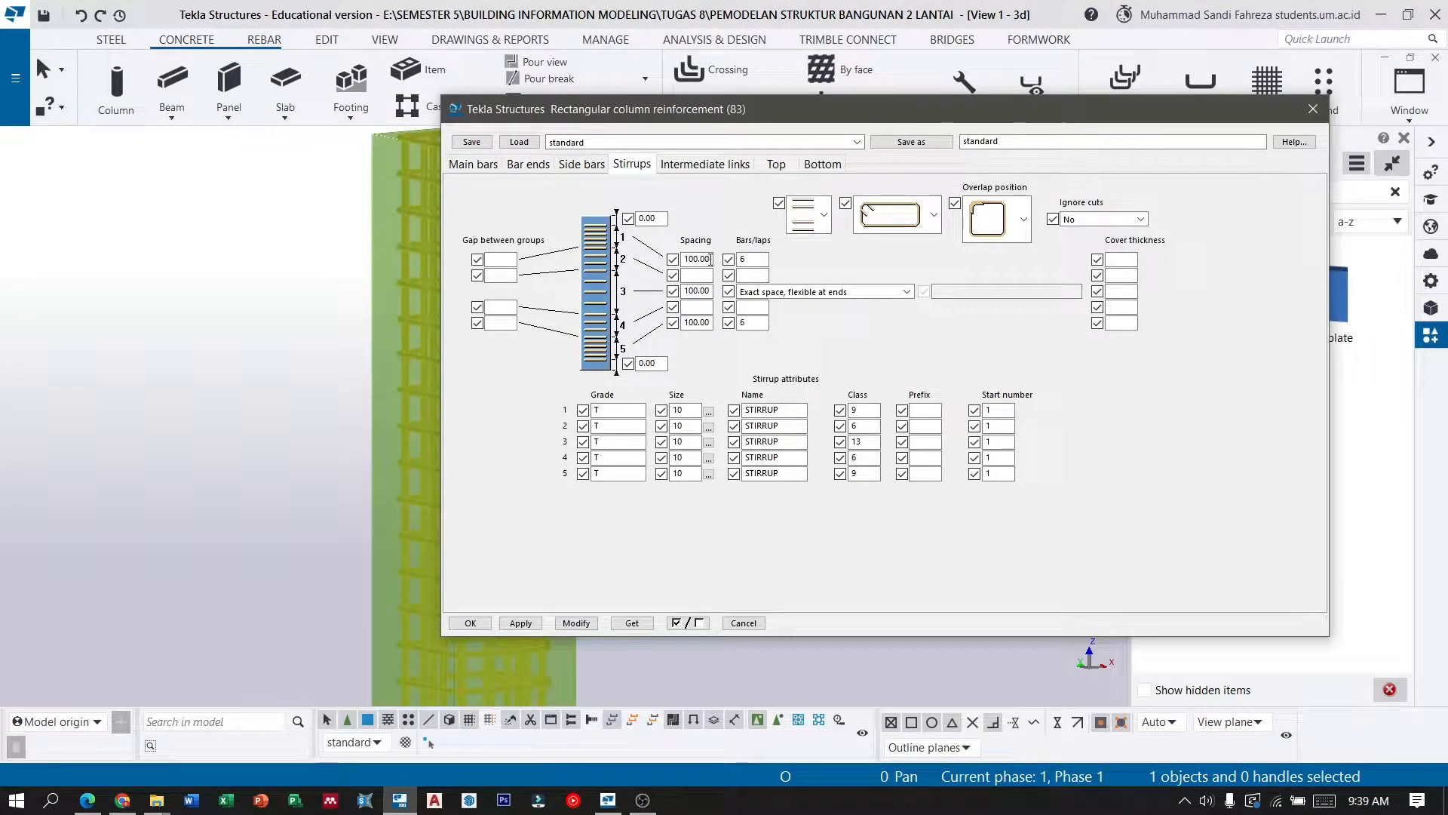
# Switch to the structural drawings PDF and look up the stirrup spacings in the K1 column reinforcement detail.
pyautogui.click(88, 800)
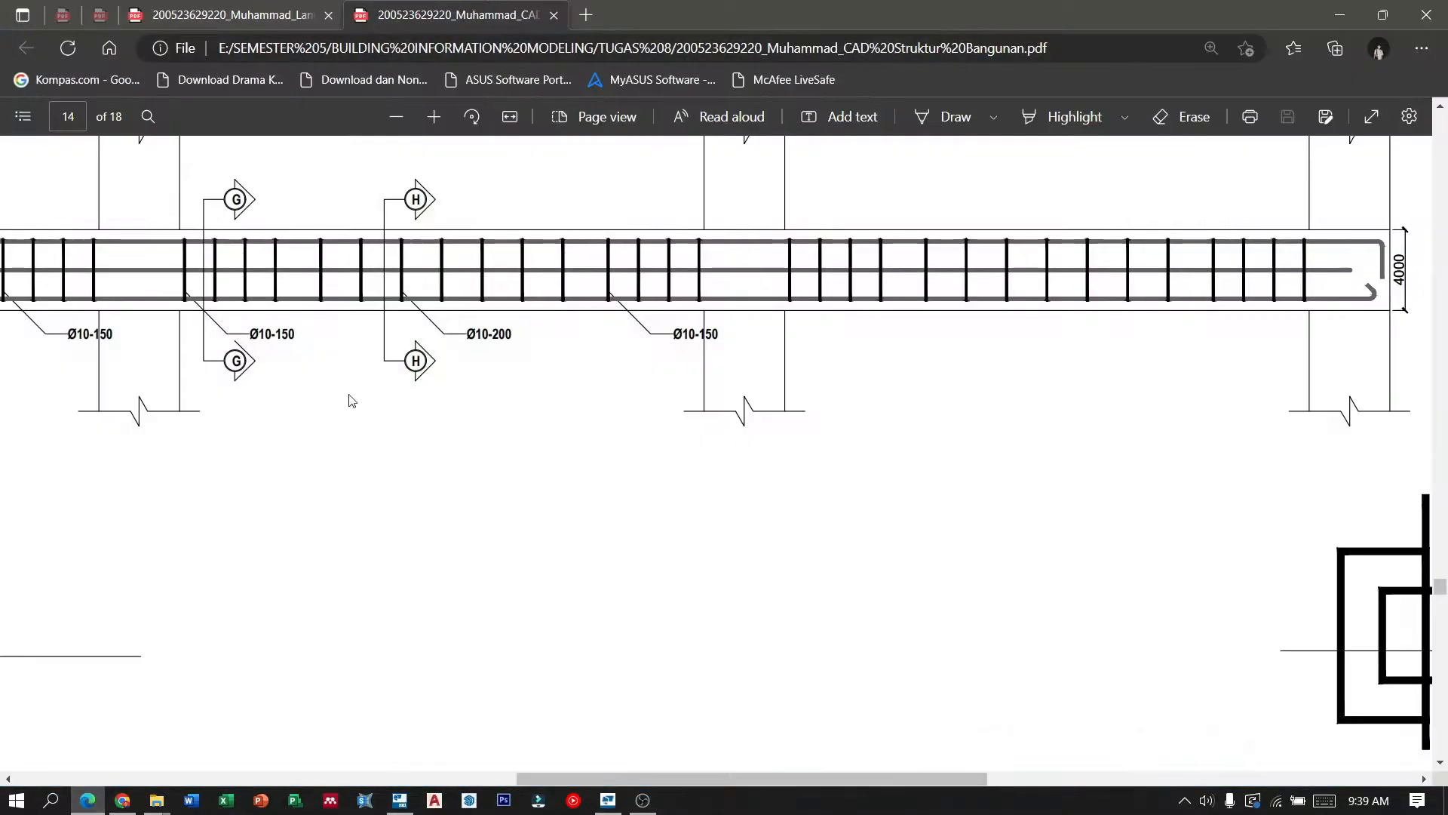
pyautogui.keyDown('ctrl'); pyautogui.scroll(-3, 601, 375); pyautogui.keyUp('ctrl')
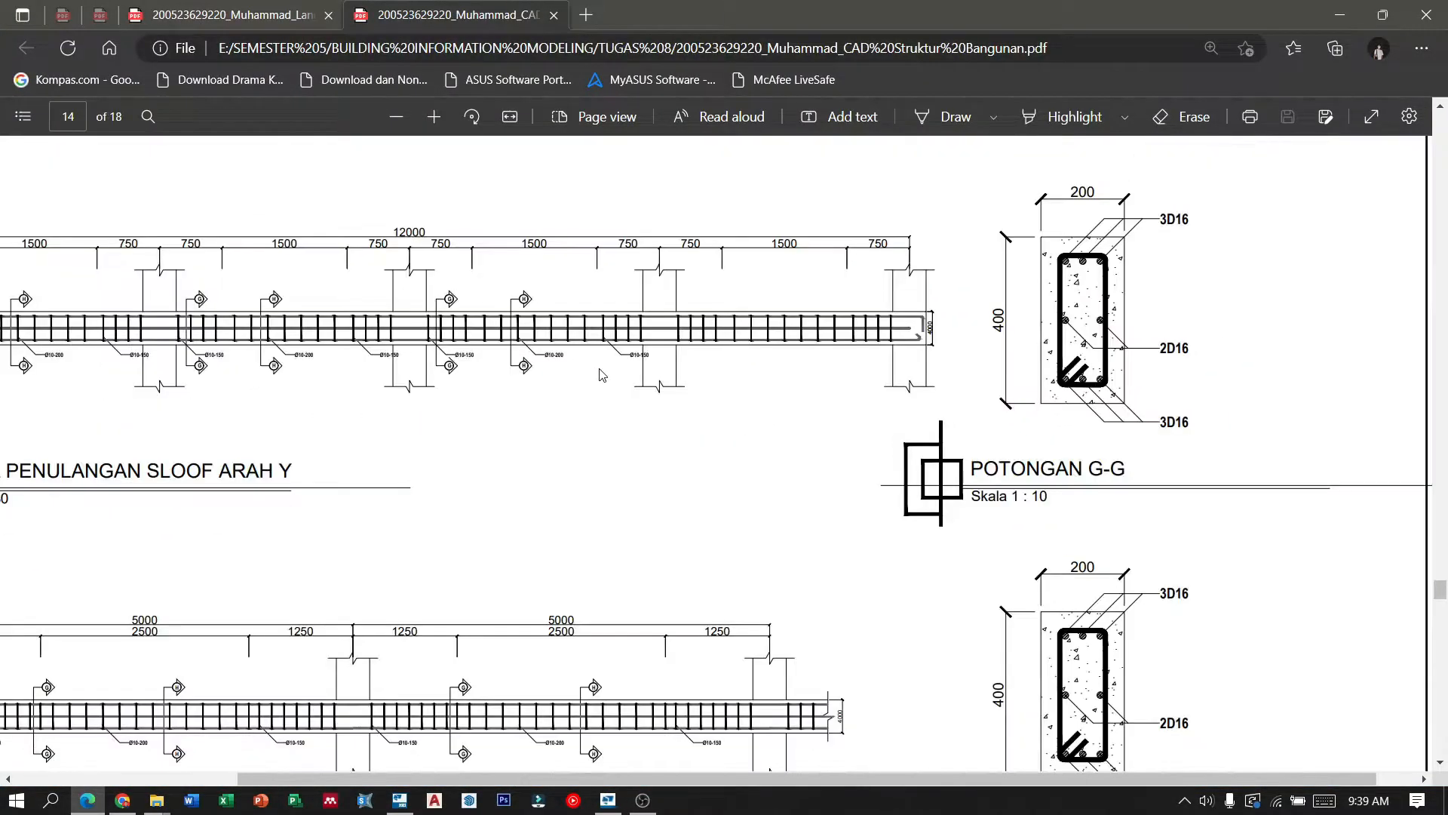
pyautogui.scroll(15, 702, 418)
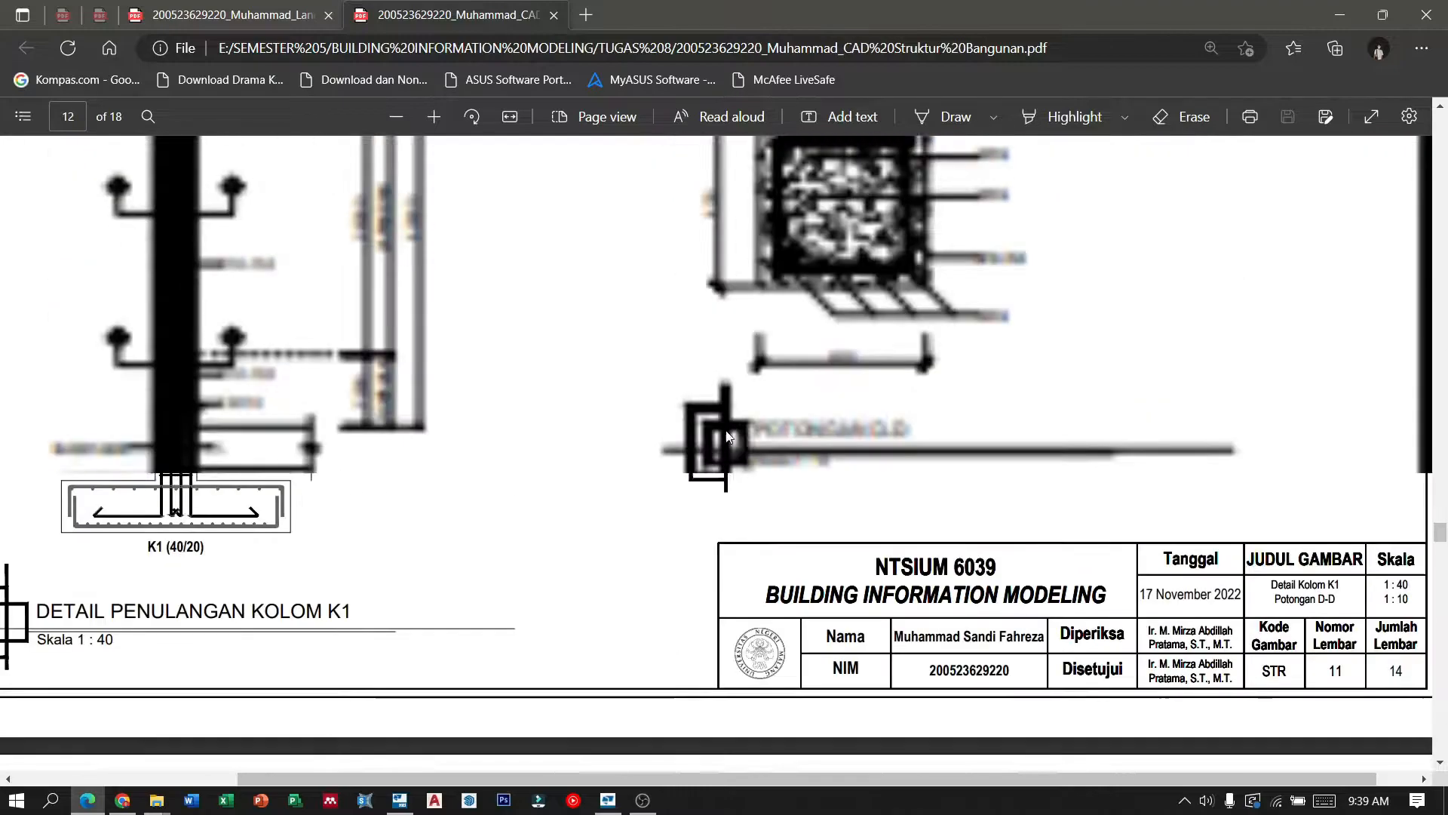
pyautogui.moveTo(465, 429); pyautogui.dragTo(528, 464, button='middle')
pyautogui.scroll(2, 384, 468)
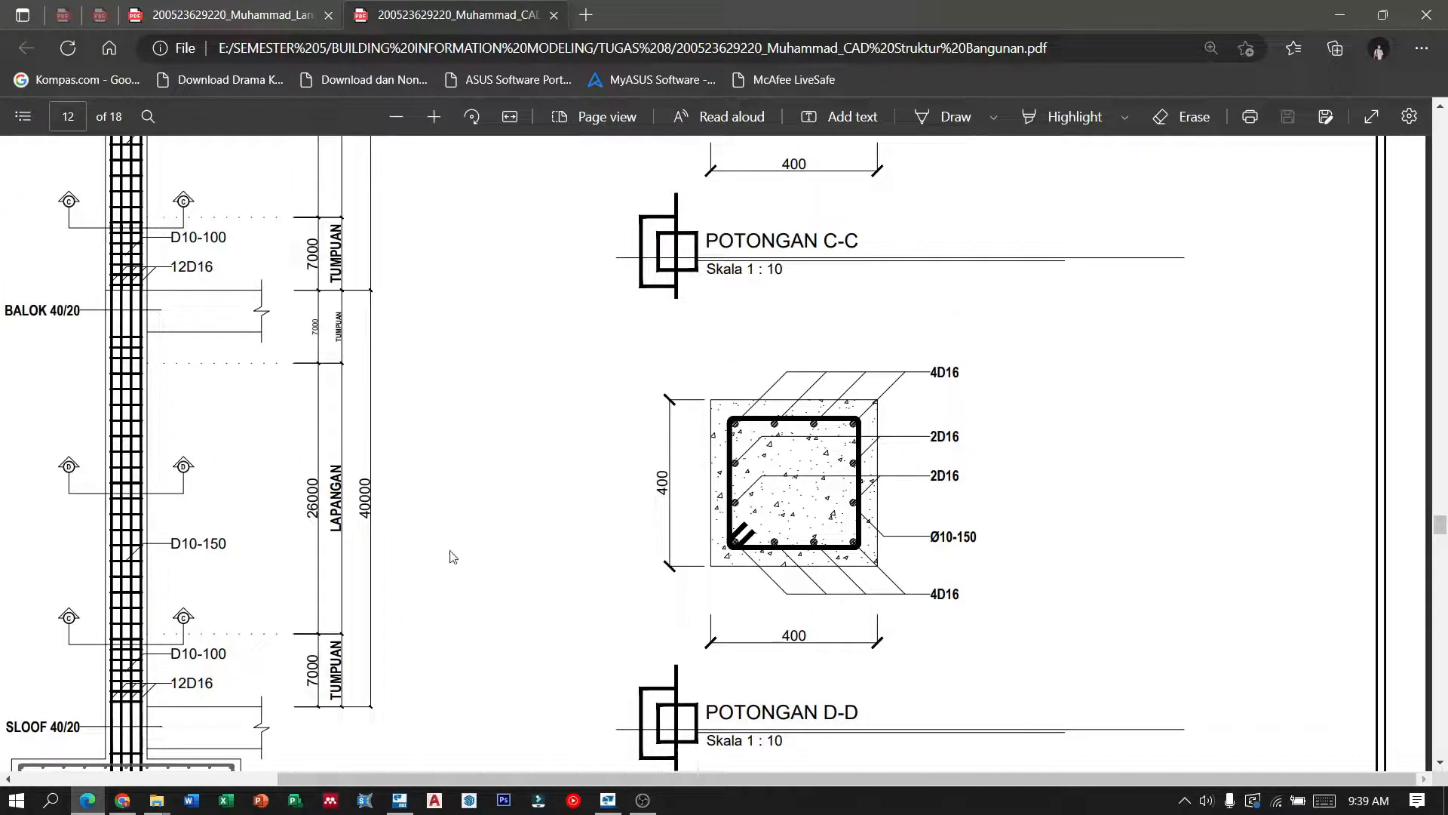
pyautogui.click(1348, 23)
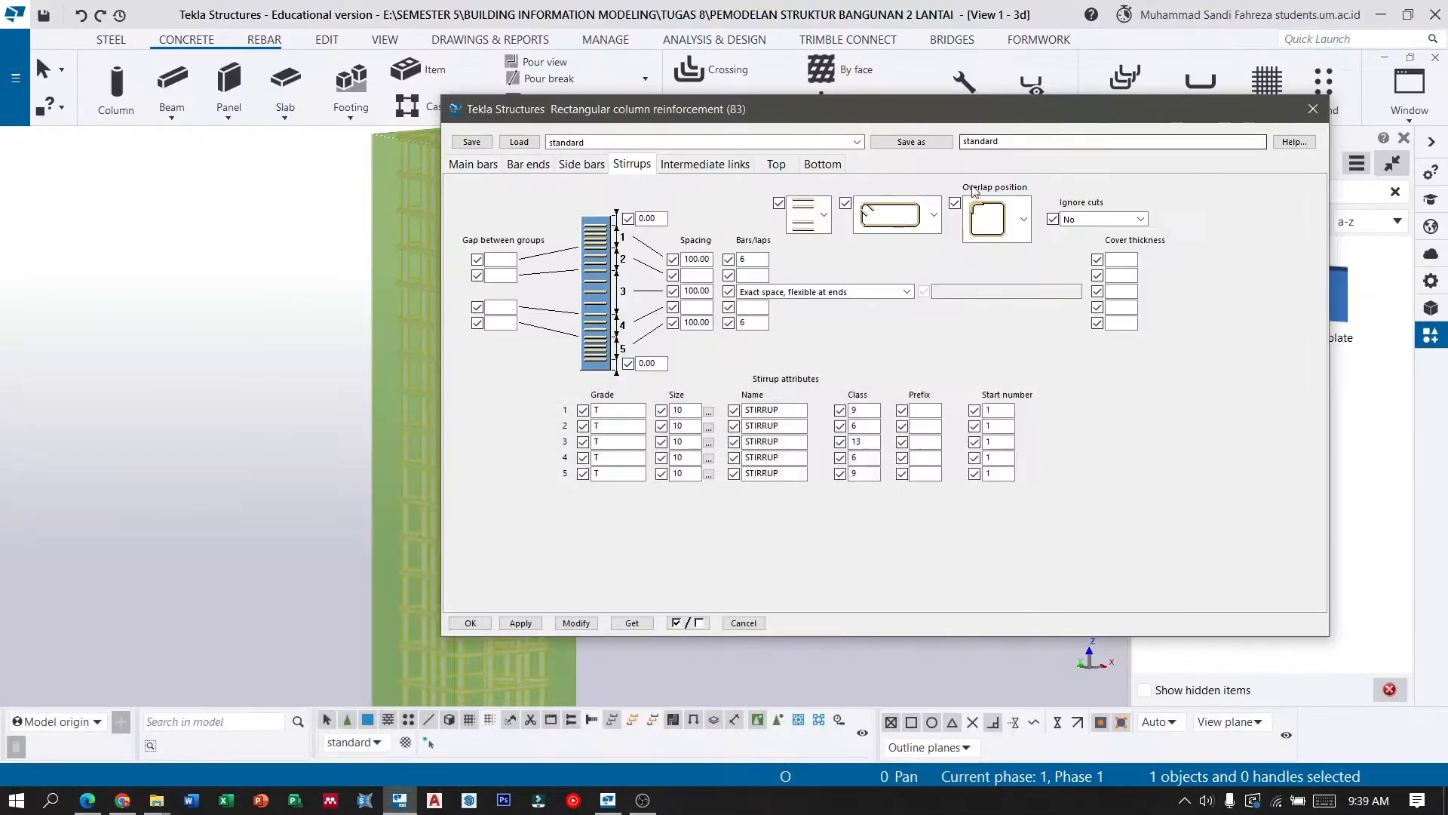
# Set the middle stirrup zone's spacing to 150 and the bar count of end zones 1 and 5 to 7, and update the column reinforcement.
pyautogui.write('150')
pyautogui.moveTo(751, 260); pyautogui.dragTo(730, 258)
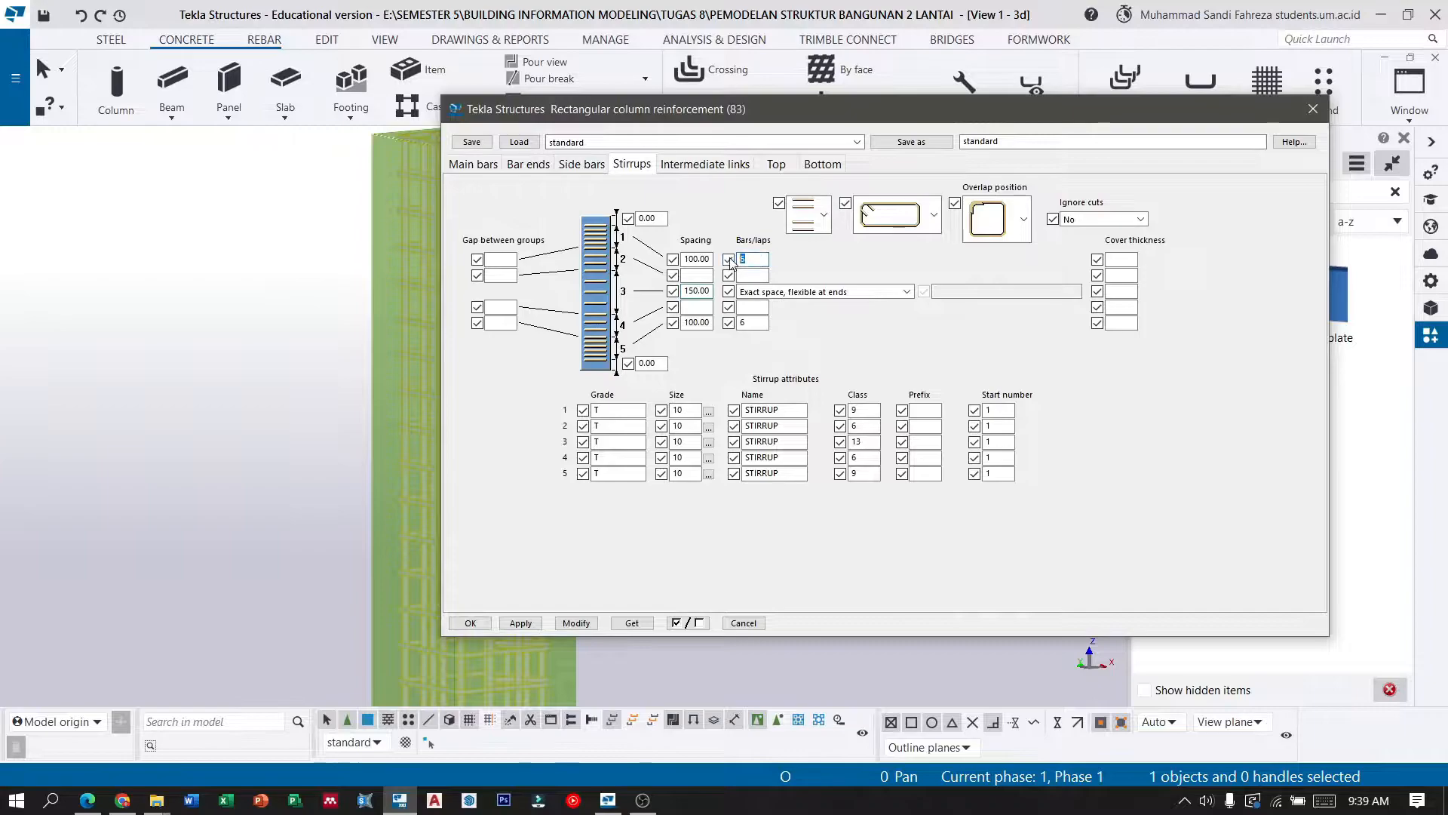
pyautogui.write('7')
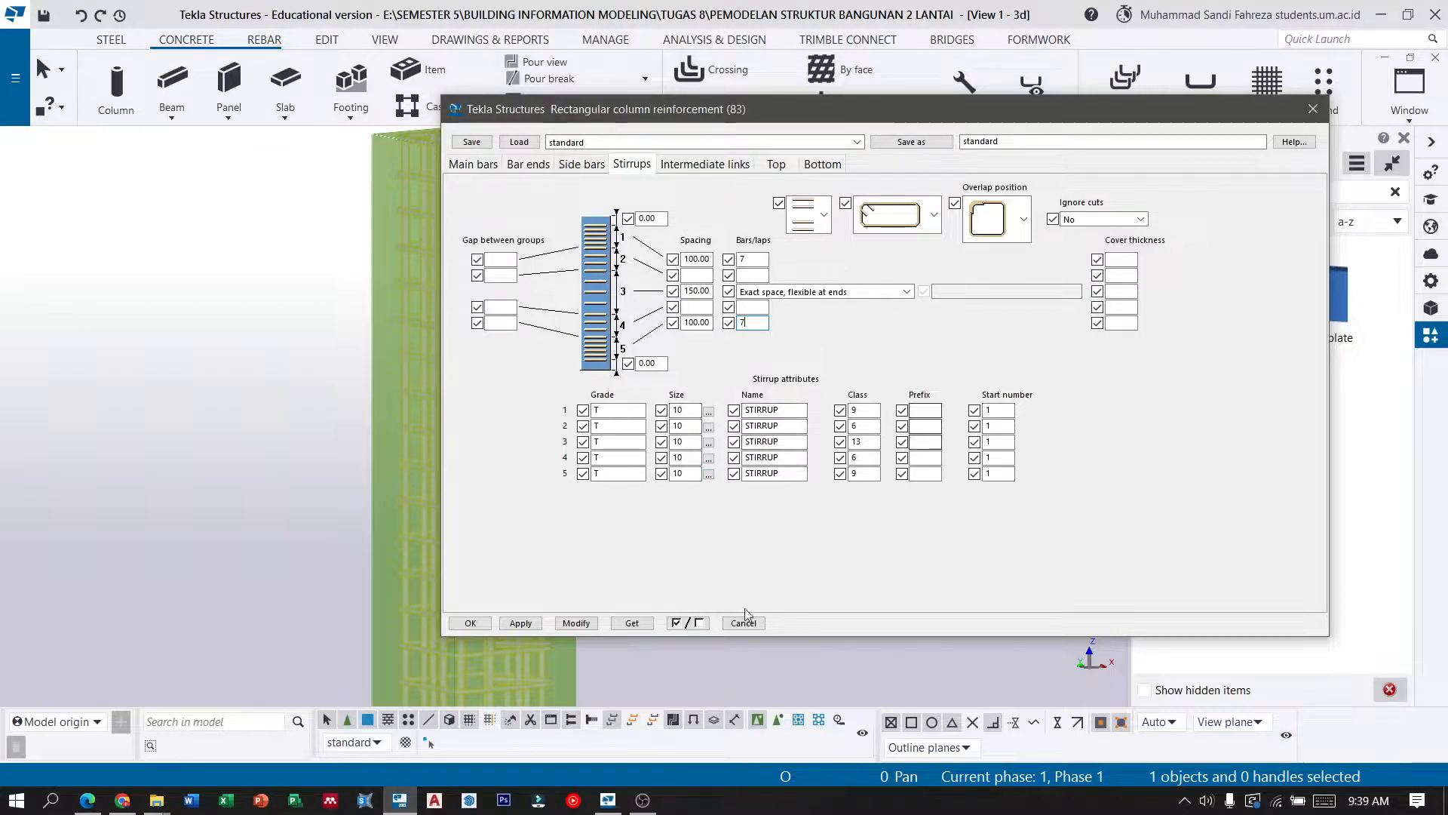
pyautogui.click(520, 623)
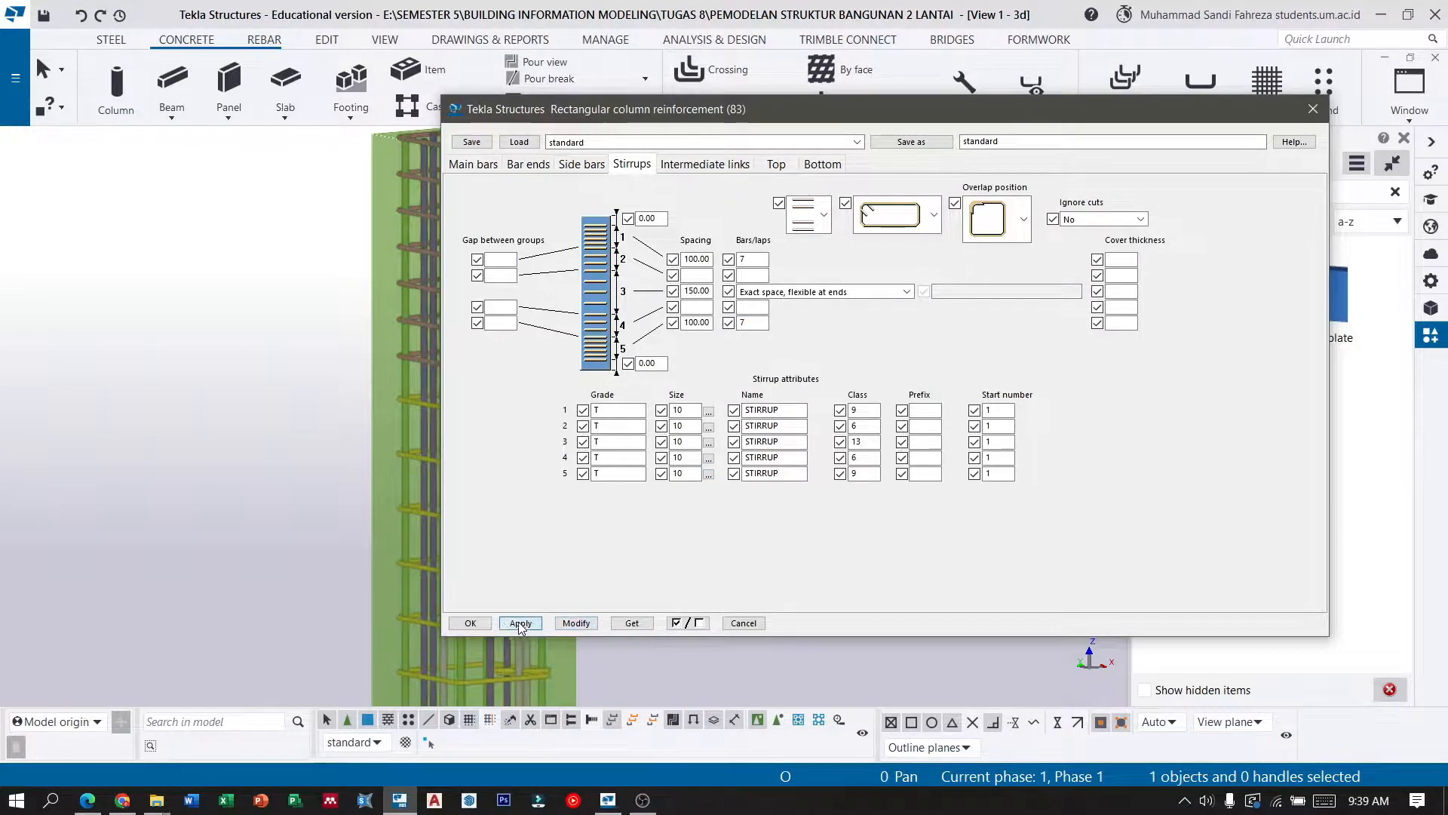
pyautogui.click(470, 624)
# Examine the column's updated reinforcement from its top down to the joint with the foundation column.
pyautogui.scroll(-5, 694, 295)
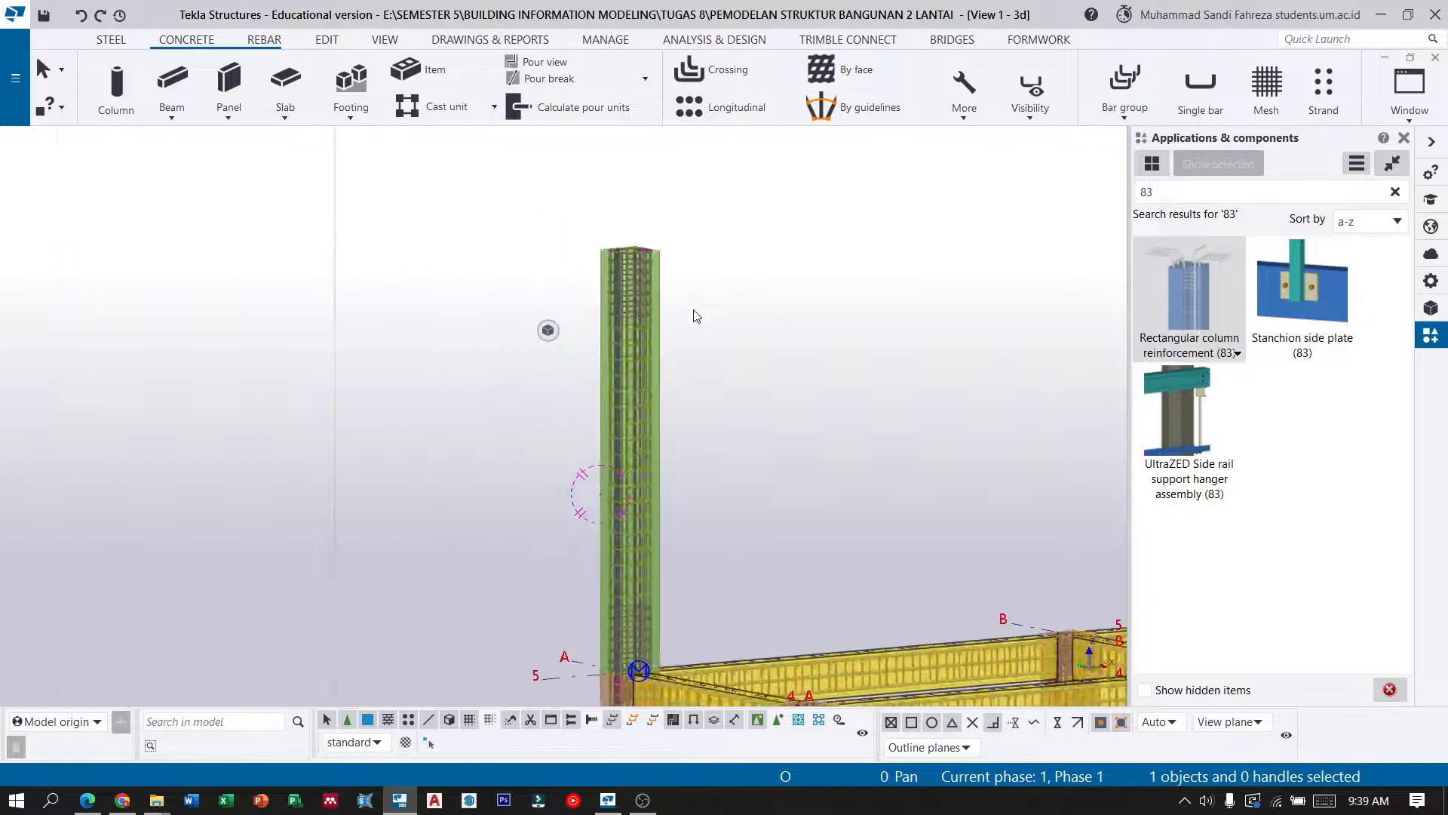
pyautogui.scroll(2, 776, 402)
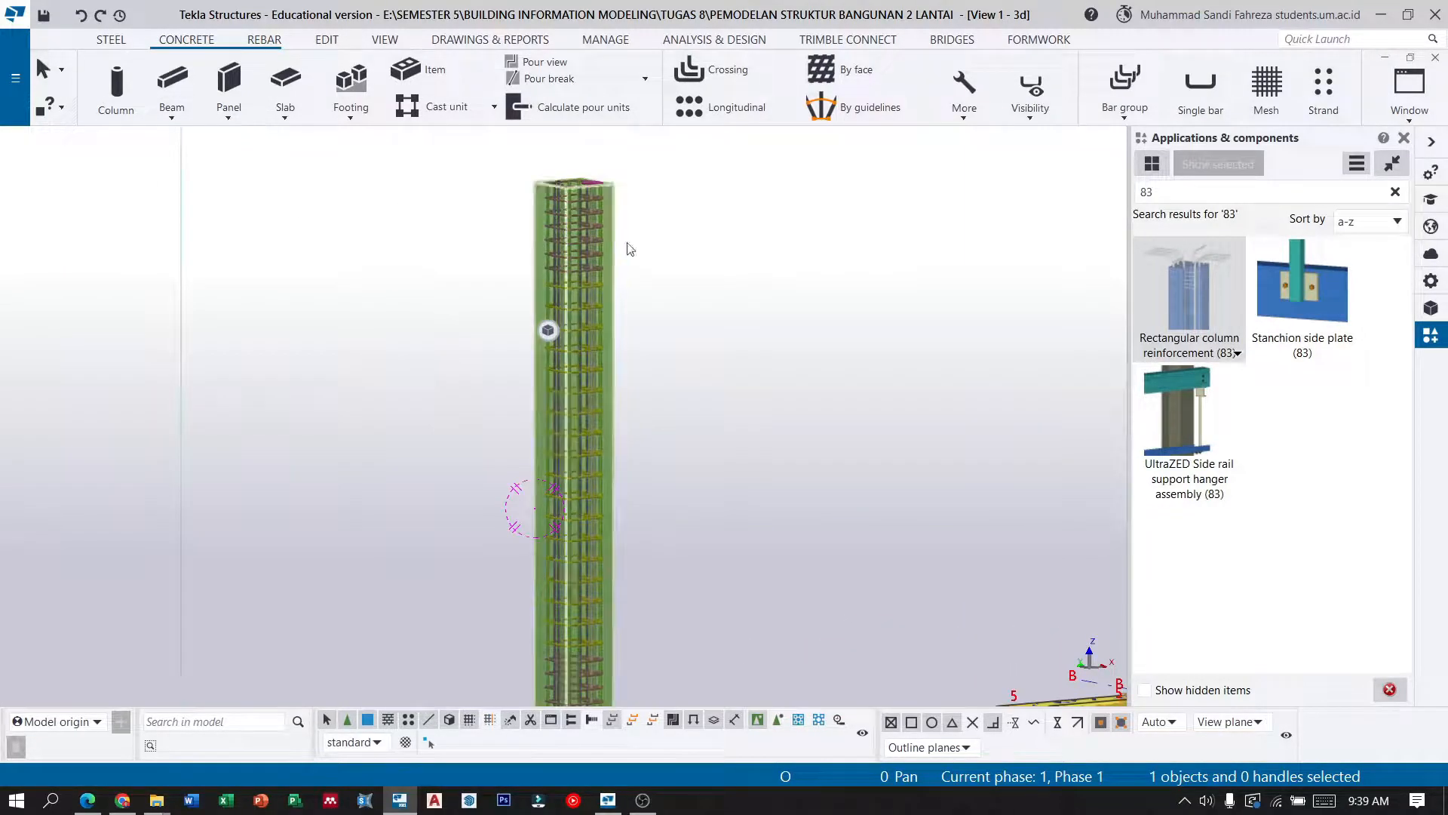
pyautogui.scroll(-3, 445, 238)
pyautogui.scroll(5, 543, 506)
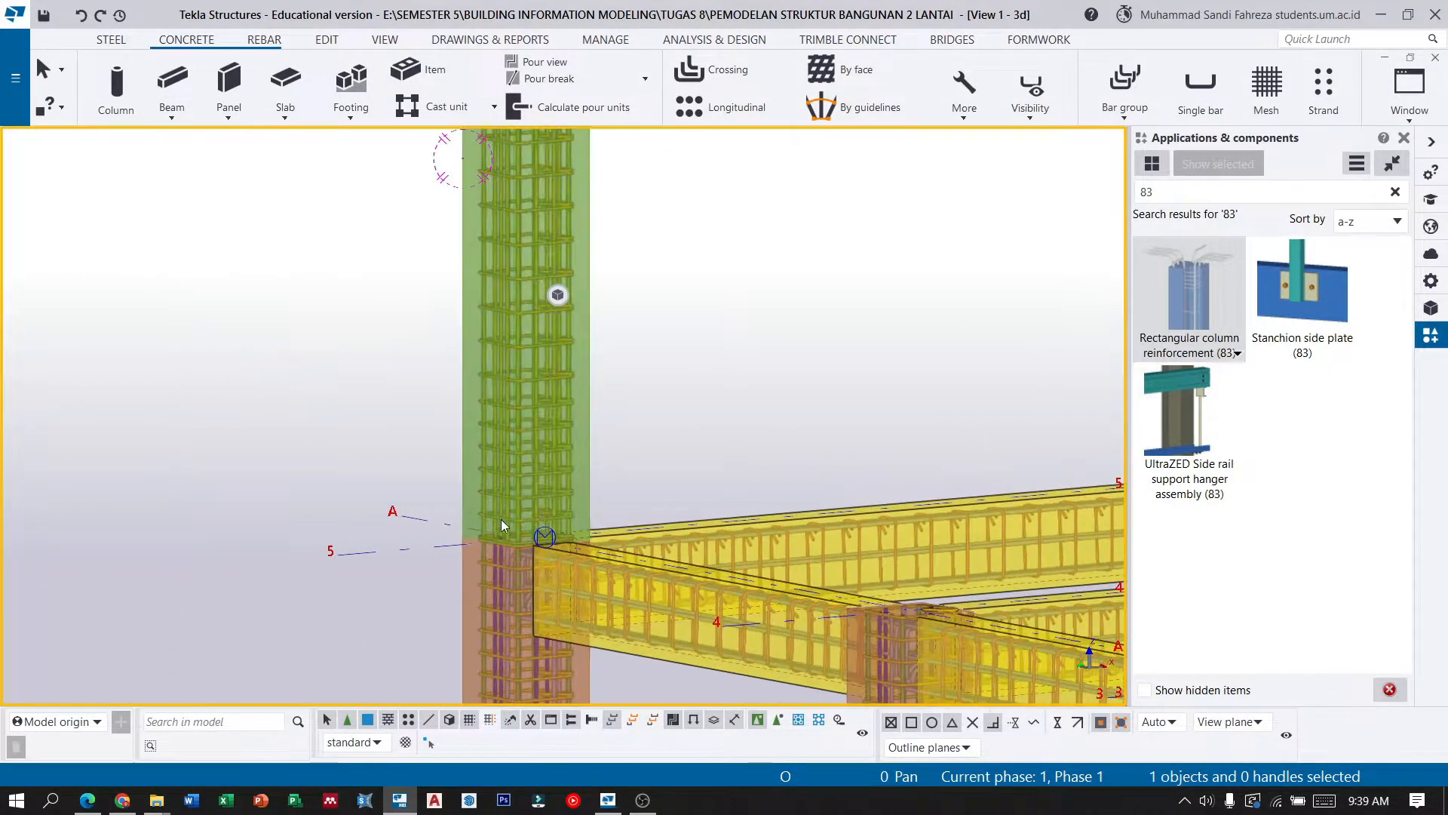
pyautogui.scroll(-3, 617, 494)
pyautogui.moveTo(650, 285); pyautogui.dragTo(623, 553, button='middle')
pyautogui.scroll(2, 540, 348)
pyautogui.scroll(-2, 541, 437)
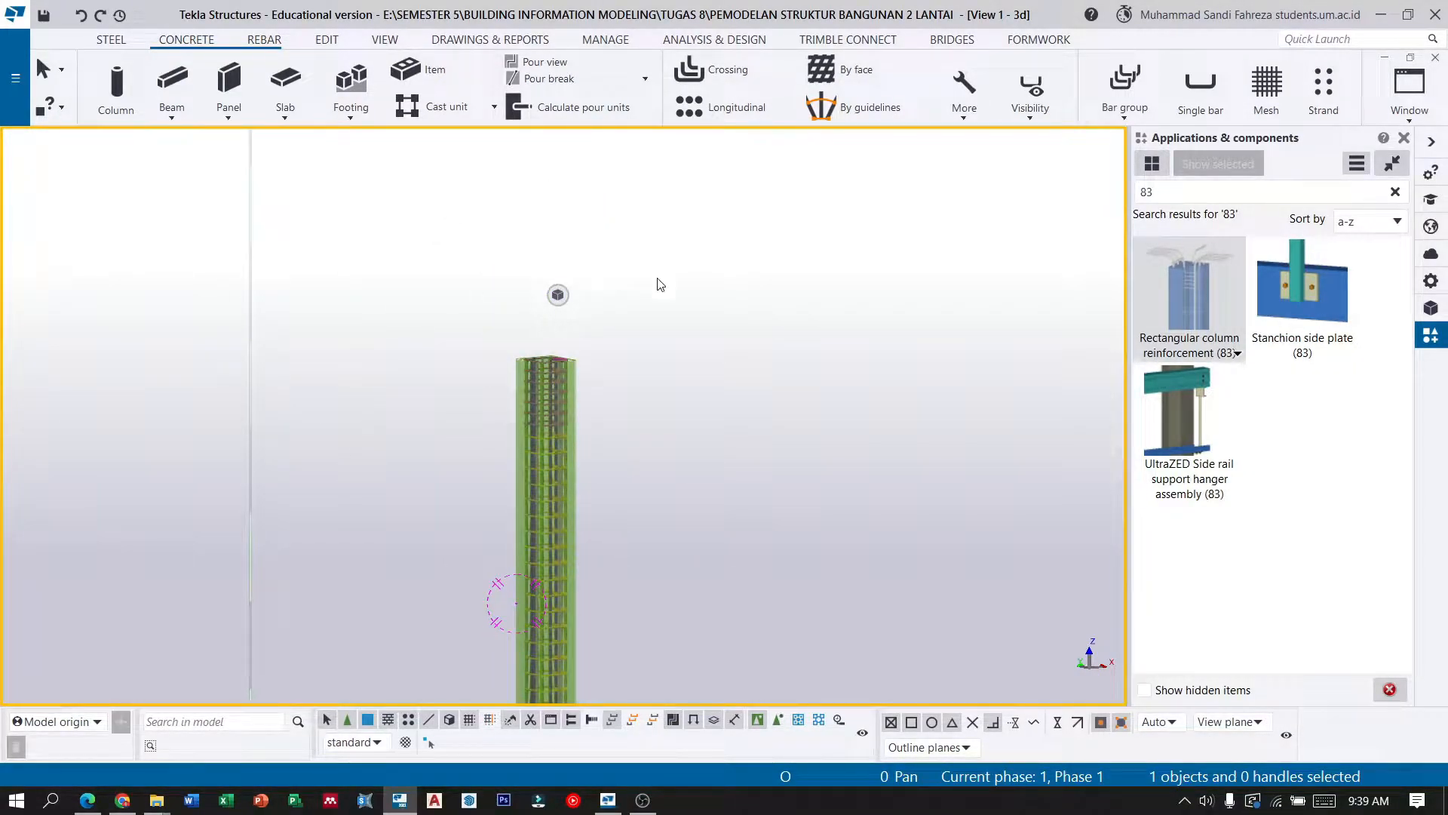
# Copy the column with its reinforcement linearly once, with a dZ of 4000 mm.
pyautogui.moveTo(685, 519); pyautogui.dragTo(414, 428)
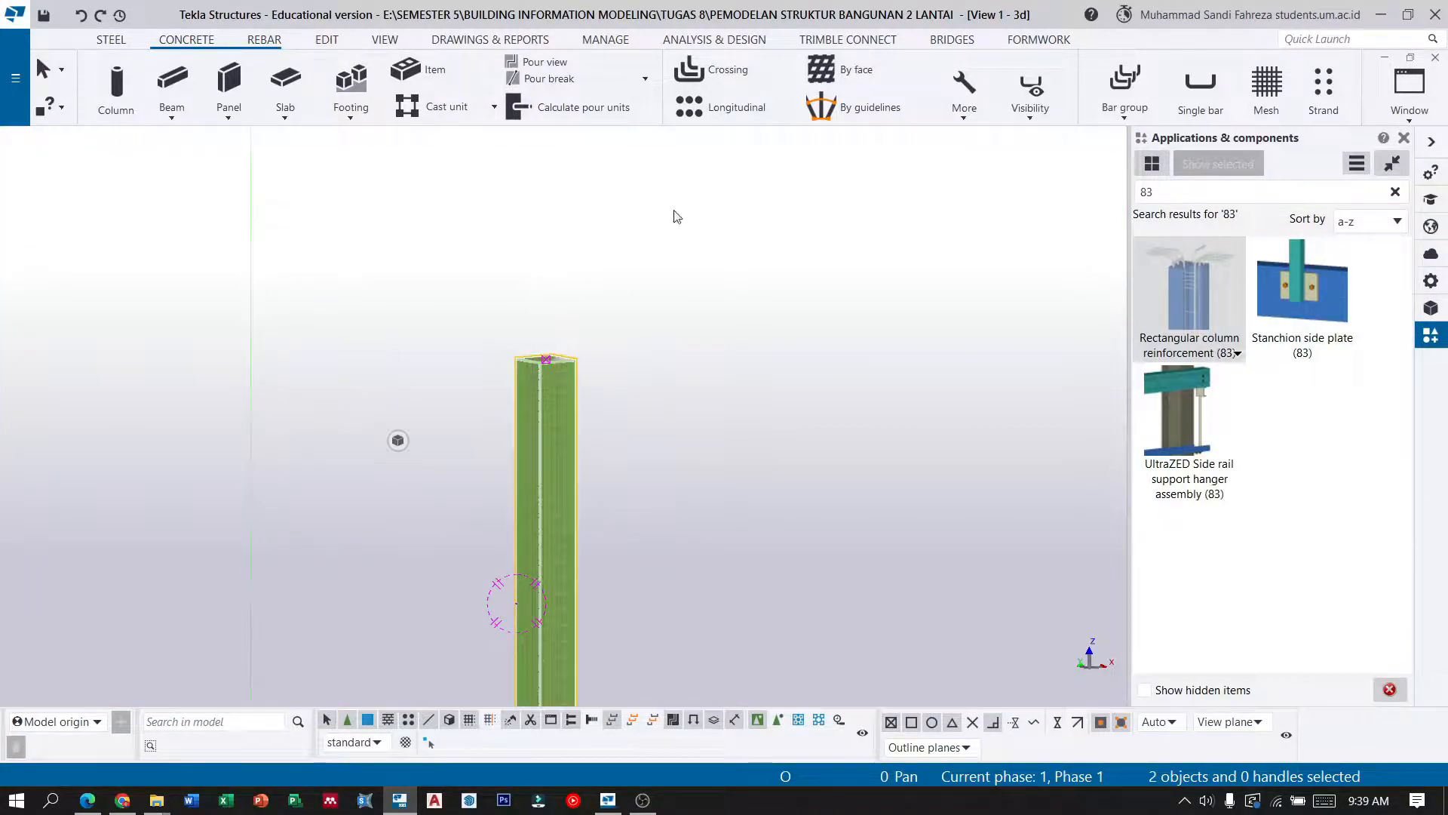
pyautogui.click(328, 39)
pyautogui.click(980, 107)
pyautogui.click(981, 157)
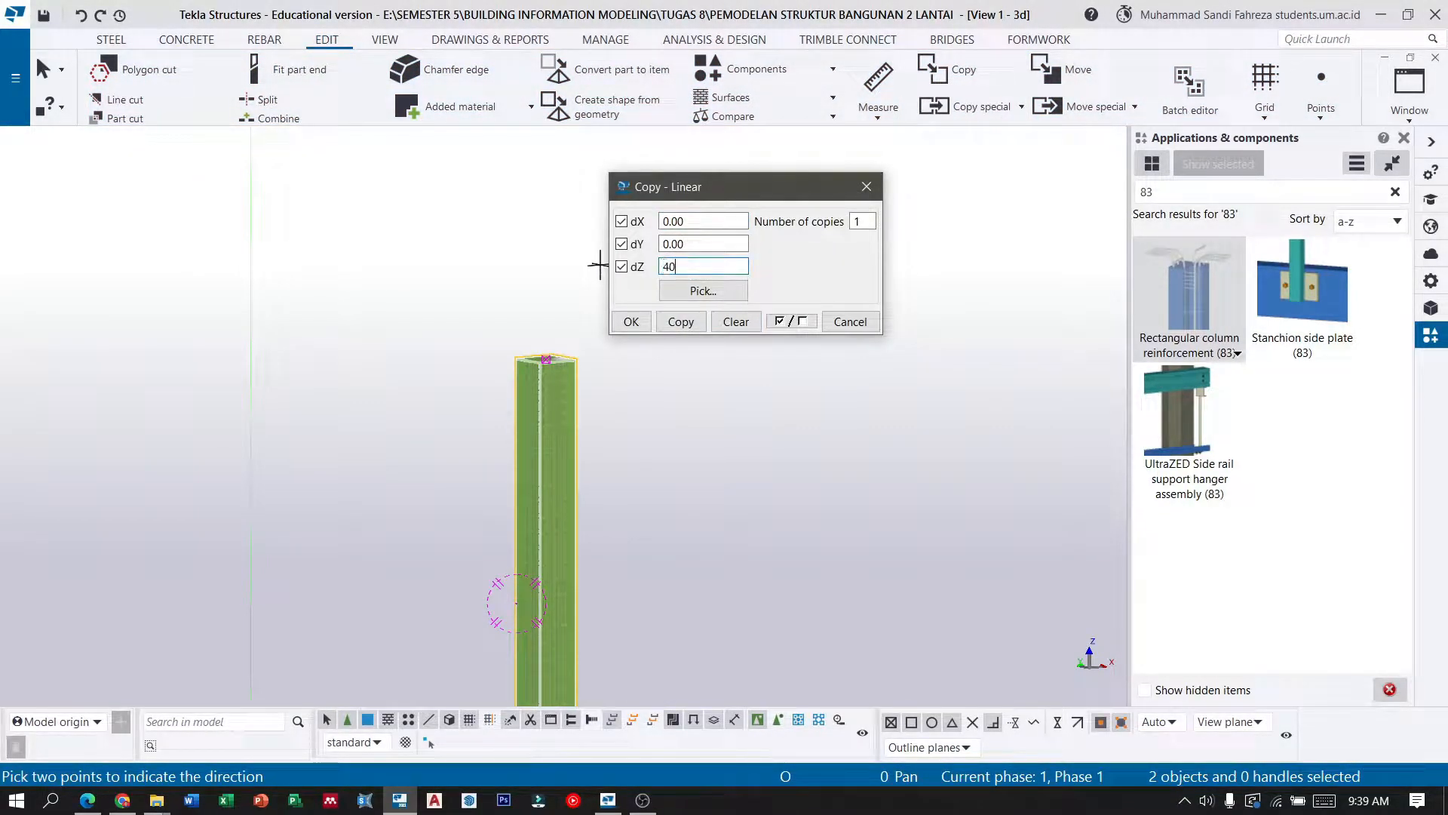
pyautogui.click(680, 321)
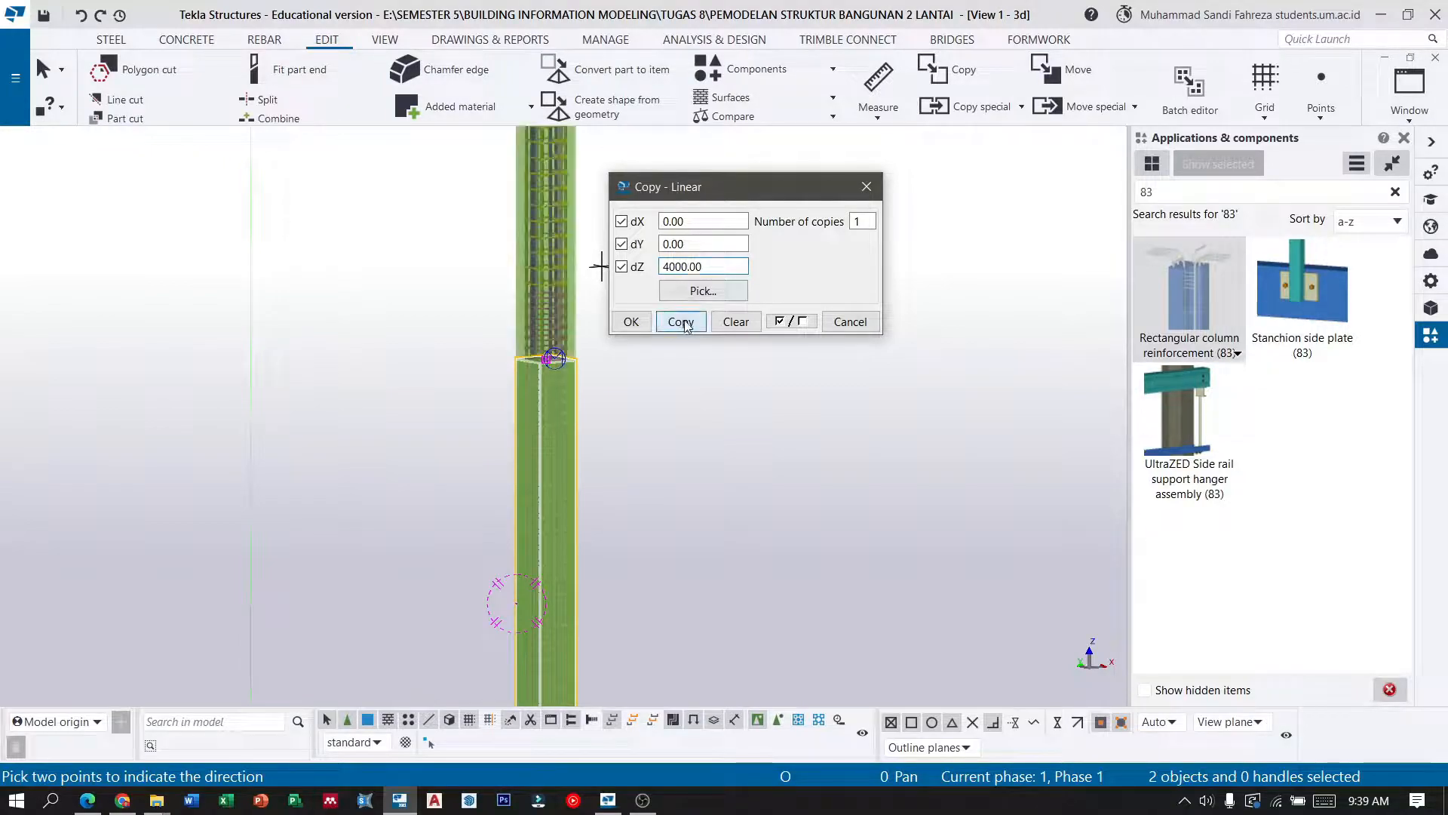
pyautogui.click(632, 321)
pyautogui.click(40, 73)
# Examine the stirrups and main bars where the lower and upper columns meet.
pyautogui.click(611, 313)
pyautogui.scroll(5, 543, 360)
pyautogui.scroll(1, 544, 356)
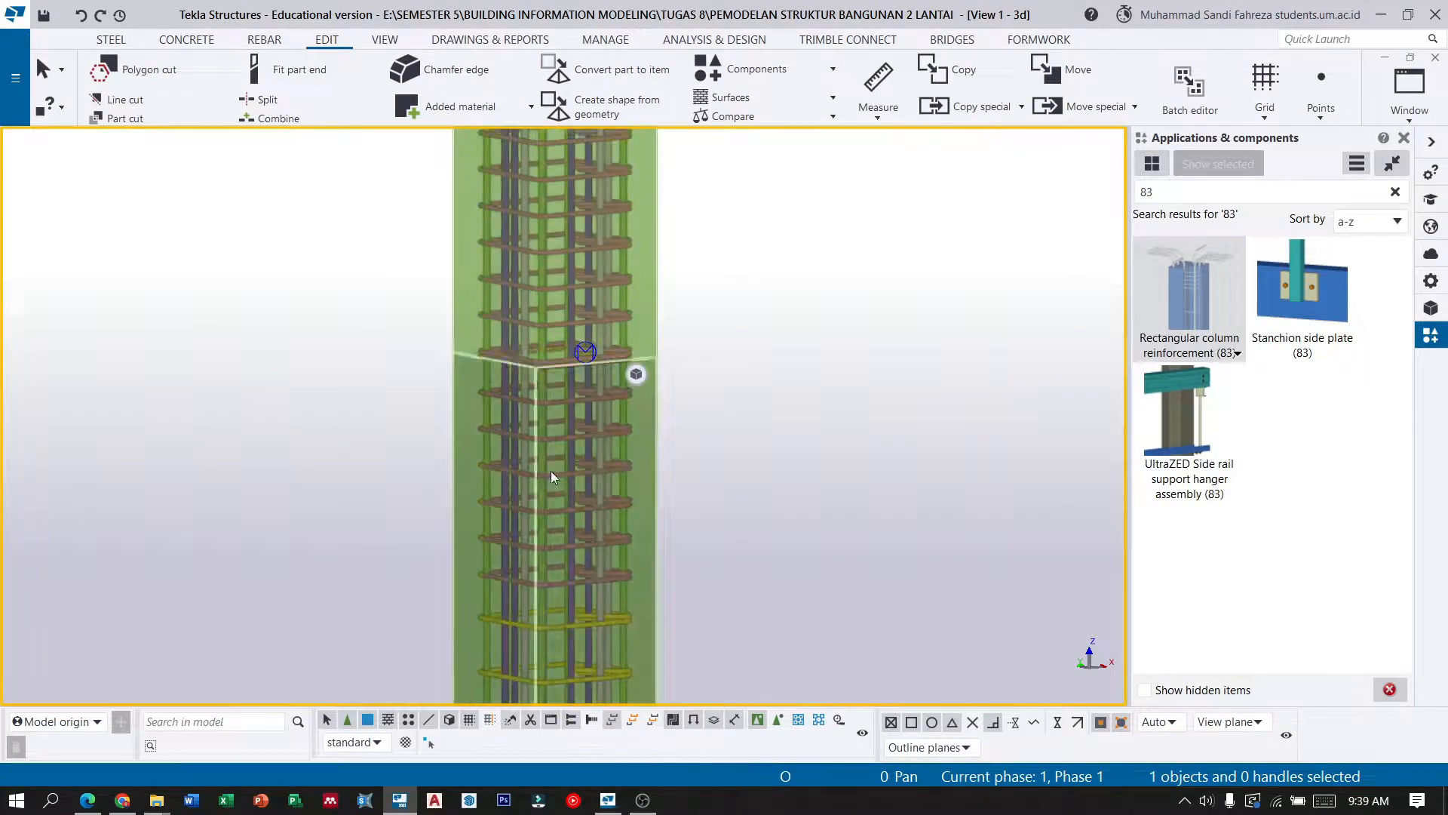
pyautogui.scroll(-6, 737, 385)
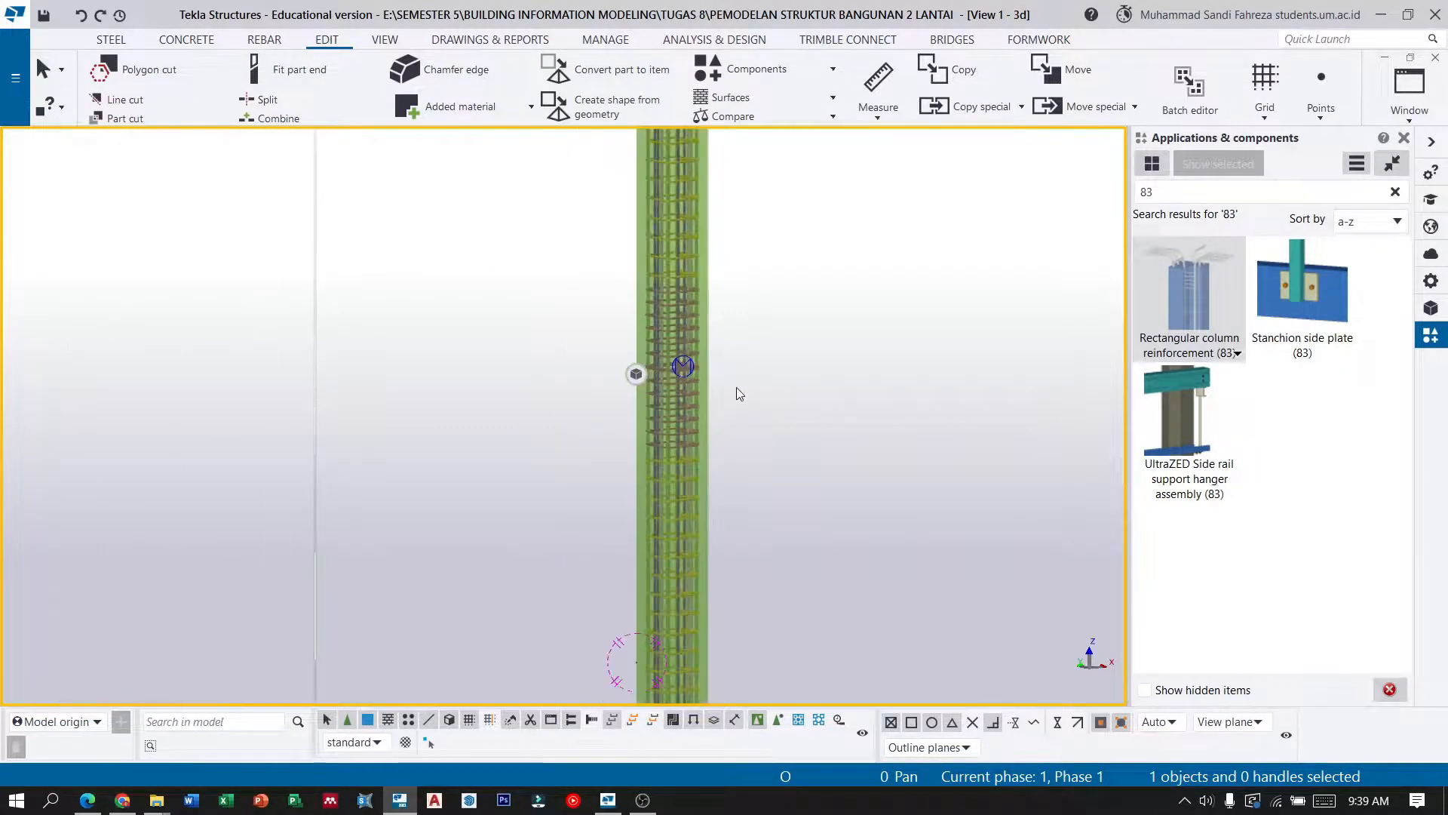
pyautogui.scroll(4, 743, 377)
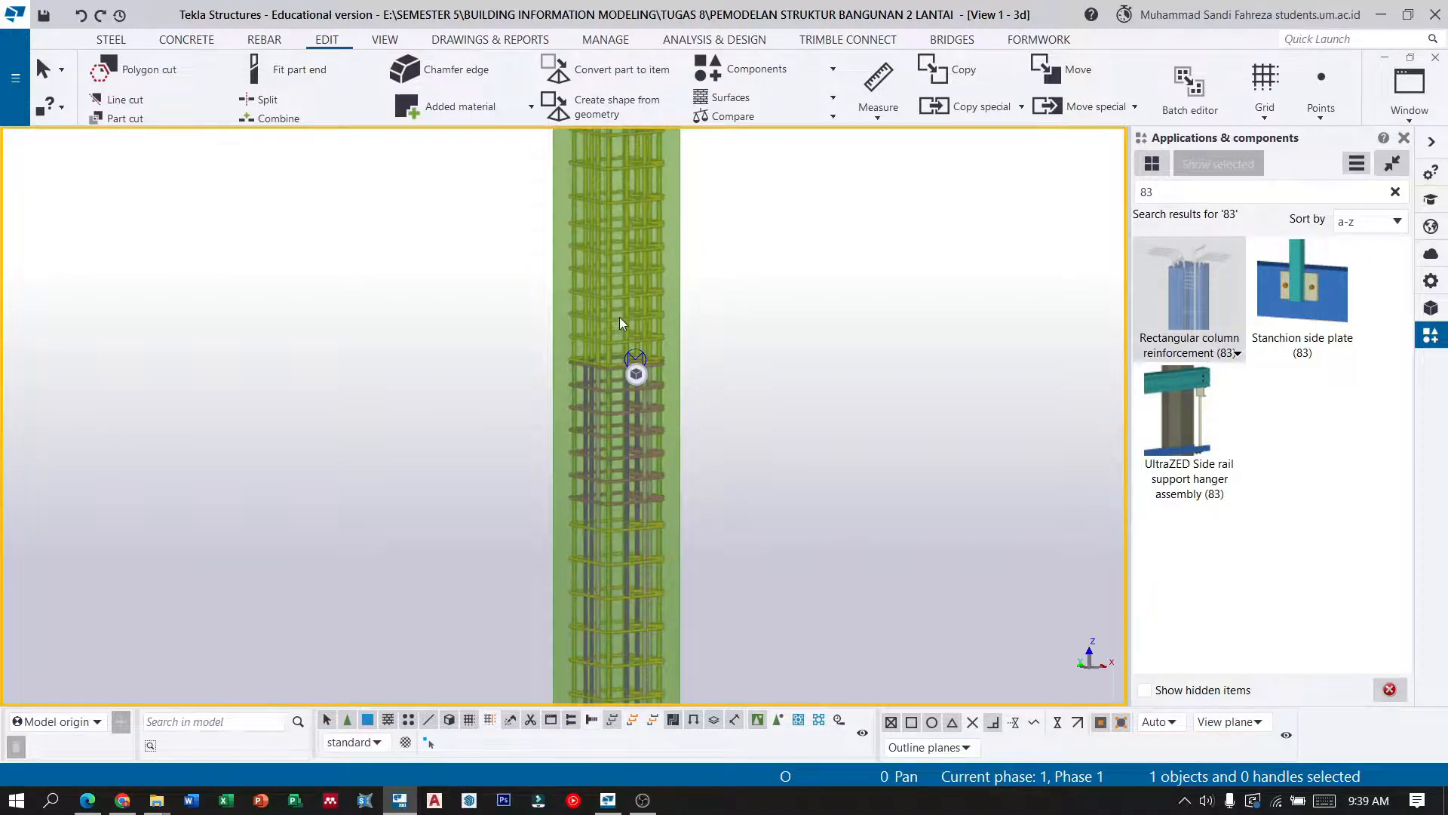
pyautogui.scroll(4, 617, 369)
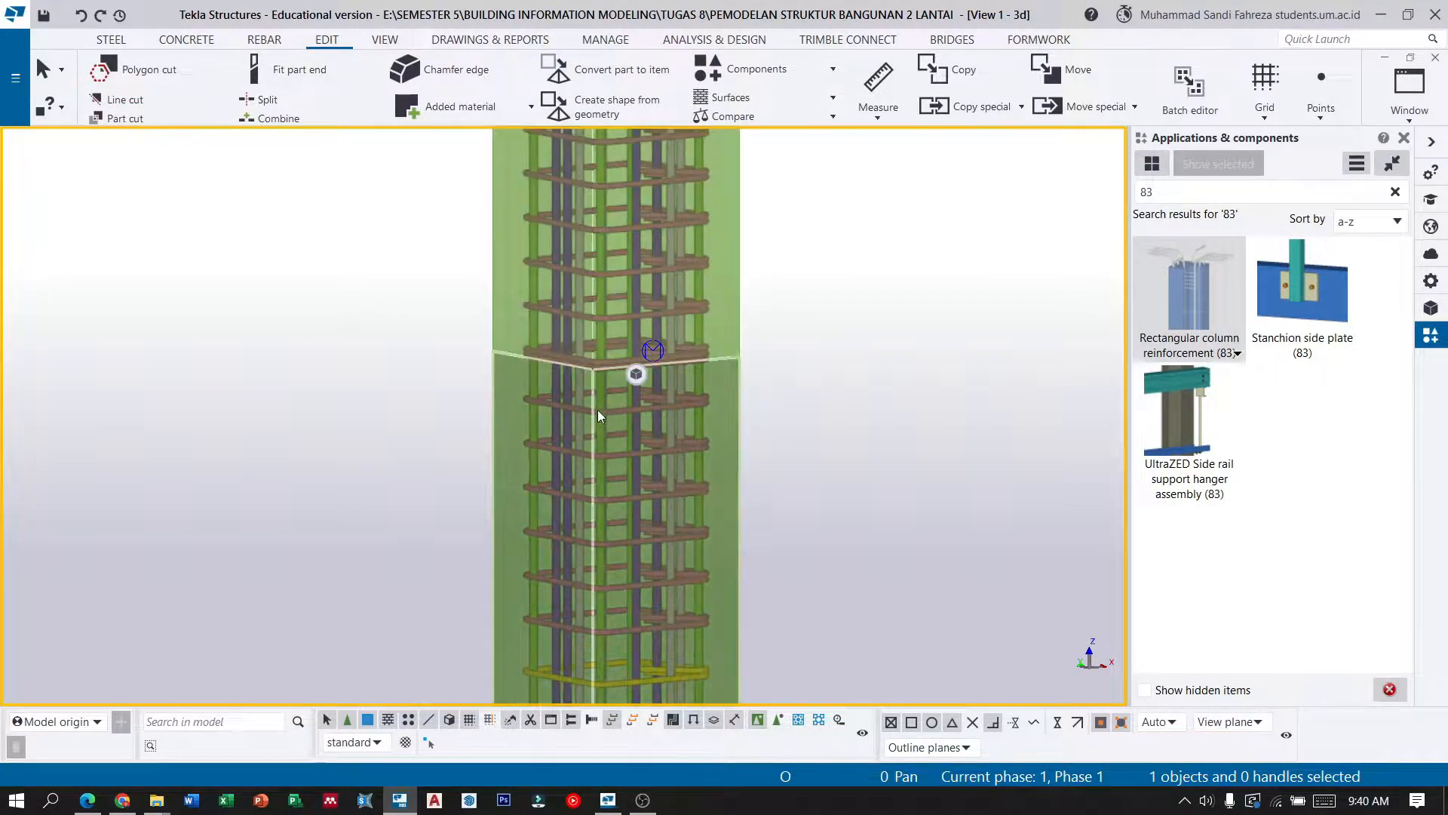
pyautogui.scroll(3, 595, 348)
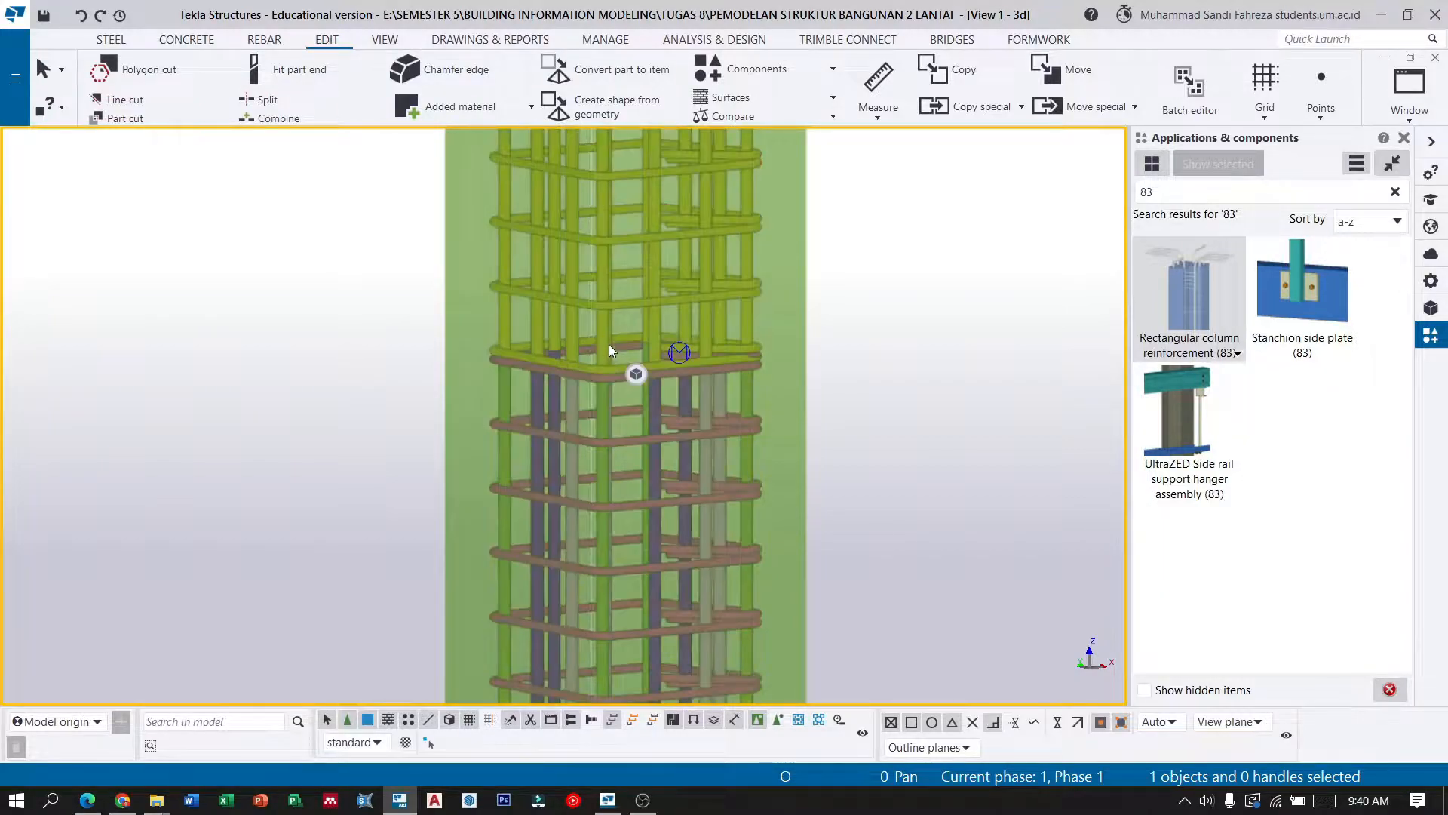
# Explode the rectangular column reinforcement components of the upper and lower columns.
pyautogui.rightClick(608, 341)
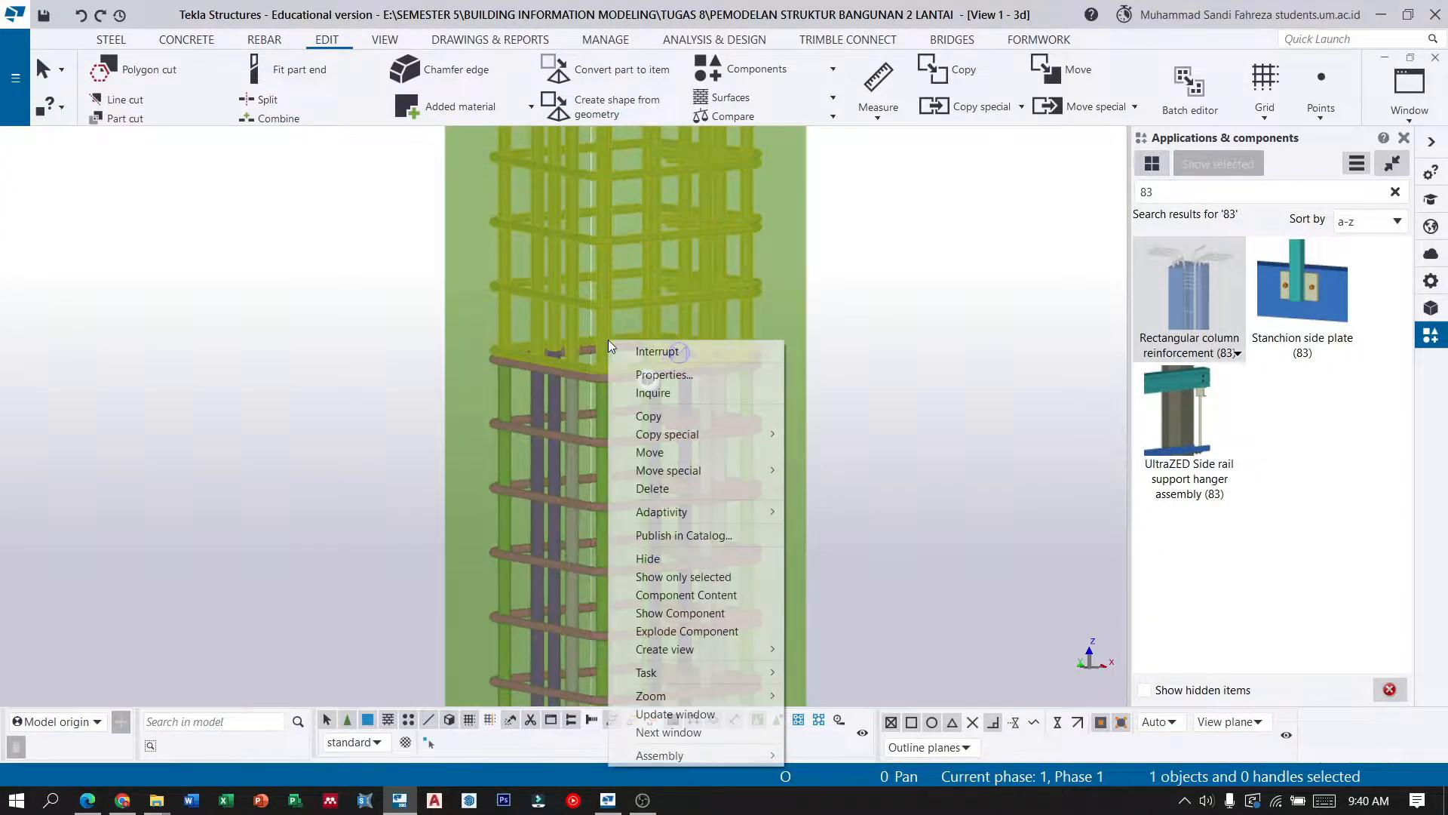
pyautogui.click(694, 633)
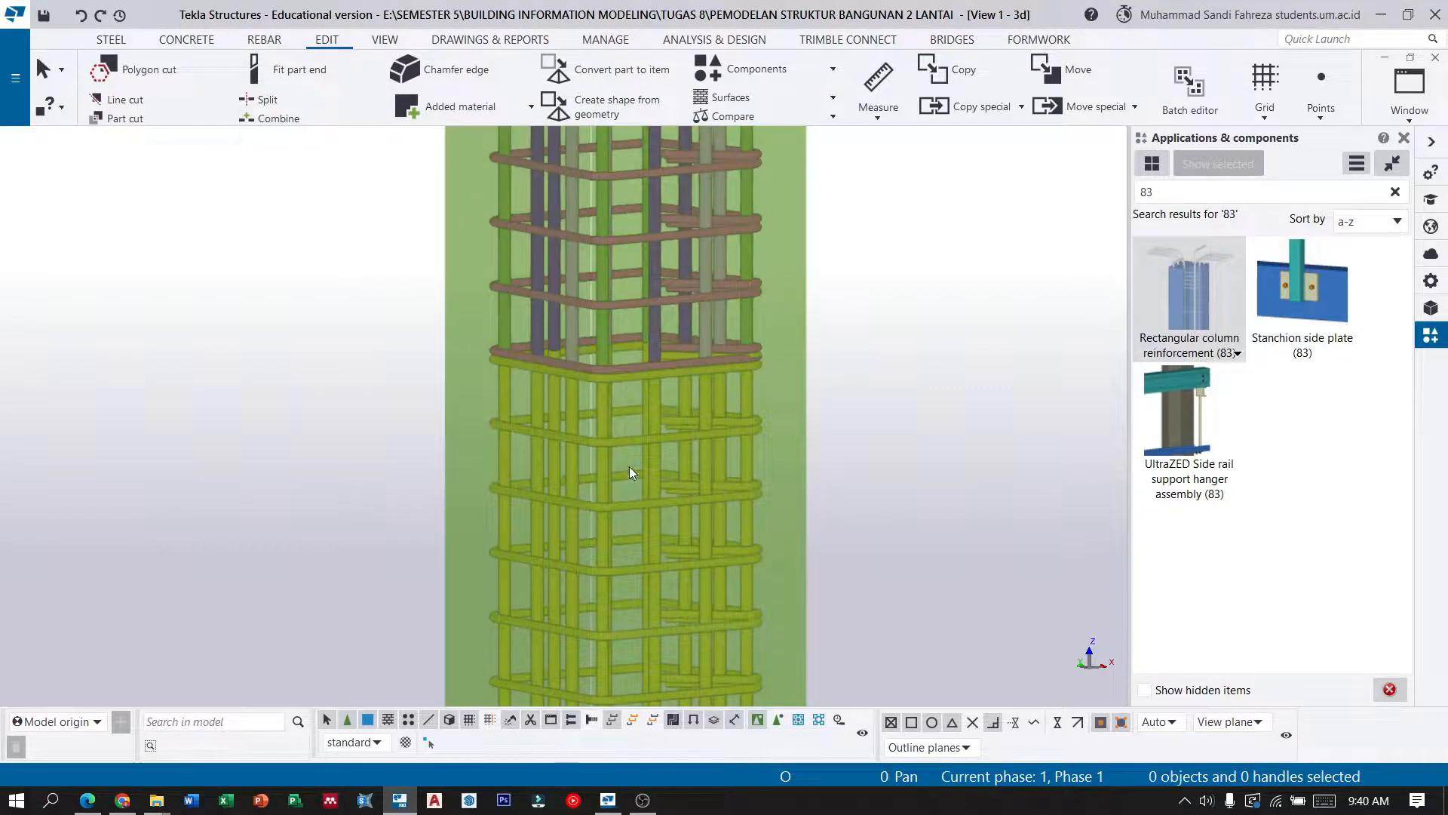
pyautogui.rightClick(604, 407)
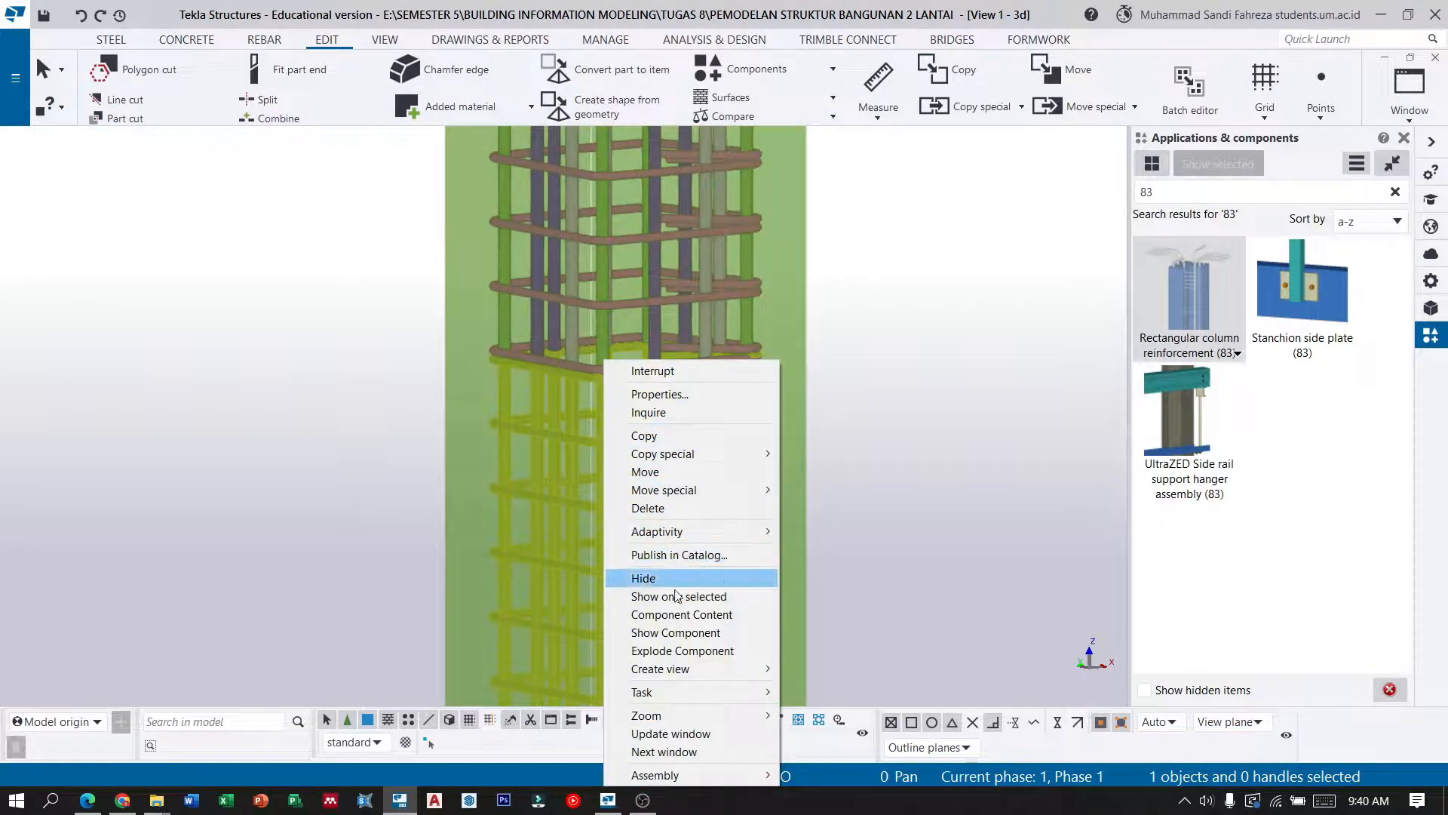
pyautogui.click(686, 653)
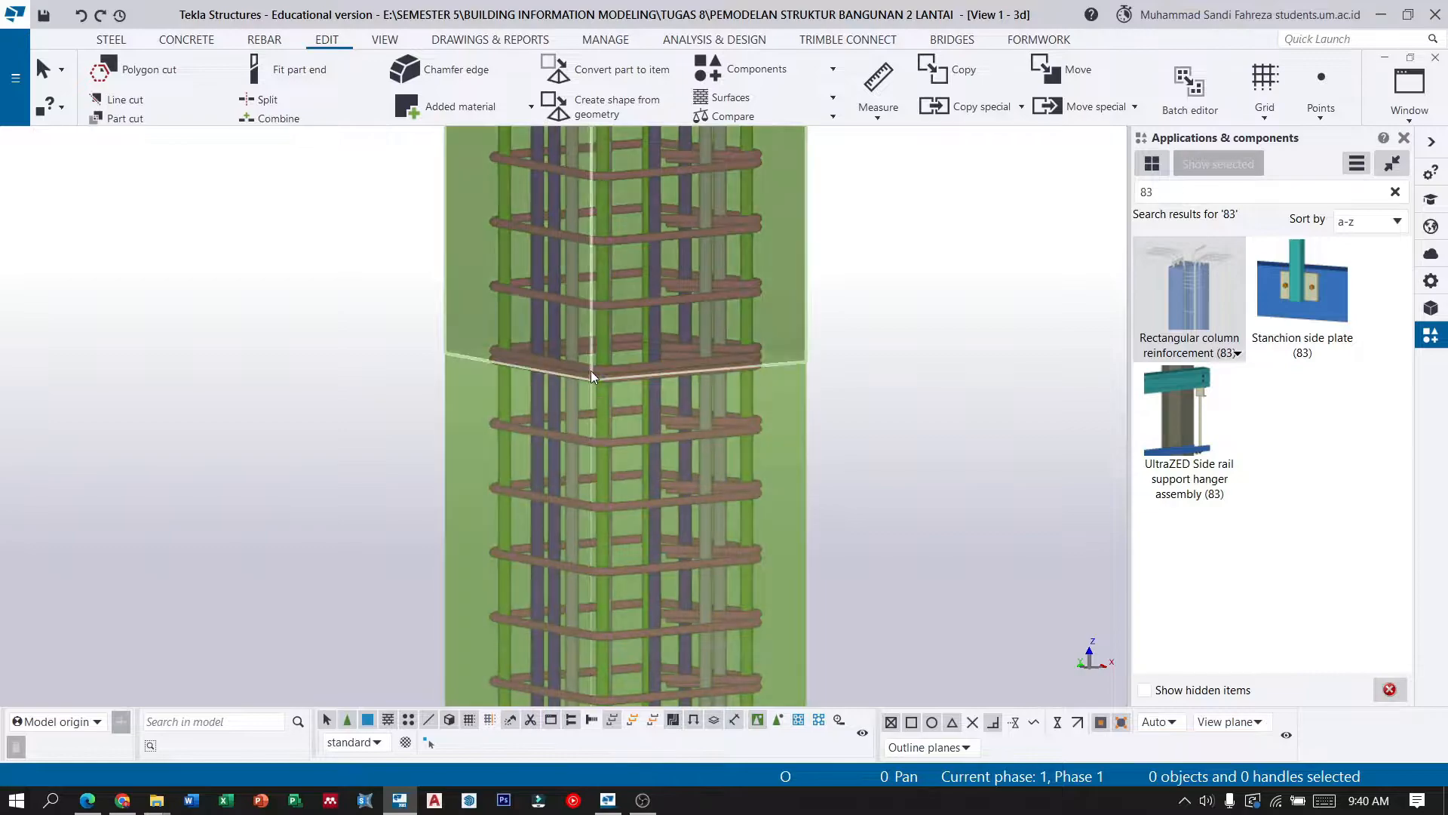
pyautogui.scroll(3, 611, 332)
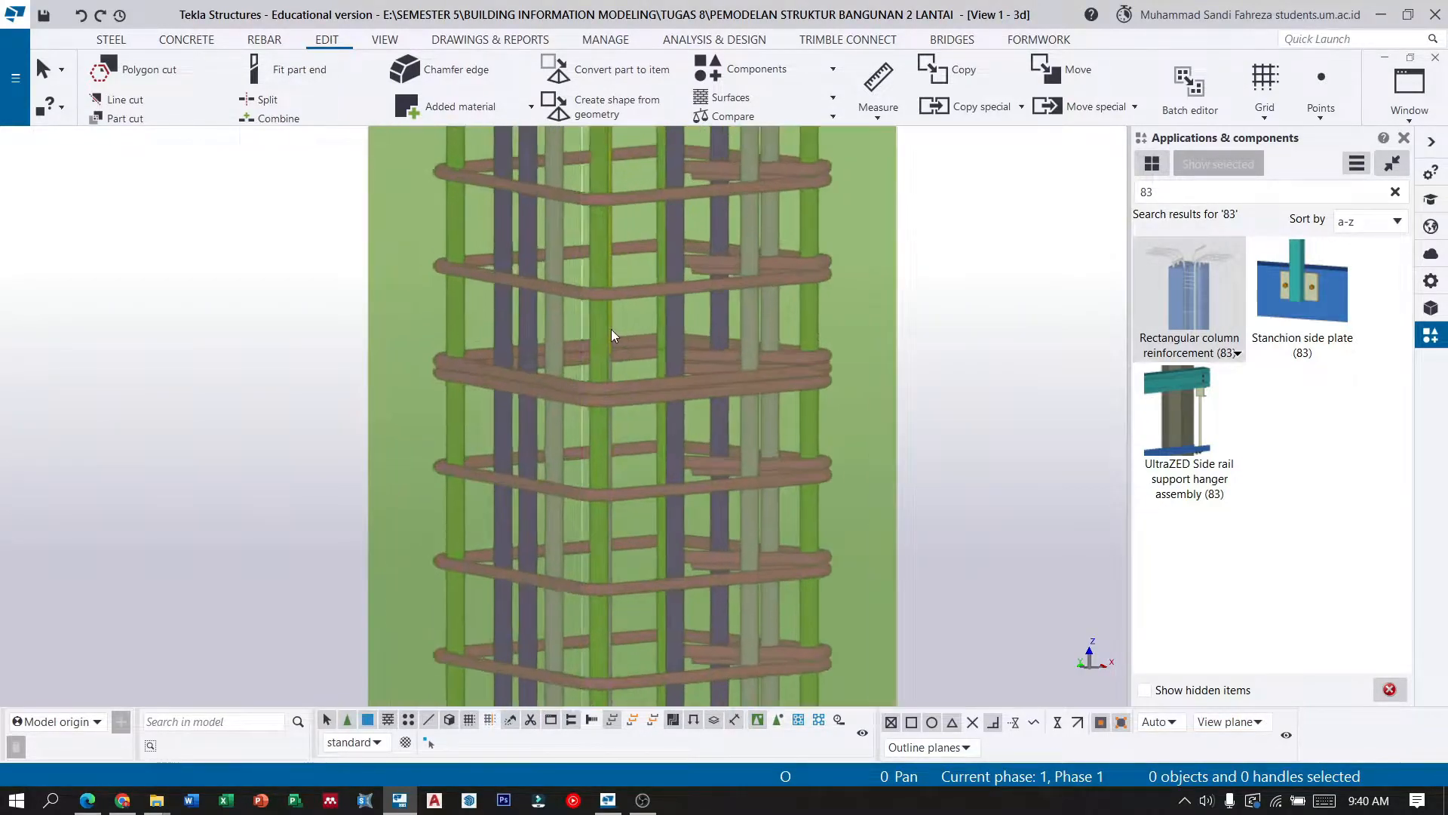
pyautogui.scroll(2, 611, 393)
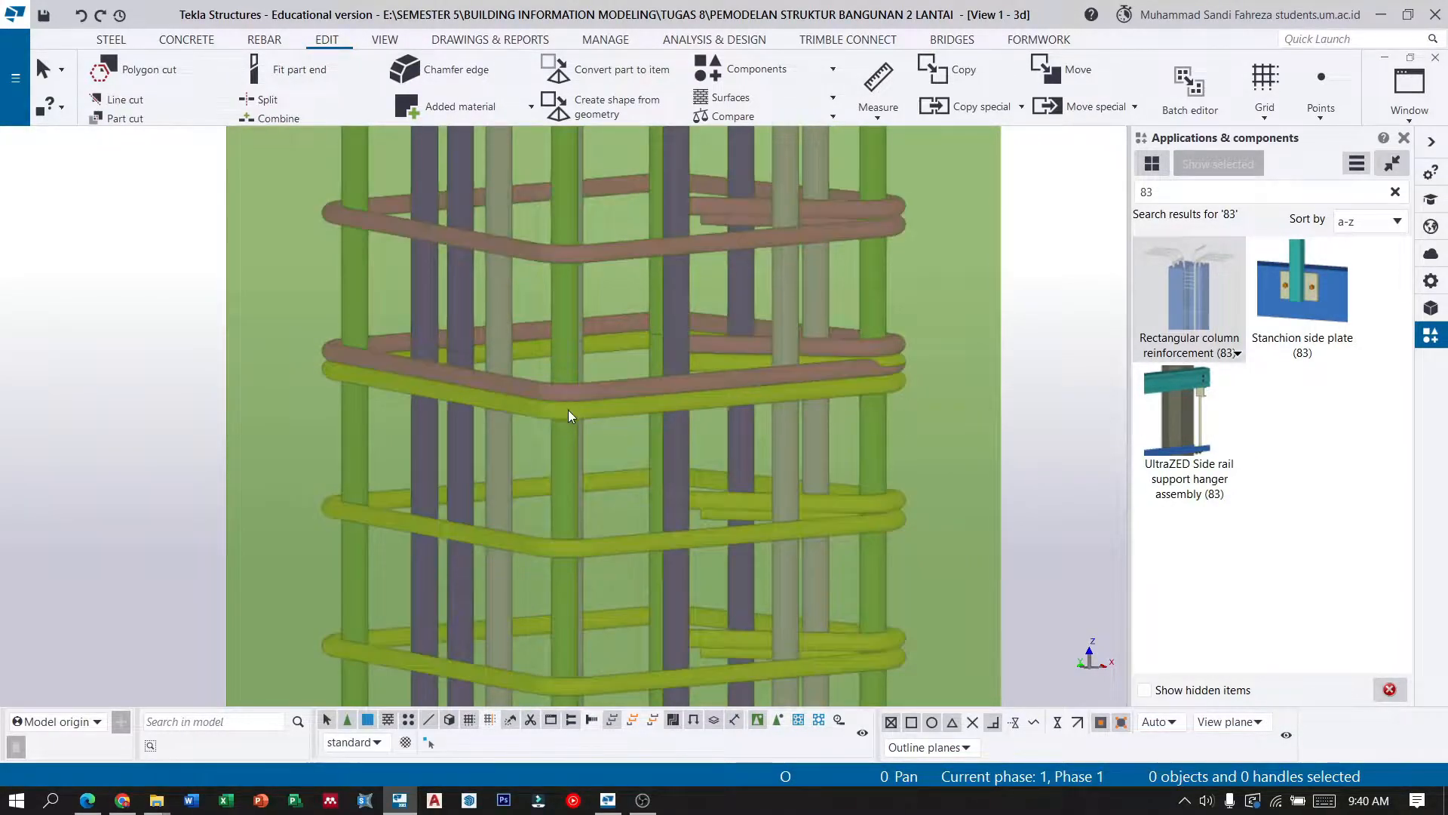
# Ungroup the upper column's stirrups and delete its lowest stirrup, which duplicates the lower column's stirrup at the joint.
pyautogui.scroll(2, 568, 410)
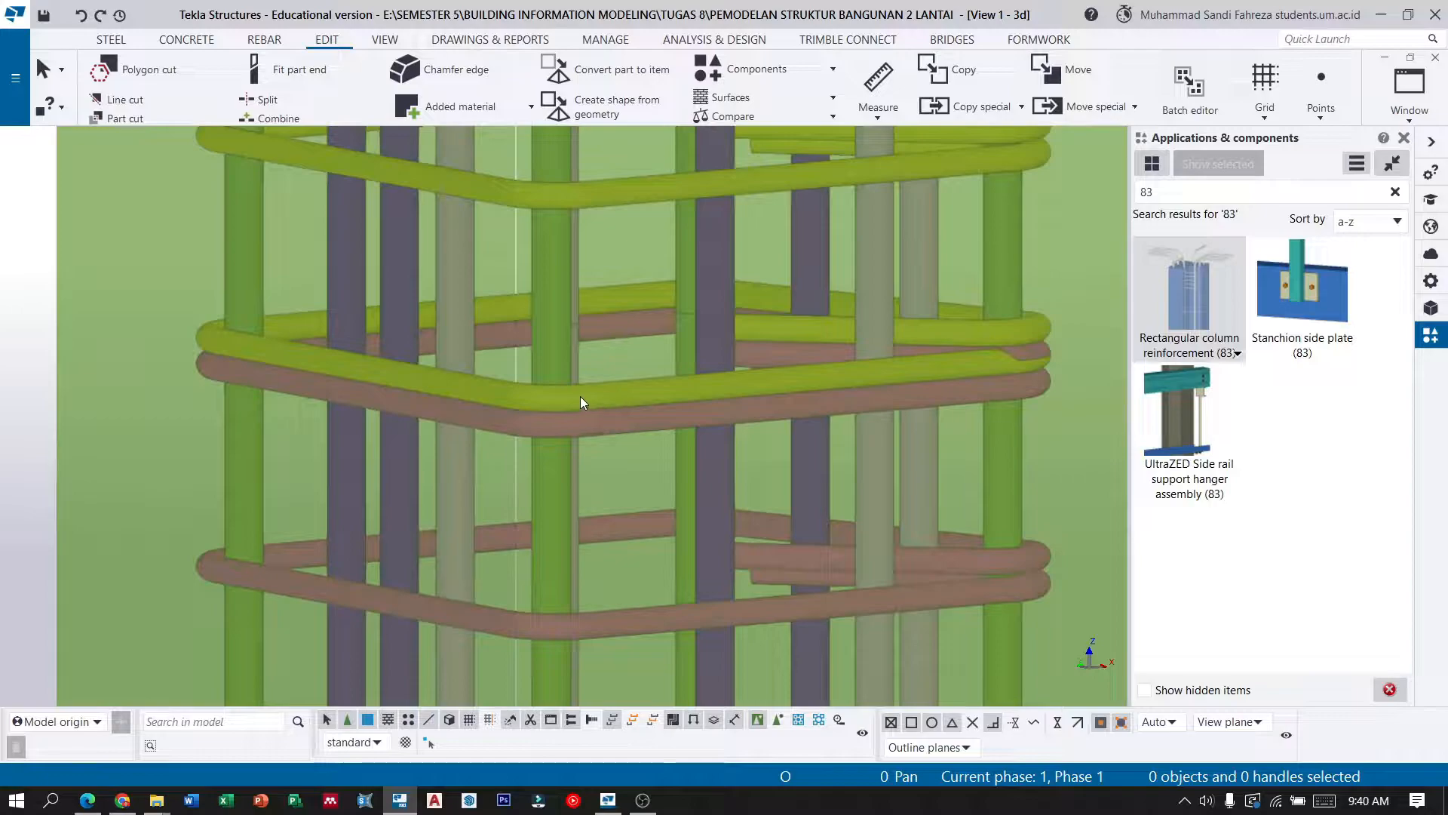
pyautogui.click(583, 399)
pyautogui.scroll(-3, 604, 400)
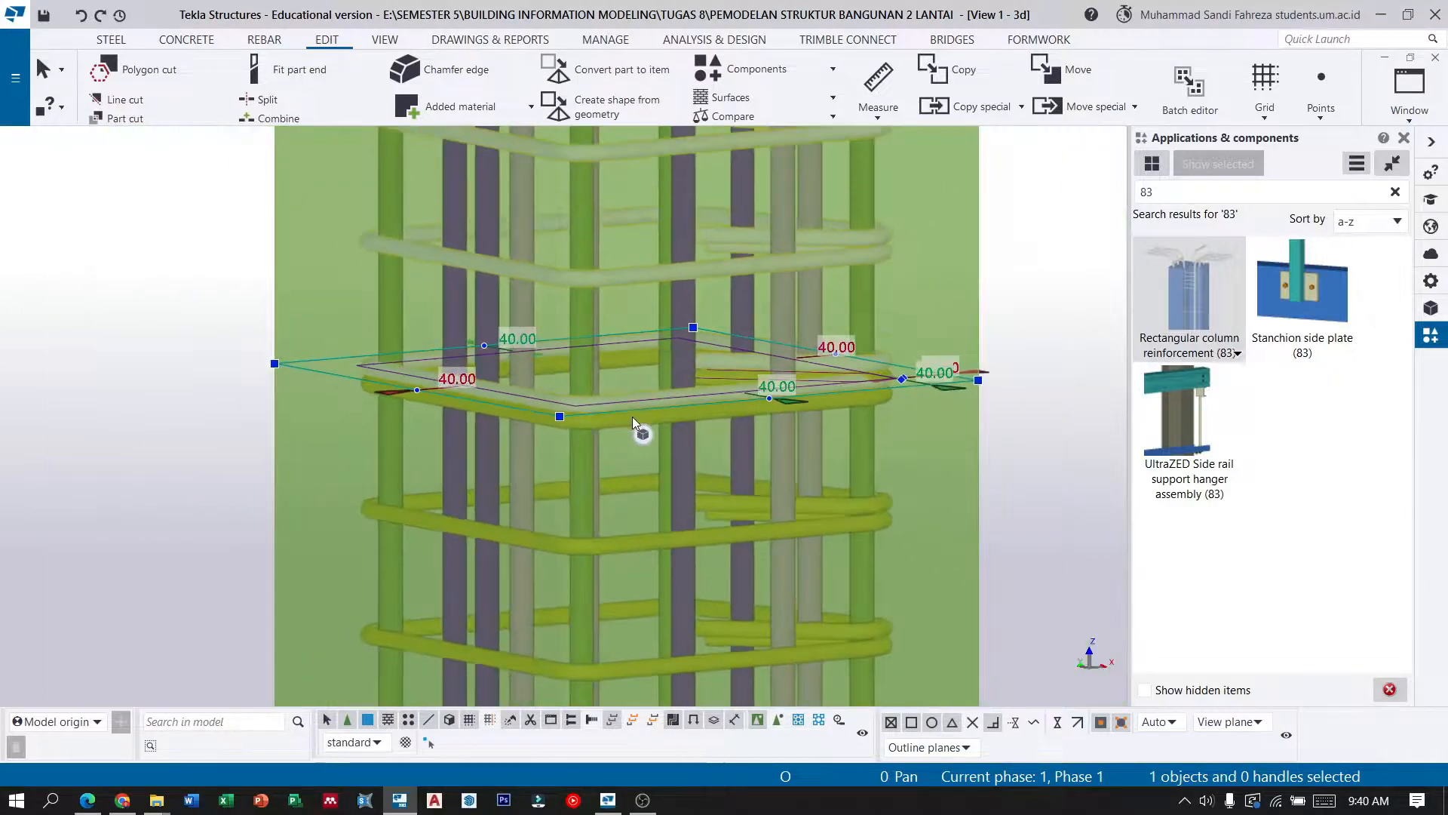
pyautogui.scroll(1, 614, 401)
pyautogui.rightClick(598, 401)
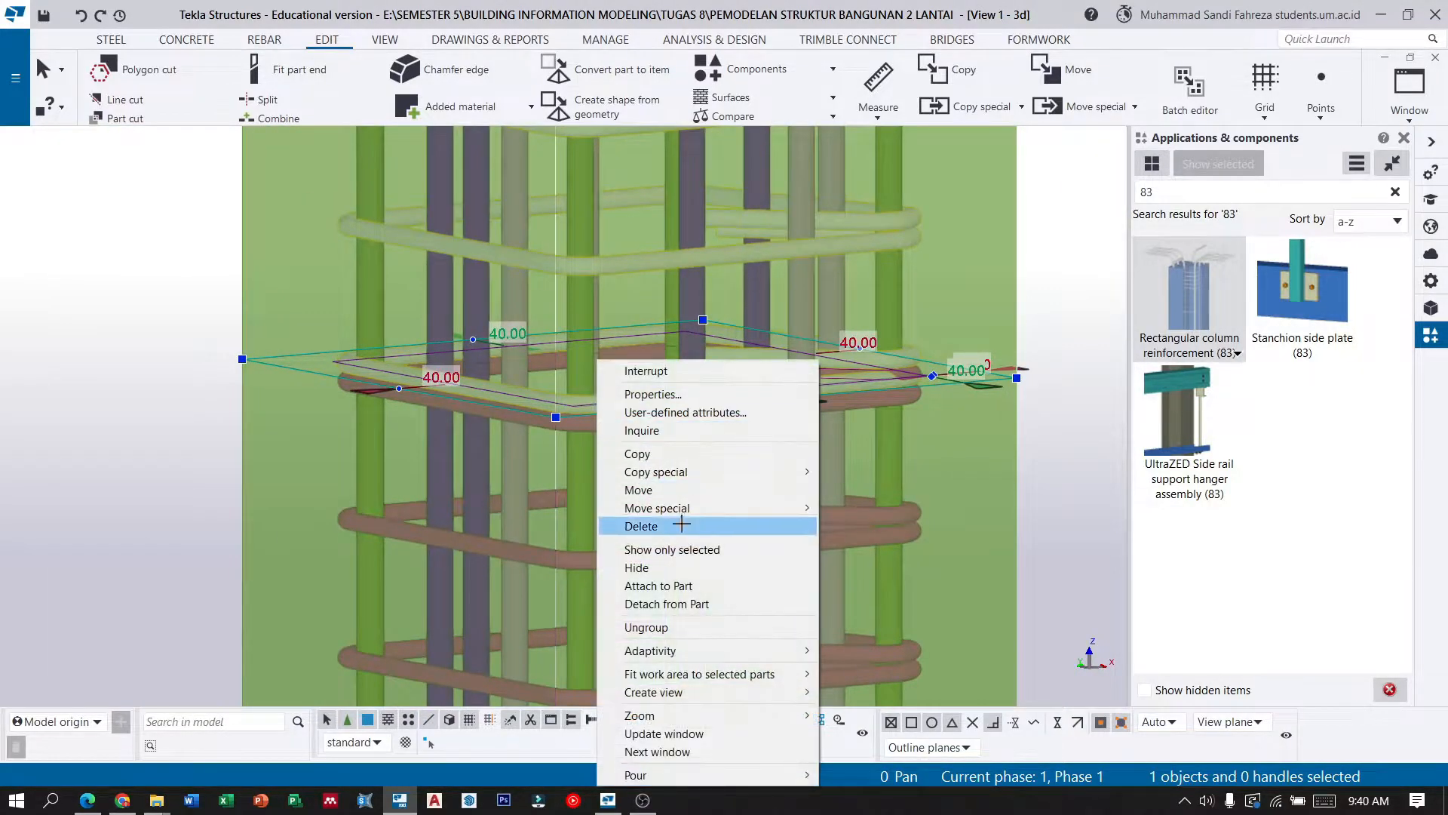
pyautogui.click(680, 624)
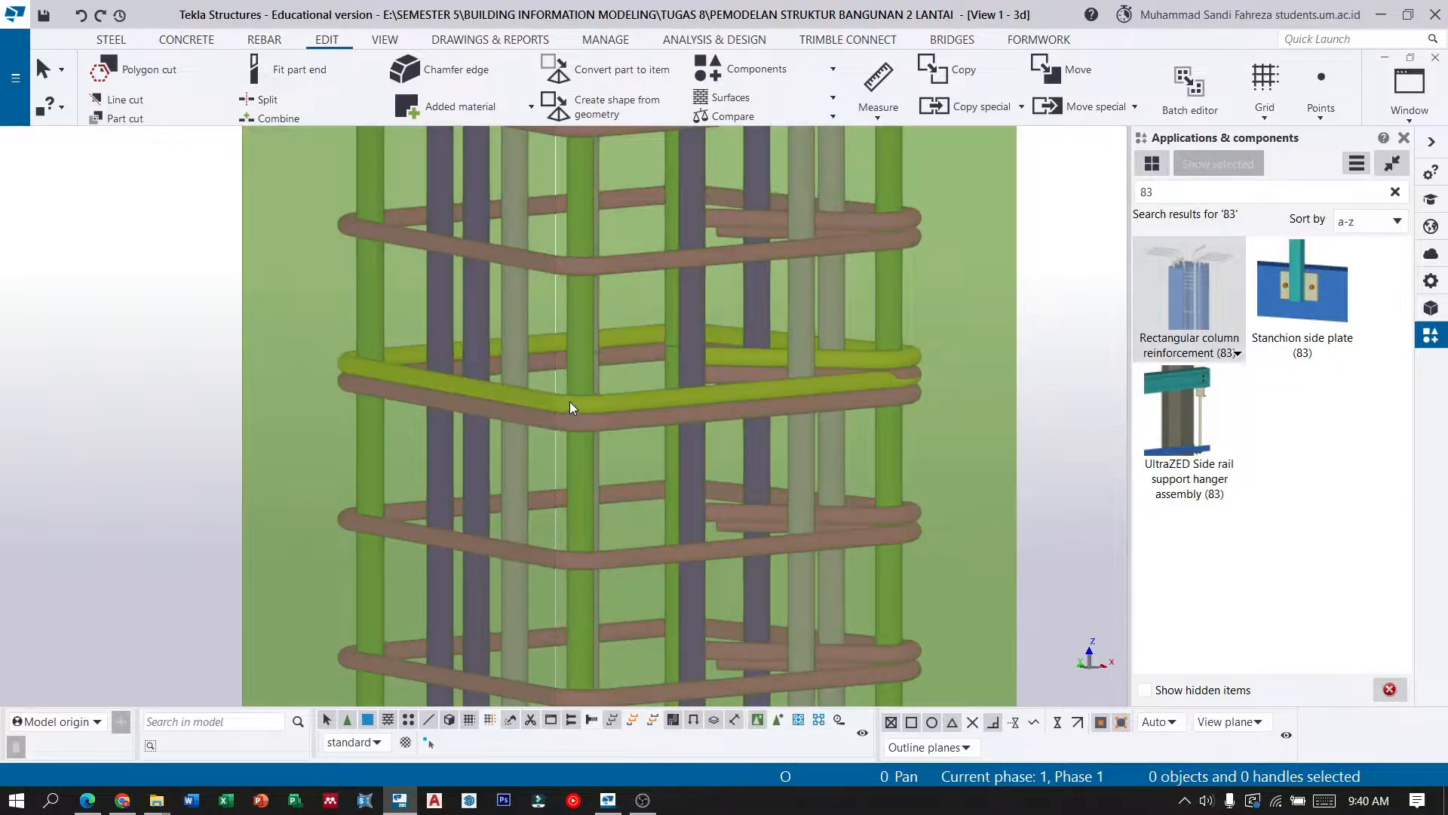
pyautogui.press('Escape')
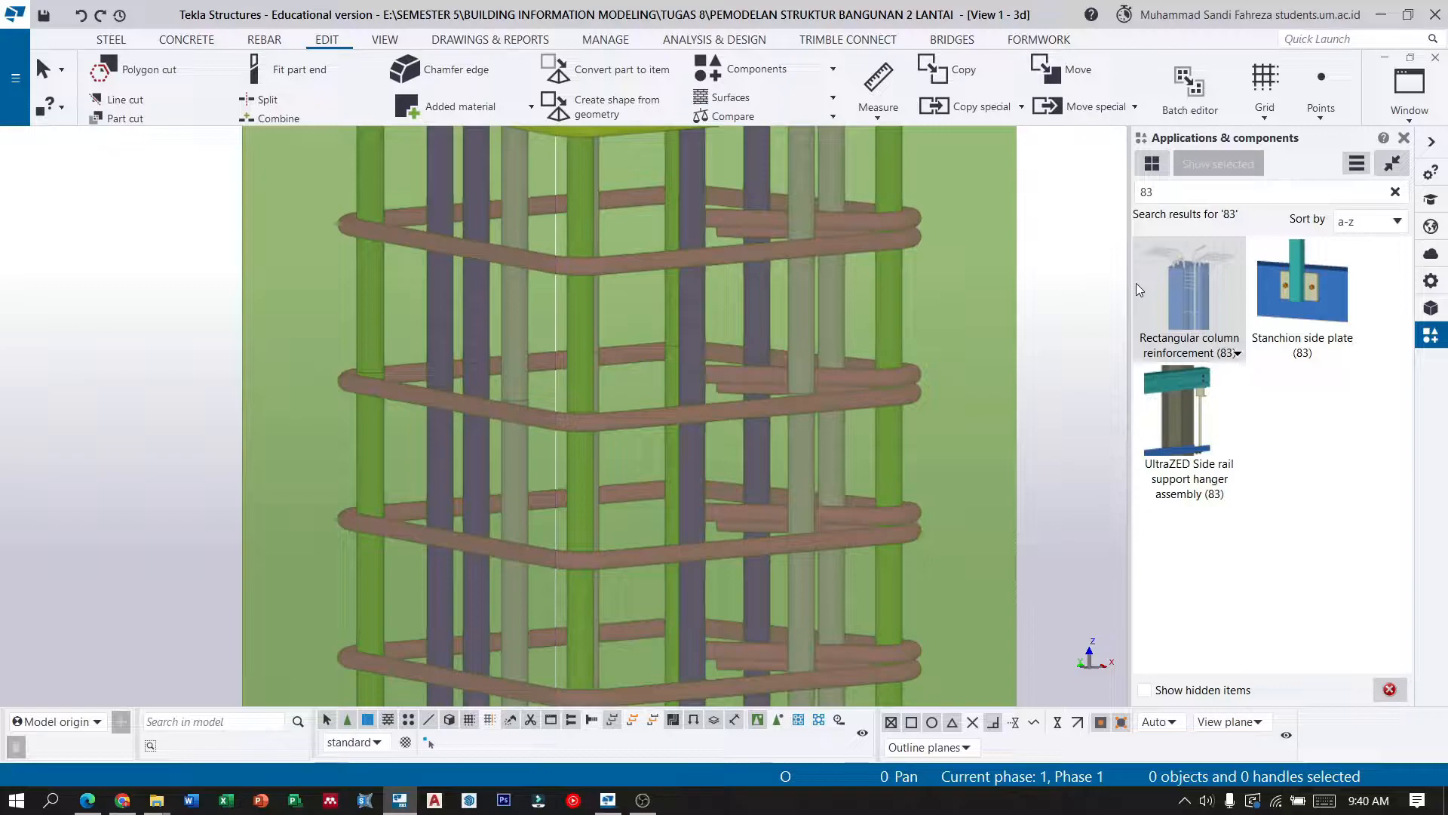
# Join the upper and lower main bars with couplers at the column's front corner and the three bars along one adjacent face.
pyautogui.click(276, 43)
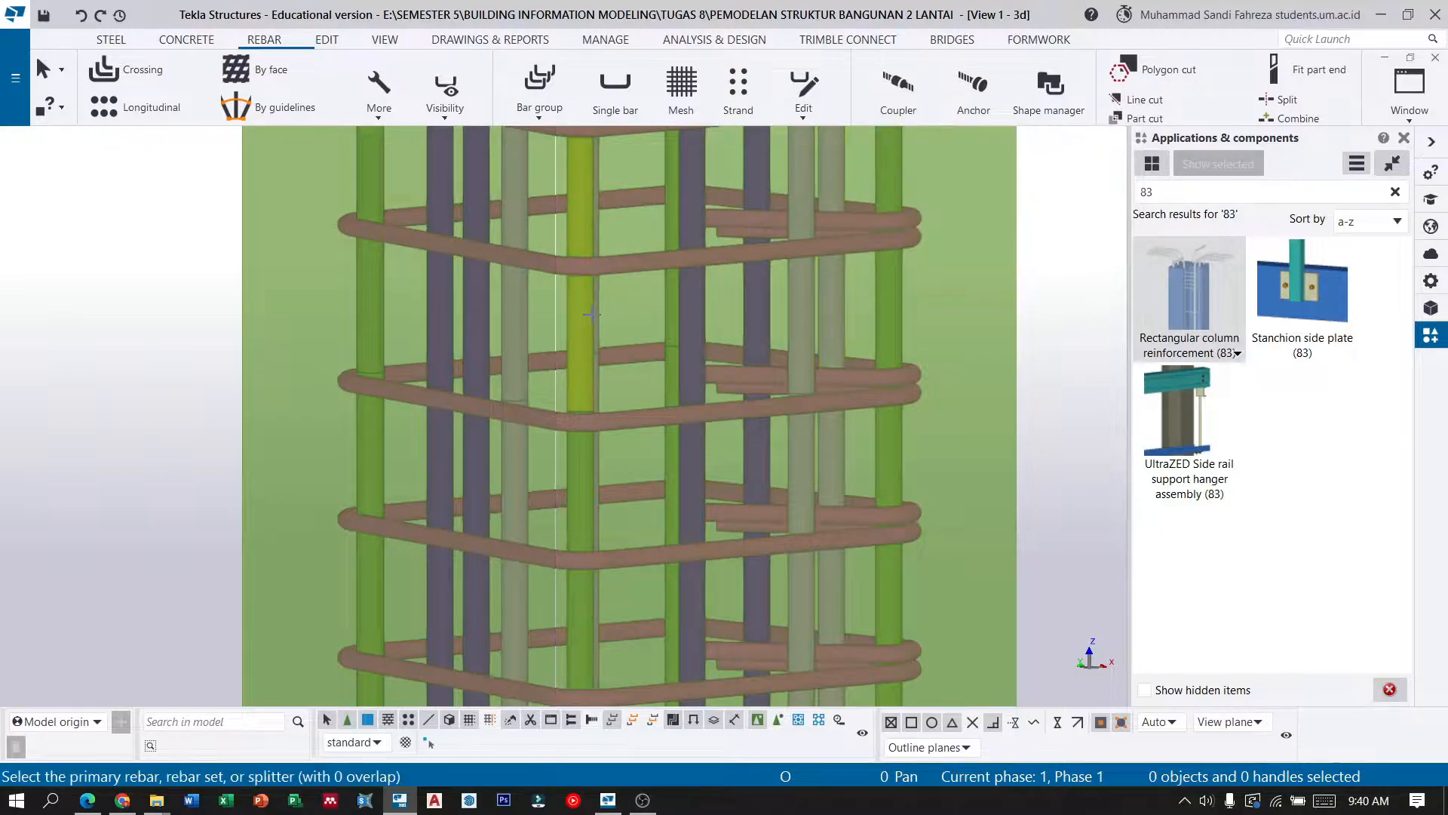
pyautogui.scroll(-3, 579, 454)
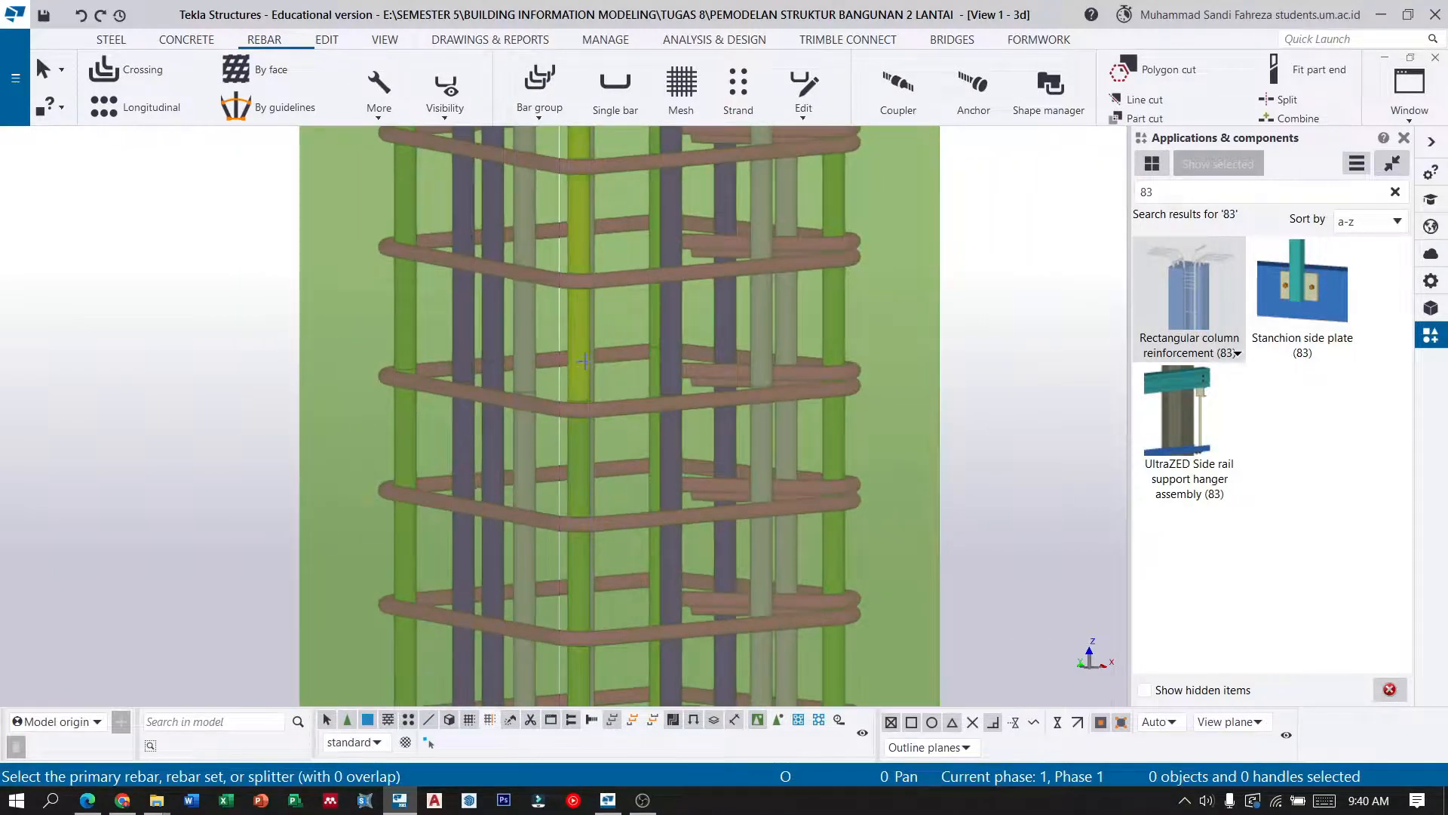
pyautogui.click(581, 360)
pyautogui.click(581, 450)
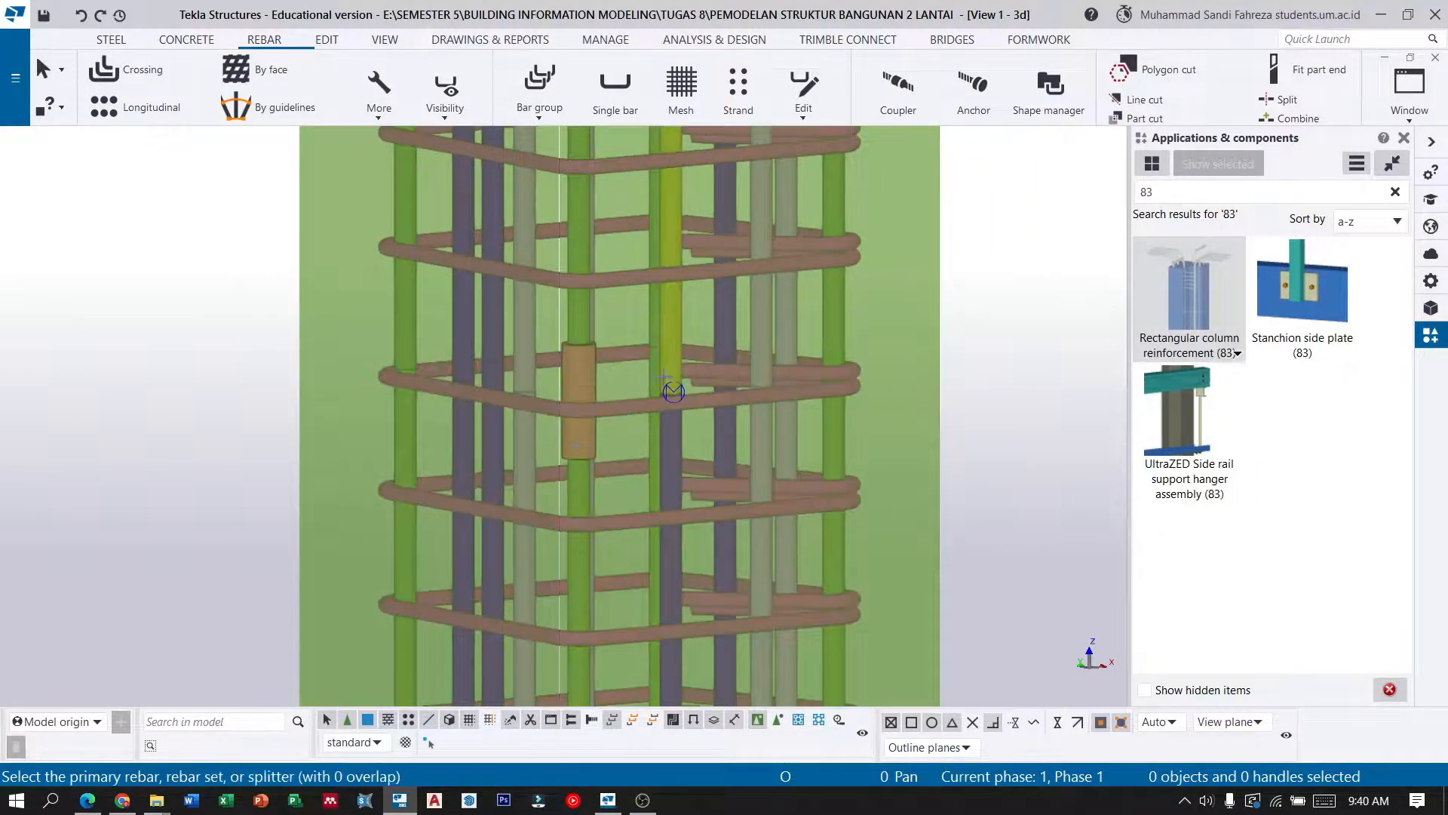
pyautogui.click(670, 352)
pyautogui.click(671, 453)
pyautogui.click(762, 354)
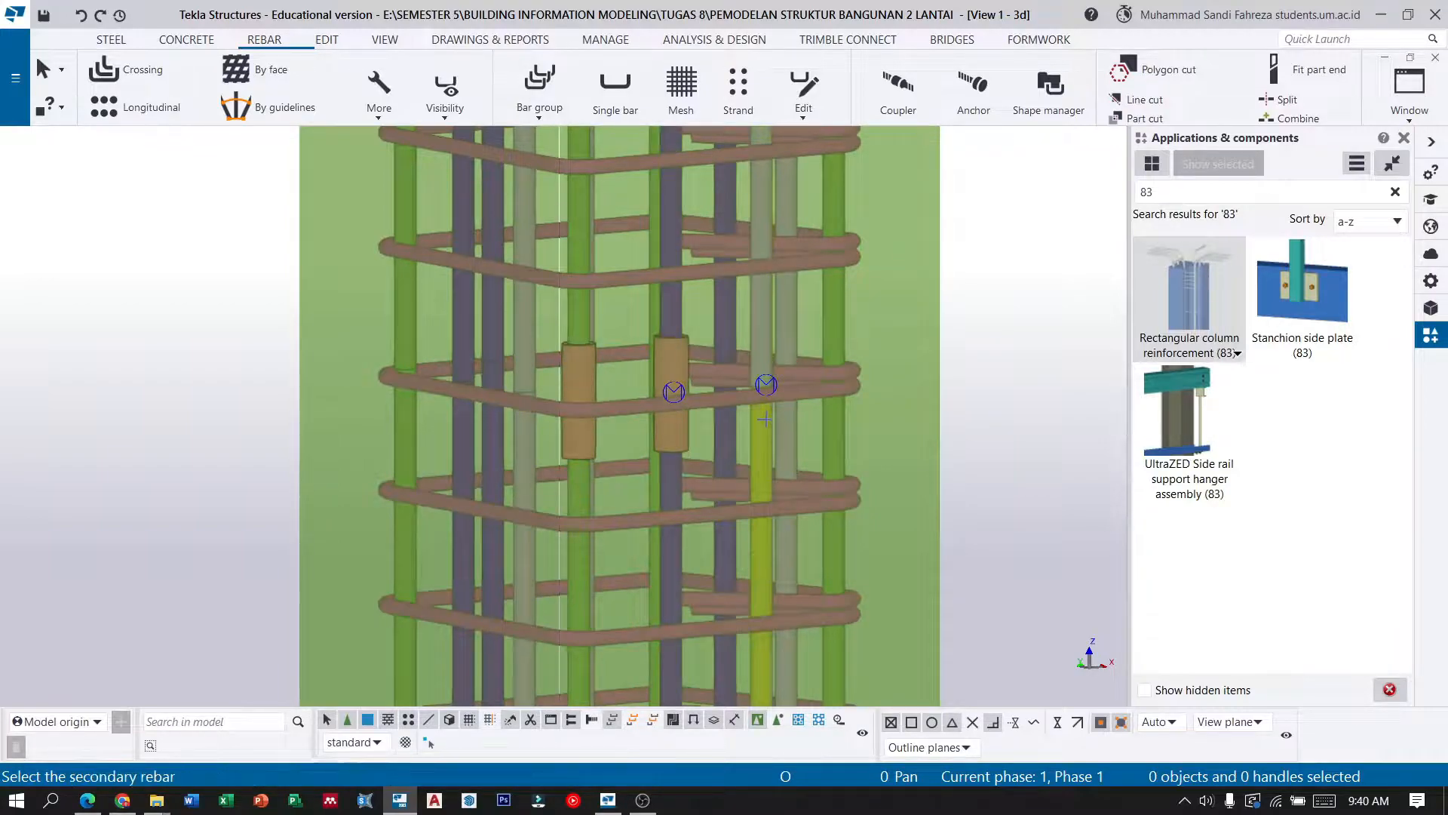
pyautogui.click(760, 453)
pyautogui.click(842, 336)
pyautogui.click(836, 438)
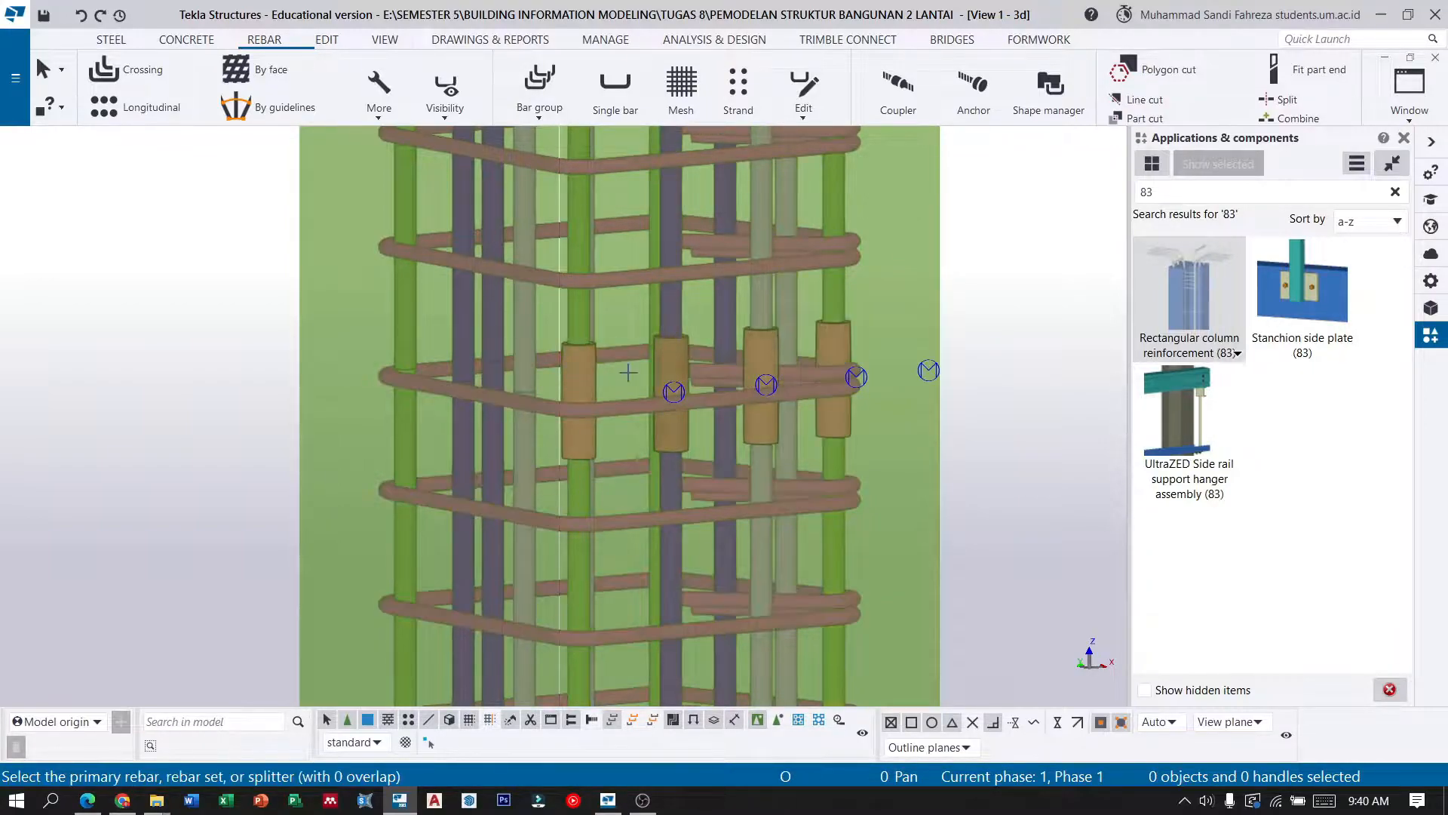
# Add couplers to the three main bars on the other face adjoining the front corner, including its far corner bar.
pyautogui.click(527, 433)
pyautogui.click(525, 354)
pyautogui.click(463, 461)
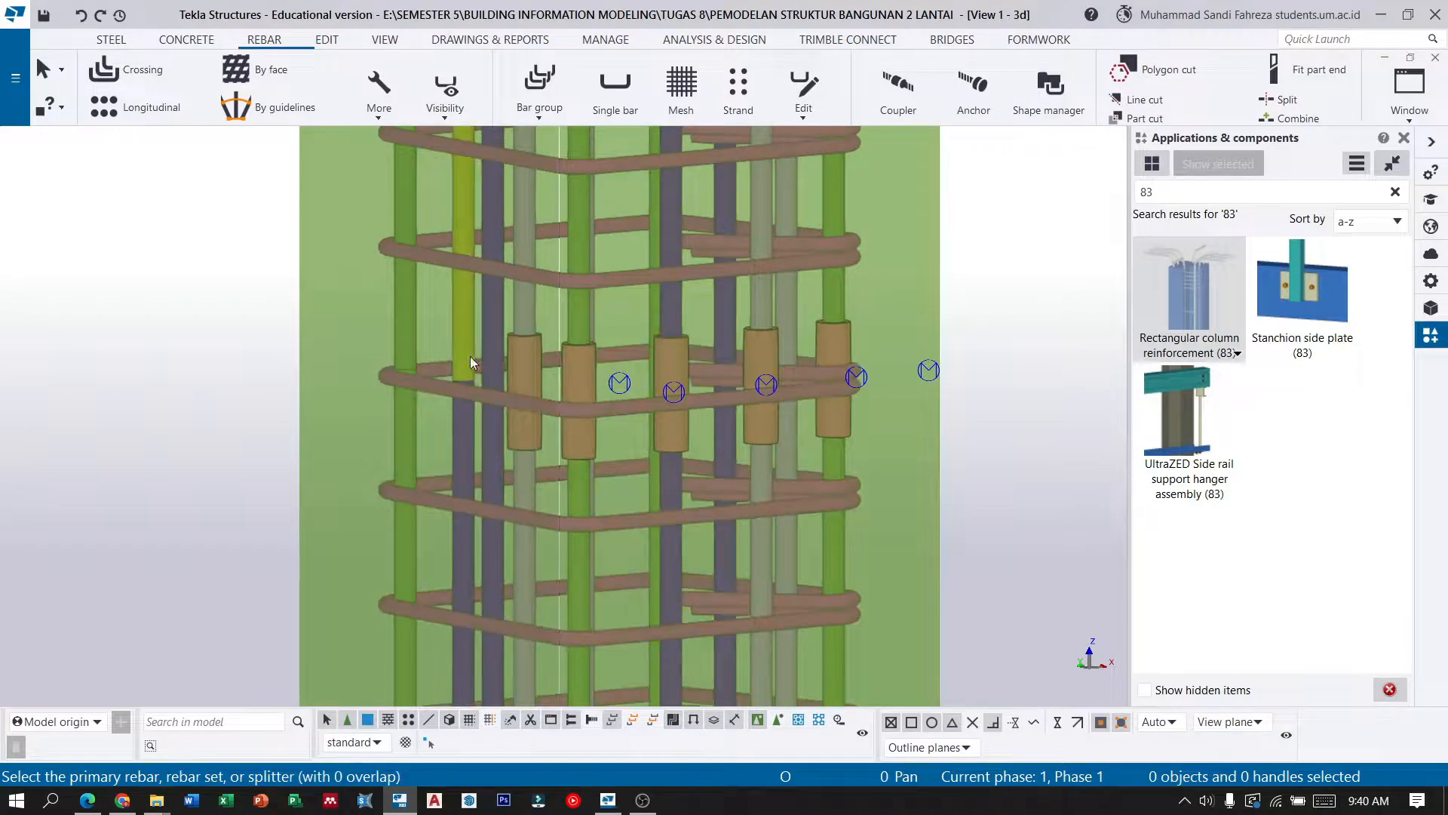
pyautogui.click(469, 356)
pyautogui.click(407, 338)
pyautogui.click(406, 412)
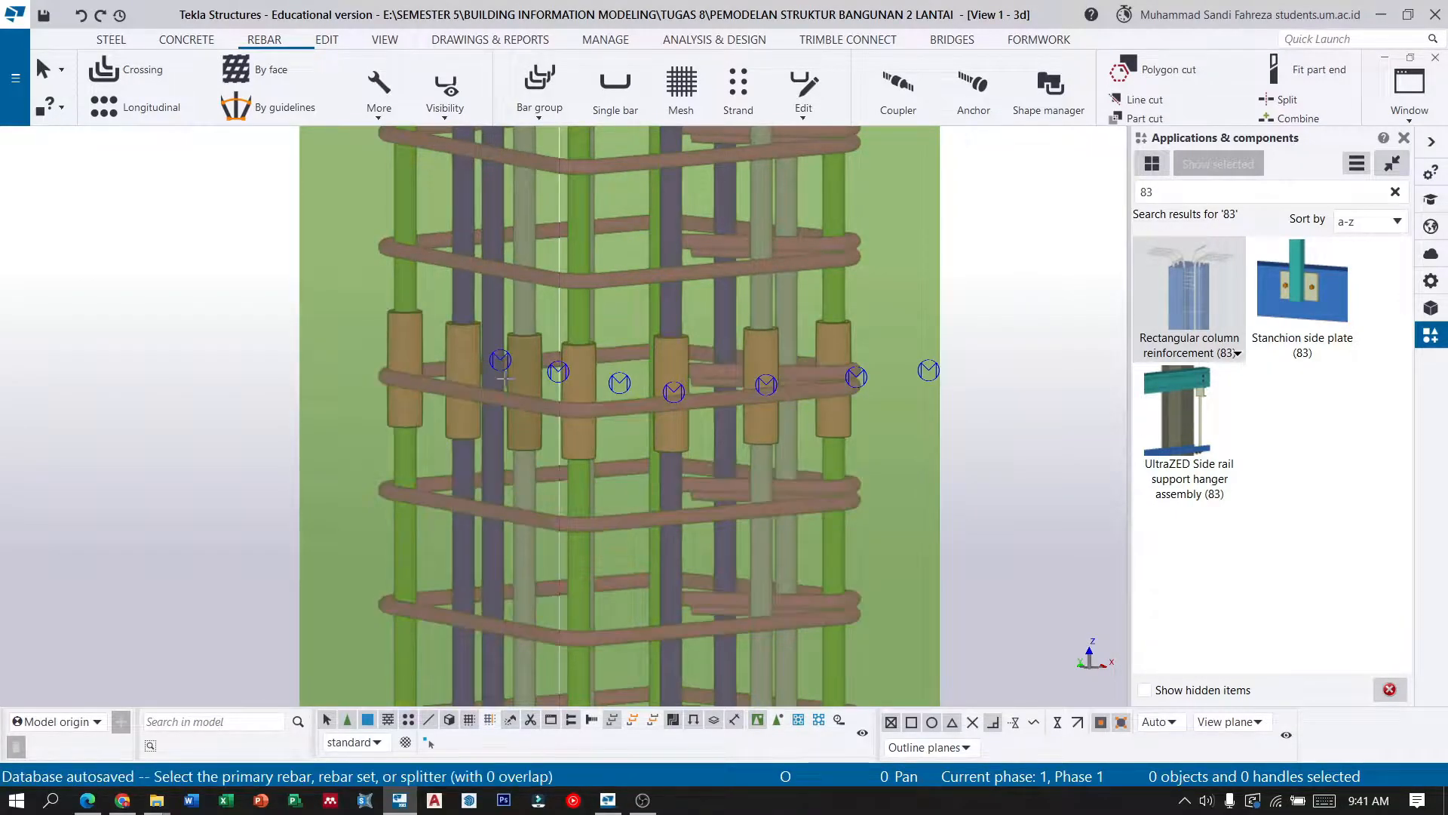
# Add couplers to three of the main bars still unconnected on the column's rear side.
pyautogui.moveTo(513, 347); pyautogui.dragTo(861, 346, button='middle')
pyautogui.click(478, 331)
pyautogui.click(474, 408)
pyautogui.click(370, 321)
pyautogui.click(372, 405)
pyautogui.click(288, 319)
pyautogui.click(289, 403)
# Add couplers to the last two unconnected main bars at the column joint and end the coupler command.
pyautogui.keyDown('ctrl'); pyautogui.moveTo(293, 392); pyautogui.dragTo(478, 346, button='middle'); pyautogui.keyUp('ctrl')
pyautogui.click(215, 292)
pyautogui.click(208, 349)
pyautogui.click(143, 279)
pyautogui.click(139, 325)
pyautogui.scroll(-3, 520, 366)
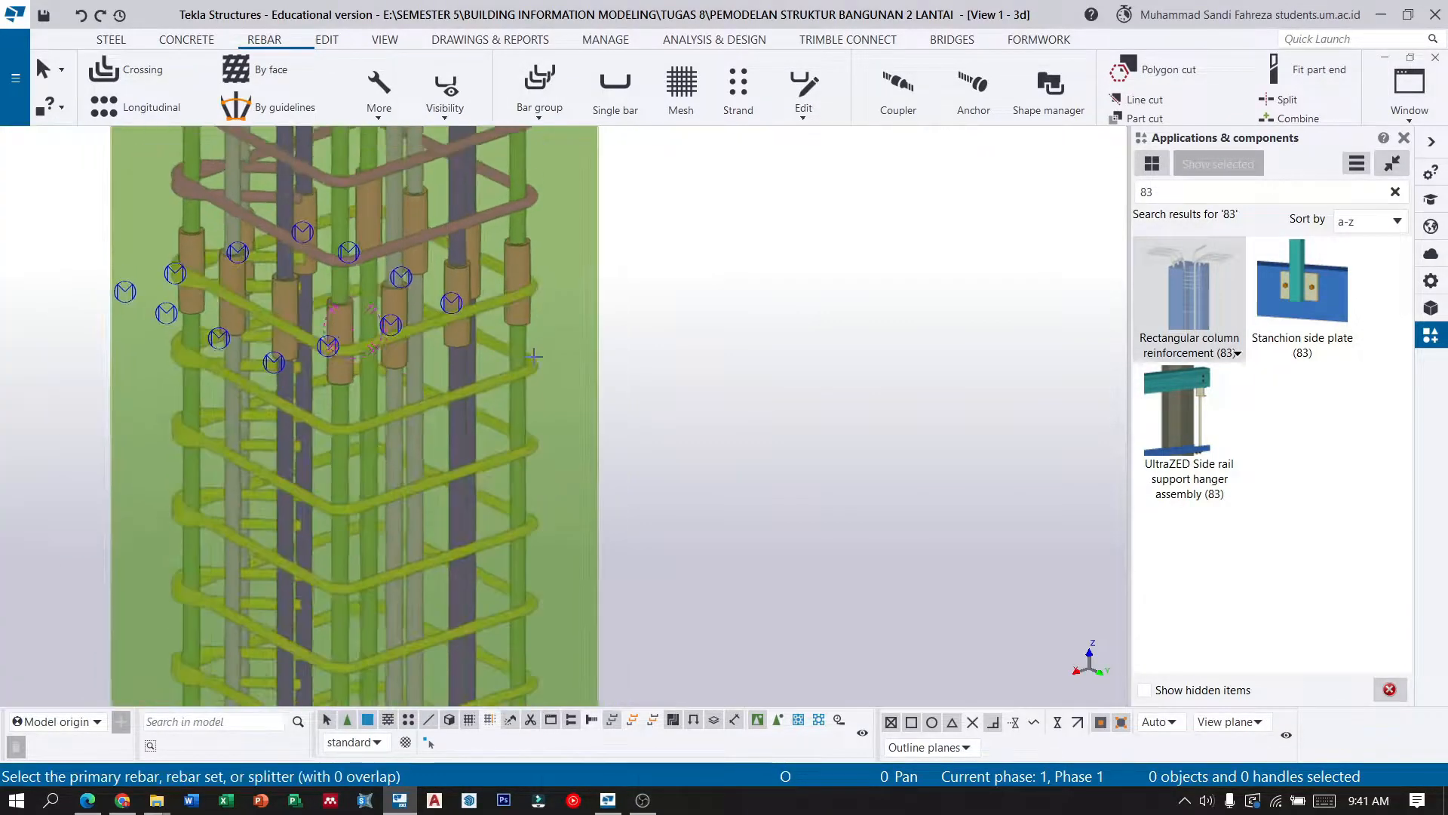
pyautogui.keyDown('ctrl'); pyautogui.moveTo(439, 302); pyautogui.dragTo(181, 314, button='middle'); pyautogui.keyUp('ctrl')
pyautogui.click(46, 73)
pyautogui.click(510, 419)
# Copy the two-storey column at grid A-5 with its reinforcement and couplers linearly four times, with a dX of 5000 mm.
pyautogui.scroll(-3, 382, 412)
pyautogui.scroll(-5, 359, 378)
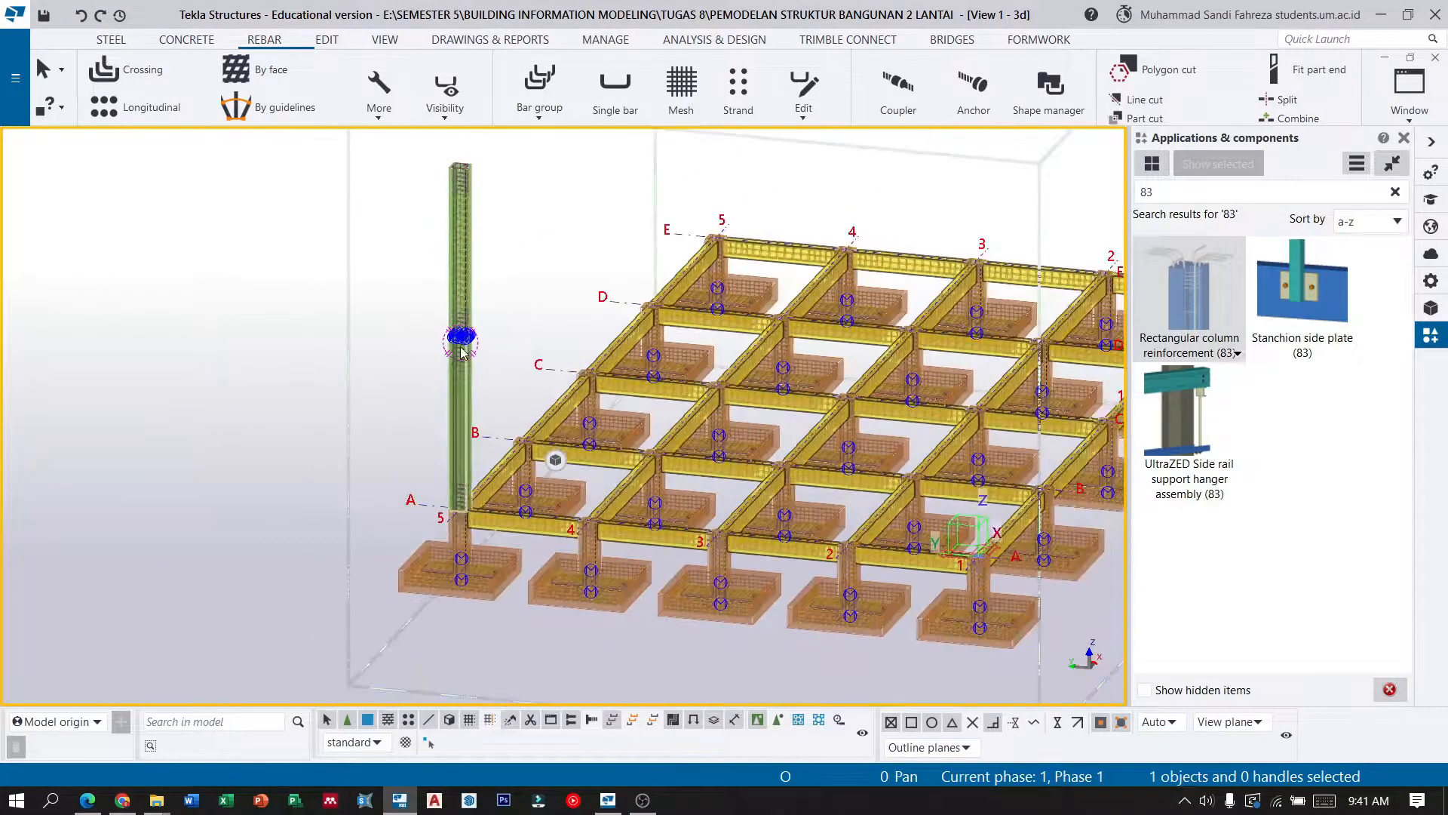
pyautogui.moveTo(531, 293); pyautogui.dragTo(474, 315, button='middle')
pyautogui.moveTo(558, 392); pyautogui.dragTo(431, 381, button='middle')
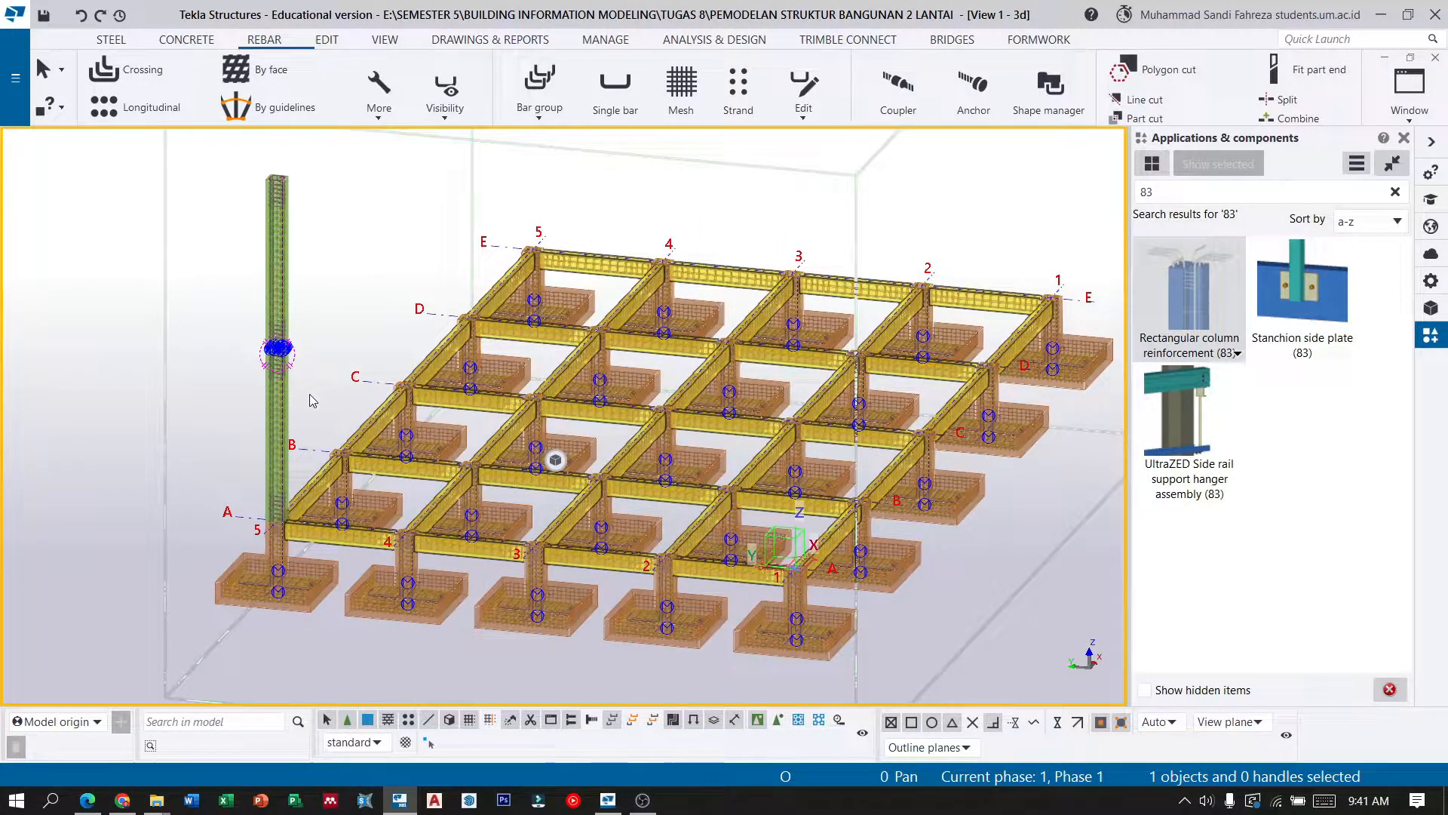
pyautogui.moveTo(254, 299); pyautogui.dragTo(230, 166)
pyautogui.scroll(5, 285, 537)
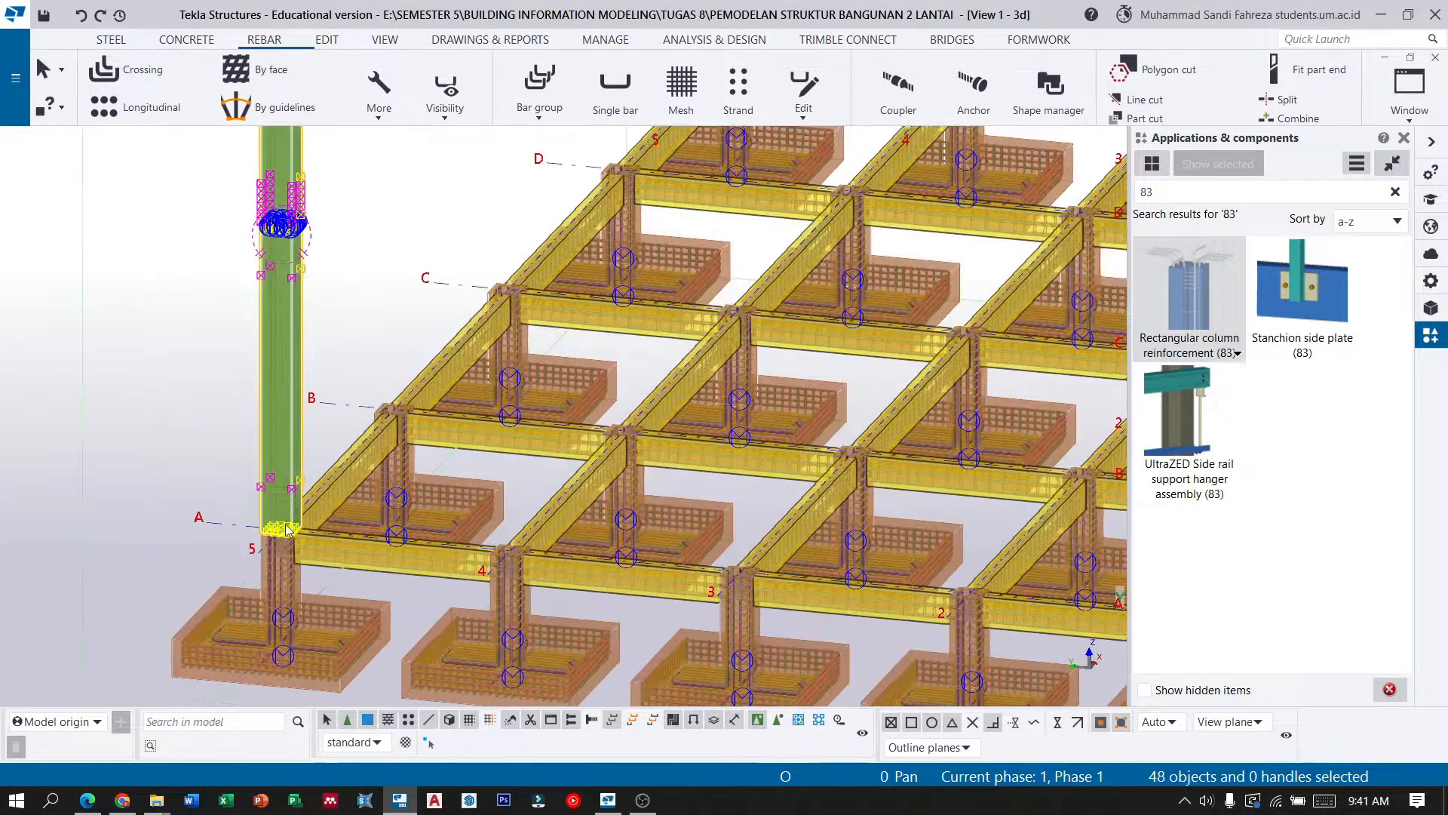
pyautogui.scroll(-10, 286, 552)
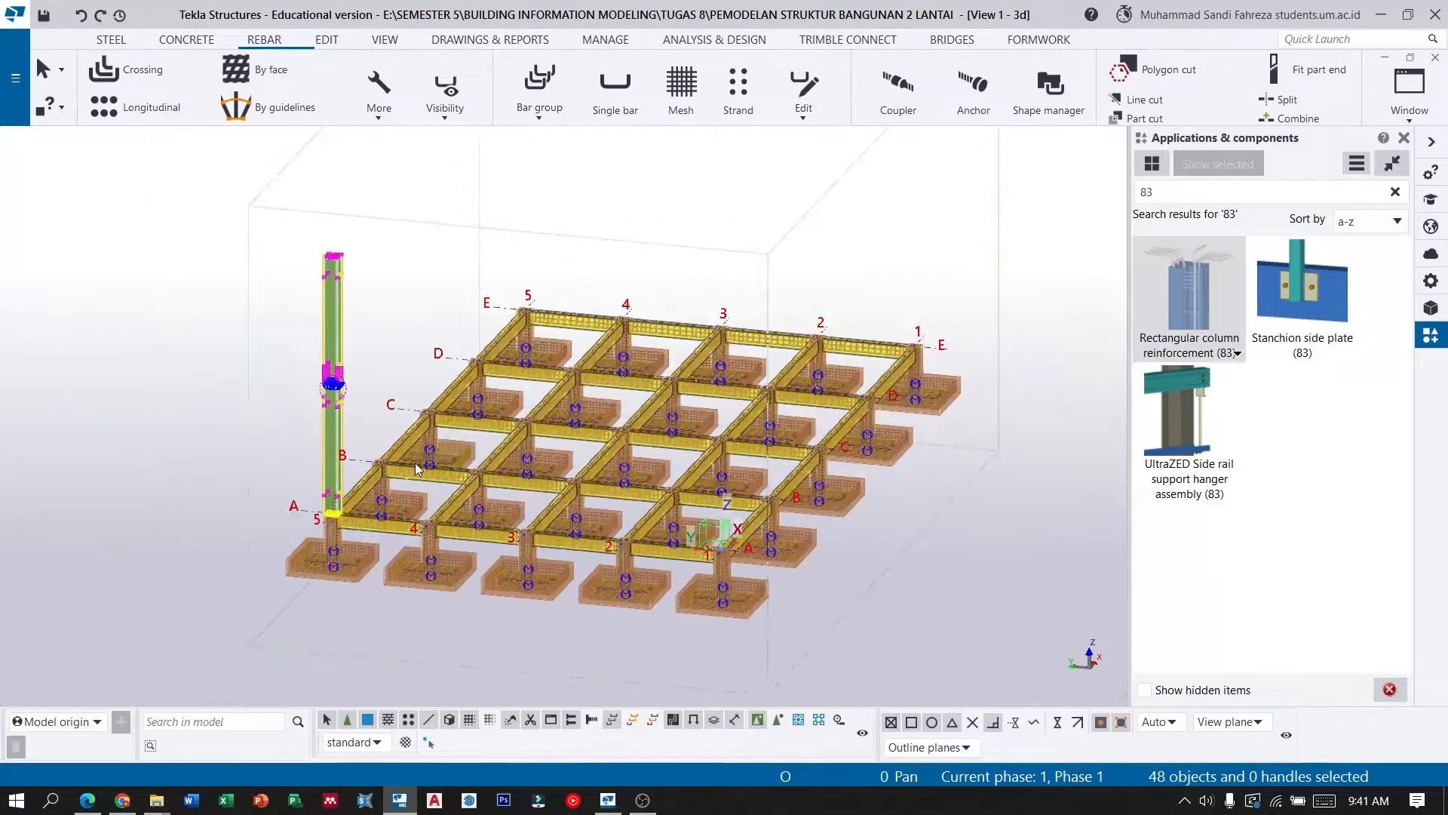
pyautogui.click(331, 42)
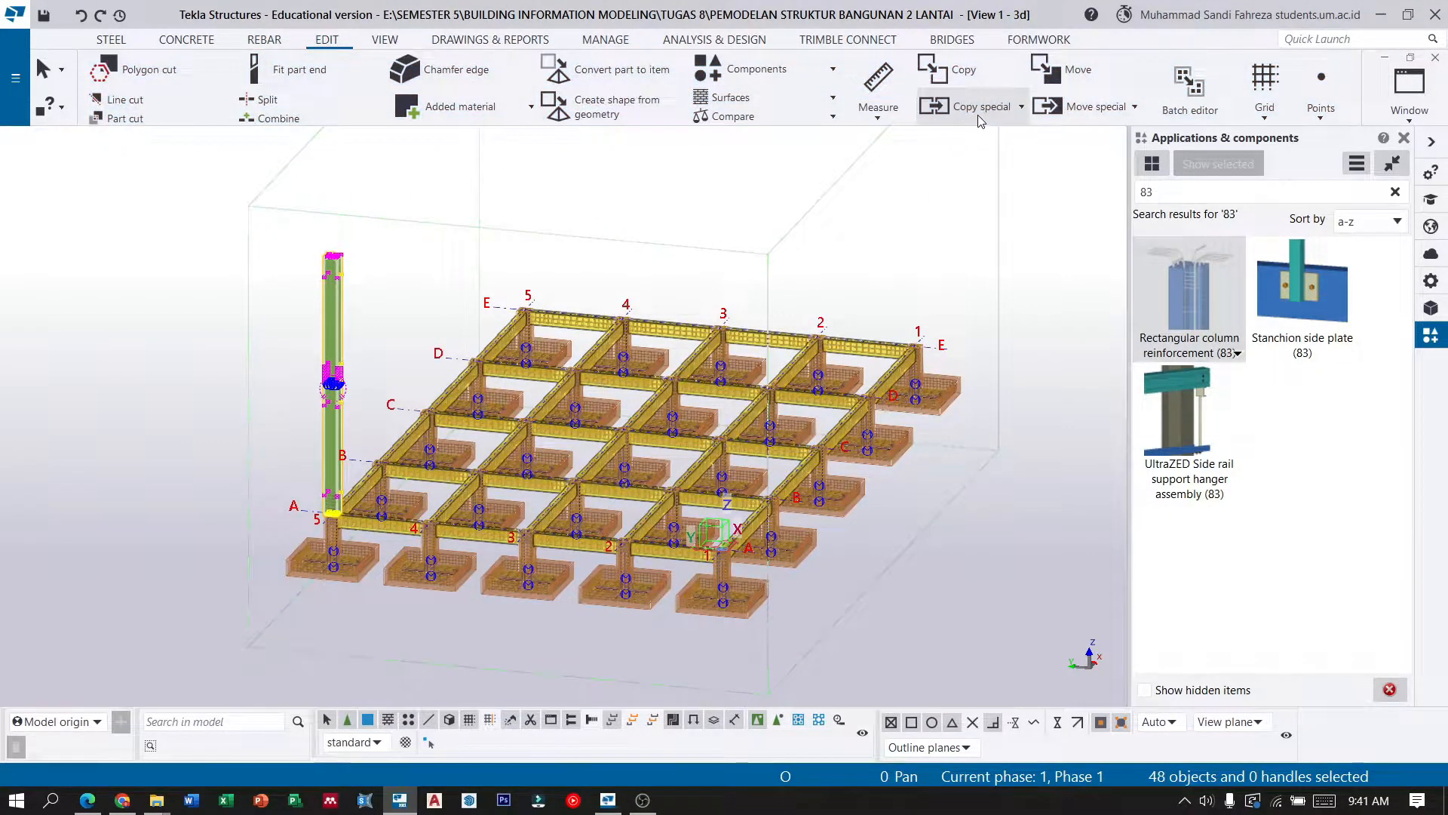
pyautogui.click(978, 113)
pyautogui.click(970, 146)
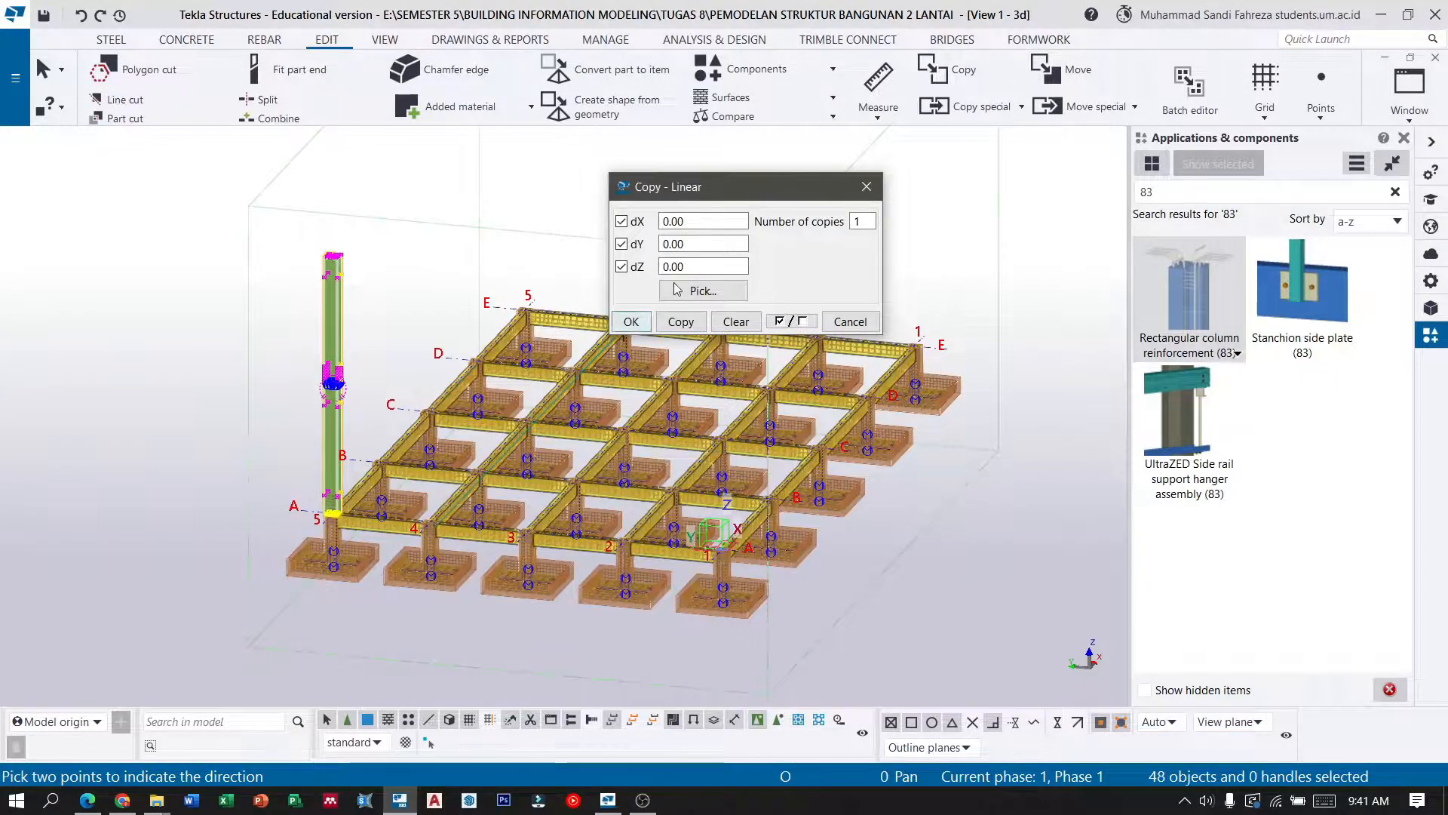
pyautogui.moveTo(695, 222); pyautogui.dragTo(635, 228)
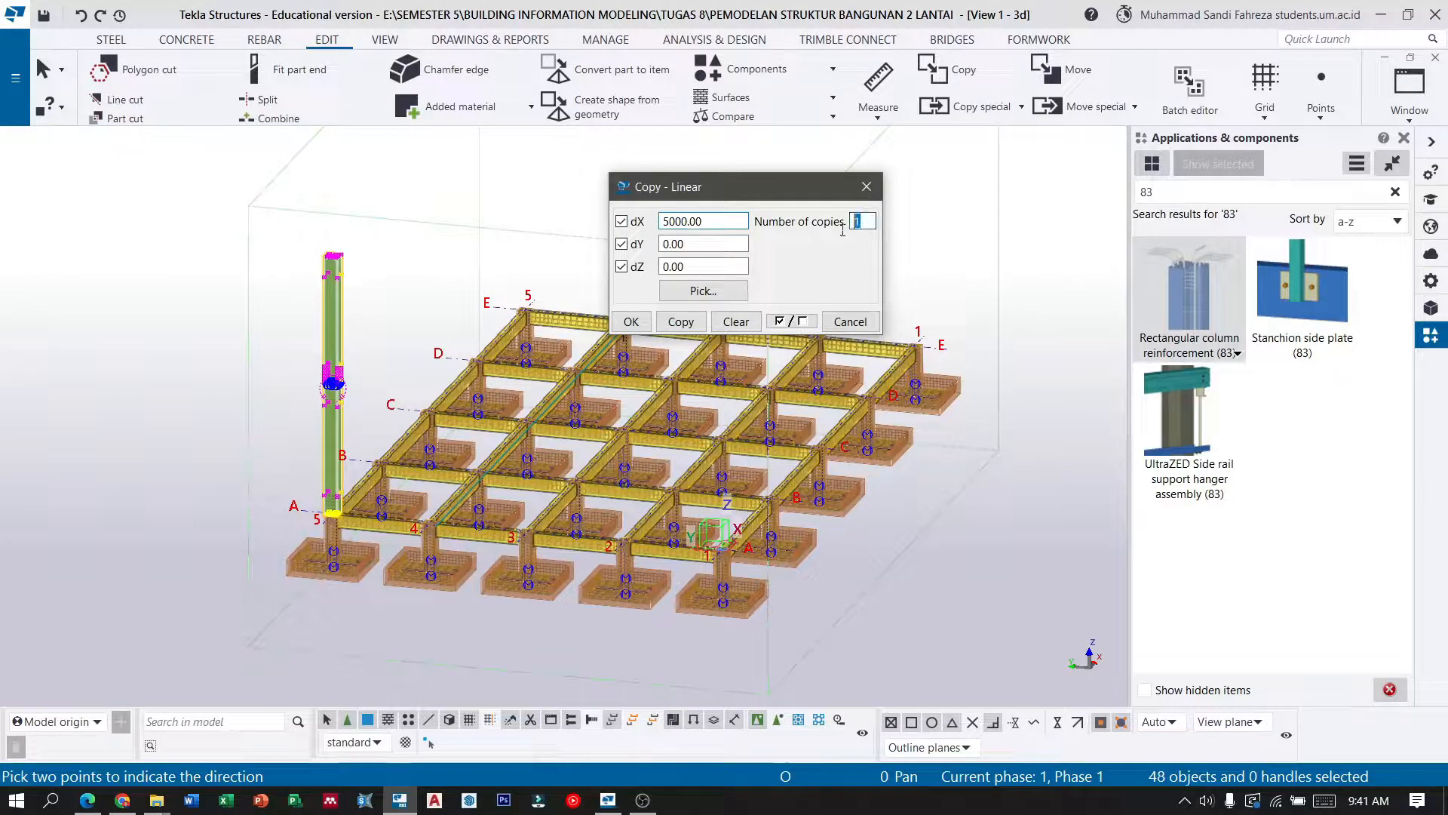
pyautogui.click(679, 321)
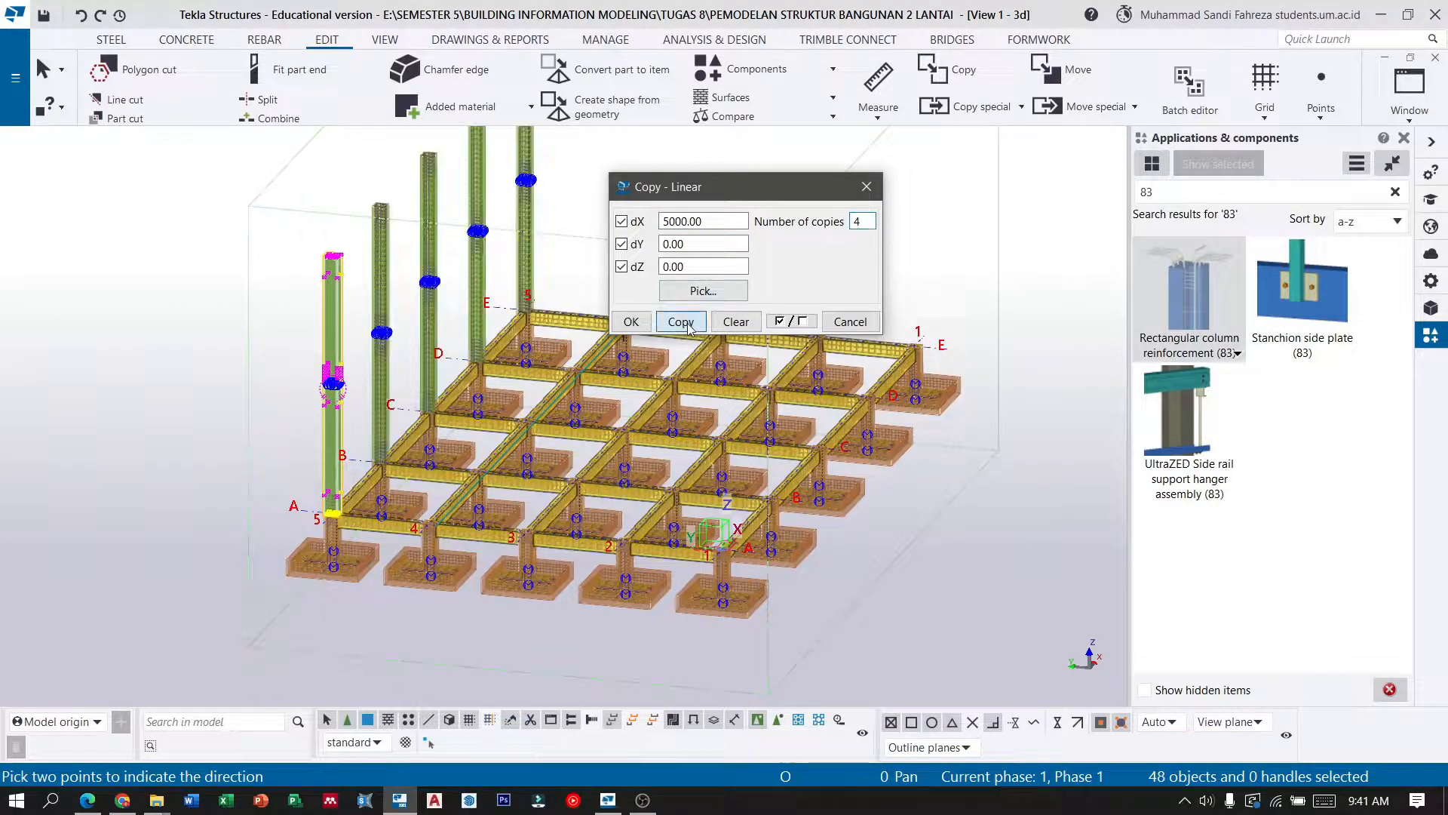
pyautogui.click(632, 322)
pyautogui.scroll(-3, 607, 344)
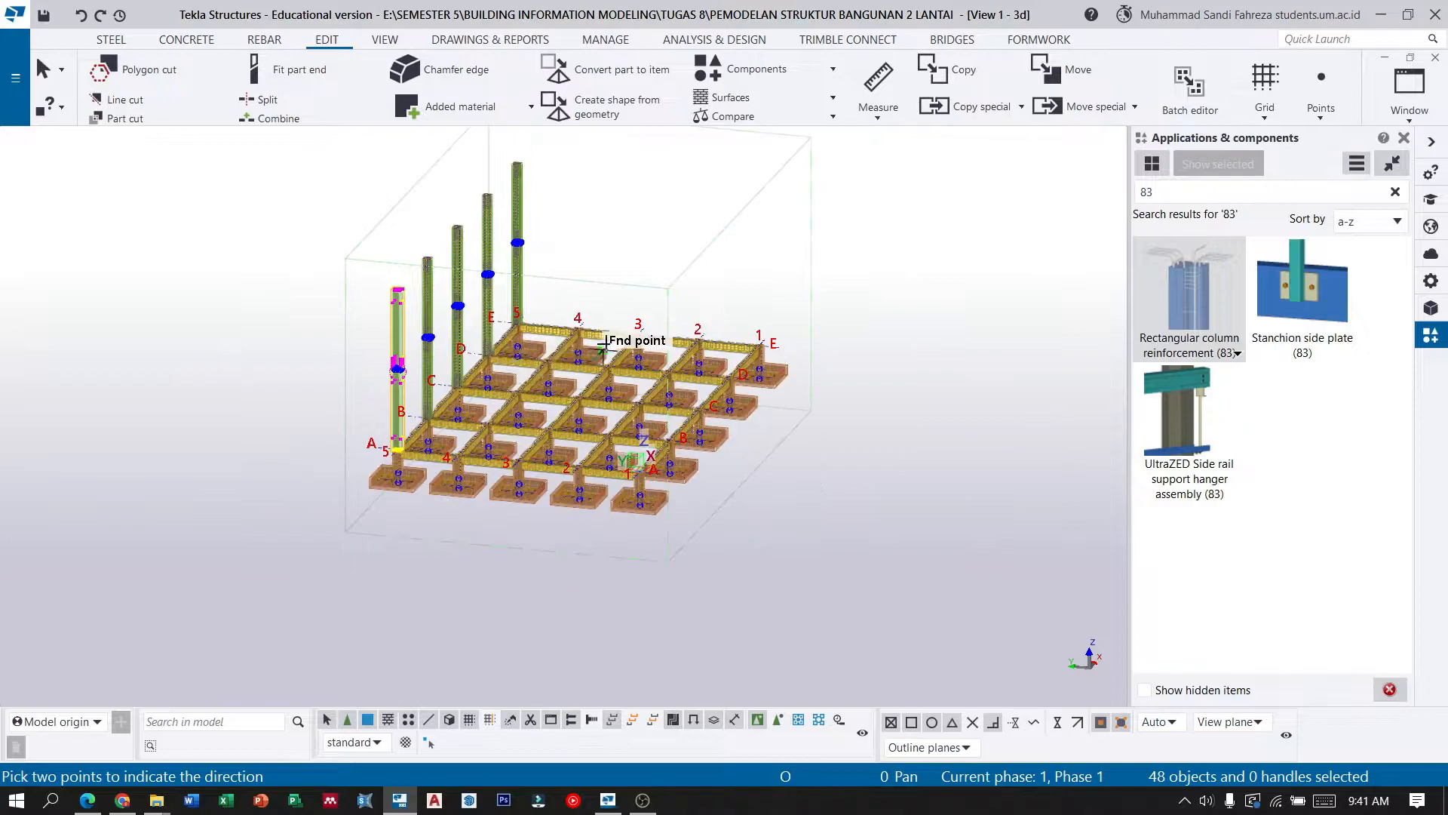
pyautogui.keyDown('ctrl'); pyautogui.moveTo(502, 316); pyautogui.dragTo(377, 312, button='middle'); pyautogui.keyUp('ctrl')
pyautogui.press('Escape')
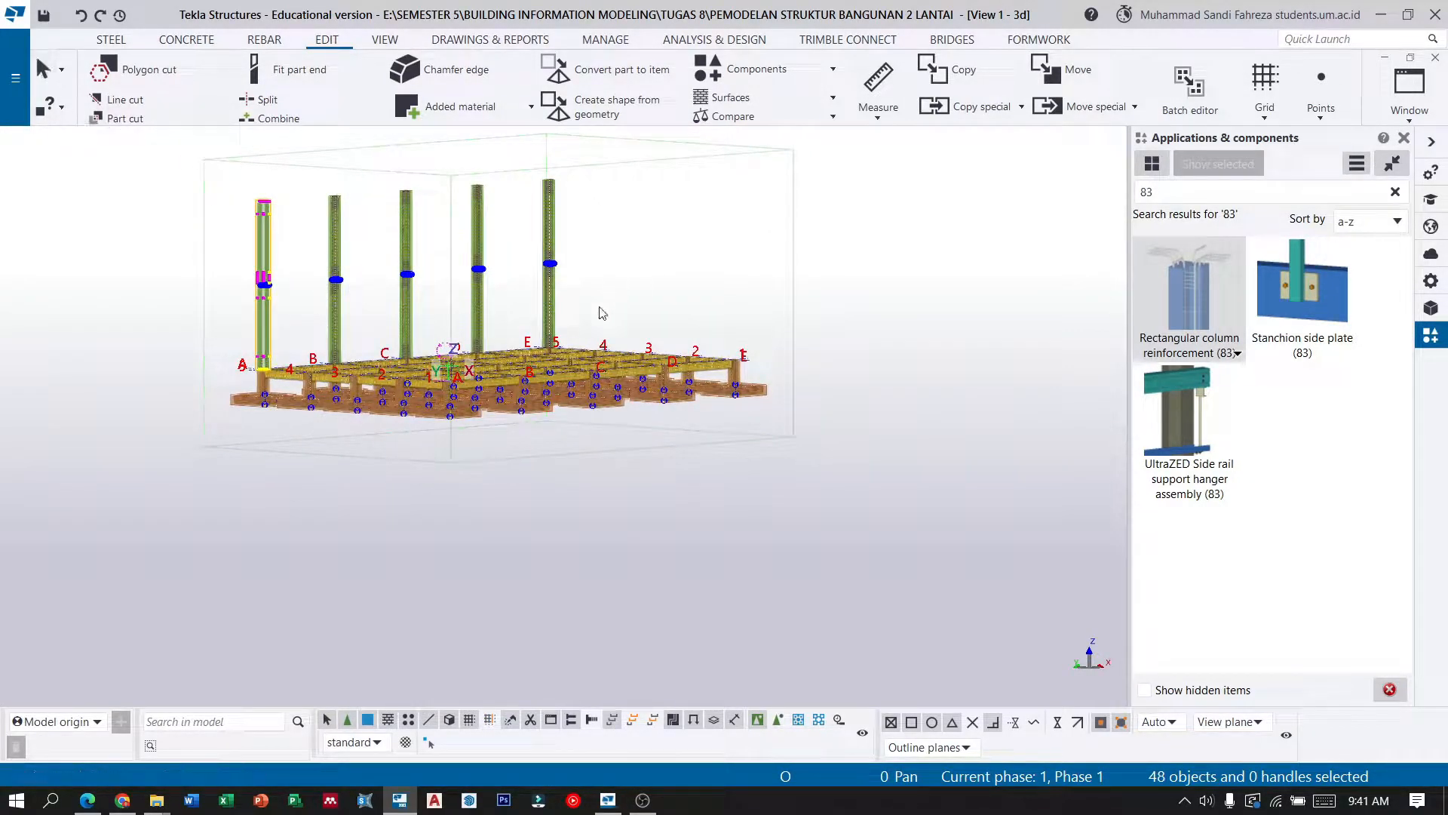
# Copy the row of five reinforced columns on grid line 5 linearly four times, with a dY of -3000 mm.
pyautogui.moveTo(574, 331); pyautogui.dragTo(180, 178)
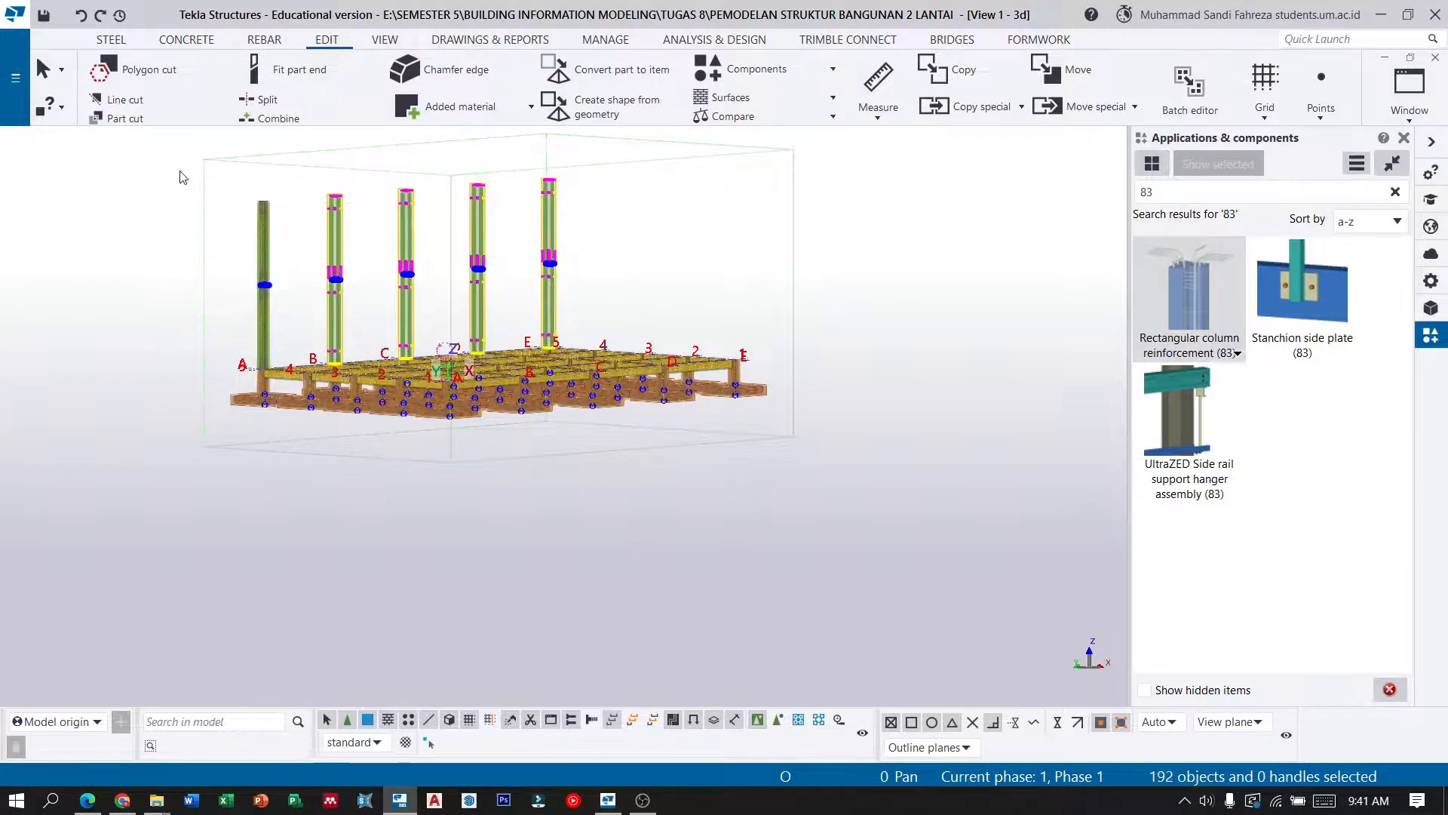
pyautogui.keyDown('shift'); pyautogui.moveTo(231, 286); pyautogui.dragTo(181, 175); pyautogui.keyUp('shift')
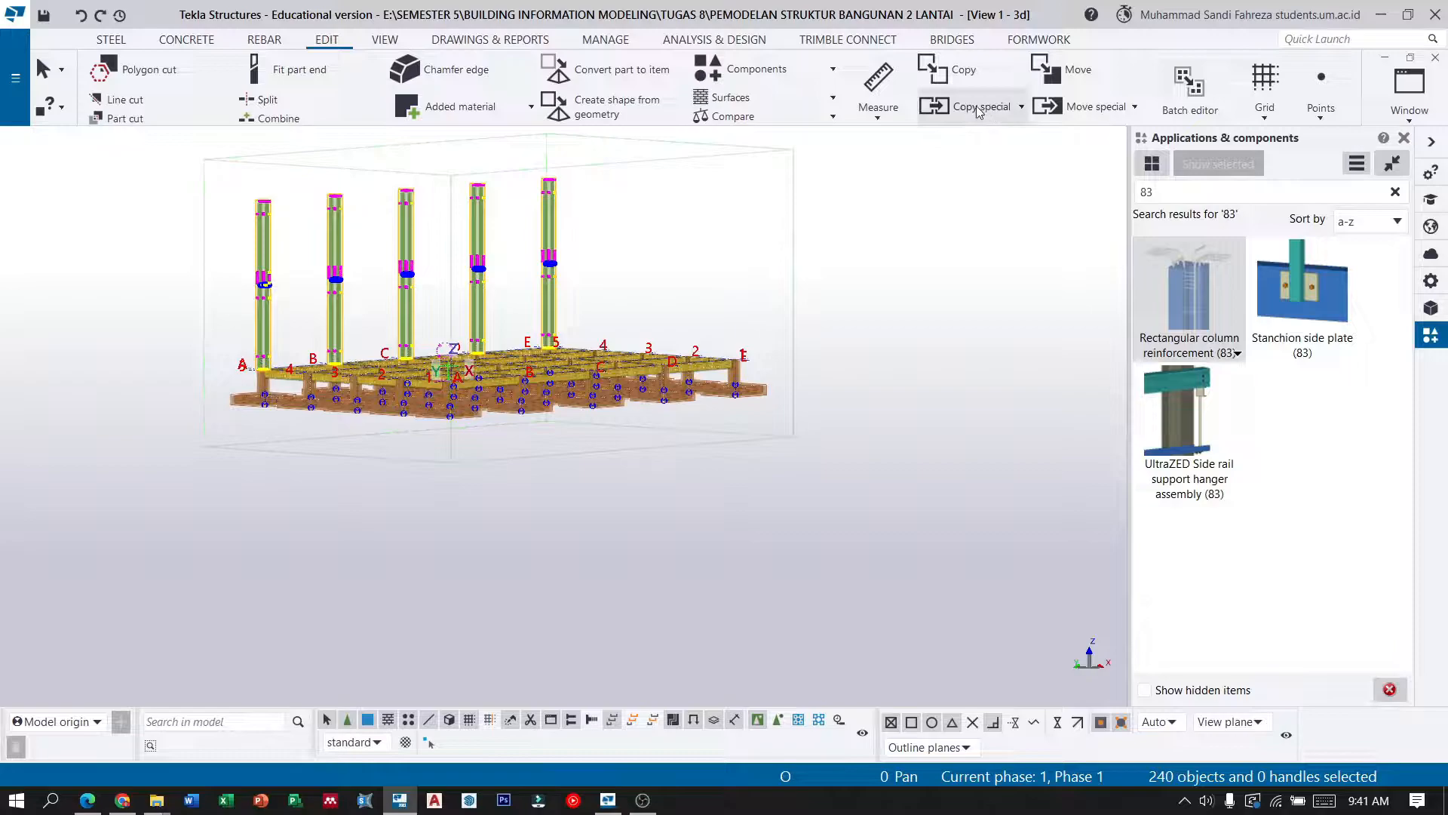
pyautogui.click(1020, 106)
pyautogui.click(973, 147)
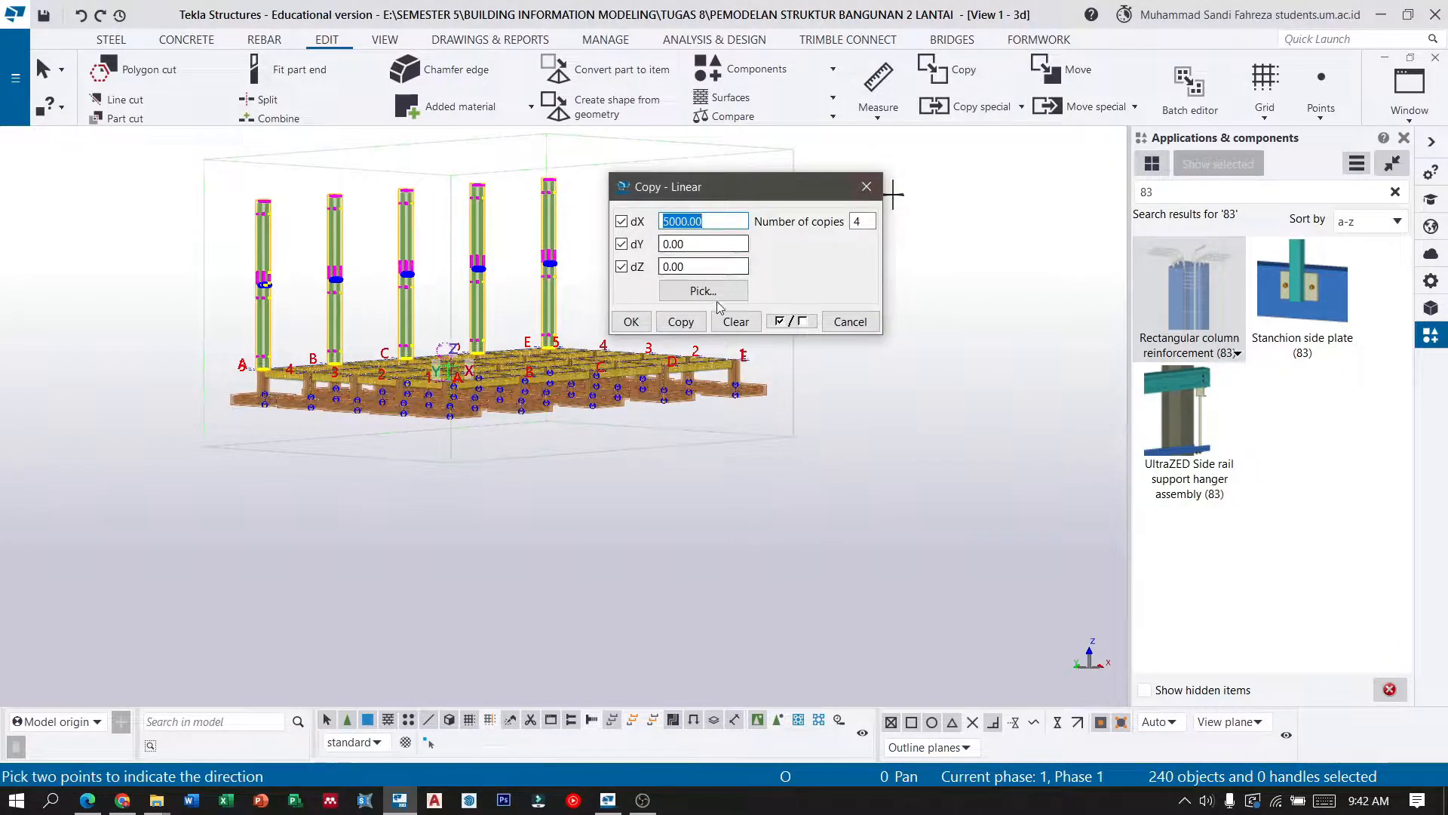
pyautogui.doubleClick(714, 244)
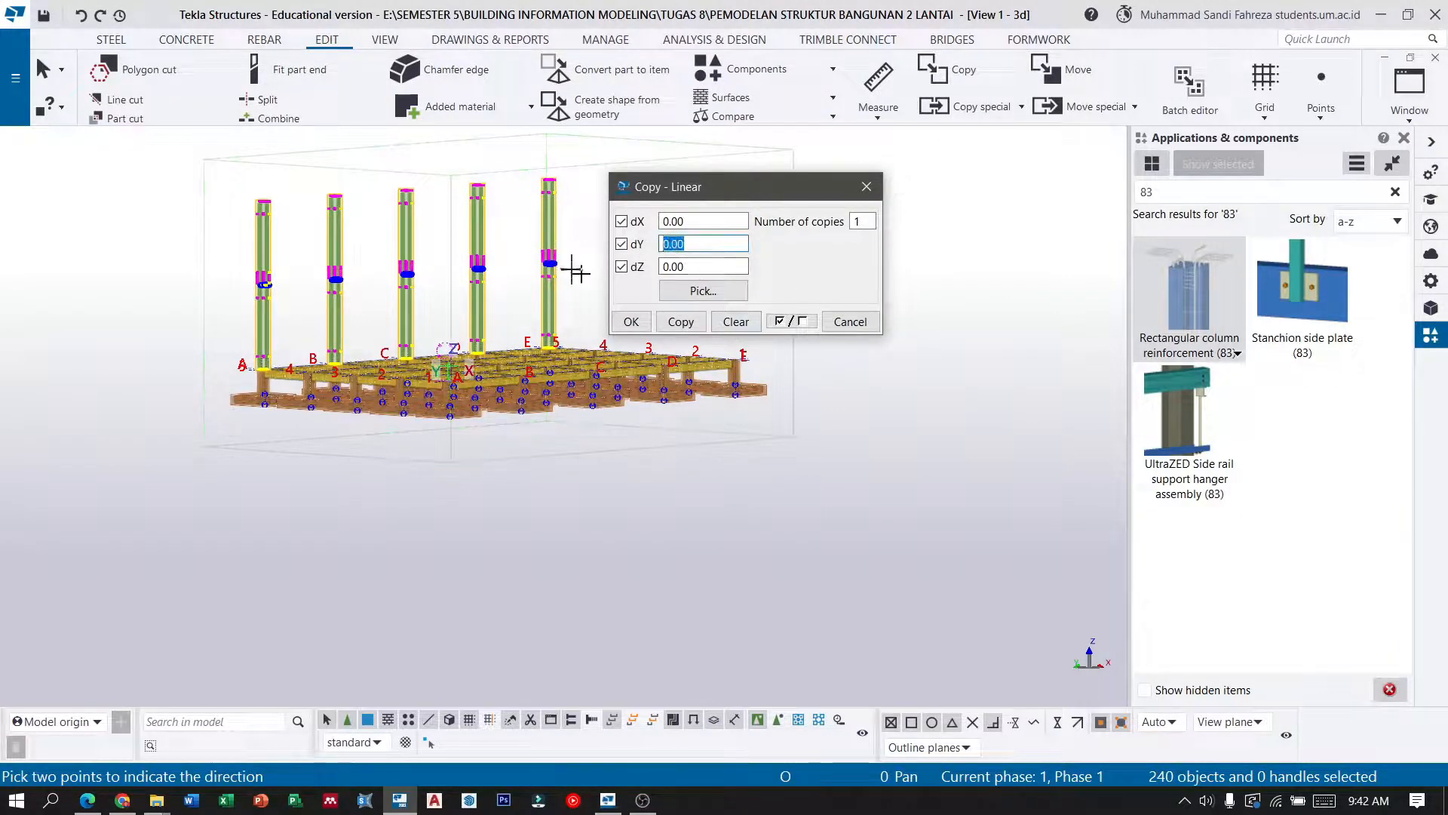
pyautogui.scroll(5, 272, 362)
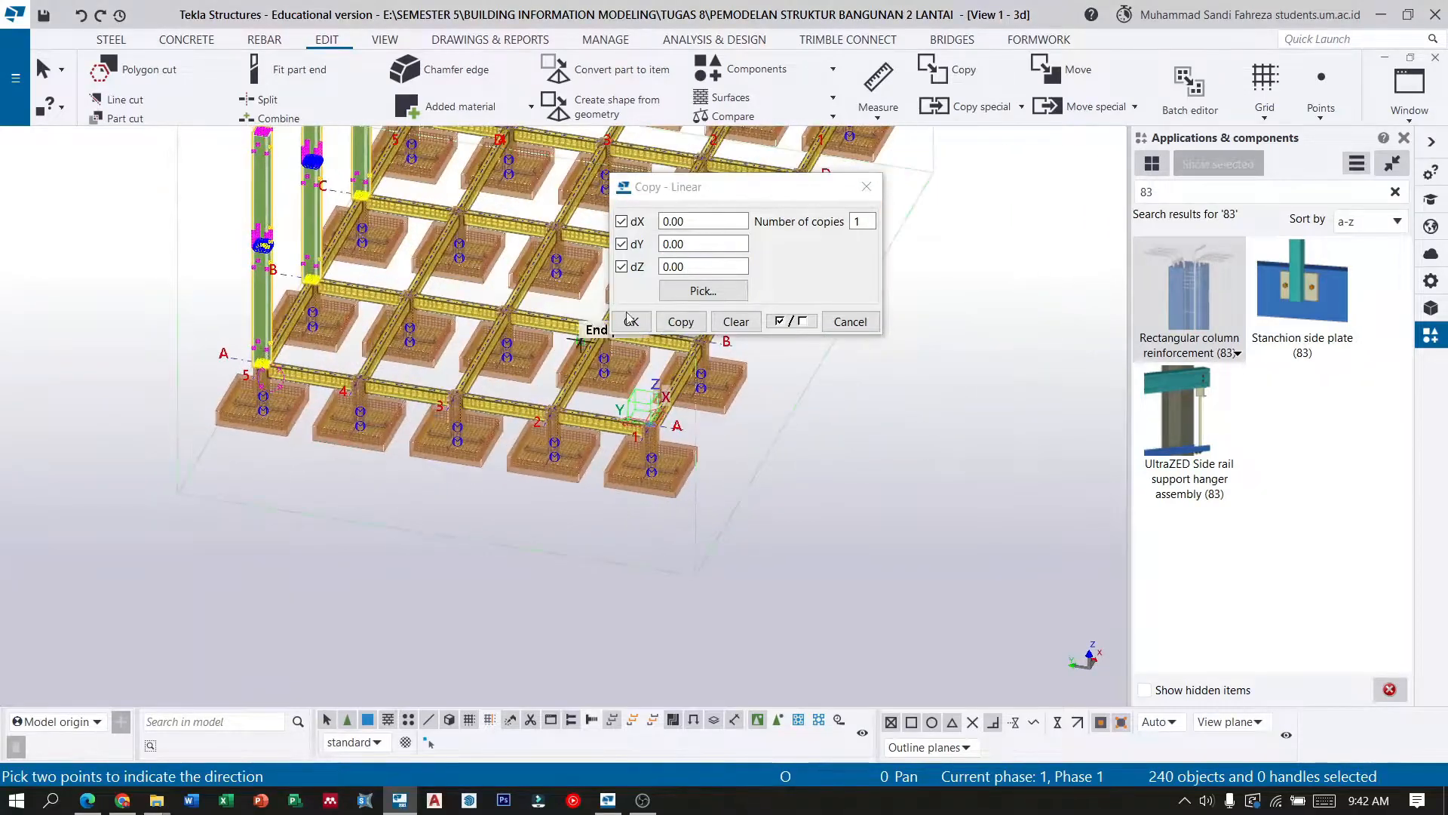
pyautogui.click(709, 241)
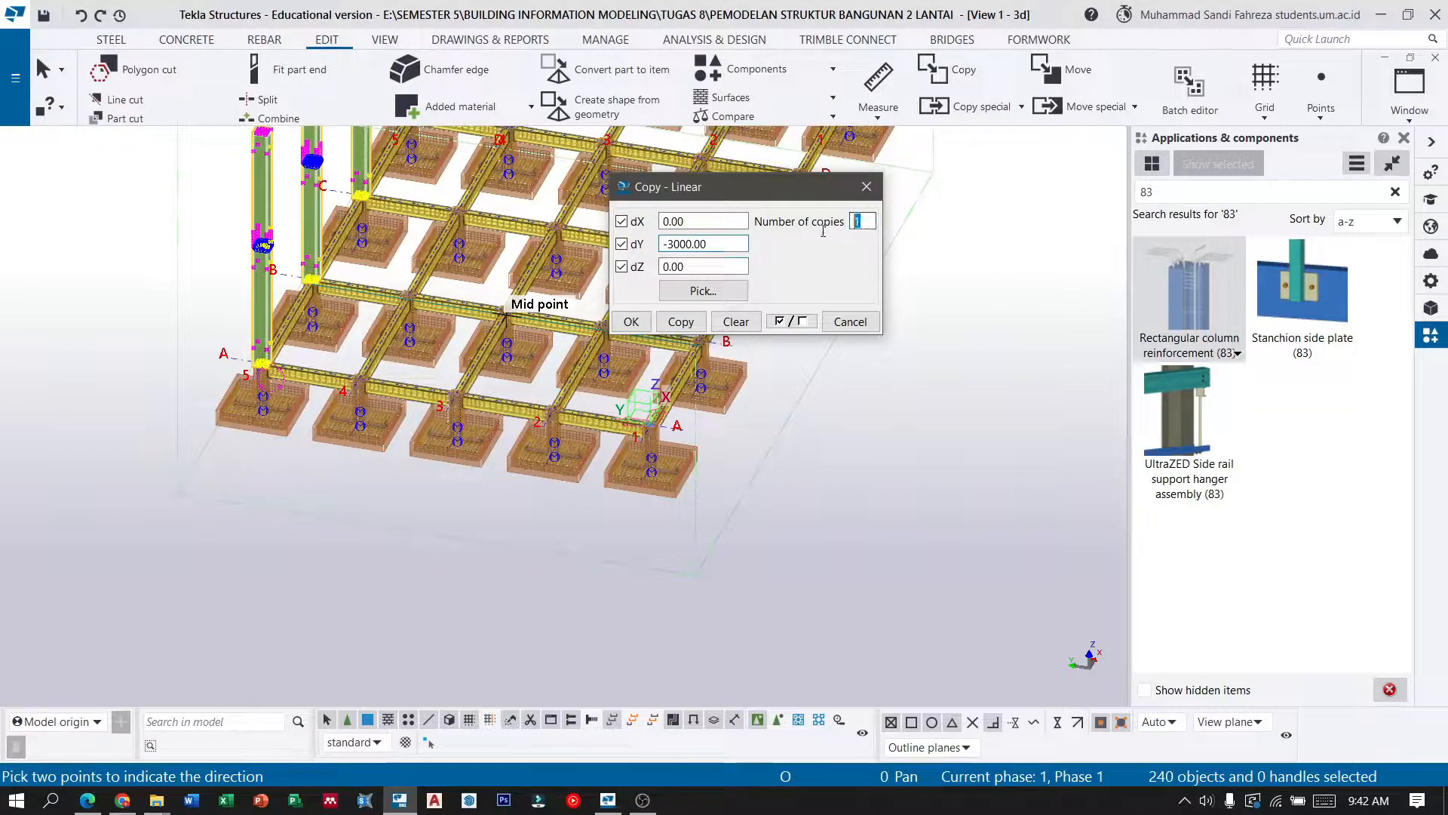
pyautogui.click(680, 321)
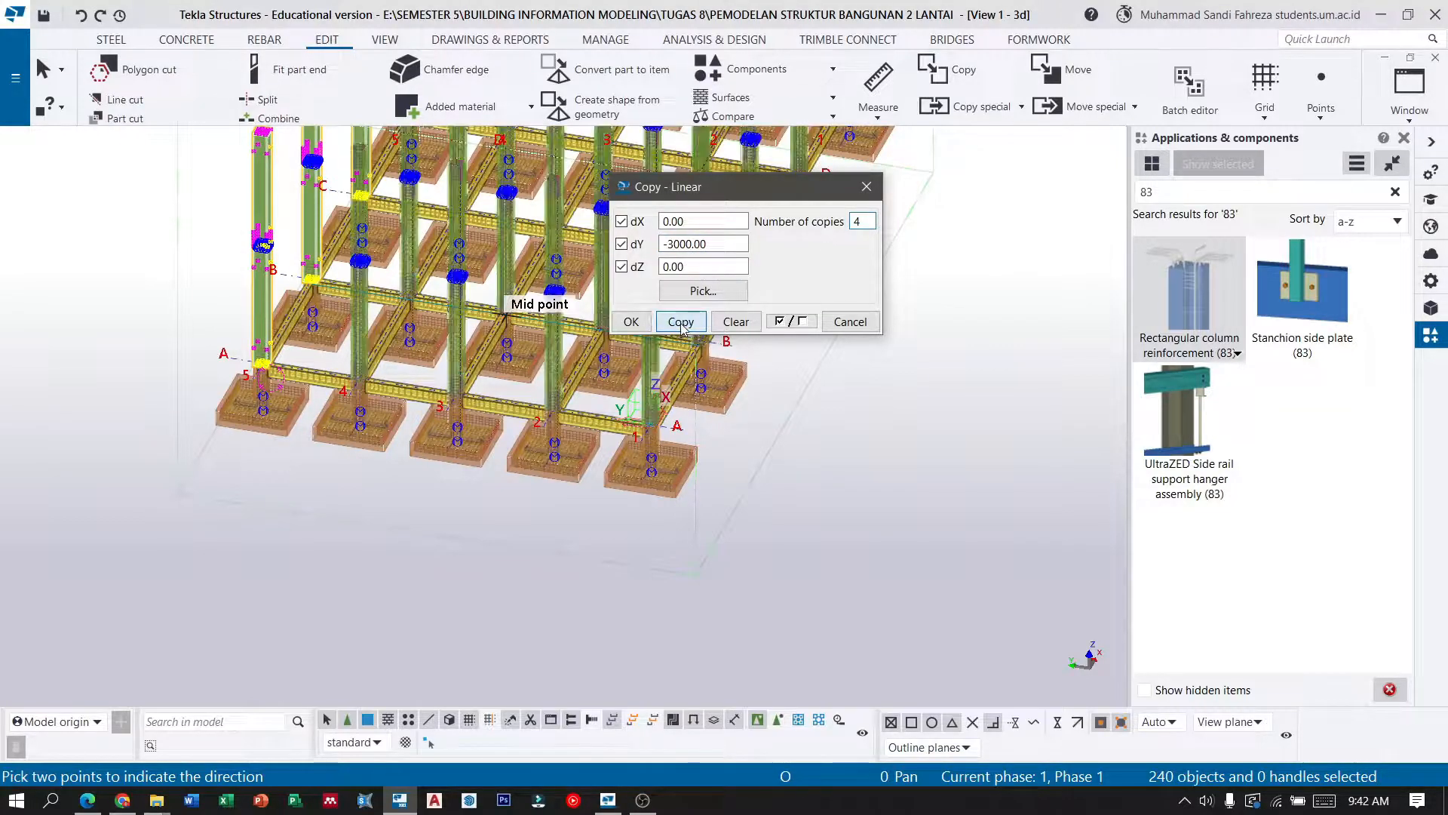
pyautogui.click(631, 321)
pyautogui.scroll(-5, 679, 491)
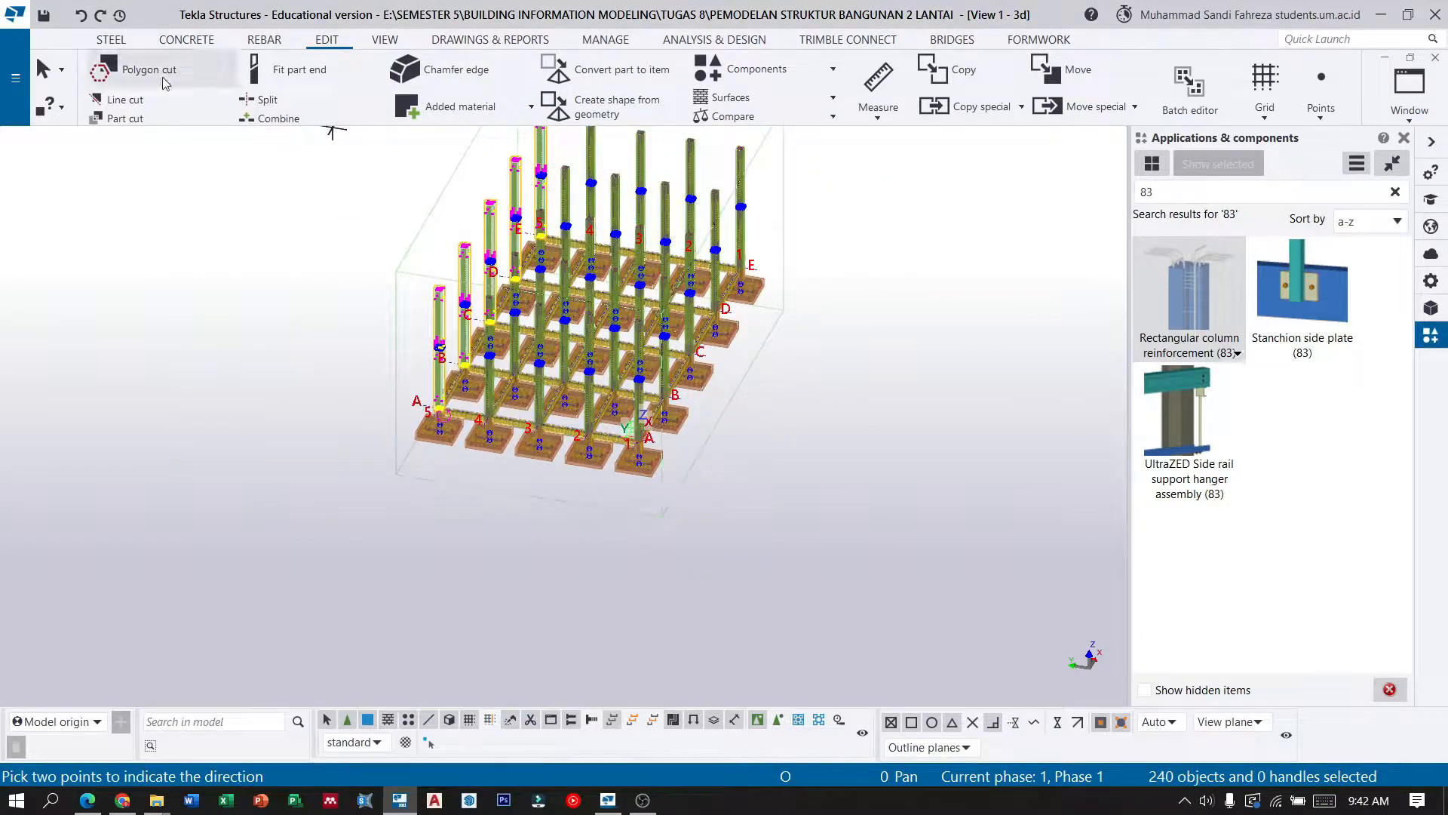
pyautogui.click(46, 75)
pyautogui.click(892, 341)
# Examine the full grid of two-storey columns on the foundation from several sides.
pyautogui.keyDown('ctrl'); pyautogui.moveTo(843, 361); pyautogui.dragTo(532, 439, button='middle'); pyautogui.keyUp('ctrl')
pyautogui.scroll(-5, 529, 434)
pyautogui.scroll(5, 507, 230)
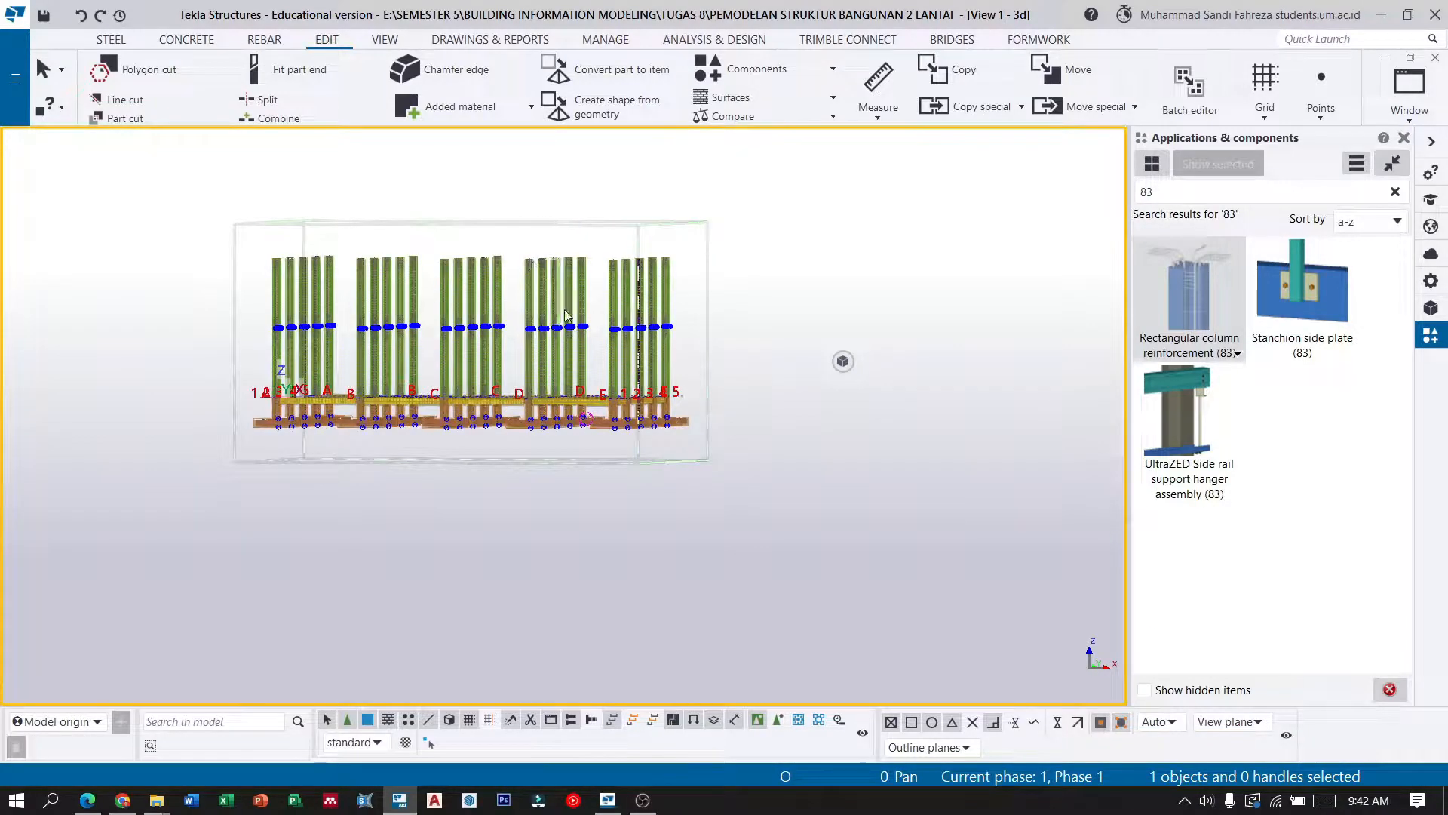
pyautogui.scroll(5, 579, 326)
pyautogui.scroll(-2, 632, 324)
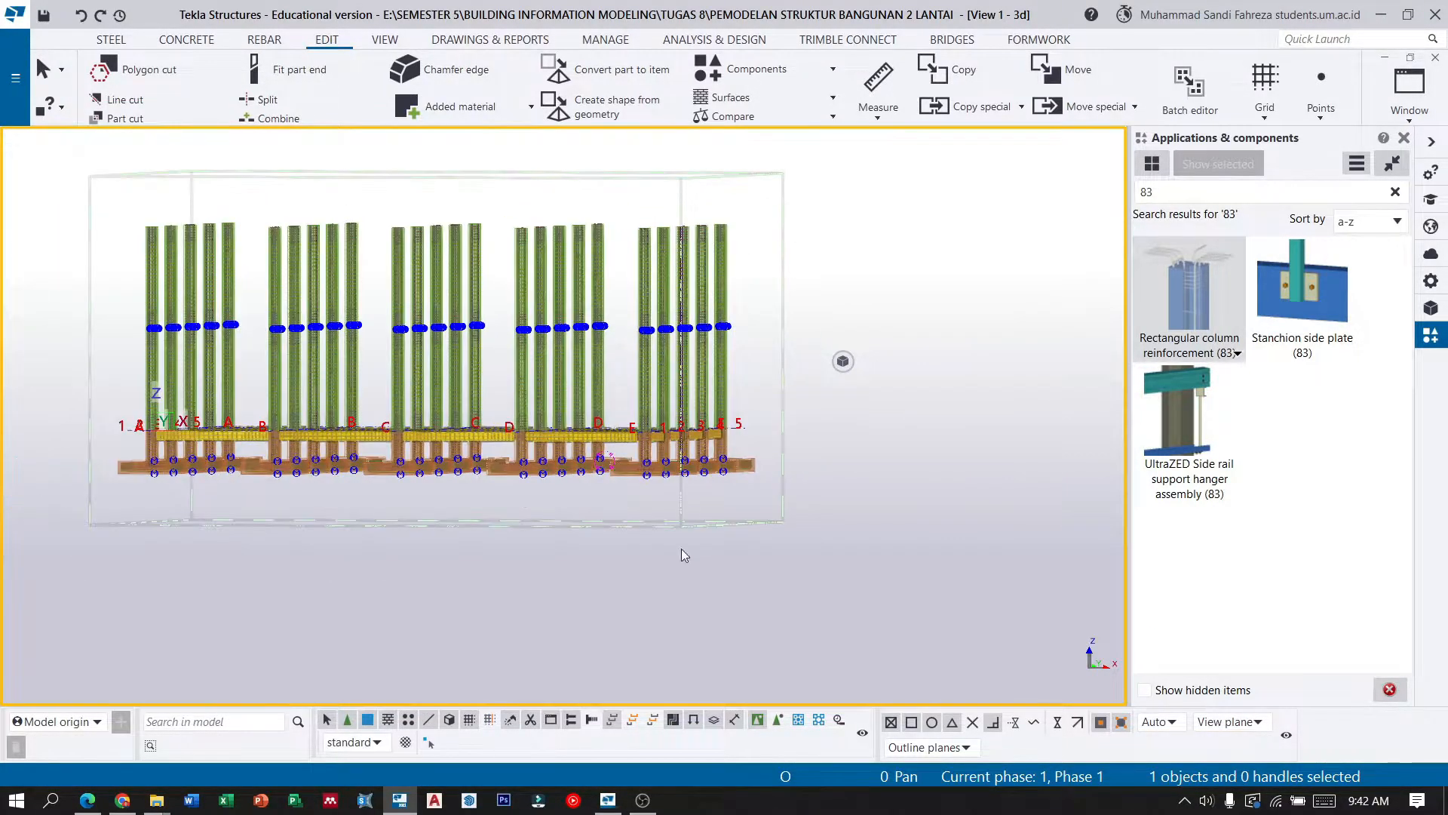
pyautogui.press('Home')
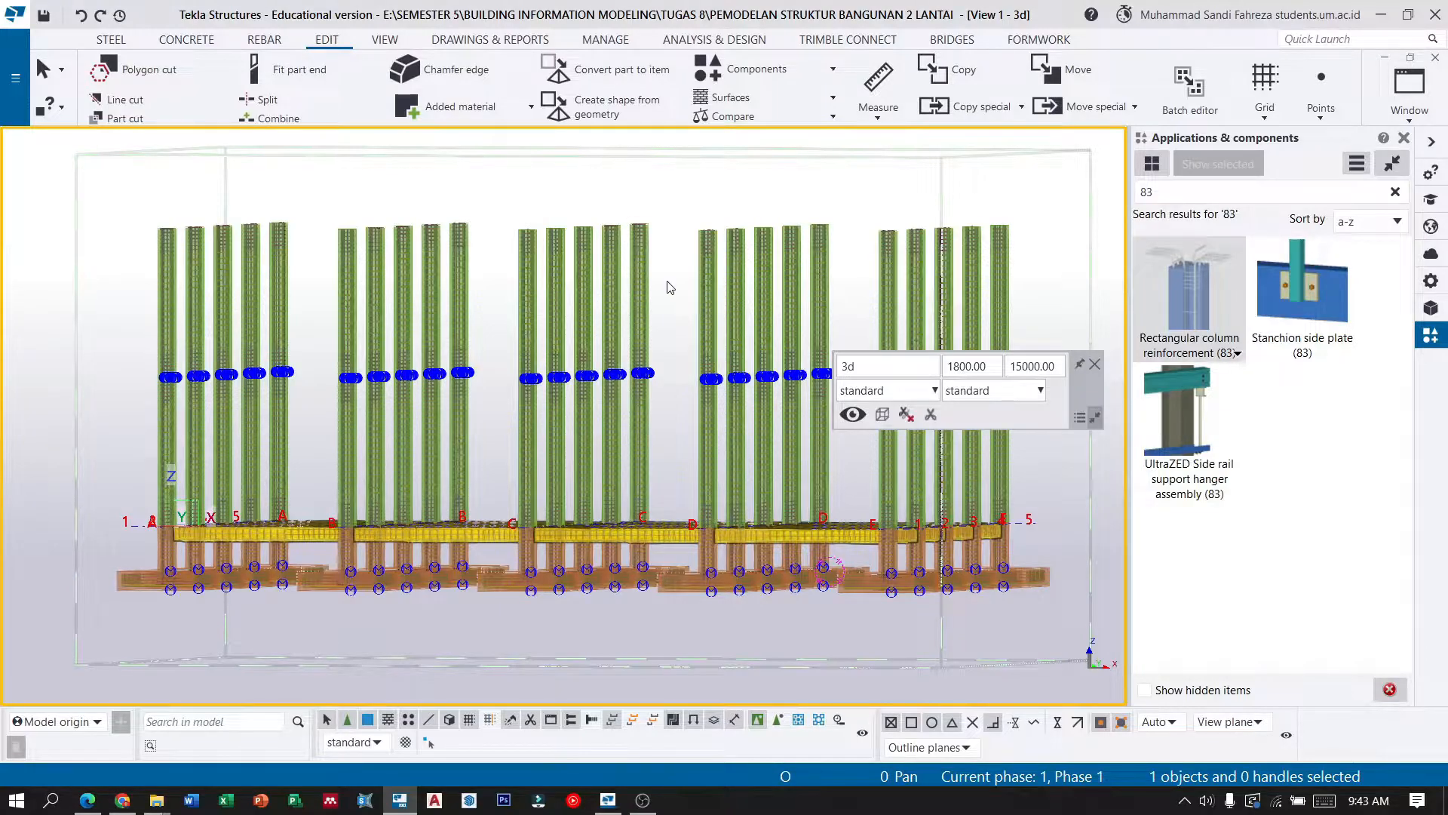
pyautogui.keyDown('ctrl'); pyautogui.moveTo(666, 280); pyautogui.dragTo(650, 296, button='middle'); pyautogui.keyUp('ctrl')
pyautogui.scroll(-4, 596, 441)
pyautogui.scroll(3, 442, 315)
pyautogui.scroll(-4, 442, 315)
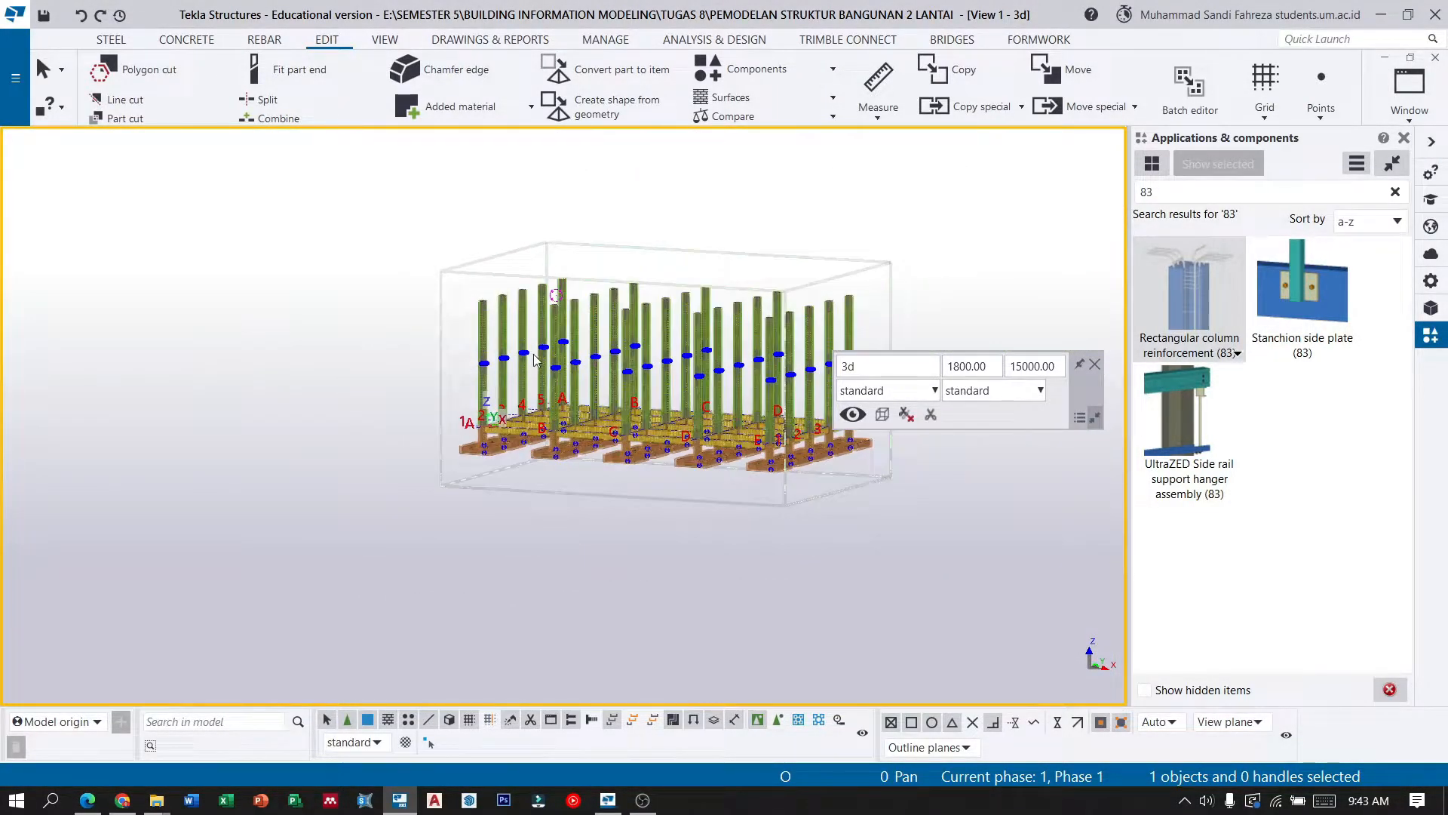
# Model a concrete beam between the tops of columns A-1 and B-1, snapping to the midpoints of their facing top edges.
pyautogui.scroll(8, 526, 422)
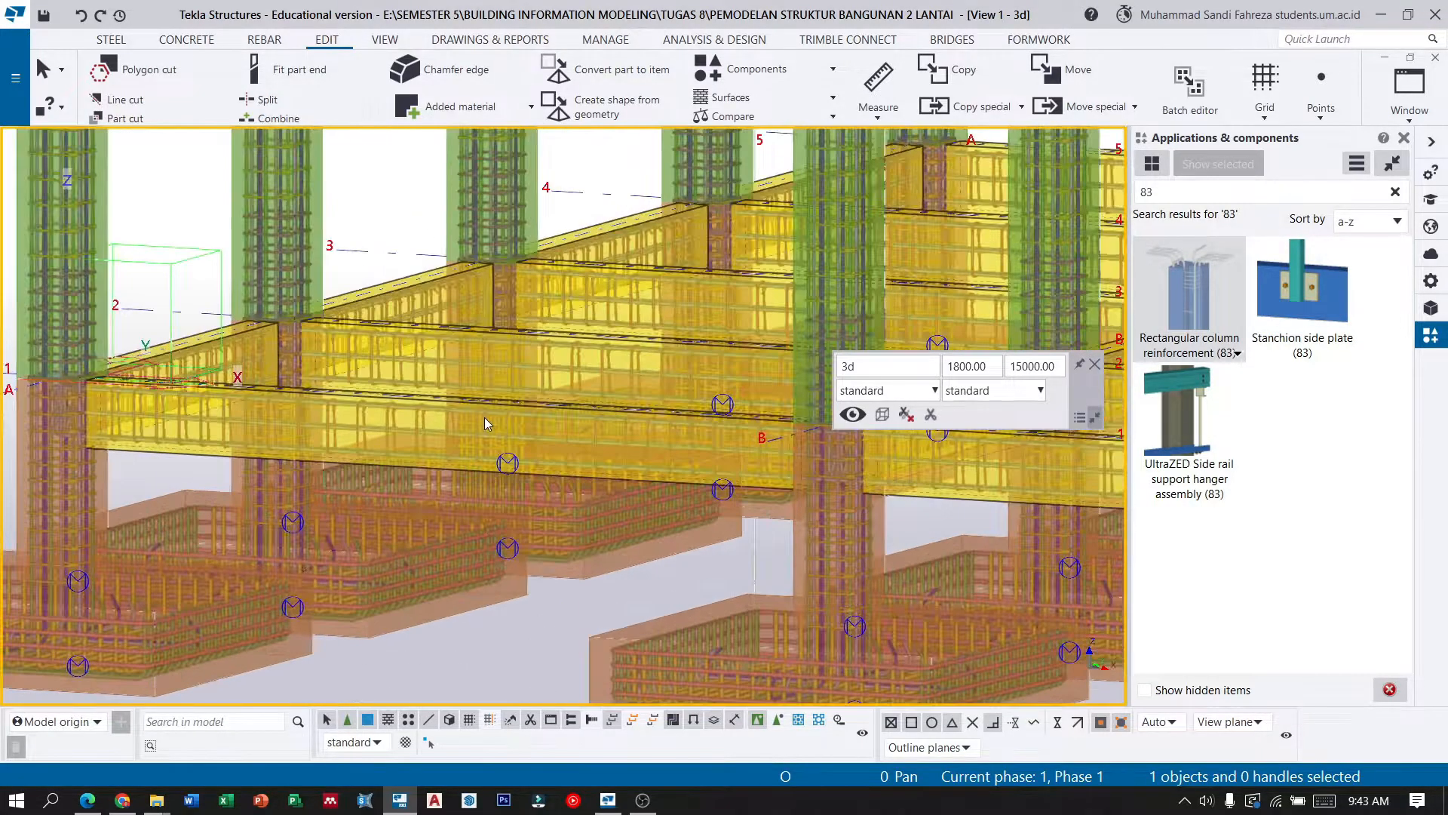
pyautogui.scroll(-4, 581, 645)
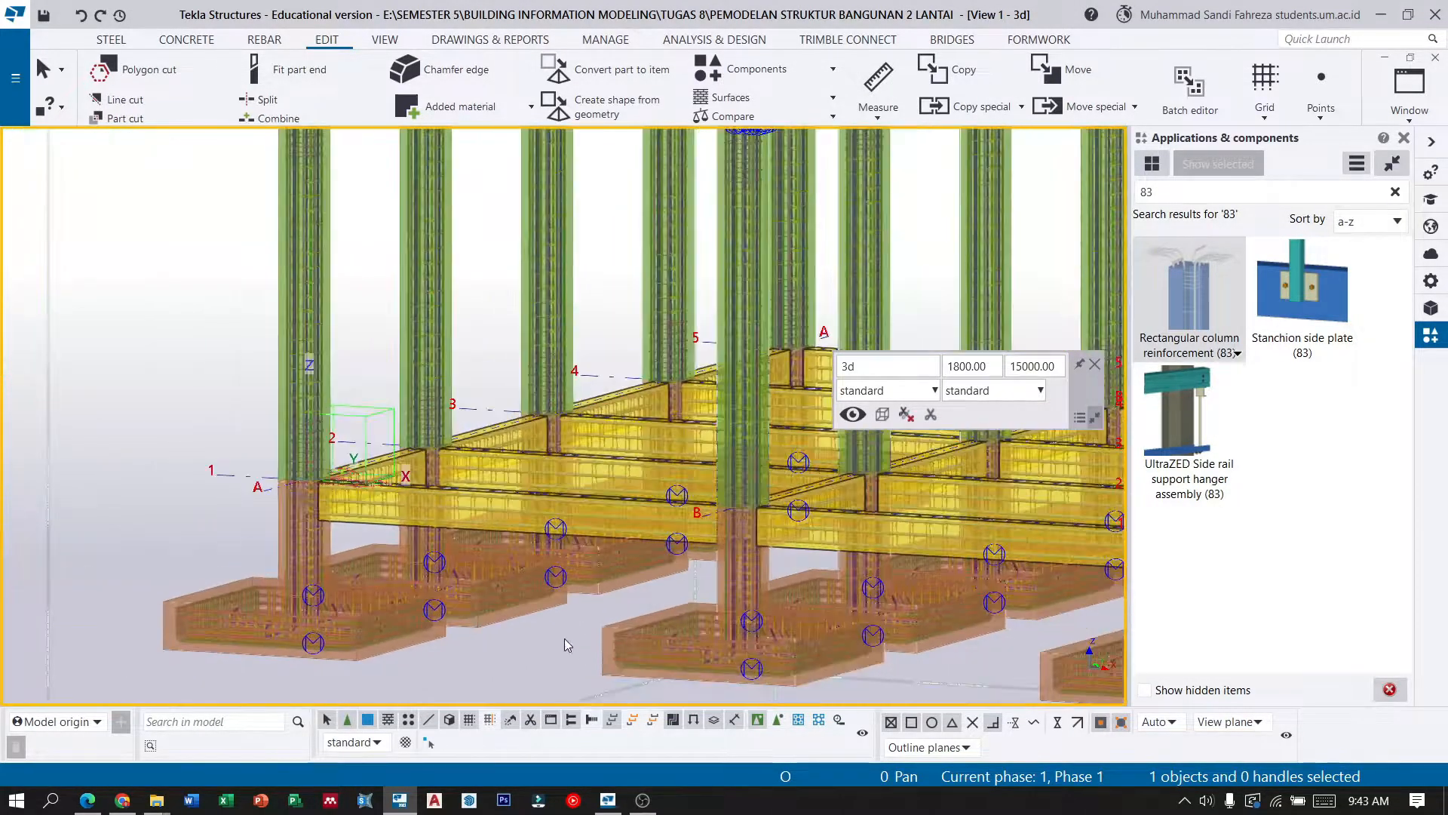
pyautogui.moveTo(496, 337); pyautogui.dragTo(481, 462, button='middle')
pyautogui.scroll(5, 491, 316)
pyautogui.scroll(2, 309, 300)
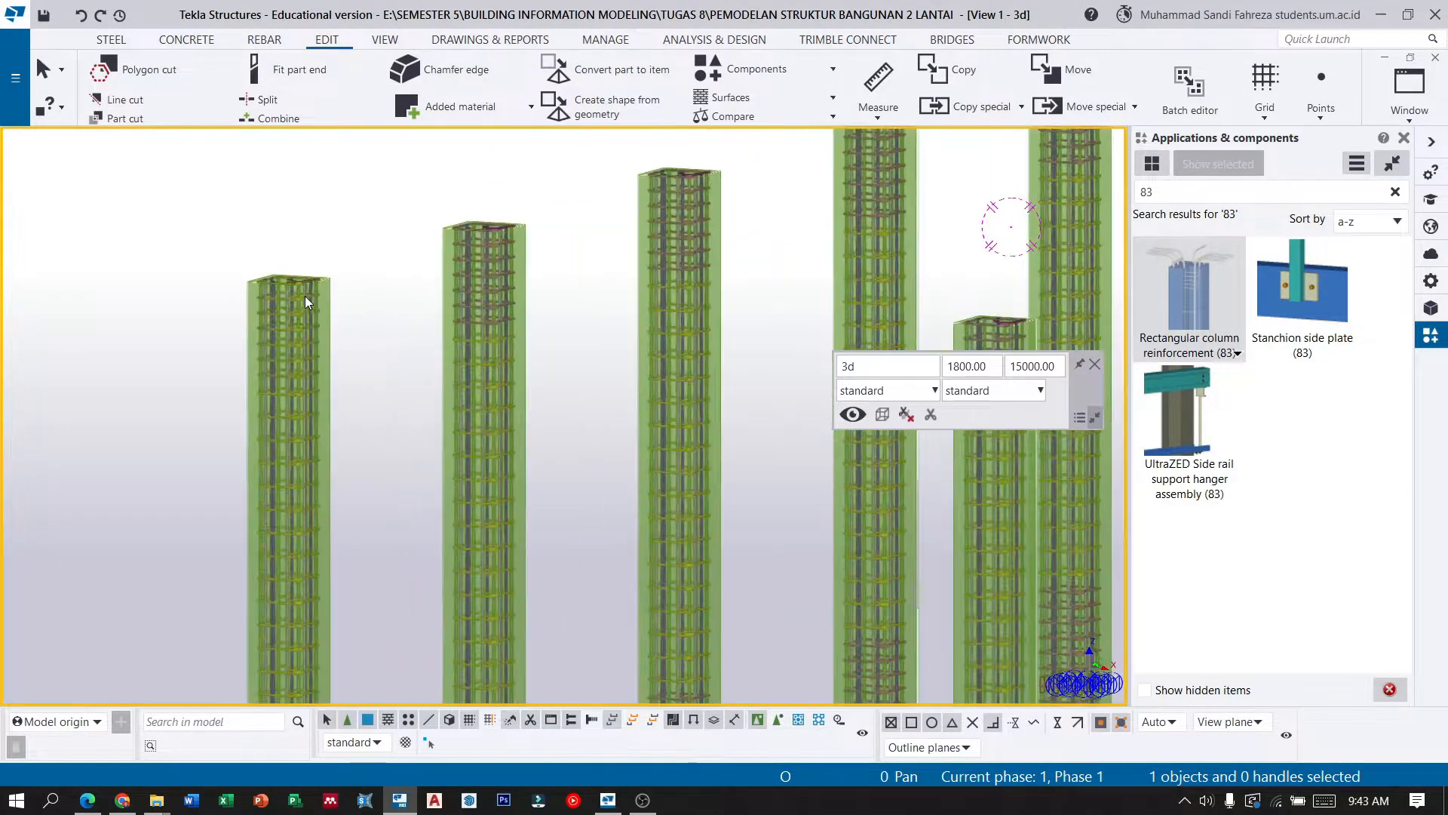
pyautogui.scroll(-4, 303, 317)
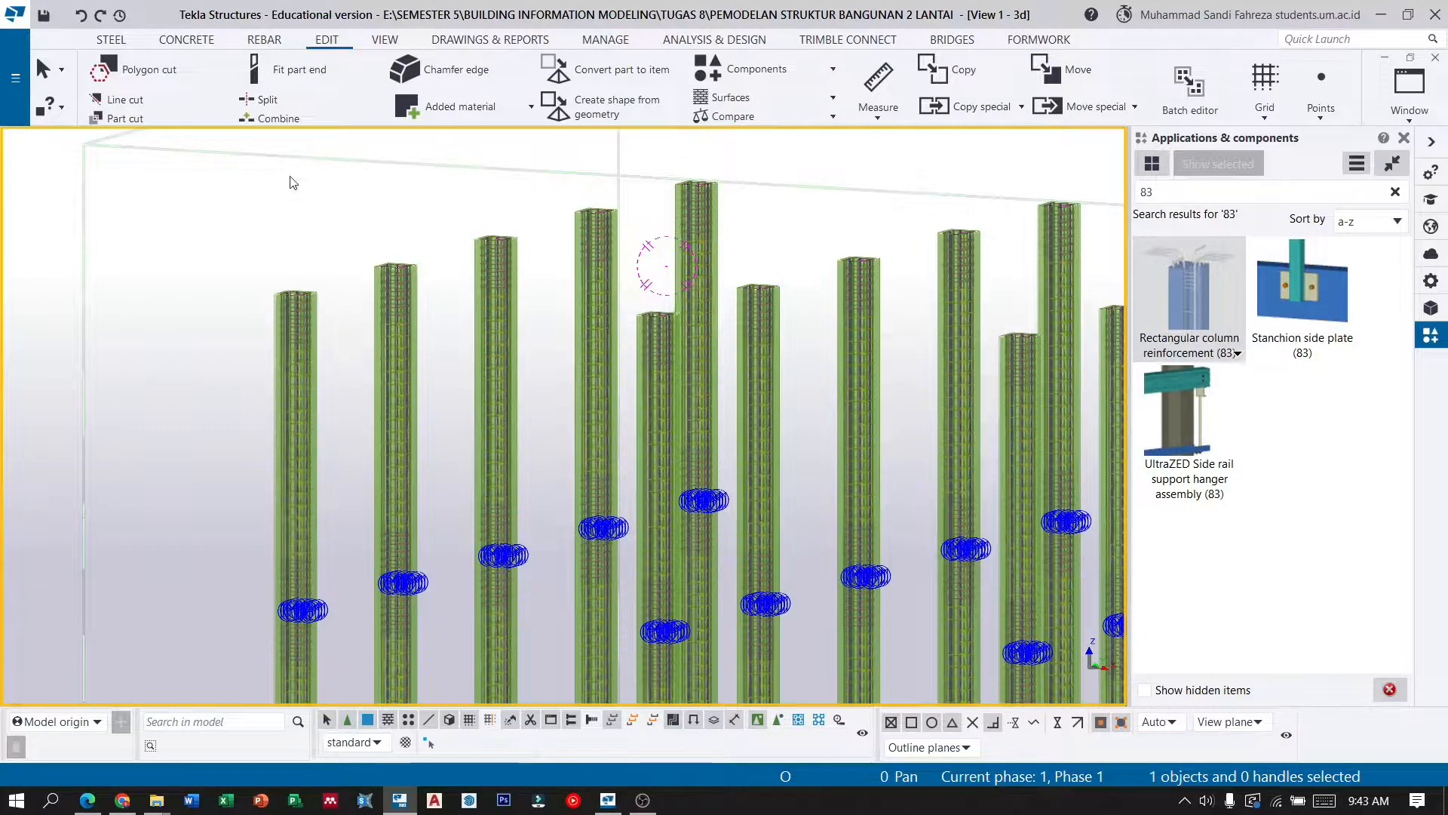
pyautogui.click(175, 43)
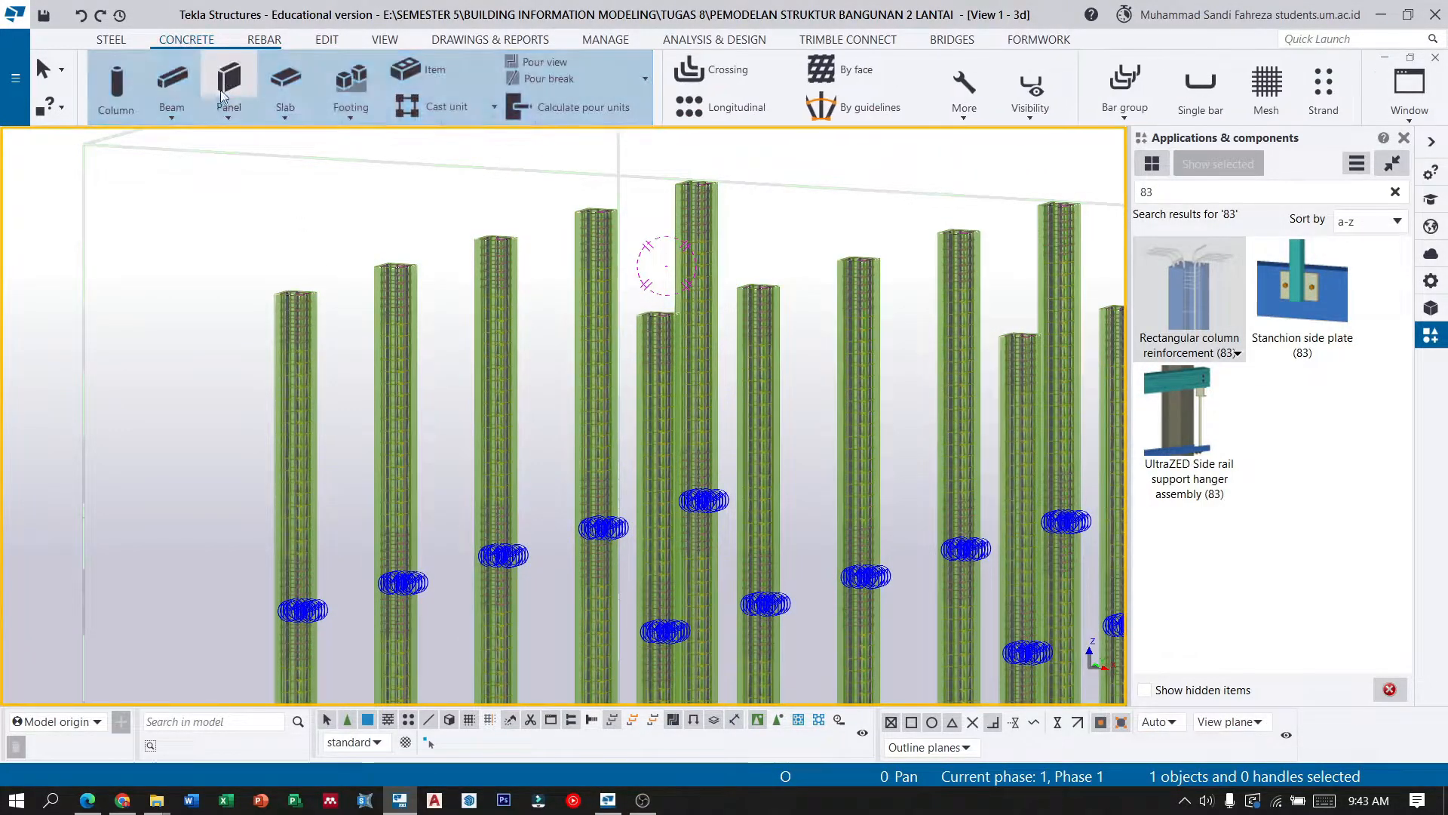
pyautogui.click(172, 109)
pyautogui.click(193, 147)
pyautogui.scroll(2, 329, 277)
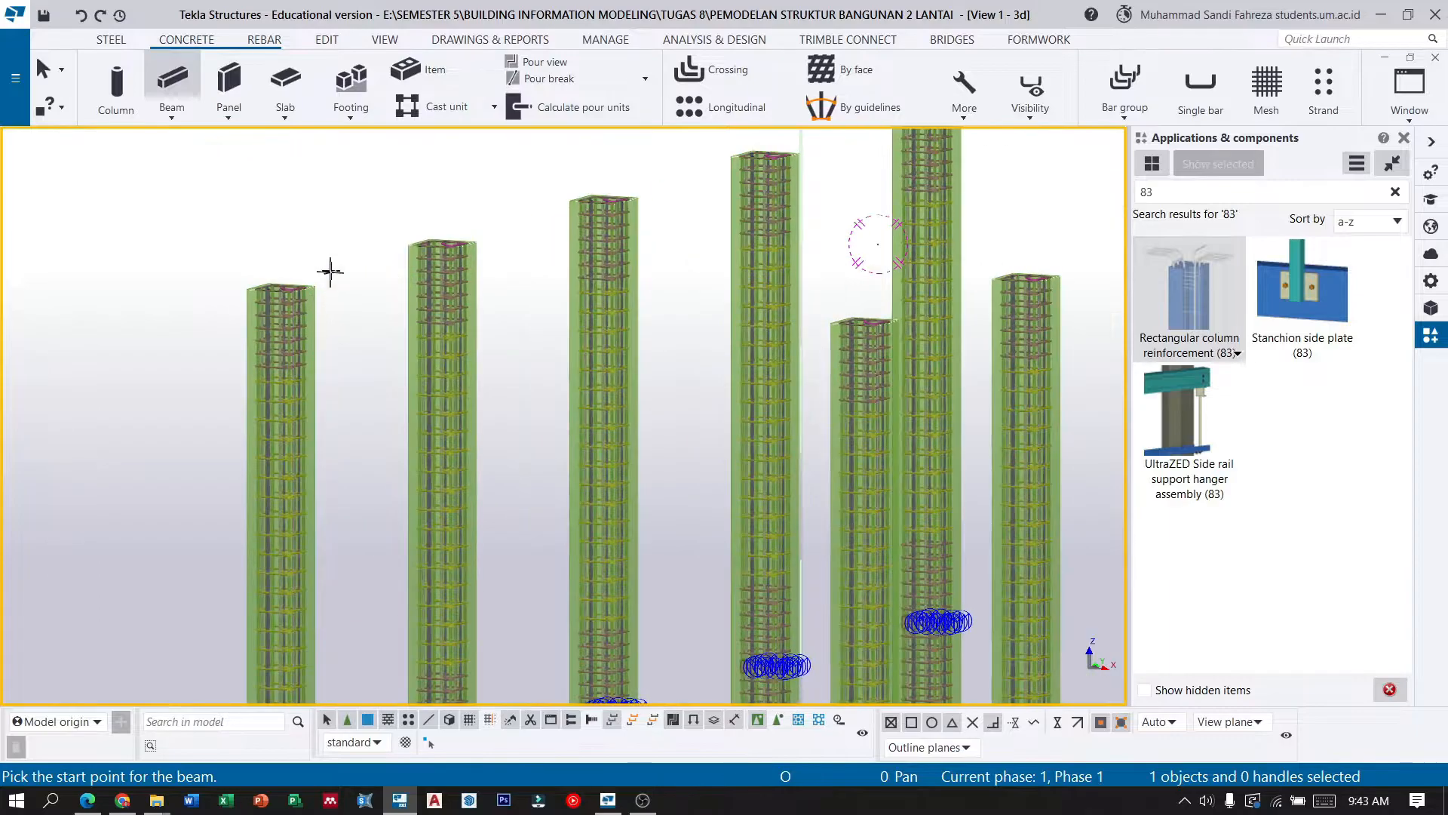
pyautogui.scroll(-8, 332, 274)
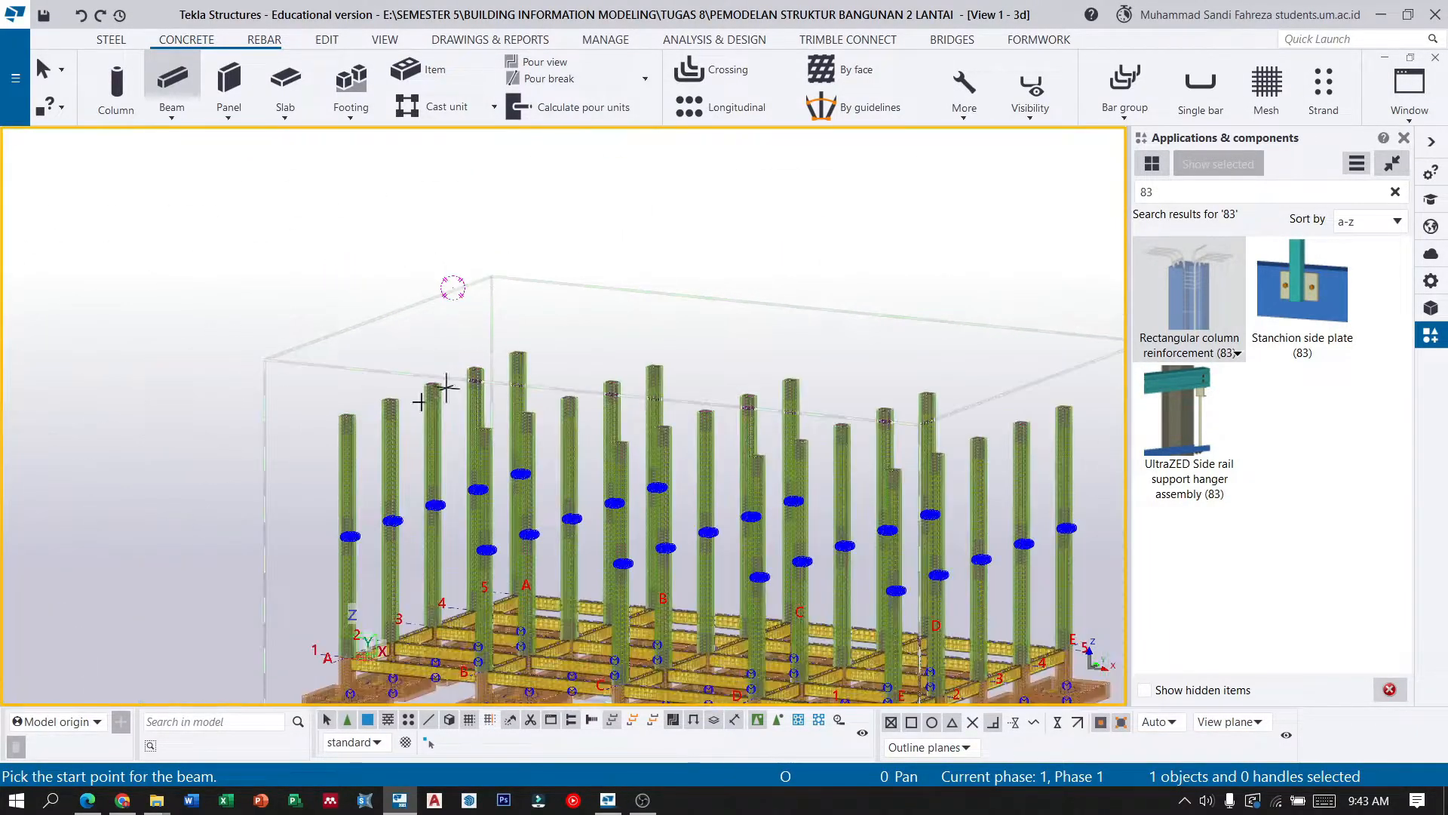
pyautogui.scroll(-4, 456, 365)
pyautogui.keyDown('ctrl'); pyautogui.moveTo(372, 423); pyautogui.dragTo(343, 443, button='middle'); pyautogui.keyUp('ctrl')
pyautogui.scroll(4, 347, 503)
pyautogui.scroll(5, 378, 381)
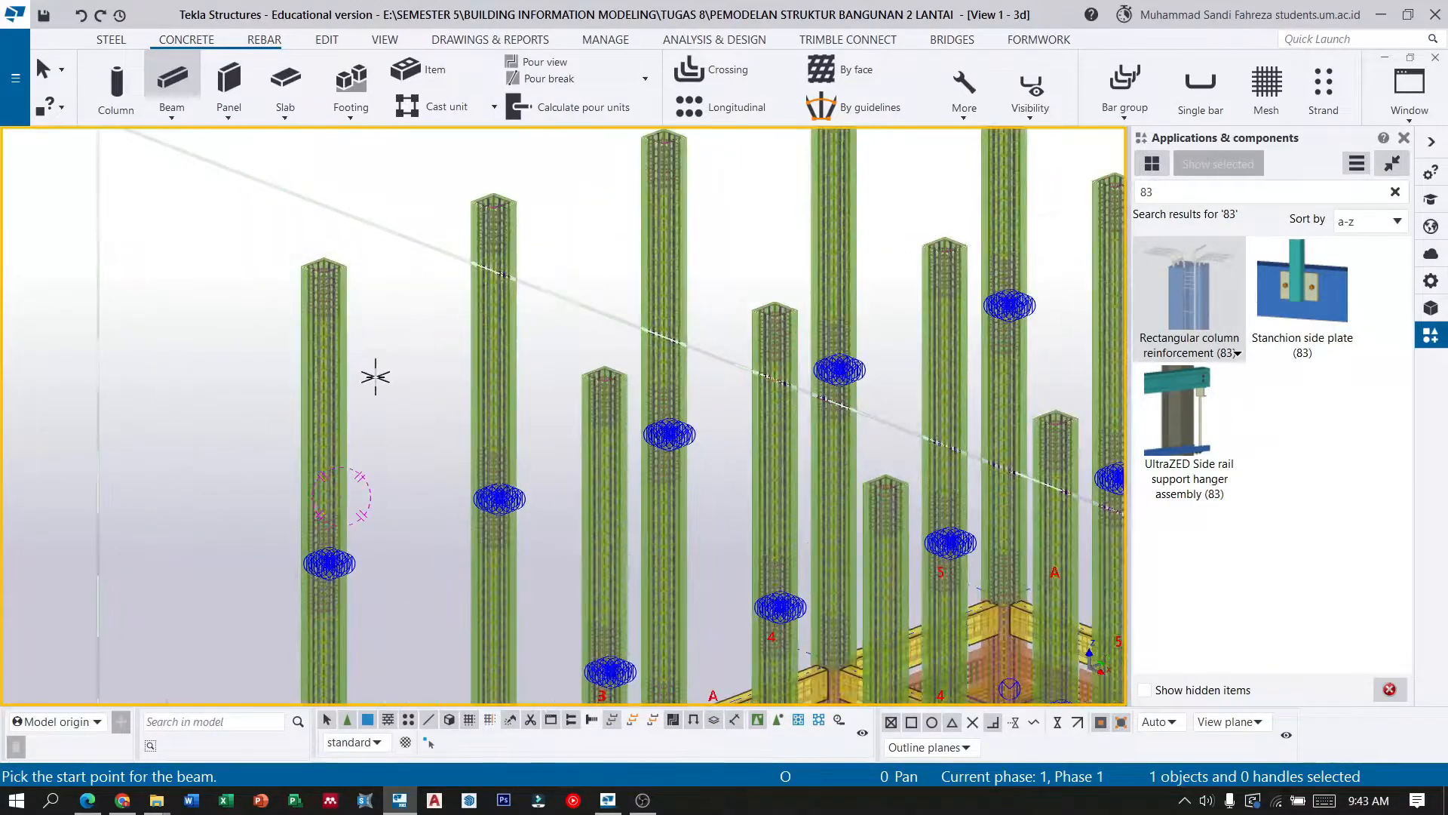
pyautogui.scroll(-5, 405, 362)
pyautogui.scroll(3, 406, 362)
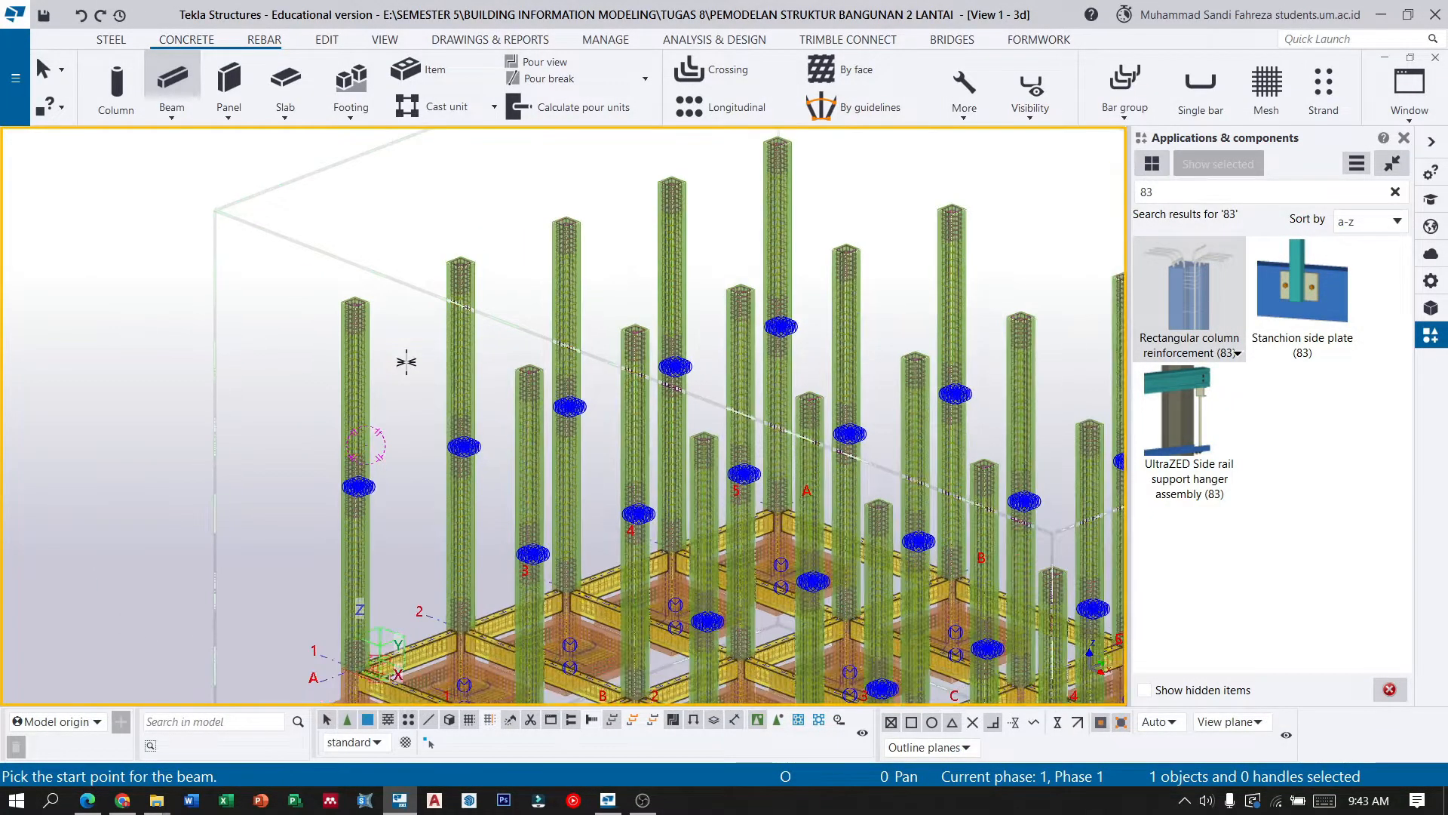
pyautogui.scroll(4, 387, 303)
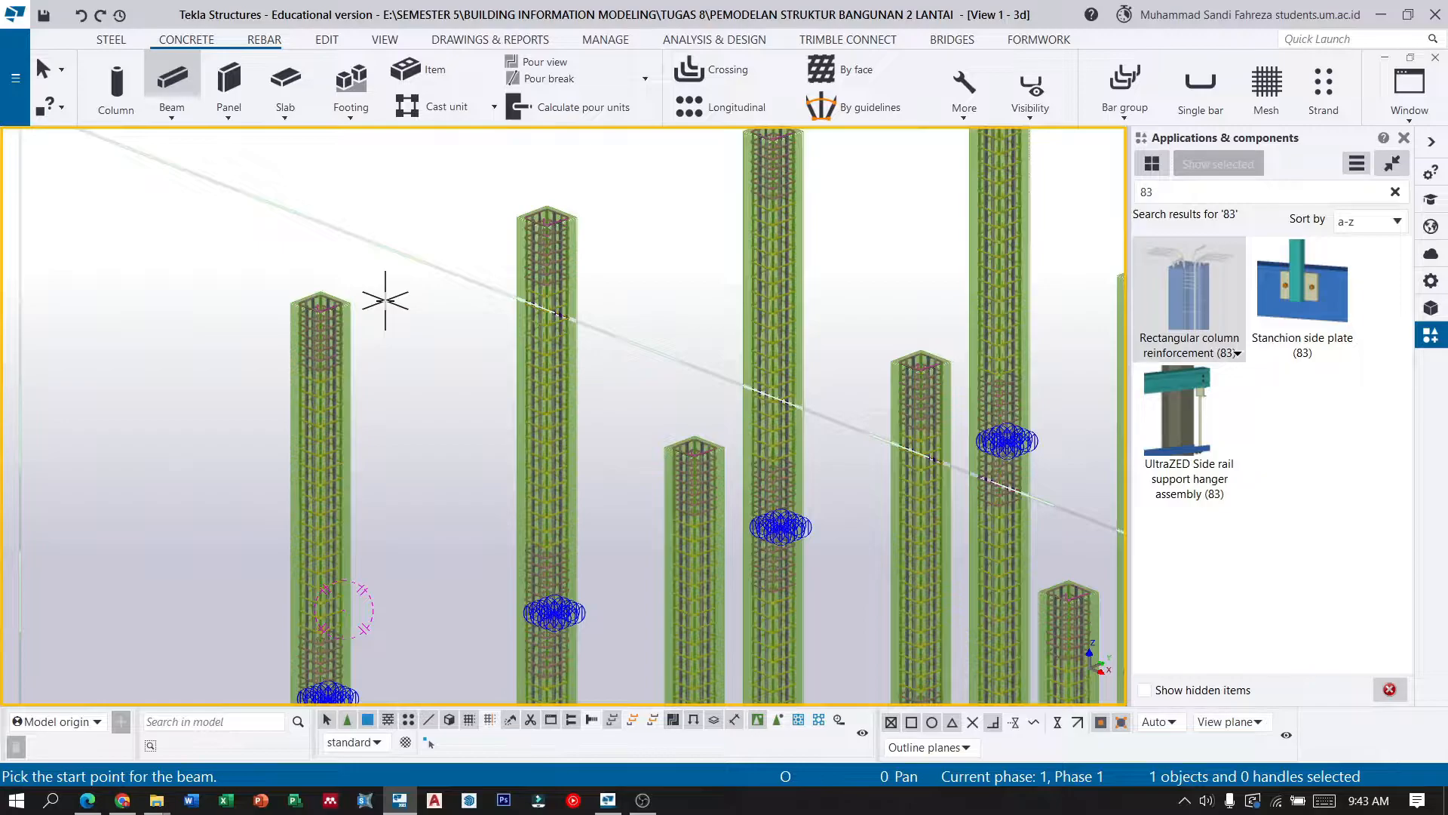
pyautogui.scroll(2, 385, 300)
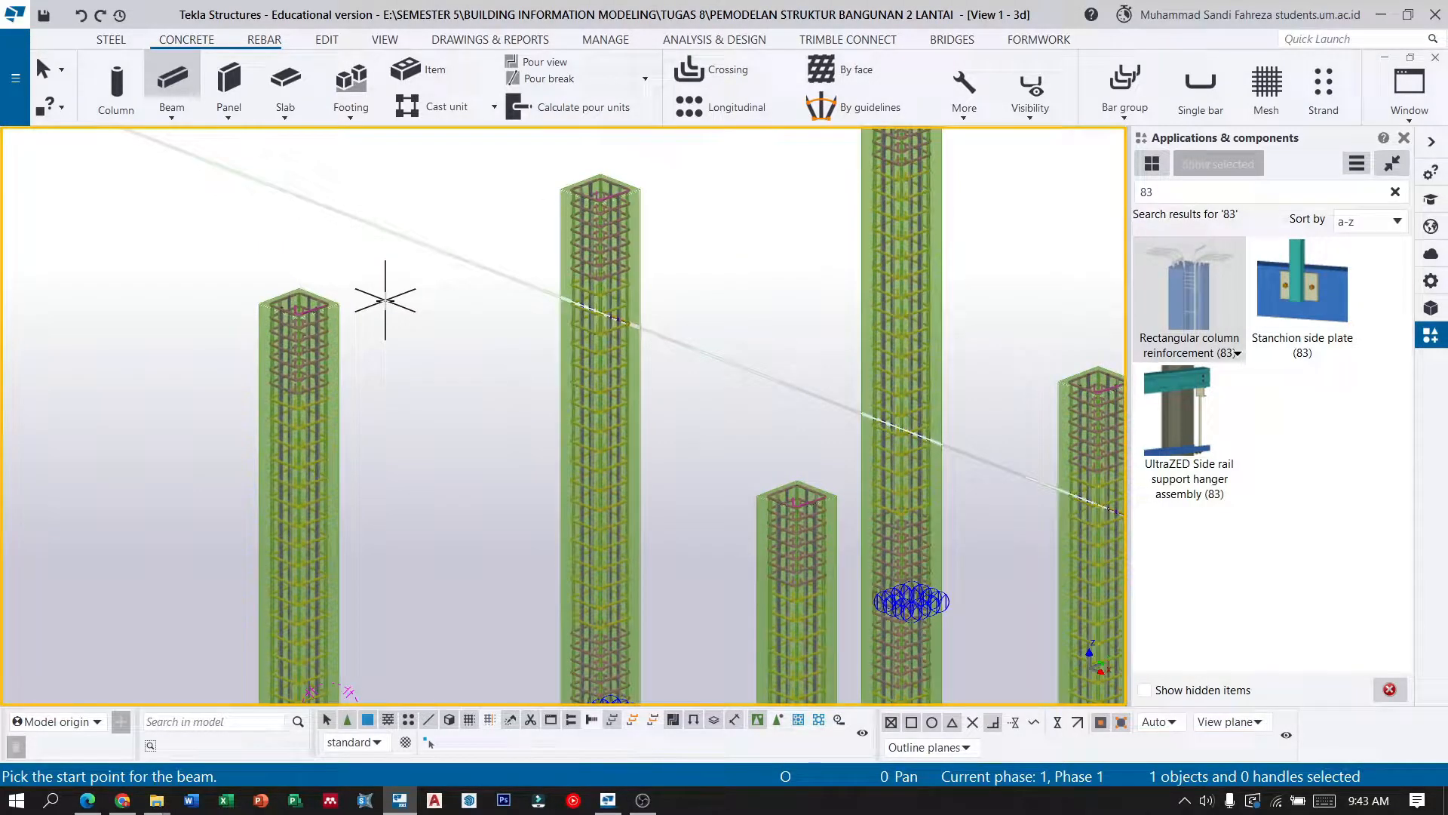
pyautogui.scroll(2, 326, 302)
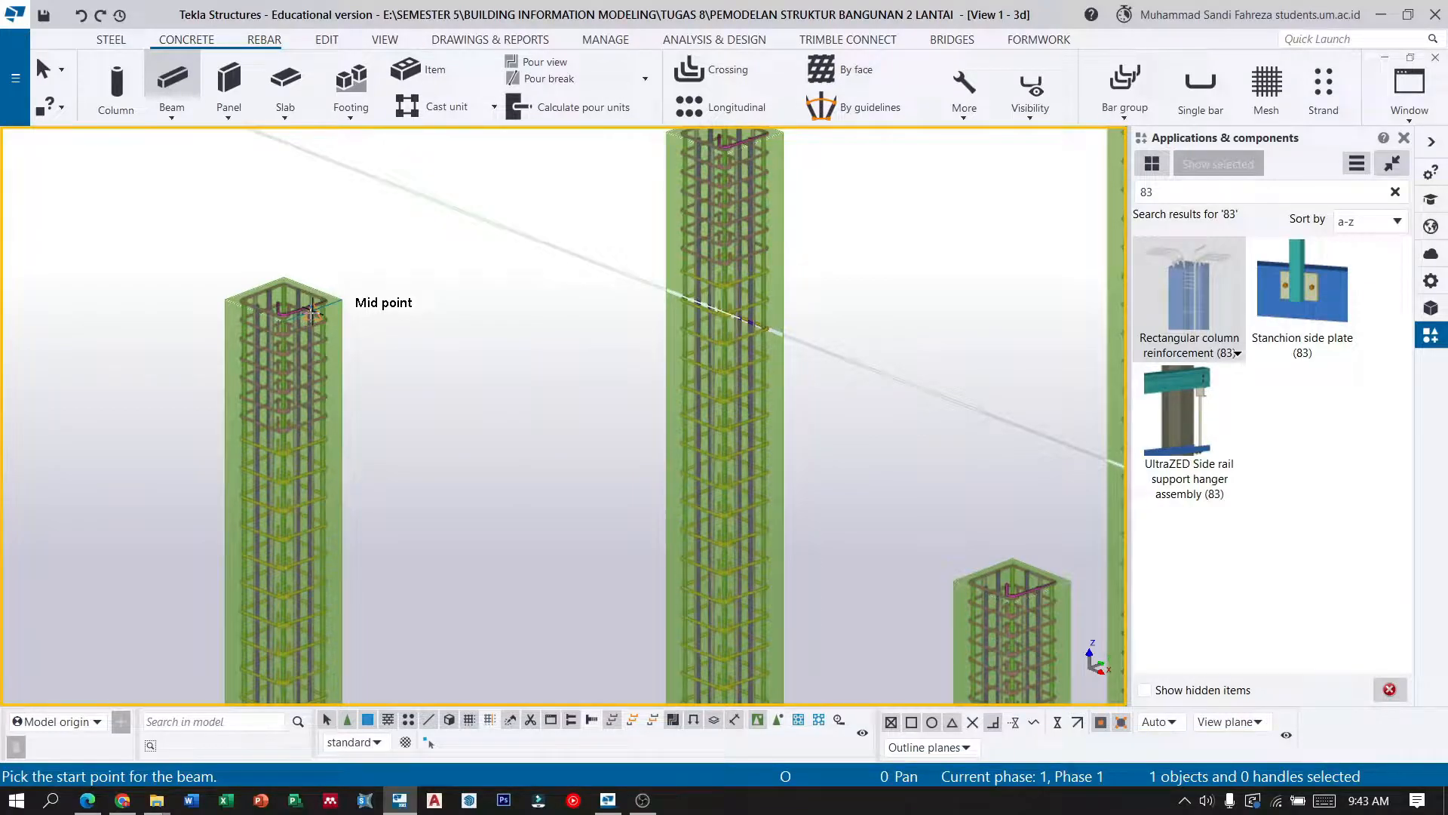
pyautogui.scroll(-2, 400, 280)
pyautogui.scroll(3, 725, 456)
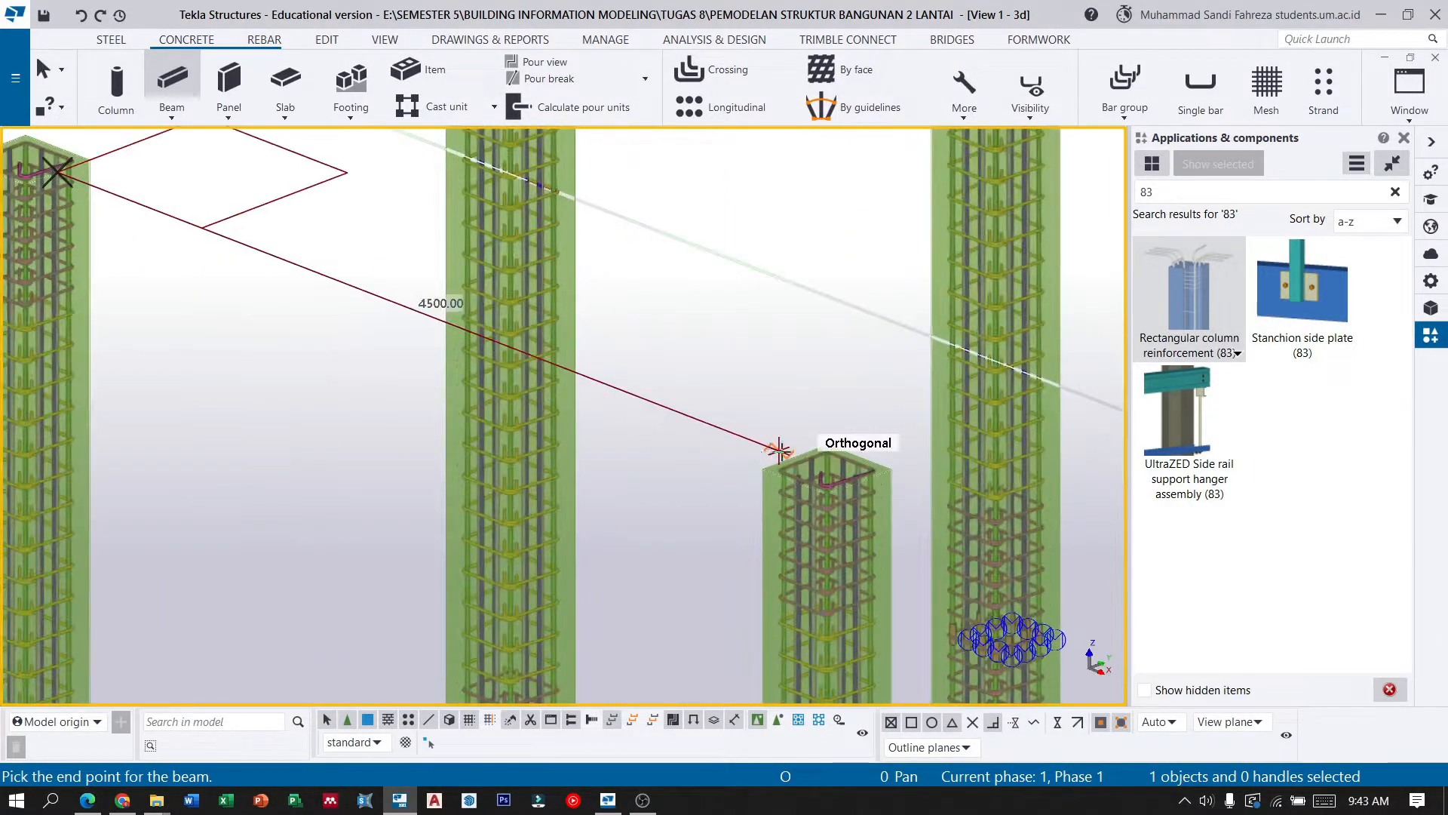
pyautogui.click(794, 456)
# Model a second concrete beam between the tops of columns A-1 and A-2 and end the beam command.
pyautogui.scroll(-5, 362, 309)
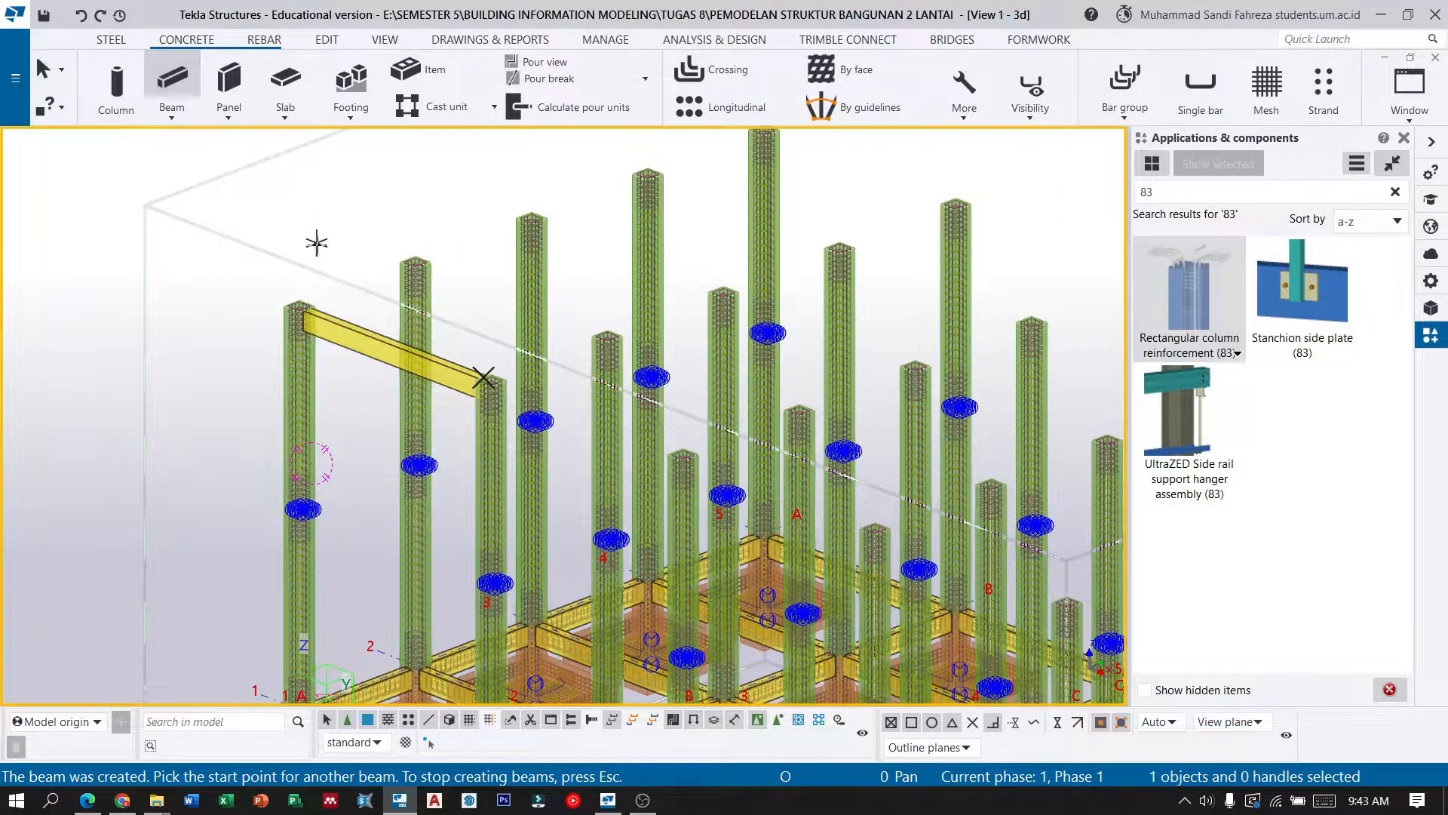
pyautogui.scroll(6, 298, 285)
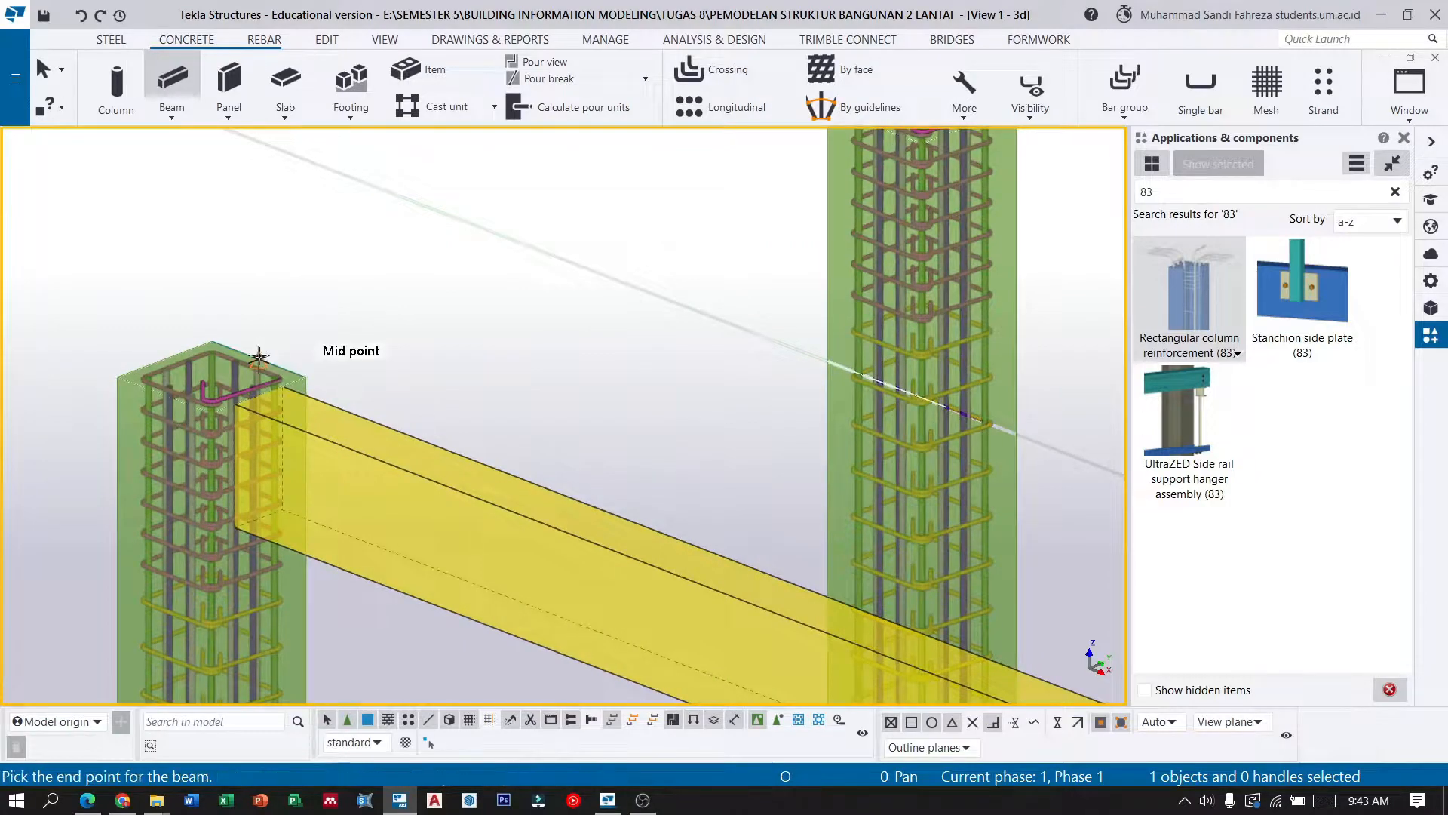
pyautogui.click(259, 357)
pyautogui.scroll(-3, 259, 357)
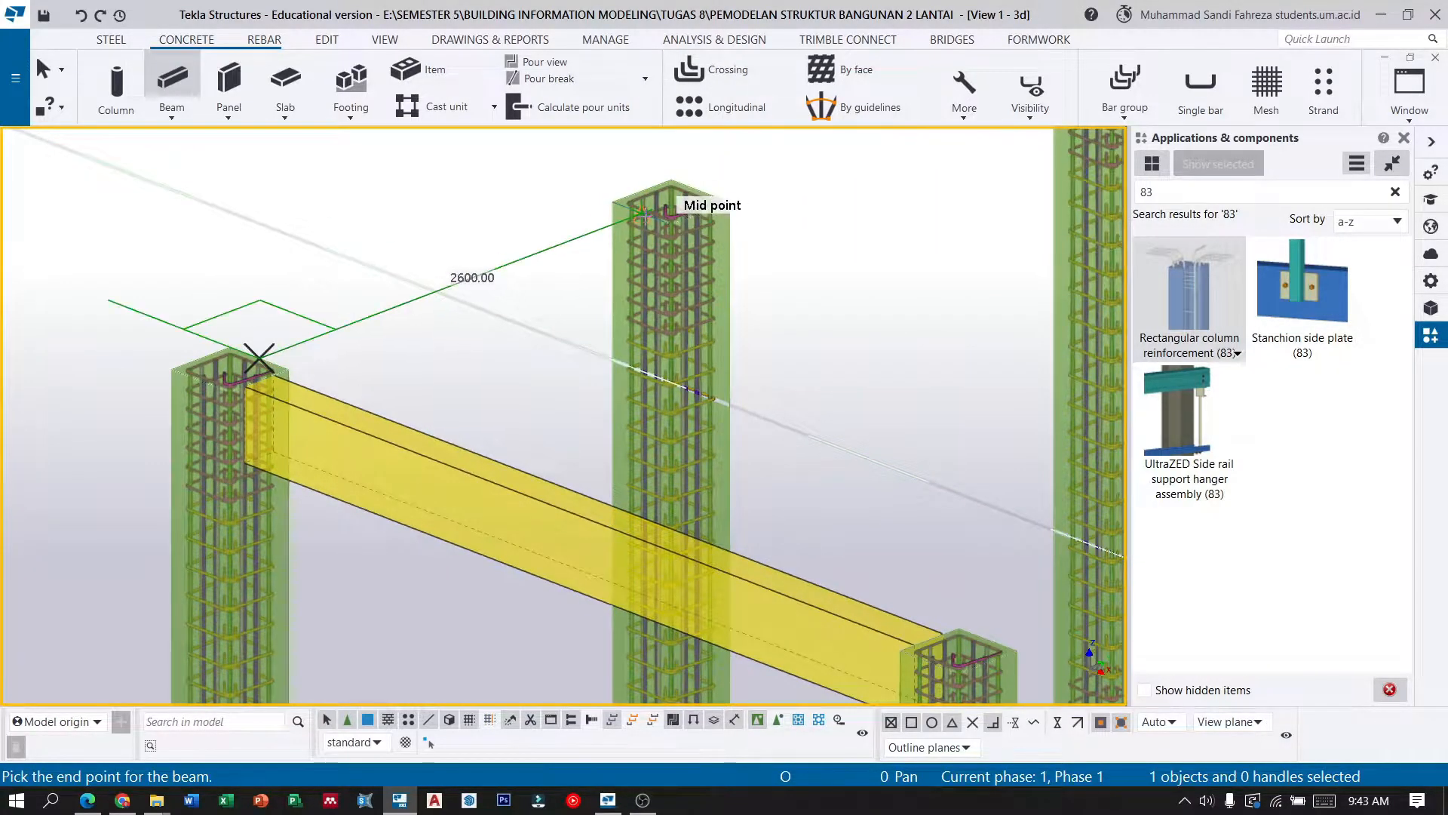
pyautogui.click(642, 213)
pyautogui.click(44, 59)
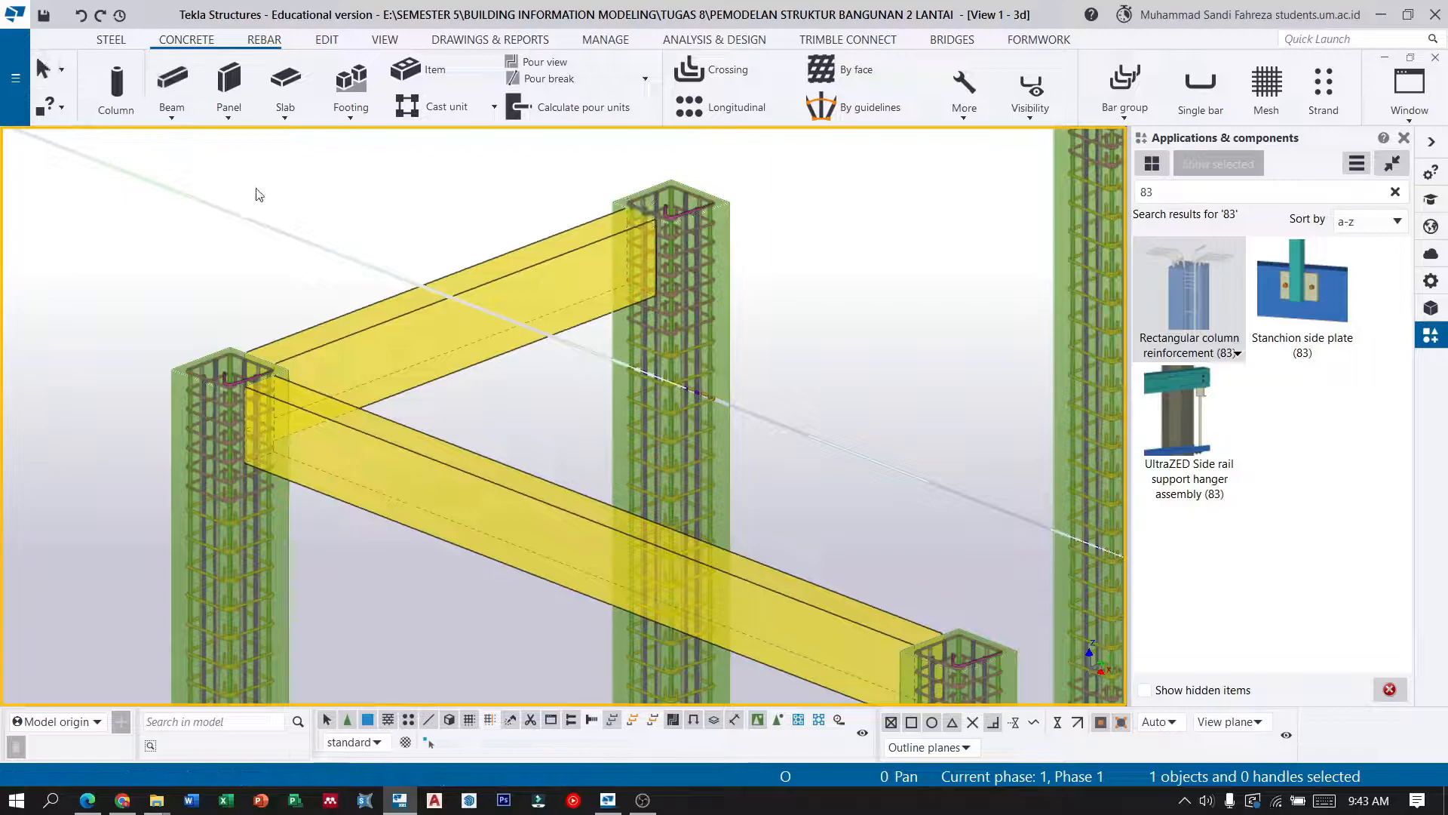
# Copy the top beam between A-1 and B-1 linearly three times, with a dX of 5000 mm.
pyautogui.scroll(-3, 262, 227)
pyautogui.keyDown('ctrl'); pyautogui.moveTo(476, 407); pyautogui.dragTo(653, 302, button='middle'); pyautogui.keyUp('ctrl')
pyautogui.scroll(-6, 653, 302)
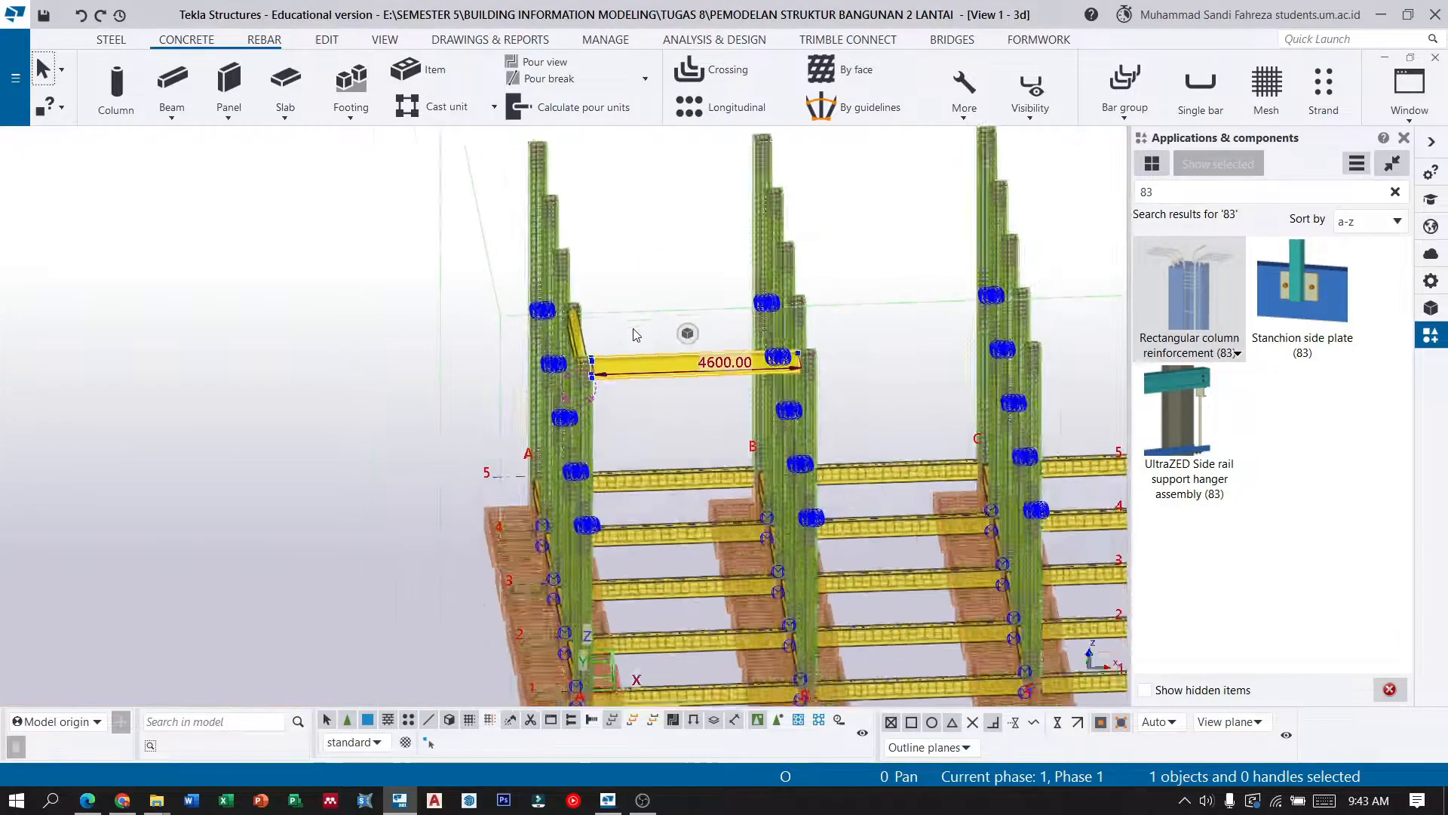
pyautogui.scroll(3, 296, 361)
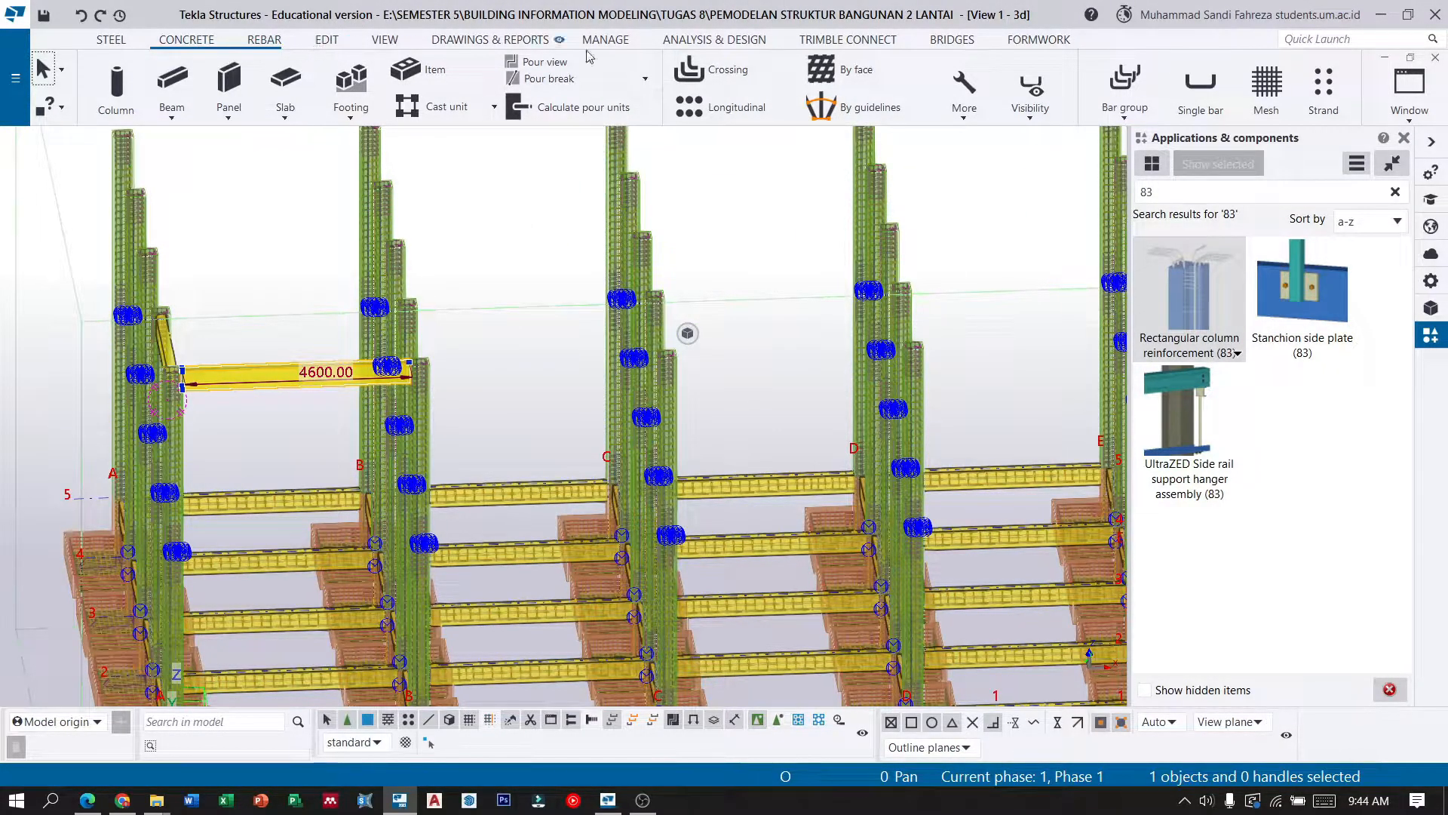
pyautogui.click(327, 40)
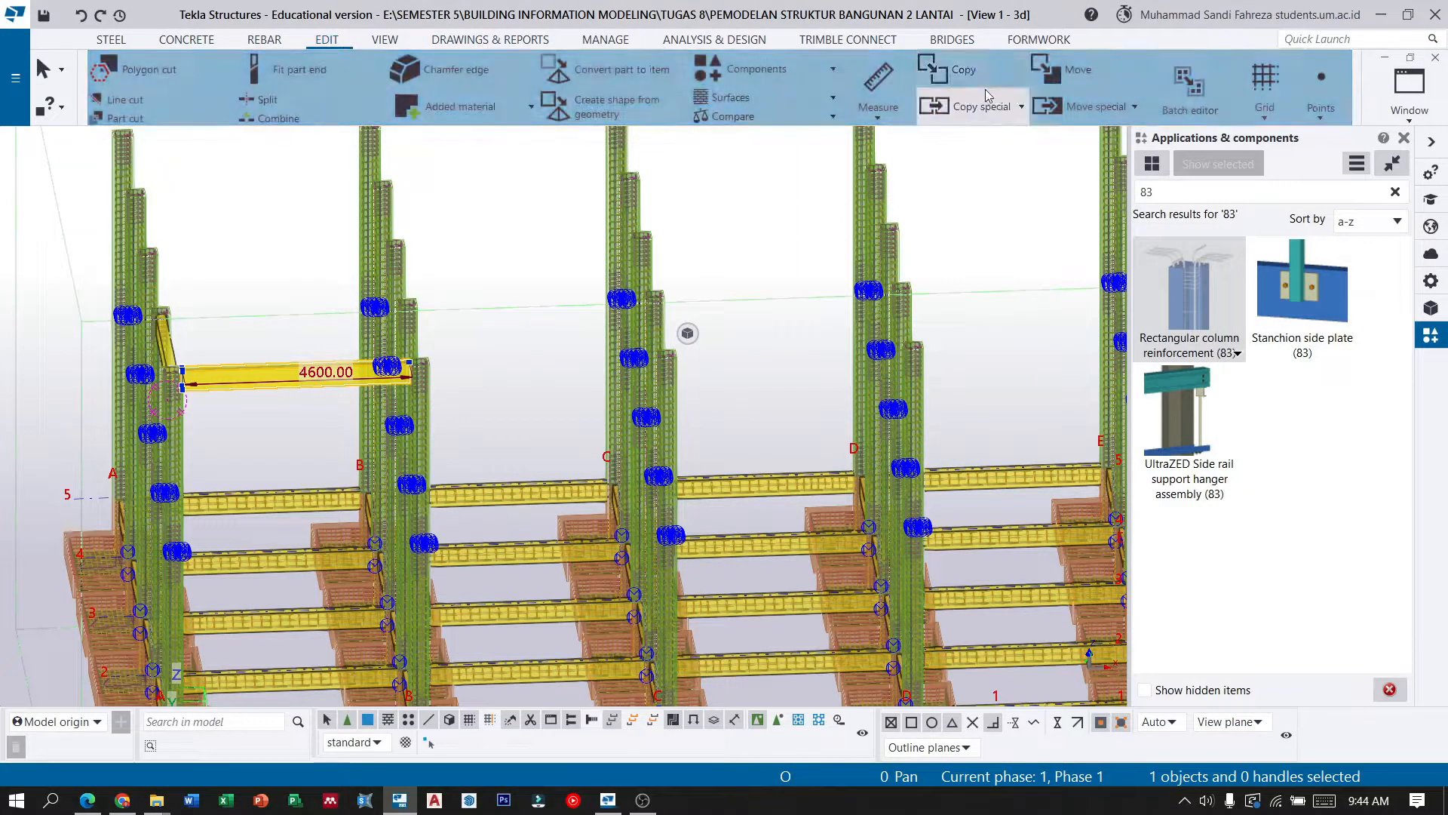
pyautogui.click(985, 107)
pyautogui.scroll(-3, 209, 239)
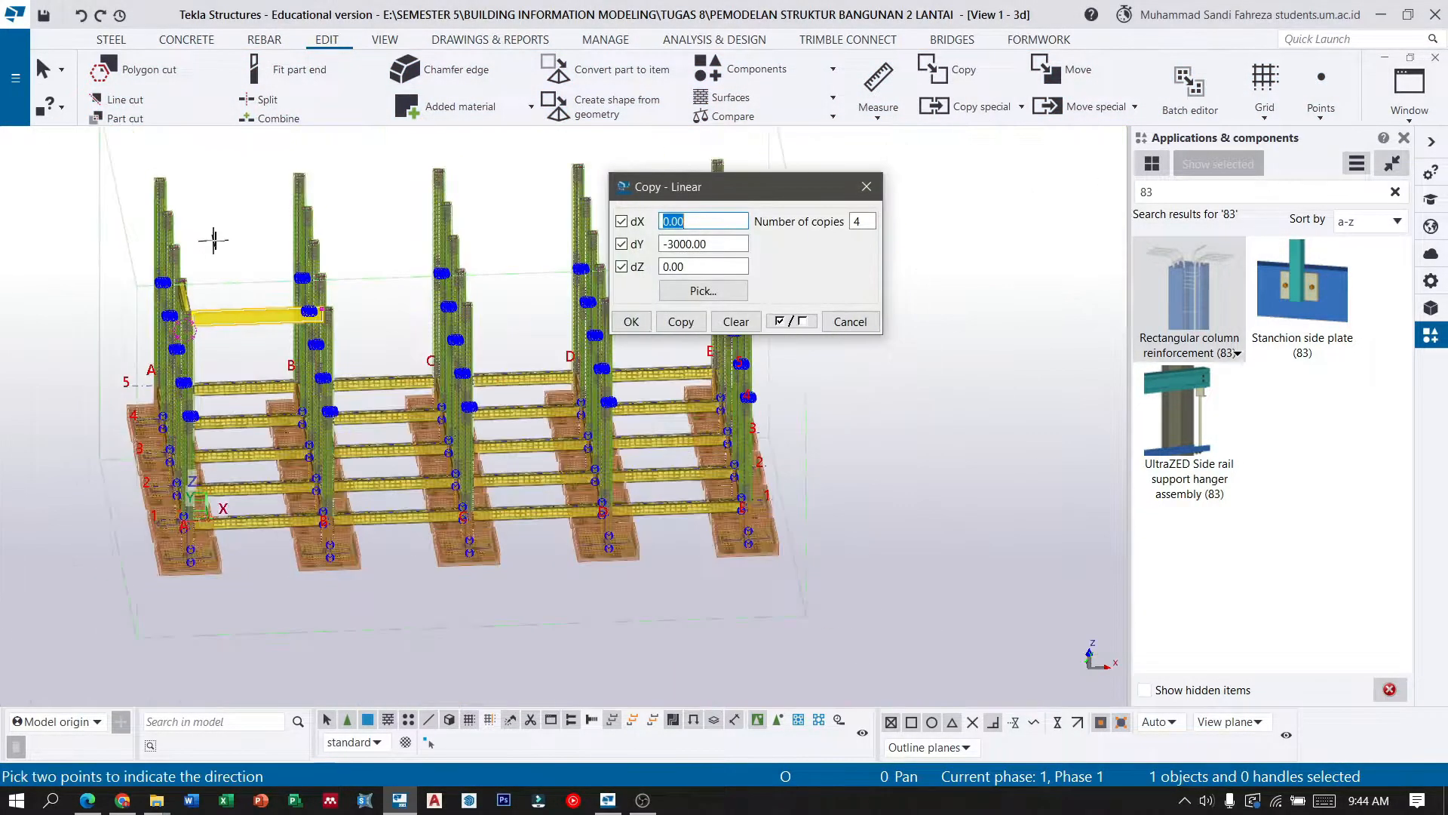
pyautogui.scroll(2, 259, 501)
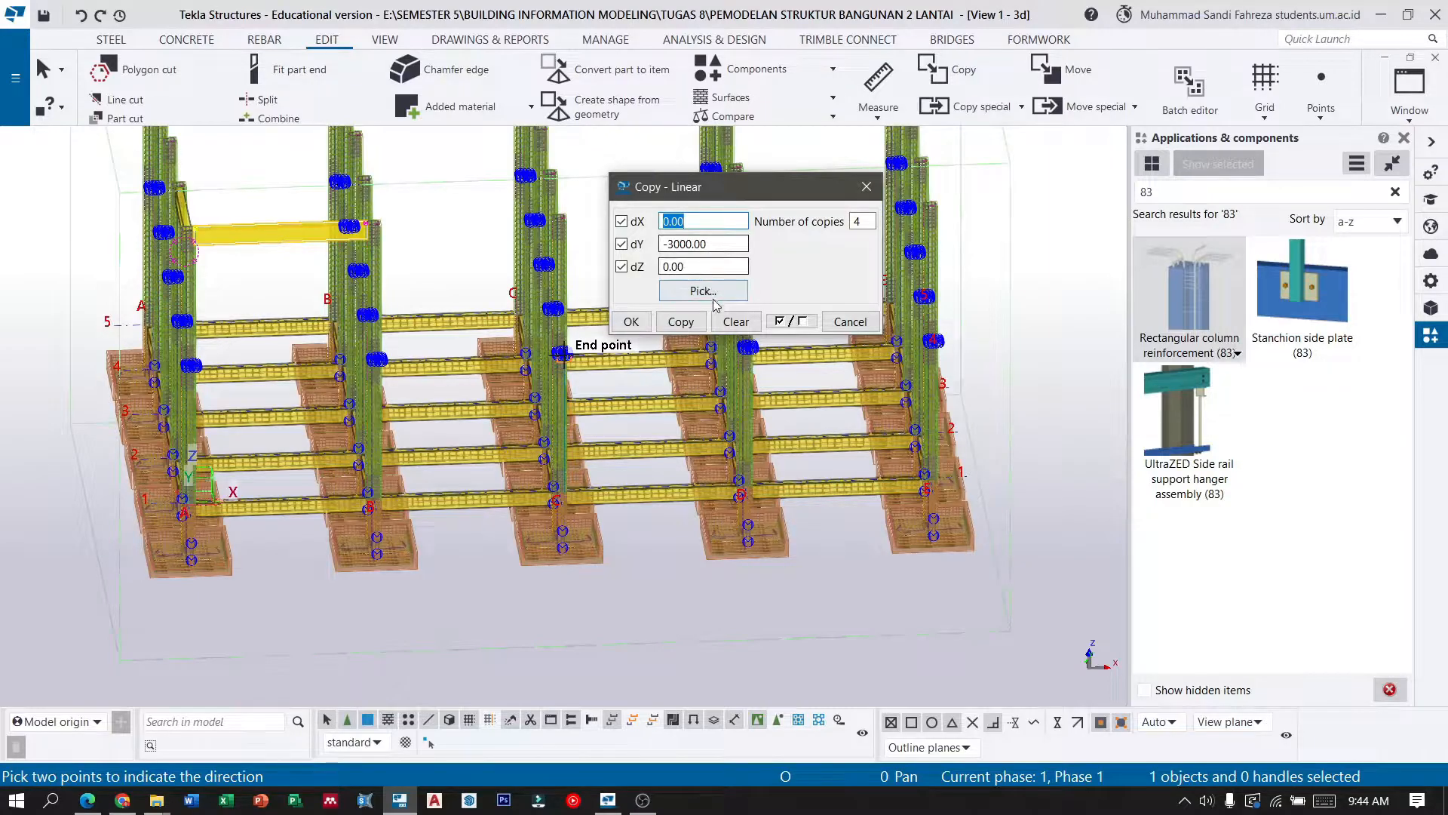
pyautogui.click(730, 323)
pyautogui.moveTo(708, 220); pyautogui.dragTo(619, 229)
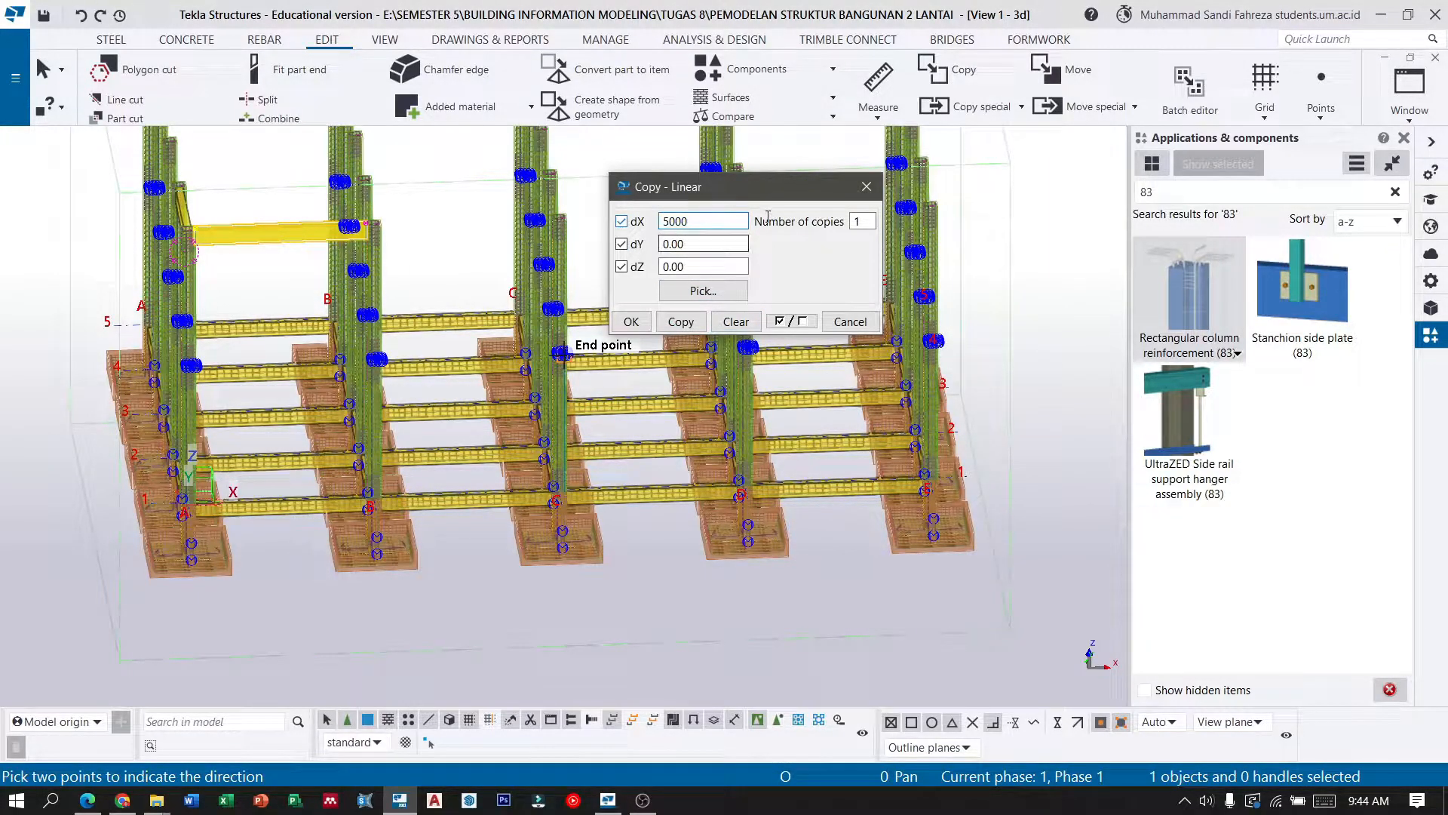
pyautogui.moveTo(872, 222); pyautogui.dragTo(826, 231)
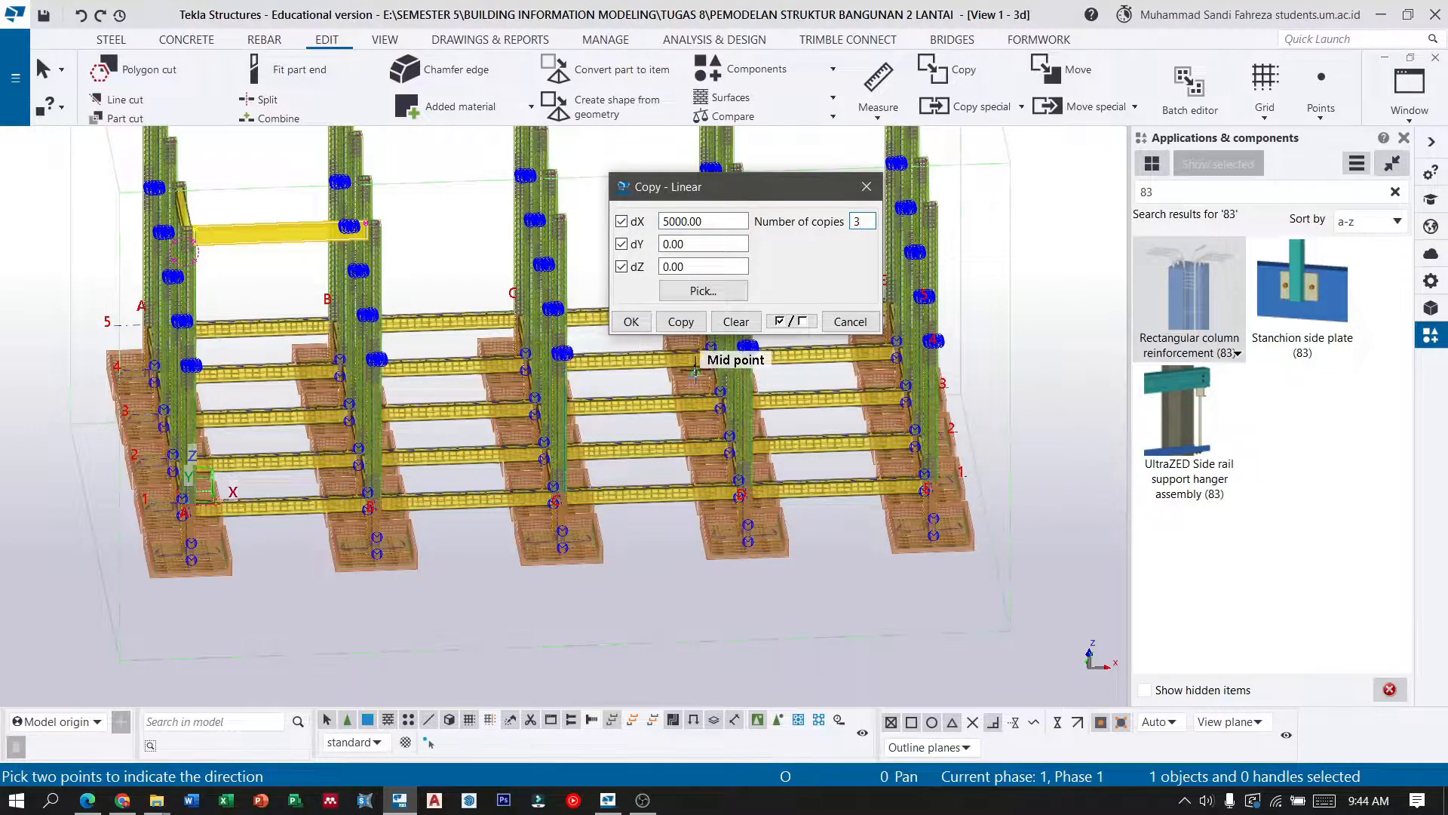
pyautogui.click(680, 321)
pyautogui.click(640, 323)
pyautogui.scroll(-1, 615, 332)
pyautogui.keyDown('ctrl'); pyautogui.moveTo(819, 224); pyautogui.dragTo(713, 260, button='middle'); pyautogui.keyUp('ctrl')
pyautogui.scroll(-6, 890, 411)
pyautogui.scroll(6, 663, 226)
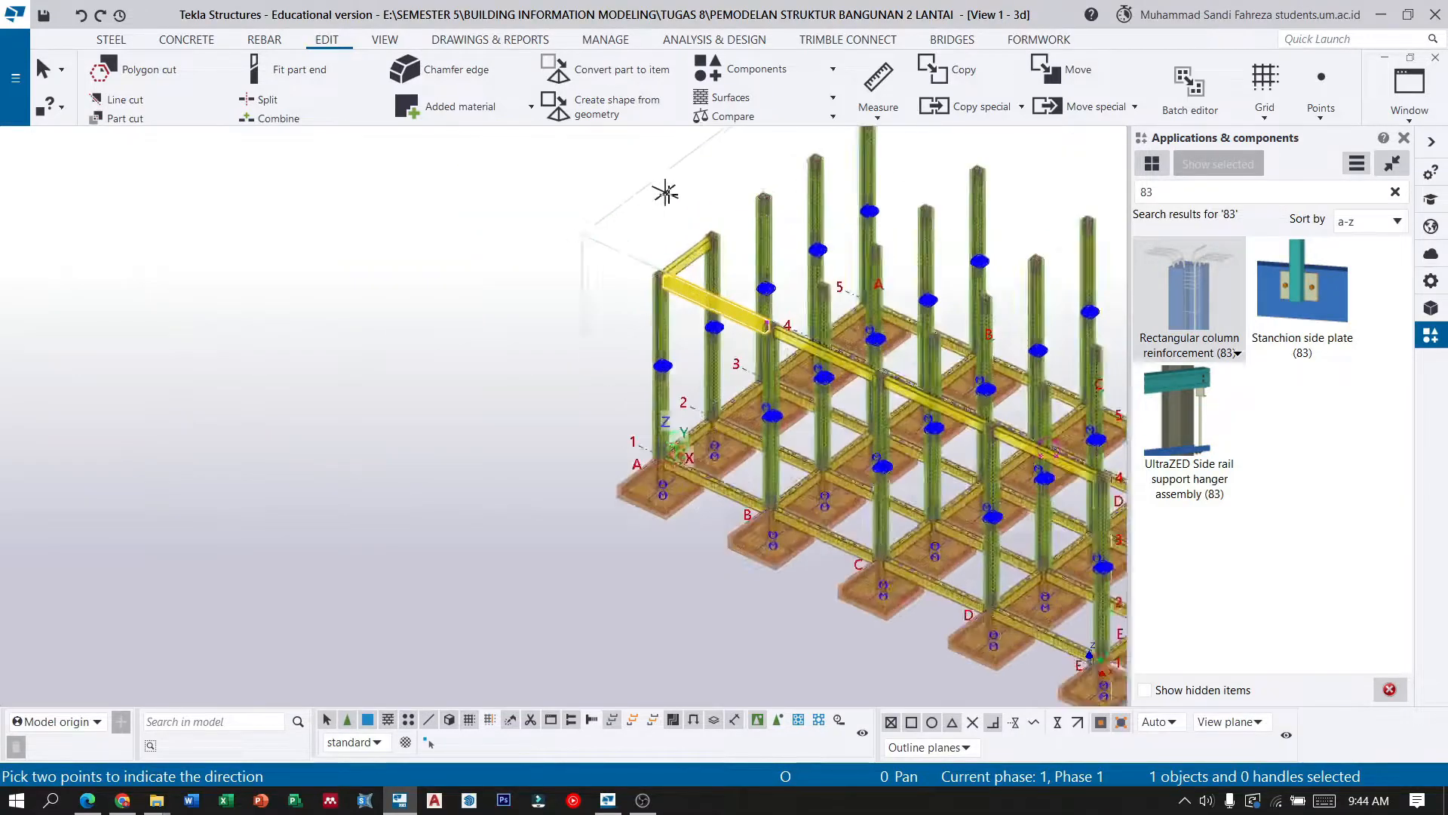
pyautogui.press('Escape')
# Copy the top beam between A-1 and A-2 linearly three times, with a dY of 3000 mm.
pyautogui.keyDown('ctrl'); pyautogui.moveTo(651, 212); pyautogui.dragTo(545, 225, button='middle'); pyautogui.keyUp('ctrl')
pyautogui.click(279, 259)
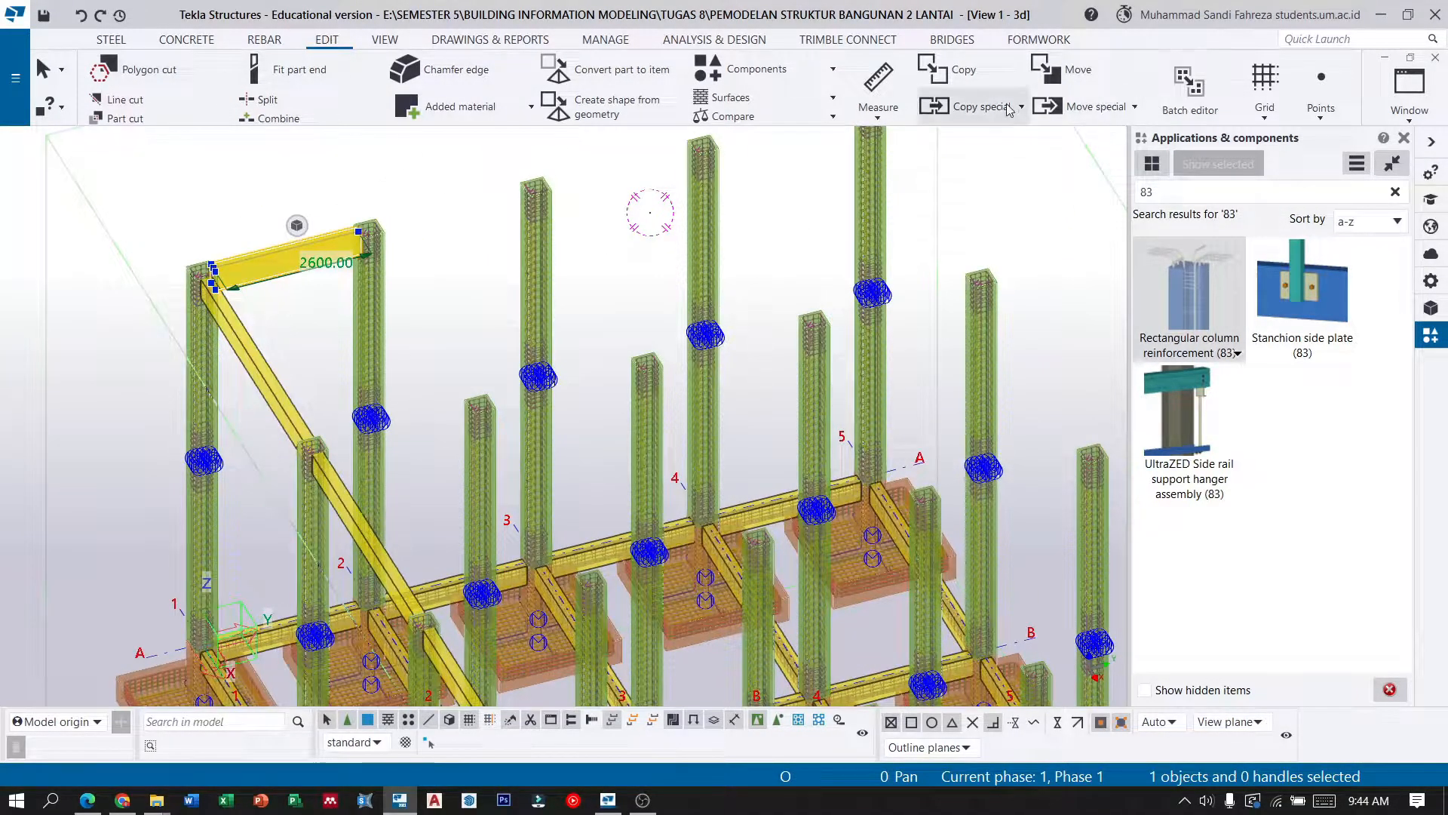
pyautogui.click(982, 107)
pyautogui.click(998, 144)
pyautogui.click(735, 321)
pyautogui.click(703, 244)
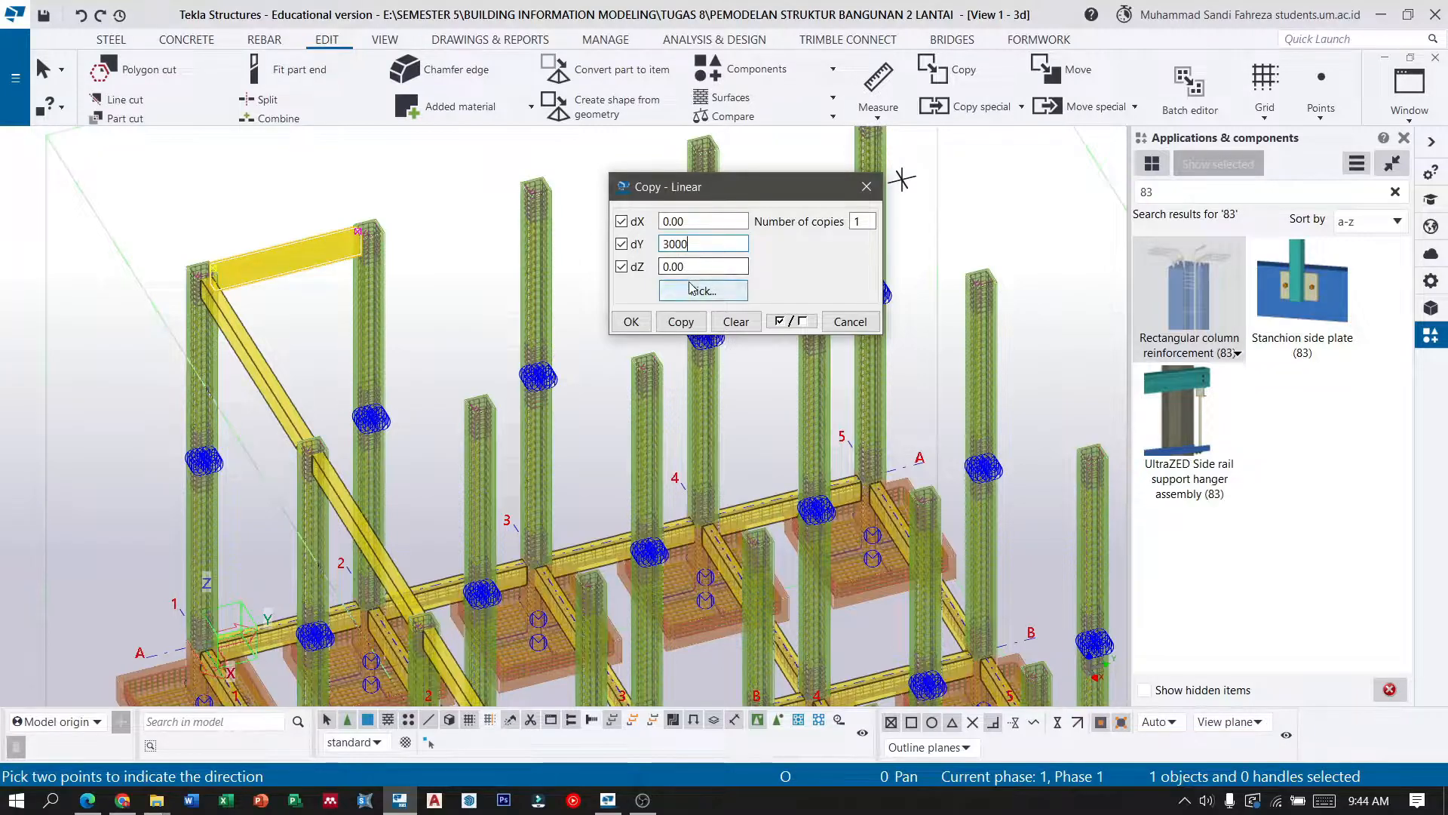
pyautogui.moveTo(868, 222); pyautogui.dragTo(847, 226)
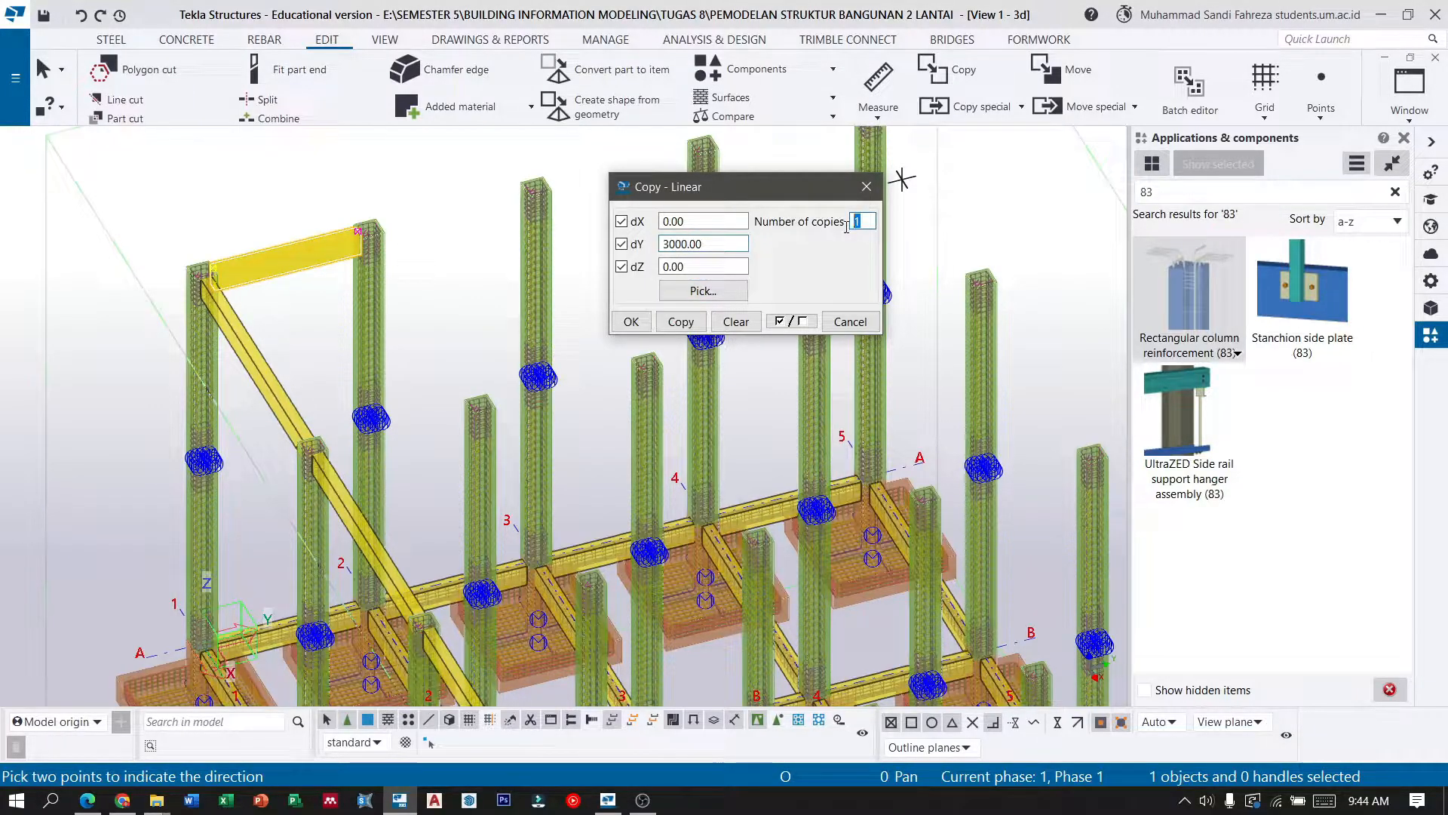
pyautogui.click(680, 321)
pyautogui.click(631, 322)
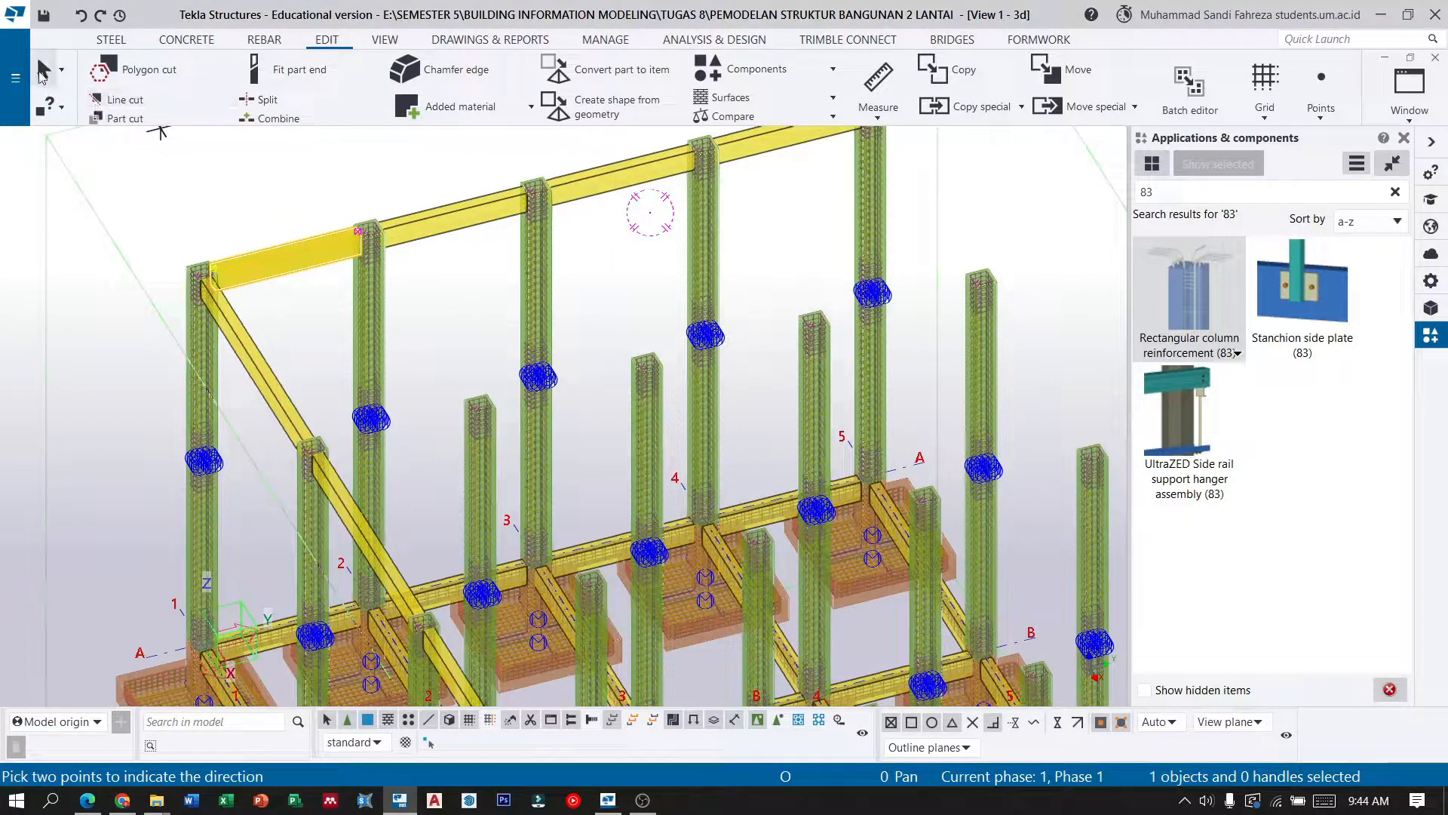
pyautogui.click(44, 70)
pyautogui.click(209, 154)
pyautogui.scroll(-2, 305, 322)
pyautogui.click(515, 214)
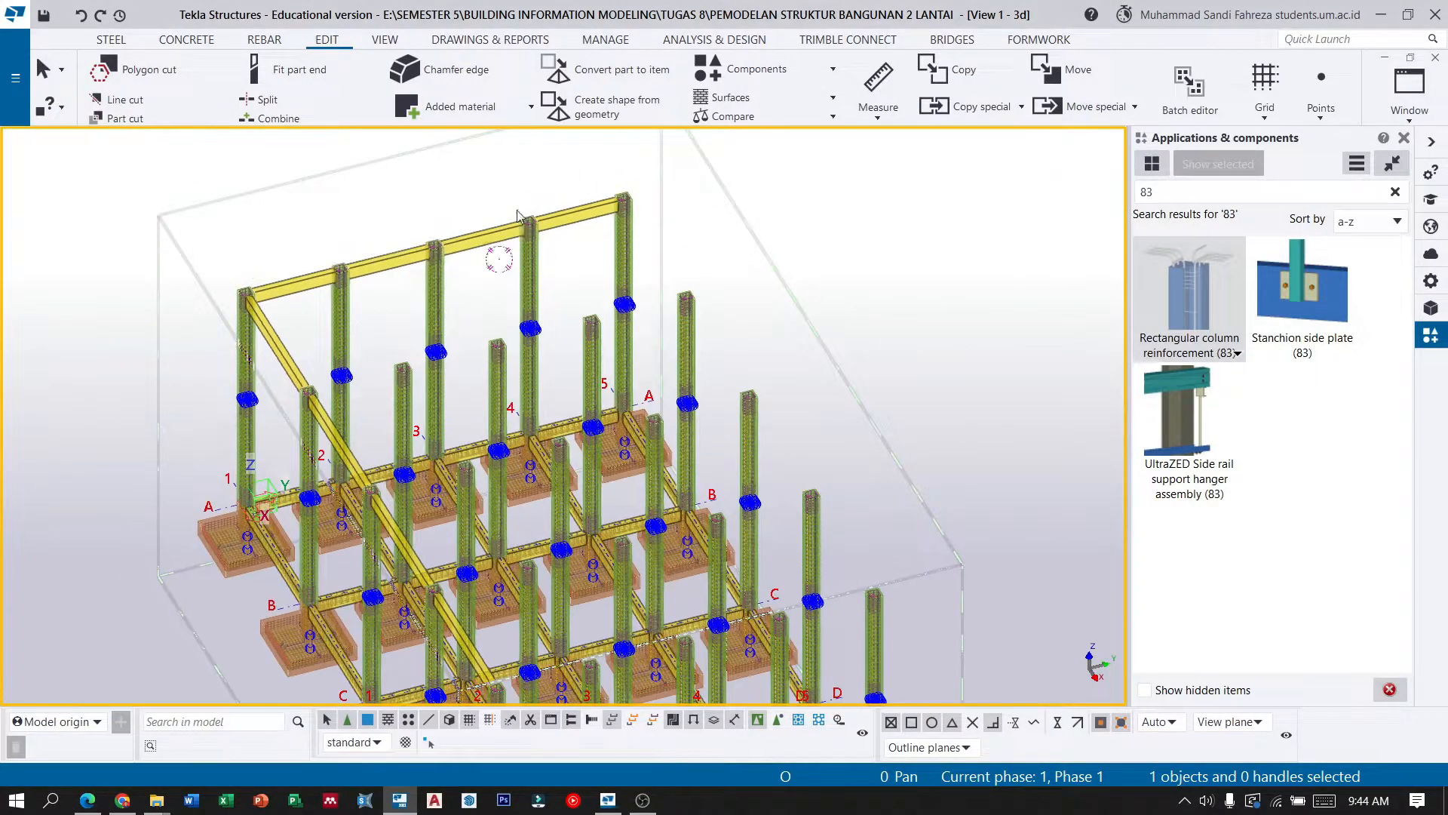
# Start a bar group on the top A-1 to B-1 beam, shaping the bar straight from its end at A-1 to the last beam's end at E-1.
pyautogui.keyDown('ctrl'); pyautogui.moveTo(351, 397); pyautogui.dragTo(432, 340, button='middle'); pyautogui.keyUp('ctrl')
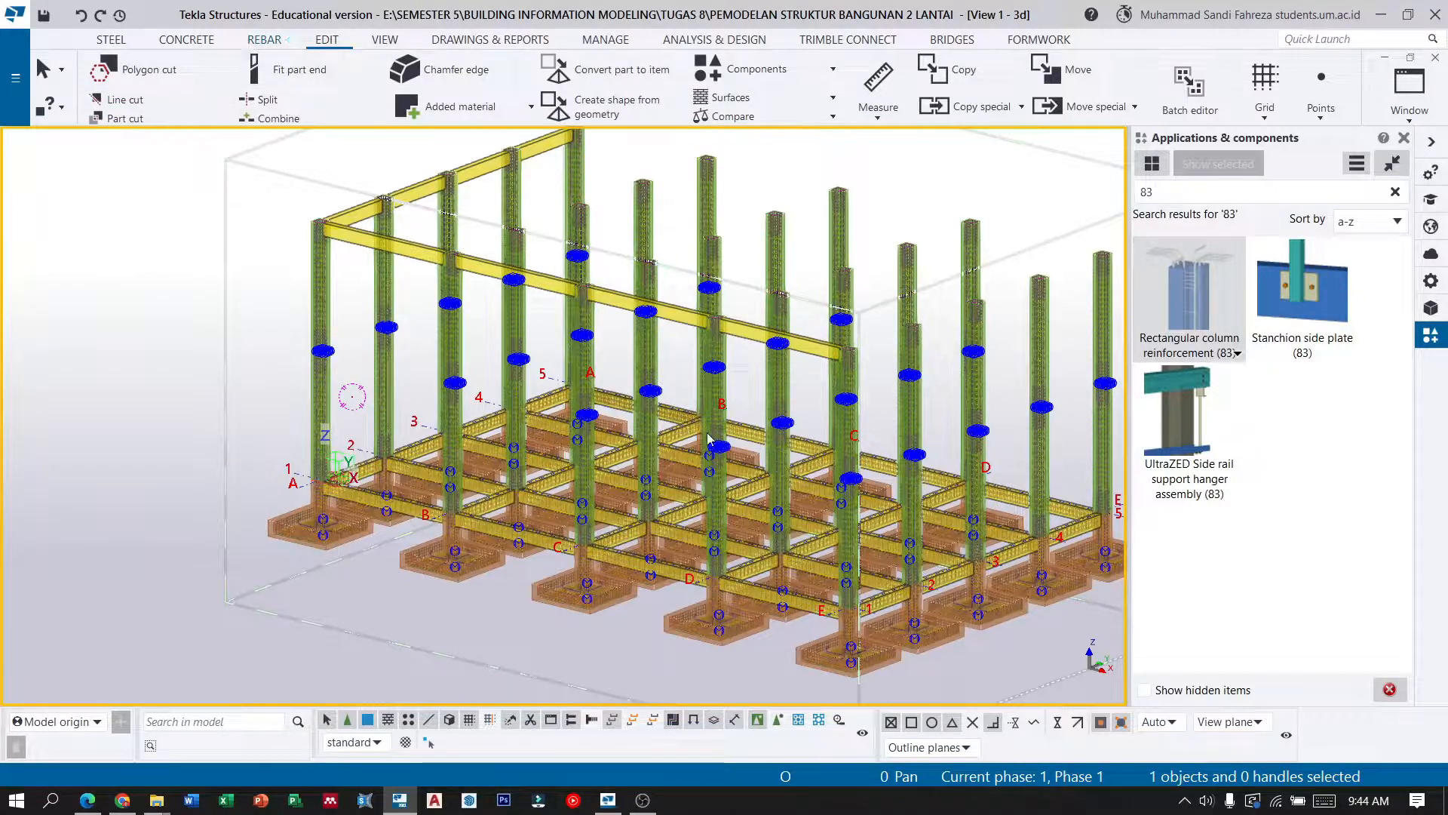
pyautogui.click(266, 42)
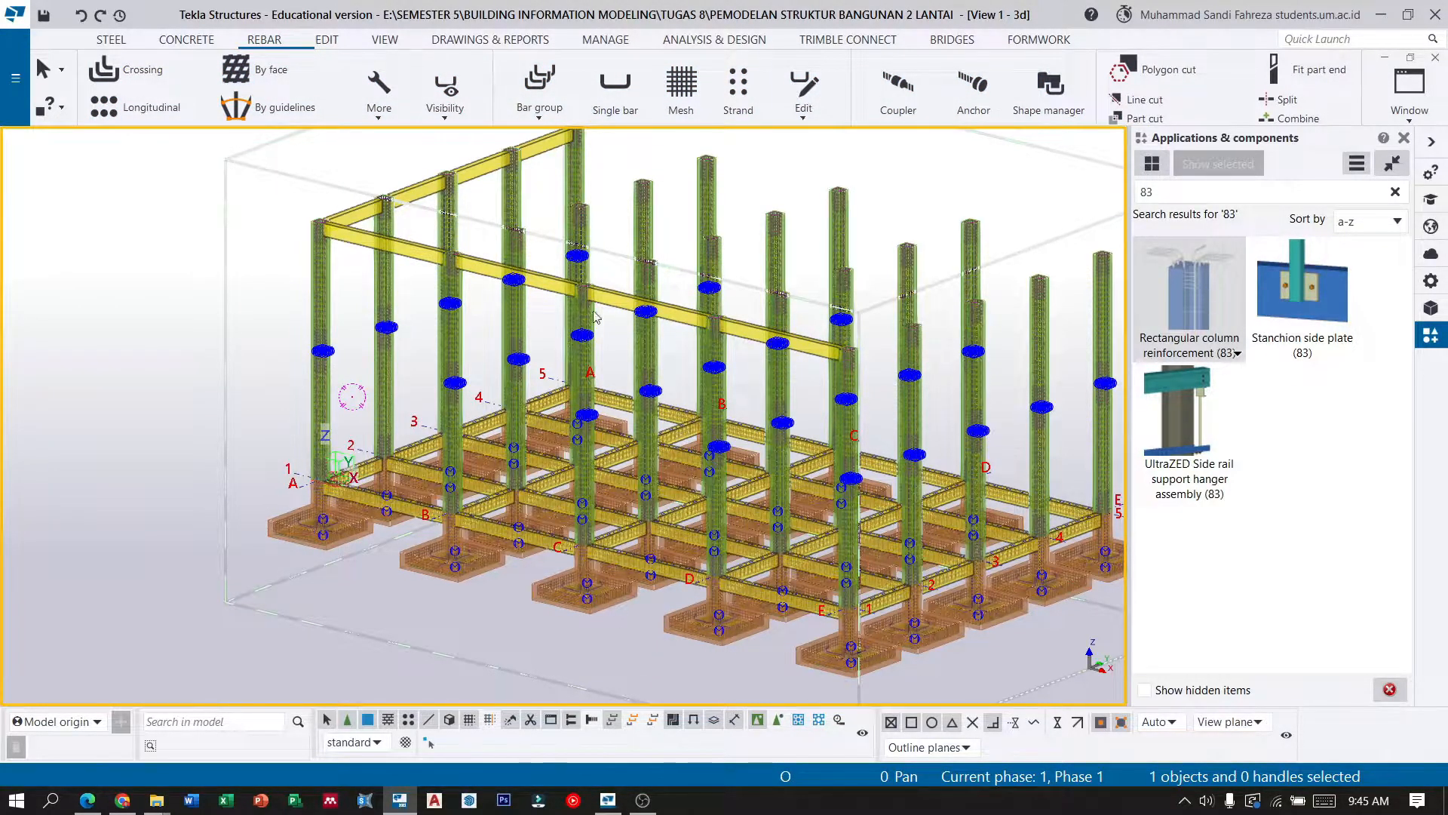
pyautogui.scroll(5, 345, 239)
pyautogui.moveTo(371, 235); pyautogui.dragTo(159, 297, button='middle')
pyautogui.scroll(-3, 160, 297)
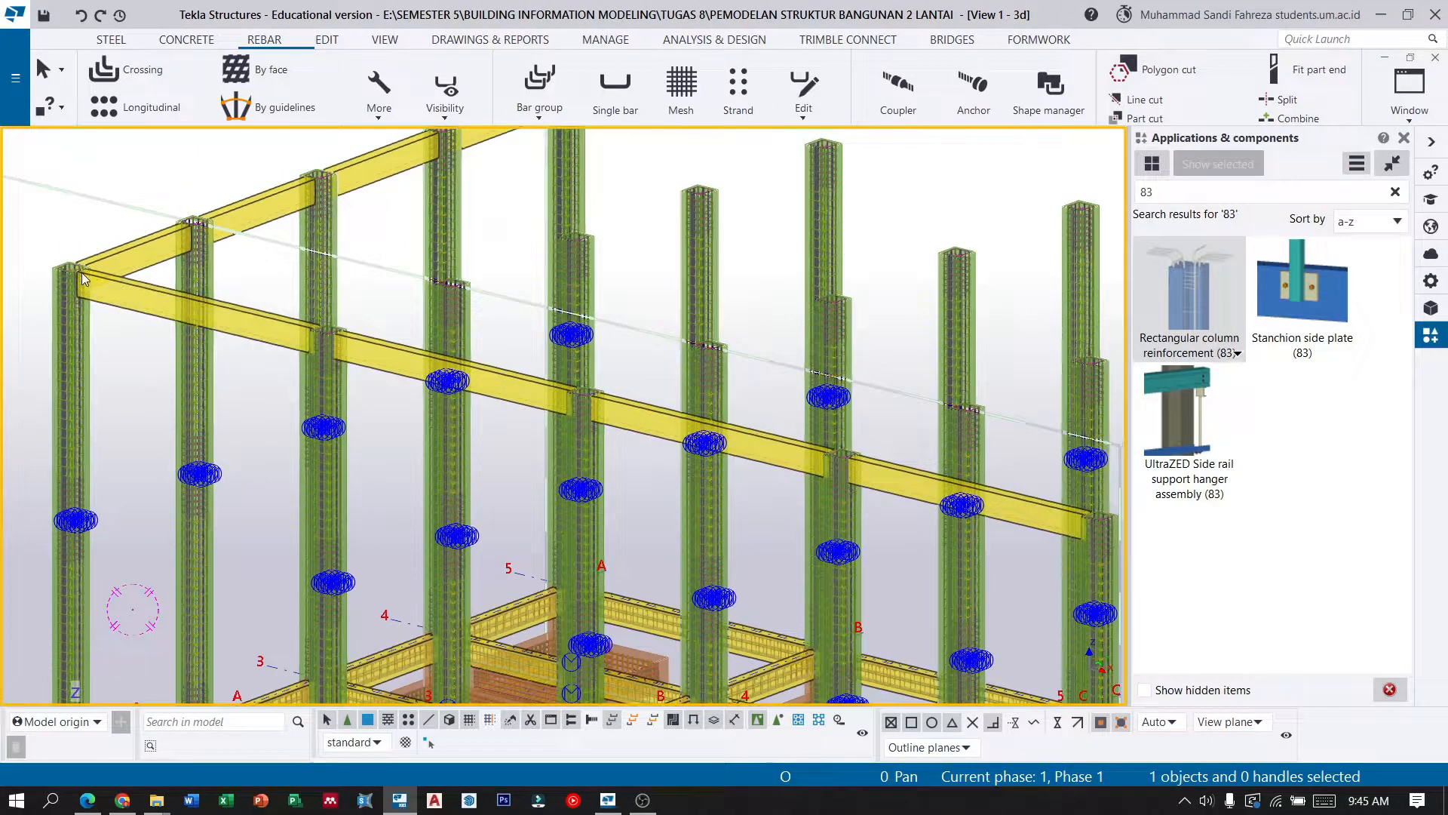
pyautogui.scroll(-2, 83, 277)
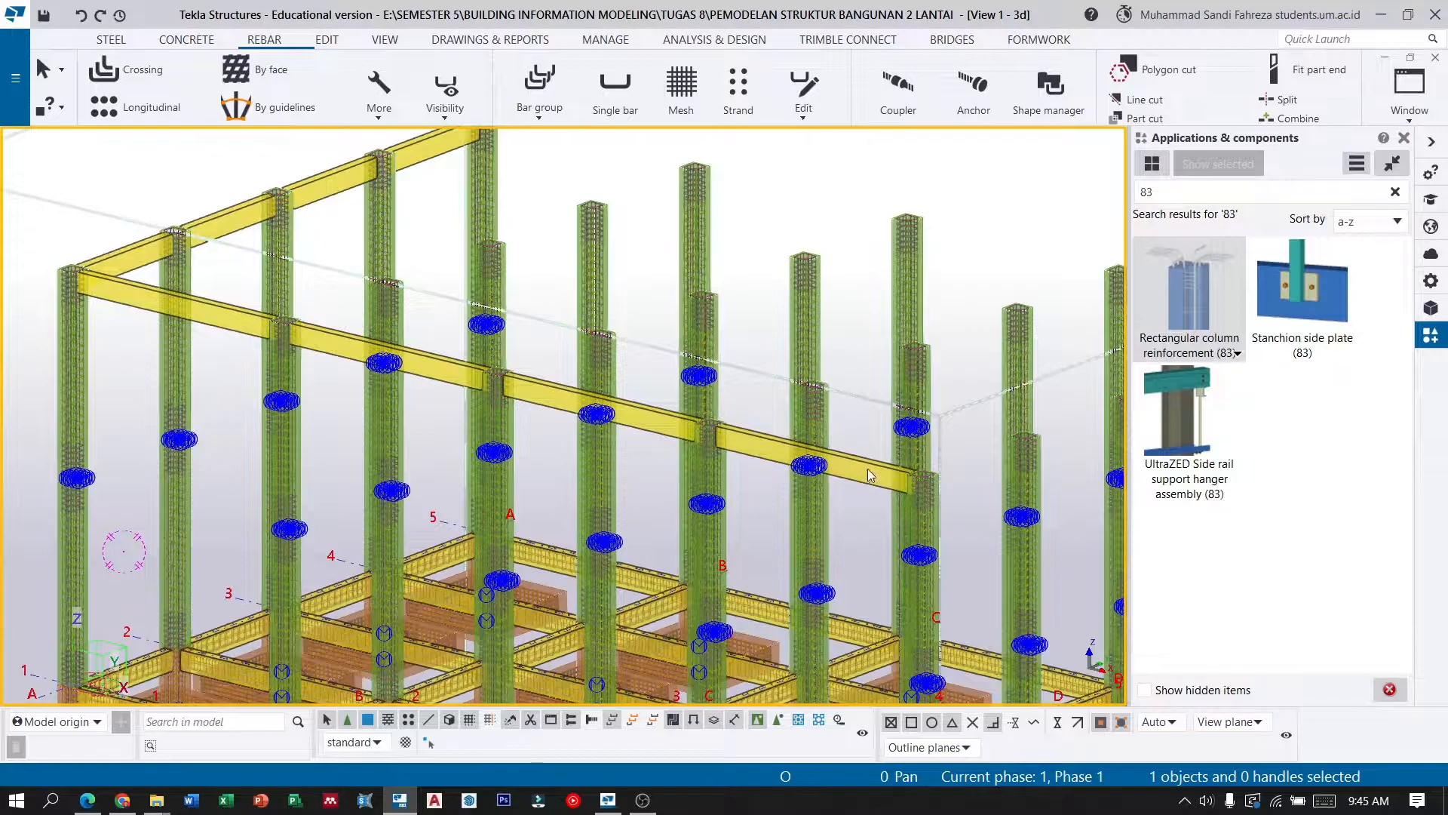
pyautogui.moveTo(231, 341); pyautogui.dragTo(350, 409, button='middle')
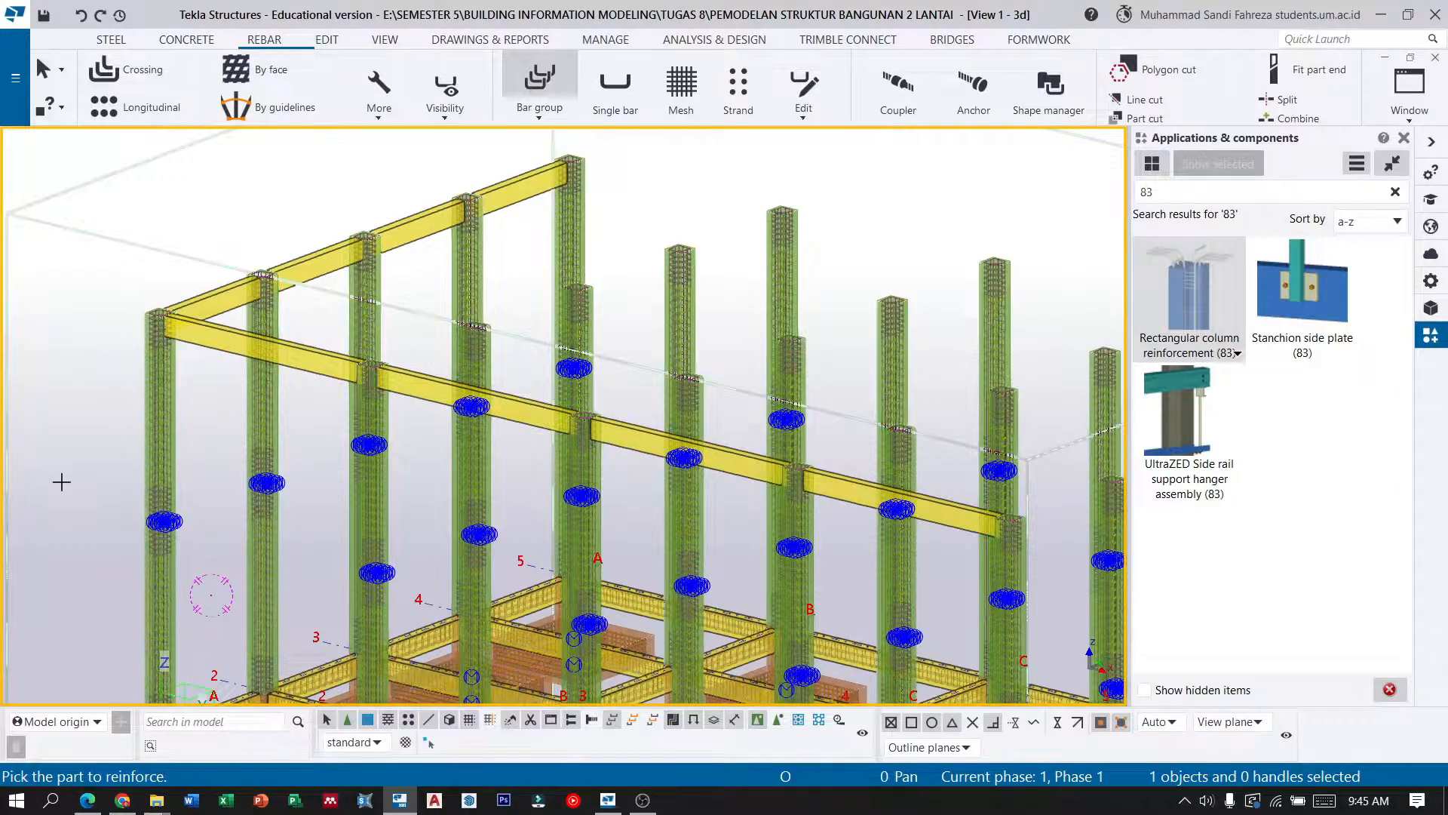
pyautogui.scroll(5, 187, 322)
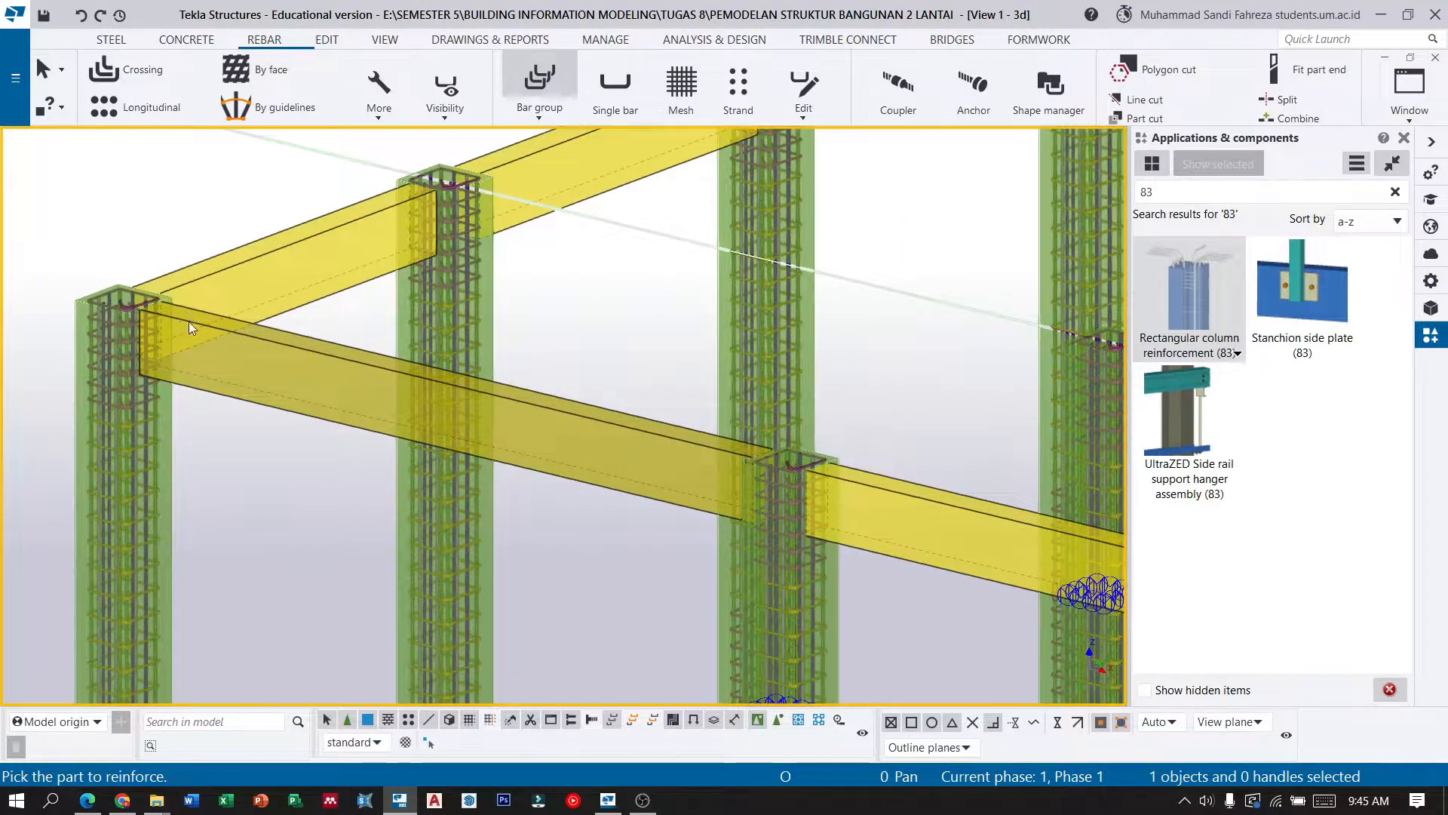
pyautogui.click(189, 327)
pyautogui.scroll(5, 155, 327)
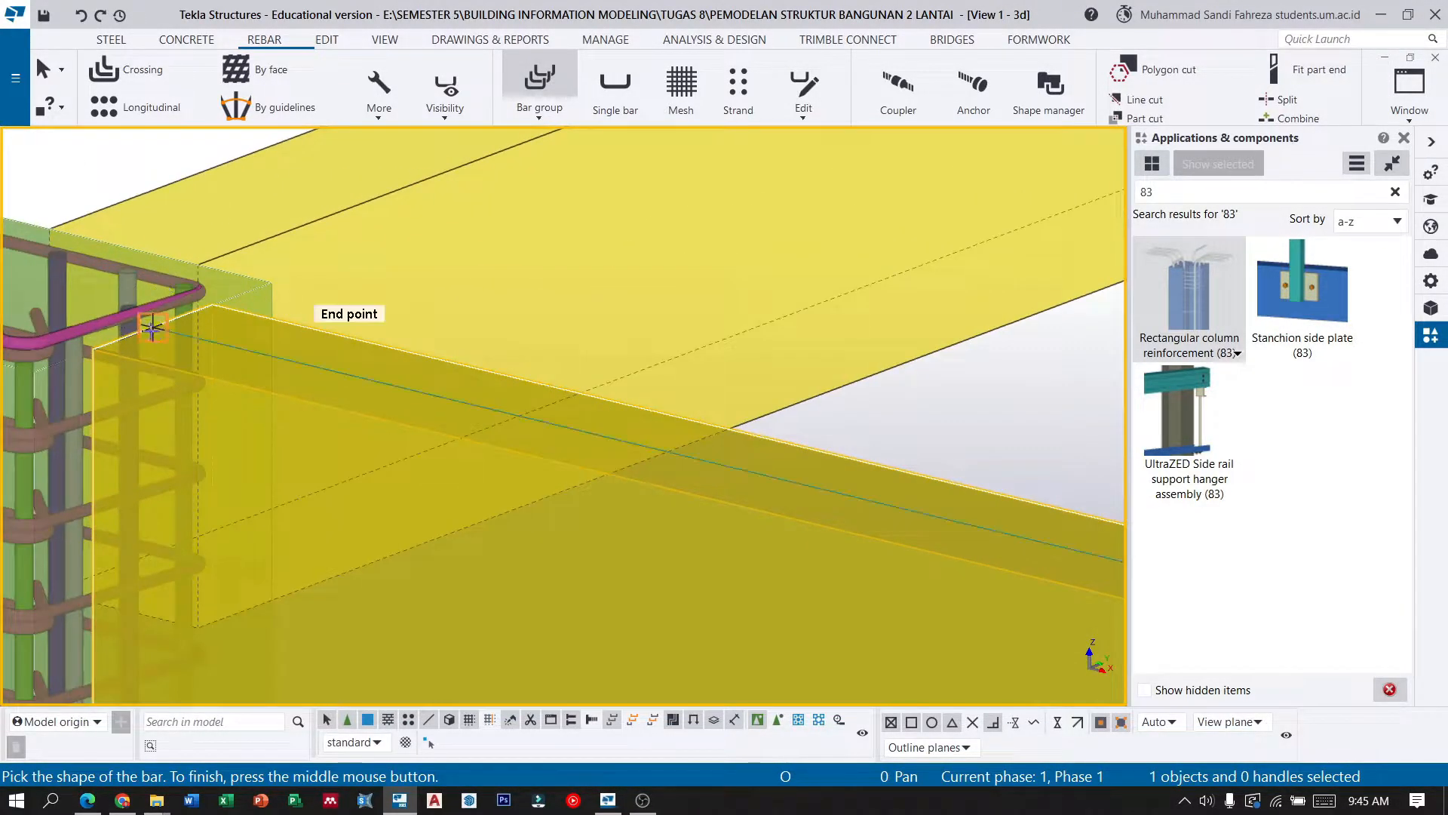
pyautogui.scroll(-6, 150, 326)
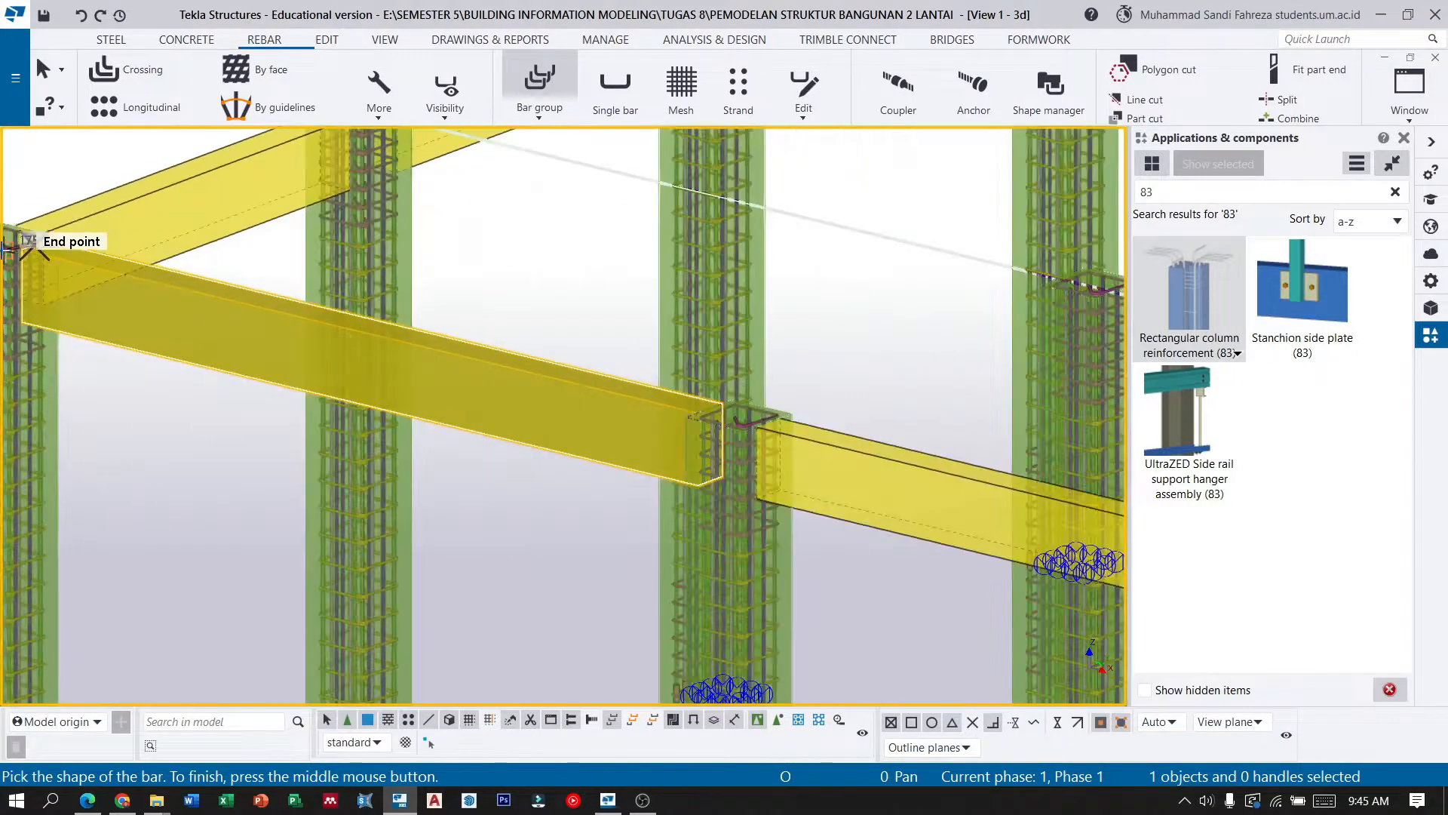
pyautogui.scroll(-5, 382, 485)
pyautogui.scroll(10, 490, 324)
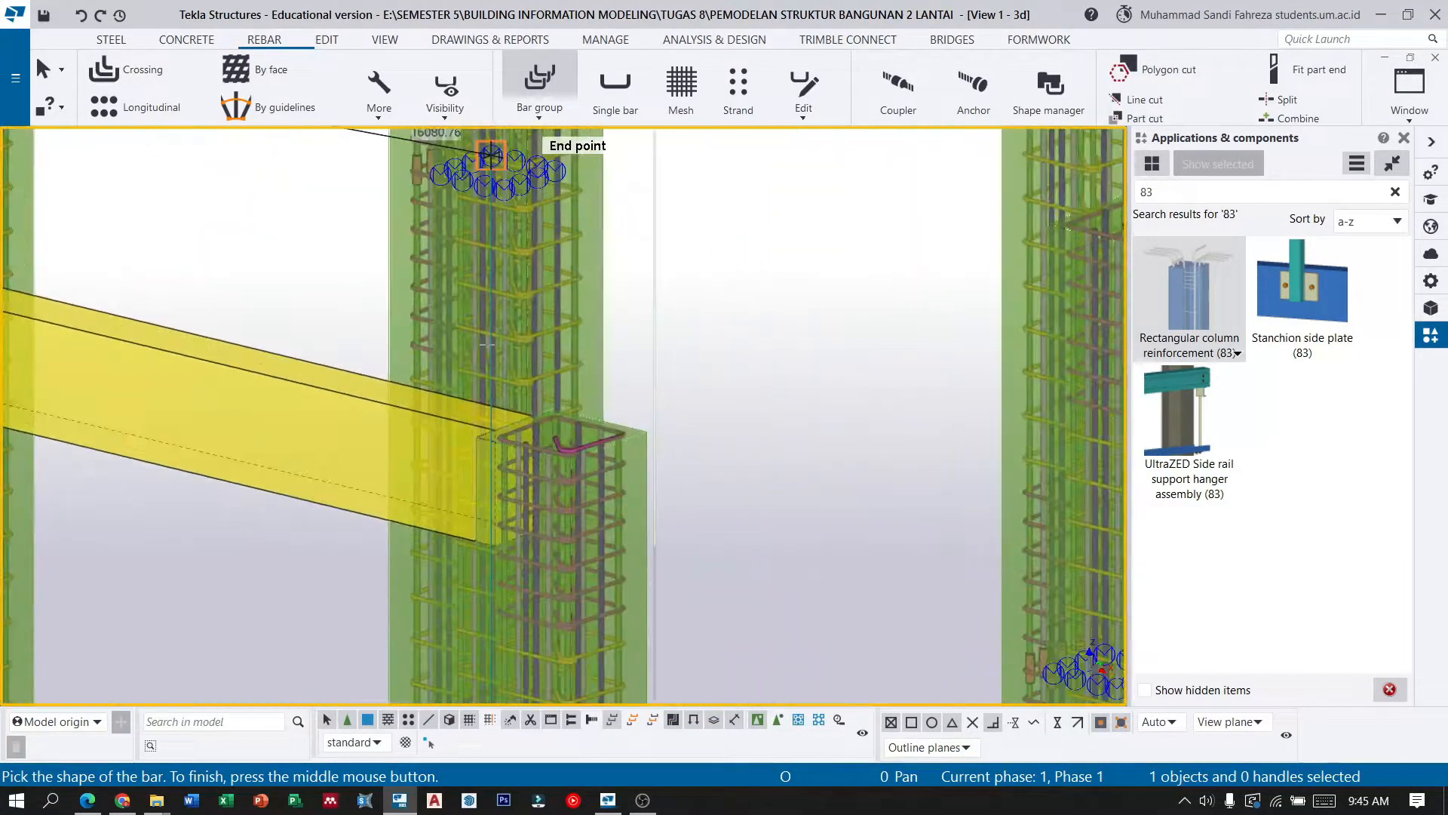
pyautogui.scroll(2, 514, 427)
pyautogui.click(521, 411)
pyautogui.scroll(-3, 654, 399)
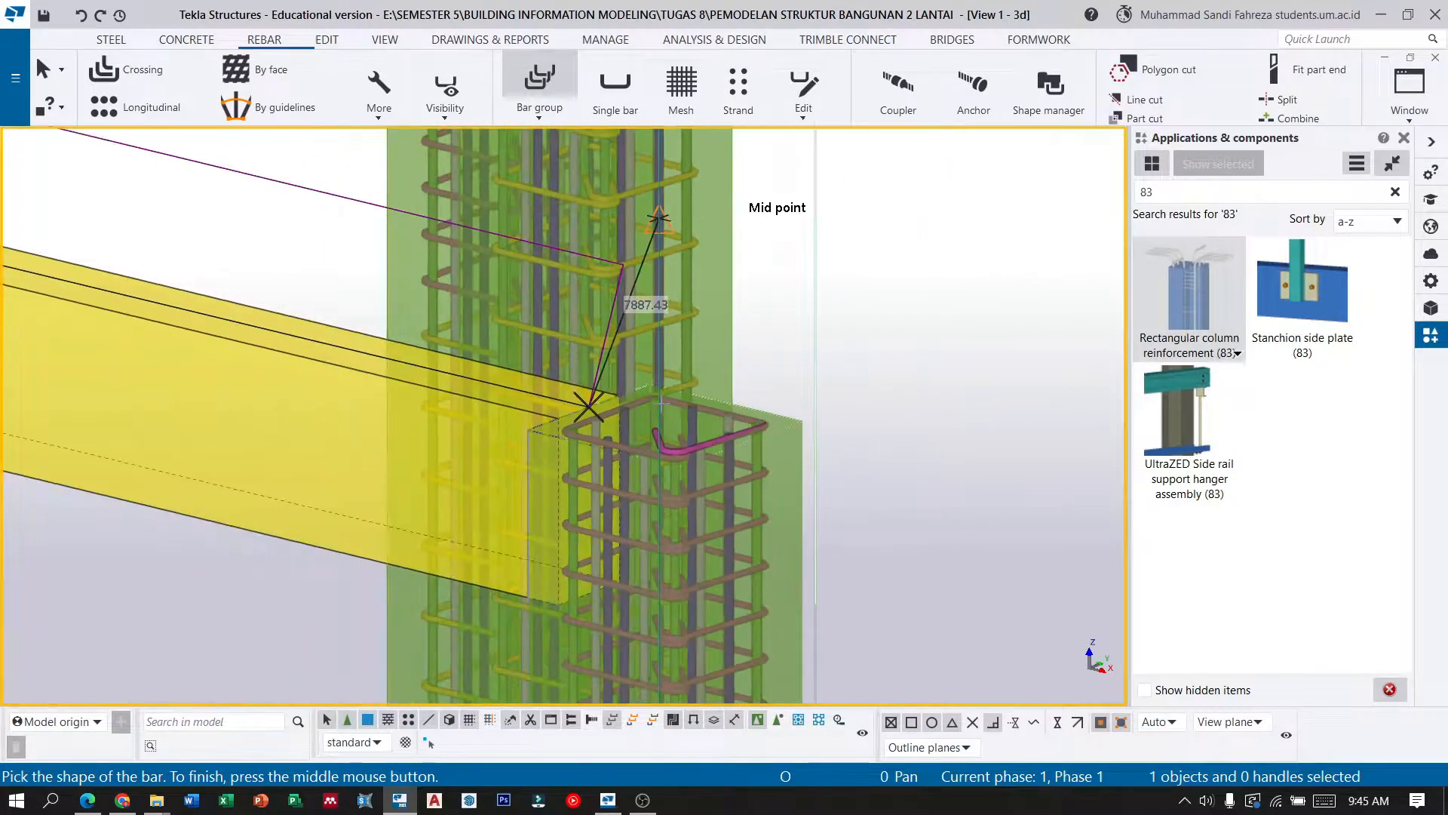
pyautogui.middleClick(653, 399)
# Indicate the bar group's range to reinforce at the top beam's end face by column A-1.
pyautogui.scroll(-6, 808, 511)
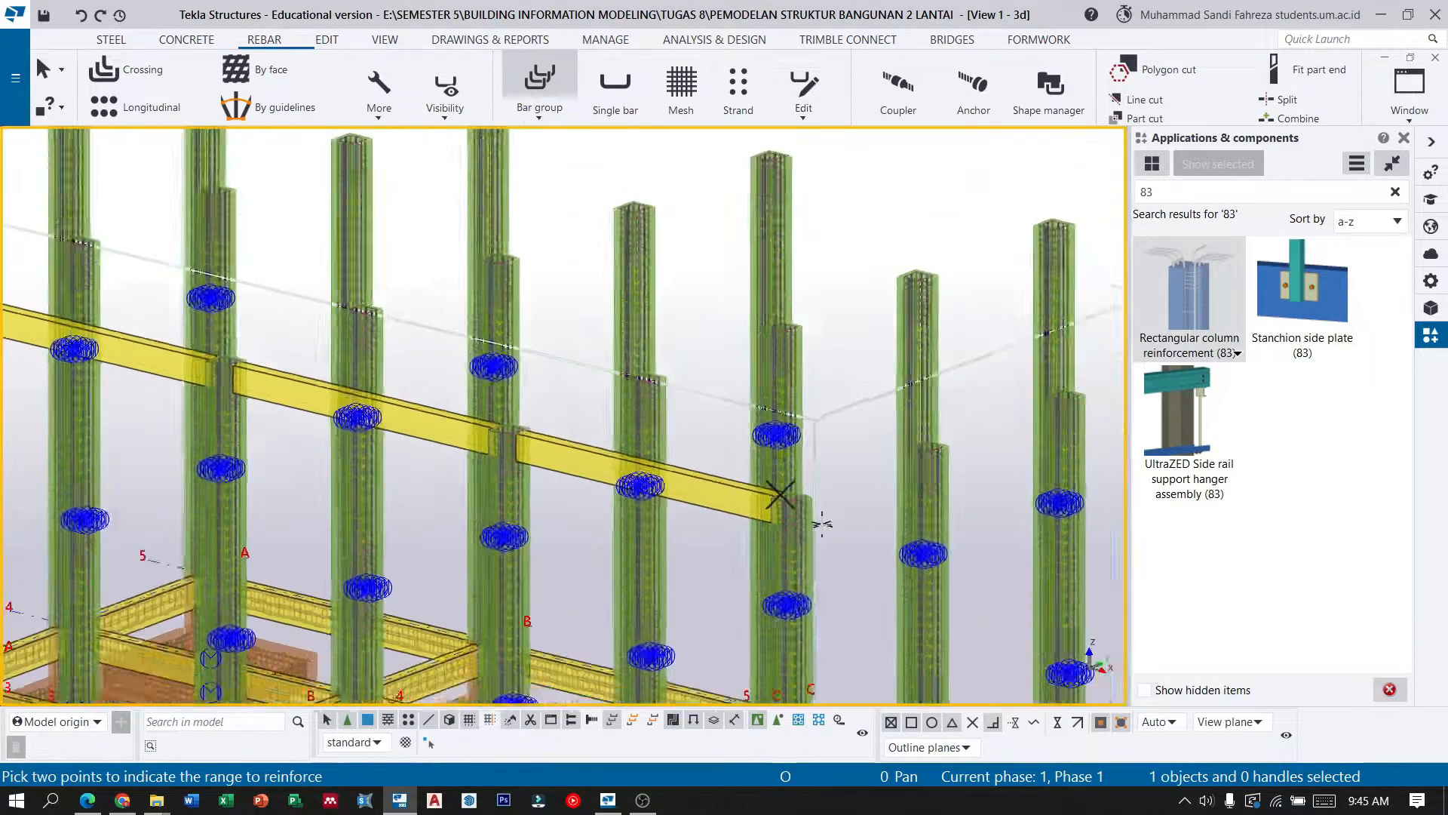
pyautogui.scroll(10, 209, 369)
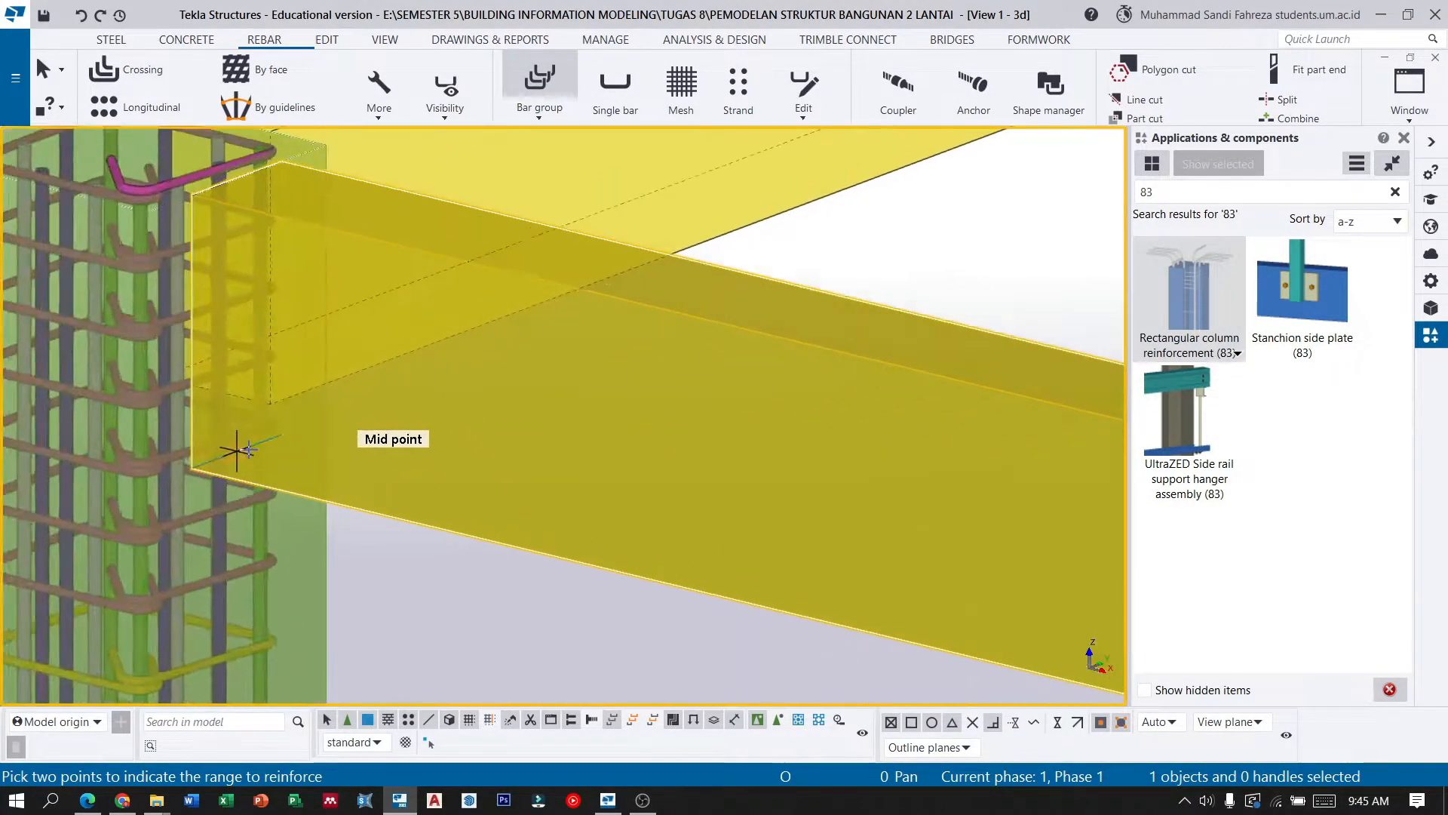
# Complete the beam's top bar group by picking its range between the two lower corners of the beam's end face.
pyautogui.scroll(3, 248, 452)
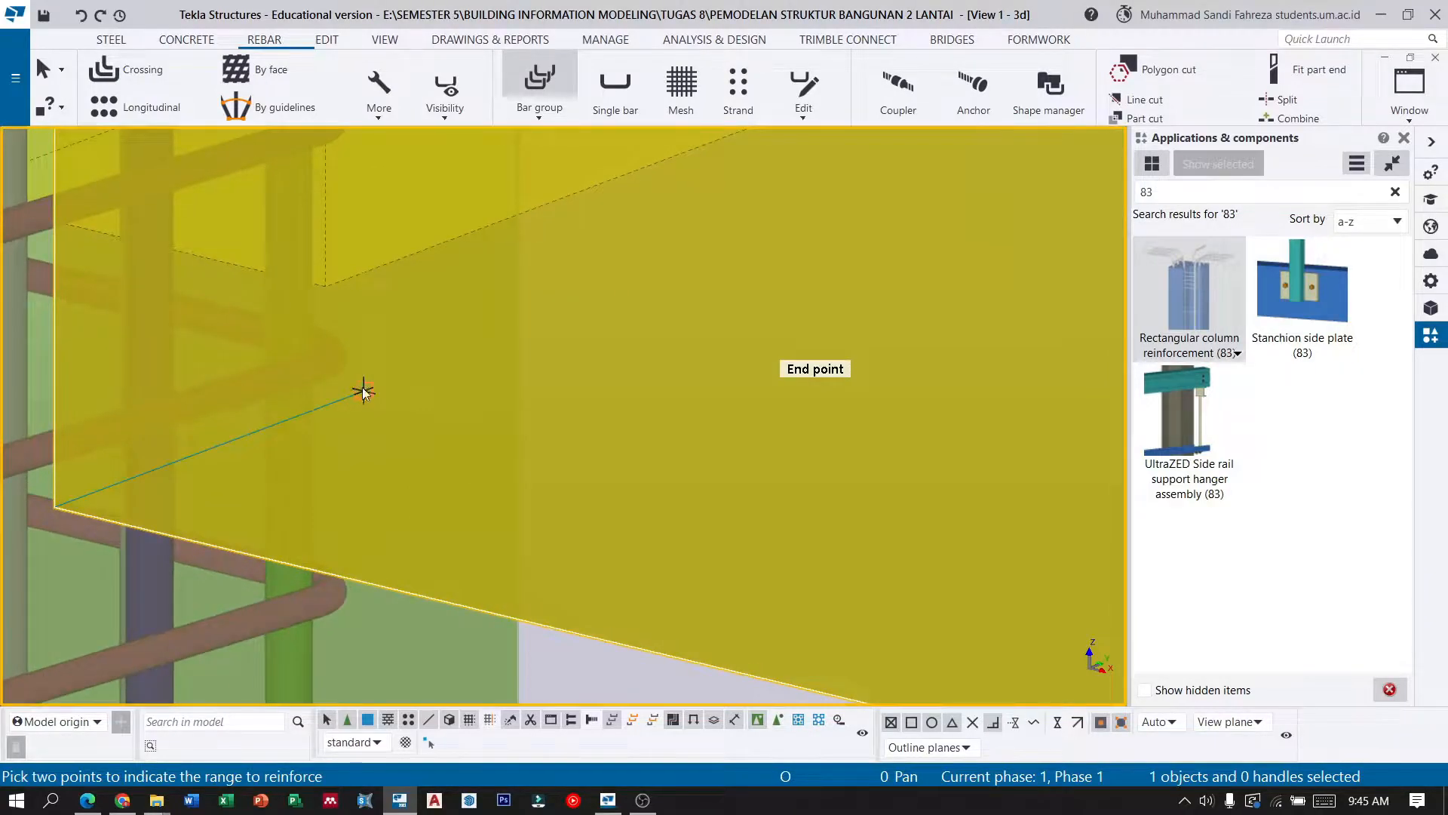
pyautogui.click(363, 391)
pyautogui.click(54, 504)
pyautogui.scroll(-10, 54, 504)
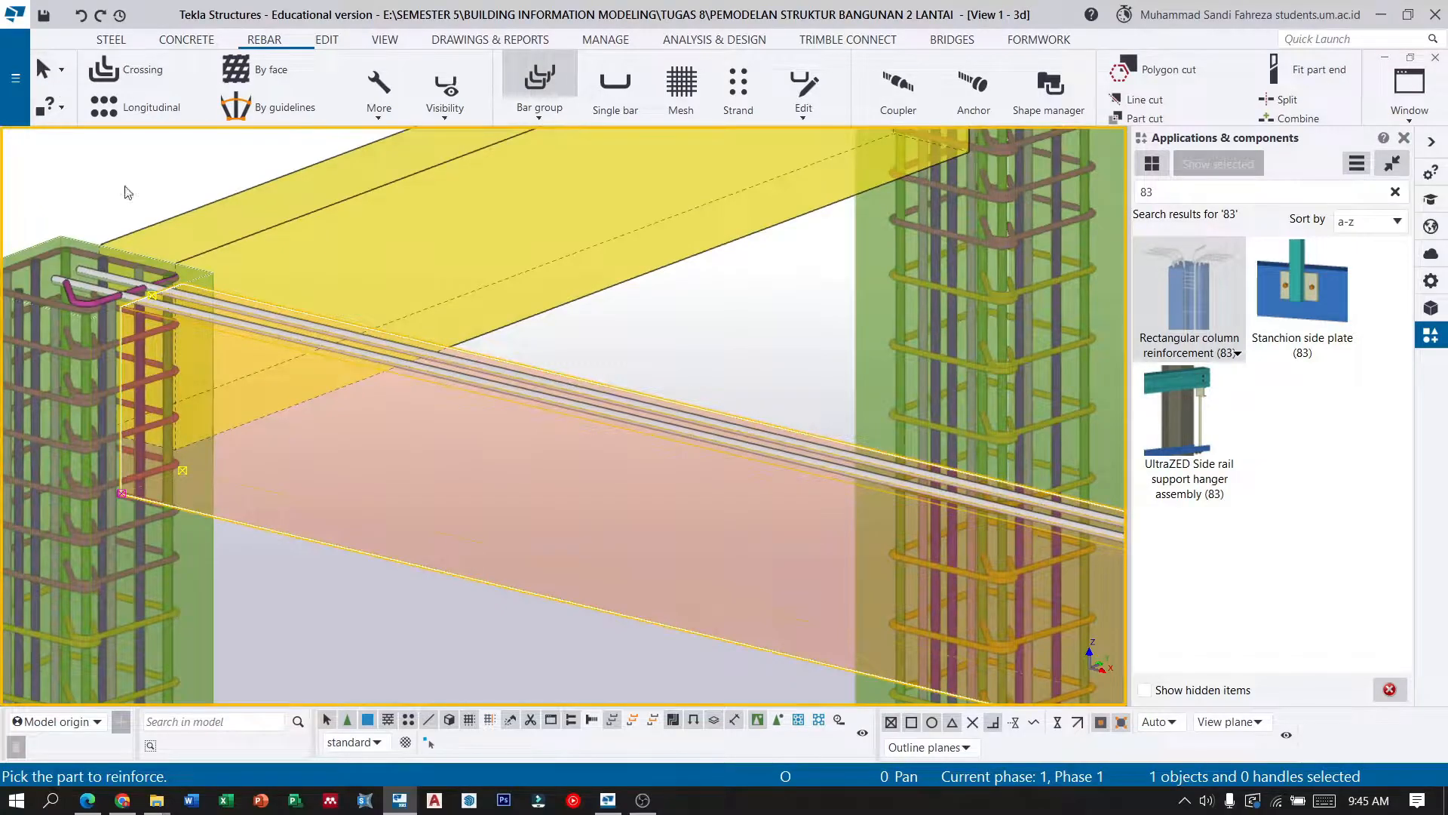
# Select the beam's new top bar group and set both its start and end hook types to Custom hook.
pyautogui.scroll(2, 174, 311)
pyautogui.click(176, 310)
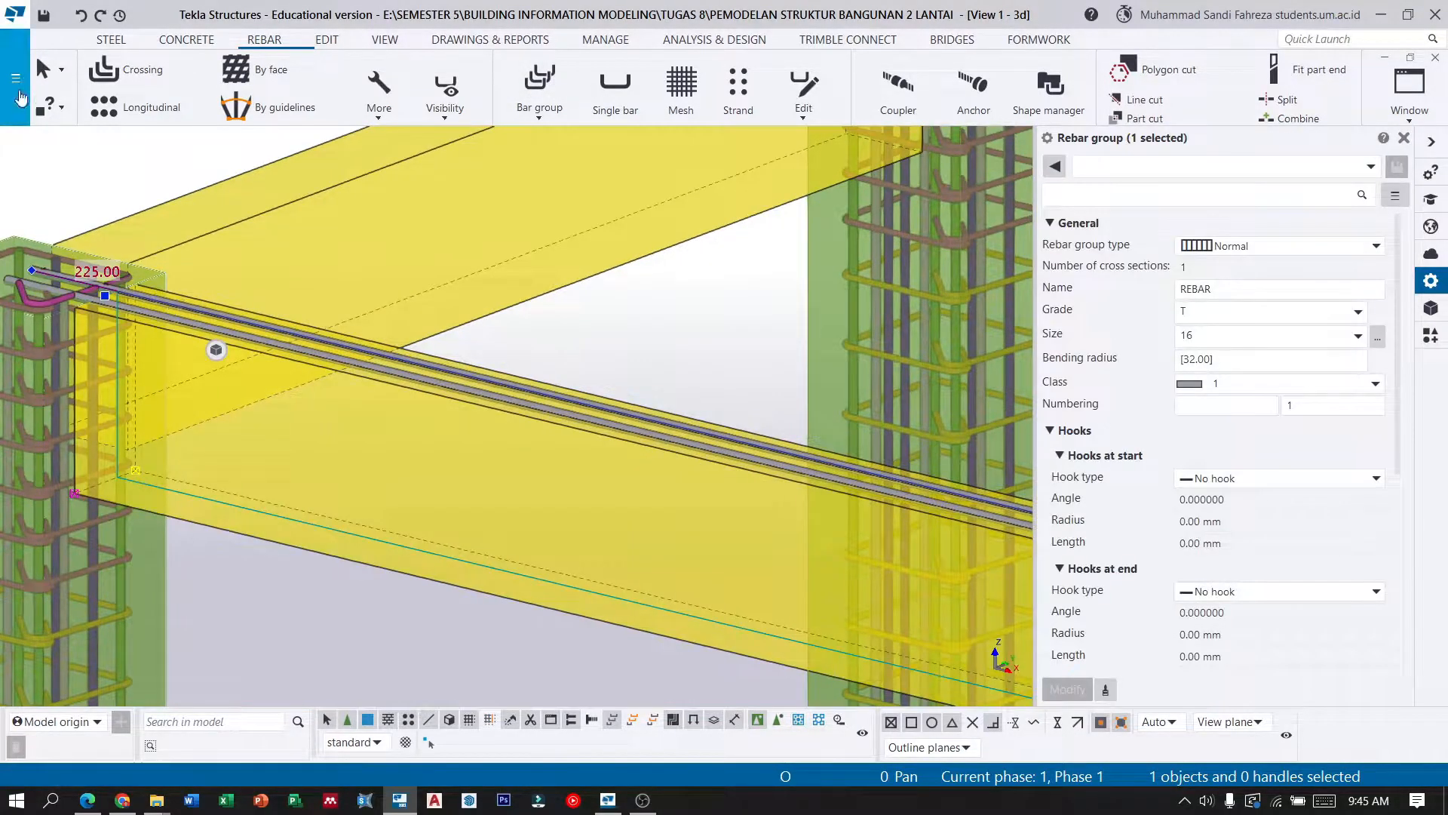
pyautogui.scroll(4, 169, 319)
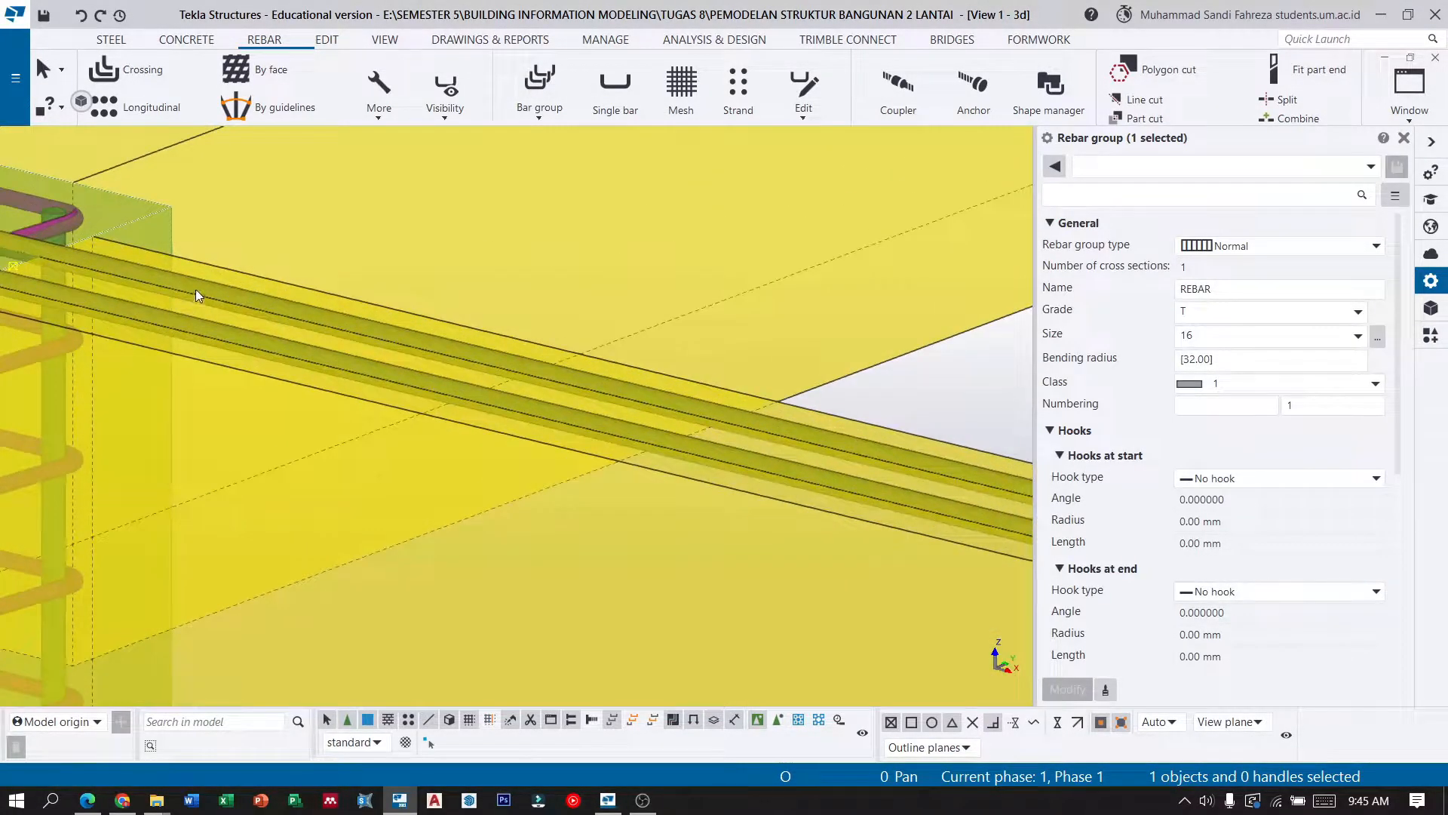
pyautogui.click(1303, 308)
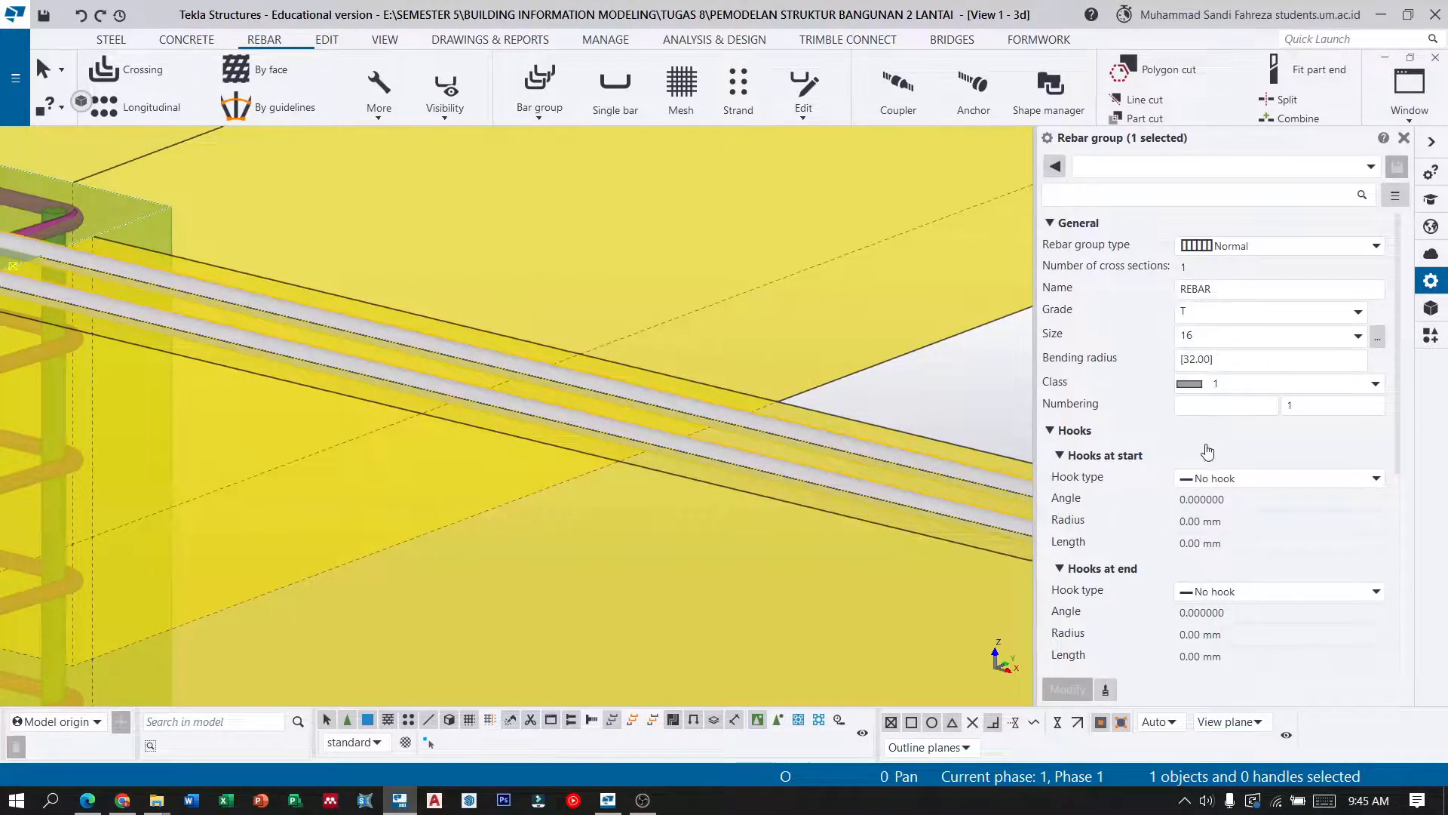
pyautogui.click(1252, 480)
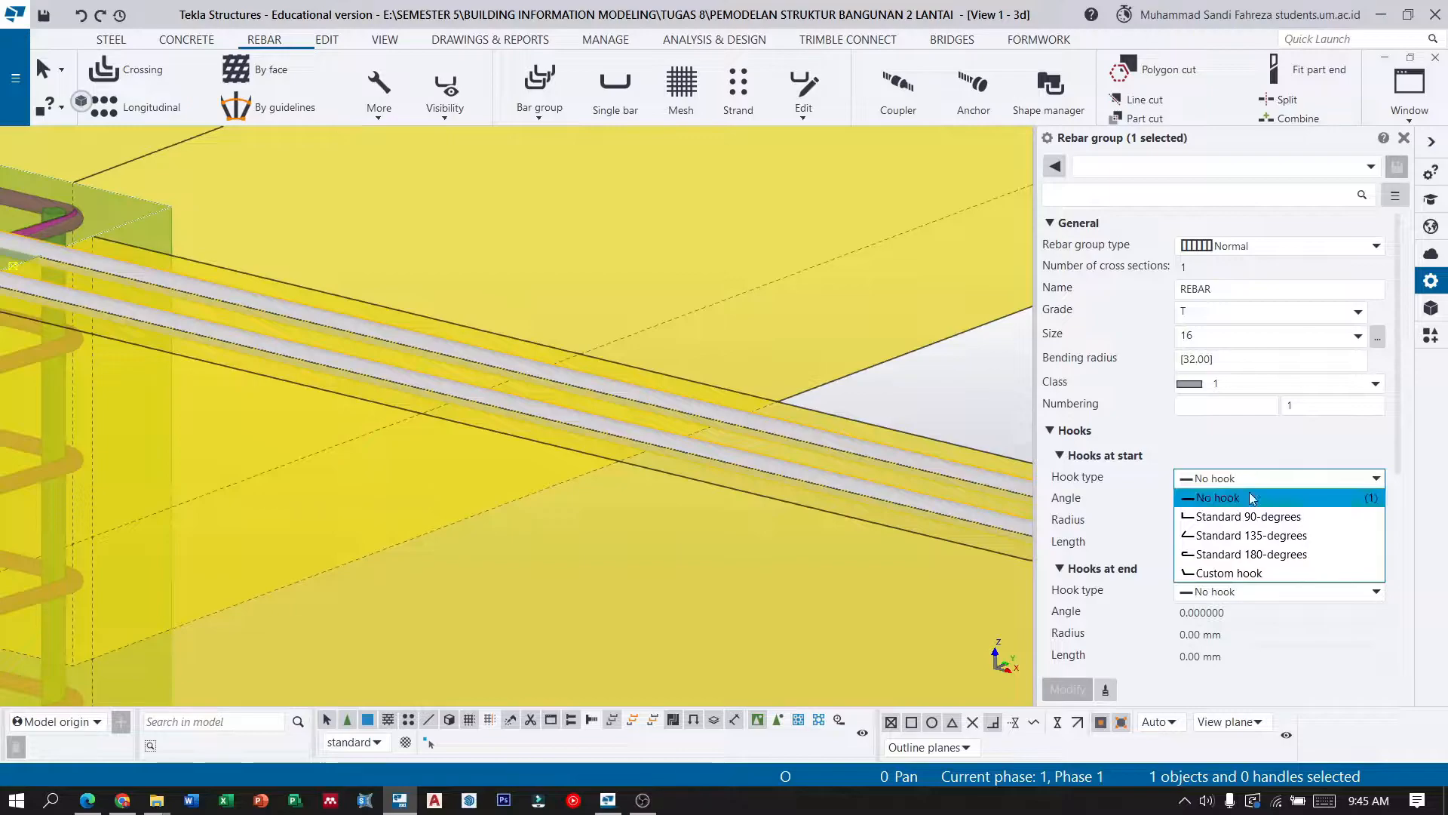
pyautogui.click(1230, 573)
pyautogui.click(1234, 591)
pyautogui.click(1230, 686)
# Set the top bar group's start hook to a 90-degree angle, 32 mm radius and 192 mm length.
pyautogui.click(1222, 500)
pyautogui.write('9')
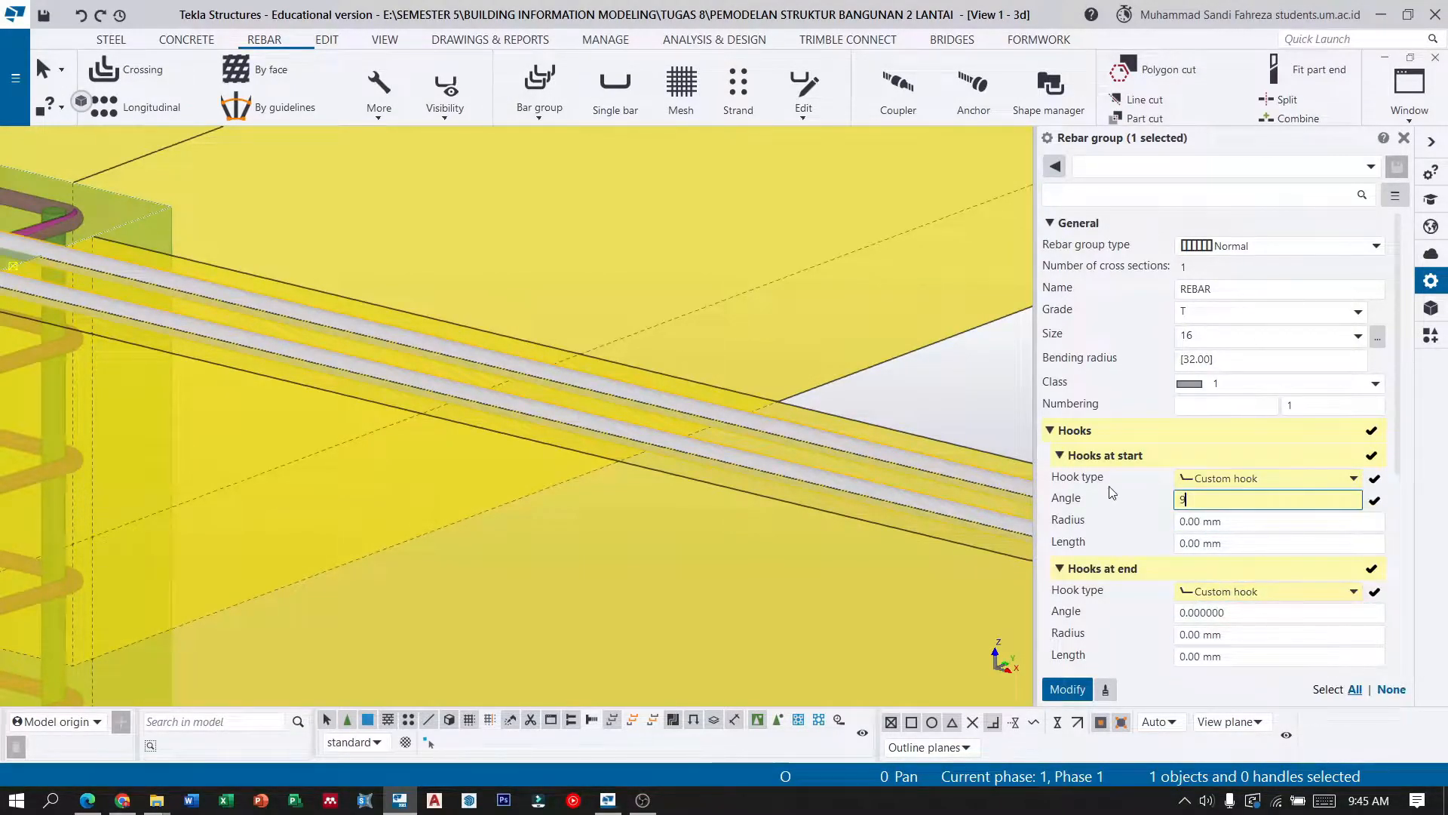
pyautogui.write('0')
pyautogui.press('Tab')
pyautogui.write('32')
pyautogui.press('Tab')
pyautogui.hotkey('ctrl', 'a')
pyautogui.write('192')
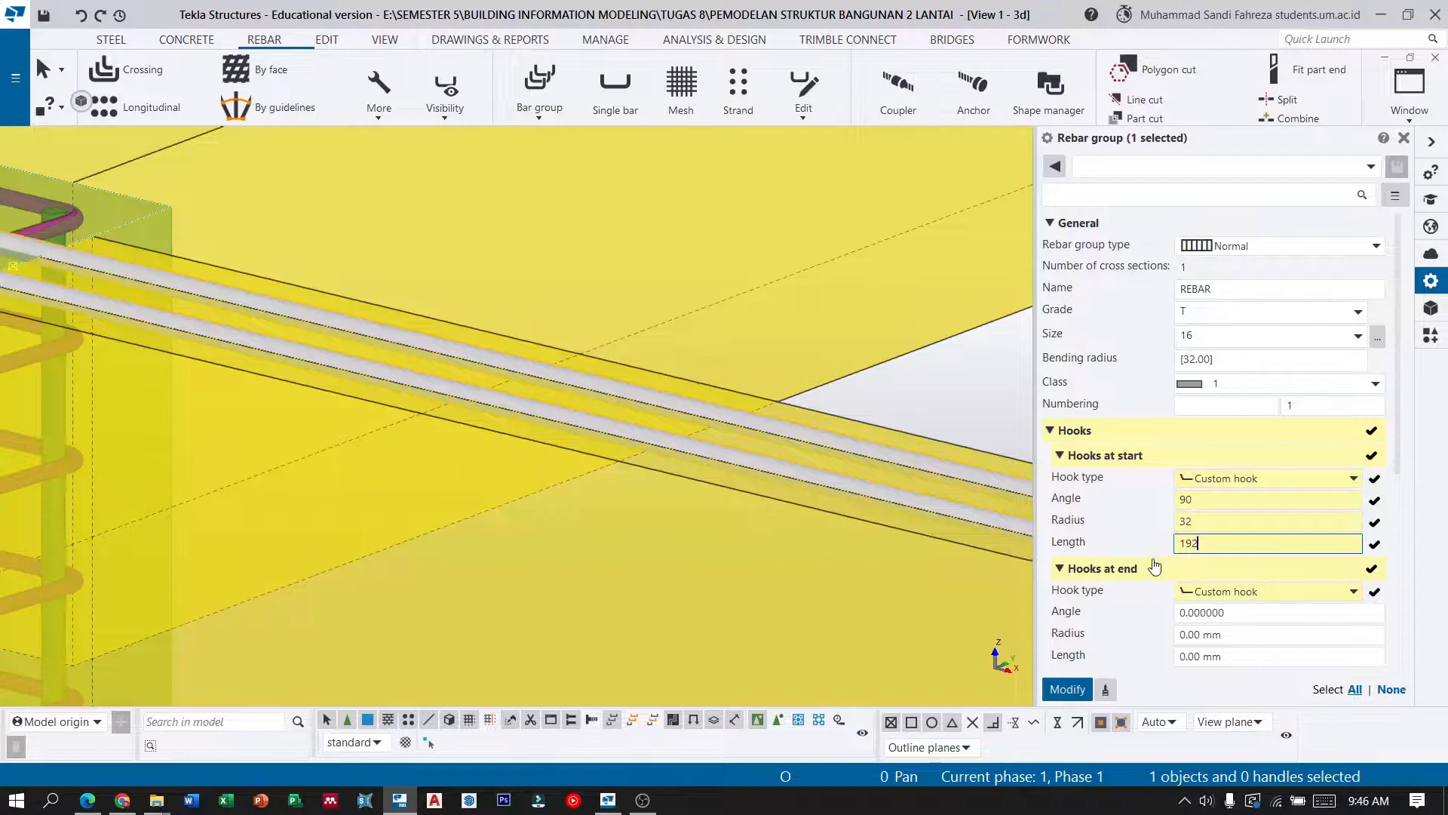
# Set the top bar group's end hook to a 90-degree angle, 32 mm radius and 192 mm length.
pyautogui.scroll(-3, 1192, 520)
pyautogui.click(1239, 473)
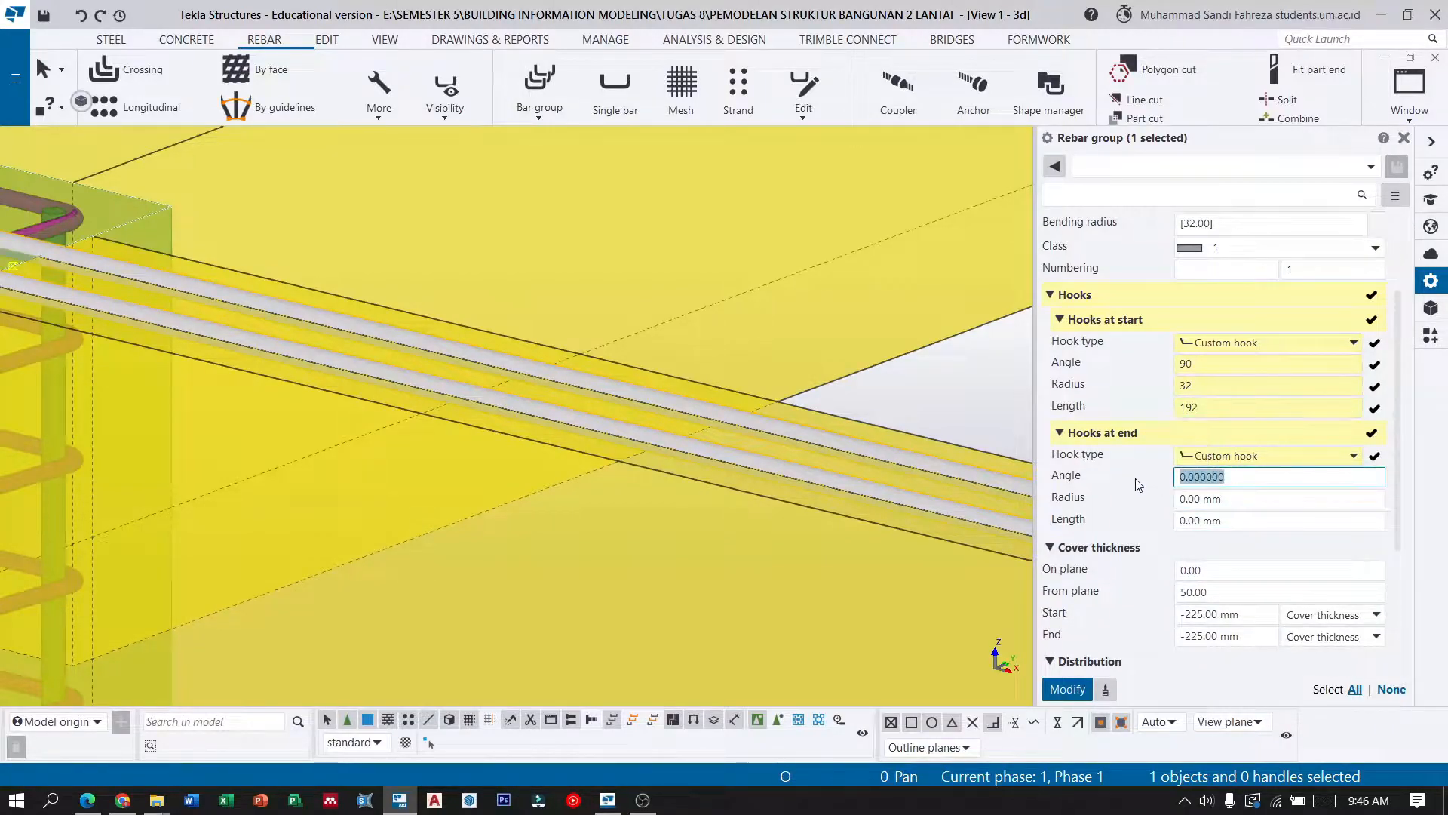
pyautogui.write('90')
pyautogui.press('Tab')
pyautogui.write('3')
pyautogui.press('Tab')
pyautogui.write('192')
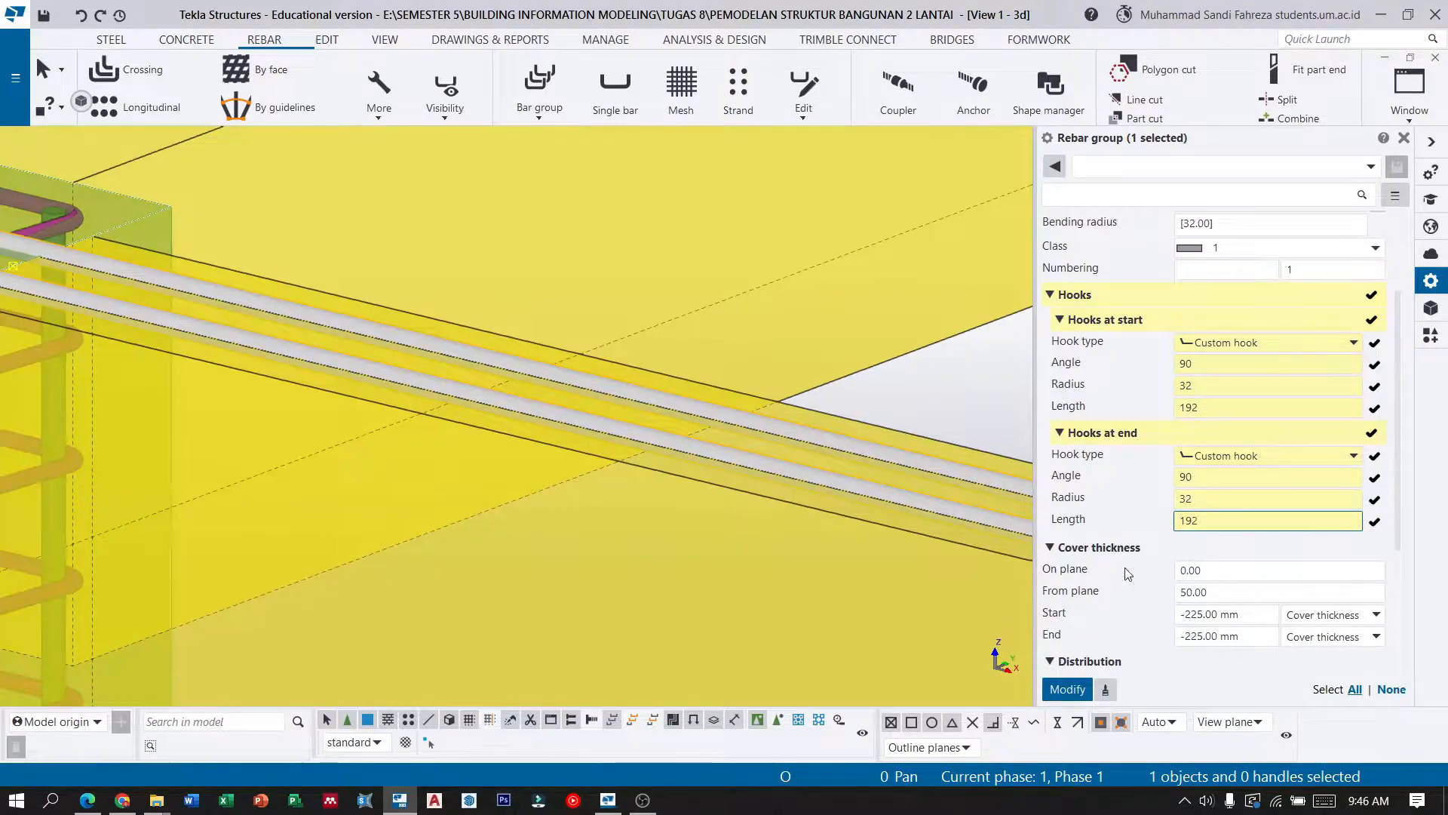
# Set the top bars' cover thickness to 50 on plane and -258 mm at start and end, and apply the modifications.
pyautogui.click(1197, 569)
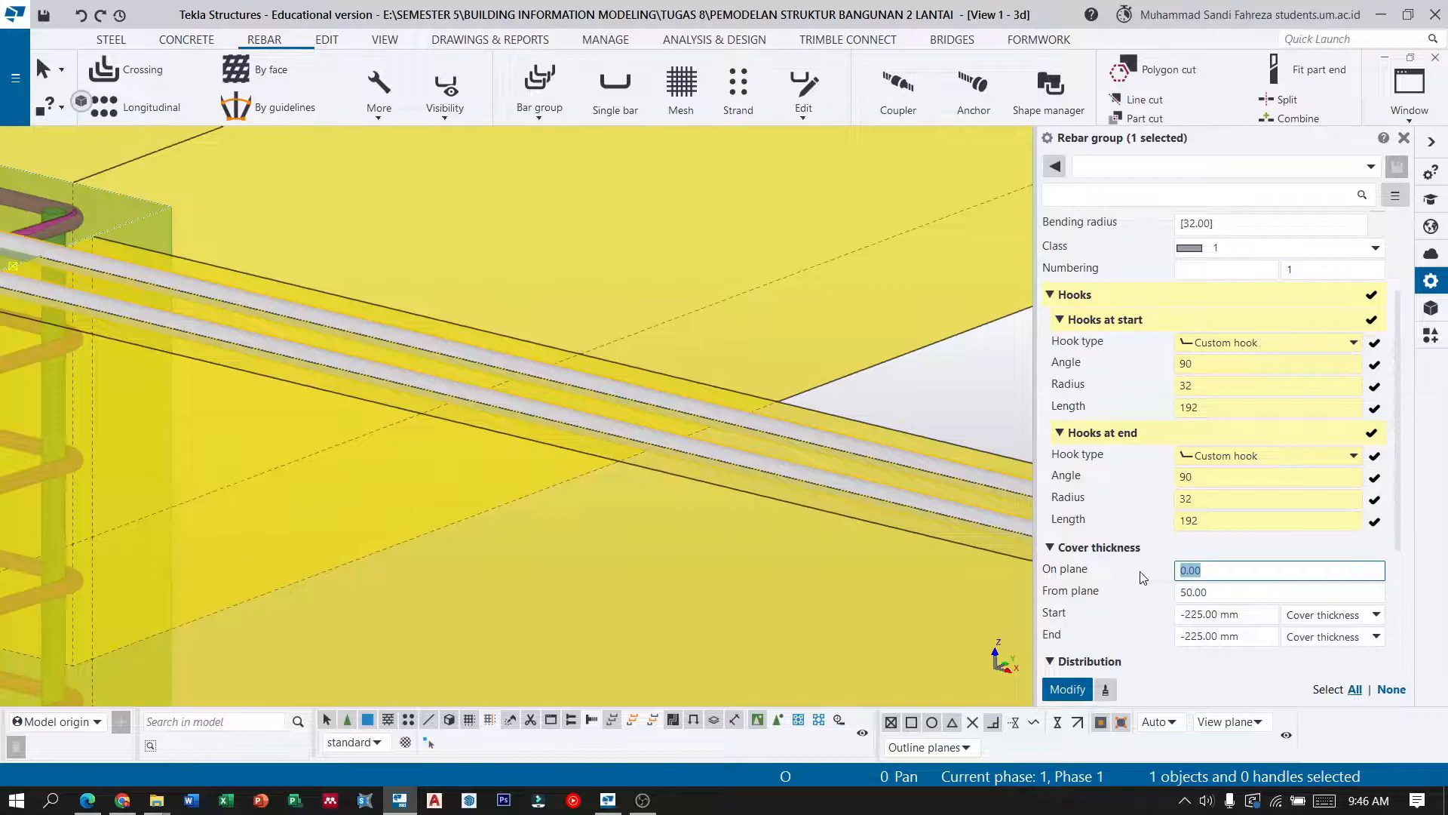
pyautogui.write('50')
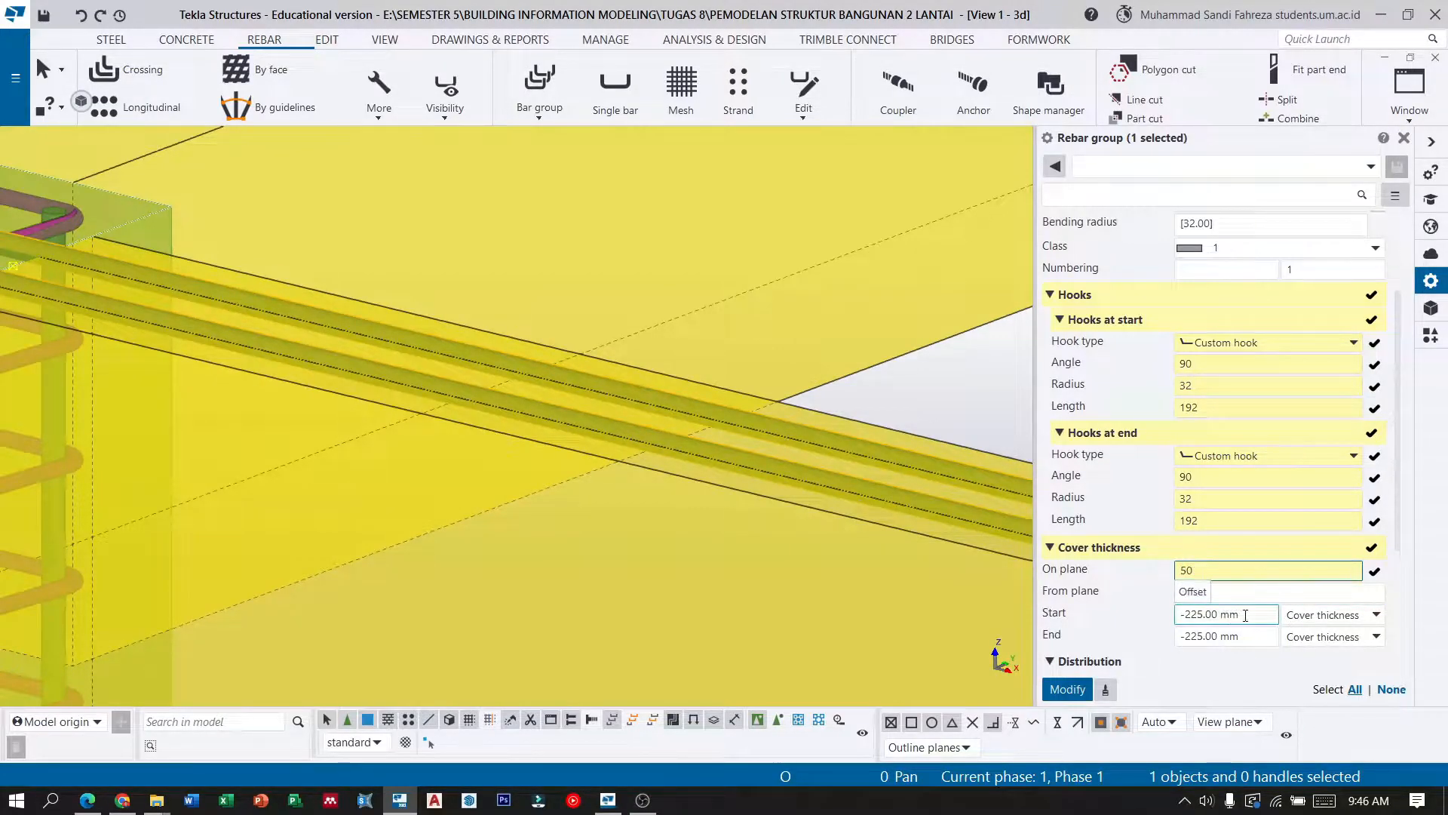
pyautogui.click(1245, 615)
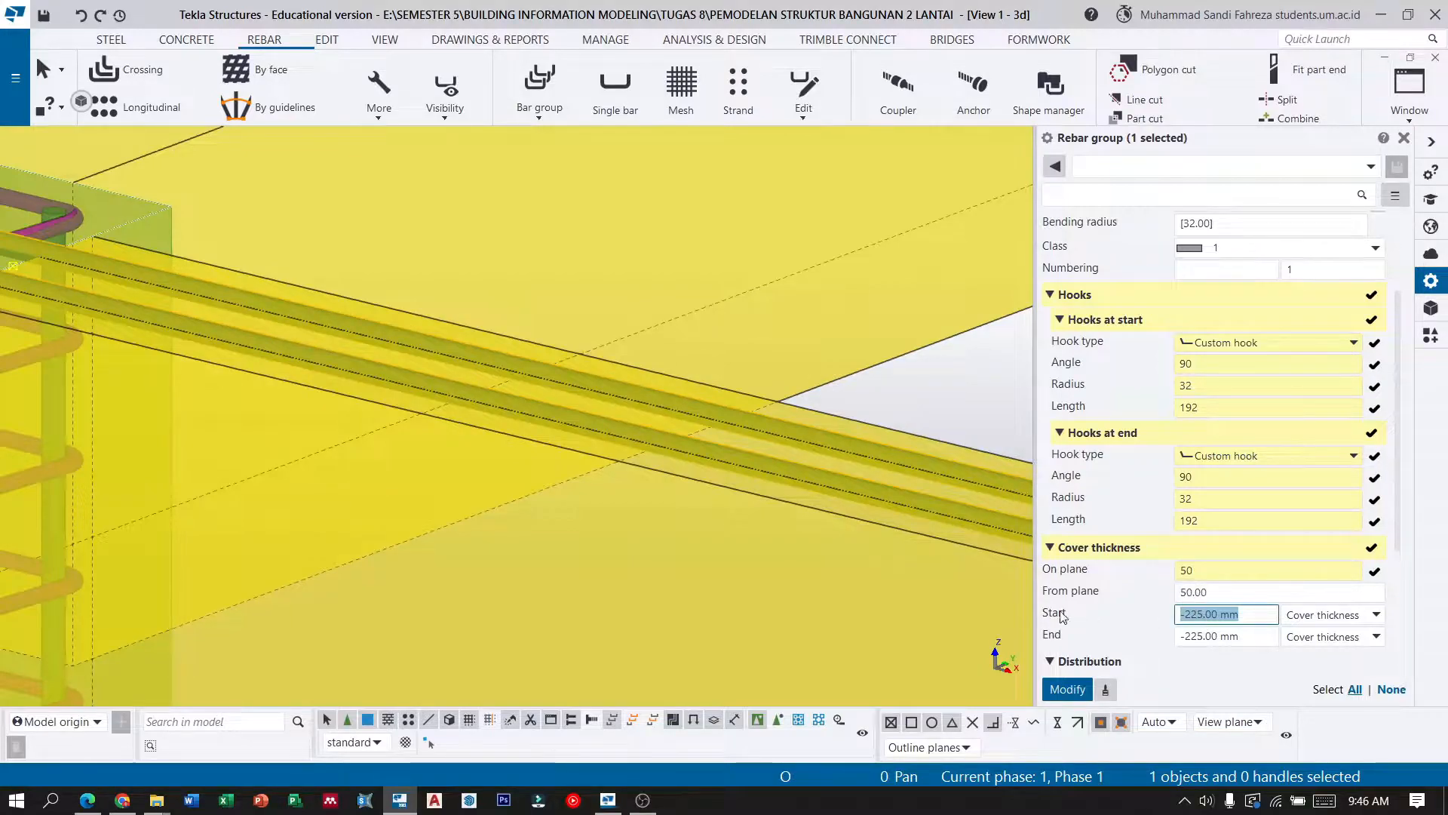
pyautogui.write('-258')
pyautogui.press('Tab')
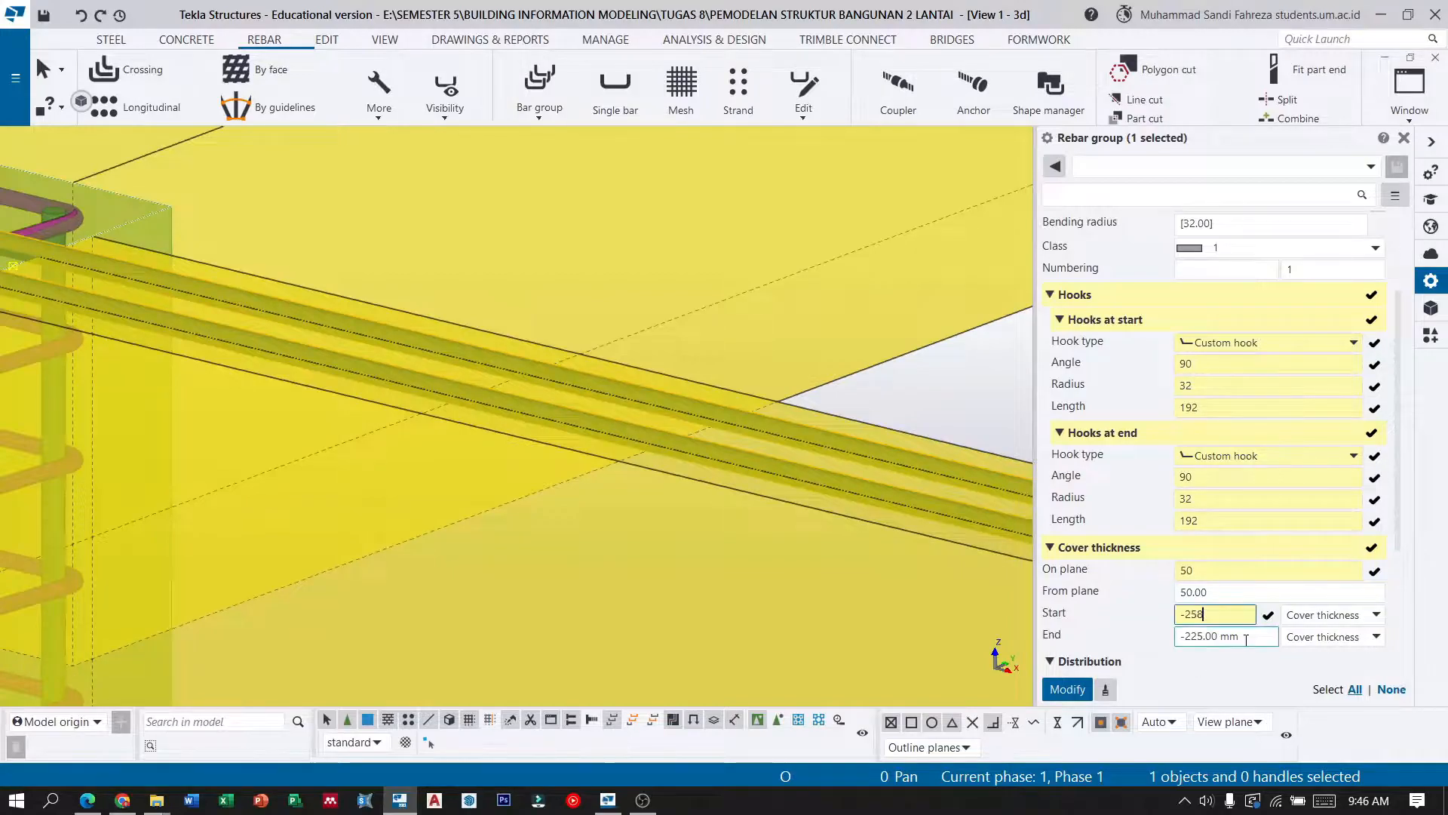
pyautogui.write('-258')
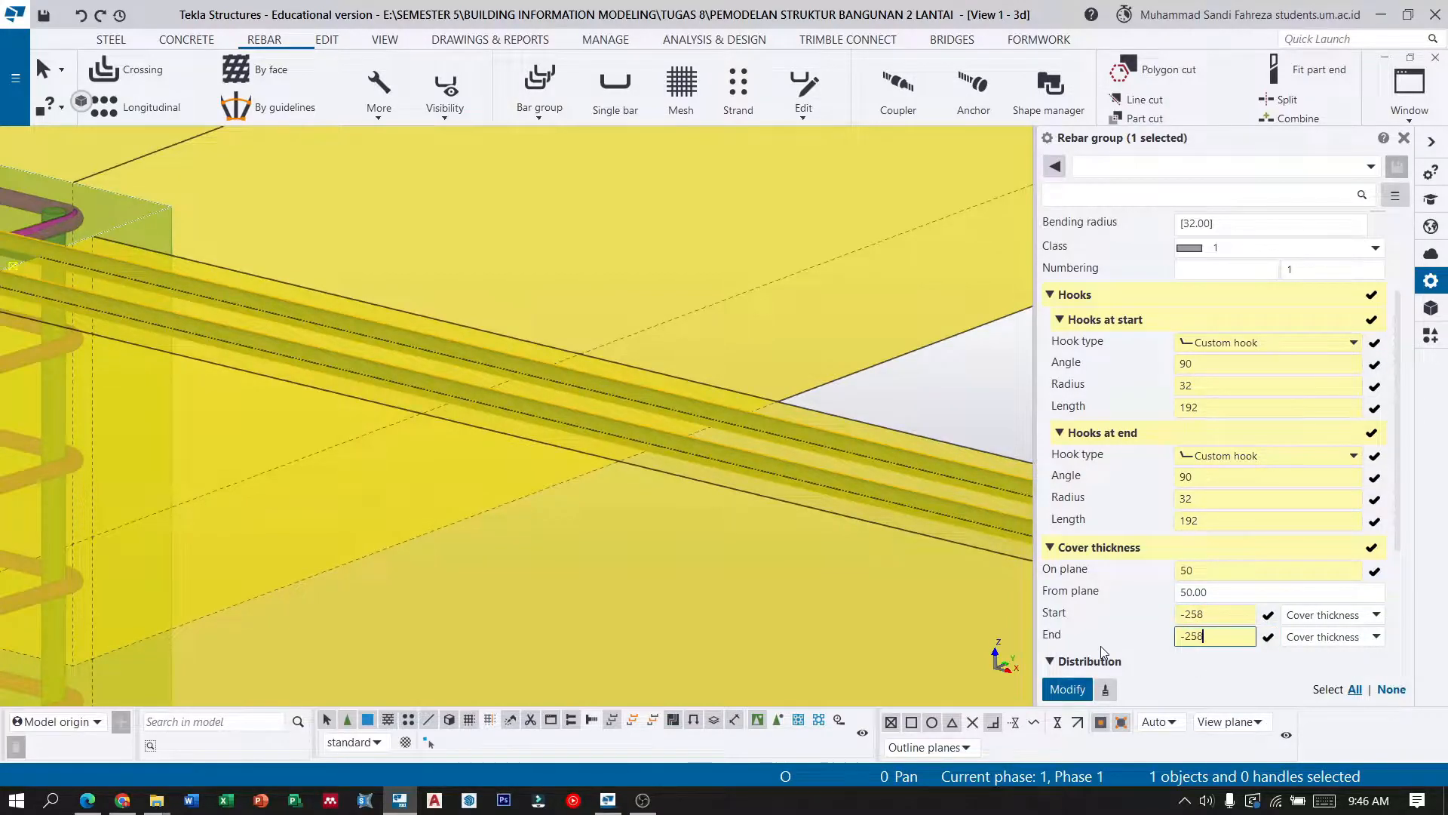
pyautogui.click(1069, 690)
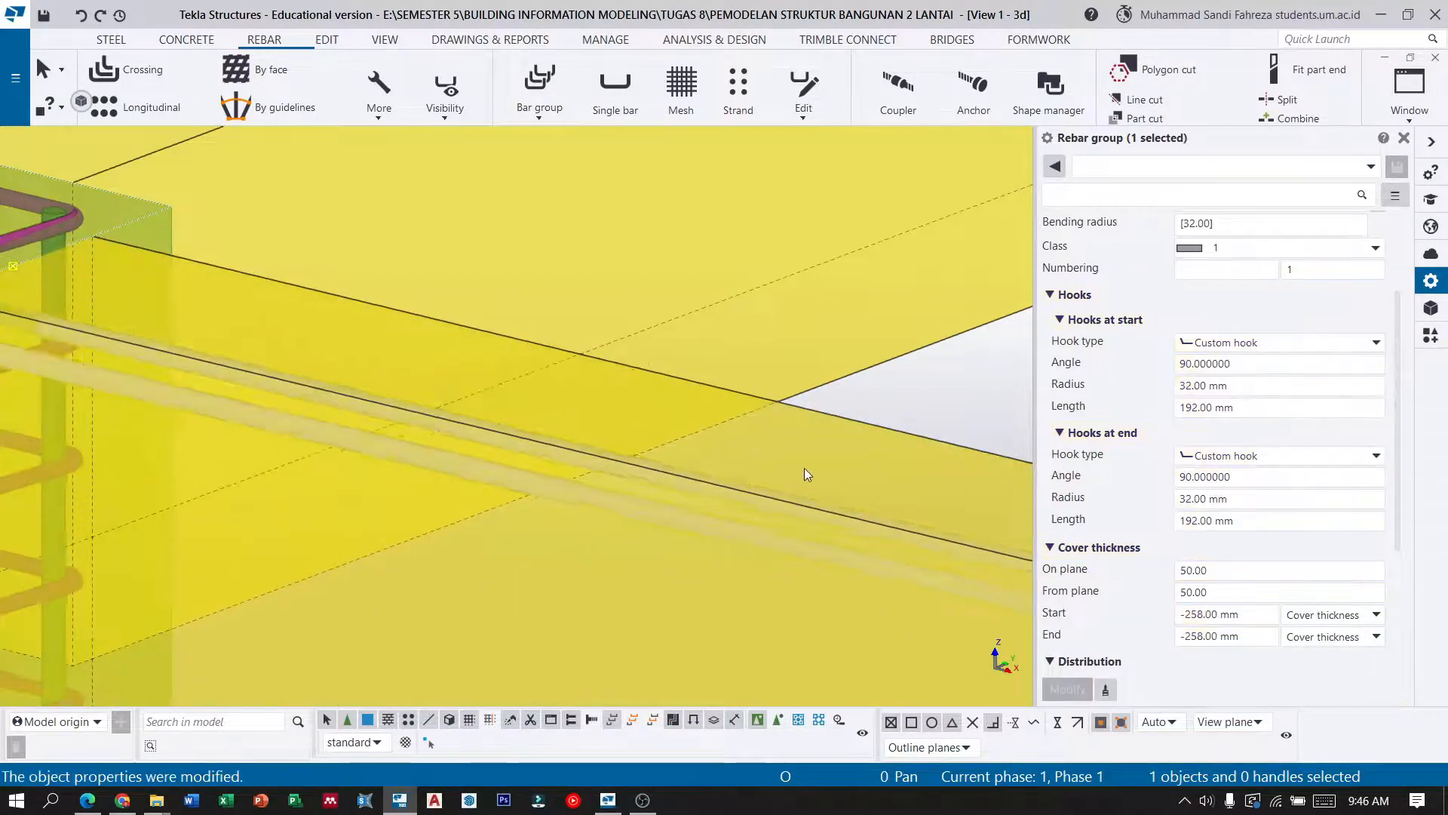
# Examine the modified top bars and their hooks along the beam and in the columns at both ends.
pyautogui.scroll(-5, 801, 475)
pyautogui.keyDown('ctrl'); pyautogui.moveTo(465, 415); pyautogui.dragTo(509, 468, button='middle'); pyautogui.keyUp('ctrl')
pyautogui.scroll(-4, 267, 344)
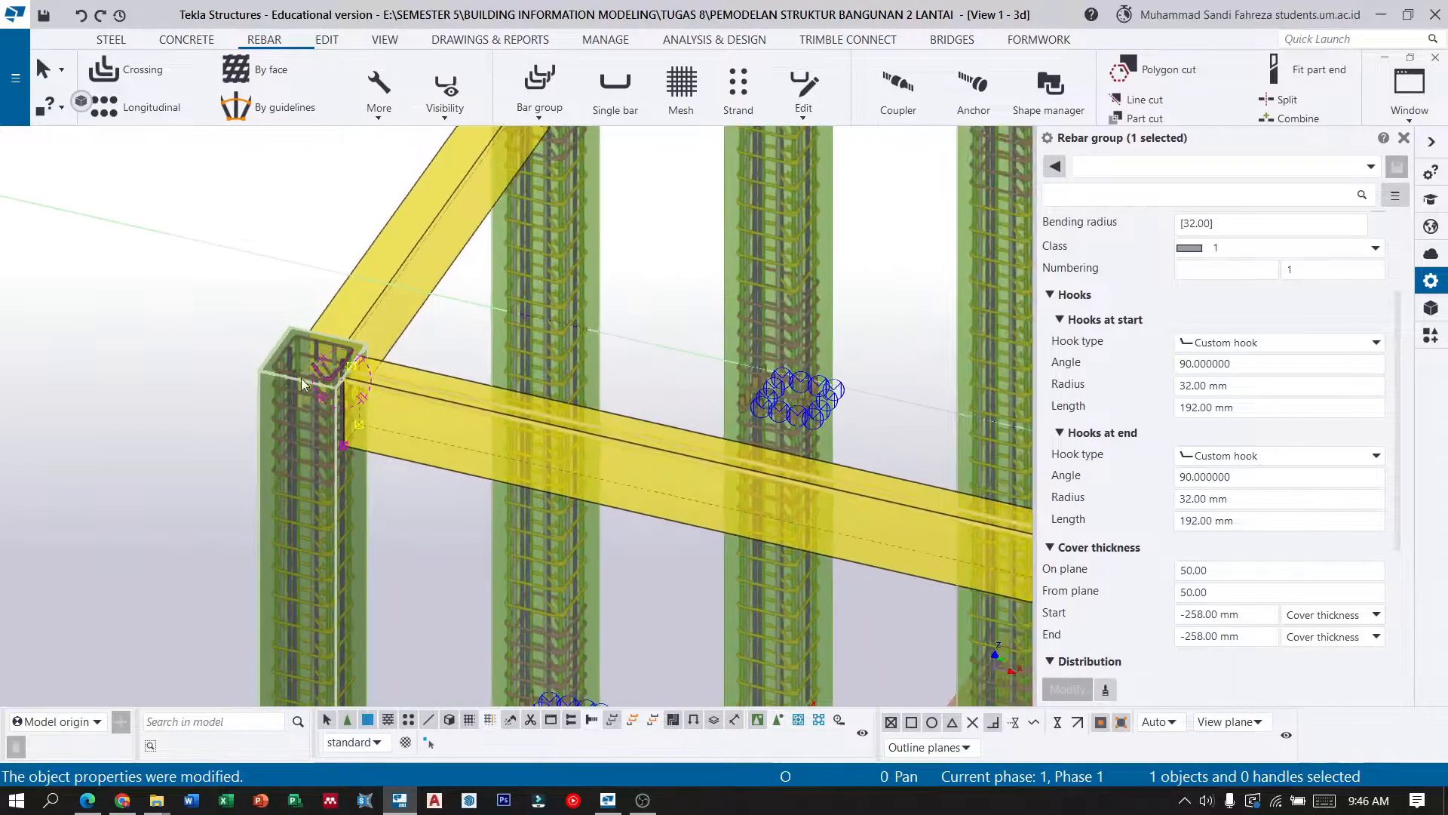
pyautogui.scroll(4, 405, 378)
pyautogui.moveTo(386, 471); pyautogui.dragTo(256, 387, button='middle')
pyautogui.scroll(-4, 257, 386)
pyautogui.moveTo(498, 435); pyautogui.dragTo(362, 396, button='middle')
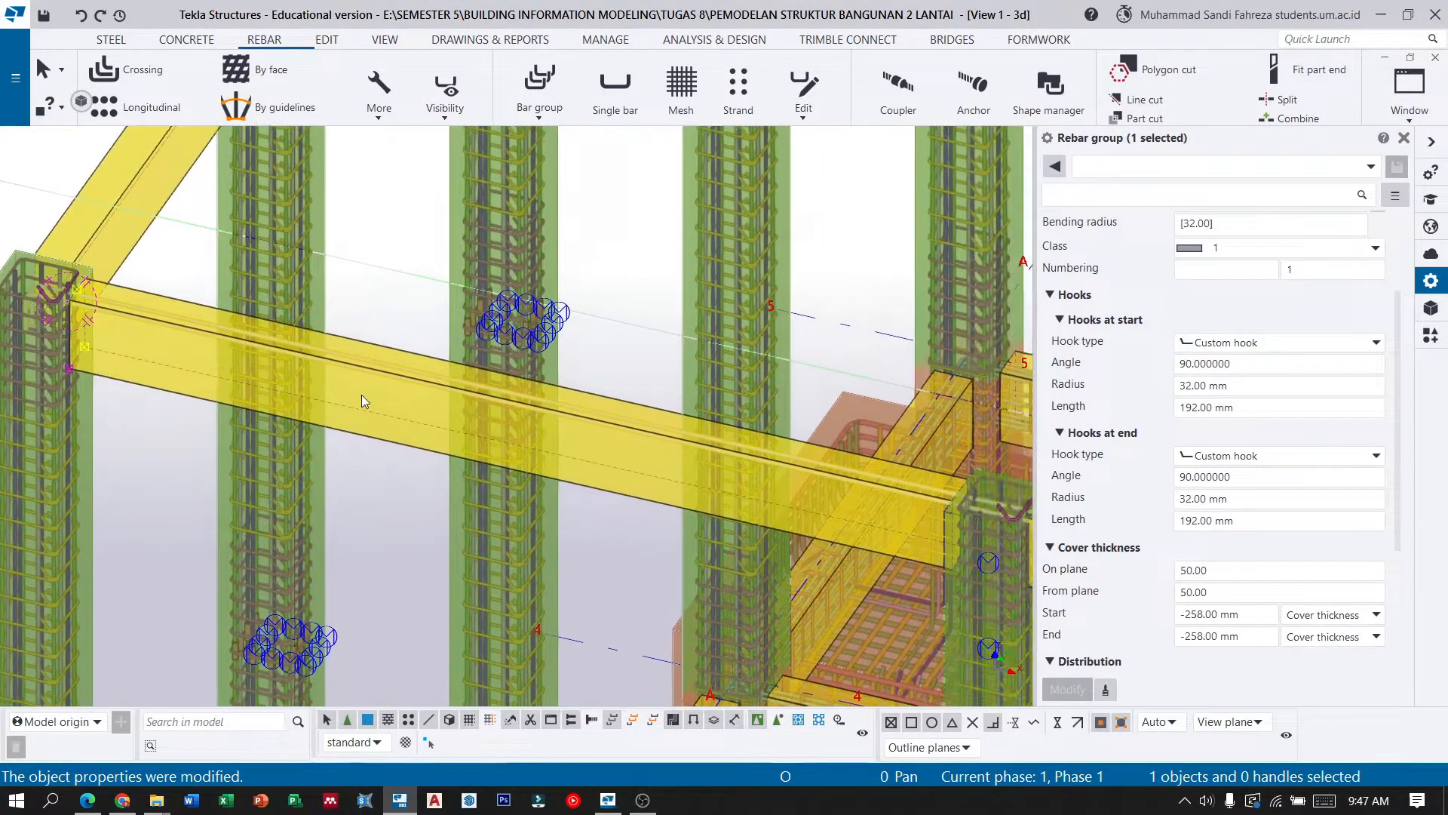
pyautogui.scroll(2, 559, 479)
pyautogui.scroll(-3, 653, 480)
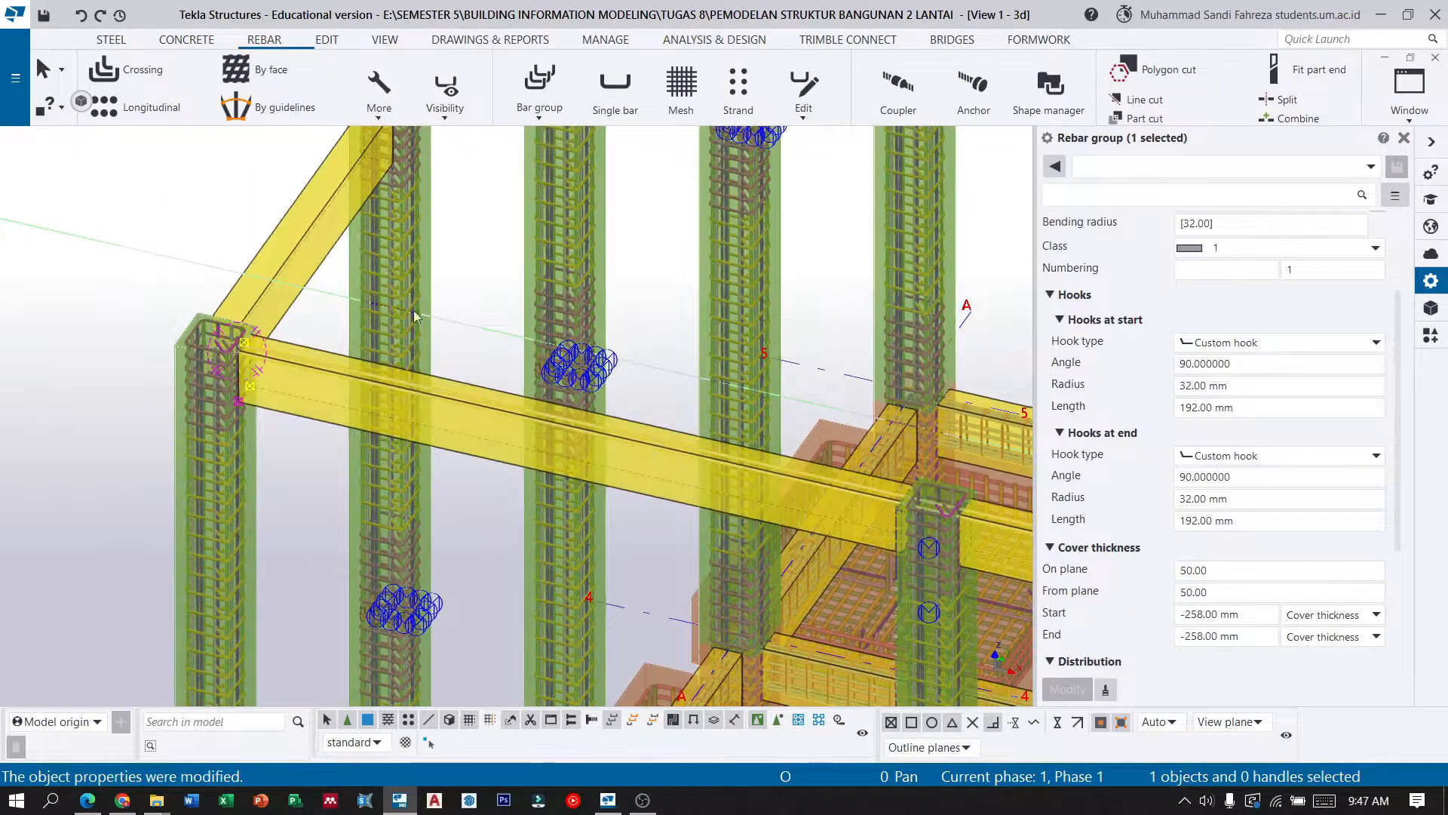
# Start a bar group on the same beam and define its bar shape between the bottom edge midpoints of both end faces.
pyautogui.click(540, 83)
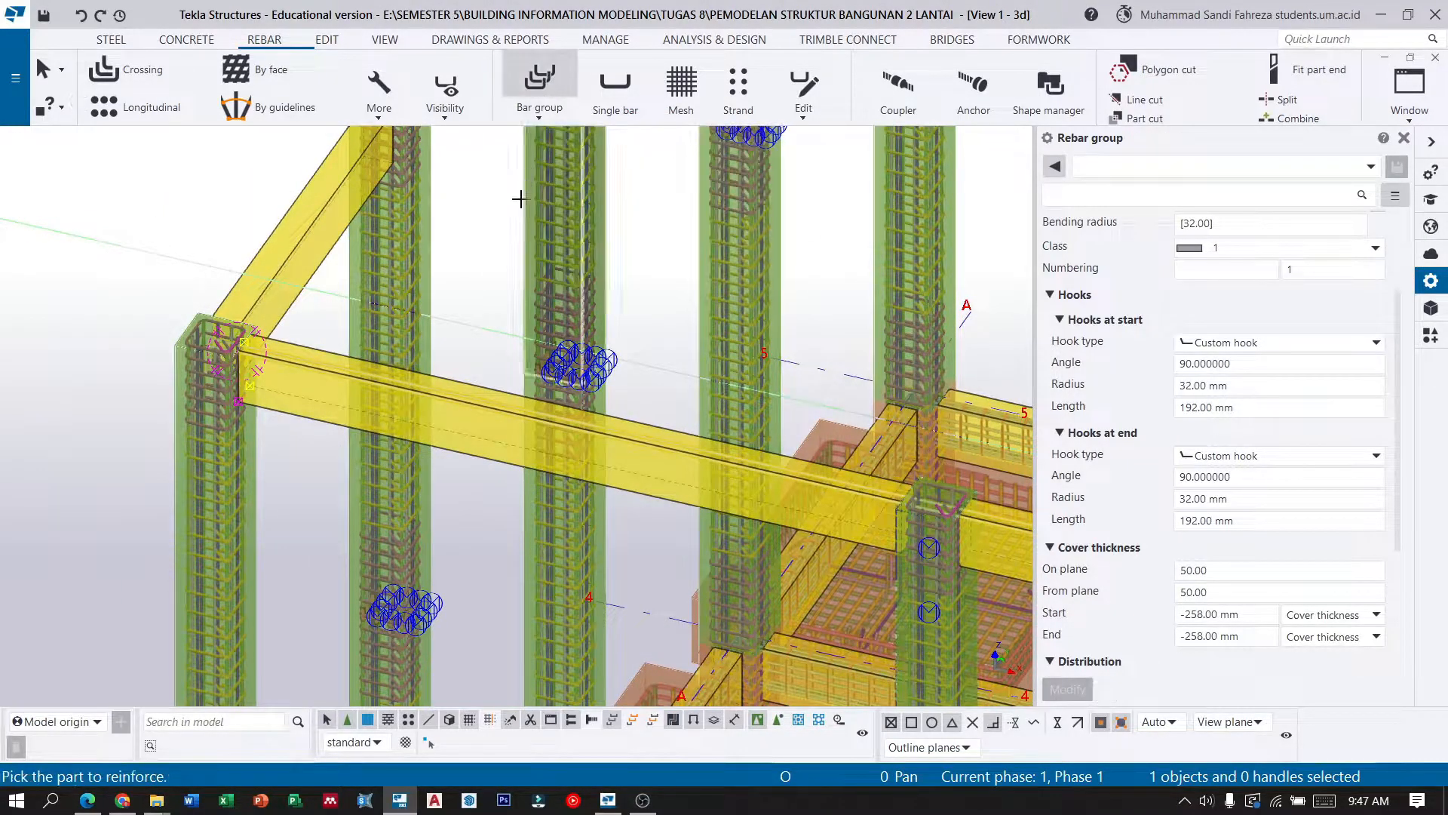
pyautogui.scroll(6, 241, 423)
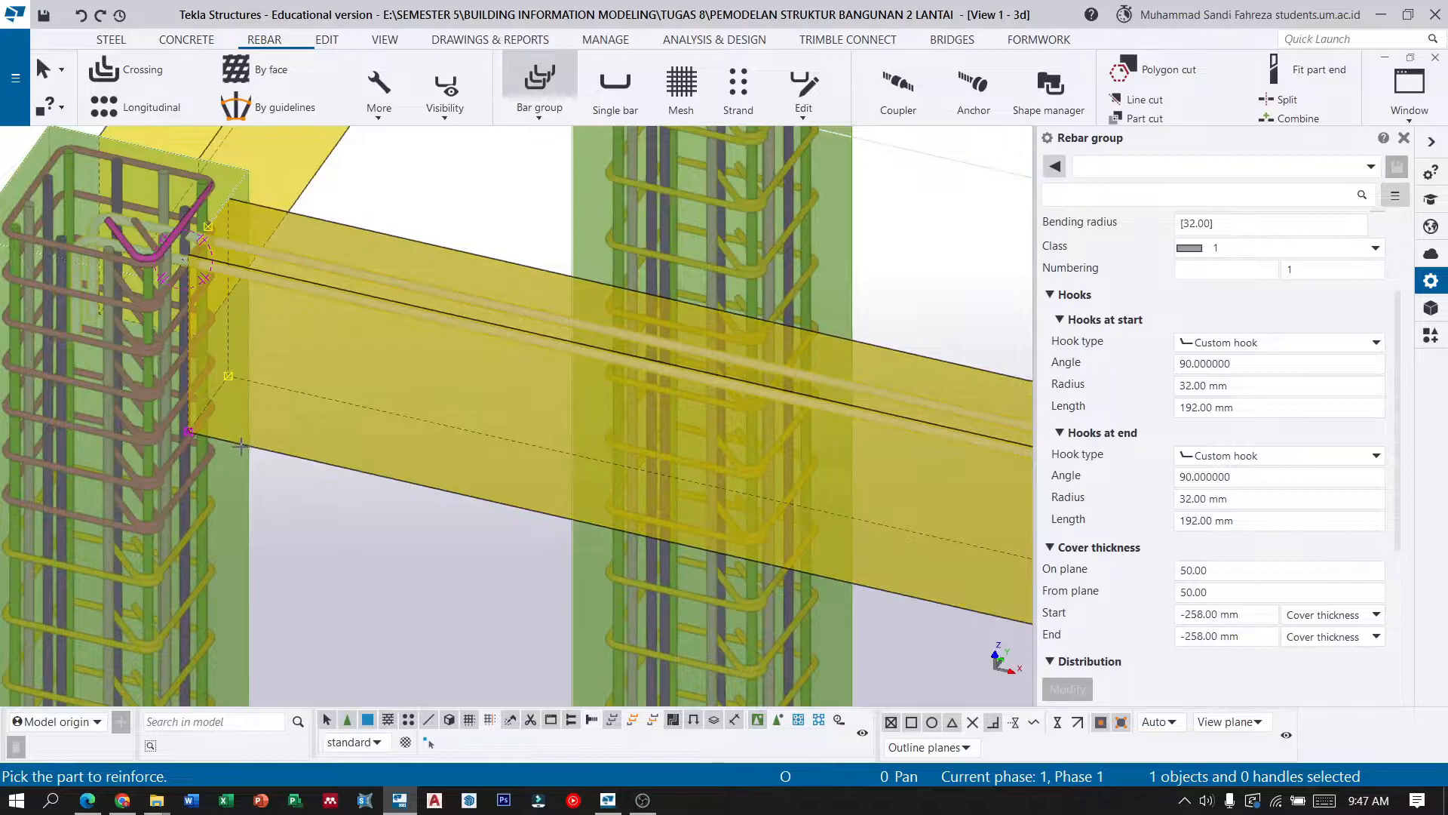
pyautogui.click(239, 446)
pyautogui.scroll(2, 226, 440)
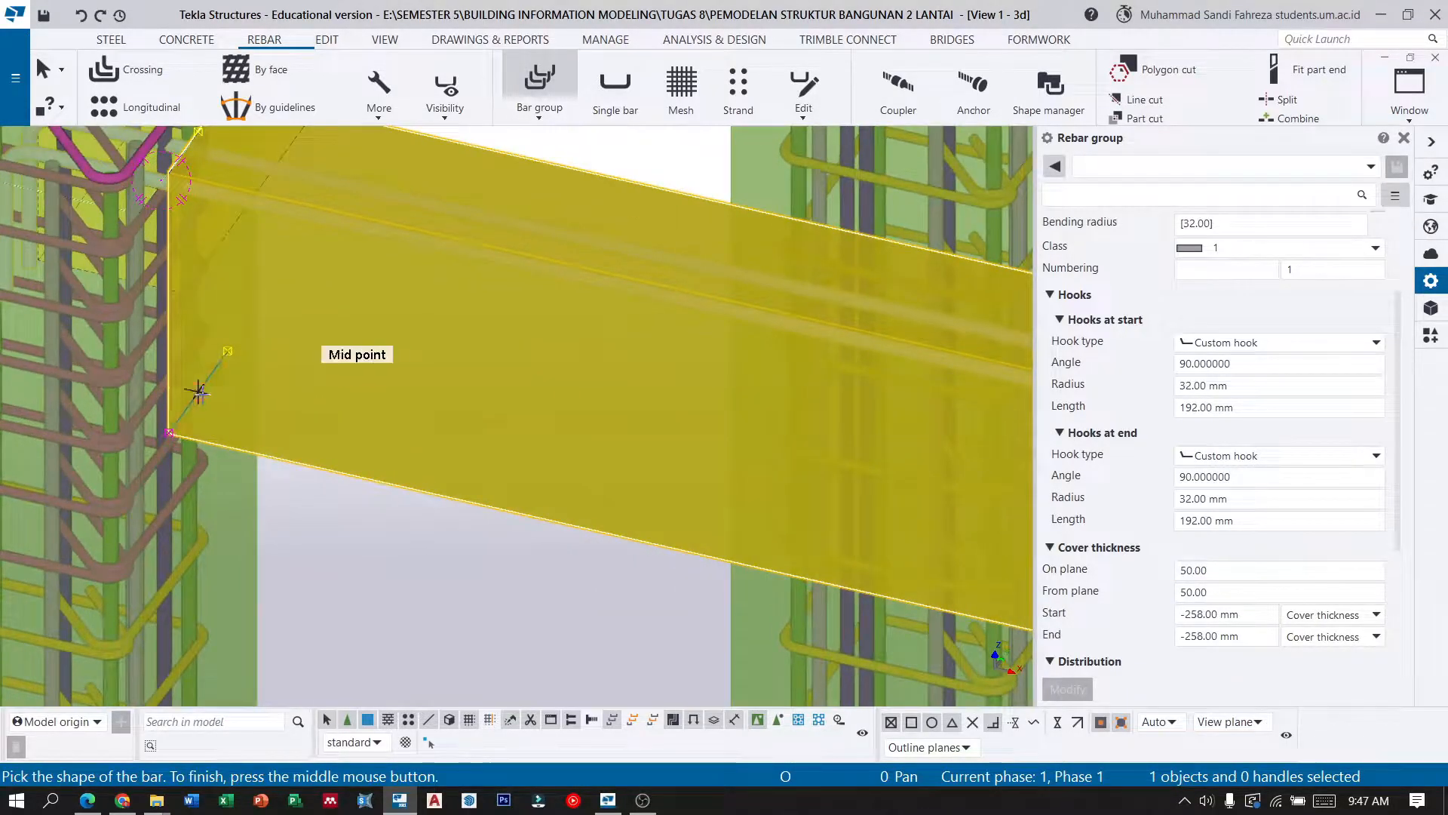
pyautogui.scroll(2, 198, 392)
pyautogui.scroll(-8, 128, 347)
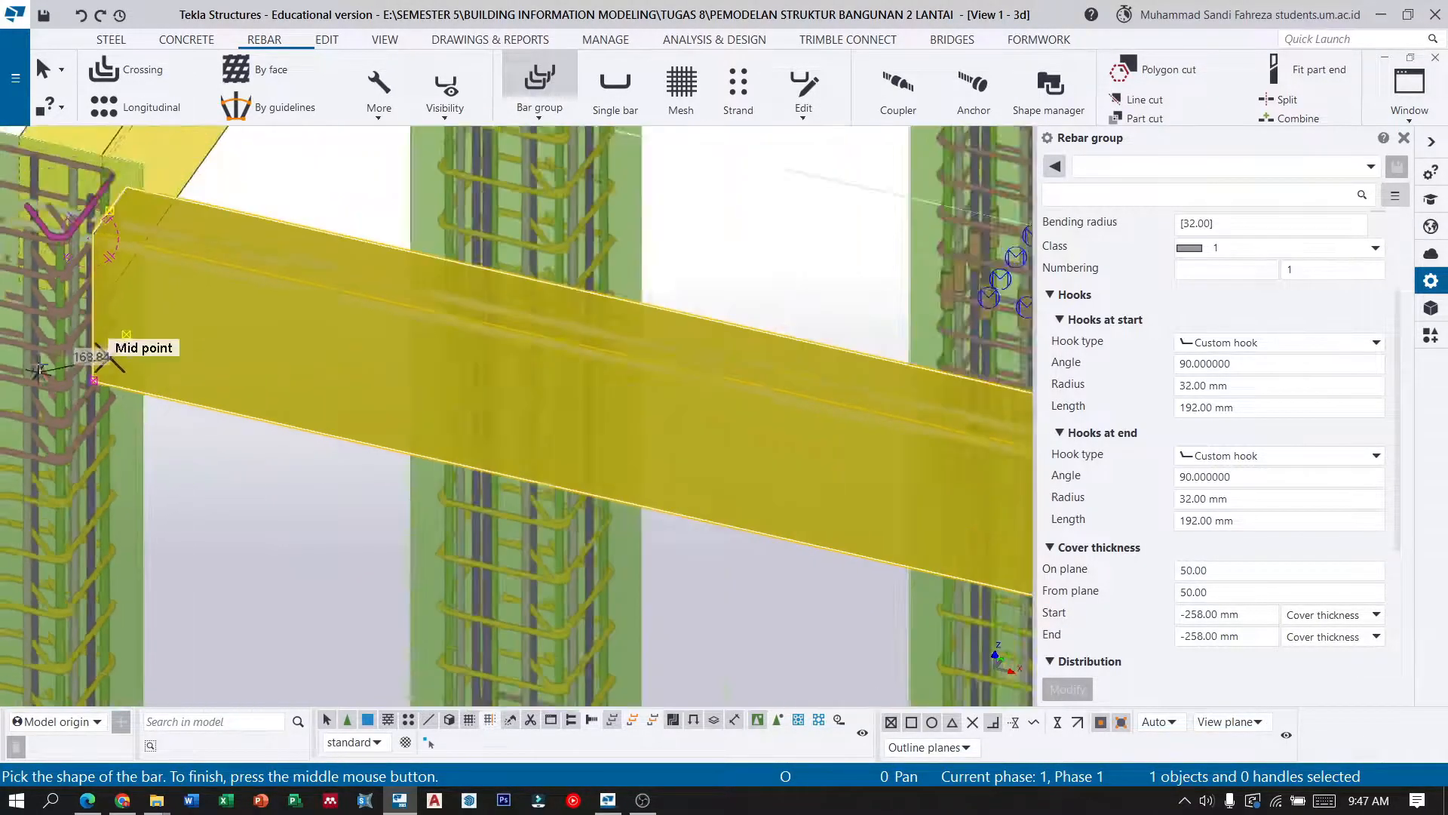
pyautogui.scroll(-3, 75, 403)
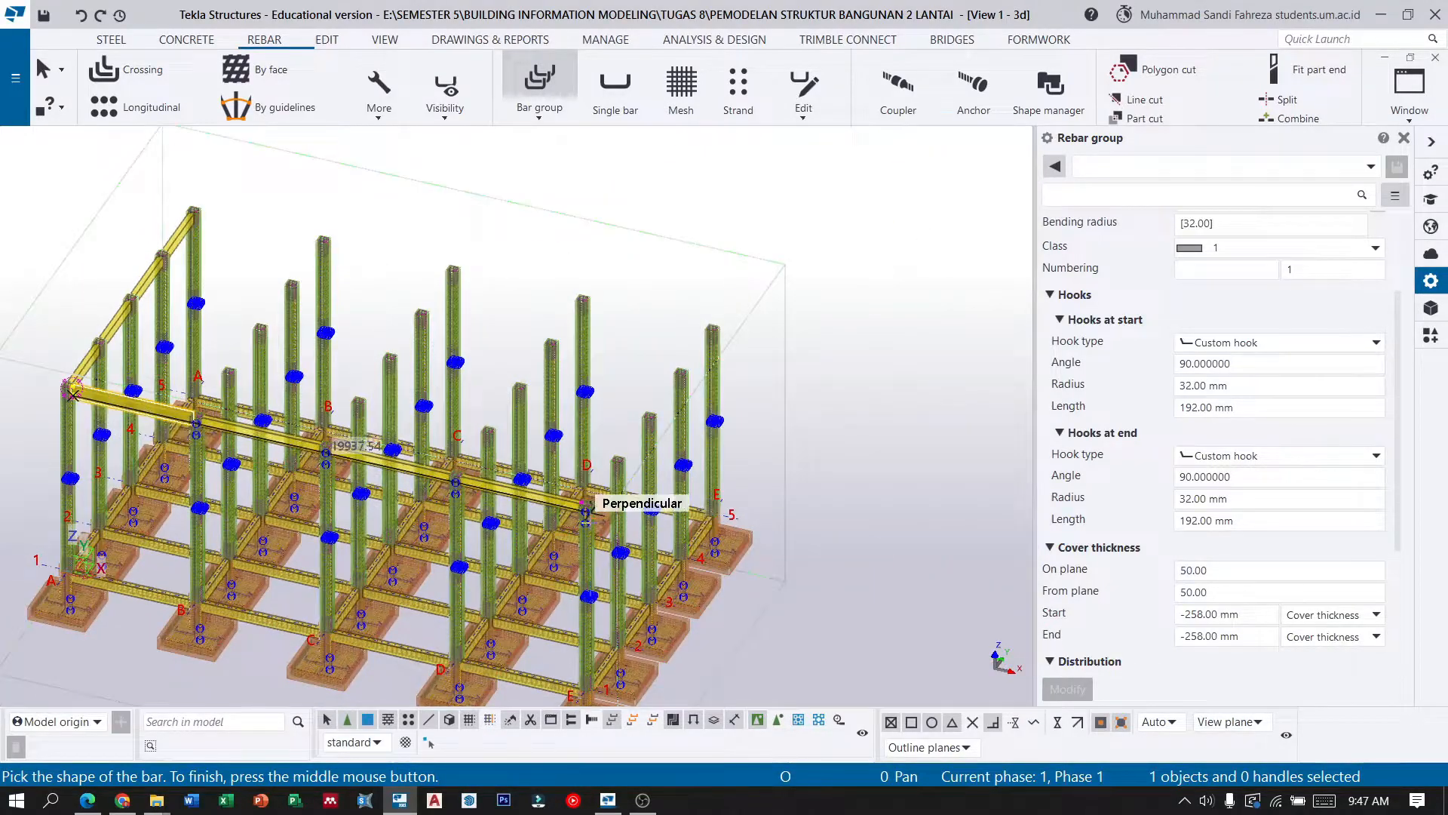
pyautogui.scroll(5, 573, 505)
pyautogui.scroll(6, 575, 507)
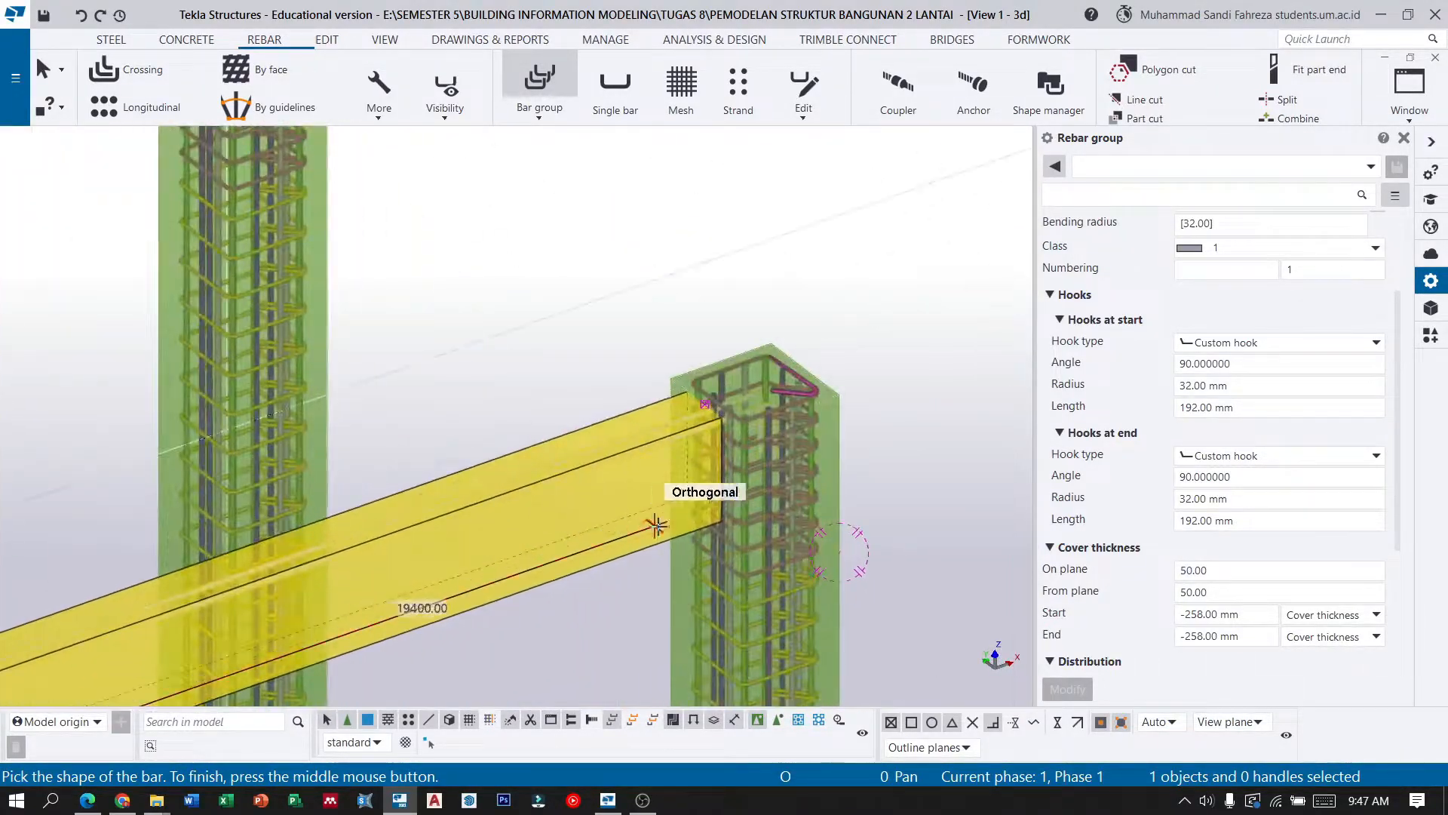
pyautogui.click(731, 495)
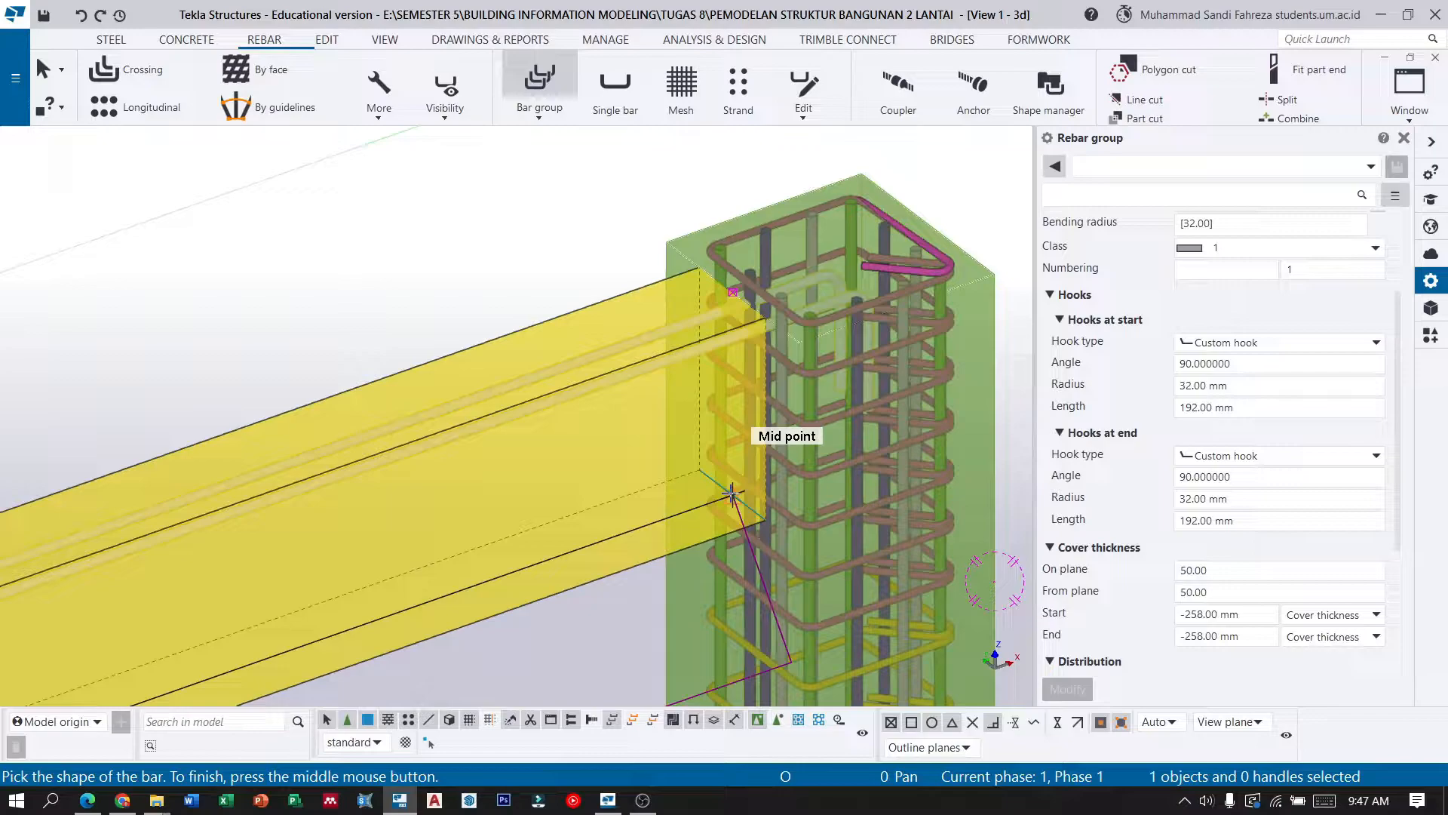
pyautogui.middleClick(731, 494)
# Set the bottom bar group's range between the two upper corners of the beam's end face to create the bars.
pyautogui.scroll(5, 758, 298)
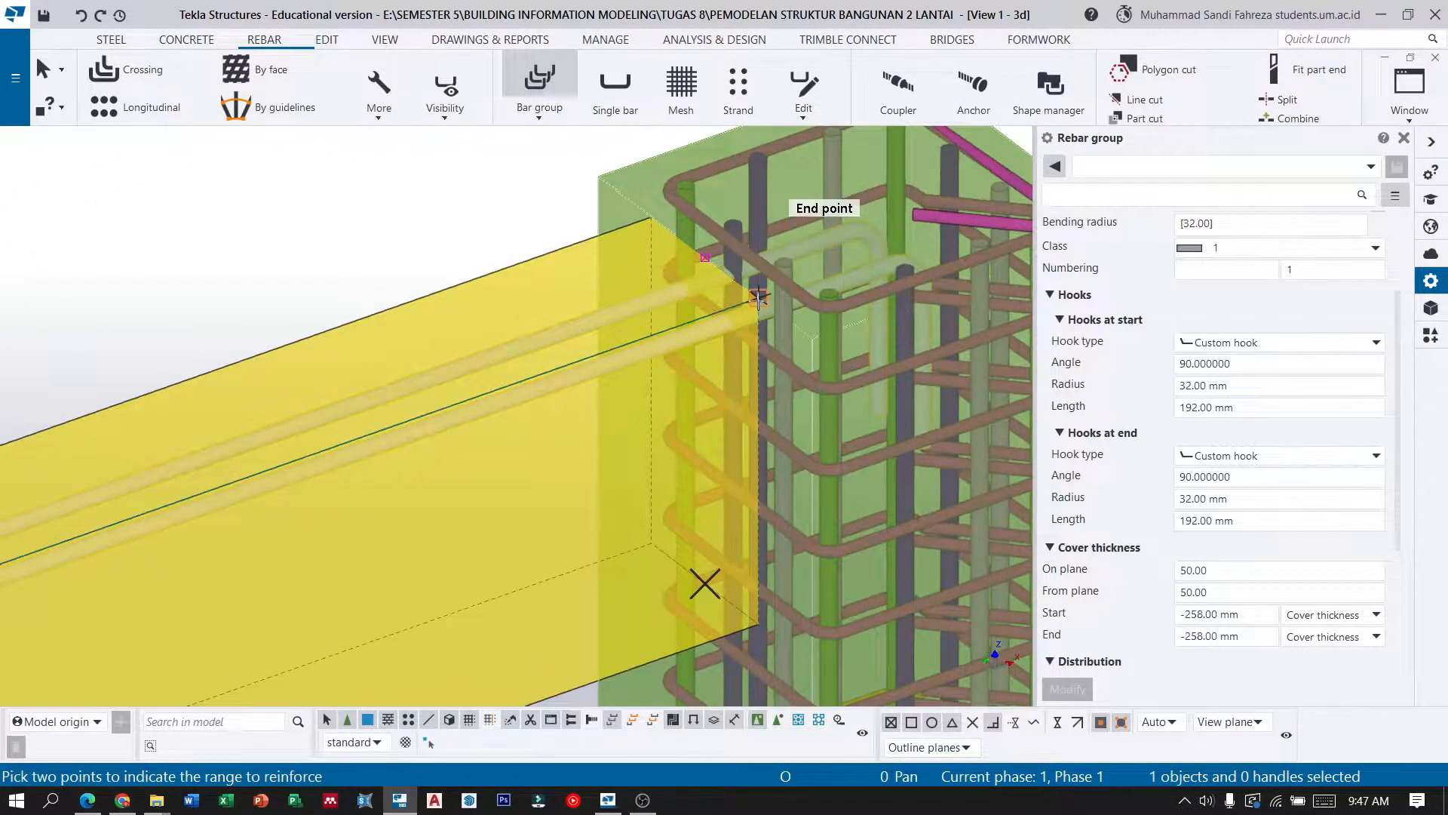
pyautogui.click(759, 298)
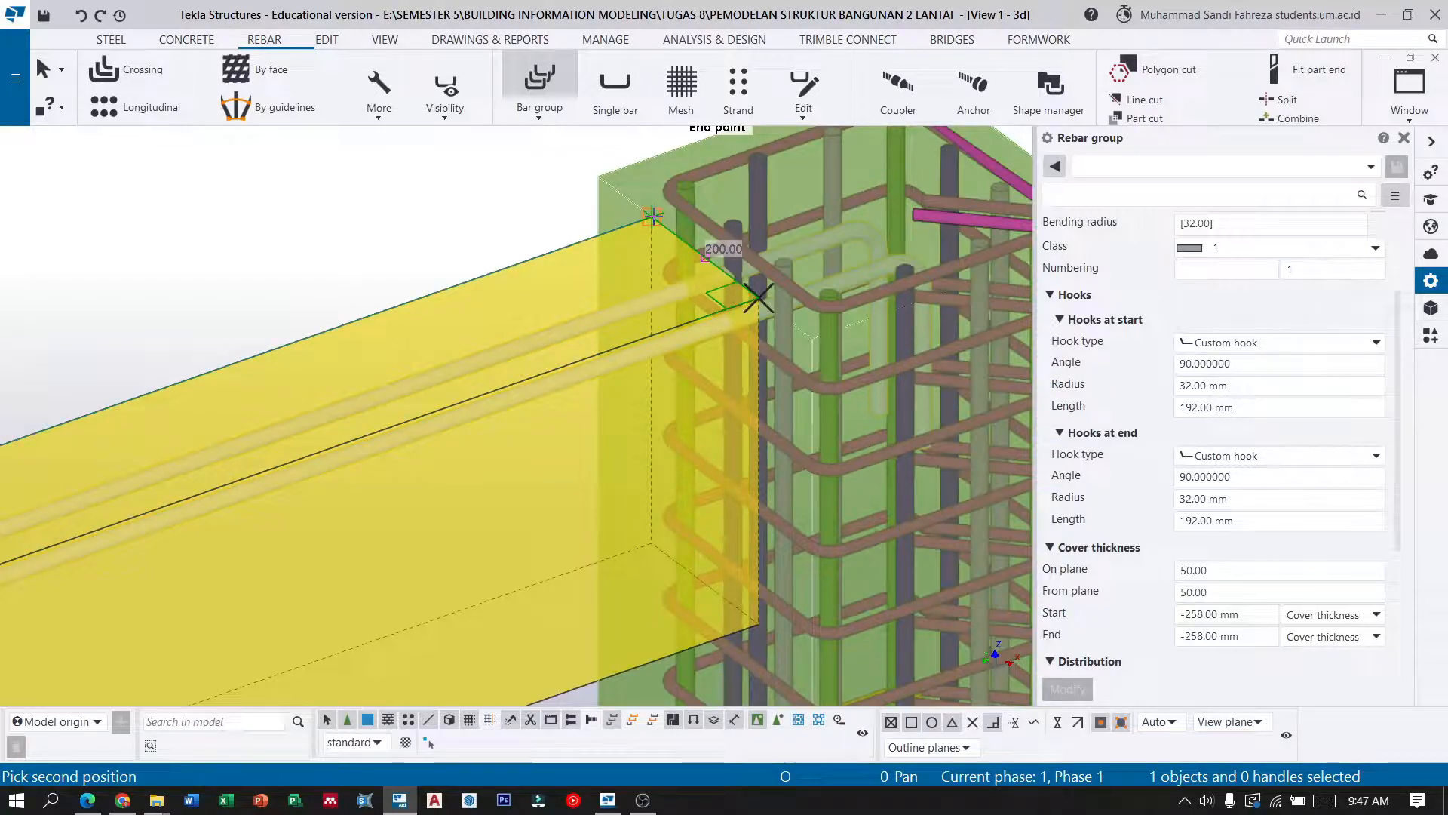
pyautogui.click(758, 298)
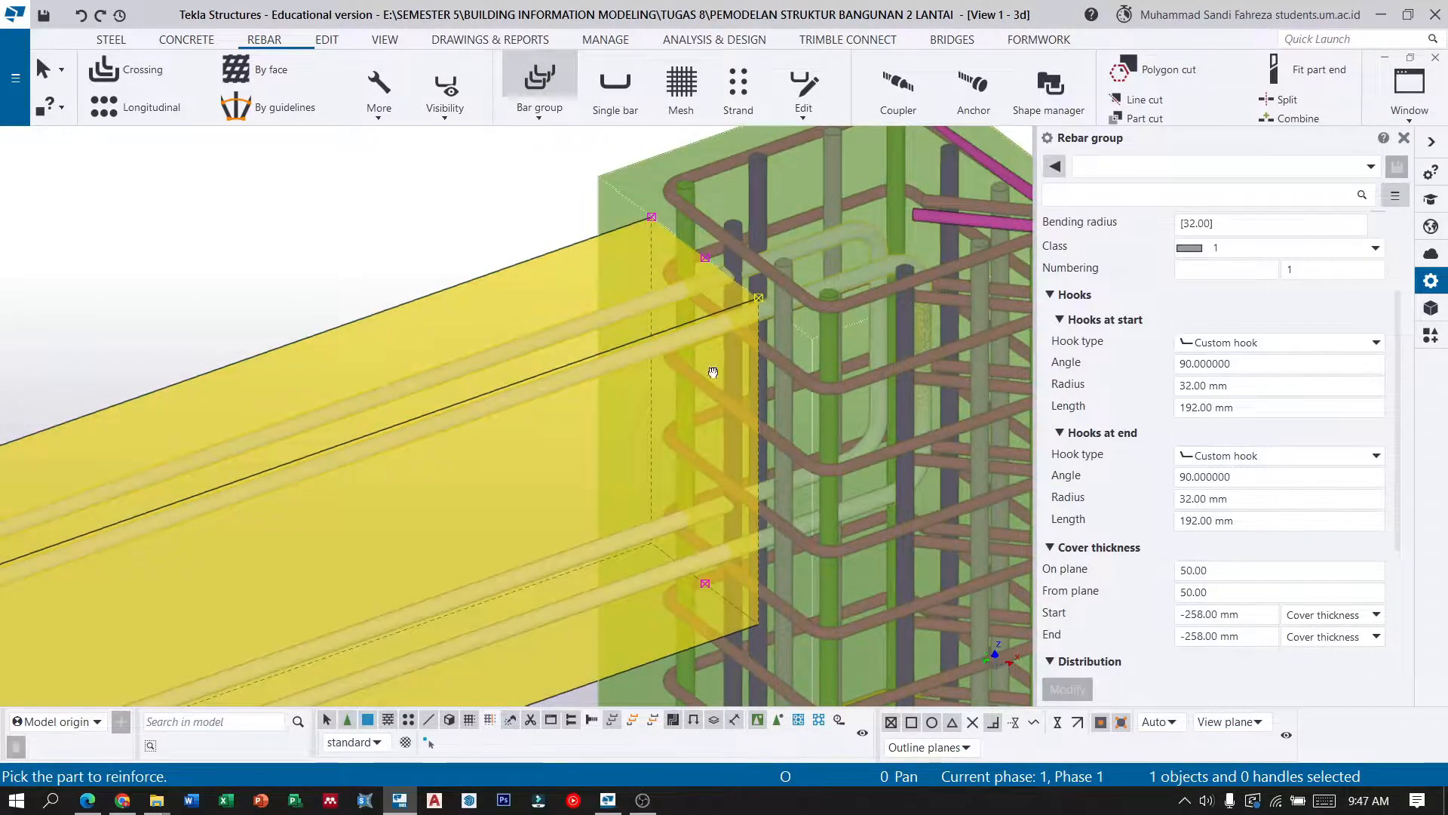
pyautogui.scroll(-6, 714, 371)
pyautogui.scroll(10, 430, 356)
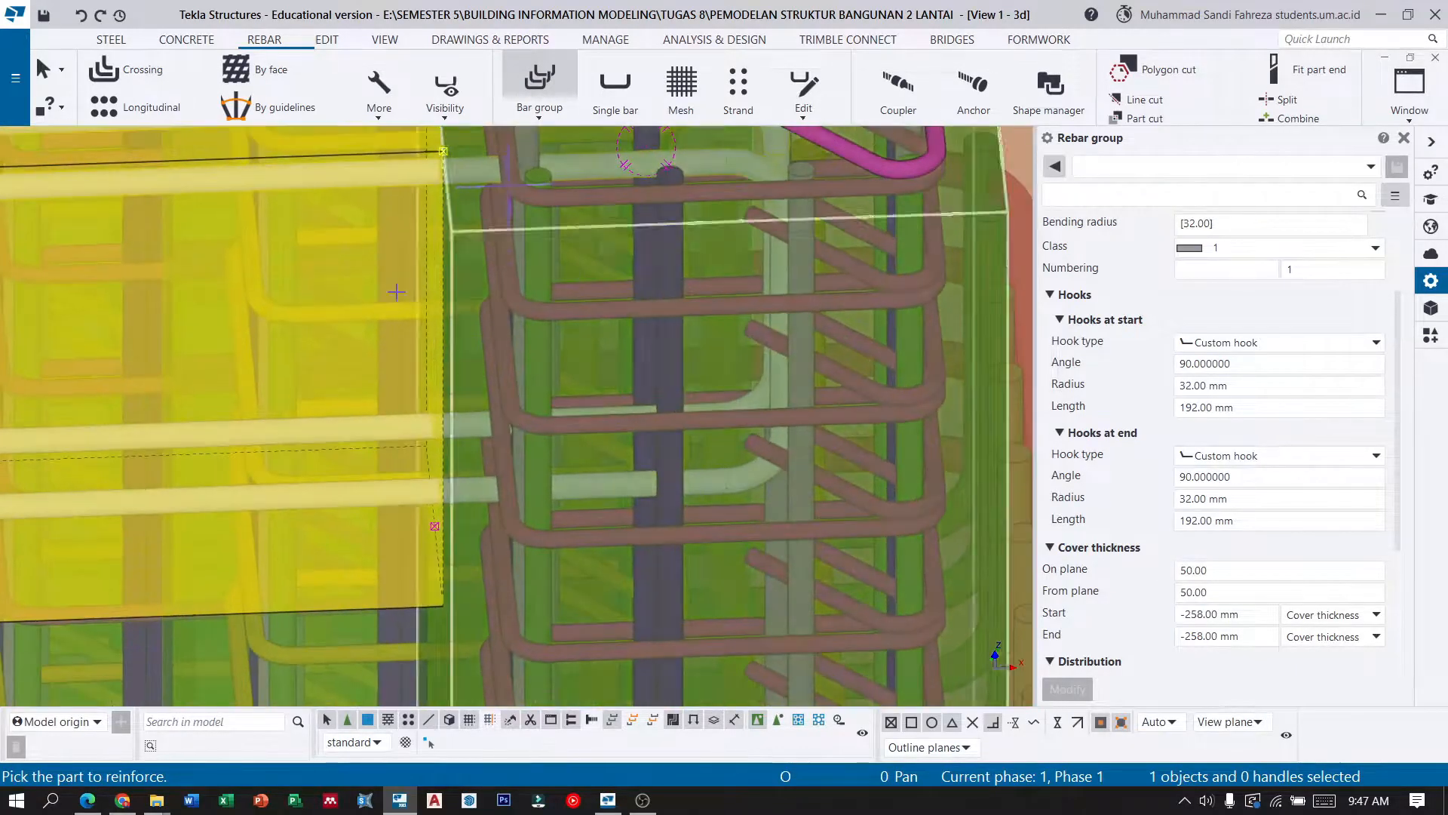
# Select the beam's bottom bar group and set its start hook to a 135-degree angle and 64 mm length.
pyautogui.press('Escape')
pyautogui.click(363, 498)
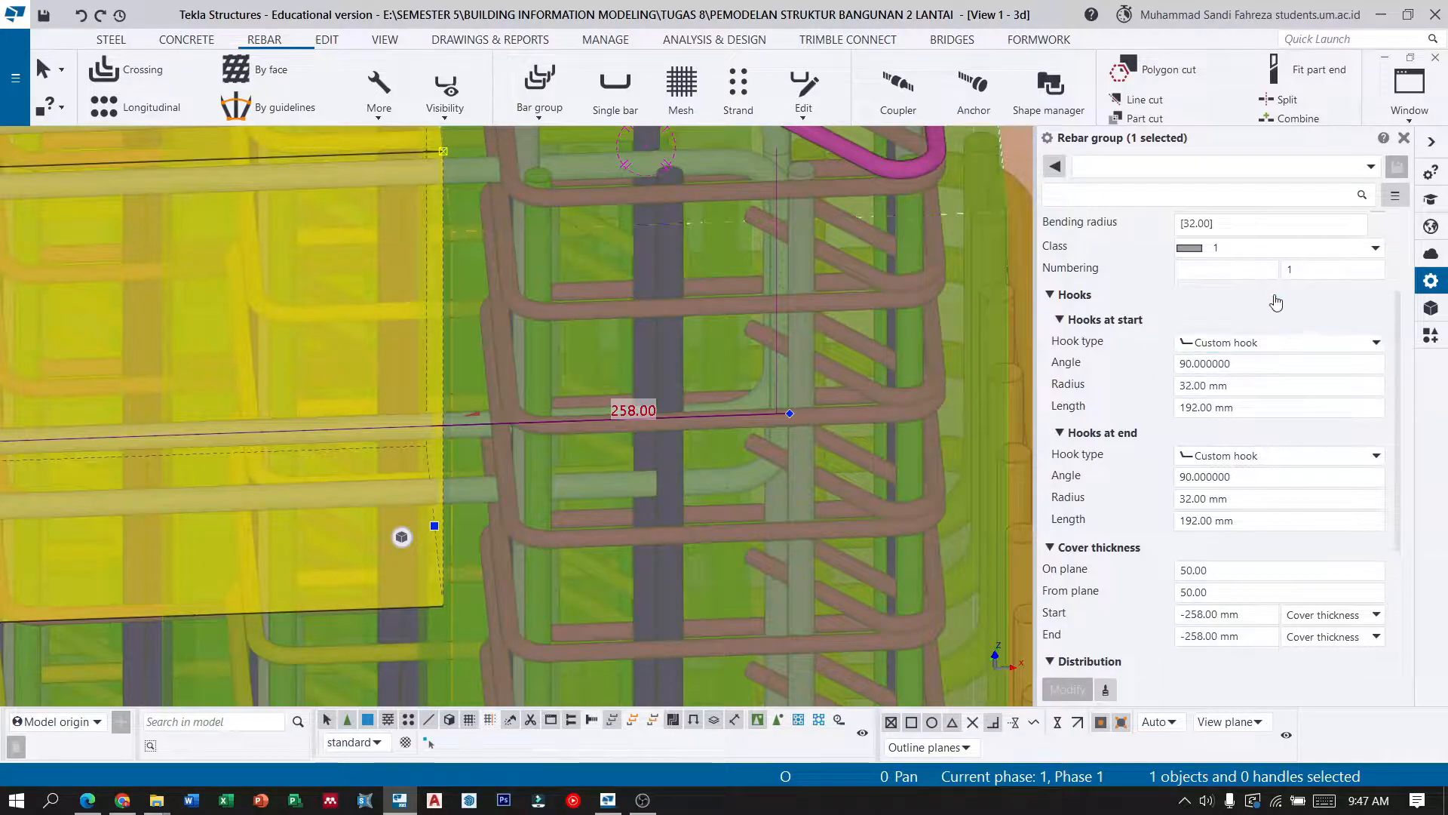
pyautogui.scroll(3, 1273, 304)
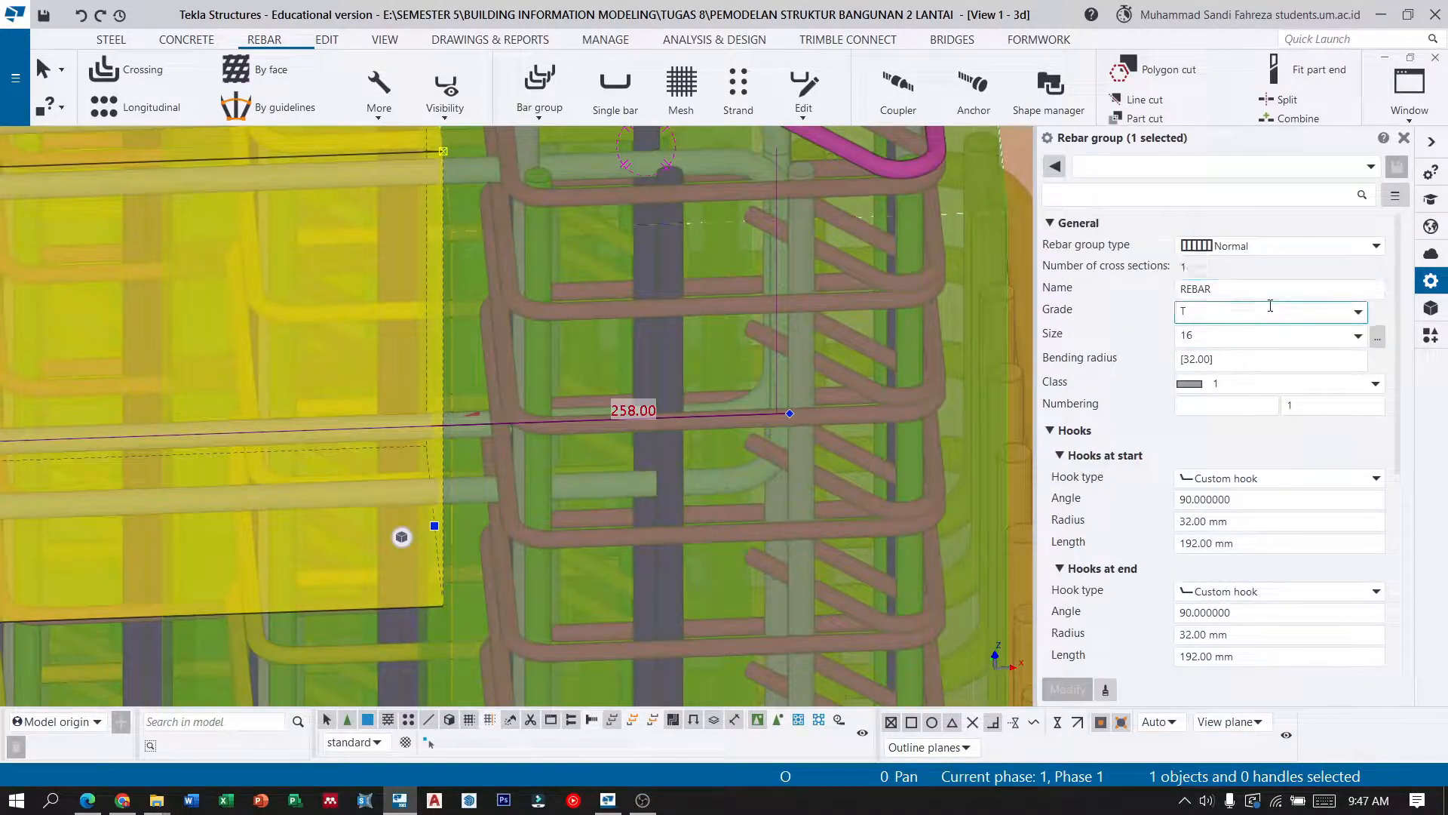
pyautogui.moveTo(1245, 499); pyautogui.dragTo(1101, 509)
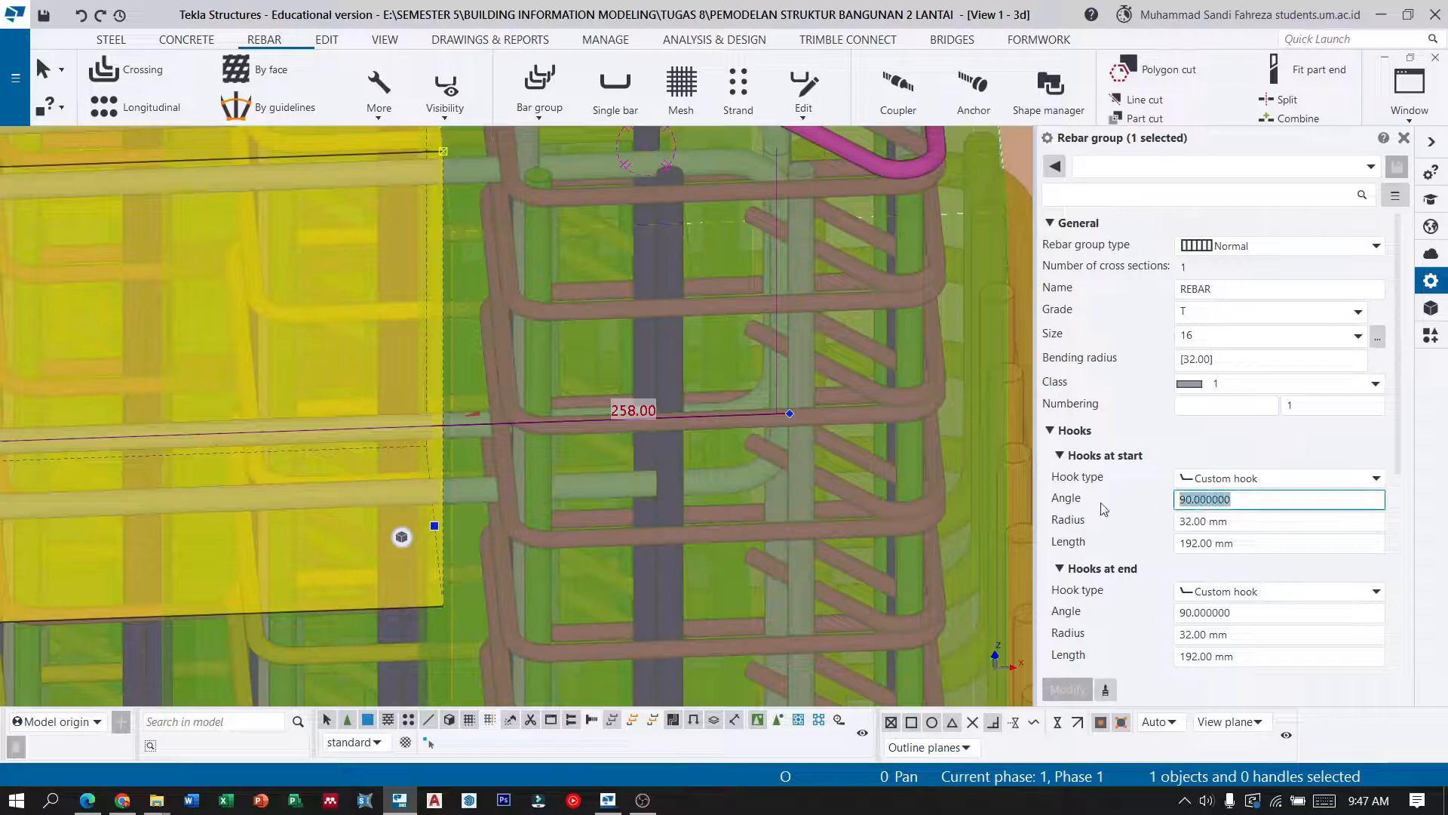
pyautogui.write('135')
pyautogui.click(1181, 544)
pyautogui.write('64')
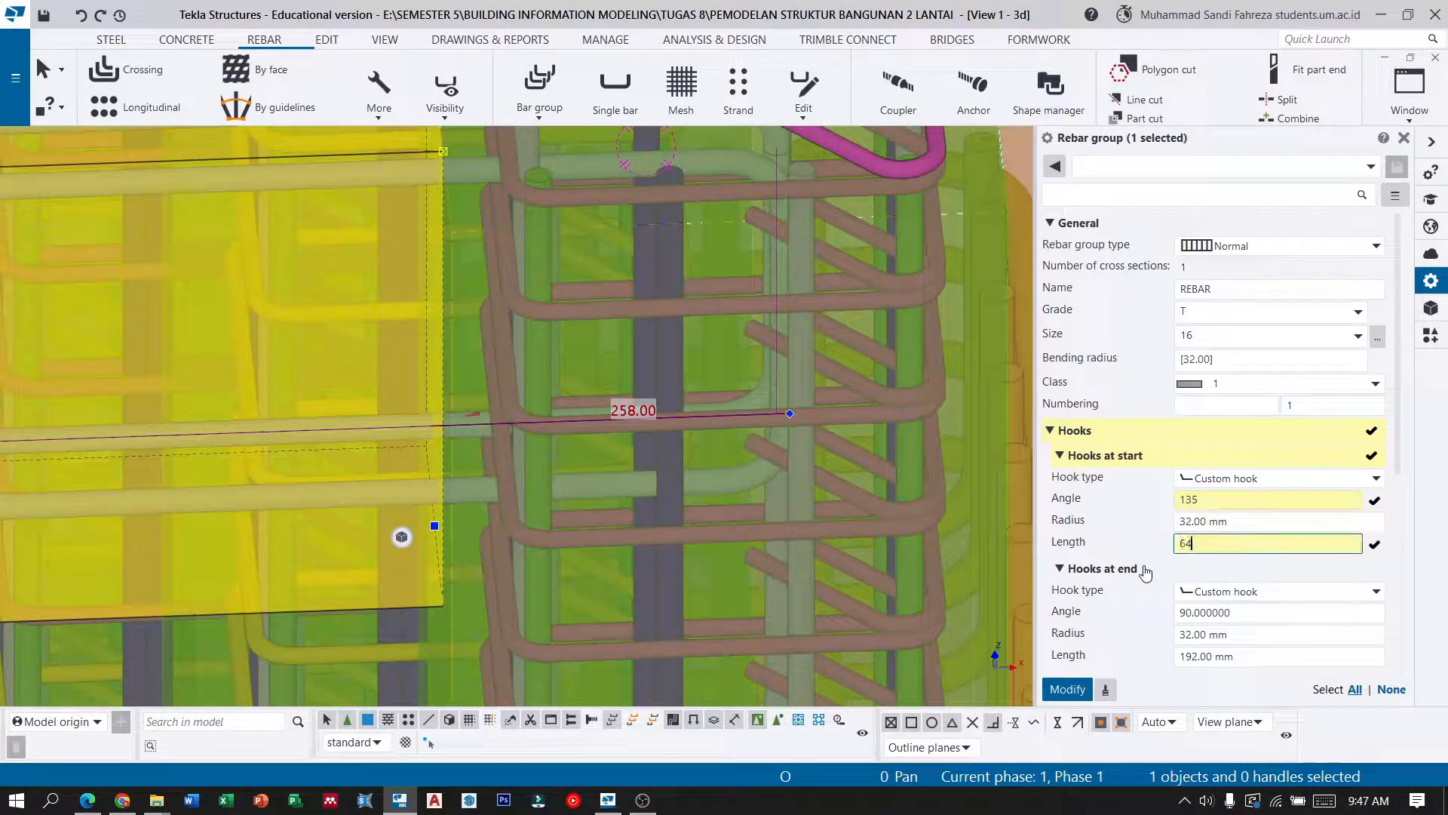
# Set the bottom bar group's end hook to a 135-degree angle and 64 mm length.
pyautogui.scroll(-3, 1253, 545)
pyautogui.moveTo(1253, 477); pyautogui.dragTo(1119, 485)
pyautogui.write('135')
pyautogui.click(1108, 521)
pyautogui.write('64')
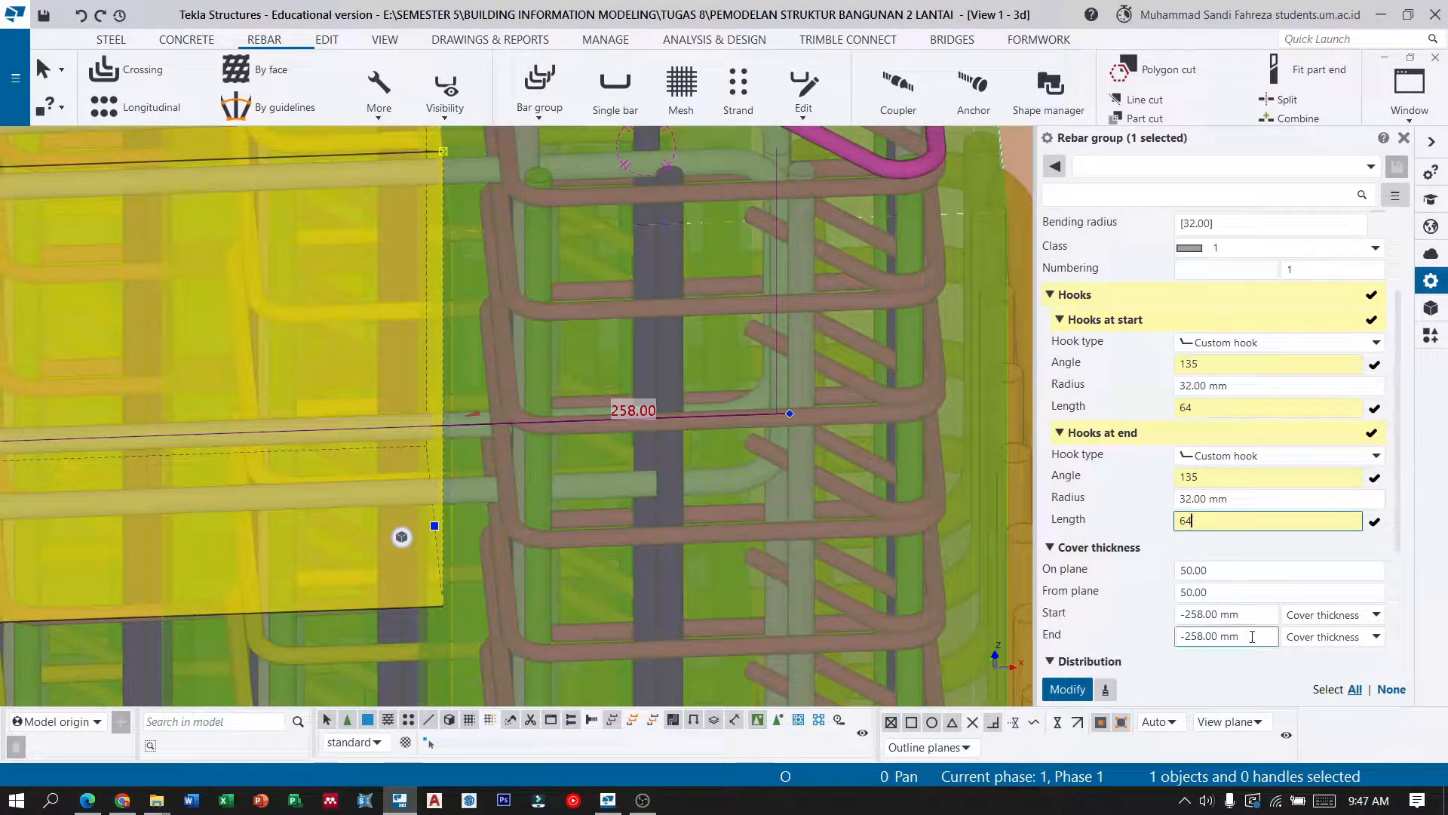
# Set the bottom bar group's start and end cover thickness to -225 mm and apply the changes.
pyautogui.click(1222, 614)
pyautogui.write('-225')
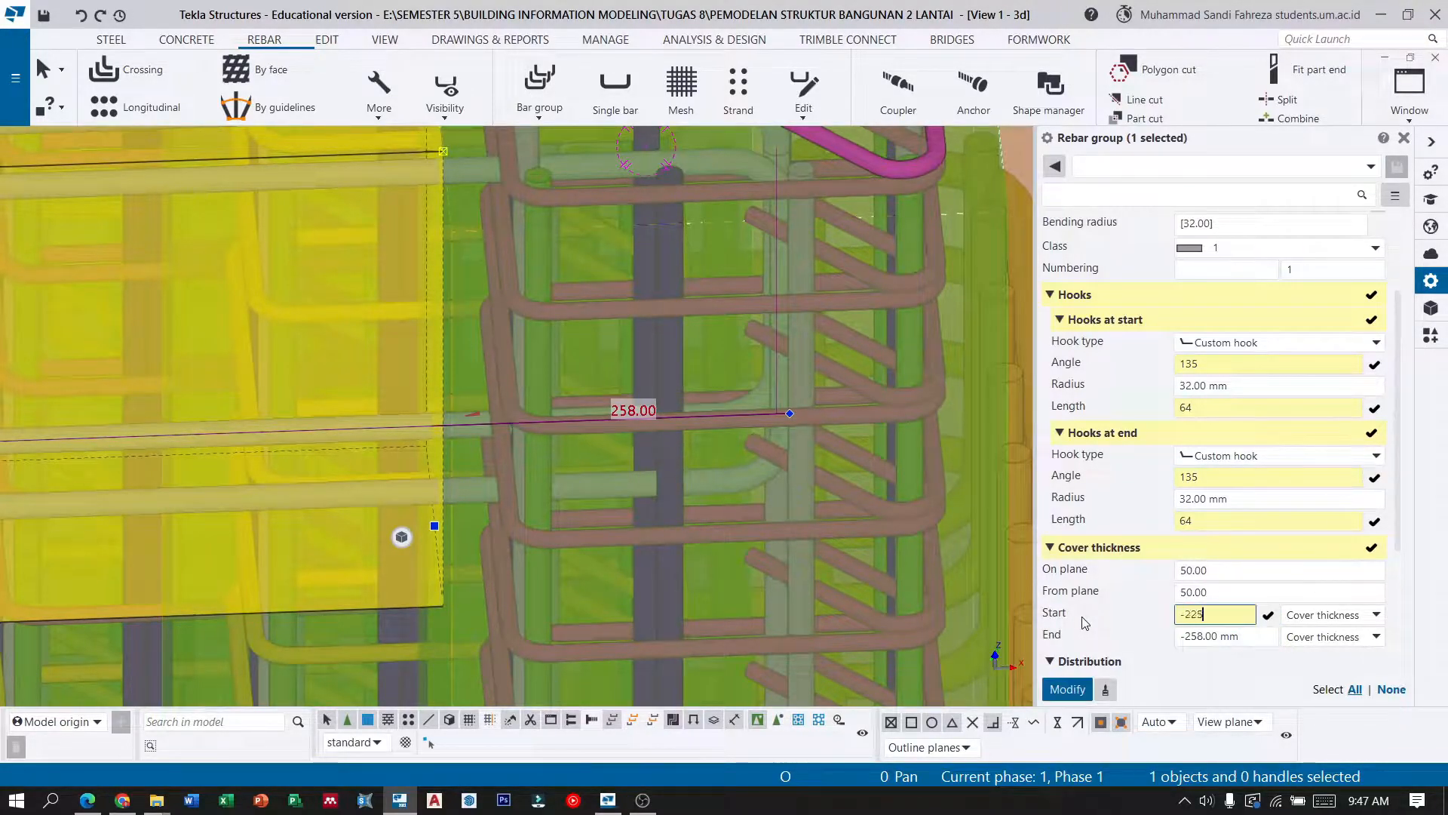
pyautogui.click(1264, 640)
pyautogui.write('-2')
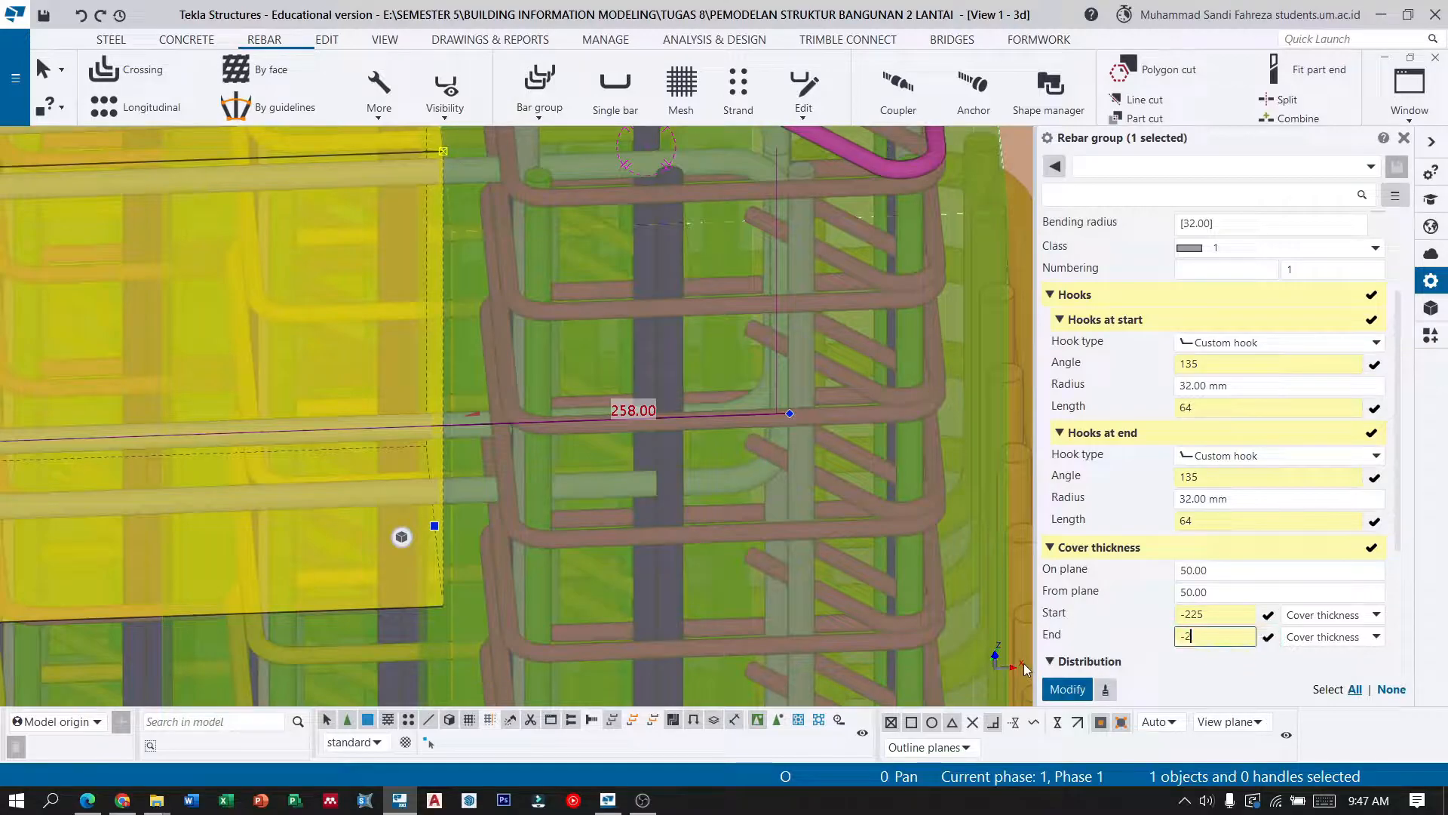
pyautogui.click(1067, 689)
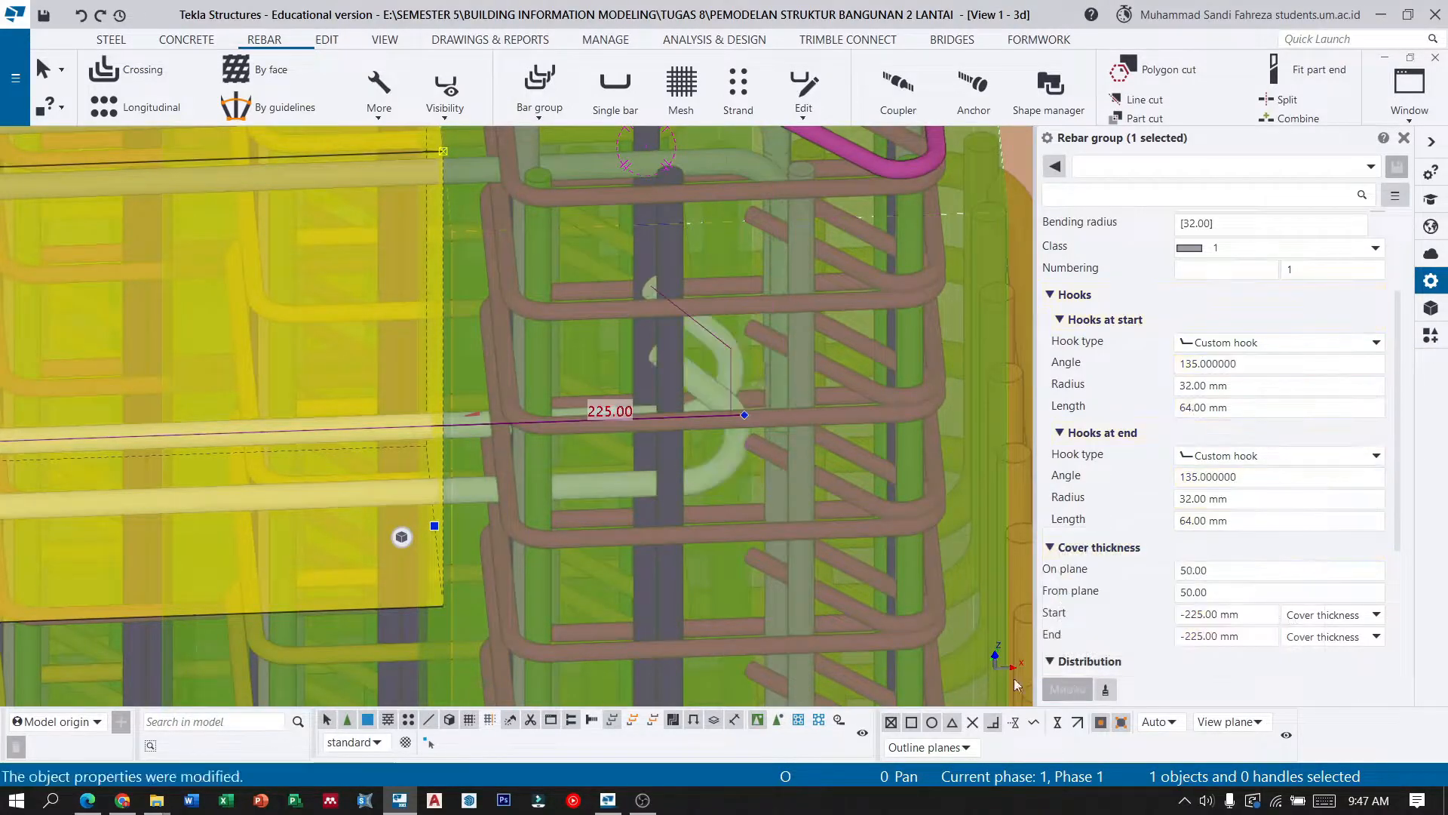
# Examine the bottom bars along the beam to its opposite end and clear the selection.
pyautogui.scroll(-8, 694, 508)
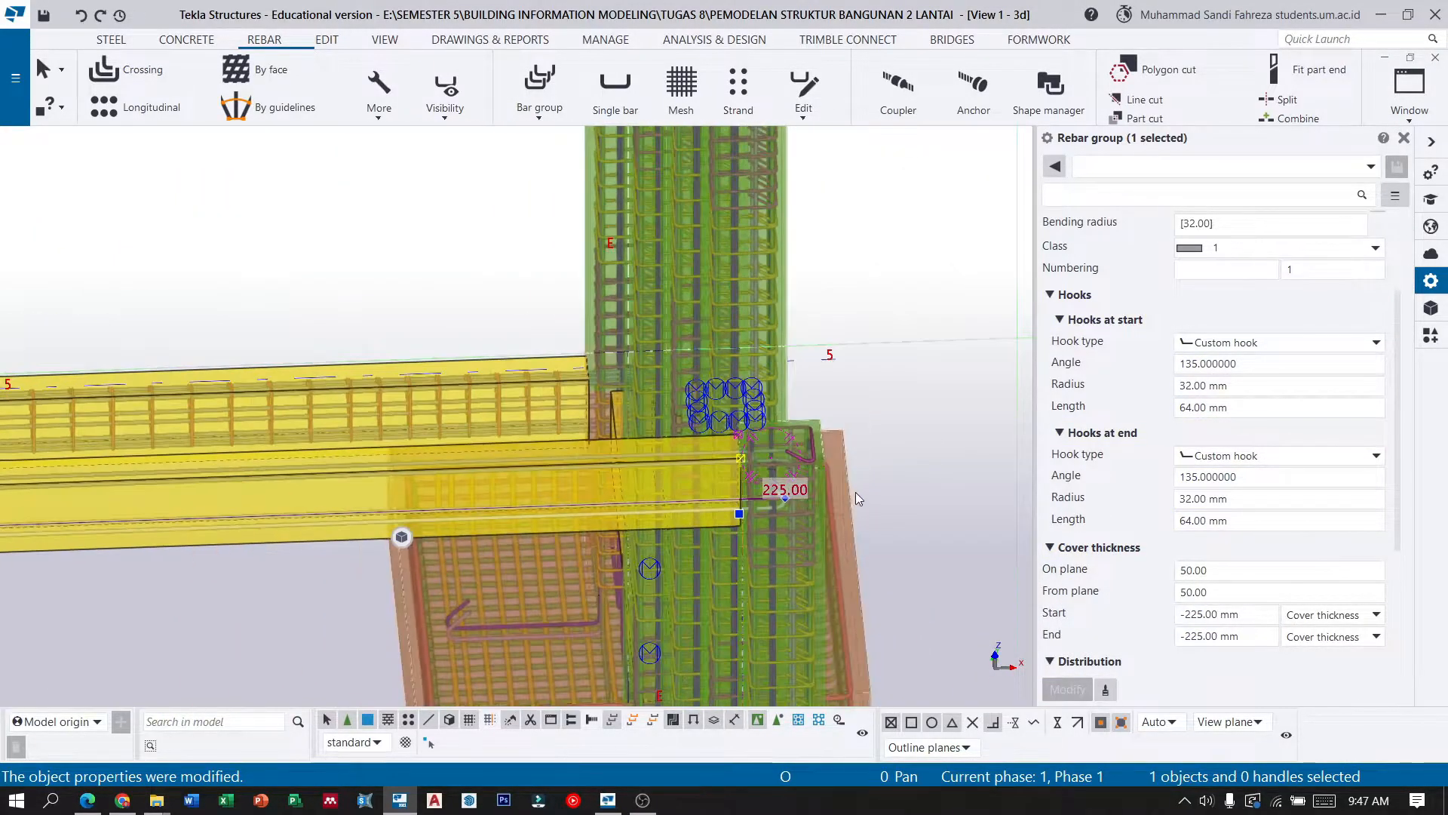
pyautogui.scroll(-3, 879, 494)
pyautogui.scroll(-3, 494, 507)
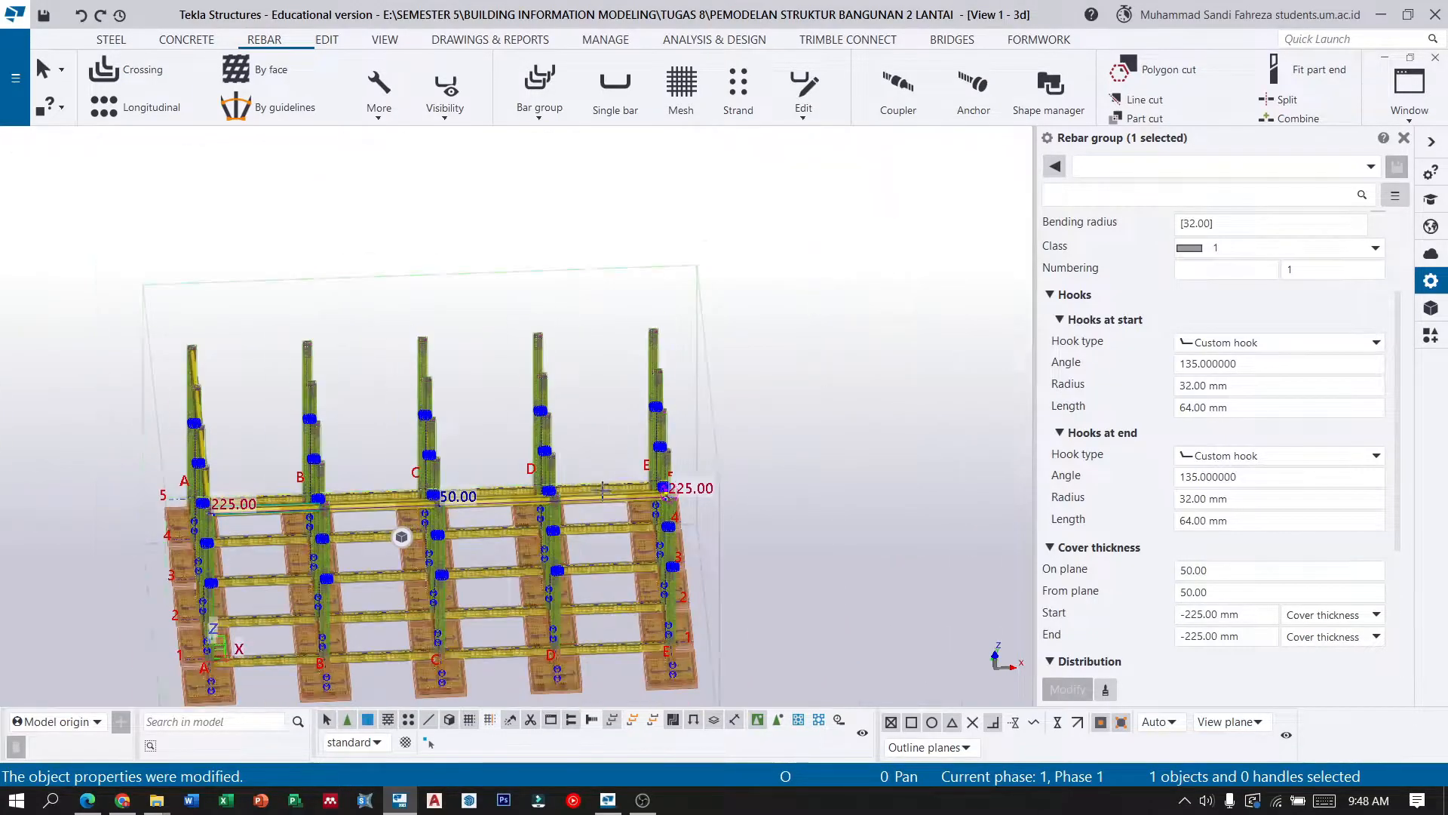
pyautogui.scroll(2, 172, 522)
pyautogui.scroll(6, 111, 538)
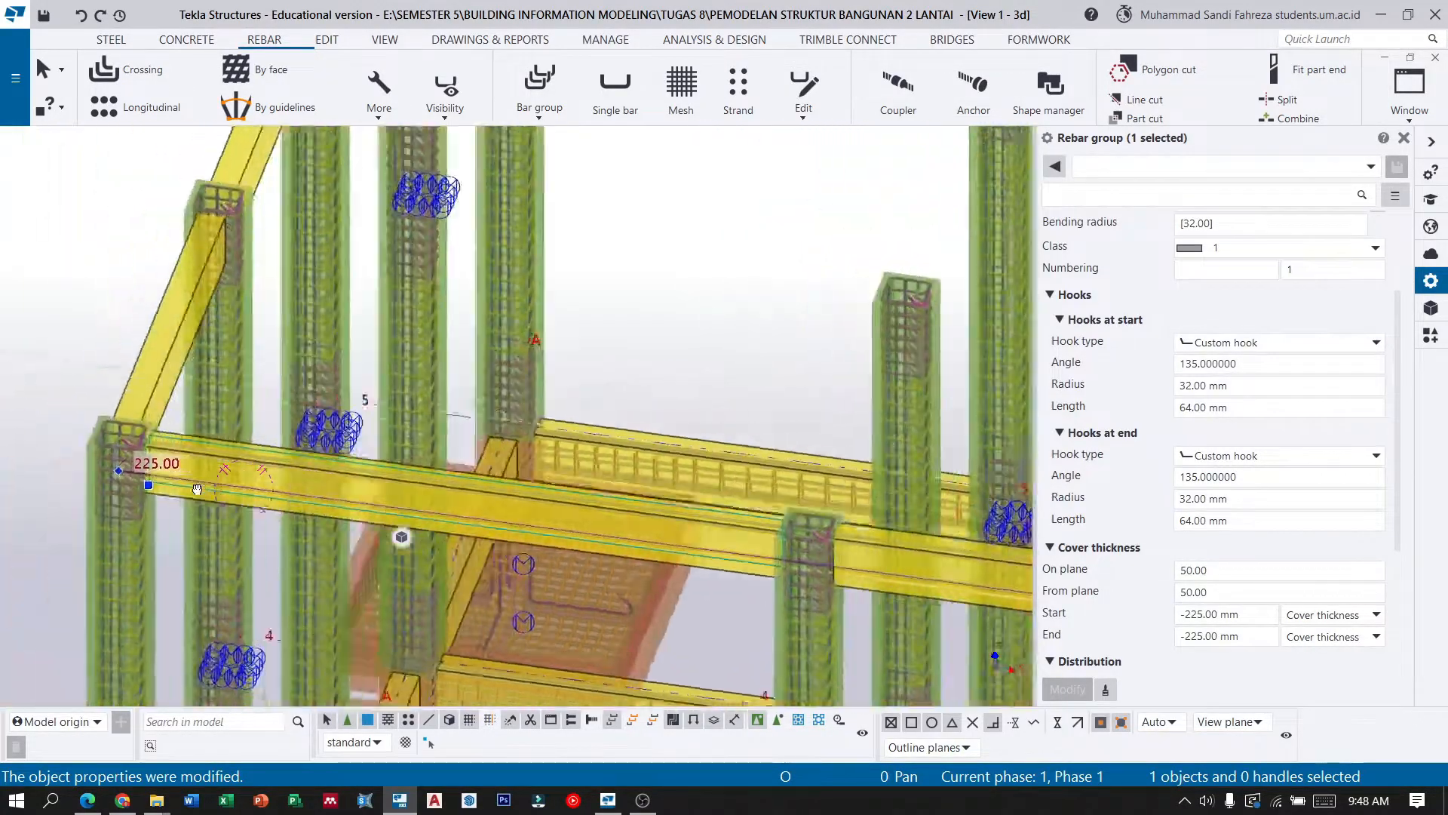
pyautogui.scroll(4, 193, 473)
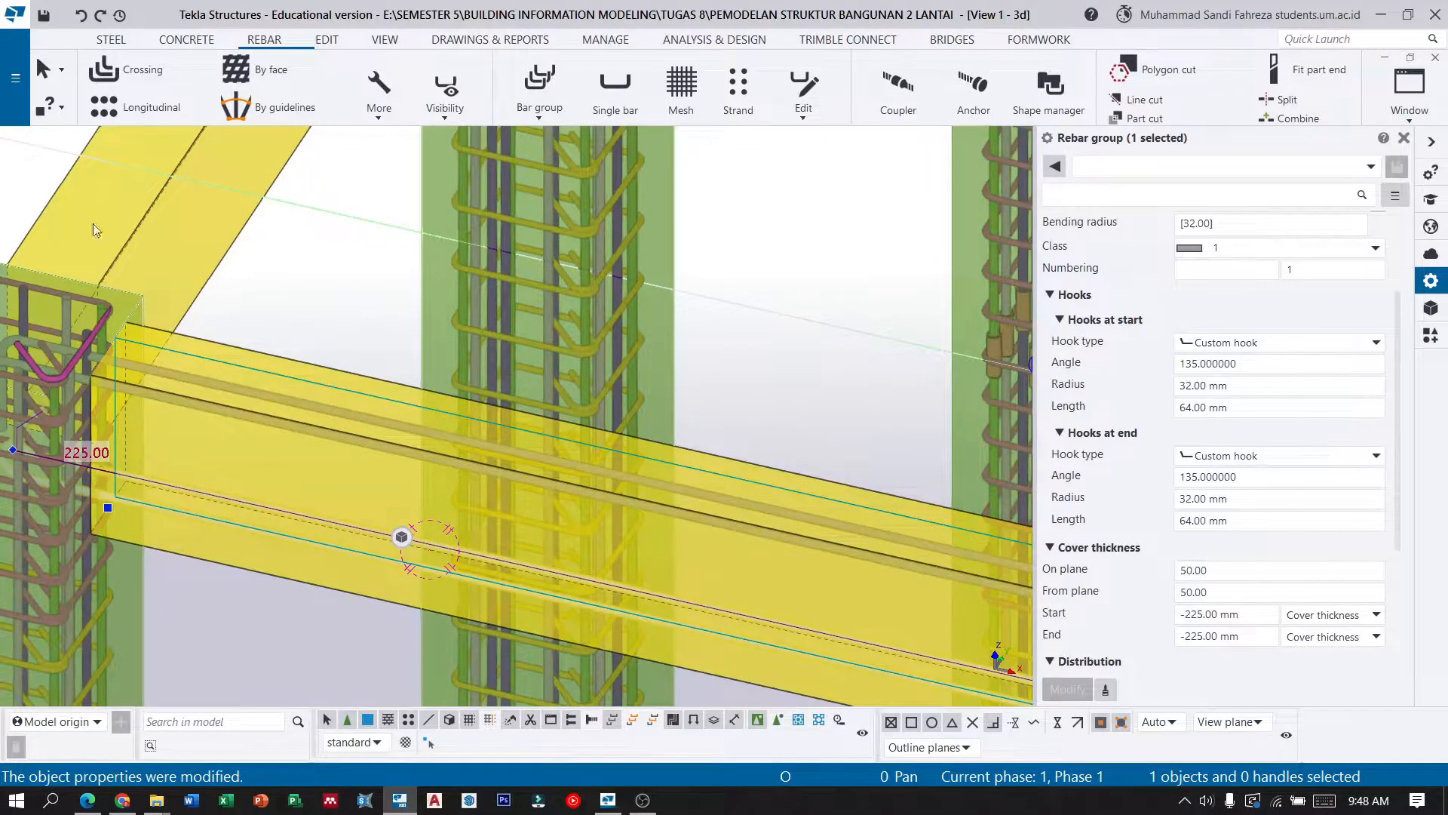
pyautogui.click(43, 68)
pyautogui.click(333, 109)
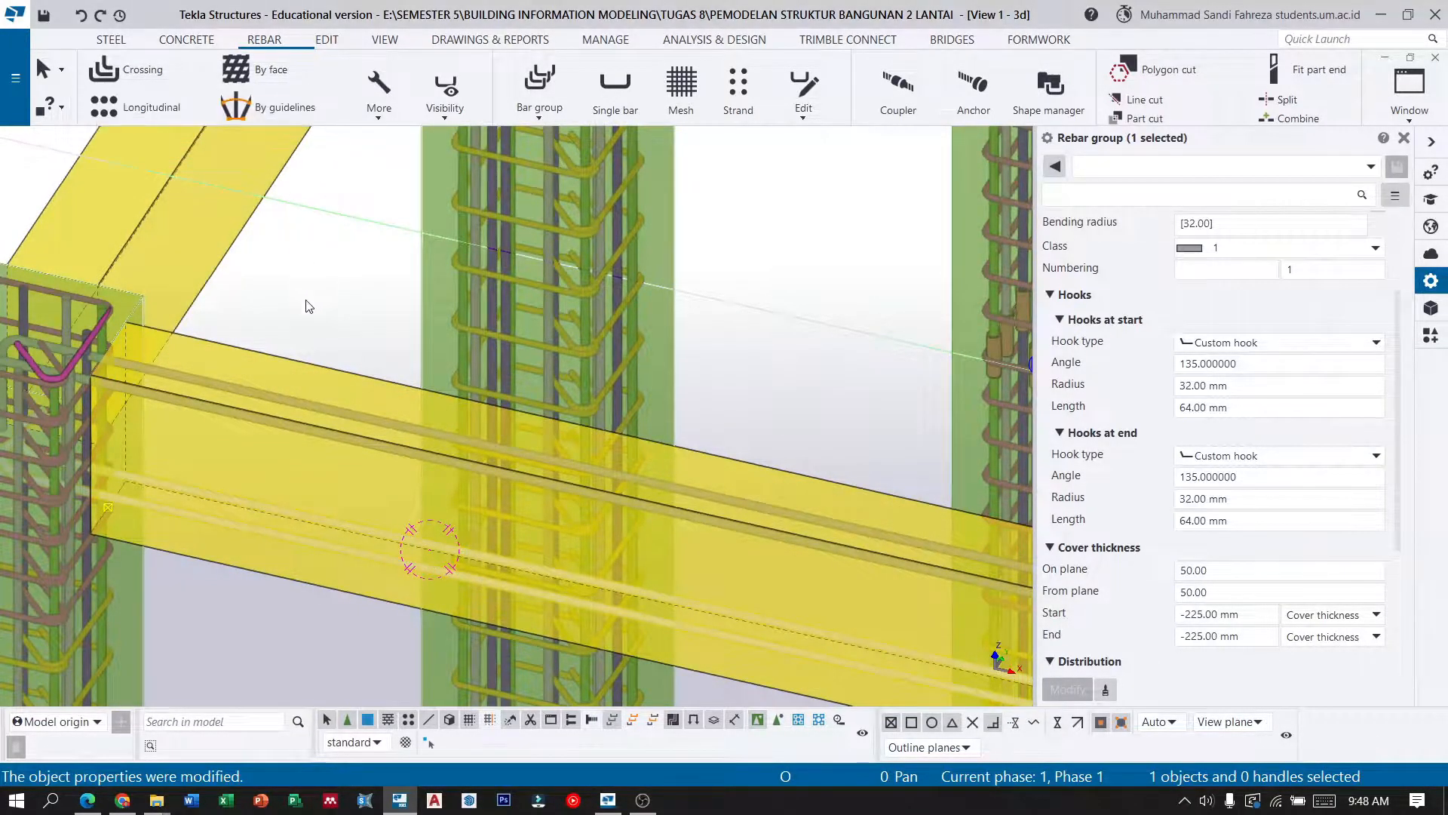
pyautogui.click(306, 337)
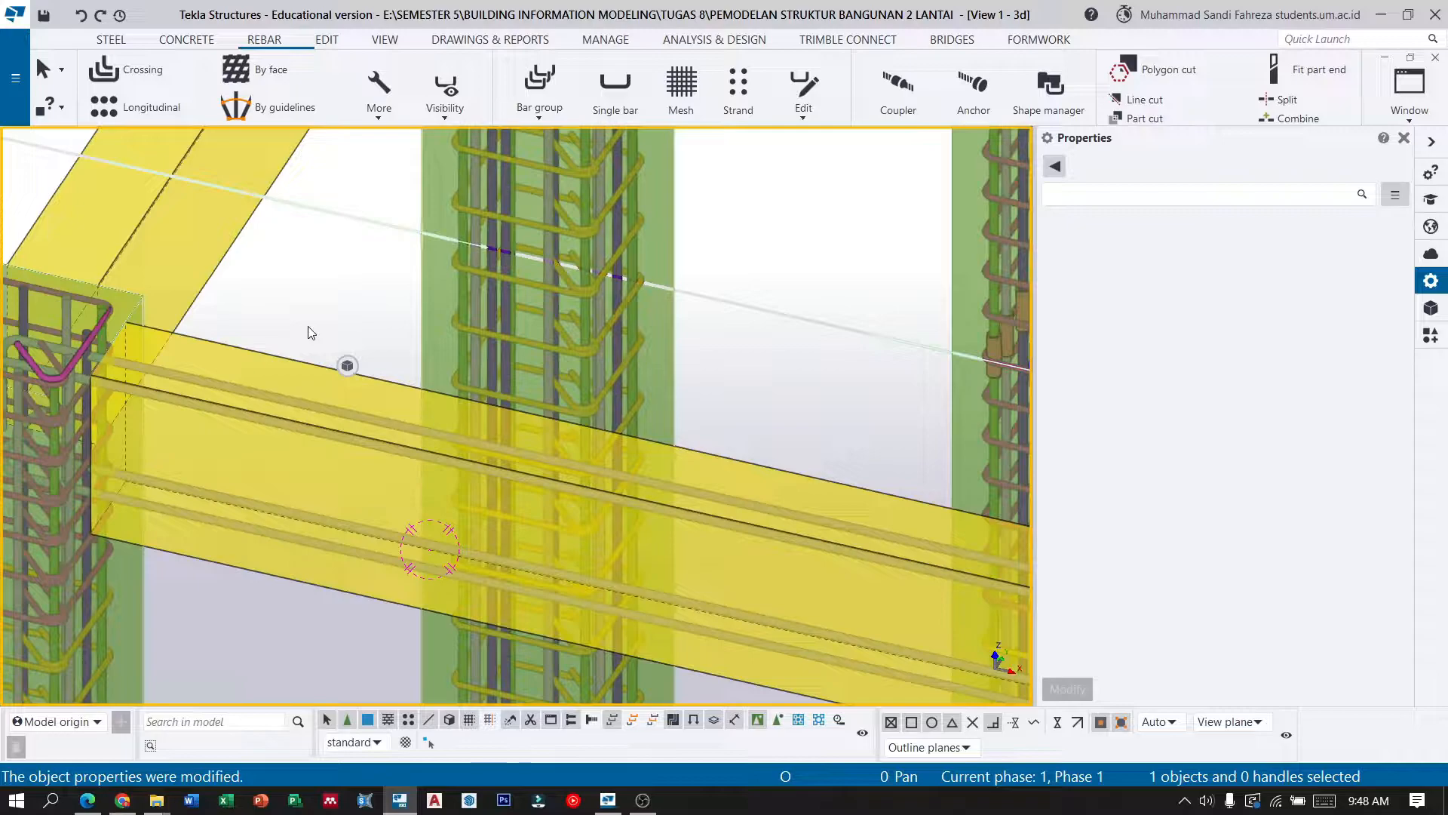
pyautogui.click(327, 39)
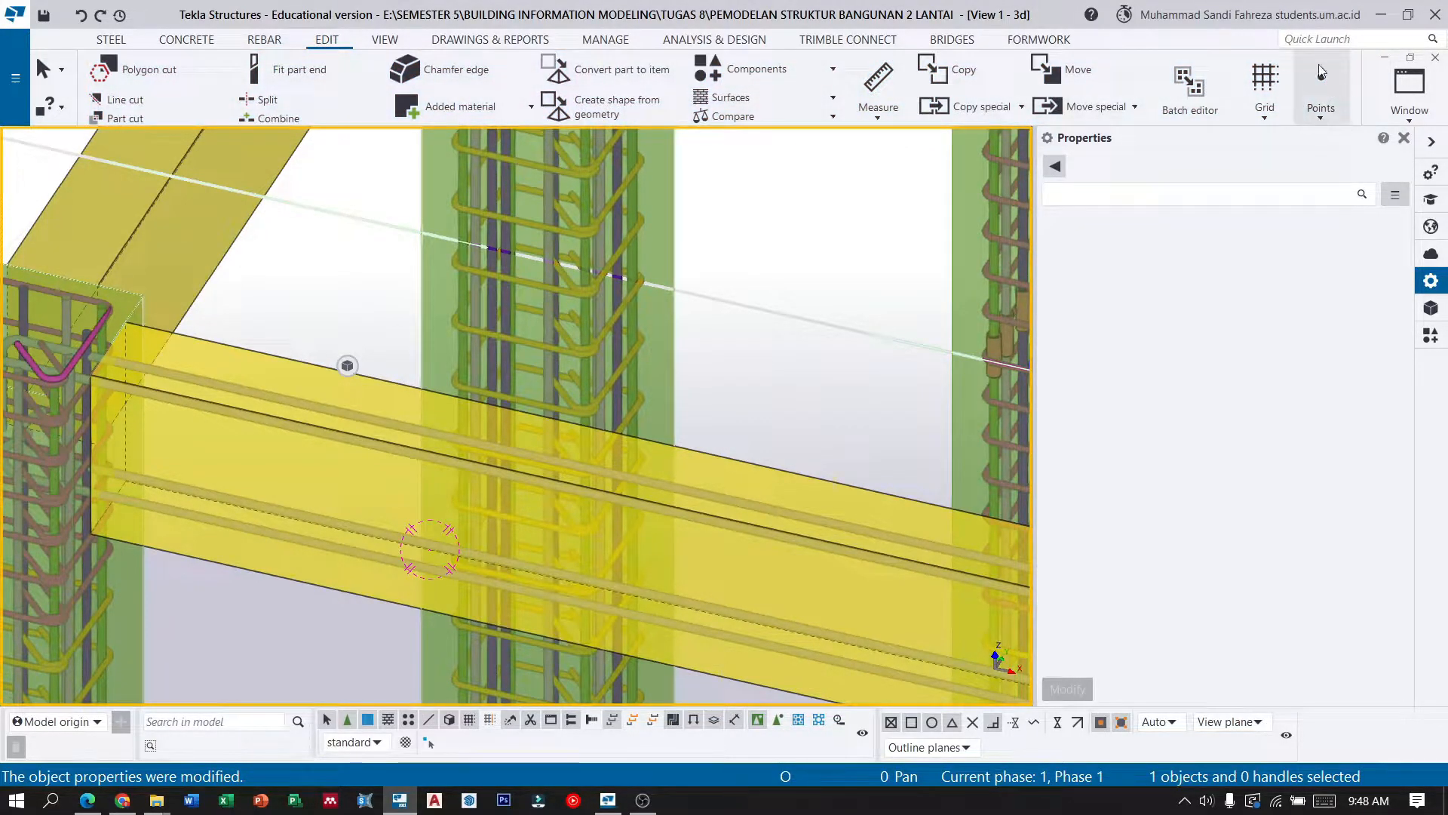
pyautogui.click(1323, 117)
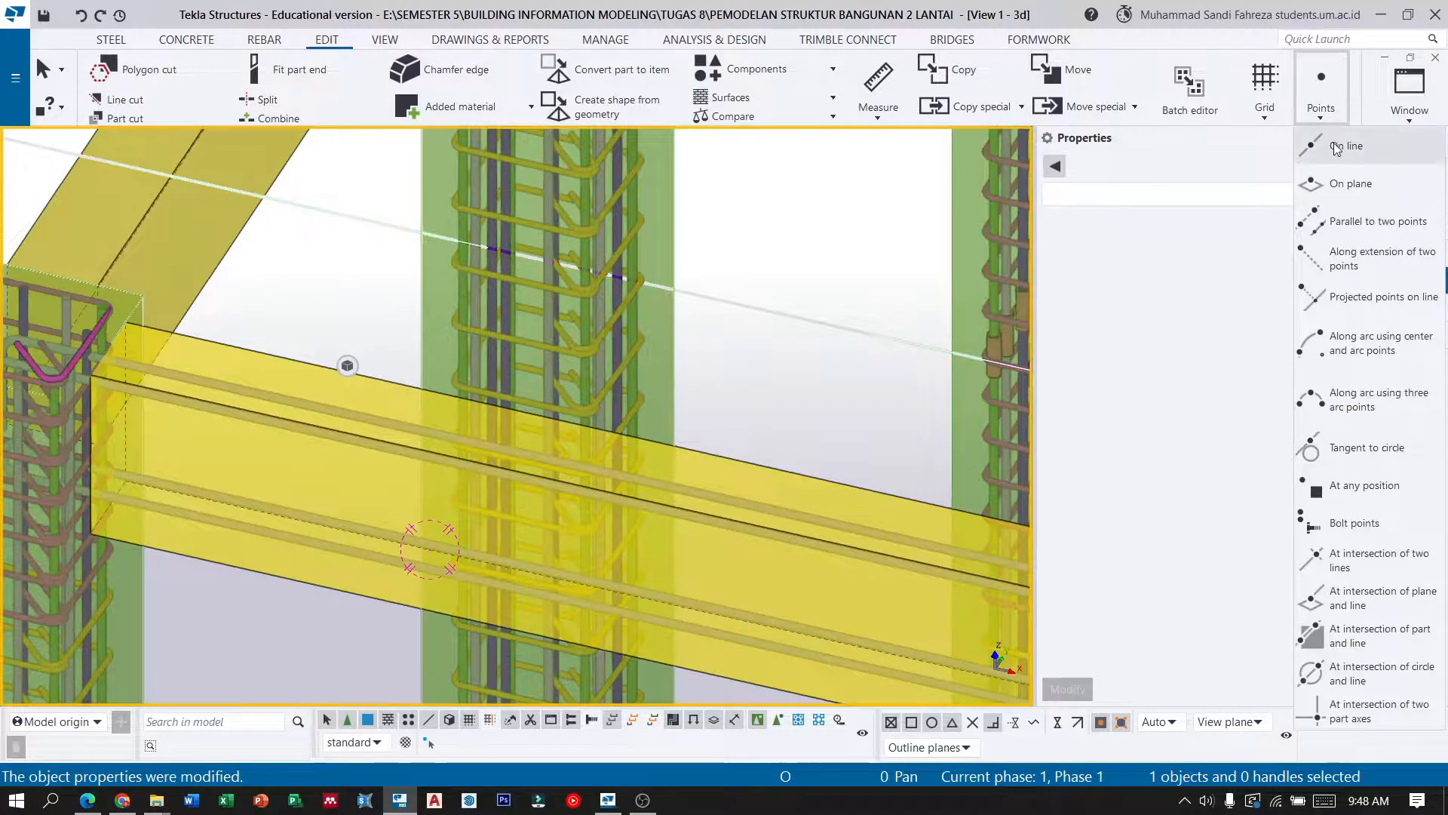
pyautogui.click(1379, 494)
pyautogui.scroll(-5, 375, 348)
pyautogui.scroll(6, 215, 359)
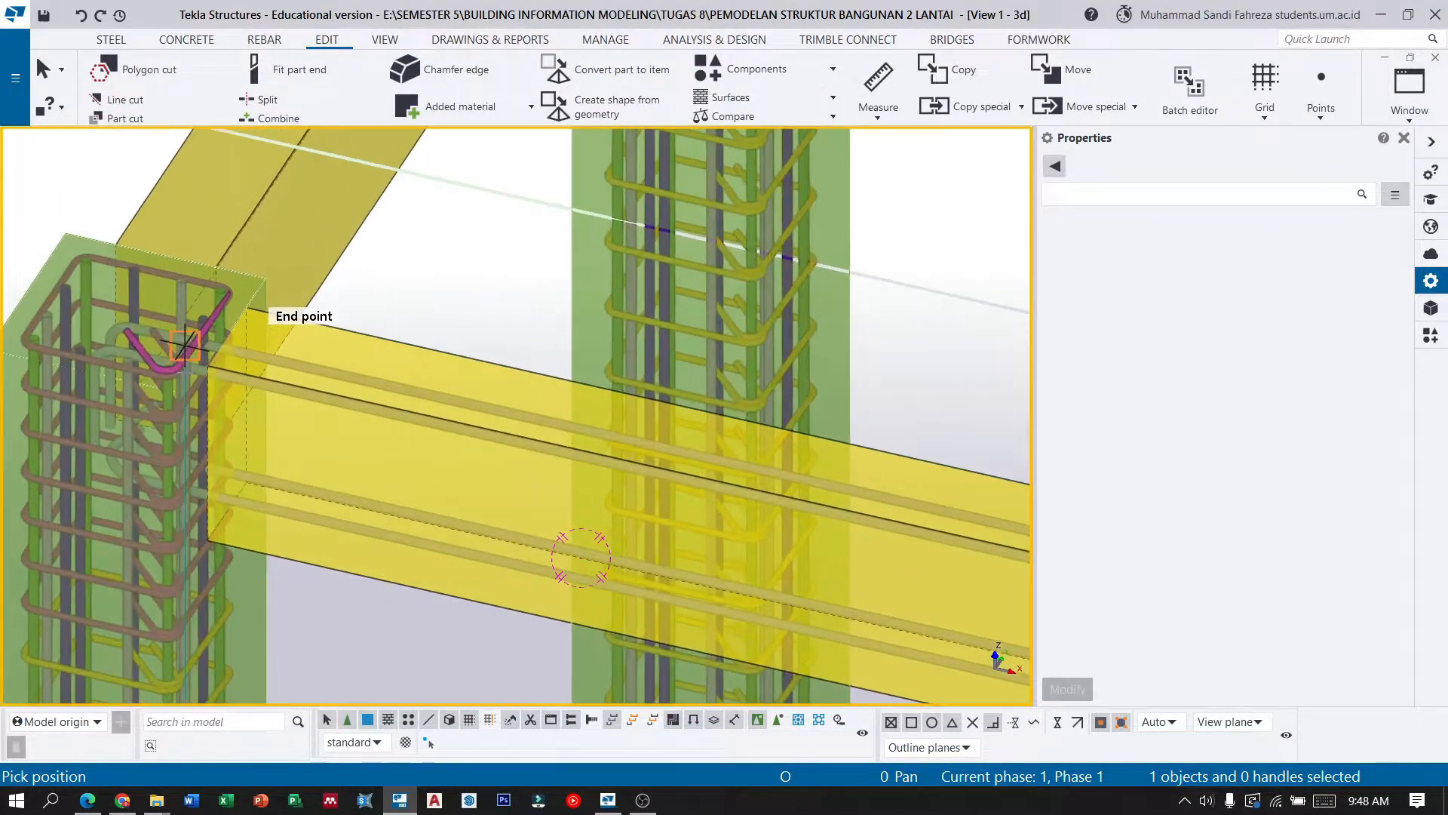
pyautogui.scroll(5, 230, 370)
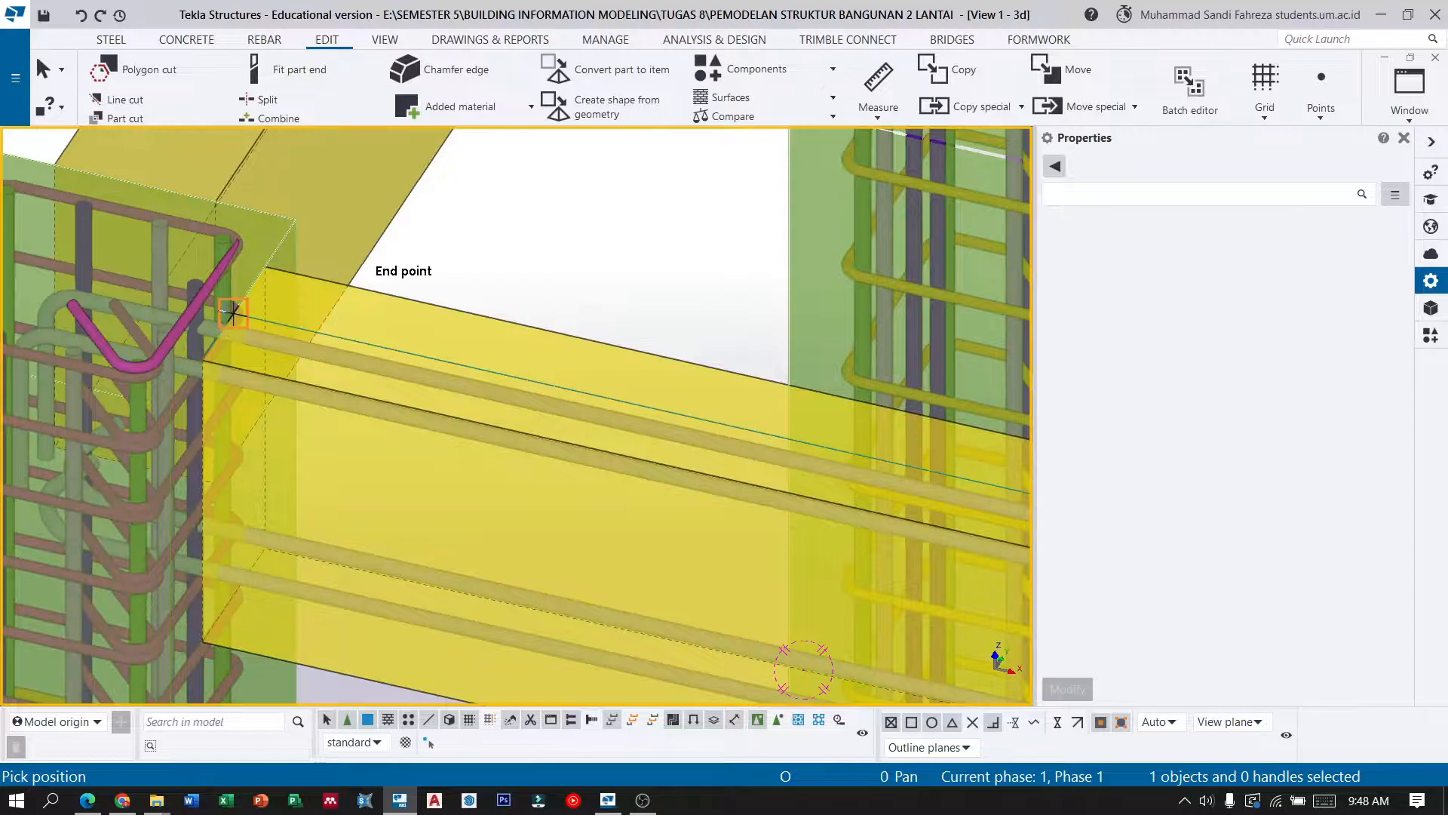
pyautogui.scroll(-4, 149, 287)
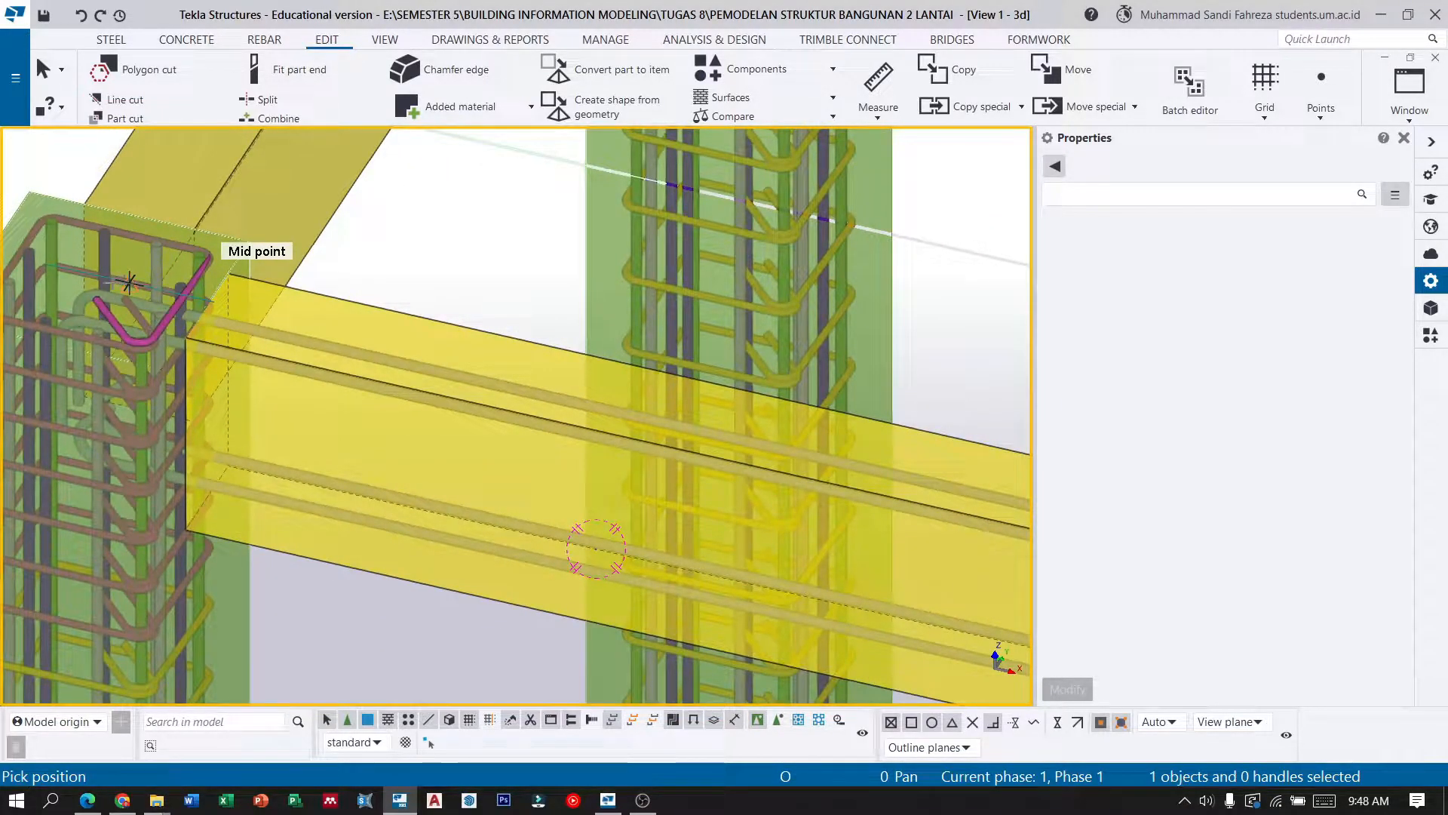
pyautogui.scroll(3, 128, 282)
pyautogui.scroll(-3, 81, 300)
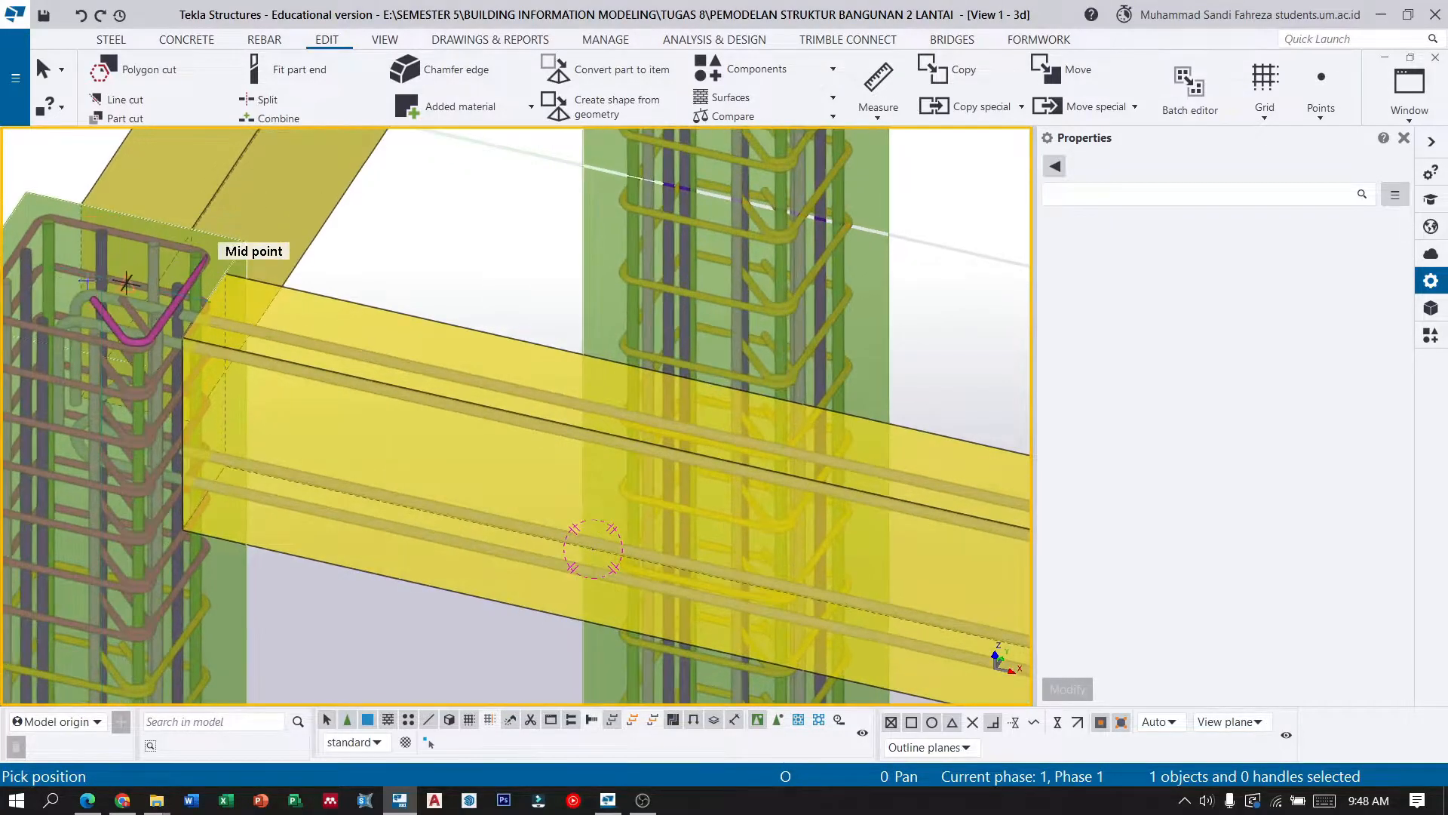
pyautogui.keyDown('ctrl'); pyautogui.moveTo(101, 232); pyautogui.dragTo(161, 243, button='middle'); pyautogui.keyUp('ctrl')
pyautogui.scroll(3, 161, 243)
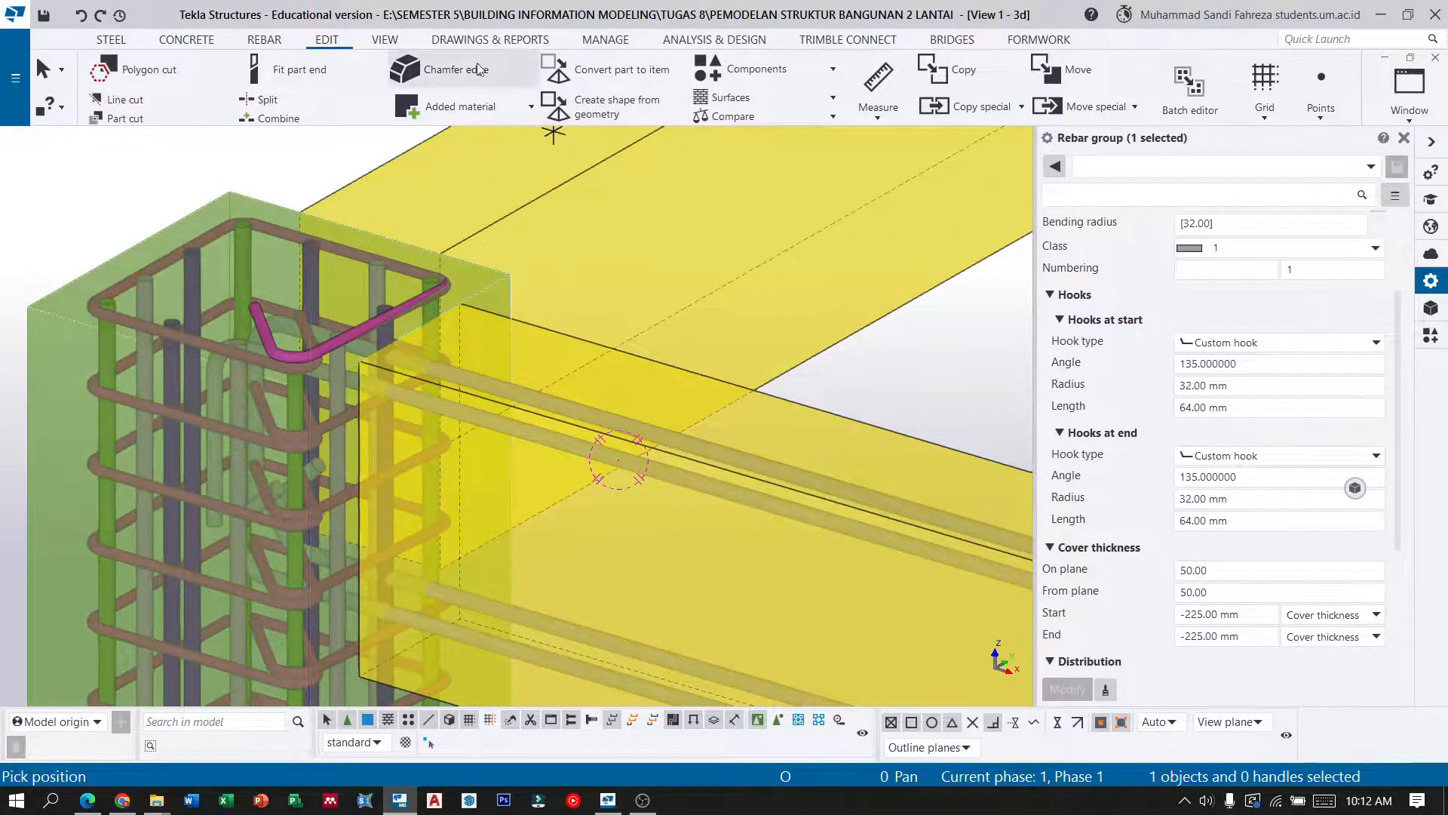
# Switch the model's parts to fully rendered display.
pyautogui.click(399, 41)
pyautogui.click(611, 110)
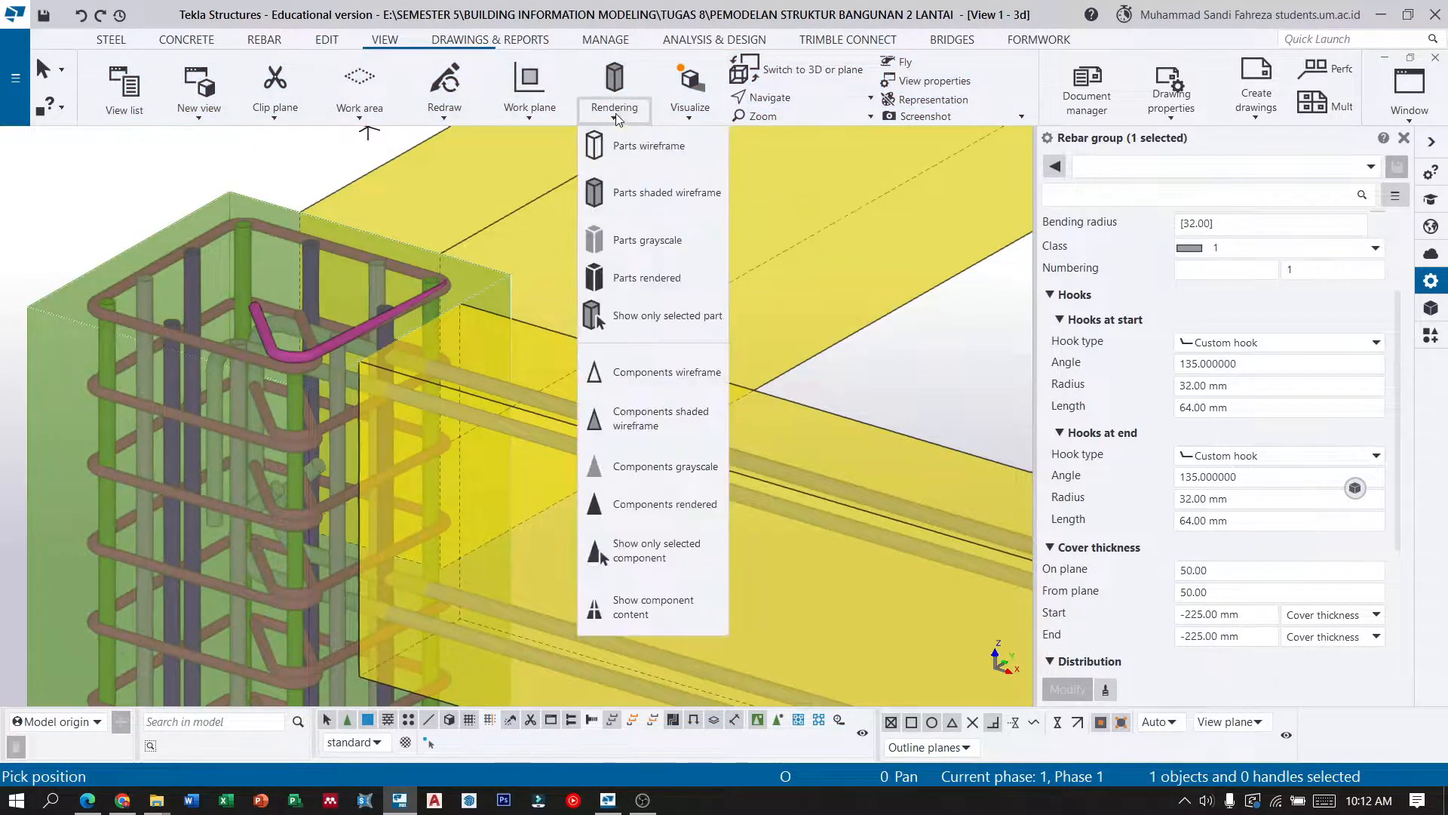
pyautogui.click(664, 281)
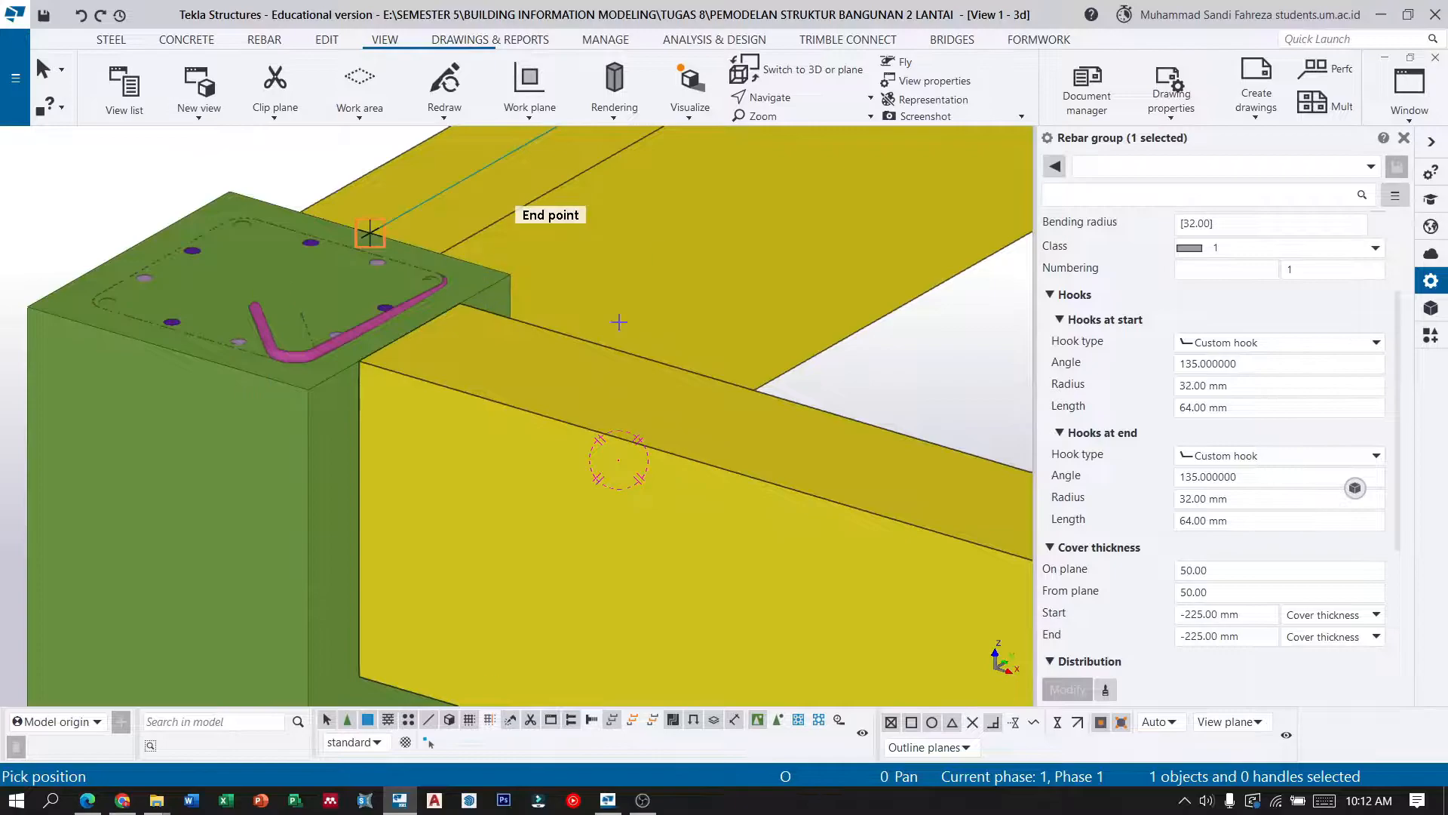
# Place a construction point at the centre of the corner column's top face.
pyautogui.click(327, 40)
pyautogui.click(1321, 94)
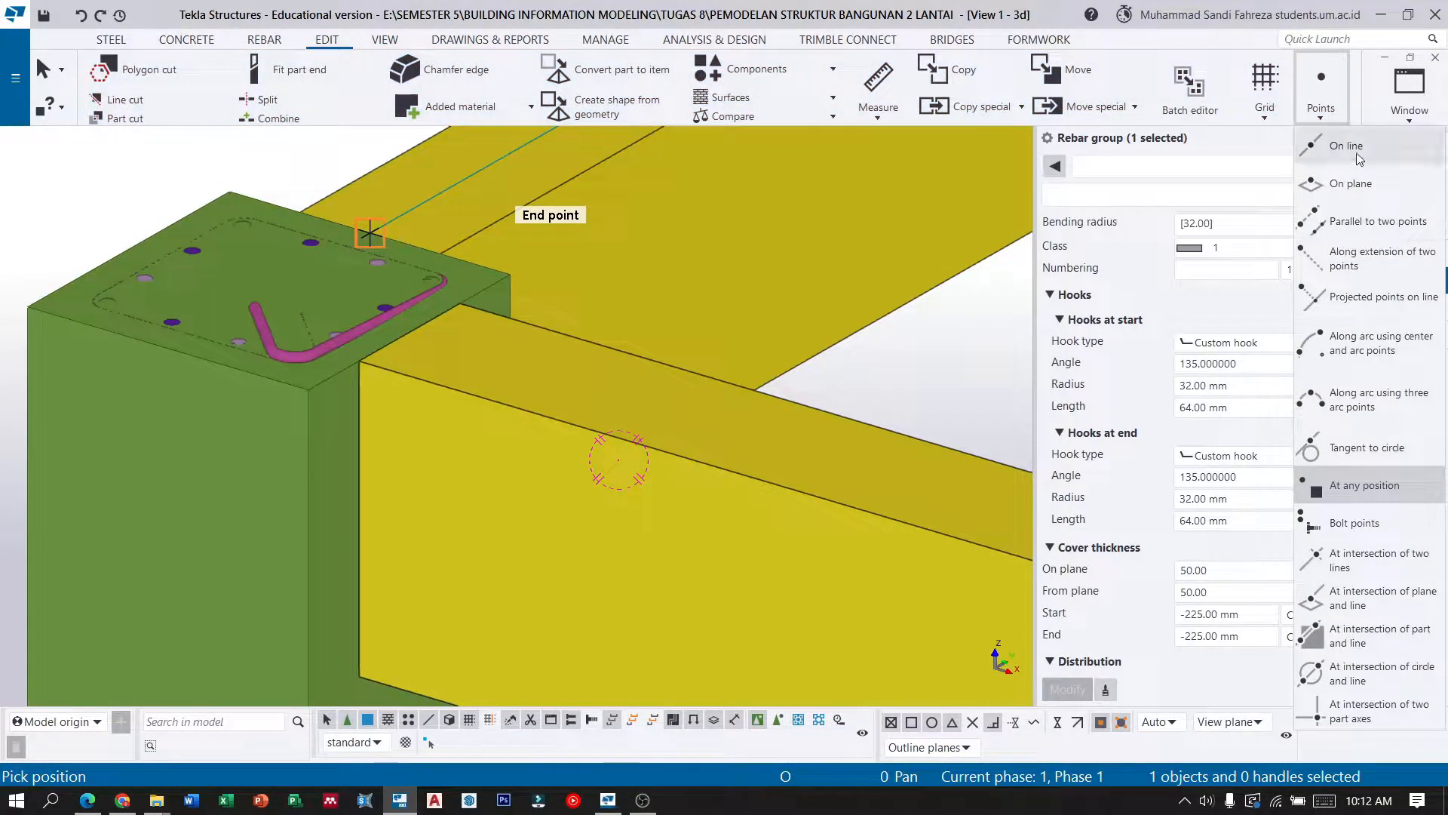
pyautogui.click(1358, 491)
pyautogui.scroll(2, 473, 303)
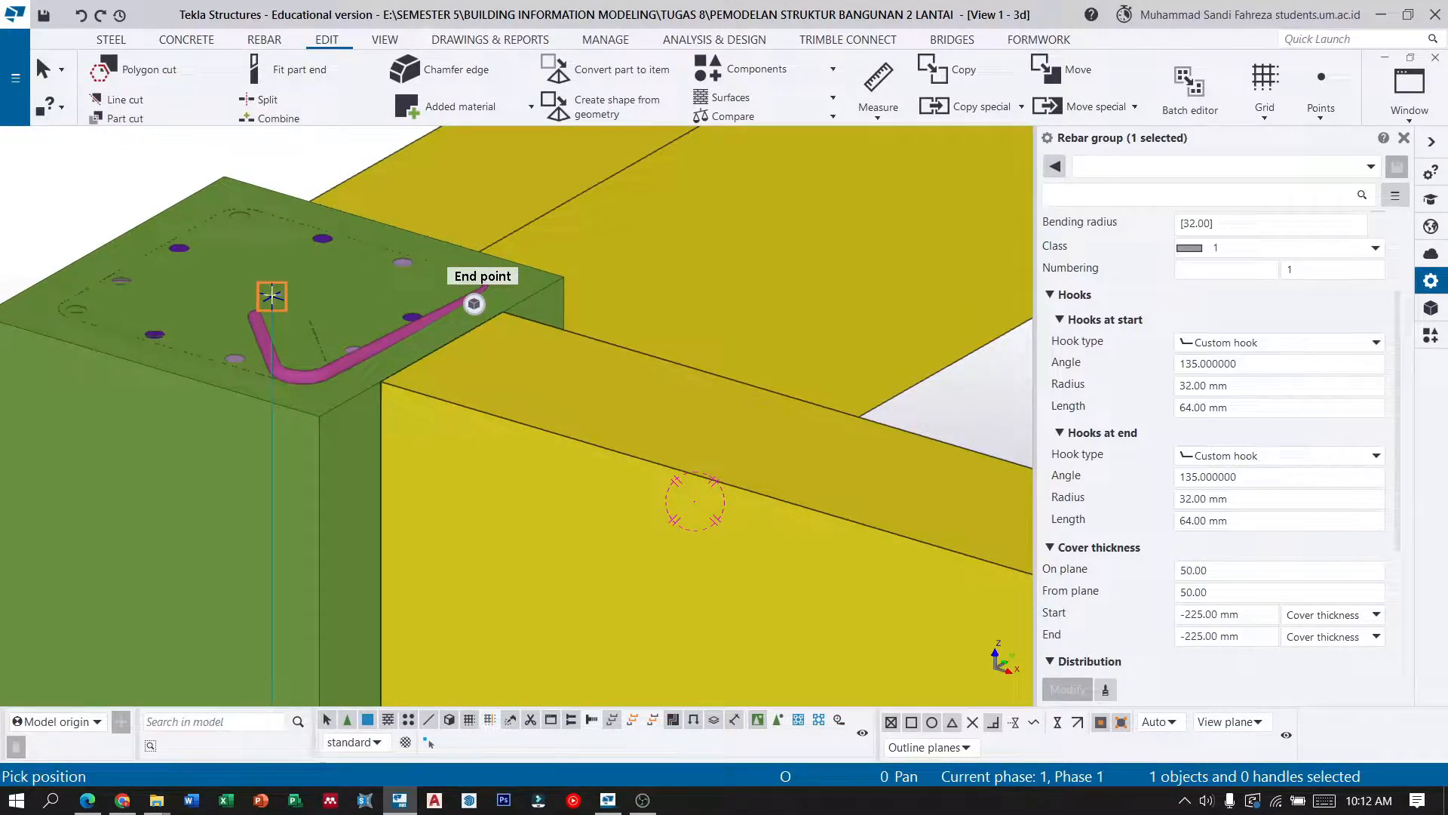
pyautogui.scroll(-2, 474, 303)
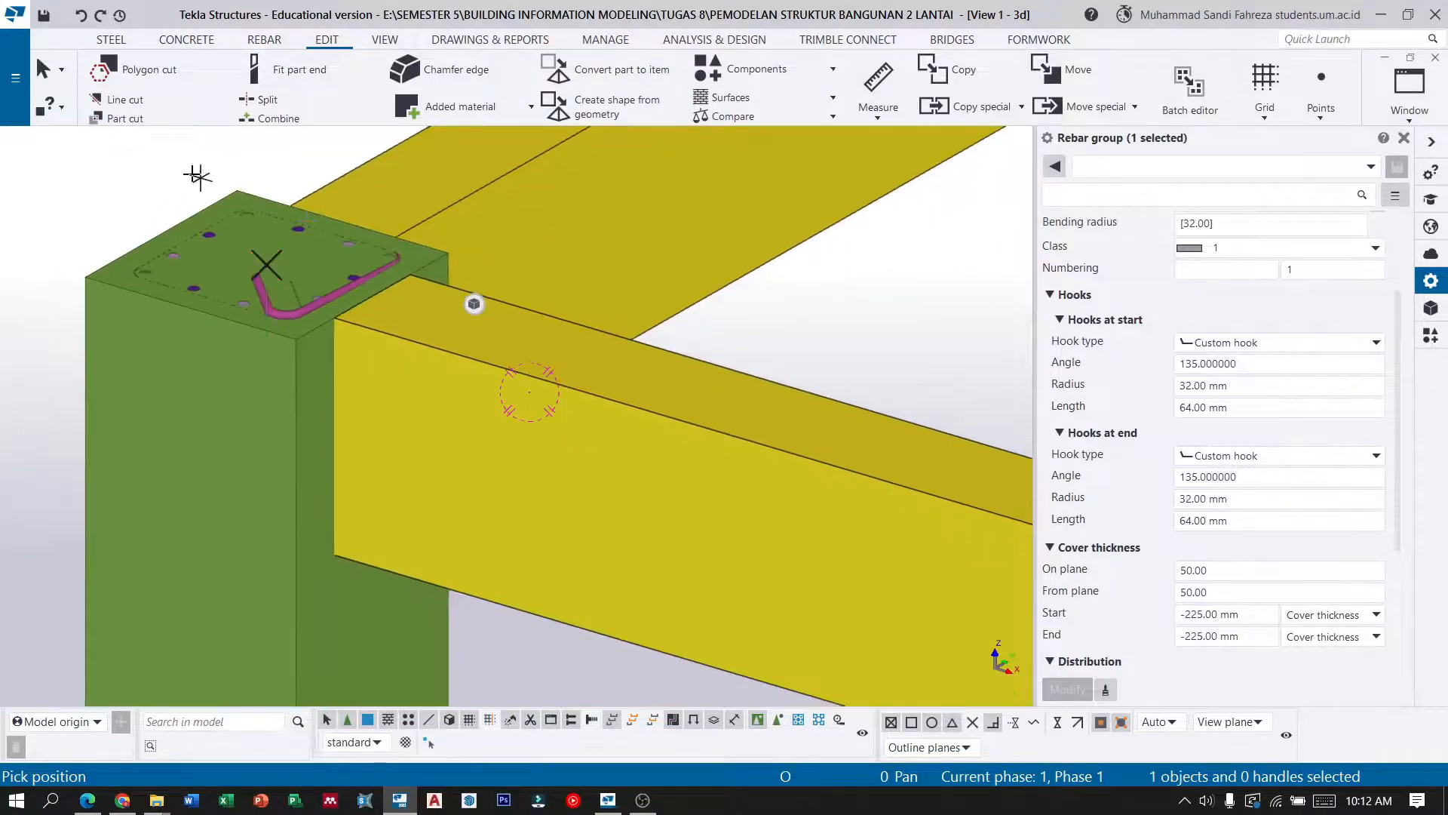
pyautogui.scroll(2, 473, 303)
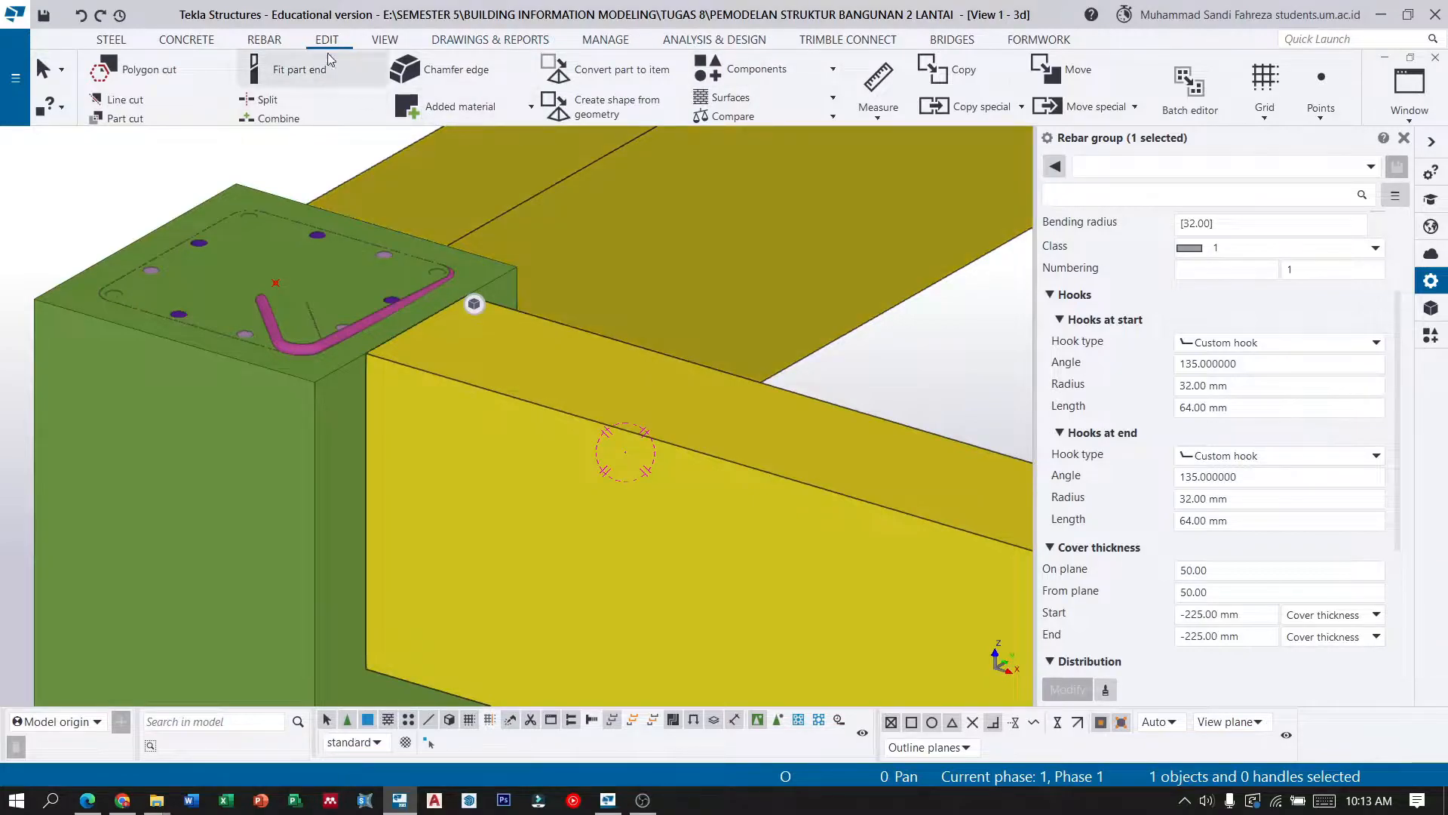
# Switch the parts to shaded wireframe display and select the new point on top of the corner column.
pyautogui.click(394, 45)
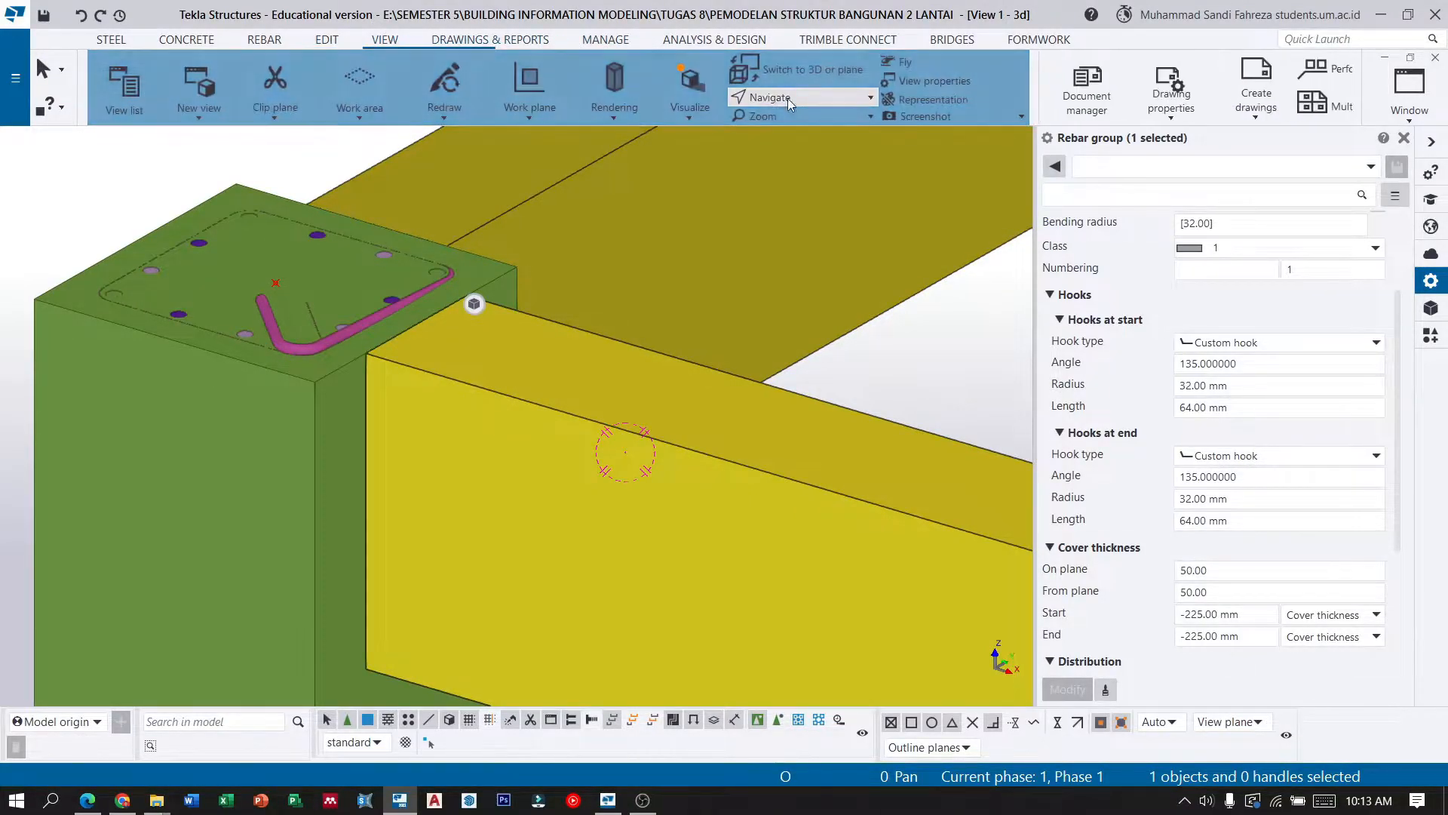
pyautogui.click(614, 98)
pyautogui.click(652, 197)
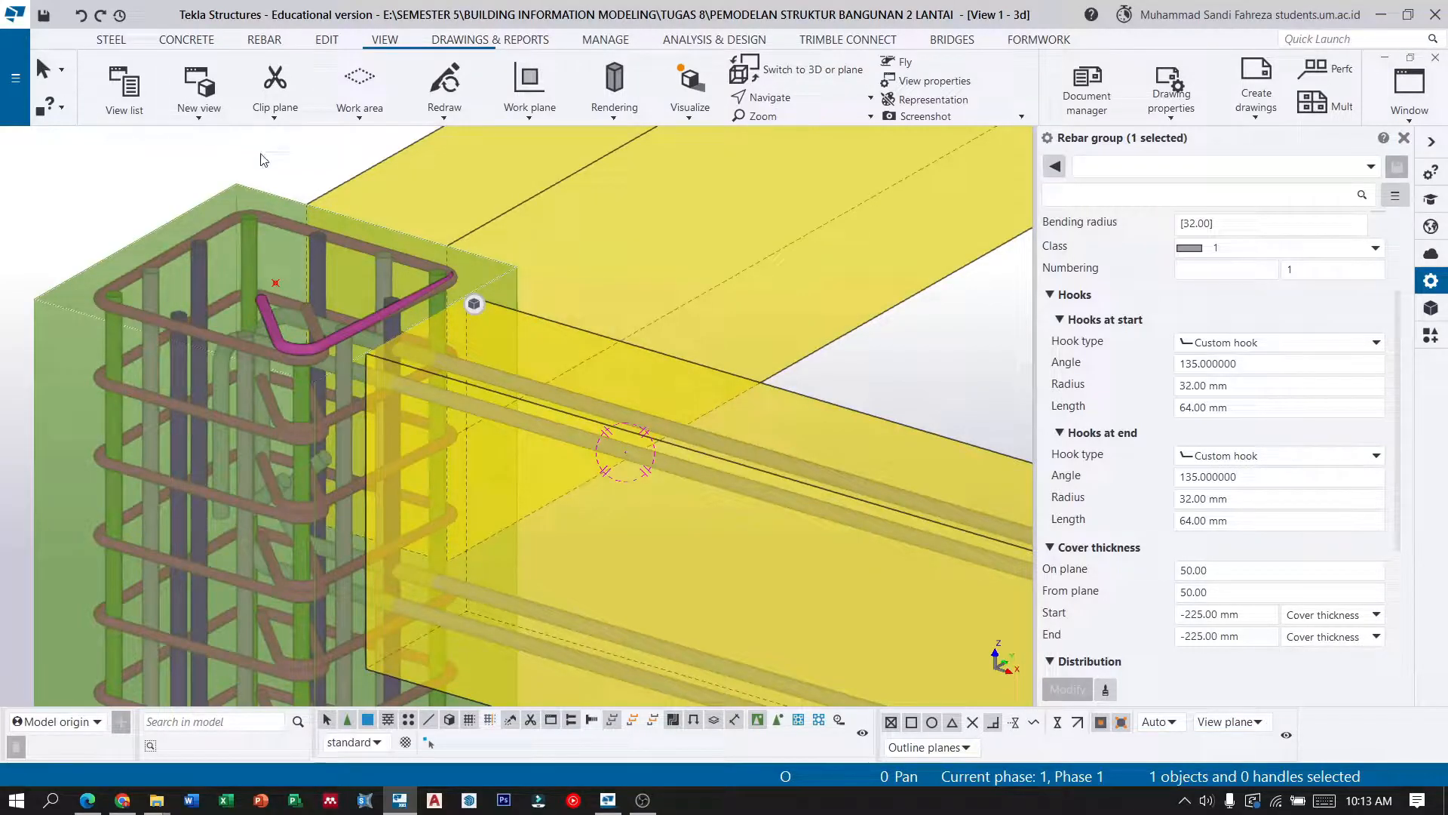
pyautogui.scroll(4, 304, 245)
pyautogui.click(262, 300)
pyautogui.scroll(-10, 239, 243)
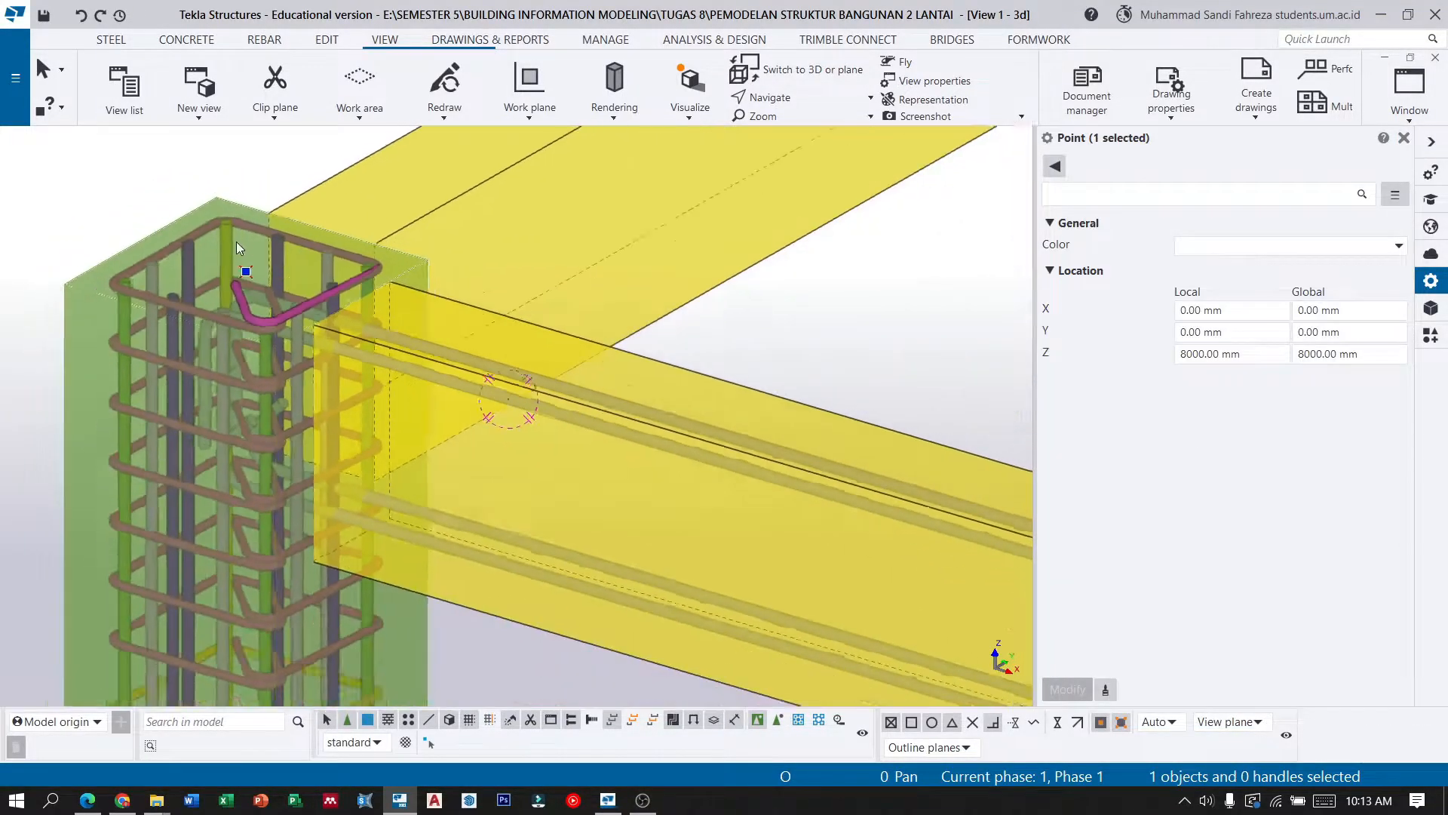
# Examine the beam span between the corner column and the next column.
pyautogui.scroll(3, 489, 332)
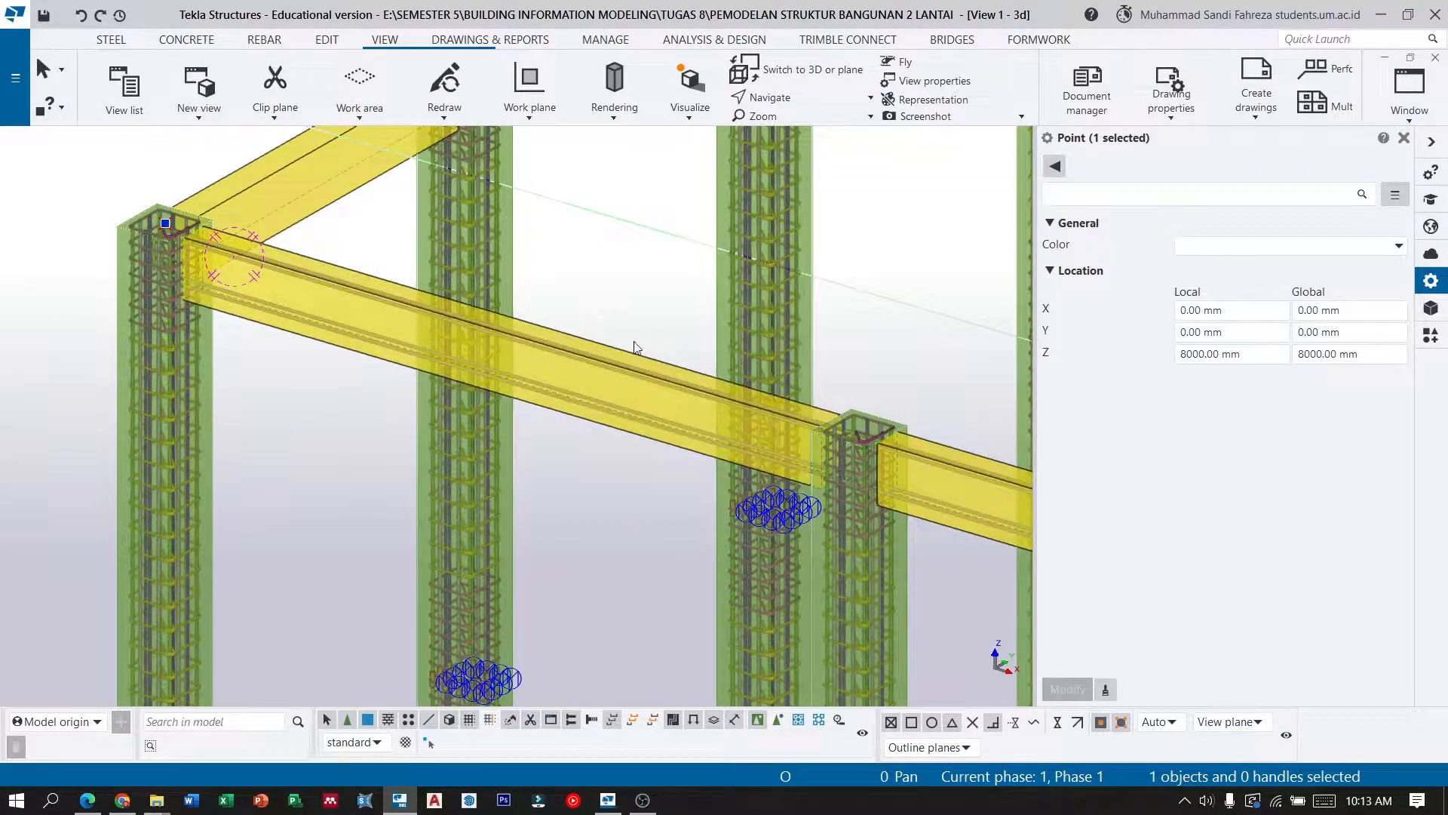
pyautogui.scroll(8, 605, 413)
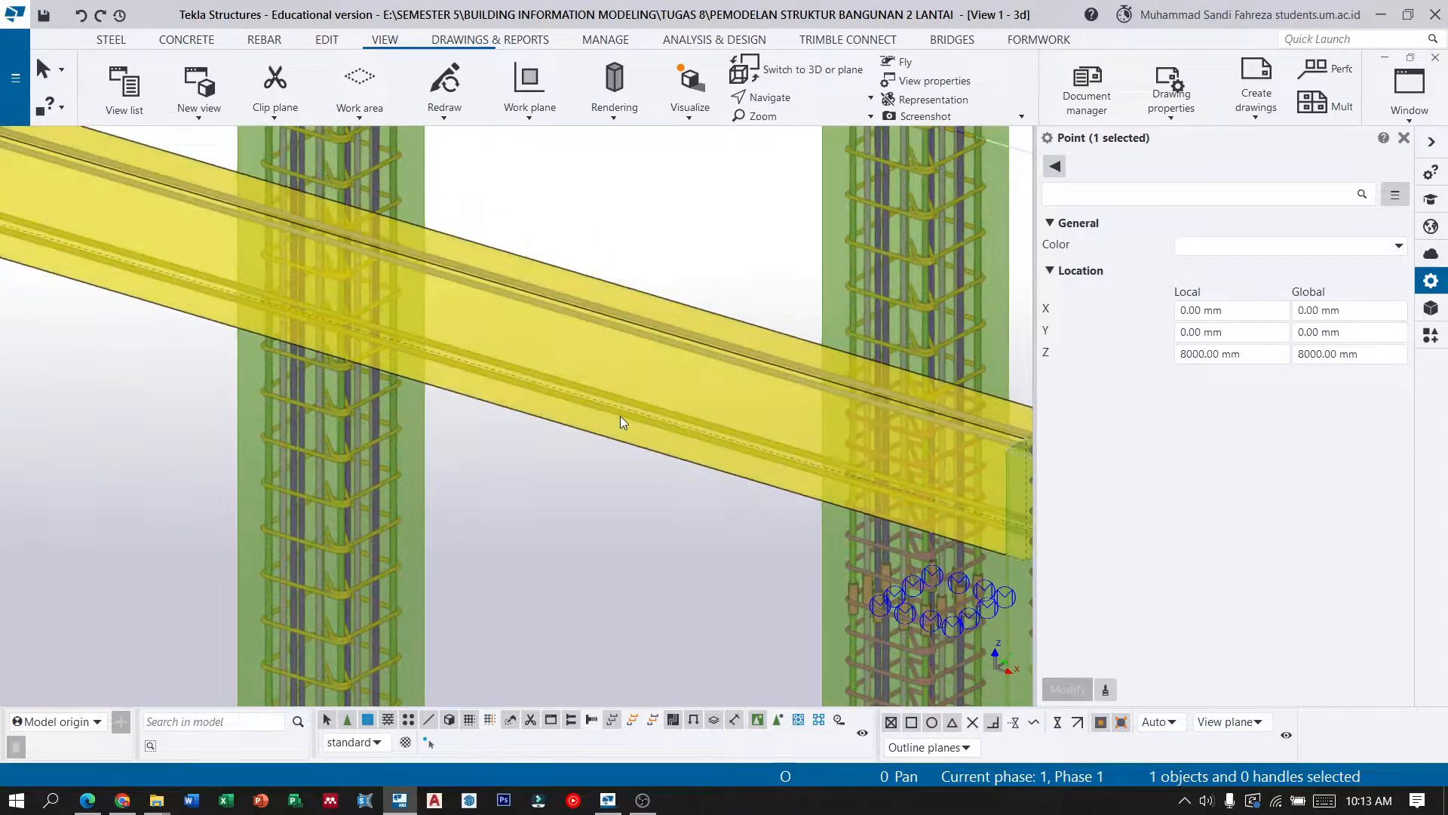
pyautogui.scroll(-6, 648, 434)
pyautogui.scroll(-2, 675, 456)
pyautogui.scroll(6, 296, 300)
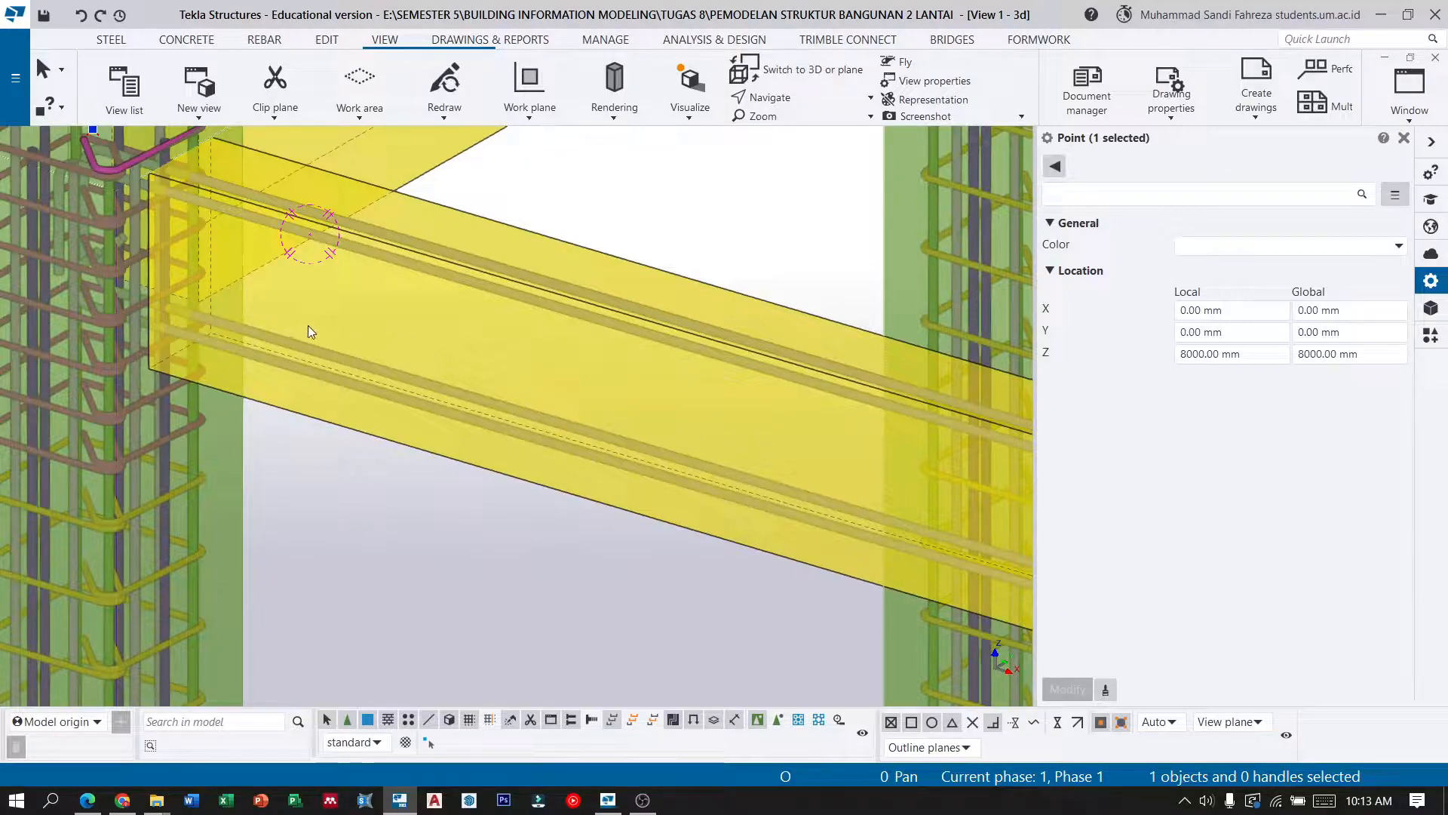
pyautogui.scroll(-3, 340, 328)
pyautogui.scroll(2, 364, 312)
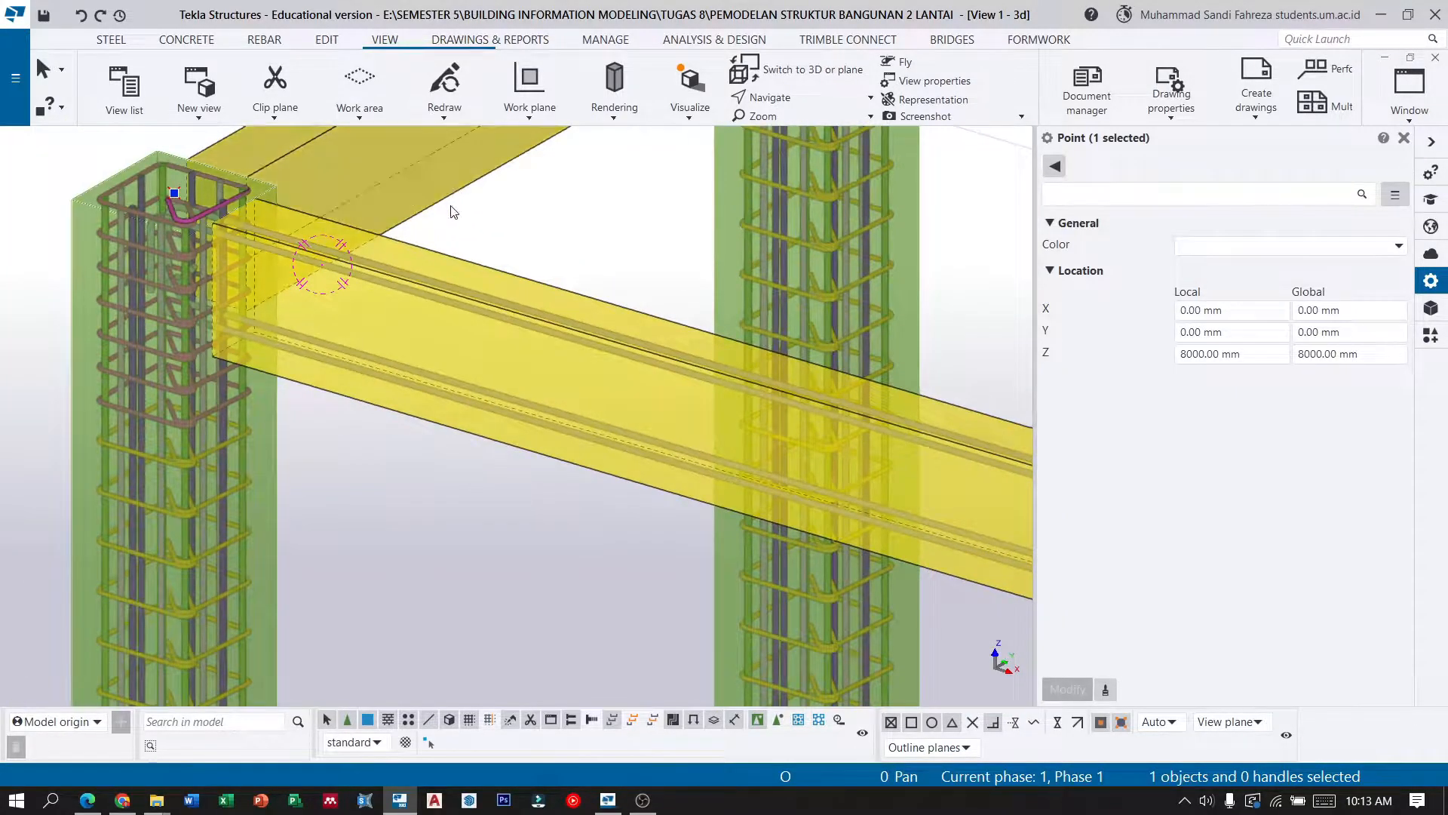
pyautogui.moveTo(453, 207); pyautogui.dragTo(454, 266, button='middle')
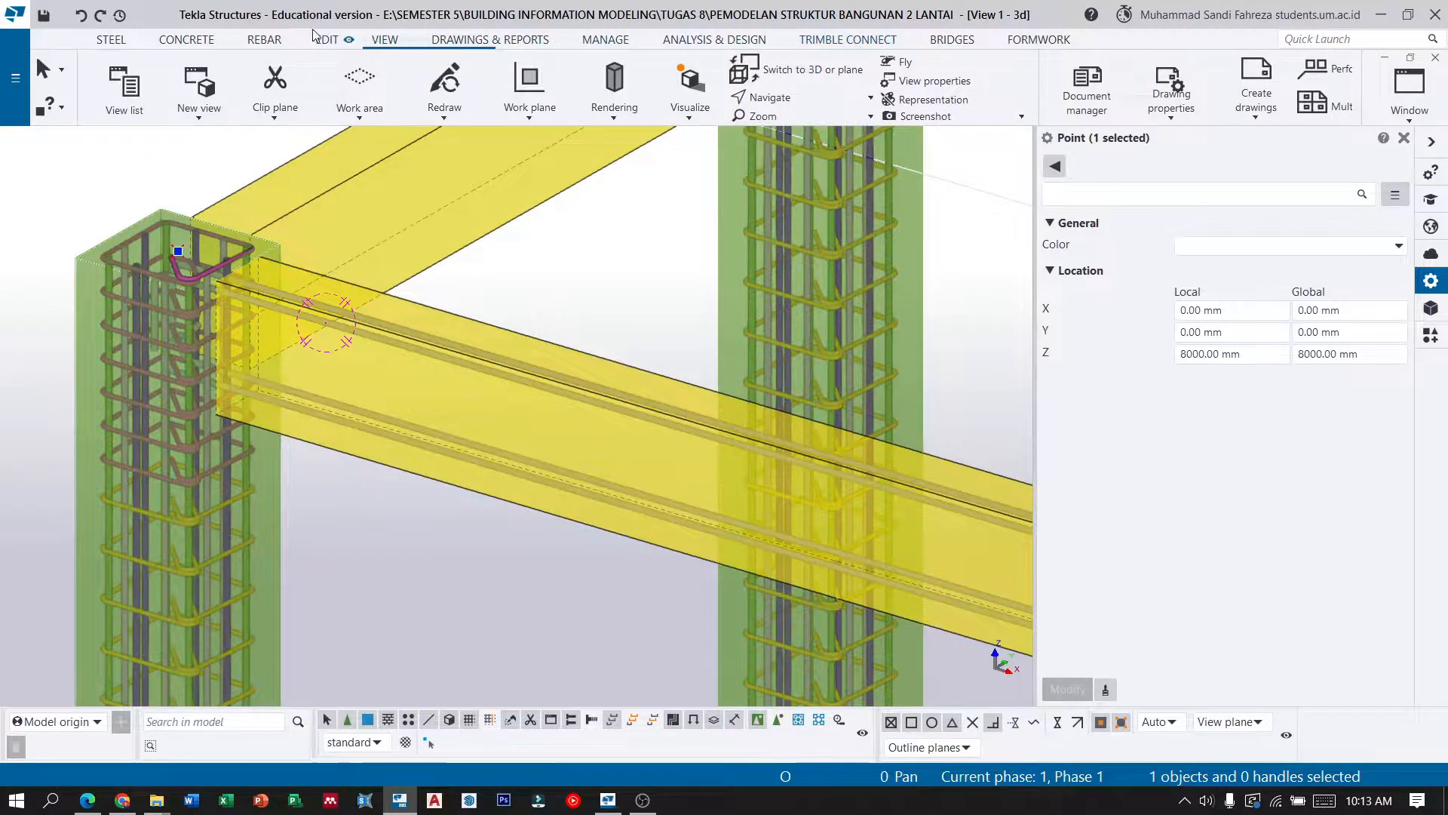
# Make one linear copy of the corner column's point, offset 1250 mm in the X direction.
pyautogui.click(327, 40)
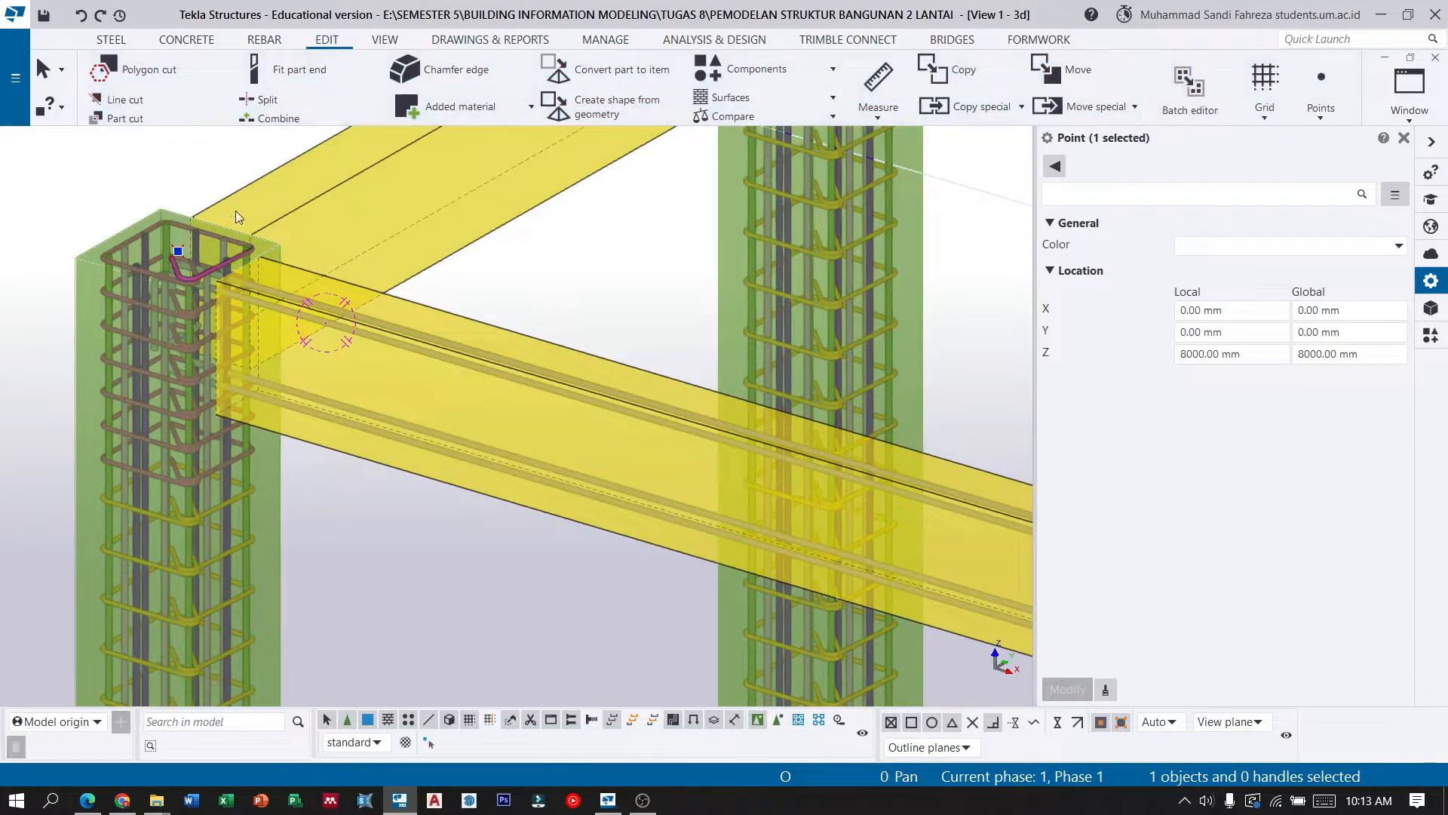
pyautogui.click(999, 117)
pyautogui.click(966, 146)
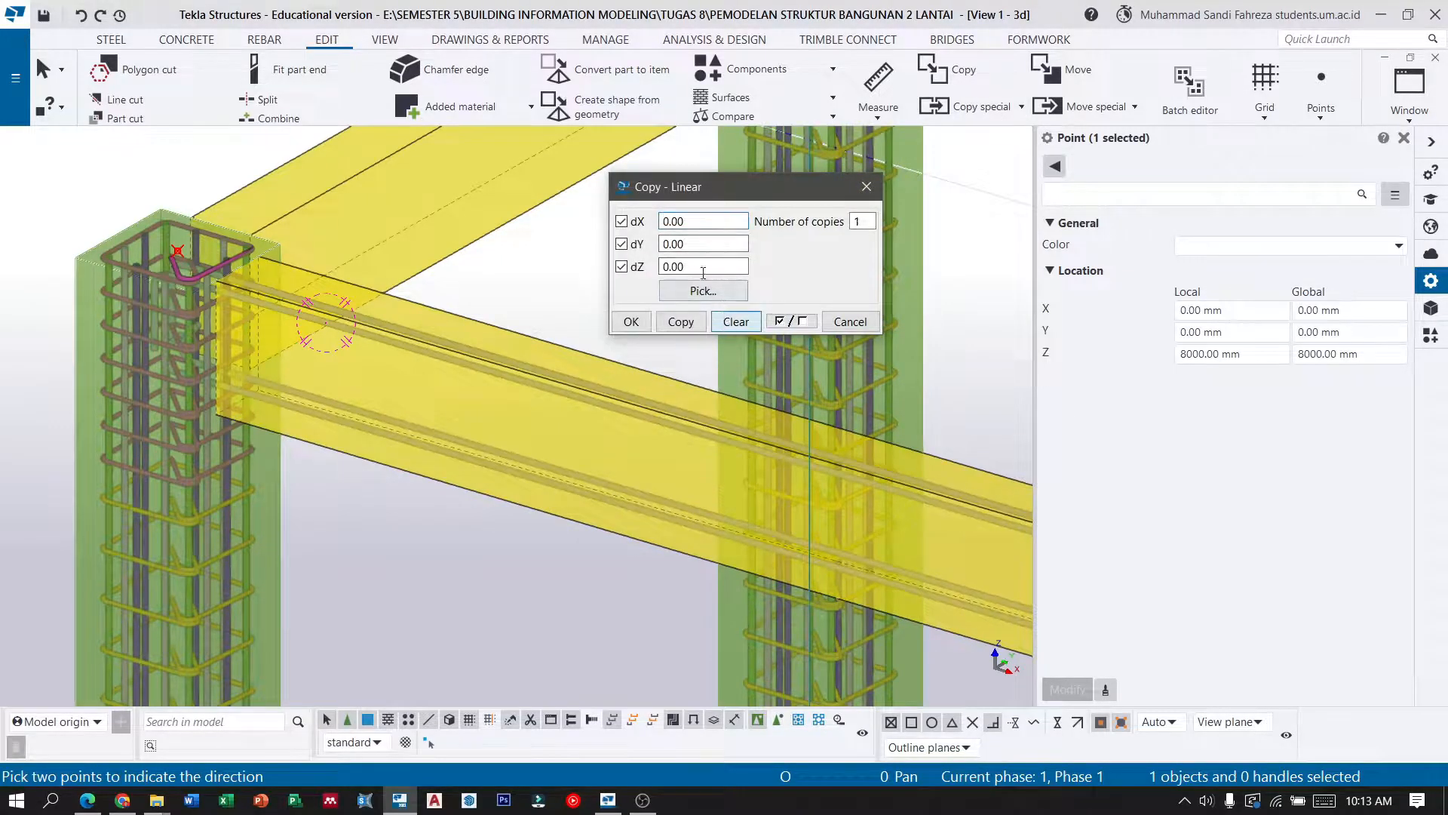
pyautogui.scroll(-5, 393, 257)
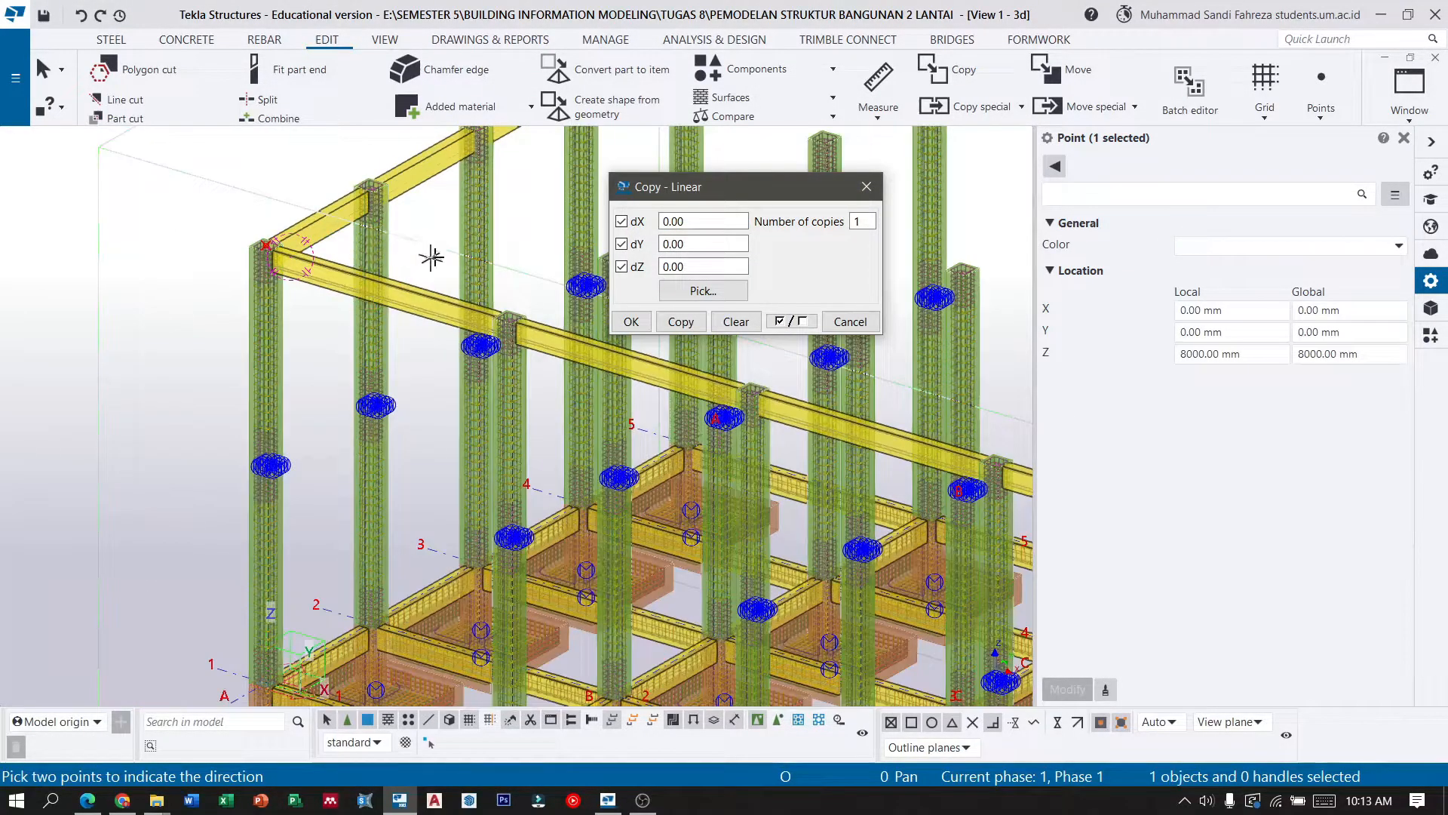
pyautogui.scroll(3, 372, 227)
pyautogui.scroll(3, 372, 226)
pyautogui.moveTo(699, 221); pyautogui.dragTo(614, 221)
pyautogui.write('1250')
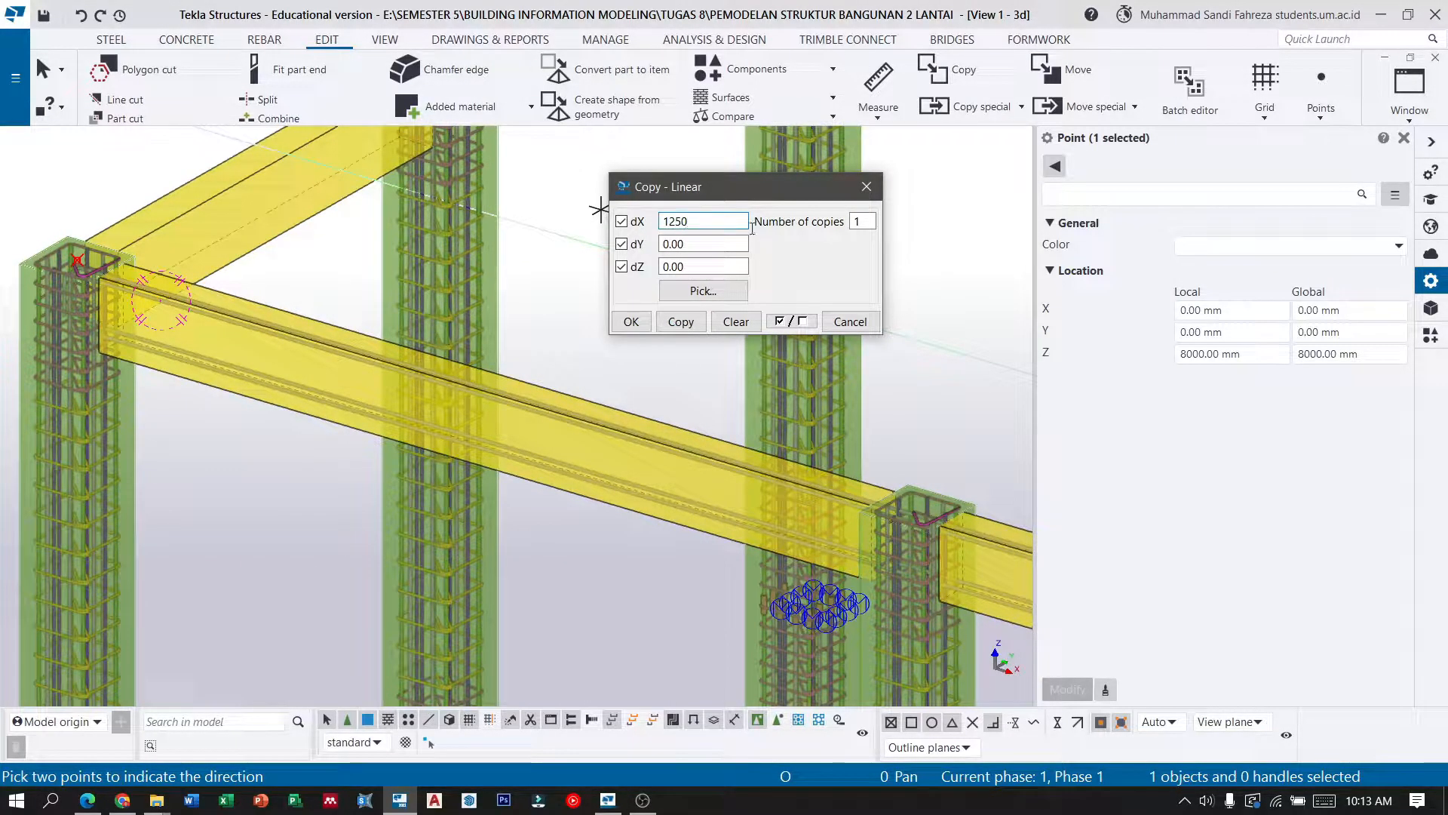
pyautogui.click(688, 322)
# Copy the corner column's point once at 3750 mm and once at 5000 mm in the X direction.
pyautogui.moveTo(706, 221); pyautogui.dragTo(677, 221)
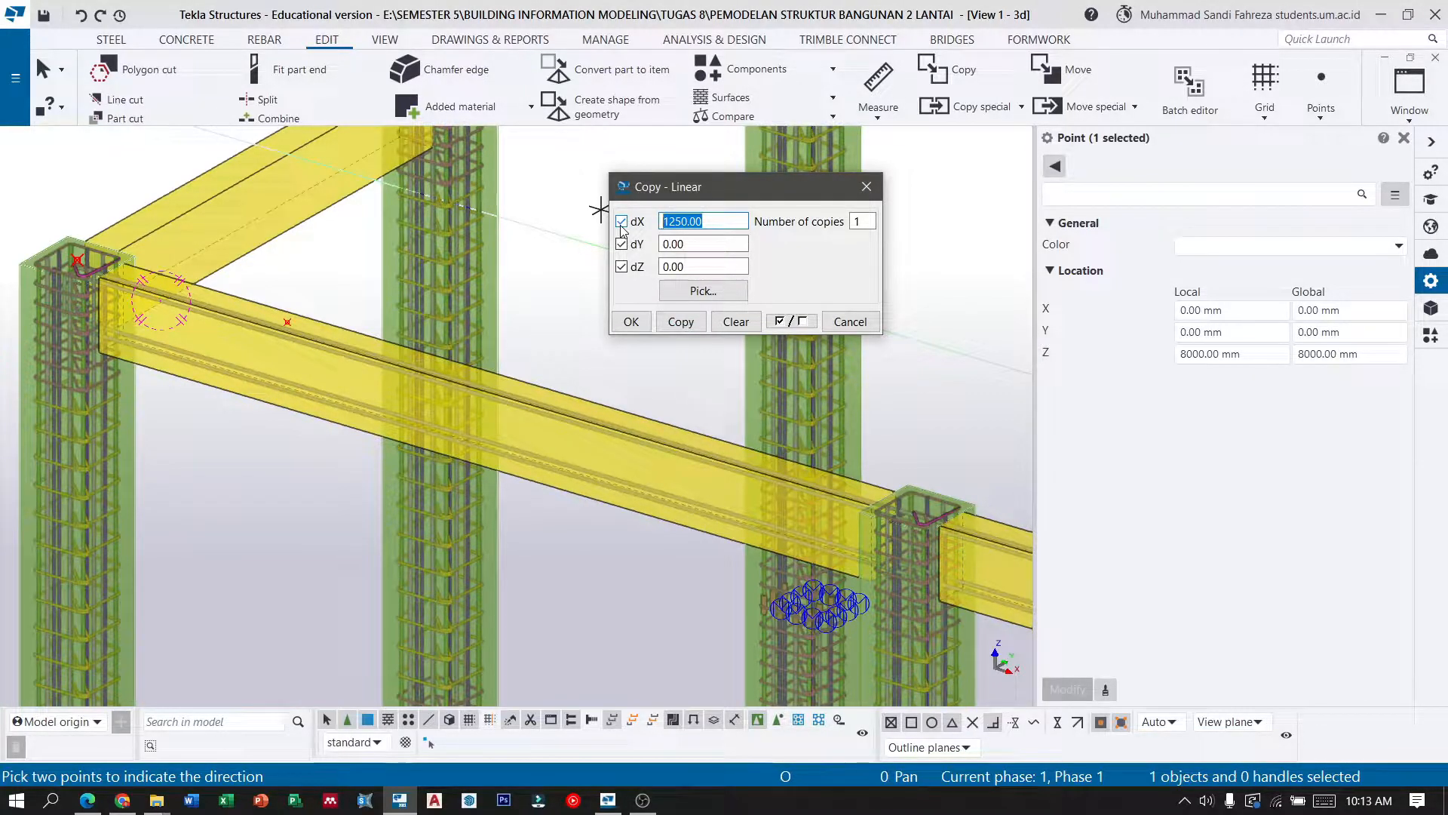
pyautogui.write('37')
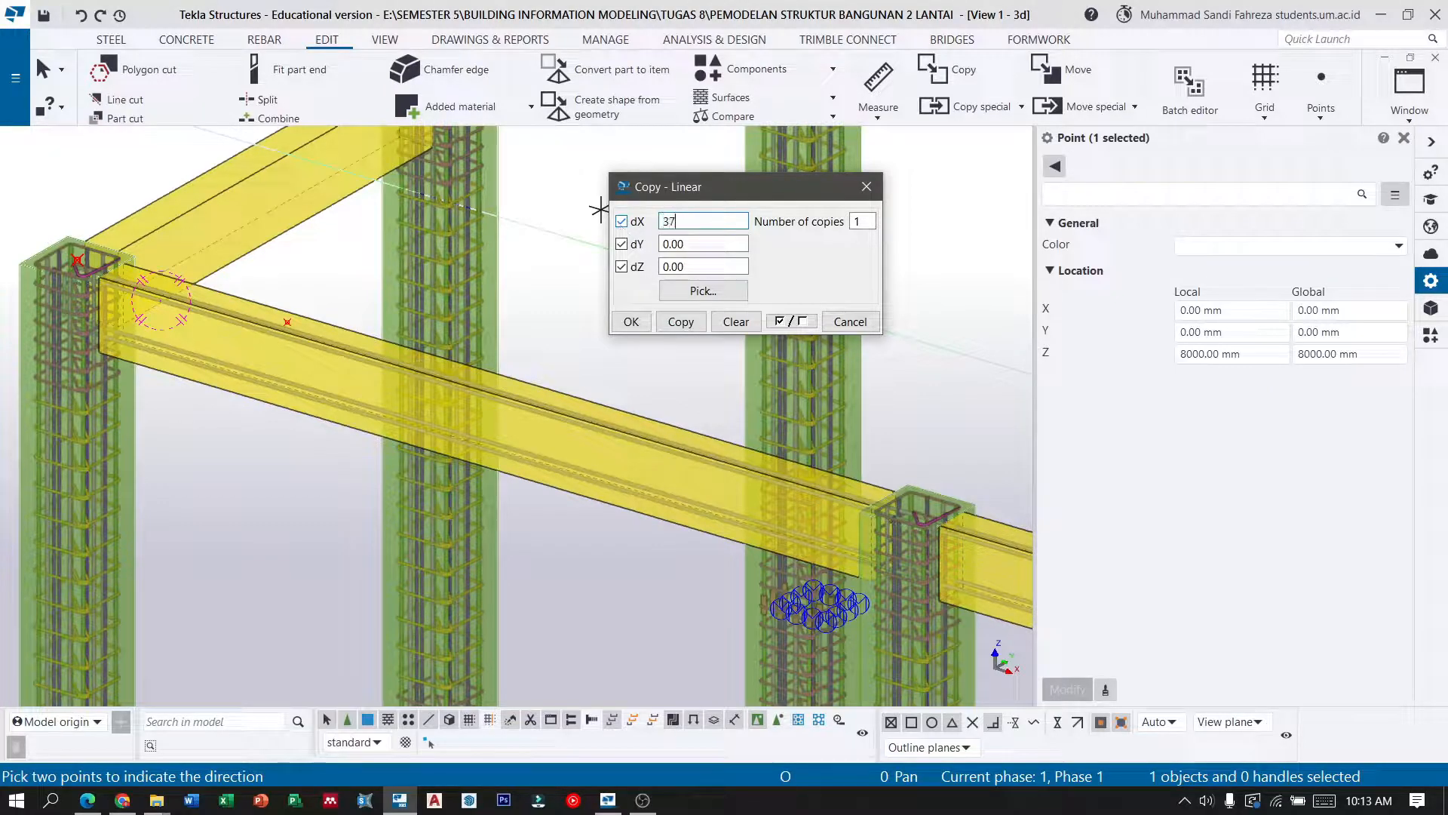
pyautogui.write('50')
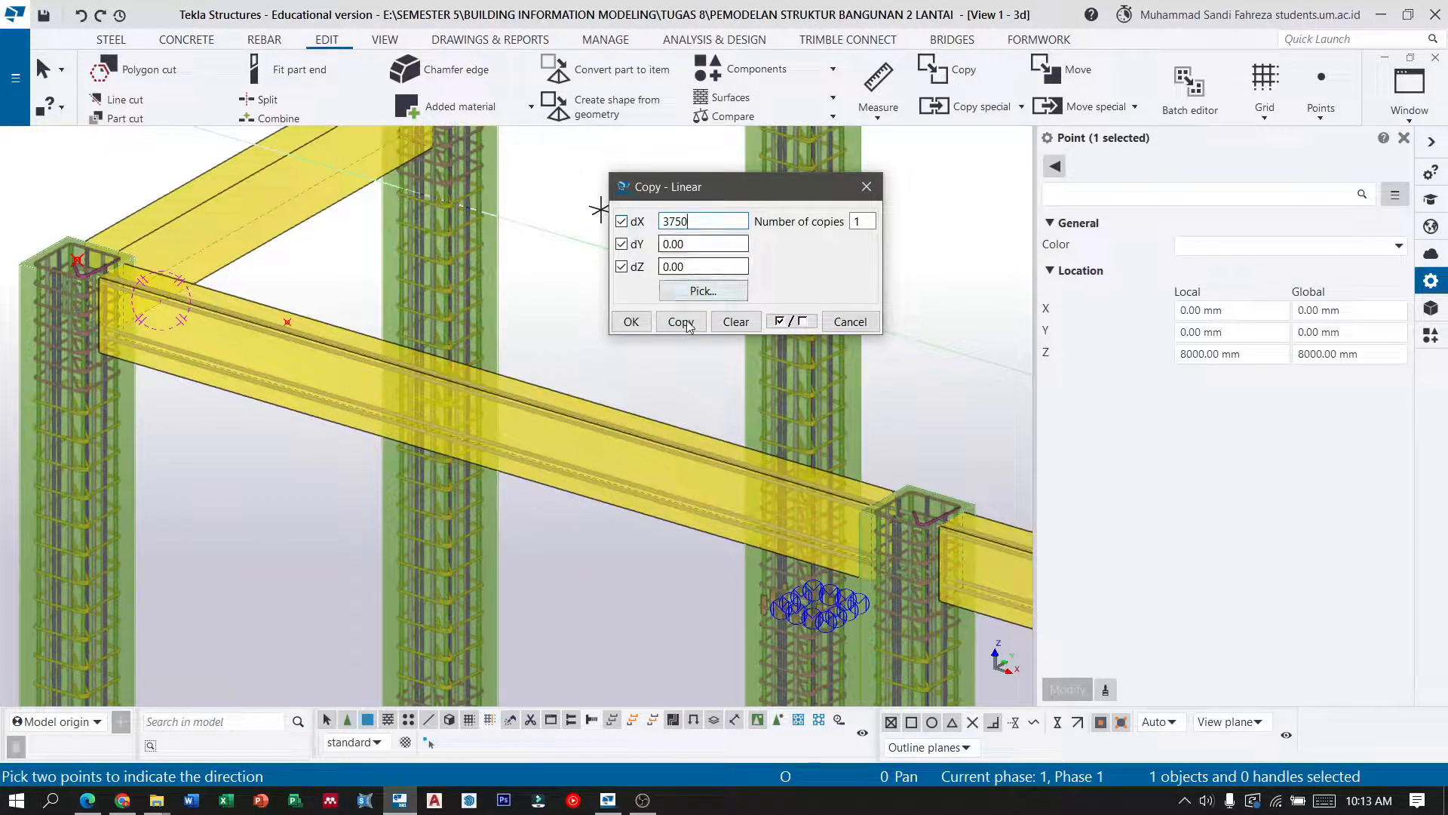
pyautogui.click(681, 322)
pyautogui.write('00')
pyautogui.click(680, 322)
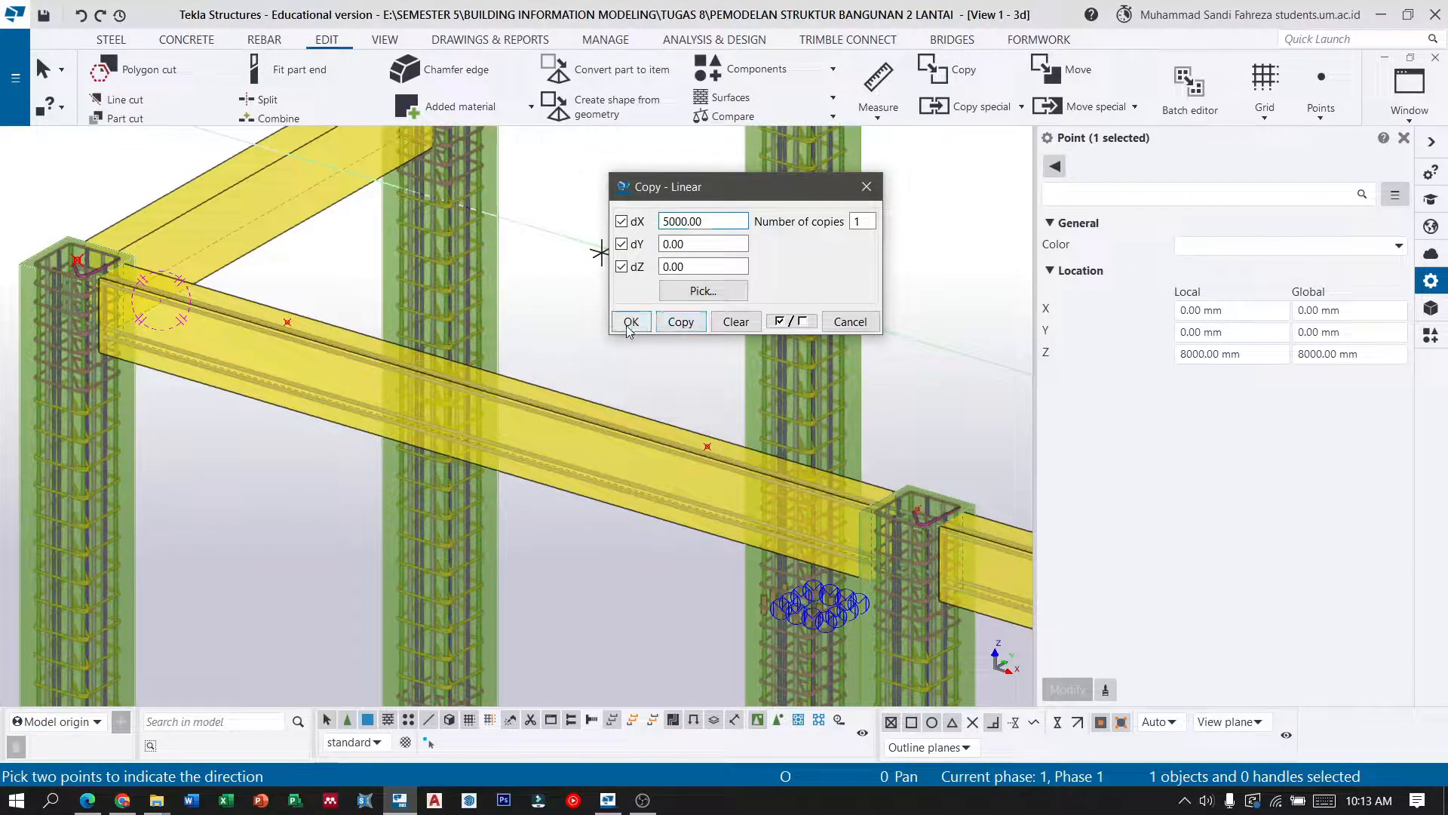
pyautogui.click(631, 322)
# Start a bar group in the beam, shaping the bar from the midpoint of the beam's top end edge to the 1250 mm point.
pyautogui.scroll(5, 556, 349)
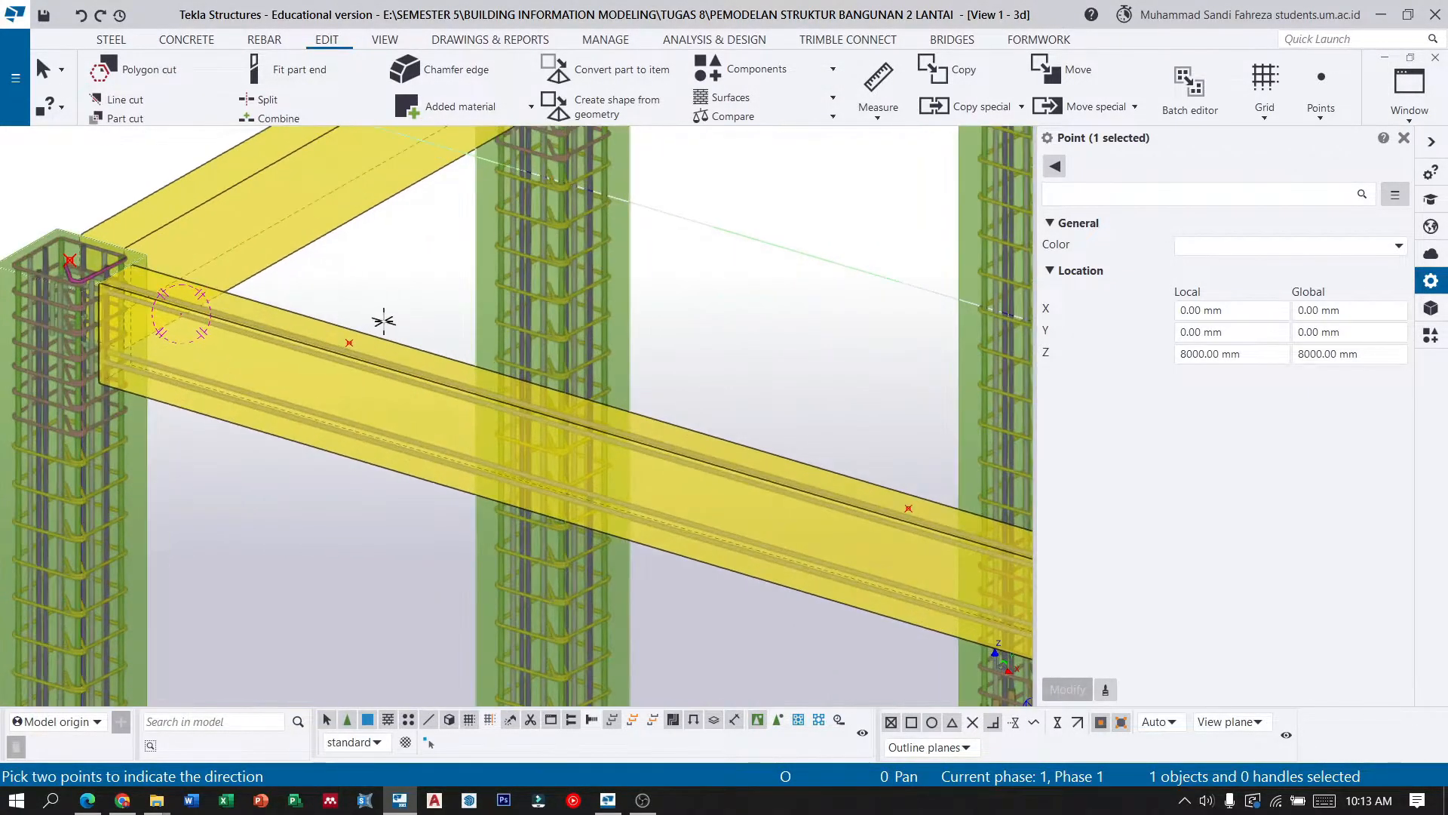
pyautogui.scroll(5, 283, 321)
pyautogui.moveTo(420, 293); pyautogui.dragTo(757, 296, button='middle')
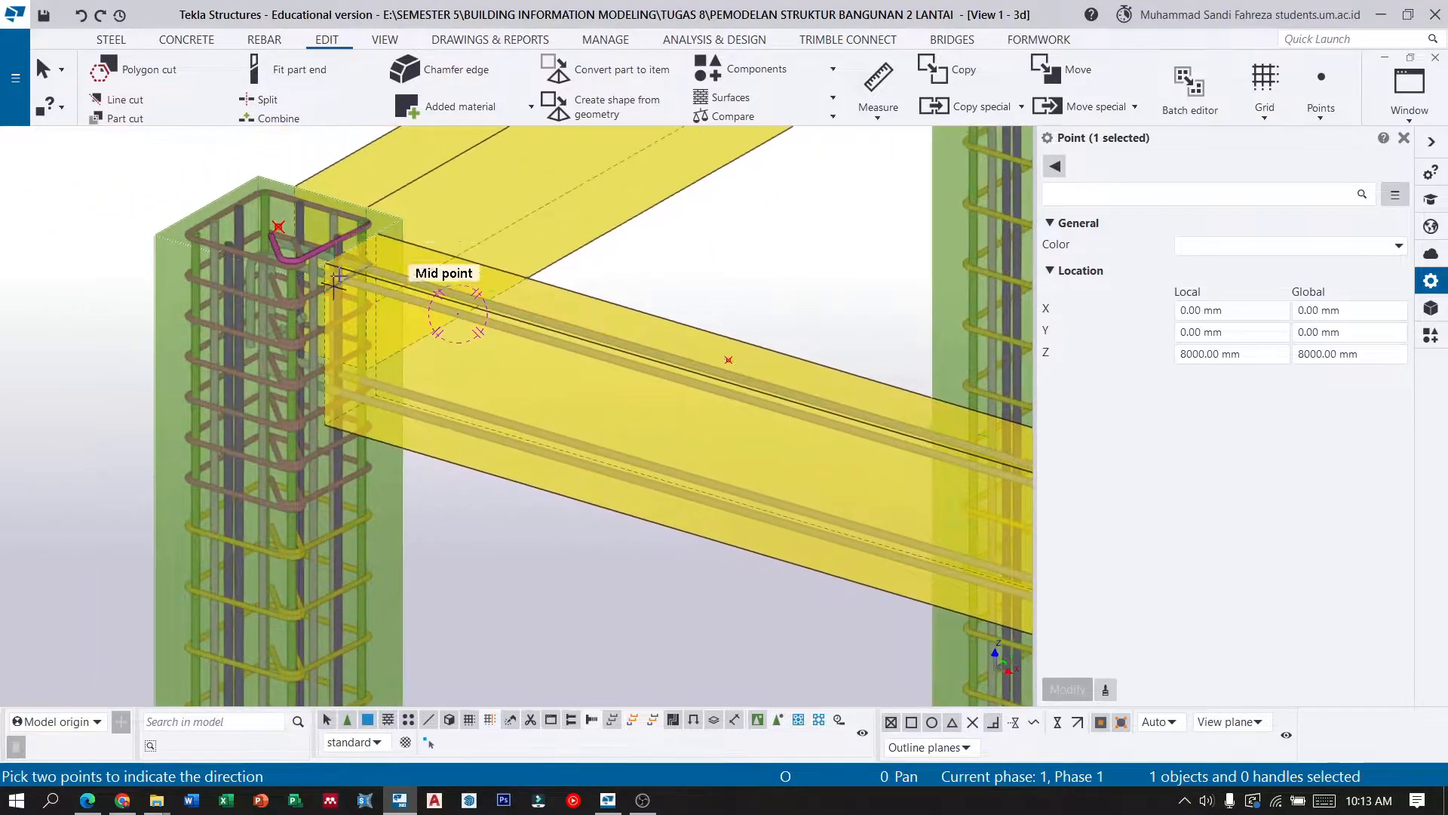
pyautogui.scroll(2, 376, 314)
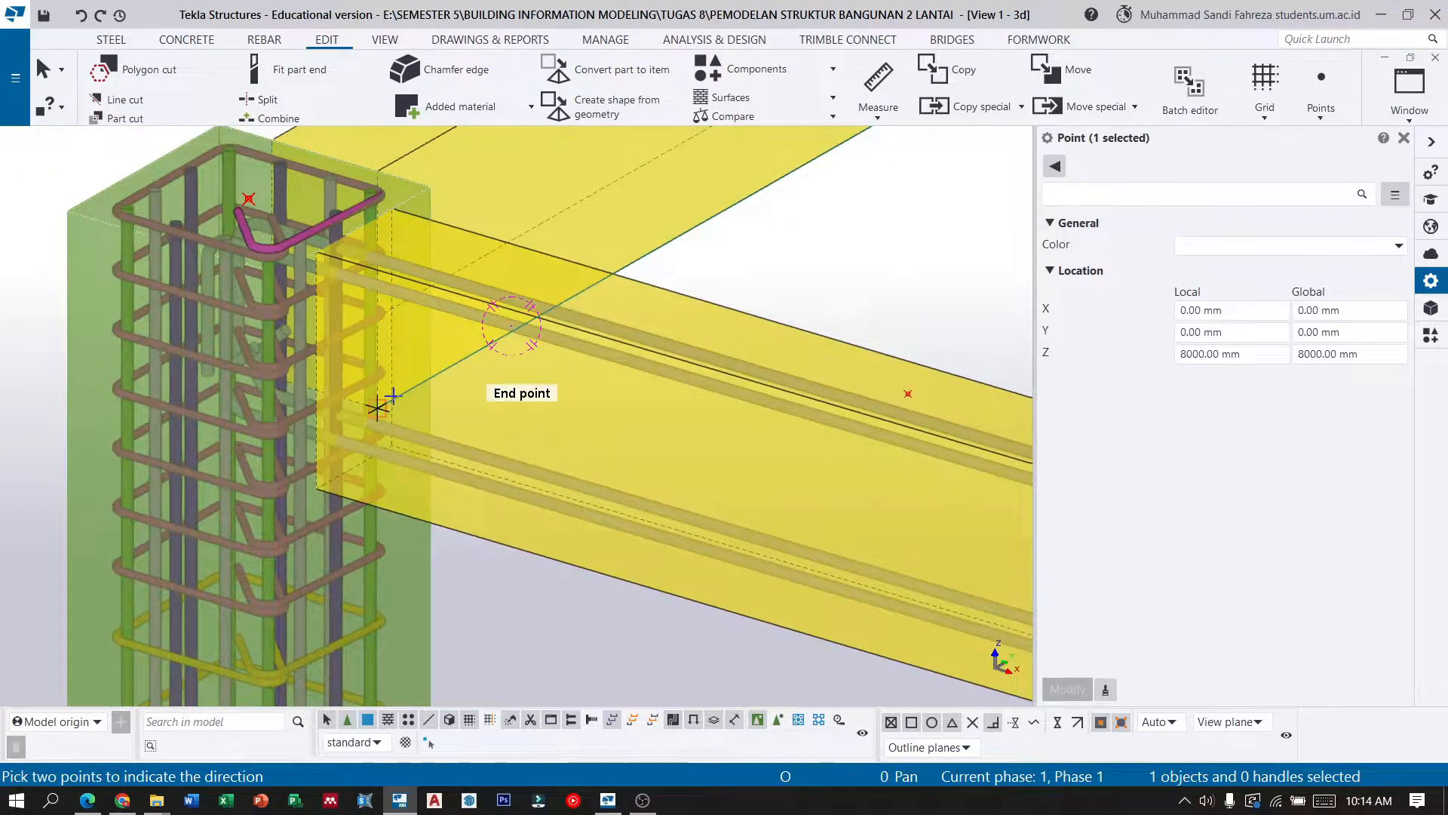
pyautogui.click(265, 44)
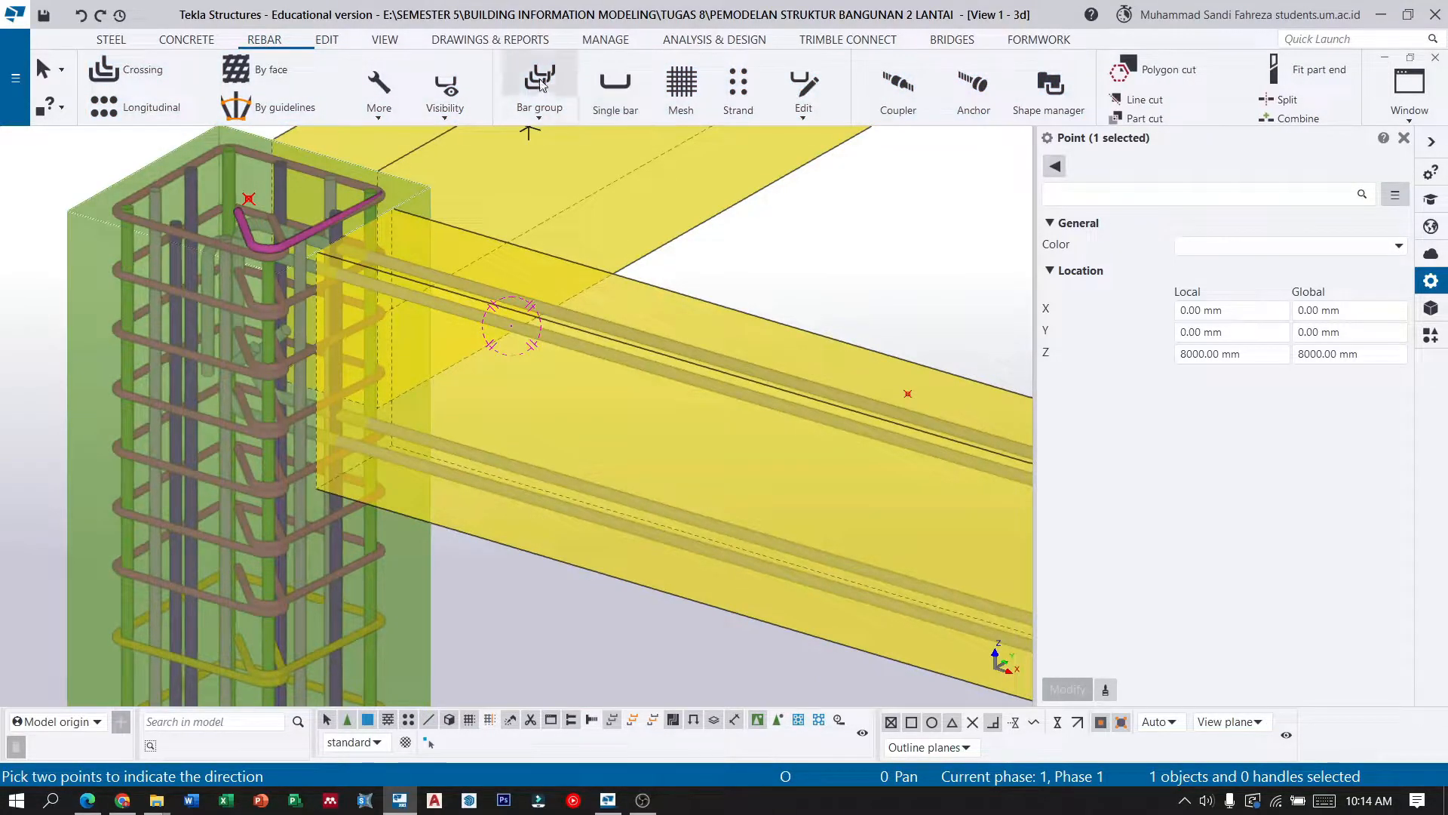
pyautogui.click(541, 84)
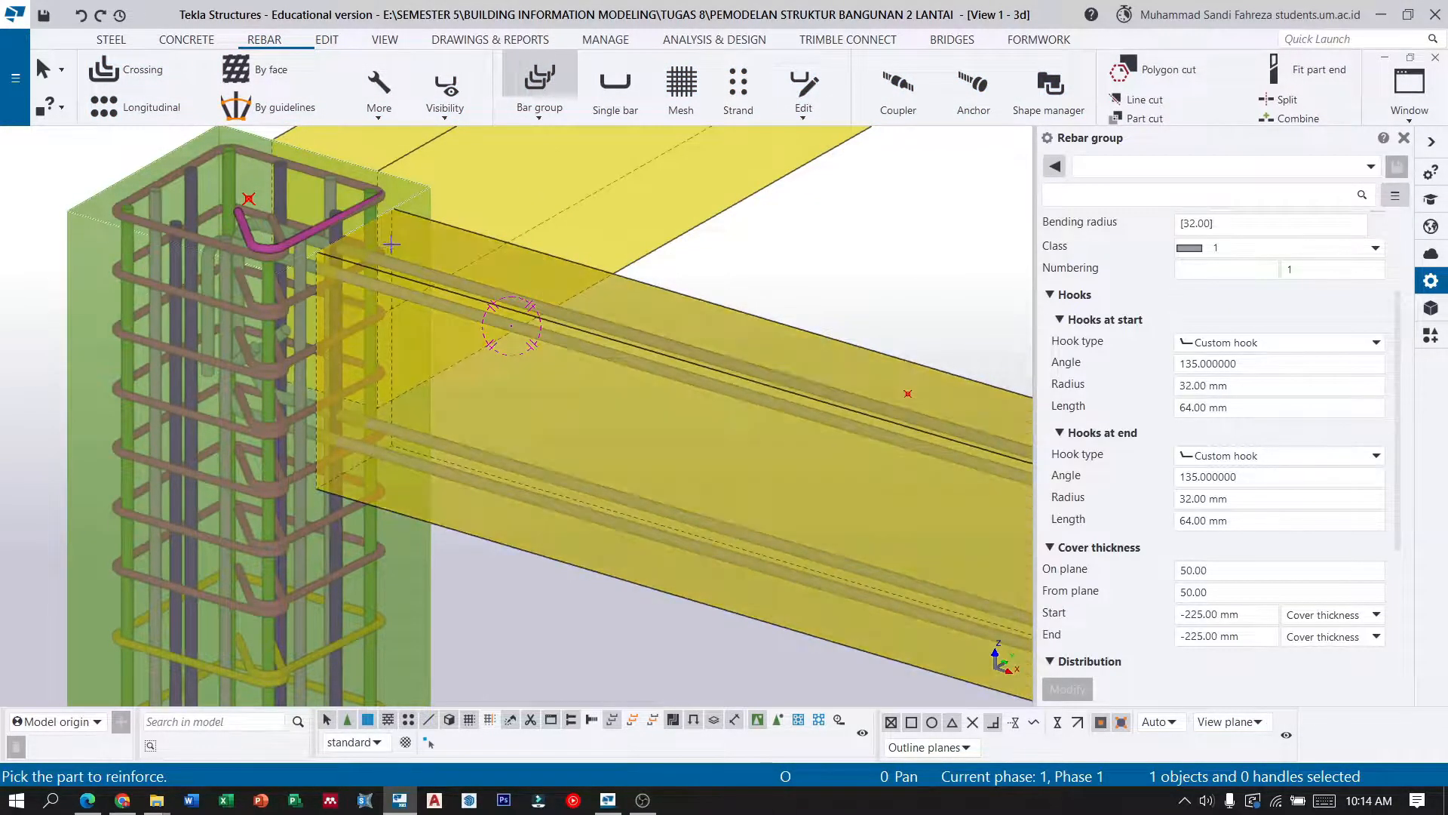
pyautogui.scroll(1, 385, 283)
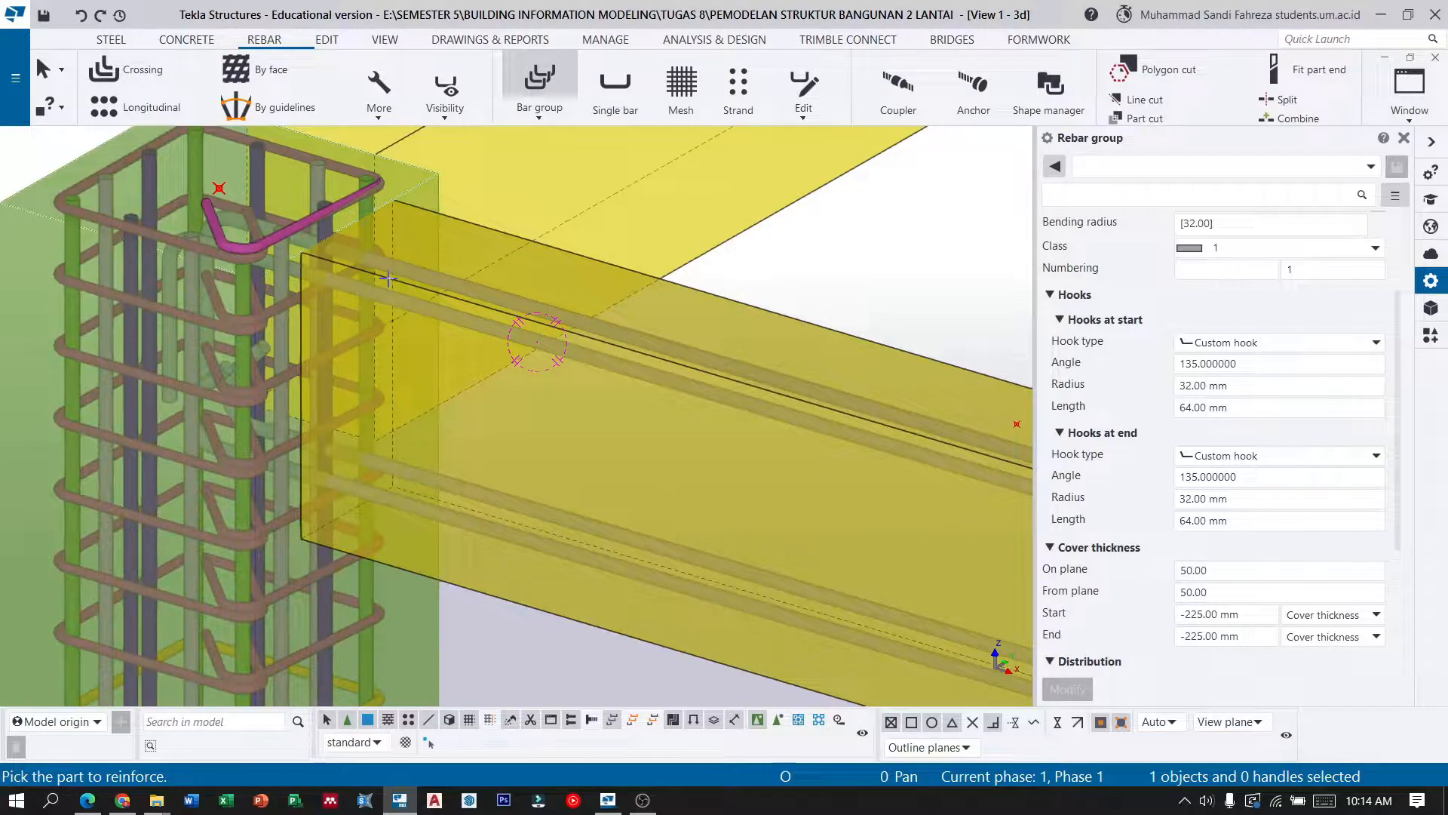
pyautogui.click(388, 279)
pyautogui.scroll(-1, 204, 213)
pyautogui.scroll(1, 302, 203)
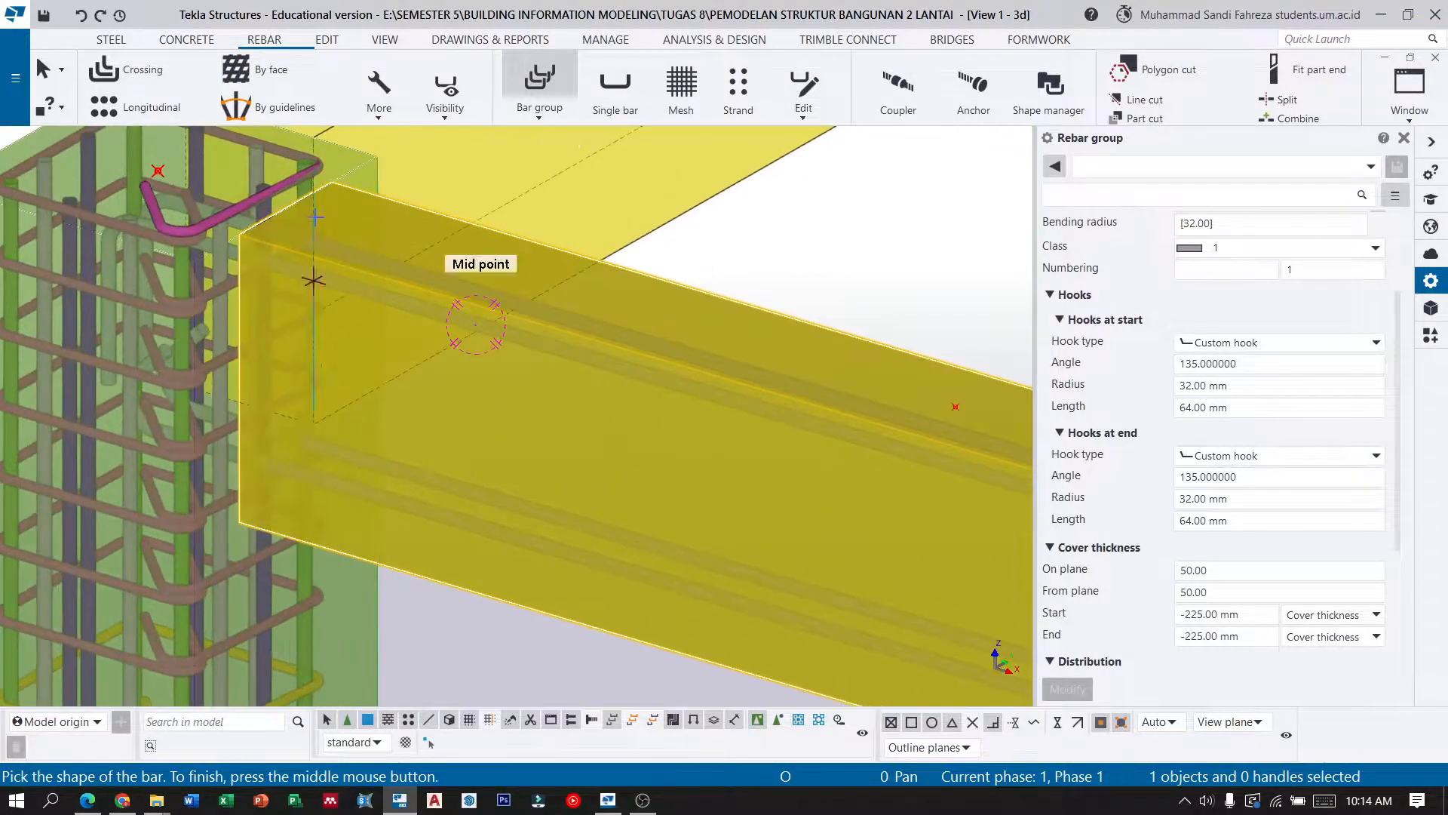
pyautogui.click(282, 209)
pyautogui.scroll(-1, 287, 209)
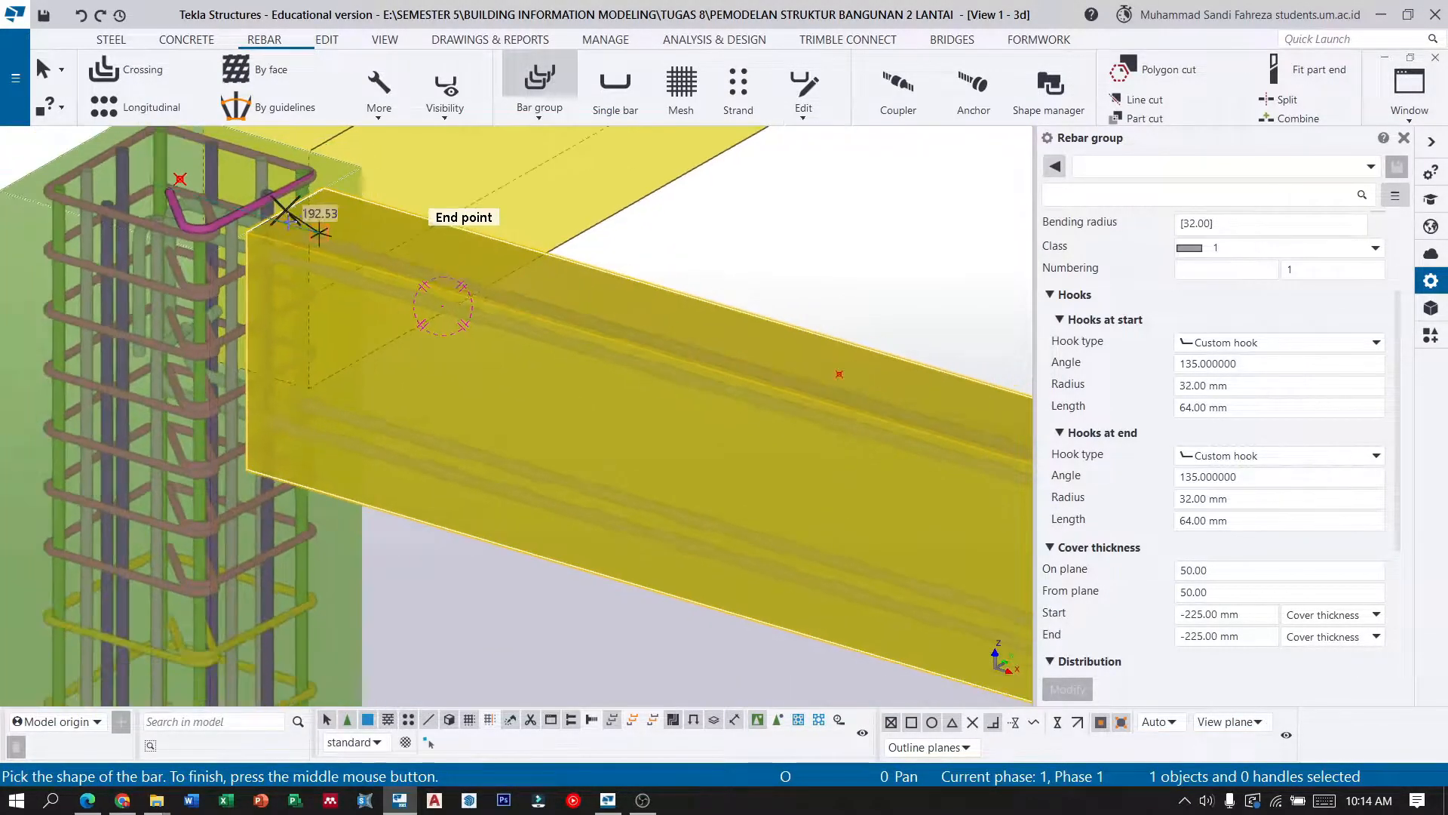
pyautogui.click(839, 372)
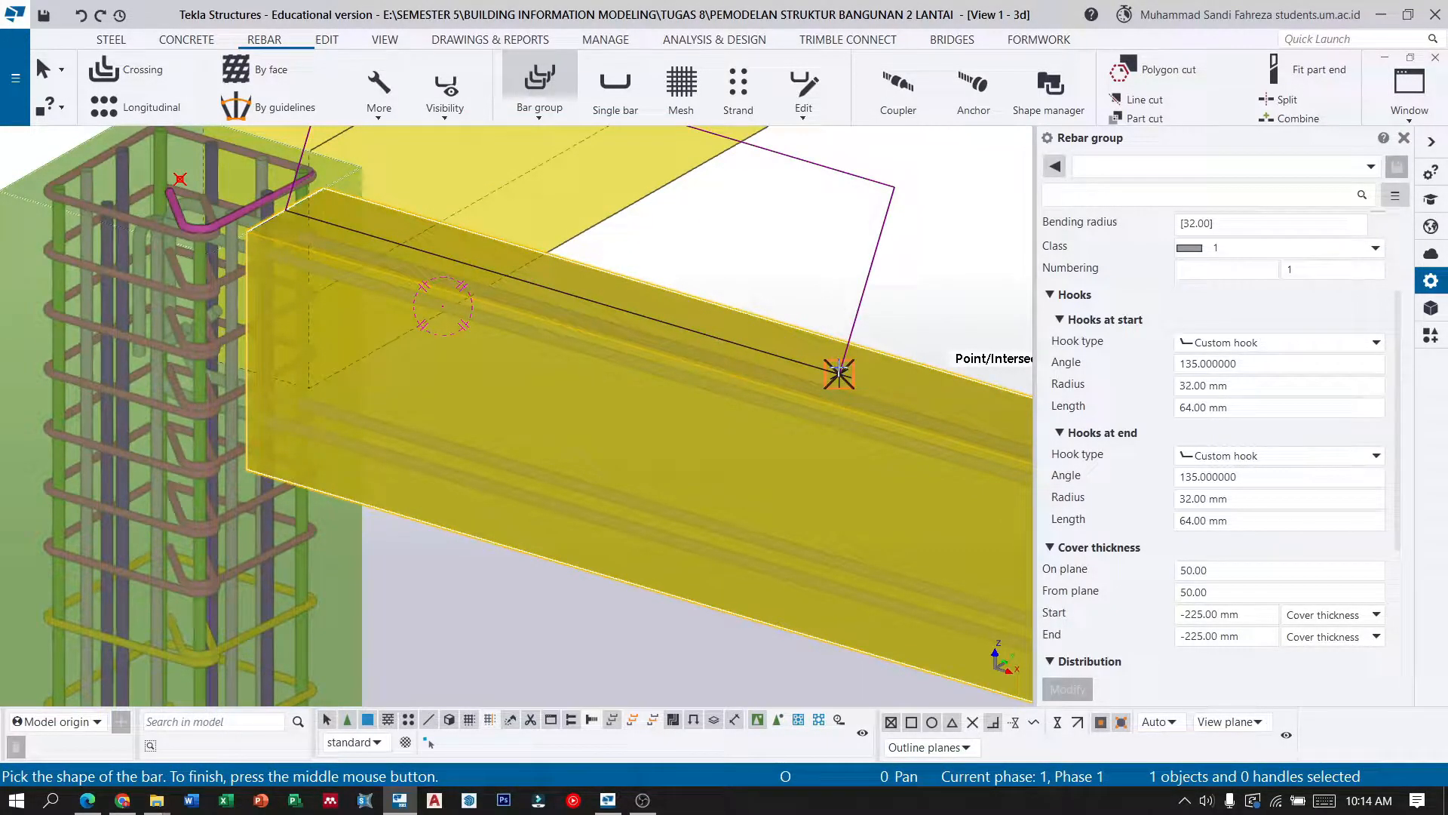
pyautogui.middleClick(839, 372)
# Define the bar group's range across the beam width between the two bottom corners at the corner-column end.
pyautogui.scroll(4, 302, 457)
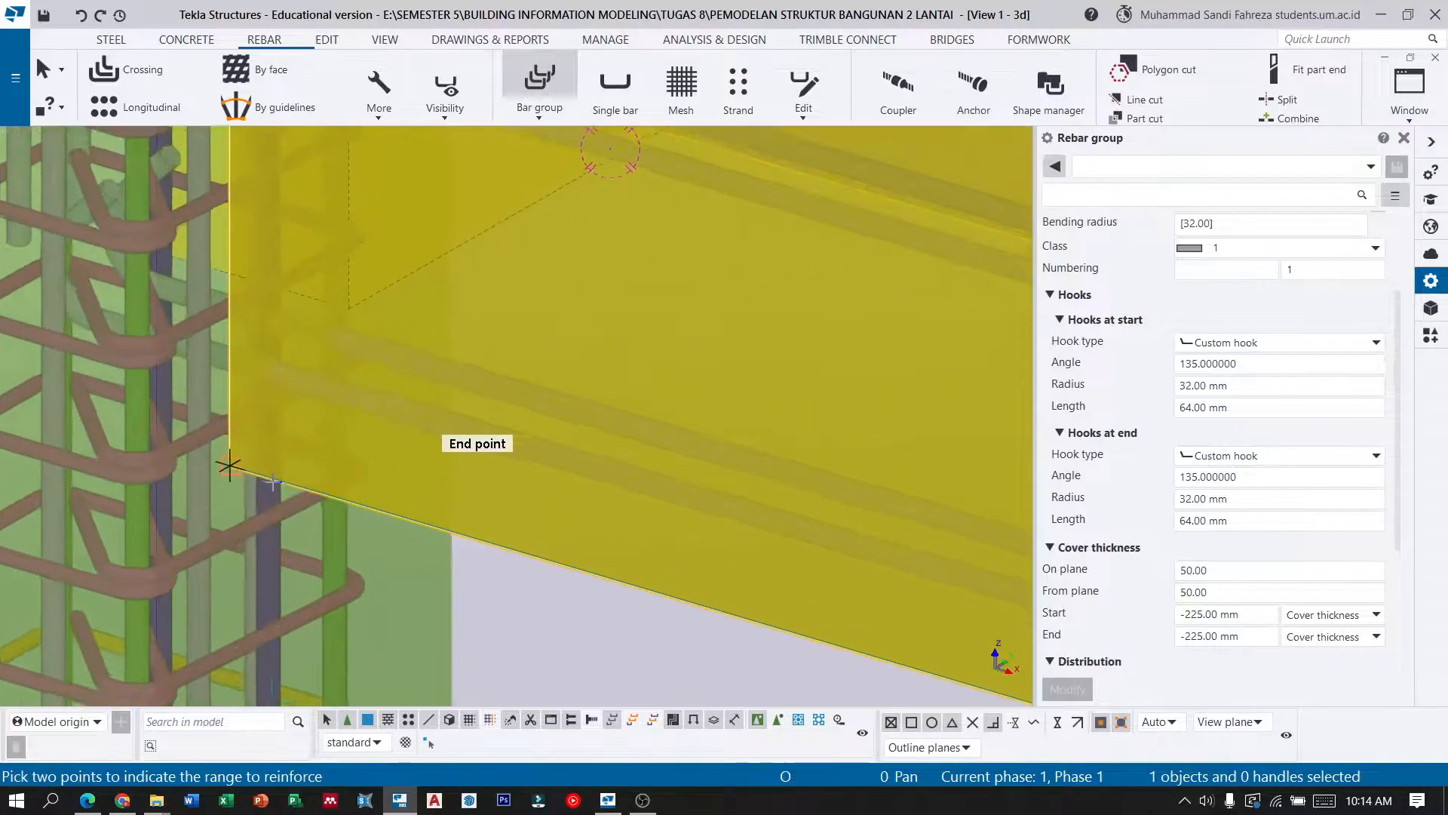
pyautogui.scroll(4, 309, 437)
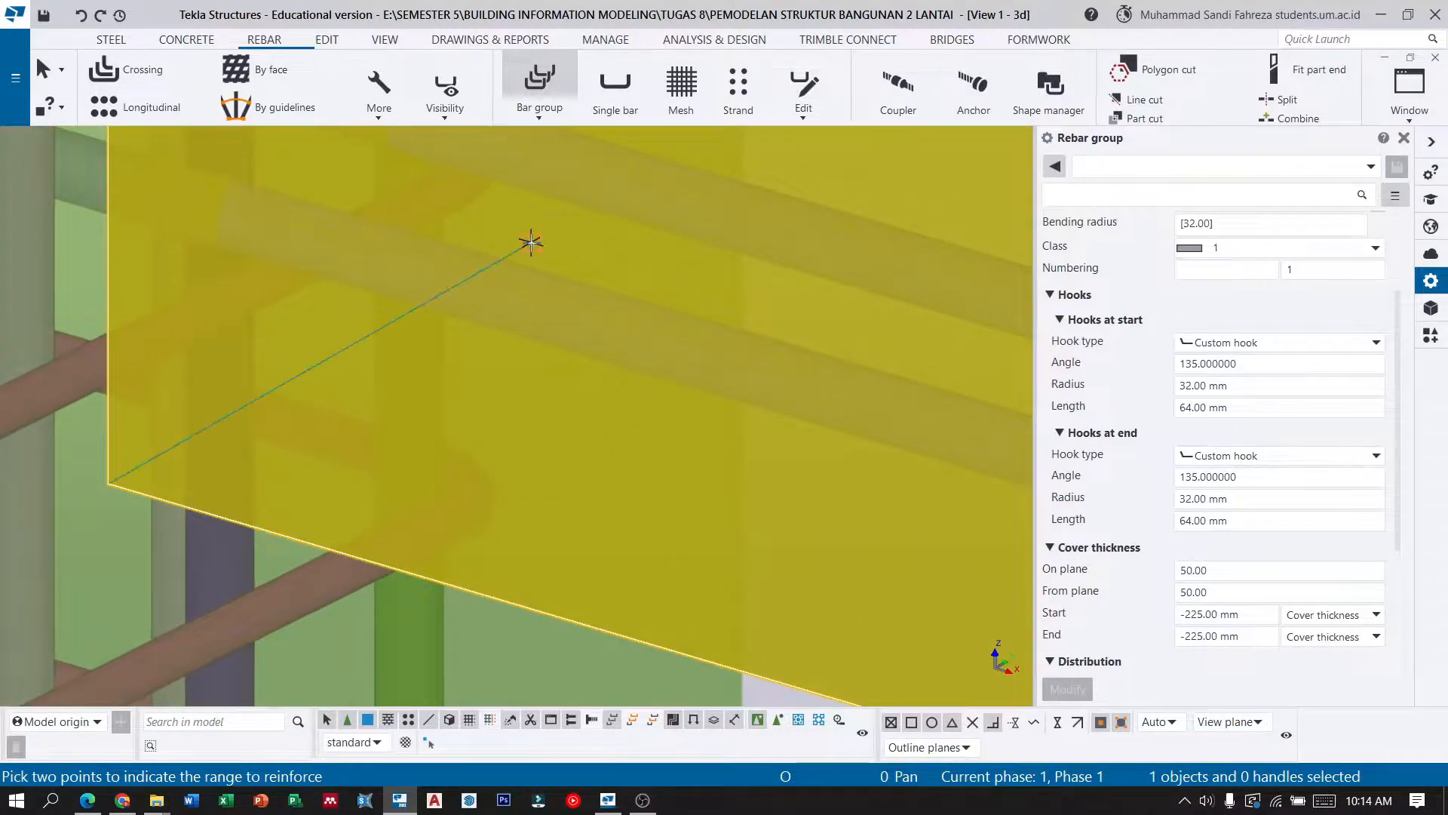
pyautogui.click(531, 242)
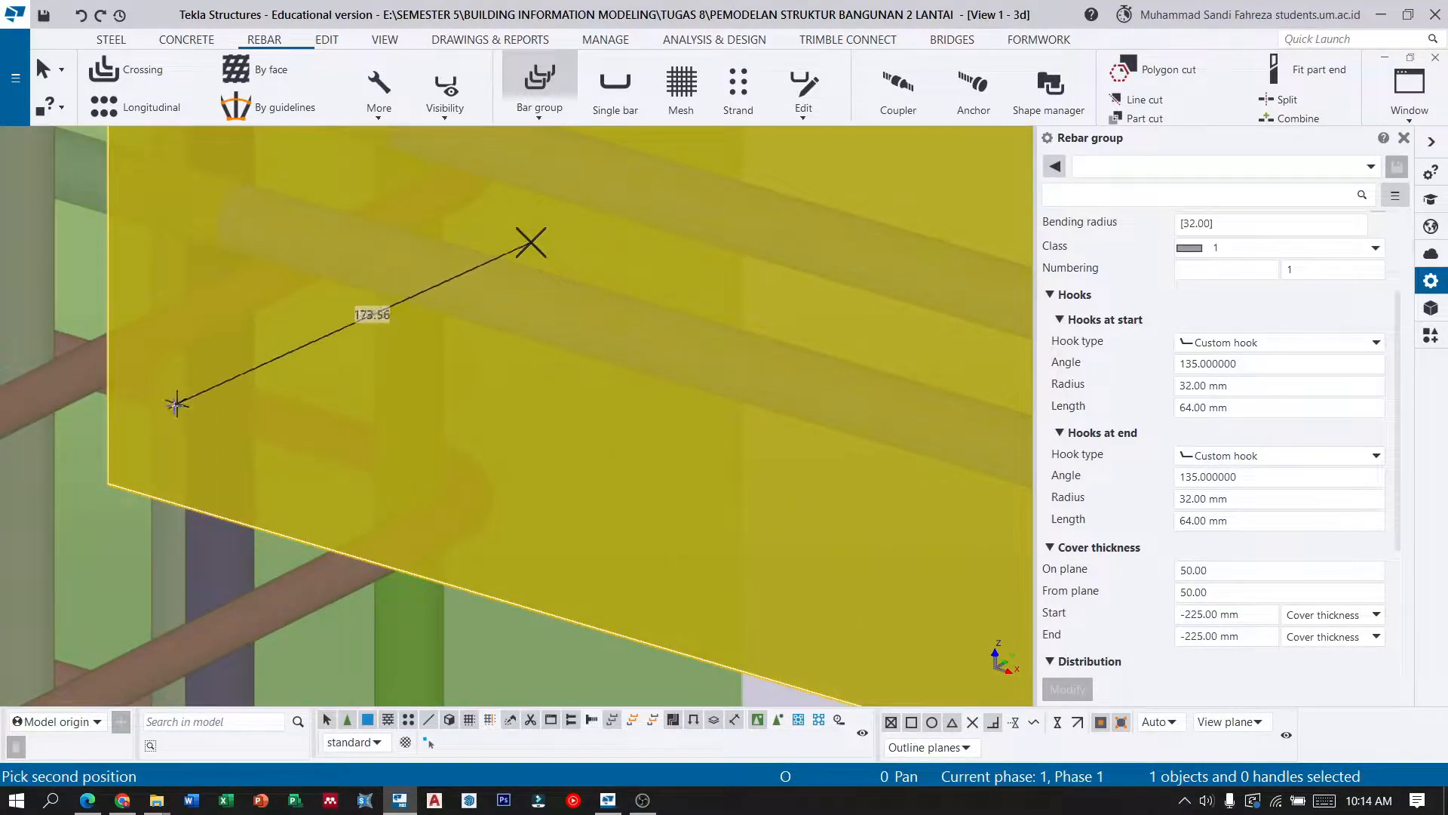
pyautogui.click(109, 480)
pyautogui.scroll(-4, 556, 330)
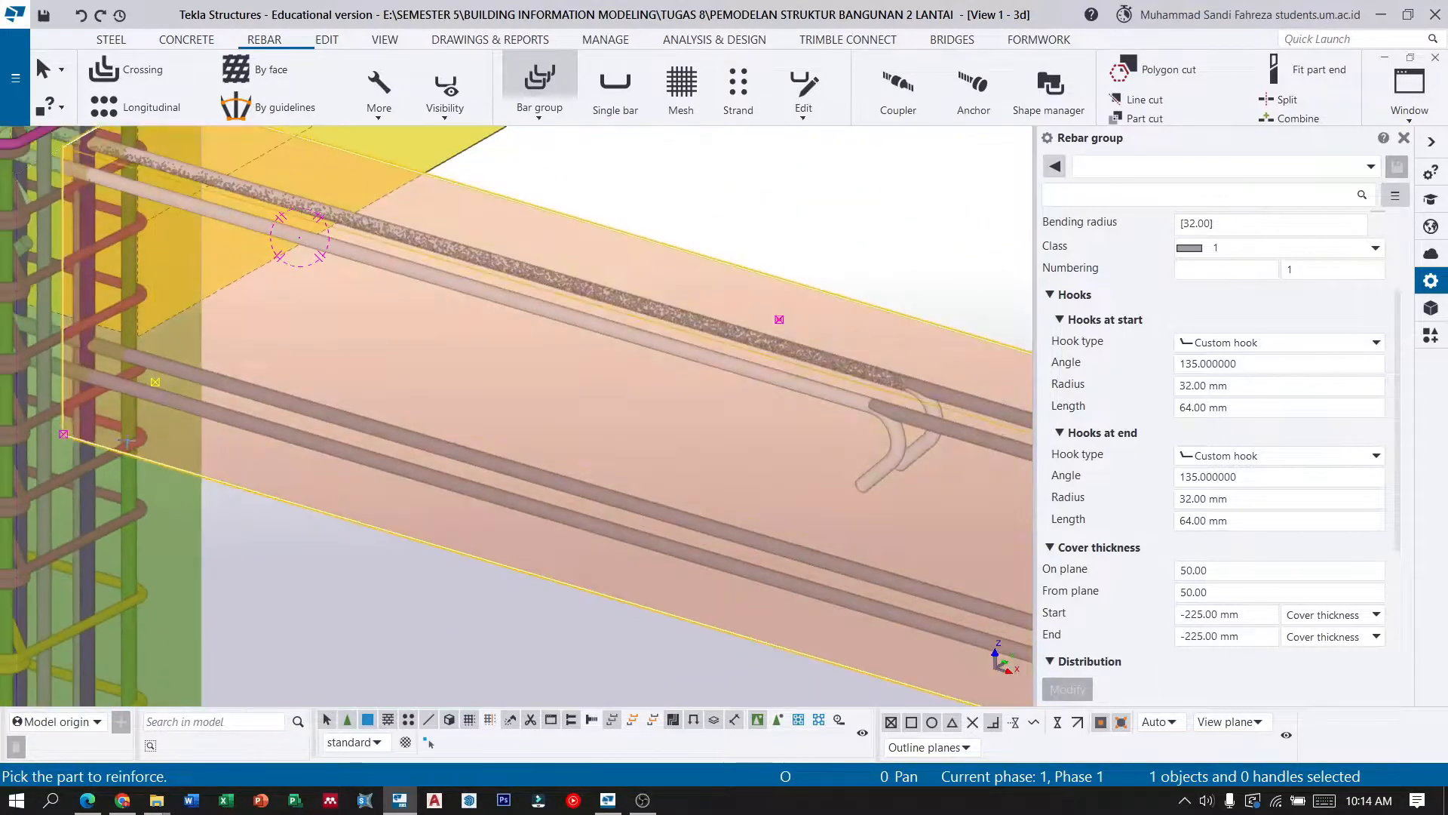
pyautogui.scroll(-3, 555, 331)
pyautogui.click(45, 70)
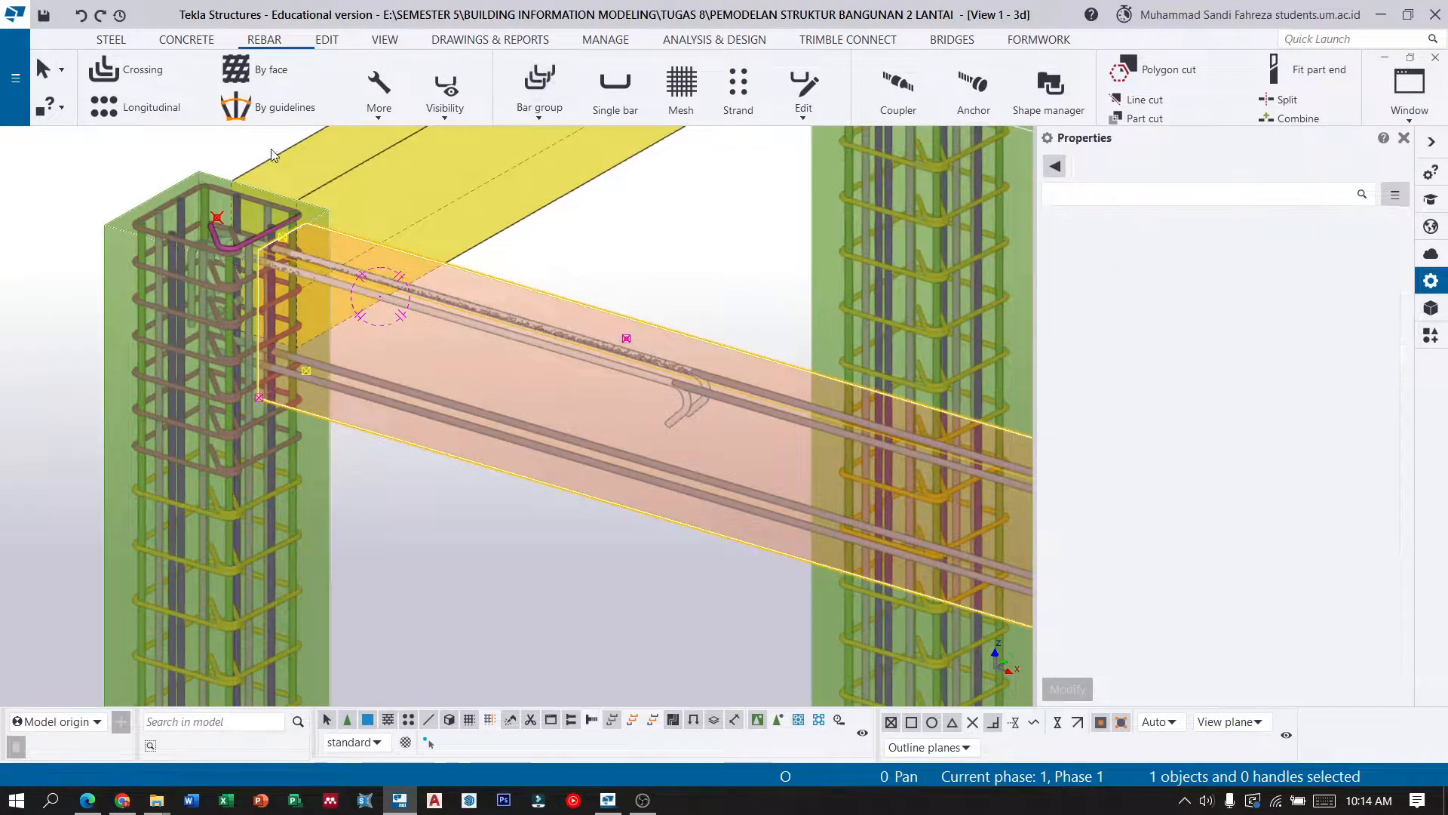
# Set the new top bar group's on-plane cover to 75 mm and its end cover to -240 mm.
pyautogui.scroll(2, 671, 371)
pyautogui.click(705, 432)
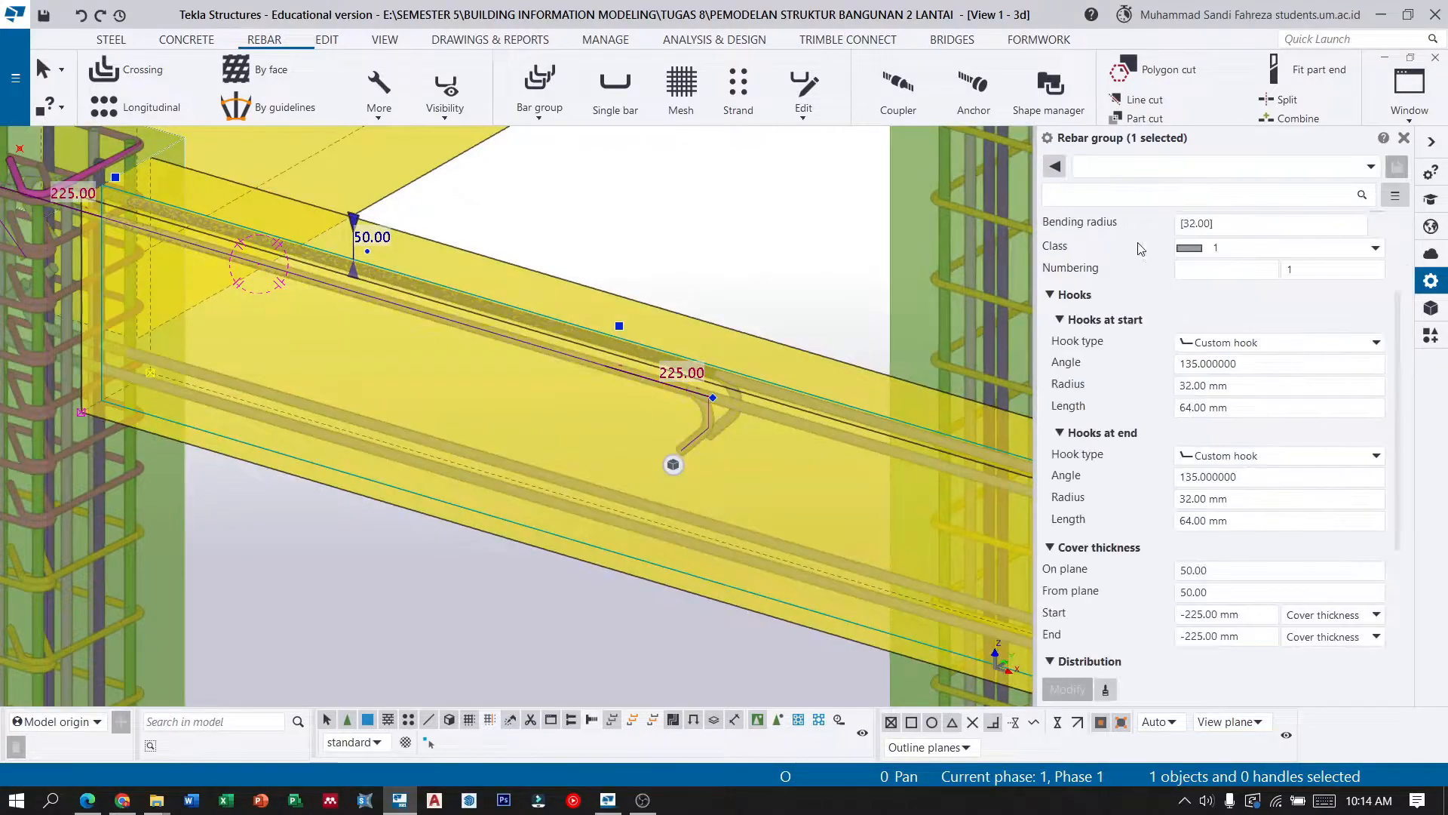
pyautogui.scroll(3, 1271, 269)
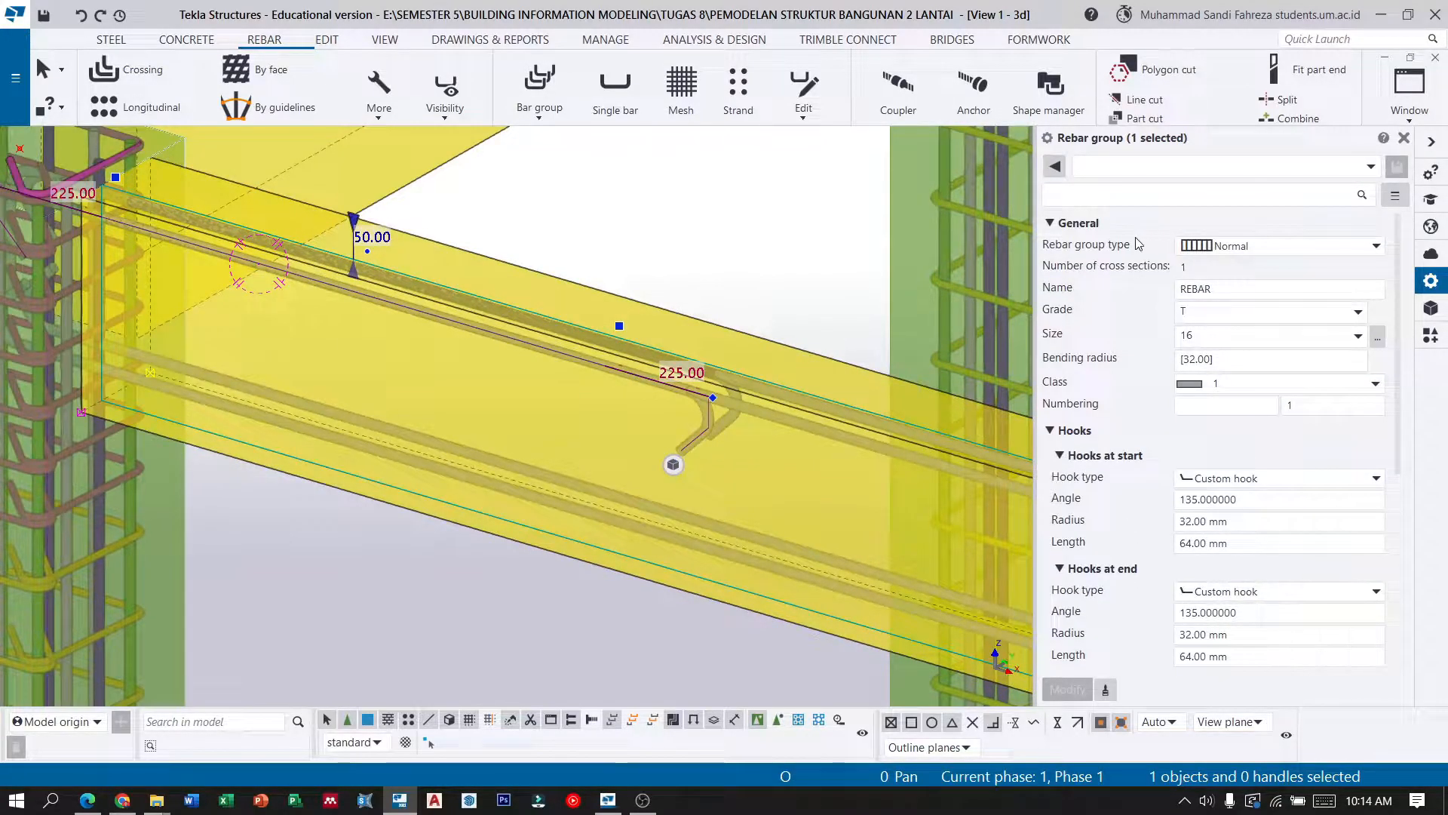
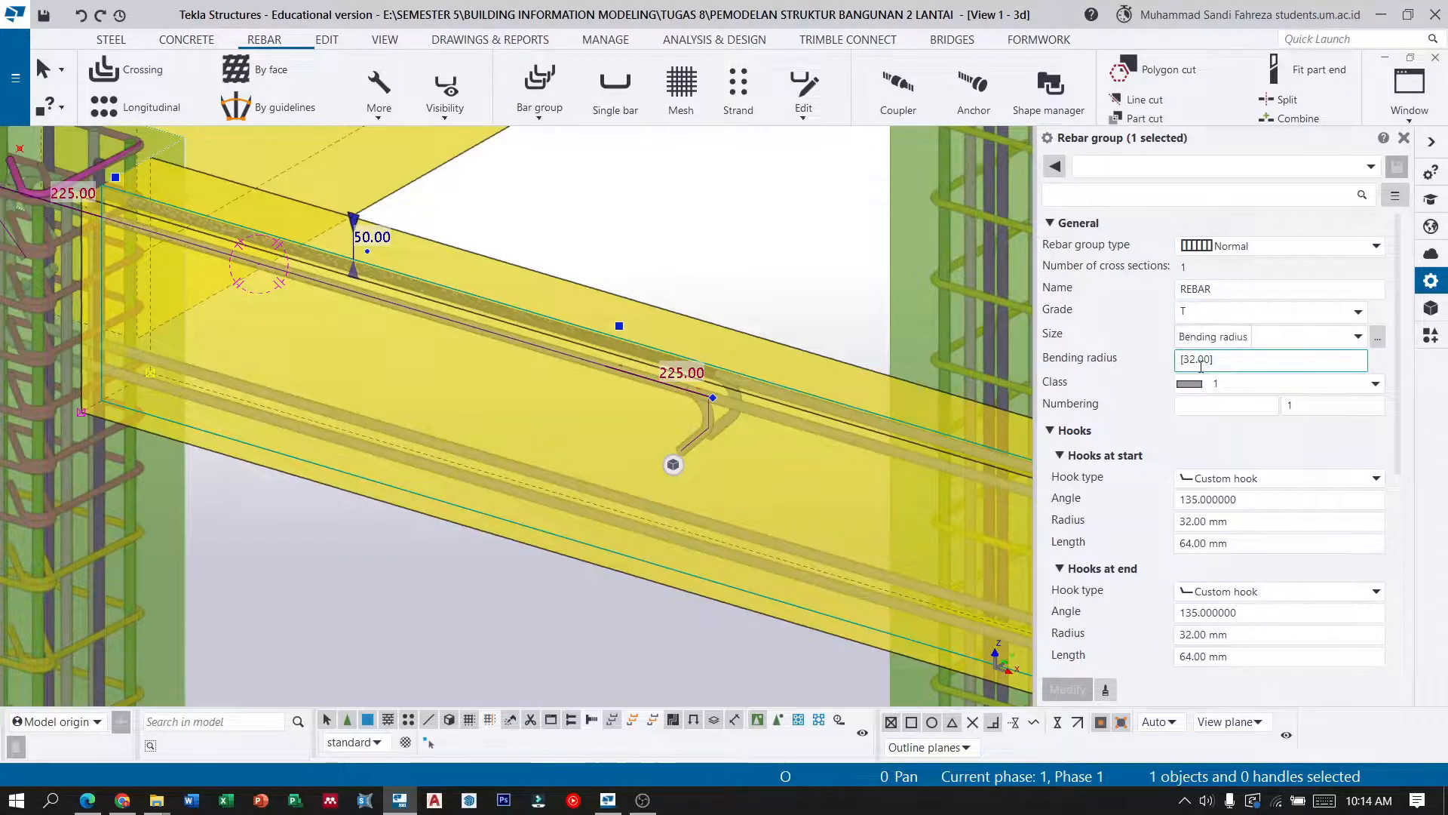
pyautogui.scroll(-1, 1198, 392)
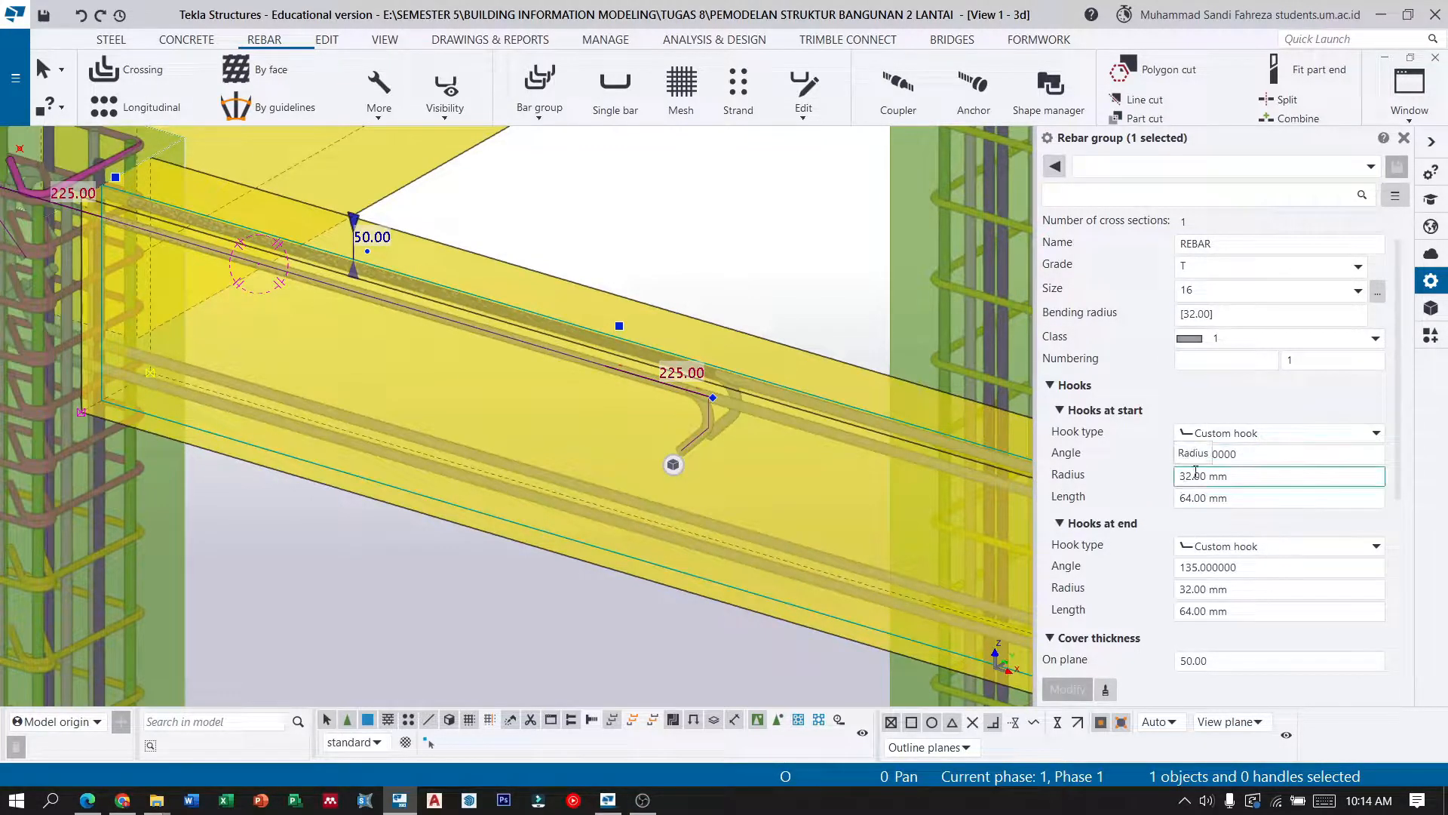
pyautogui.scroll(-3, 1197, 471)
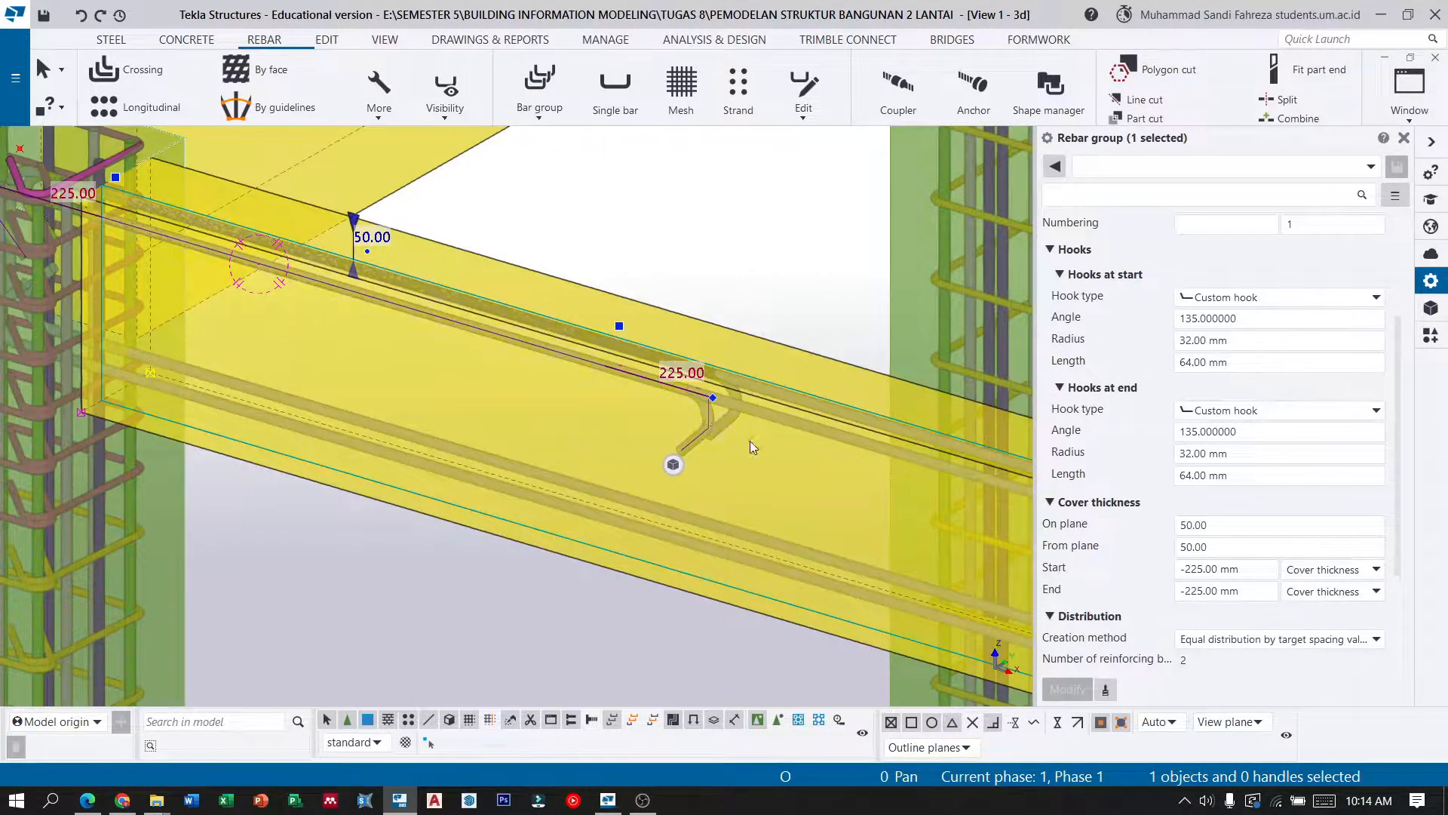
pyautogui.moveTo(1233, 524); pyautogui.dragTo(1118, 528)
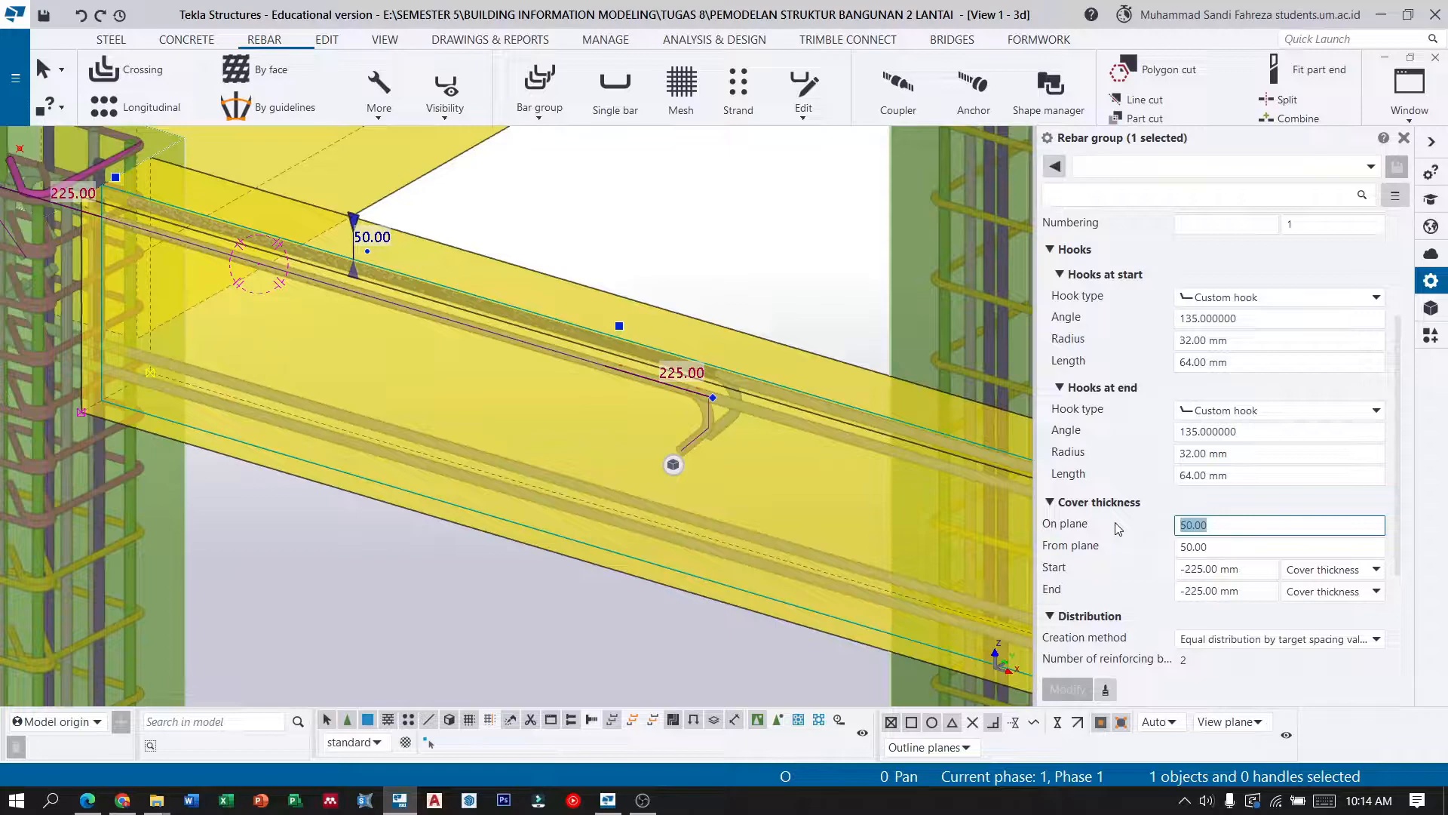
pyautogui.write('765')
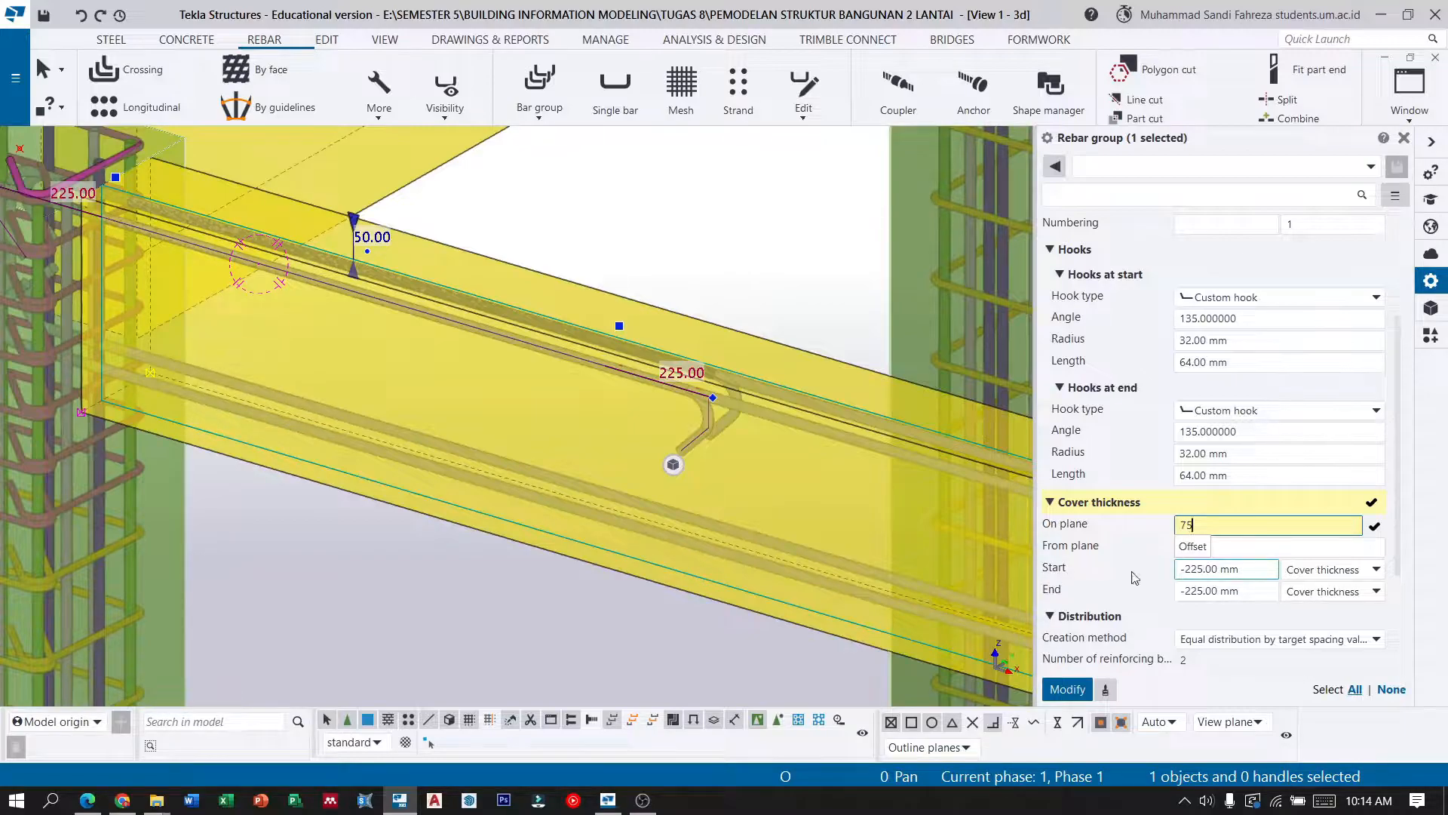
pyautogui.scroll(-2, 822, 463)
pyautogui.scroll(2, 468, 310)
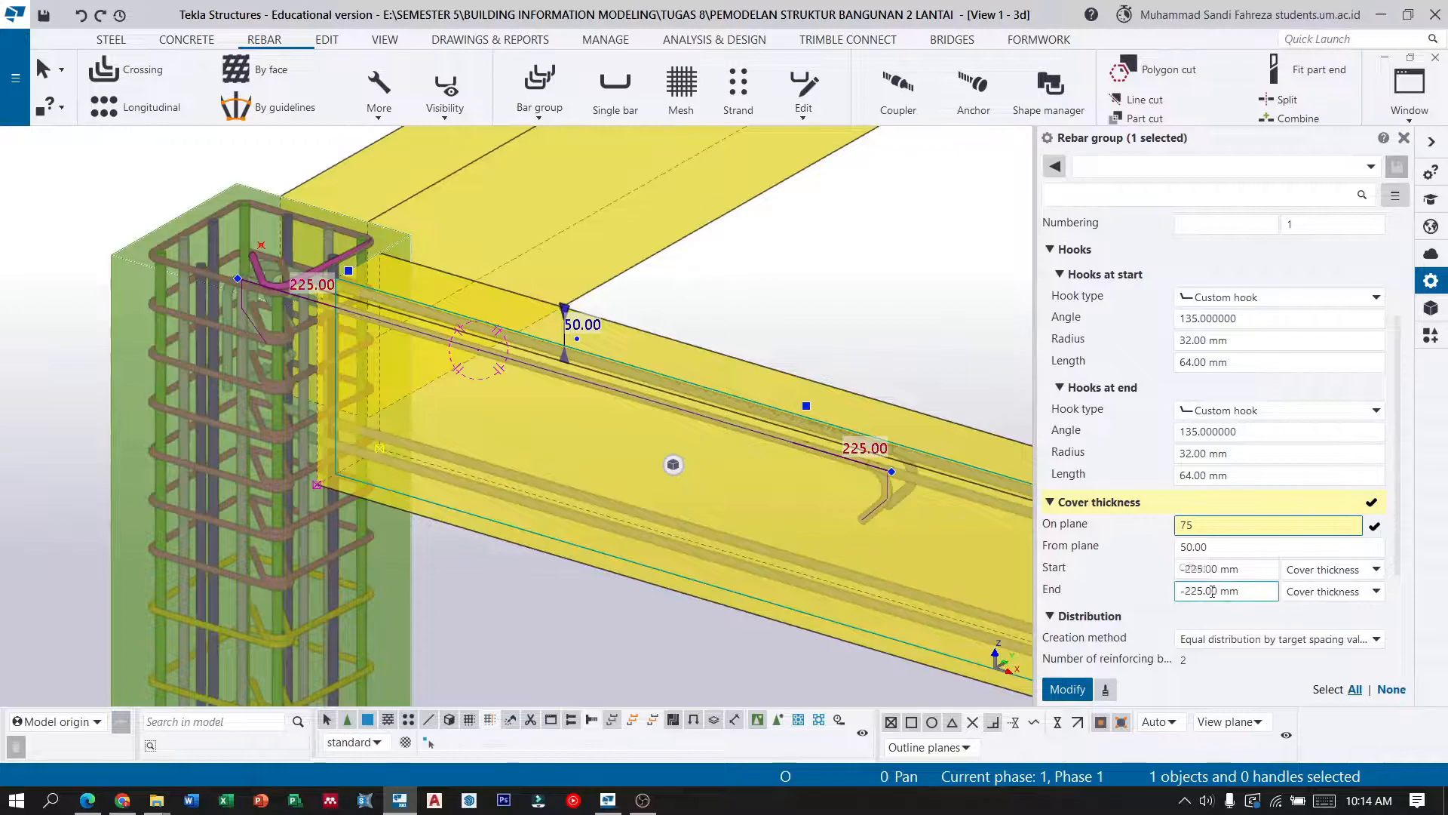
pyautogui.moveTo(1204, 590); pyautogui.dragTo(1191, 590)
pyautogui.write('40')
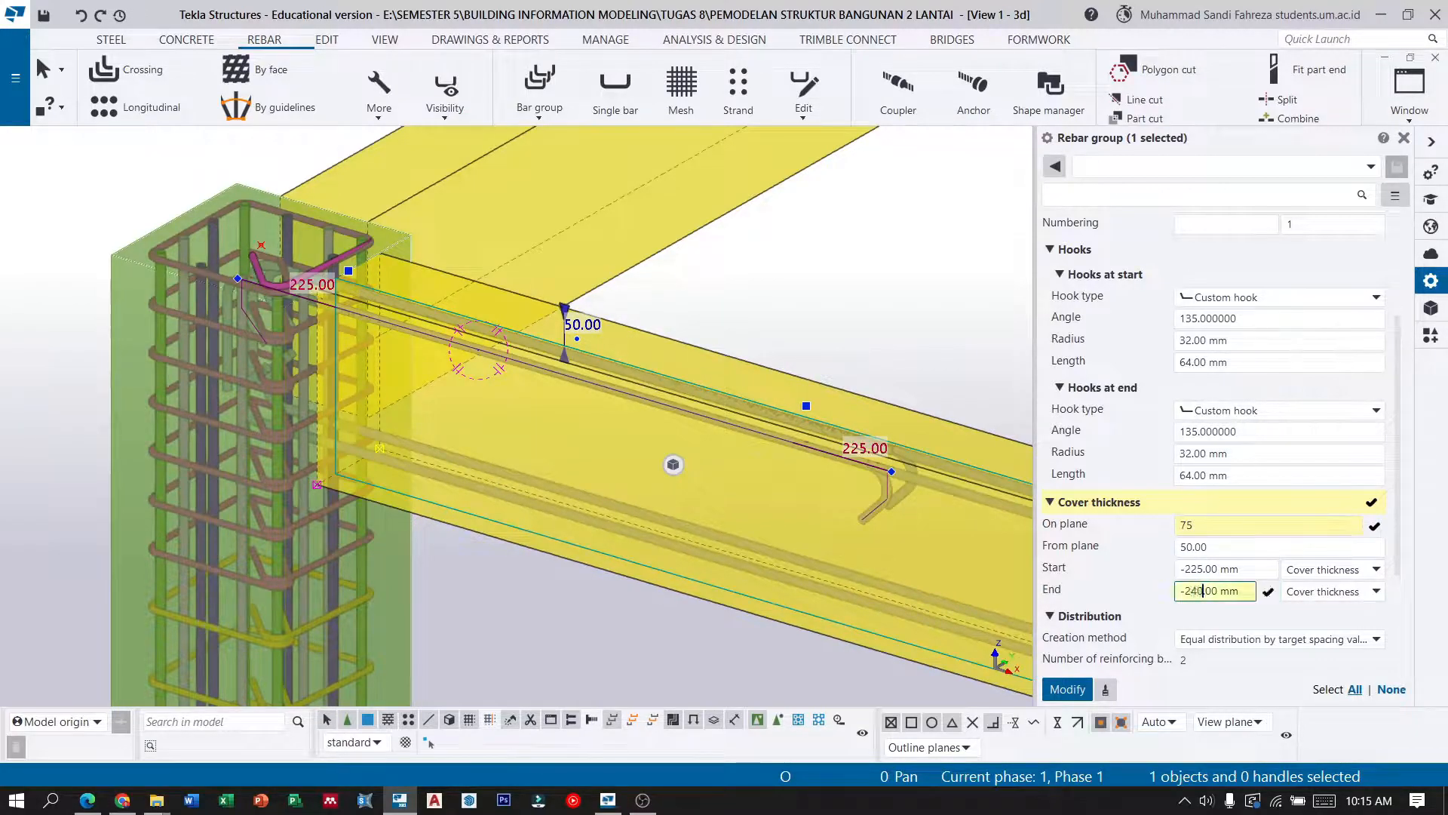
pyautogui.click(1064, 689)
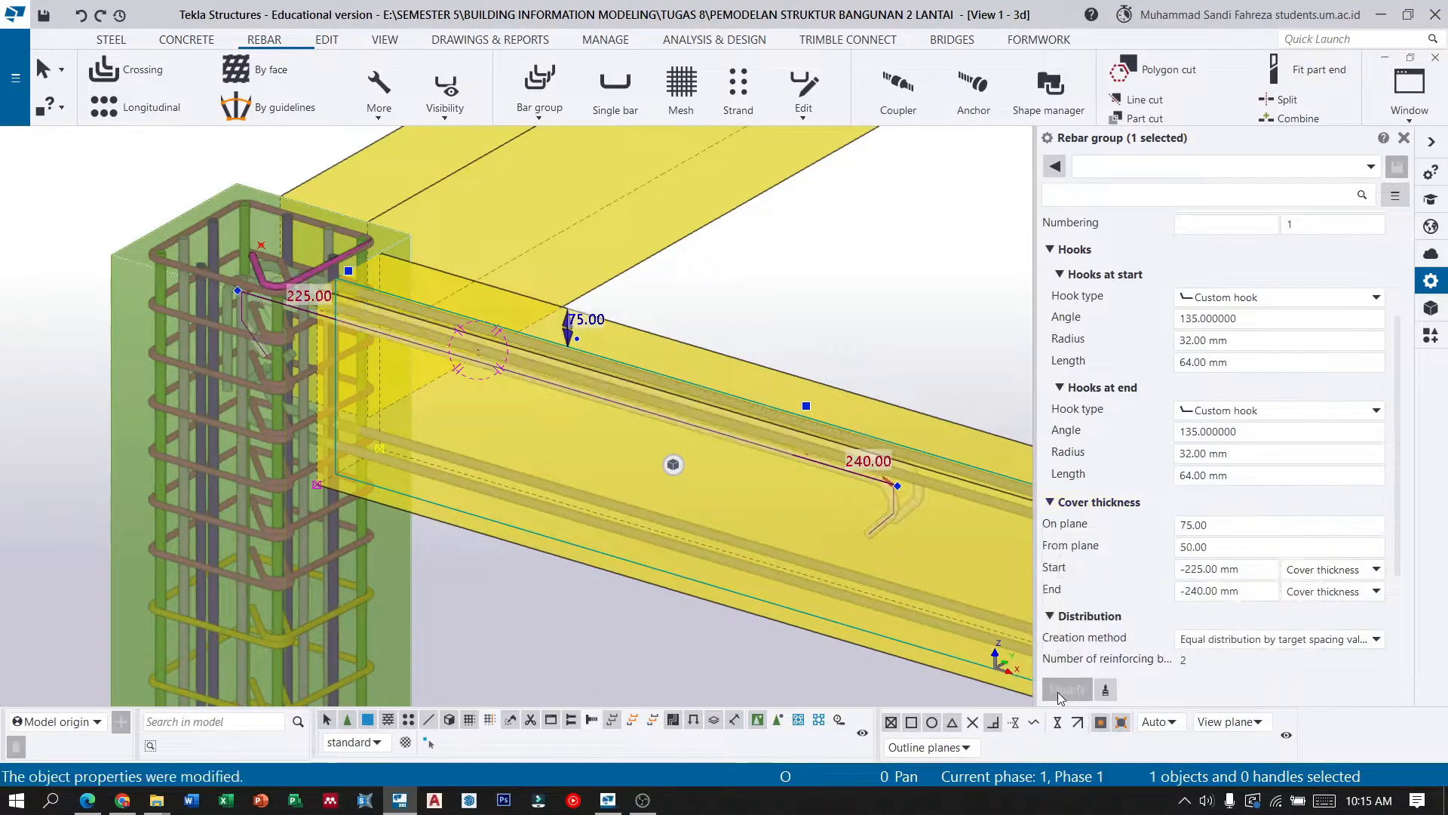
# Deselect the bar group and examine its hooks inside the corner column and along the beam.
pyautogui.scroll(-5, 247, 356)
pyautogui.scroll(4, 656, 387)
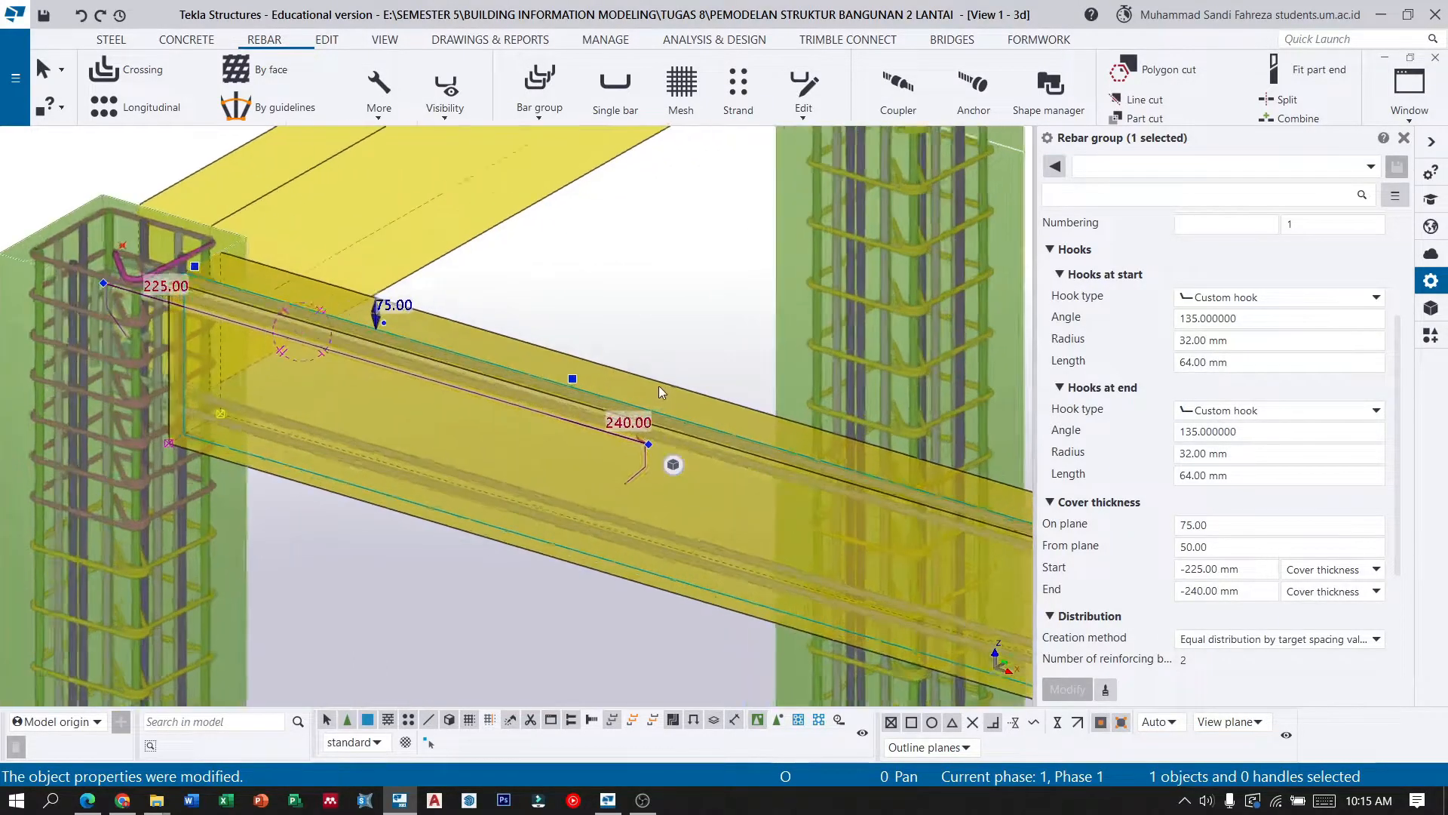
pyautogui.click(44, 69)
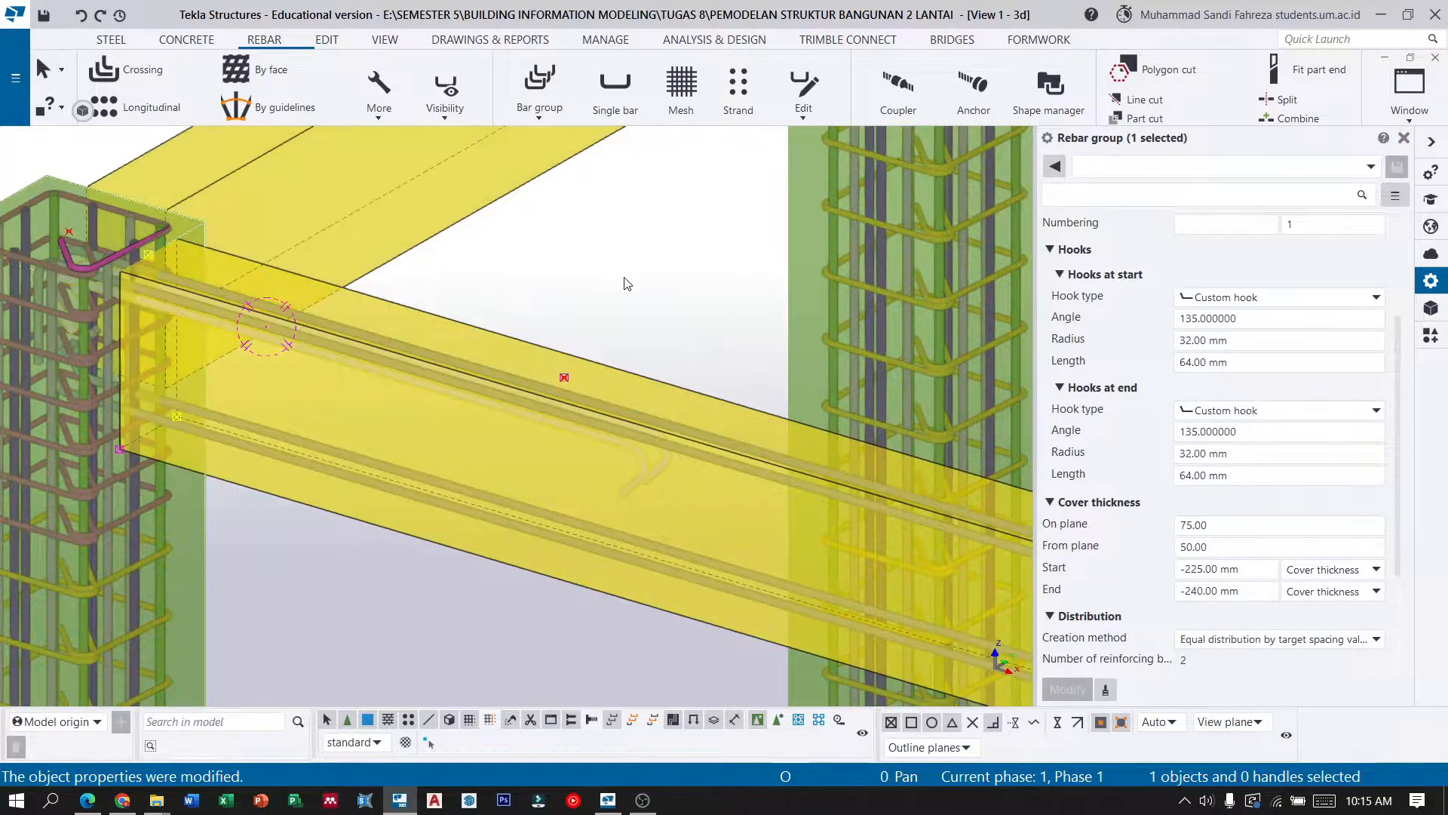
pyautogui.click(685, 331)
pyautogui.scroll(2, 685, 418)
pyautogui.scroll(-5, 612, 459)
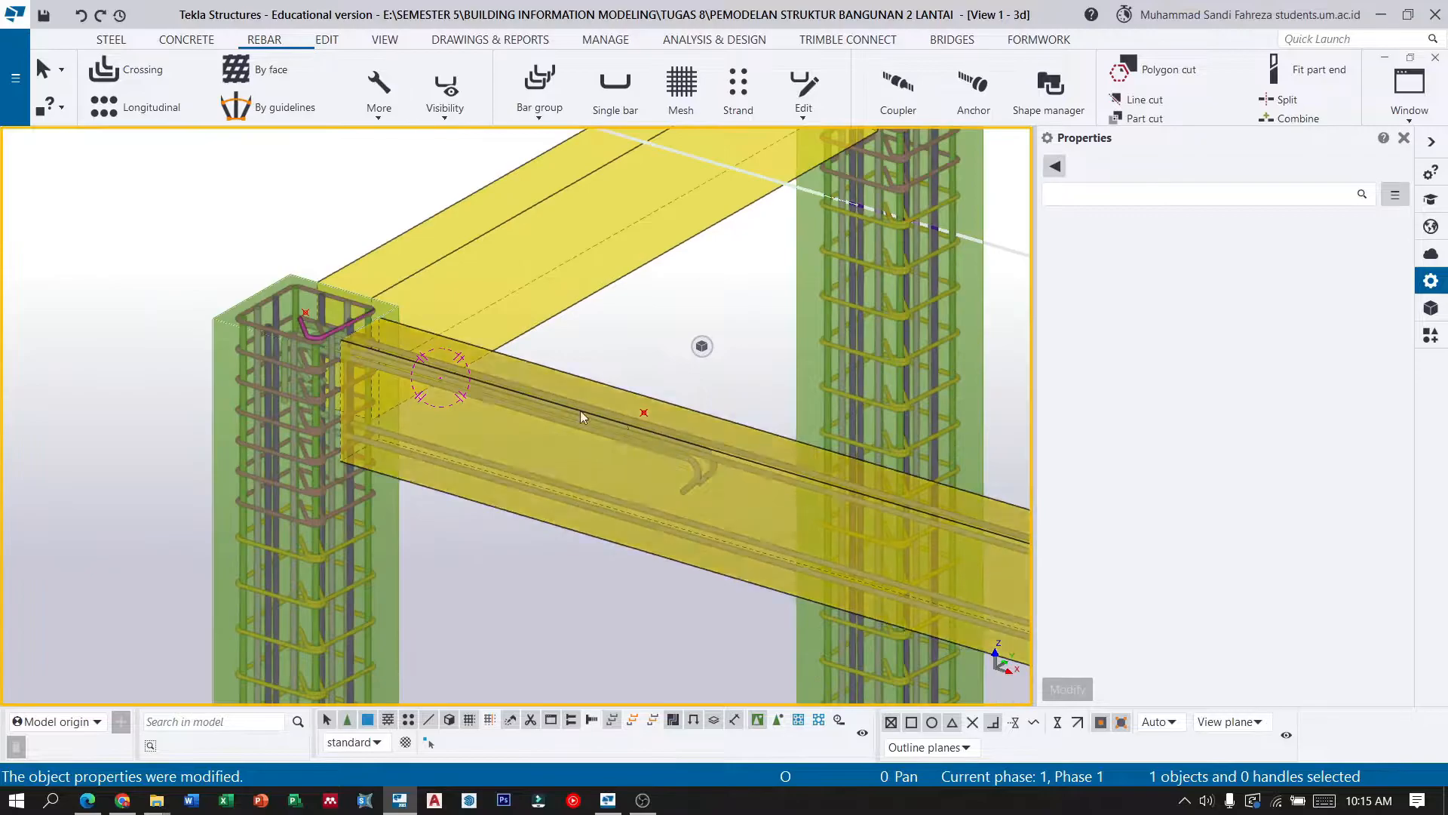
pyautogui.scroll(4, 427, 368)
pyautogui.scroll(1, 427, 369)
pyautogui.scroll(1, 291, 355)
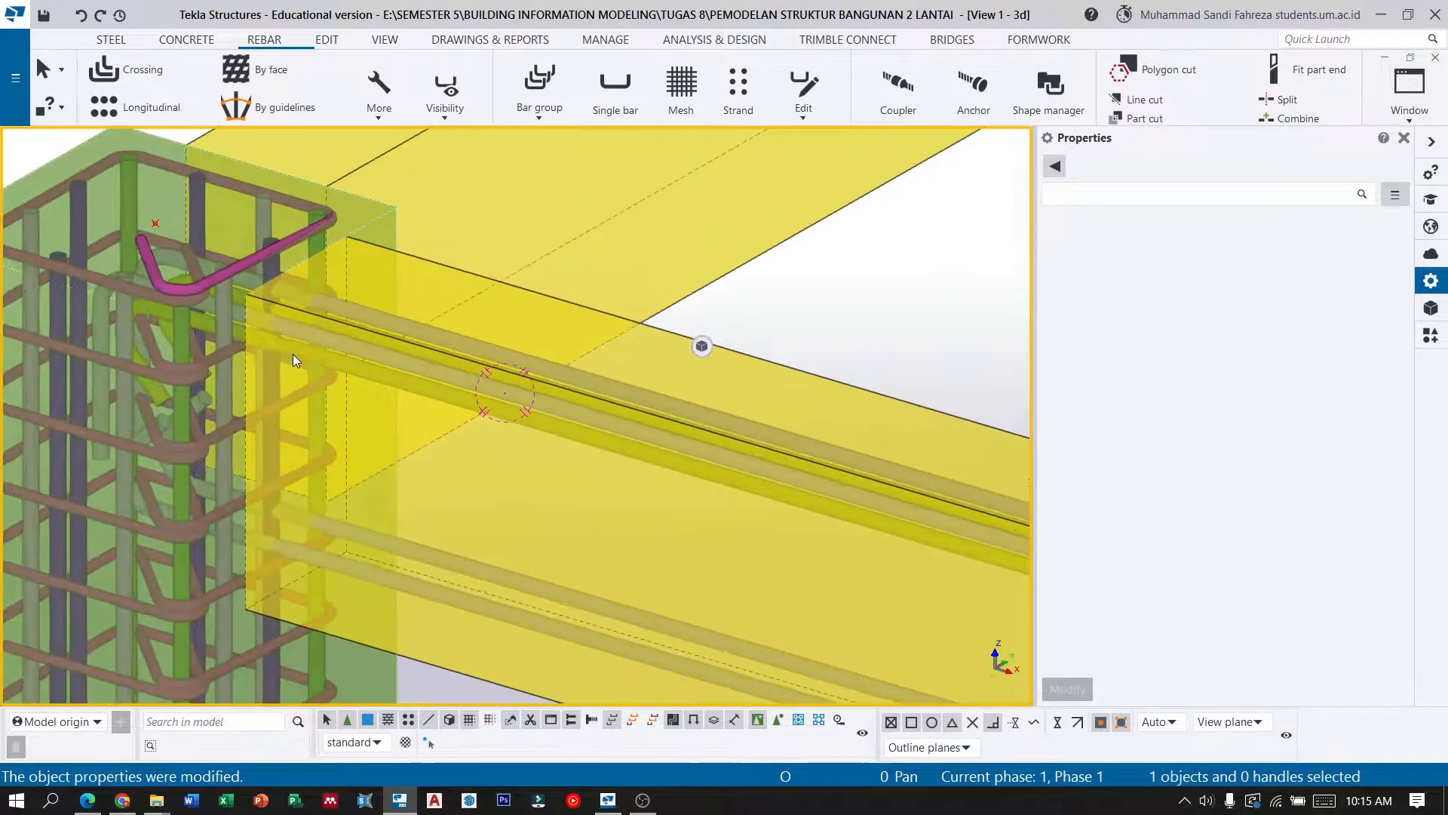
pyautogui.keyDown('ctrl'); pyautogui.moveTo(430, 337); pyautogui.dragTo(520, 331, button='middle'); pyautogui.keyUp('ctrl')
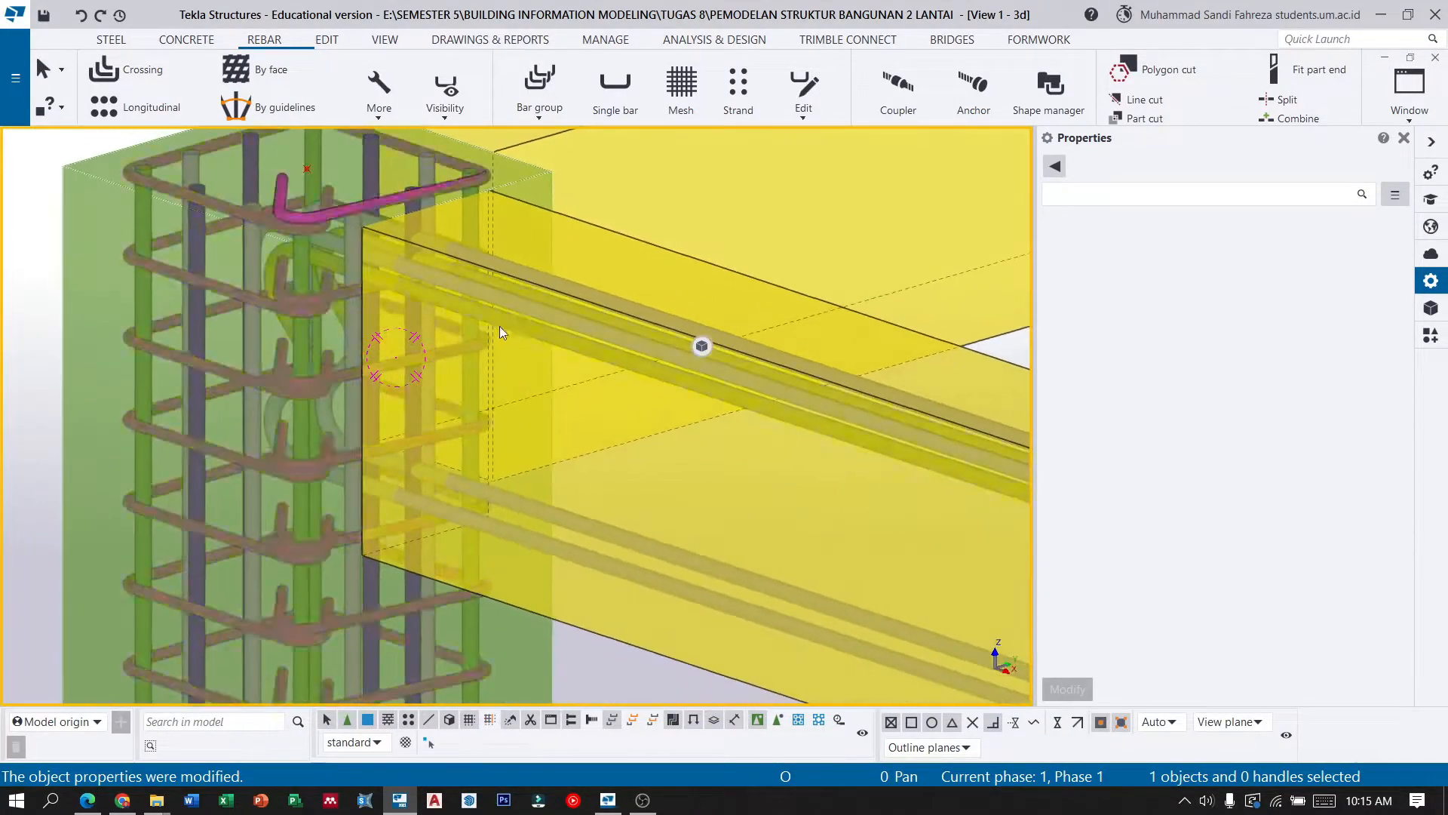
pyautogui.scroll(-4, 146, 261)
pyautogui.scroll(3, 594, 406)
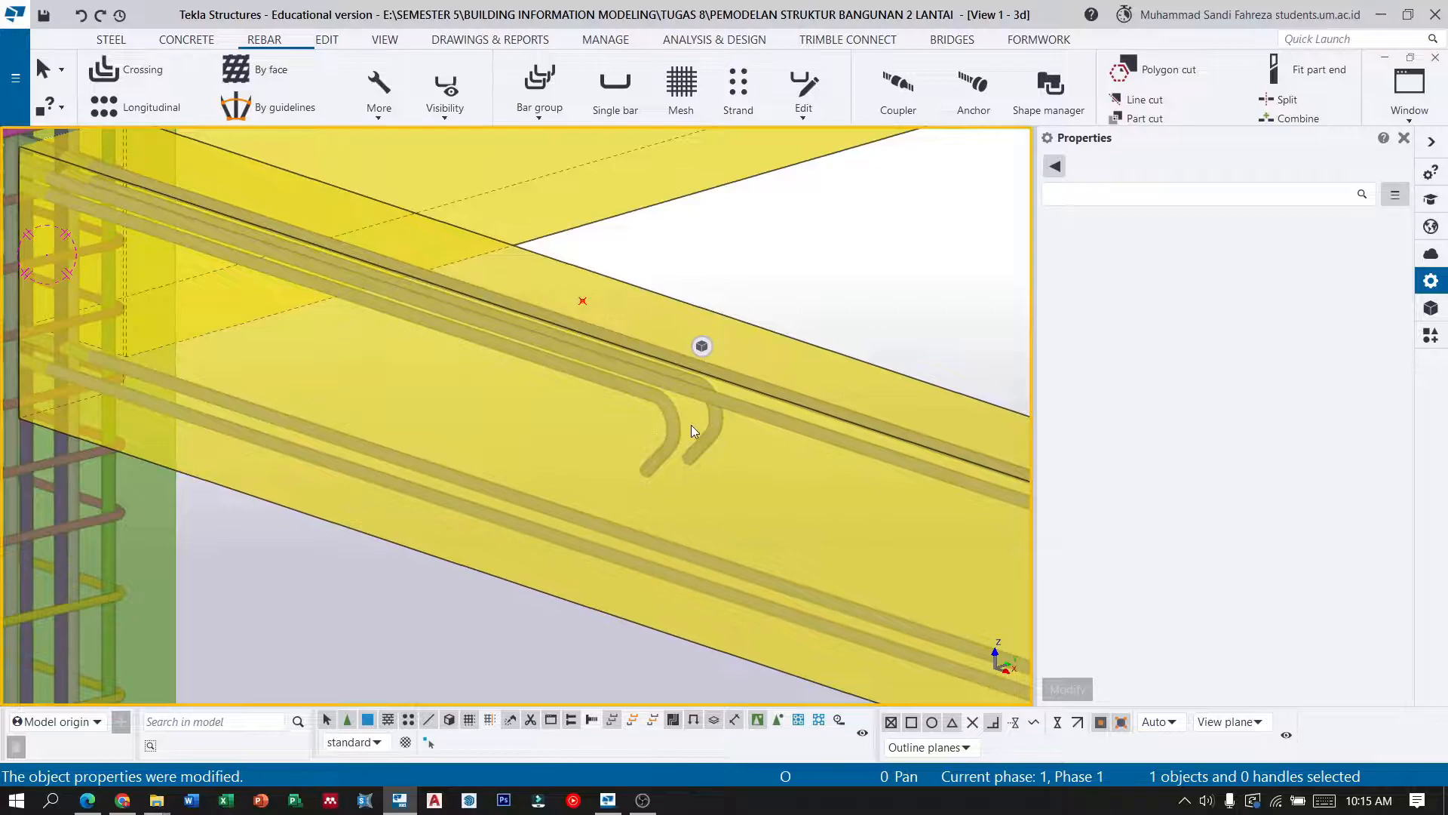
pyautogui.scroll(-2, 491, 395)
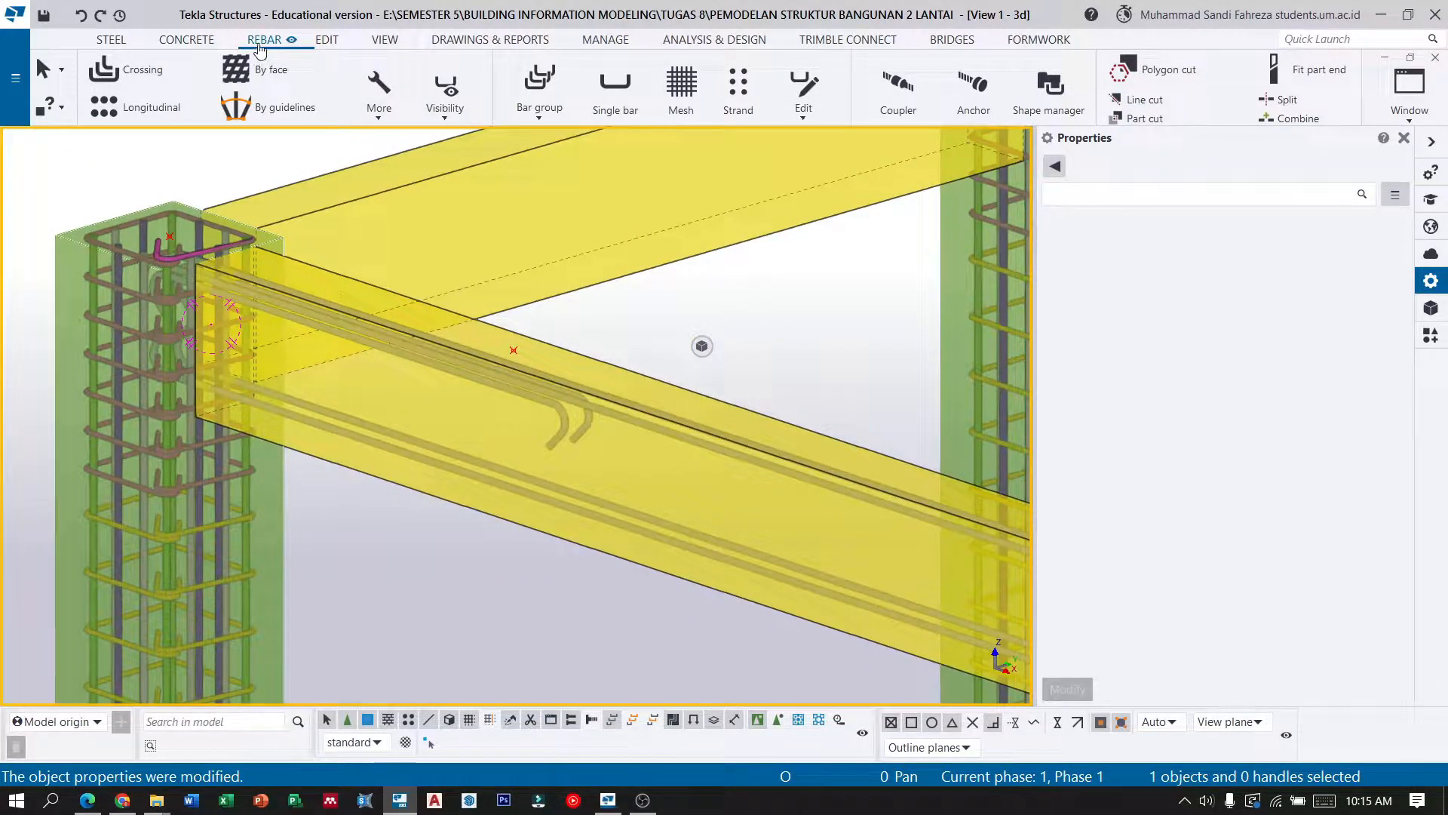
# Add a single bar in the beam from the midpoint of its top end edge to the 1250 mm point.
pyautogui.click(615, 89)
pyautogui.scroll(4, 258, 261)
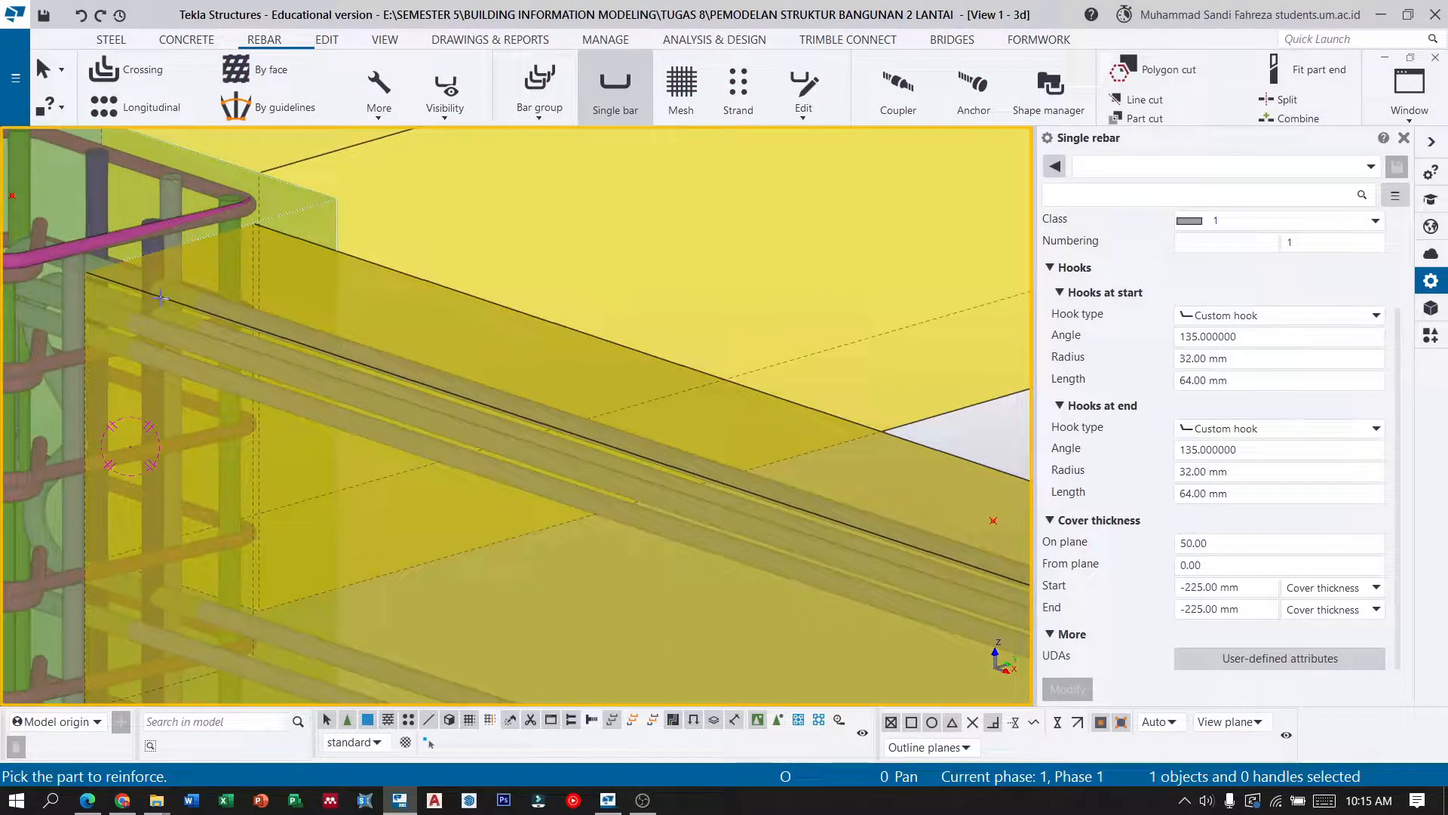
pyautogui.click(160, 297)
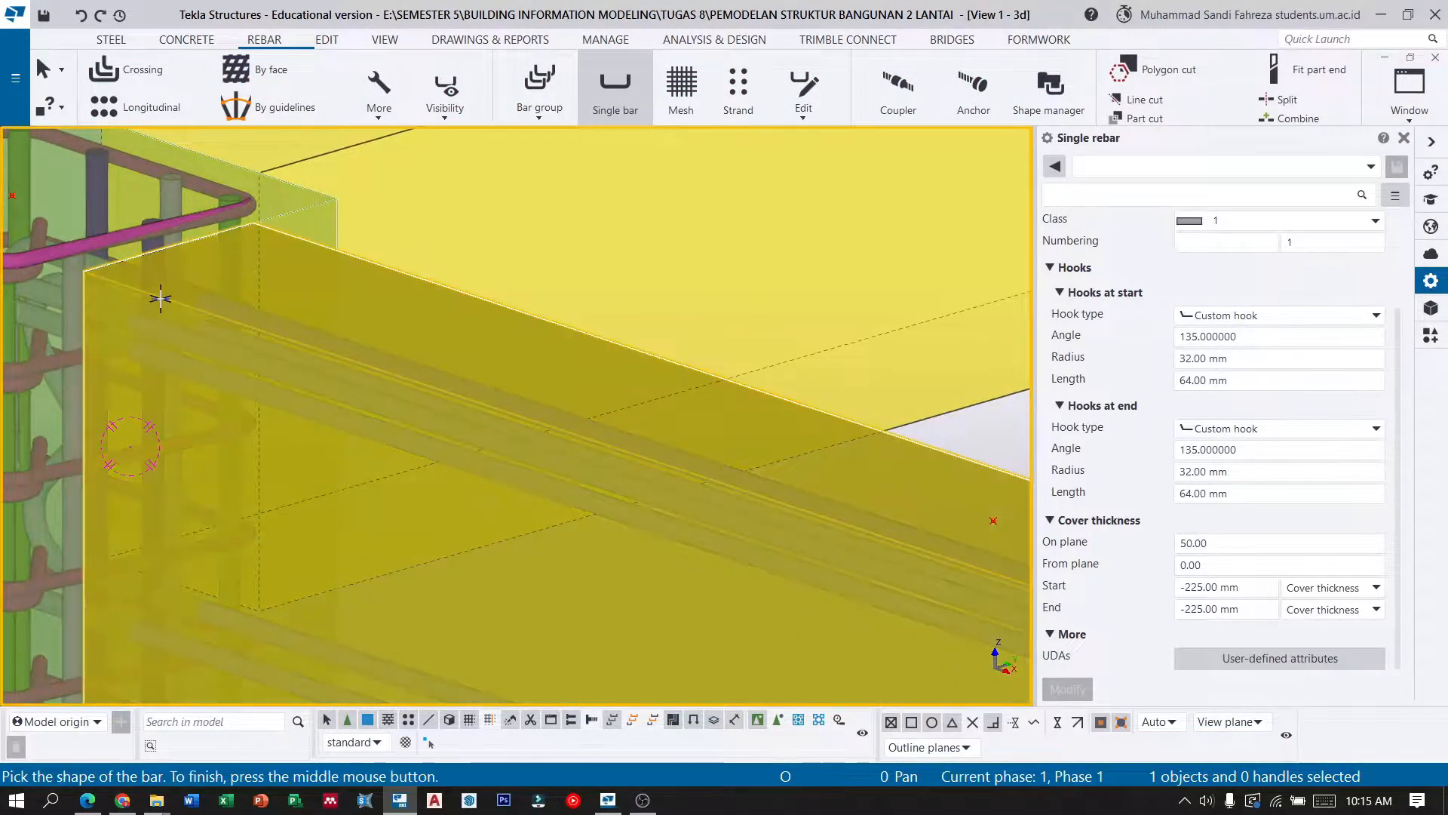
pyautogui.click(163, 252)
pyautogui.scroll(-2, 145, 205)
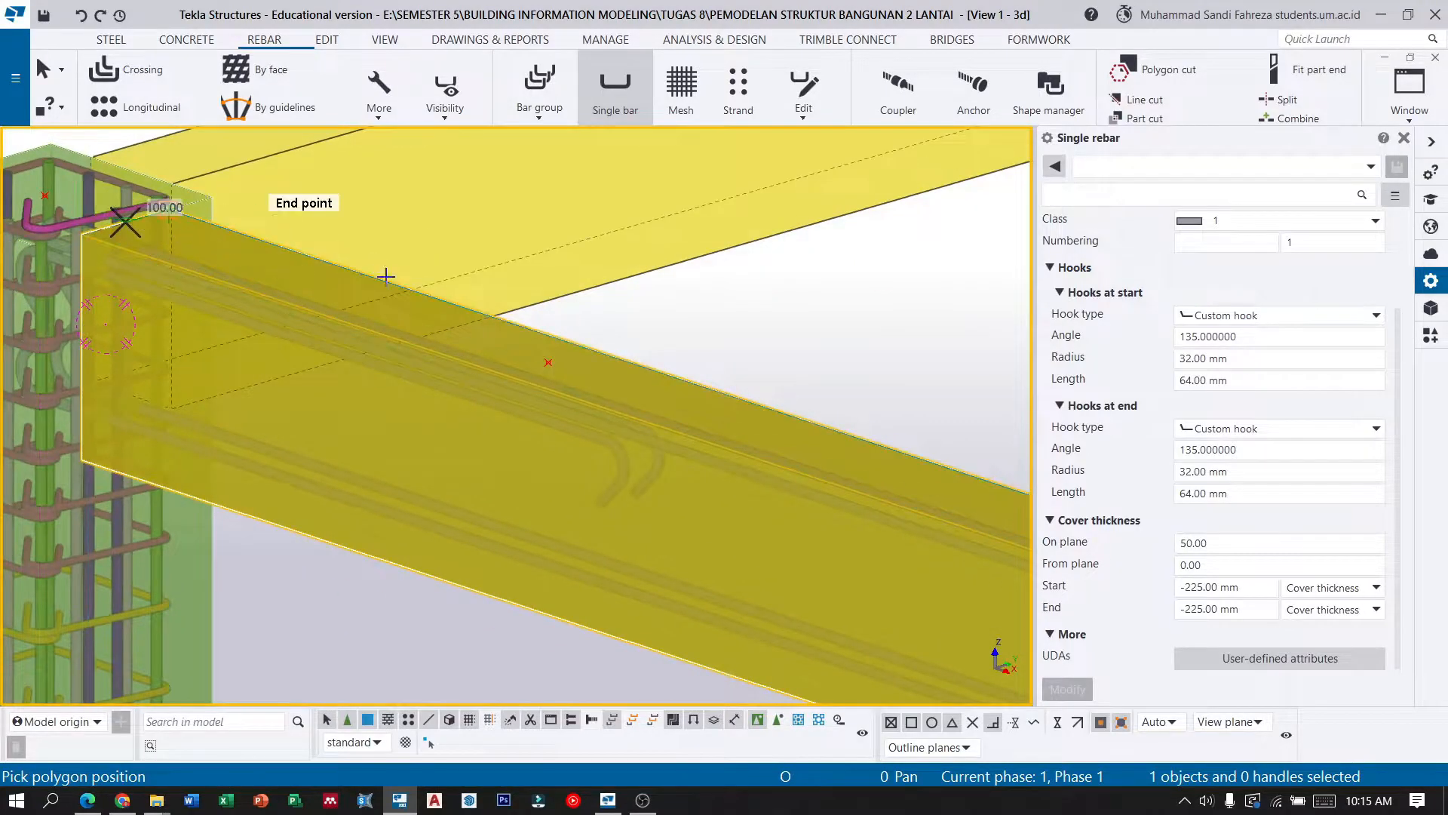
pyautogui.click(548, 363)
pyautogui.middleClick(548, 363)
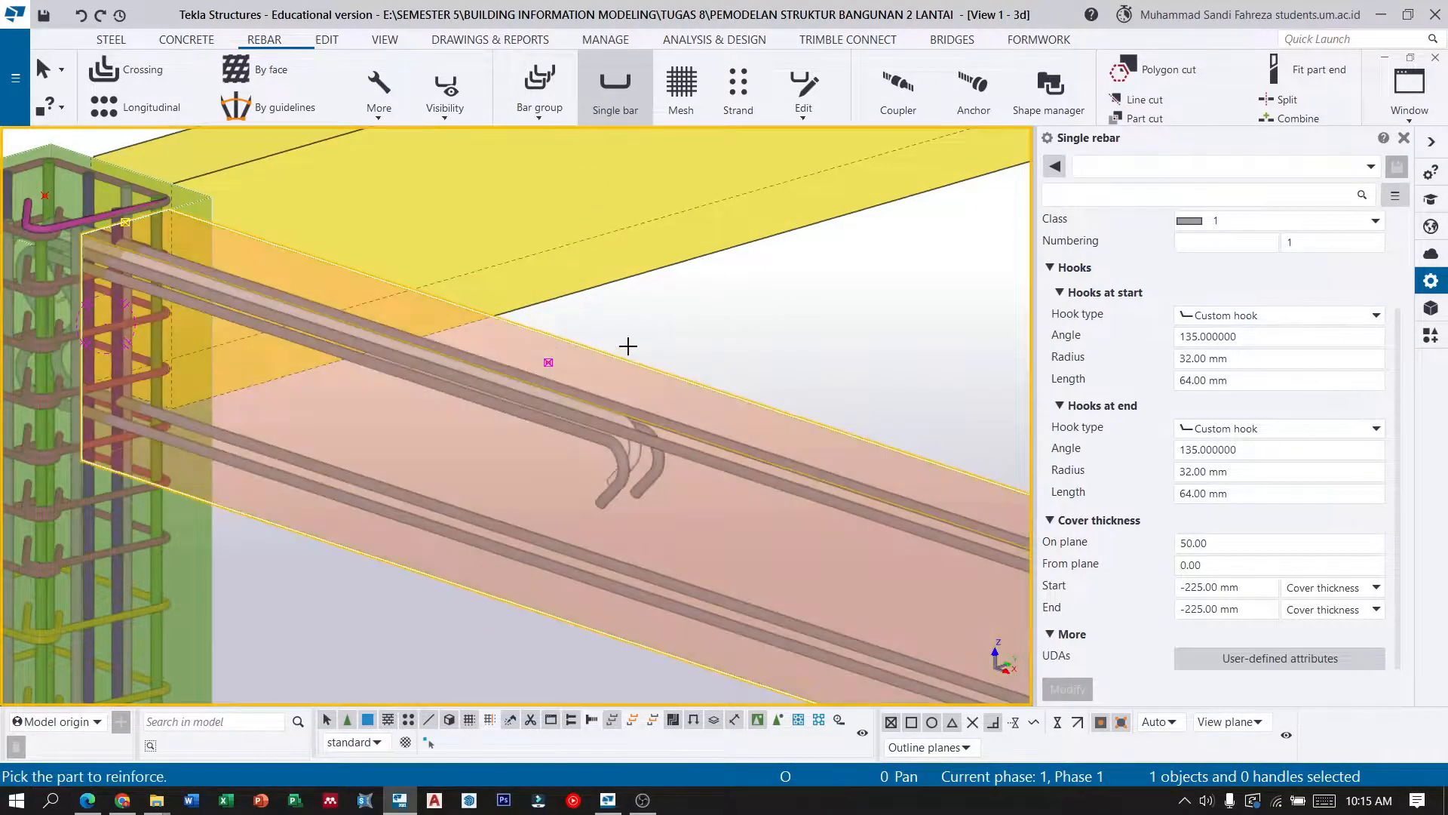
pyautogui.press('Escape')
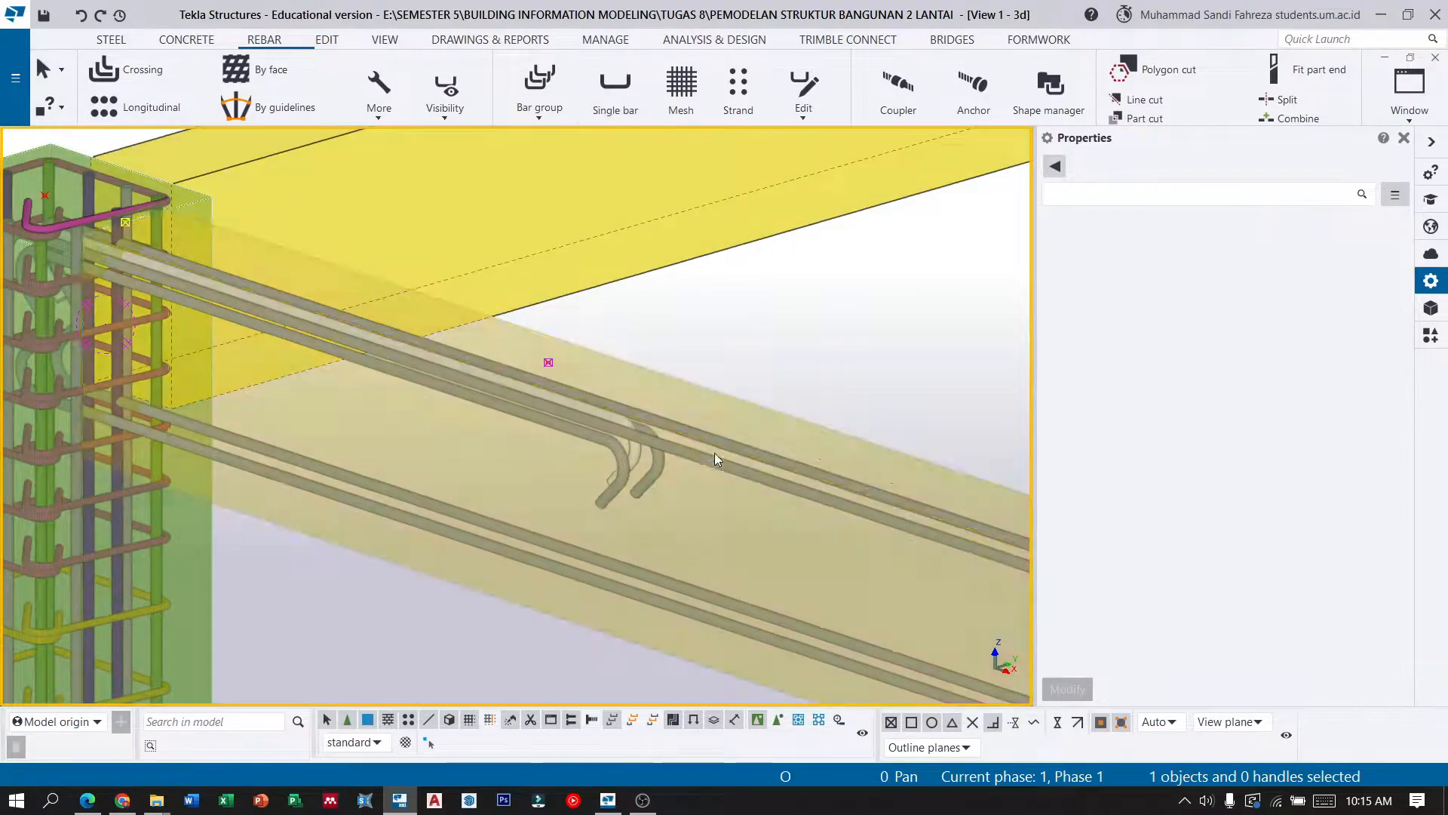
# Set the new single bar's start hook to a 90° angle and 192 mm length, and its end to No hook.
pyautogui.scroll(2, 614, 452)
pyautogui.click(614, 453)
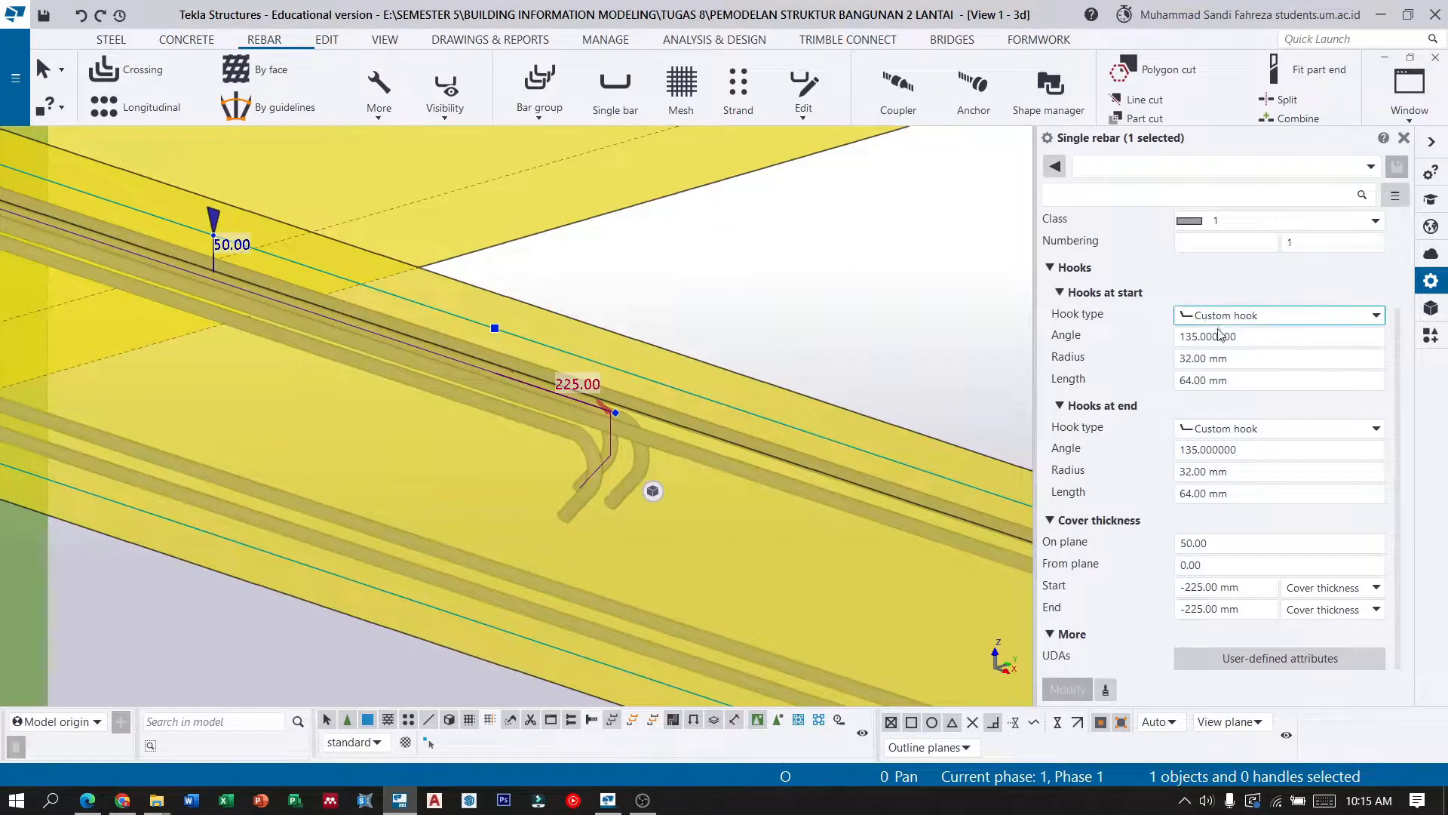
pyautogui.scroll(2, 1252, 331)
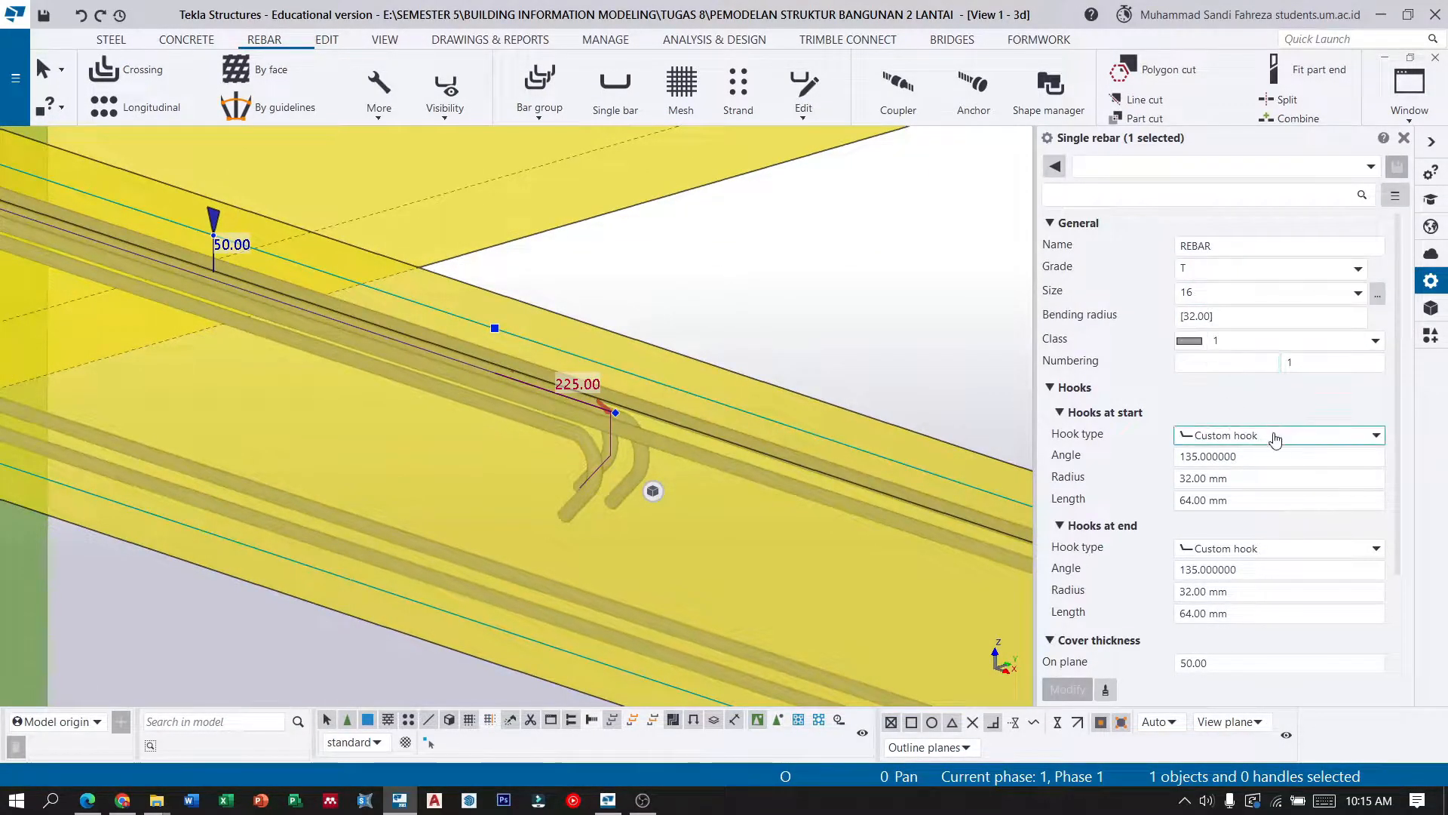
pyautogui.click(1260, 455)
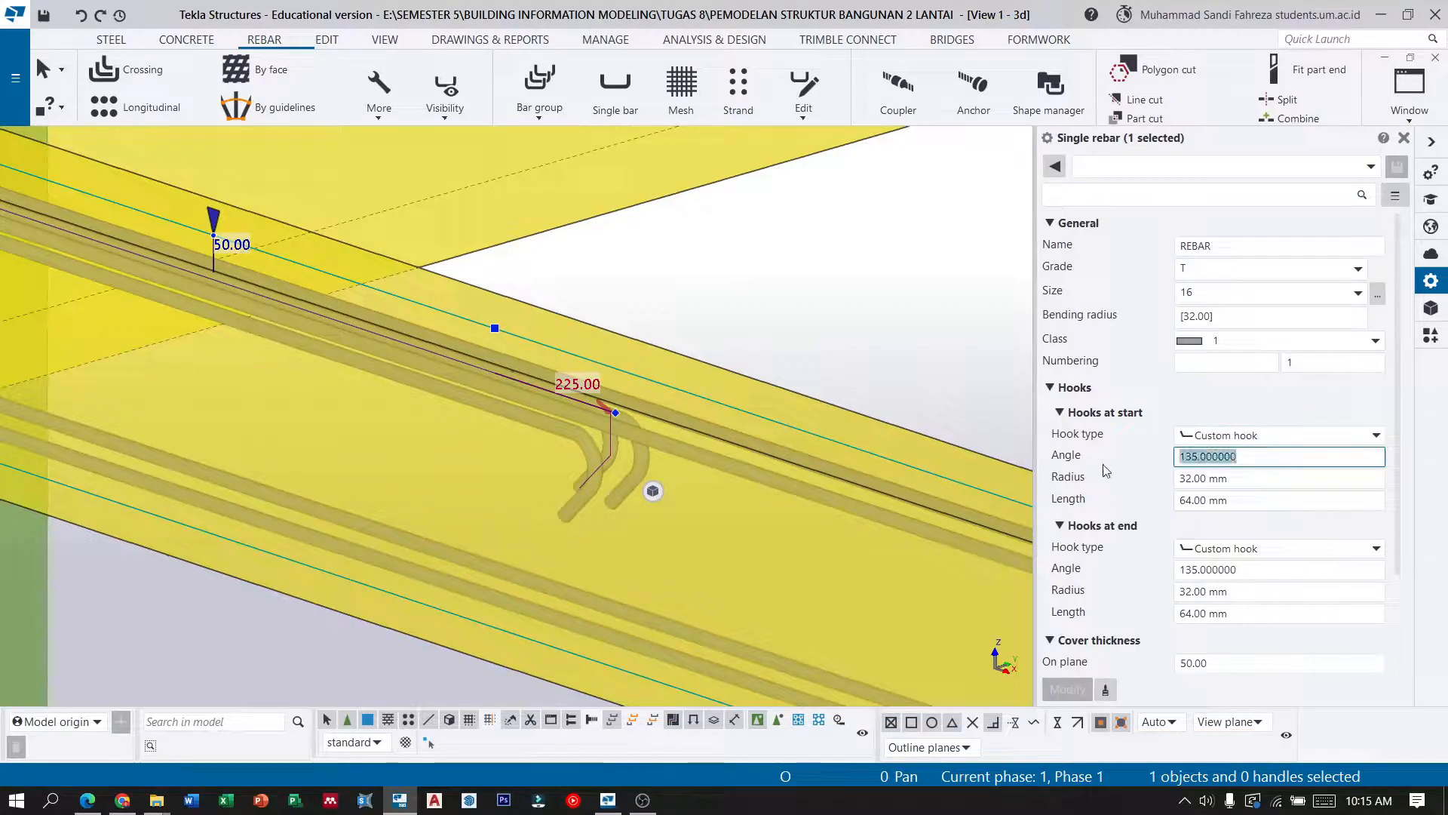
pyautogui.write('90')
pyautogui.press('Tab')
pyautogui.press('Tab')
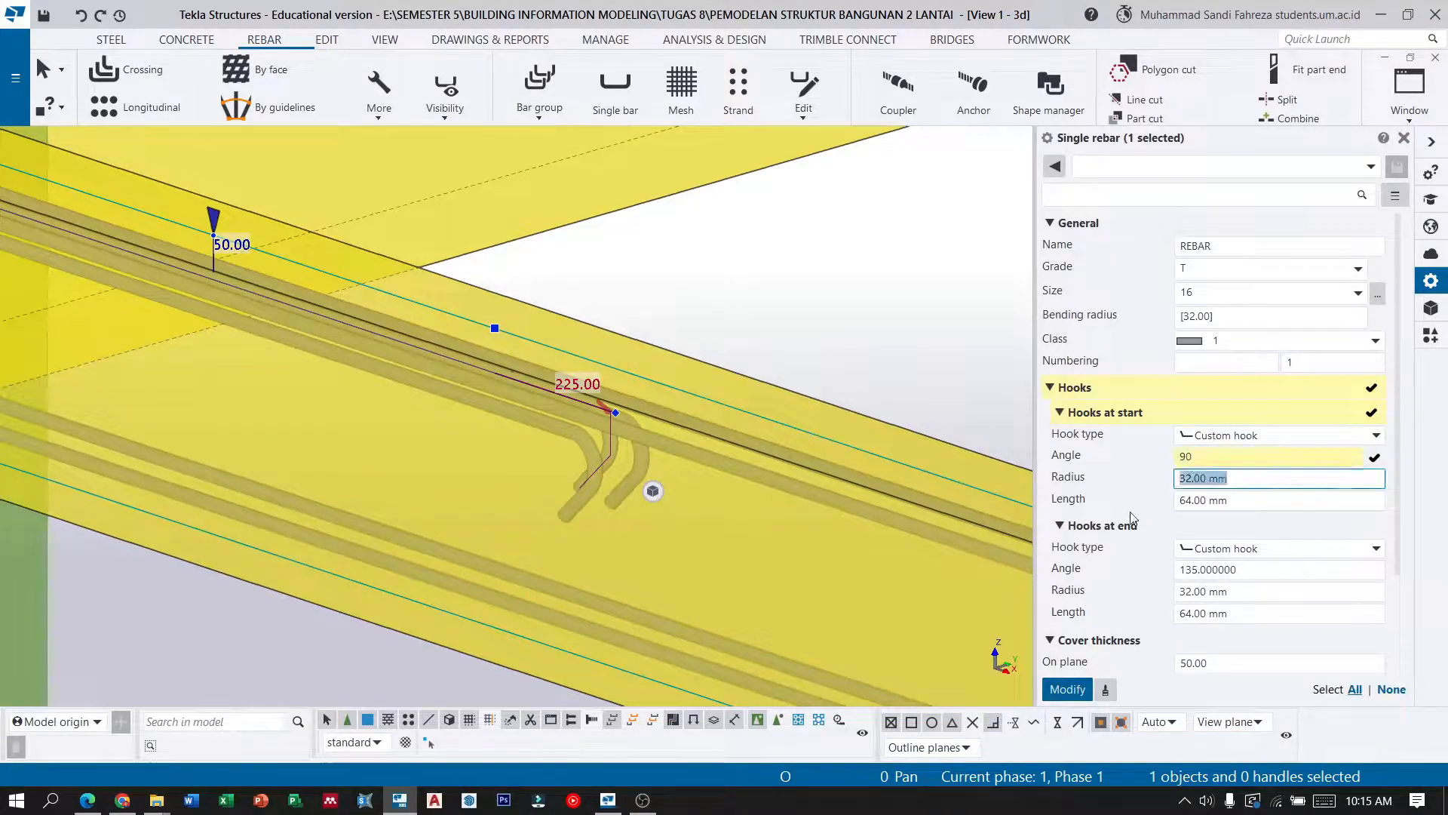
pyautogui.write('1')
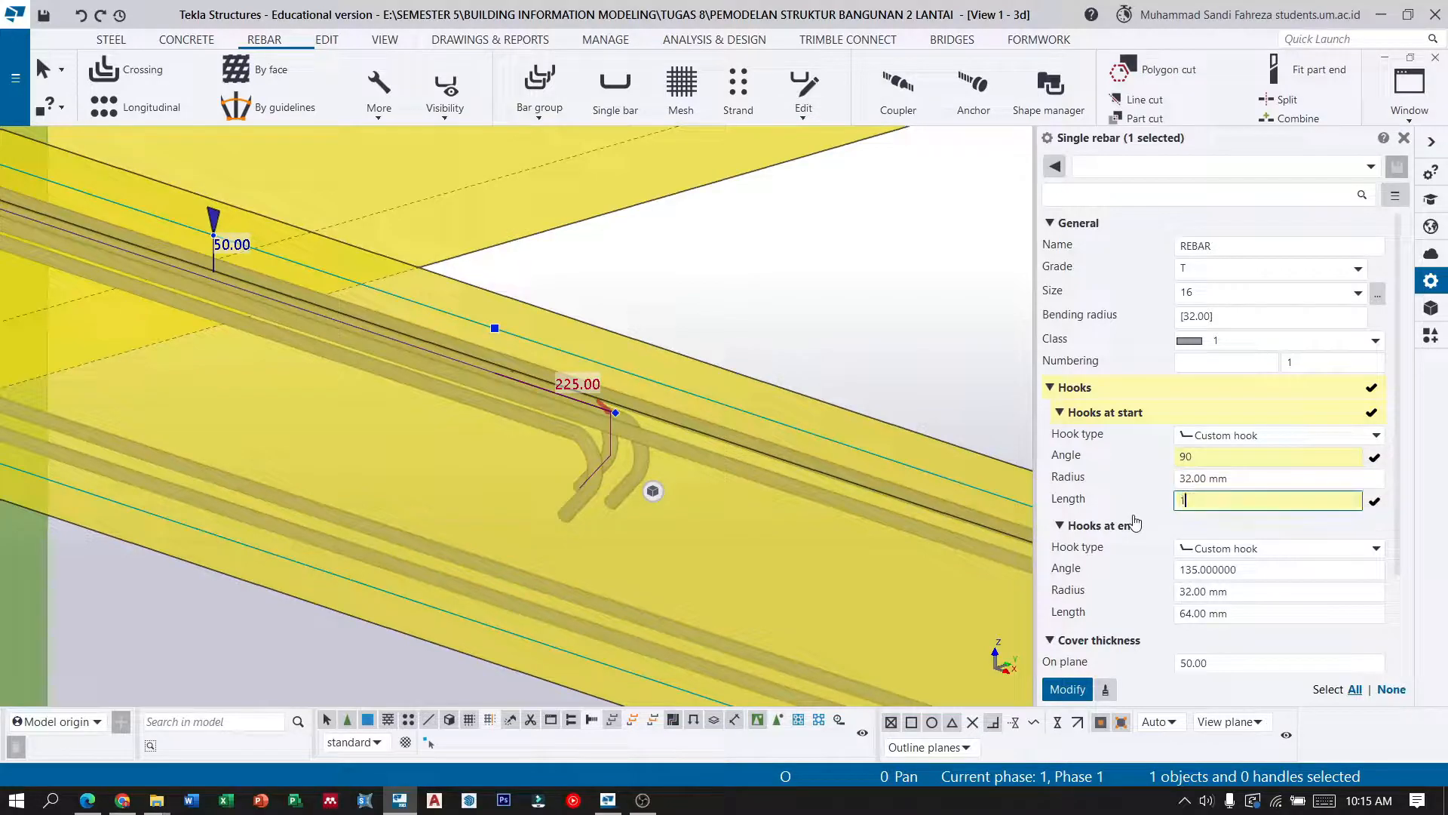
pyautogui.write('92')
pyautogui.click(1282, 550)
pyautogui.click(1283, 568)
# Set the single bar's start cover to -258 mm and end cover to -240 mm, and apply the hook and cover changes.
pyautogui.scroll(-3, 1267, 543)
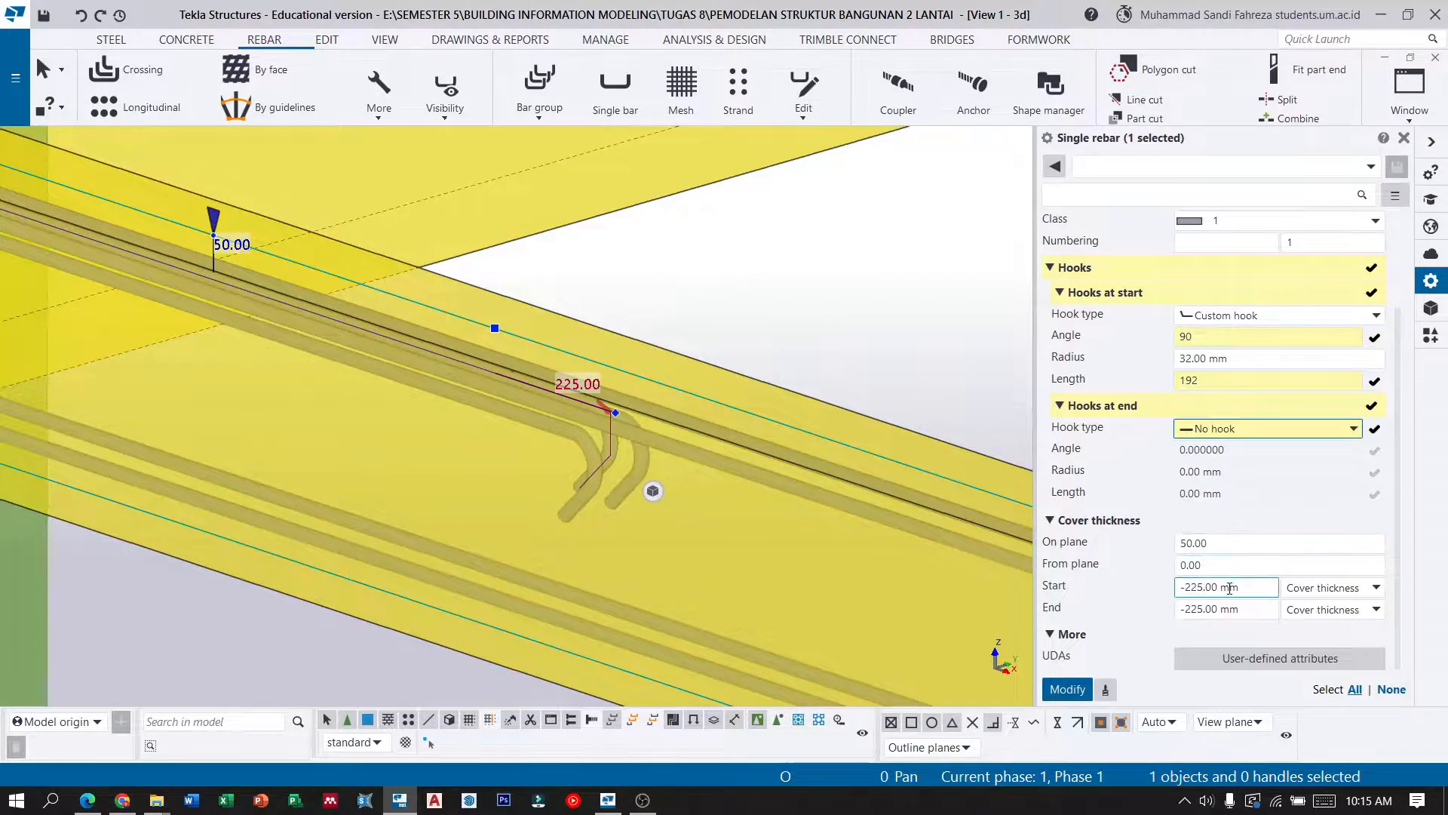
pyautogui.click(1198, 587)
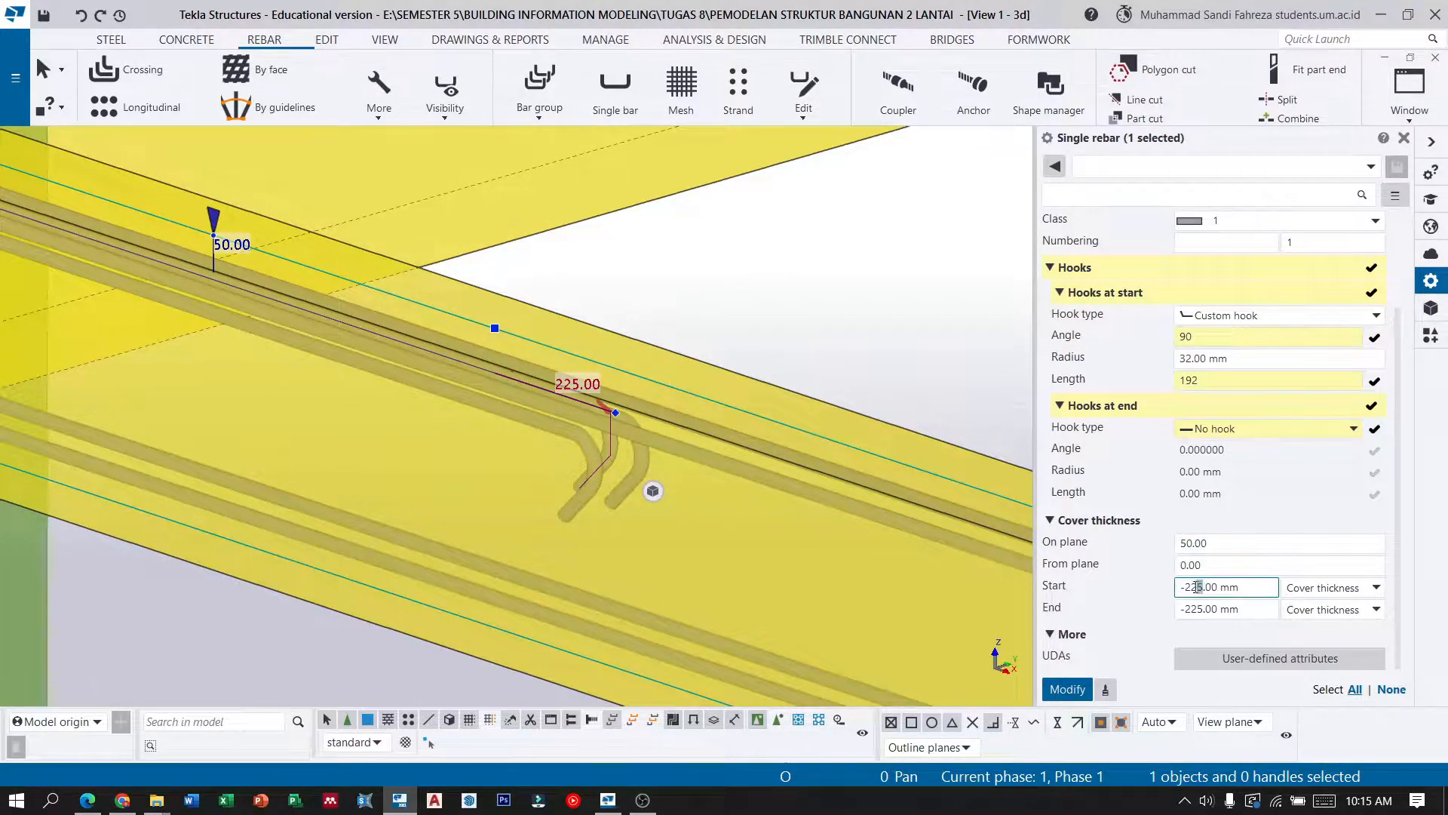
pyautogui.write('5')
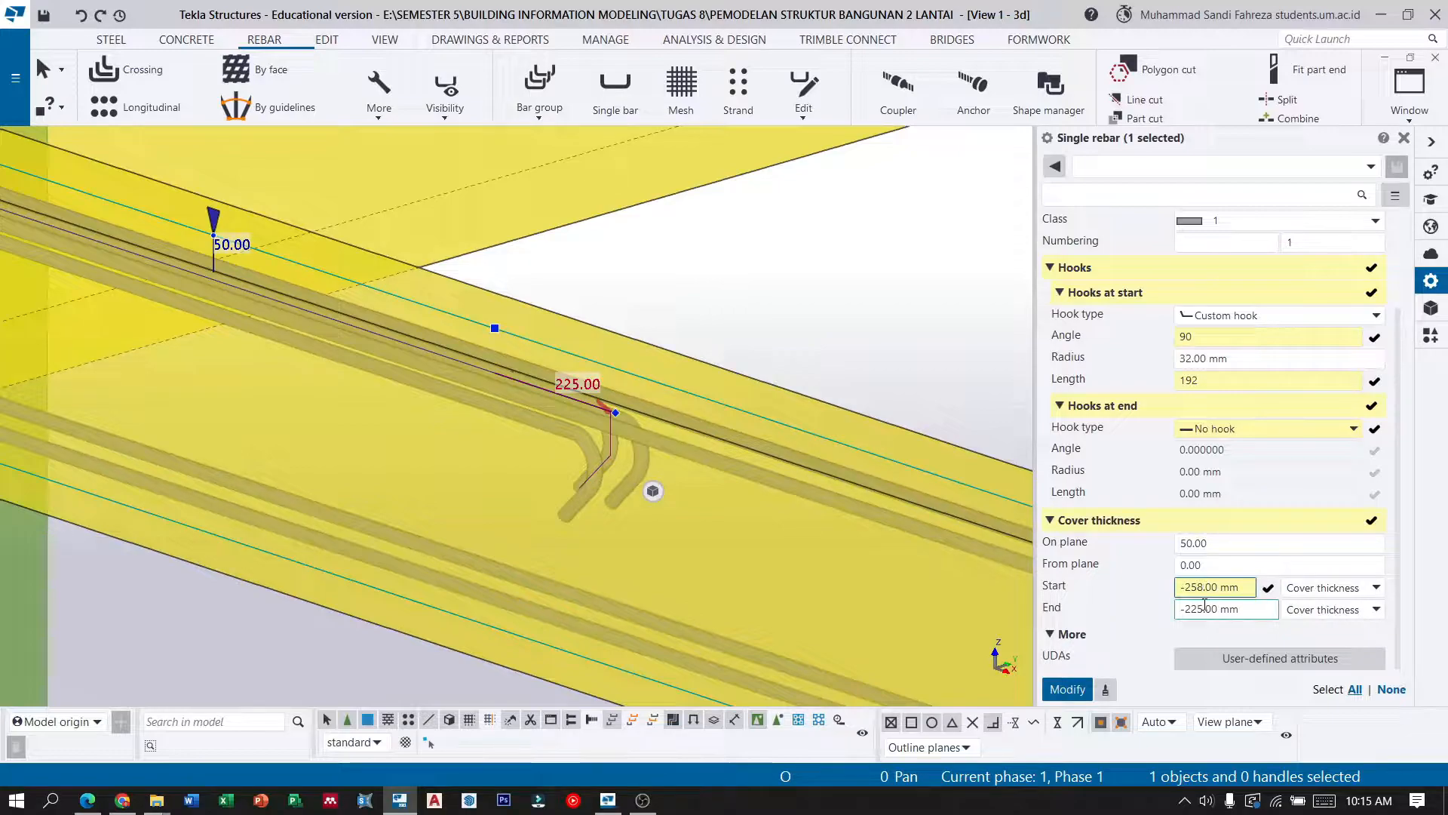
pyautogui.moveTo(1203, 610); pyautogui.dragTo(1190, 610)
pyautogui.write('40')
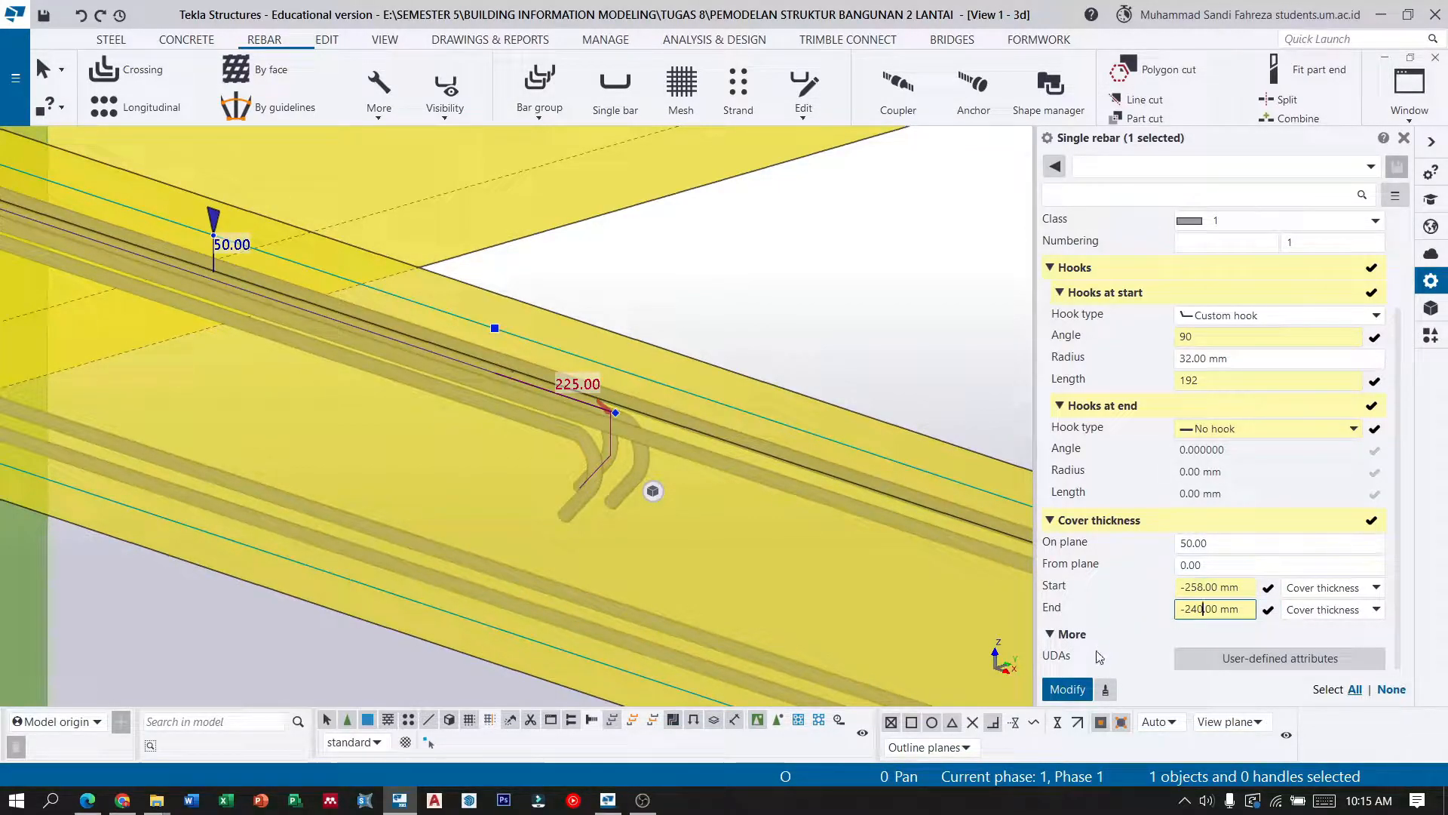
pyautogui.click(1066, 690)
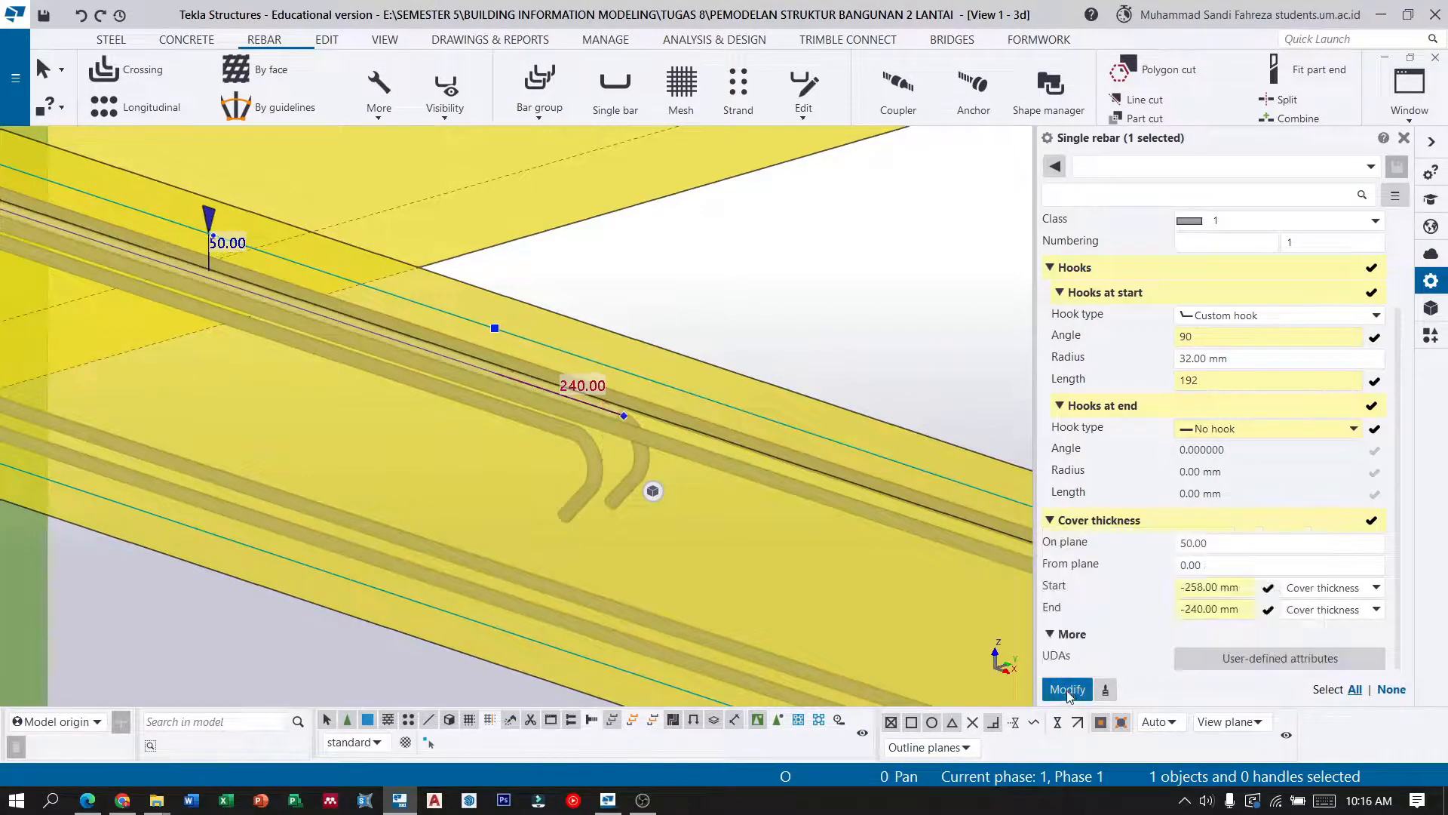
pyautogui.click(801, 304)
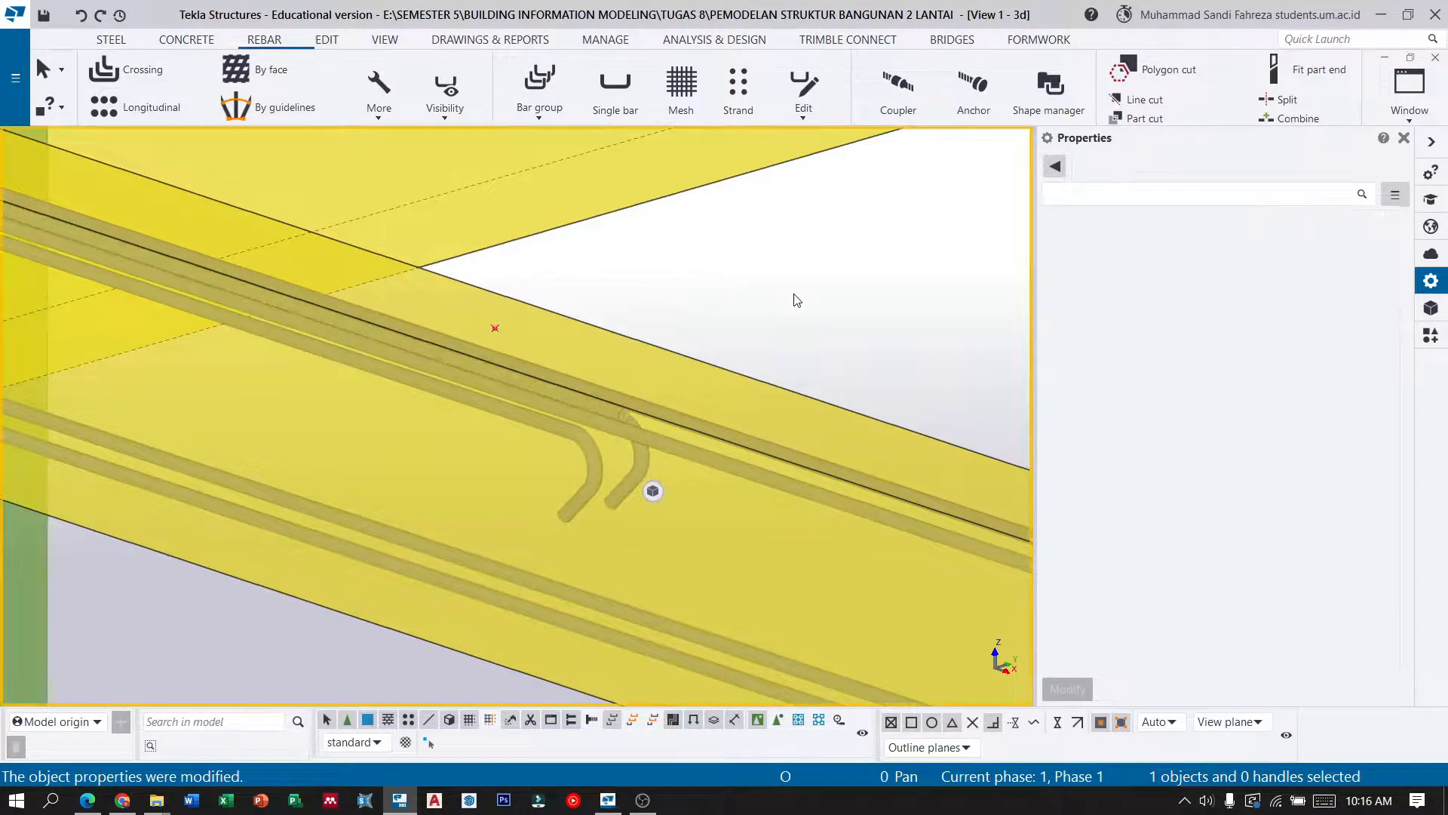
# Copy the two reference points on the beam's top linearly by -400 mm in Z, one copy each.
pyautogui.scroll(-1, 566, 393)
pyautogui.keyDown('ctrl'); pyautogui.moveTo(588, 418); pyautogui.dragTo(587, 375, button='middle'); pyautogui.keyUp('ctrl')
pyautogui.scroll(-4, 348, 338)
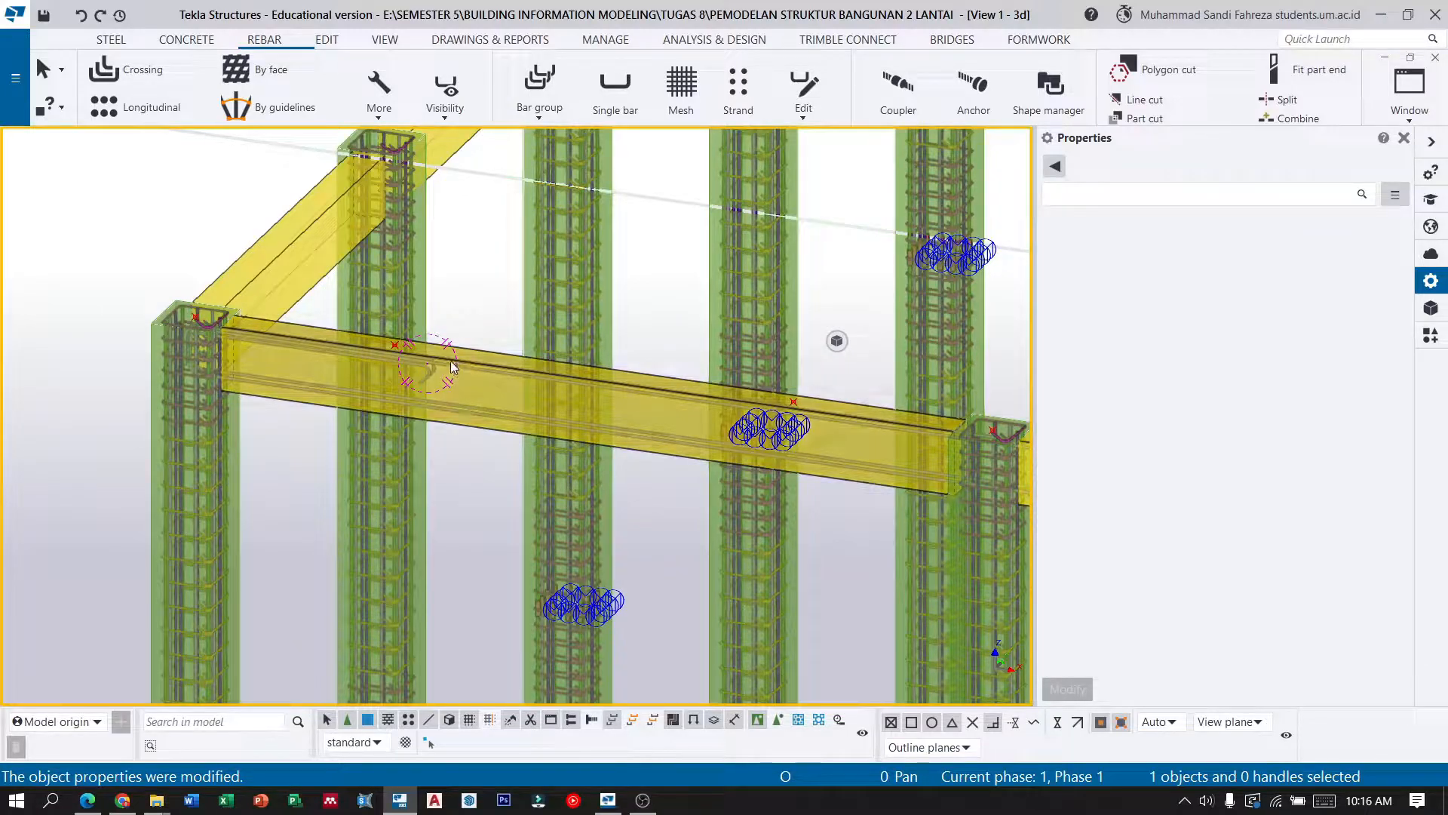
pyautogui.scroll(1, 419, 387)
pyautogui.scroll(3, 418, 382)
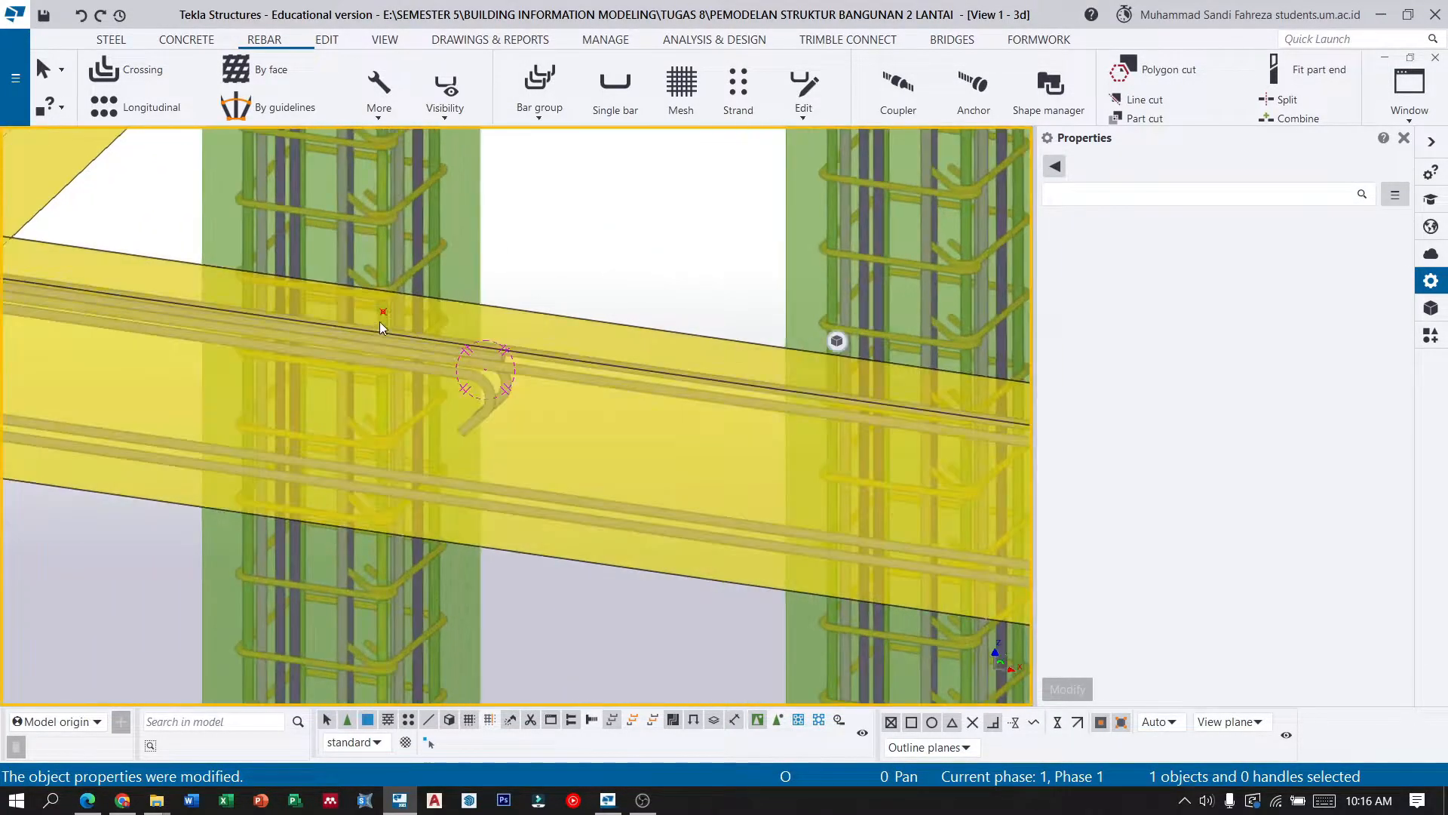
pyautogui.click(383, 313)
pyautogui.scroll(-5, 253, 331)
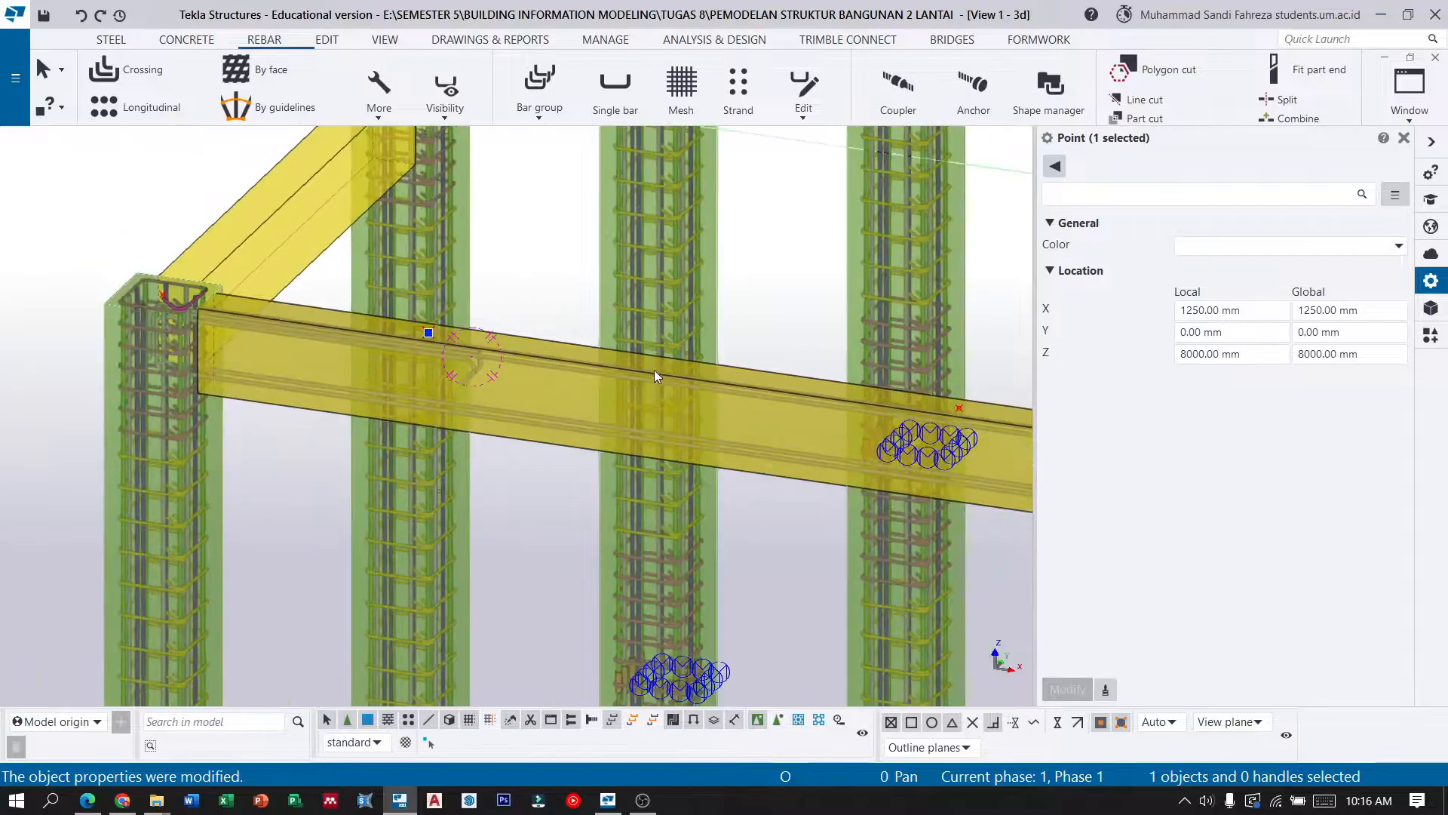
pyautogui.scroll(2, 799, 370)
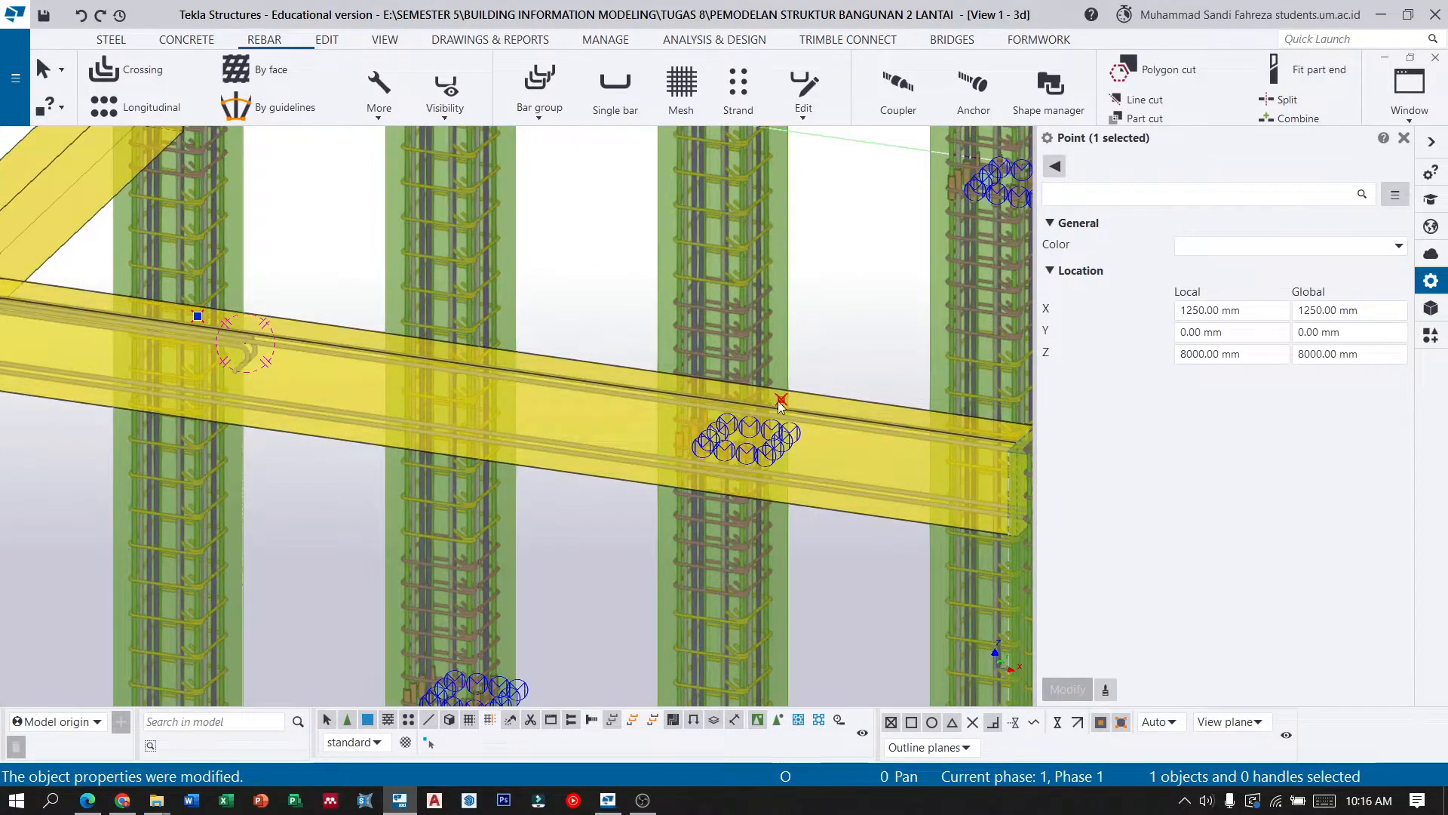
pyautogui.keyDown('ctrl'); pyautogui.click(782, 399); pyautogui.keyUp('ctrl')
pyautogui.click(326, 41)
pyautogui.click(1014, 110)
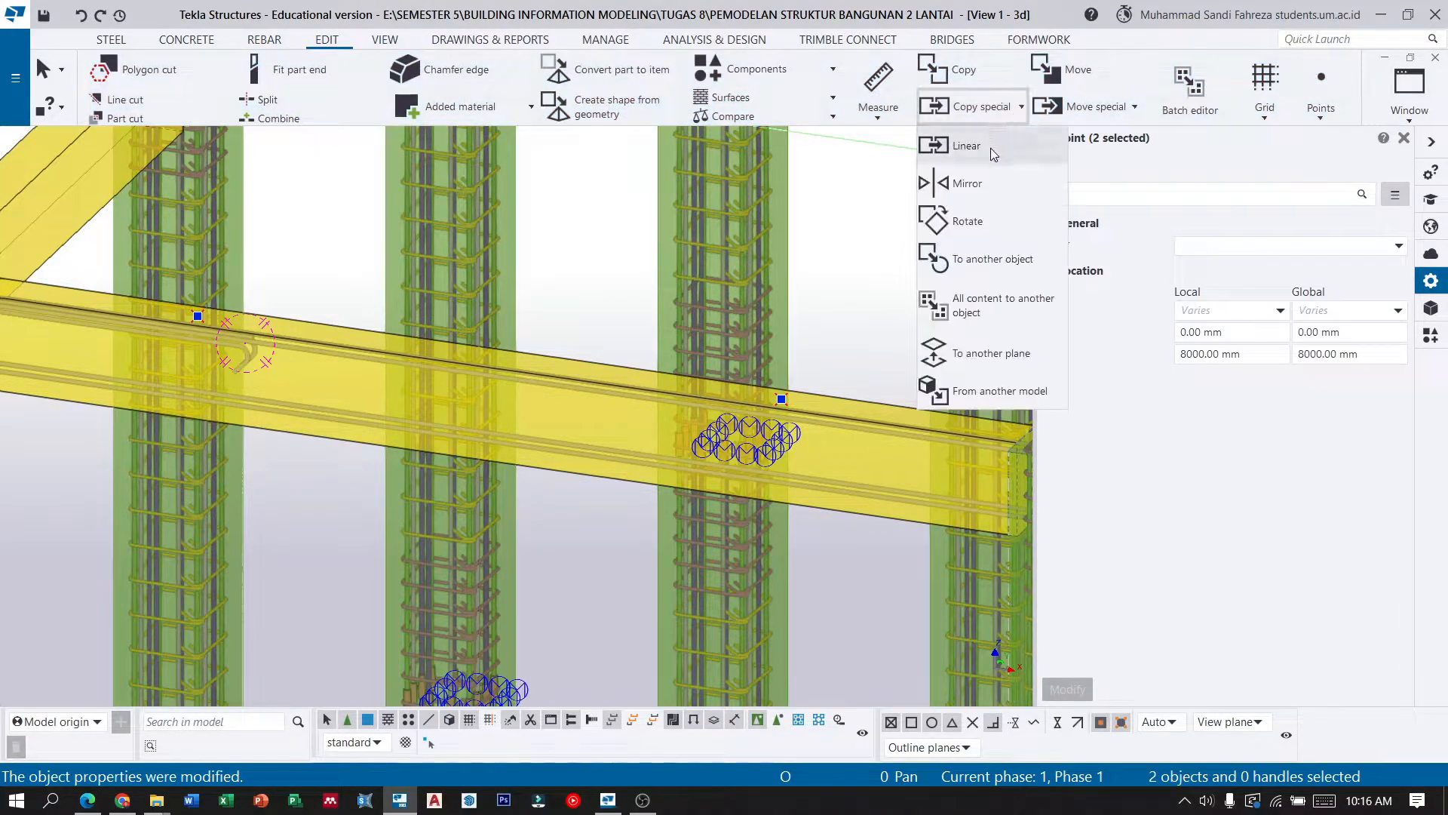
pyautogui.click(967, 147)
pyautogui.click(698, 289)
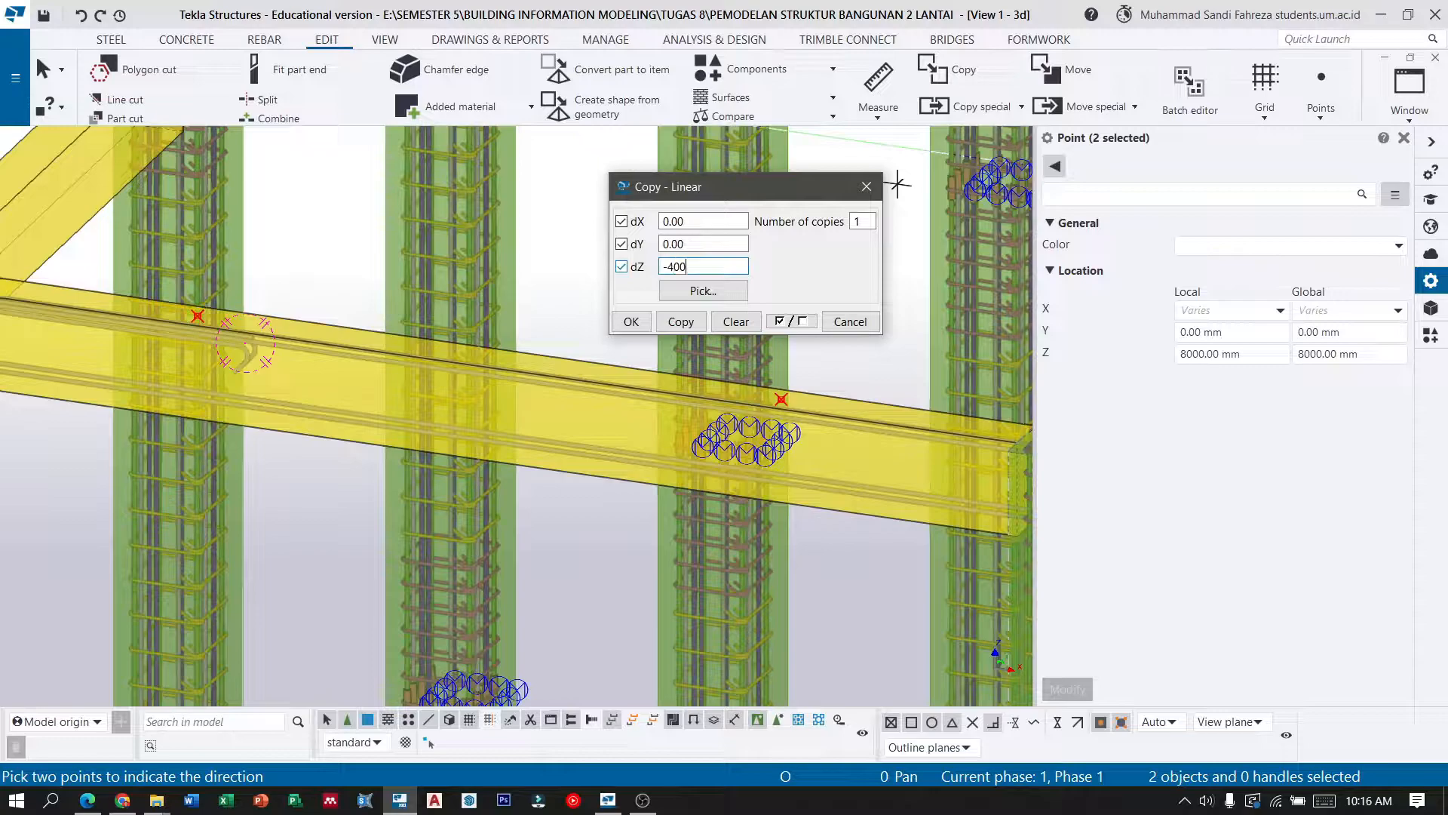
pyautogui.click(680, 321)
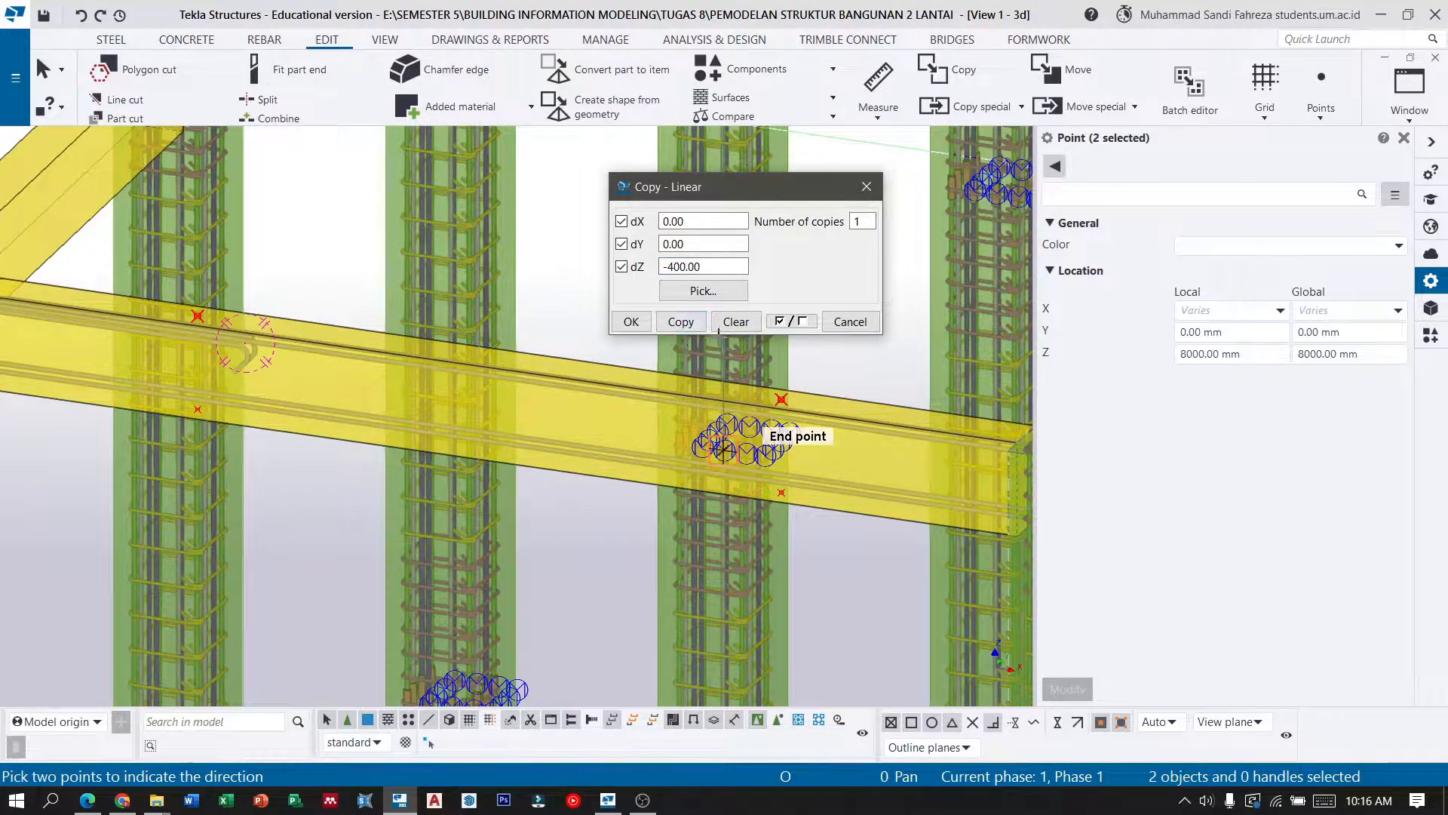
pyautogui.click(630, 321)
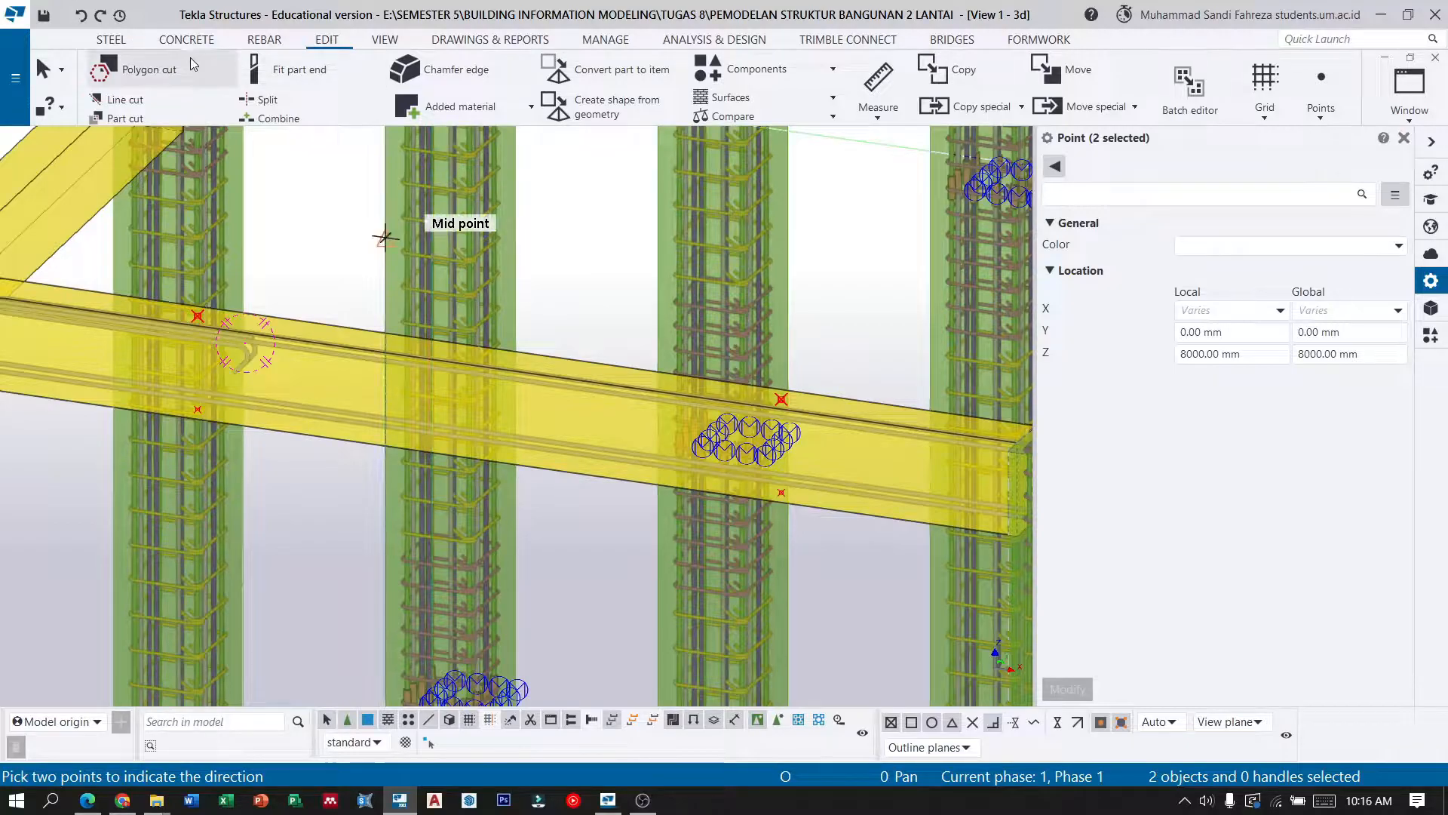
# Start a bar group in the beam, shaping the bar between the two copied points at the beam's bottom.
pyautogui.click(264, 40)
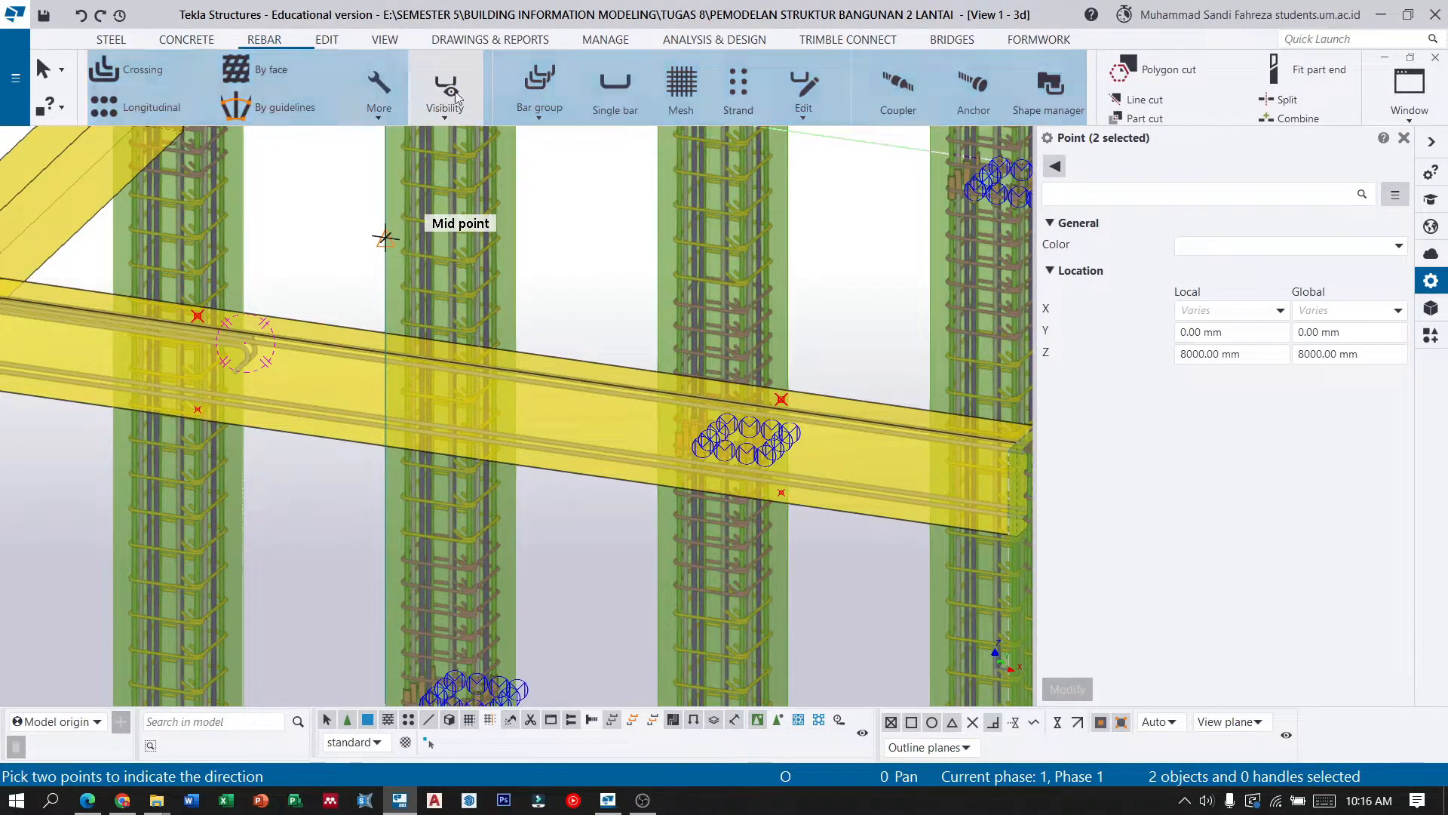
pyautogui.click(539, 83)
pyautogui.scroll(3, 406, 412)
pyautogui.scroll(-3, 405, 413)
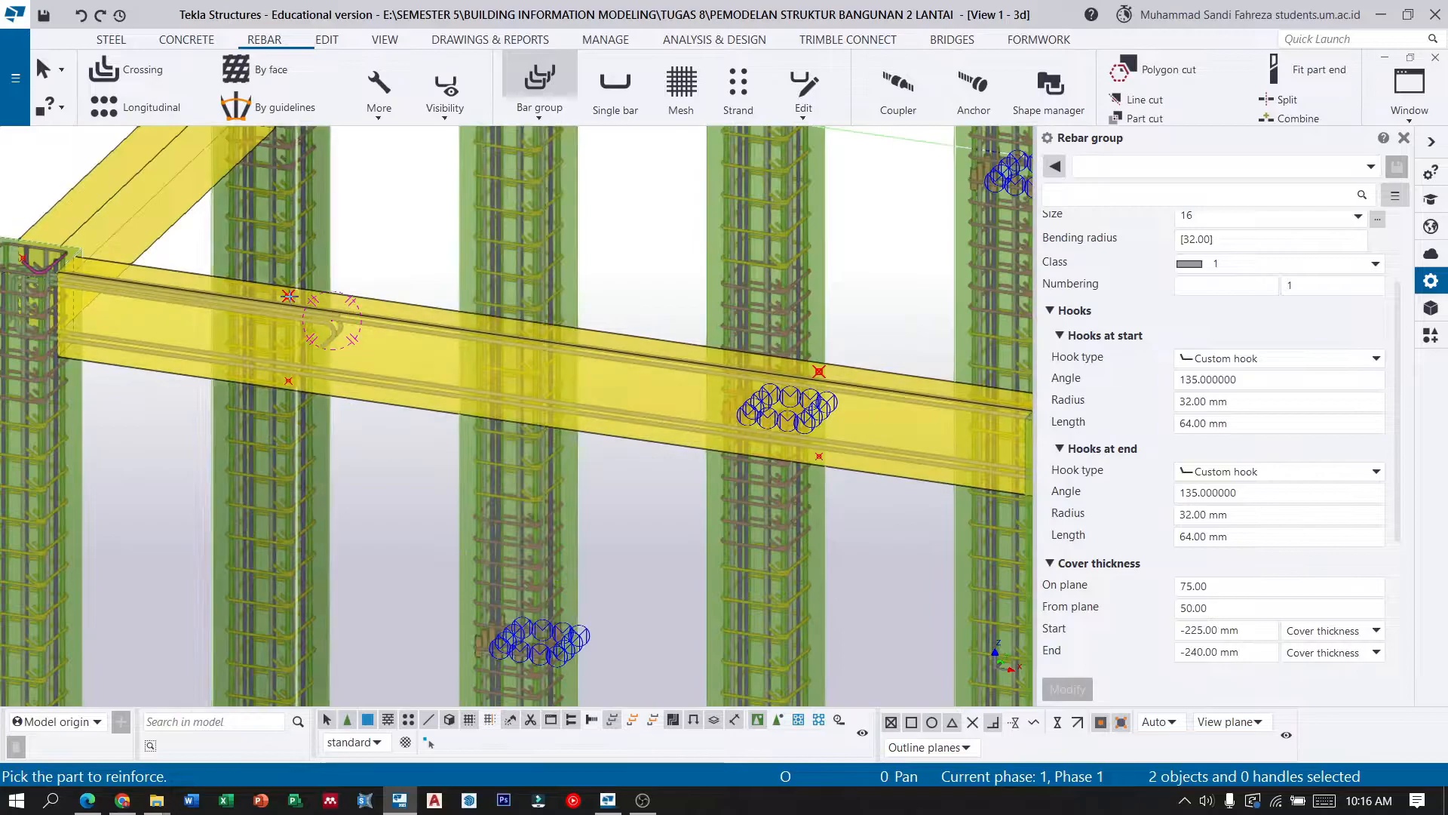
pyautogui.click(359, 400)
pyautogui.scroll(3, 291, 378)
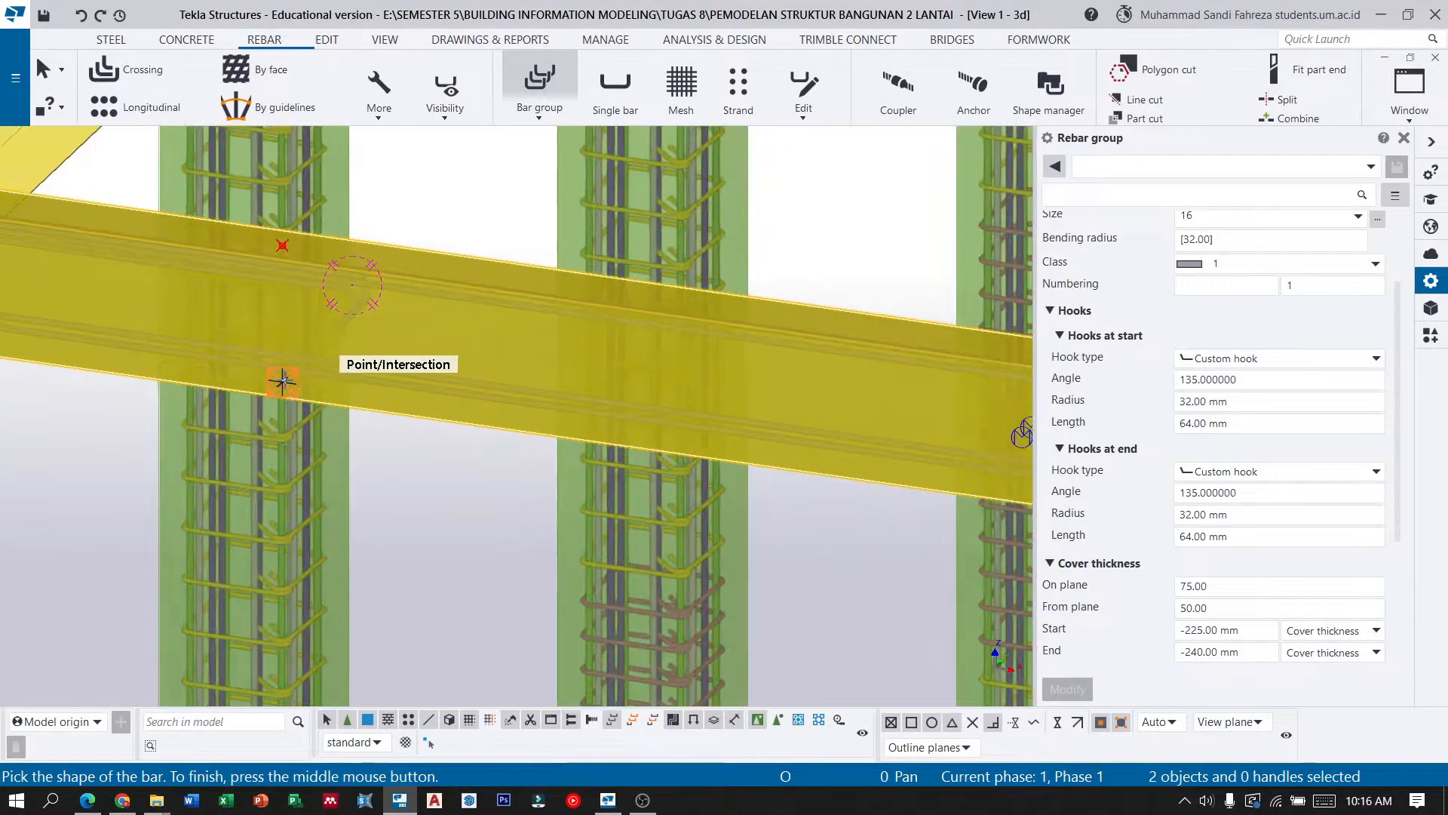
pyautogui.click(283, 385)
pyautogui.scroll(-3, 283, 385)
pyautogui.scroll(3, 830, 374)
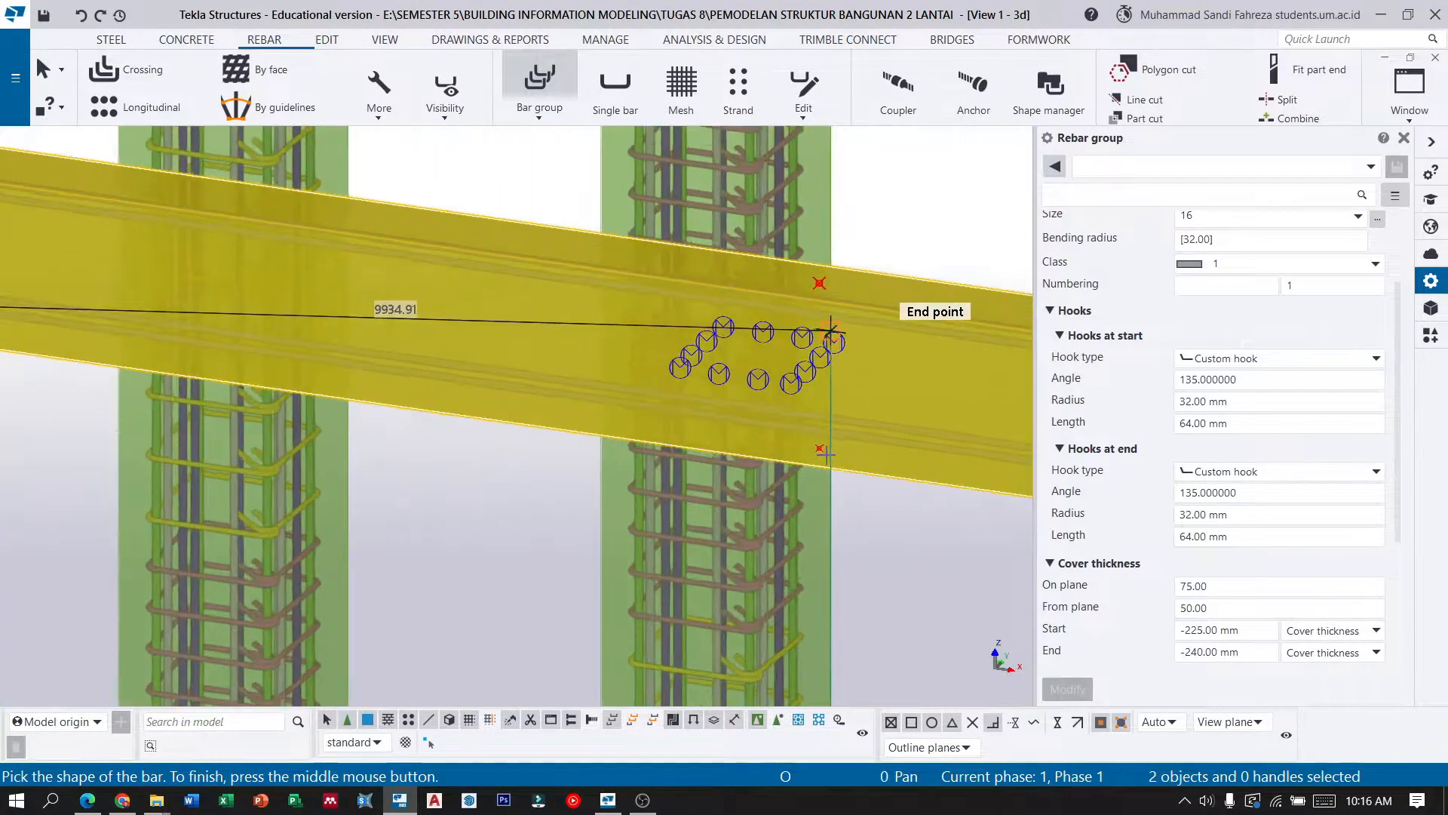
pyautogui.click(821, 449)
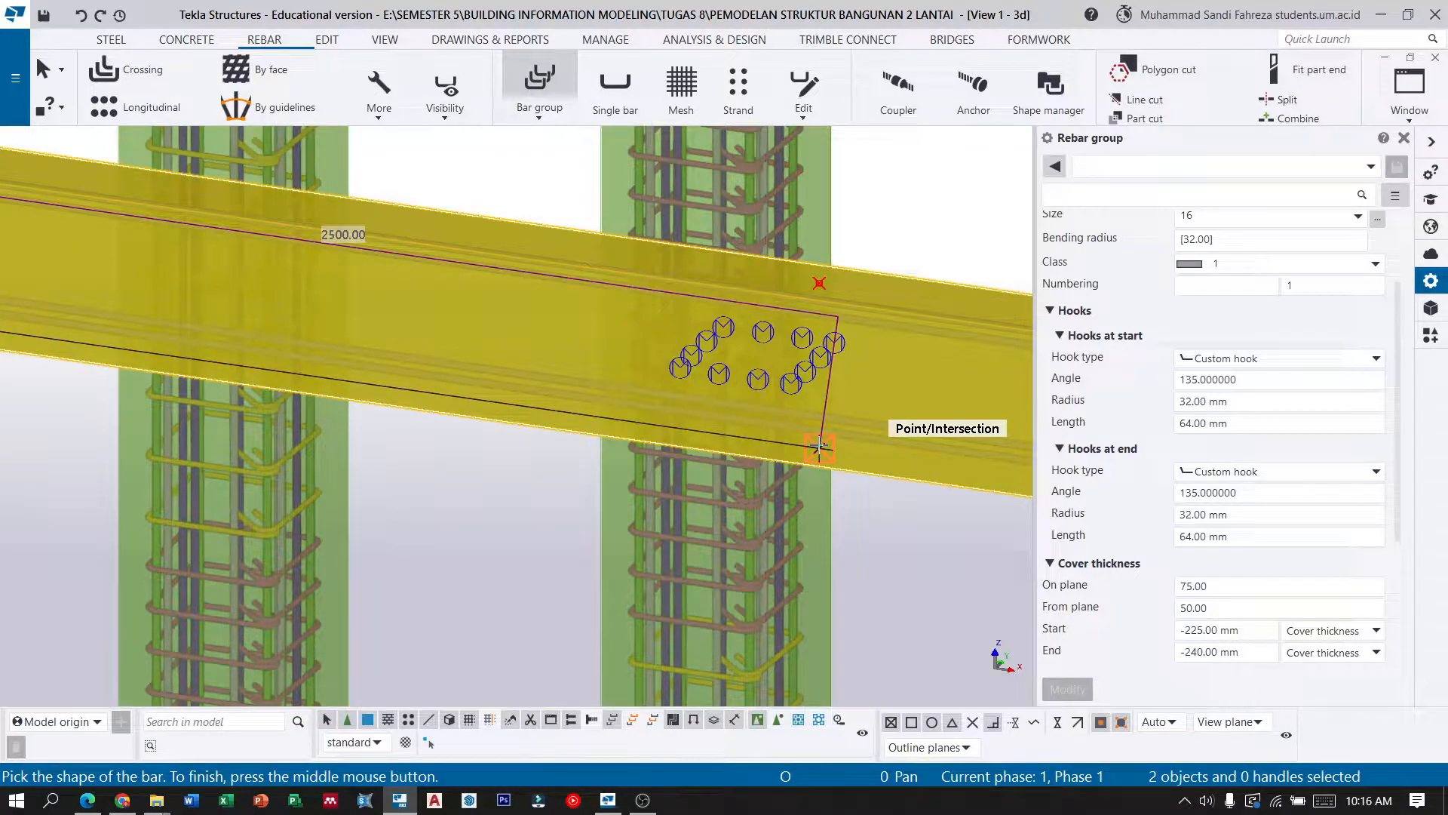
pyautogui.middleClick(821, 449)
# Define the bottom bar group's range across the beam width between the two top corners at the corner-column end.
pyautogui.scroll(-3, 845, 456)
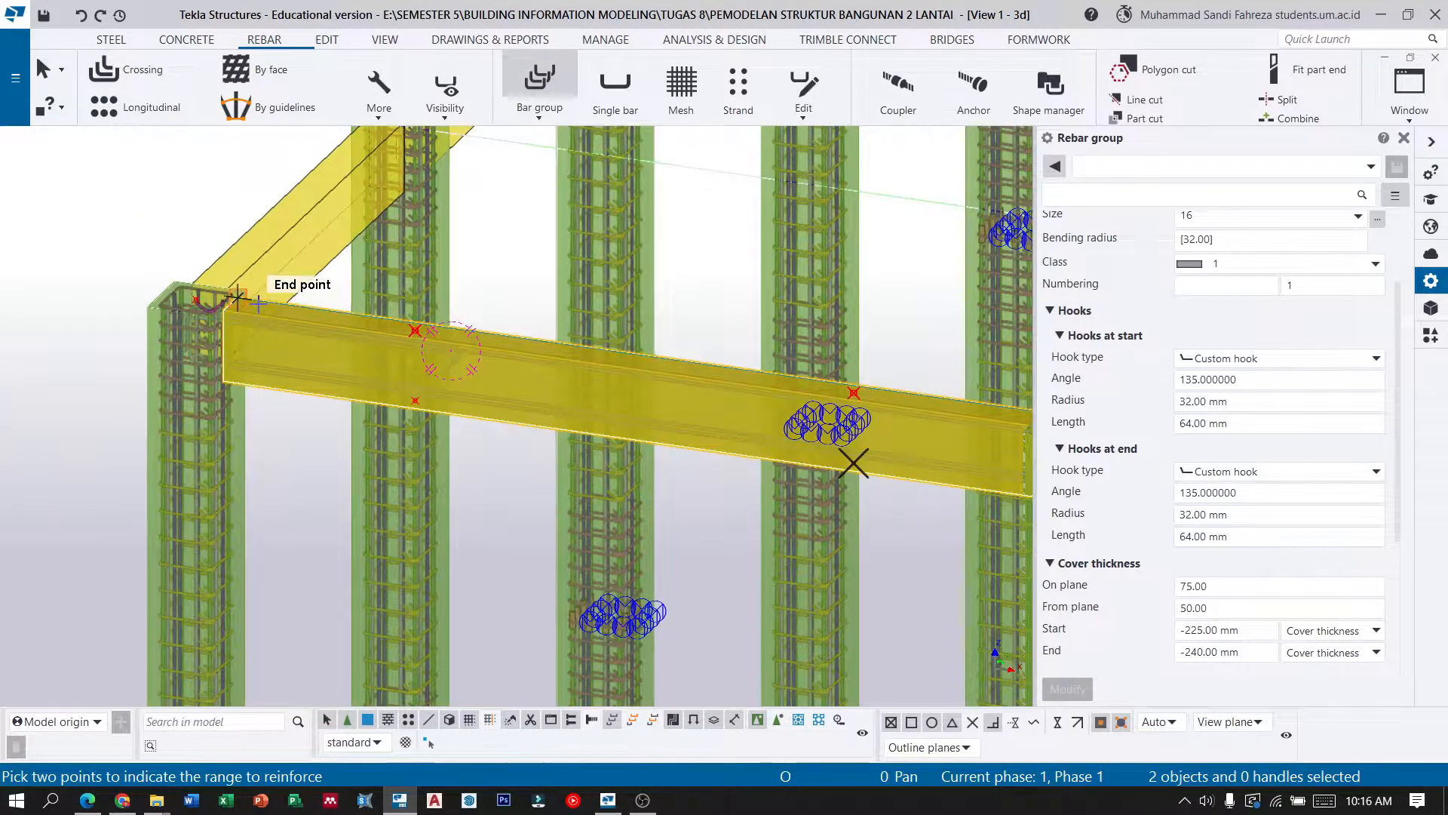
pyautogui.scroll(3, 219, 293)
pyautogui.scroll(3, 219, 293)
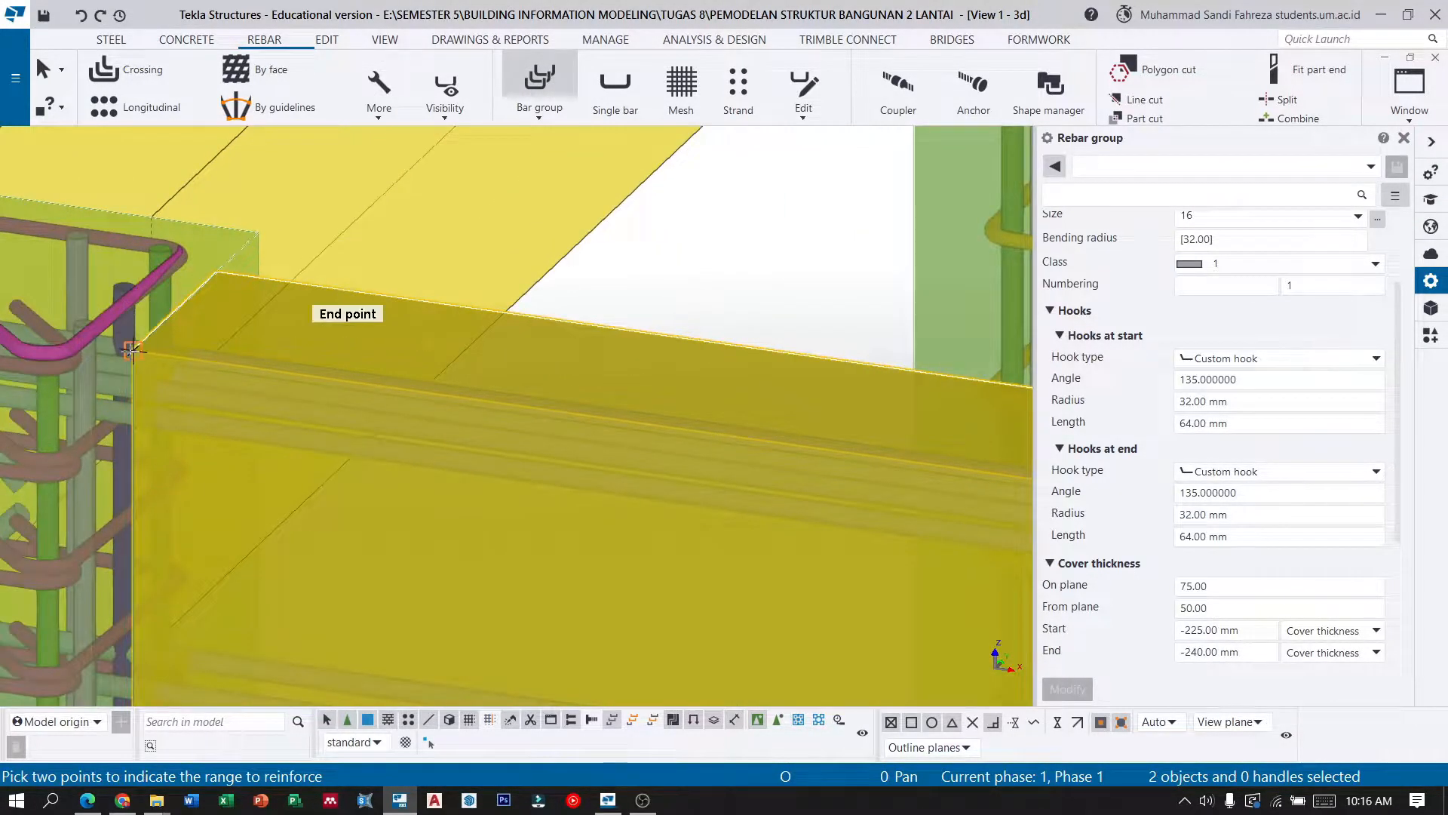
pyautogui.click(133, 350)
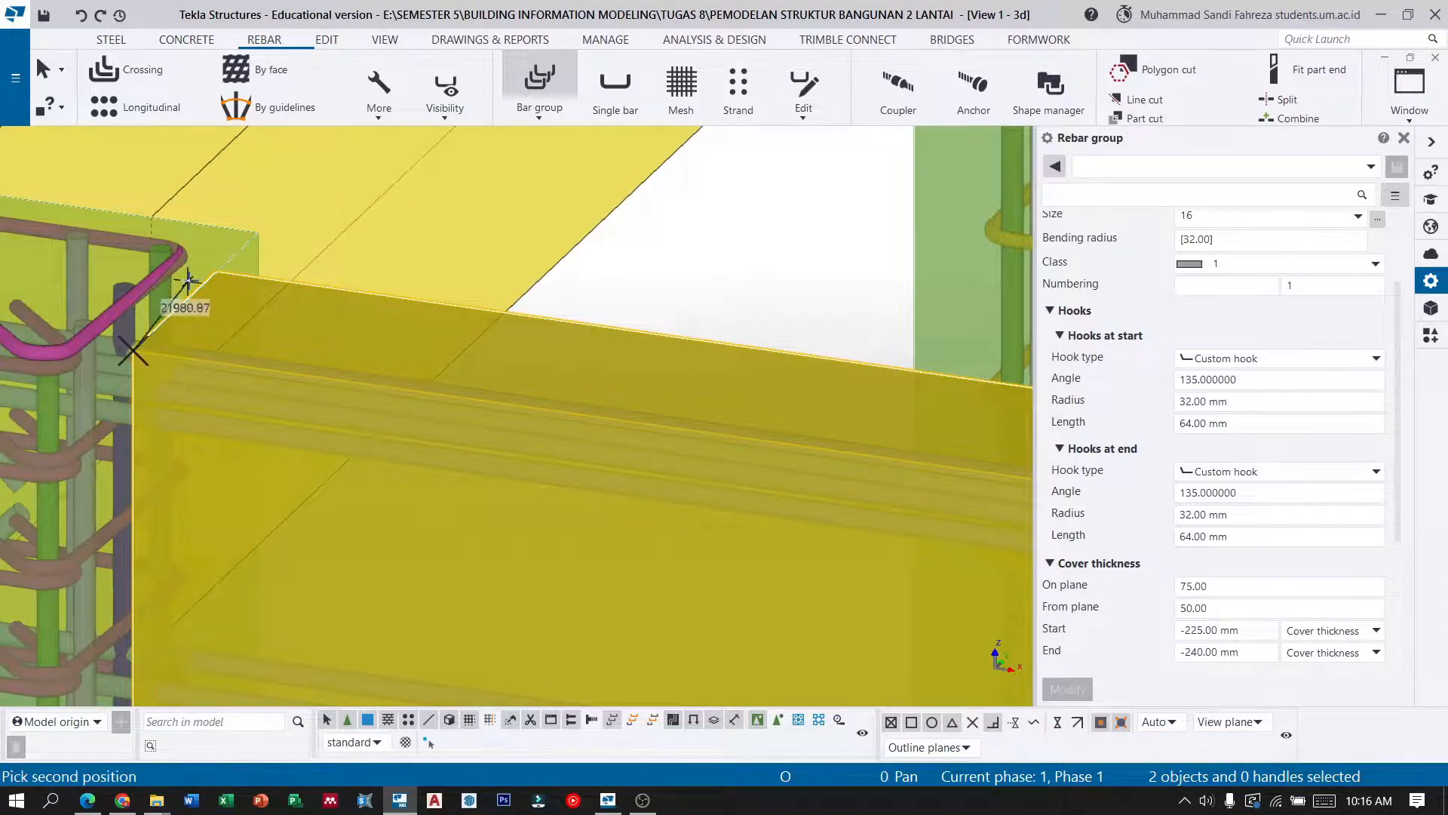
pyautogui.click(215, 269)
pyautogui.scroll(-5, 215, 270)
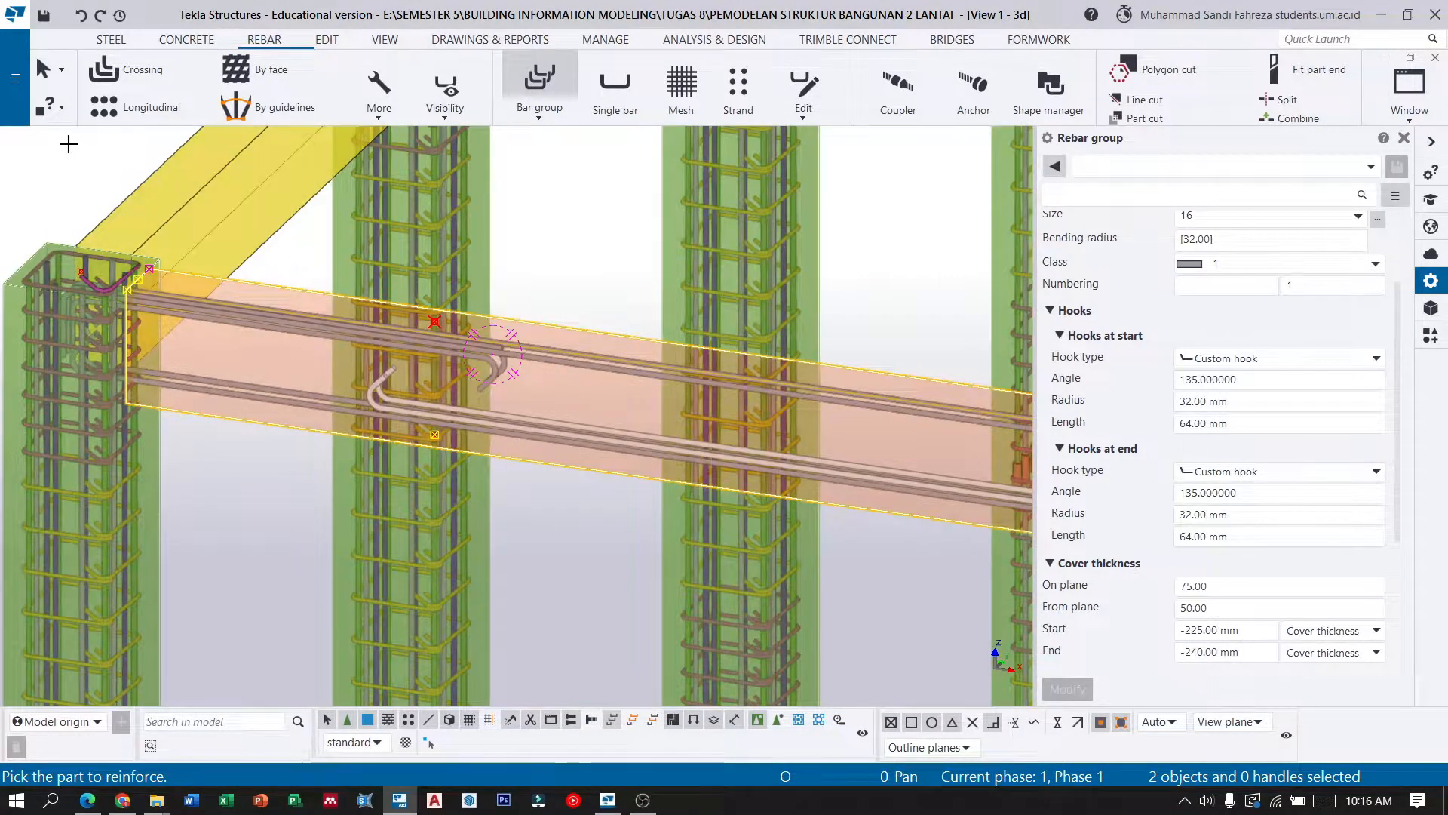
pyautogui.press('Escape')
# Set the bottom midspan bar group's start and end cover thickness to -320 mm and apply the change.
pyautogui.scroll(3, 385, 373)
pyautogui.click(366, 371)
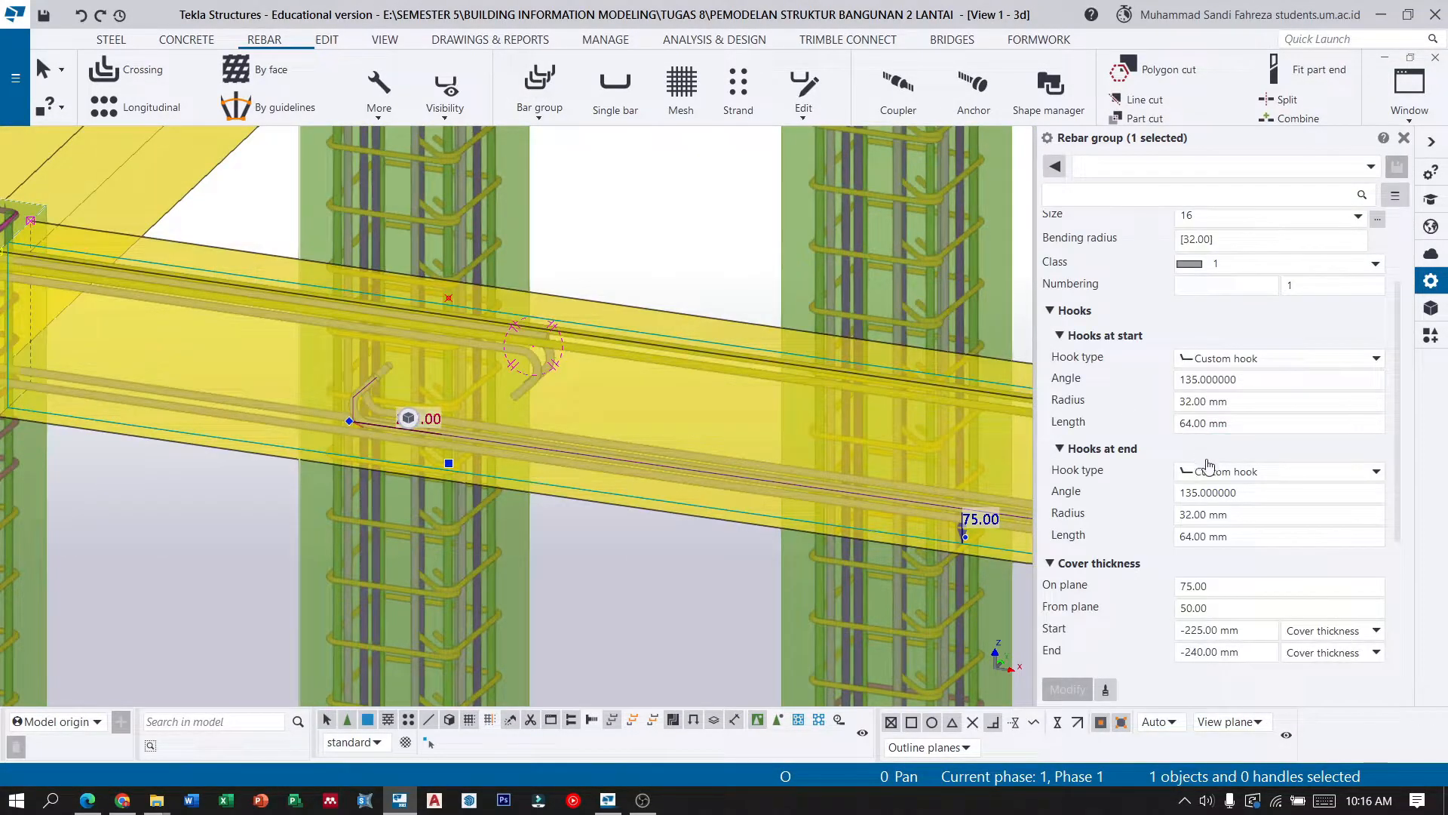
pyautogui.scroll(3, 1210, 463)
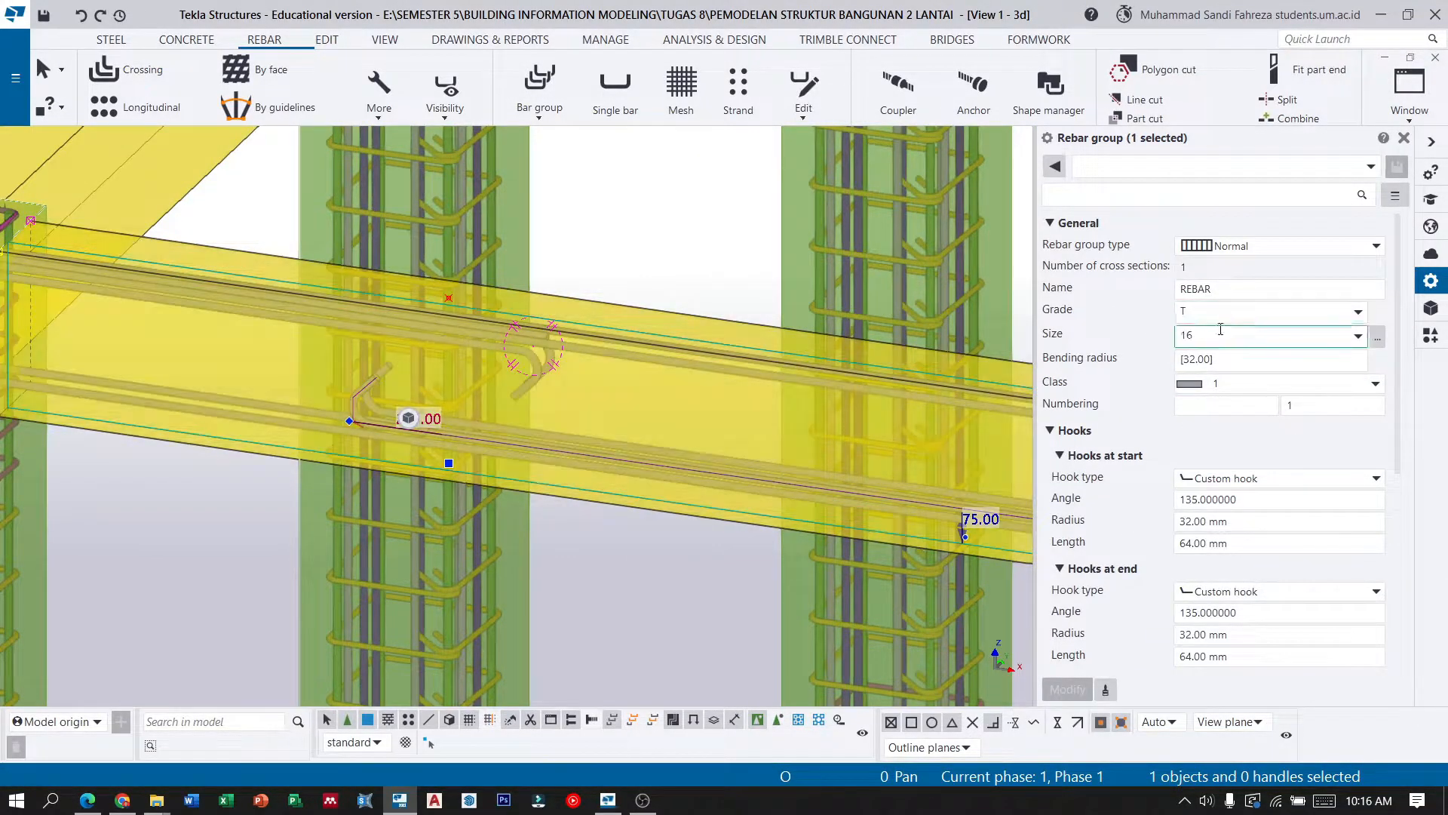
pyautogui.scroll(-2, 1212, 423)
pyautogui.scroll(-3, 1211, 426)
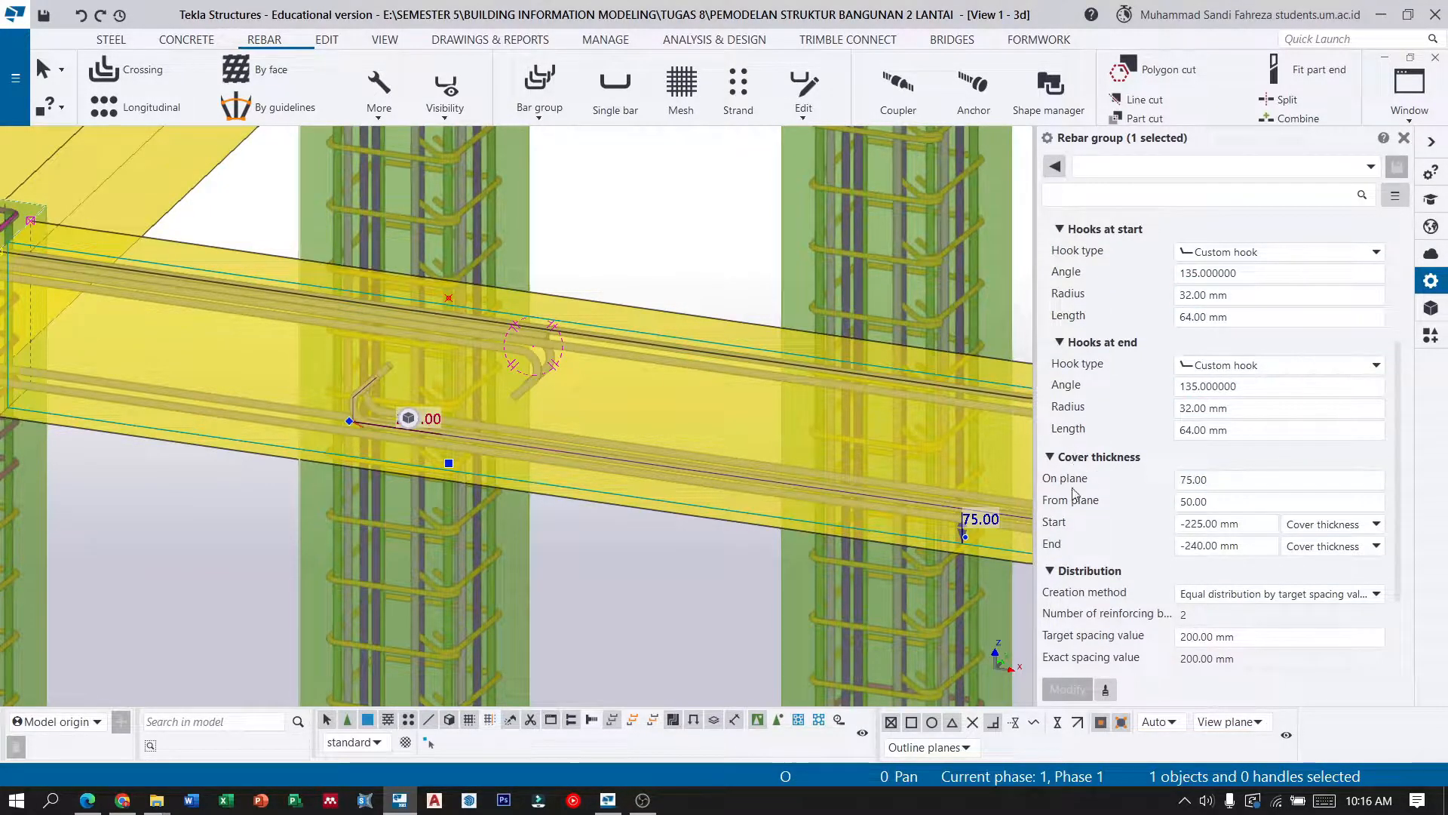
pyautogui.click(1236, 524)
pyautogui.moveTo(1246, 523); pyautogui.dragTo(1101, 520)
pyautogui.write('-320')
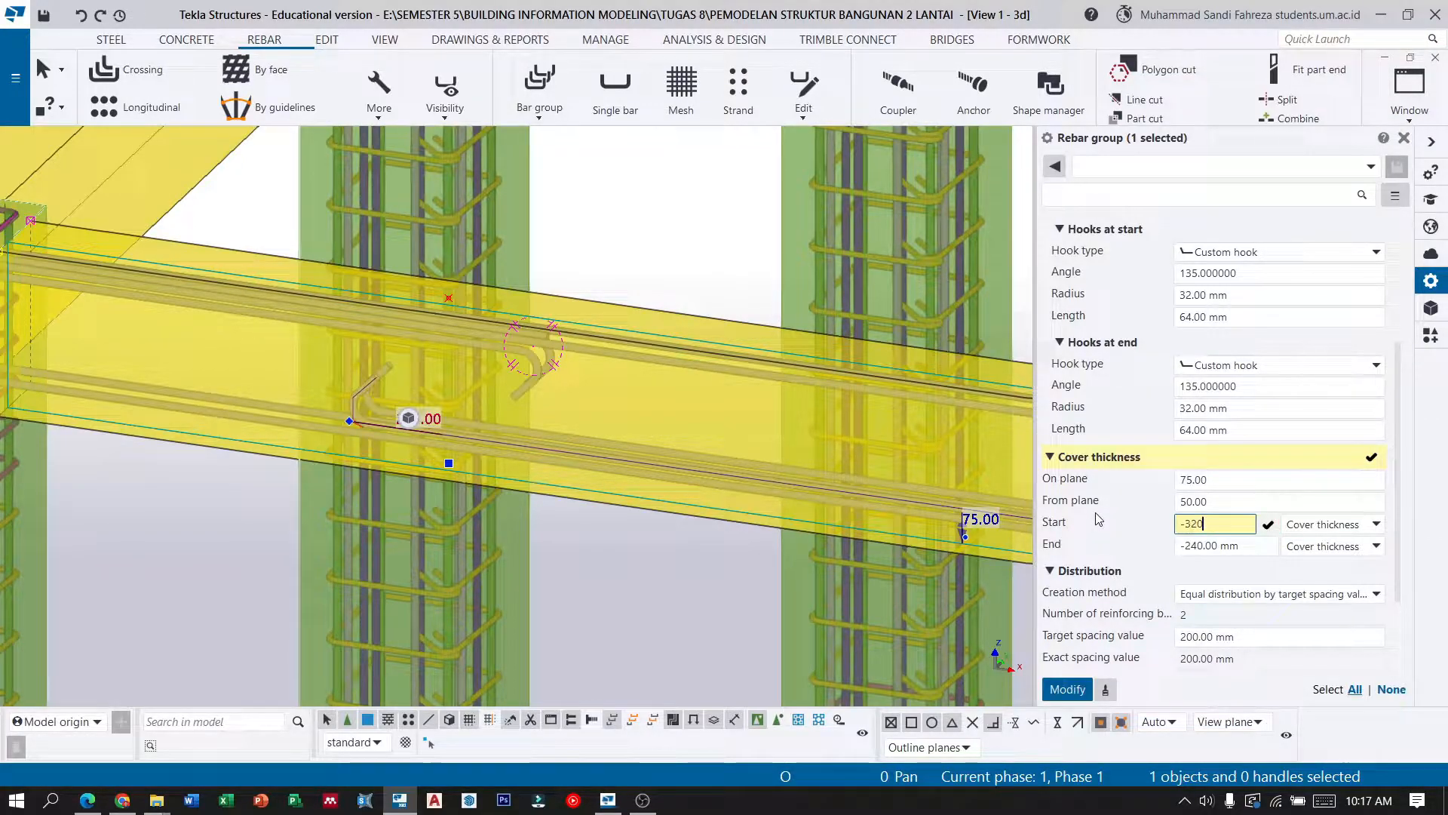
pyautogui.press('Tab')
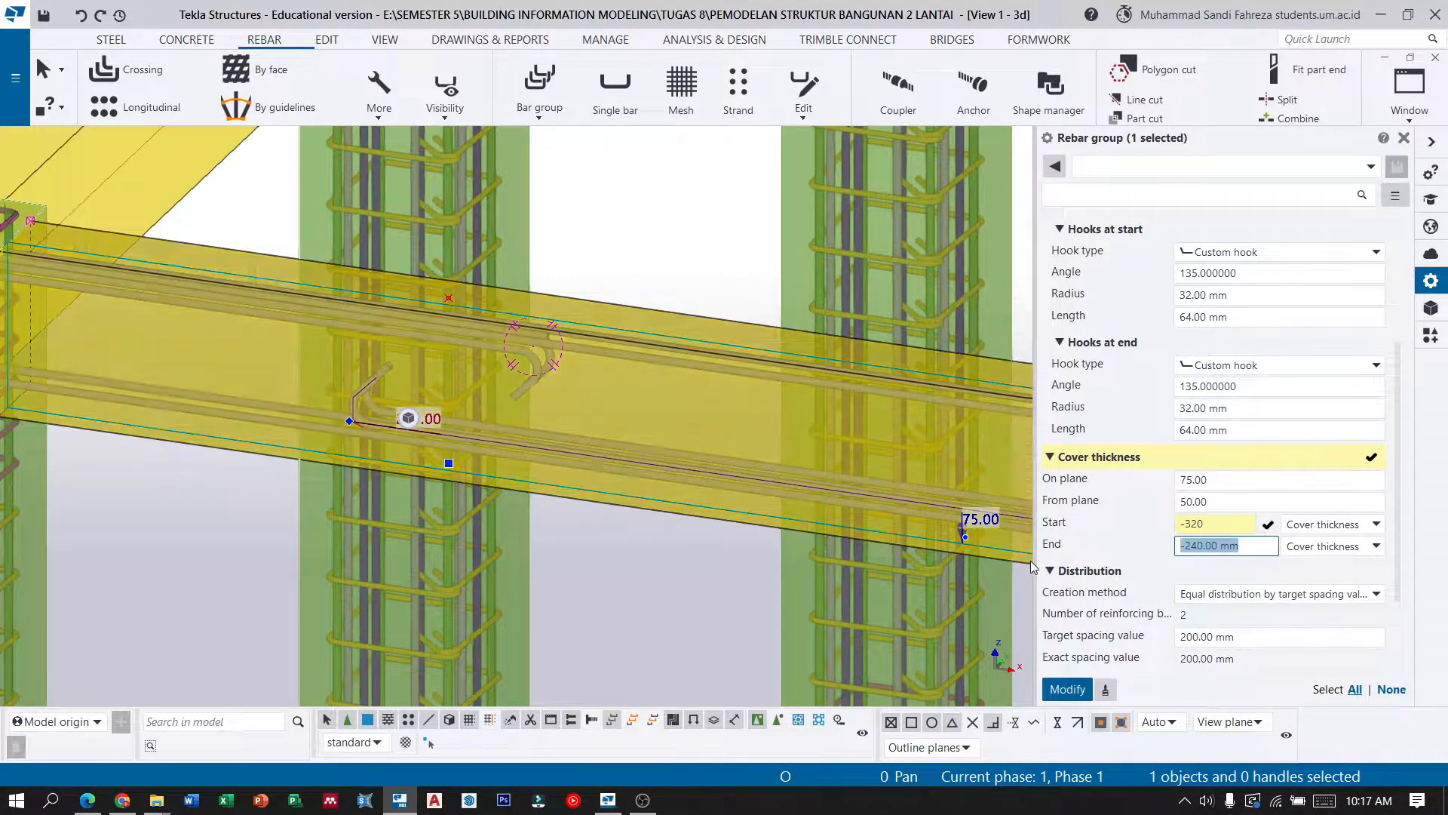
pyautogui.write('-320')
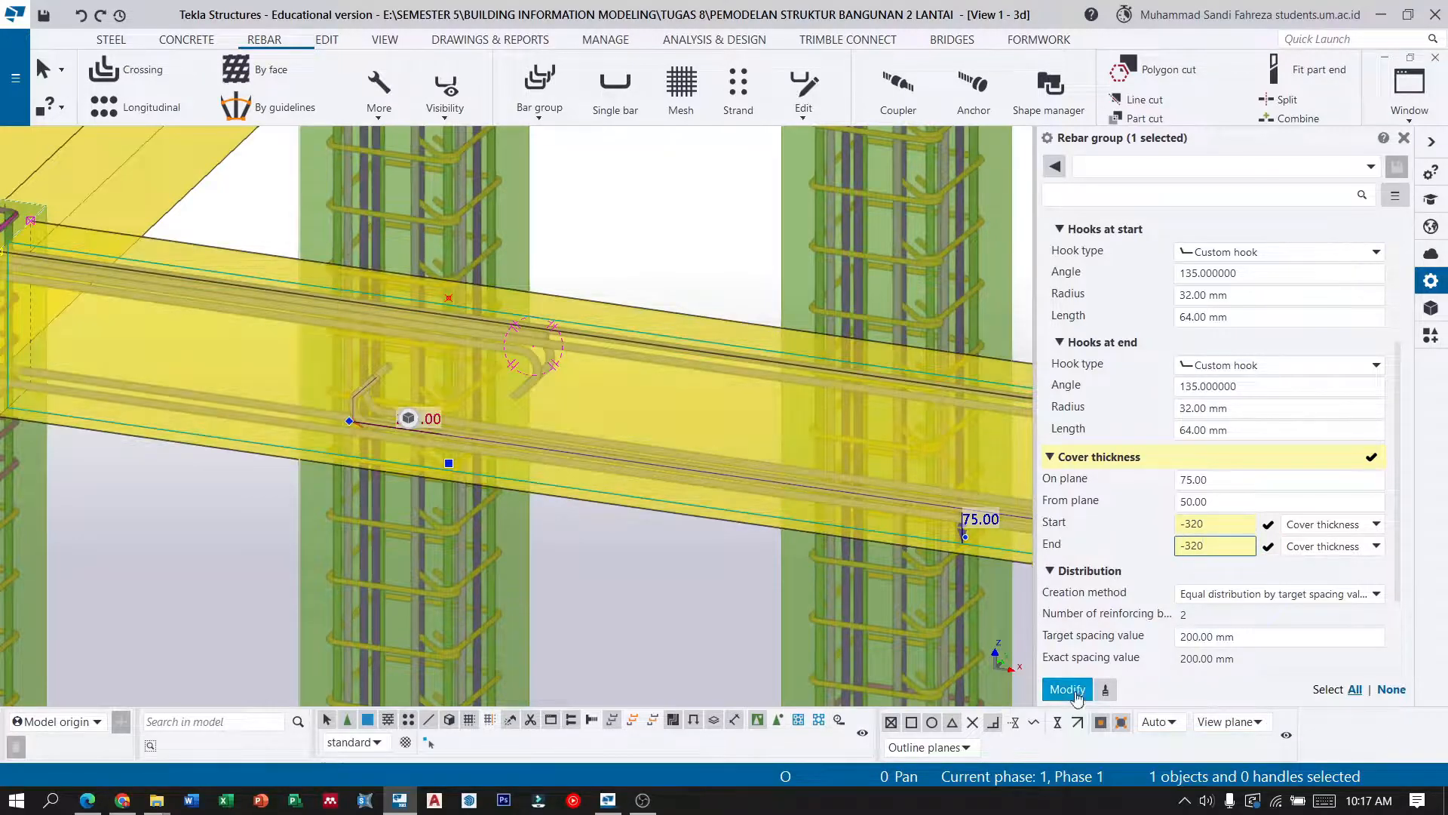
pyautogui.click(1067, 689)
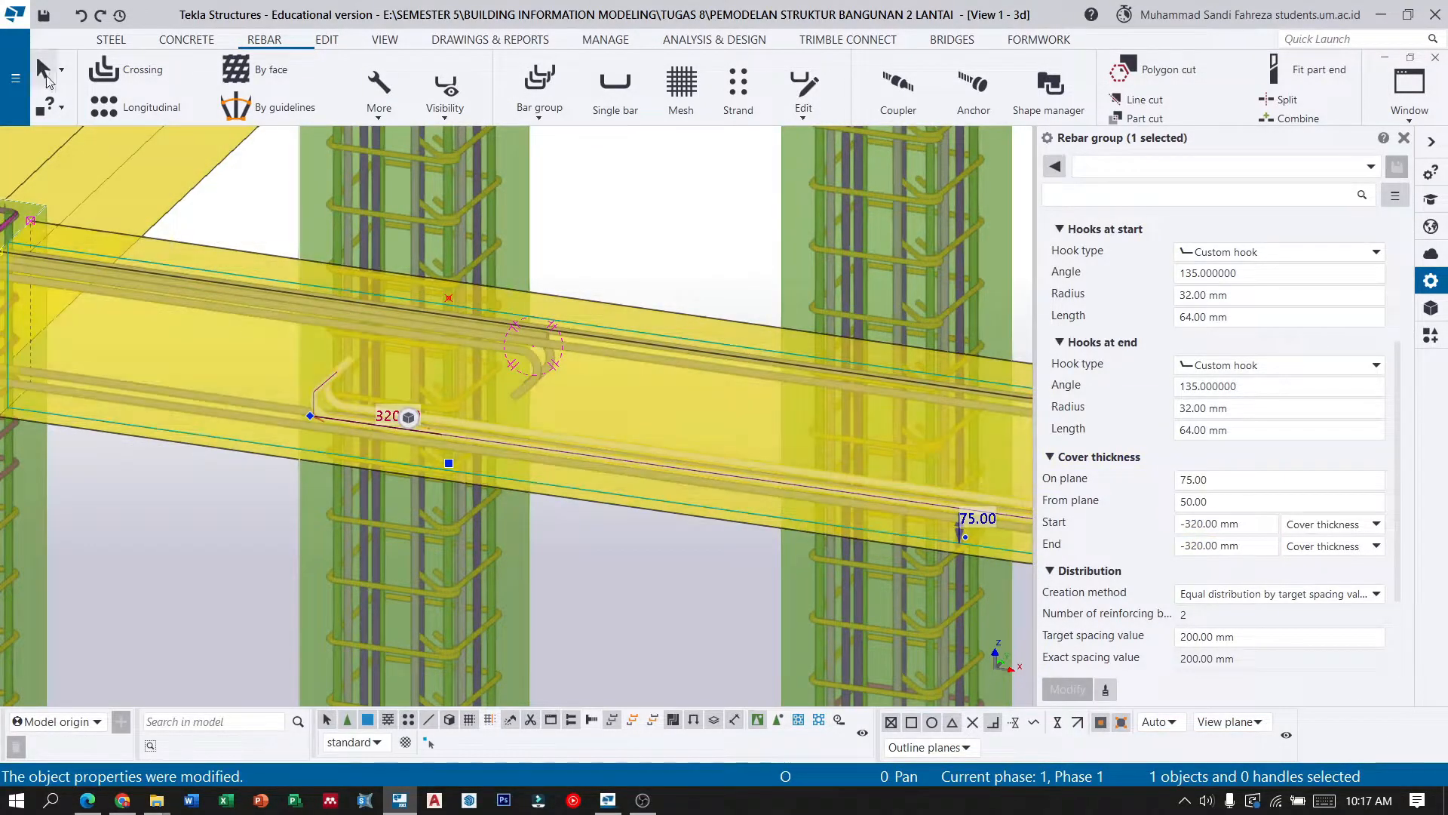
# Examine the bottom bar group's hooked ends at both sides of the beam span.
pyautogui.click(49, 73)
pyautogui.scroll(-10, 87, 362)
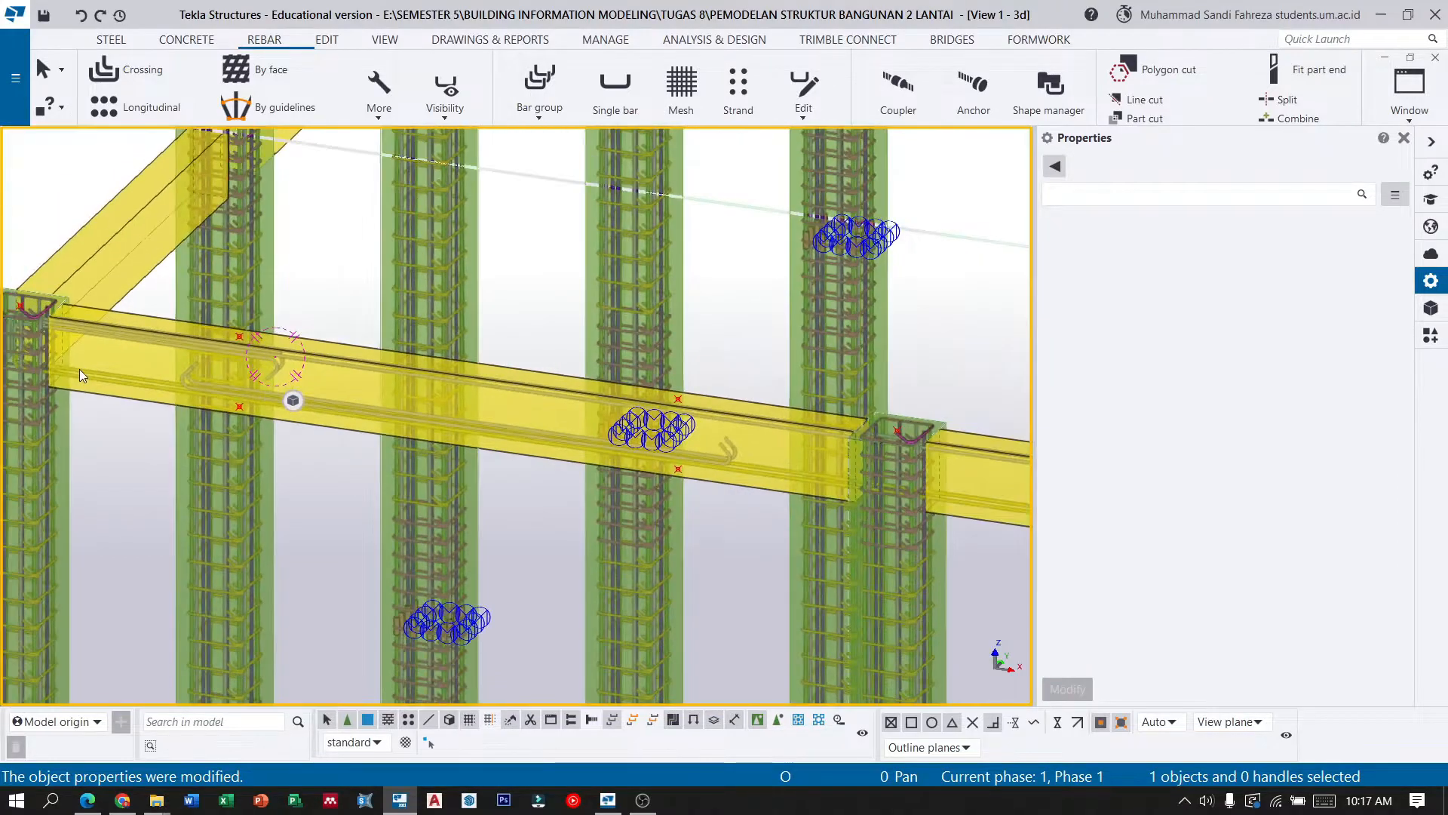
pyautogui.scroll(8, 532, 446)
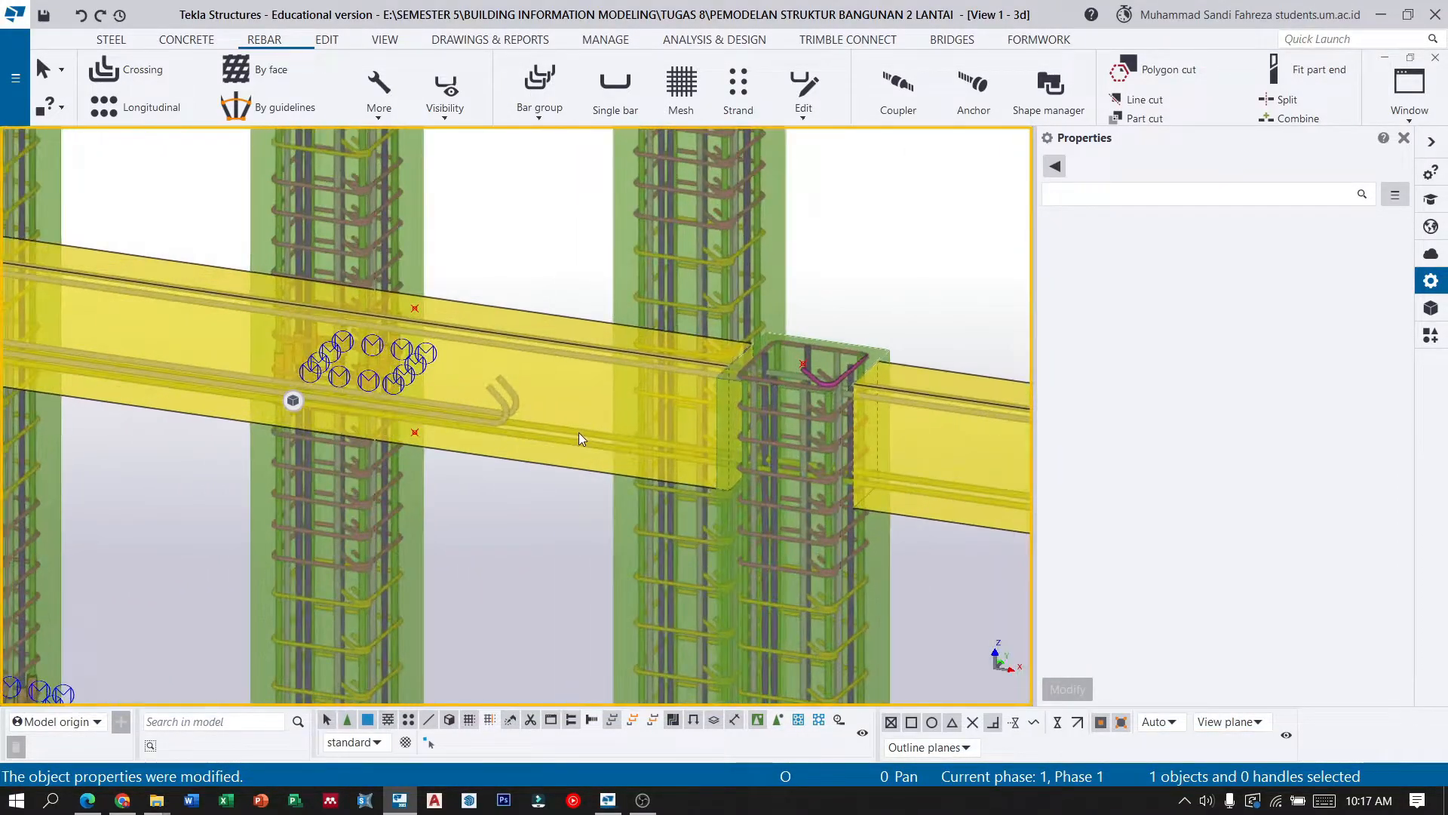
pyautogui.moveTo(377, 422); pyautogui.dragTo(530, 446, button='middle')
pyautogui.scroll(-3, 545, 443)
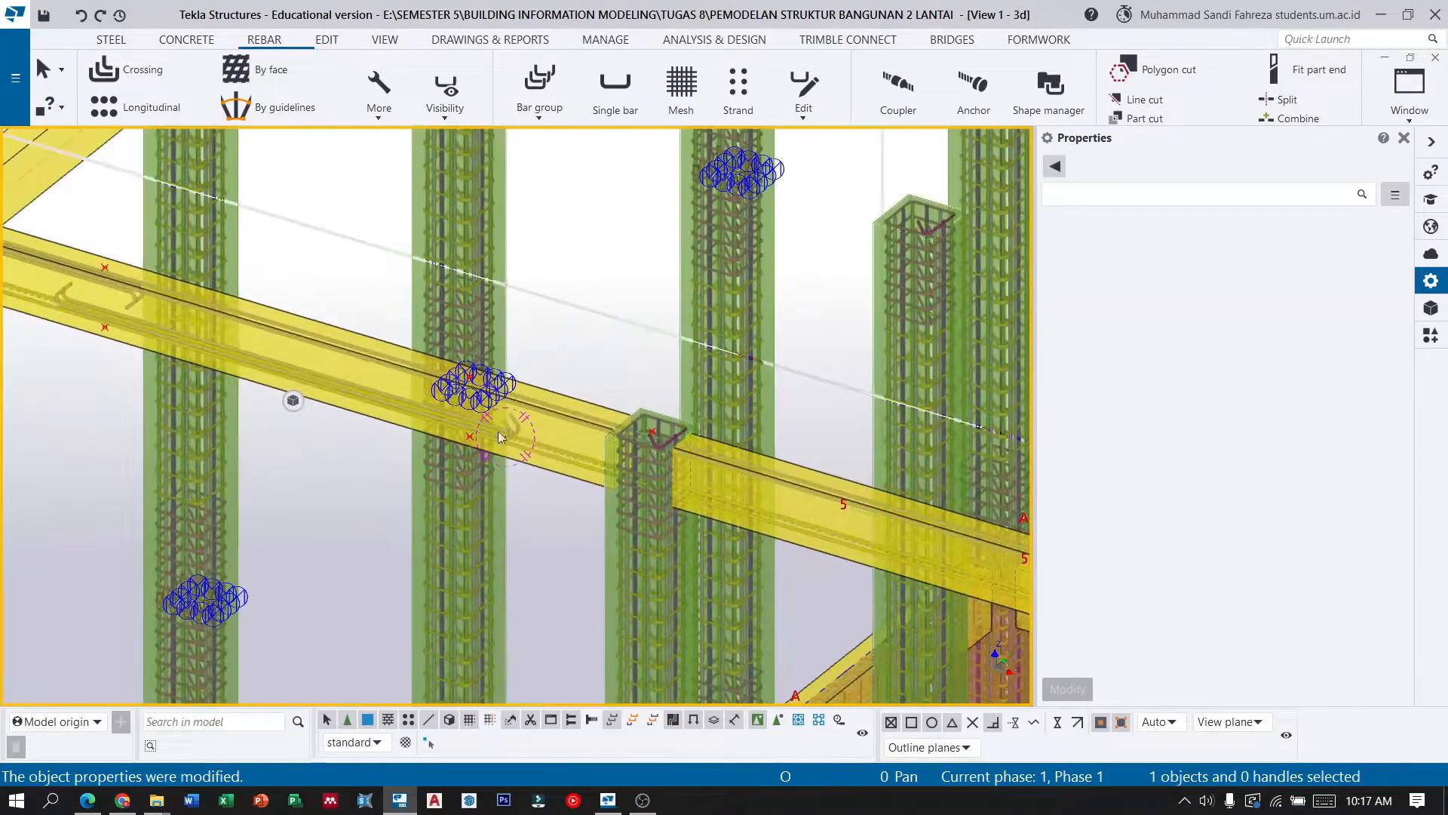
pyautogui.scroll(1, 165, 337)
pyautogui.scroll(4, 205, 330)
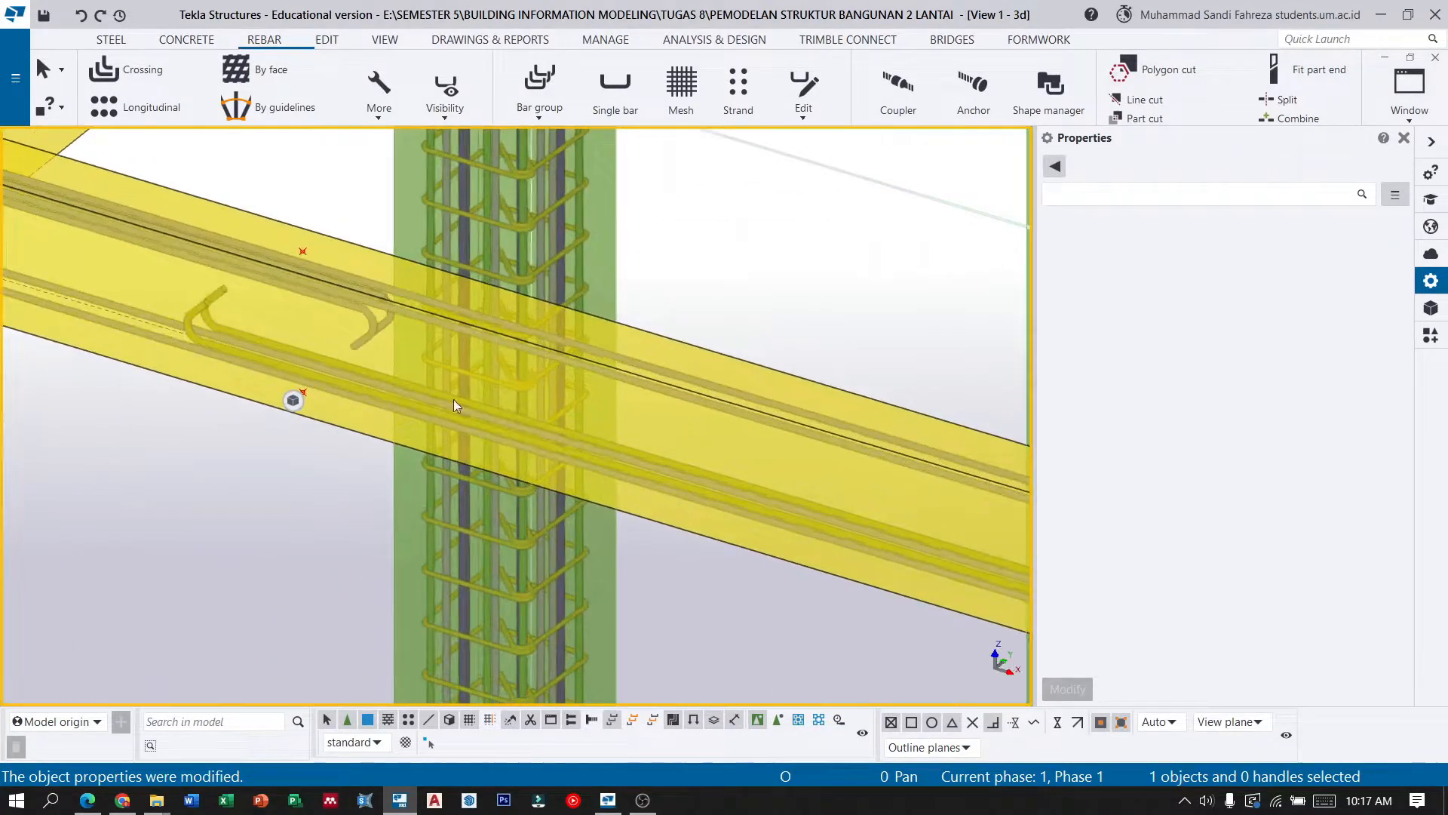
pyautogui.scroll(-4, 310, 373)
pyautogui.scroll(2, 311, 374)
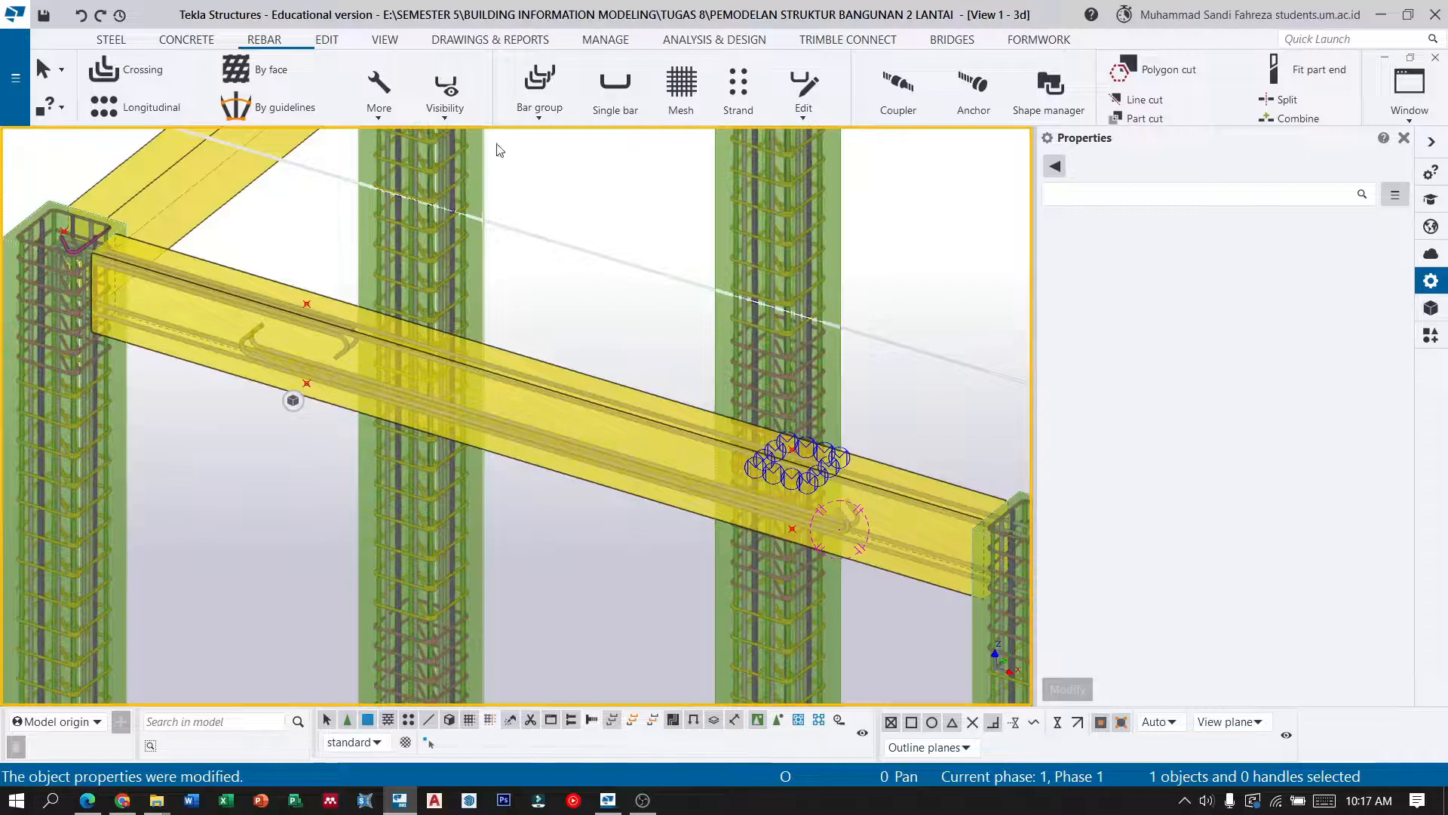
# Add a single bar to the beam, shaped between the two lower reference points at the beam's bottom.
pyautogui.click(632, 89)
pyautogui.scroll(3, 345, 423)
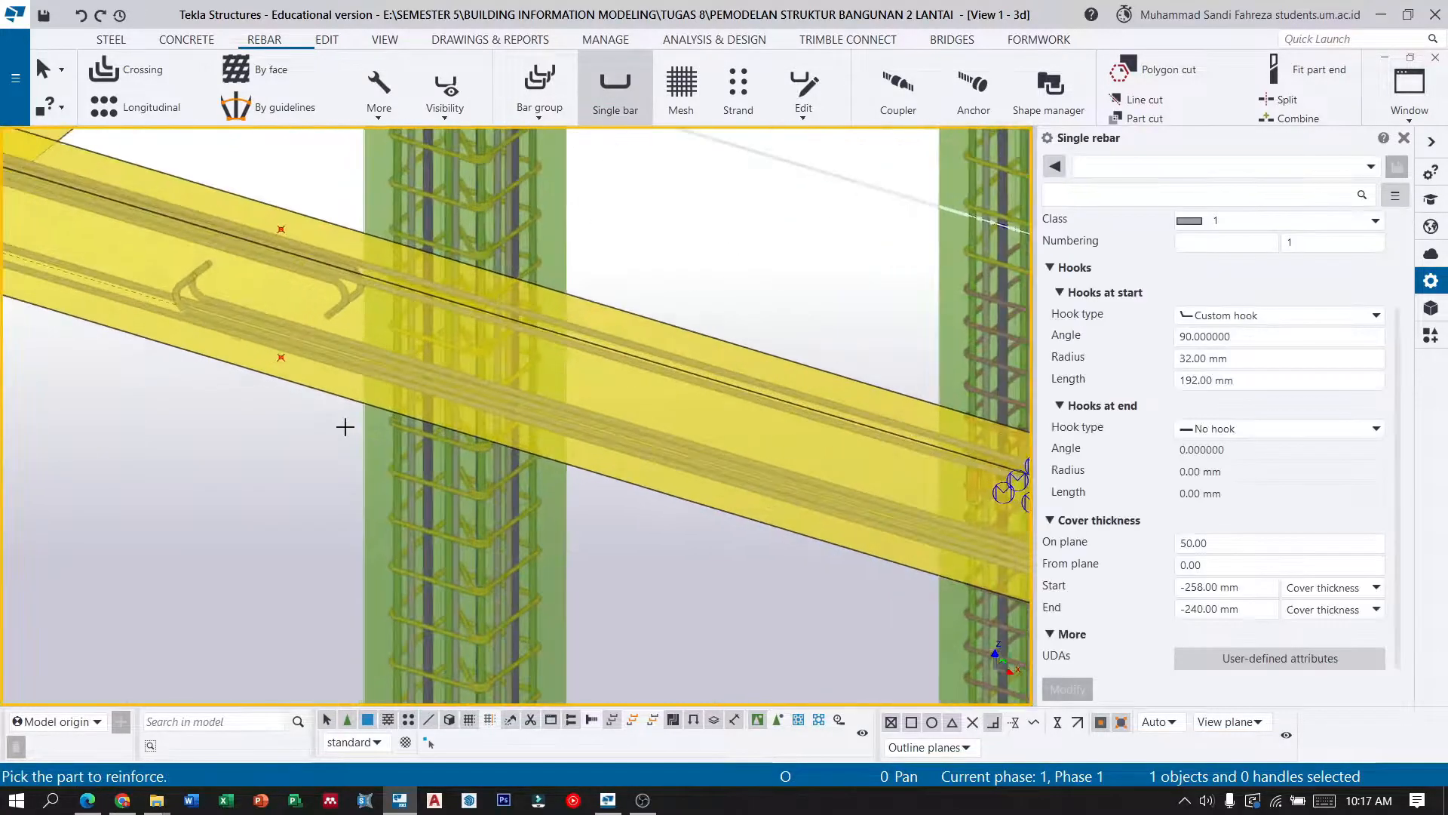
pyautogui.click(283, 380)
pyautogui.click(280, 358)
pyautogui.scroll(-5, 224, 367)
pyautogui.scroll(3, 754, 548)
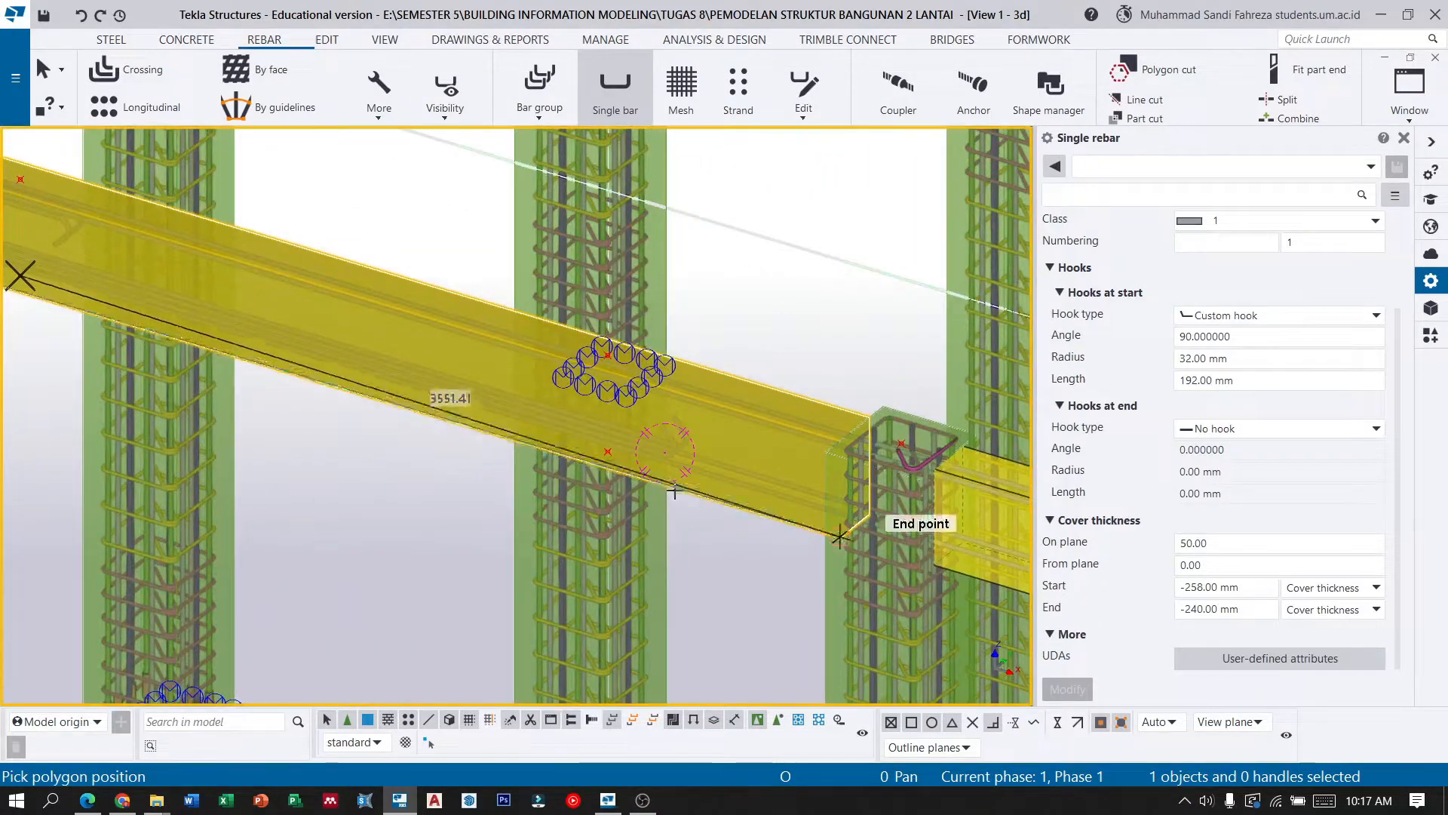
pyautogui.click(608, 450)
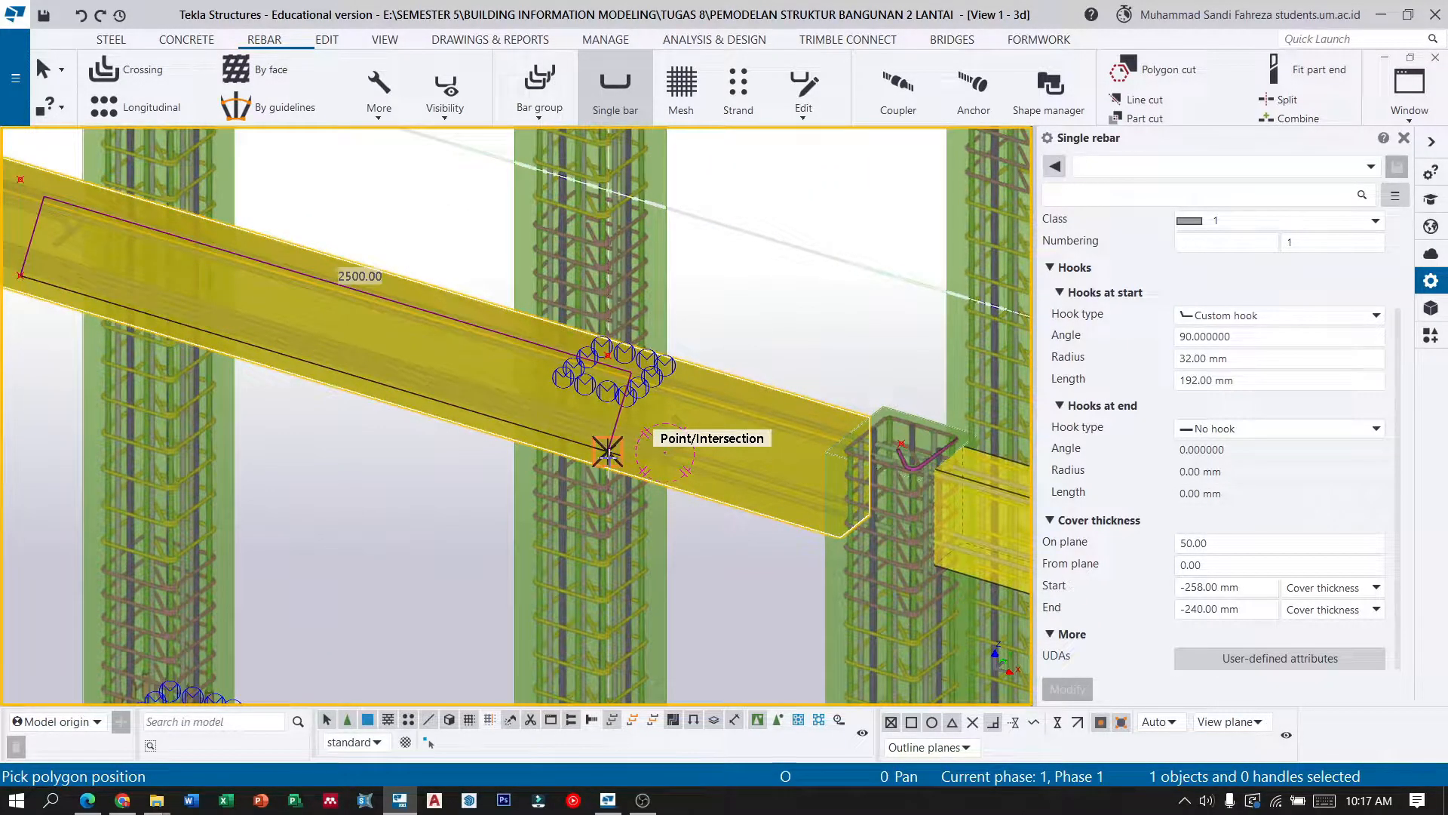
pyautogui.middleClick(608, 450)
pyautogui.scroll(3, 656, 481)
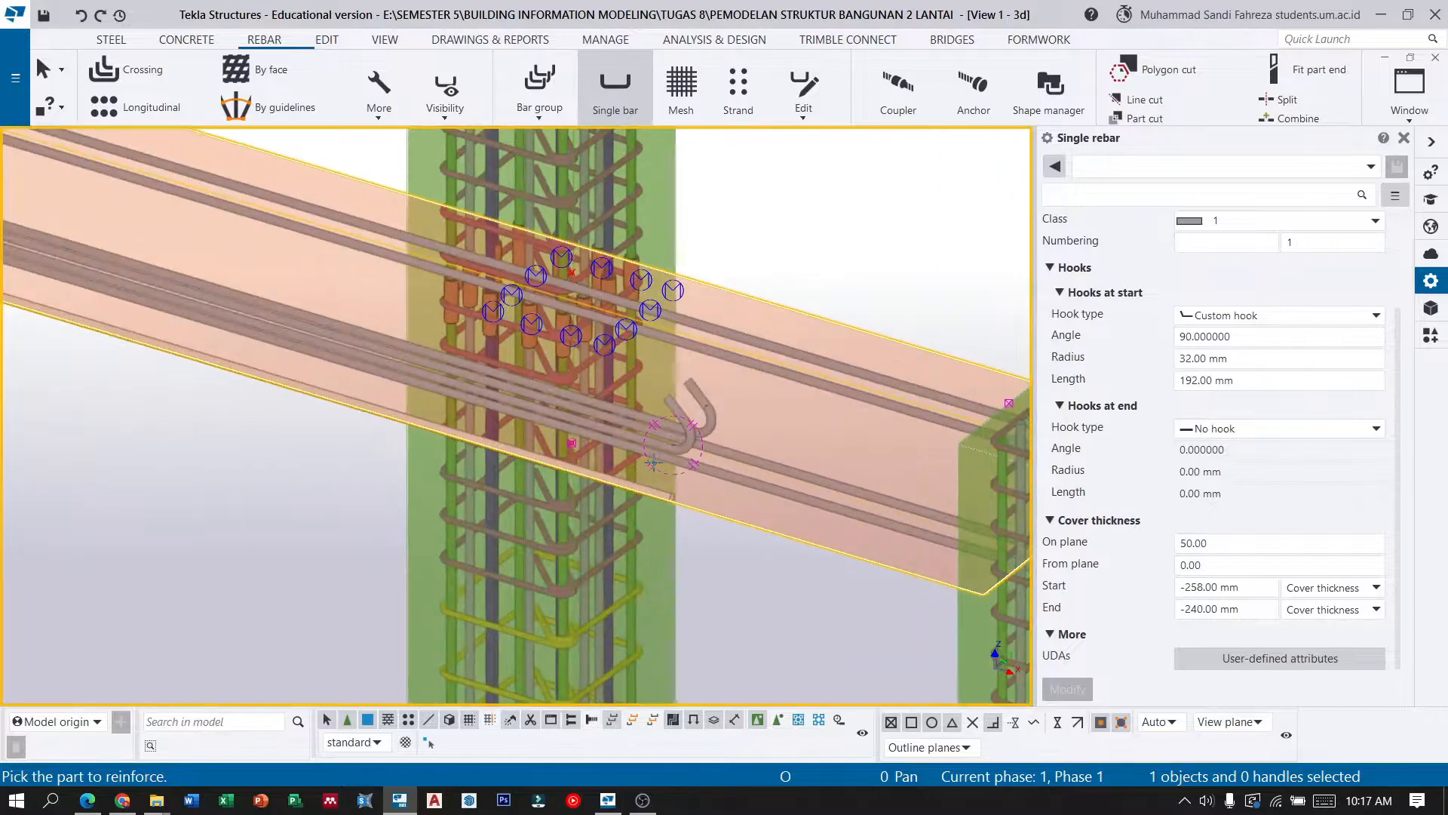
pyautogui.moveTo(656, 481); pyautogui.dragTo(408, 317, button='middle')
pyautogui.scroll(-3, 759, 553)
pyautogui.moveTo(208, 285); pyautogui.dragTo(466, 387, button='middle')
pyautogui.keyDown('ctrl'); pyautogui.moveTo(232, 289); pyautogui.dragTo(81, 307, button='middle'); pyautogui.keyUp('ctrl')
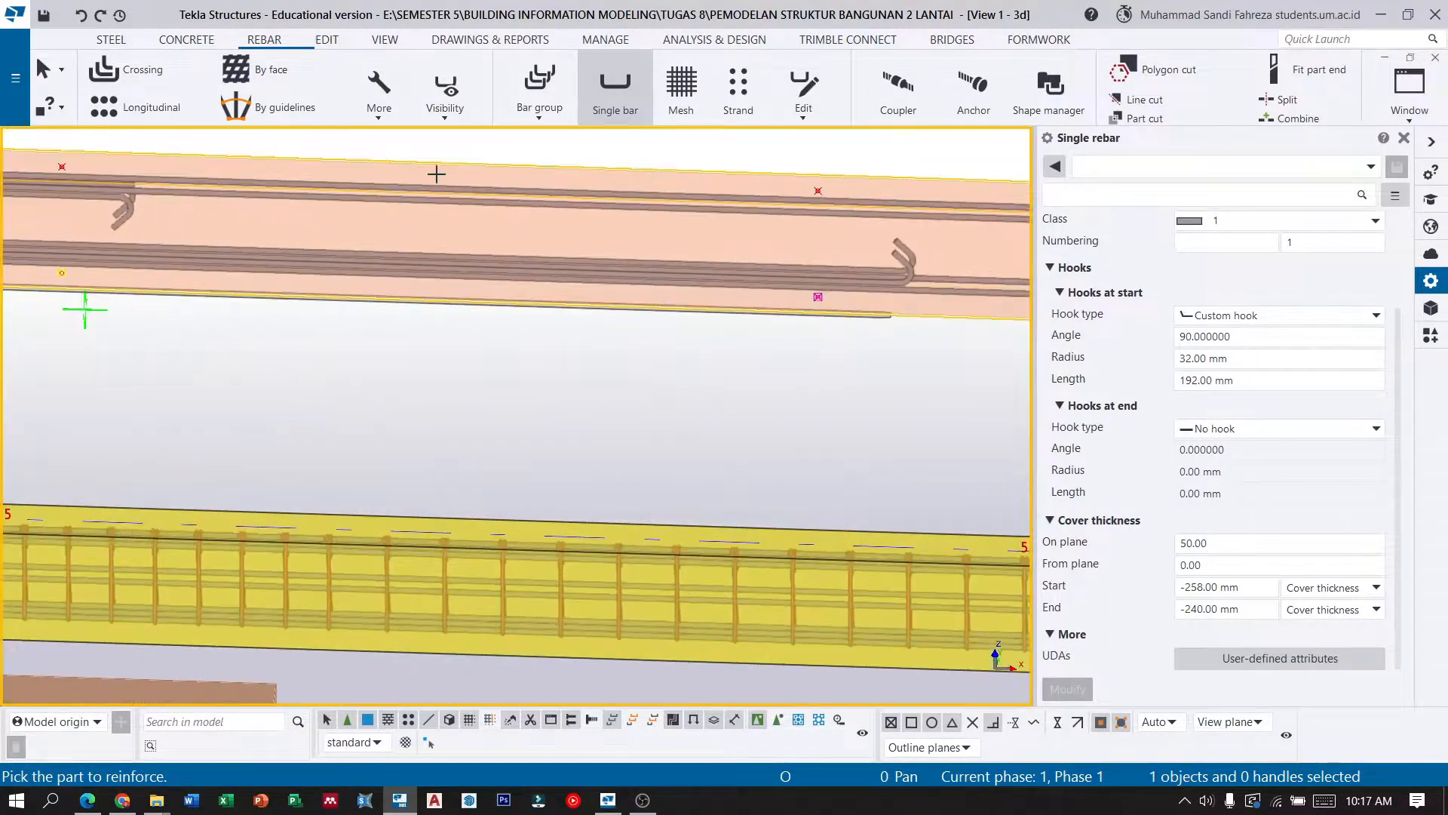
pyautogui.press('Escape')
# Set the new bottom single bar's start hook type to No hook.
pyautogui.scroll(-3, 424, 391)
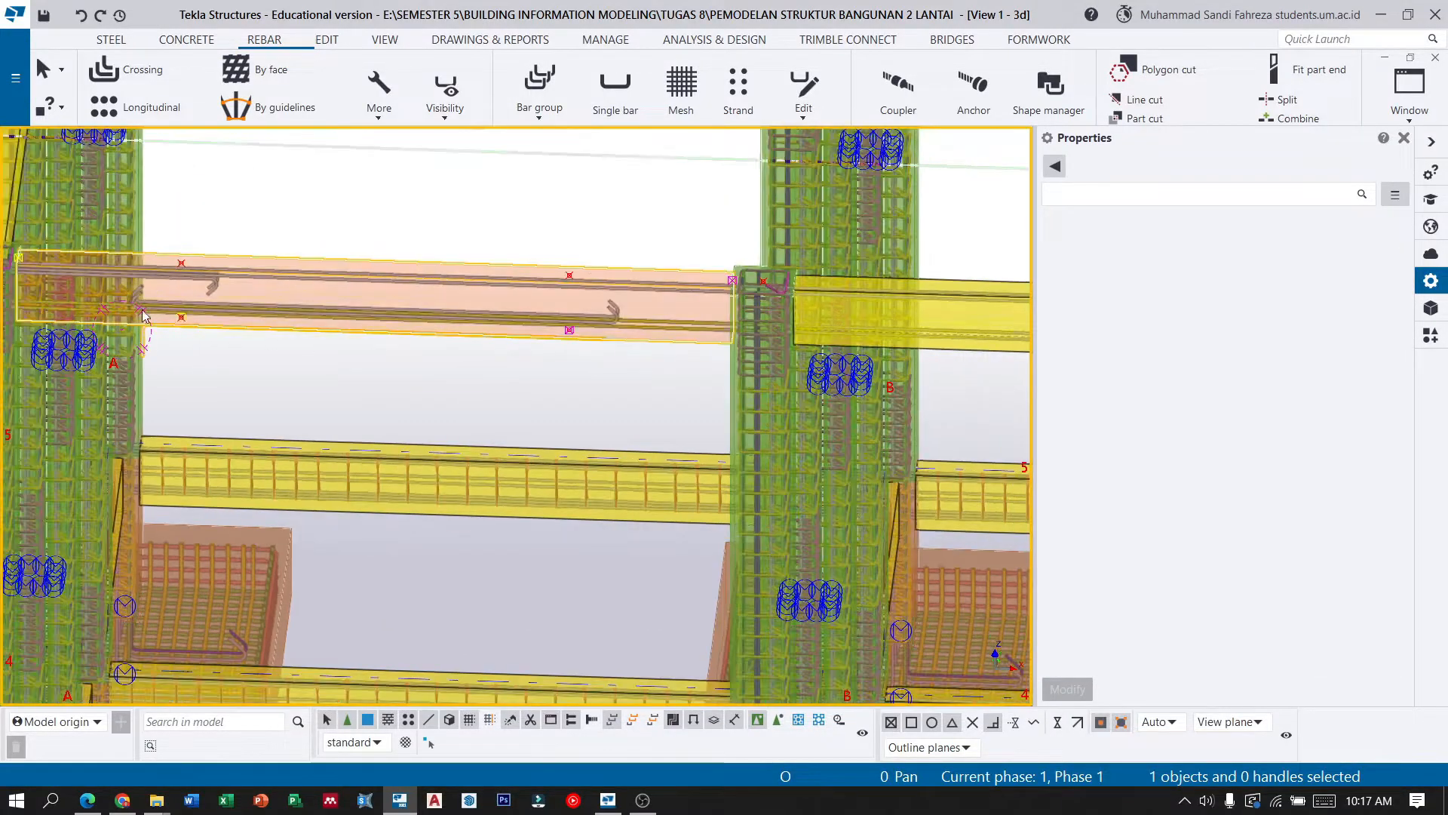
pyautogui.scroll(5, 148, 317)
pyautogui.click(168, 375)
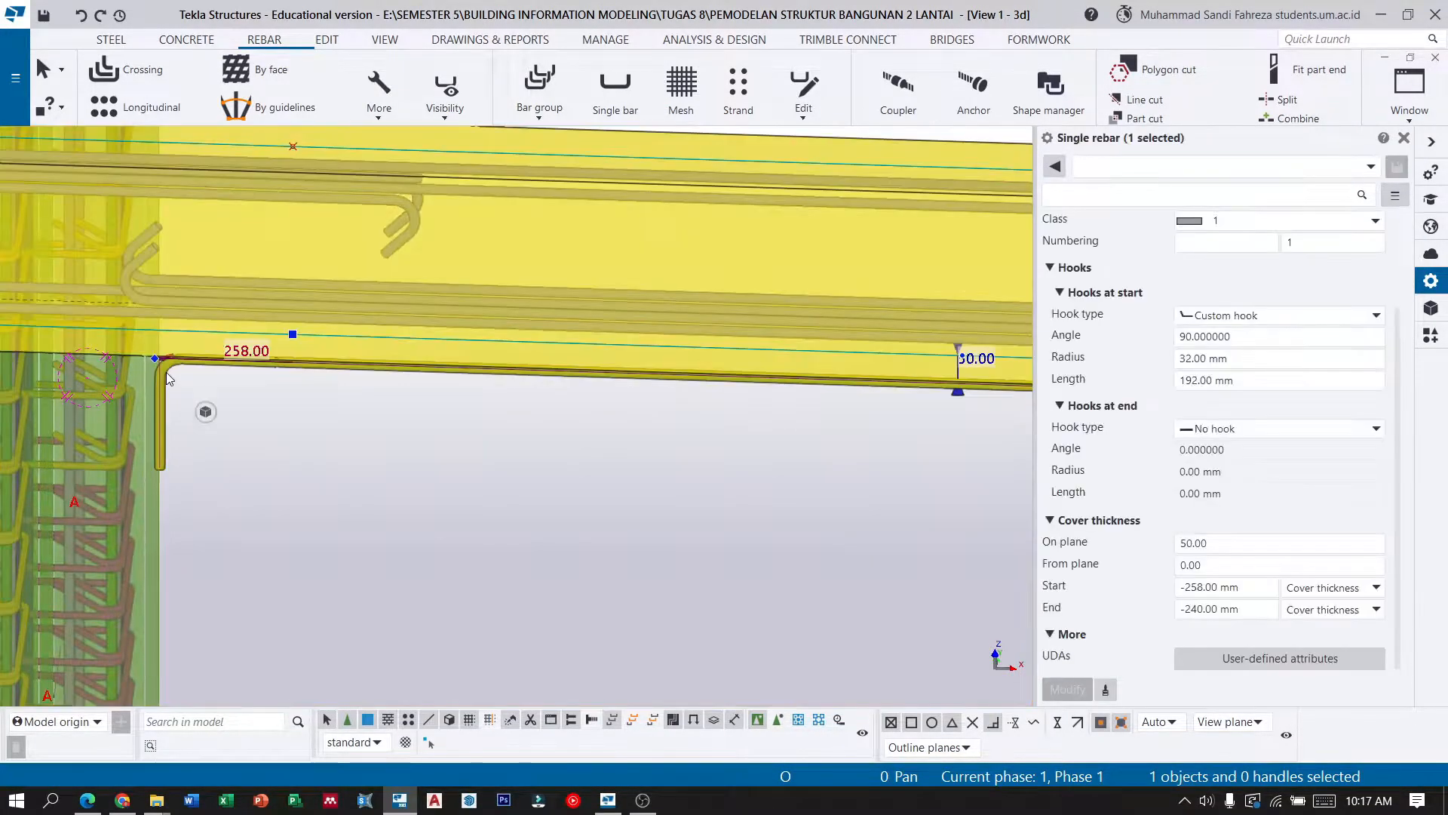
pyautogui.click(1277, 324)
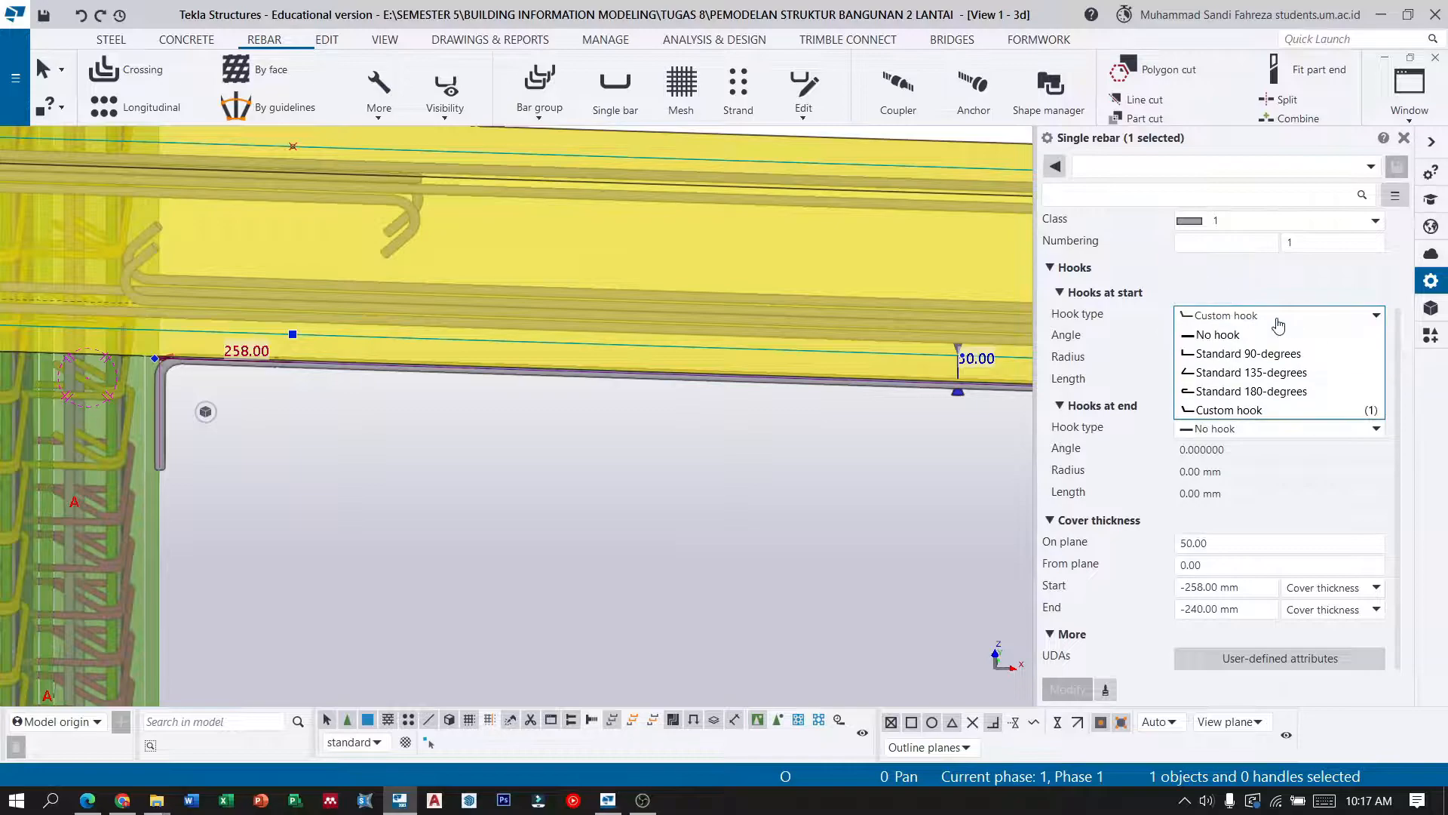
pyautogui.click(1273, 336)
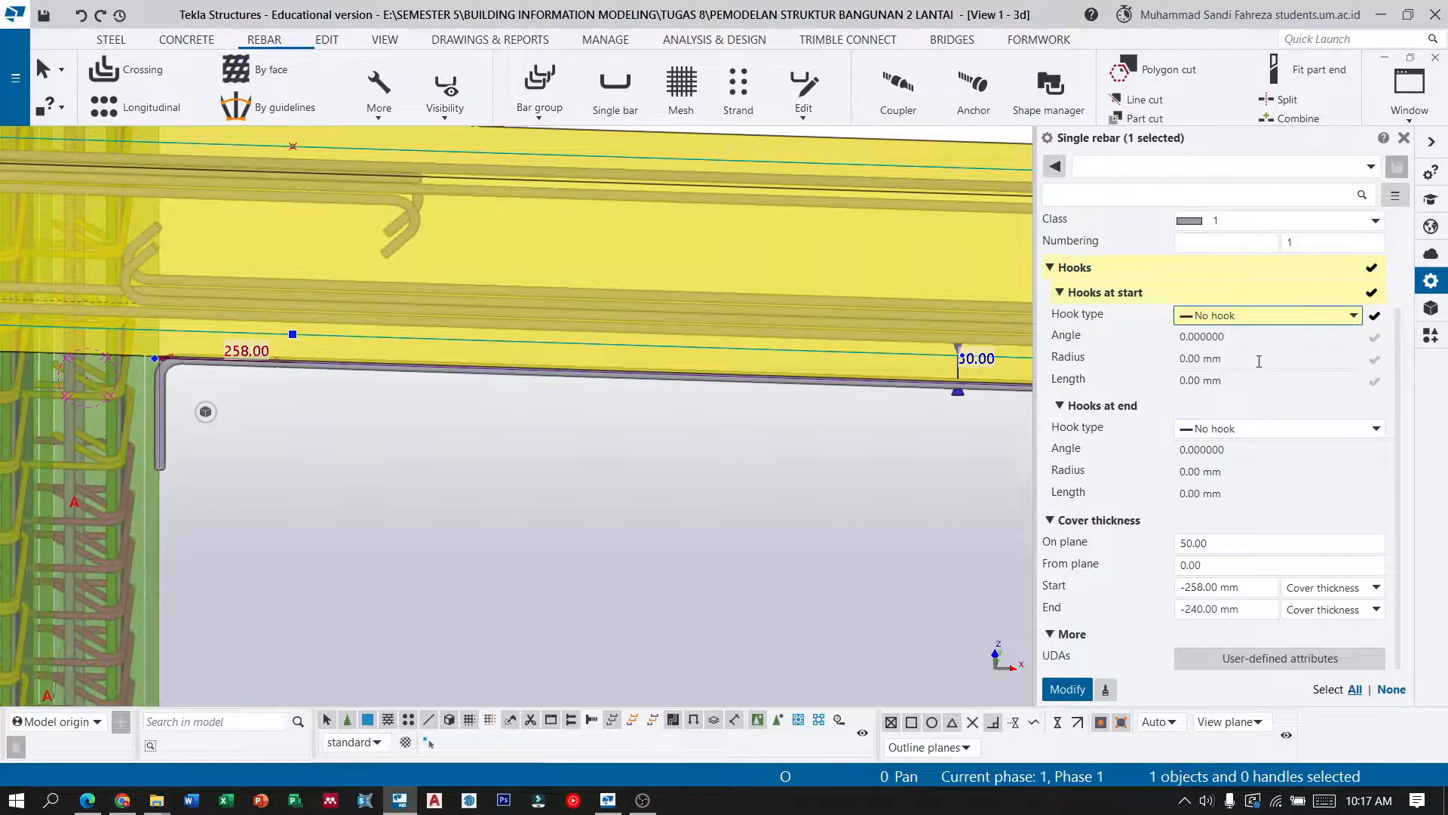
# Set the single bar's on-plane cover to -50 and its start and end covers to -320 mm, applying all changes.
pyautogui.click(1193, 544)
pyautogui.click(1183, 545)
pyautogui.write('-')
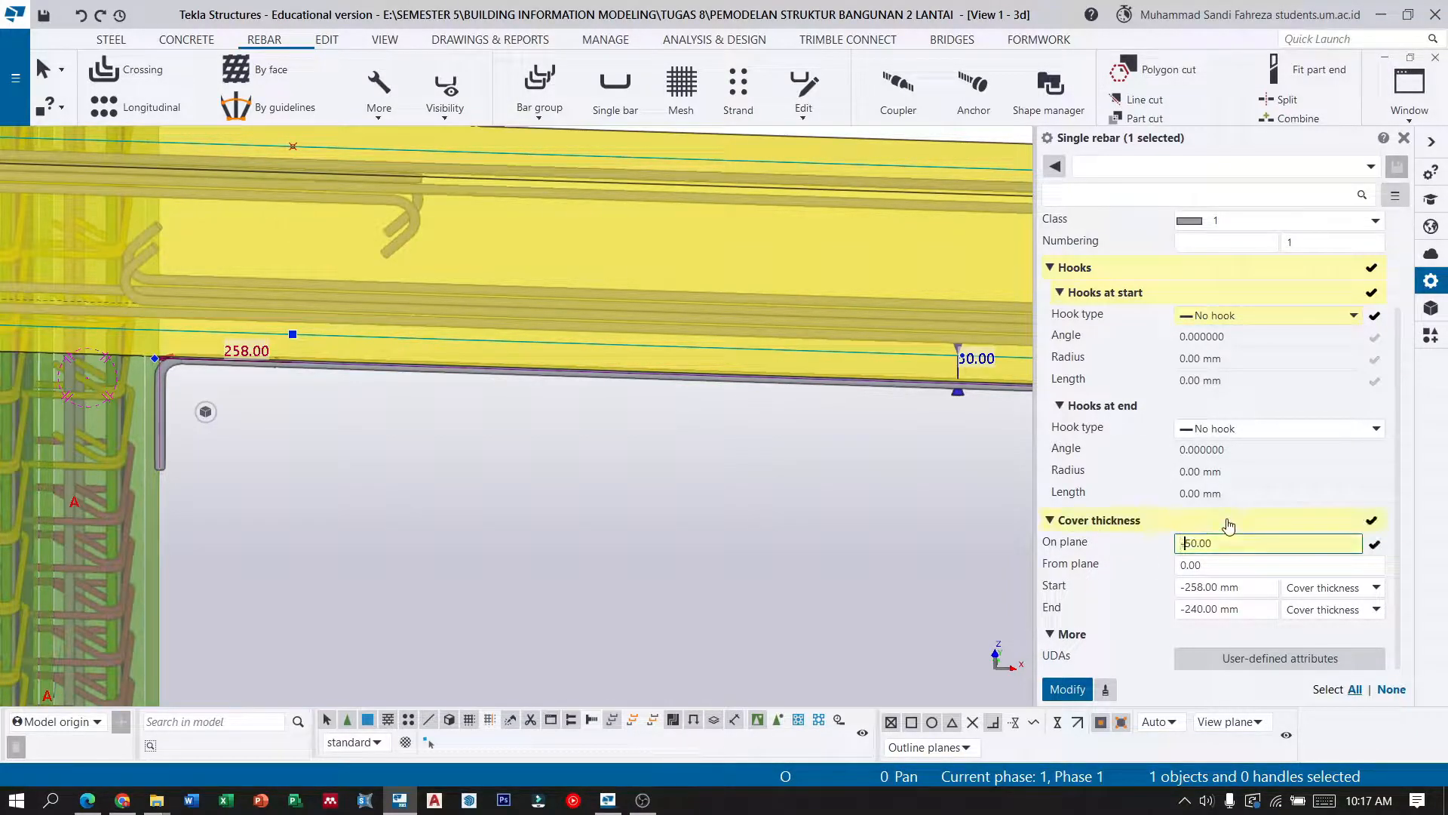
pyautogui.press('Tab')
pyautogui.press('Tab')
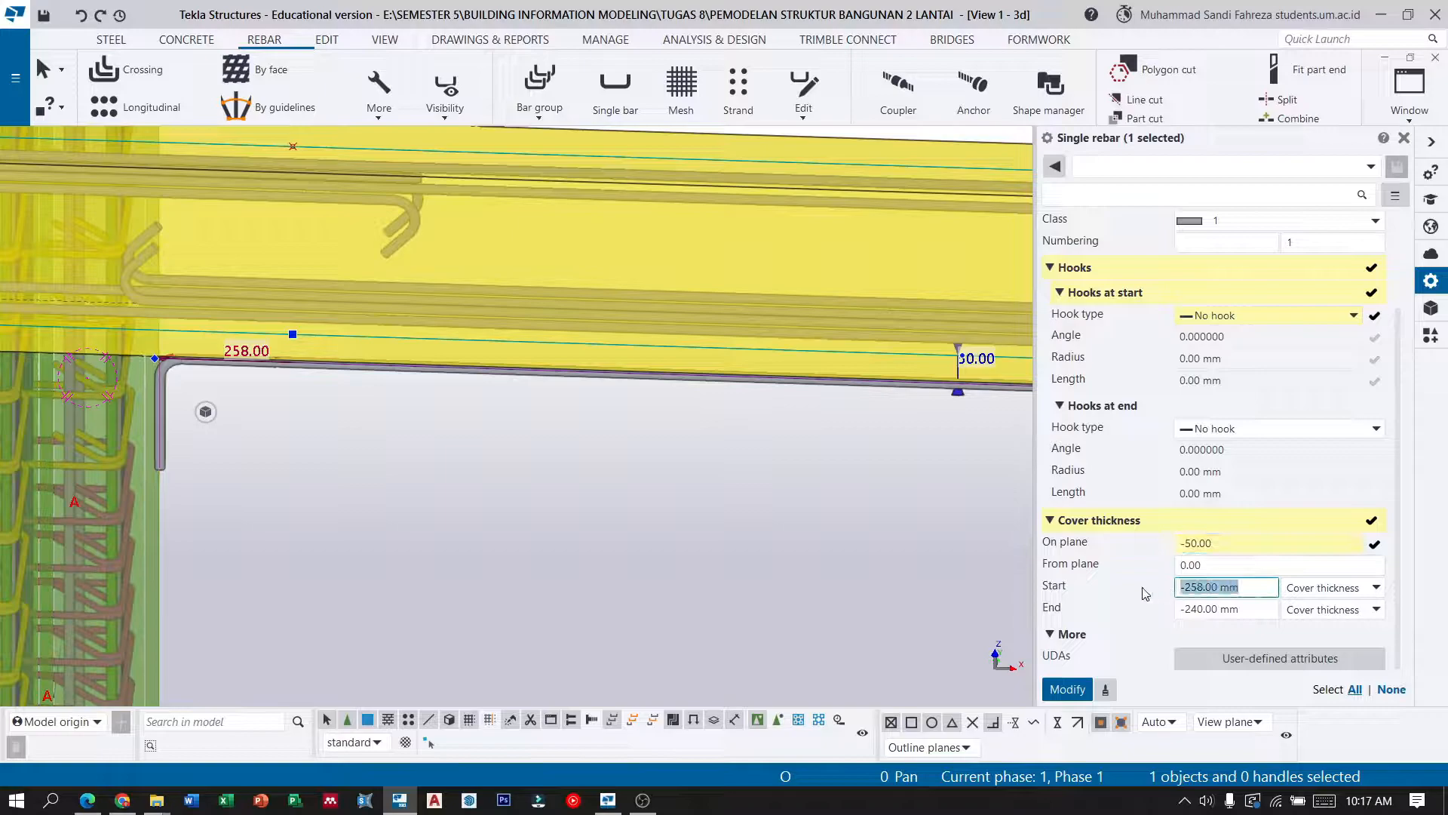
pyautogui.write('-320')
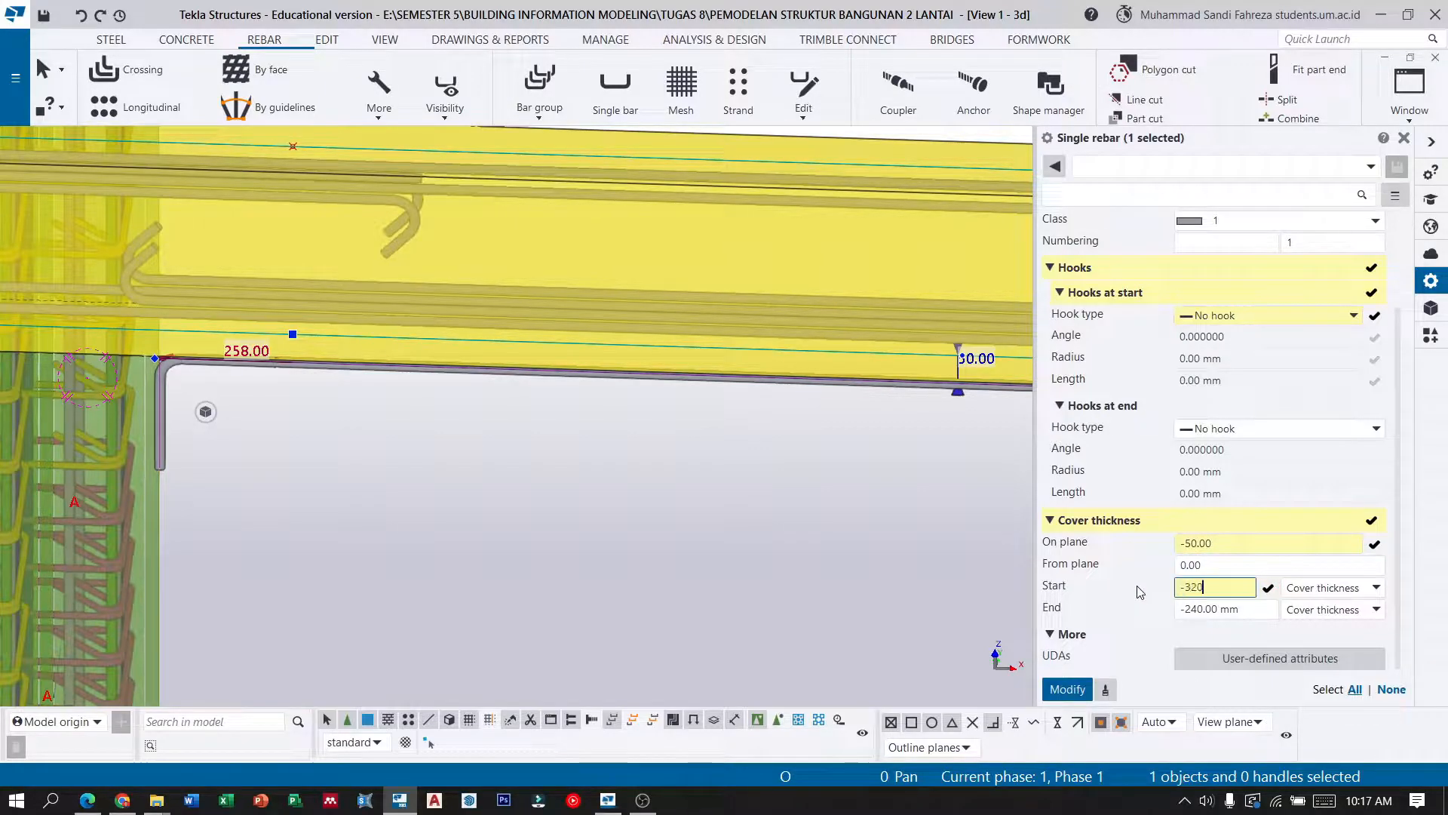
pyautogui.press('Tab')
pyautogui.write('-3')
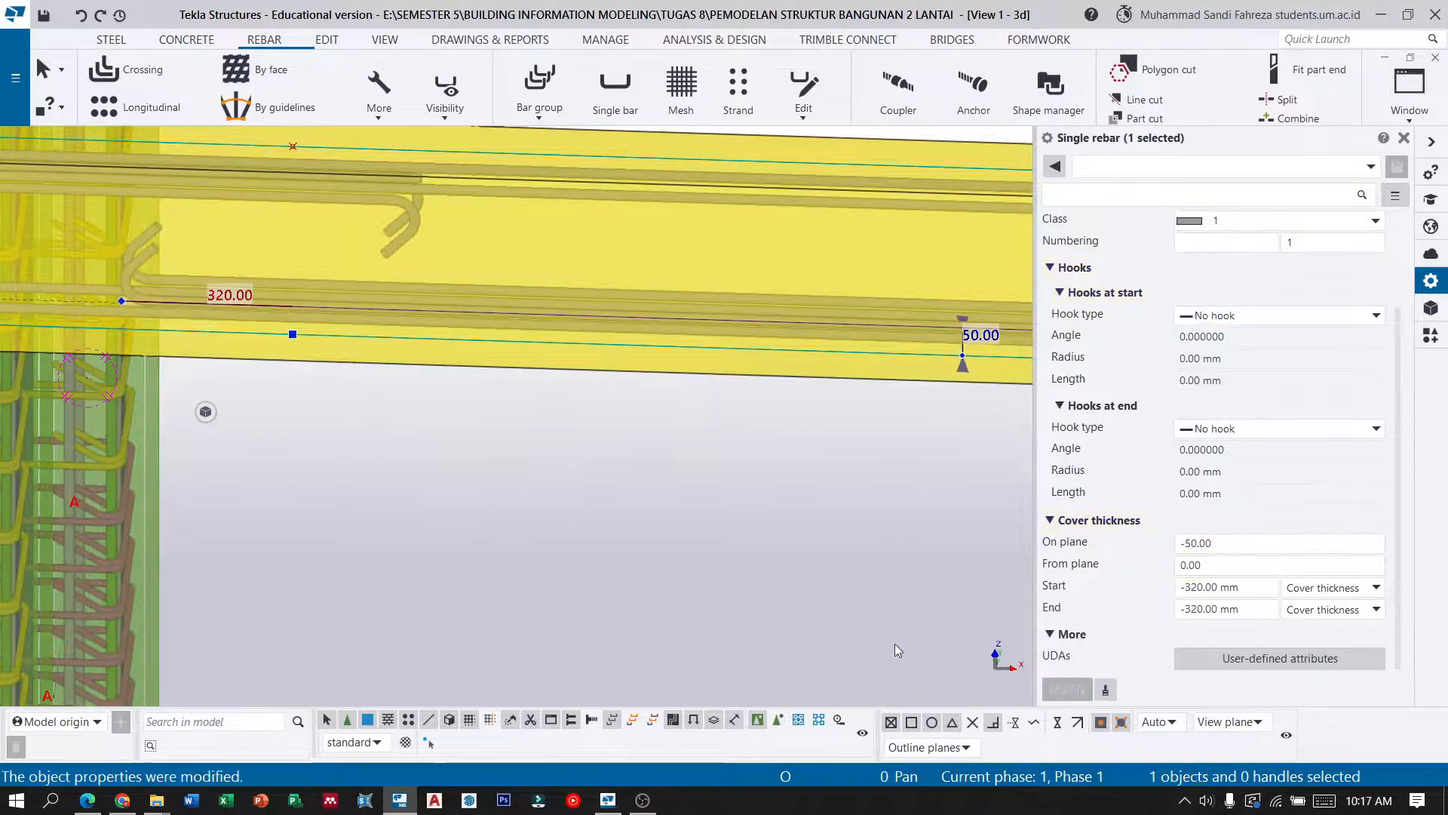
# Inspect the bottom midspan bars along the beam from the corner column to the joint with the neighbouring beam.
pyautogui.click(288, 433)
pyautogui.moveTo(378, 341); pyautogui.dragTo(462, 347, button='middle')
pyautogui.scroll(-3, 460, 344)
pyautogui.moveTo(588, 341); pyautogui.dragTo(1007, 341, button='middle')
pyautogui.scroll(-3, 233, 278)
pyautogui.scroll(3, 702, 281)
pyautogui.scroll(5, 702, 283)
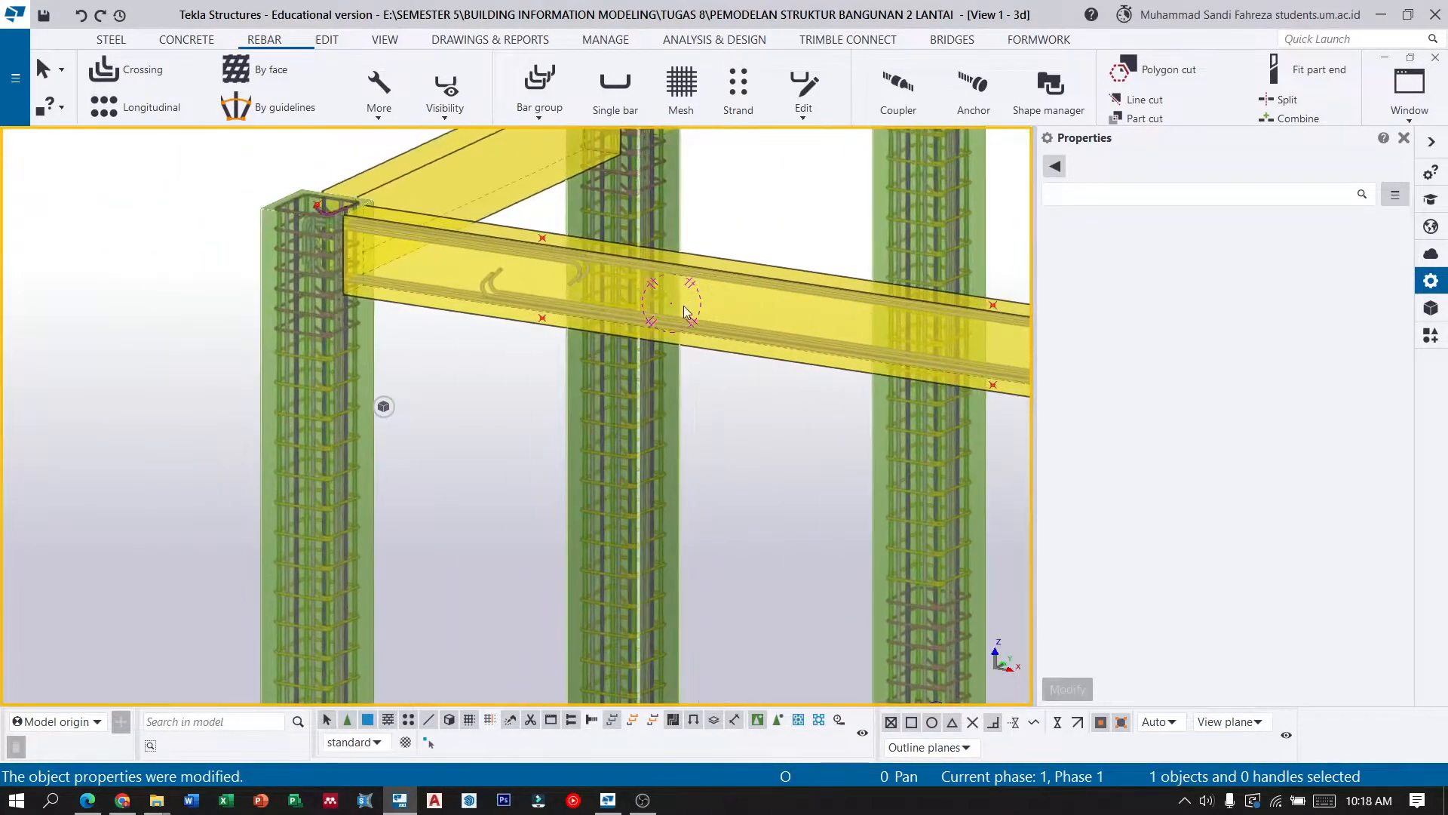
pyautogui.scroll(-2, 682, 305)
pyautogui.scroll(-3, 441, 370)
pyautogui.scroll(6, 780, 296)
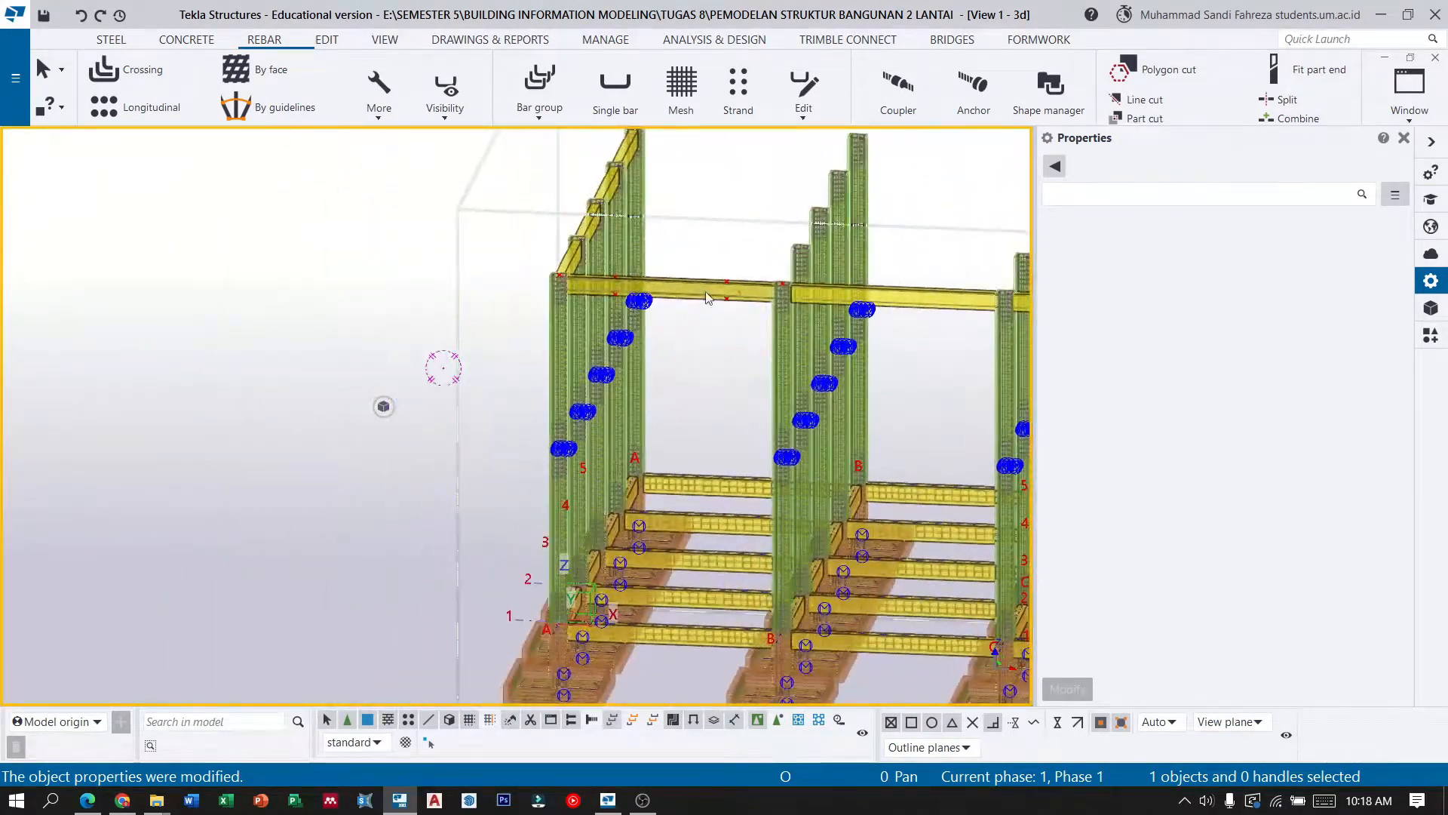
pyautogui.scroll(3, 778, 291)
pyautogui.moveTo(698, 314); pyautogui.dragTo(451, 320, button='middle')
pyautogui.scroll(2, 383, 308)
pyautogui.scroll(2, 407, 295)
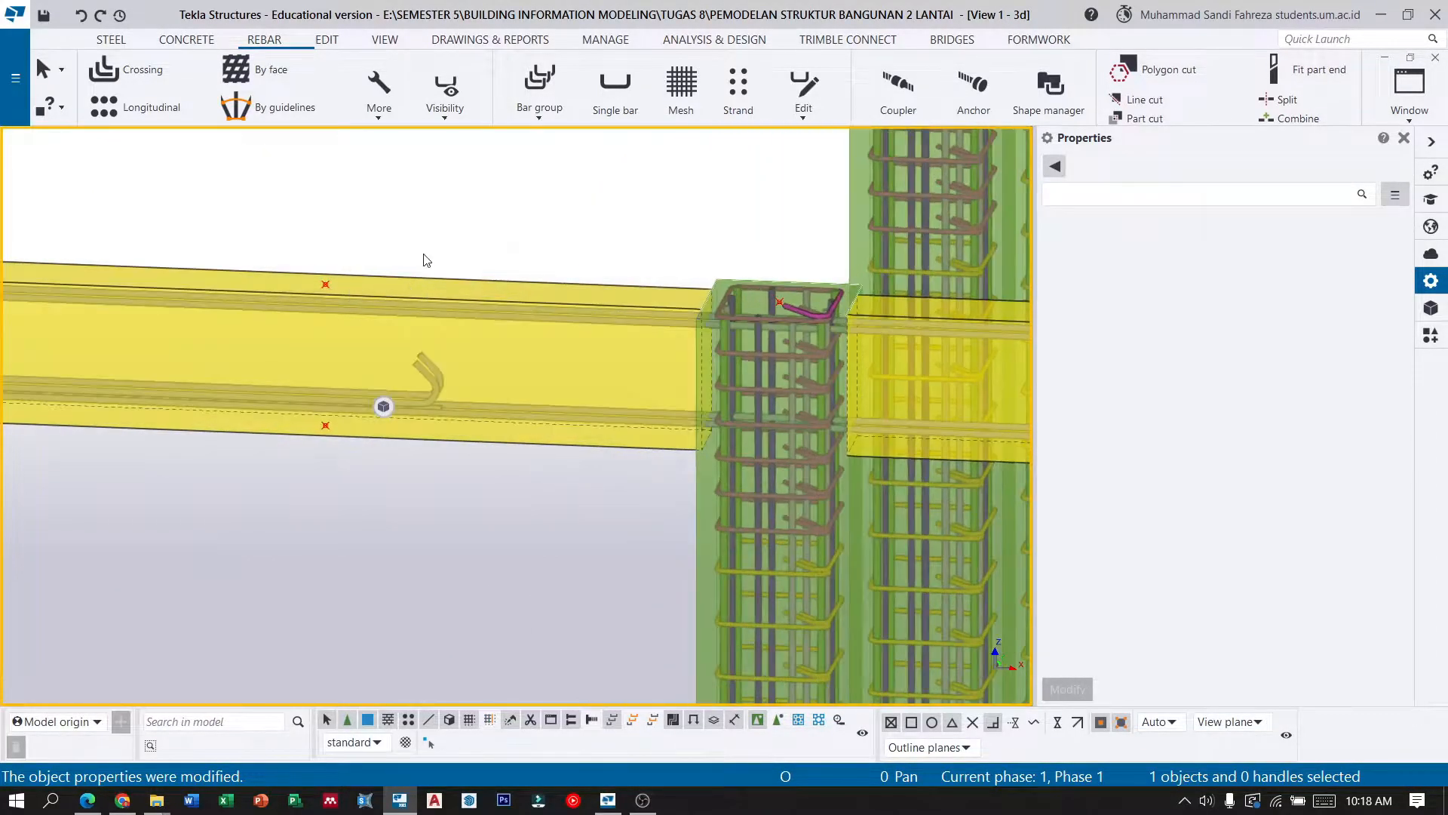
pyautogui.scroll(-2, 456, 297)
pyautogui.scroll(2, 649, 304)
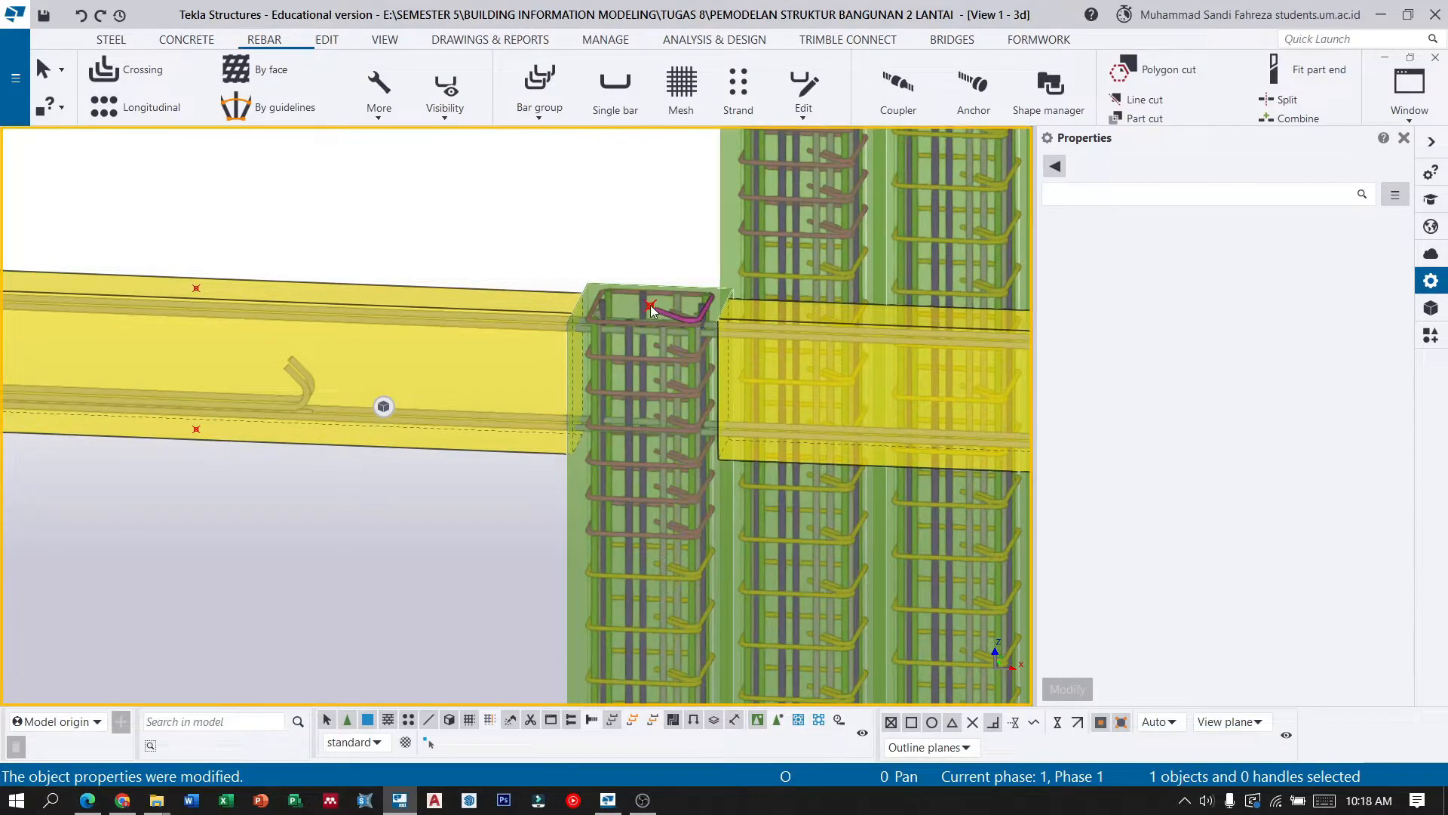
# Copy the reference point on top of the second front column linearly by 1250 mm in X, one copy.
pyautogui.click(650, 304)
pyautogui.scroll(-2, 362, 328)
pyautogui.scroll(-1, 362, 335)
pyautogui.moveTo(587, 299); pyautogui.dragTo(455, 301, button='middle')
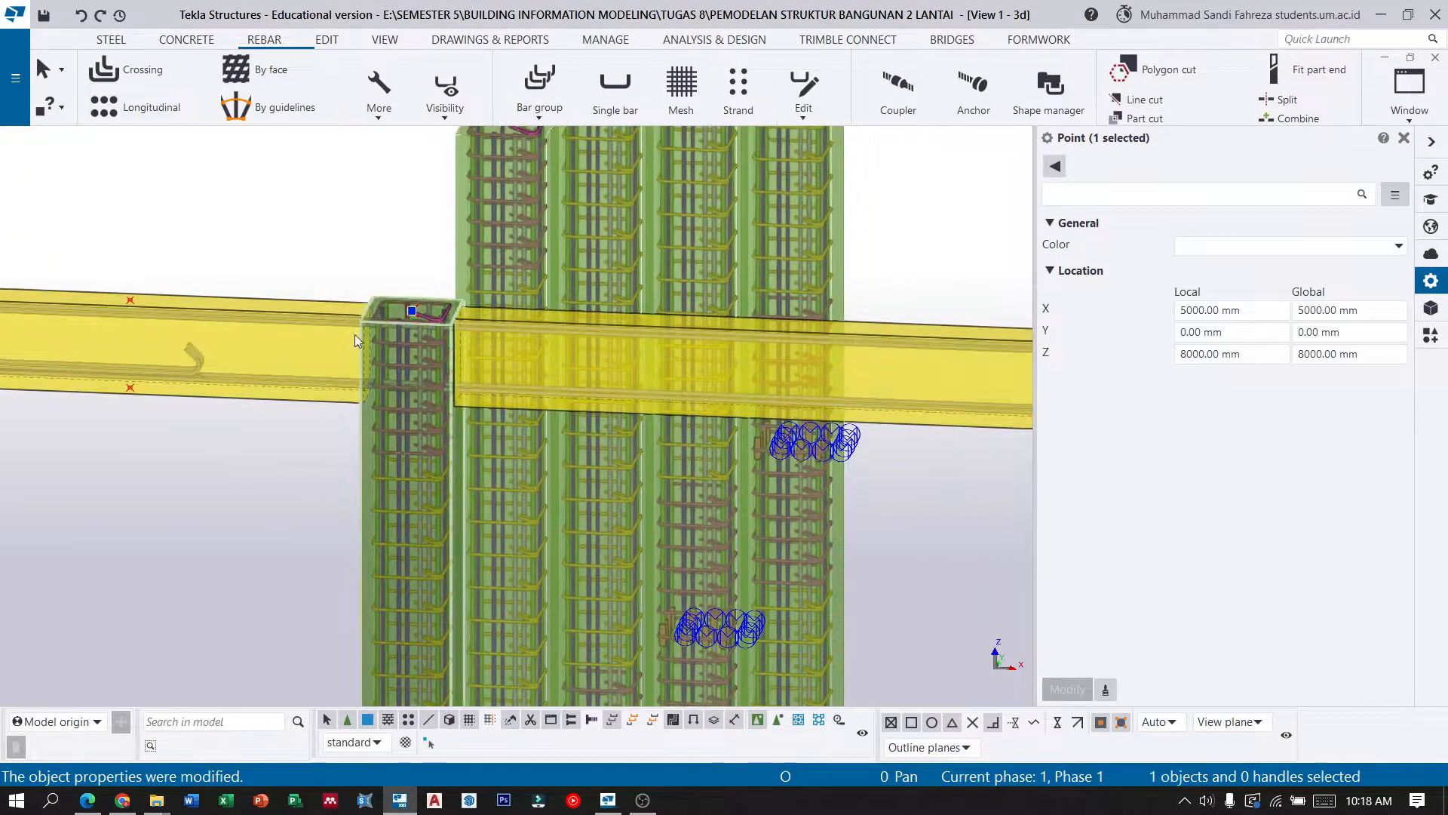
pyautogui.click(327, 43)
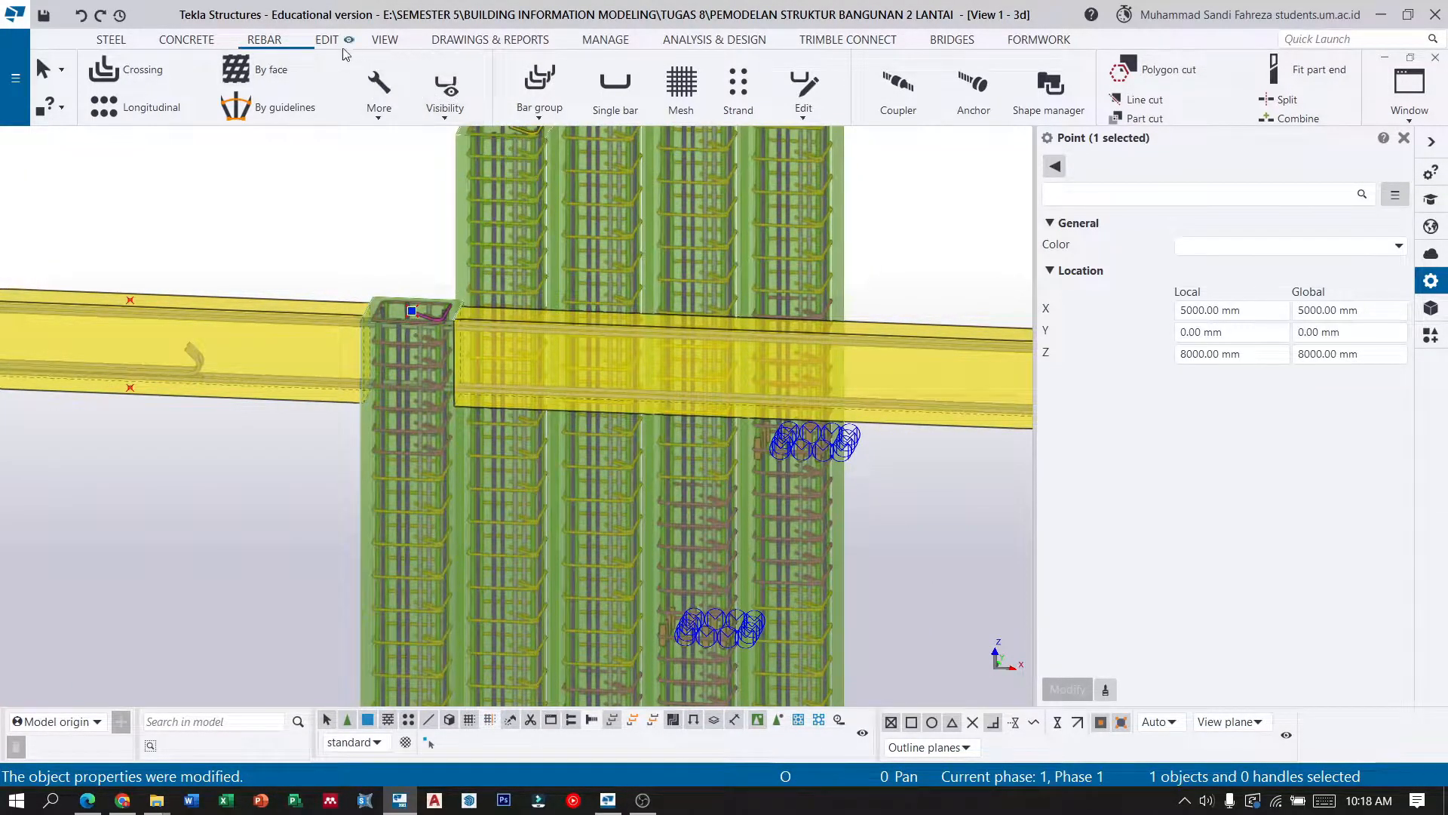
pyautogui.click(1010, 109)
pyautogui.click(970, 145)
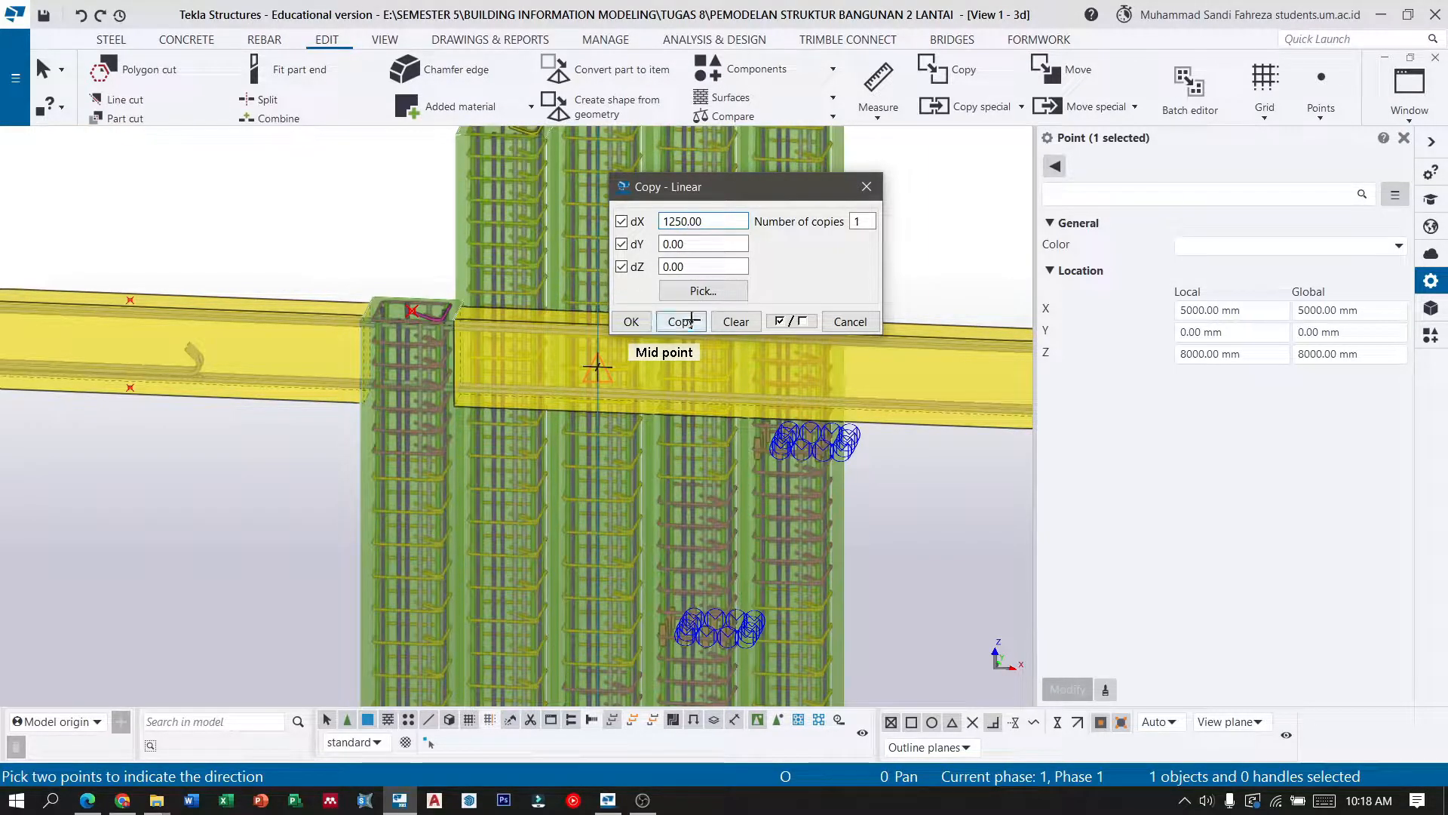
pyautogui.click(632, 322)
pyautogui.scroll(-3, 749, 375)
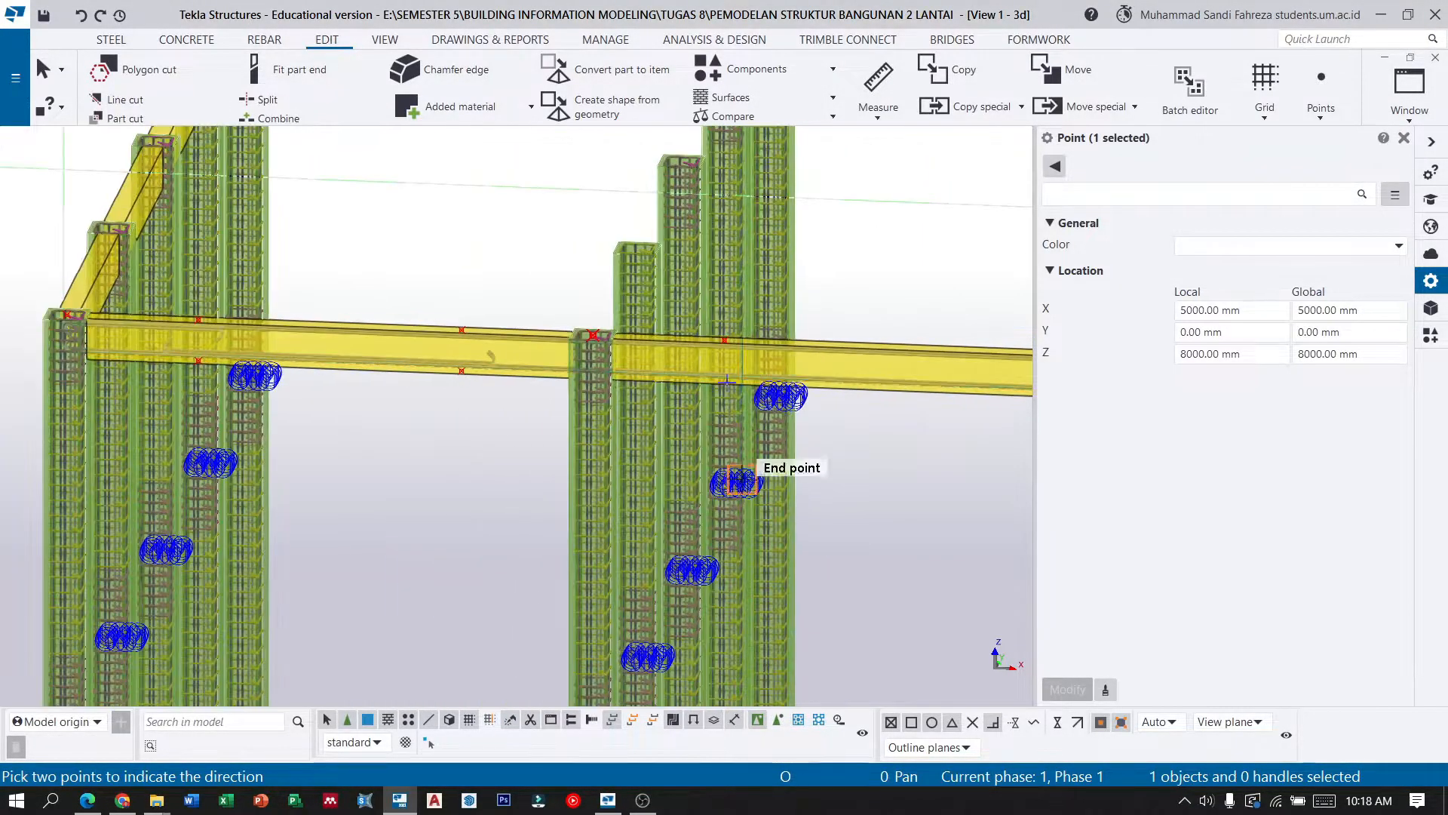
# Start a reinforcing bar group on the front beam, drawing its top bar shape between the reference points on either side of the second column.
pyautogui.click(264, 42)
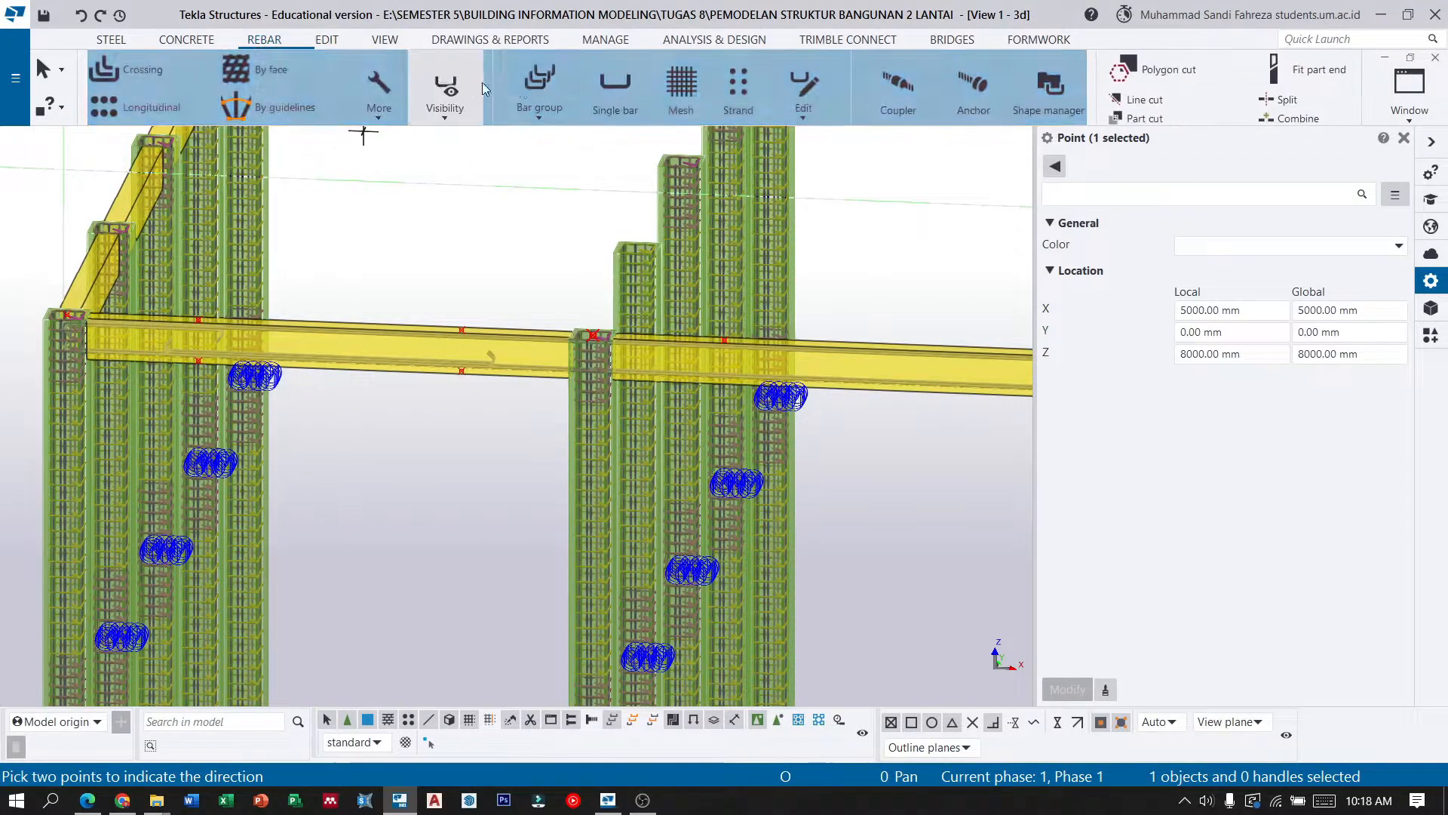
pyautogui.click(538, 79)
pyautogui.scroll(5, 549, 378)
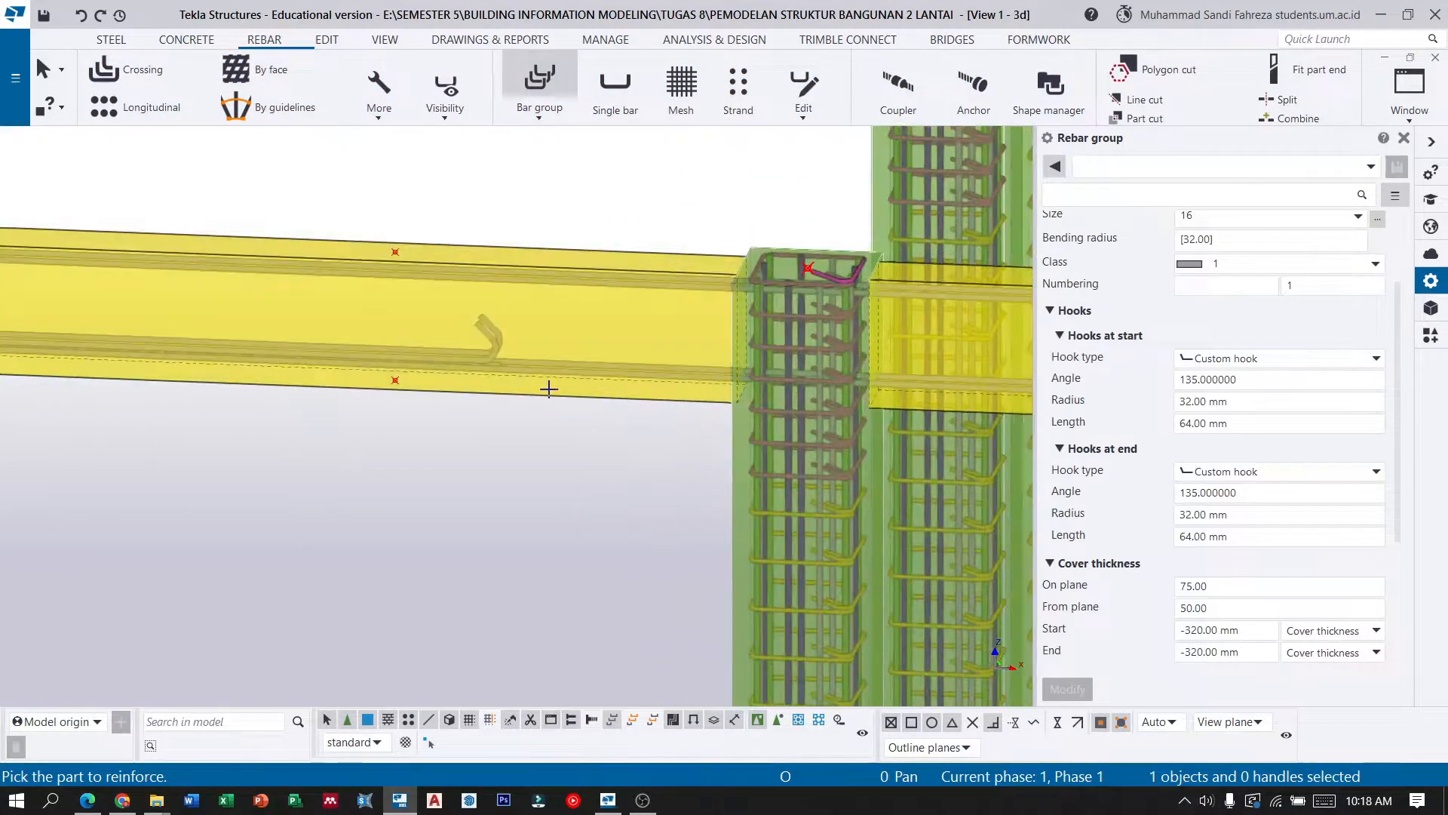
pyautogui.click(547, 393)
pyautogui.keyDown('ctrl'); pyautogui.moveTo(418, 239); pyautogui.dragTo(411, 275, button='middle'); pyautogui.keyUp('ctrl')
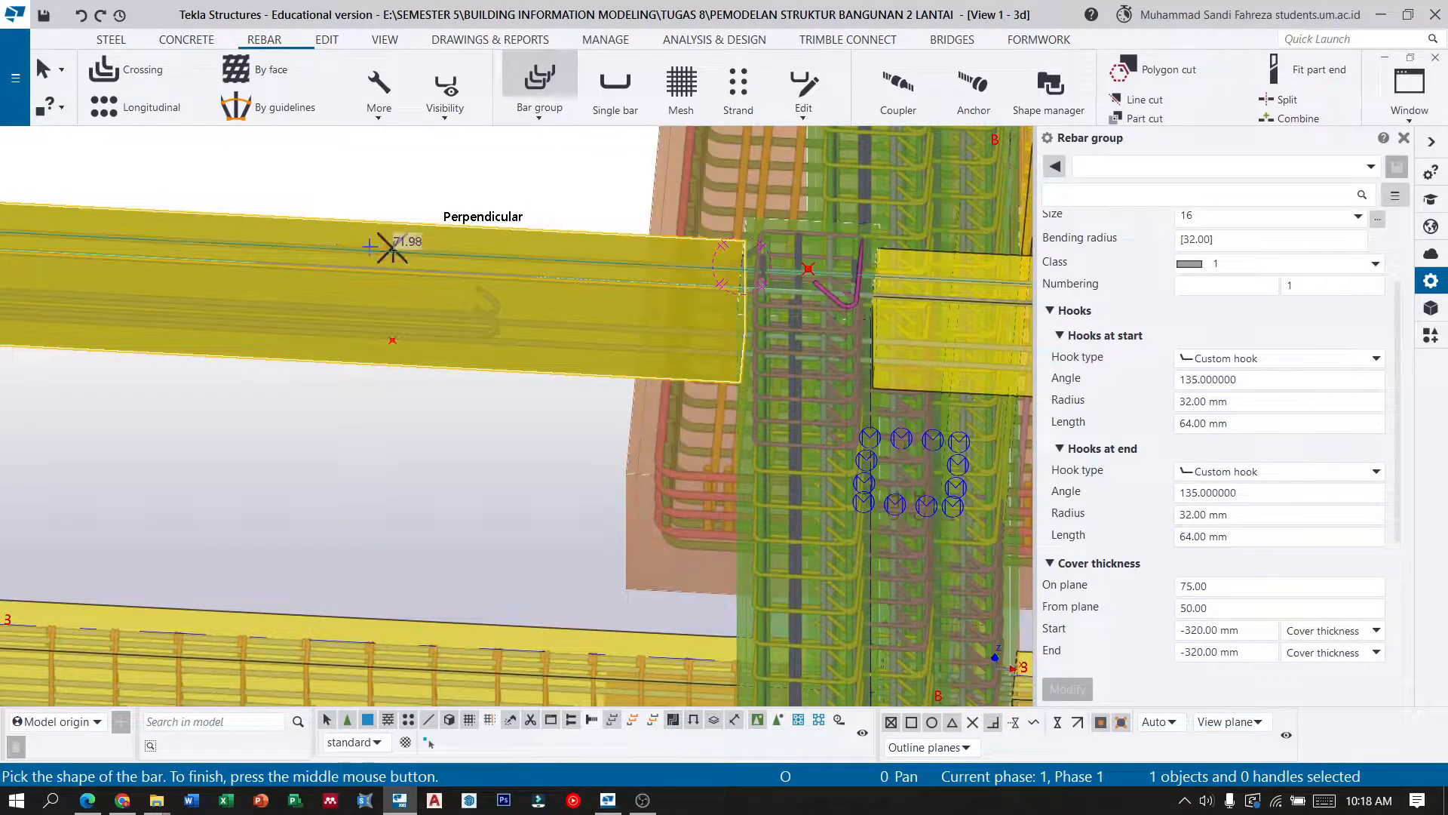
pyautogui.scroll(-6, 277, 265)
pyautogui.scroll(5, 837, 270)
pyautogui.click(794, 286)
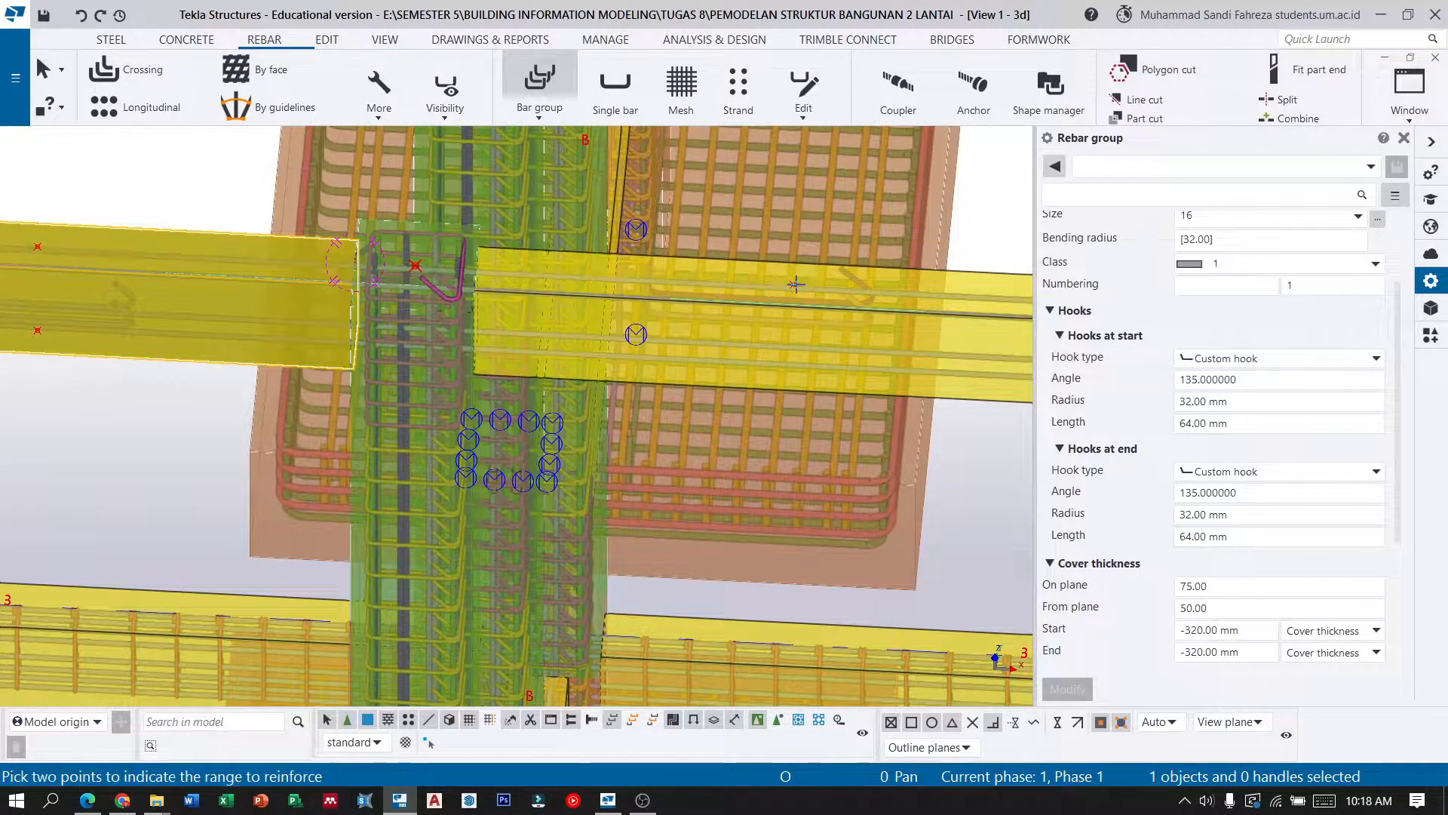
pyautogui.middleClick(798, 290)
# Set the bar group's range across the beam width using the two bottom end corners of the neighbouring beam at the second column.
pyautogui.scroll(6, 566, 339)
pyautogui.scroll(8, 596, 332)
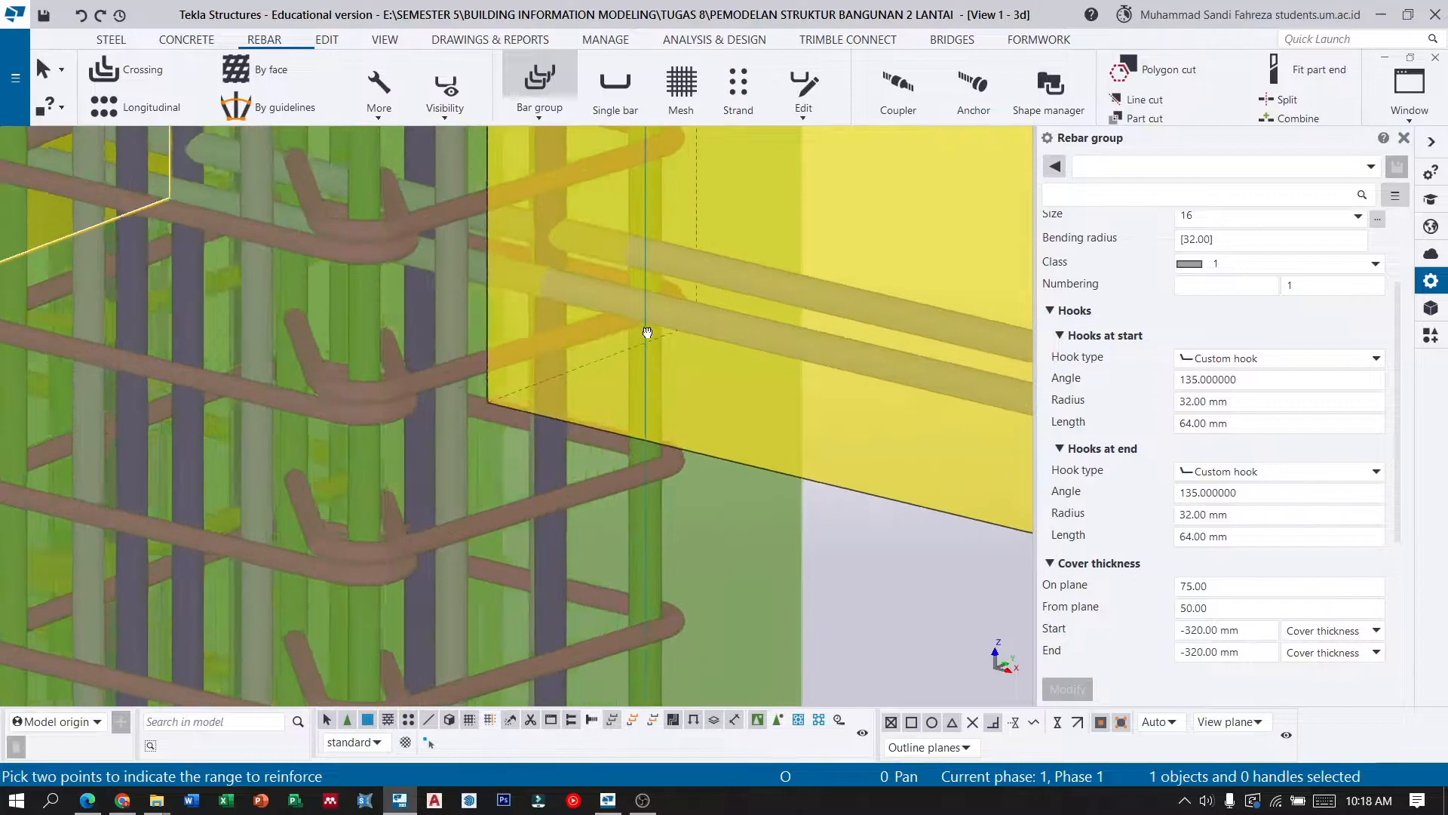
pyautogui.scroll(3, 648, 320)
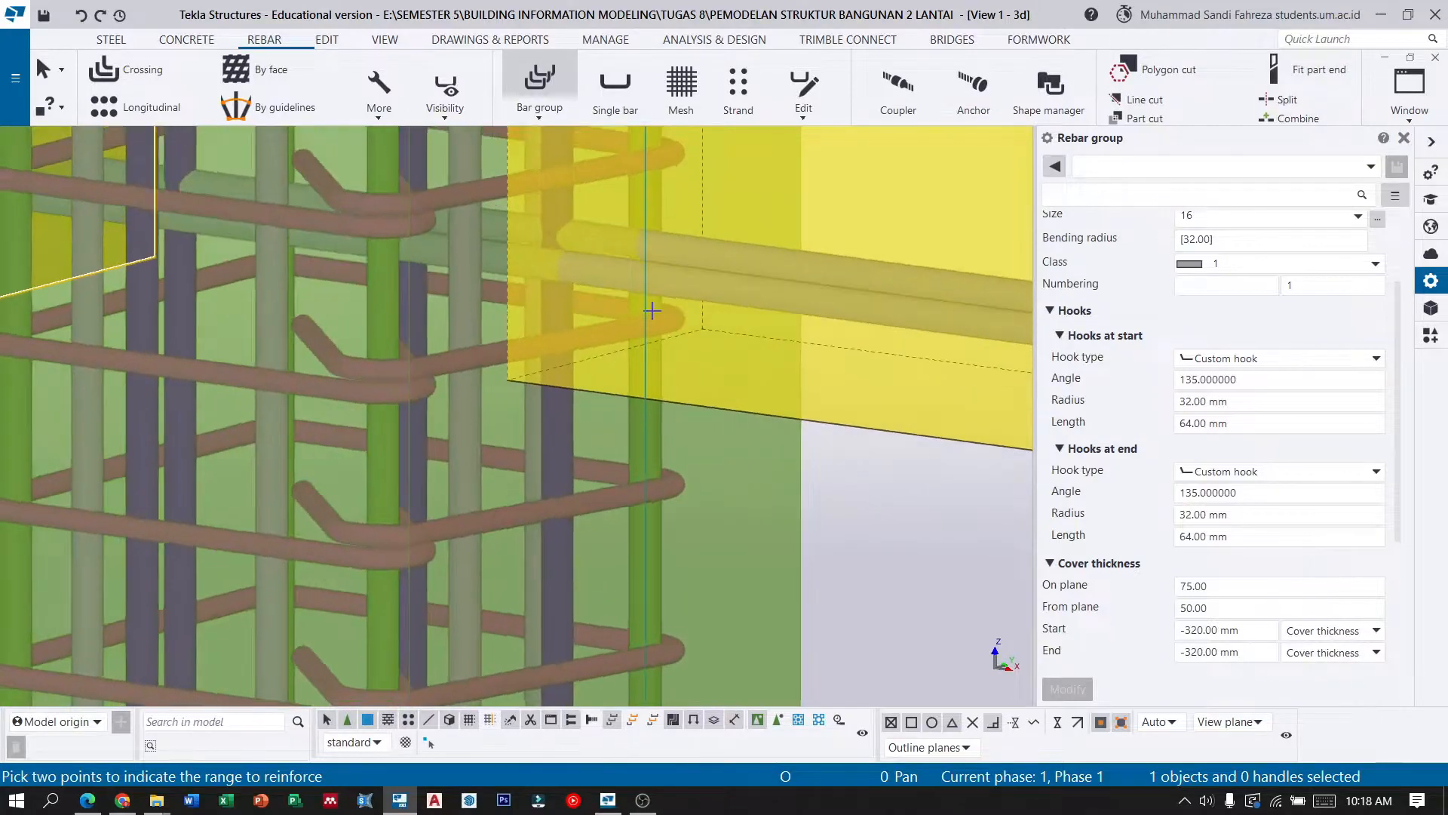
pyautogui.click(702, 327)
pyautogui.click(508, 378)
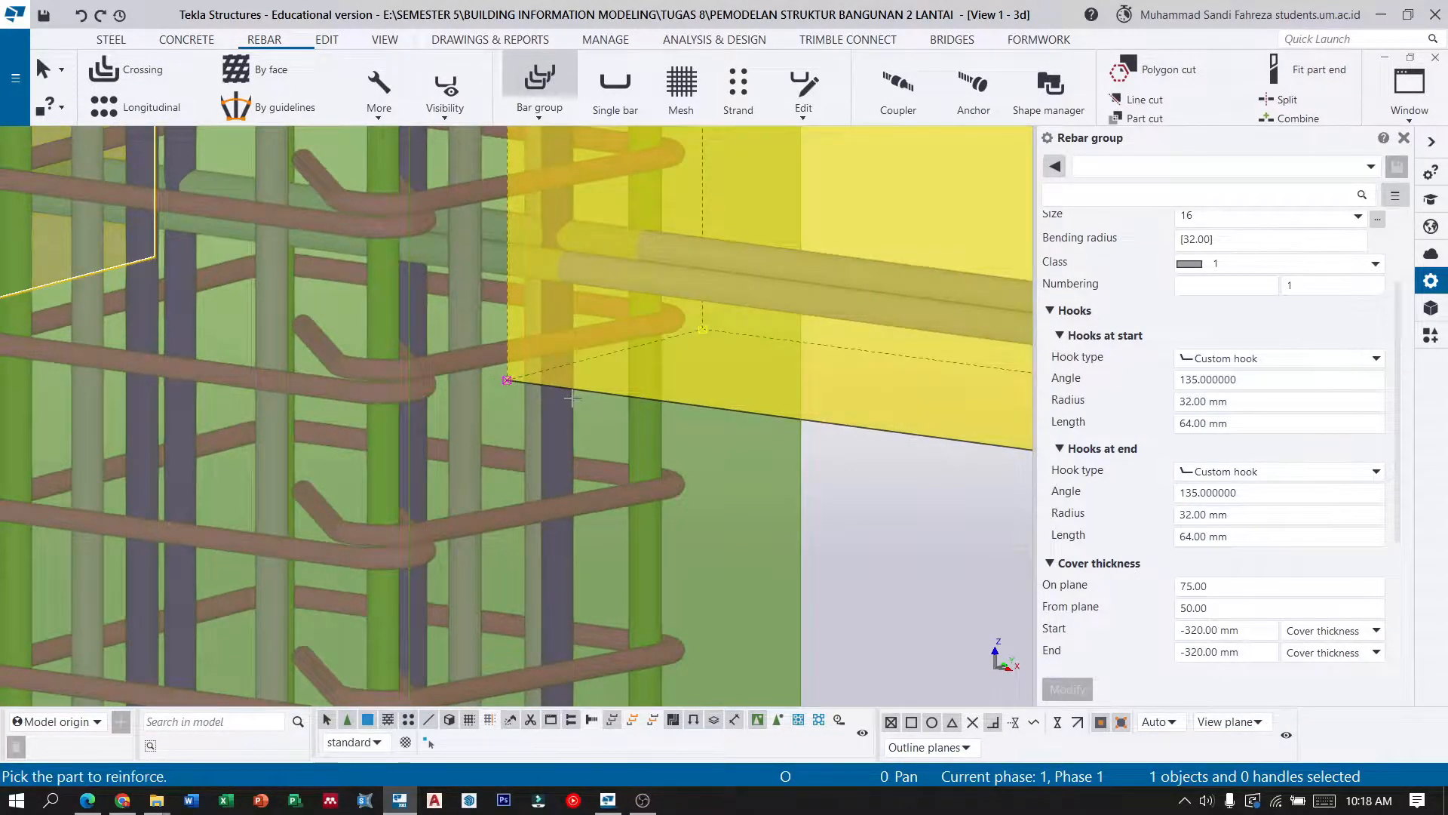
# Set the new top bar group's start and end cover thickness to -240 mm and apply the changes.
pyautogui.scroll(-7, 582, 404)
pyautogui.keyDown('ctrl'); pyautogui.moveTo(442, 302); pyautogui.dragTo(505, 304, button='middle'); pyautogui.keyUp('ctrl')
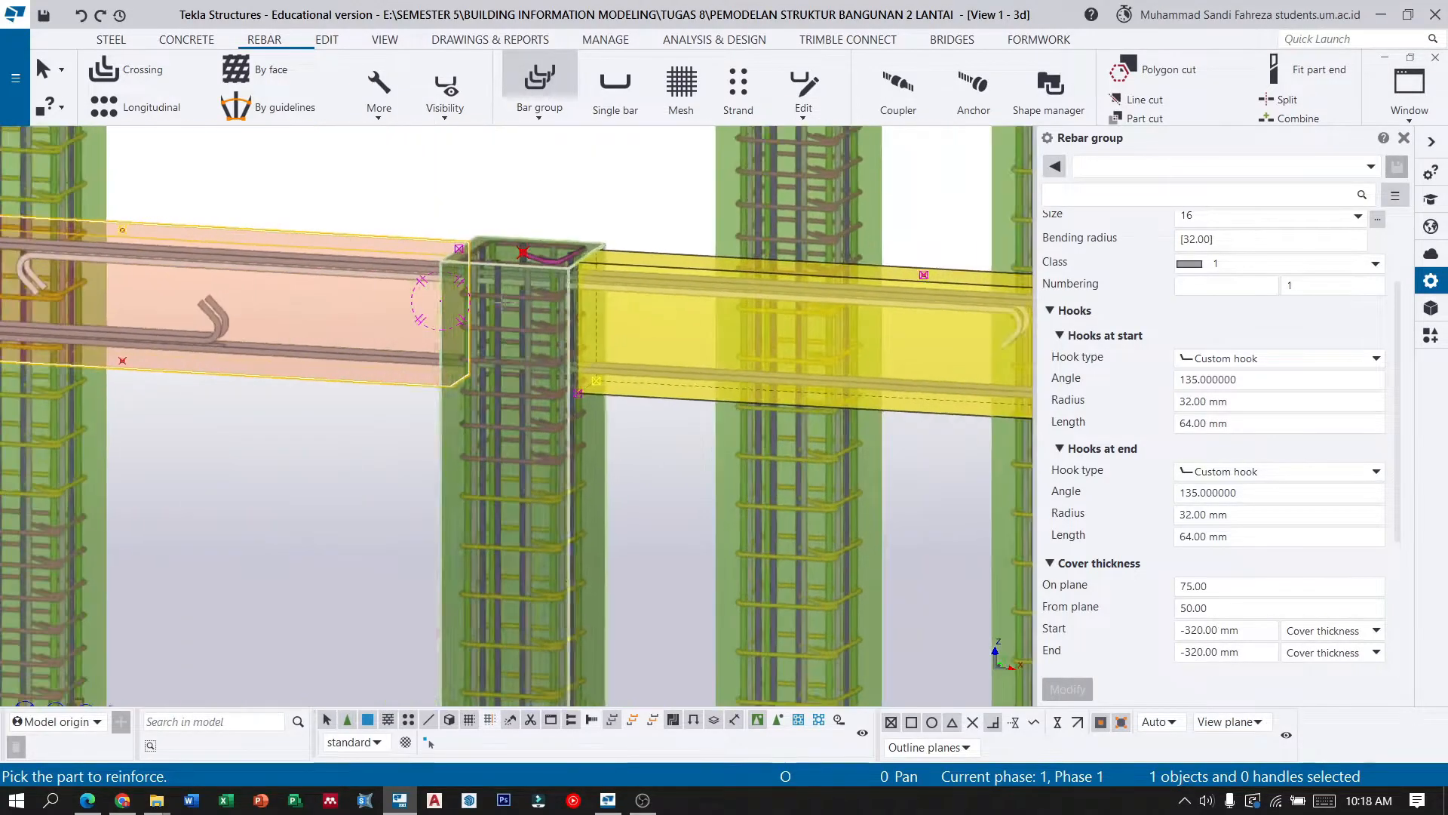
pyautogui.click(20, 265)
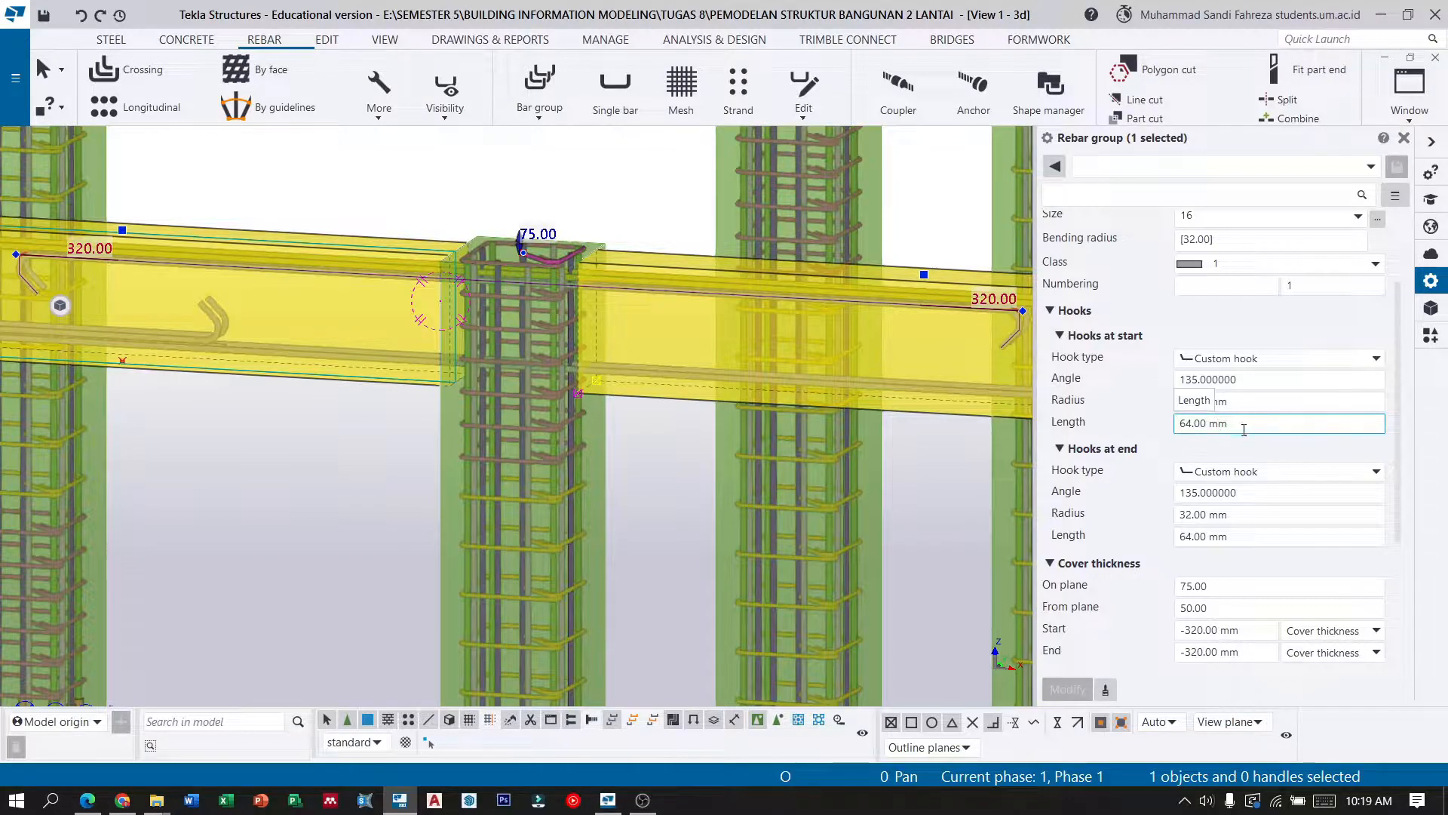
pyautogui.scroll(-3, 1246, 438)
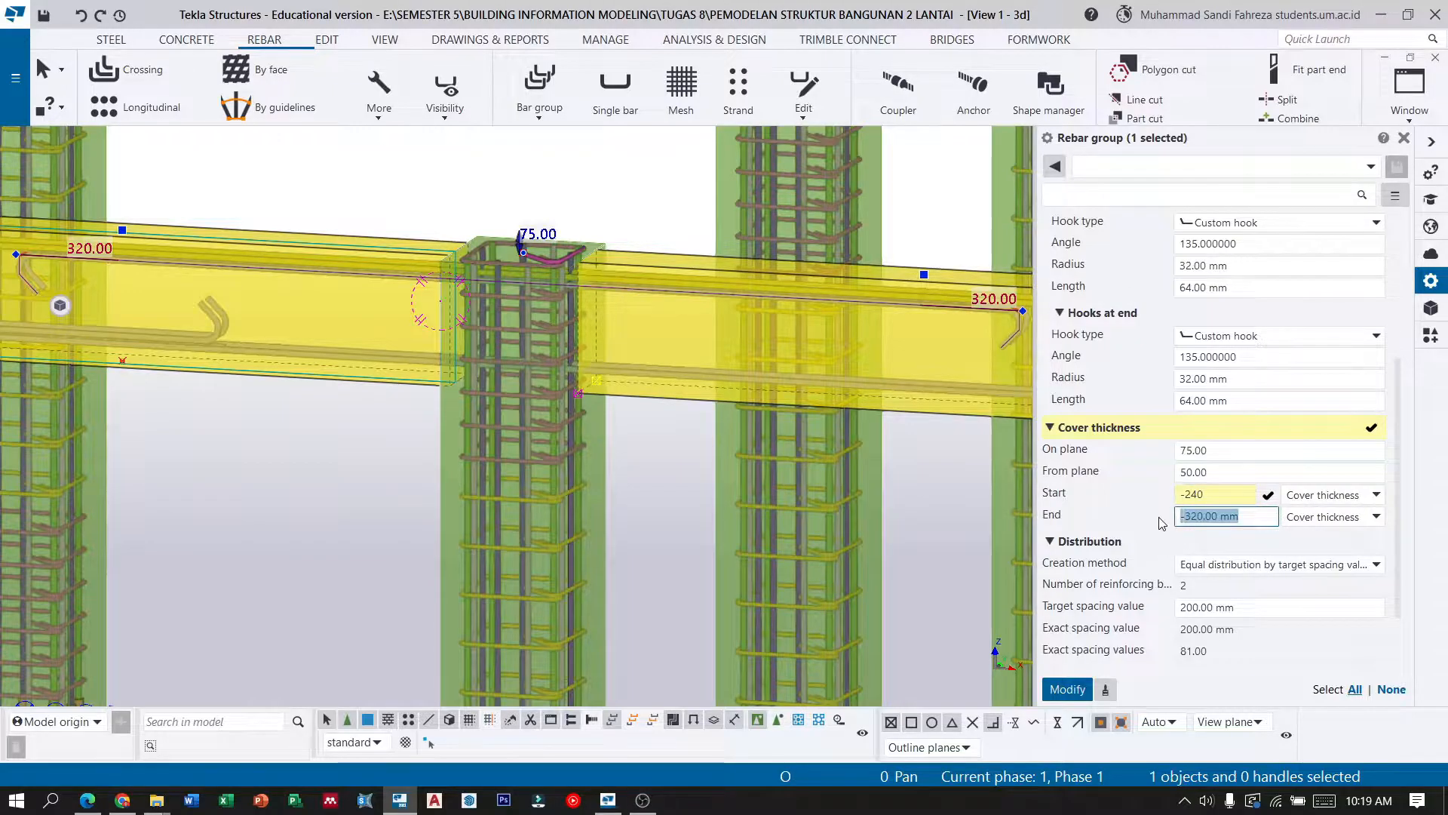
pyautogui.click(1068, 693)
# Add a single top bar in the front beam between the two reference points on either side of the second column.
pyautogui.scroll(-5, 671, 361)
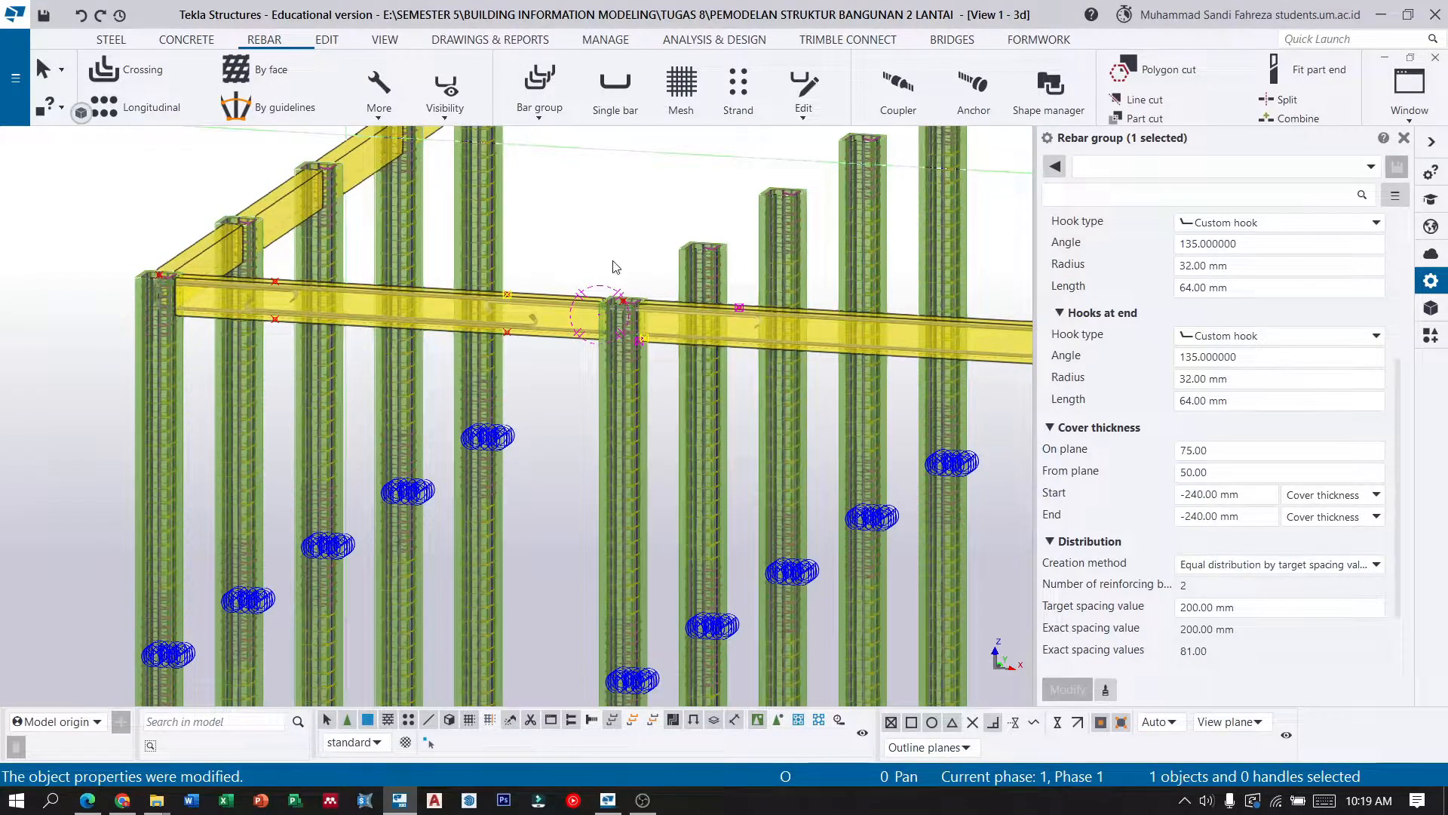
pyautogui.scroll(6, 558, 286)
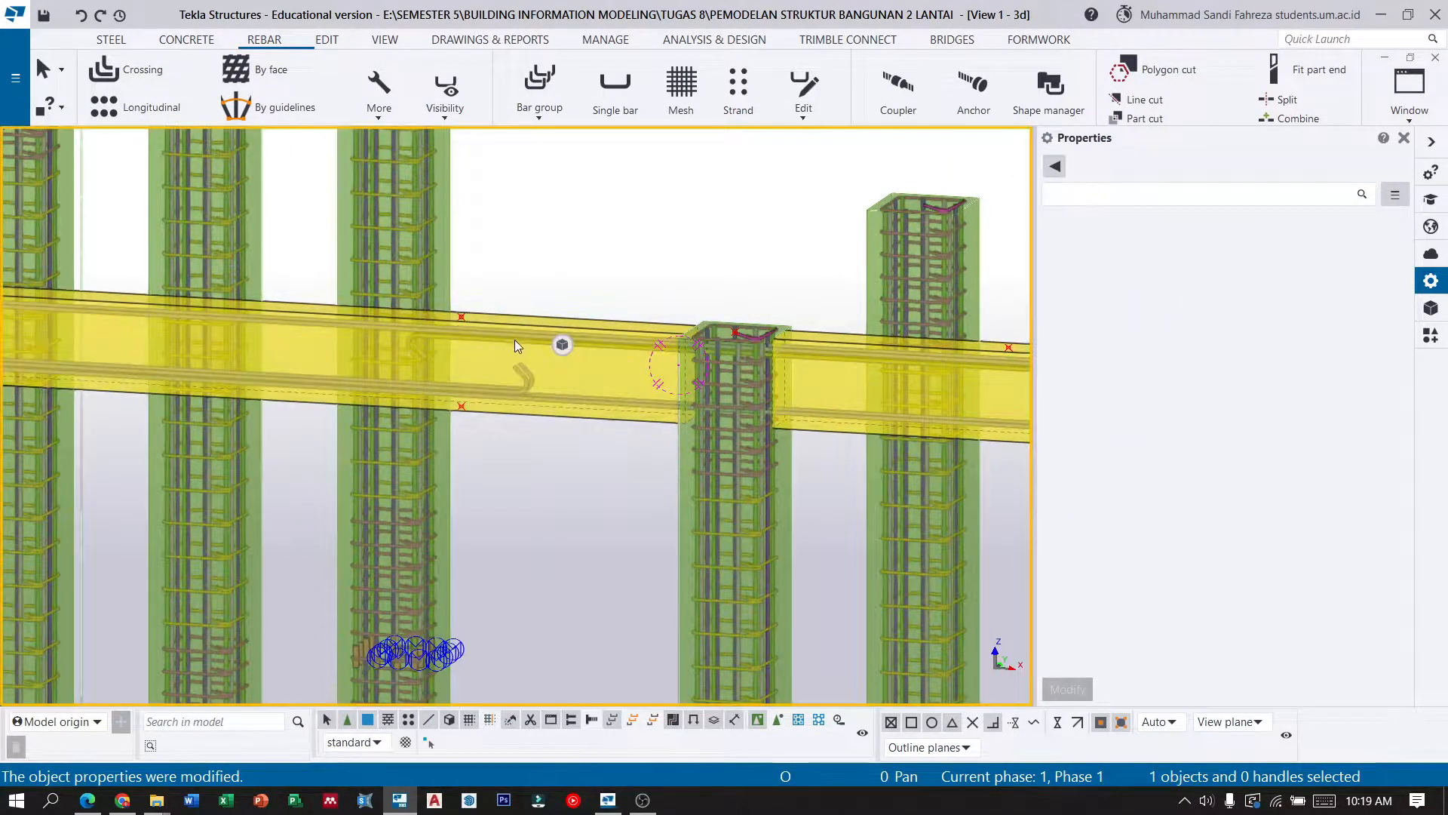
pyautogui.keyDown('ctrl'); pyautogui.moveTo(475, 334); pyautogui.dragTo(386, 434, button='middle'); pyautogui.keyUp('ctrl')
pyautogui.scroll(-4, 512, 382)
pyautogui.scroll(3, 456, 344)
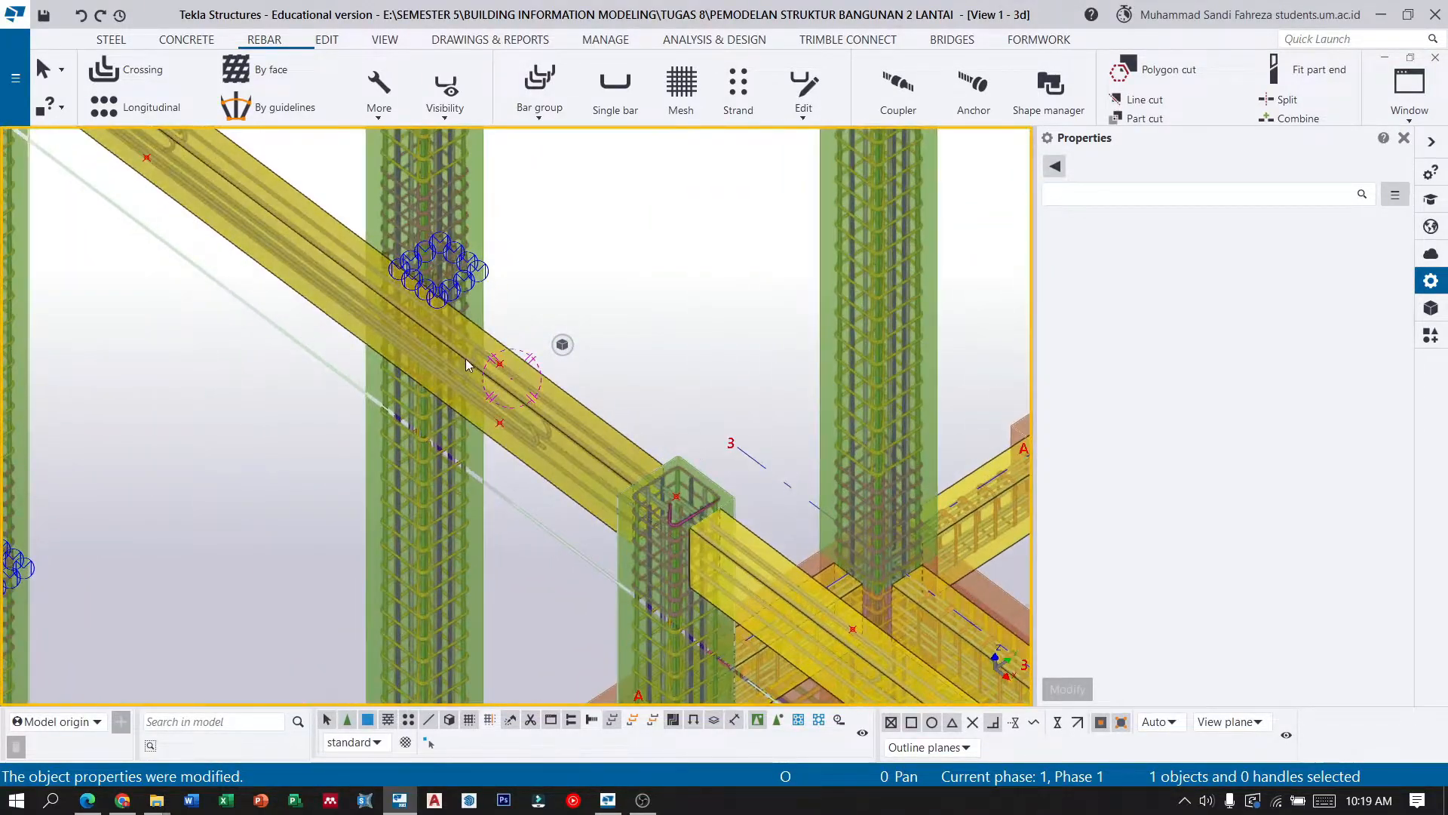
pyautogui.scroll(5, 634, 490)
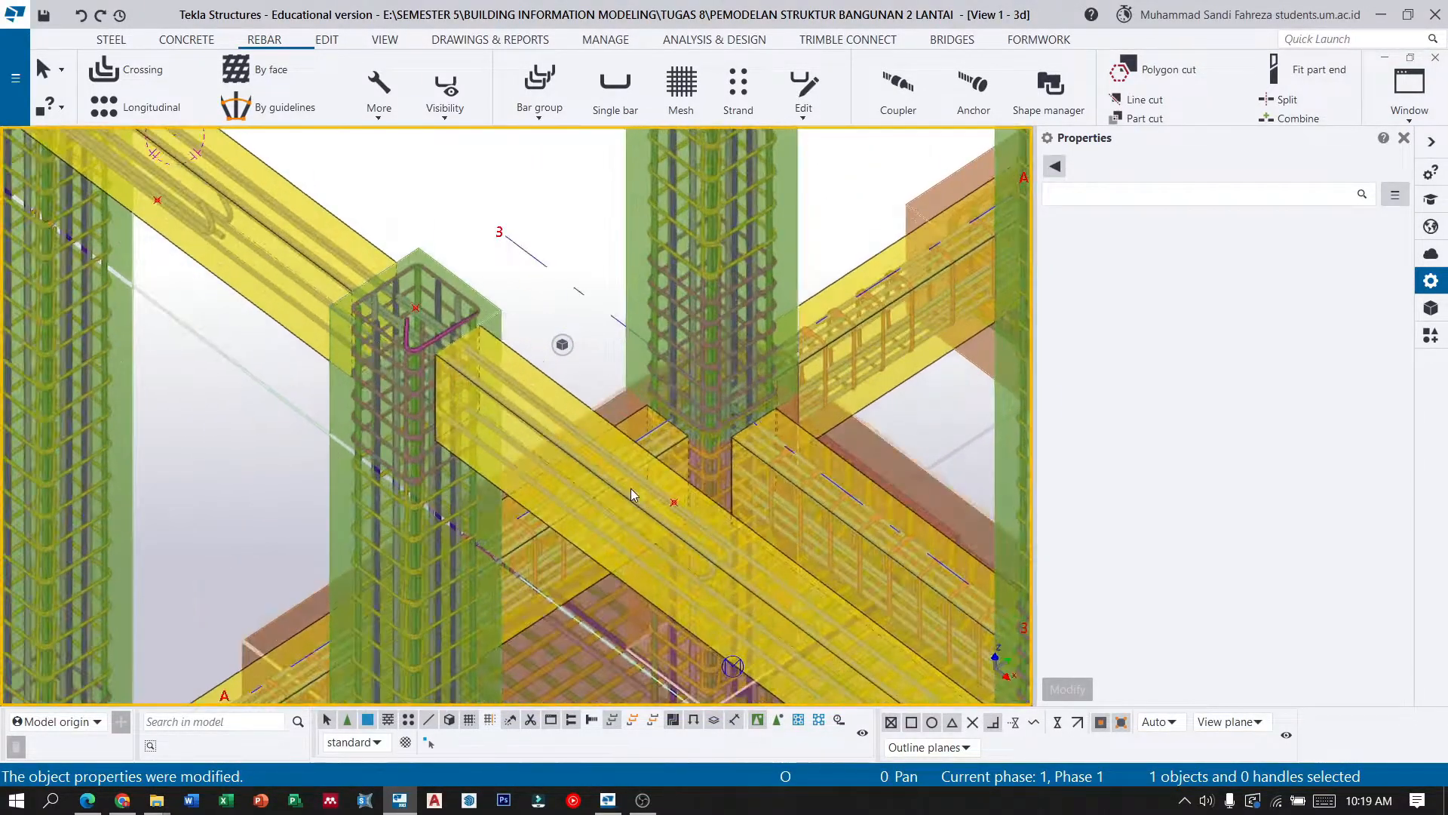
pyautogui.scroll(-2, 623, 482)
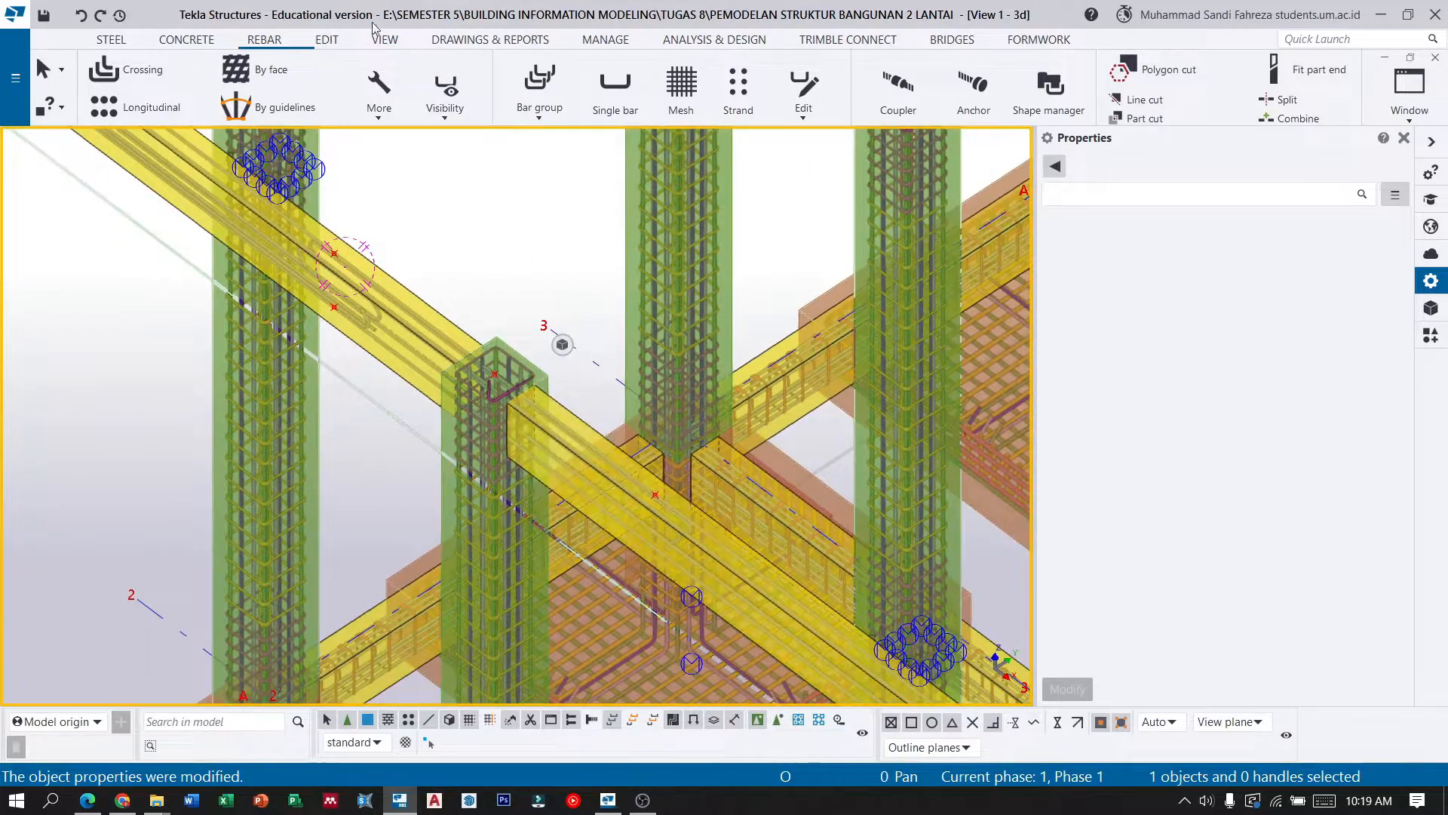
pyautogui.click(602, 94)
pyautogui.scroll(3, 392, 274)
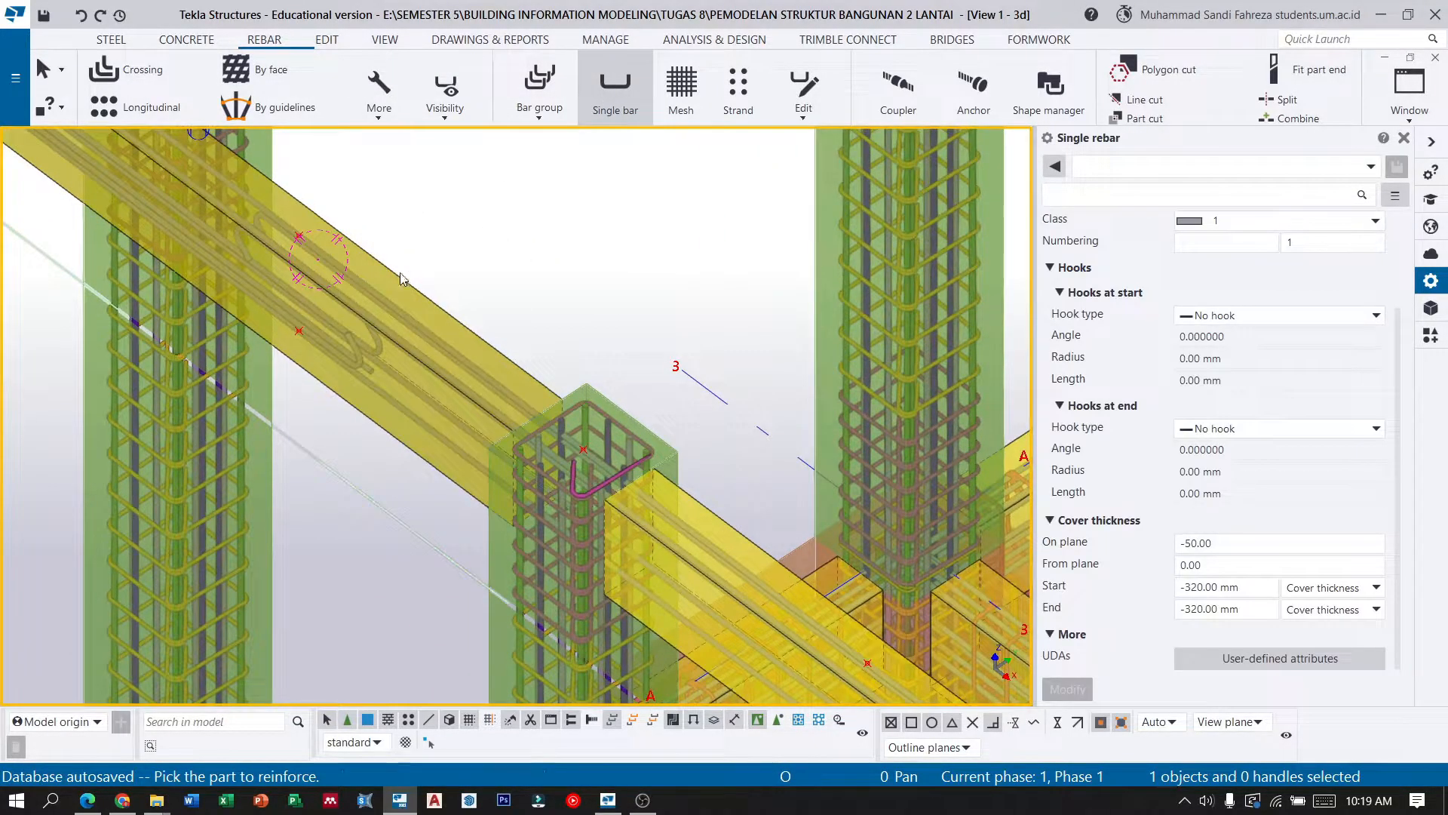
pyautogui.click(400, 278)
pyautogui.scroll(2, 302, 235)
pyautogui.click(302, 235)
pyautogui.scroll(-2, 302, 235)
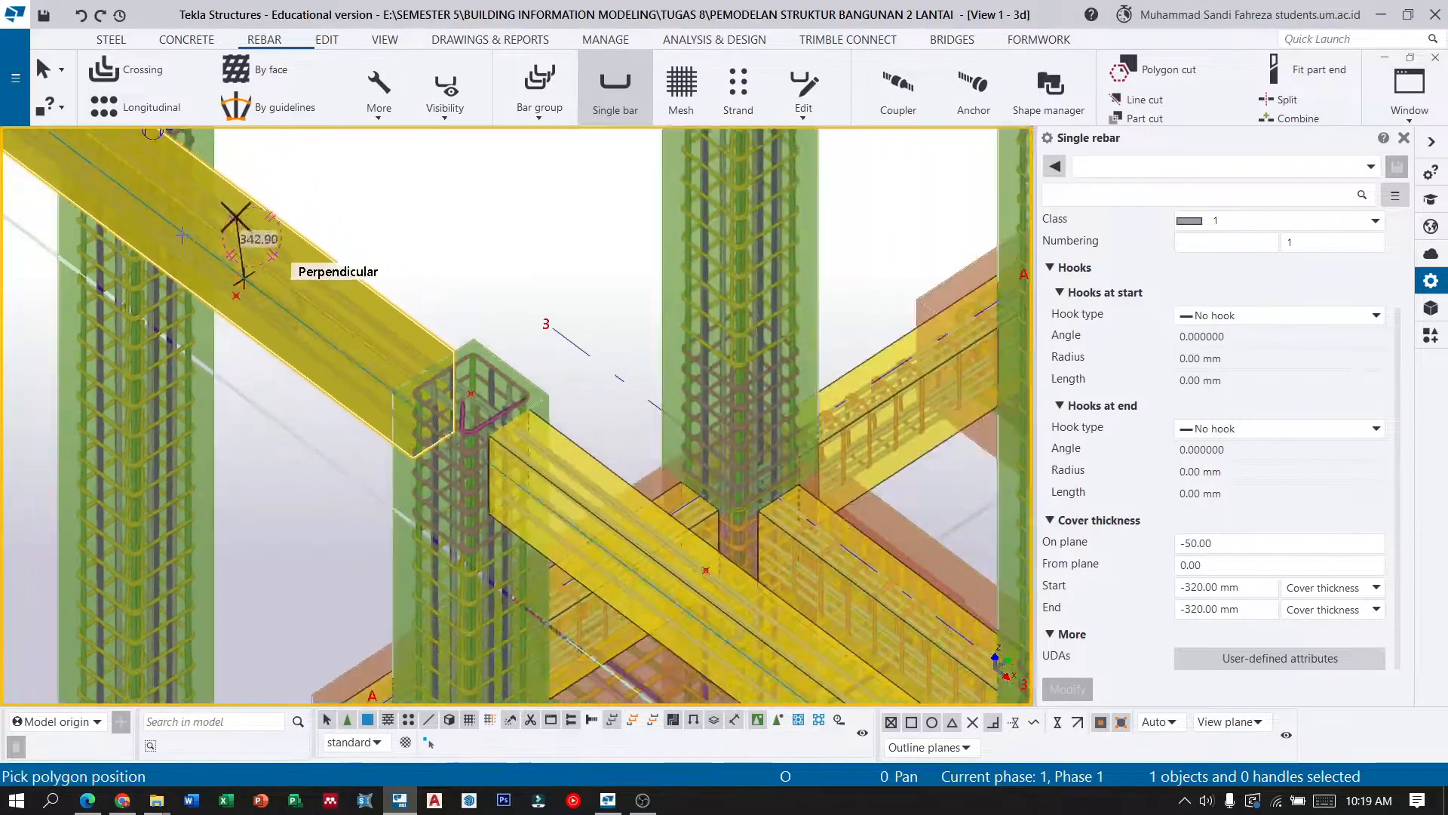
pyautogui.click(706, 571)
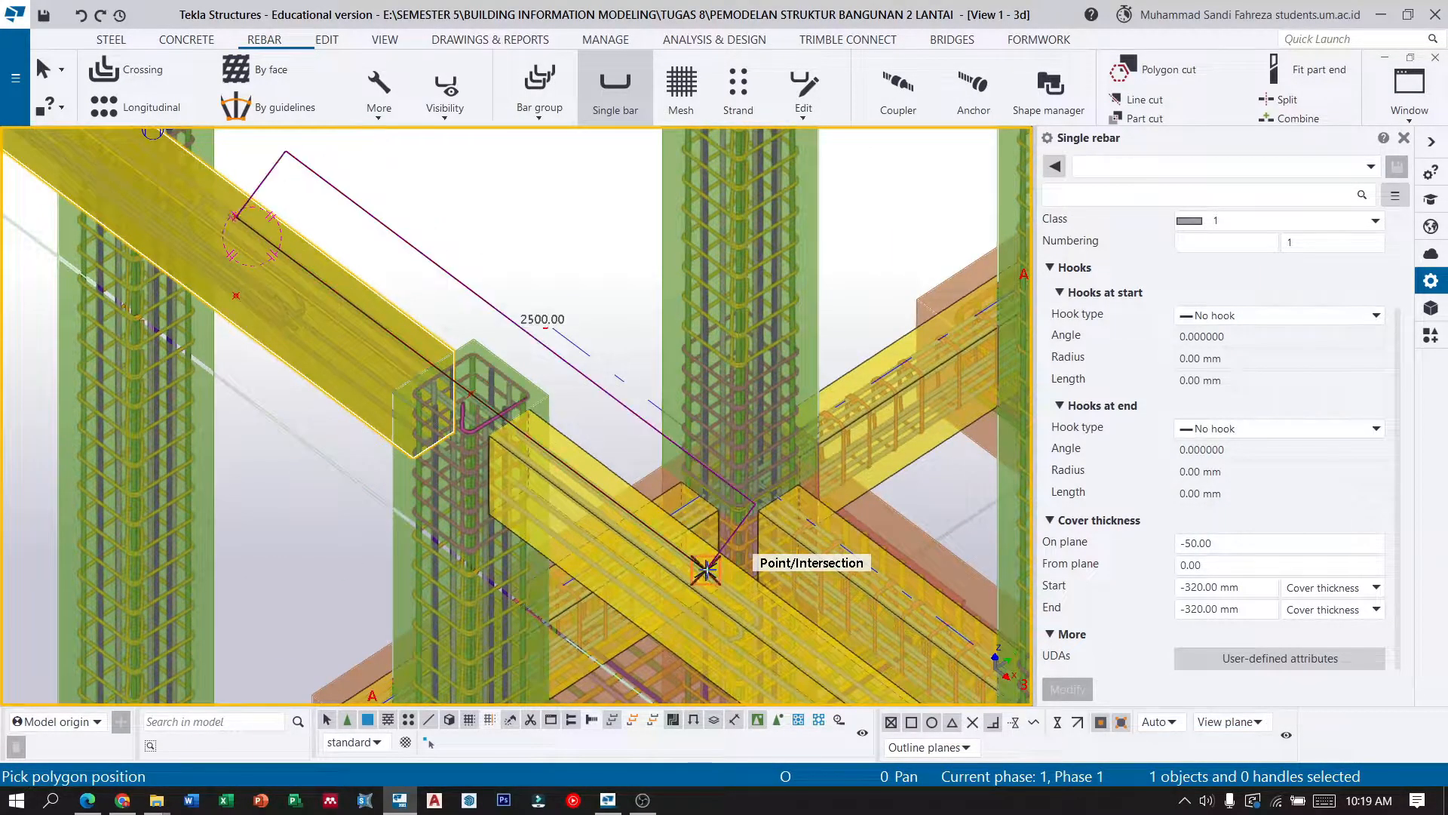
pyautogui.middleClick(706, 571)
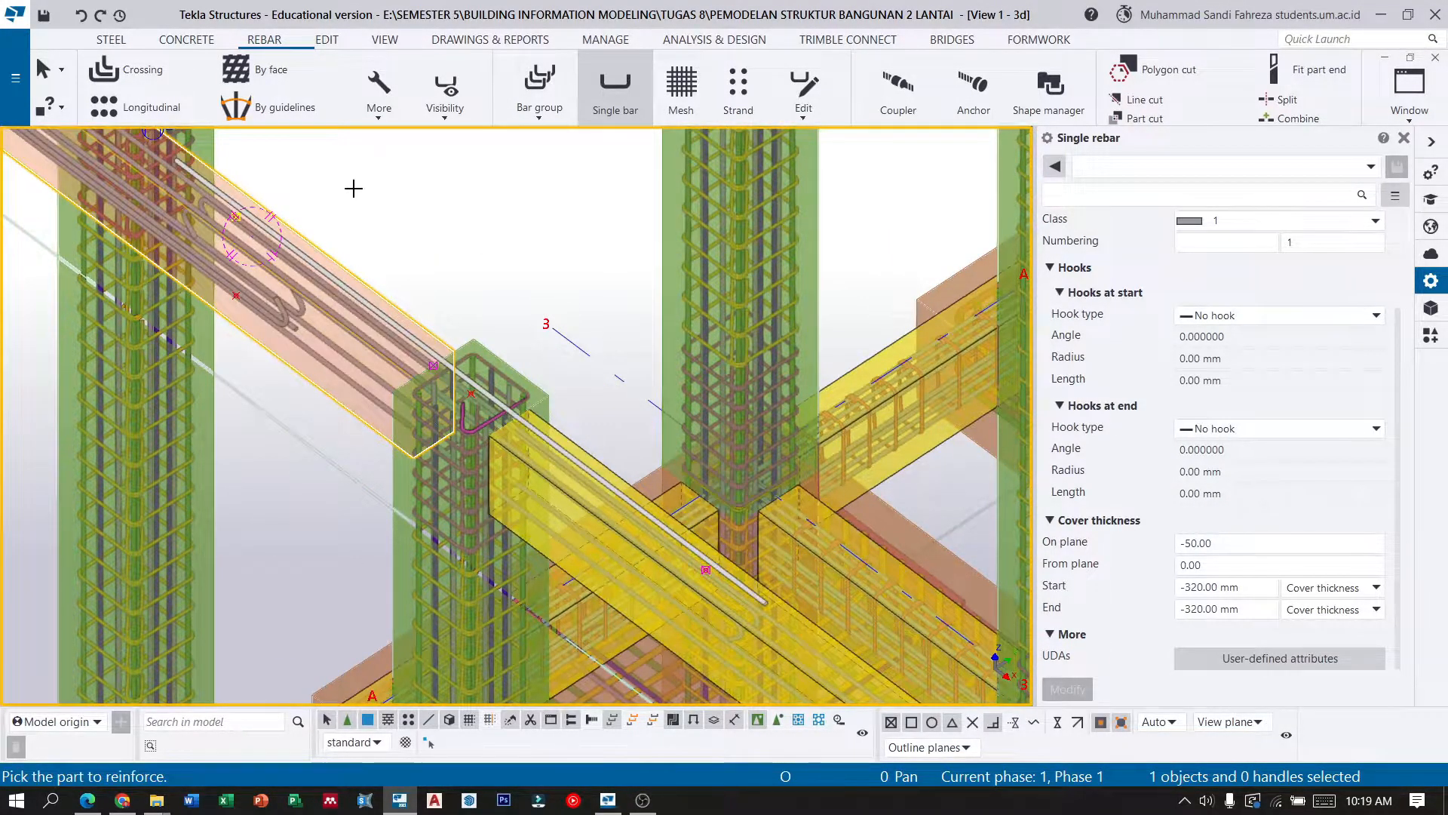
pyautogui.press('Escape')
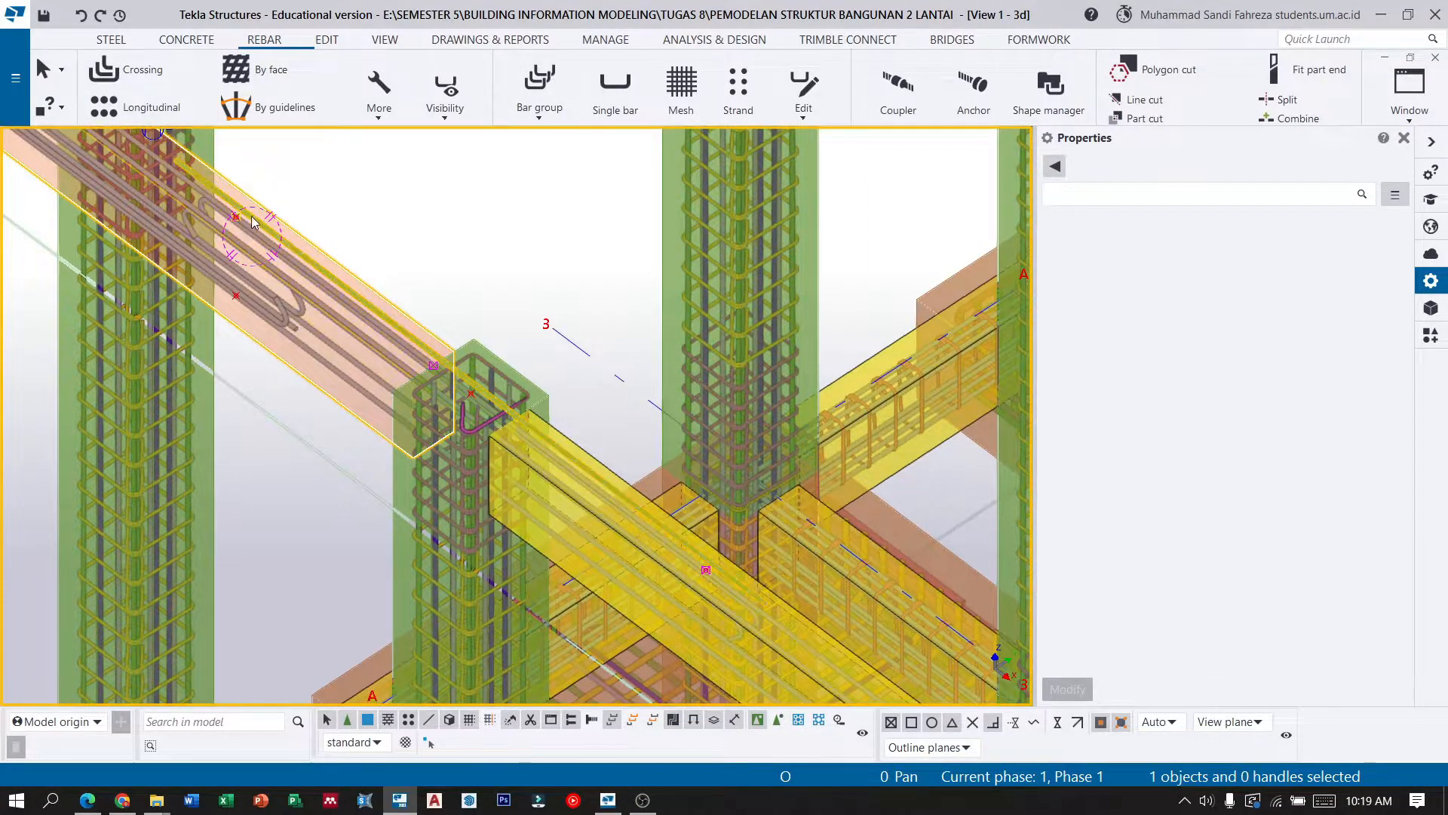
# Set the new top single bar's on-plane cover to 50 and its start and end covers to -240 mm, applying the changes.
pyautogui.click(278, 236)
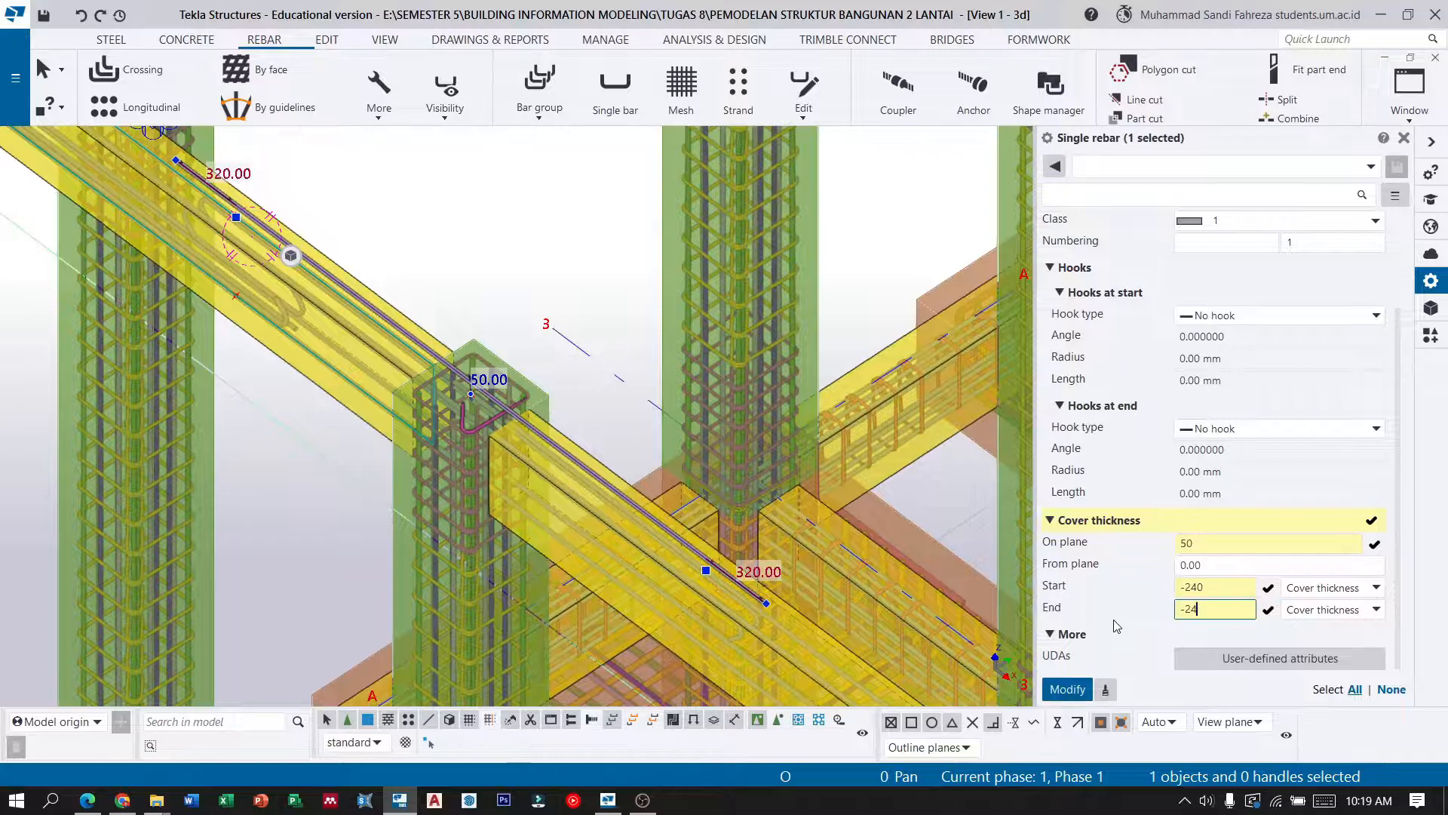
pyautogui.click(1066, 690)
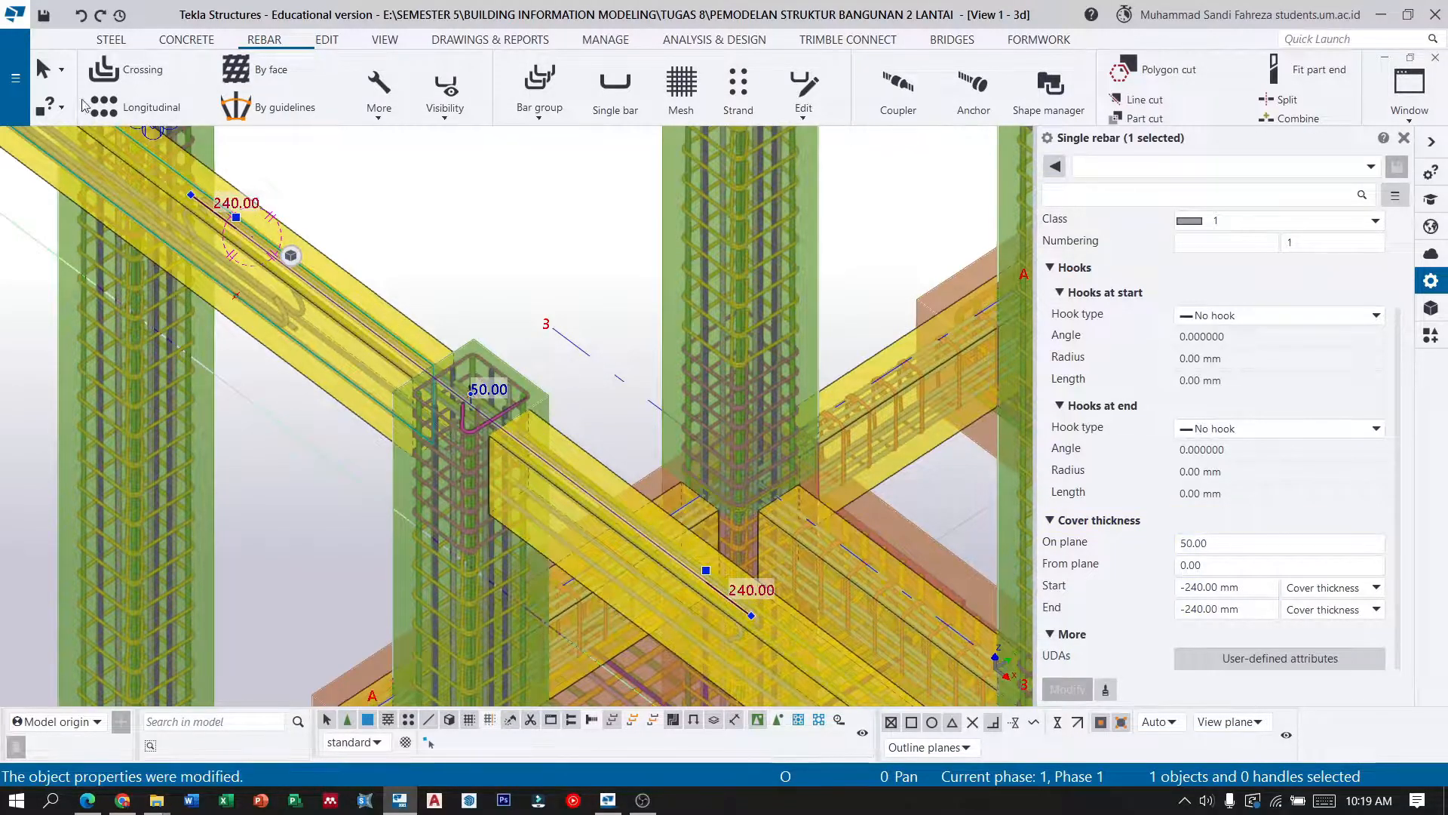
pyautogui.click(38, 80)
pyautogui.click(373, 199)
# Inspect the top support bars at the second column and the bottom midspan bars along the front beams.
pyautogui.scroll(4, 194, 202)
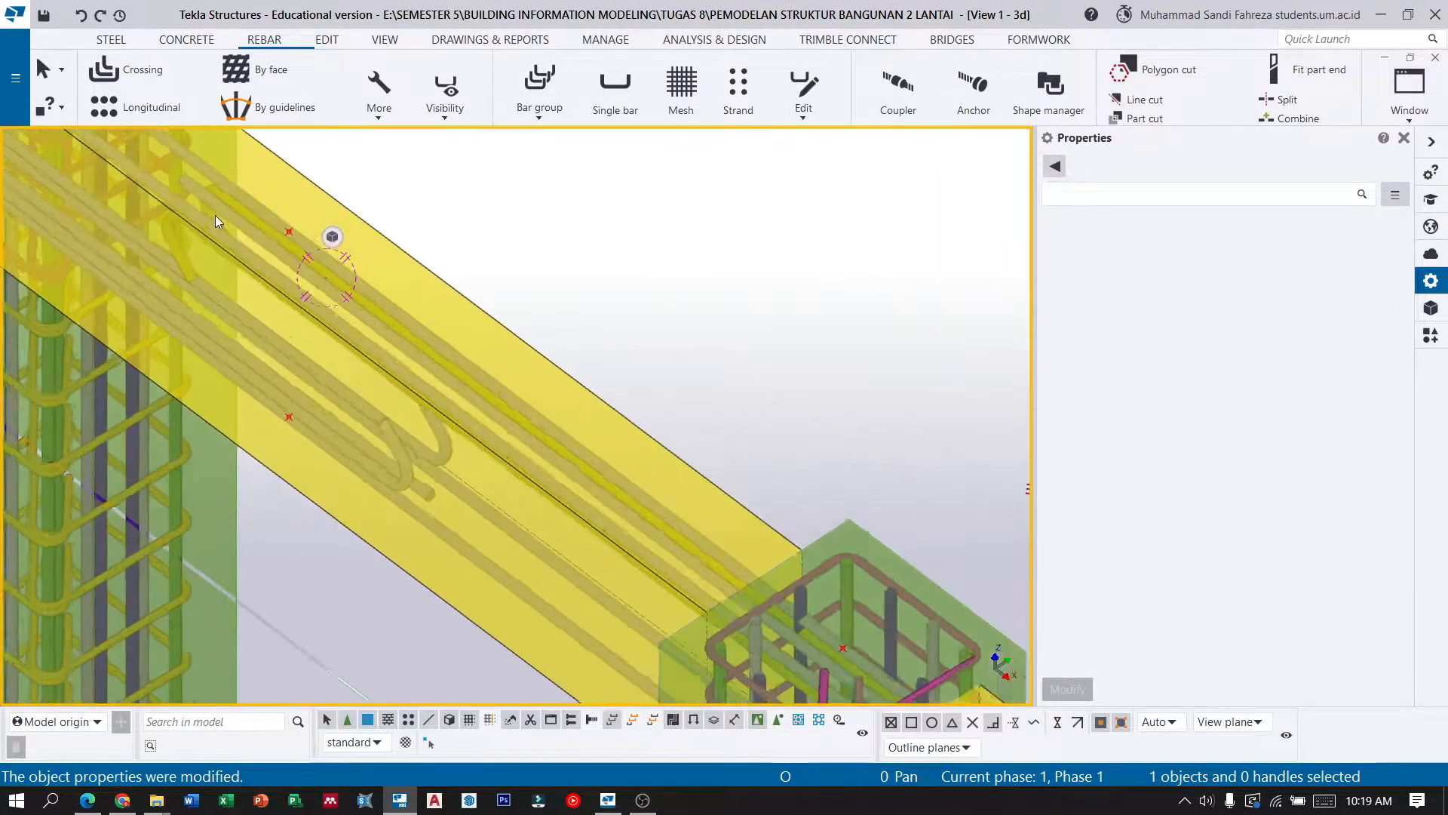
pyautogui.keyDown('ctrl'); pyautogui.moveTo(433, 320); pyautogui.dragTo(642, 257, button='middle'); pyautogui.keyUp('ctrl')
pyautogui.scroll(-5, 73, 288)
pyautogui.scroll(-6, 168, 274)
pyautogui.scroll(-3, 226, 226)
pyautogui.scroll(1, 543, 234)
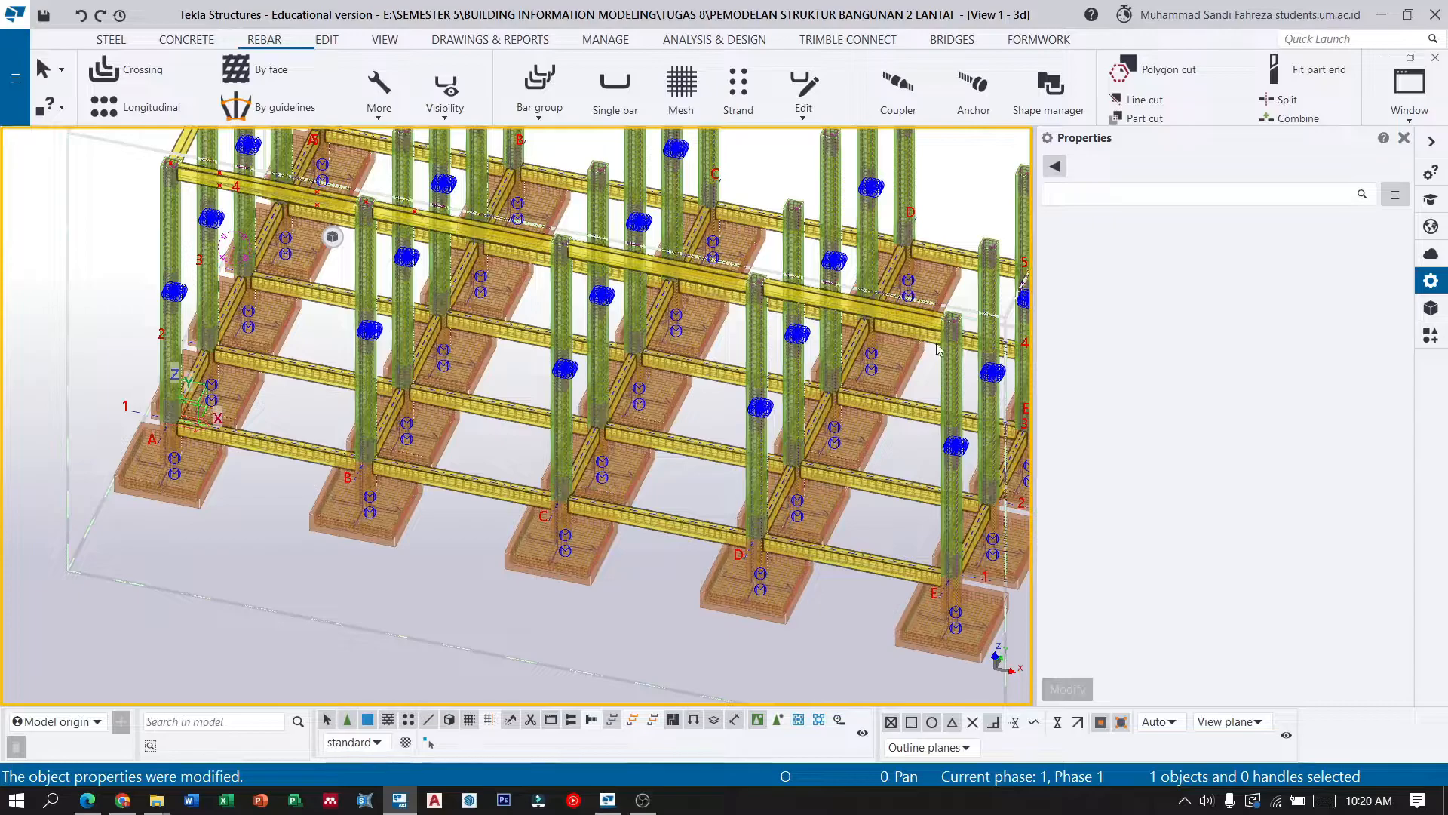
pyautogui.scroll(-2, 851, 306)
pyautogui.scroll(5, 485, 286)
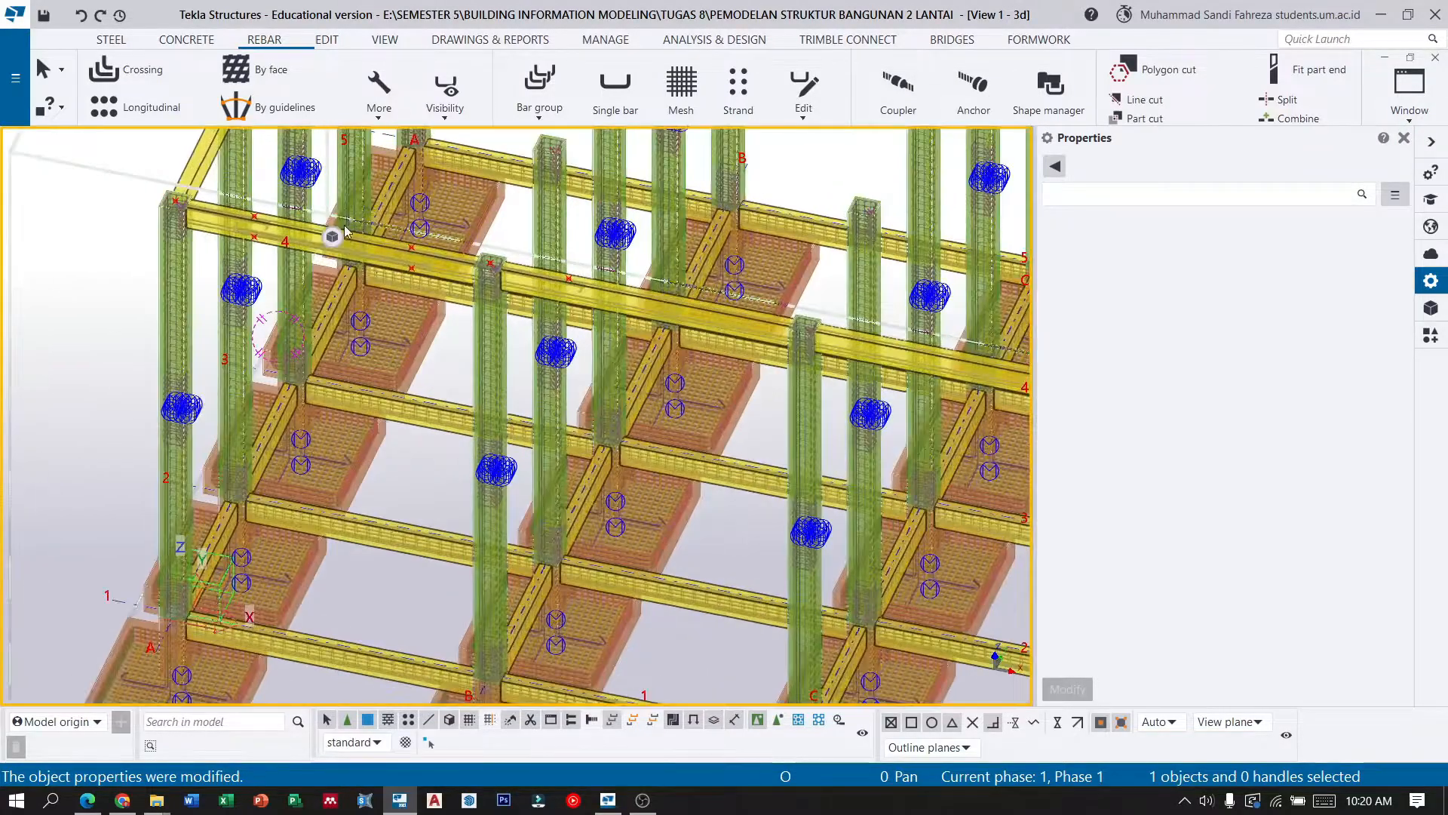
pyautogui.scroll(8, 501, 276)
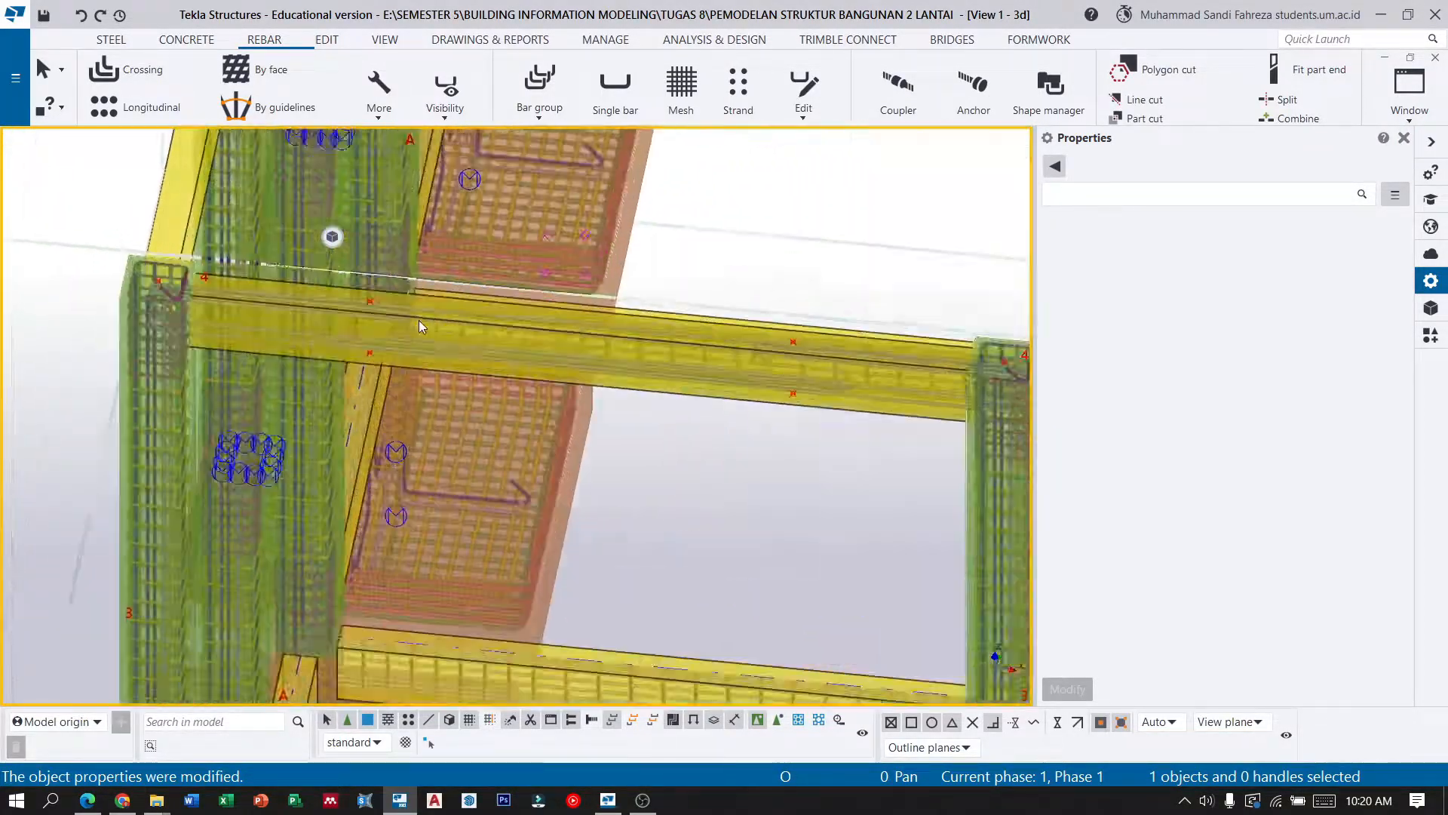
pyautogui.scroll(-4, 212, 278)
pyautogui.scroll(4, 594, 351)
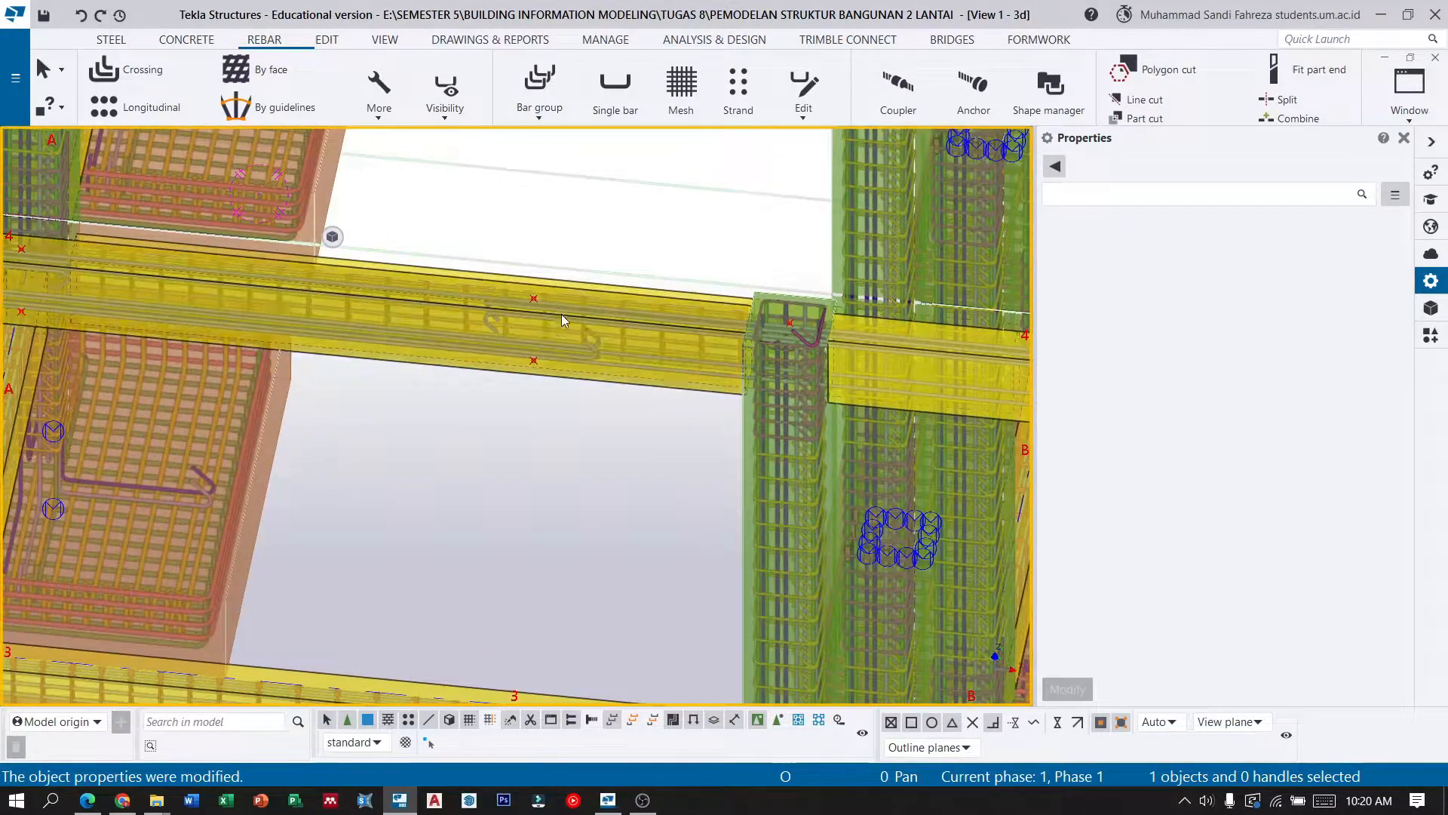
pyautogui.scroll(6, 480, 323)
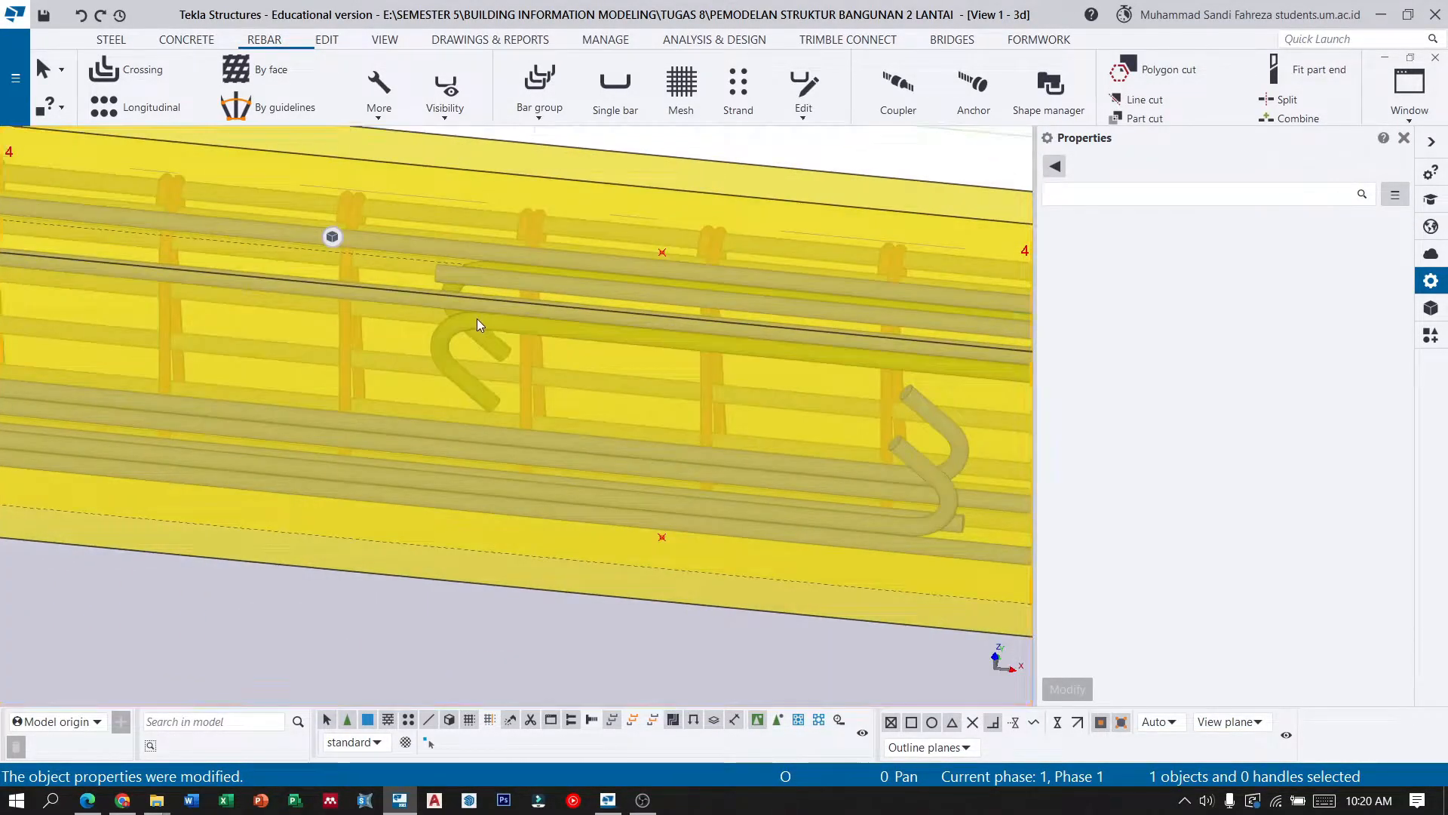
# Select the top support bars and bottom midspan bars at the second column and start copying them from the beam end there.
pyautogui.click(477, 320)
pyautogui.keyDown('shift'); pyautogui.click(469, 276); pyautogui.keyUp('shift')
pyautogui.keyDown('shift'); pyautogui.click(921, 459); pyautogui.keyUp('shift')
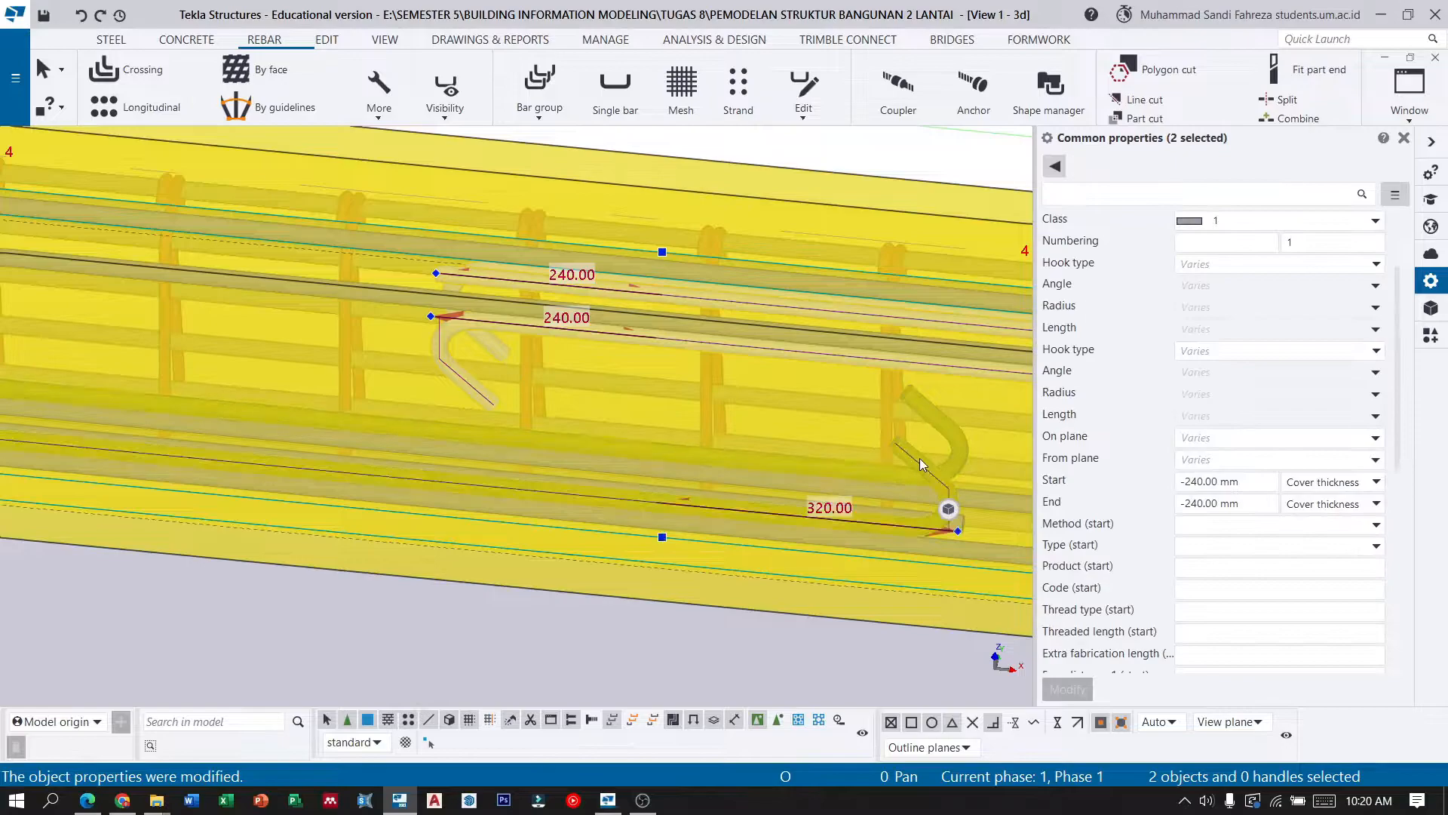
pyautogui.keyDown('shift'); pyautogui.click(962, 522); pyautogui.keyUp('shift')
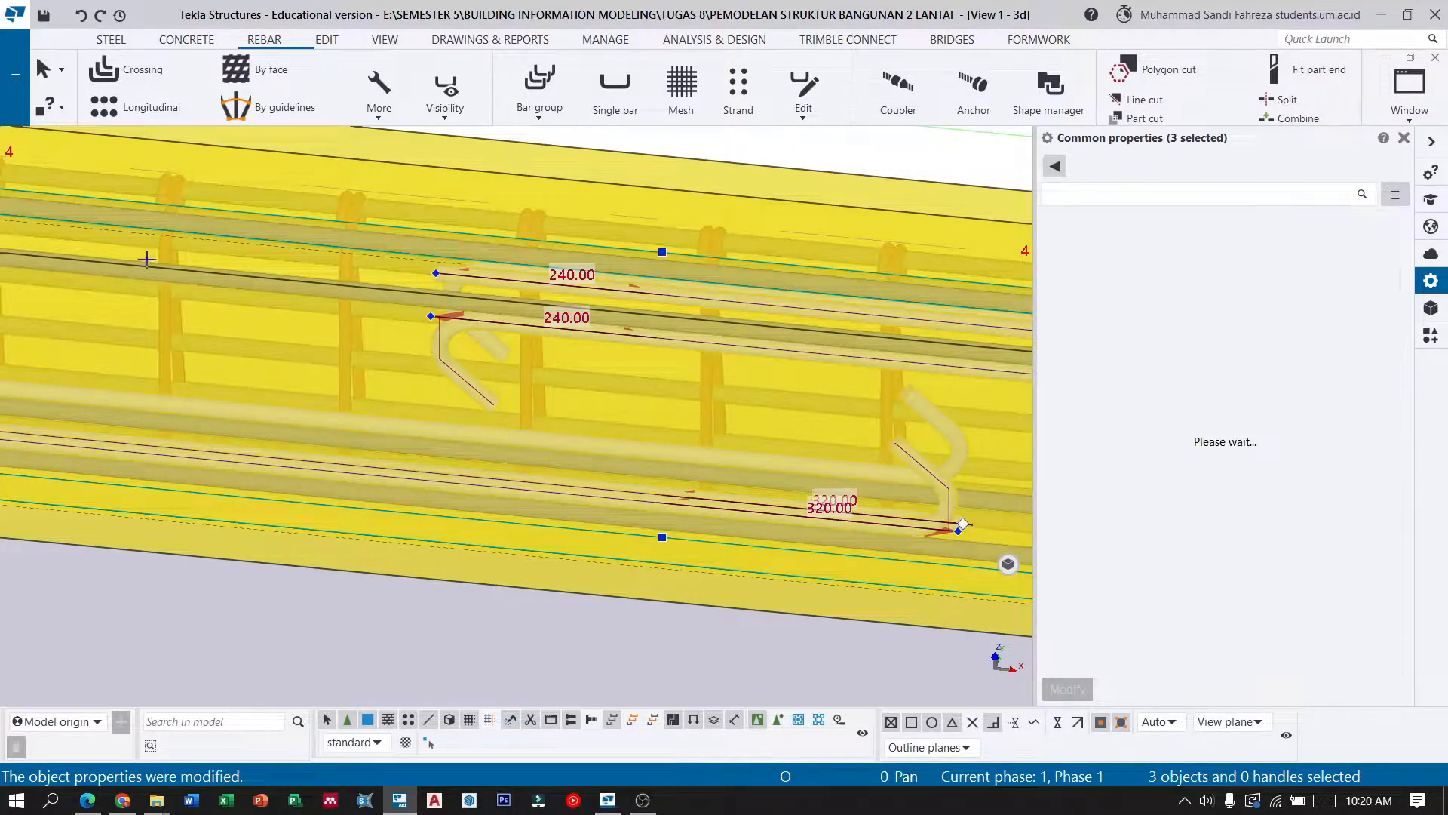
pyautogui.scroll(-5, 347, 273)
pyautogui.click(320, 43)
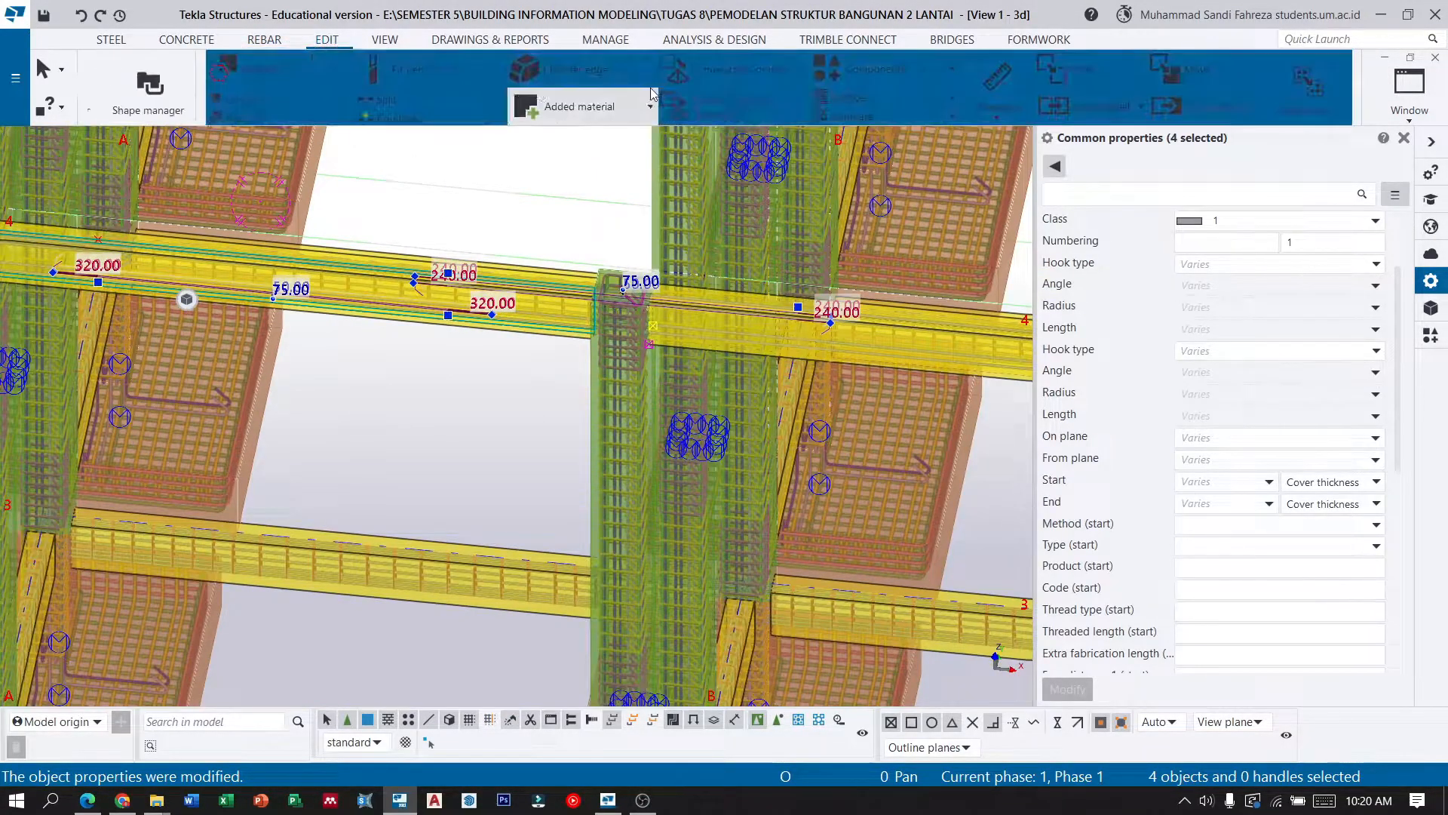
pyautogui.click(957, 73)
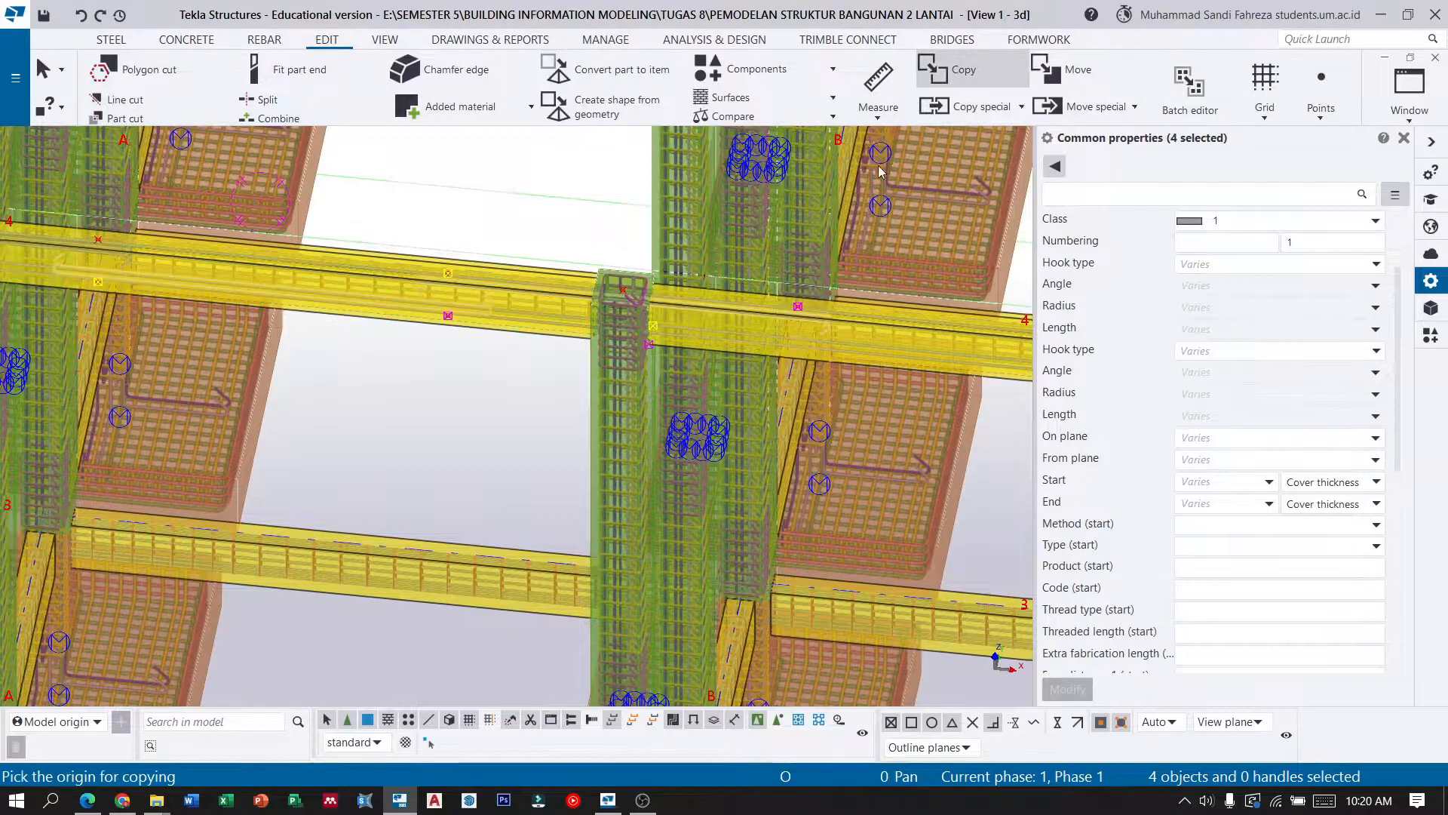
pyautogui.scroll(5, 633, 249)
pyautogui.click(395, 221)
# Place copies of the four selected bars at the matching beam ends of the following front columns, finishing the copy at the last column.
pyautogui.scroll(-5, 257, 245)
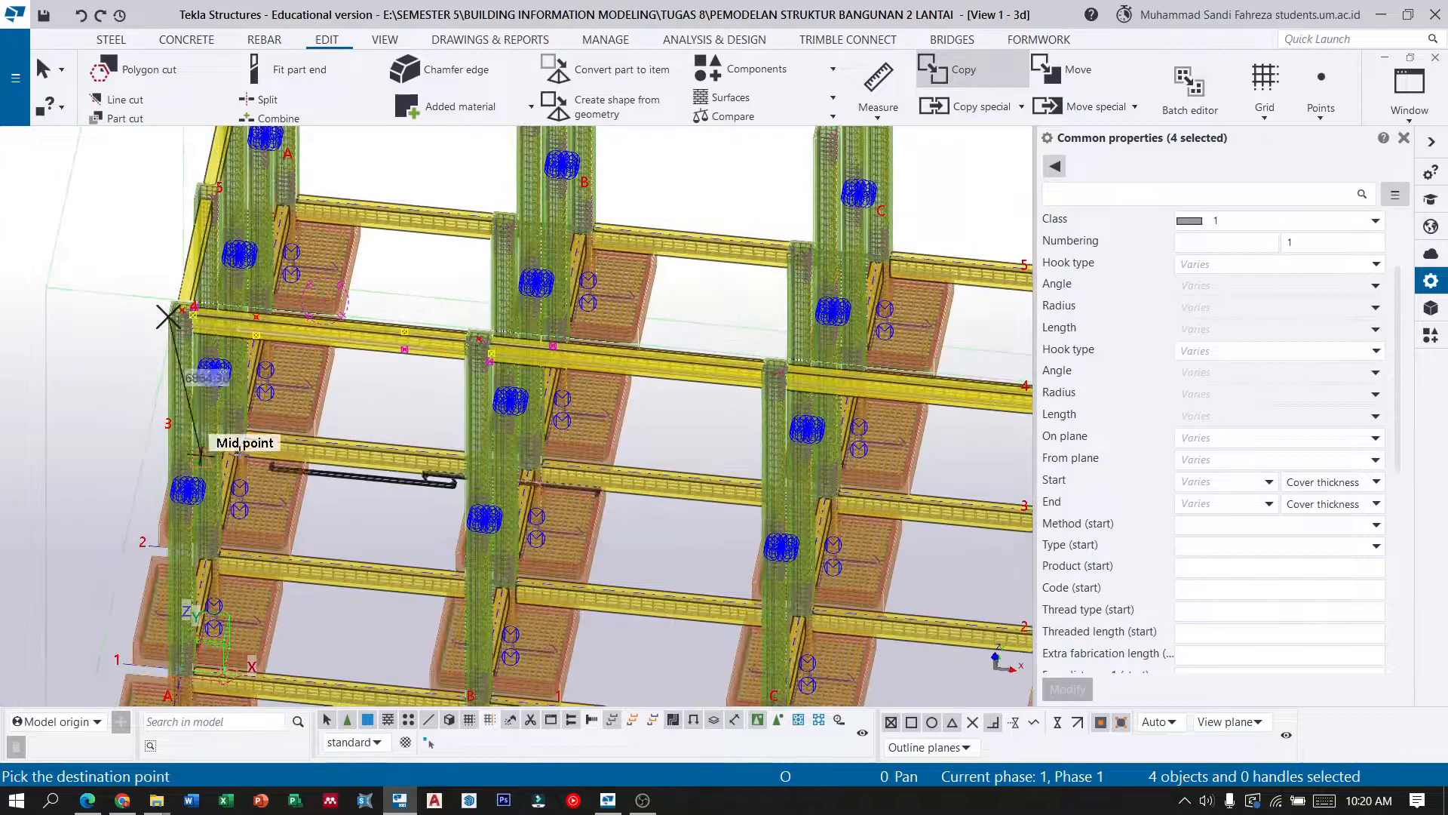
pyautogui.scroll(5, 501, 327)
pyautogui.scroll(5, 381, 354)
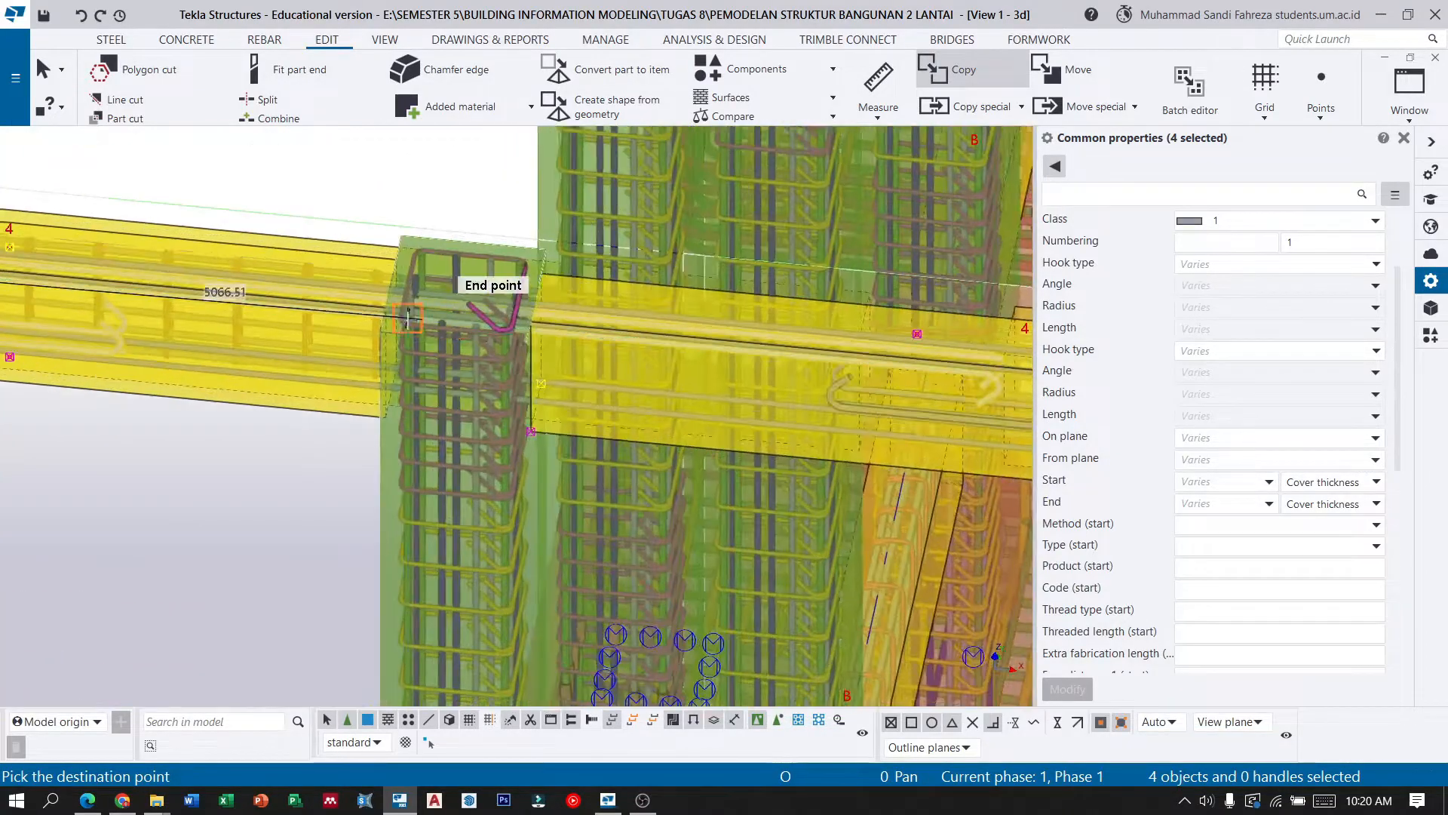
pyautogui.scroll(-3, 377, 375)
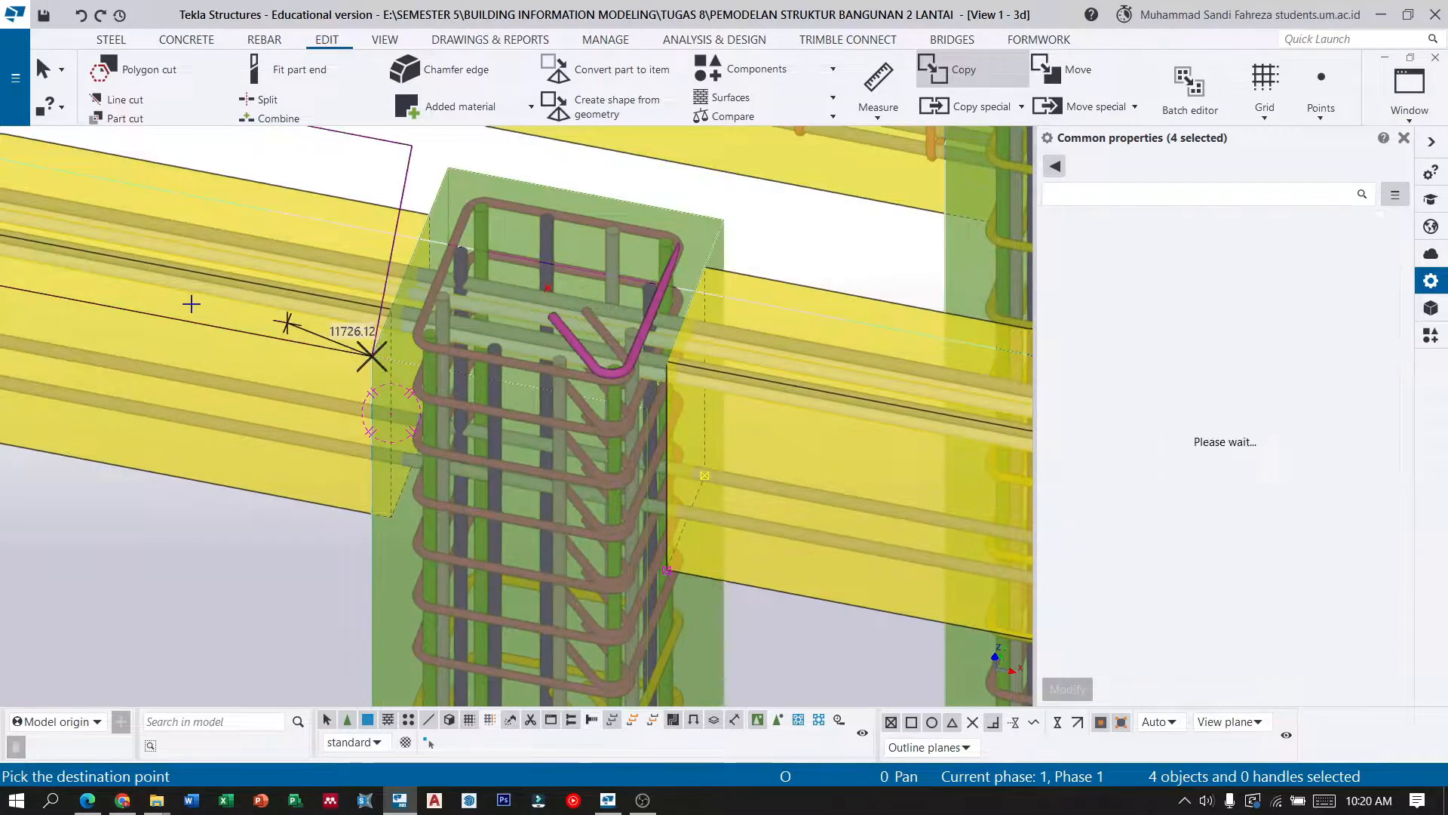
pyautogui.scroll(-6, 372, 351)
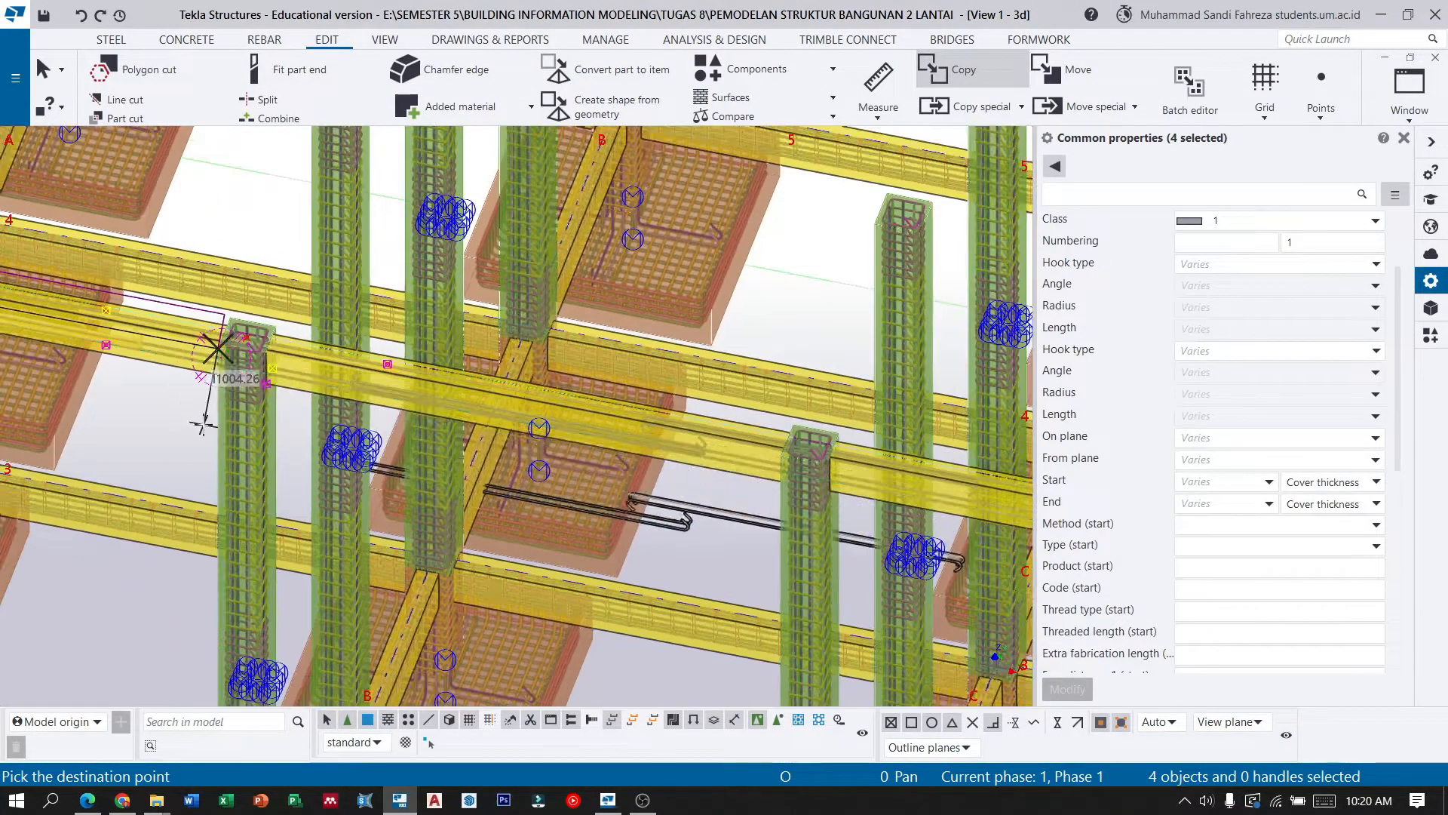
pyautogui.scroll(-3, 208, 412)
pyautogui.scroll(5, 608, 501)
pyautogui.scroll(5, 519, 403)
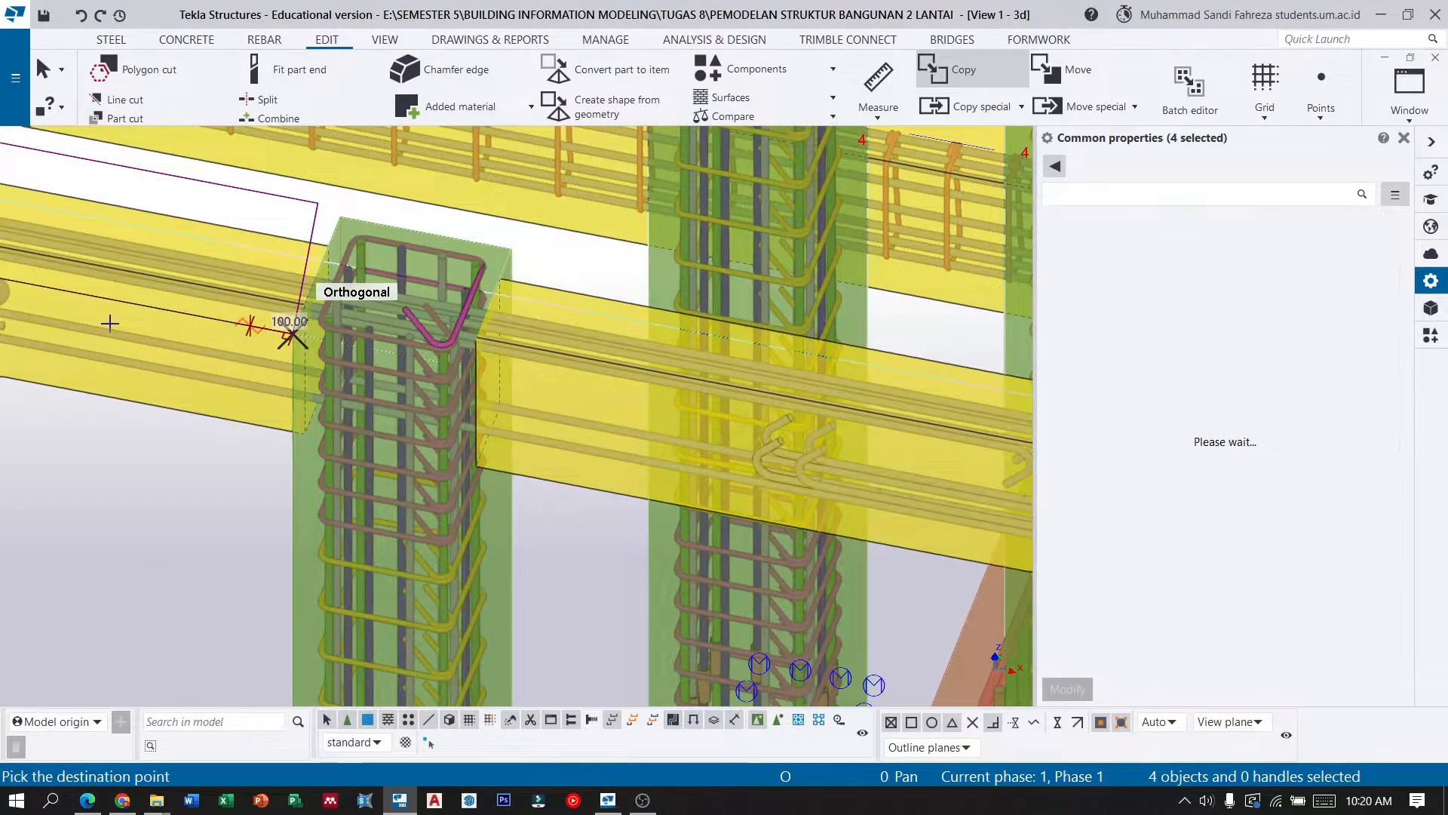
pyautogui.scroll(-5, 226, 354)
pyautogui.scroll(3, 698, 455)
pyautogui.scroll(5, 639, 447)
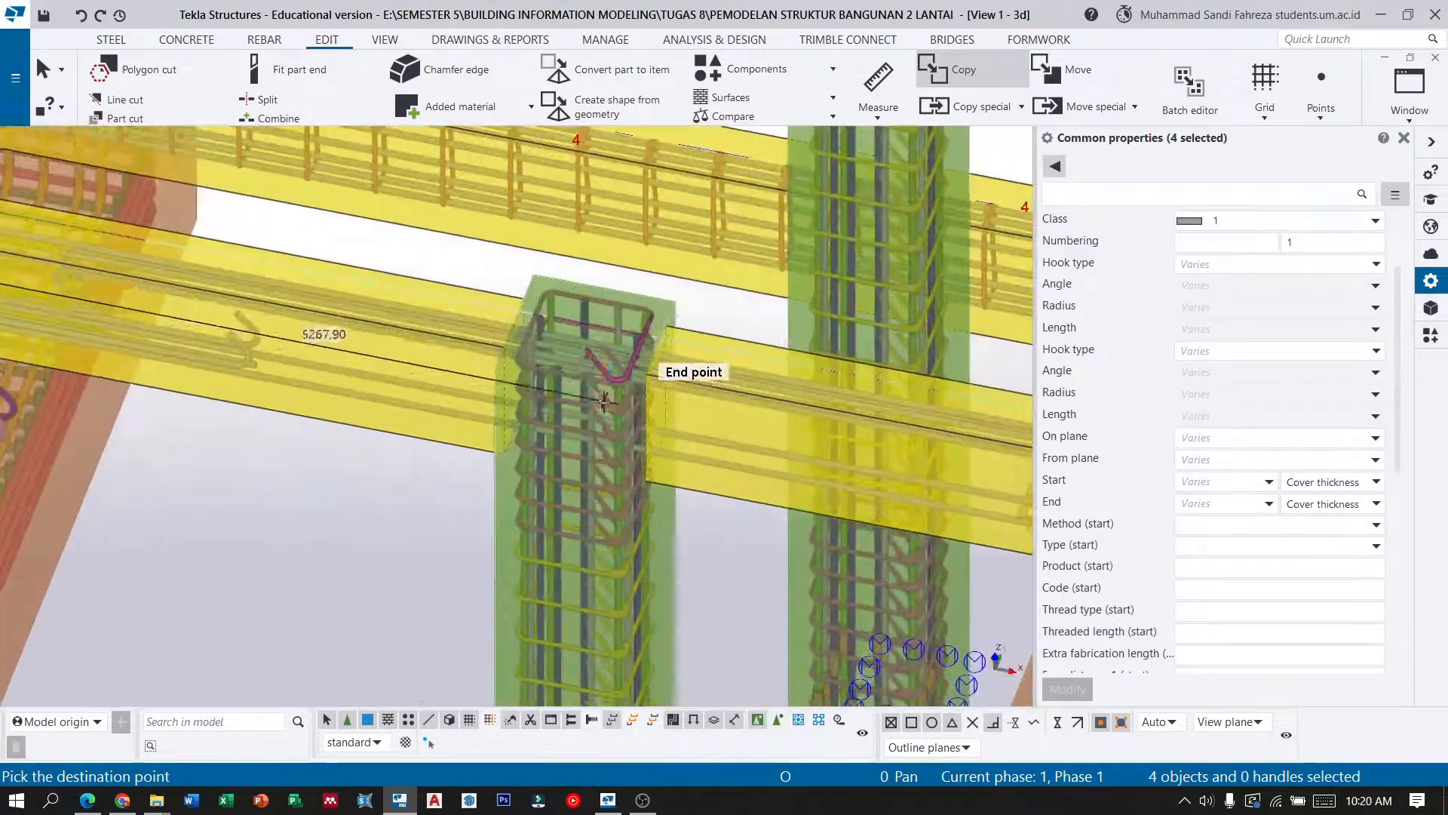
pyautogui.scroll(-5, 445, 357)
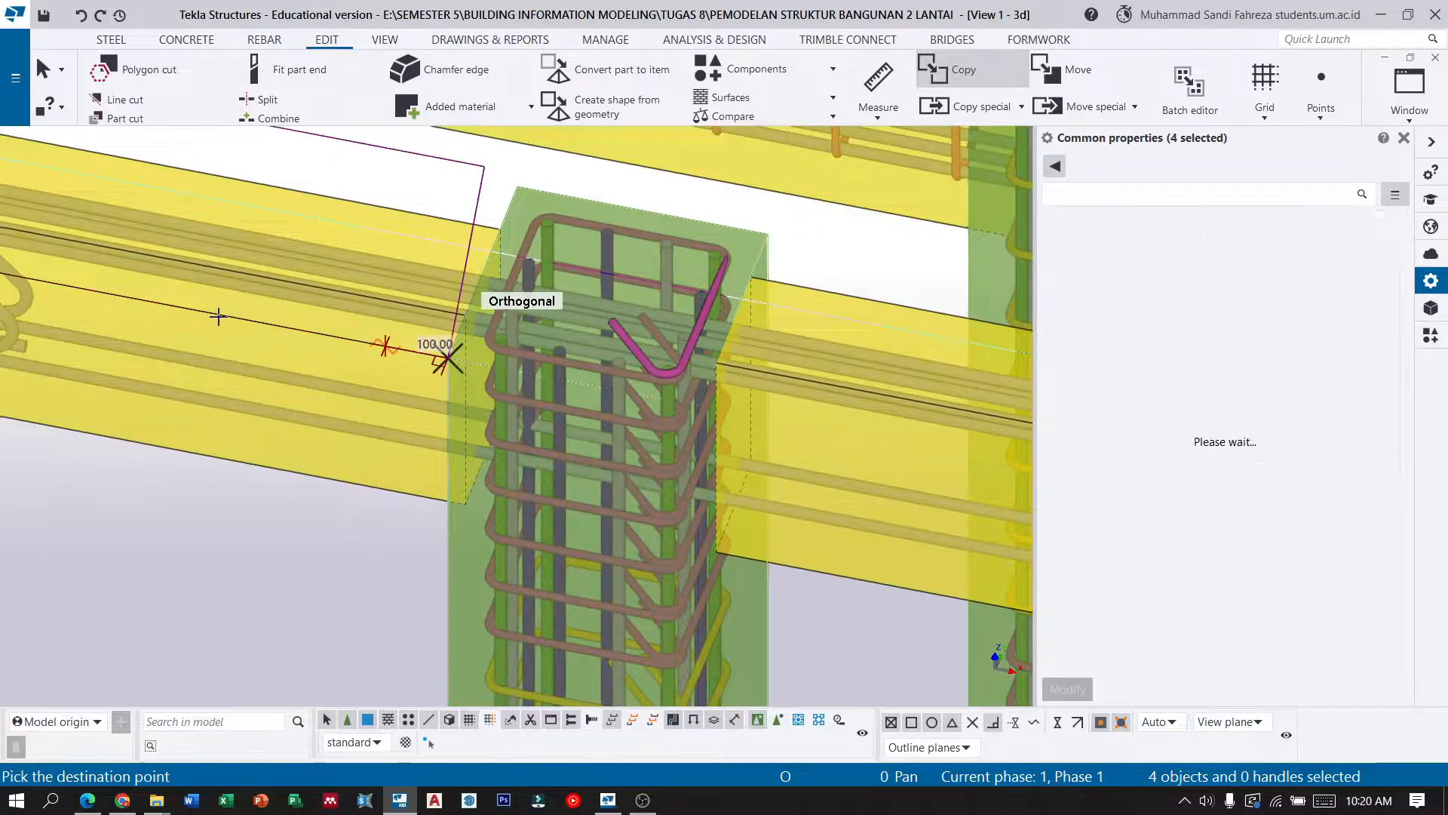
pyautogui.scroll(-3, 415, 462)
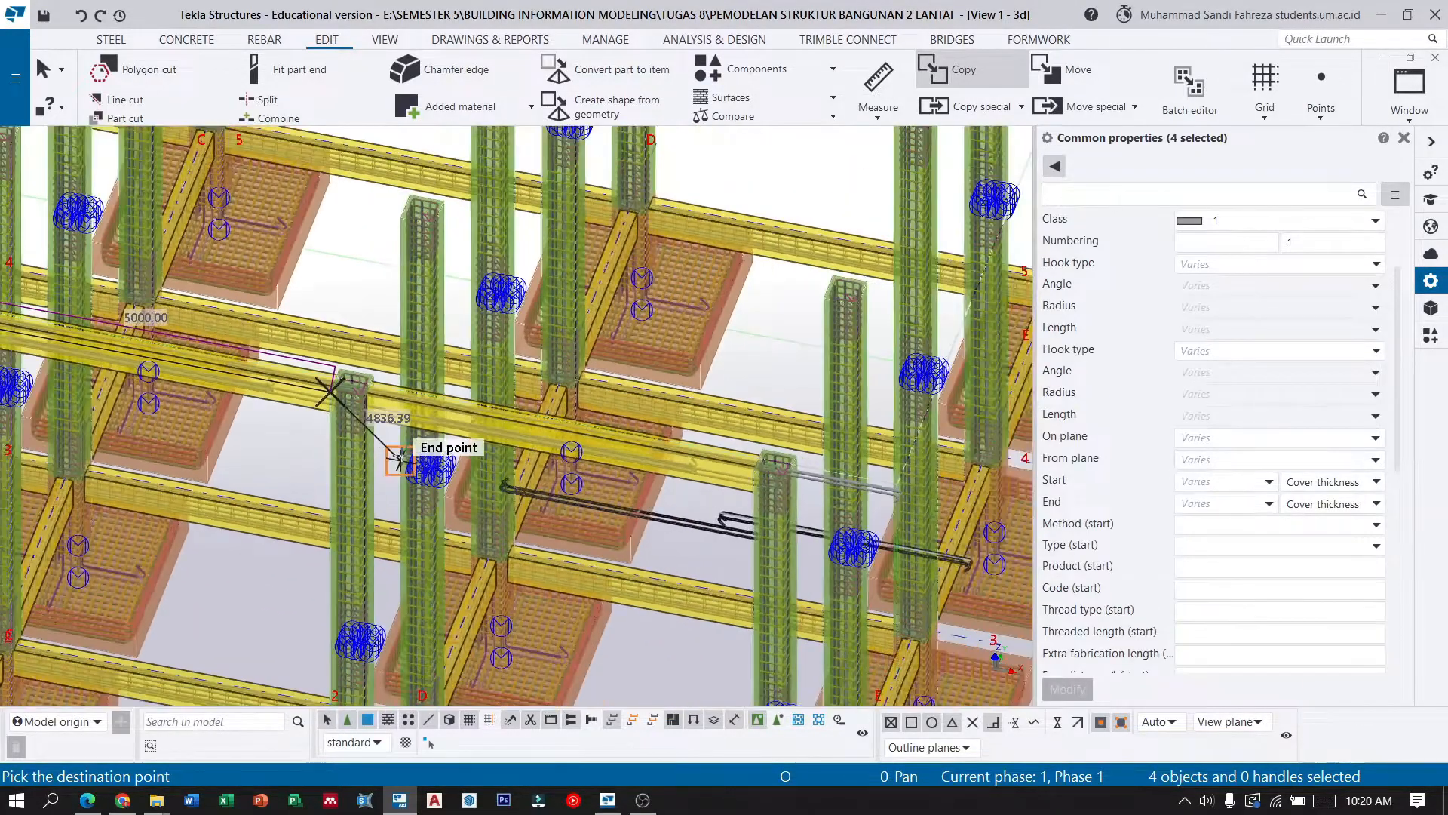
pyautogui.press('Escape')
# Delete the surplus set of copied bars extending past the last front column.
pyautogui.scroll(5, 803, 448)
pyautogui.scroll(3, 803, 448)
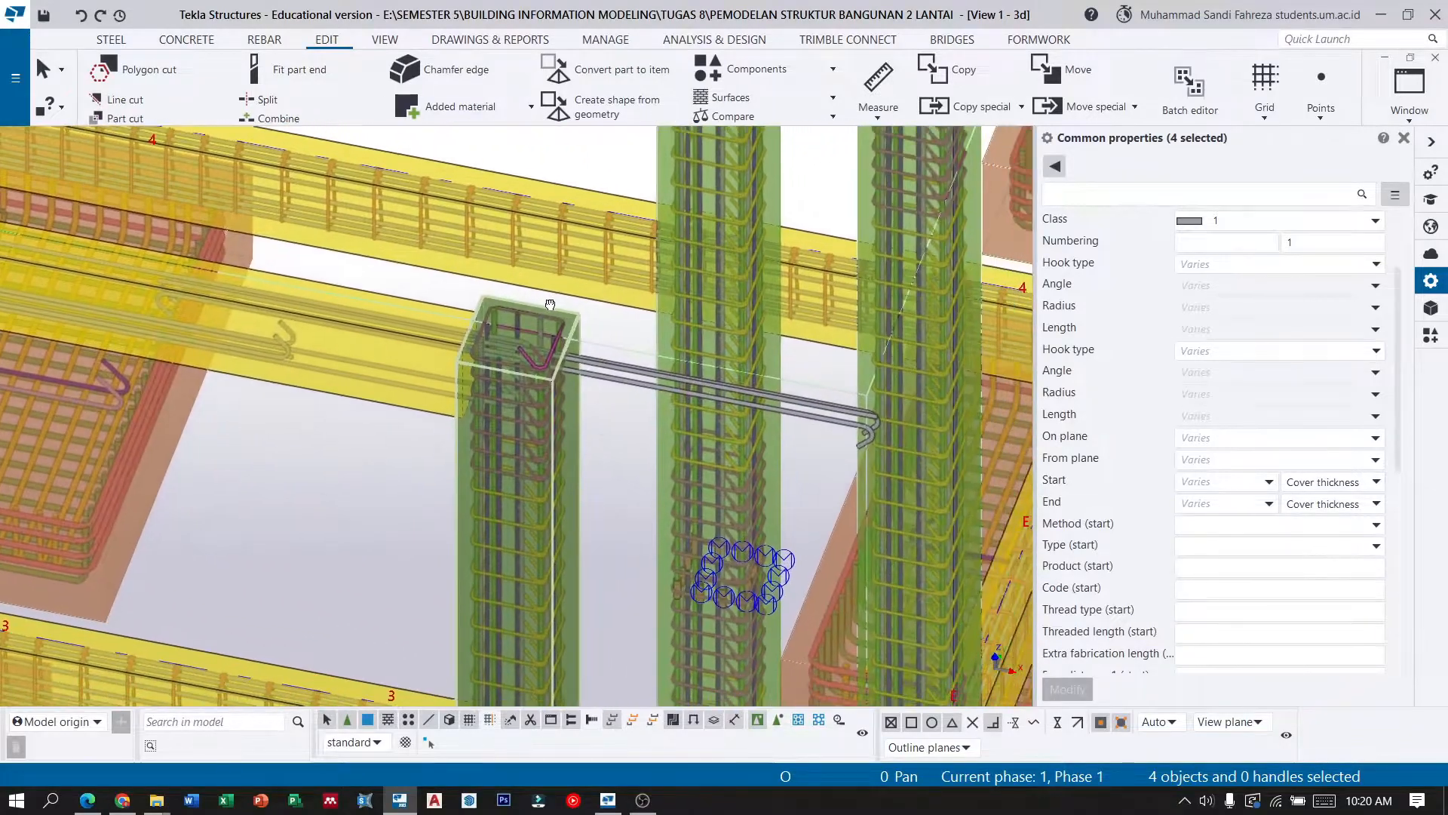
pyautogui.scroll(2, 766, 410)
pyautogui.scroll(-3, 454, 315)
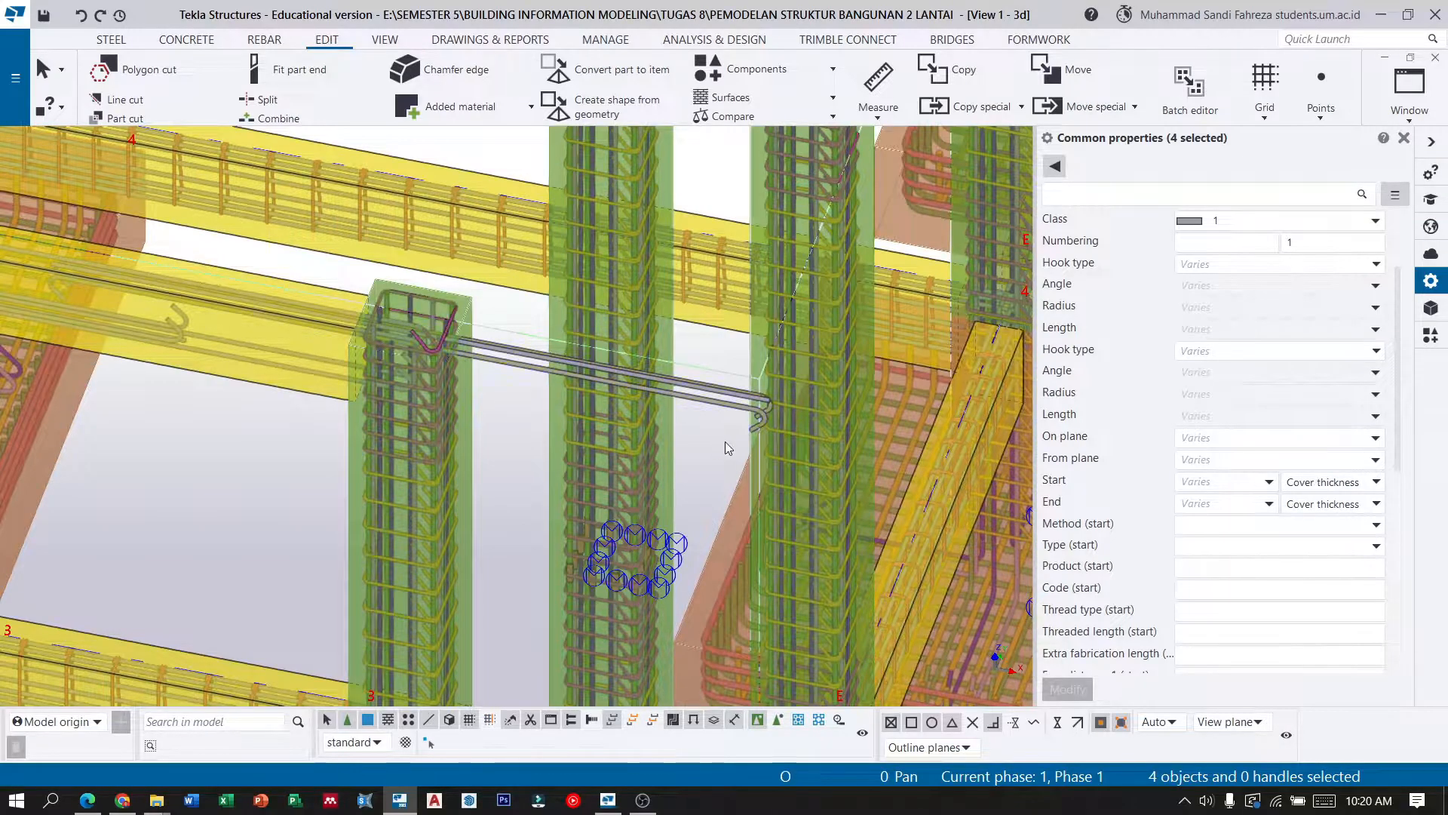
pyautogui.press('Delete')
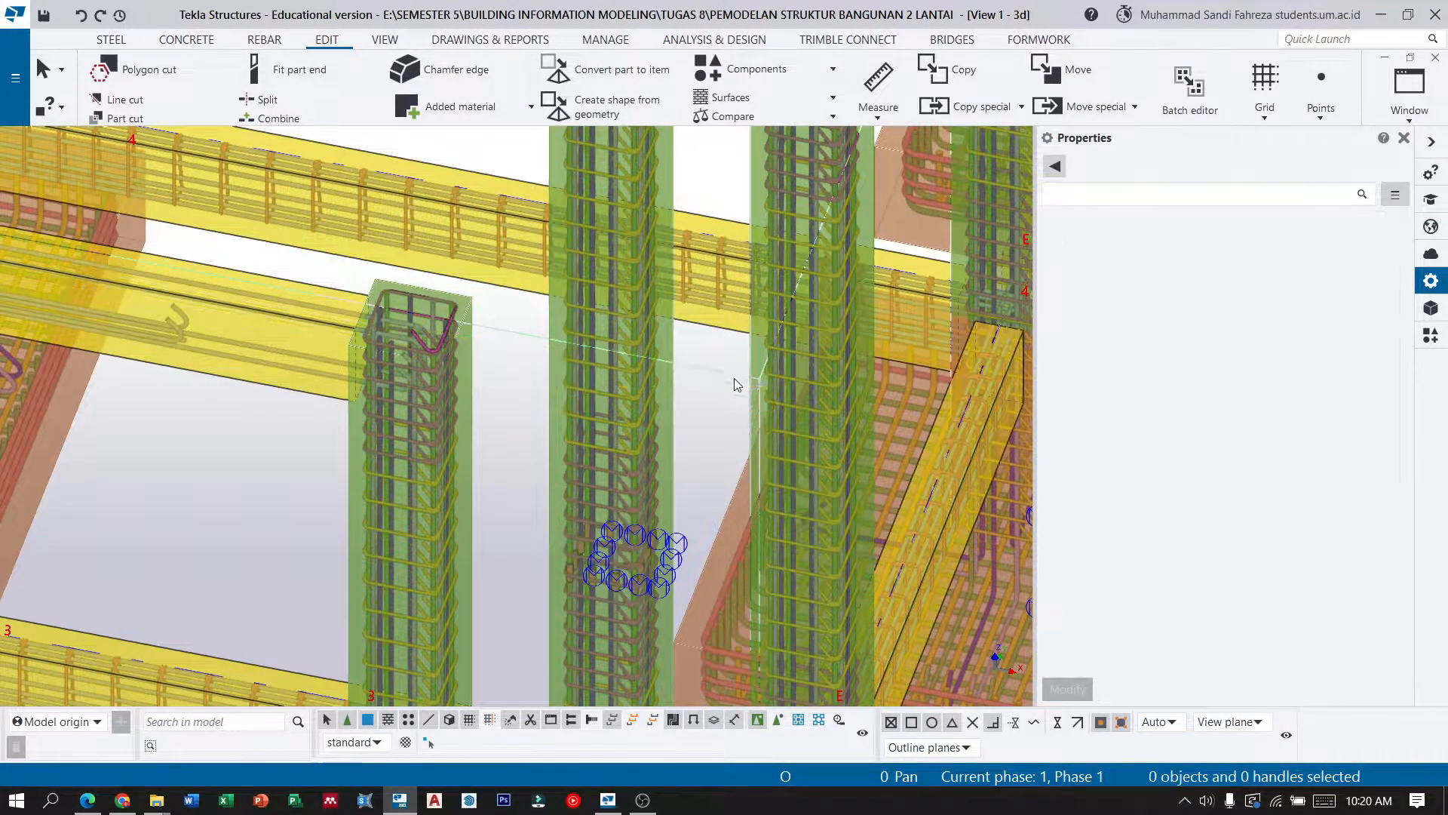
# Select the two hooked top support bars in the front beam at the first corner column.
pyautogui.scroll(-3, 782, 422)
pyautogui.scroll(-5, 781, 421)
pyautogui.scroll(10, 231, 335)
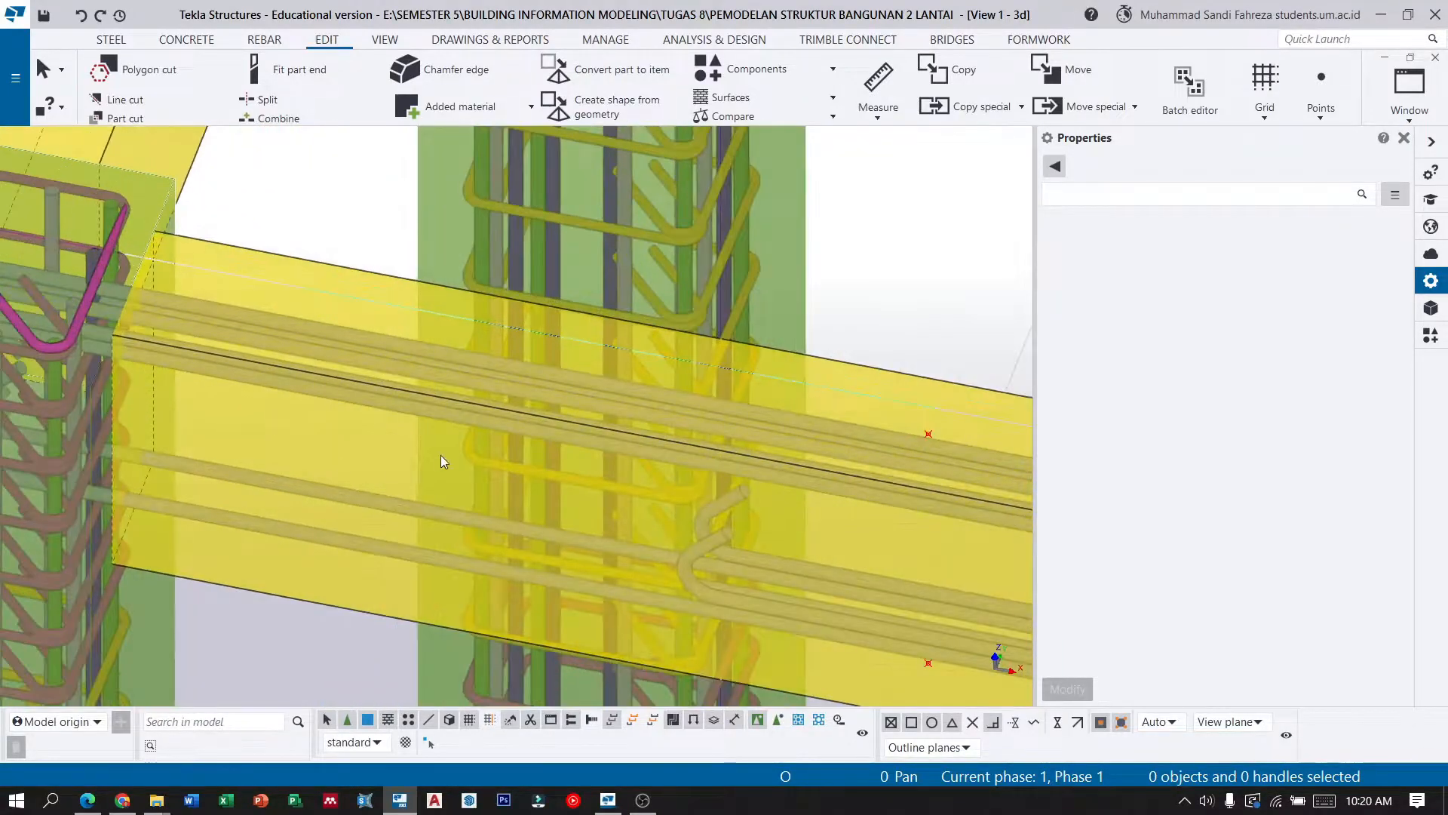
pyautogui.scroll(-6, 469, 441)
pyautogui.scroll(4, 184, 323)
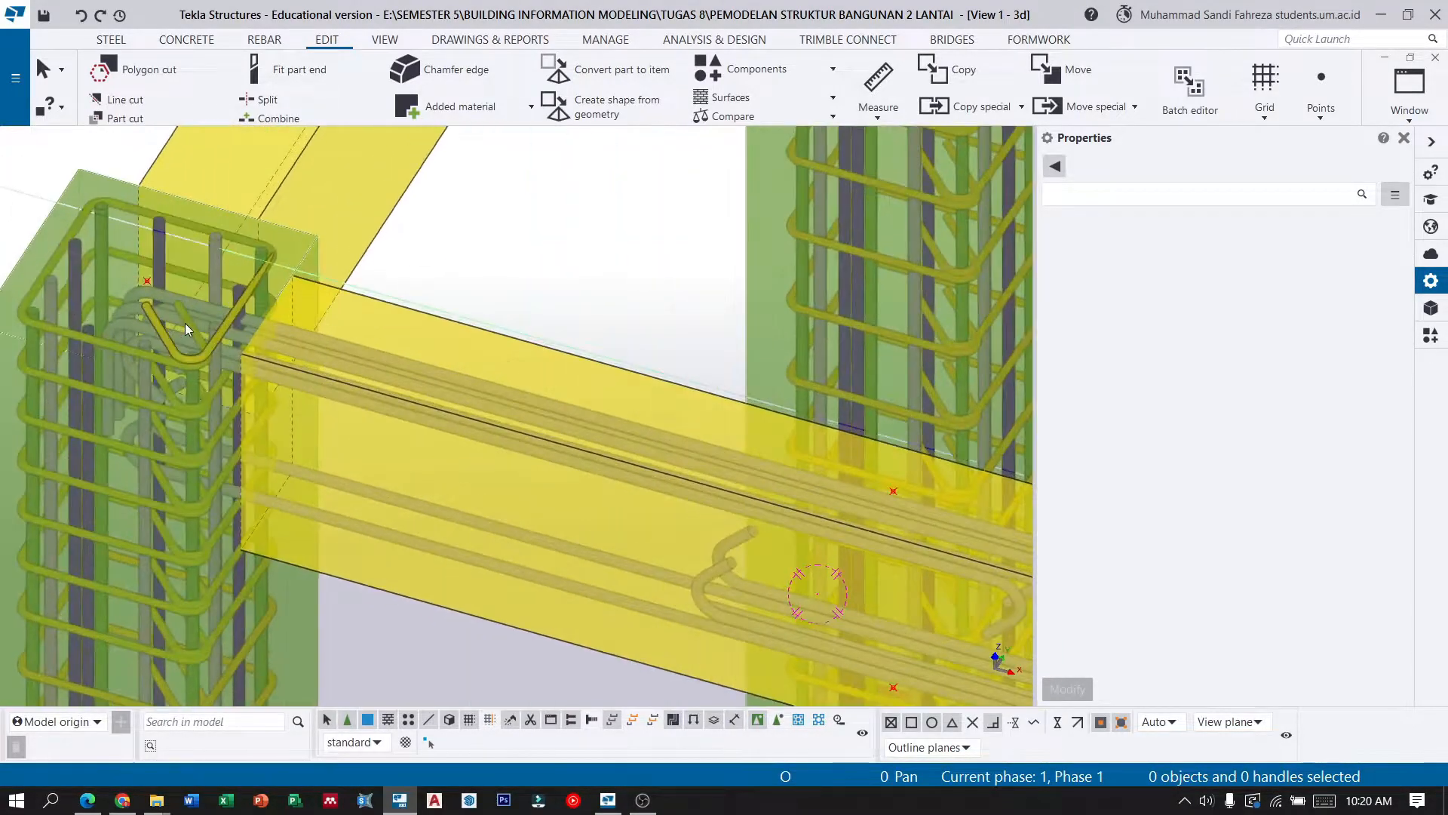
pyautogui.scroll(2, 184, 323)
pyautogui.click(270, 332)
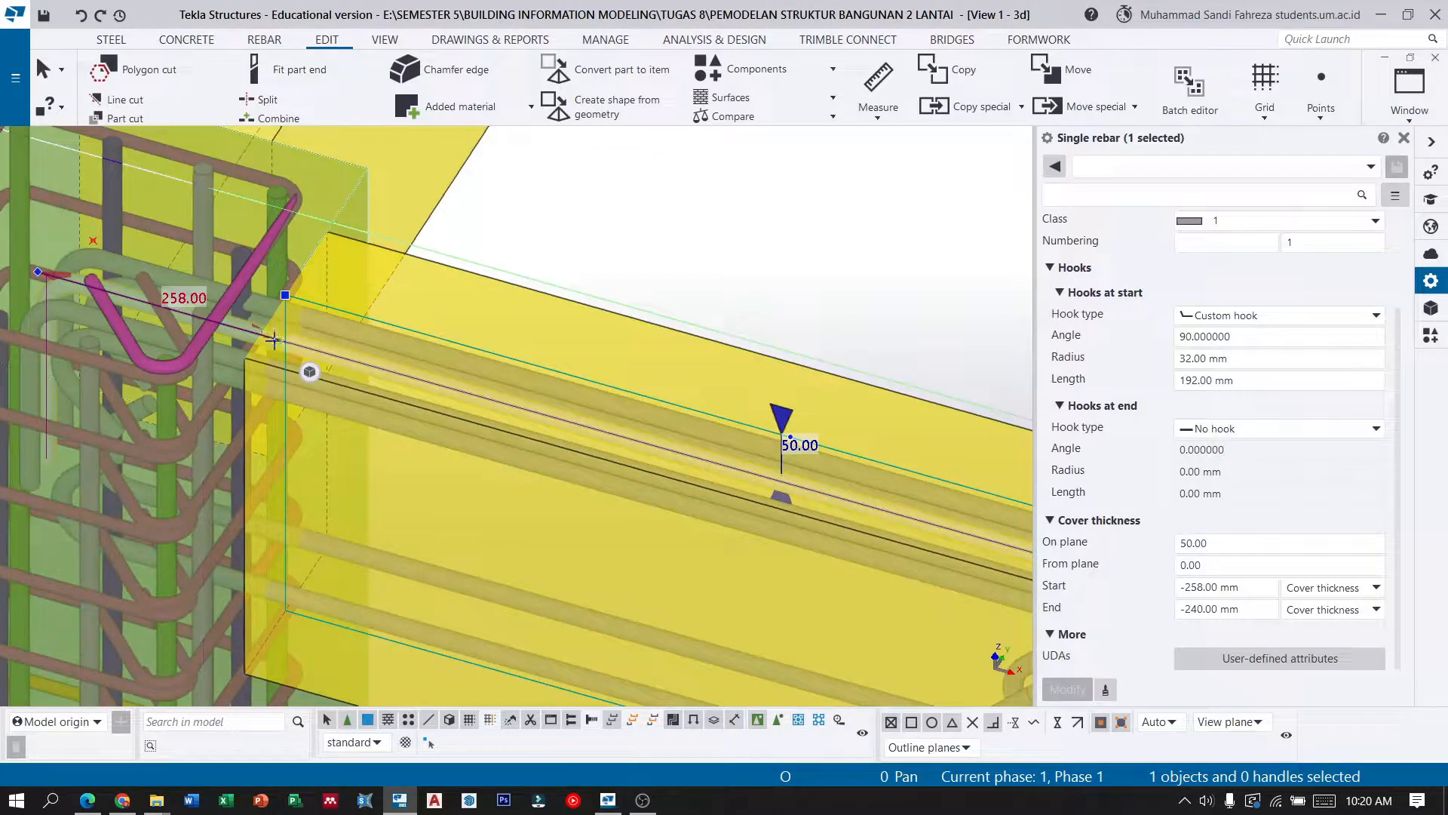
pyautogui.keyDown('ctrl'); pyautogui.click(279, 396); pyautogui.keyUp('ctrl')
pyautogui.scroll(-6, 208, 357)
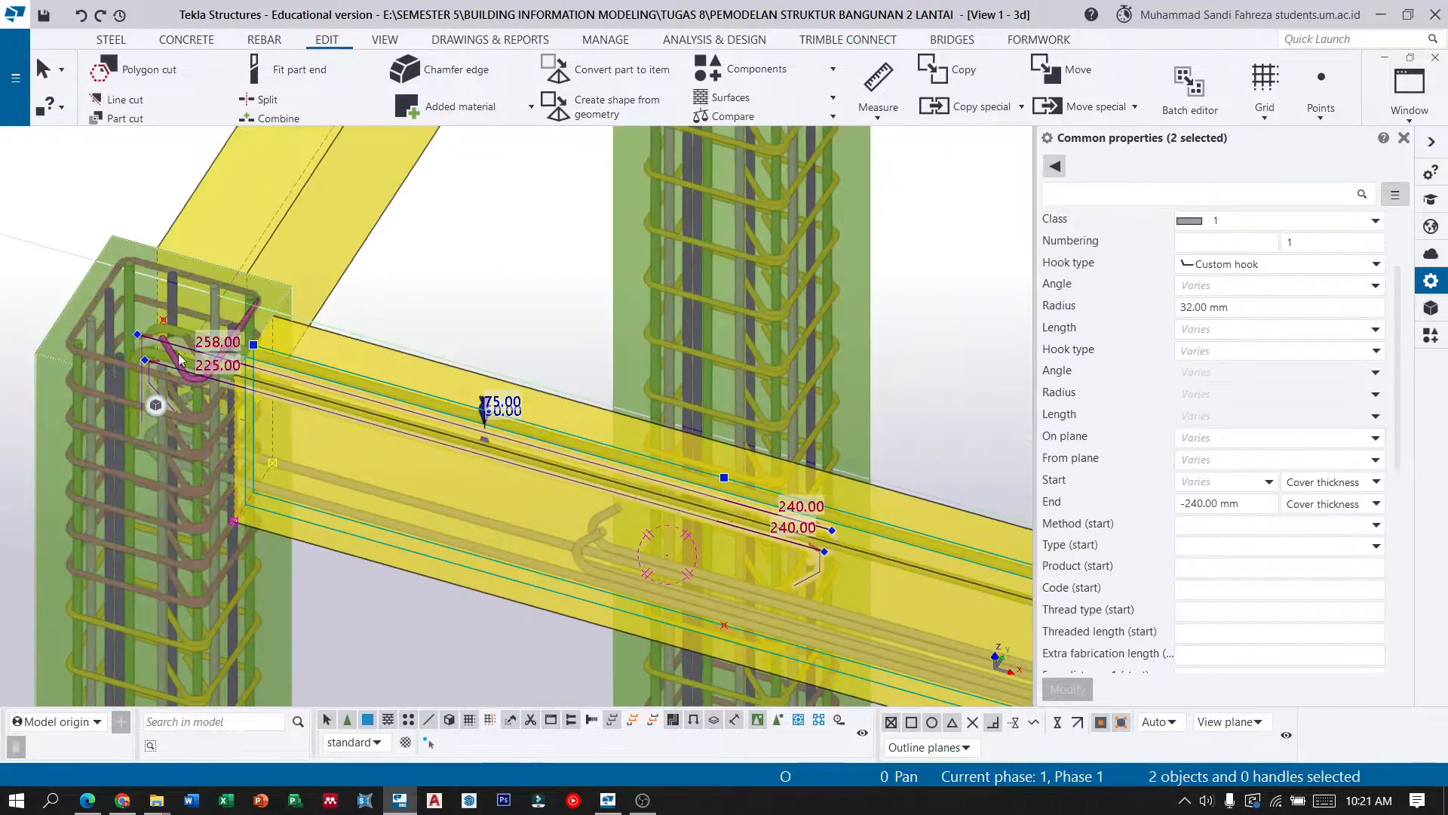
# Make one rotated copy of the hooked top bars for the opposite corner column, 180 degrees around Z with origin X0 10000.
pyautogui.scroll(-2, 208, 357)
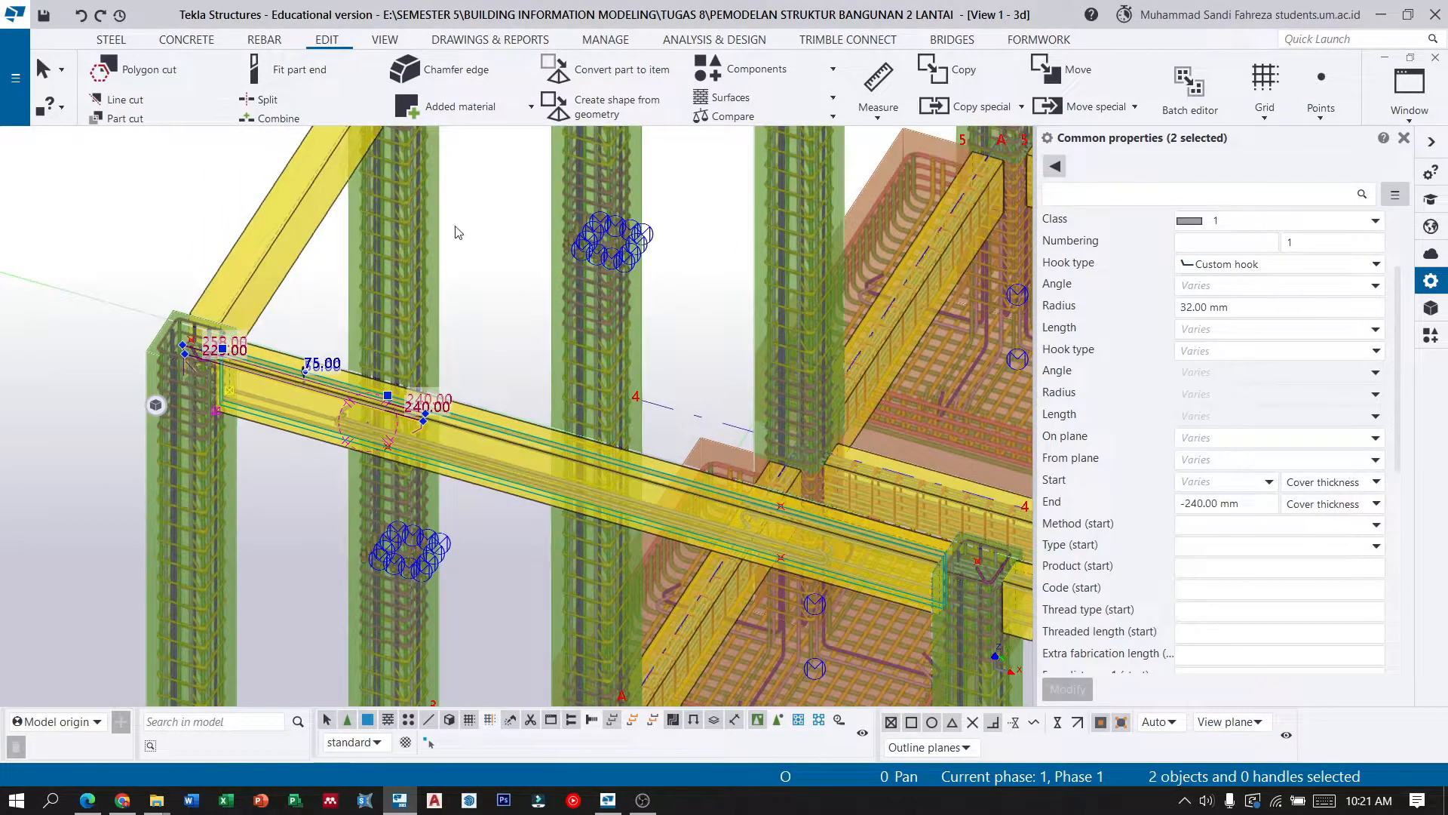
pyautogui.click(980, 107)
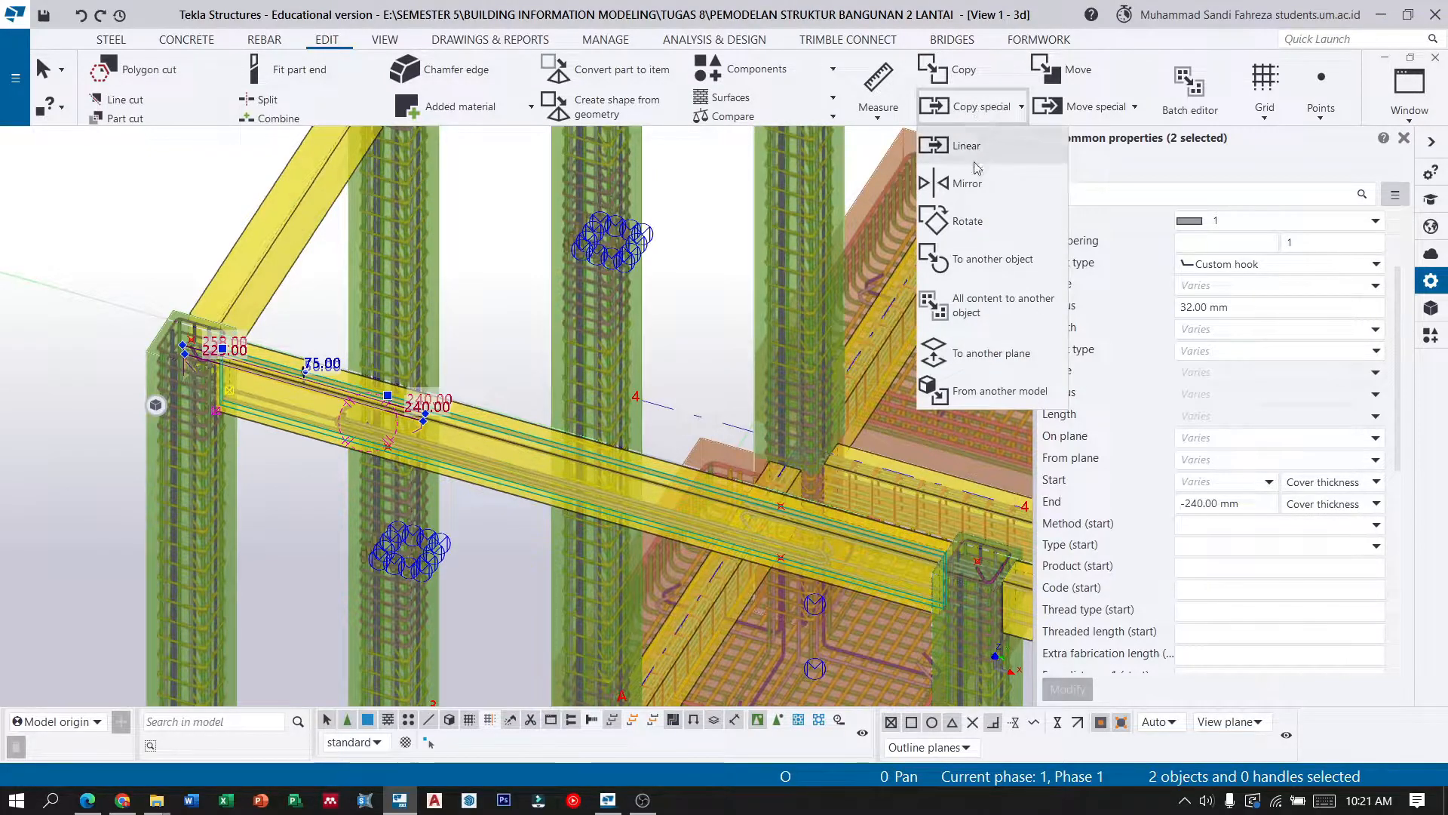
pyautogui.click(969, 221)
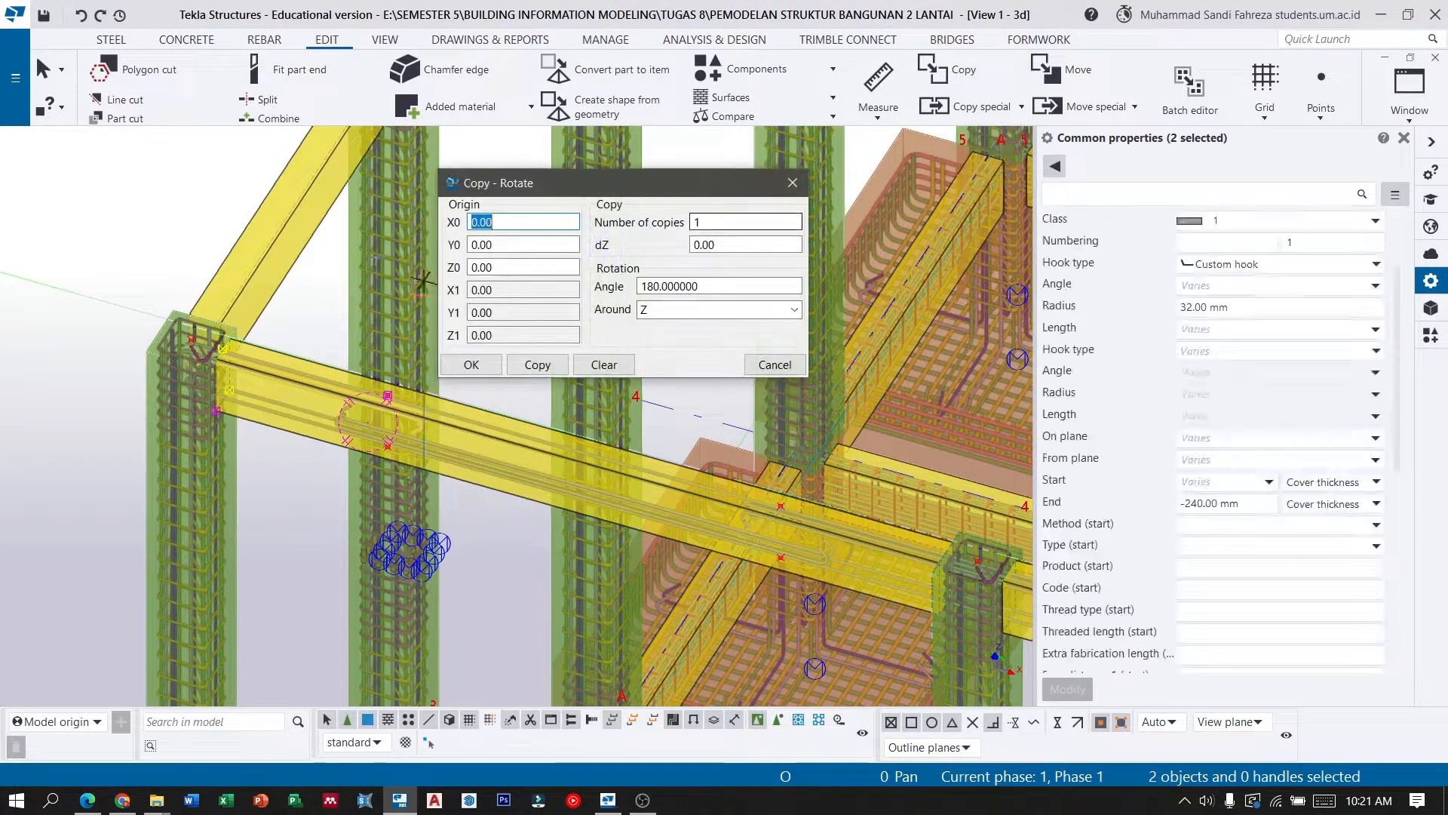
pyautogui.scroll(-3, 57, 306)
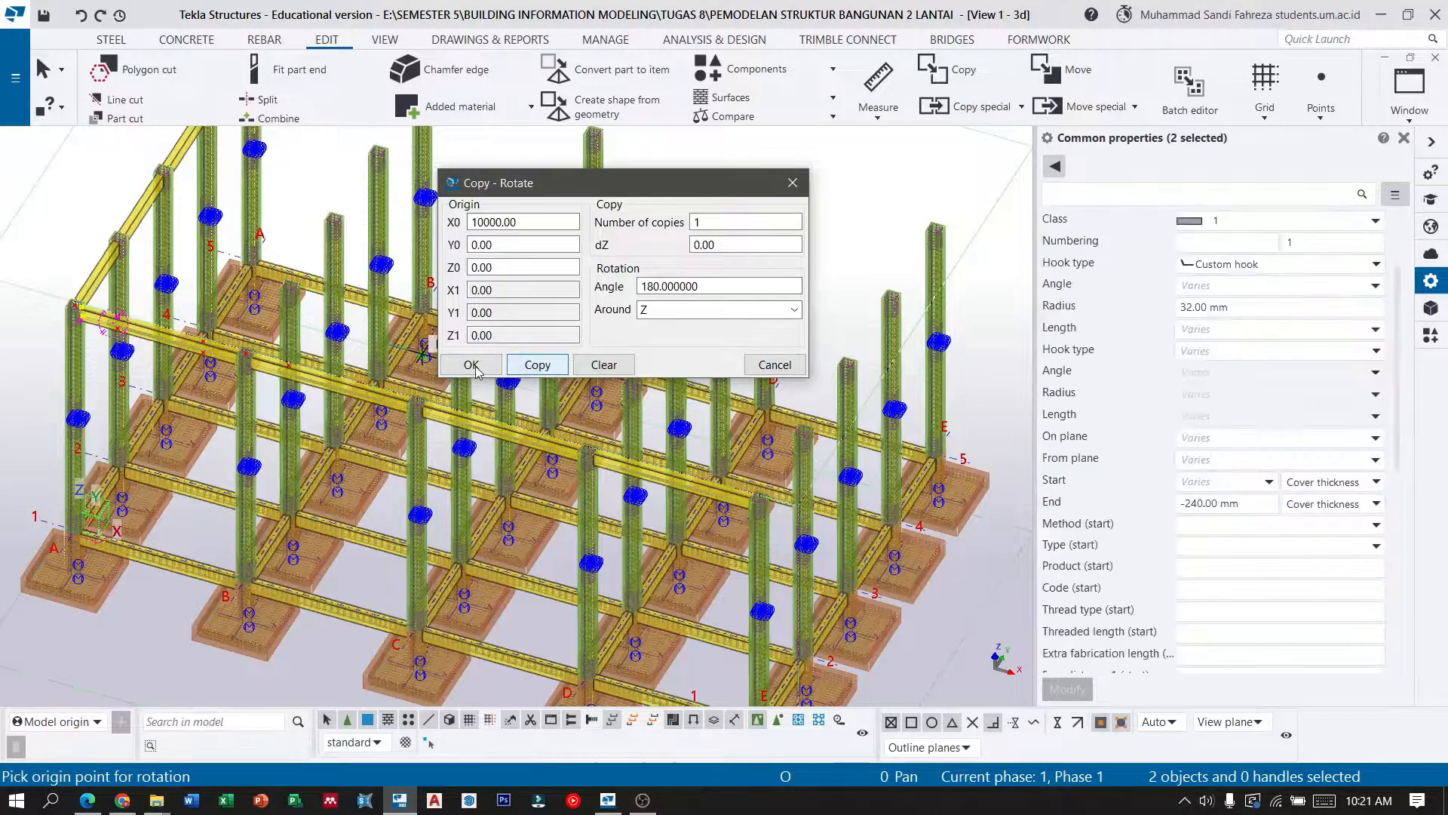
pyautogui.click(518, 366)
pyautogui.scroll(6, 760, 462)
pyautogui.scroll(4, 762, 462)
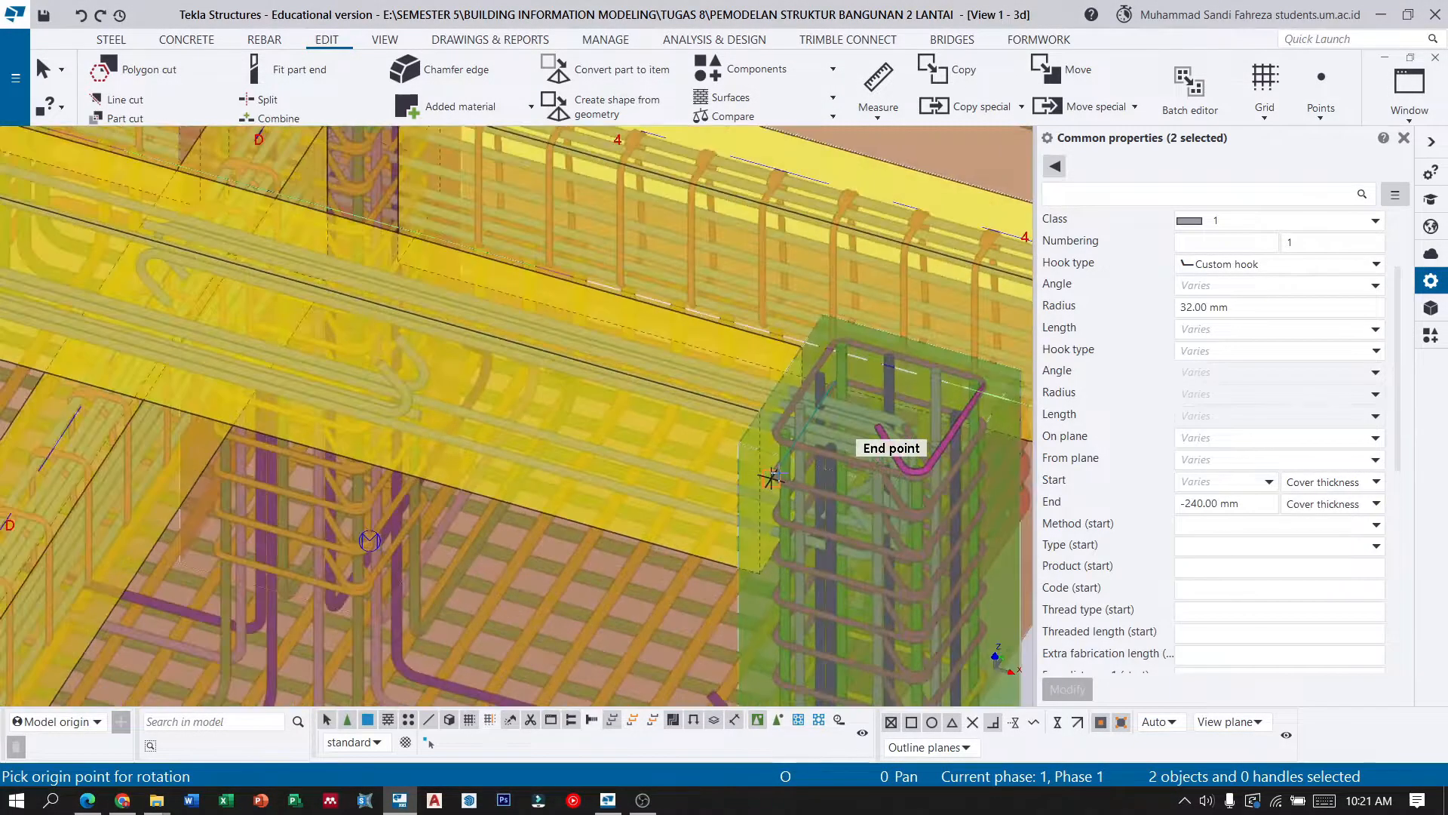
pyautogui.scroll(8, 636, 453)
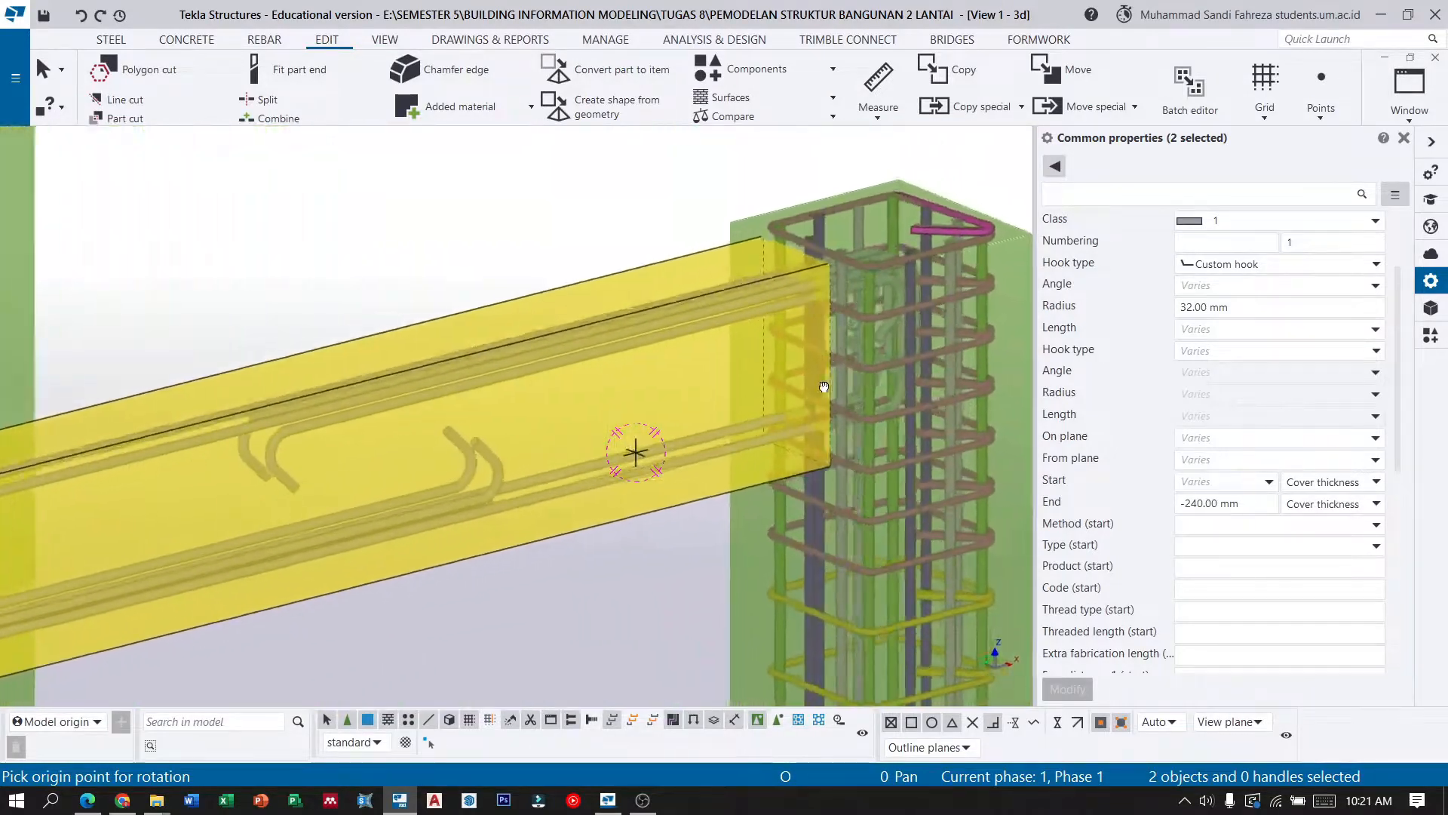
pyautogui.keyDown('ctrl'); pyautogui.moveTo(824, 387); pyautogui.dragTo(710, 383, button='middle'); pyautogui.keyUp('ctrl')
# Start a crossing rebar set on the front beam near the corner column and open its cross-section outline for reshaping.
pyautogui.scroll(-12, 710, 383)
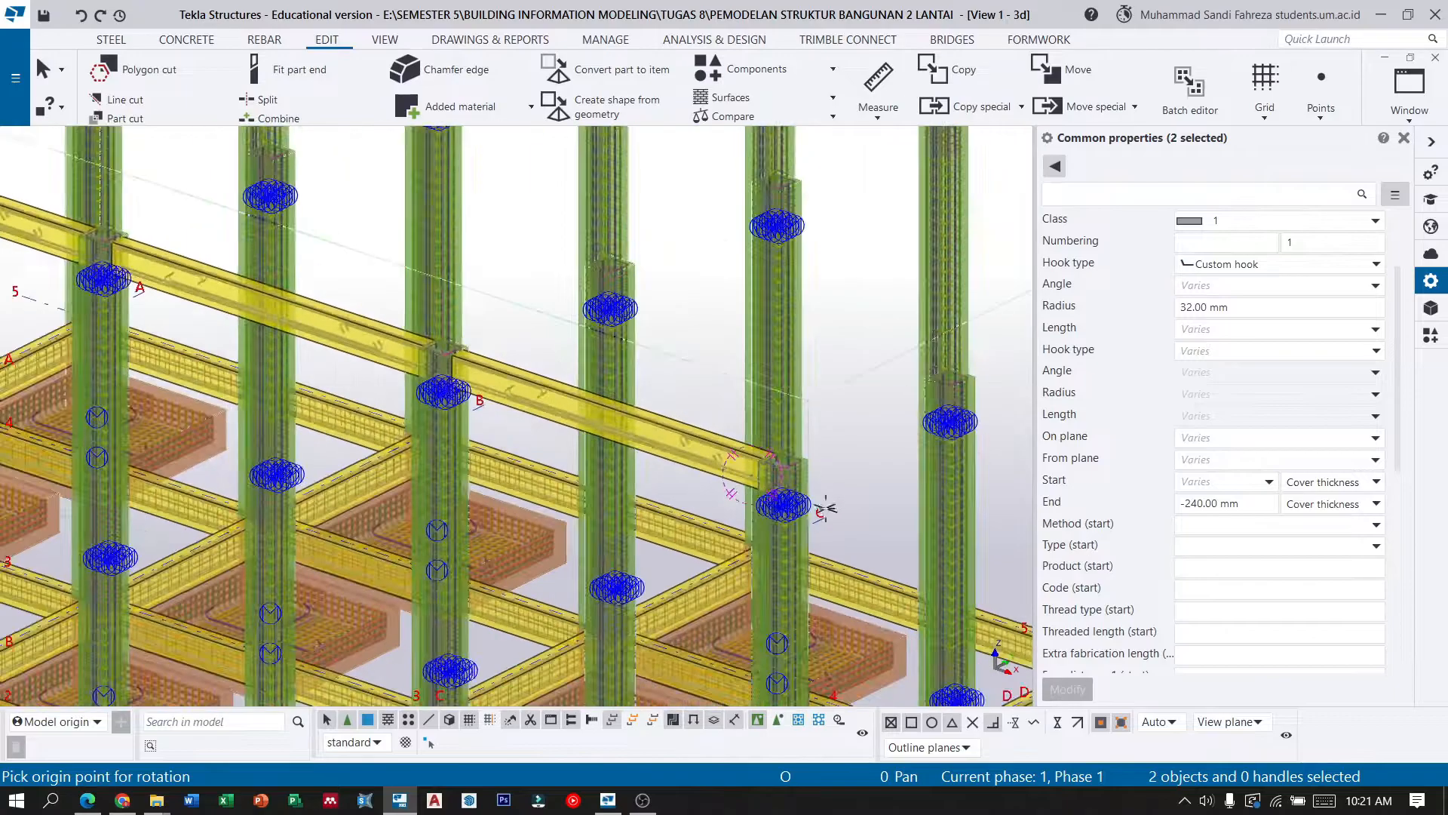
pyautogui.scroll(6, 246, 311)
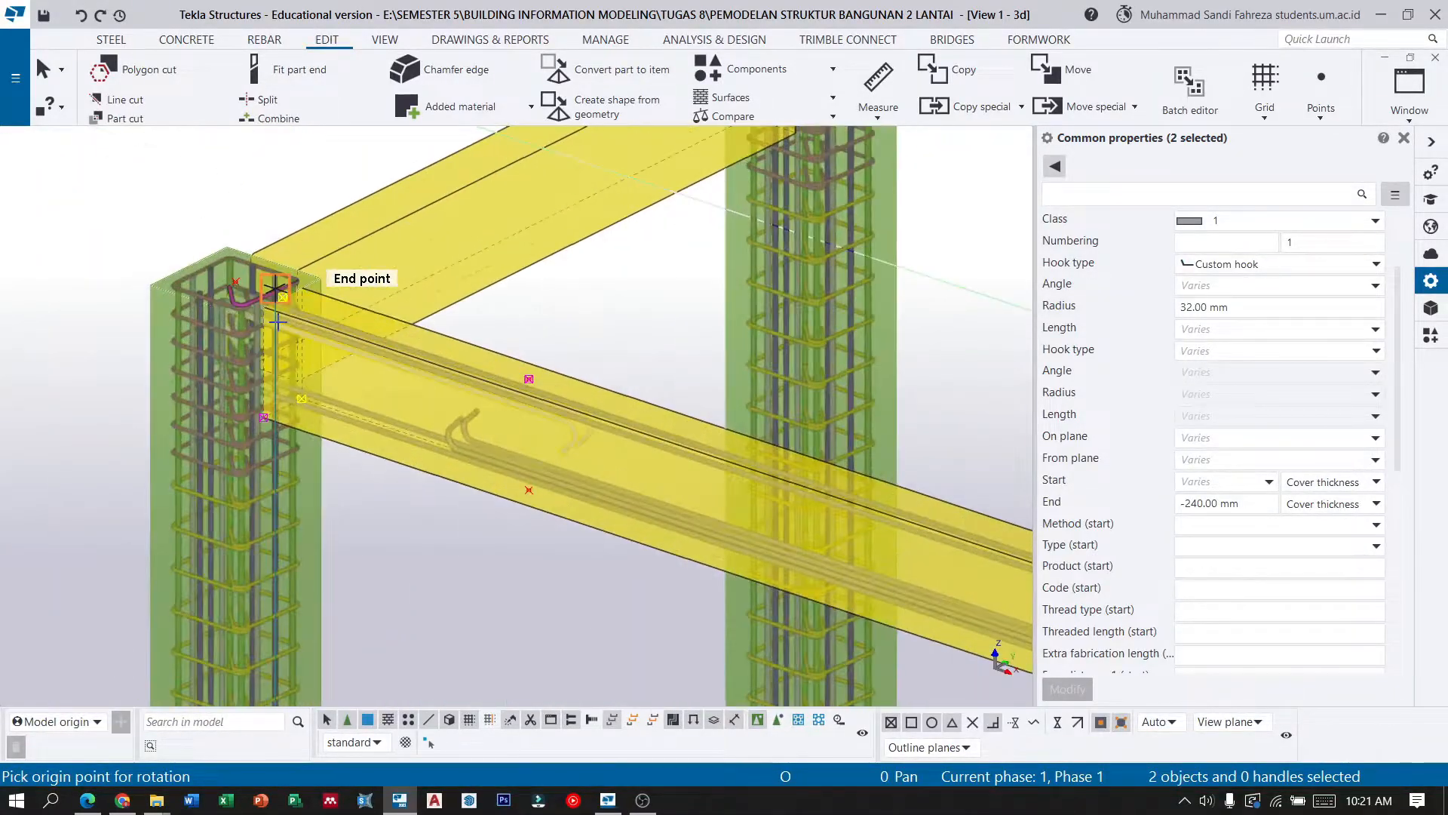
pyautogui.click(264, 40)
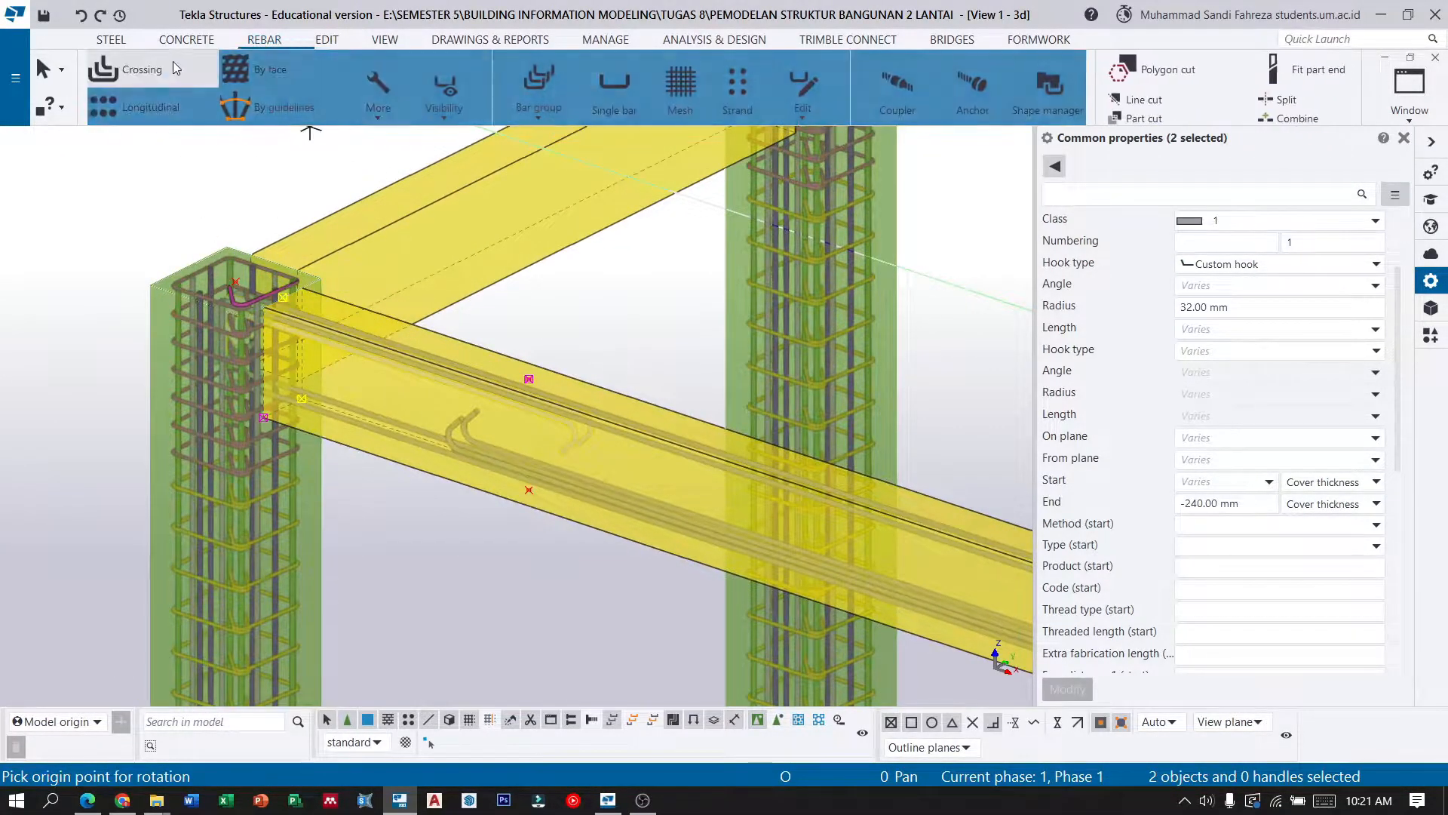
pyautogui.click(129, 68)
pyautogui.scroll(2, 283, 324)
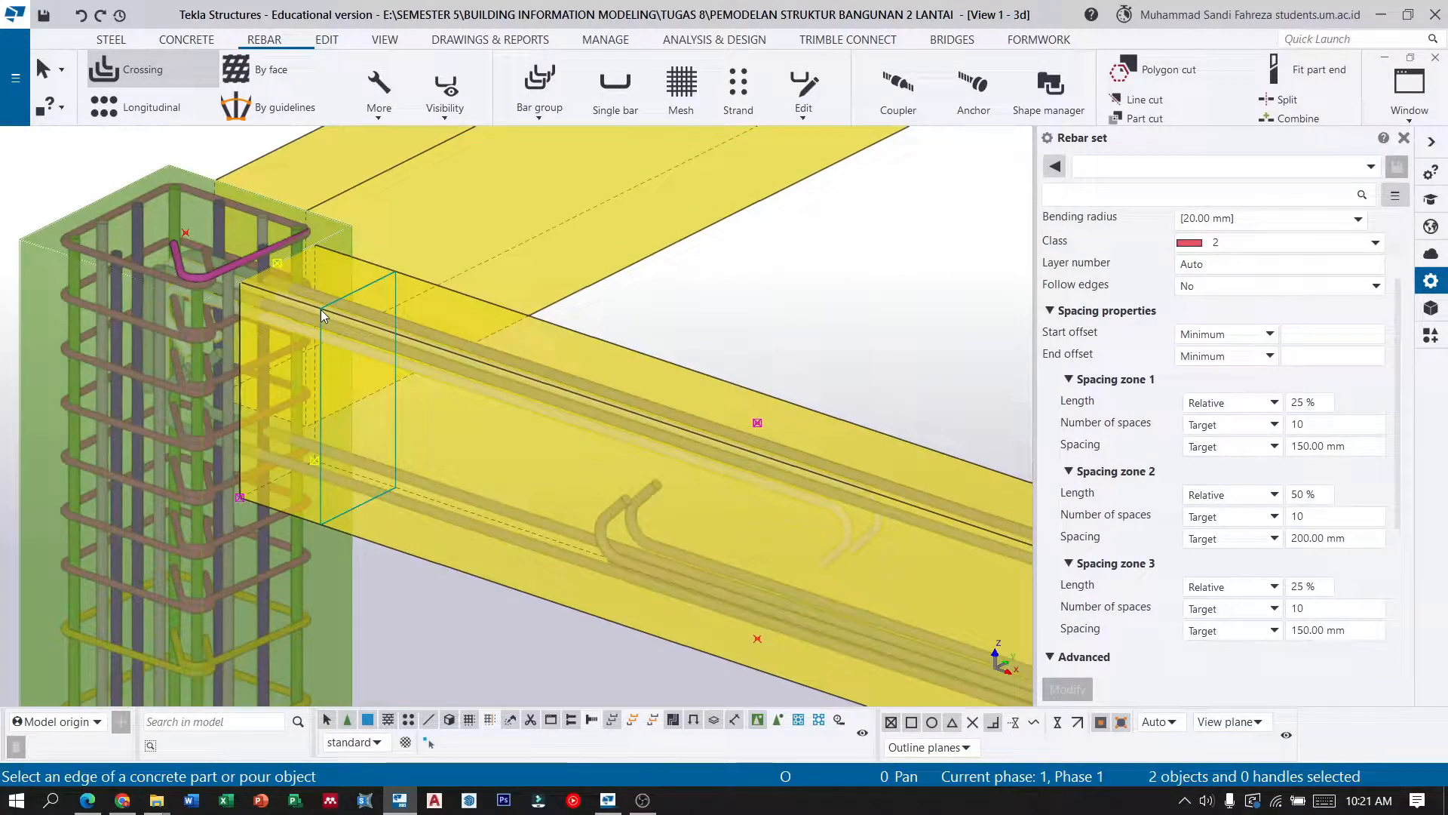
pyautogui.click(321, 316)
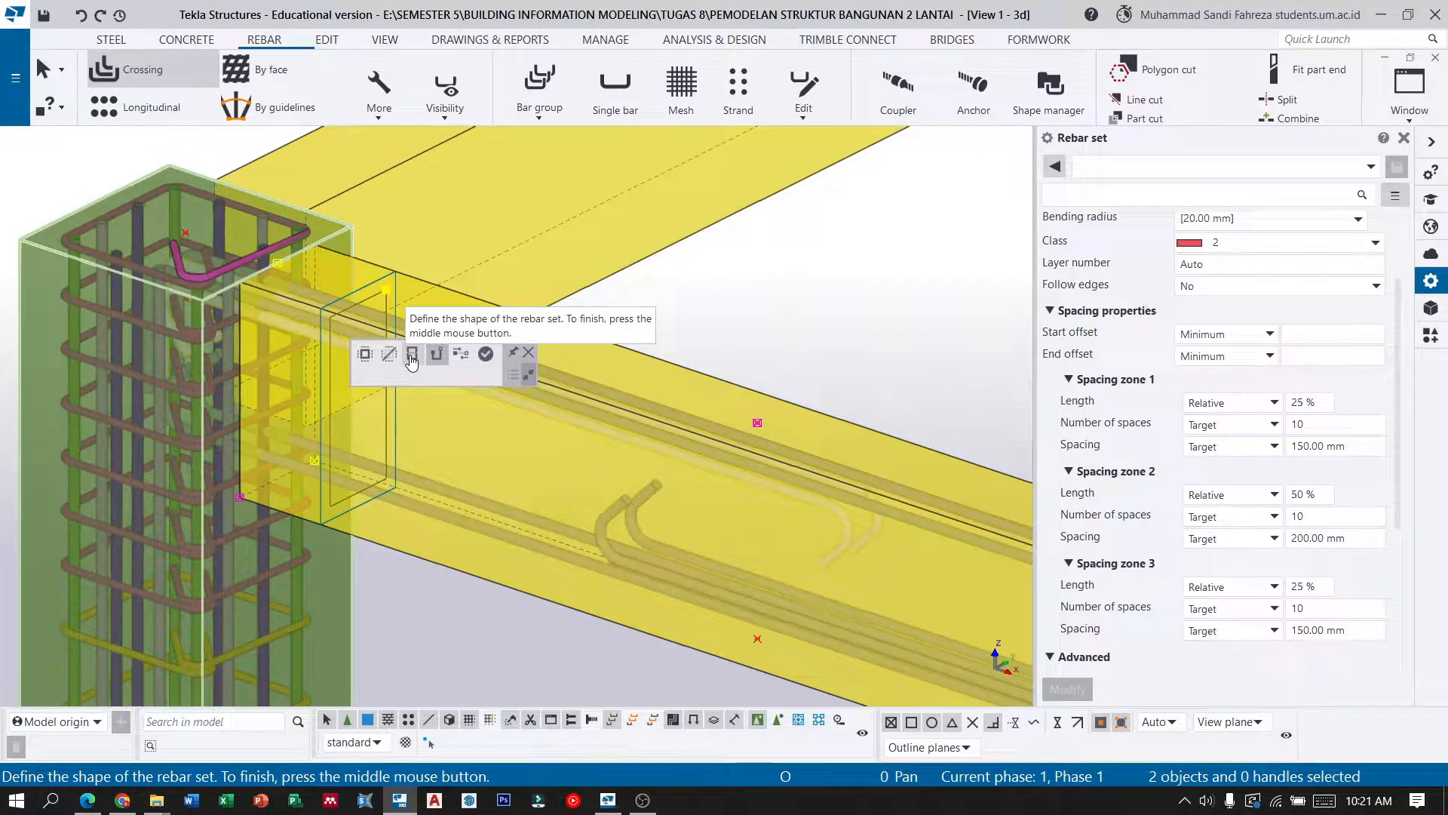
pyautogui.click(412, 362)
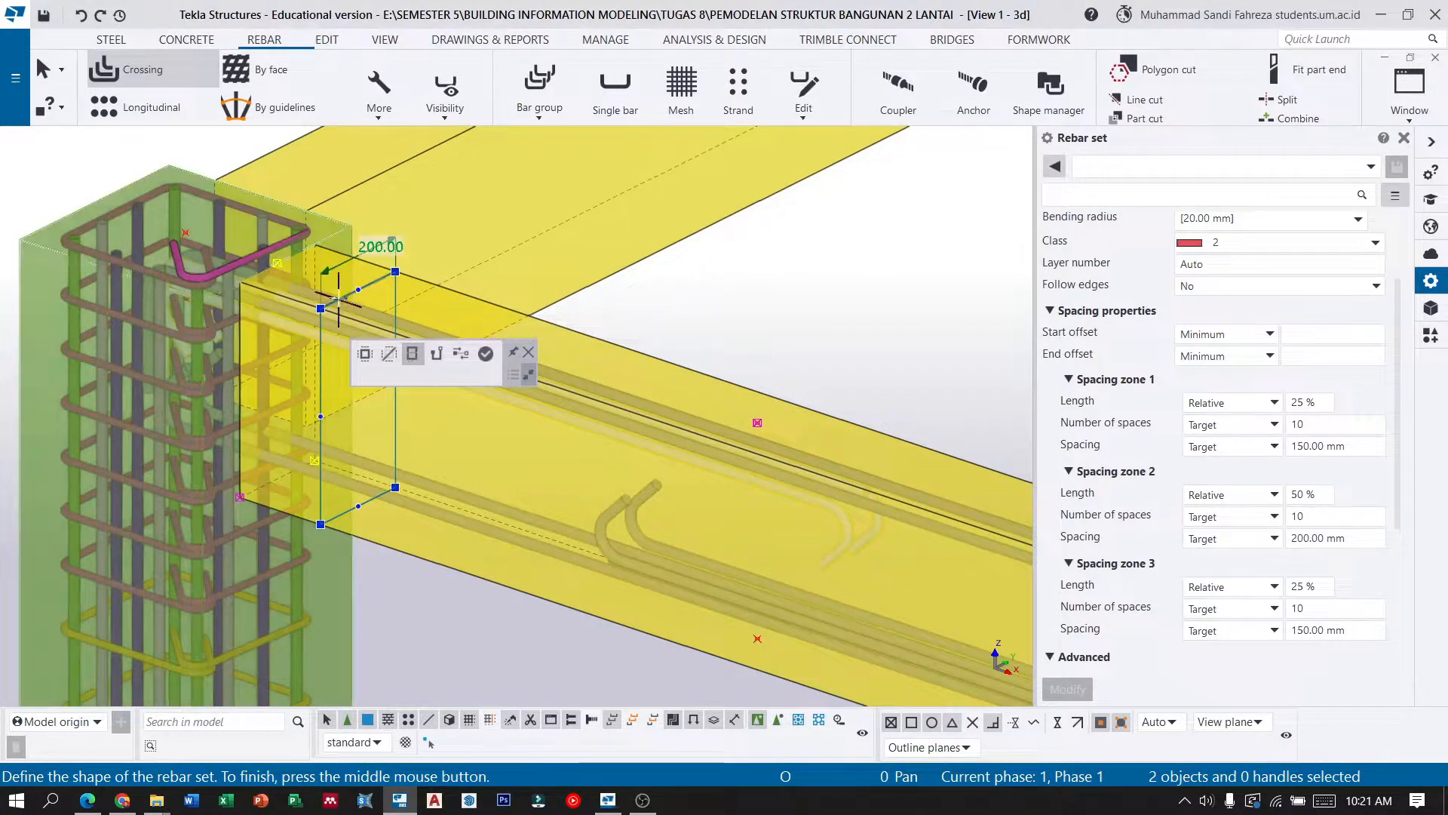
# Offset the upper edge and the near vertical edge of the crossing rebar outline 45 mm inward.
pyautogui.click(341, 308)
pyautogui.write('45')
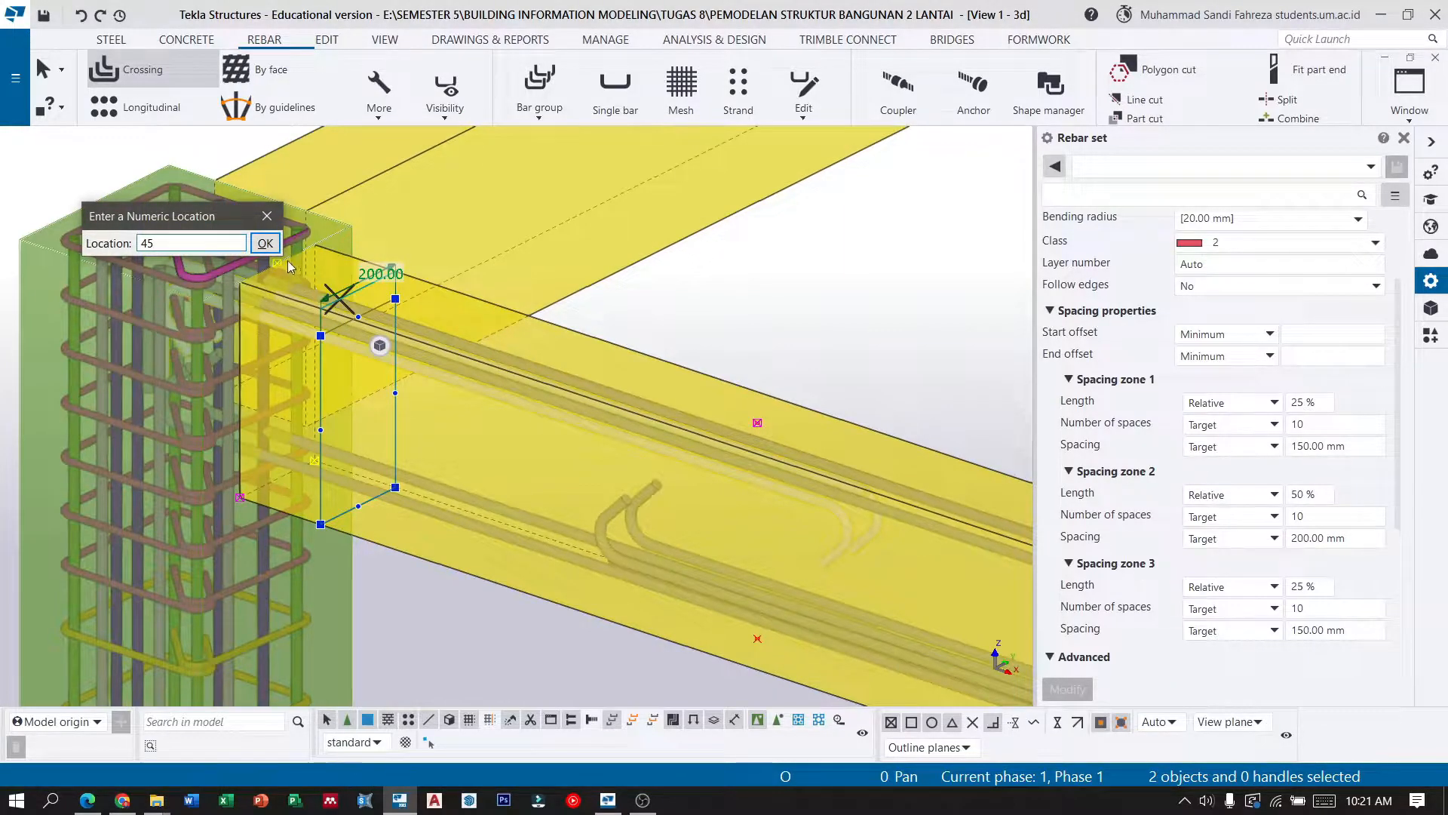
pyautogui.press('Return')
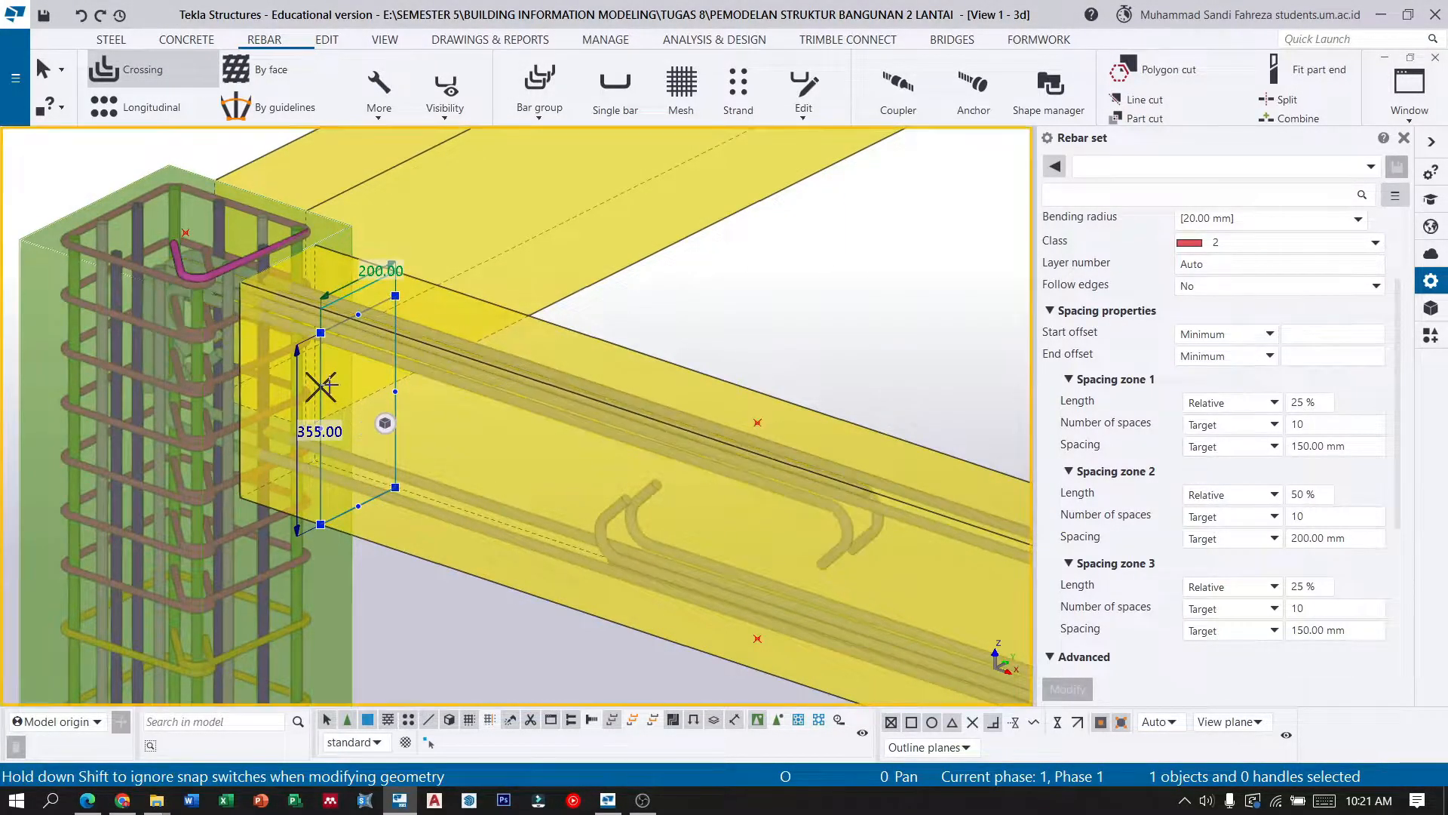
pyautogui.moveTo(321, 387); pyautogui.dragTo(342, 376)
pyautogui.write('45')
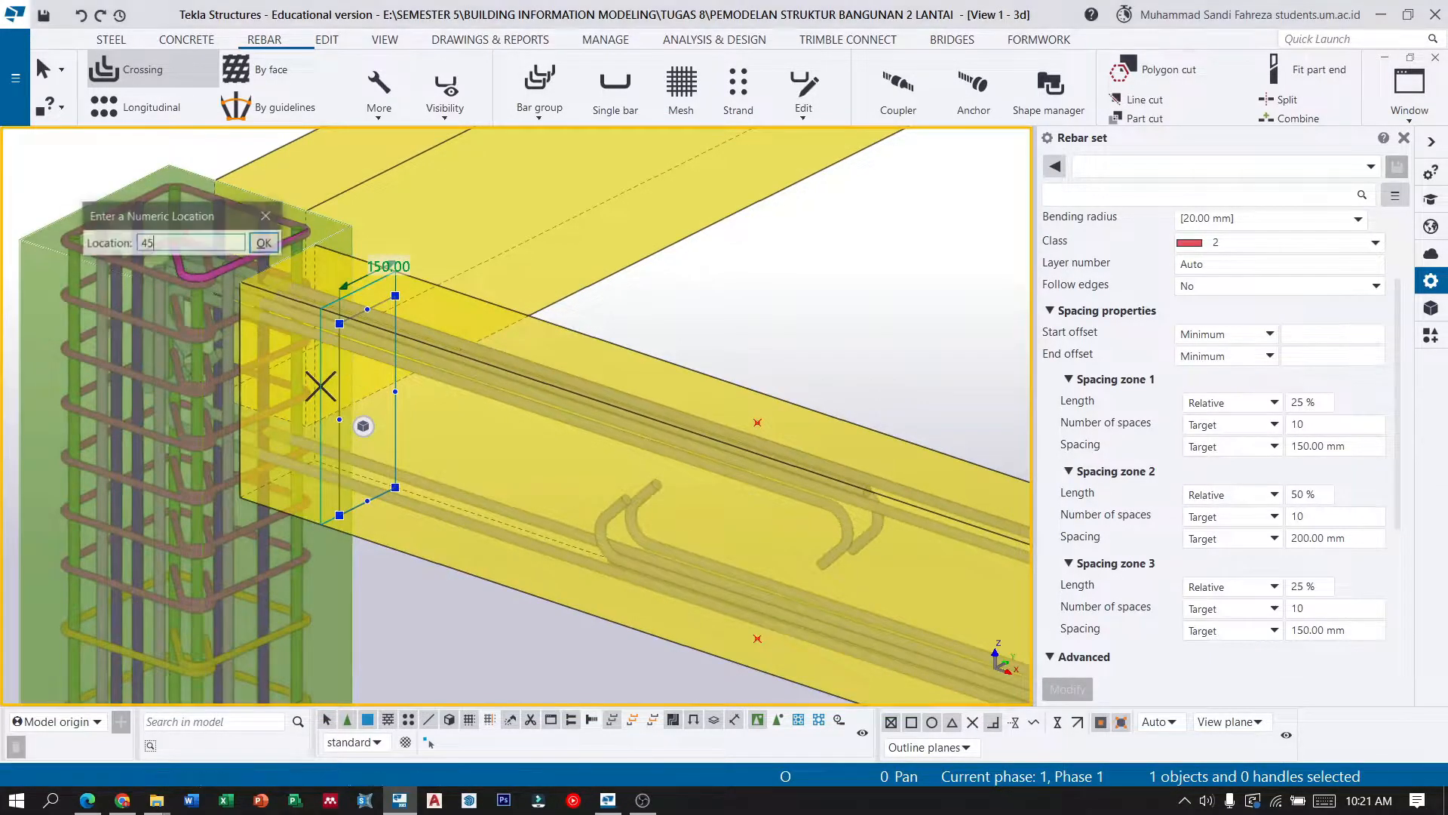
pyautogui.click(265, 242)
pyautogui.scroll(2, 346, 505)
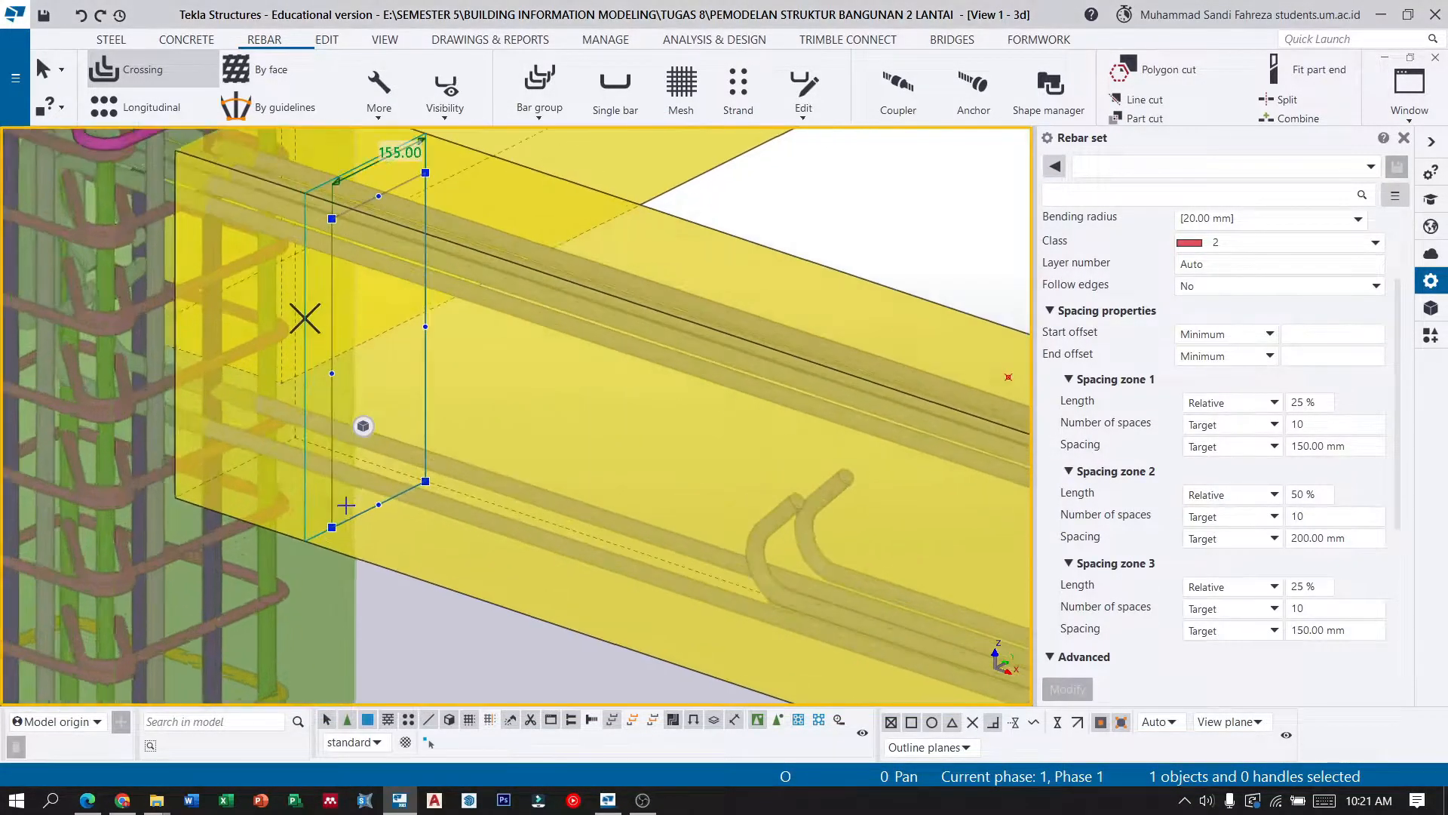
# Offset the lower edge and the far vertical edge of the crossing rebar outline 45 mm inward to create the stirrup set.
pyautogui.moveTo(359, 513); pyautogui.dragTo(358, 479)
pyautogui.write('45')
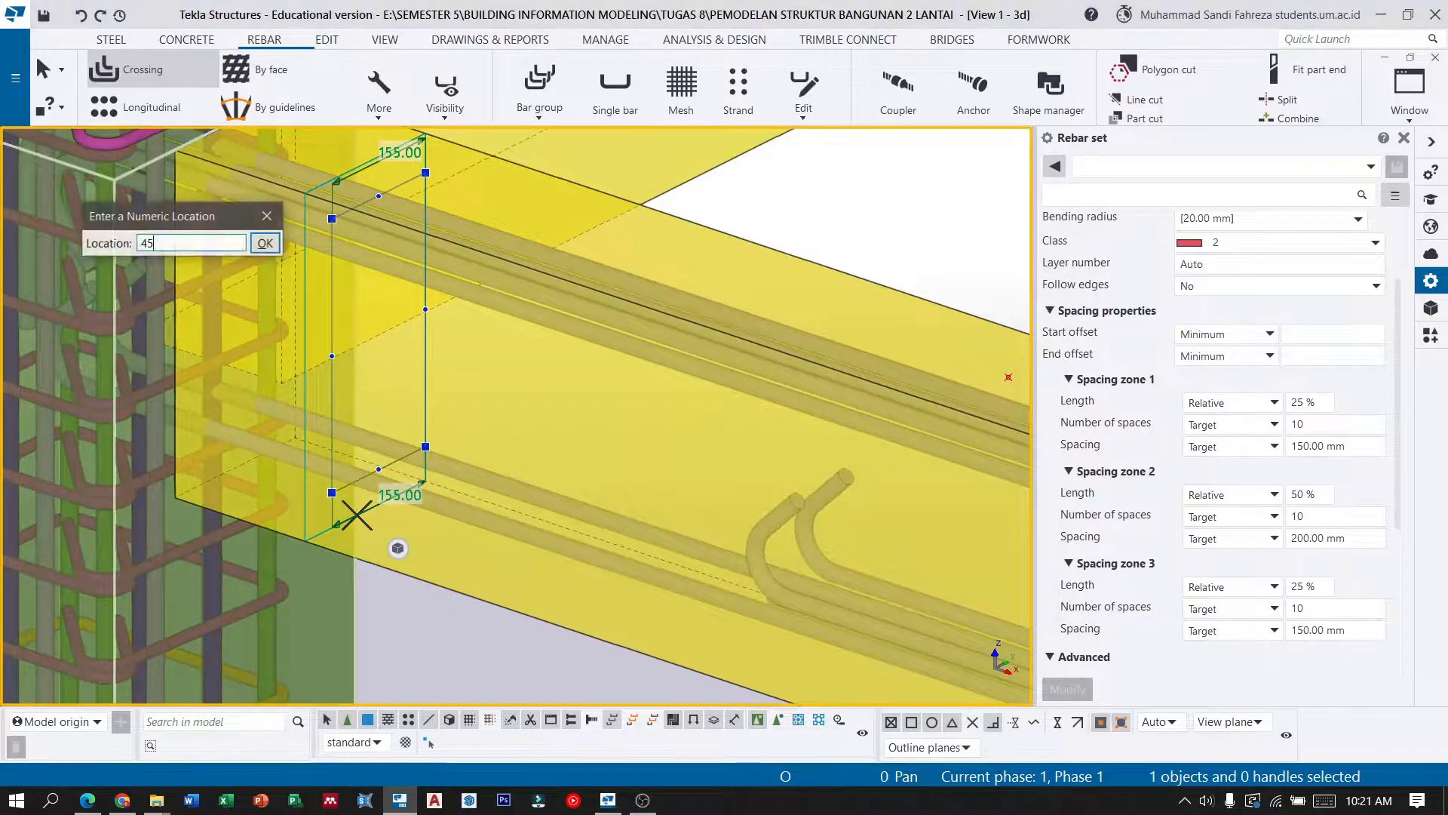
pyautogui.click(266, 243)
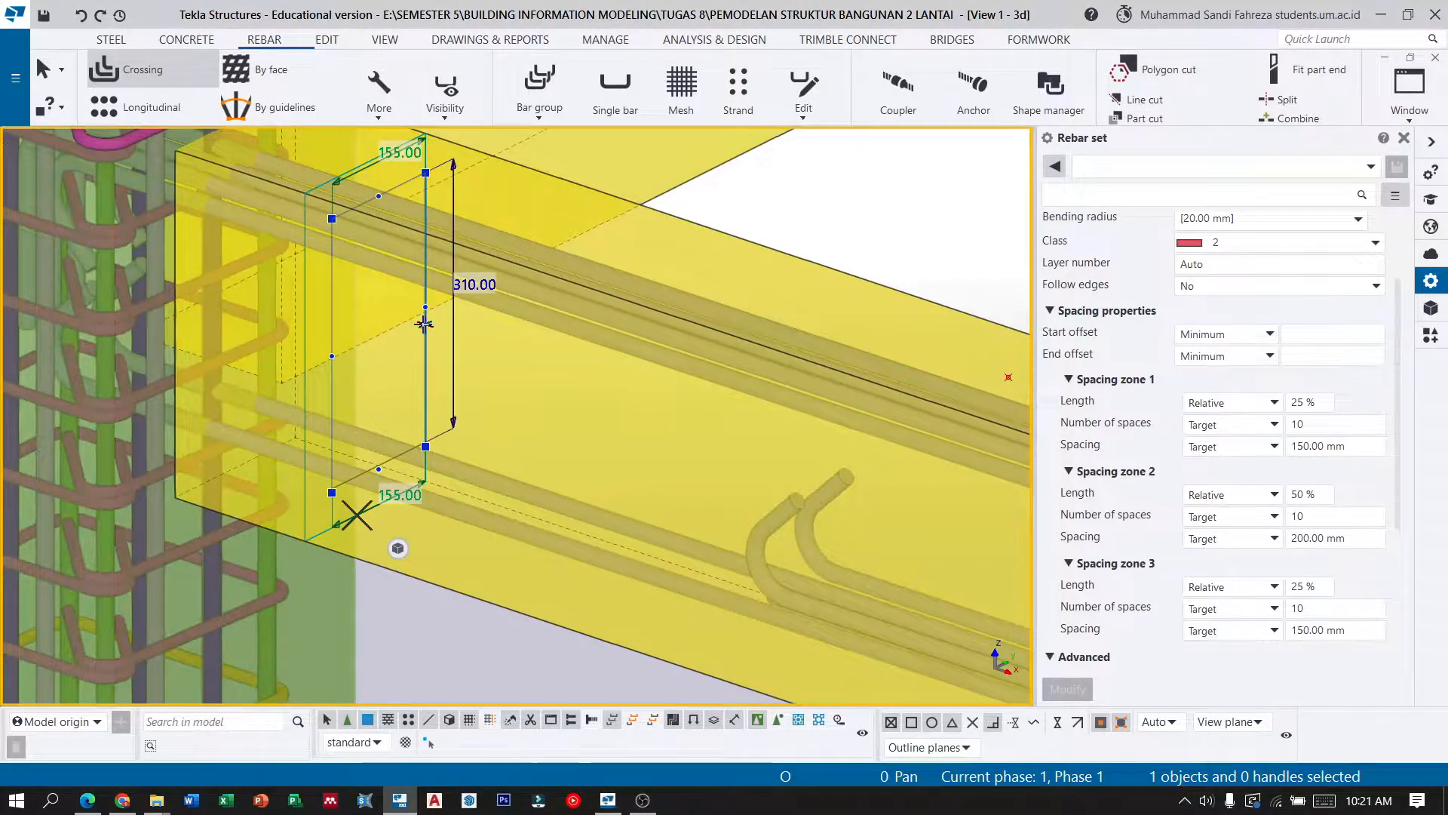
pyautogui.write('45')
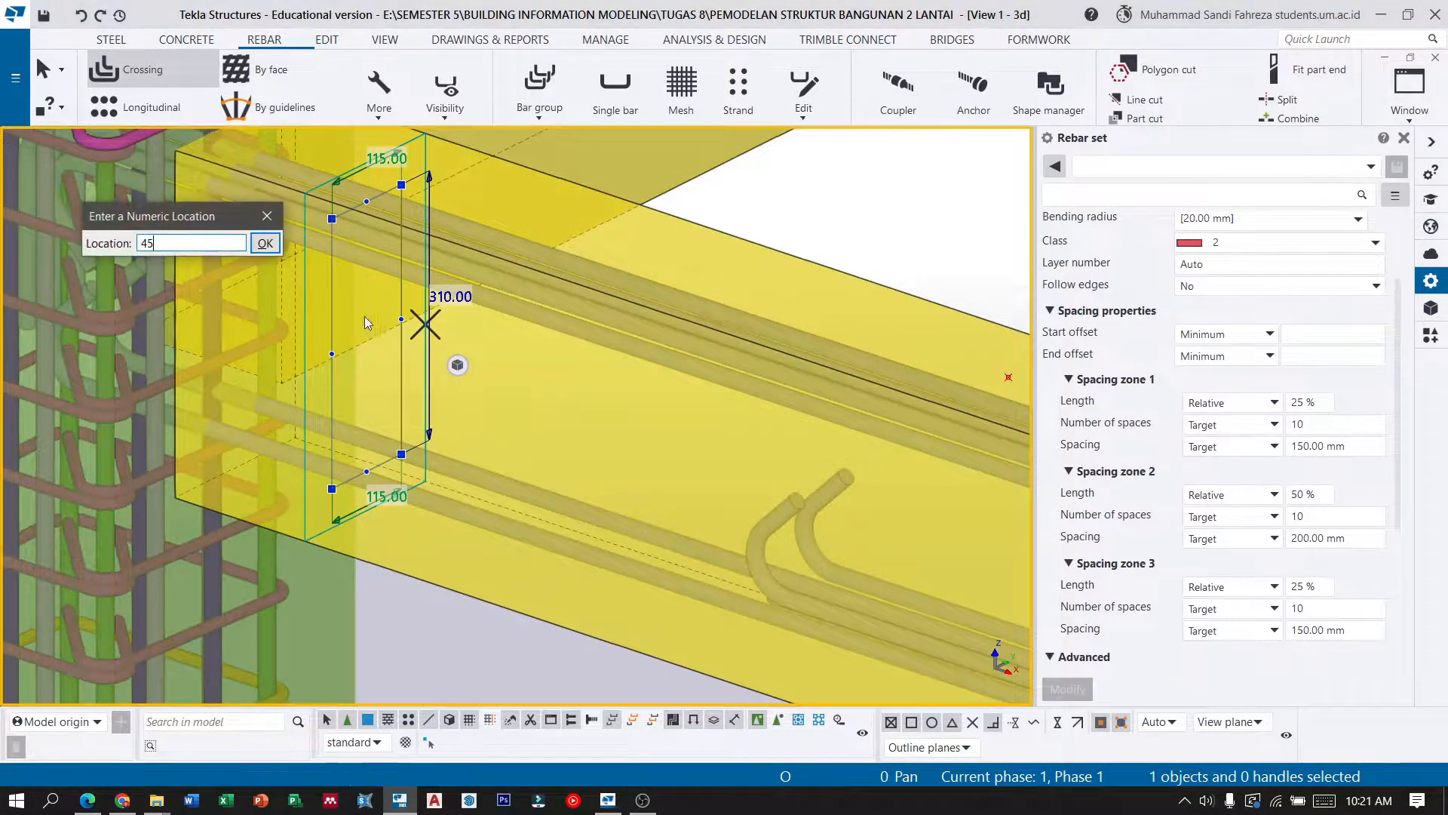
pyautogui.click(265, 243)
pyautogui.scroll(-5, 268, 246)
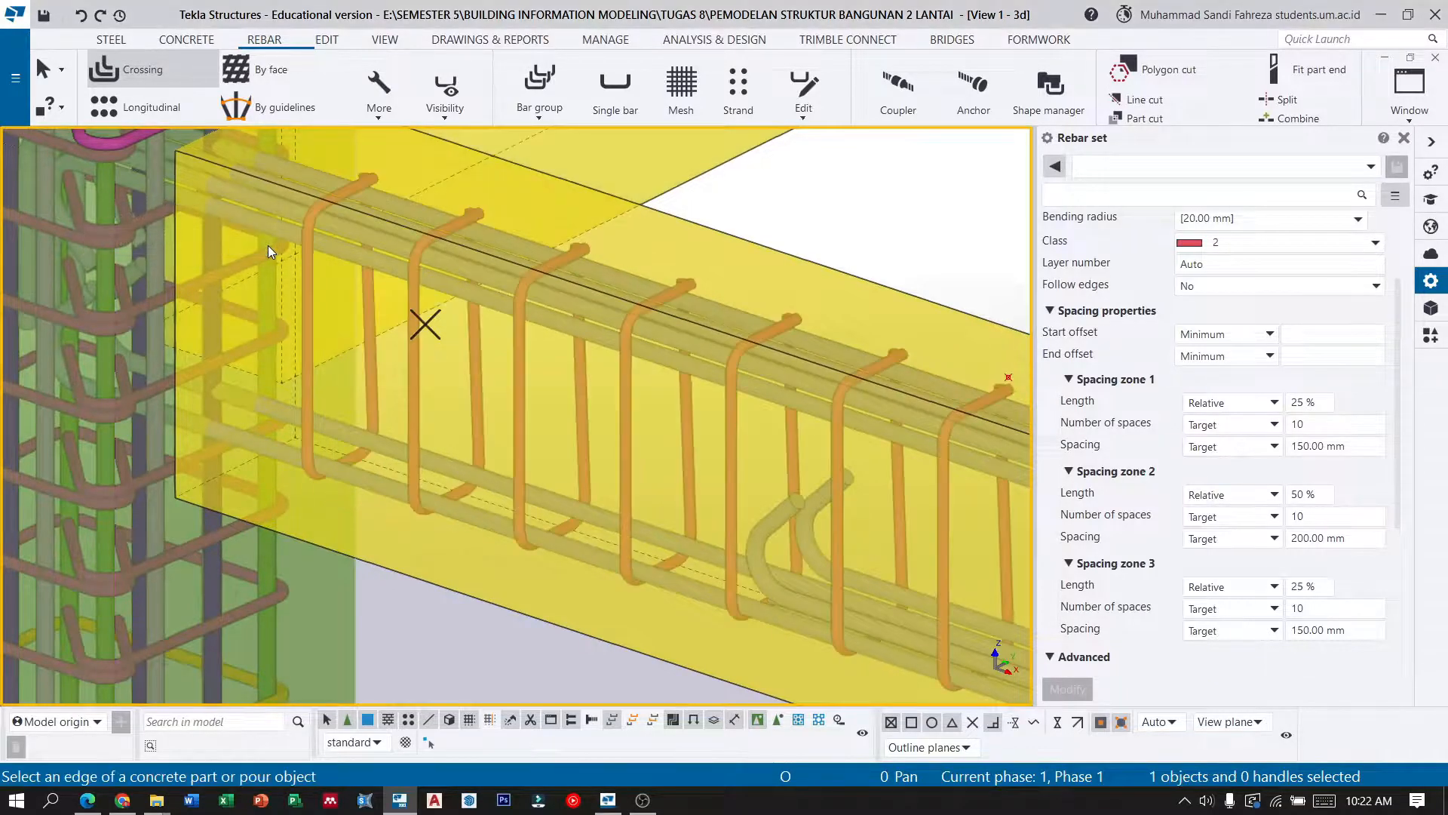
pyautogui.scroll(3, 578, 369)
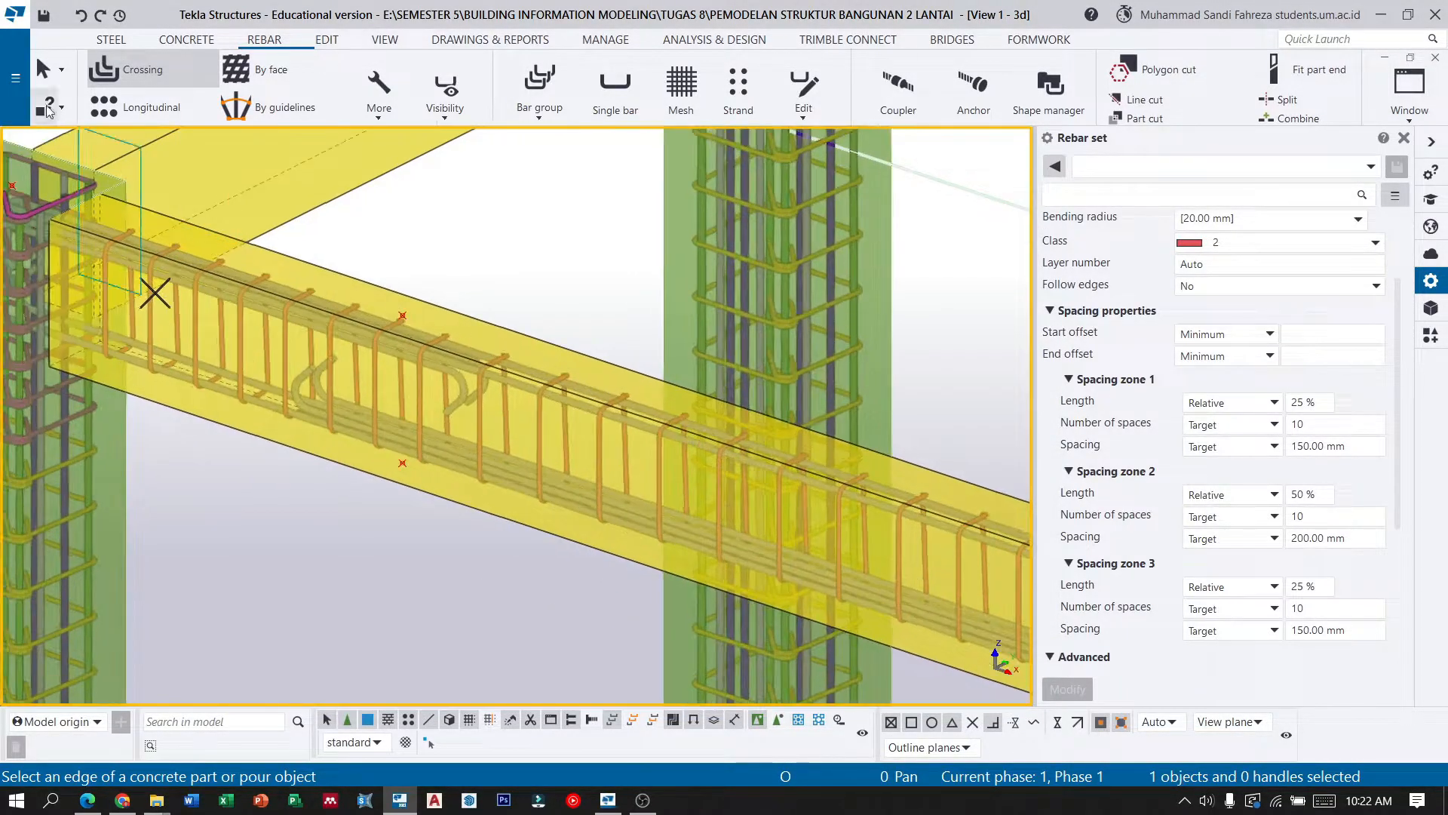
pyautogui.click(38, 71)
pyautogui.click(193, 326)
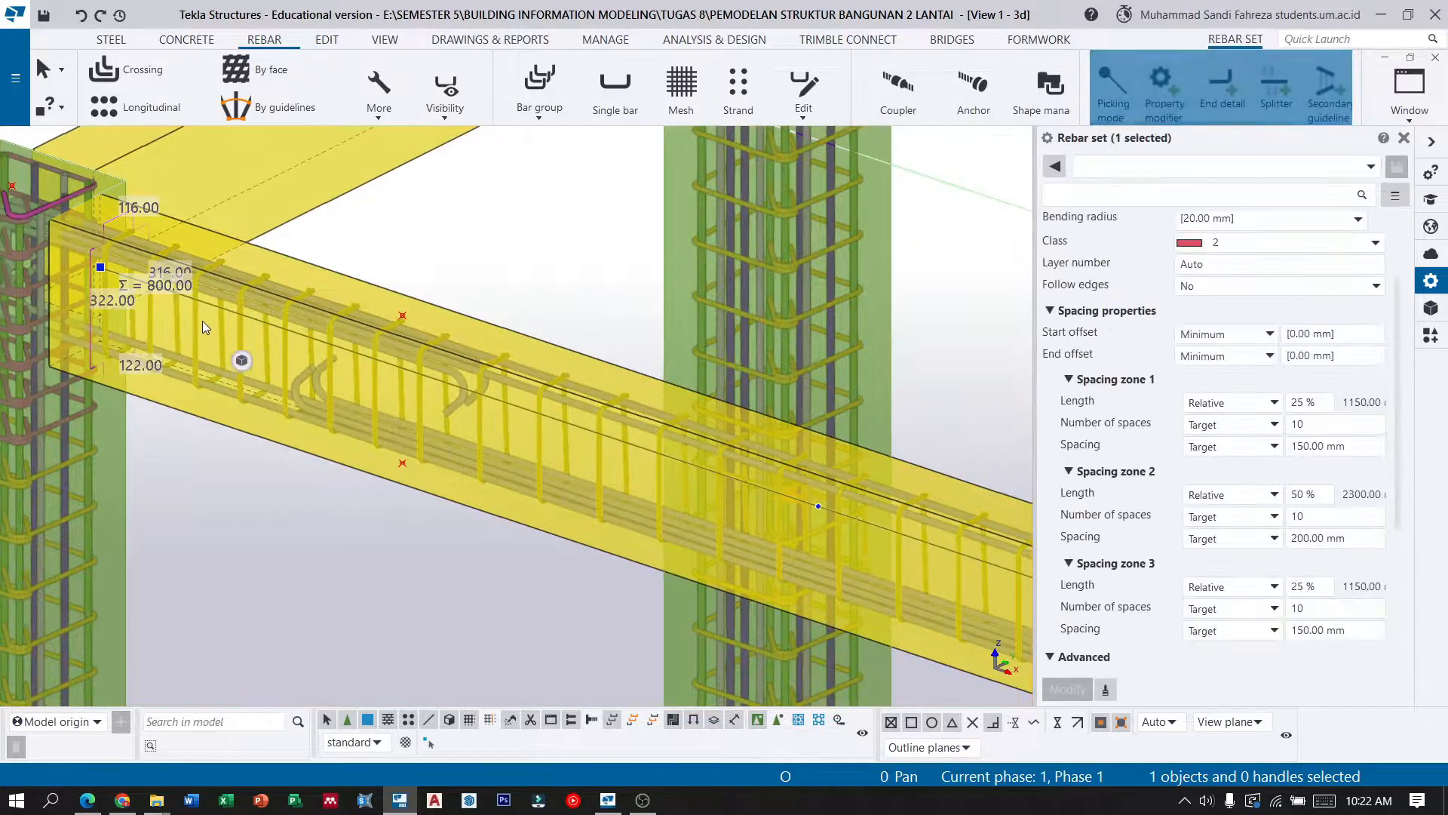
pyautogui.scroll(-3, 203, 323)
pyautogui.scroll(-3, 206, 338)
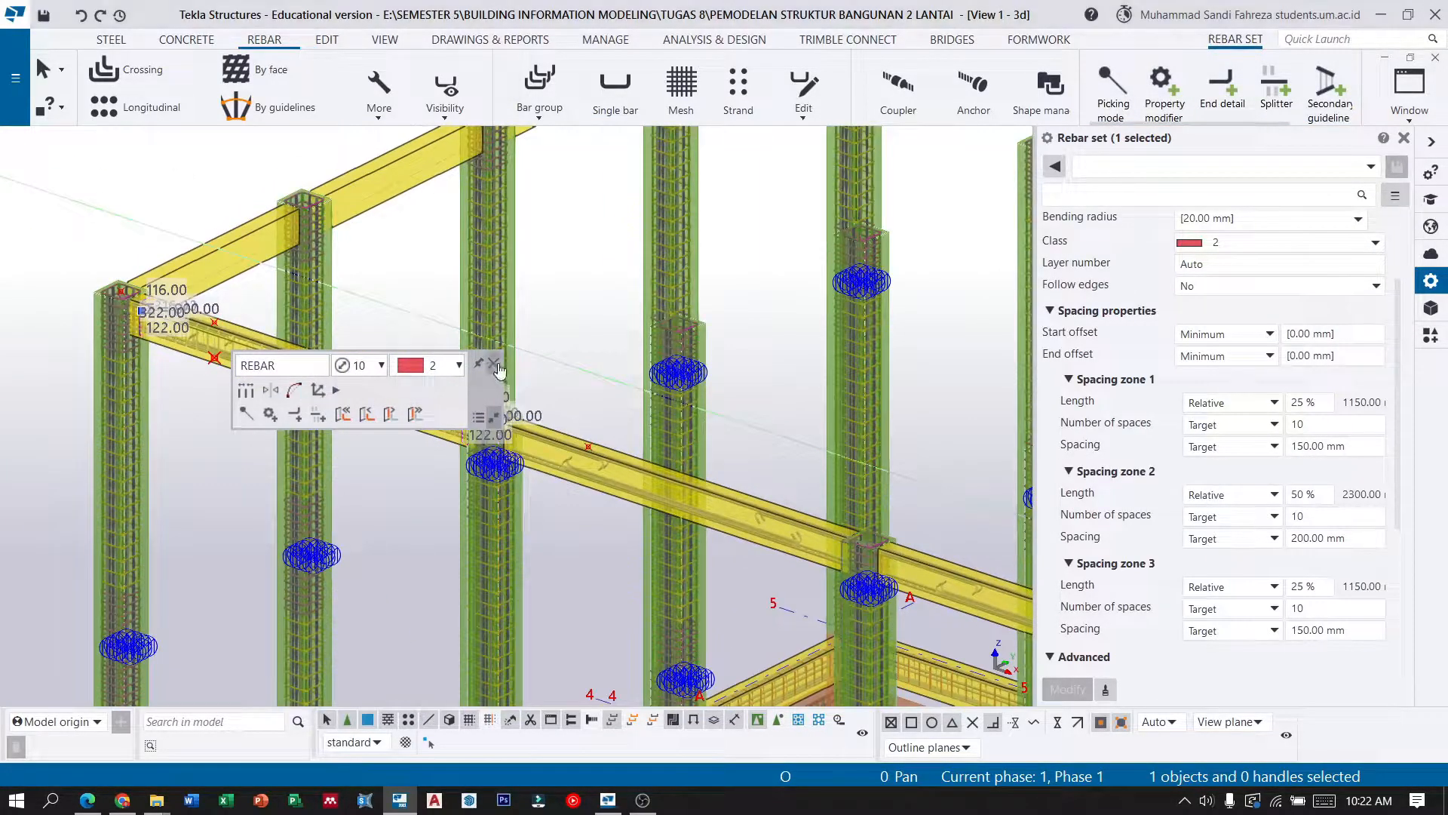
pyautogui.click(495, 365)
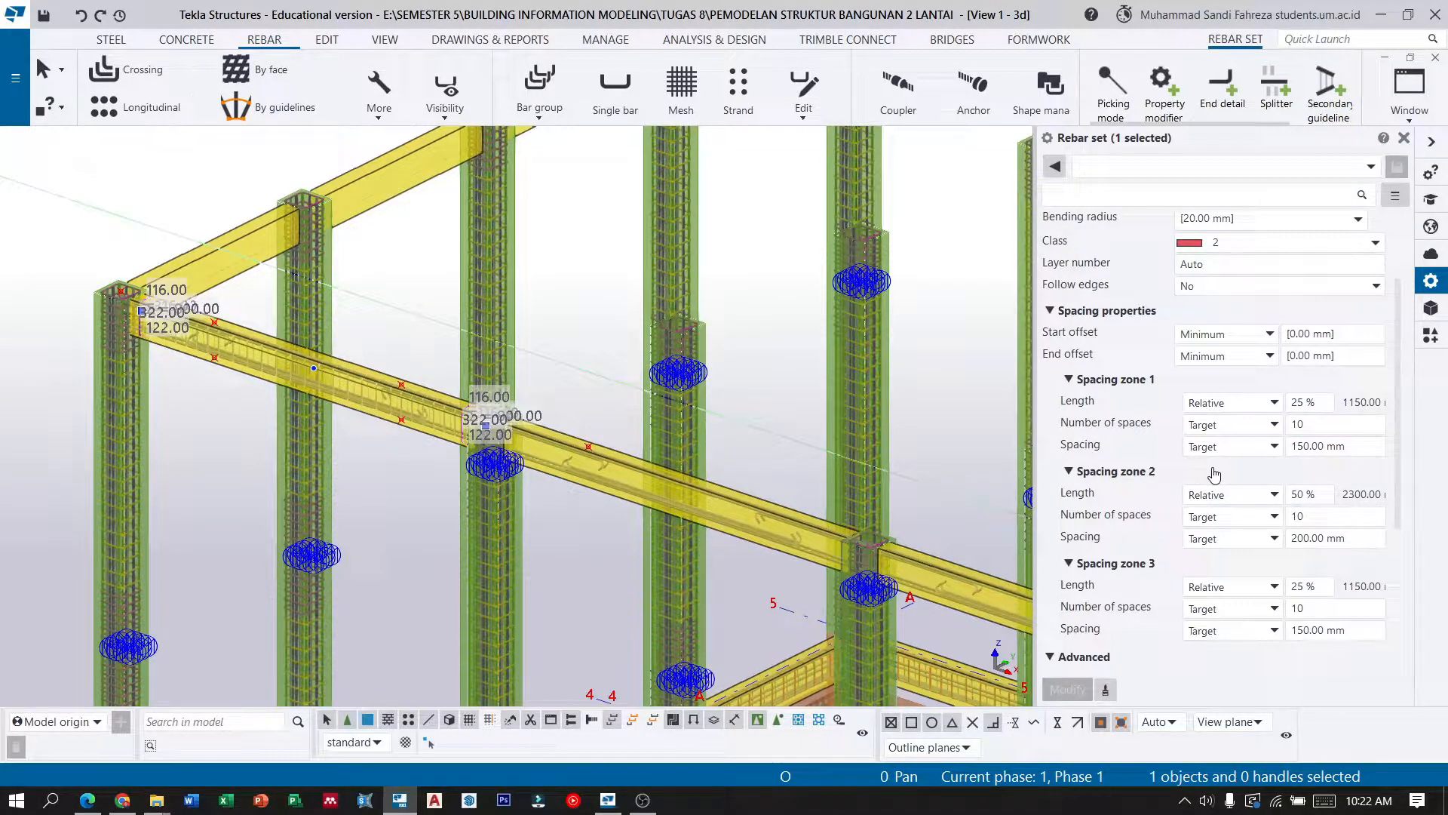
pyautogui.click(1225, 84)
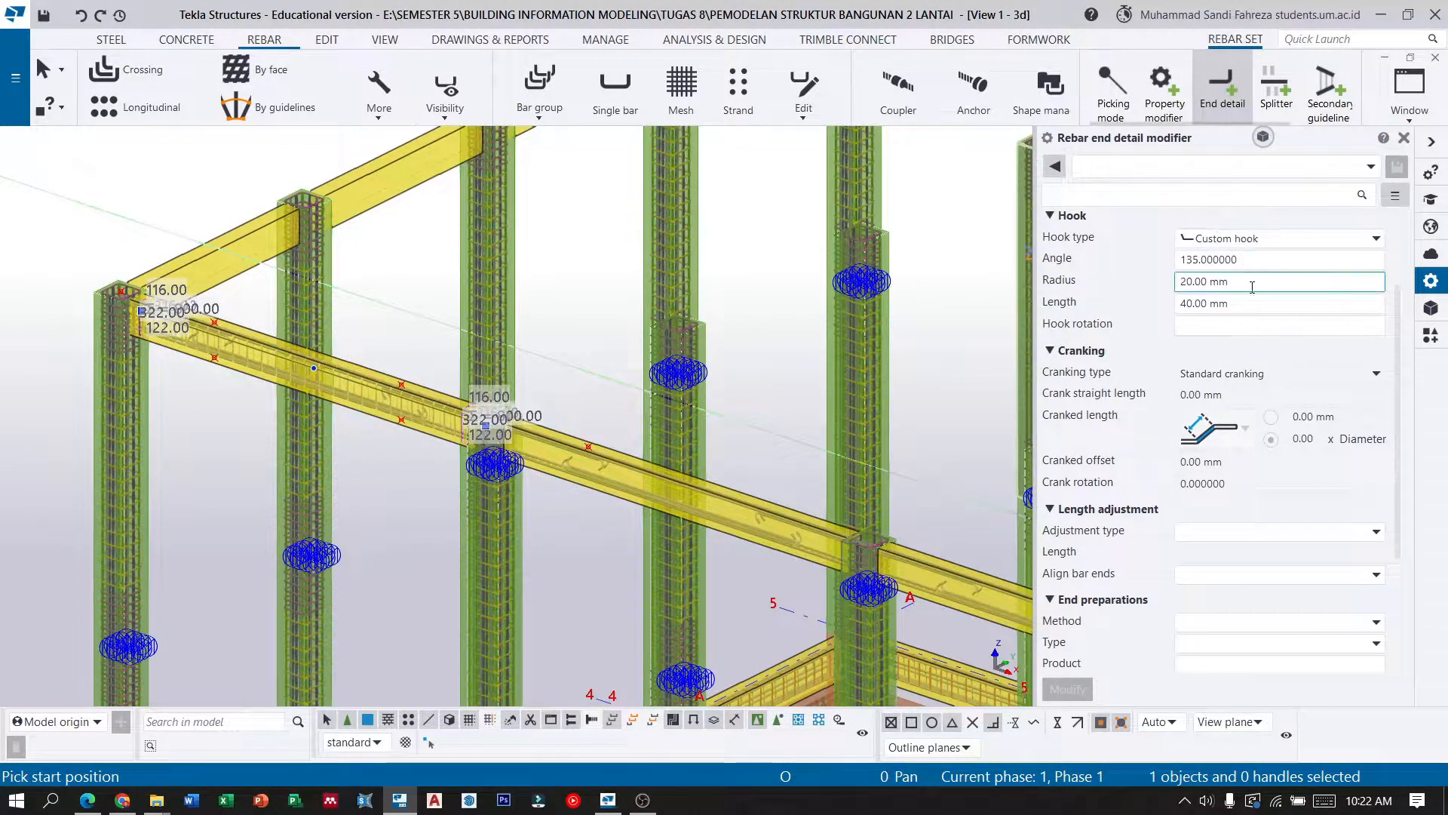
pyautogui.scroll(8, 263, 234)
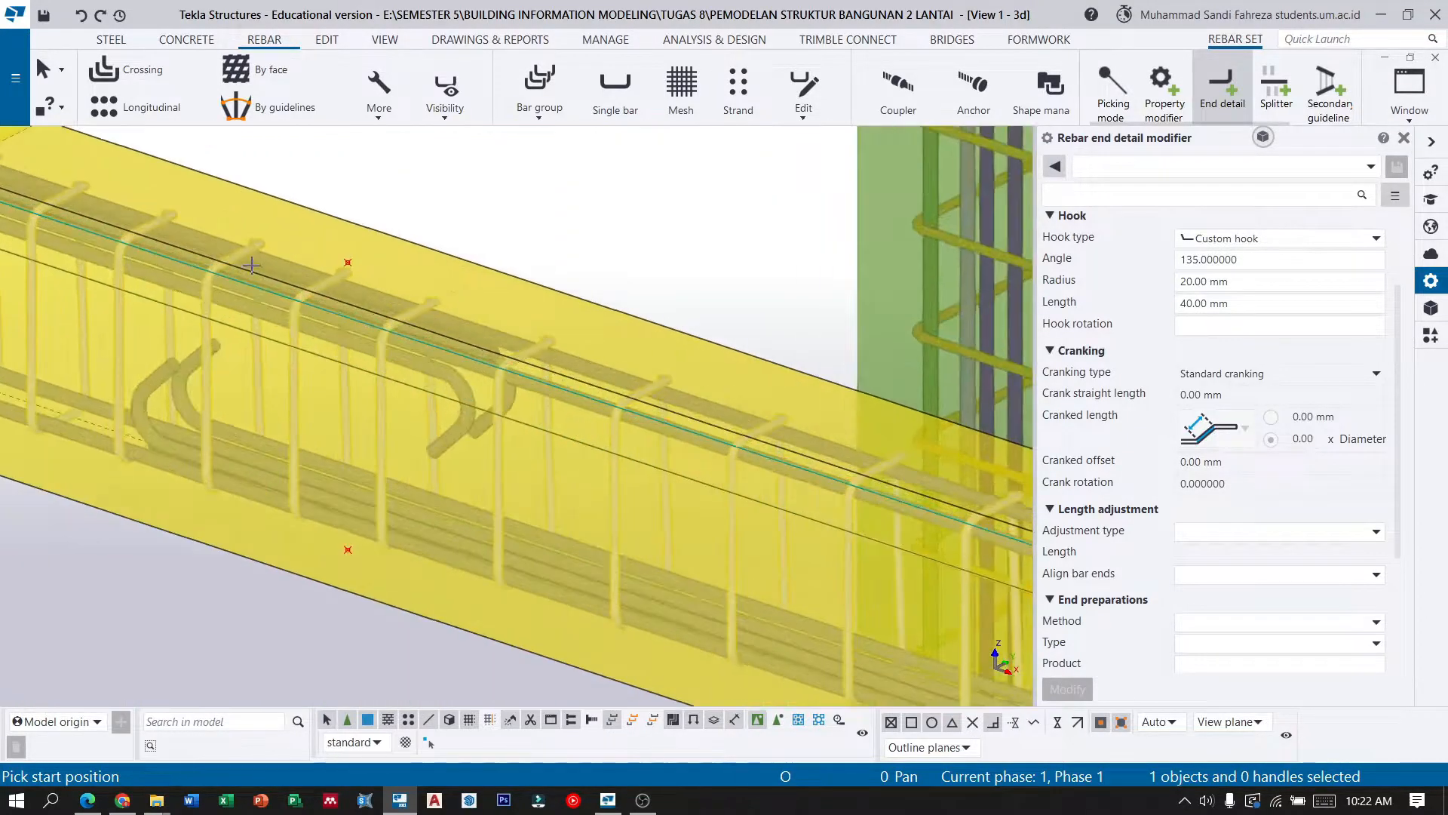
pyautogui.scroll(-8, 630, 294)
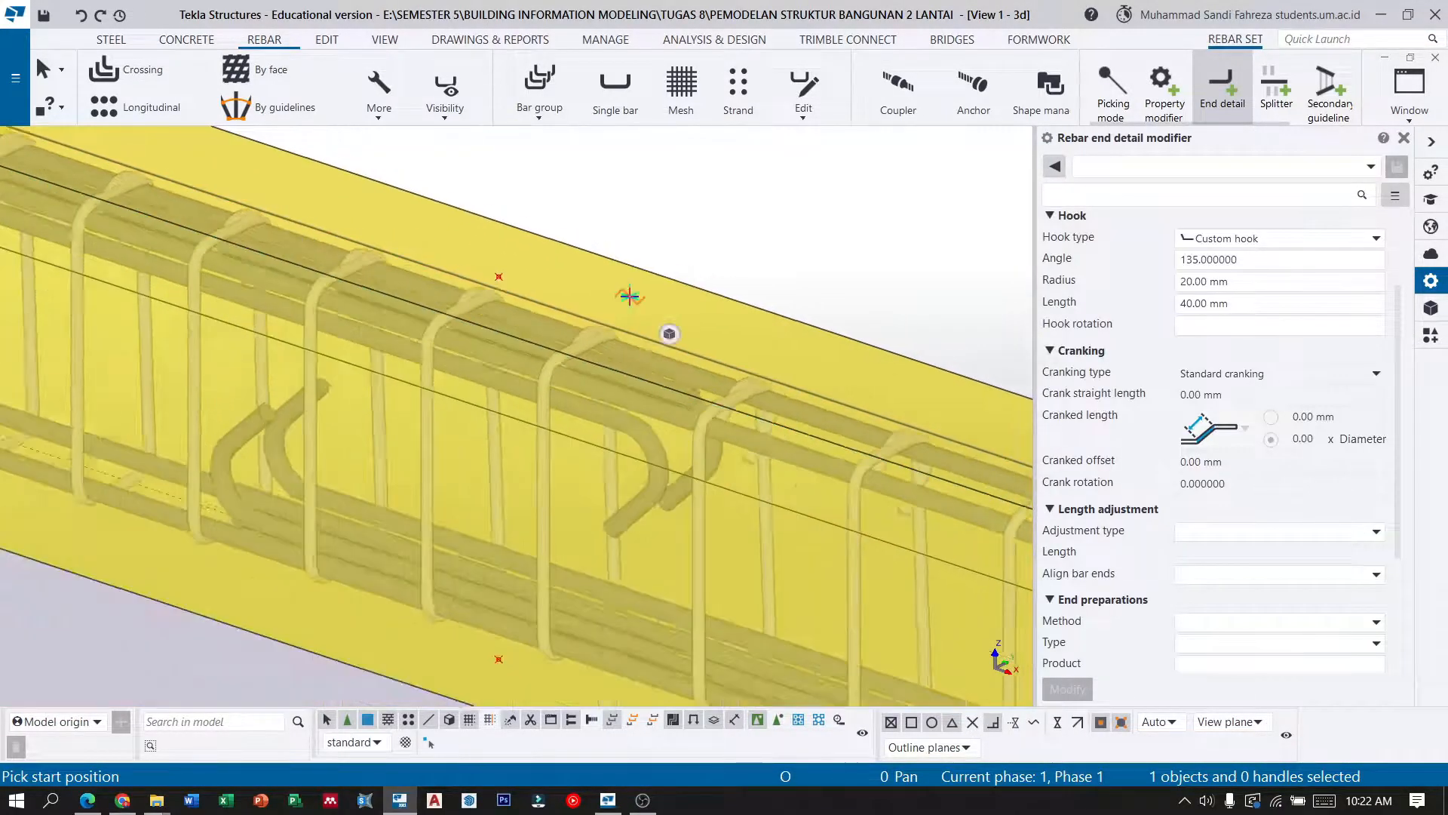
pyautogui.click(43, 71)
pyautogui.click(407, 420)
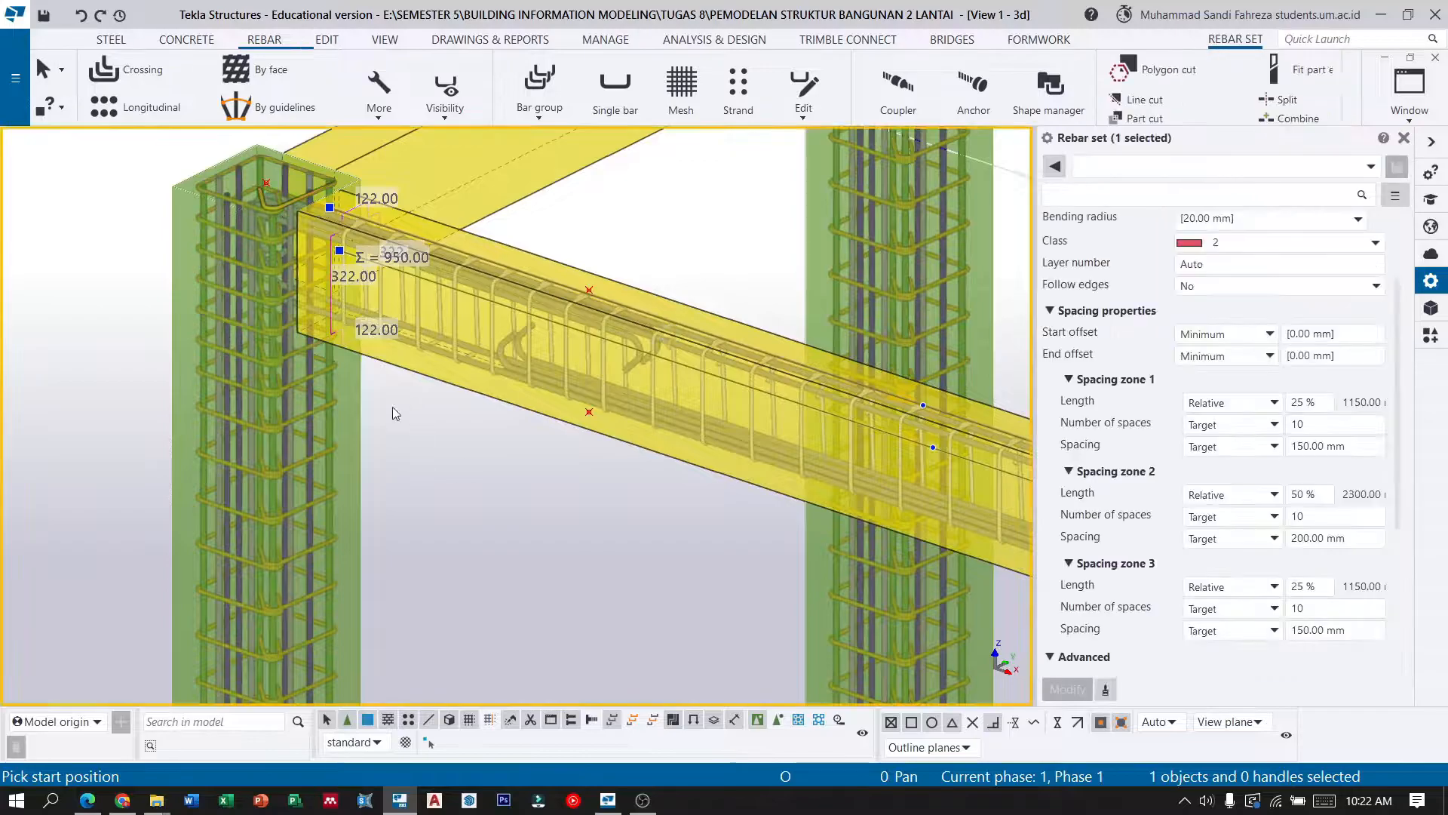
# Copy the first front beam's crossing stirrup set linearly along the remaining front beams with dX 5000.
pyautogui.scroll(-6, 378, 388)
pyautogui.scroll(5, 635, 404)
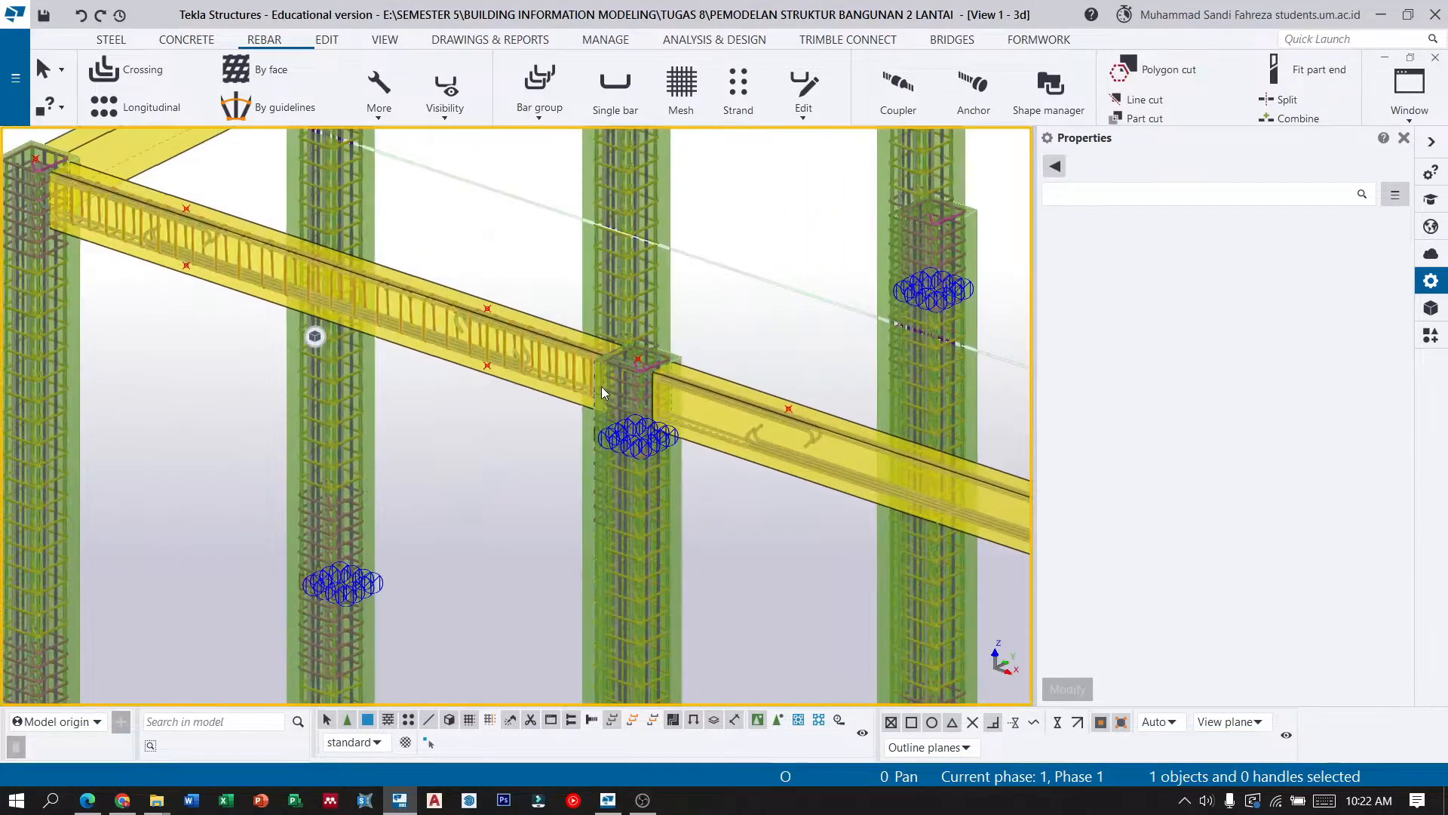
pyautogui.click(555, 358)
pyautogui.scroll(-10, 555, 361)
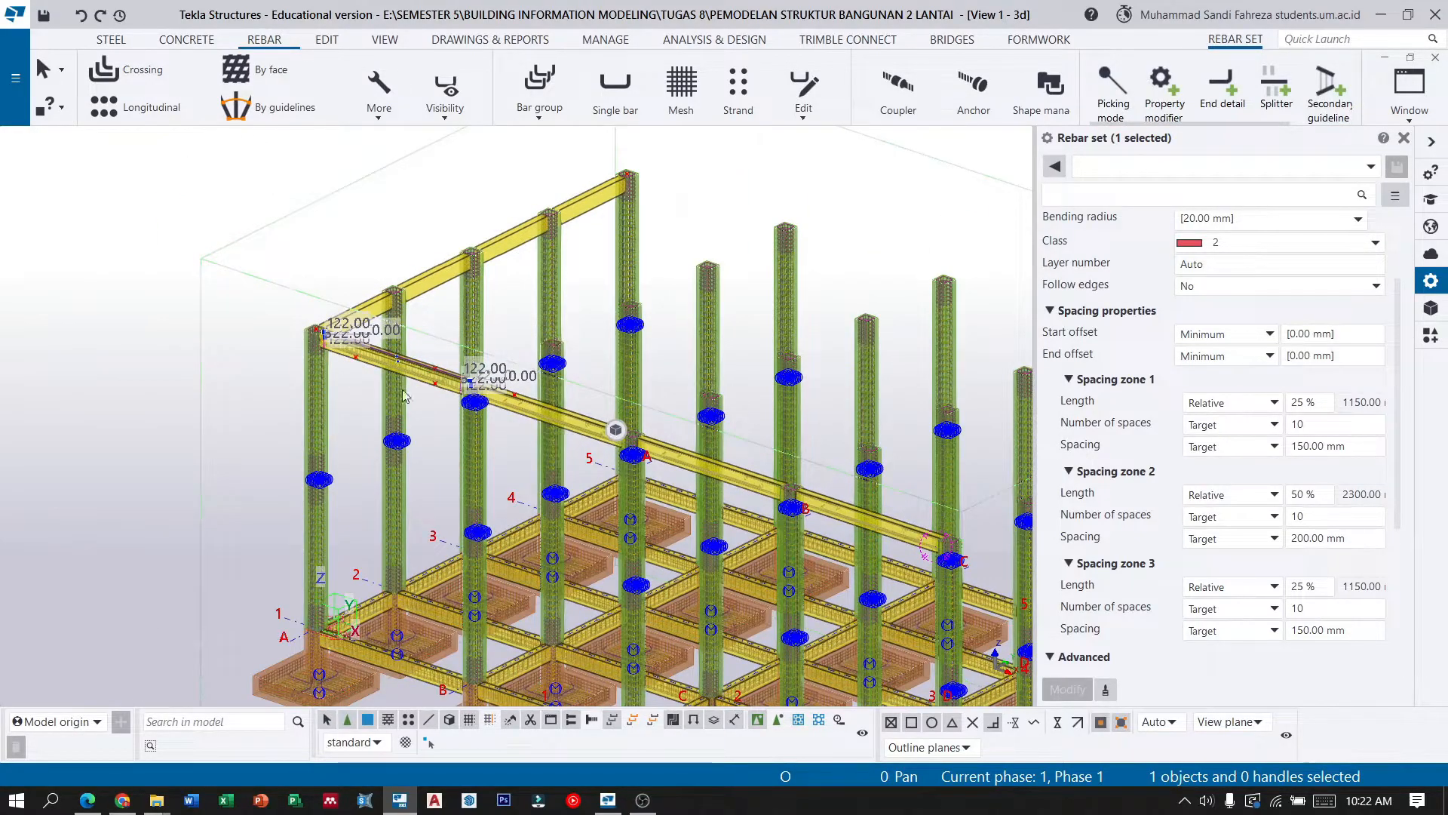
pyautogui.scroll(3, 388, 377)
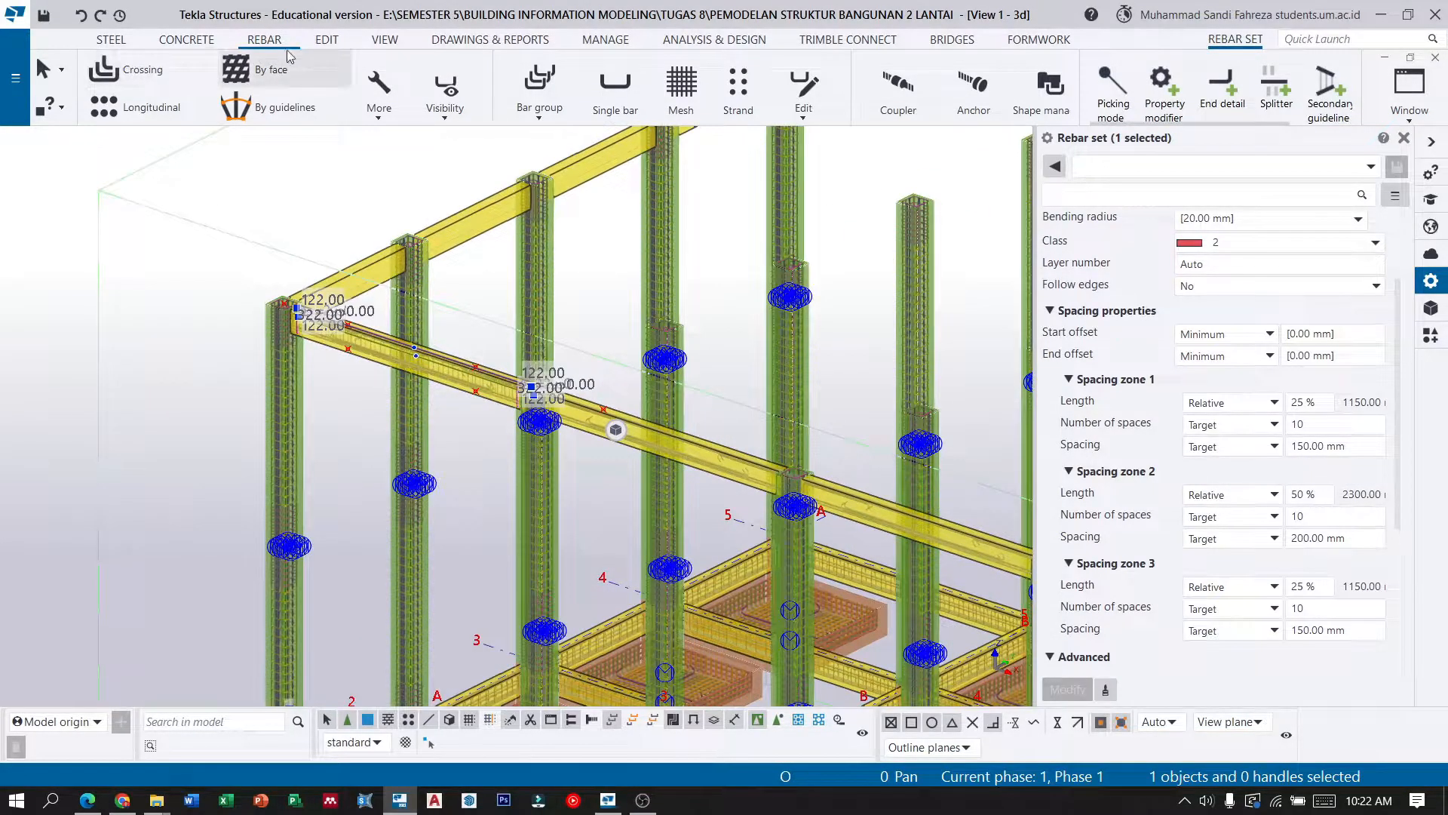
pyautogui.click(324, 41)
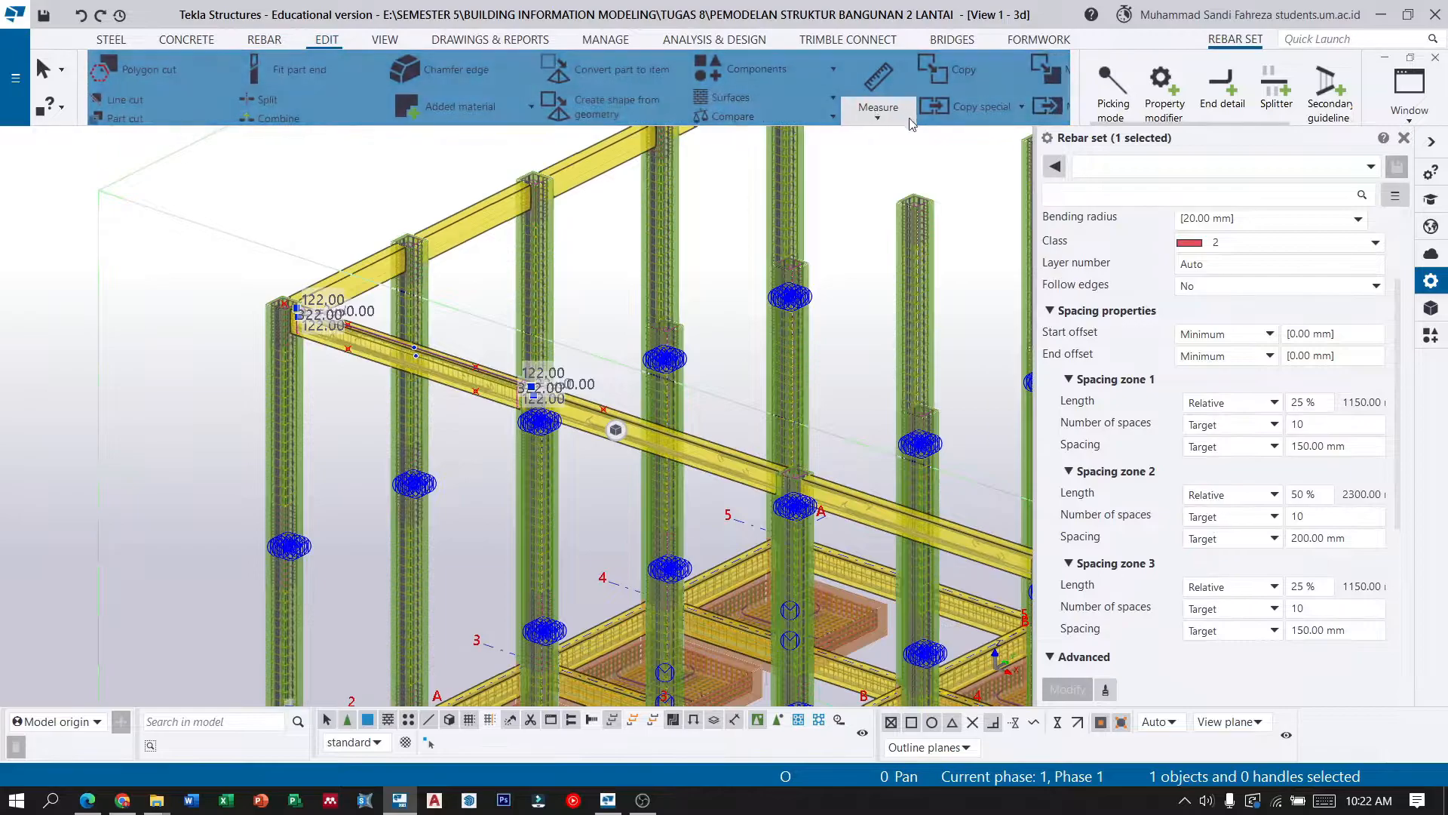
pyautogui.click(981, 107)
pyautogui.click(998, 143)
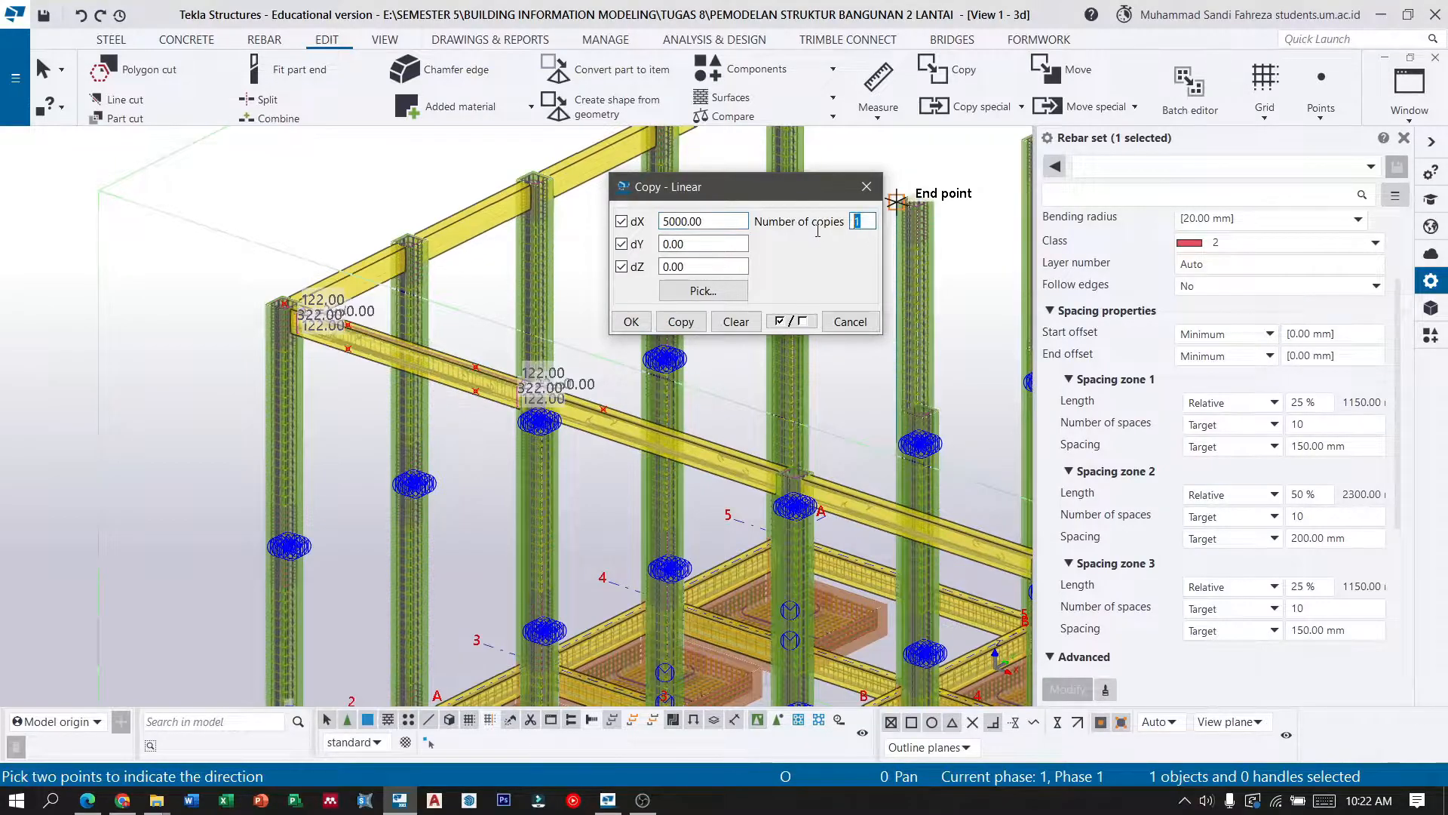
pyautogui.click(670, 320)
pyautogui.click(632, 321)
pyautogui.scroll(-5, 378, 332)
pyautogui.click(44, 71)
pyautogui.click(148, 259)
pyautogui.scroll(5, 427, 357)
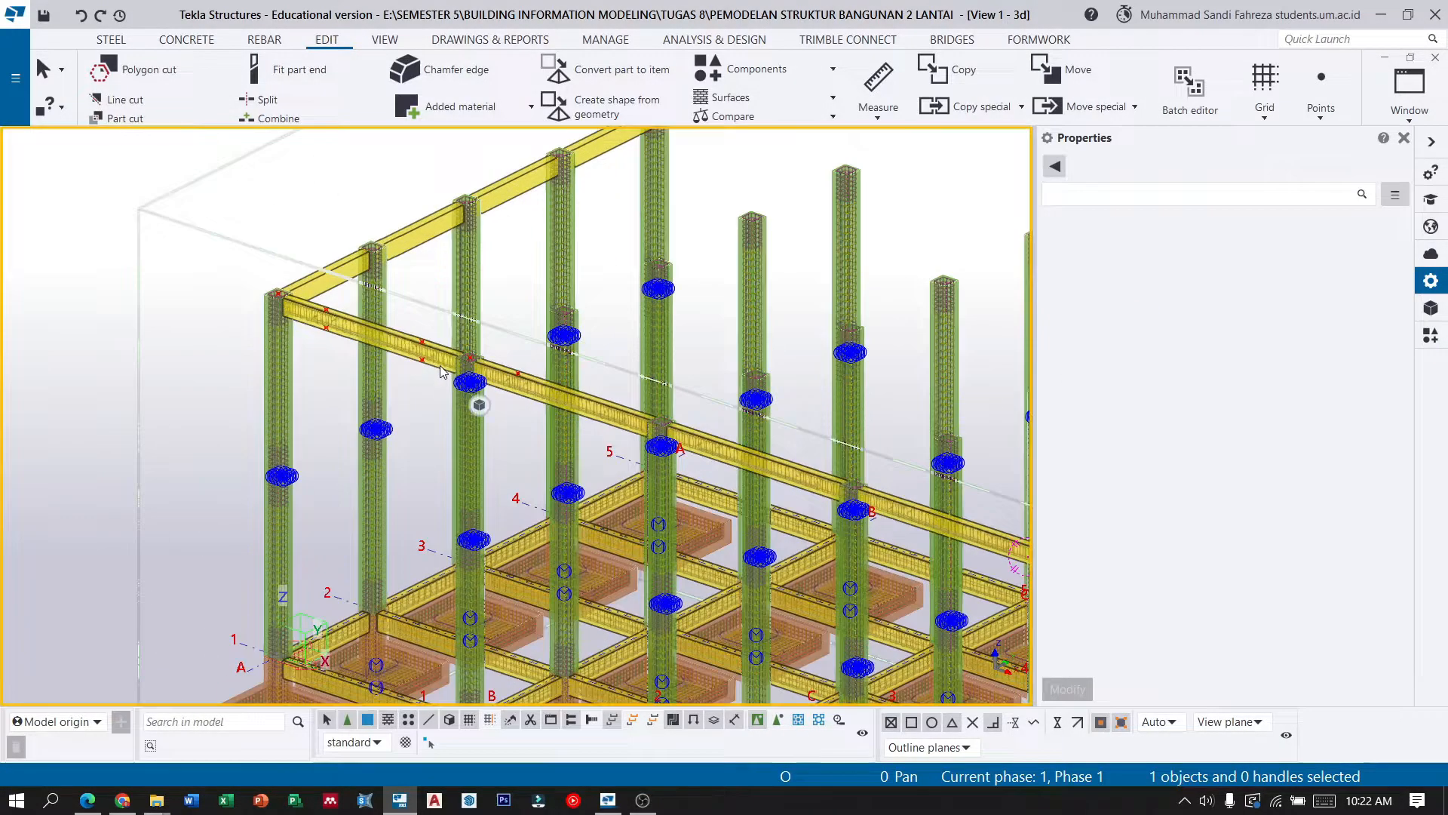
# Examine the crossing stirrups along the row of front beams from several viewing angles.
pyautogui.doubleClick(623, 415)
pyautogui.click(753, 416)
pyautogui.scroll(3, 557, 407)
pyautogui.keyDown('ctrl'); pyautogui.moveTo(555, 405); pyautogui.dragTo(671, 386, button='middle'); pyautogui.keyUp('ctrl')
pyautogui.scroll(-6, 671, 386)
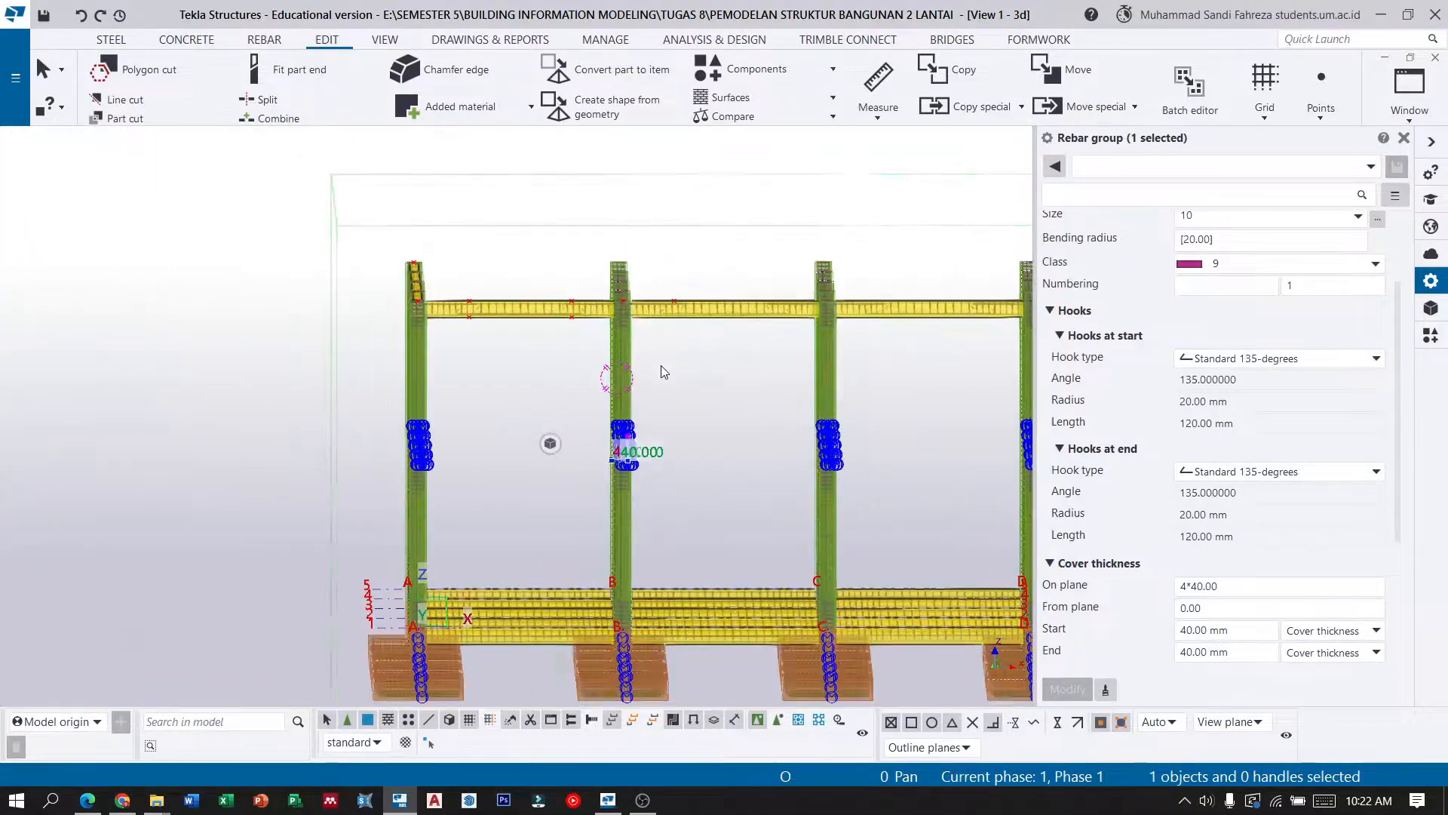
pyautogui.keyDown('ctrl'); pyautogui.moveTo(517, 282); pyautogui.dragTo(514, 360, button='middle'); pyautogui.keyUp('ctrl')
pyautogui.scroll(-3, 514, 361)
pyautogui.scroll(4, 553, 252)
pyautogui.keyDown('ctrl'); pyautogui.moveTo(592, 296); pyautogui.dragTo(558, 329, button='middle'); pyautogui.keyUp('ctrl')
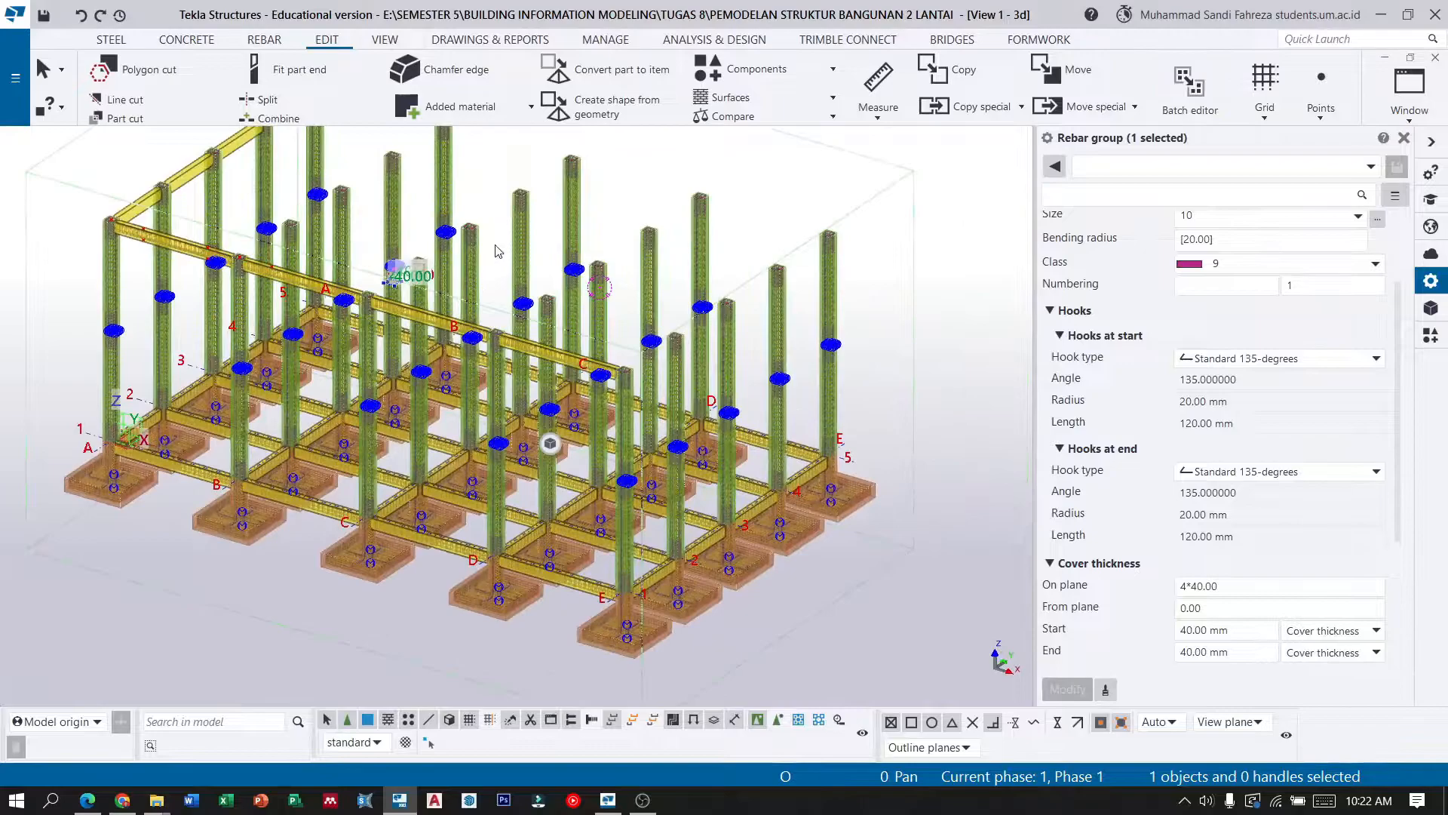
pyautogui.keyDown('ctrl'); pyautogui.moveTo(596, 446); pyautogui.dragTo(699, 376, button='middle'); pyautogui.keyUp('ctrl')
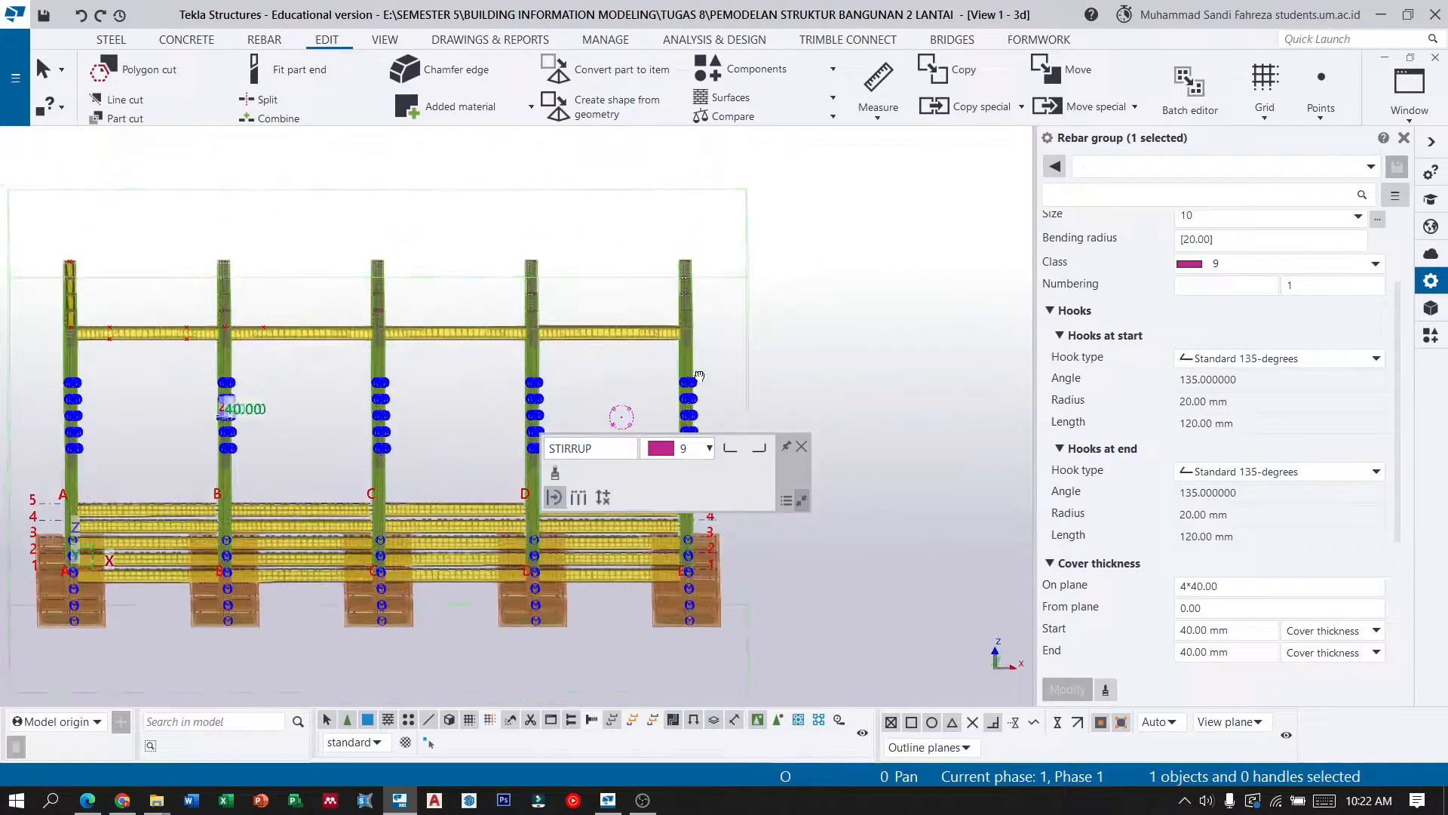
# Try to select the reinforcement of all the front beams together.
pyautogui.moveTo(154, 224); pyautogui.dragTo(154, 222)
pyautogui.keyDown('ctrl'); pyautogui.moveTo(330, 387); pyautogui.dragTo(291, 243); pyautogui.keyUp('ctrl')
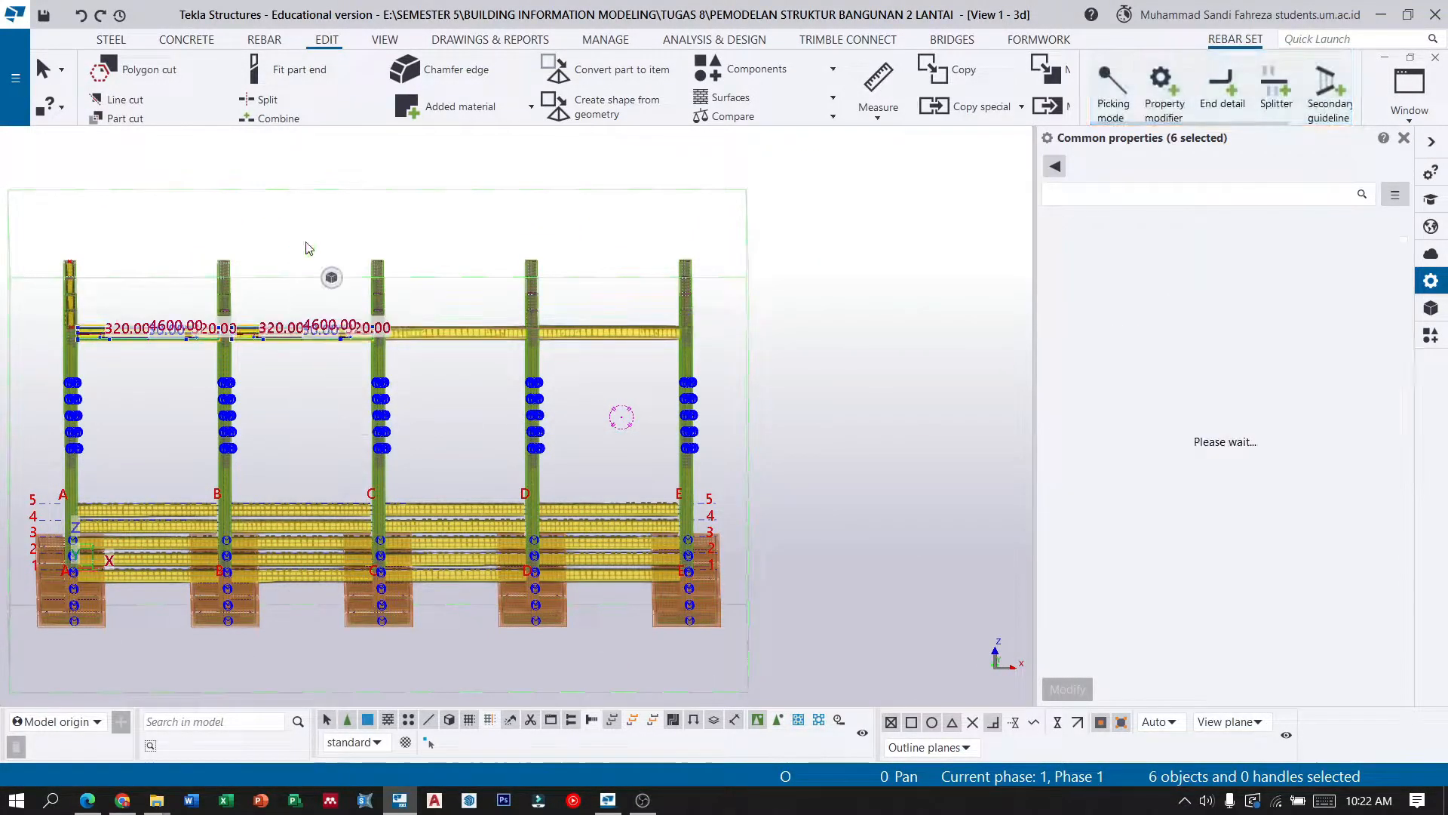
pyautogui.keyDown('ctrl'); pyautogui.moveTo(423, 285); pyautogui.dragTo(580, 265); pyautogui.keyUp('ctrl')
pyautogui.keyDown('ctrl'); pyautogui.moveTo(355, 278); pyautogui.dragTo(405, 320, button='middle'); pyautogui.keyUp('ctrl')
pyautogui.scroll(-3, 404, 320)
pyautogui.scroll(12, 178, 446)
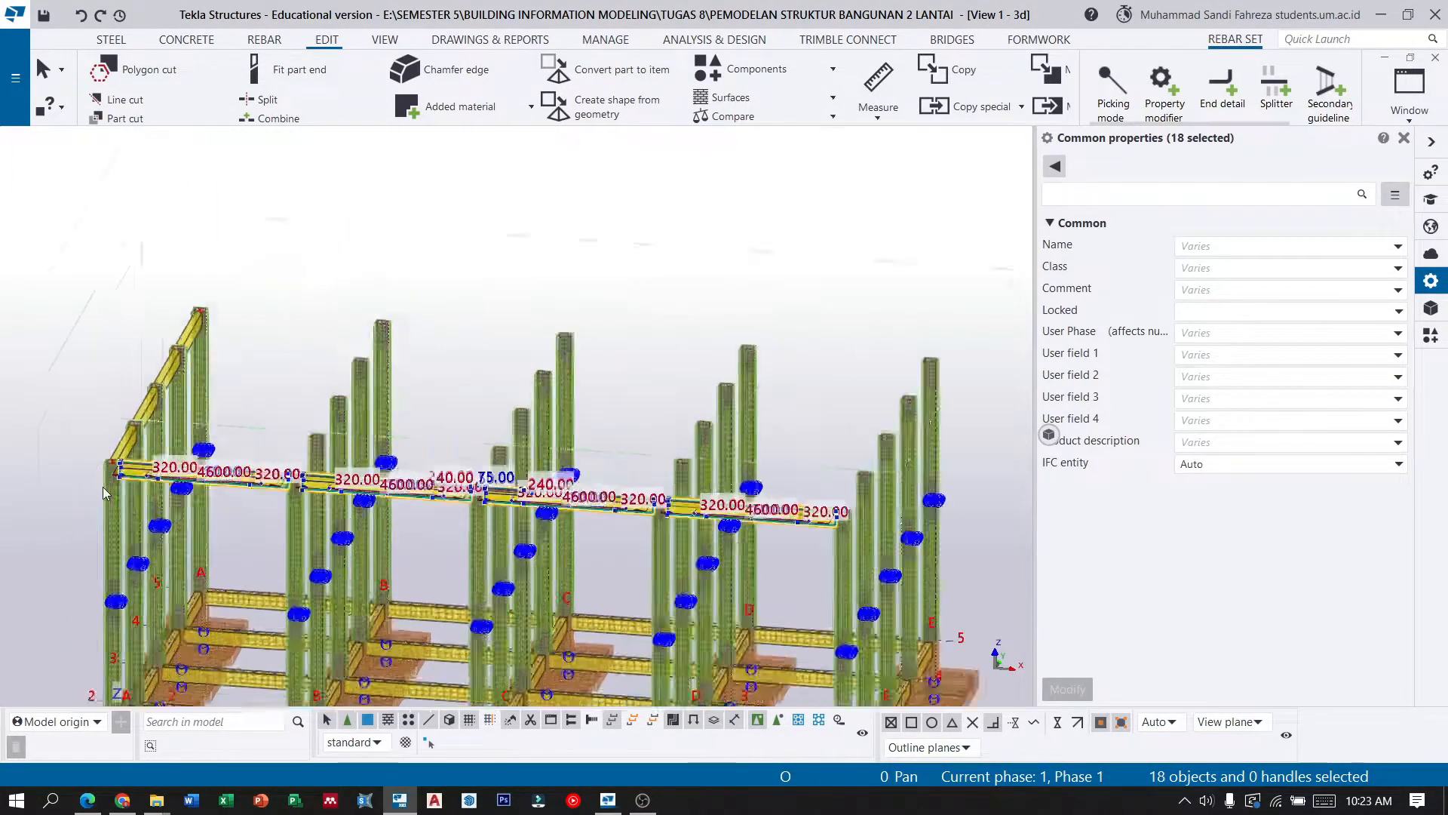
pyautogui.scroll(3, 181, 446)
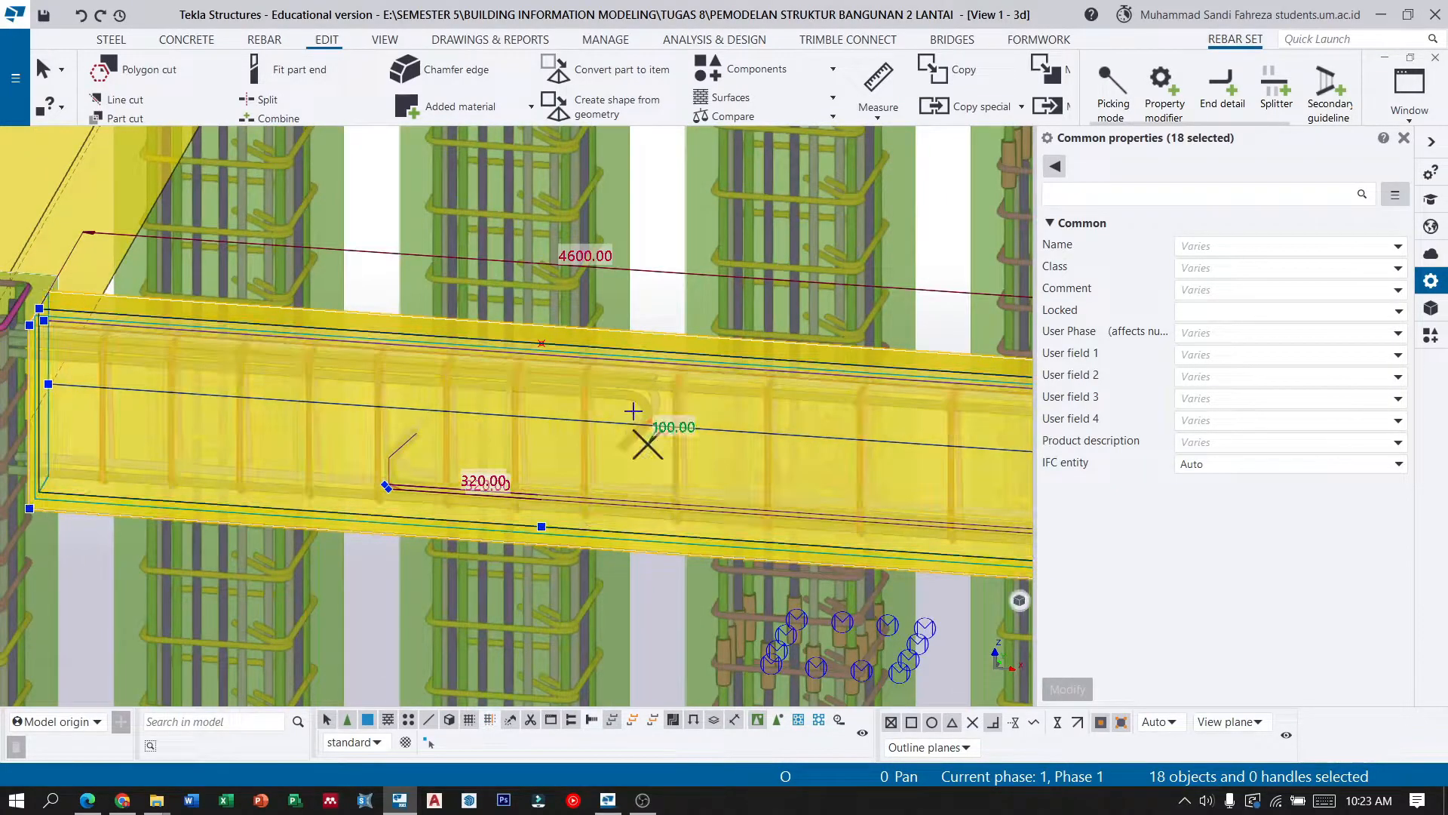
pyautogui.click(641, 436)
pyautogui.scroll(-3, 469, 434)
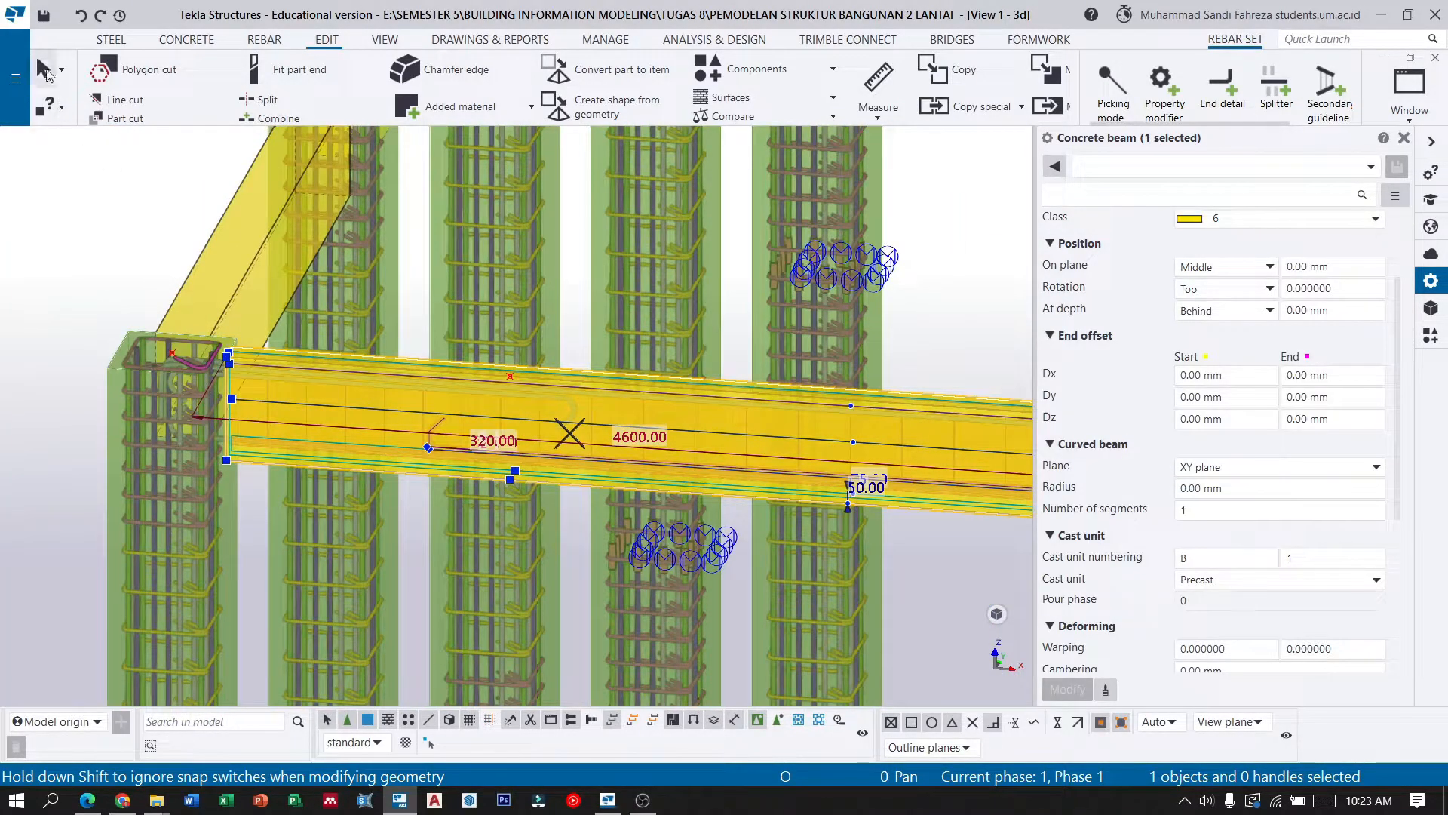
pyautogui.click(47, 74)
pyautogui.scroll(-3, 38, 254)
pyautogui.click(46, 294)
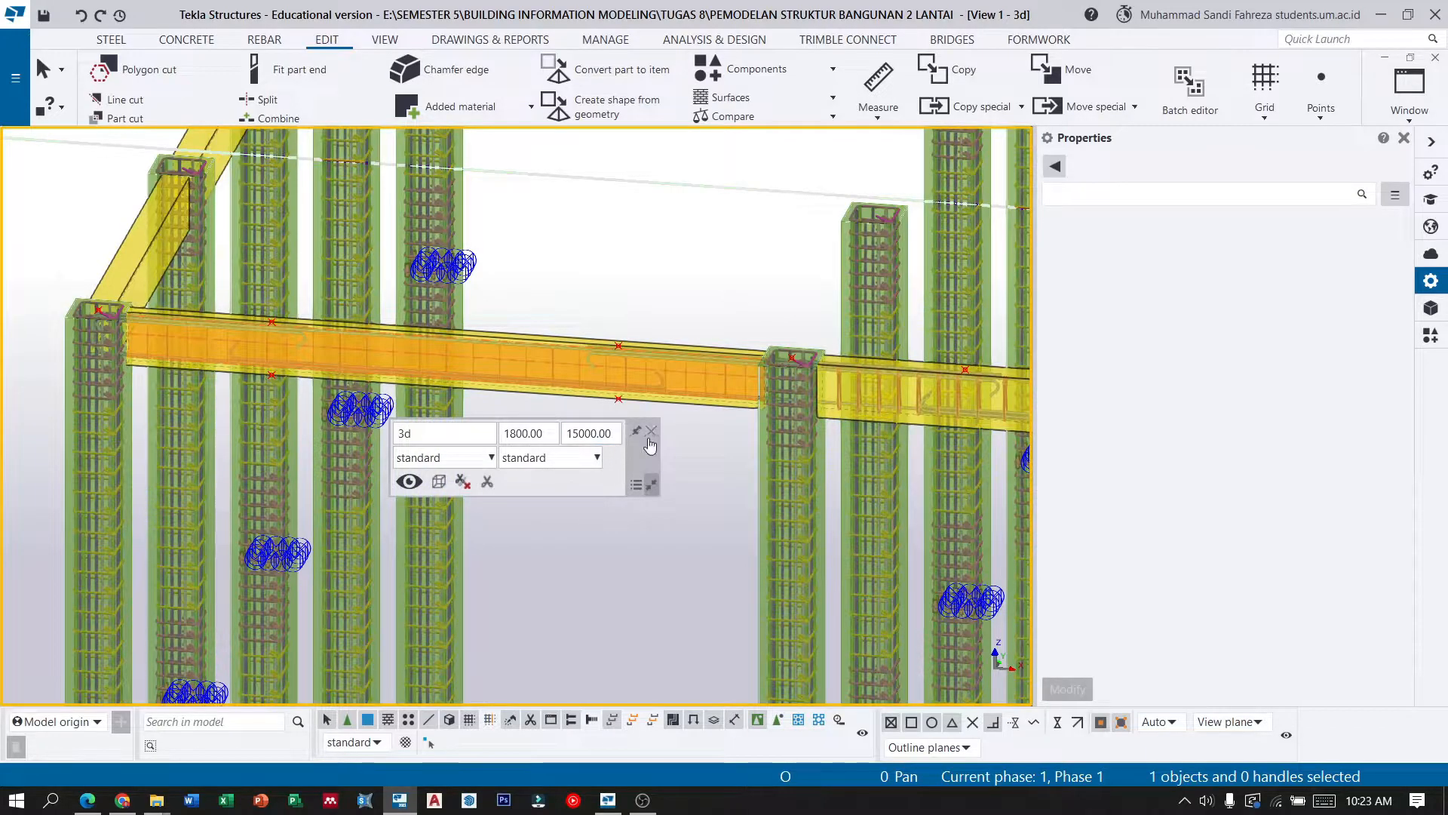
pyautogui.click(651, 433)
# Examine the first front beam and the whole building frame from both sides.
pyautogui.keyDown('ctrl'); pyautogui.moveTo(602, 440); pyautogui.dragTo(617, 430, button='middle'); pyautogui.keyUp('ctrl')
pyautogui.scroll(-3, 527, 389)
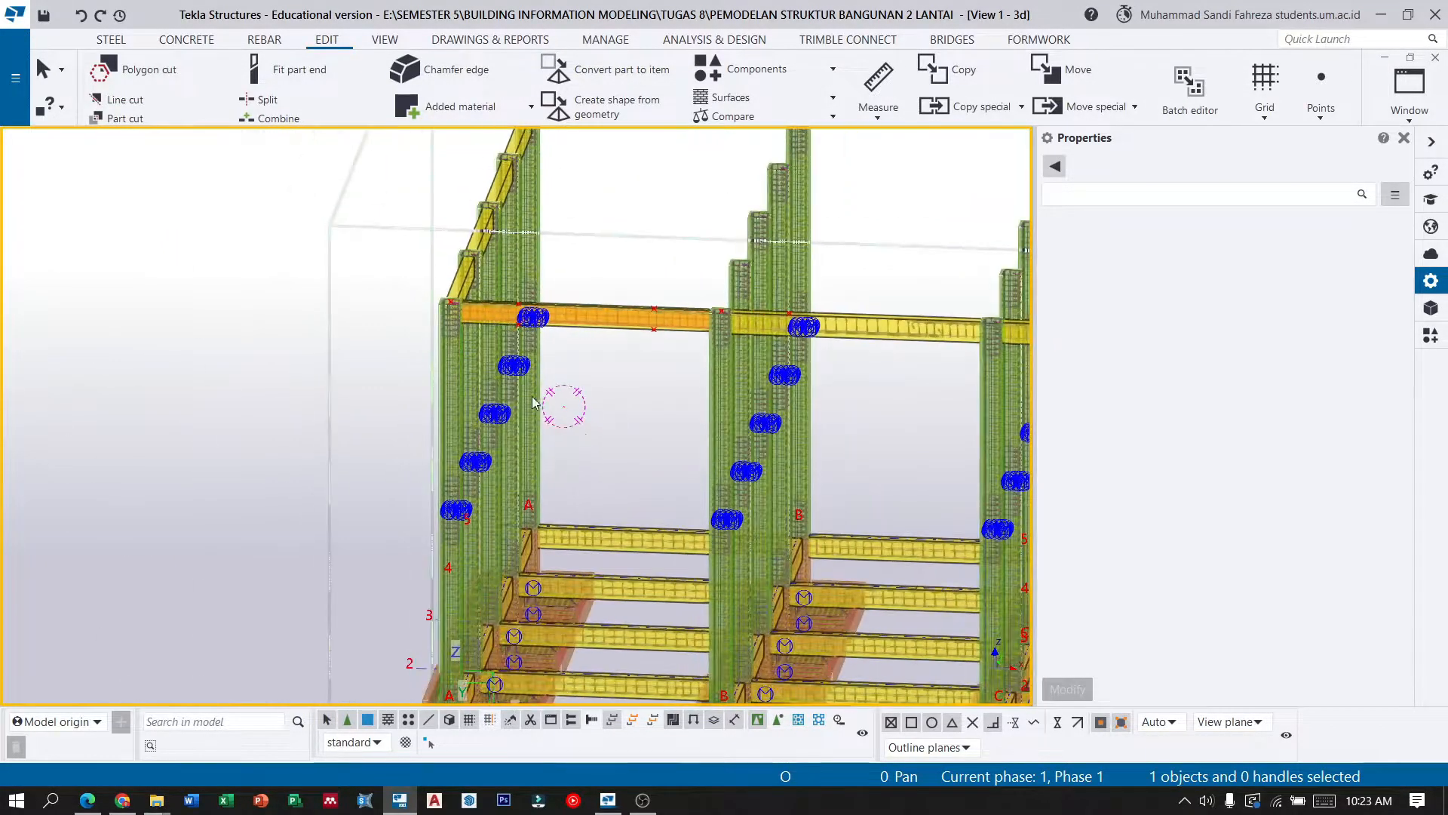
pyautogui.scroll(-6, 319, 370)
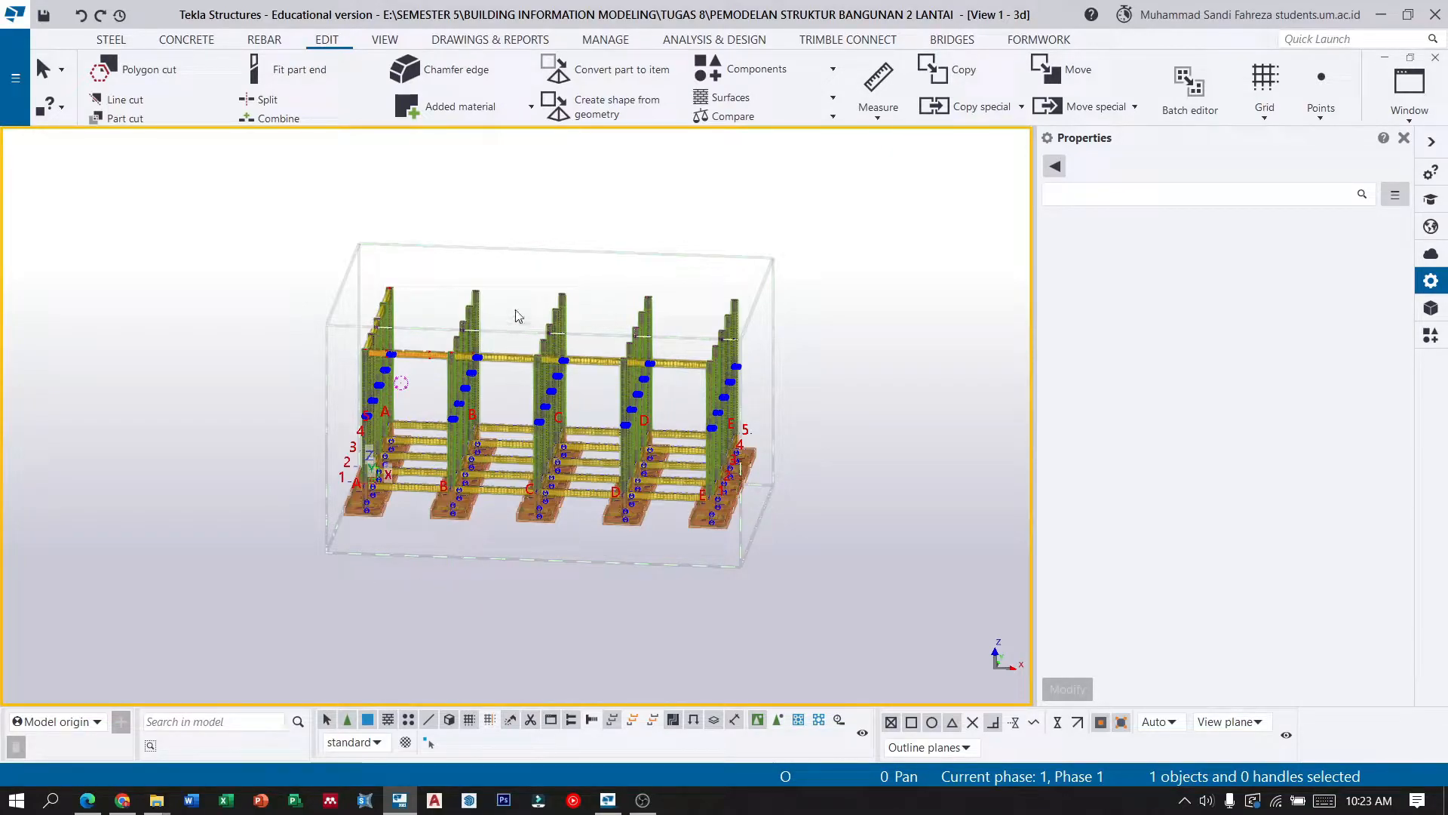
pyautogui.scroll(2, 506, 365)
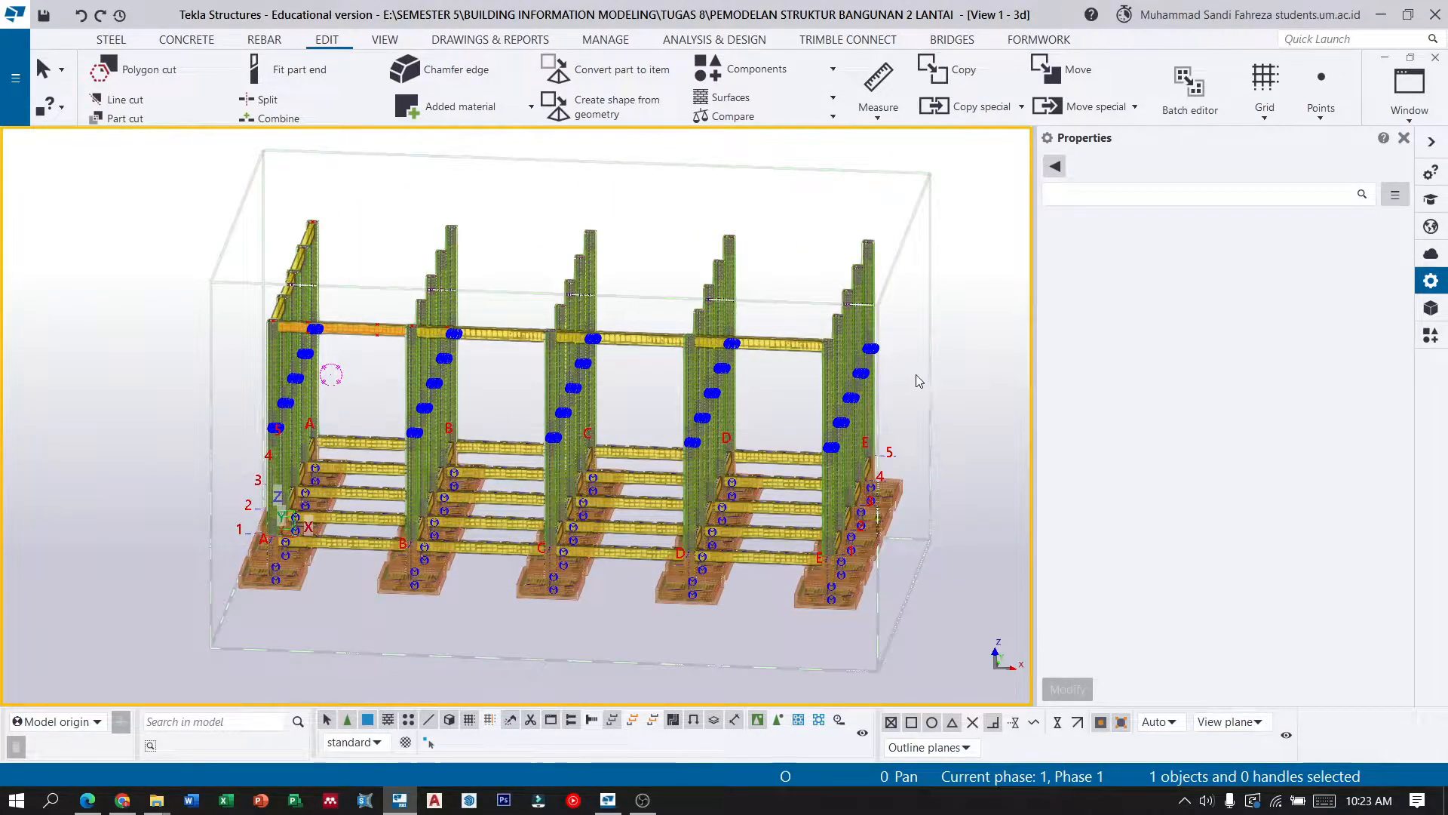
pyautogui.scroll(-3, 568, 396)
pyautogui.scroll(8, 528, 400)
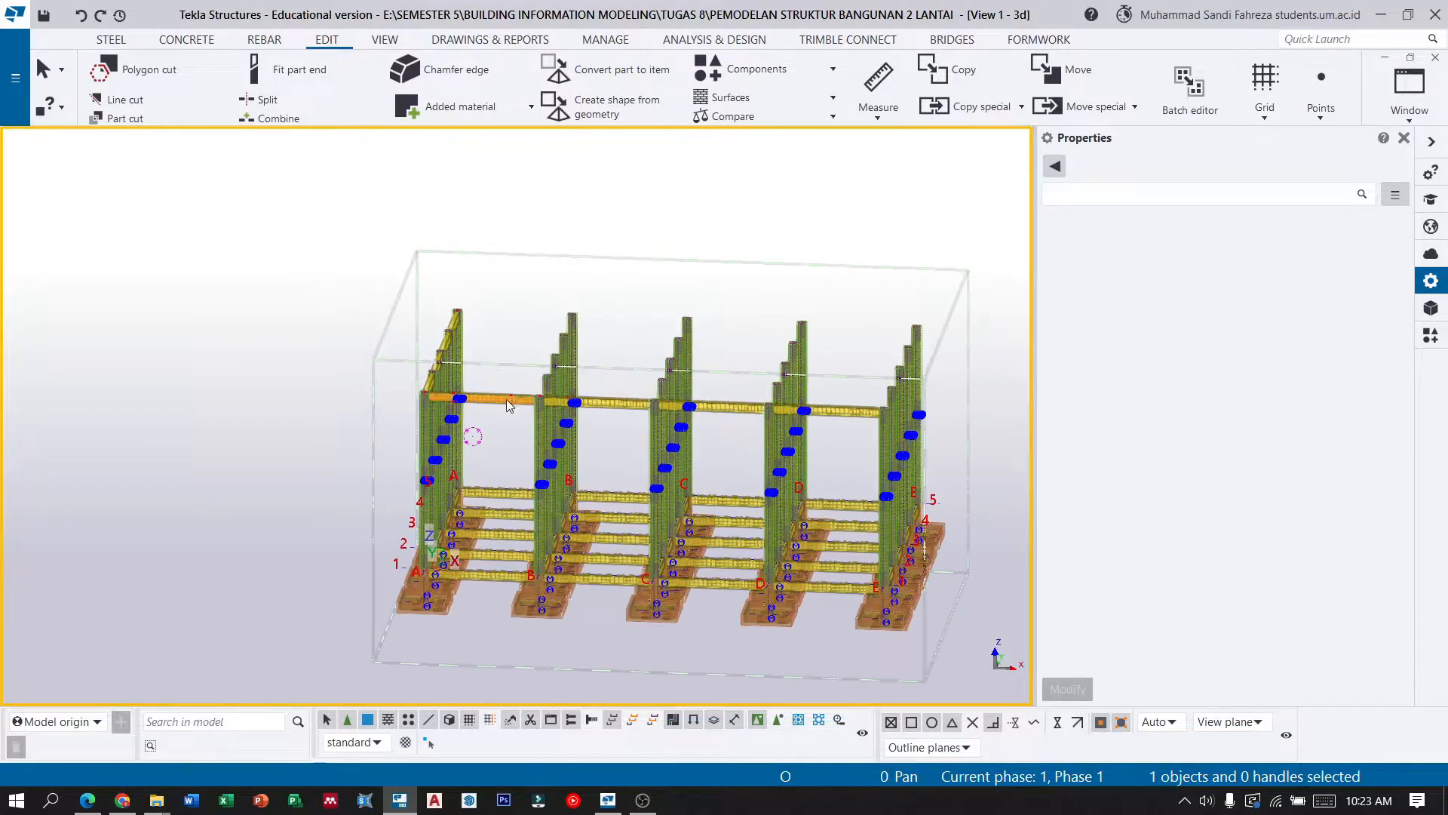
pyautogui.scroll(-3, 563, 411)
pyautogui.scroll(6, 531, 375)
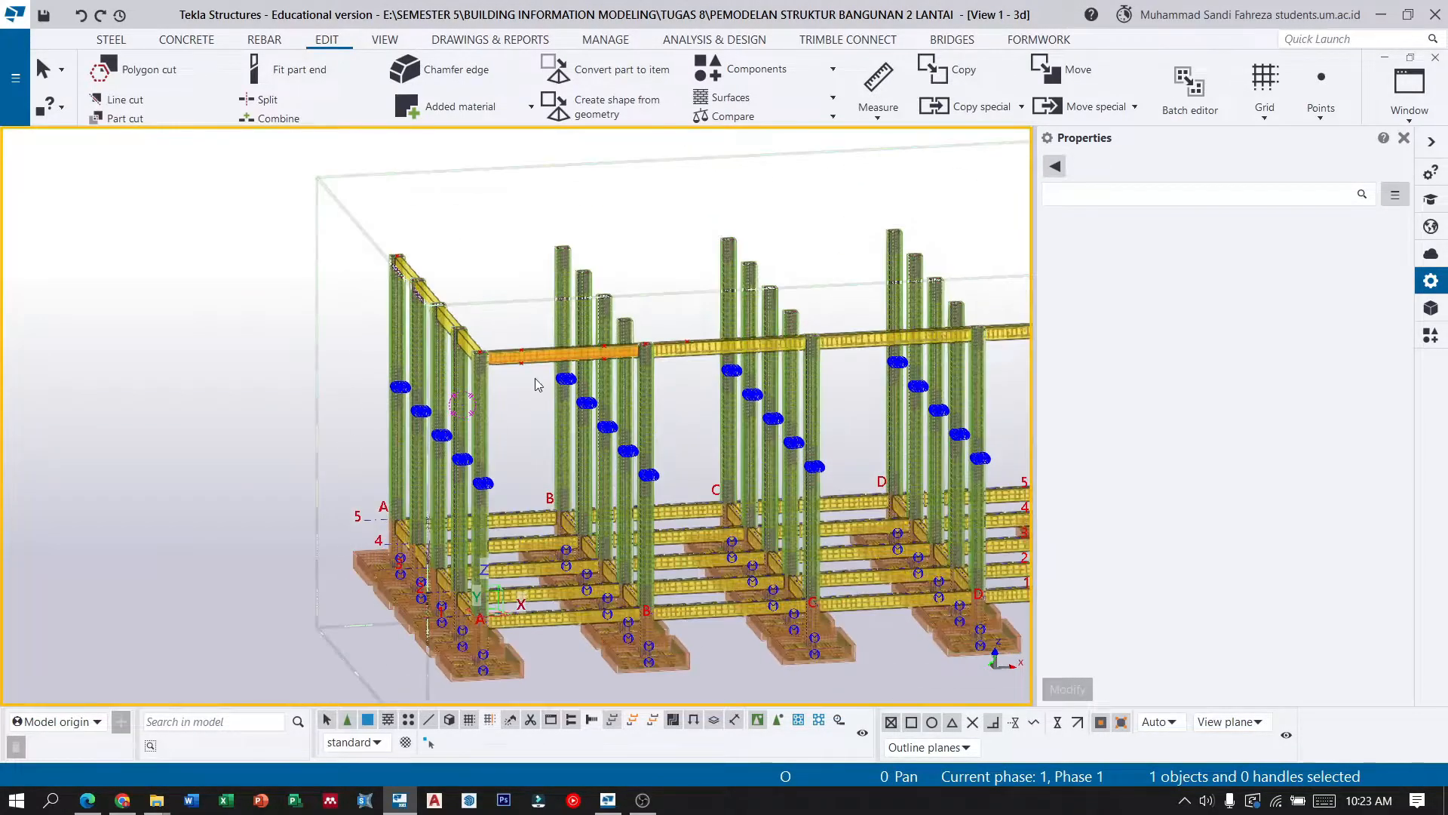
# Try to select the first front beam together with its reinforcement.
pyautogui.moveTo(504, 327); pyautogui.dragTo(479, 271)
pyautogui.scroll(3, 635, 362)
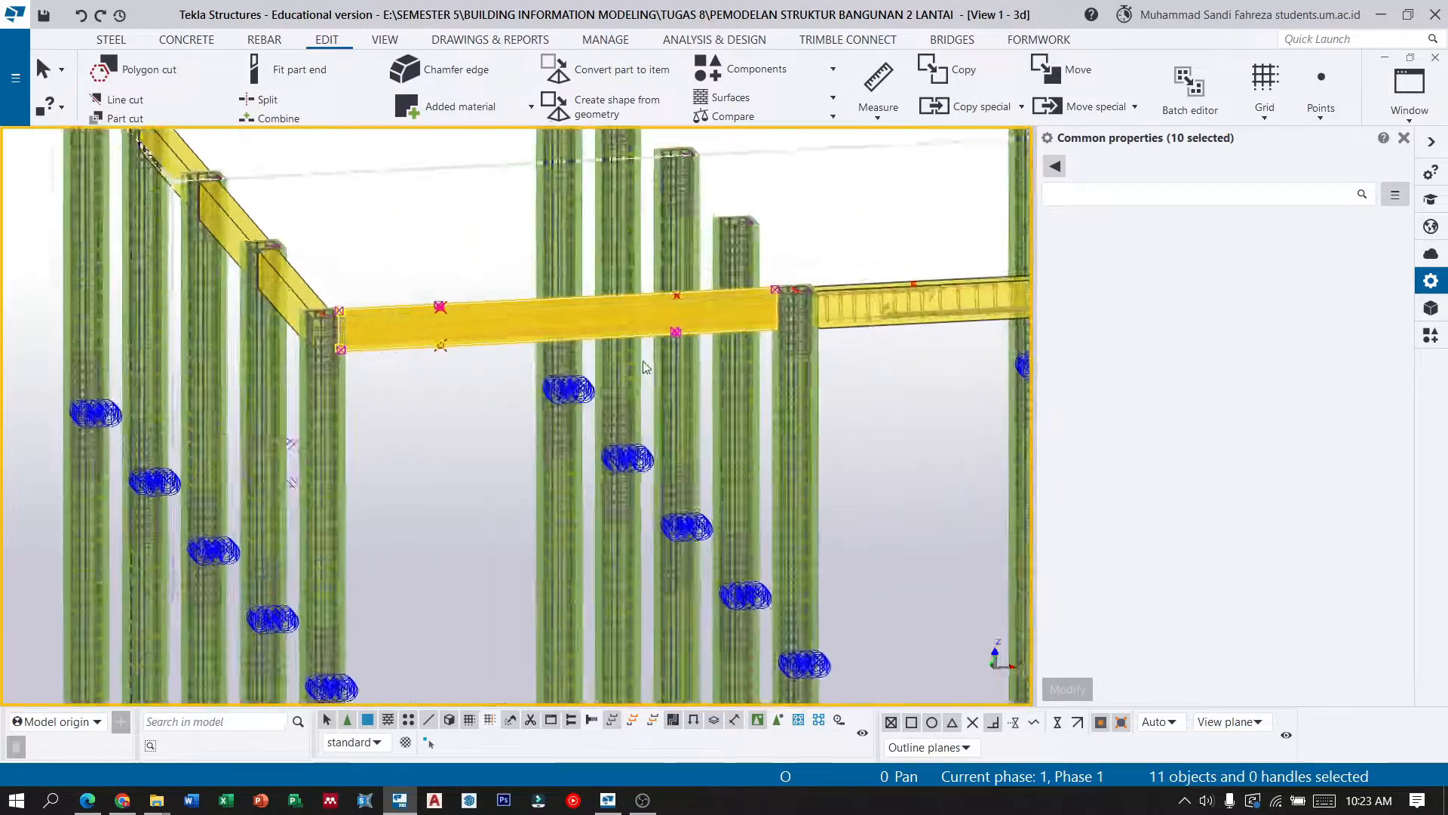
pyautogui.keyDown('ctrl'); pyautogui.moveTo(678, 343); pyautogui.dragTo(618, 344, button='middle'); pyautogui.keyUp('ctrl')
pyautogui.scroll(5, 505, 297)
pyautogui.moveTo(487, 386); pyautogui.dragTo(255, 180)
pyautogui.moveTo(505, 420); pyautogui.dragTo(233, 219)
pyautogui.scroll(-3, 436, 399)
pyautogui.scroll(-5, 436, 399)
pyautogui.click(453, 348)
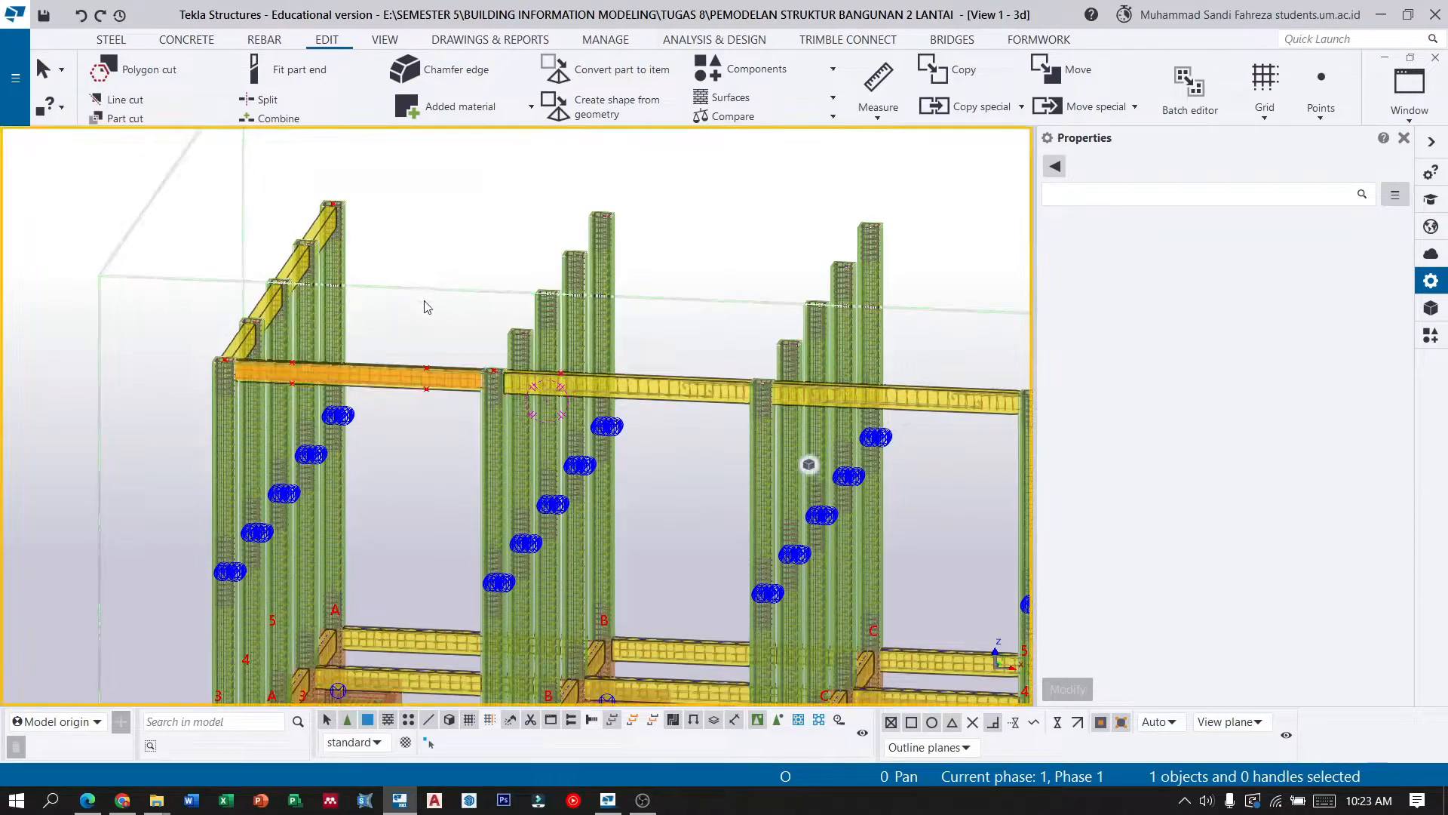
# Switch the 3D view to look straight at the front of the building.
pyautogui.scroll(-3, 419, 336)
pyautogui.moveTo(809, 467)
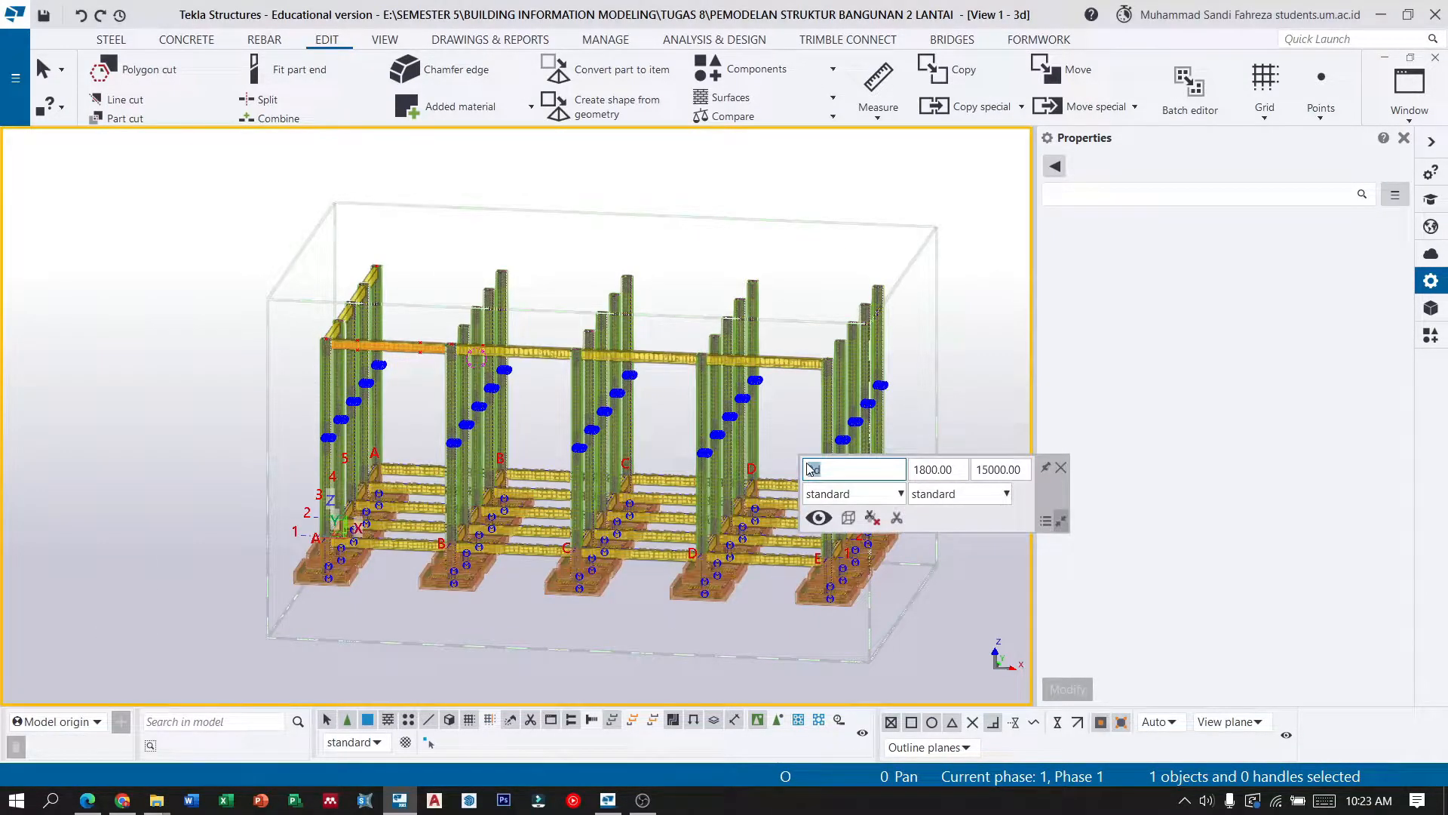
pyautogui.click(848, 519)
pyautogui.click(854, 598)
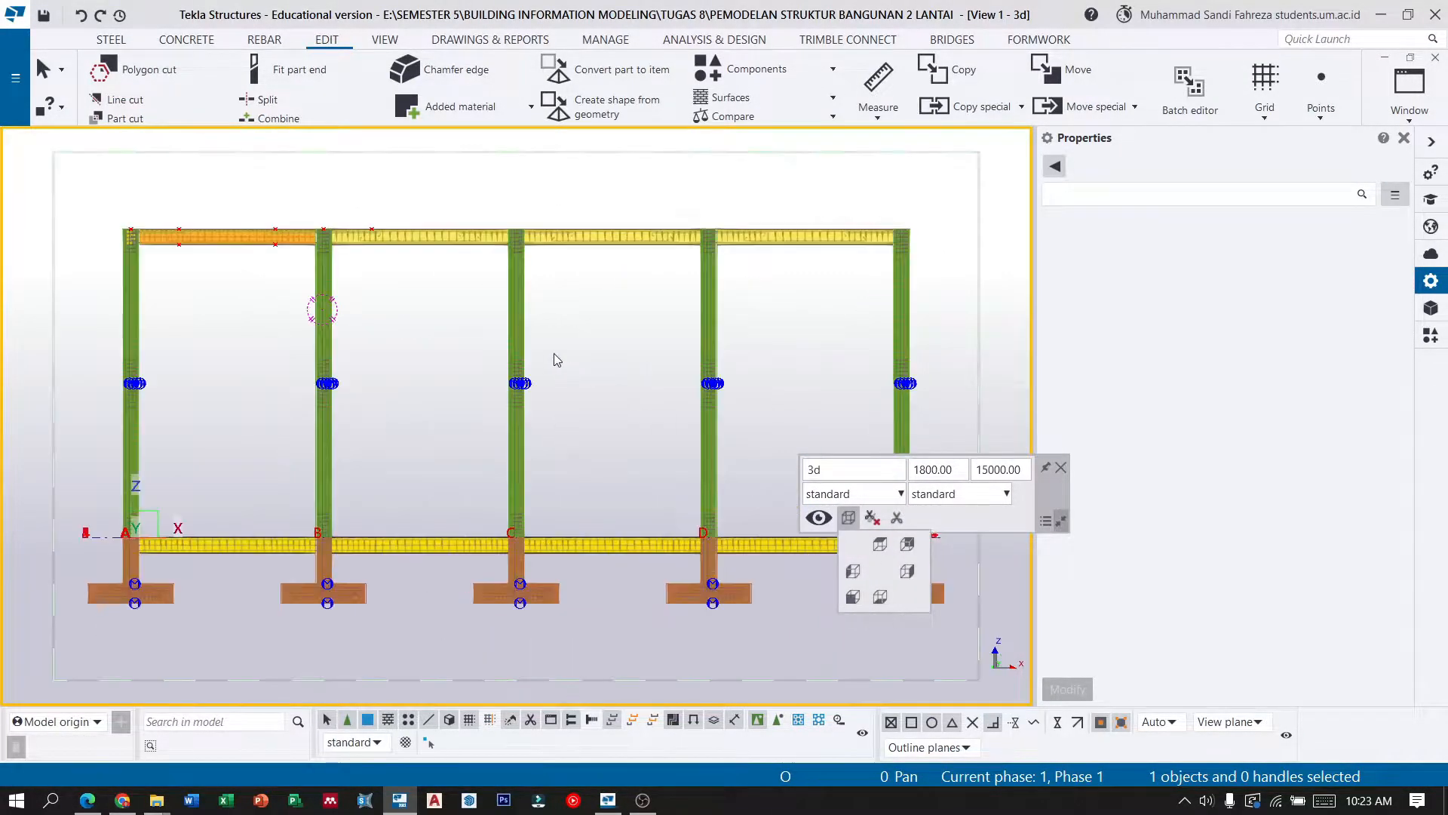
# Copy the four upper front beams between A and E with their reinforcement linearly, dY 3000 and 4 copies.
pyautogui.moveTo(304, 273); pyautogui.dragTo(154, 203)
pyautogui.click(381, 295)
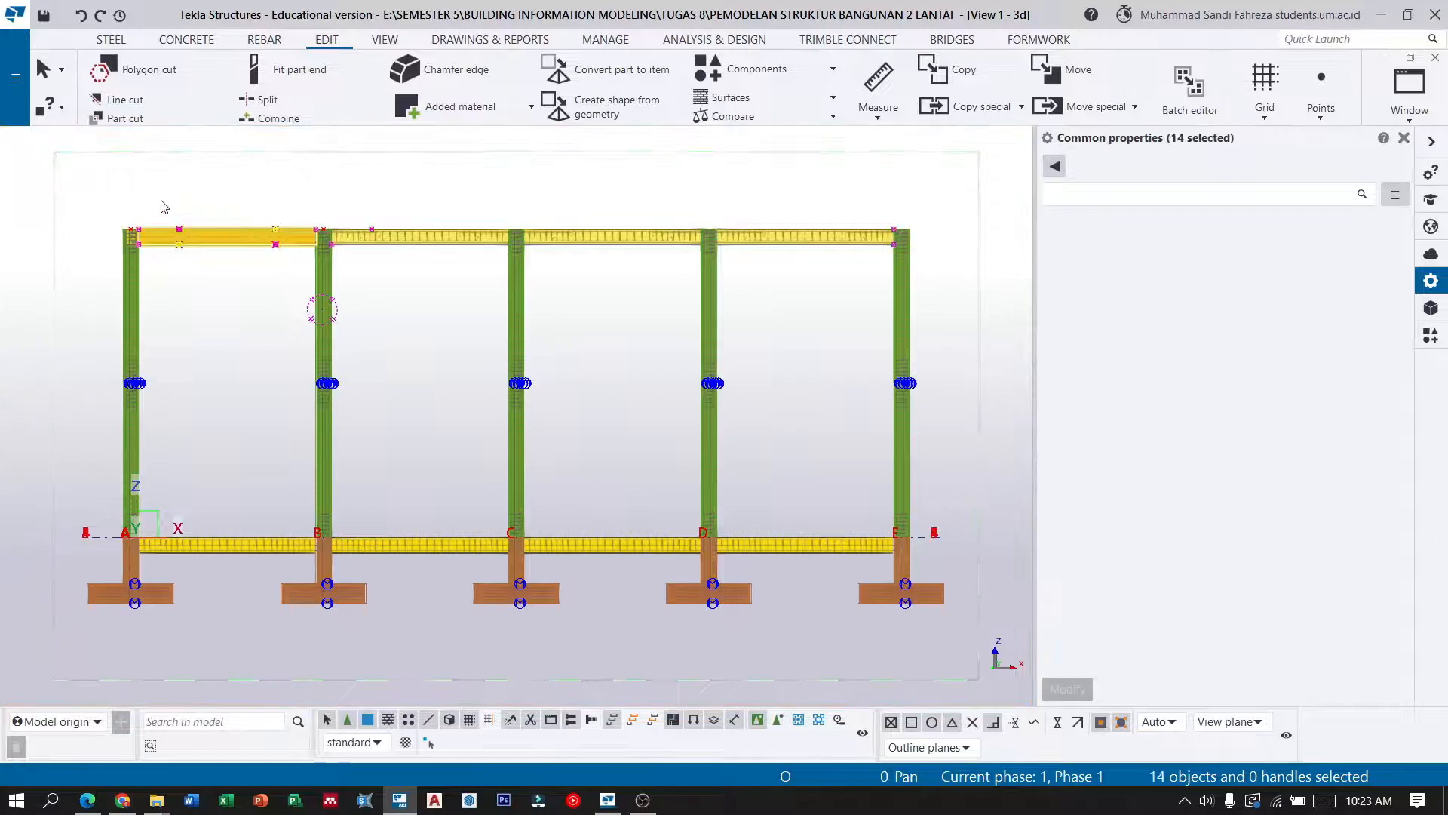
pyautogui.keyDown('shift'); pyautogui.moveTo(494, 257); pyautogui.dragTo(333, 201); pyautogui.keyUp('shift')
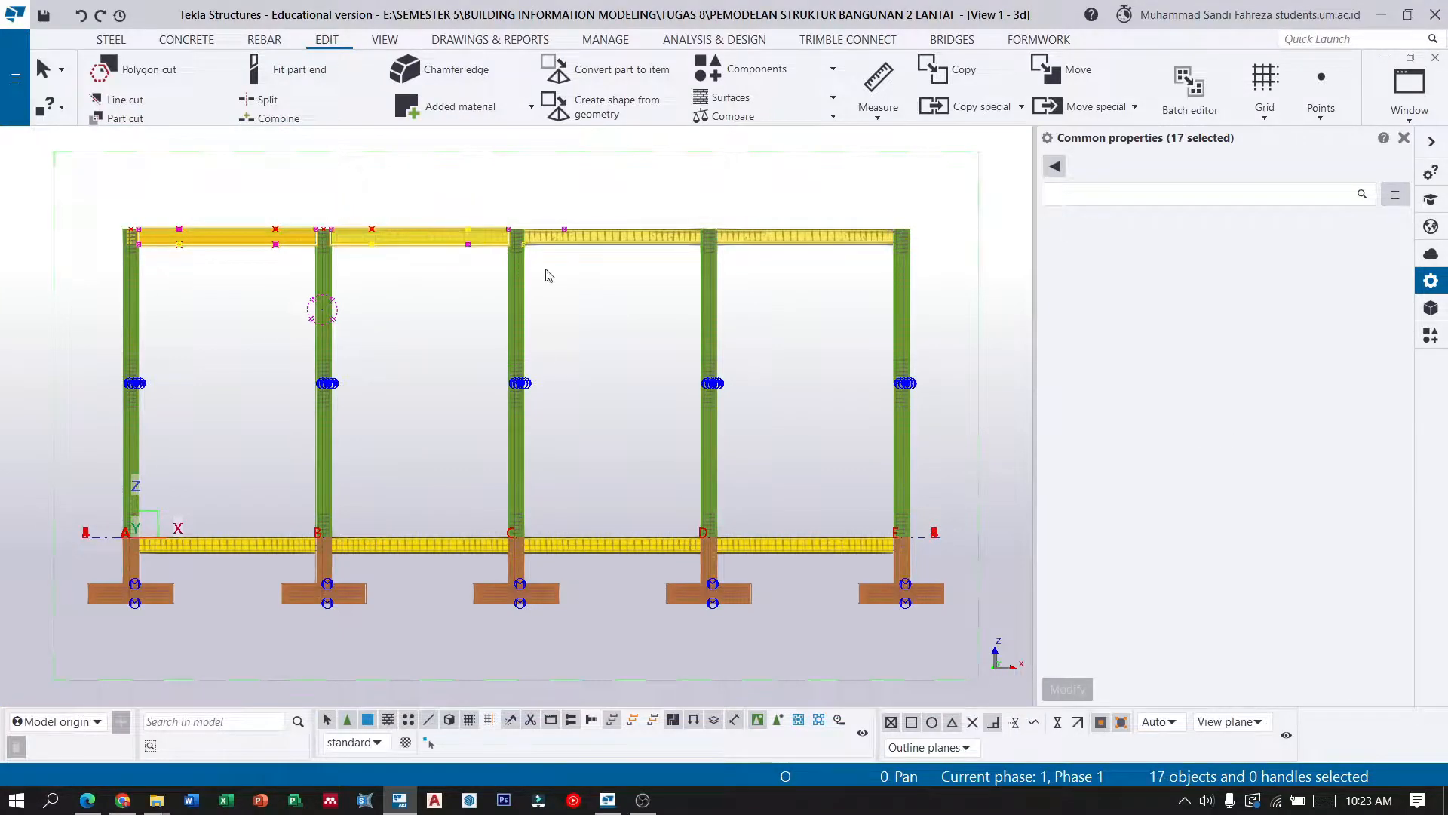
pyautogui.keyDown('shift'); pyautogui.moveTo(537, 208); pyautogui.dragTo(536, 207); pyautogui.keyUp('shift')
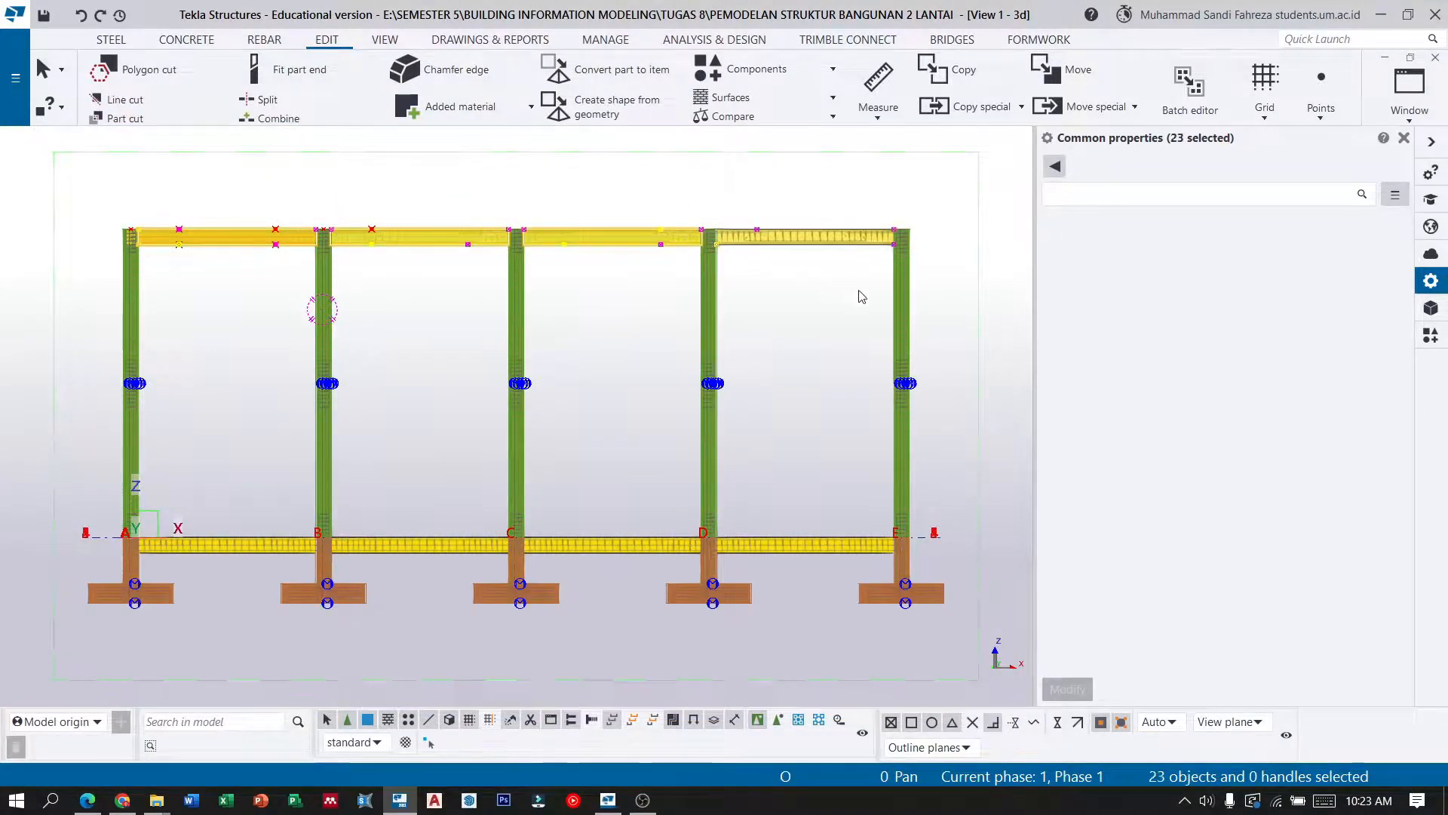
pyautogui.keyDown('shift'); pyautogui.moveTo(887, 267); pyautogui.dragTo(729, 212); pyautogui.keyUp('shift')
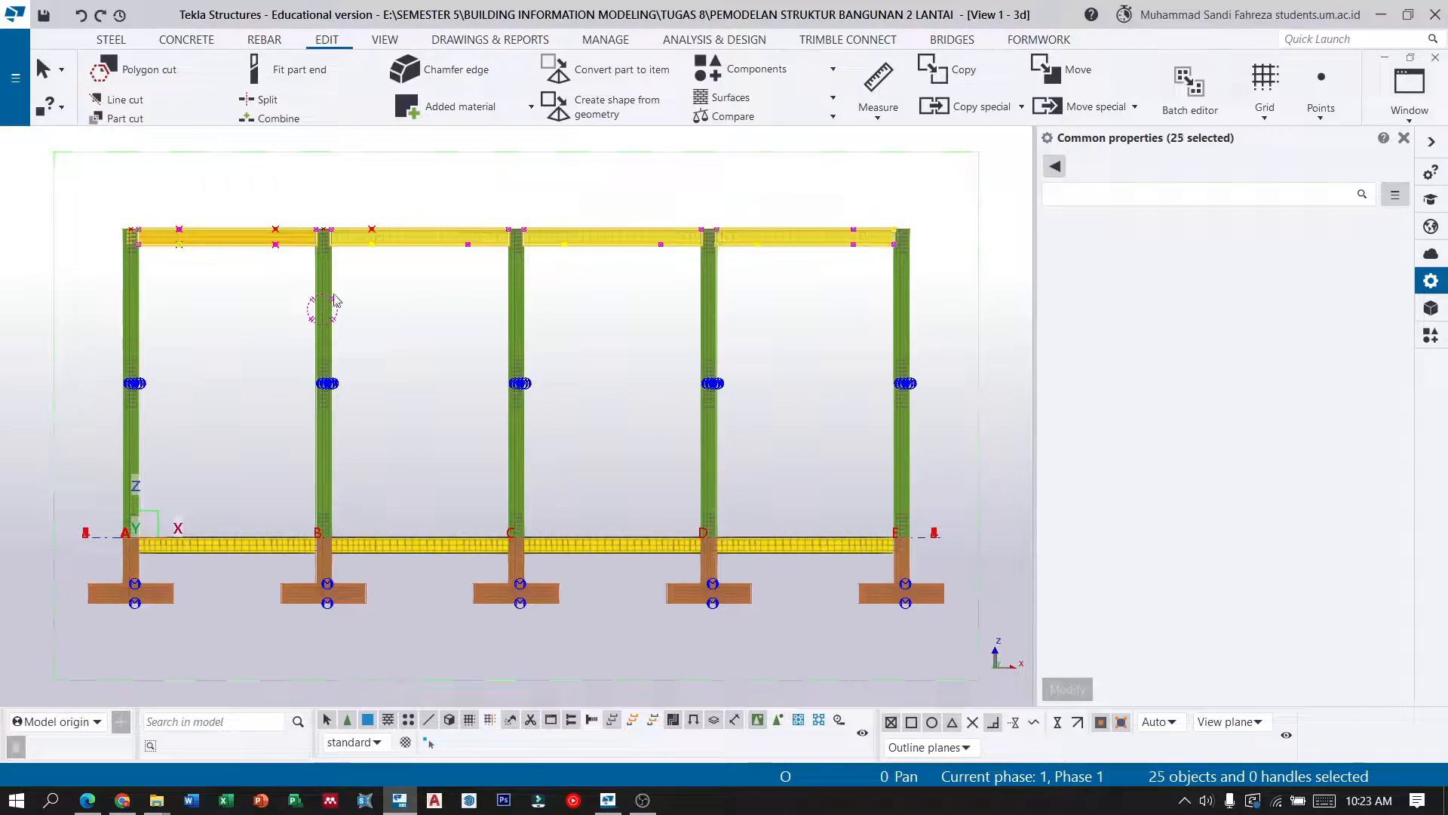
pyautogui.hotkey('ctrl', 'p')
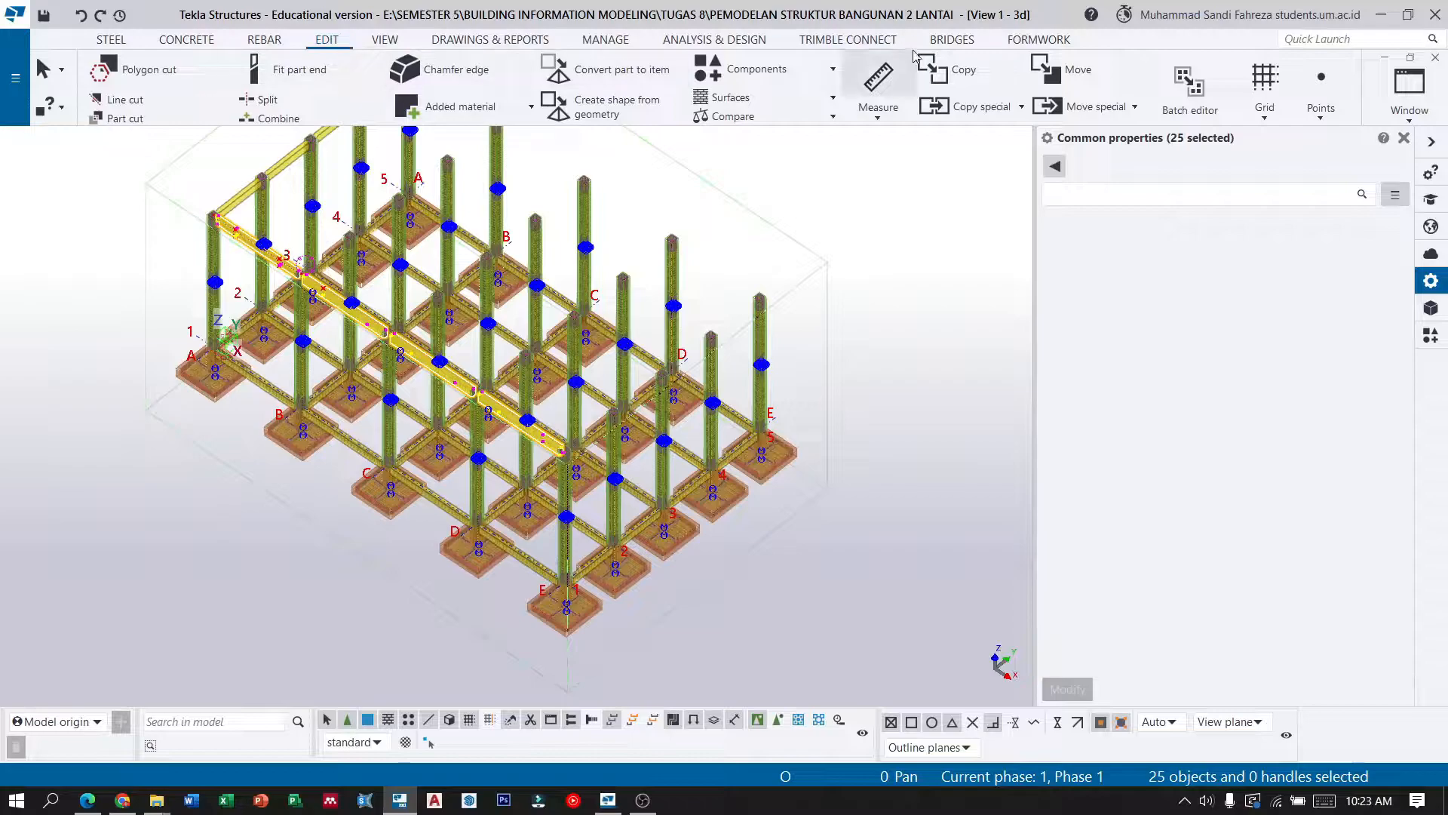
pyautogui.click(981, 107)
pyautogui.click(974, 148)
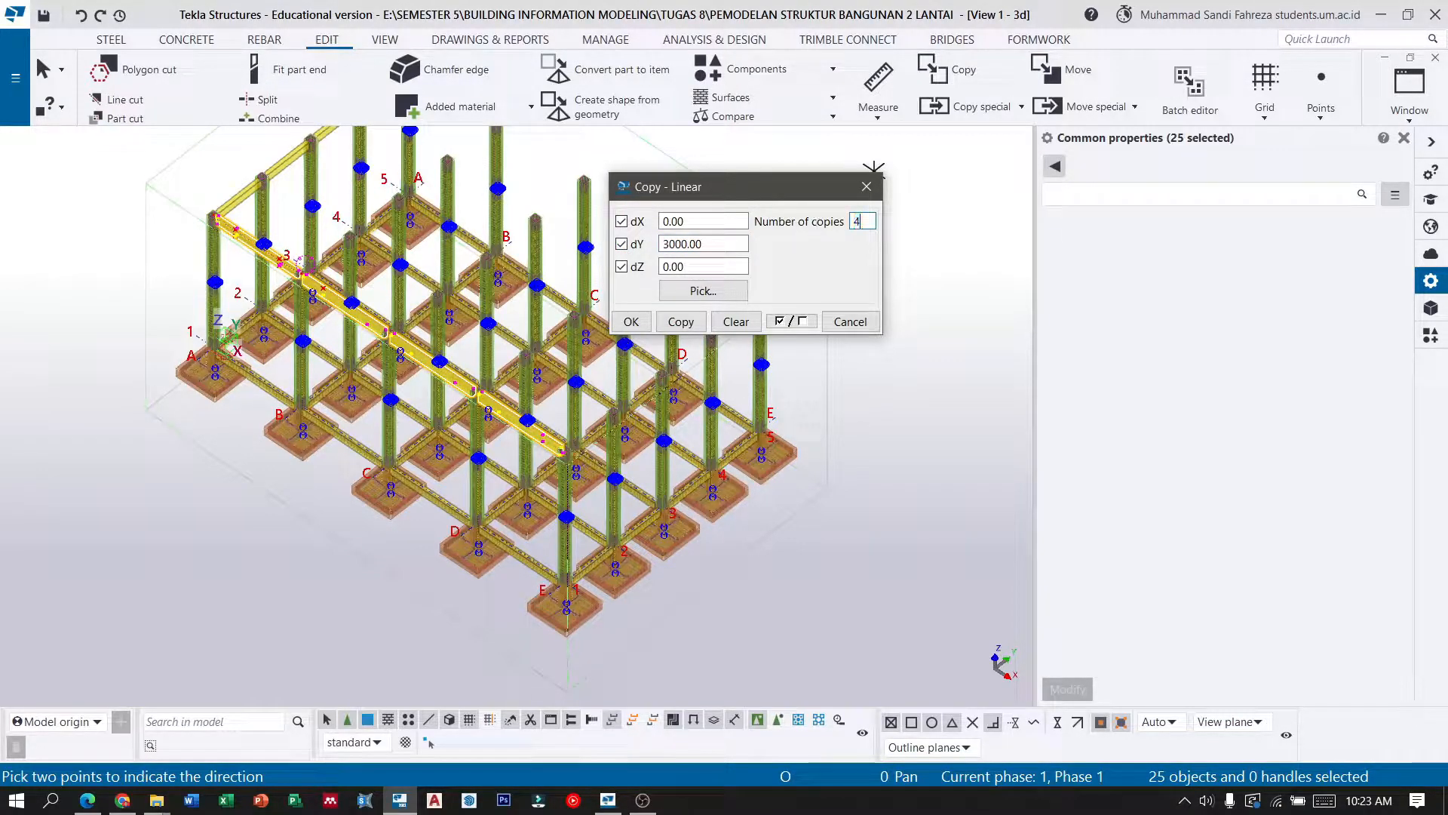
pyautogui.click(680, 323)
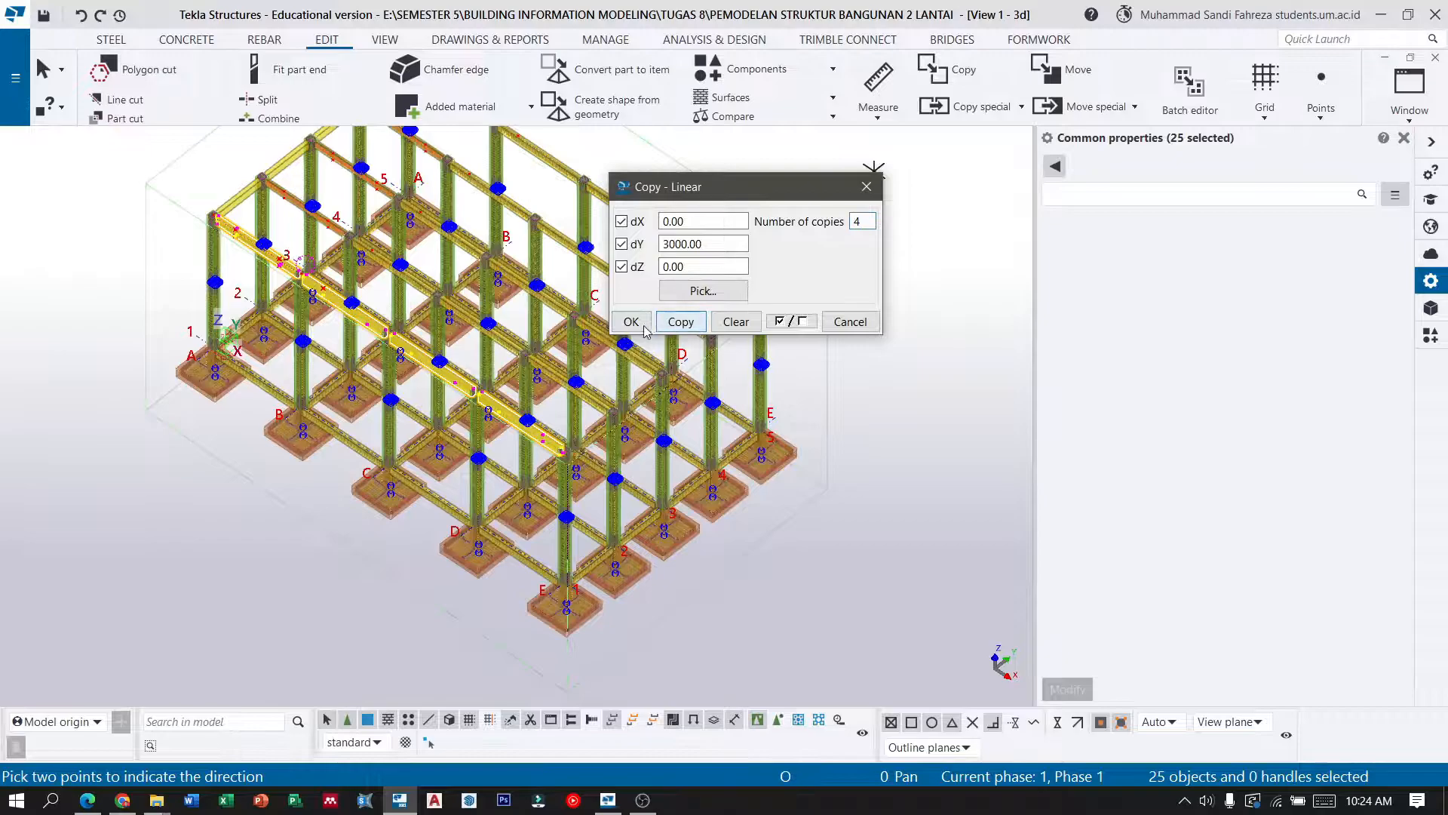
pyautogui.click(631, 322)
pyautogui.scroll(-3, 656, 403)
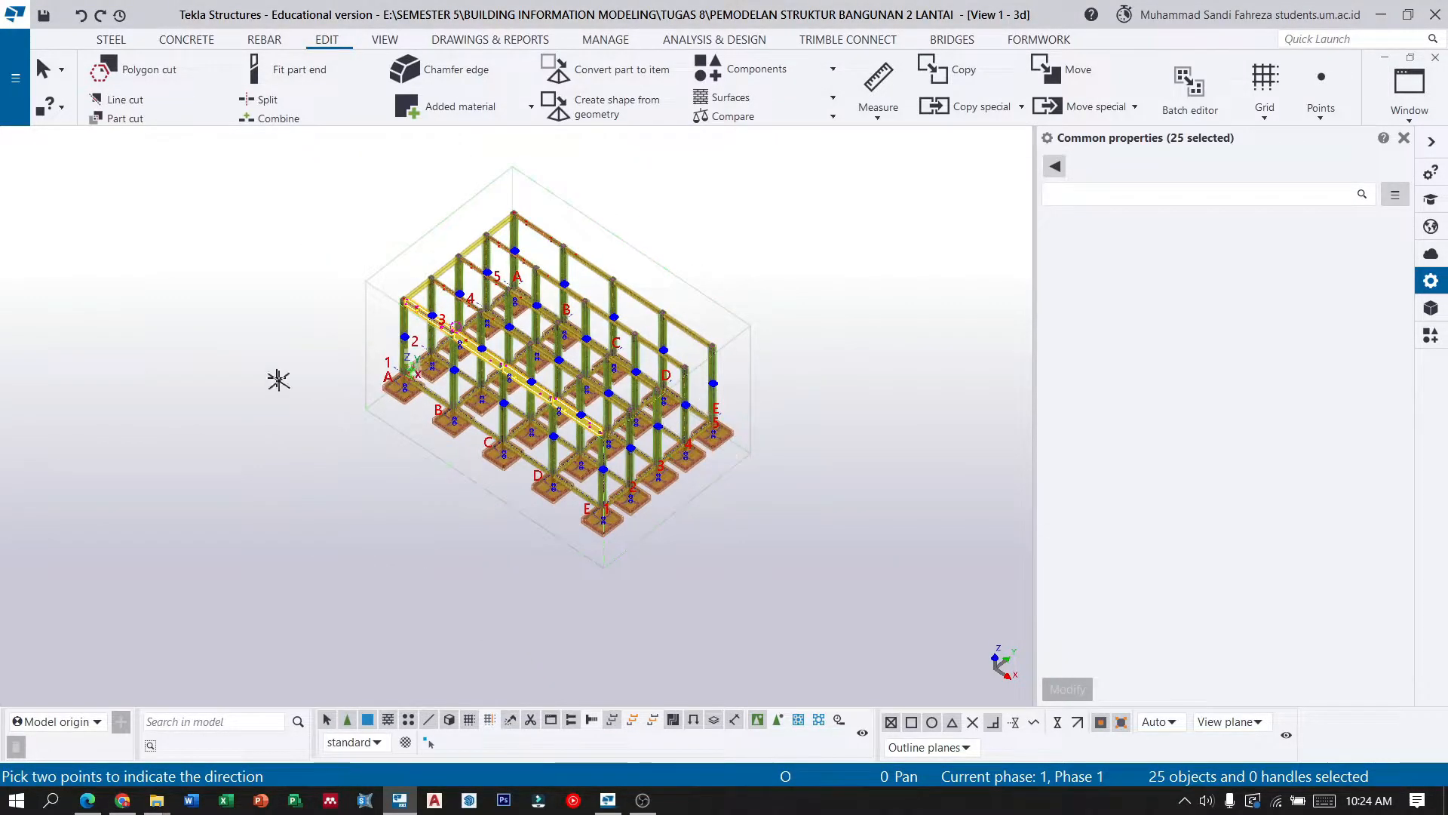
# Delete one of the copied upper beams in bay A–B together with its reinforcement.
pyautogui.scroll(10, 485, 236)
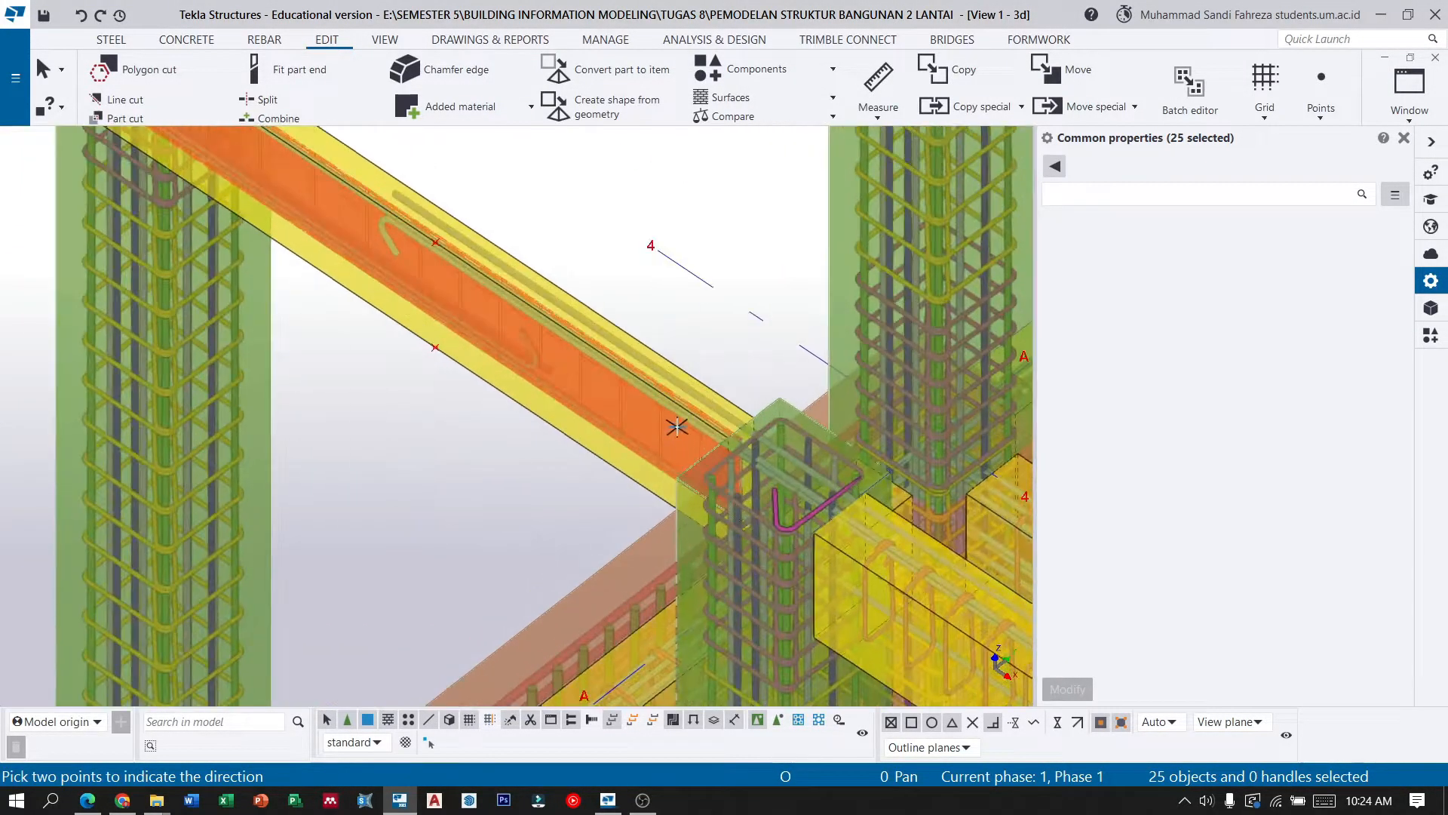
pyautogui.scroll(3, 677, 427)
pyautogui.press('Escape')
pyautogui.click(506, 351)
pyautogui.scroll(2, 551, 360)
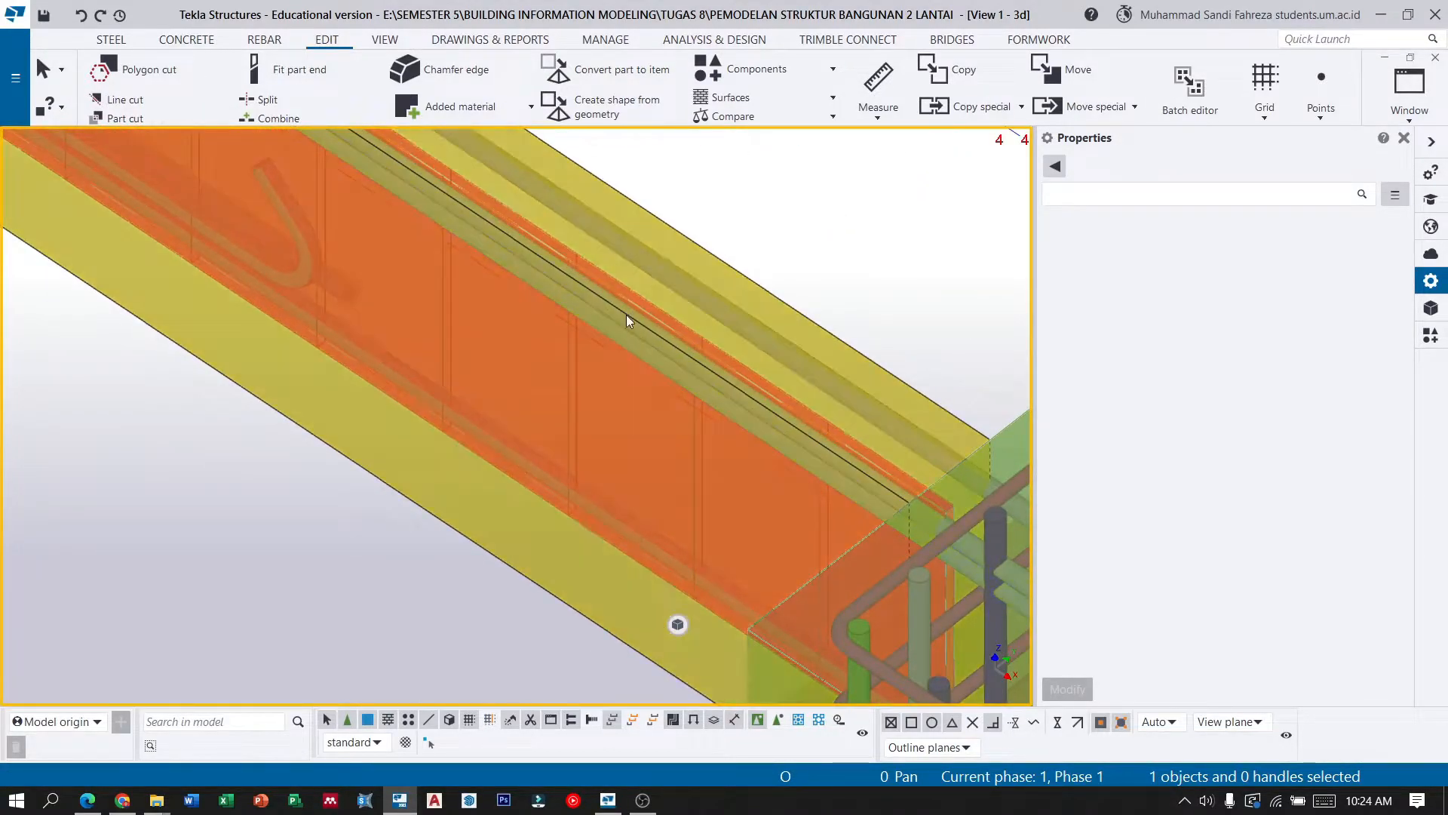
pyautogui.click(627, 314)
pyautogui.scroll(-4, 456, 422)
pyautogui.scroll(-1, 470, 433)
pyautogui.press('Delete')
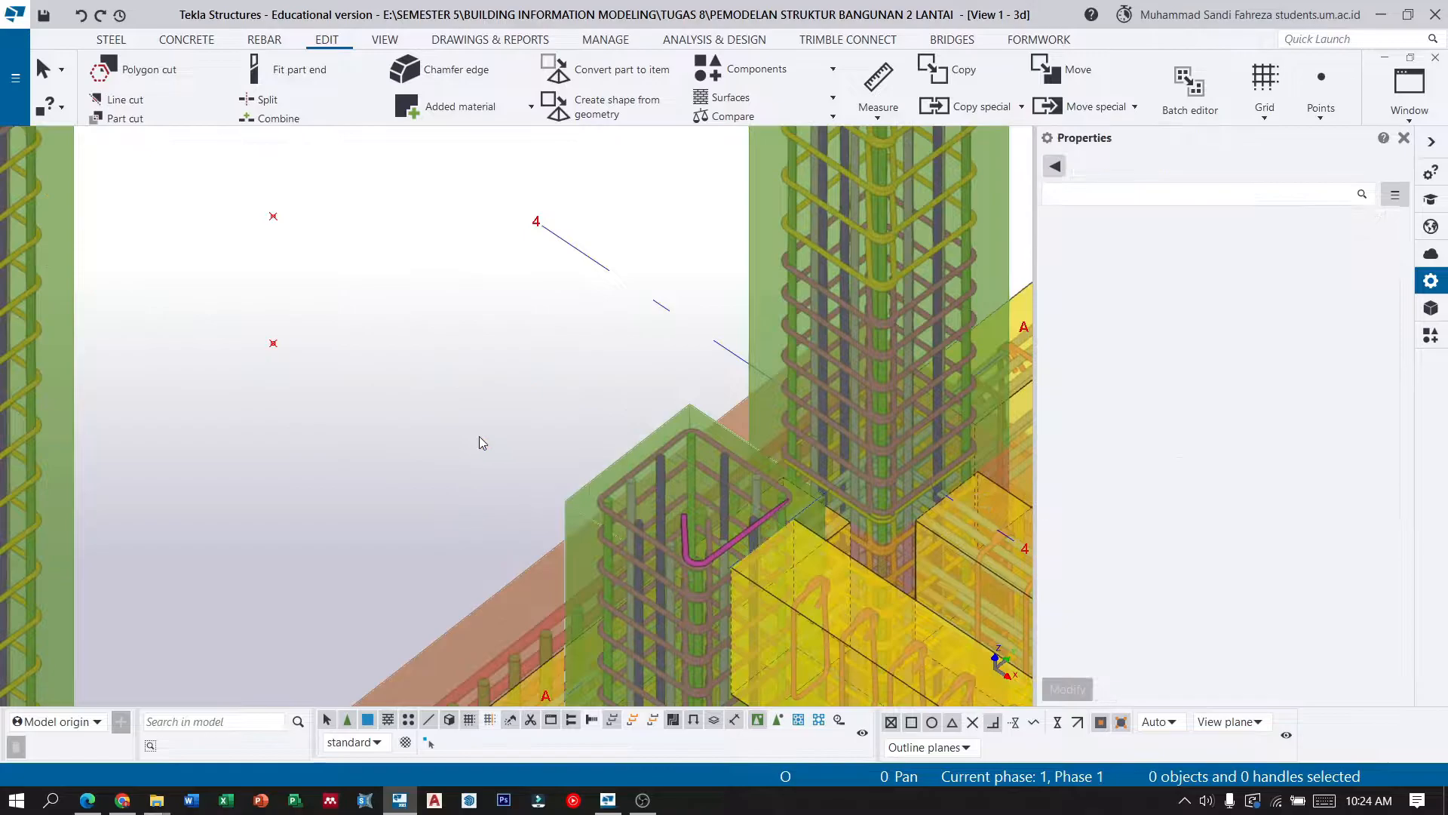
# Delete all remaining upper beams and their reinforcement in bay A–B.
pyautogui.scroll(-12, 520, 447)
pyautogui.keyDown('ctrl'); pyautogui.moveTo(524, 490); pyautogui.dragTo(632, 431, button='middle'); pyautogui.keyUp('ctrl')
pyautogui.scroll(-4, 632, 431)
pyautogui.keyDown('ctrl'); pyautogui.moveTo(687, 381); pyautogui.dragTo(710, 302, button='middle'); pyautogui.keyUp('ctrl')
pyautogui.moveTo(713, 286); pyautogui.dragTo(672, 146)
pyautogui.press('Delete')
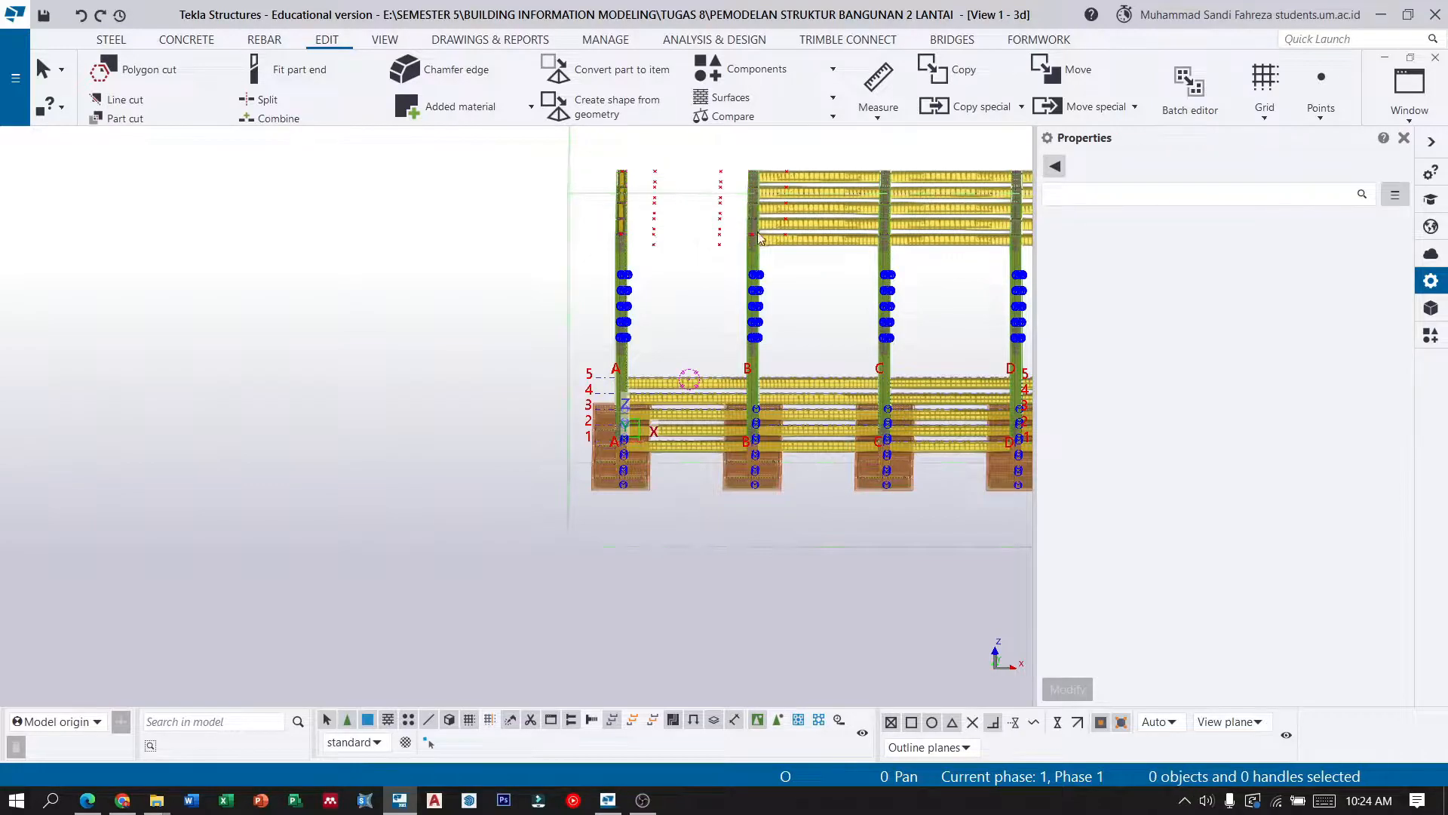
# Select the five upper beams of bay B–C together with their reinforcement.
pyautogui.scroll(6, 664, 247)
pyautogui.moveTo(650, 272); pyautogui.dragTo(177, 324, button='middle')
pyautogui.scroll(-5, 192, 330)
pyautogui.scroll(5, 604, 308)
pyautogui.scroll(3, 688, 331)
pyautogui.moveTo(270, 339); pyautogui.dragTo(1019, 358, button='middle')
pyautogui.scroll(1, 567, 392)
pyautogui.scroll(1, 578, 428)
pyautogui.moveTo(611, 428); pyautogui.dragTo(342, 315)
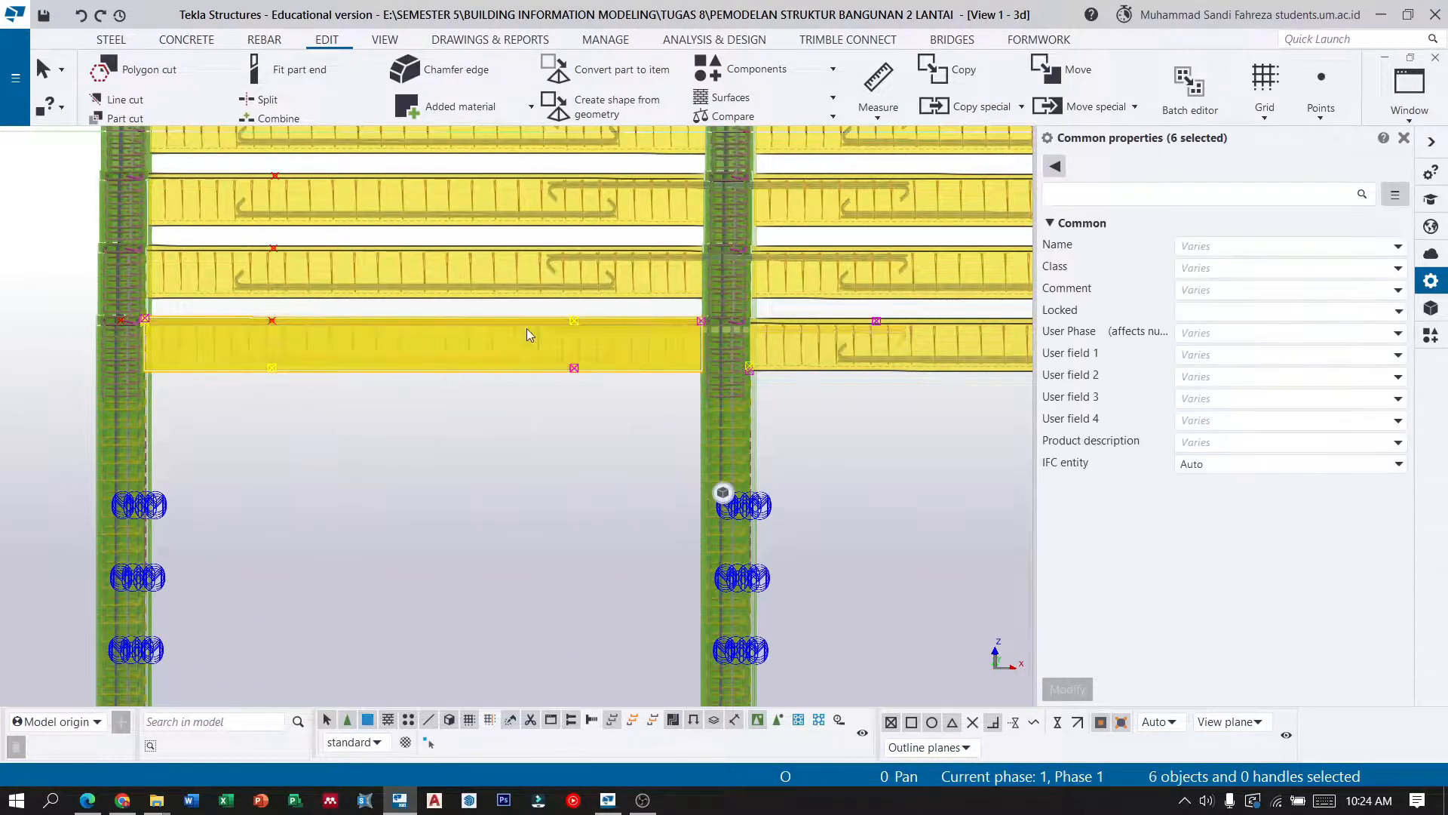
pyautogui.scroll(-2, 599, 357)
pyautogui.moveTo(573, 299); pyautogui.dragTo(391, 146)
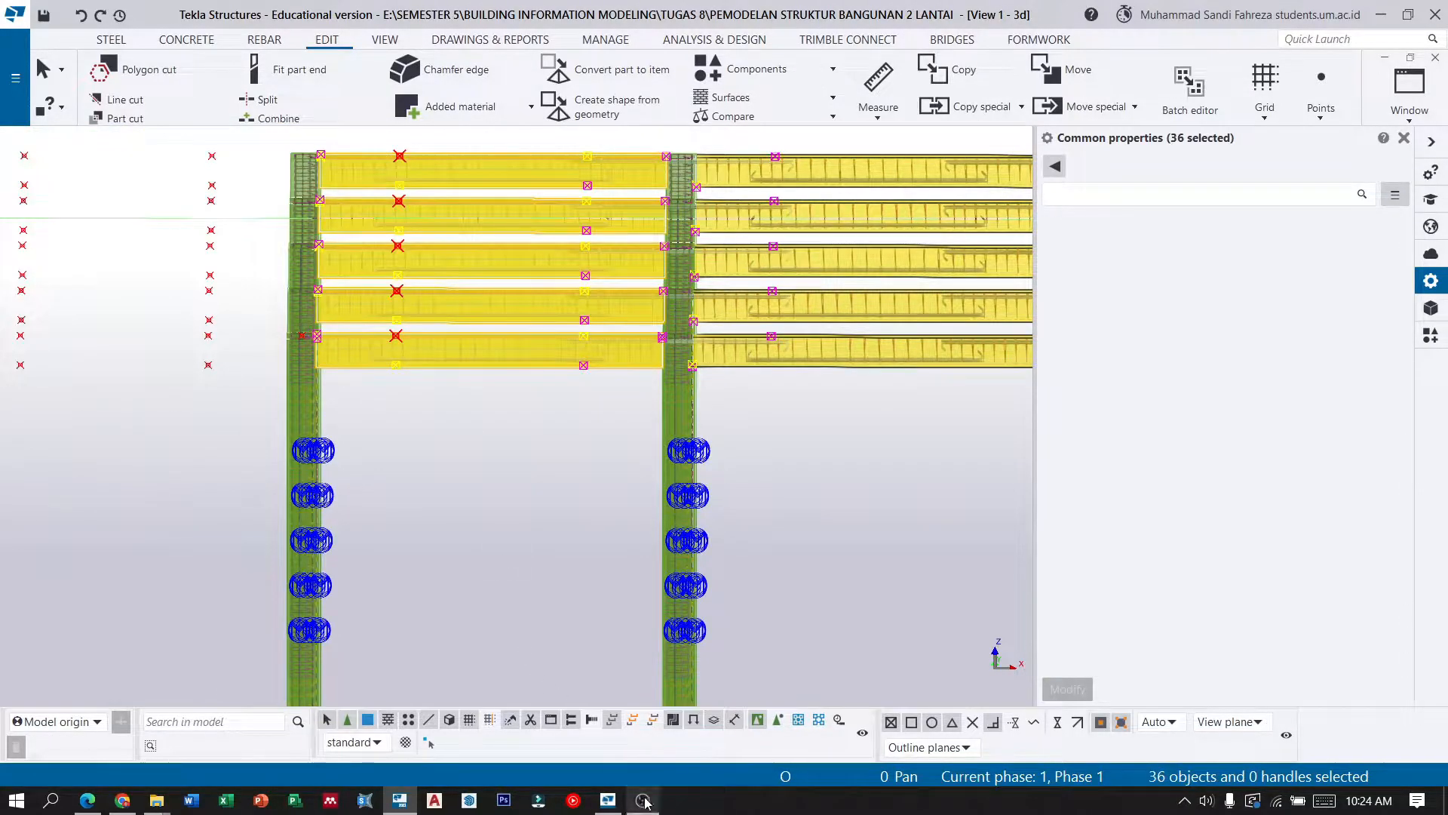
pyautogui.click(643, 800)
pyautogui.click(1209, 561)
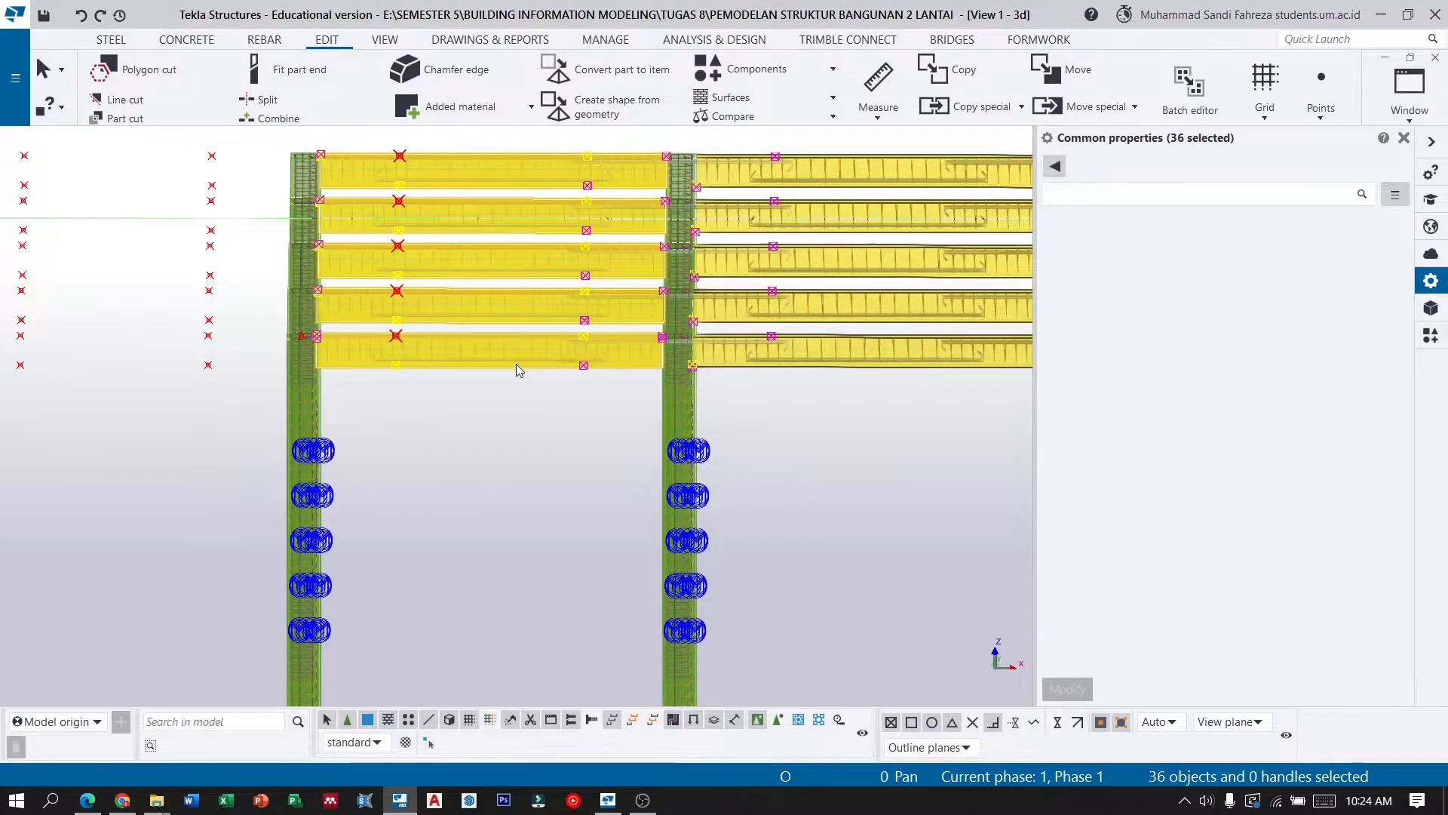
pyautogui.scroll(1, 516, 363)
pyautogui.scroll(-2, 582, 265)
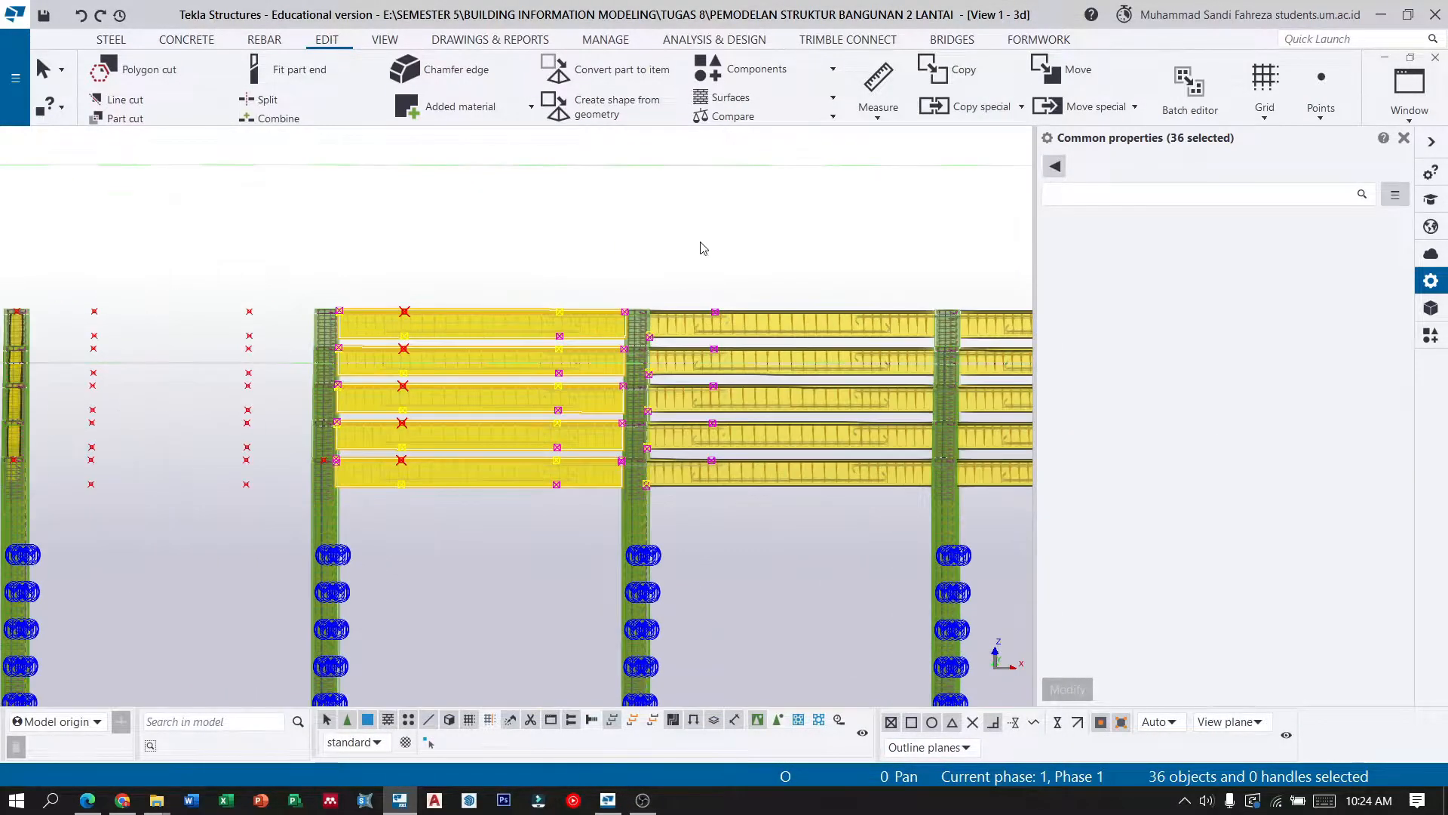
# Copy the selected bay B–C beams linearly into bay A–B, dX -5000 with 1 copy.
pyautogui.click(981, 106)
pyautogui.click(947, 143)
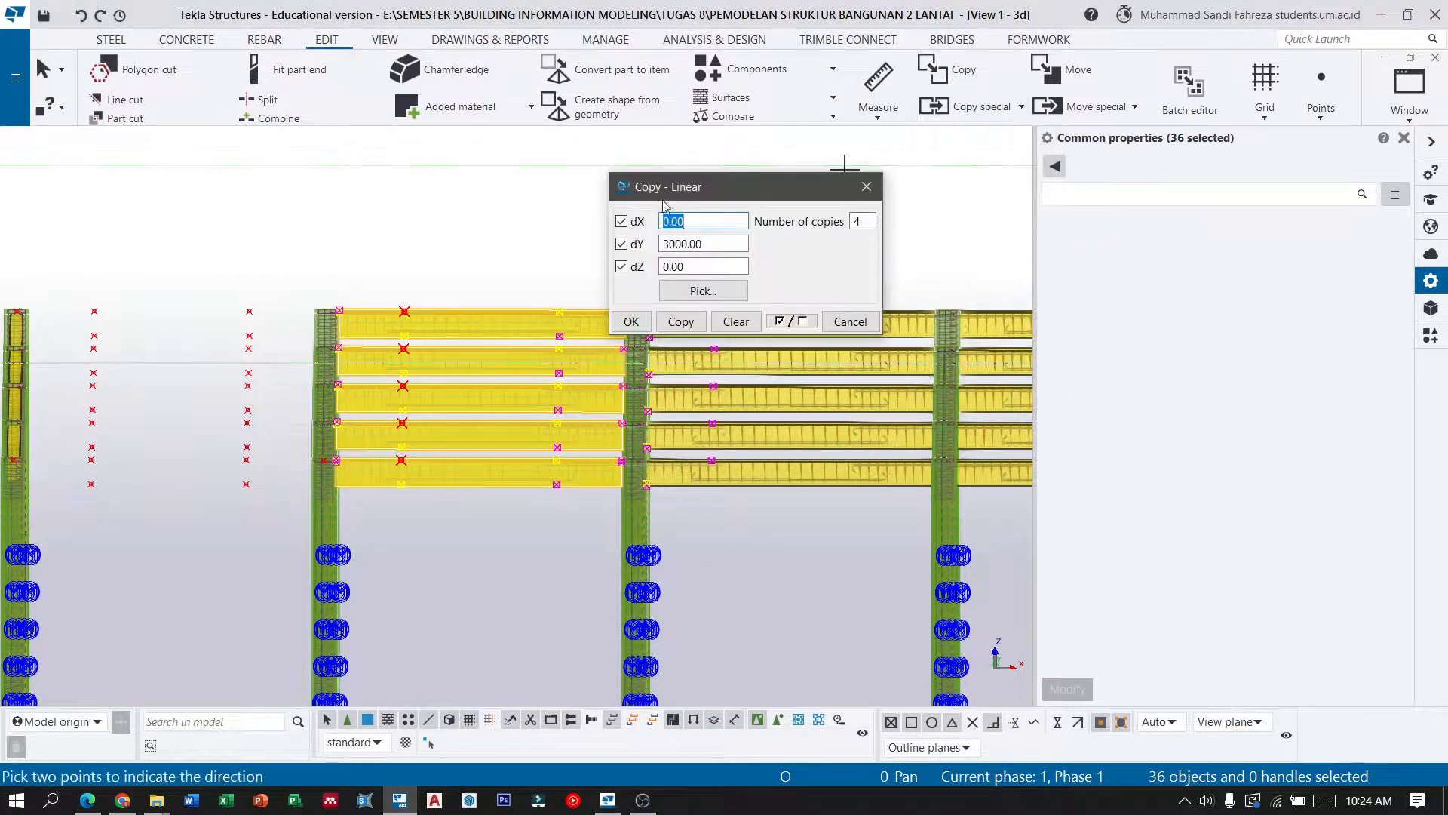
pyautogui.click(736, 326)
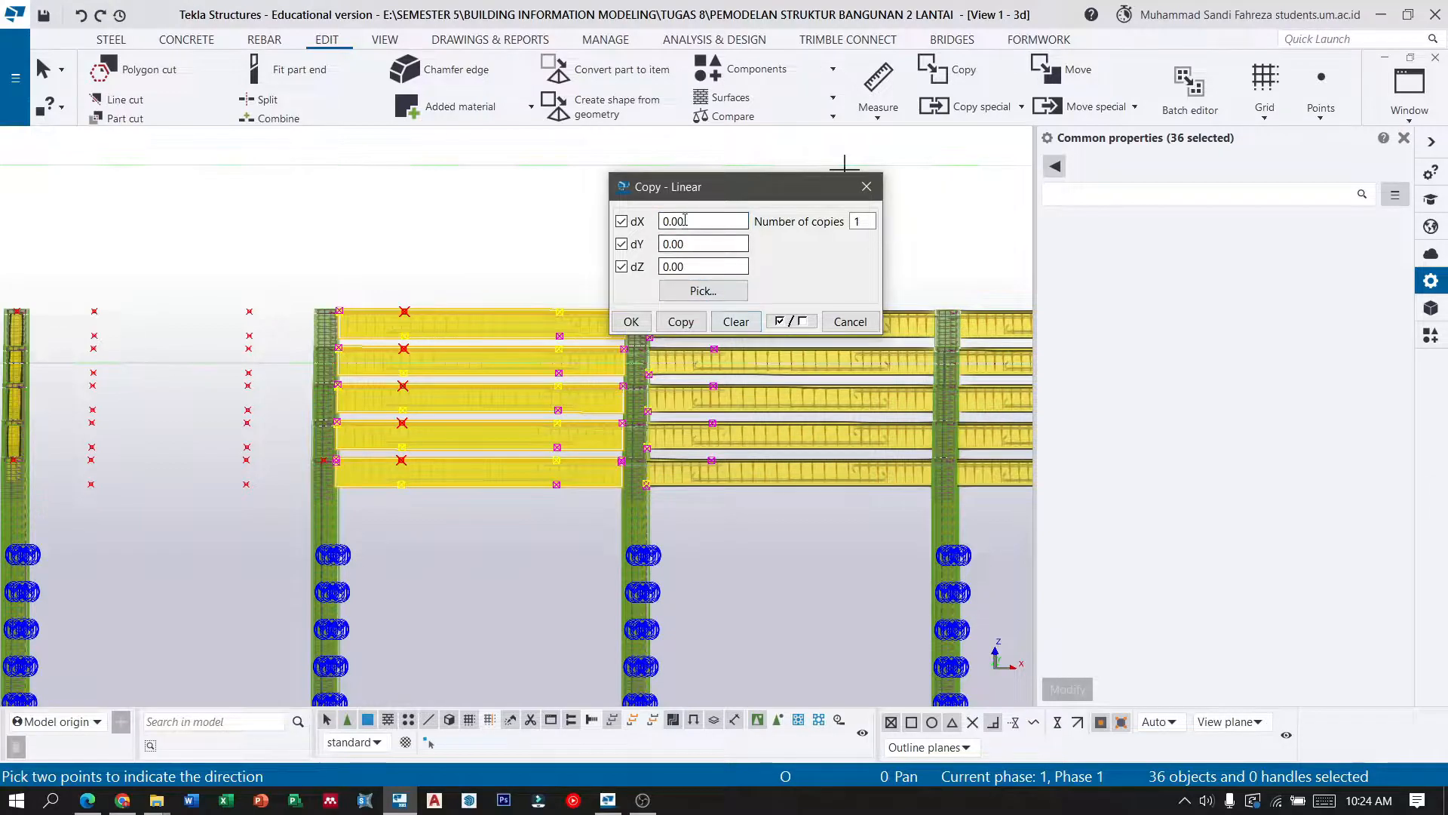
pyautogui.moveTo(670, 218); pyautogui.dragTo(603, 222)
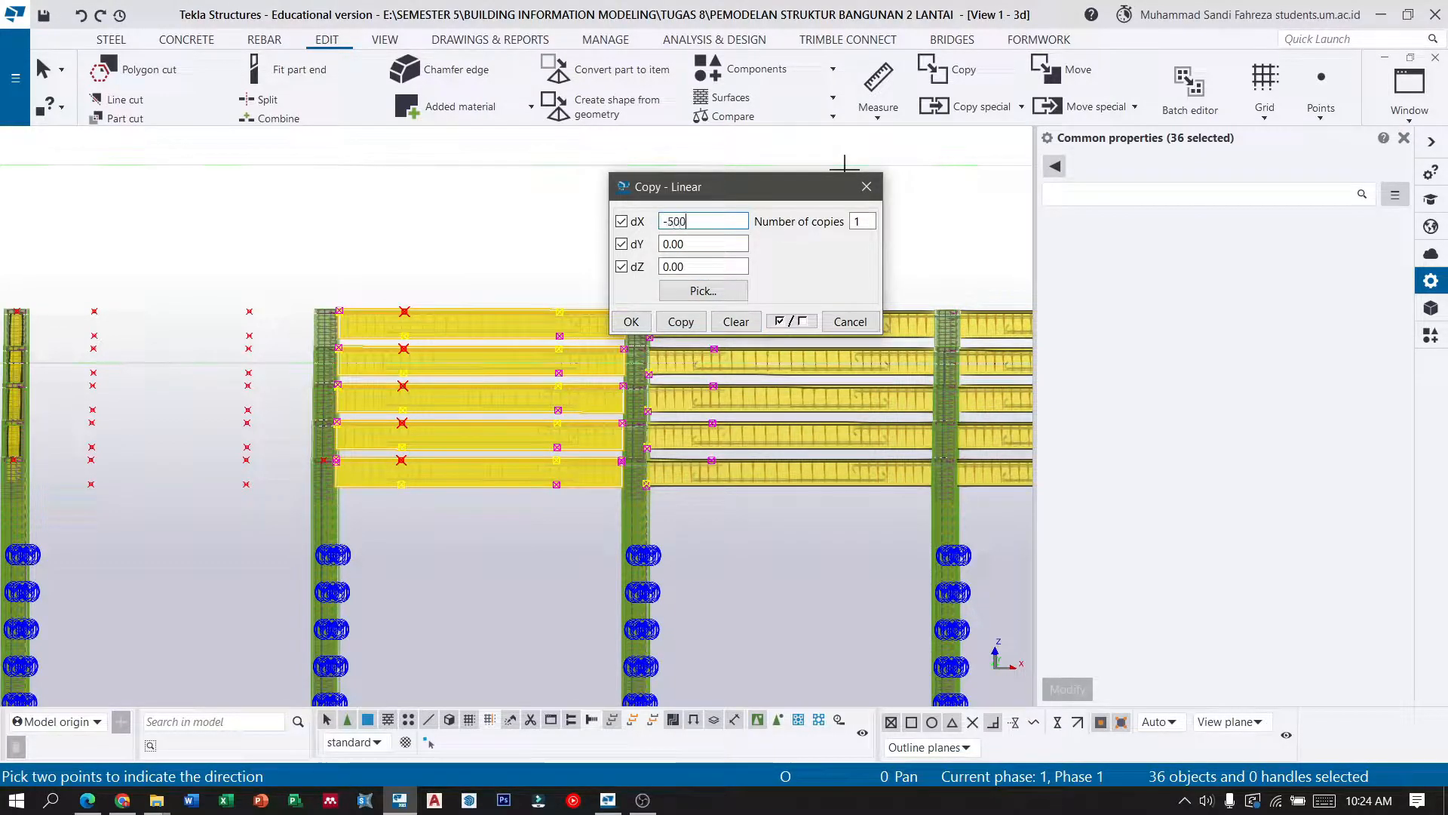
pyautogui.click(679, 326)
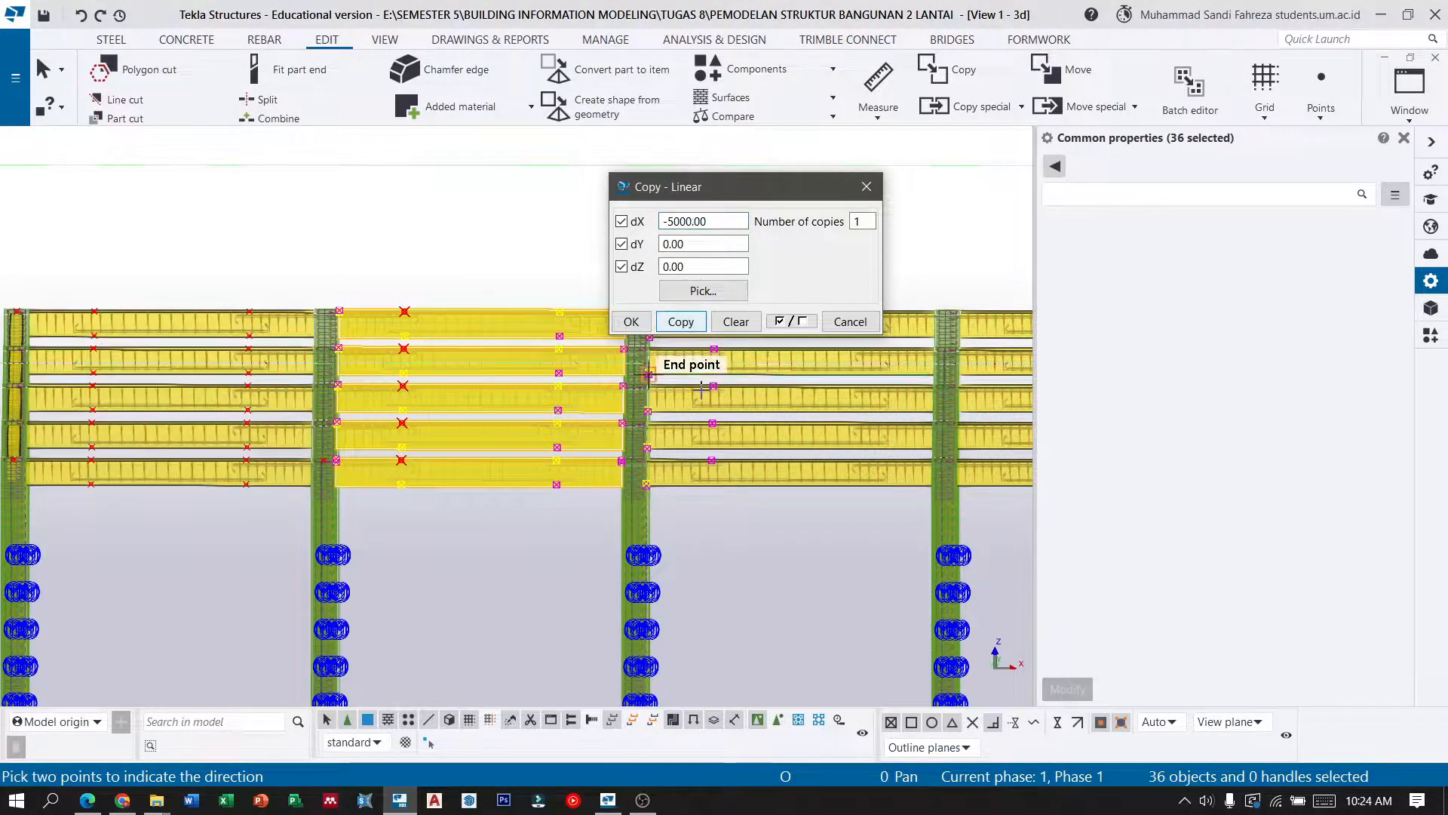
pyautogui.scroll(-2, 490, 291)
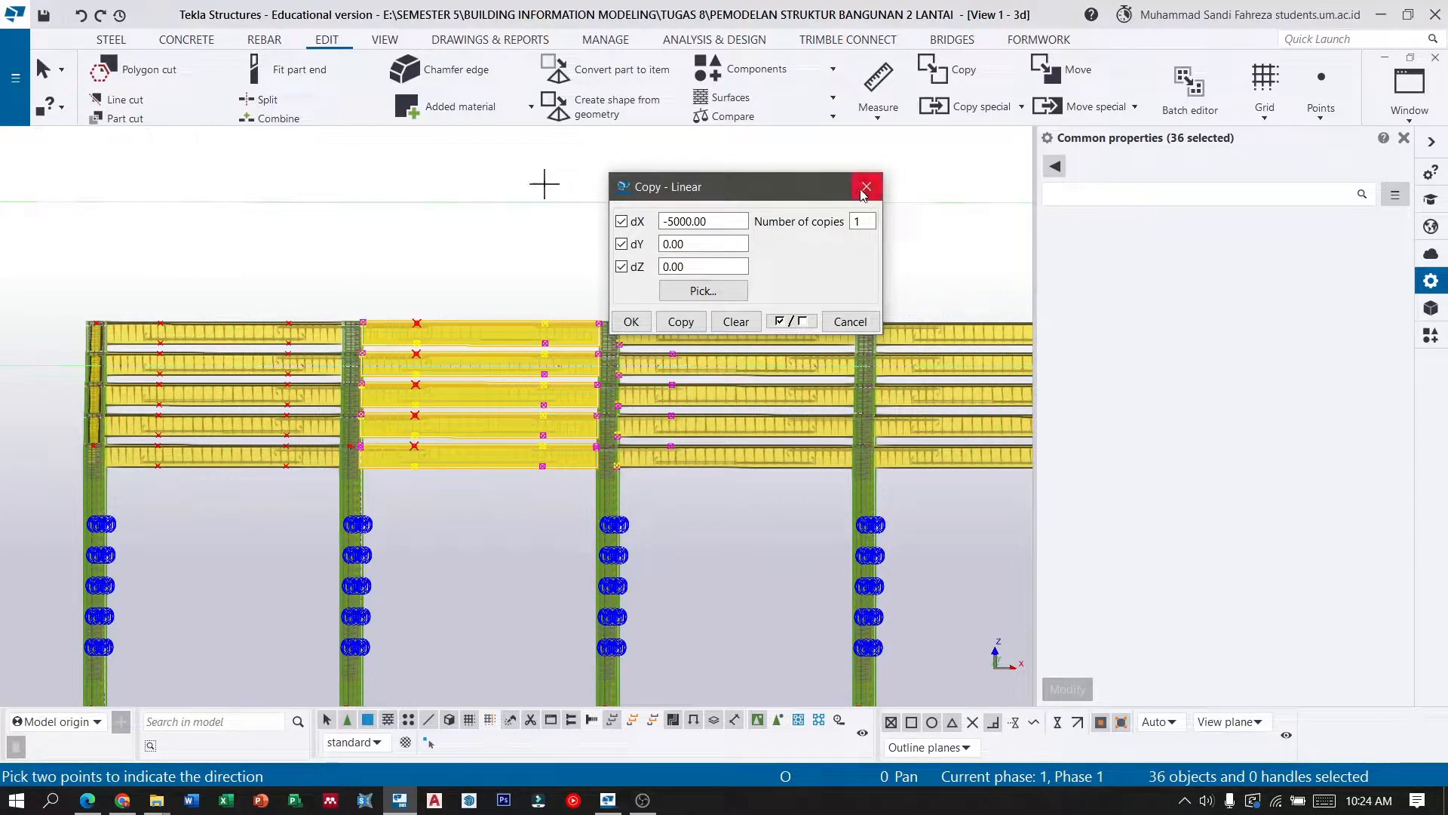
pyautogui.click(634, 325)
pyautogui.scroll(2, 252, 428)
pyautogui.click(45, 71)
pyautogui.click(137, 205)
# Examine the reinforcement of the upper beams, selecting two hooked upper bar groups in the front row.
pyautogui.scroll(-3, 137, 205)
pyautogui.scroll(8, 825, 323)
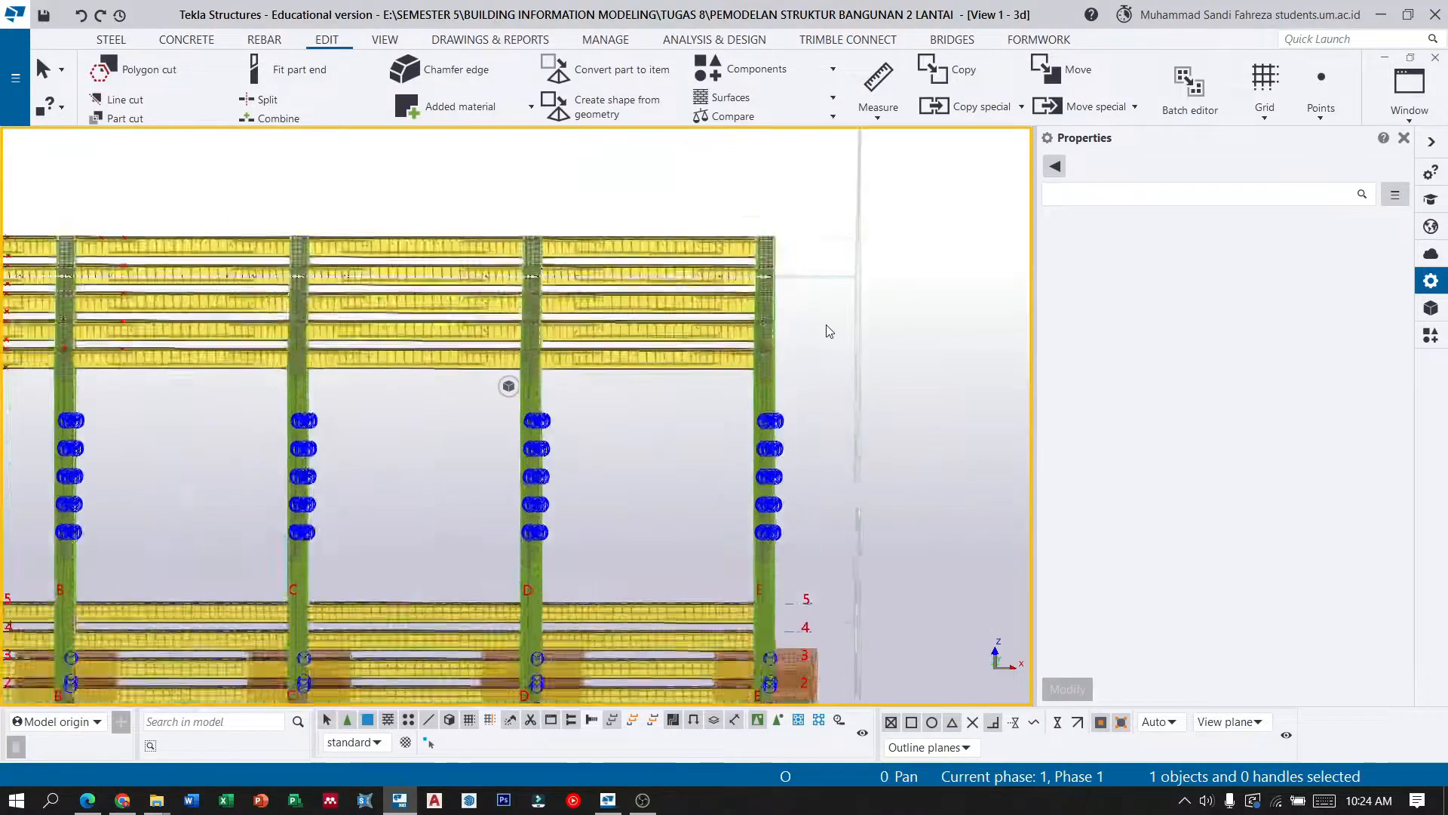
pyautogui.scroll(4, 727, 389)
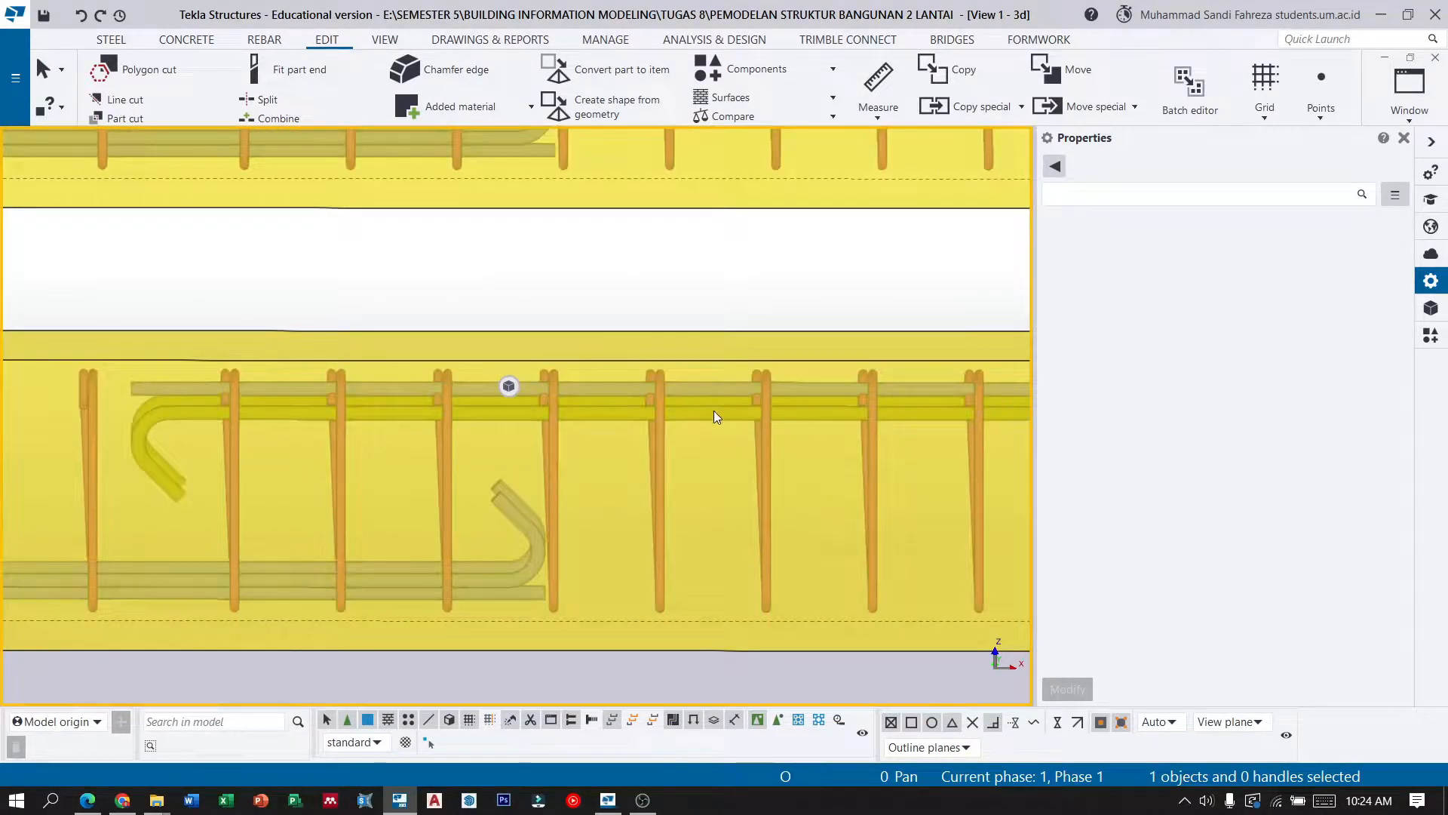
pyautogui.click(713, 409)
pyautogui.keyDown('ctrl'); pyautogui.click(407, 391); pyautogui.keyUp('ctrl')
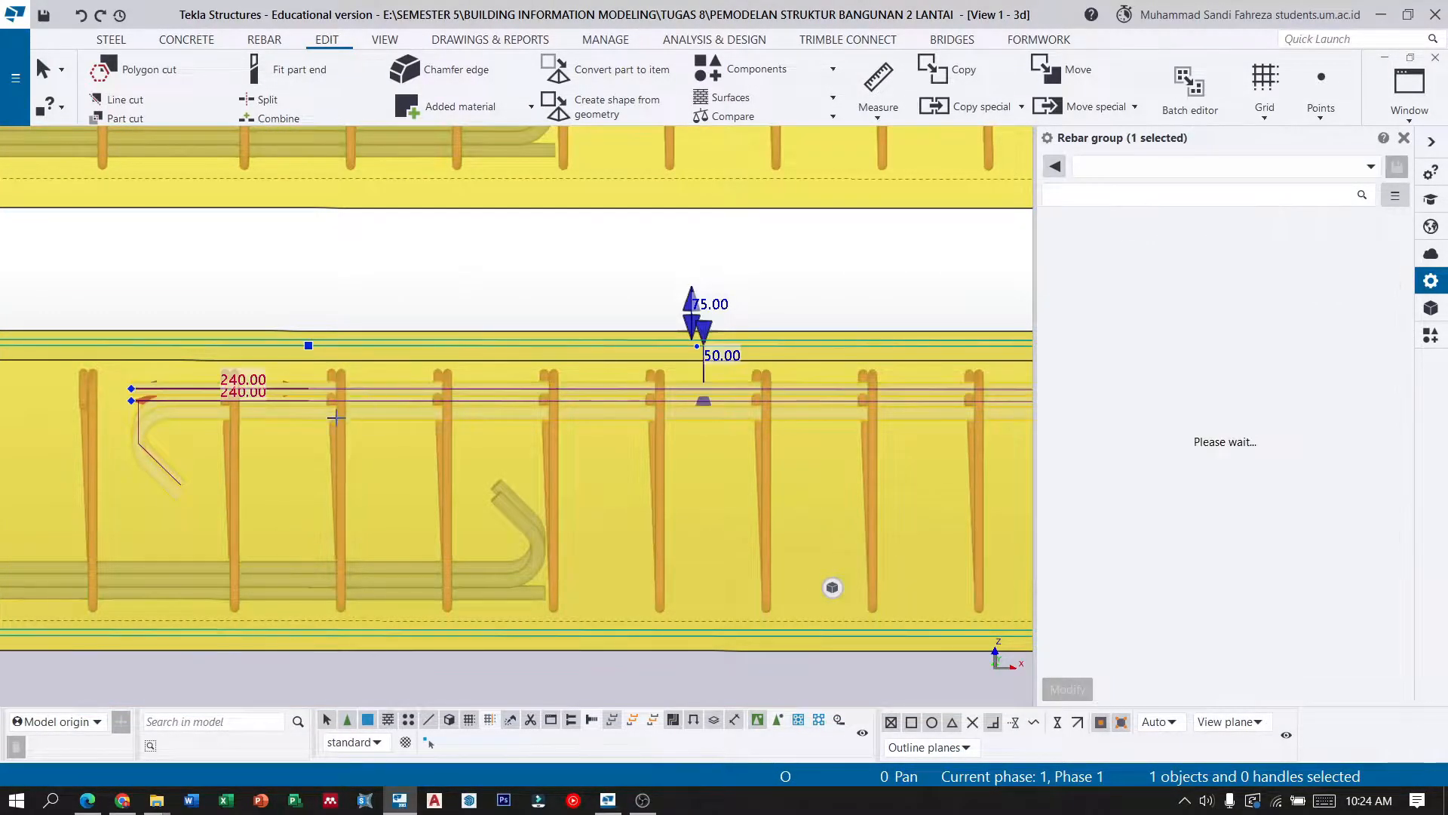
pyautogui.scroll(-2, 453, 392)
pyautogui.scroll(-3, 830, 408)
pyautogui.scroll(-7, 878, 422)
pyautogui.moveTo(213, 381); pyautogui.dragTo(631, 400, button='middle')
pyautogui.scroll(1, 323, 417)
pyautogui.scroll(5, 420, 433)
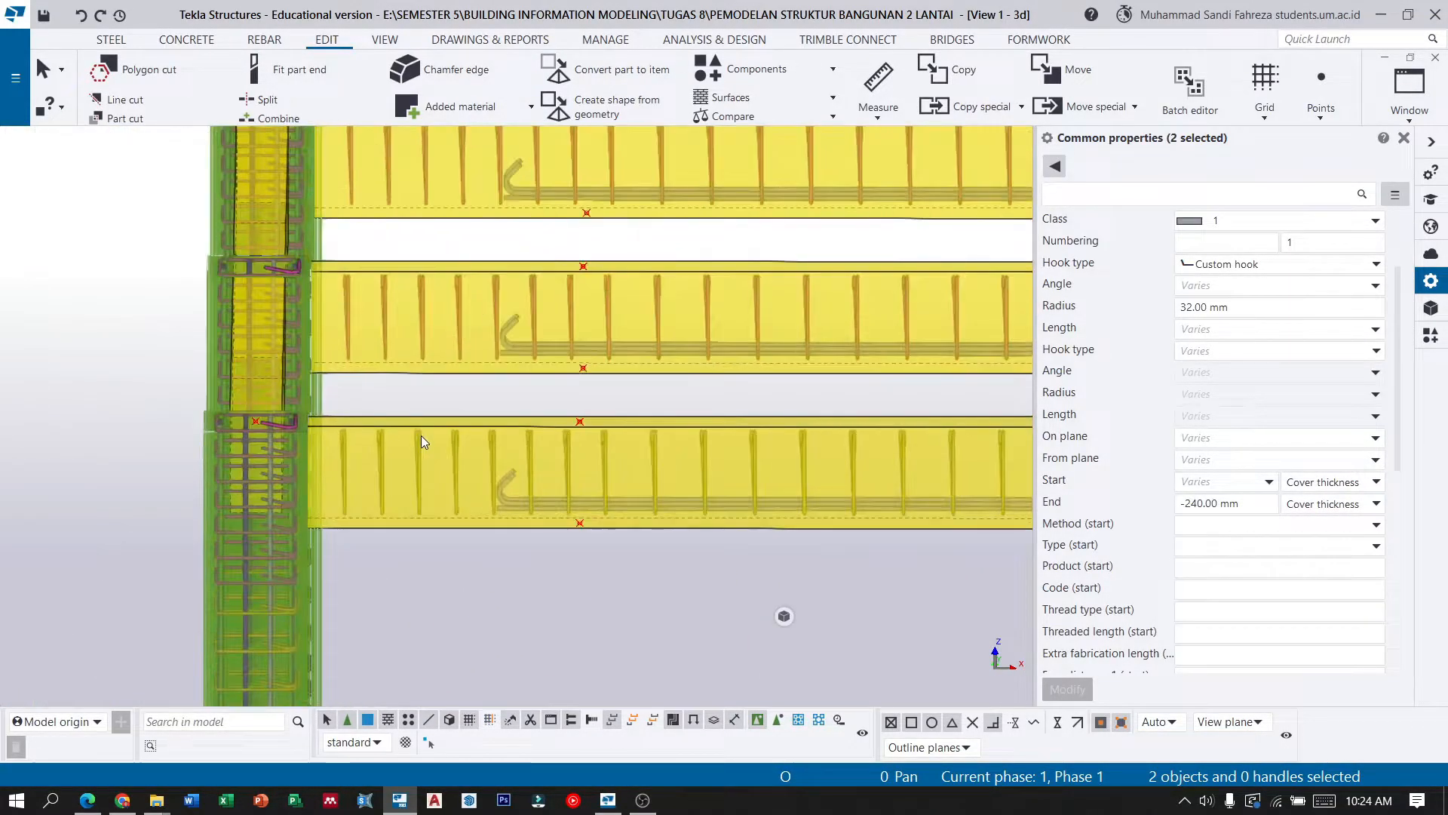
# Undo the copying and deletion of the upper beams.
pyautogui.scroll(-5, 317, 400)
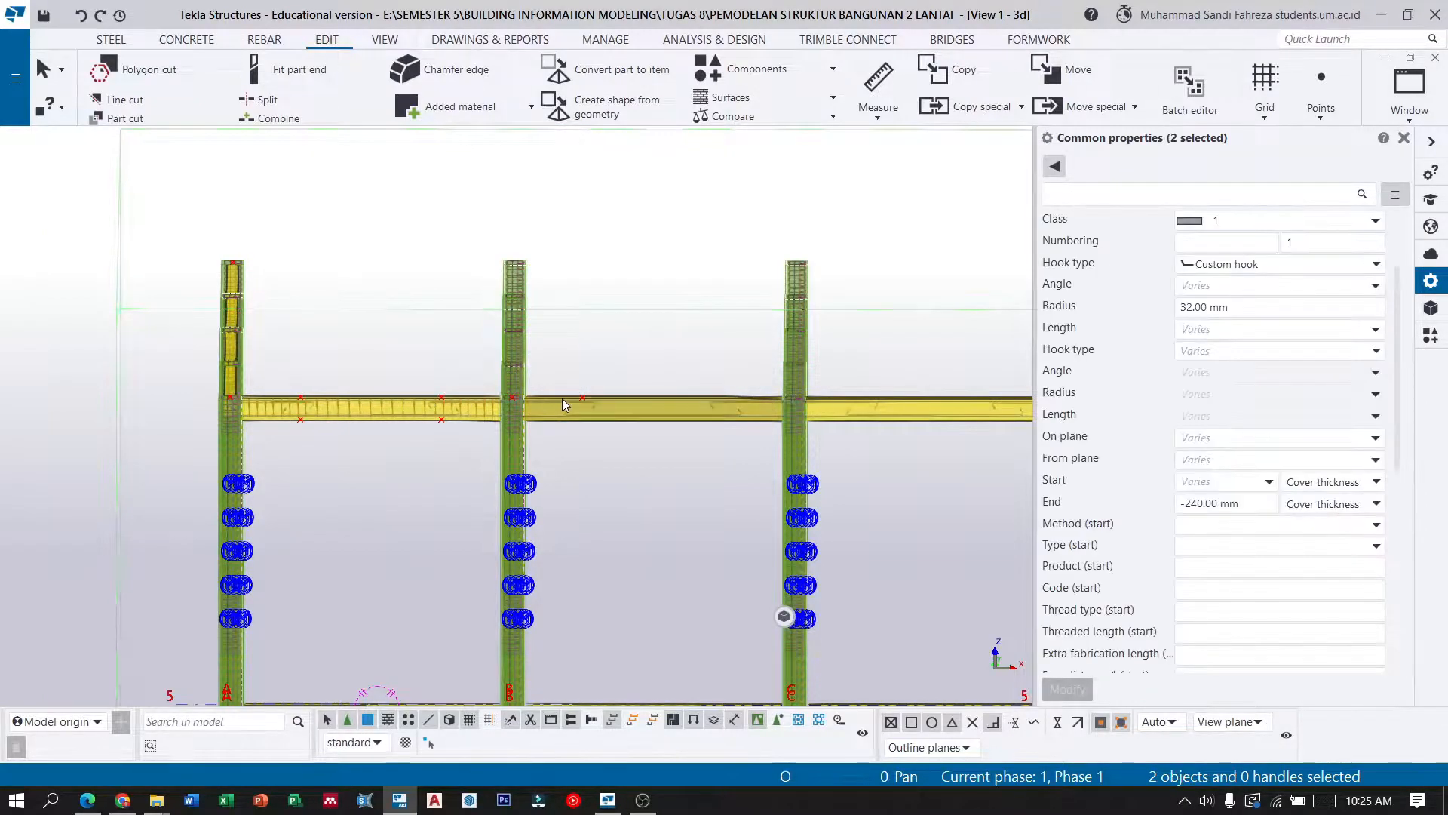
pyautogui.scroll(3, 332, 404)
pyautogui.scroll(2, 270, 405)
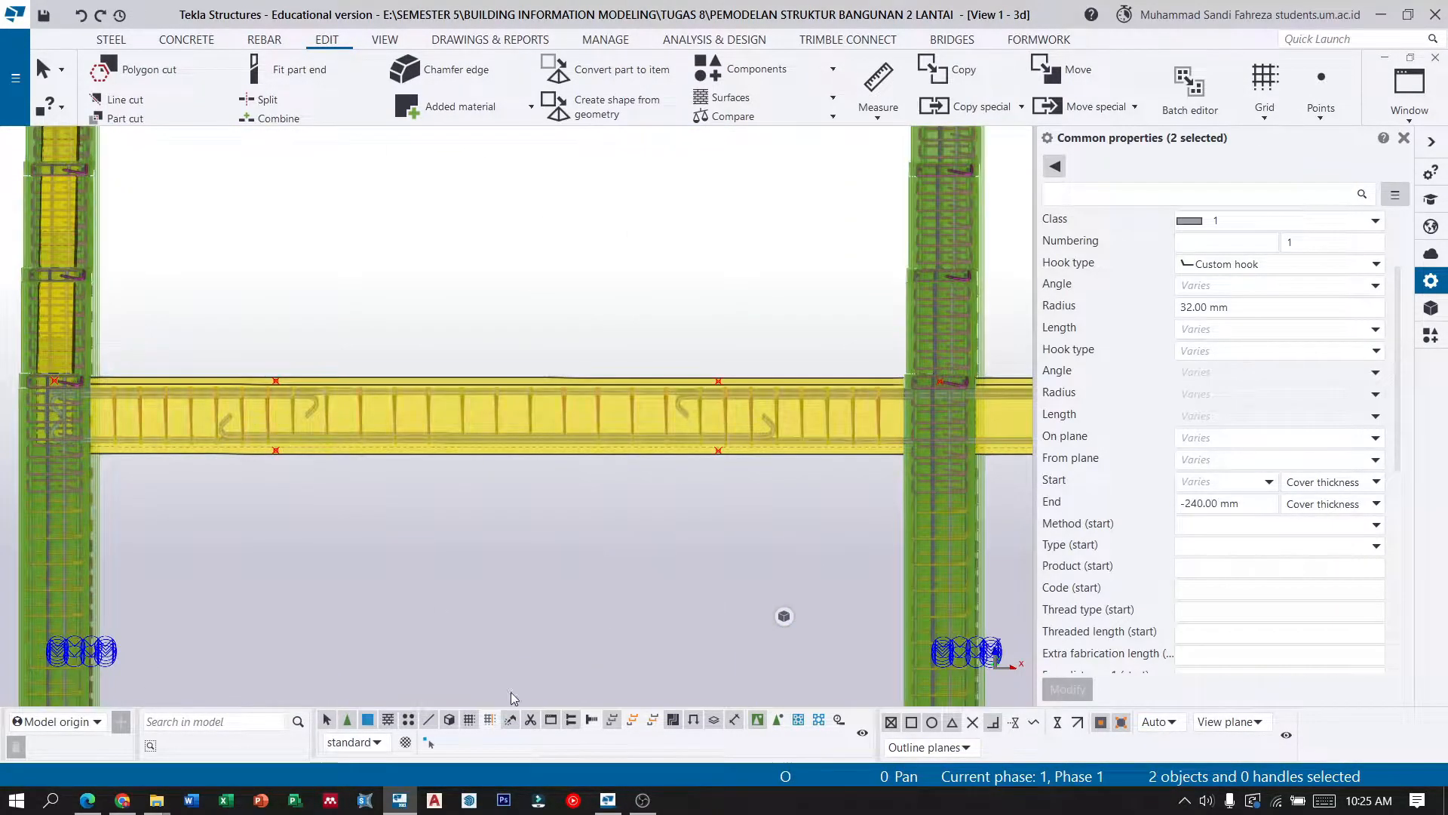
pyautogui.click(643, 799)
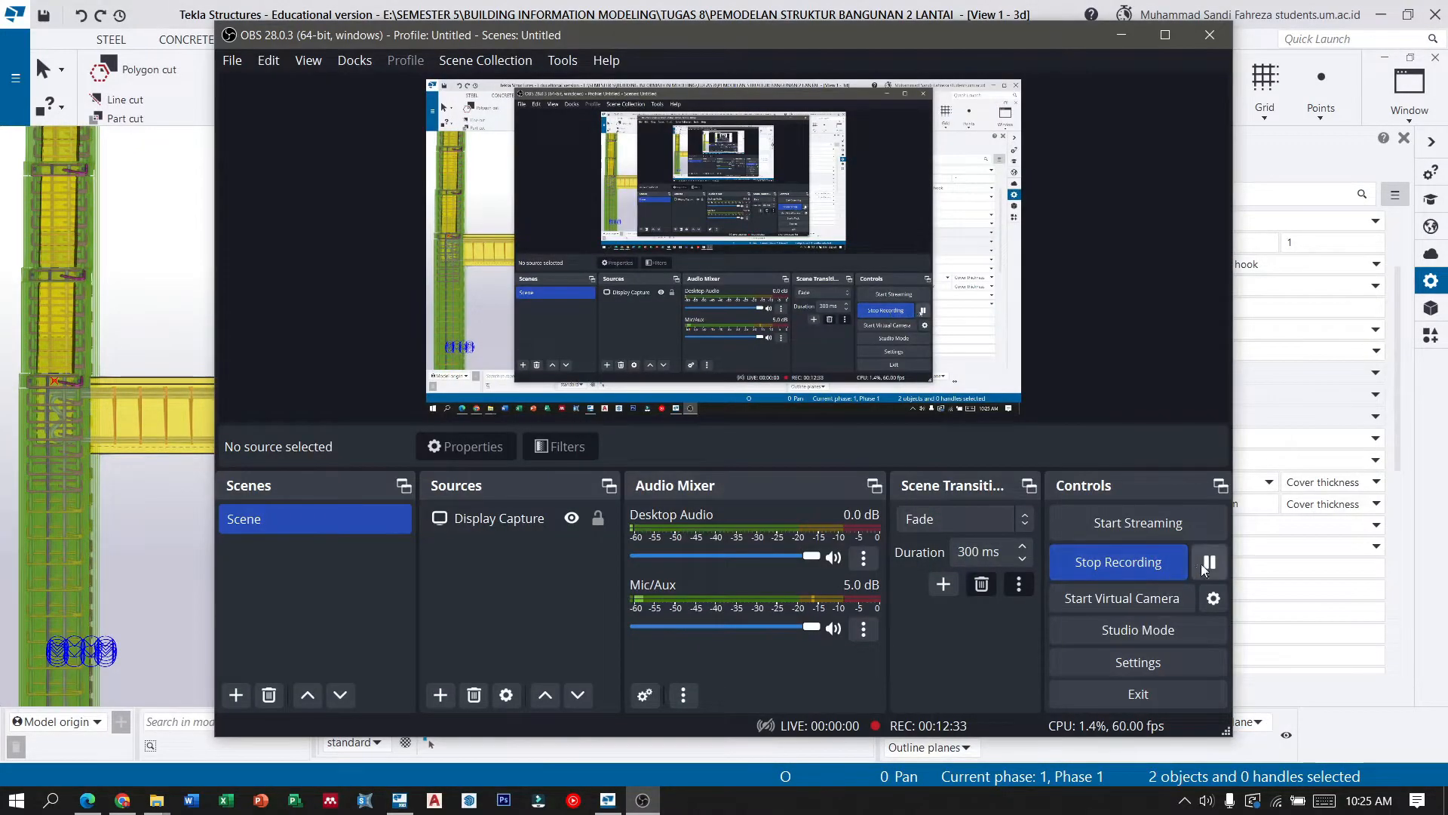
pyautogui.click(1124, 38)
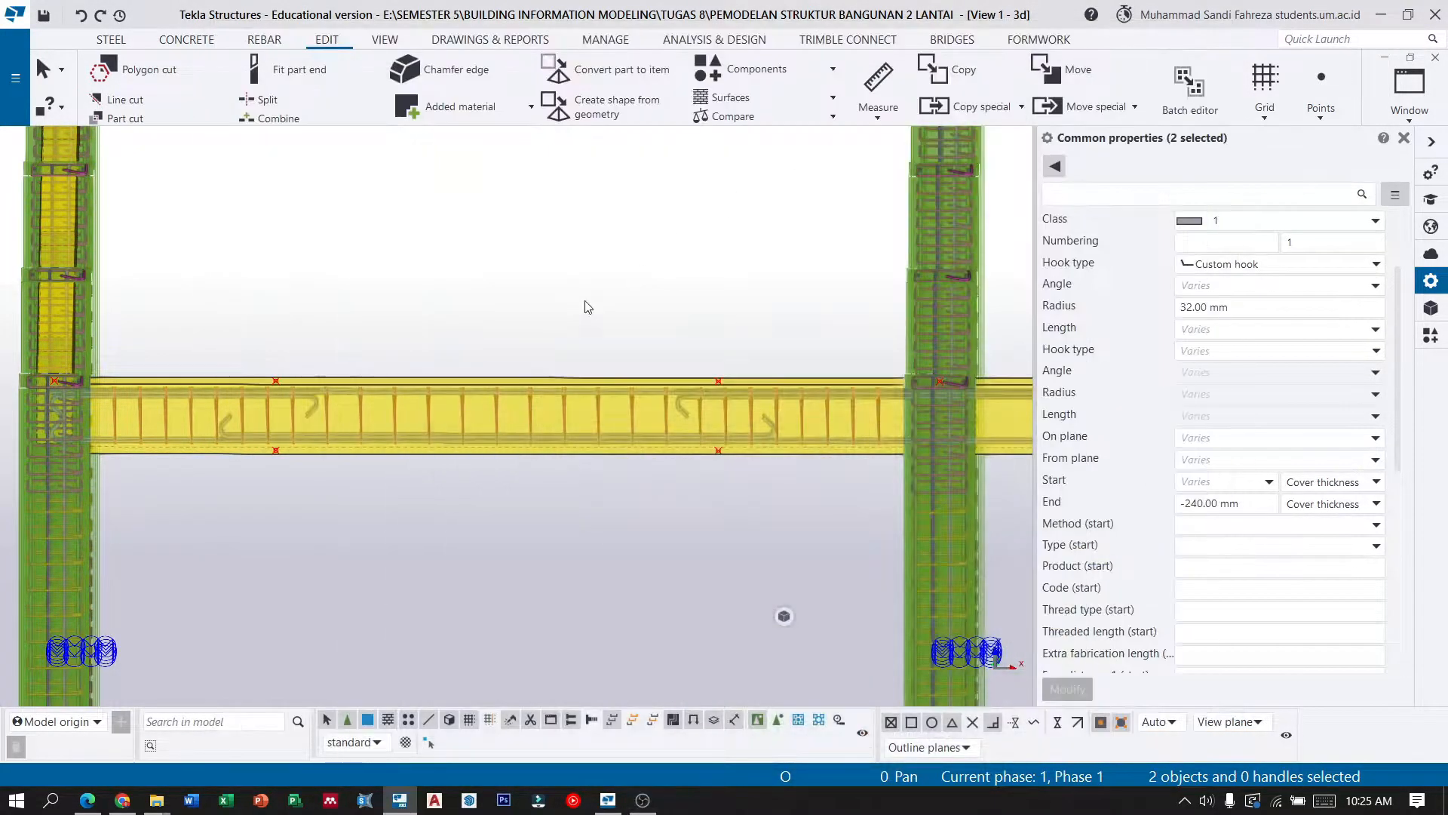
# Examine the front beam in bay A–B and its joints with the columns from several angles.
pyautogui.scroll(-1, 510, 416)
pyautogui.scroll(4, 717, 430)
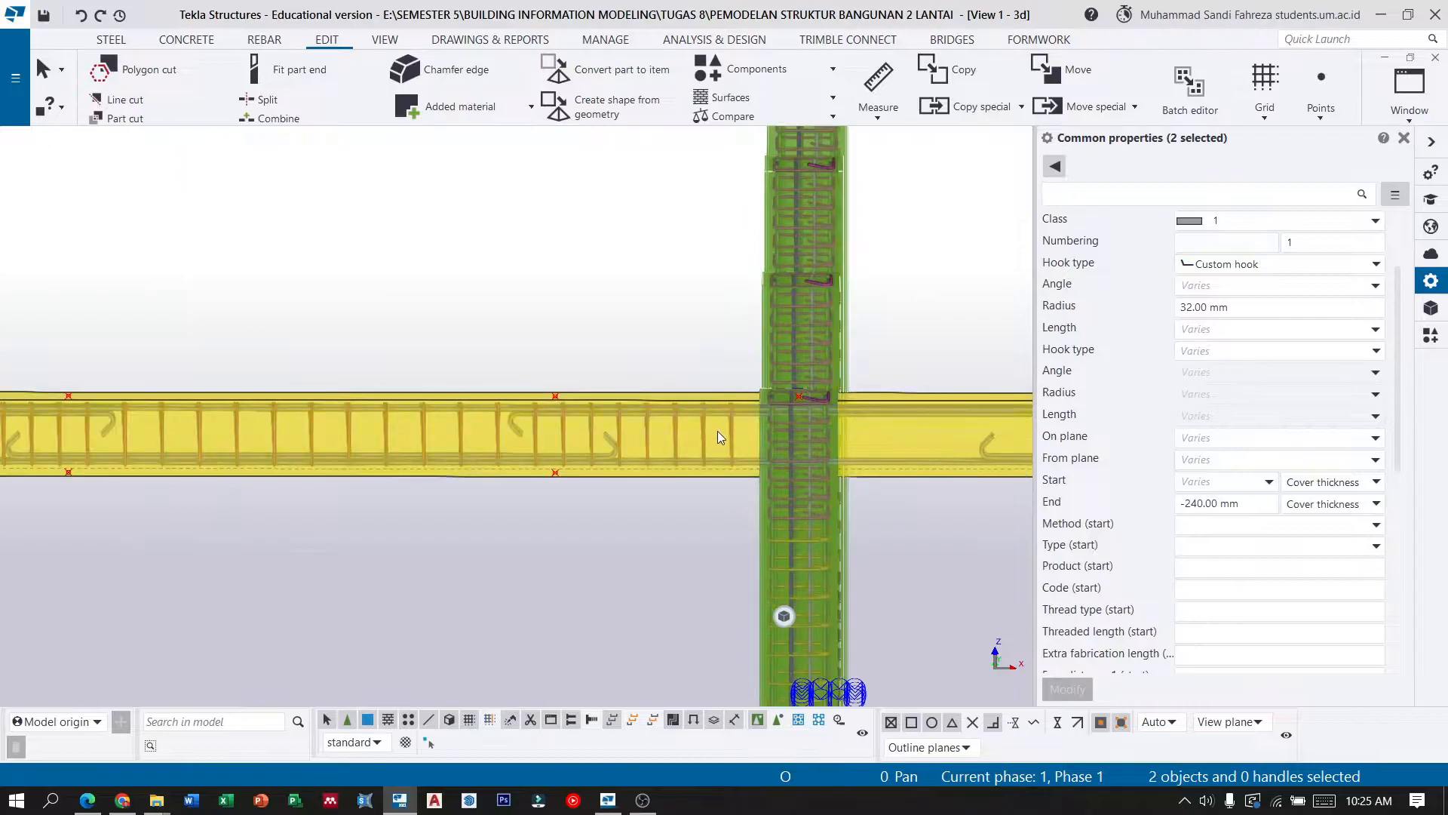
pyautogui.keyDown('ctrl'); pyautogui.moveTo(731, 432); pyautogui.dragTo(703, 443, button='middle'); pyautogui.keyUp('ctrl')
pyautogui.scroll(-5, 799, 413)
pyautogui.scroll(5, 190, 455)
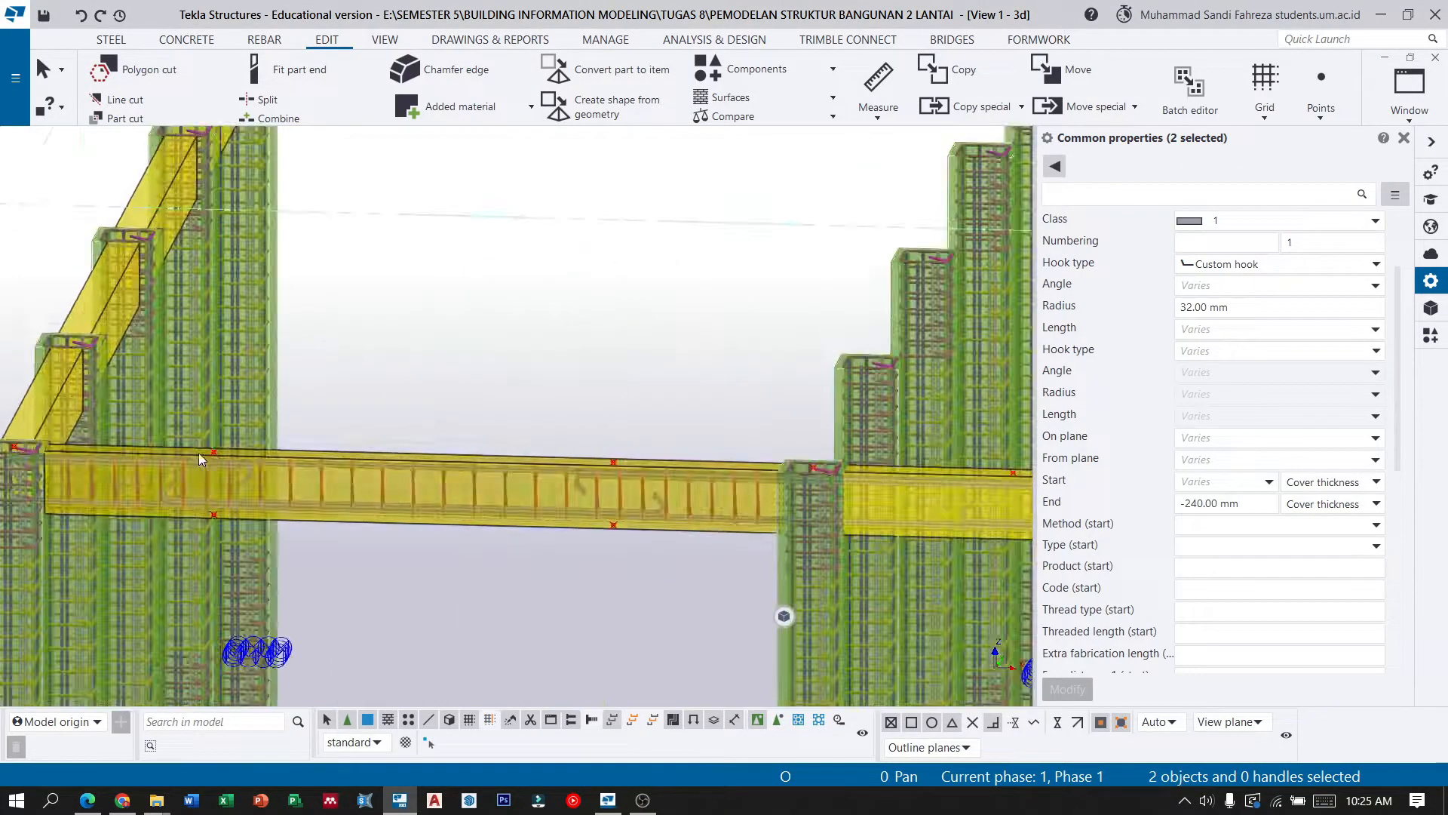
pyautogui.moveTo(769, 372)
pyautogui.mouseDown(button='middle')
pyautogui.moveTo(339, 472)
pyautogui.moveTo(498, 377)
pyautogui.mouseUp(button='middle')
pyautogui.scroll(-2, 504, 373)
pyautogui.scroll(-3, 275, 390)
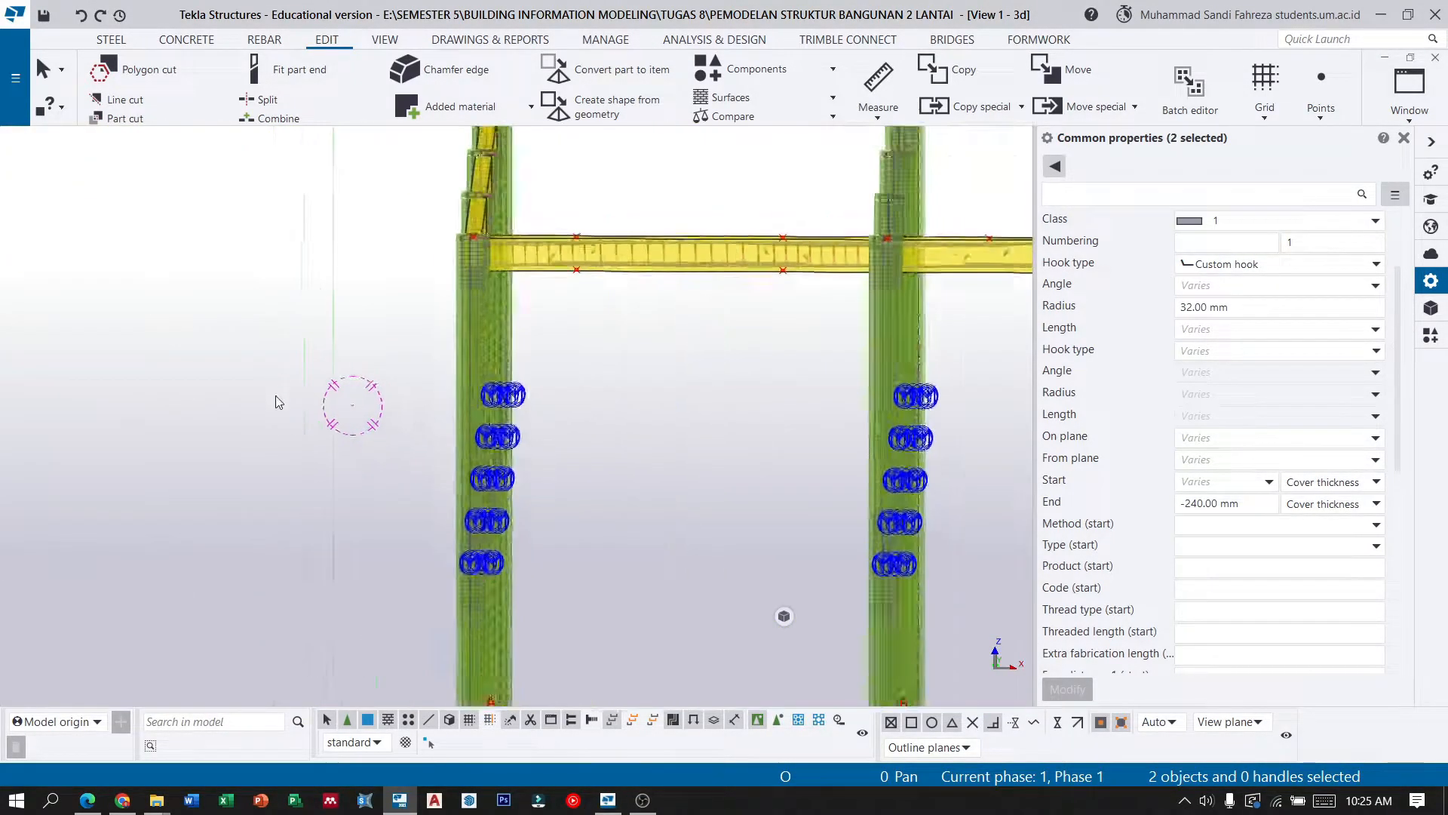
pyautogui.keyDown('ctrl'); pyautogui.moveTo(581, 327); pyautogui.dragTo(555, 352, button='middle'); pyautogui.keyUp('ctrl')
pyautogui.scroll(-3, 560, 345)
pyautogui.scroll(3, 127, 487)
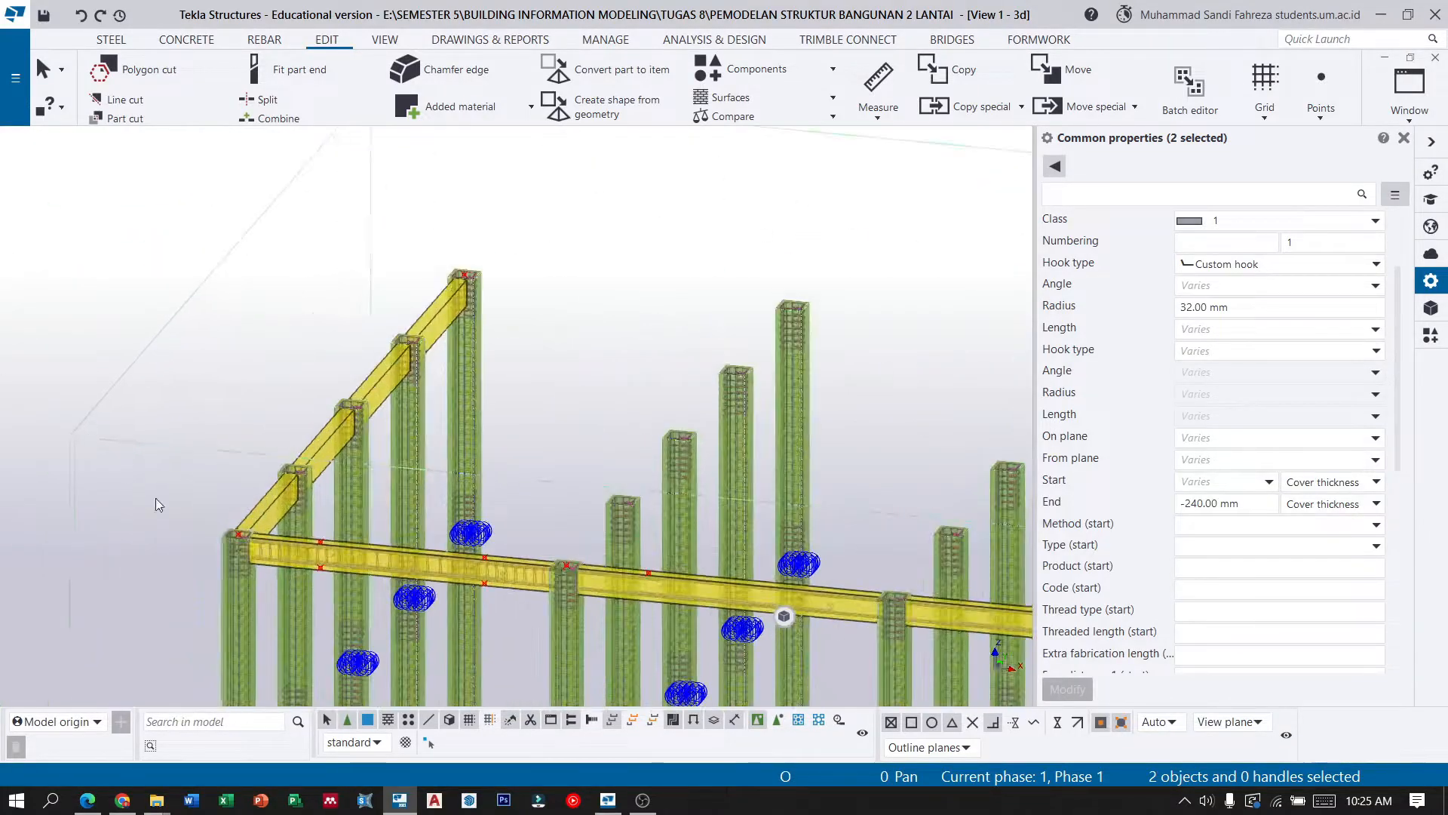
# Copy the stirrup rebar set of the upper front beam in bay A–B linearly, dX 5000 with 3 copies.
pyautogui.scroll(3, 235, 547)
pyautogui.scroll(3, 243, 532)
pyautogui.scroll(6, 250, 520)
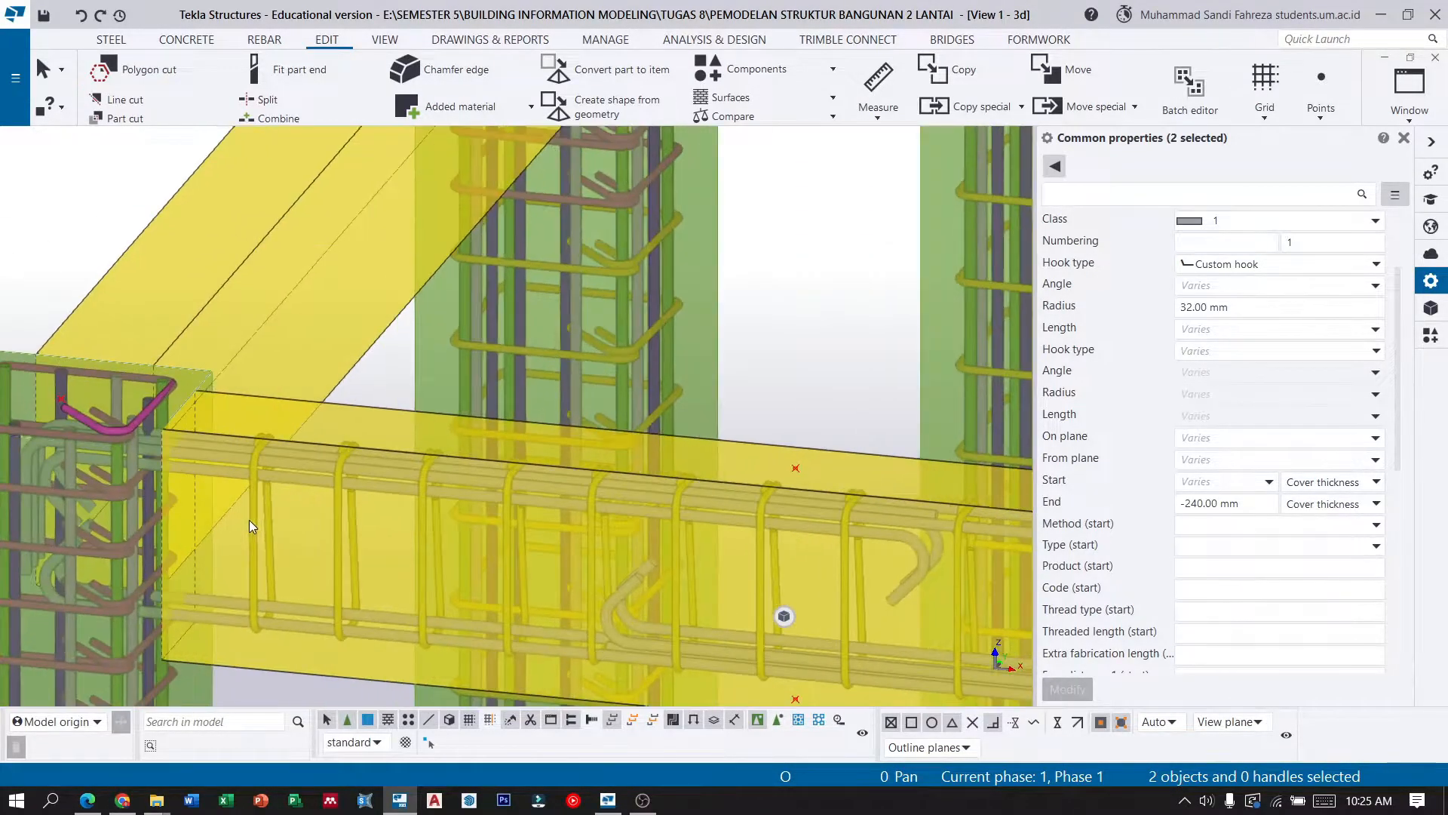
pyautogui.scroll(-5, 255, 504)
pyautogui.click(162, 418)
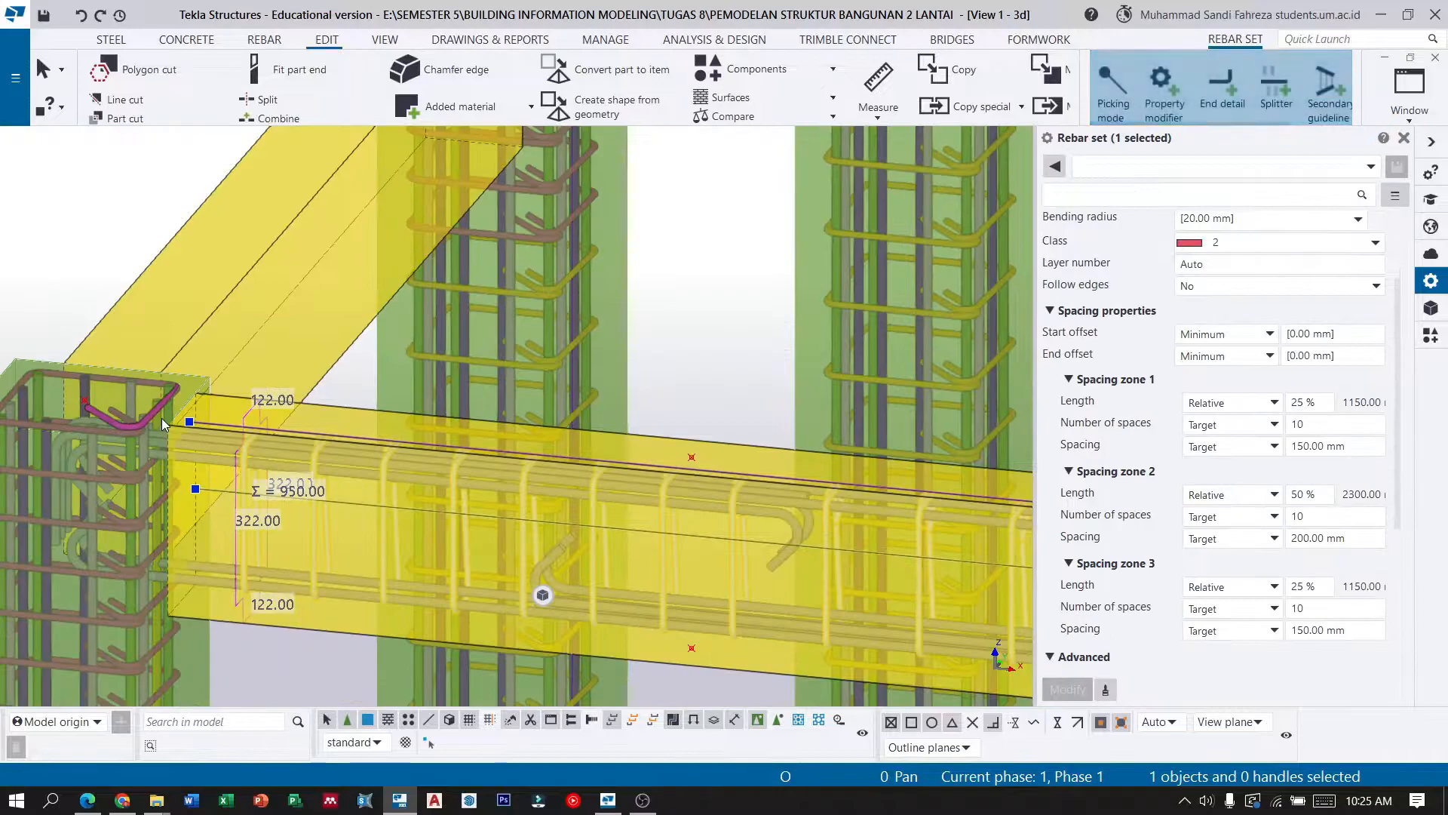
pyautogui.scroll(-3, 162, 418)
pyautogui.click(1022, 106)
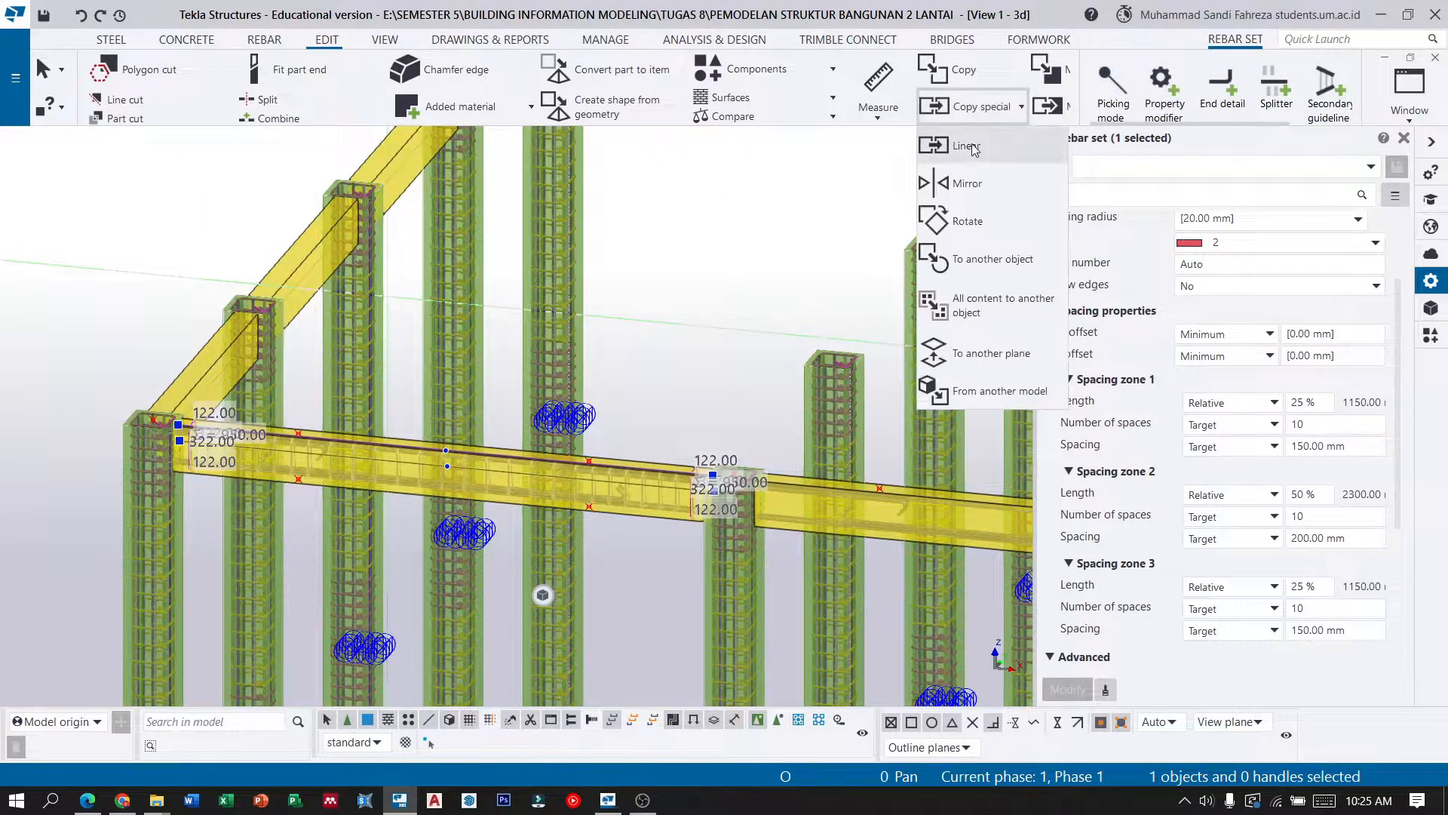
pyautogui.click(981, 148)
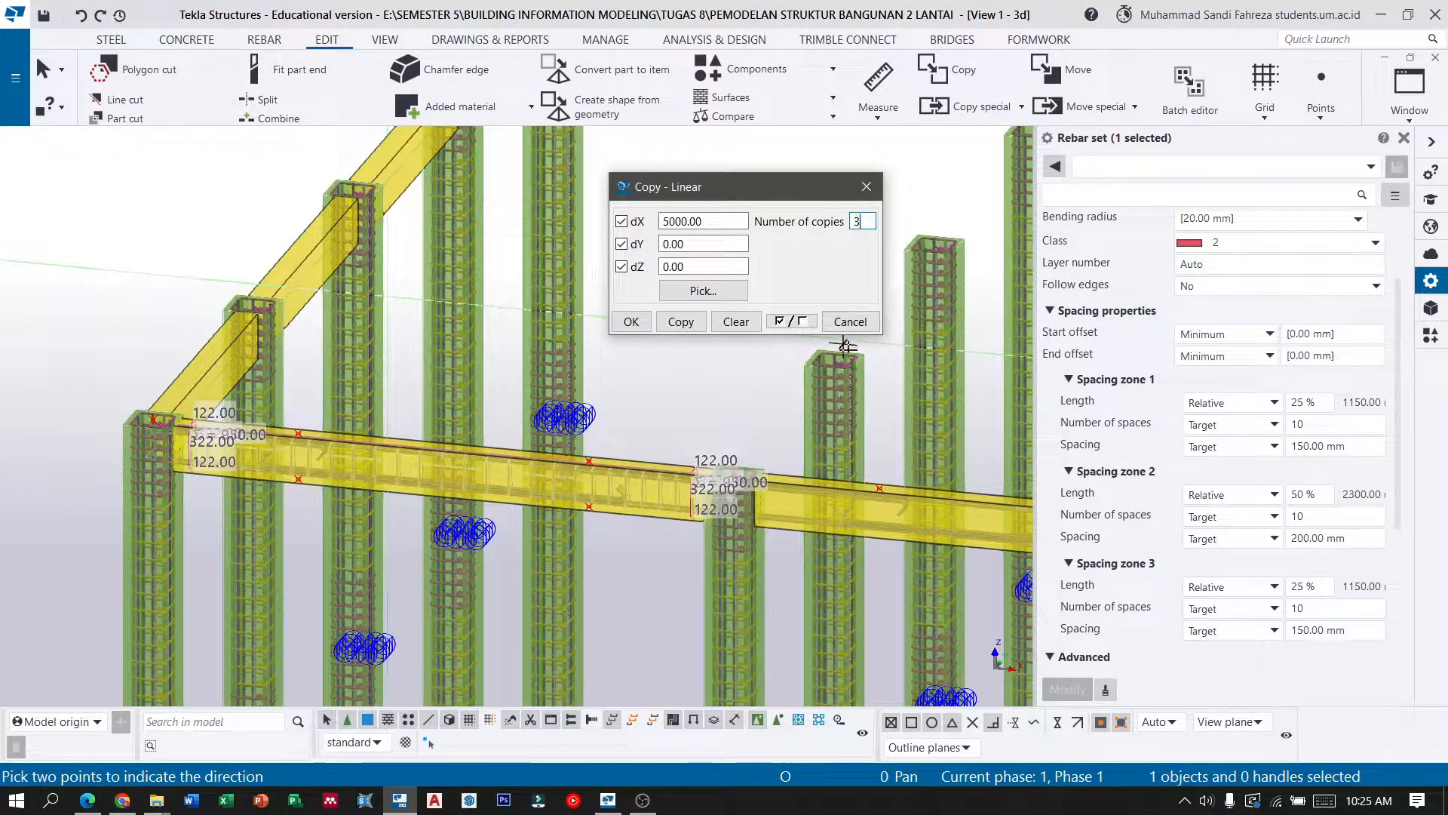
pyautogui.click(633, 321)
pyautogui.scroll(-5, 408, 468)
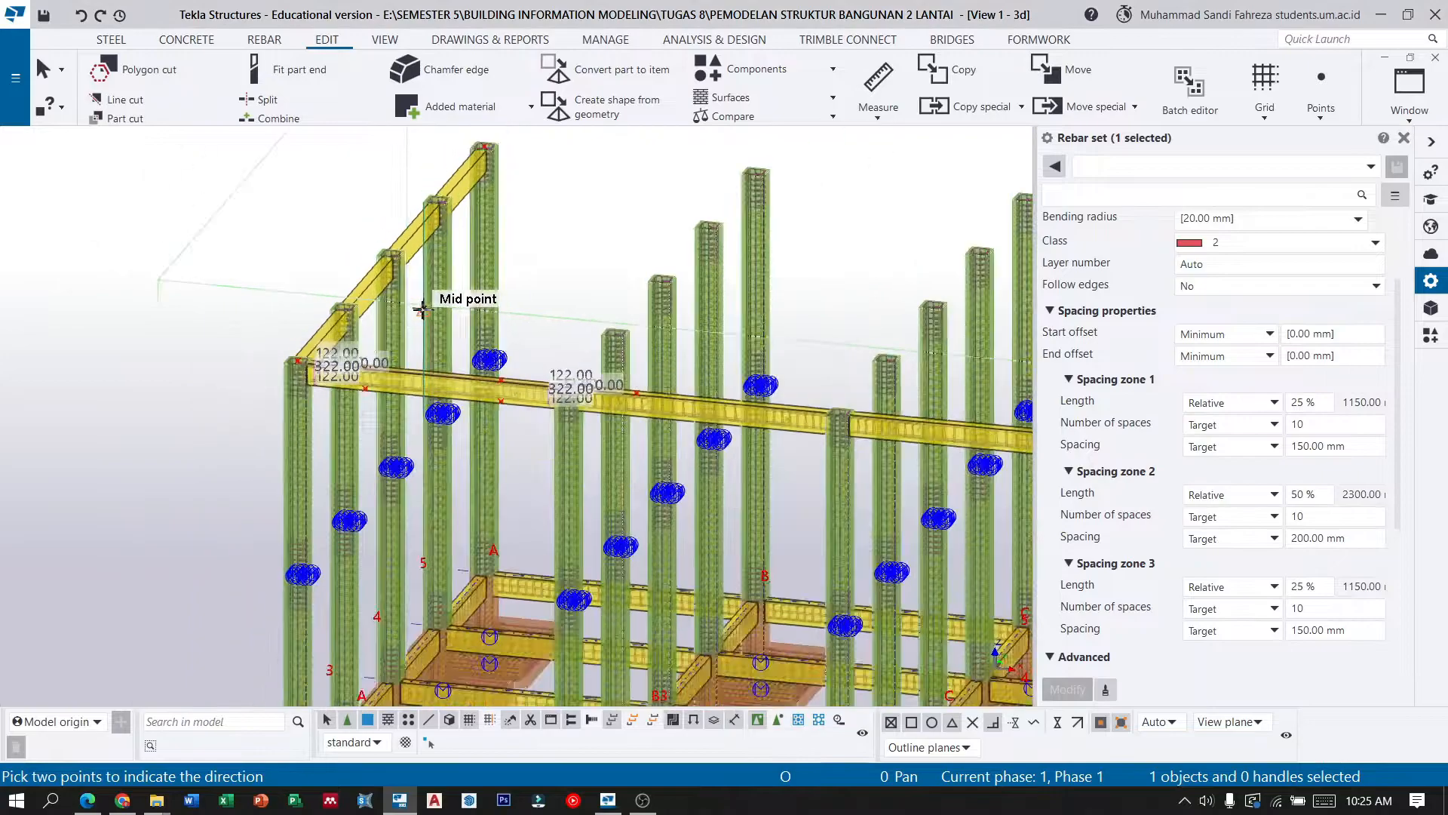
pyautogui.scroll(-3, 510, 428)
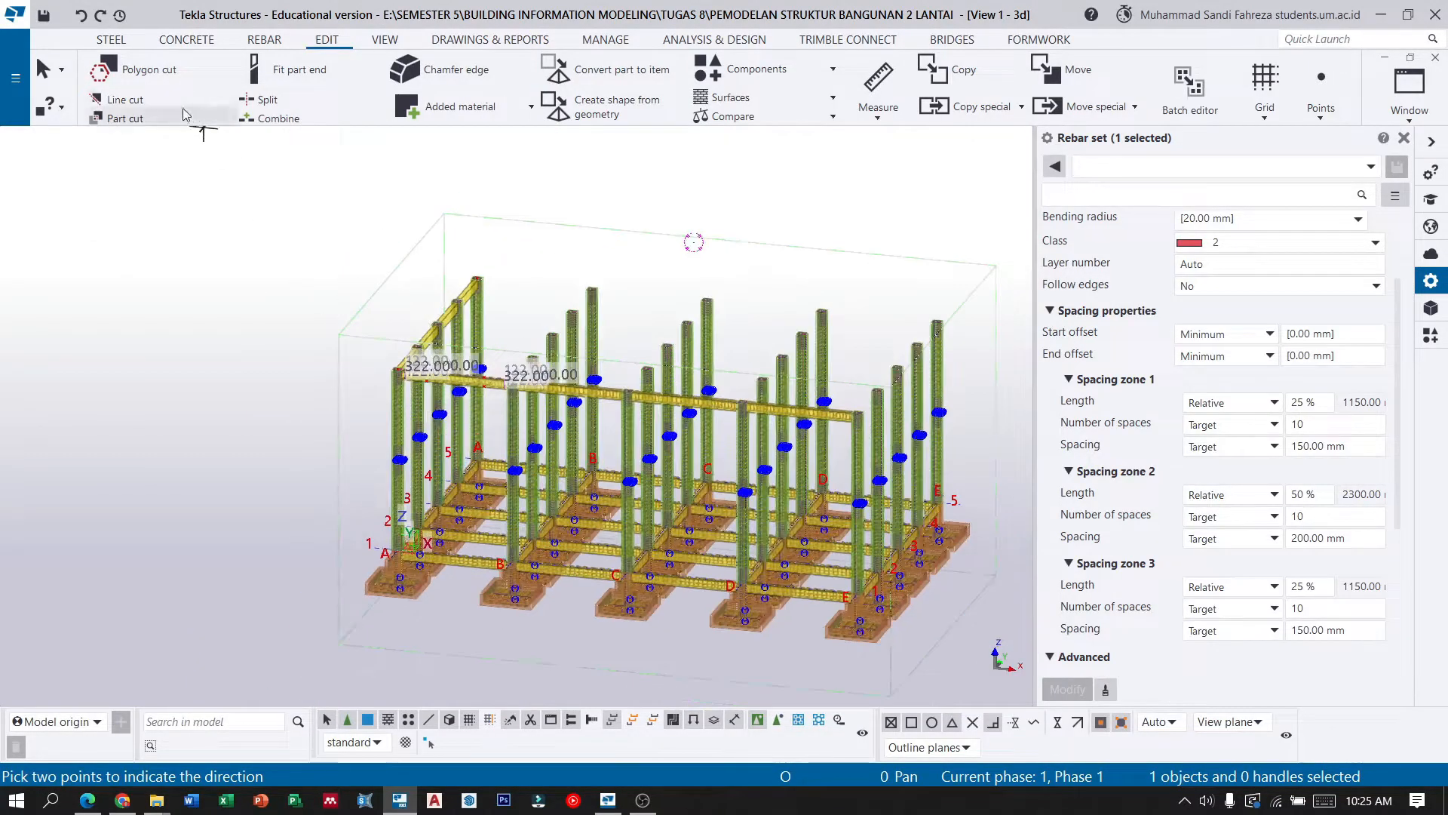
pyautogui.click(697, 251)
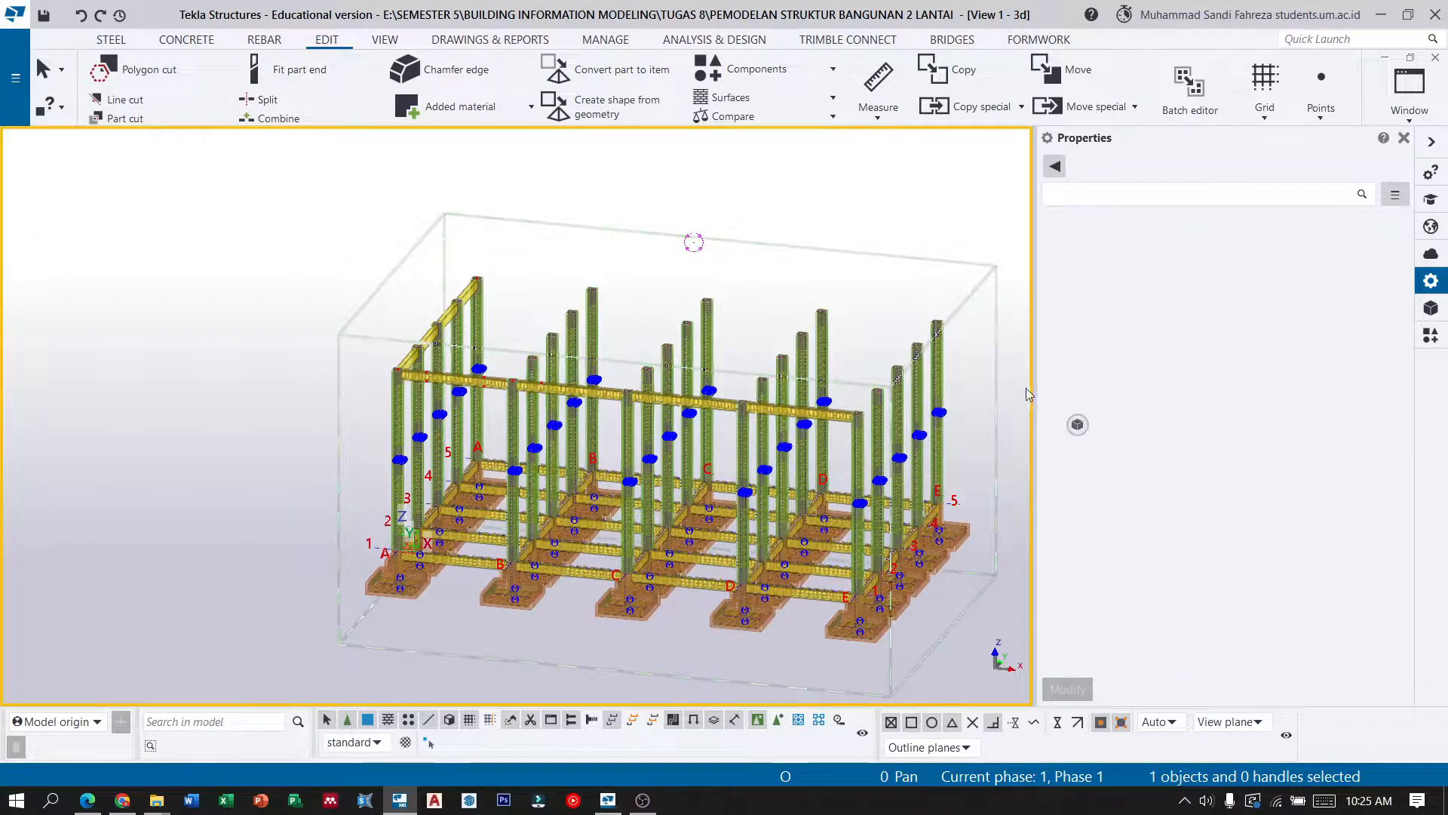
# In the front view, copy the four upper front beams with their reinforcement linearly, dY 3000 with 4 copies.
pyautogui.moveTo(1077, 425)
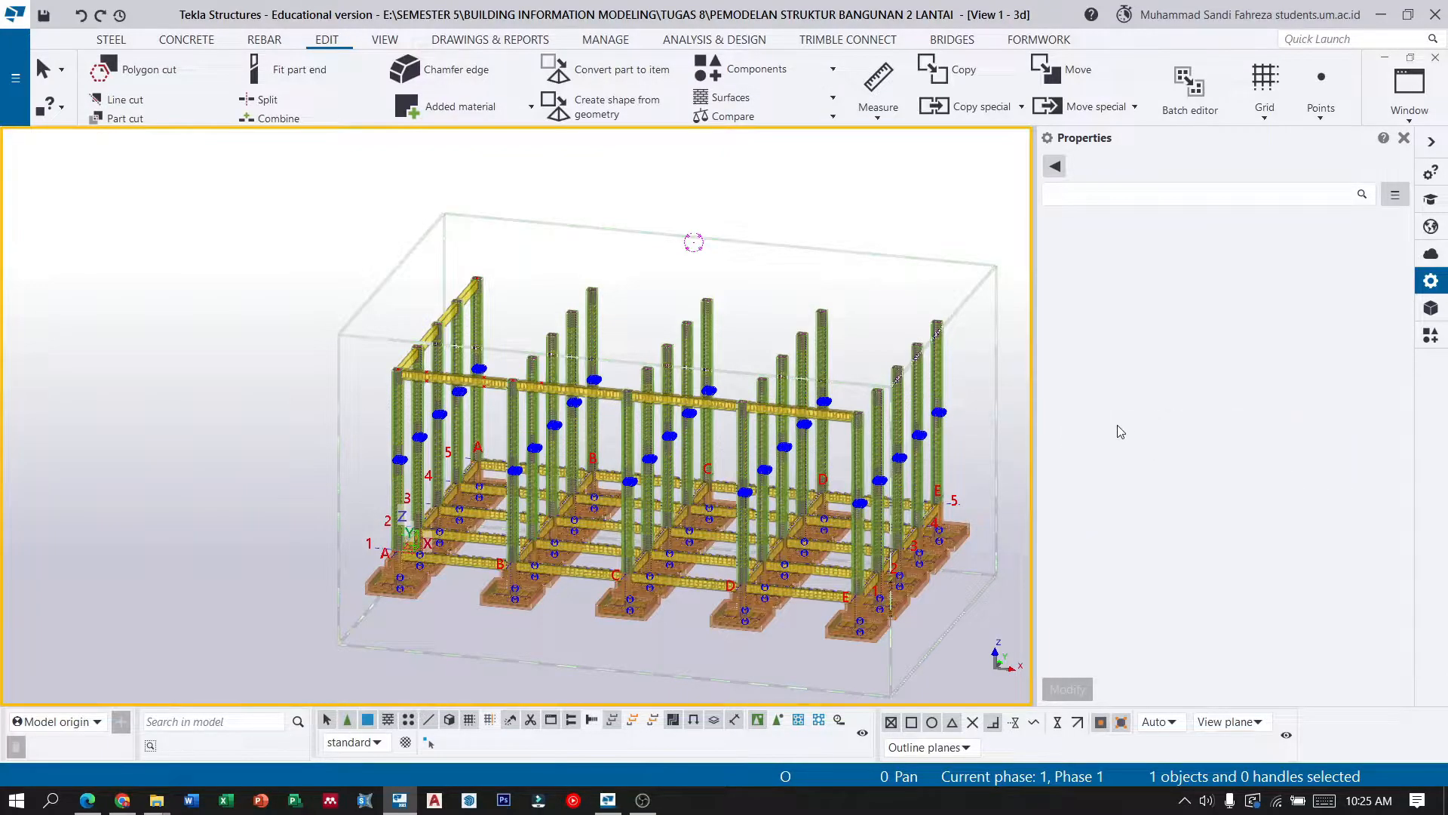
pyautogui.click(1117, 478)
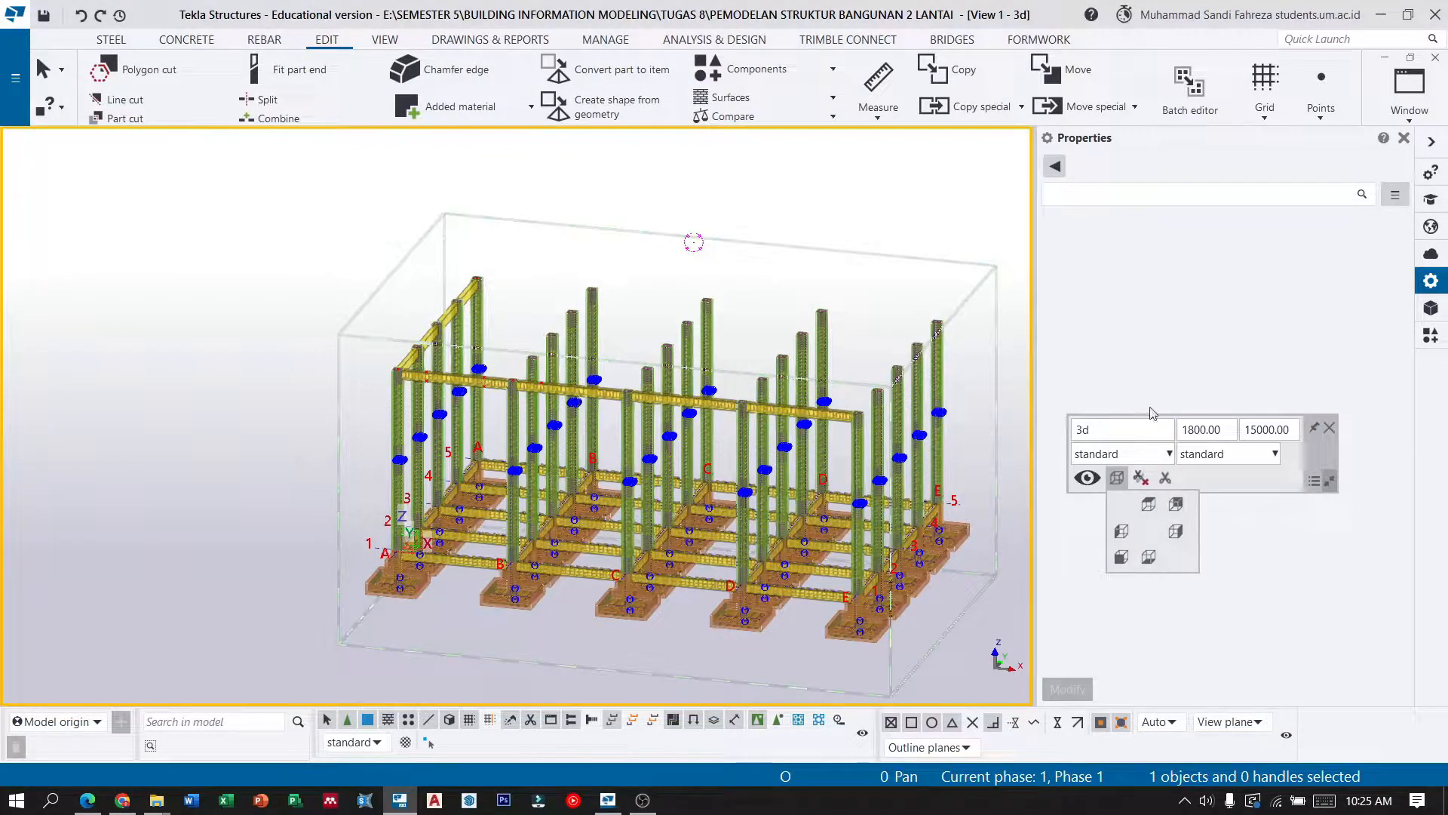
pyautogui.click(1120, 559)
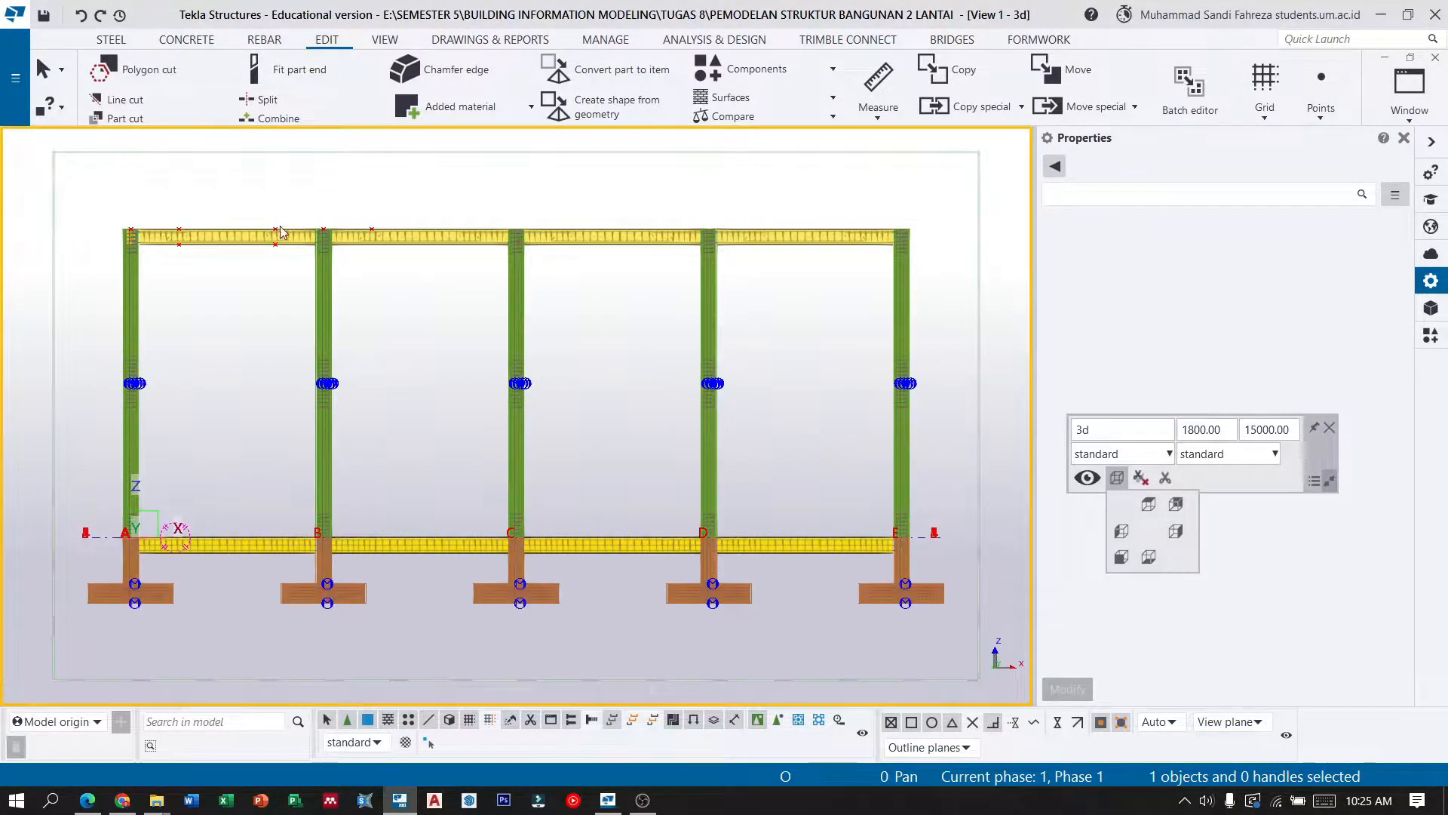
pyautogui.moveTo(302, 276); pyautogui.dragTo(143, 193)
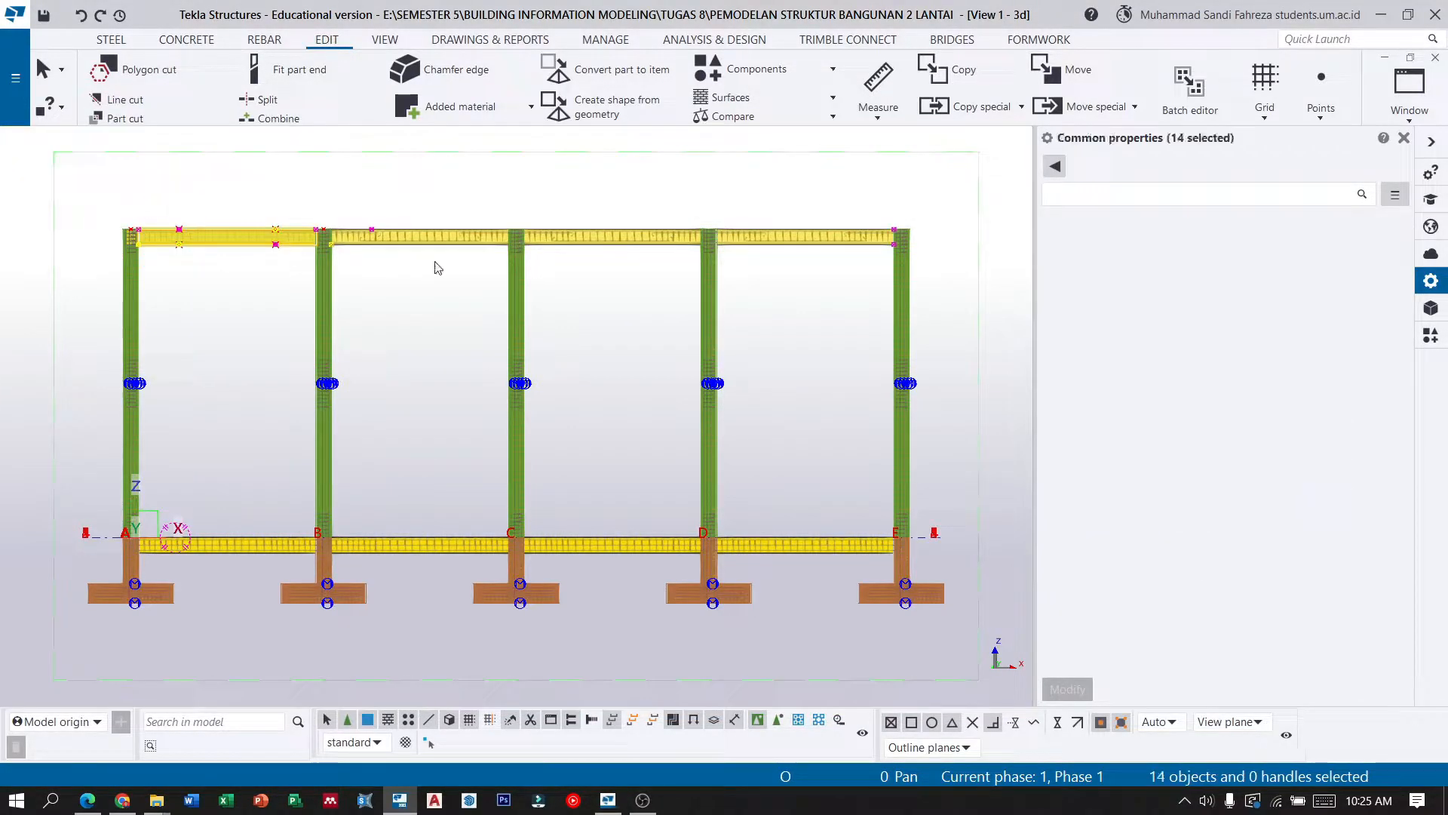
pyautogui.keyDown('shift'); pyautogui.moveTo(498, 264); pyautogui.dragTo(341, 201); pyautogui.keyUp('shift')
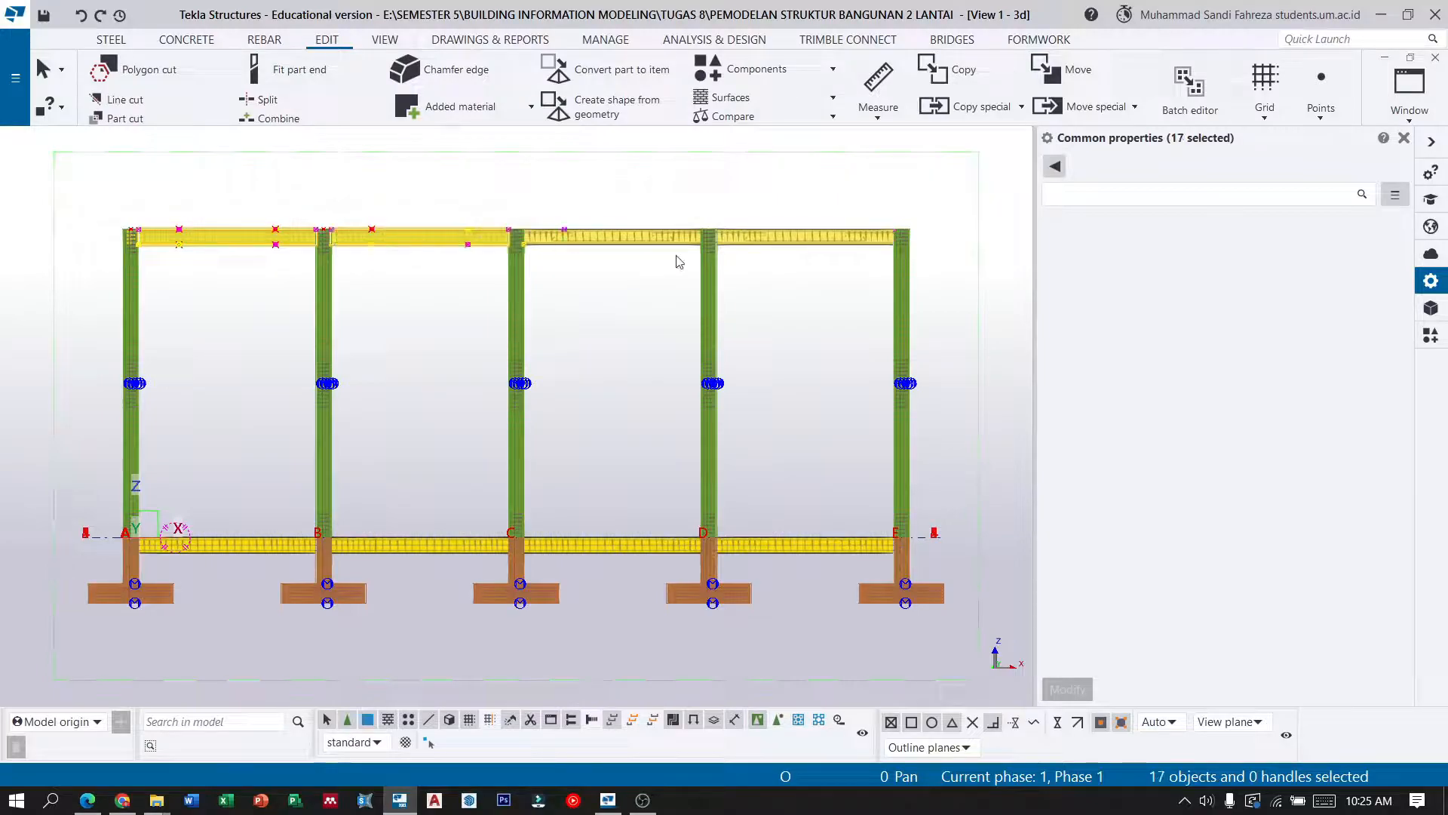
pyautogui.keyDown('shift'); pyautogui.moveTo(686, 249); pyautogui.dragTo(536, 191); pyautogui.keyUp('shift')
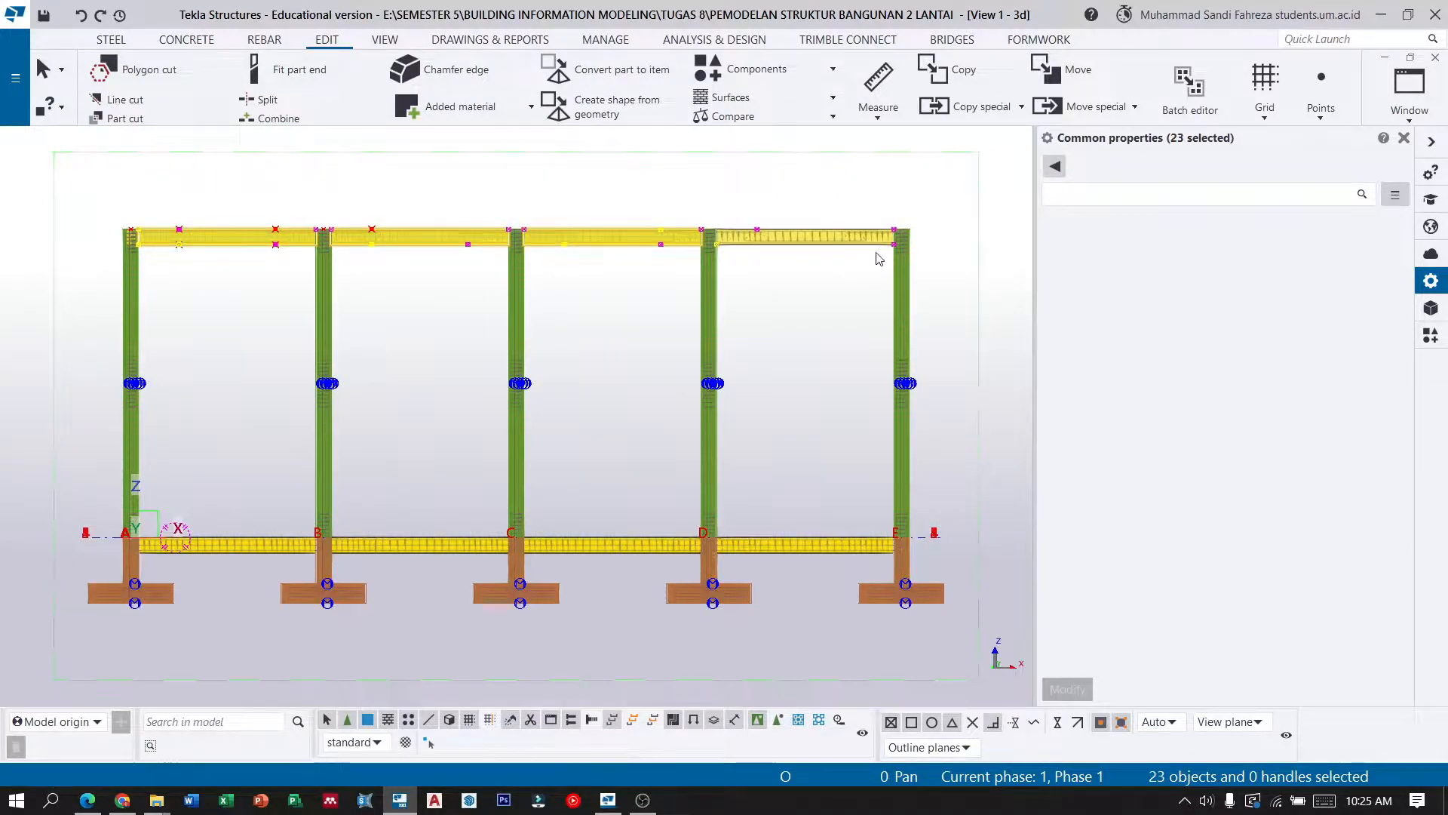
pyautogui.keyDown('shift'); pyautogui.moveTo(796, 223); pyautogui.dragTo(725, 199); pyautogui.keyUp('shift')
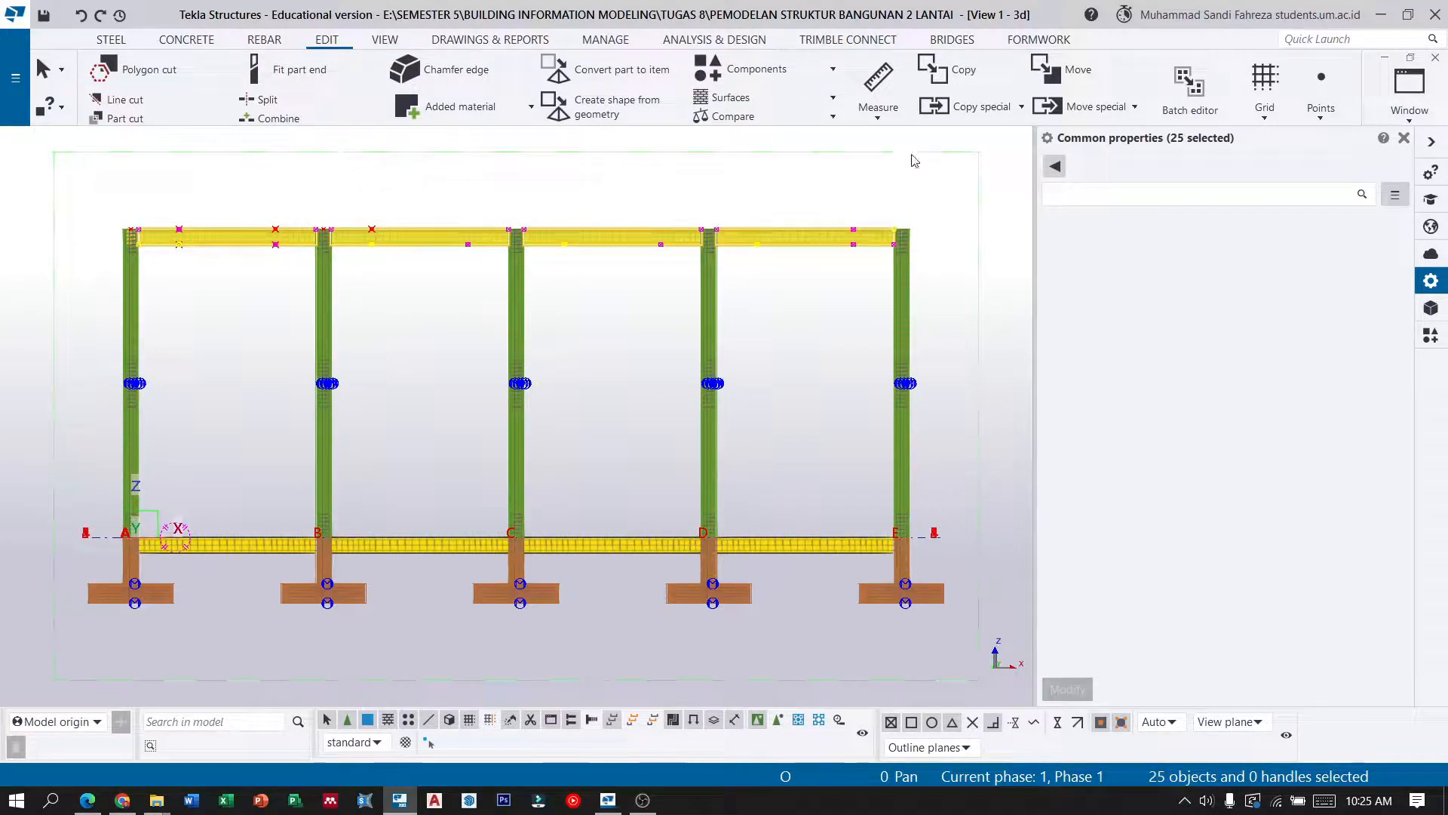
pyautogui.click(985, 111)
pyautogui.click(968, 145)
pyautogui.click(735, 322)
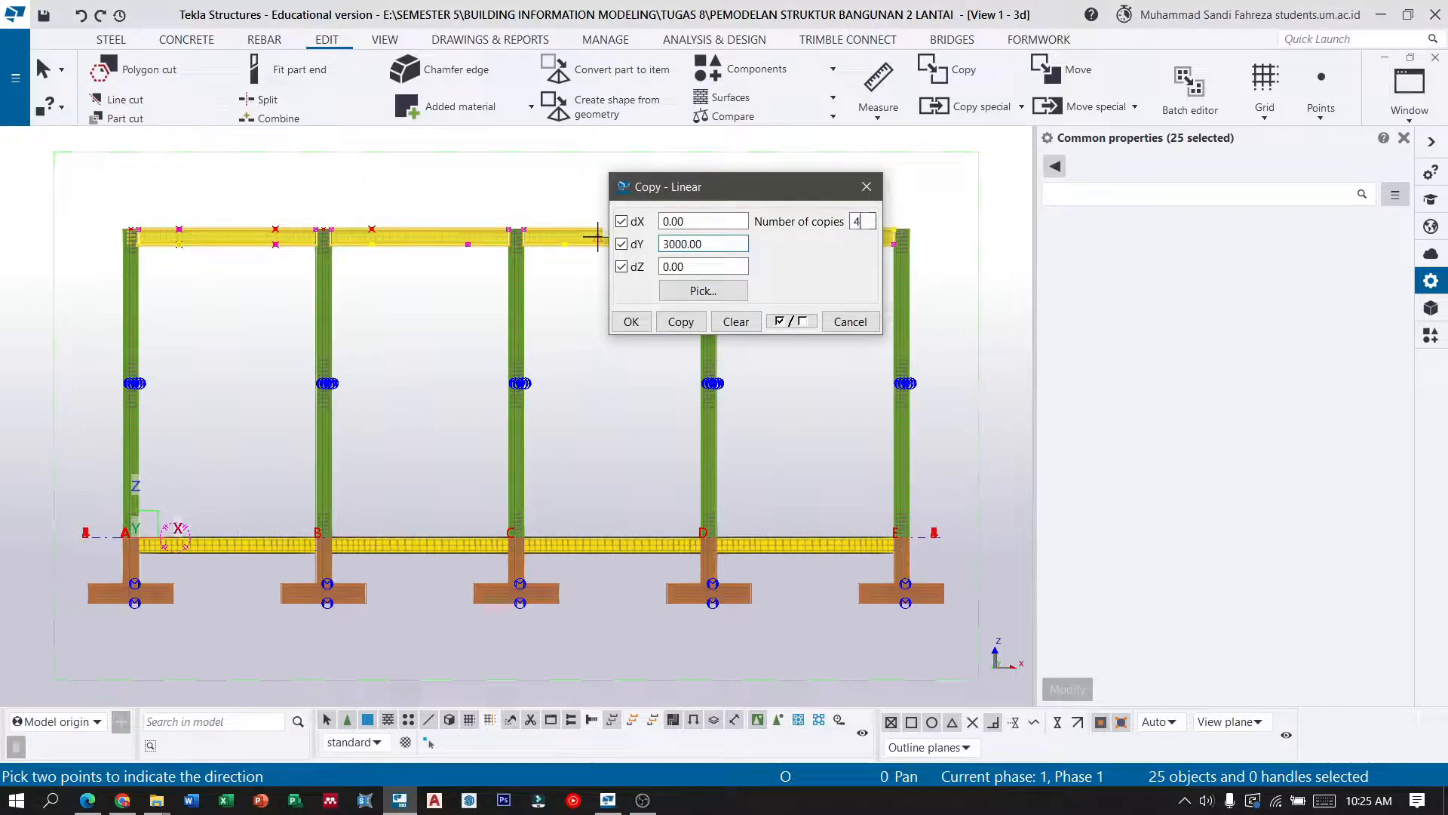
pyautogui.click(632, 328)
# Examine the copied upper beam rows from different angles and leave the copy command.
pyautogui.scroll(-3, 625, 364)
pyautogui.keyDown('ctrl'); pyautogui.moveTo(608, 255); pyautogui.dragTo(513, 305, button='middle'); pyautogui.keyUp('ctrl')
pyautogui.scroll(-1, 513, 306)
pyautogui.keyDown('ctrl'); pyautogui.moveTo(614, 350); pyautogui.dragTo(614, 310, button='middle'); pyautogui.keyUp('ctrl')
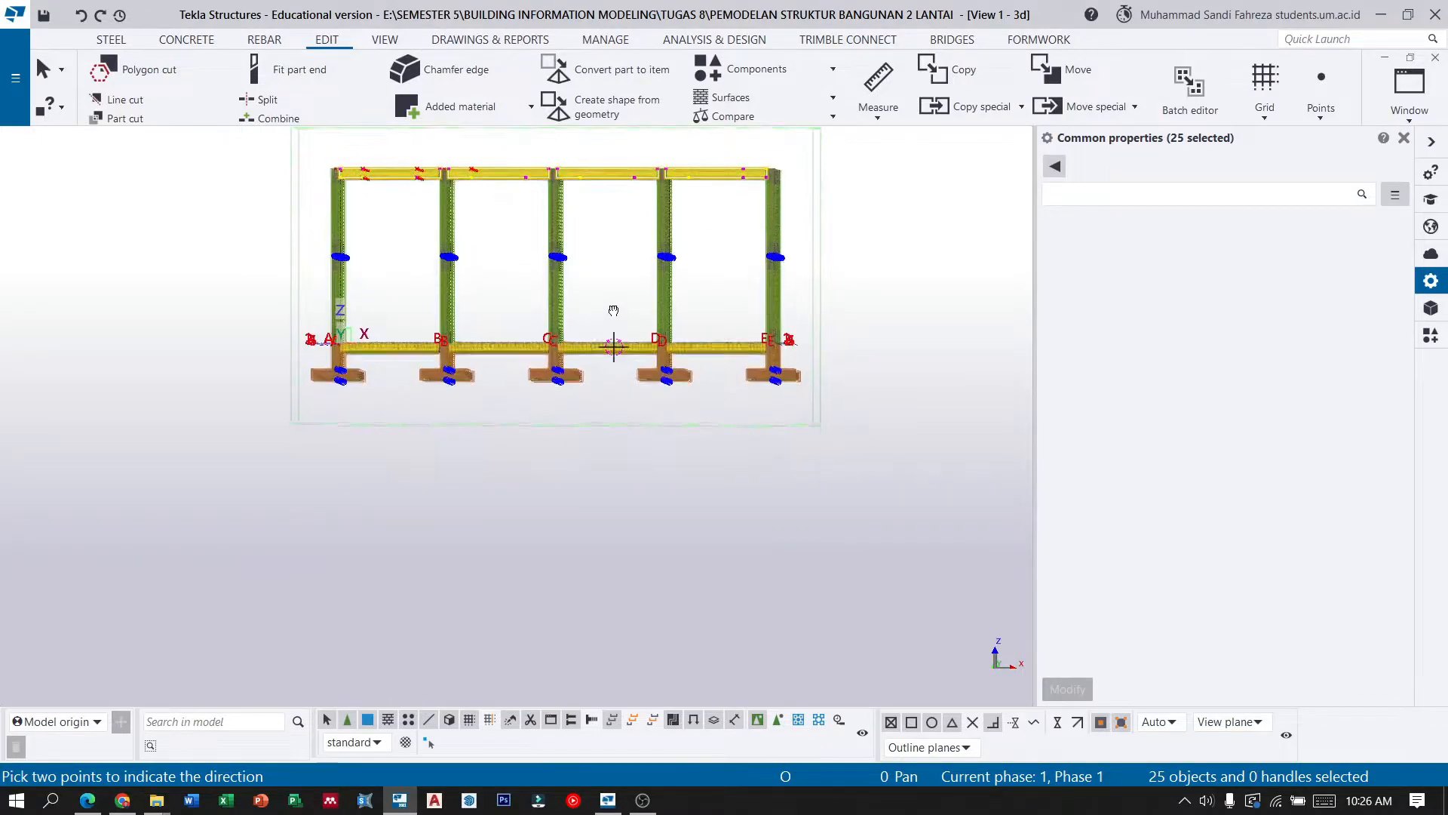
pyautogui.scroll(-3, 746, 443)
pyautogui.scroll(2, 468, 234)
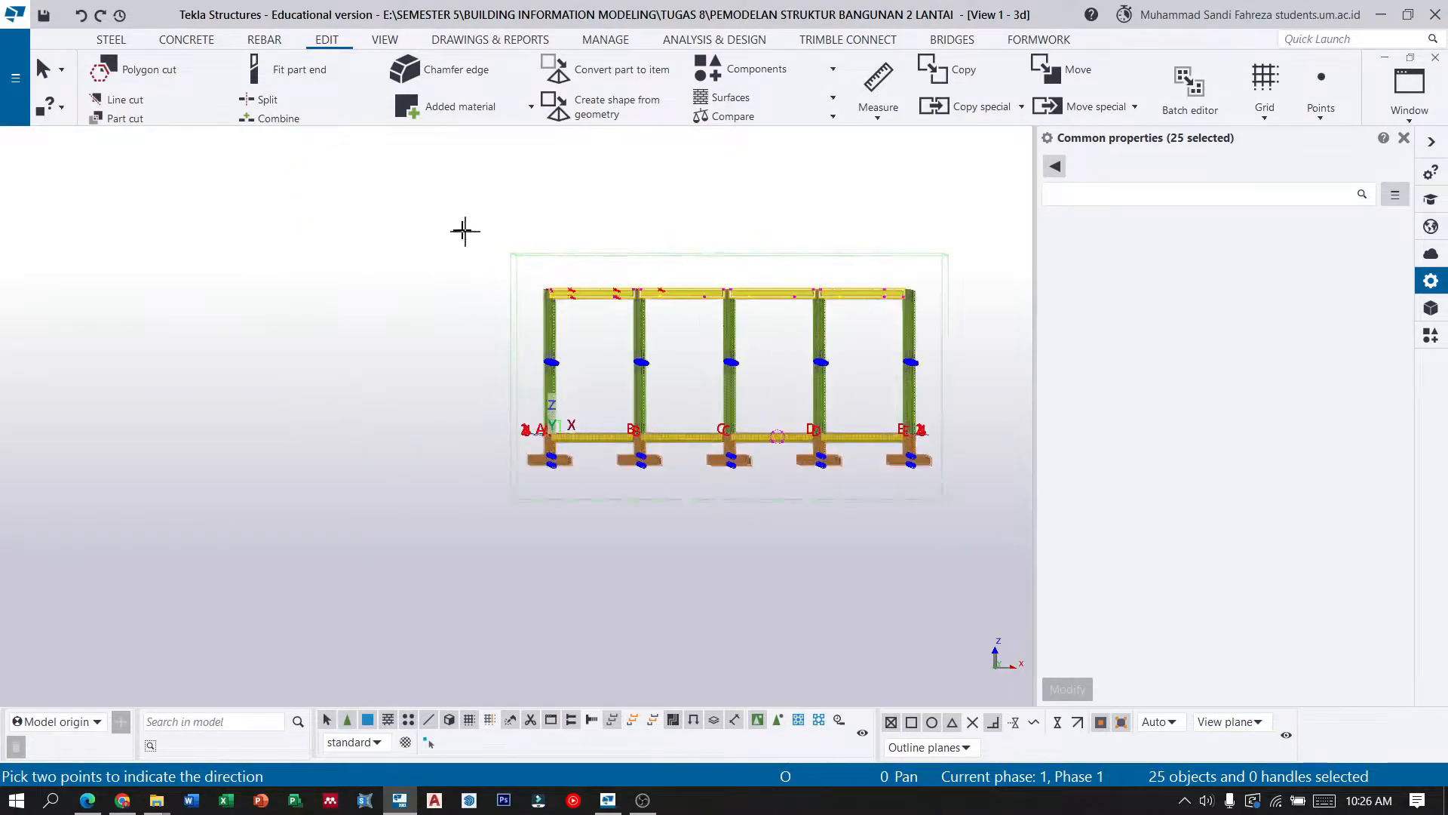
pyautogui.click(45, 70)
pyautogui.click(229, 265)
# In the front view, copy the upper beams of all four bays with their reinforcement down one storey, dZ -4000 with 1 copy.
pyautogui.scroll(-5, 229, 265)
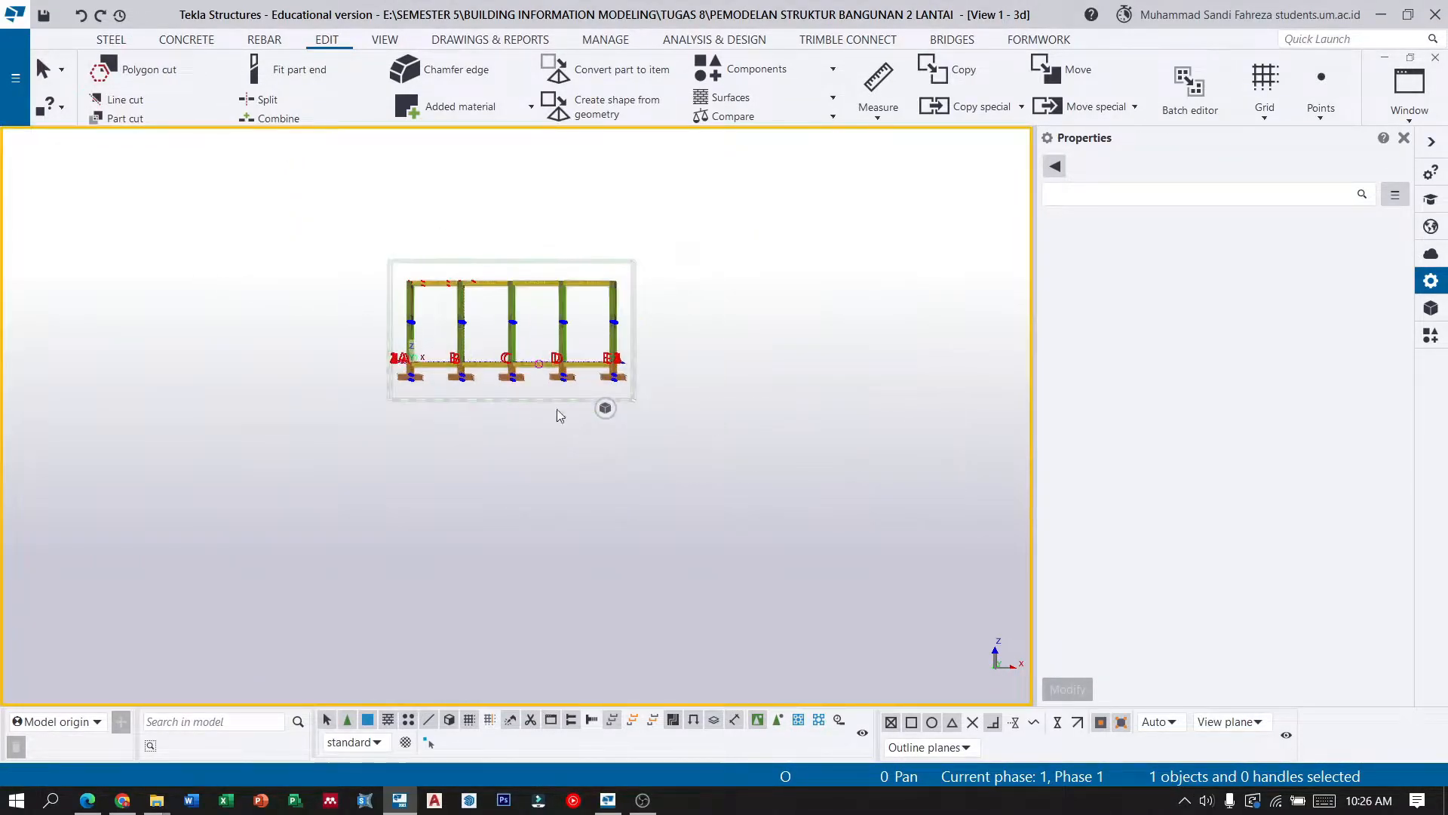
pyautogui.click(644, 461)
pyautogui.click(653, 536)
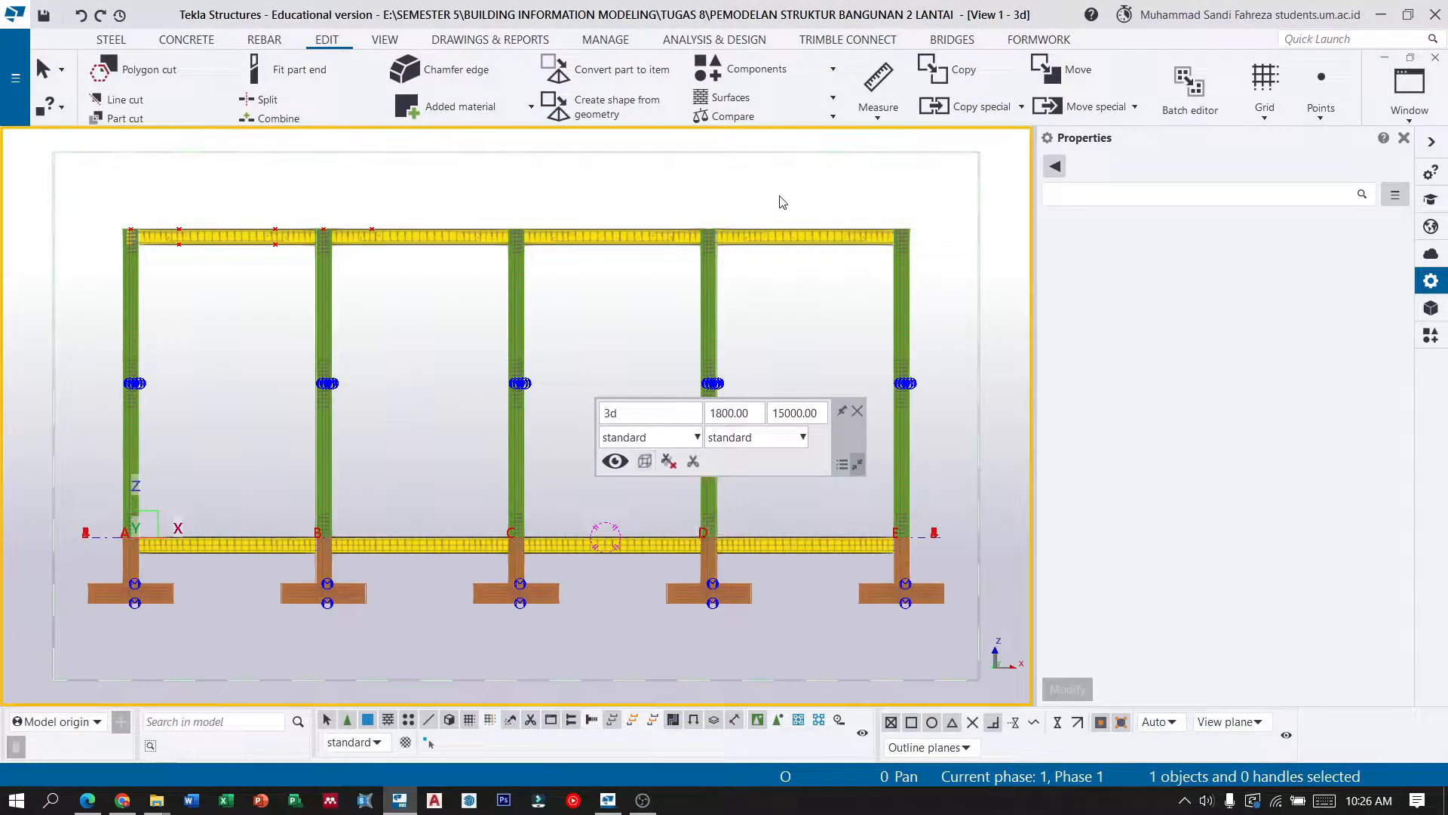
pyautogui.moveTo(887, 276); pyautogui.dragTo(727, 178)
pyautogui.keyDown('shift'); pyautogui.moveTo(560, 197); pyautogui.dragTo(524, 182); pyautogui.keyUp('shift')
pyautogui.keyDown('shift'); pyautogui.moveTo(496, 255); pyautogui.dragTo(348, 188); pyautogui.keyUp('shift')
pyautogui.keyDown('shift'); pyautogui.moveTo(278, 217); pyautogui.dragTo(153, 190); pyautogui.keyUp('shift')
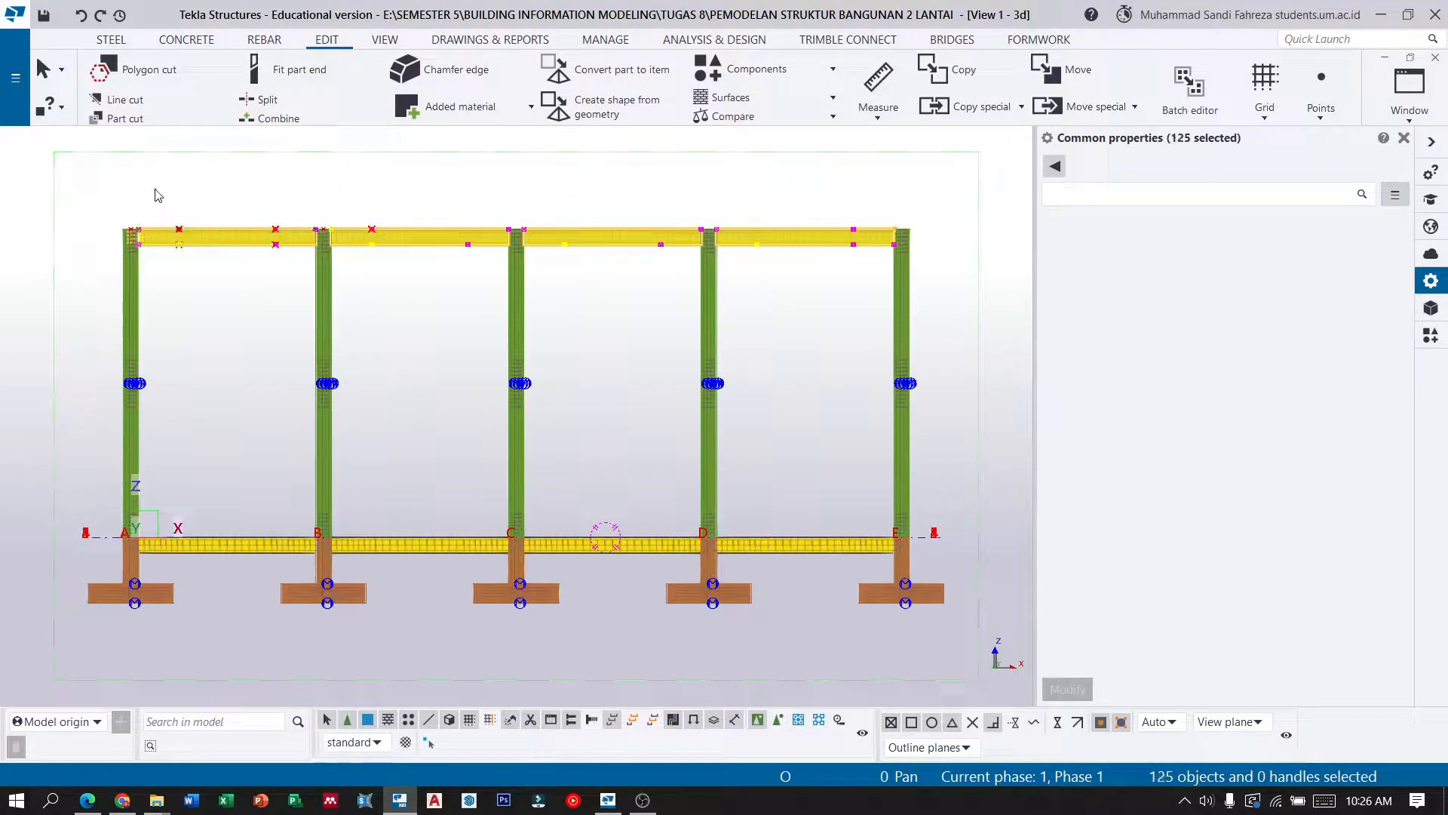
pyautogui.click(995, 110)
pyautogui.click(984, 151)
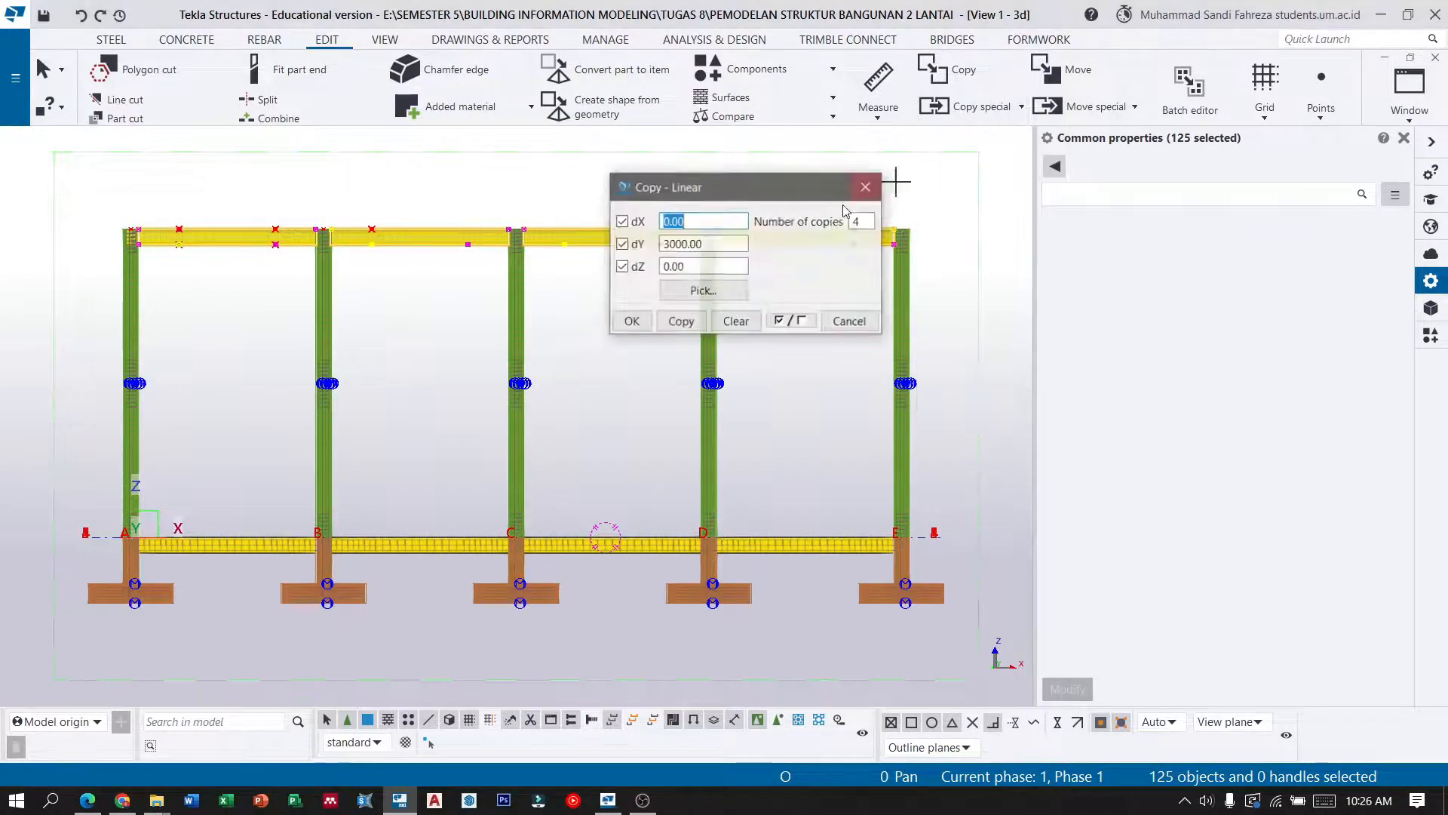
pyautogui.click(732, 323)
pyautogui.doubleClick(686, 267)
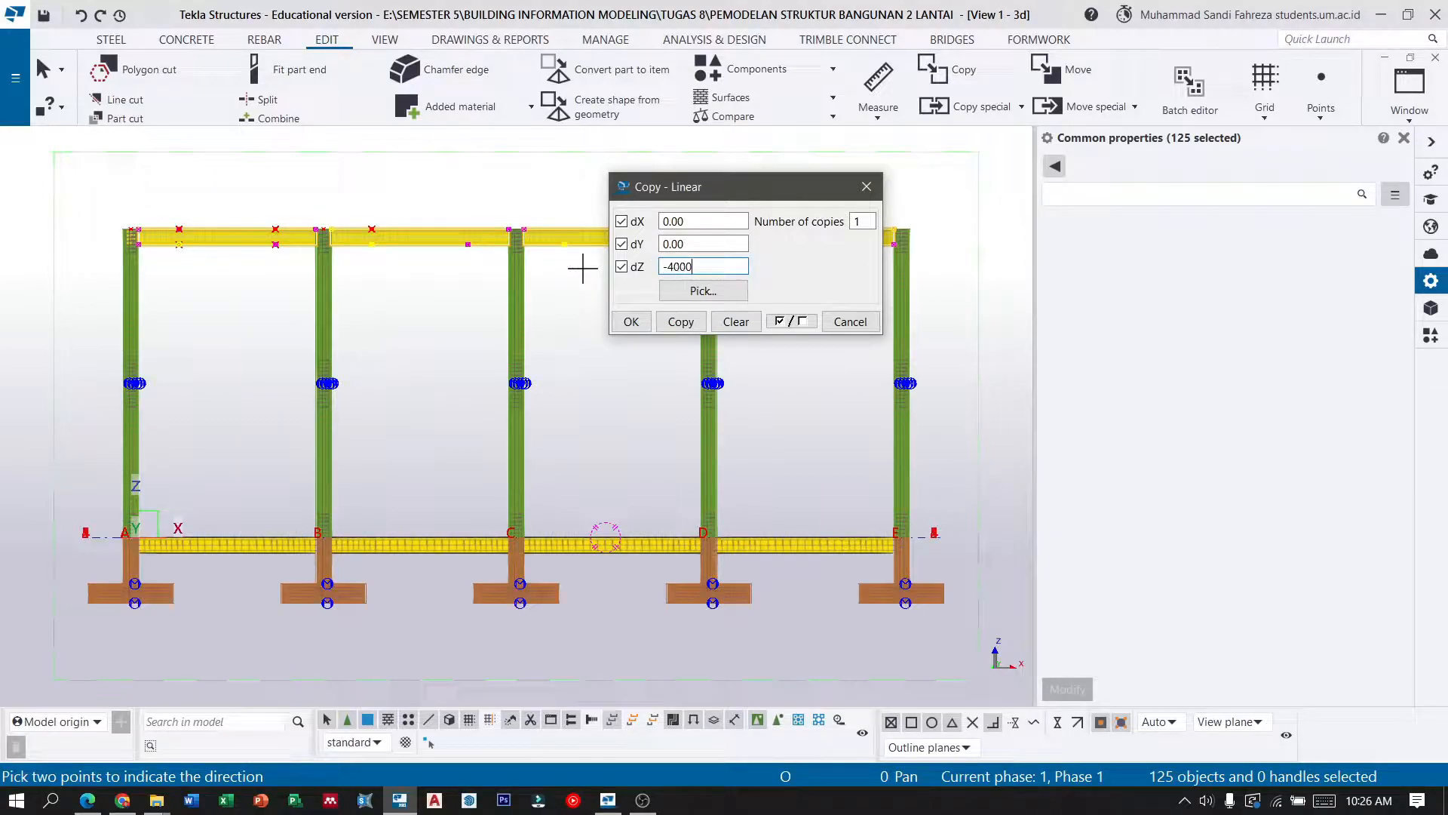
pyautogui.click(693, 323)
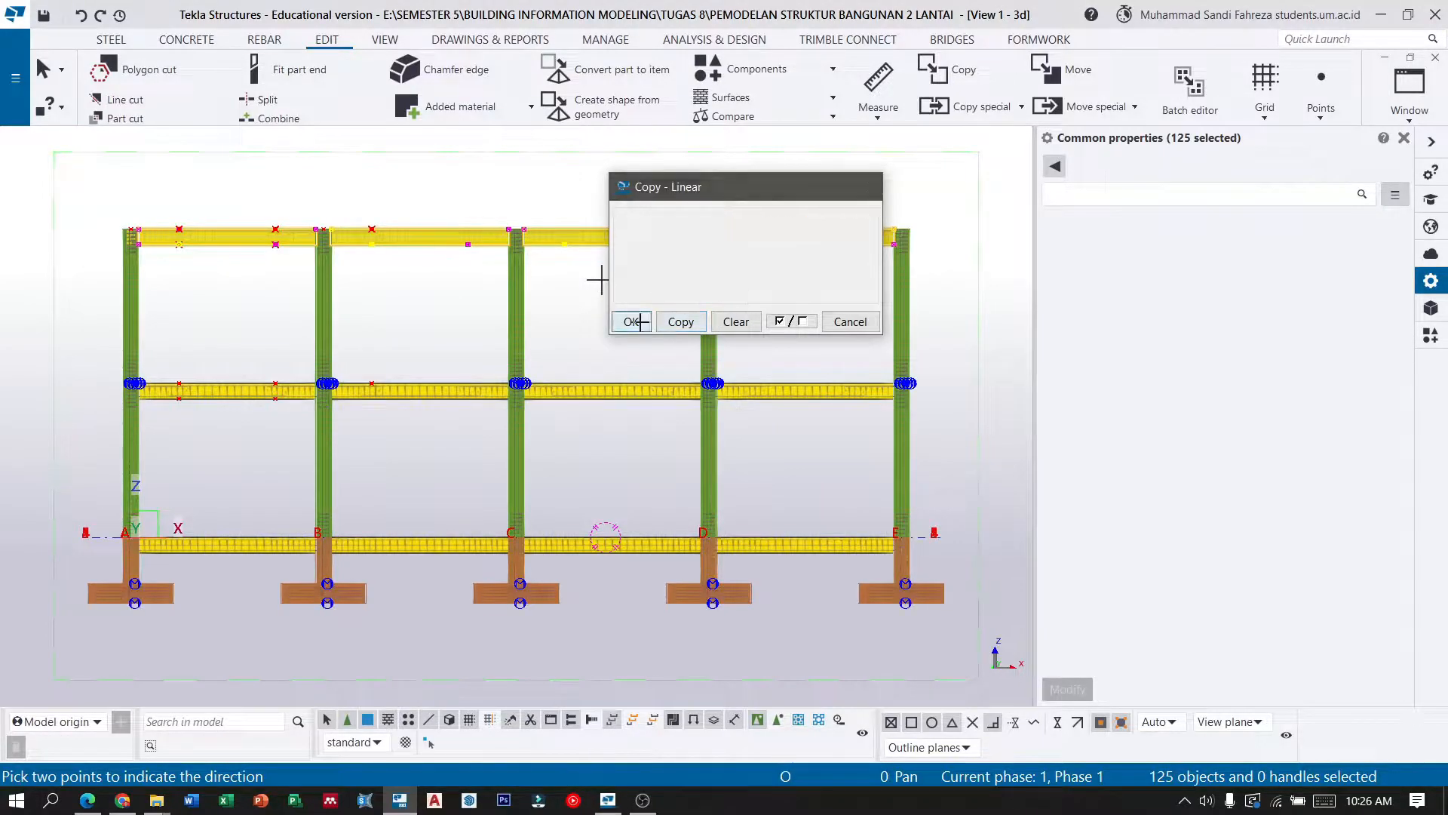
pyautogui.click(641, 327)
# Examine the copied beams on both storeys and the upper side beams on grid A with their column joints.
pyautogui.scroll(-3, 769, 369)
pyautogui.keyDown('ctrl'); pyautogui.moveTo(605, 348); pyautogui.dragTo(460, 403, button='middle'); pyautogui.keyUp('ctrl')
pyautogui.scroll(-2, 710, 403)
pyautogui.scroll(4, 650, 328)
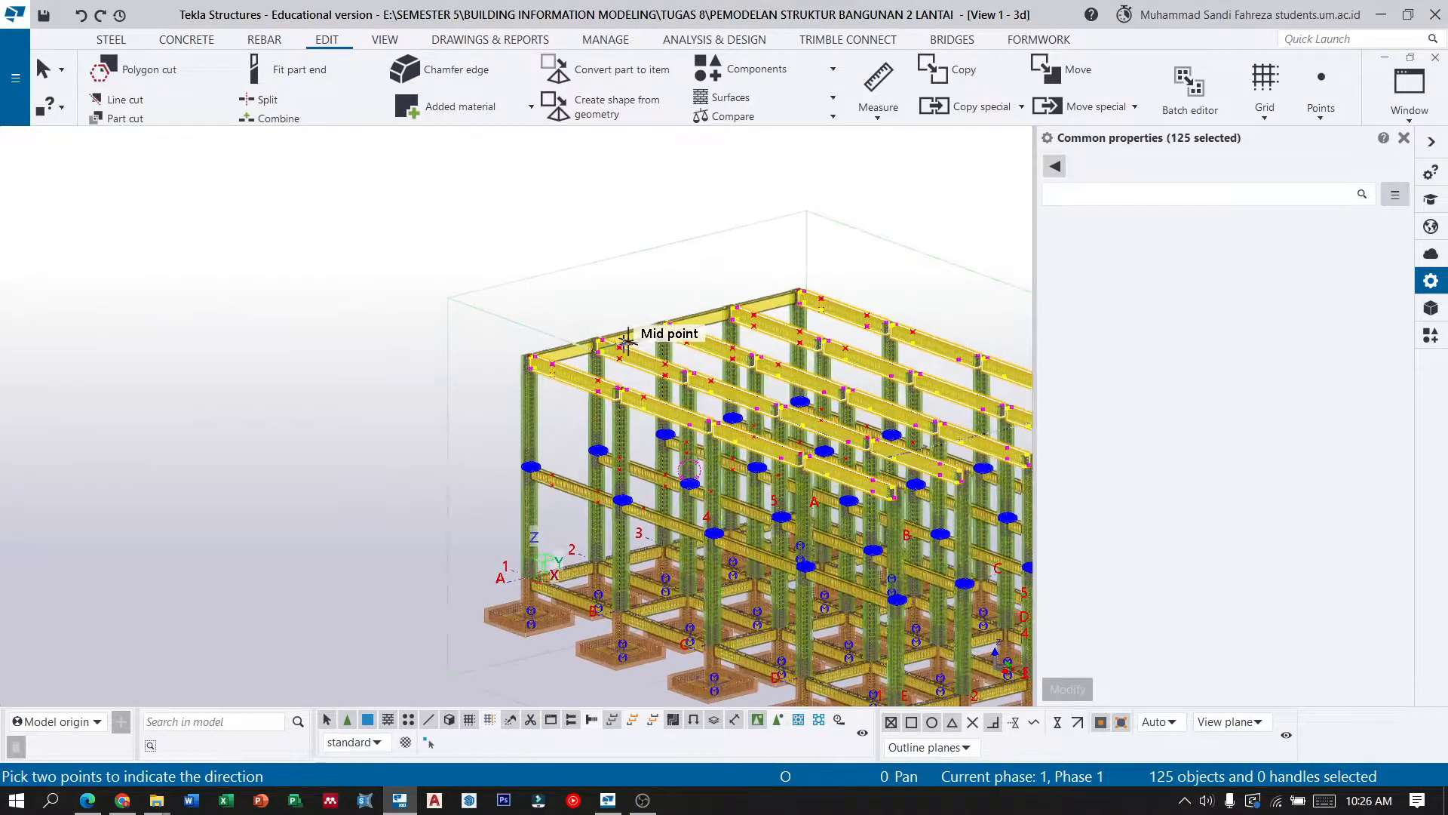
pyautogui.scroll(5, 632, 341)
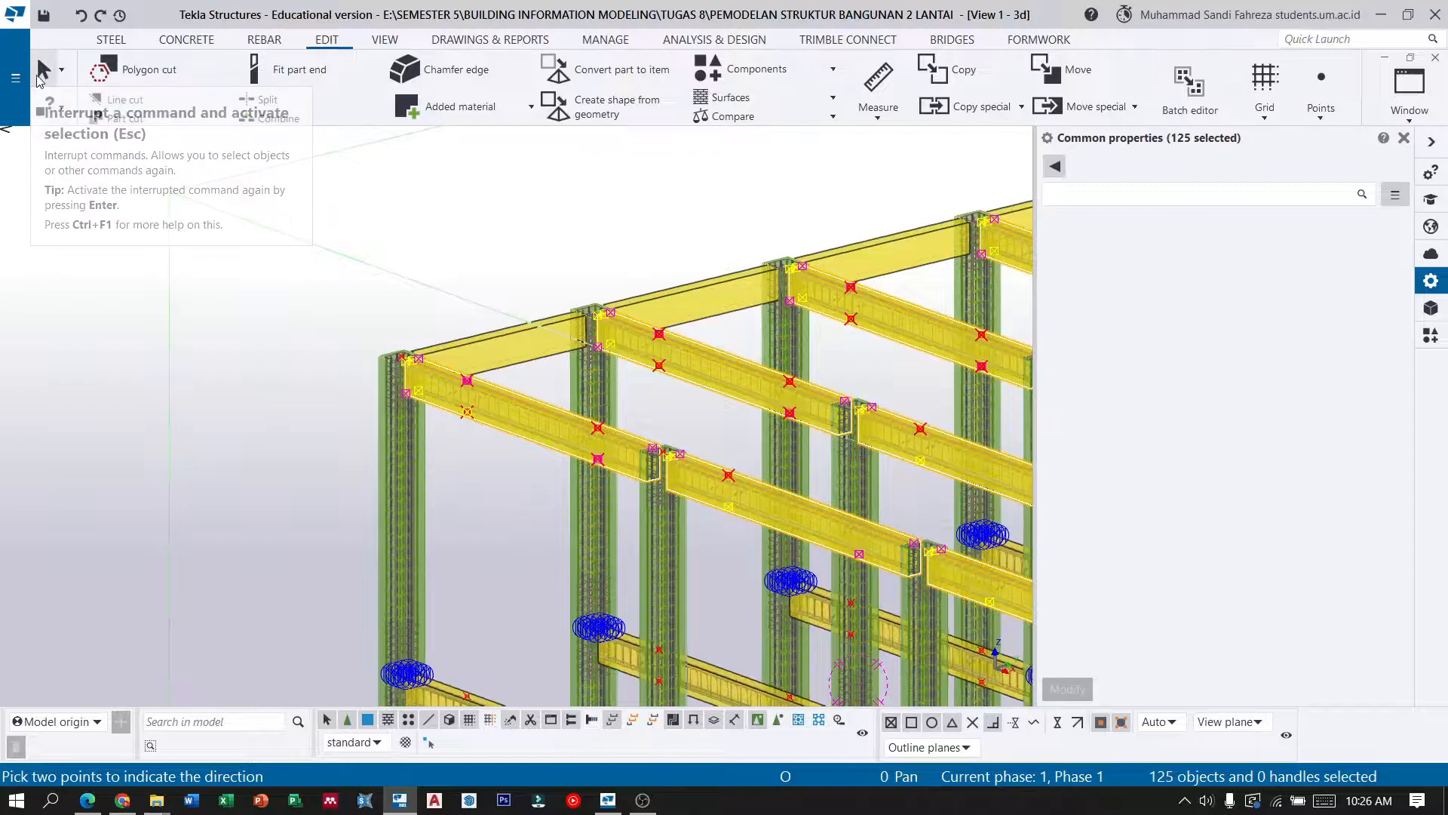
pyautogui.click(40, 78)
pyautogui.click(483, 350)
pyautogui.scroll(5, 483, 350)
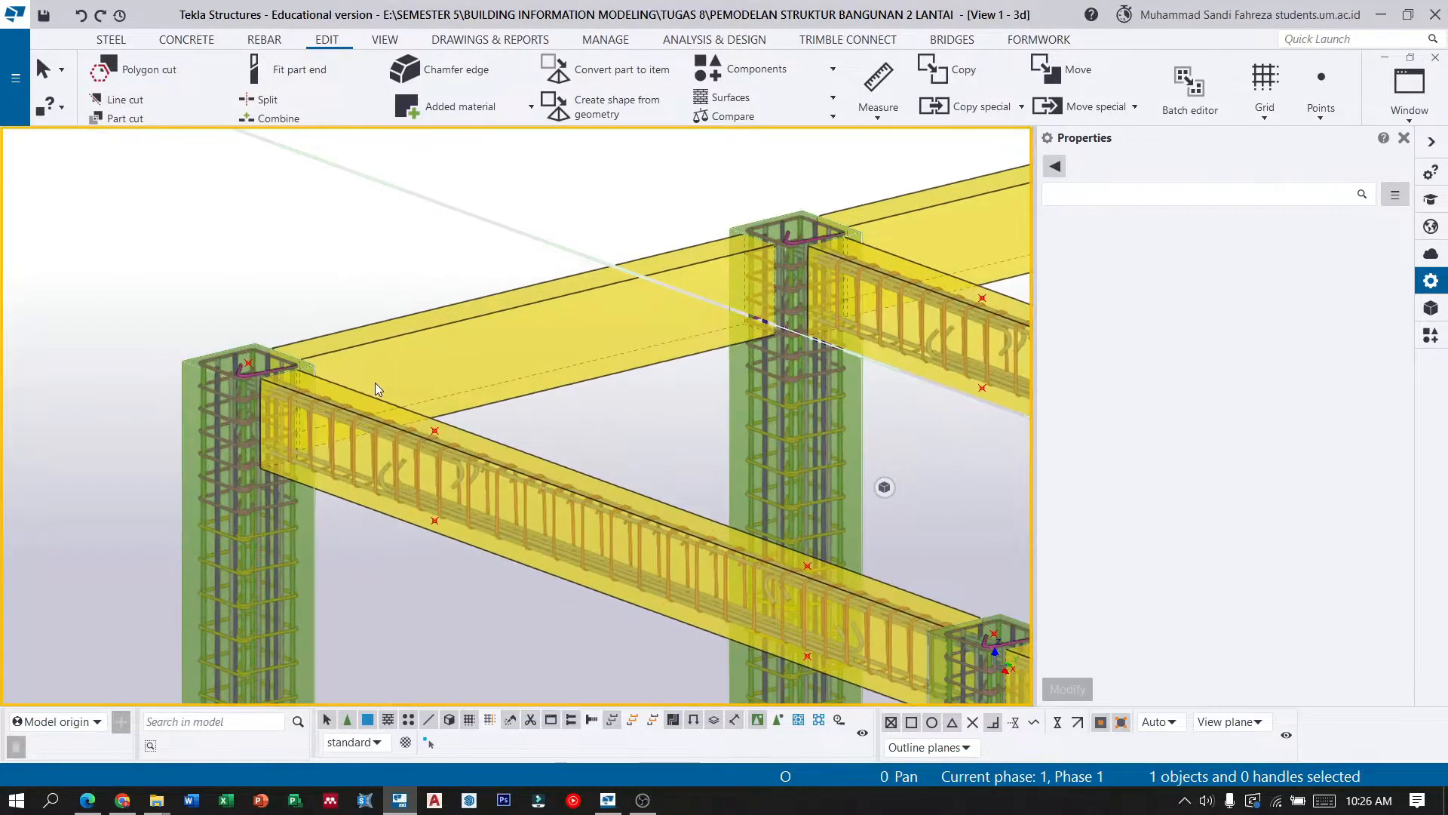
pyautogui.keyDown('ctrl'); pyautogui.moveTo(374, 383); pyautogui.dragTo(456, 368, button='middle'); pyautogui.keyUp('ctrl')
pyautogui.scroll(-6, 252, 291)
pyautogui.keyDown('ctrl'); pyautogui.moveTo(579, 307); pyautogui.dragTo(698, 320, button='middle'); pyautogui.keyUp('ctrl')
pyautogui.scroll(6, 423, 309)
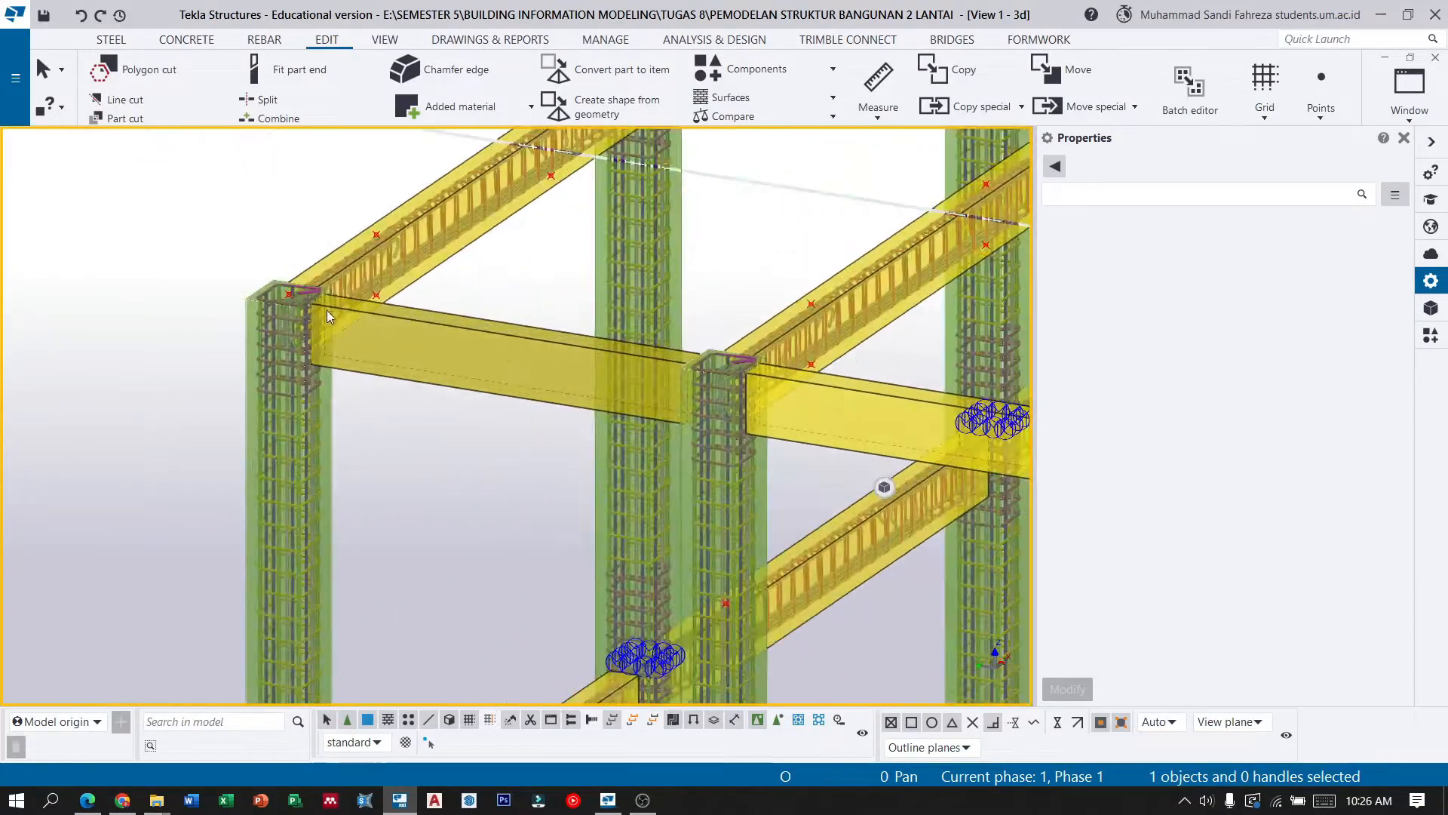
pyautogui.scroll(5, 329, 313)
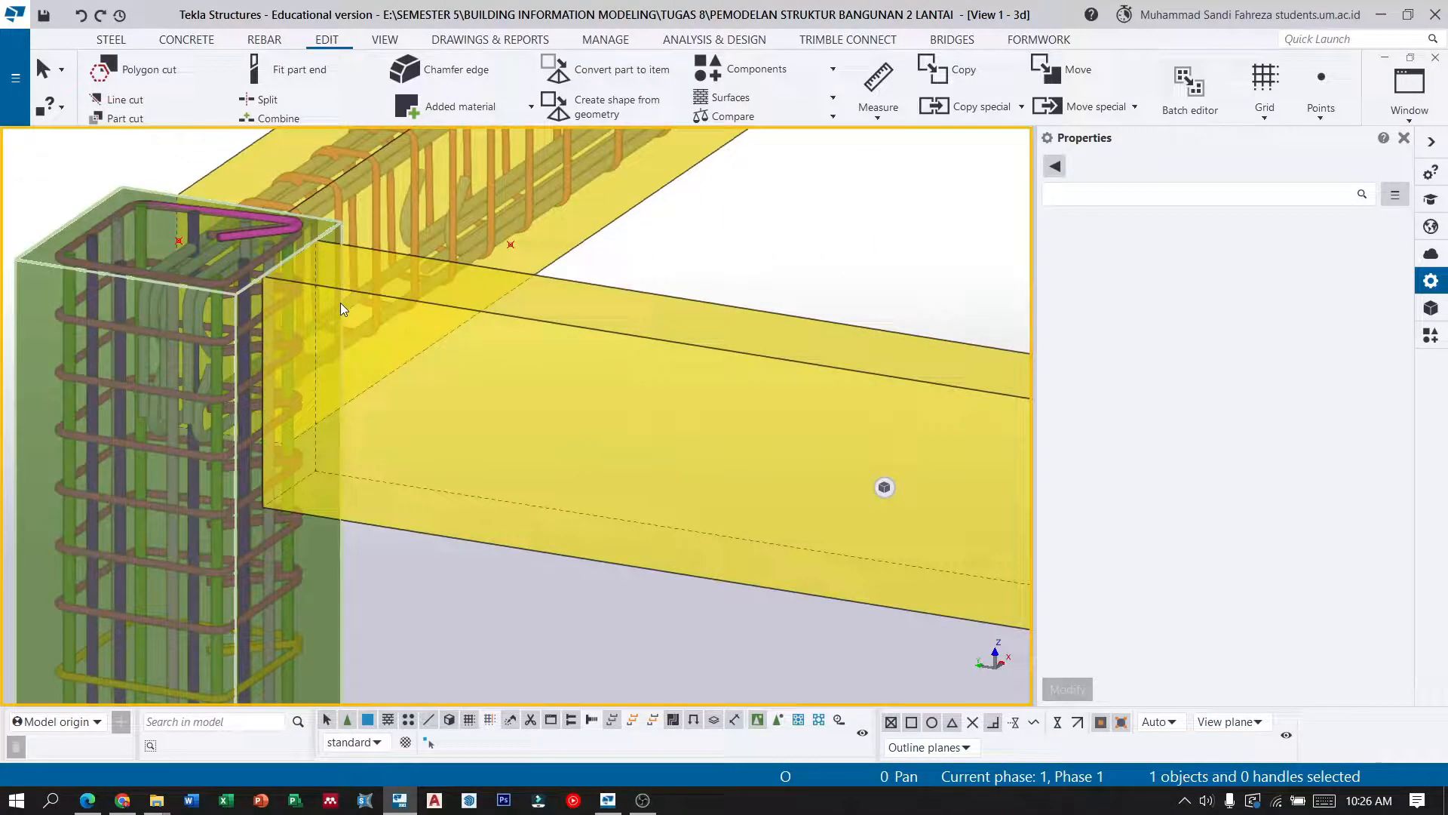
pyautogui.scroll(-2, 345, 360)
pyautogui.scroll(-4, 346, 361)
pyautogui.scroll(3, 591, 341)
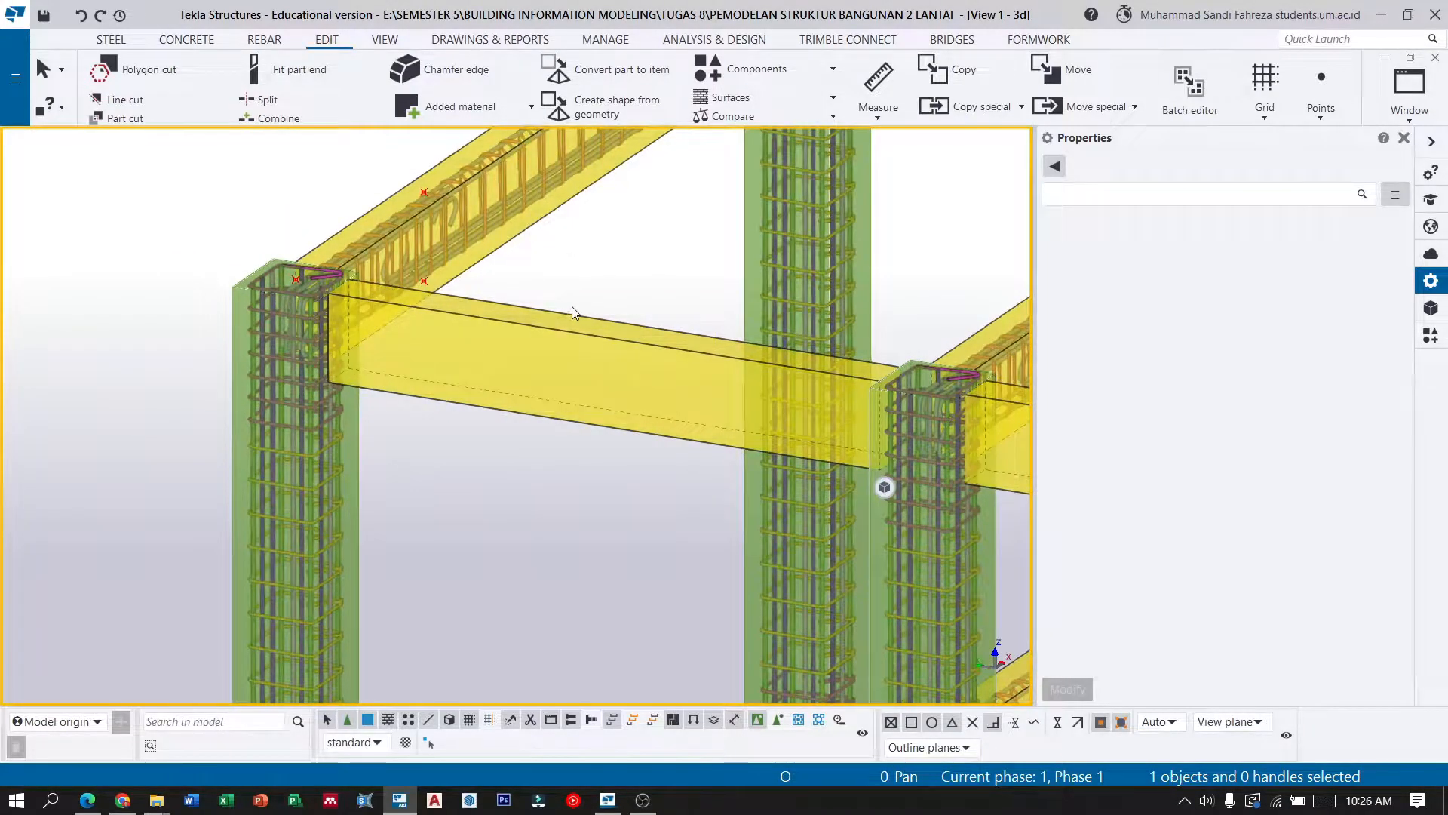
# Show the parts rendered and add a point at the centre of the top of the corner column at A/5.
pyautogui.click(385, 39)
pyautogui.click(626, 113)
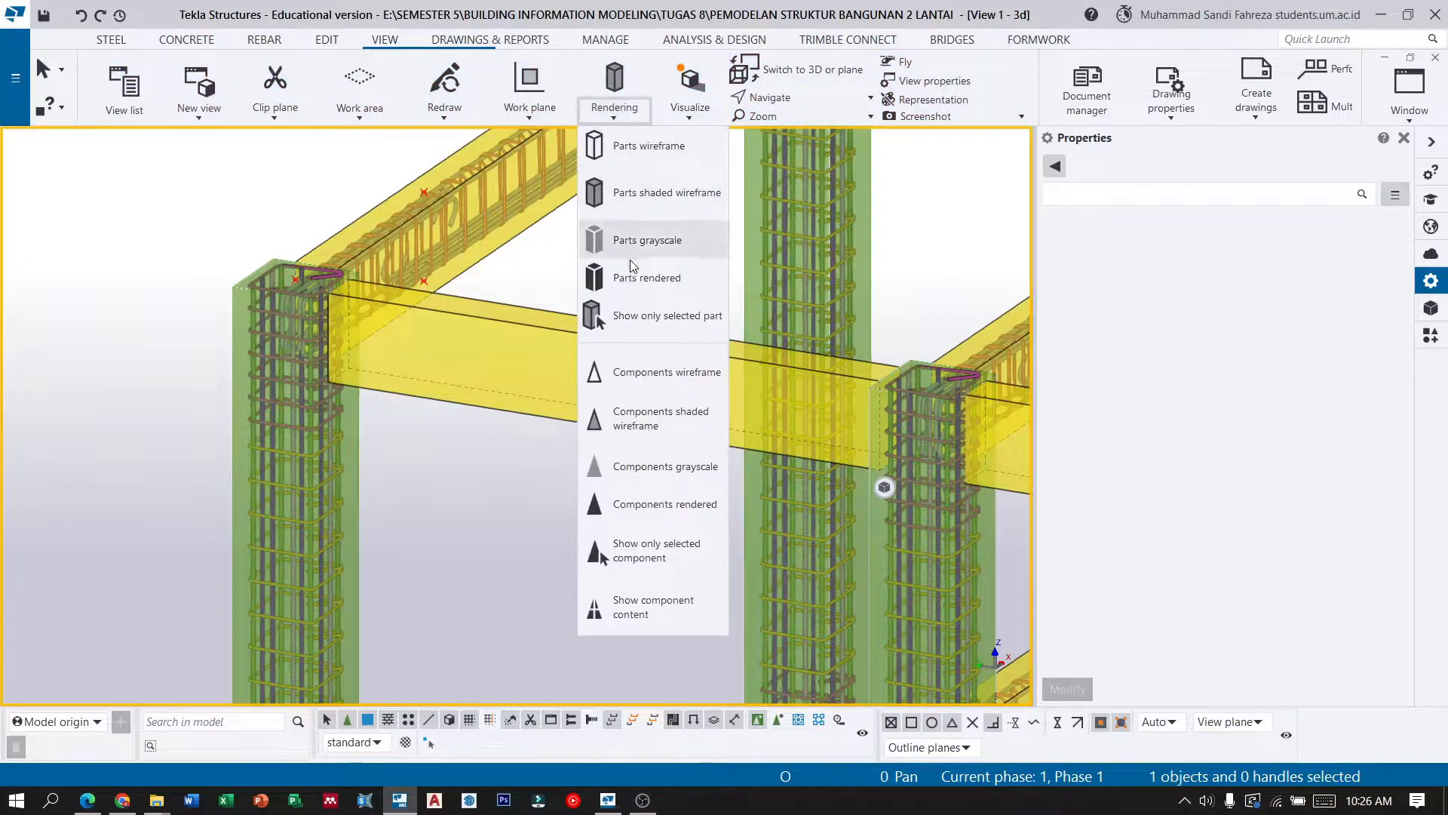
pyautogui.click(641, 276)
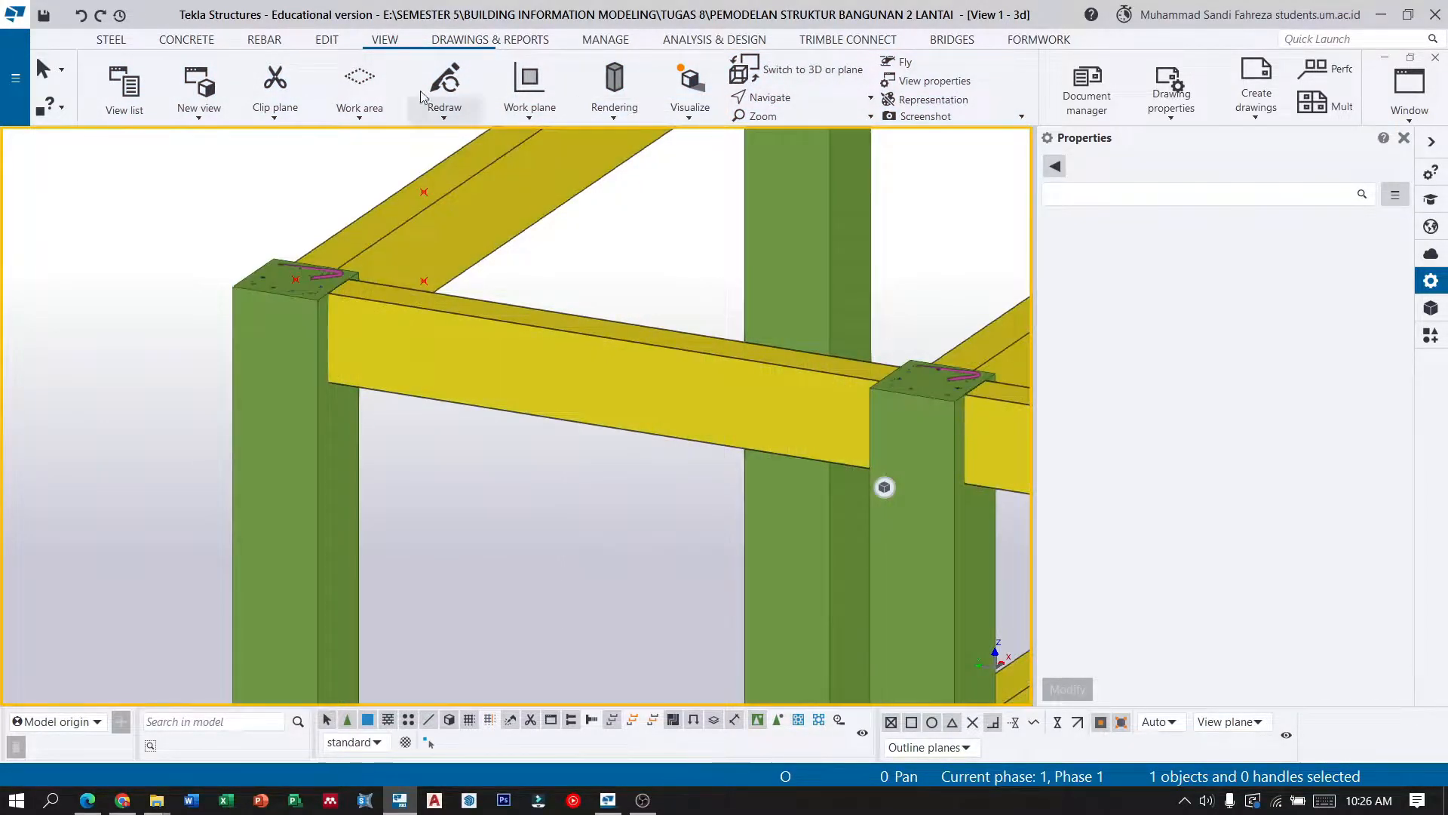
pyautogui.click(326, 40)
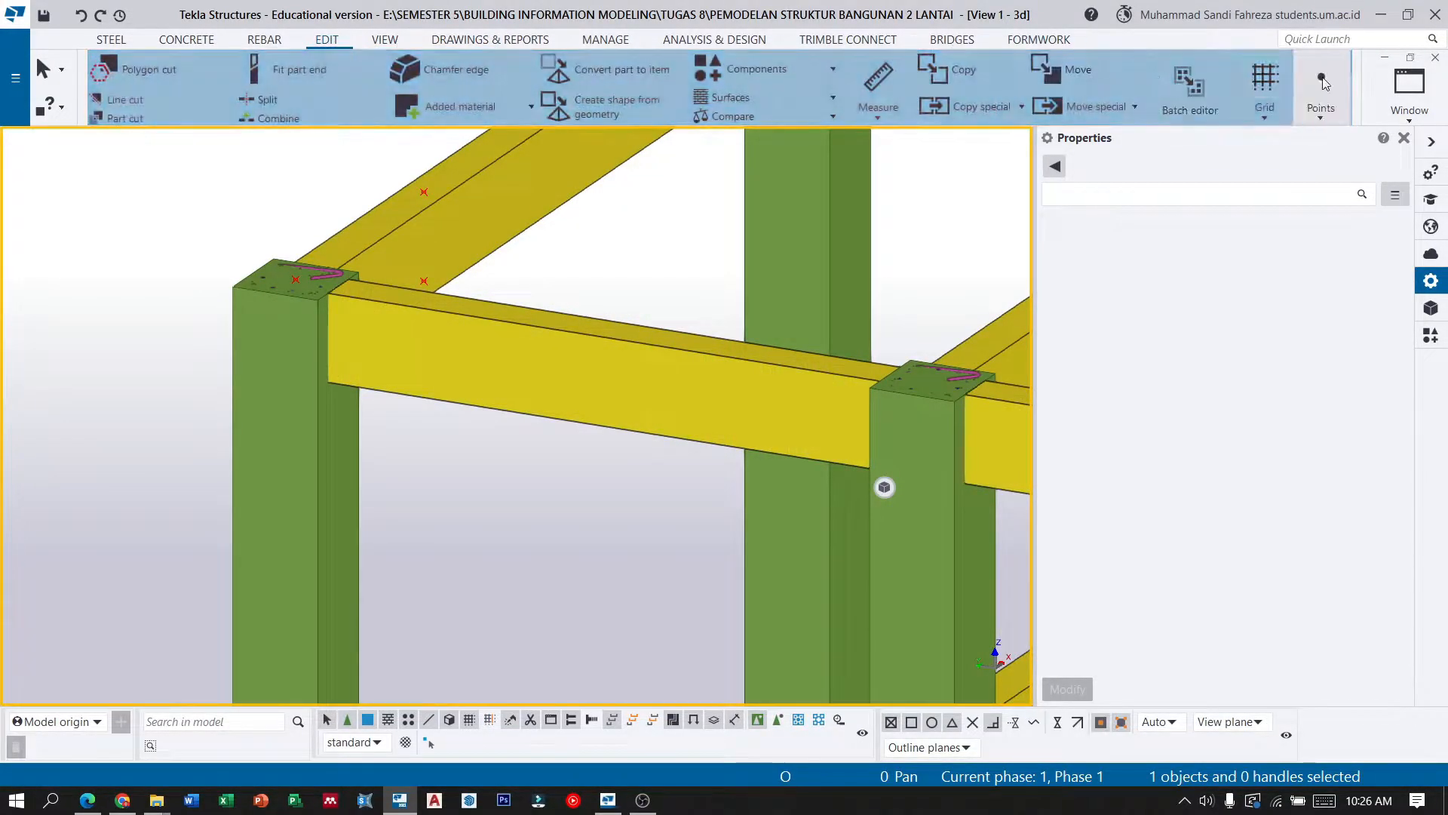
pyautogui.click(1320, 83)
pyautogui.click(1401, 446)
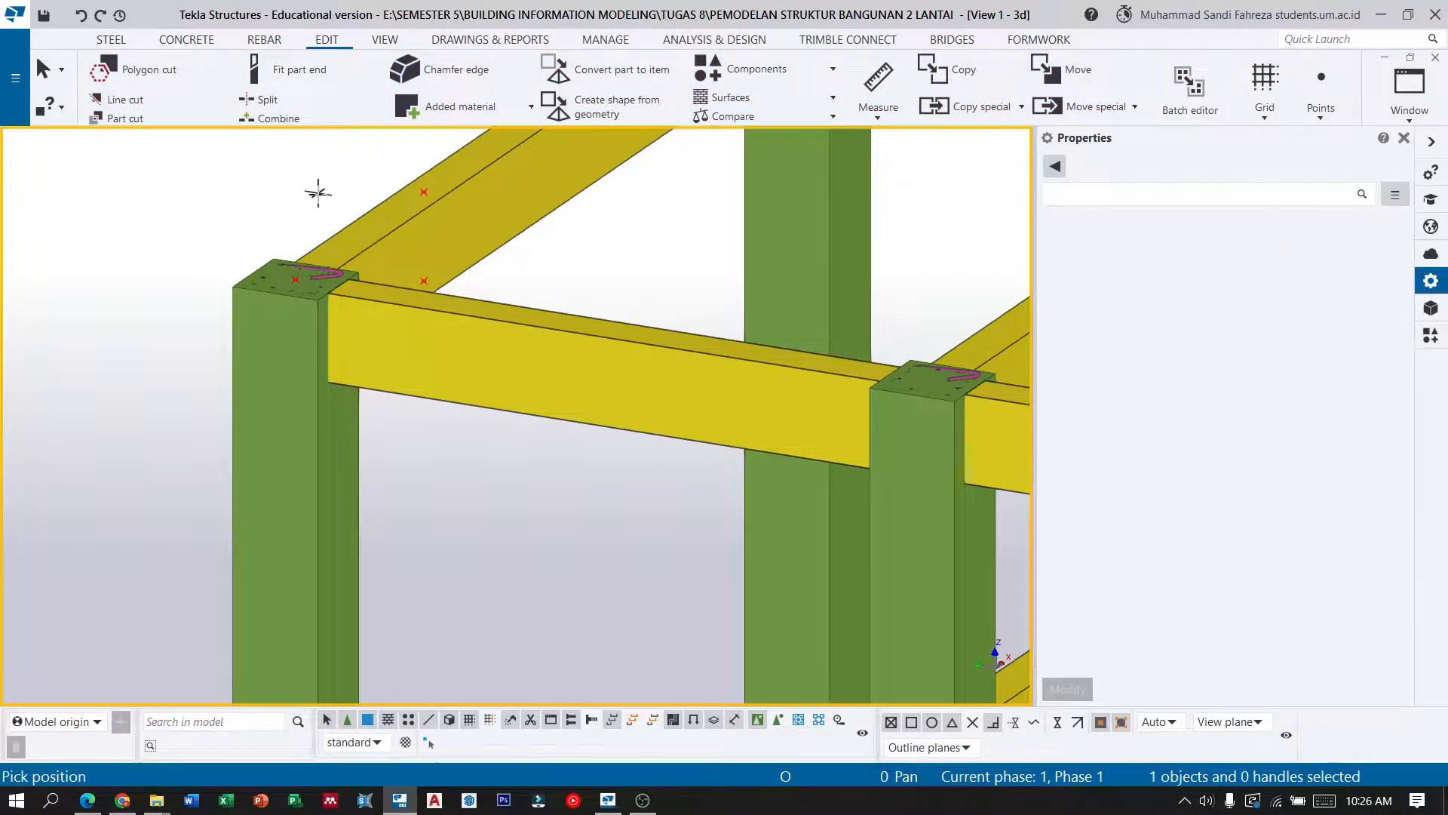
pyautogui.scroll(3, 294, 302)
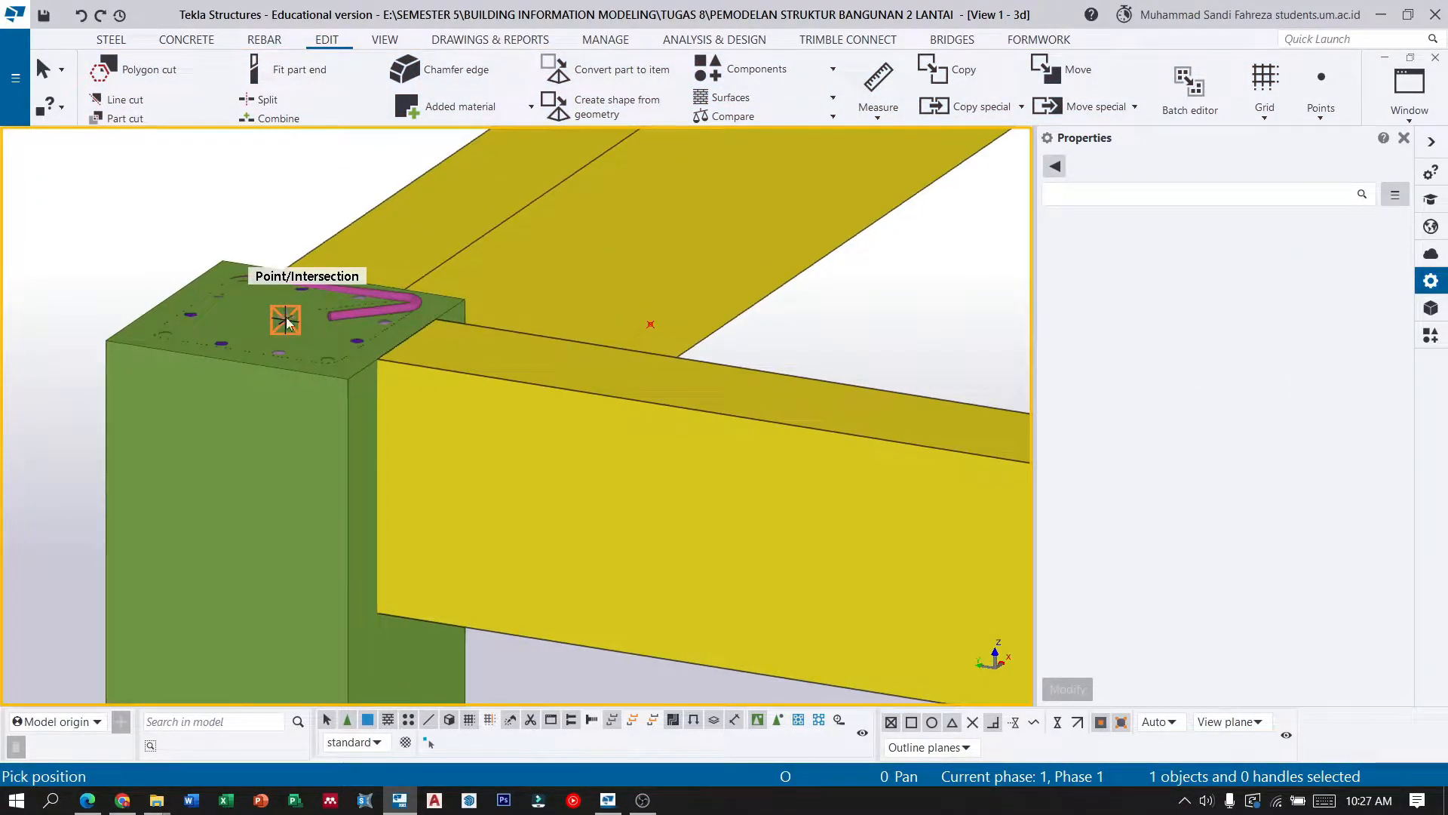
pyautogui.click(286, 319)
pyautogui.scroll(-3, 249, 269)
pyautogui.scroll(-3, 325, 300)
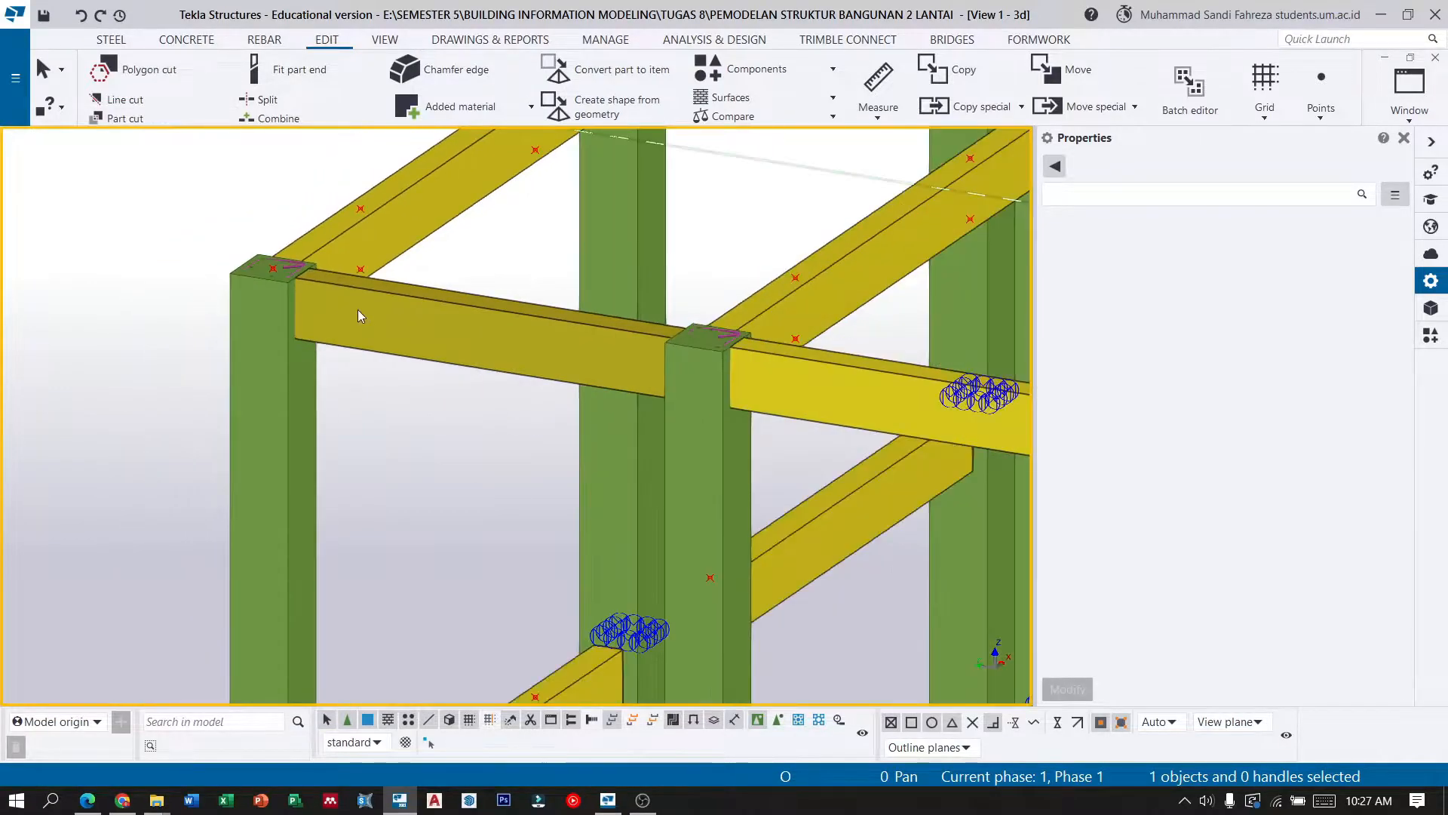
# Set the part rendering to Parts shaded wireframe.
pyautogui.click(384, 39)
pyautogui.click(614, 94)
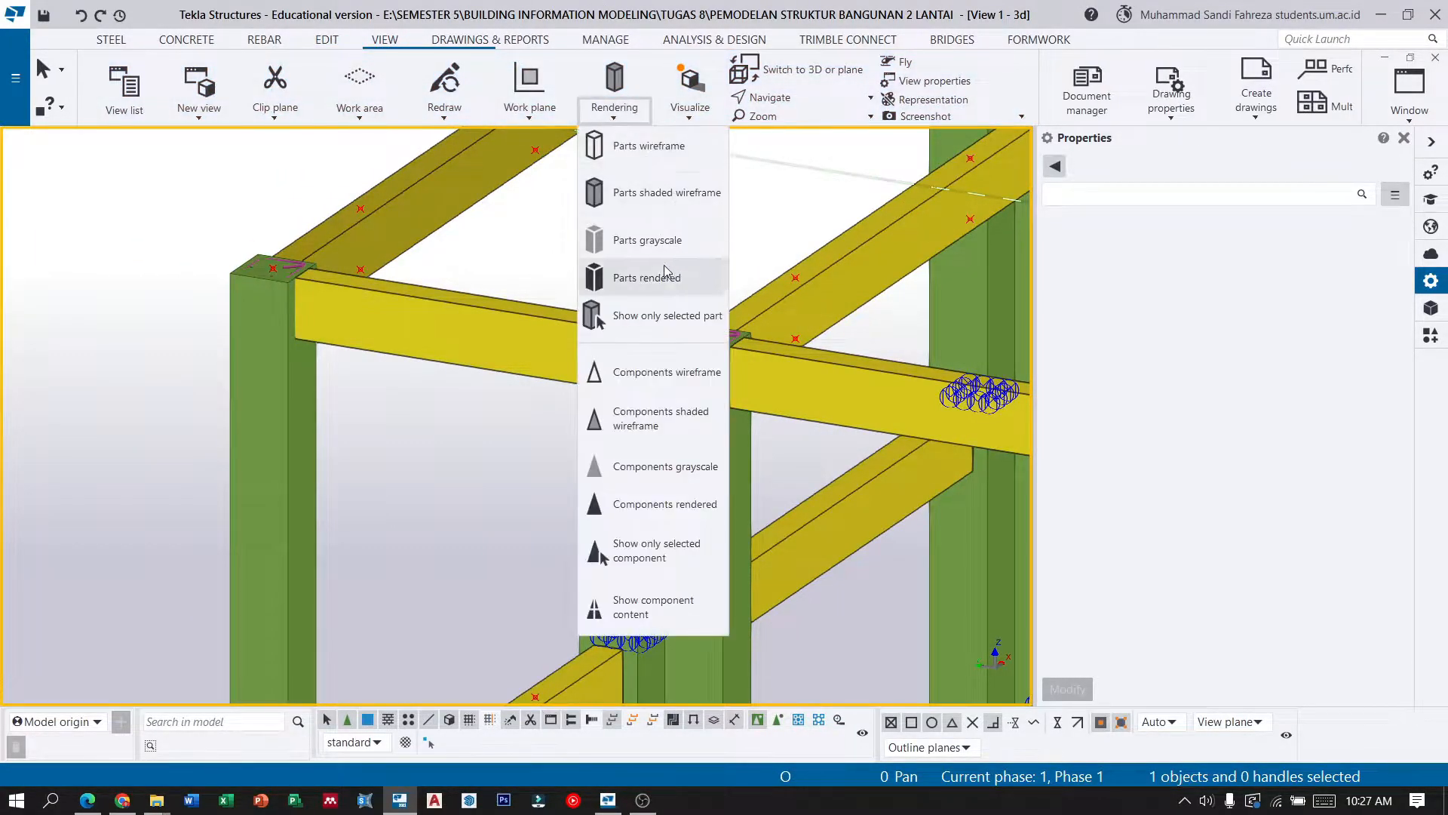
pyautogui.click(649, 193)
# Select the point on top of the corner column at A/5 and start a linear copy of it.
pyautogui.scroll(5, 265, 247)
pyautogui.click(266, 244)
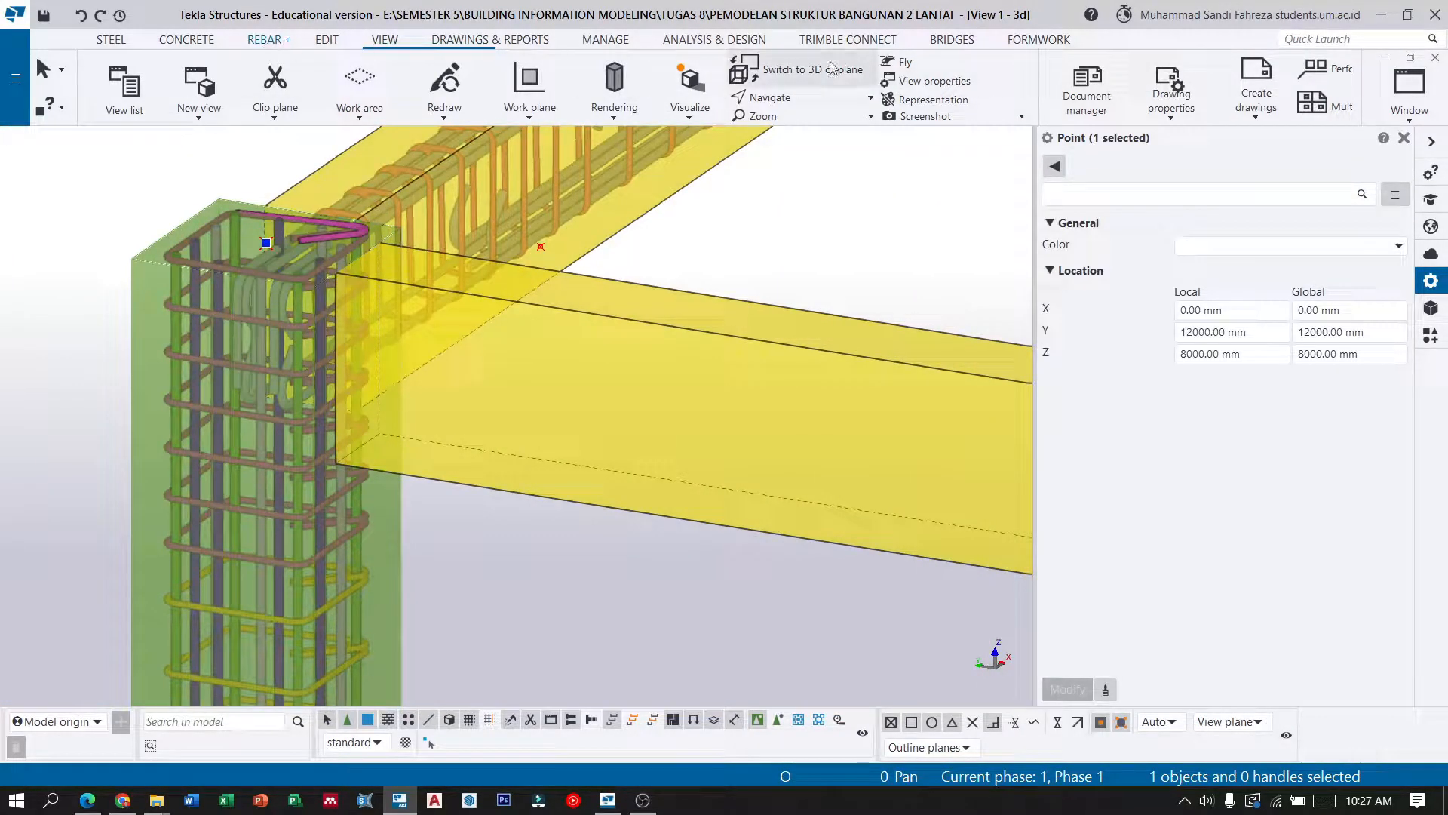
pyautogui.click(331, 41)
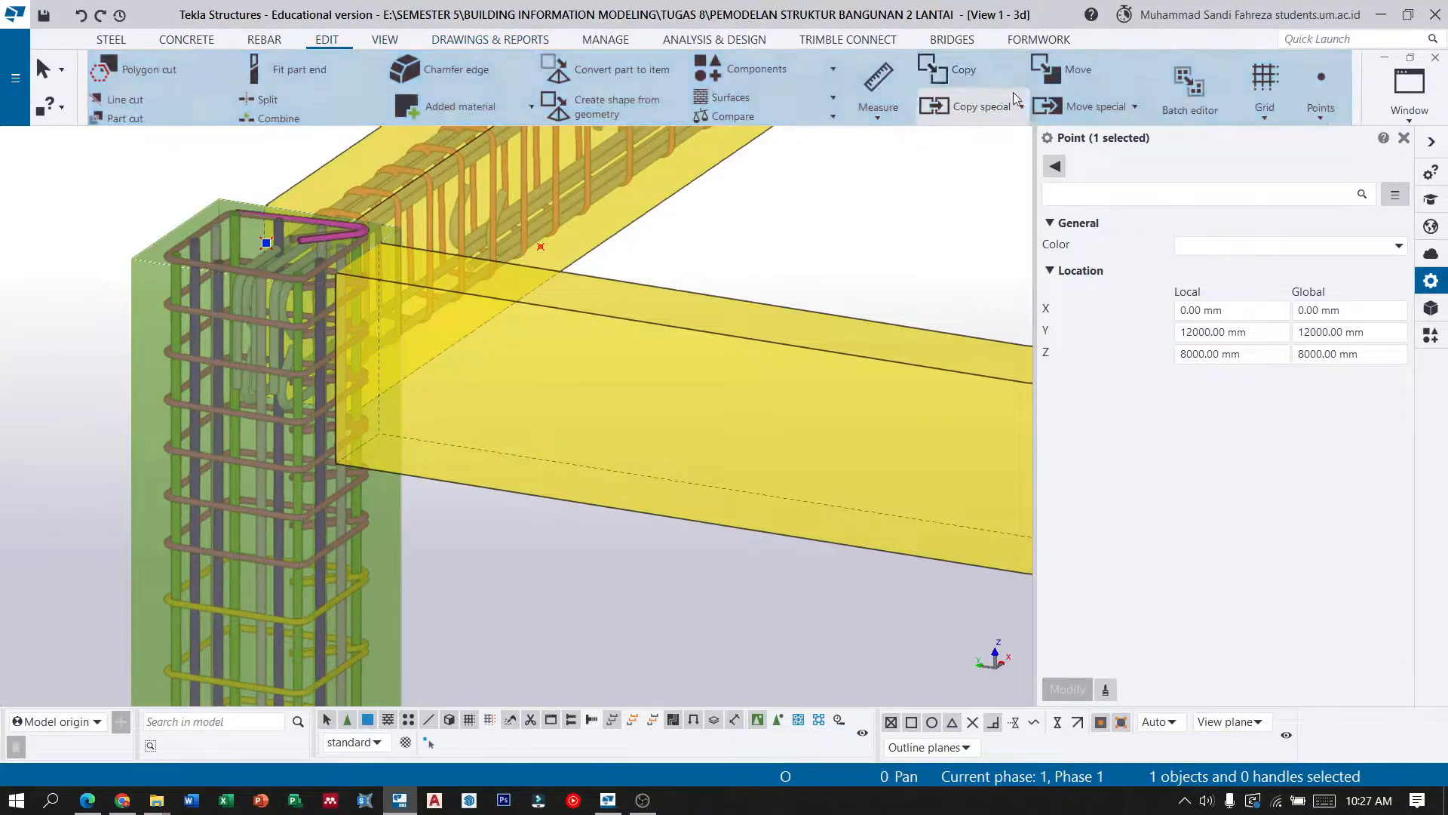
pyautogui.click(1020, 106)
pyautogui.click(993, 151)
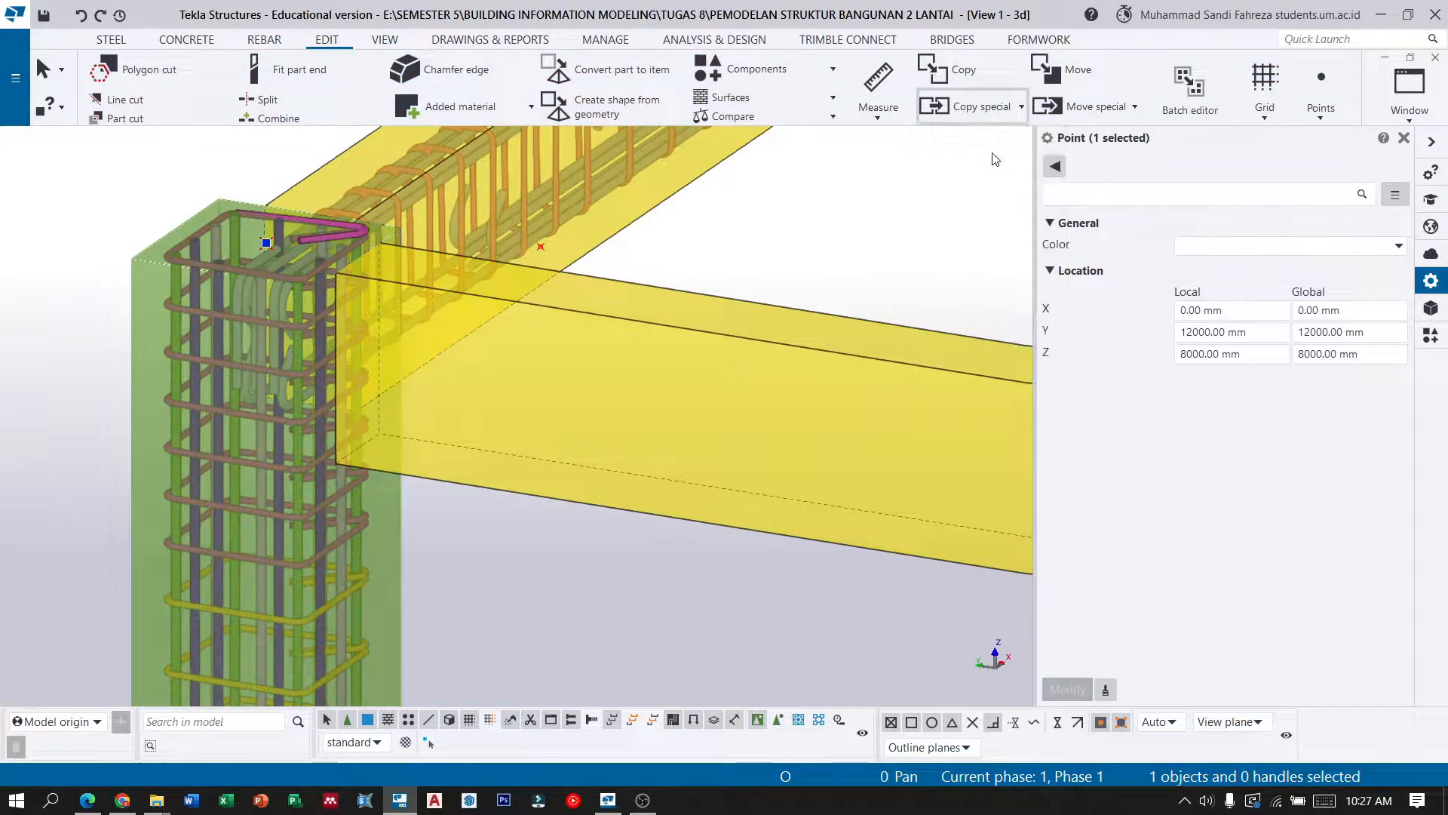
# Copy the selected column-top point linearly with dY offsets of -750 mm and -3750 mm, keeping dX and dZ at 0.
pyautogui.scroll(-2, 176, 252)
pyautogui.scroll(-6, 177, 252)
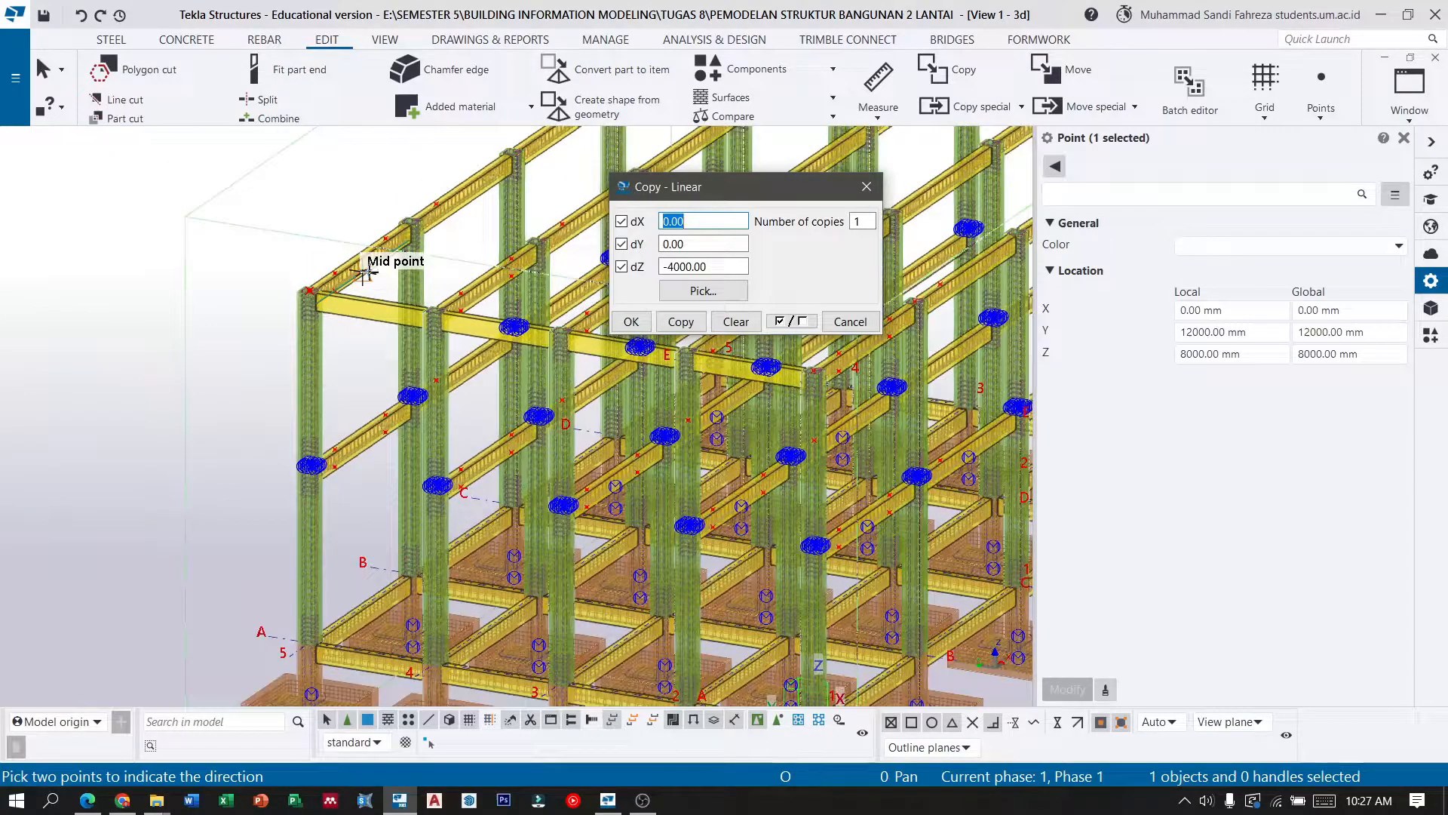
pyautogui.click(725, 324)
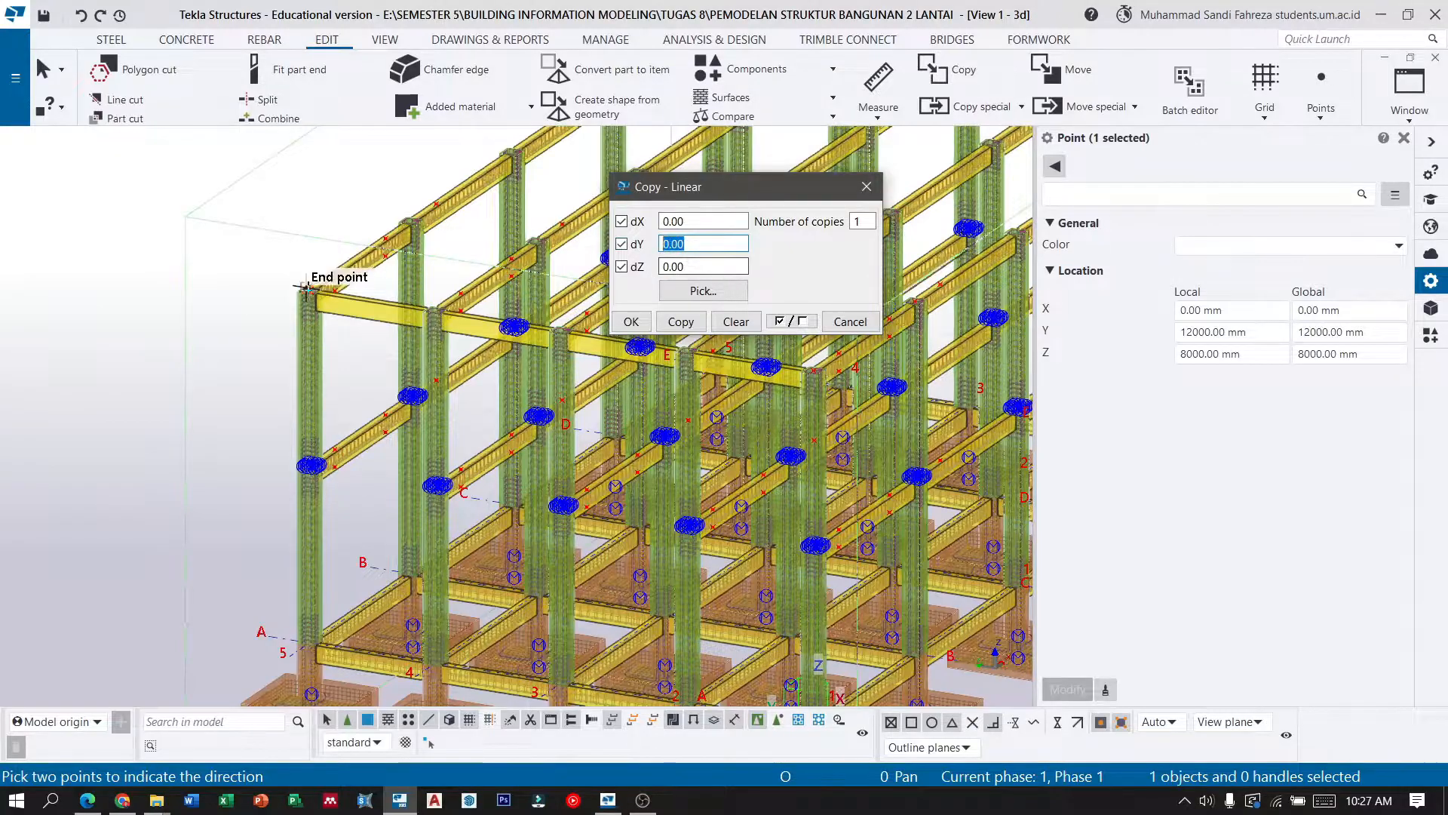
pyautogui.scroll(-1, 310, 289)
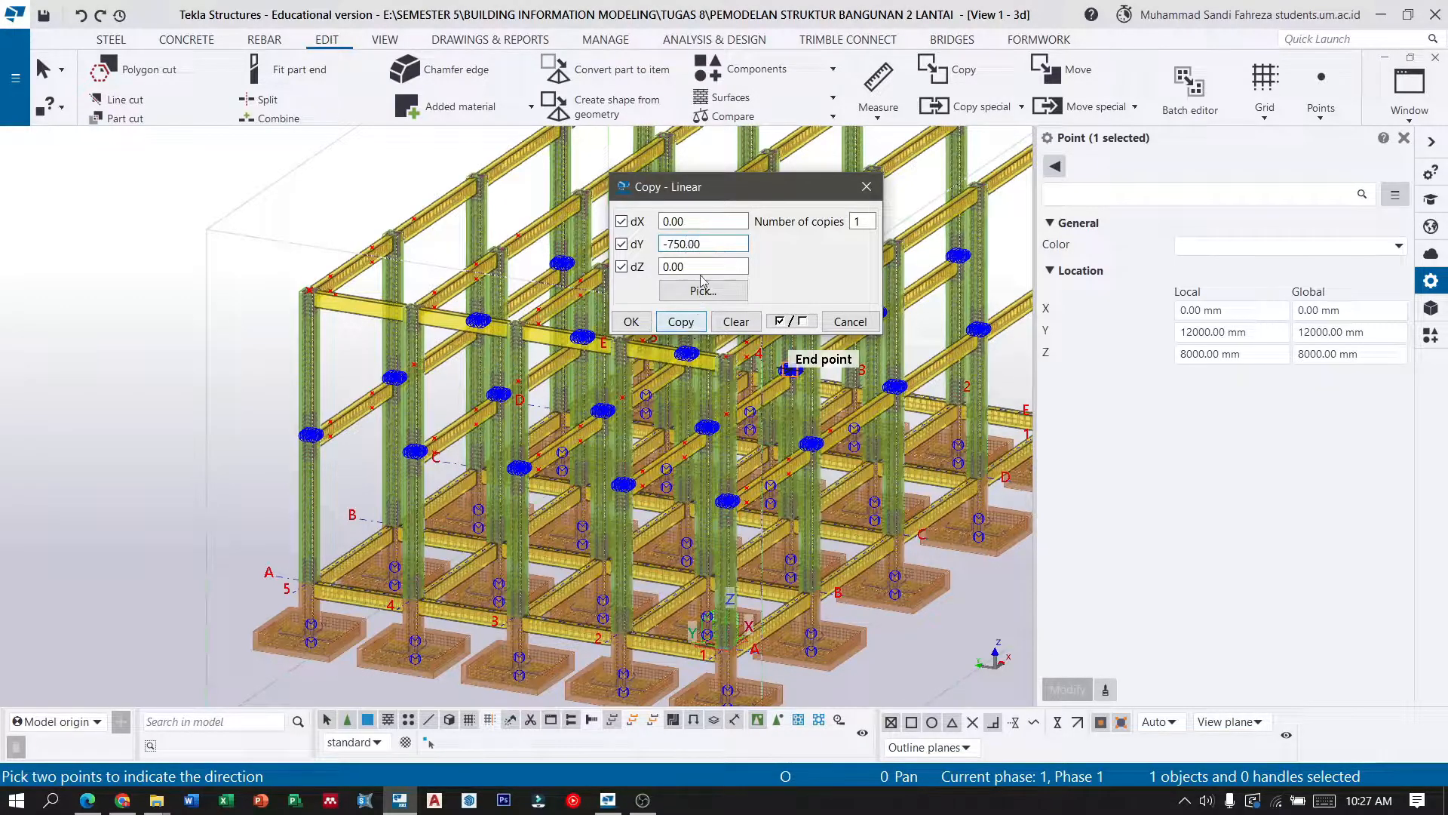
pyautogui.scroll(2, 414, 309)
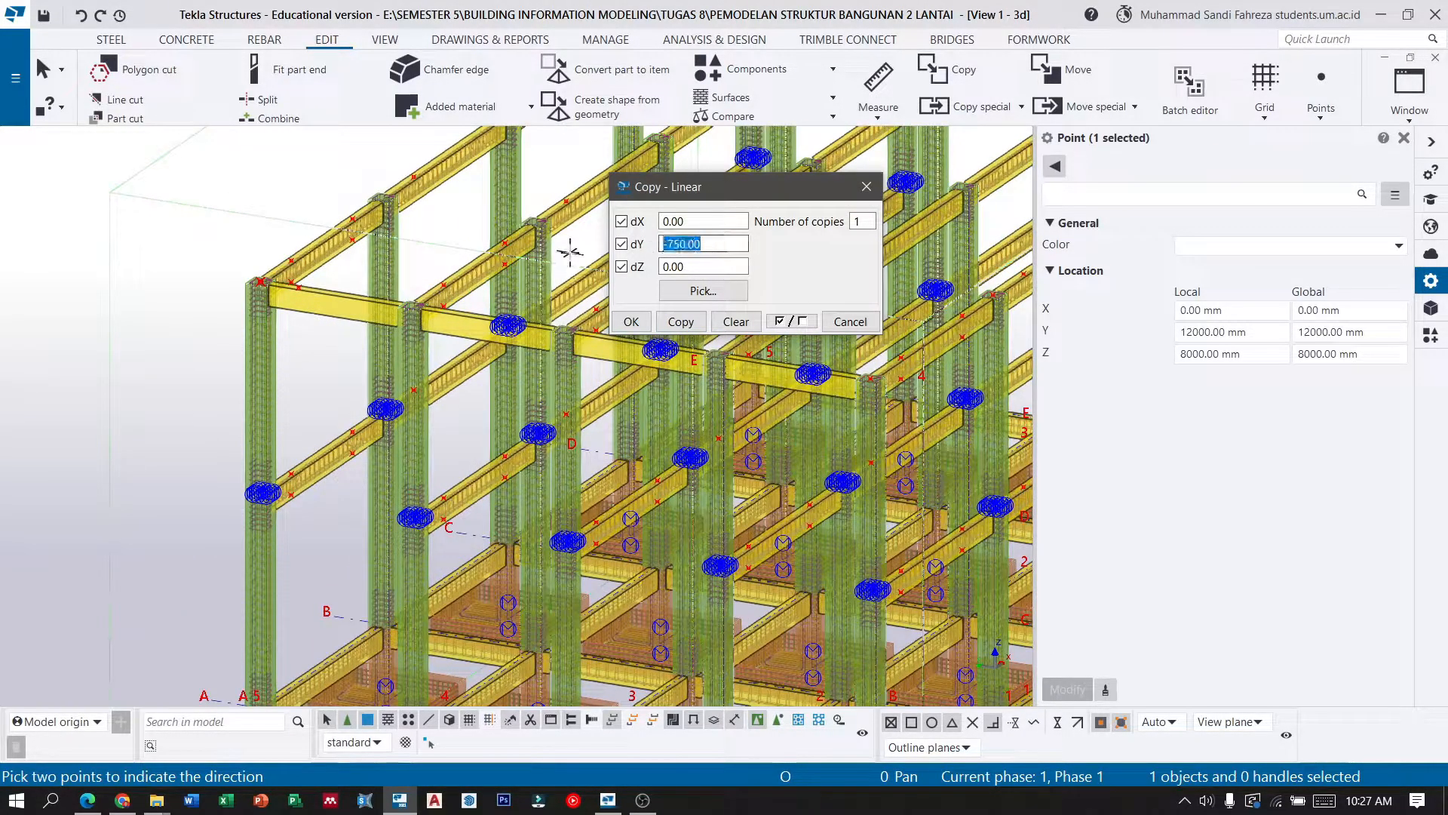
pyautogui.click(678, 326)
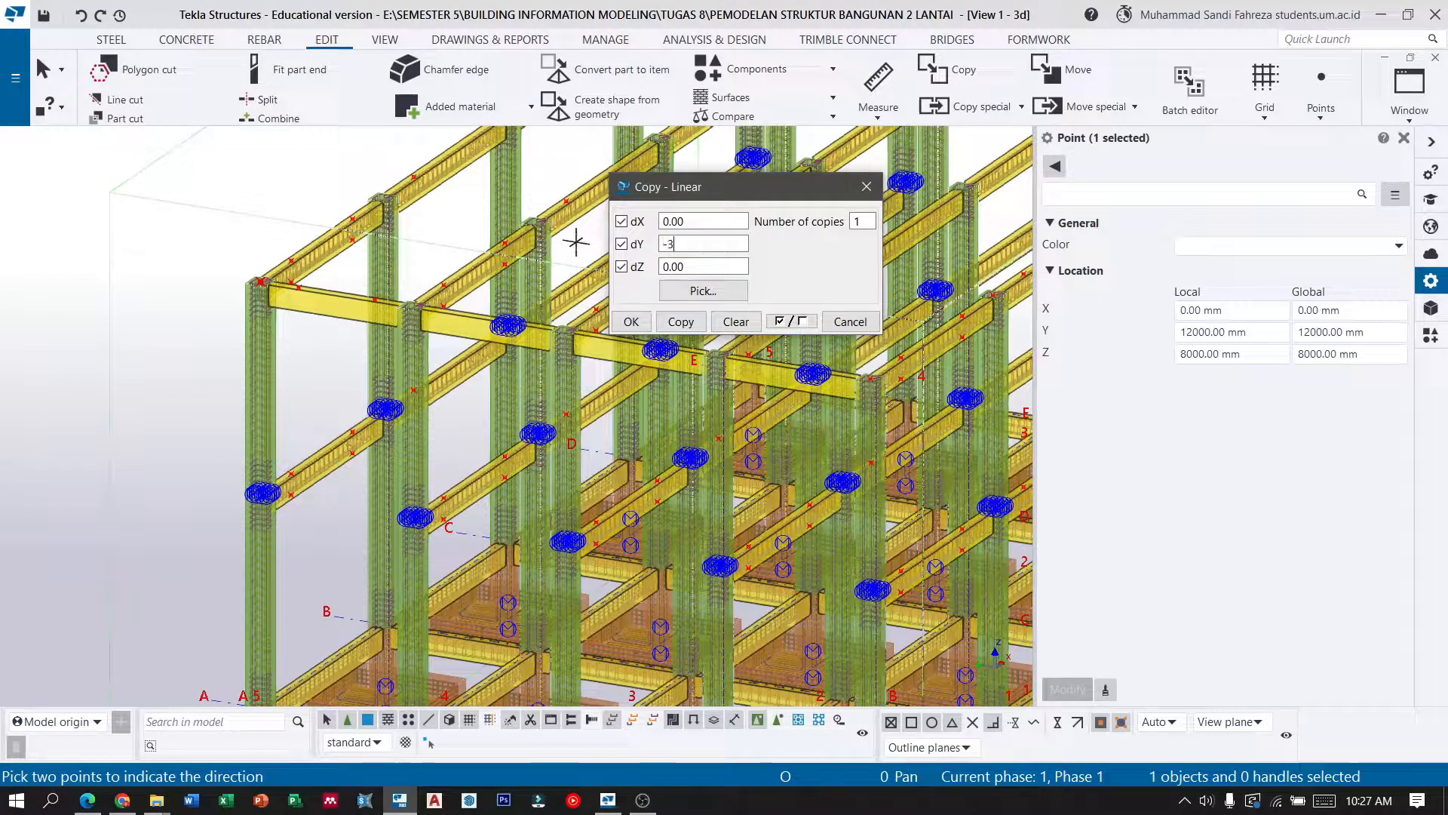
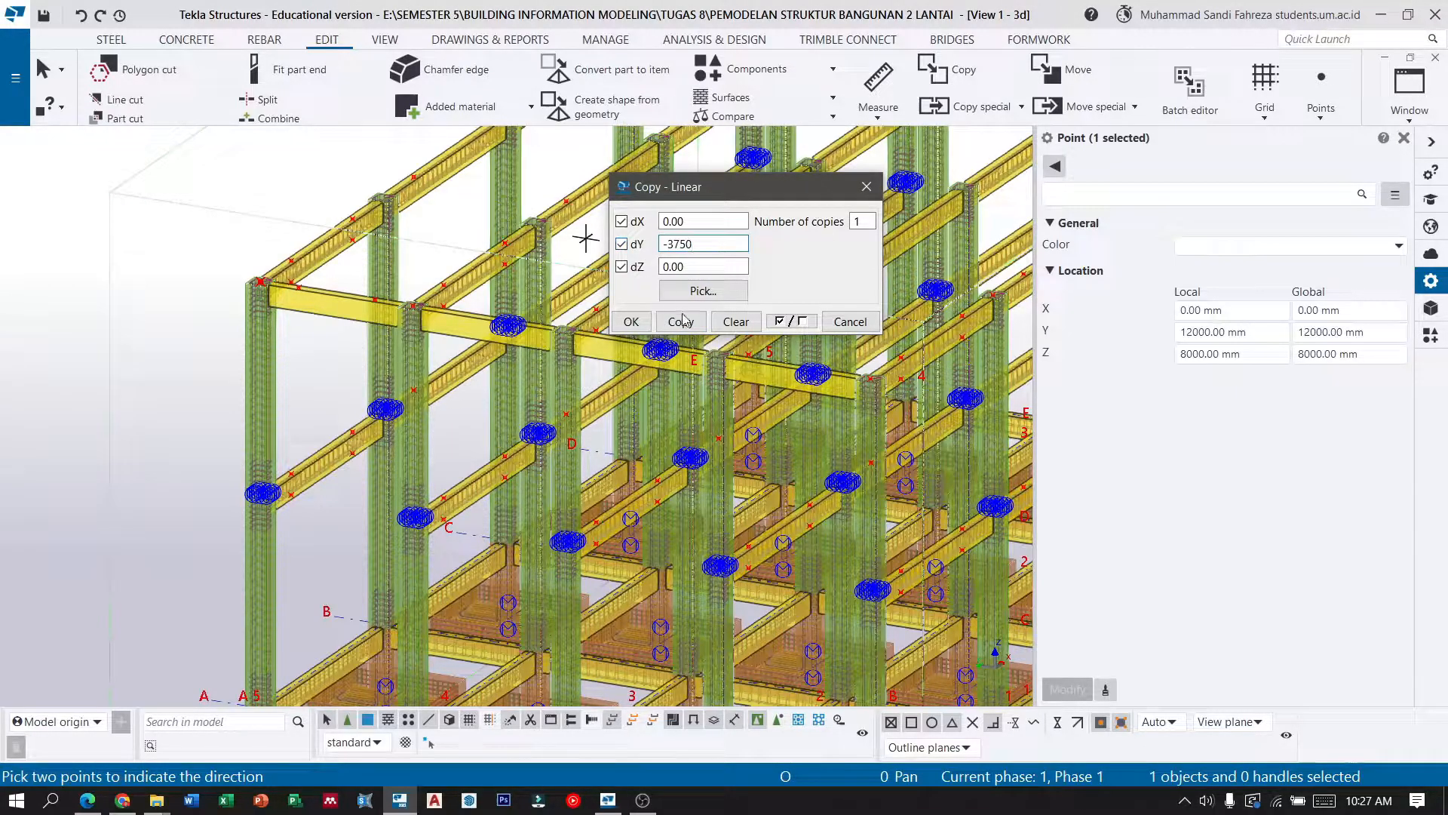
pyautogui.click(632, 323)
pyautogui.scroll(4, 423, 295)
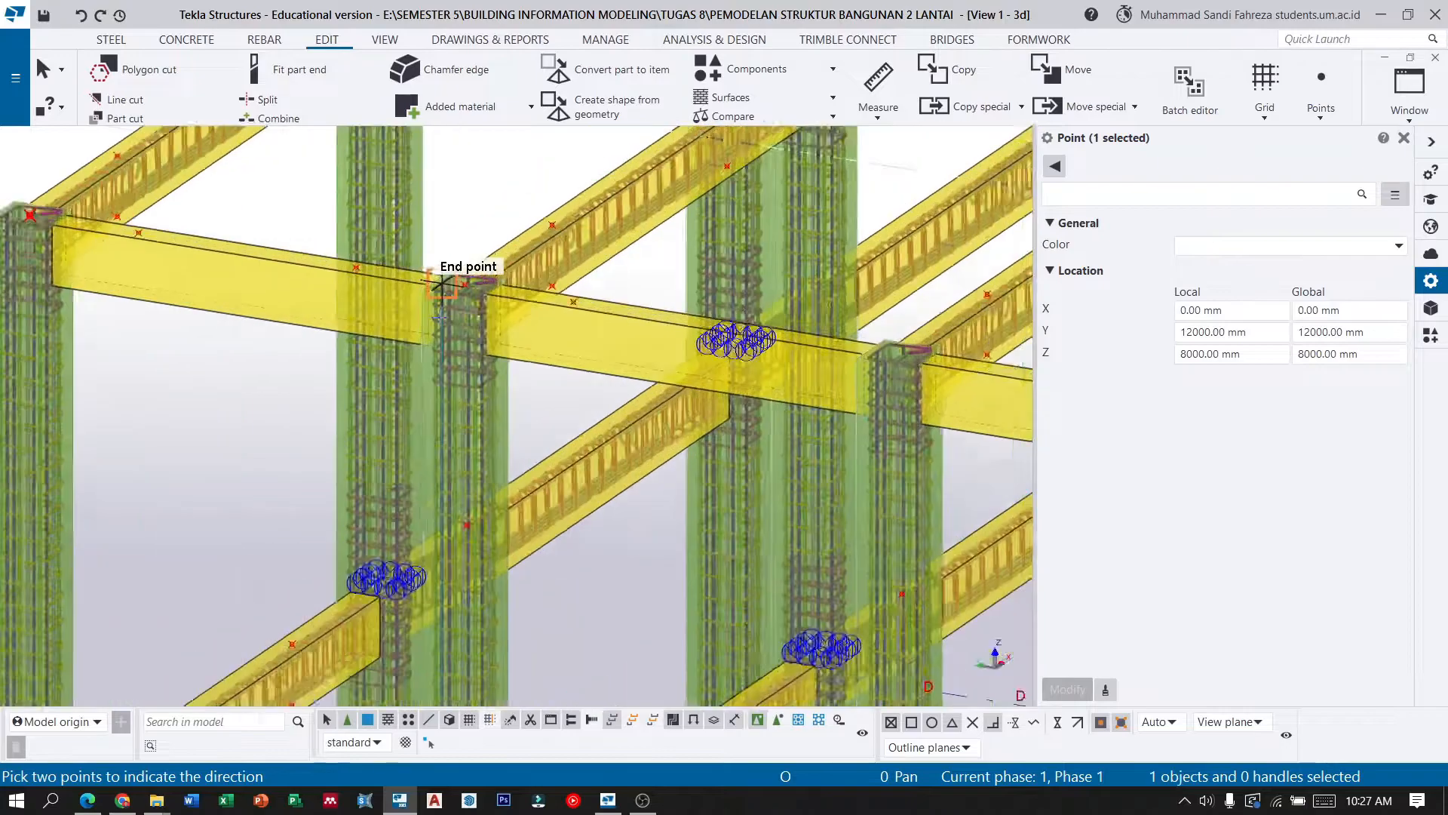
pyautogui.scroll(4, 200, 281)
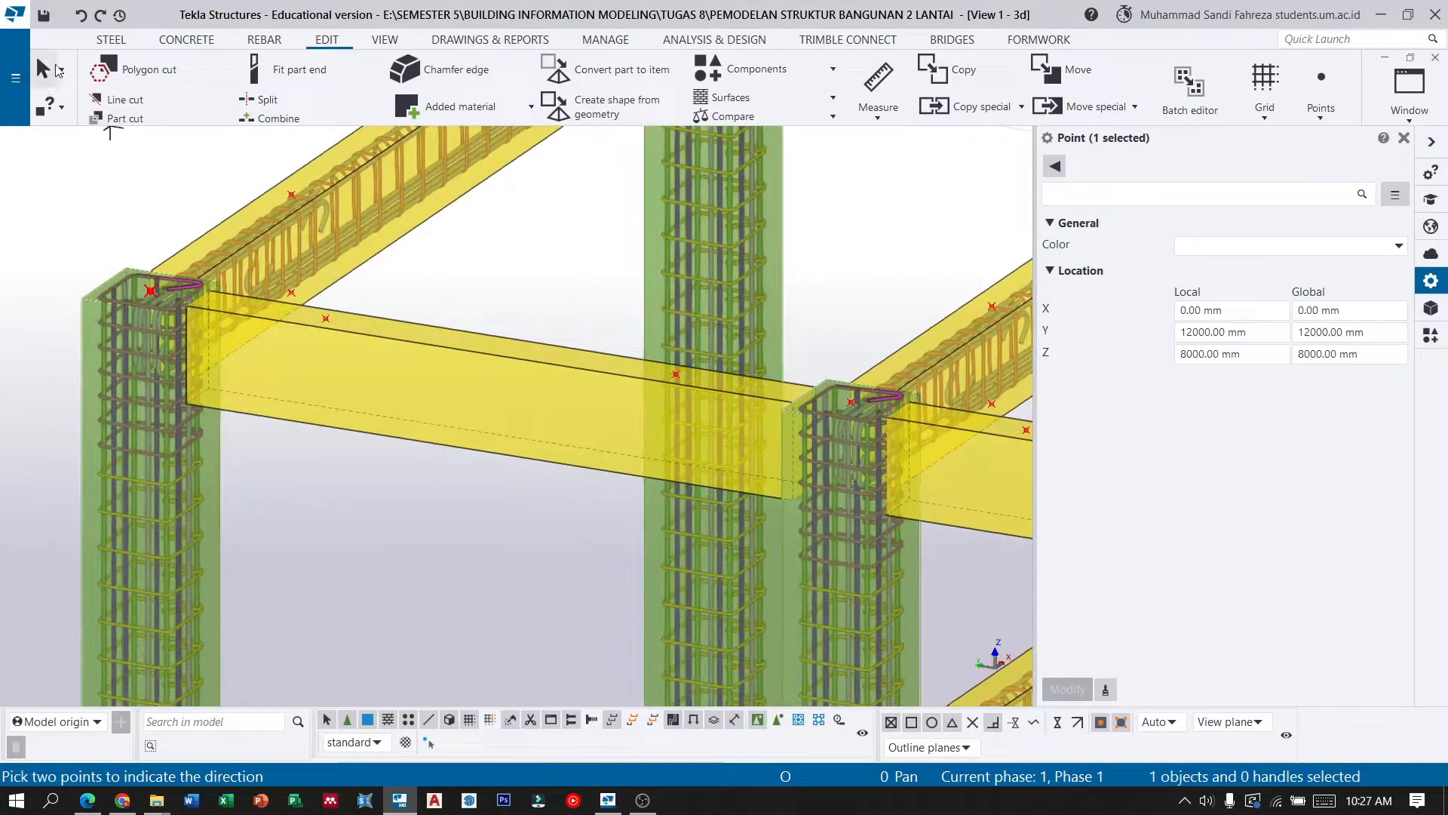
pyautogui.click(58, 84)
# Copy the two new points along the corner edge beam linearly by dZ -400 mm, with dX and dY at 0.
pyautogui.scroll(4, 351, 304)
pyautogui.click(302, 330)
pyautogui.scroll(-3, 281, 320)
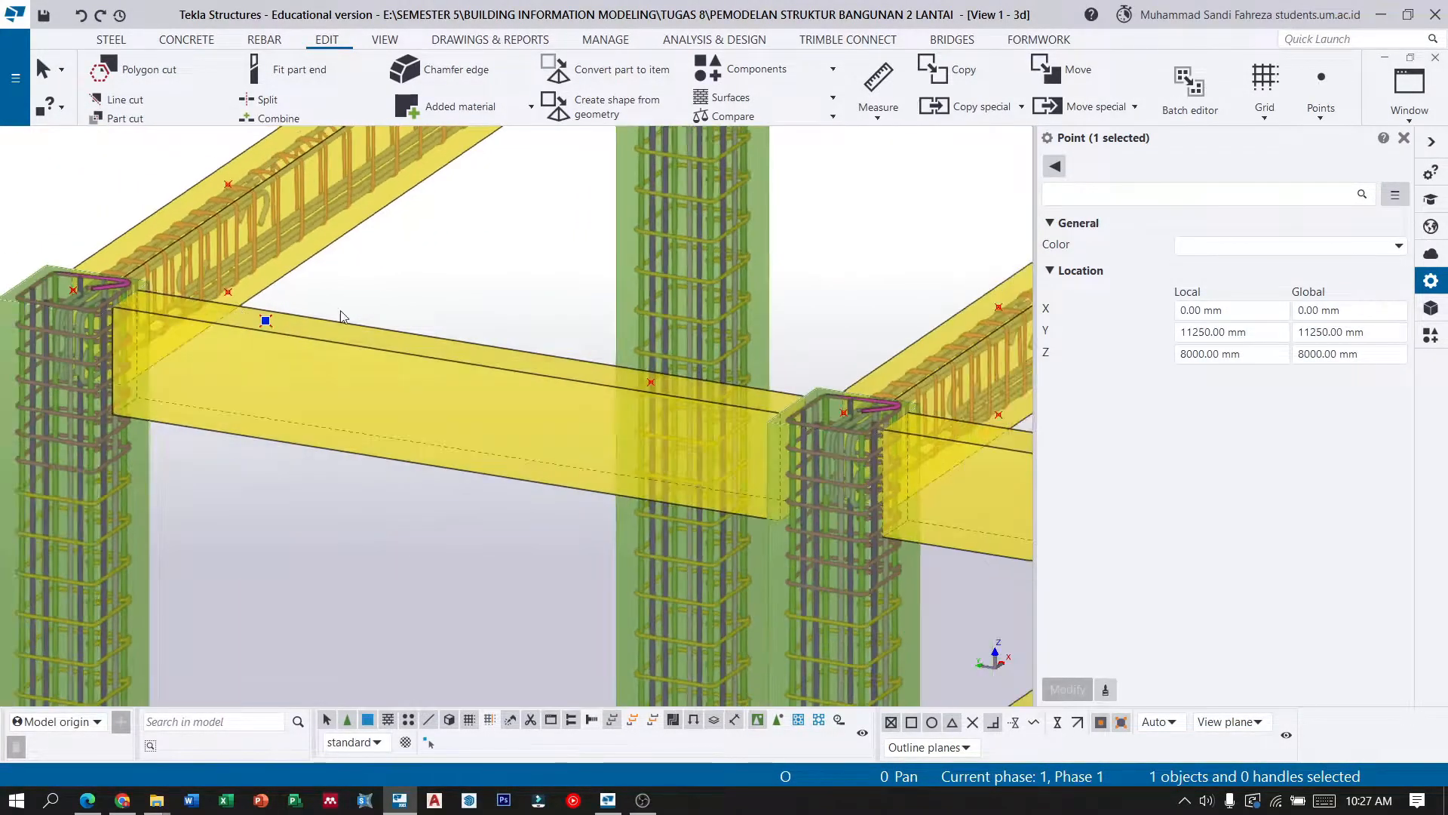
pyautogui.keyDown('ctrl'); pyautogui.click(652, 382); pyautogui.keyUp('ctrl')
pyautogui.click(991, 113)
pyautogui.click(966, 146)
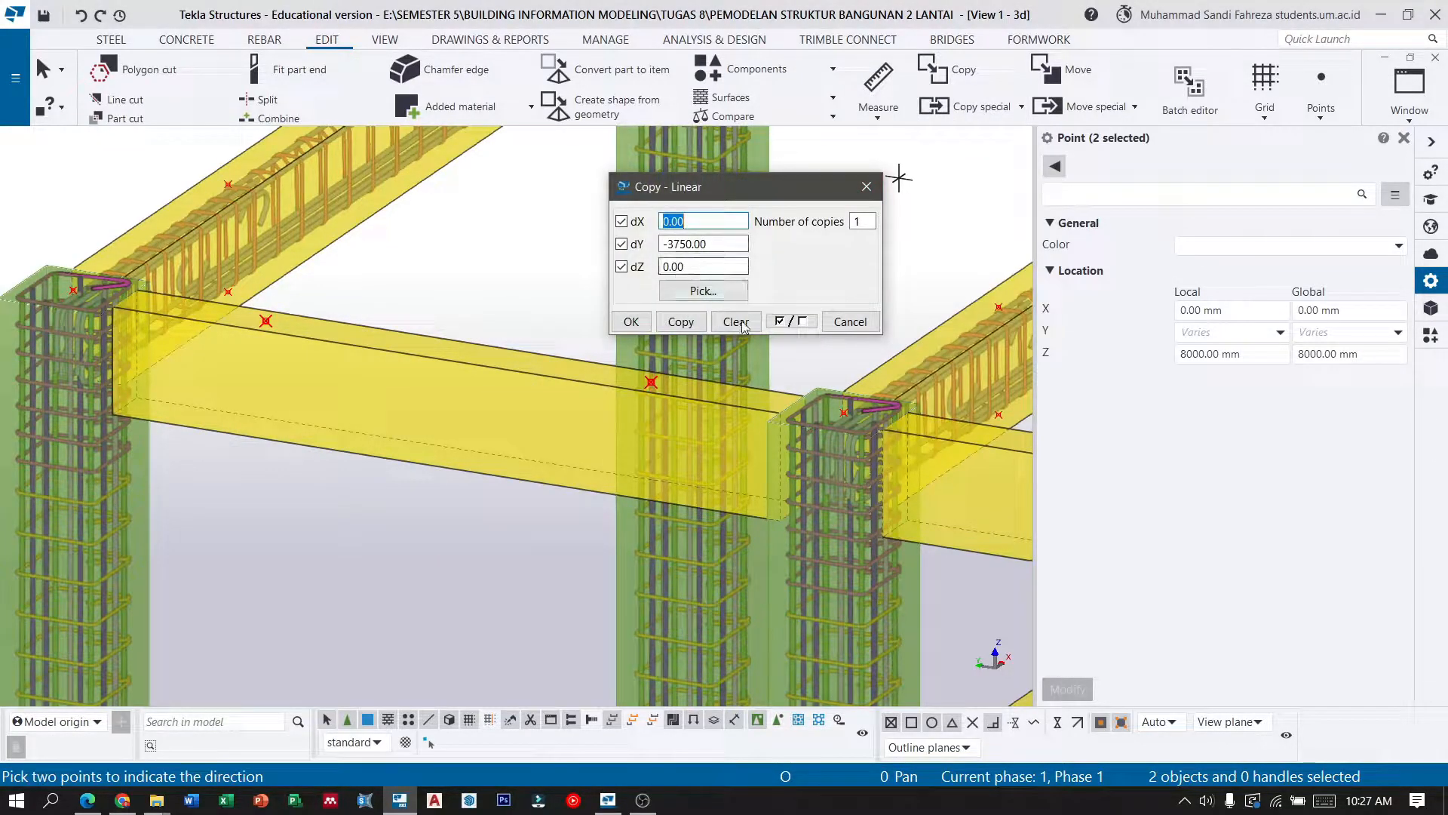
pyautogui.click(736, 323)
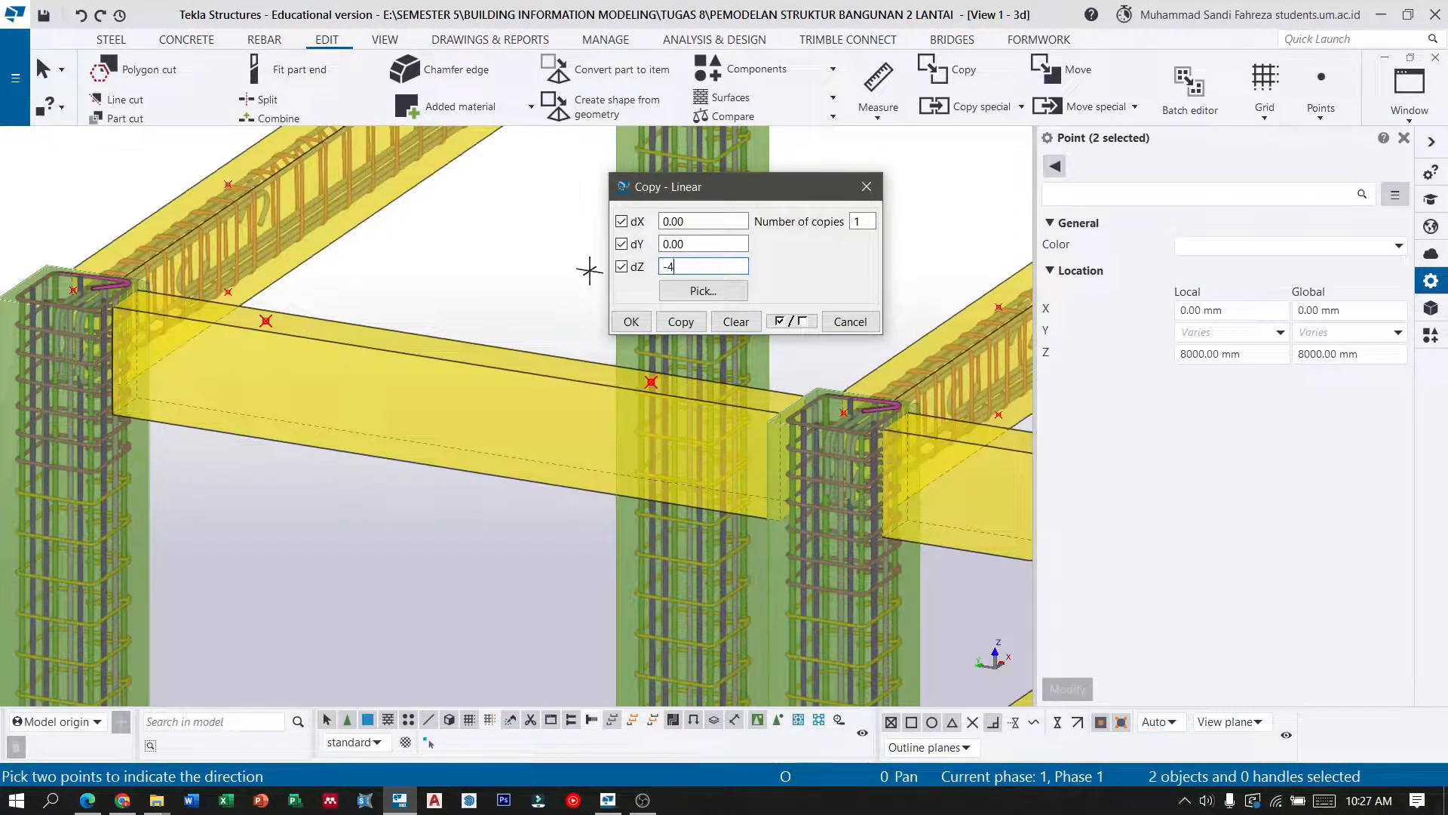
pyautogui.write('-400')
pyautogui.click(696, 326)
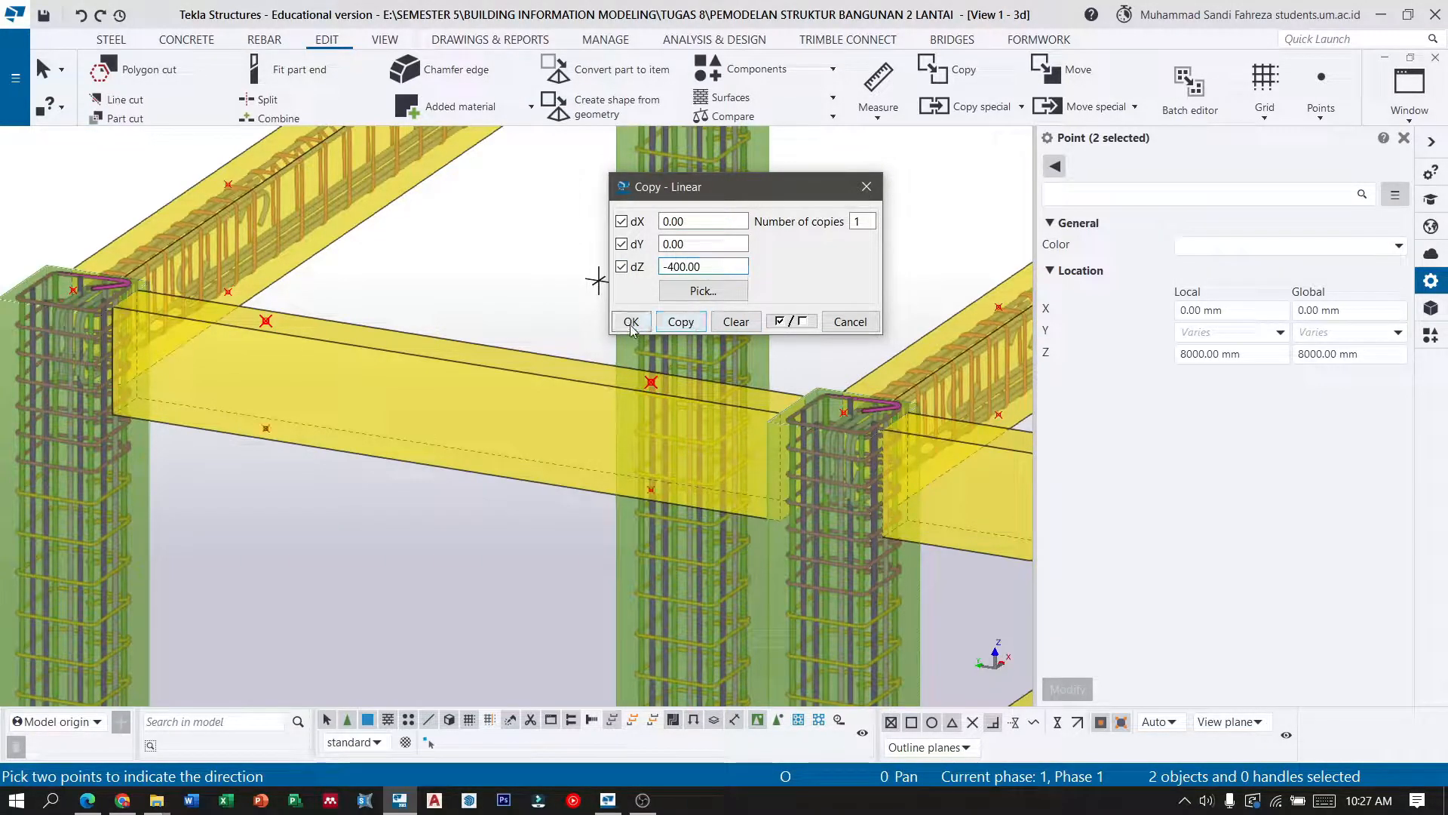
pyautogui.click(631, 322)
# Start a rebar group in the roof edge beam and define a straight bar shape about 11600 mm long along its top edge.
pyautogui.scroll(-3, 351, 368)
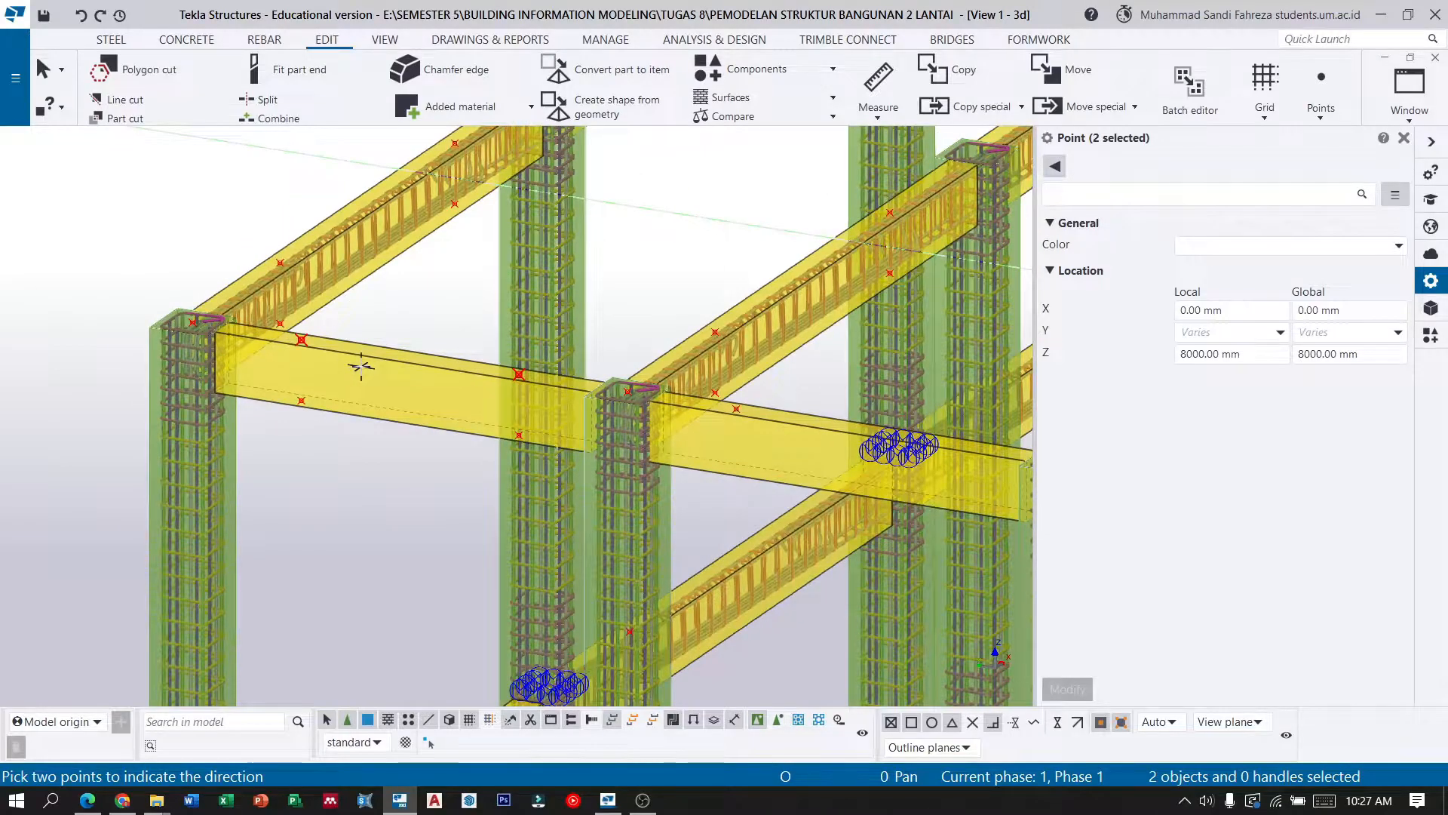
pyautogui.scroll(-5, 221, 335)
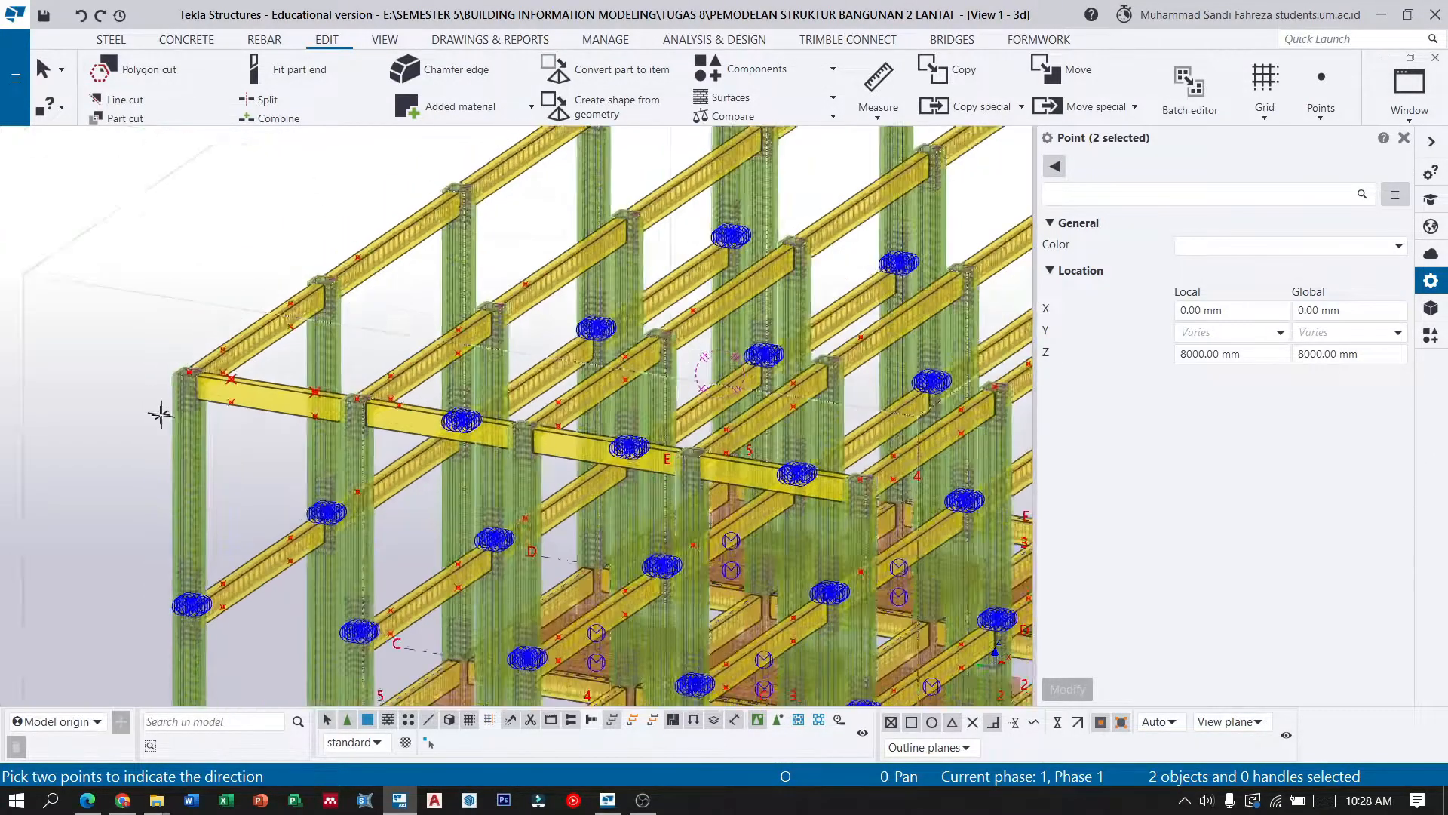
pyautogui.scroll(4, 649, 450)
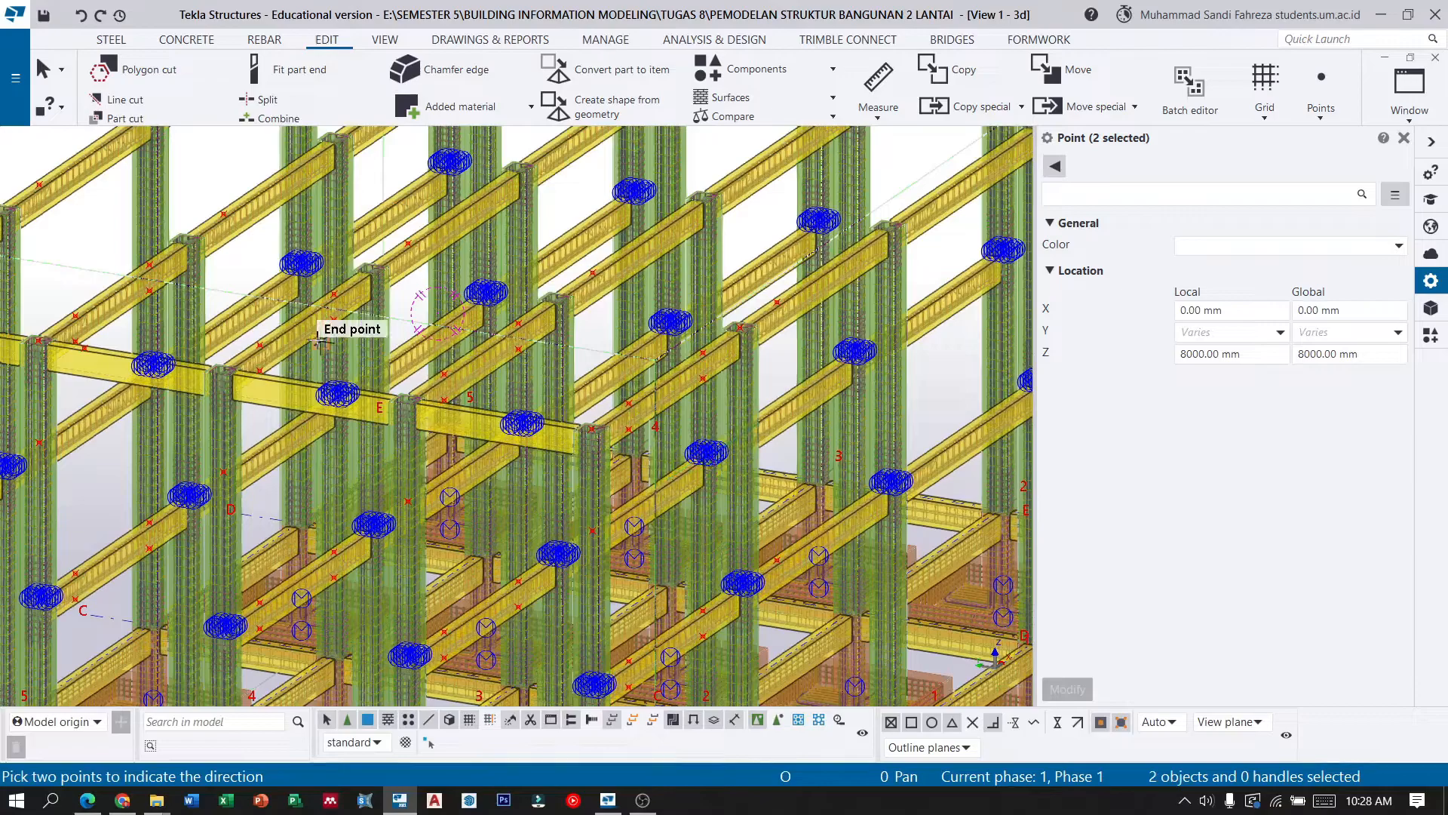
pyautogui.moveTo(326, 345); pyautogui.dragTo(635, 379, button='middle')
pyautogui.scroll(1, 132, 340)
pyautogui.scroll(-2, 102, 313)
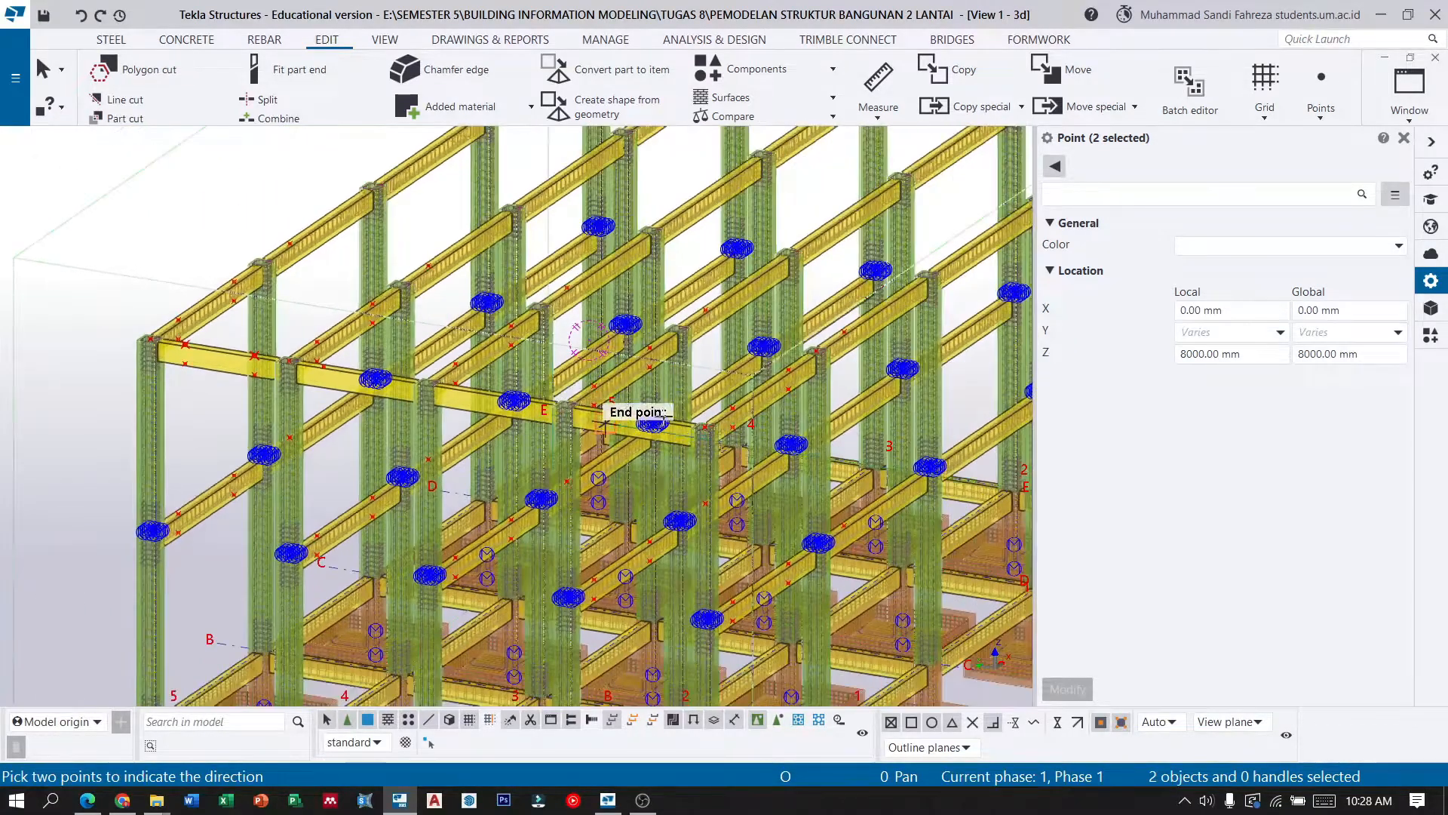
pyautogui.click(273, 43)
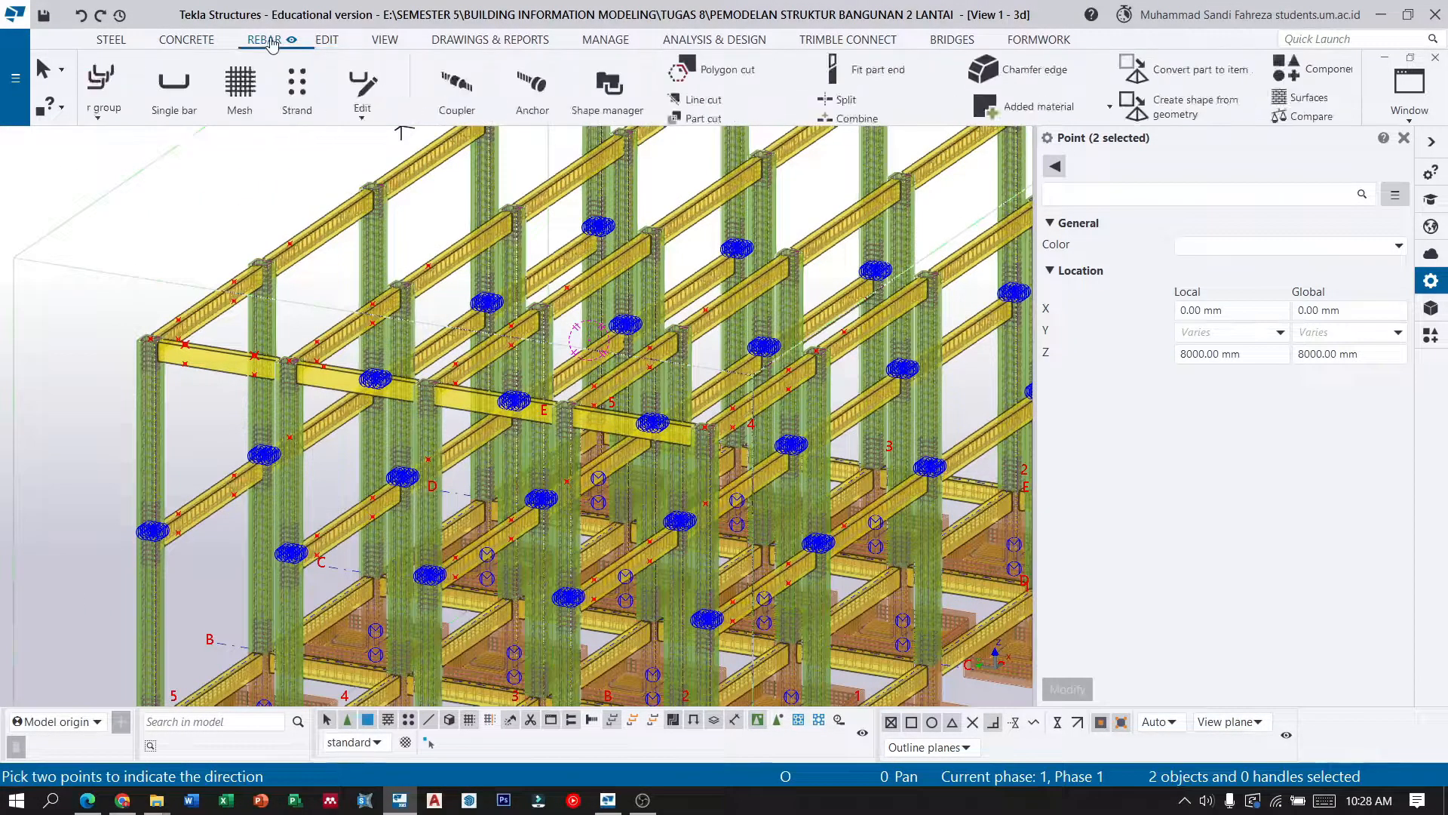
pyautogui.click(498, 89)
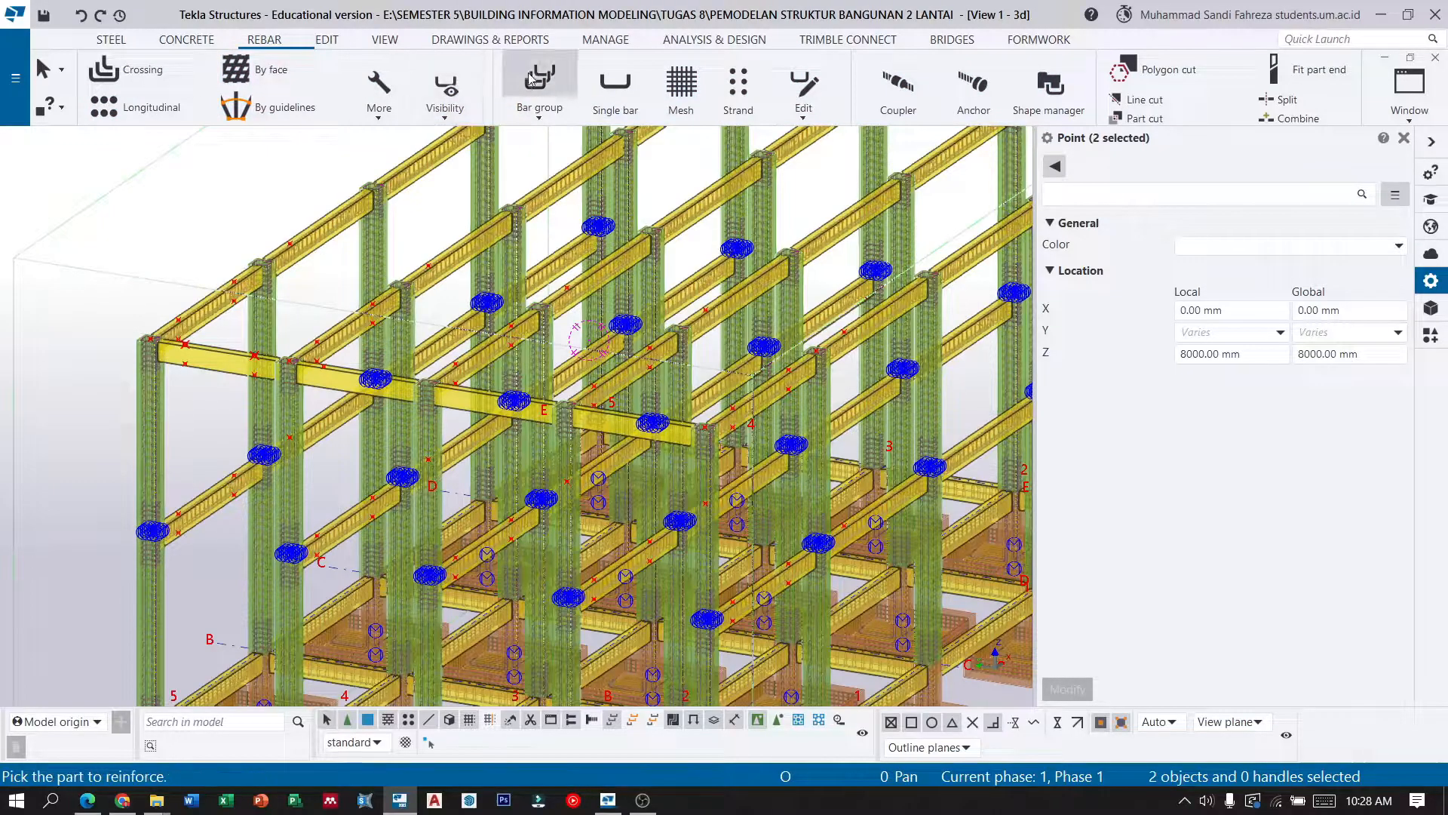
pyautogui.scroll(5, 200, 323)
pyautogui.scroll(3, 200, 323)
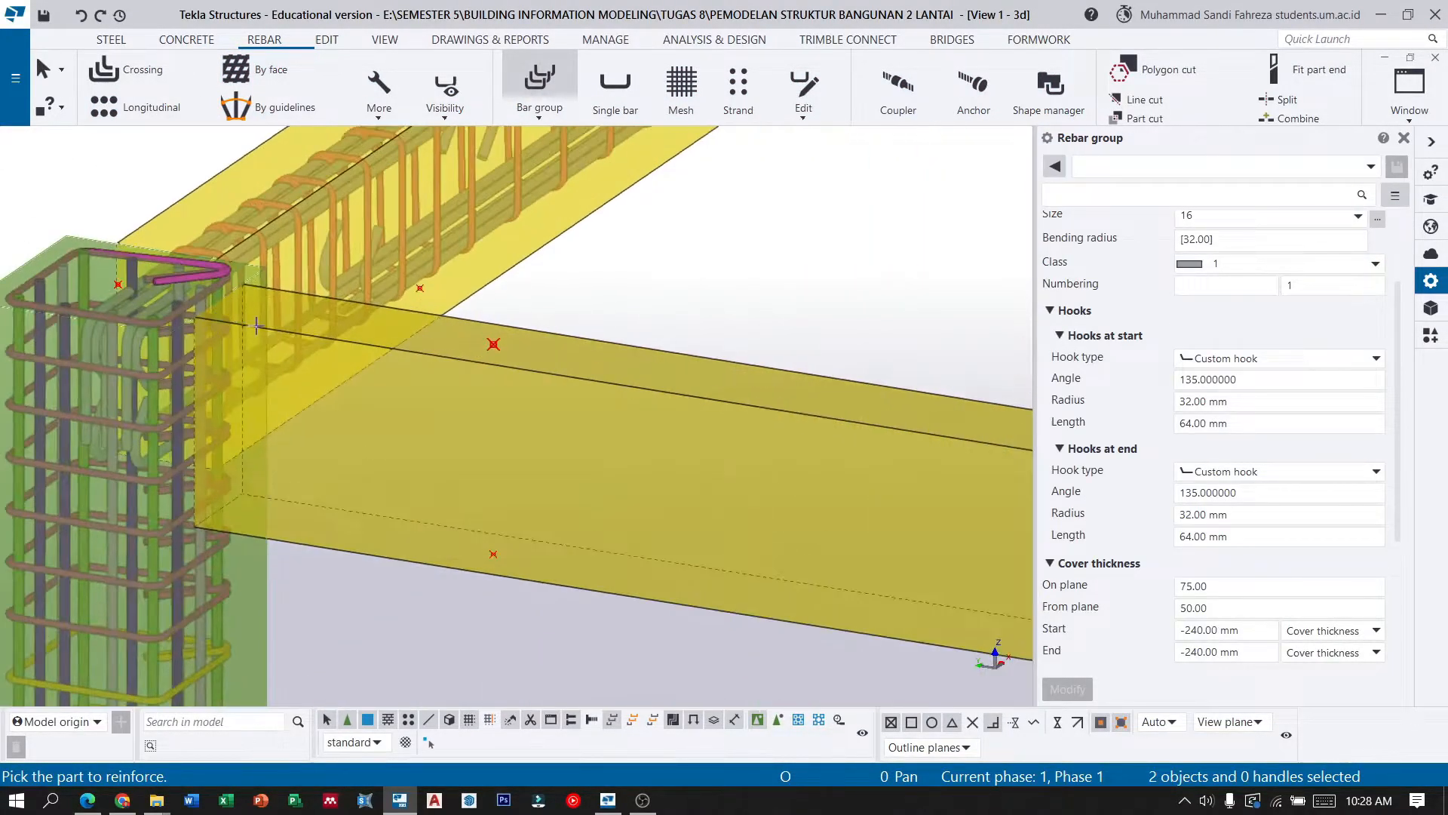
pyautogui.click(259, 325)
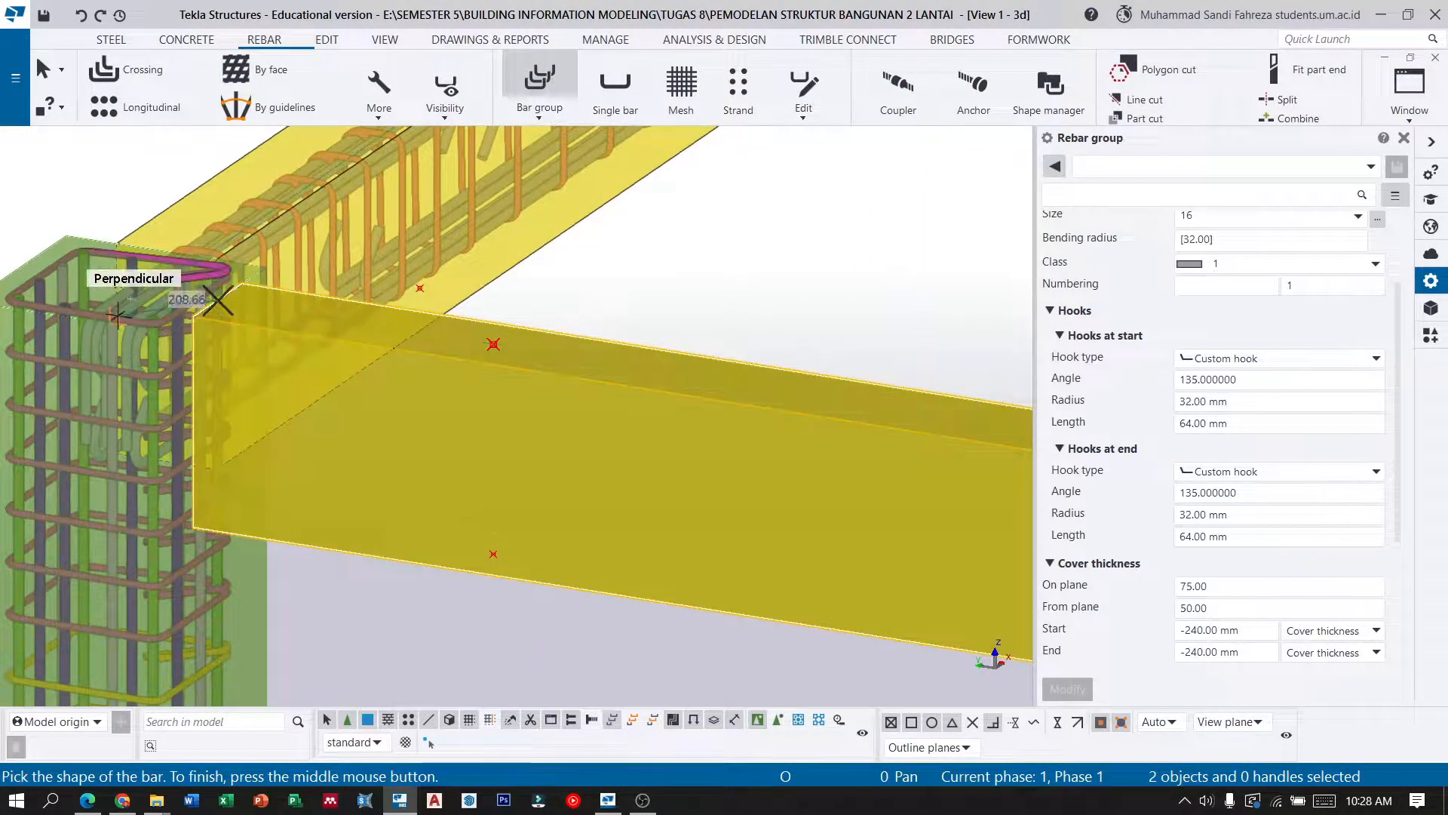
pyautogui.scroll(-6, 204, 317)
pyautogui.scroll(6, 631, 423)
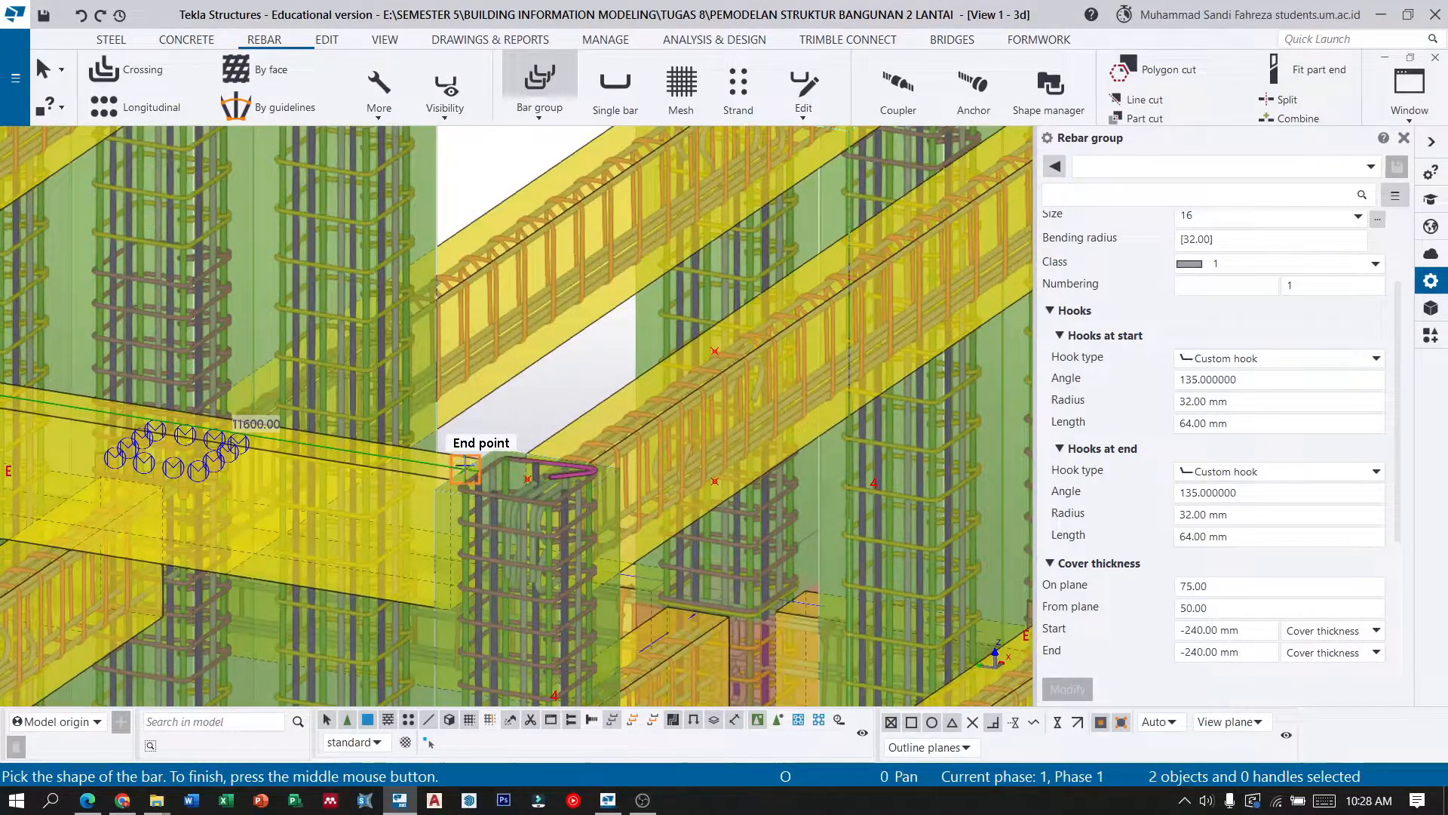
pyautogui.click(466, 469)
pyautogui.middleClick(465, 468)
pyautogui.scroll(-4, 589, 434)
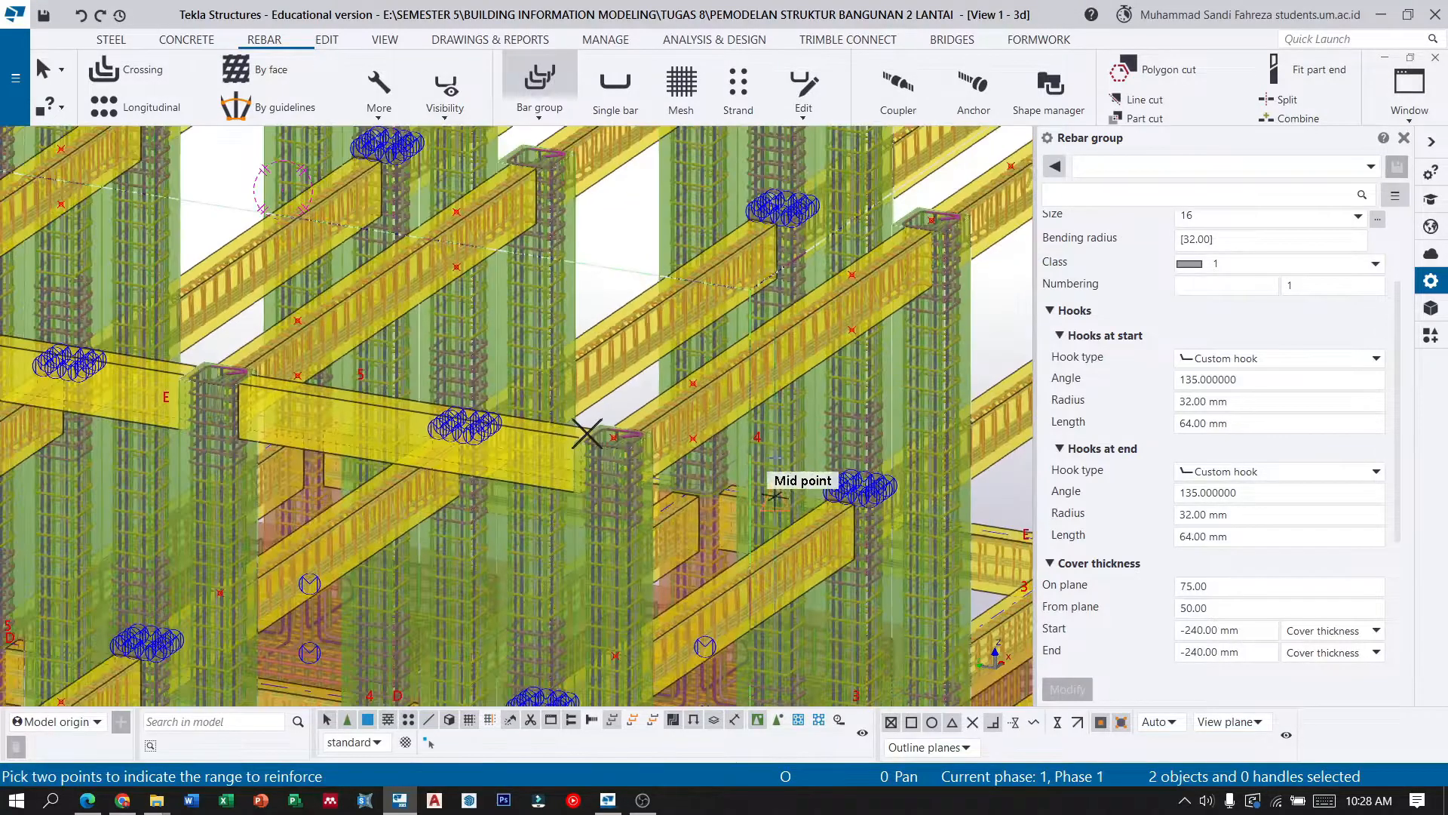
# Define the bar group's distribution range across the beam's width at the corner column and finish the group.
pyautogui.scroll(-5, 830, 505)
pyautogui.scroll(8, 302, 438)
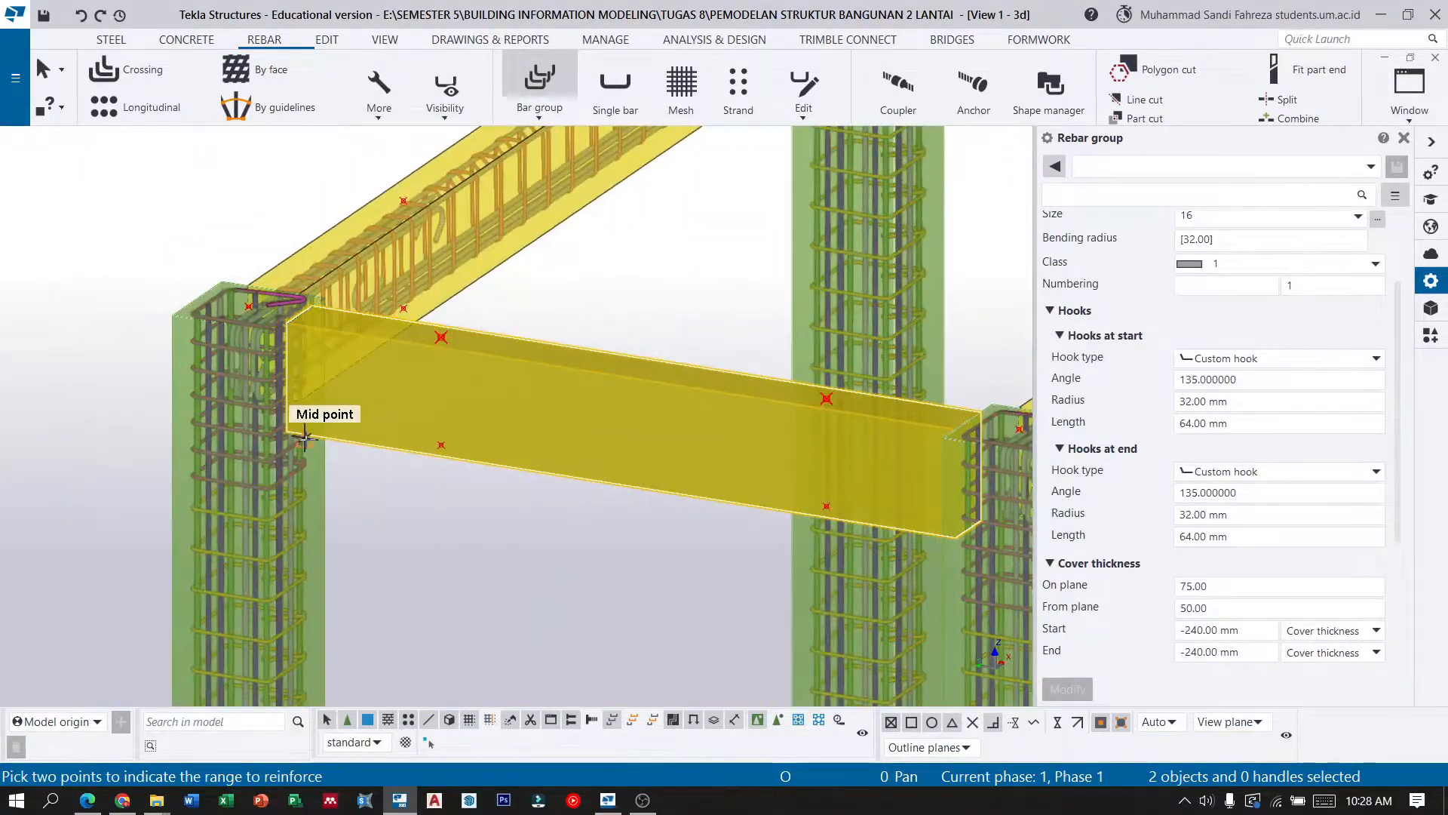
pyautogui.scroll(5, 310, 450)
pyautogui.click(331, 352)
pyautogui.click(323, 349)
pyautogui.scroll(-4, 253, 300)
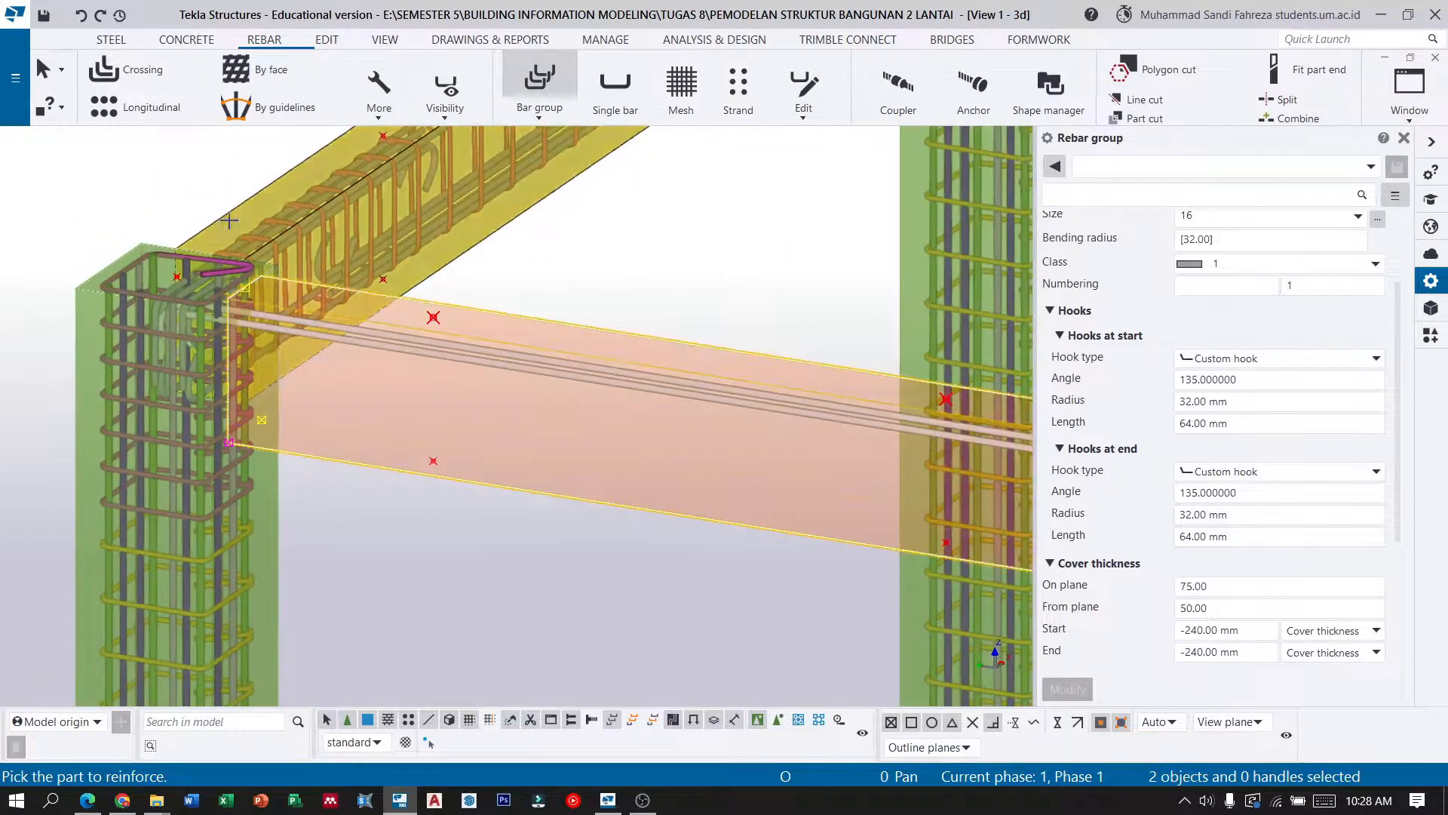
pyautogui.click(59, 67)
# Select the new top bar group and set its start hook to a 90° angle and 192 mm length.
pyautogui.click(369, 343)
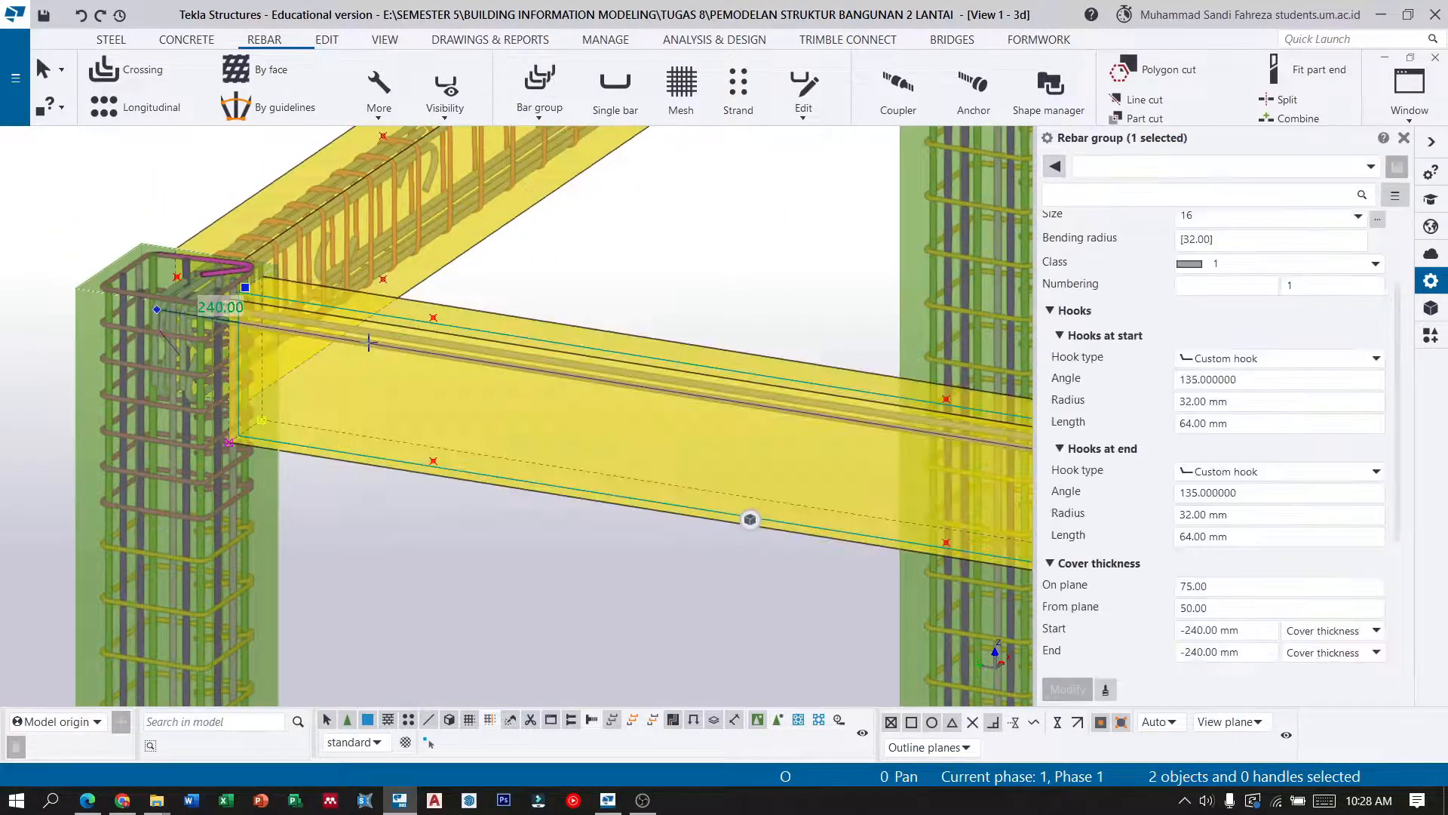
pyautogui.scroll(2, 1177, 249)
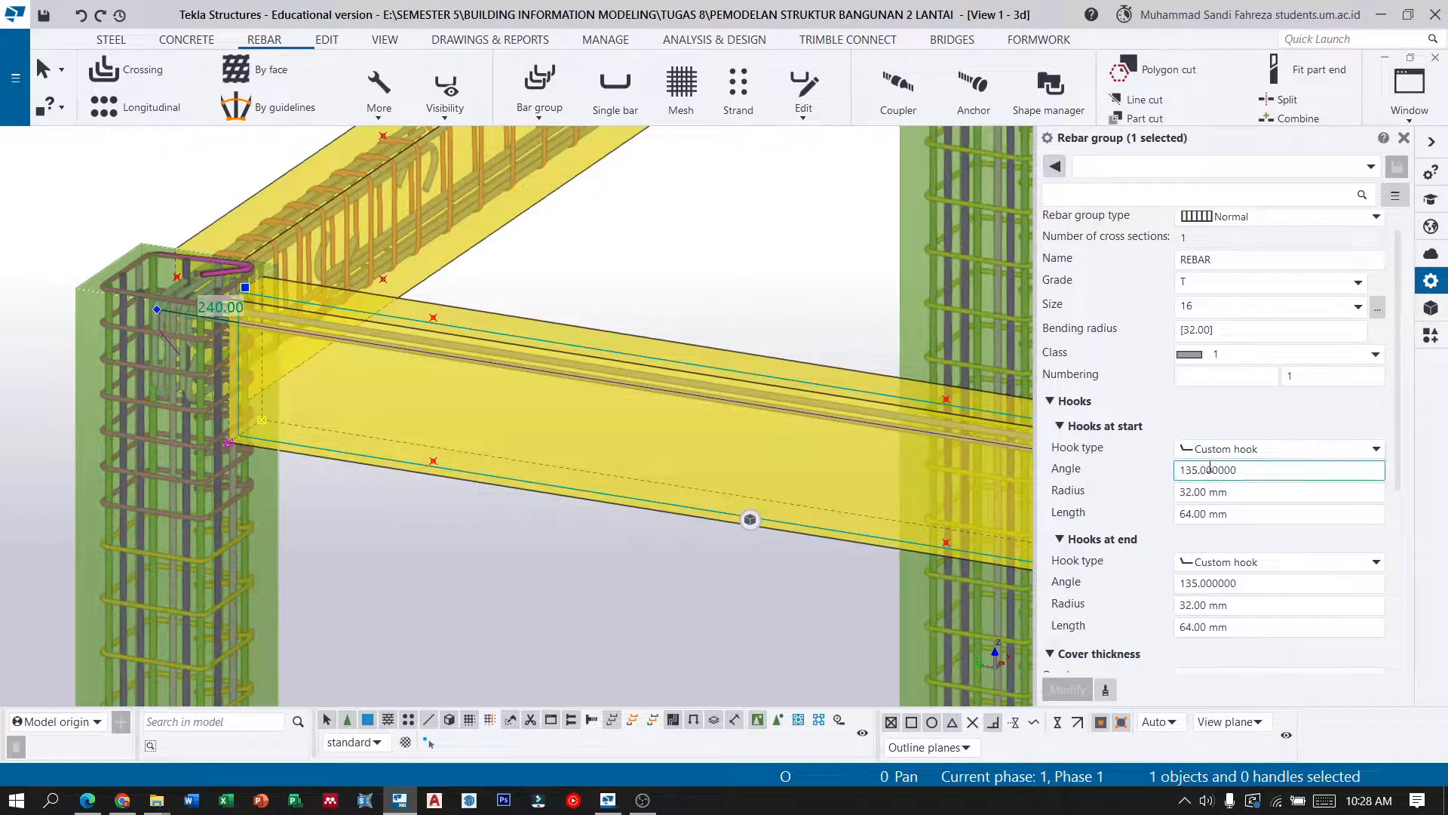
pyautogui.scroll(-2, 1182, 424)
pyautogui.doubleClick(1260, 423)
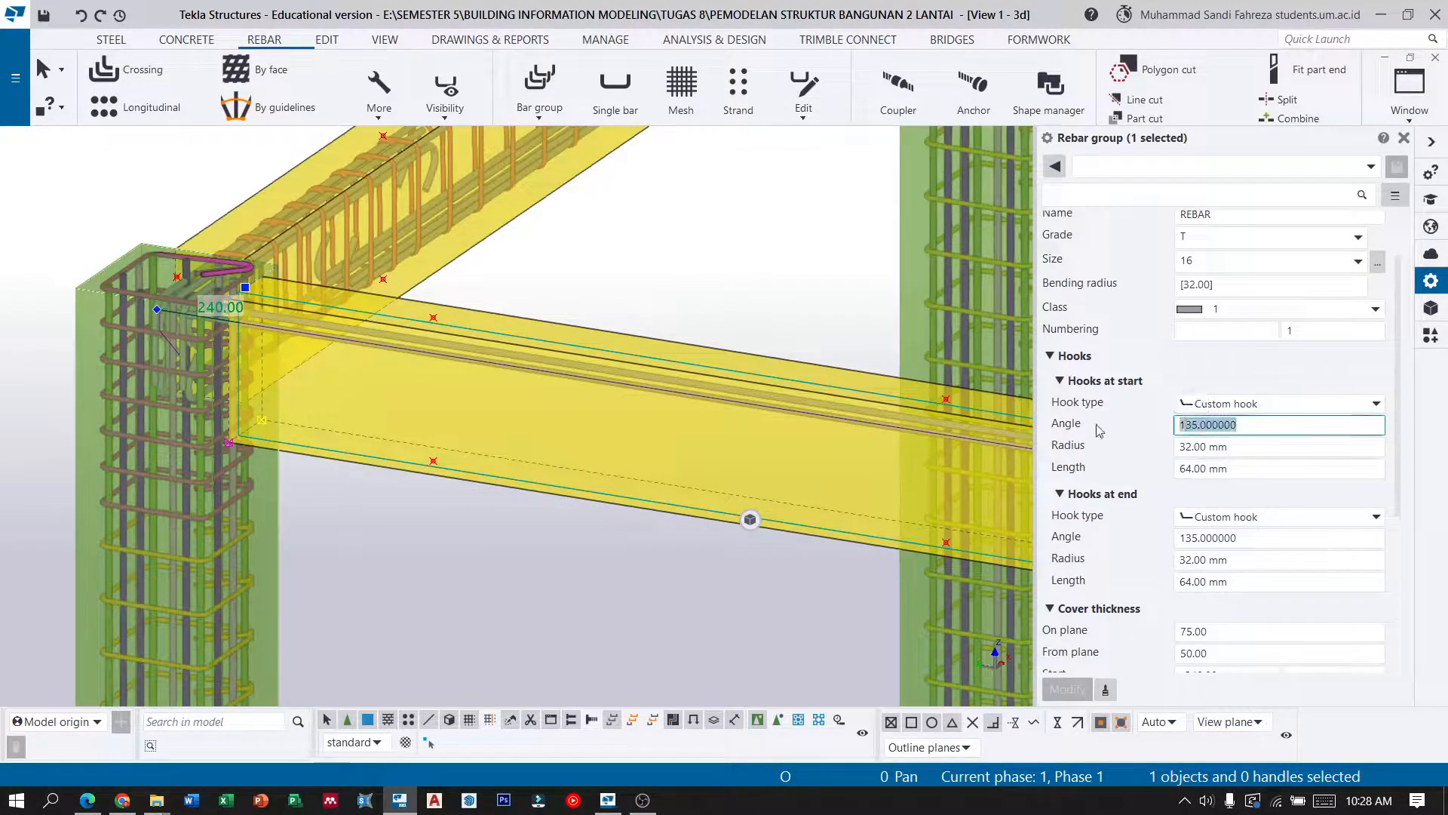
pyautogui.write('90')
pyautogui.click(1275, 465)
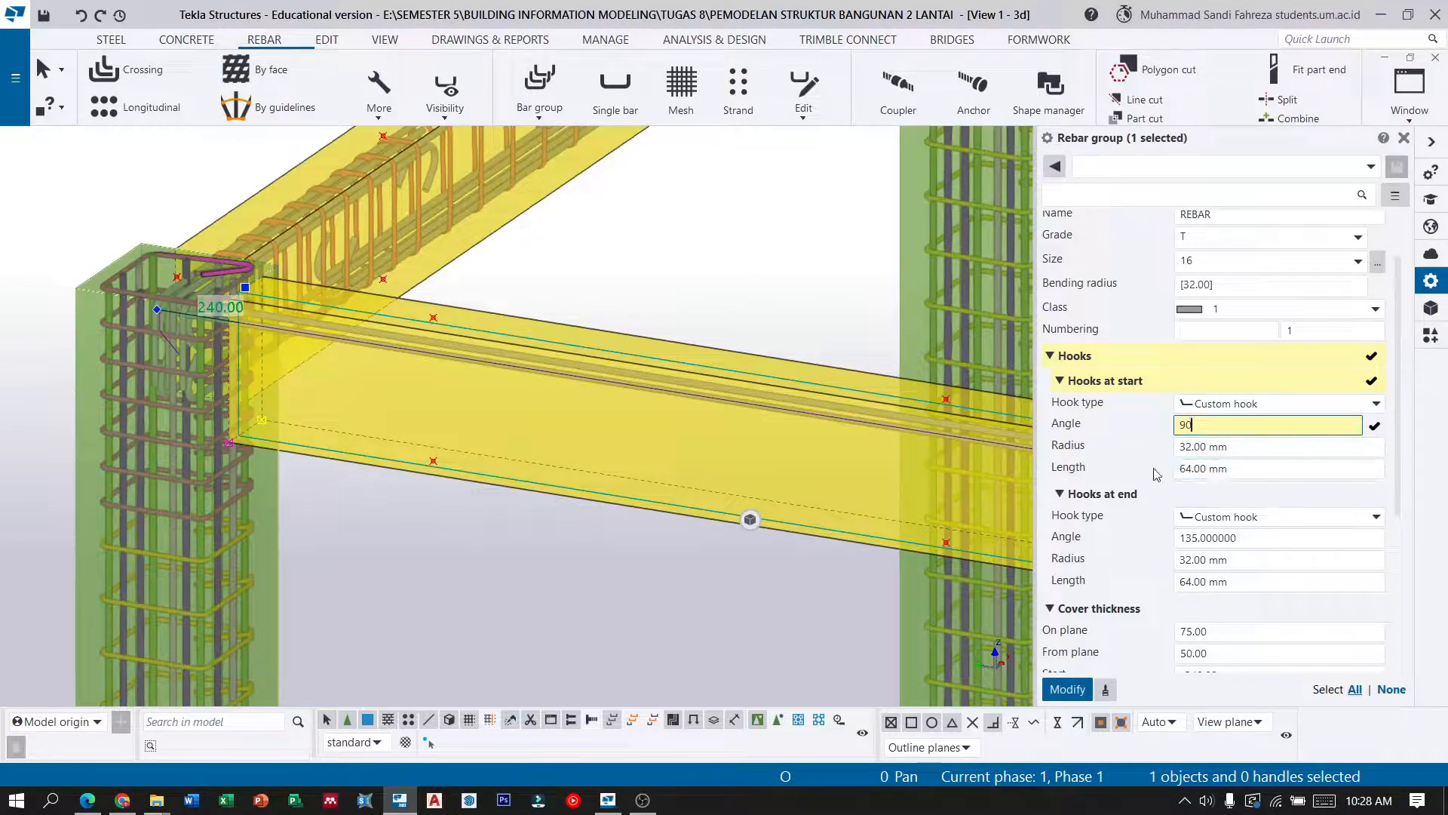
pyautogui.click(1220, 466)
pyautogui.write('192')
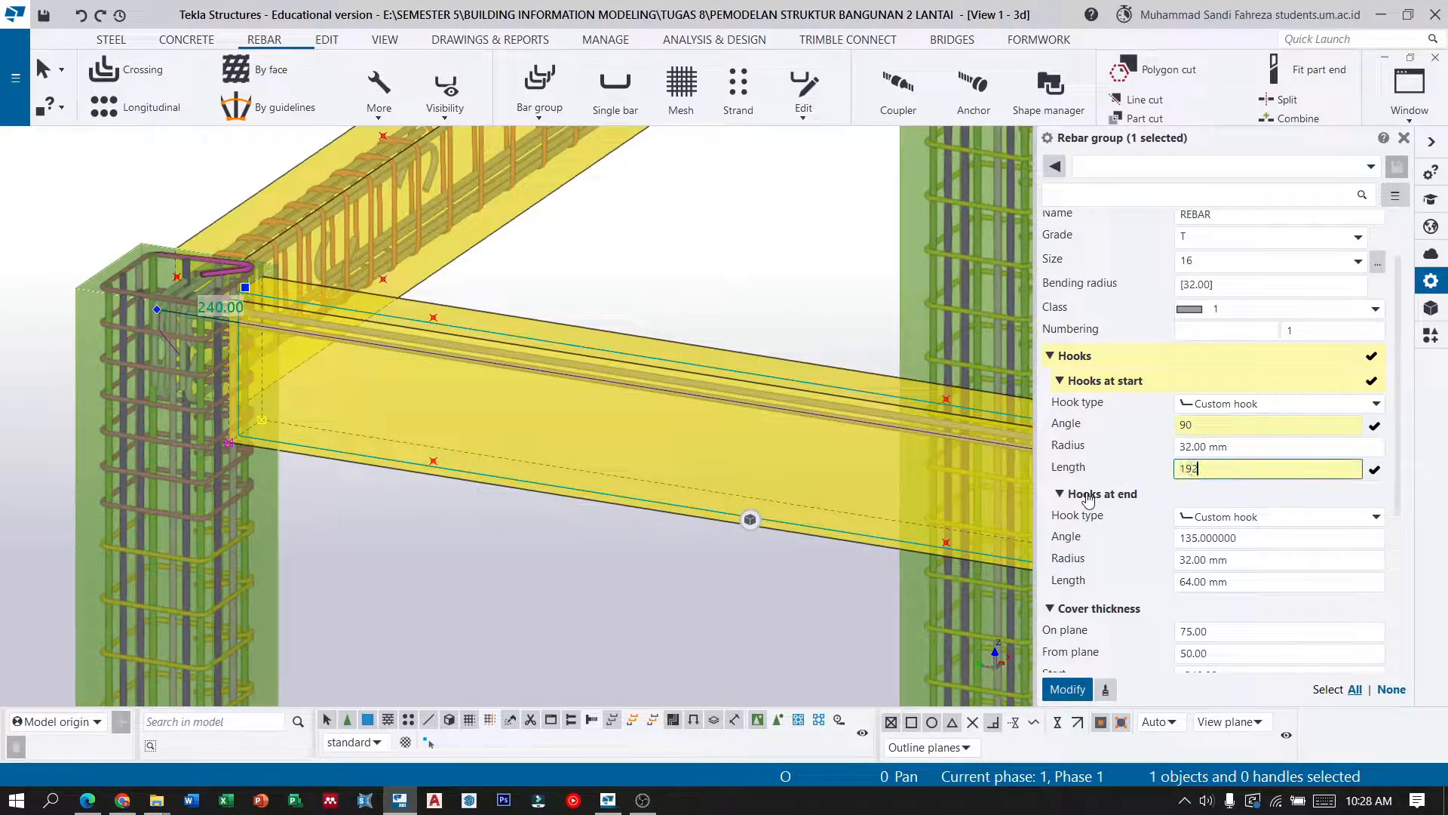
# Set the bar group's end hook to a 90° angle and 192 mm length.
pyautogui.press('Tab')
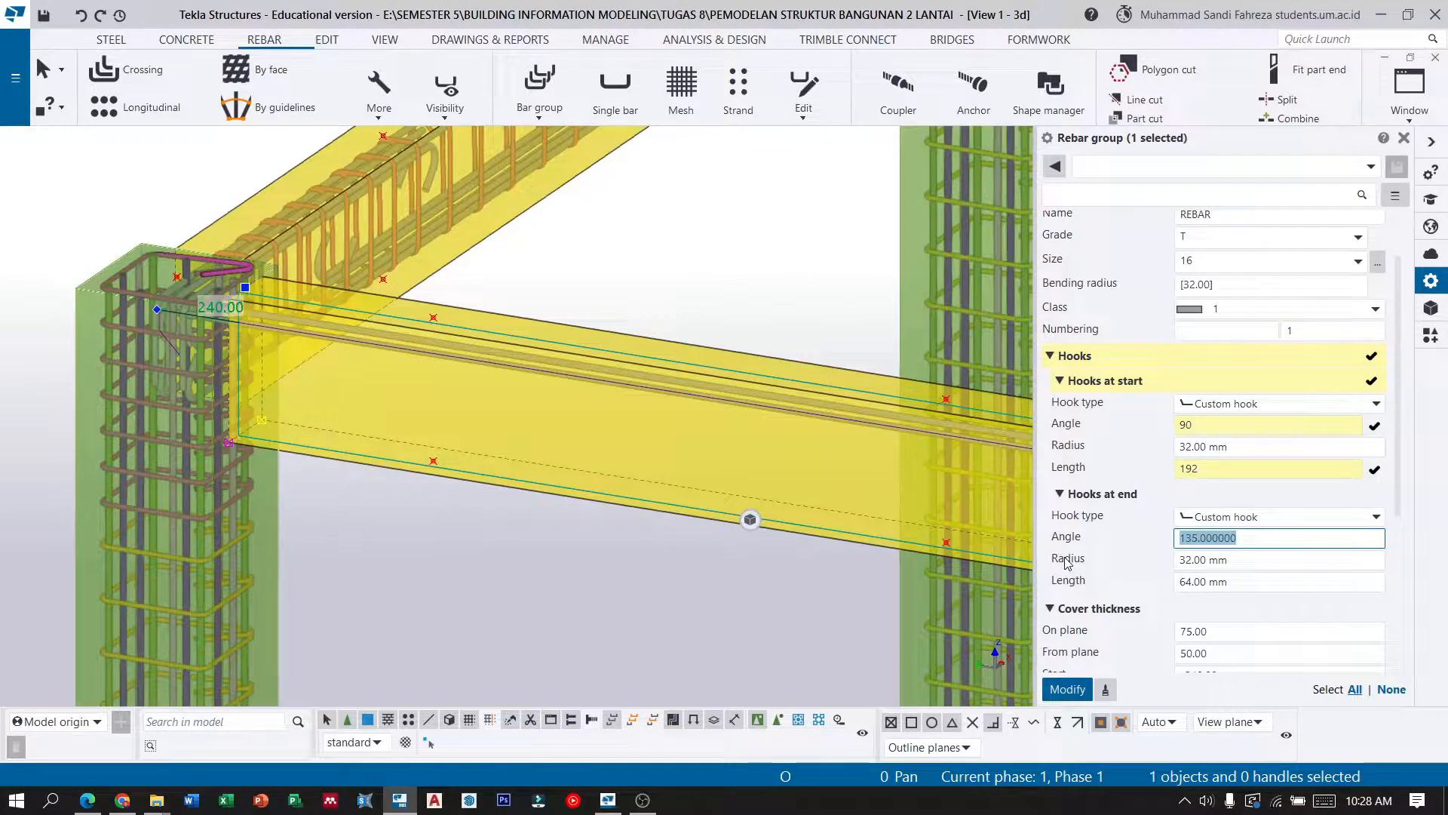
pyautogui.write('1')
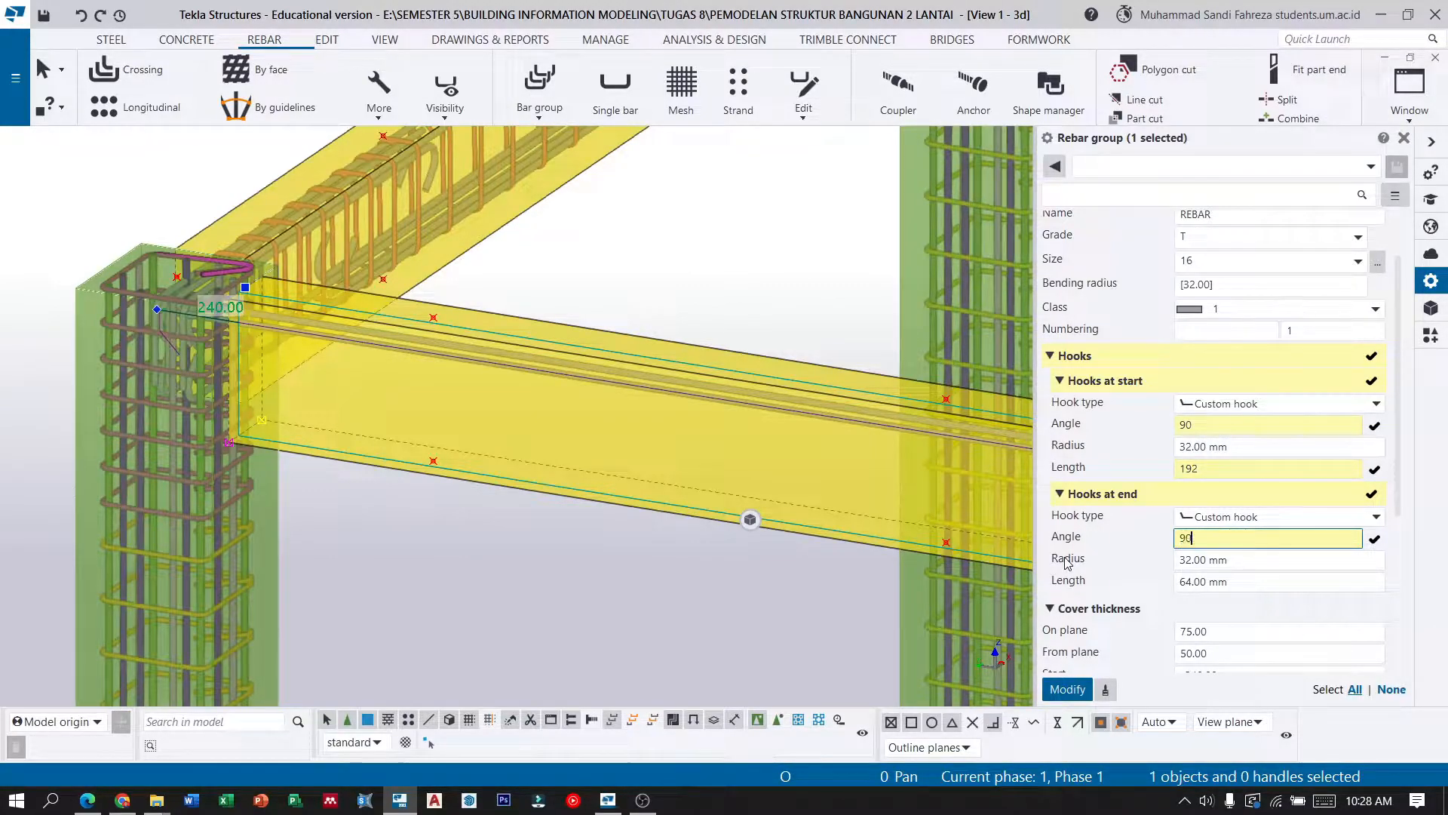
pyautogui.click(1239, 582)
pyautogui.write('192')
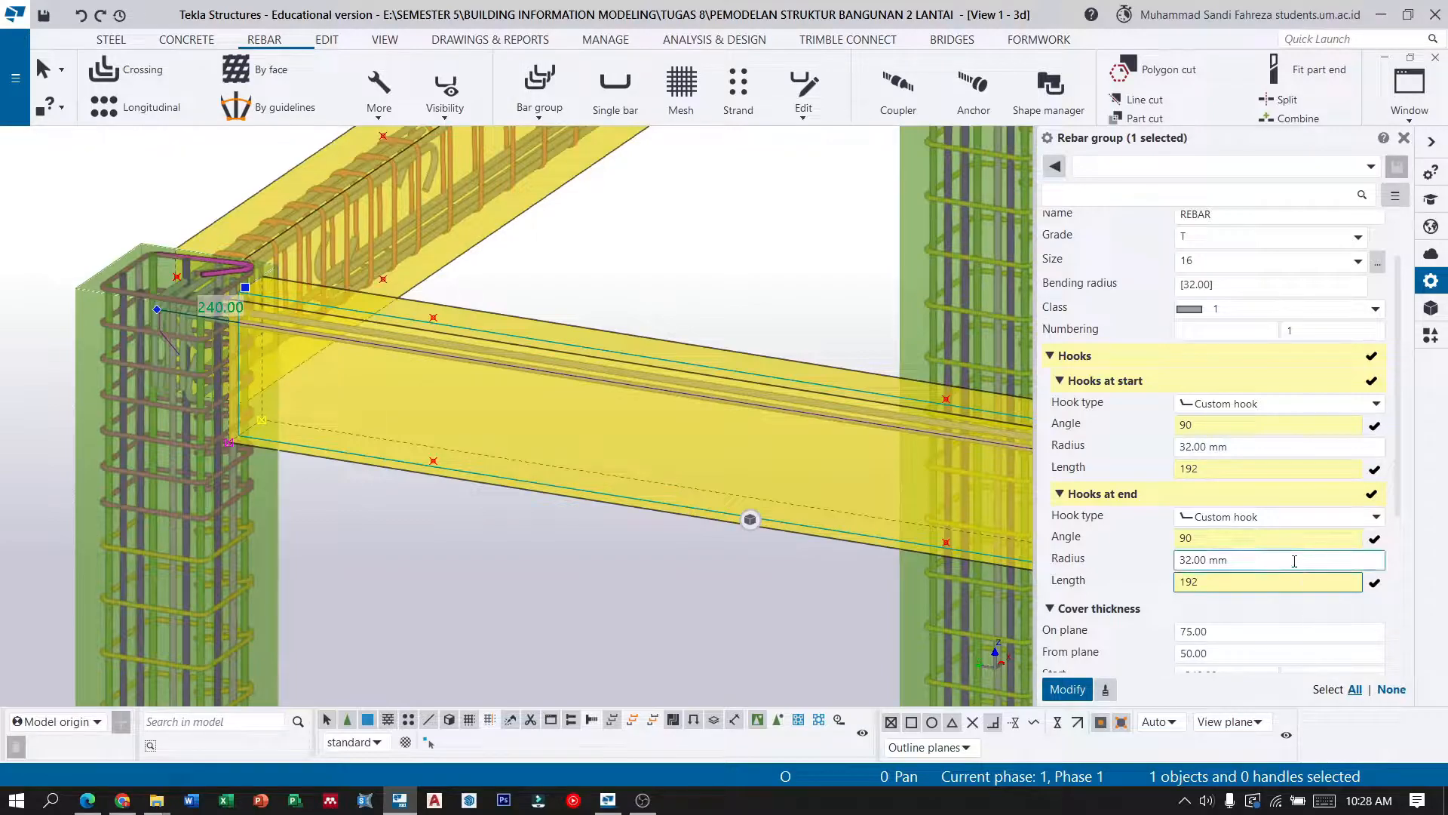
# Set the top bar group's on-plane cover to 50 mm and its start and end cover thickness to -258 mm, and apply the changes.
pyautogui.scroll(-3, 1269, 546)
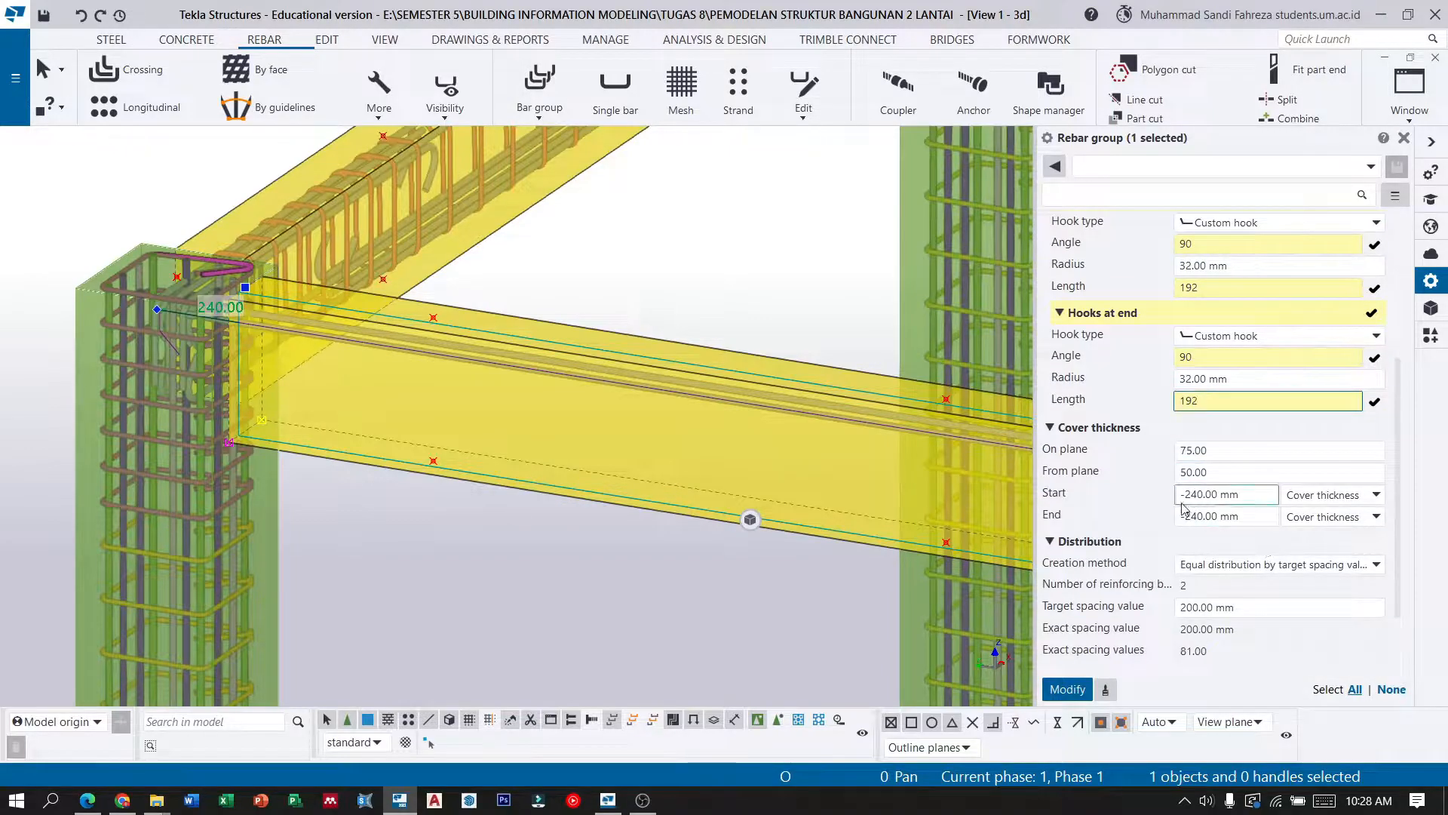
pyautogui.click(1221, 451)
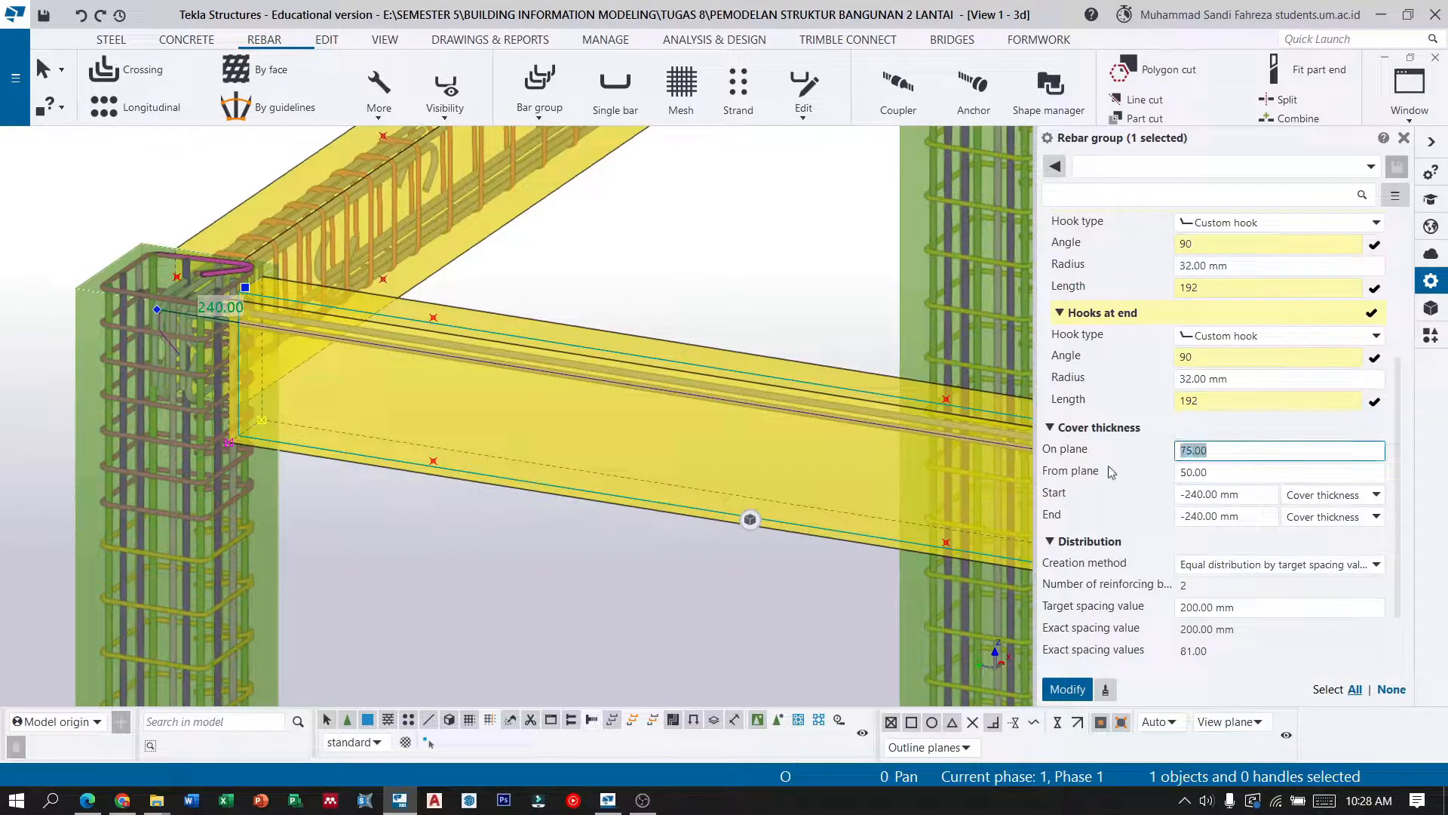
pyautogui.write('50')
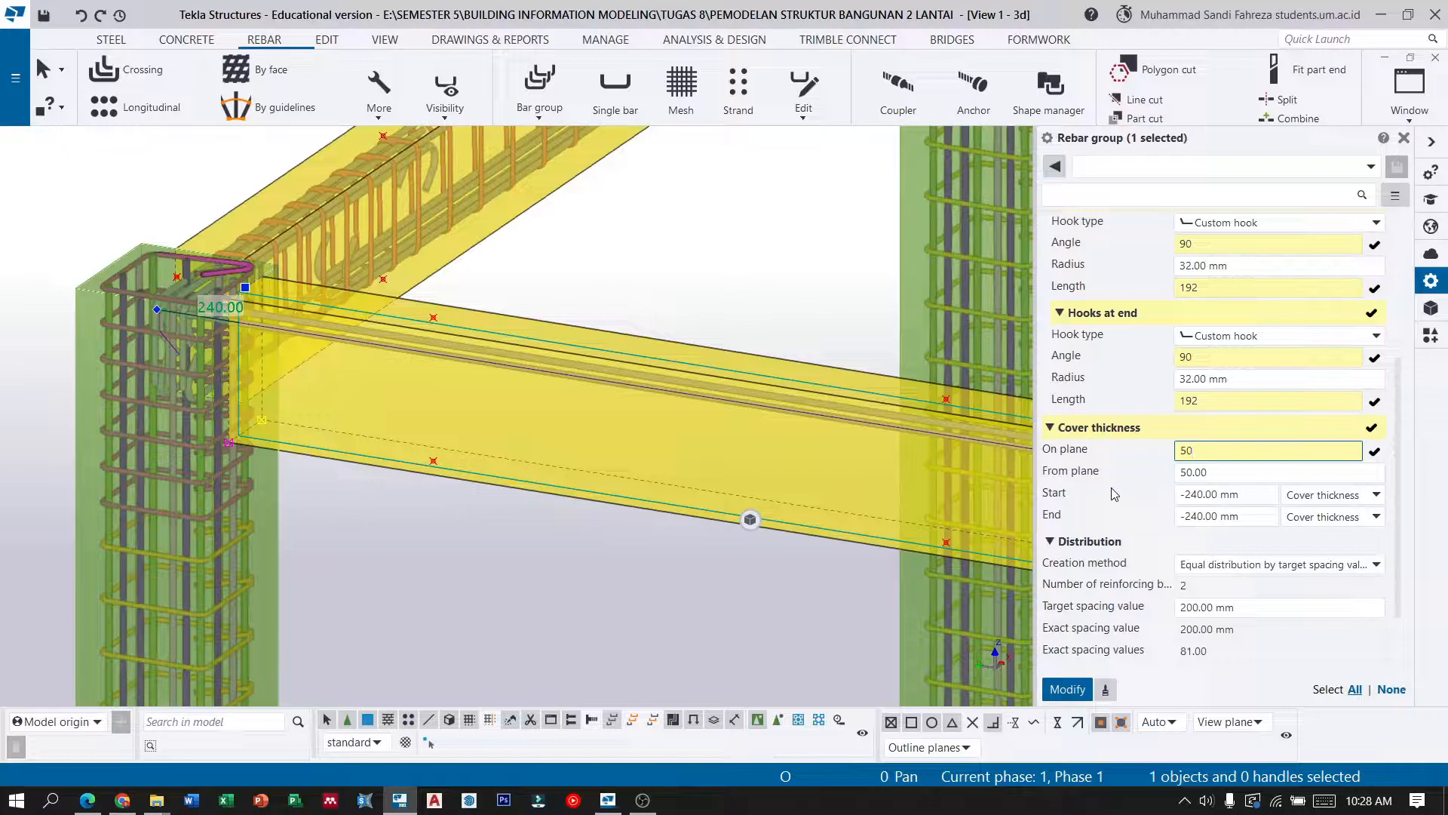
pyautogui.click(1252, 496)
pyautogui.write('-258')
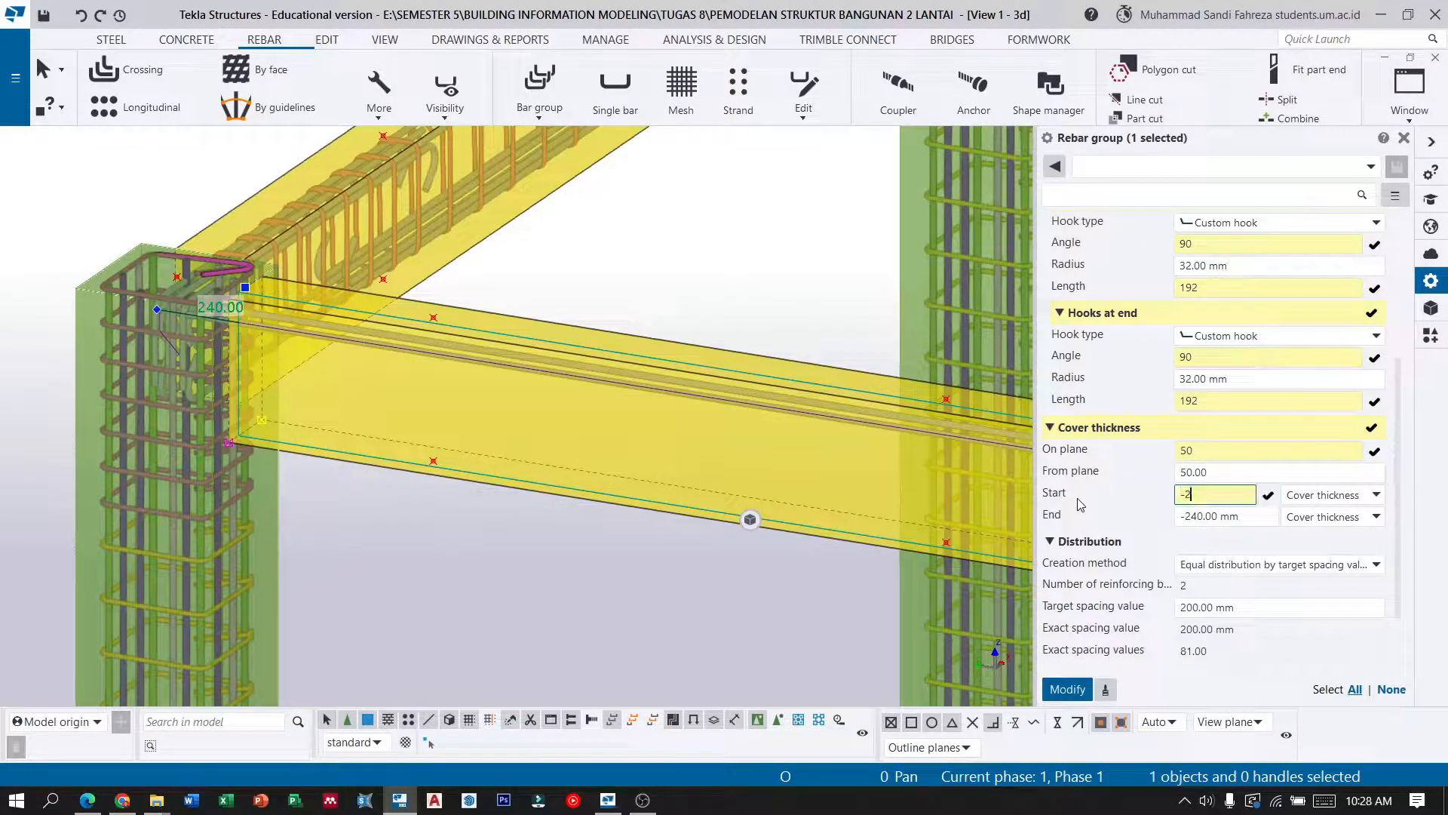
pyautogui.moveTo(1244, 517); pyautogui.dragTo(1209, 528)
pyautogui.write('-258')
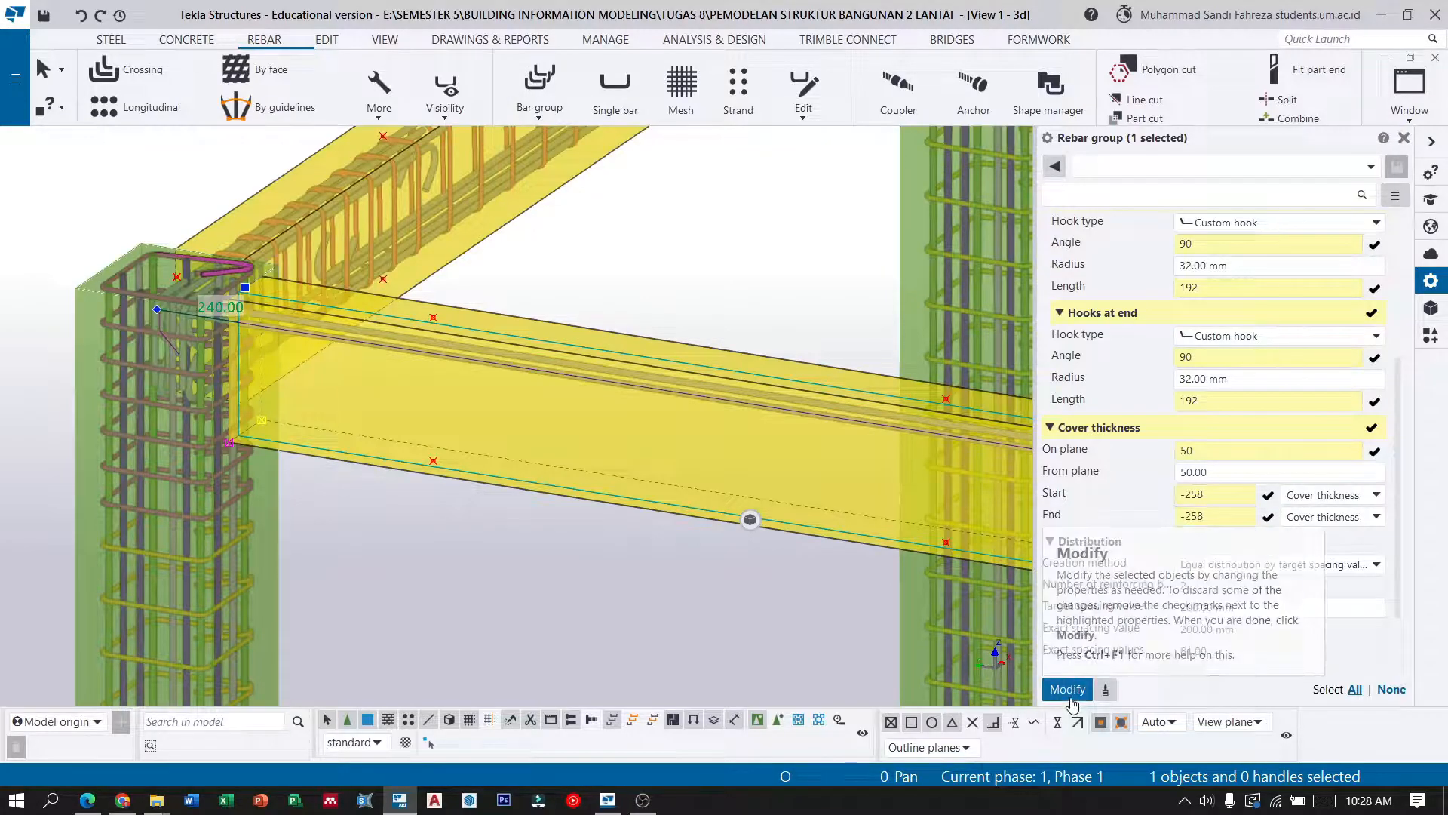
pyautogui.click(1067, 688)
pyautogui.click(47, 73)
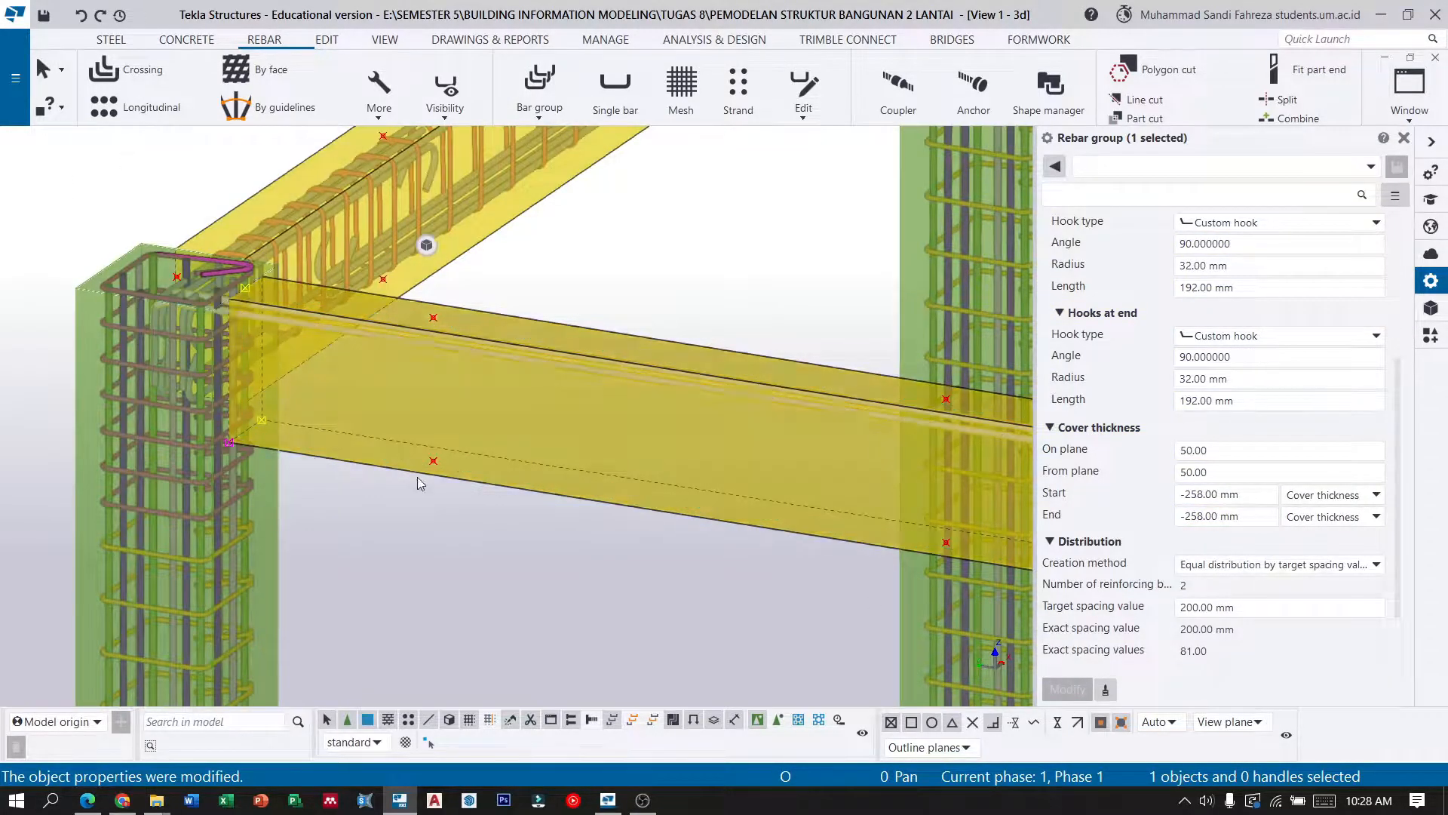
# Start another rebar group in the roof edge beam and define a straight bar shape about 11600 mm long along its bottom, between the end midpoints.
pyautogui.scroll(2, 410, 461)
pyautogui.scroll(-7, 237, 446)
pyautogui.scroll(4, 382, 423)
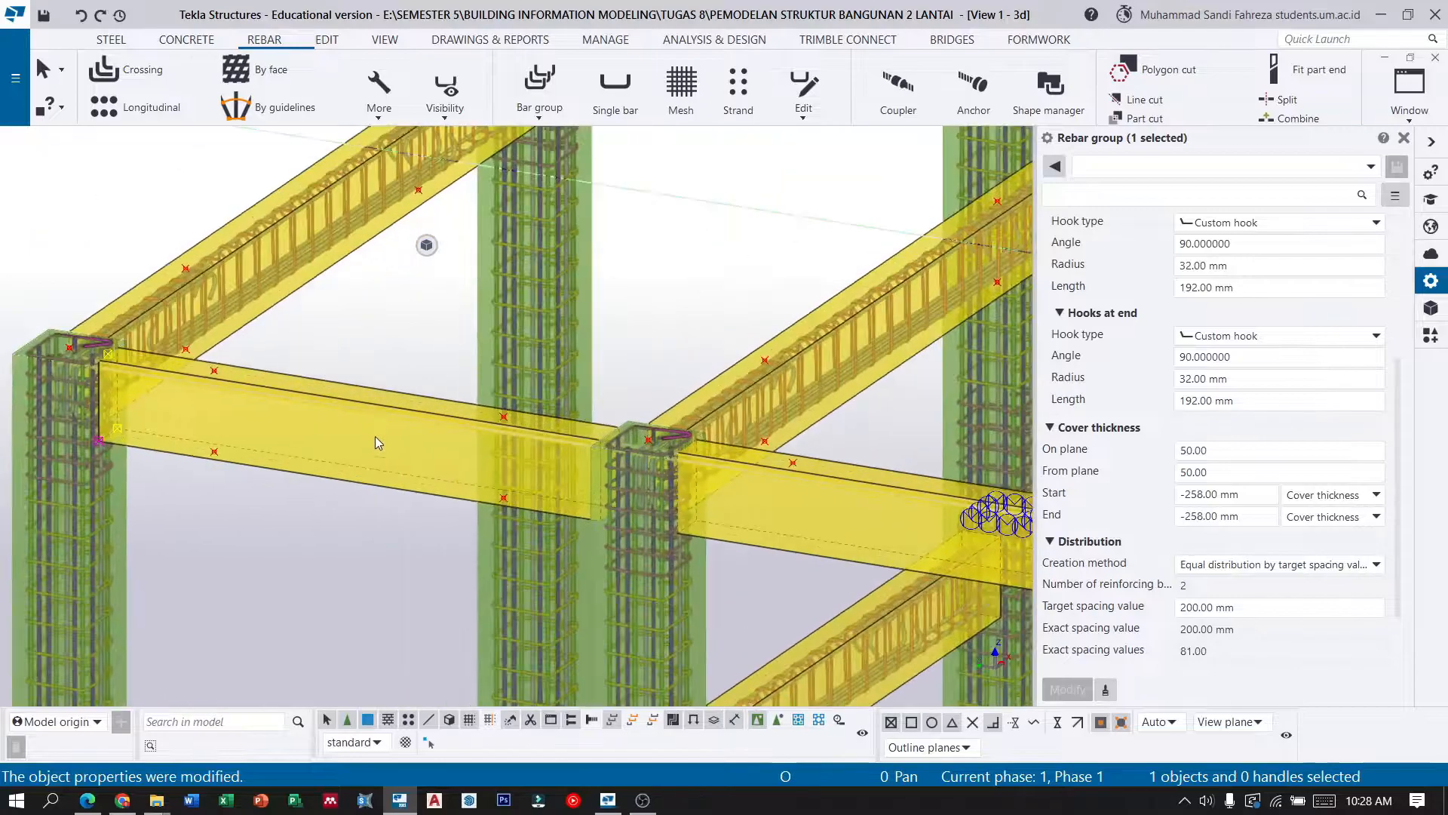
pyautogui.scroll(3, 605, 492)
pyautogui.scroll(-3, 477, 524)
pyautogui.moveTo(300, 426); pyautogui.dragTo(445, 406, button='middle')
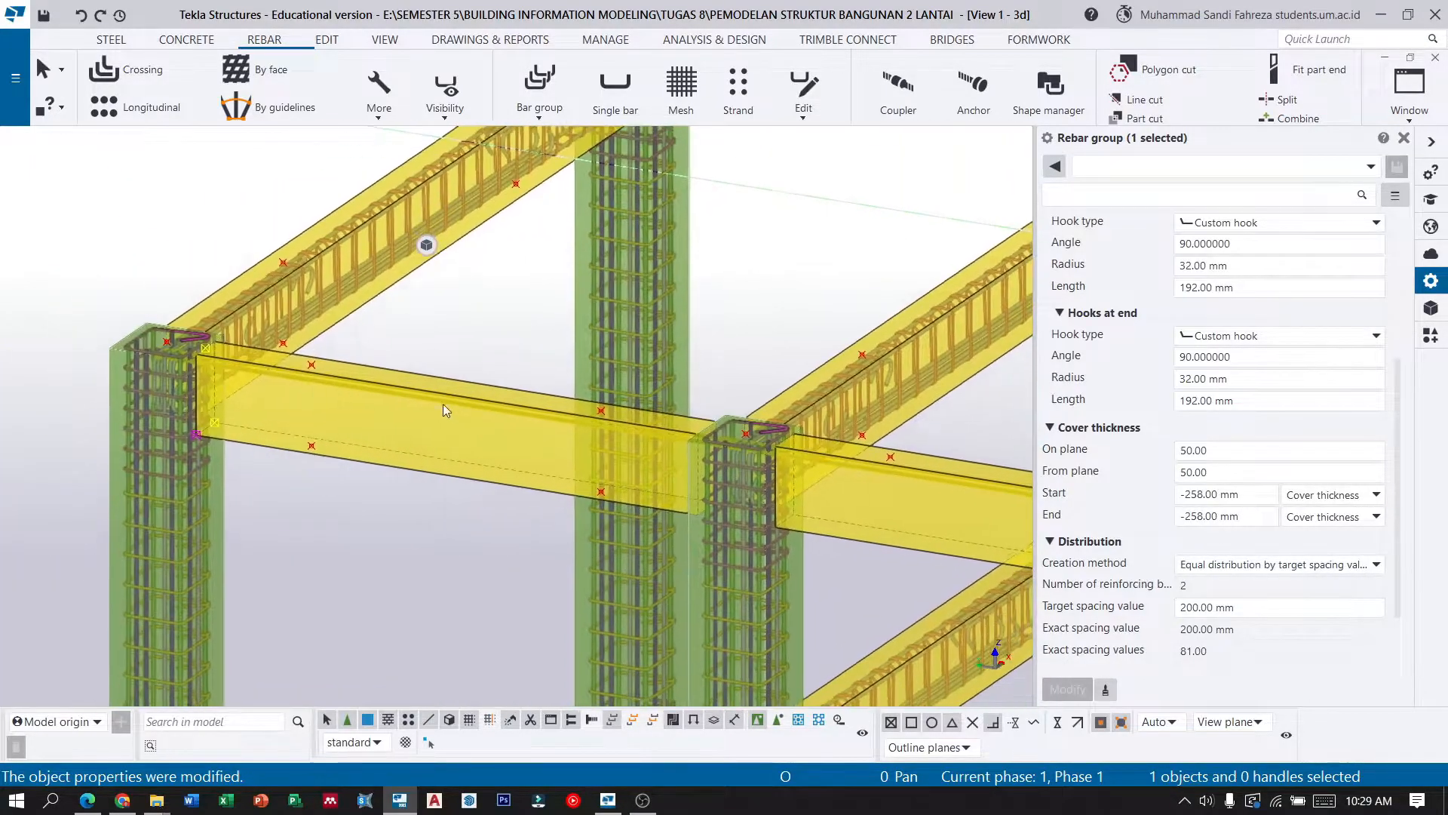
pyautogui.click(540, 83)
pyautogui.scroll(3, 249, 441)
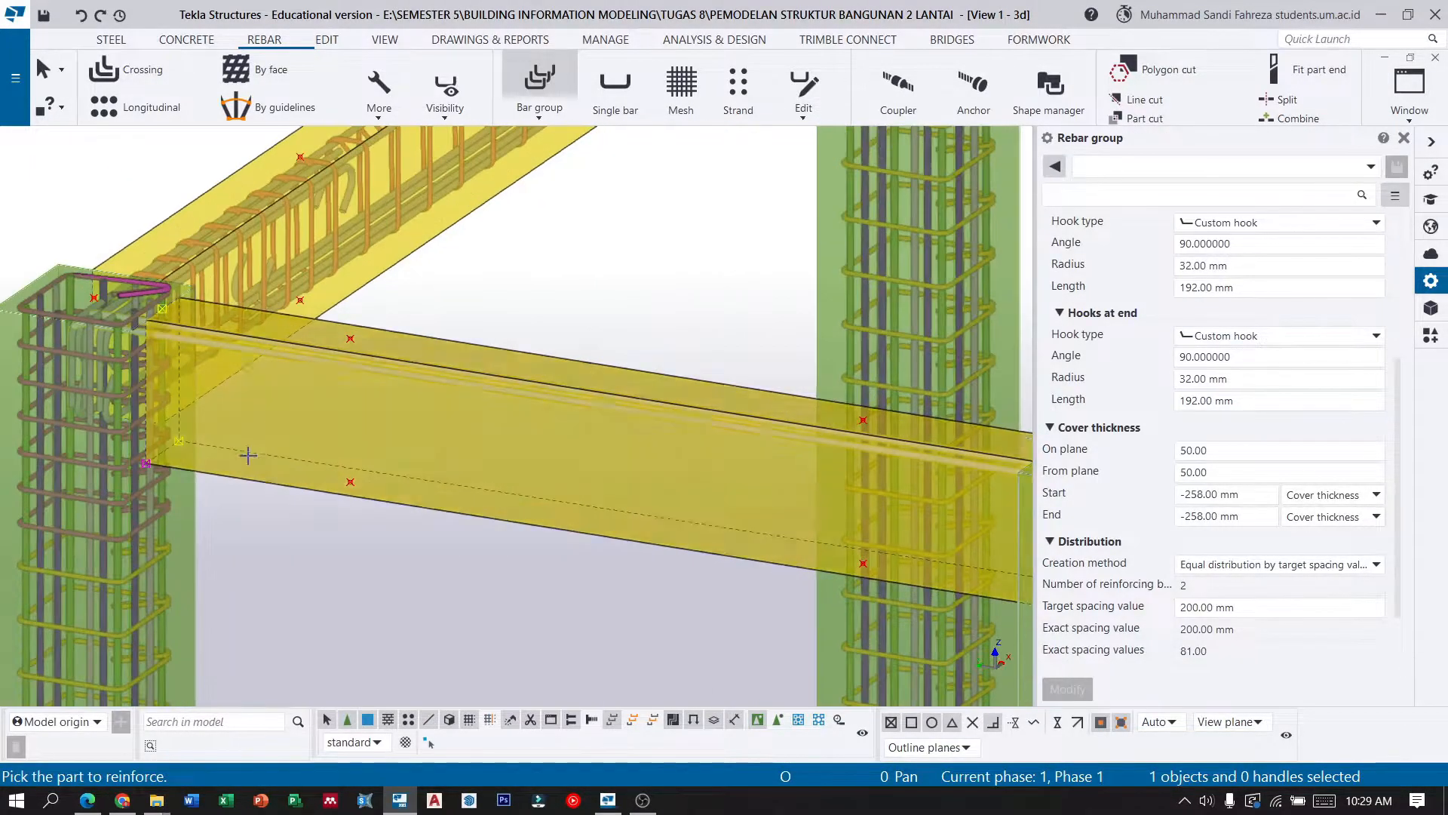
pyautogui.click(142, 434)
pyautogui.scroll(3, 150, 445)
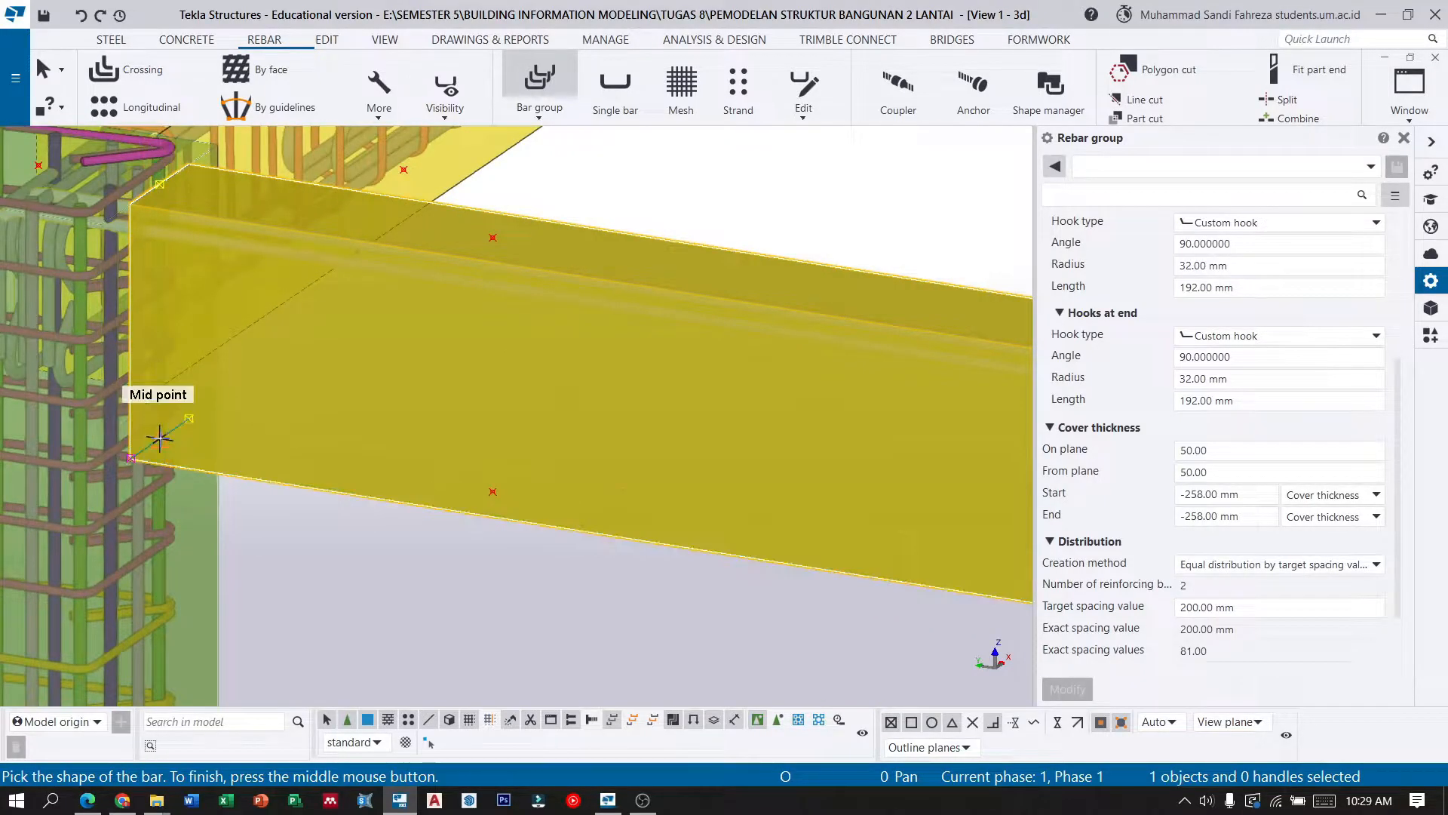
pyautogui.scroll(-6, 147, 426)
pyautogui.scroll(8, 559, 438)
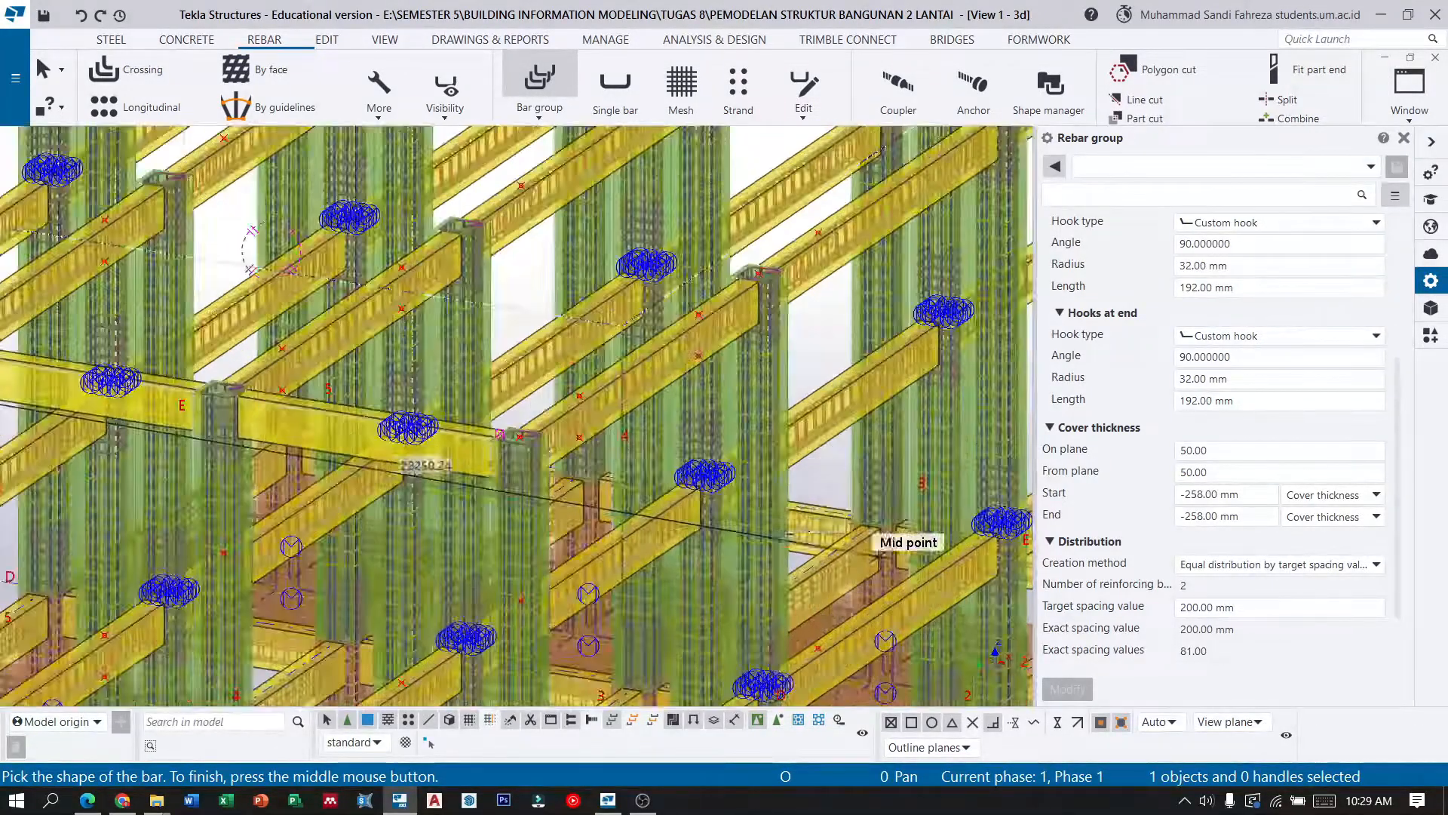
pyautogui.scroll(5, 453, 451)
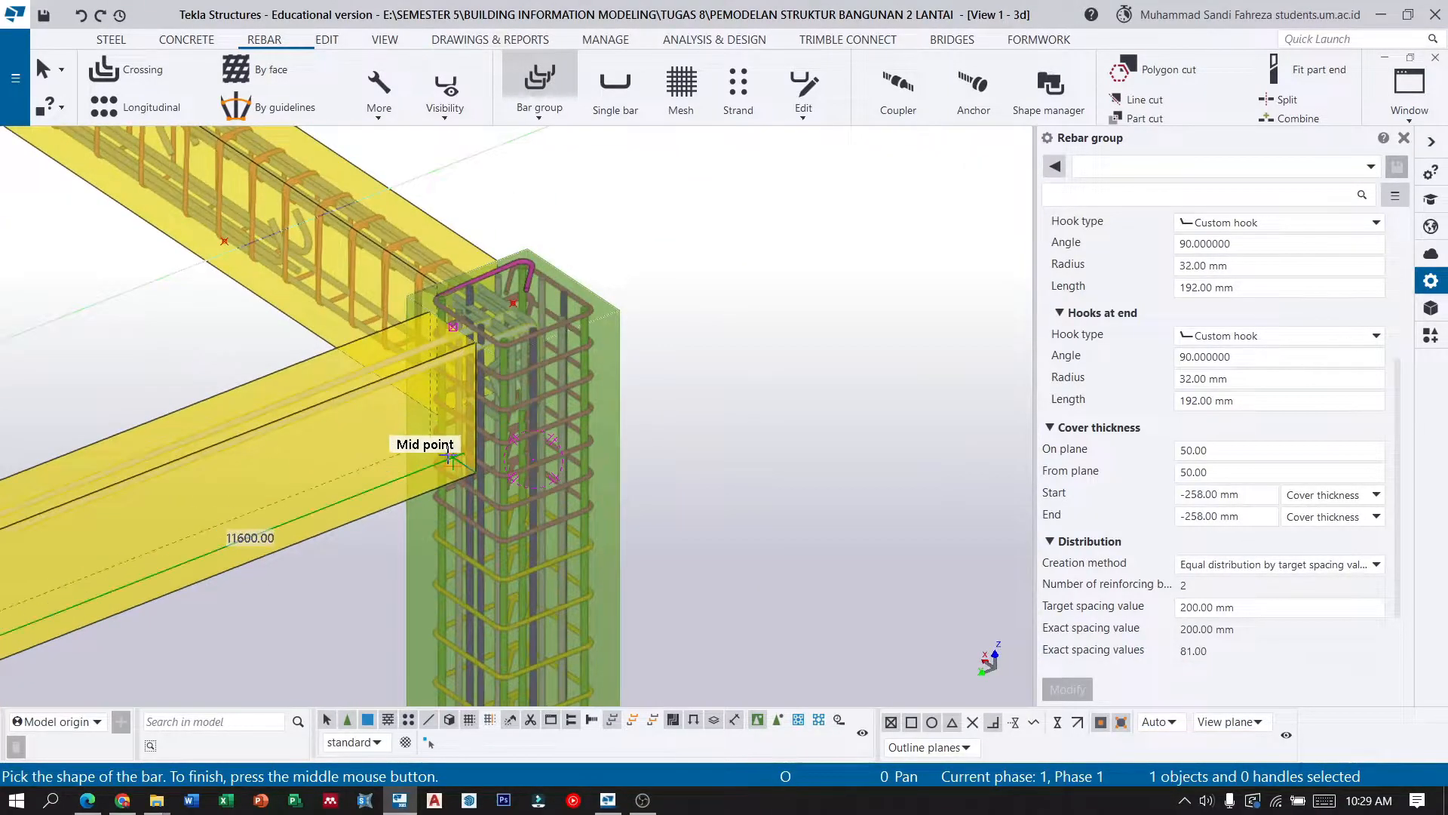
pyautogui.click(454, 456)
pyautogui.middleClick(454, 456)
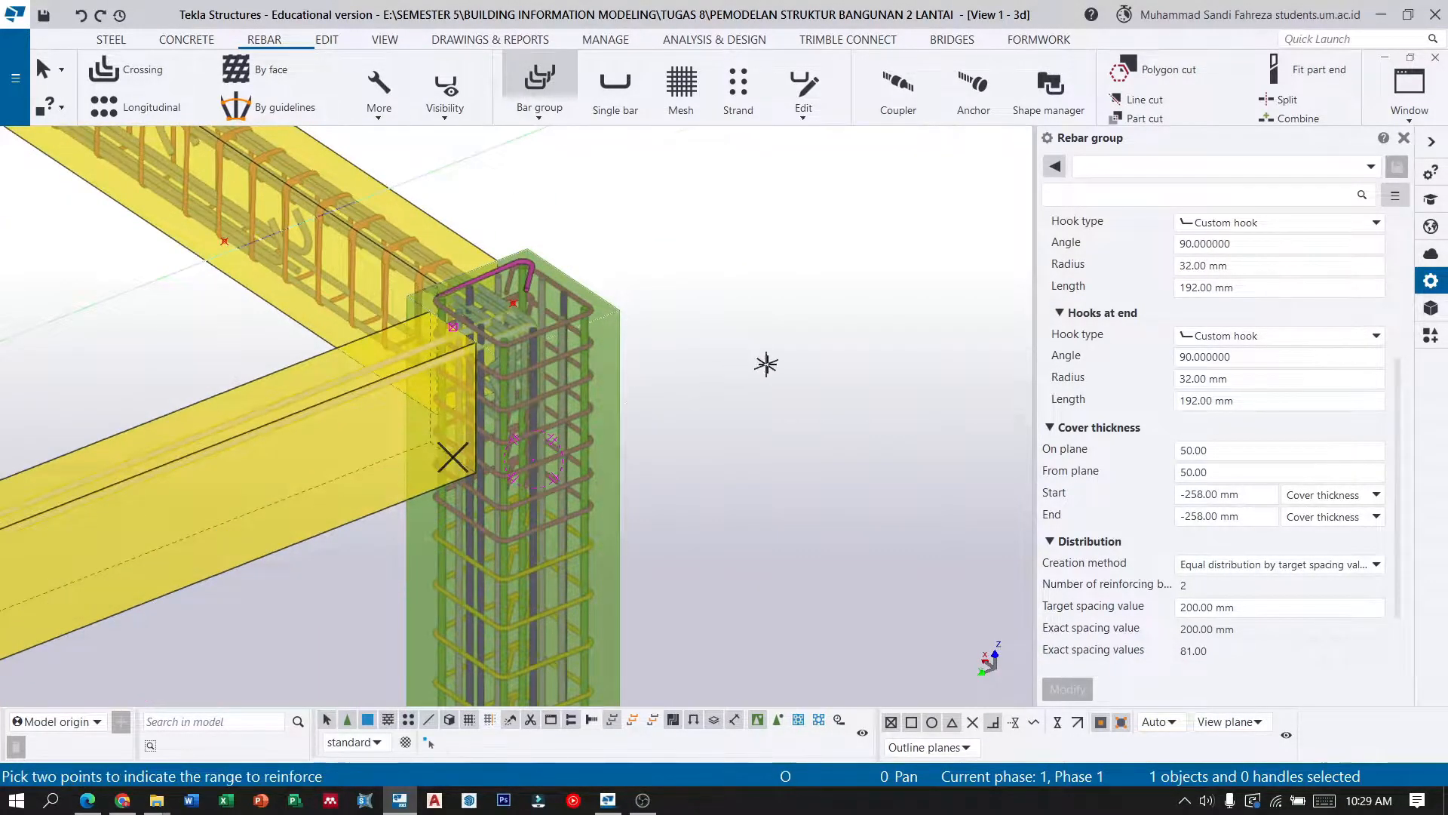
# Define the bottom bar group's 200 mm distribution range across the beam's width at the corner column and finish the group.
pyautogui.scroll(-4, 753, 365)
pyautogui.scroll(4, 775, 355)
pyautogui.scroll(2, 641, 375)
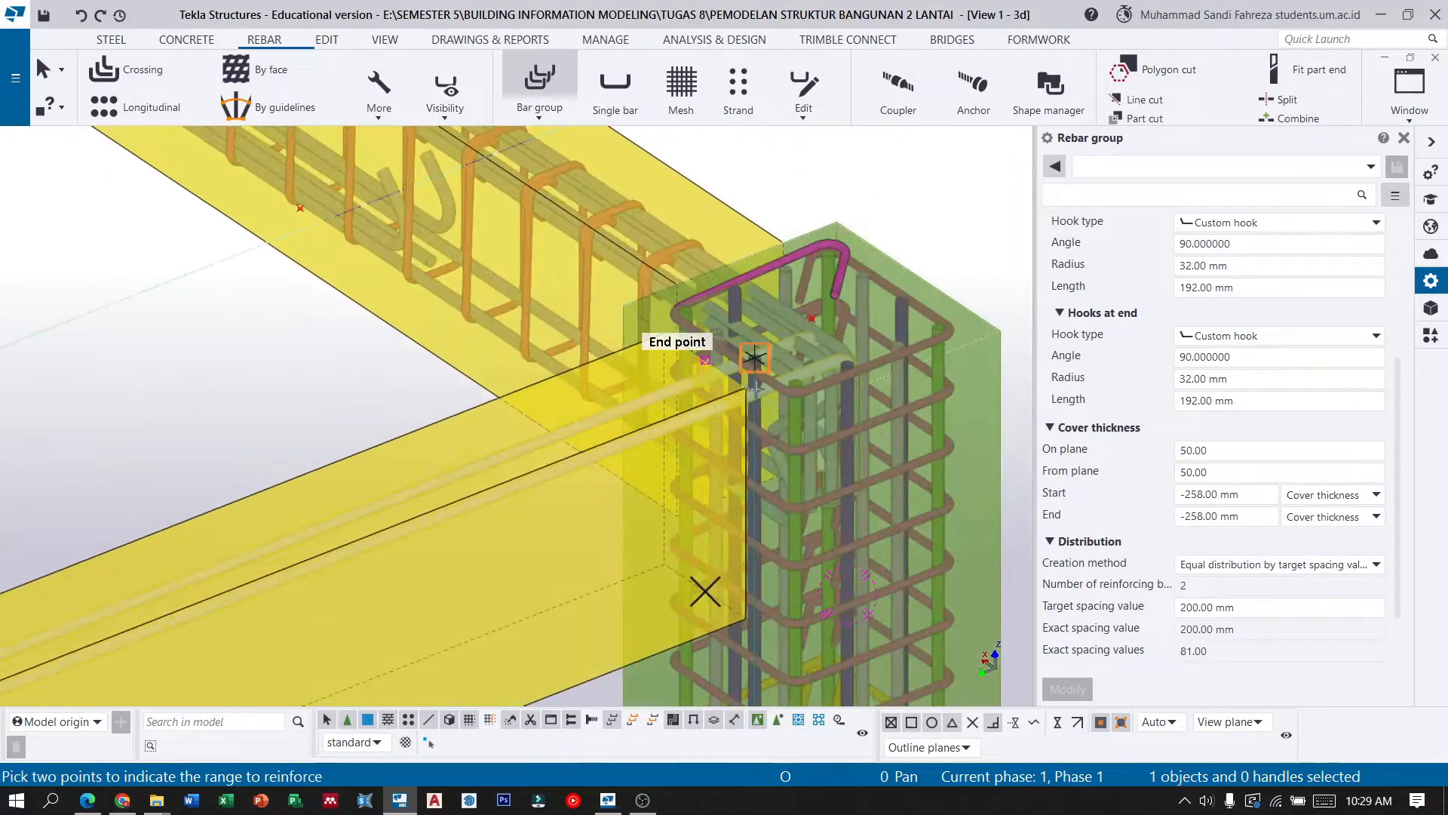
pyautogui.click(747, 388)
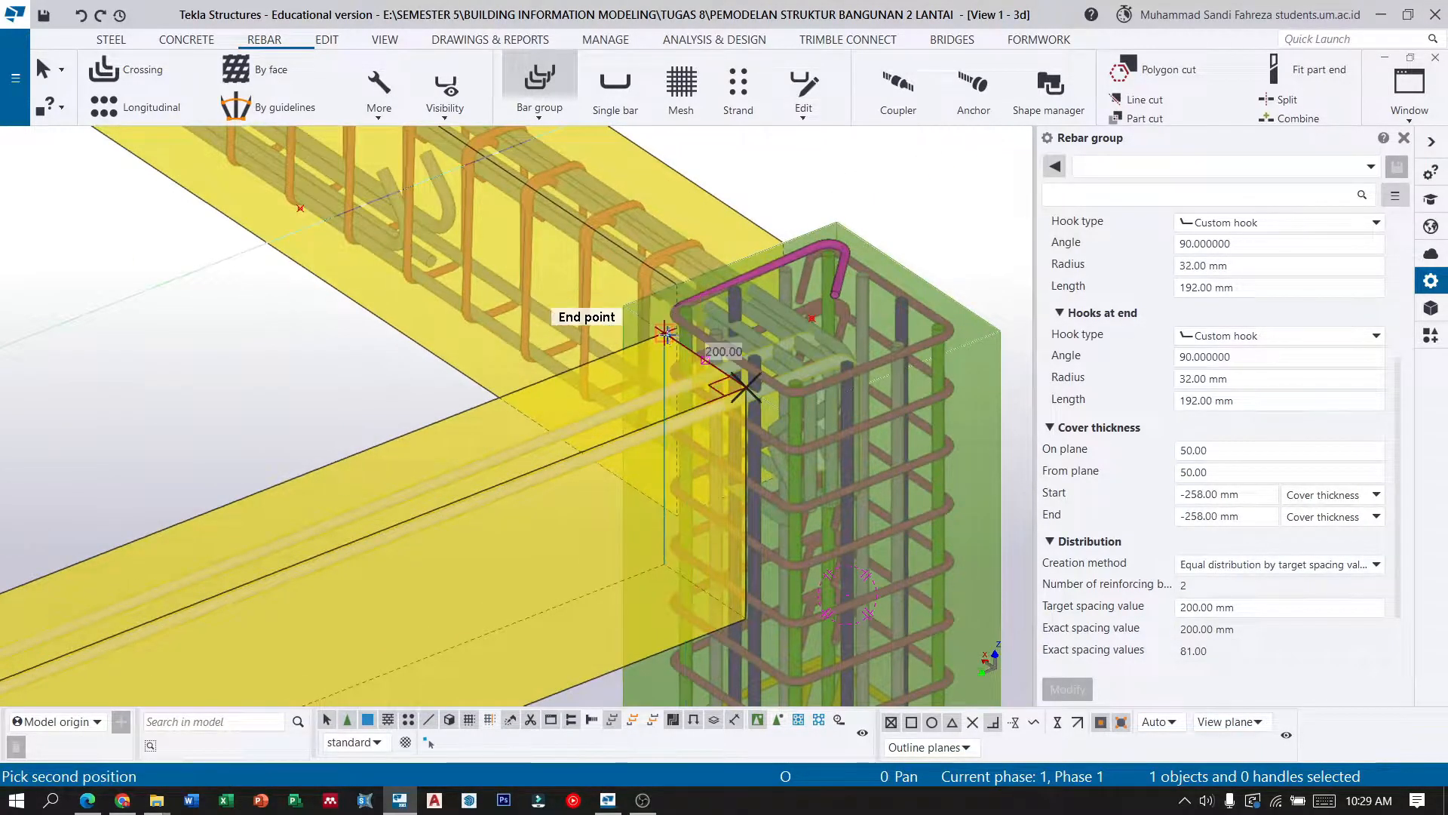
pyautogui.click(665, 333)
pyautogui.press('Escape')
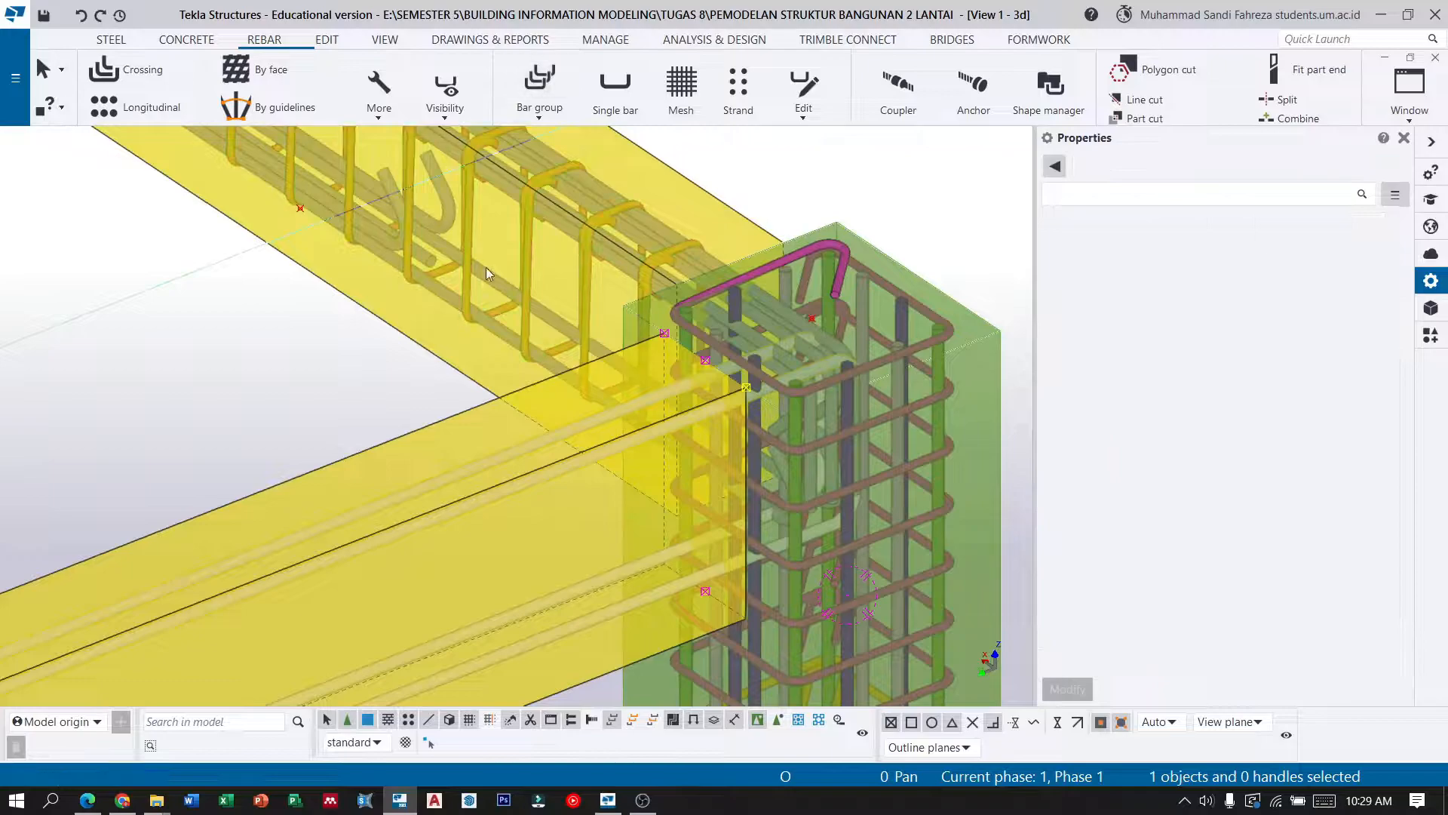
# Select the new bottom bar group and set its start hook to a 135° angle and 64 mm length.
pyautogui.keyDown('ctrl'); pyautogui.moveTo(645, 494); pyautogui.dragTo(576, 477, button='middle'); pyautogui.keyUp('ctrl')
pyautogui.click(546, 572)
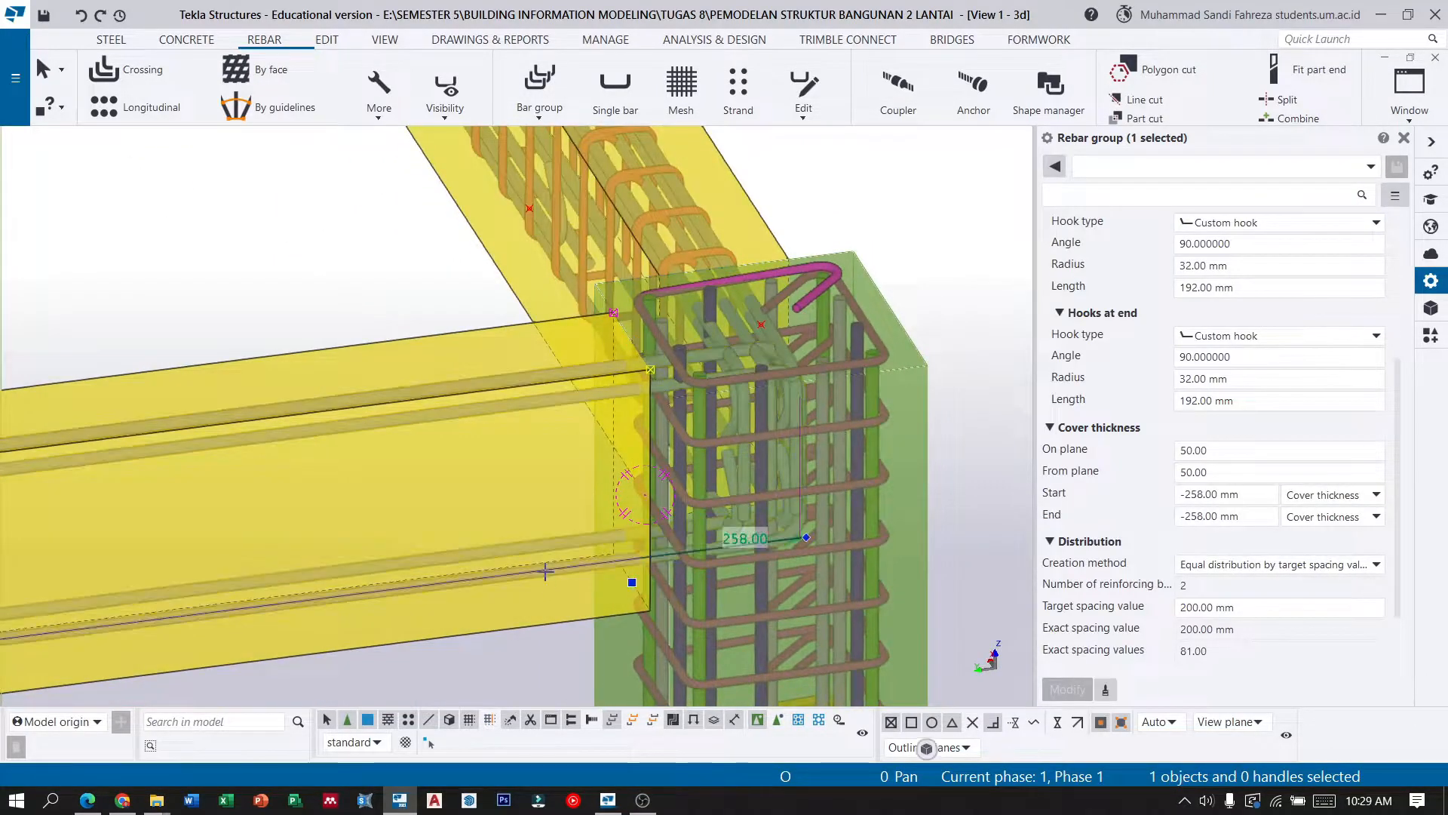
pyautogui.scroll(3, 1342, 355)
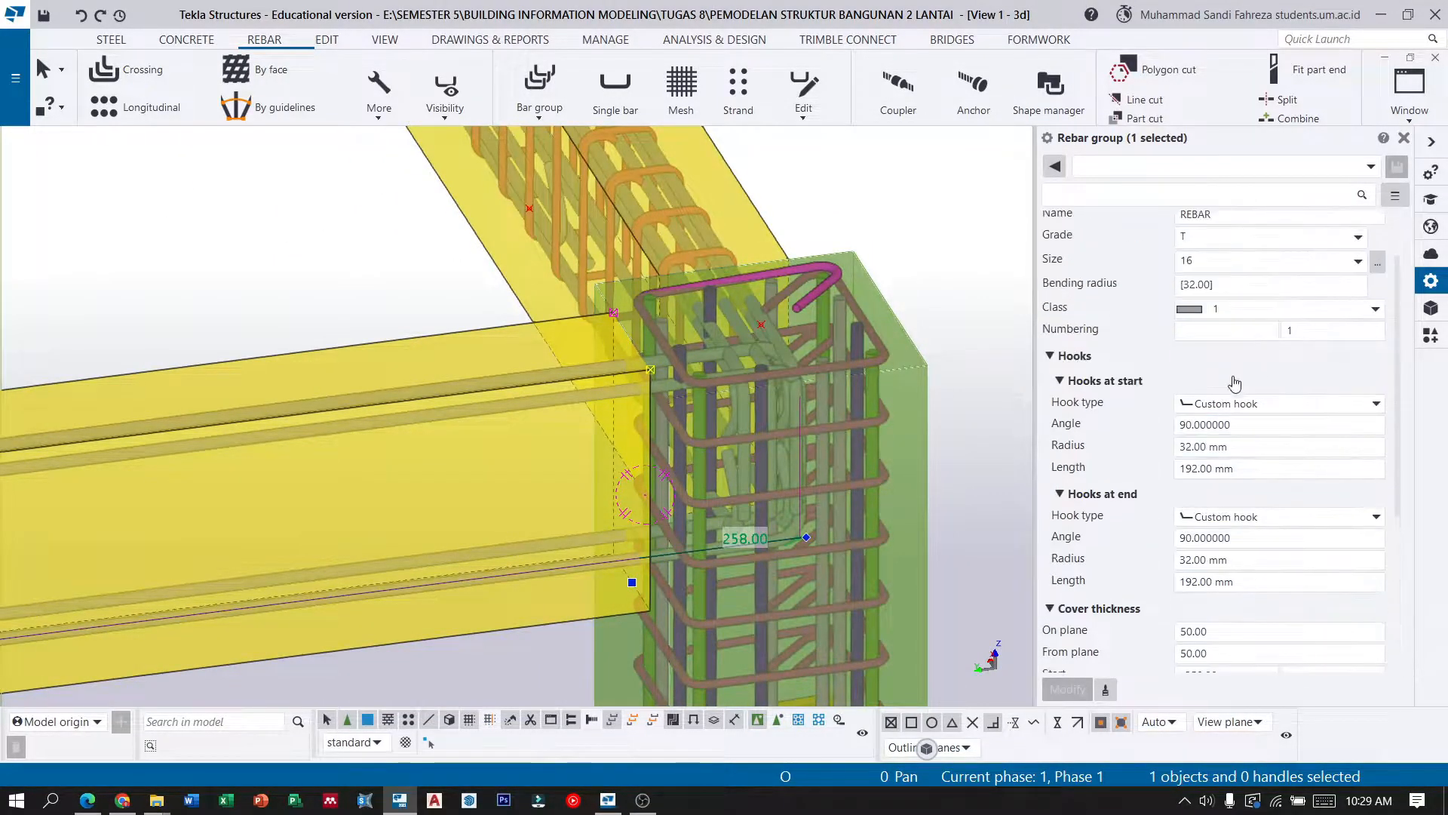
pyautogui.scroll(-1, 1237, 396)
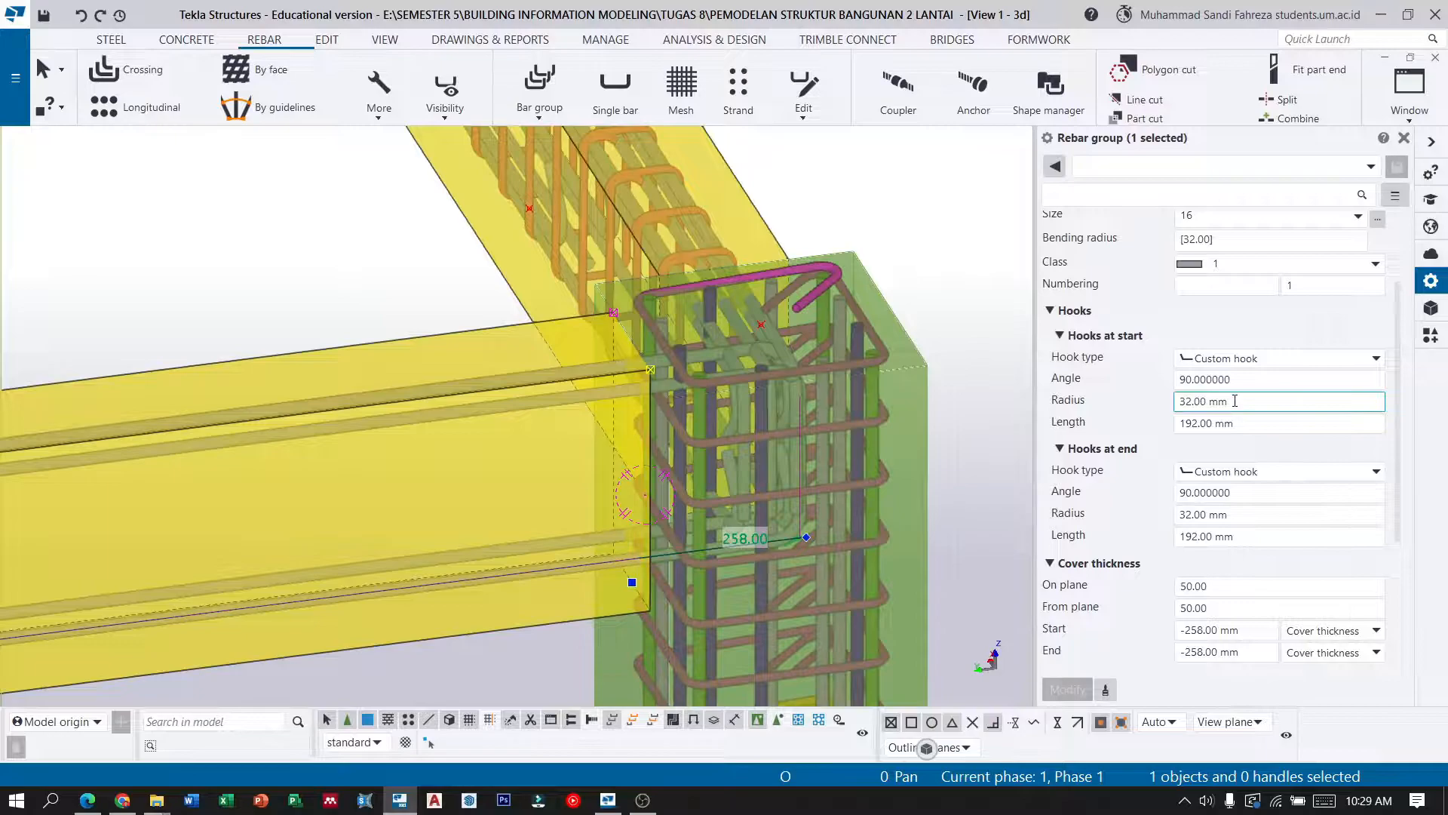
pyautogui.click(1269, 376)
pyautogui.write('13')
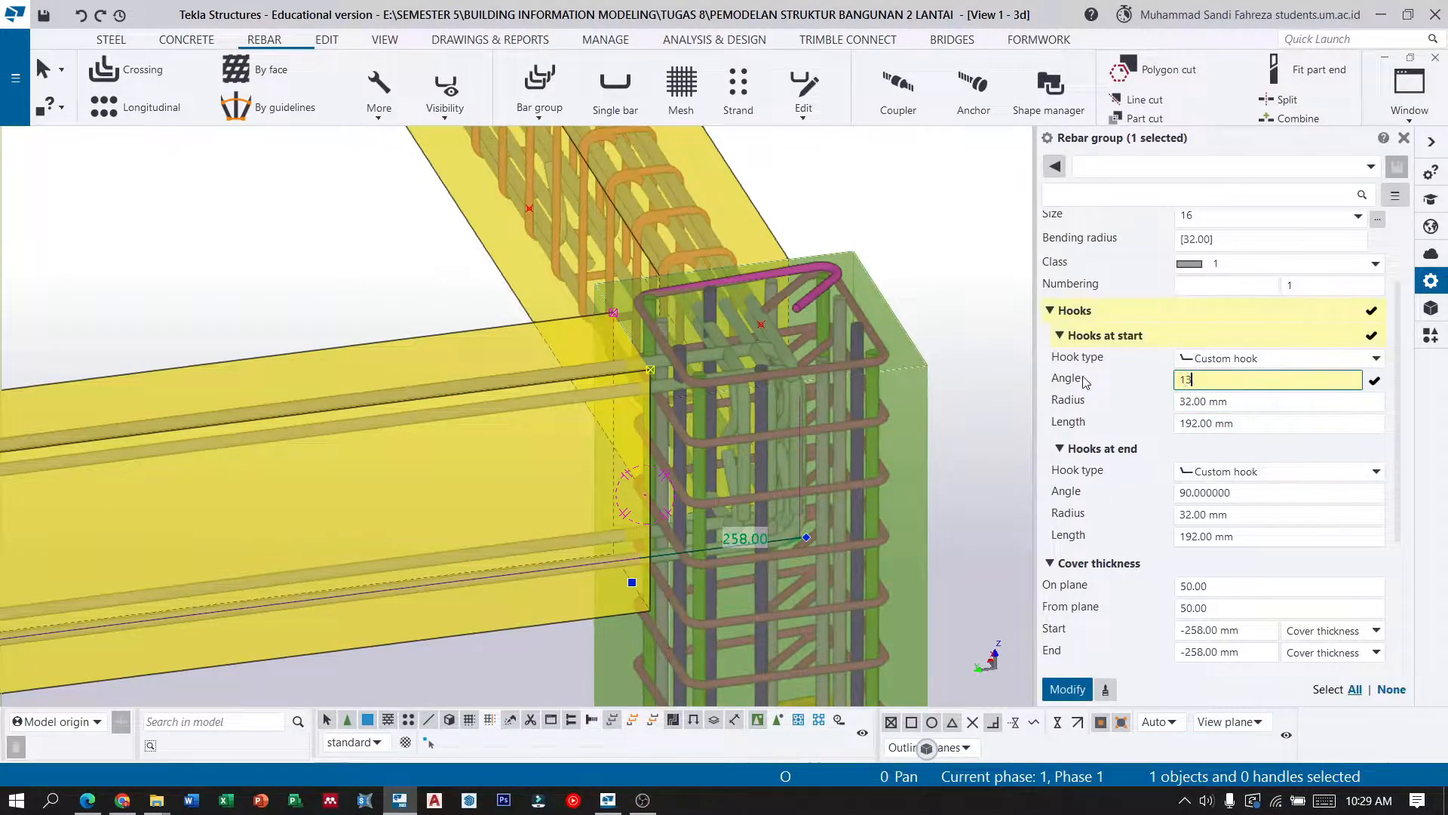
pyautogui.write('5')
pyautogui.click(1263, 425)
pyautogui.write('64')
# Set the bottom bar group's end hook to a 135° angle and 64 mm length.
pyautogui.click(1335, 495)
pyautogui.write('1')
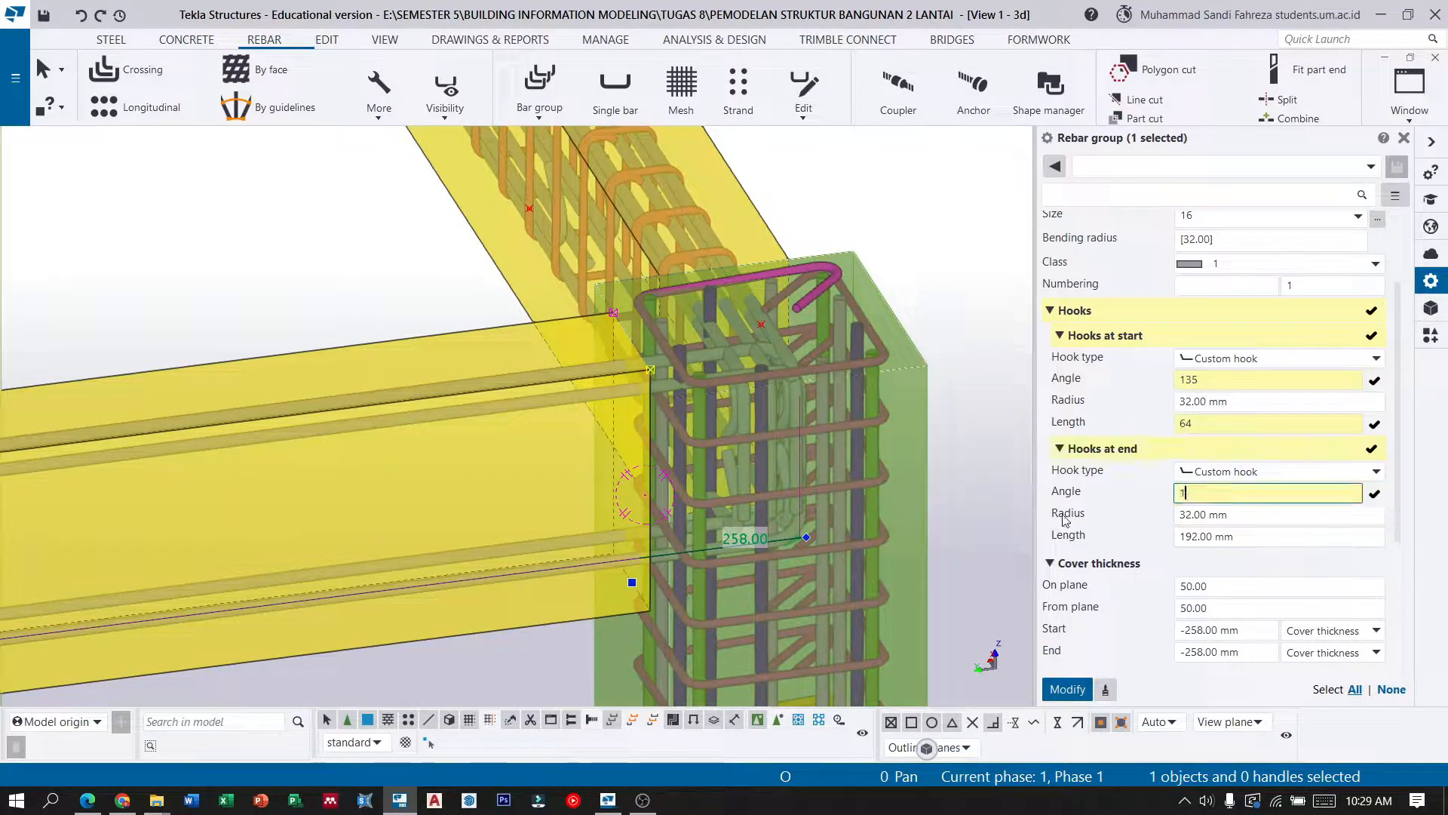
pyautogui.write('35')
pyautogui.press('Tab')
pyautogui.press('Tab')
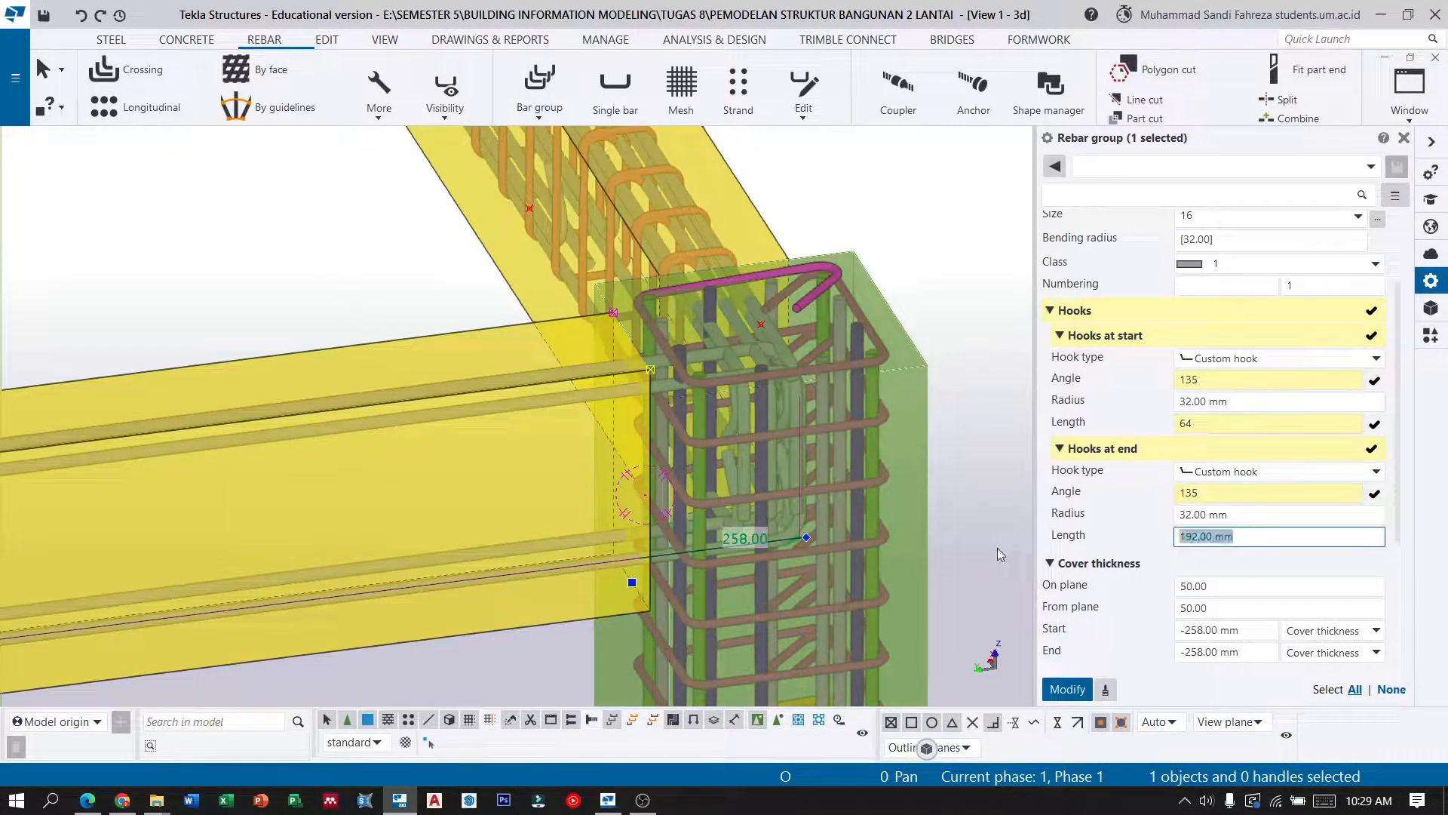
pyautogui.write('64')
# Set the bottom bar group's start and end cover thickness to -225 mm and apply the property changes.
pyautogui.scroll(-3, 1069, 539)
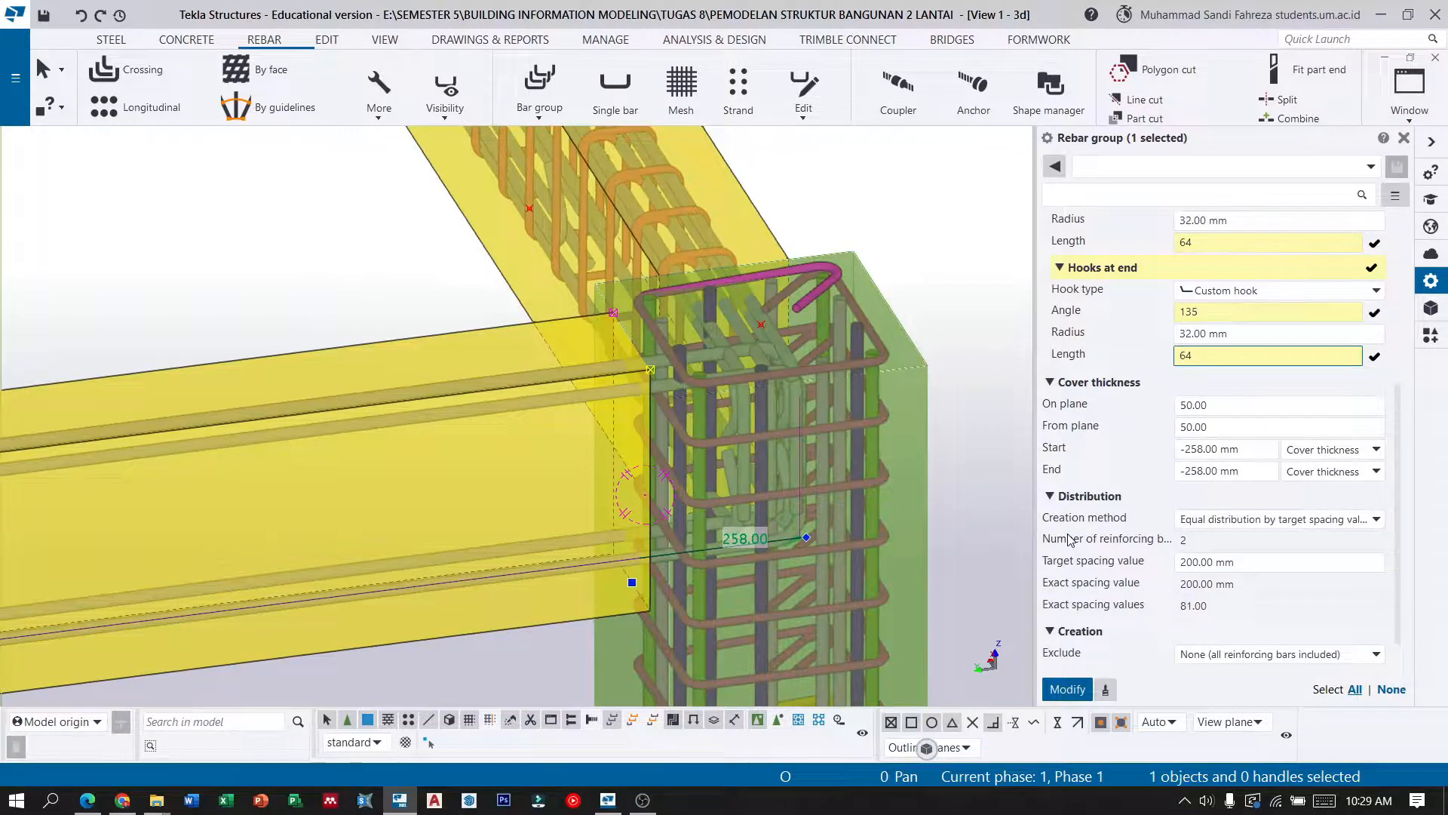
pyautogui.click(1222, 450)
pyautogui.write('-225')
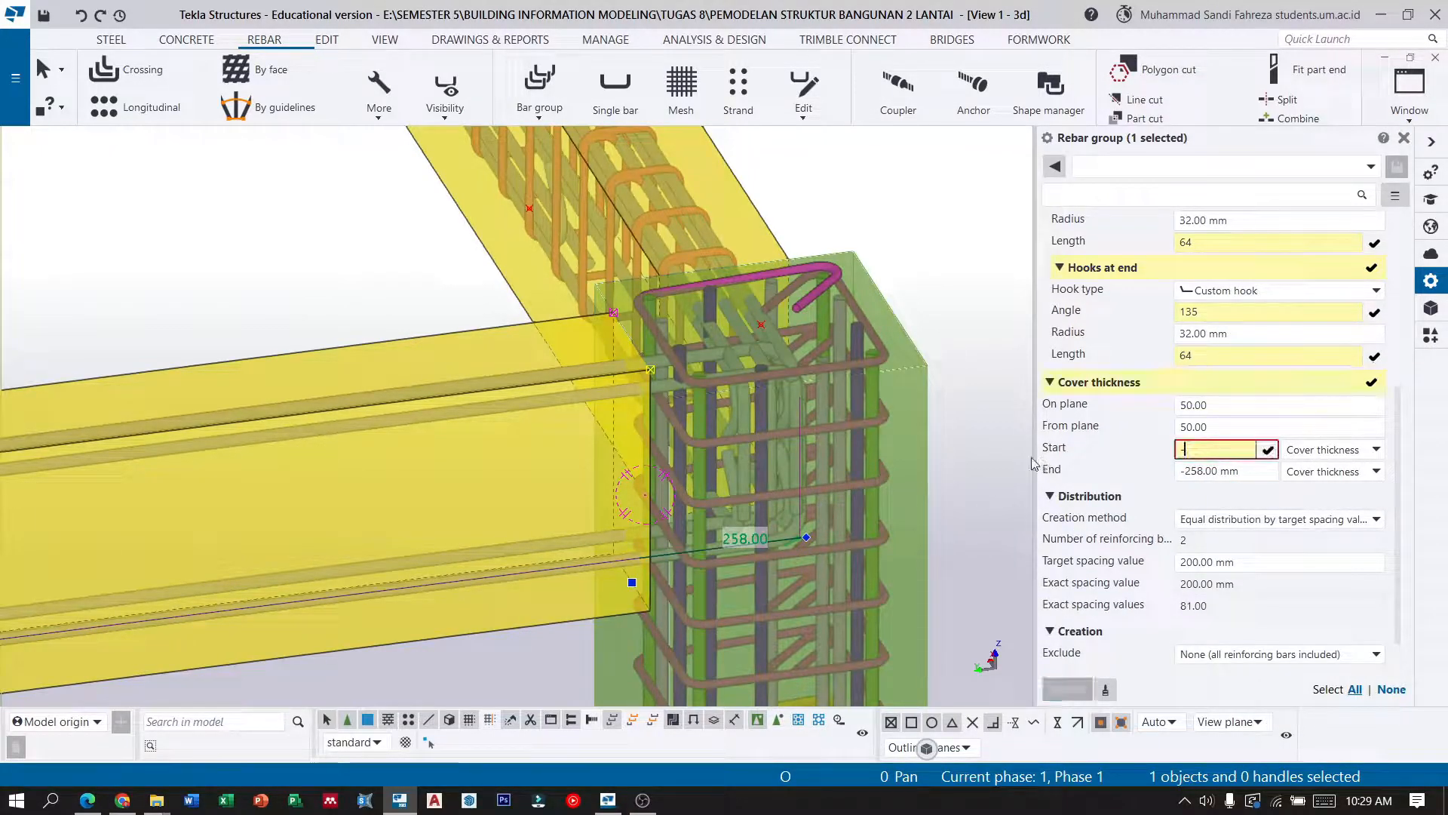
pyautogui.click(1262, 475)
pyautogui.write('-225')
pyautogui.press('Return')
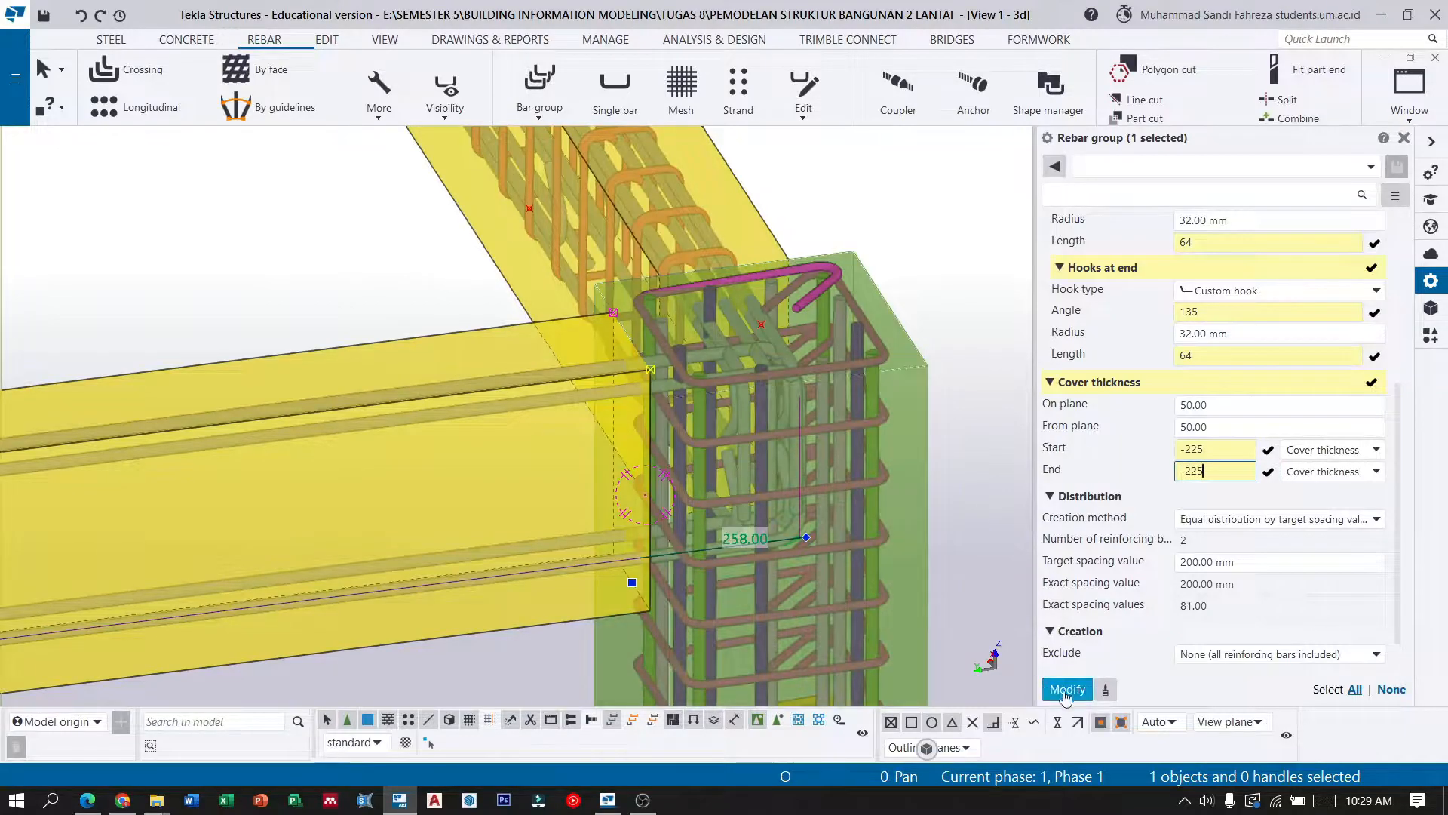
pyautogui.click(1054, 687)
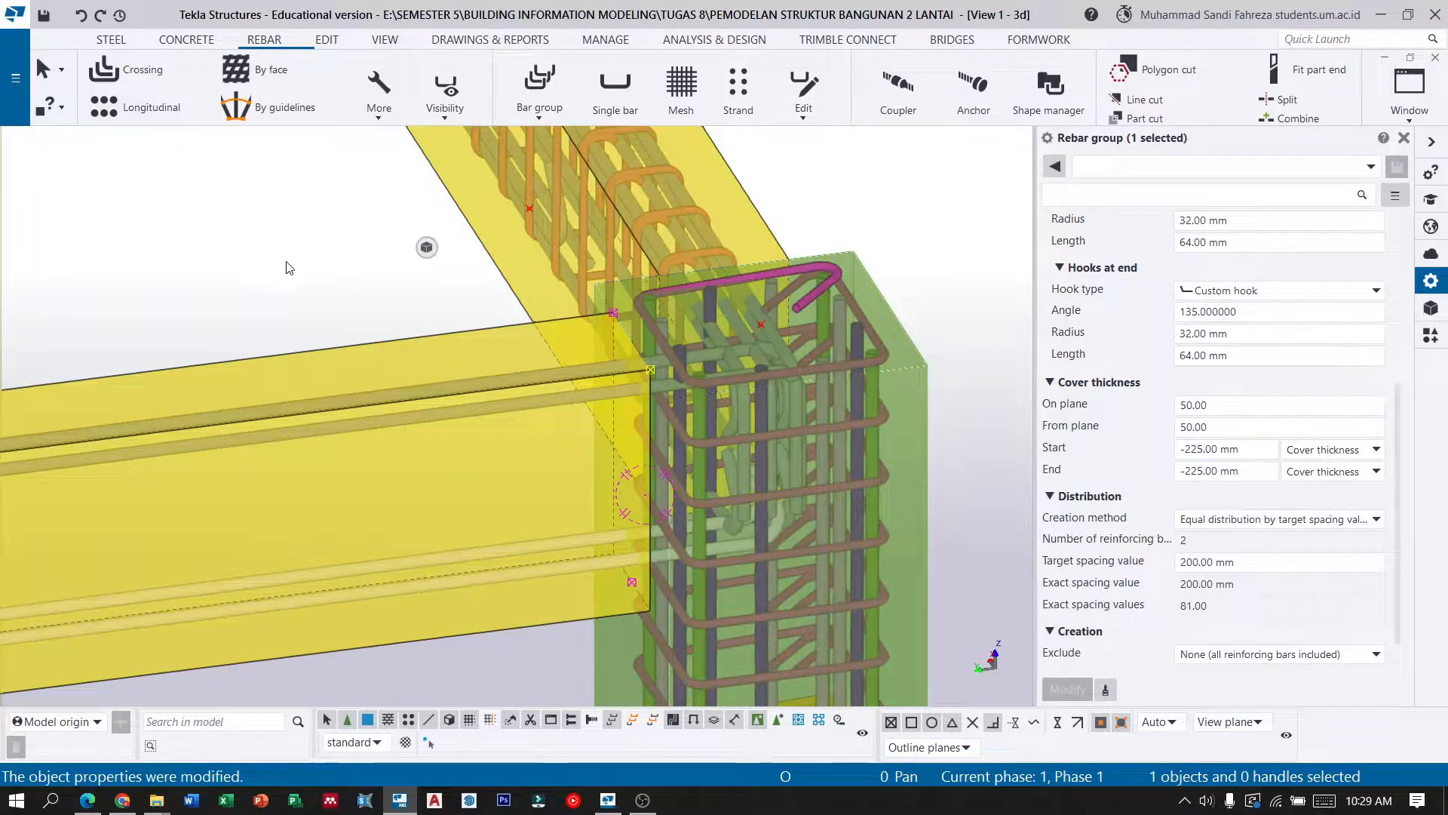
# Start an additional rebar group in the edge beam and define its bar shape from the top edge's end midpoint to the nearest upper reference point.
pyautogui.scroll(-5, 785, 332)
pyautogui.scroll(8, 817, 433)
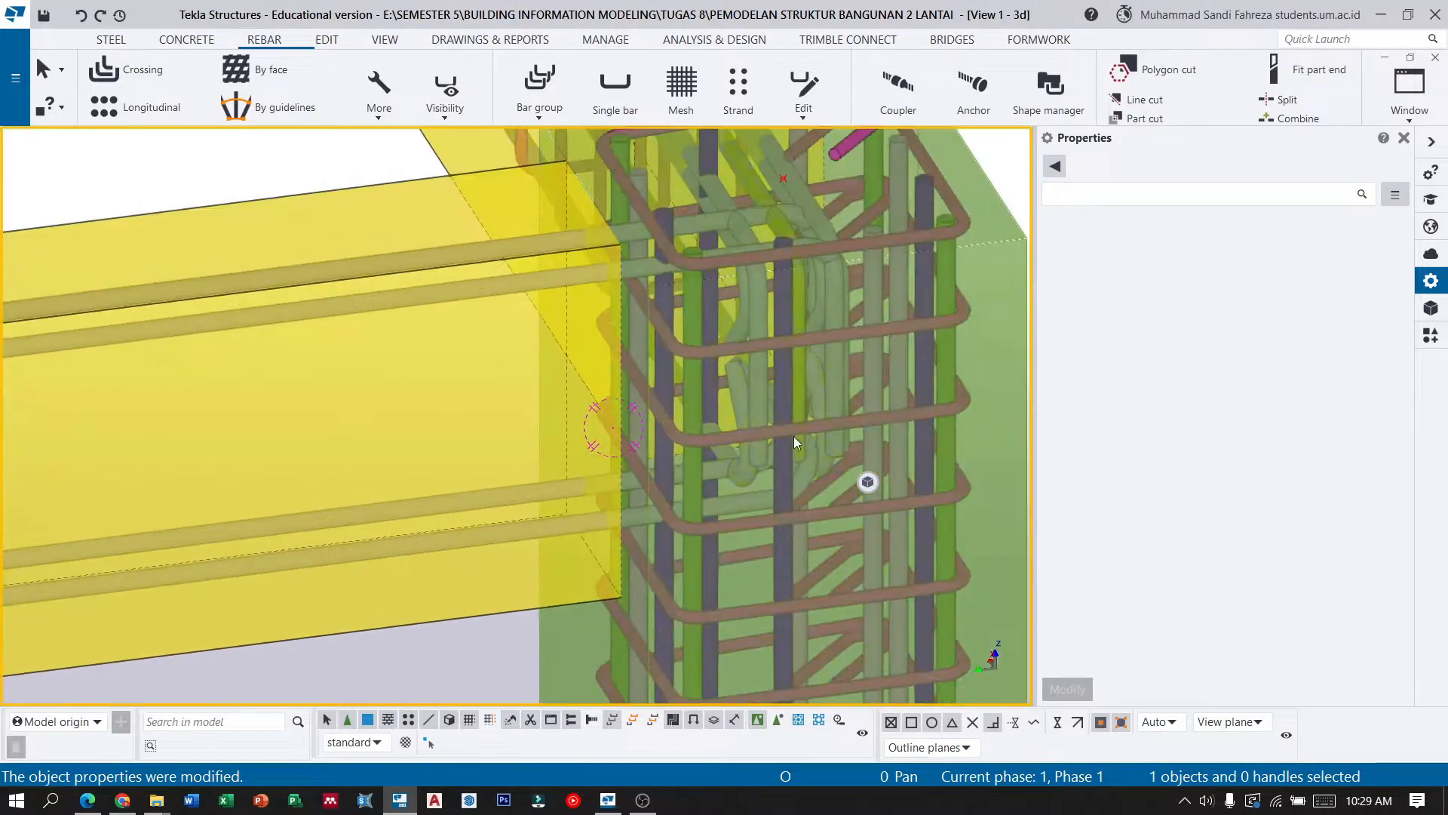
pyautogui.scroll(-8, 739, 438)
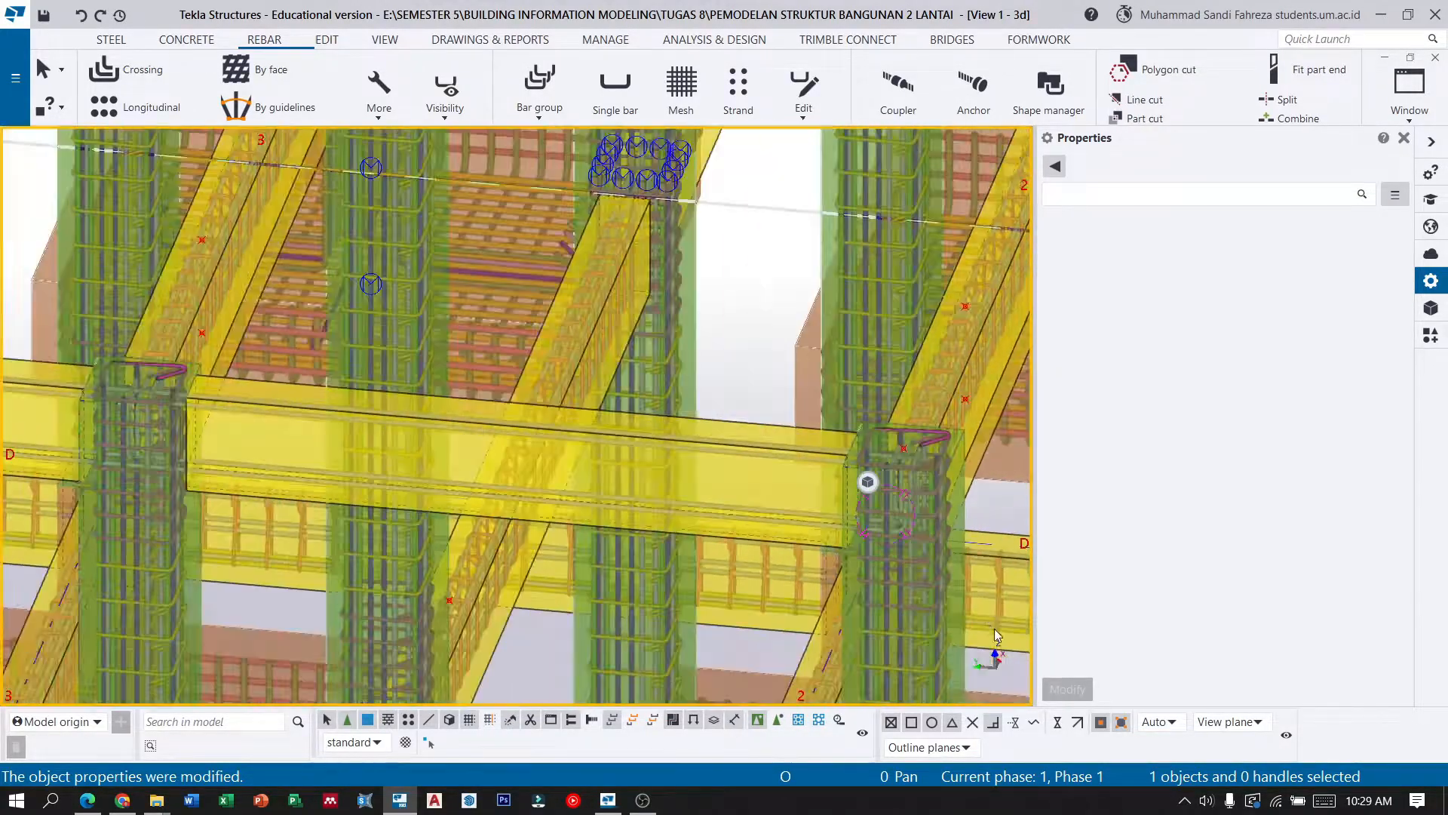
pyautogui.scroll(10, 302, 411)
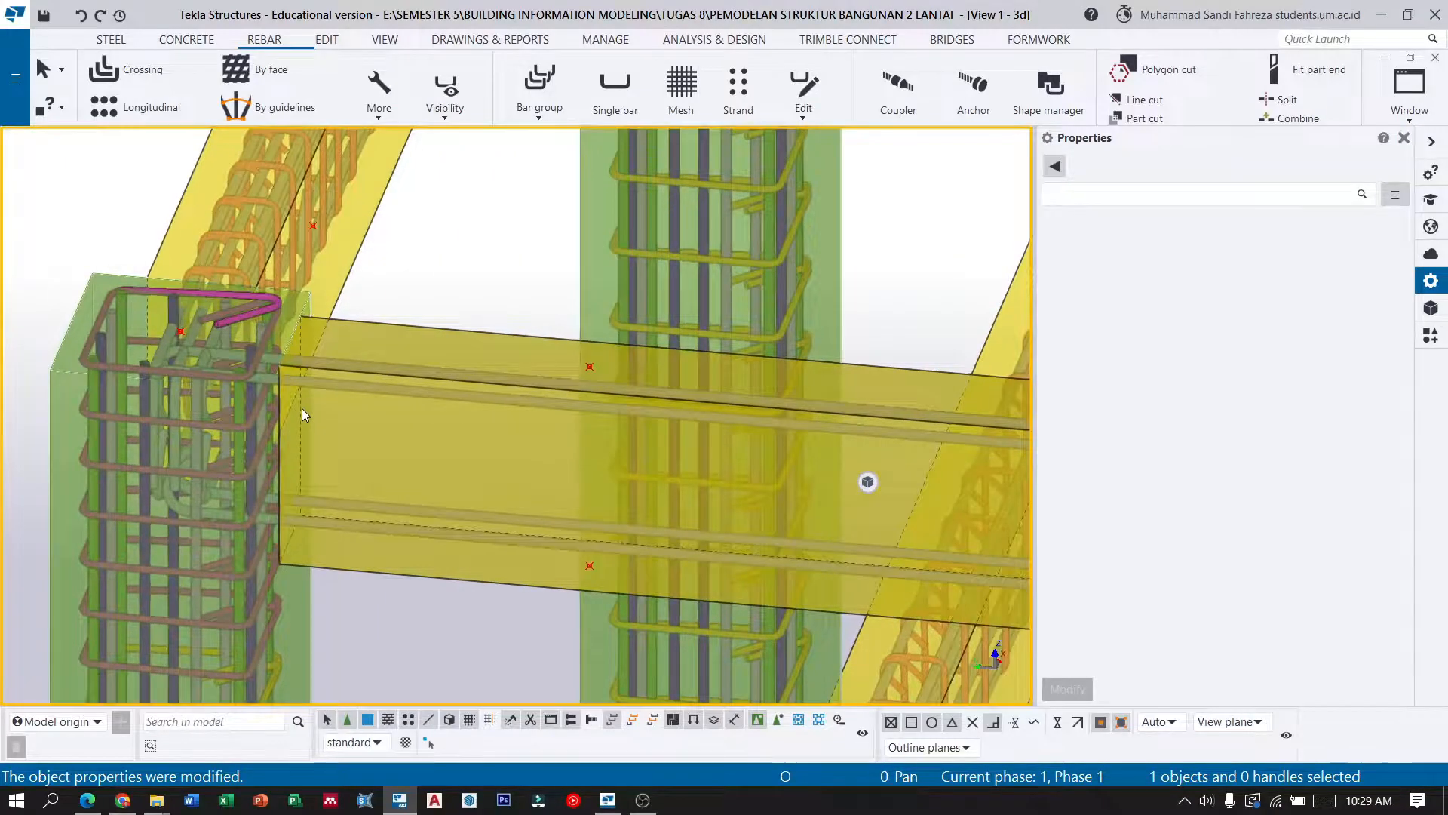
pyautogui.click(539, 81)
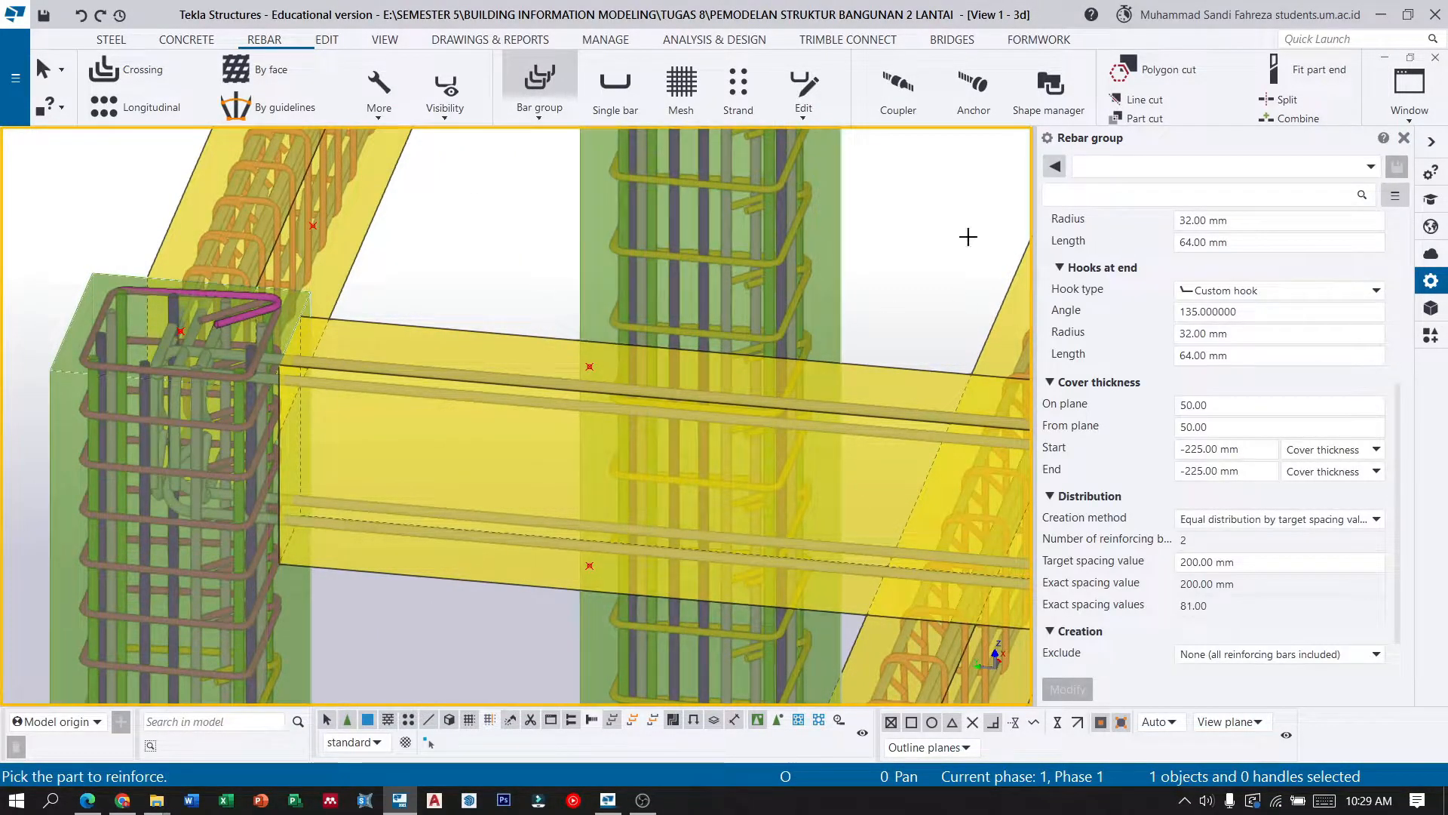
pyautogui.scroll(3, 253, 372)
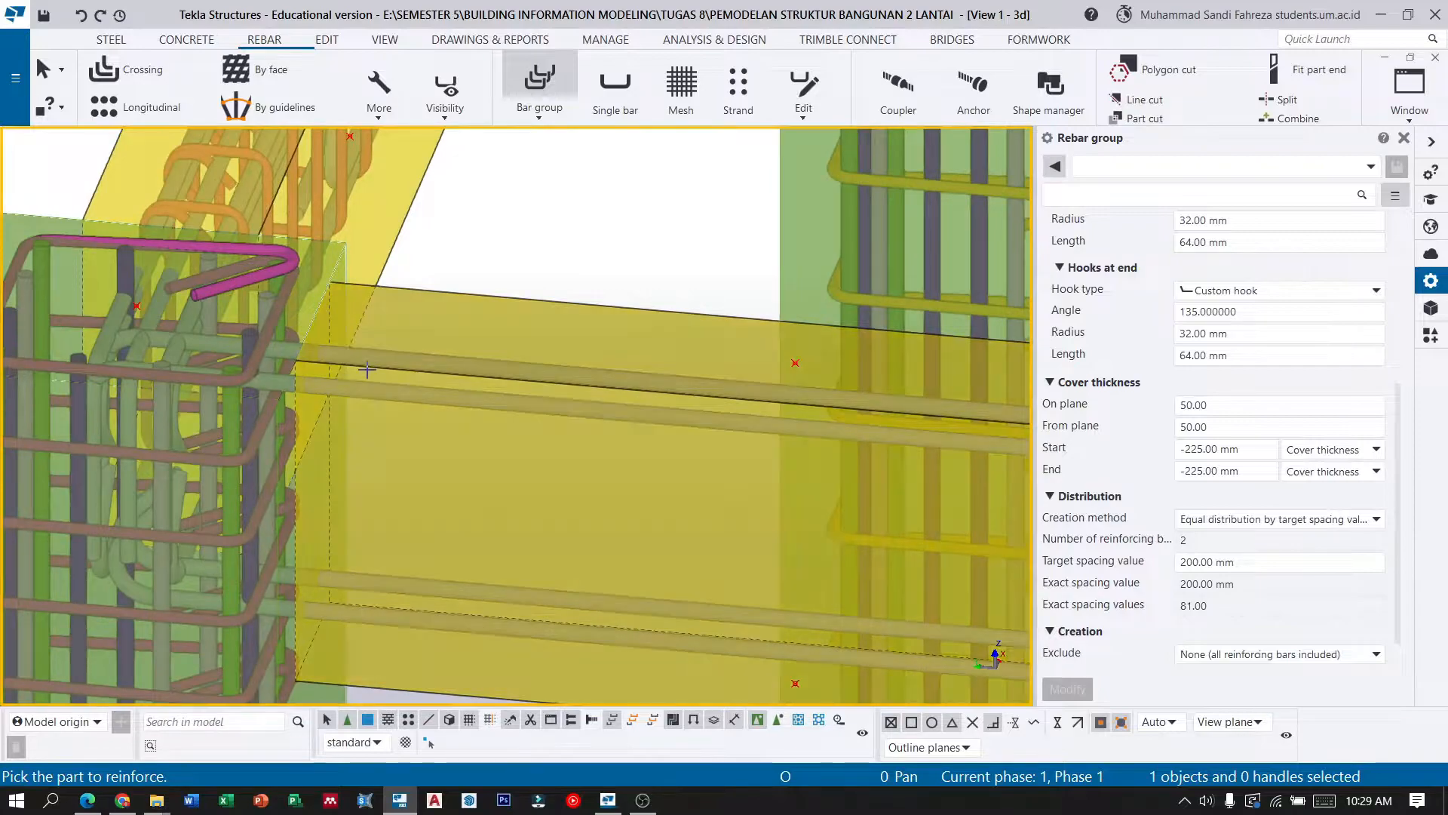
pyautogui.click(367, 366)
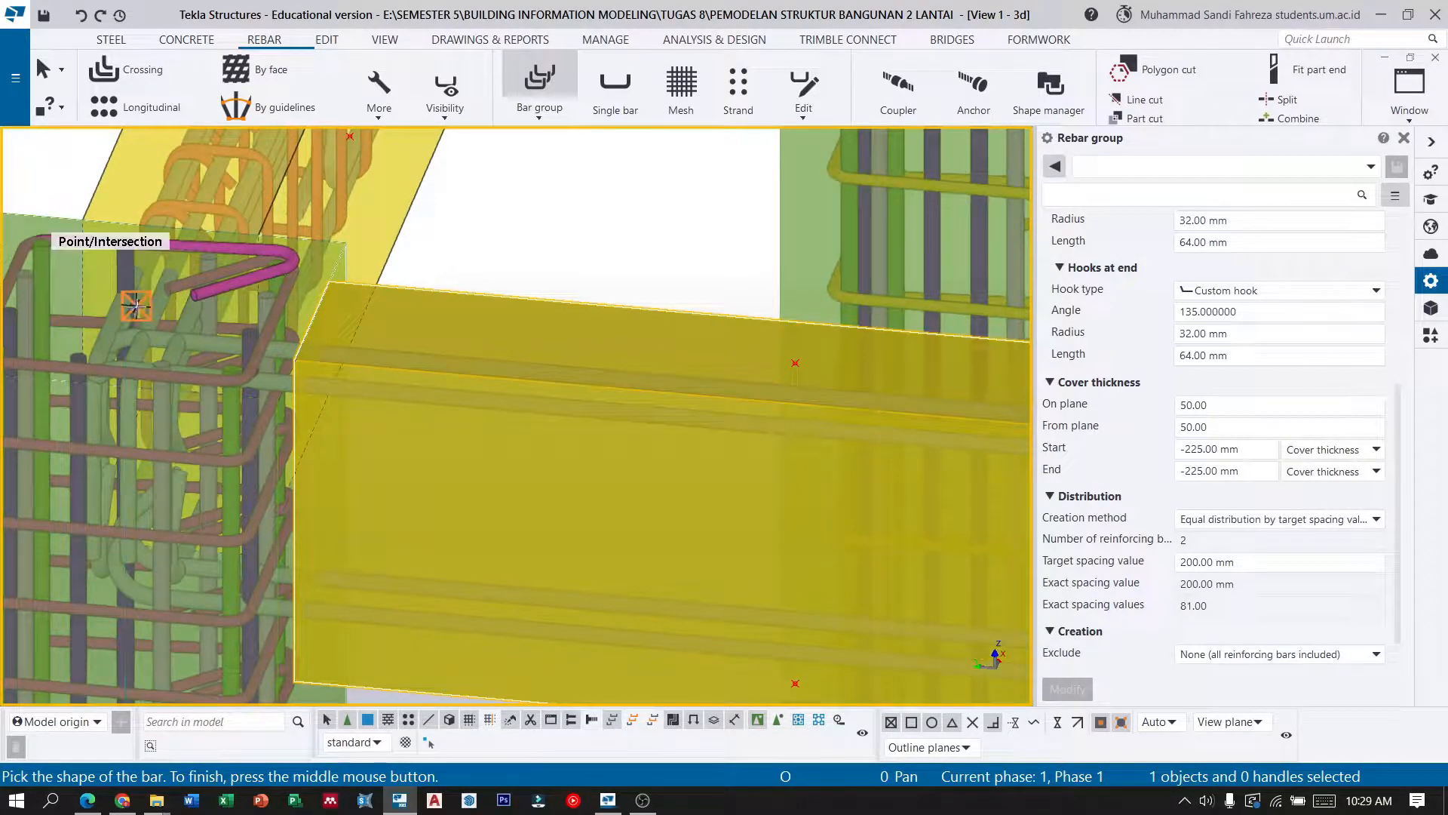
pyautogui.click(312, 321)
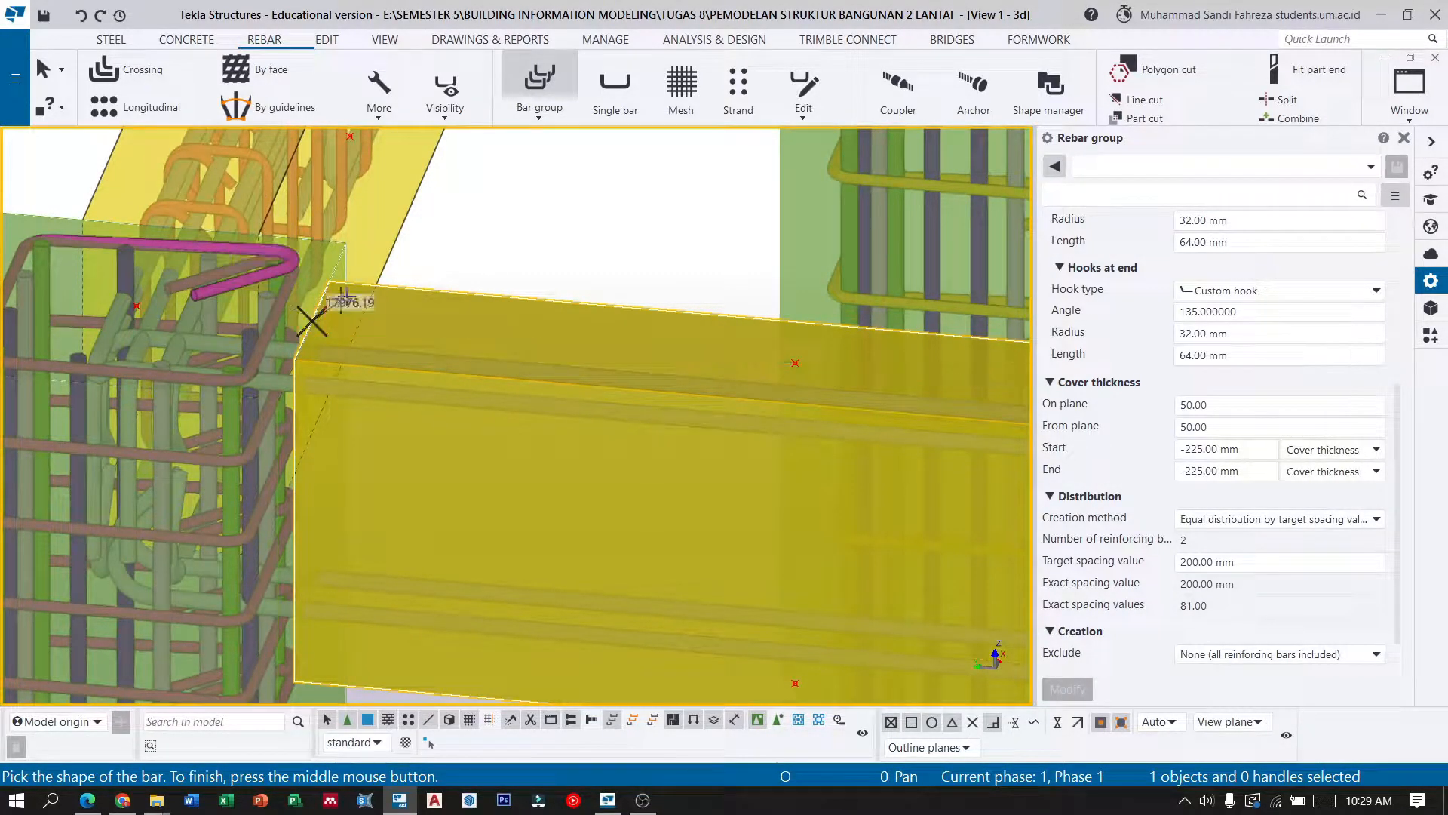
pyautogui.click(795, 362)
pyautogui.middleClick(796, 363)
# Distribute the additional rebar group across the beam's lower end edge, from the far corner to the near corner.
pyautogui.scroll(5, 575, 320)
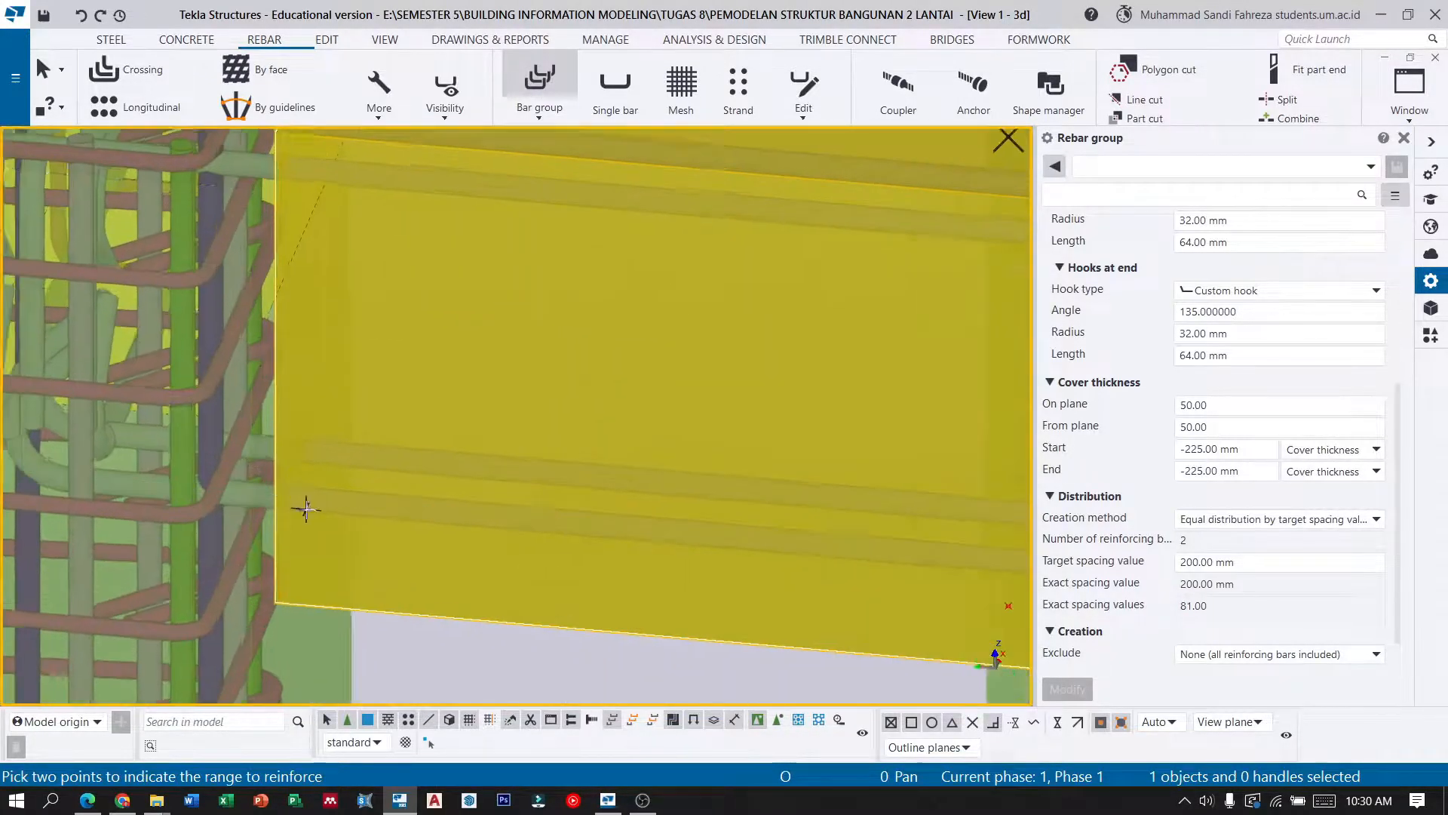
pyautogui.click(334, 475)
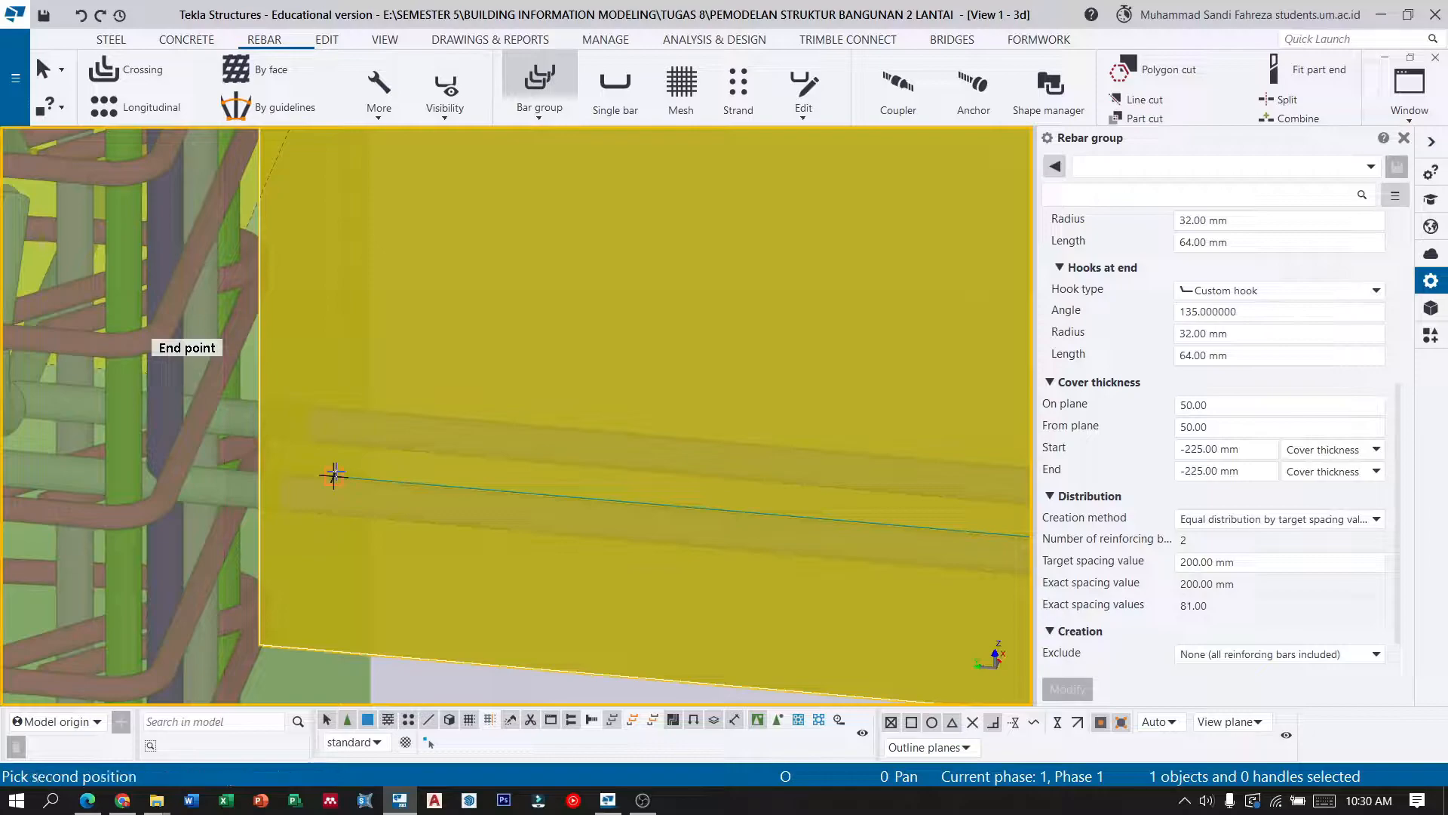
pyautogui.click(261, 646)
pyautogui.scroll(-5, 261, 645)
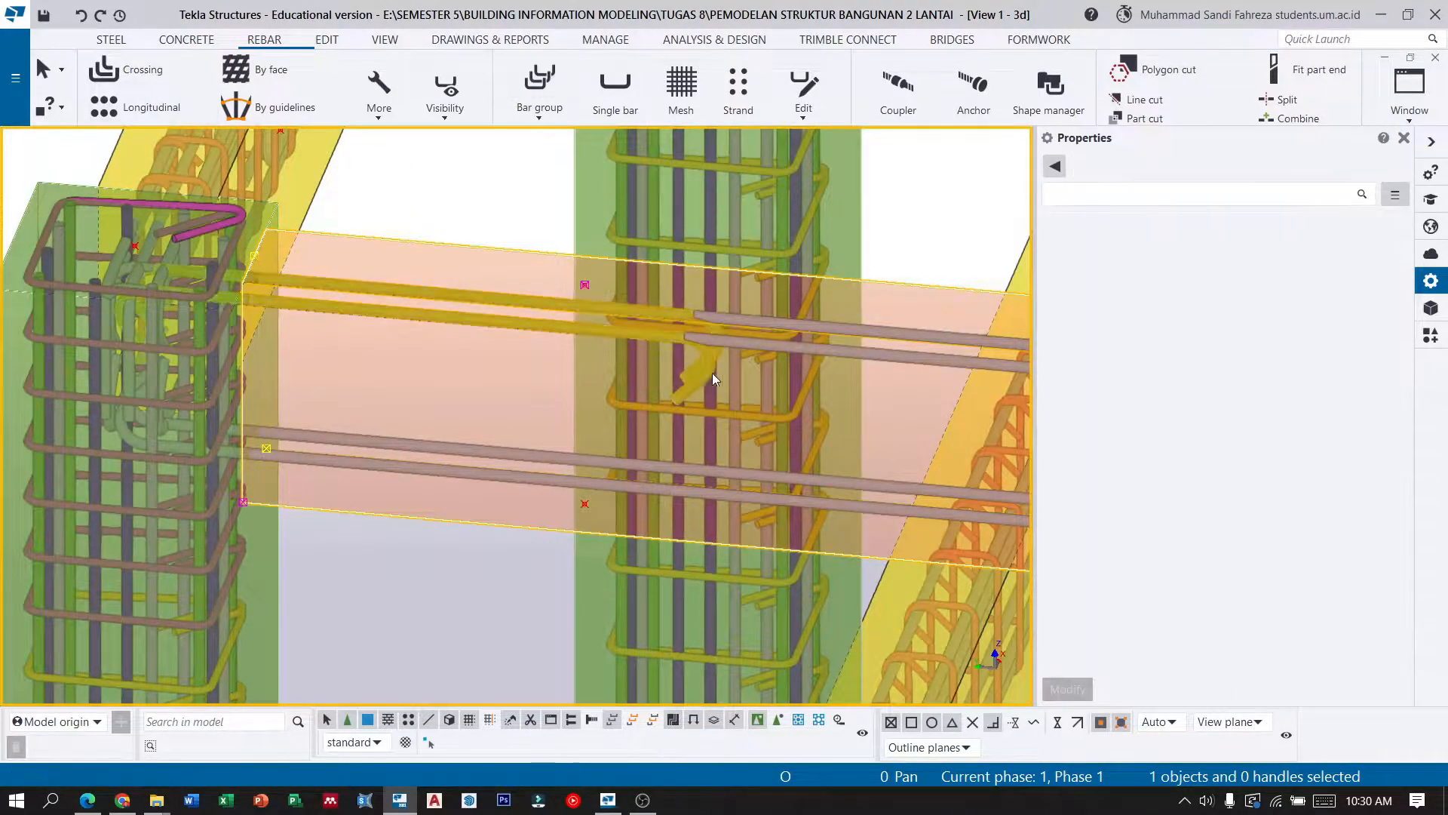
# Set the additional rebar group's on-plane cover to 75 mm and its end cover to -240 mm, and apply the changes.
pyautogui.click(691, 368)
pyautogui.click(1247, 311)
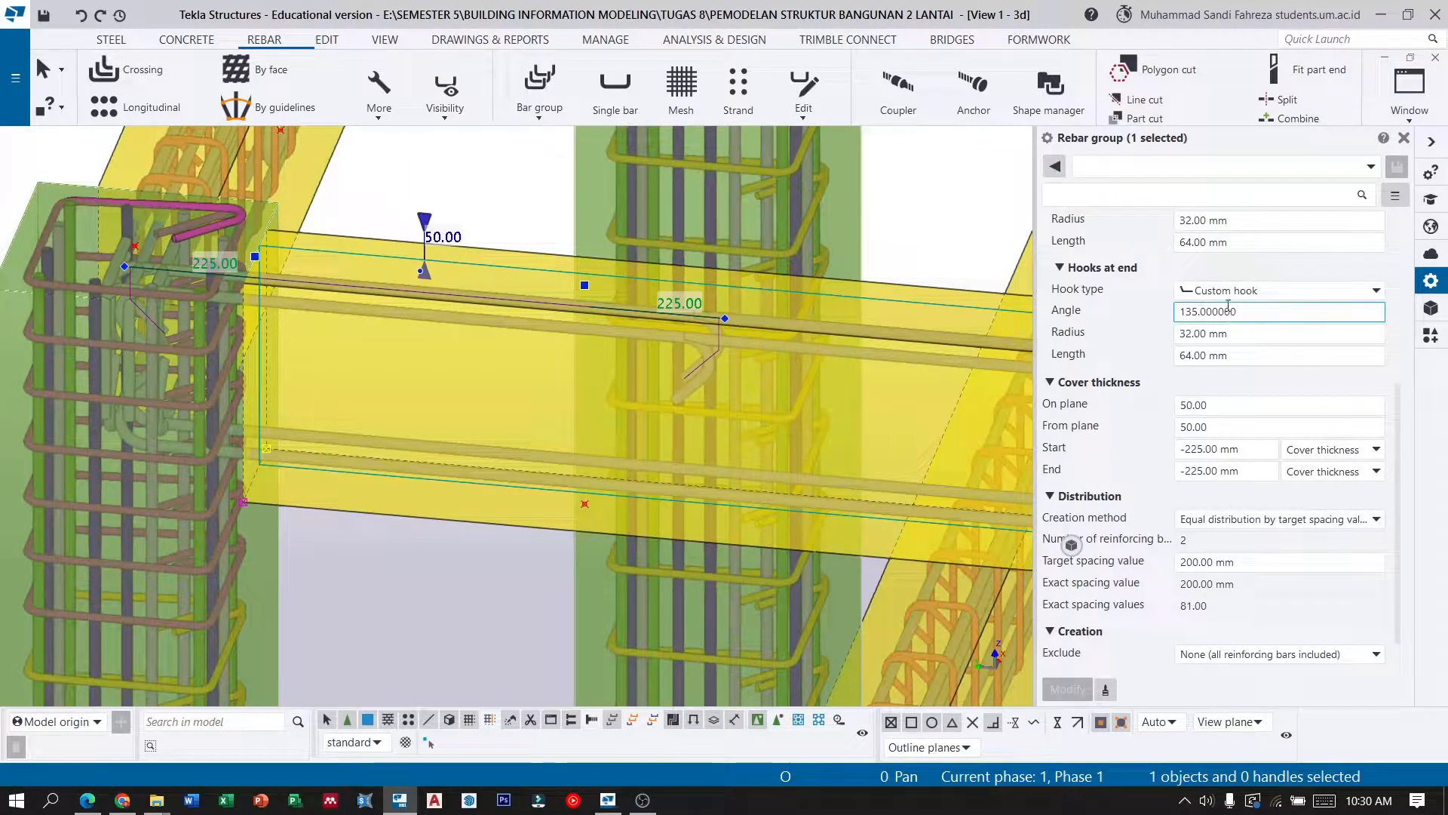
pyautogui.scroll(2, 1245, 305)
pyautogui.scroll(2, 1237, 284)
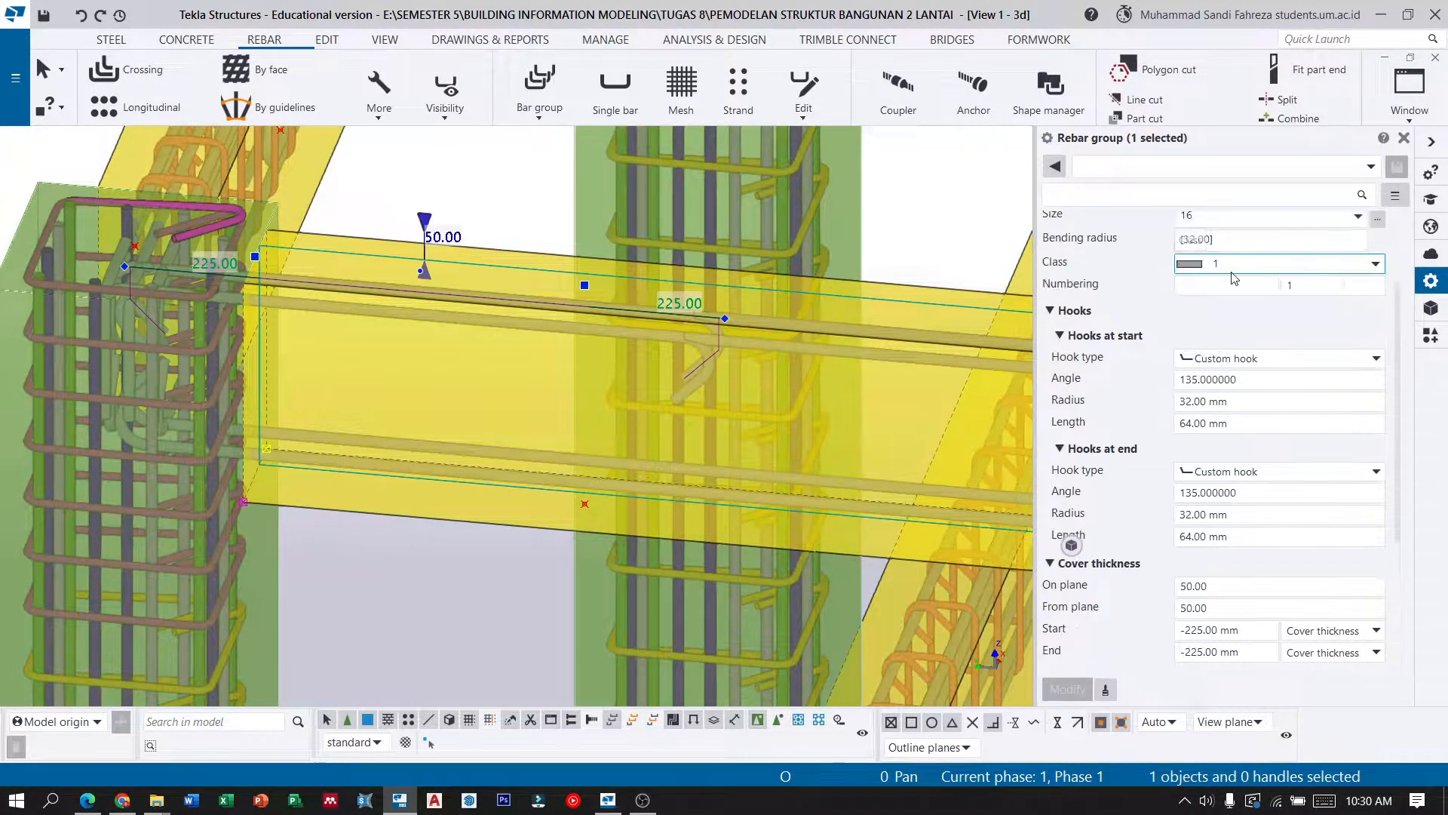
pyautogui.scroll(-5, 1234, 278)
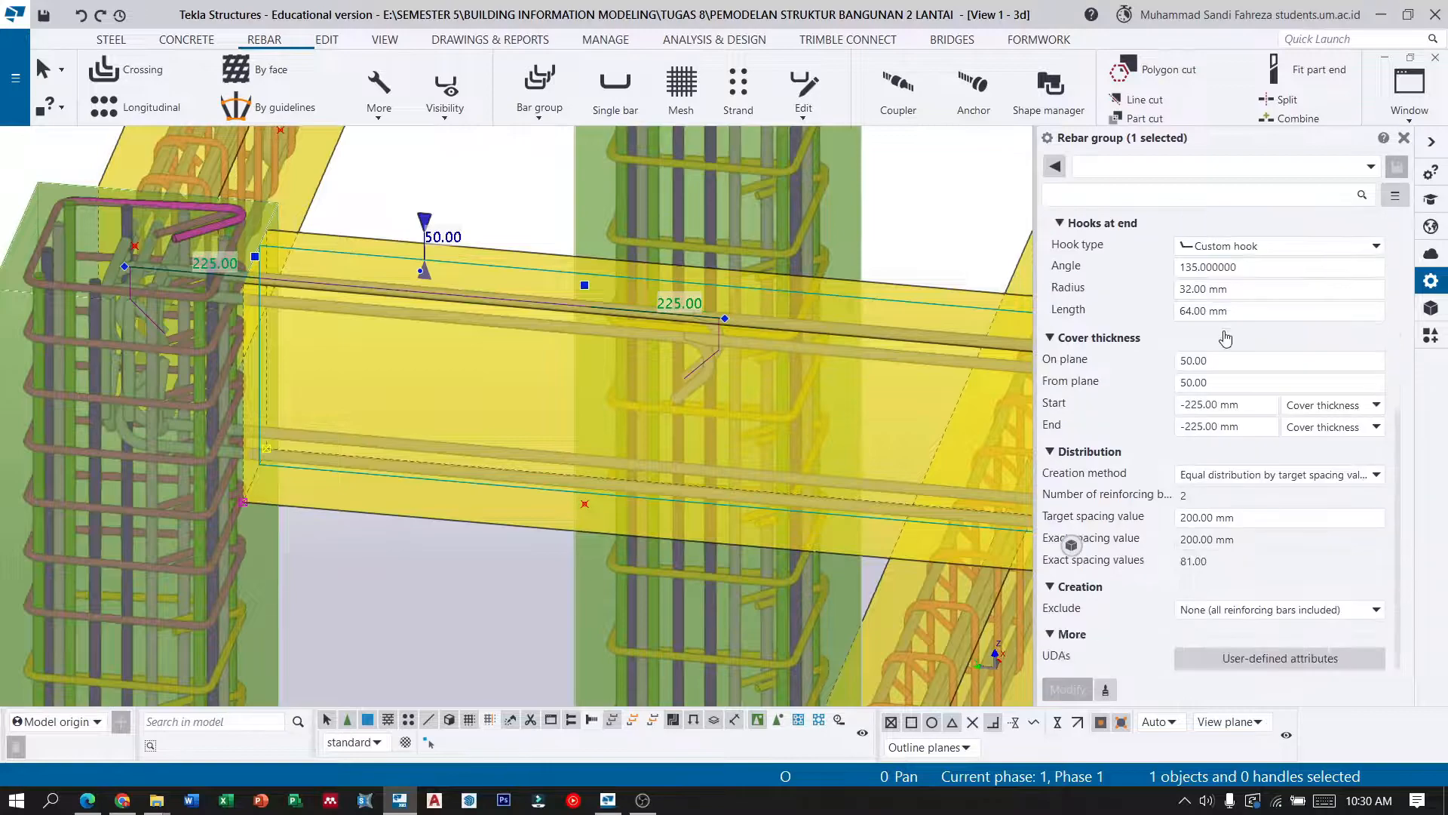
pyautogui.doubleClick(1227, 359)
pyautogui.write('7')
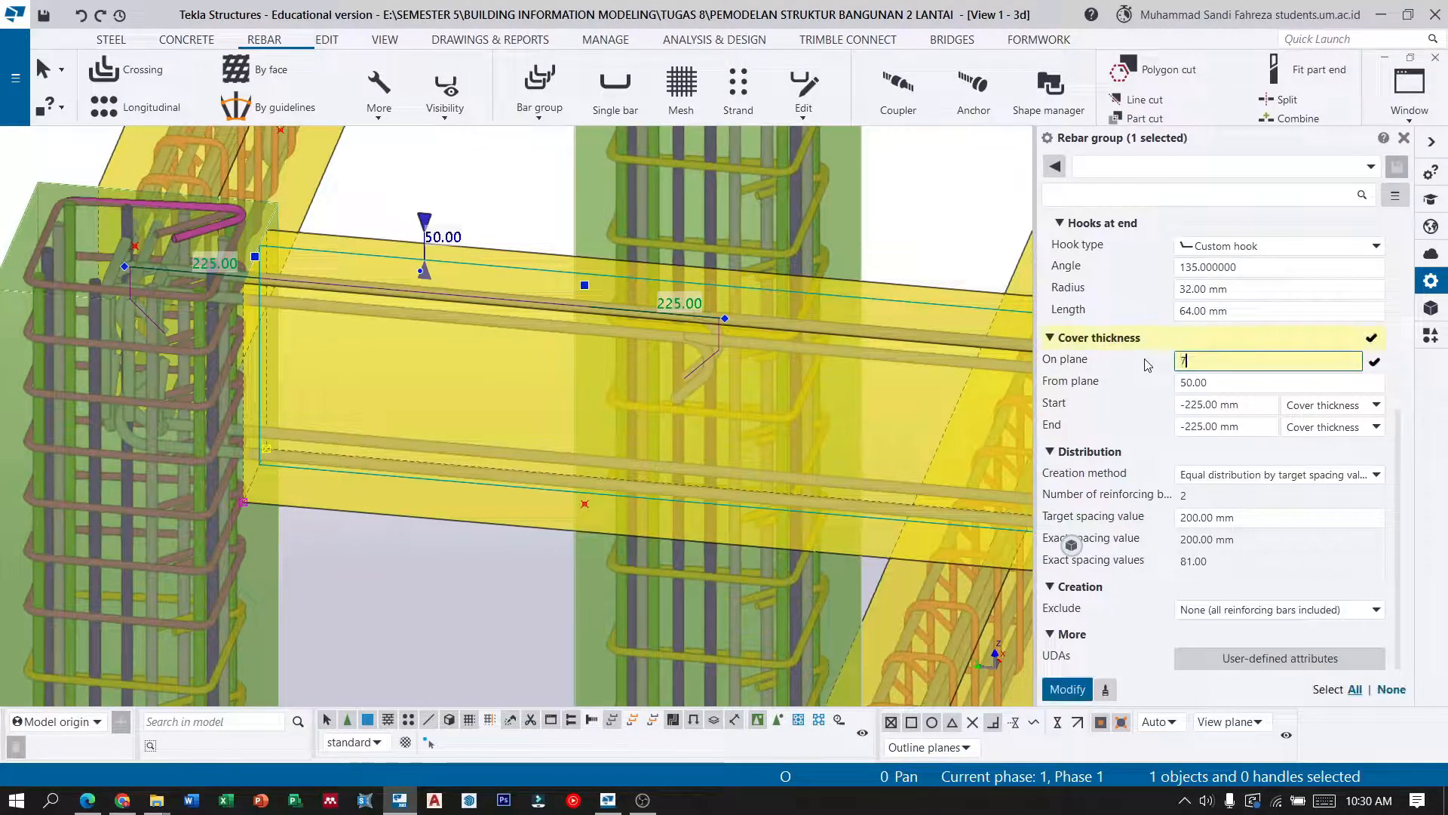
pyautogui.press('Tab')
pyautogui.press('Tab')
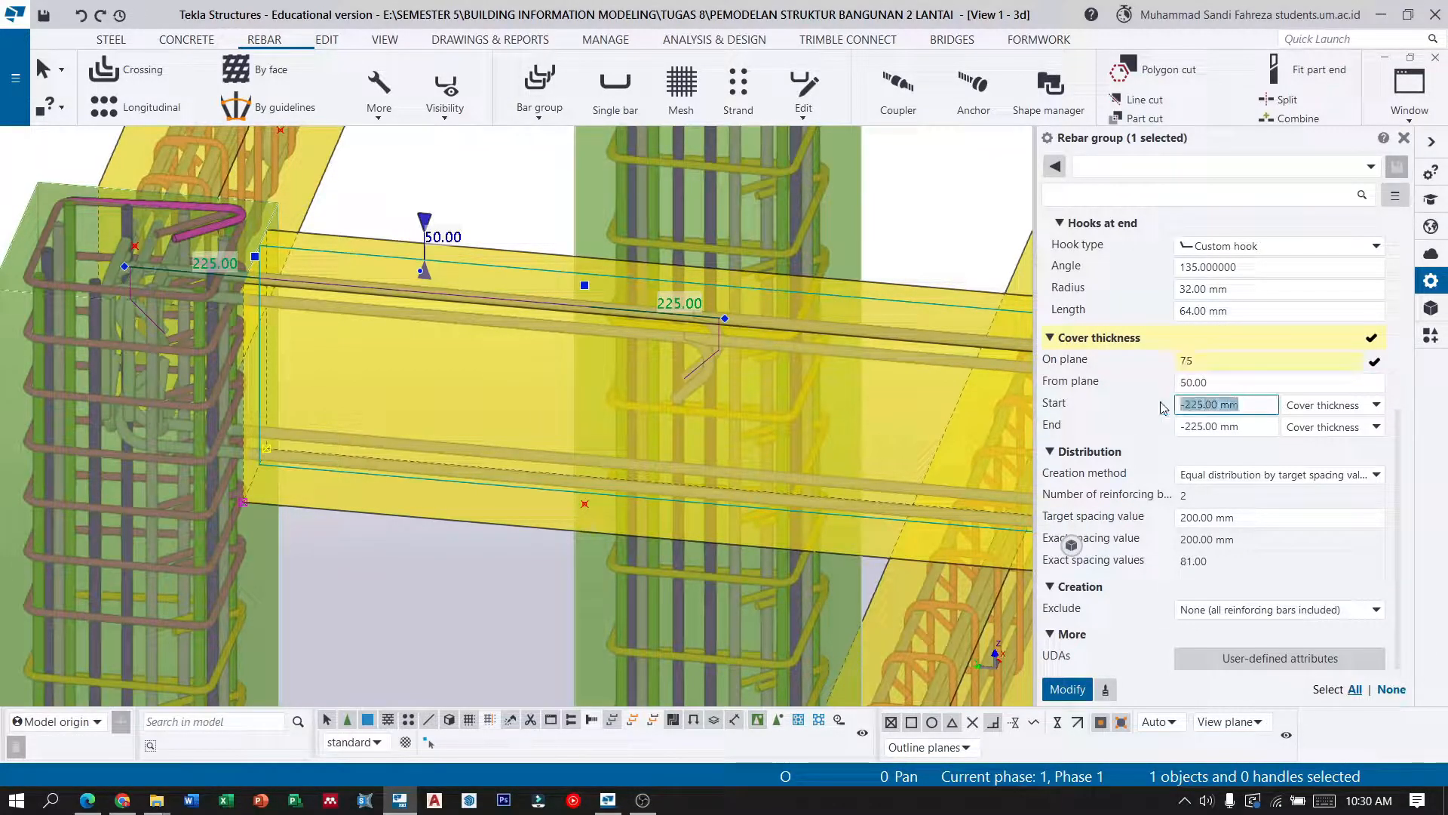
pyautogui.press('Tab')
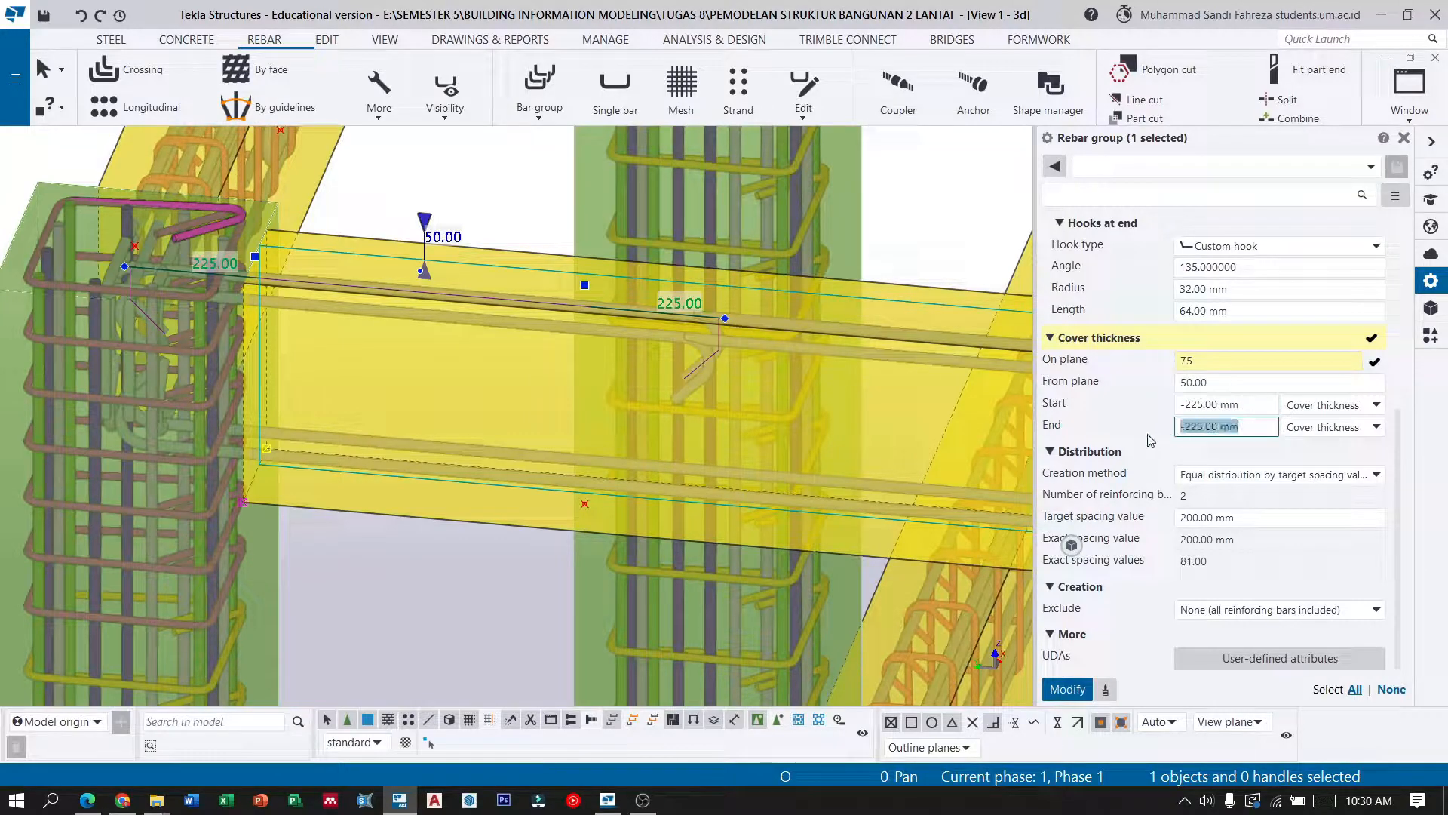
pyautogui.write('-240')
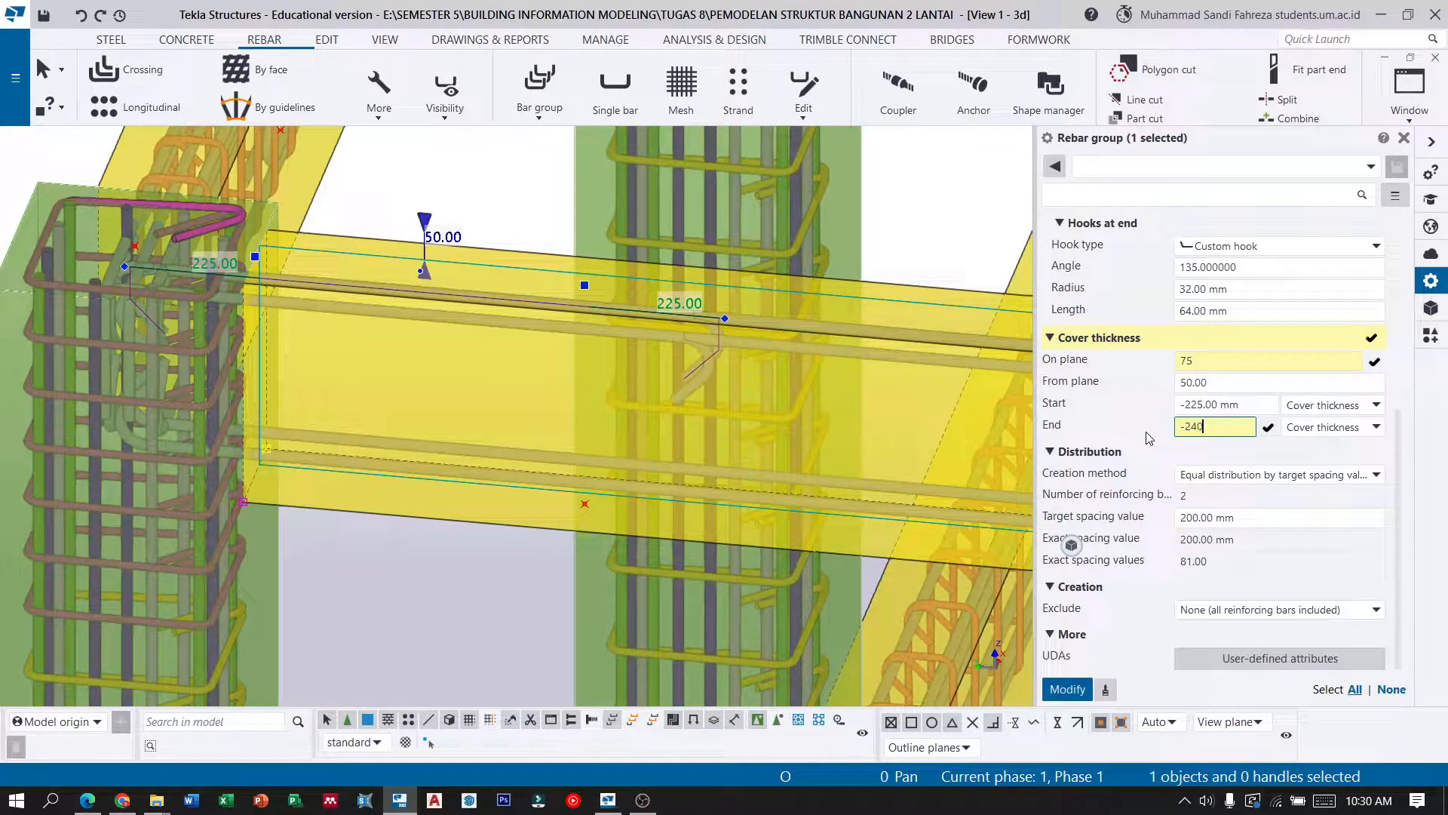
pyautogui.click(1067, 689)
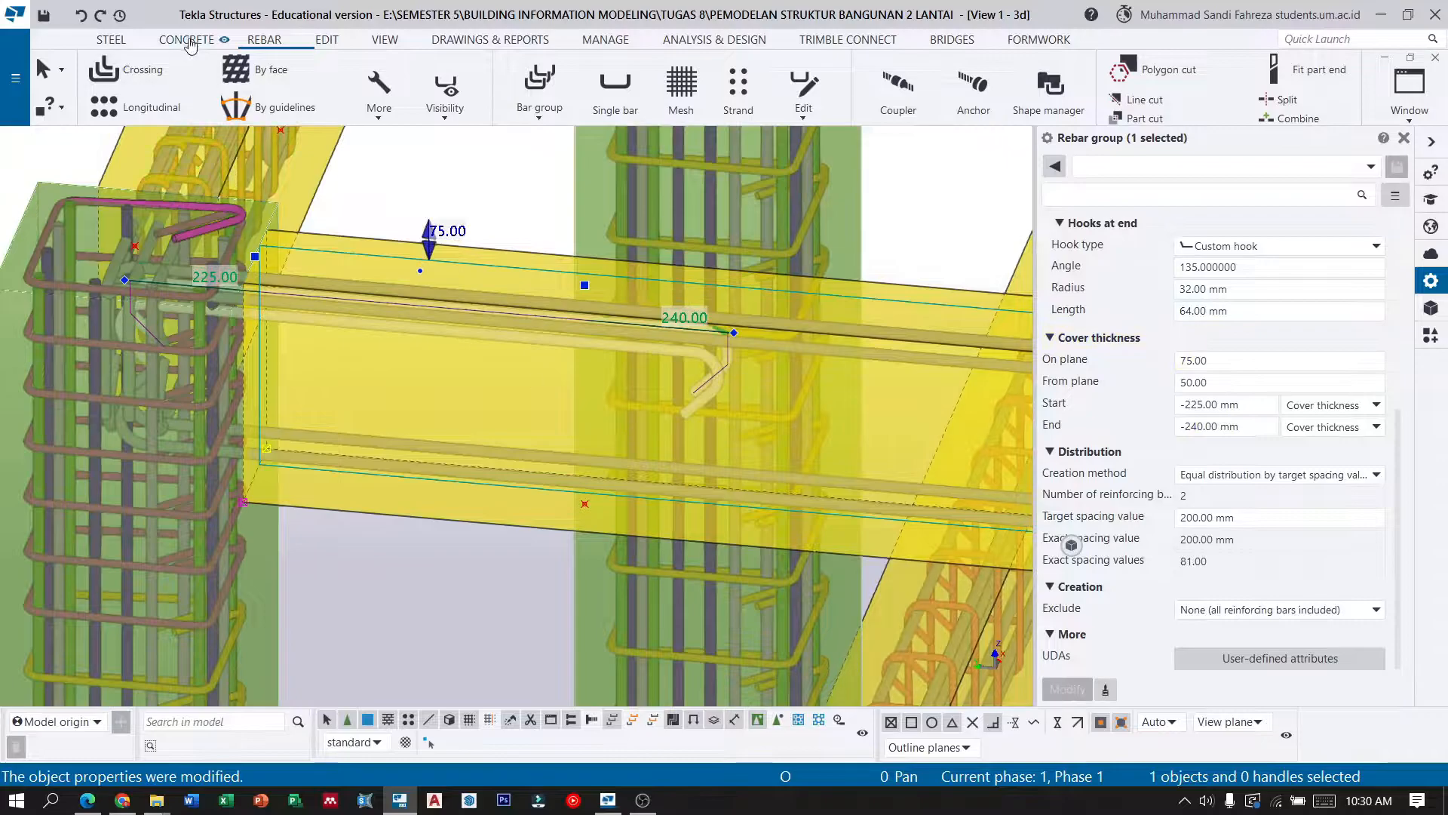
pyautogui.click(43, 70)
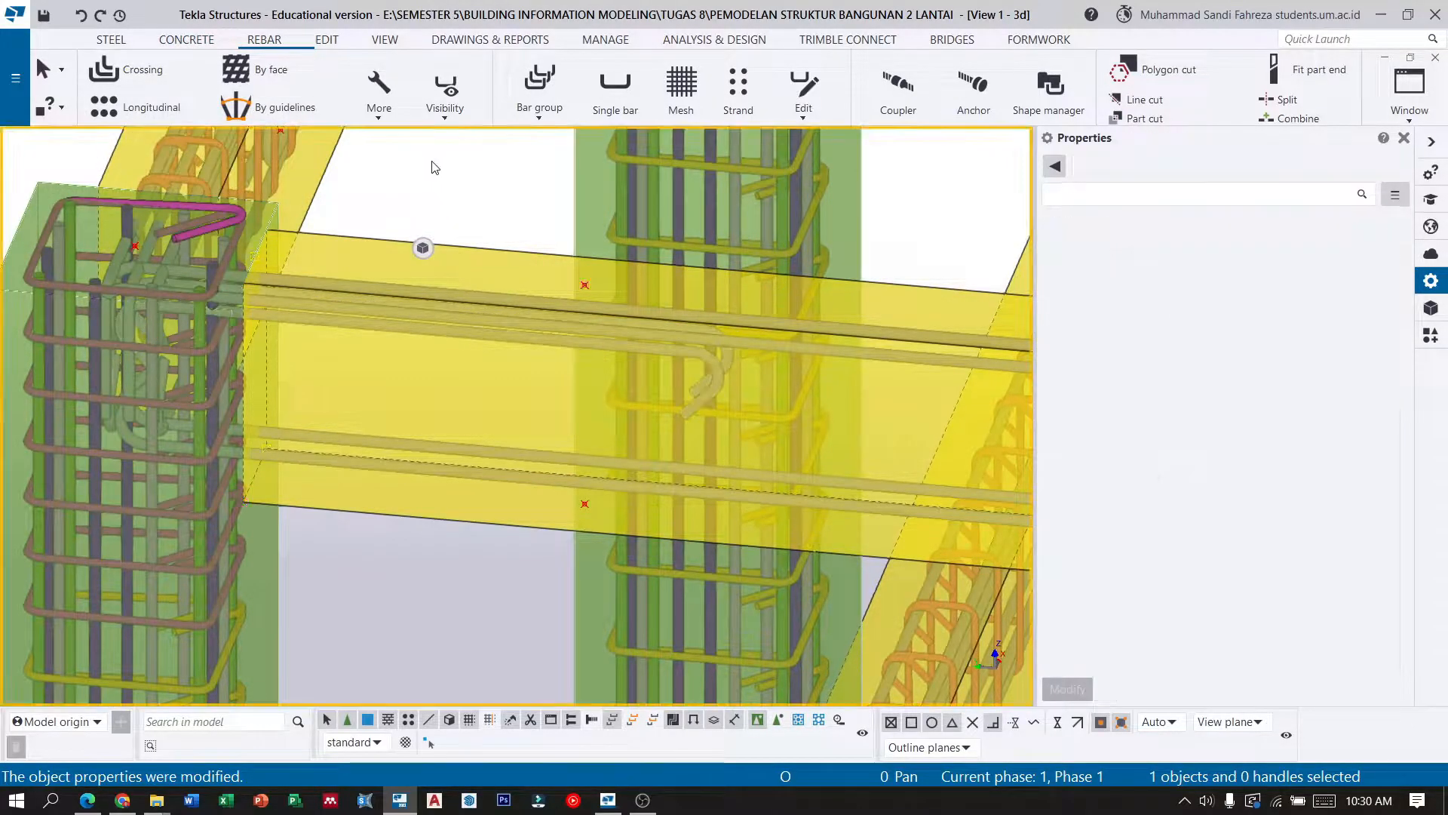
# Create a single bar in the edge beam from the top edge's end midpoint to the nearest upper reference point.
pyautogui.keyDown('ctrl'); pyautogui.moveTo(393, 247); pyautogui.dragTo(442, 274, button='middle'); pyautogui.keyUp('ctrl')
pyautogui.scroll(1, 441, 269)
pyautogui.click(615, 87)
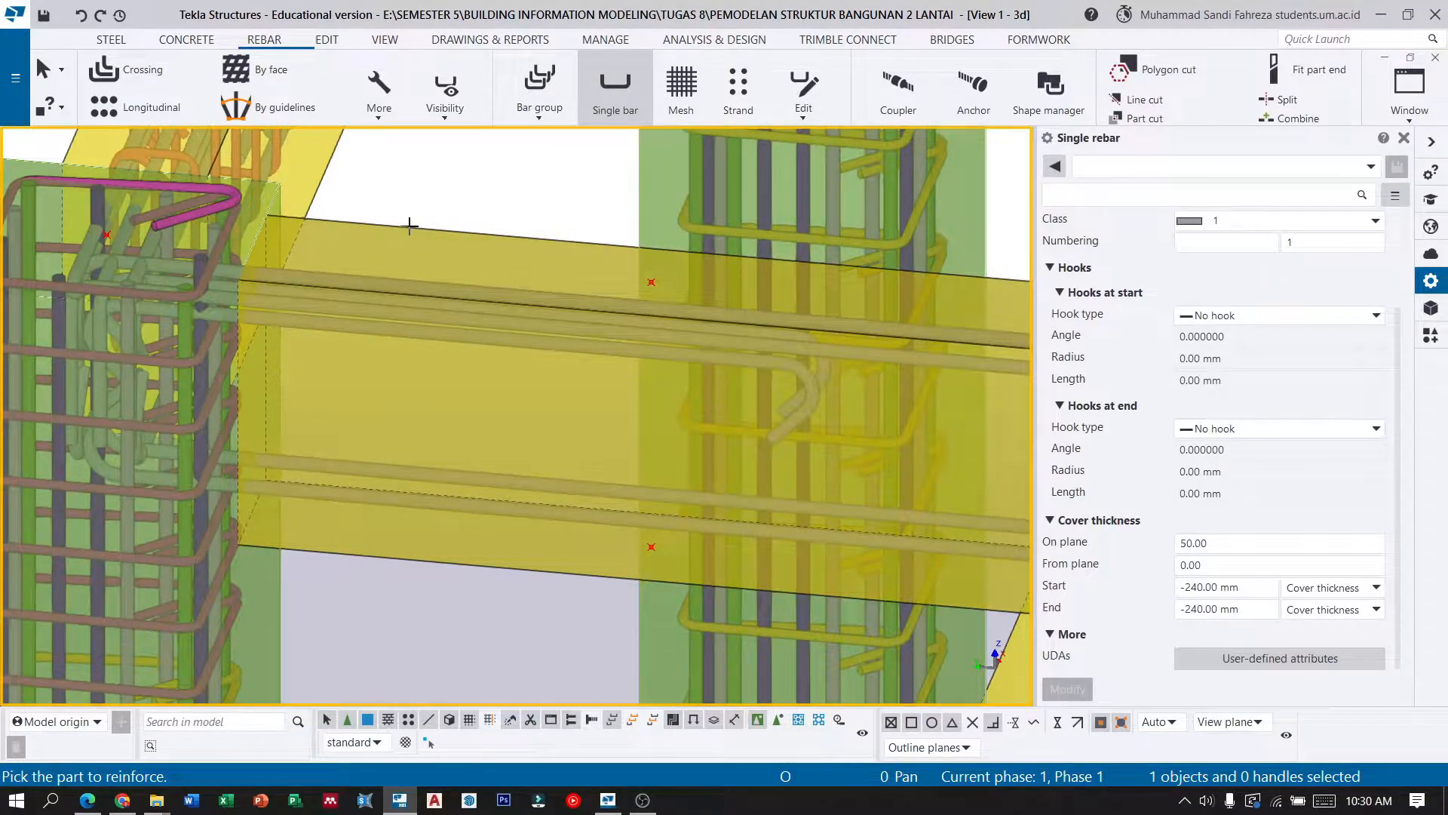
pyautogui.click(412, 232)
pyautogui.click(251, 247)
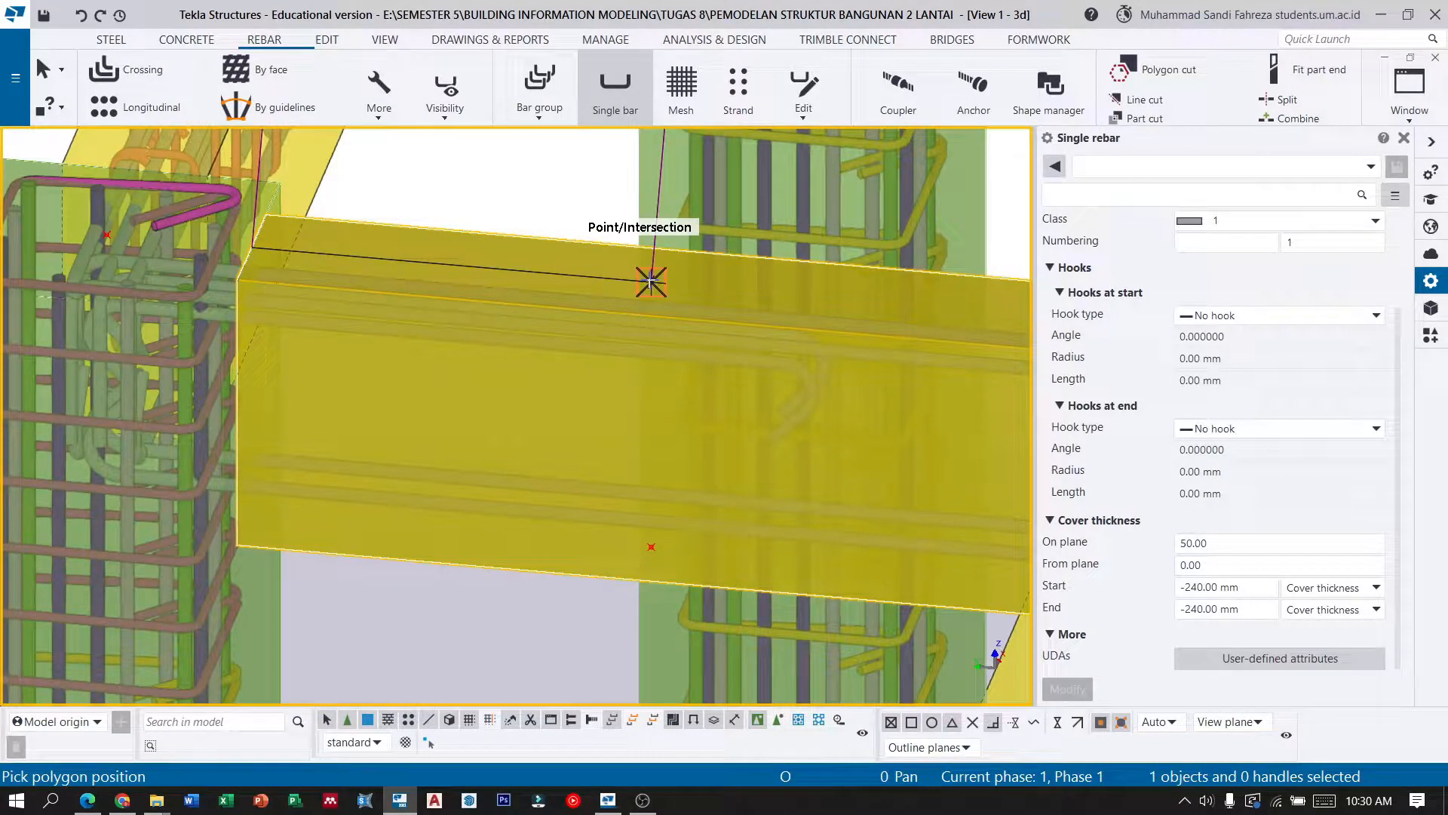
pyautogui.click(651, 282)
pyautogui.middleClick(651, 281)
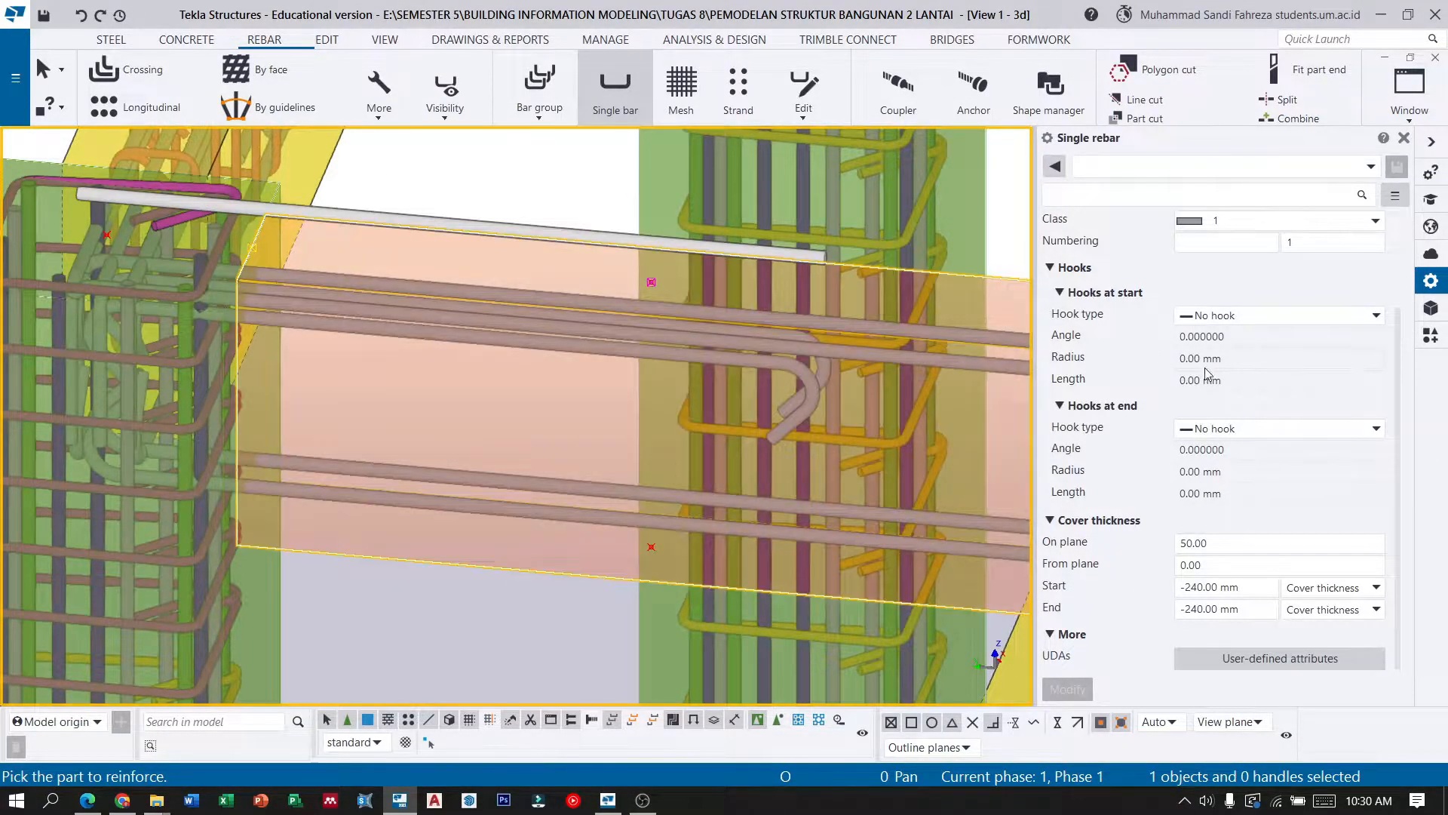
pyautogui.scroll(3, 1205, 317)
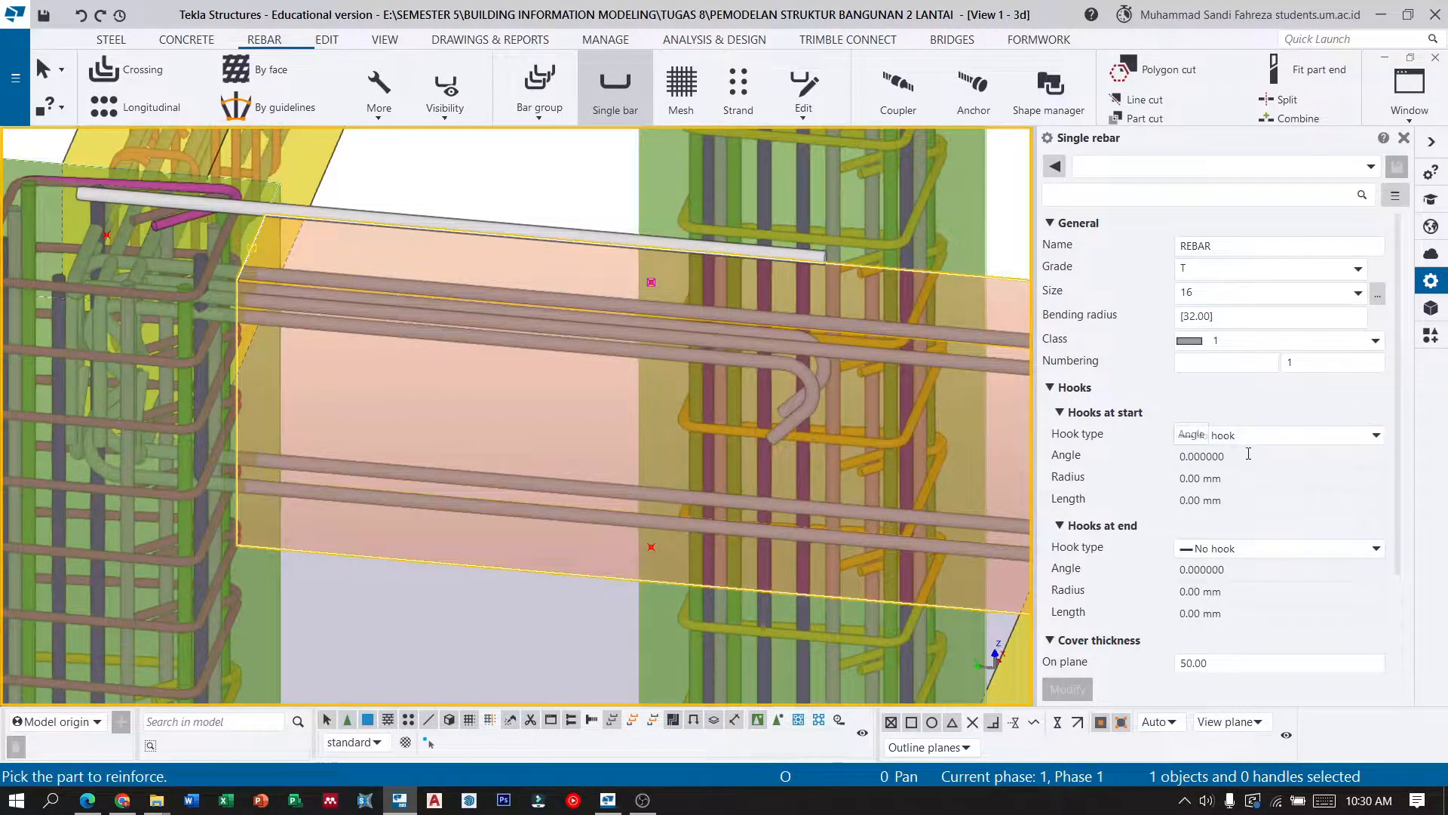
pyautogui.click(1282, 435)
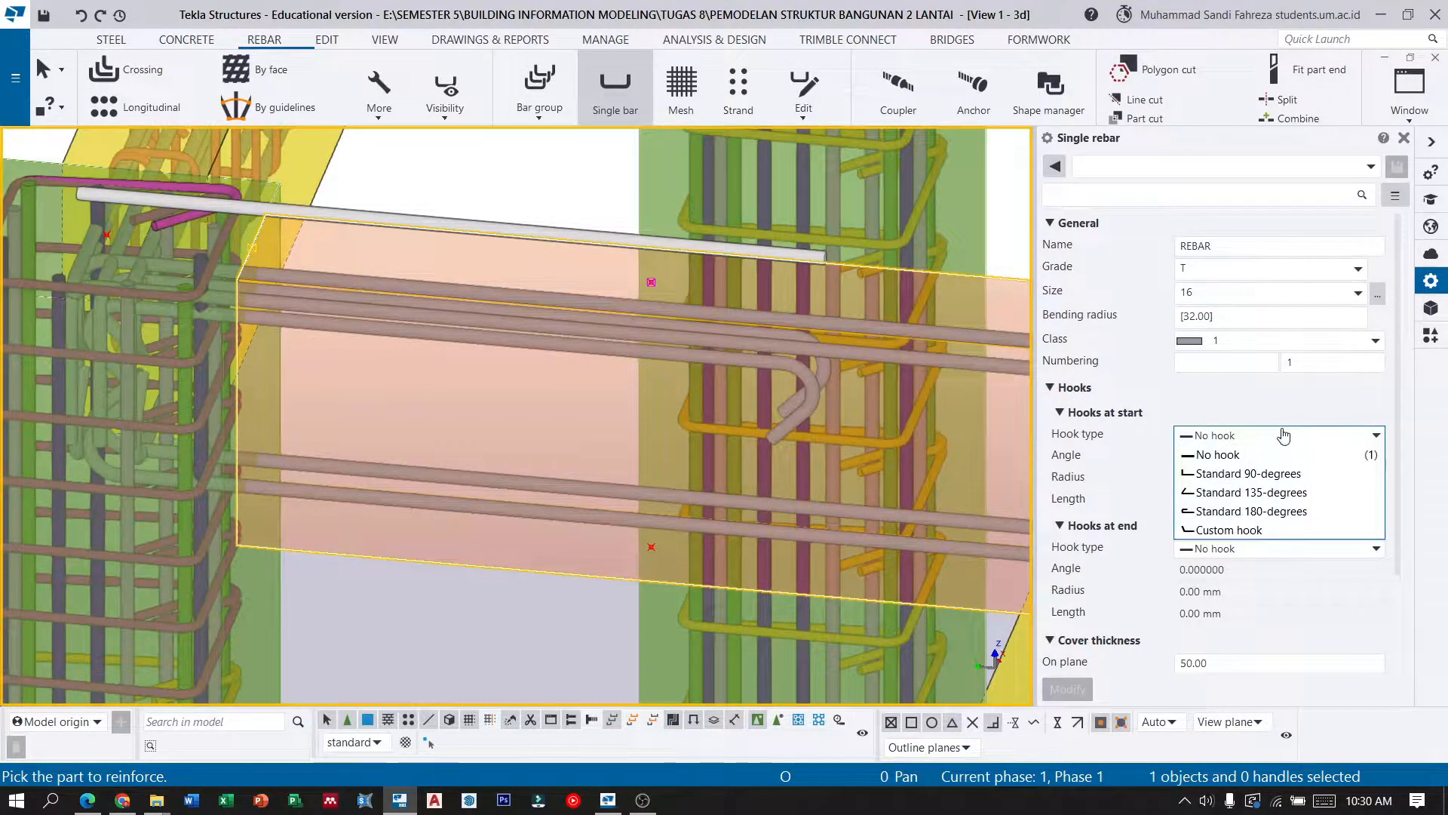
pyautogui.click(1237, 530)
pyautogui.click(1241, 455)
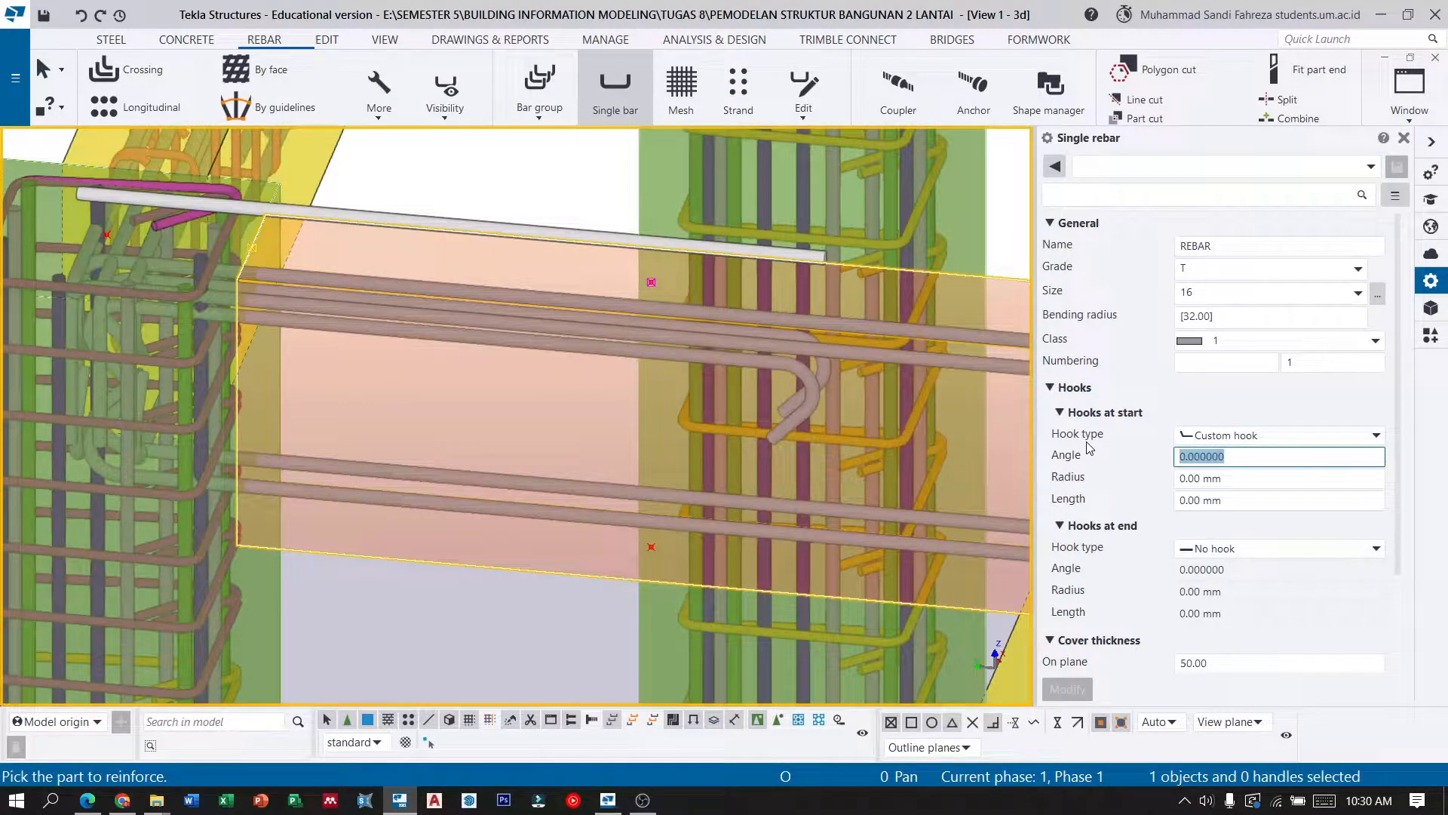
pyautogui.press('Tab')
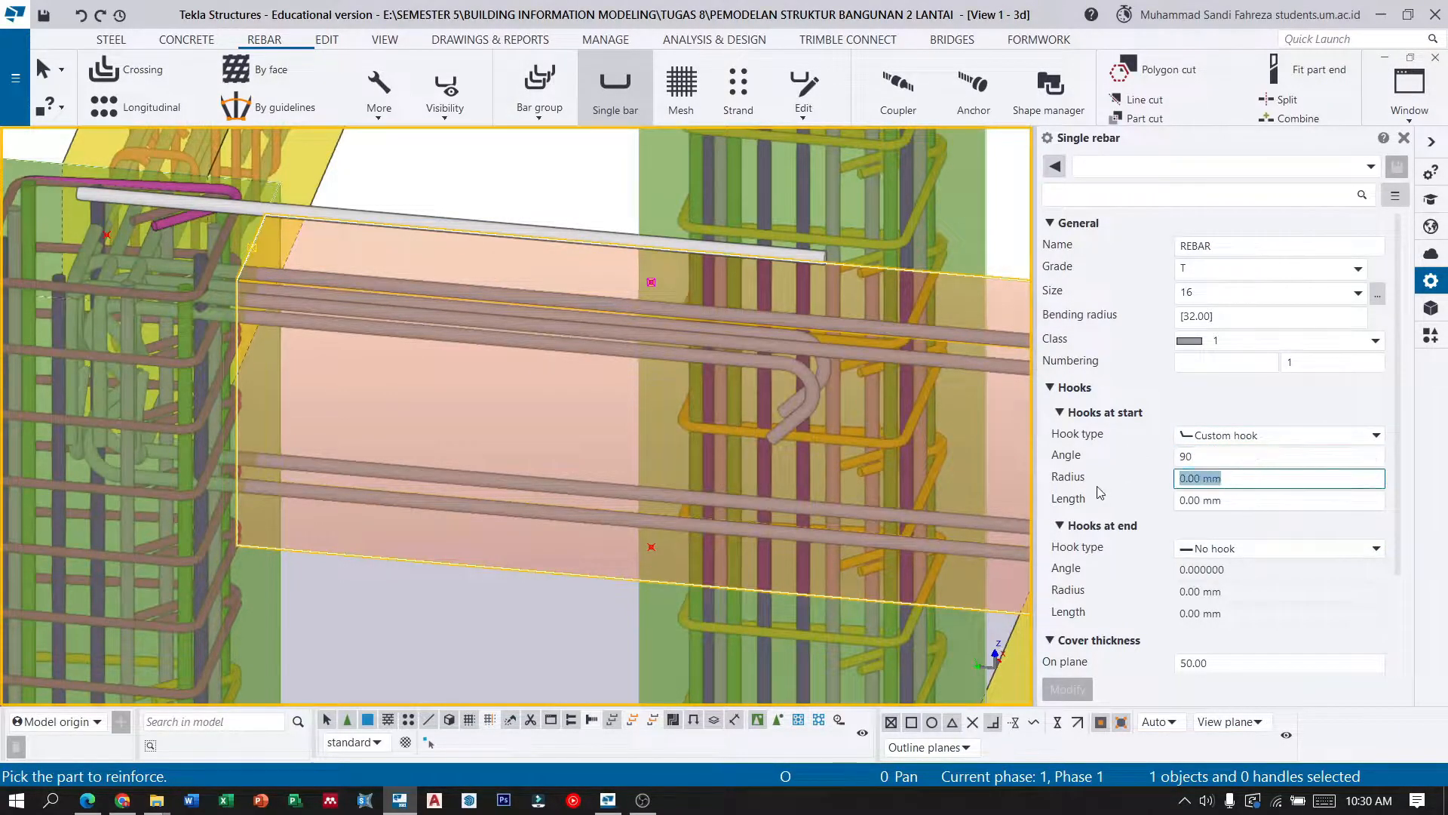
pyautogui.press('Tab')
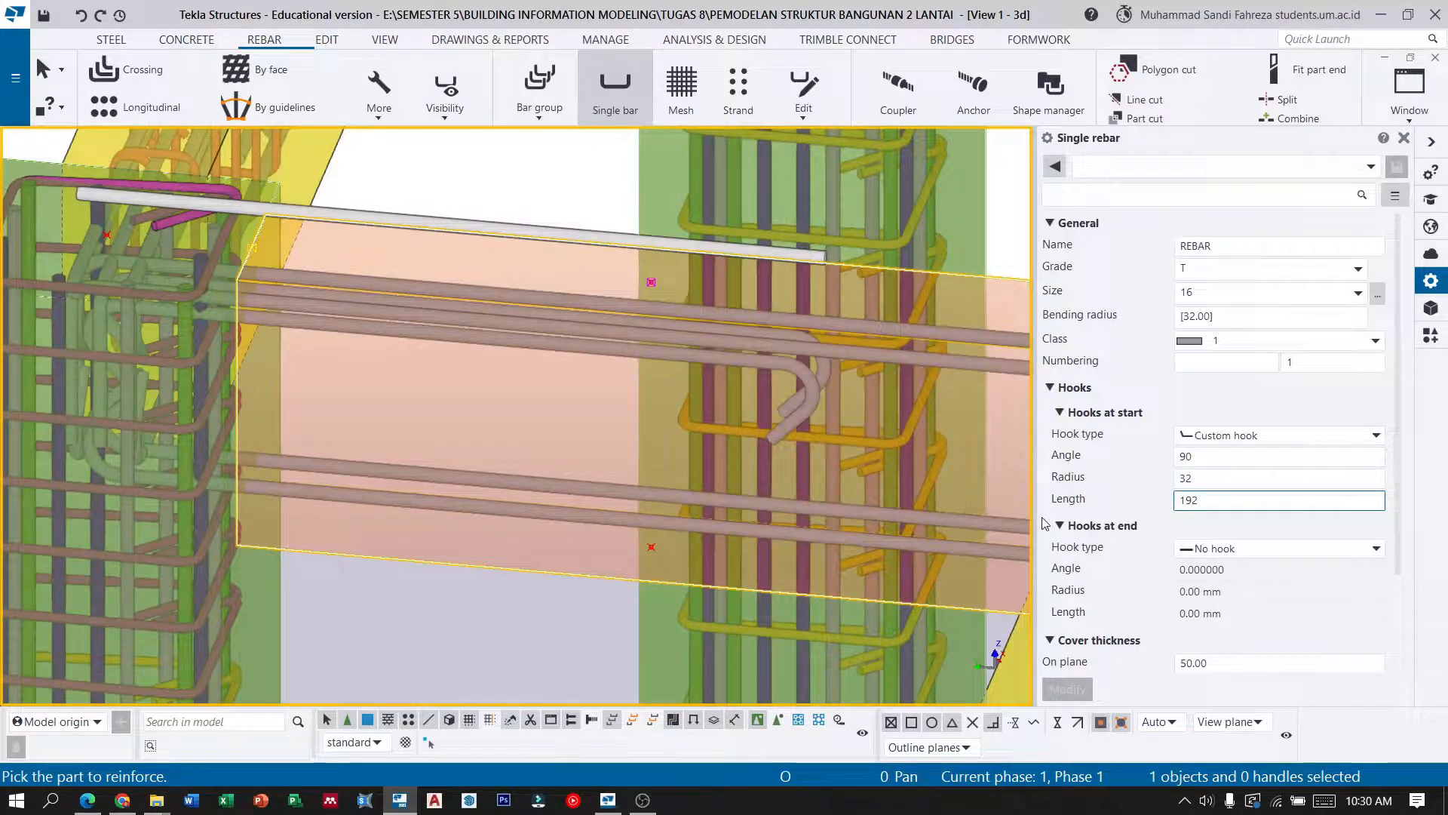
pyautogui.scroll(-2, 1044, 521)
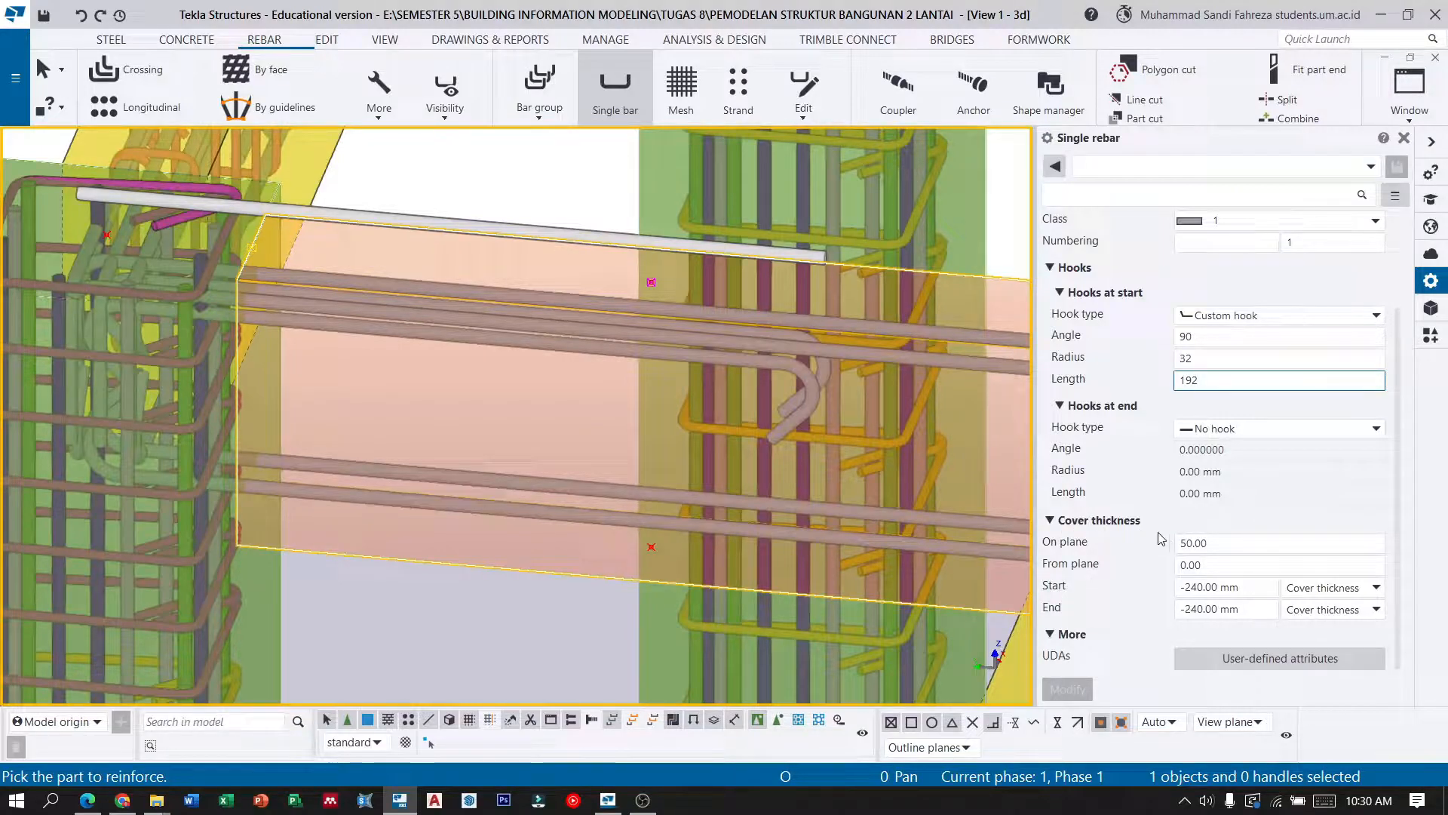
pyautogui.click(1183, 543)
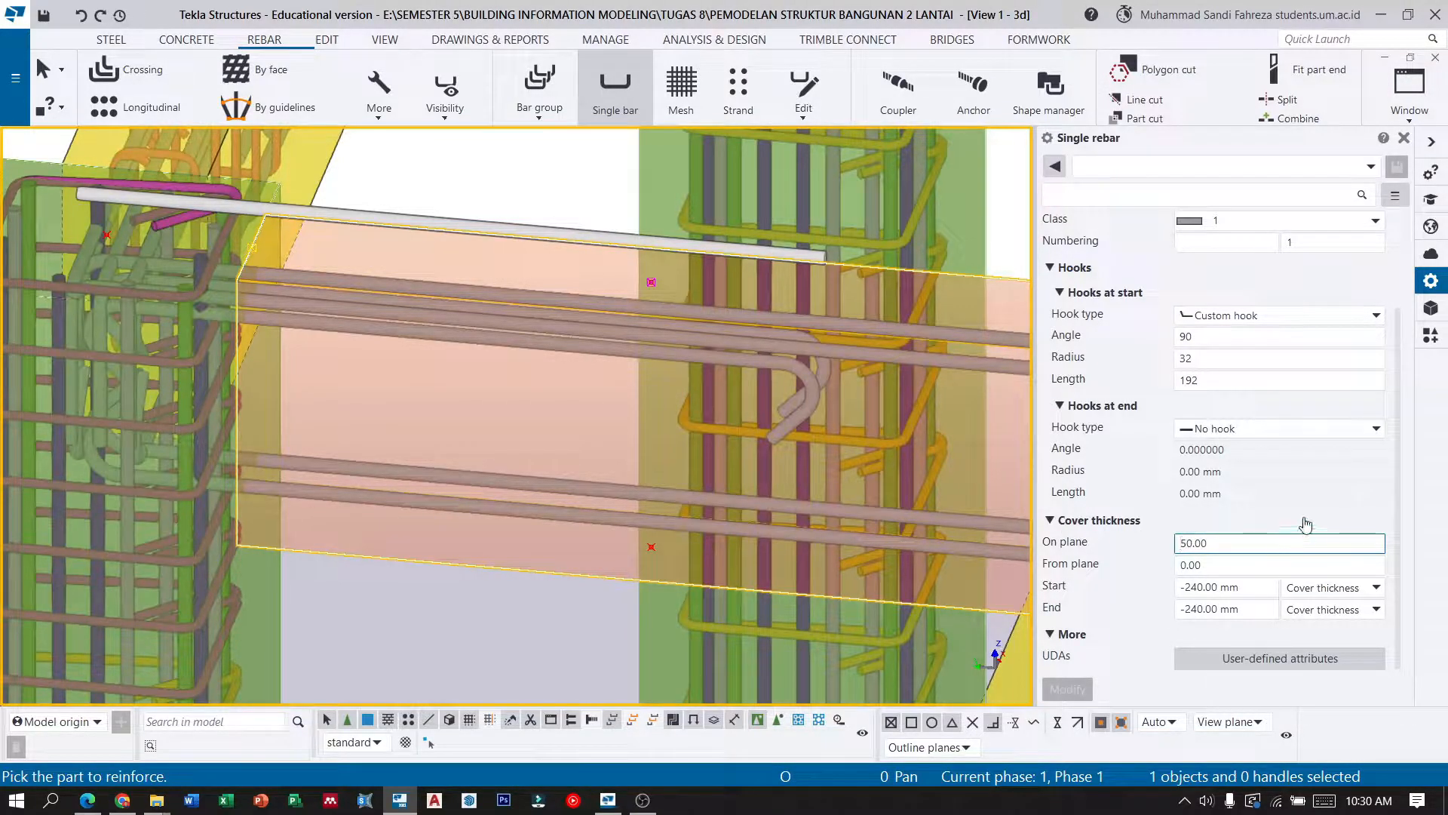
pyautogui.click(1247, 586)
pyautogui.write('-258')
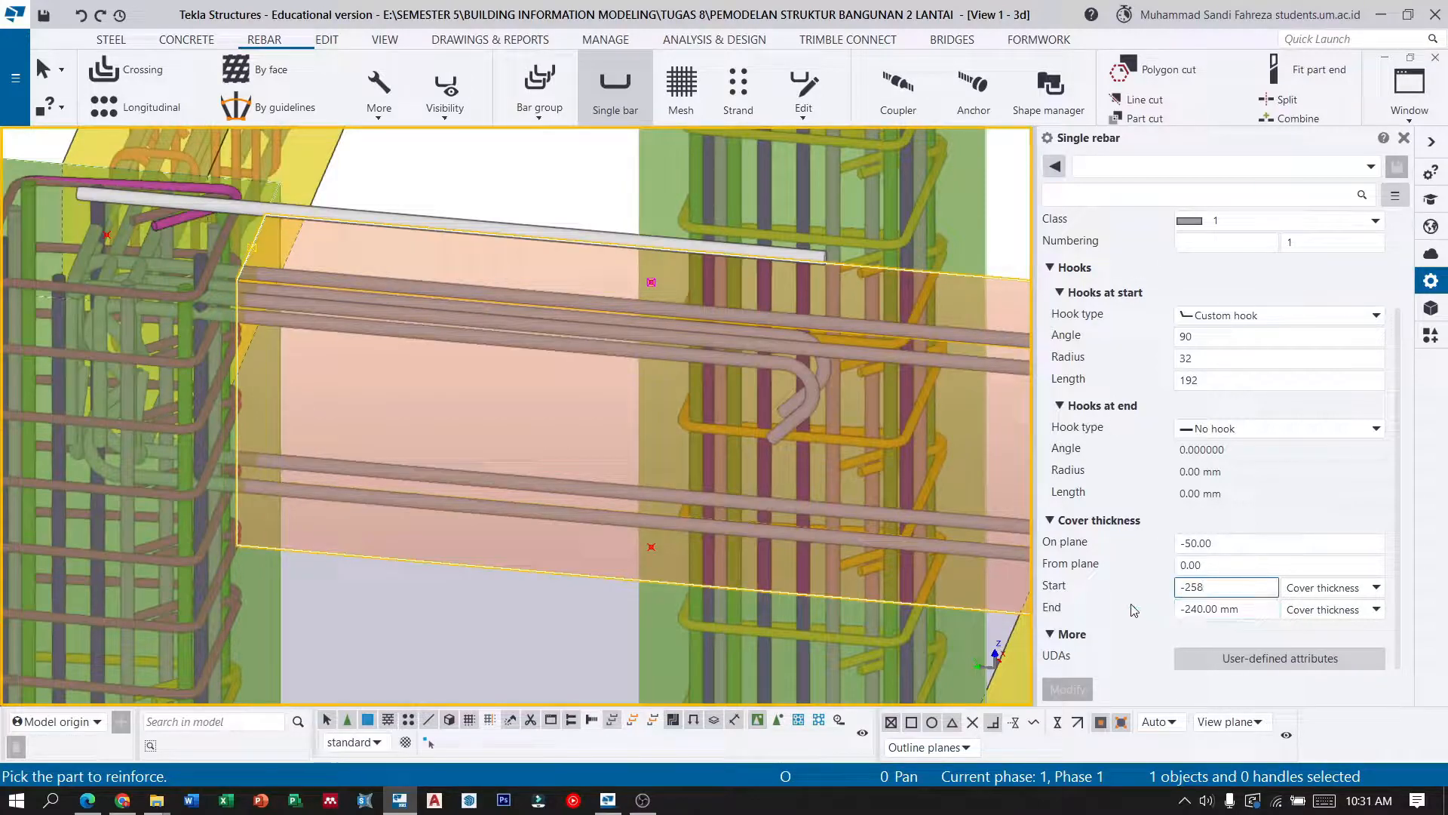
pyautogui.press('Escape')
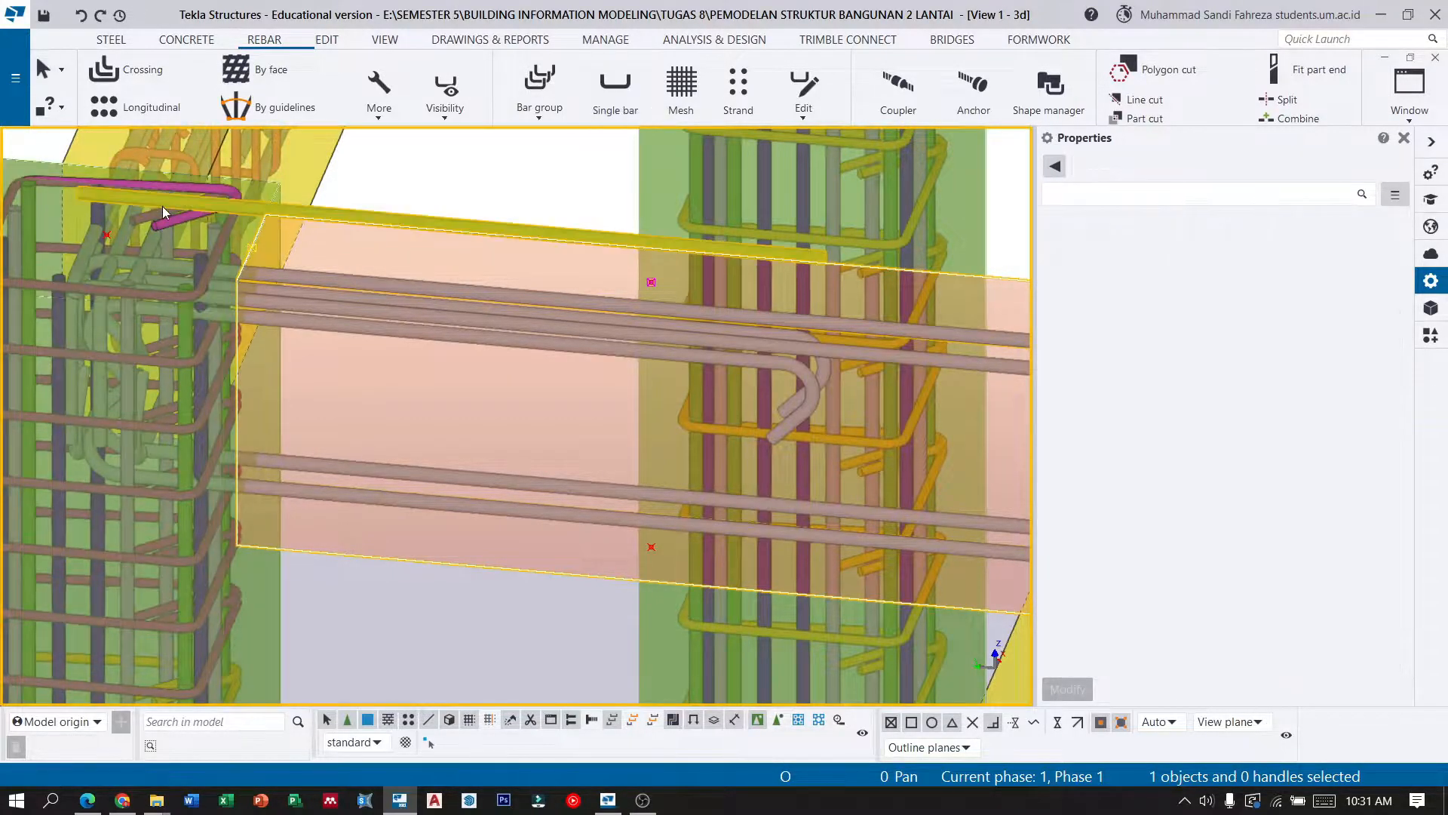
# Select the new single bar and give its start a custom hook with 90° angle, 32 mm radius and 192 mm length.
pyautogui.click(161, 206)
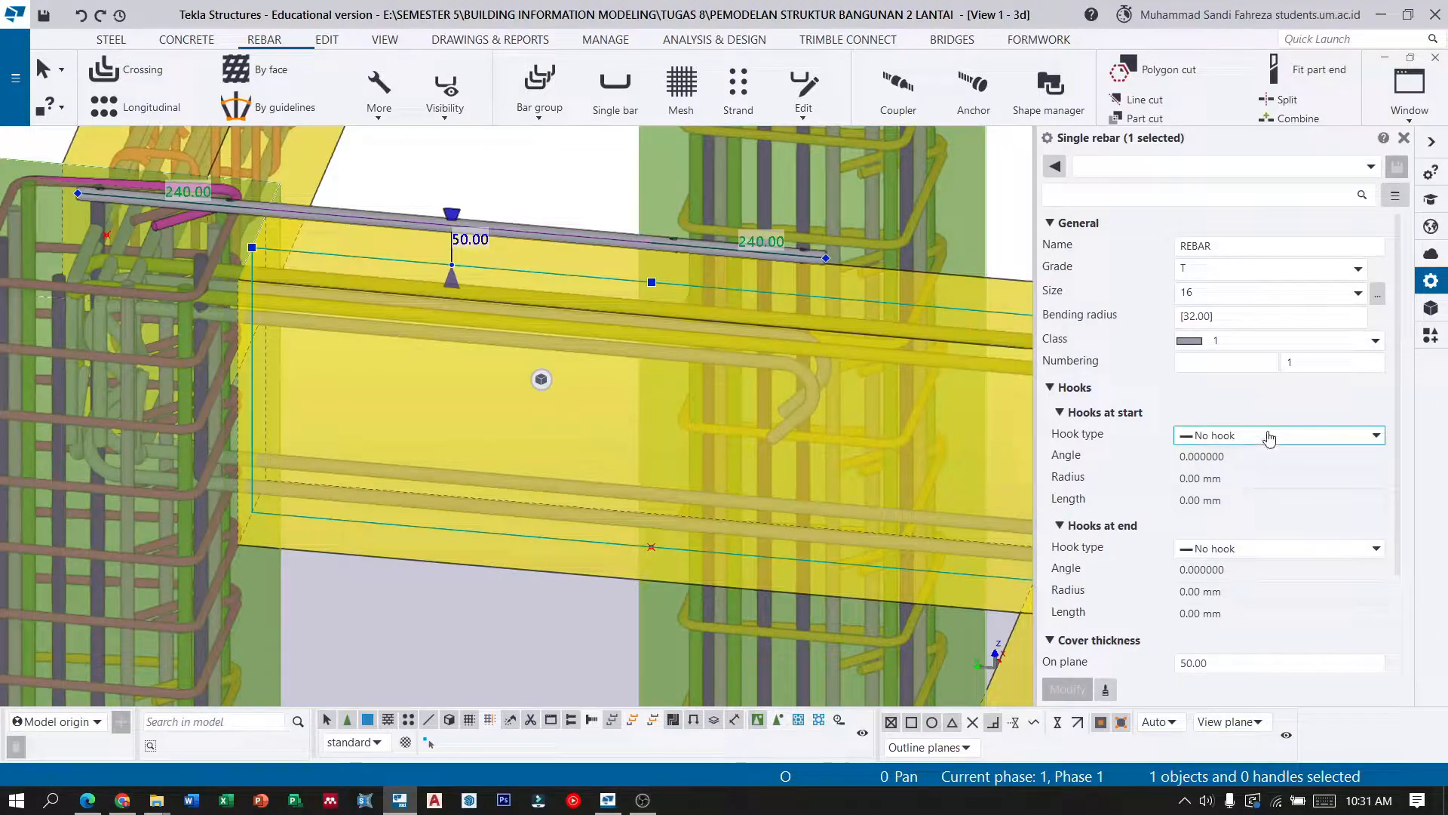
pyautogui.click(1181, 436)
pyautogui.click(1266, 537)
pyautogui.doubleClick(1215, 456)
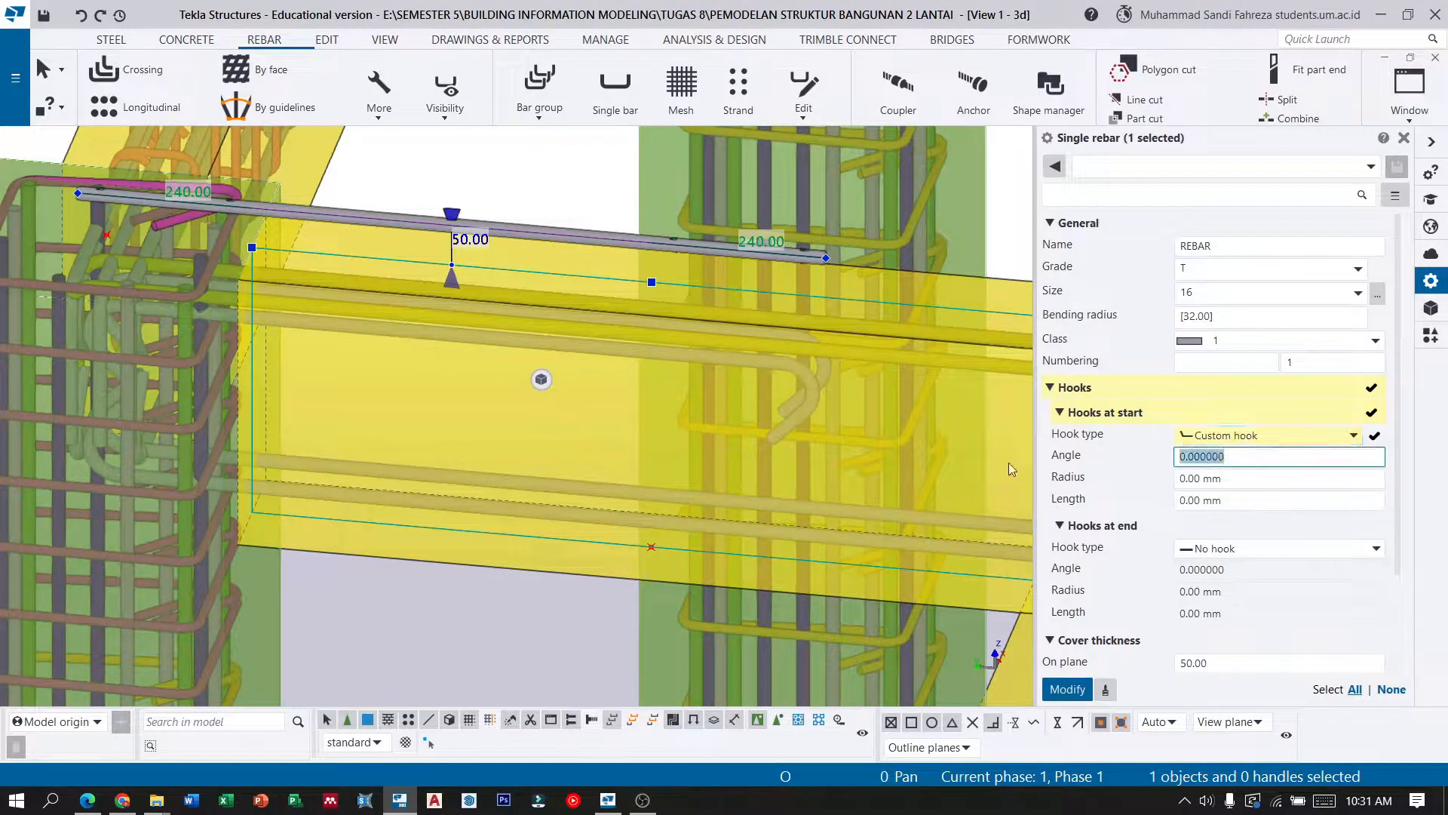
pyautogui.write('135')
pyautogui.press('BackSpace')
pyautogui.press('BackSpace')
pyautogui.press('BackSpace')
pyautogui.write('90')
pyautogui.press('Tab')
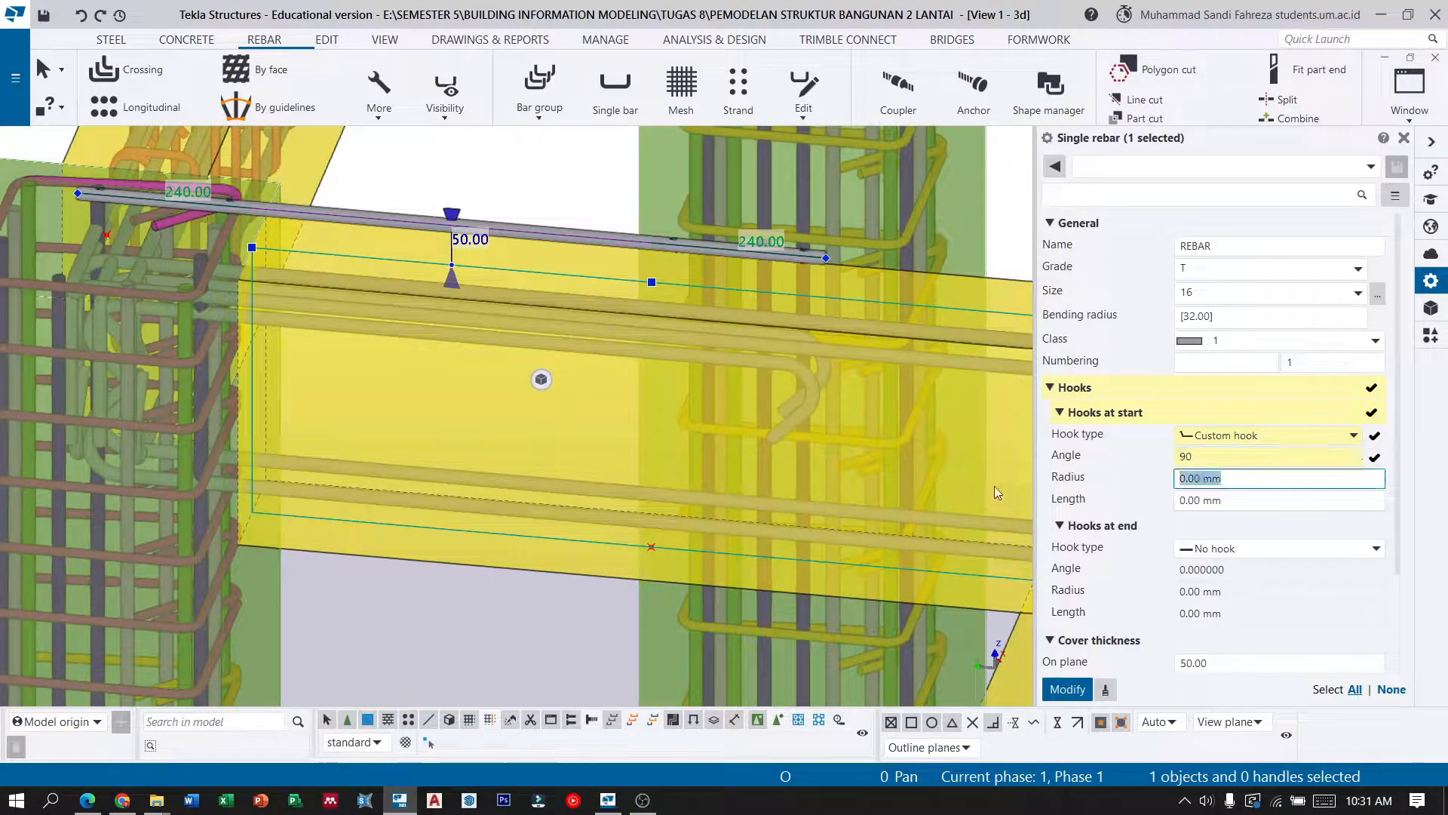
pyautogui.write('32')
pyautogui.press('Tab')
pyautogui.write('192')
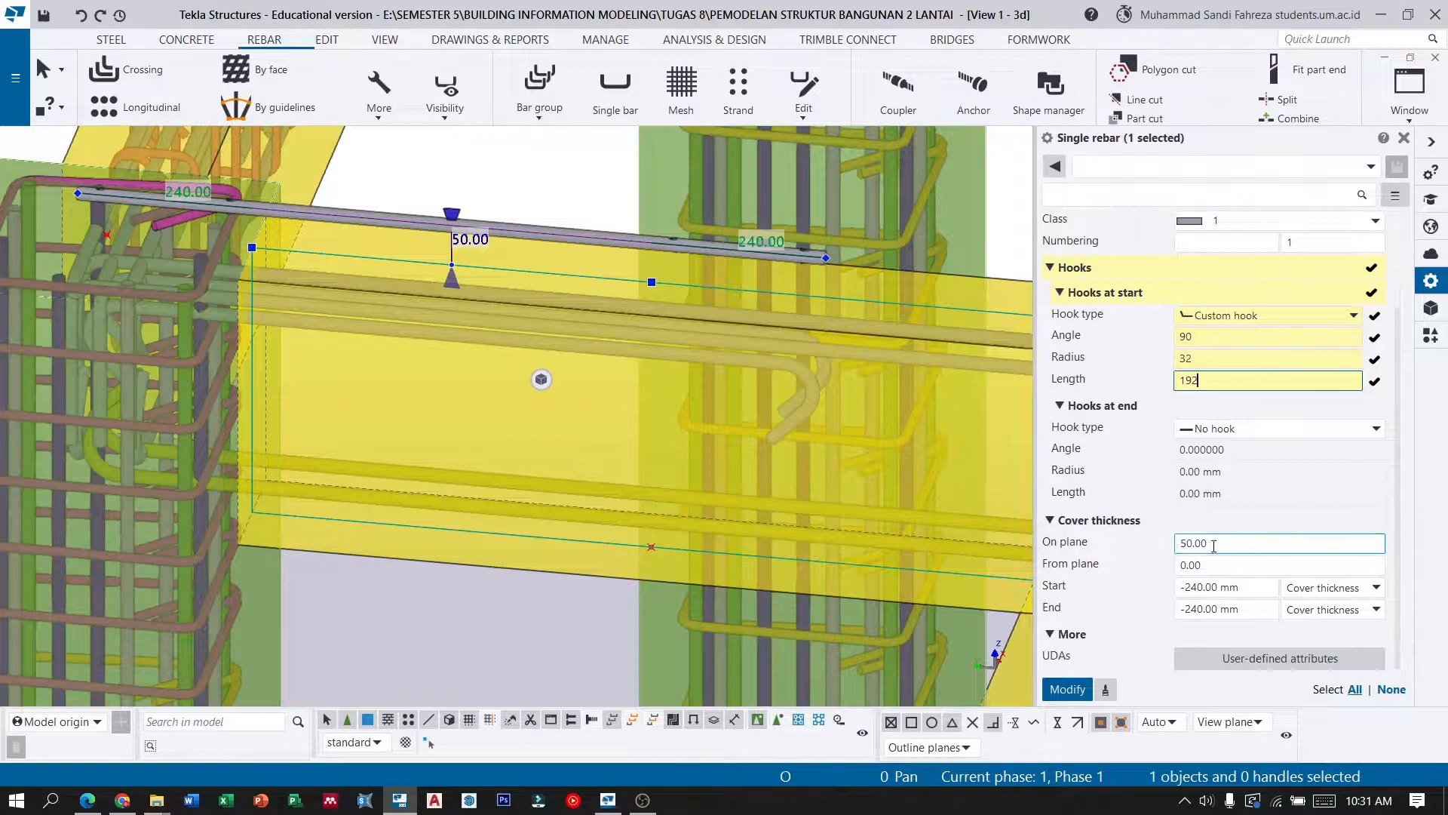
# Set the single bar's on-plane cover to -50 mm and its start cover to -258 mm, and apply the property changes.
pyautogui.write('-50')
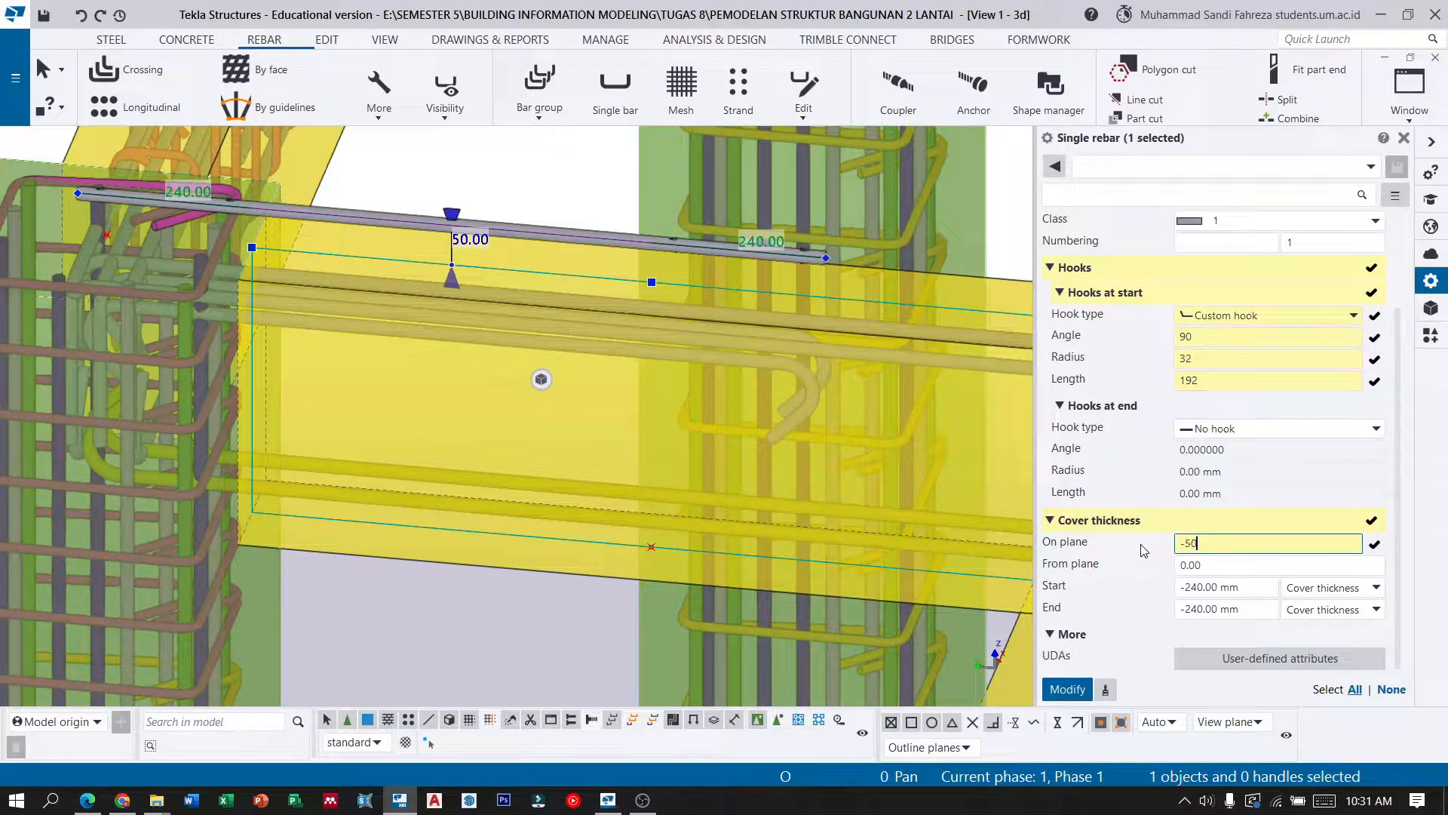
pyautogui.click(1262, 588)
pyautogui.write('-2')
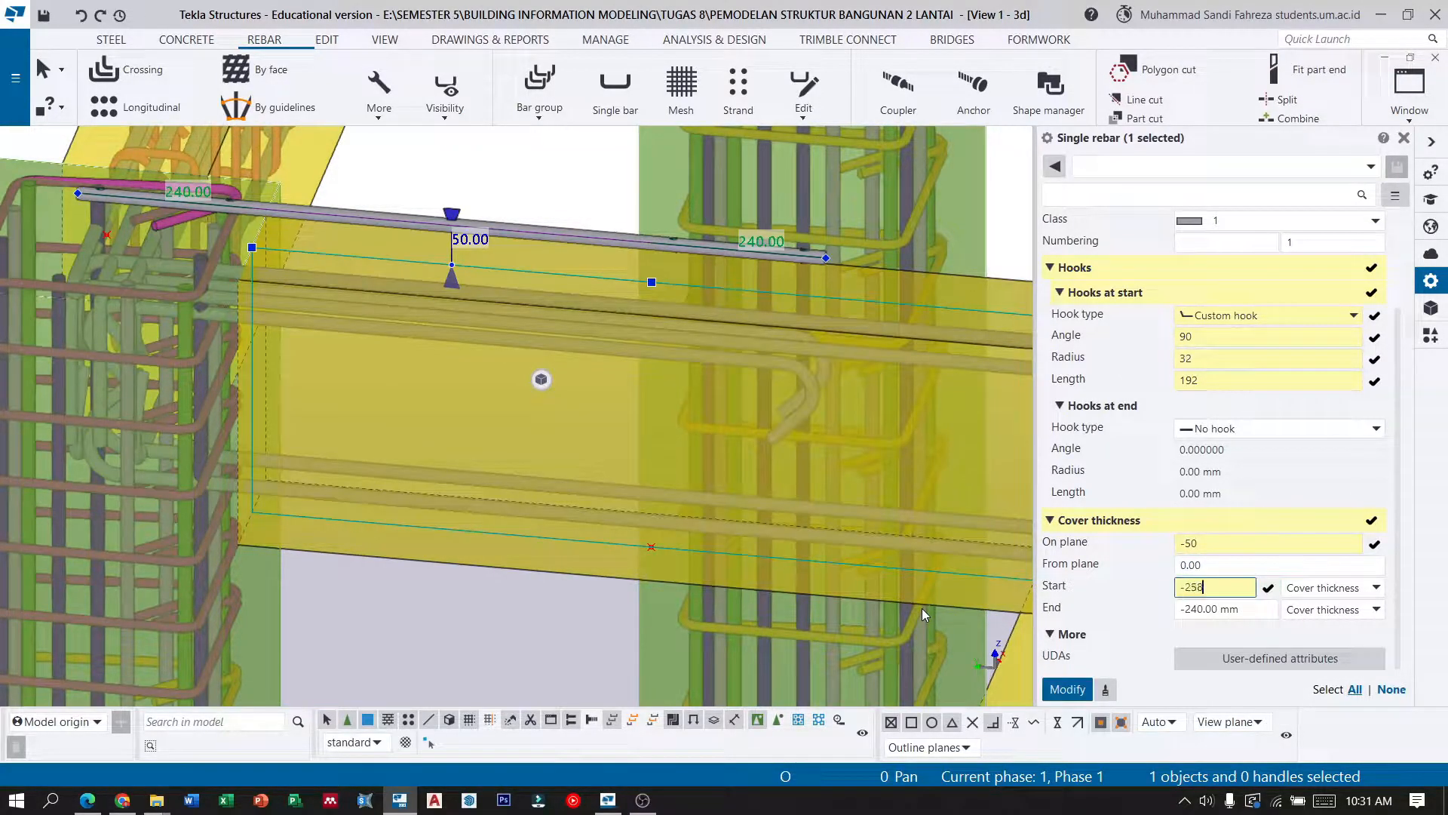
pyautogui.write('58')
pyautogui.click(1067, 689)
pyautogui.scroll(-3, 744, 503)
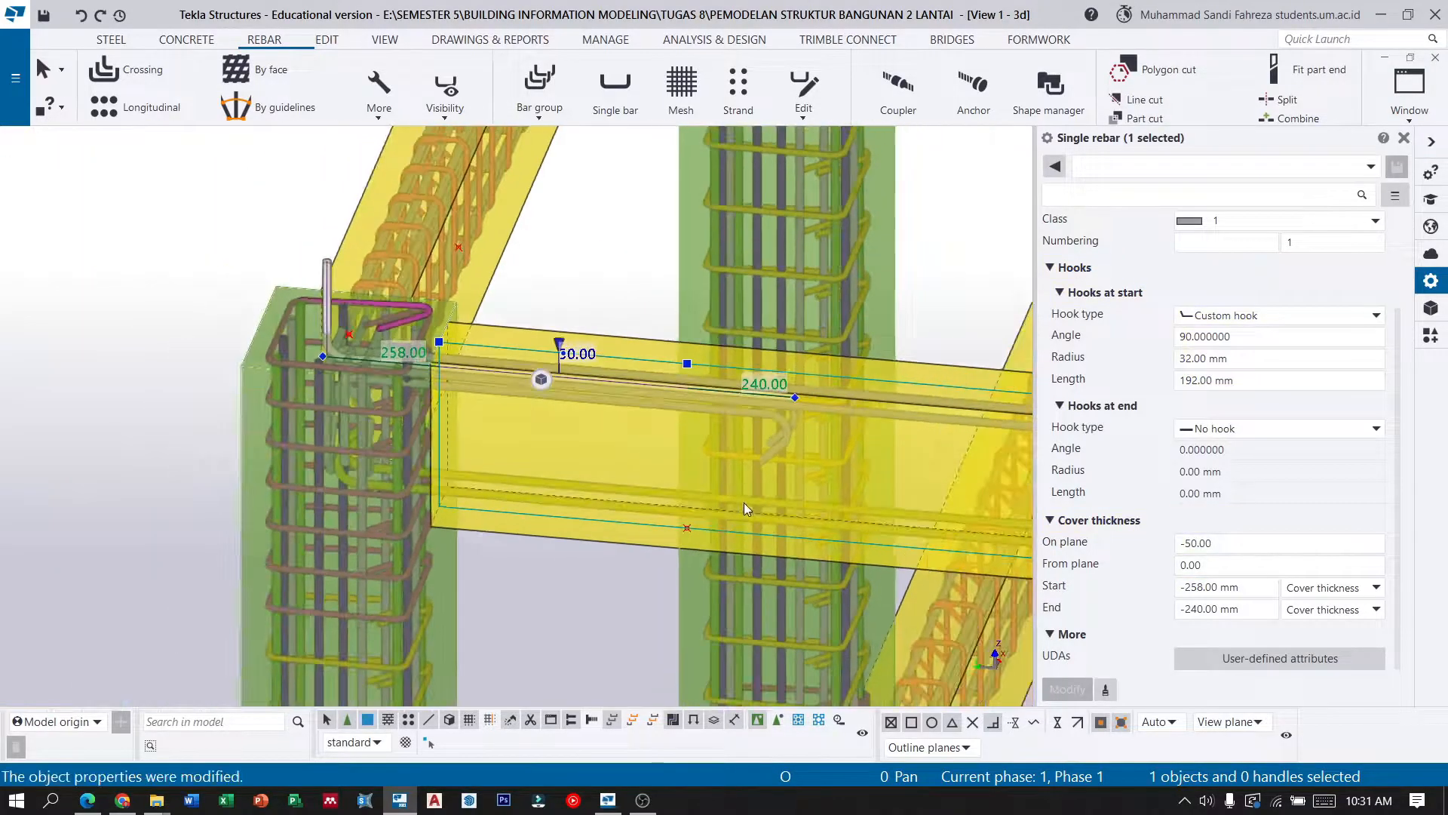
pyautogui.scroll(2, 907, 369)
pyautogui.scroll(-1, 589, 345)
pyautogui.scroll(3, 258, 285)
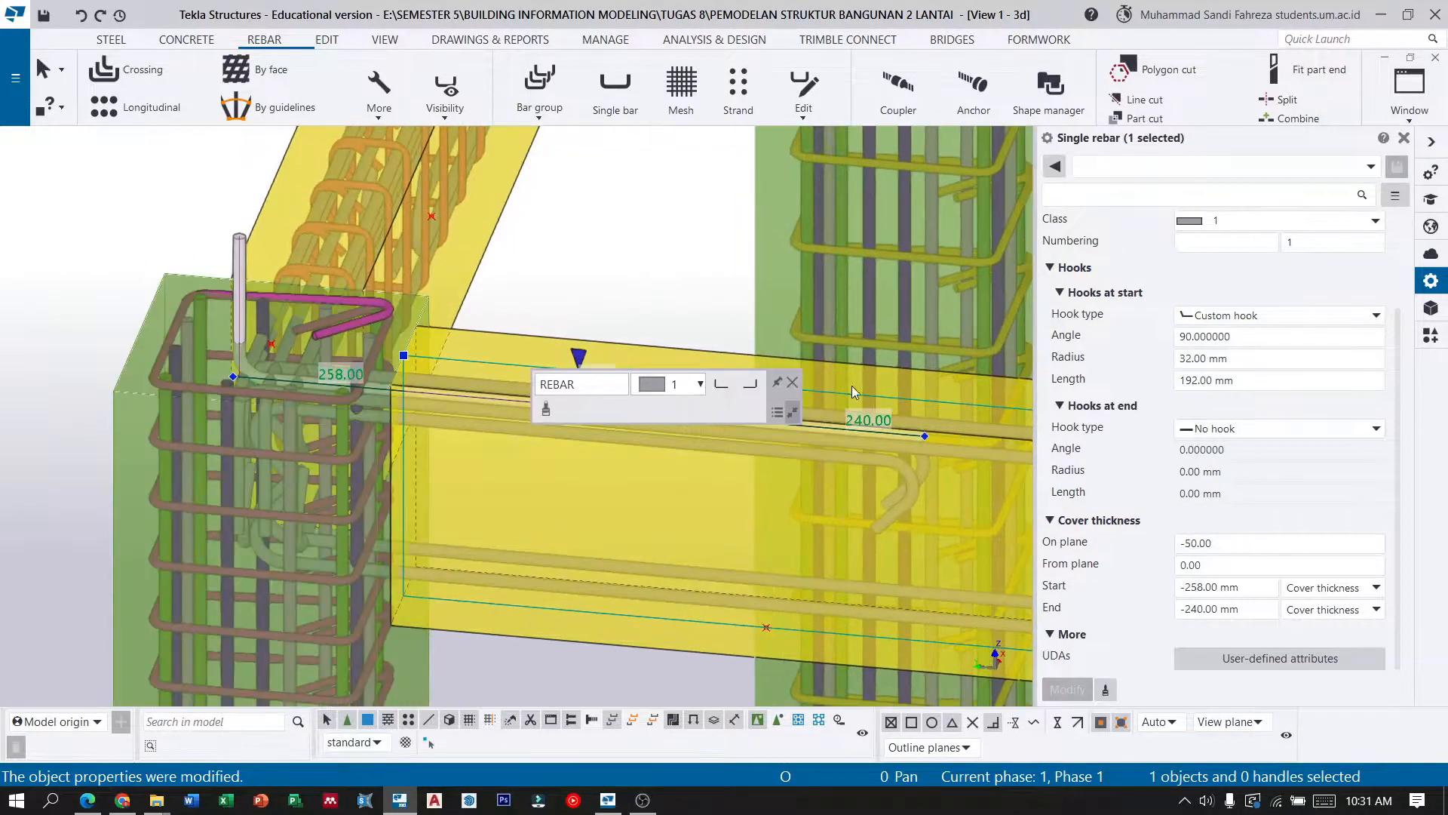
# Set the single bar's start hook angle to -90°, apply the change and clear the selection.
pyautogui.scroll(1, 1273, 390)
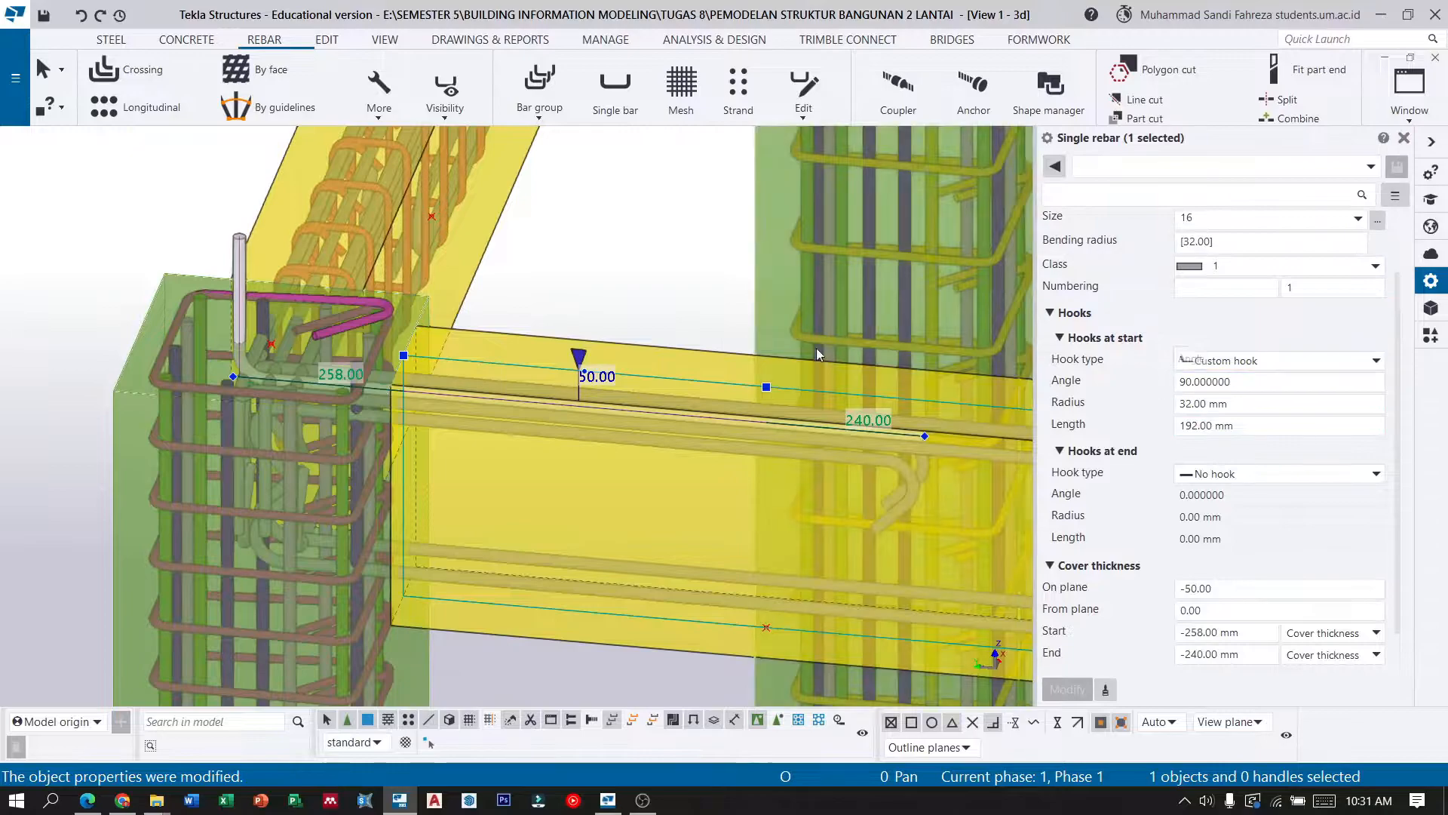
pyautogui.click(43, 70)
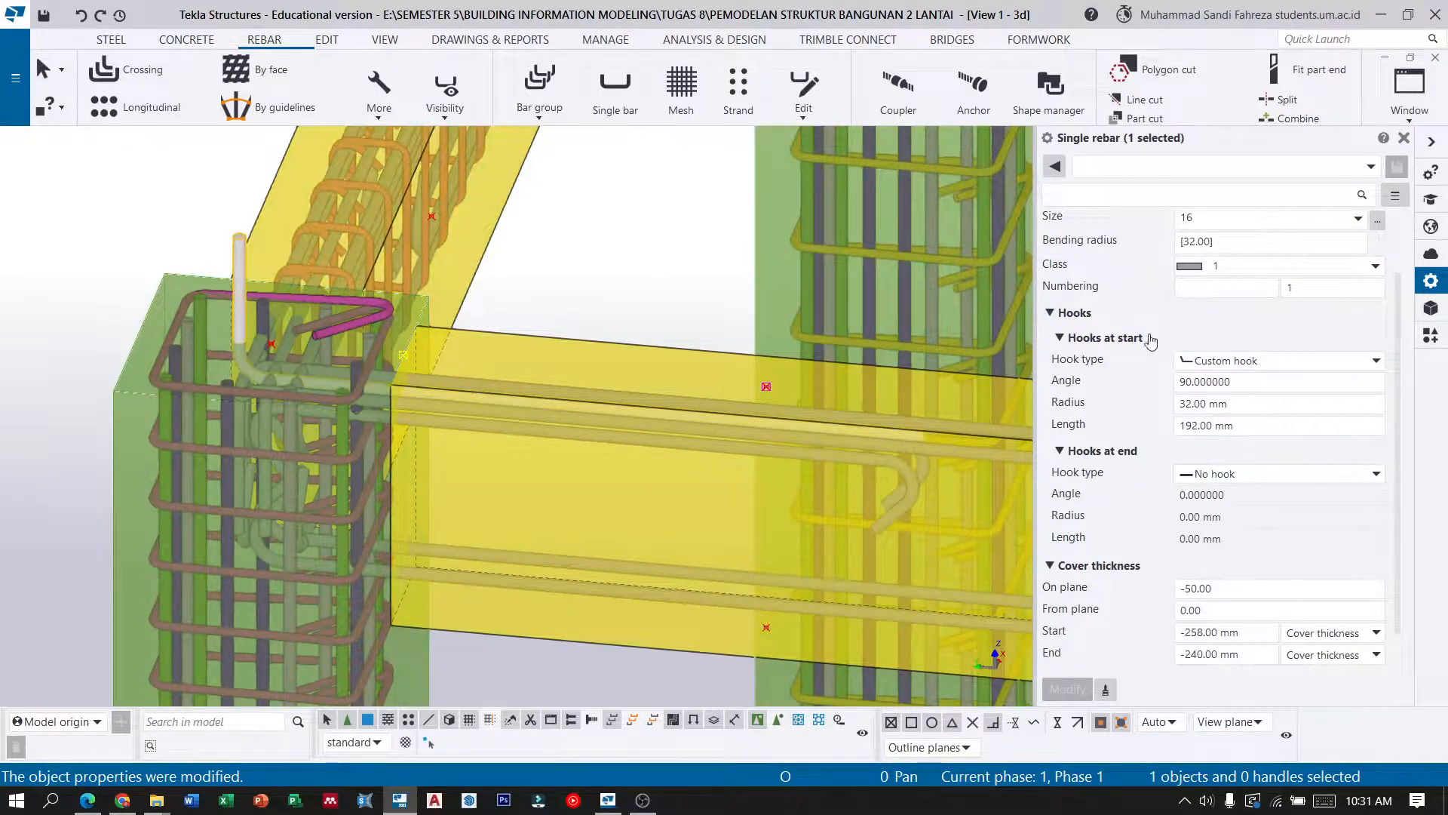
pyautogui.write('-')
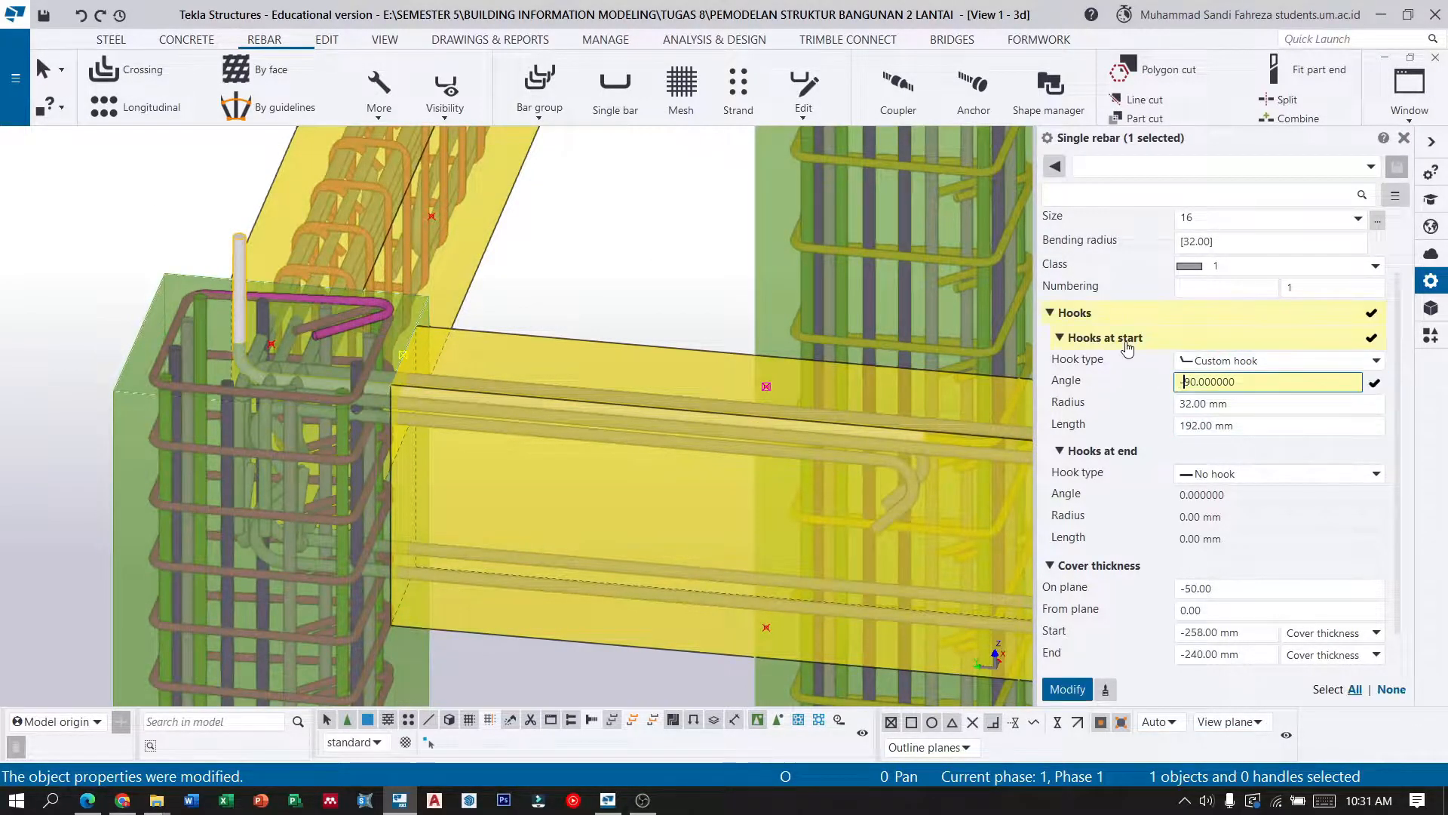
pyautogui.click(1066, 690)
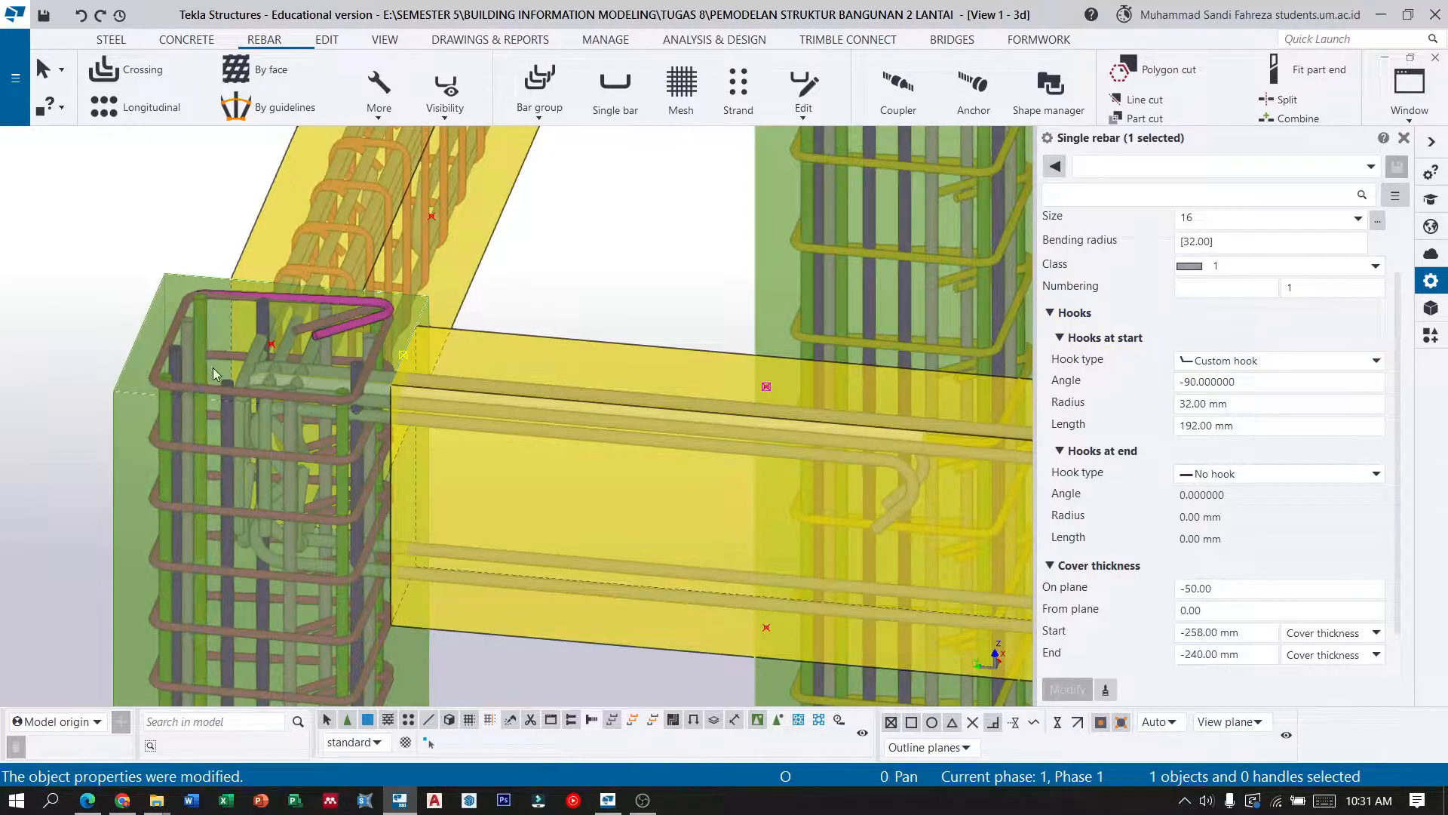
pyautogui.scroll(-5, 213, 345)
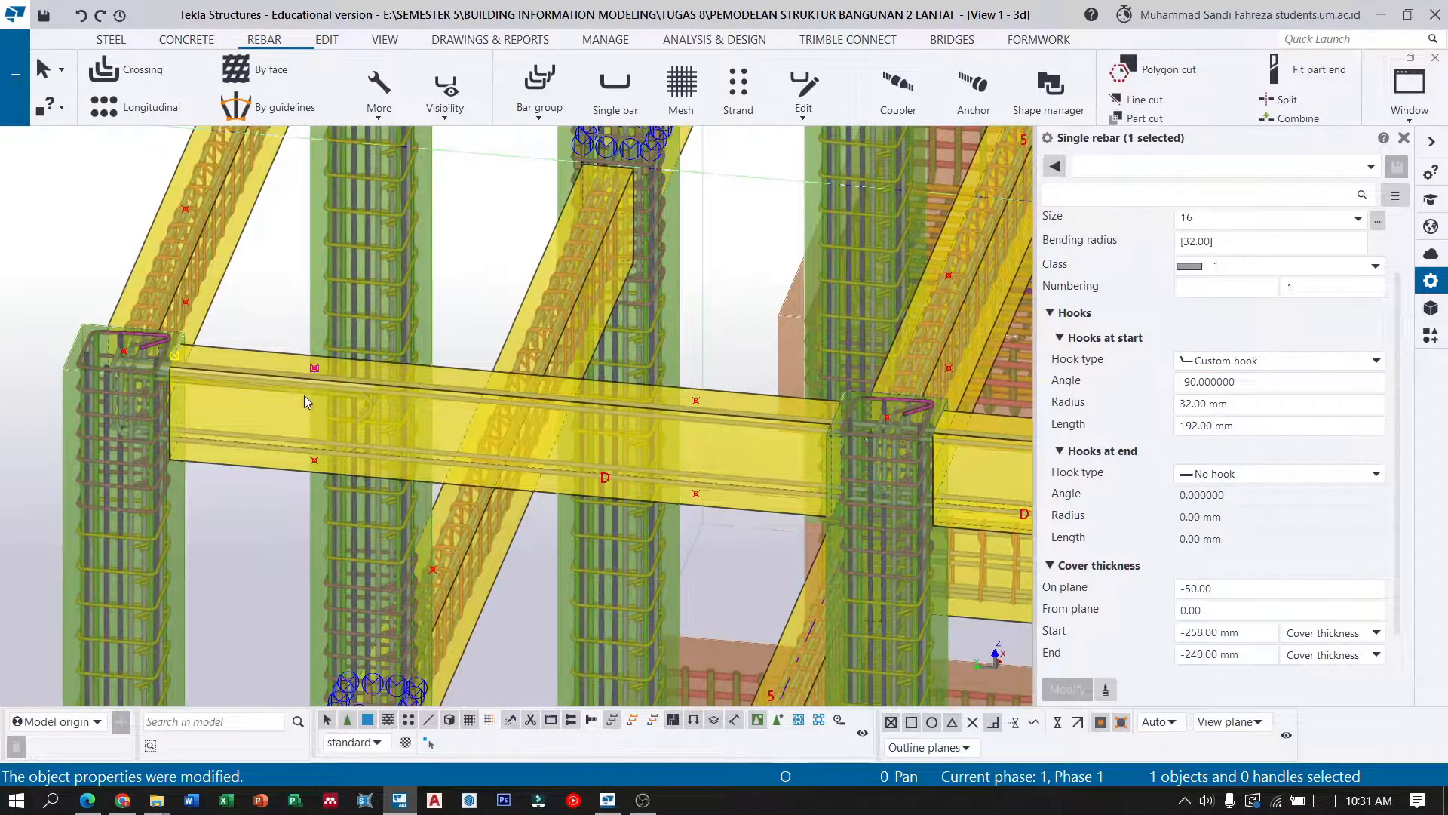
pyautogui.scroll(2, 392, 428)
pyautogui.click(61, 70)
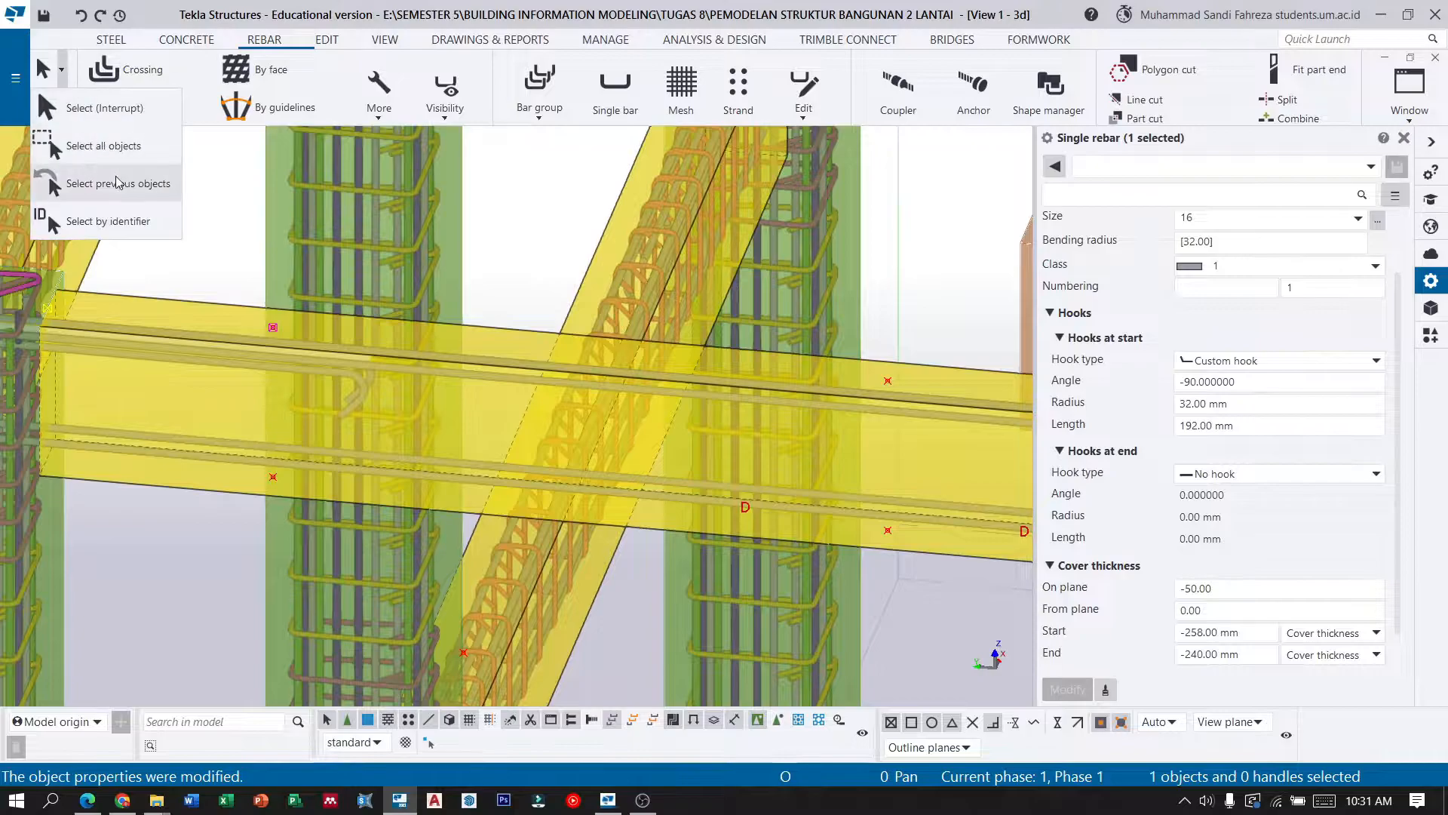
pyautogui.click(196, 223)
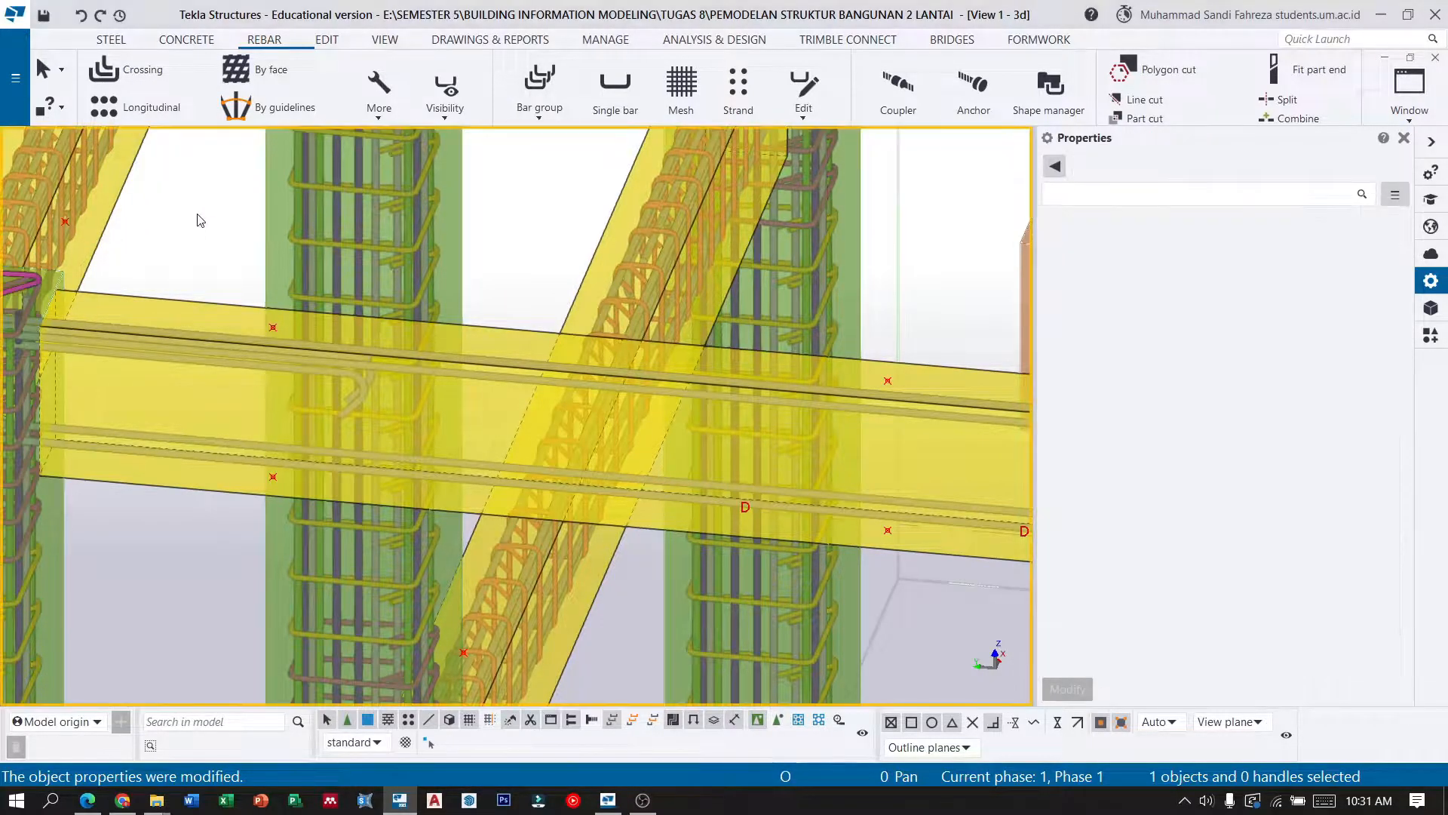
# Start a rebar group in the edge beam and define its bar shape between the beam's two lower reference points.
pyautogui.click(528, 76)
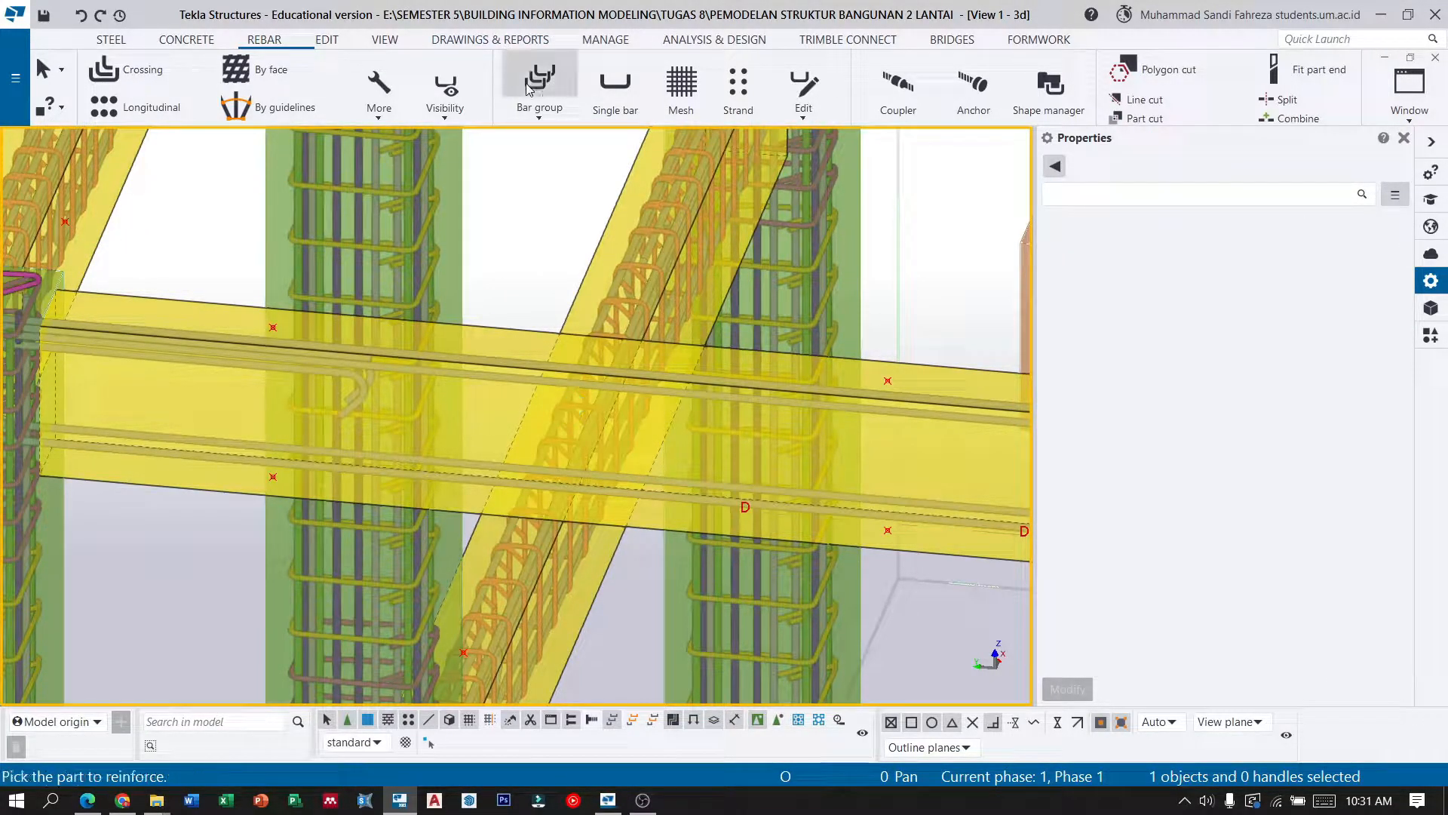
pyautogui.click(152, 486)
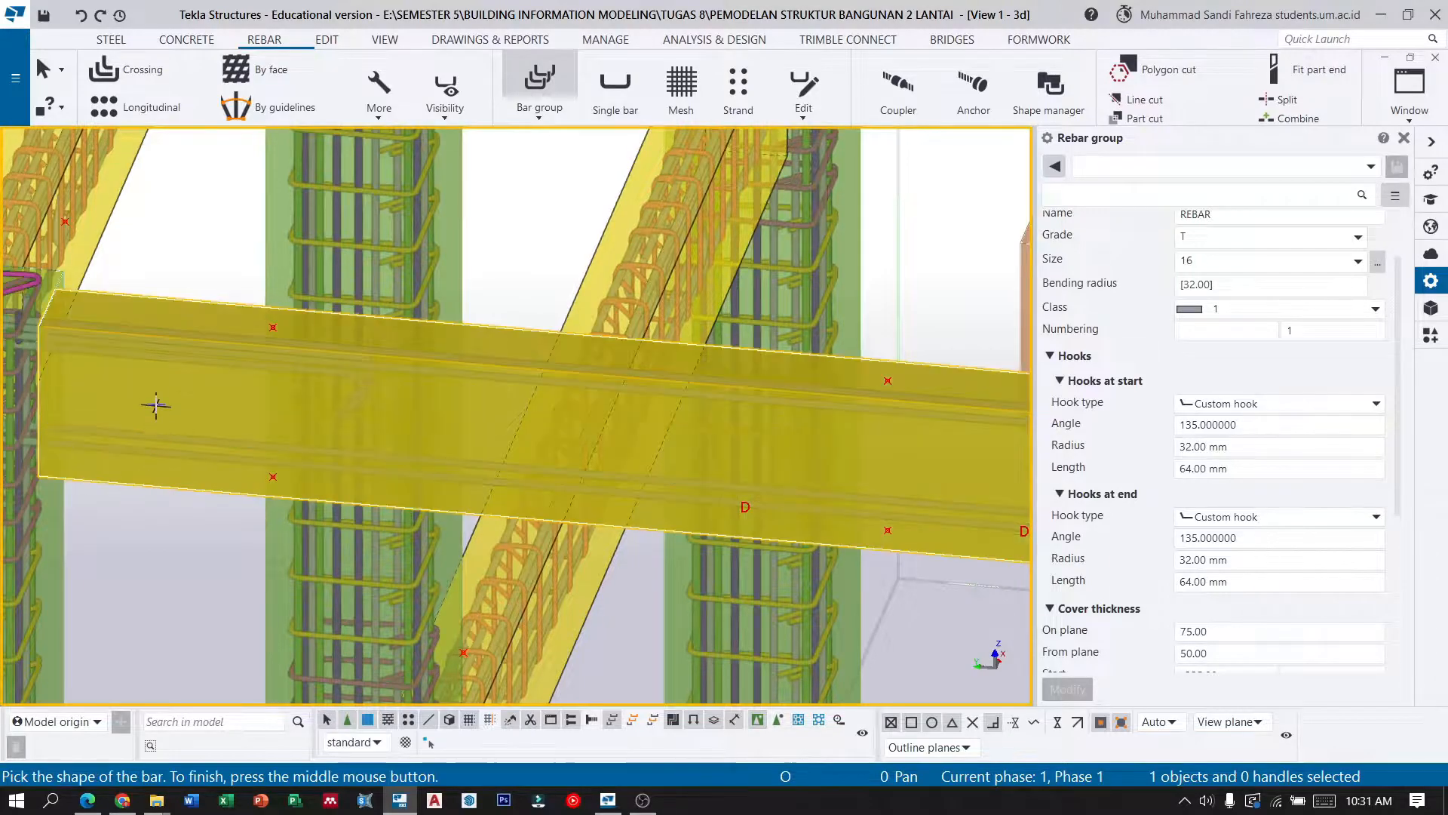
pyautogui.scroll(3, 244, 478)
pyautogui.click(244, 478)
pyautogui.scroll(-2, 207, 381)
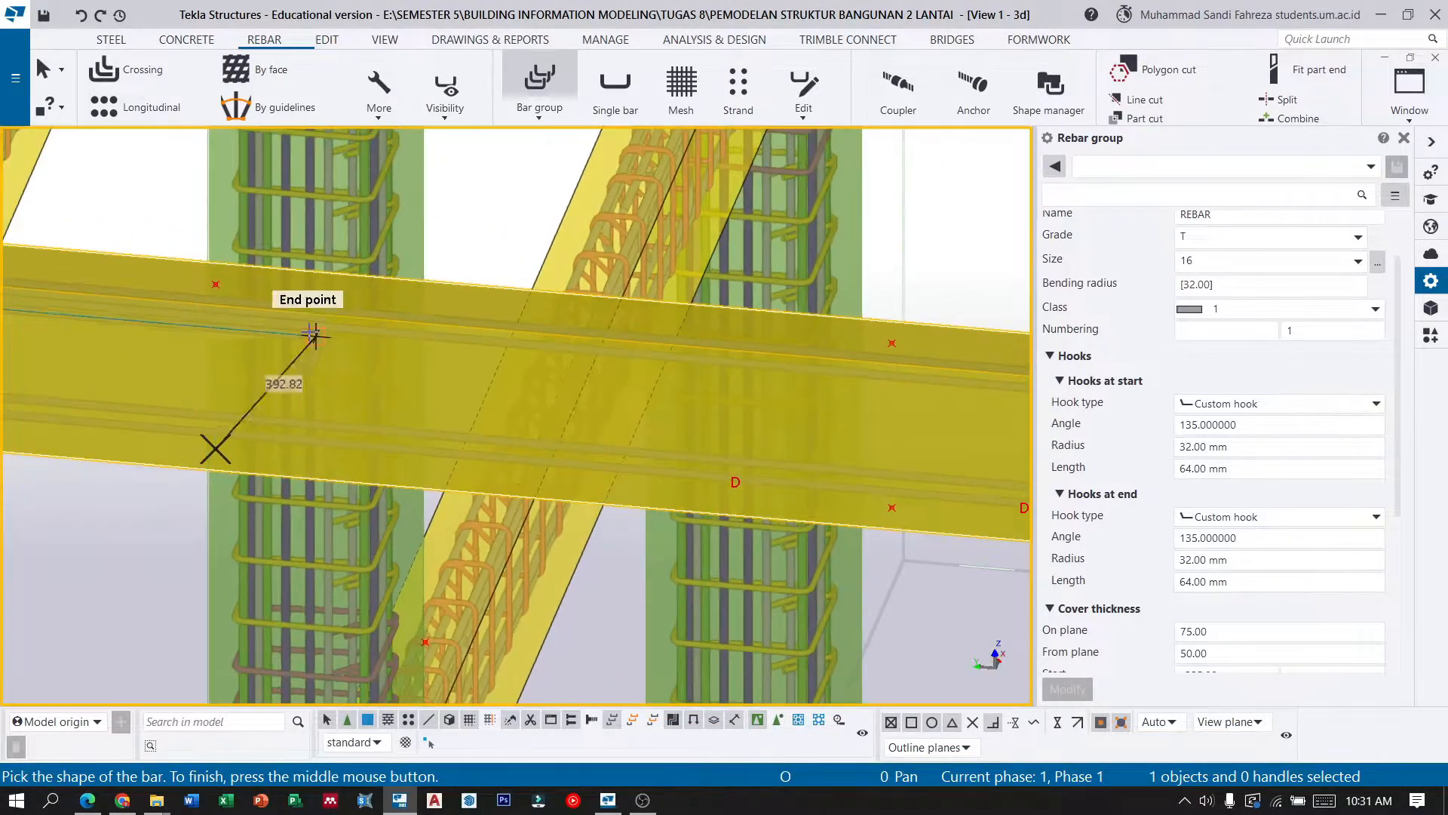
pyautogui.click(893, 508)
pyautogui.moveTo(751, 430); pyautogui.dragTo(483, 330, button='middle')
pyautogui.middleClick(698, 409)
# Define the new group's distribution range from the midpoint of the beam end's top edge to the far corner, and end the command.
pyautogui.scroll(3, 883, 426)
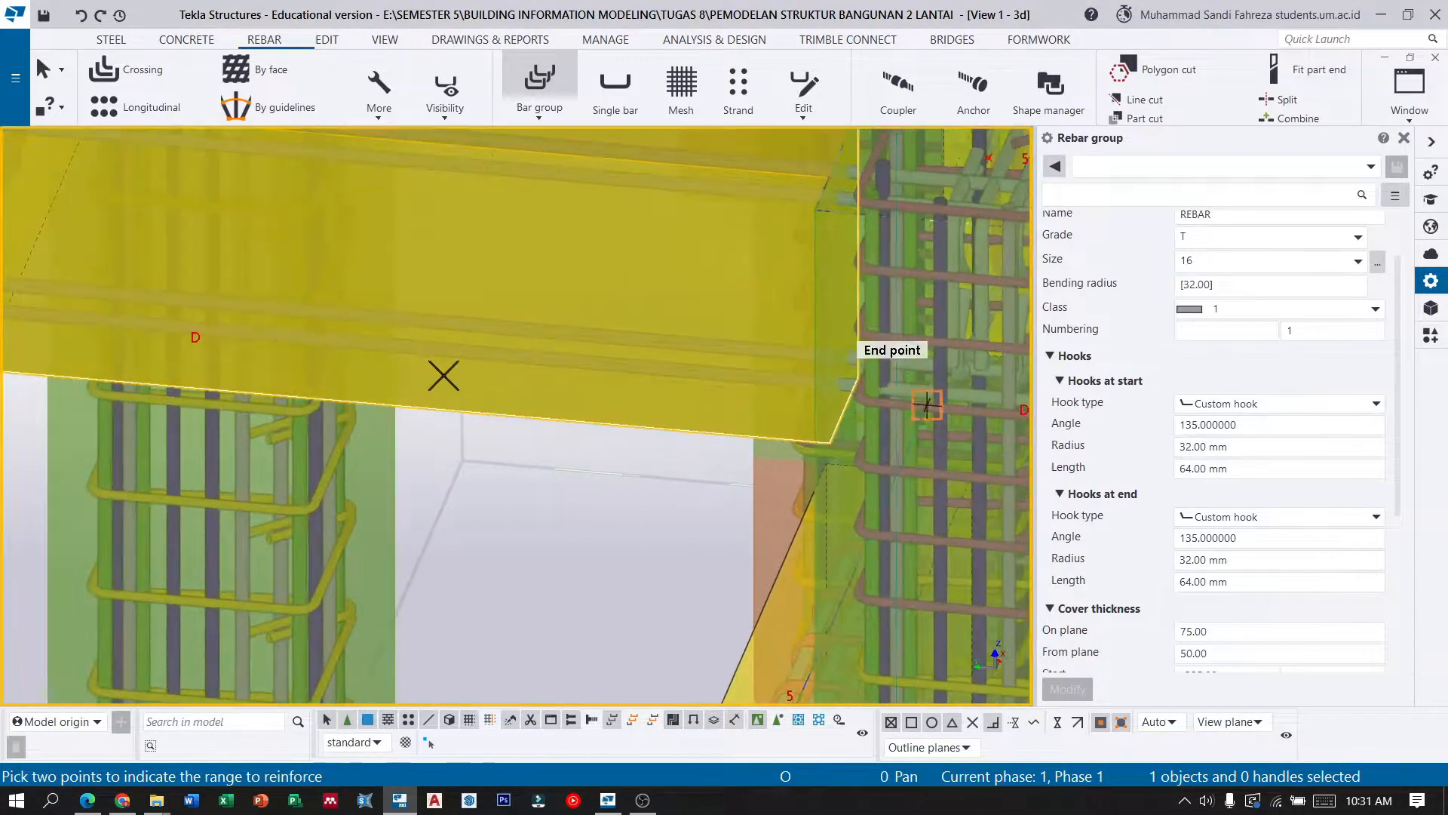
pyautogui.scroll(-2, 875, 408)
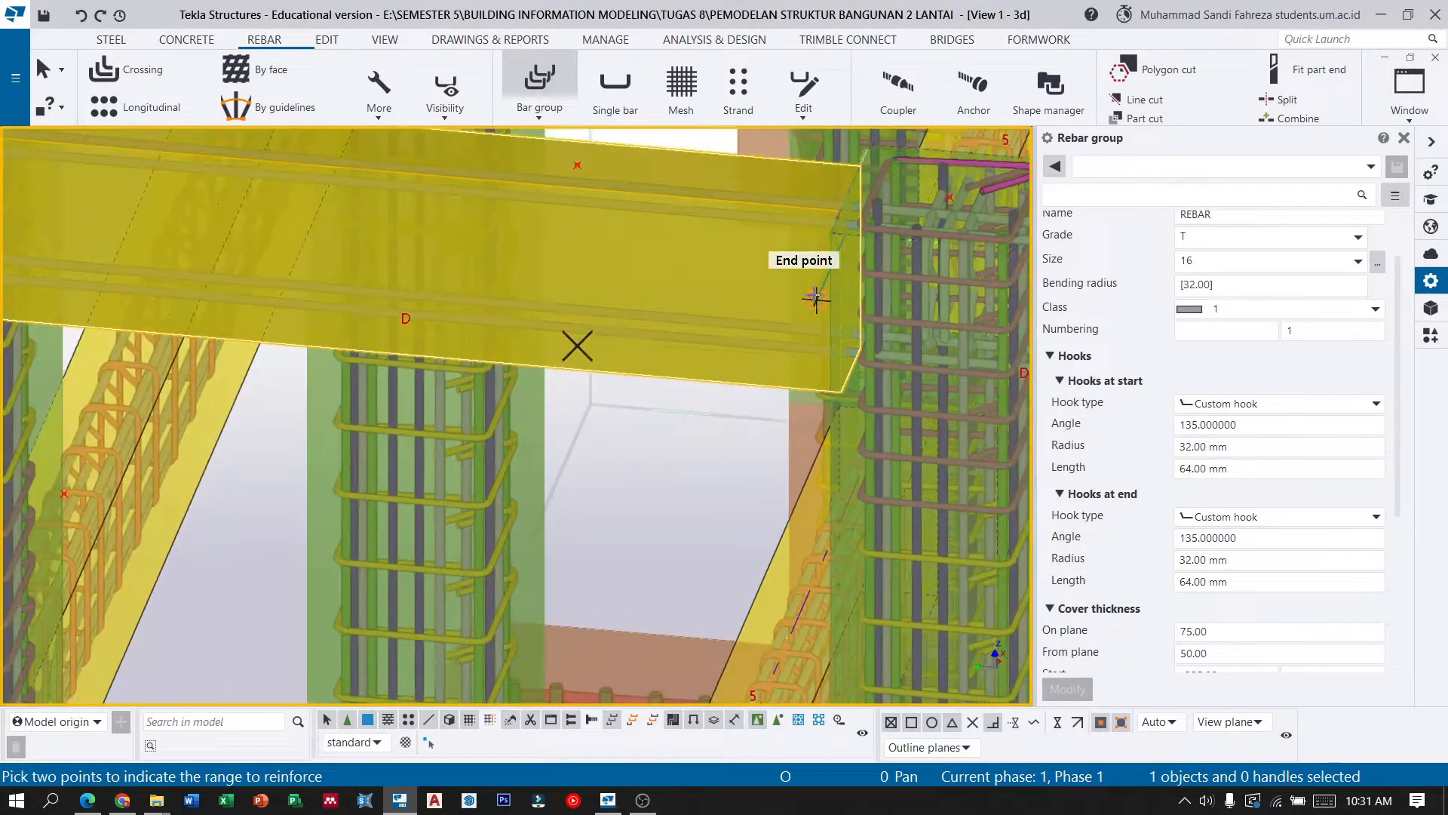
pyautogui.moveTo(302, 181); pyautogui.dragTo(777, 369, button='middle')
pyautogui.scroll(-3, 766, 365)
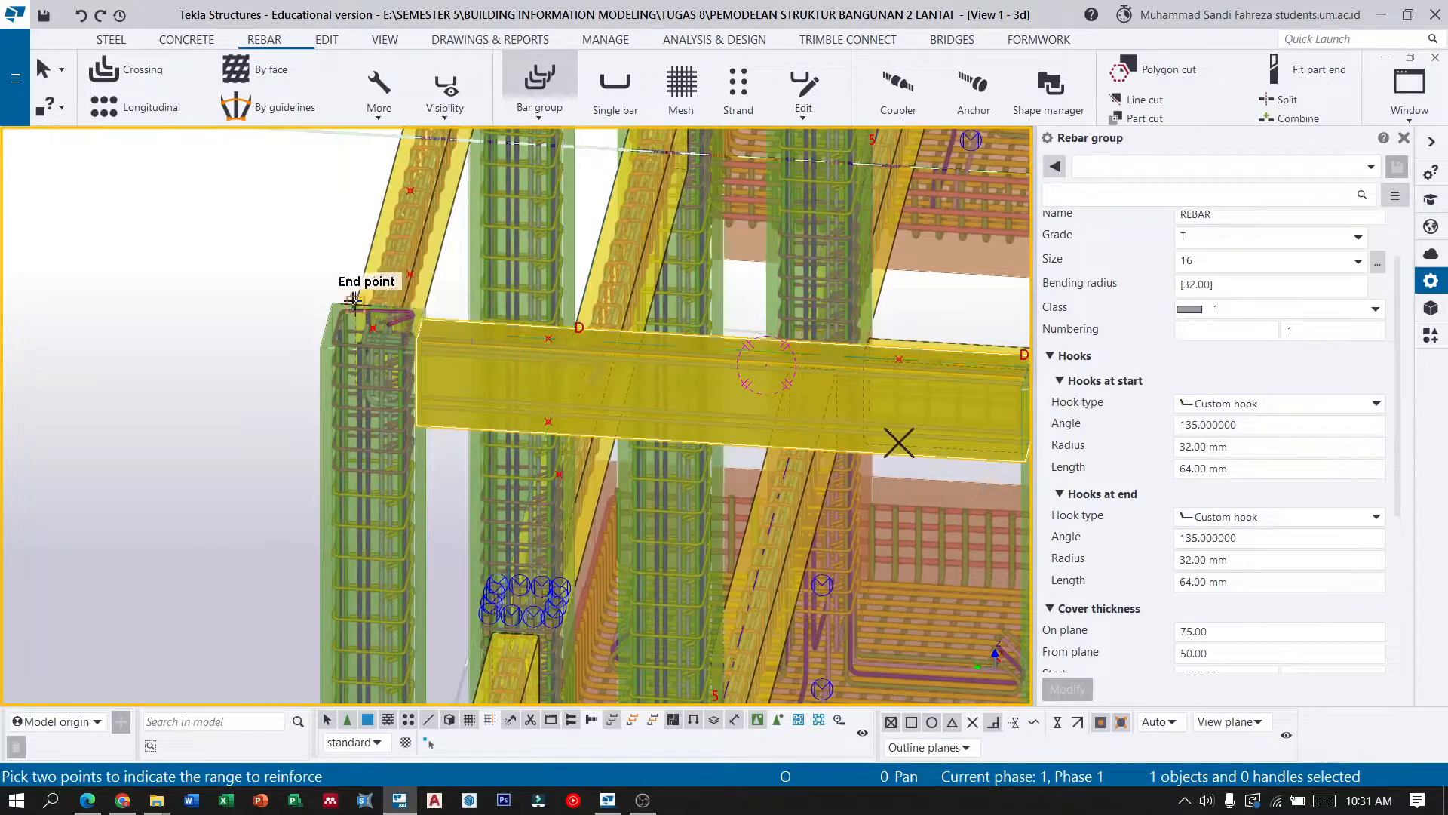
pyautogui.scroll(-3, 366, 305)
pyautogui.scroll(3, 788, 348)
pyautogui.scroll(-3, 599, 346)
pyautogui.scroll(8, 310, 335)
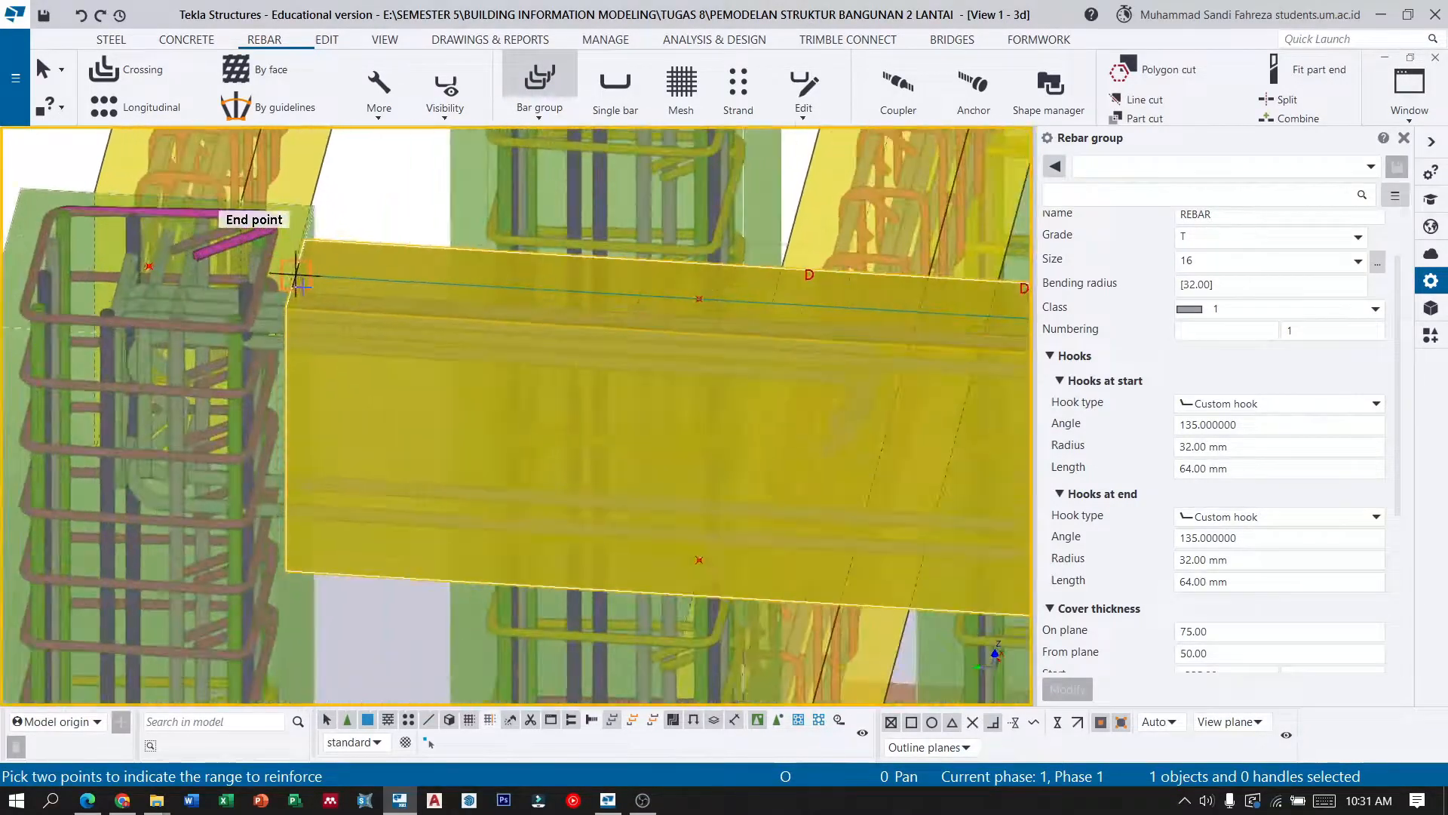
pyautogui.click(296, 281)
pyautogui.click(304, 240)
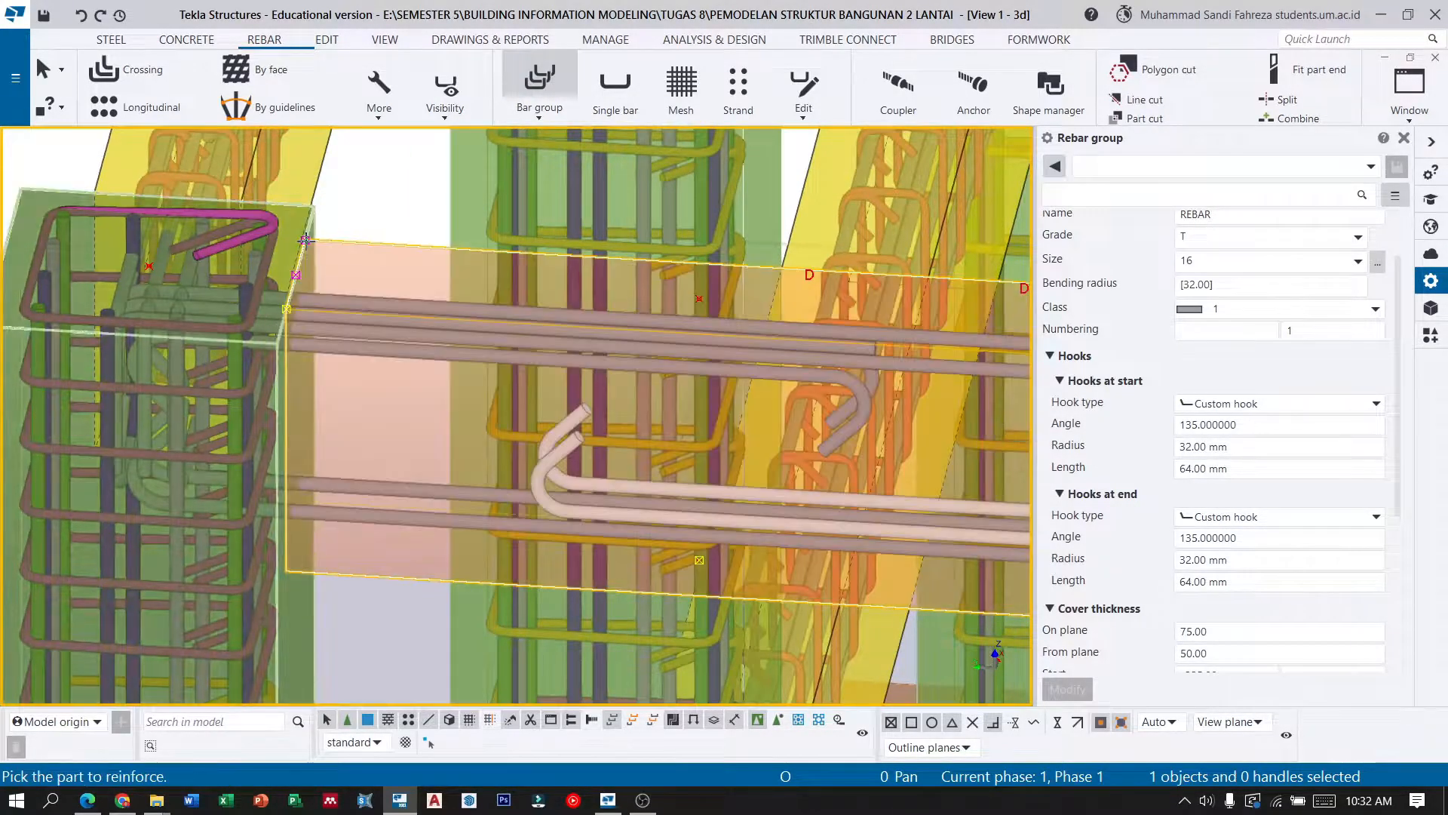
pyautogui.scroll(-6, 305, 240)
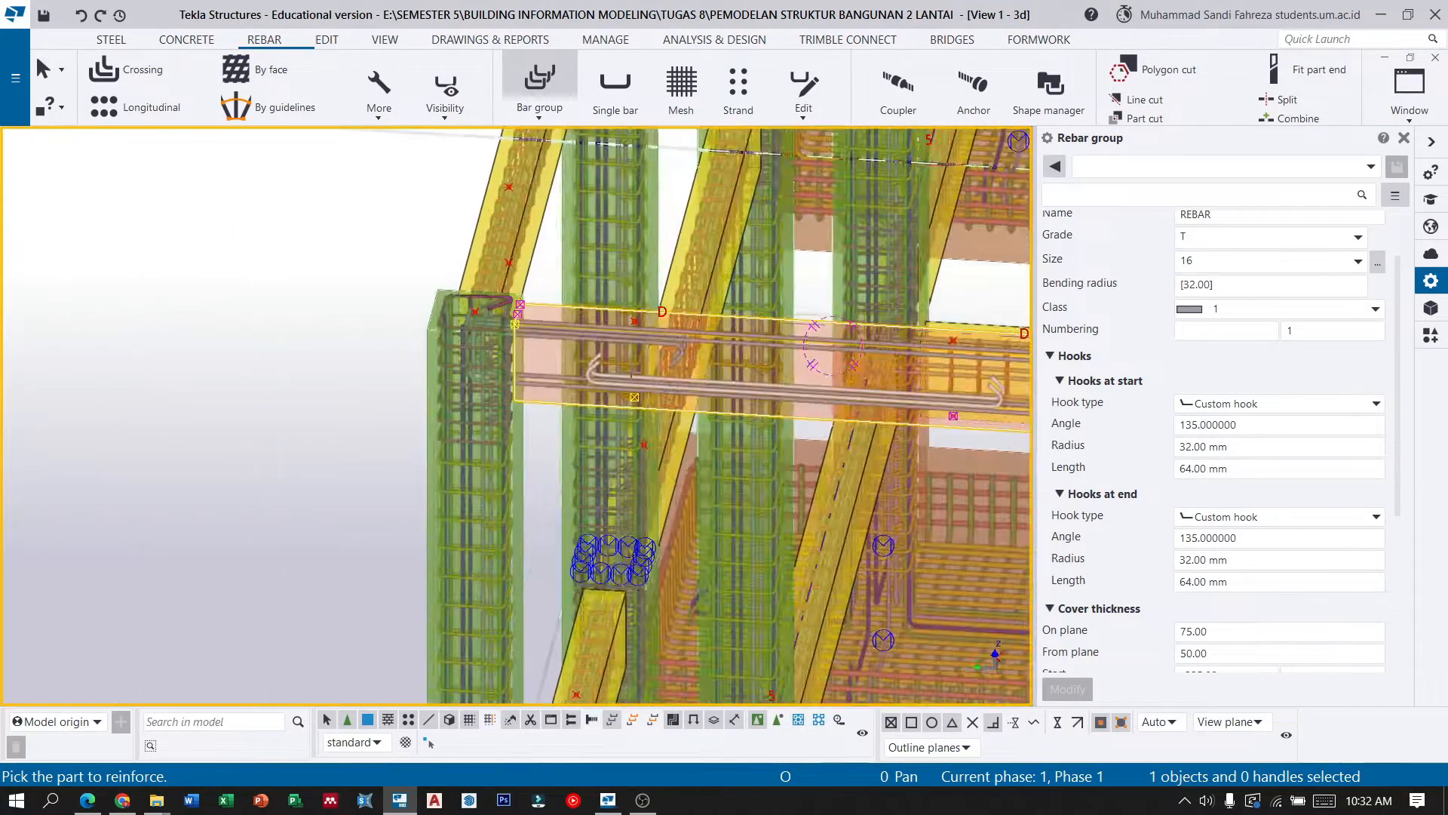
pyautogui.scroll(3, 679, 374)
pyautogui.moveTo(685, 370); pyautogui.dragTo(521, 328, button='middle')
pyautogui.click(44, 69)
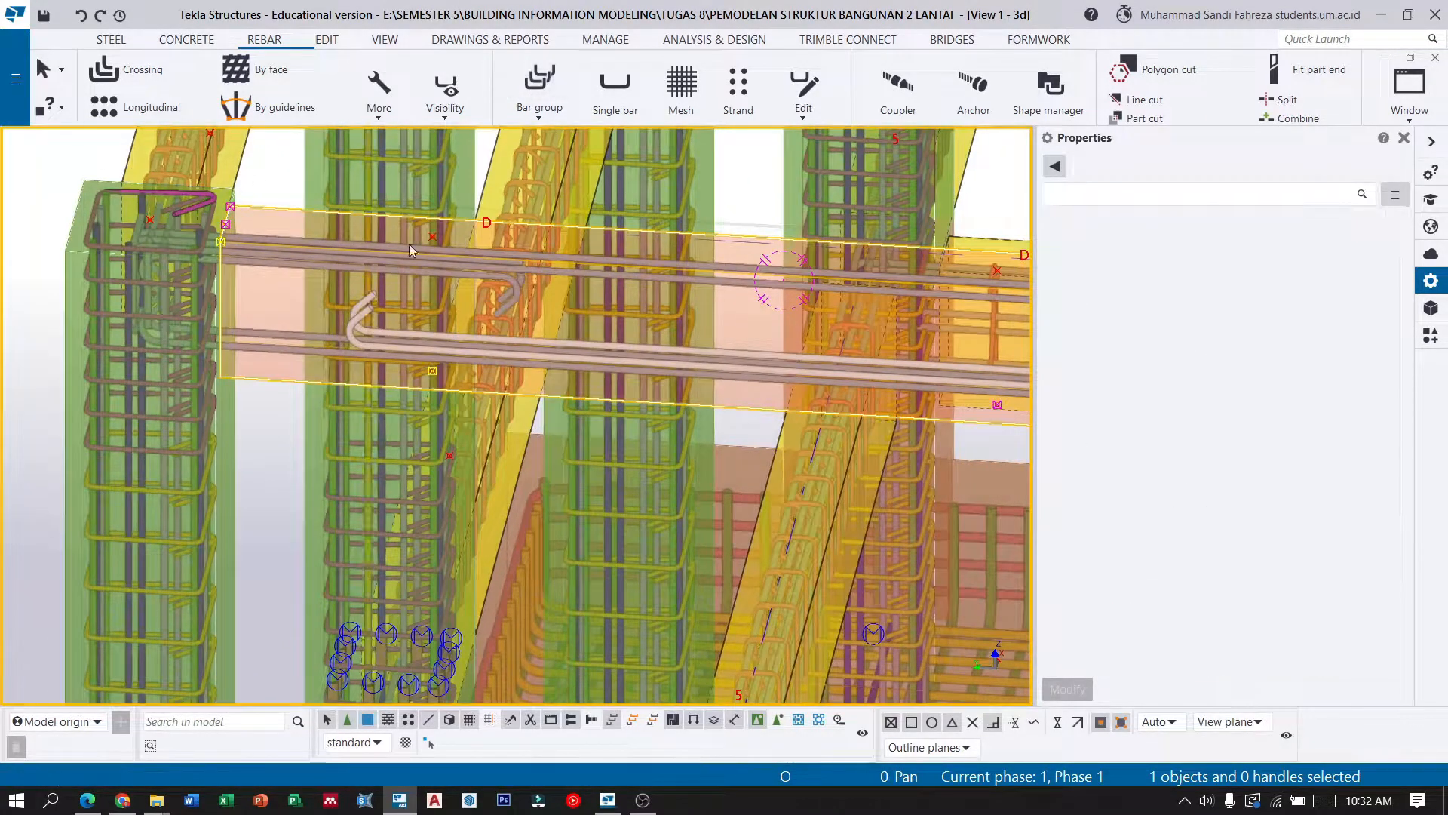
# Select the new lower rebar group, set its start and end covers to -320 mm, and apply the changes.
pyautogui.click(355, 319)
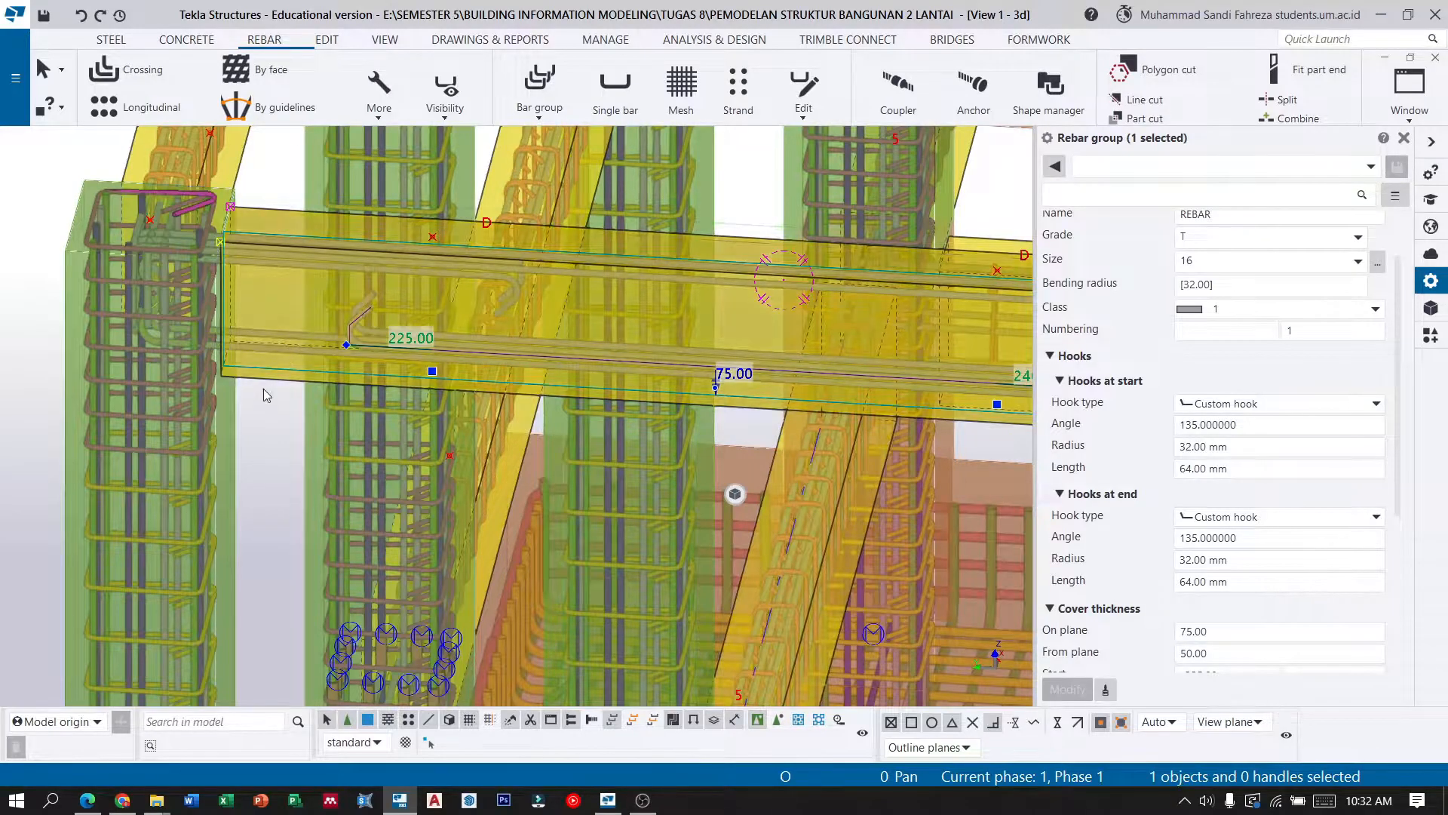
pyautogui.click(337, 323)
pyautogui.click(362, 321)
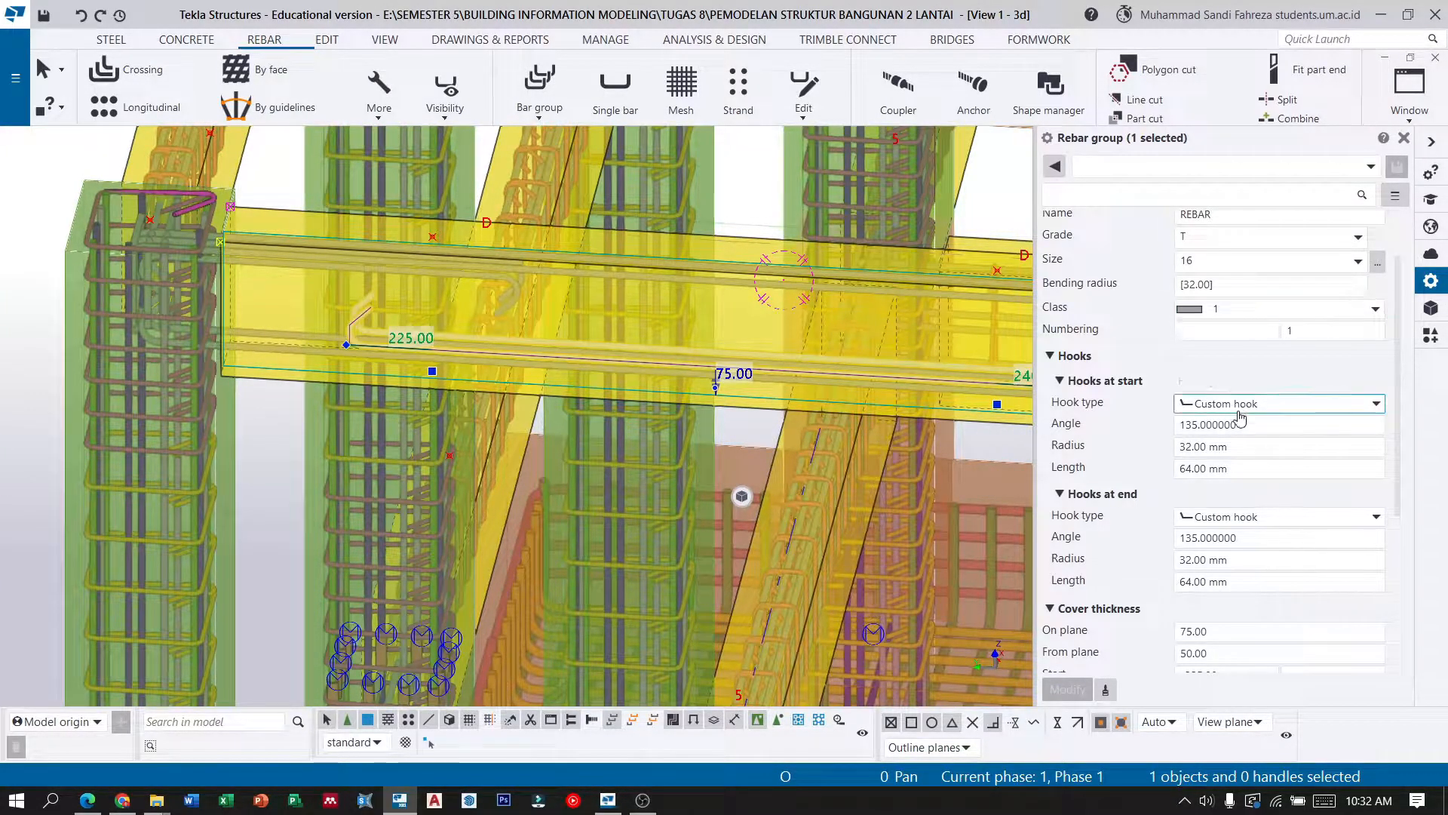
pyautogui.scroll(-2, 1241, 490)
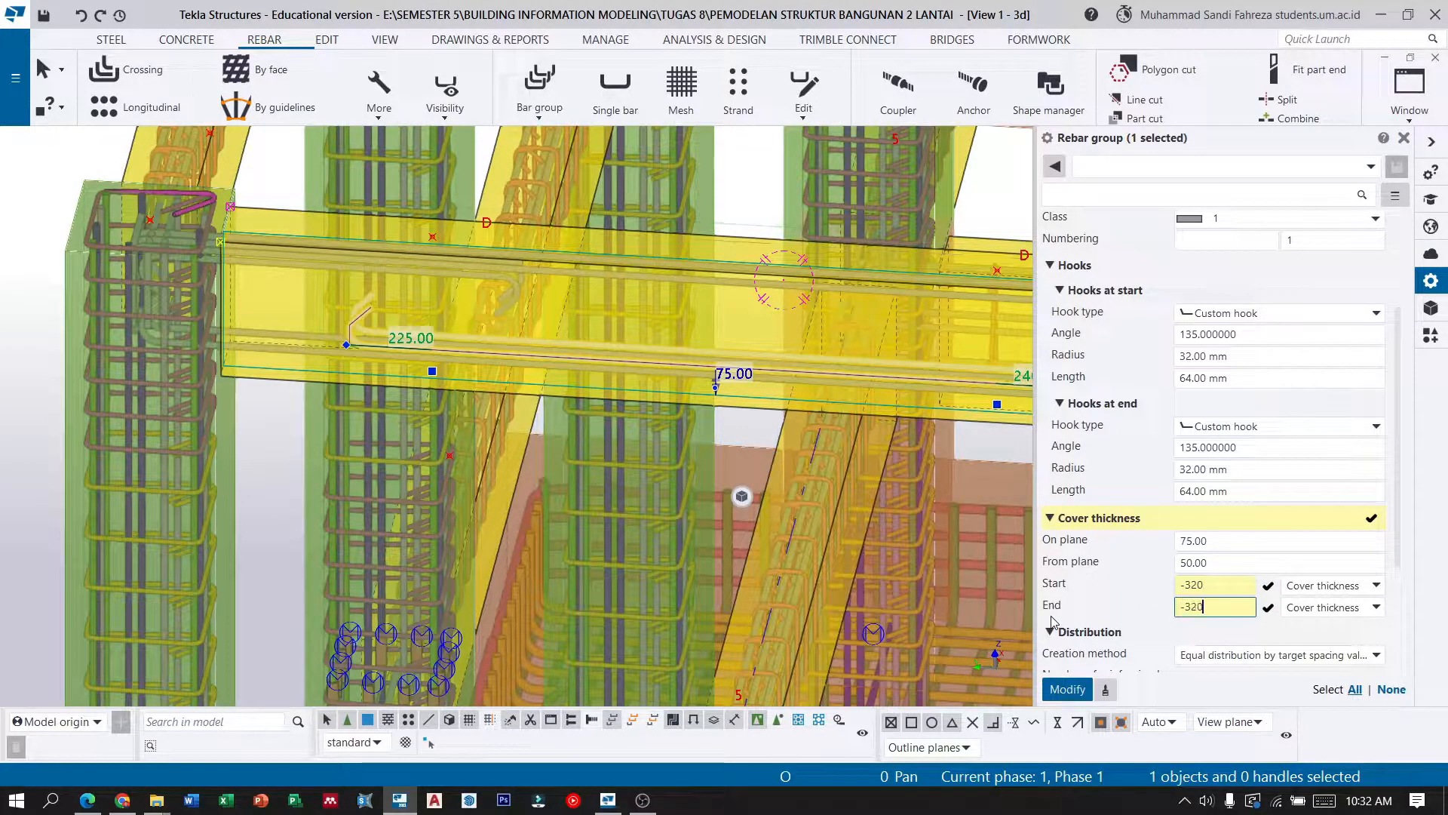
pyautogui.click(1067, 689)
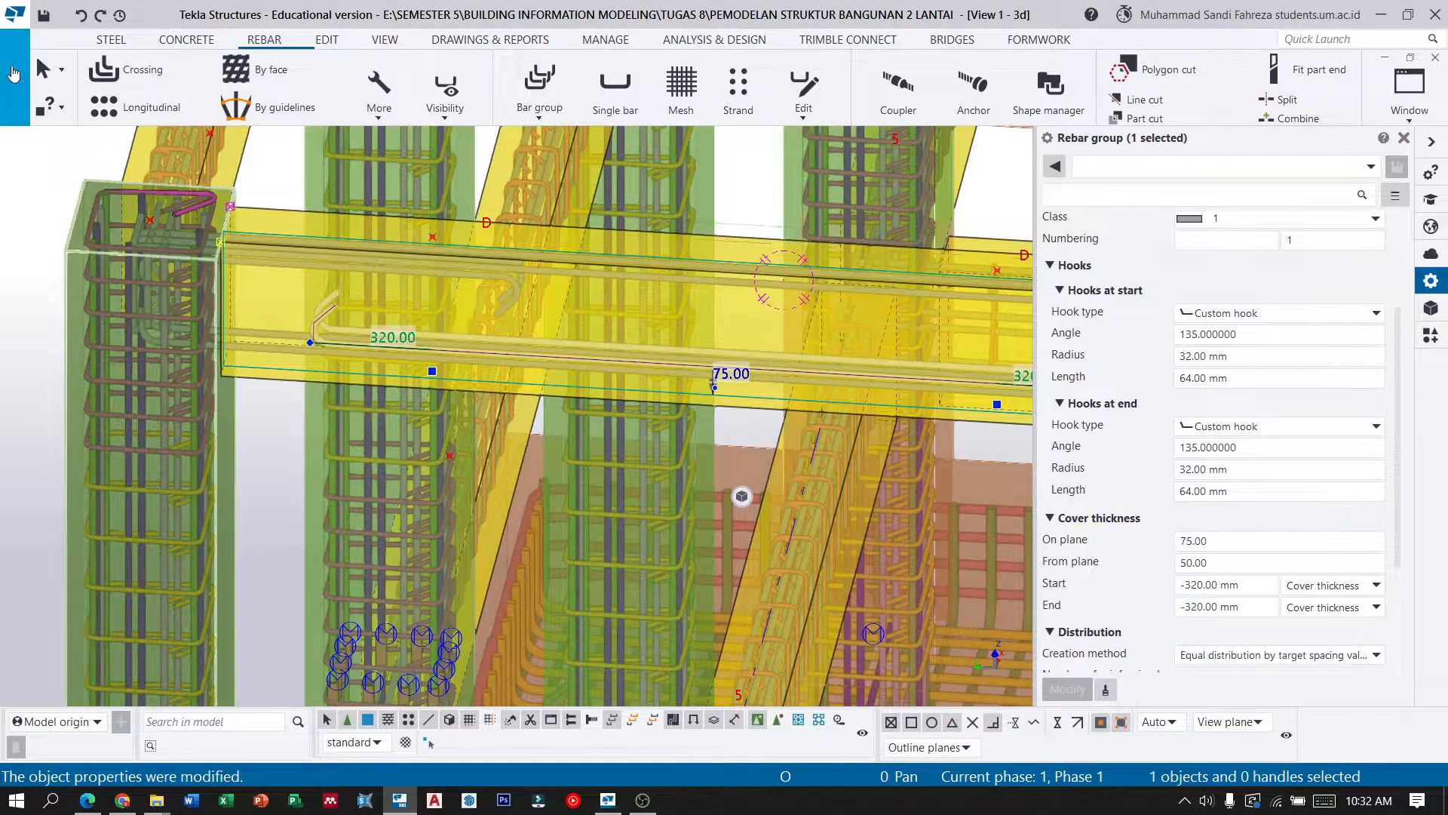
pyautogui.click(43, 73)
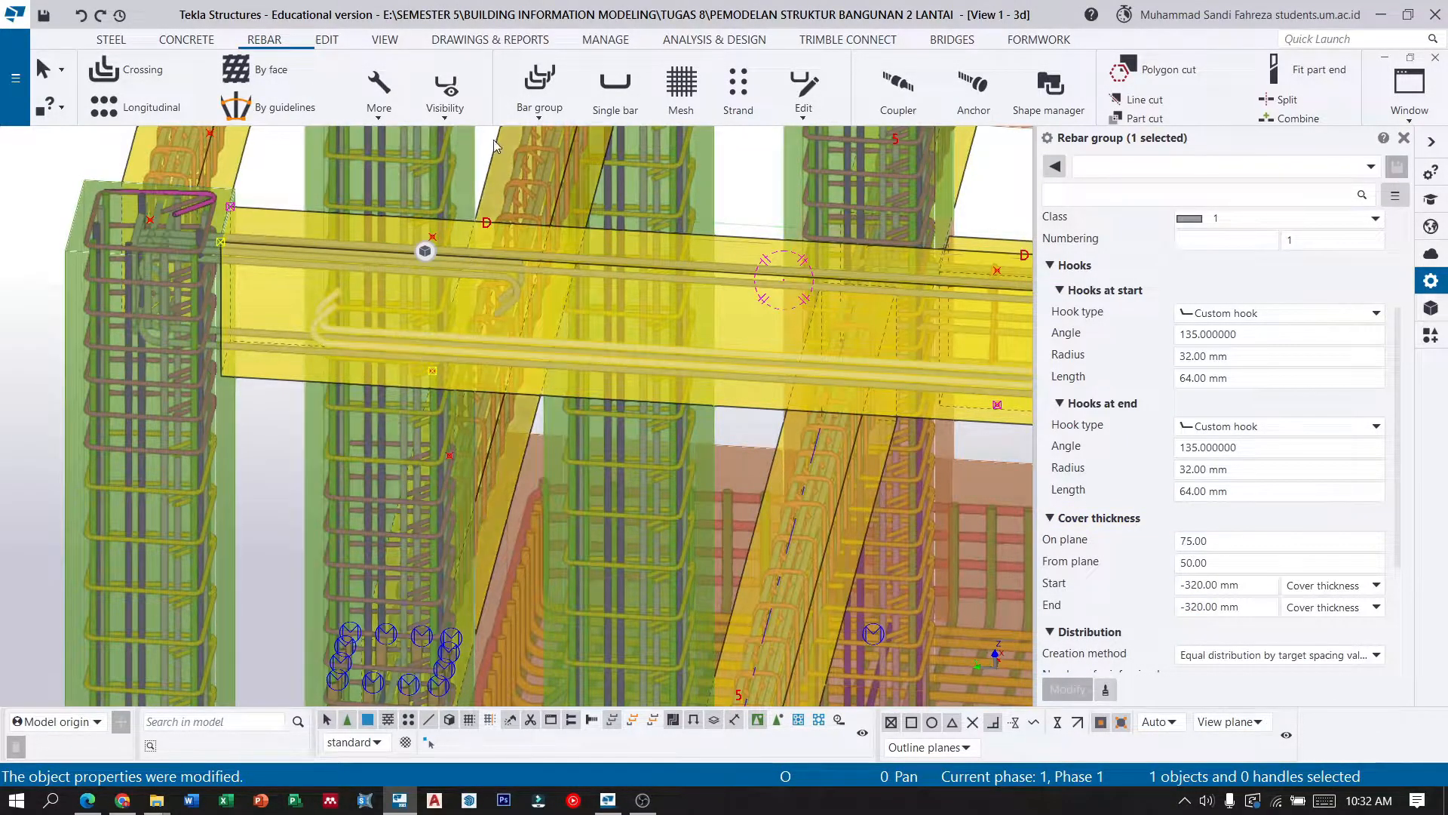
pyautogui.click(284, 466)
# Create a single bar in the edge beam between its two lower reference points.
pyautogui.scroll(1, 481, 403)
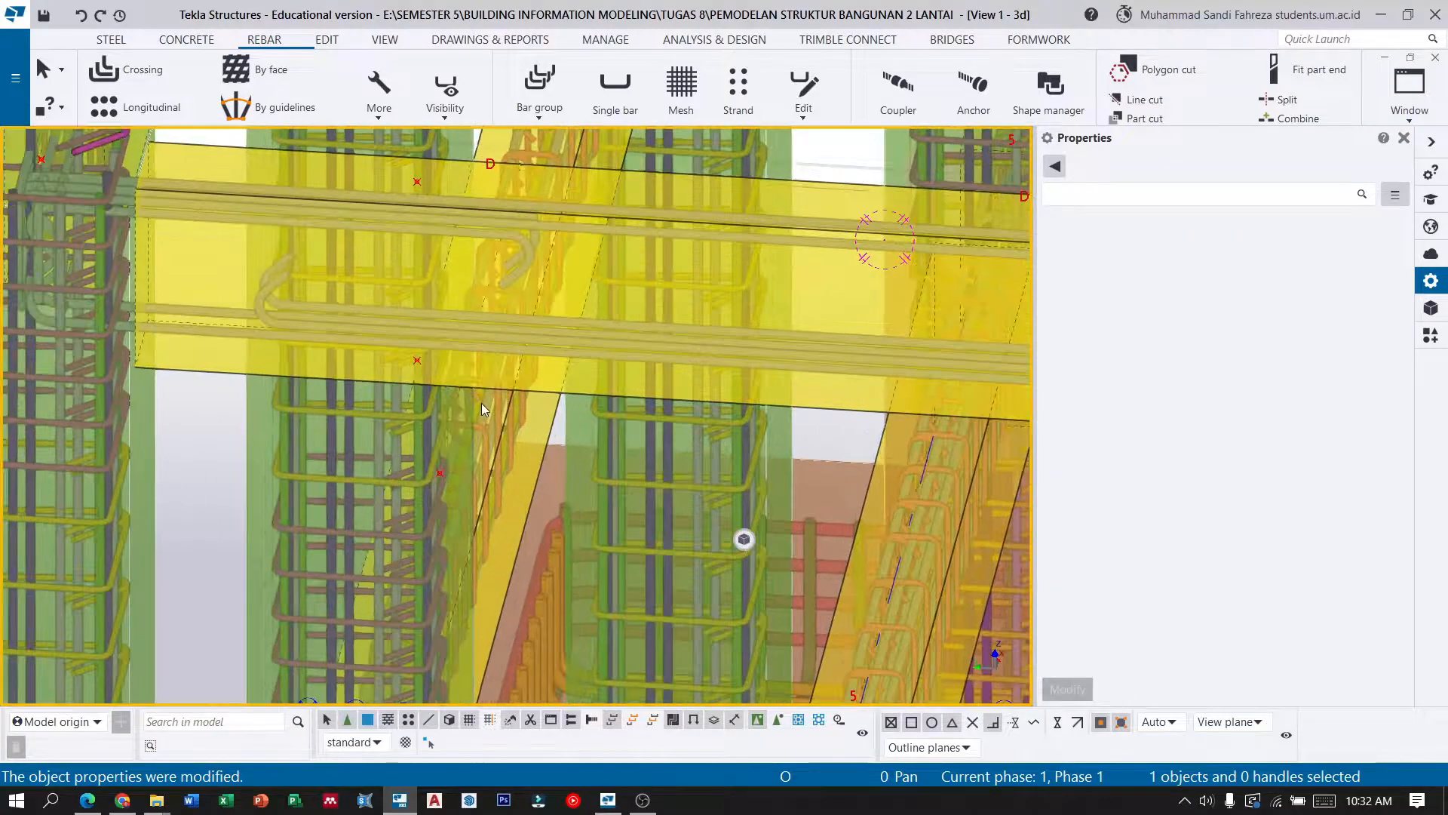
pyautogui.click(612, 87)
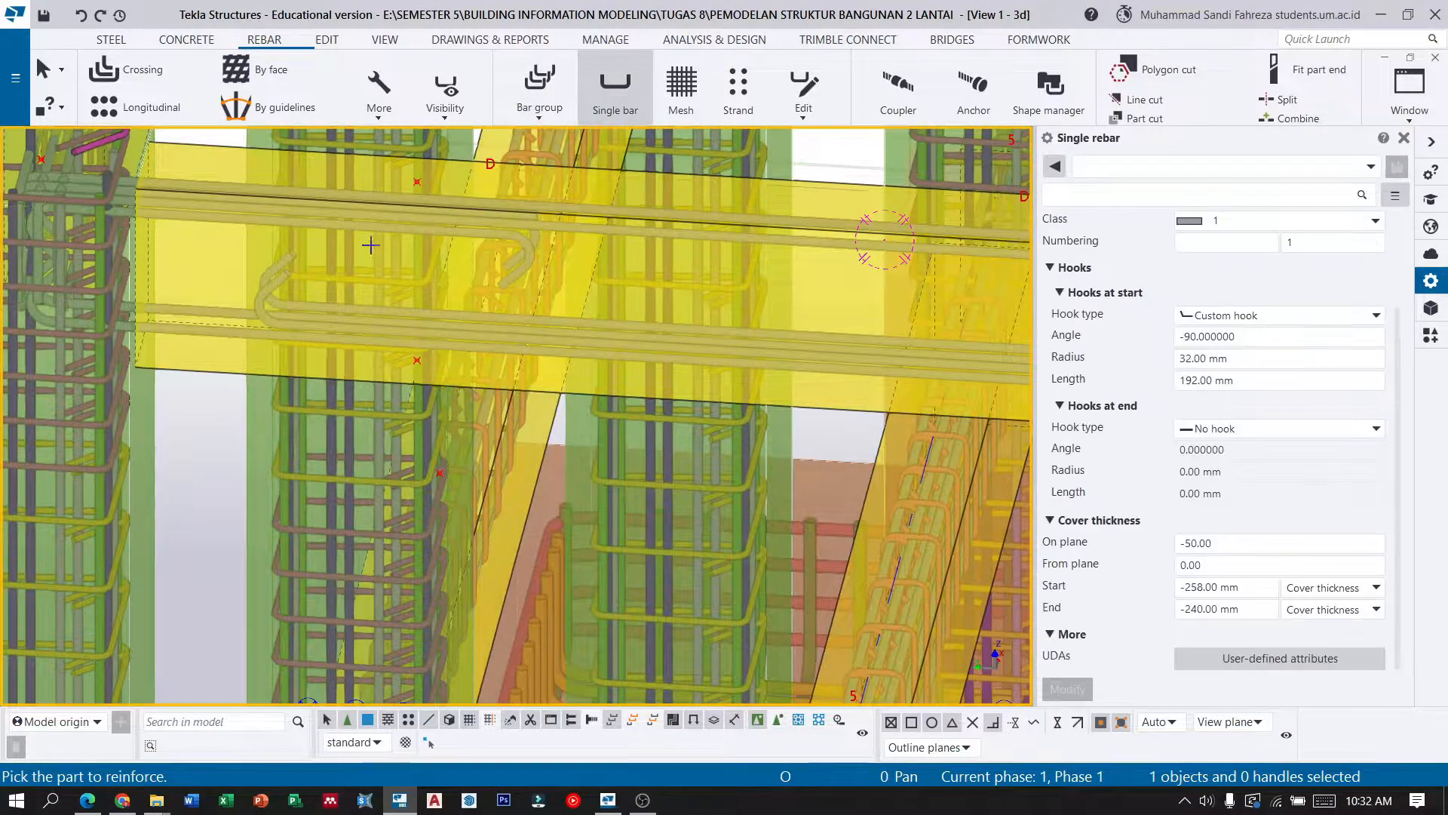
pyautogui.click(190, 377)
pyautogui.scroll(2, 45, 332)
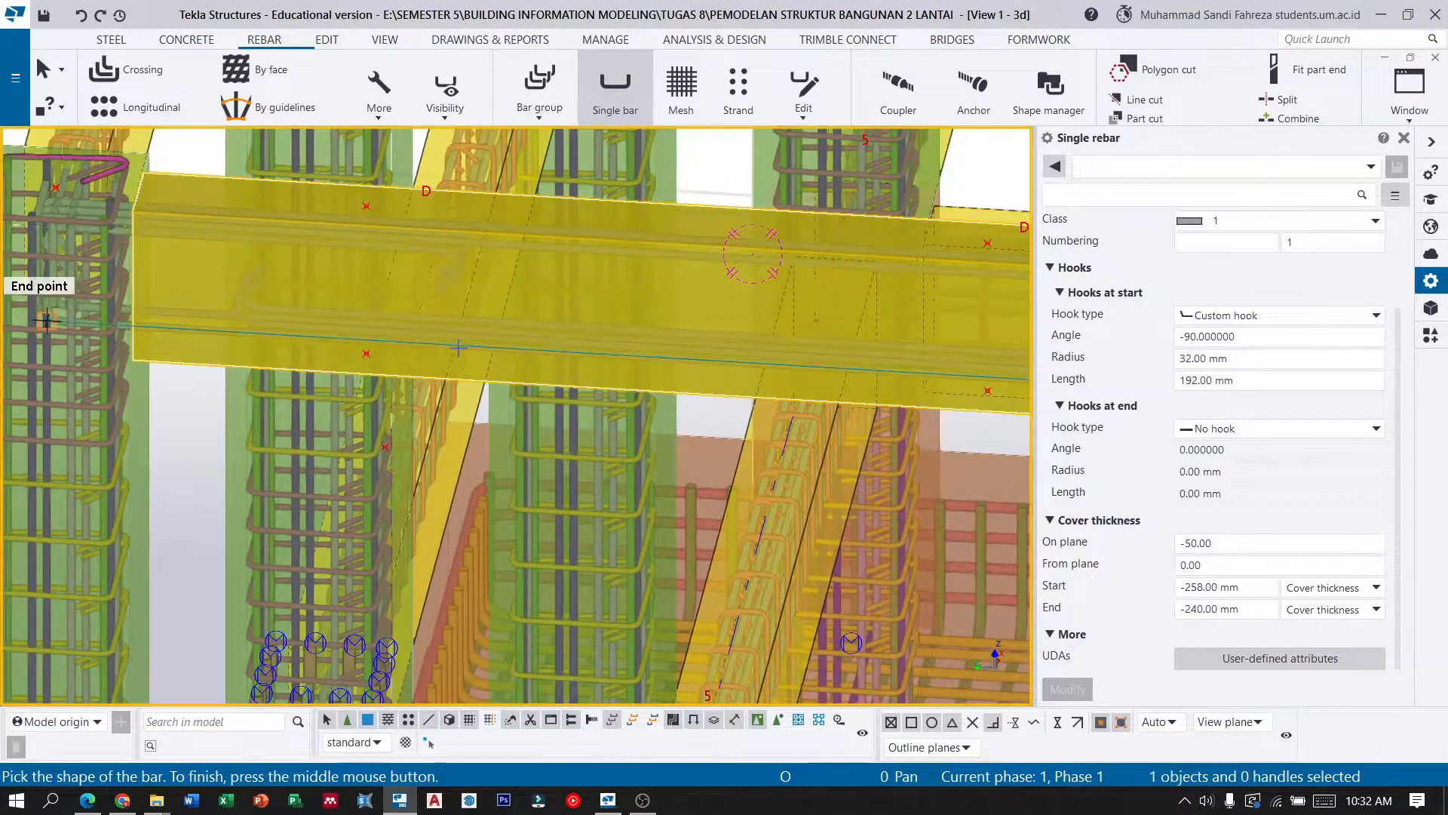
pyautogui.click(312, 355)
pyautogui.scroll(-2, 226, 370)
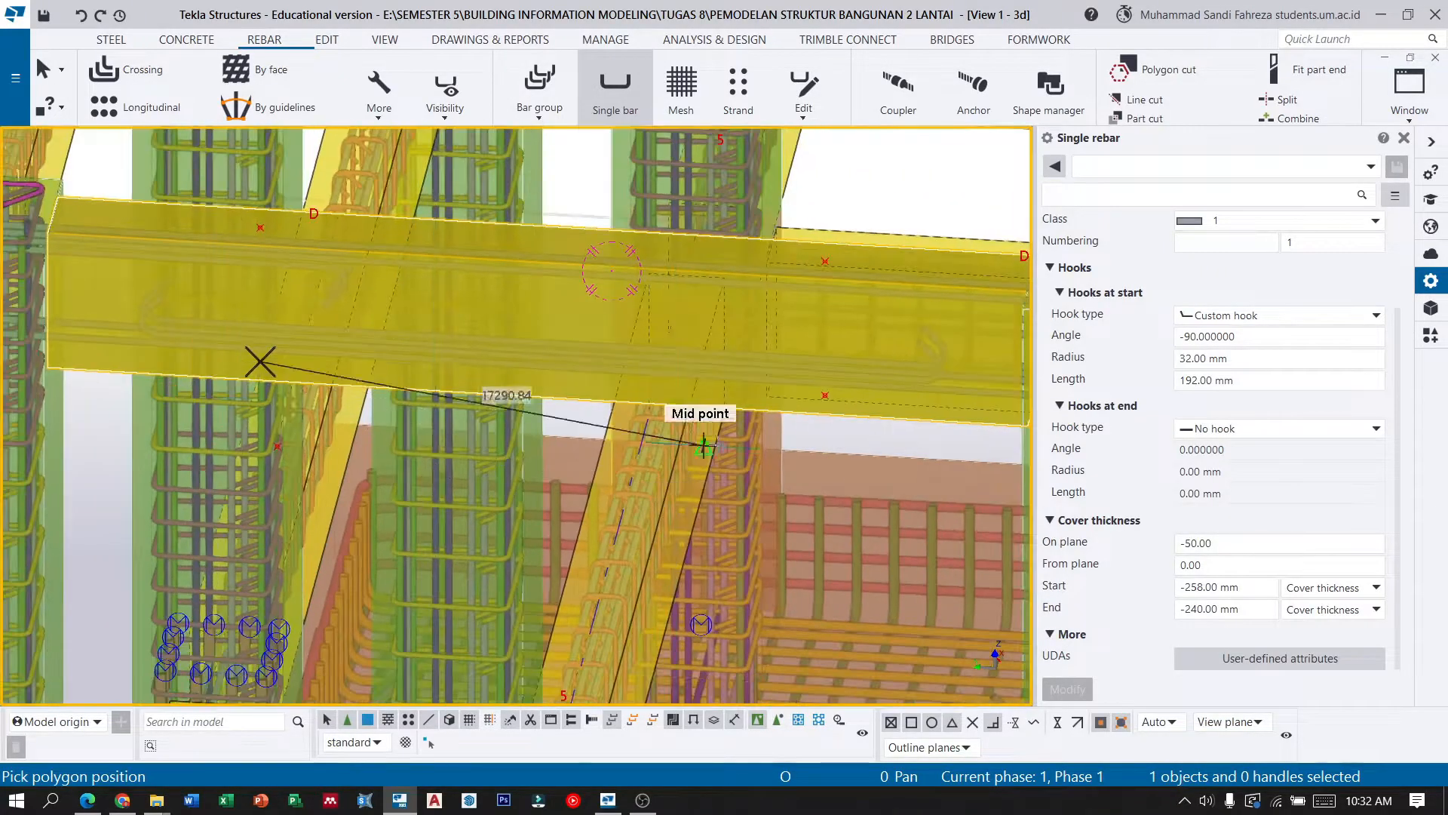
pyautogui.click(825, 395)
pyautogui.middleClick(825, 395)
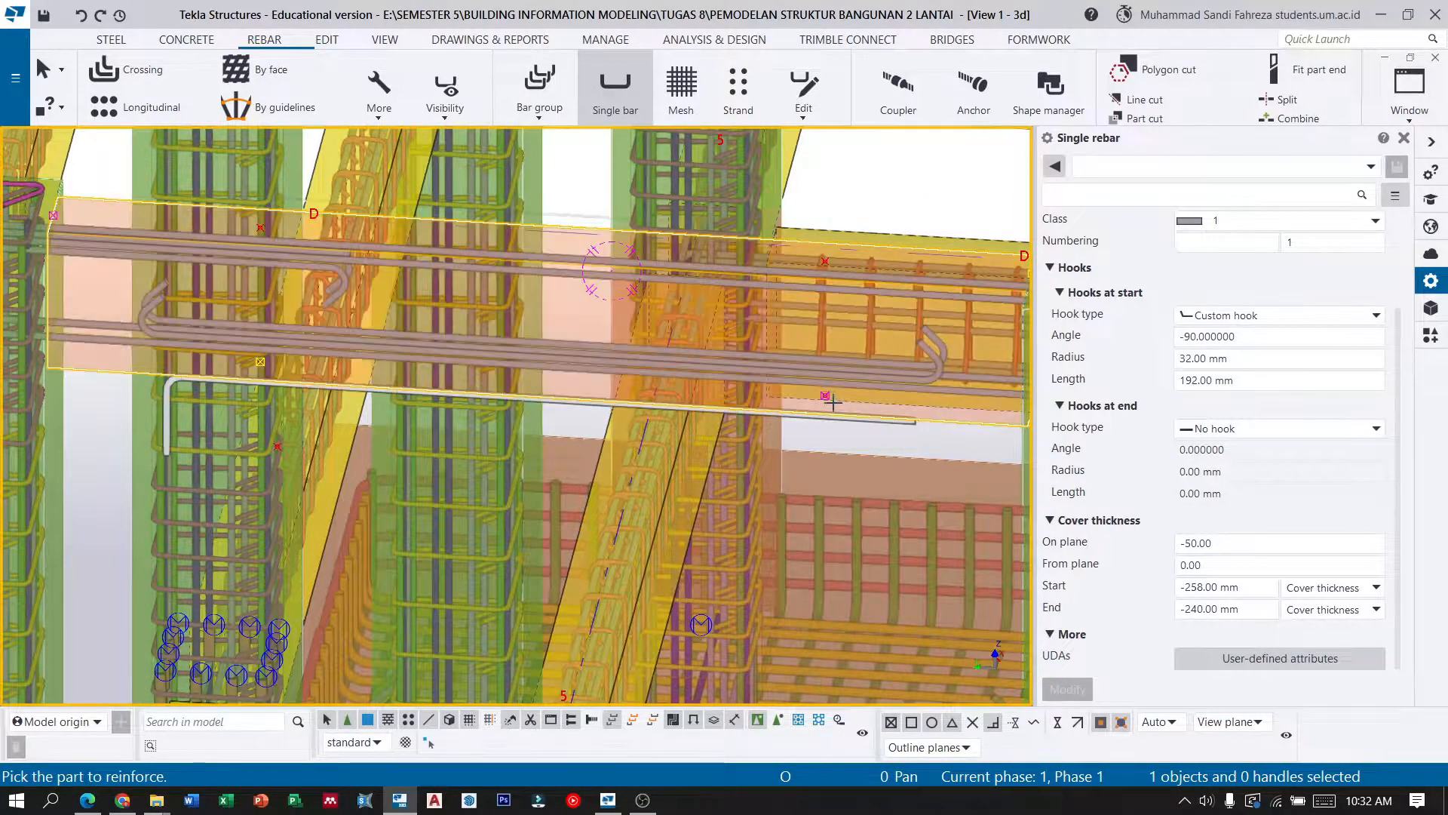
pyautogui.scroll(-2, 740, 350)
pyautogui.scroll(2, 351, 282)
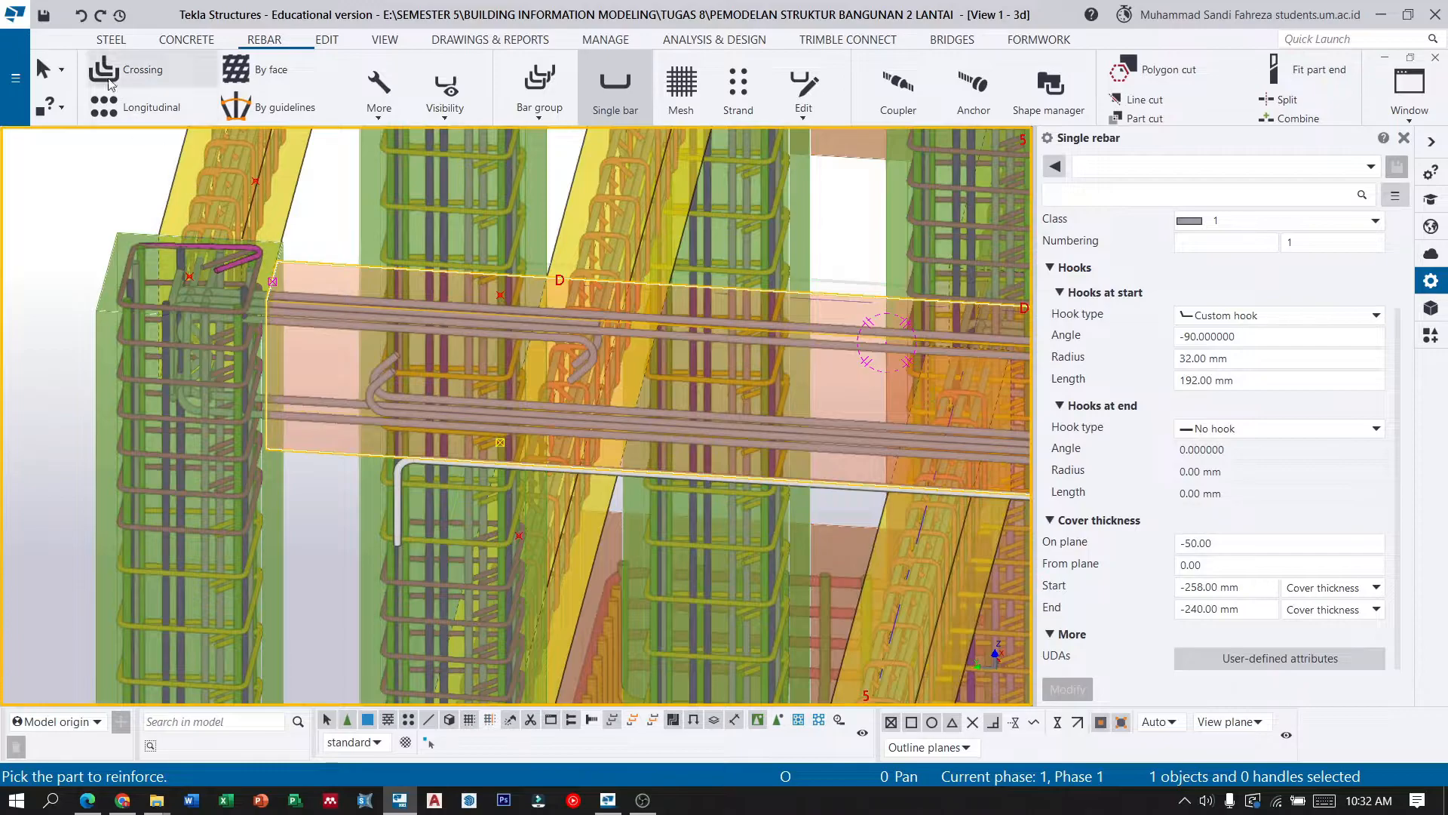
pyautogui.press('Escape')
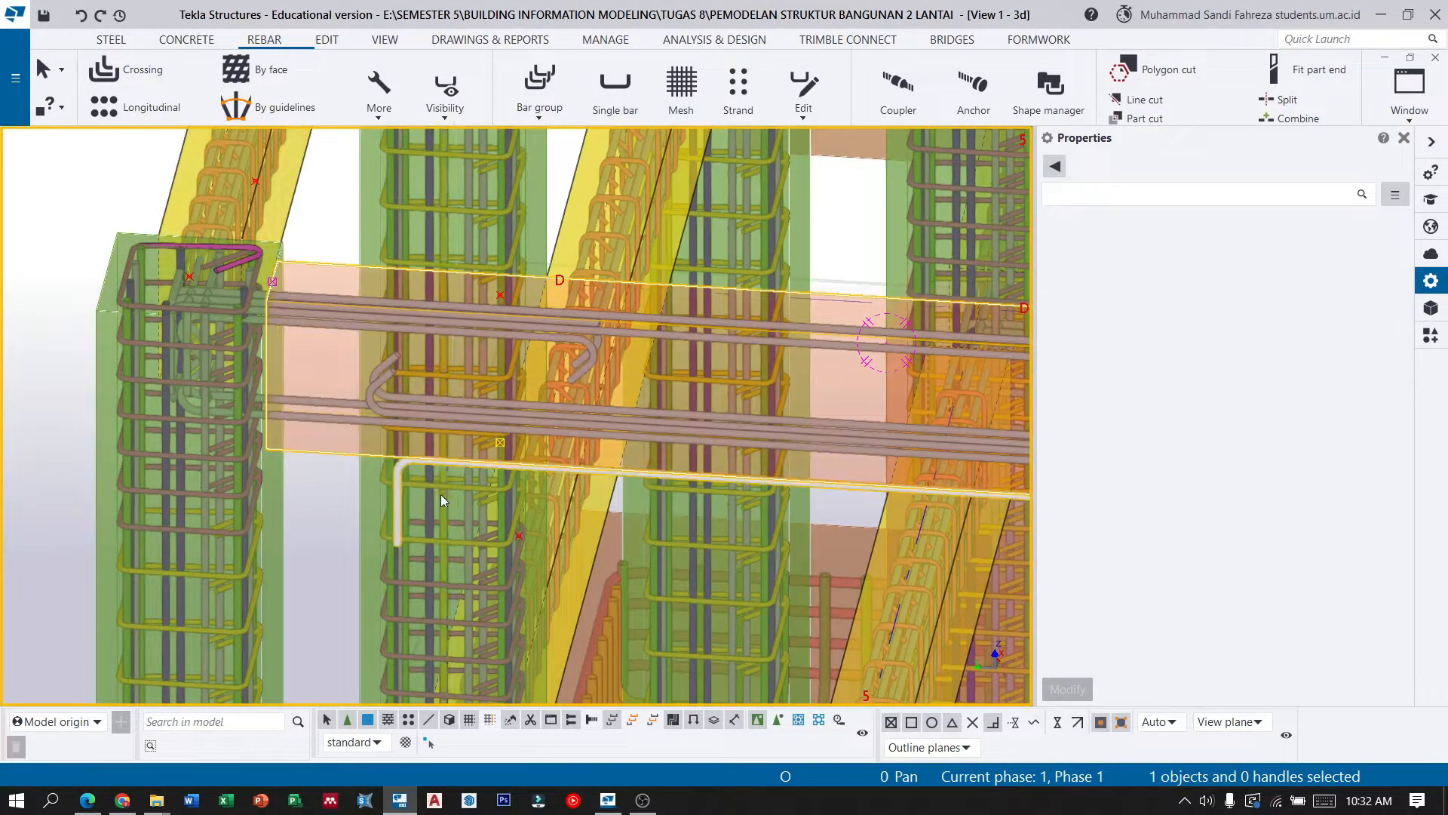
# Select the new lower single bar and set its start hook type to No hook.
pyautogui.click(398, 486)
pyautogui.click(1289, 319)
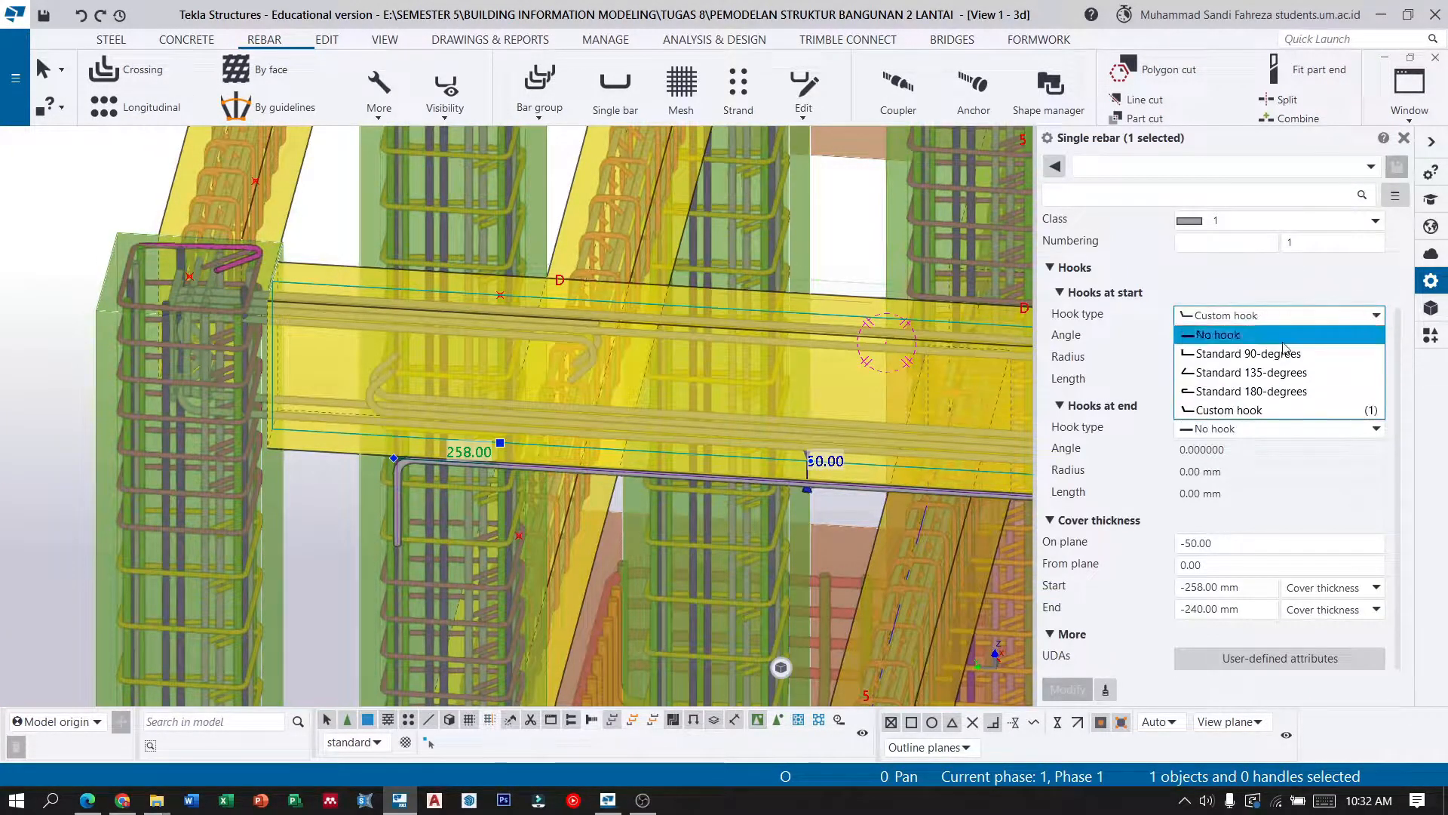
pyautogui.click(1274, 335)
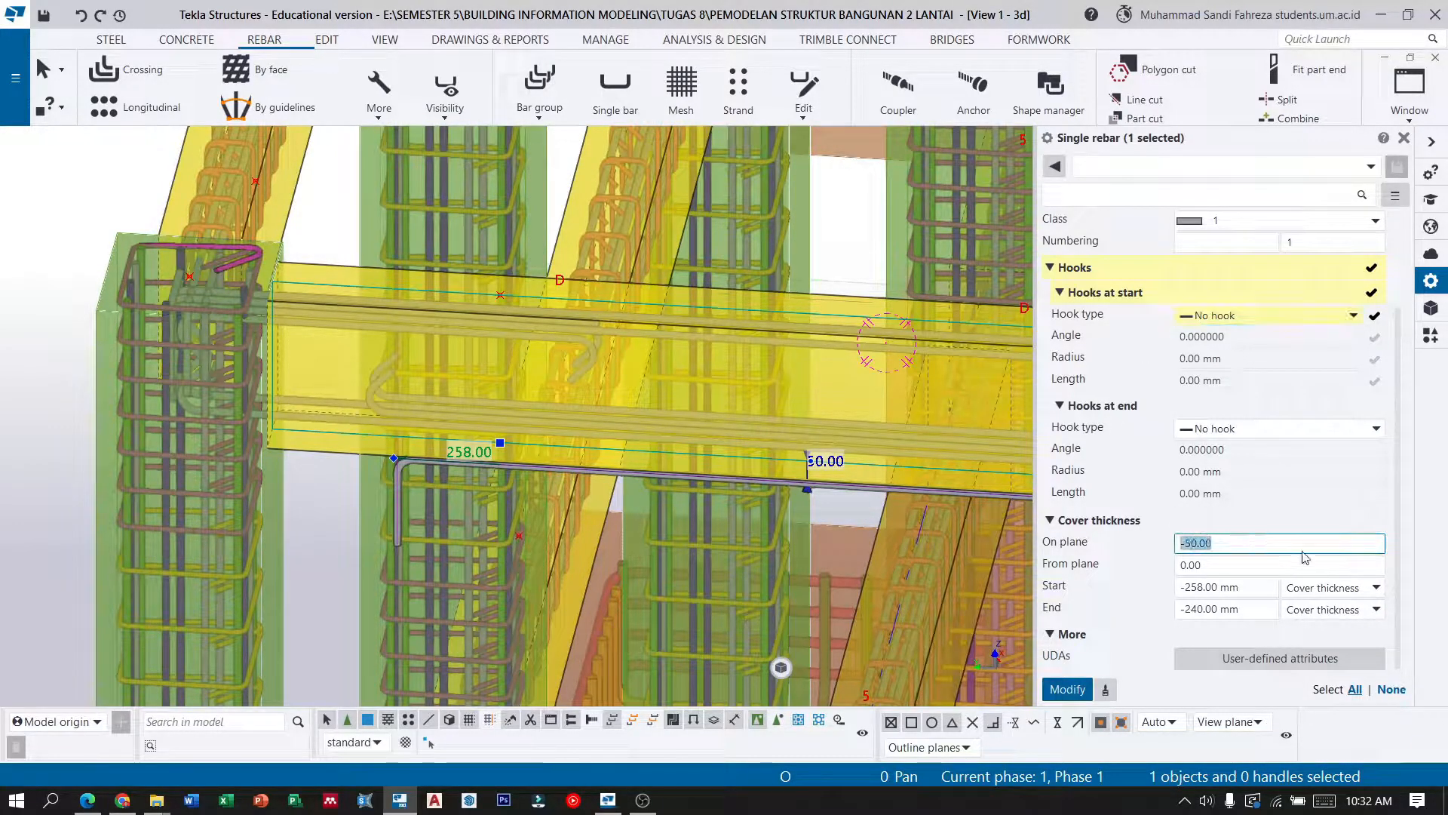
# Set the lower single bar's on-plane cover to 50 mm and start cover to -320 mm, replace its end cover, and apply the changes.
pyautogui.write('5')
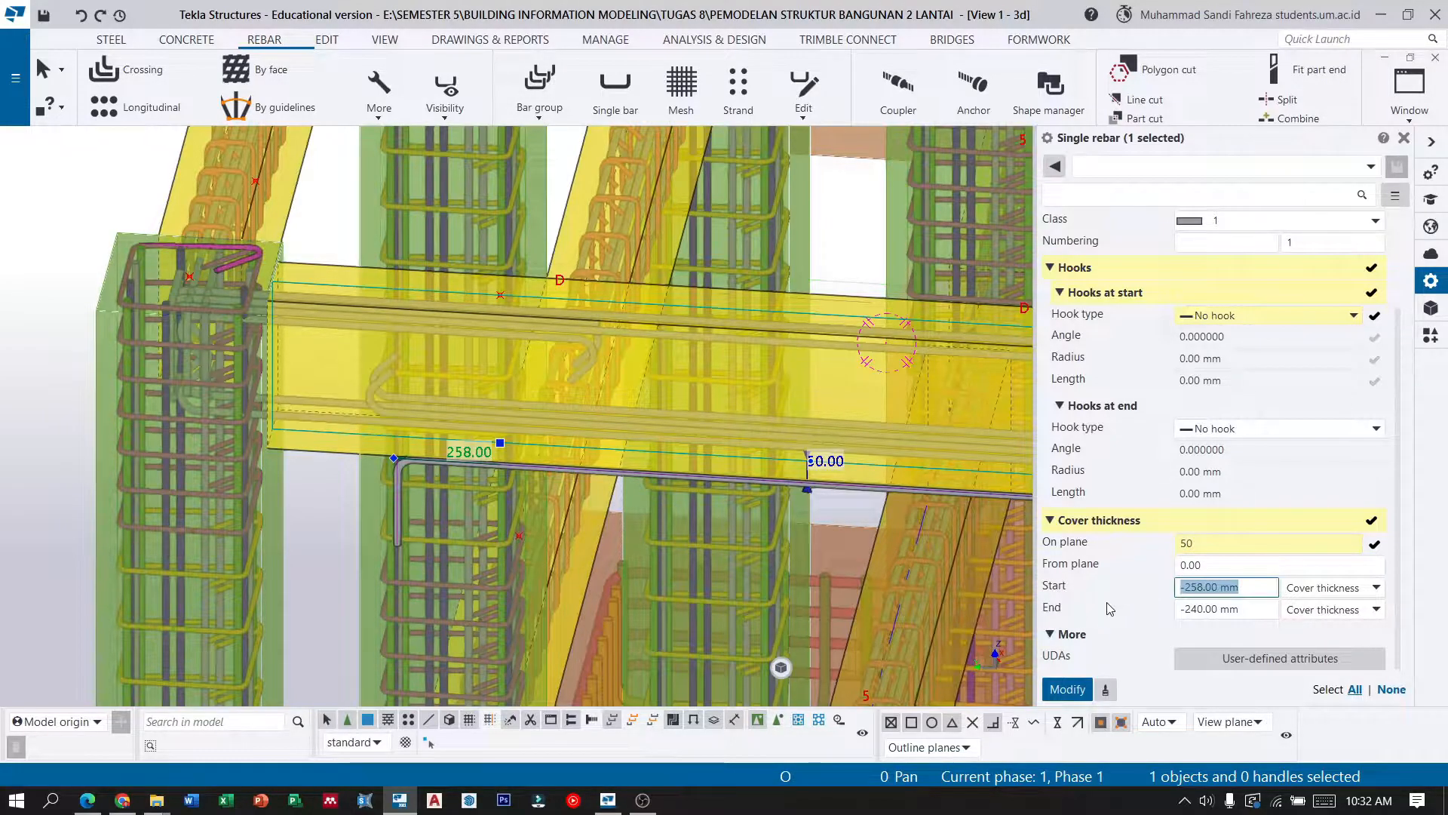
pyautogui.write('0')
pyautogui.press('Tab')
pyautogui.write('-')
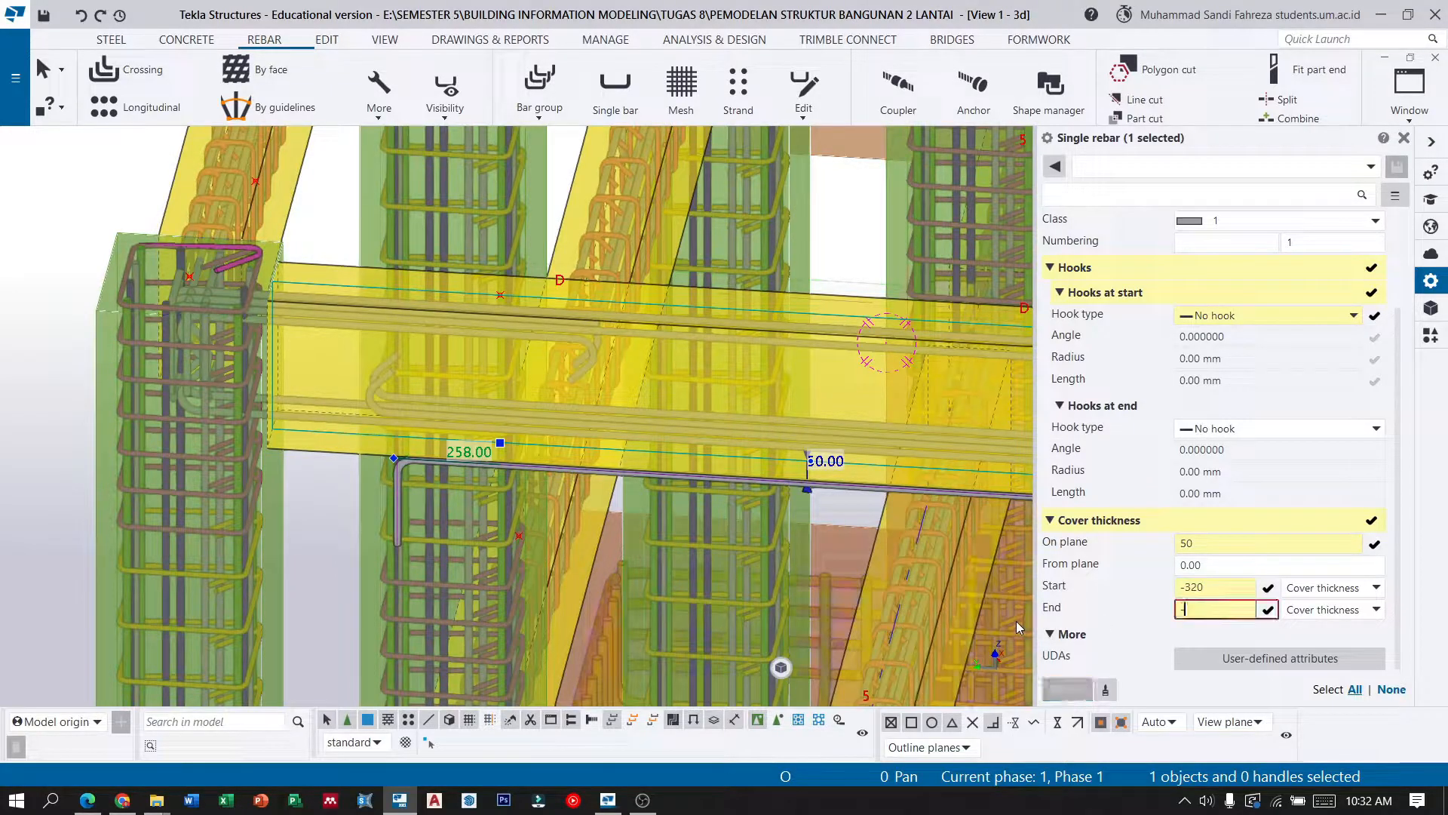
pyautogui.click(1067, 689)
pyautogui.click(75, 184)
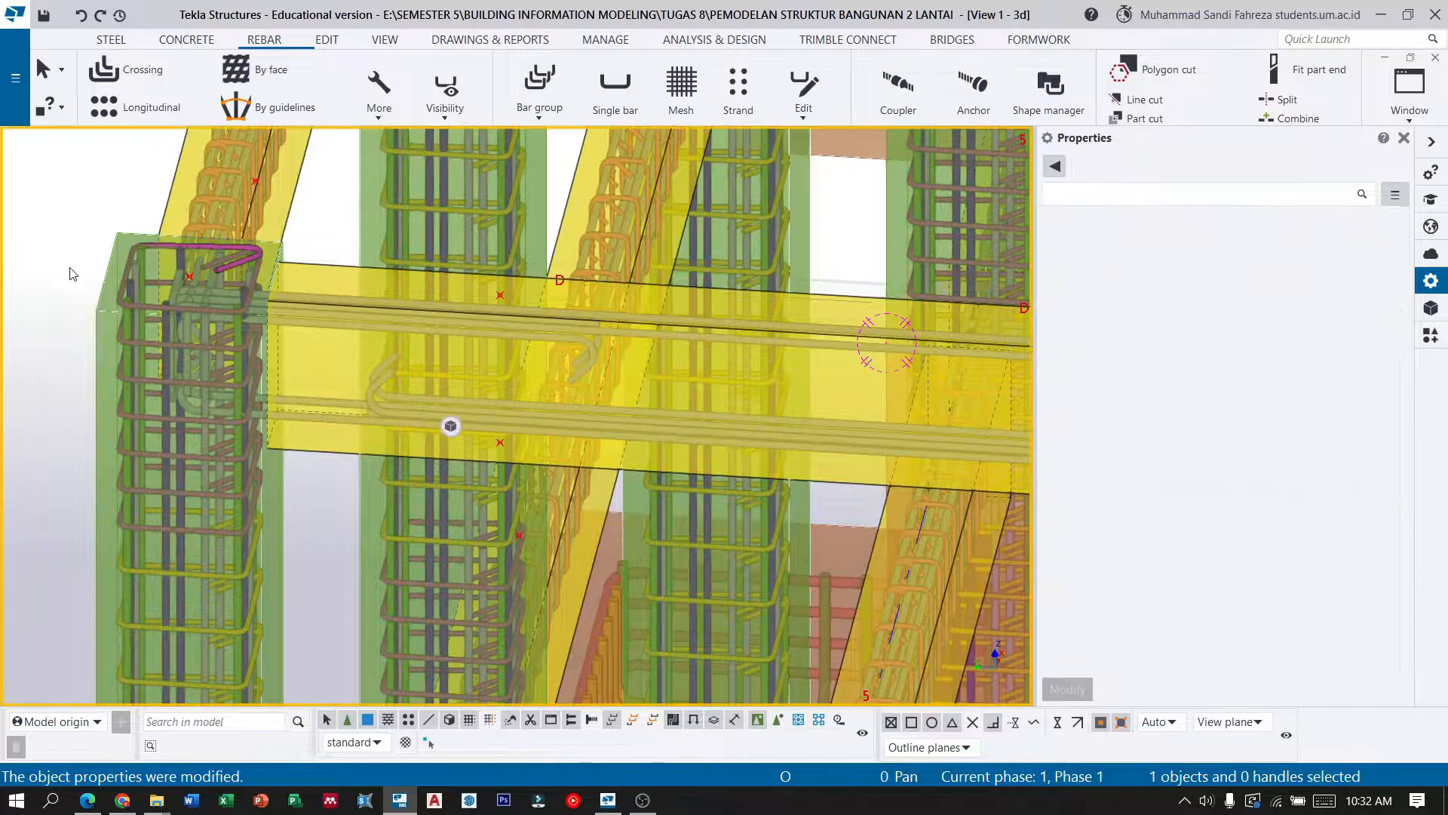
pyautogui.scroll(-6, 83, 313)
pyautogui.scroll(6, 613, 362)
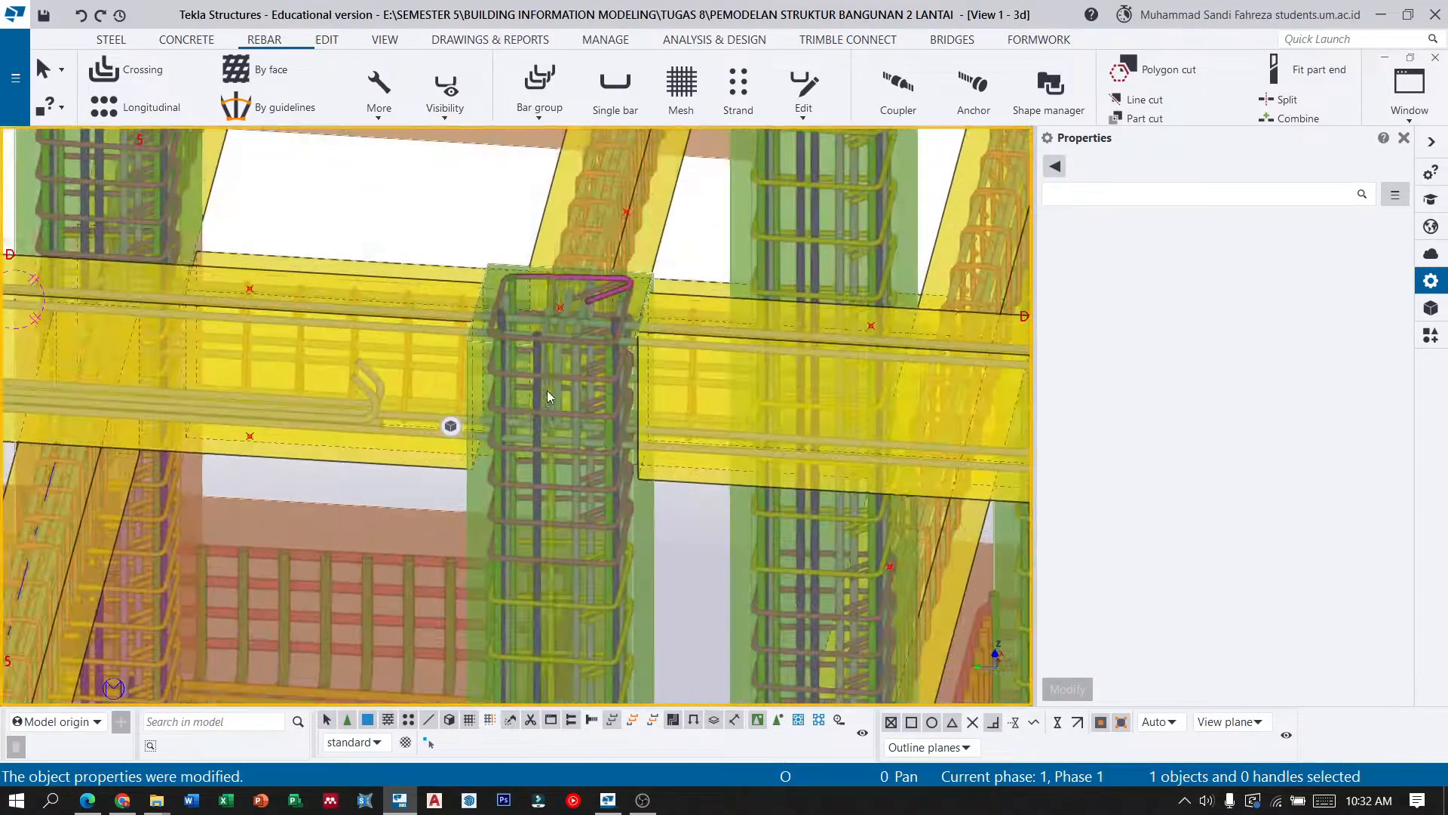
# Start a rebar group in the edge beam and define its bar shape between the upper reference points on both sides of the column.
pyautogui.moveTo(962, 229); pyautogui.dragTo(388, 361, button='middle')
pyautogui.scroll(-7, 388, 361)
pyautogui.moveTo(682, 414); pyautogui.dragTo(445, 402, button='middle')
pyautogui.scroll(1, 444, 402)
pyautogui.scroll(4, 440, 398)
pyautogui.scroll(-3, 312, 368)
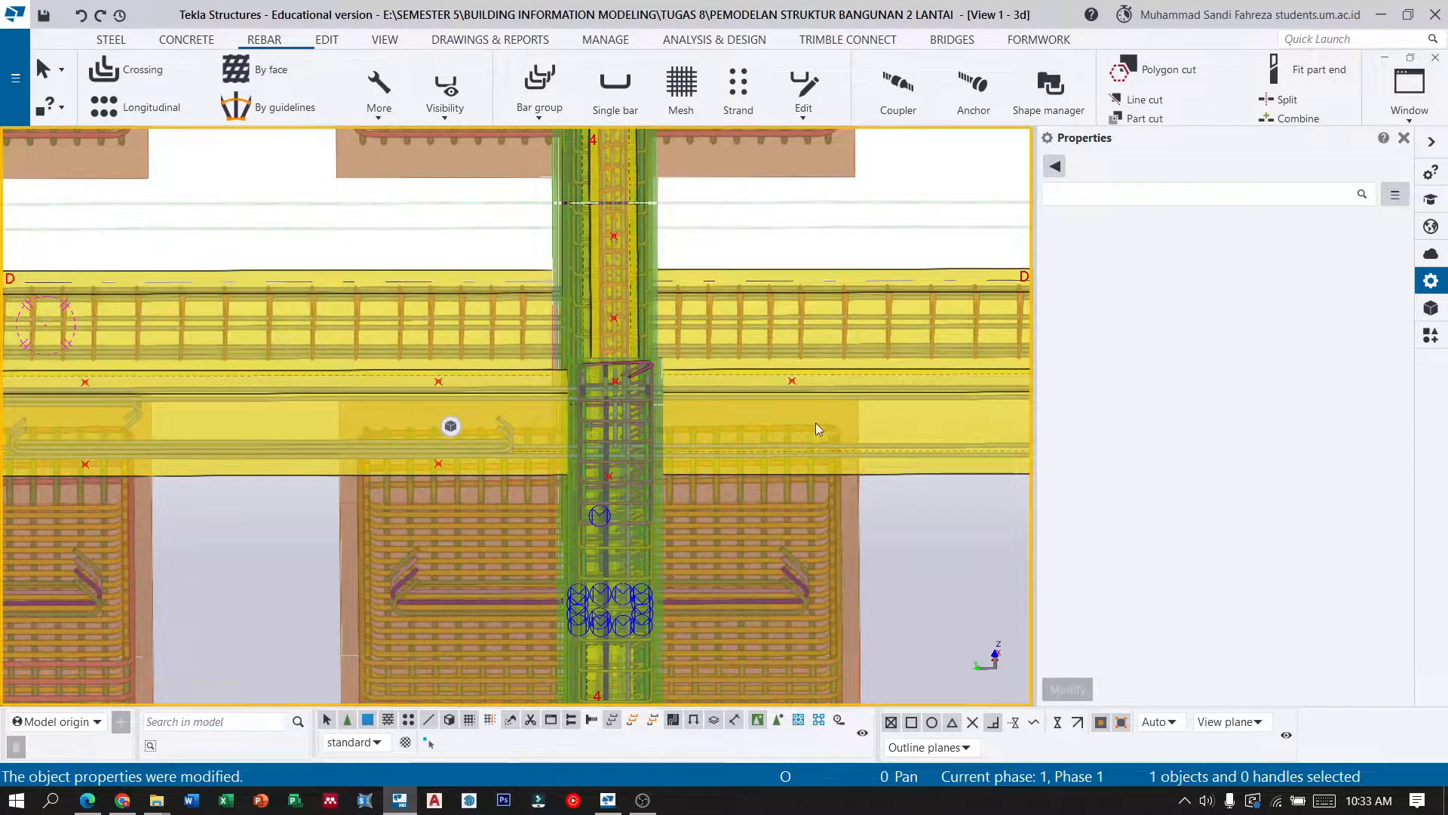
pyautogui.click(537, 81)
pyautogui.scroll(3, 478, 397)
pyautogui.click(478, 405)
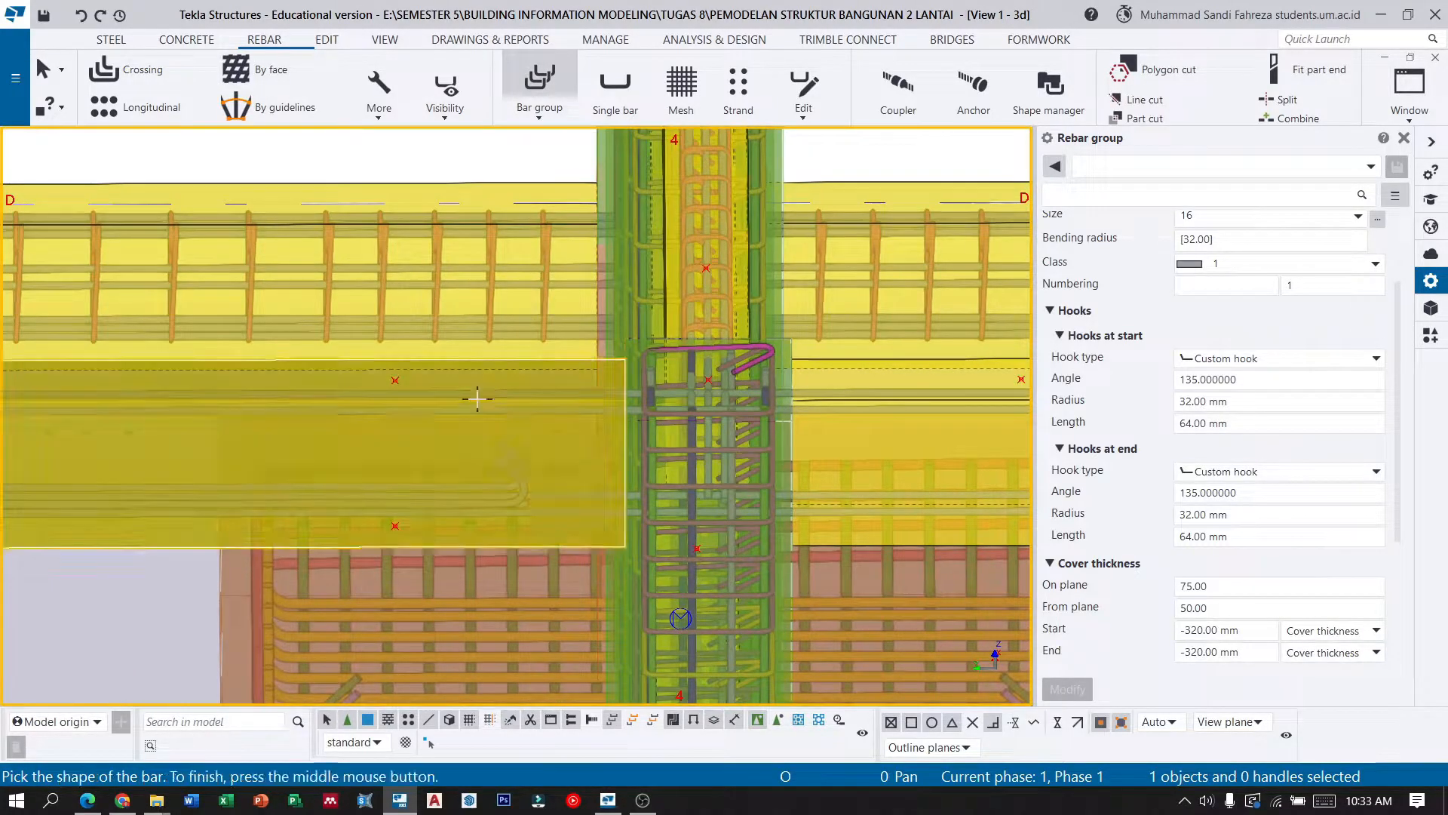
pyautogui.click(395, 379)
pyautogui.scroll(-3, 302, 408)
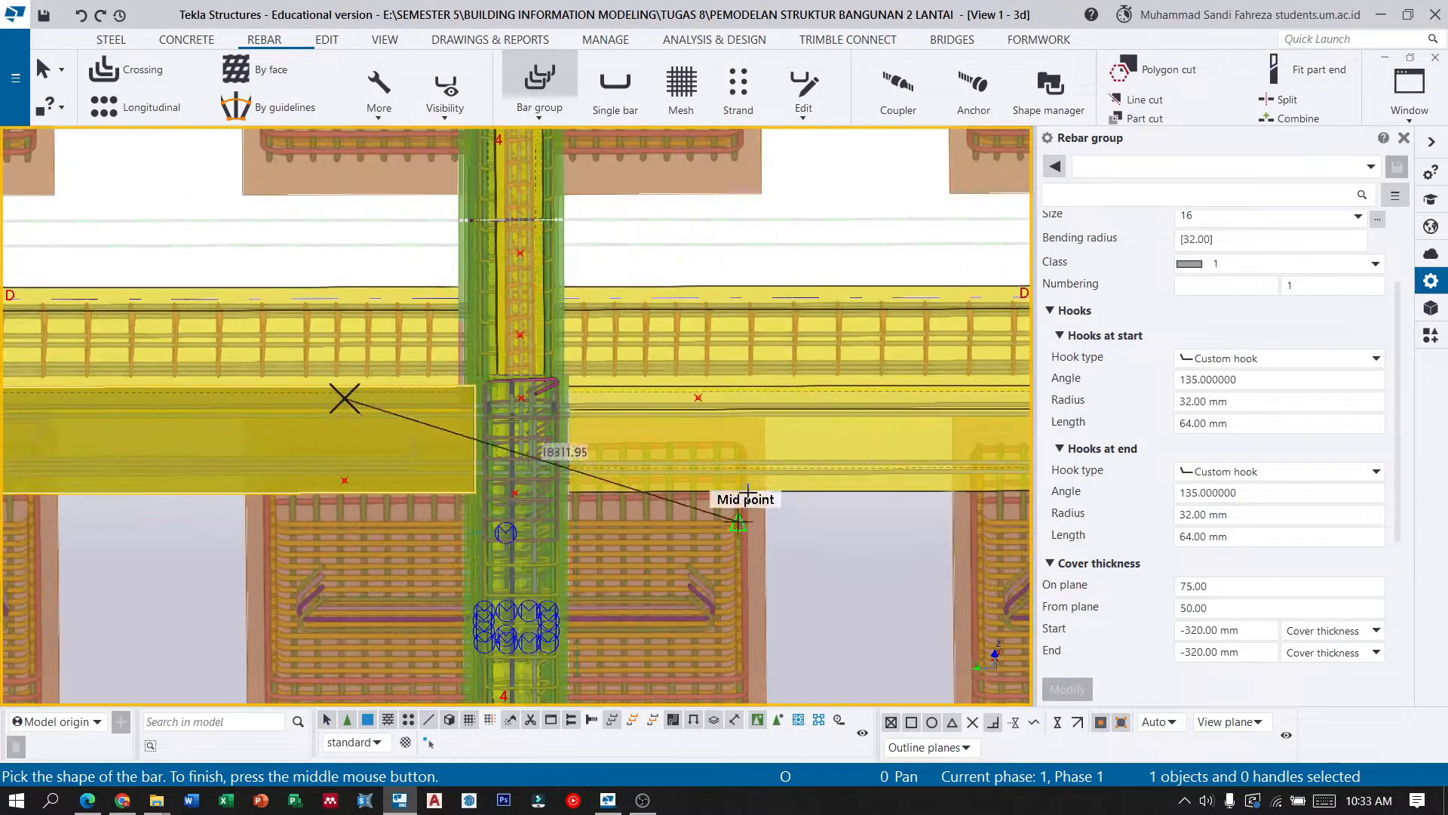
pyautogui.scroll(3, 747, 483)
pyautogui.click(670, 361)
pyautogui.middleClick(670, 361)
# Define the upper rebar group's distribution range across the beam's width at the lower corners of its end face.
pyautogui.scroll(5, 347, 460)
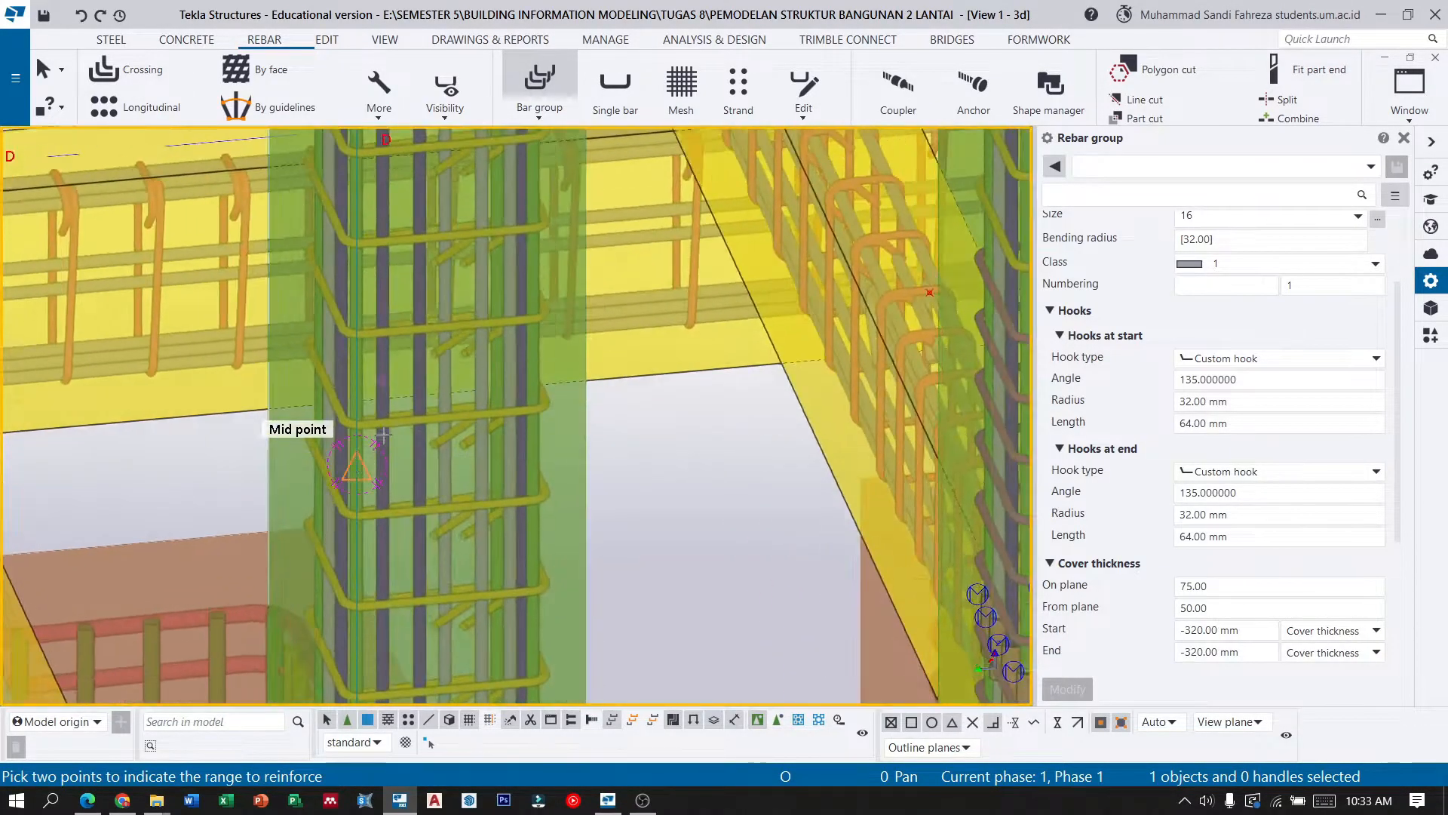
pyautogui.scroll(-5, 387, 437)
pyautogui.scroll(-1, 445, 347)
pyautogui.scroll(6, 759, 237)
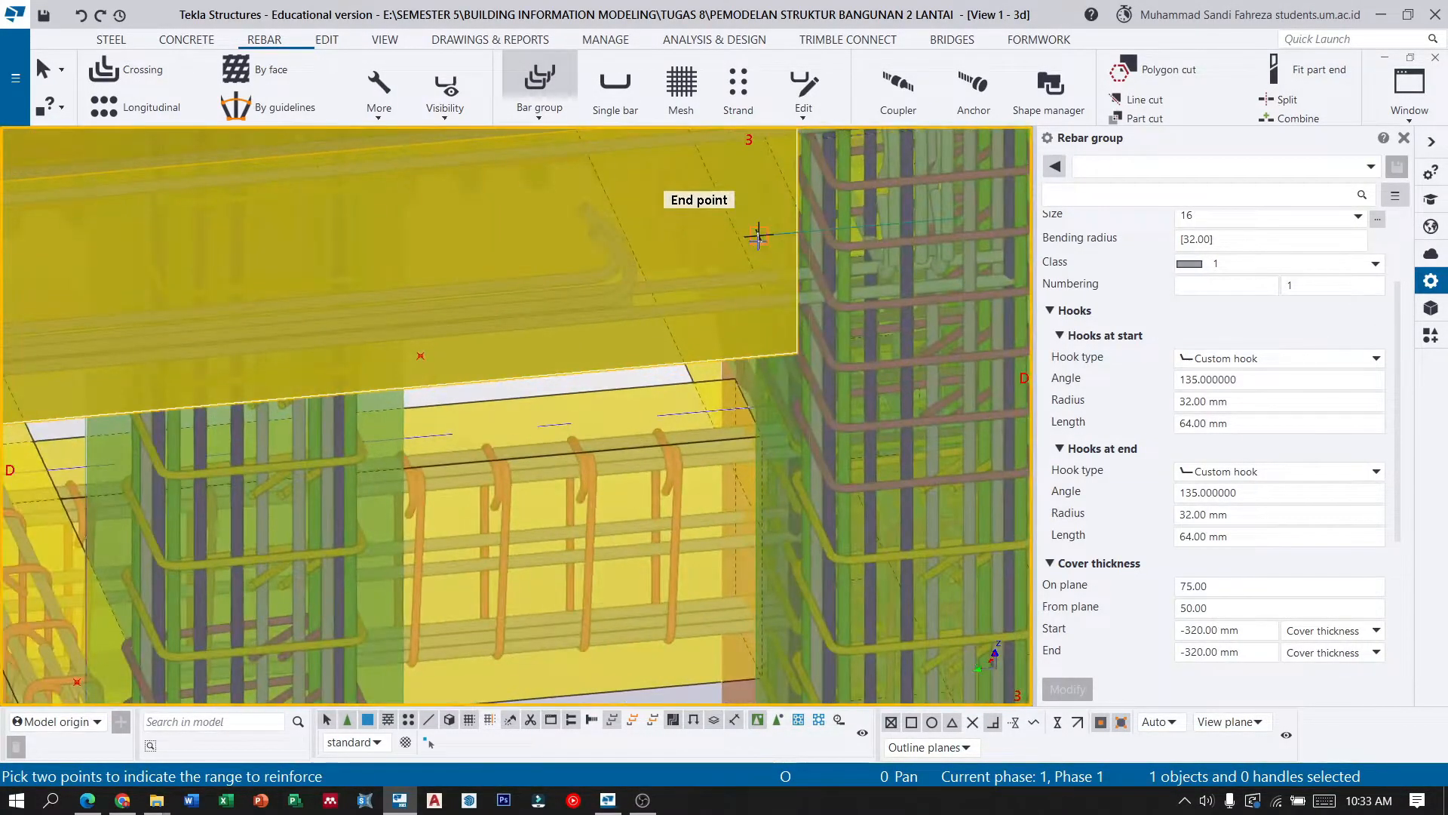
pyautogui.scroll(3, 759, 237)
pyautogui.click(773, 365)
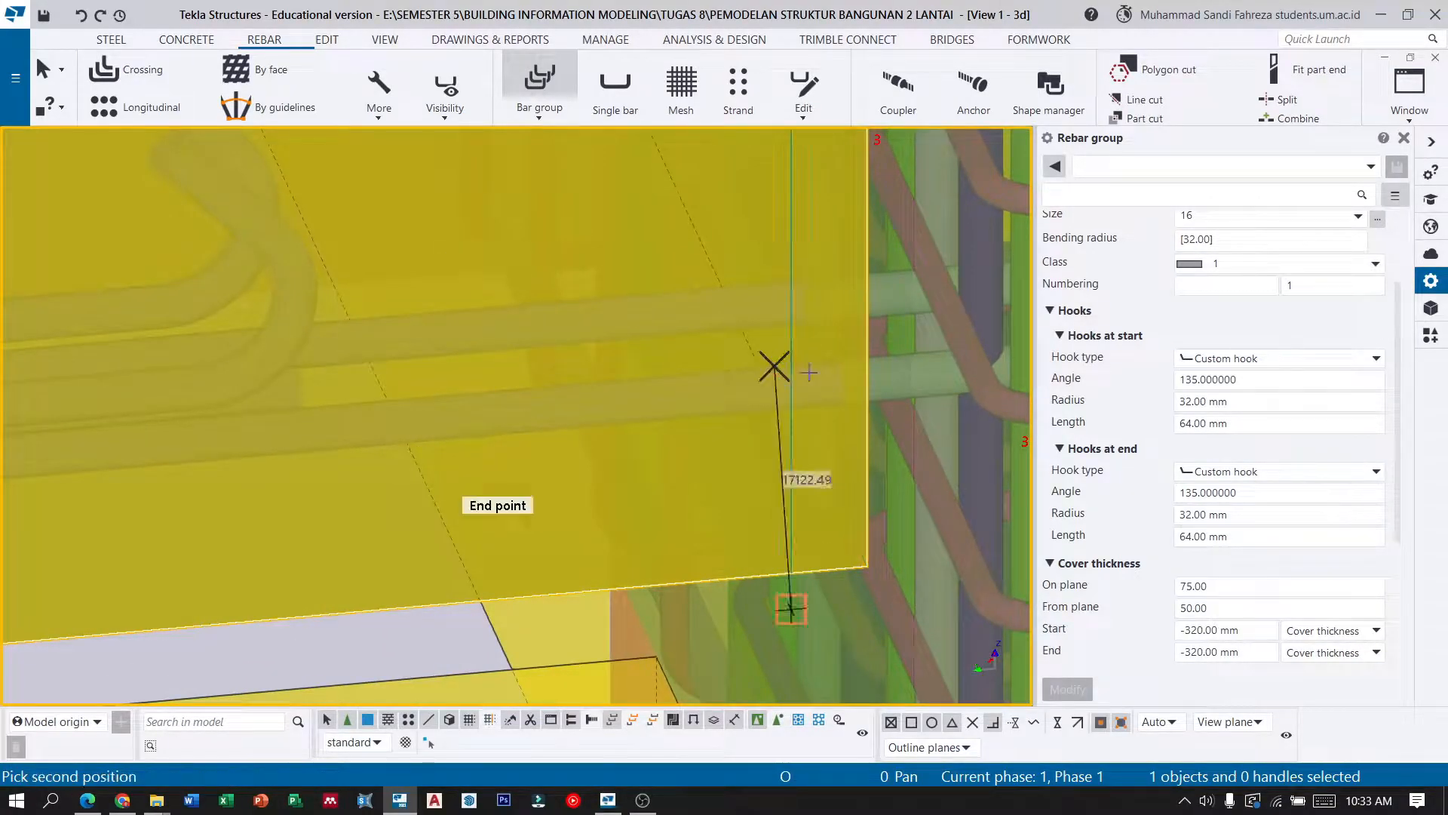
pyautogui.click(868, 564)
pyautogui.scroll(-3, 636, 505)
pyautogui.scroll(-3, 635, 506)
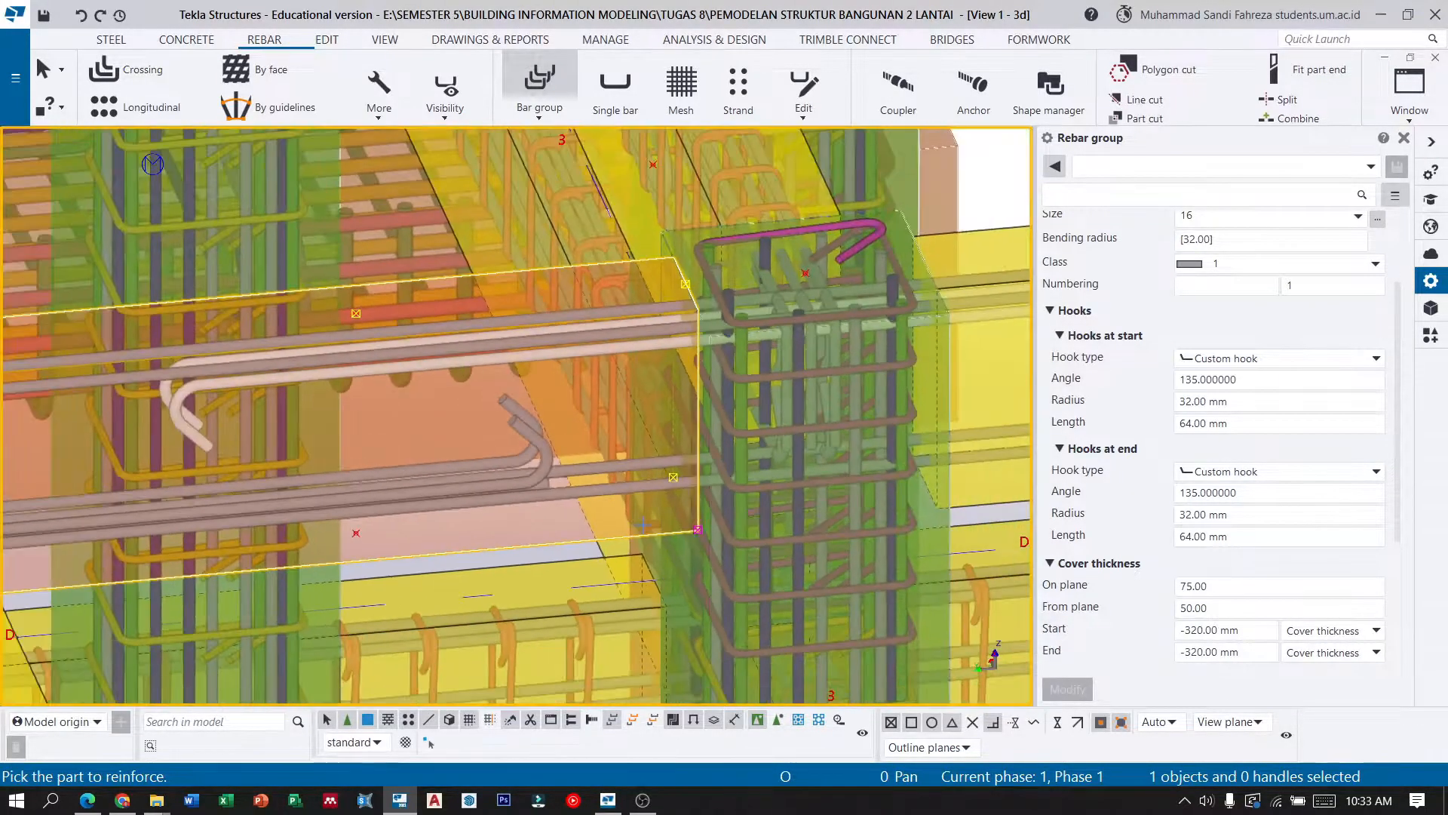
pyautogui.scroll(2, 611, 394)
pyautogui.scroll(-3, 612, 395)
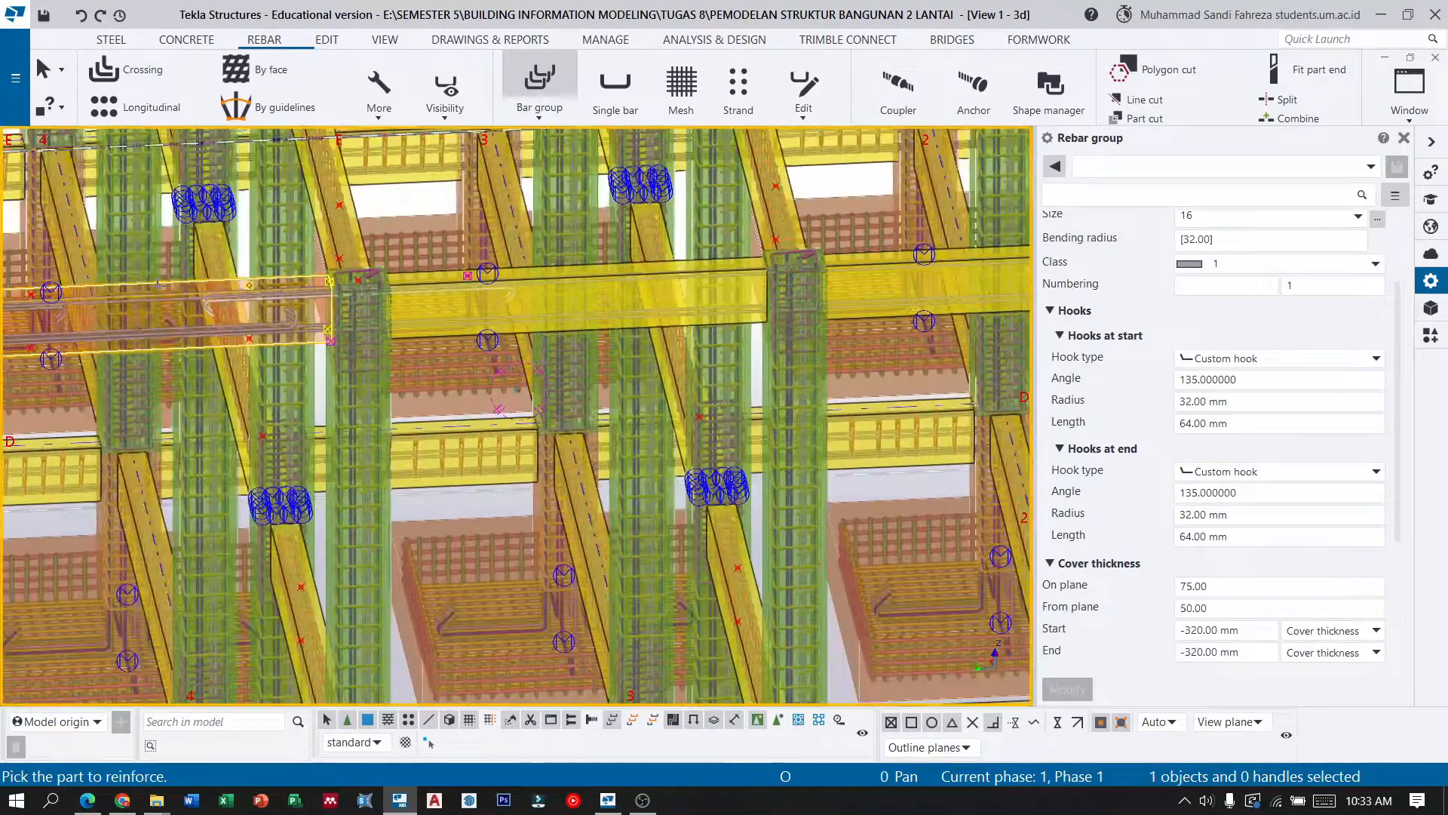
pyautogui.click(43, 69)
# Select the new upper rebar group, set its start and end covers to -240 mm, and apply the changes.
pyautogui.scroll(2, 269, 275)
pyautogui.scroll(2, 227, 302)
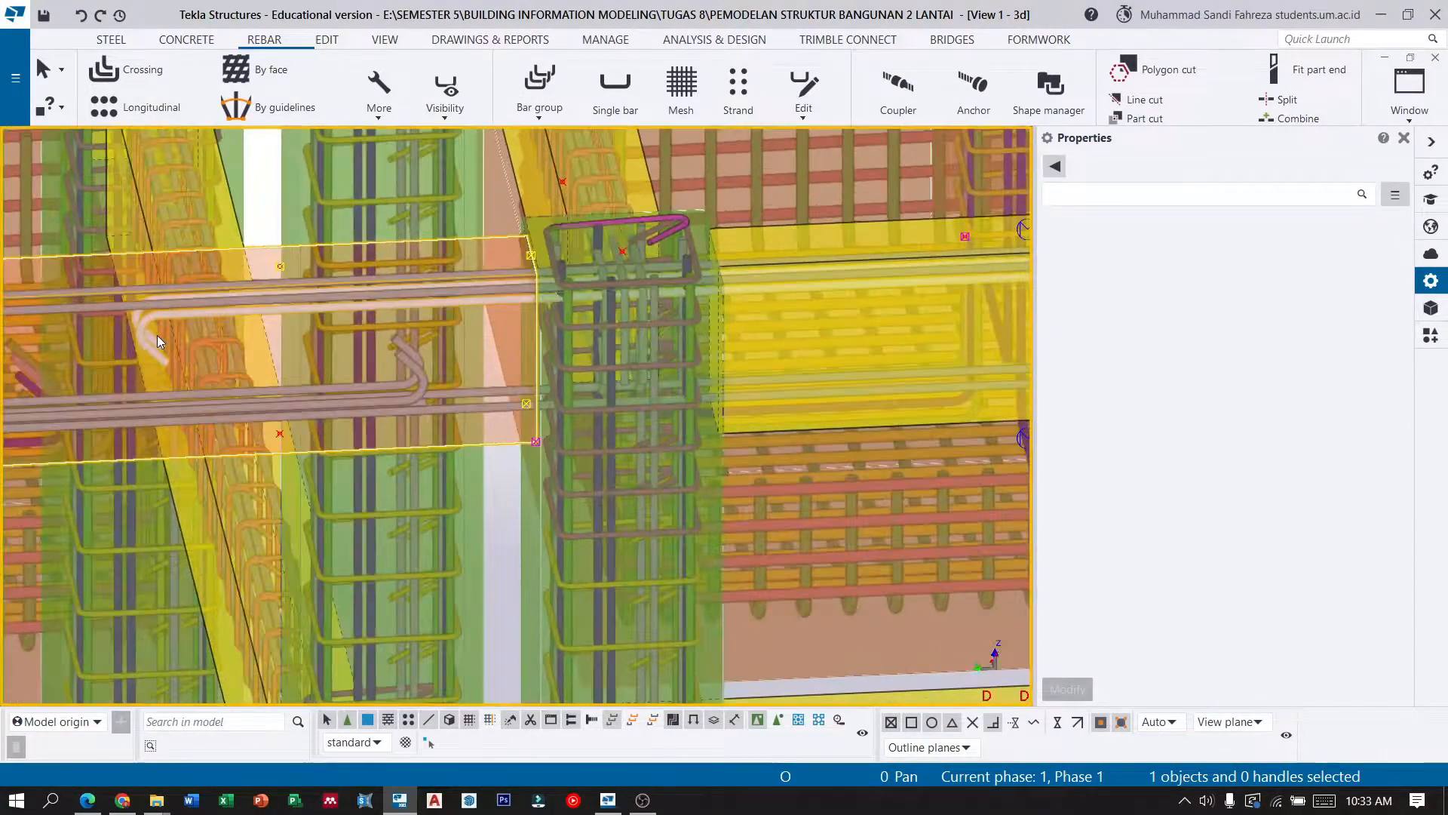
pyautogui.click(144, 336)
pyautogui.scroll(-3, 1230, 310)
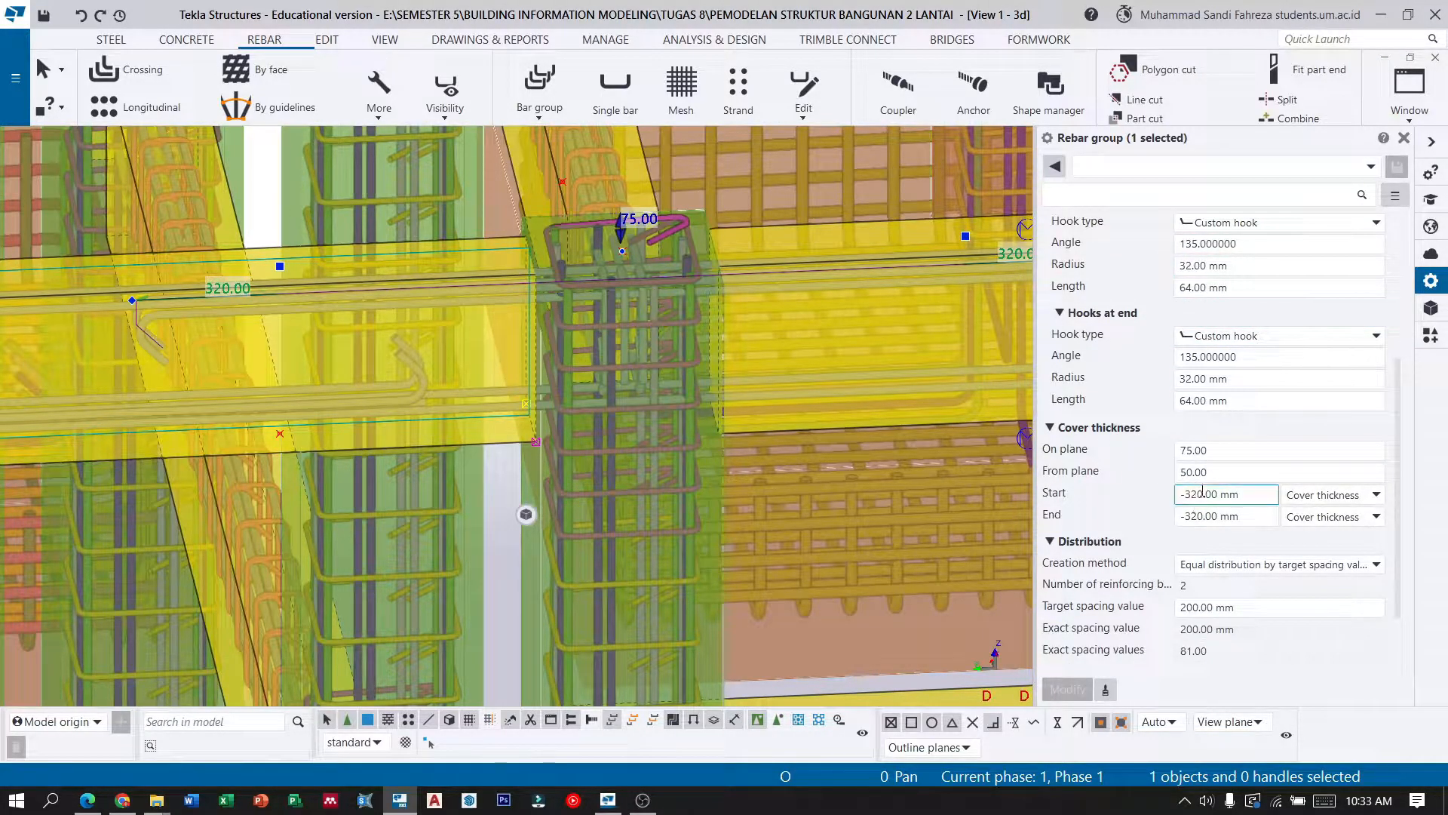
pyautogui.write('-240')
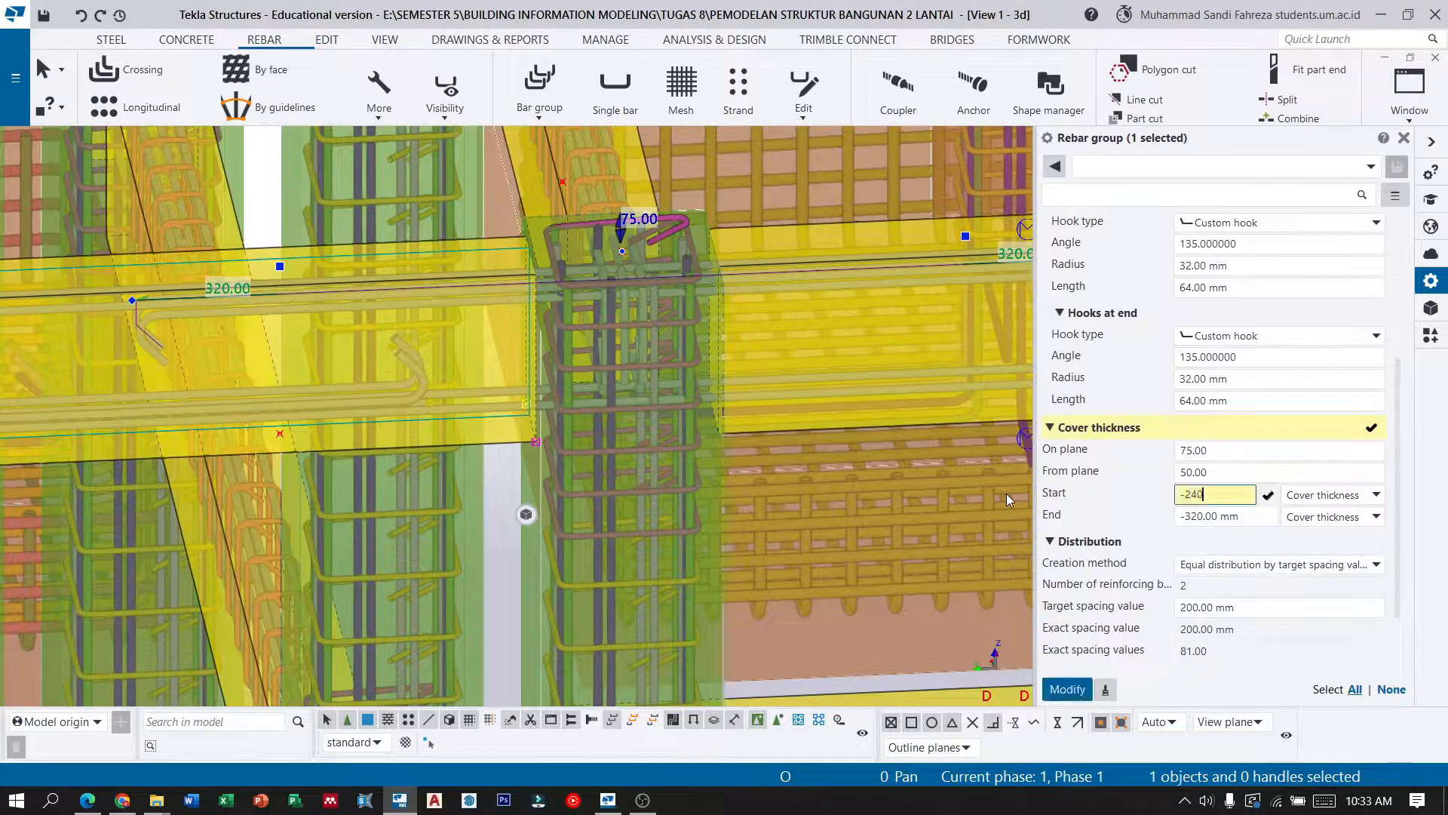
pyautogui.press('Tab')
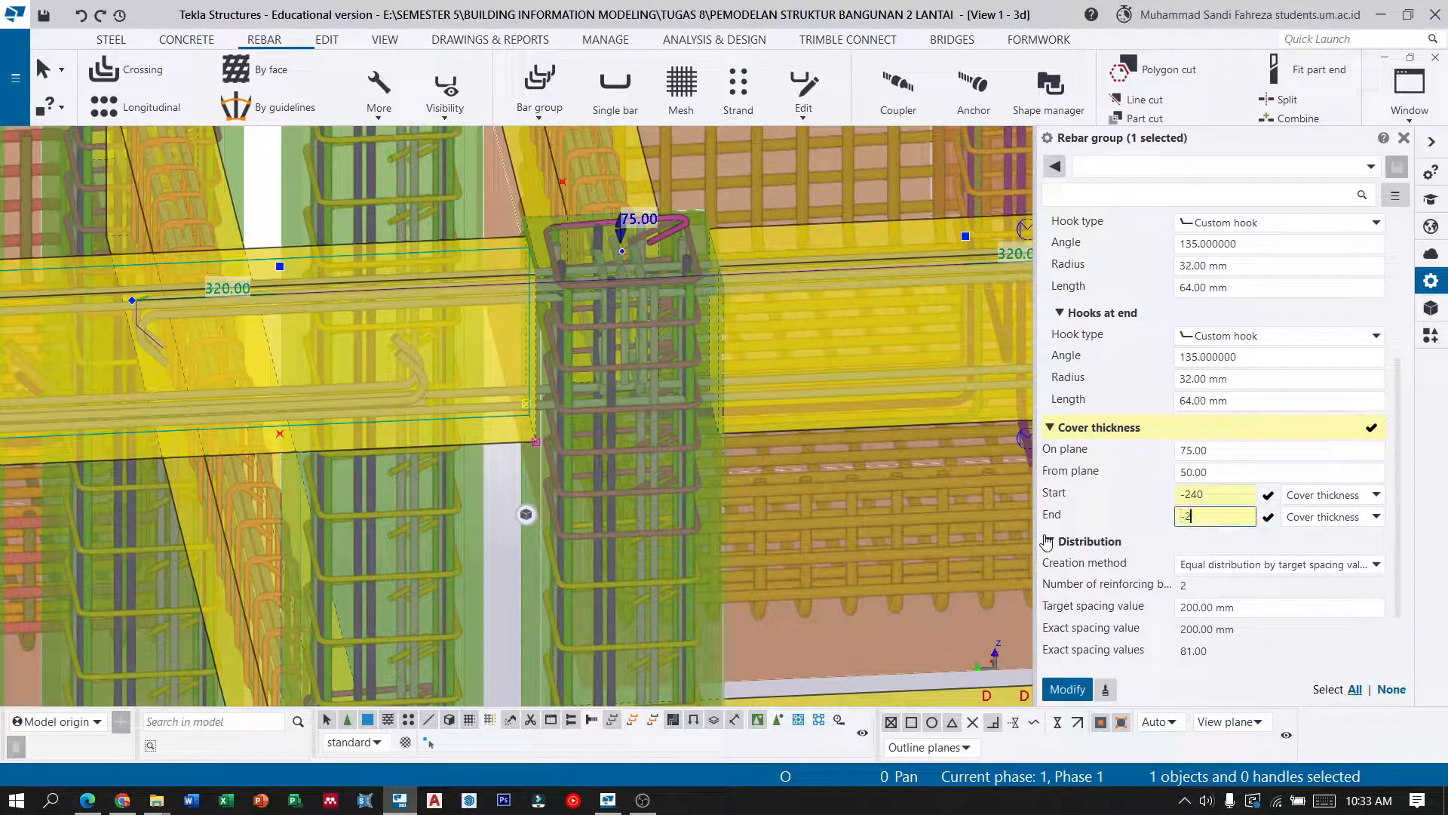
pyautogui.write('-240')
pyautogui.click(1071, 687)
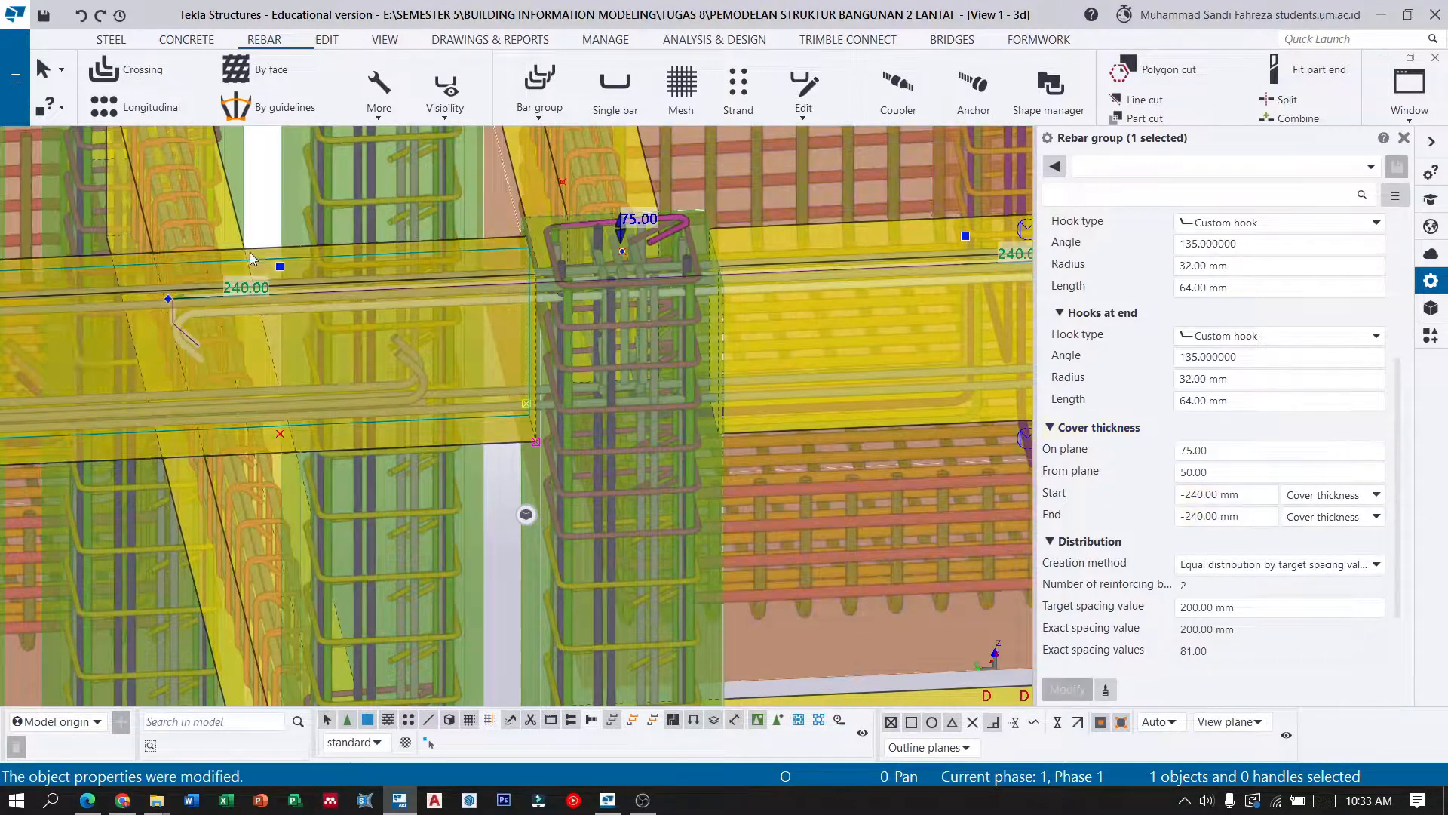
# Create a single bar in the edge beam between the upper reference points on both sides of the column.
pyautogui.scroll(-4, 460, 324)
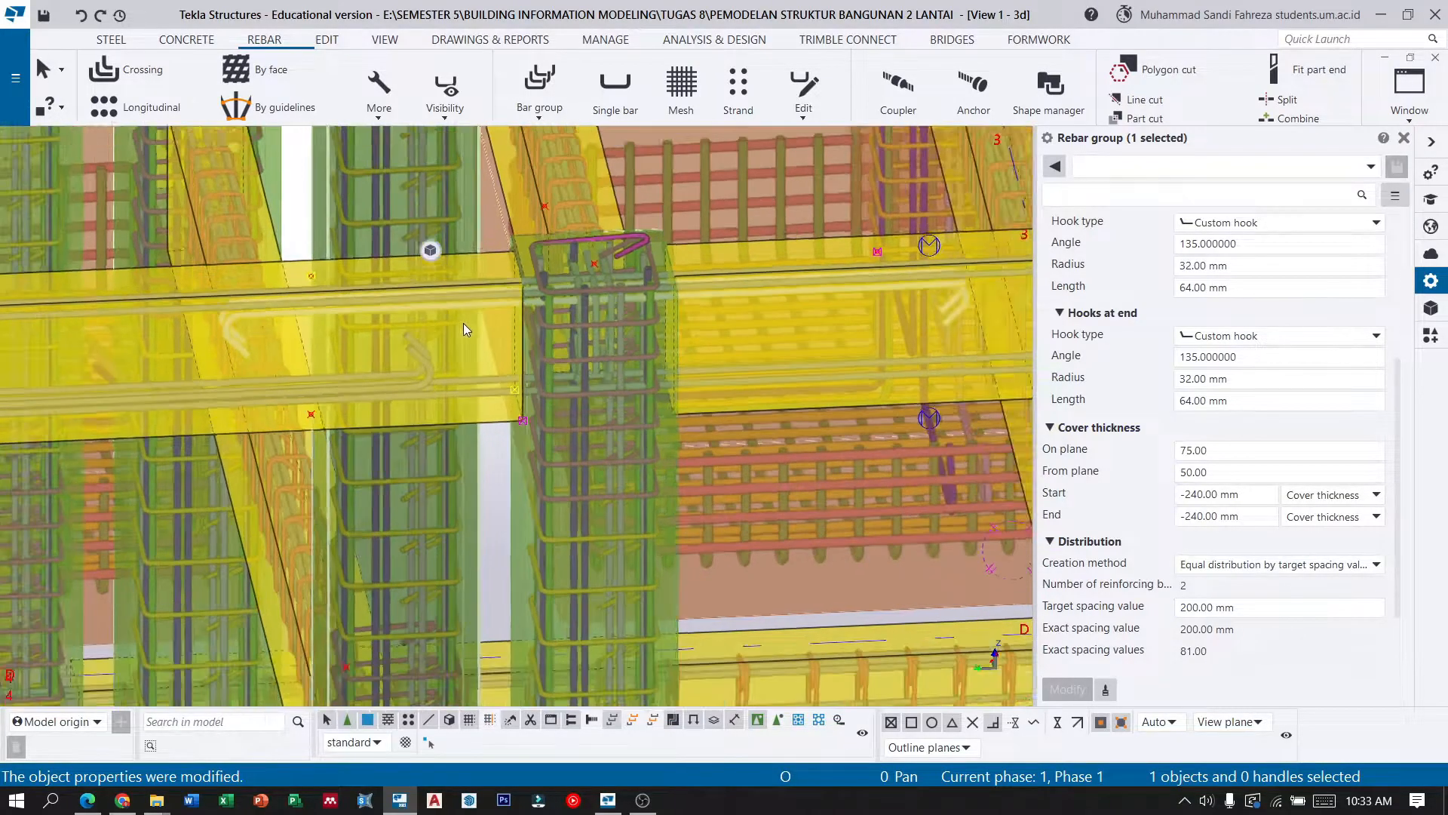
pyautogui.keyDown('ctrl'); pyautogui.moveTo(460, 324); pyautogui.dragTo(457, 343, button='middle'); pyautogui.keyUp('ctrl')
pyautogui.scroll(2, 243, 386)
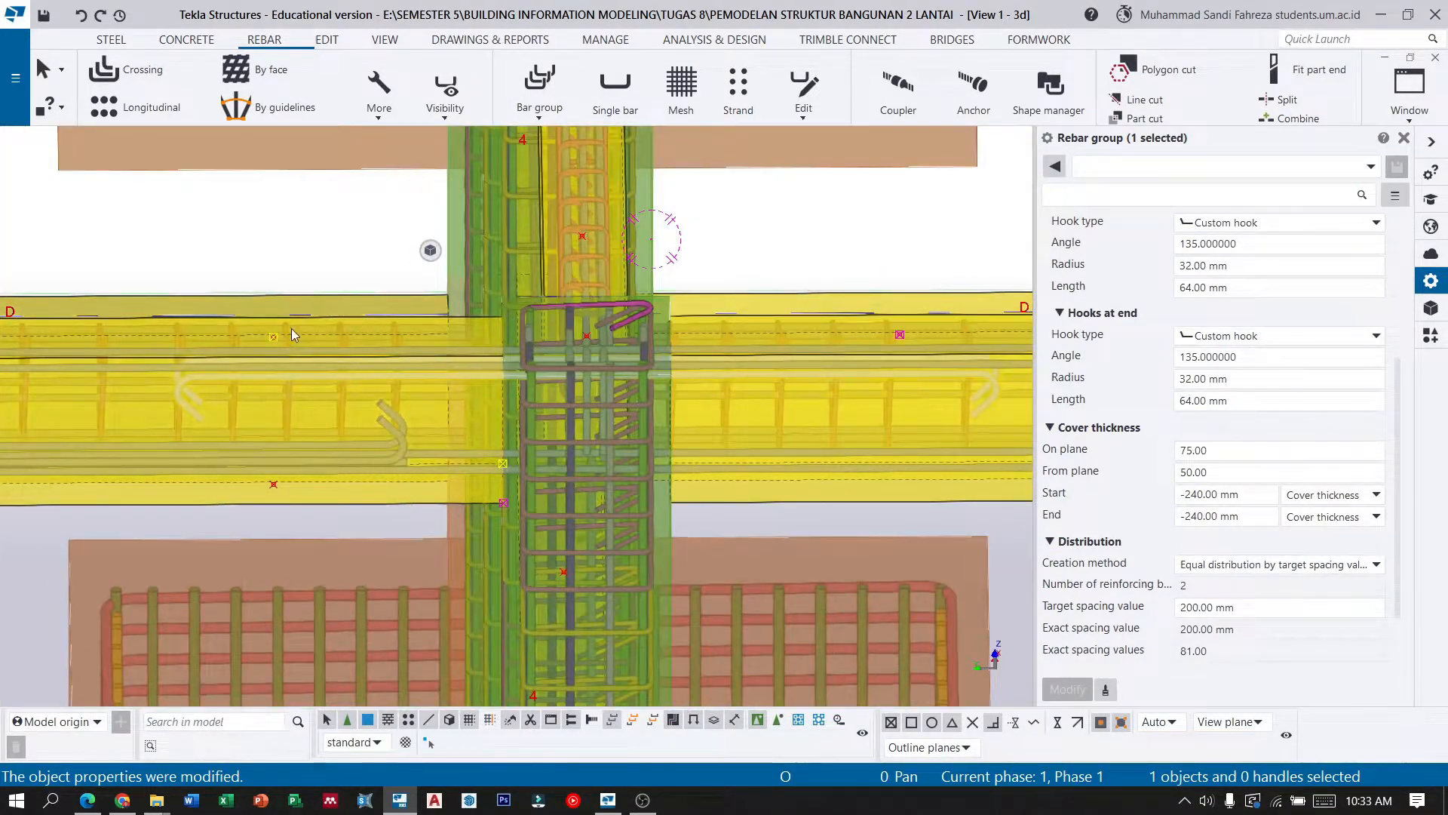
pyautogui.scroll(3, 284, 334)
pyautogui.click(606, 85)
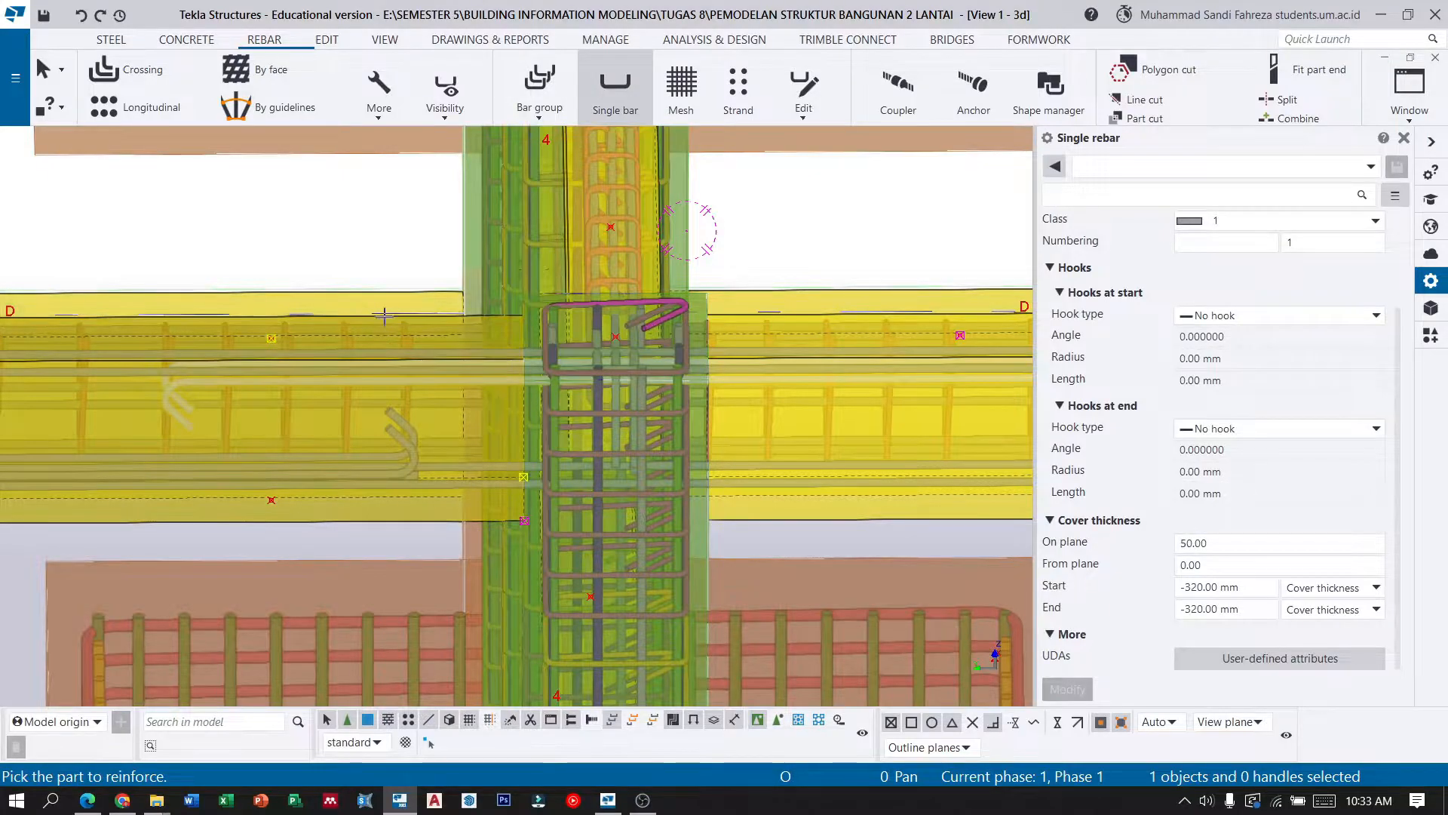
pyautogui.click(384, 332)
pyautogui.click(271, 339)
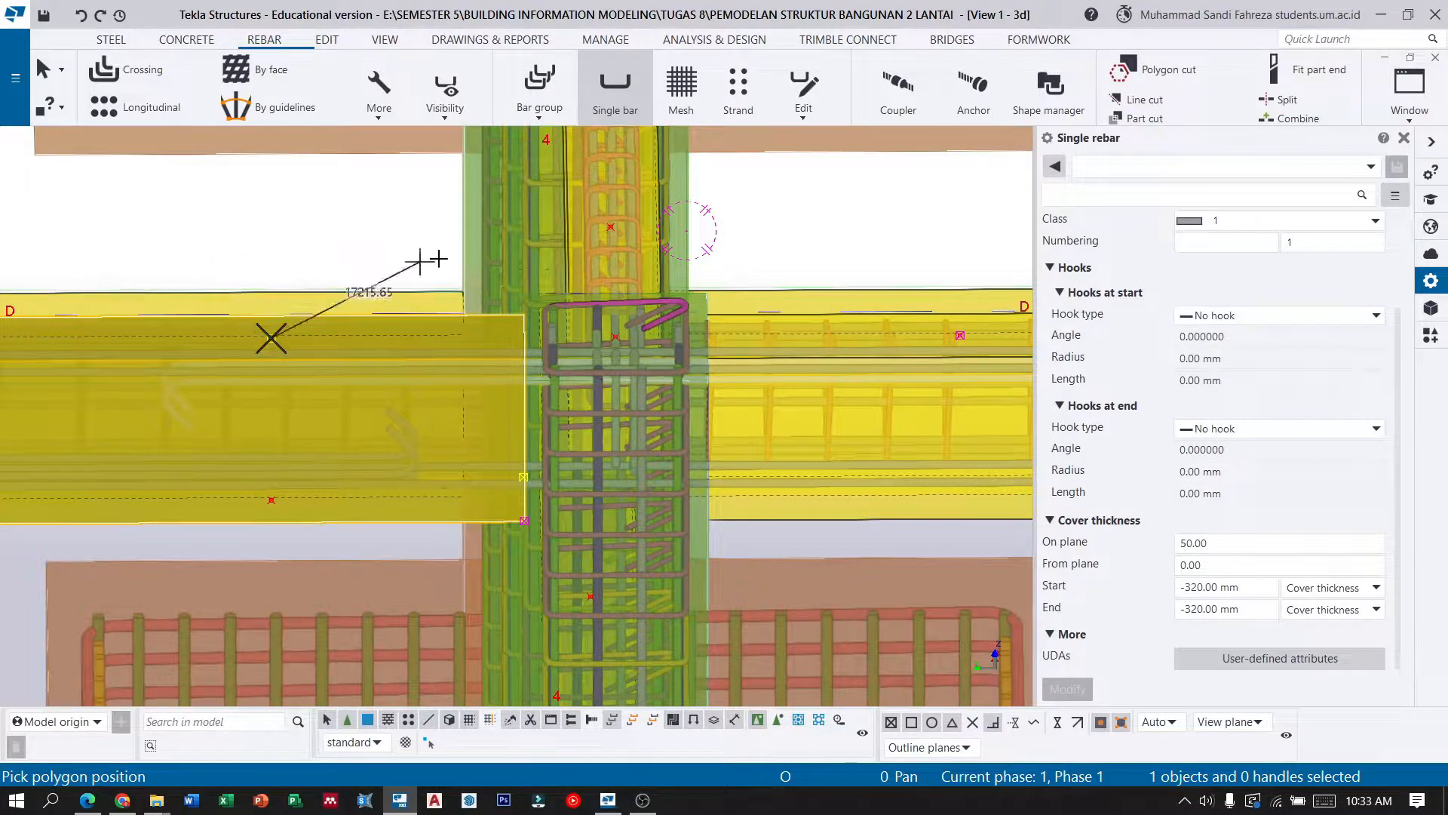
pyautogui.click(960, 334)
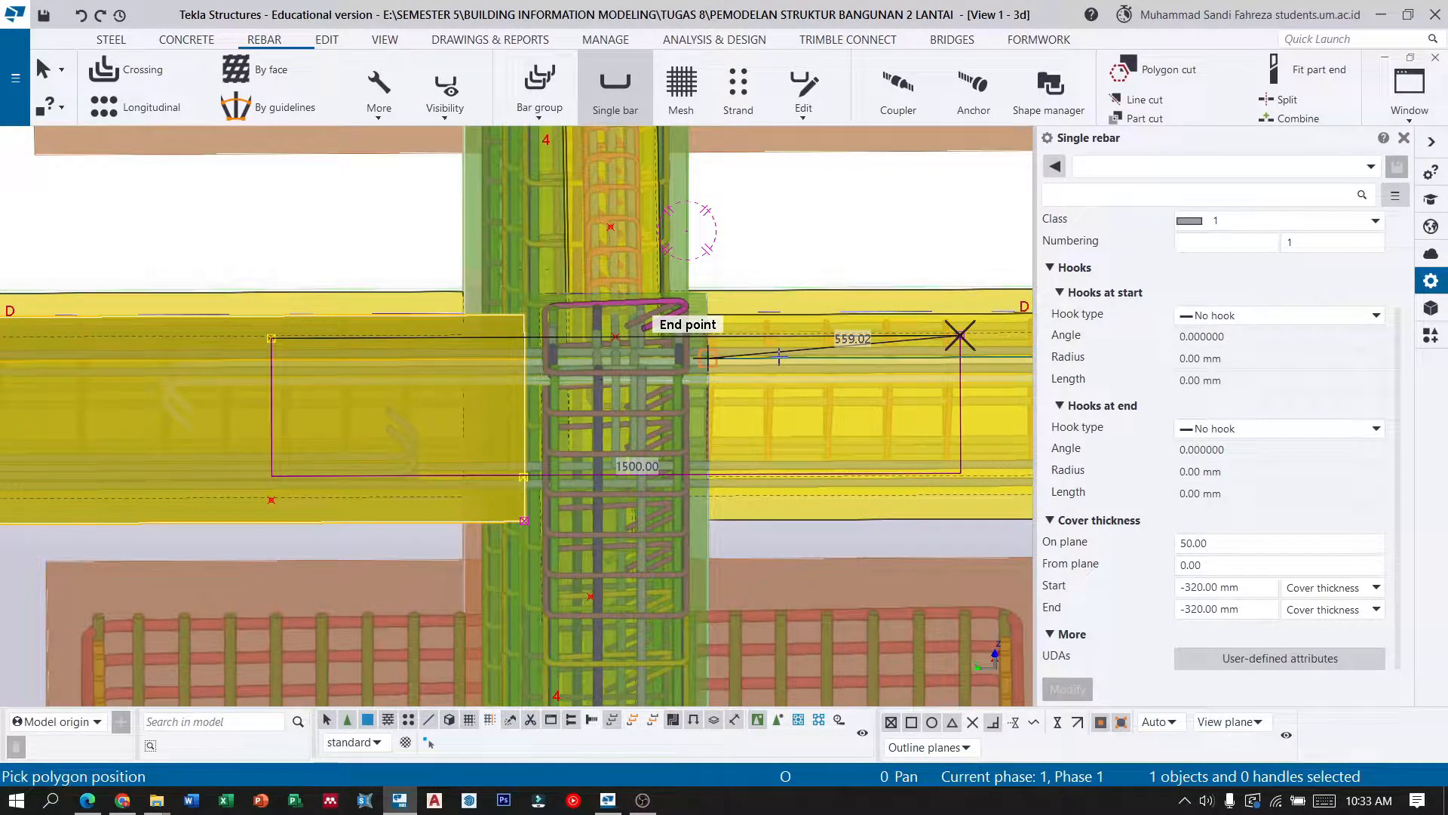
pyautogui.middleClick(817, 362)
pyautogui.scroll(-3, 498, 381)
pyautogui.scroll(4, 555, 378)
pyautogui.keyDown('ctrl'); pyautogui.moveTo(506, 325); pyautogui.dragTo(518, 370, button='middle'); pyautogui.keyUp('ctrl')
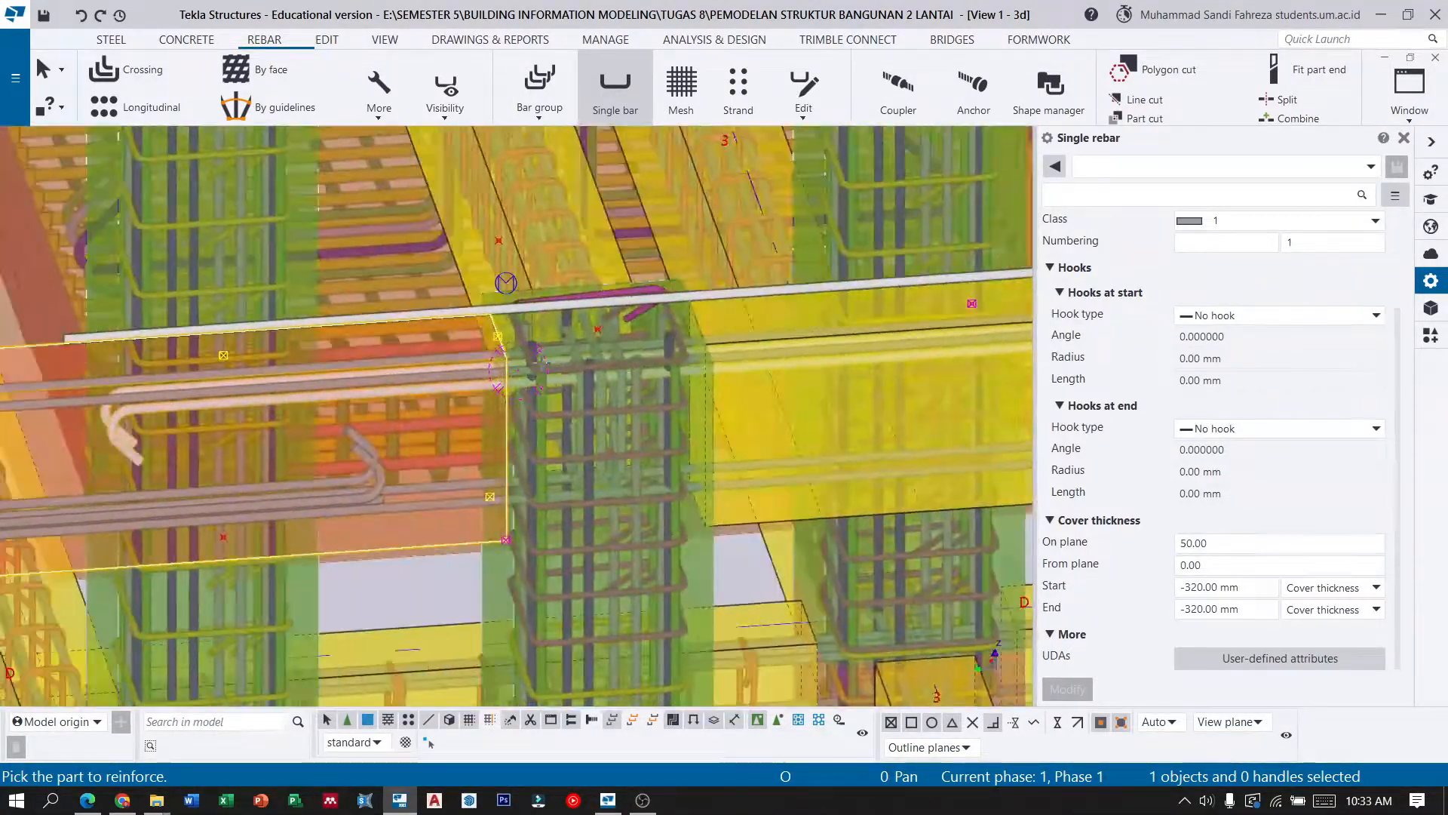
pyautogui.scroll(-3, 526, 367)
pyautogui.click(43, 70)
# Select the new upper single bar, set its on-plane cover to -50 mm and start and end covers to -240 mm, and apply the changes.
pyautogui.click(299, 347)
pyautogui.scroll(3, 466, 338)
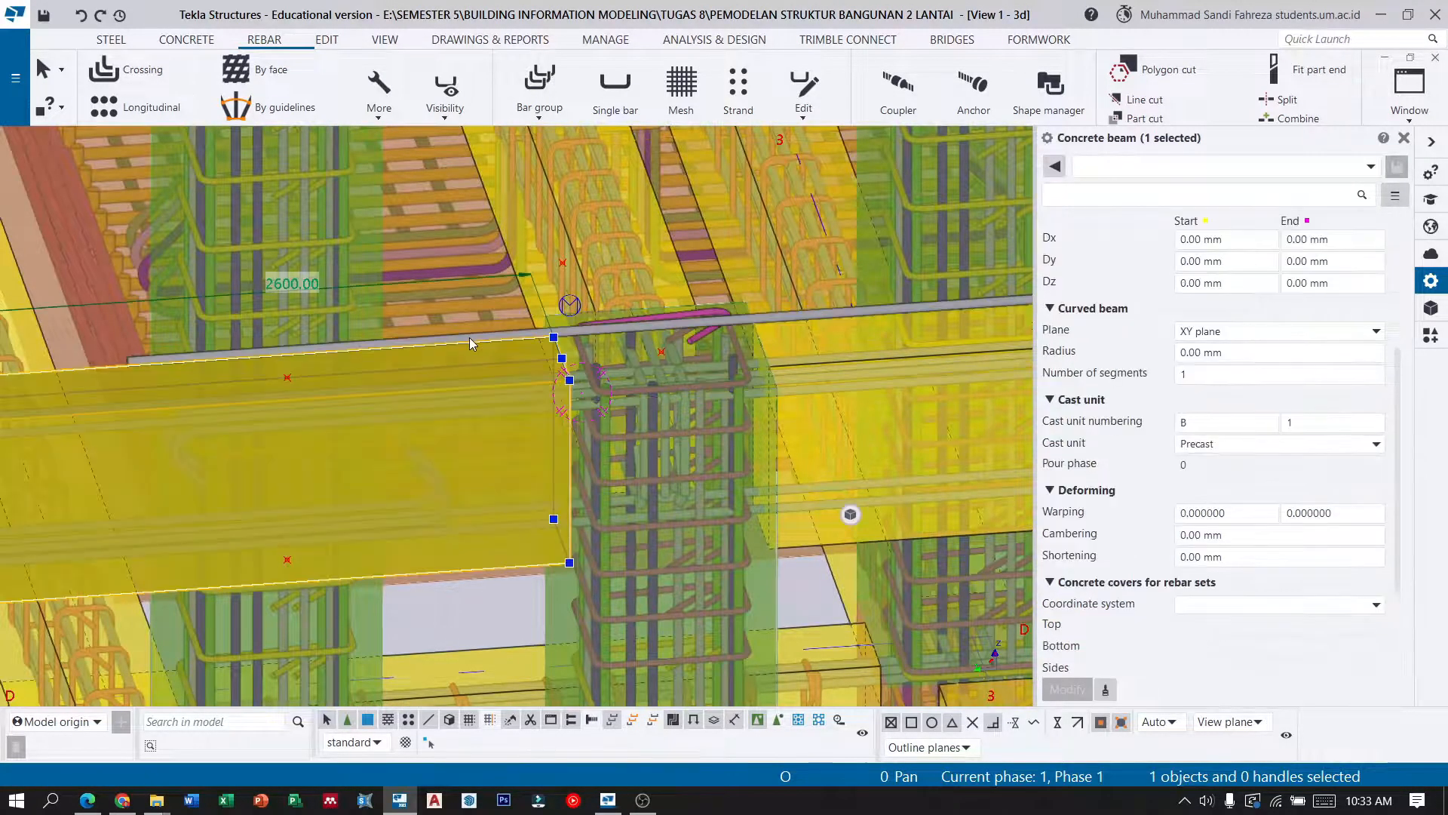
pyautogui.click(591, 330)
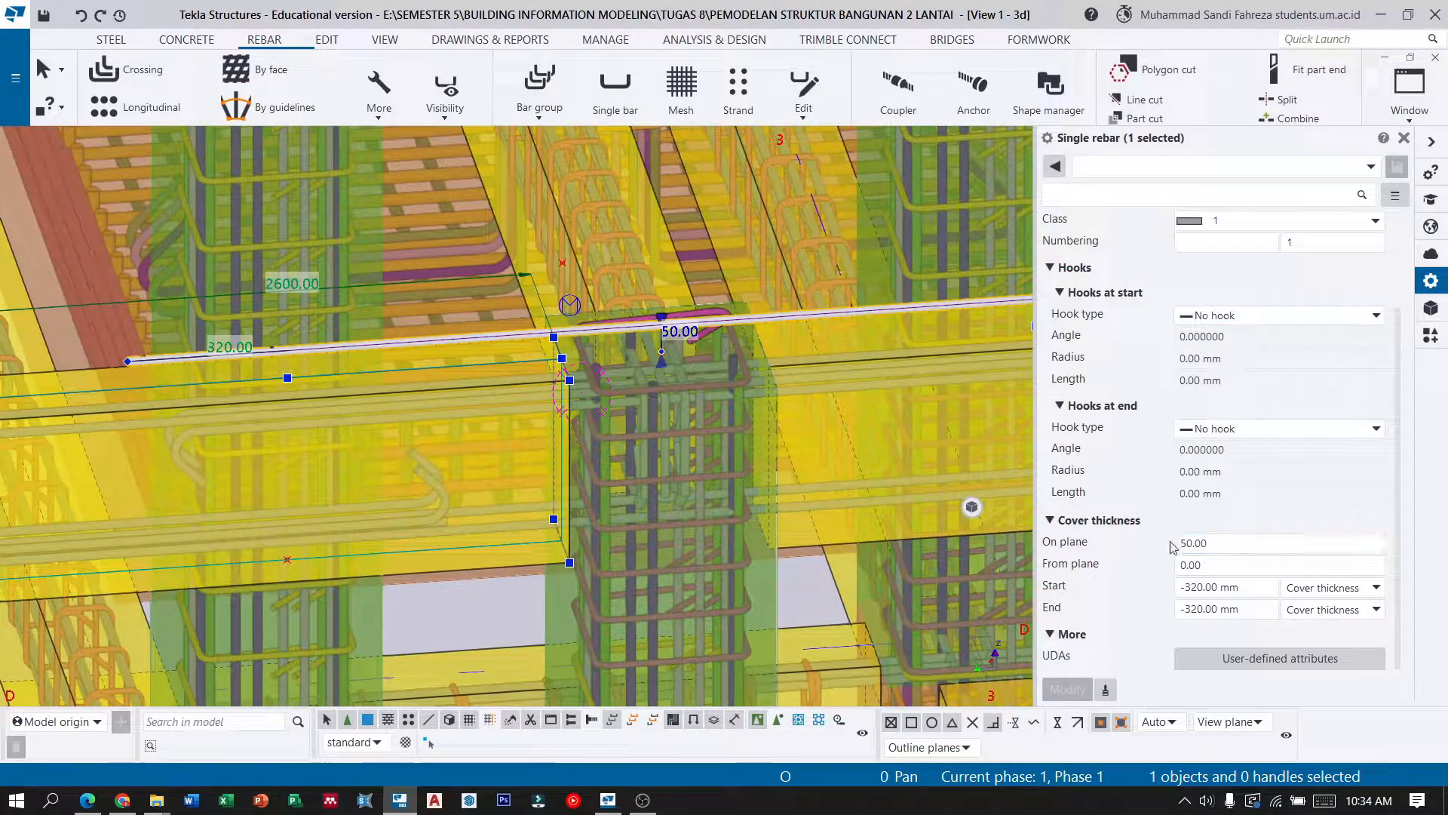
pyautogui.write('-240')
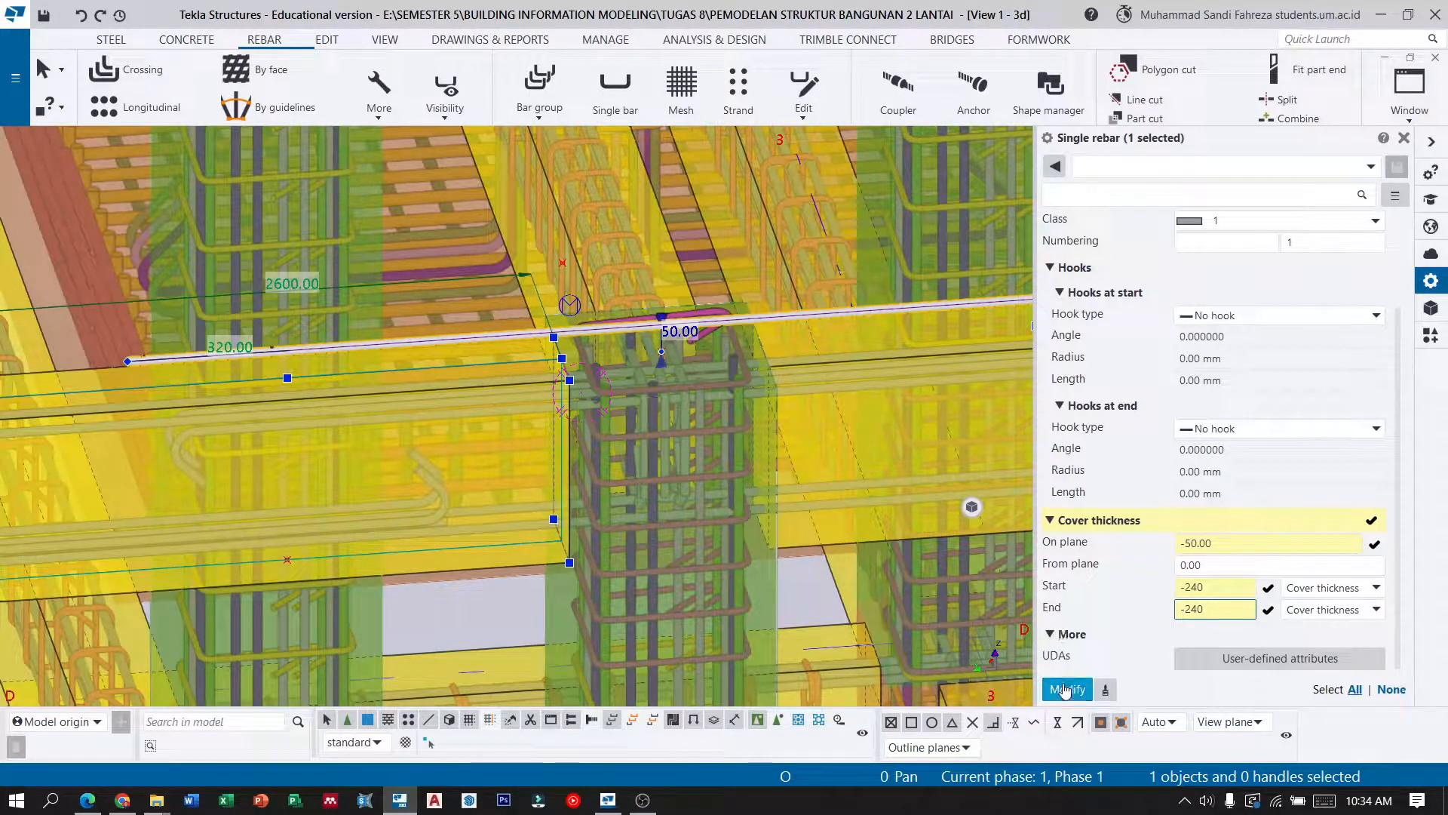
pyautogui.click(1064, 690)
pyautogui.scroll(-2, 676, 392)
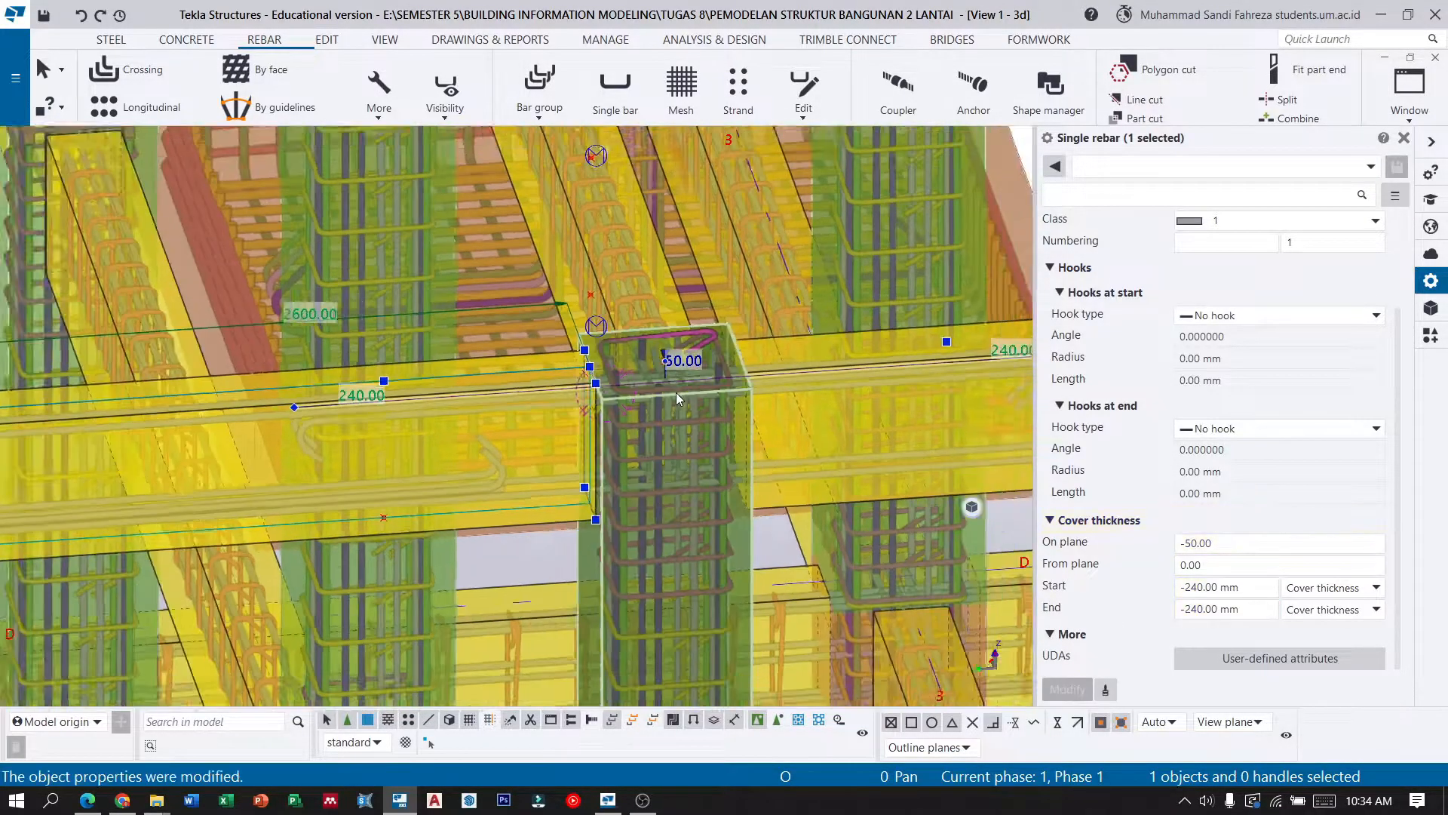
pyautogui.click(40, 80)
pyautogui.click(79, 197)
pyautogui.scroll(-3, 651, 375)
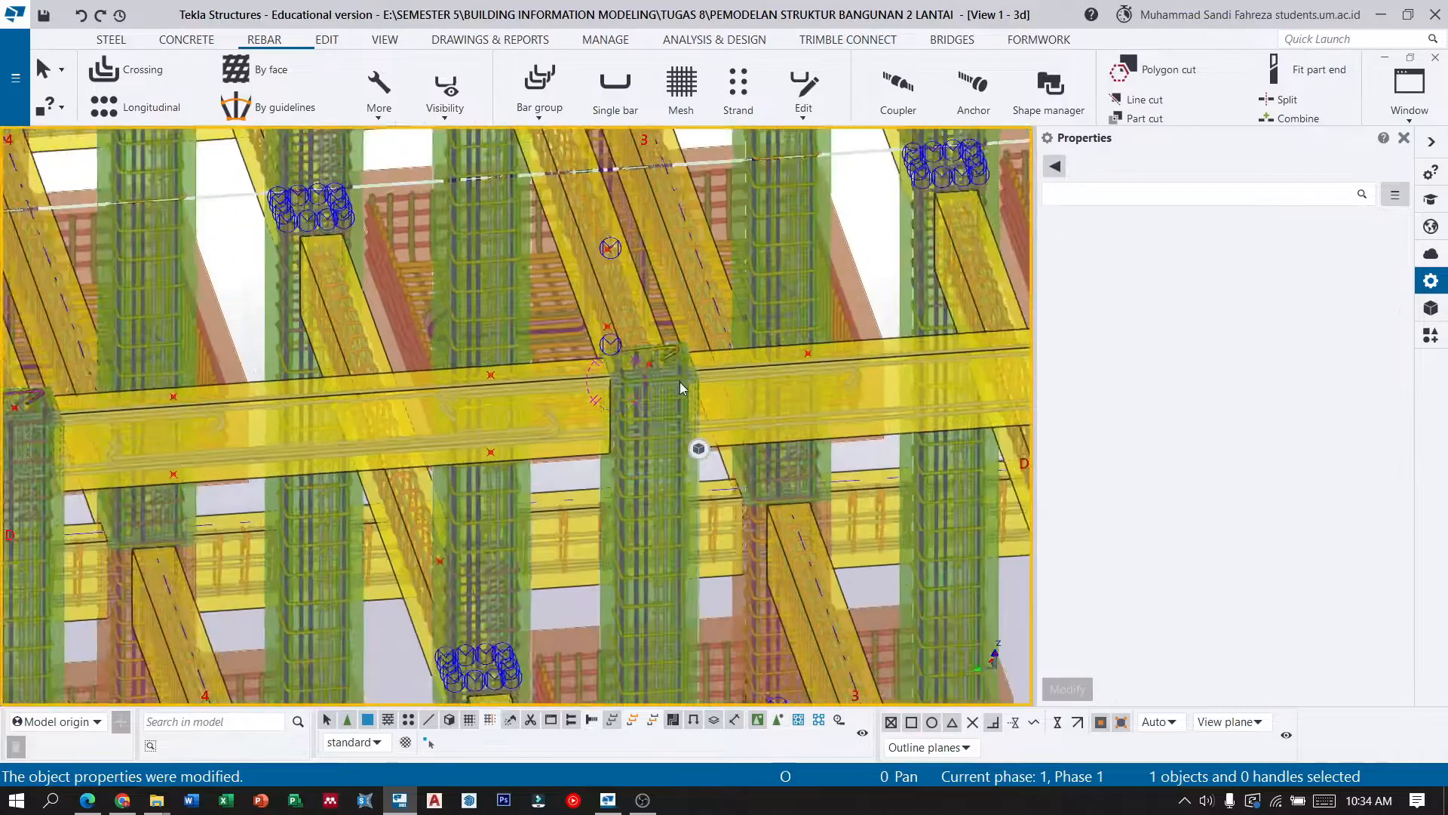
pyautogui.keyDown('ctrl'); pyautogui.moveTo(464, 422); pyautogui.dragTo(438, 431, button='middle'); pyautogui.keyUp('ctrl')
pyautogui.scroll(-3, 439, 431)
pyautogui.scroll(8, 721, 392)
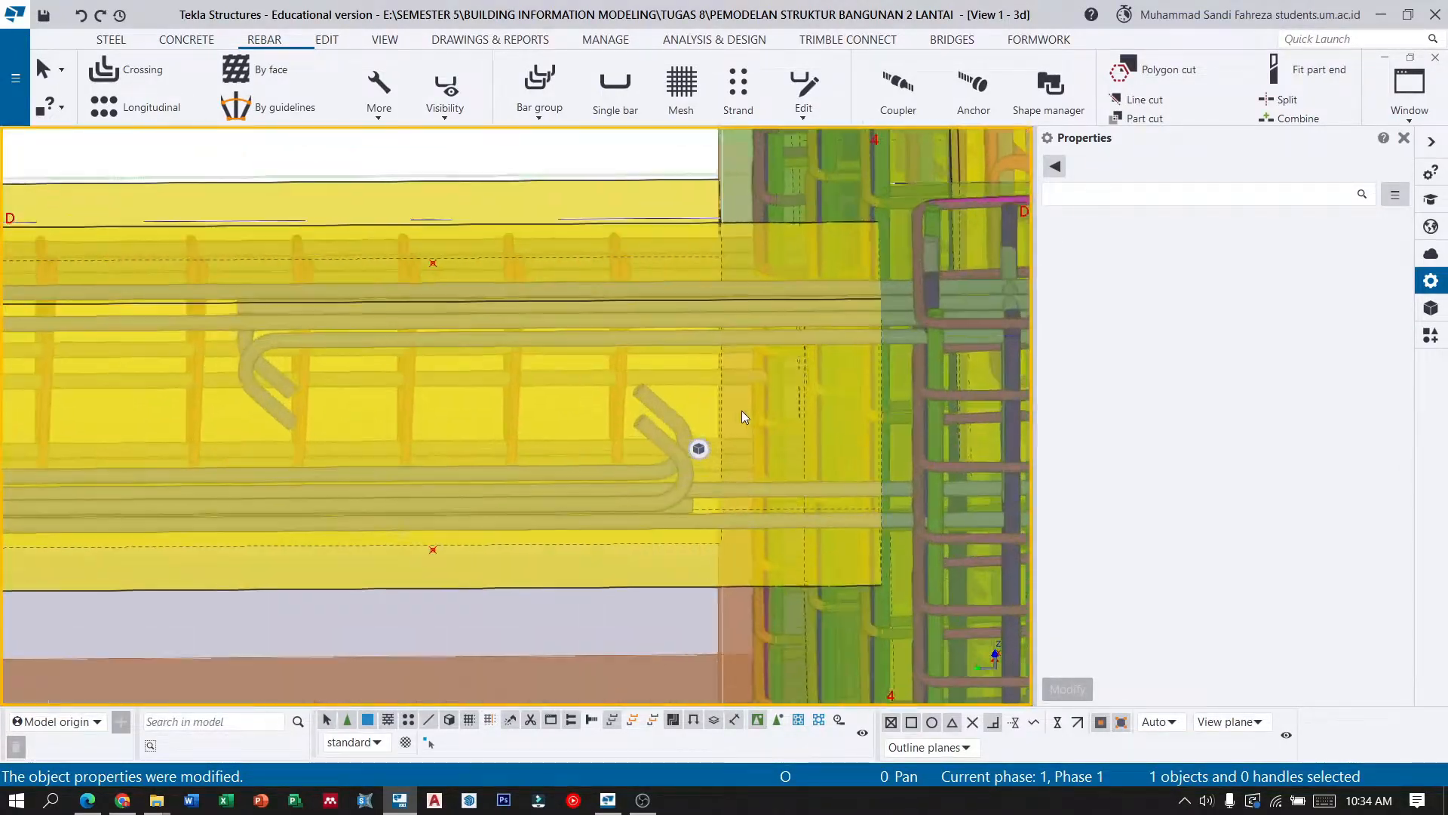
pyautogui.scroll(2, 710, 434)
pyautogui.click(693, 480)
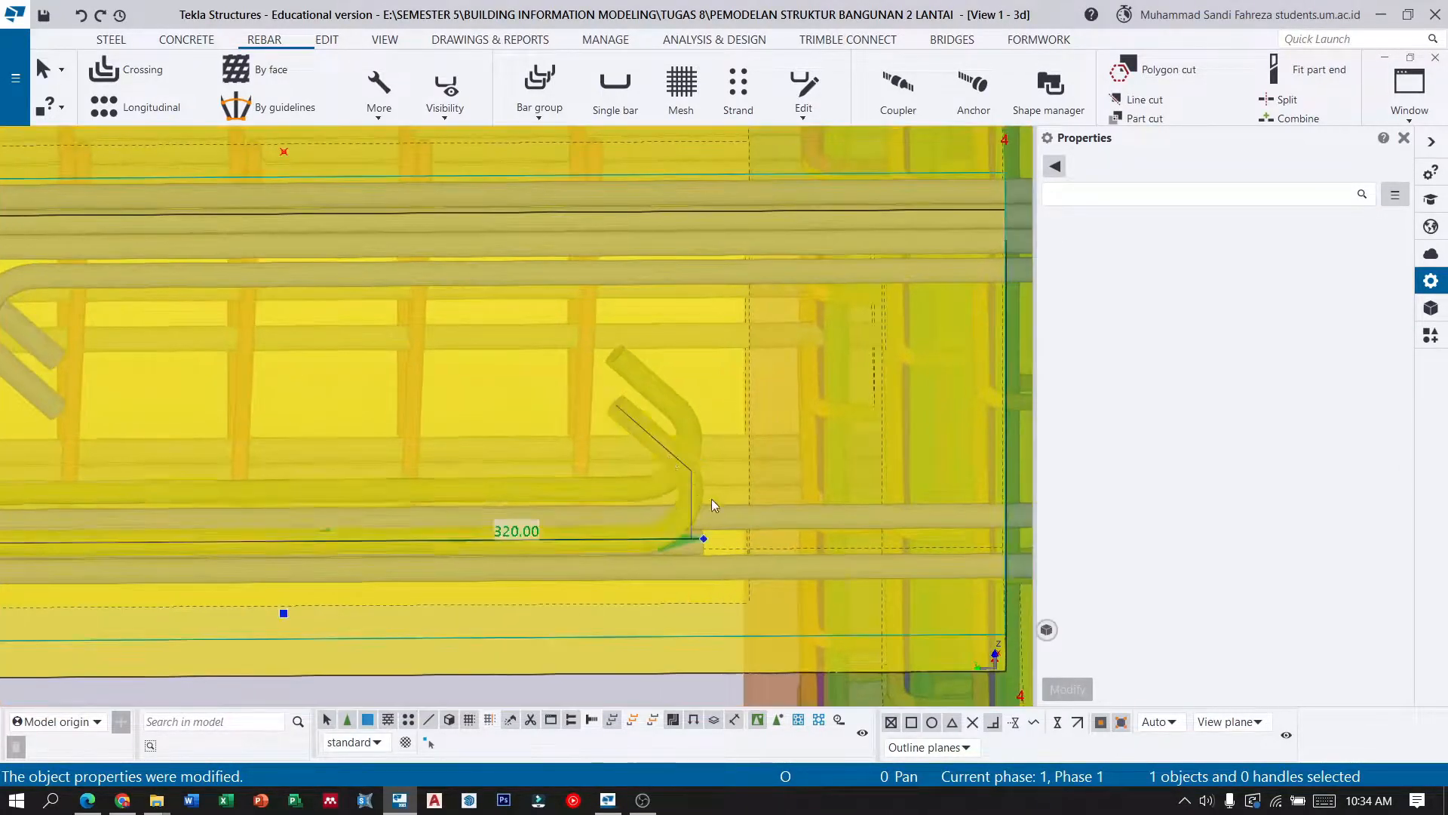
pyautogui.scroll(-7, 754, 543)
pyautogui.scroll(6, 347, 391)
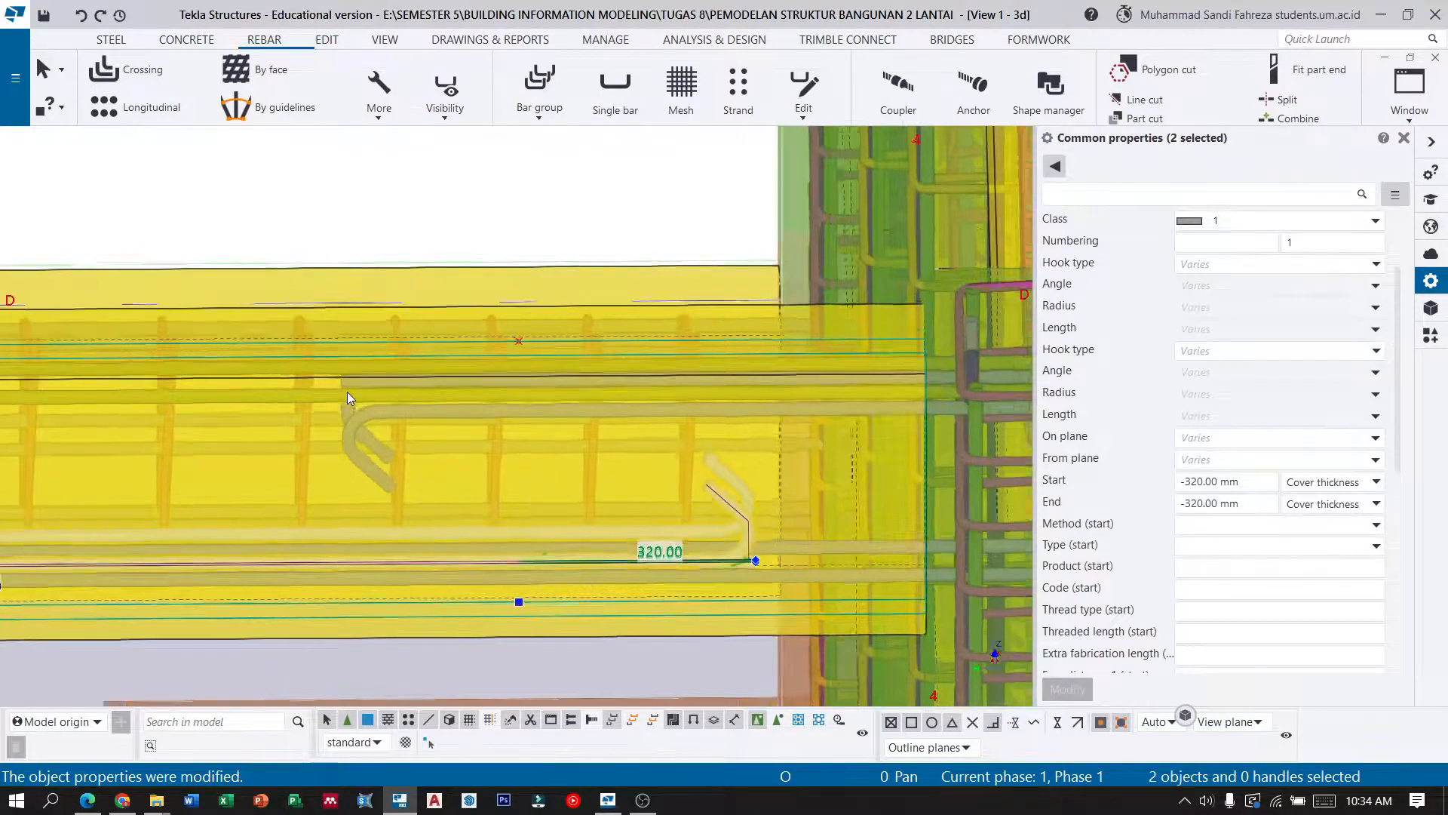
pyautogui.keyDown('ctrl'); pyautogui.click(379, 433); pyautogui.keyUp('ctrl')
pyautogui.keyDown('ctrl'); pyautogui.click(363, 379); pyautogui.keyUp('ctrl')
pyautogui.scroll(3, 365, 374)
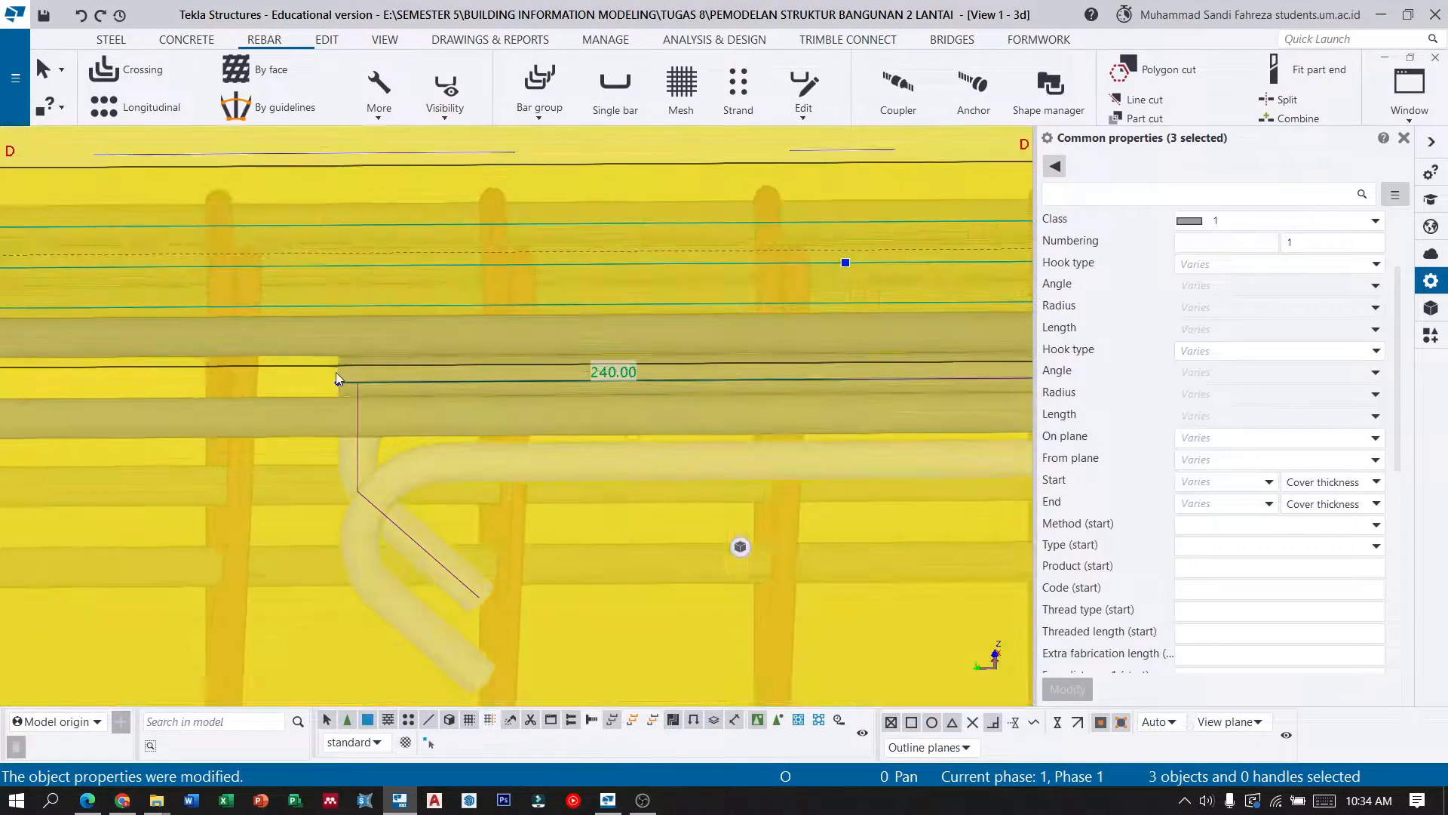
# Select the upper rebar group and single bar over the column together with the lower rebar group and single bar in the edge beam.
pyautogui.click(365, 374)
pyautogui.scroll(-3, 398, 388)
pyautogui.keyDown('ctrl'); pyautogui.moveTo(438, 438); pyautogui.dragTo(497, 428, button='middle'); pyautogui.keyUp('ctrl')
pyautogui.scroll(2, 332, 383)
pyautogui.keyDown('ctrl'); pyautogui.click(370, 400); pyautogui.keyUp('ctrl')
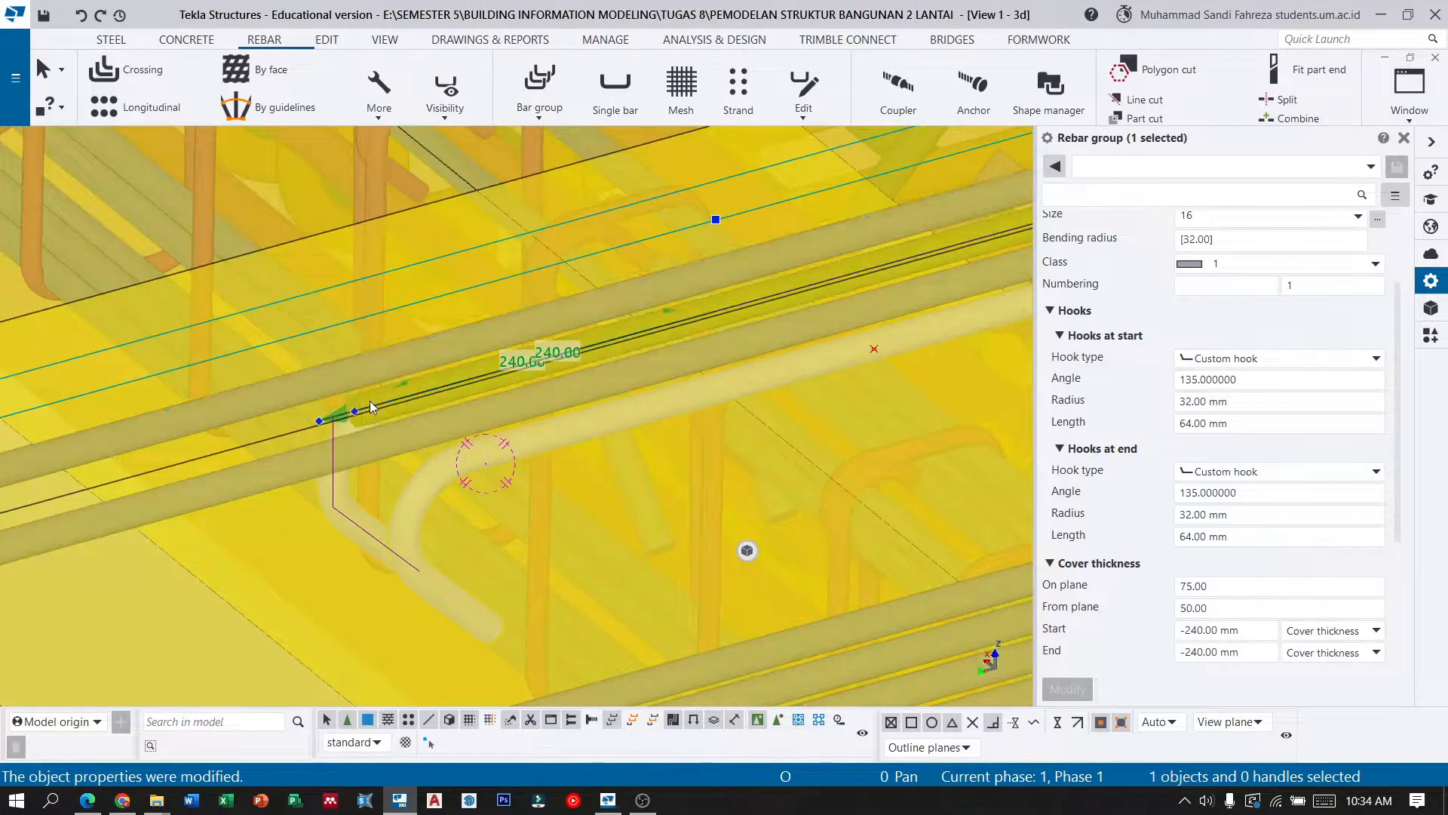
pyautogui.scroll(-6, 453, 309)
pyautogui.scroll(-8, 463, 373)
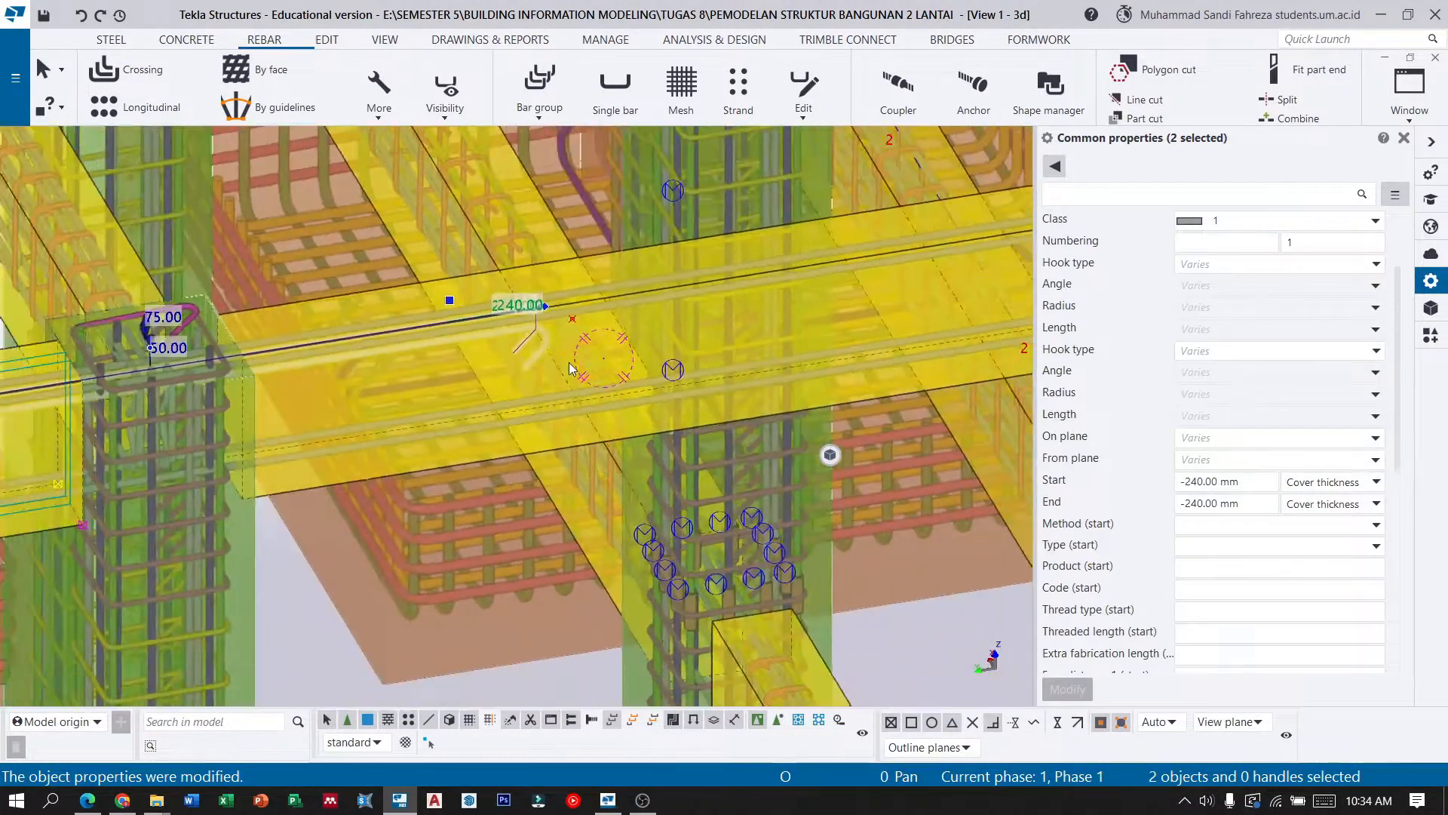
pyautogui.scroll(8, 478, 379)
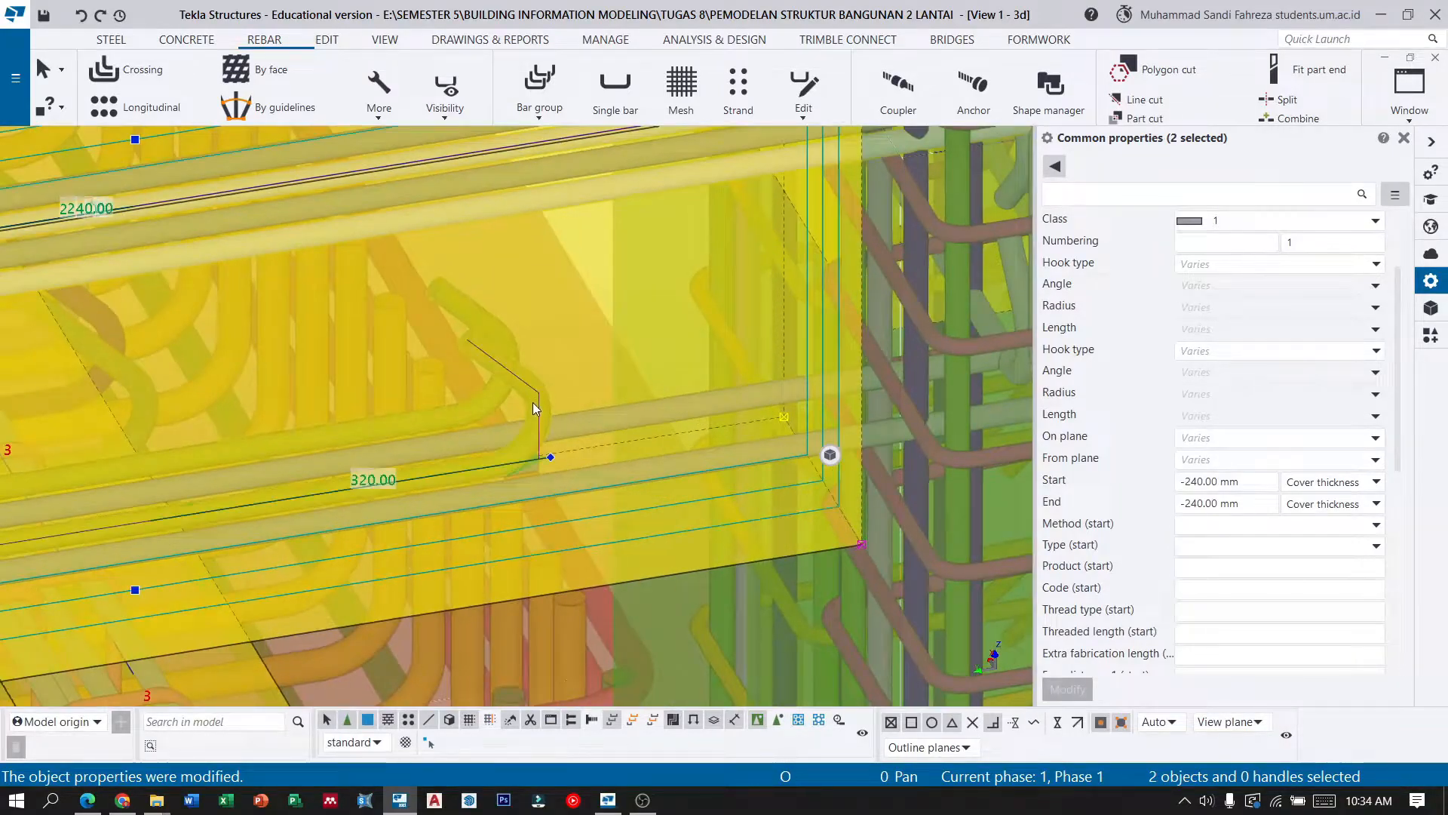
pyautogui.keyDown('ctrl'); pyautogui.click(532, 401); pyautogui.keyUp('ctrl')
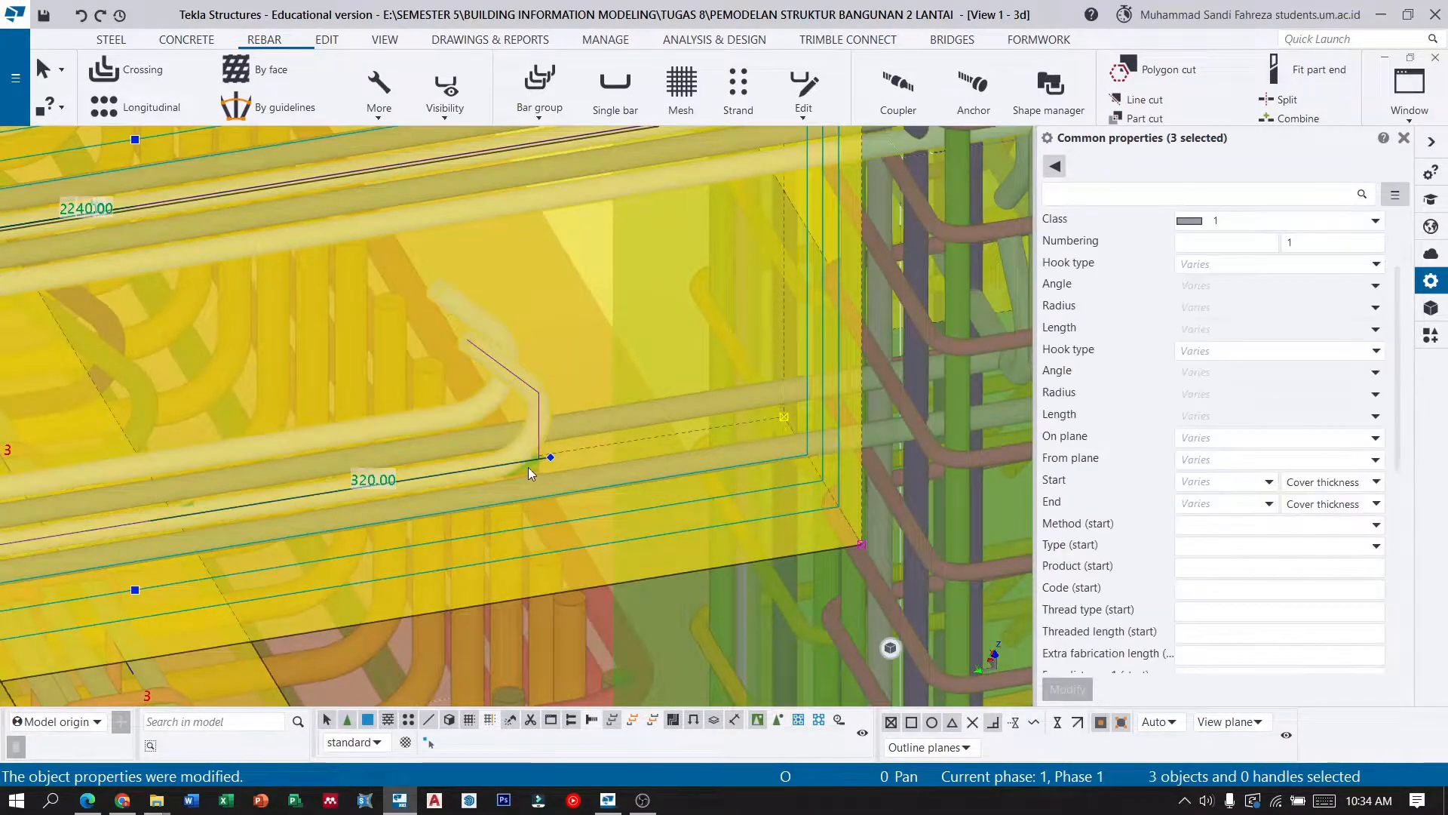
pyautogui.scroll(5, 529, 469)
pyautogui.keyDown('ctrl'); pyautogui.click(530, 472); pyautogui.keyUp('ctrl')
pyautogui.scroll(-8, 711, 343)
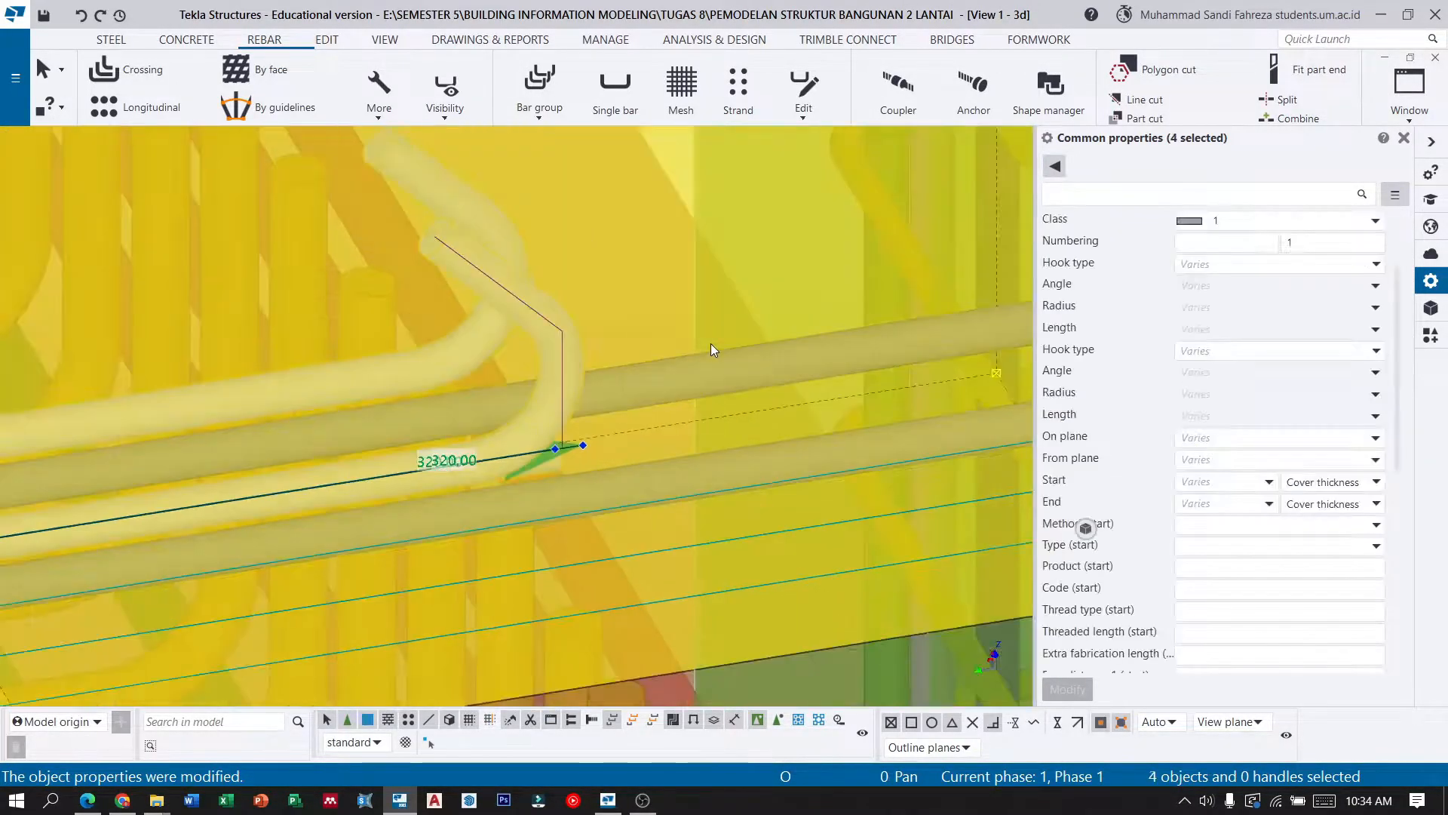
# Copy the four selected rebar objects linearly along the beam line with dX 0, dY -3000 and dZ 0.
pyautogui.scroll(-10, 713, 369)
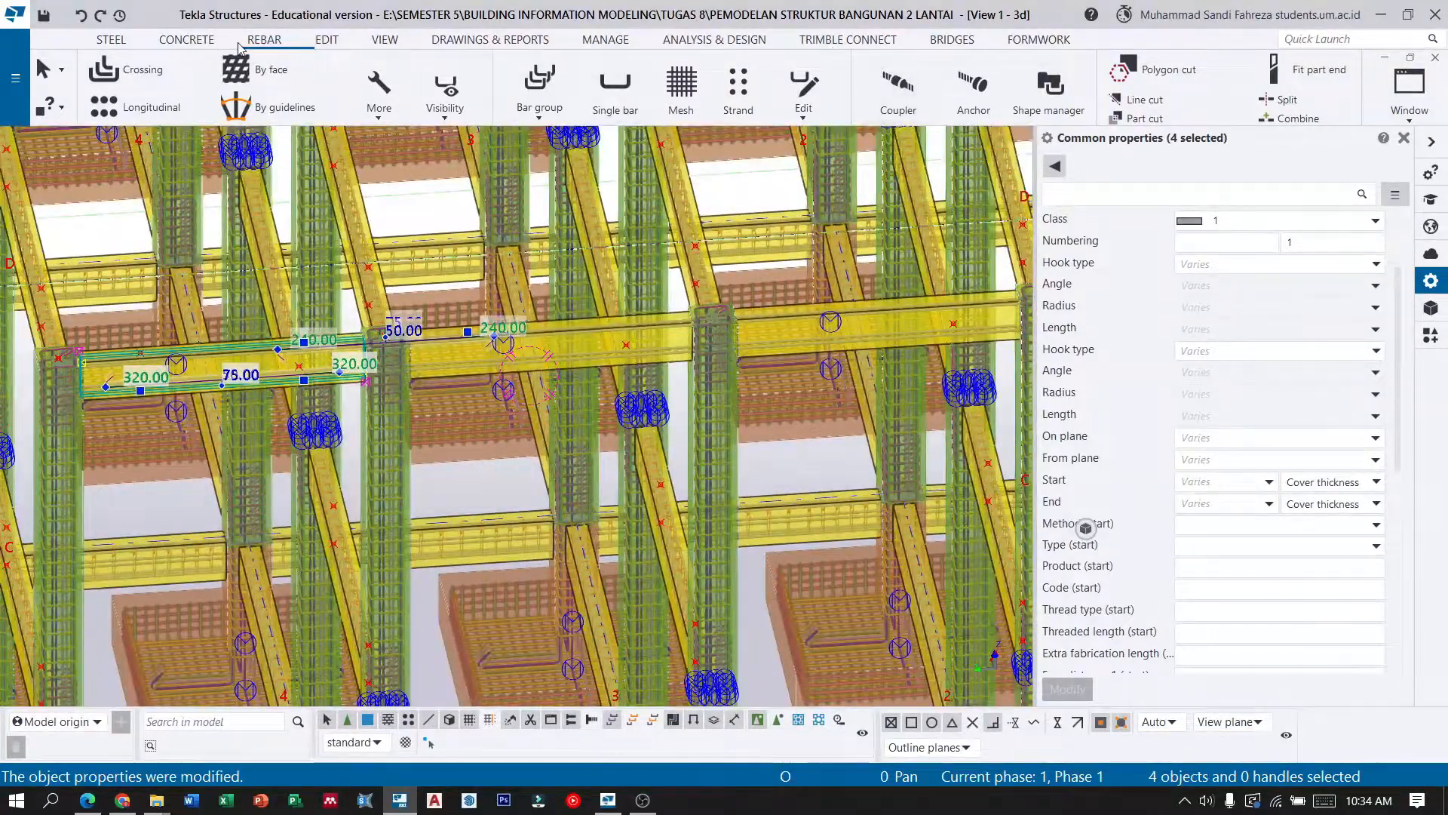
pyautogui.click(327, 39)
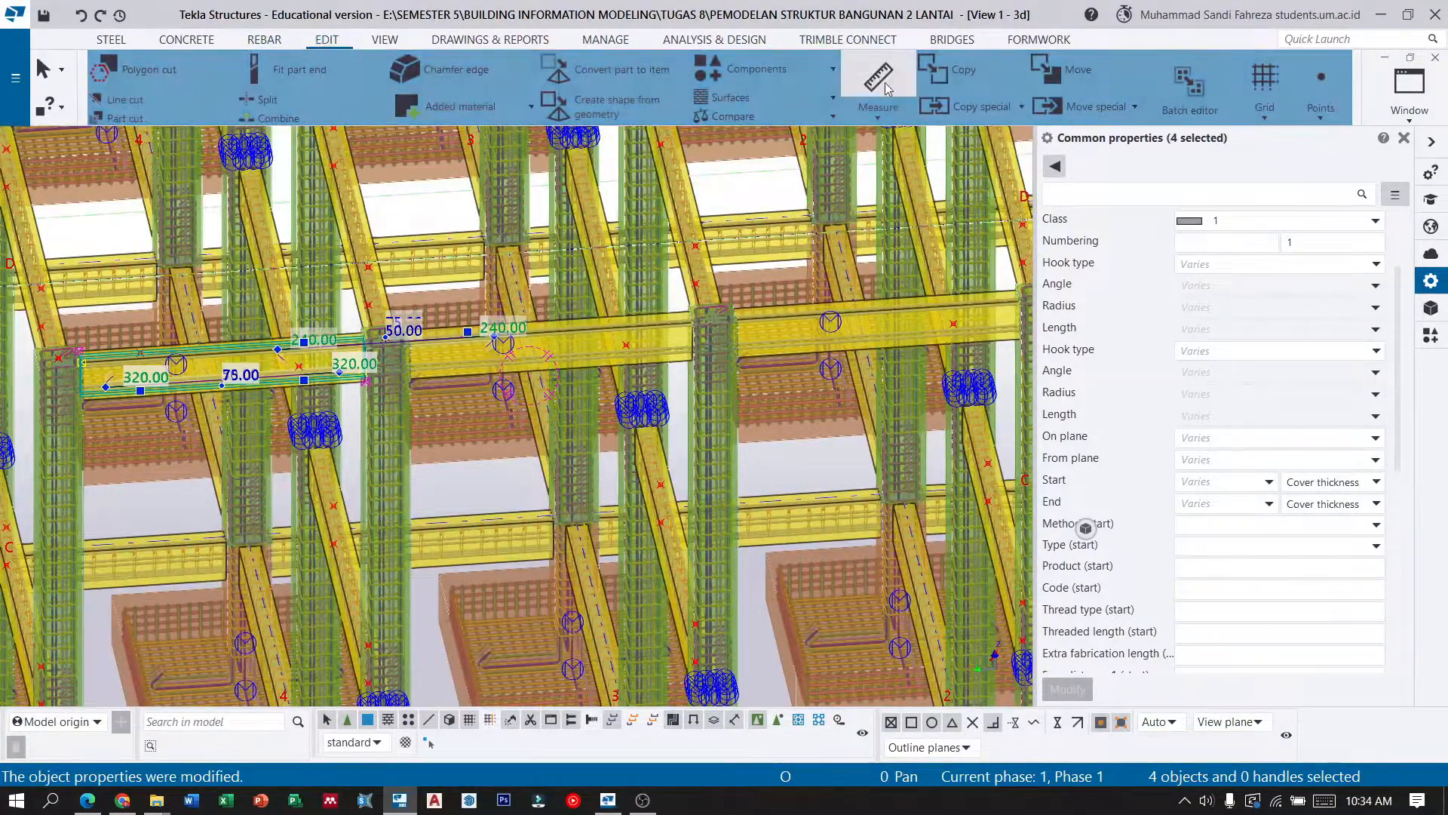
pyautogui.click(981, 106)
pyautogui.click(967, 146)
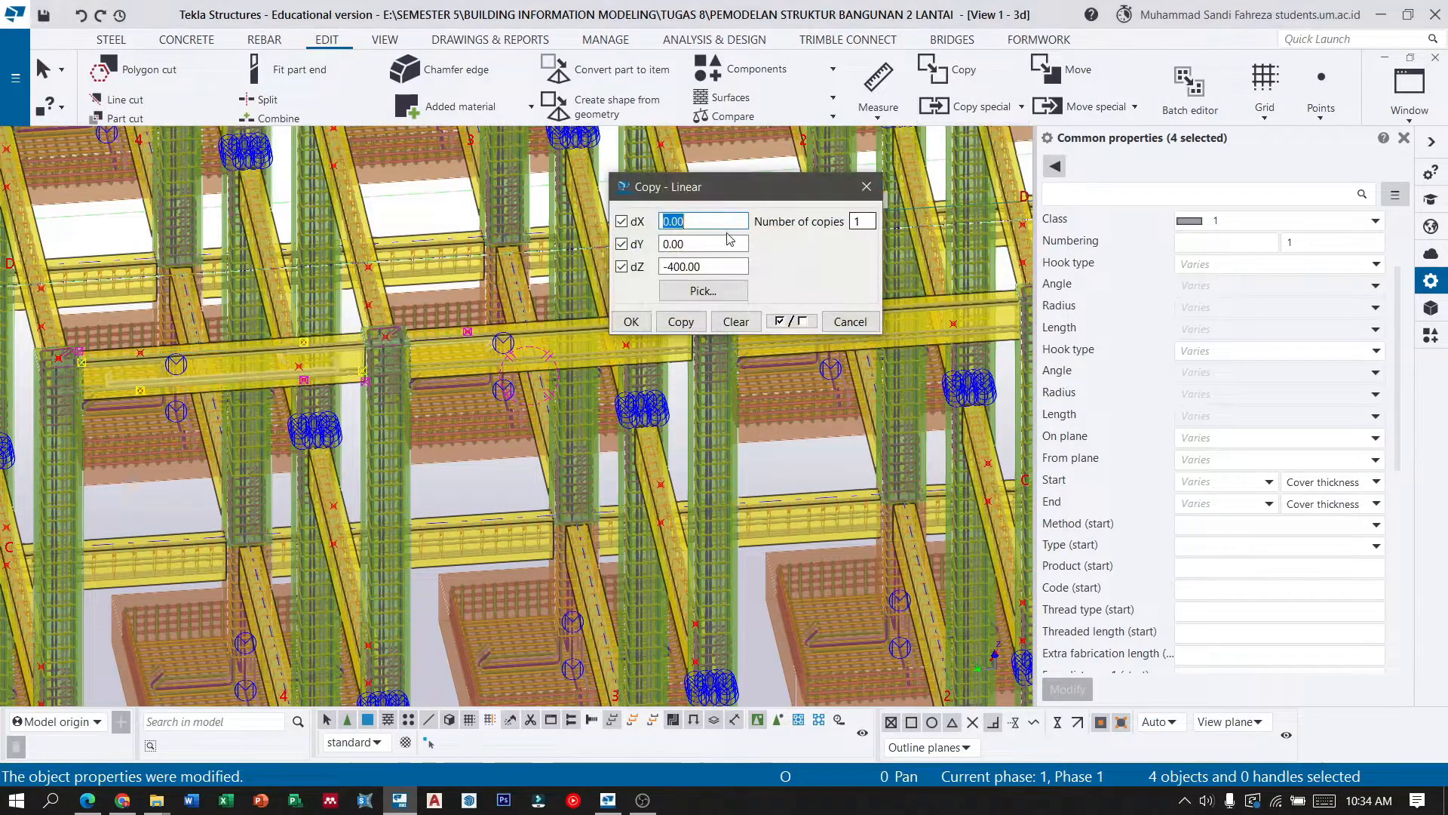
pyautogui.scroll(-2, 370, 317)
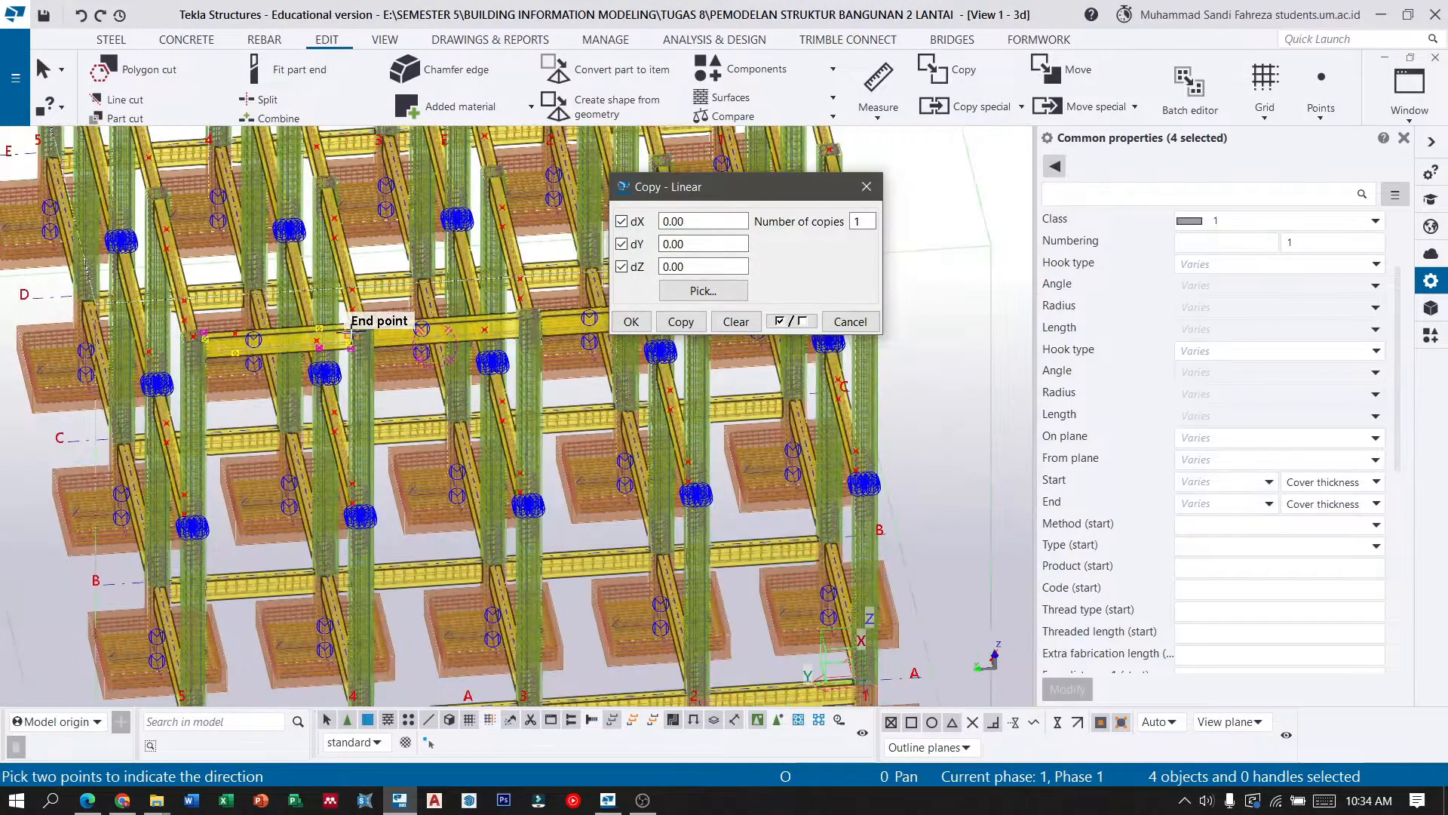
pyautogui.doubleClick(694, 243)
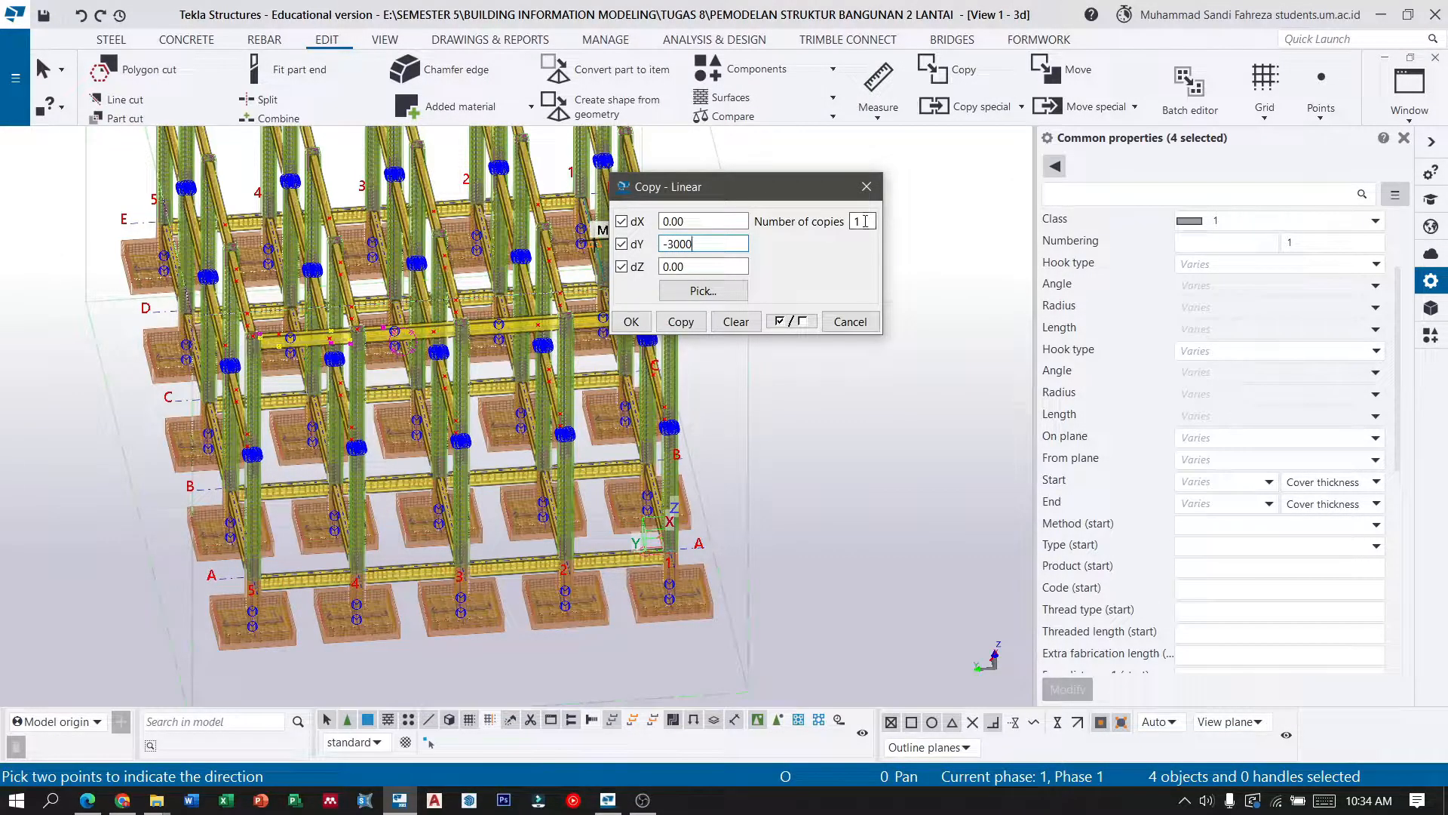
pyautogui.click(681, 322)
# Delete the surplus upper bars that project past the last column at the end of the beam line.
pyautogui.scroll(4, 654, 301)
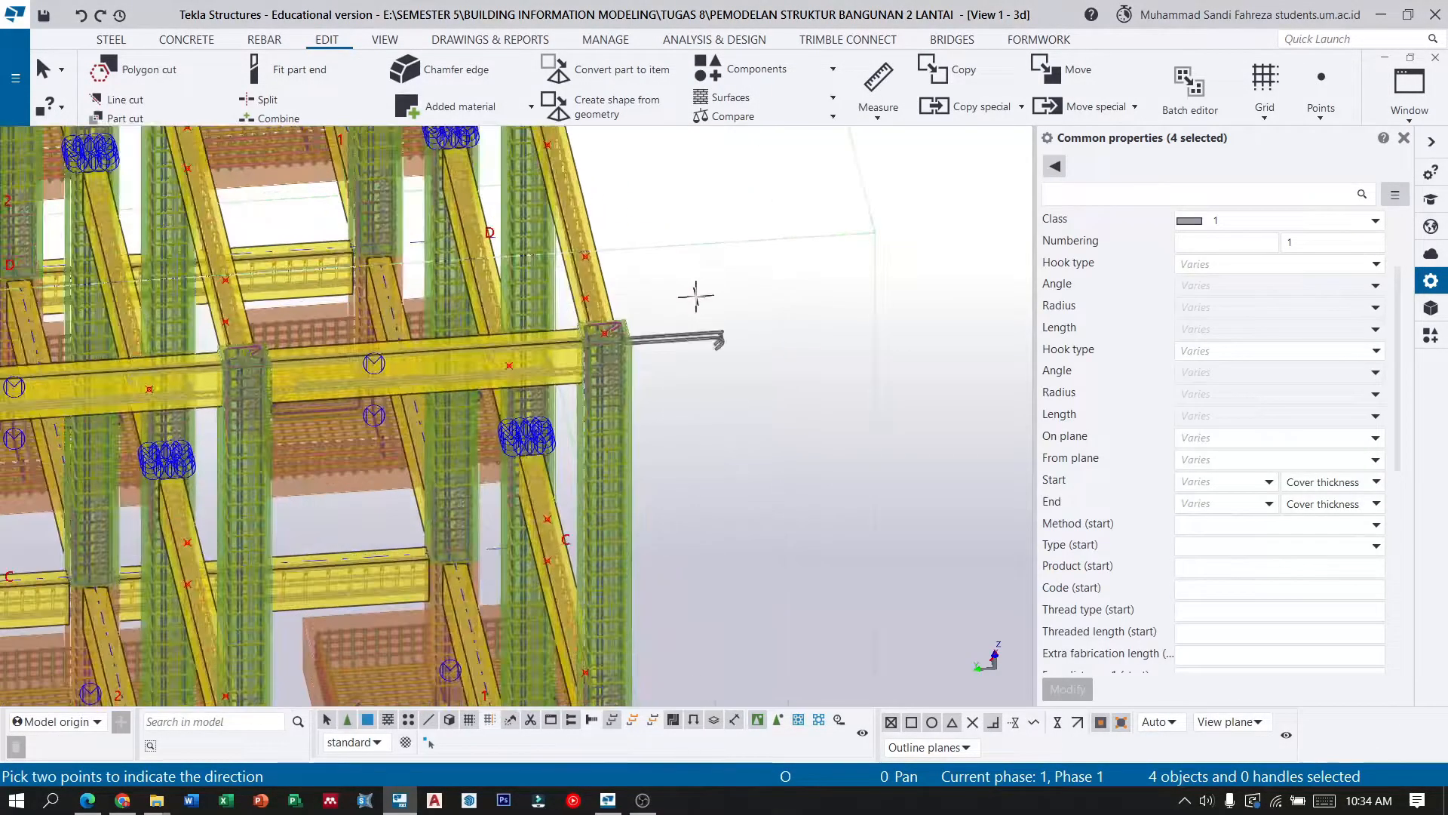
pyautogui.scroll(3, 696, 296)
pyautogui.scroll(3, 706, 298)
pyautogui.moveTo(709, 300); pyautogui.dragTo(663, 251)
pyautogui.press('Delete')
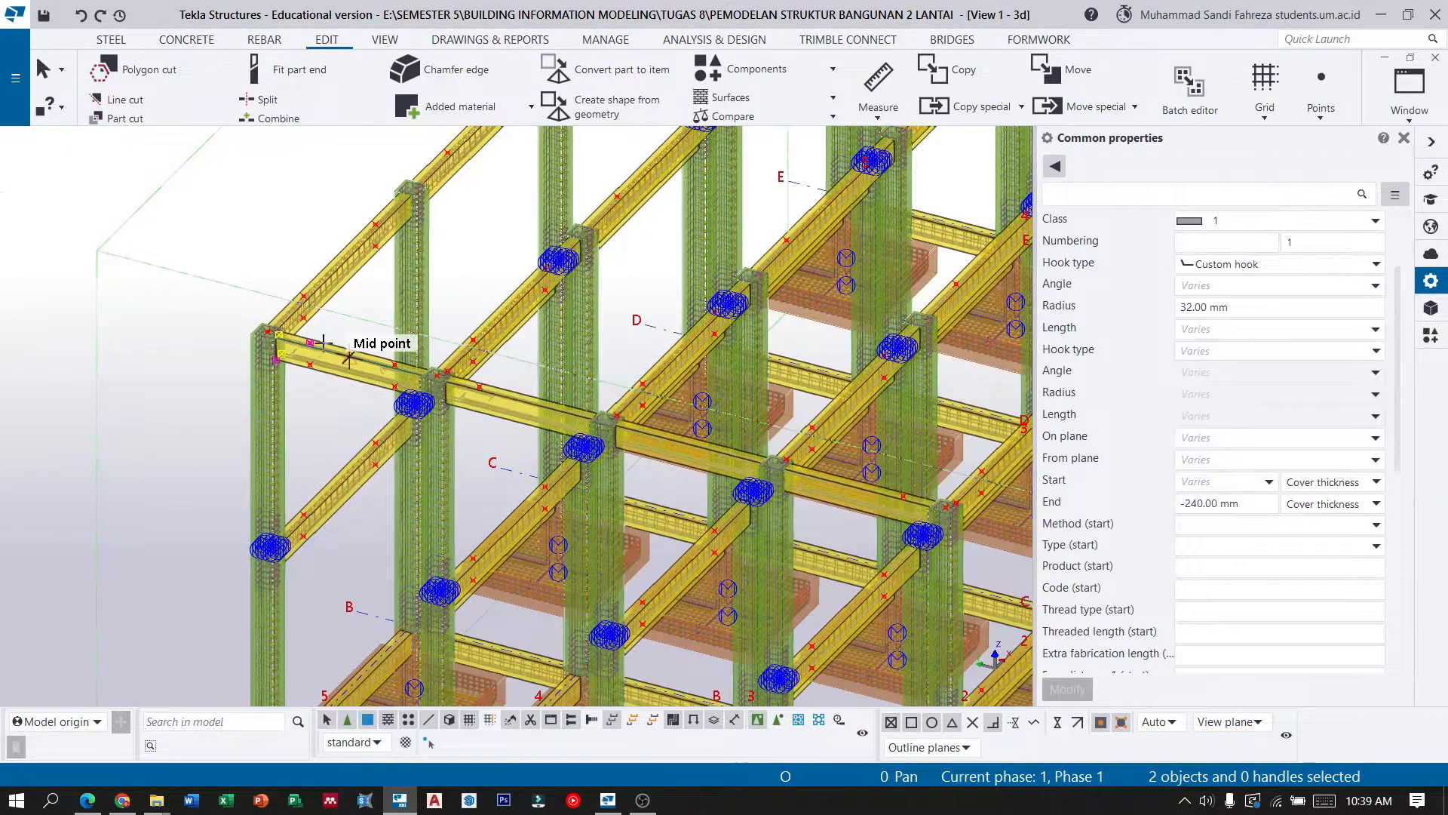
# Select the upper rebar group and upper single bar at the corner-column end of the edge beam.
pyautogui.scroll(3, 252, 307)
pyautogui.scroll(3, 295, 343)
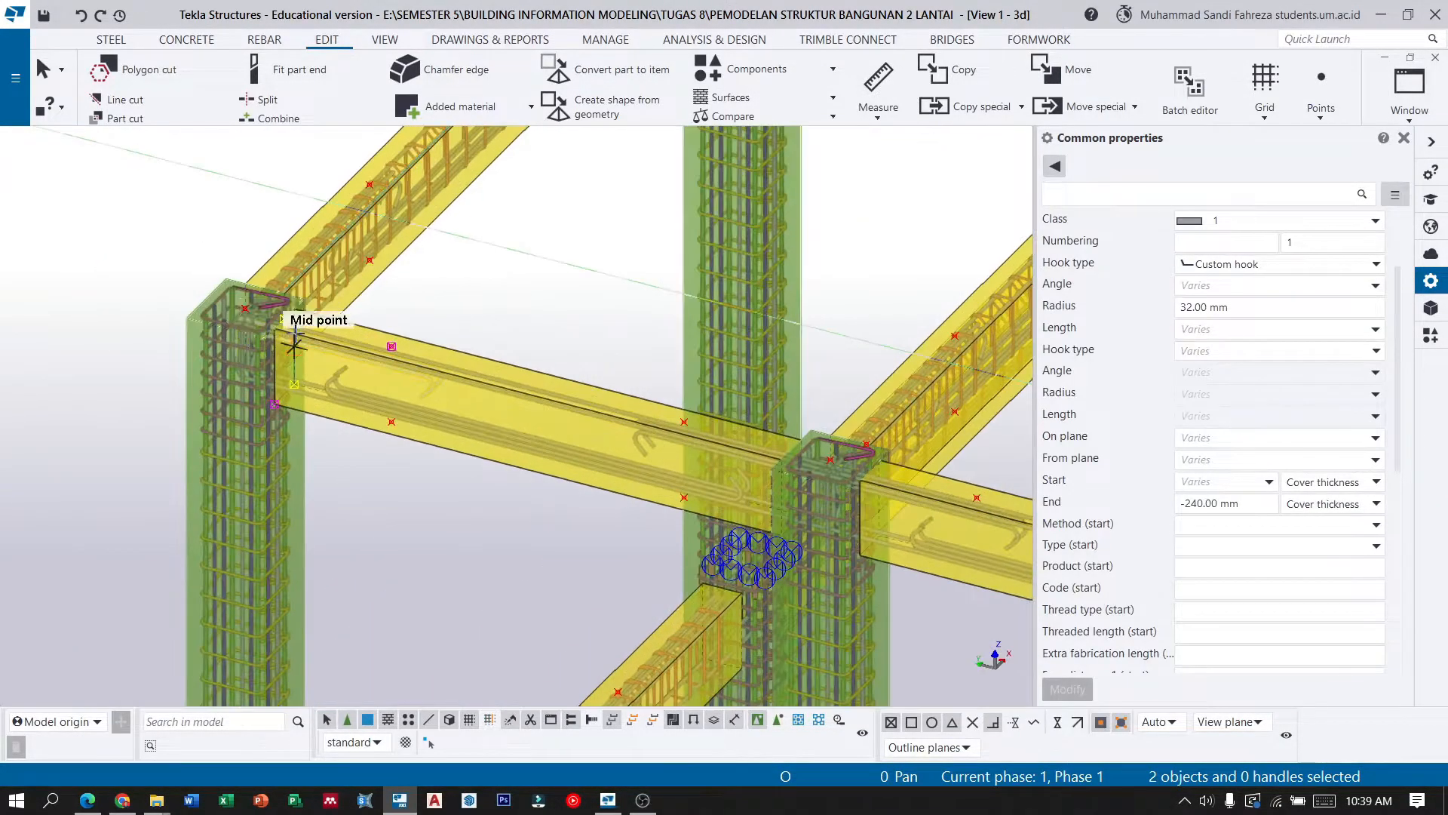
pyautogui.scroll(2, 295, 343)
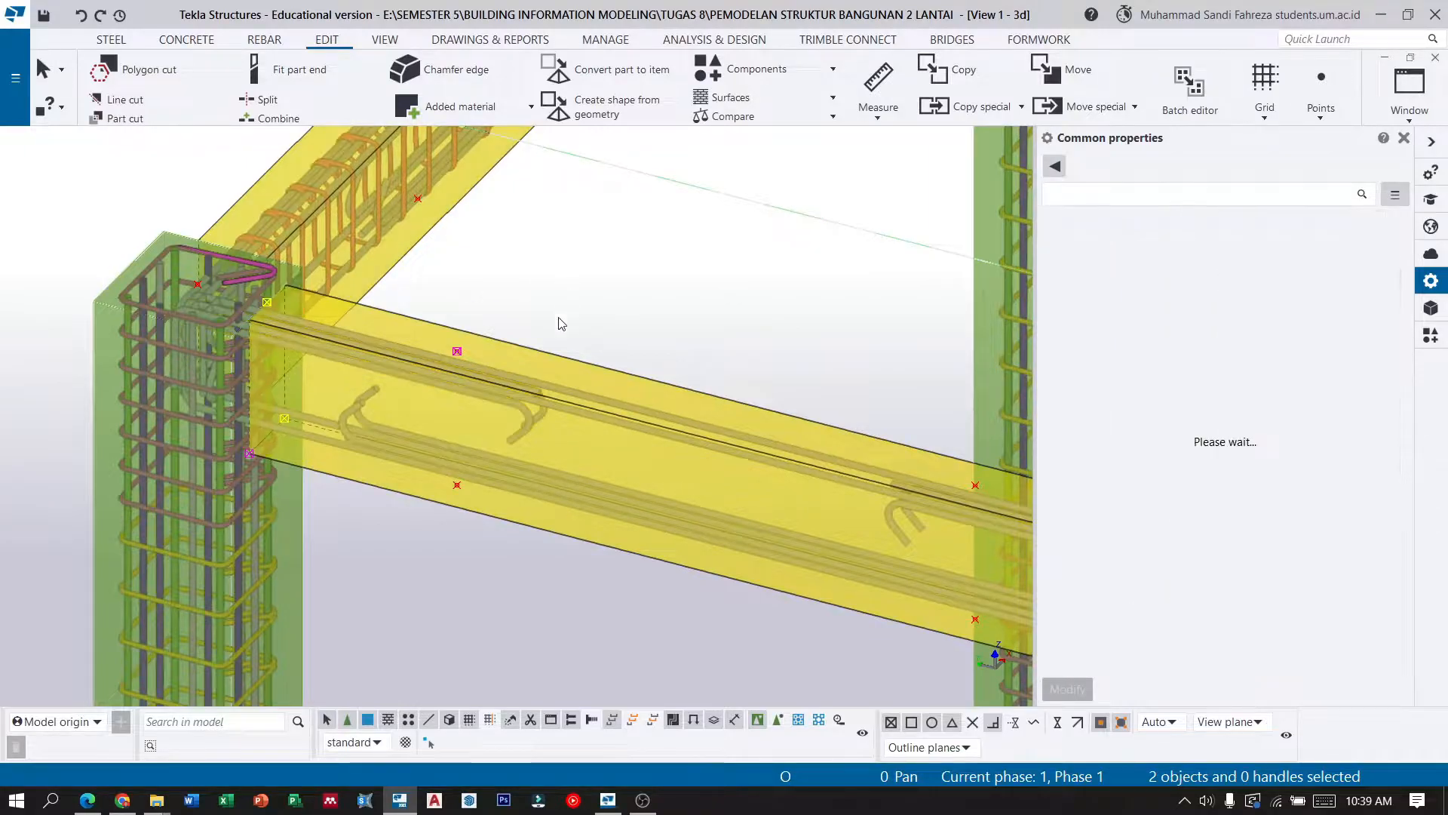
pyautogui.scroll(3, 523, 422)
pyautogui.click(513, 453)
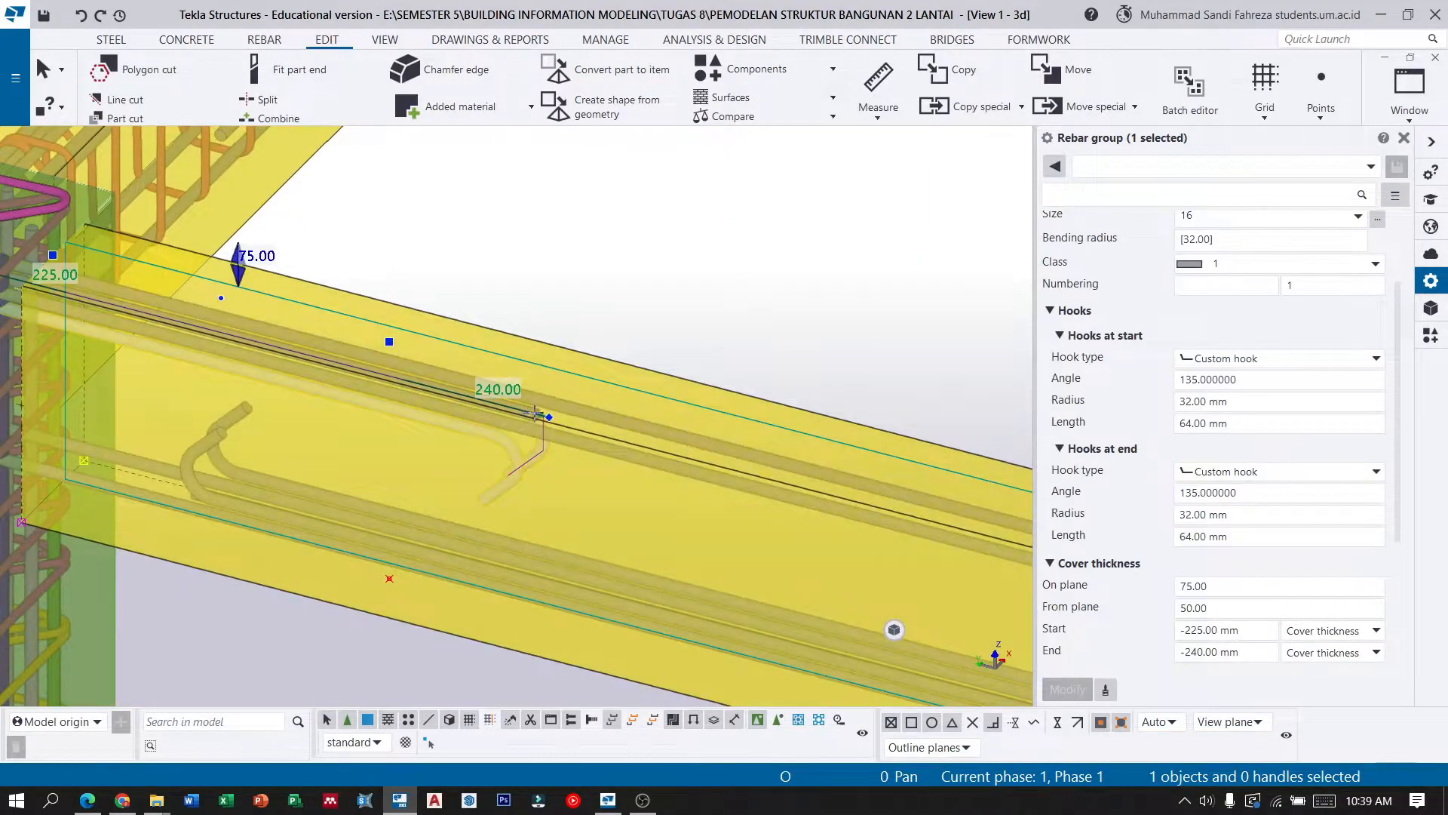
pyautogui.scroll(4, 537, 415)
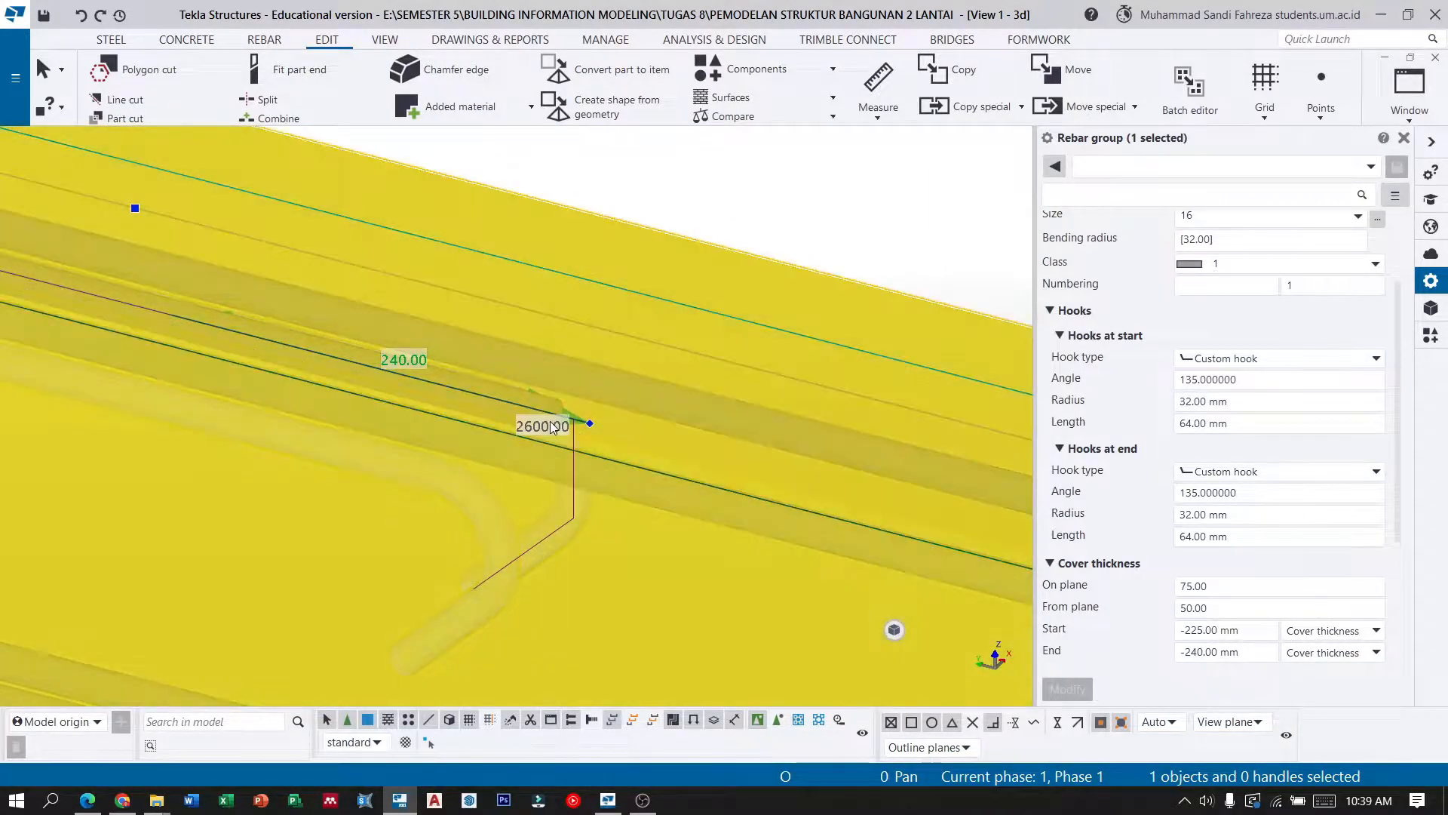
pyautogui.click(551, 424)
pyautogui.click(701, 182)
pyautogui.scroll(1, 480, 439)
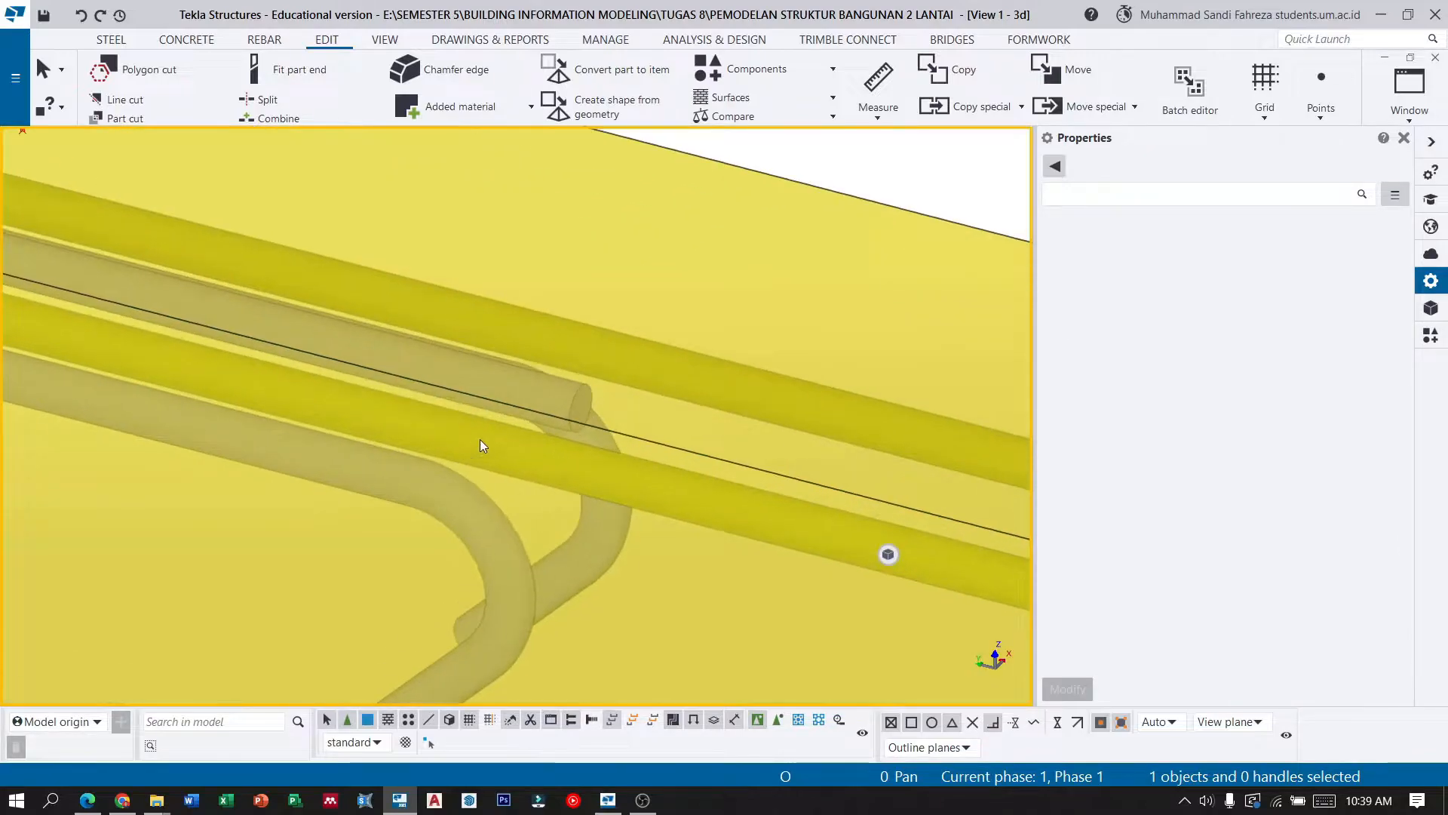
pyautogui.click(507, 386)
pyautogui.keyDown('ctrl'); pyautogui.click(585, 546); pyautogui.keyUp('ctrl')
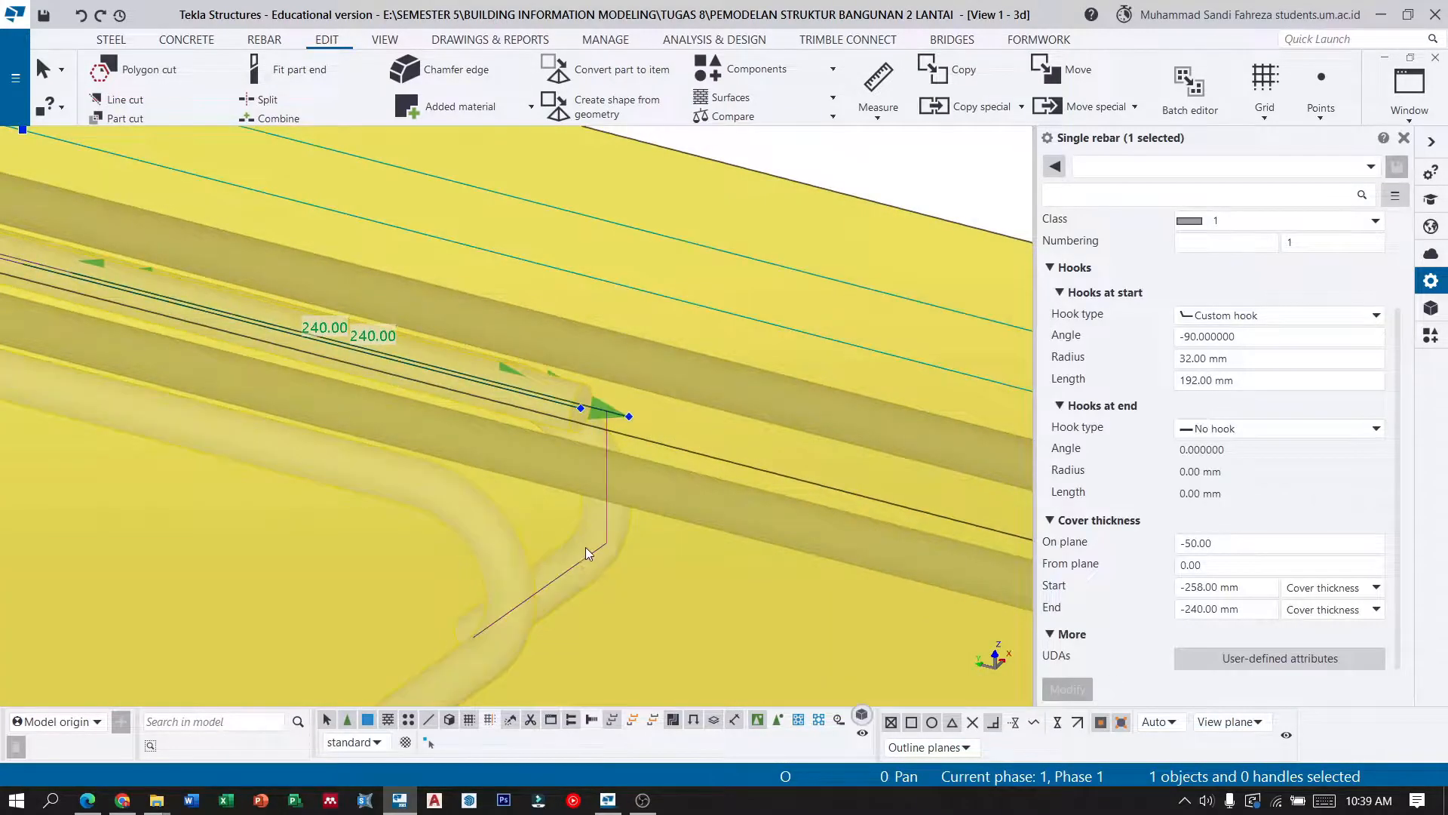
# Copy the selected upper bars once to the beam line's opposite end, rotated 180° around Z about origin X0 0, Y0 6000.
pyautogui.click(1021, 107)
pyautogui.click(873, 215)
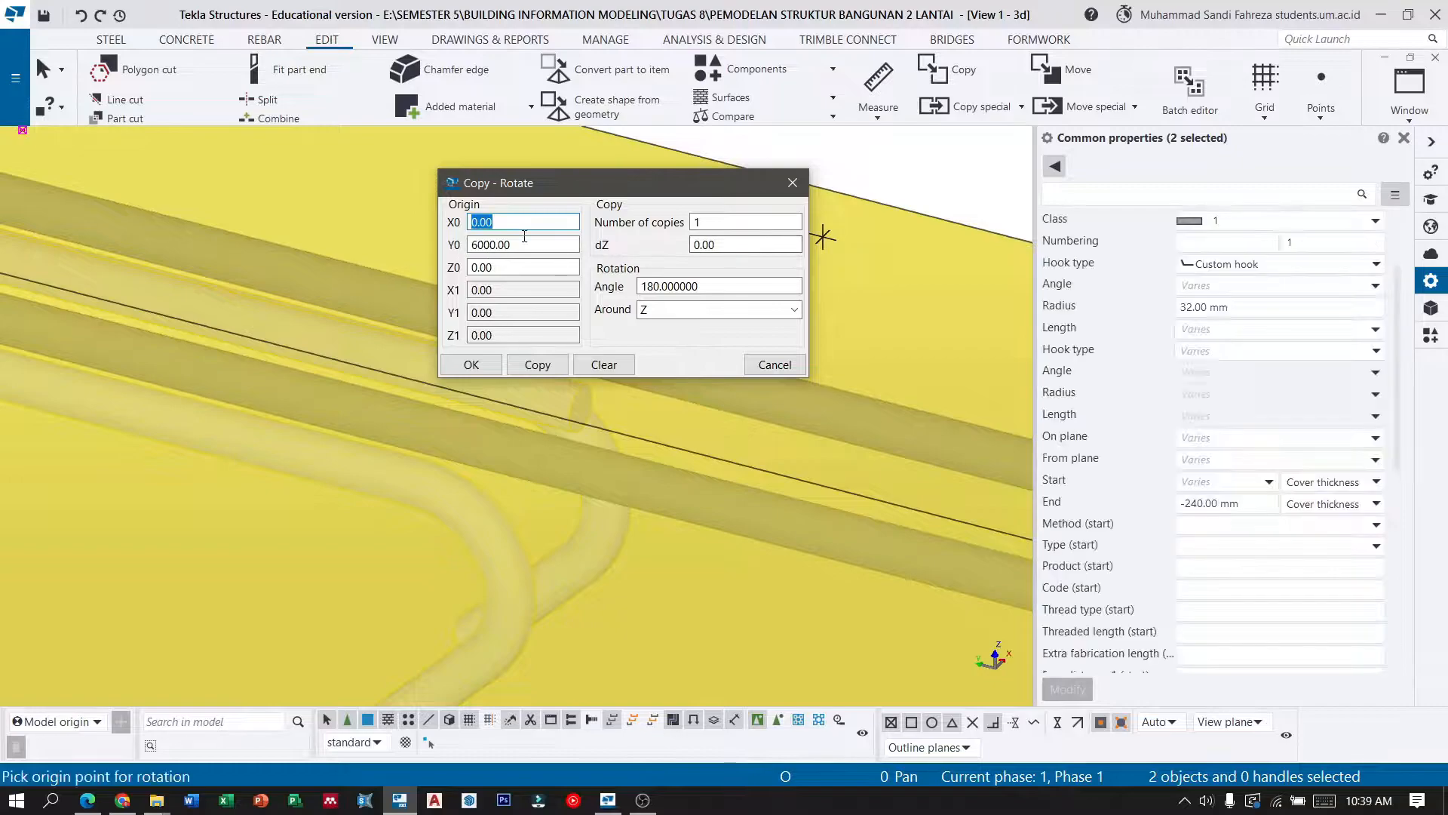
pyautogui.click(525, 369)
pyautogui.click(487, 367)
pyautogui.scroll(-2, 267, 319)
pyautogui.scroll(-6, 267, 318)
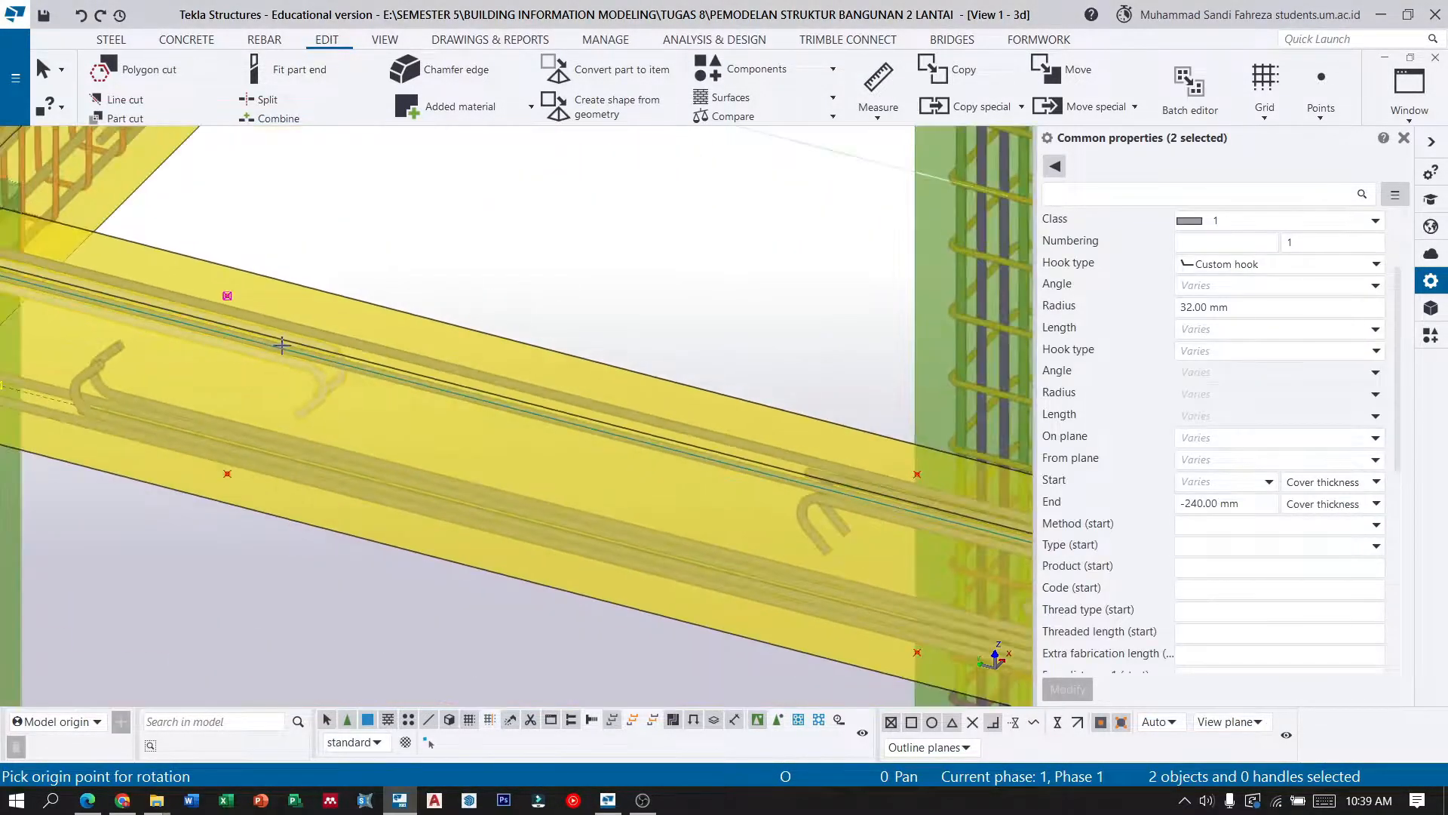
pyautogui.scroll(8, 618, 461)
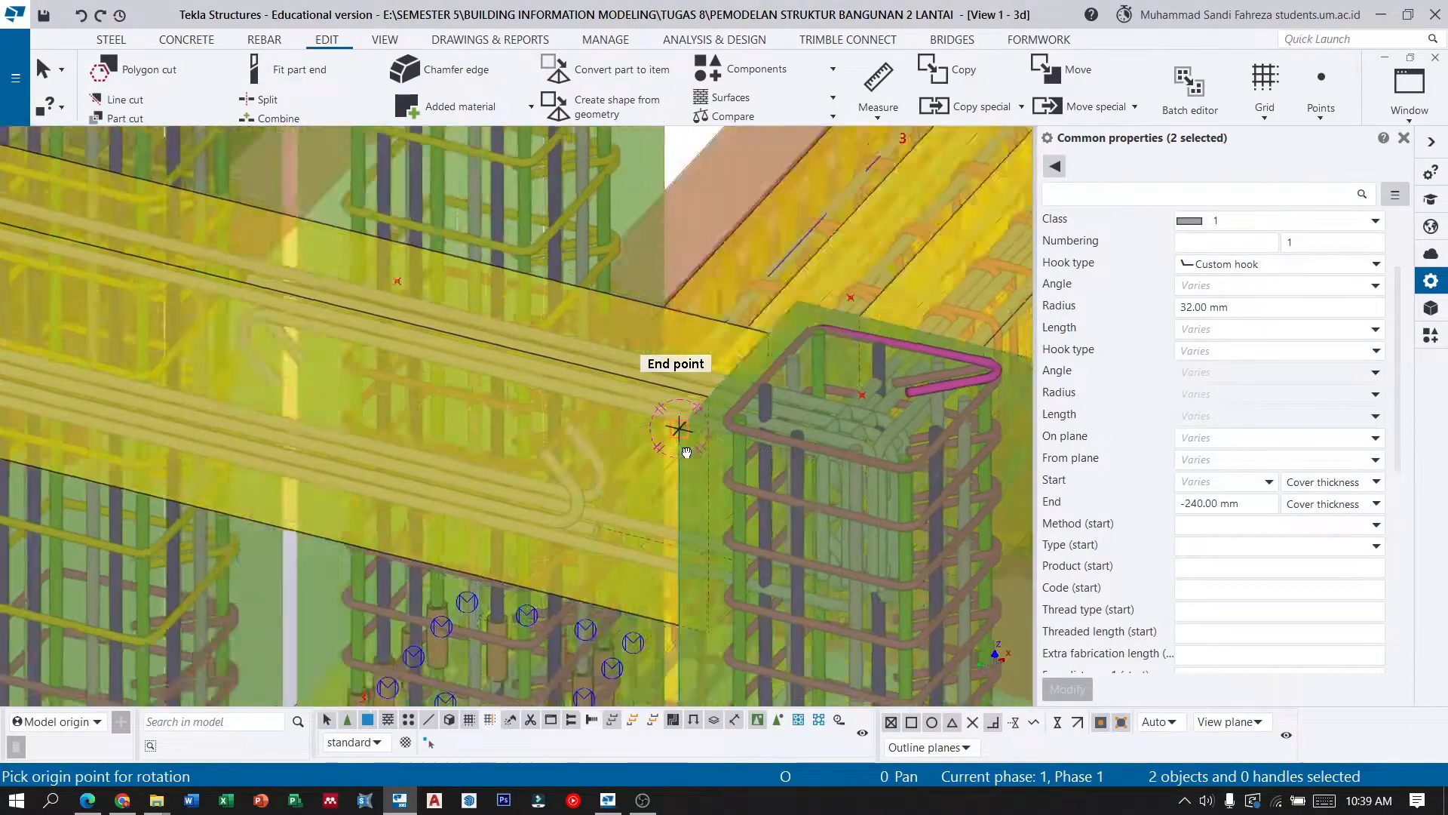
pyautogui.keyDown('ctrl'); pyautogui.moveTo(687, 452); pyautogui.dragTo(682, 423, button='middle'); pyautogui.keyUp('ctrl')
pyautogui.scroll(-8, 681, 424)
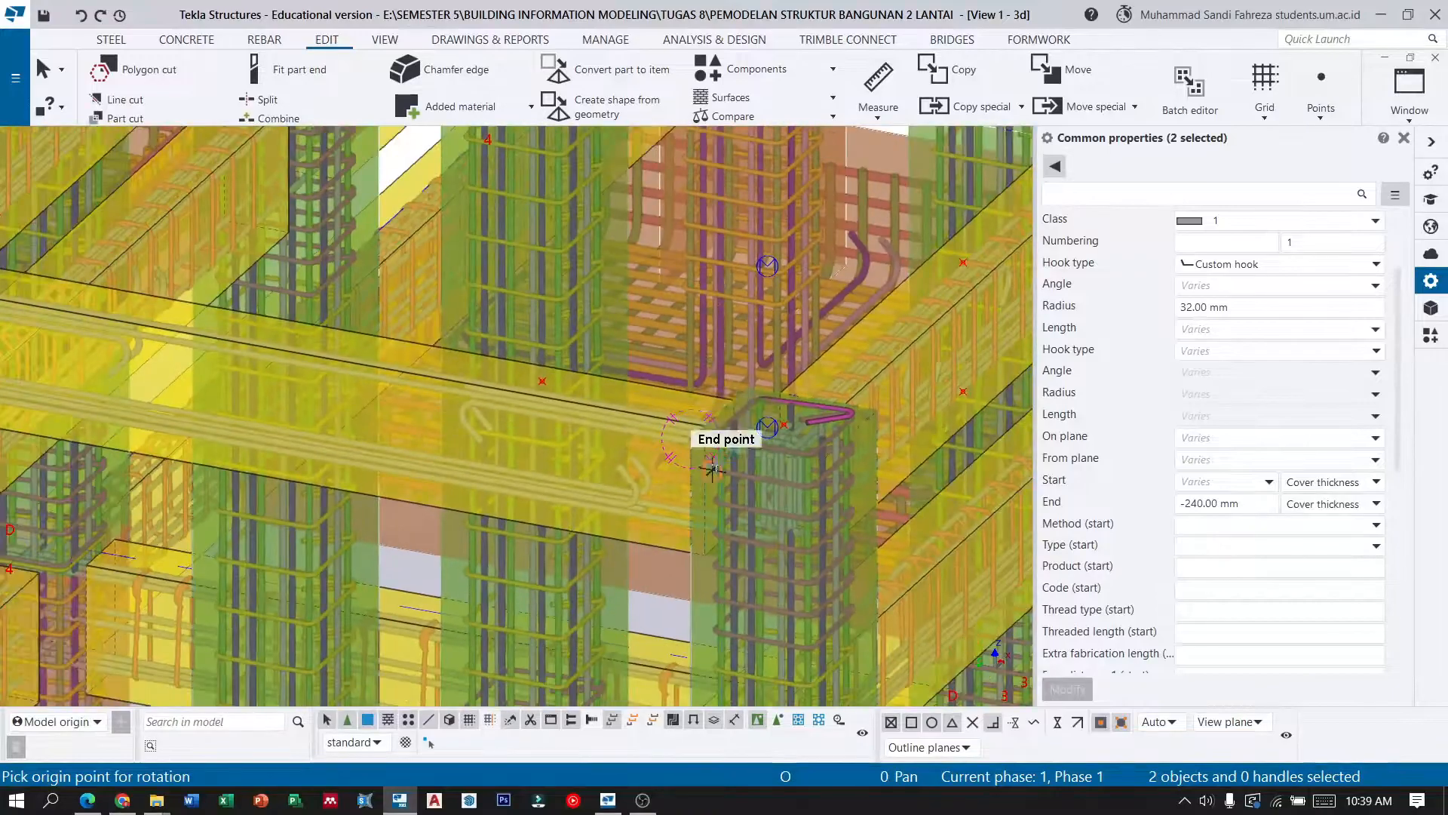
pyautogui.scroll(7, 450, 510)
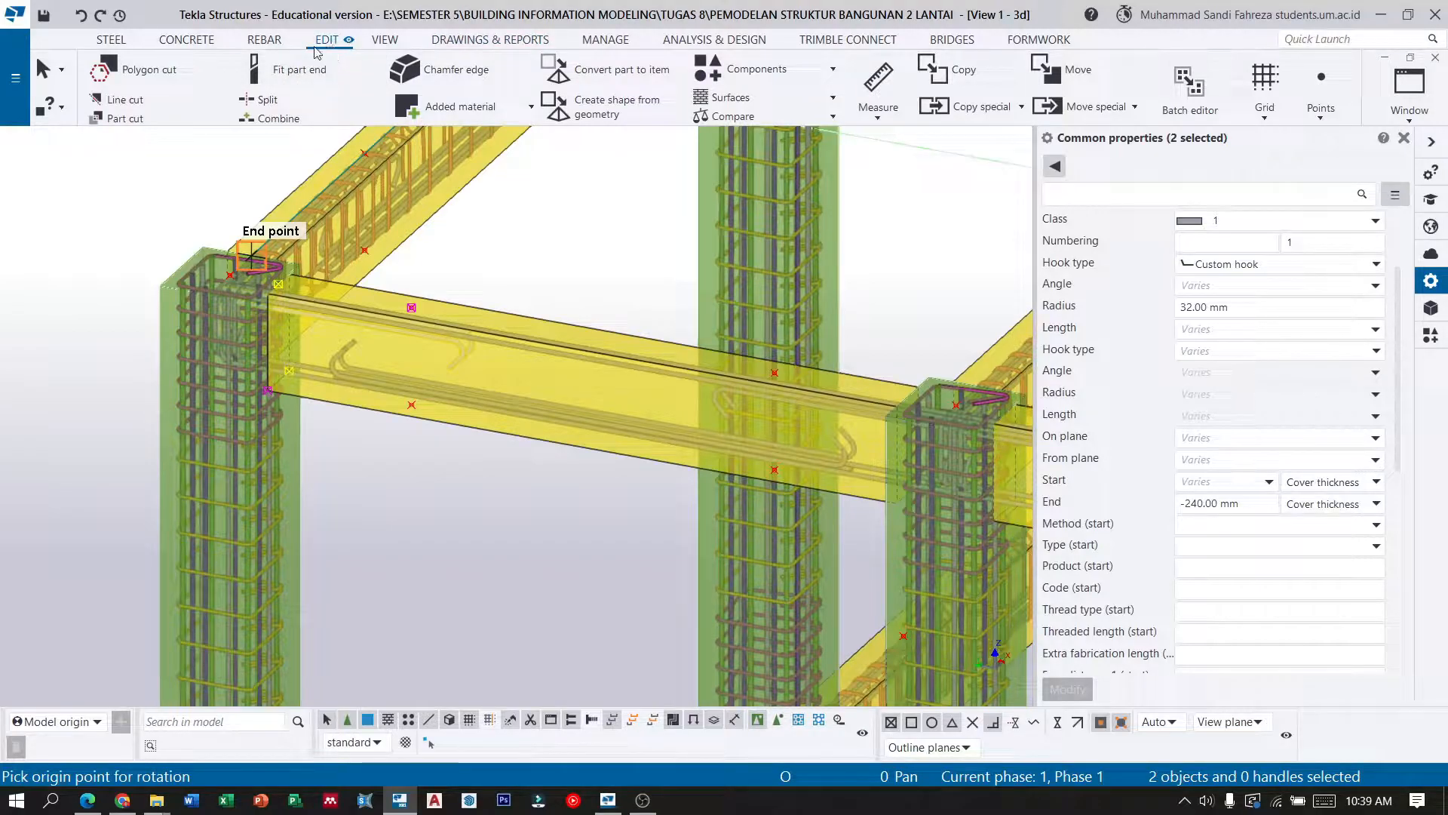
# Start a crossing rebar set on the edge beam's cross-section beside the corner column.
pyautogui.click(263, 40)
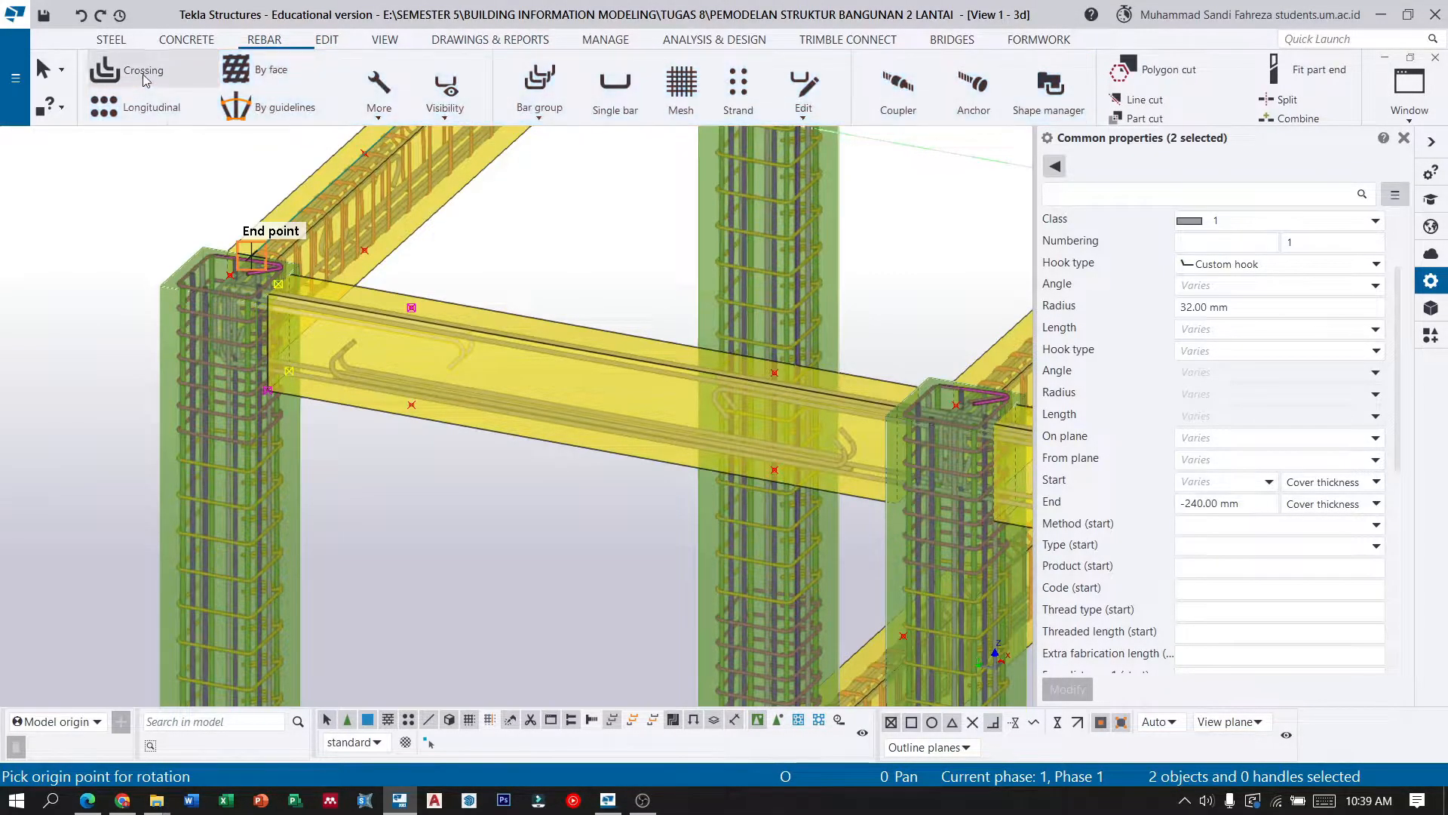
pyautogui.click(143, 70)
pyautogui.scroll(2, 314, 420)
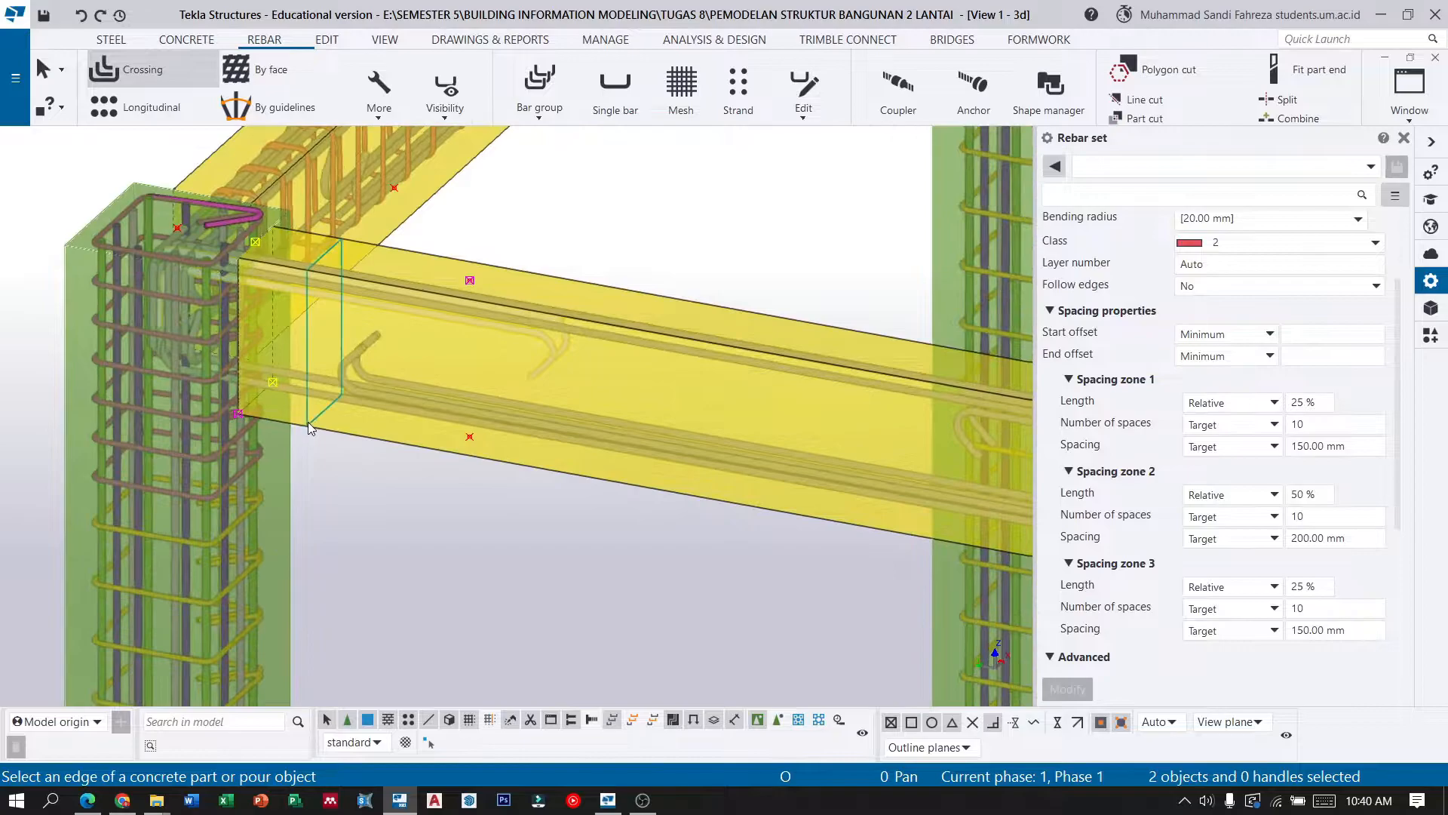
pyautogui.click(313, 431)
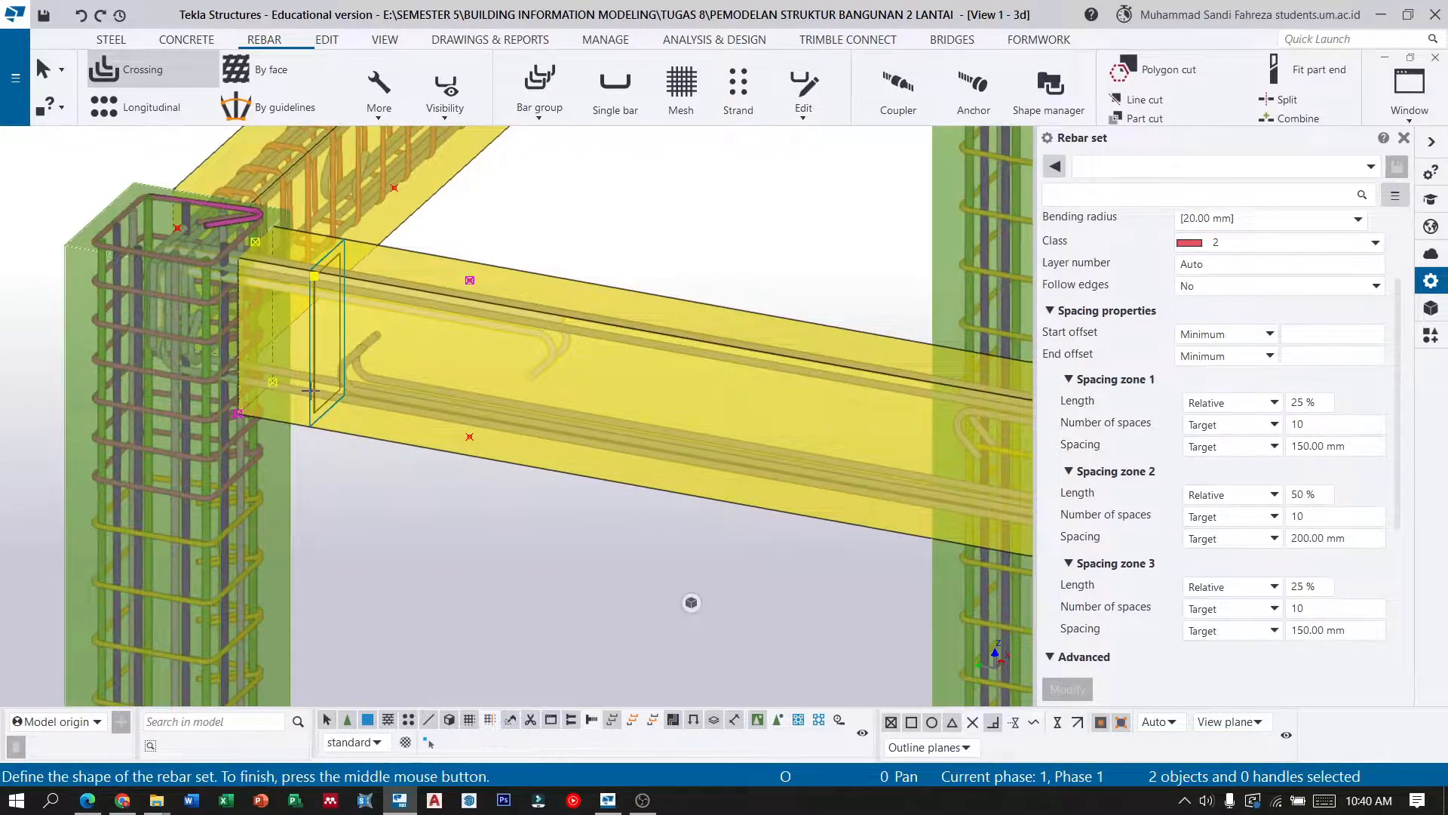
pyautogui.scroll(3, 307, 283)
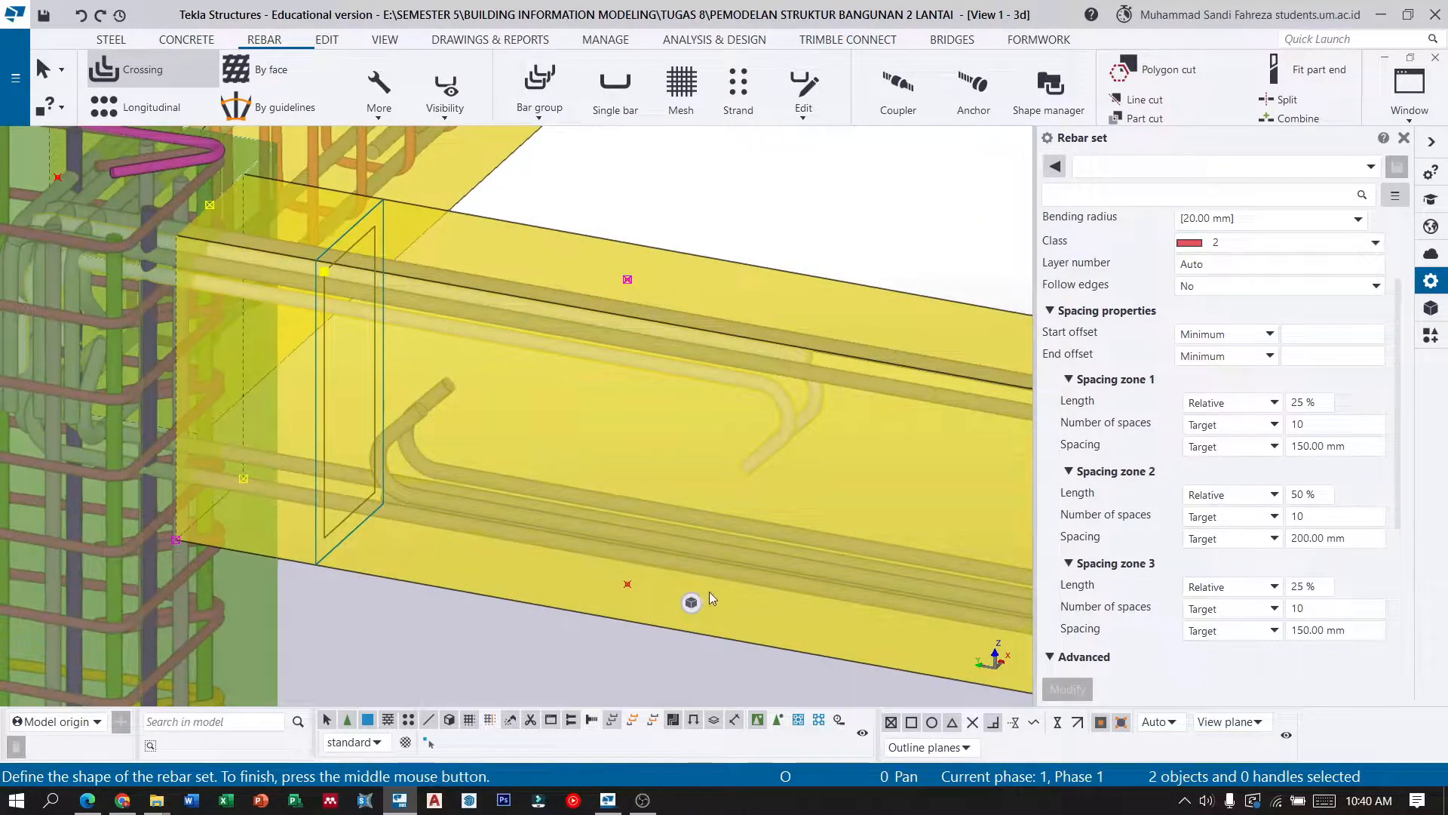
pyautogui.moveTo(693, 608)
pyautogui.click(745, 608)
# Offset the stirrup shape's top leg and both side legs 45 mm from the beam faces.
pyautogui.scroll(2, 301, 227)
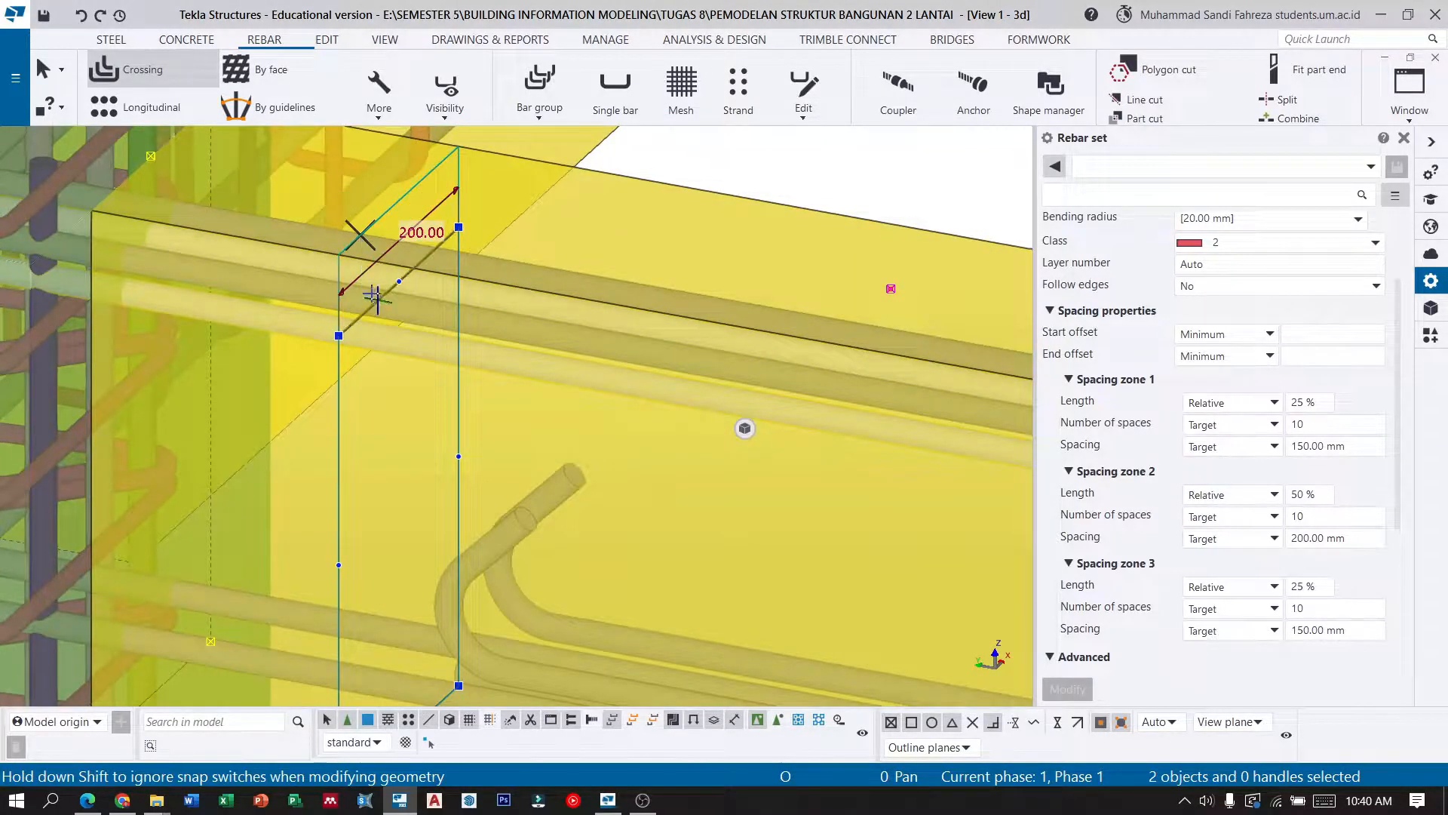
pyautogui.write('45')
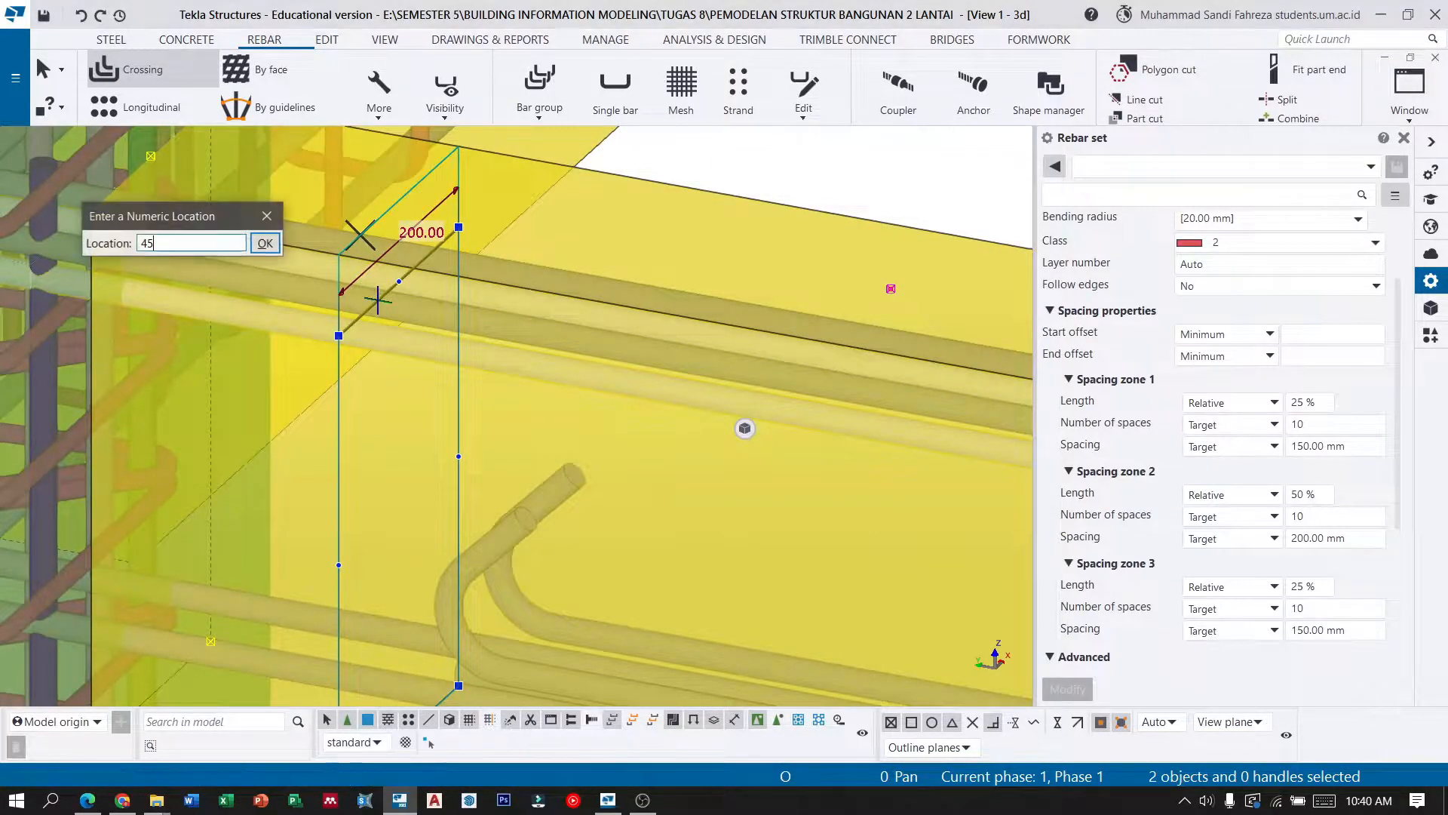
pyautogui.click(265, 243)
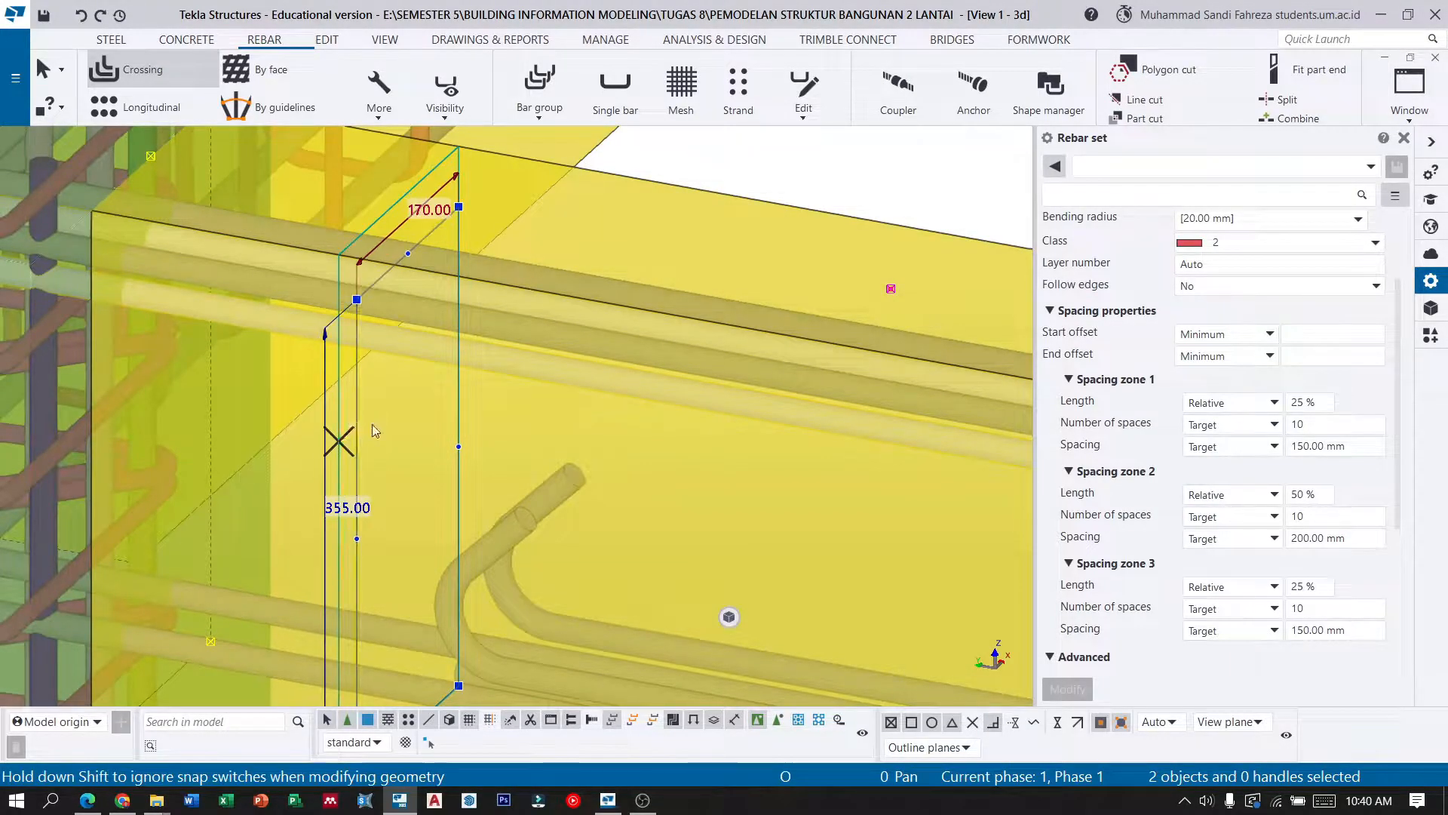
pyautogui.write('45')
pyautogui.click(265, 242)
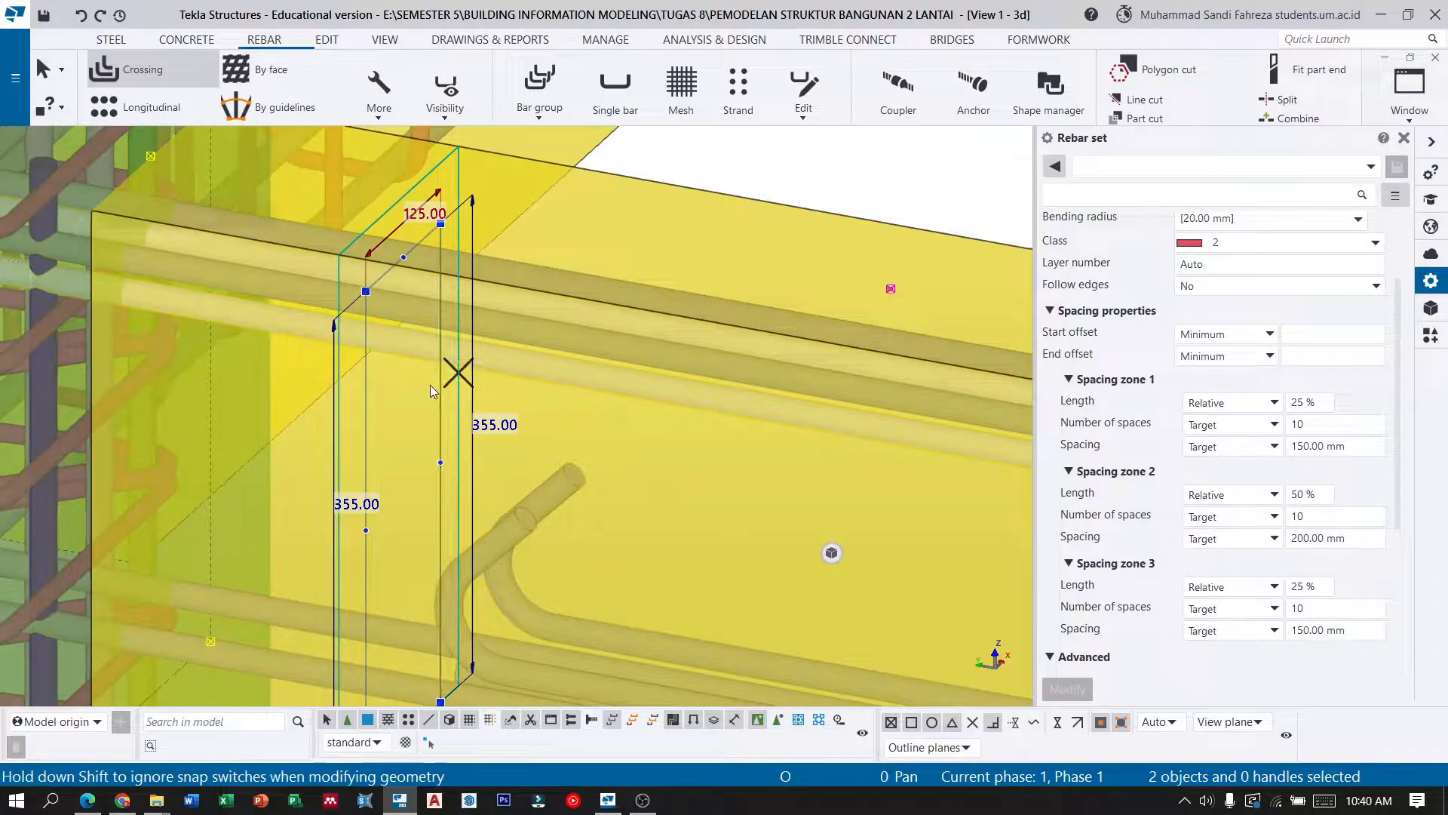
pyautogui.write('45')
pyautogui.click(265, 243)
# Offset the stirrup shape's bottom leg 45 mm from the beam's underside and finish creating the crossing rebar set.
pyautogui.scroll(-4, 411, 215)
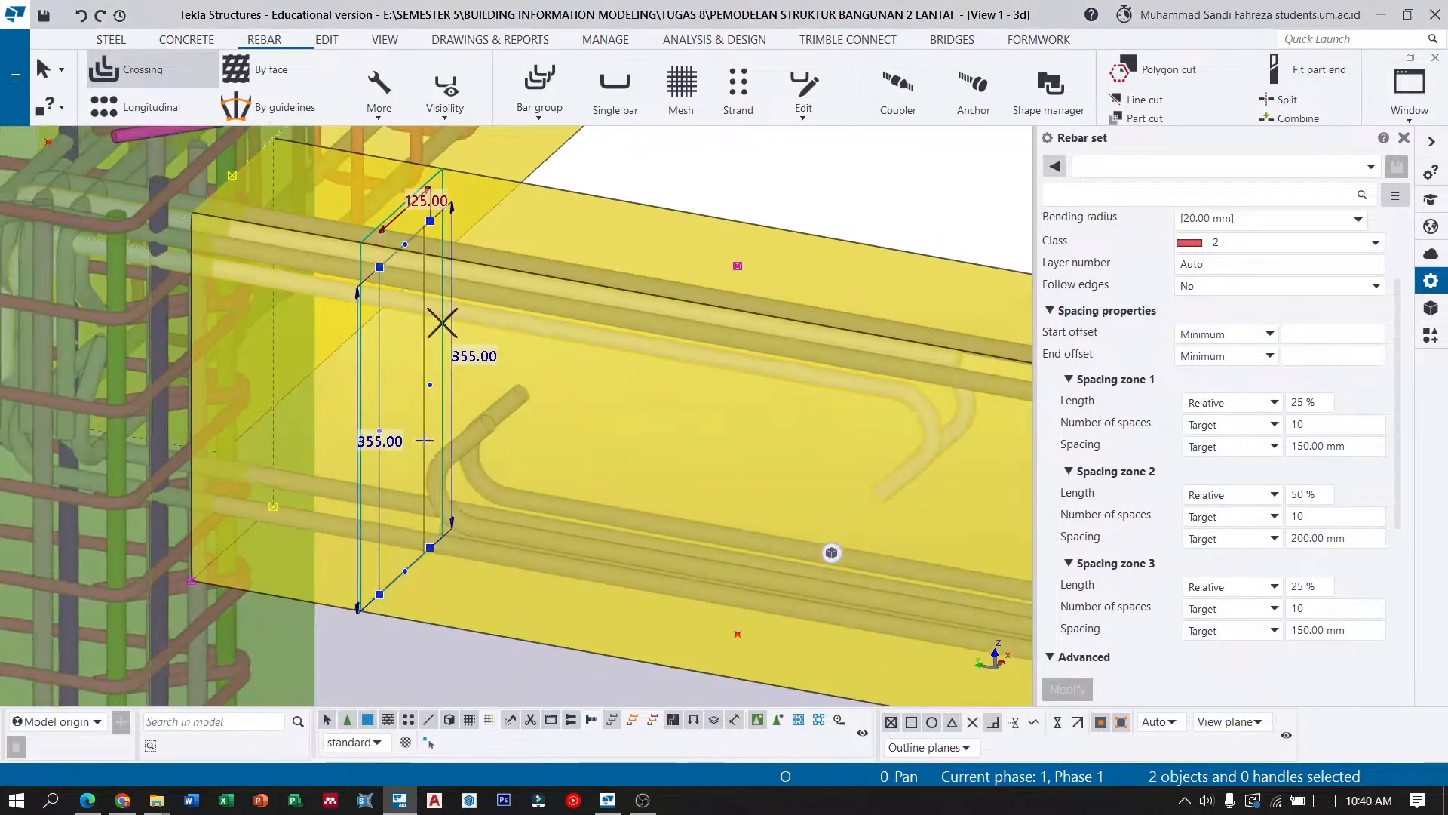
pyautogui.scroll(5, 403, 585)
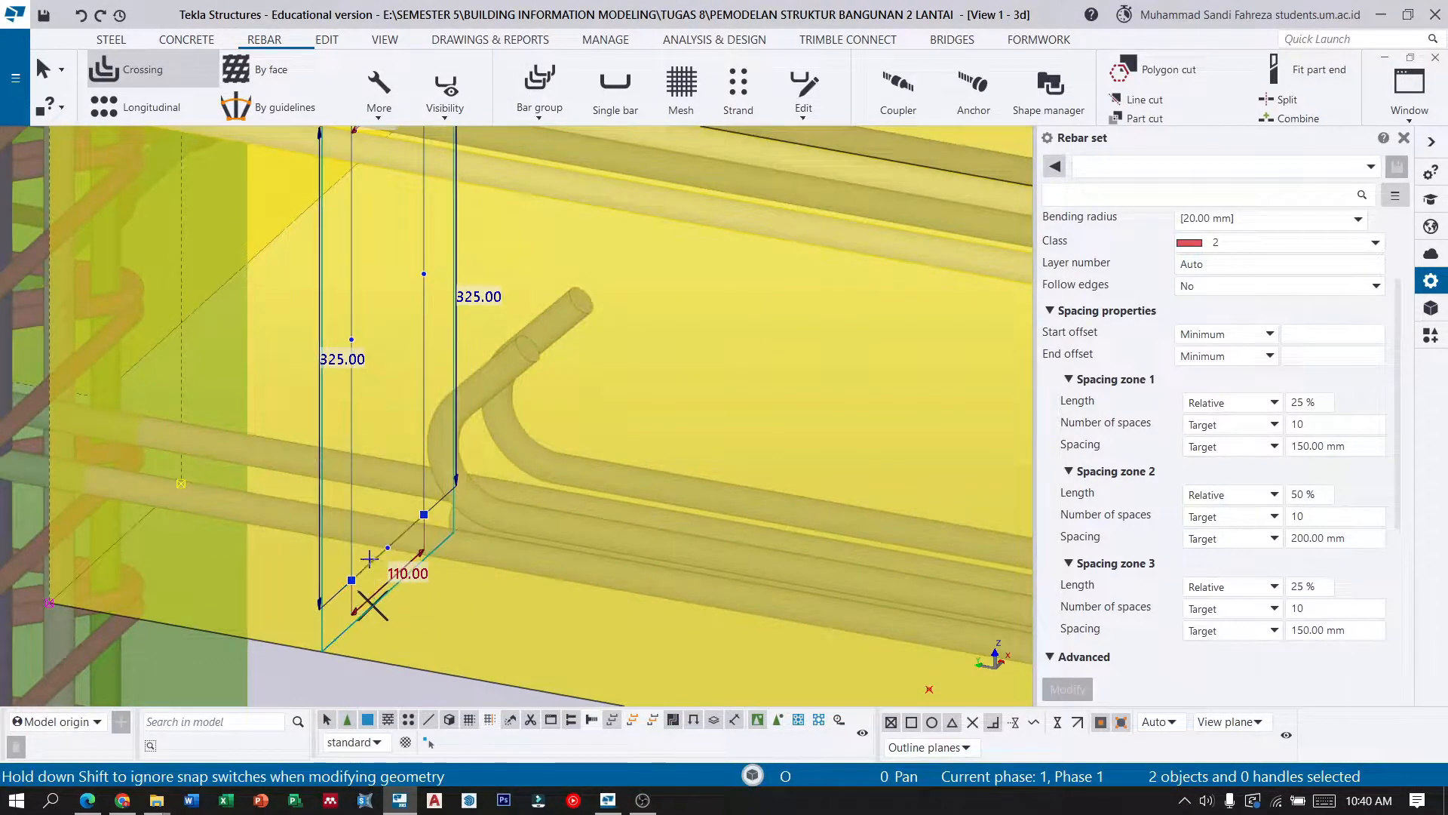
pyautogui.write('45')
pyautogui.press('Return')
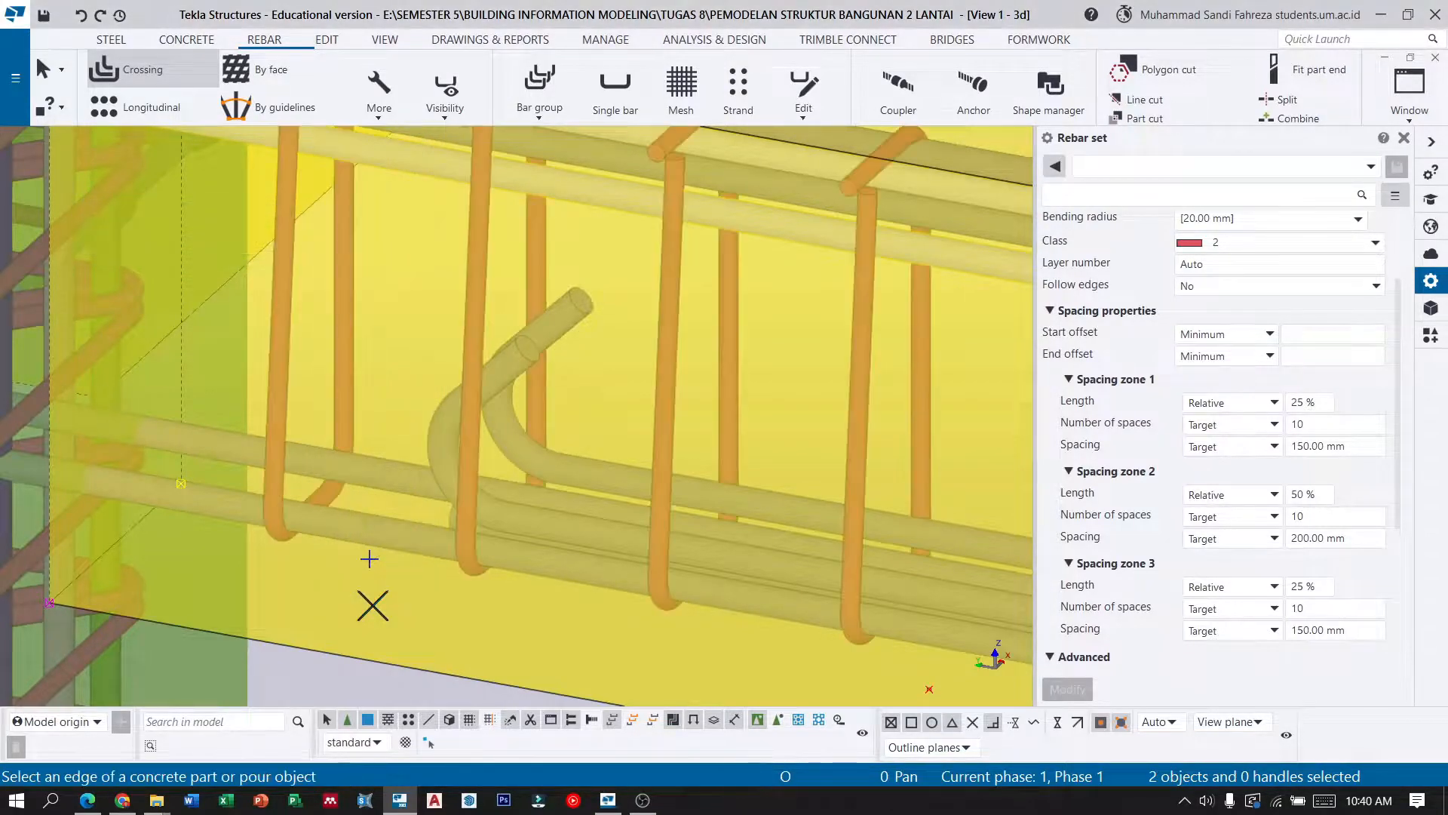
pyautogui.scroll(-4, 360, 598)
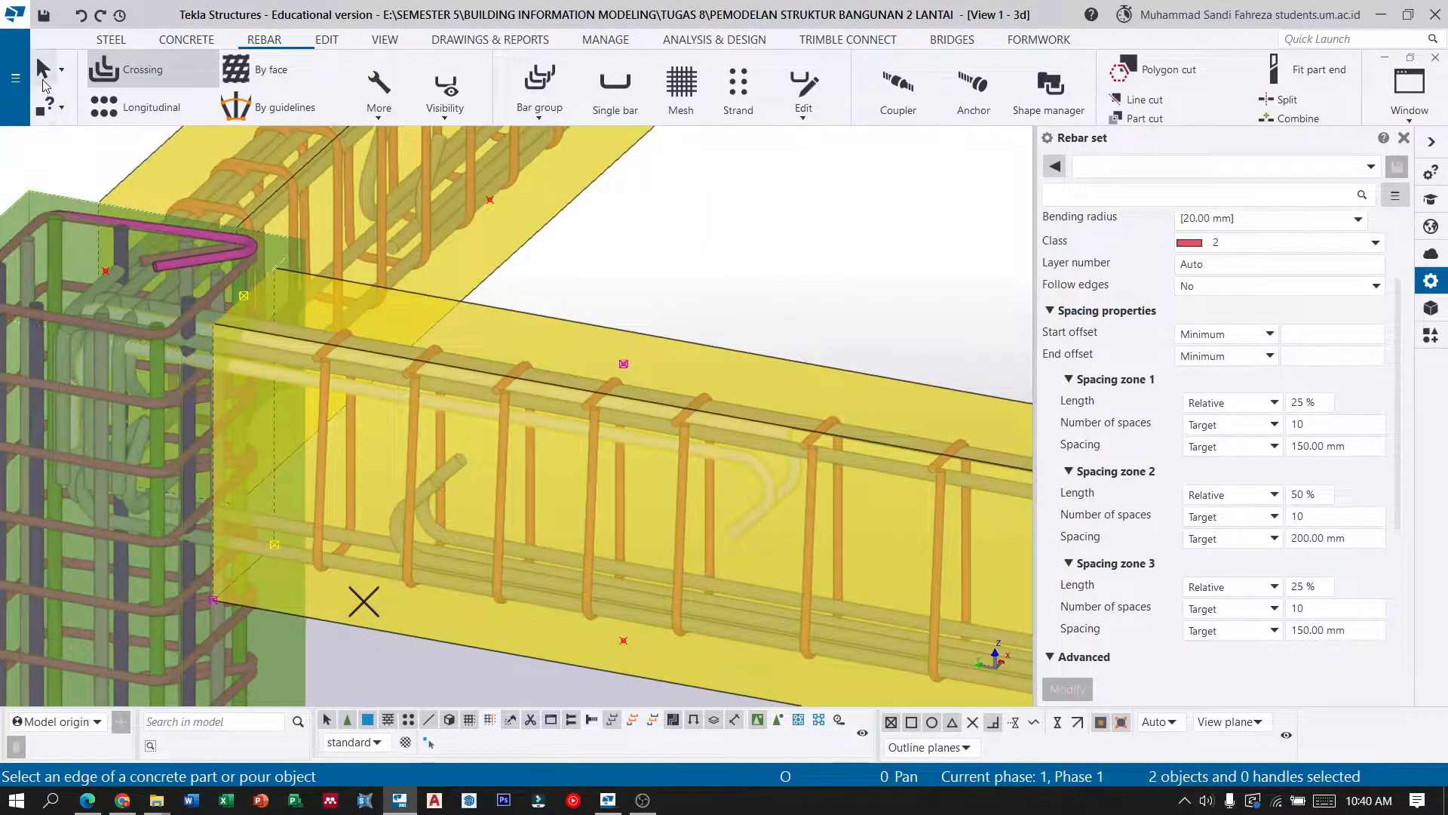
# Add an end detail modifier to the new stirrup set's upper ends with a 135° custom hook, radius 20 mm and length 40 mm.
pyautogui.press('Escape')
pyautogui.click(504, 448)
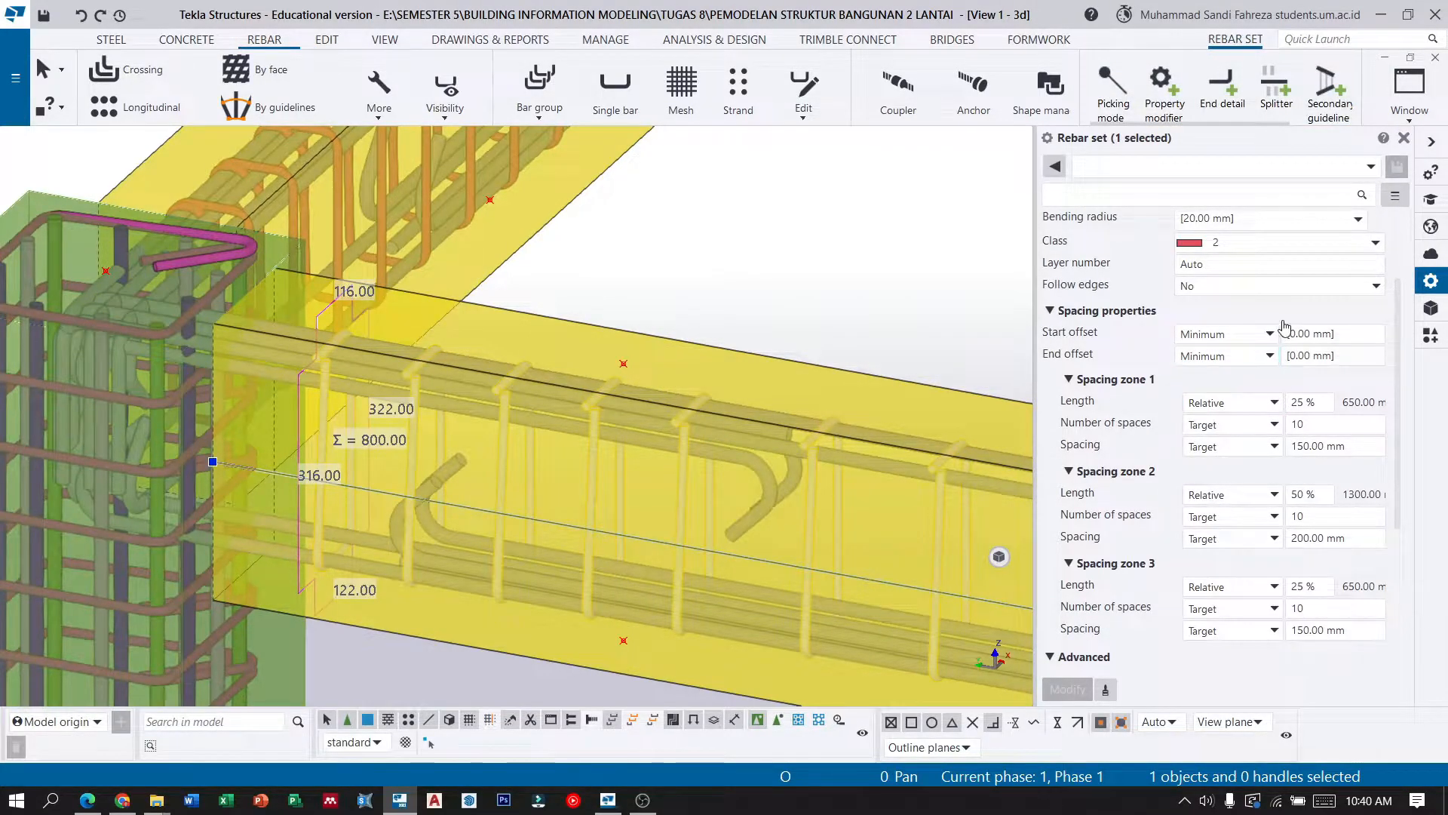
pyautogui.scroll(-3, 1291, 542)
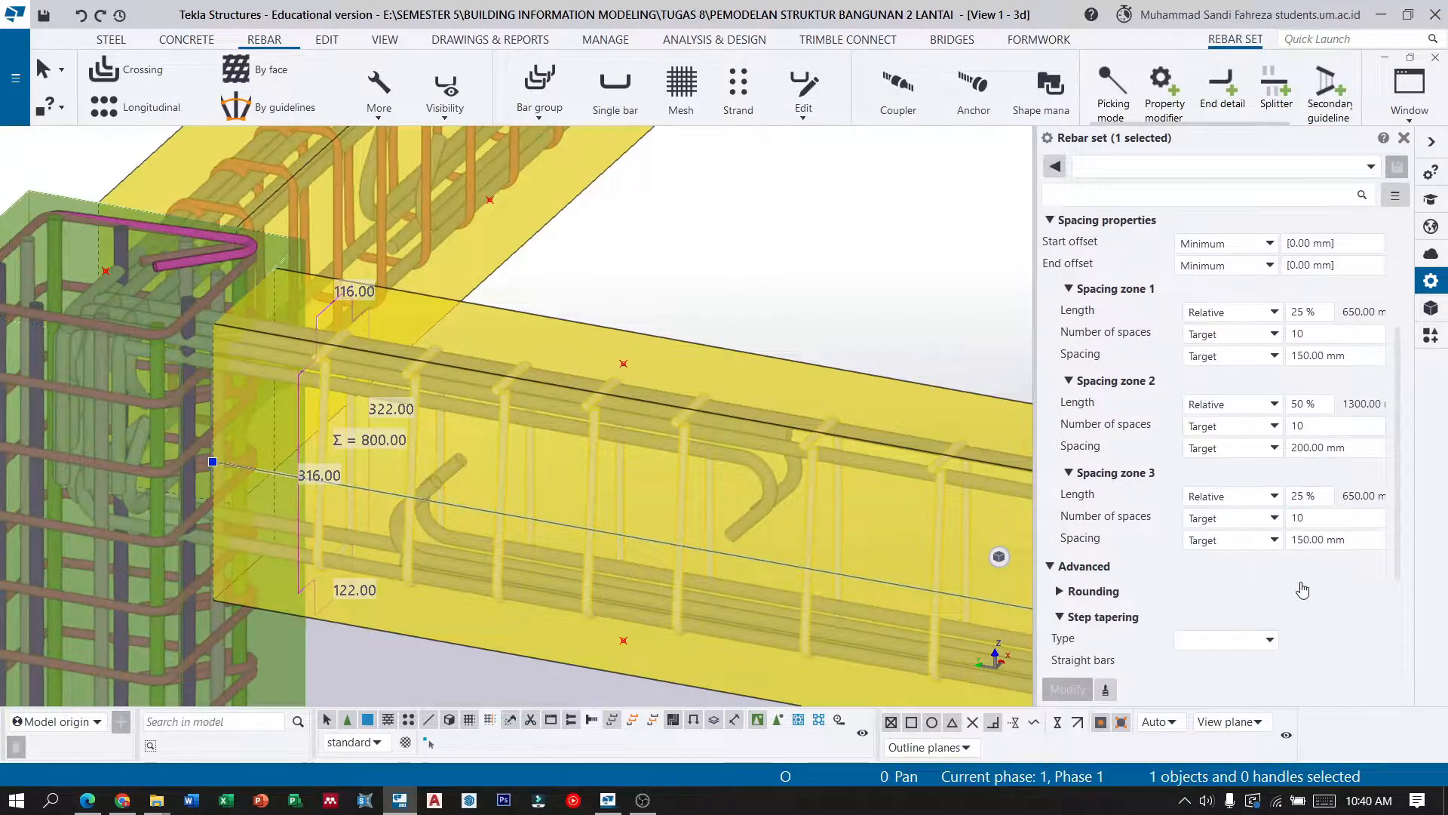
pyautogui.scroll(5, 1291, 542)
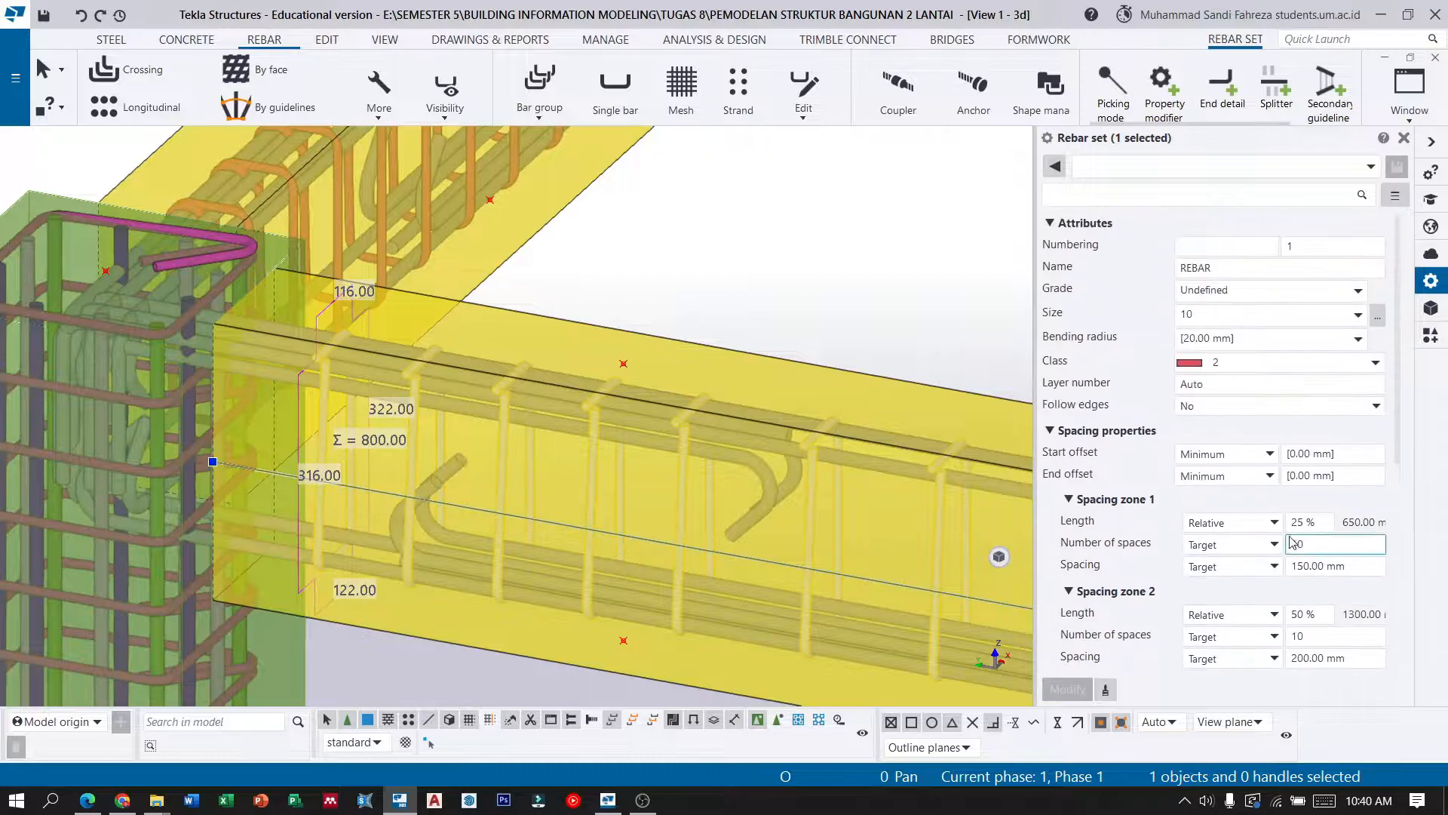
pyautogui.click(1222, 102)
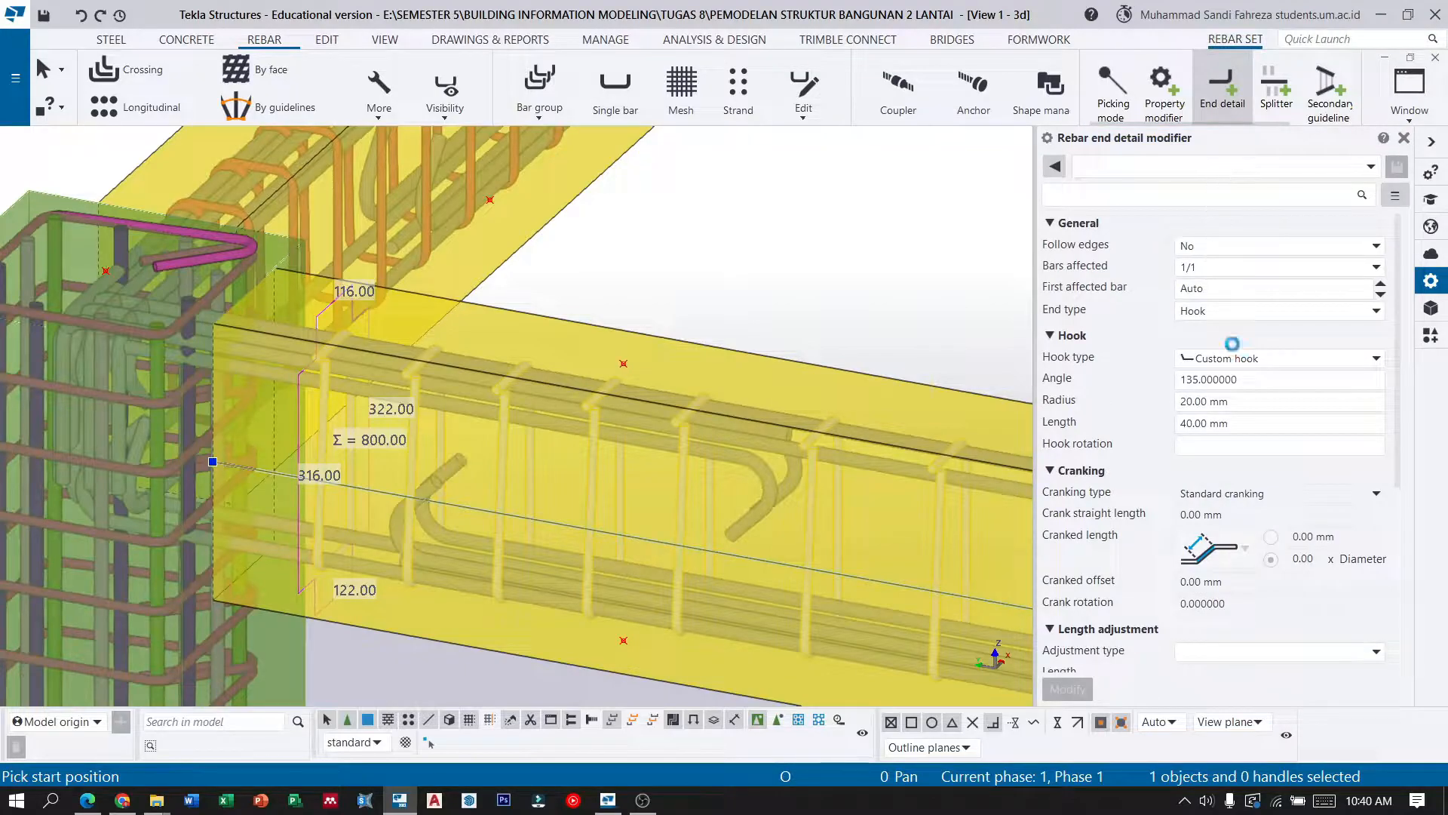
pyautogui.scroll(2, 329, 357)
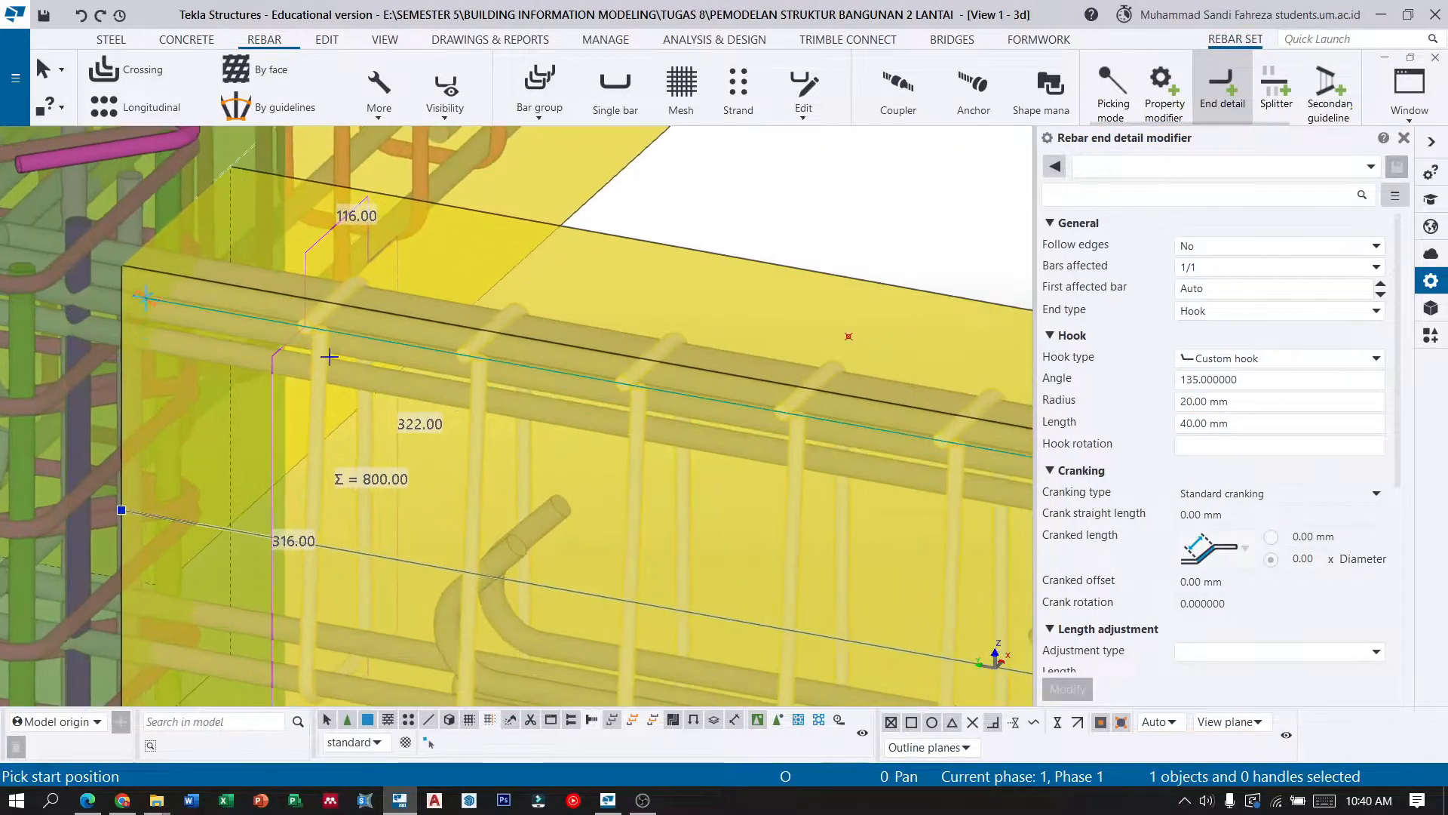
pyautogui.click(315, 330)
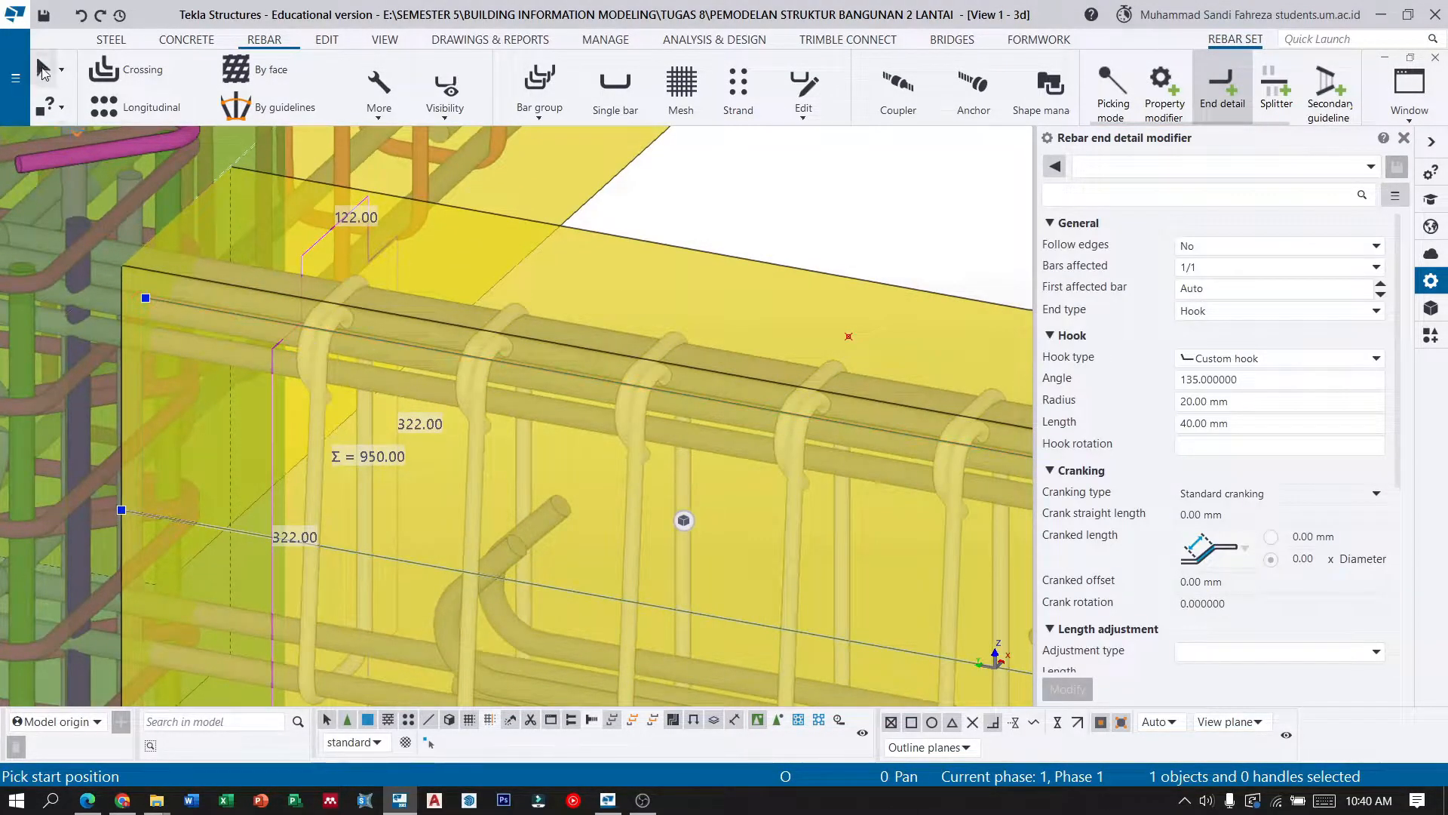
pyautogui.click(43, 70)
# Copy the hooked stirrup set linearly along the grid A roof beams with dY -3000 and 3 copies.
pyautogui.scroll(-5, 231, 412)
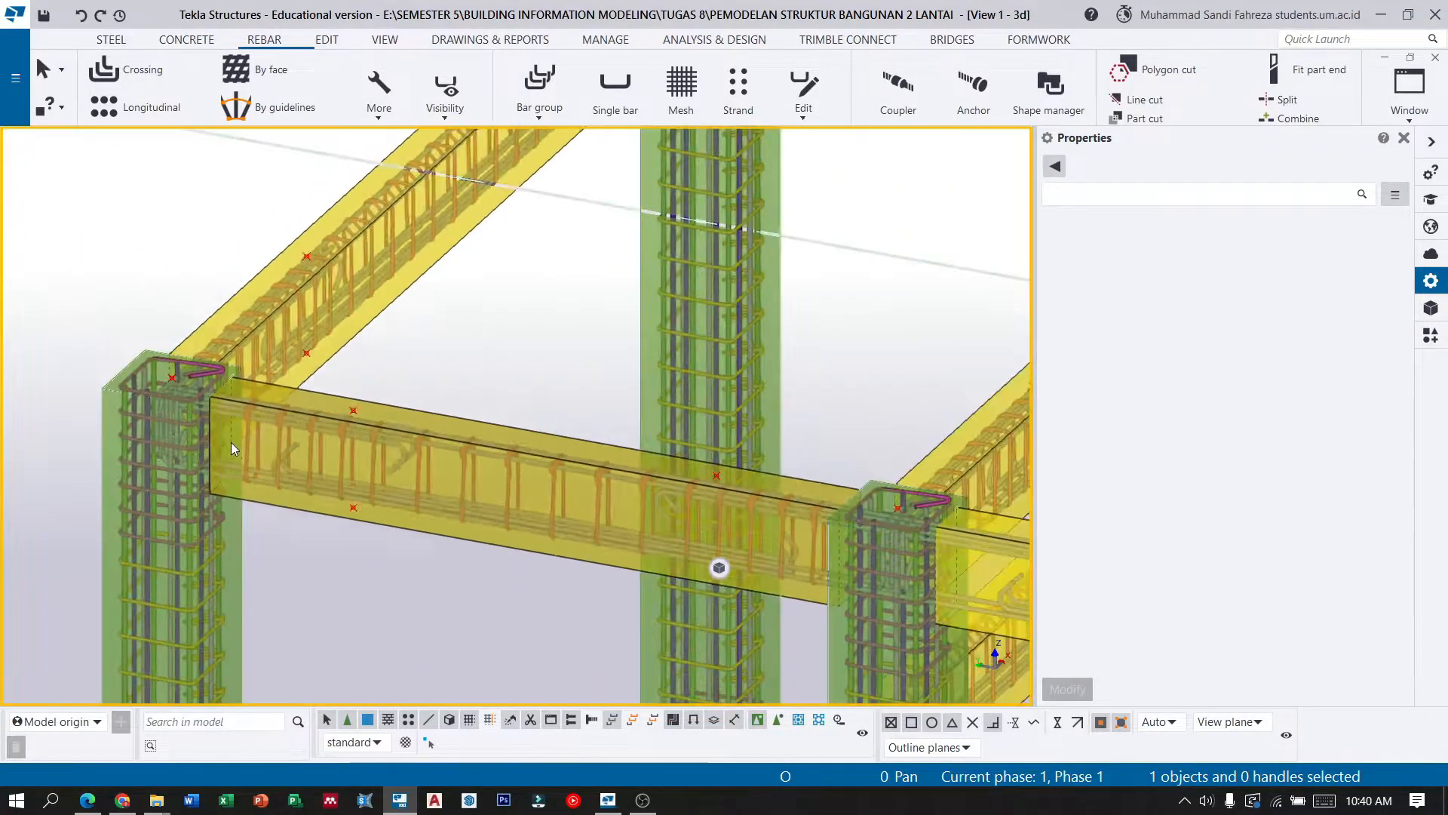
pyautogui.scroll(-3, 231, 448)
pyautogui.scroll(4, 432, 527)
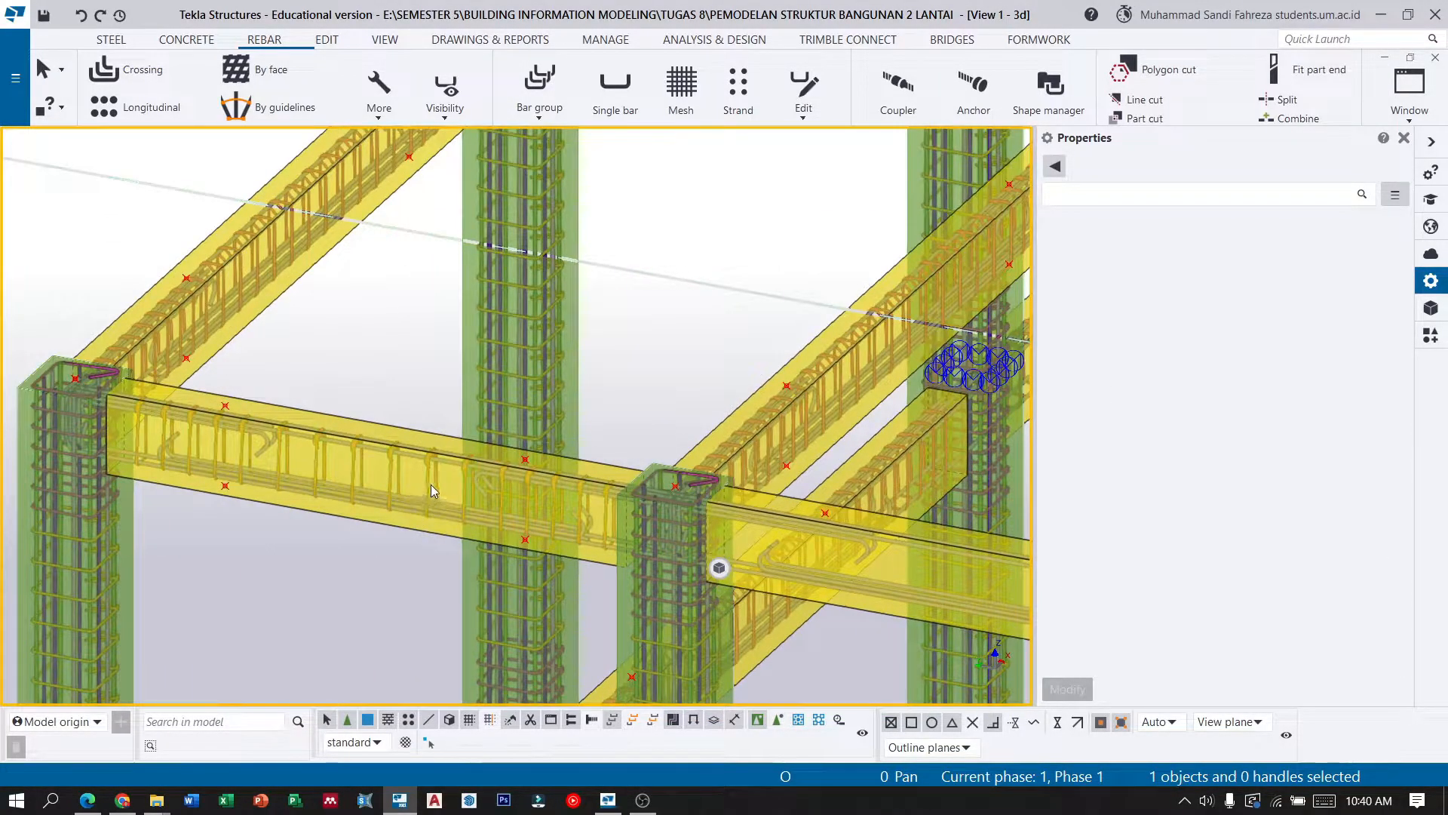
pyautogui.click(431, 486)
pyautogui.scroll(-3, 706, 570)
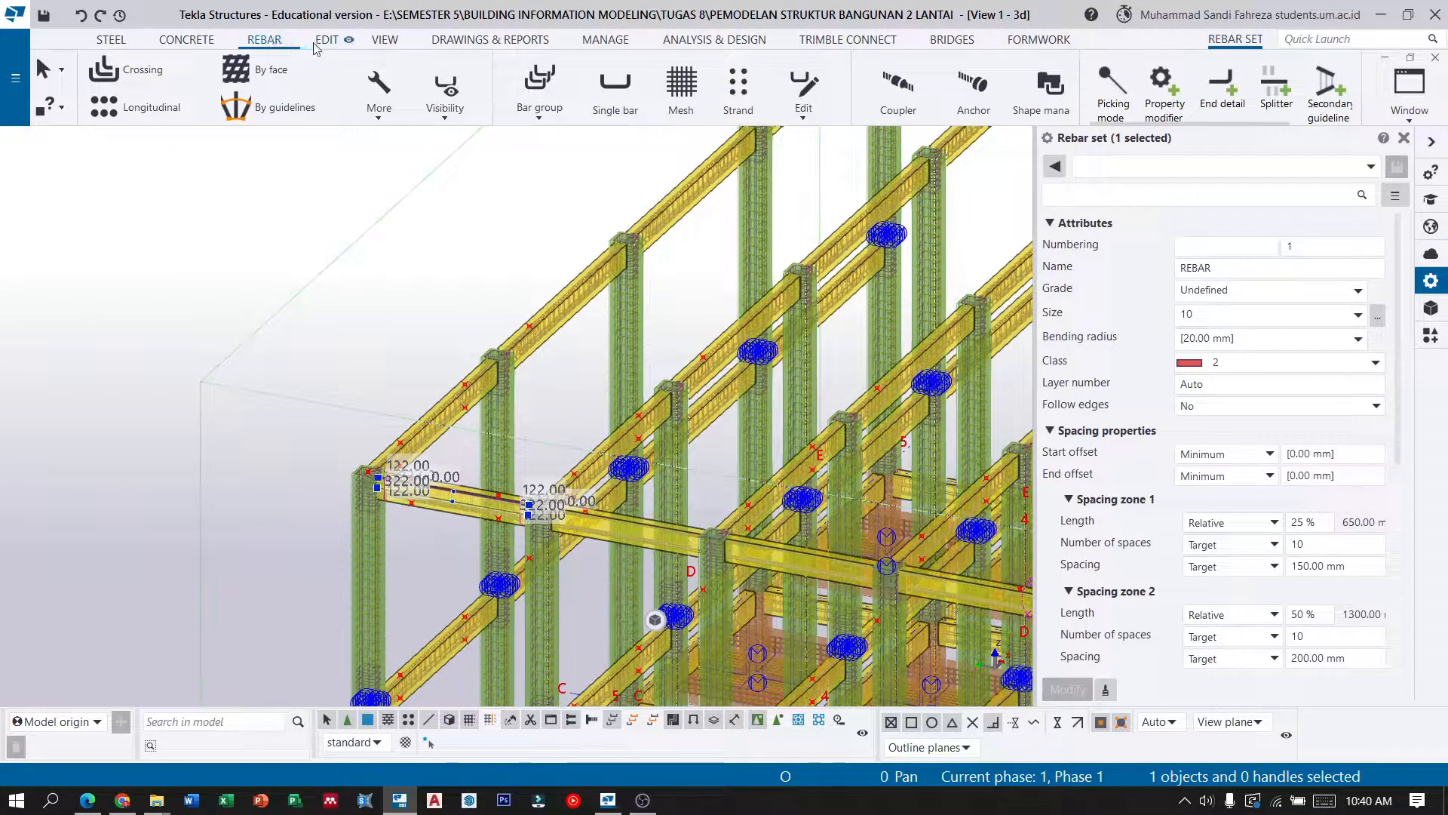
pyautogui.click(341, 41)
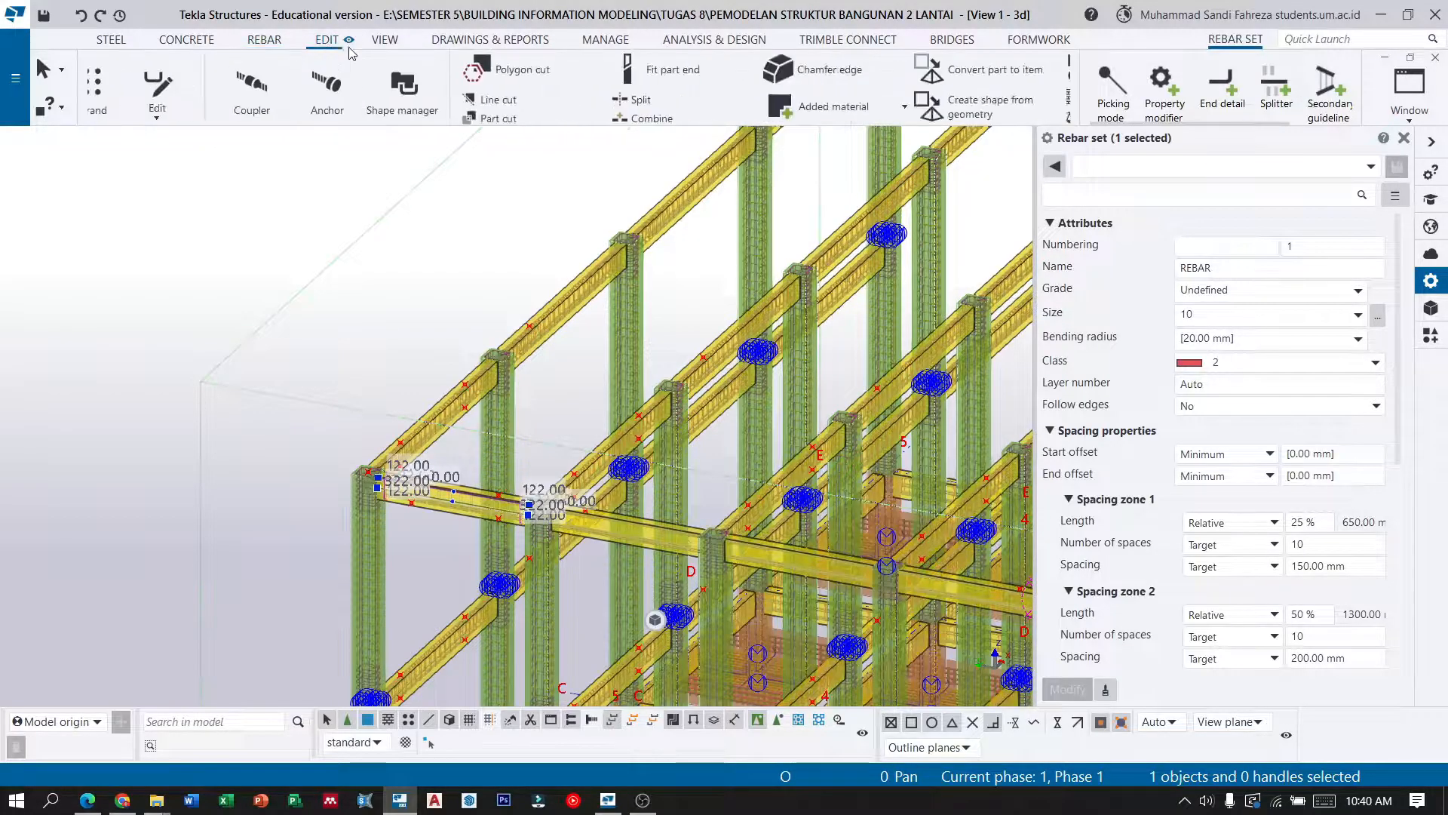
pyautogui.click(1006, 117)
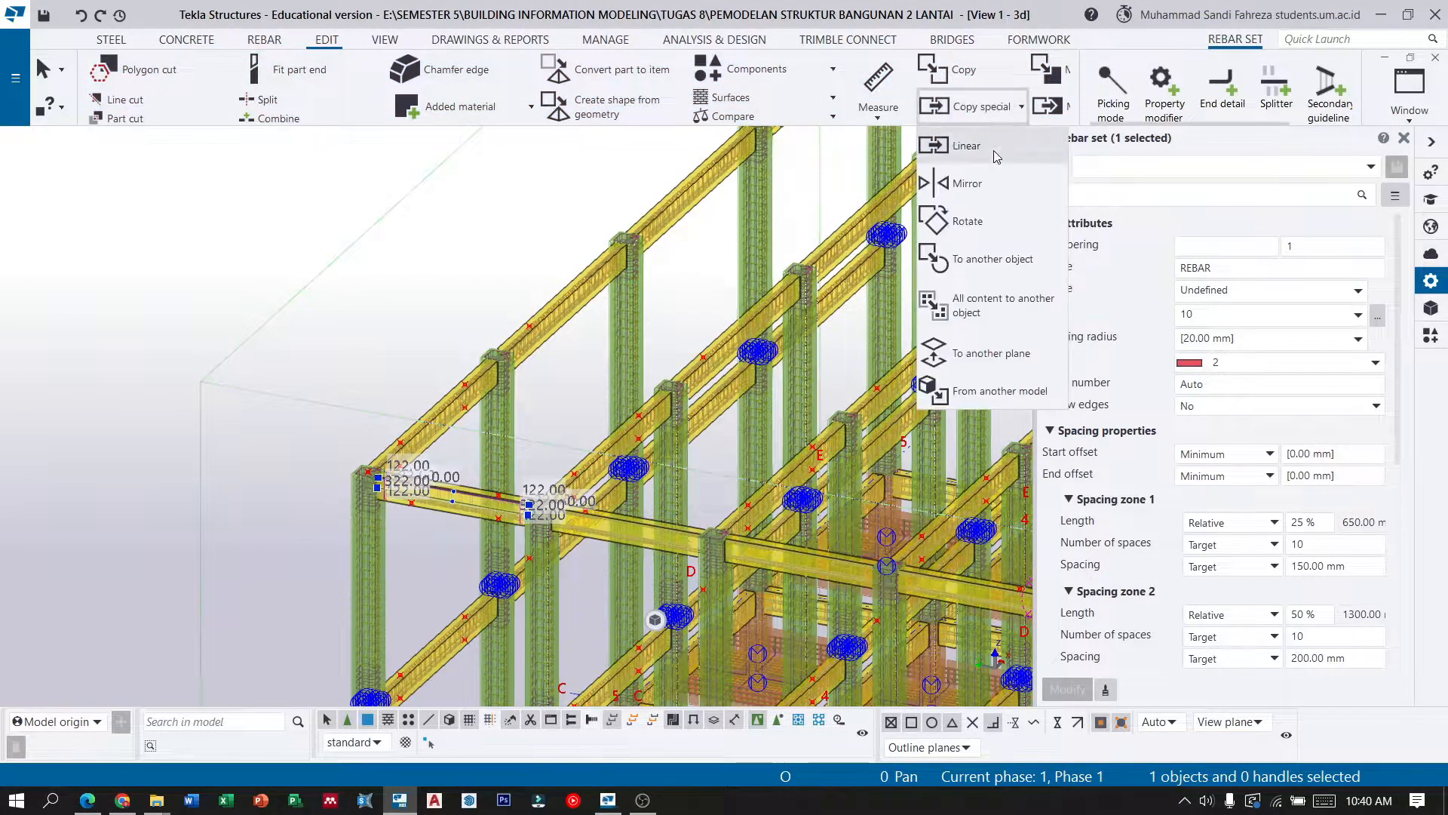
pyautogui.click(1014, 147)
pyautogui.scroll(-3, 194, 271)
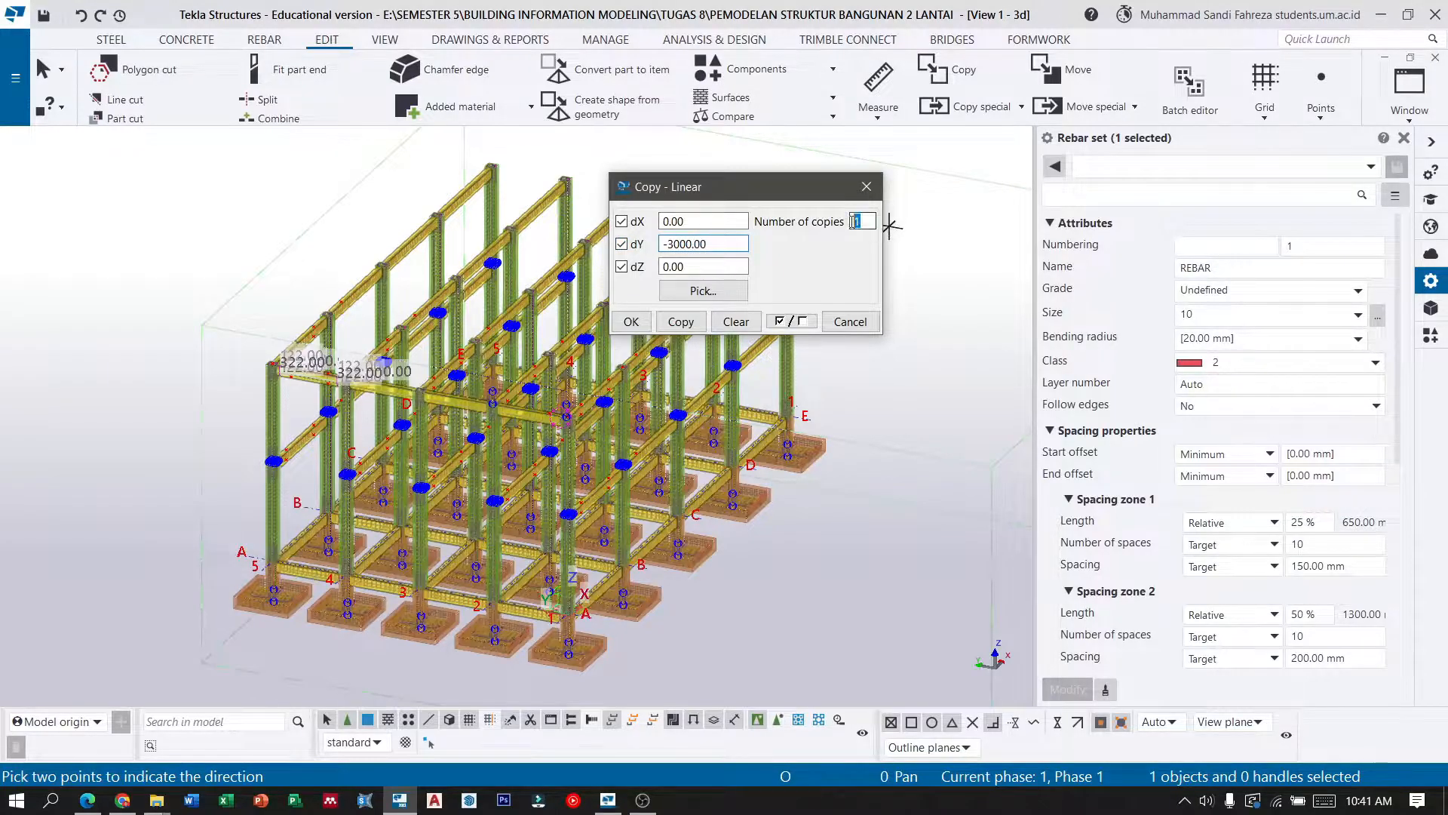
pyautogui.click(631, 321)
pyautogui.scroll(2, 439, 428)
pyautogui.scroll(4, 437, 431)
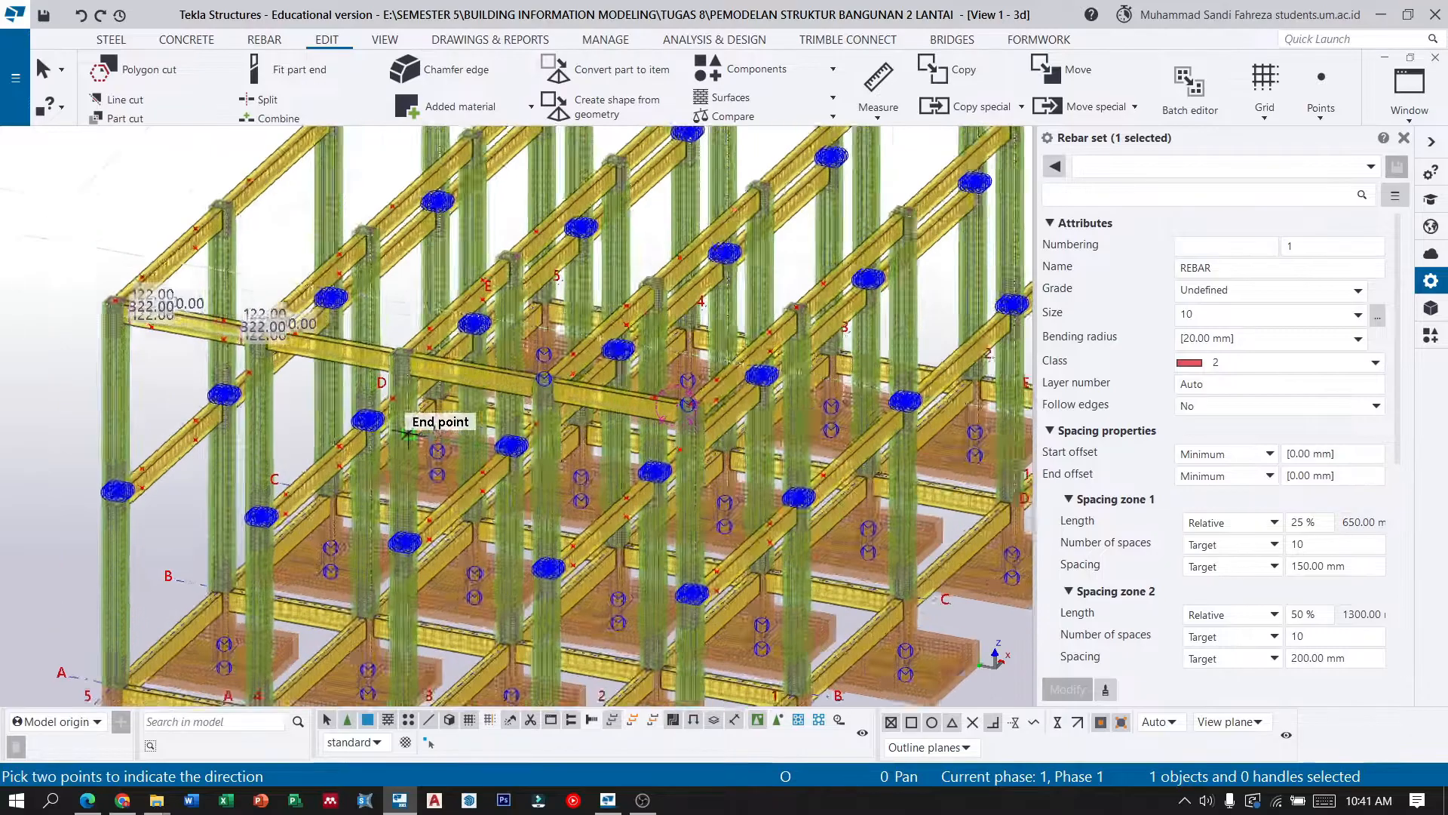
pyautogui.scroll(-2, 462, 367)
pyautogui.scroll(-3, 642, 386)
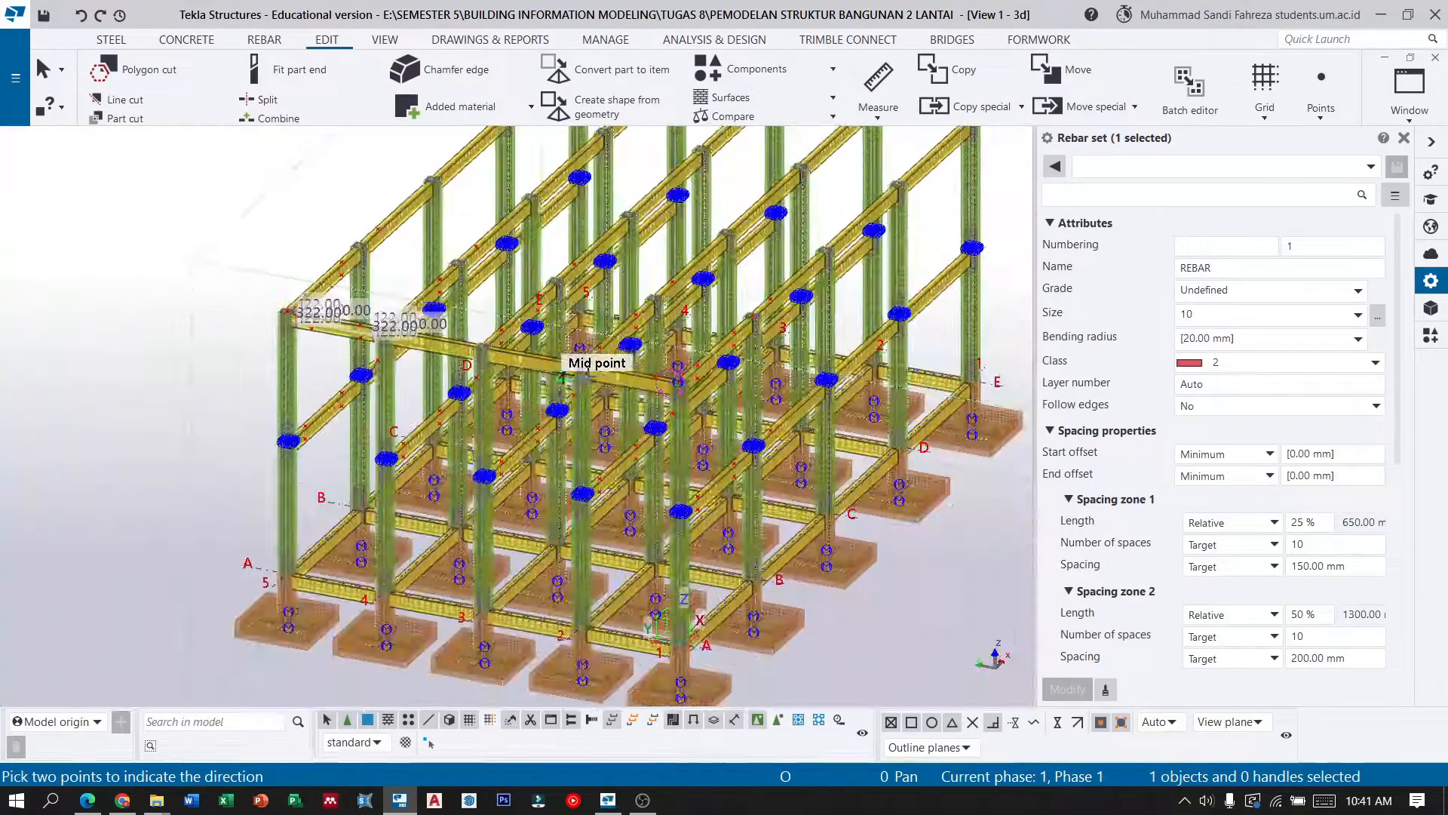
pyautogui.scroll(5, 357, 296)
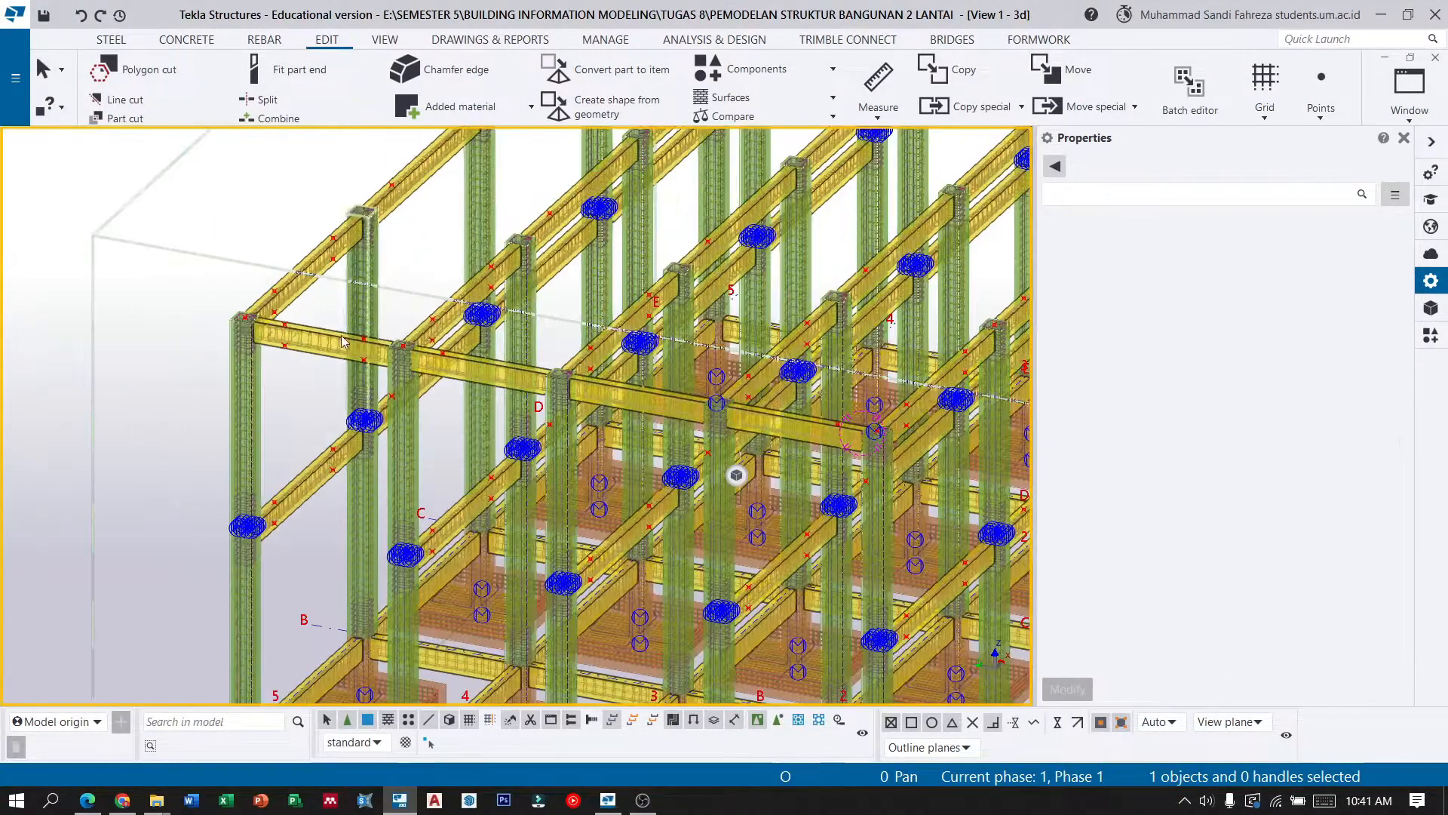
# Orient the model to the left view and select the four grid A roof beams together with their reinforcement.
pyautogui.scroll(-7, 345, 368)
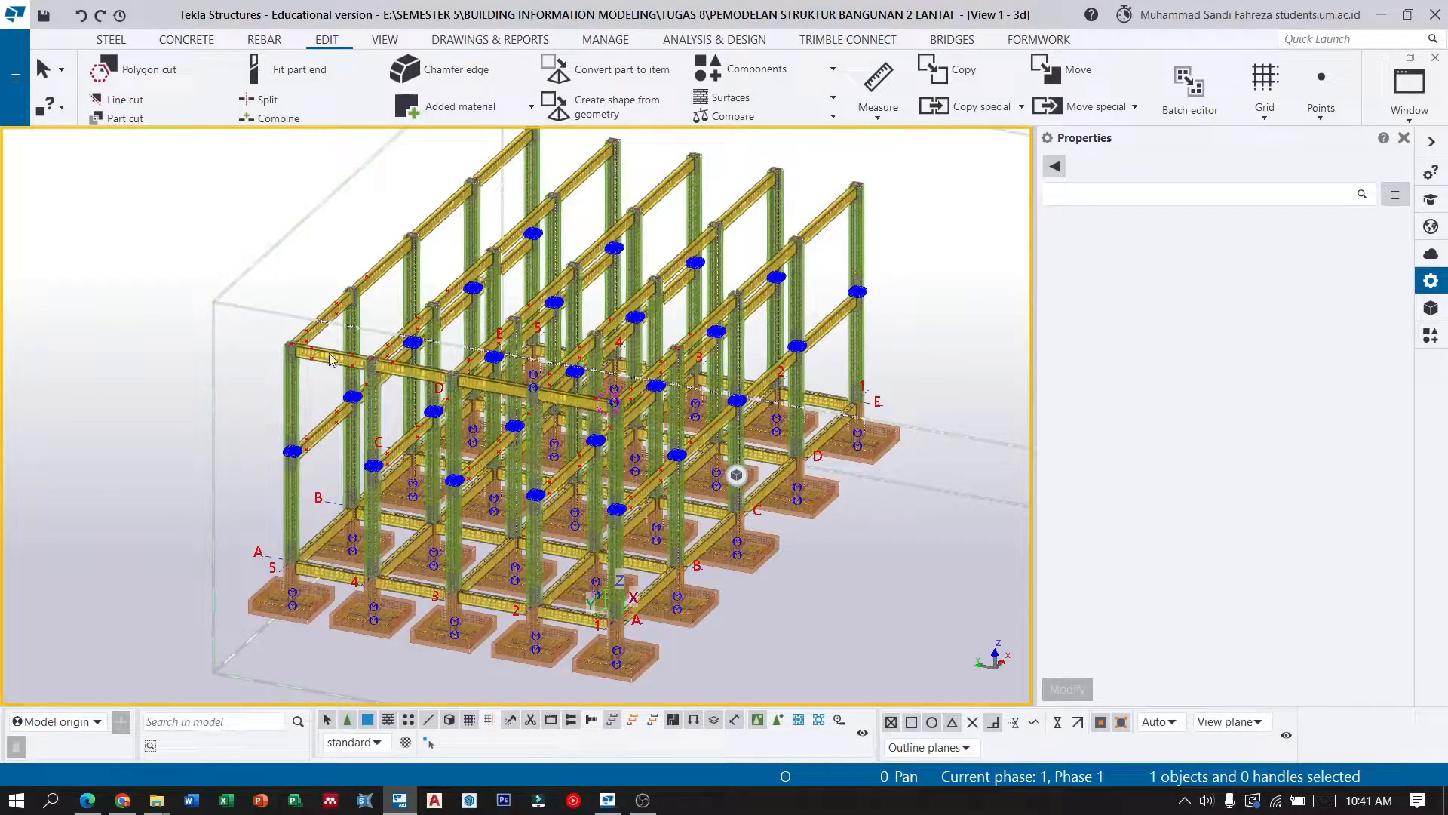
pyautogui.scroll(2, 335, 362)
pyautogui.scroll(3, 528, 405)
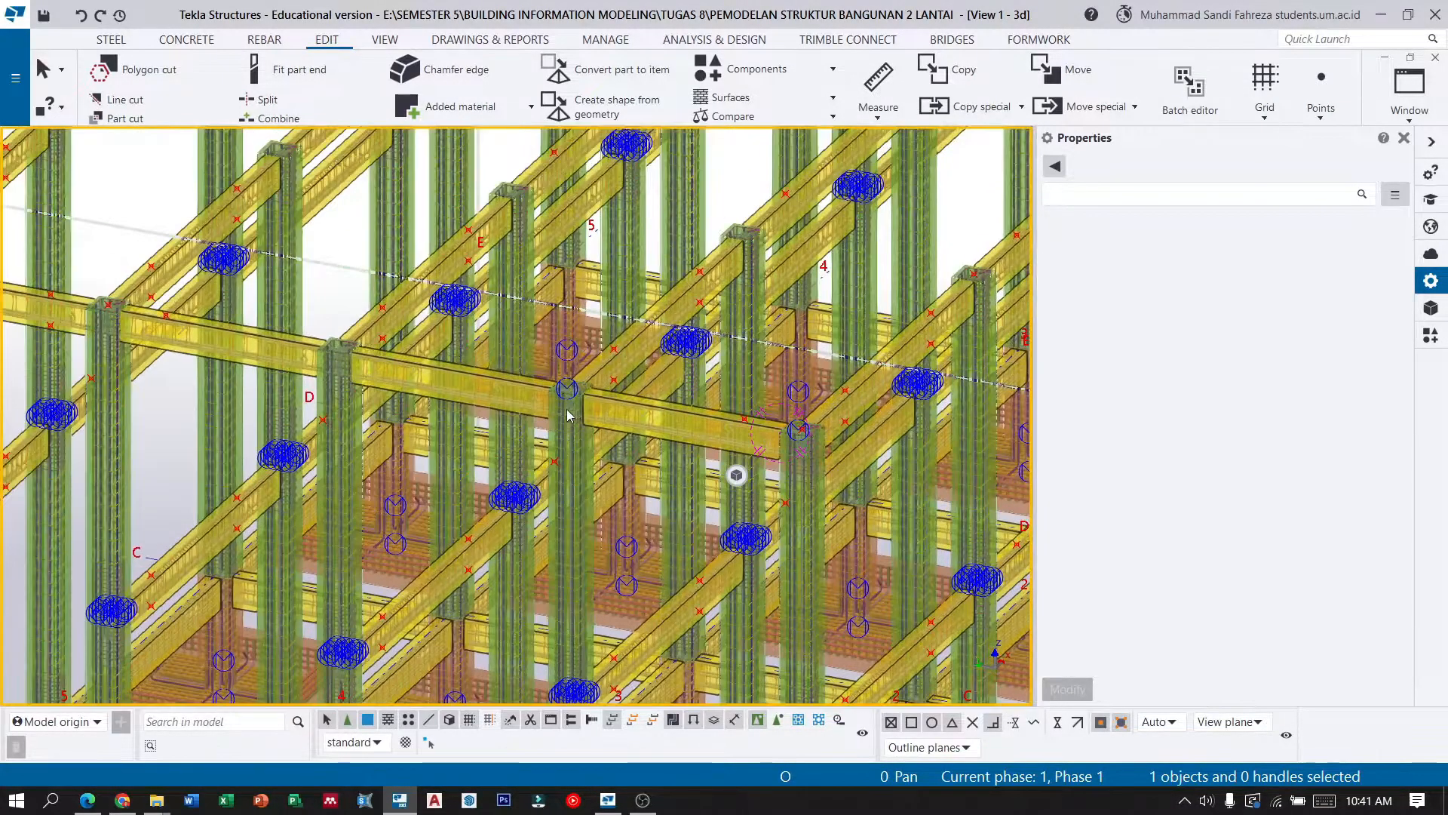
pyautogui.scroll(-5, 567, 415)
pyautogui.moveTo(737, 474)
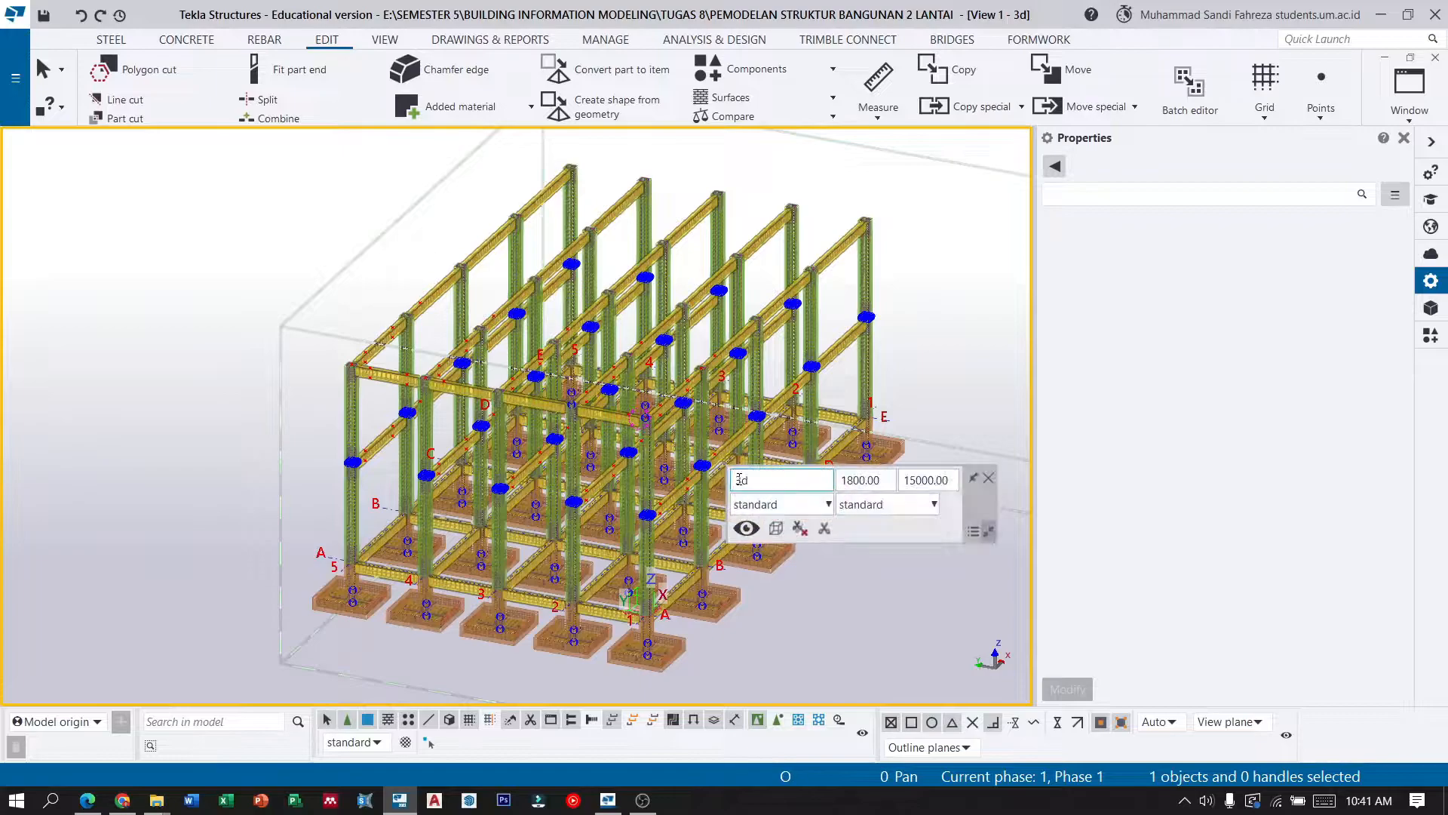
pyautogui.click(777, 528)
pyautogui.click(781, 608)
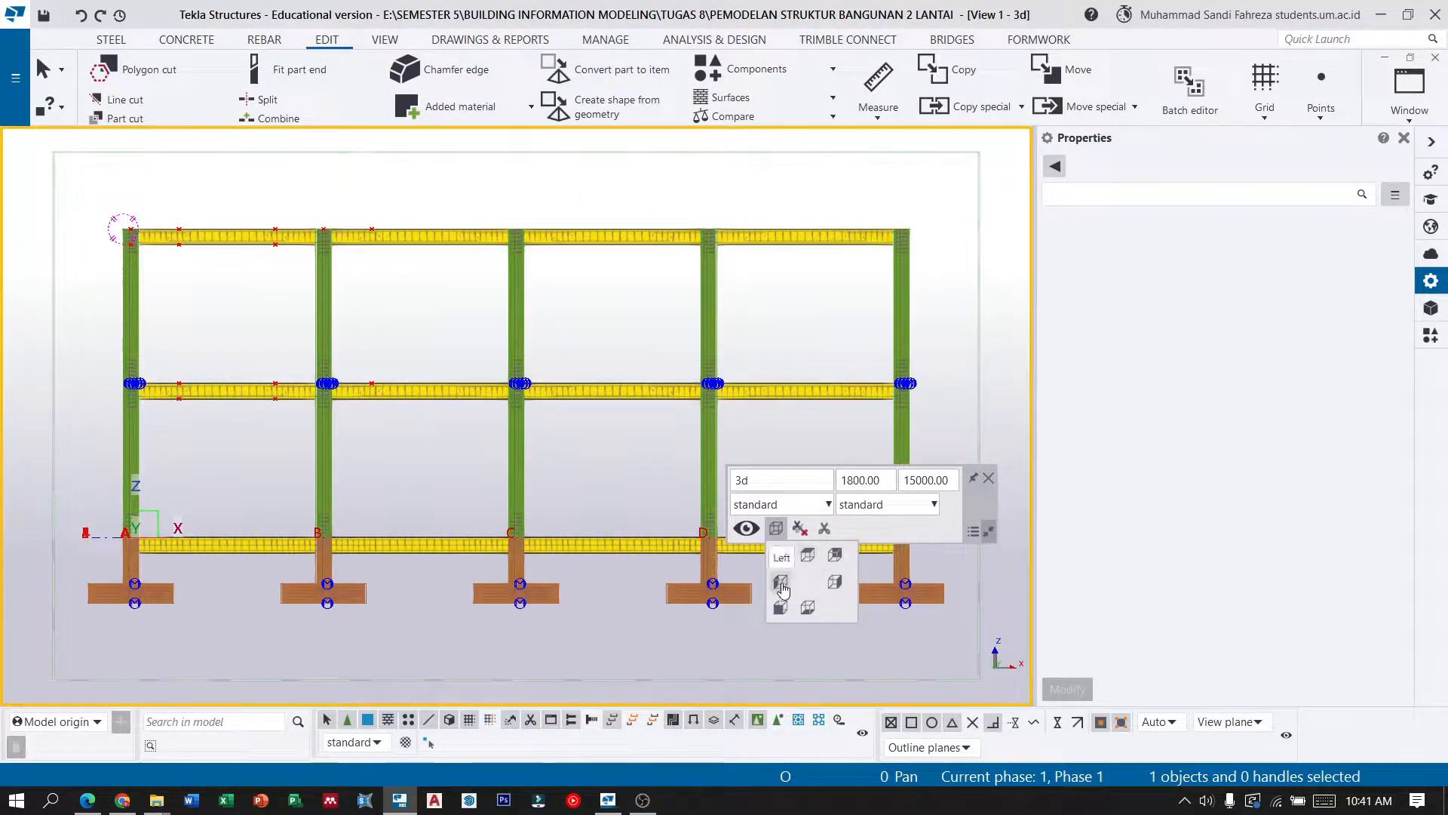
pyautogui.click(781, 583)
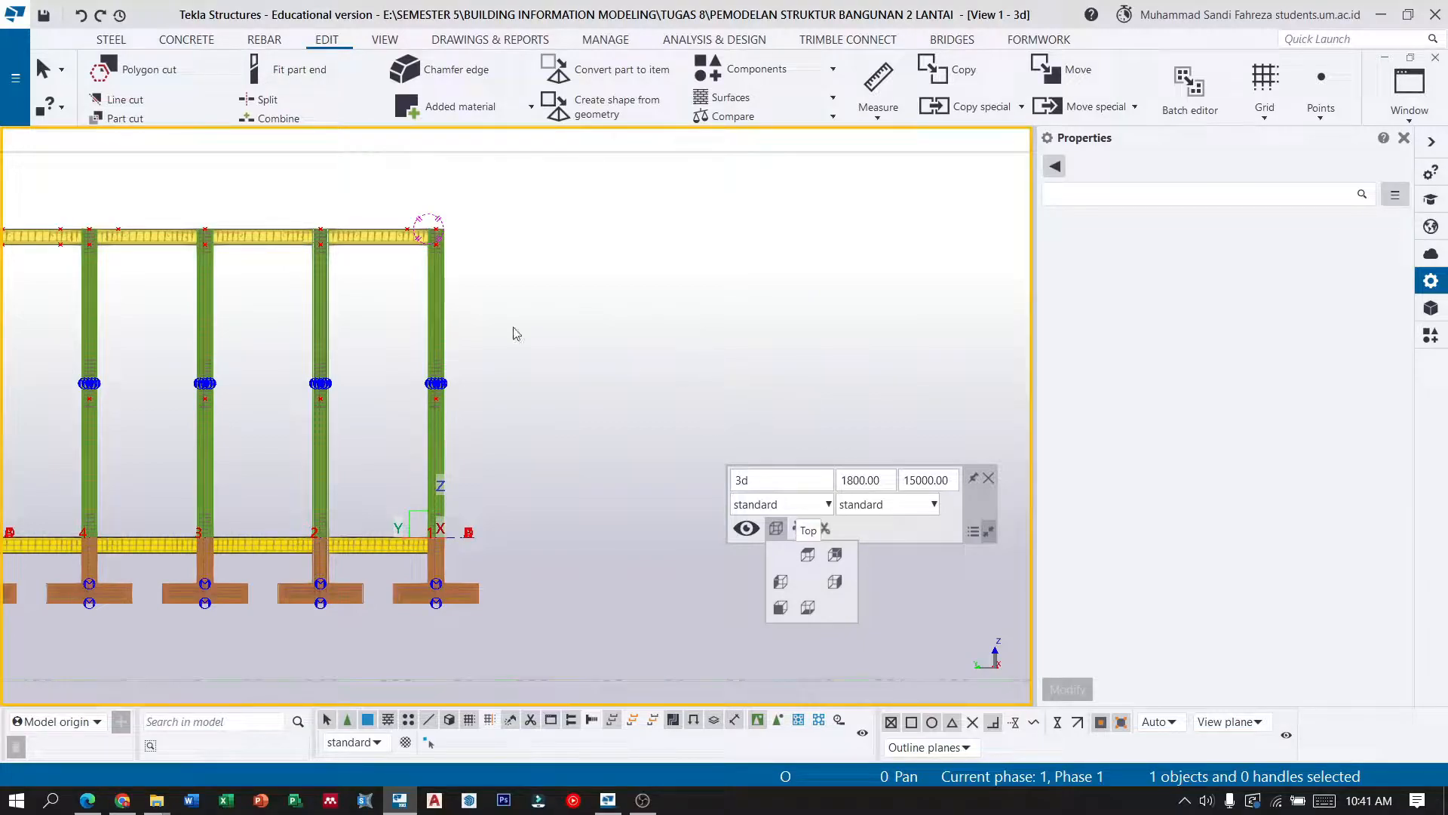
pyautogui.scroll(-3, 673, 305)
pyautogui.scroll(5, 379, 276)
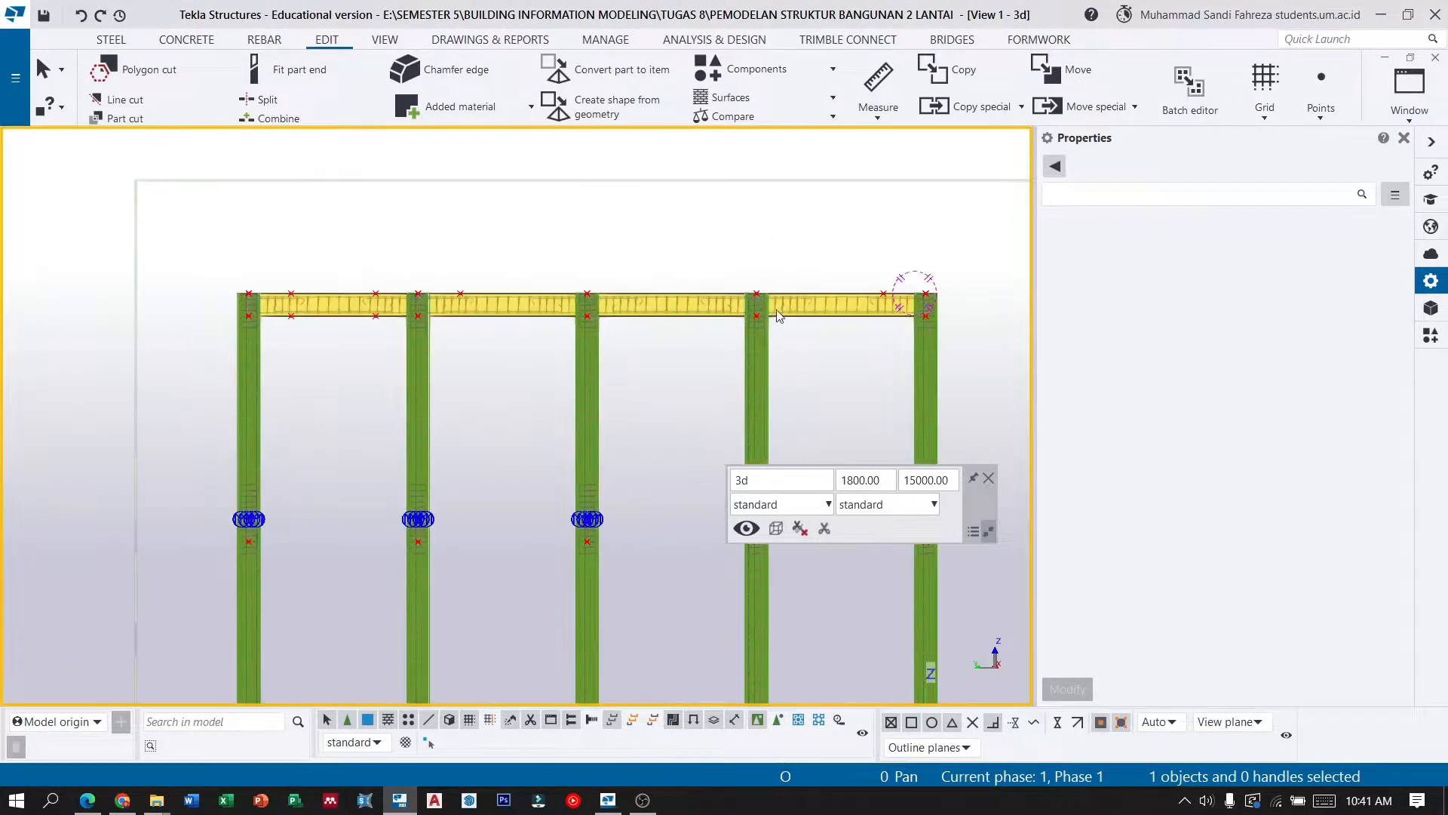
pyautogui.scroll(2, 779, 316)
pyautogui.scroll(-2, 558, 321)
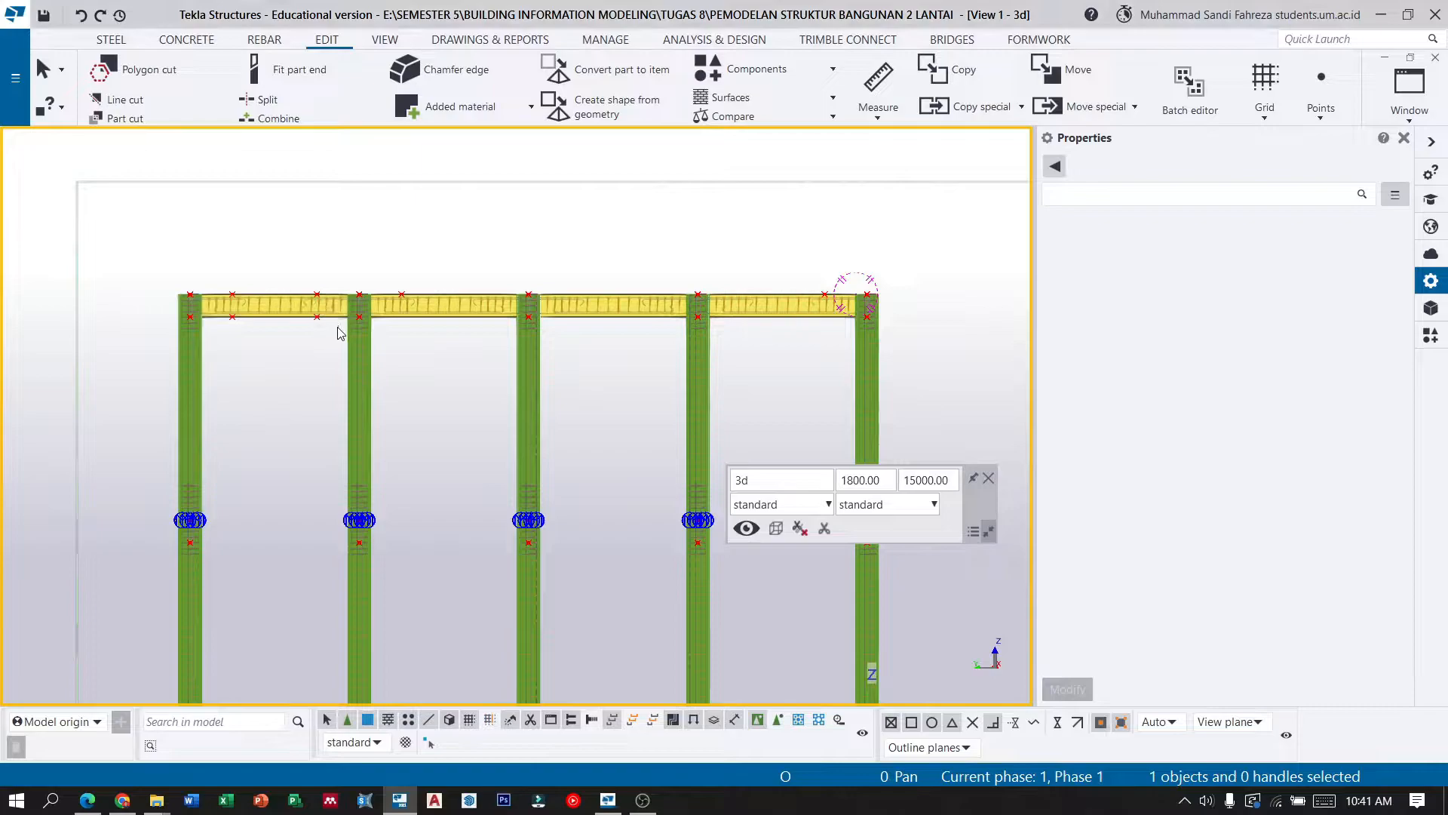
pyautogui.keyDown('ctrl'); pyautogui.moveTo(240, 263); pyautogui.dragTo(210, 246); pyautogui.keyUp('ctrl')
pyautogui.keyDown('ctrl'); pyautogui.moveTo(510, 325); pyautogui.dragTo(380, 263); pyautogui.keyUp('ctrl')
pyautogui.keyDown('ctrl'); pyautogui.moveTo(590, 280); pyautogui.dragTo(539, 252); pyautogui.keyUp('ctrl')
pyautogui.keyDown('ctrl'); pyautogui.moveTo(815, 305); pyautogui.dragTo(723, 263); pyautogui.keyUp('ctrl')
# Copy the selected roof beams and their reinforcement linearly to grid lines B to E with dX 5000.
pyautogui.scroll(-2, 726, 292)
pyautogui.keyDown('ctrl'); pyautogui.moveTo(659, 309); pyautogui.dragTo(608, 346, button='middle'); pyautogui.keyUp('ctrl')
pyautogui.scroll(-3, 608, 345)
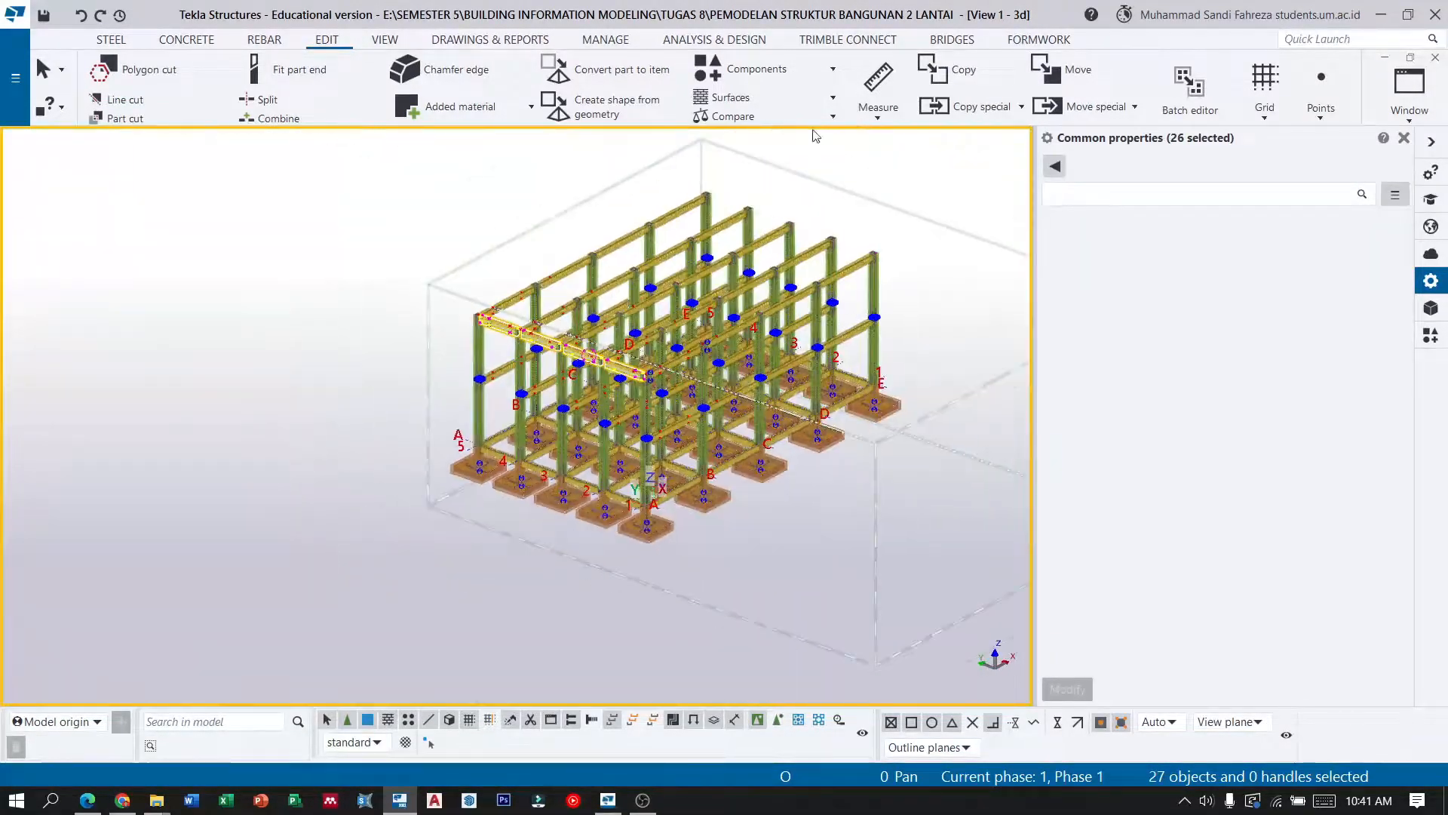
pyautogui.click(329, 44)
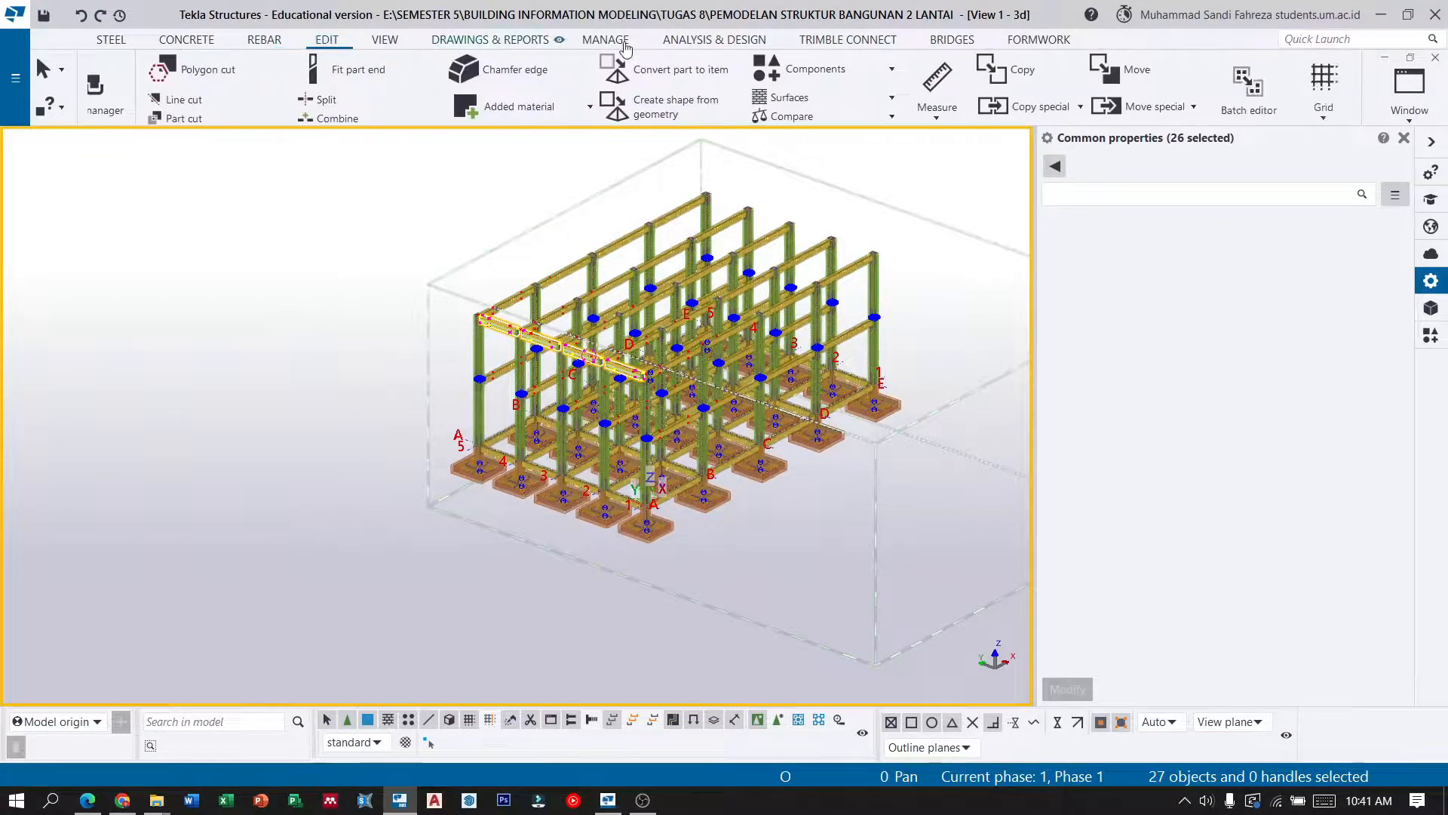
pyautogui.click(1004, 110)
pyautogui.click(967, 146)
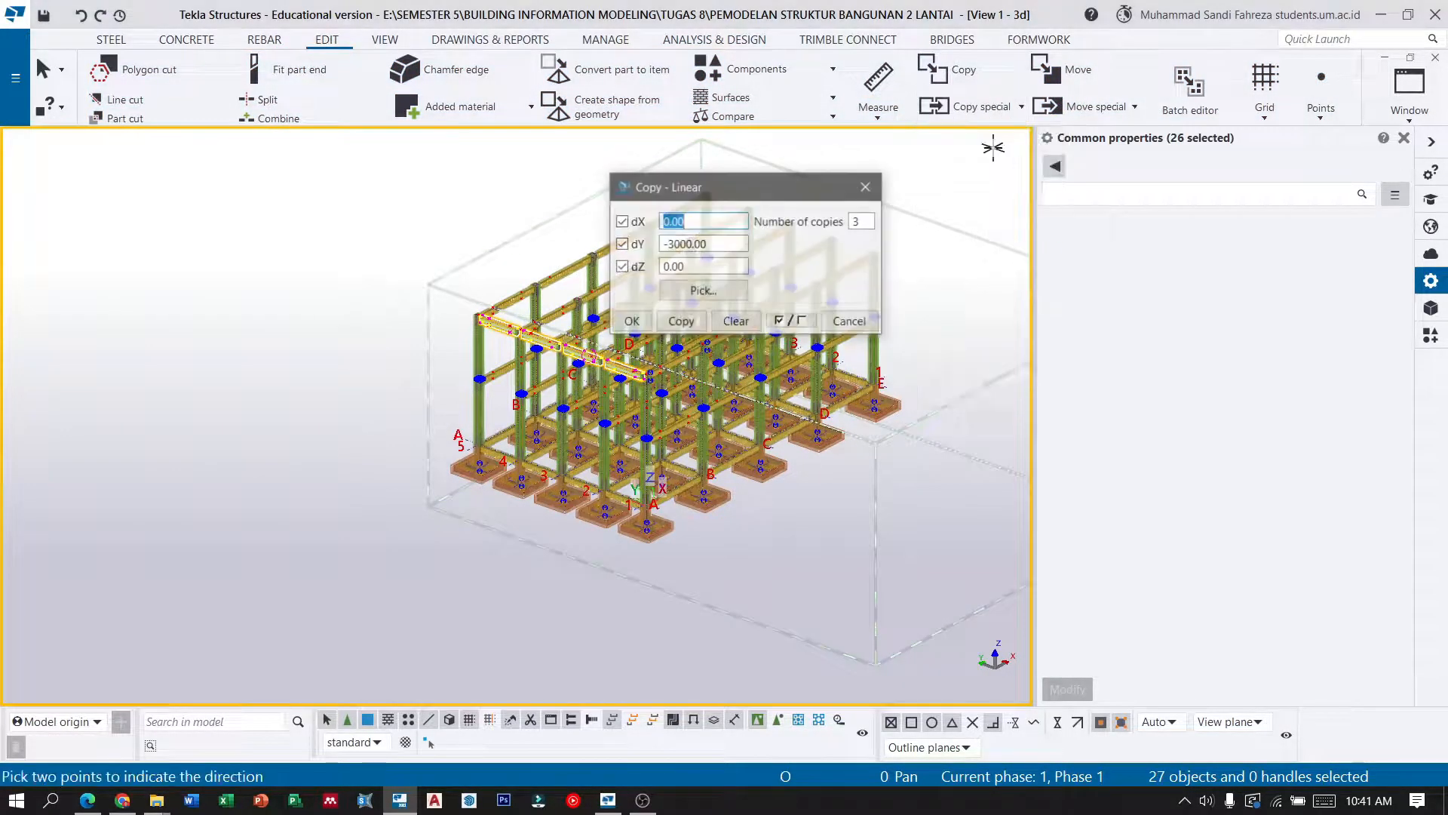
pyautogui.click(728, 324)
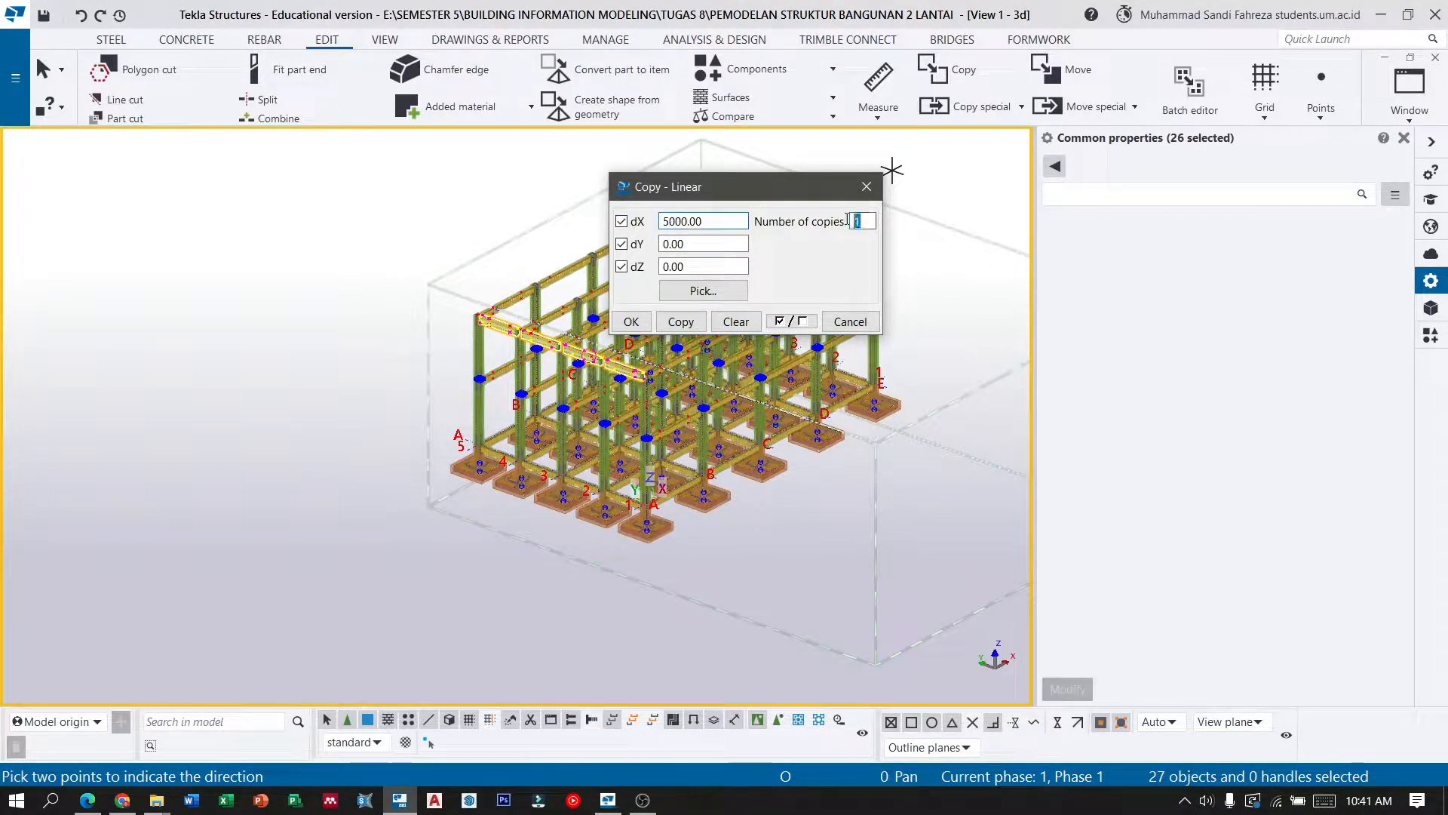
pyautogui.click(631, 323)
pyautogui.scroll(2, 828, 370)
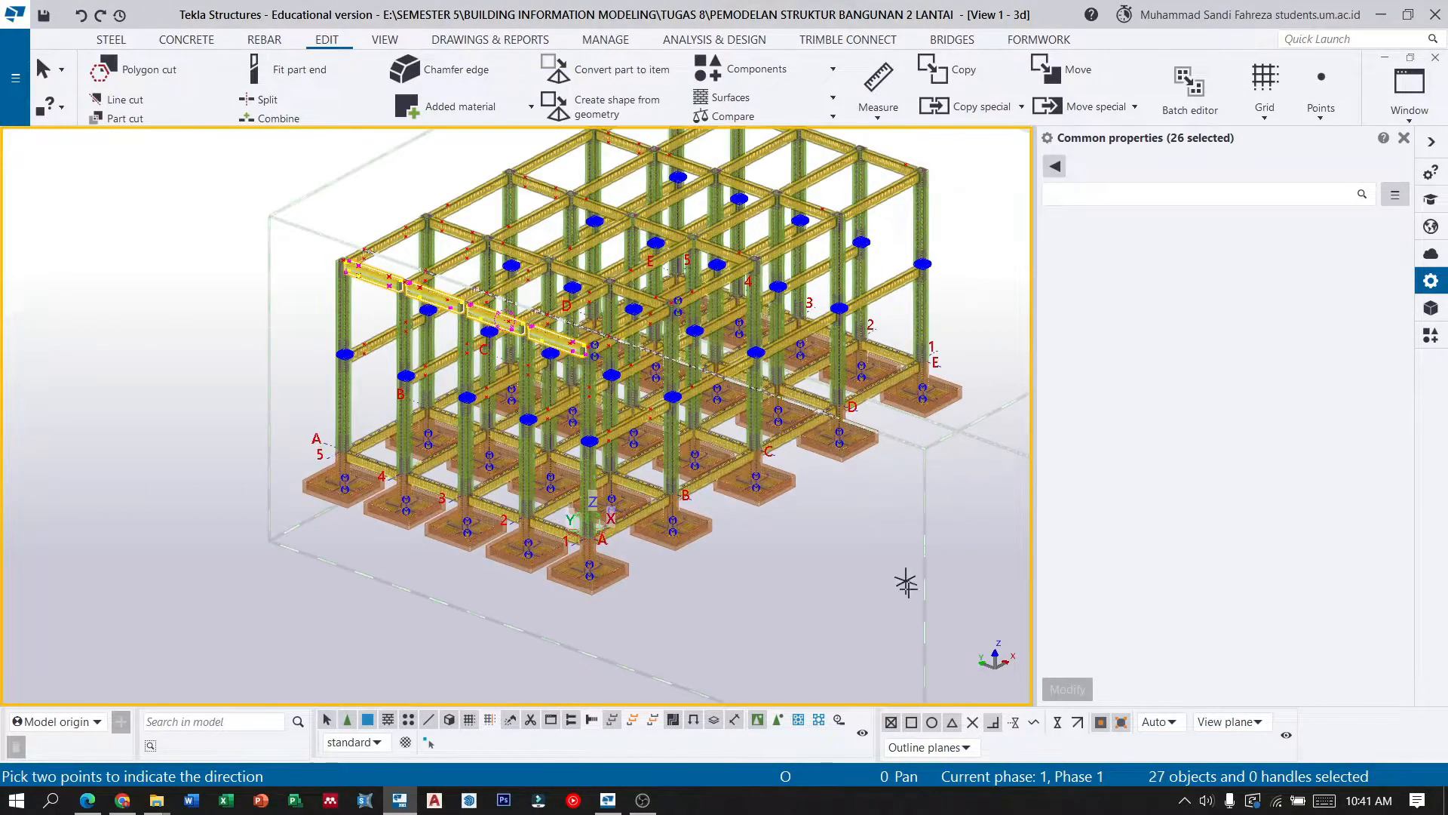
pyautogui.click(45, 71)
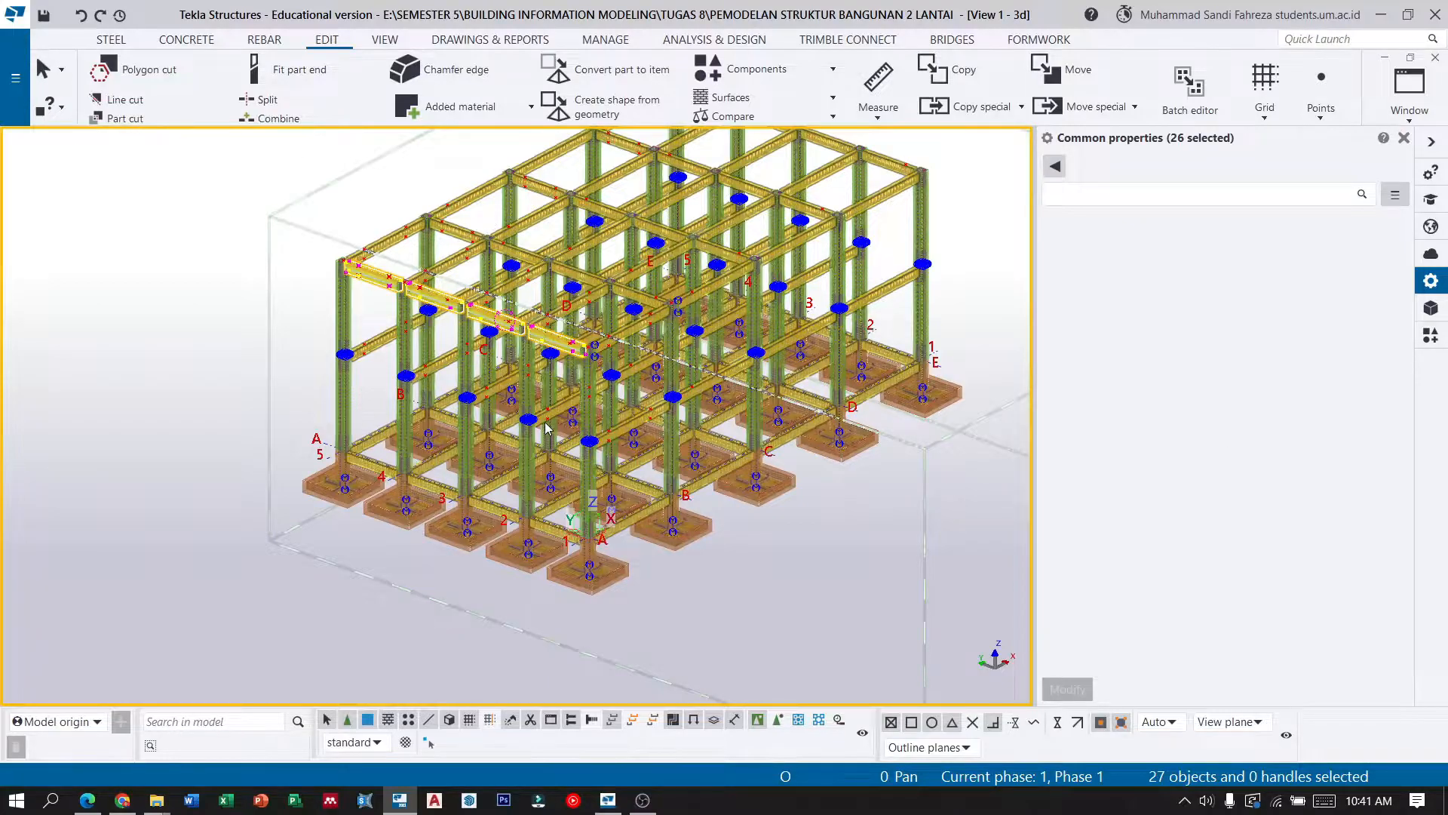
# Clear the selection and orient the model to the left view.
pyautogui.scroll(1, 546, 427)
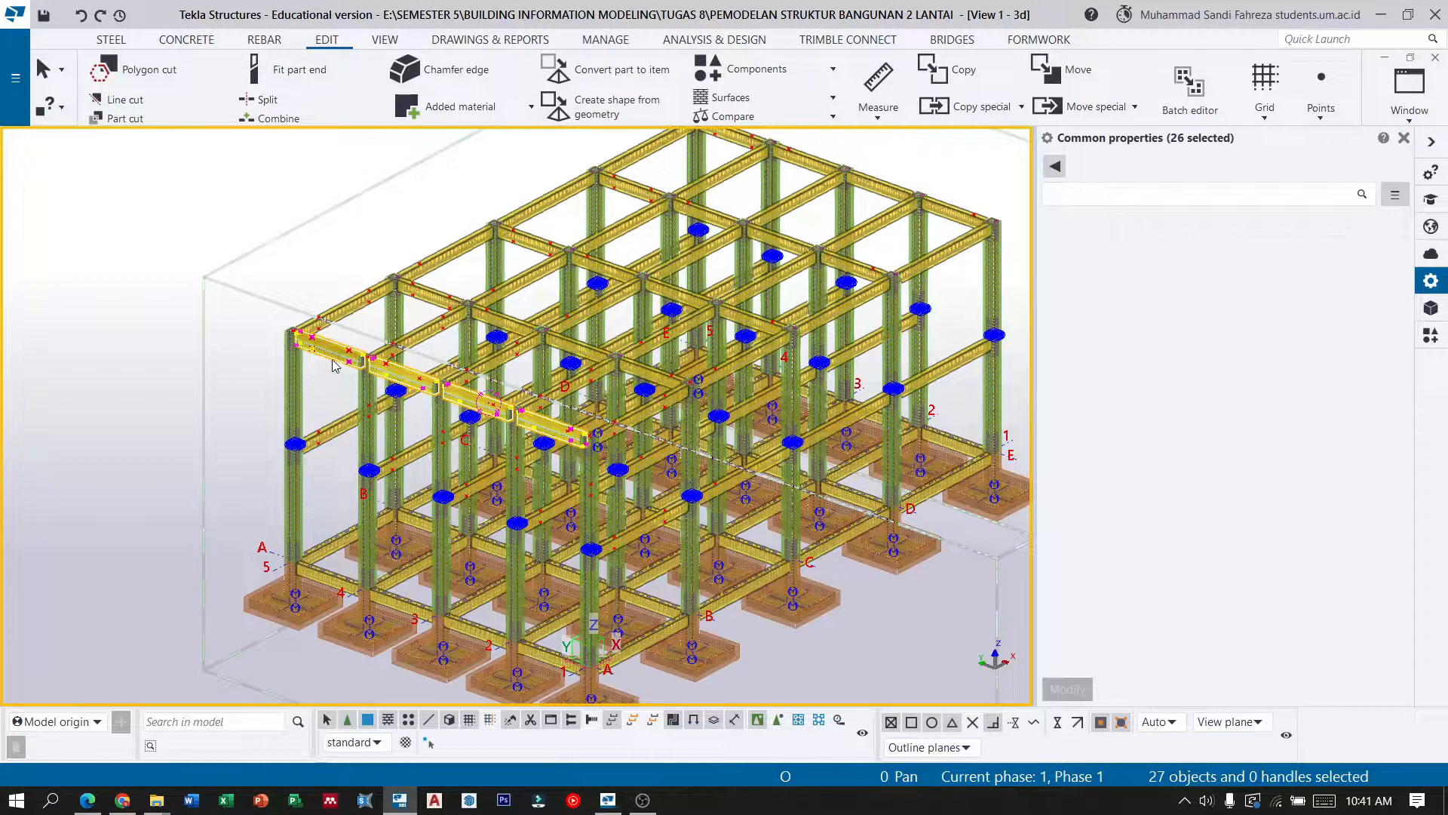
pyautogui.scroll(2, 296, 443)
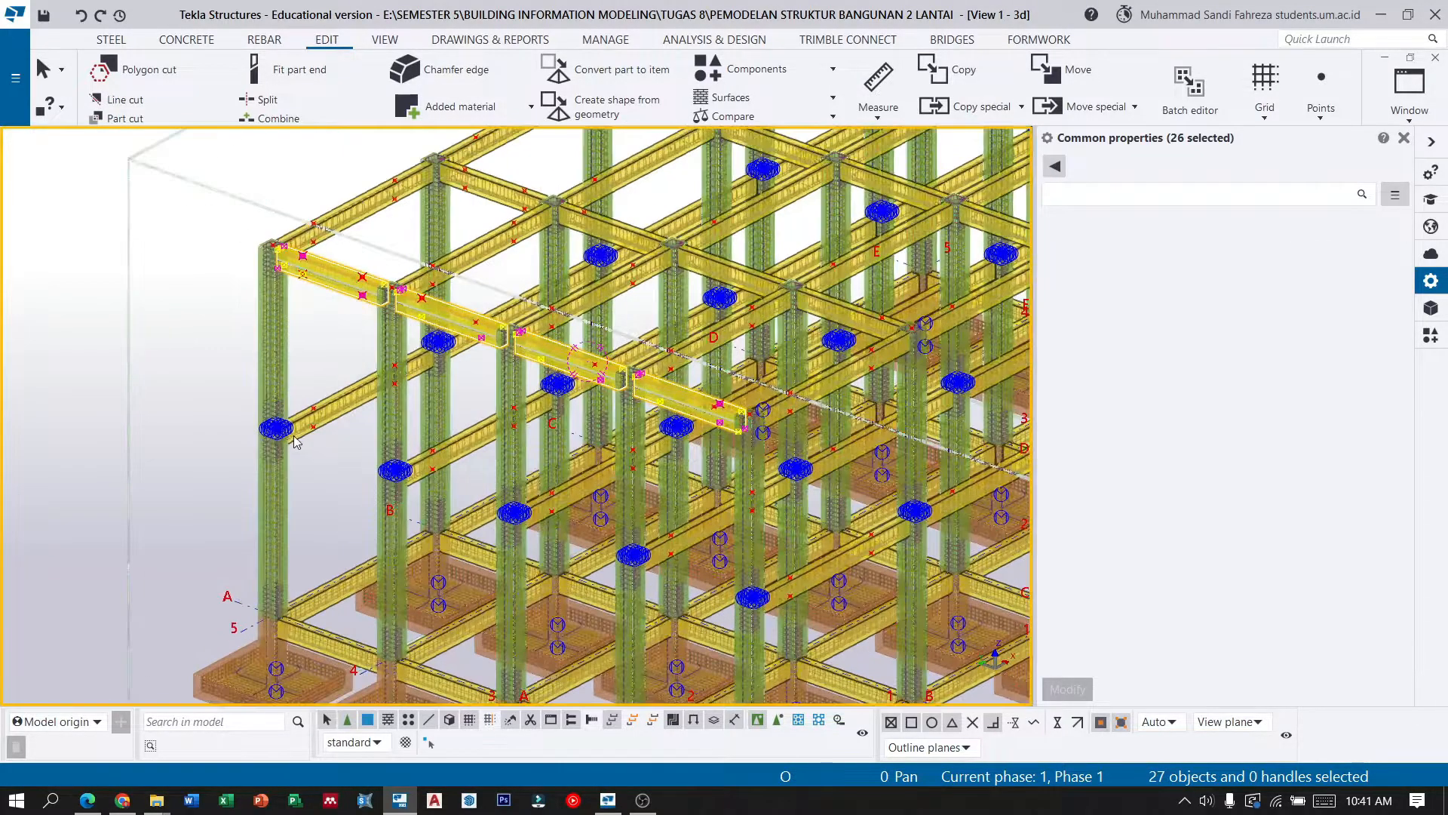
pyautogui.click(193, 272)
pyautogui.scroll(-5, 581, 448)
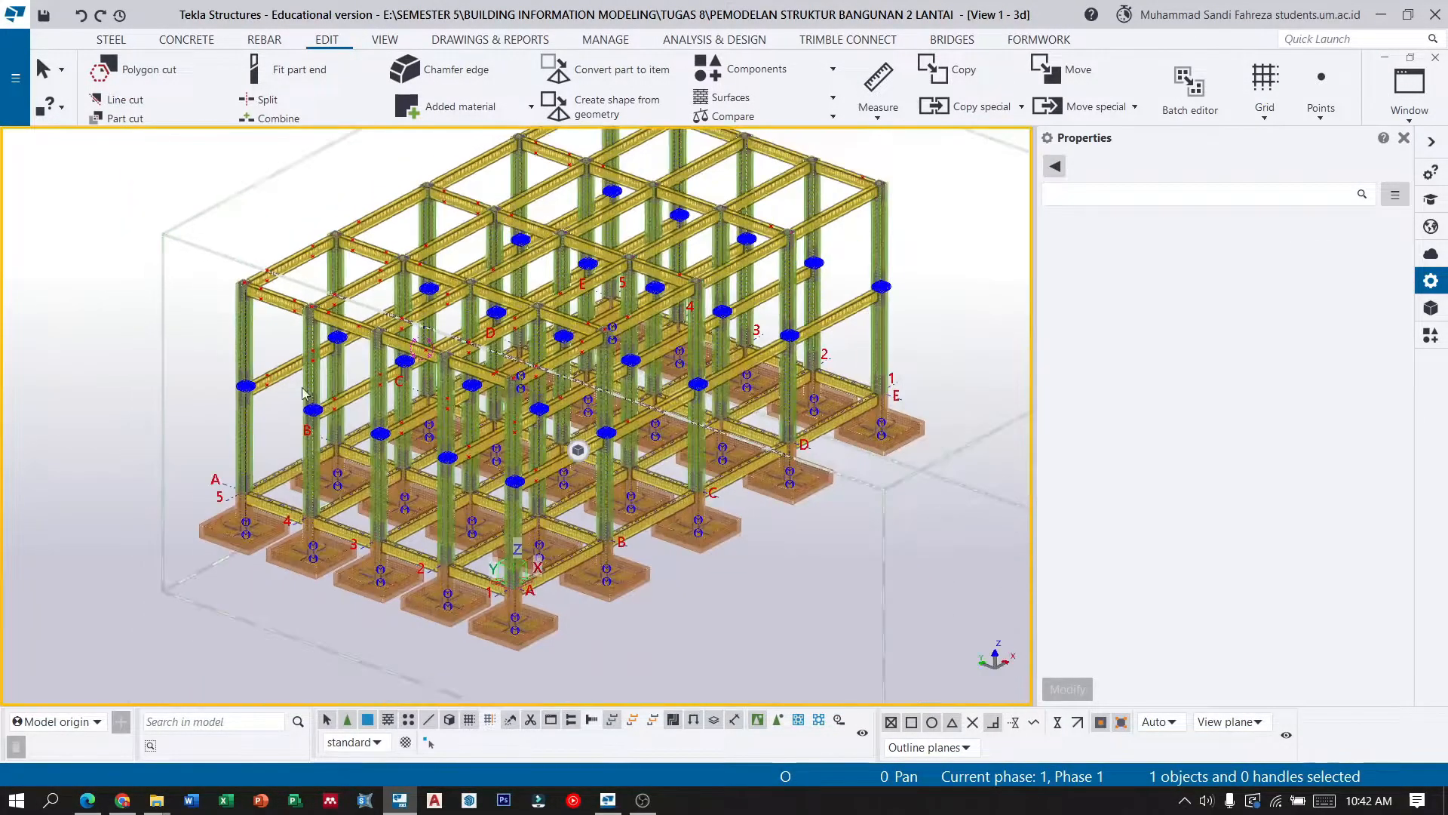
pyautogui.click(618, 504)
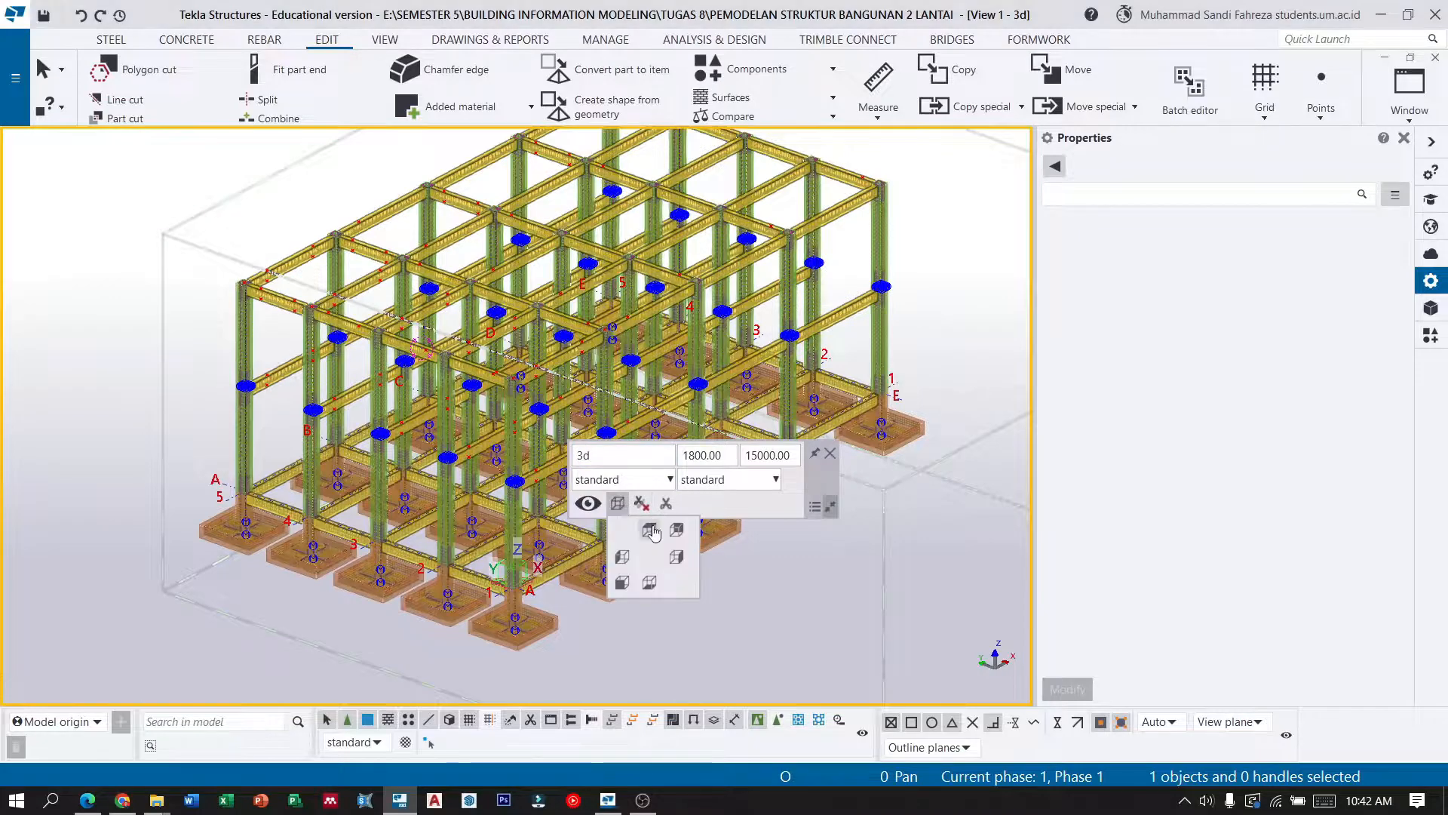
pyautogui.click(623, 559)
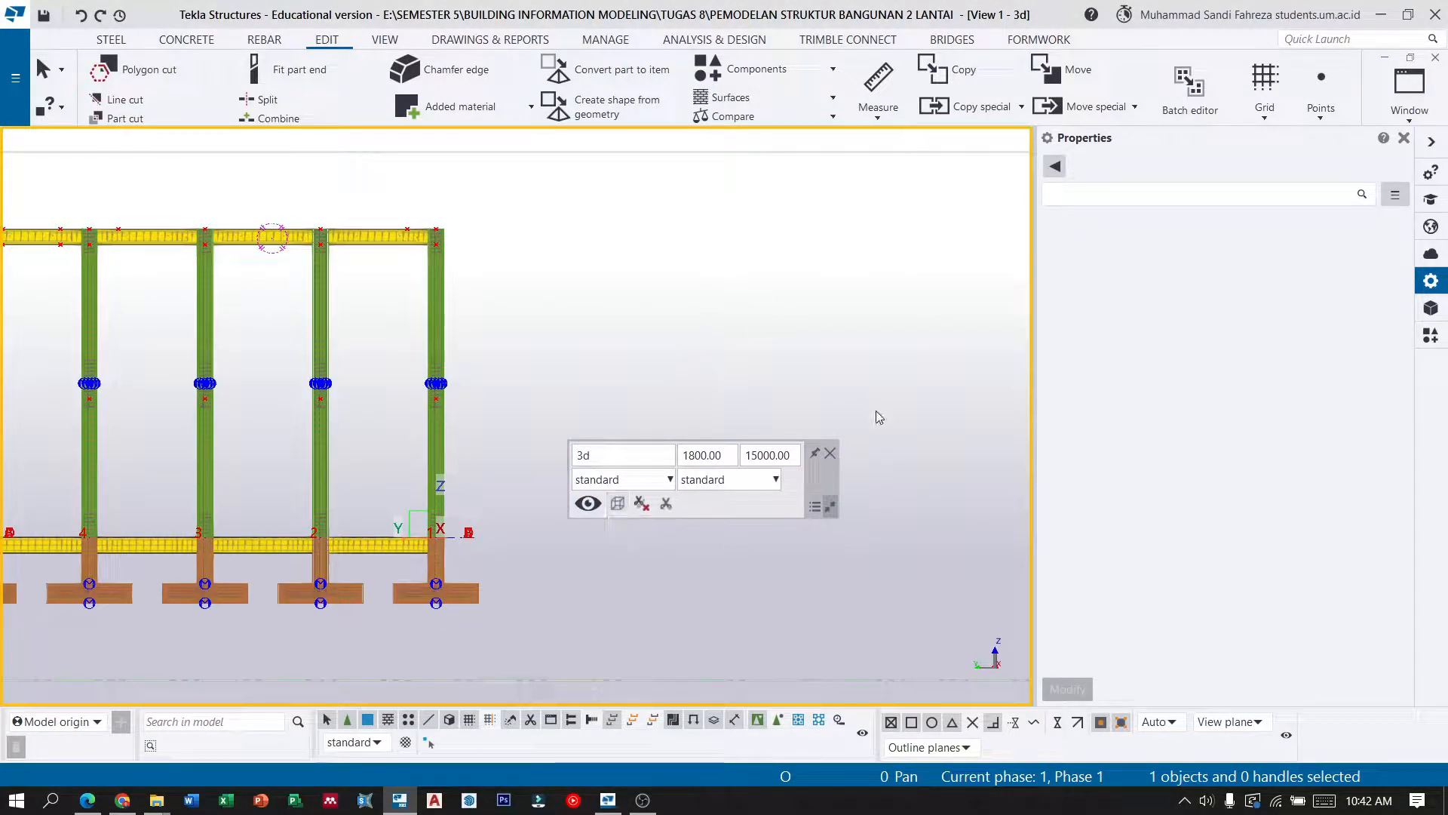
# Copy the cross beams of all four roof bays with their reinforcement linearly down to the second floor, using dZ -4000 and 1 copy.
pyautogui.scroll(-1, 876, 413)
pyautogui.scroll(4, 179, 258)
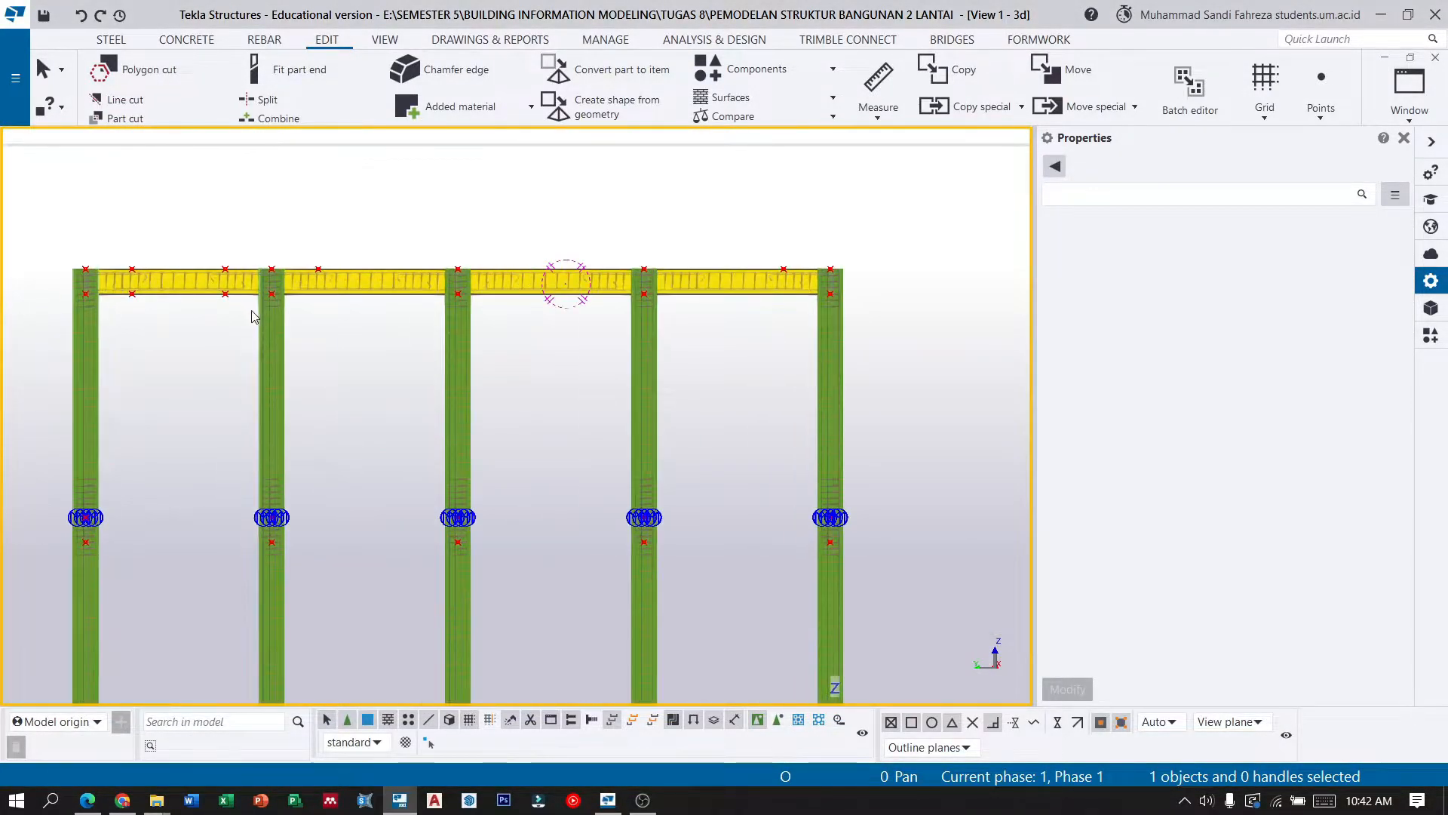
pyautogui.moveTo(122, 241); pyautogui.dragTo(106, 229)
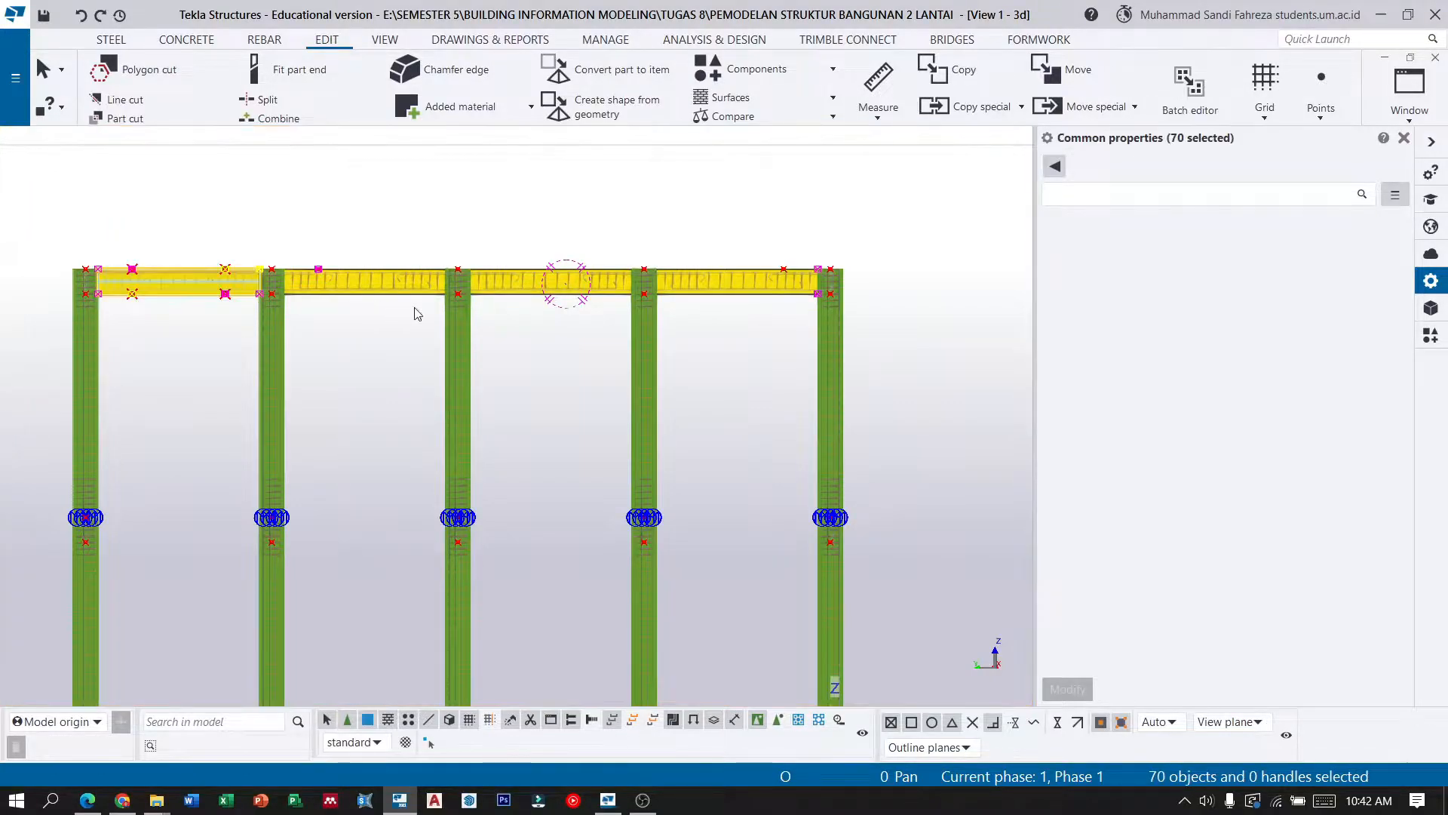
pyautogui.keyDown('shift'); pyautogui.moveTo(440, 307); pyautogui.dragTo(279, 224); pyautogui.keyUp('shift')
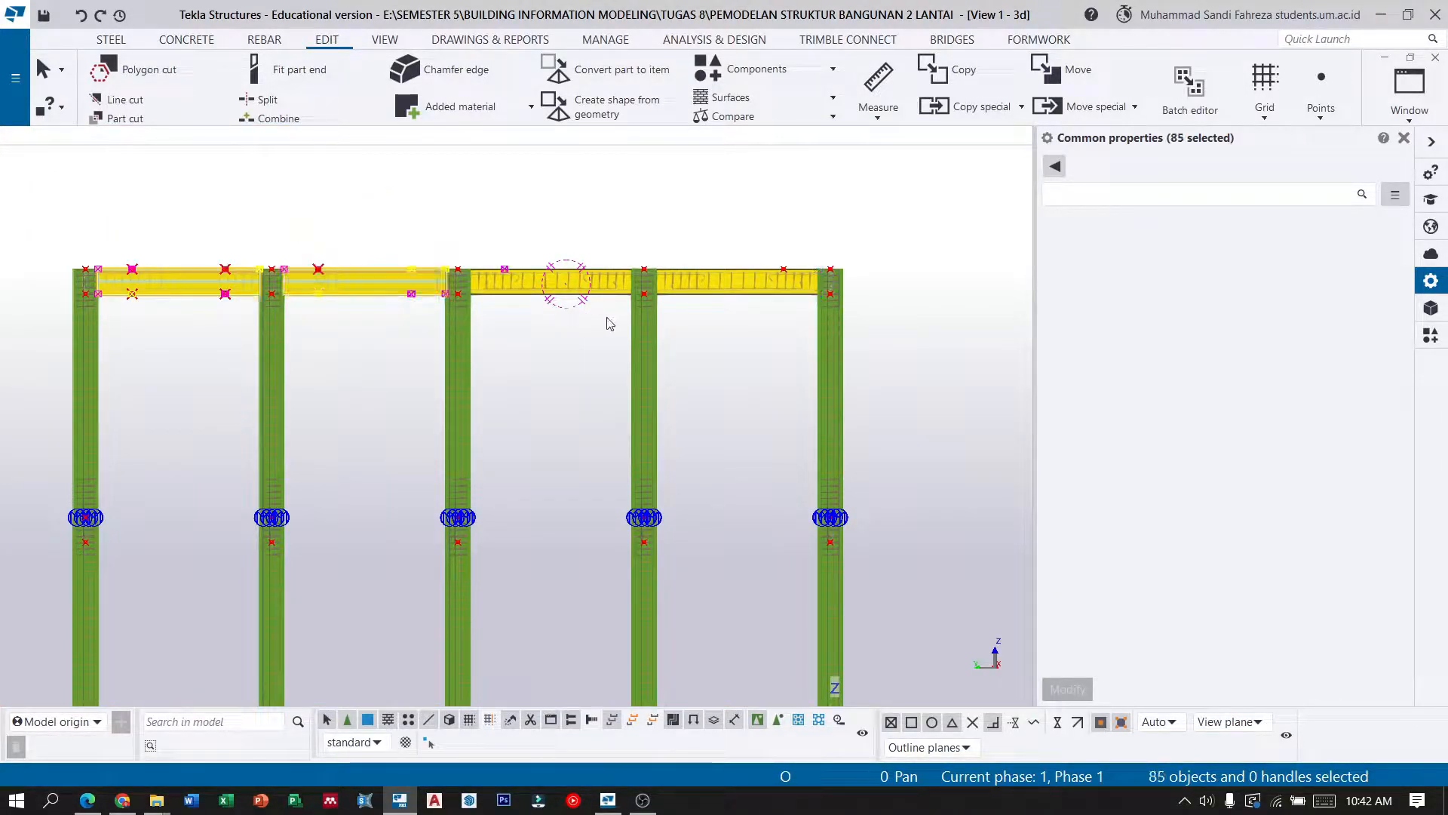
pyautogui.keyDown('shift'); pyautogui.moveTo(610, 296); pyautogui.dragTo(477, 225); pyautogui.keyUp('shift')
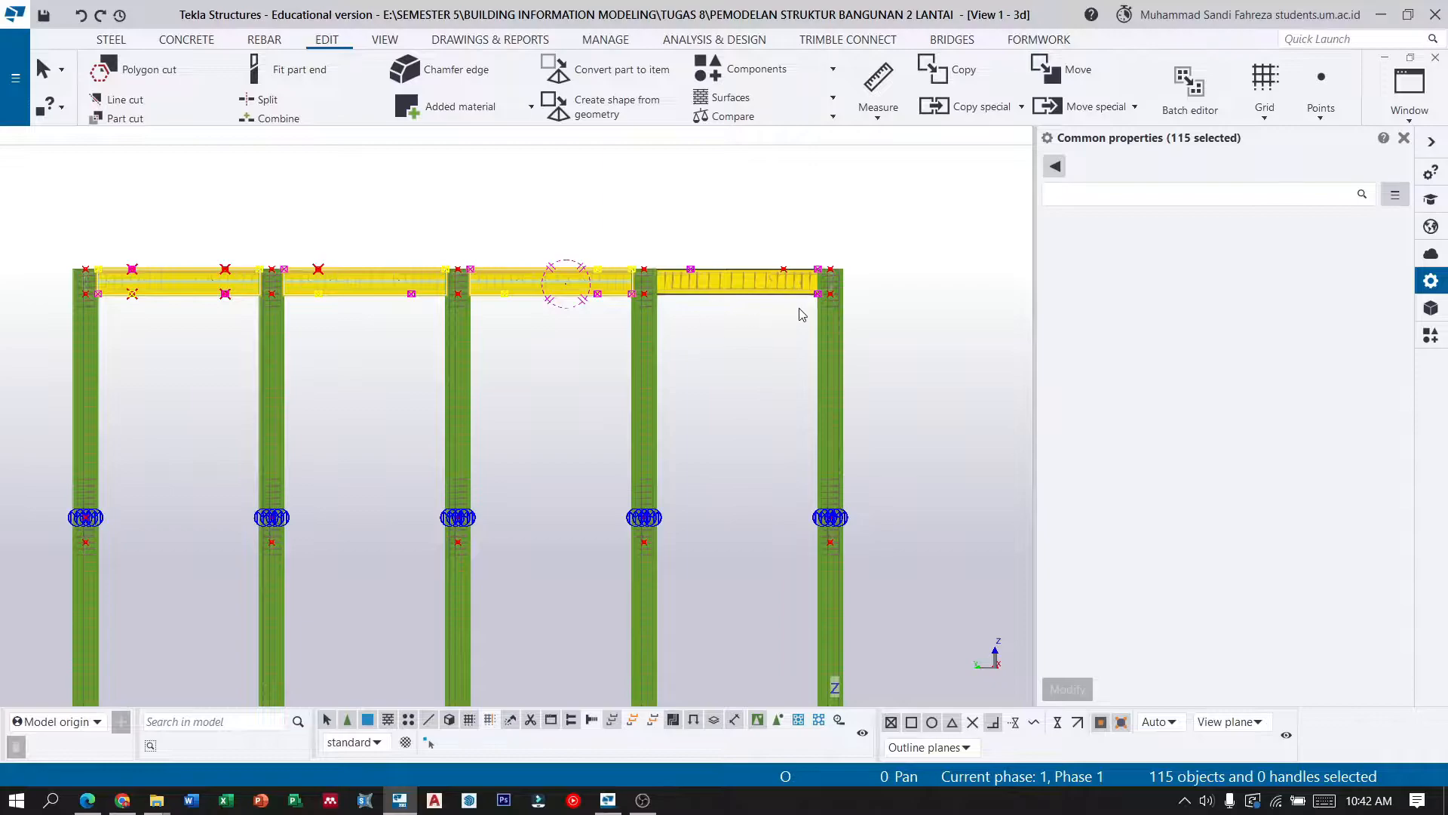
pyautogui.keyDown('shift'); pyautogui.moveTo(805, 306); pyautogui.dragTo(671, 219); pyautogui.keyUp('shift')
pyautogui.click(981, 106)
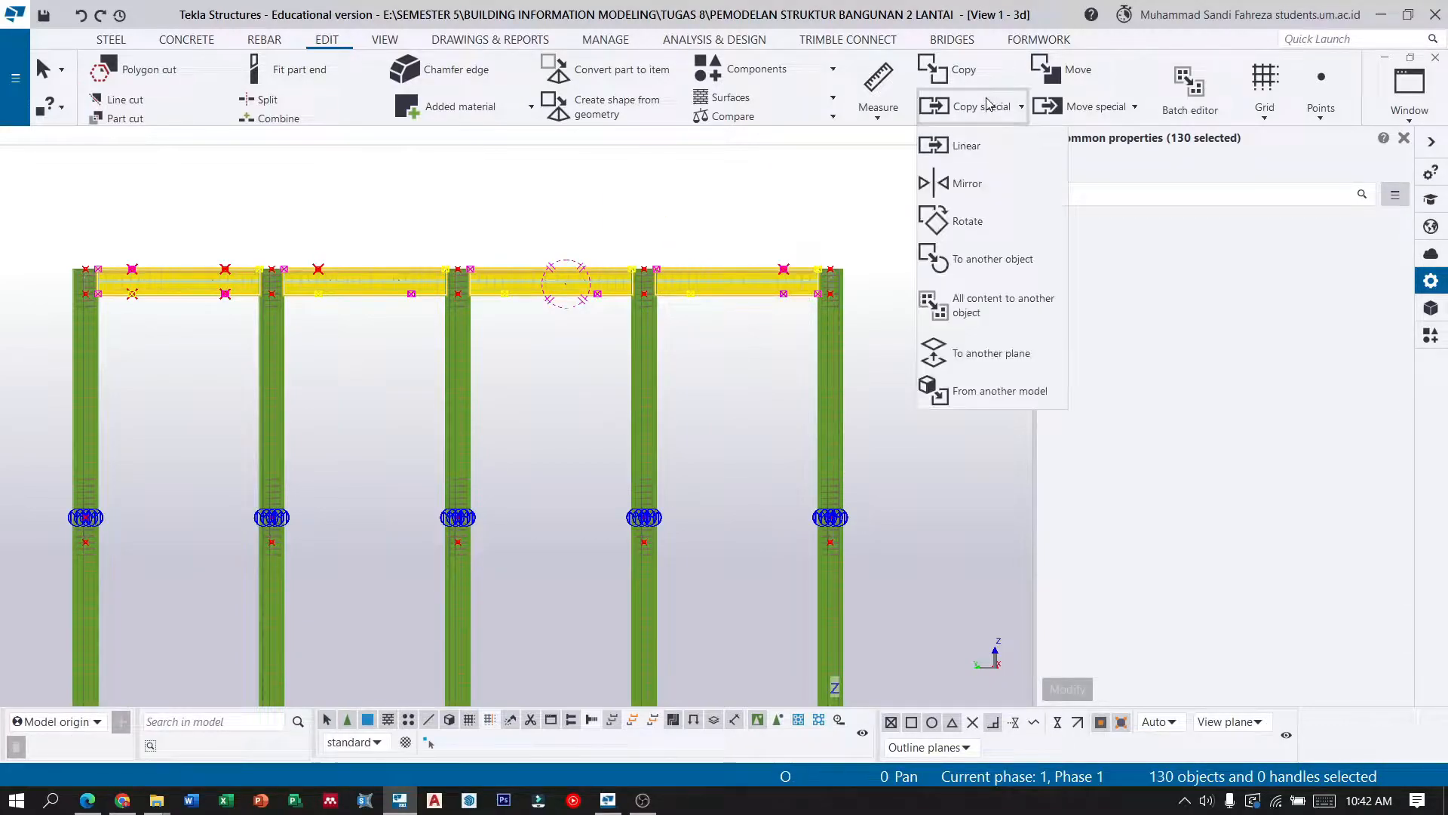
pyautogui.click(966, 146)
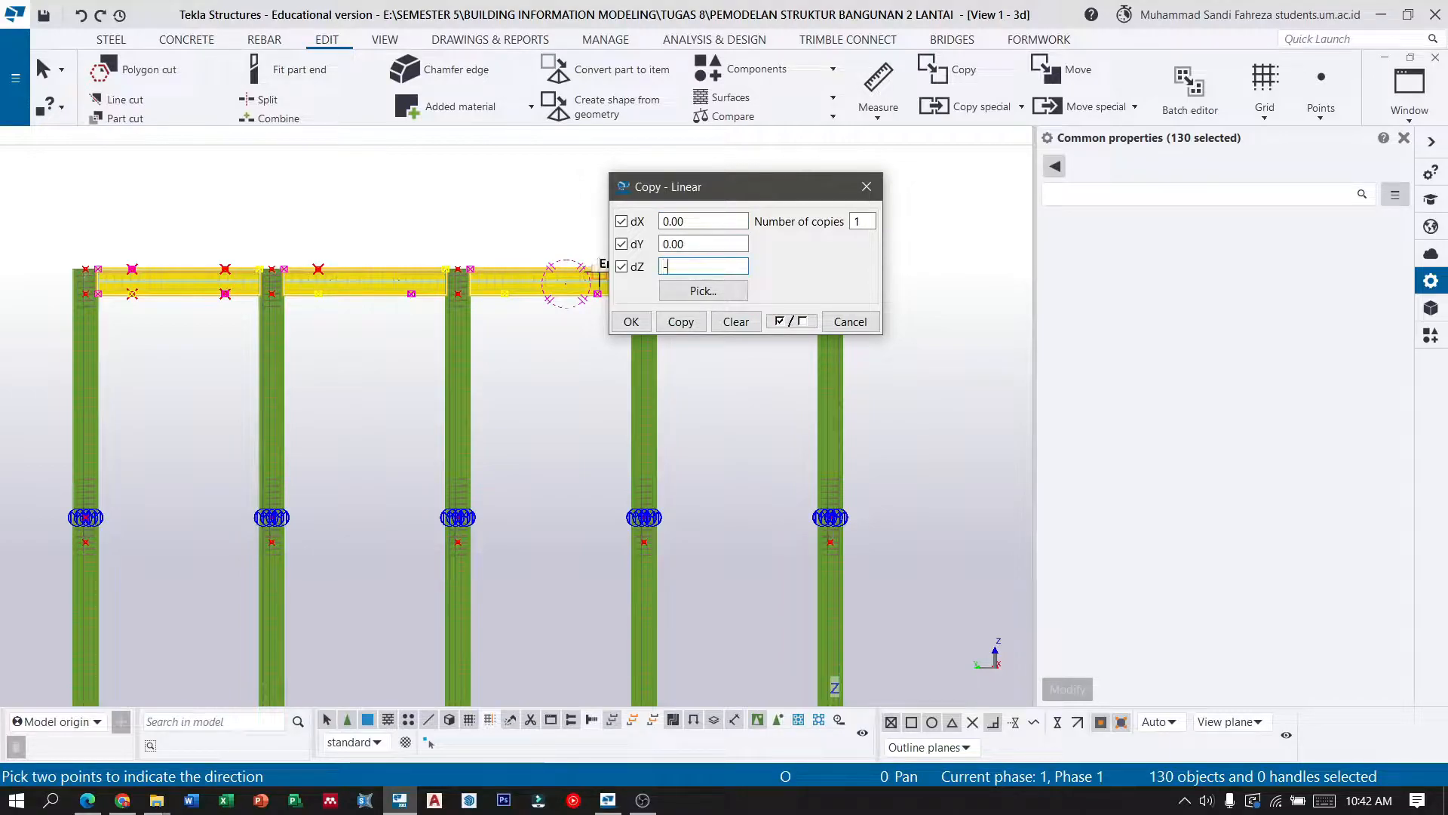
pyautogui.click(667, 323)
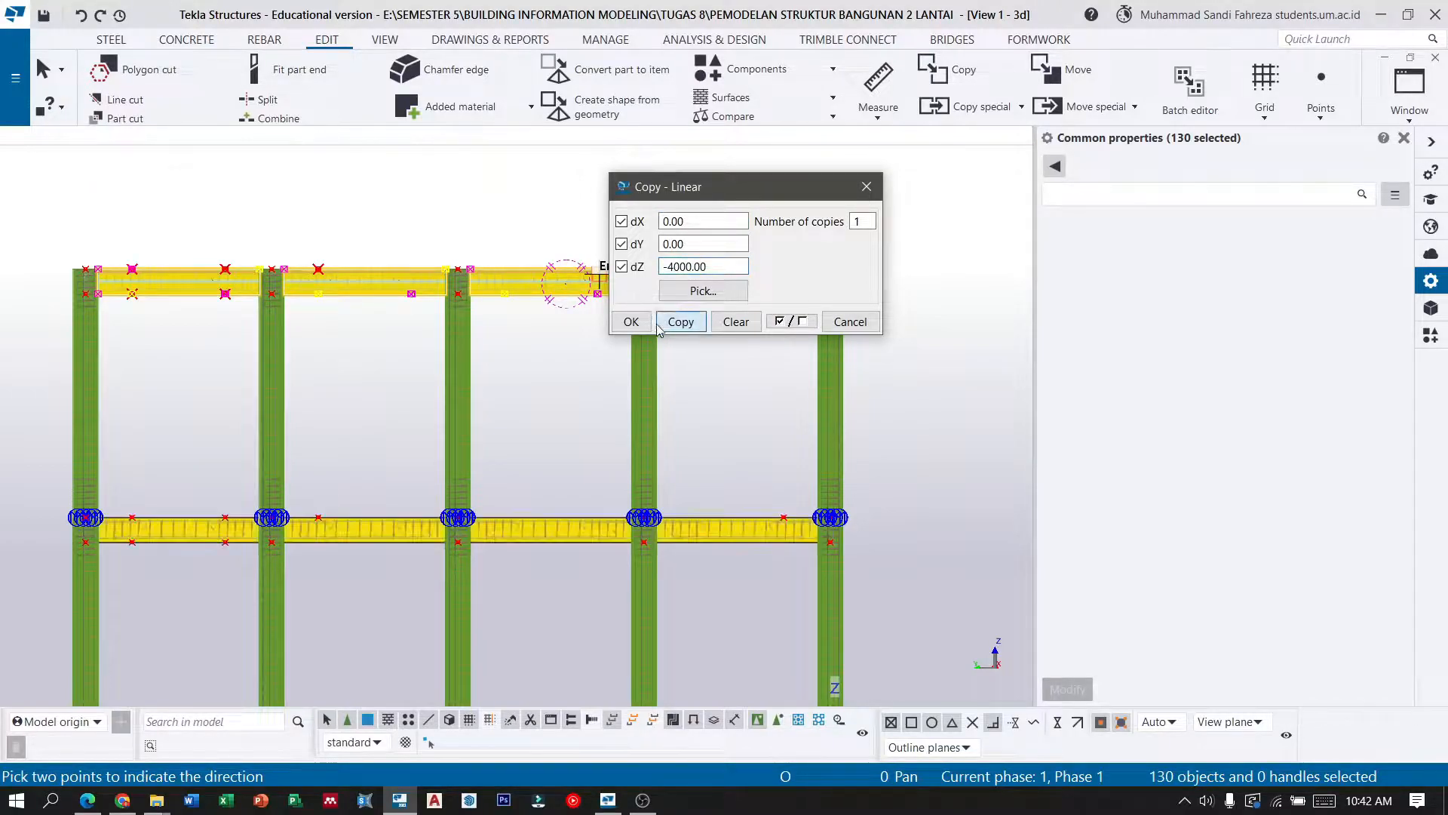
pyautogui.click(631, 323)
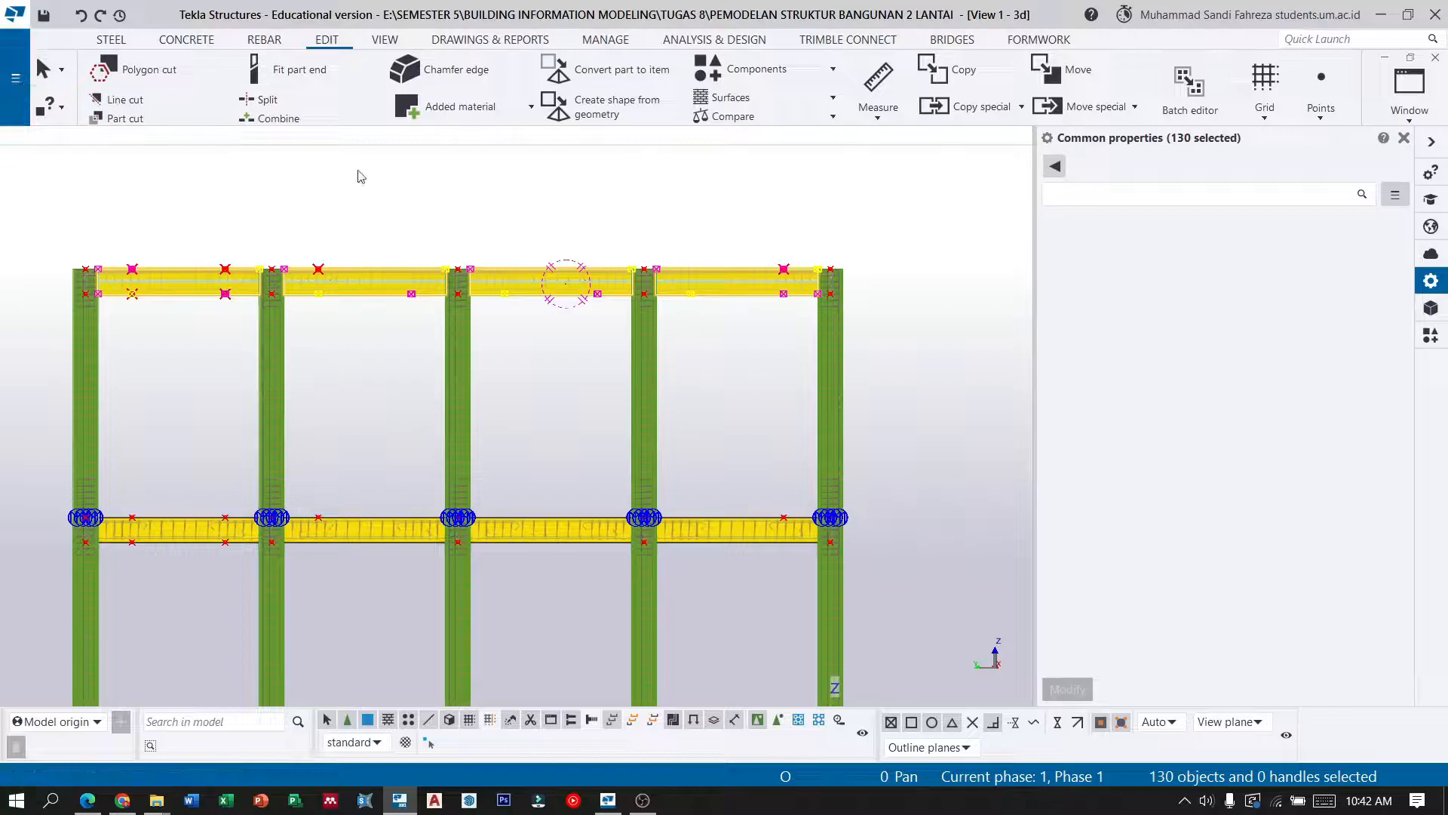
# Inspect the copied second-floor cross beams and their reinforcement from several sides of the frame.
pyautogui.click(538, 268)
pyautogui.scroll(-2, 625, 352)
pyautogui.keyDown('ctrl'); pyautogui.moveTo(584, 401); pyautogui.dragTo(463, 409, button='middle'); pyautogui.keyUp('ctrl')
pyautogui.scroll(-3, 453, 407)
pyautogui.scroll(5, 691, 363)
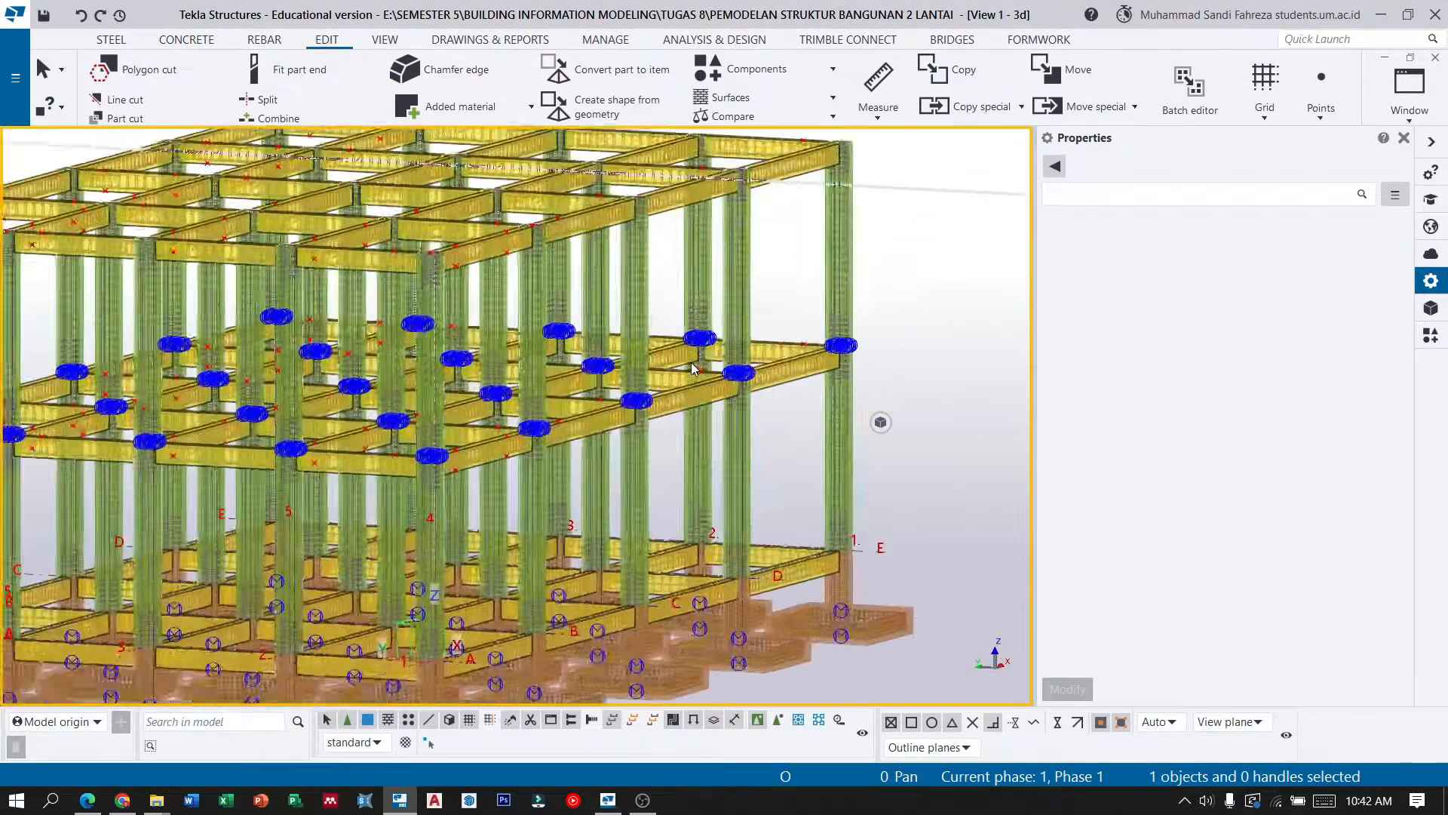
pyautogui.keyDown('ctrl'); pyautogui.moveTo(691, 362); pyautogui.dragTo(673, 361, button='middle'); pyautogui.keyUp('ctrl')
pyautogui.scroll(-8, 673, 361)
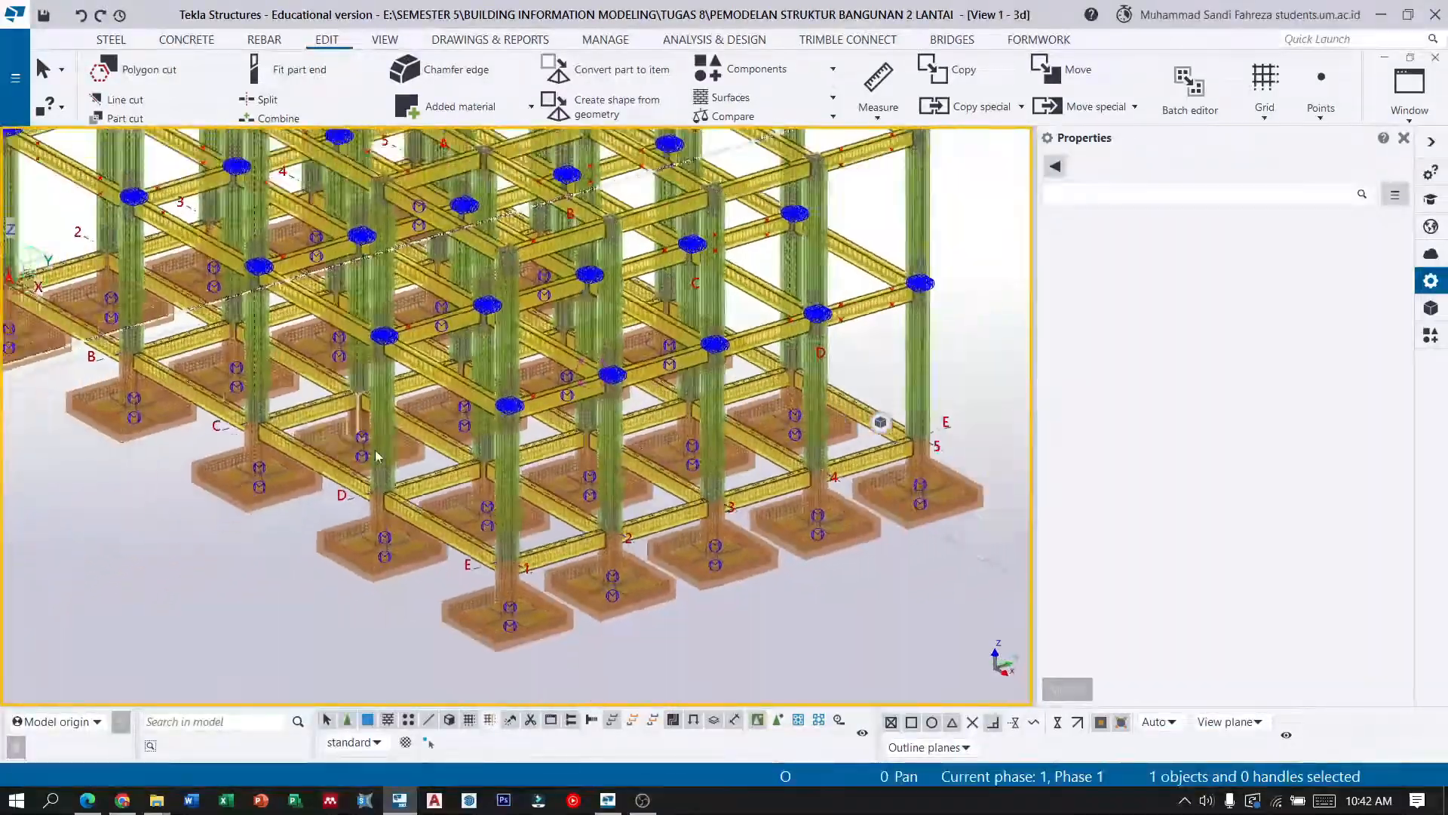
pyautogui.scroll(-2, 694, 519)
pyautogui.scroll(8, 603, 483)
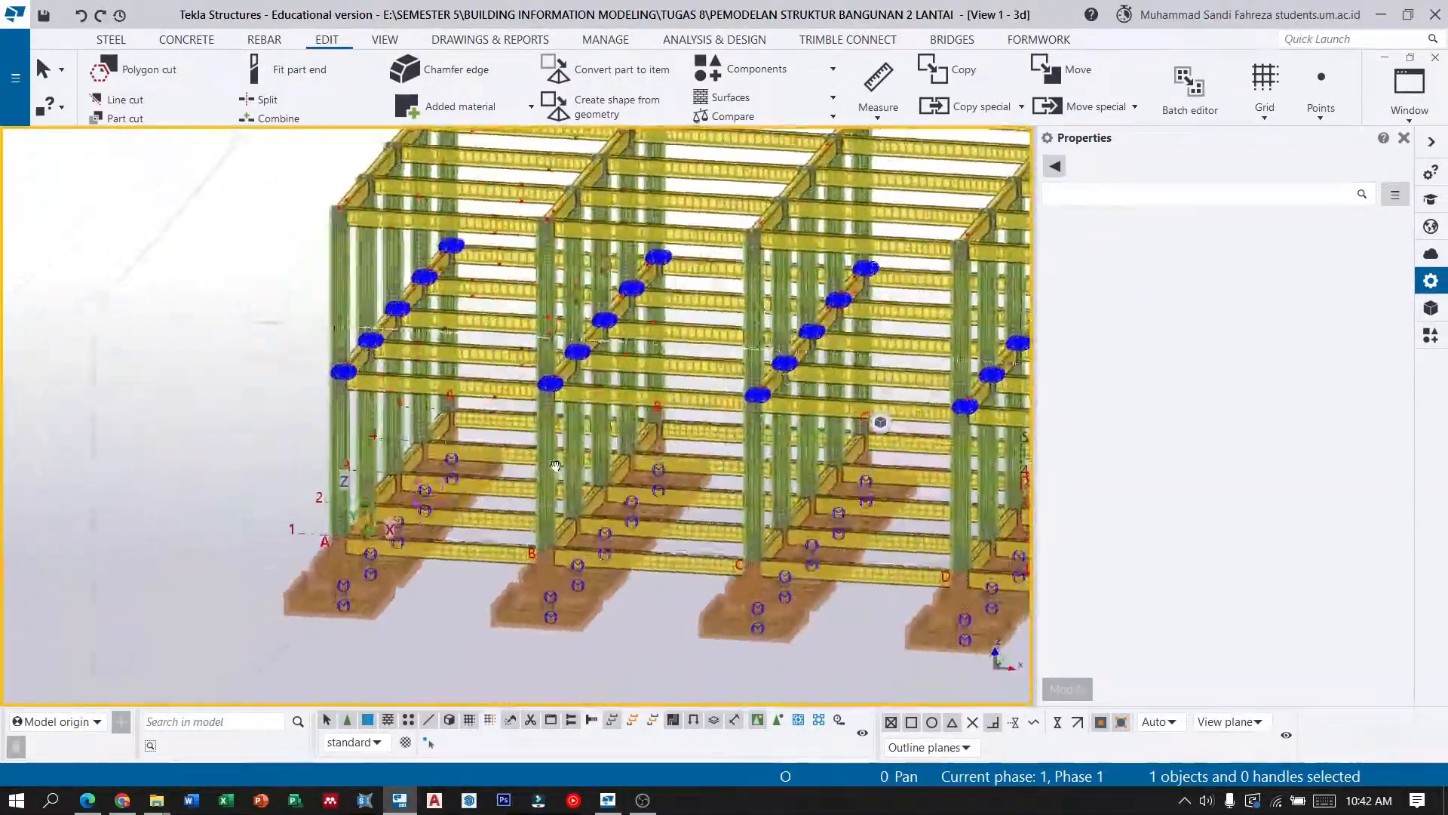
pyautogui.keyDown('ctrl'); pyautogui.moveTo(555, 465); pyautogui.dragTo(591, 426, button='middle'); pyautogui.keyUp('ctrl')
pyautogui.keyDown('ctrl'); pyautogui.moveTo(567, 414); pyautogui.dragTo(487, 434, button='middle'); pyautogui.keyUp('ctrl')
pyautogui.scroll(8, 645, 324)
pyautogui.scroll(-10, 642, 444)
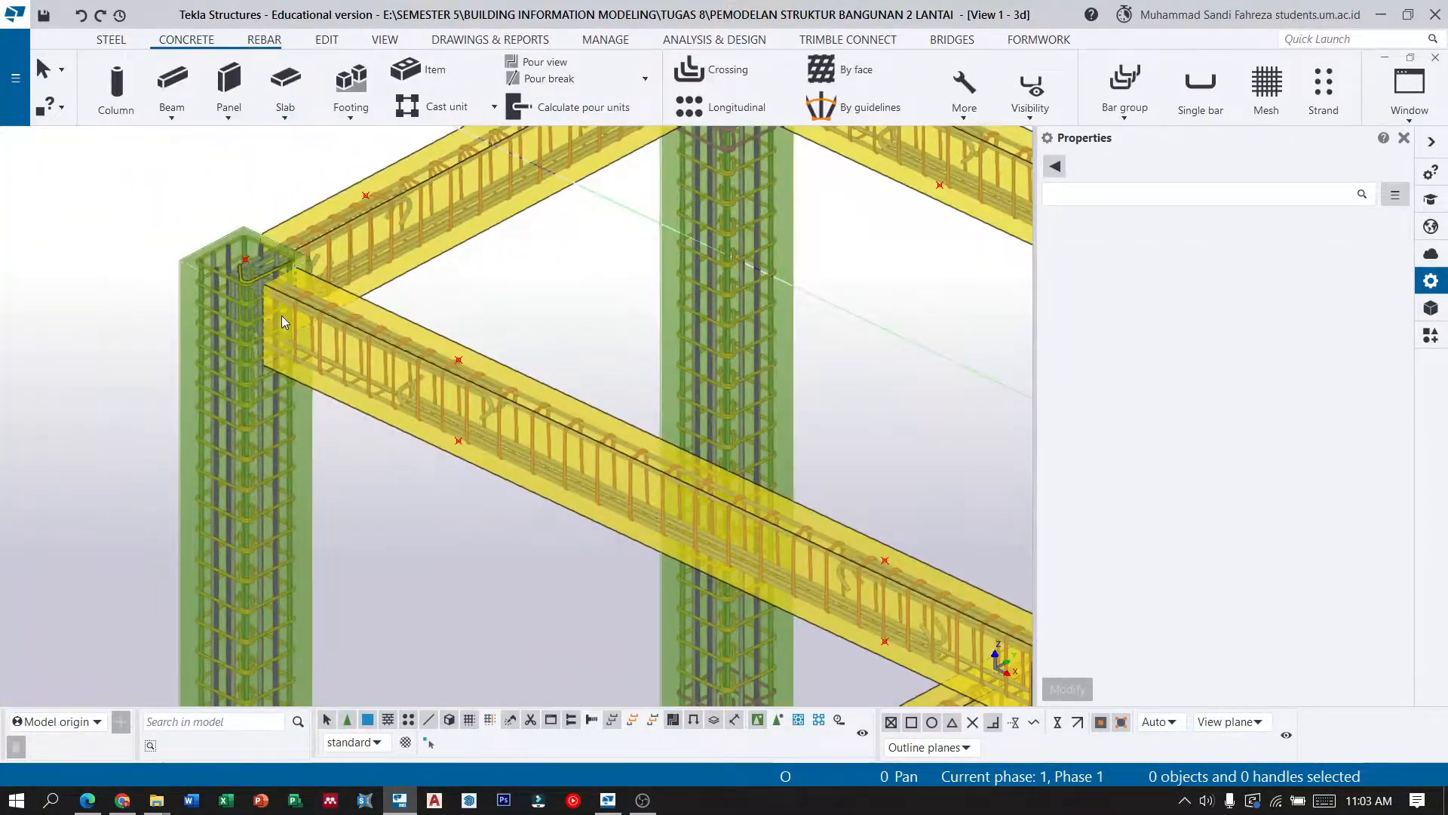
# Start a concrete slab in the roof bay between grids A-B and 1-2, picking its first three corners around column A1.
pyautogui.scroll(-3, 282, 316)
pyautogui.scroll(-3, 273, 356)
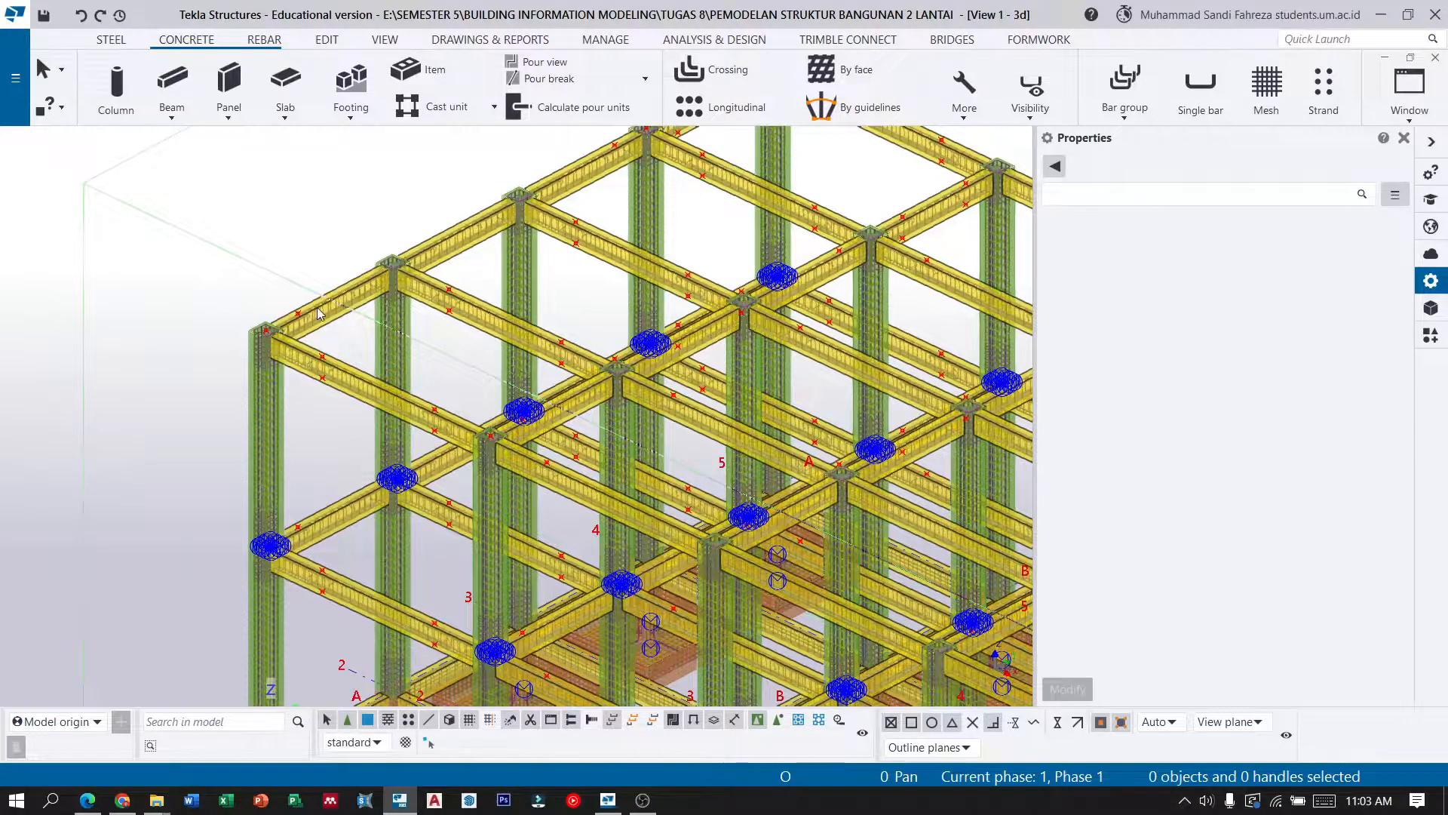
pyautogui.scroll(8, 238, 359)
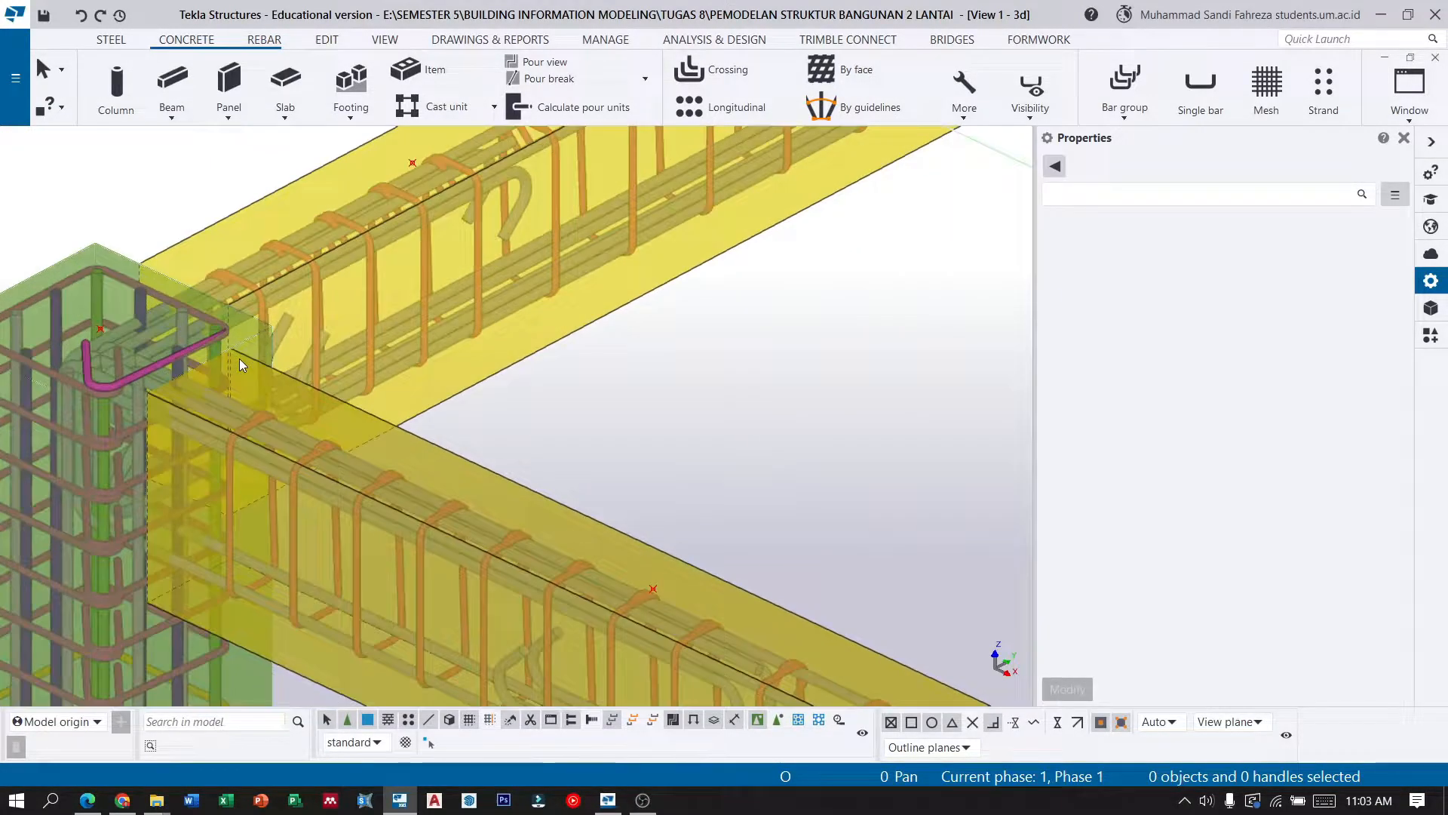
pyautogui.click(285, 109)
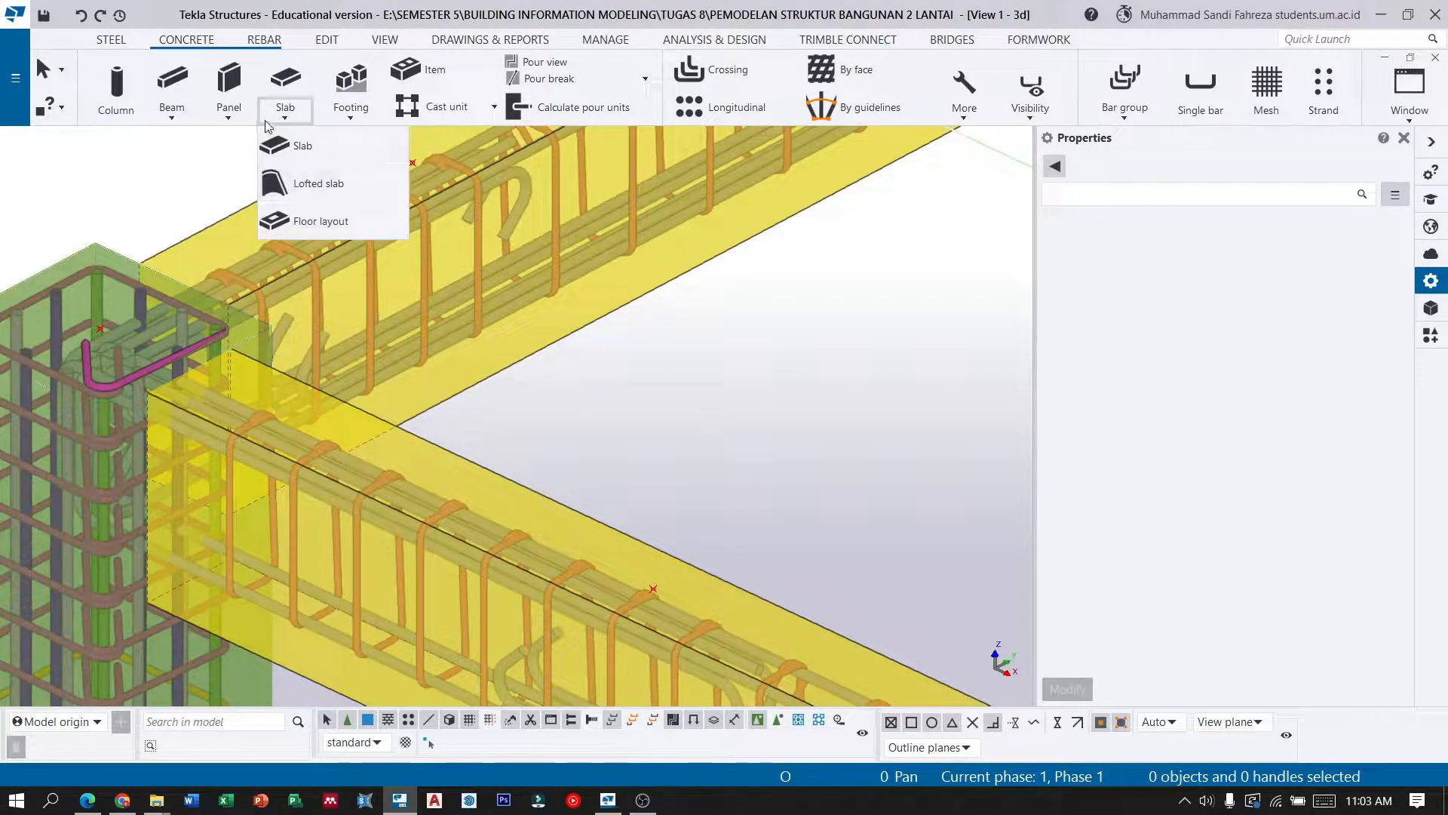
pyautogui.click(194, 43)
pyautogui.click(194, 42)
pyautogui.click(286, 116)
pyautogui.click(306, 145)
pyautogui.scroll(6, 229, 328)
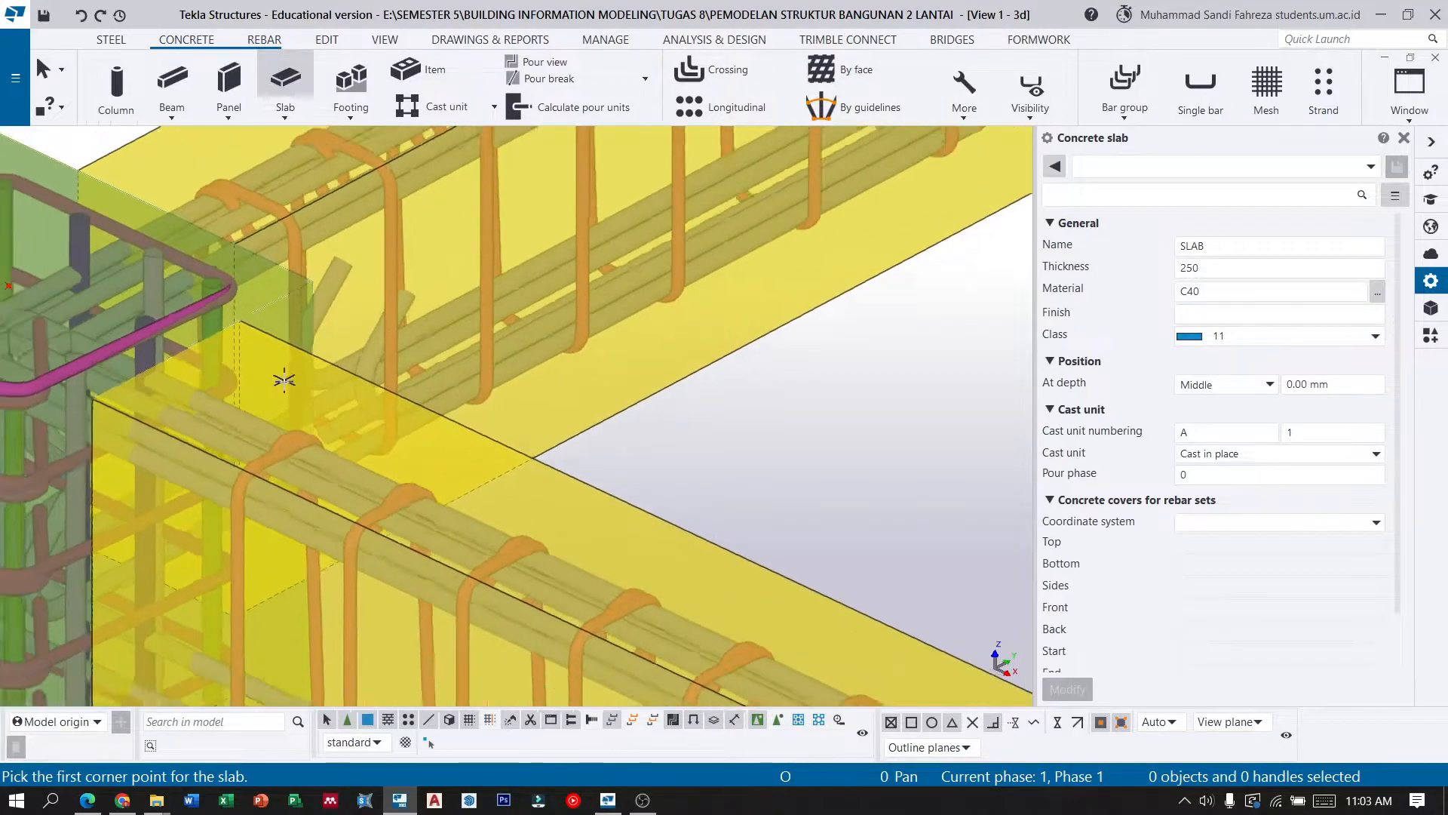
pyautogui.scroll(-7, 284, 382)
pyautogui.scroll(3, 285, 381)
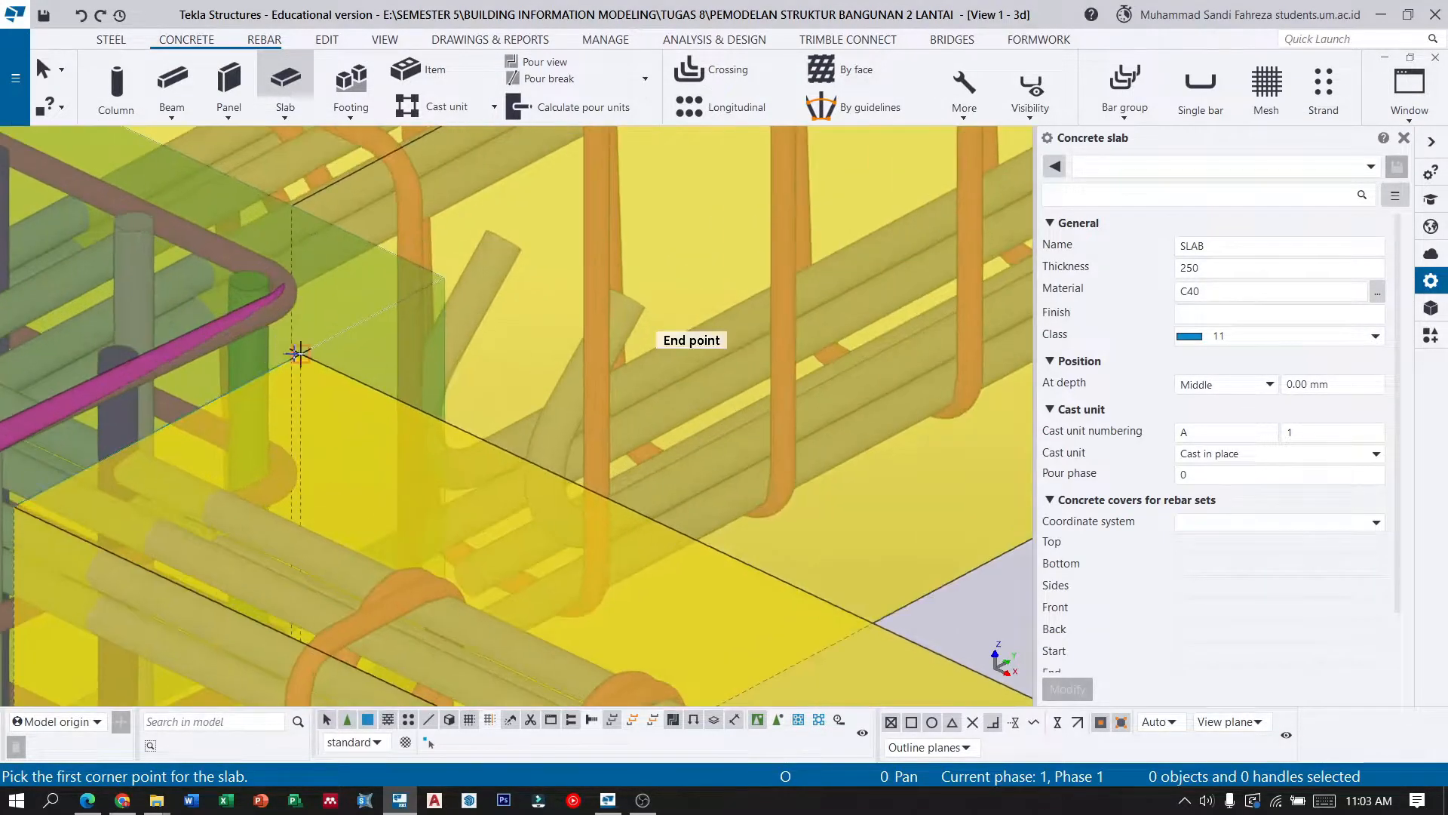
pyautogui.click(301, 354)
pyautogui.click(444, 279)
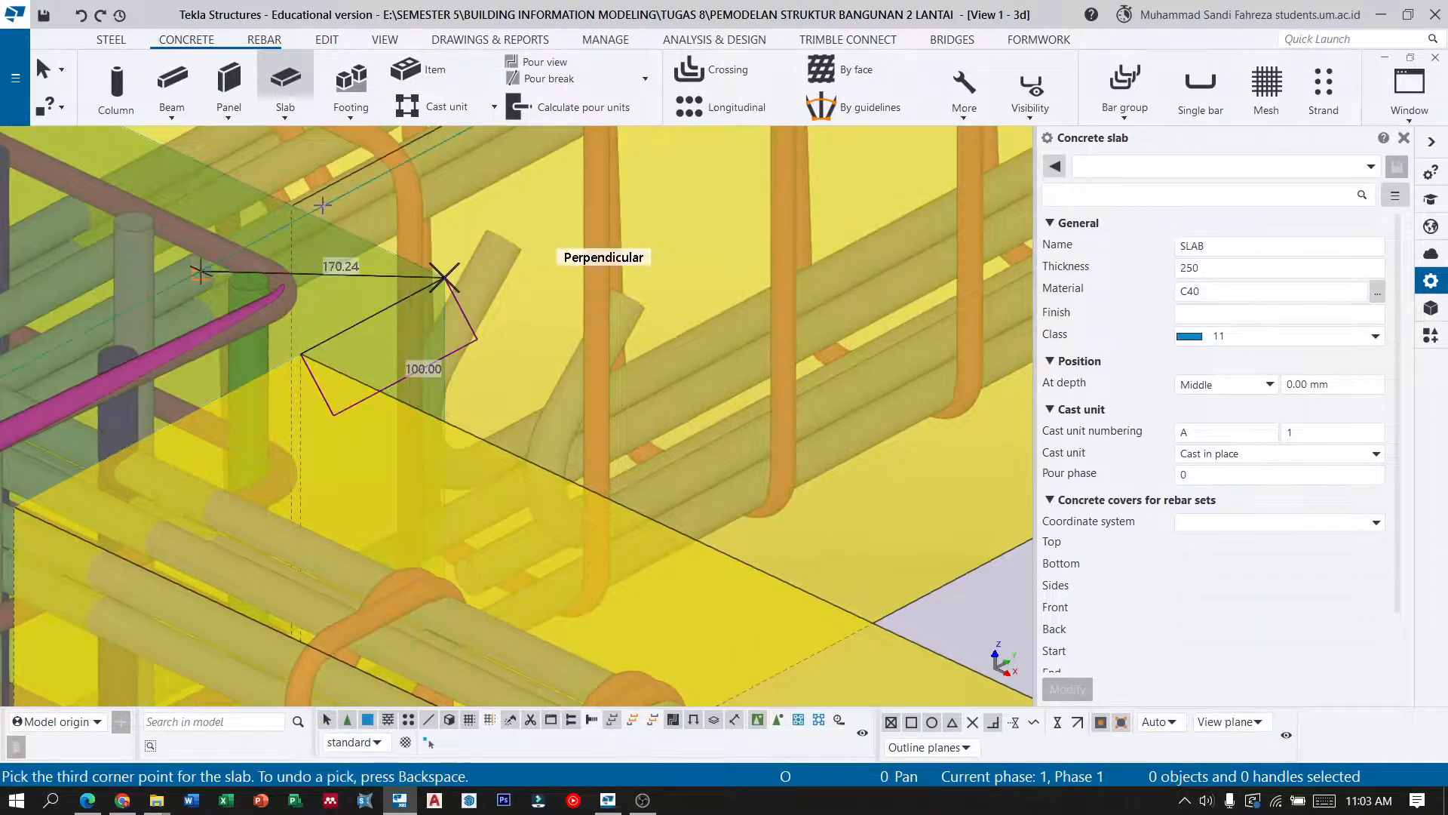
pyautogui.click(292, 205)
# Continue the roof slab outline to column A2 by picking the notch corners around that column.
pyautogui.scroll(-3, 202, 538)
pyautogui.scroll(-6, 203, 548)
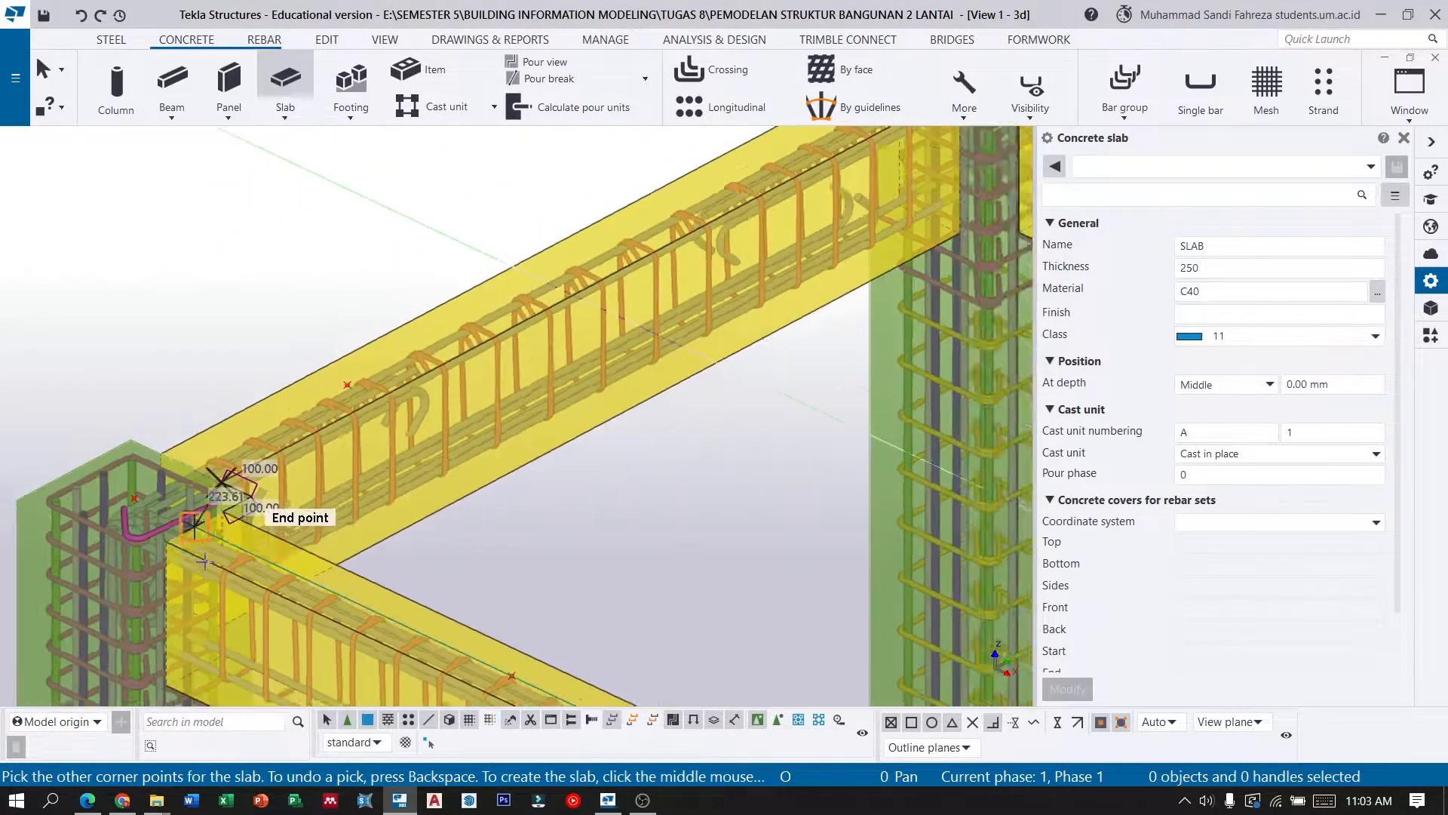
pyautogui.scroll(4, 479, 428)
pyautogui.scroll(3, 486, 434)
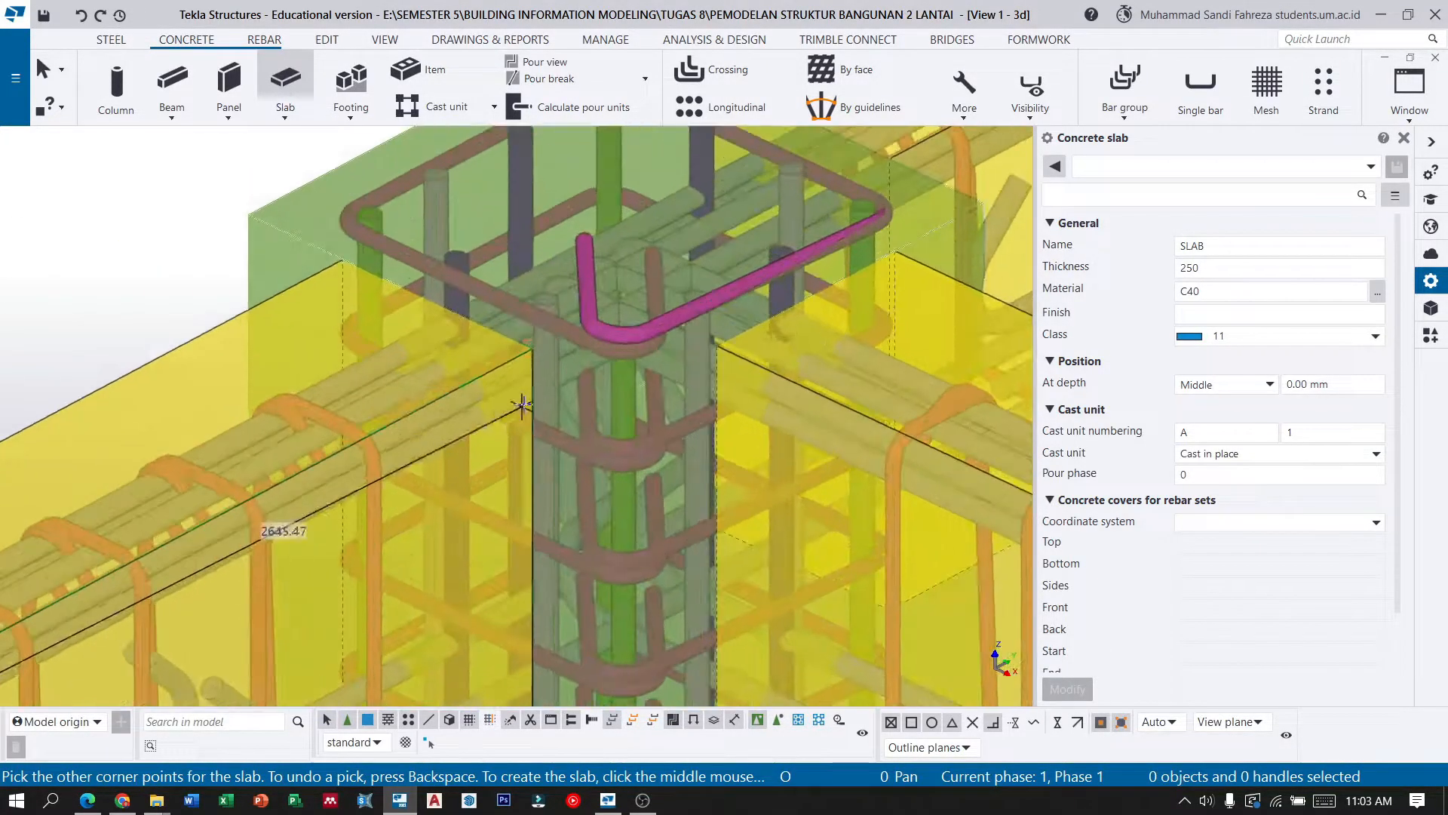
pyautogui.scroll(4, 528, 355)
pyautogui.click(533, 350)
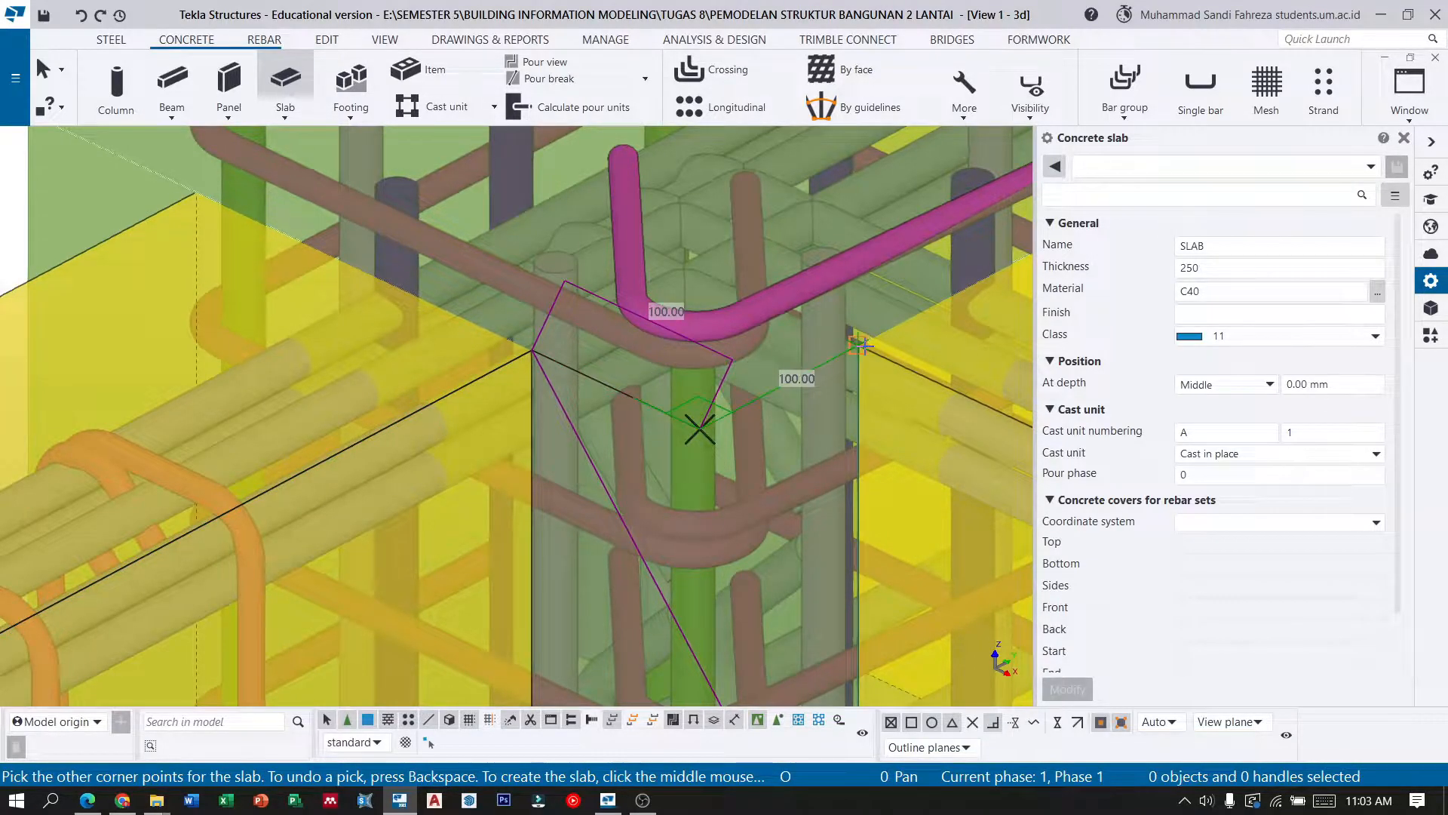
# Extend the roof slab outline to column B2, following the beam and column corner points.
pyautogui.scroll(-6, 860, 345)
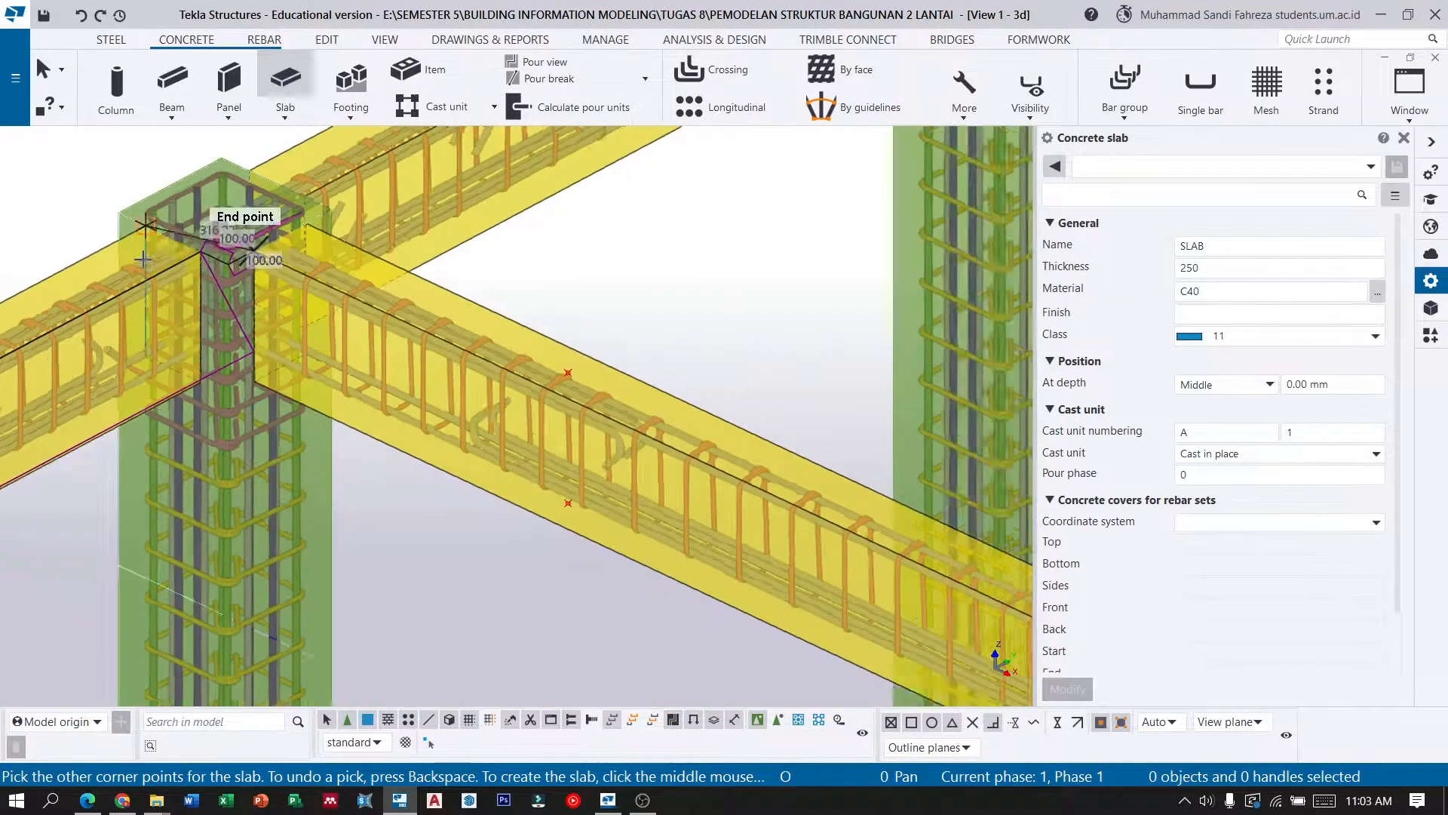
pyautogui.scroll(-2, 580, 482)
pyautogui.scroll(8, 763, 457)
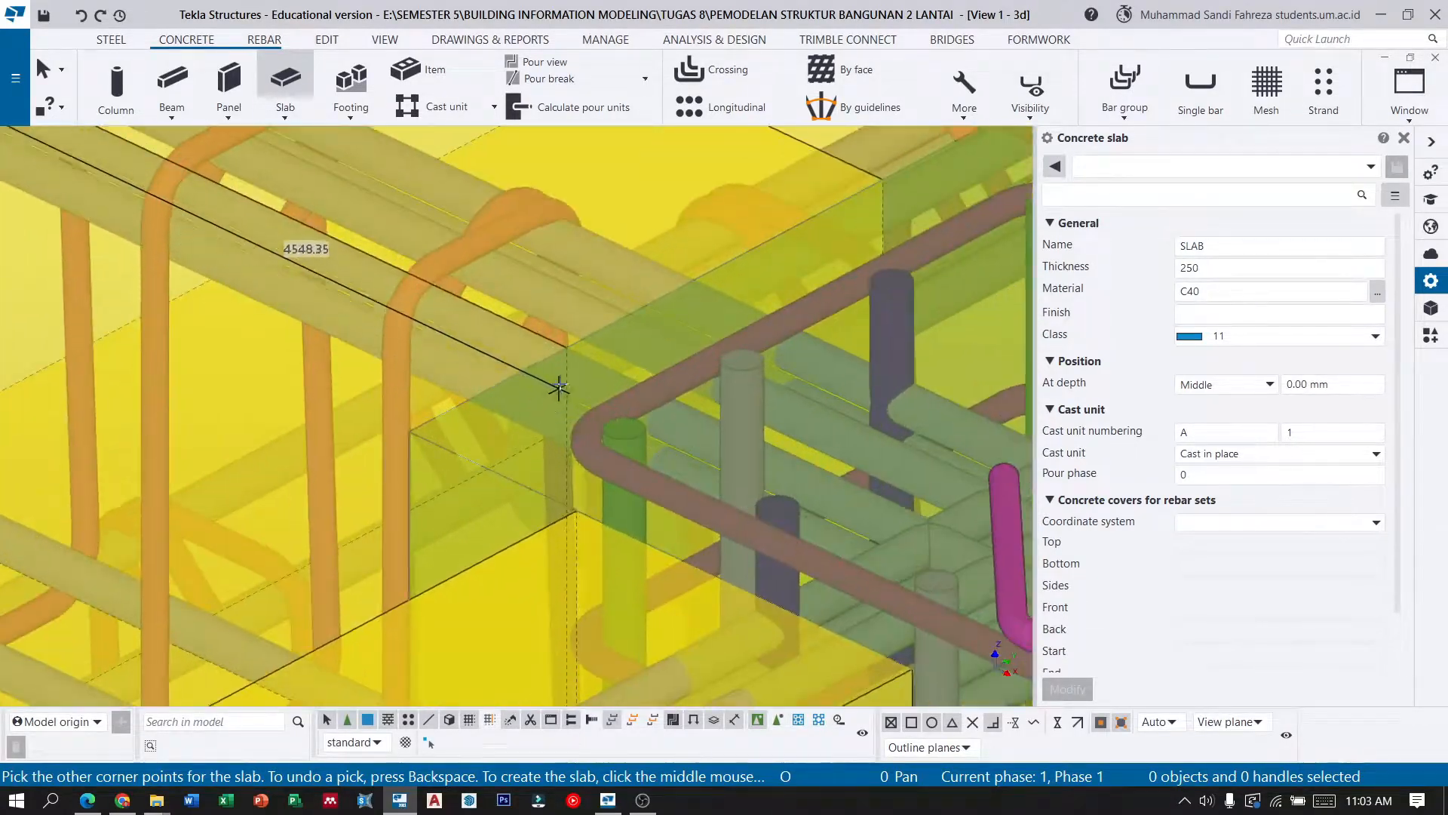
pyautogui.click(567, 347)
pyautogui.click(408, 430)
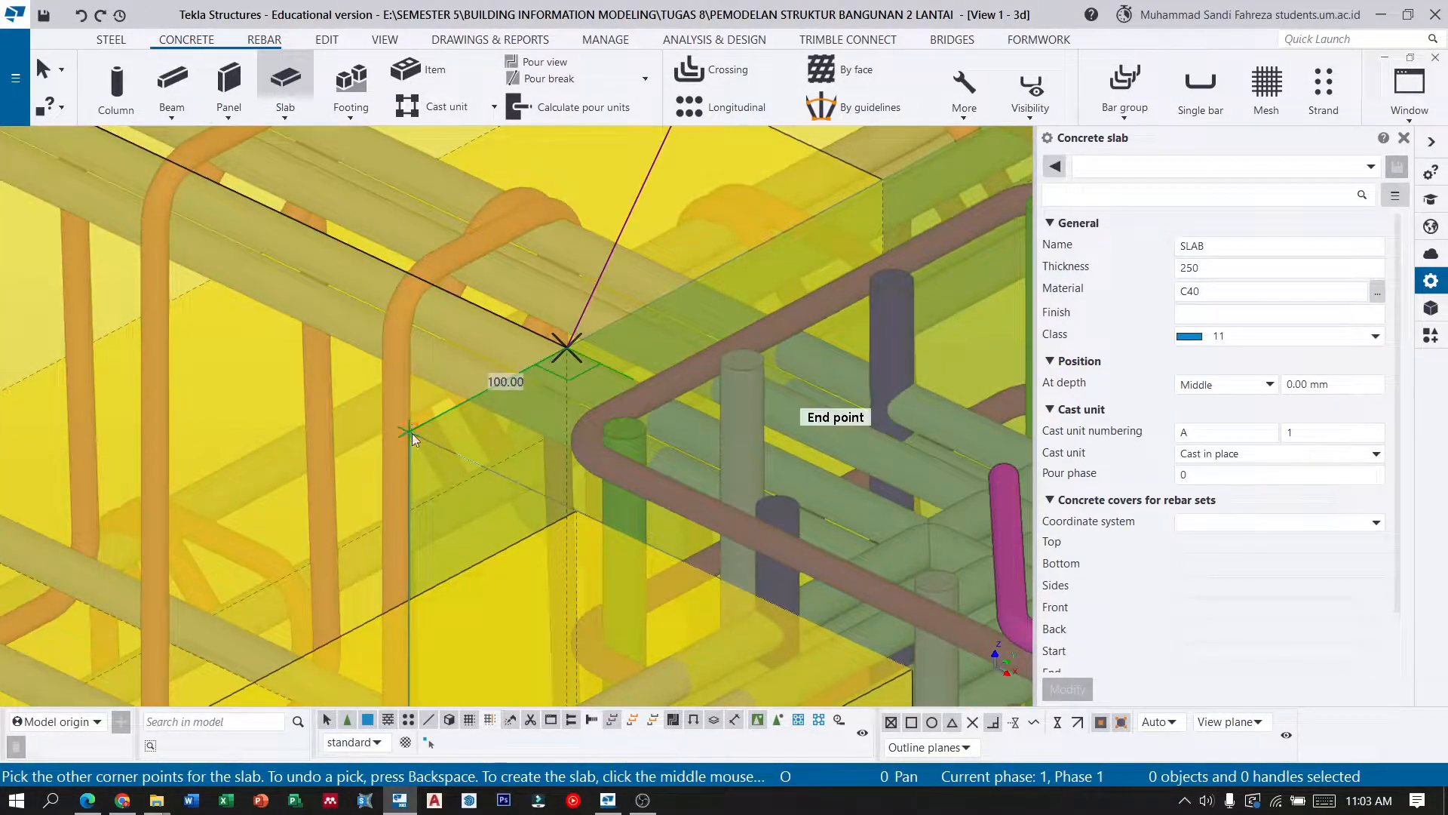
# Continue the roof slab outline to column B1 by picking the three notch corners around that column.
pyautogui.scroll(-5, 705, 398)
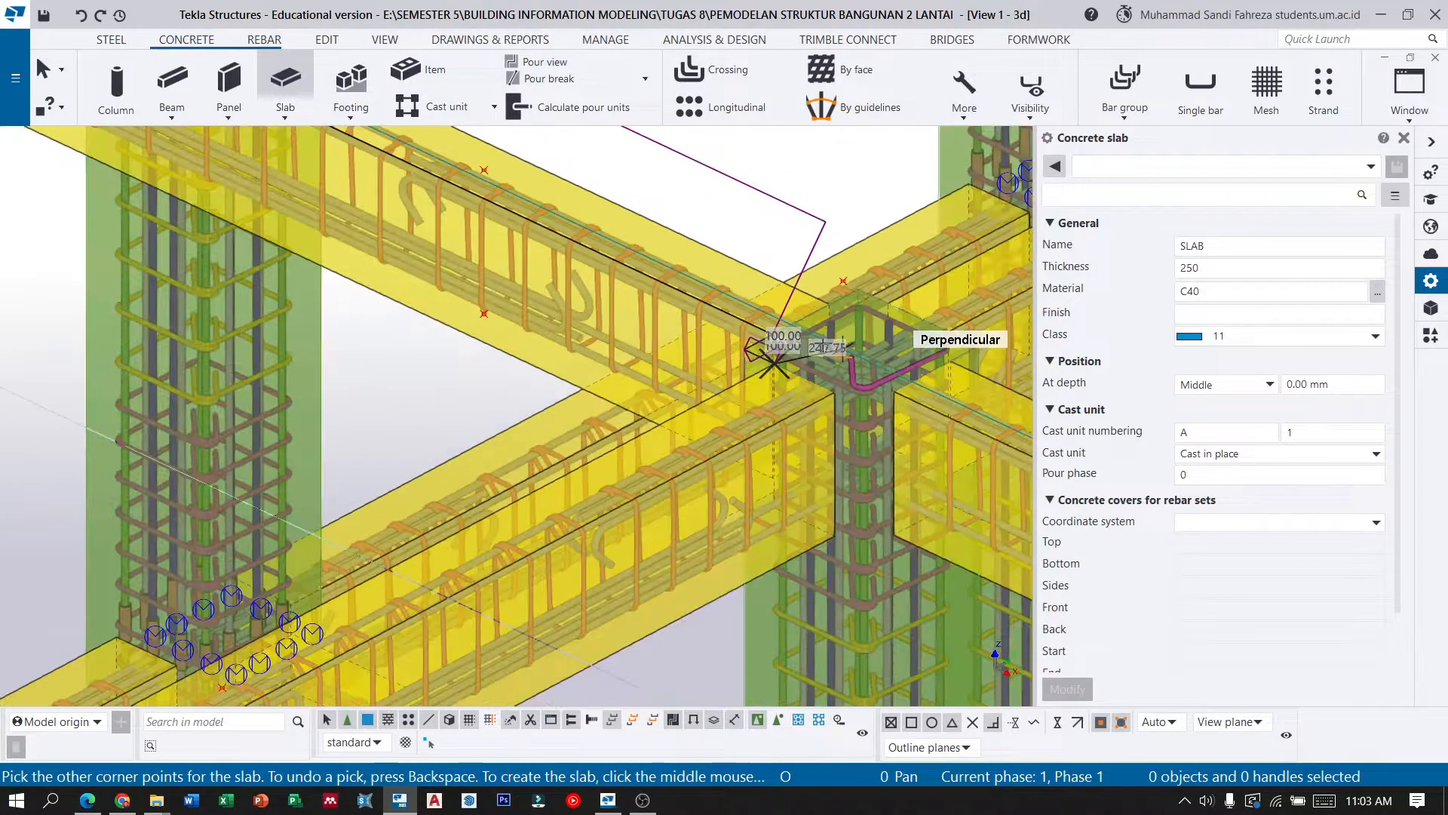
pyautogui.scroll(10, 445, 554)
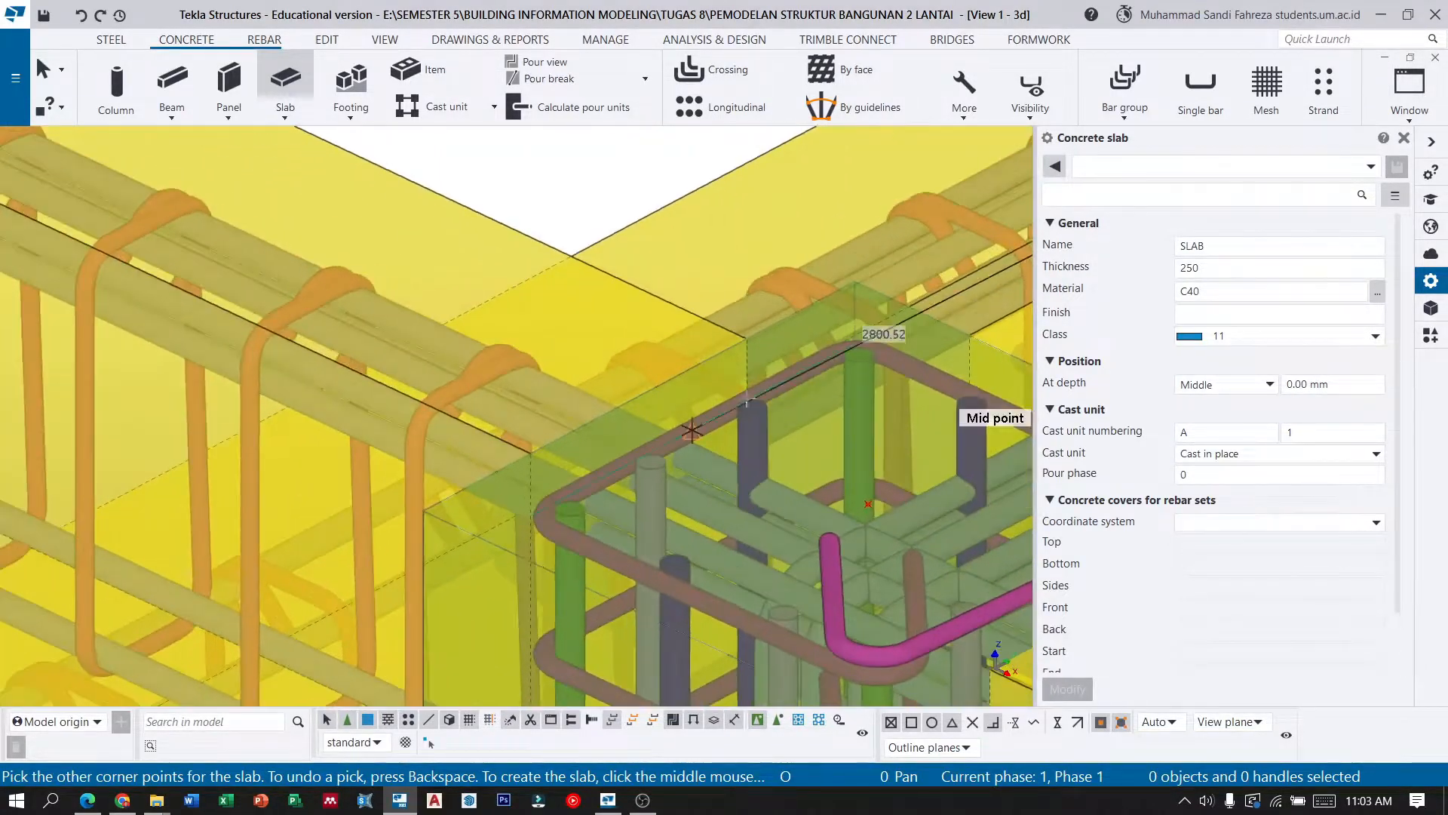
pyautogui.scroll(5, 490, 599)
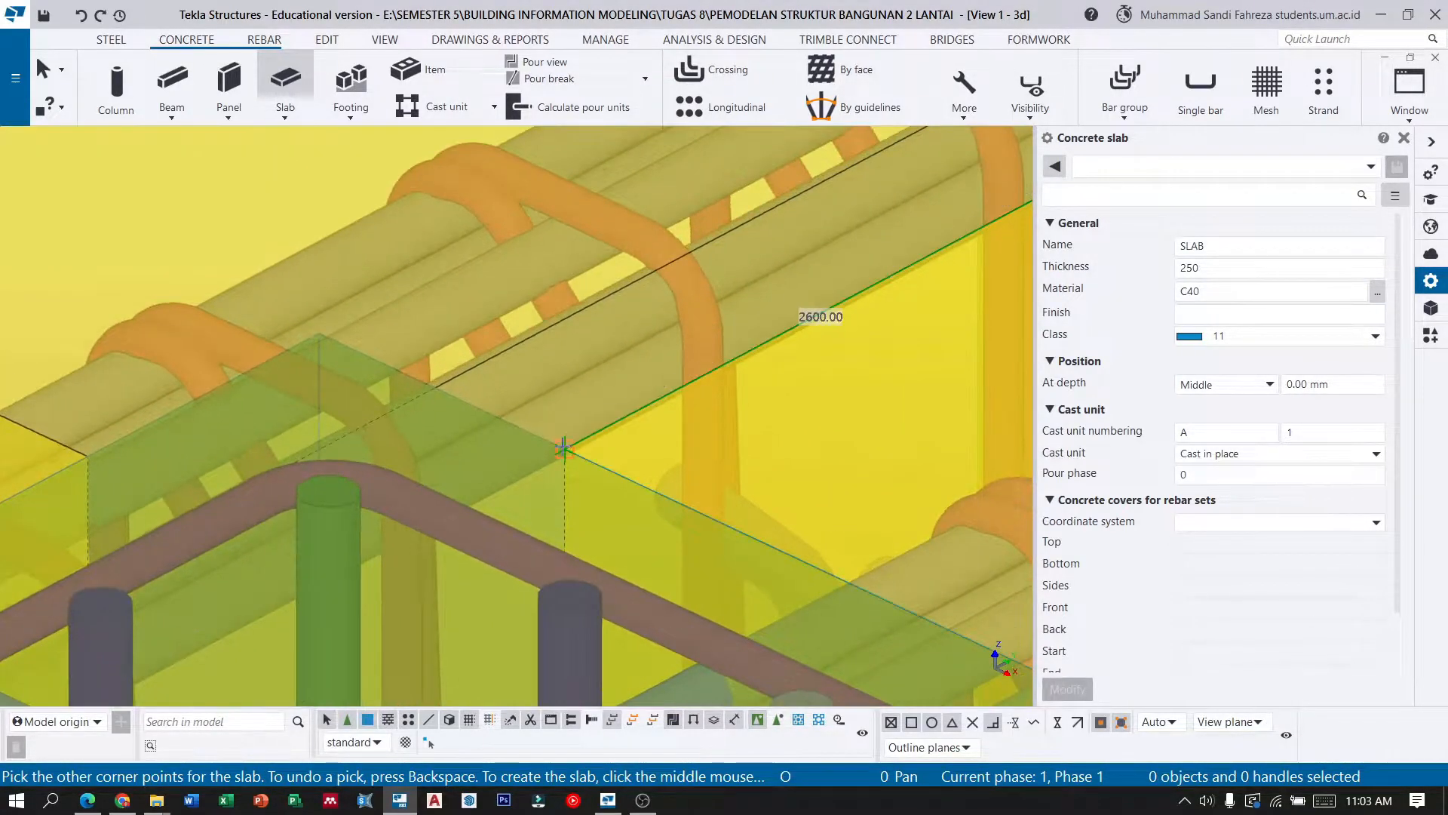
pyautogui.click(564, 451)
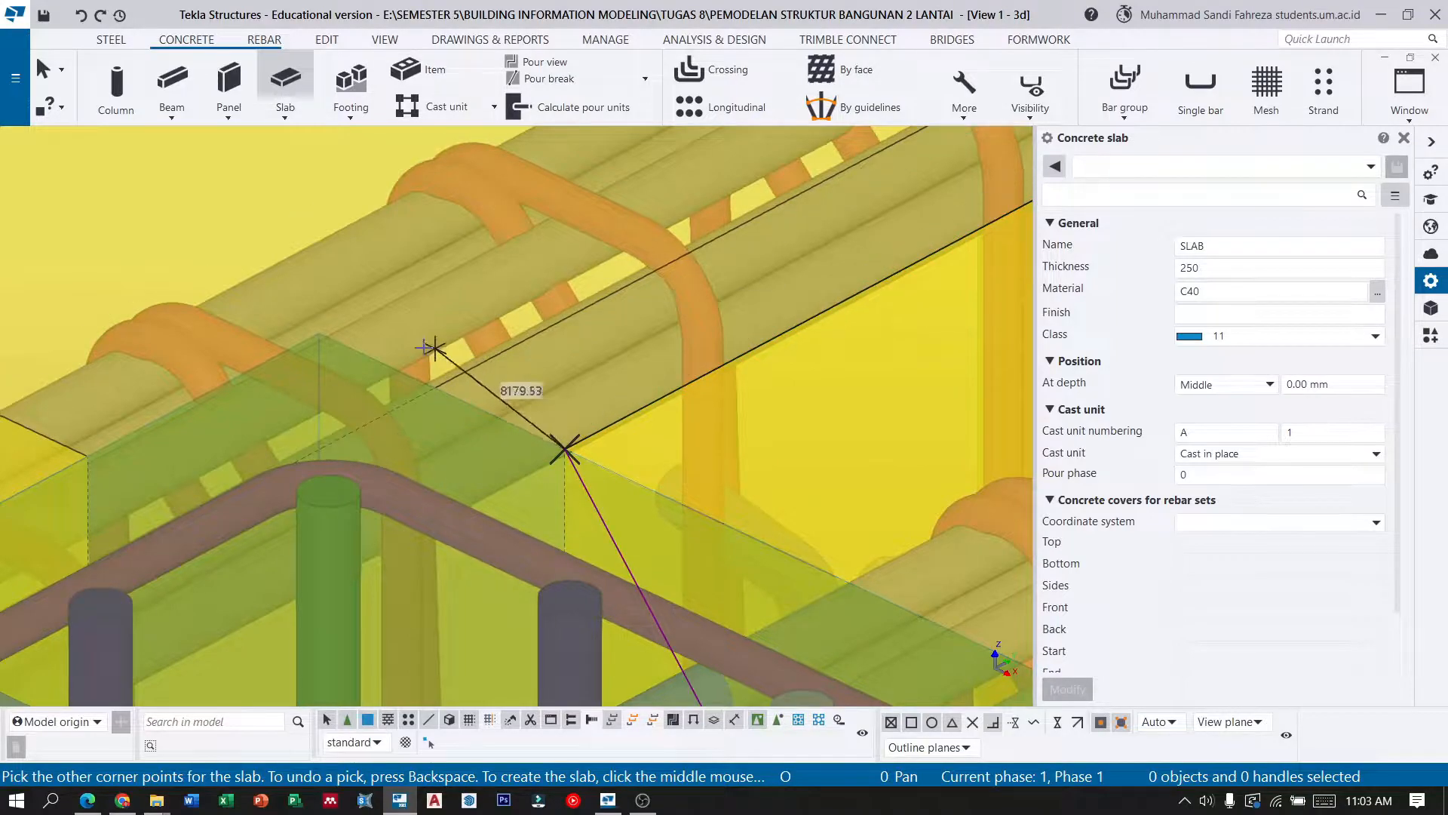
pyautogui.click(322, 335)
pyautogui.click(89, 458)
# Close the slab outline at the last corner beside column A1, create the slab and end the command.
pyautogui.scroll(-3, 653, 445)
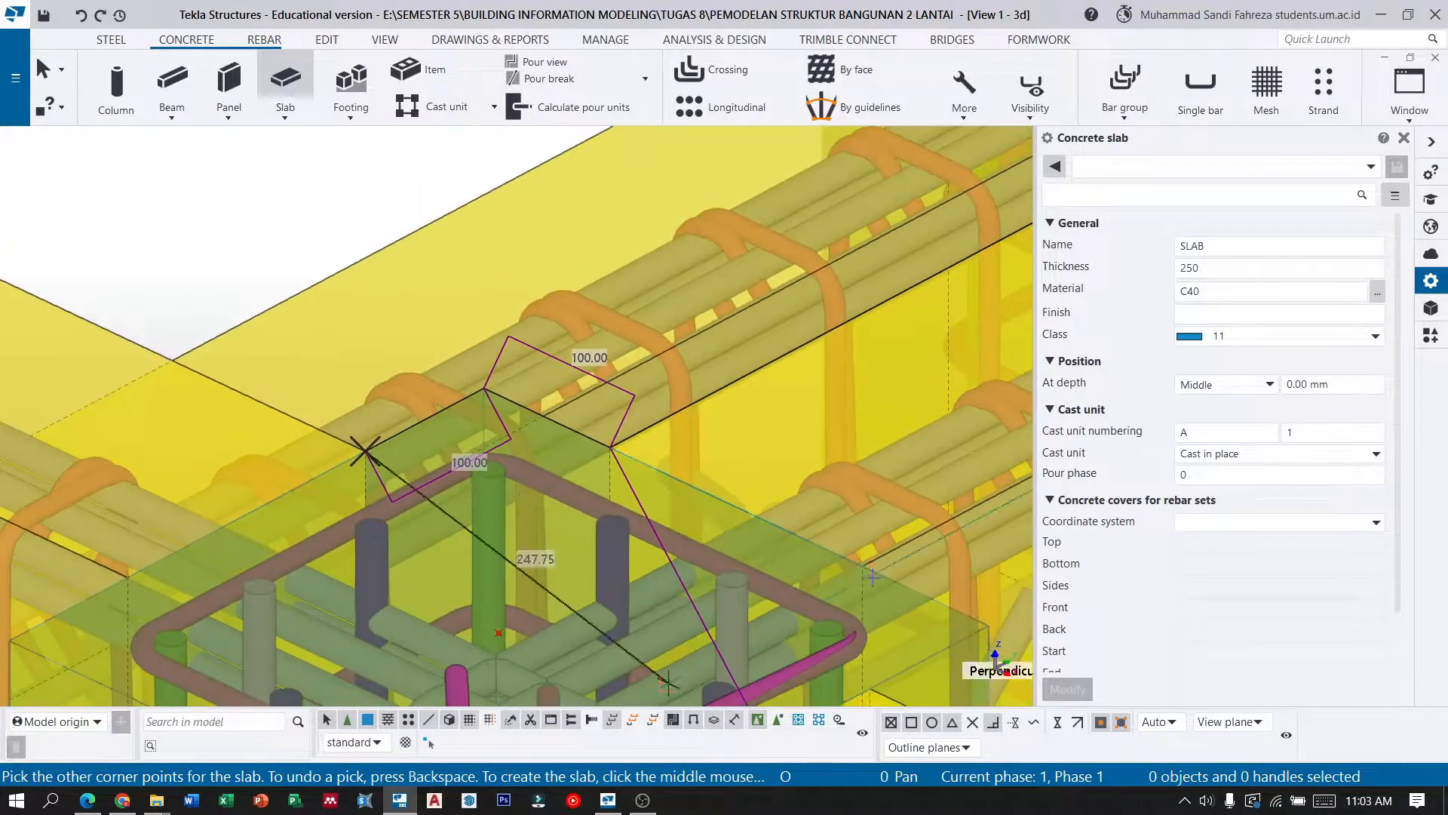
pyautogui.scroll(-6, 865, 571)
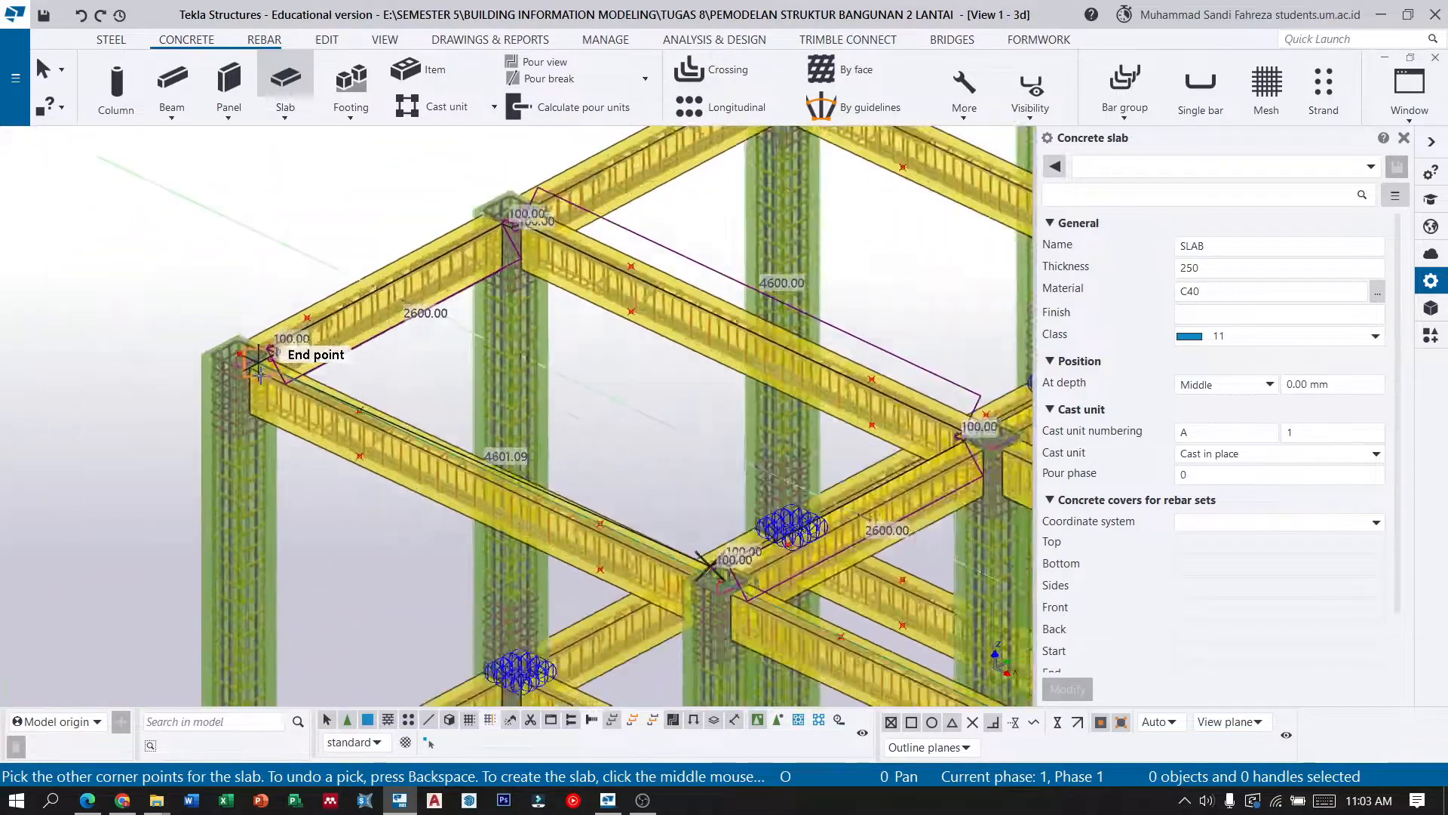
pyautogui.scroll(8, 258, 368)
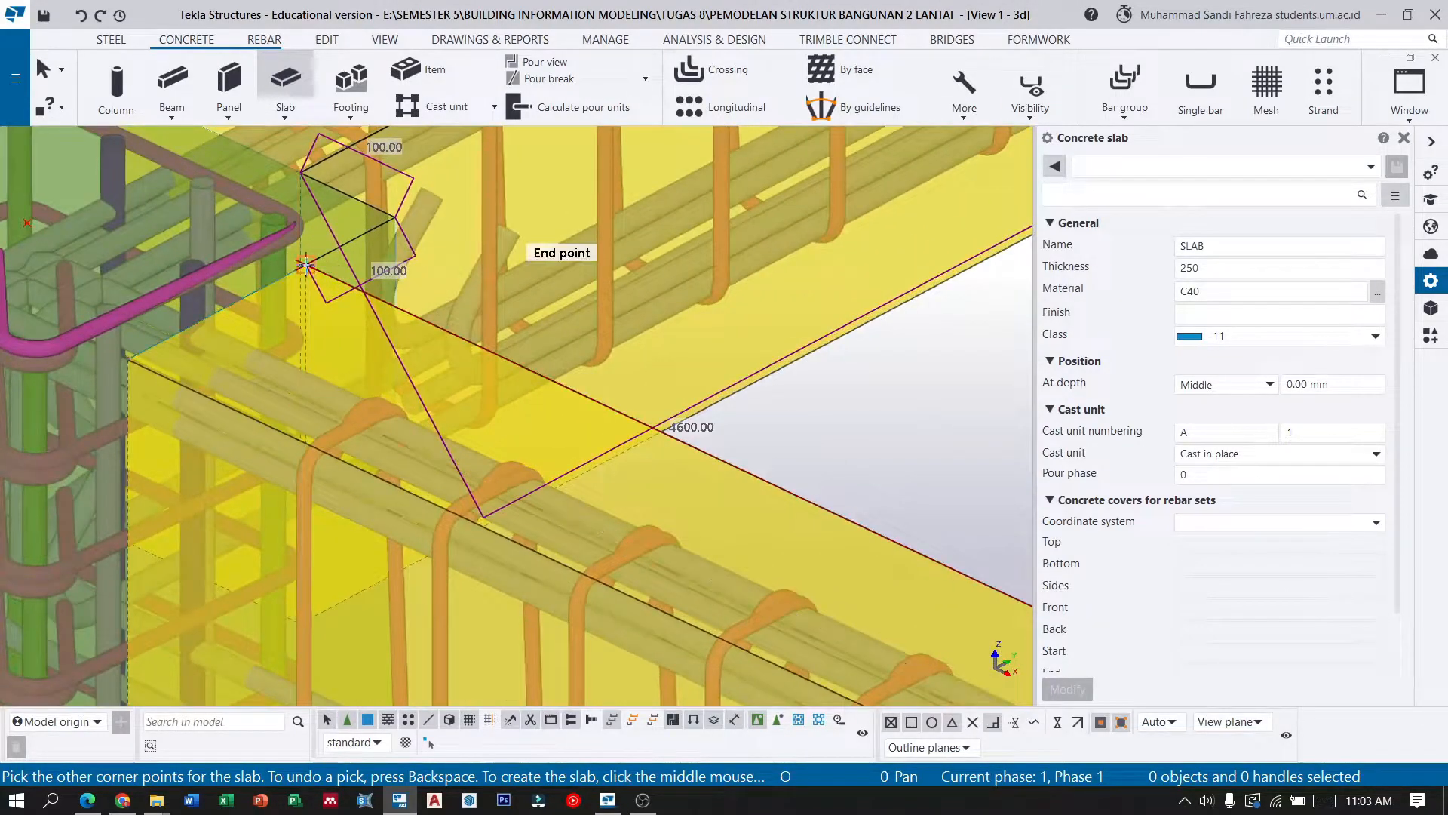
pyautogui.click(307, 268)
pyautogui.middleClick(307, 267)
pyautogui.scroll(-6, 211, 405)
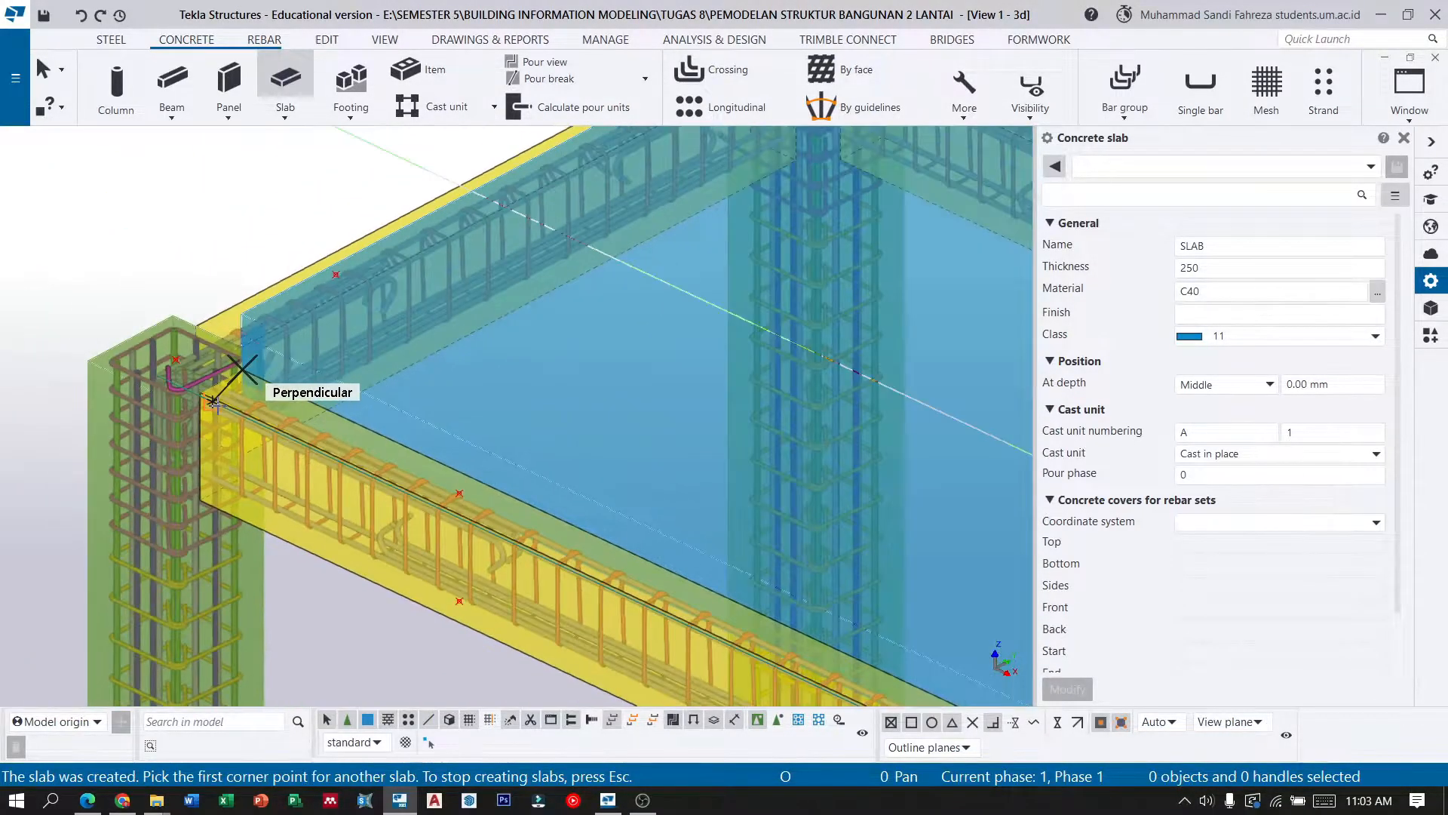
pyautogui.press('Escape')
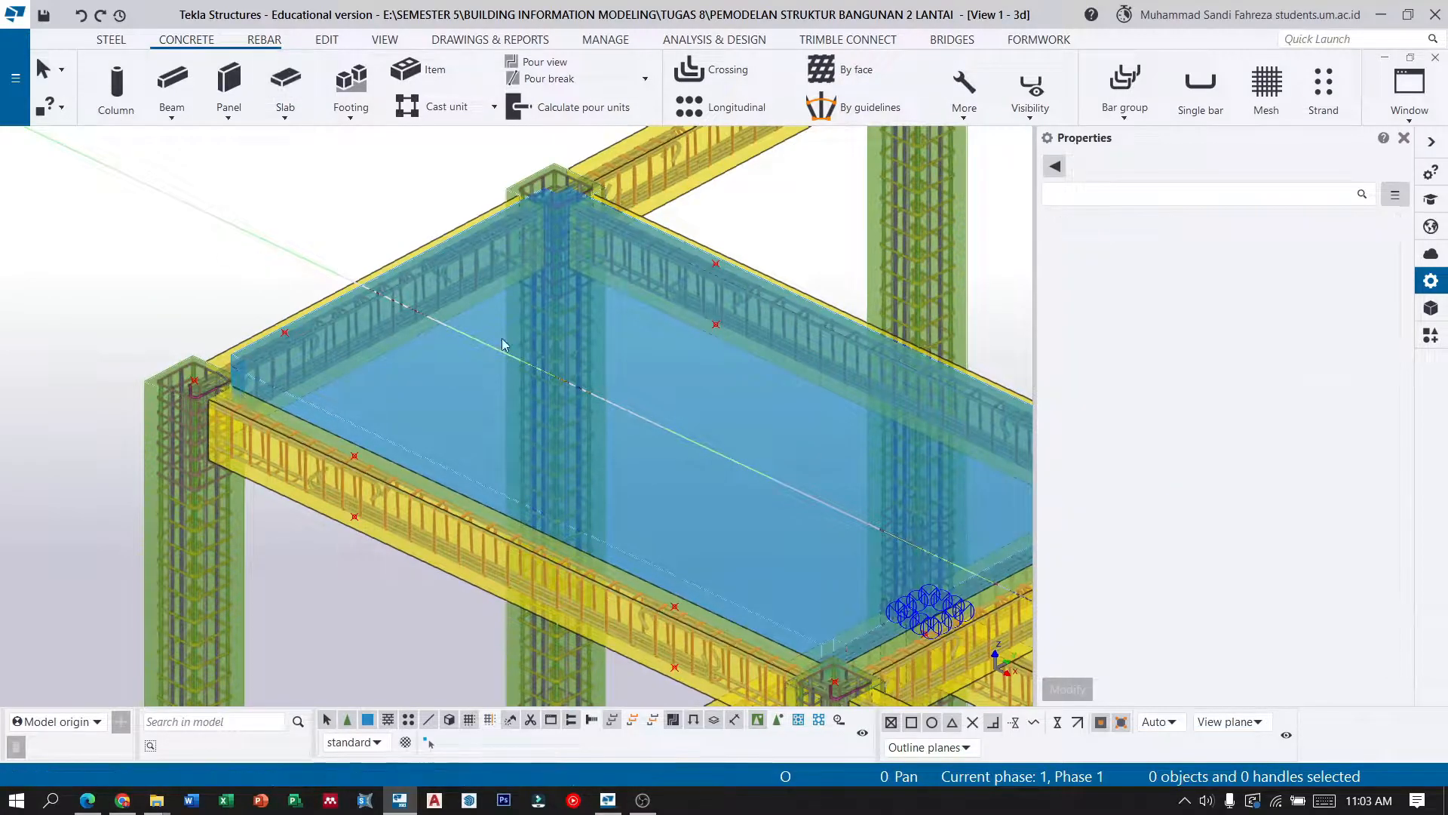
# Set the roof slab's thickness to 120 and its material to C25, and apply both changes.
pyautogui.keyDown('ctrl'); pyautogui.moveTo(580, 417); pyautogui.dragTo(412, 362, button='middle'); pyautogui.keyUp('ctrl')
pyautogui.click(437, 365)
pyautogui.click(1199, 267)
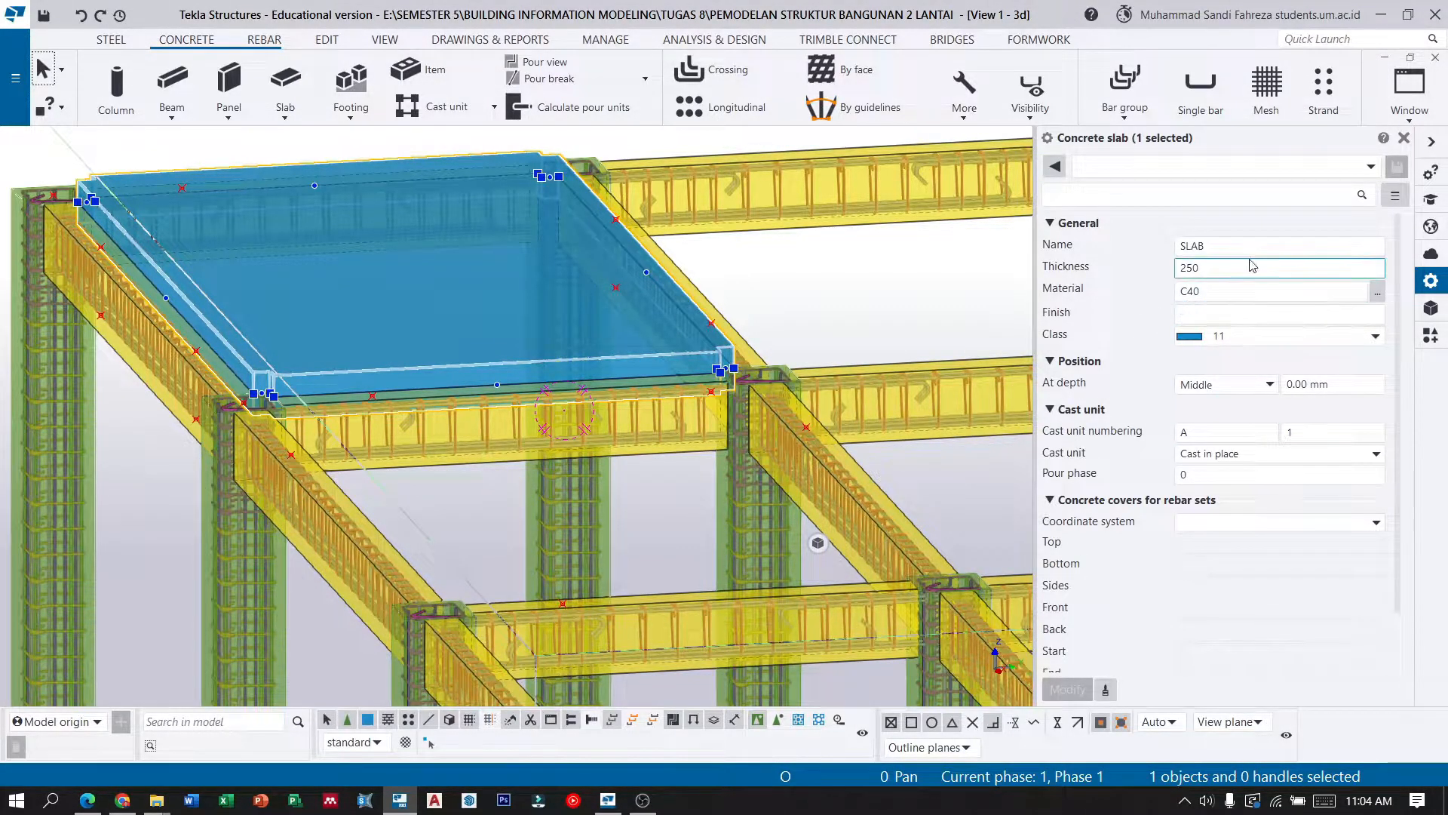
pyautogui.doubleClick(1224, 267)
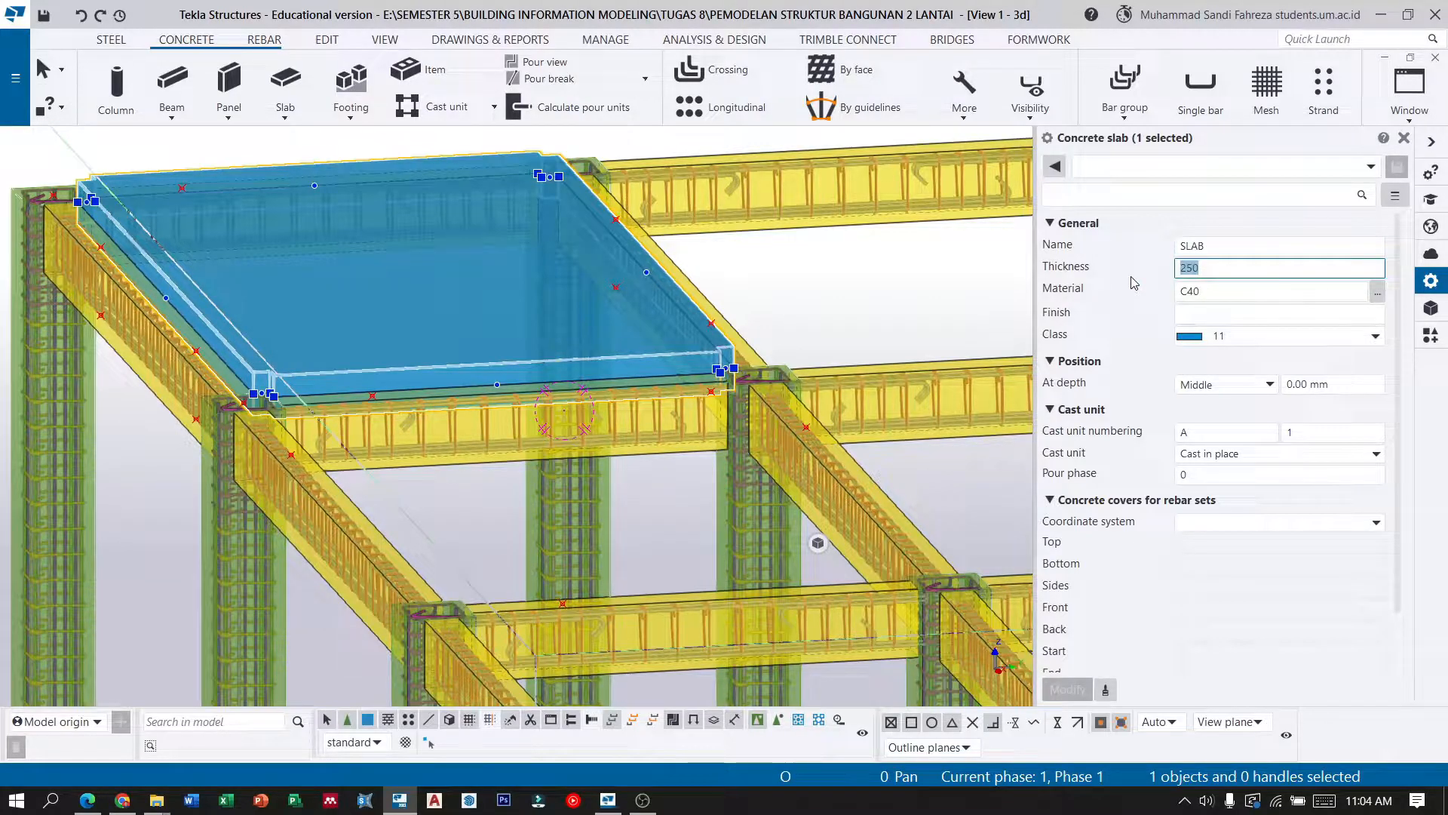
pyautogui.write('120')
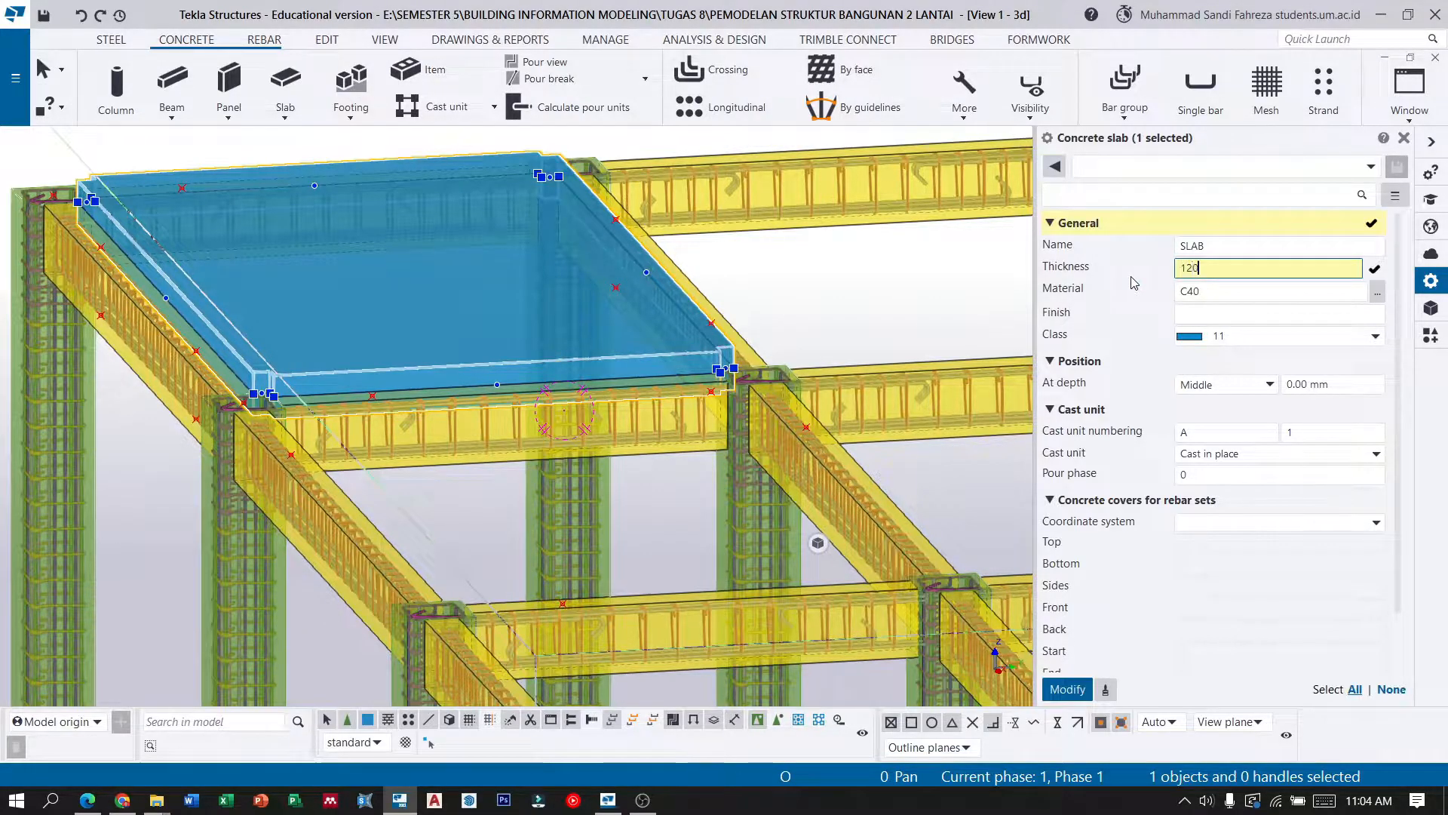
pyautogui.click(1379, 295)
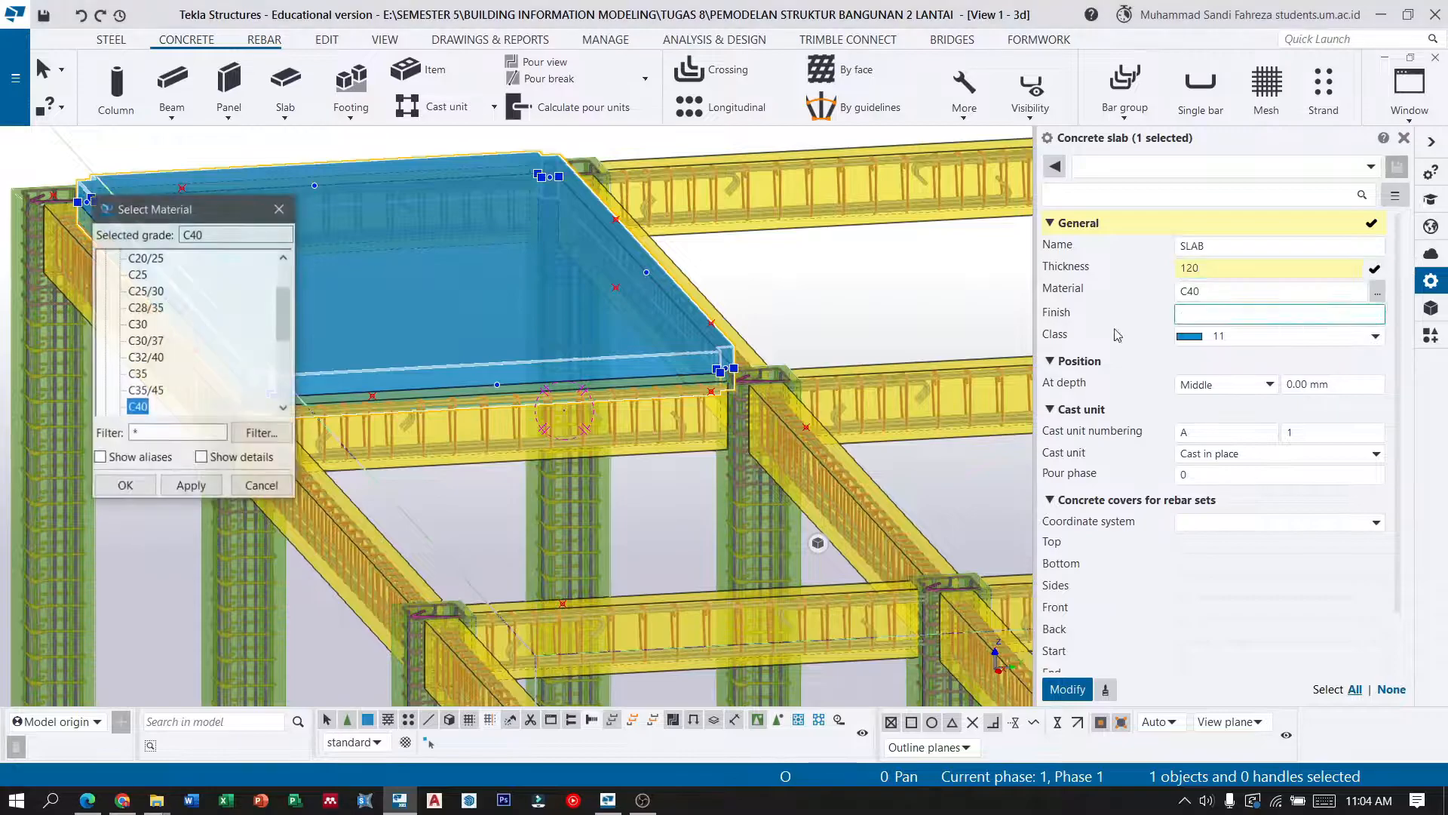
pyautogui.click(190, 486)
pyautogui.click(125, 485)
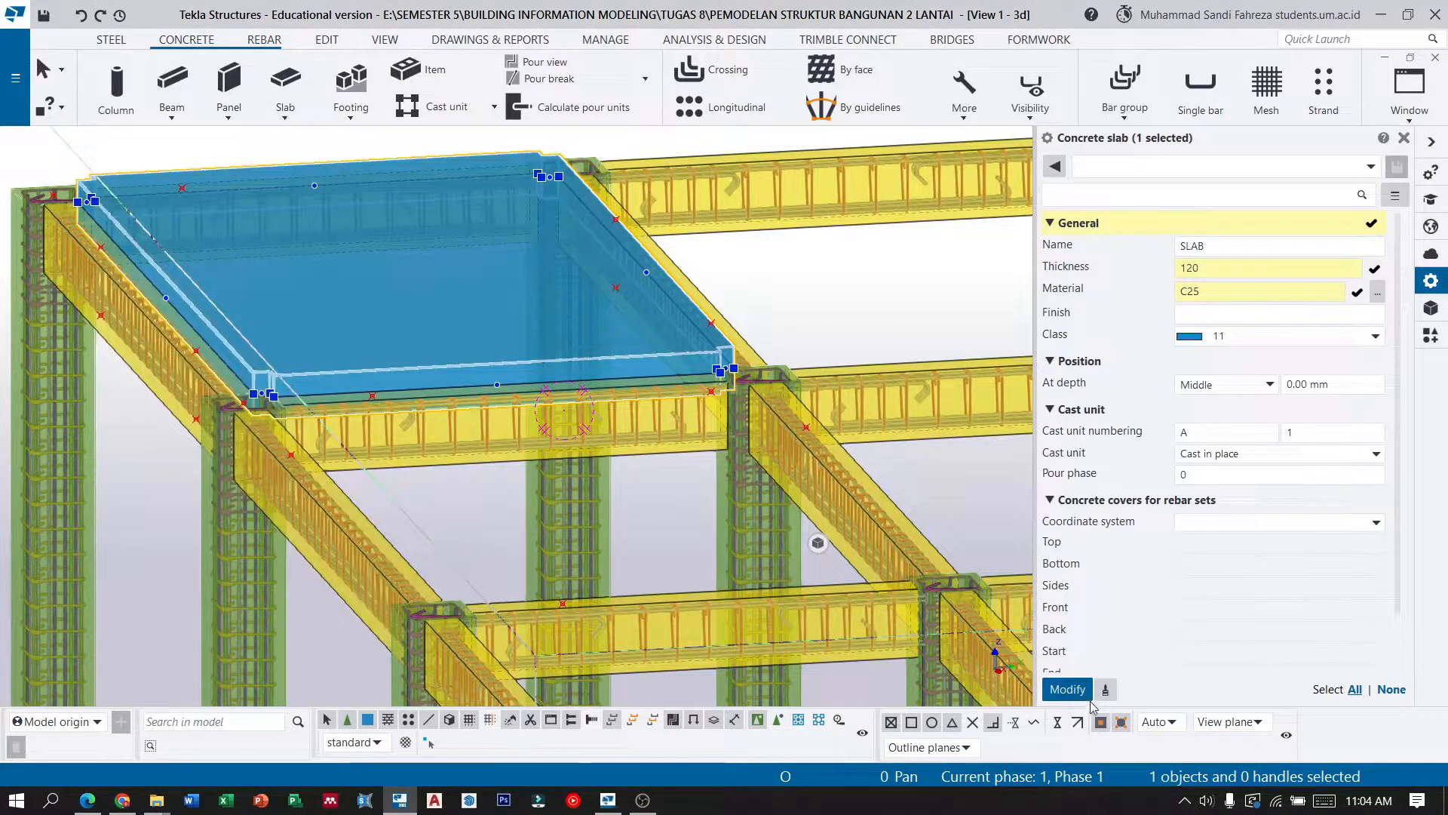
pyautogui.click(1068, 689)
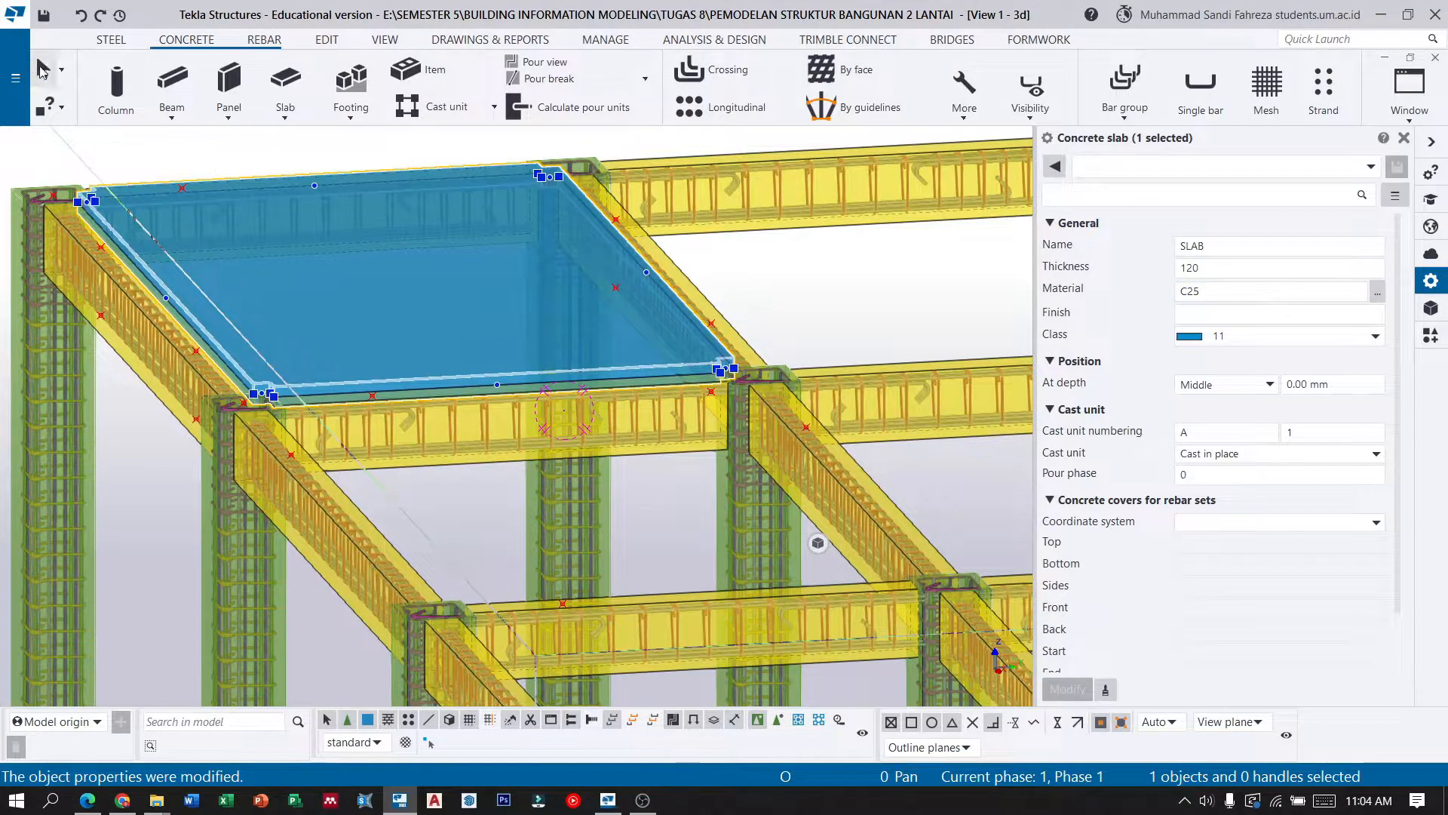
# Move the slab down from its upper corner at column A1 so its top face lies flush with the beam tops.
pyautogui.scroll(6, 367, 367)
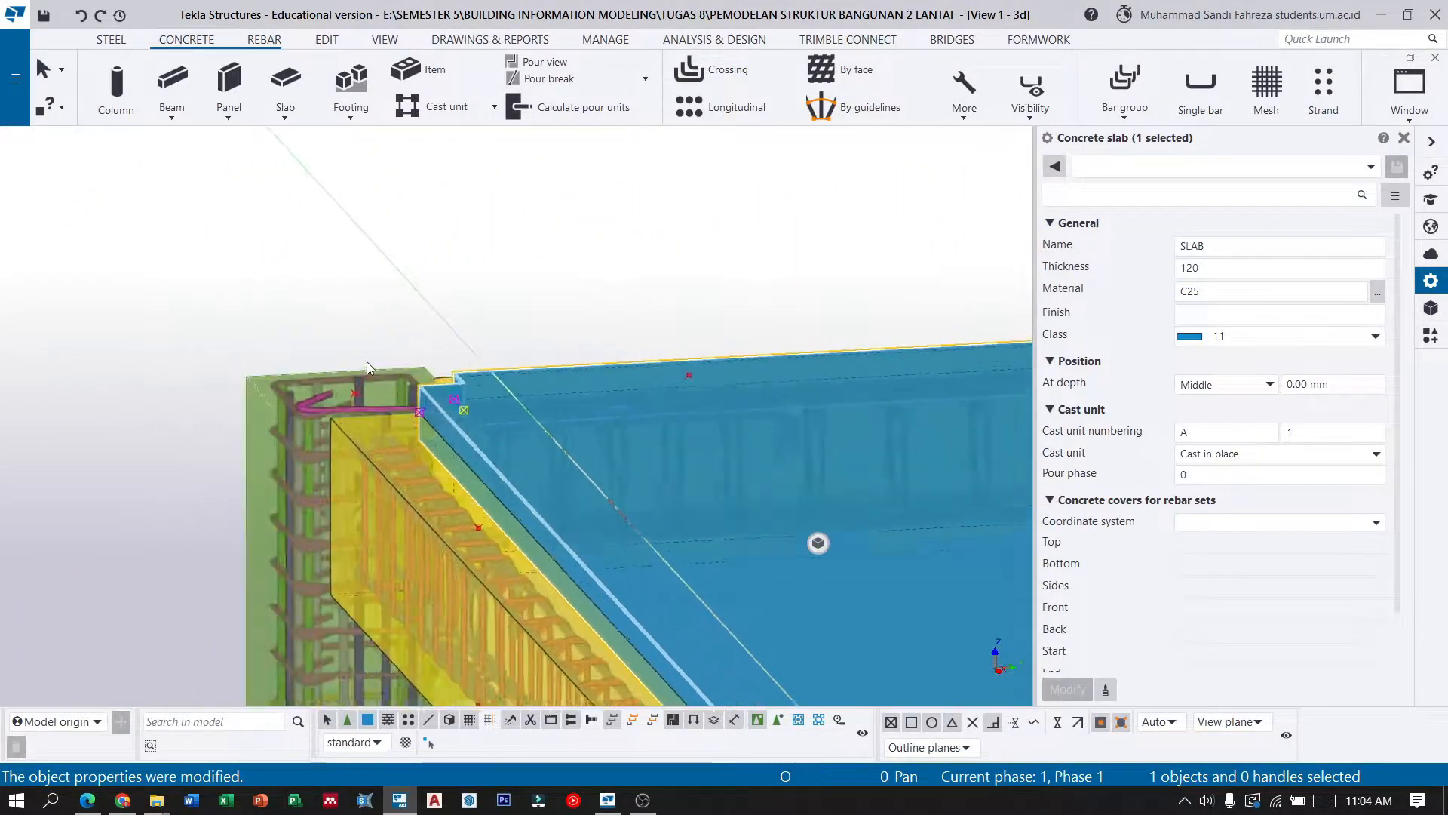
pyautogui.scroll(3, 366, 369)
pyautogui.click(455, 314)
pyautogui.click(533, 409)
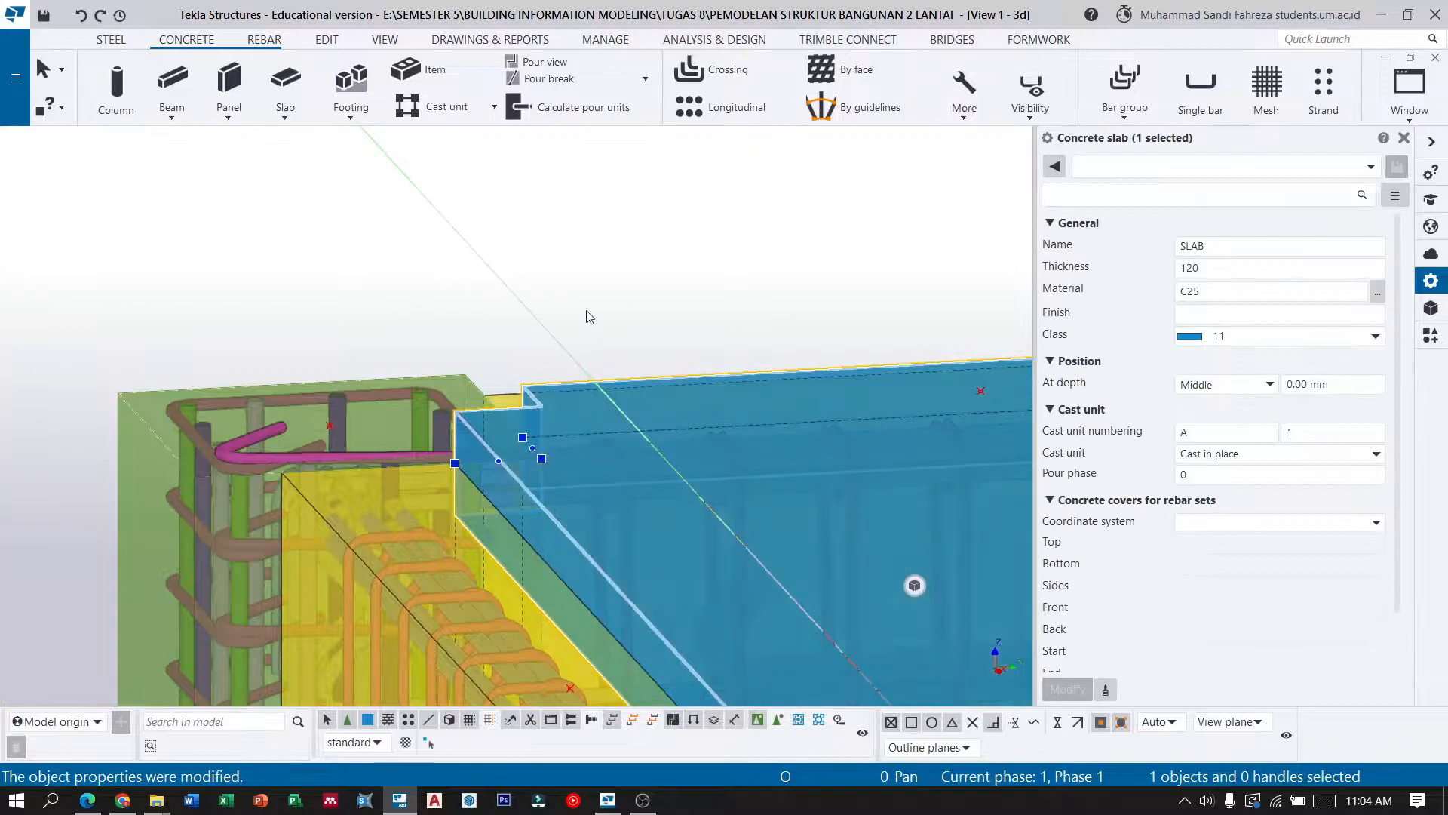
pyautogui.scroll(-4, 243, 228)
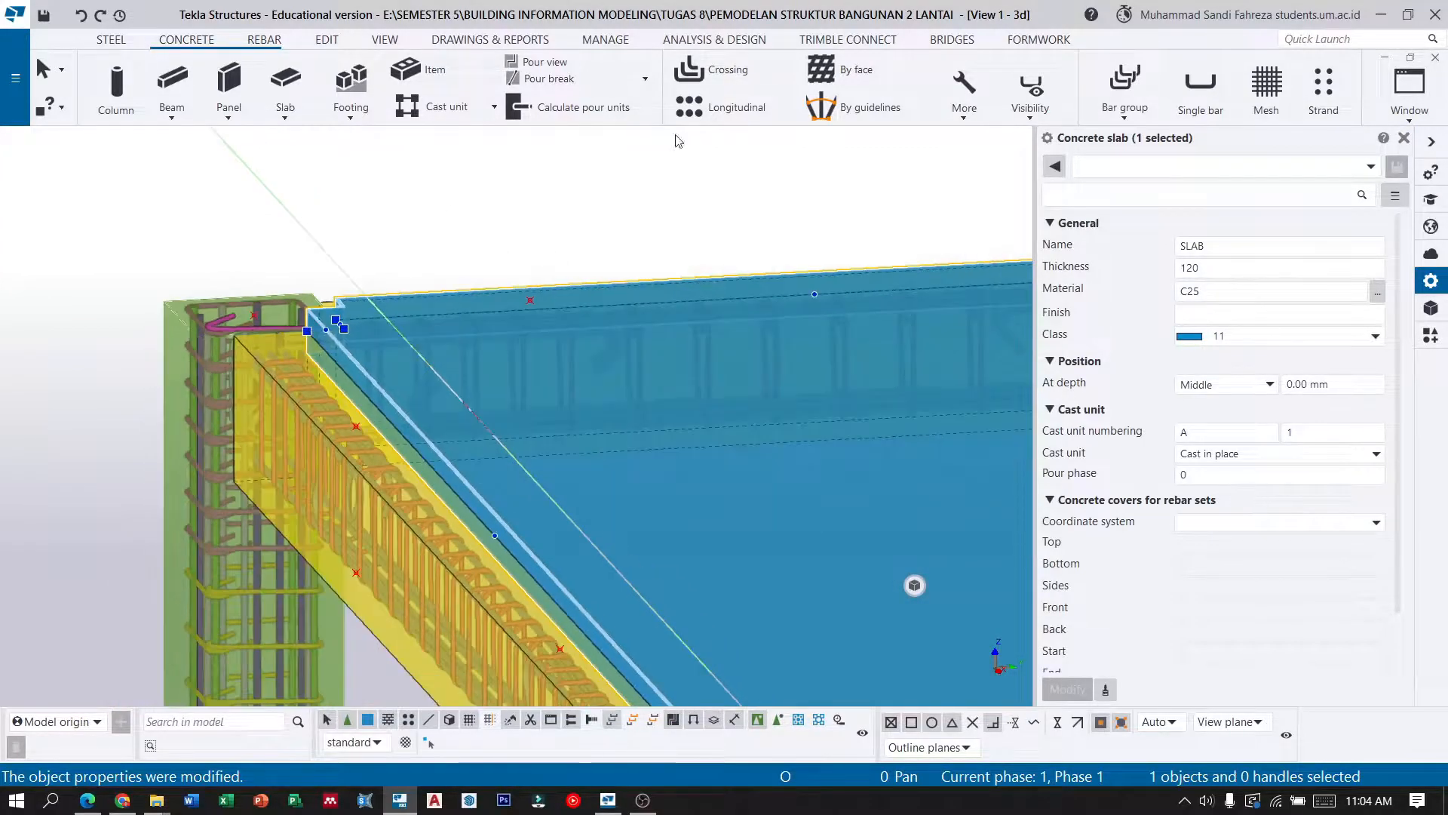
pyautogui.click(326, 40)
pyautogui.click(1063, 70)
pyautogui.scroll(2, 319, 299)
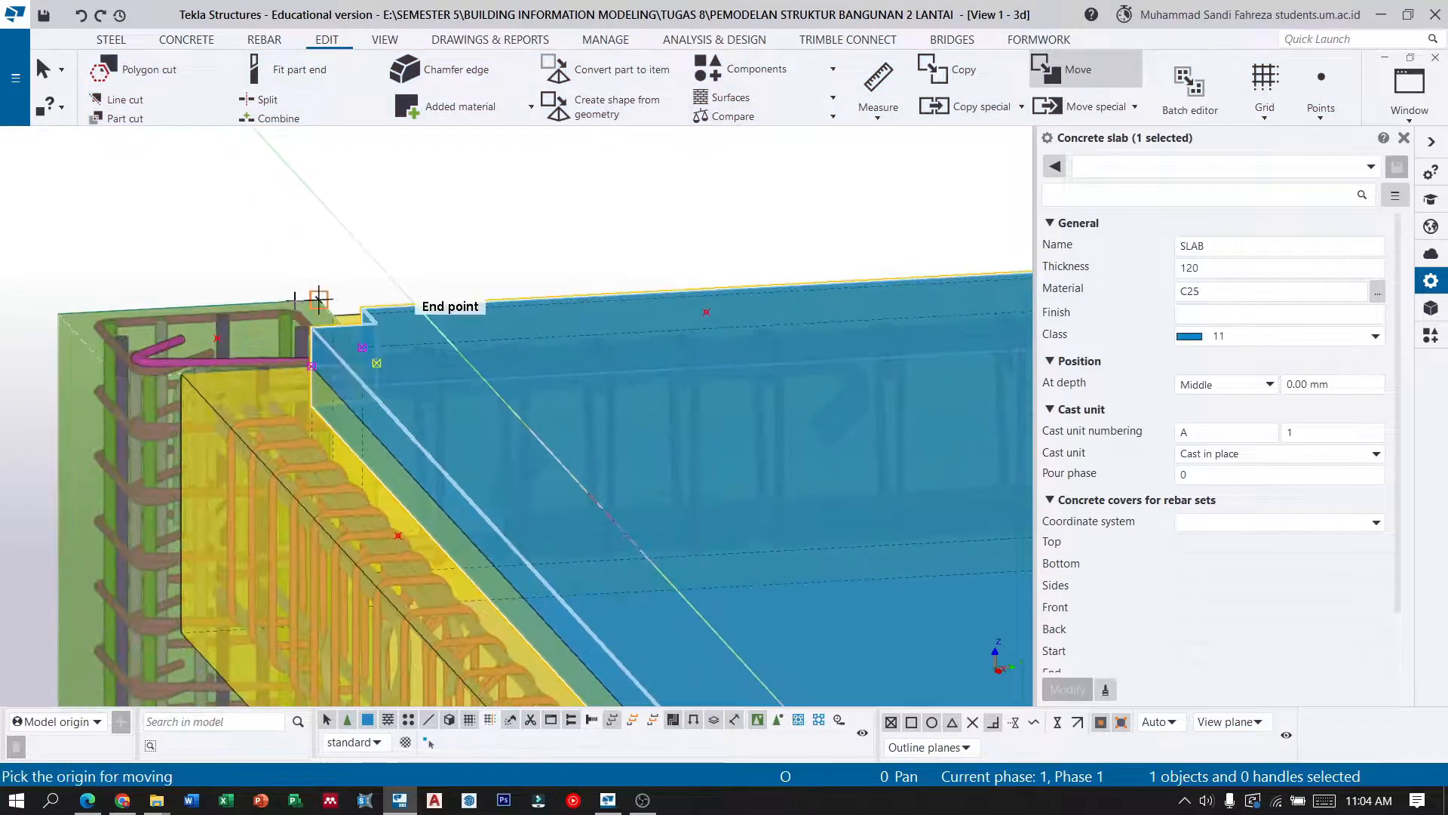
pyautogui.scroll(2, 318, 299)
pyautogui.click(334, 332)
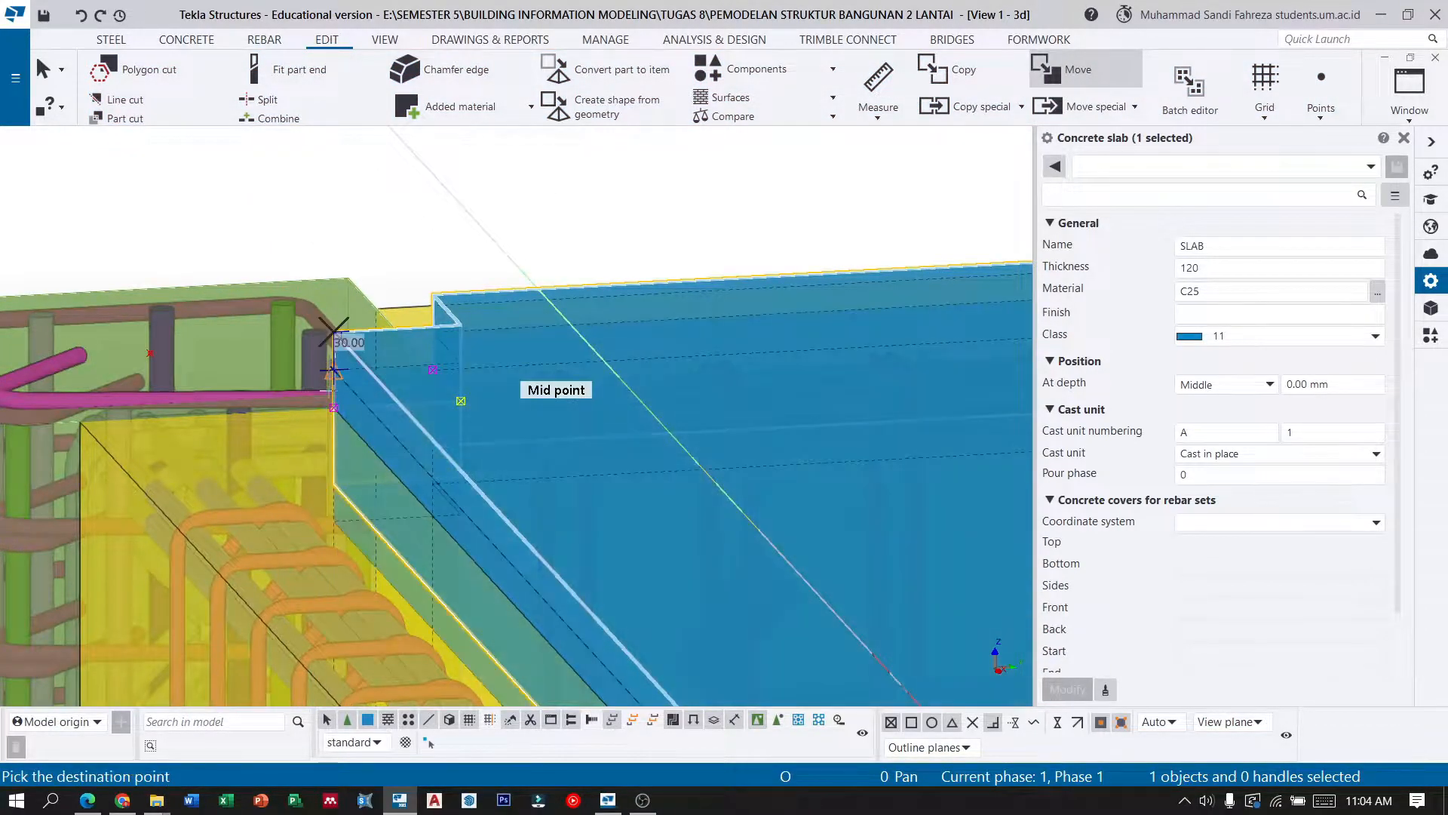
pyautogui.click(335, 407)
pyautogui.click(45, 73)
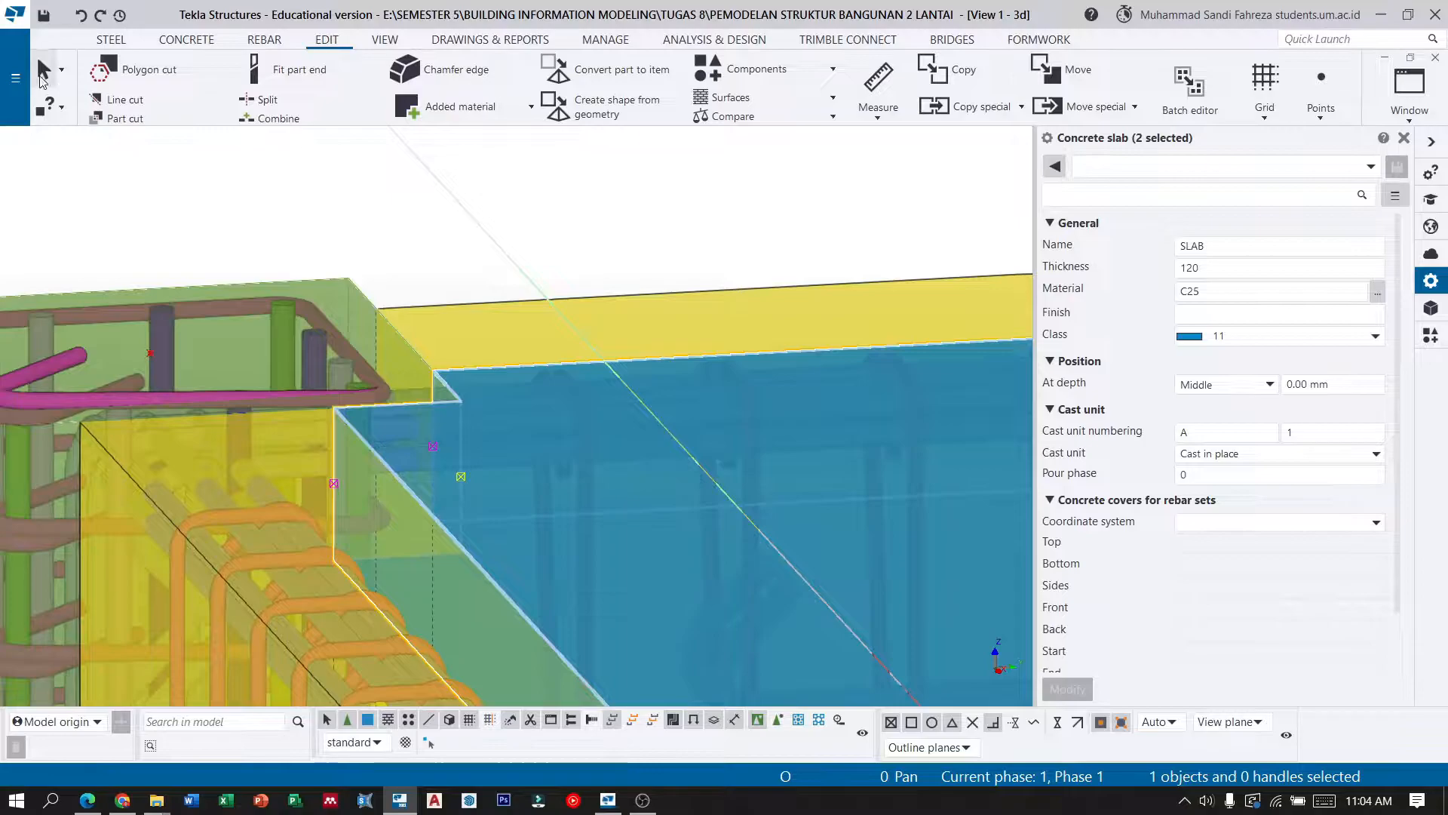
# Clear the selection and examine how the moved slab sits between the roof beams and columns.
pyautogui.click(370, 252)
pyautogui.scroll(-3, 369, 298)
pyautogui.scroll(-5, 269, 276)
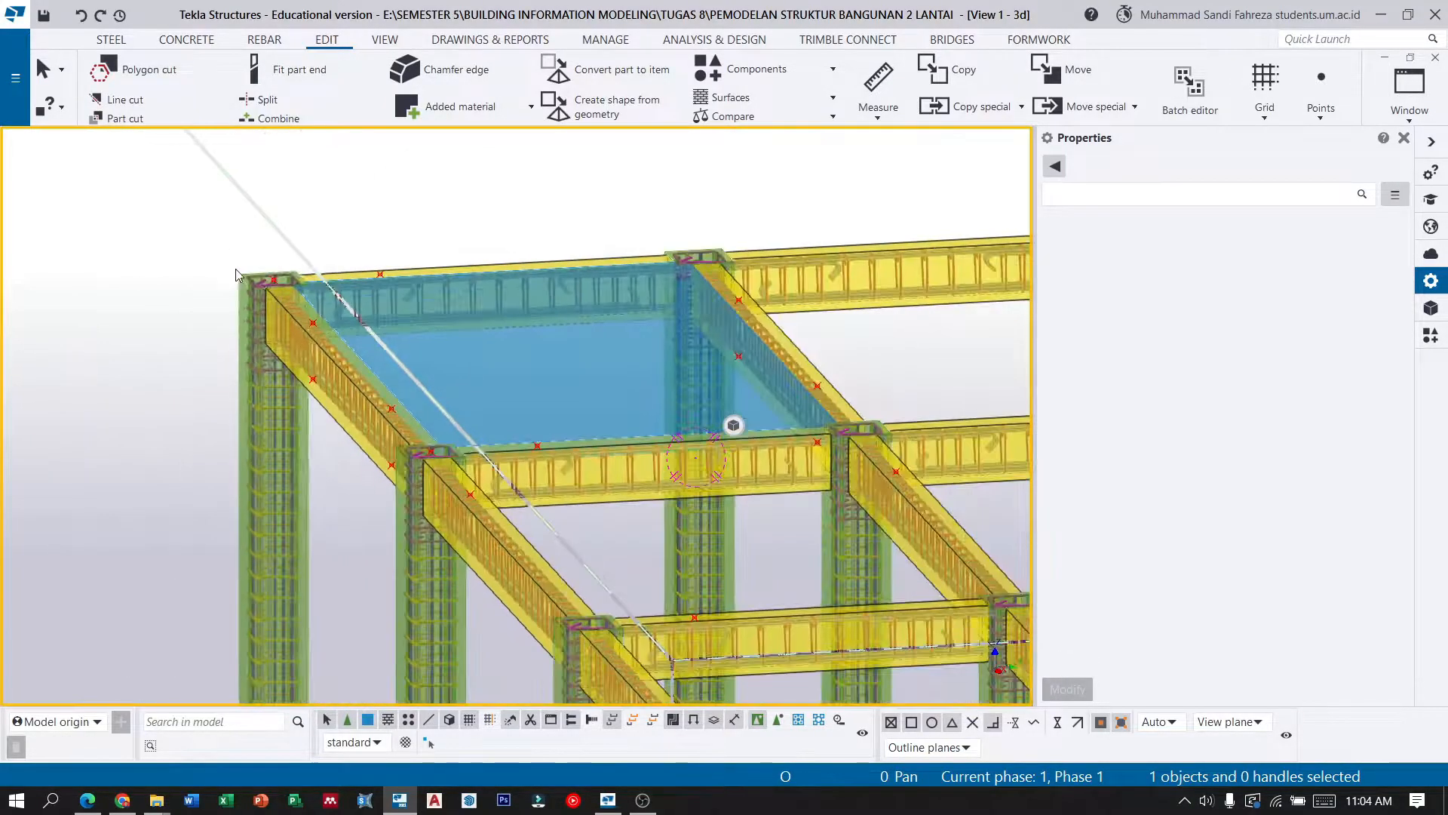
pyautogui.keyDown('ctrl'); pyautogui.moveTo(473, 355); pyautogui.dragTo(446, 364, button='middle'); pyautogui.keyUp('ctrl')
pyautogui.scroll(-3, 528, 322)
pyautogui.scroll(5, 321, 422)
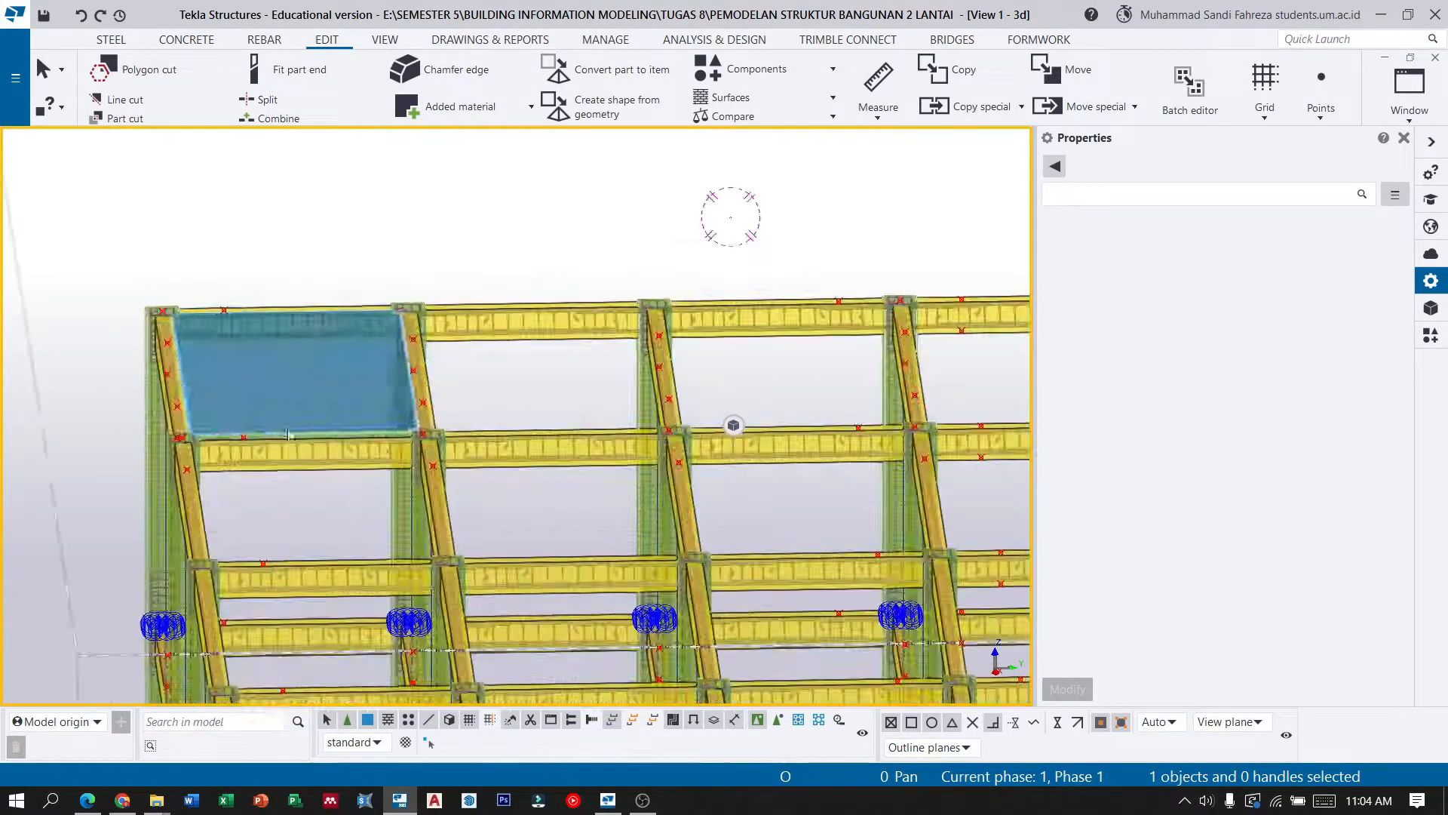
pyautogui.moveTo(374, 418)
pyautogui.mouseDown(button='middle')
pyautogui.moveTo(367, 442)
pyautogui.moveTo(391, 453)
pyautogui.mouseUp(button='middle')
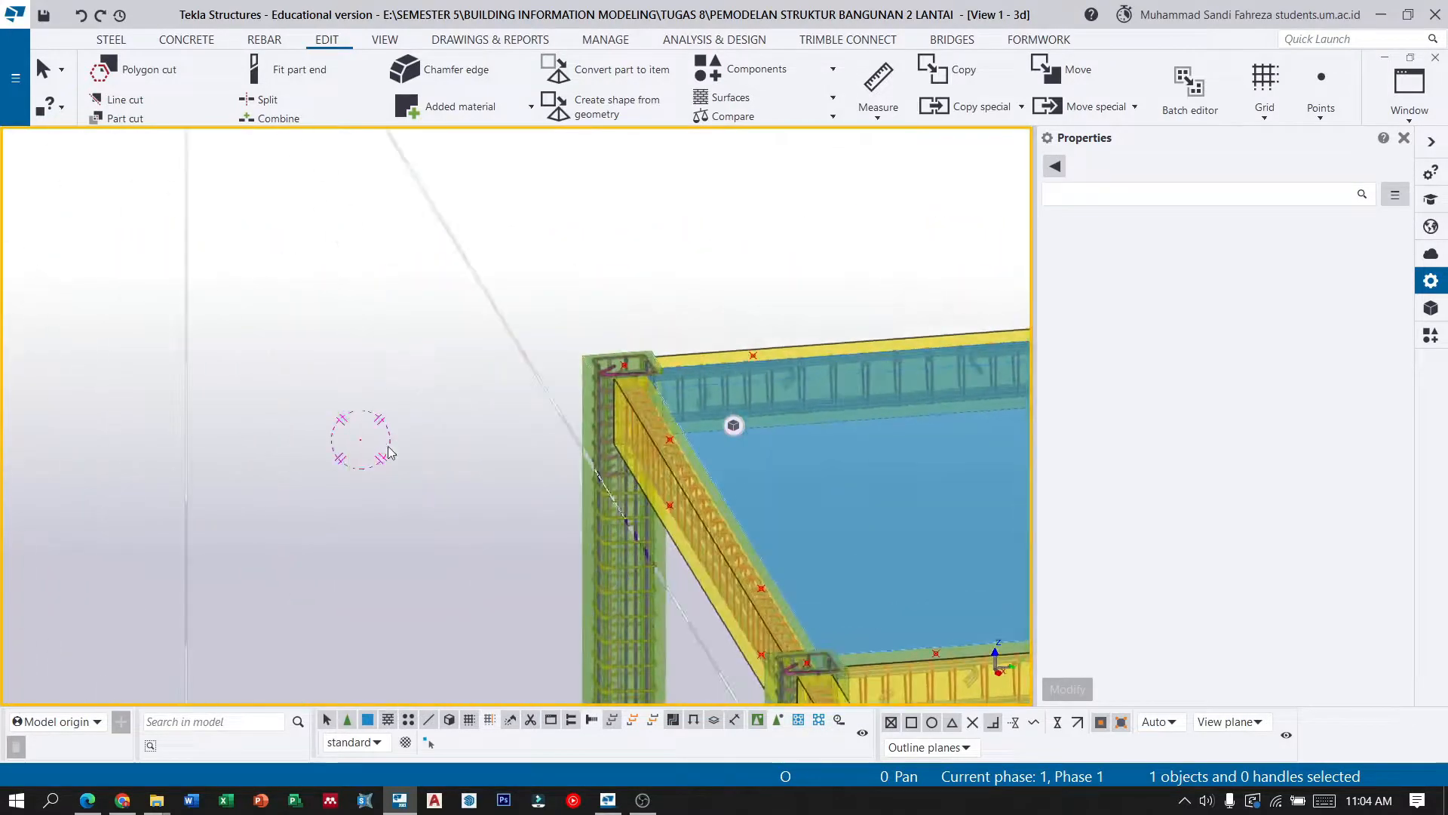
pyautogui.scroll(-3, 478, 373)
pyautogui.scroll(3, 625, 381)
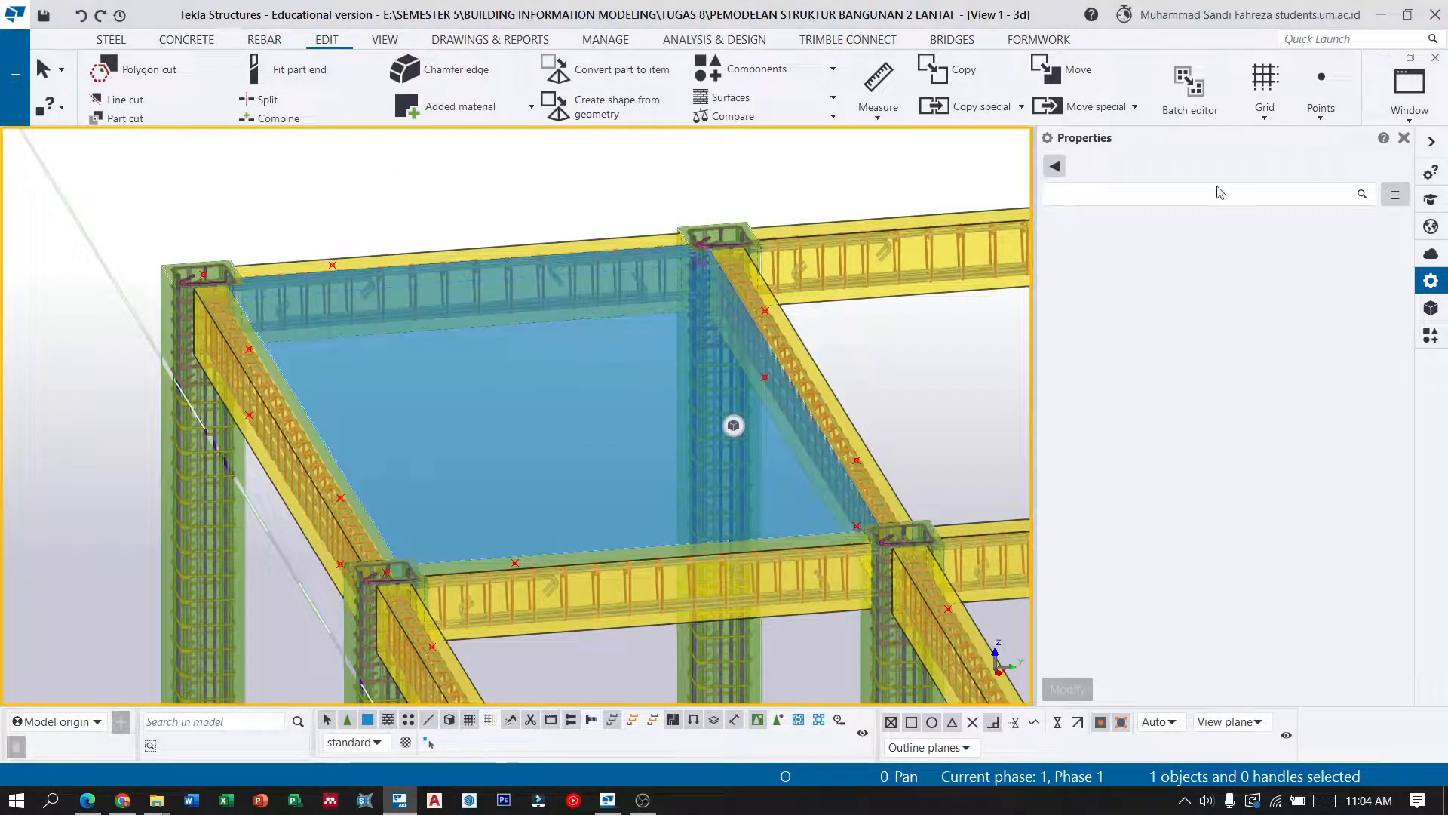
# Find the Slab bars (18) component, apply it to the roof slab and open its settings.
pyautogui.click(1428, 337)
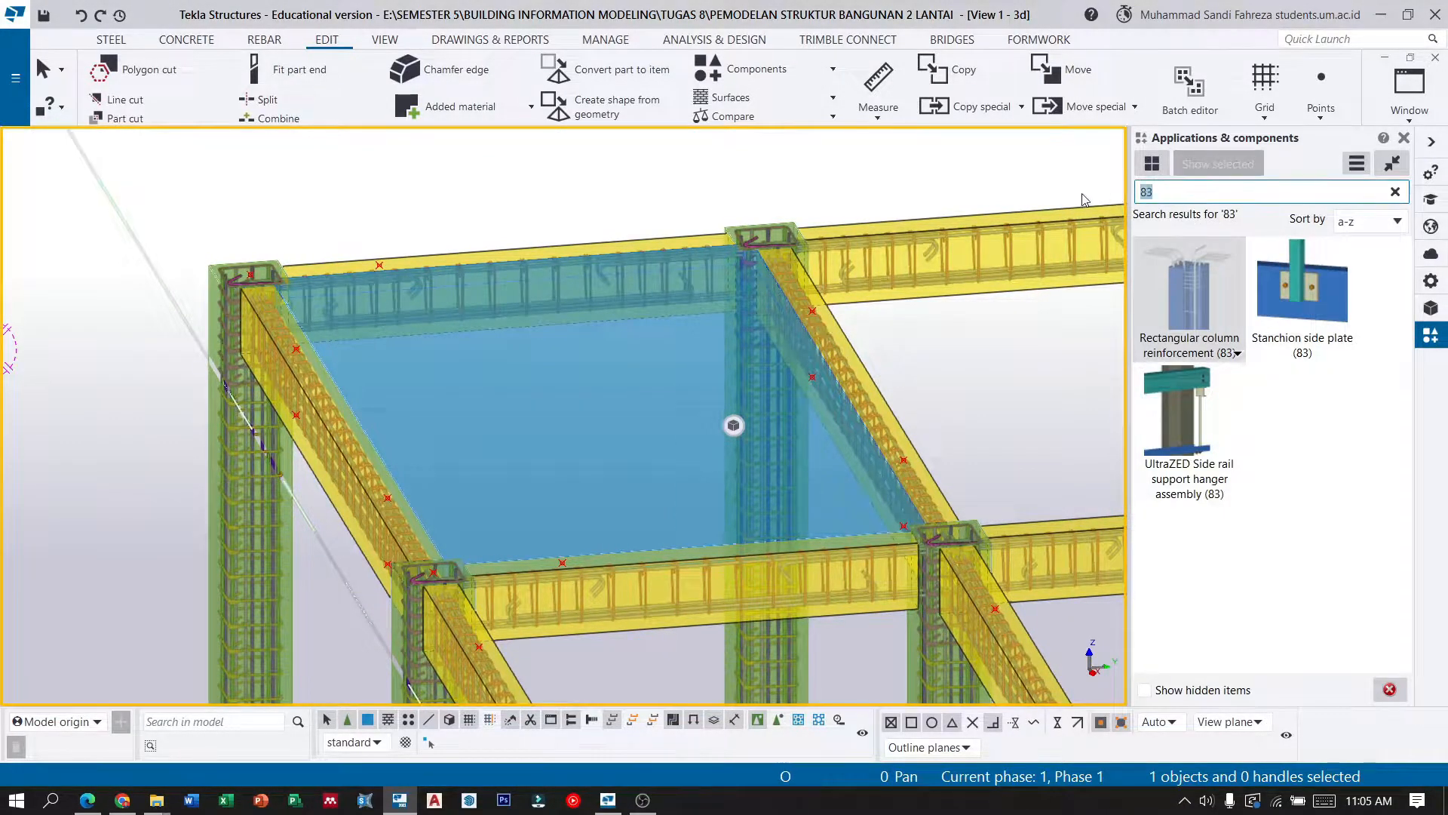
pyautogui.write('18')
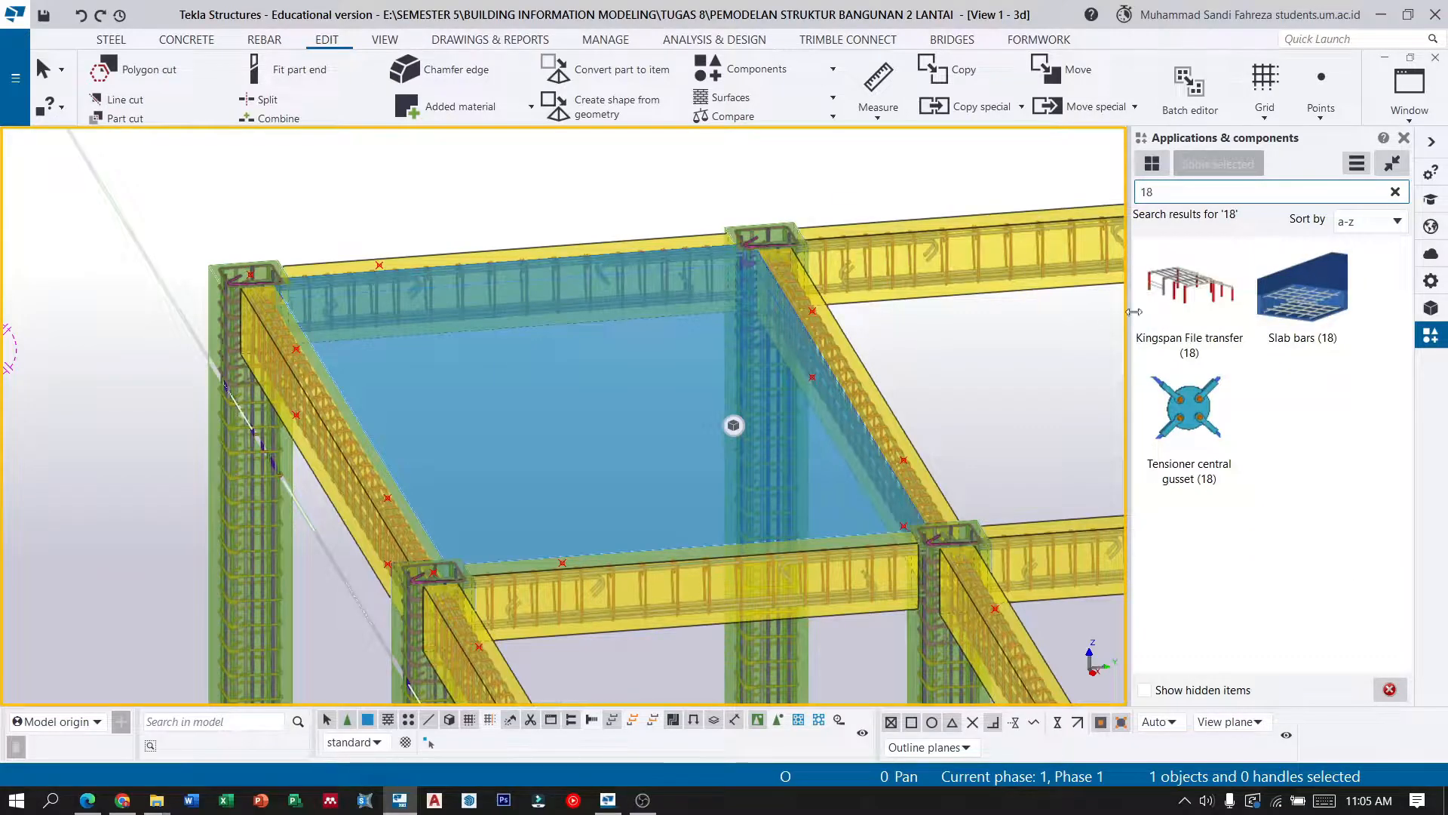
pyautogui.click(1311, 304)
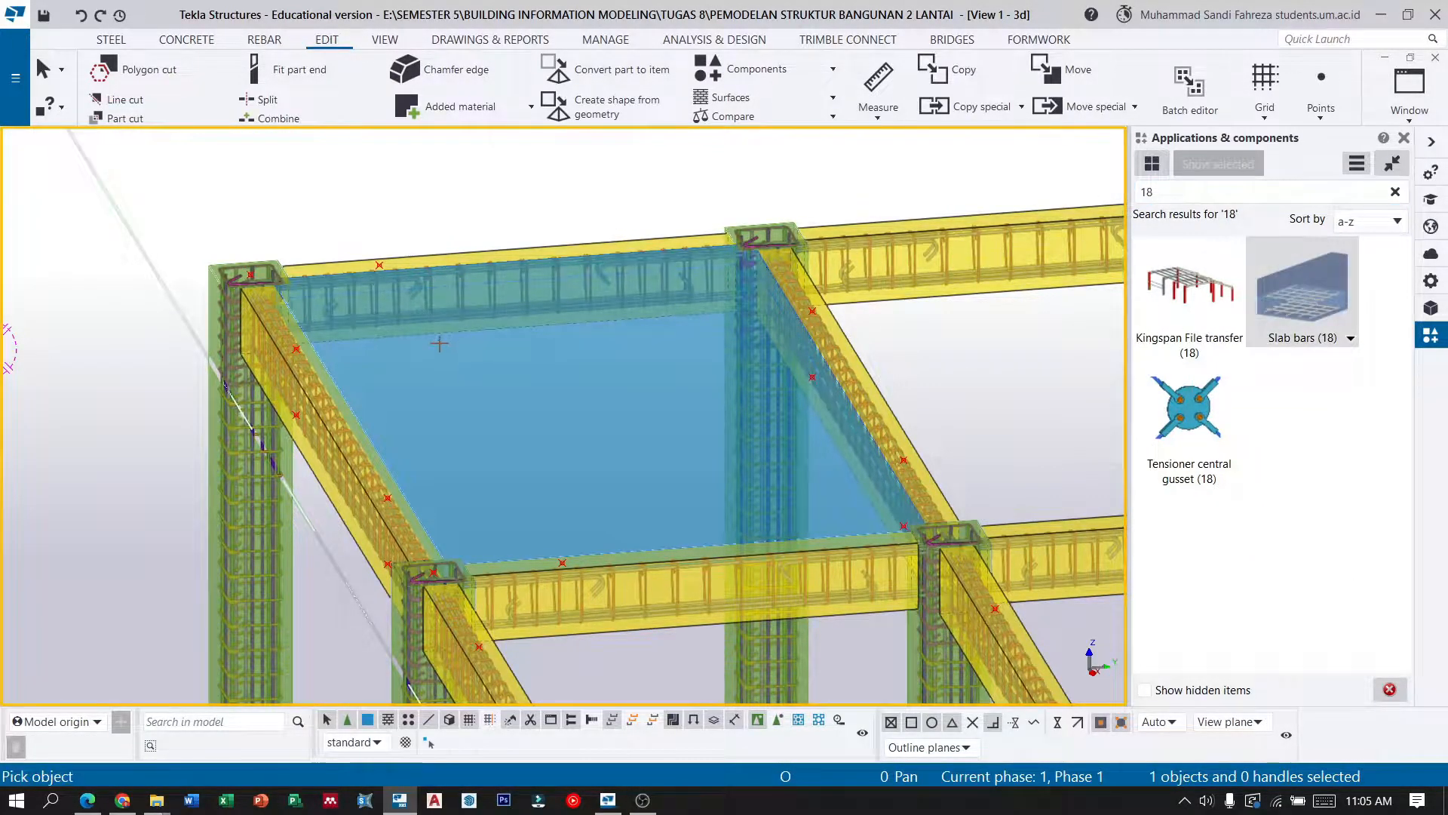
pyautogui.scroll(3, 305, 353)
pyautogui.scroll(2, 305, 353)
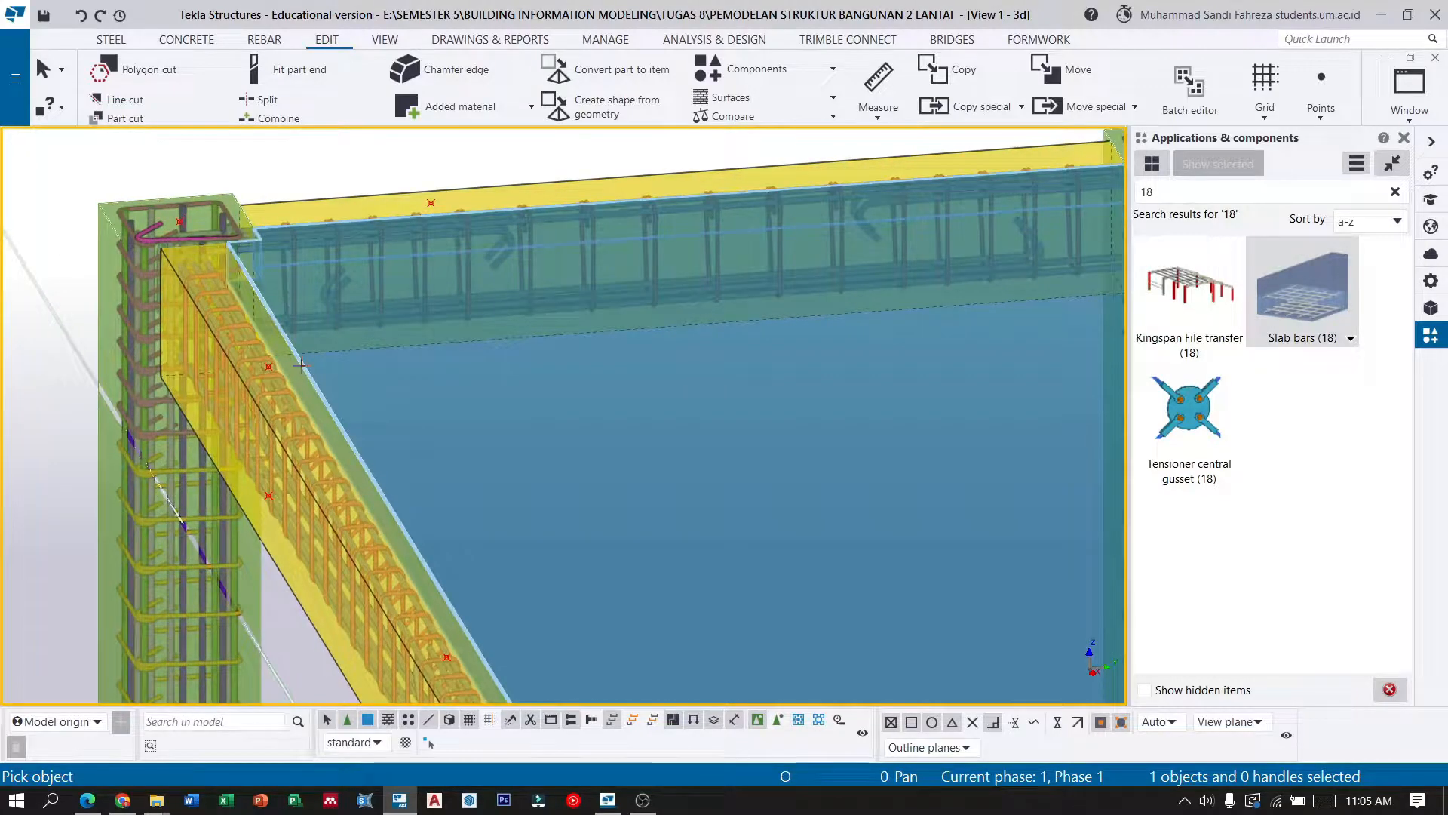
pyautogui.click(301, 365)
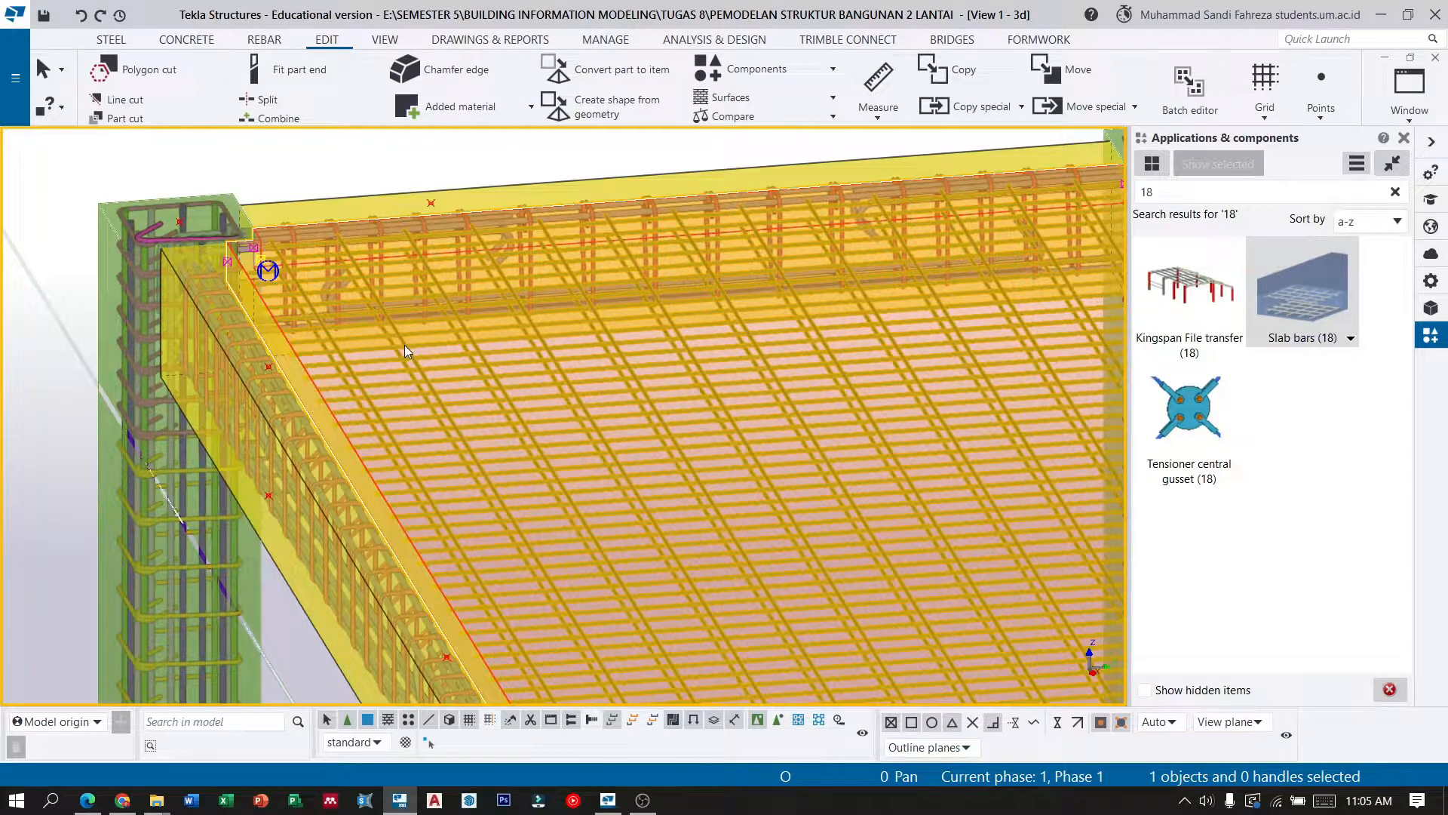
pyautogui.doubleClick(404, 346)
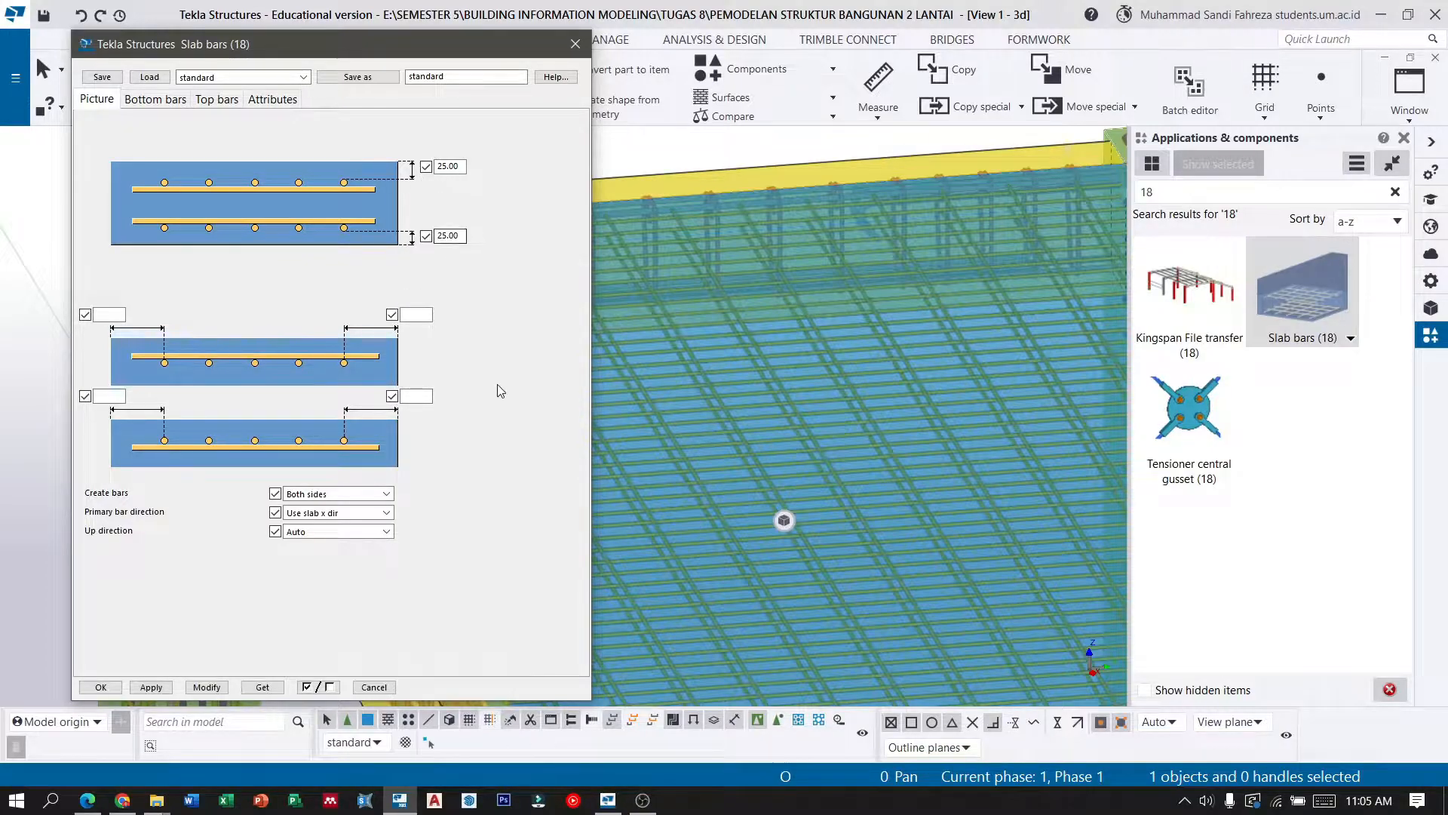
# Switch to the modelling-steps PDF in Edge, read the bottom slab bar settings on page 35 and return to Tekla Structures.
pyautogui.click(87, 799)
pyautogui.scroll(-5, 664, 427)
pyautogui.scroll(-15, 664, 427)
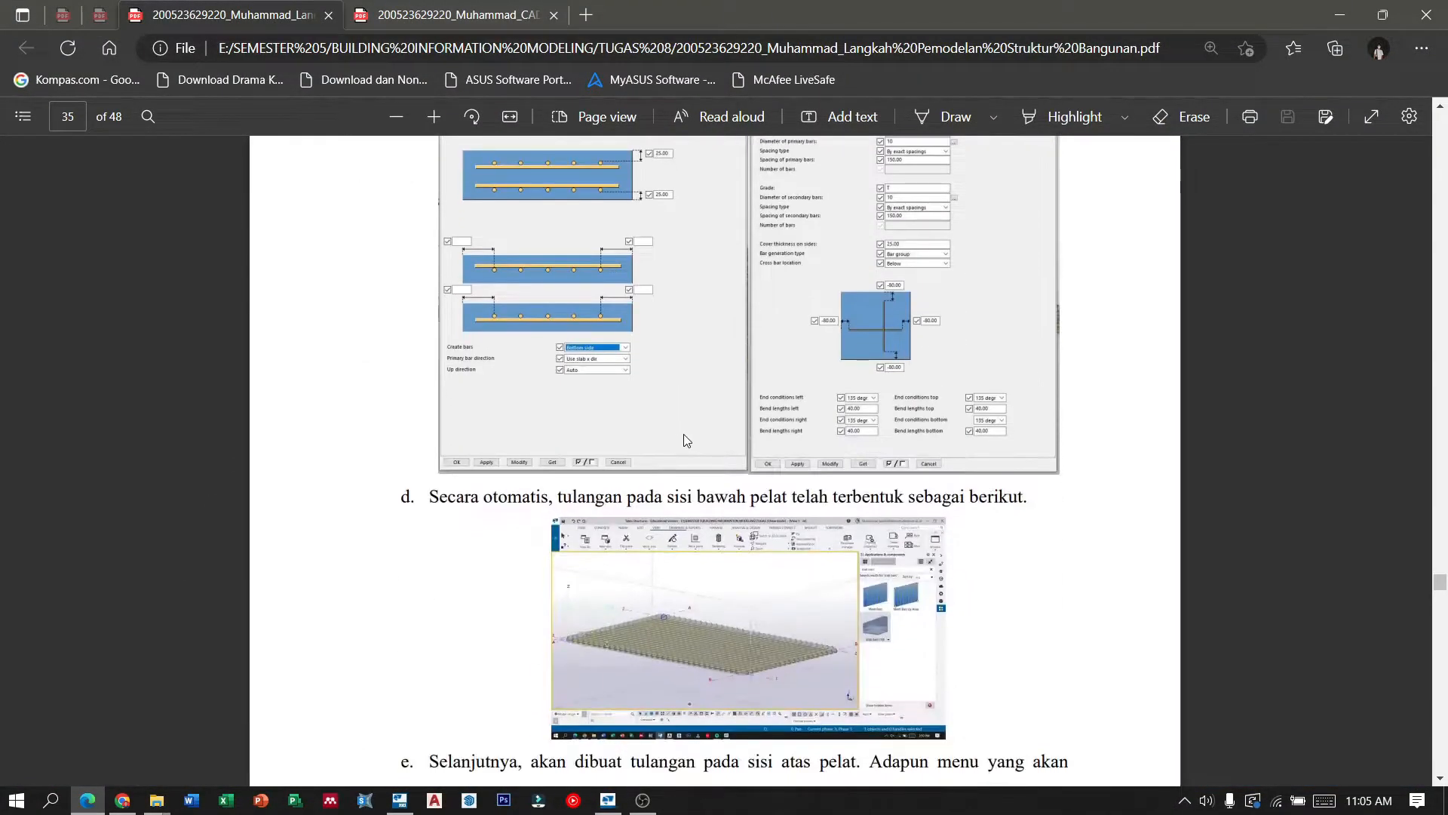
pyautogui.click(1339, 15)
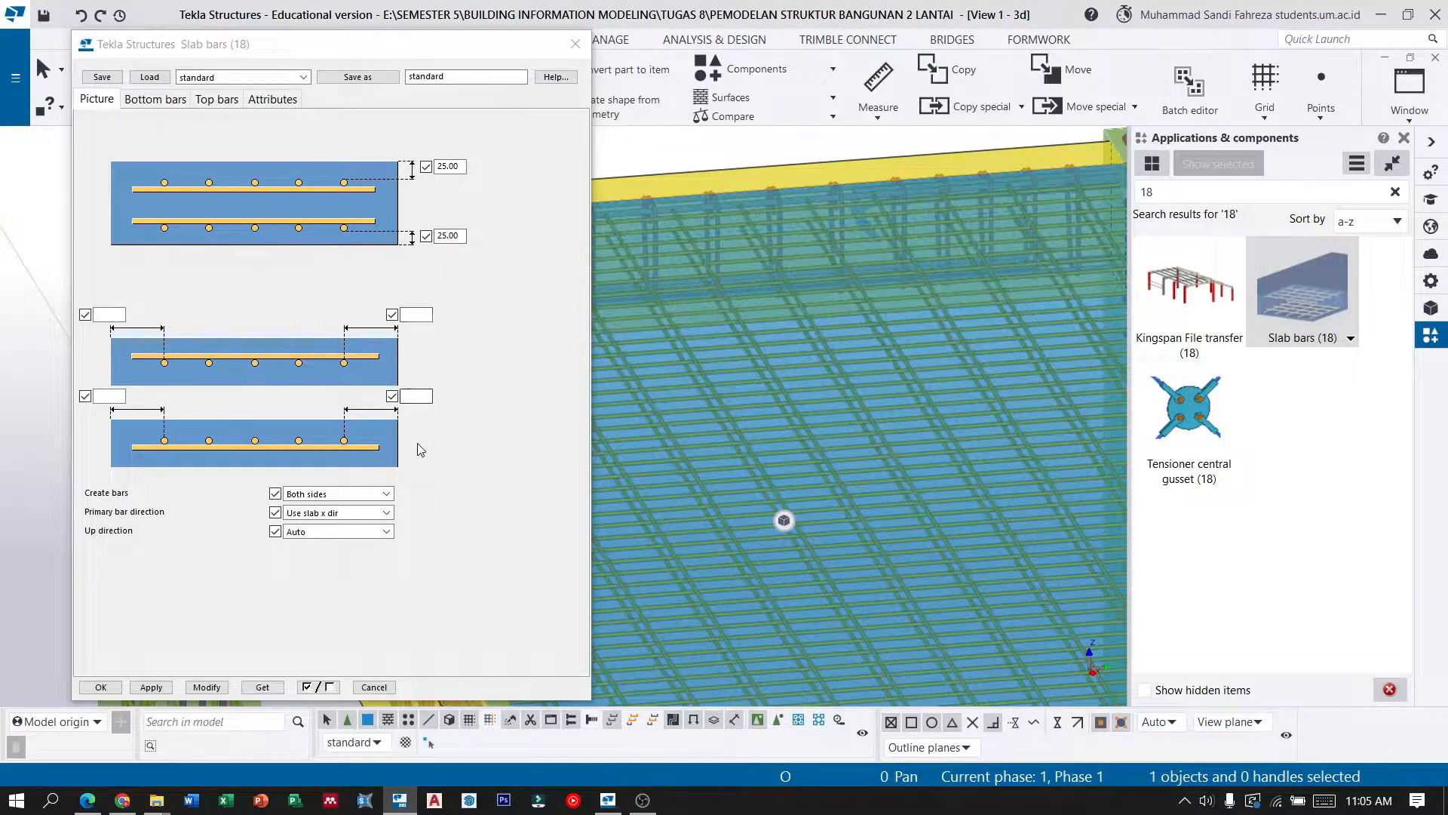
# Set the slab bars to be created on the bottom side only and open the bottom bar settings.
pyautogui.click(382, 498)
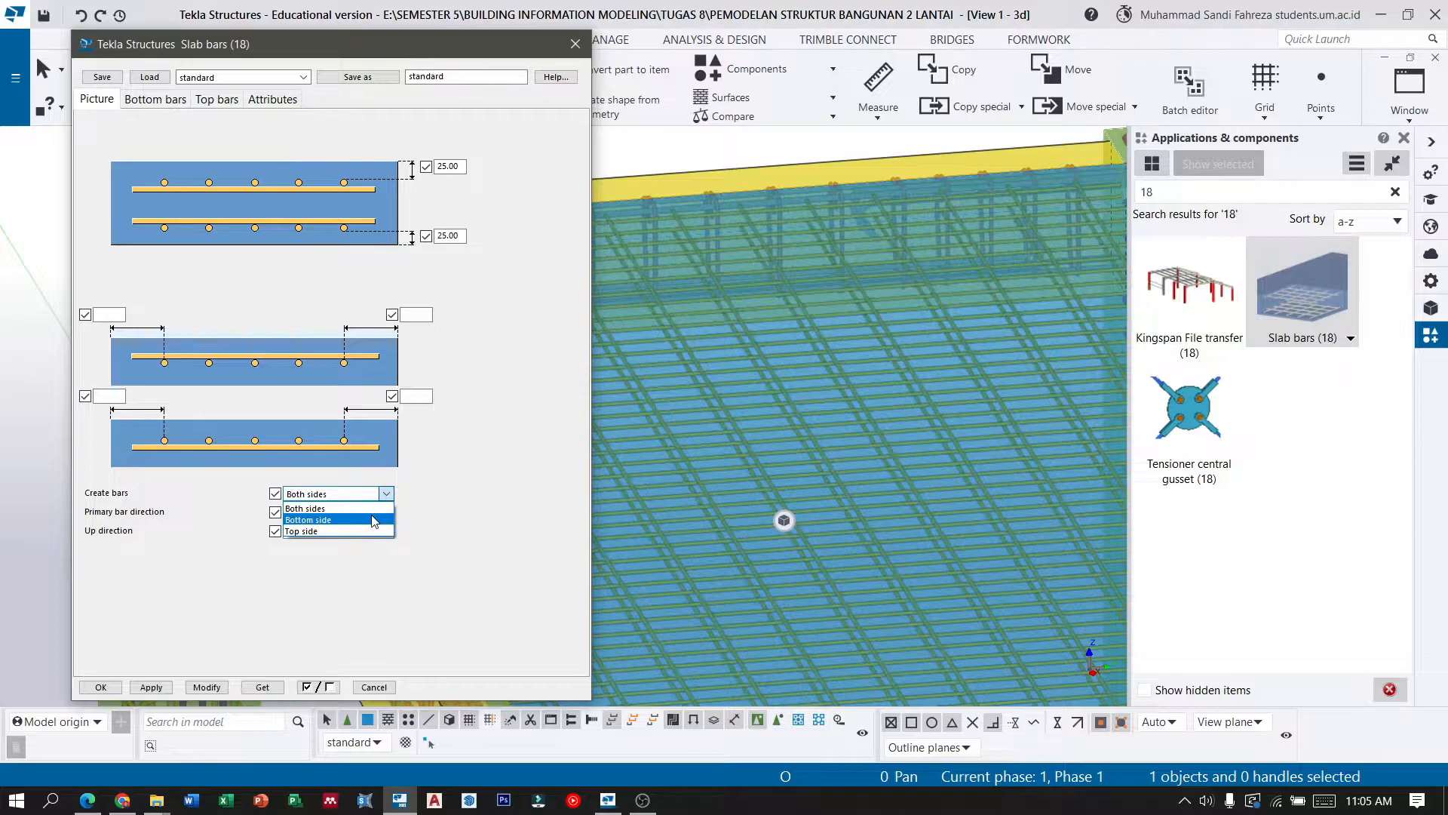
pyautogui.click(373, 521)
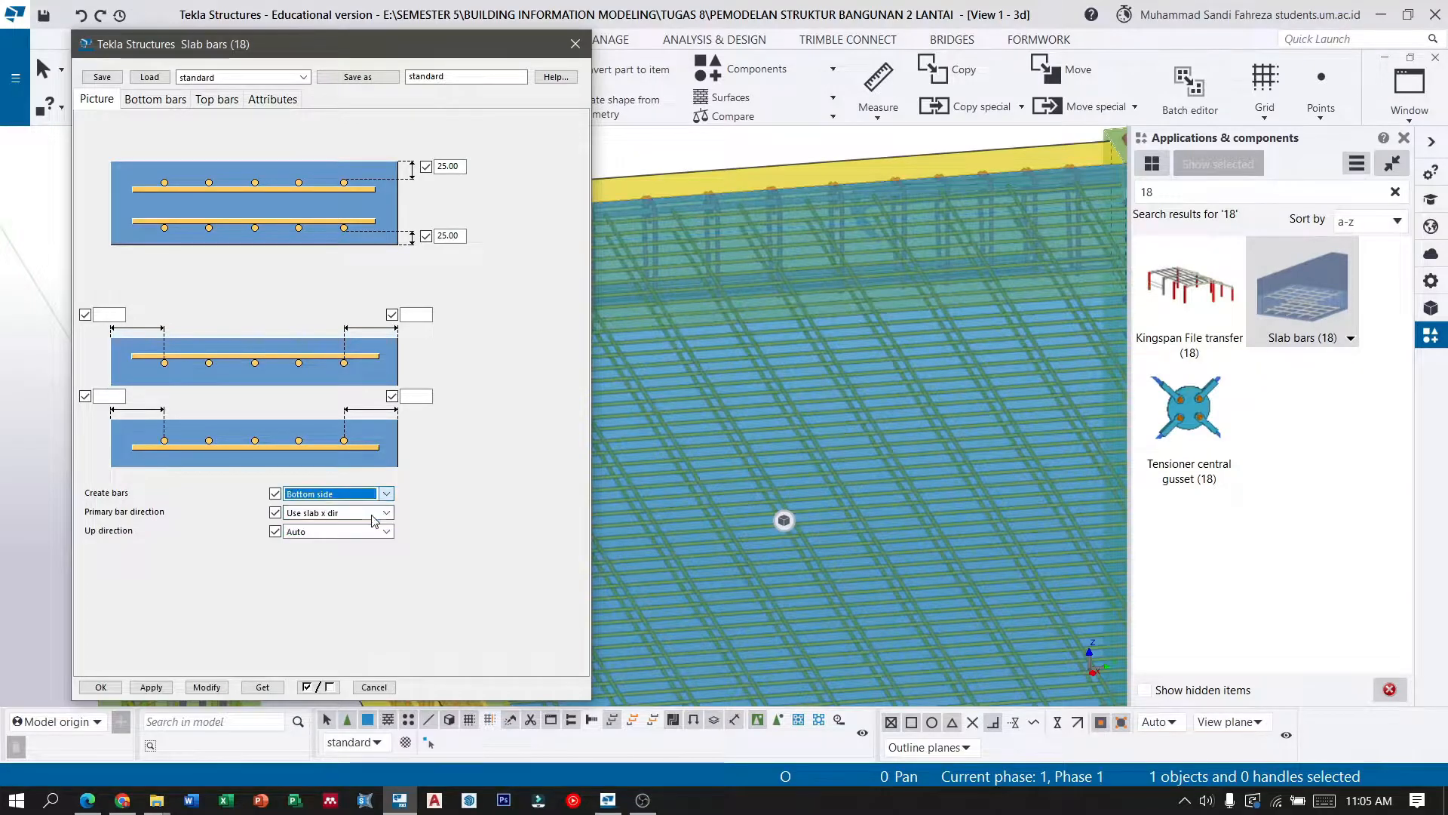
pyautogui.click(156, 101)
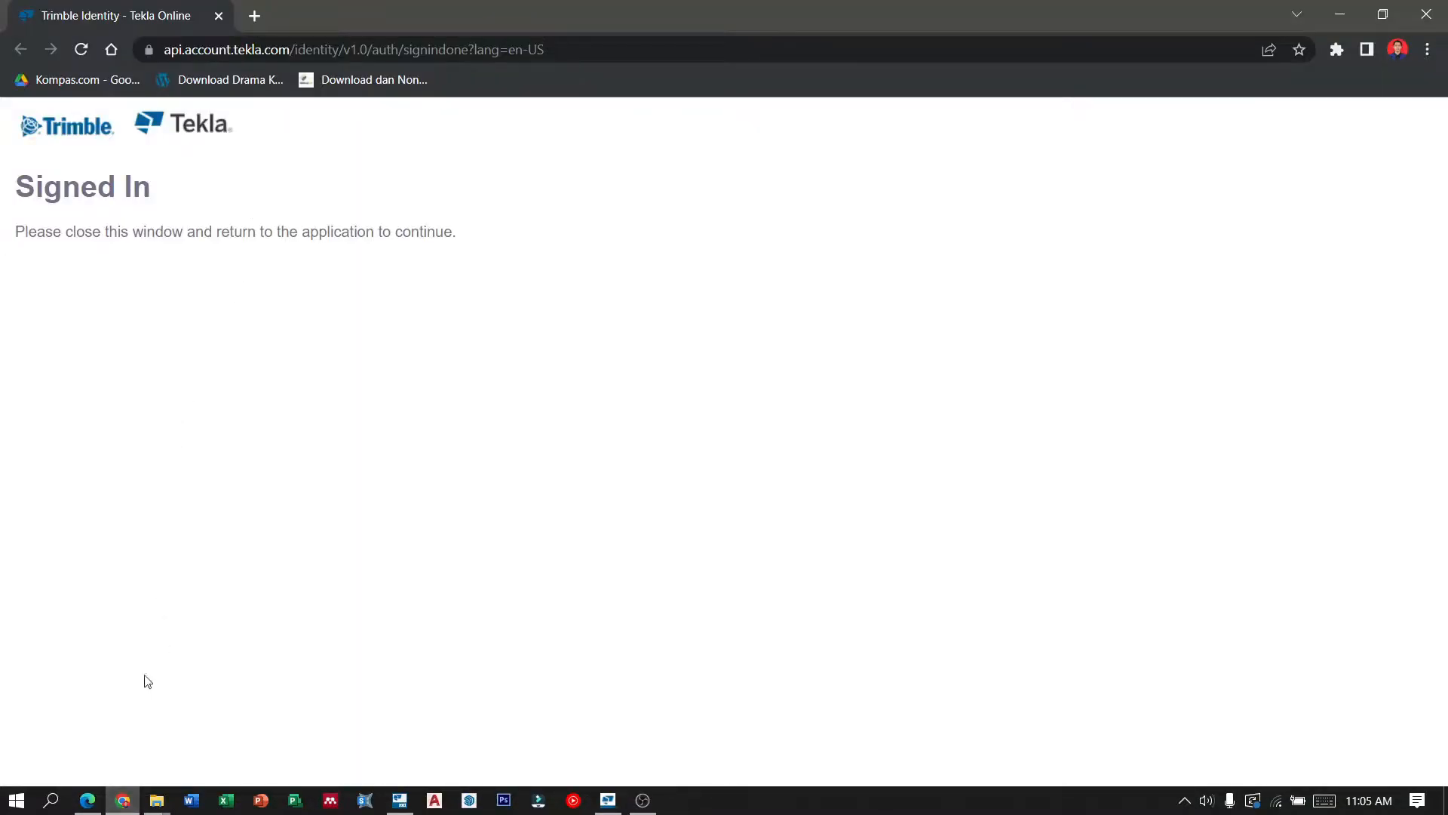
# Switch to the structural CAD PDF in Edge, read the slab reinforcement detail on page 16 and return to Tekla Structures.
pyautogui.click(91, 807)
pyautogui.click(414, 15)
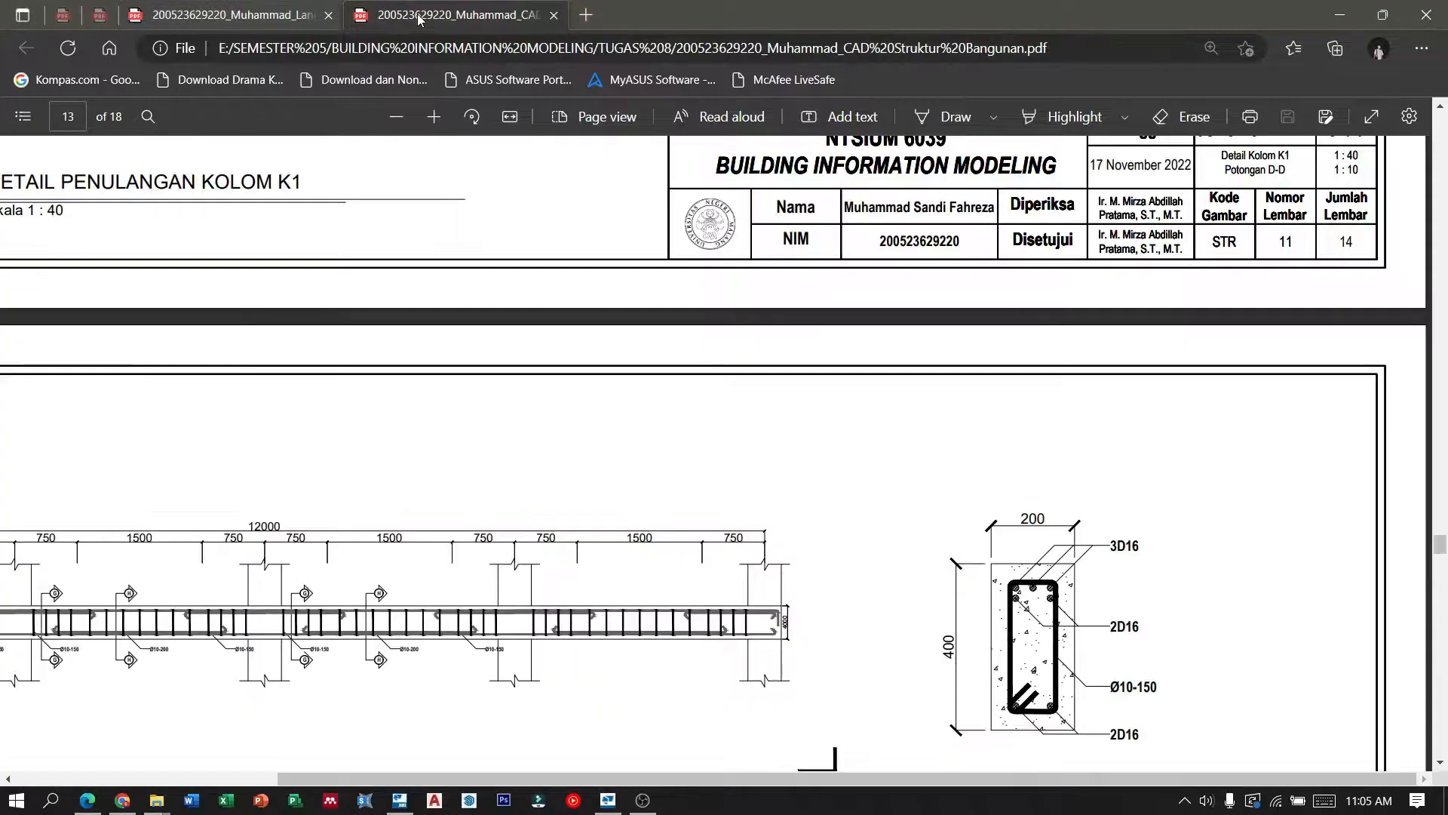
pyautogui.scroll(-20, 973, 487)
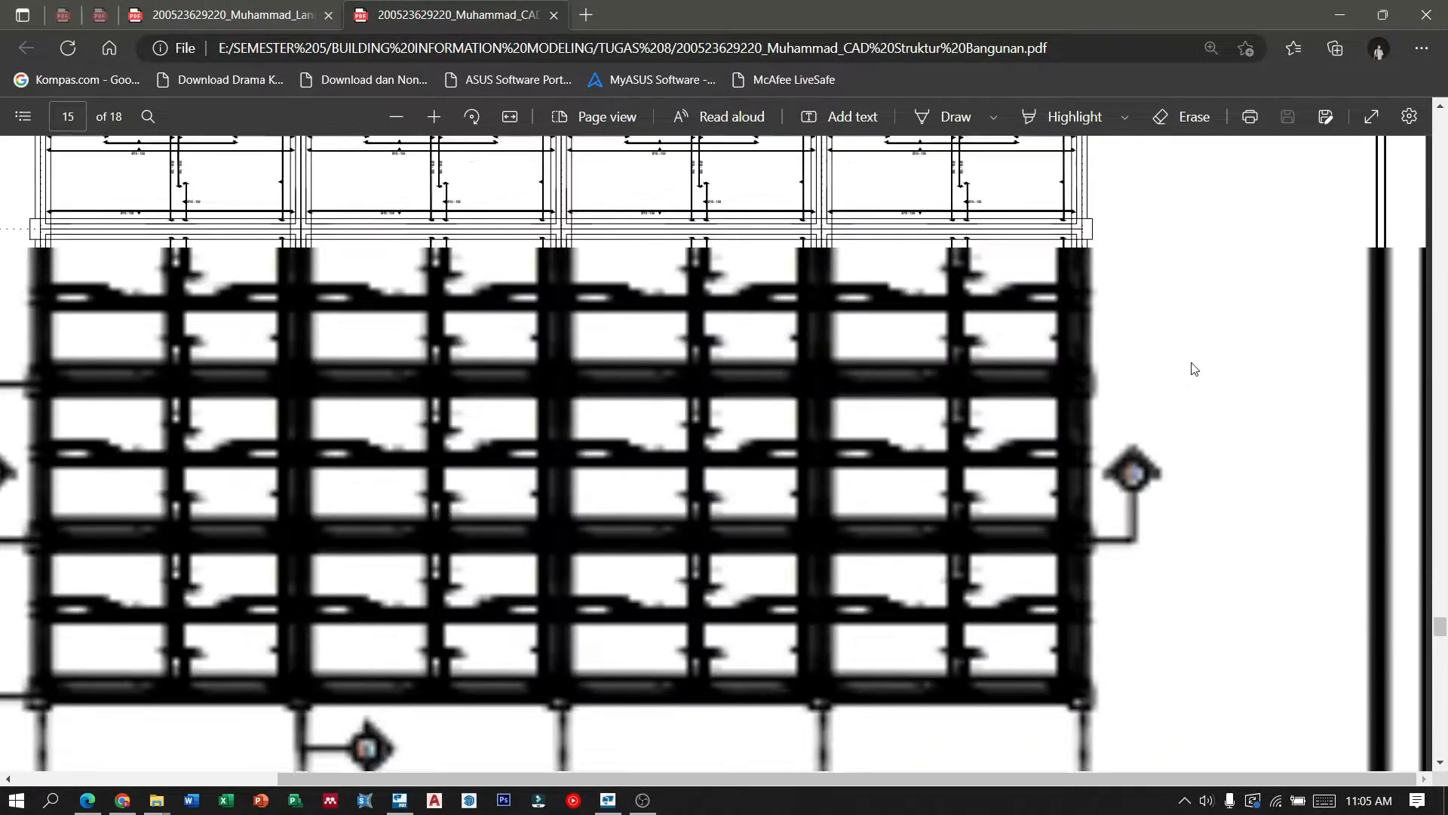
pyautogui.scroll(-15, 1199, 364)
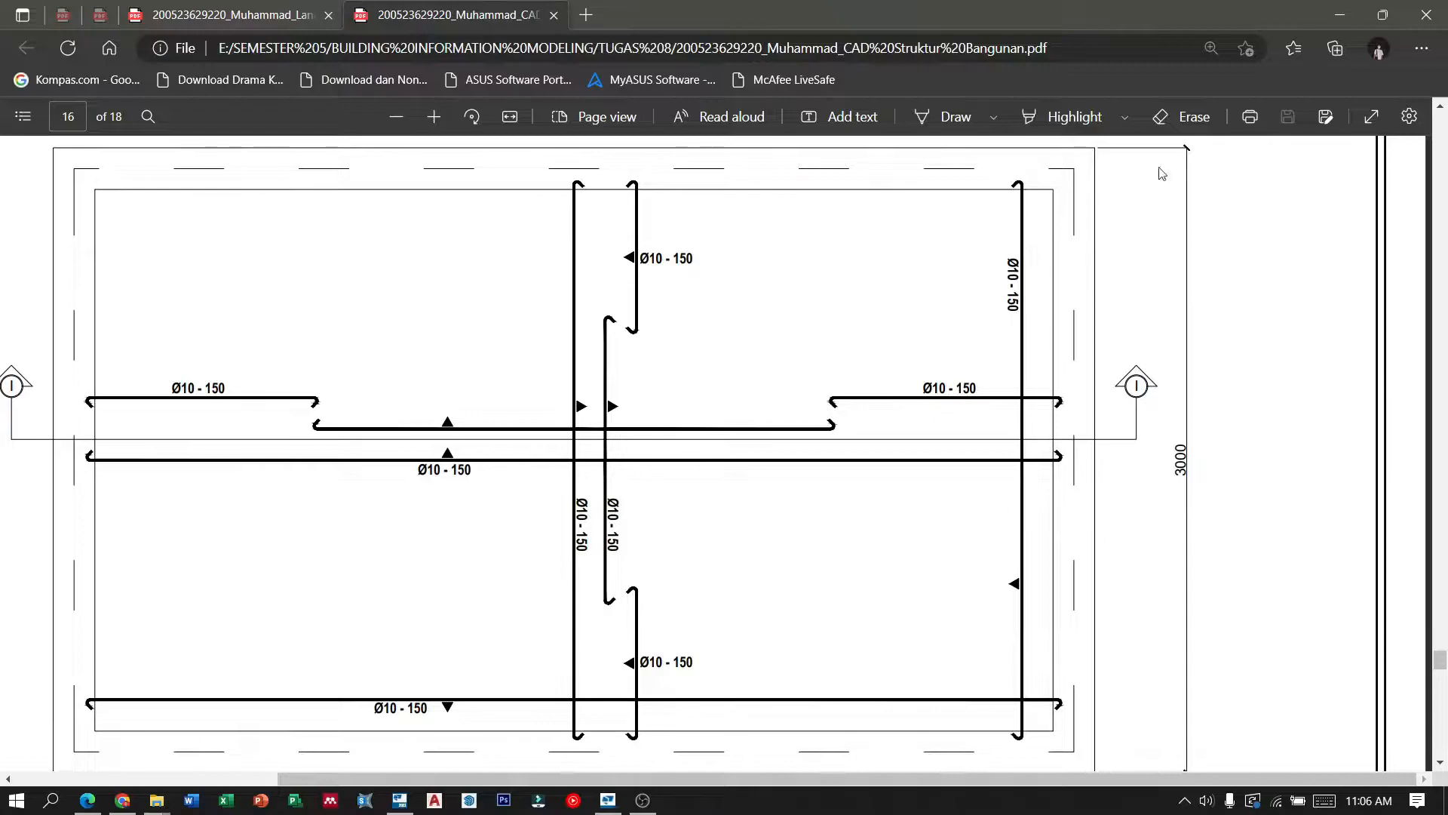
pyautogui.click(1340, 15)
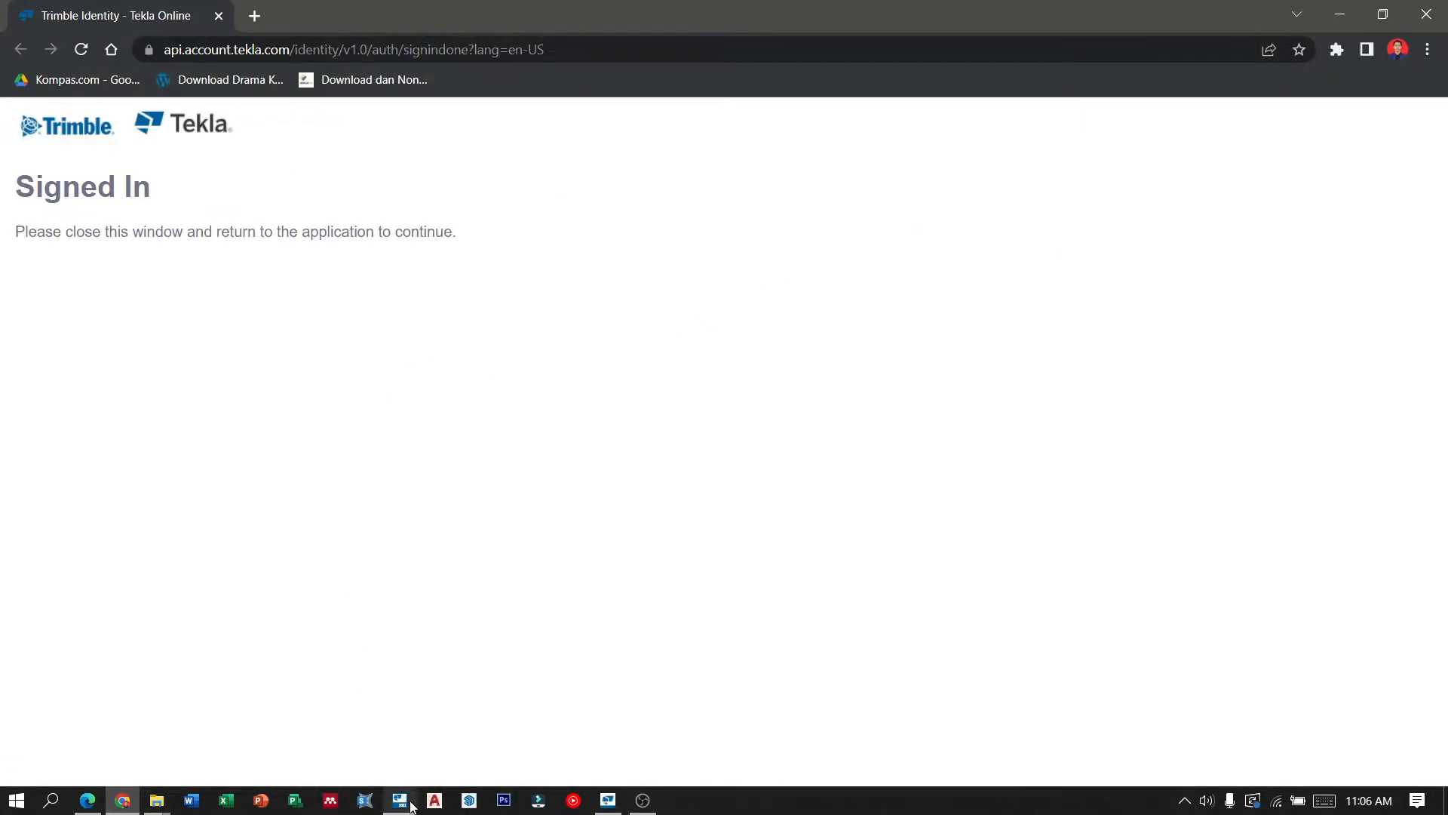
pyautogui.click(410, 804)
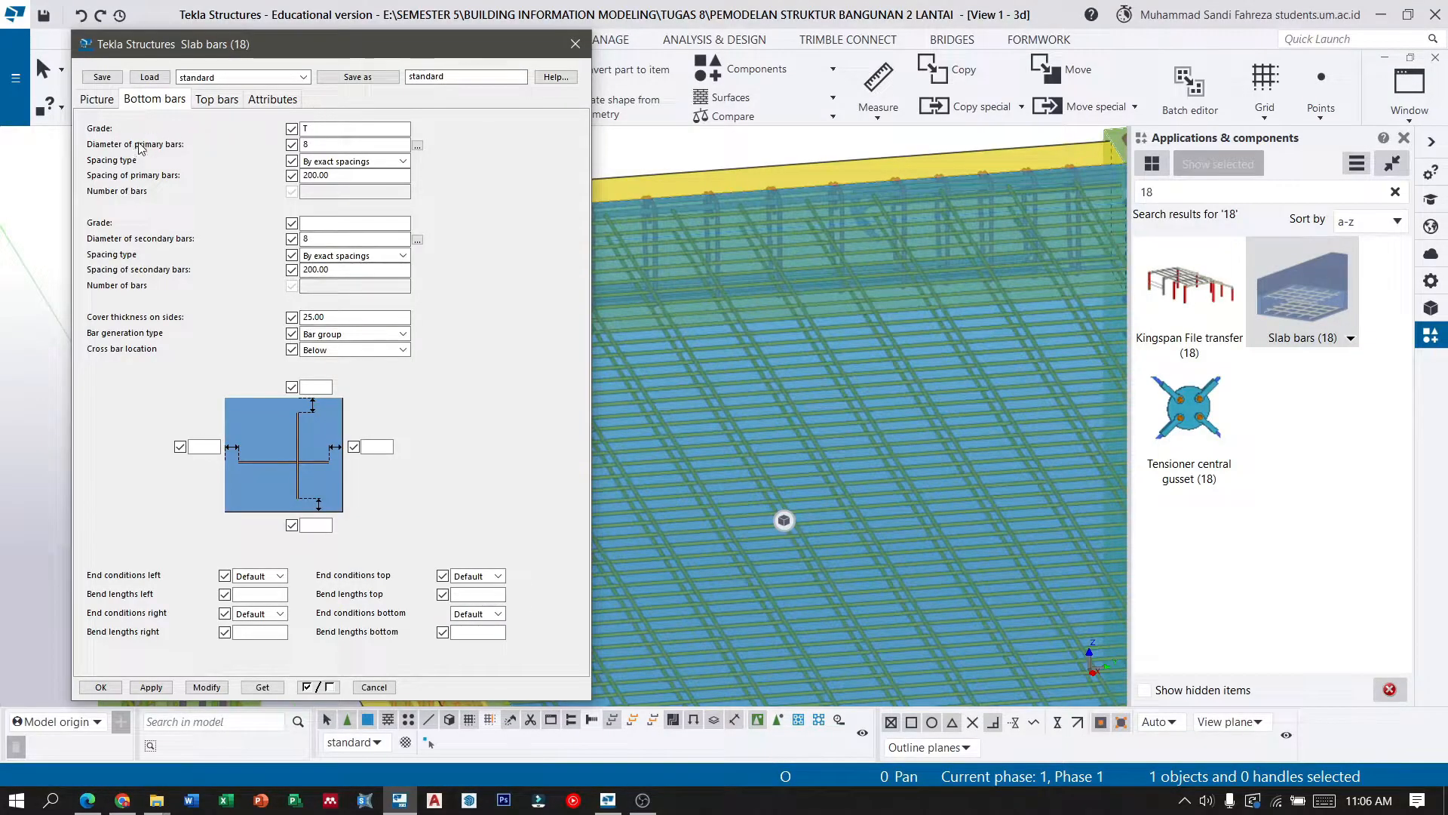
# Set both the primary and secondary bottom bars to grade T, diameter 10, with an exact spacing of 150 mm.
pyautogui.click(418, 145)
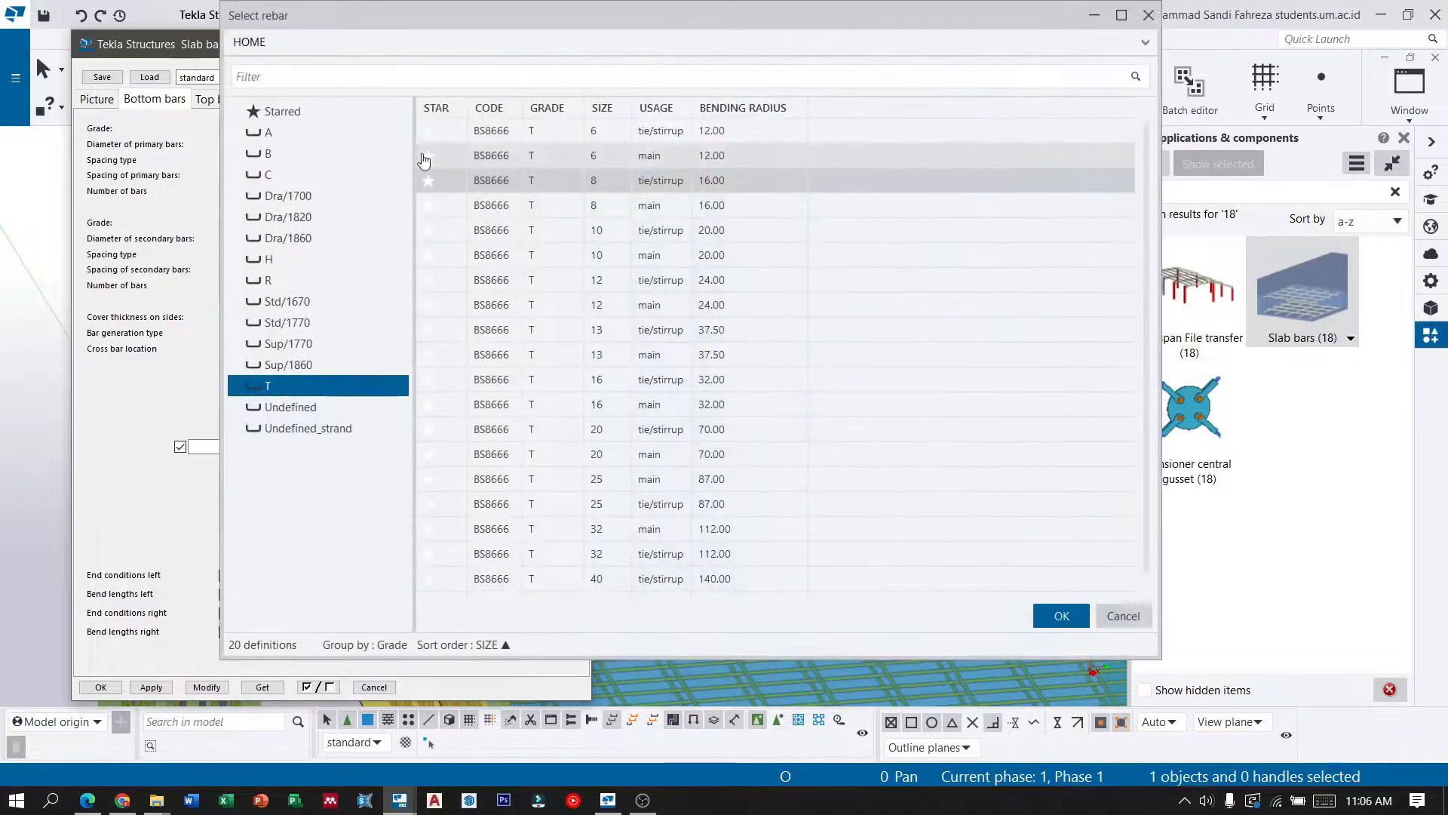
pyautogui.click(1044, 619)
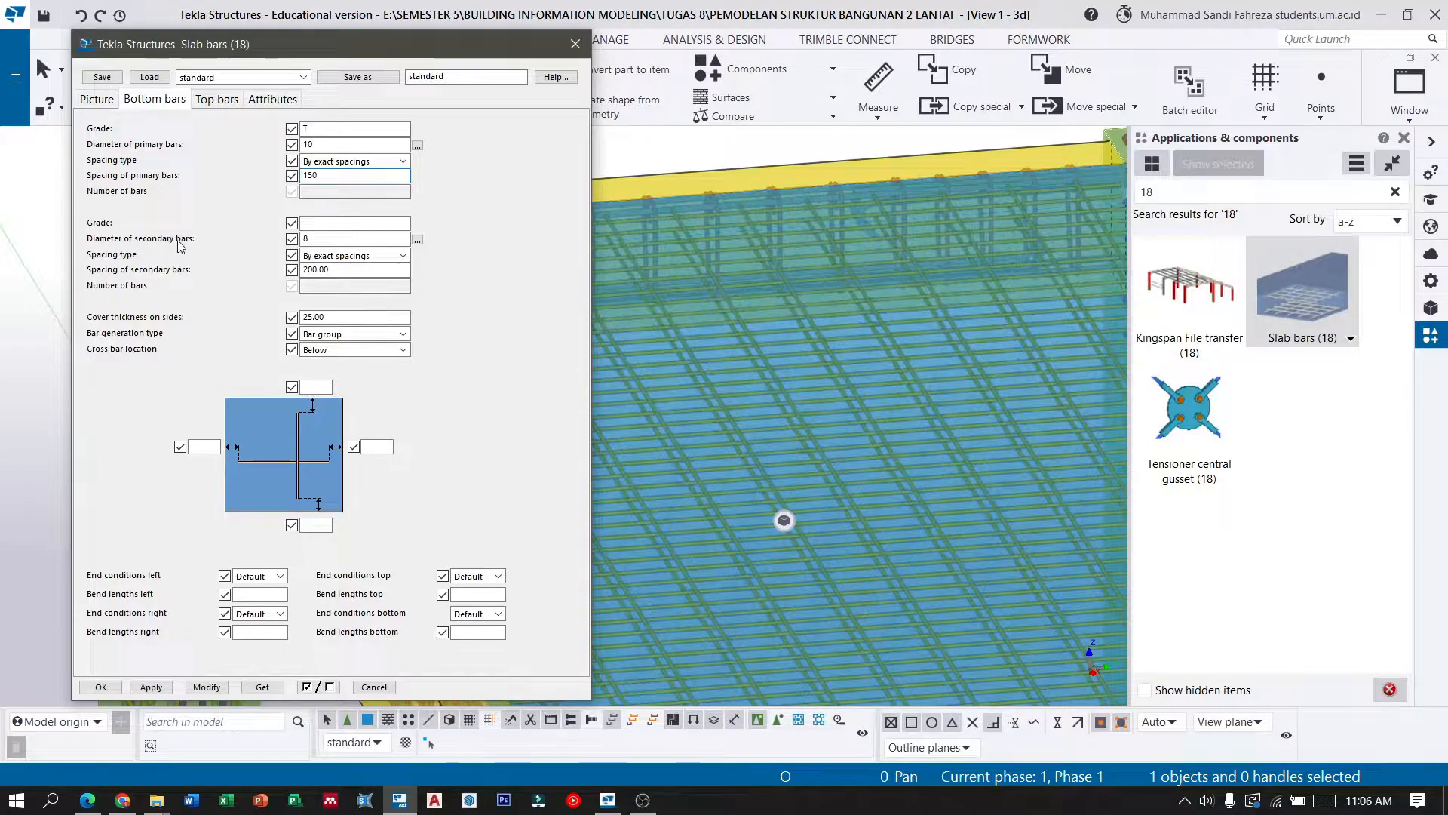
pyautogui.click(417, 240)
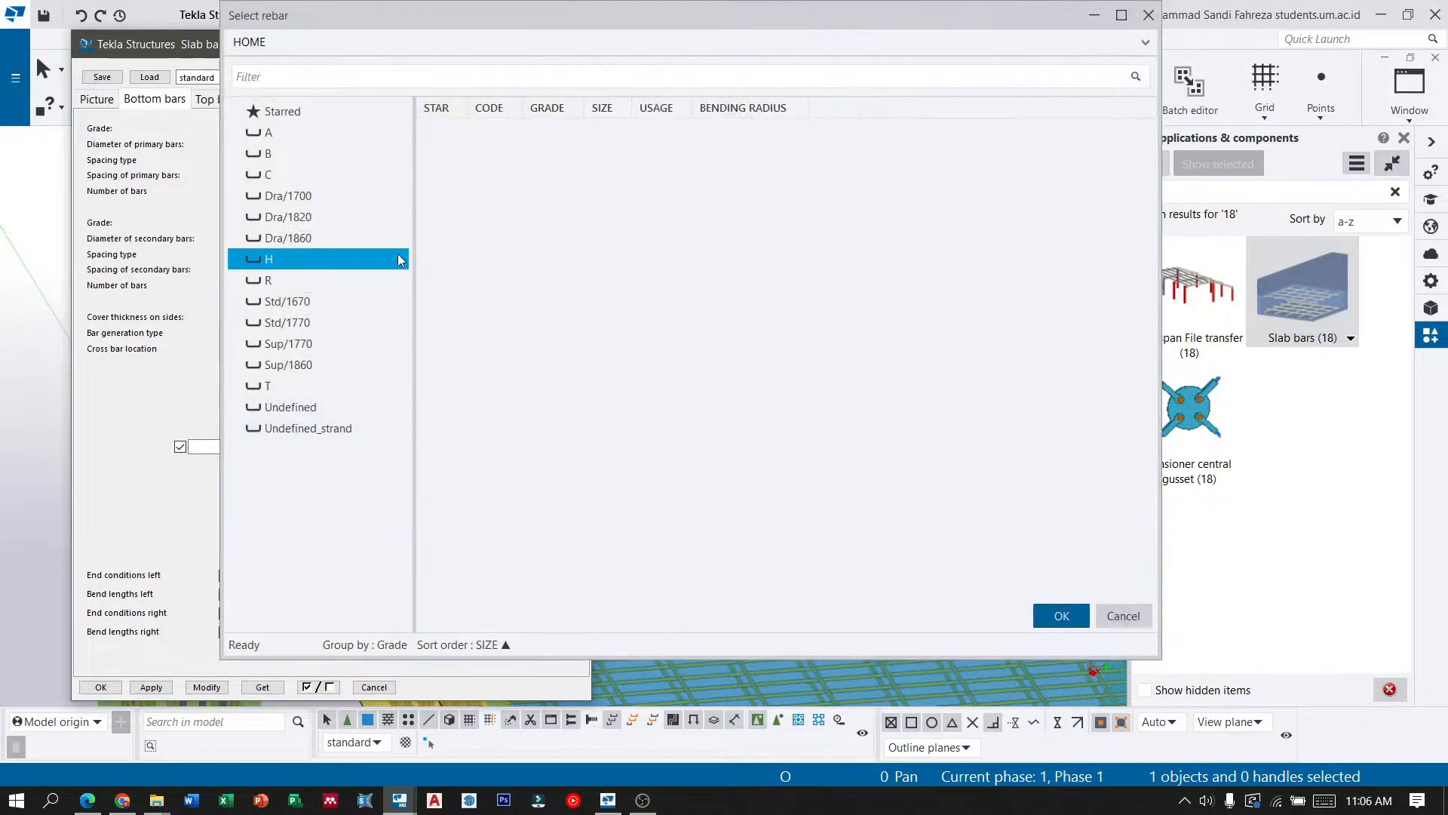
pyautogui.click(278, 366)
pyautogui.click(277, 386)
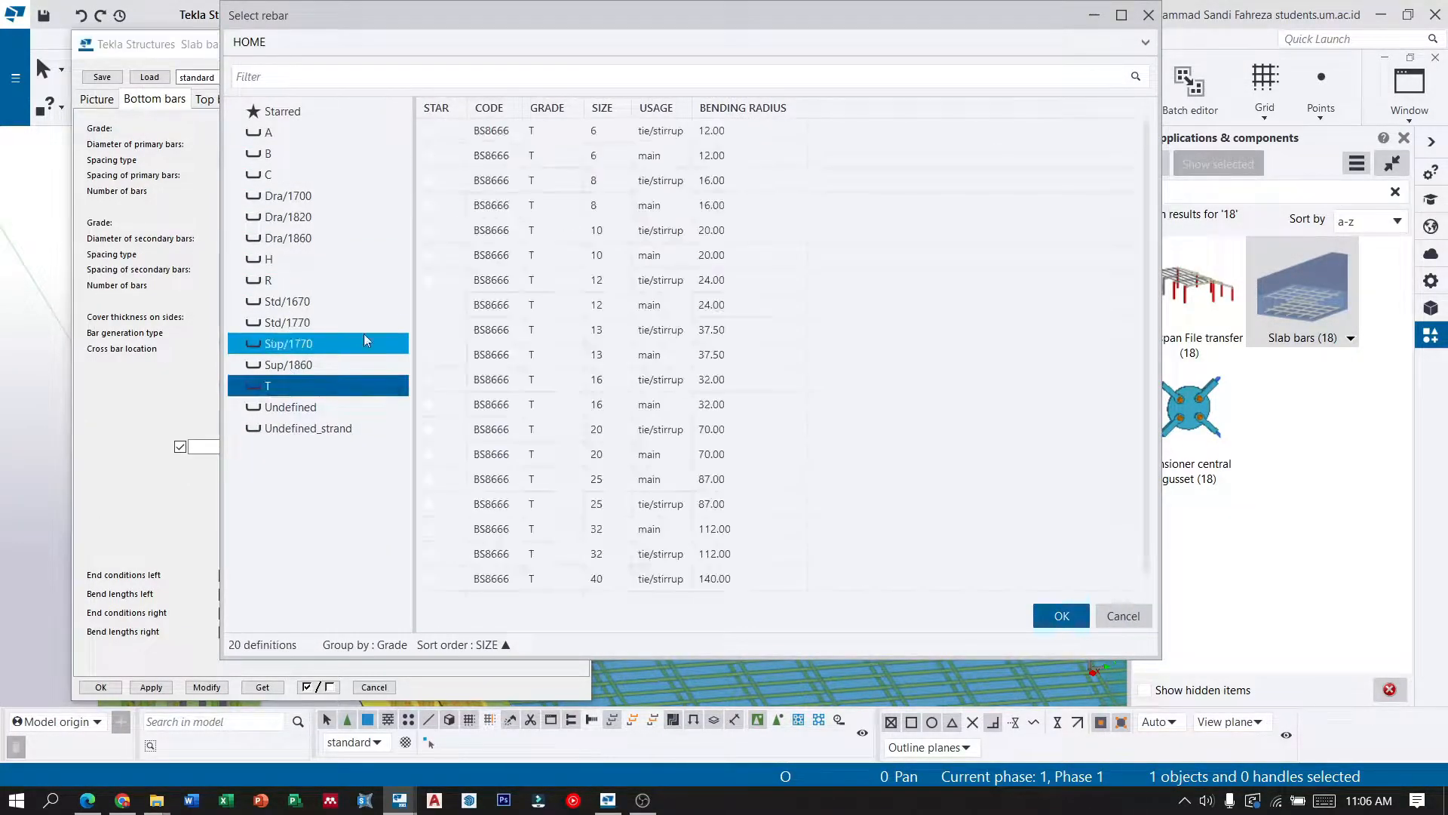
pyautogui.click(581, 255)
pyautogui.click(1068, 612)
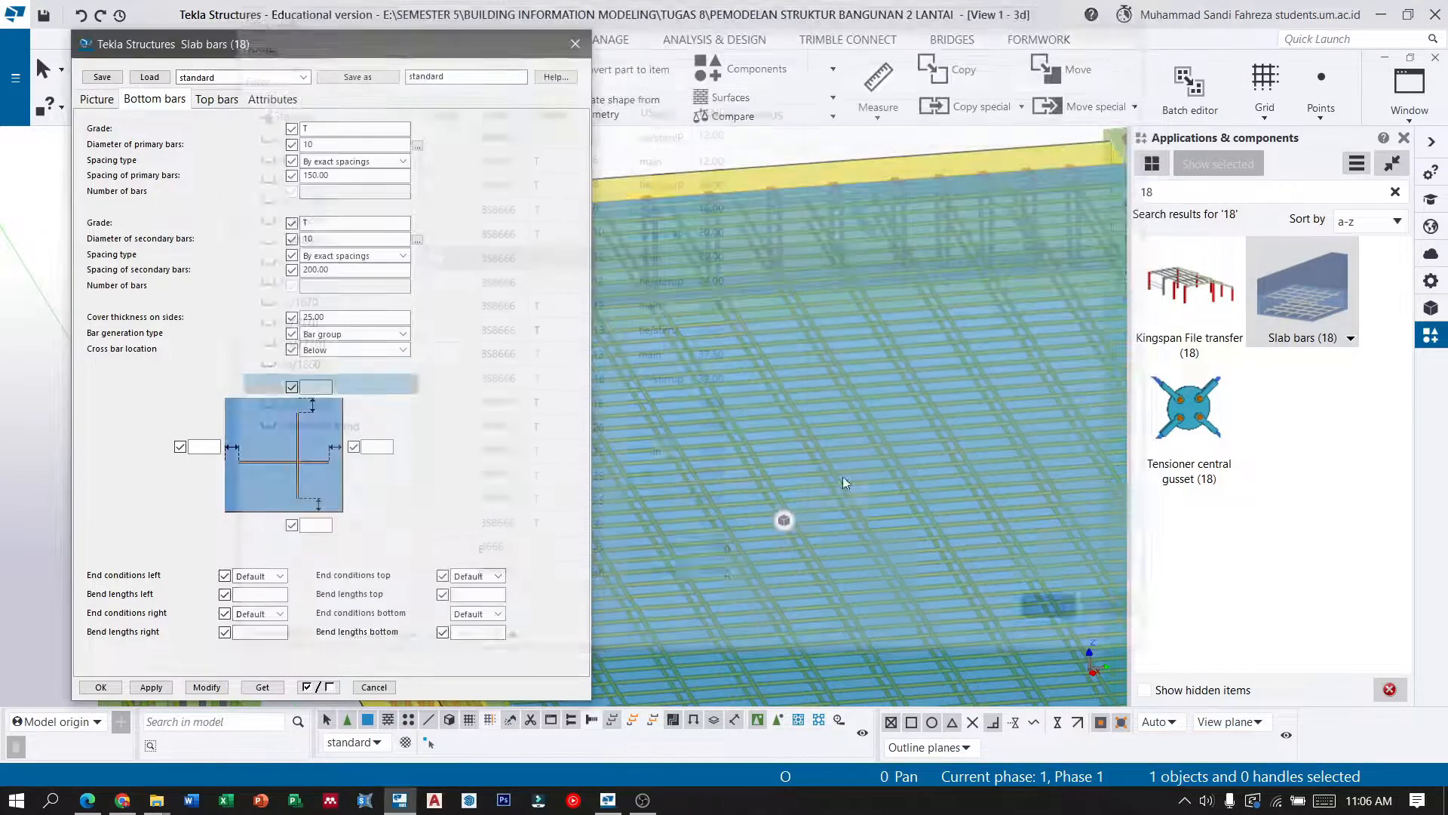
pyautogui.moveTo(337, 270); pyautogui.dragTo(287, 270)
pyautogui.write('150')
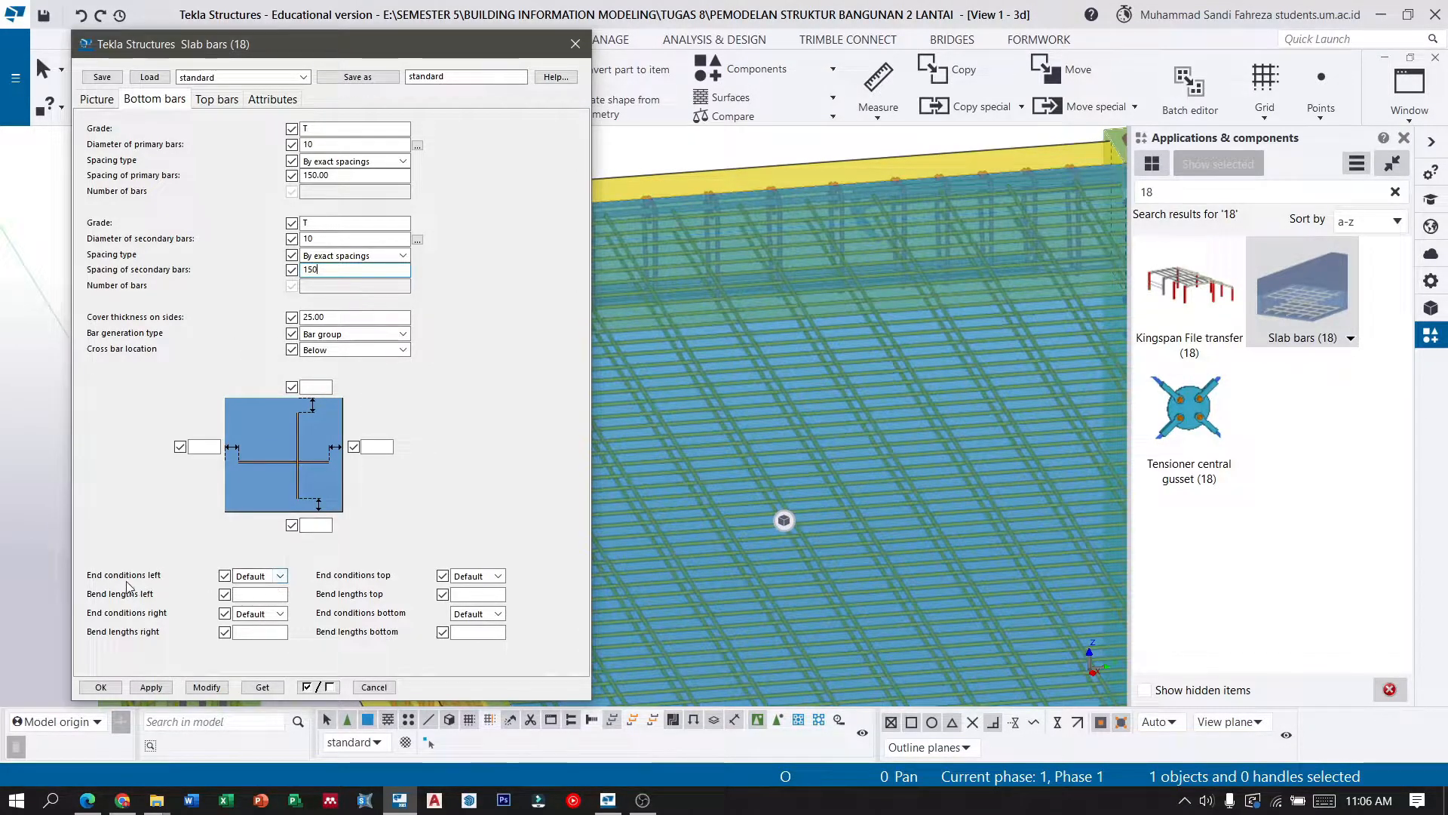
# Set the left, right, top and bottom end conditions of the bottom bars to 135 degree.
pyautogui.click(281, 577)
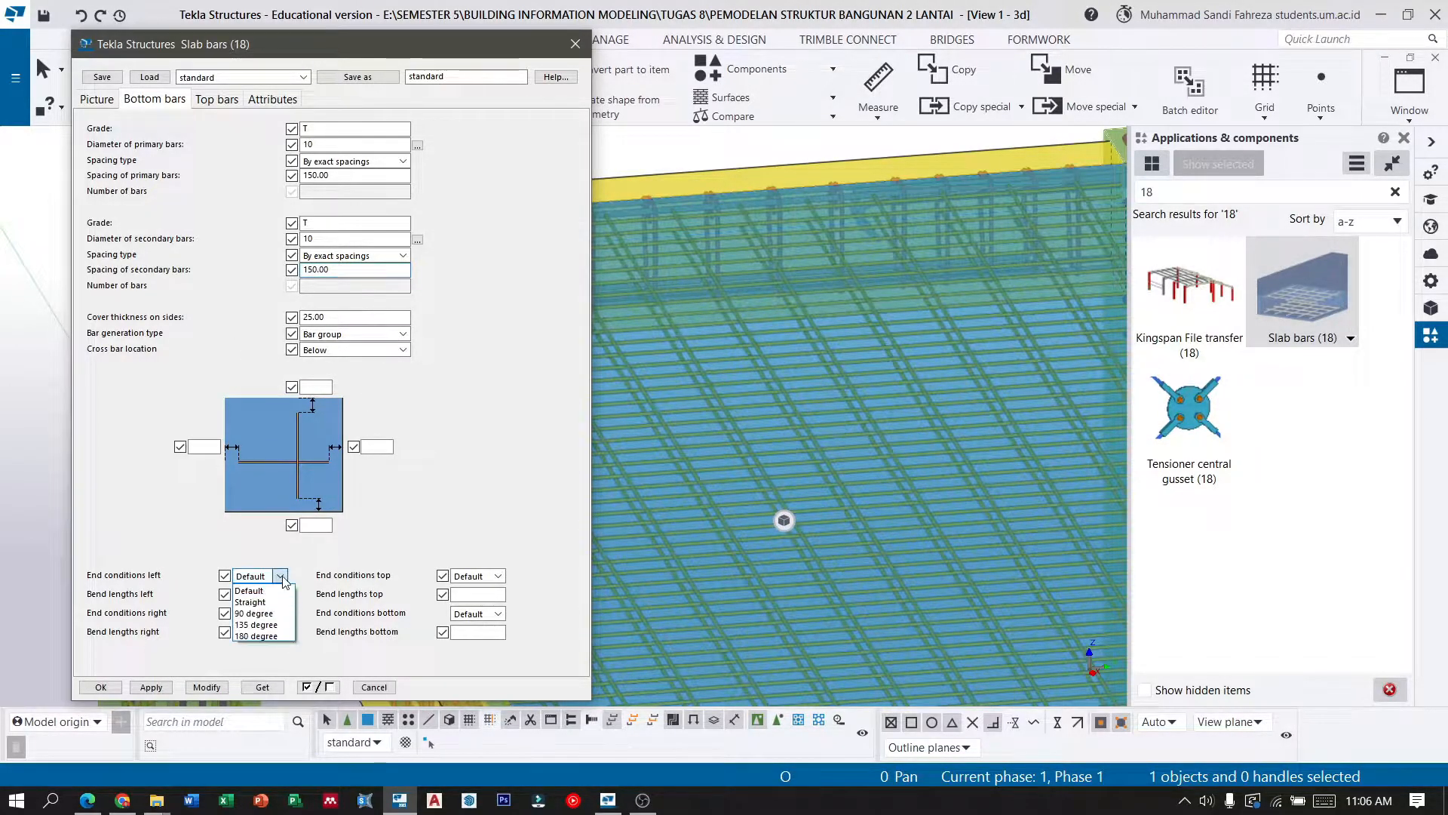
pyautogui.click(257, 625)
pyautogui.click(281, 613)
pyautogui.click(256, 662)
pyautogui.click(498, 576)
pyautogui.click(476, 625)
pyautogui.click(498, 613)
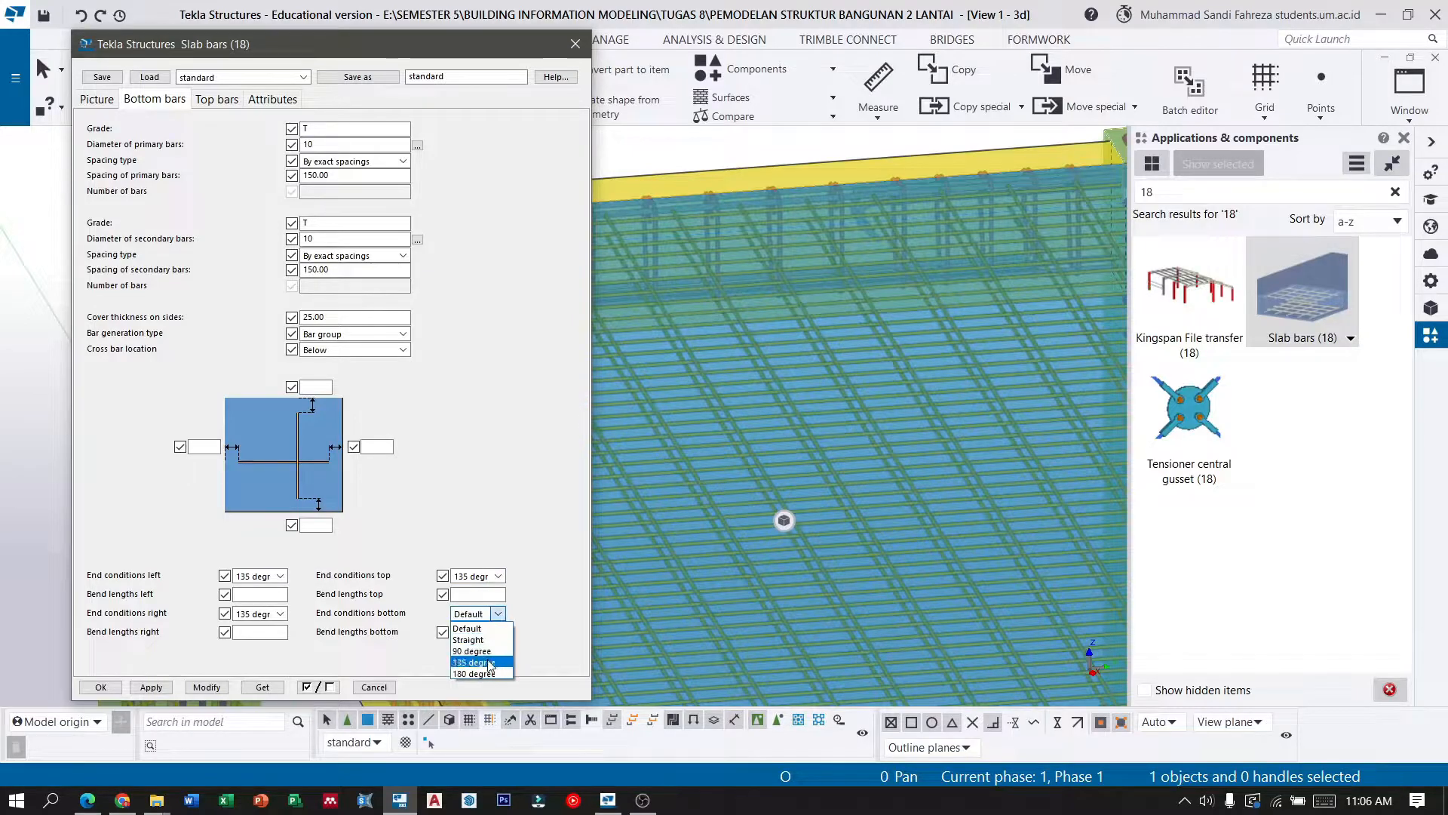
pyautogui.click(490, 663)
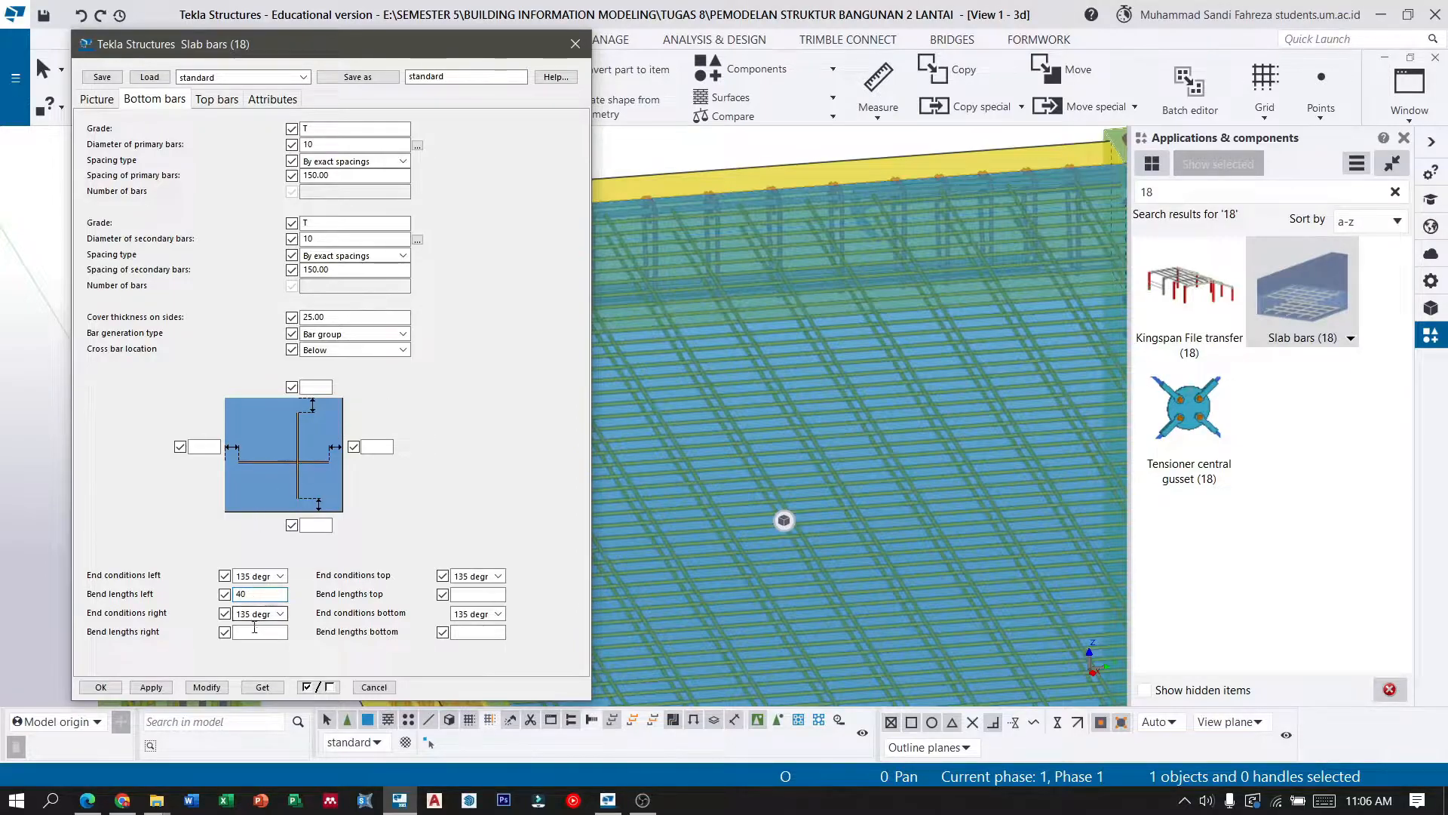
# Enter bend lengths of 40 mm for all four ends of the bottom bars and apply the settings to the slab.
pyautogui.write('40.00')
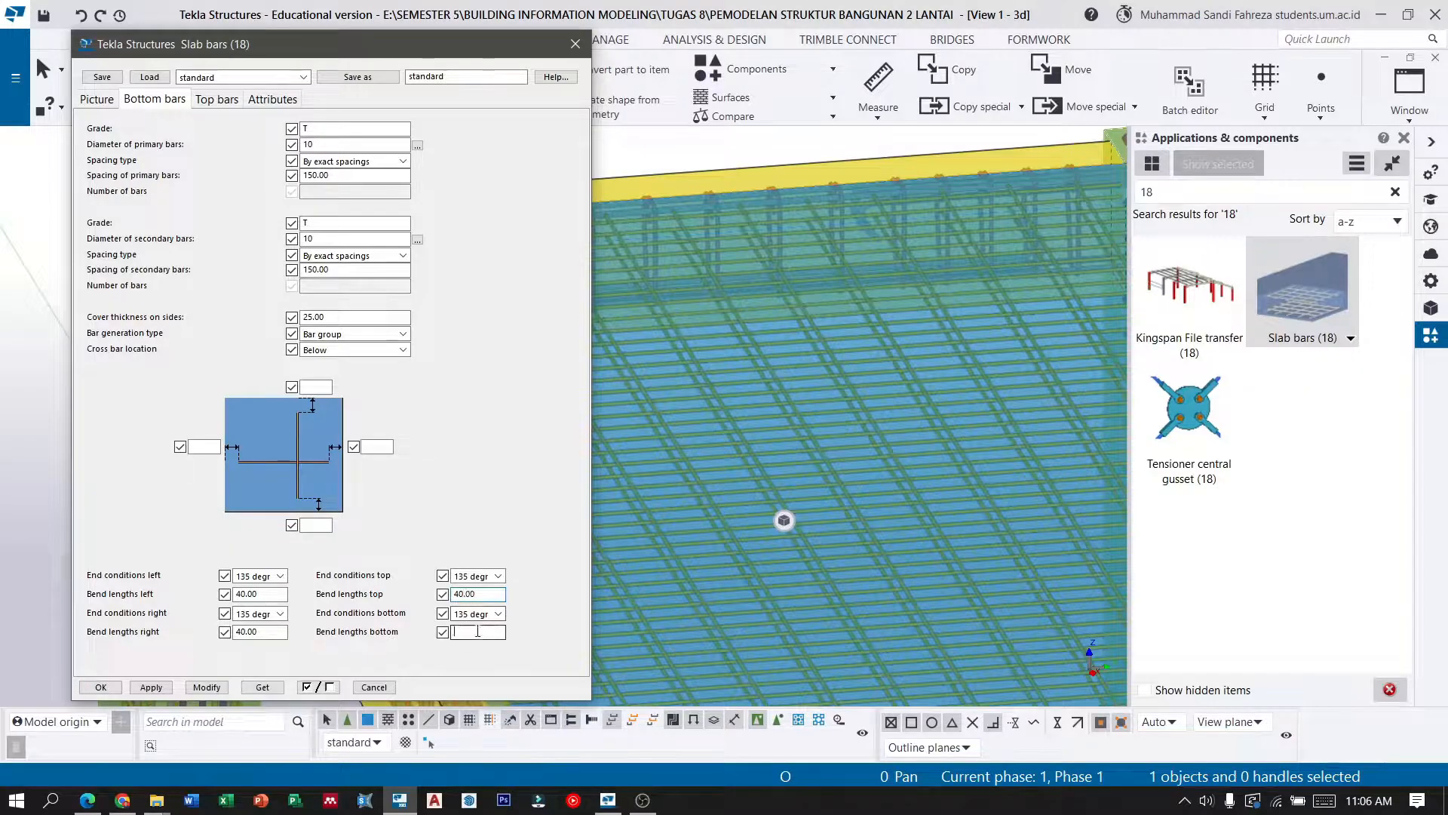
pyautogui.click(477, 632)
pyautogui.write('40')
pyautogui.click(206, 687)
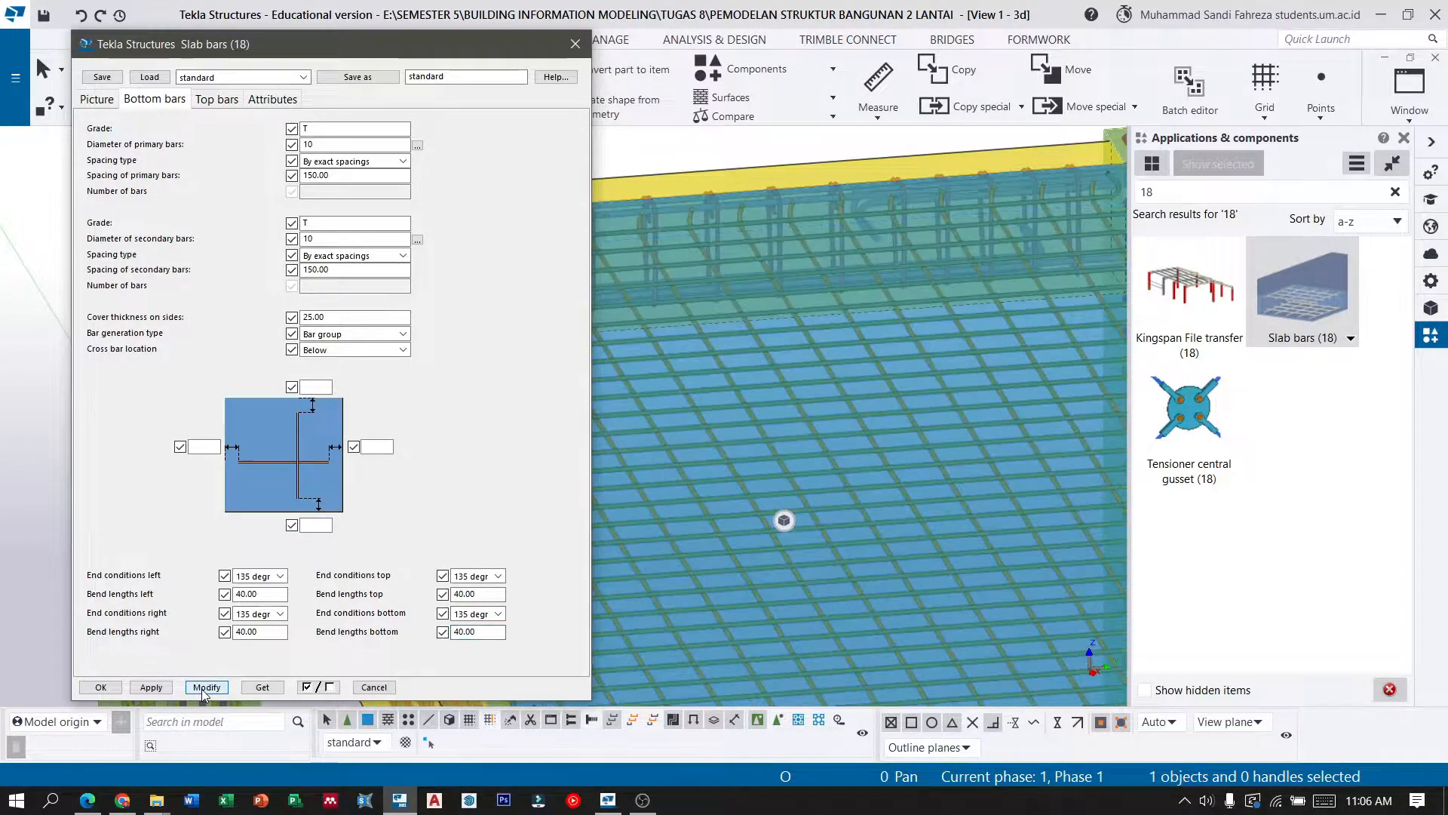
pyautogui.click(145, 688)
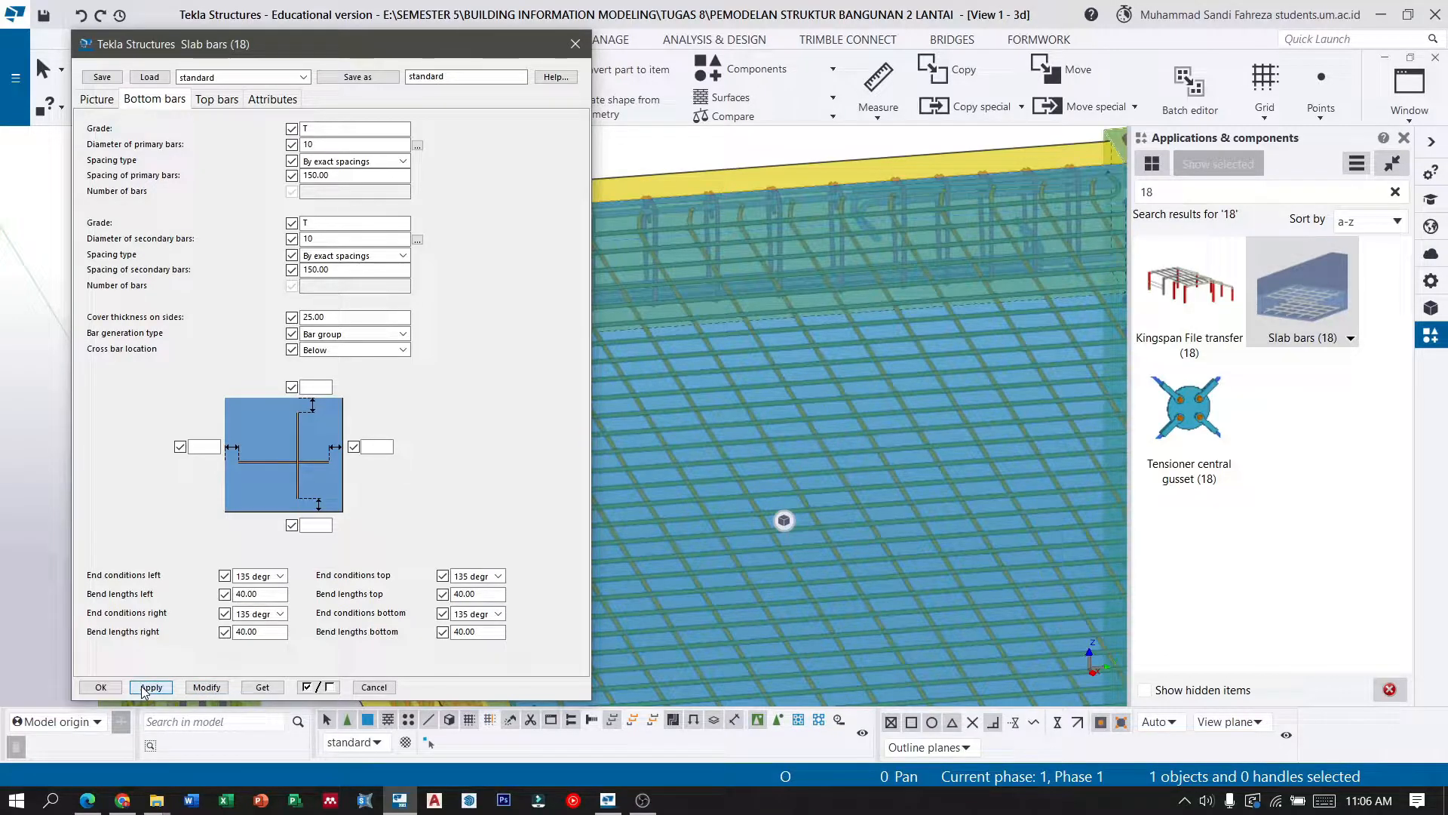
pyautogui.click(104, 687)
# Reopen the slab bars' settings and apply an edge offset of -80 mm on all four sides of the bottom bars.
pyautogui.scroll(-2, 336, 268)
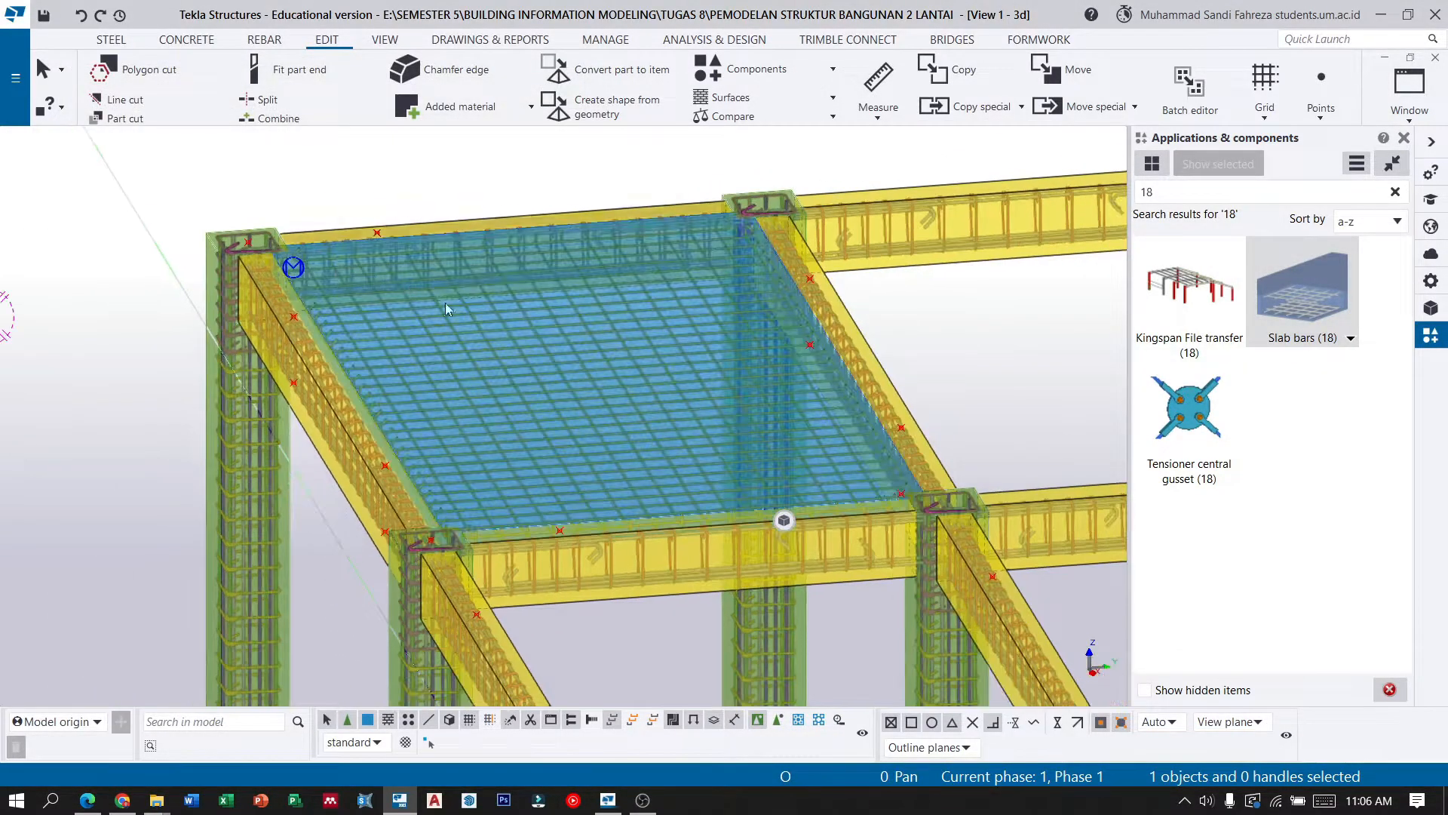
pyautogui.scroll(1, 810, 436)
pyautogui.scroll(5, 830, 422)
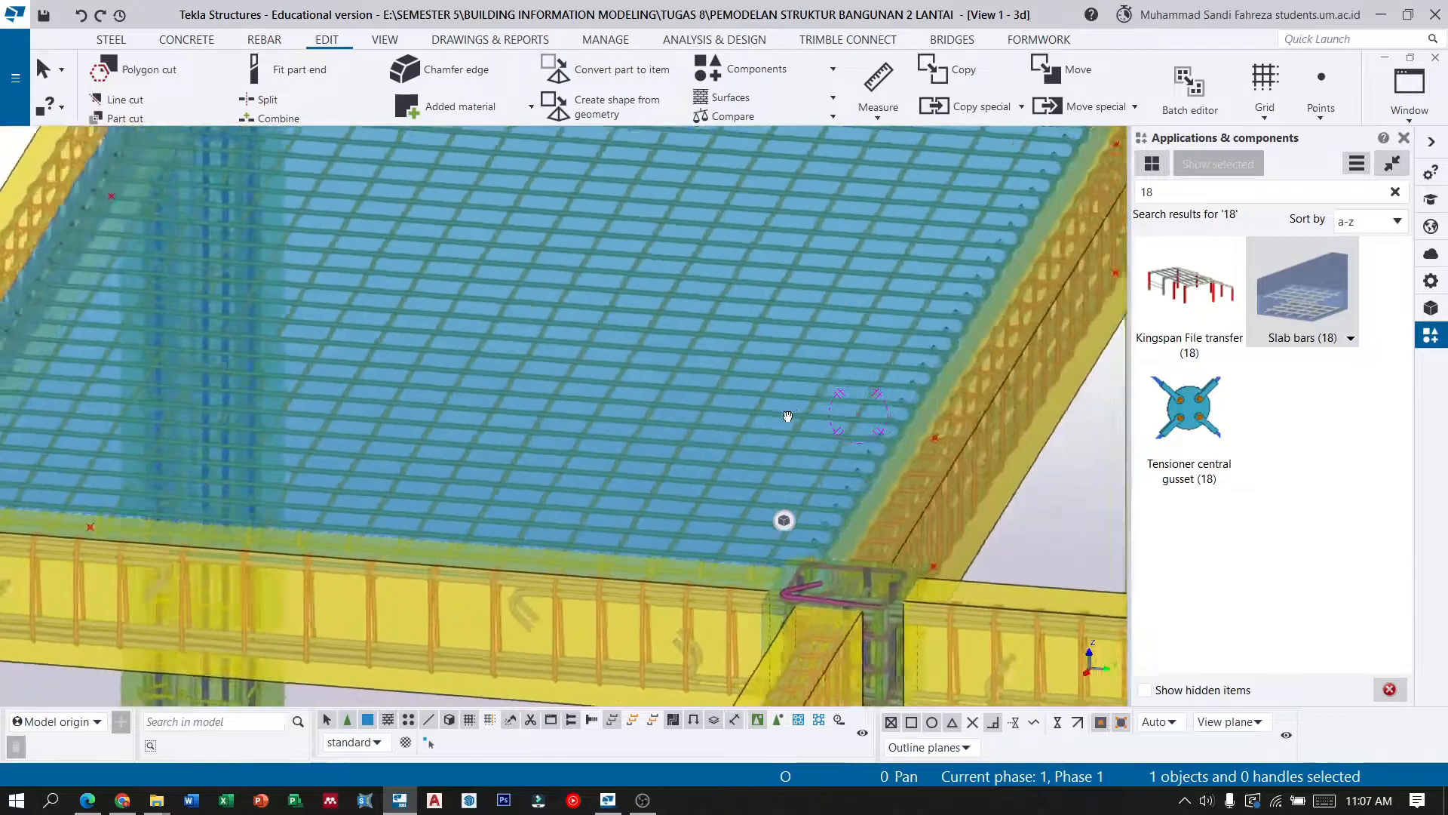
pyautogui.scroll(4, 820, 418)
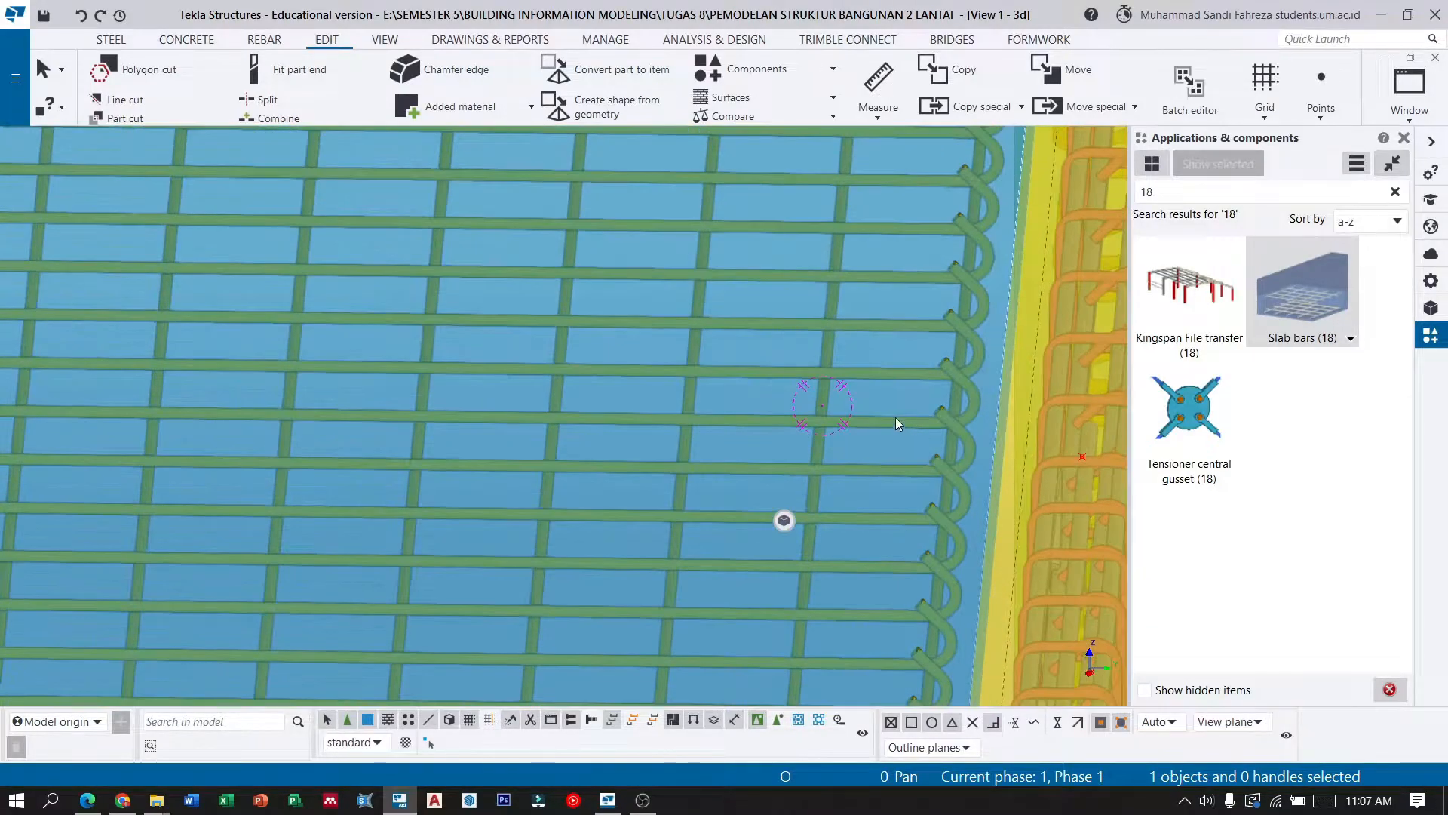
pyautogui.doubleClick(895, 419)
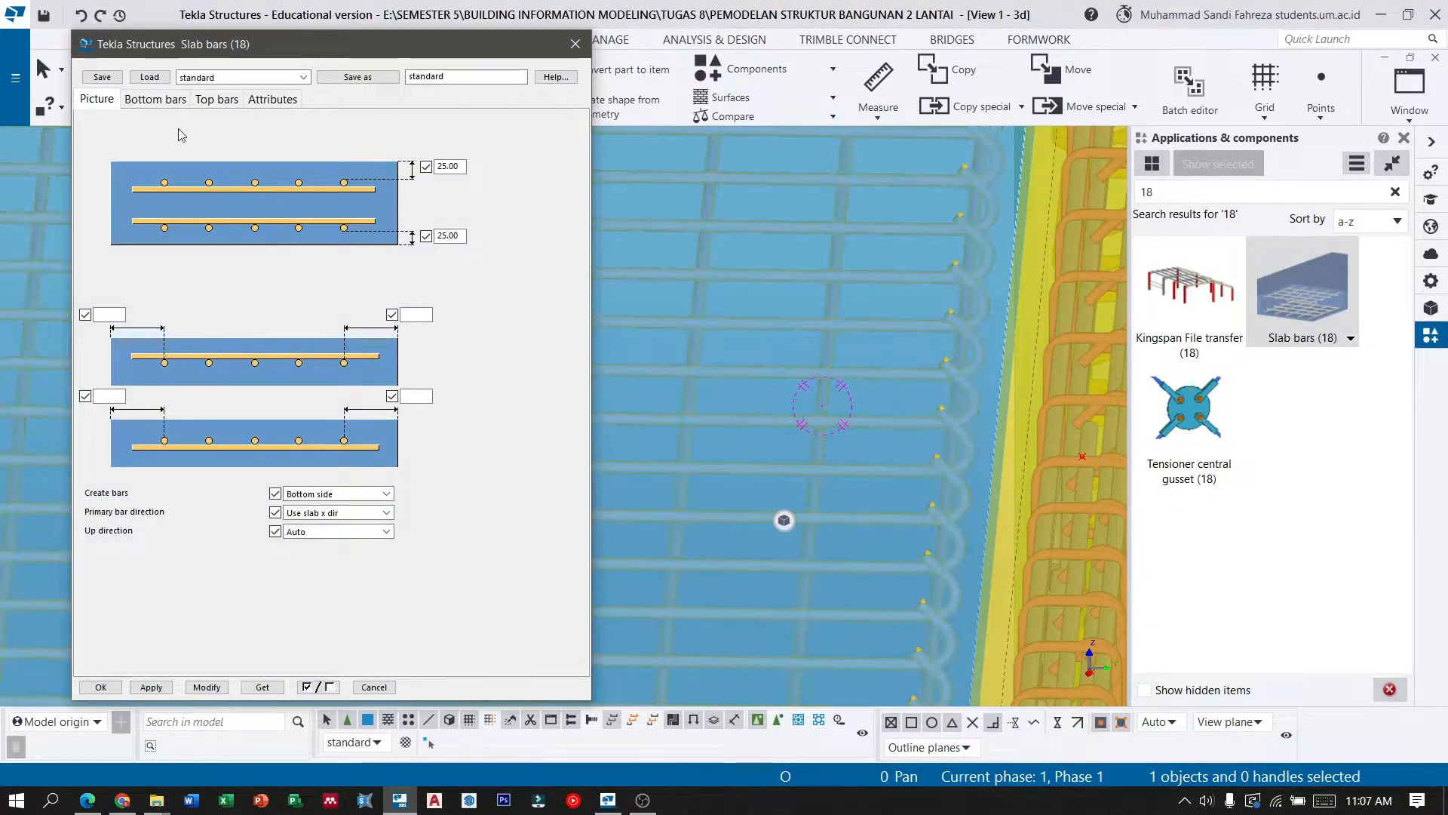
pyautogui.click(154, 99)
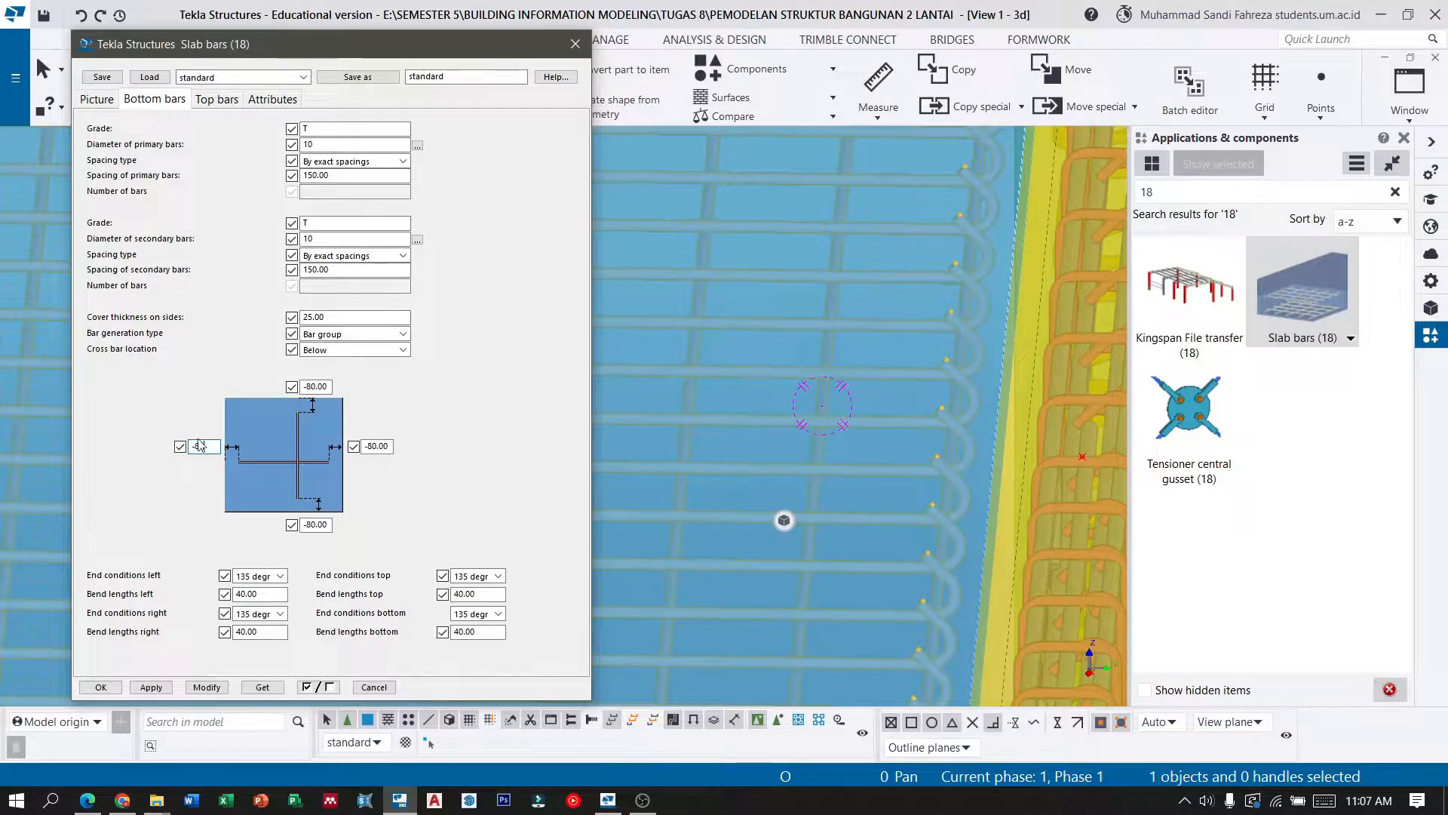
pyautogui.click(152, 687)
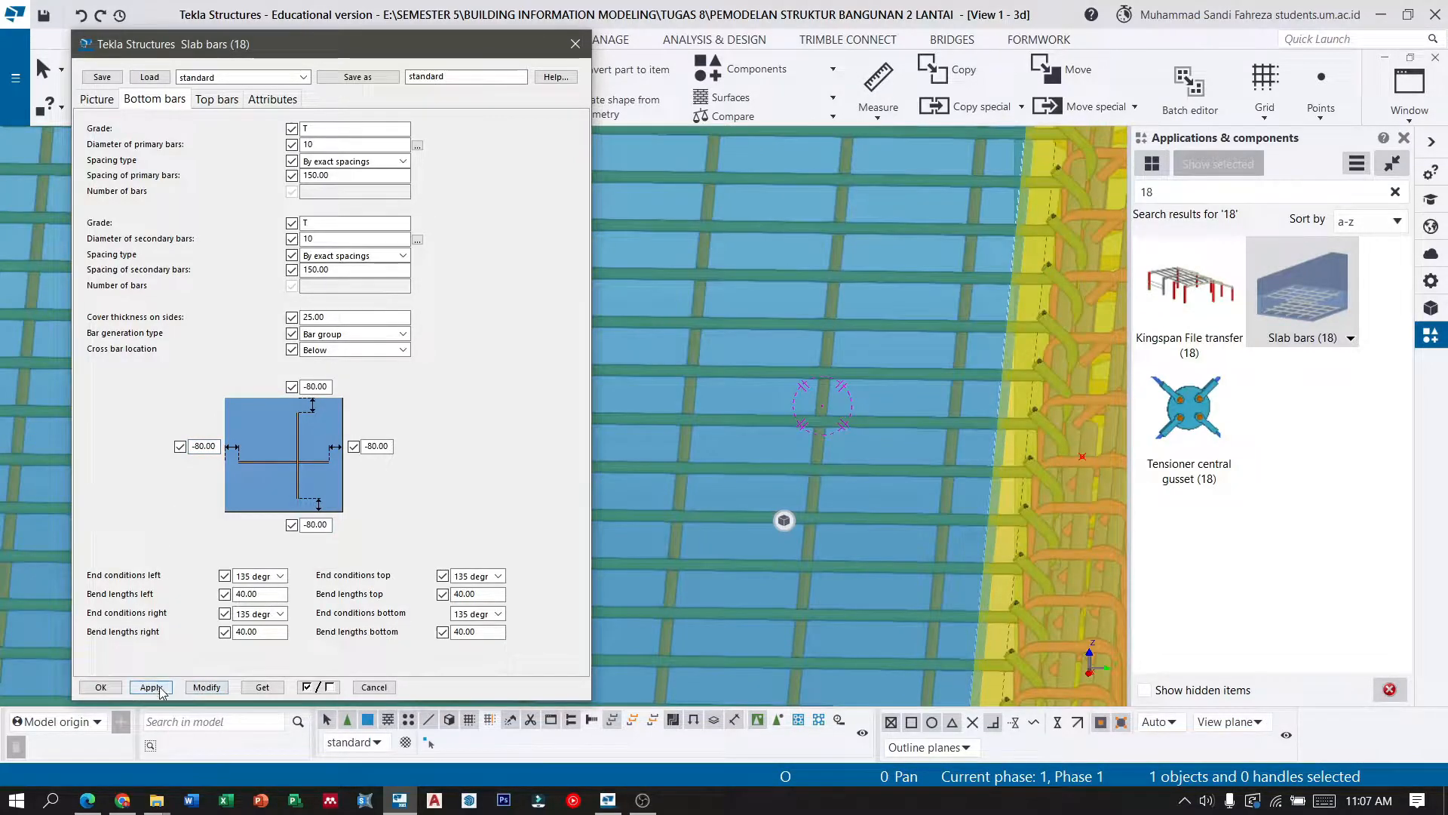
pyautogui.click(117, 690)
# Examine how the hooked ends of the bottom slab bars run into the surrounding beams along the slab's edges and corners.
pyautogui.scroll(-3, 453, 340)
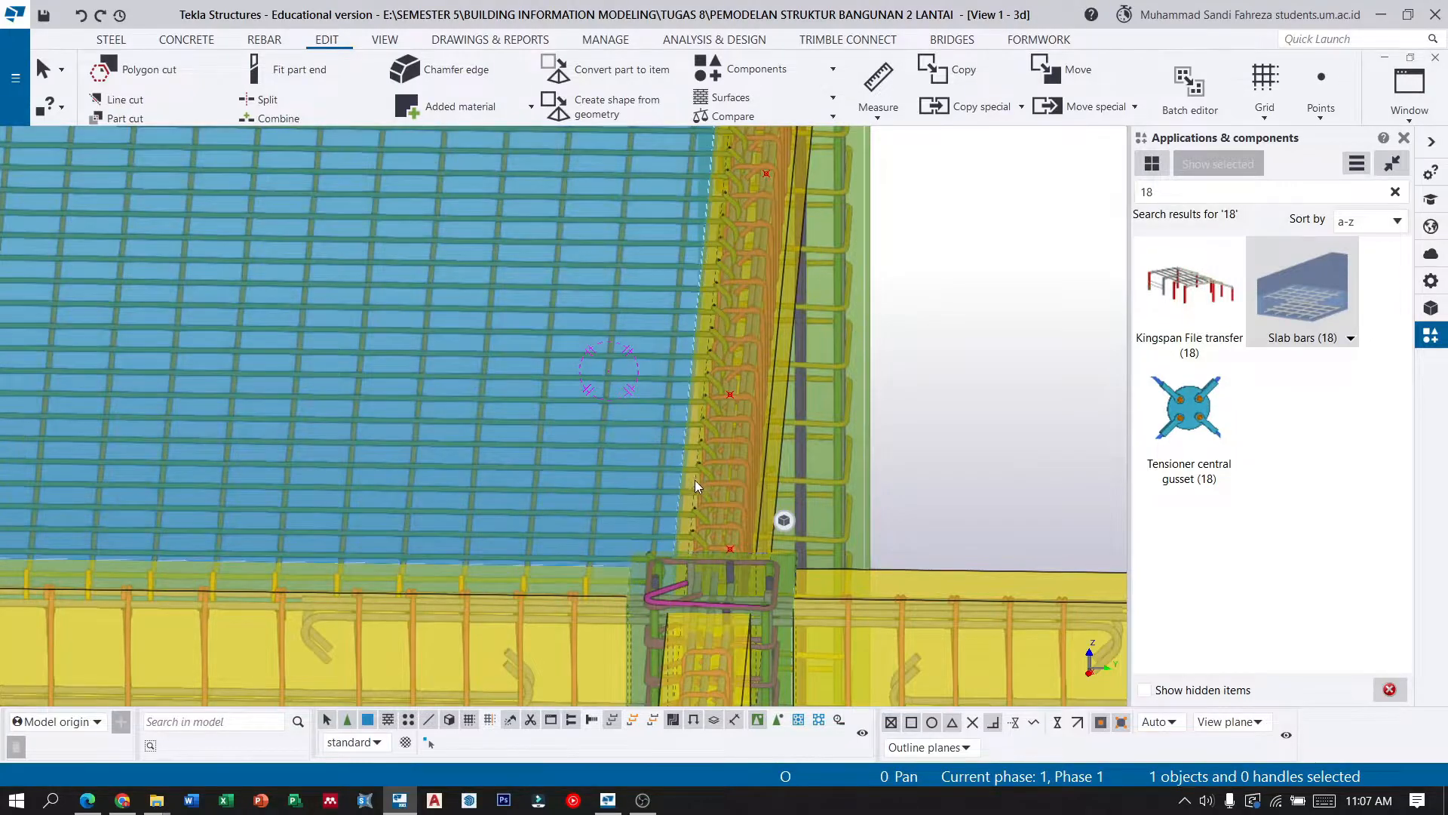
pyautogui.keyDown('ctrl'); pyautogui.moveTo(695, 480); pyautogui.dragTo(824, 506, button='middle'); pyautogui.keyUp('ctrl')
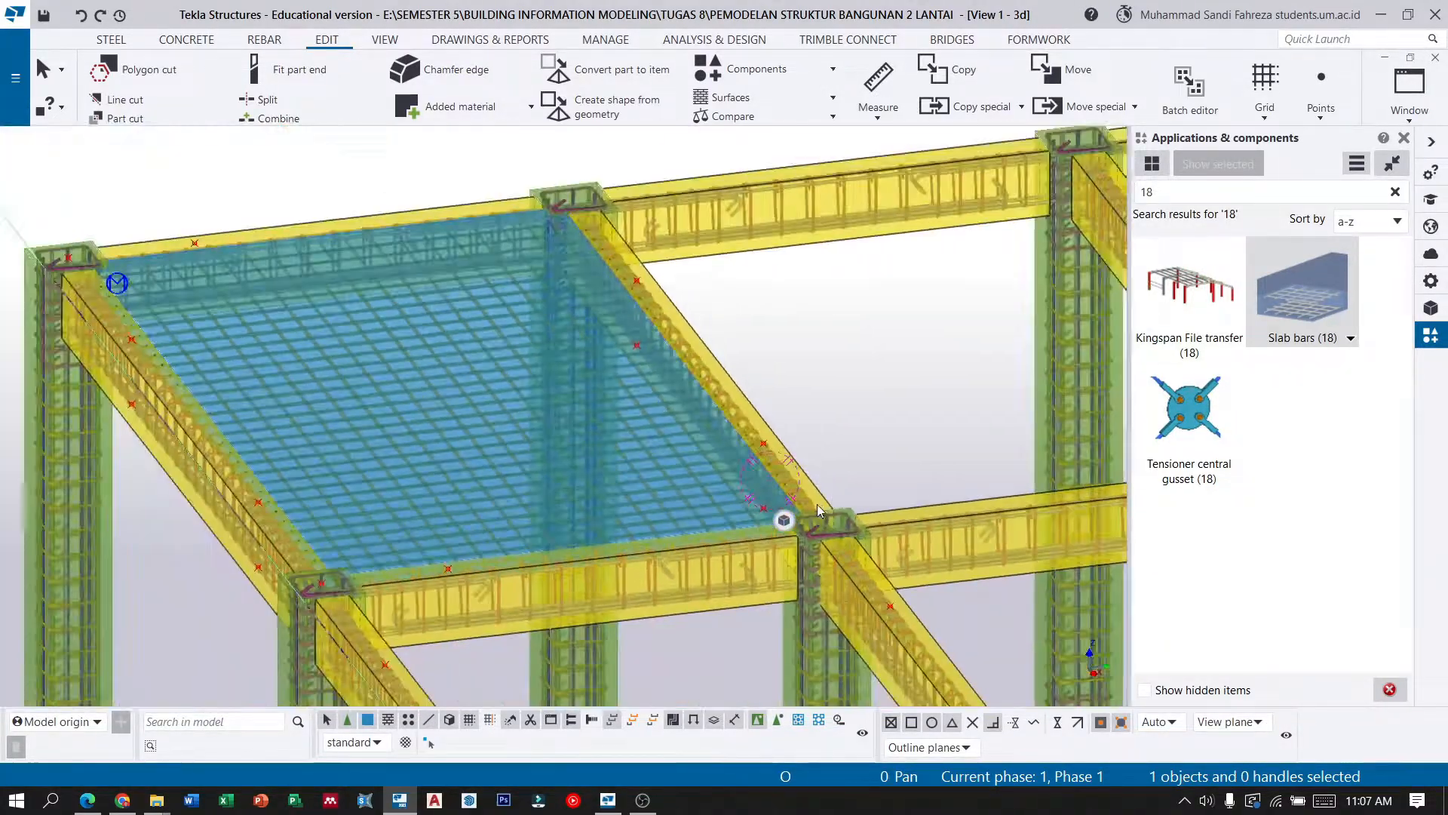
pyautogui.scroll(5, 399, 338)
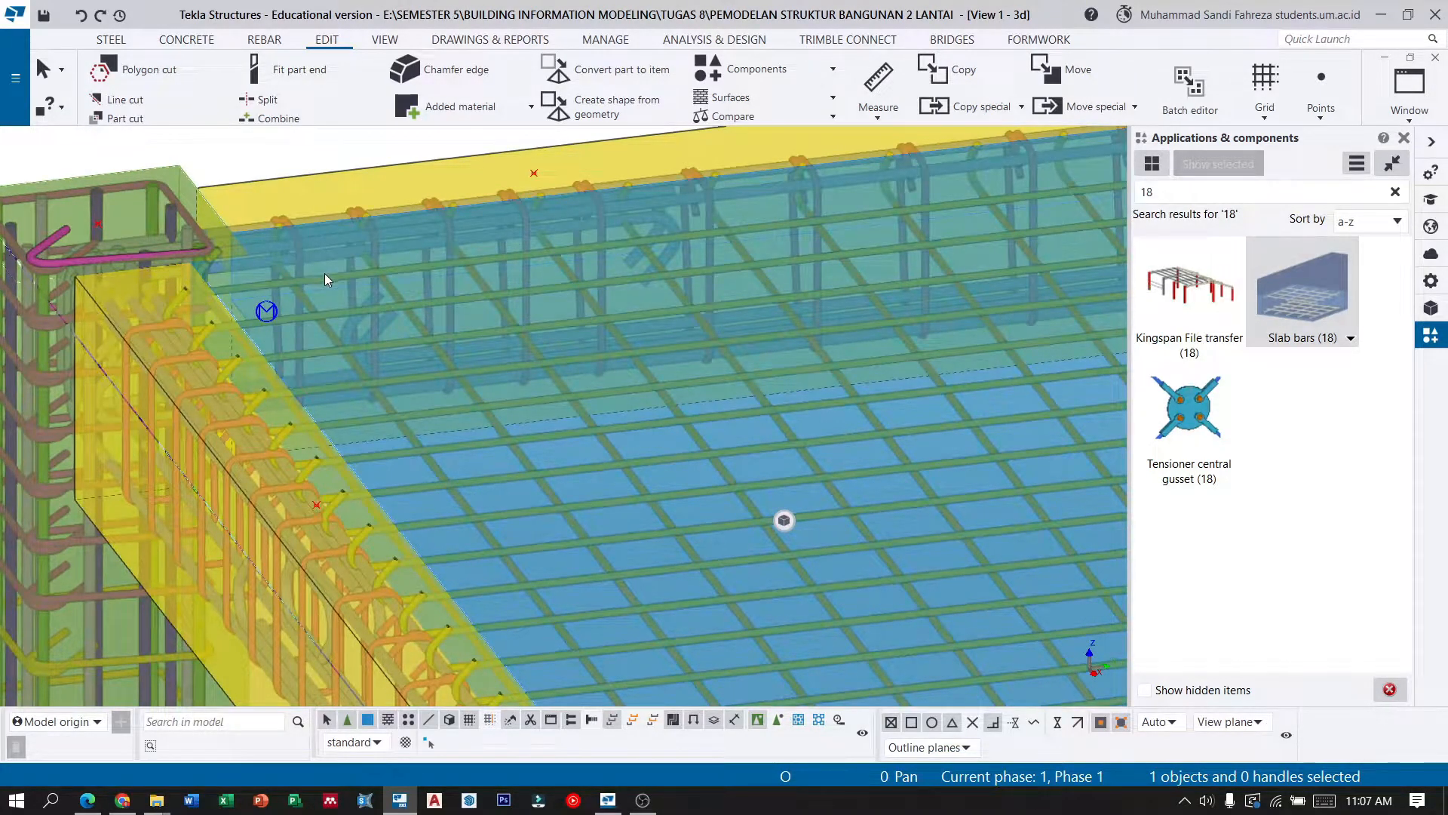
pyautogui.scroll(-1, 242, 263)
pyautogui.scroll(-3, 242, 262)
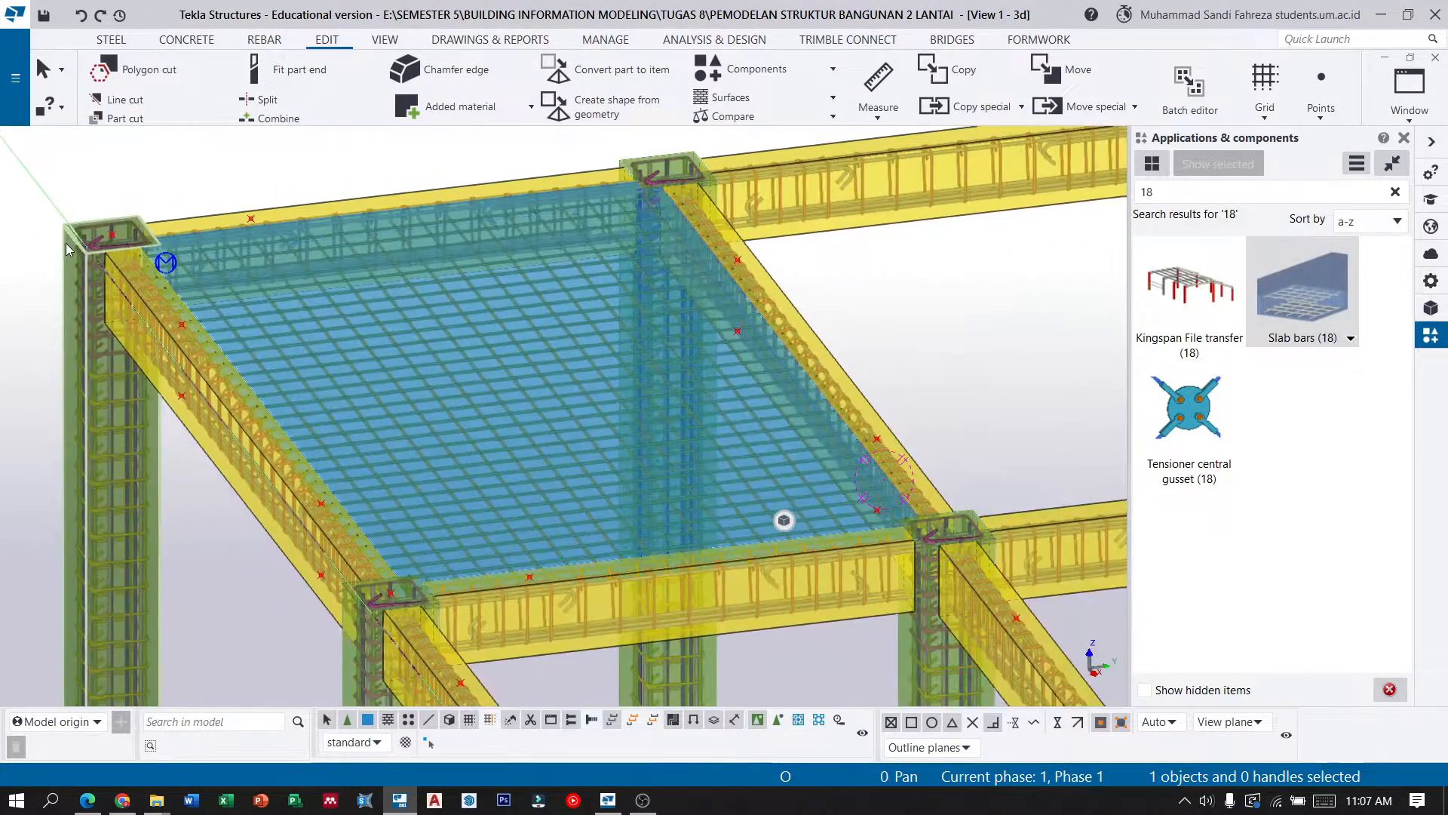
pyautogui.scroll(2, 377, 604)
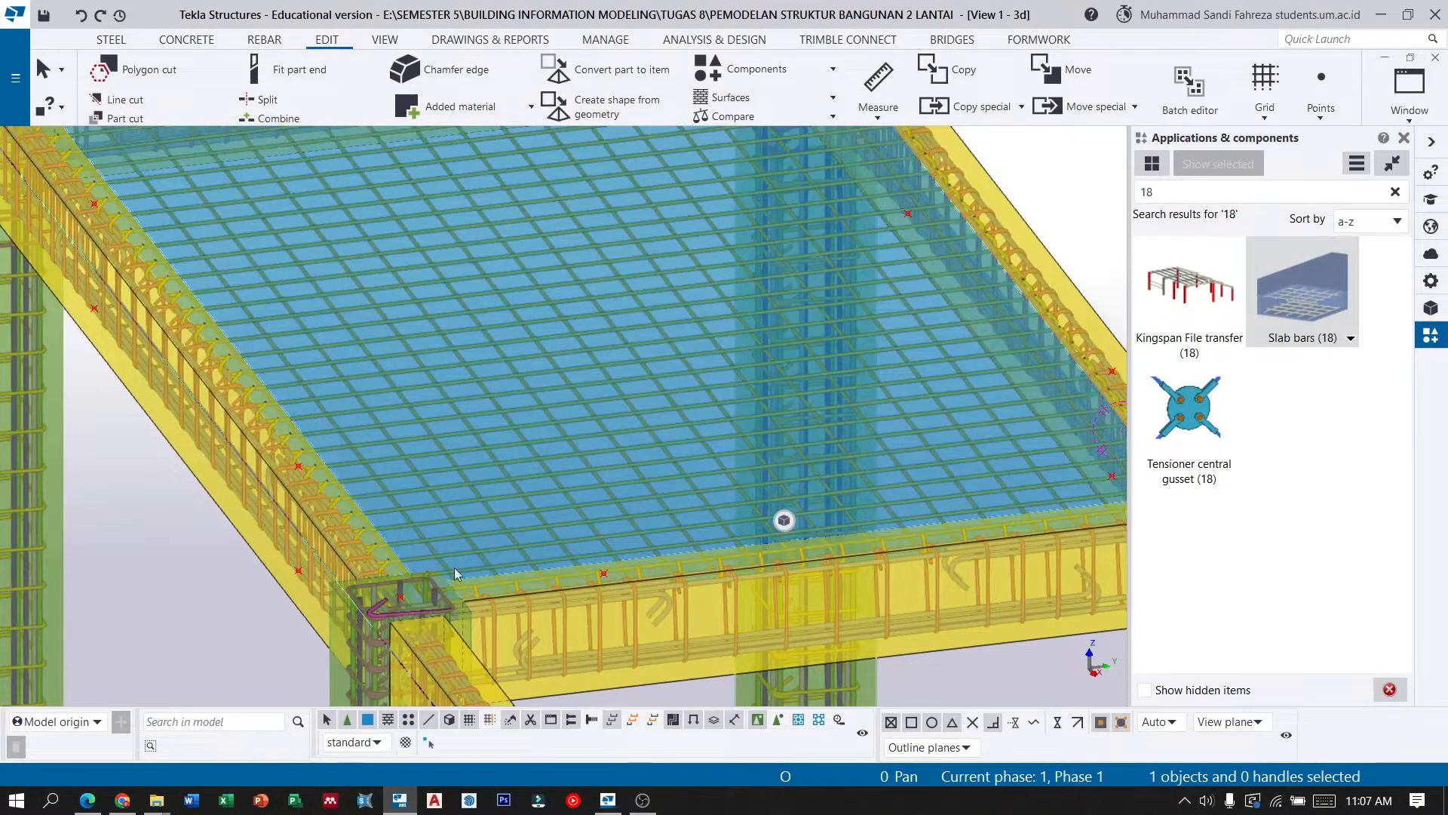
pyautogui.scroll(-3, 372, 592)
pyautogui.scroll(3, 477, 577)
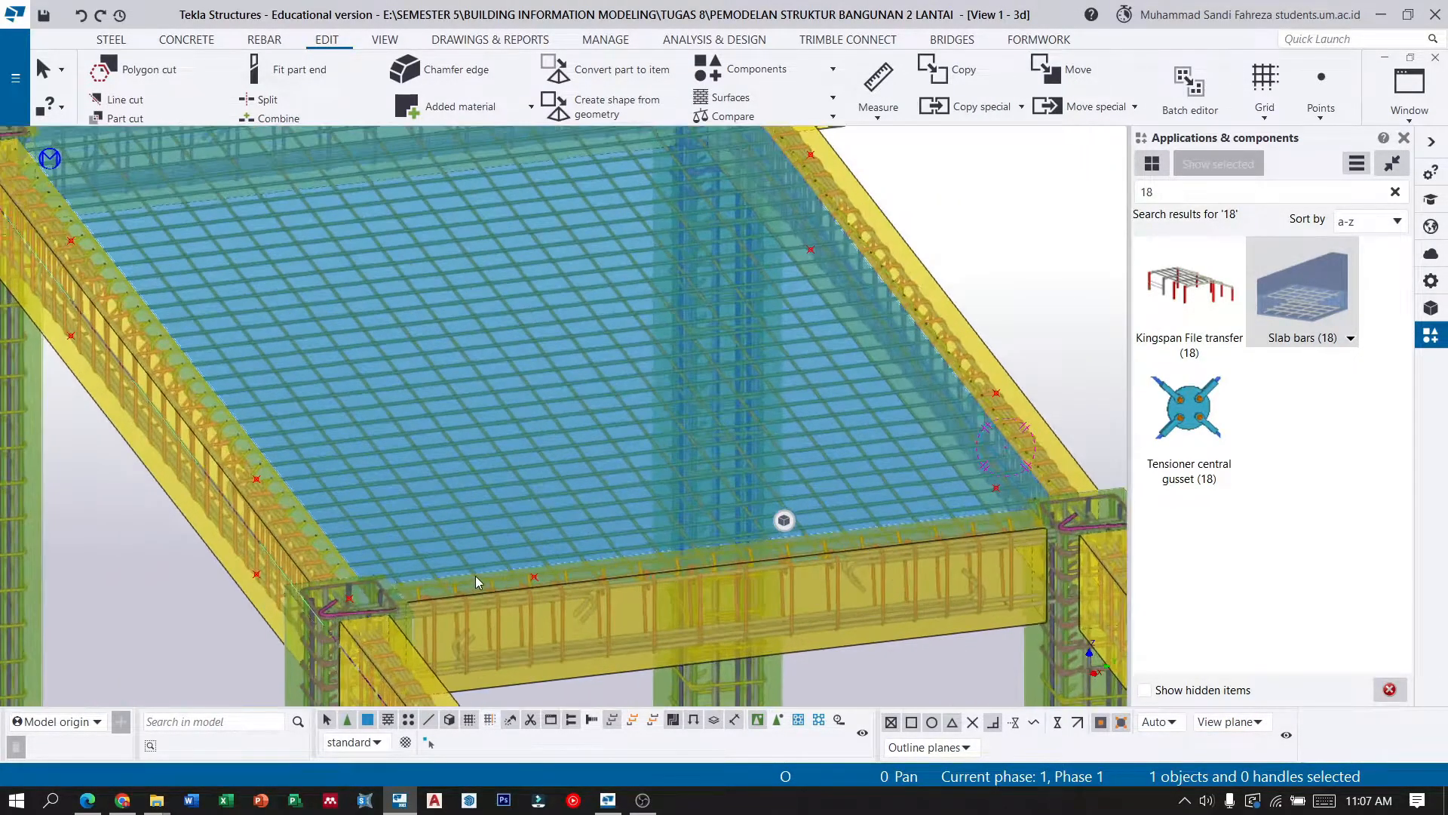
pyautogui.scroll(-2, 438, 572)
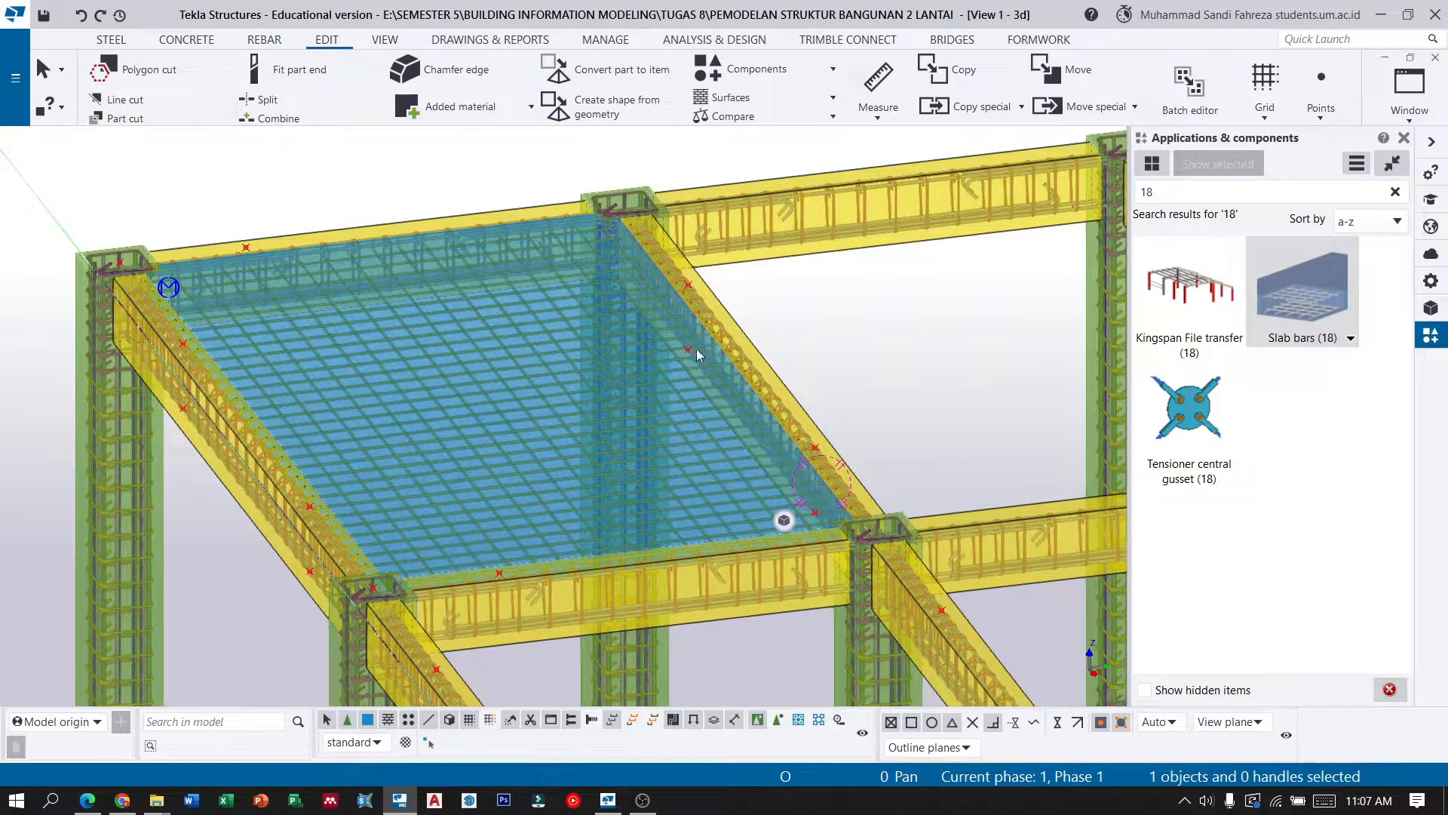
pyautogui.scroll(5, 688, 350)
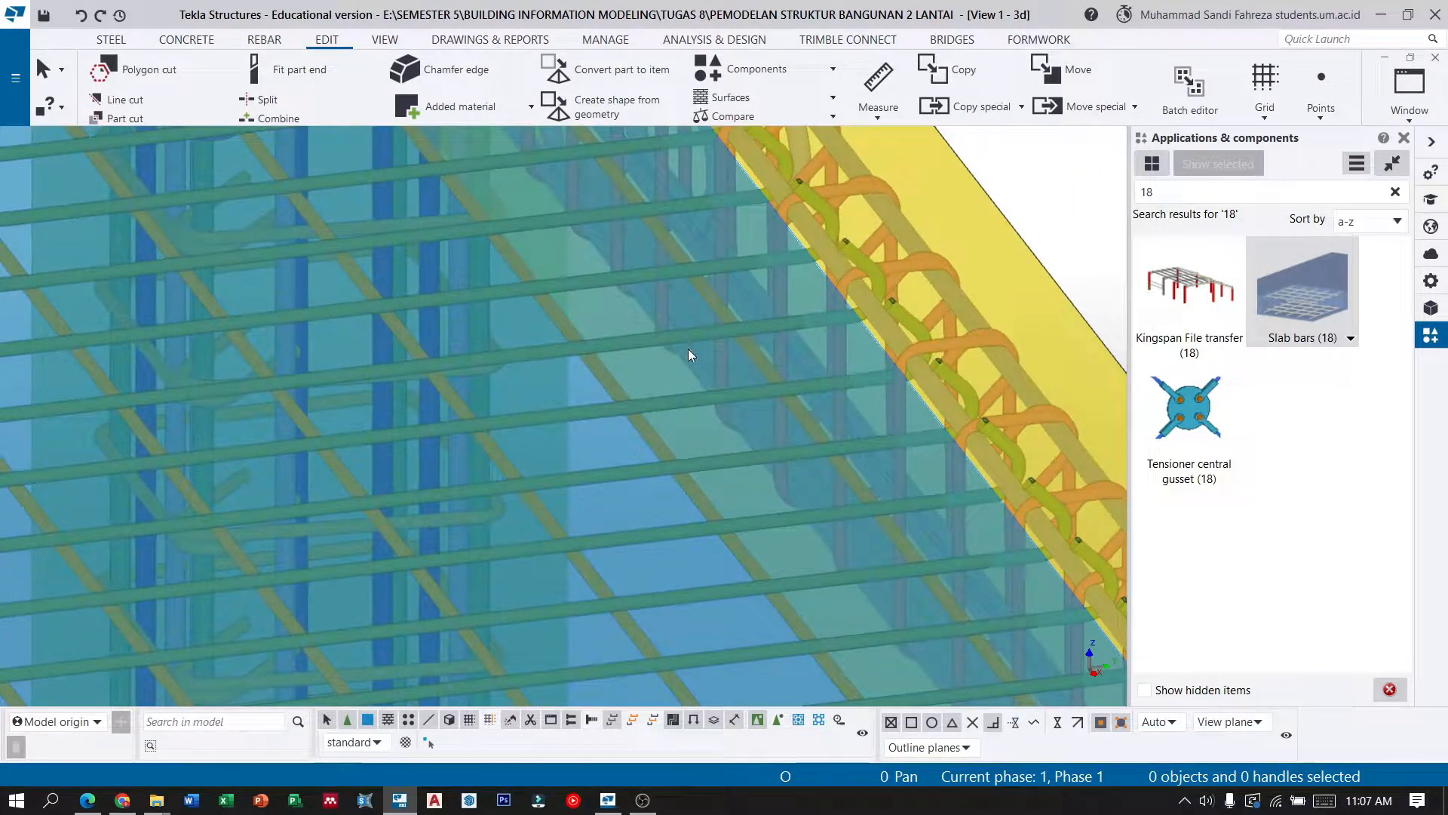
pyautogui.scroll(-6, 695, 349)
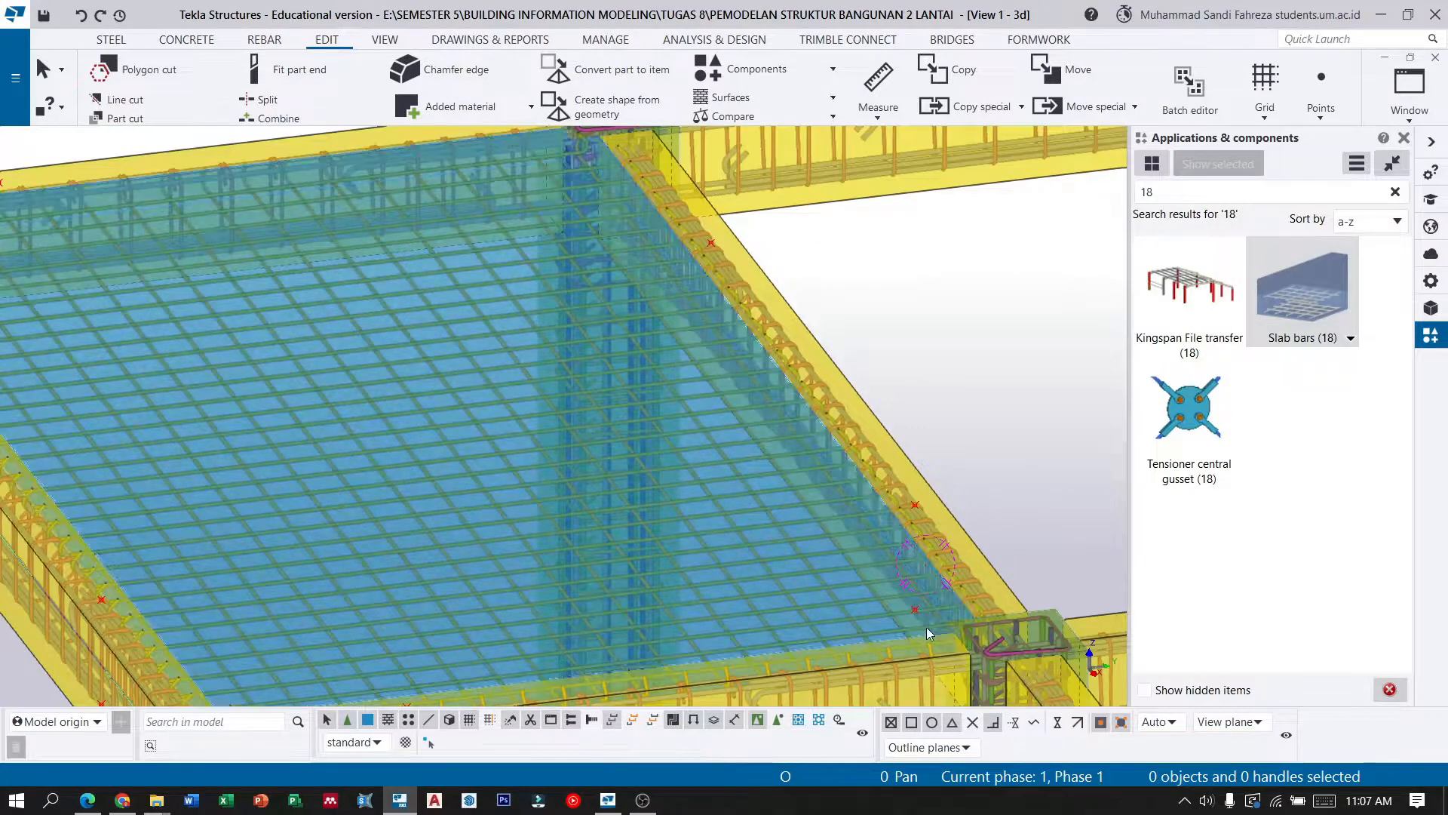
# Examine how the slab bars meet the stirrups of the surrounding beams along the slab's edges and at its corner columns.
pyautogui.scroll(2, 925, 625)
pyautogui.scroll(-5, 762, 478)
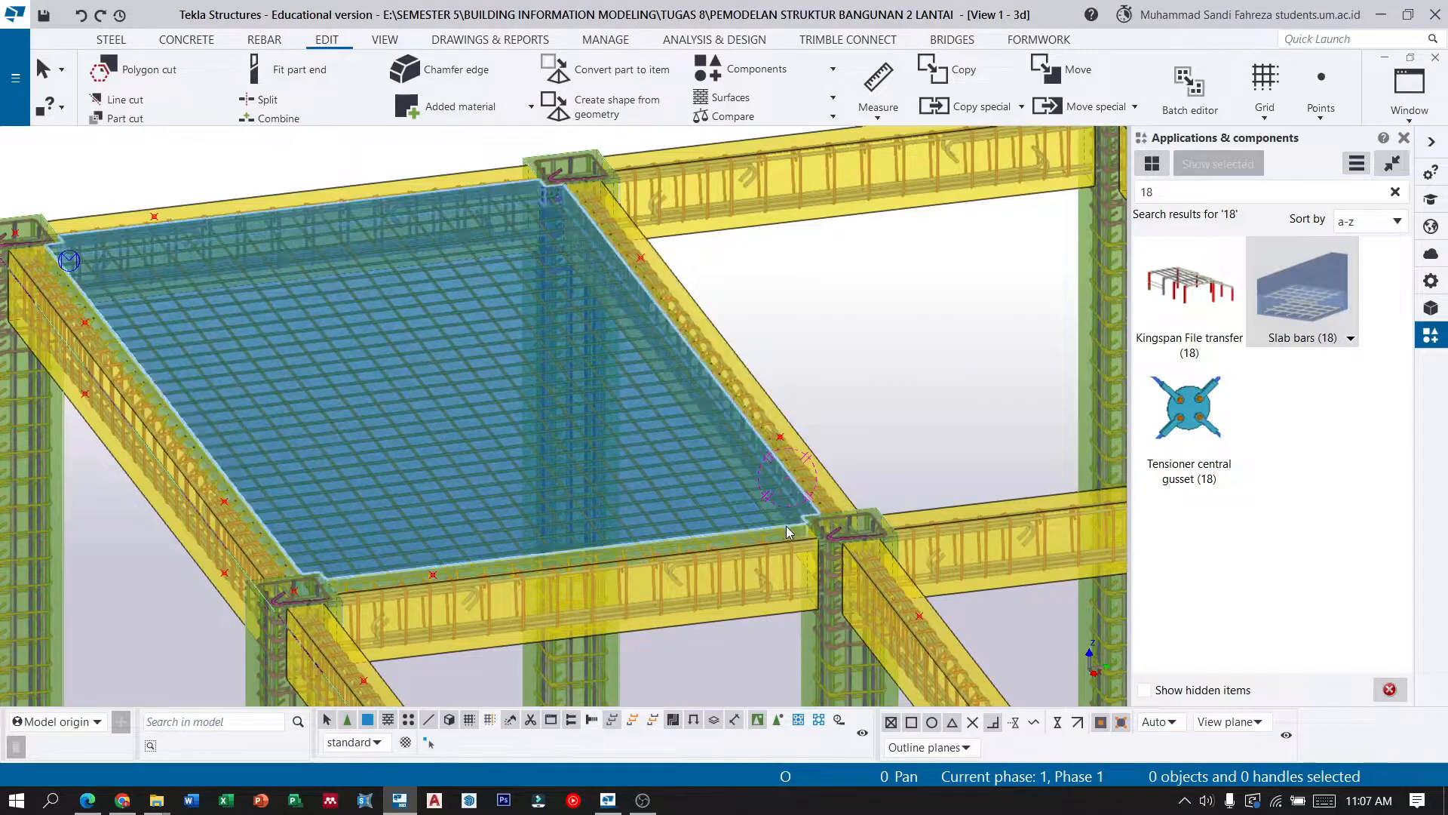
pyautogui.keyDown('ctrl'); pyautogui.moveTo(786, 532); pyautogui.dragTo(429, 571, button='middle'); pyautogui.keyUp('ctrl')
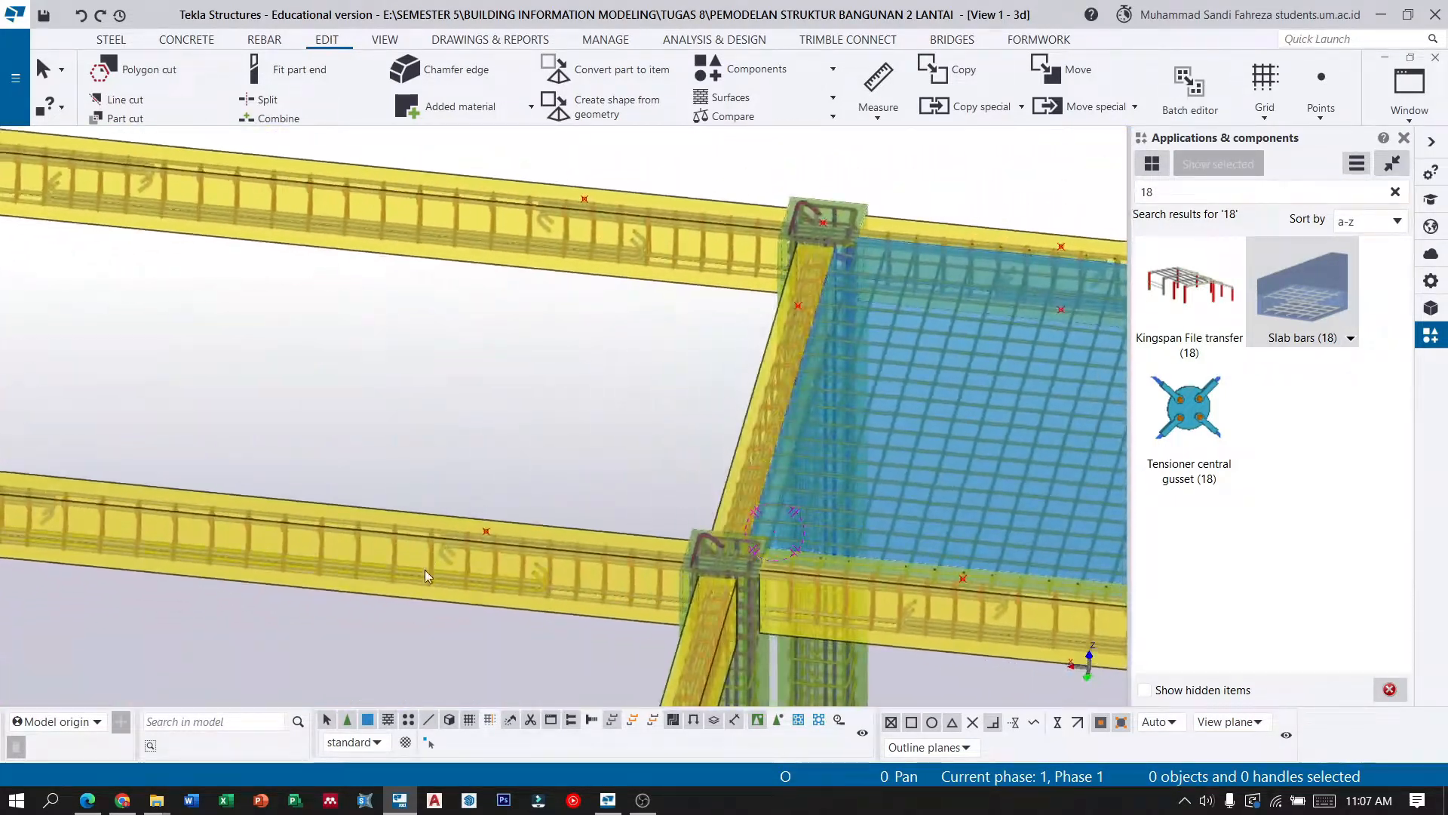
pyautogui.scroll(-2, 428, 571)
pyautogui.scroll(-2, 385, 420)
pyautogui.scroll(2, 721, 443)
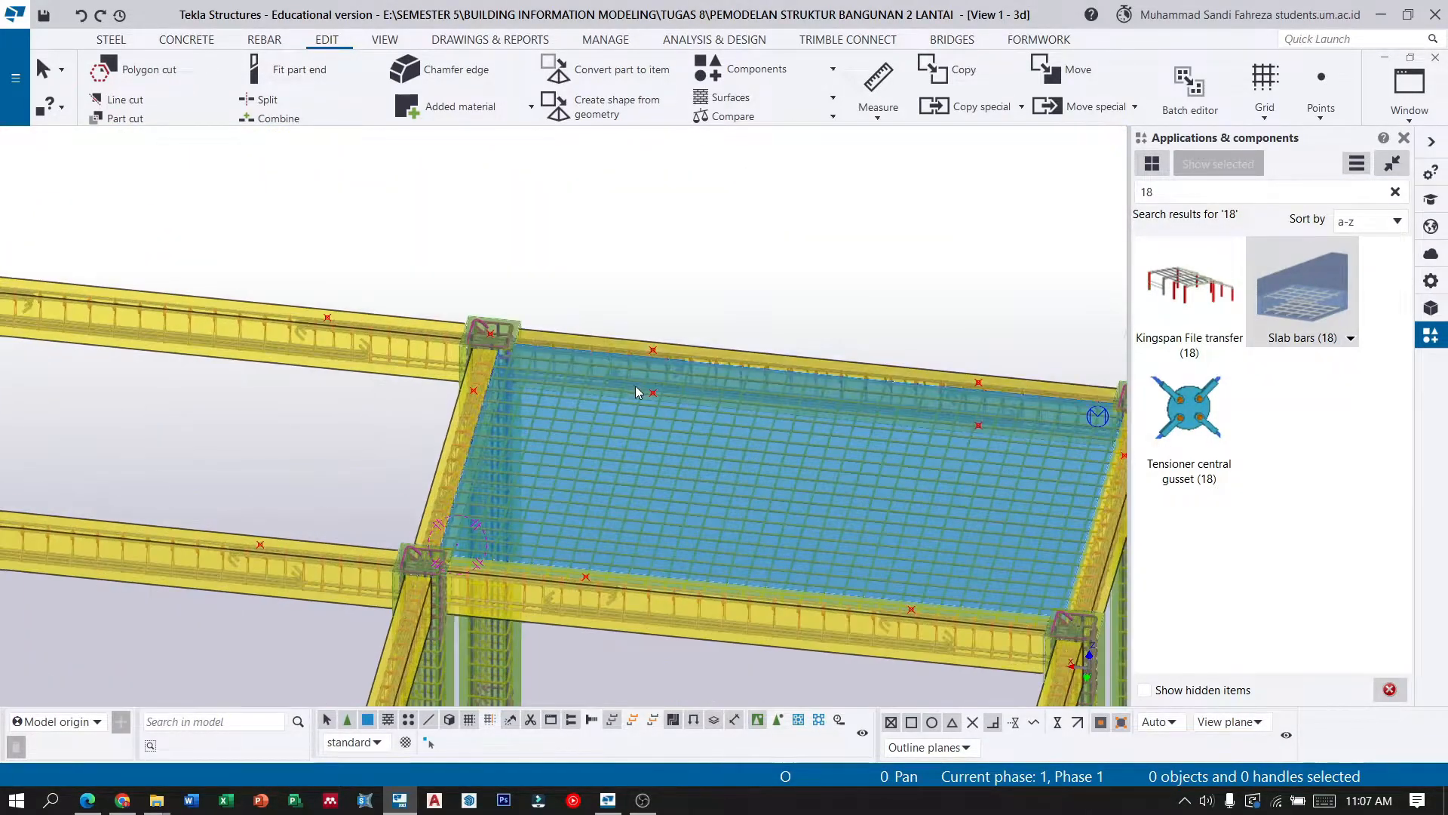
pyautogui.scroll(1, 645, 392)
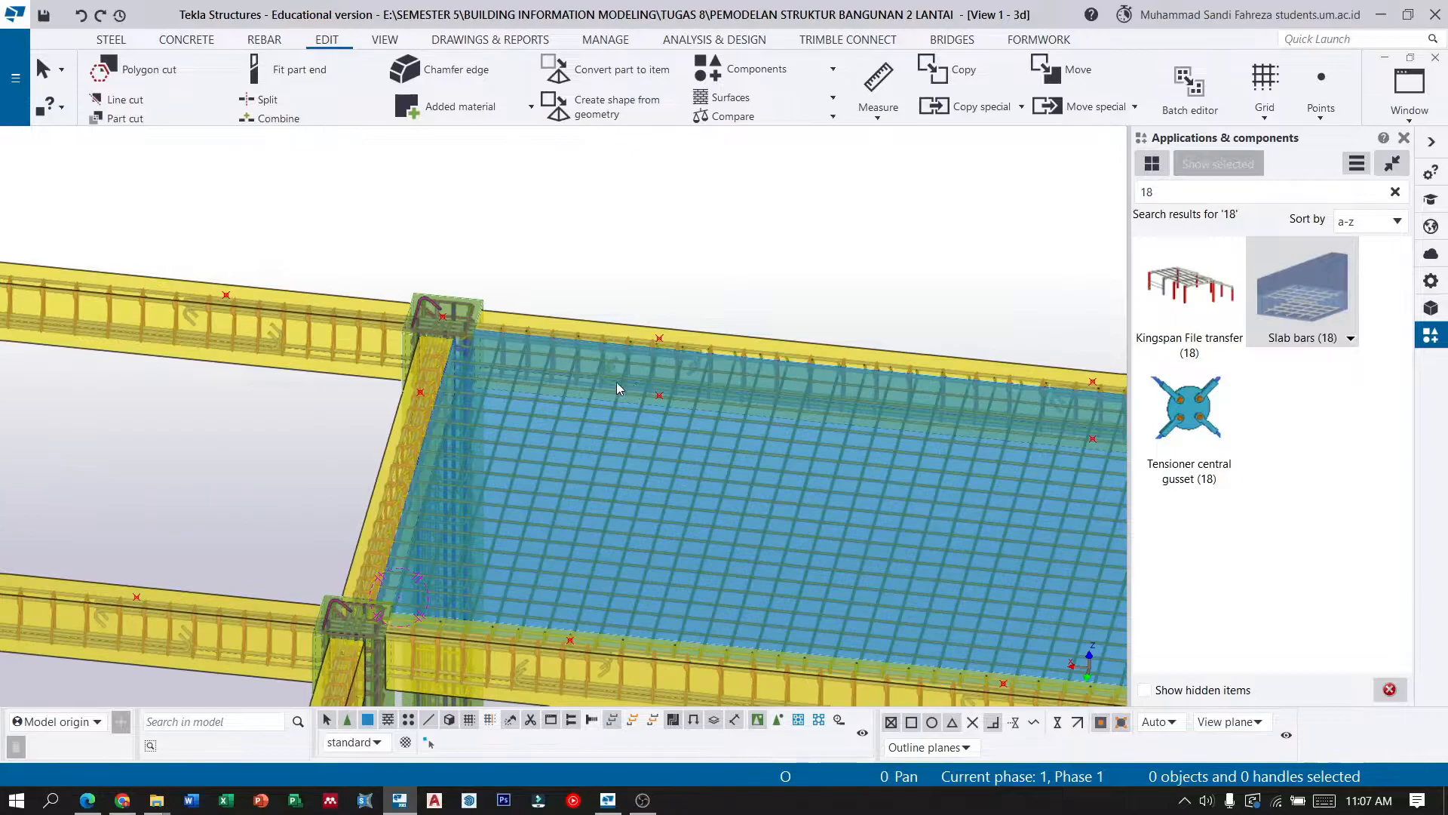
pyautogui.click(420, 399)
pyautogui.scroll(5, 407, 400)
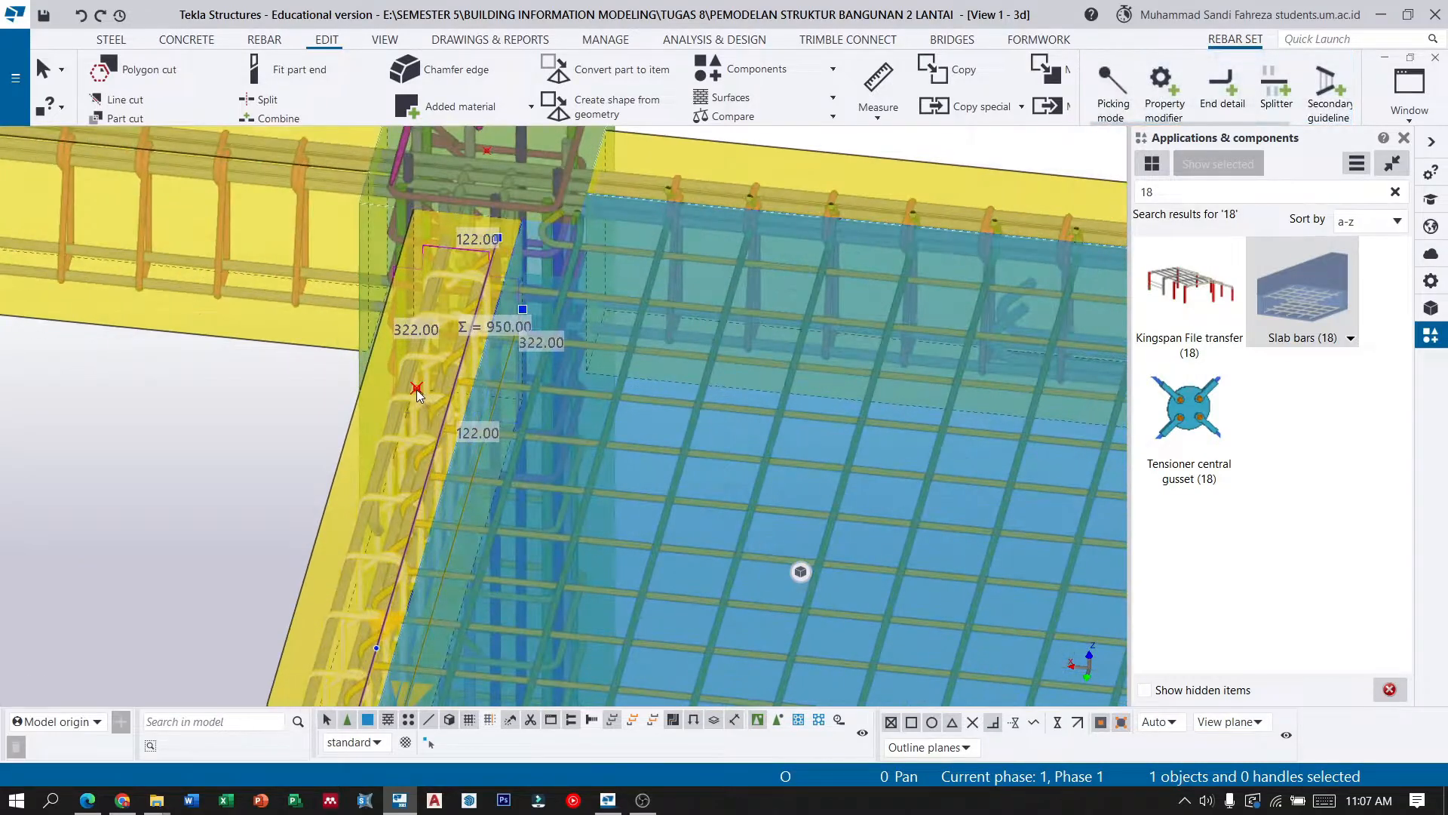
pyautogui.scroll(-3, 342, 402)
pyautogui.click(685, 387)
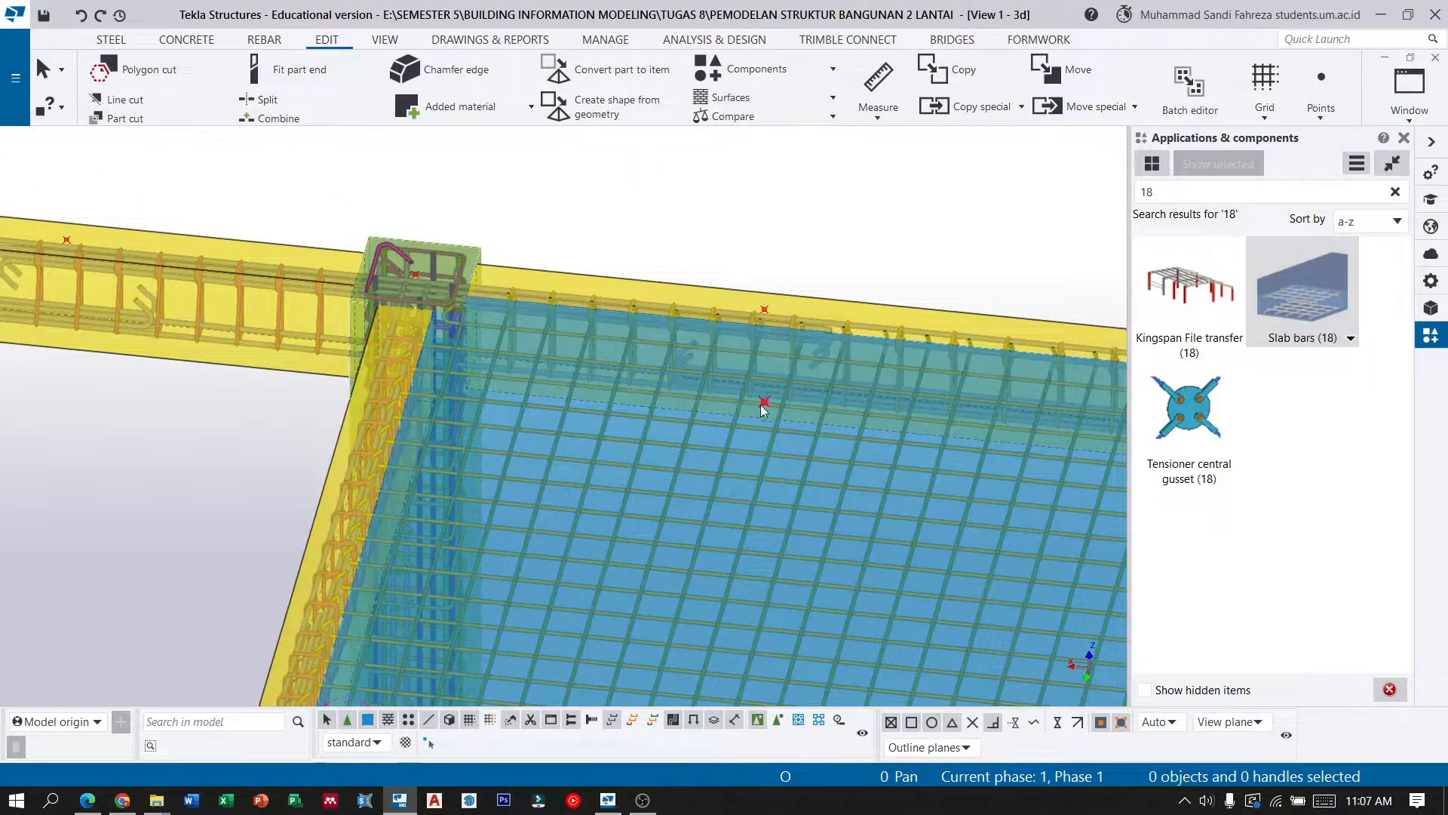
pyautogui.scroll(-3, 764, 405)
pyautogui.scroll(5, 989, 423)
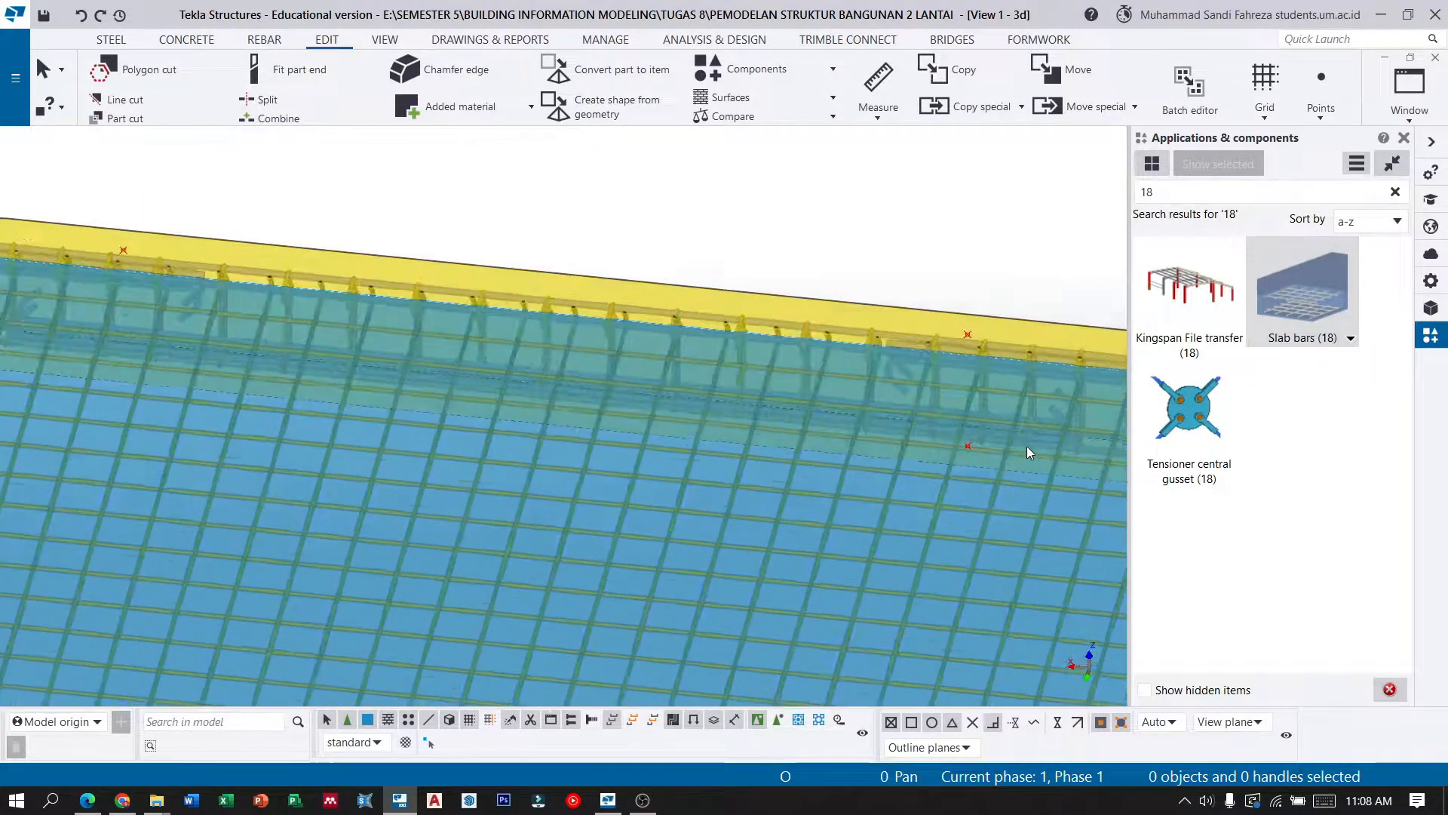
pyautogui.scroll(-3, 694, 418)
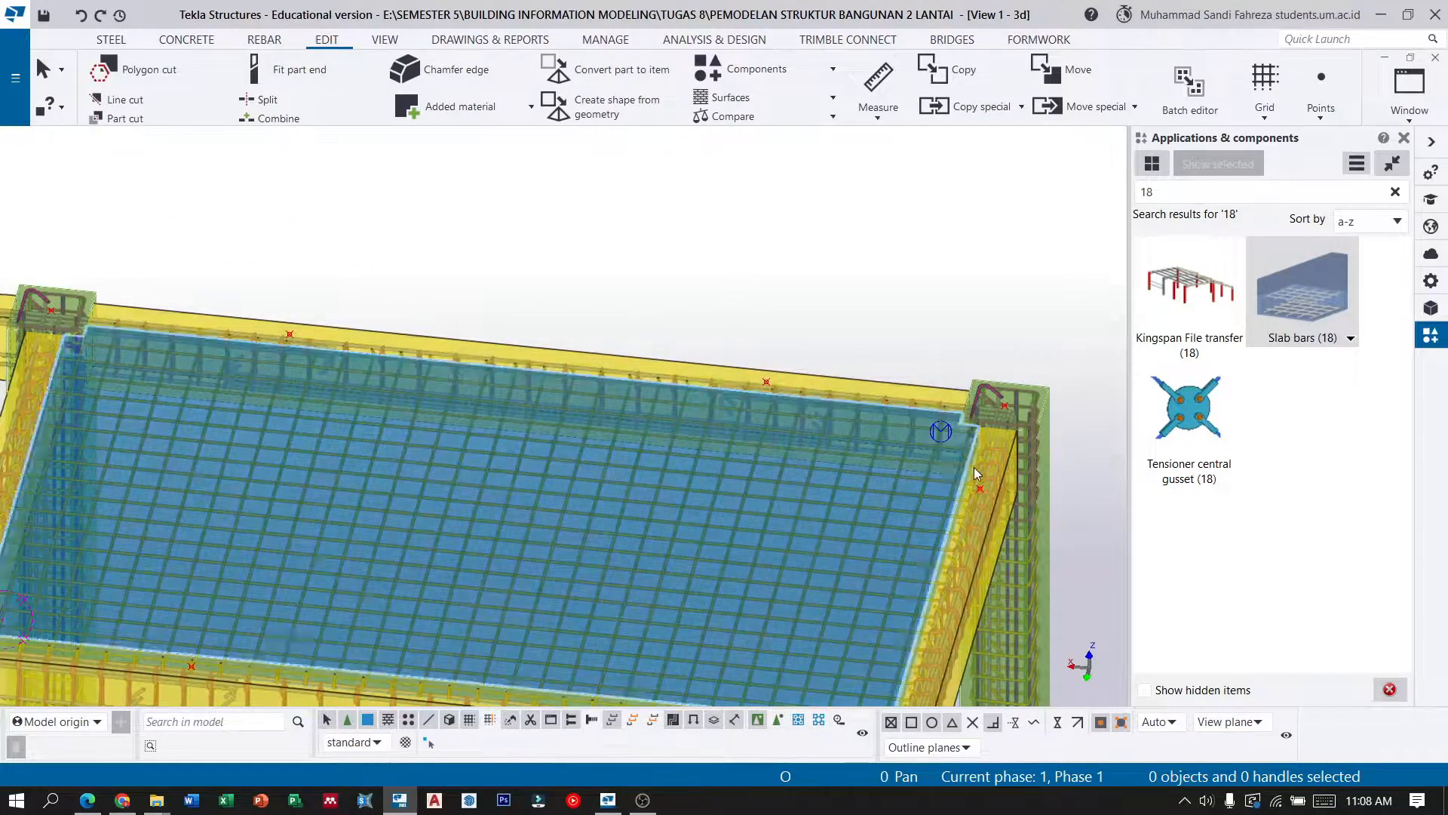
pyautogui.scroll(4, 970, 457)
pyautogui.scroll(2, 983, 501)
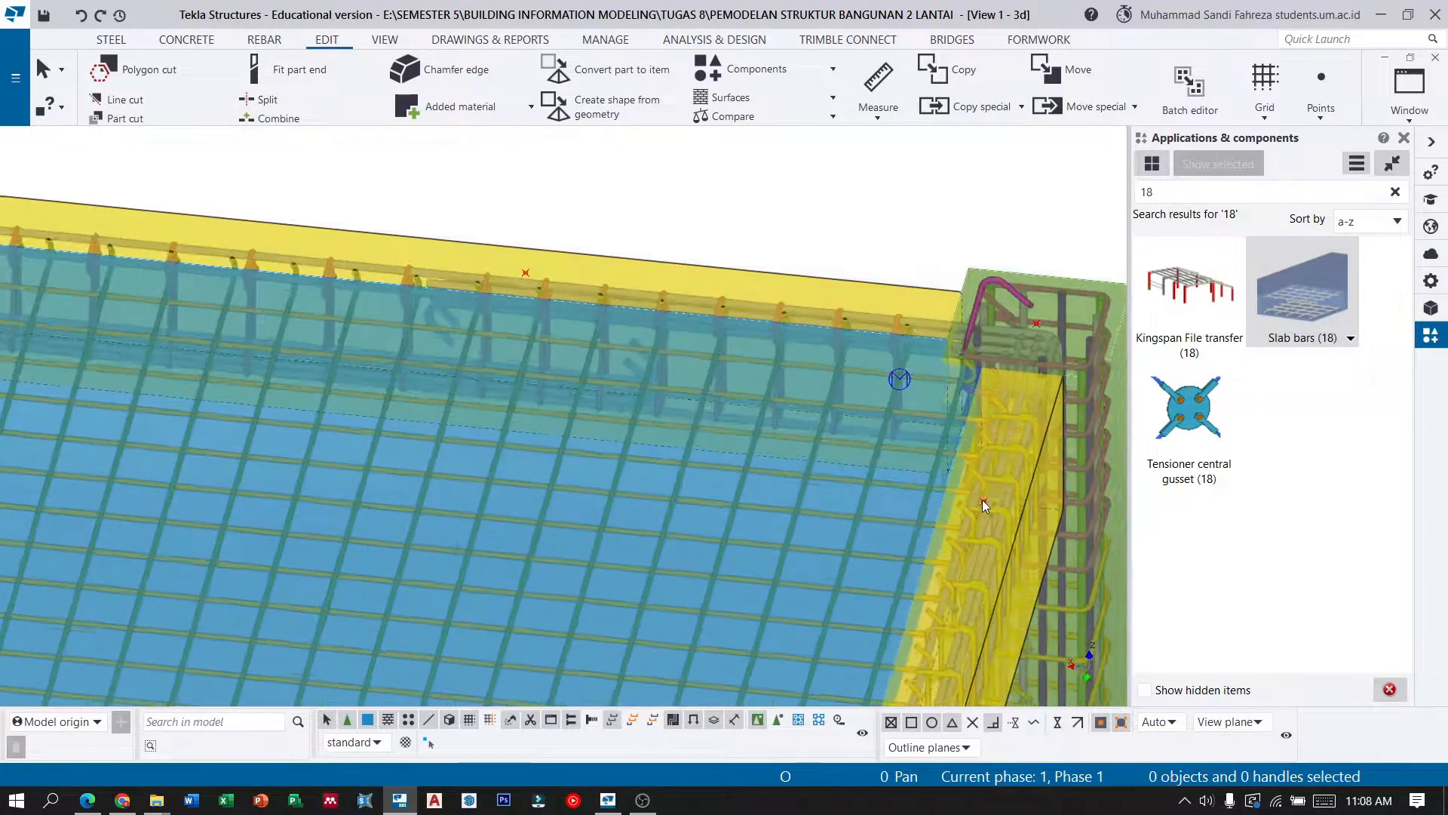
# Select the four reinforcement sets along the slab's outer edge between its corner columns and copy them linearly with dX 0, dY 3000 and dZ 0.
pyautogui.scroll(-4, 863, 482)
pyautogui.scroll(2, 845, 433)
pyautogui.scroll(-2, 968, 431)
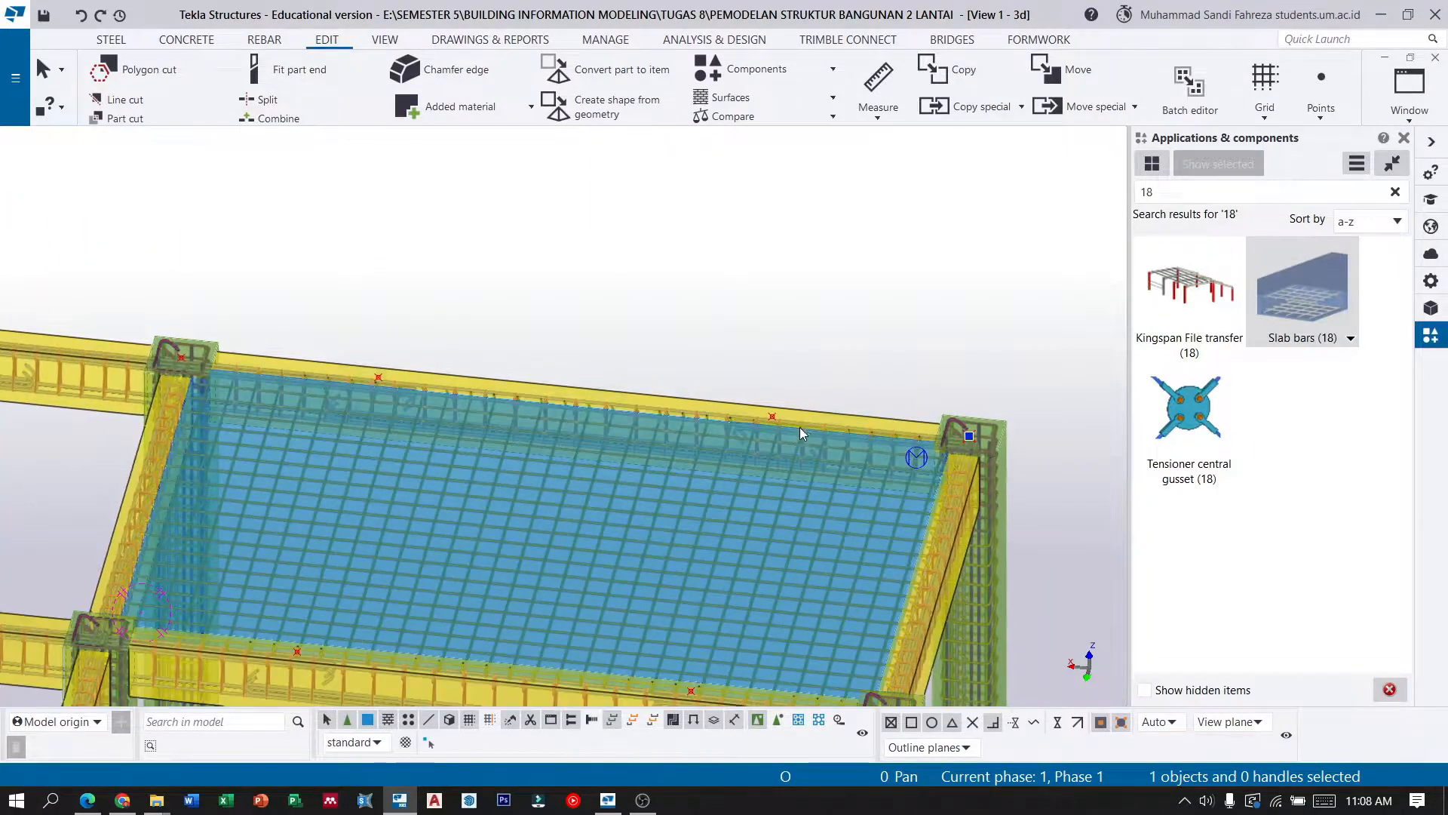
pyautogui.keyDown('ctrl'); pyautogui.click(773, 415); pyautogui.keyUp('ctrl')
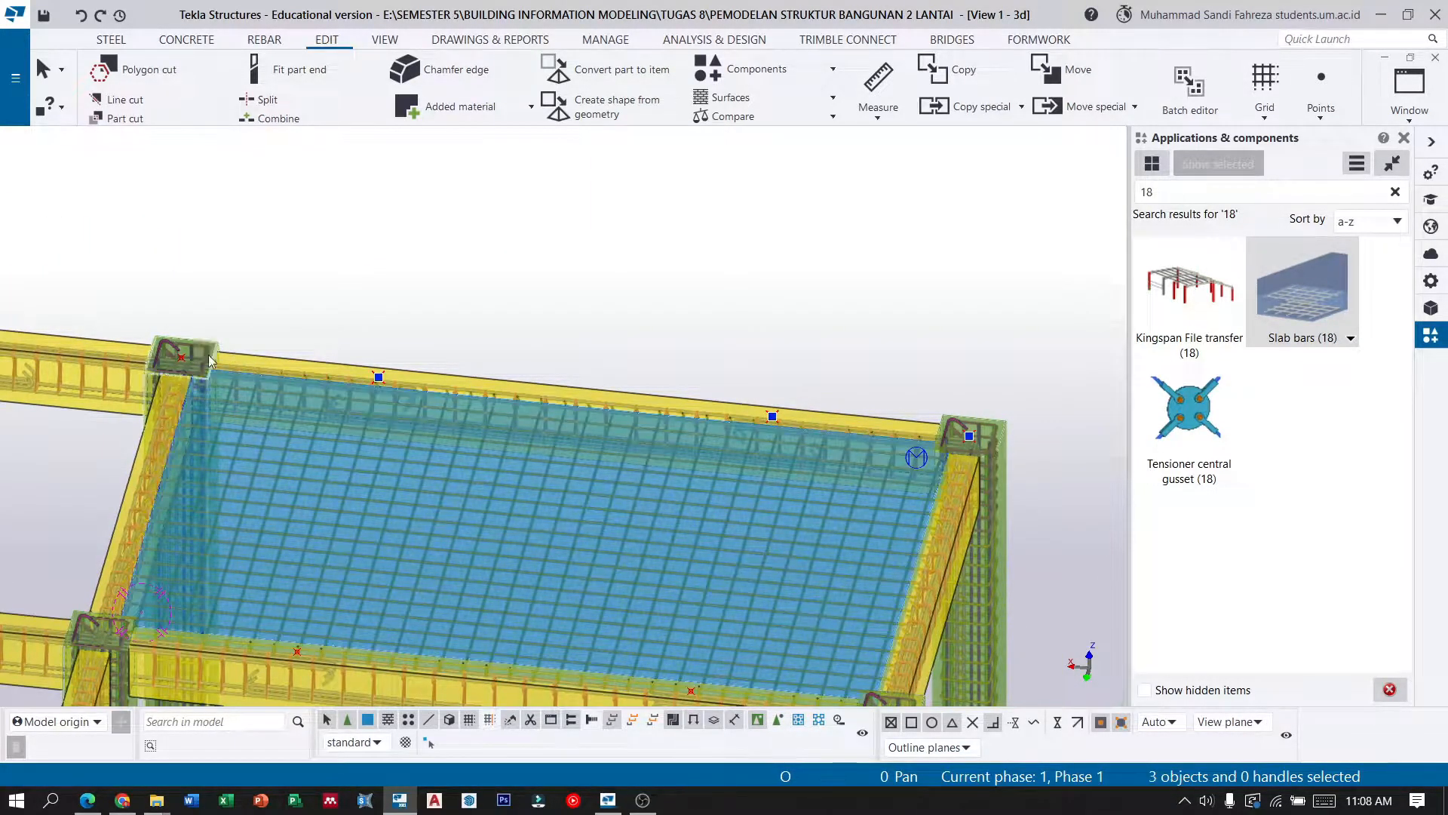
pyautogui.scroll(-3, 675, 355)
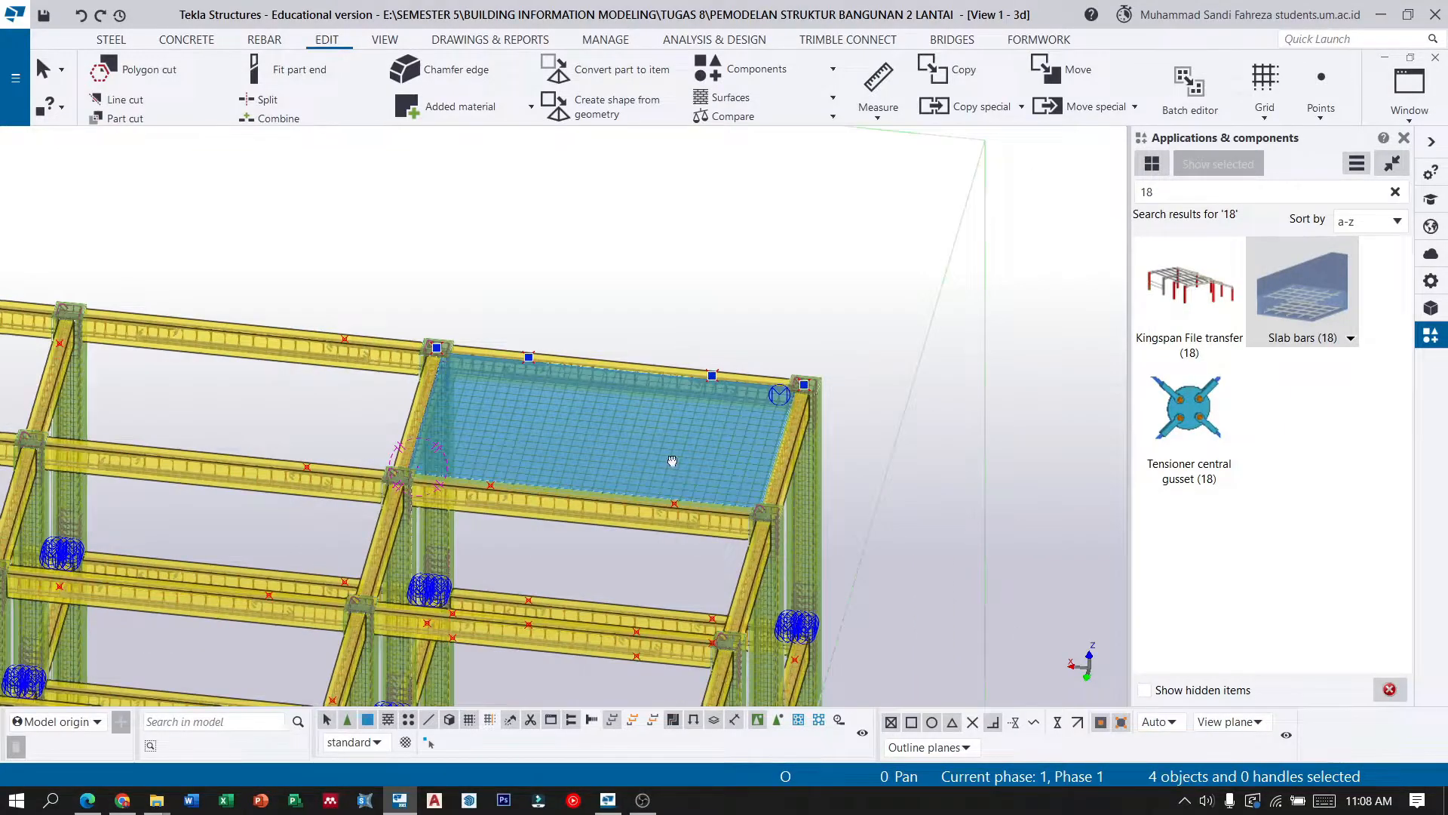
pyautogui.scroll(-6, 677, 466)
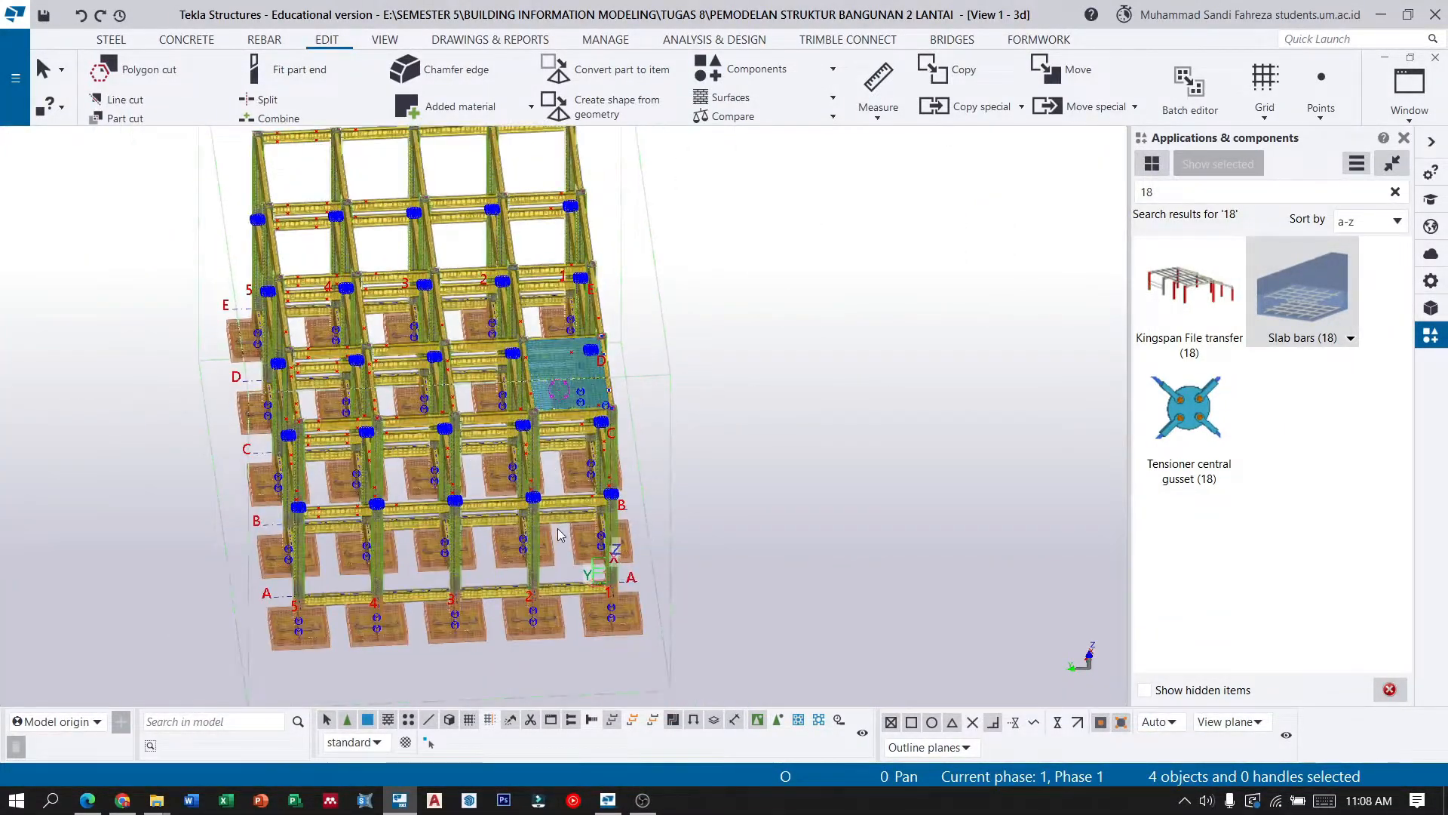
pyautogui.scroll(-1, 560, 535)
pyautogui.scroll(3, 556, 572)
pyautogui.scroll(5, 592, 355)
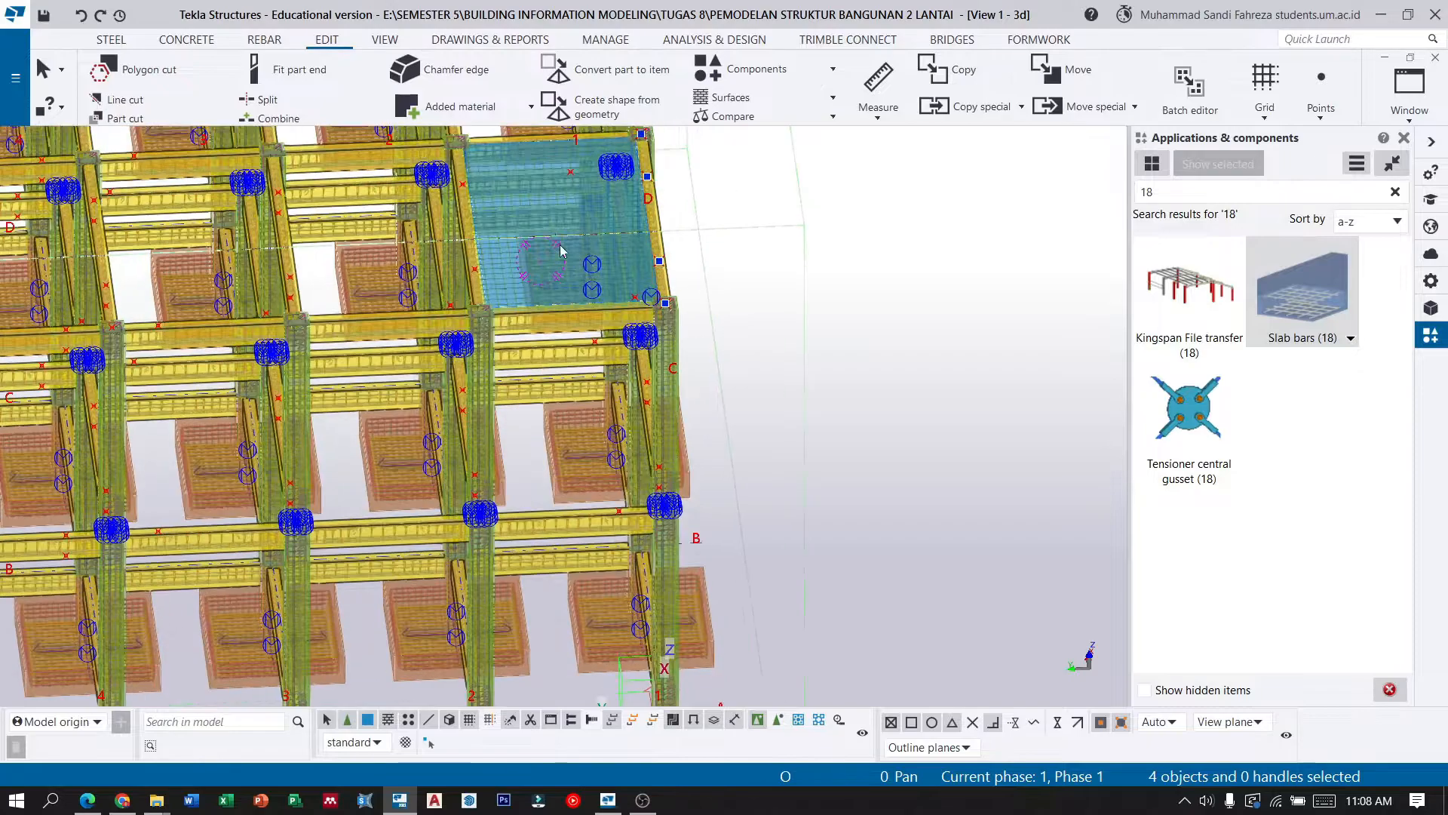
pyautogui.scroll(2, 536, 475)
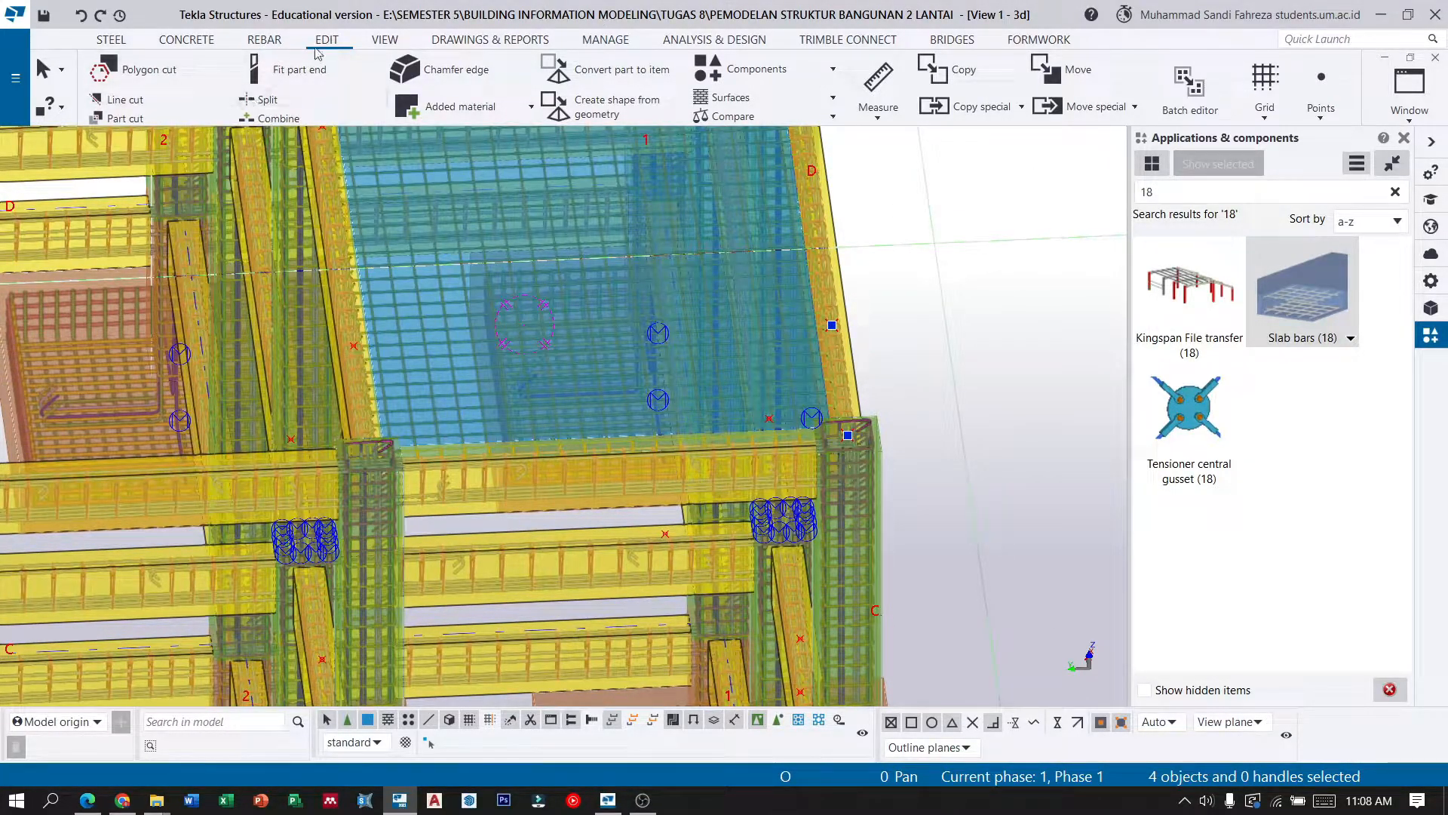
pyautogui.click(969, 106)
pyautogui.click(986, 139)
pyautogui.scroll(-5, 469, 320)
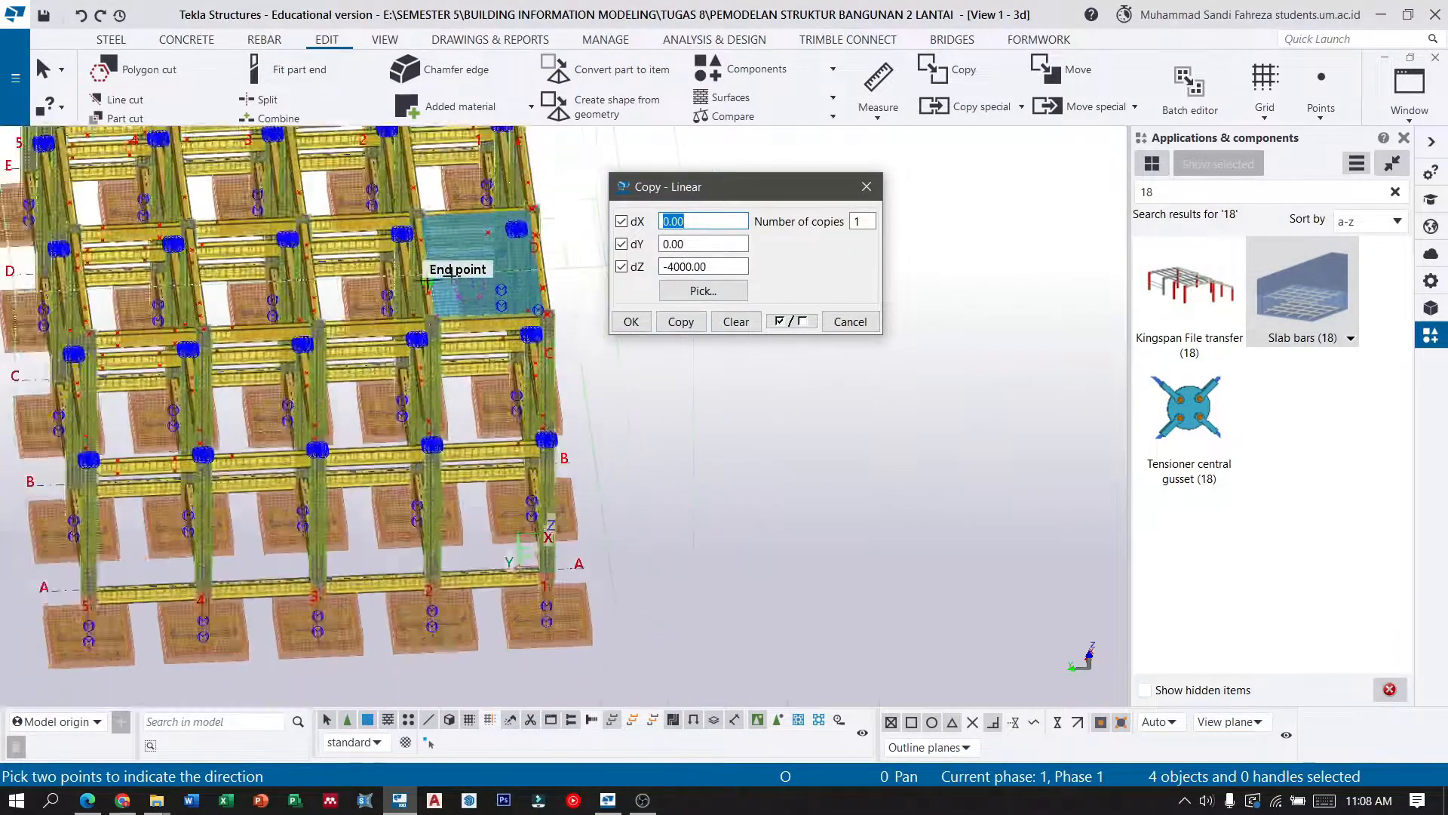
pyautogui.scroll(1, 457, 281)
pyautogui.scroll(3, 457, 281)
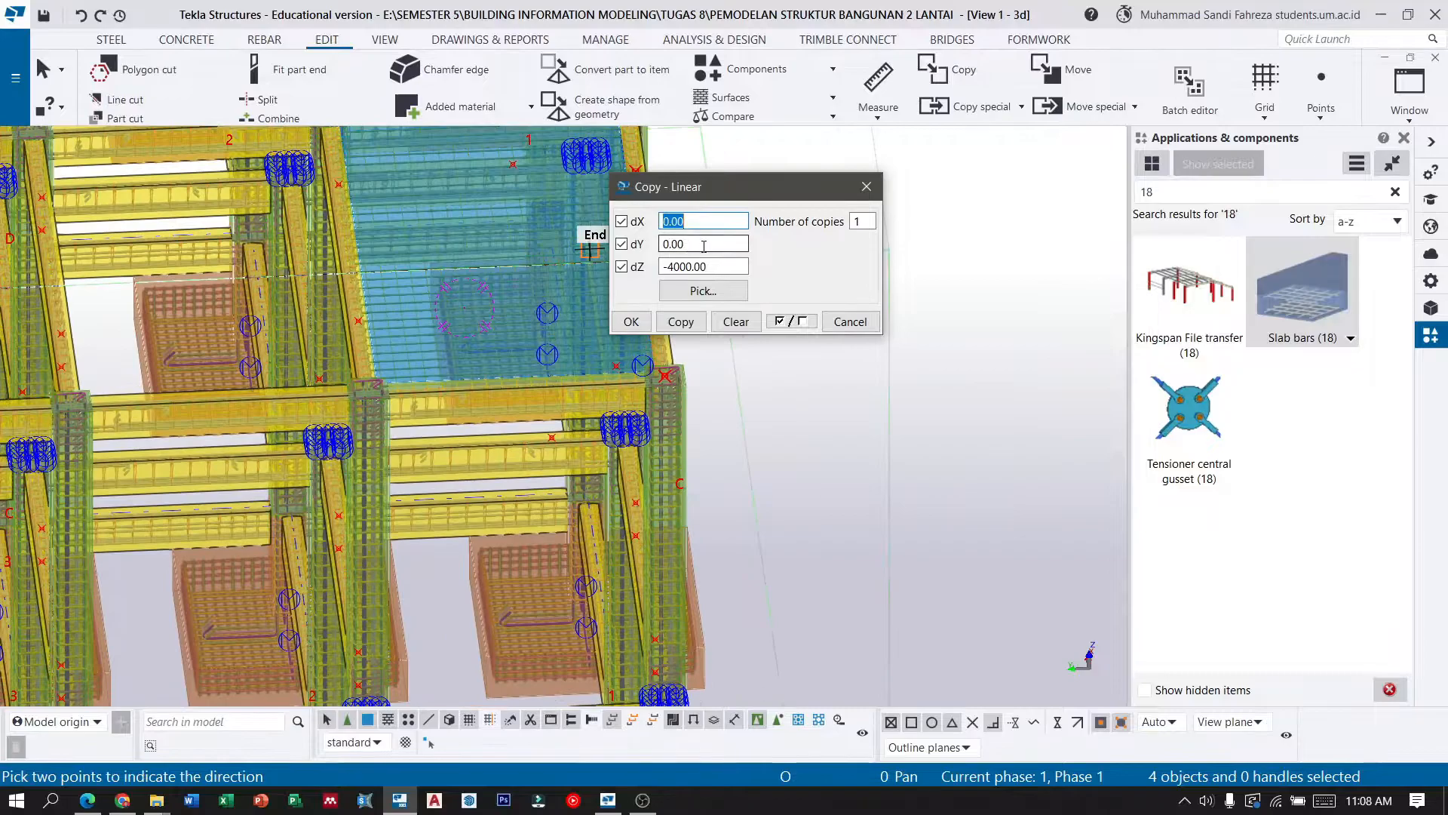
pyautogui.click(737, 321)
pyautogui.click(696, 245)
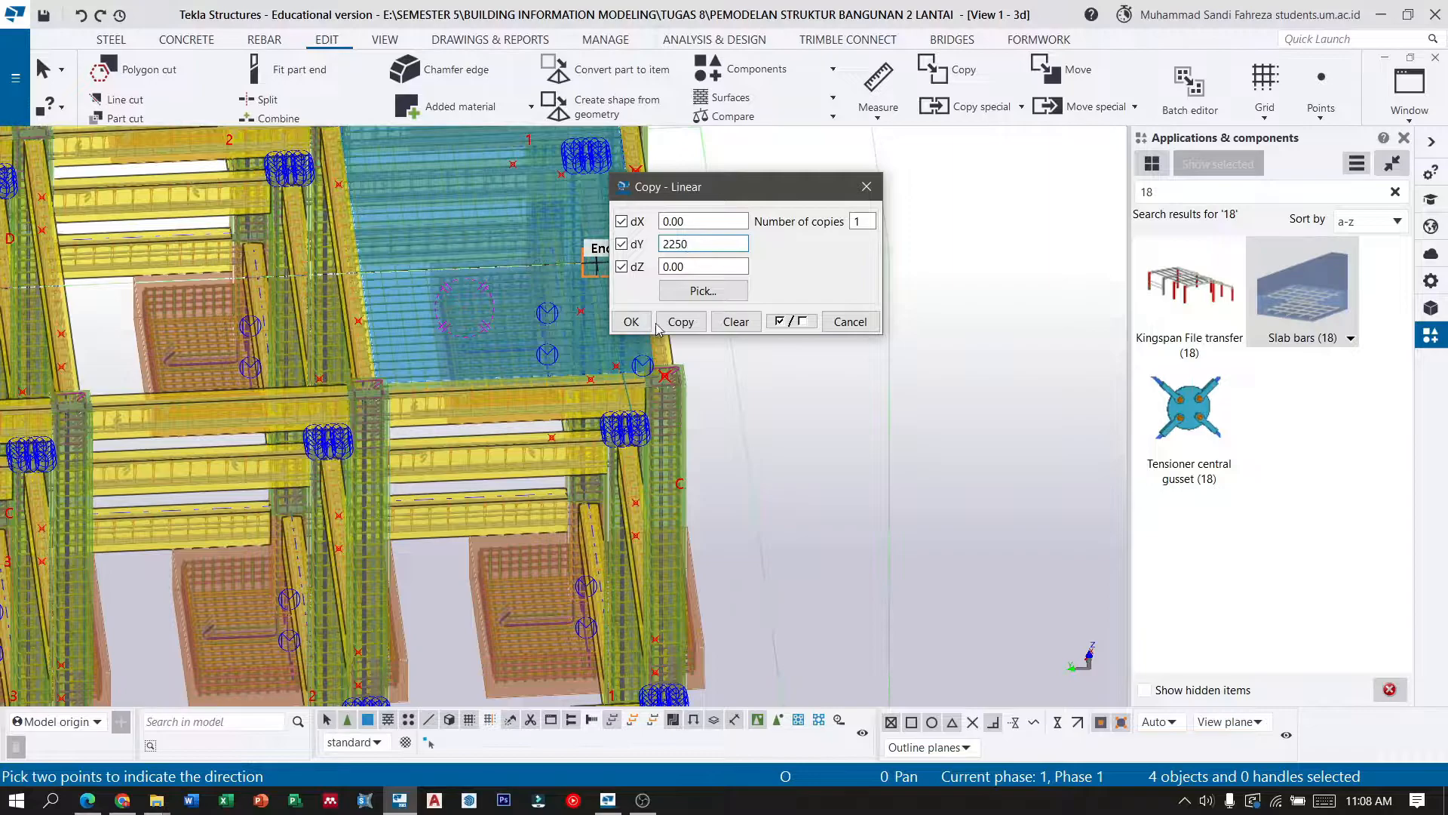
pyautogui.doubleClick(705, 249)
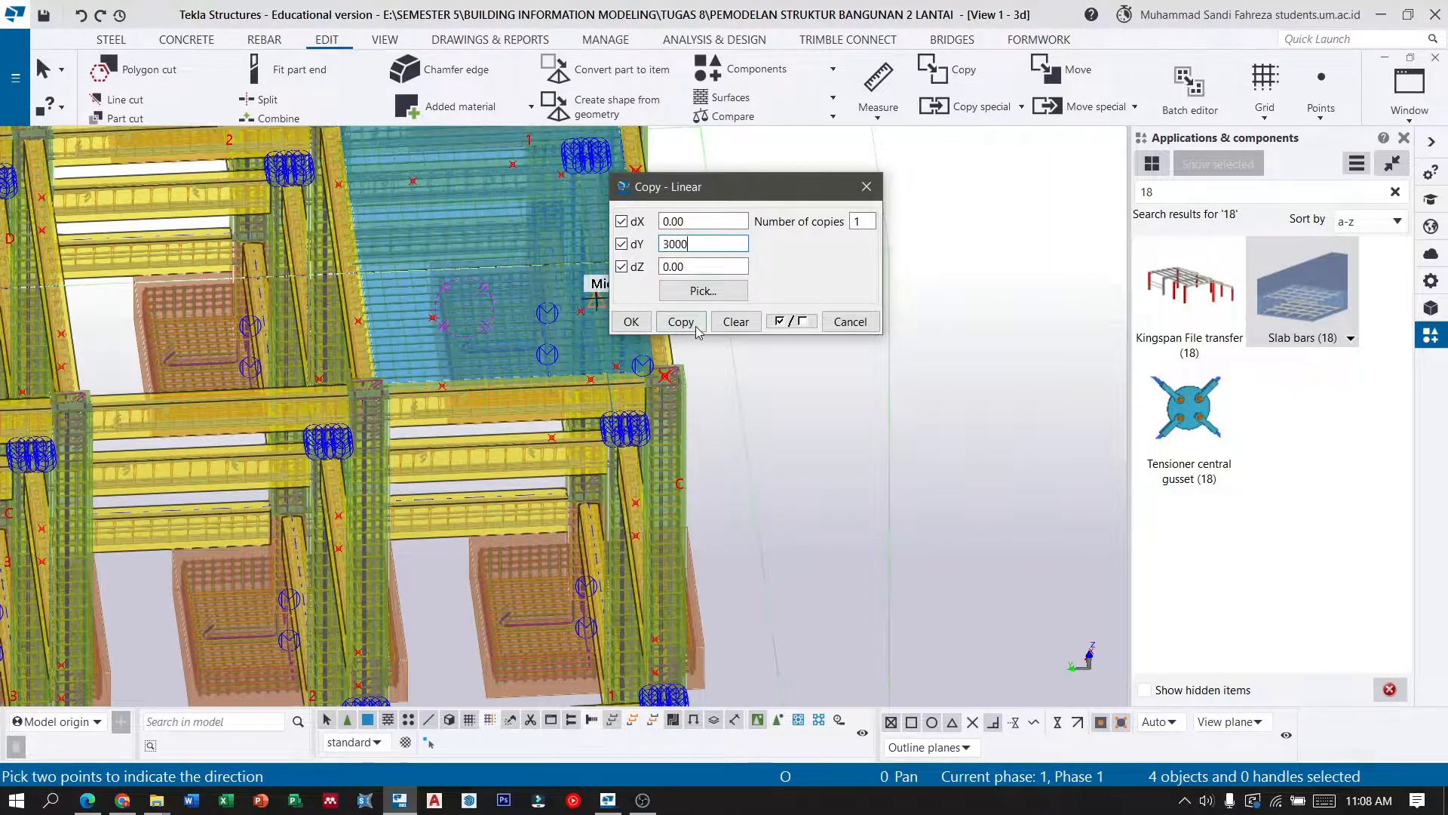
pyautogui.click(637, 323)
pyautogui.scroll(-3, 711, 431)
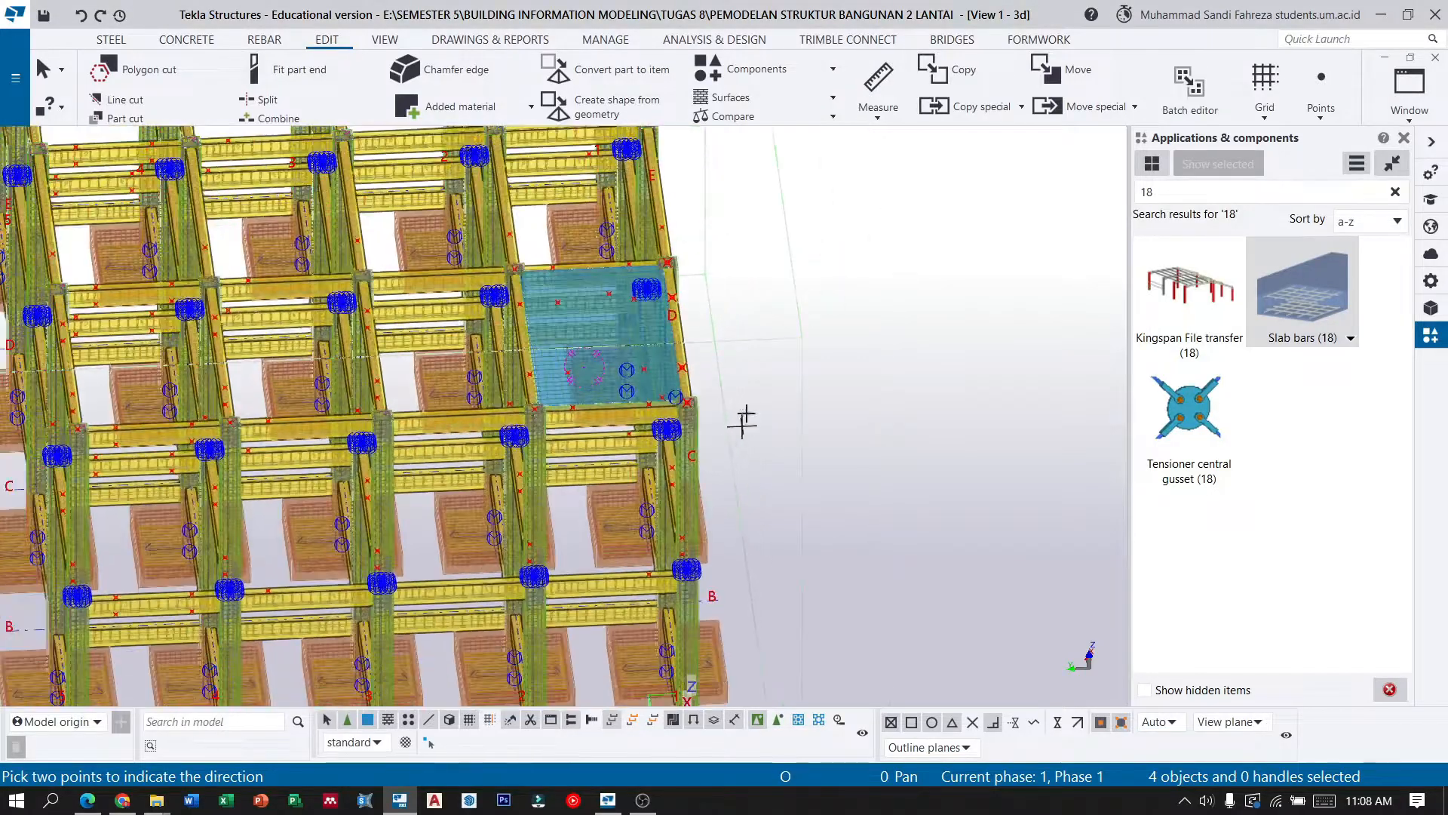
pyautogui.scroll(2, 658, 385)
pyautogui.keyDown('ctrl'); pyautogui.moveTo(647, 385); pyautogui.dragTo(540, 417, button='middle'); pyautogui.keyUp('ctrl')
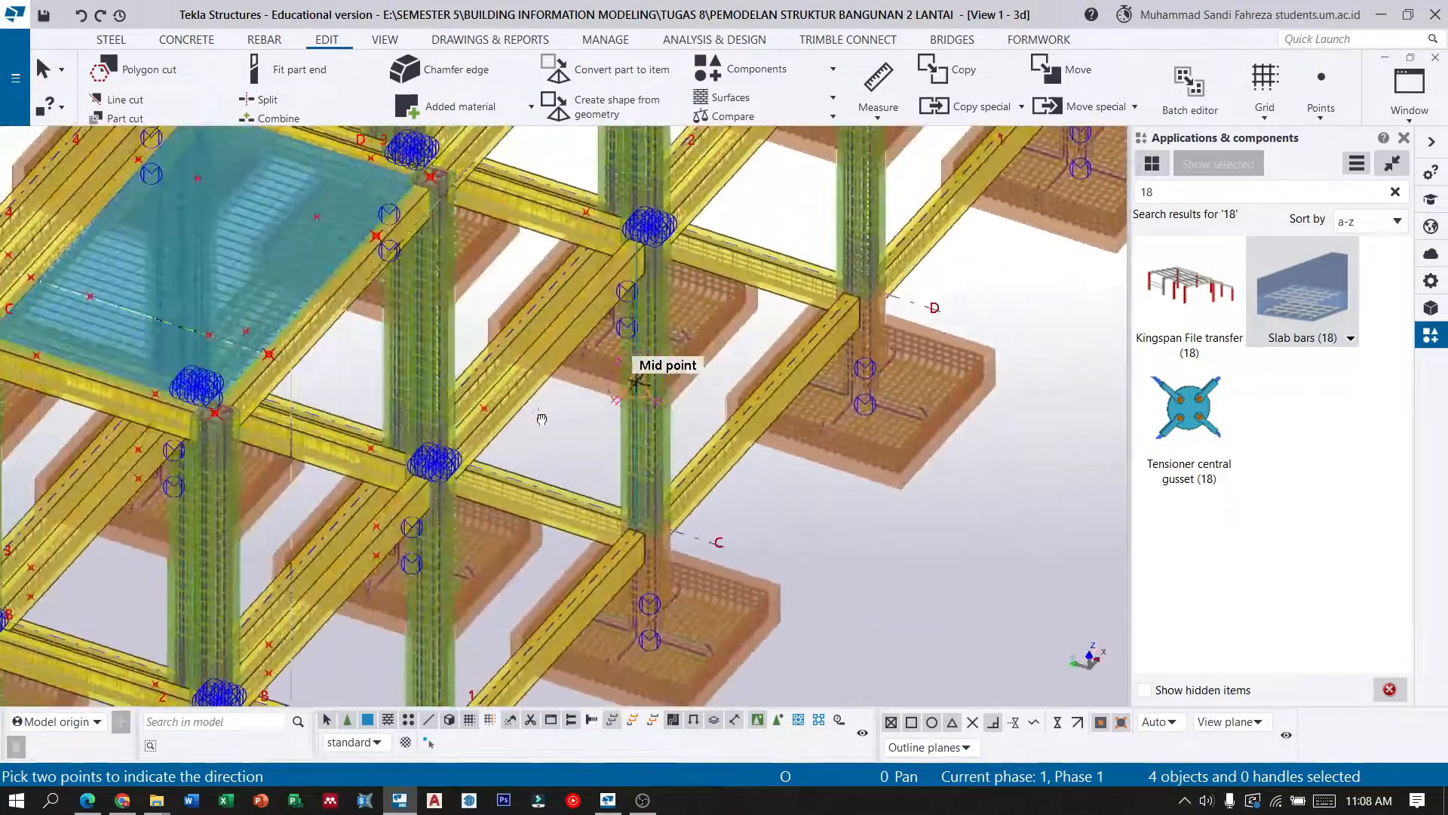
# Start a reinforcing bar group in the corner slab, drawing a 750 mm bar from the short-edge beam's point to the corner column.
pyautogui.scroll(-3, 591, 446)
pyautogui.scroll(6, 657, 455)
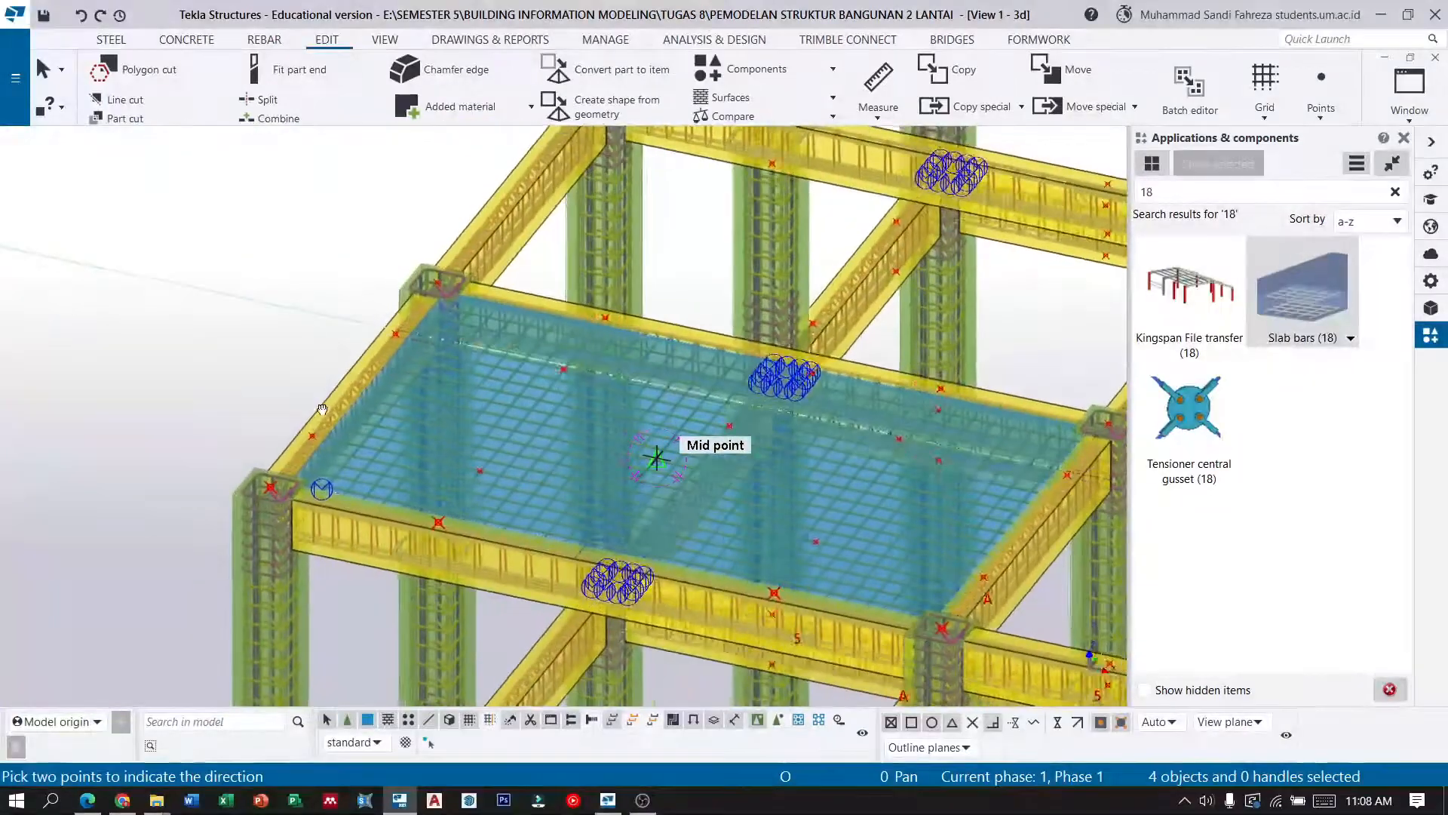
pyautogui.keyDown('ctrl'); pyautogui.moveTo(656, 456); pyautogui.dragTo(362, 381, button='middle'); pyautogui.keyUp('ctrl')
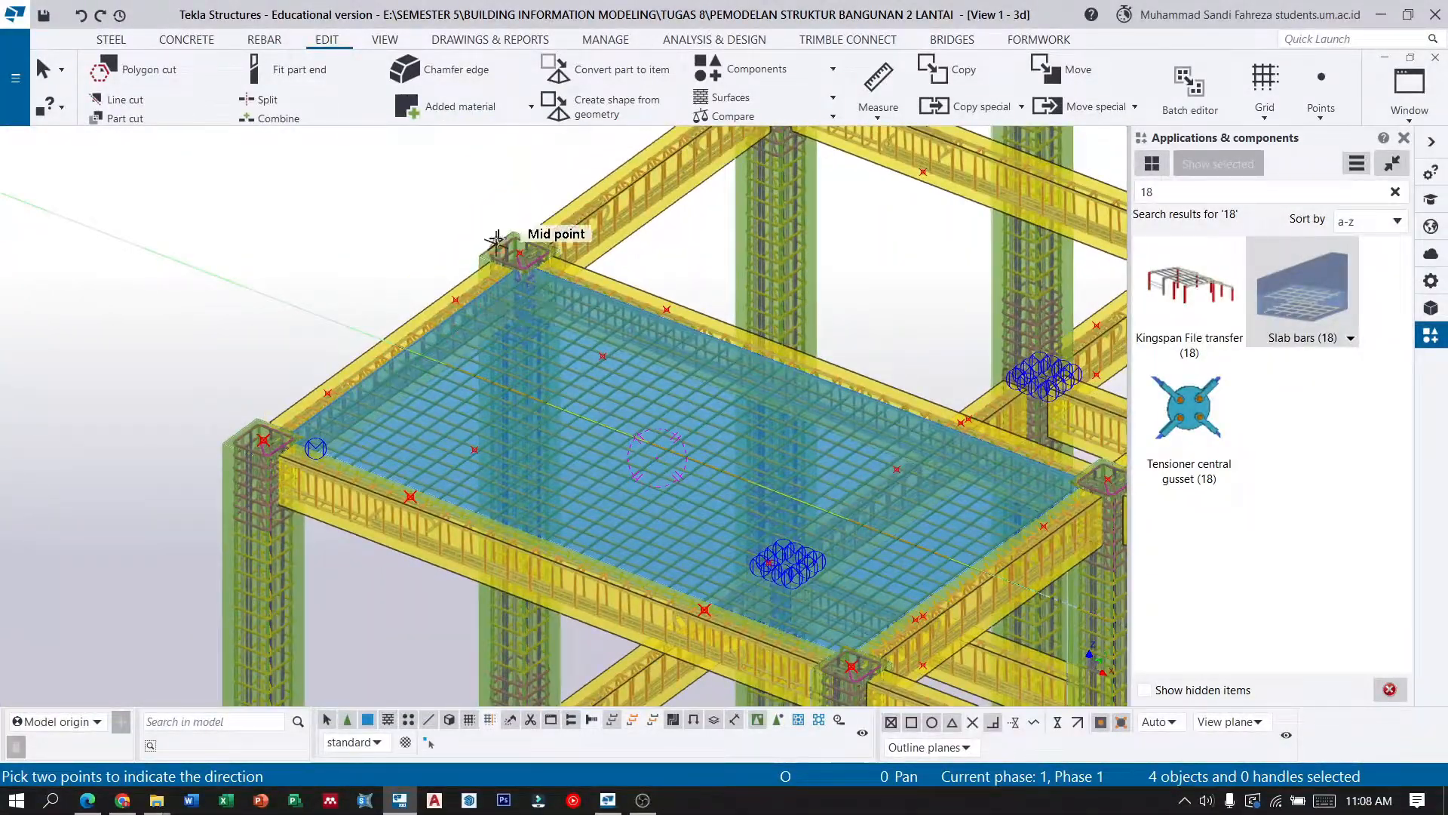
pyautogui.click(264, 39)
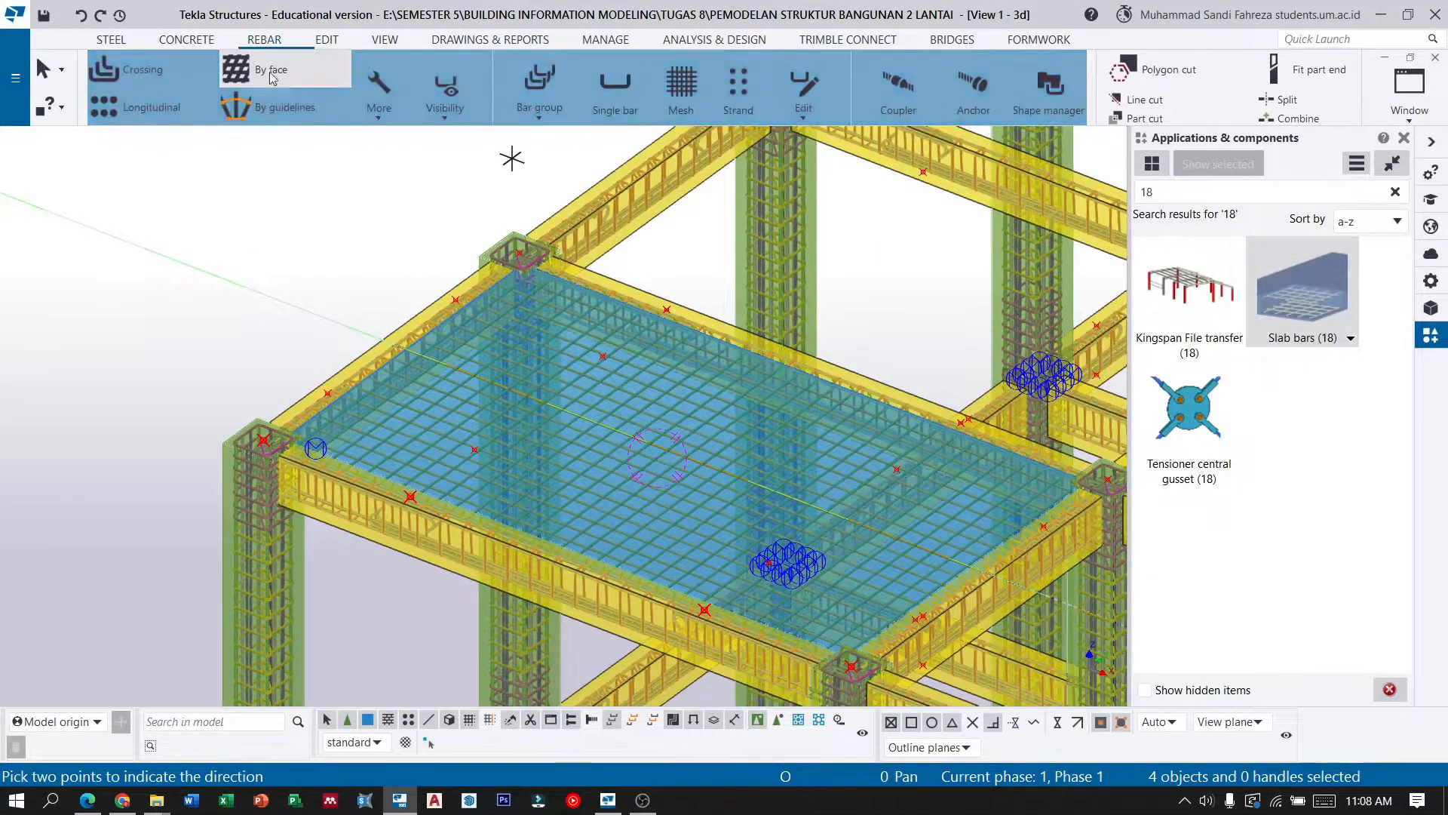
pyautogui.click(532, 78)
pyautogui.scroll(2, 290, 462)
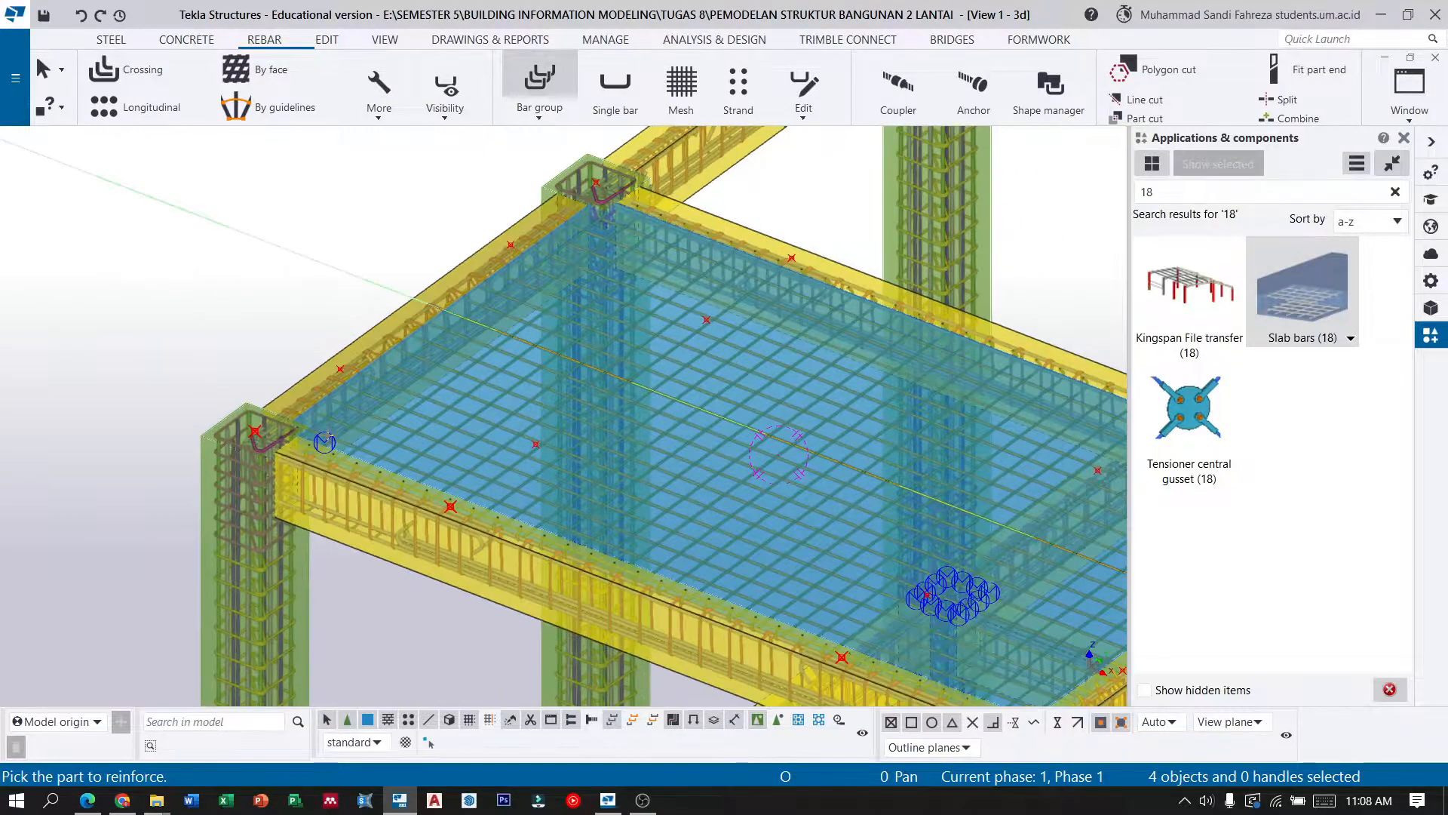
pyautogui.scroll(4, 316, 381)
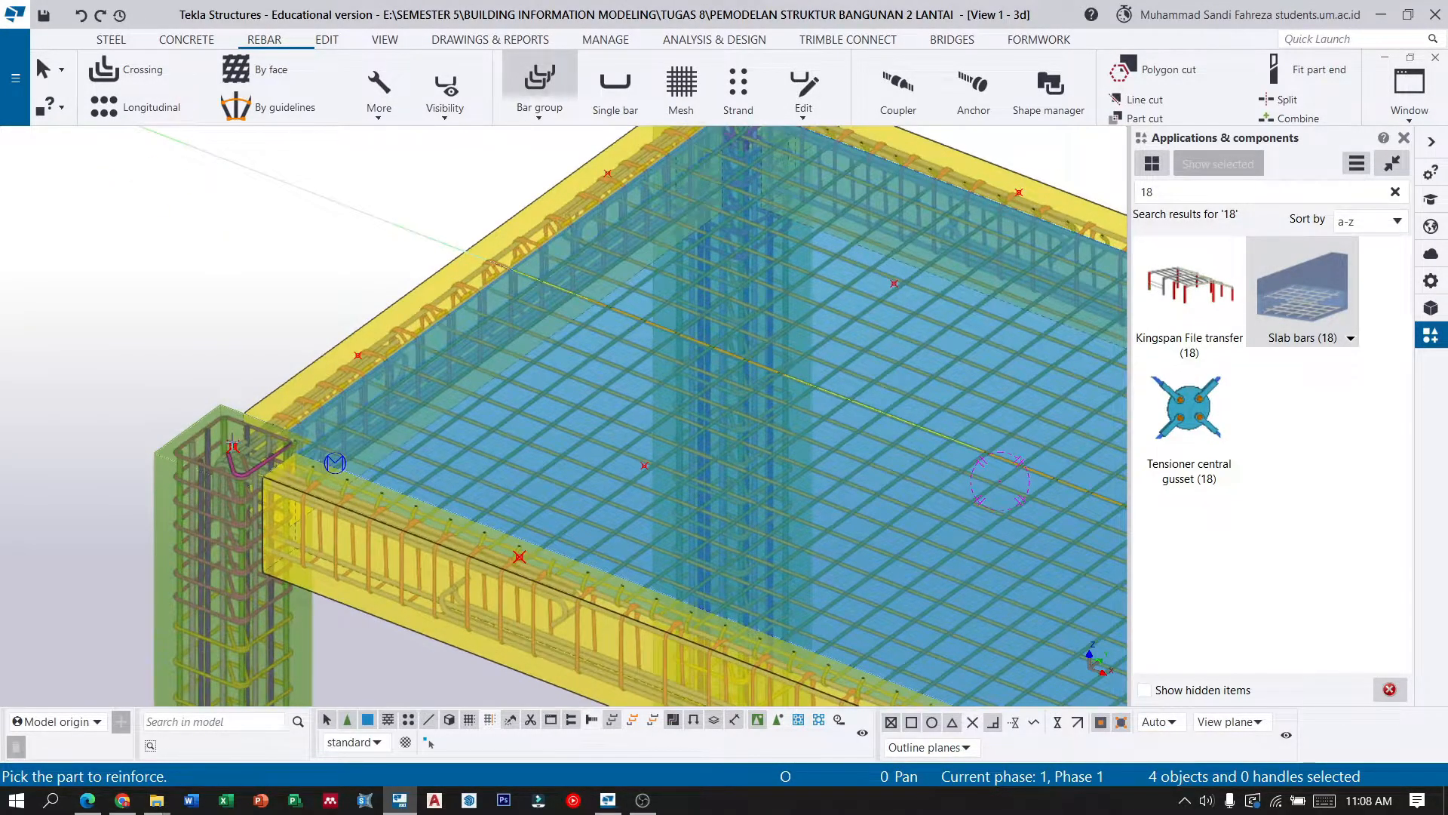
pyautogui.scroll(-3, 199, 405)
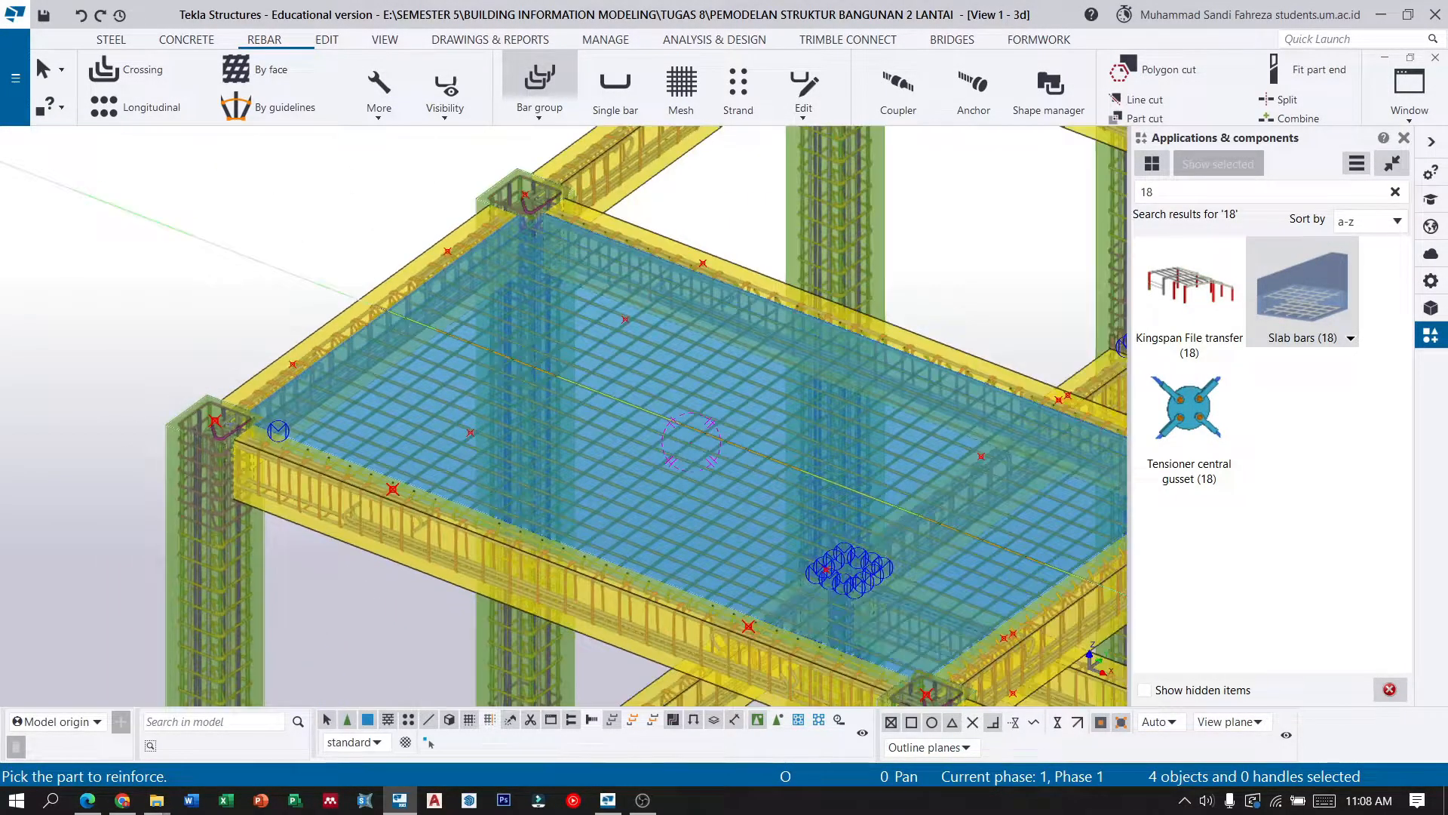
pyautogui.scroll(2, 236, 418)
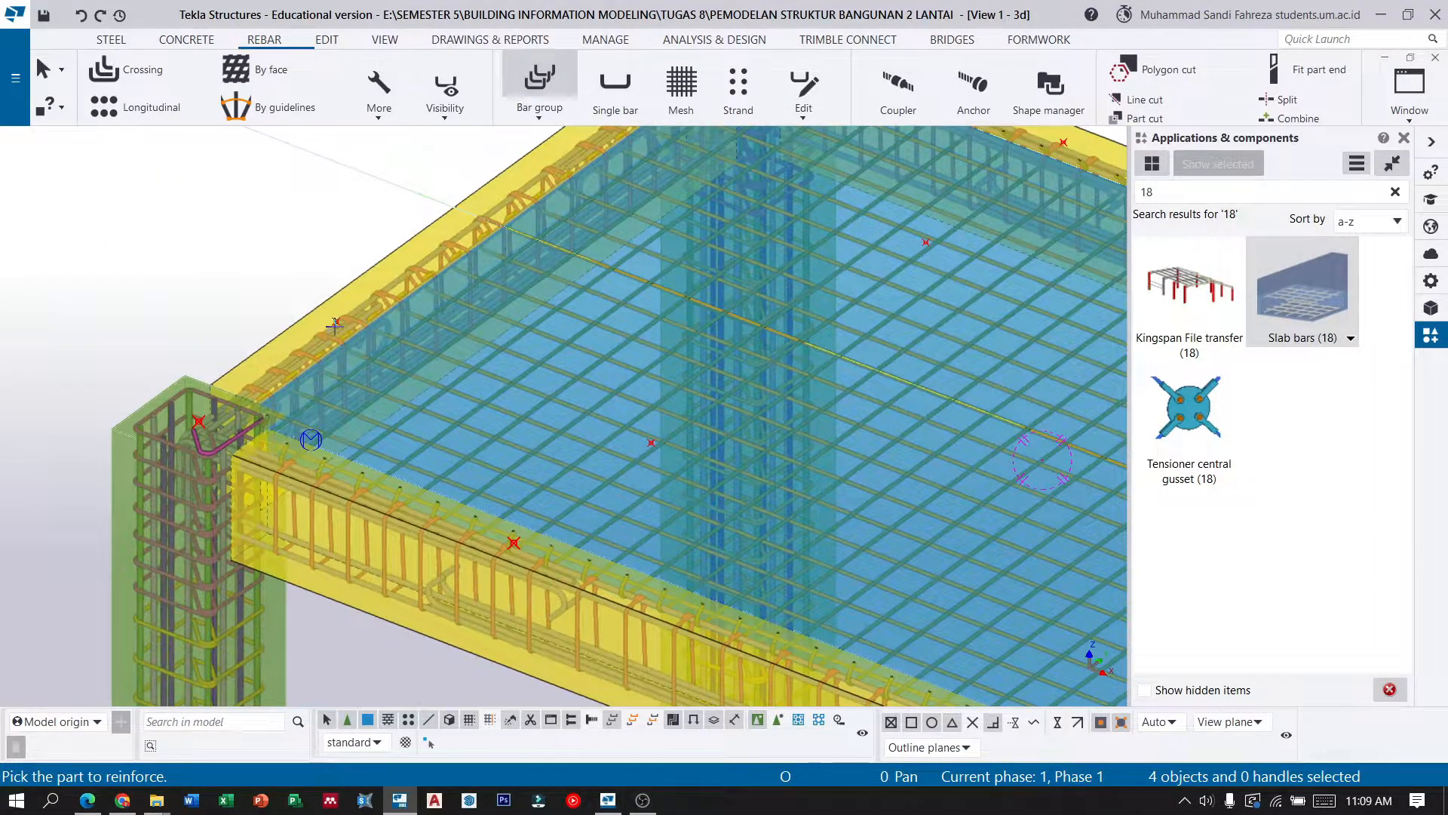
pyautogui.scroll(3, 337, 323)
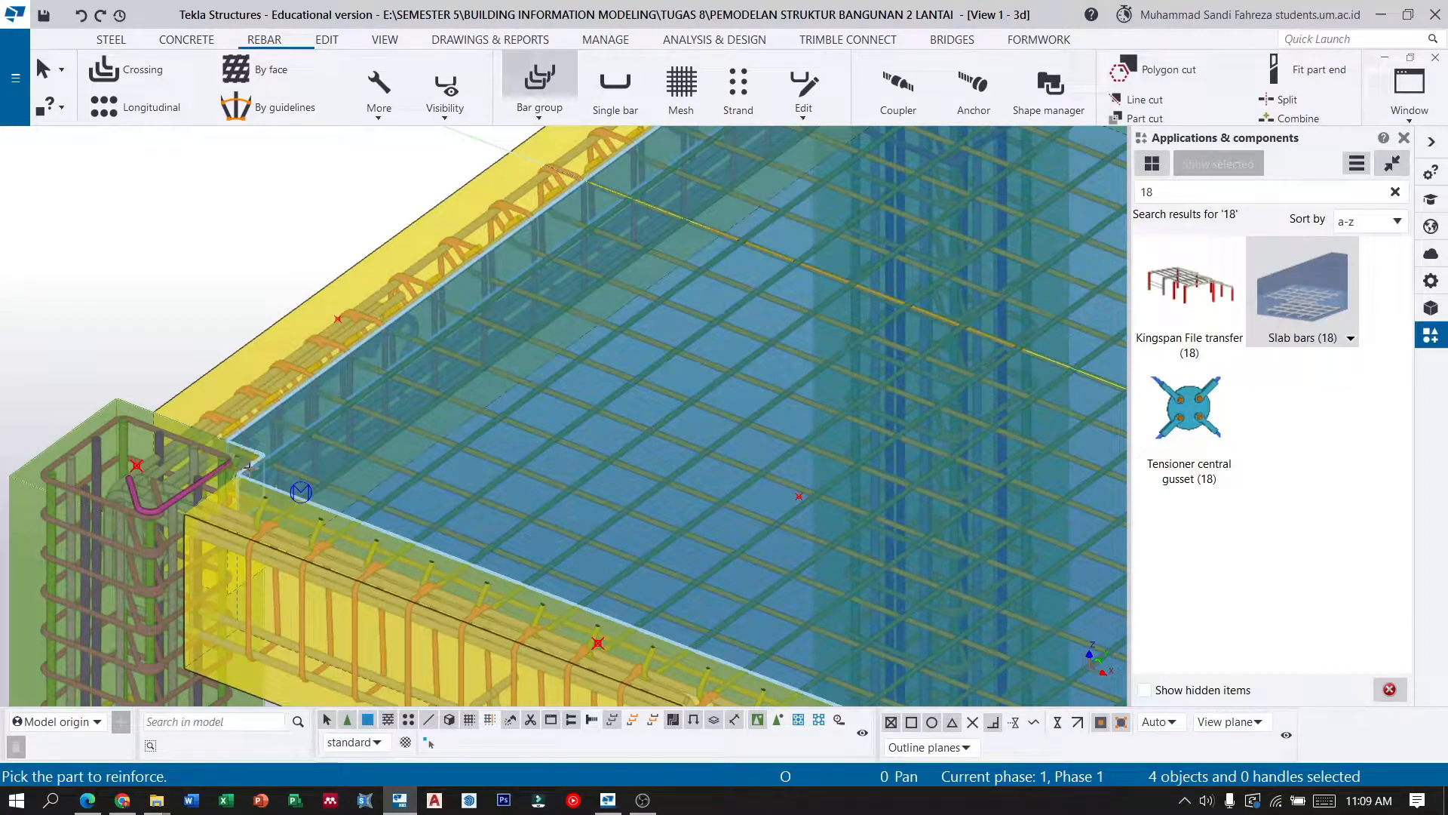
pyautogui.click(249, 467)
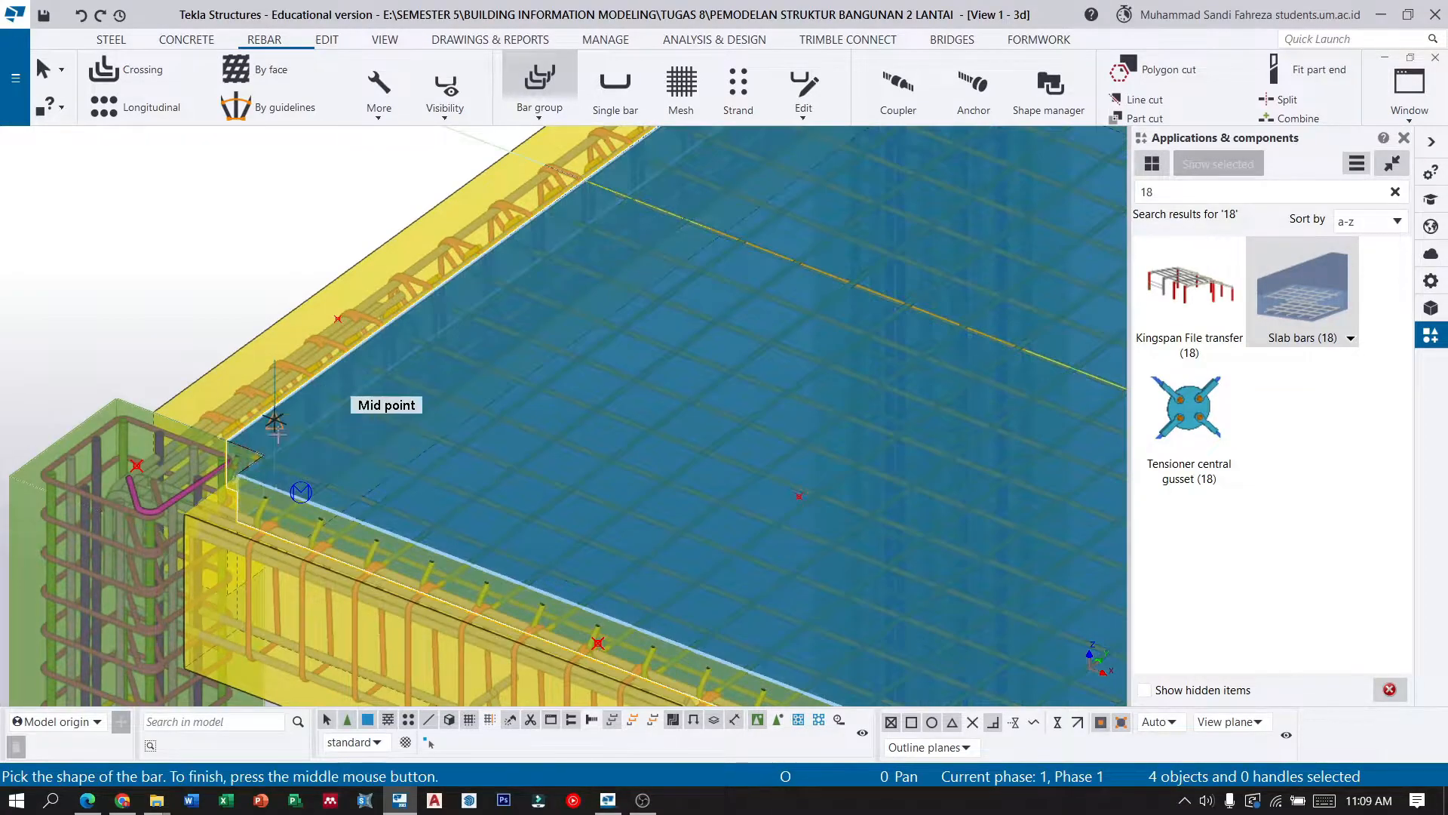
pyautogui.click(337, 318)
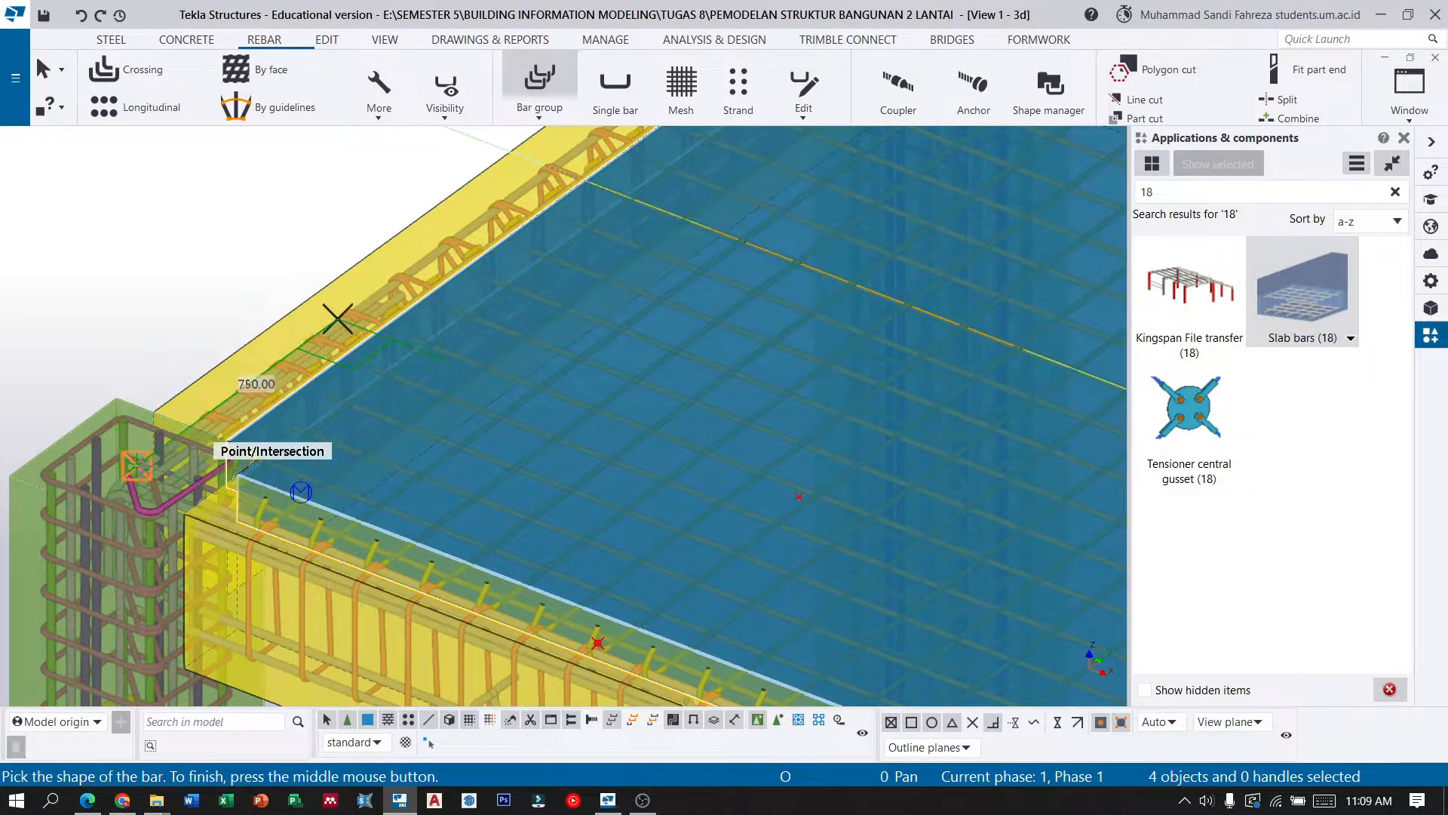
pyautogui.scroll(-2, 138, 445)
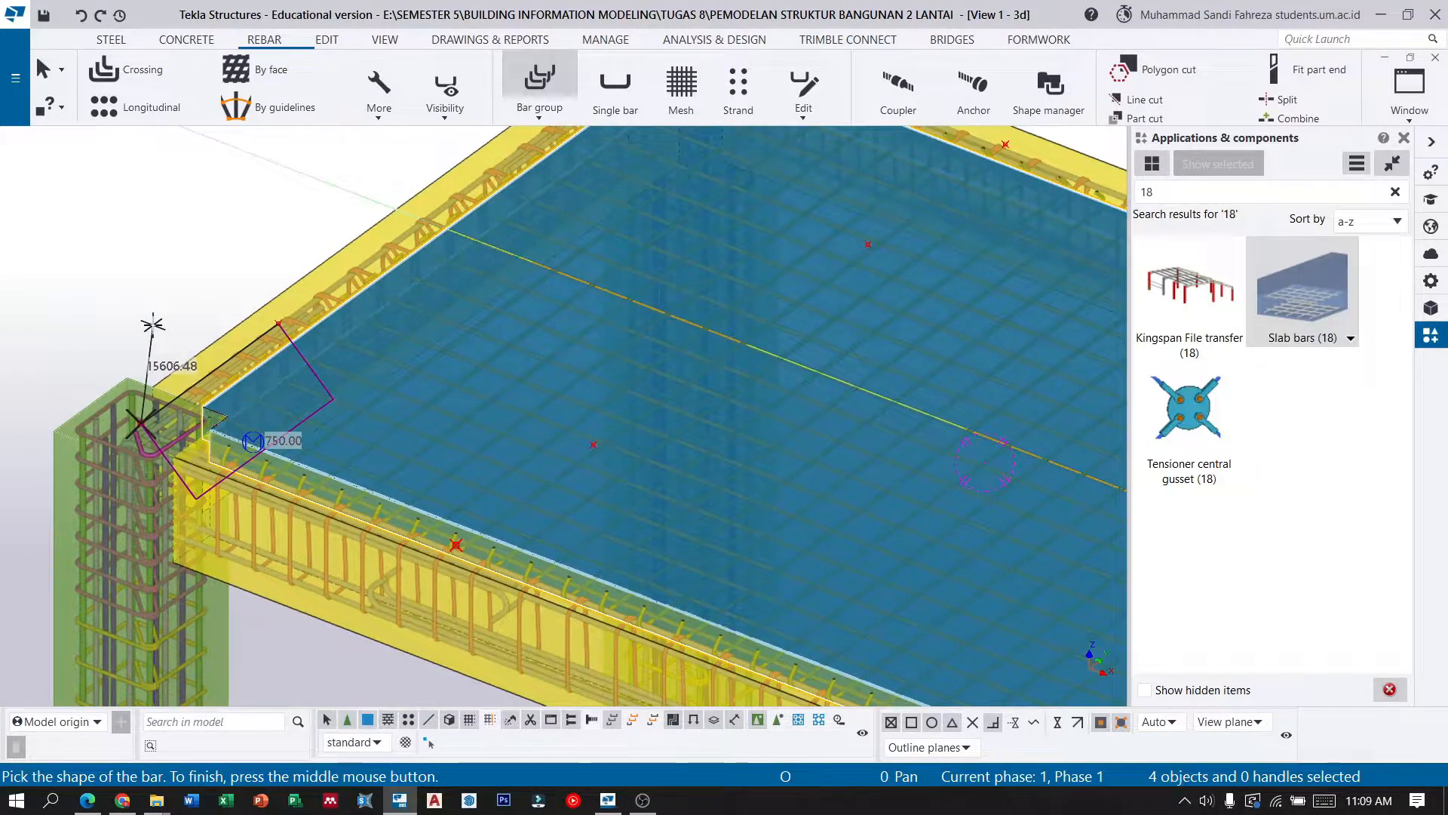
pyautogui.middleClick(153, 324)
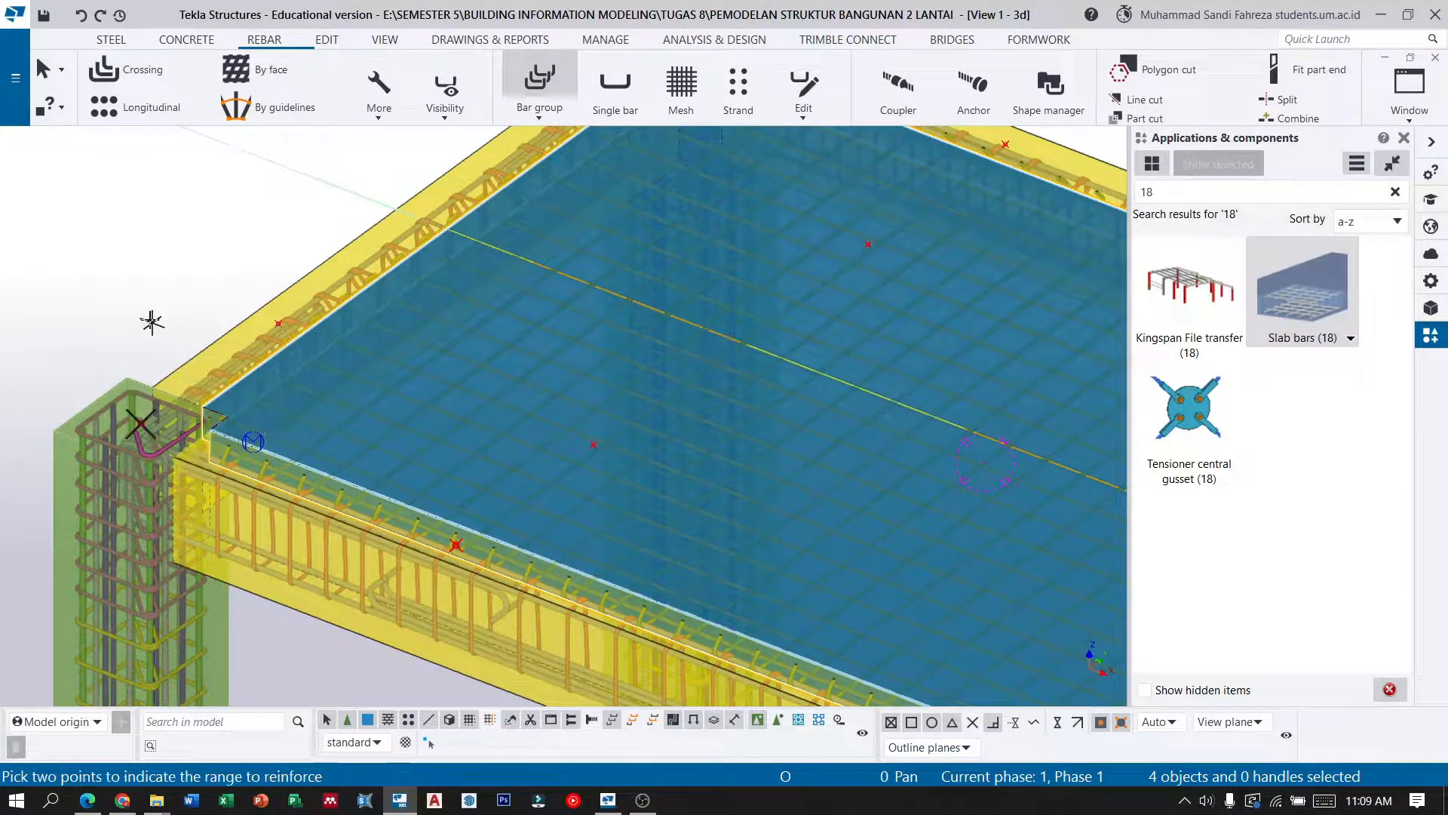
# Try to distribute the bars over 5000 mm along the slab's long edge, from one corner column to the other.
pyautogui.scroll(-3, 151, 378)
pyautogui.scroll(3, 742, 581)
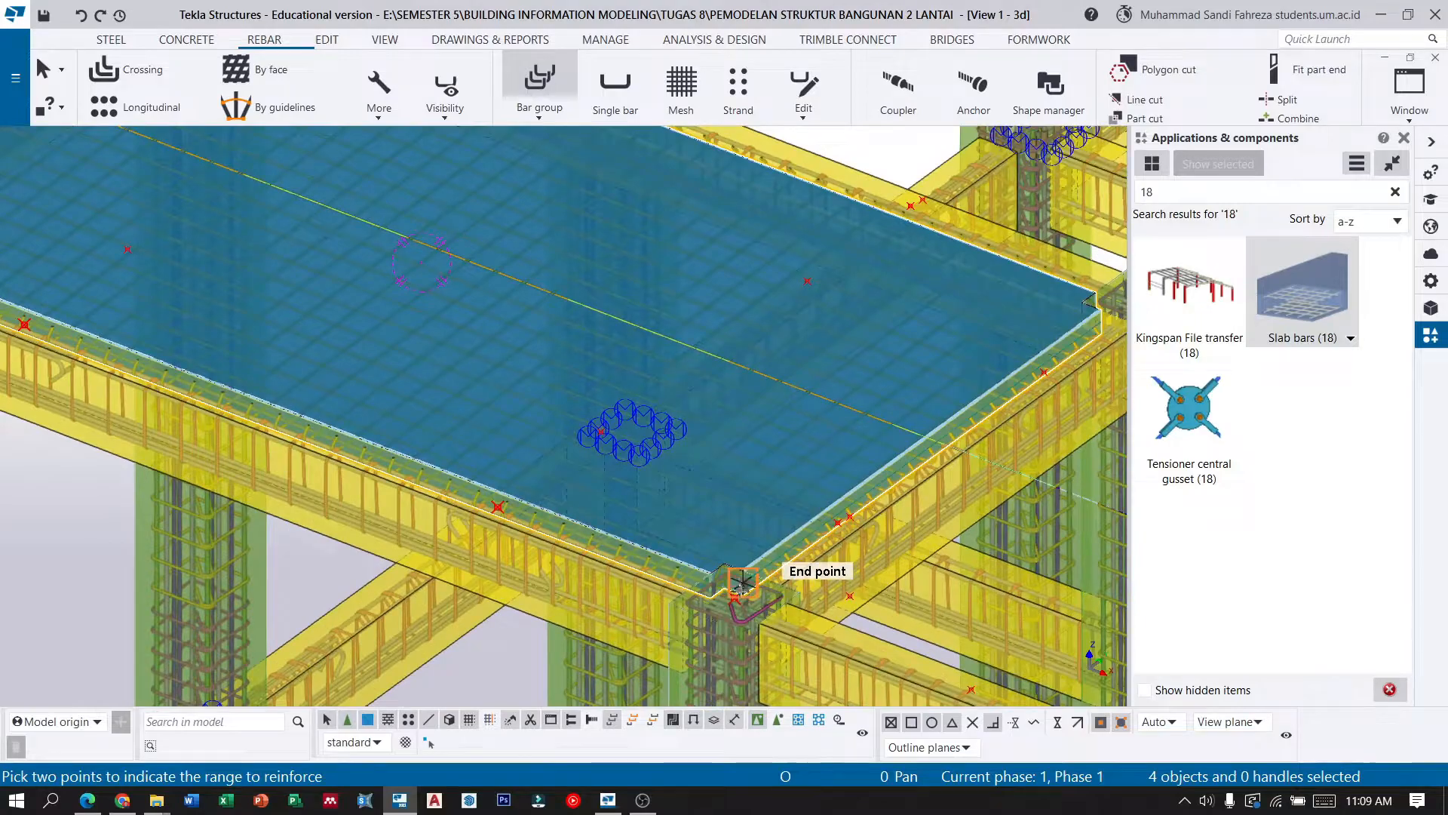
pyautogui.click(740, 582)
pyautogui.scroll(-3, 695, 518)
pyautogui.scroll(3, 271, 369)
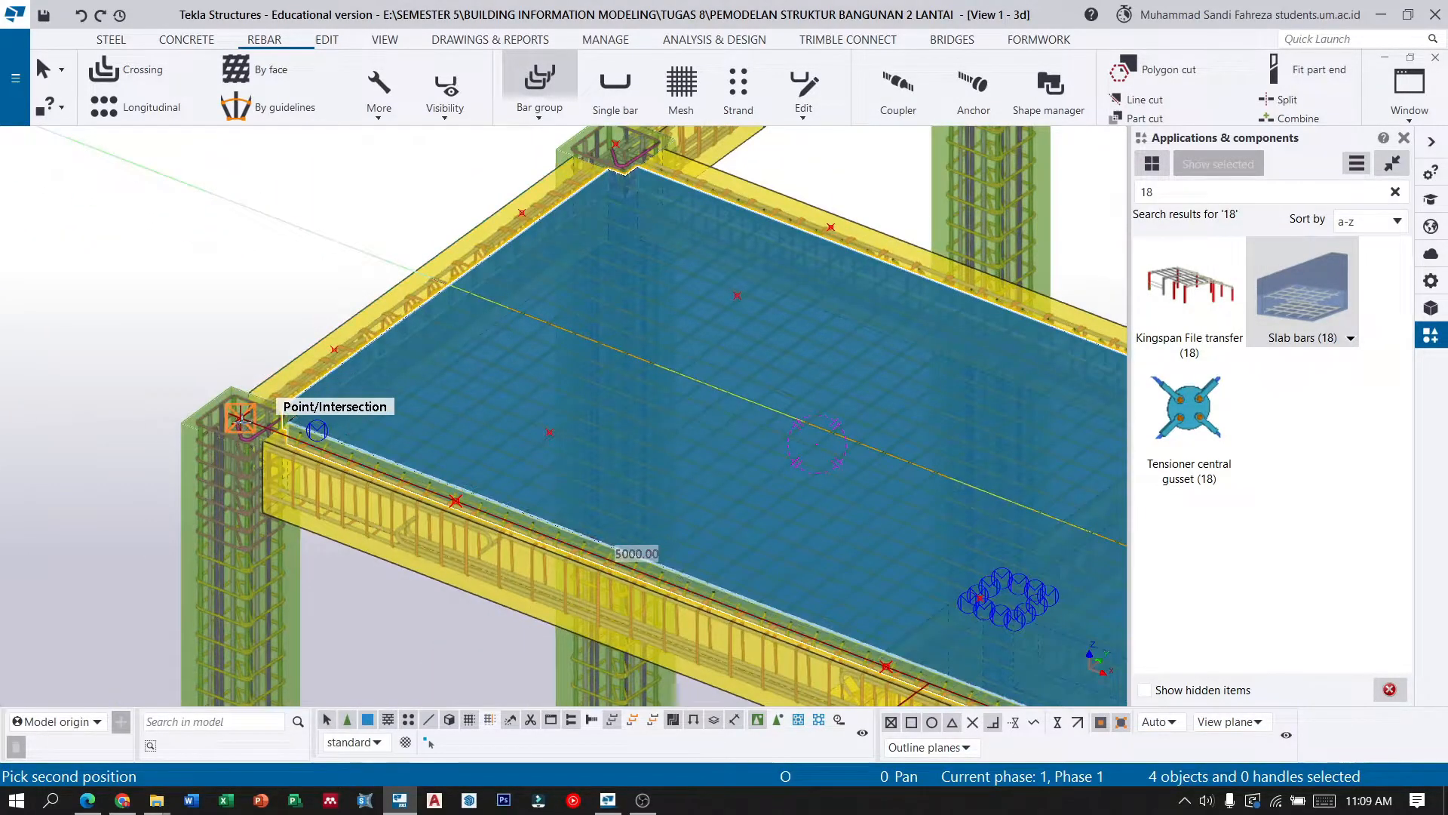
pyautogui.click(241, 418)
pyautogui.scroll(-2, 194, 322)
pyautogui.scroll(-3, 194, 323)
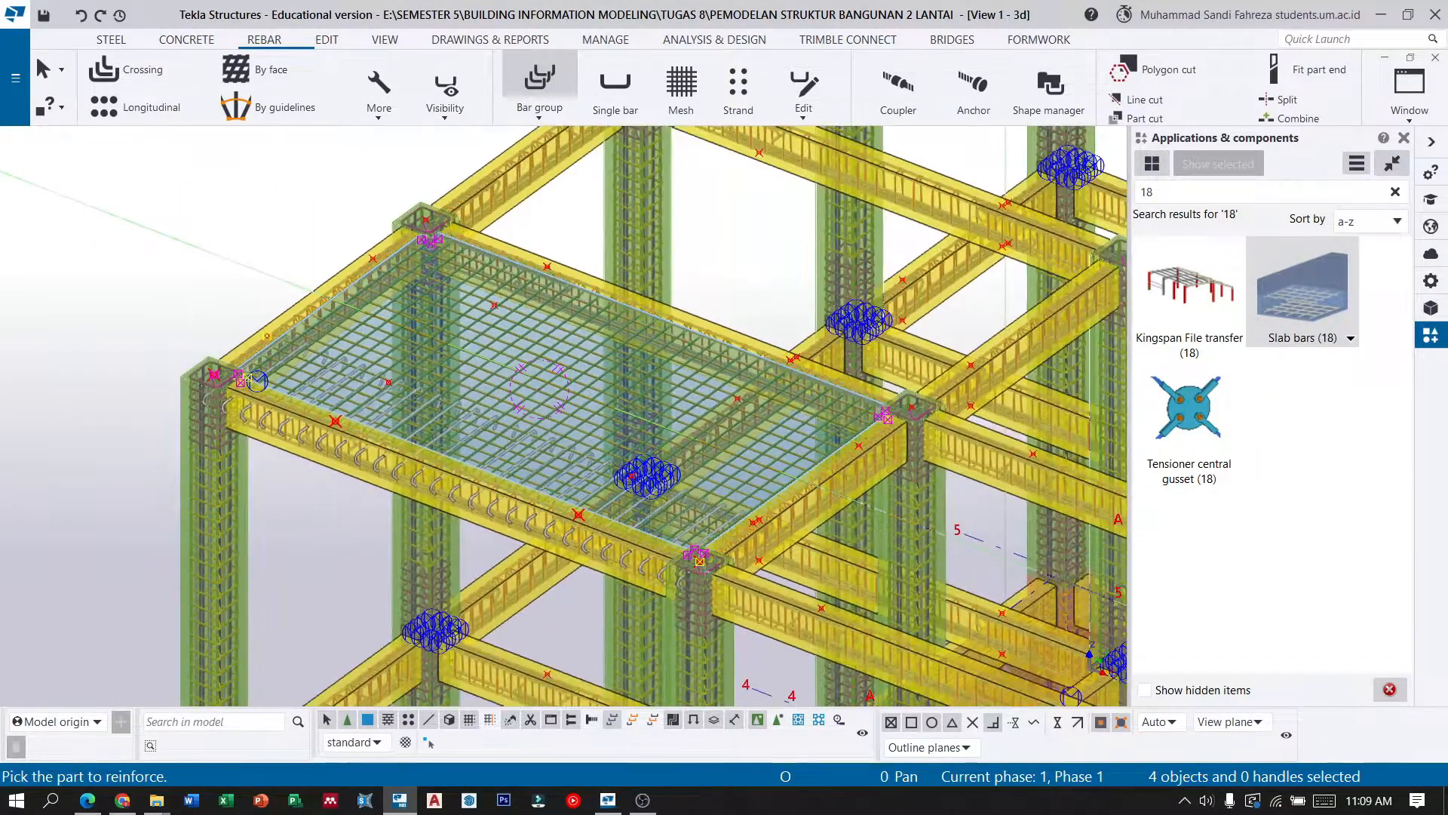
pyautogui.scroll(3, 714, 487)
pyautogui.keyDown('ctrl'); pyautogui.moveTo(551, 522); pyautogui.dragTo(613, 564, button='middle'); pyautogui.keyUp('ctrl')
pyautogui.scroll(-5, 612, 564)
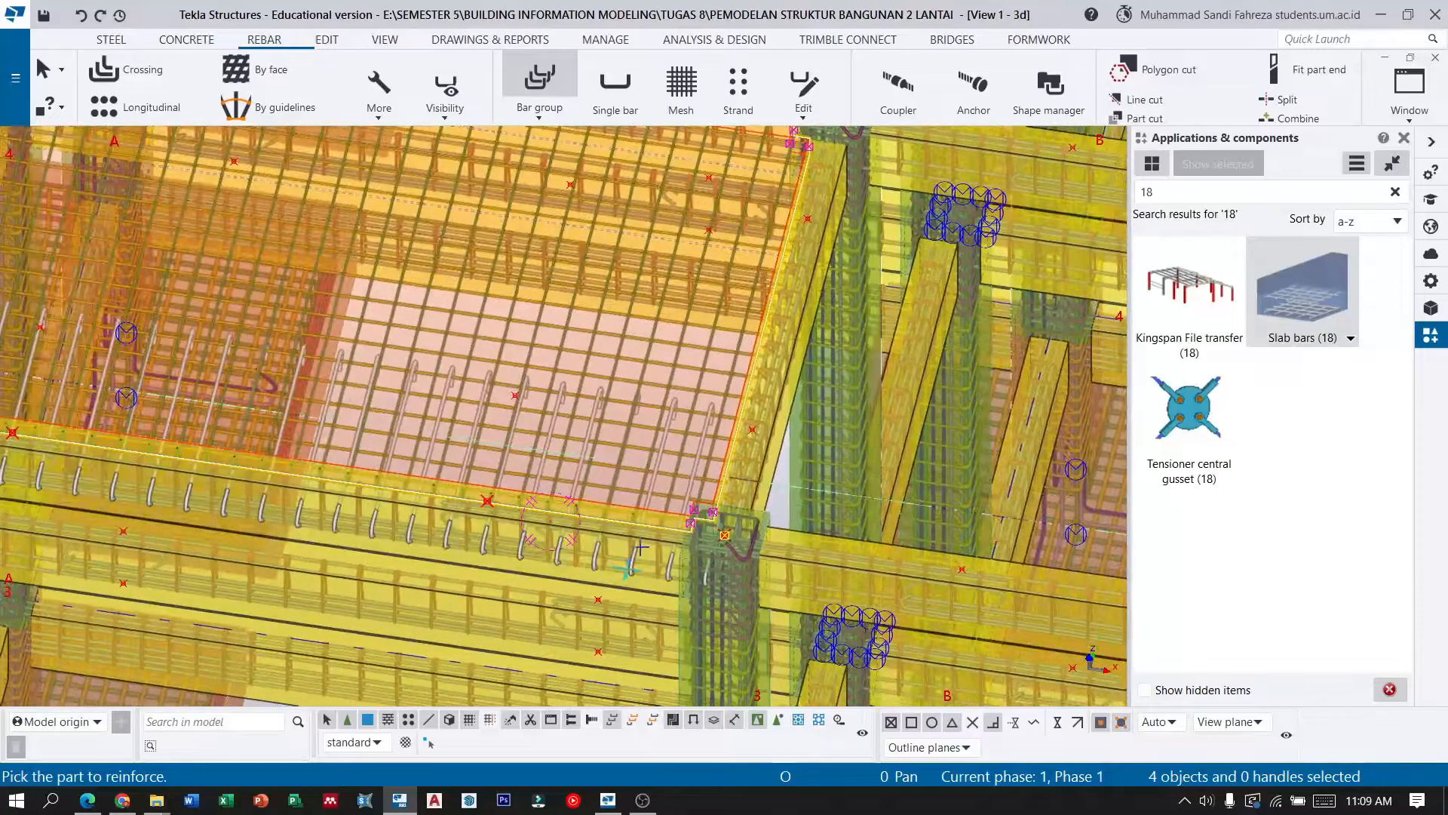
pyautogui.scroll(2, 292, 455)
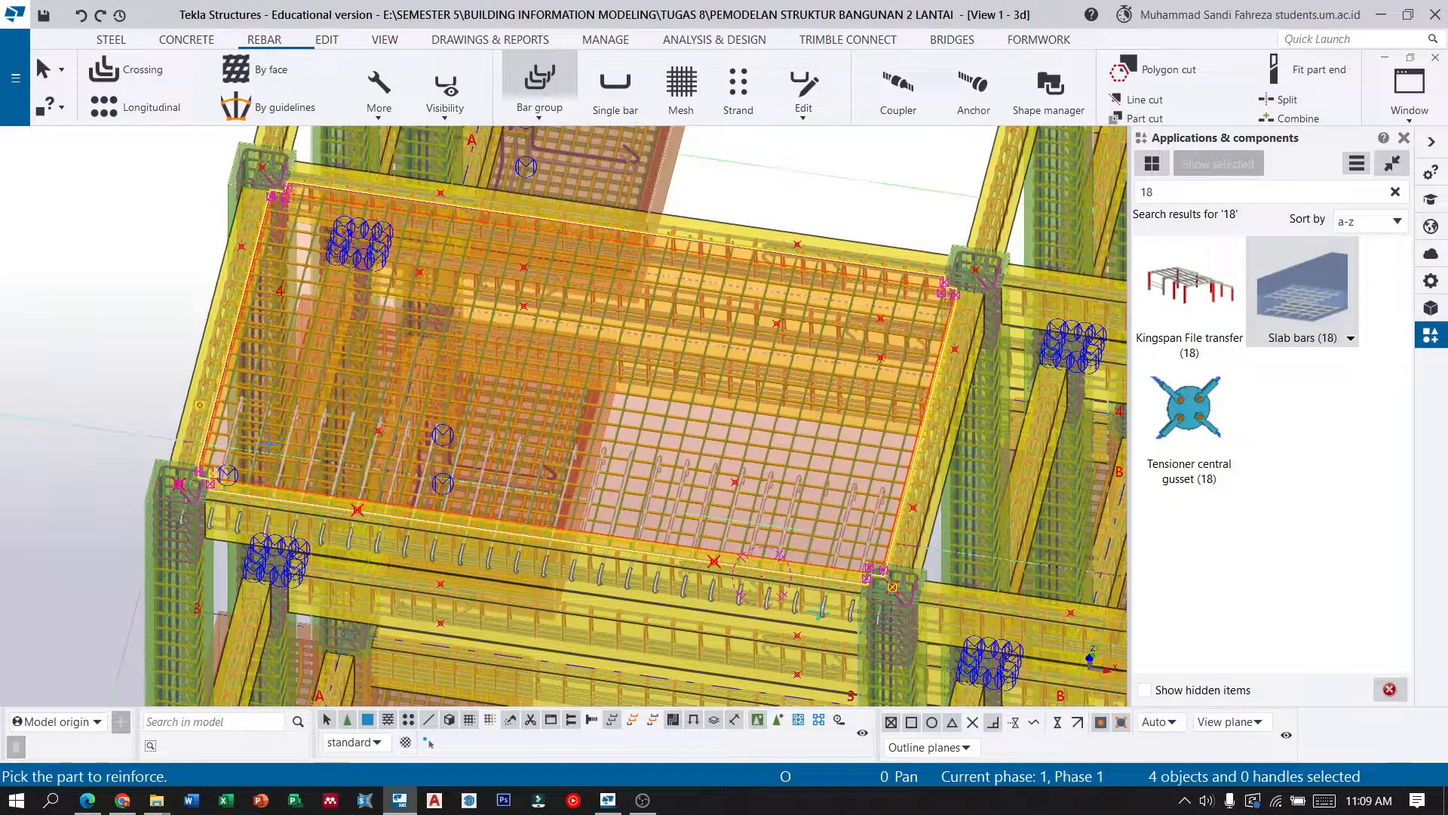
# Draw the shape of a new bar group in the slab as a 5000 mm bar along the long edge between corner columns.
pyautogui.click(268, 443)
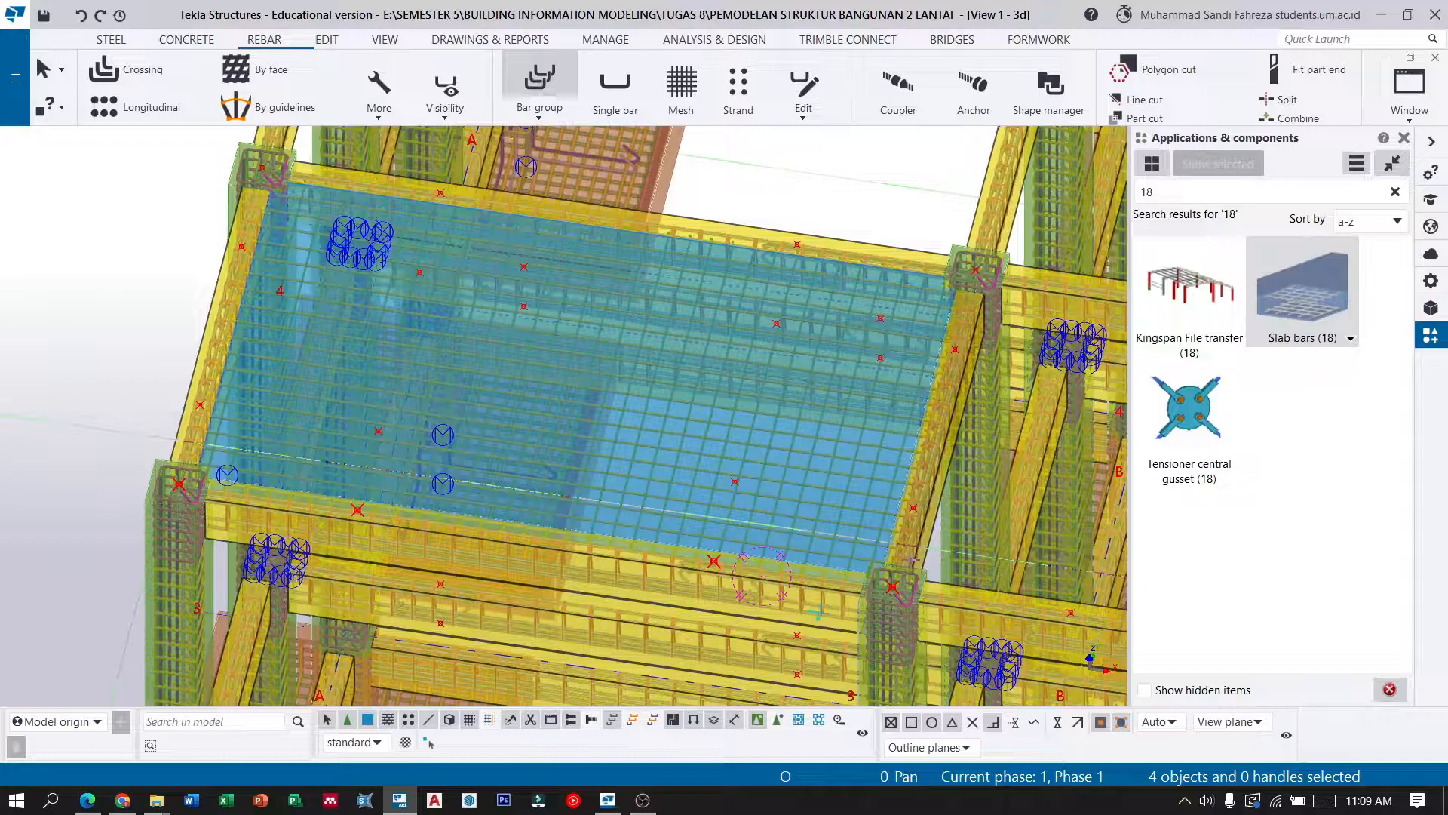
pyautogui.scroll(3, 739, 559)
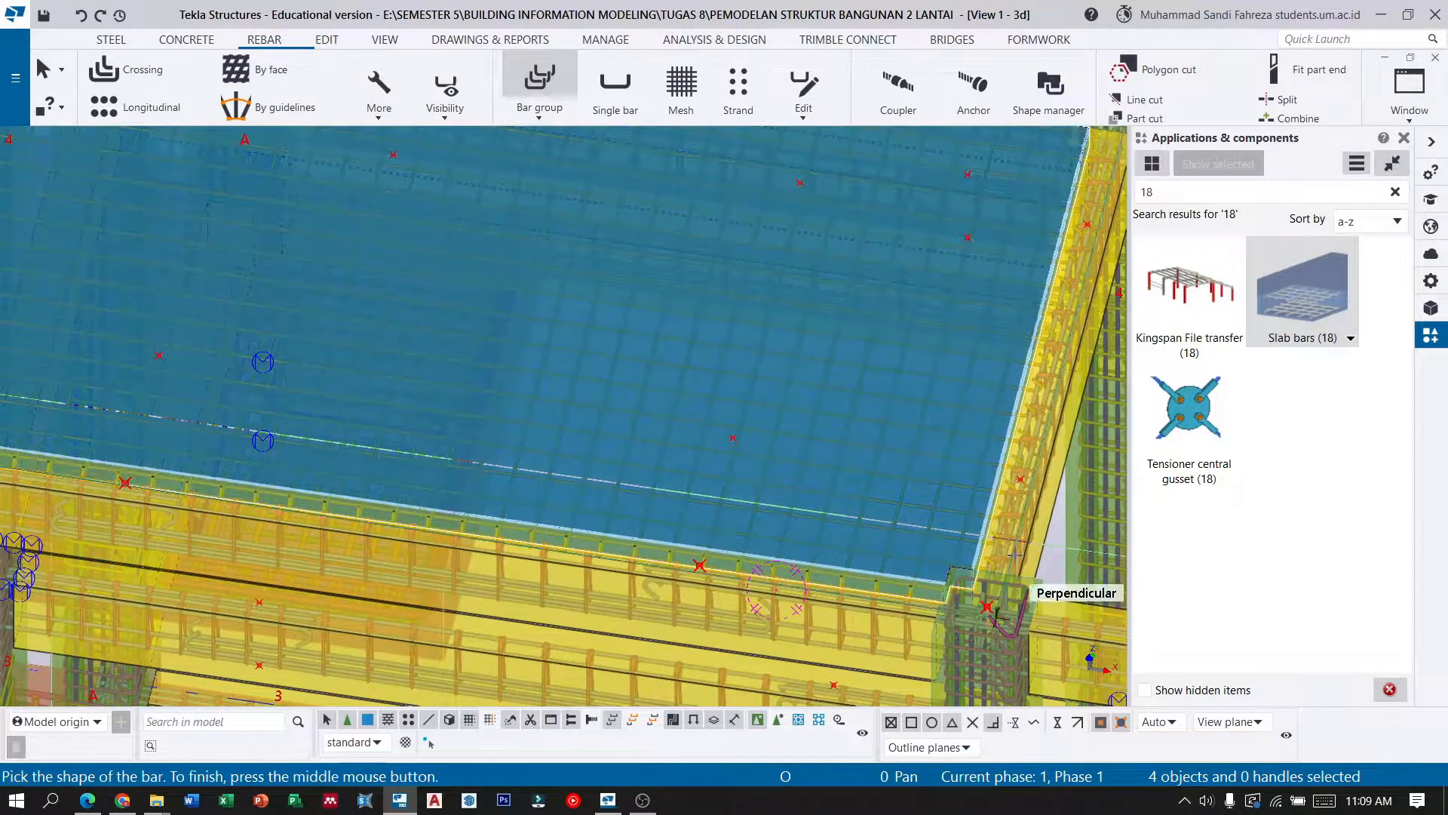
pyautogui.scroll(-4, 1039, 466)
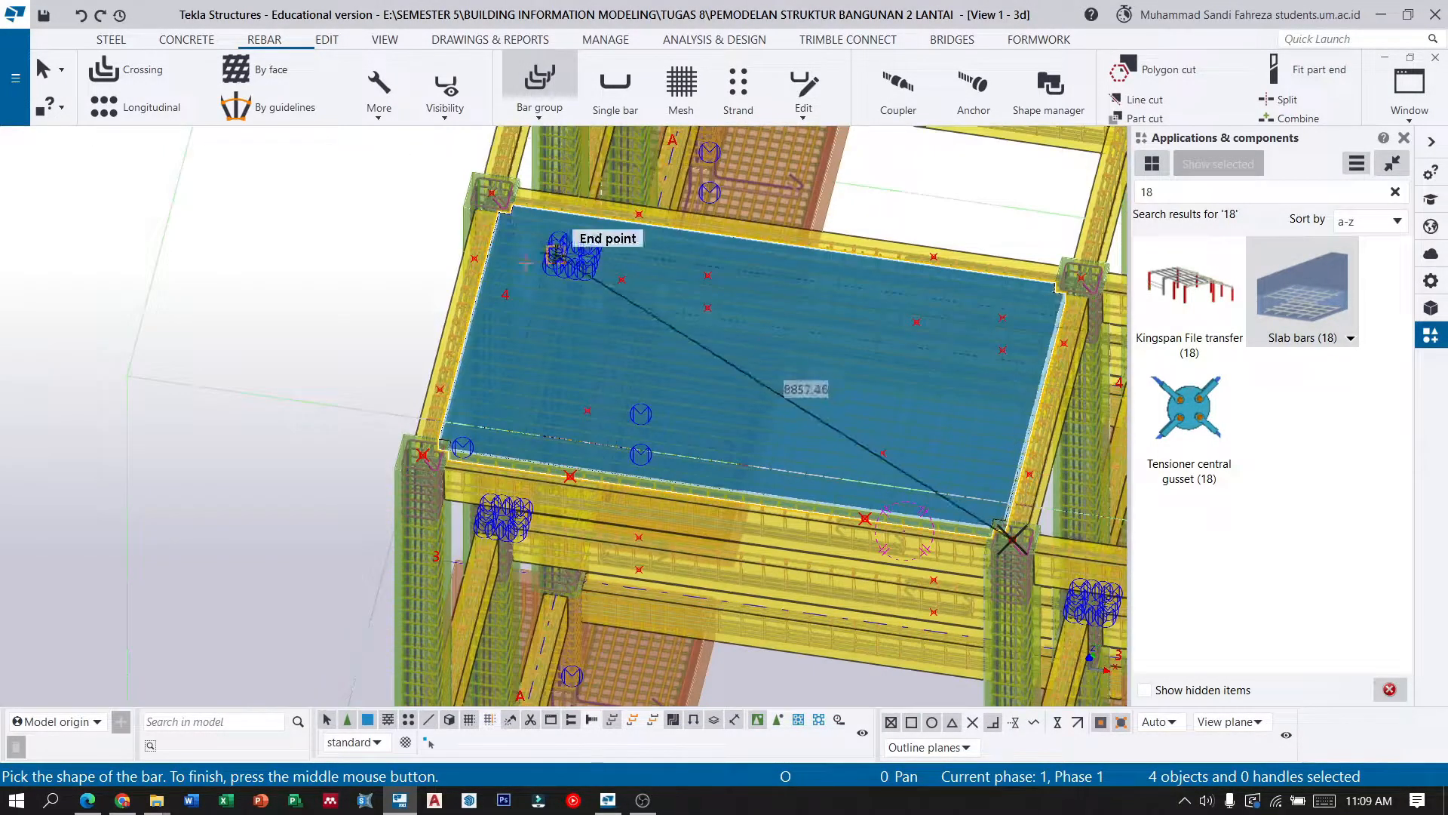
pyautogui.scroll(2, 464, 475)
pyautogui.scroll(2, 407, 468)
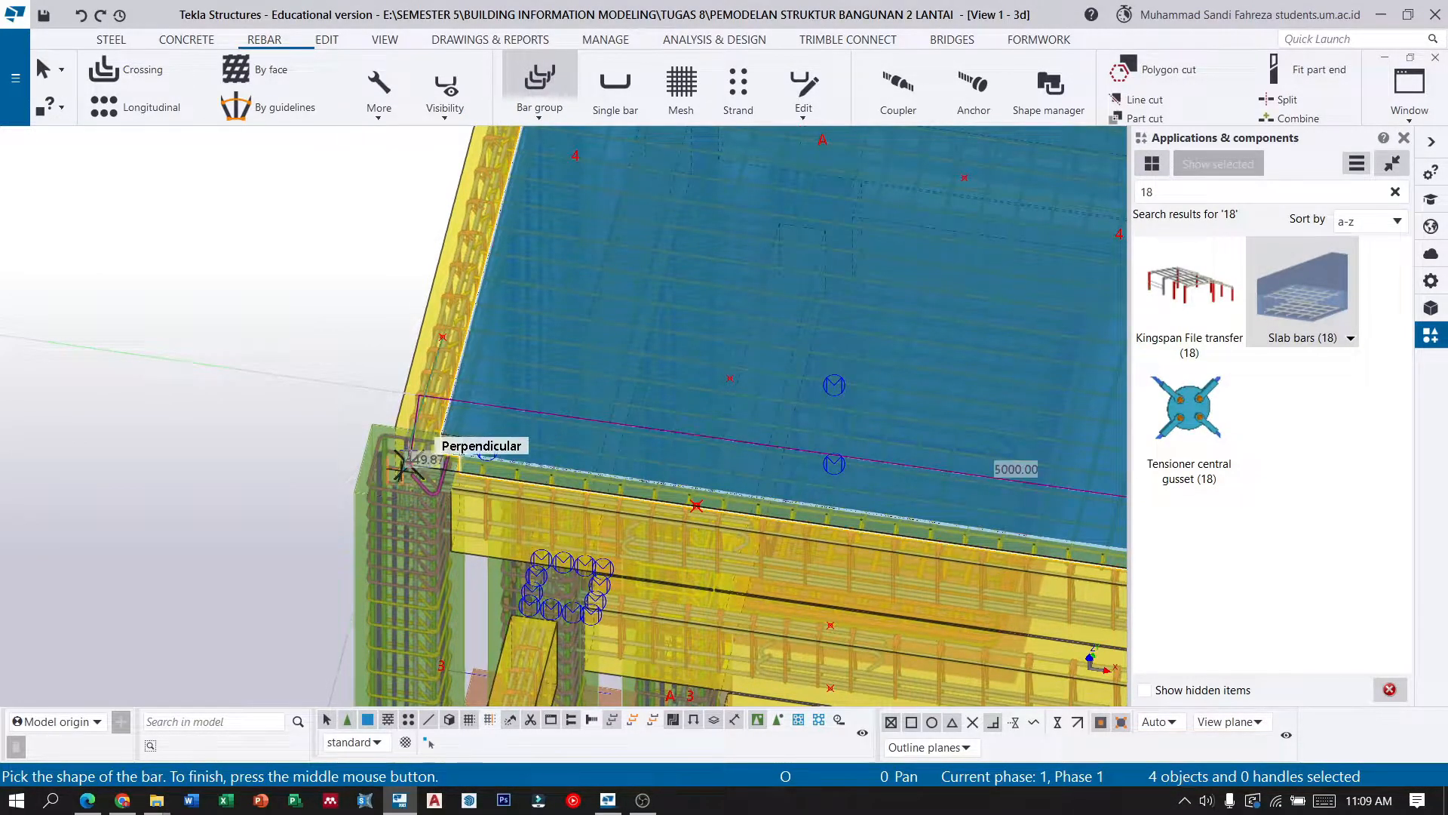
pyautogui.middleClick(408, 465)
# Try to distribute the long bars from the short-edge beam's point to the slab's notched corner.
pyautogui.scroll(2, 430, 336)
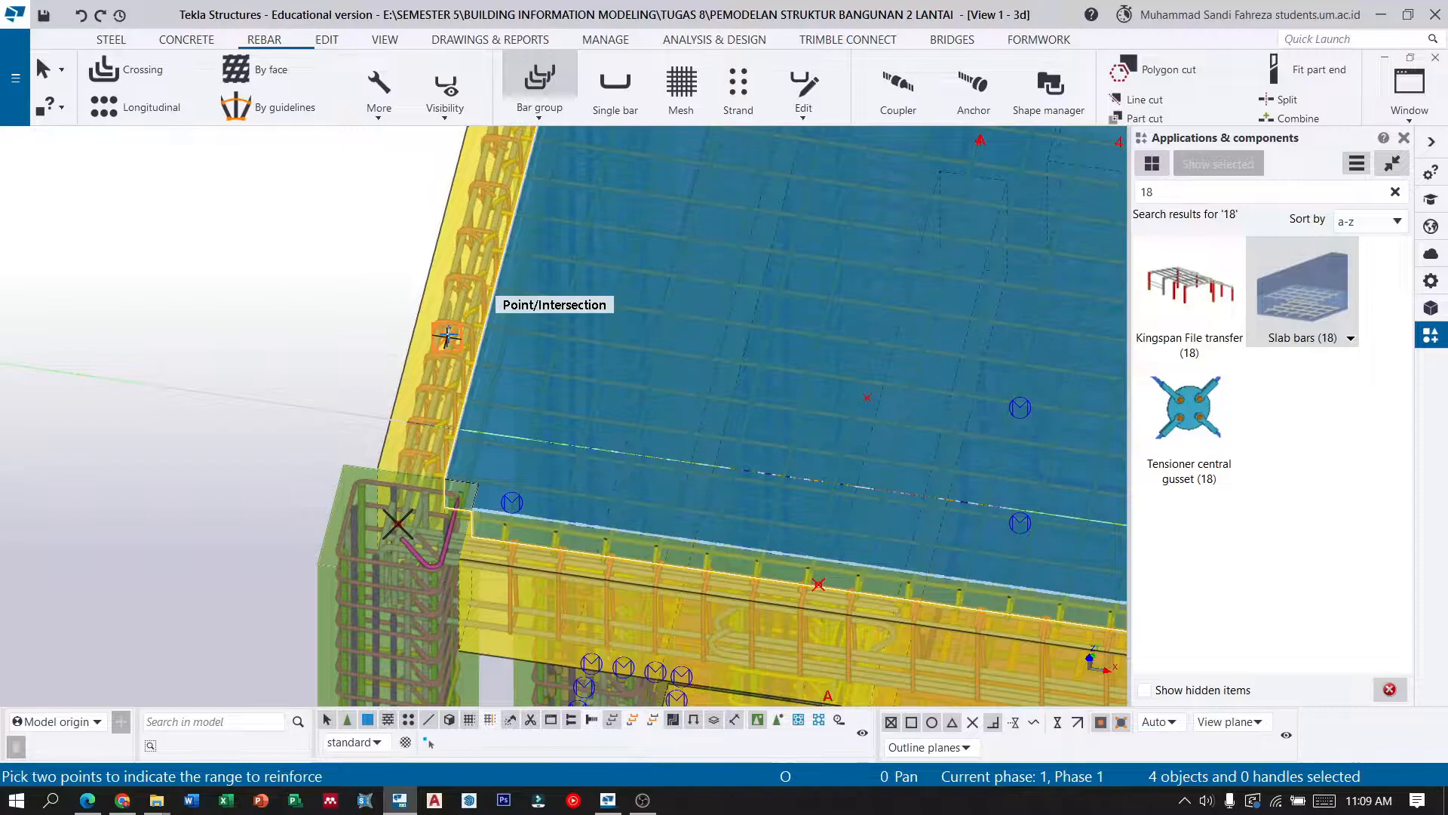
pyautogui.click(447, 336)
pyautogui.click(444, 494)
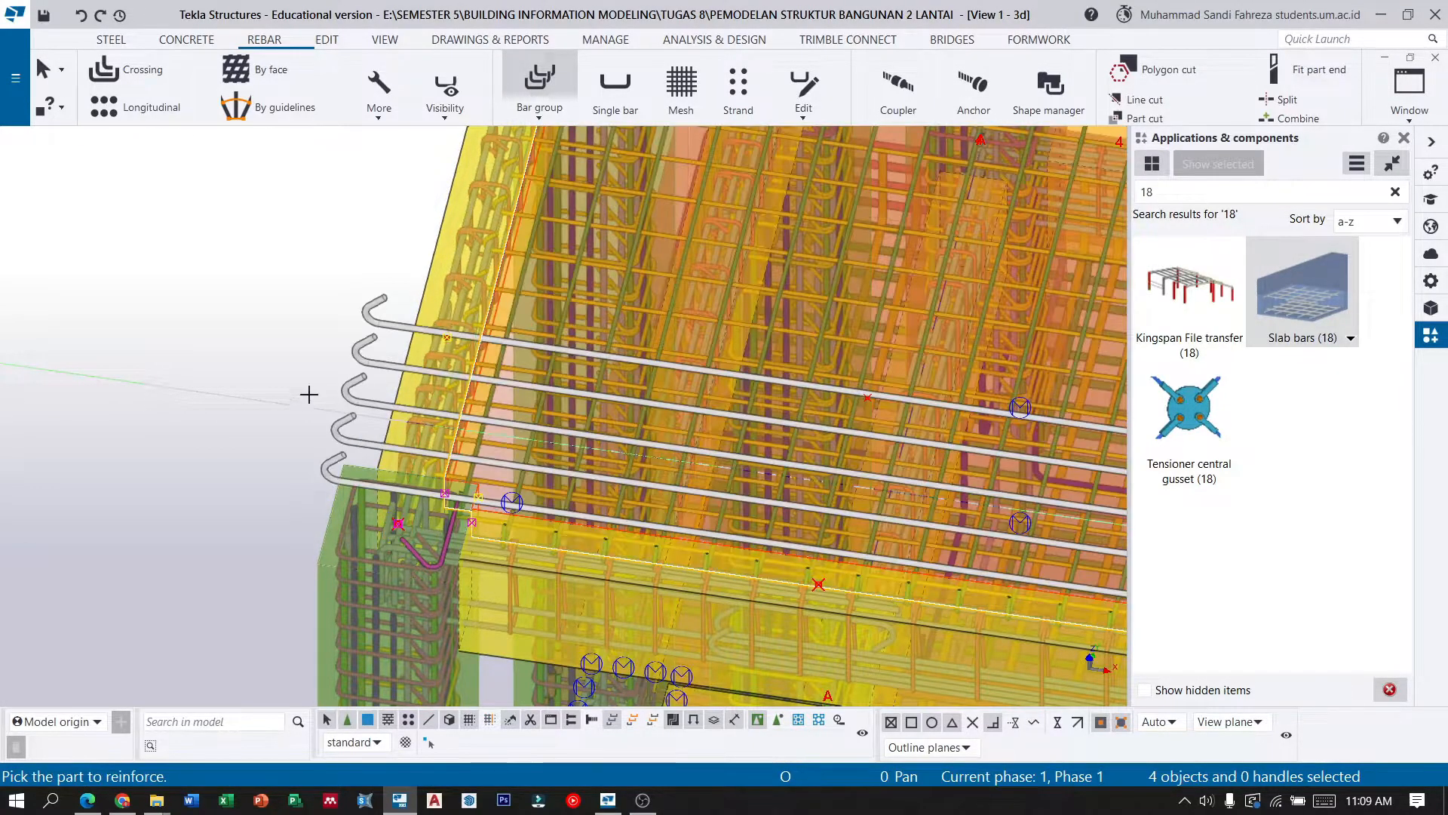
pyautogui.scroll(-4, 276, 372)
pyautogui.scroll(4, 301, 382)
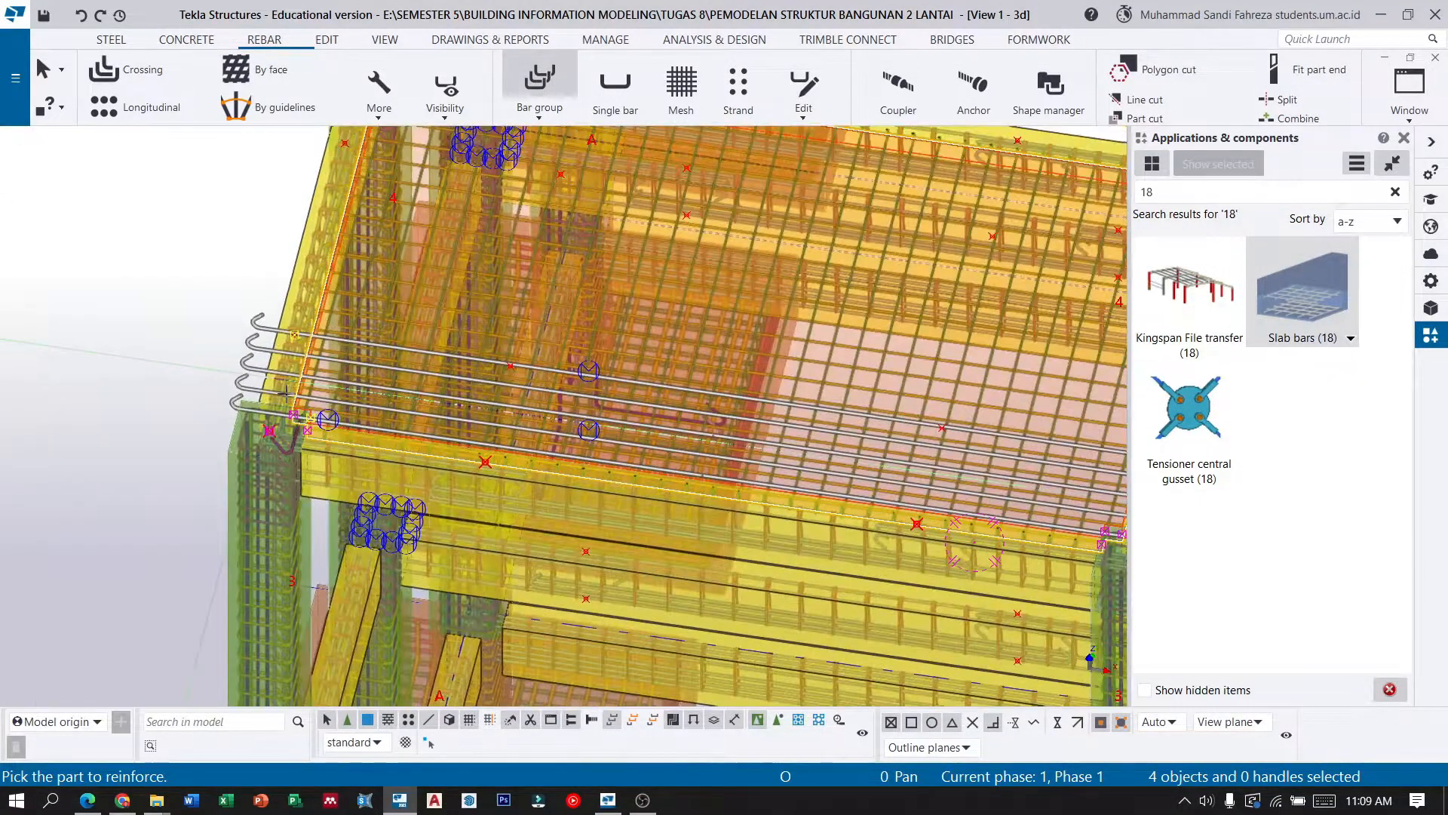
pyautogui.click(285, 392)
pyautogui.scroll(-4, 196, 354)
pyautogui.scroll(4, 234, 353)
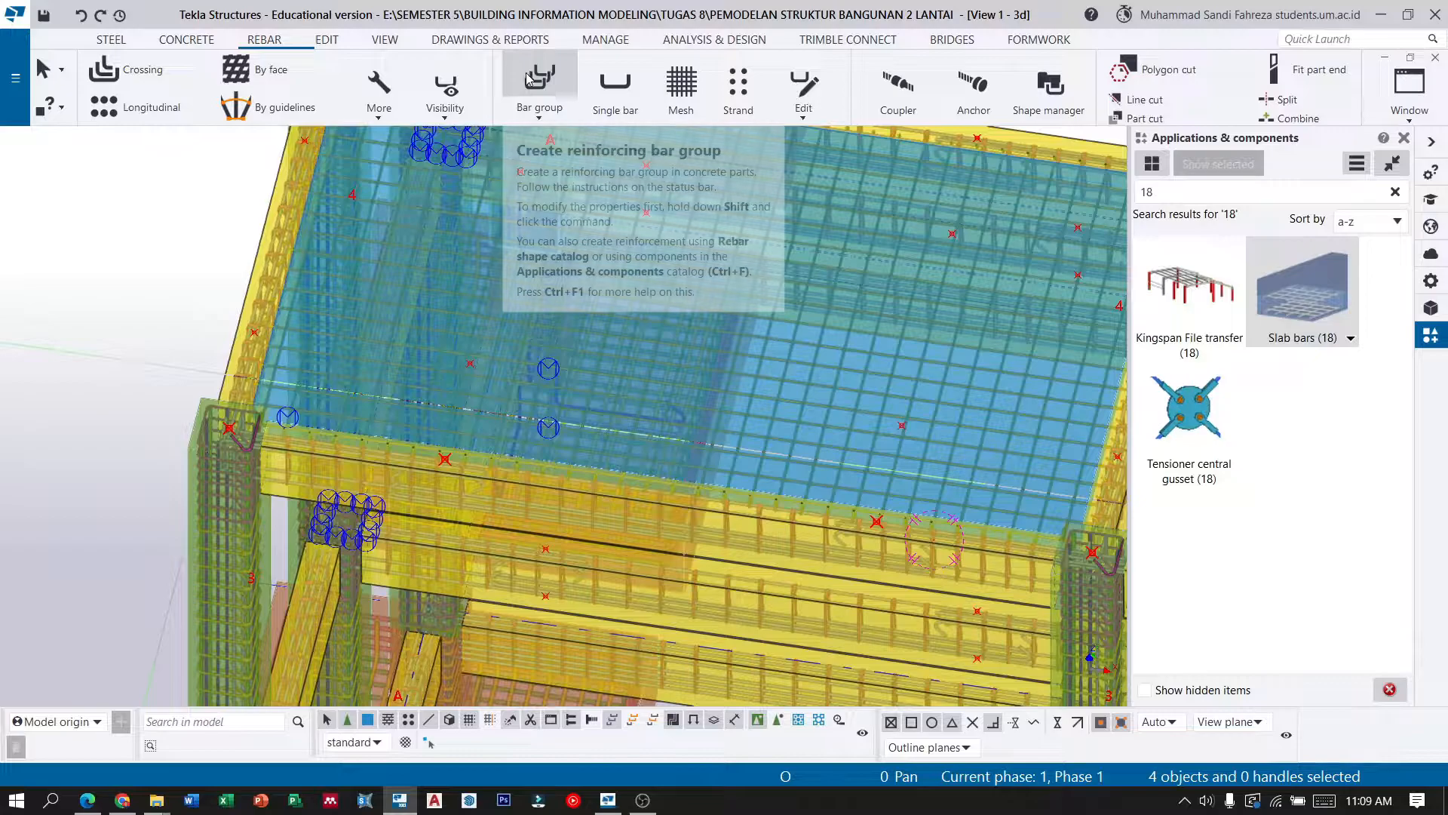
# Start another bar group in the slab and draw its 5000 mm bar along the long edge from column centre to column centre.
pyautogui.click(278, 44)
pyautogui.click(556, 86)
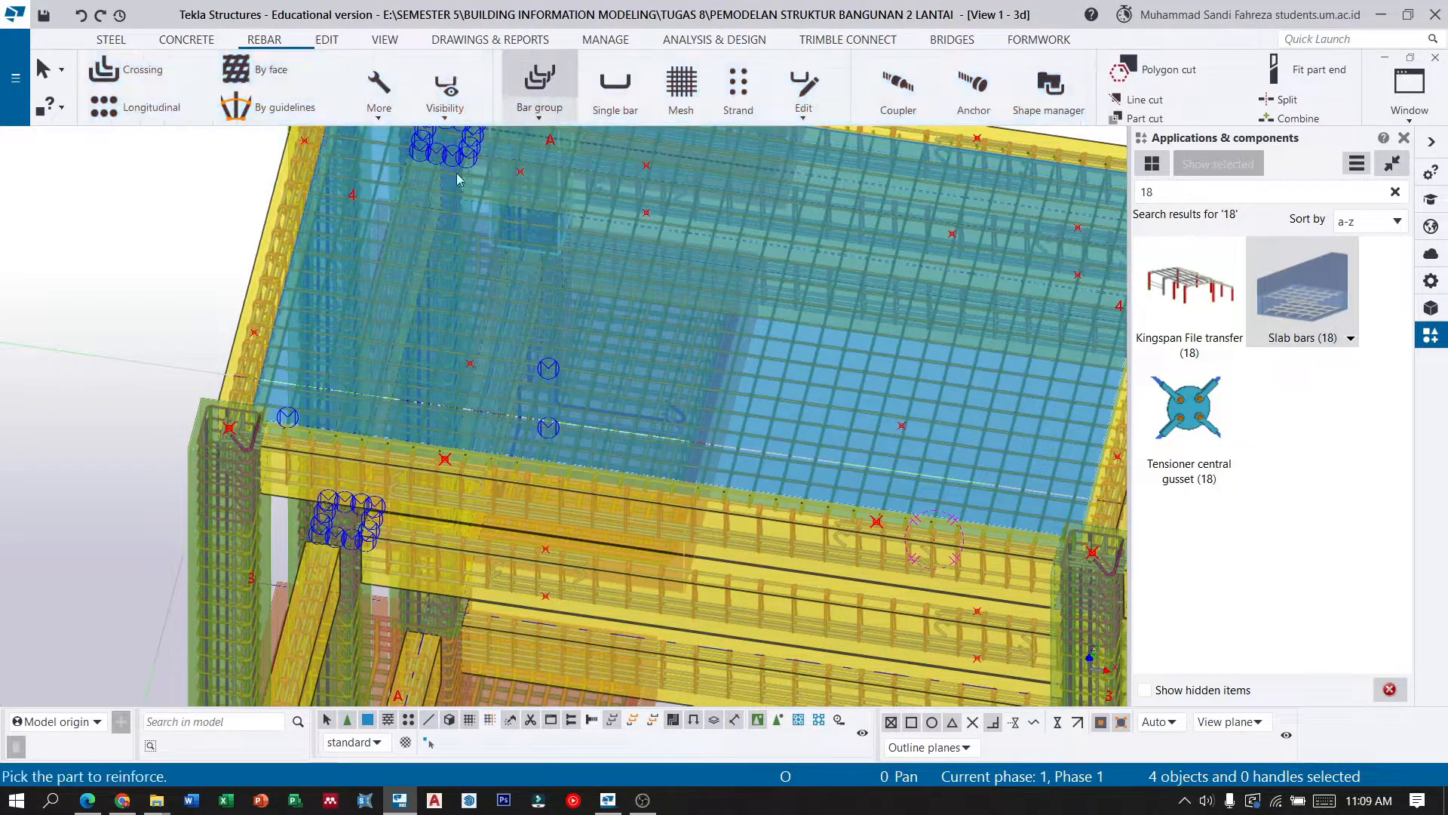
pyautogui.scroll(3, 249, 423)
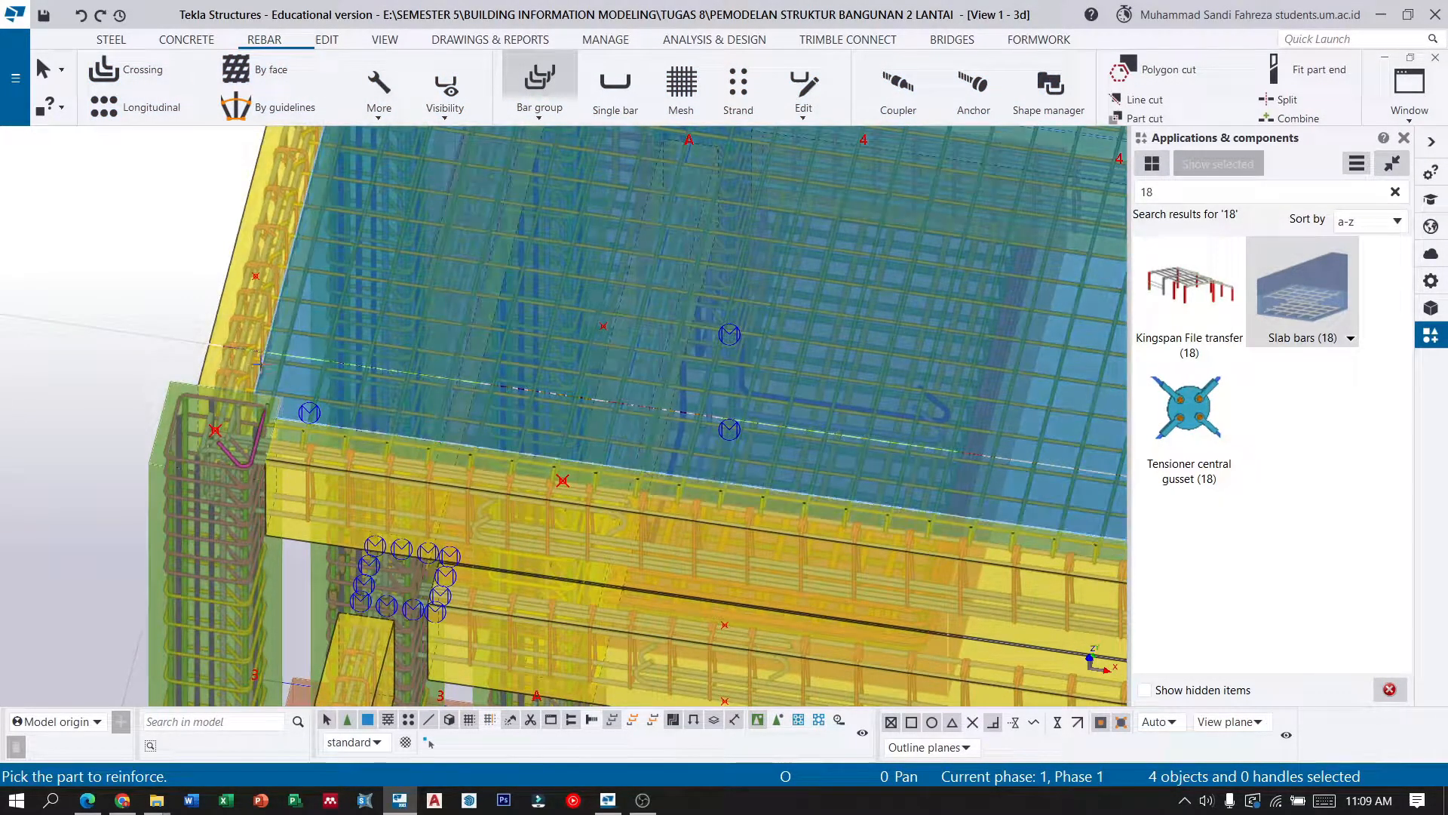
pyautogui.click(260, 367)
pyautogui.click(216, 430)
pyautogui.scroll(-4, 118, 240)
pyautogui.scroll(3, 870, 452)
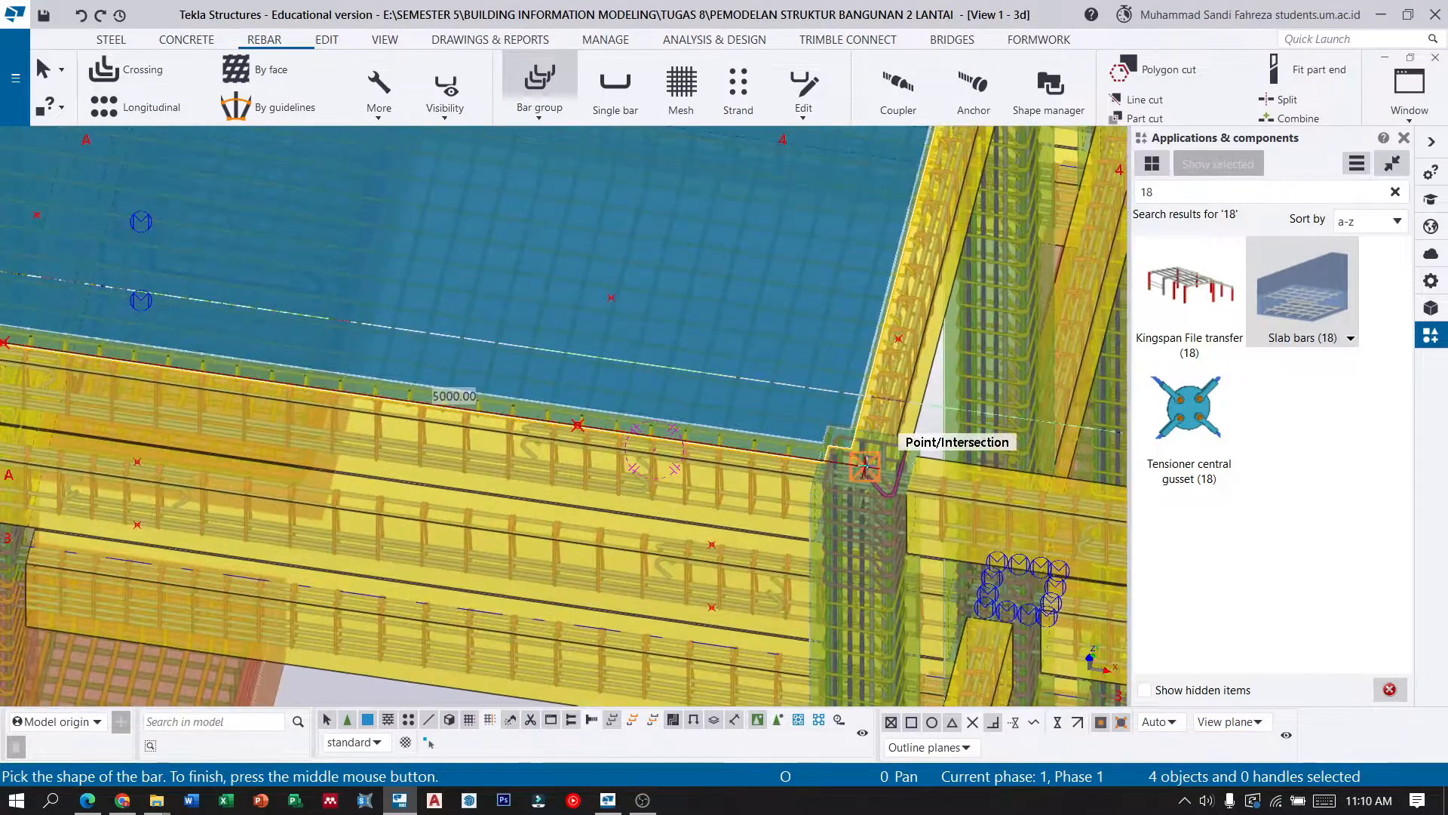
pyautogui.scroll(-3, 870, 468)
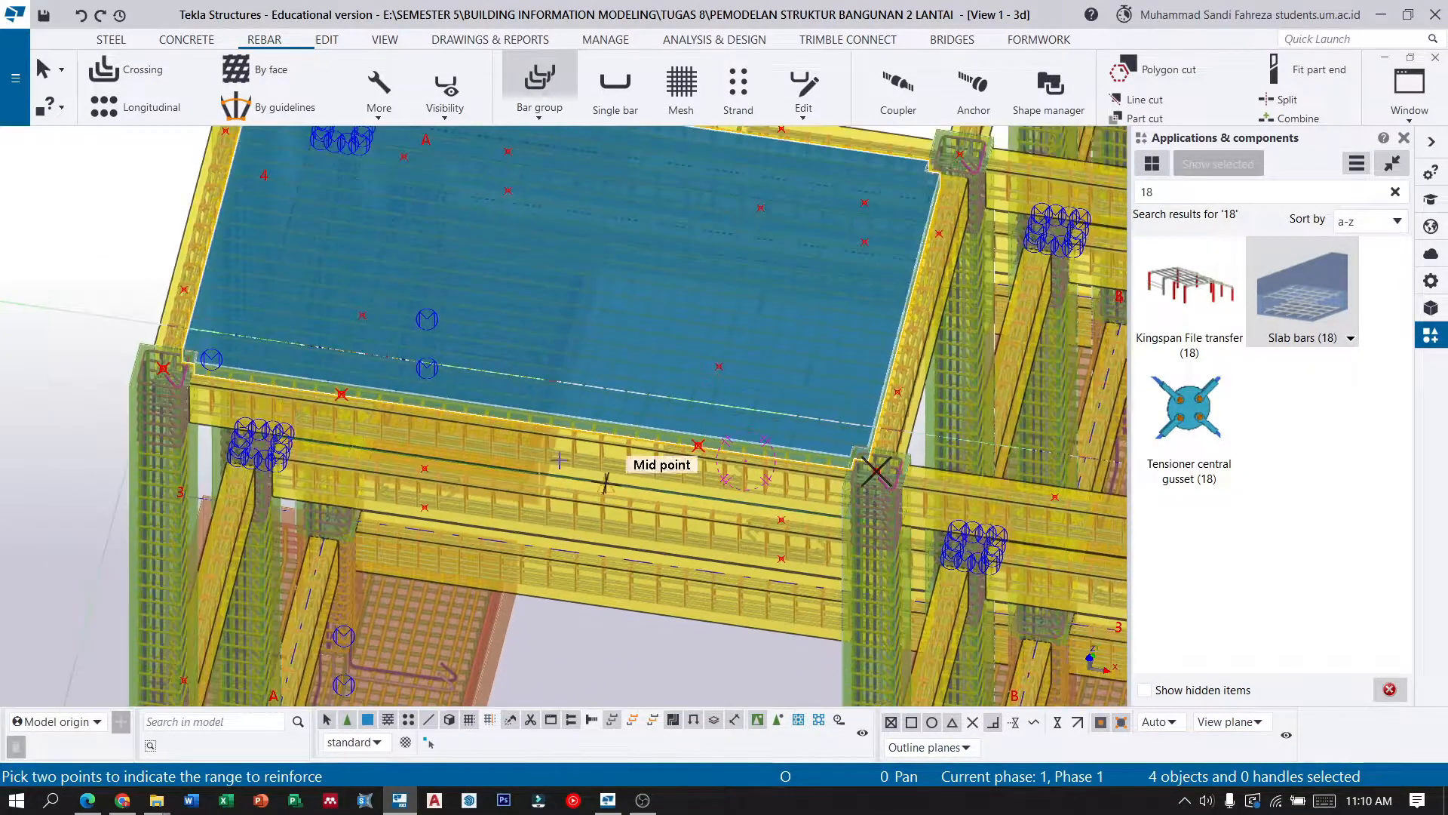
# Distribute the long bars from the short-edge beam's point to the corner column's centre point.
pyautogui.scroll(3, 291, 404)
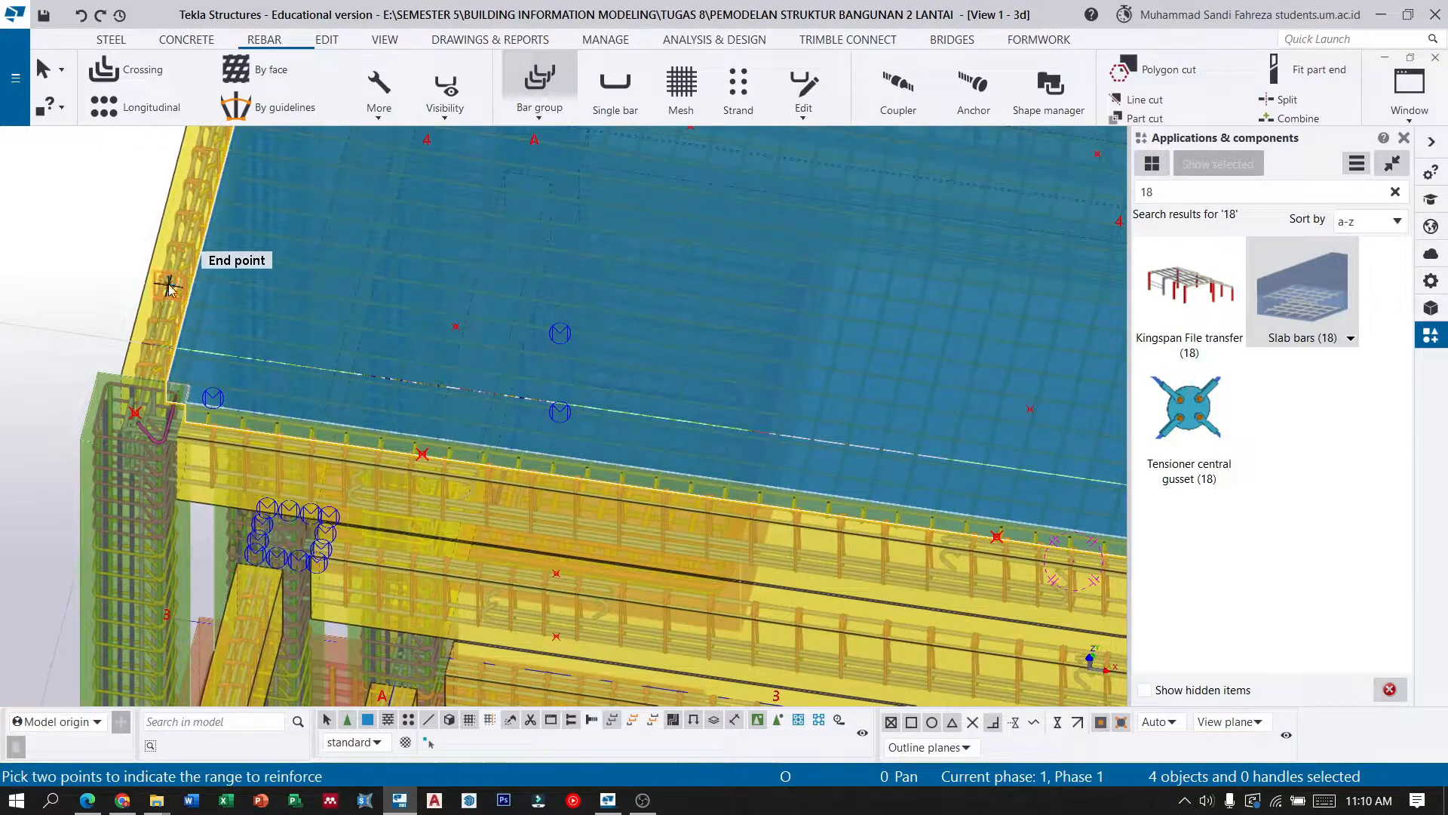
pyautogui.click(169, 286)
pyautogui.click(135, 412)
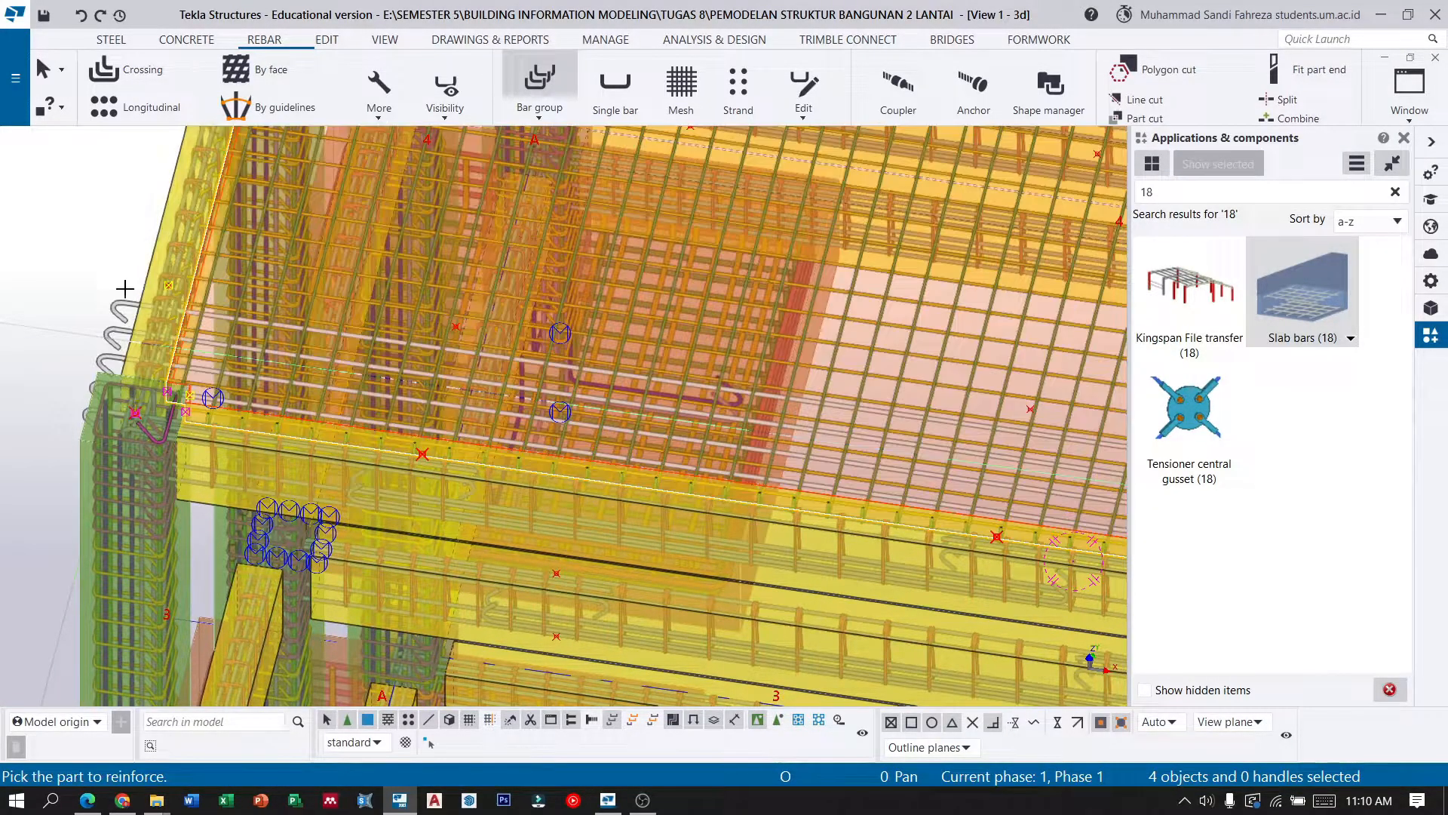
pyautogui.scroll(-3, 135, 319)
pyautogui.scroll(5, 776, 386)
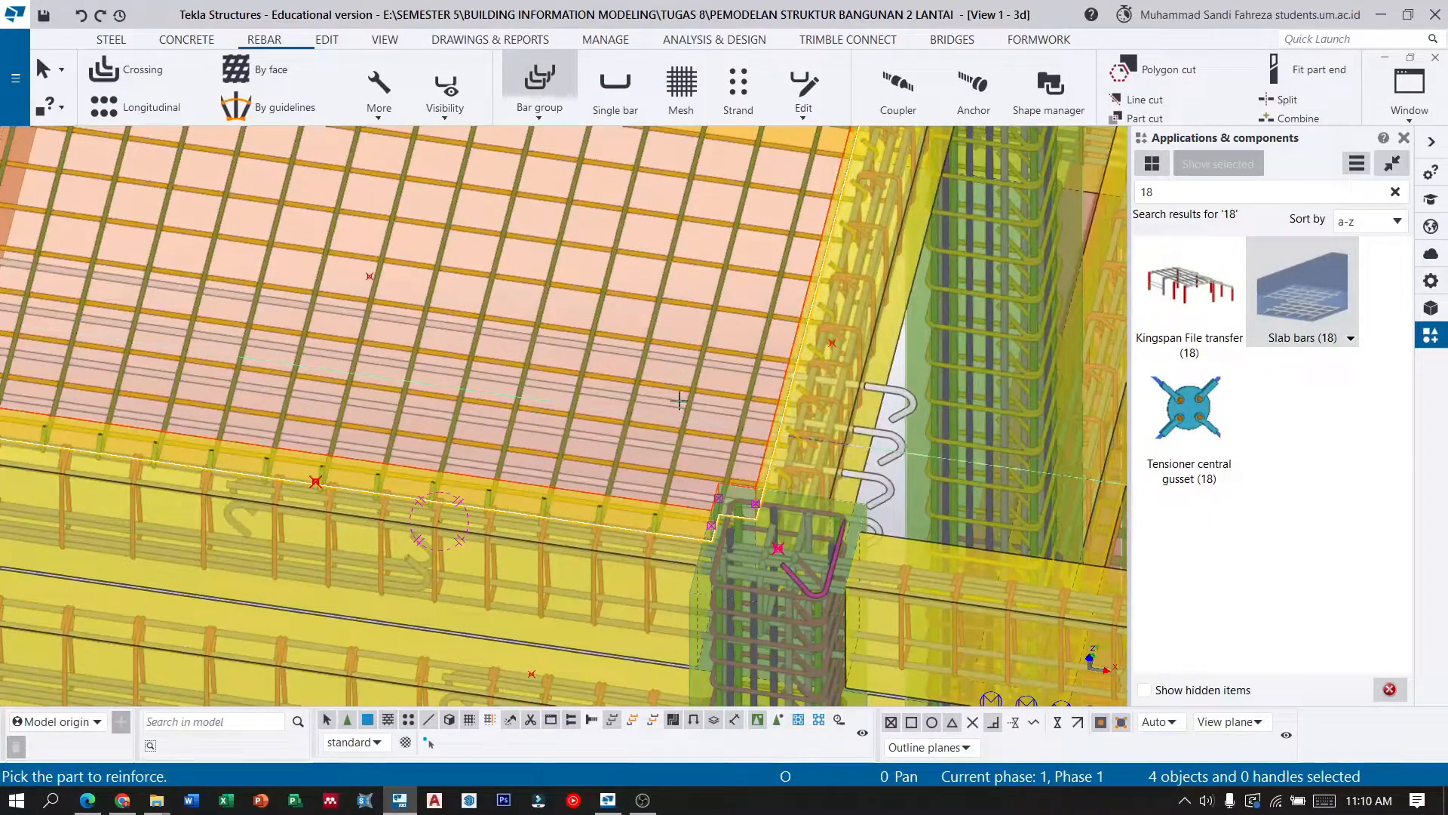
# Select the new long-edge bar group and choose the grade T size 10 main bar with a 20 mm bending radius.
pyautogui.scroll(-3, 679, 402)
pyautogui.scroll(3, 416, 385)
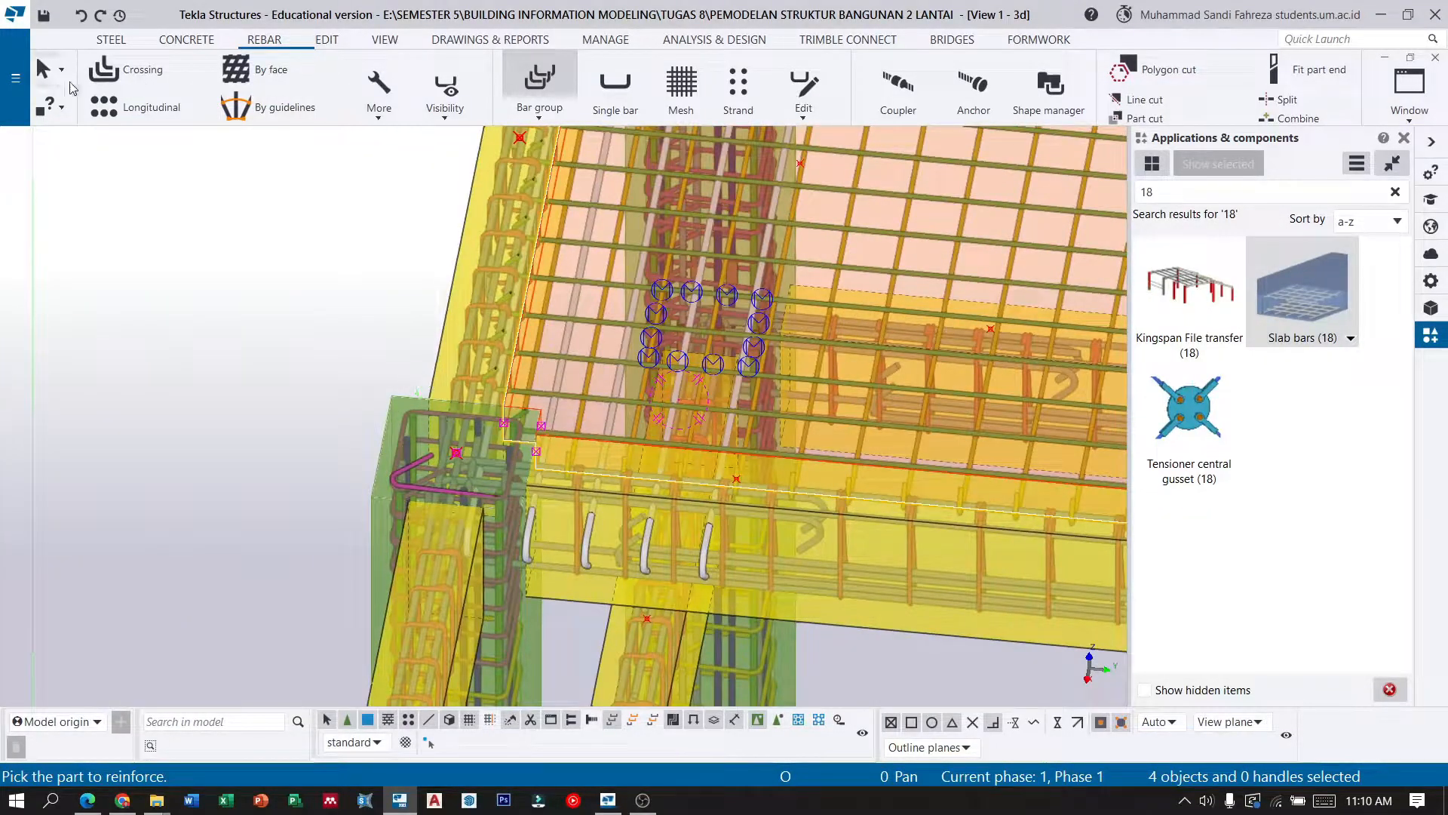
pyautogui.click(645, 550)
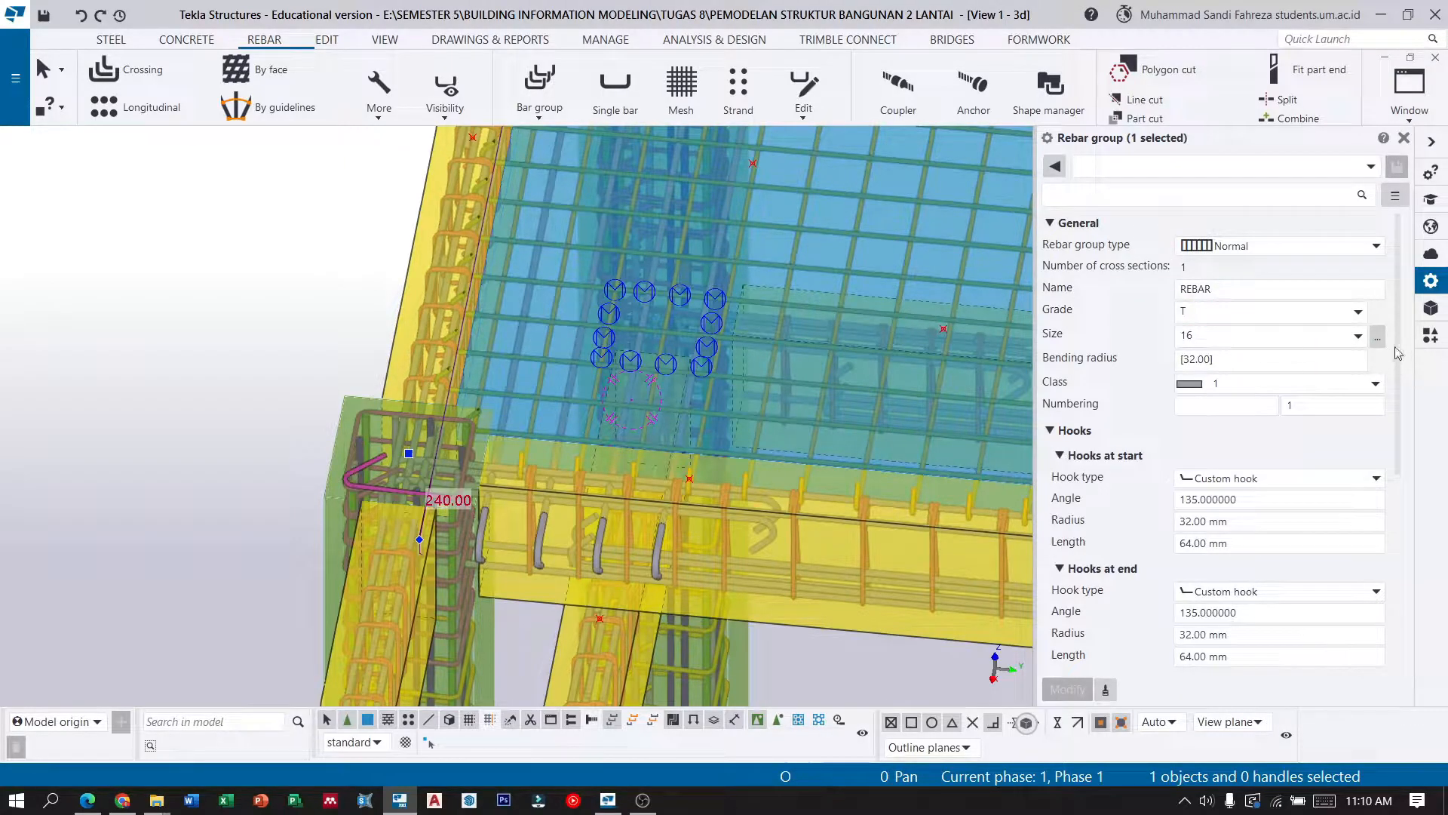
pyautogui.click(1378, 337)
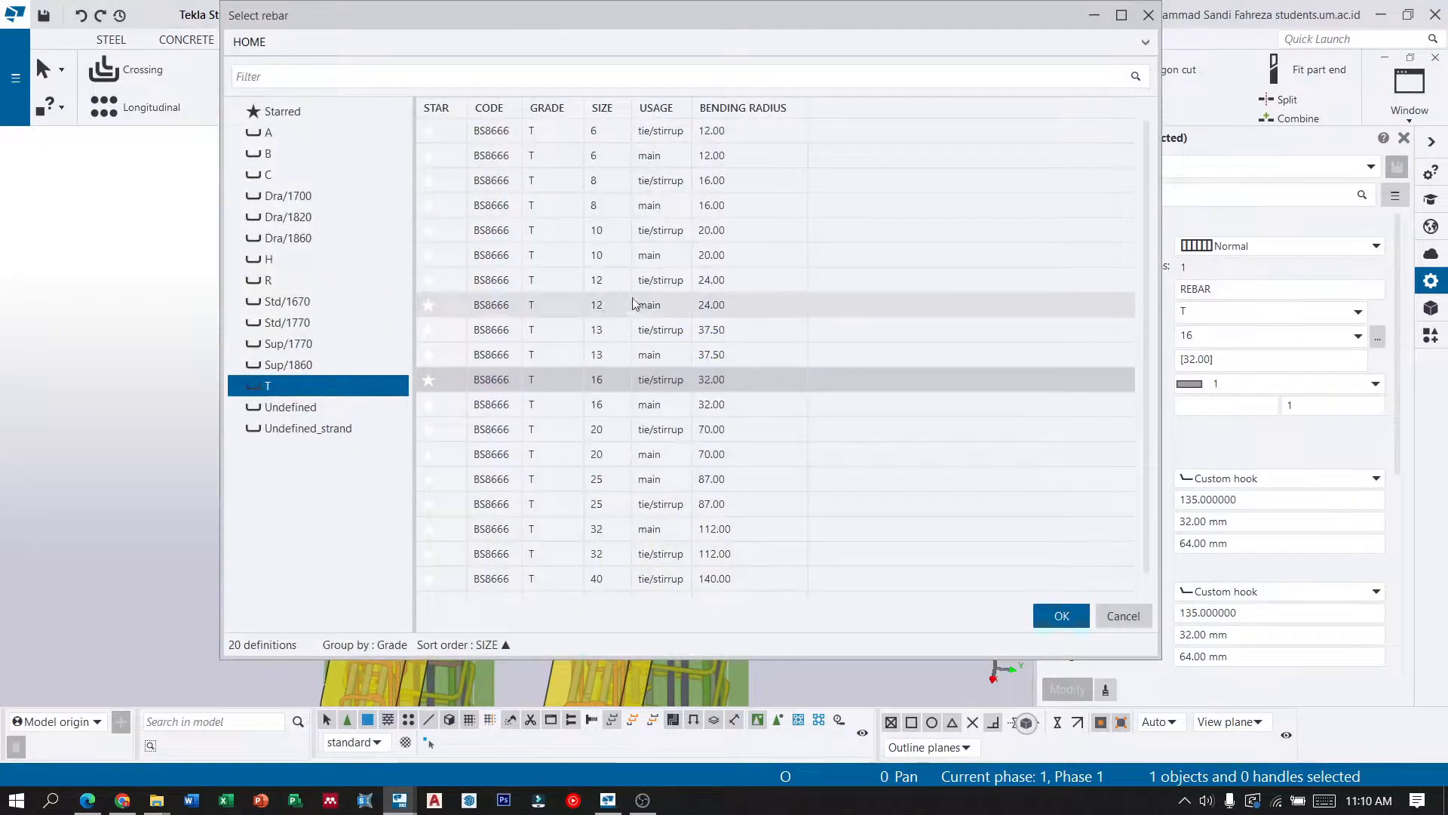
pyautogui.click(645, 255)
pyautogui.click(1063, 617)
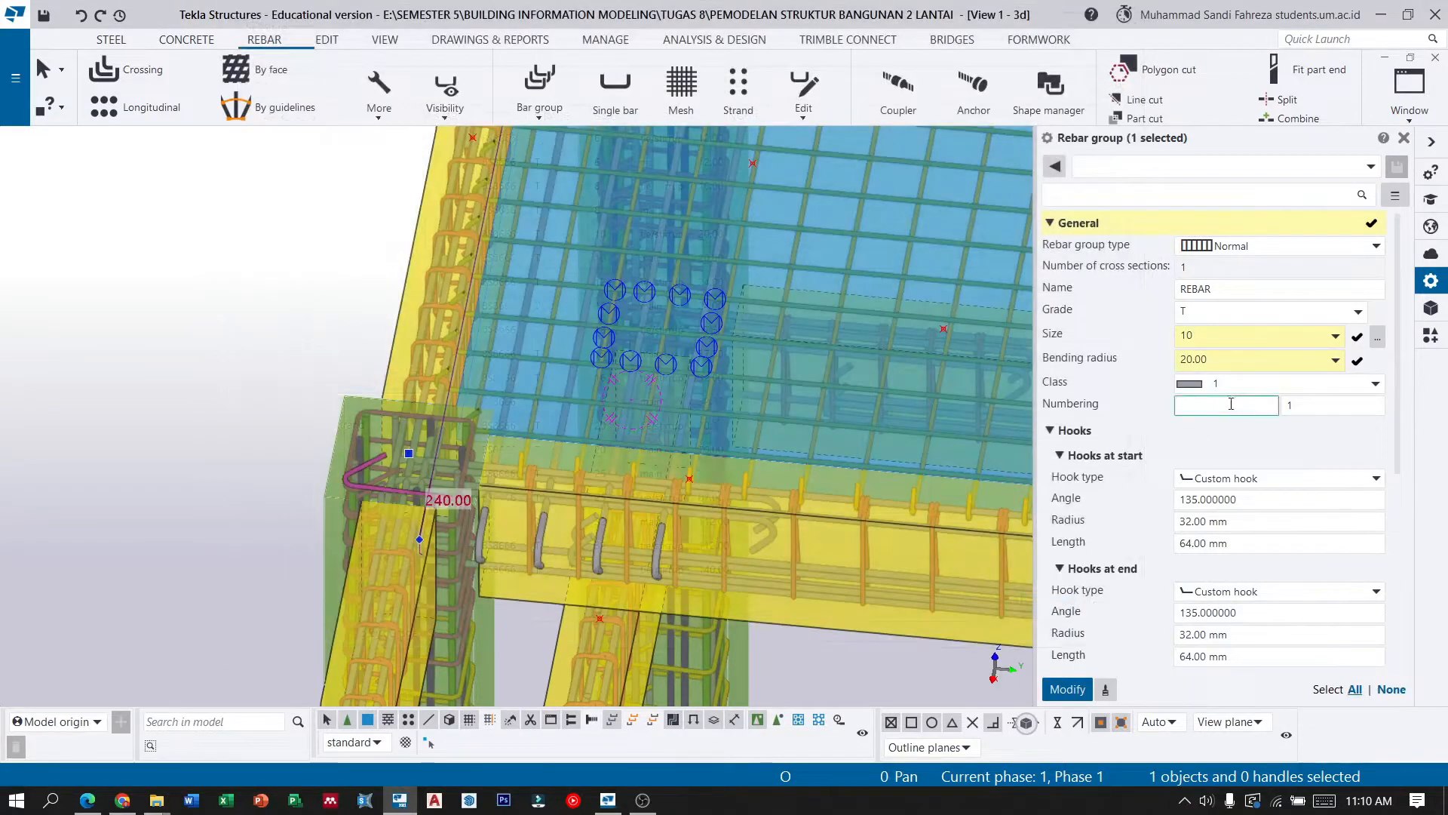
# Set the start hooks of the bar group to a radius of 20 mm and a length of 40 mm.
pyautogui.scroll(-2, 1230, 405)
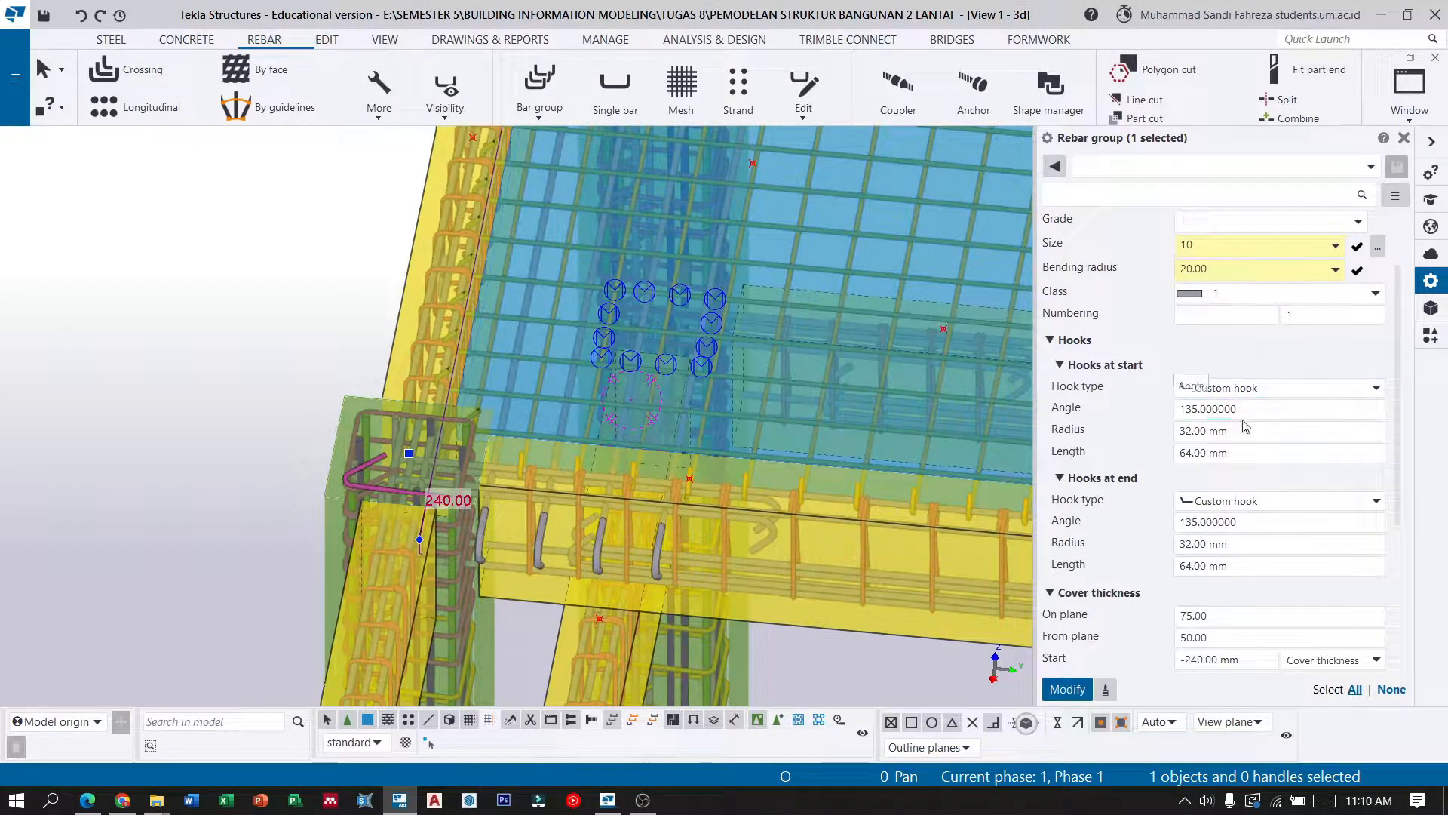
pyautogui.scroll(-1, 1235, 406)
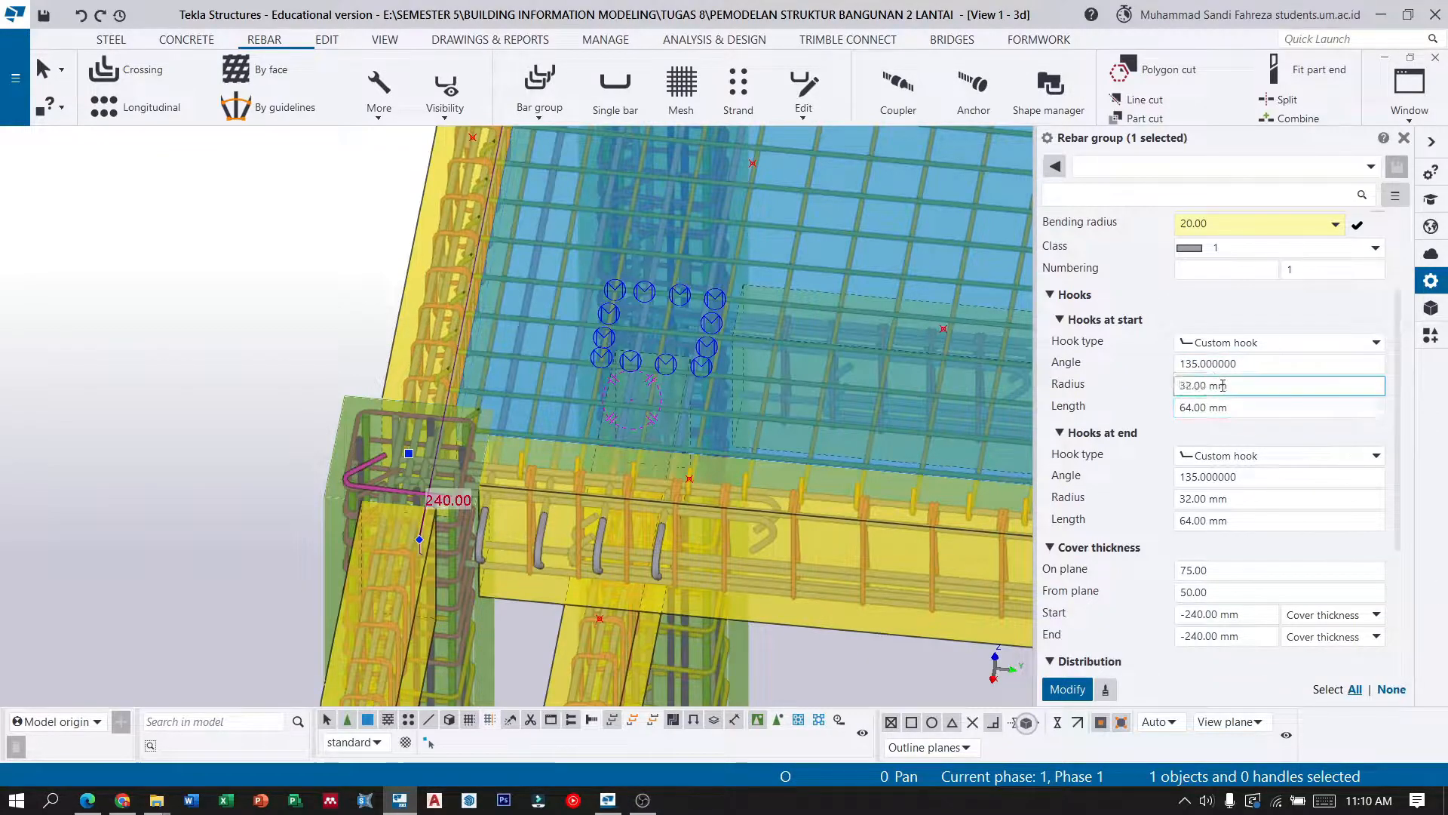
pyautogui.scroll(1, 1243, 422)
pyautogui.hotkey('ctrl', 'a')
pyautogui.write('20')
pyautogui.click(1212, 451)
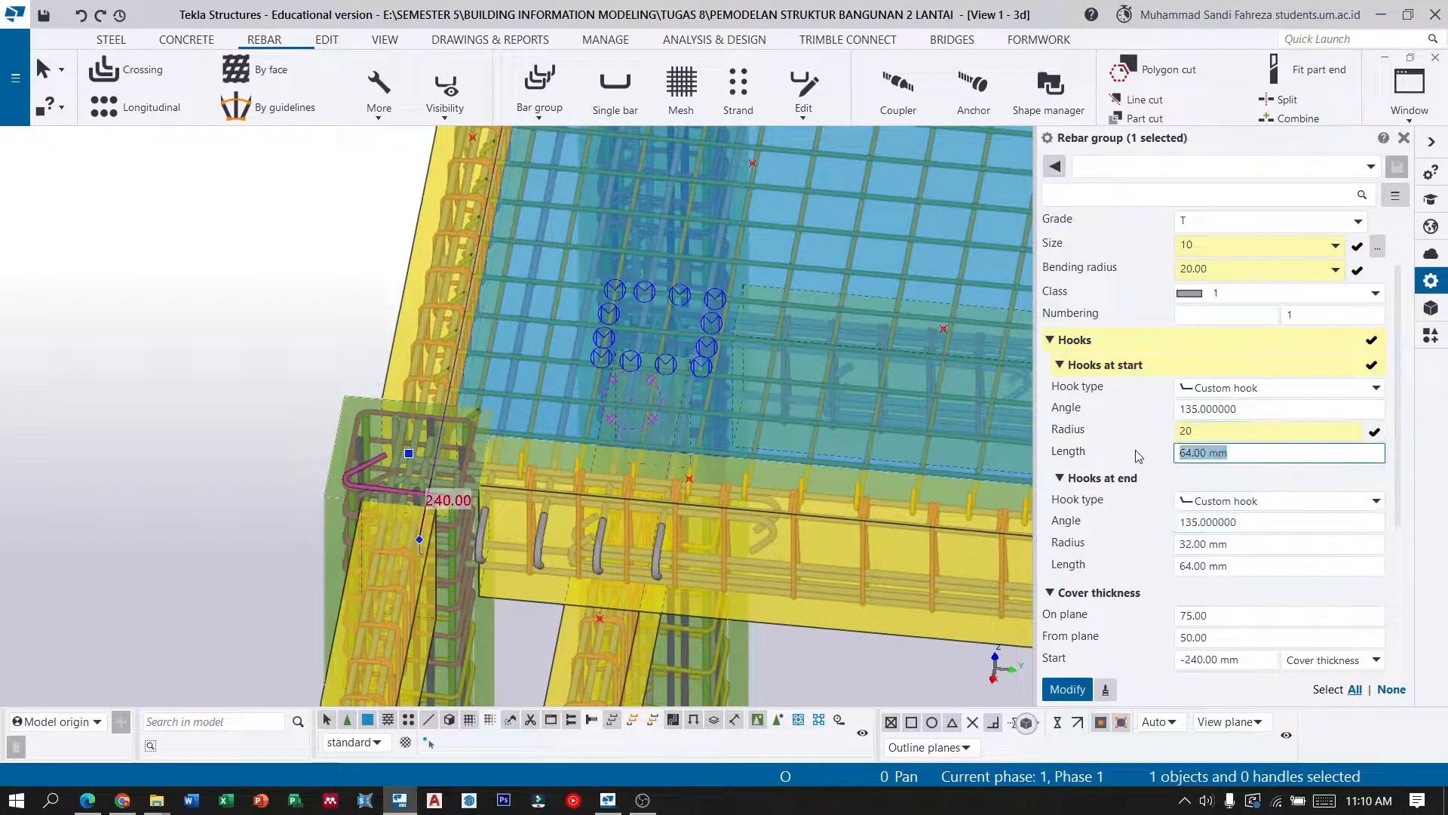
pyautogui.write('40')
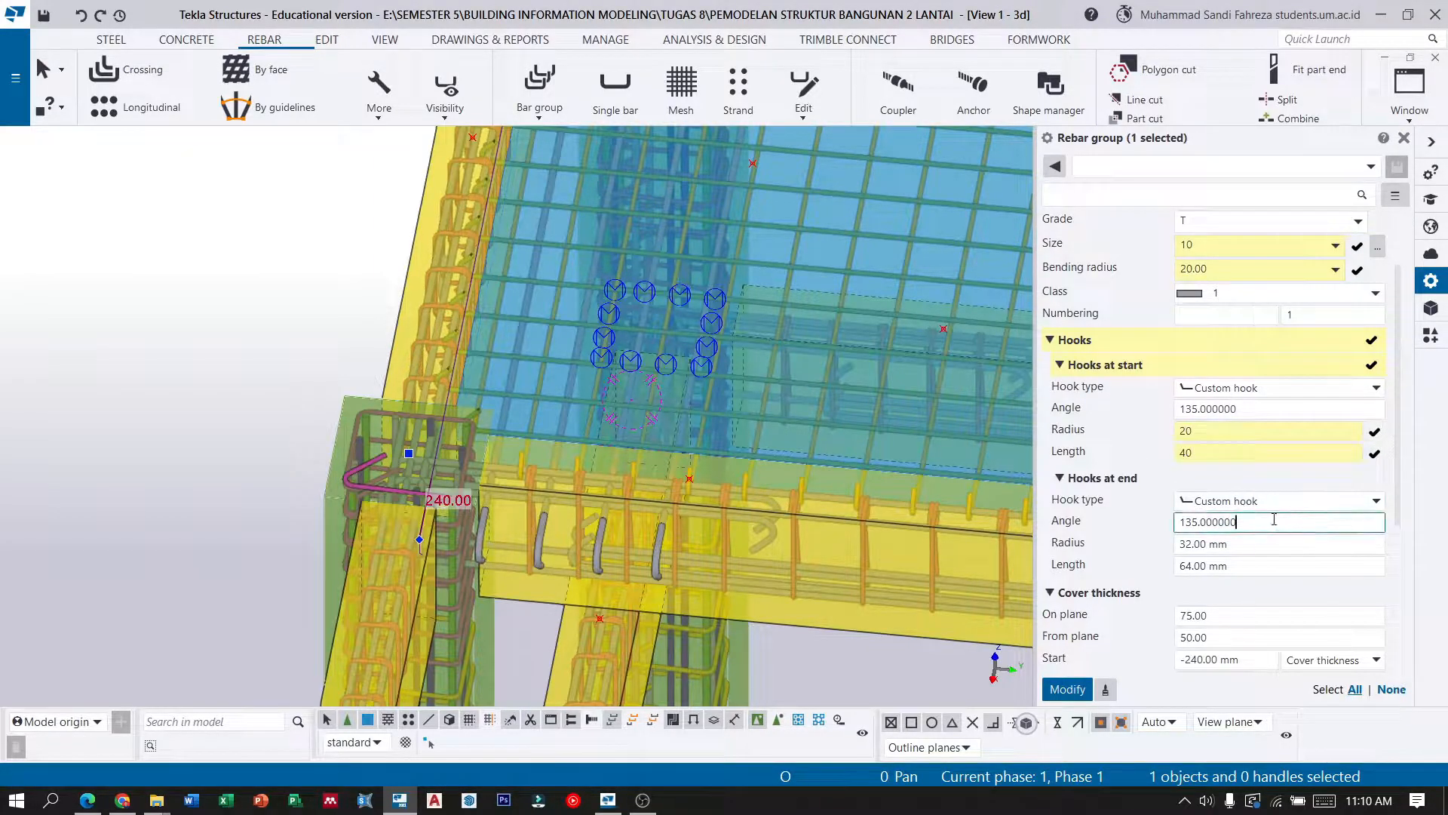
# Set the end hooks of the bar group to a radius of 20 mm and a length of 40 mm.
pyautogui.press('Tab')
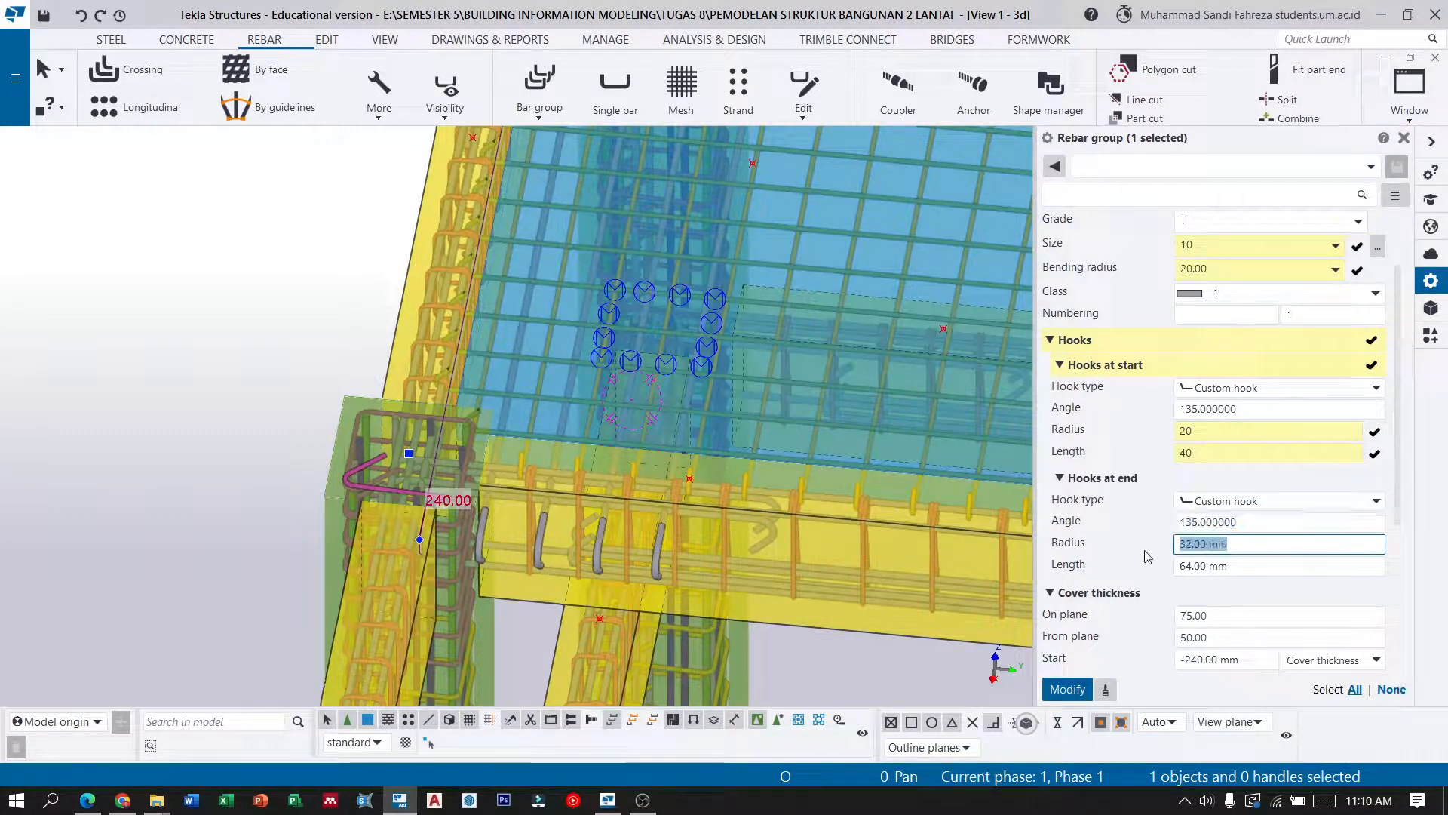
pyautogui.write('20')
pyautogui.press('Tab')
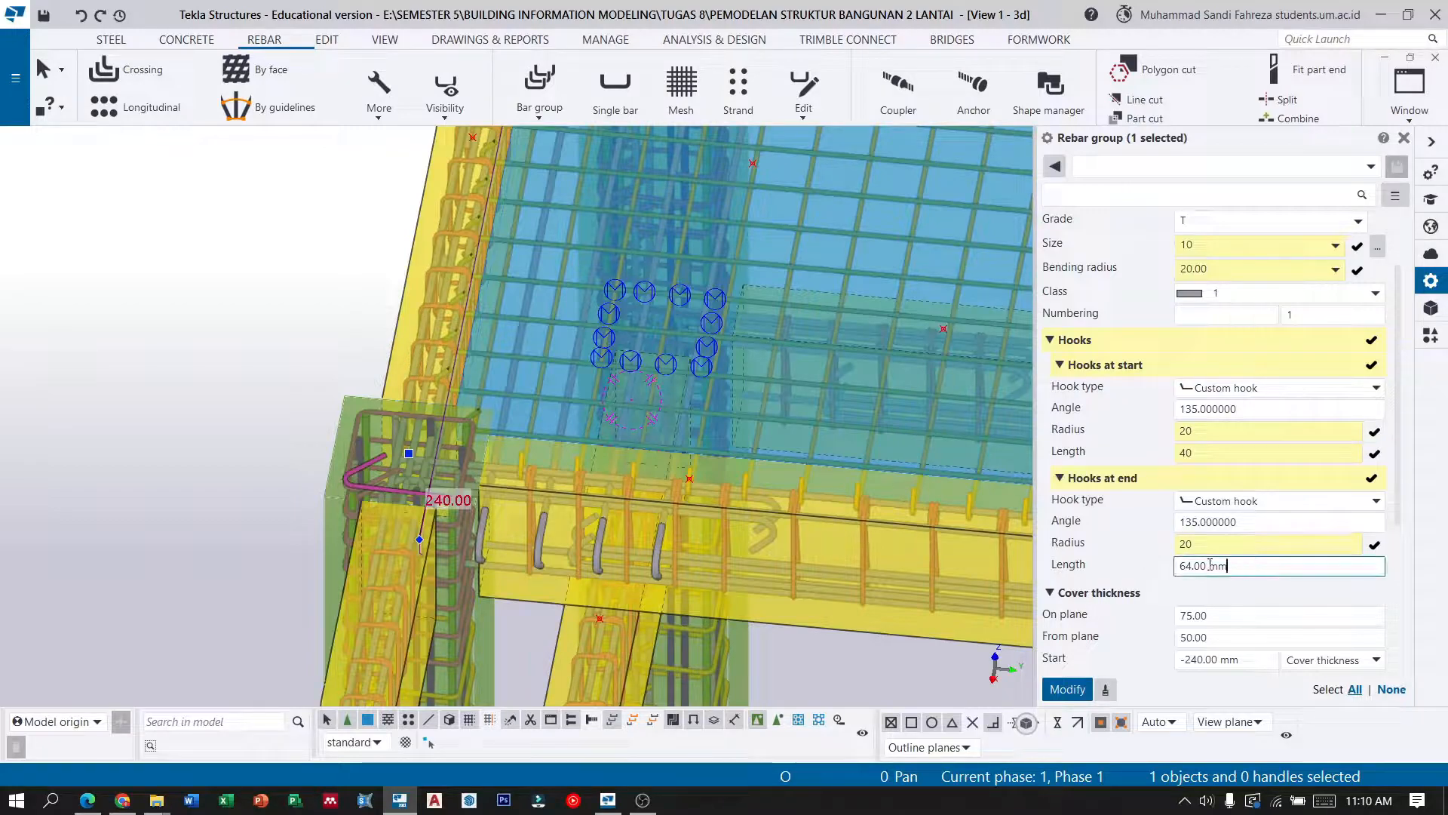
pyautogui.write('40')
# Set the cover thickness to 25 on plane and from plane and -80 at start and end, and apply the changes.
pyautogui.scroll(-3, 1102, 549)
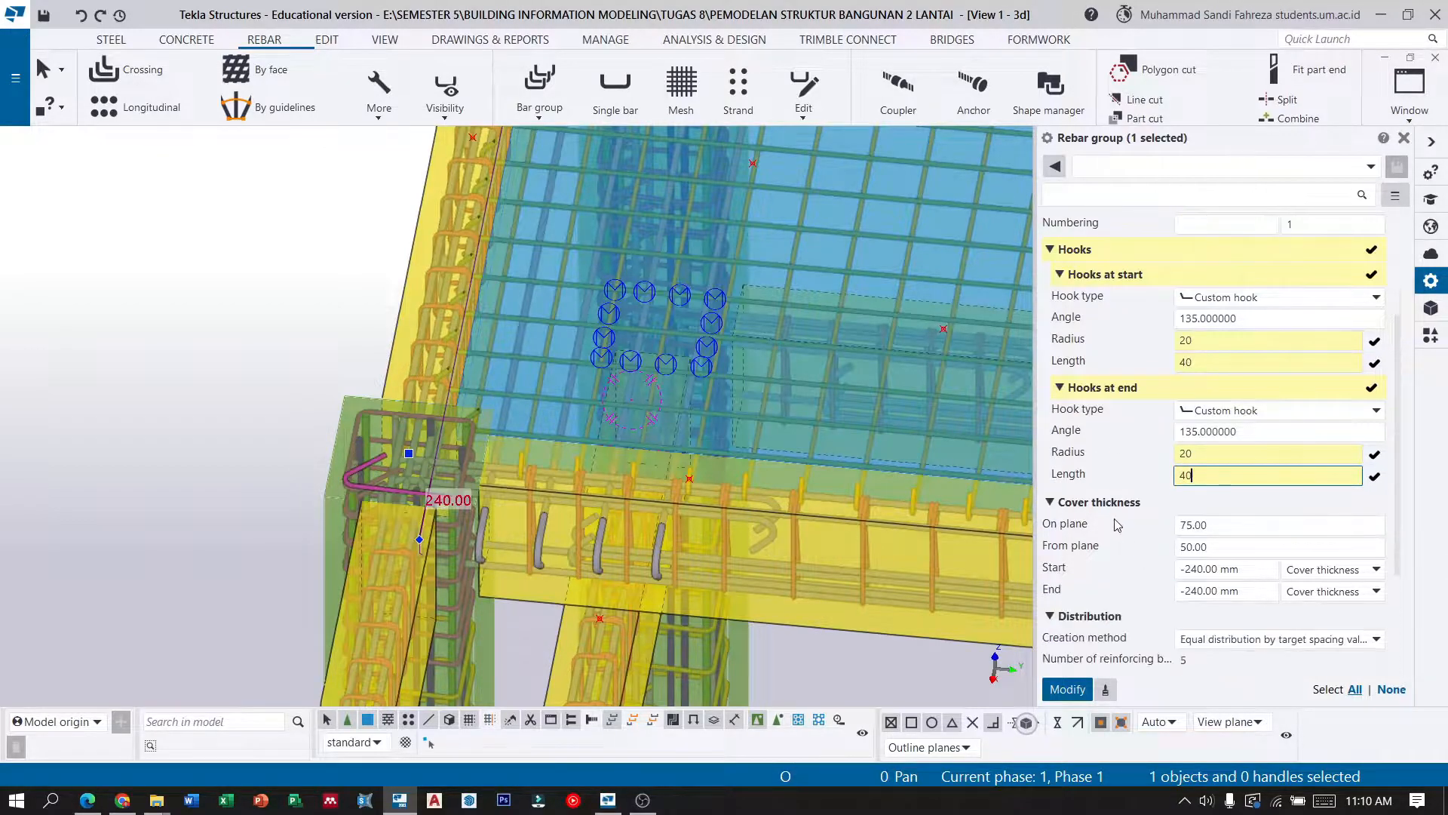
pyautogui.click(1220, 526)
pyautogui.write('25')
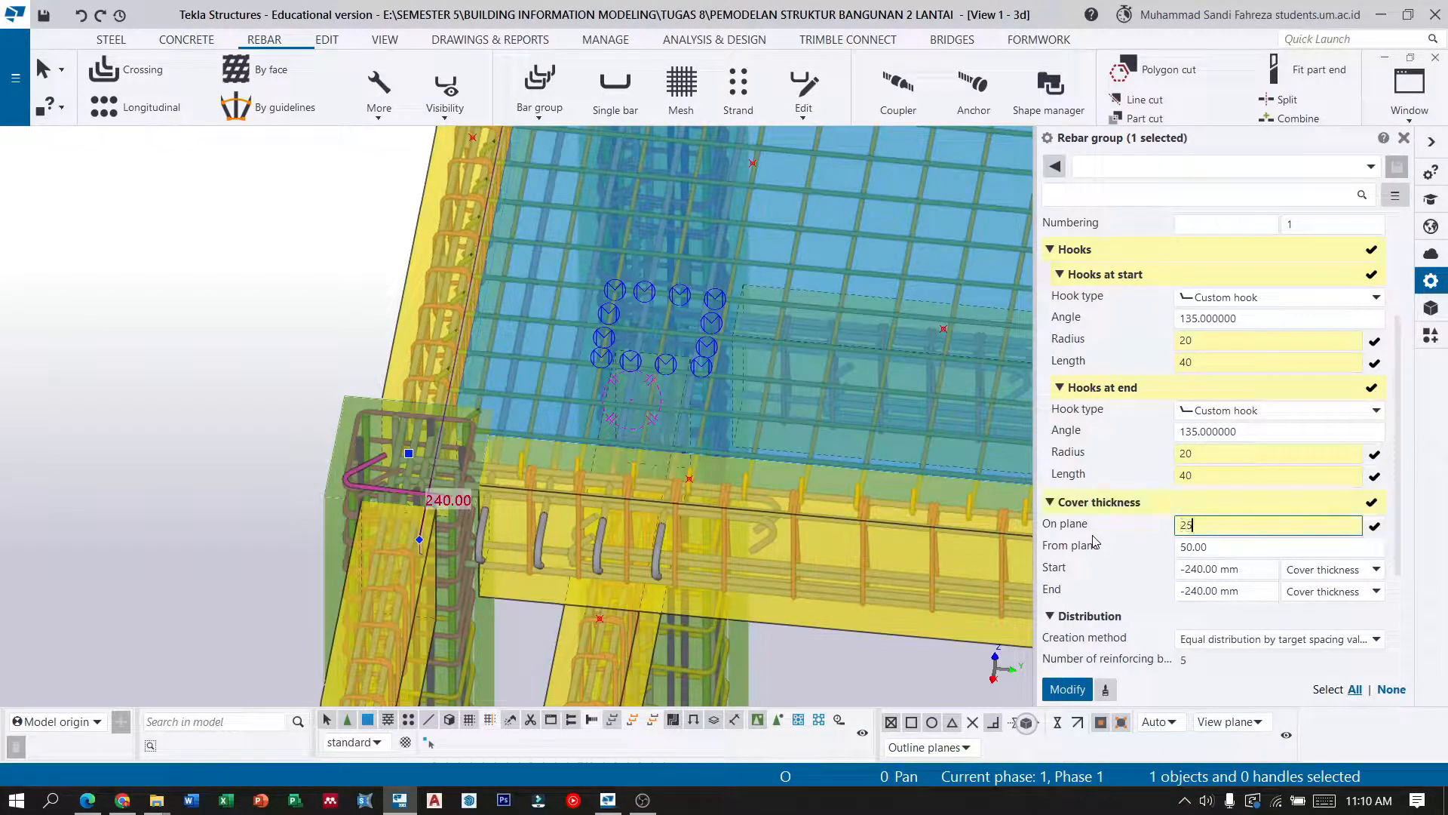
pyautogui.write('25')
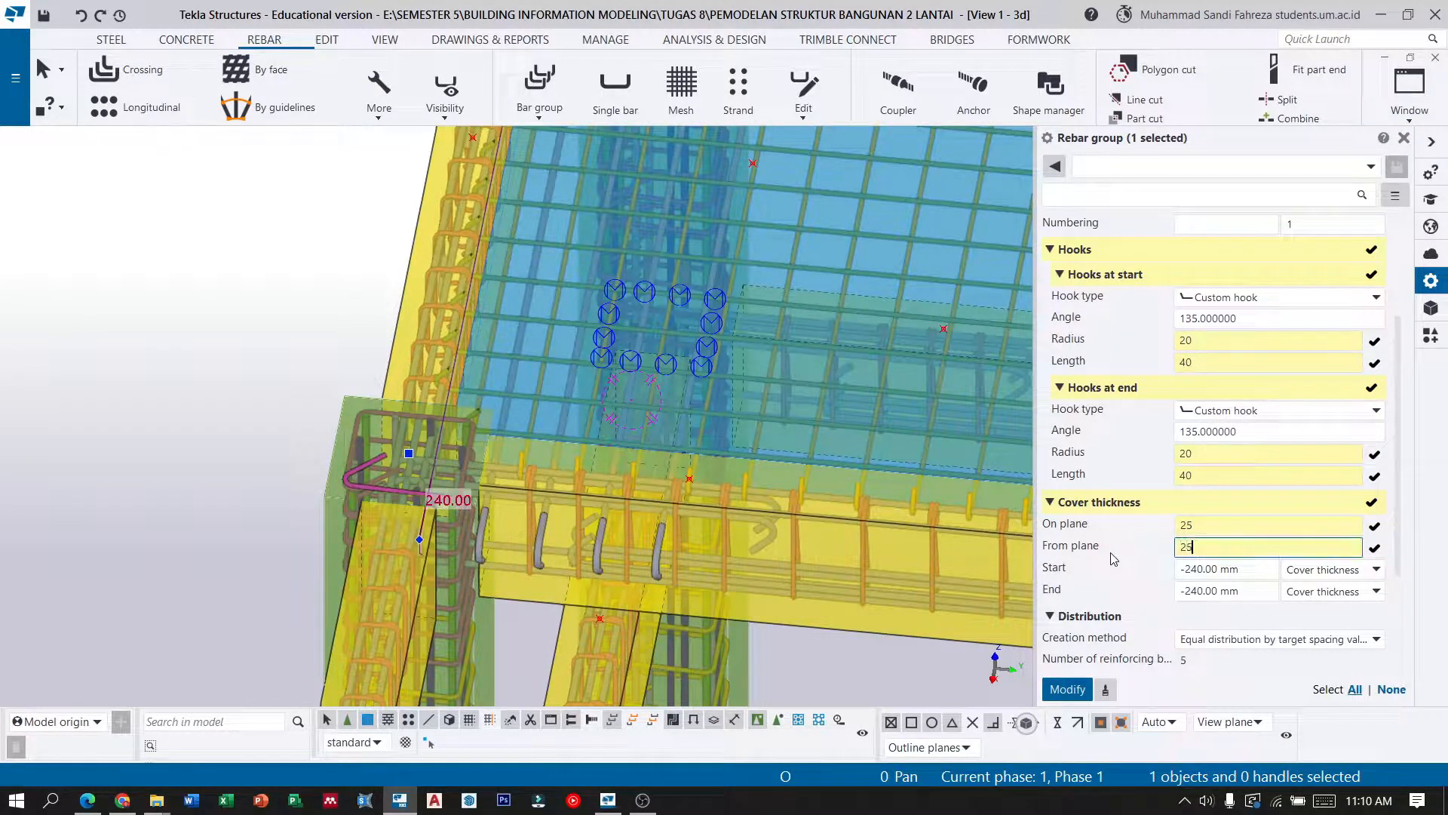
pyautogui.click(1252, 571)
pyautogui.write('-80')
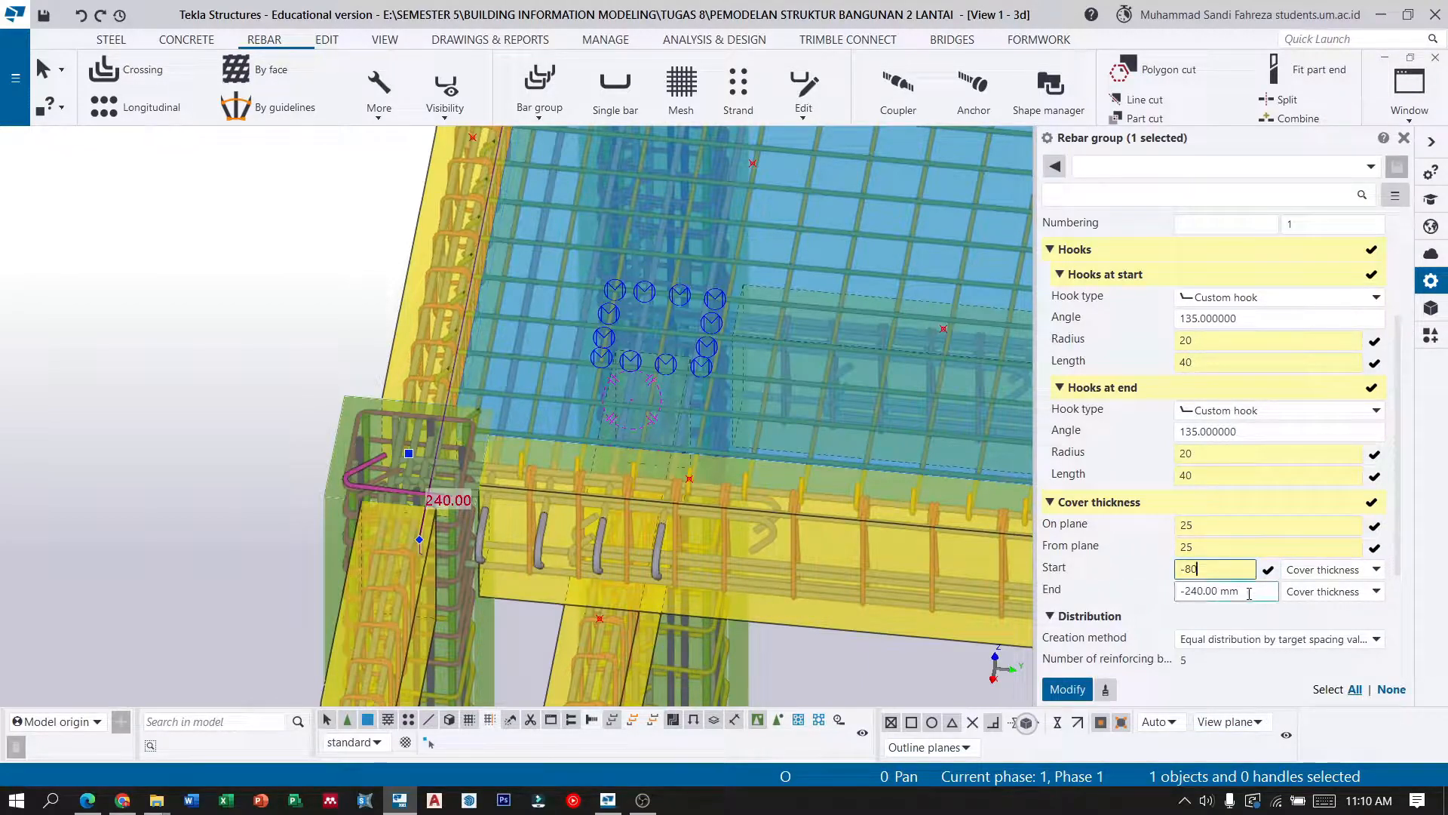
pyautogui.press('Tab')
pyautogui.write('-')
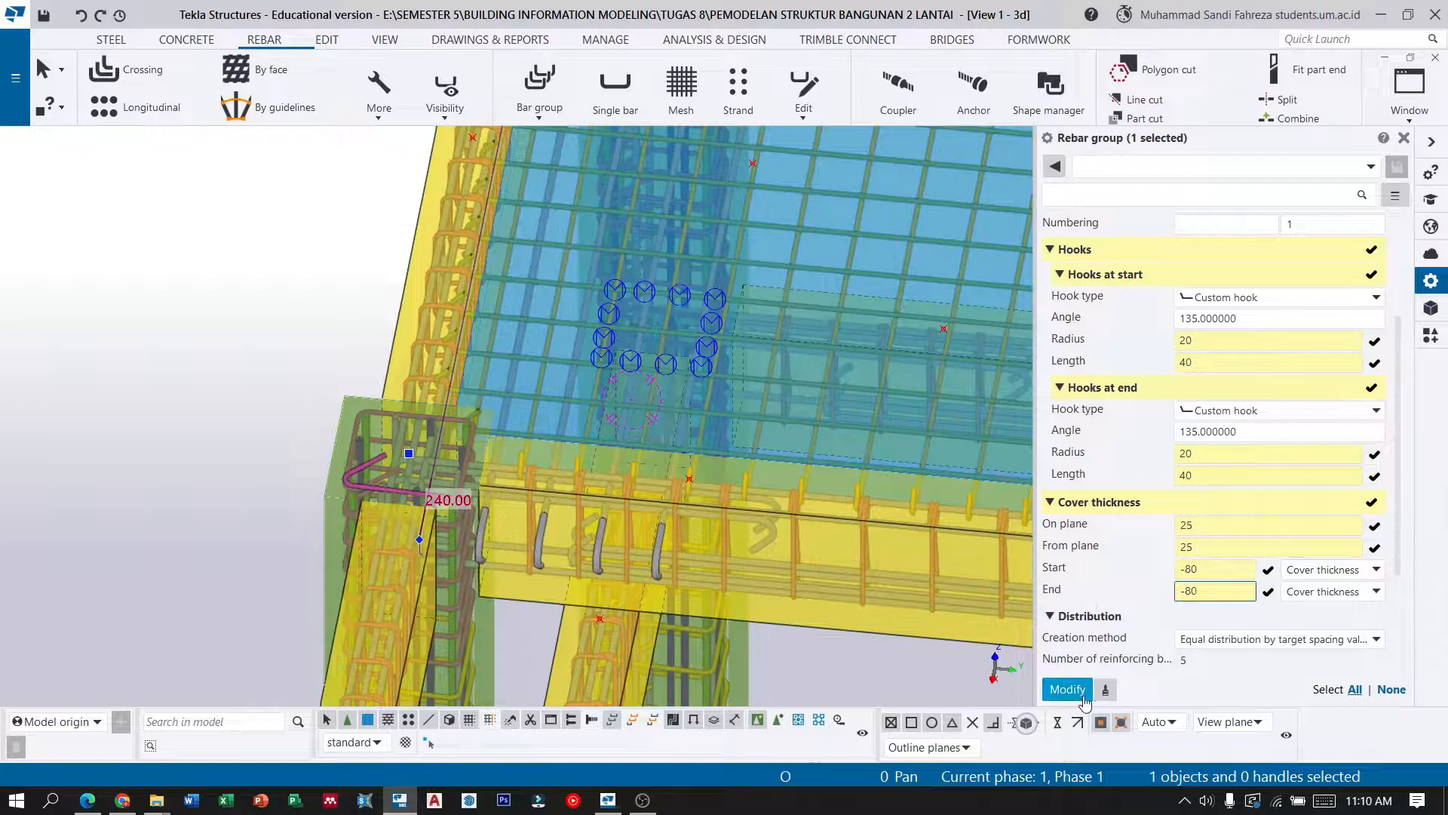
pyautogui.click(1068, 690)
# Set the bar group's target spacing value to 150 mm and apply the change.
pyautogui.scroll(5, 625, 506)
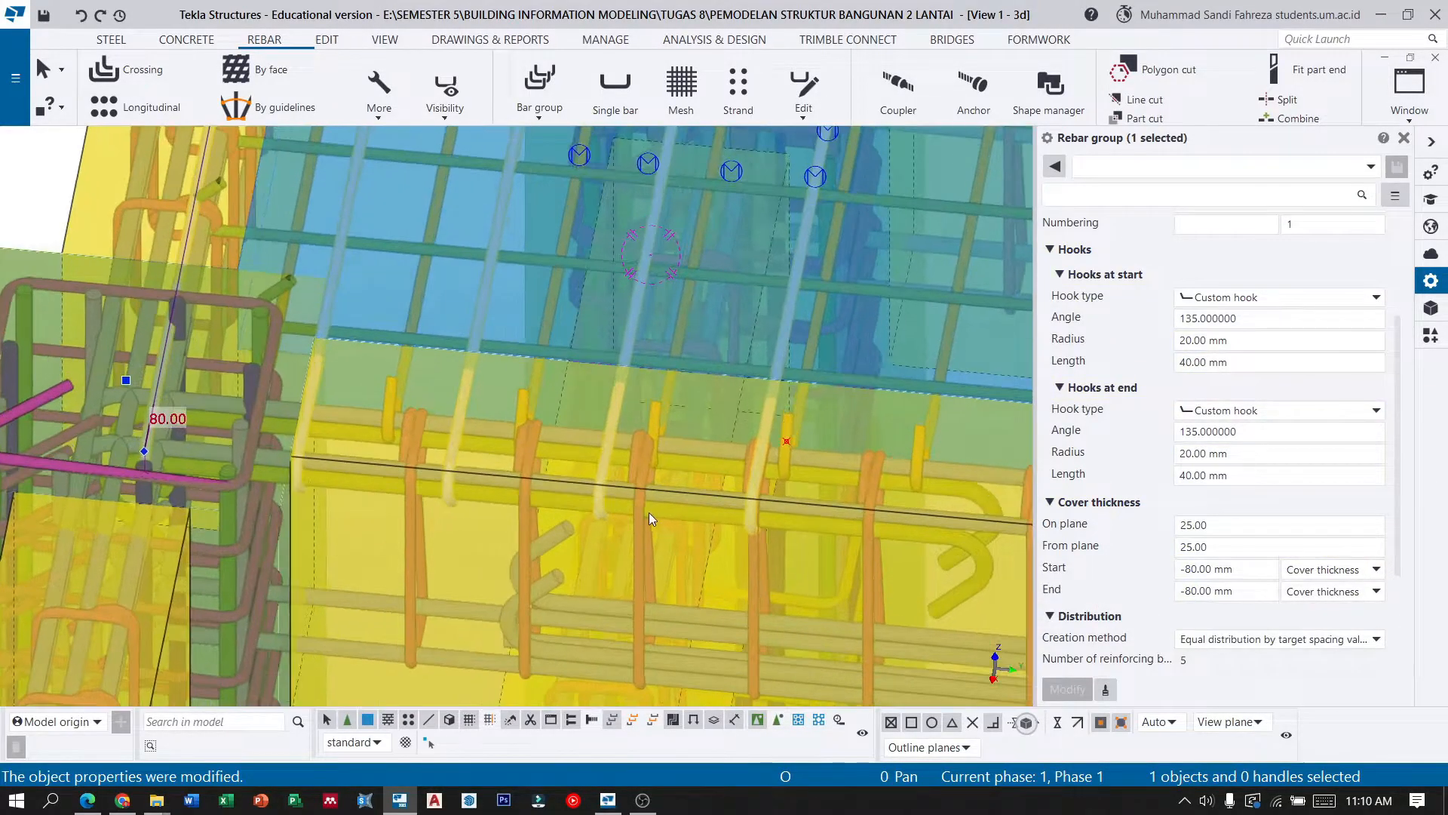
pyautogui.keyDown('ctrl'); pyautogui.moveTo(640, 513); pyautogui.dragTo(468, 468, button='middle'); pyautogui.keyUp('ctrl')
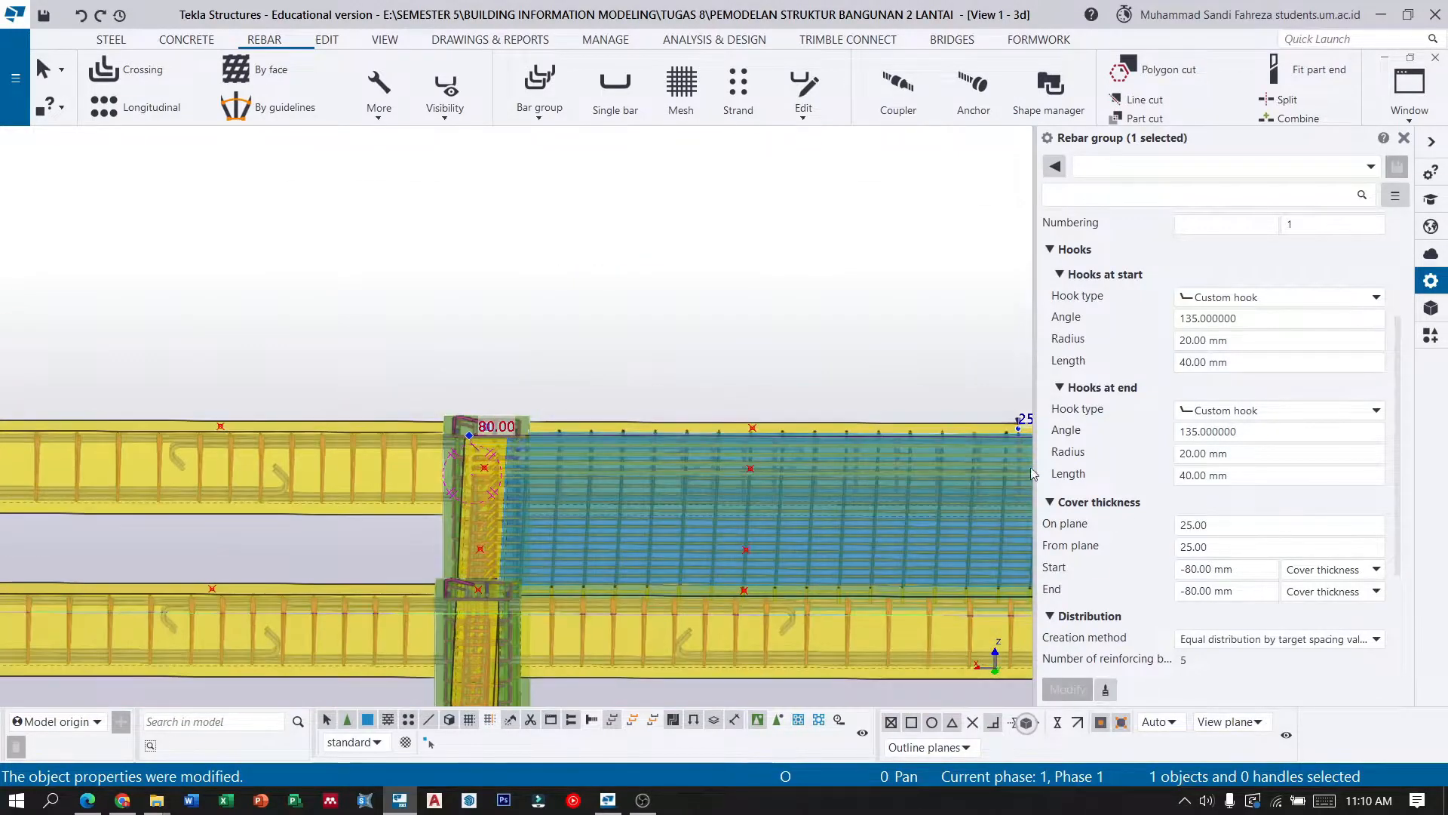
pyautogui.scroll(-3, 1192, 453)
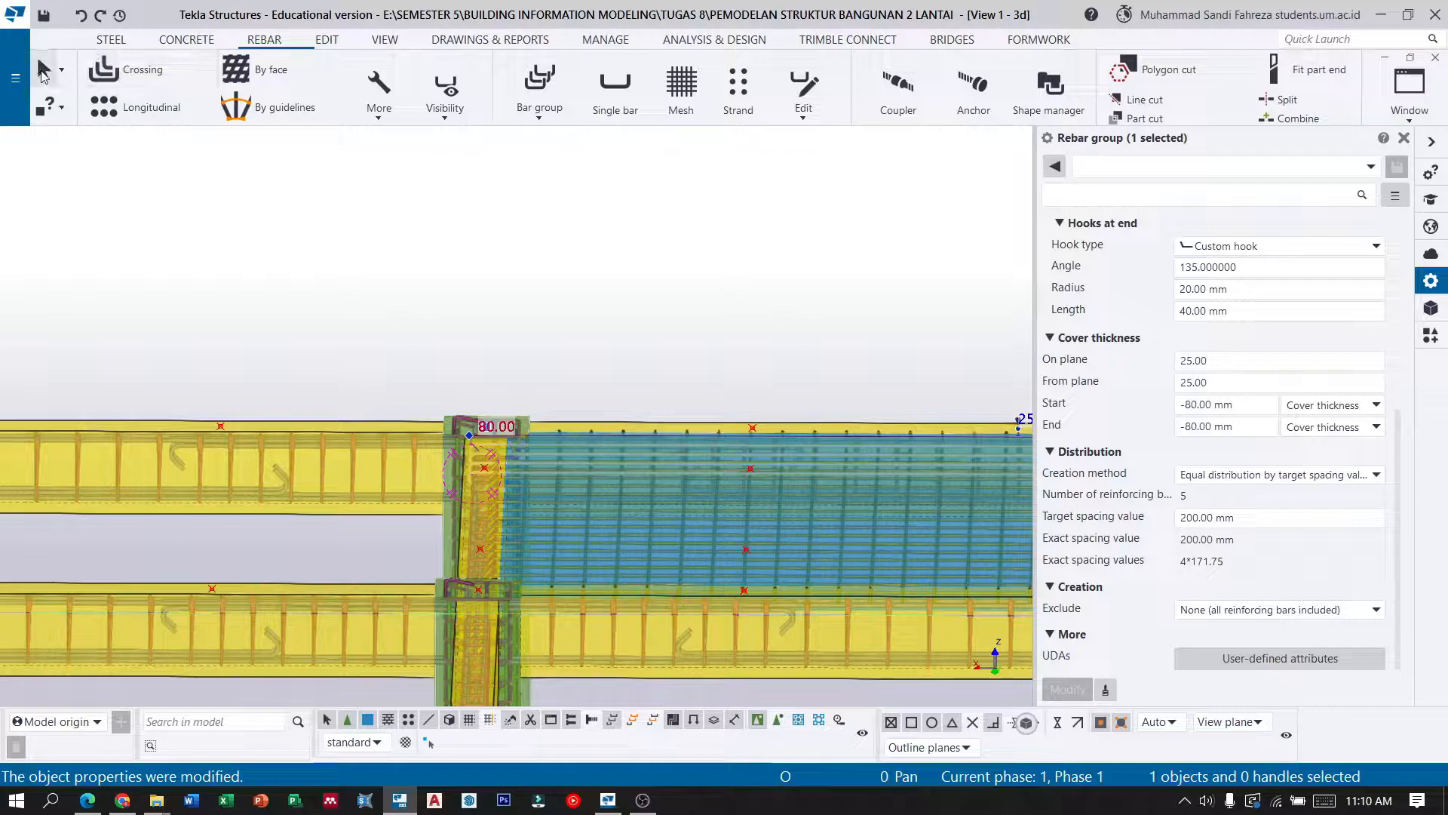
pyautogui.scroll(2, 591, 438)
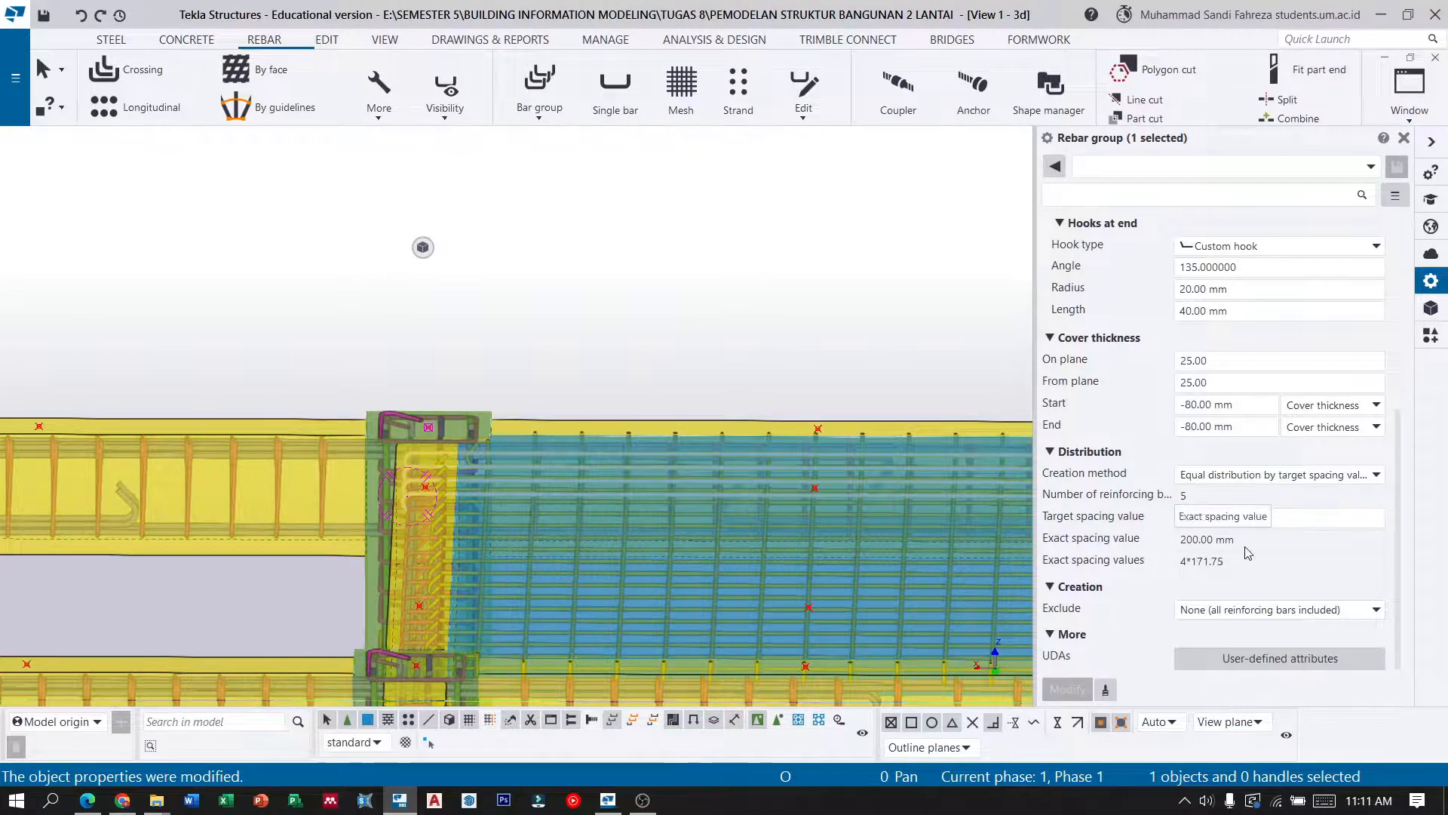
pyautogui.click(1231, 520)
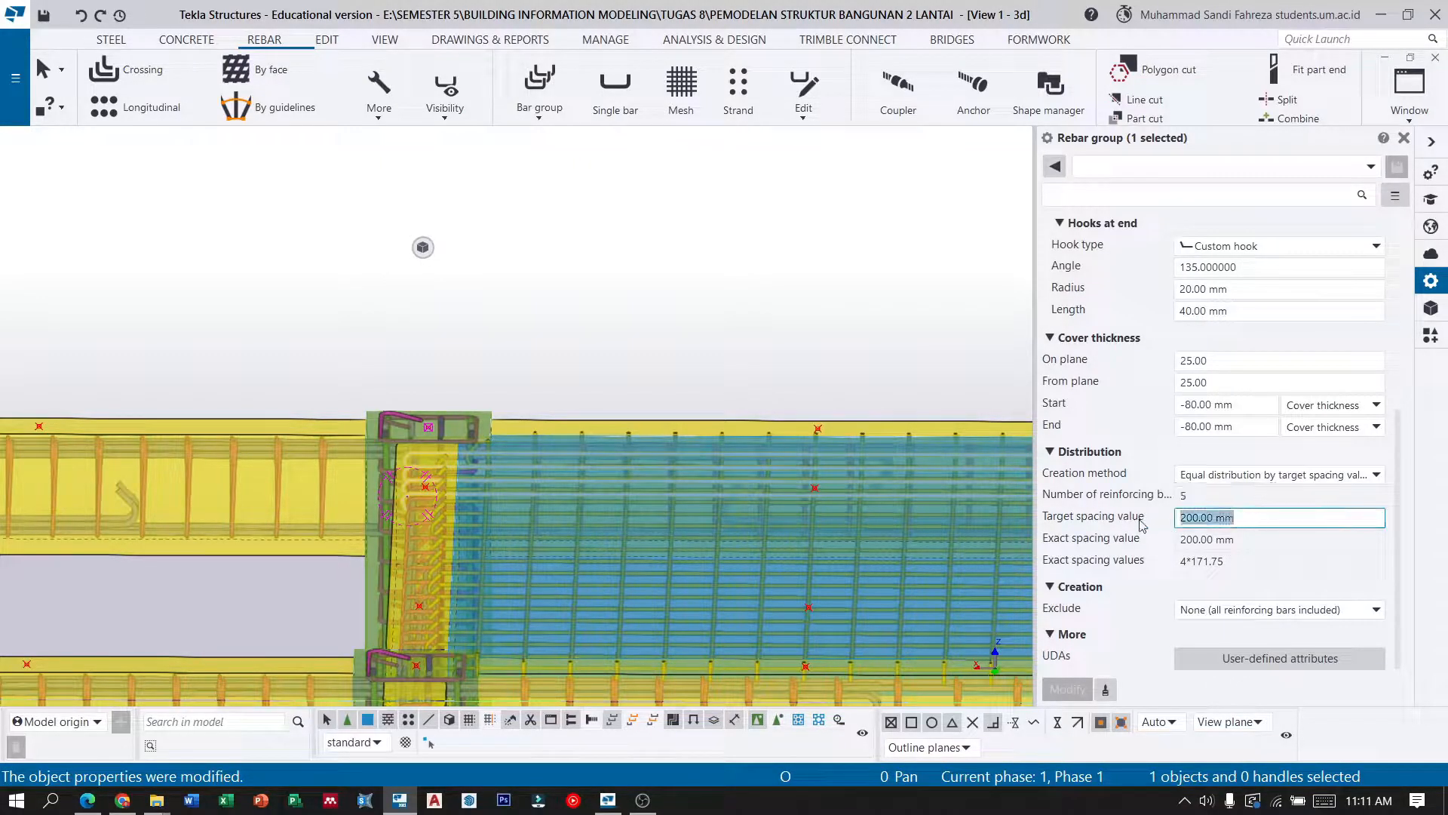
pyautogui.write('150')
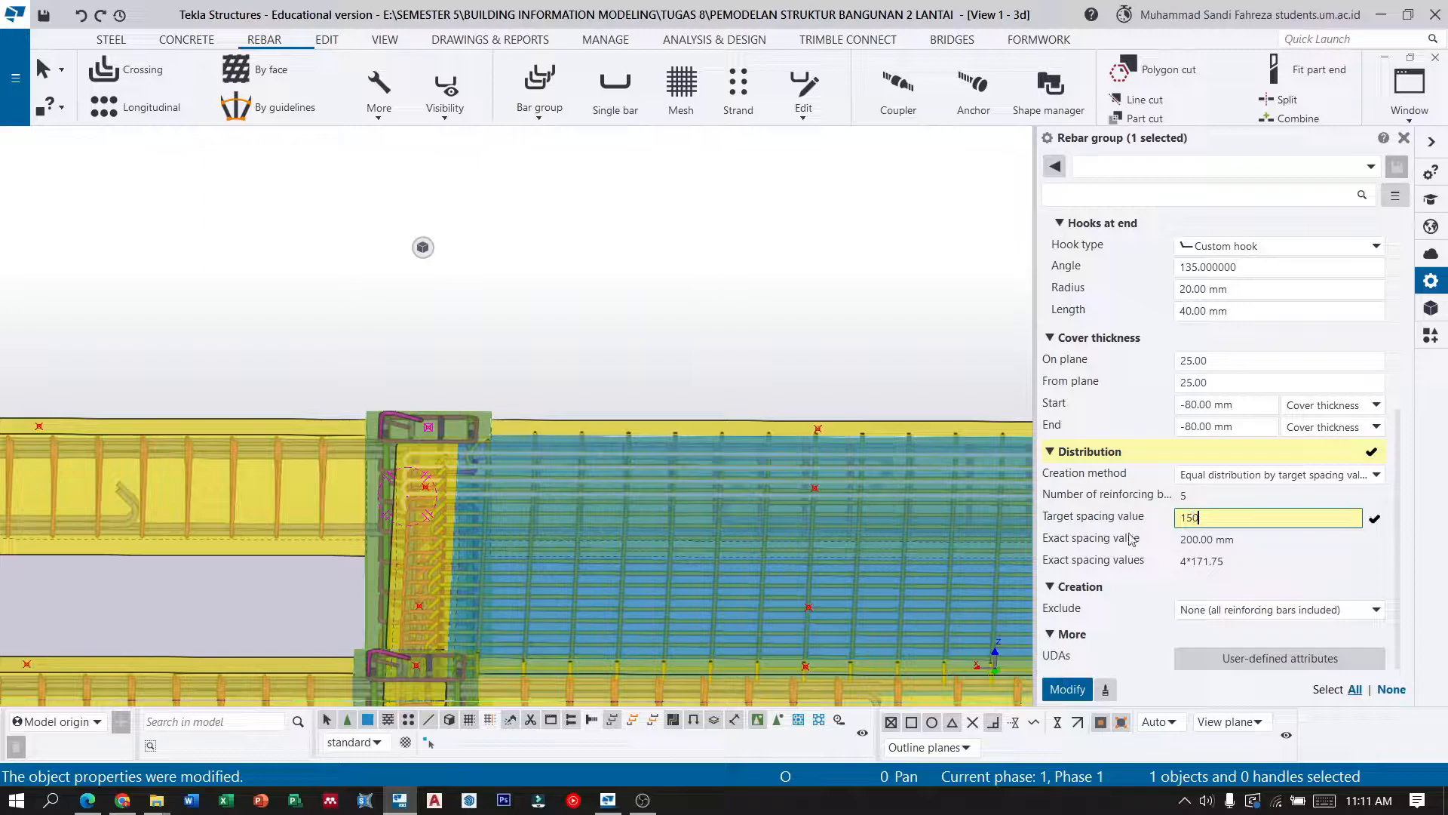
pyautogui.click(1065, 690)
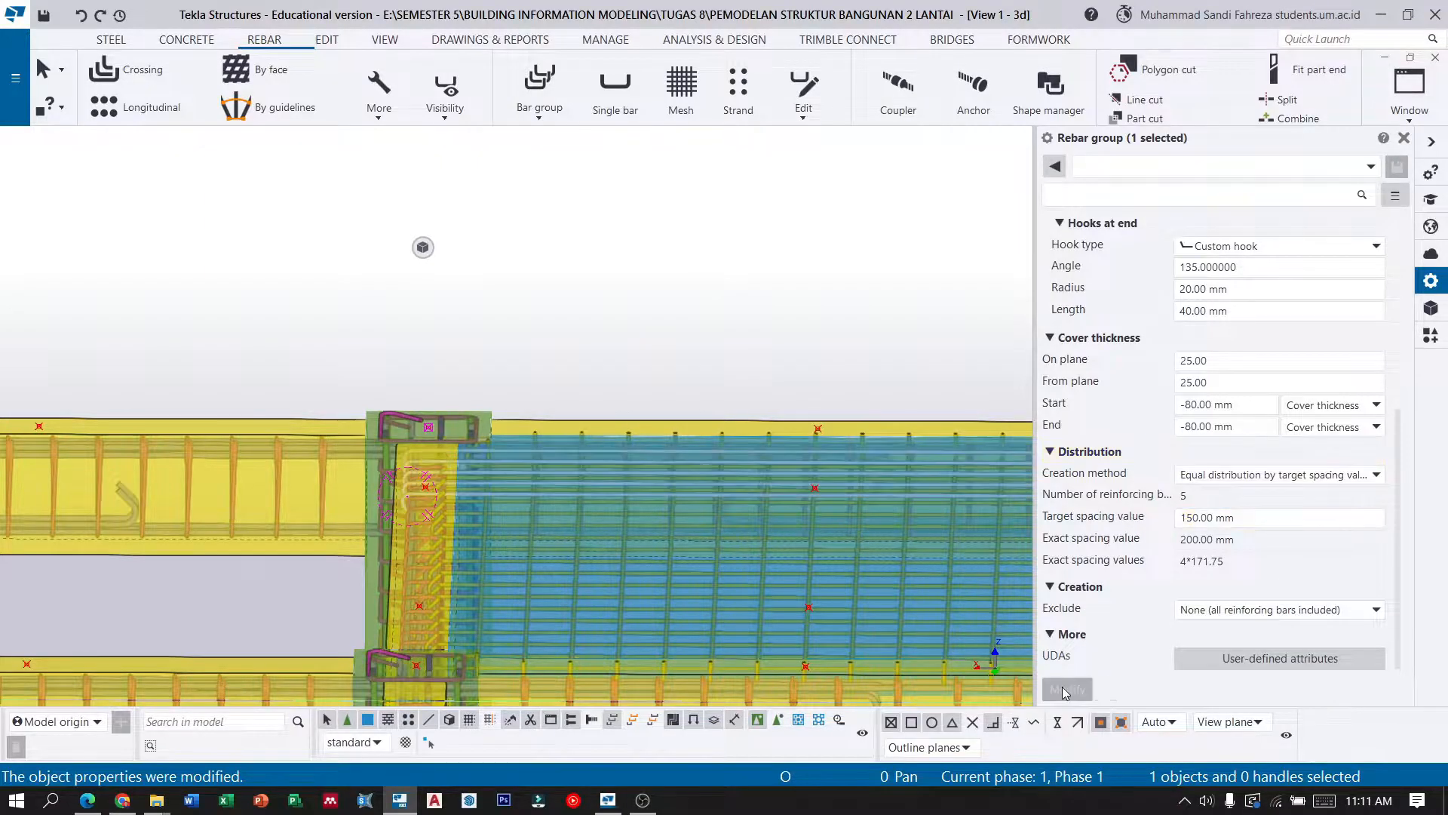
# Examine how the modified long bars sit in the slab and the edge beams from several sides.
pyautogui.click(598, 411)
pyautogui.keyDown('ctrl'); pyautogui.moveTo(484, 504); pyautogui.dragTo(524, 511, button='middle'); pyautogui.keyUp('ctrl')
pyautogui.scroll(-7, 784, 384)
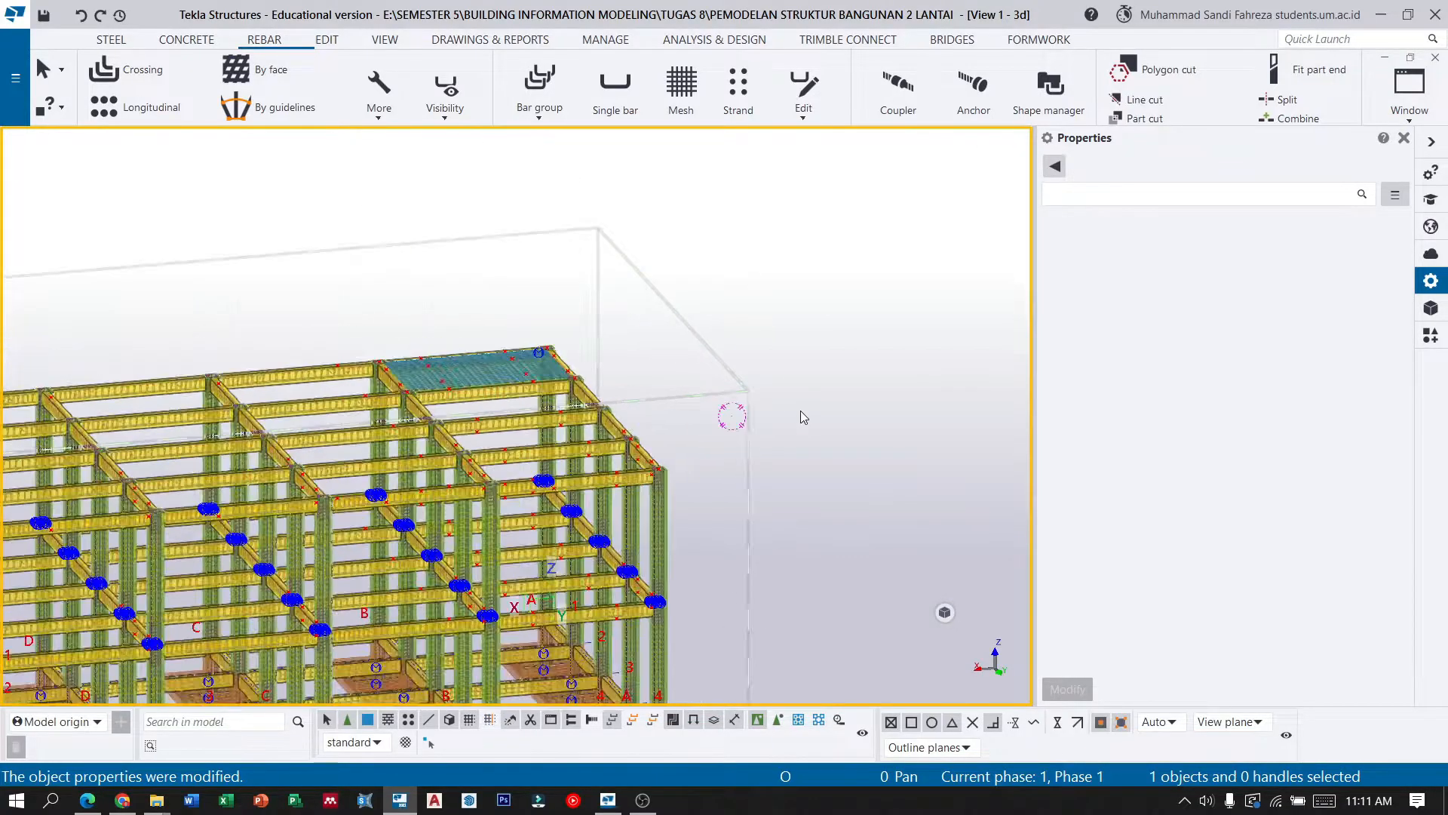
pyautogui.scroll(10, 800, 416)
pyautogui.scroll(-8, 758, 400)
pyautogui.scroll(7, 626, 373)
pyautogui.scroll(10, 626, 373)
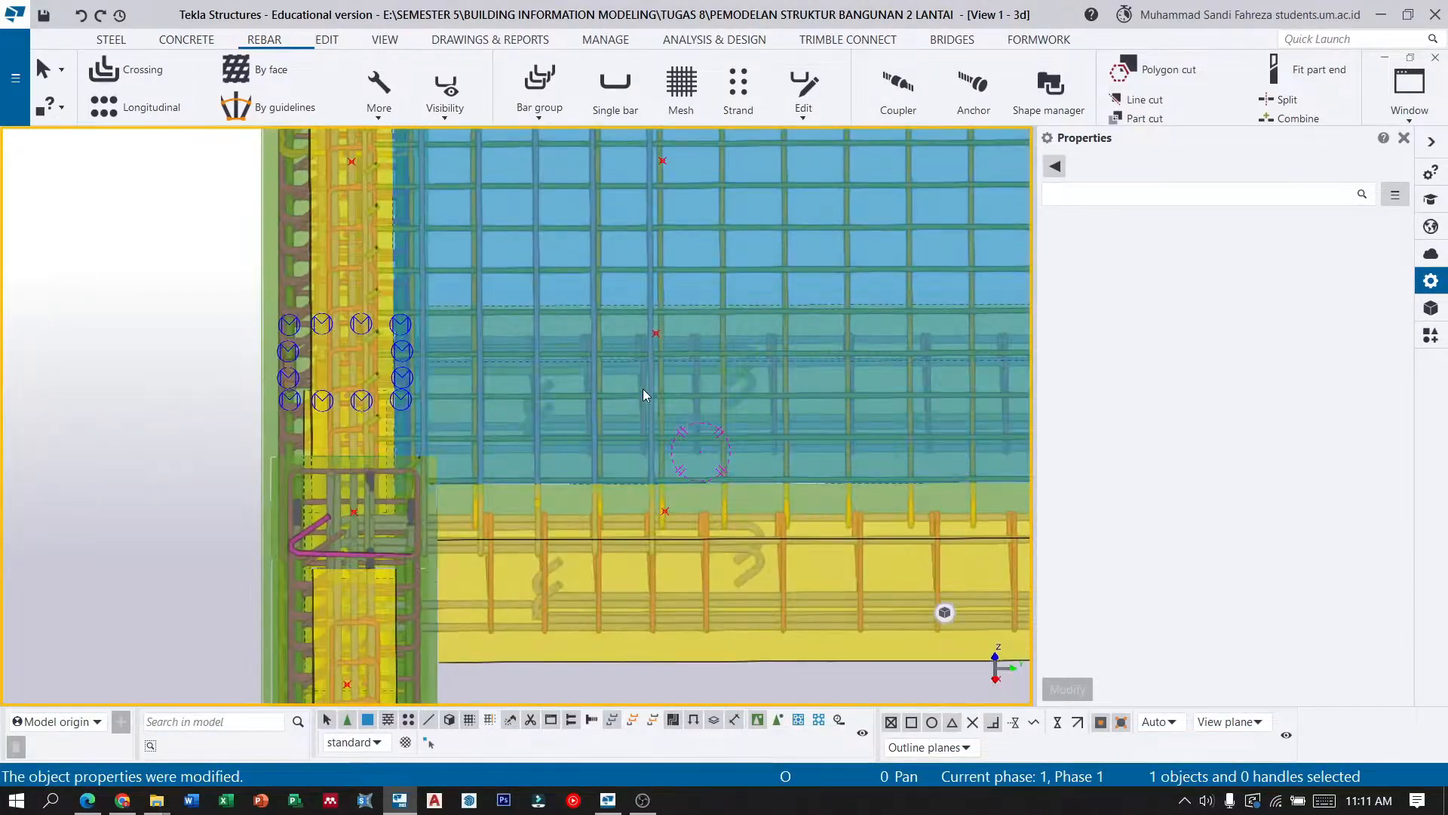
pyautogui.scroll(-10, 624, 369)
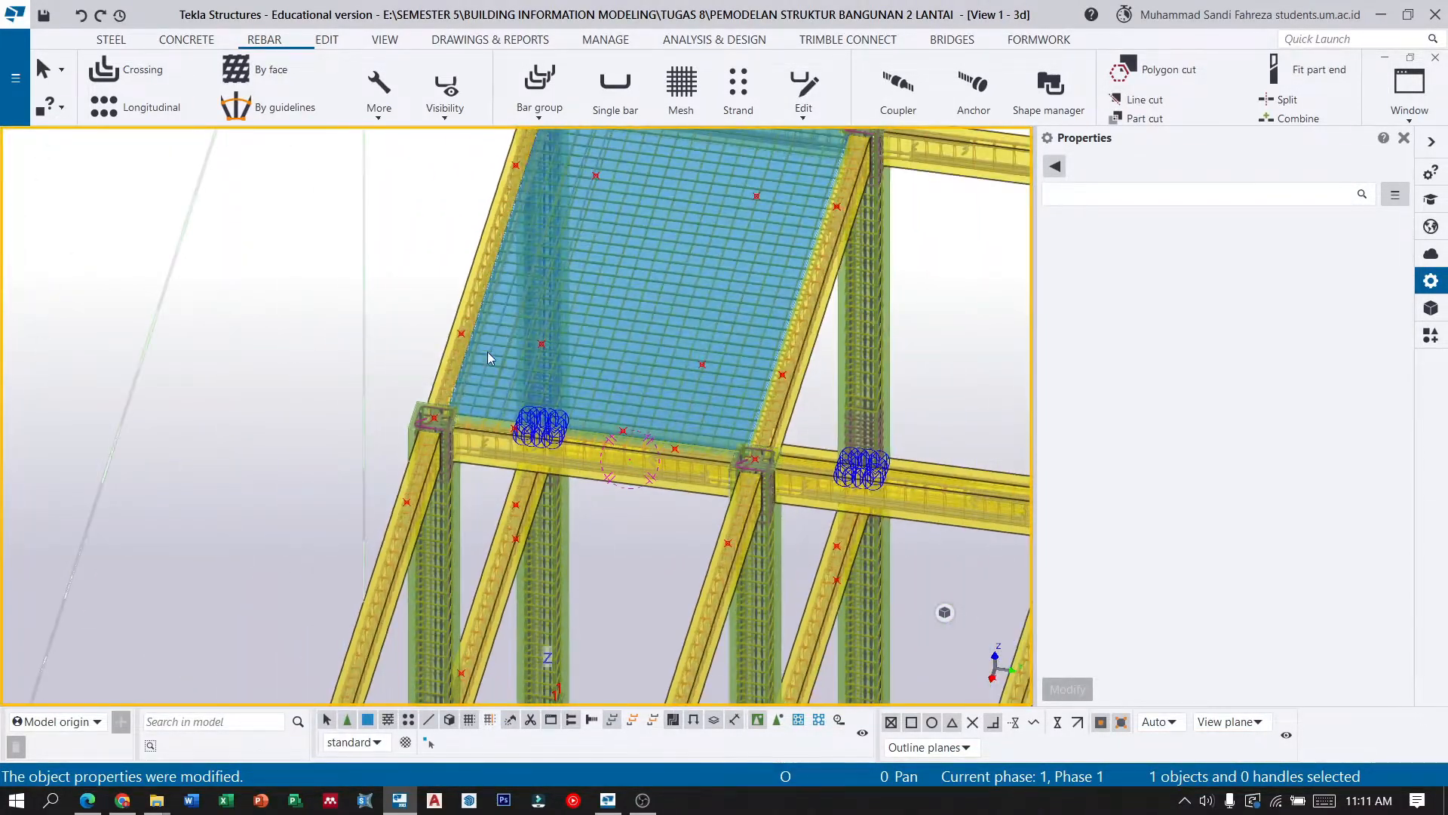
pyautogui.scroll(8, 499, 342)
pyautogui.keyDown('ctrl'); pyautogui.moveTo(492, 413); pyautogui.dragTo(435, 364, button='middle'); pyautogui.keyUp('ctrl')
pyautogui.click(326, 40)
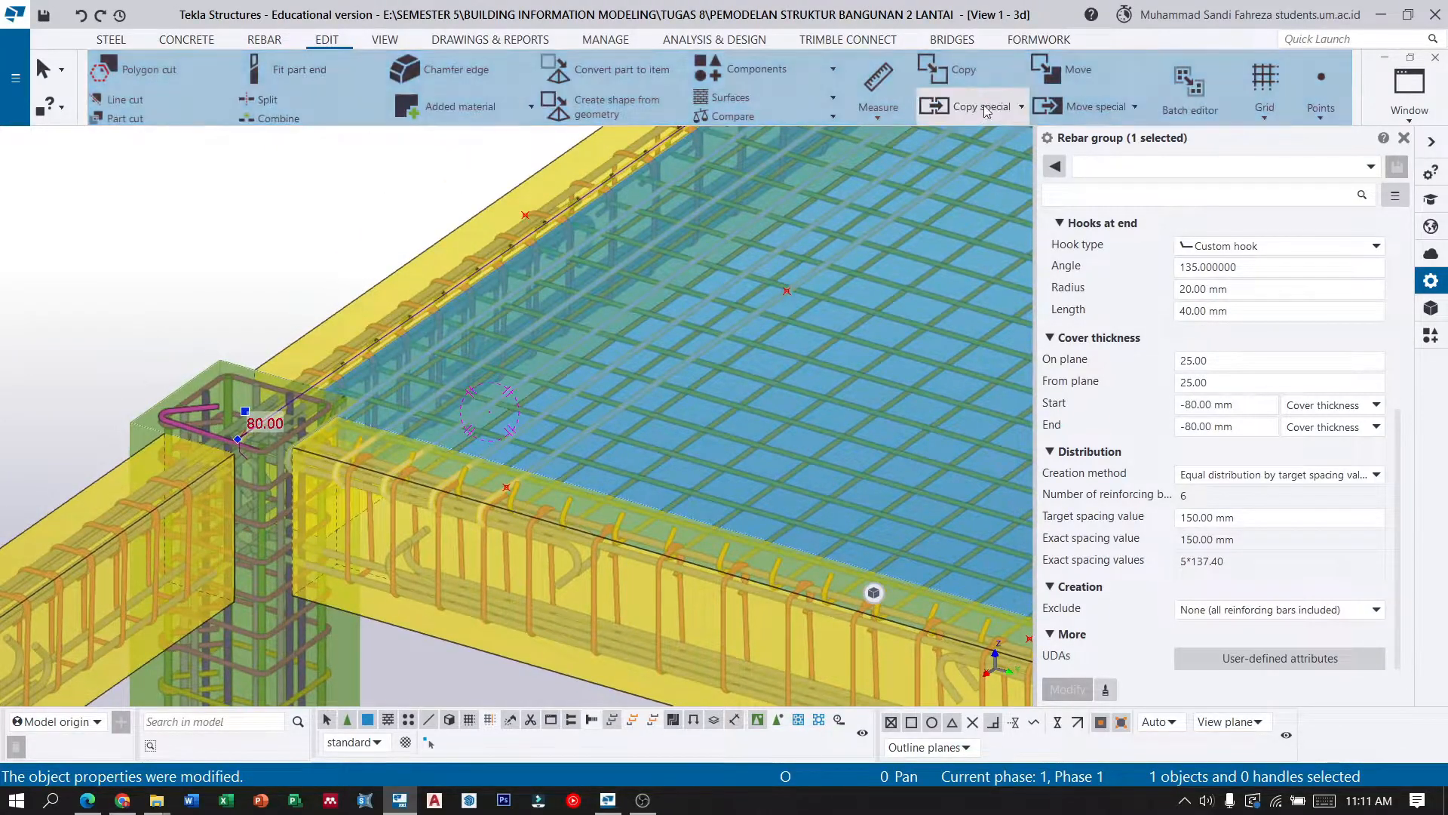
pyautogui.click(952, 70)
pyautogui.scroll(3, 243, 411)
pyautogui.click(243, 408)
pyautogui.scroll(-3, 226, 362)
pyautogui.scroll(2, 521, 365)
pyautogui.scroll(3, 528, 452)
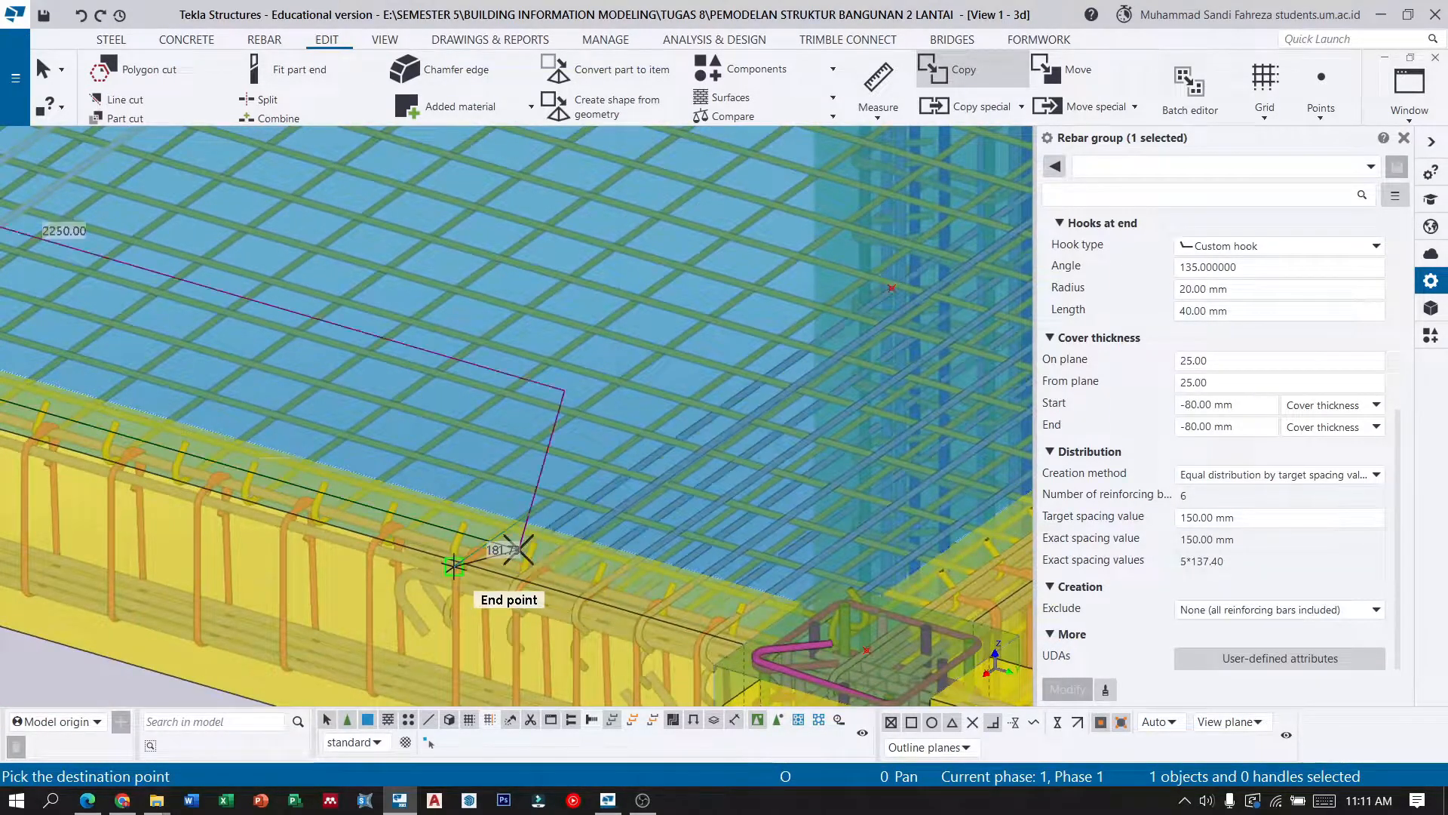
pyautogui.scroll(-5, 518, 548)
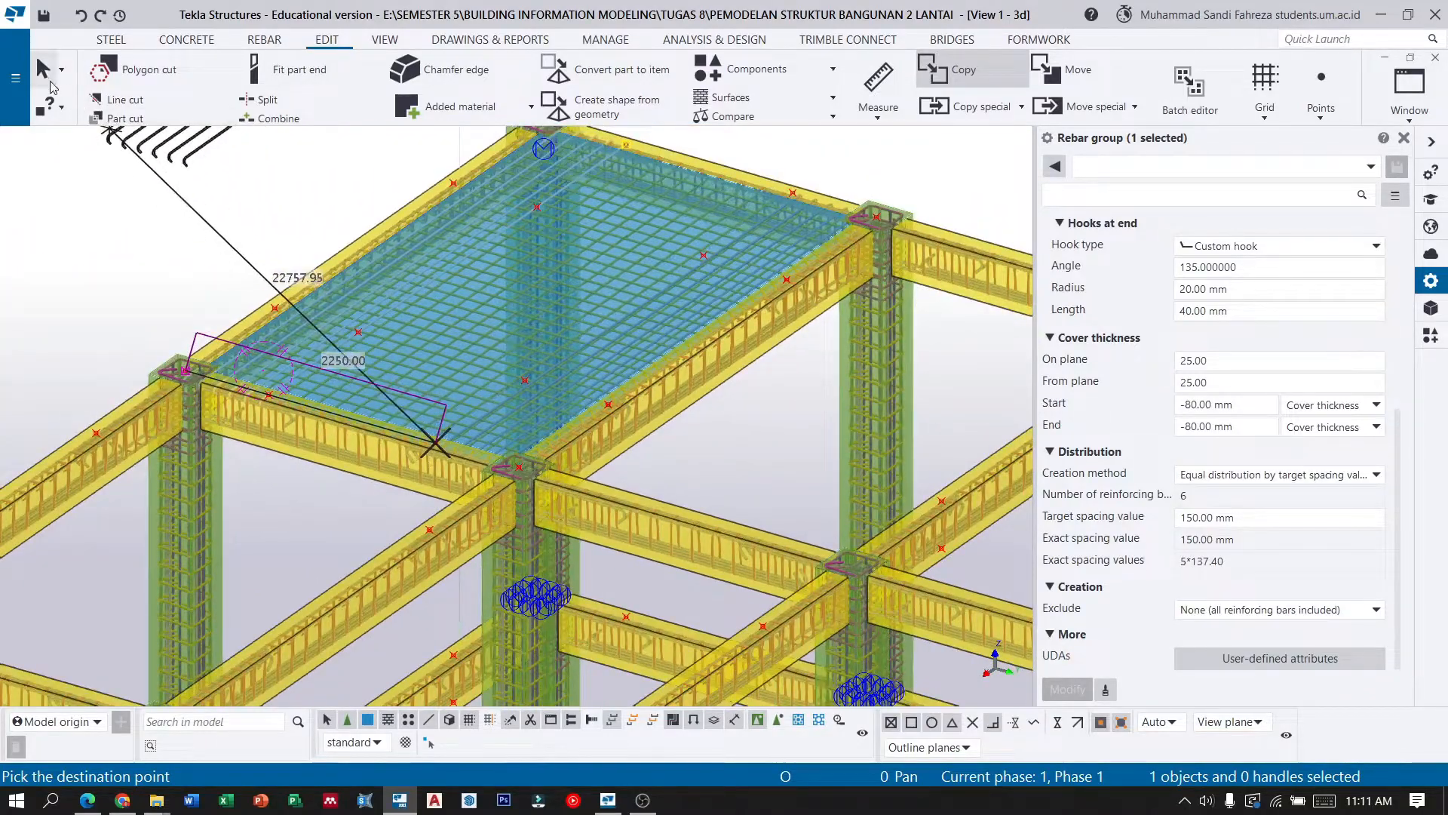
pyautogui.click(50, 82)
# Examine how the bars lie along the slab's edge beams and at the column corners.
pyautogui.scroll(-2, 369, 361)
pyautogui.scroll(4, 679, 230)
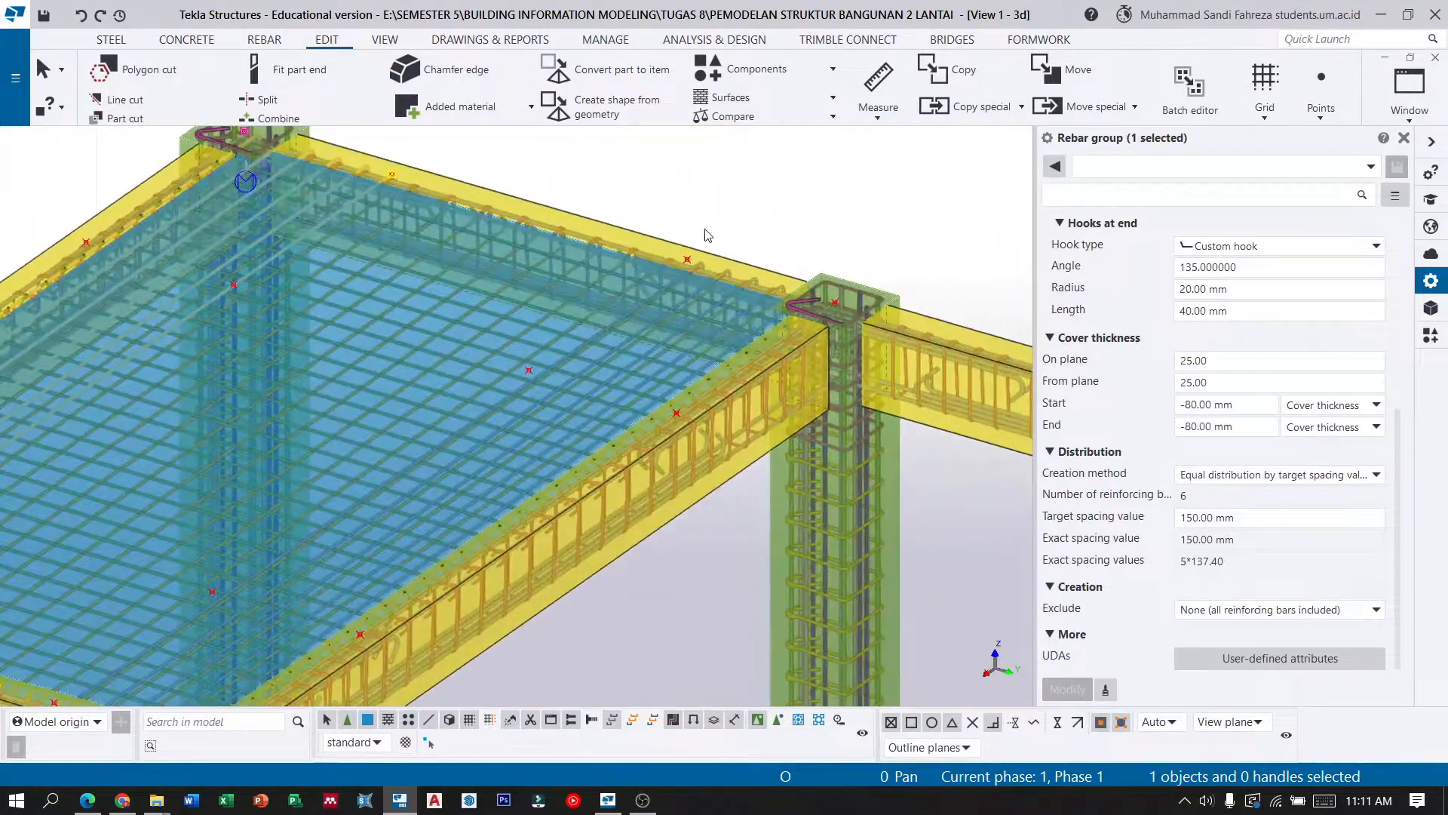
pyautogui.scroll(8, 660, 283)
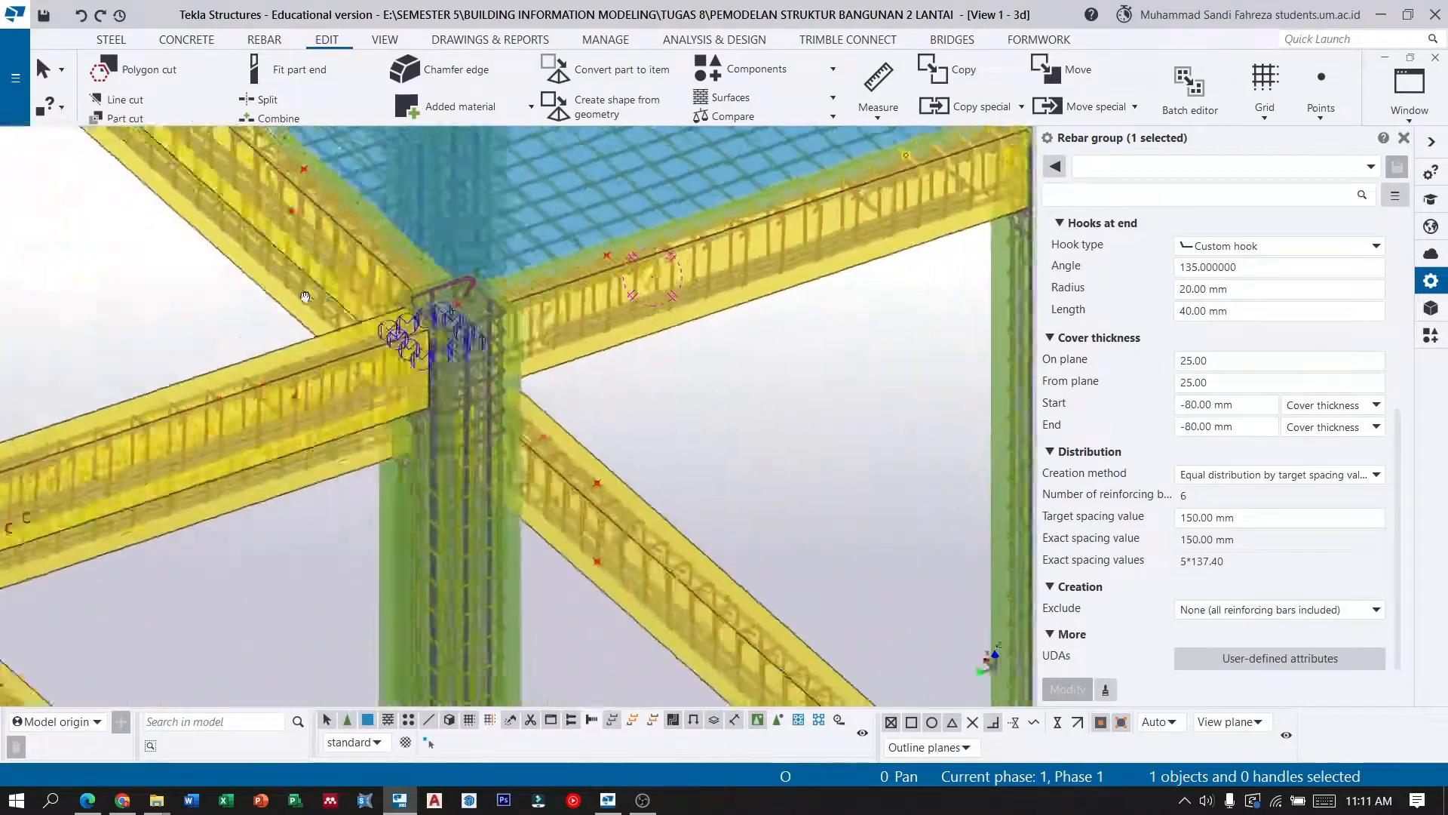
pyautogui.scroll(-6, 232, 305)
pyautogui.scroll(2, 383, 293)
pyautogui.scroll(-1, 328, 375)
pyautogui.scroll(6, 329, 374)
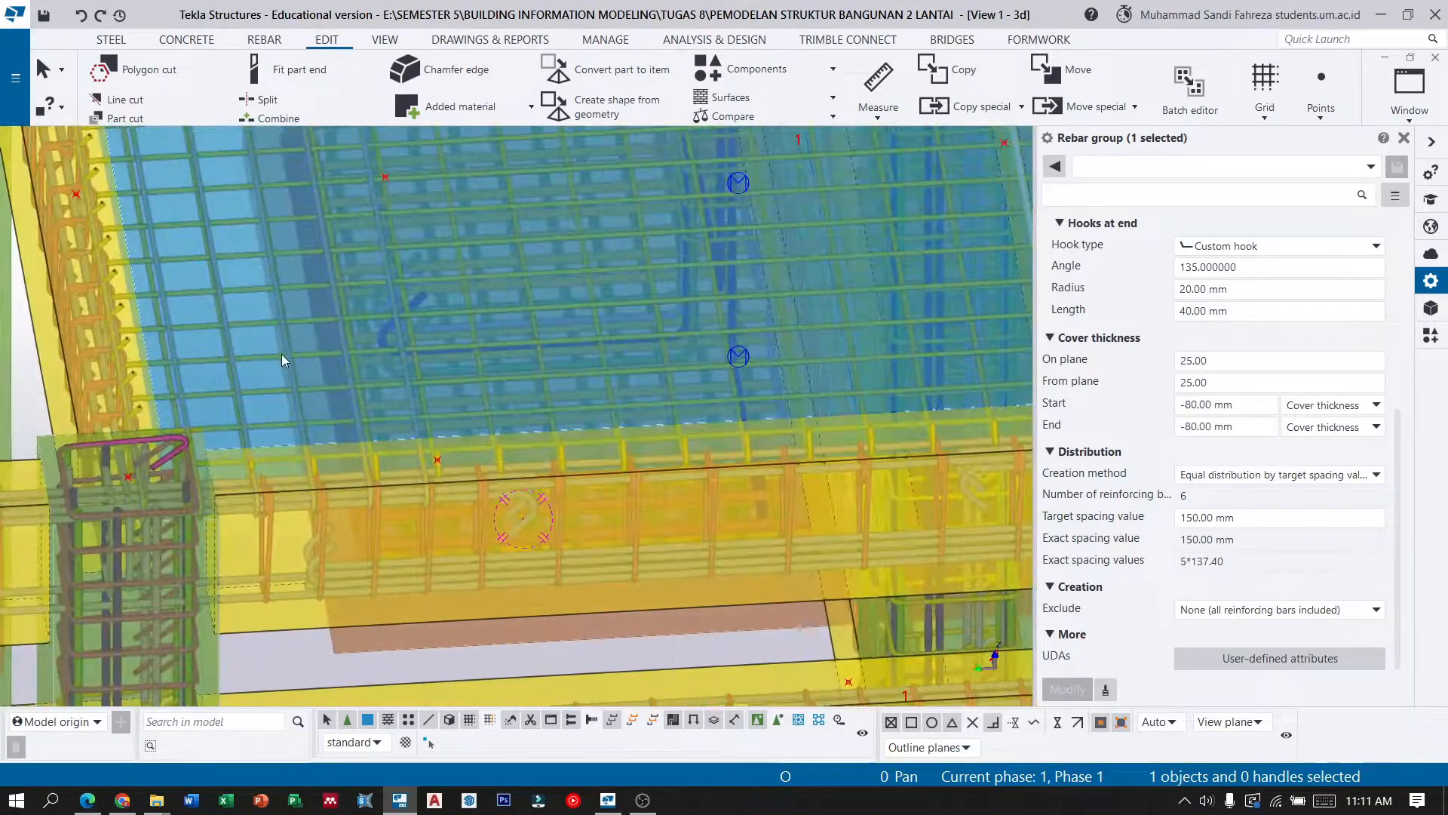
pyautogui.moveTo(314, 320); pyautogui.dragTo(288, 492, button='middle')
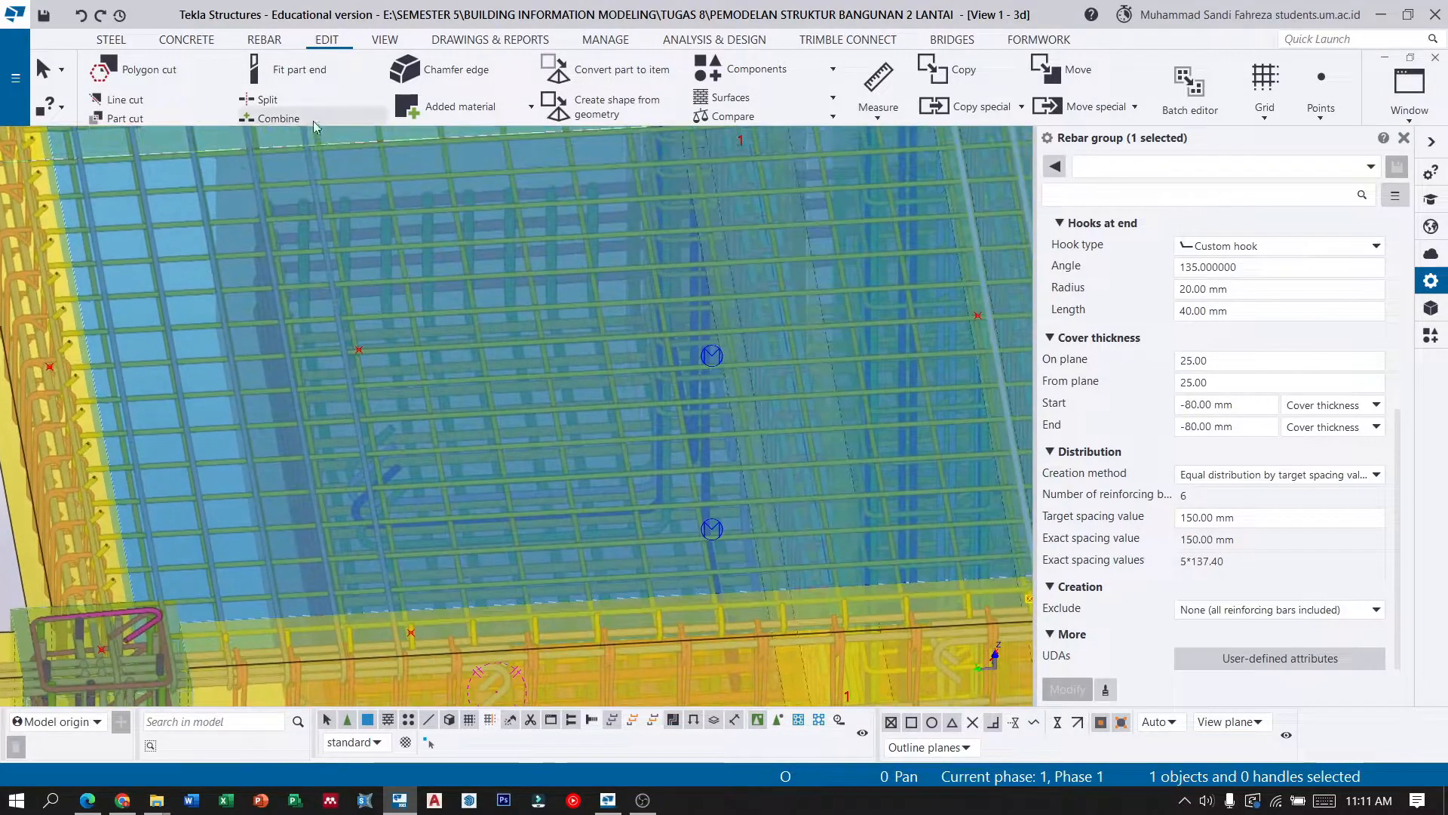
# Start a new bar group and choose the floor slab as the part to reinforce.
pyautogui.click(264, 40)
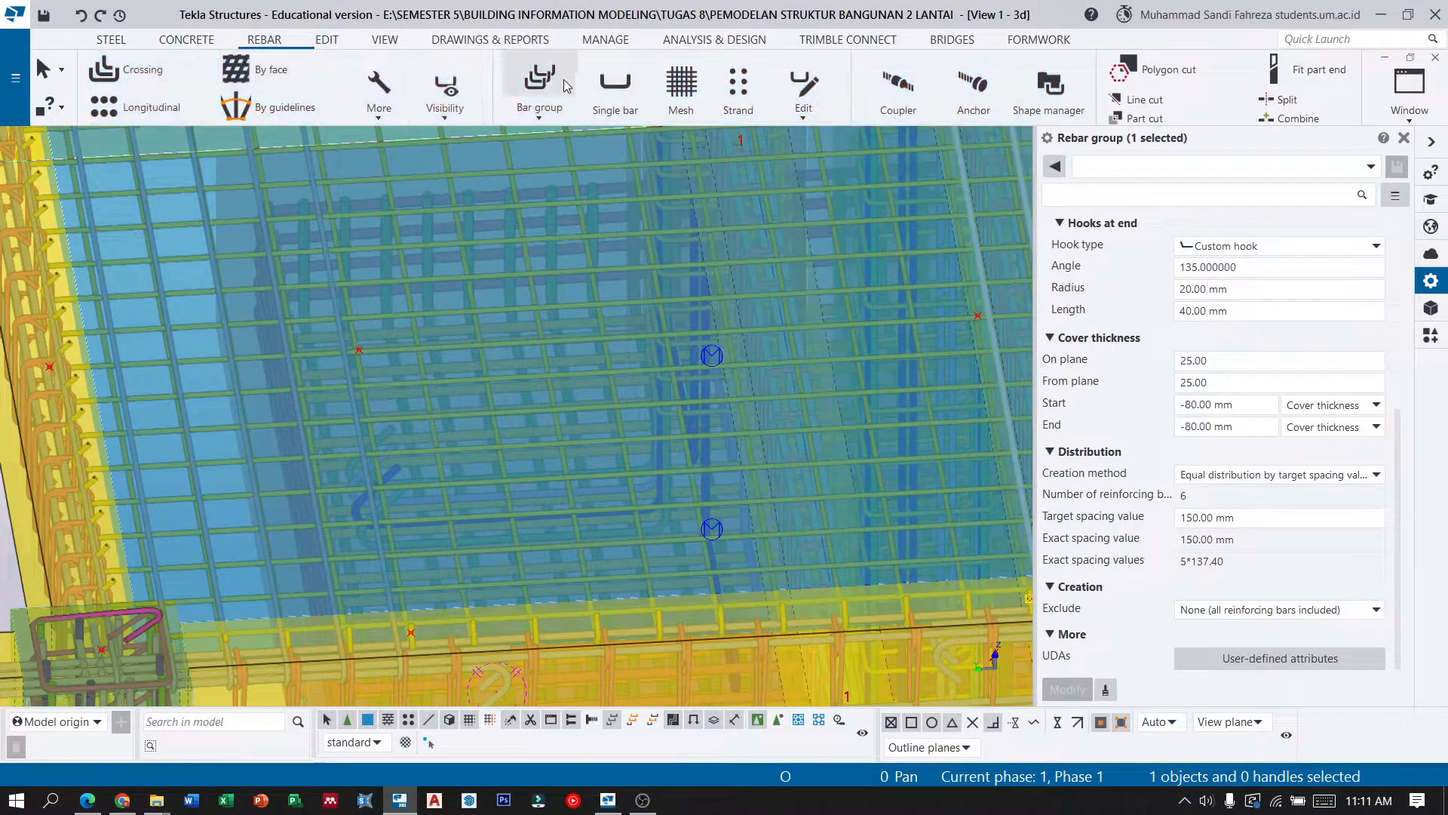
pyautogui.click(540, 78)
pyautogui.scroll(-4, 128, 491)
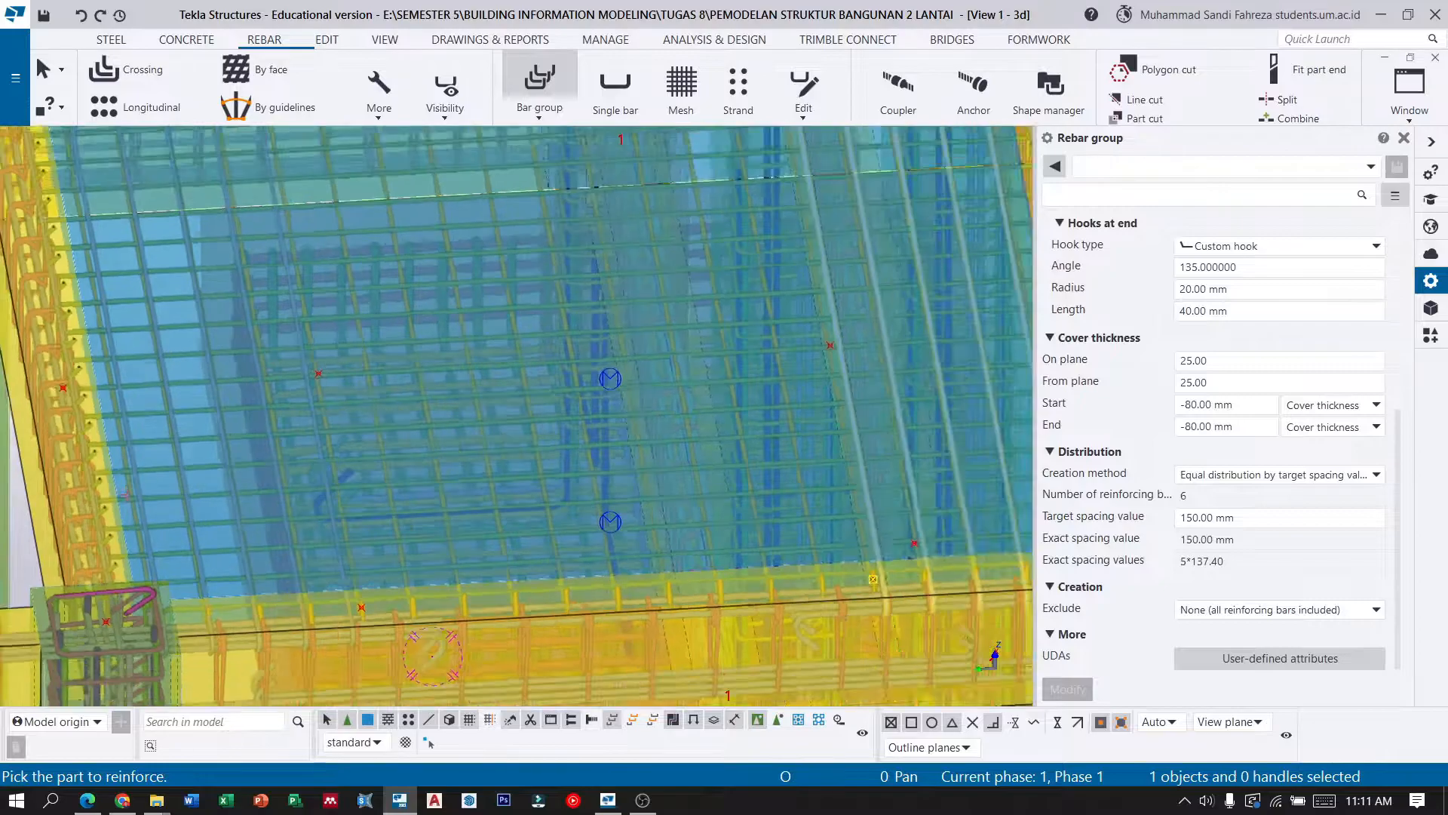
pyautogui.scroll(3, 159, 572)
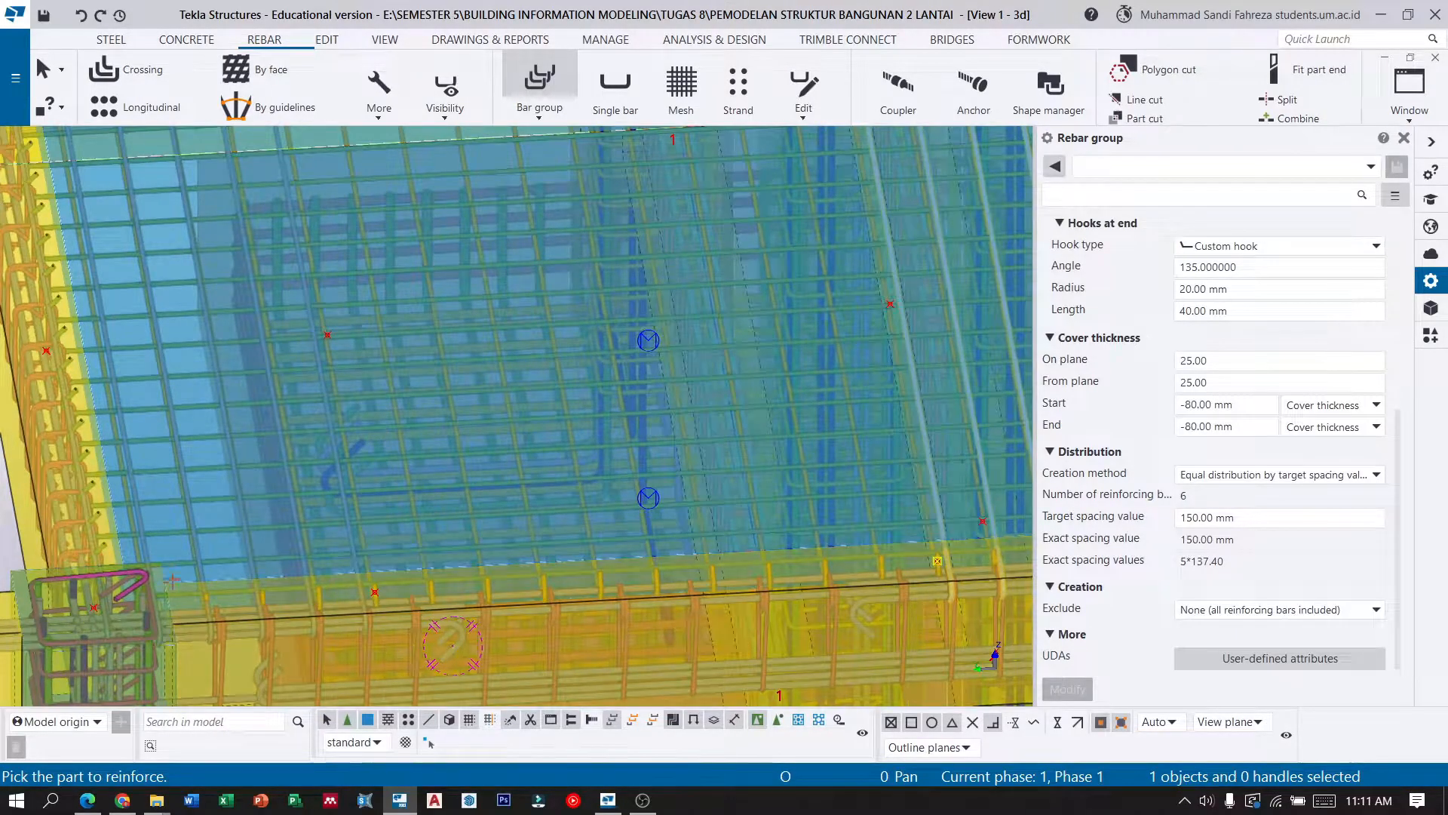
pyautogui.scroll(3, 165, 569)
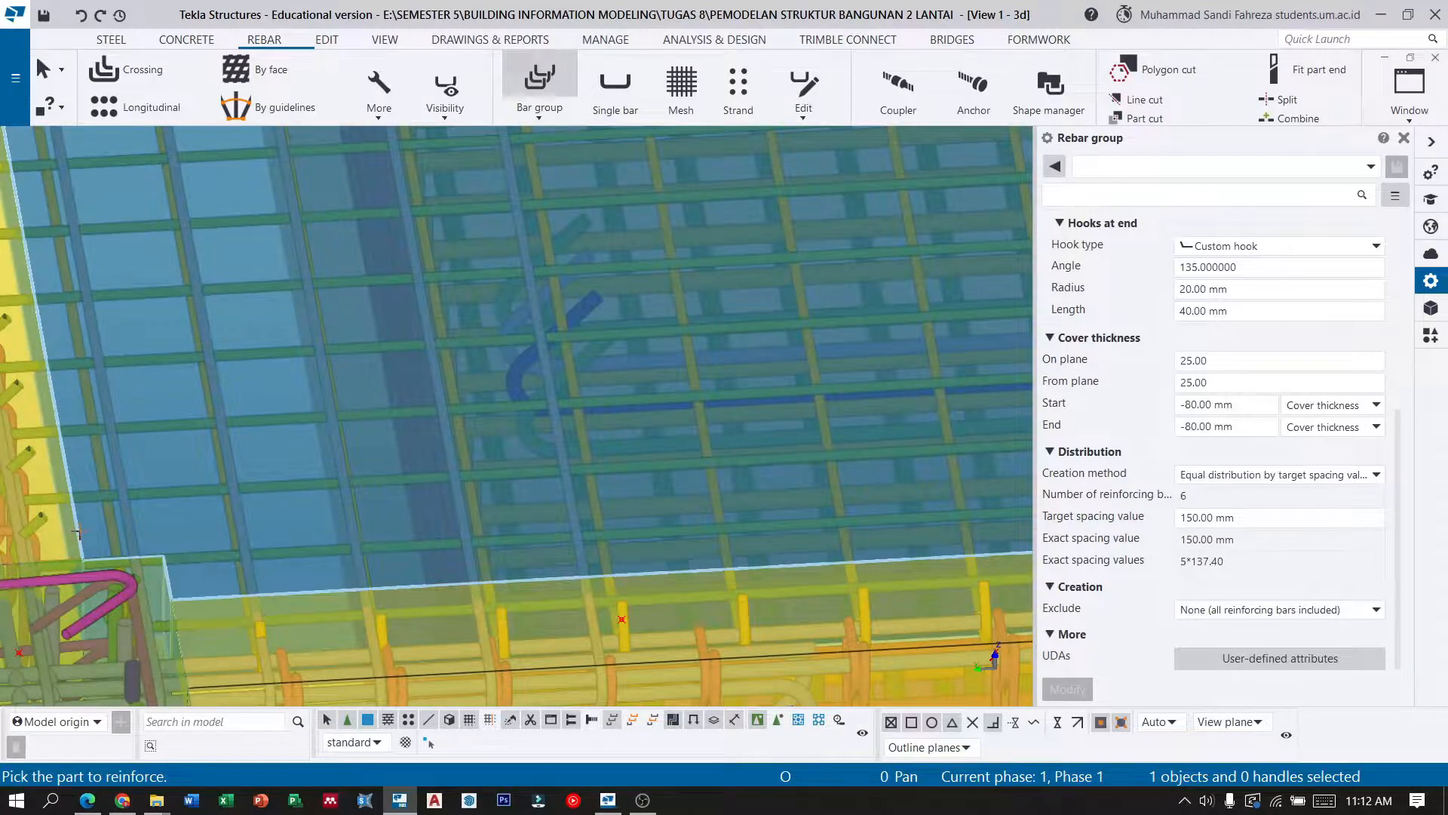
pyautogui.click(226, 403)
pyautogui.scroll(-1, 219, 403)
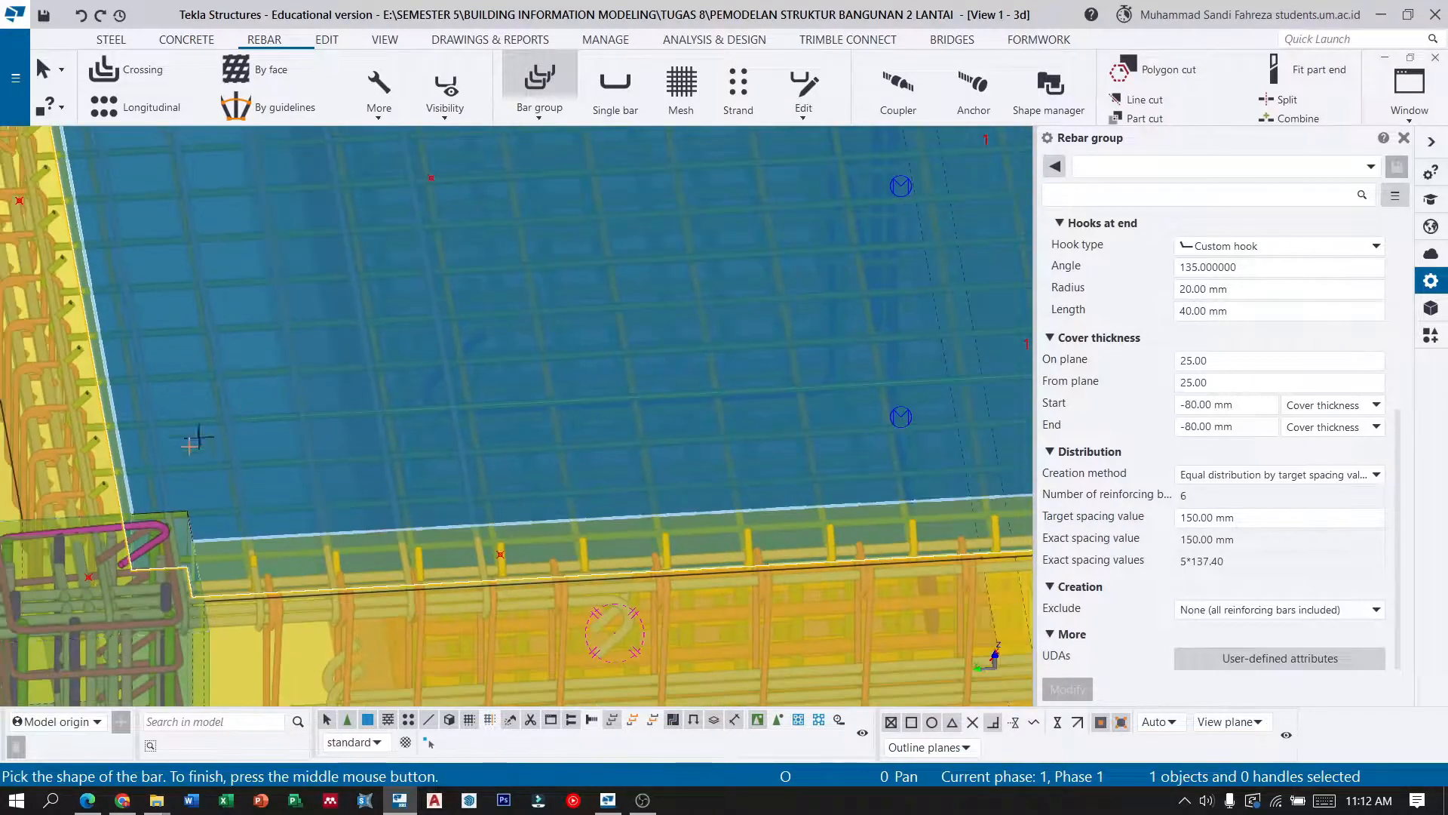
# Define the bar shape as a straight 3000 mm line between the two columns at the slab's edge.
pyautogui.click(89, 578)
pyautogui.scroll(-4, 88, 358)
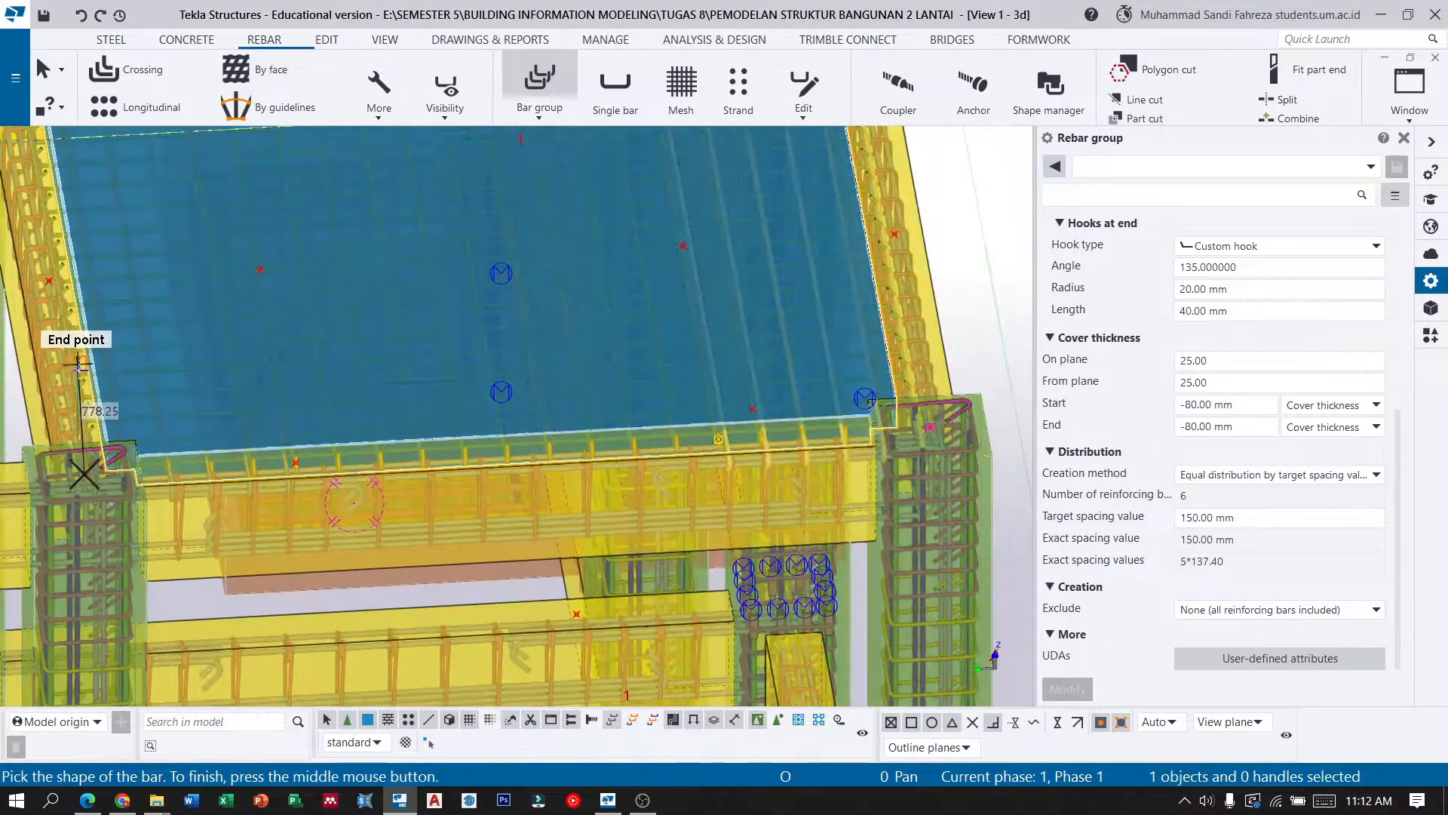
pyautogui.scroll(2, 769, 340)
pyautogui.scroll(4, 596, 408)
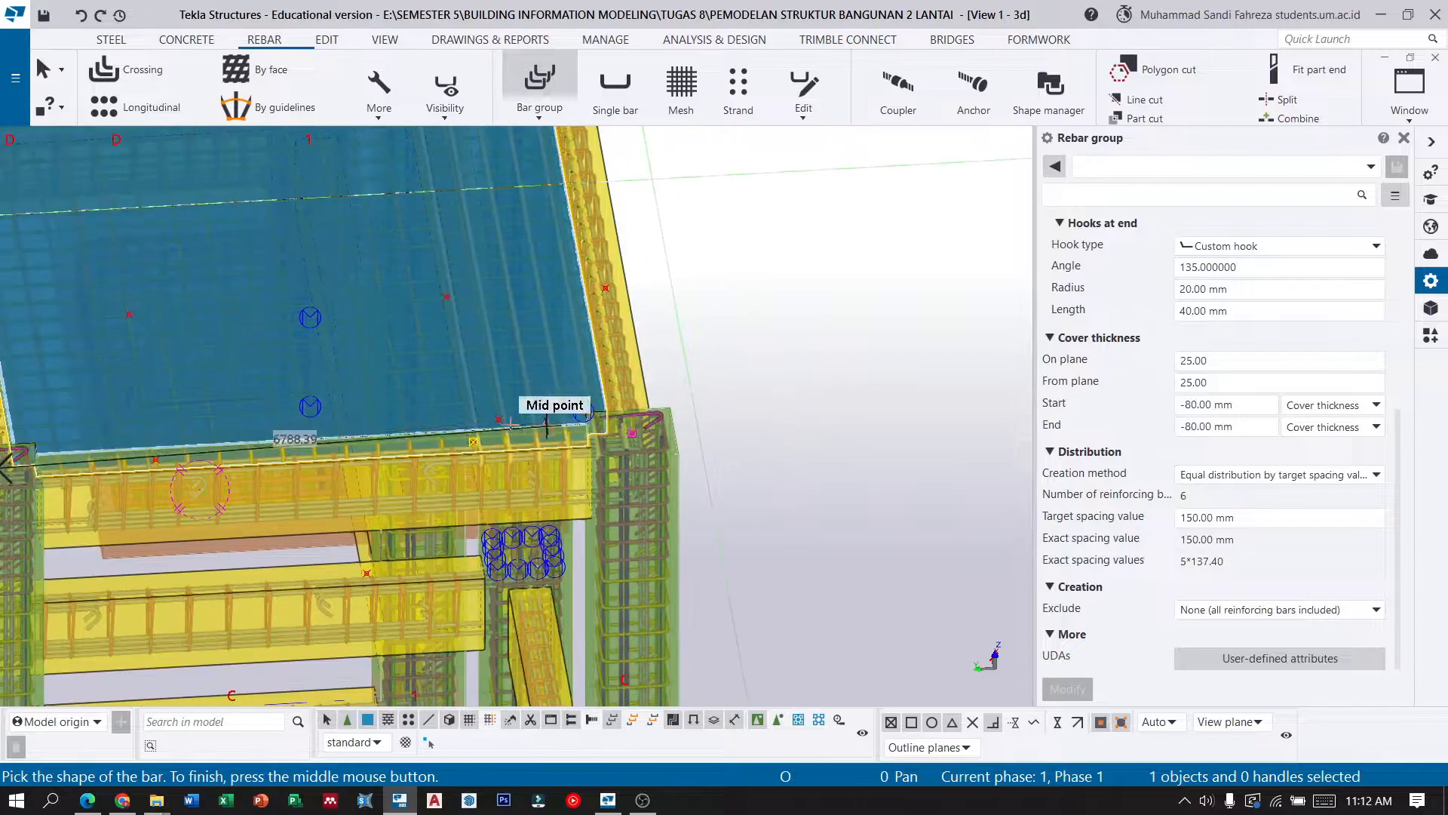
pyautogui.scroll(1, 678, 418)
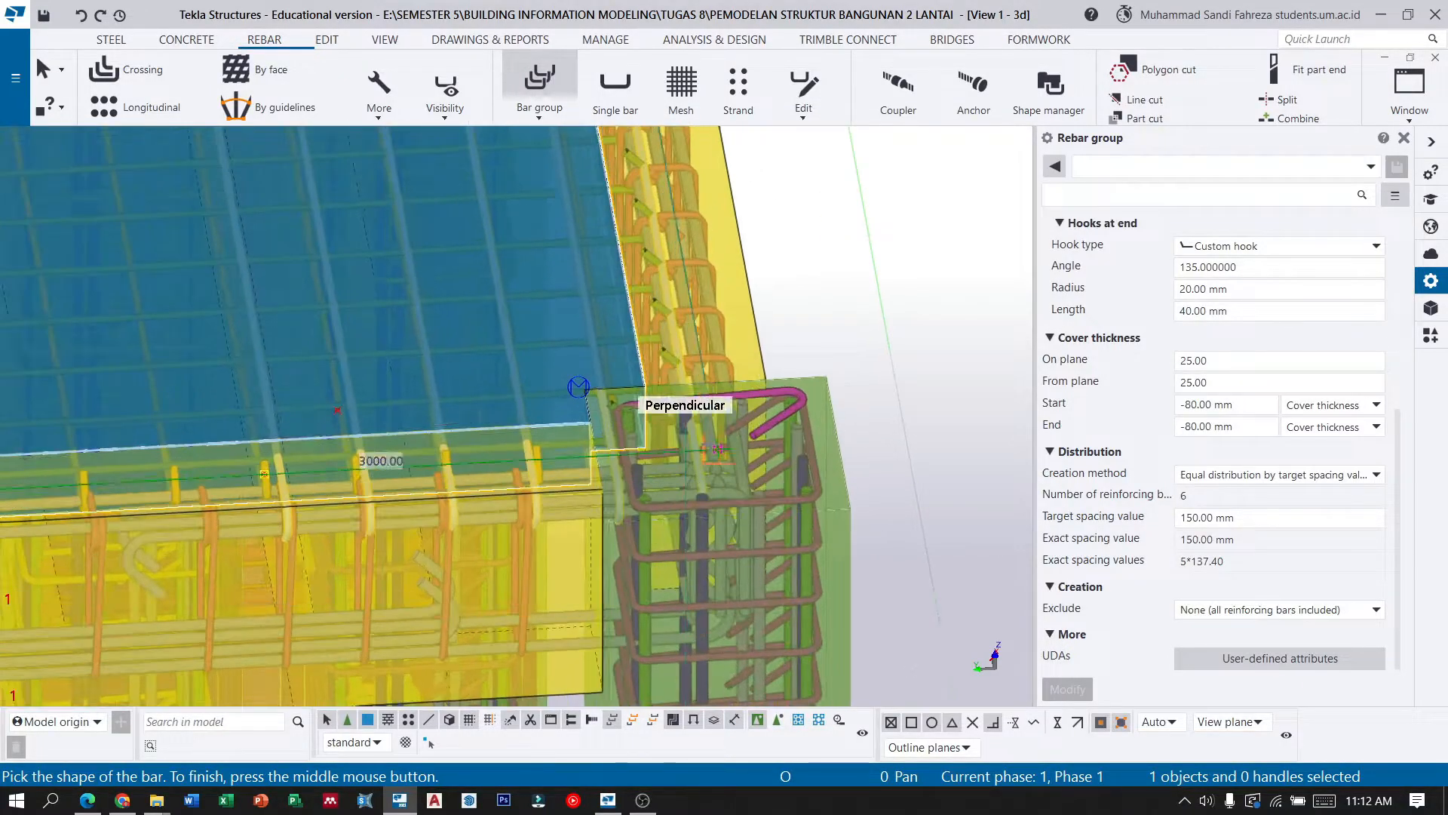
pyautogui.click(717, 451)
pyautogui.scroll(-3, 755, 400)
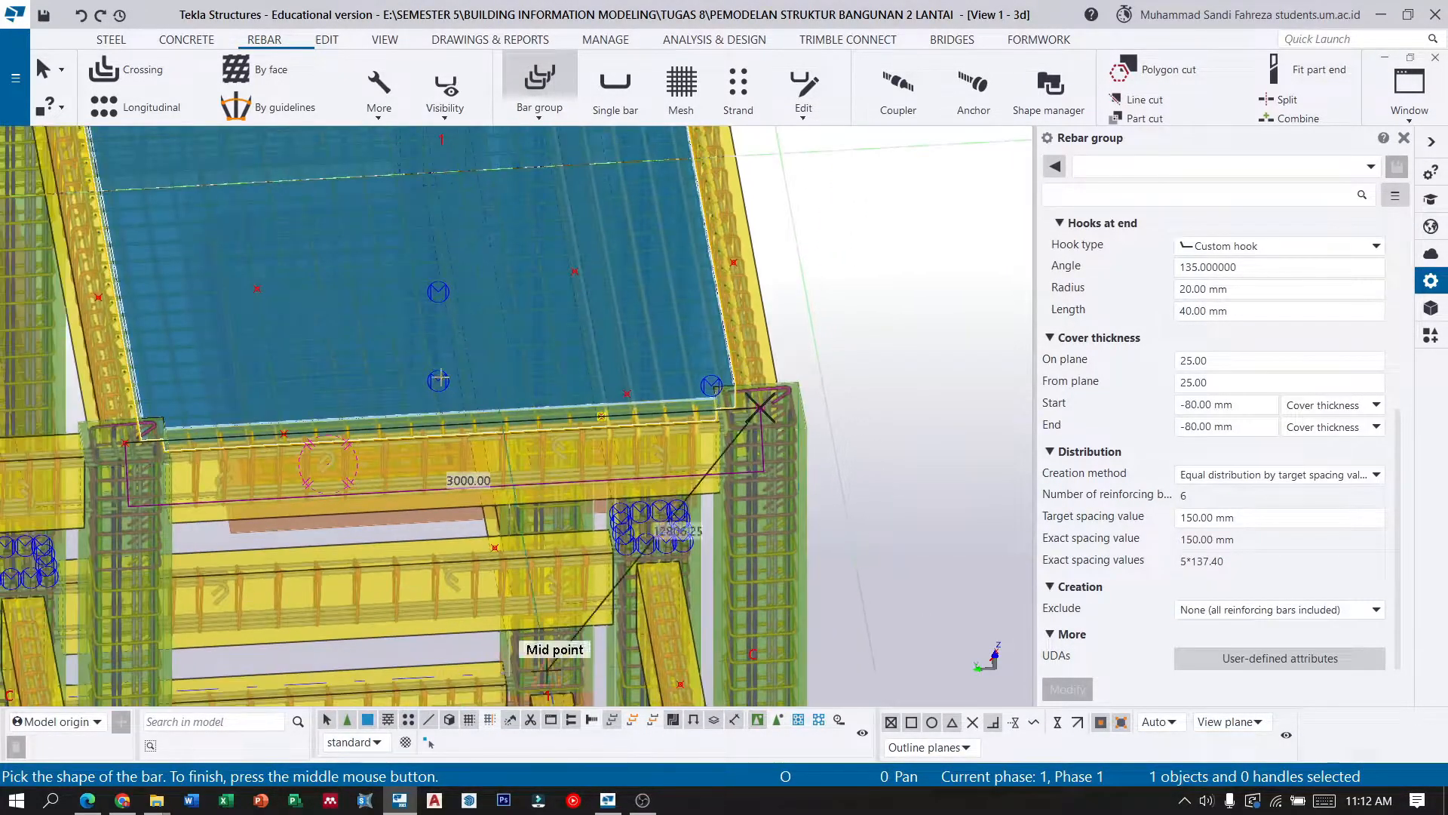
pyautogui.middleClick(254, 448)
# Define the group's distribution range between the marked point on the adjoining side beam and the corner column, and finish the command.
pyautogui.scroll(2, 101, 328)
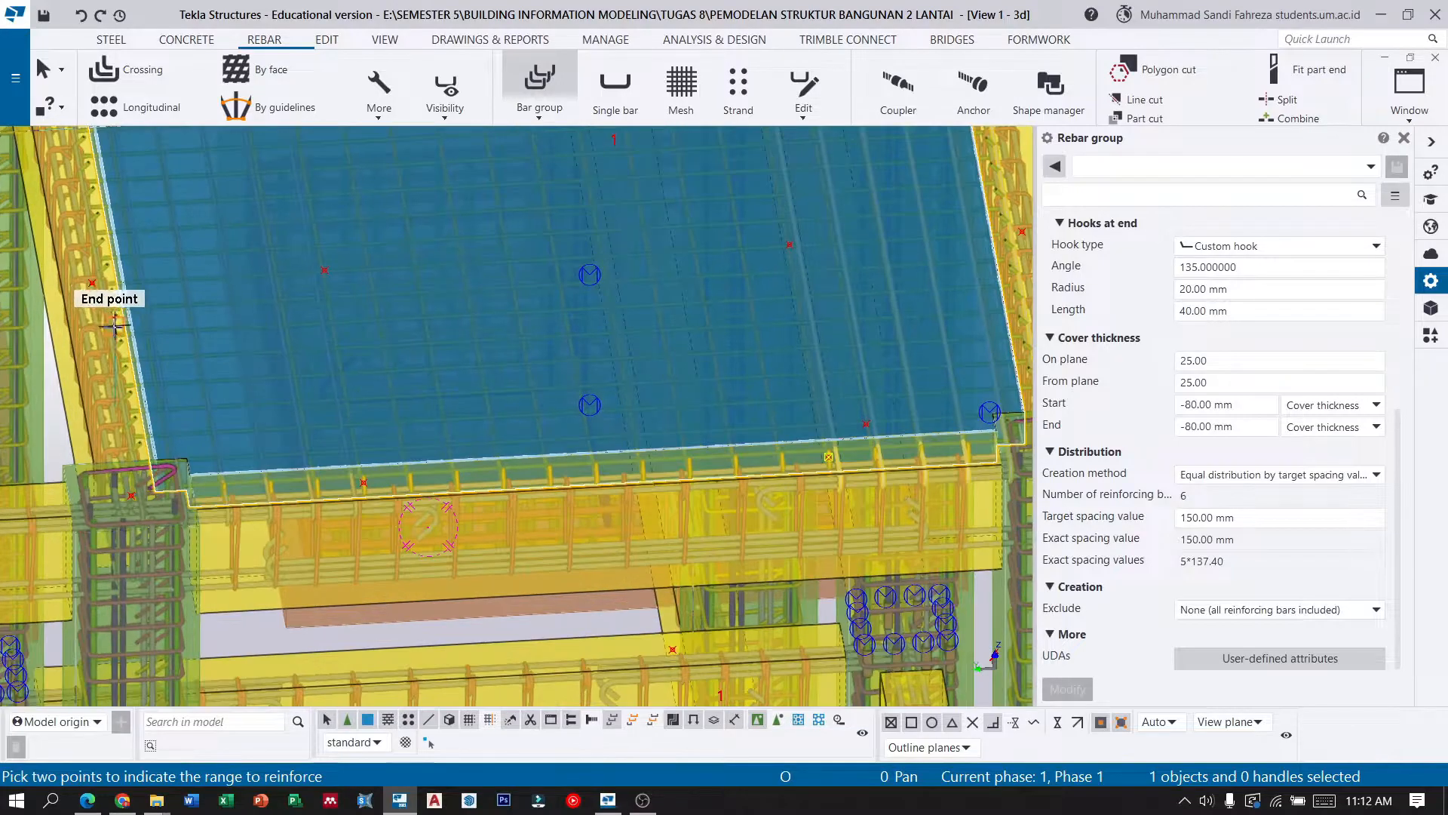
pyautogui.click(91, 283)
pyautogui.click(136, 494)
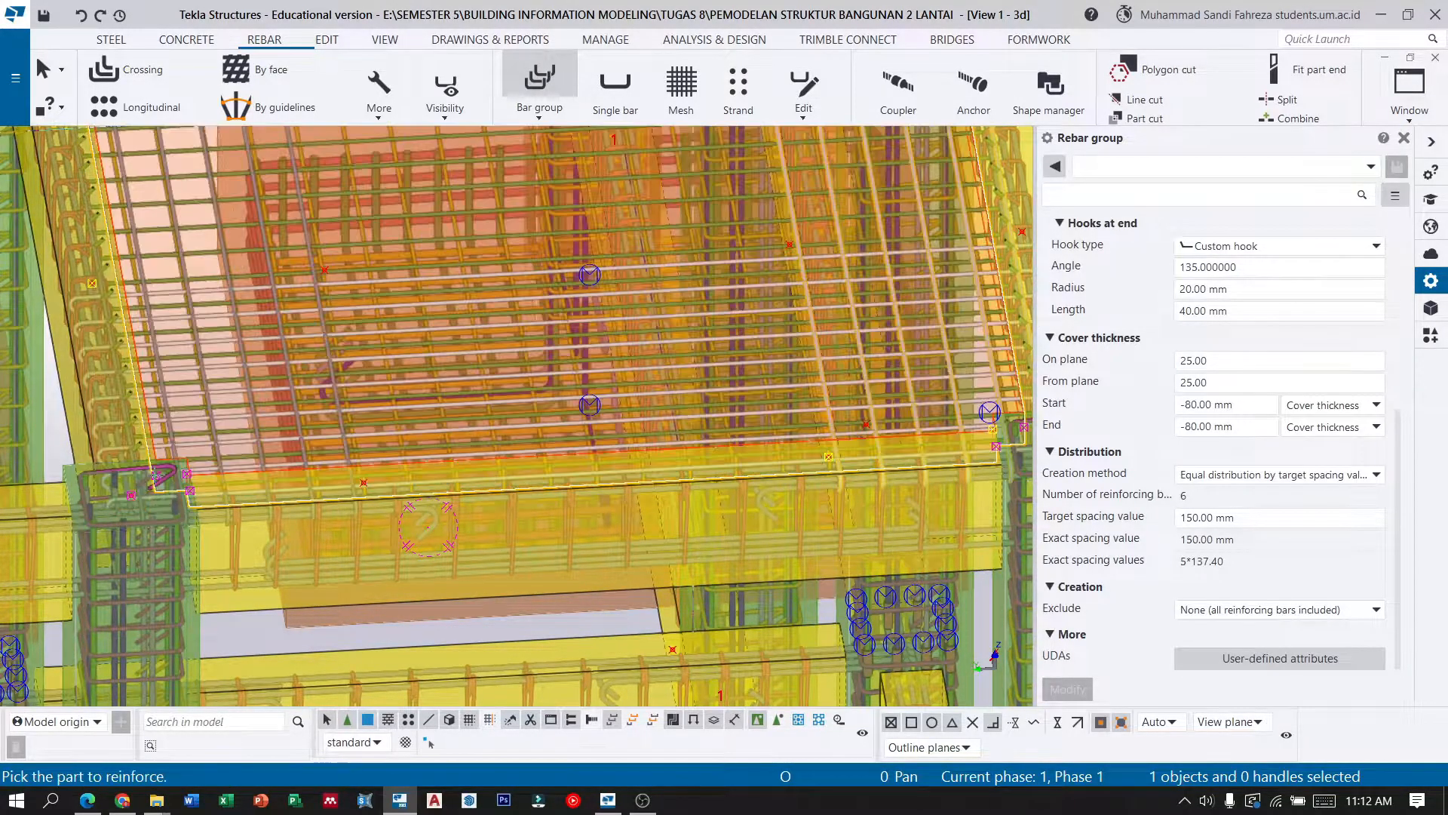
pyautogui.click(46, 71)
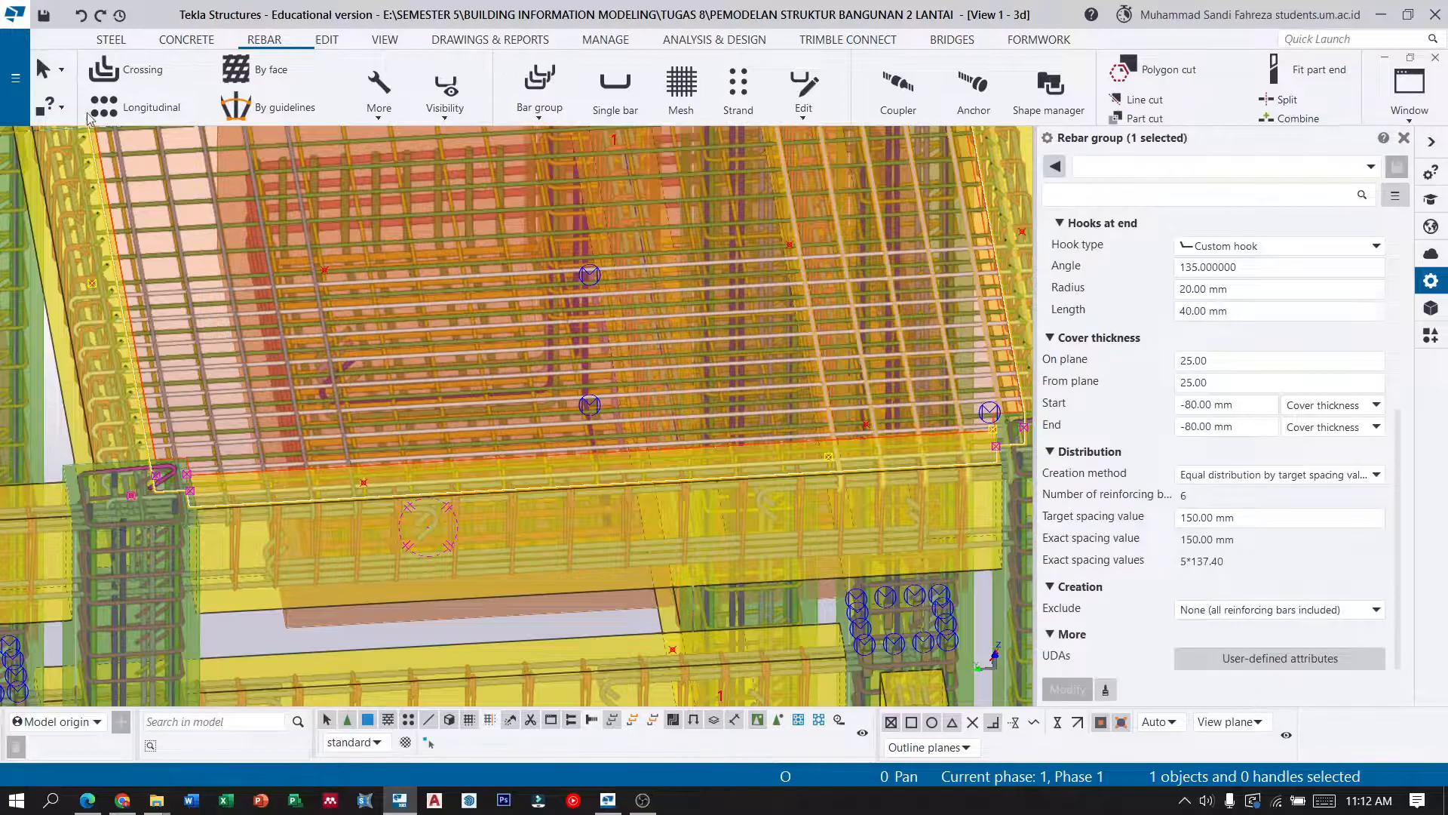
# Check the hook, cover and spacing properties of the new bar group in the slab.
pyautogui.scroll(-5, 320, 292)
pyautogui.scroll(3, 648, 294)
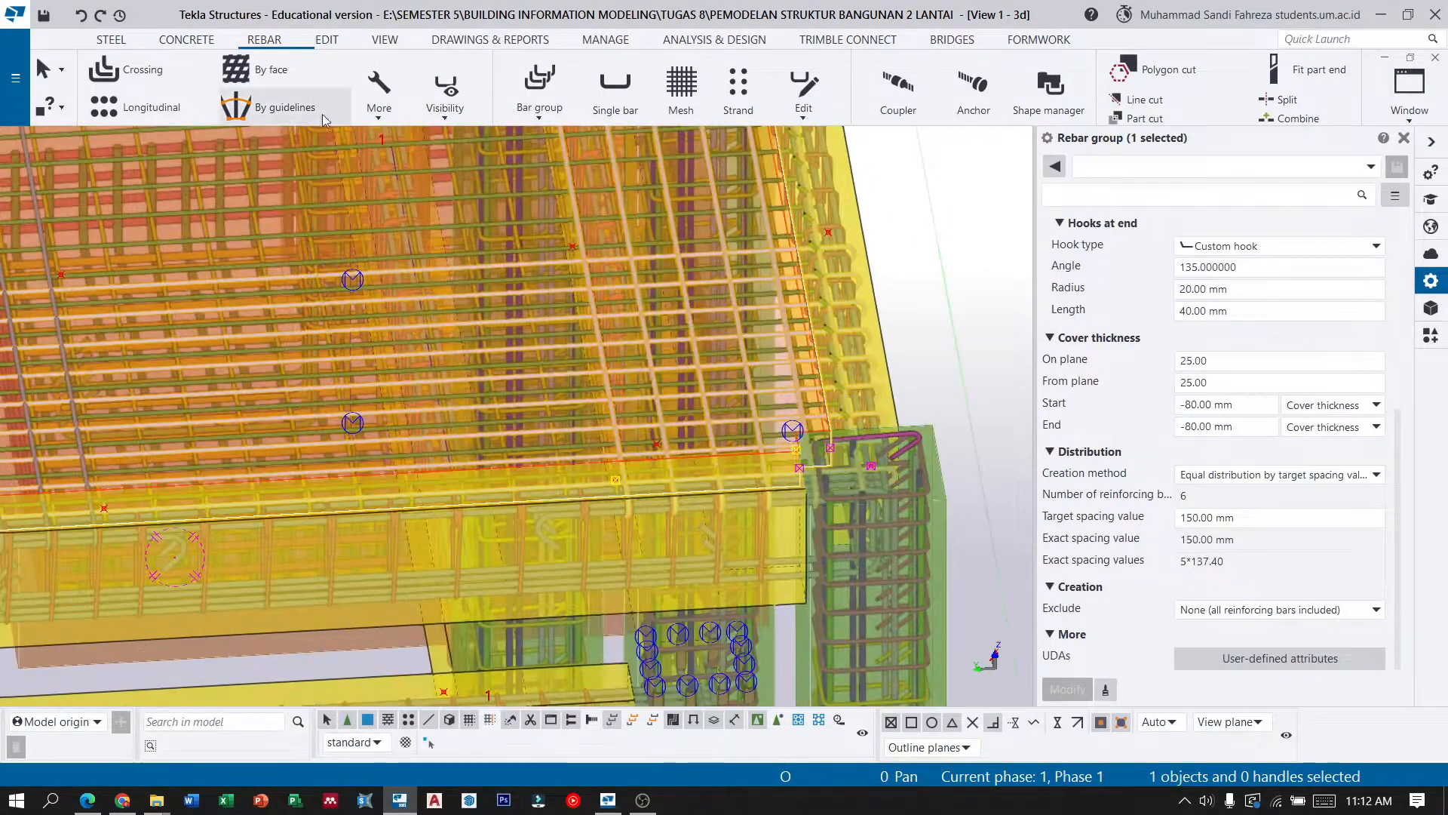
pyautogui.click(596, 261)
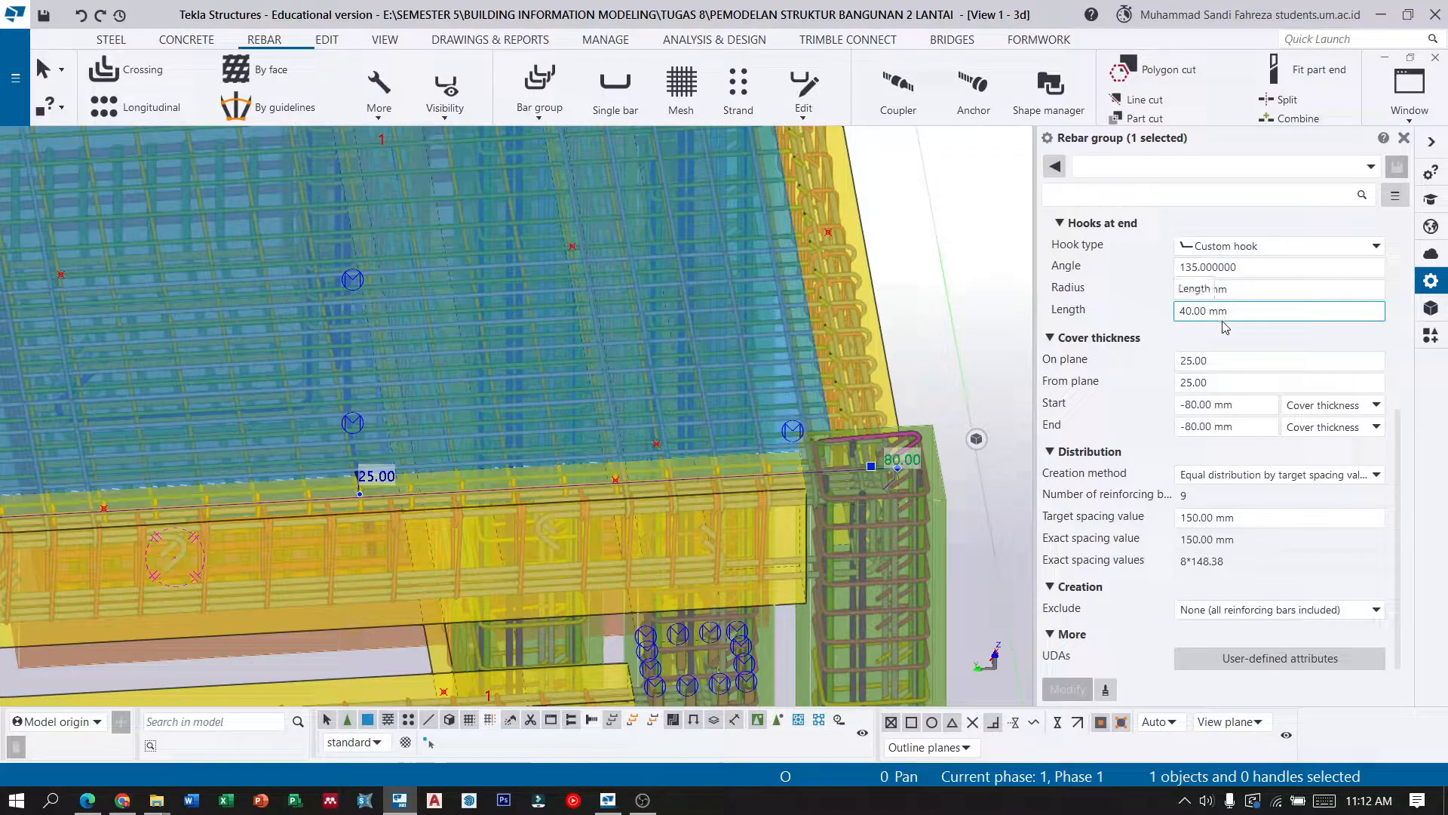
pyautogui.click(928, 285)
pyautogui.scroll(-3, 811, 411)
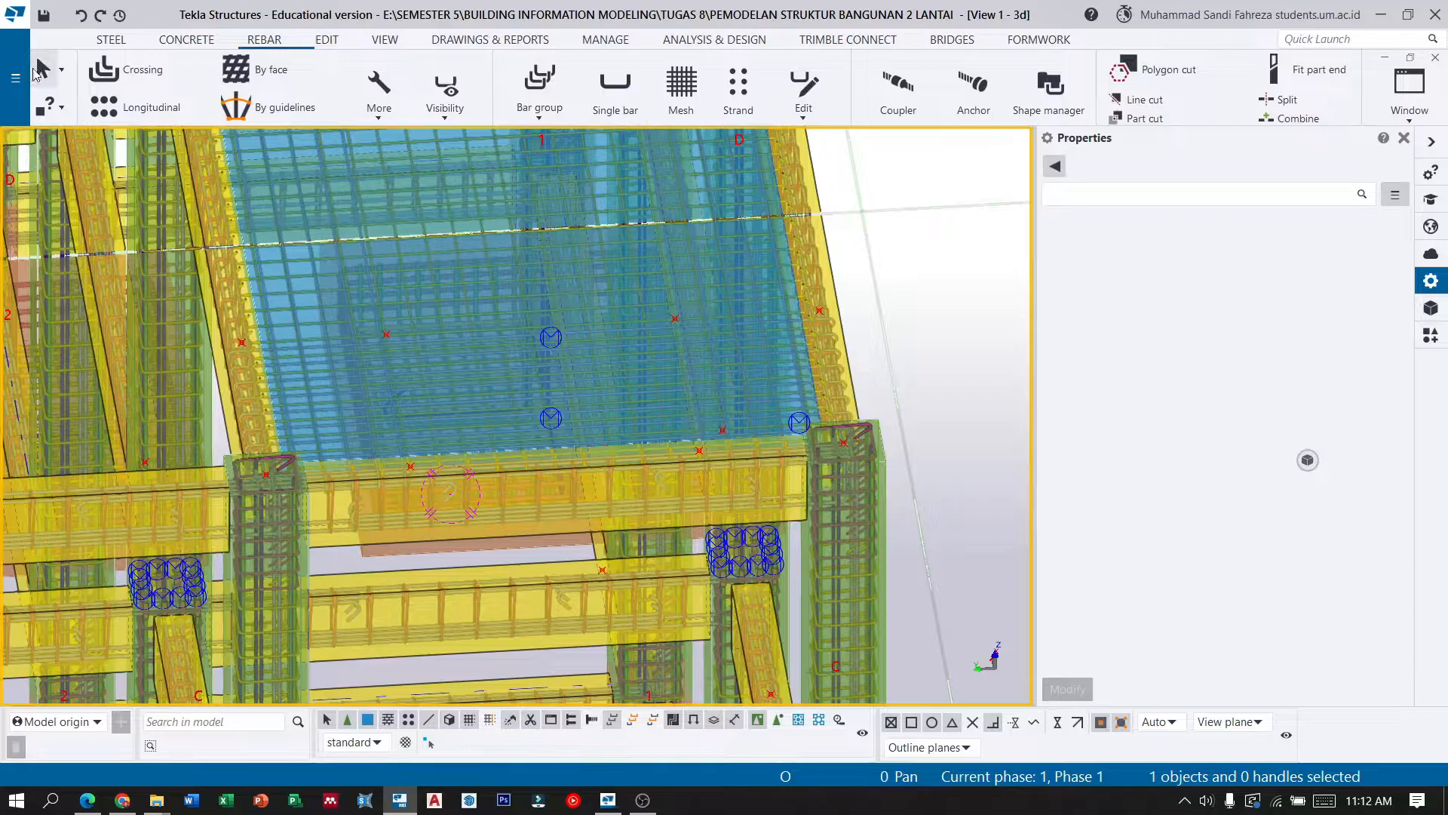
# Select the new bar group and examine the bars at the corner column and along the adjoining edge beam.
pyautogui.scroll(3, 483, 344)
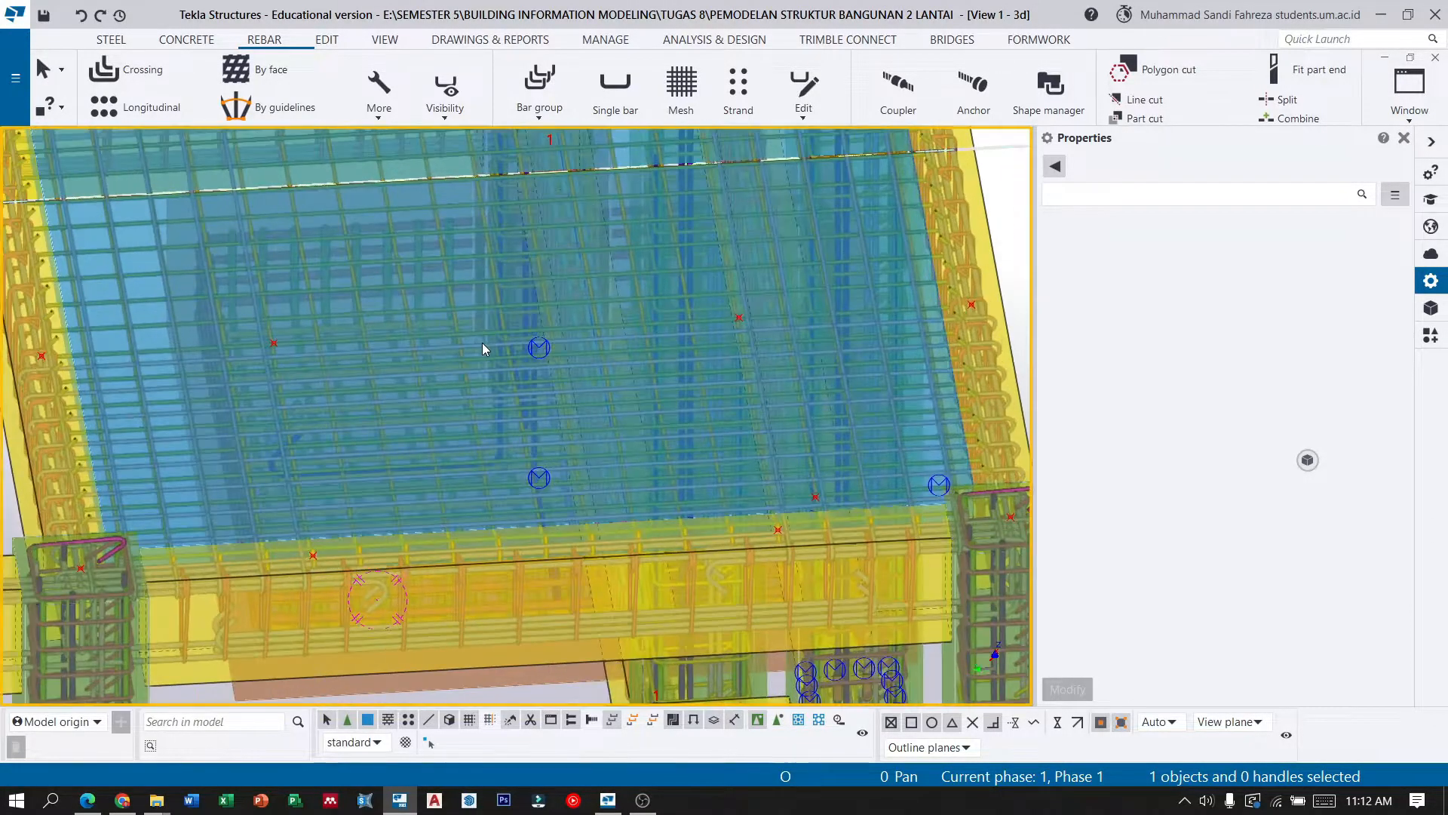
pyautogui.click(640, 351)
pyautogui.keyDown('ctrl'); pyautogui.moveTo(897, 386); pyautogui.dragTo(799, 382, button='middle'); pyautogui.keyUp('ctrl')
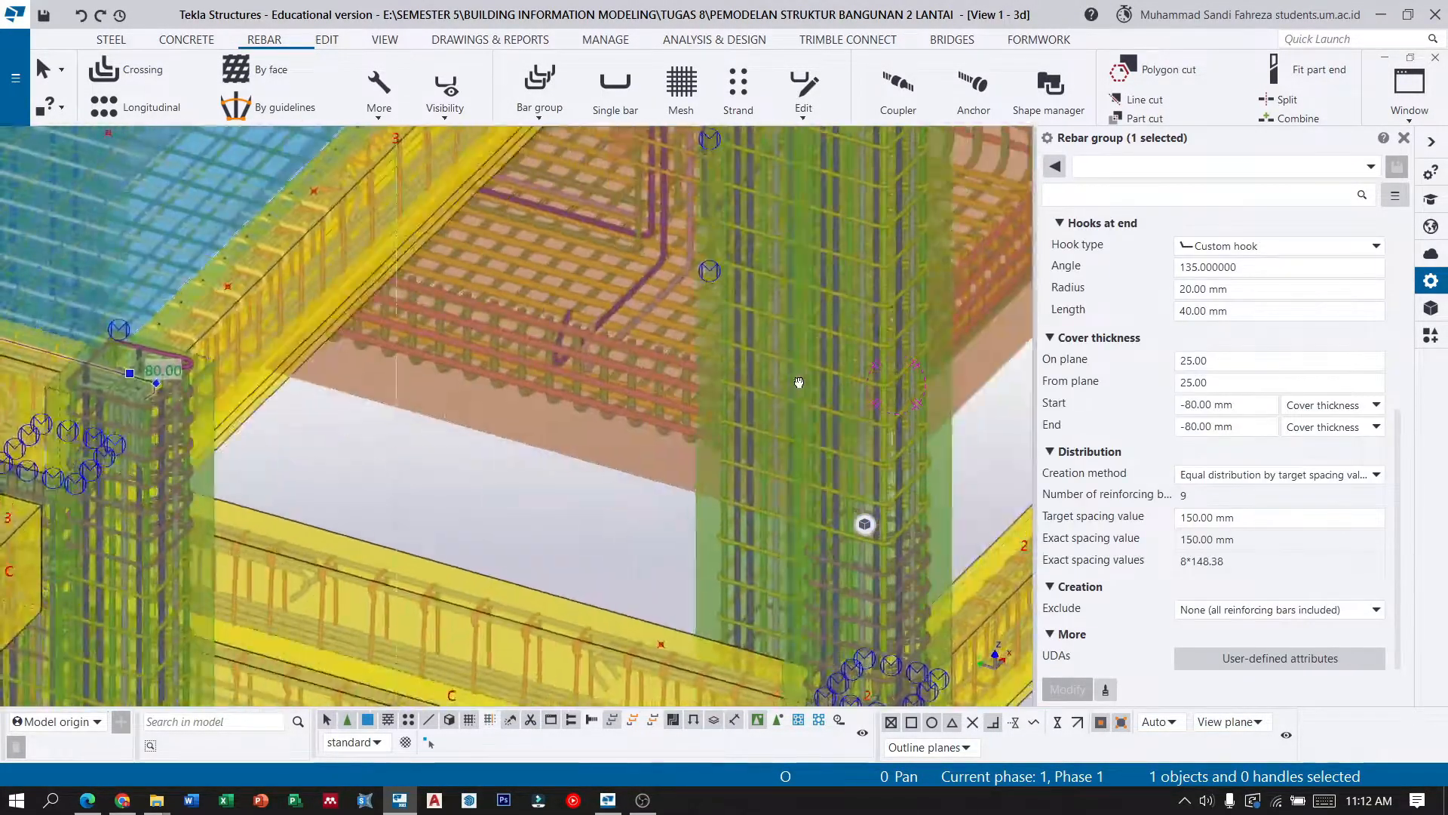
pyautogui.scroll(-2, 818, 448)
pyautogui.scroll(3, 441, 333)
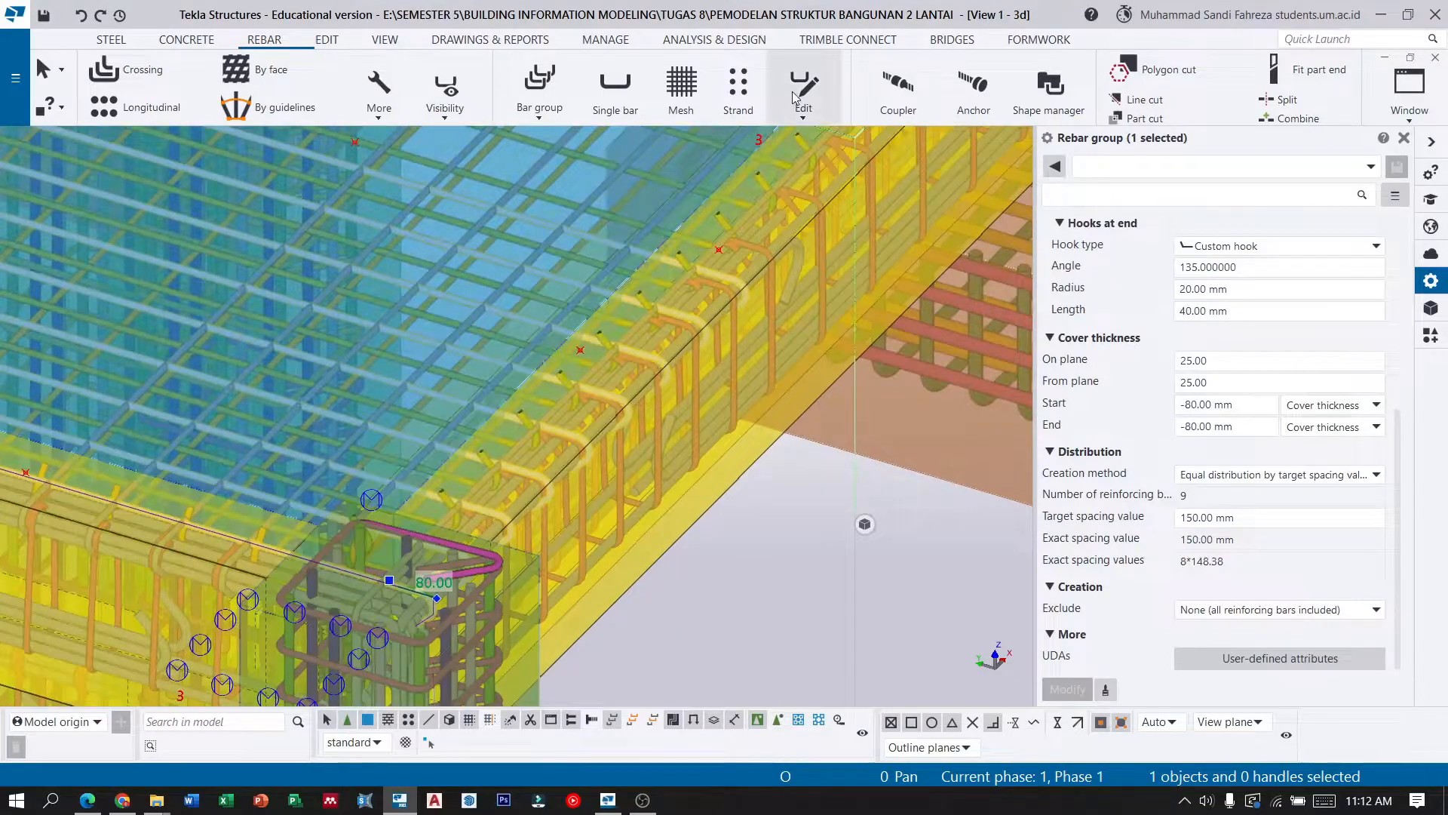
pyautogui.scroll(2, 589, 296)
pyautogui.keyDown('ctrl'); pyautogui.moveTo(632, 296); pyautogui.dragTo(291, 404, button='middle'); pyautogui.keyUp('ctrl')
pyautogui.scroll(1, 292, 404)
pyautogui.scroll(-2, 301, 404)
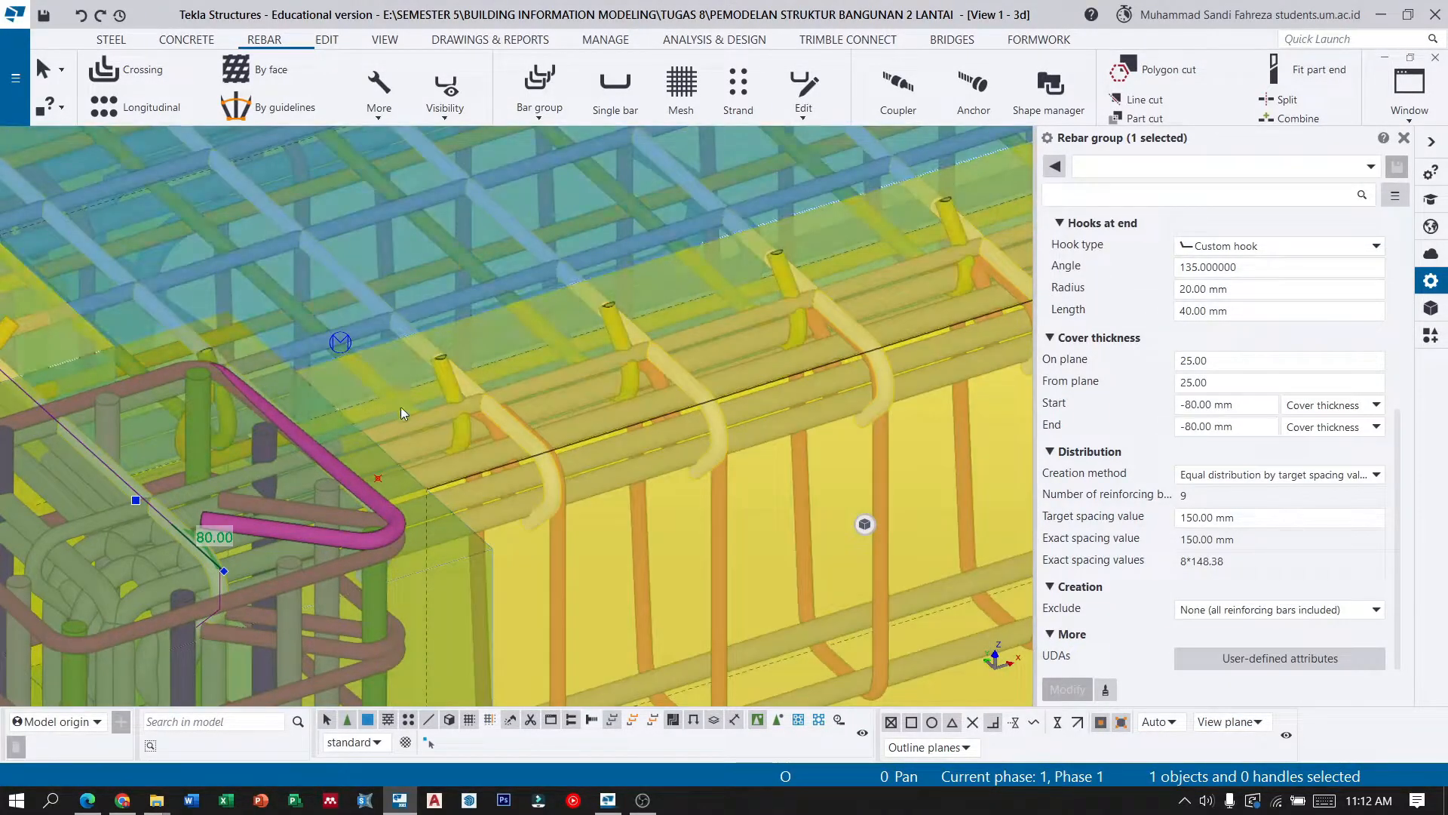
pyautogui.keyDown('ctrl'); pyautogui.moveTo(453, 391); pyautogui.dragTo(574, 224, button='middle'); pyautogui.keyUp('ctrl')
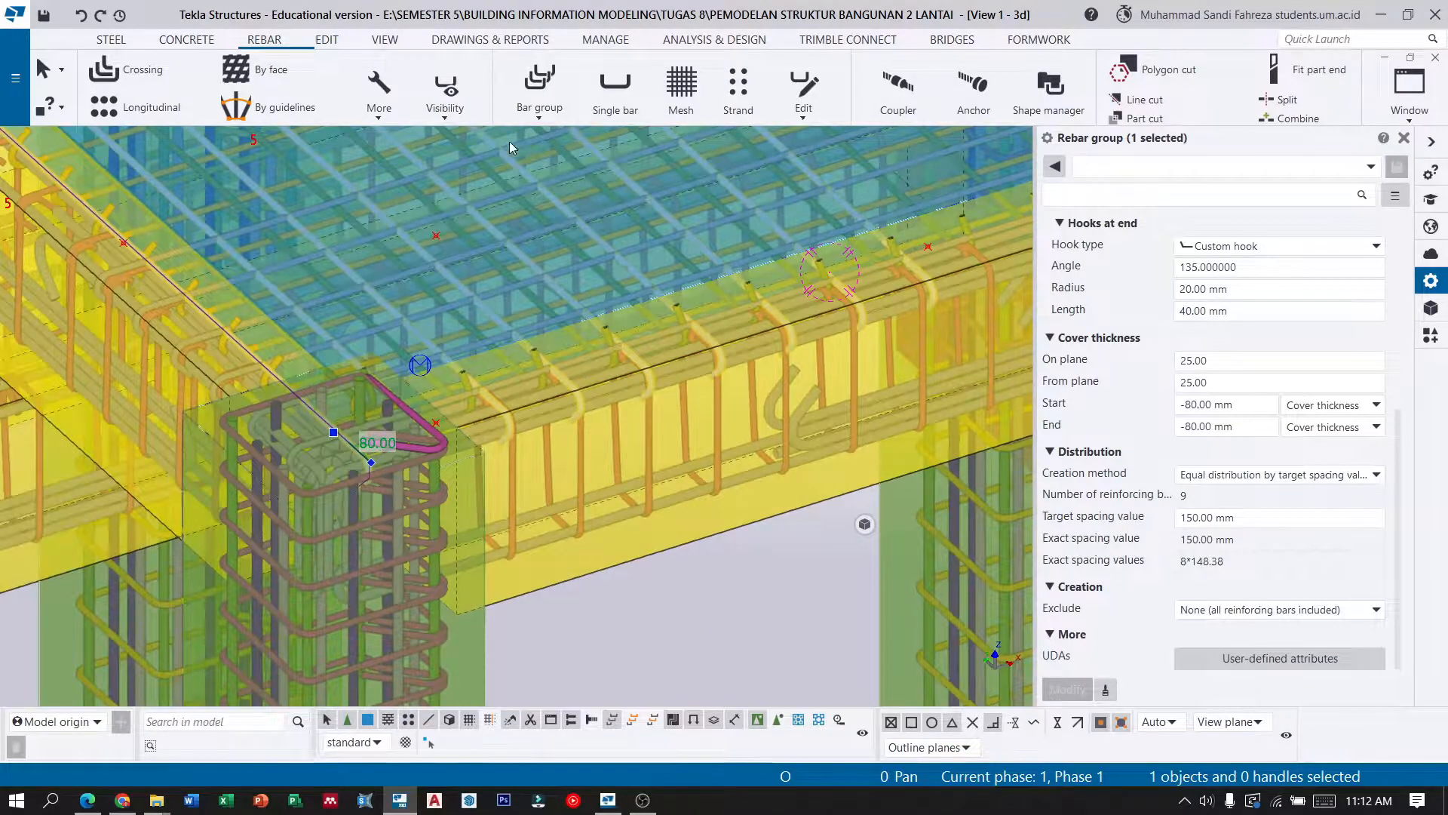
# Copy the selected bar group 3750 mm along the edge beam from the corner column, and clear the selection.
pyautogui.click(327, 40)
pyautogui.hotkey('ctrl', 'c')
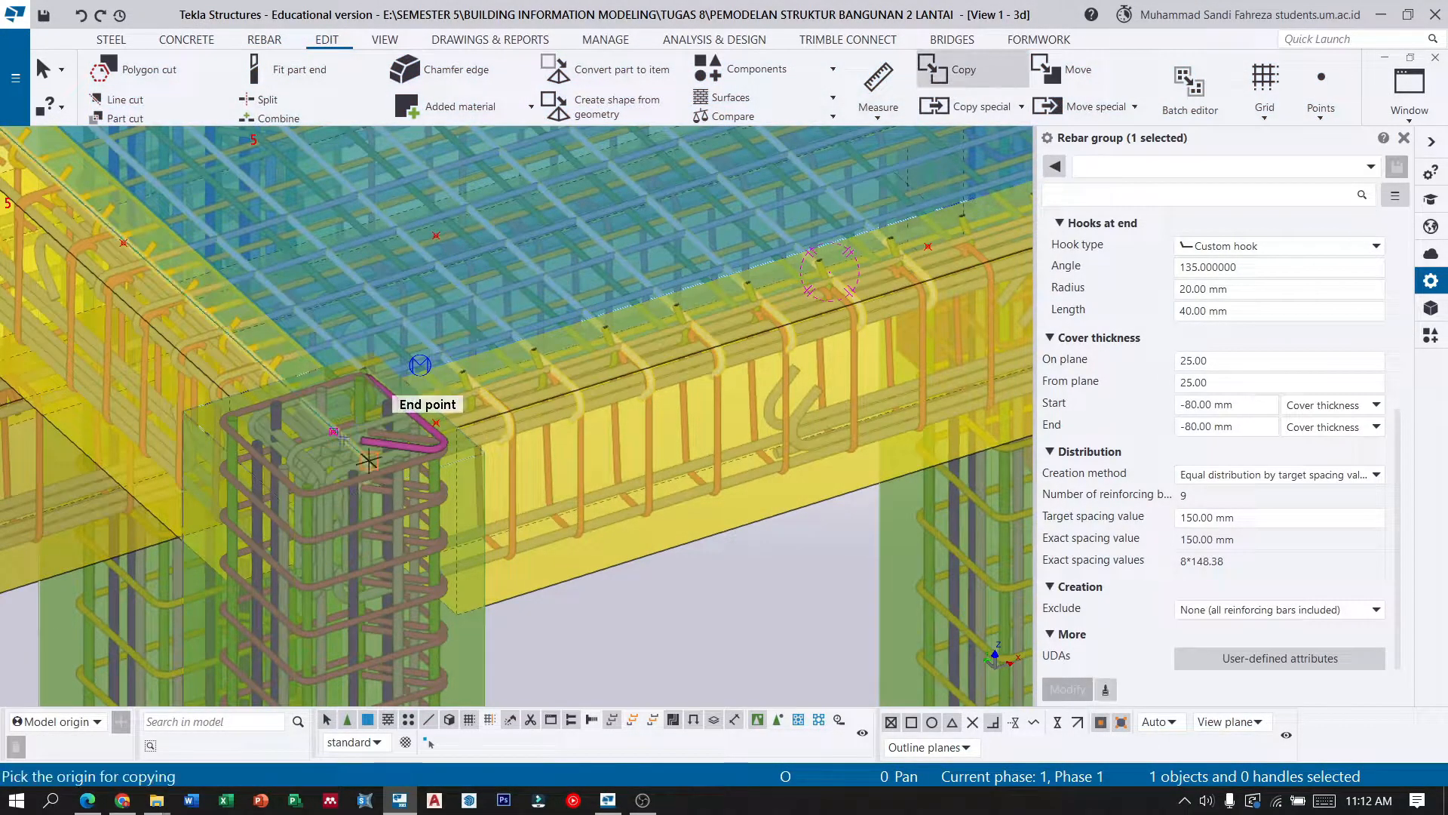
pyautogui.click(326, 430)
pyautogui.scroll(-4, 325, 430)
pyautogui.scroll(6, 485, 272)
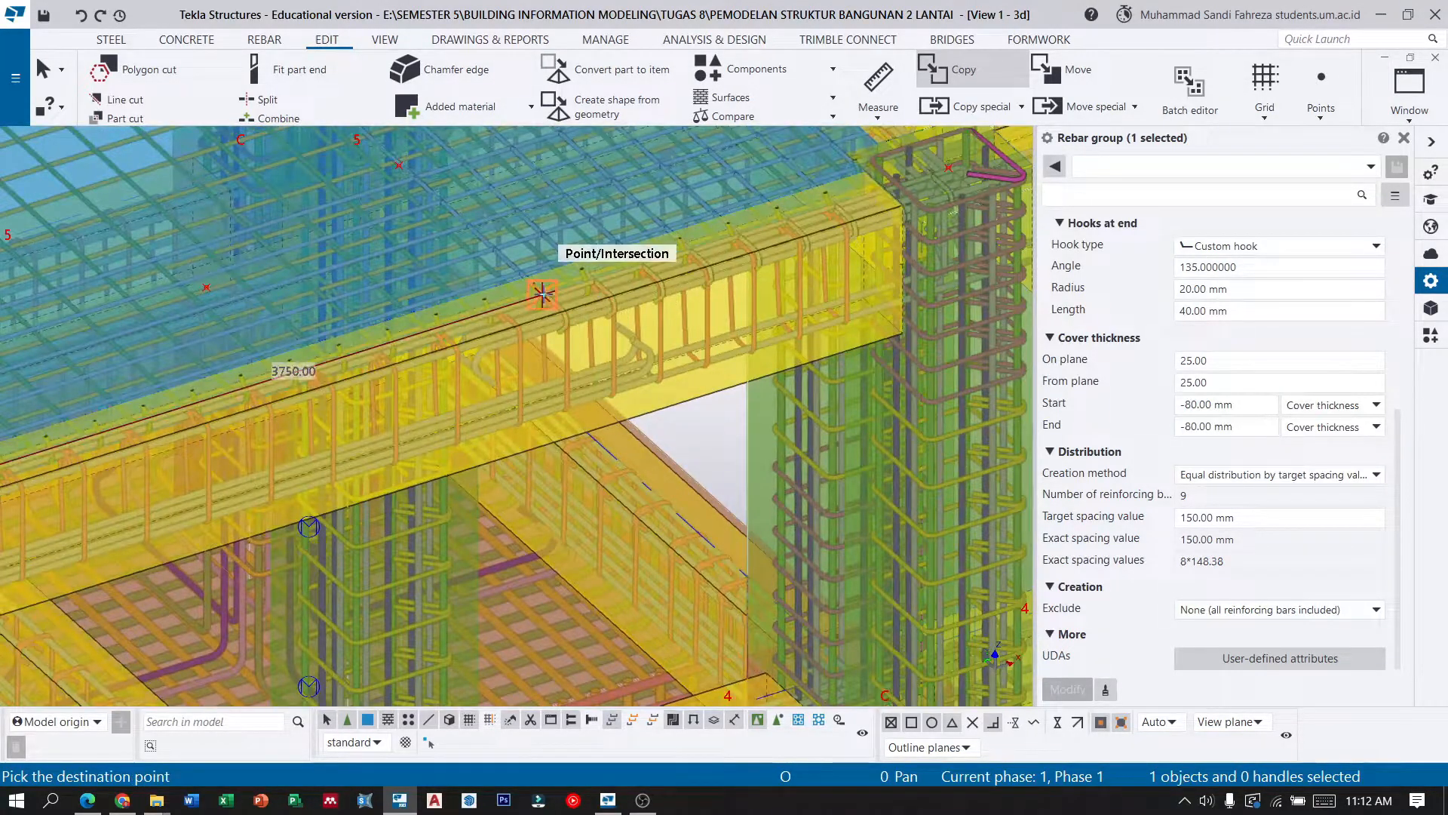
pyautogui.scroll(-5, 543, 293)
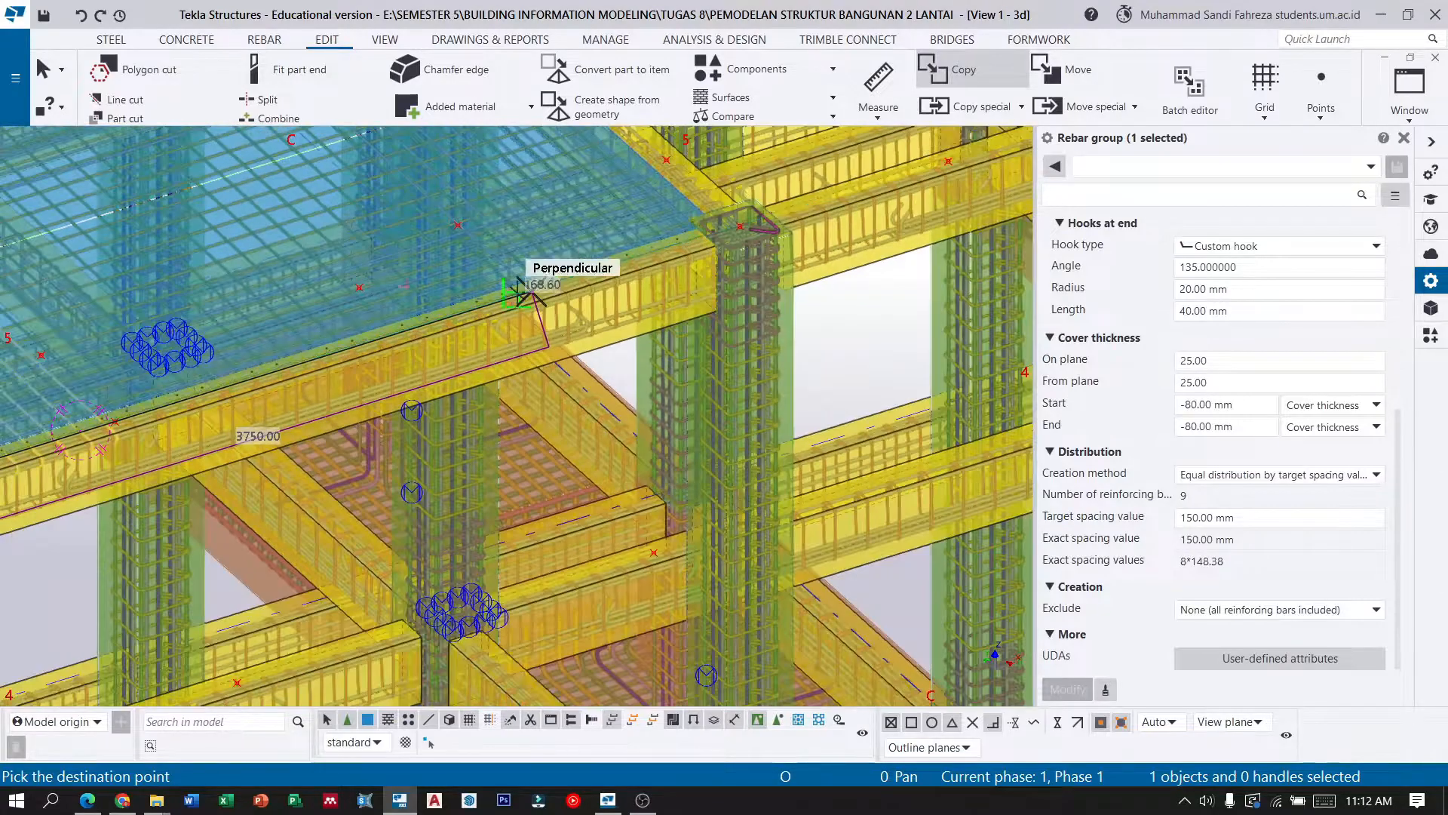
pyautogui.press('Escape')
pyautogui.click(862, 392)
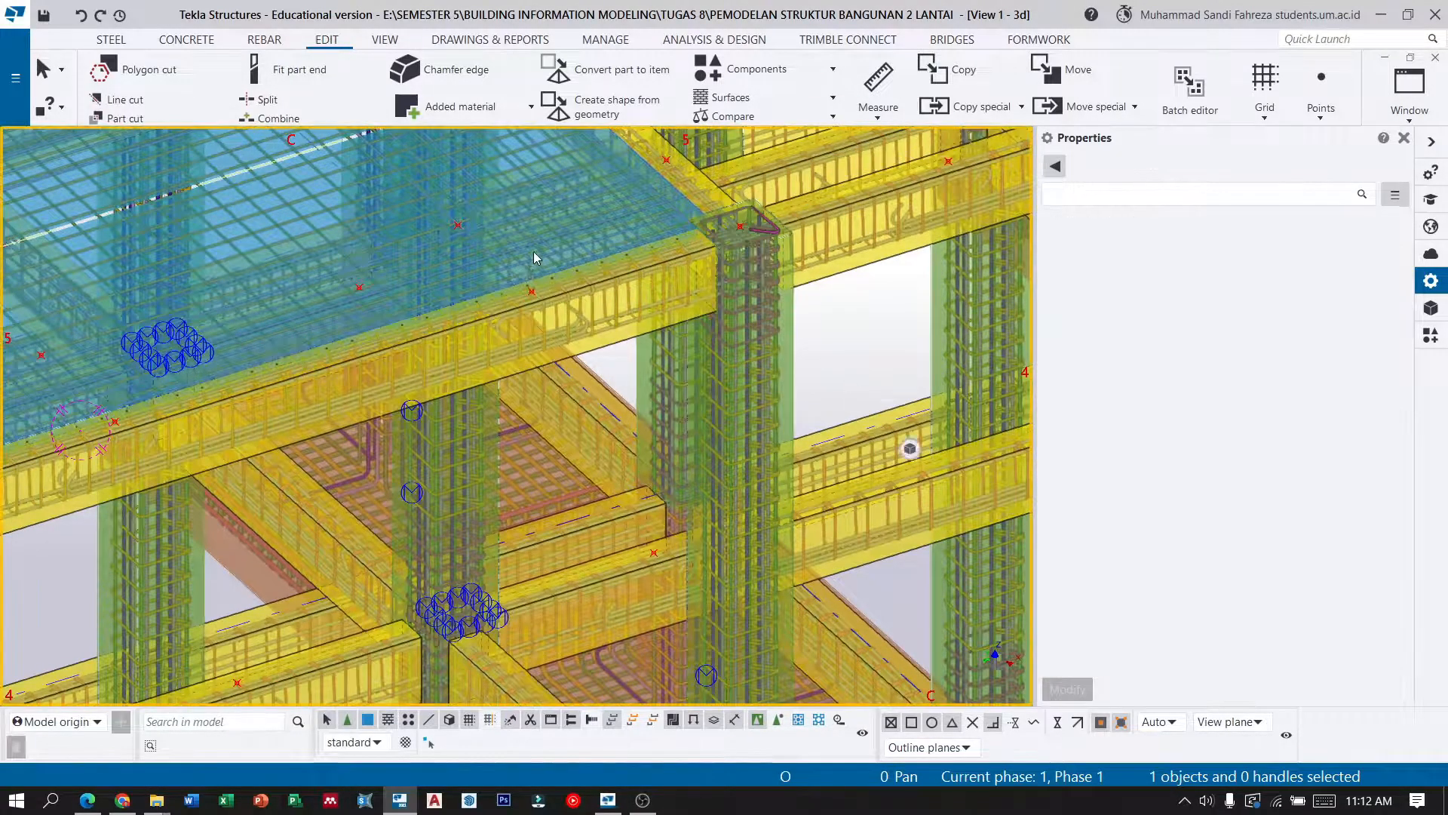
# Set all four bend lengths of the slab's bottom bars to 30 mm in the Slab bars component and apply the change.
pyautogui.scroll(5, 579, 272)
pyautogui.moveTo(597, 281)
pyautogui.keyDown('ctrl'); pyautogui.mouseDown(button='middle')
pyautogui.moveTo(653, 303)
pyautogui.moveTo(858, 223)
pyautogui.moveTo(869, 202)
pyautogui.moveTo(841, 242)
pyautogui.moveTo(794, 260)
pyautogui.mouseUp(button='middle'); pyautogui.keyUp('ctrl')
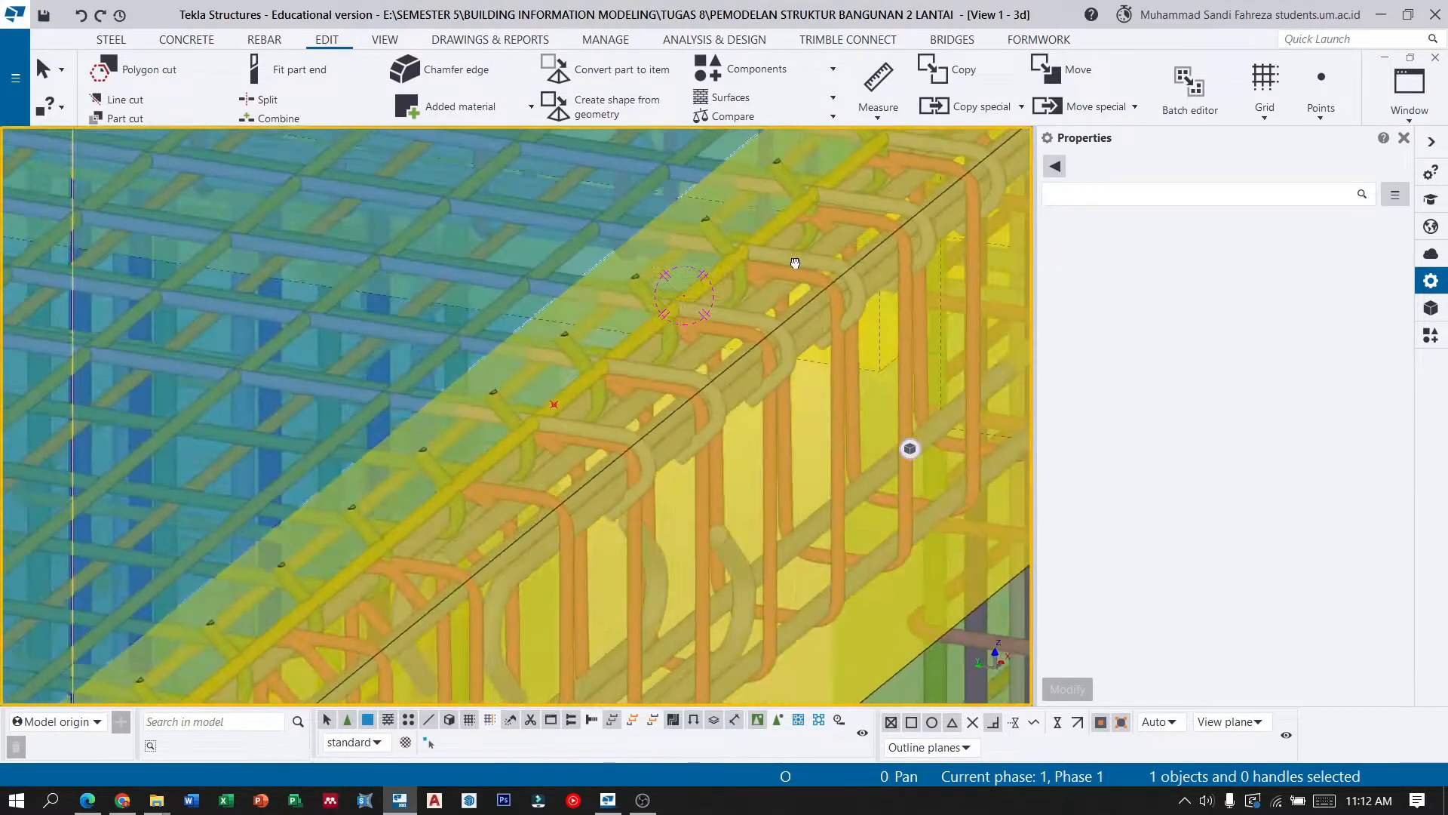
pyautogui.scroll(3, 498, 411)
pyautogui.doubleClick(505, 398)
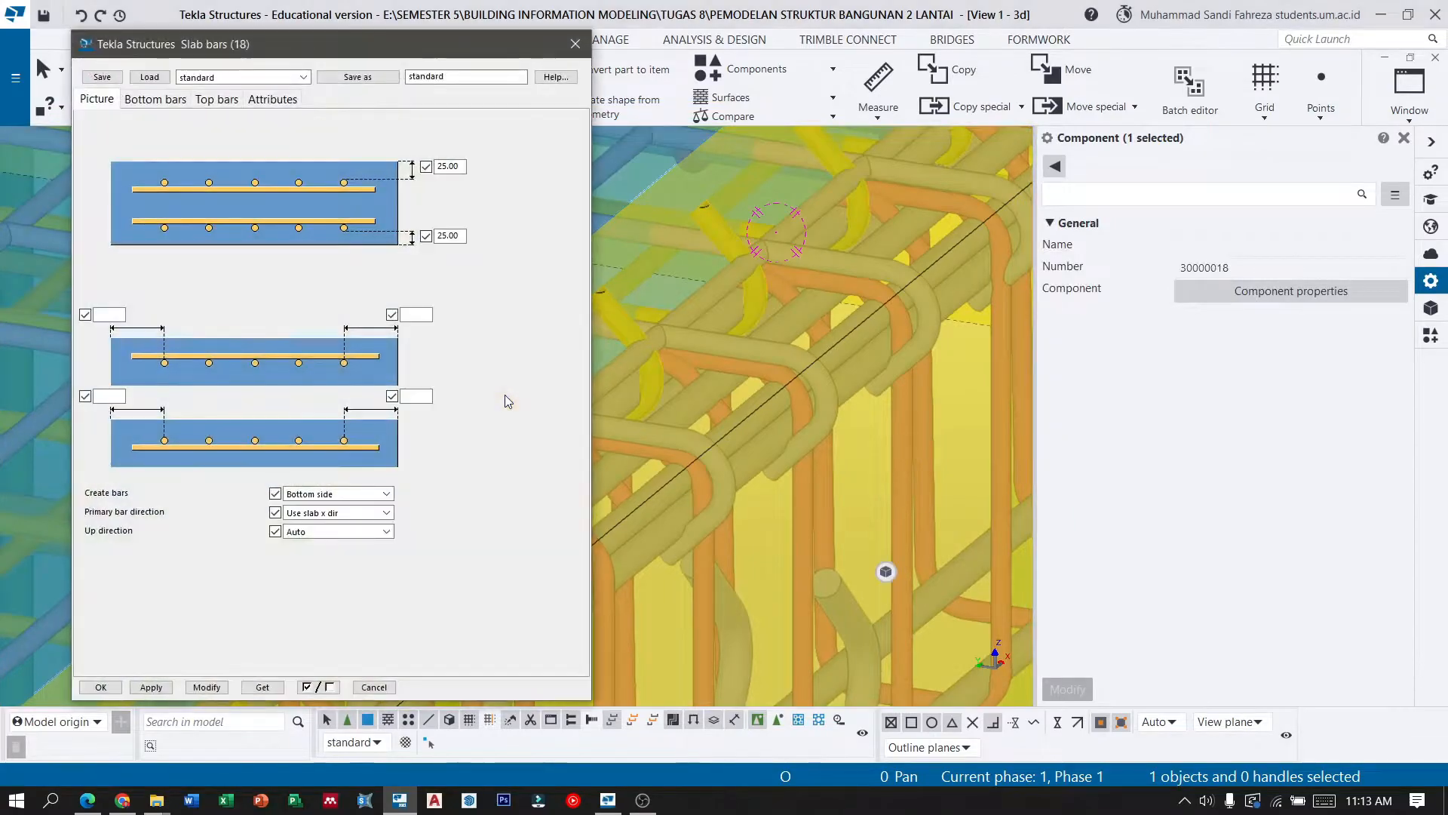
pyautogui.click(155, 100)
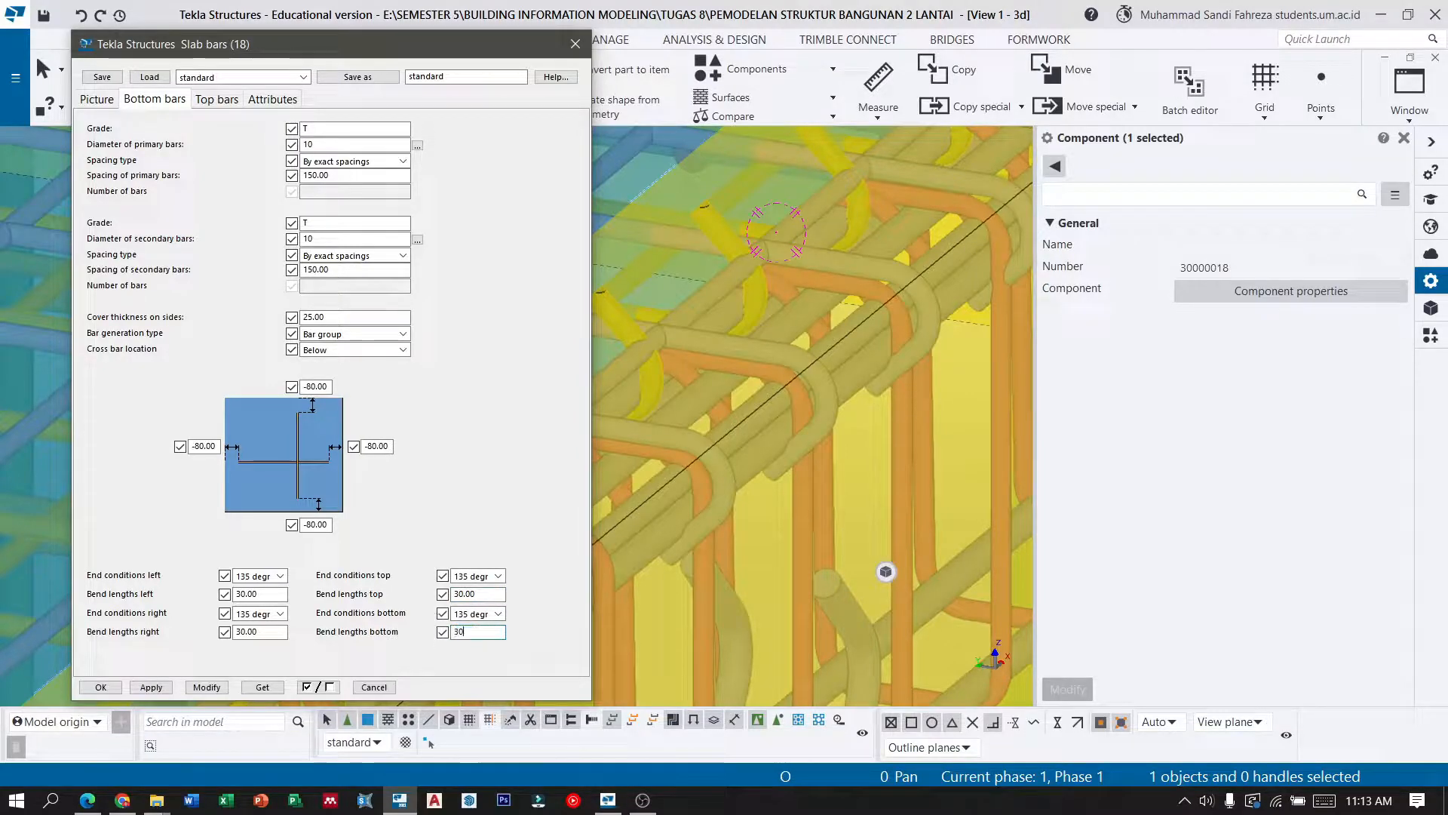
pyautogui.click(205, 687)
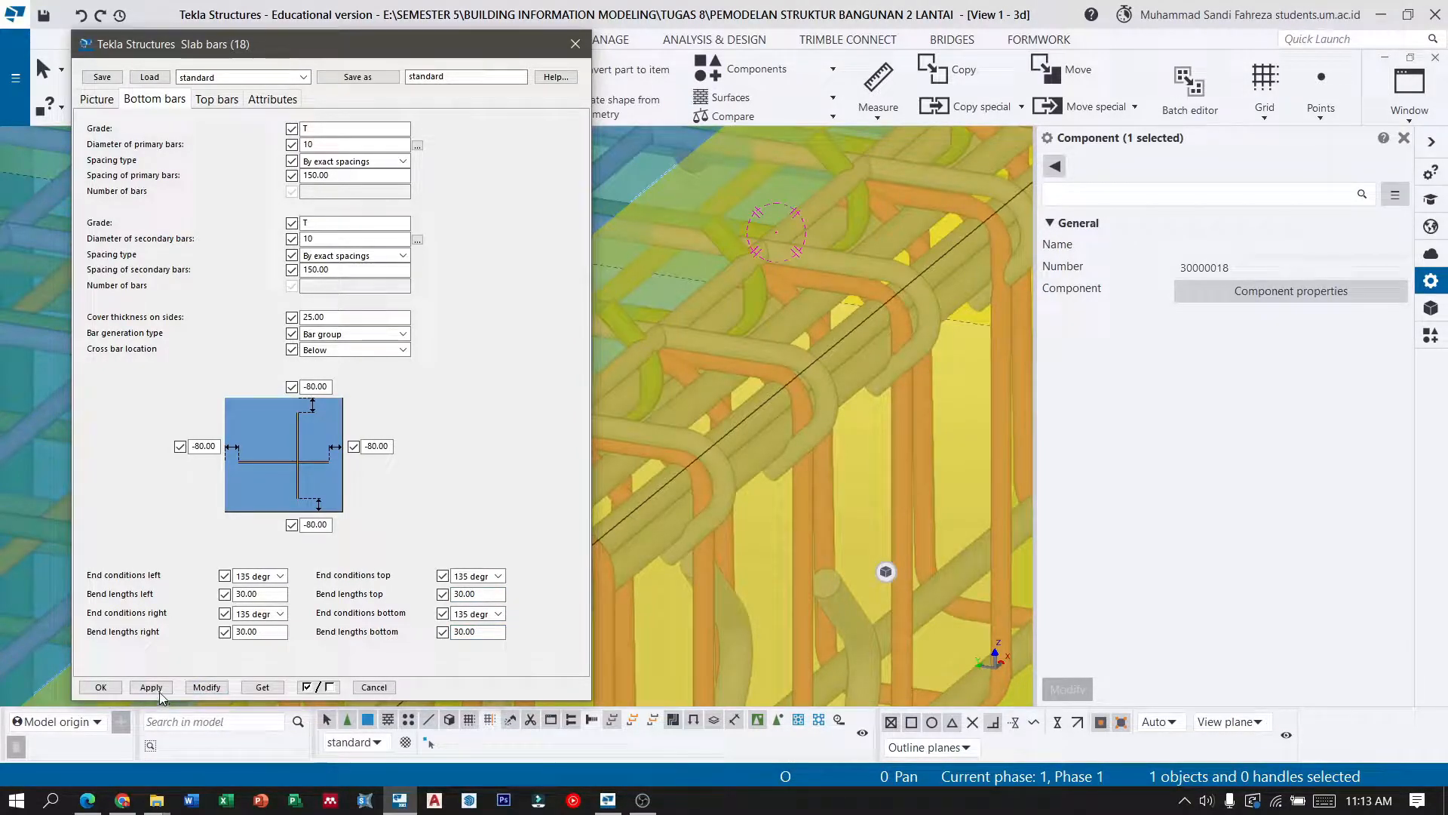
pyautogui.click(100, 687)
# Clear the selection and inspect the modified slab bars where they meet the edge beams and columns.
pyautogui.scroll(-5, 320, 364)
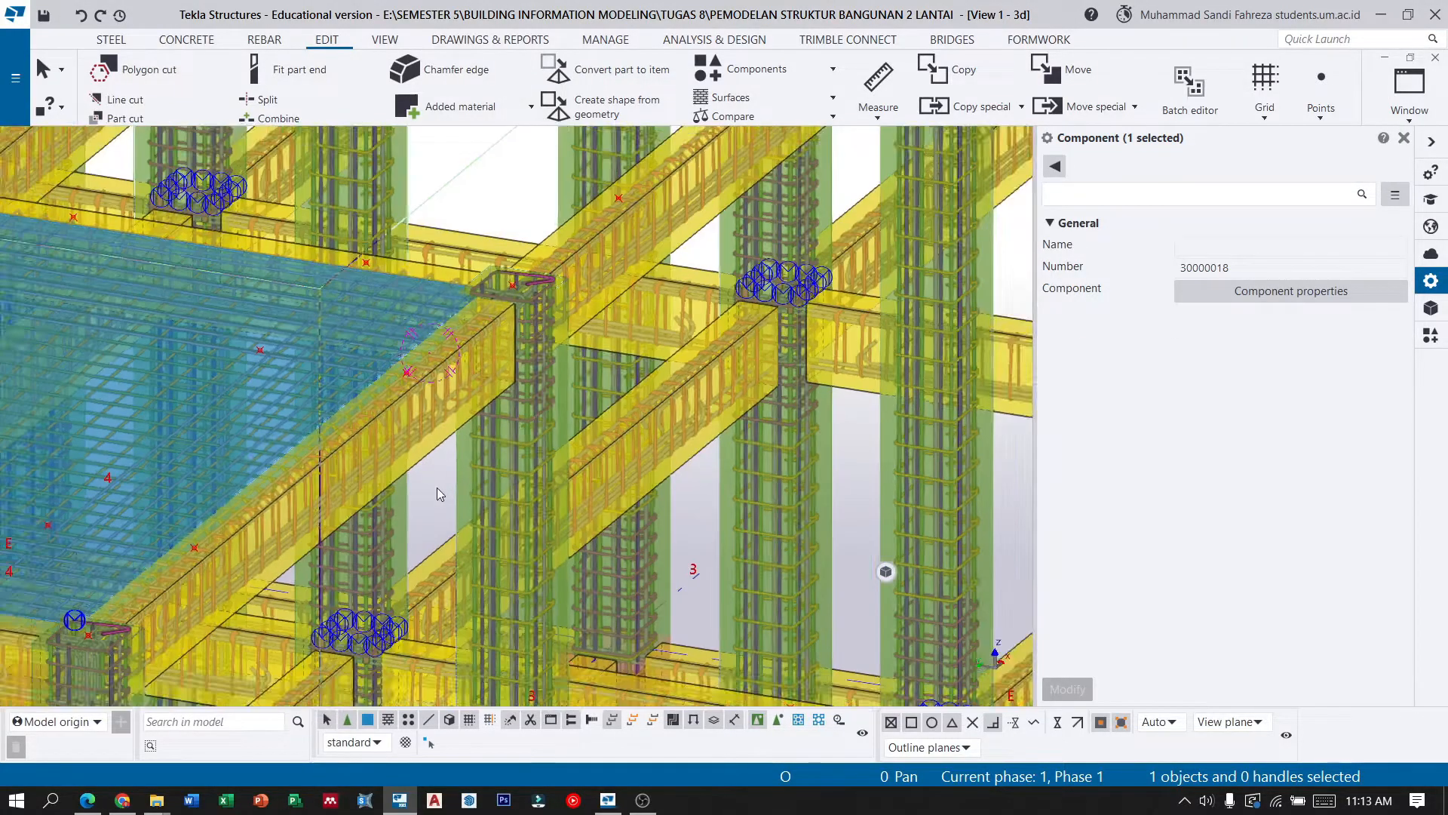
pyautogui.click(437, 487)
pyautogui.scroll(-4, 513, 329)
pyautogui.keyDown('ctrl'); pyautogui.moveTo(392, 394); pyautogui.dragTo(446, 425, button='middle'); pyautogui.keyUp('ctrl')
pyautogui.scroll(2, 123, 479)
pyautogui.scroll(6, 124, 477)
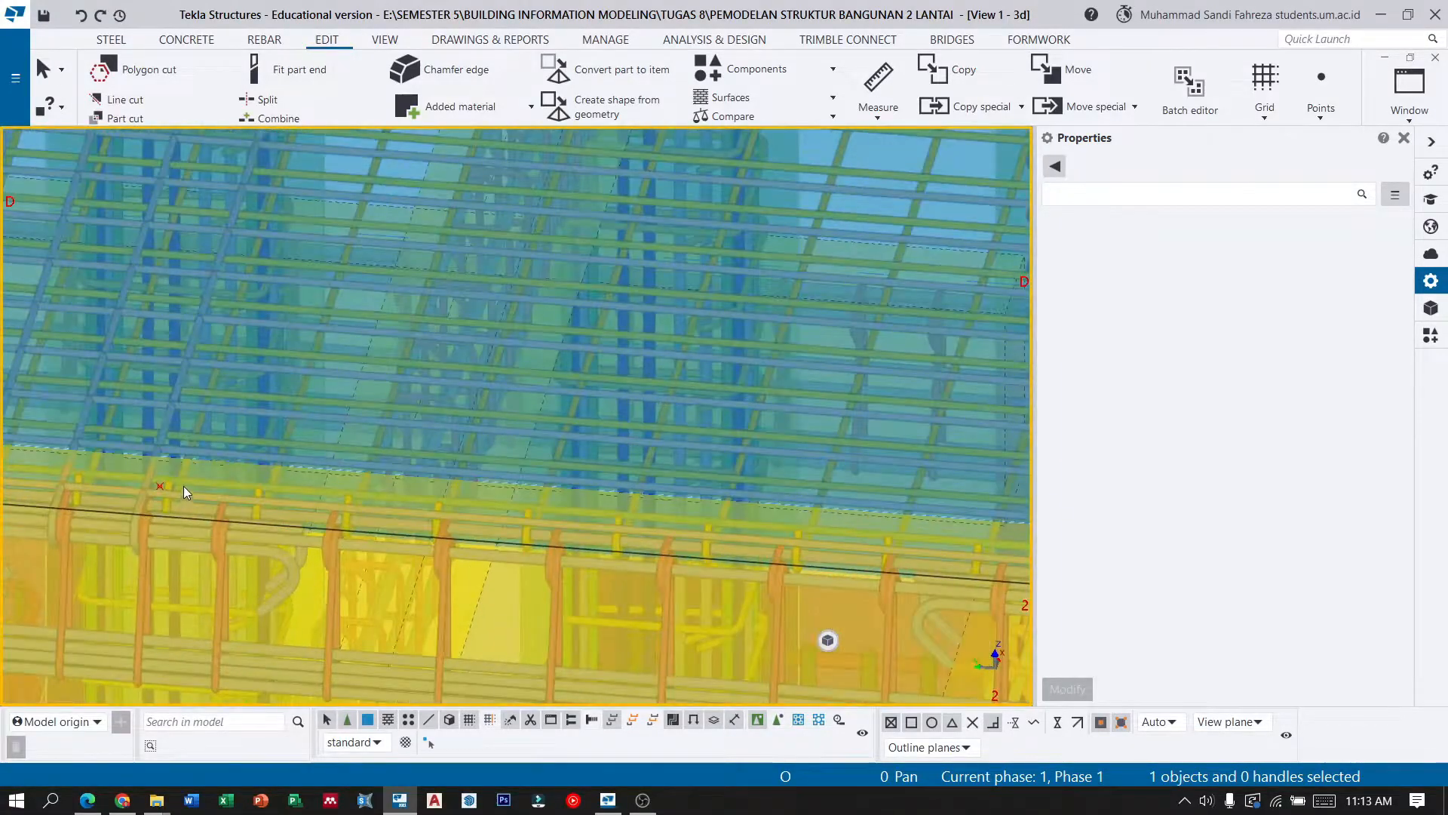
pyautogui.scroll(-2, 184, 487)
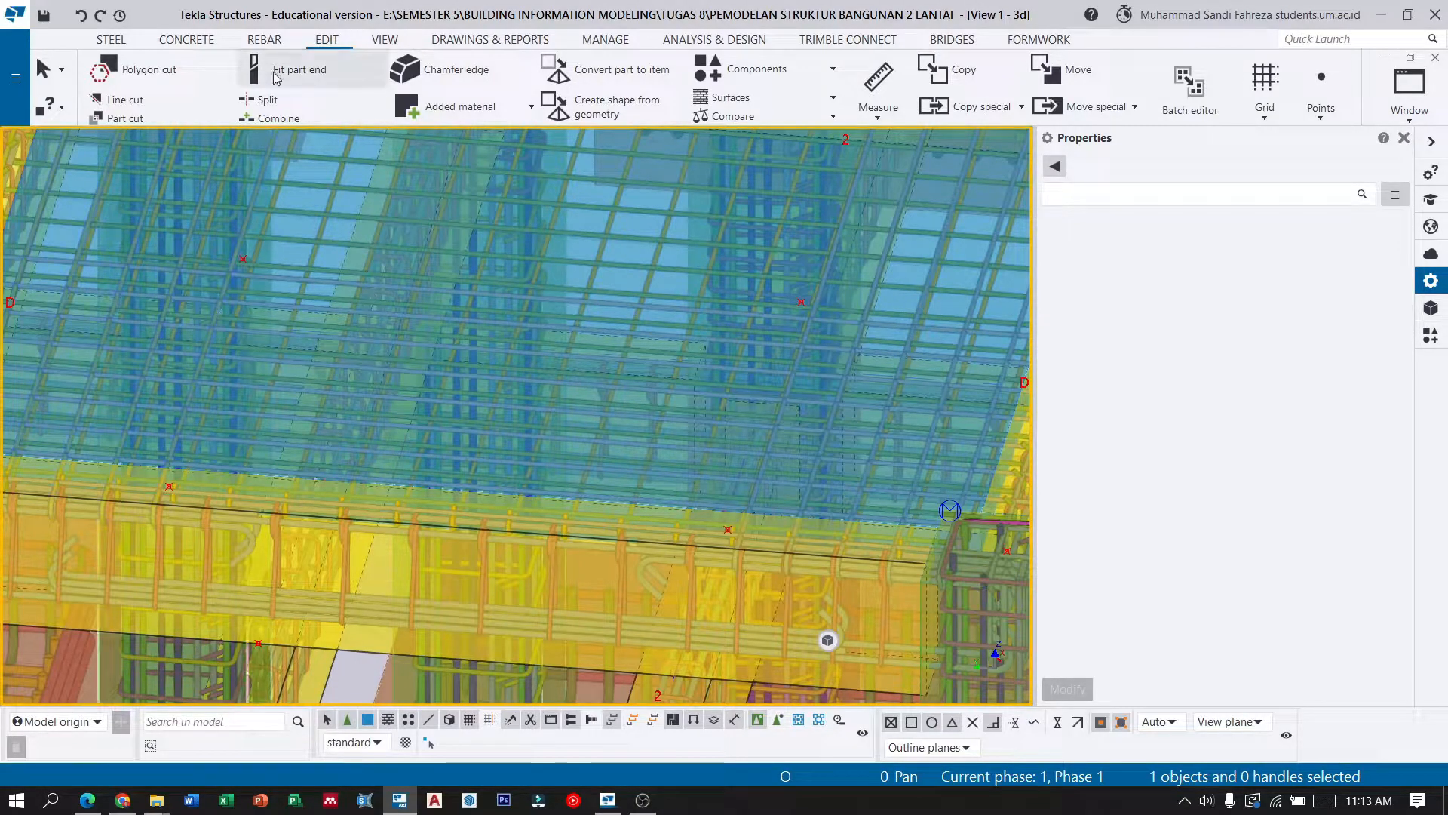
# Try a bar group in the slab, defining a bar shape that runs 1250 mm from the interior reference point to the edge beam.
pyautogui.click(264, 39)
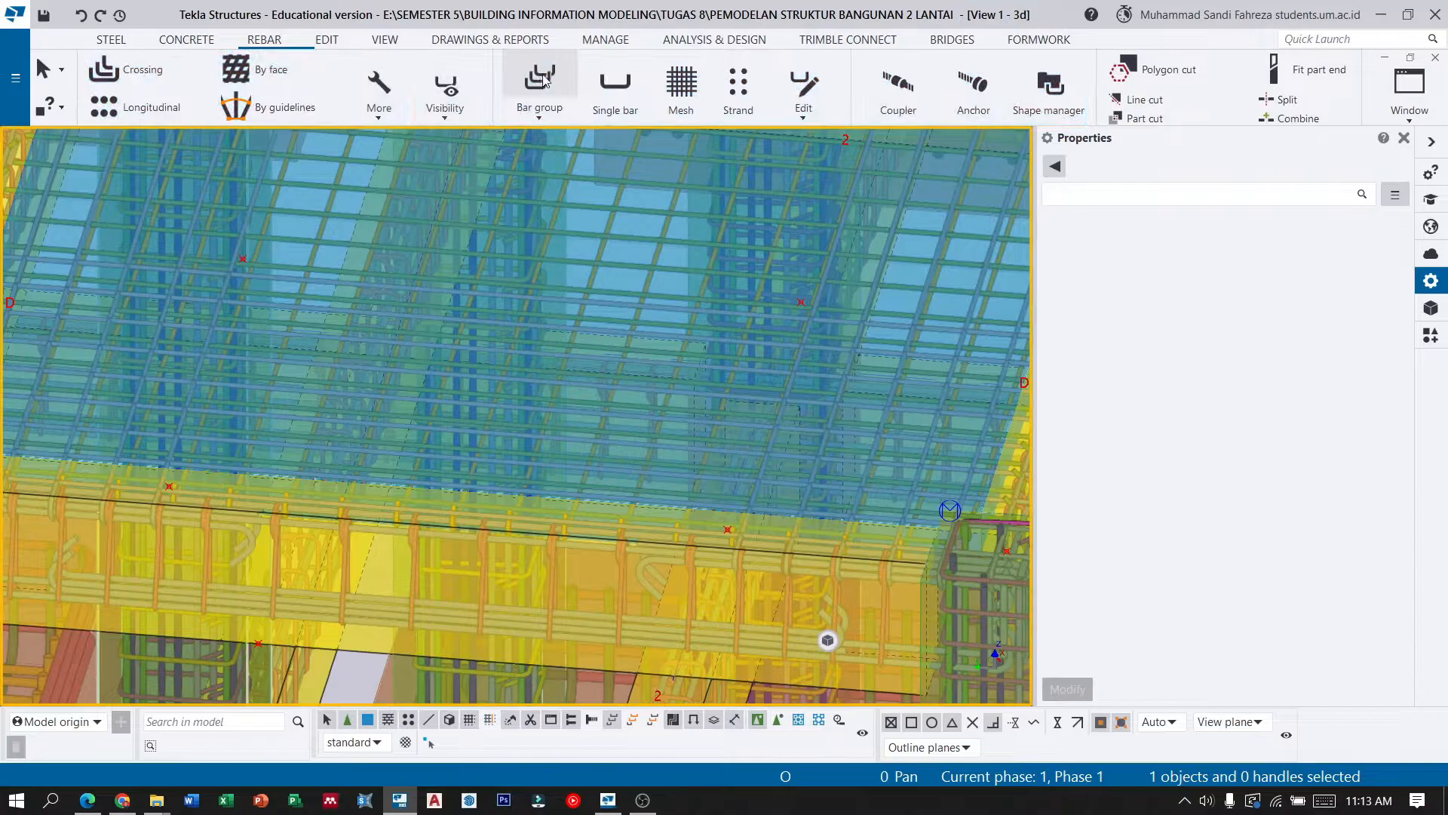
pyautogui.click(540, 78)
pyautogui.scroll(2, 234, 270)
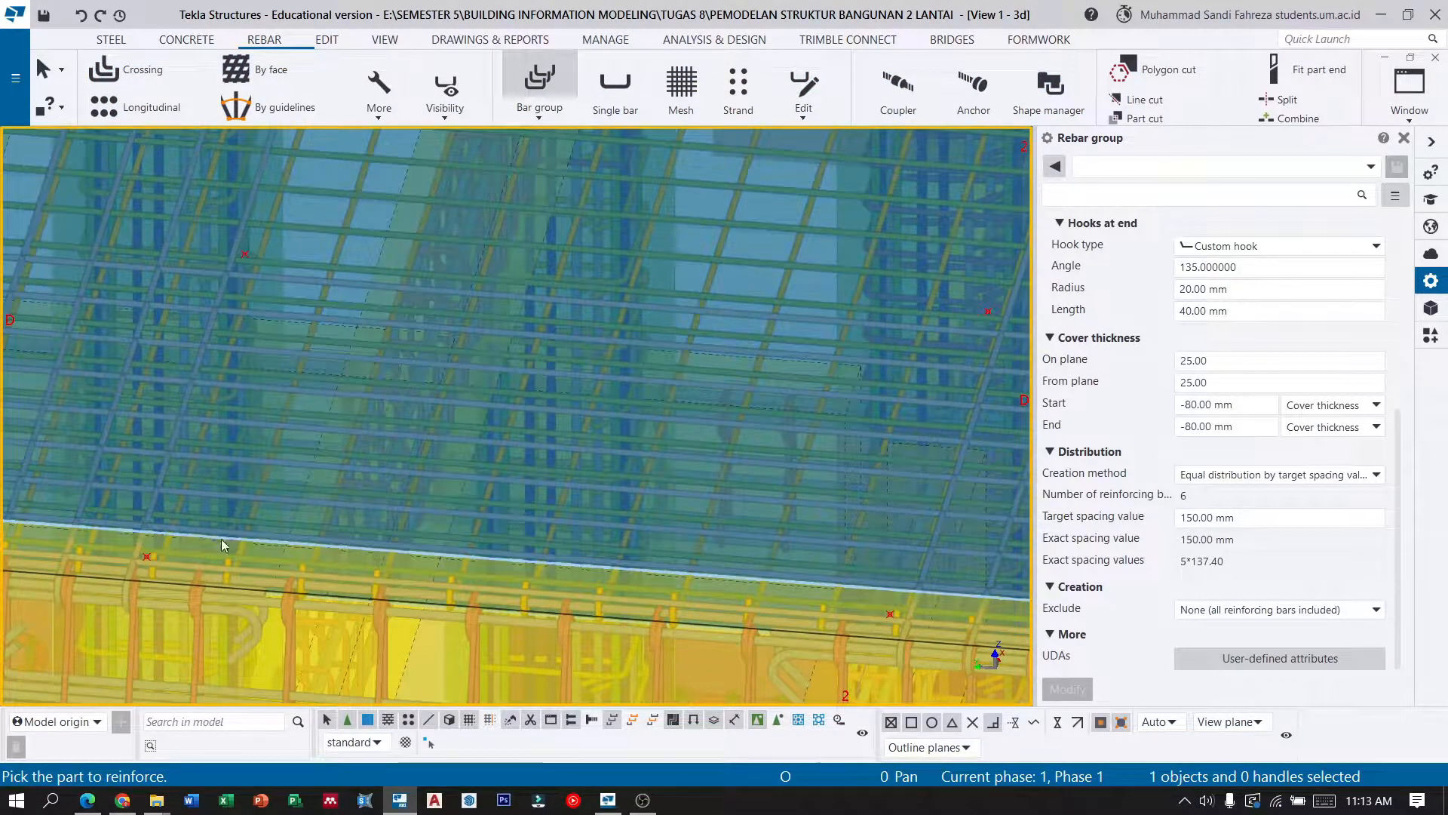
pyautogui.click(223, 545)
pyautogui.scroll(-4, 556, 485)
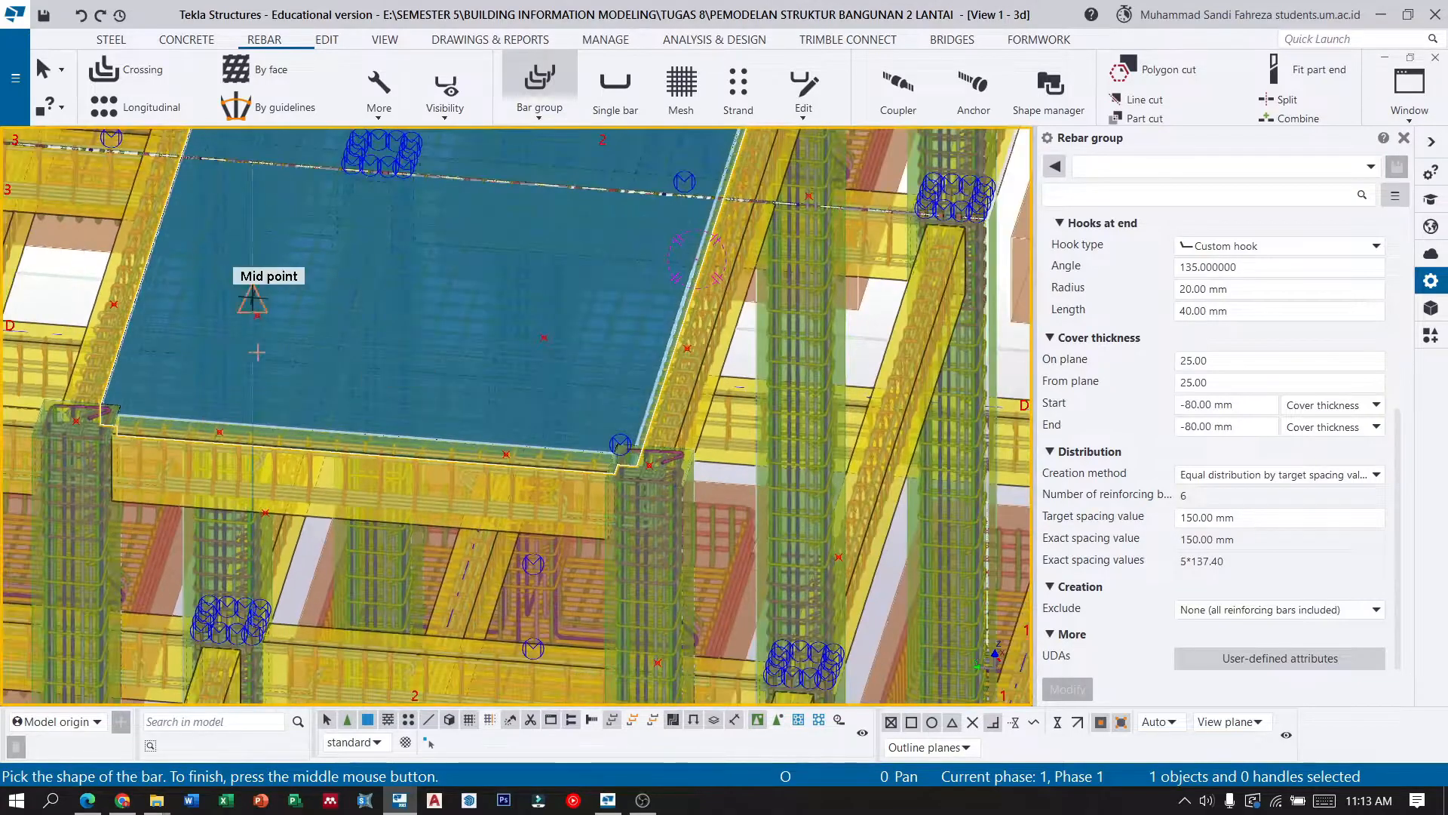
pyautogui.scroll(2, 258, 317)
pyautogui.click(258, 317)
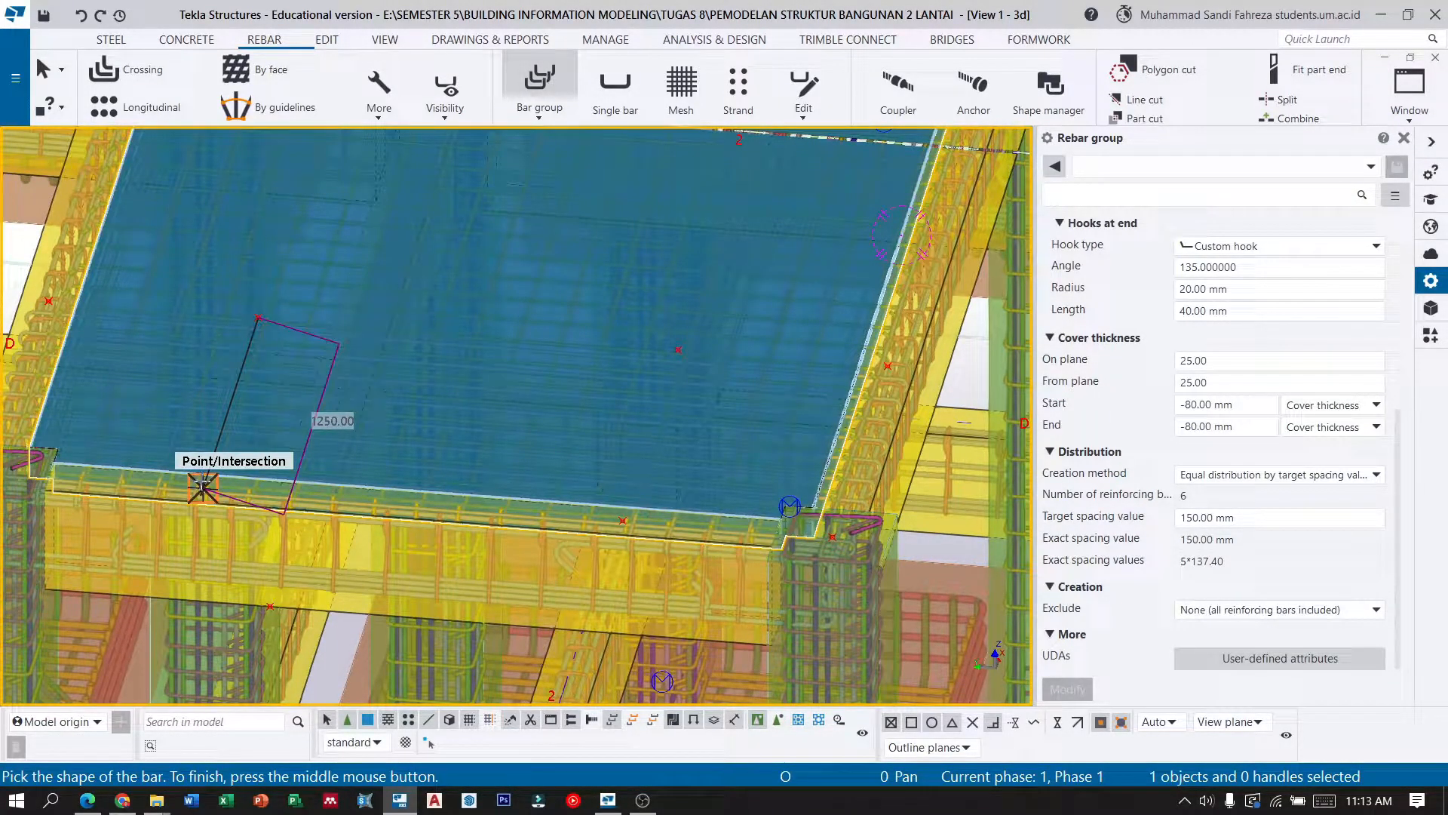
pyautogui.click(202, 488)
pyautogui.middleClick(202, 488)
# Distribute the bars over 1500 mm along the edge beam between the two marked reference points.
pyautogui.scroll(4, 203, 486)
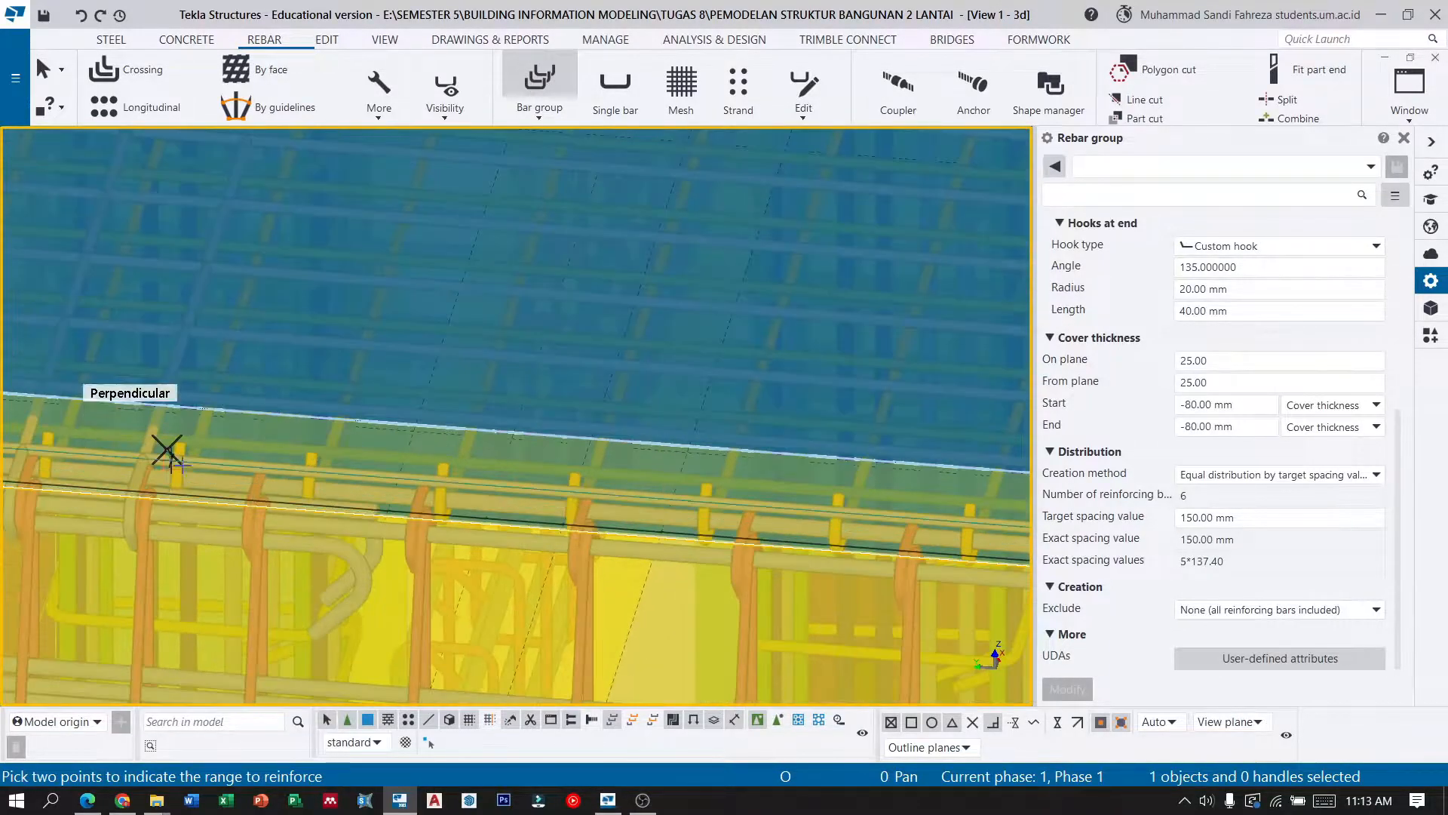
pyautogui.scroll(-2, 75, 498)
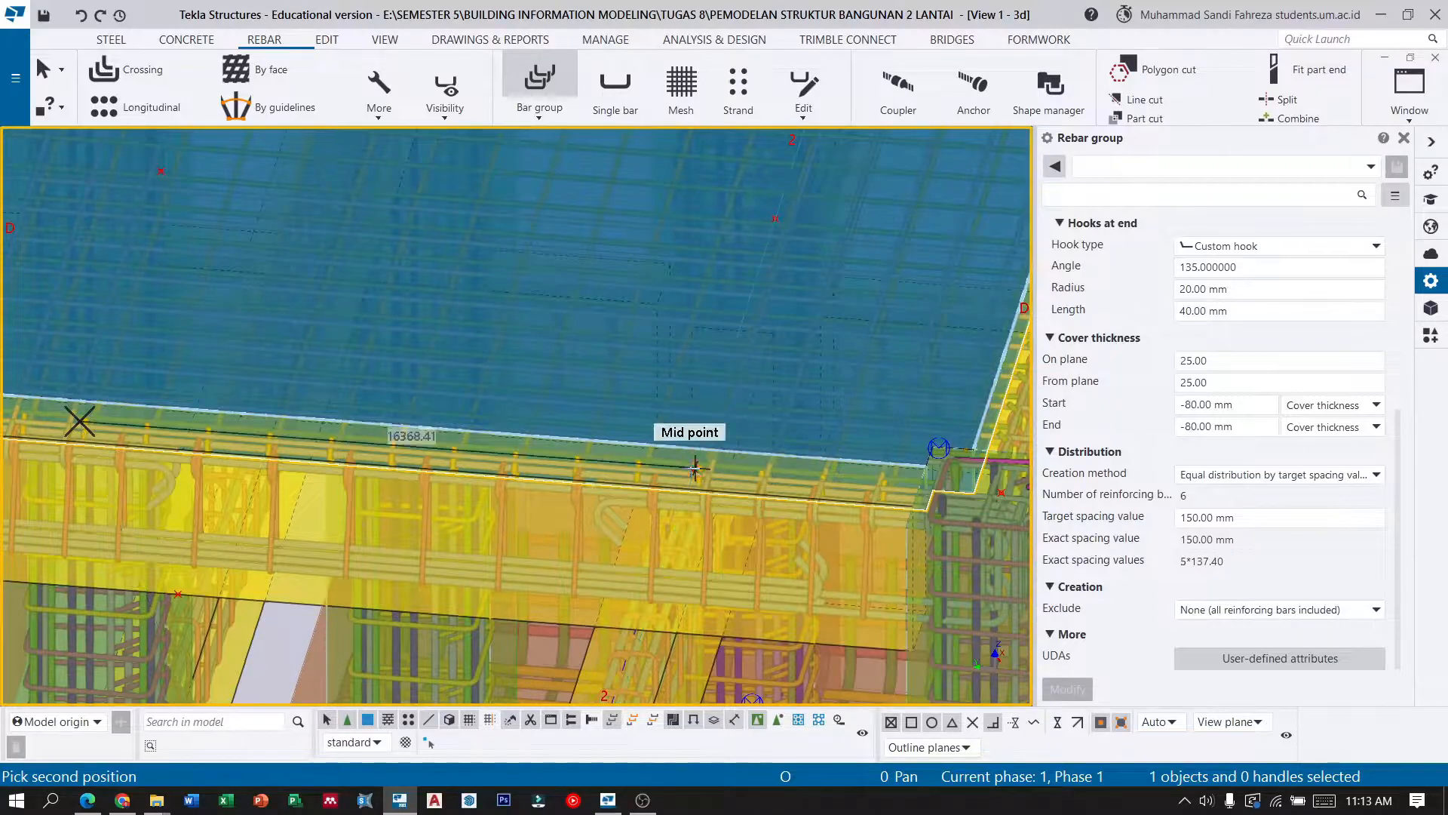
pyautogui.scroll(3, 695, 469)
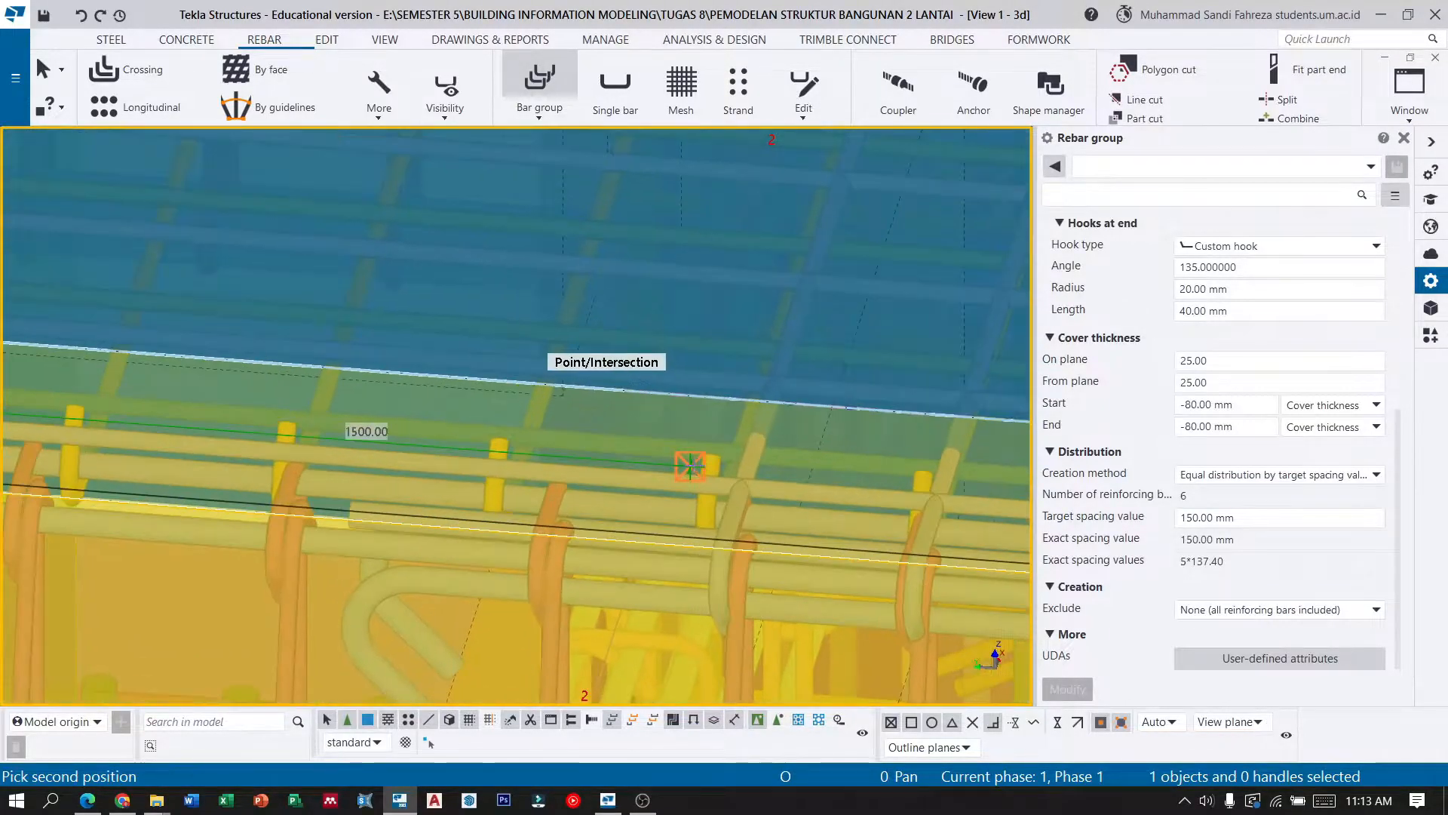
pyautogui.click(693, 469)
pyautogui.scroll(-6, 693, 469)
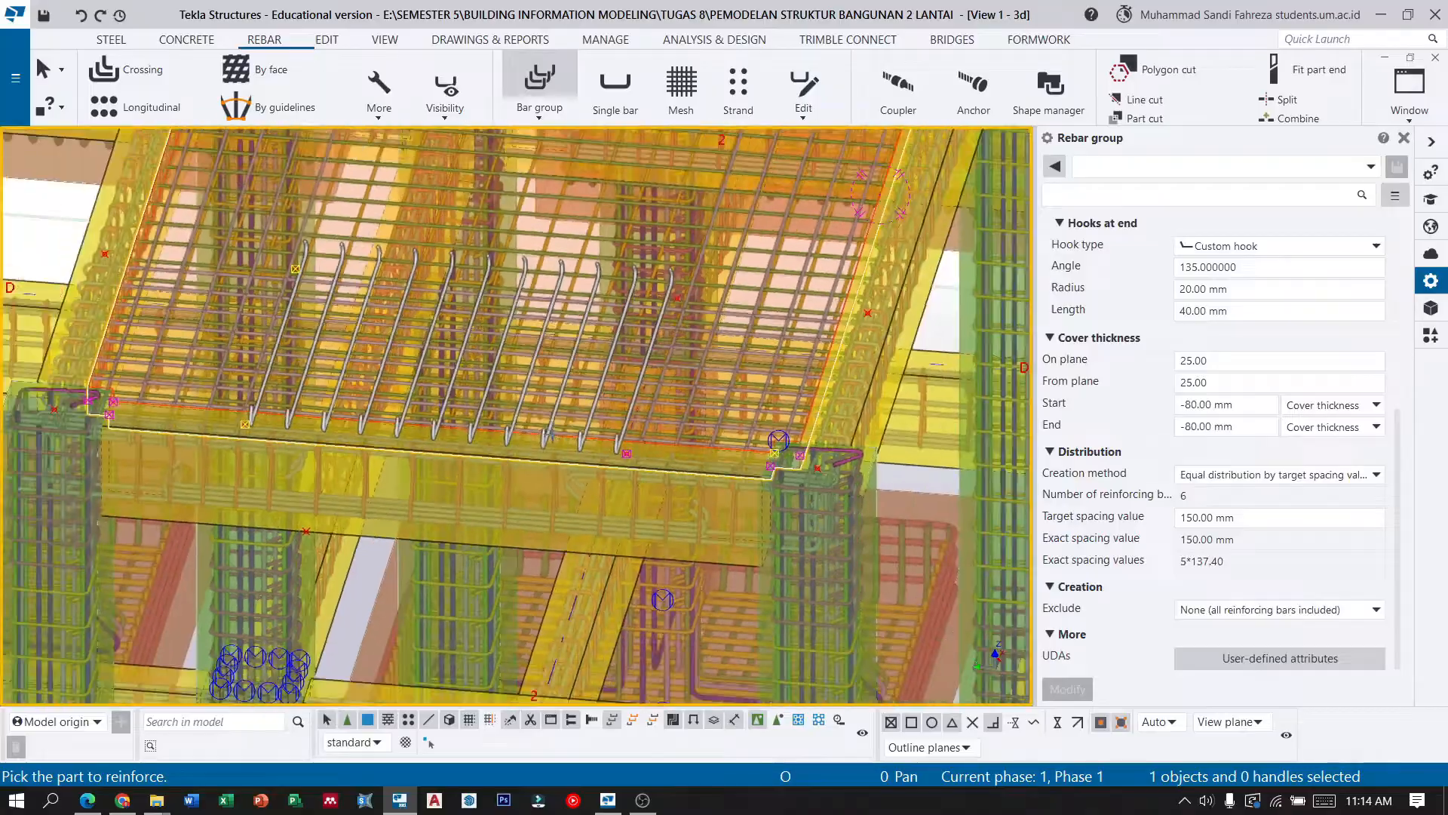
# Check the new bar group from another angle and undo its creation.
pyautogui.keyDown('ctrl'); pyautogui.moveTo(550, 435); pyautogui.dragTo(768, 326, button='middle'); pyautogui.keyUp('ctrl')
pyautogui.scroll(3, 757, 318)
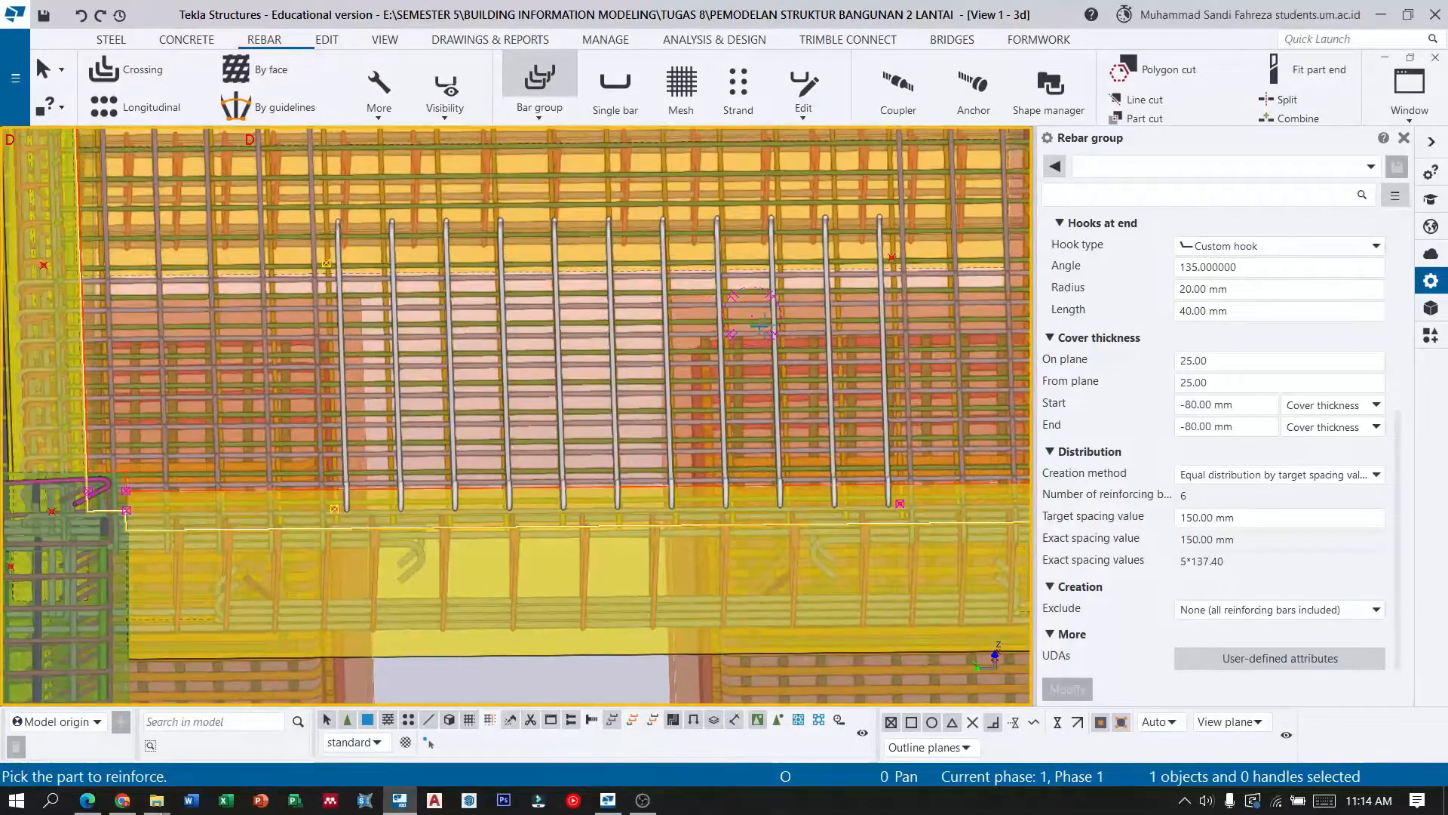
pyautogui.hotkey('ctrl', 'z')
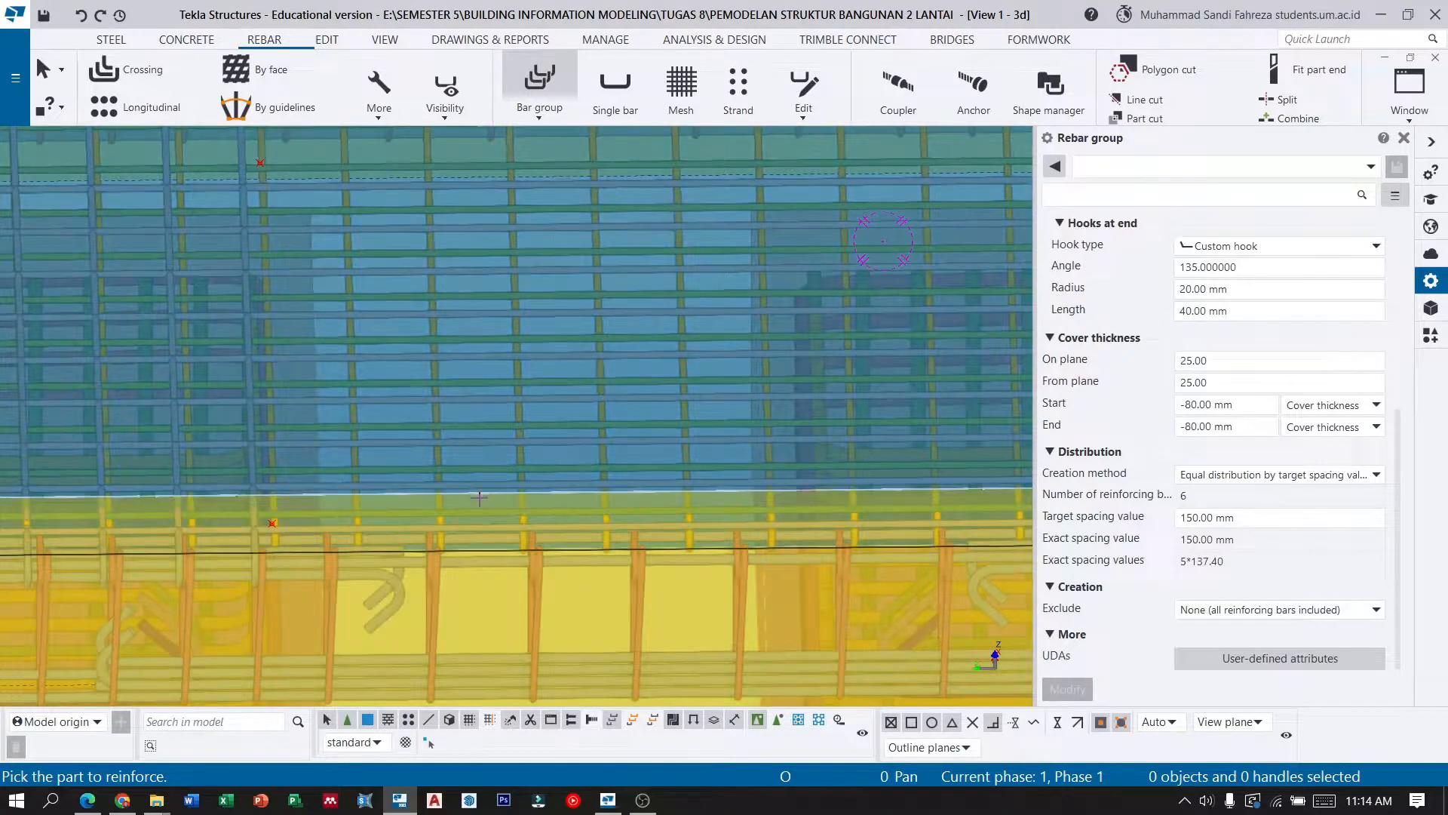
# Pick the slab for a bar group and define the bar shape from the interior reference point to the one on the edge beam.
pyautogui.click(469, 486)
pyautogui.scroll(2, 469, 487)
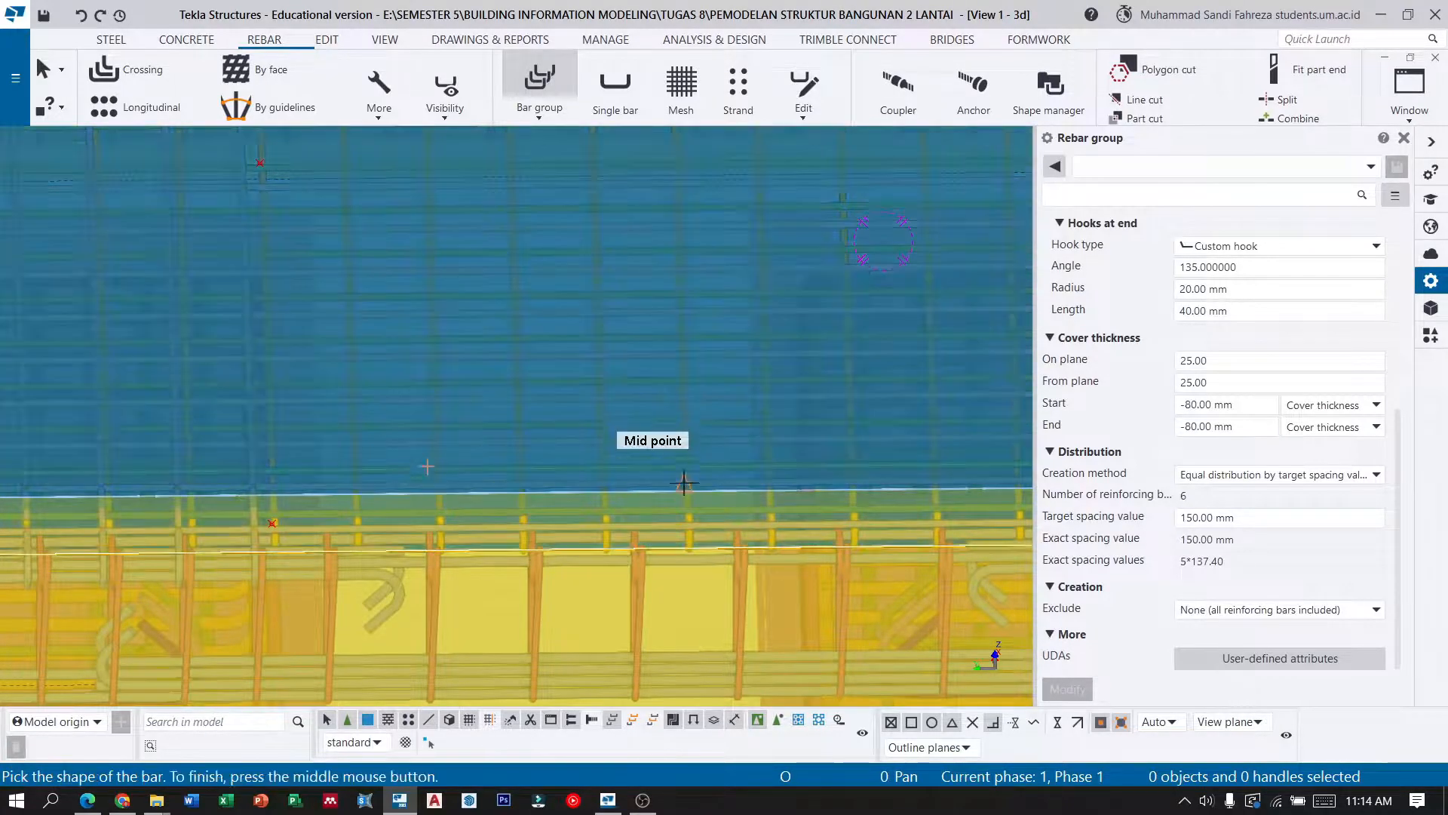
pyautogui.scroll(-2, 263, 382)
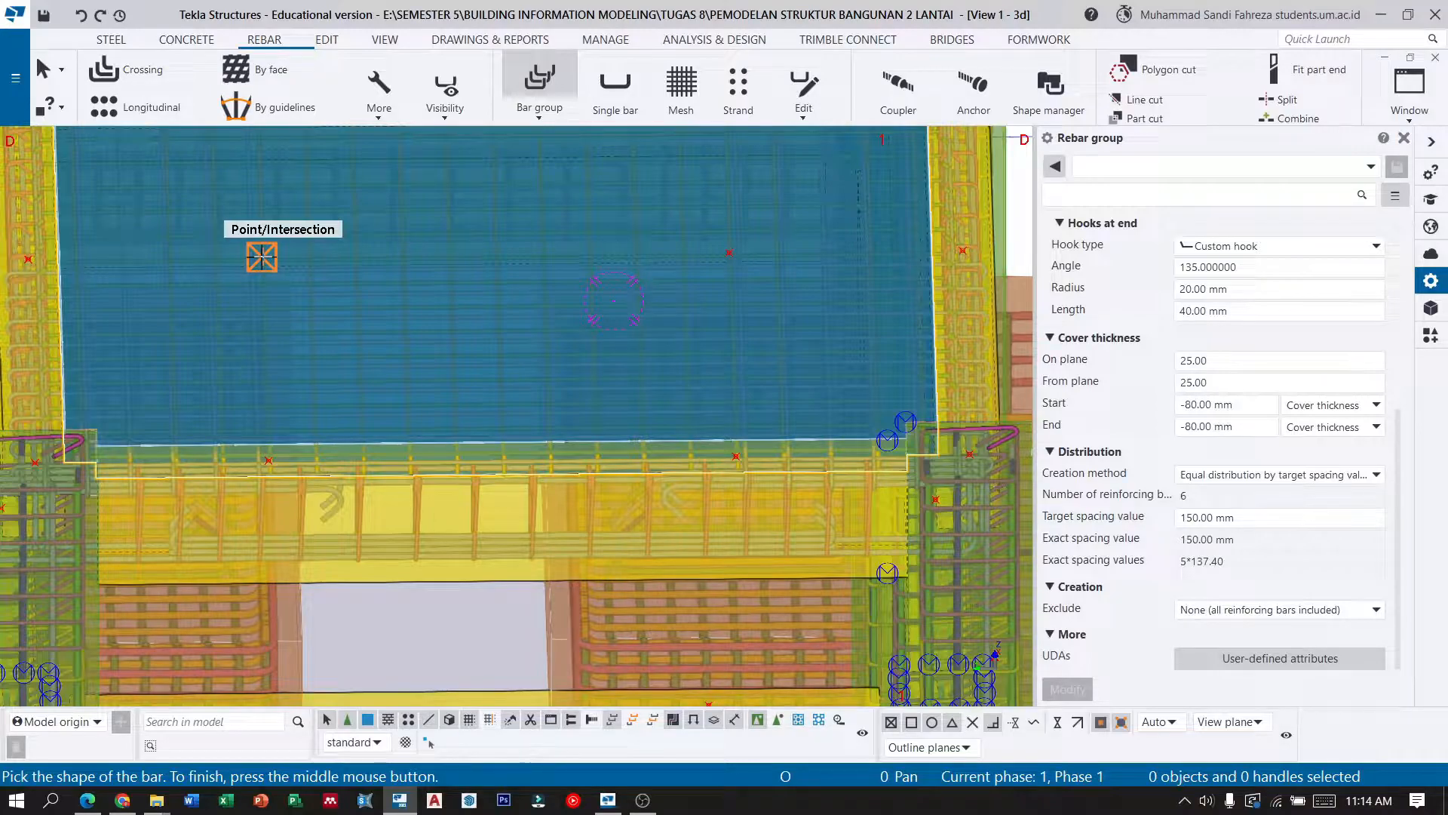
pyautogui.click(262, 256)
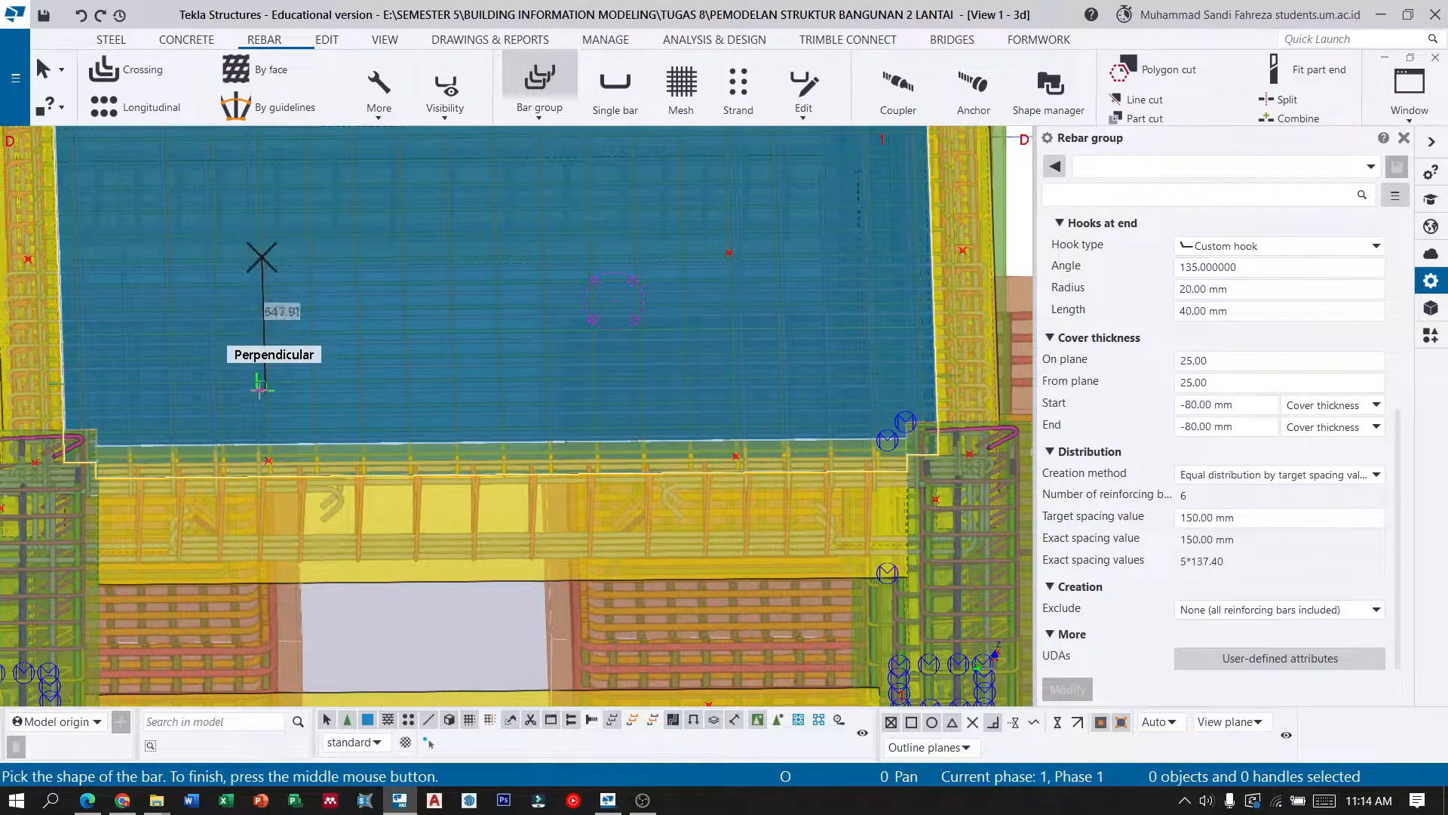
pyautogui.click(268, 458)
pyautogui.middleClick(268, 458)
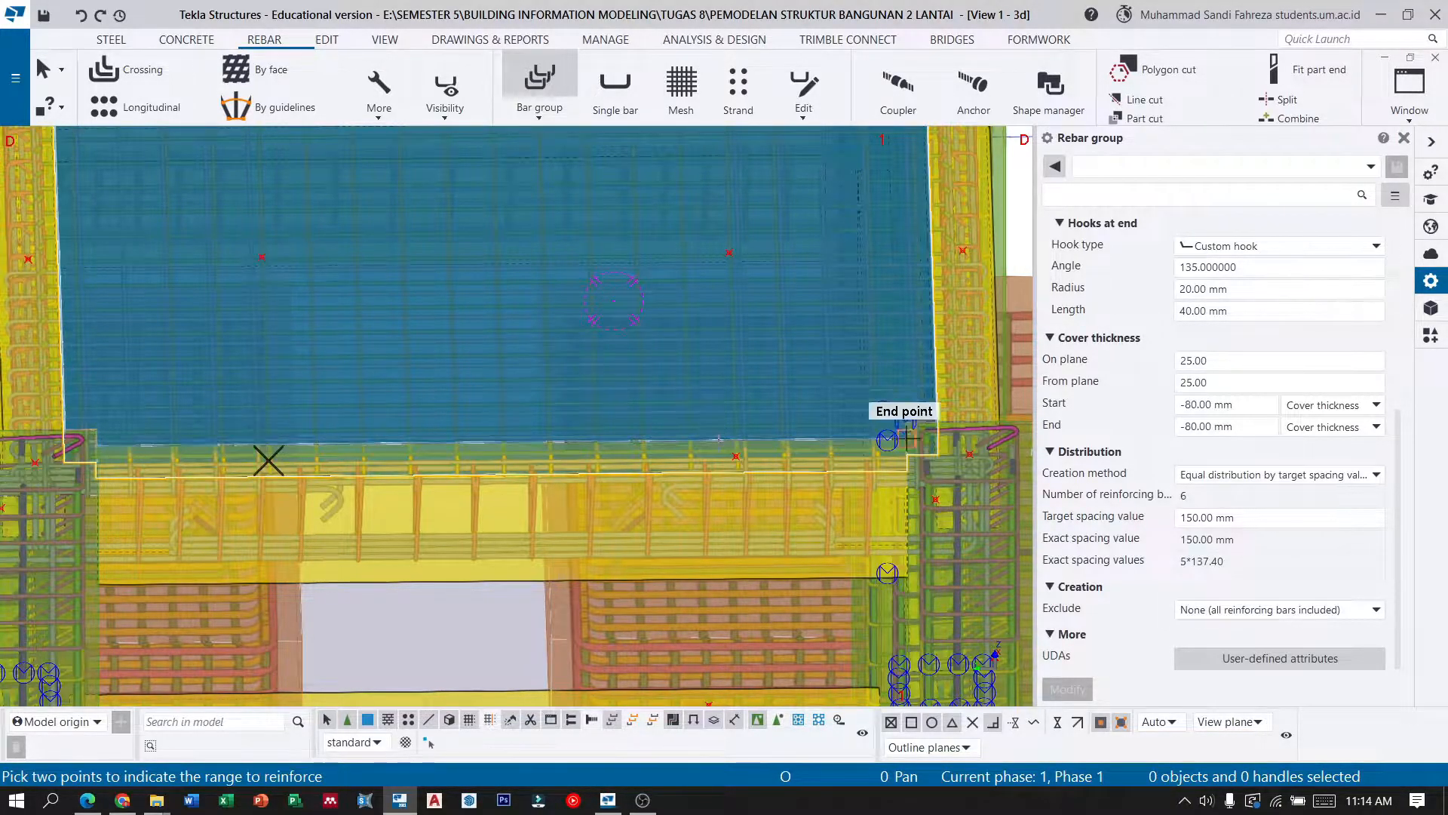
# Distribute the bars between the edge beam's two reference points, picking the range from the far point back to the bar shape, and end the command.
pyautogui.scroll(2, 733, 455)
pyautogui.click(734, 454)
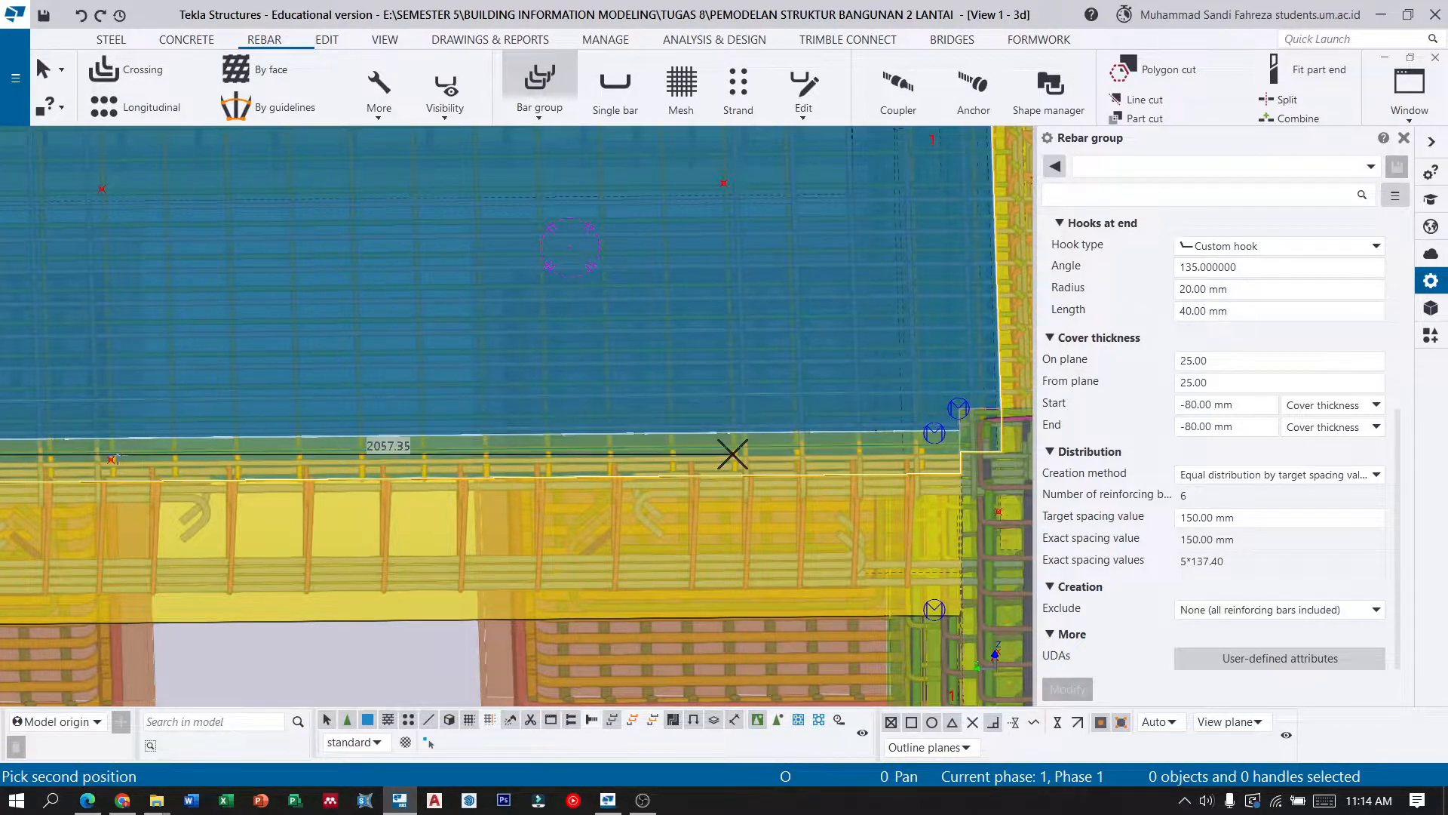
pyautogui.click(111, 459)
pyautogui.scroll(-1, 458, 398)
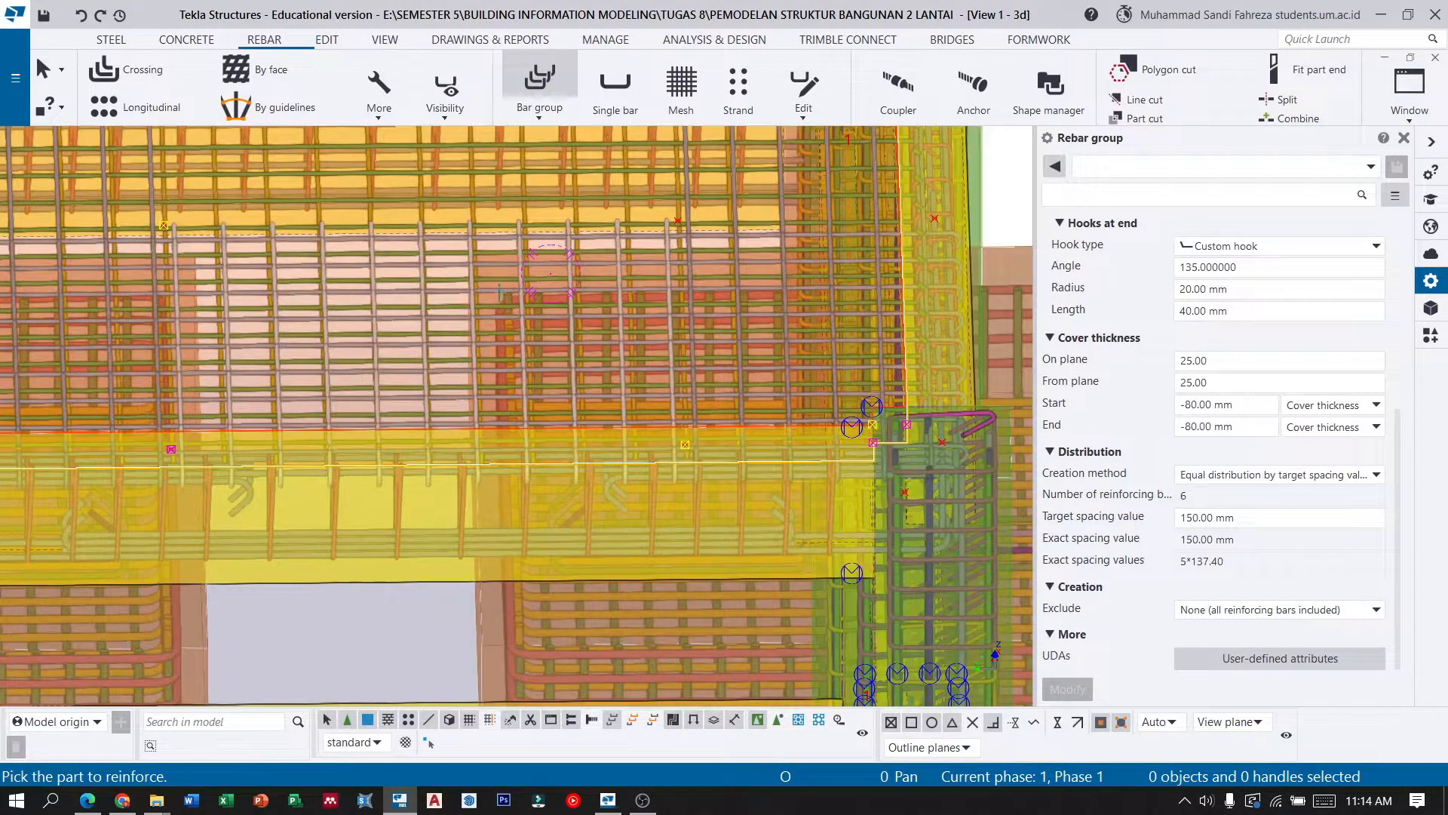
pyautogui.keyDown('ctrl'); pyautogui.moveTo(597, 280); pyautogui.dragTo(316, 285, button='middle'); pyautogui.keyUp('ctrl')
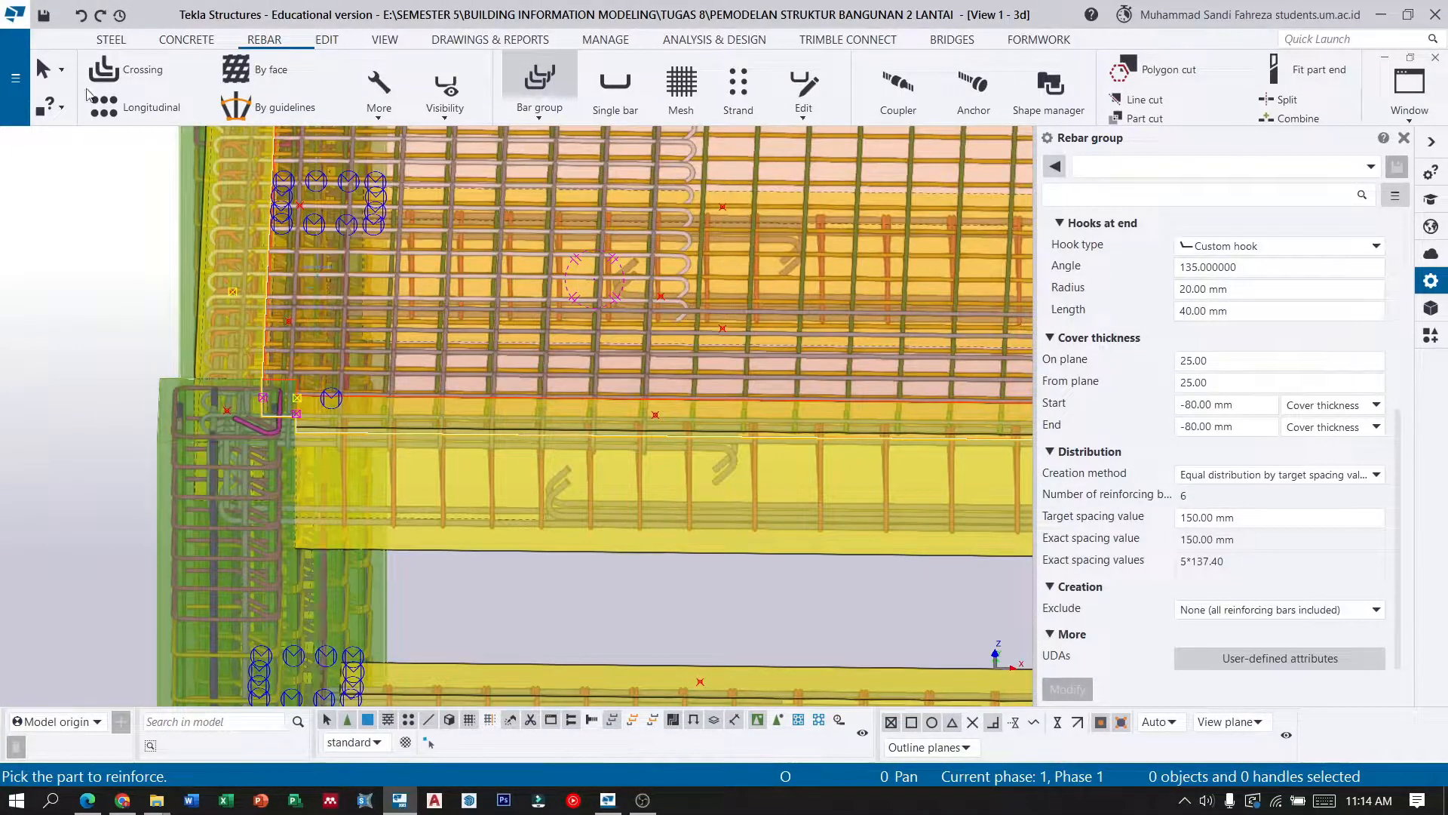
pyautogui.click(43, 71)
# Select the hooked bar group that crosses the beam running between the slab's corner columns on gridline A.
pyautogui.scroll(-2, 264, 389)
pyautogui.scroll(2, 428, 297)
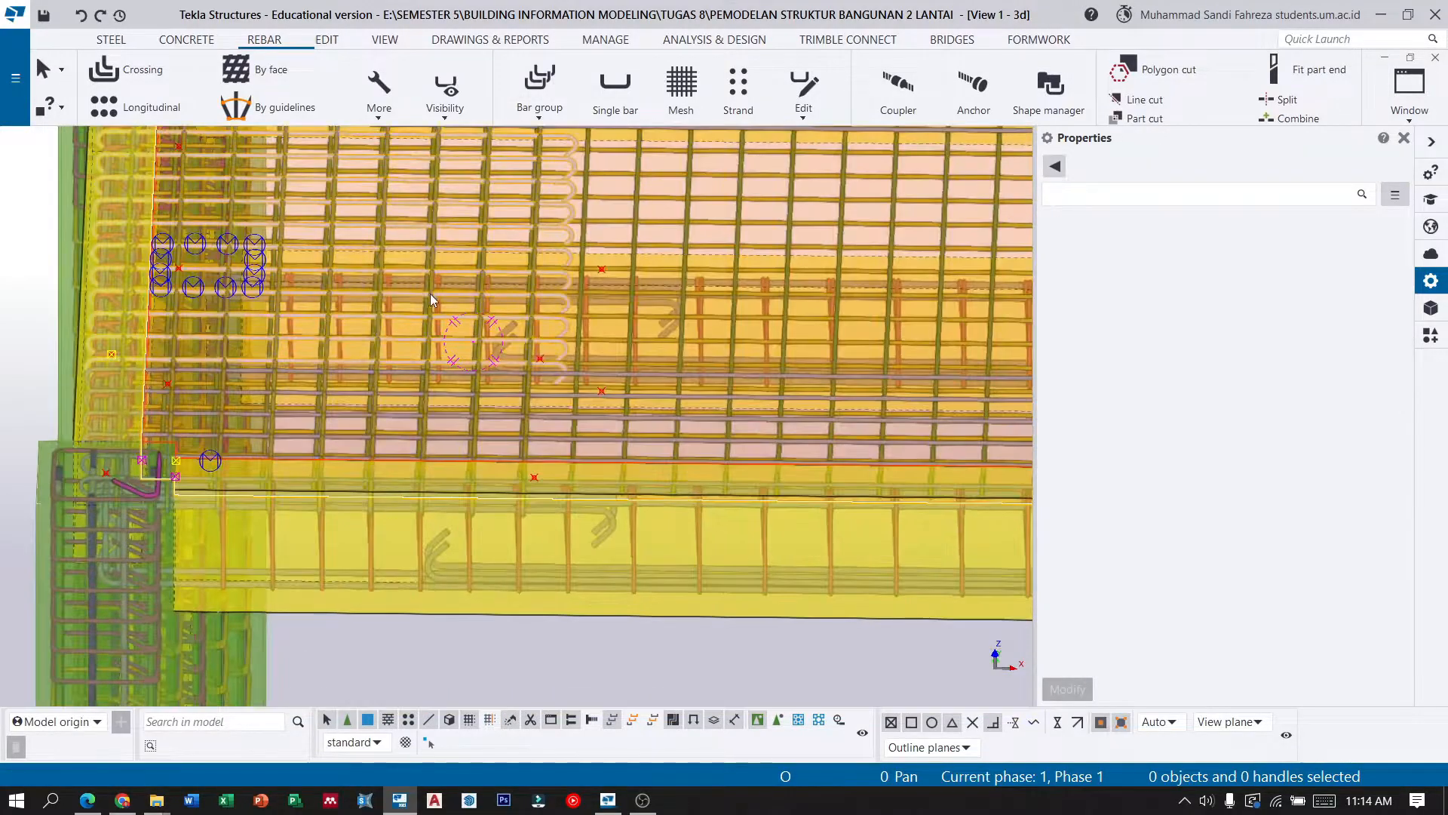
pyautogui.click(441, 294)
pyautogui.scroll(1, 496, 233)
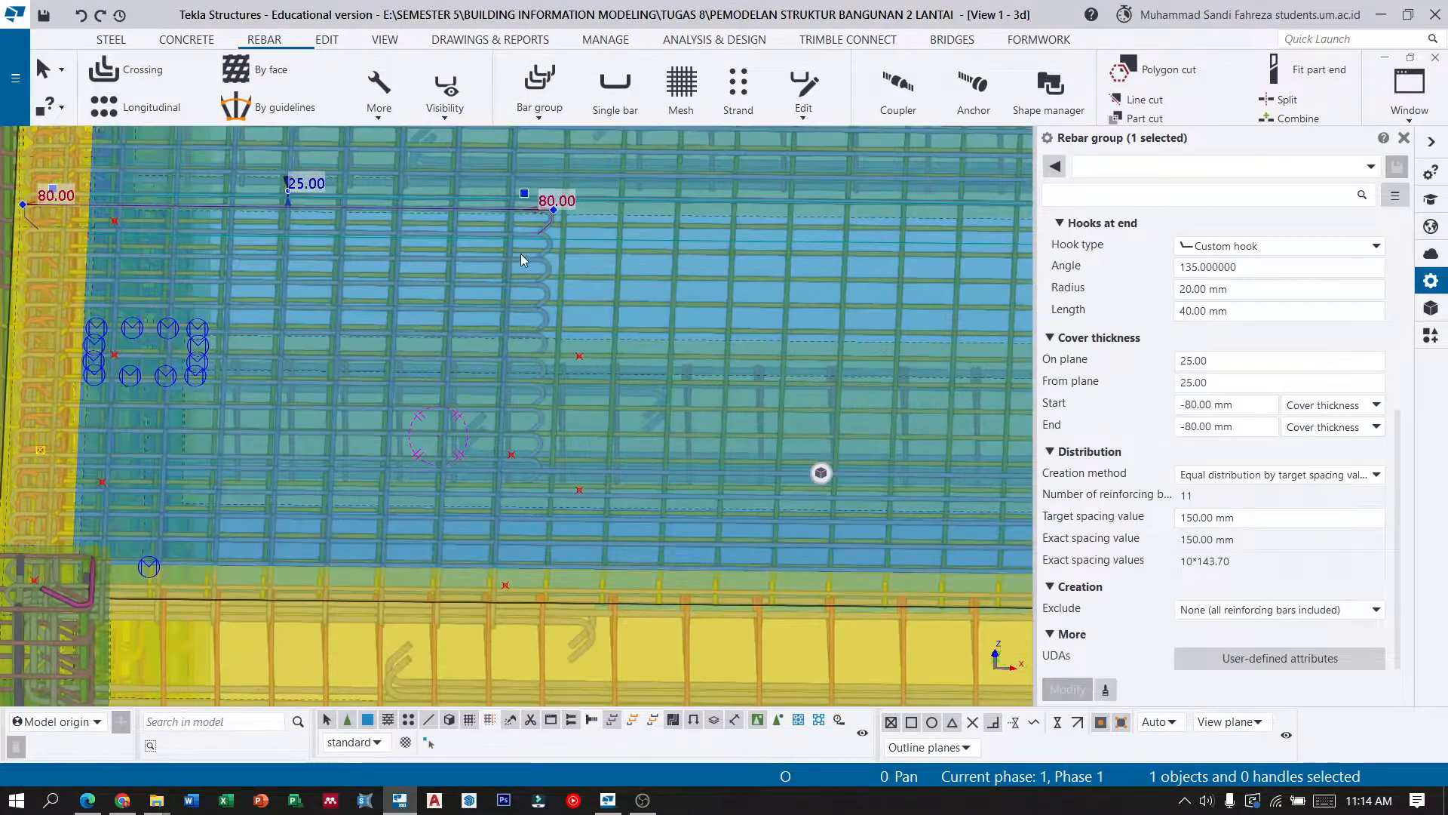
pyautogui.scroll(-1, 536, 261)
pyautogui.scroll(-1, 558, 291)
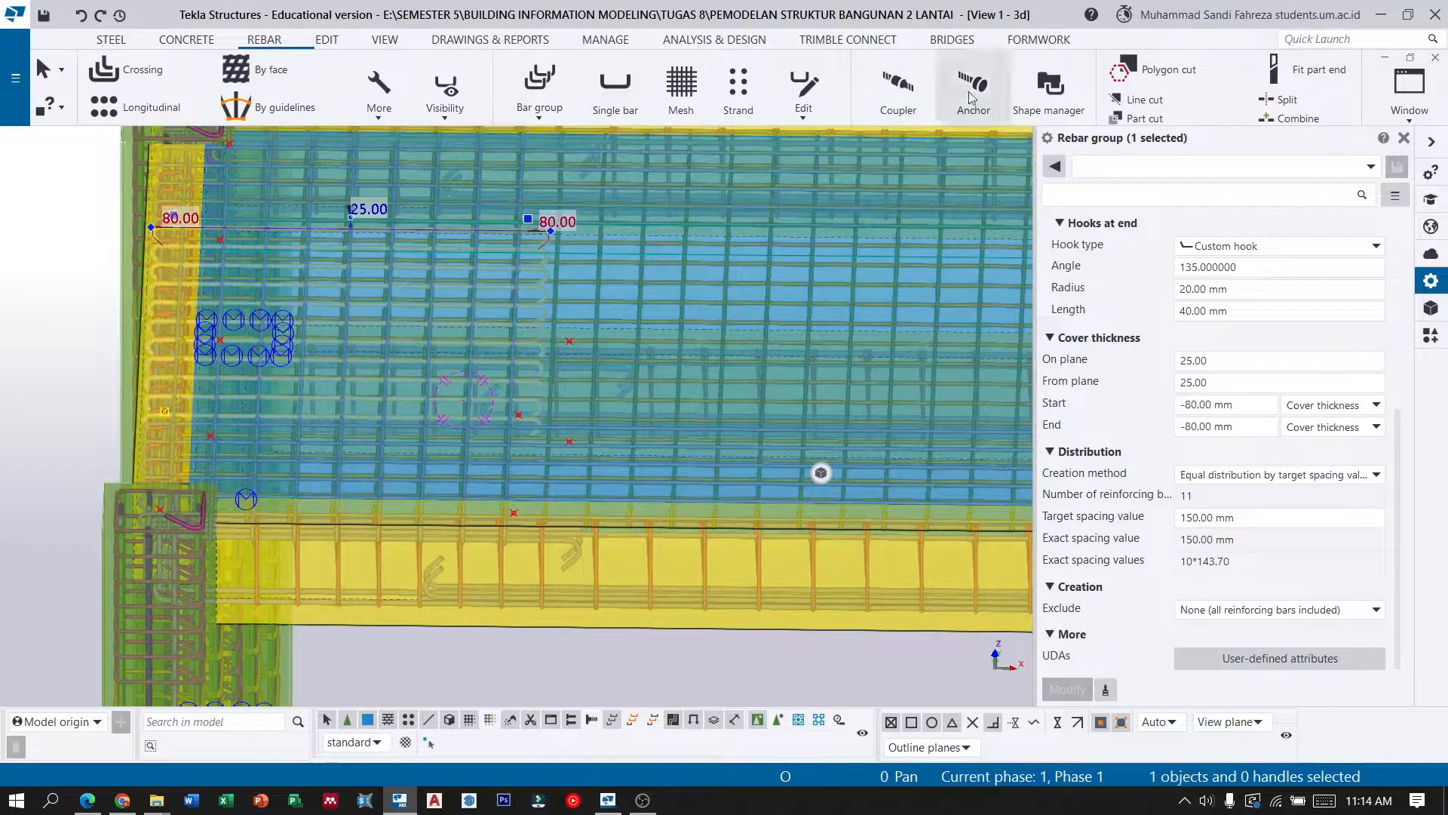
pyautogui.click(327, 39)
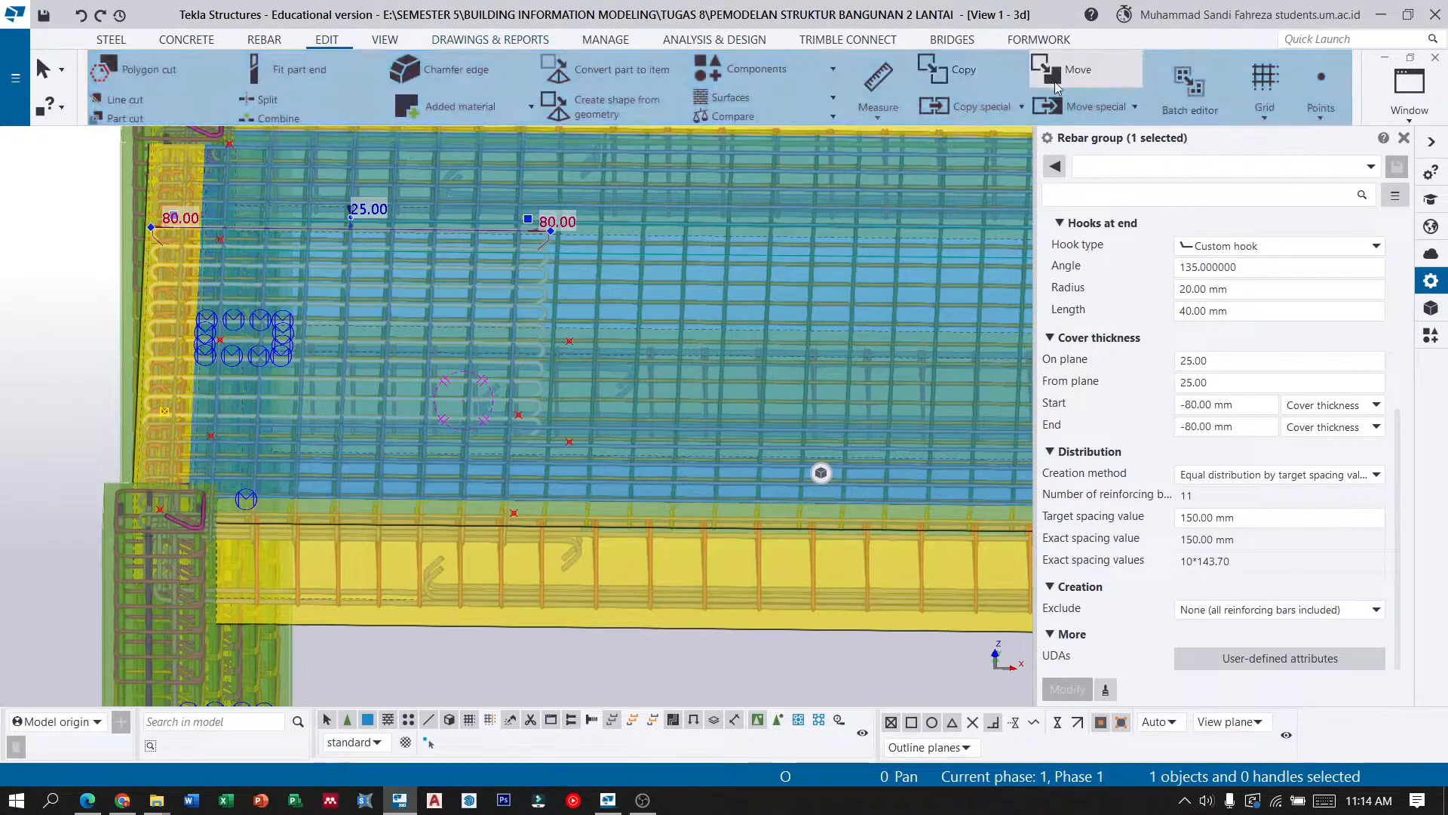
pyautogui.click(944, 72)
pyautogui.scroll(1, 19, 457)
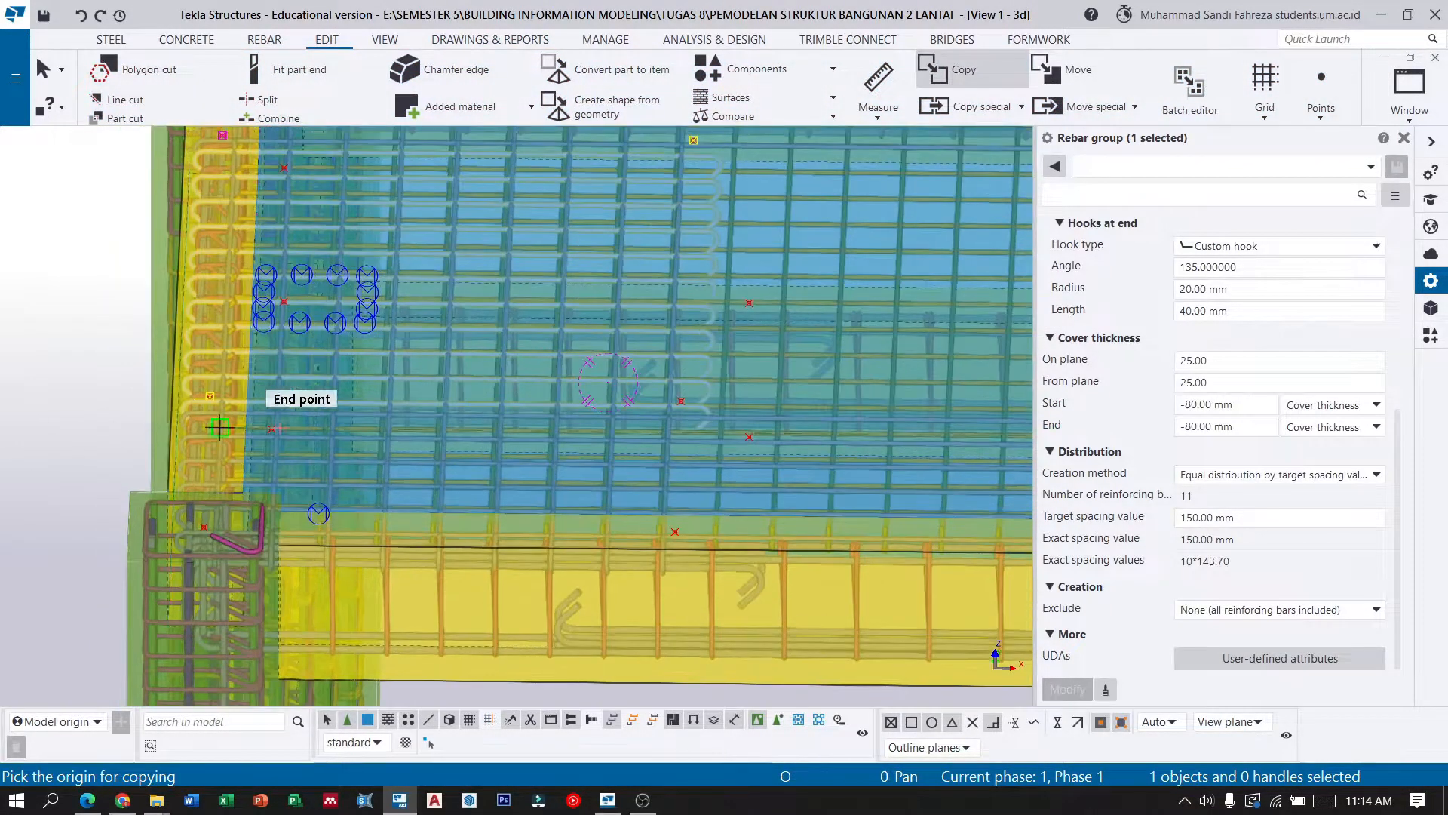
pyautogui.scroll(3, 219, 428)
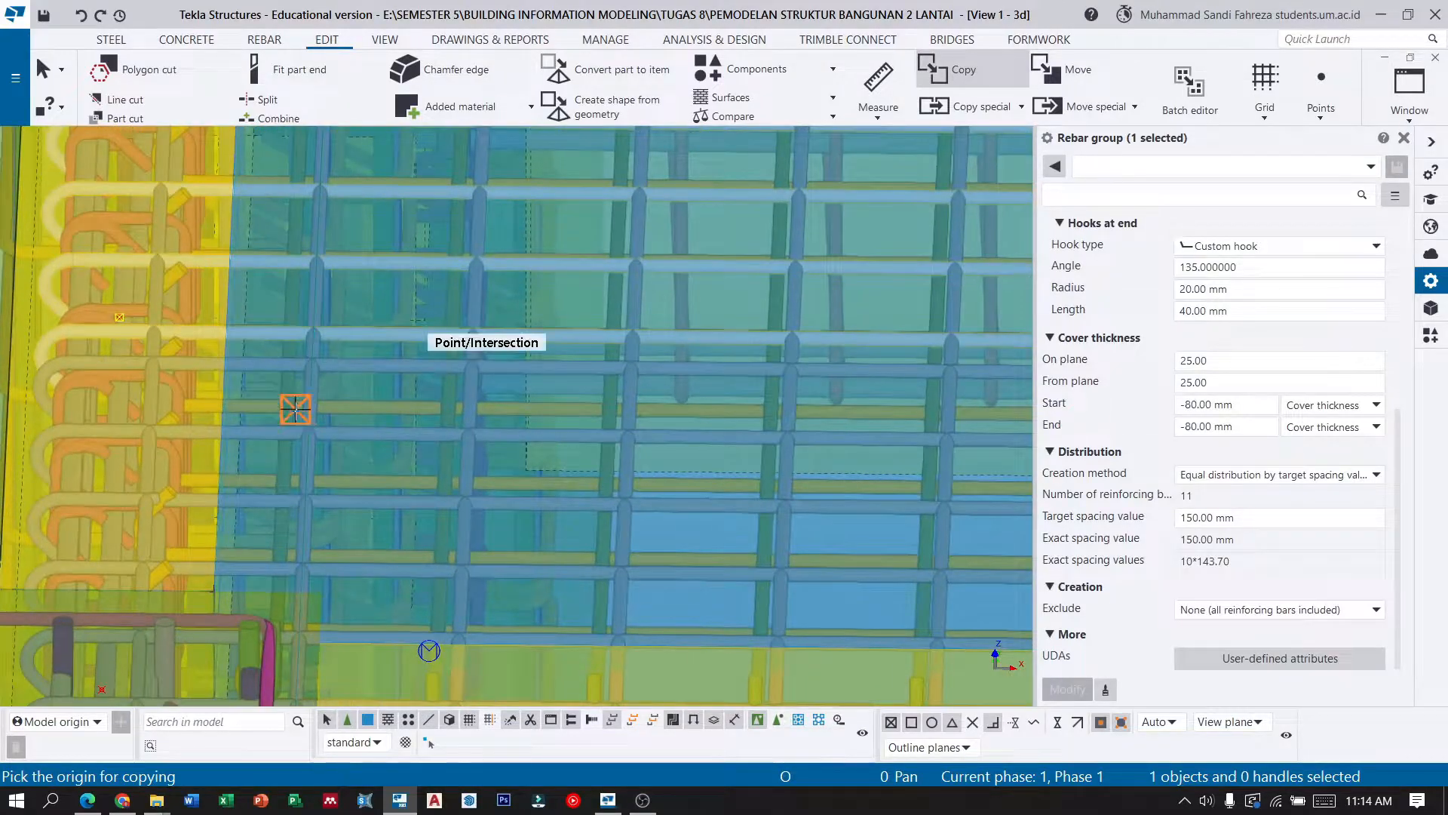
pyautogui.click(295, 409)
pyautogui.scroll(-4, 201, 381)
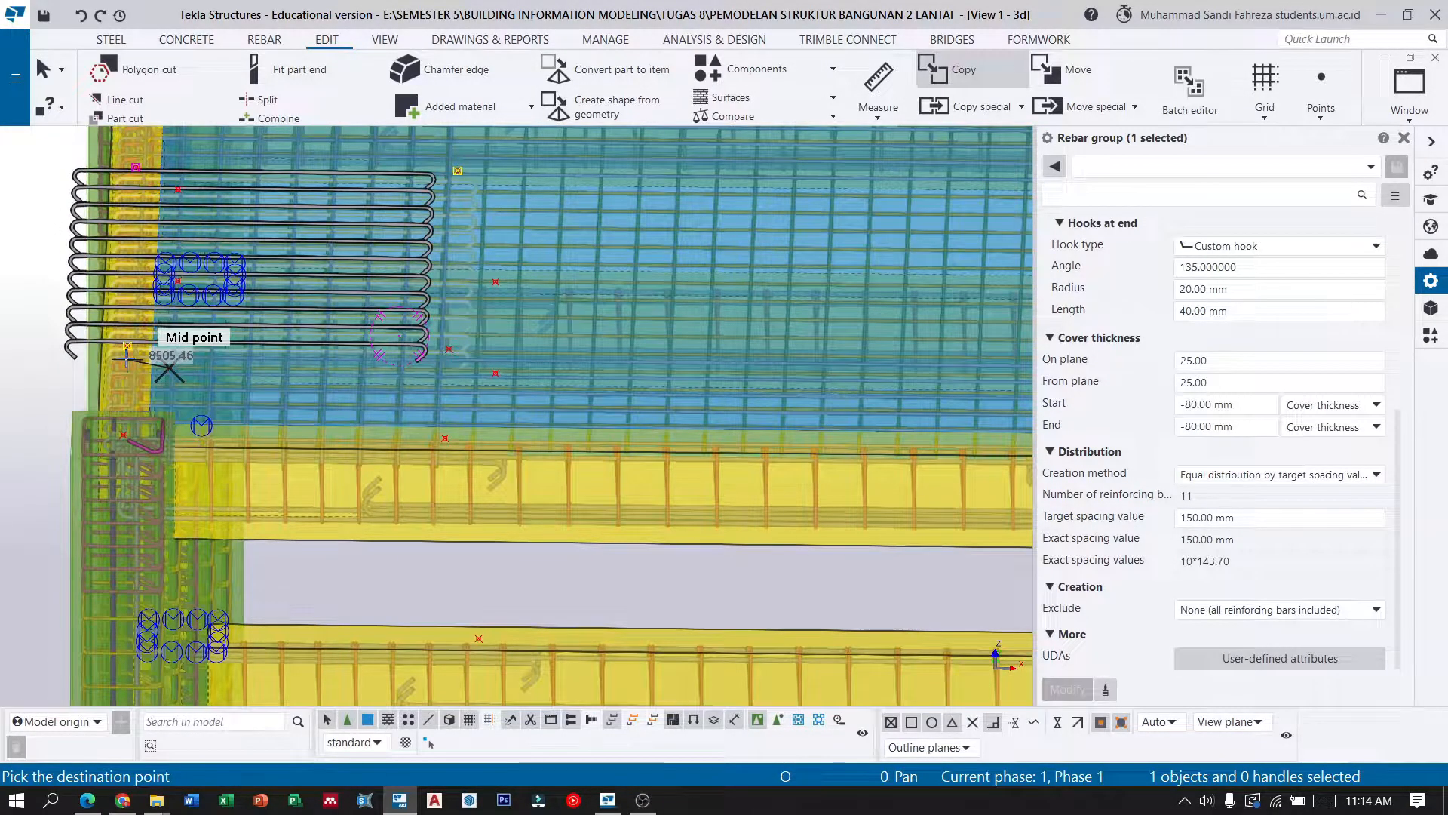
pyautogui.click(127, 356)
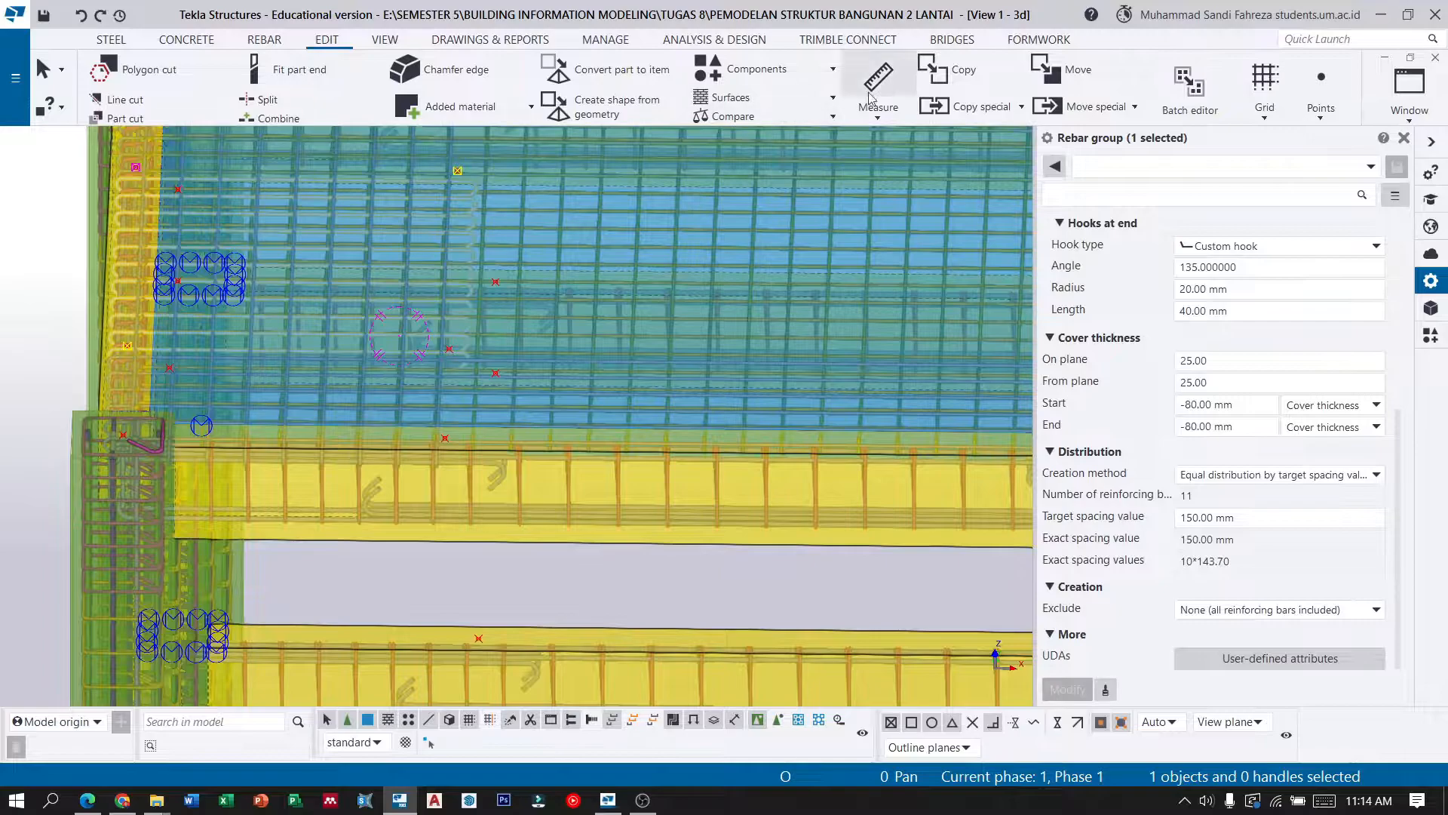
# Copy the selected bar group 3750 mm along the edge beam, using the corner column's reference point as origin, and end the command.
pyautogui.click(941, 69)
pyautogui.scroll(2, 15, 445)
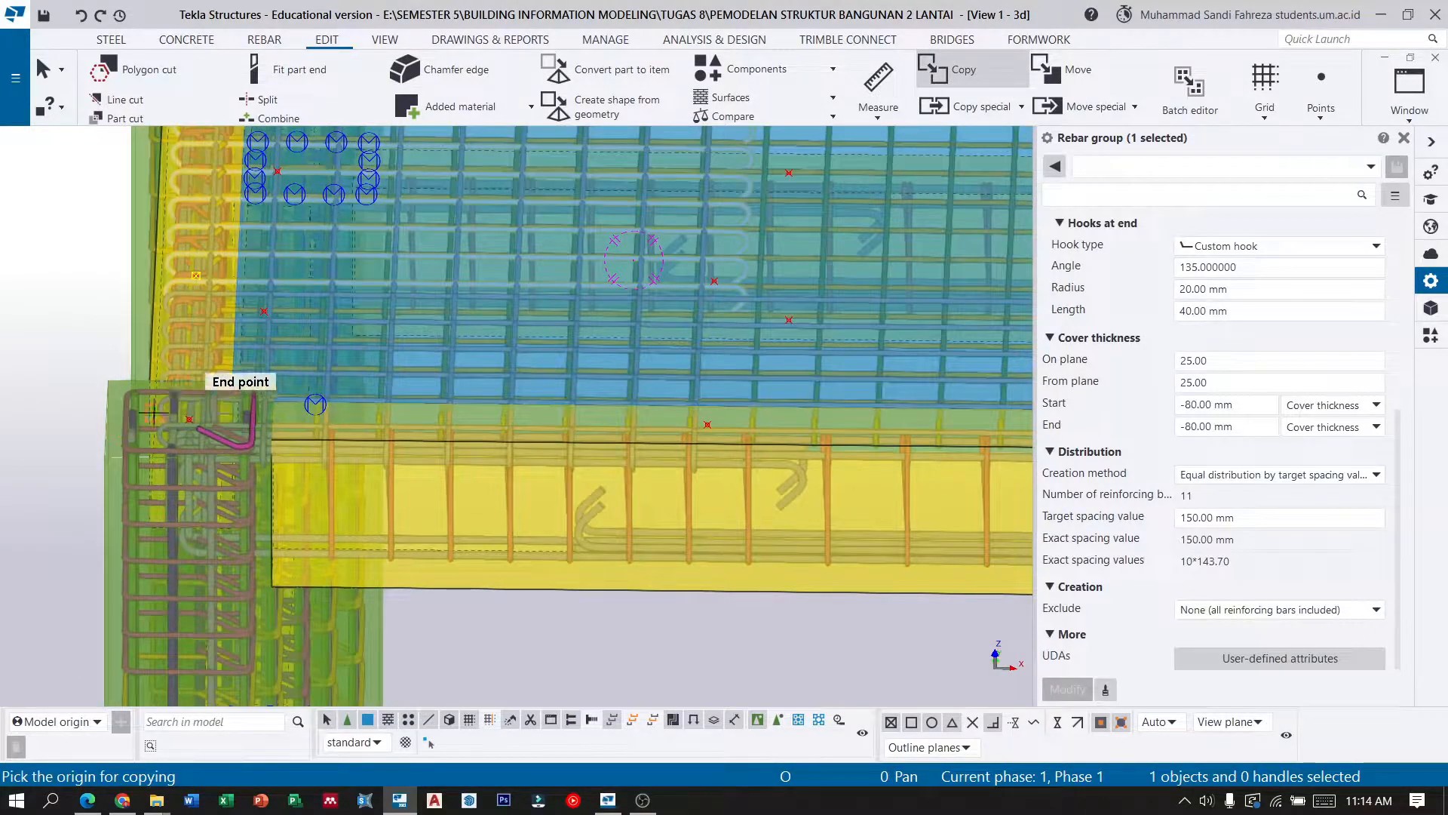
pyautogui.click(190, 421)
pyautogui.scroll(-3, 190, 421)
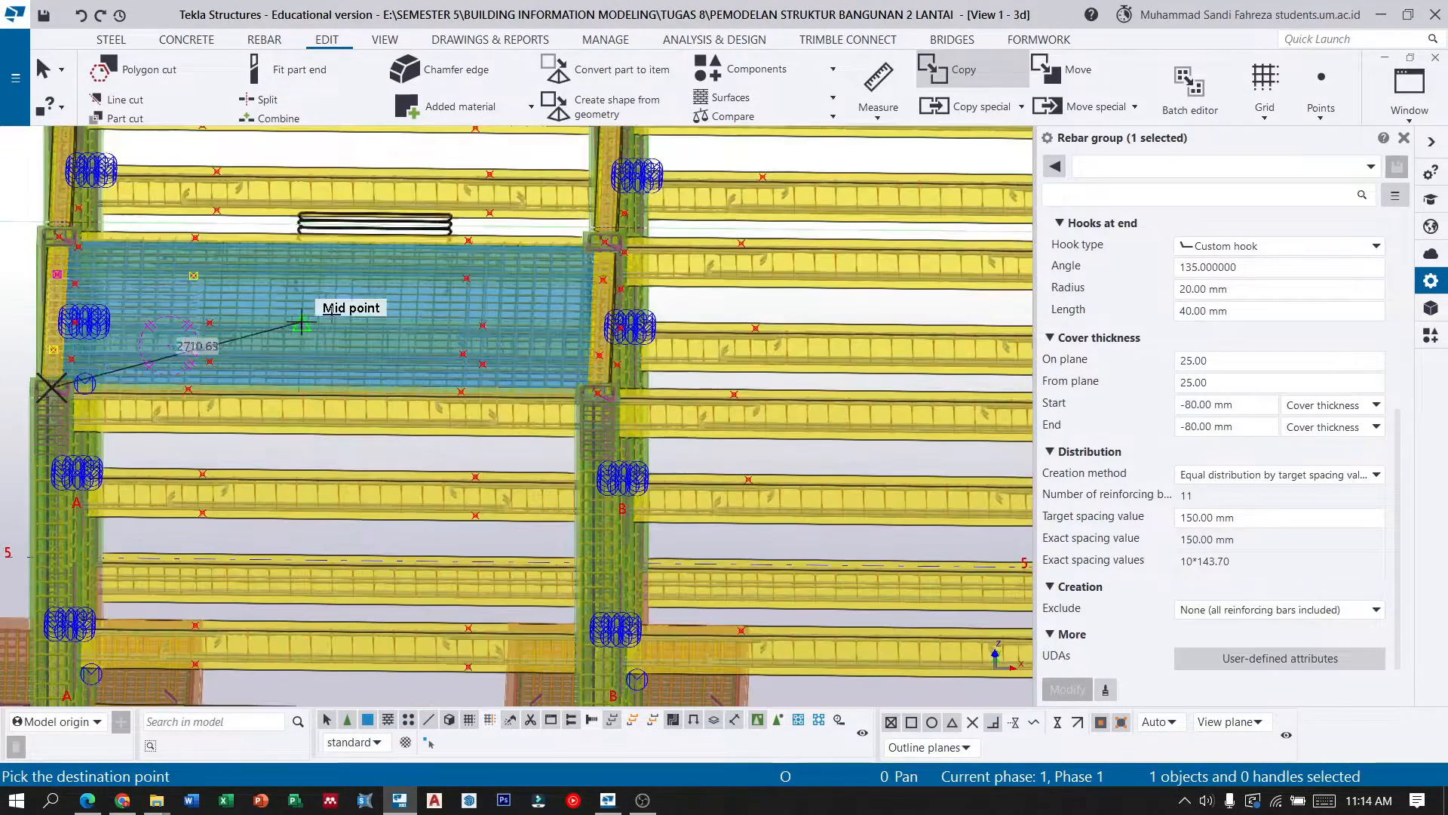
pyautogui.scroll(2, 680, 348)
pyautogui.scroll(2, 679, 348)
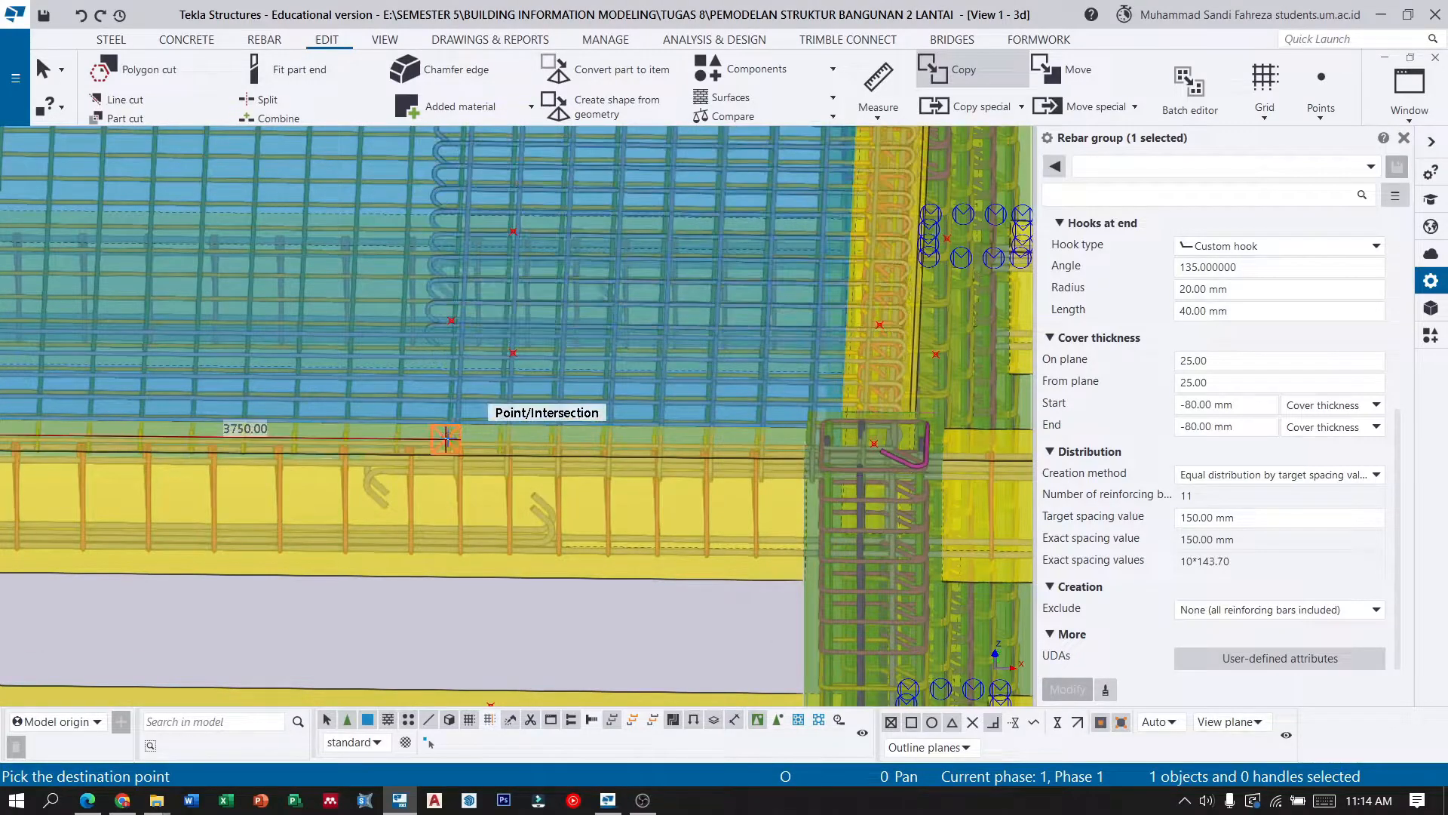
pyautogui.scroll(-3, 387, 420)
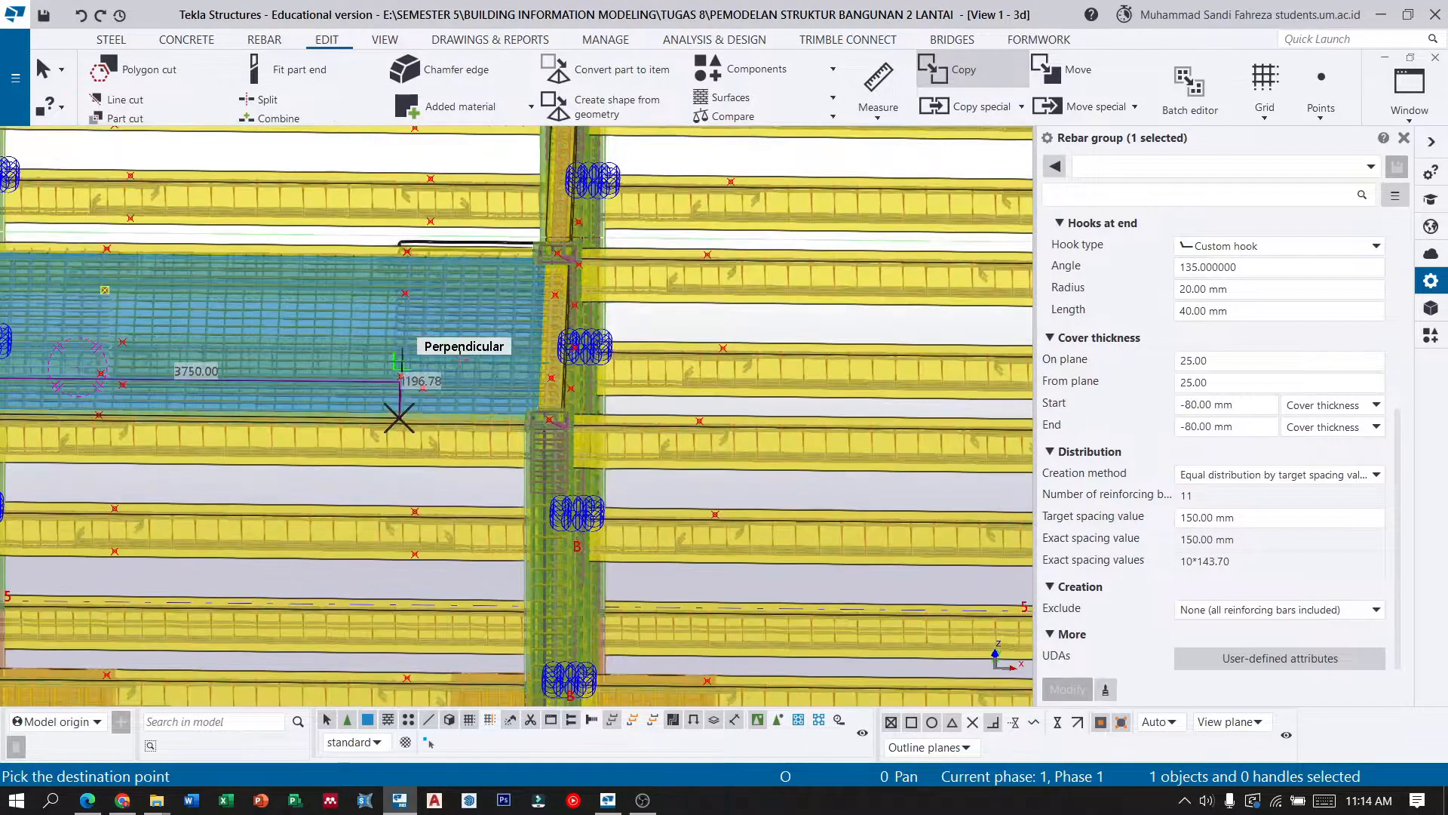
pyautogui.click(50, 71)
# Pick the slab for a bar group and define a 750 mm bar shape from the long edge beam's reference point to the interior one.
pyautogui.scroll(-1, 494, 459)
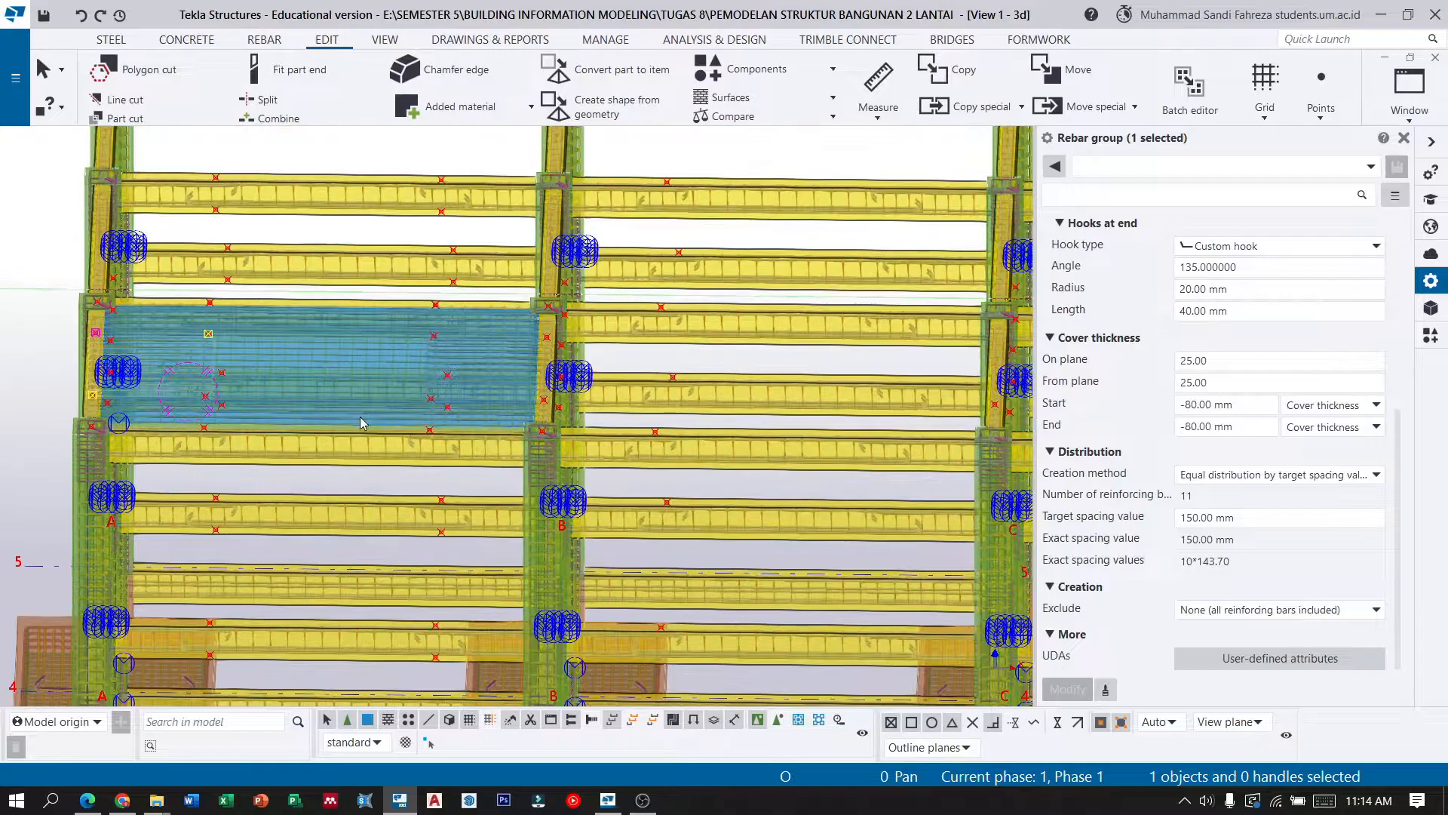
pyautogui.keyDown('ctrl'); pyautogui.moveTo(494, 459); pyautogui.dragTo(433, 436, button='middle'); pyautogui.keyUp('ctrl')
pyautogui.scroll(5, 362, 422)
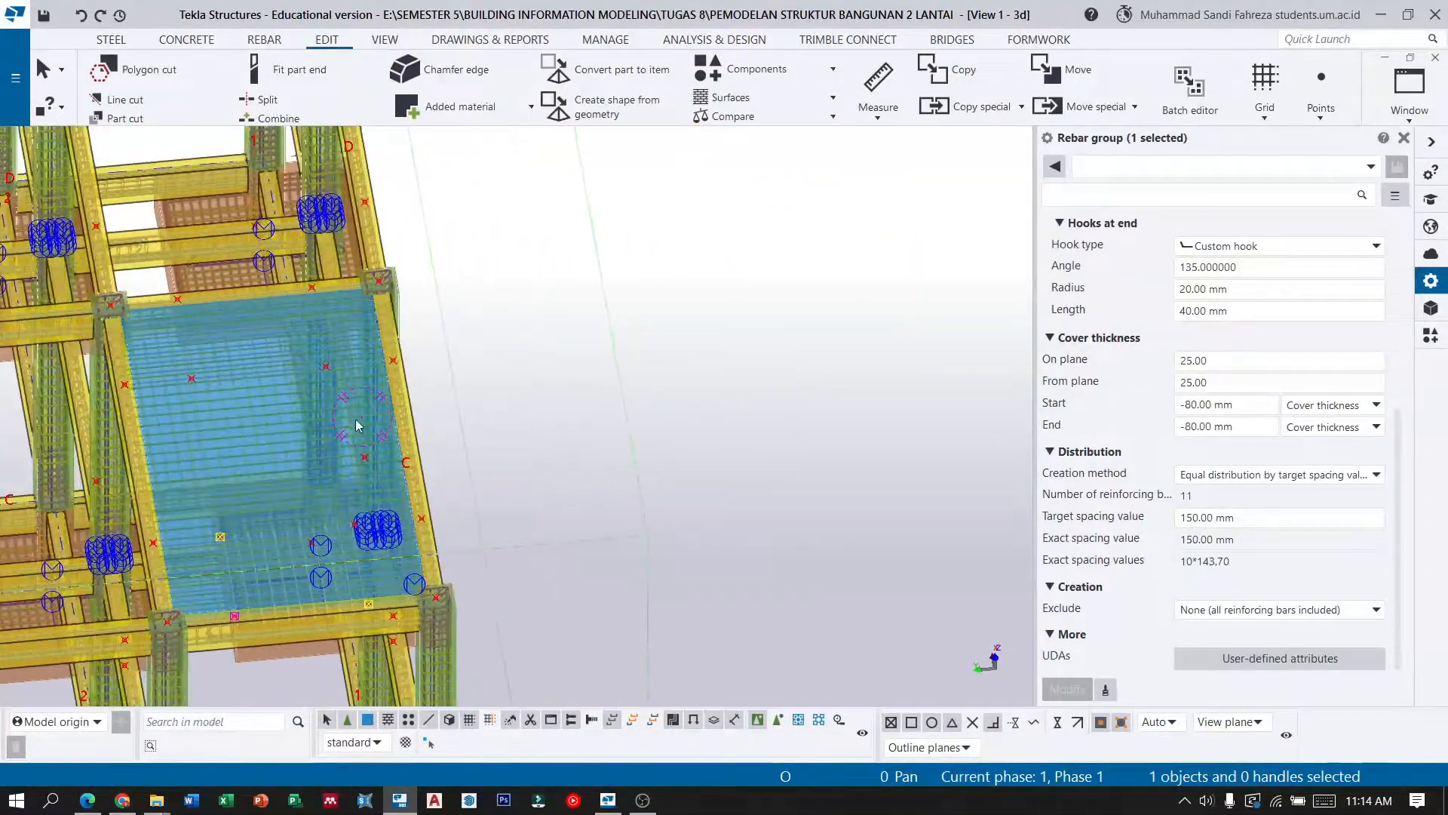
pyautogui.scroll(-4, 341, 437)
pyautogui.keyDown('ctrl'); pyautogui.moveTo(344, 438); pyautogui.dragTo(550, 374, button='middle'); pyautogui.keyUp('ctrl')
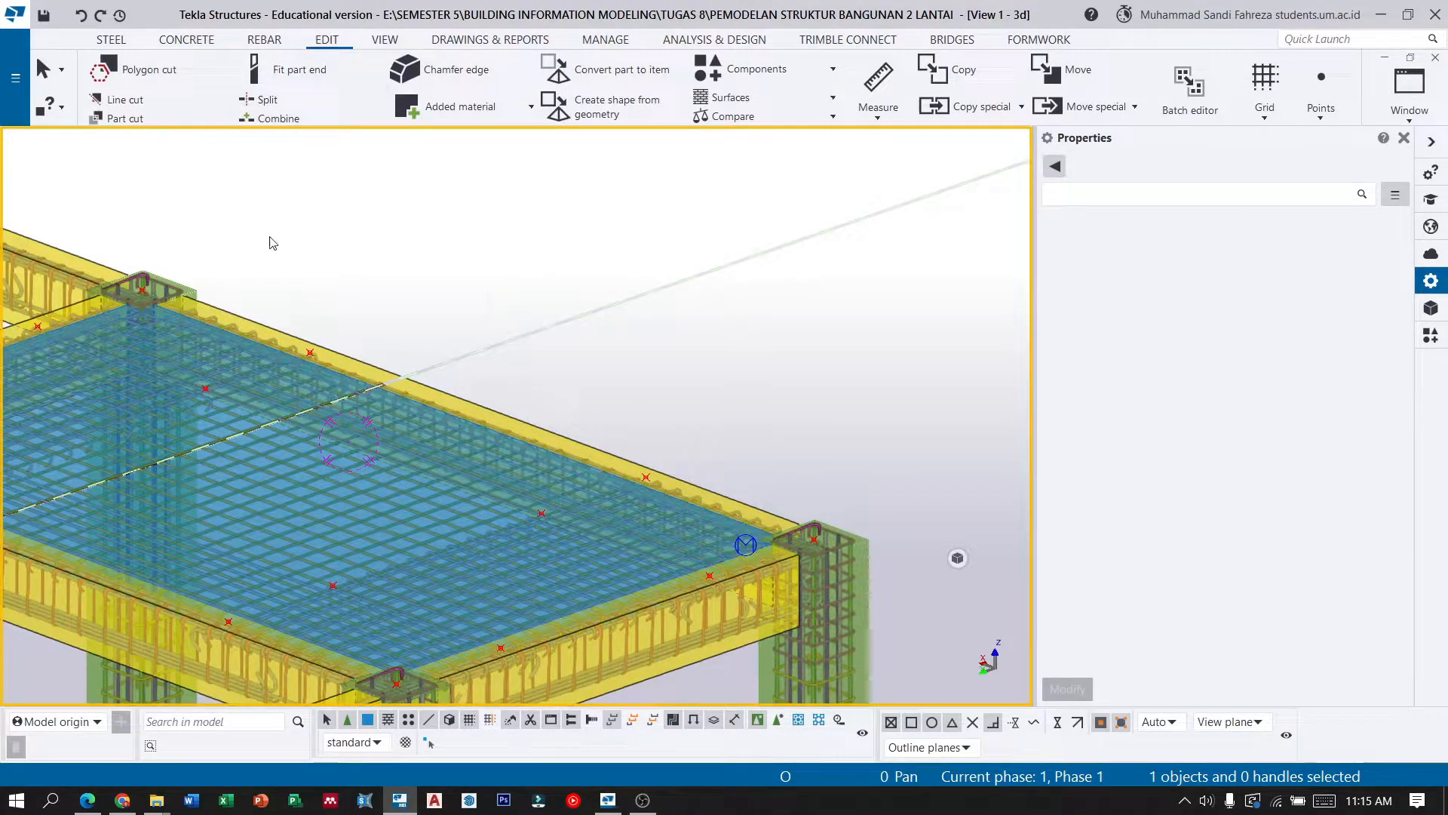
pyautogui.click(257, 48)
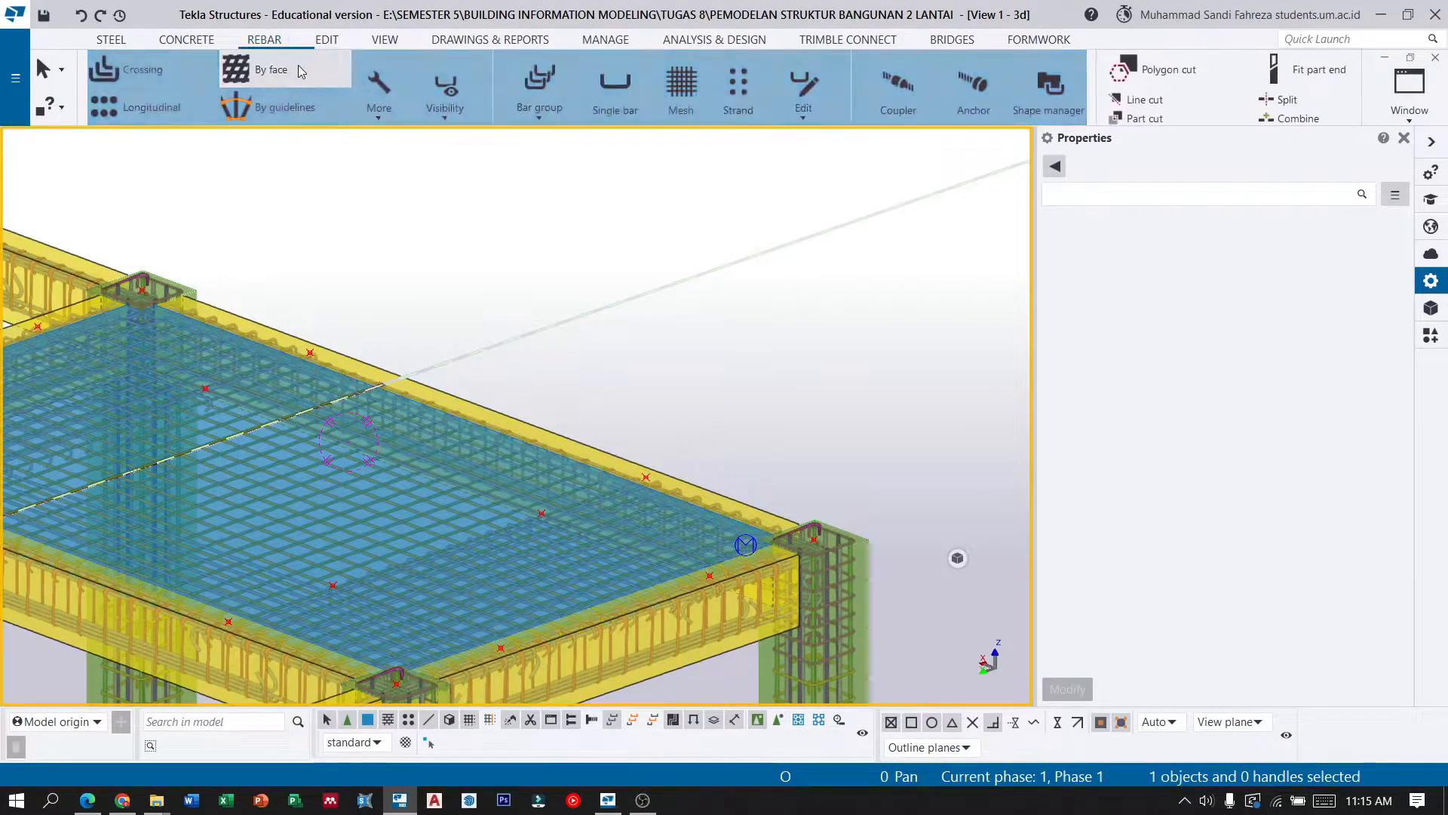
pyautogui.click(526, 81)
pyautogui.scroll(8, 354, 407)
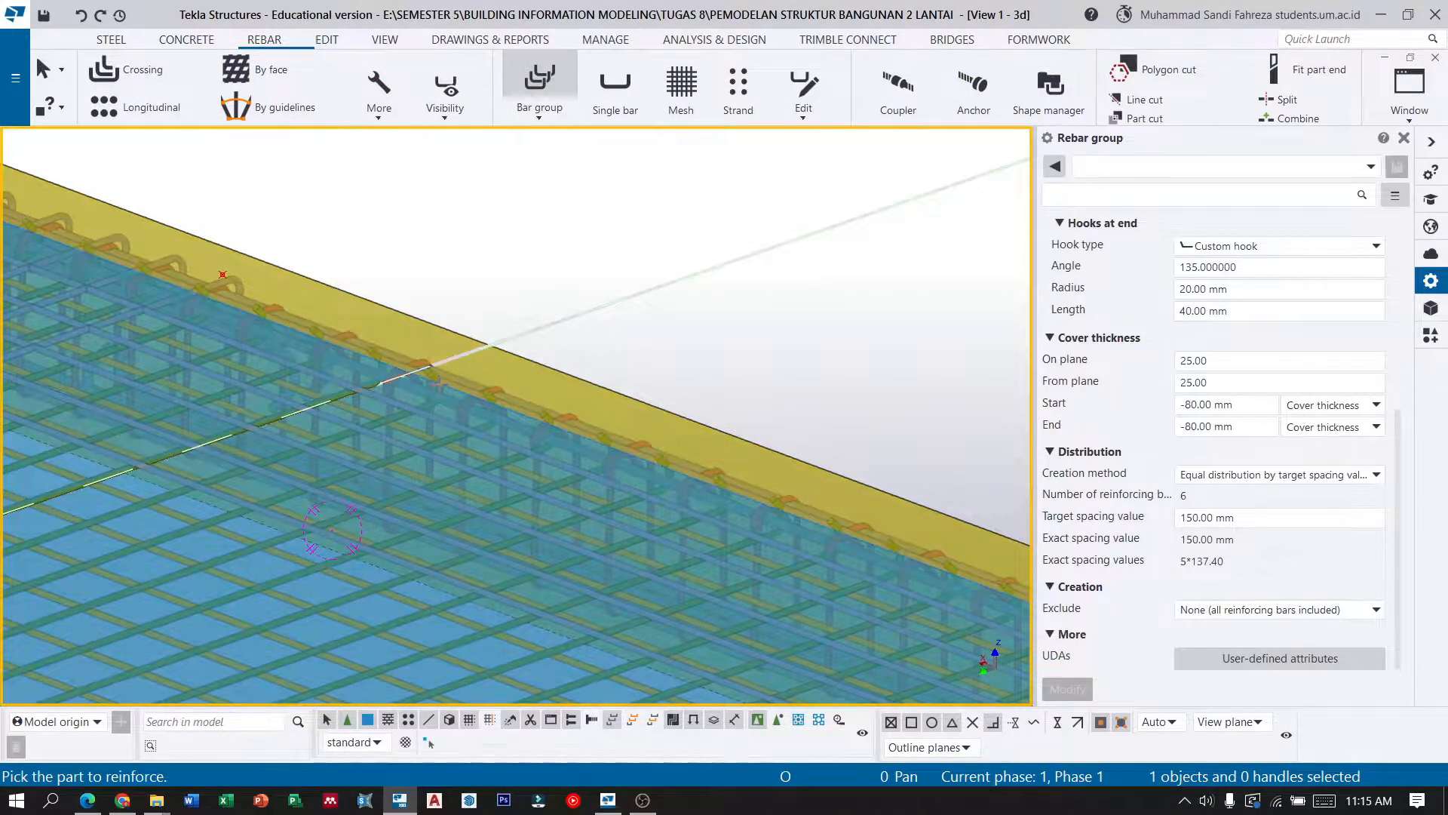
pyautogui.click(453, 377)
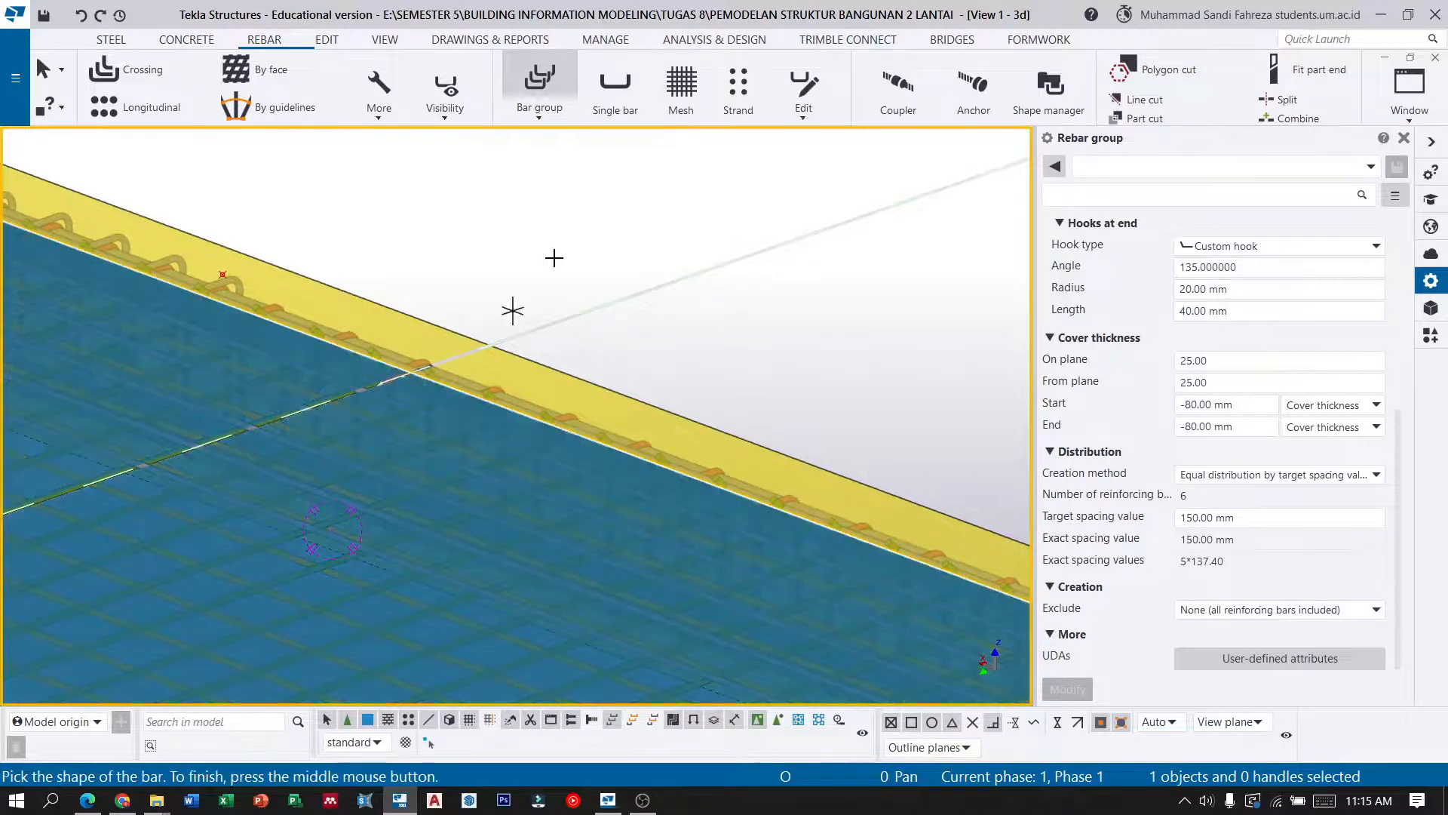
pyautogui.scroll(-5, 475, 302)
pyautogui.scroll(-3, 513, 302)
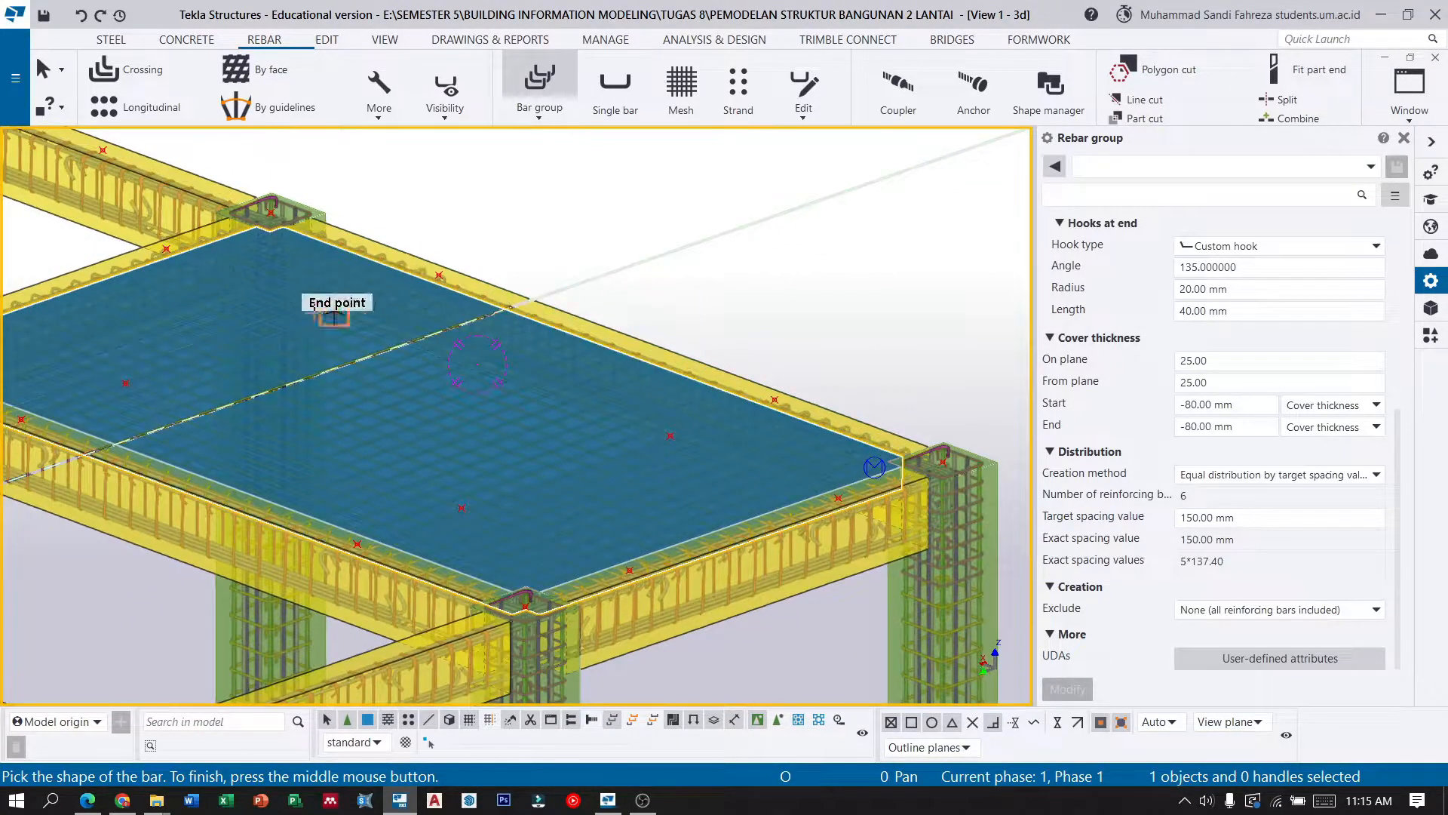
pyautogui.scroll(5, 332, 314)
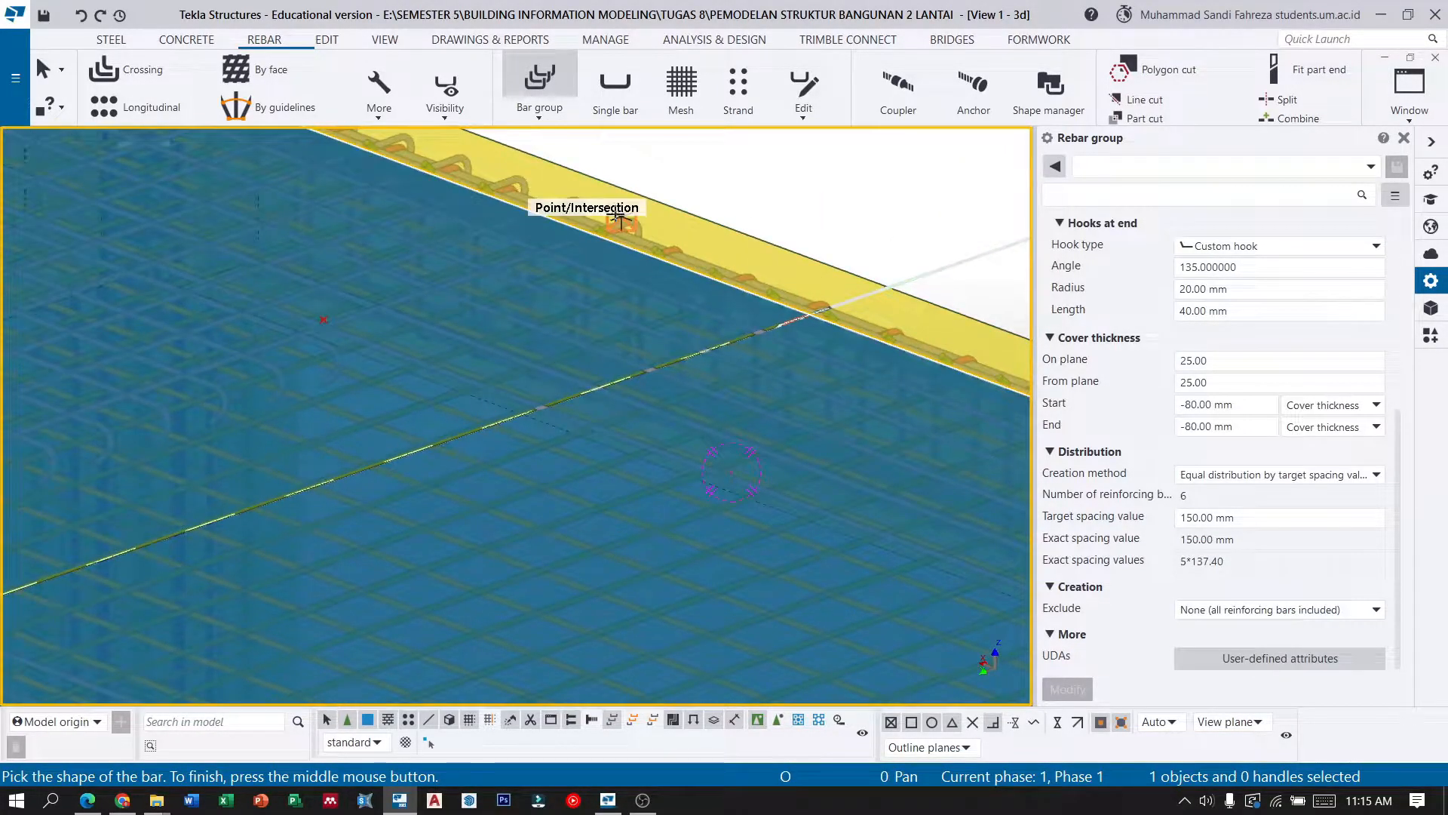
pyautogui.scroll(-3, 210, 356)
pyautogui.scroll(-2, 372, 209)
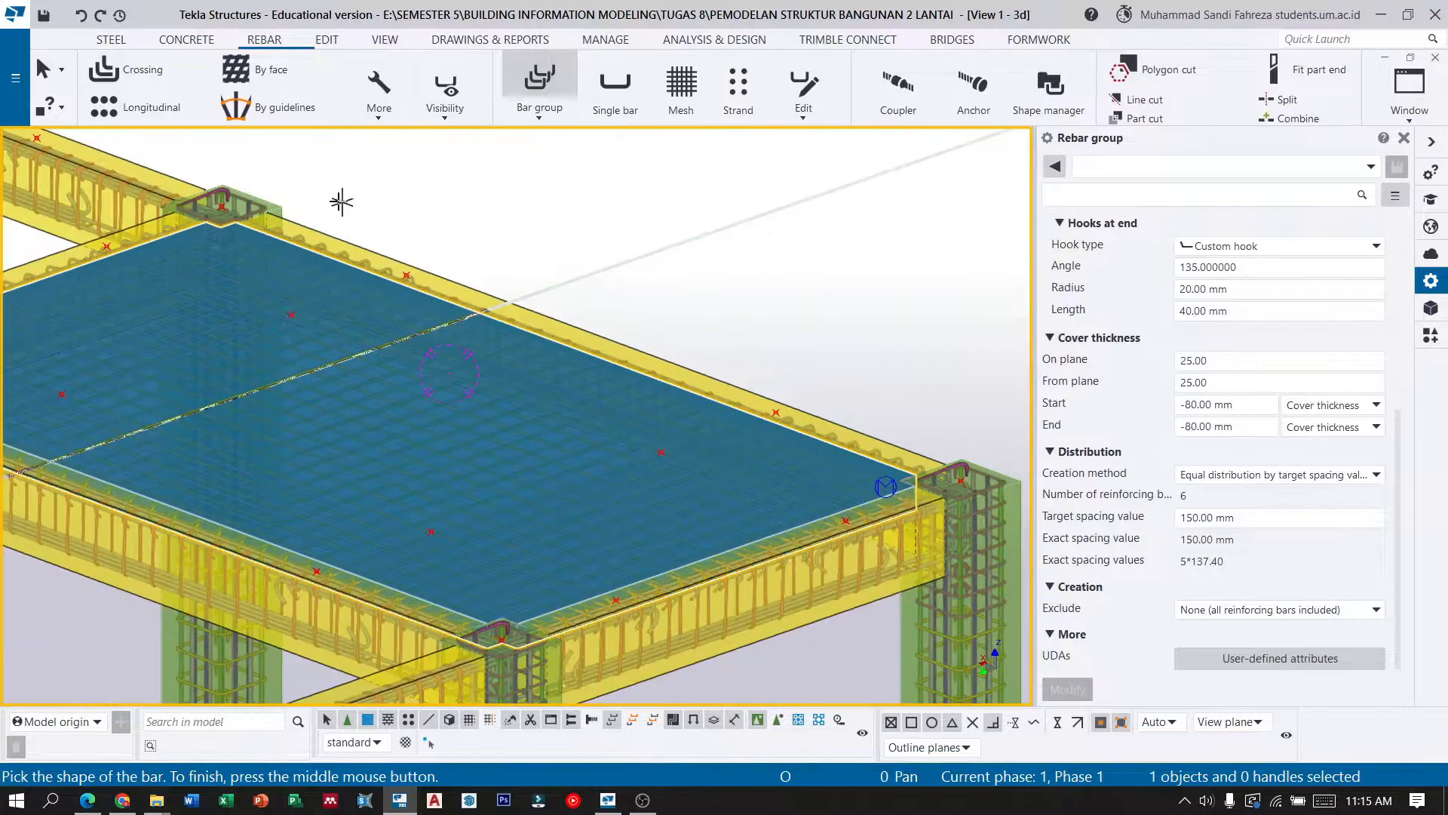
pyautogui.scroll(2, 405, 278)
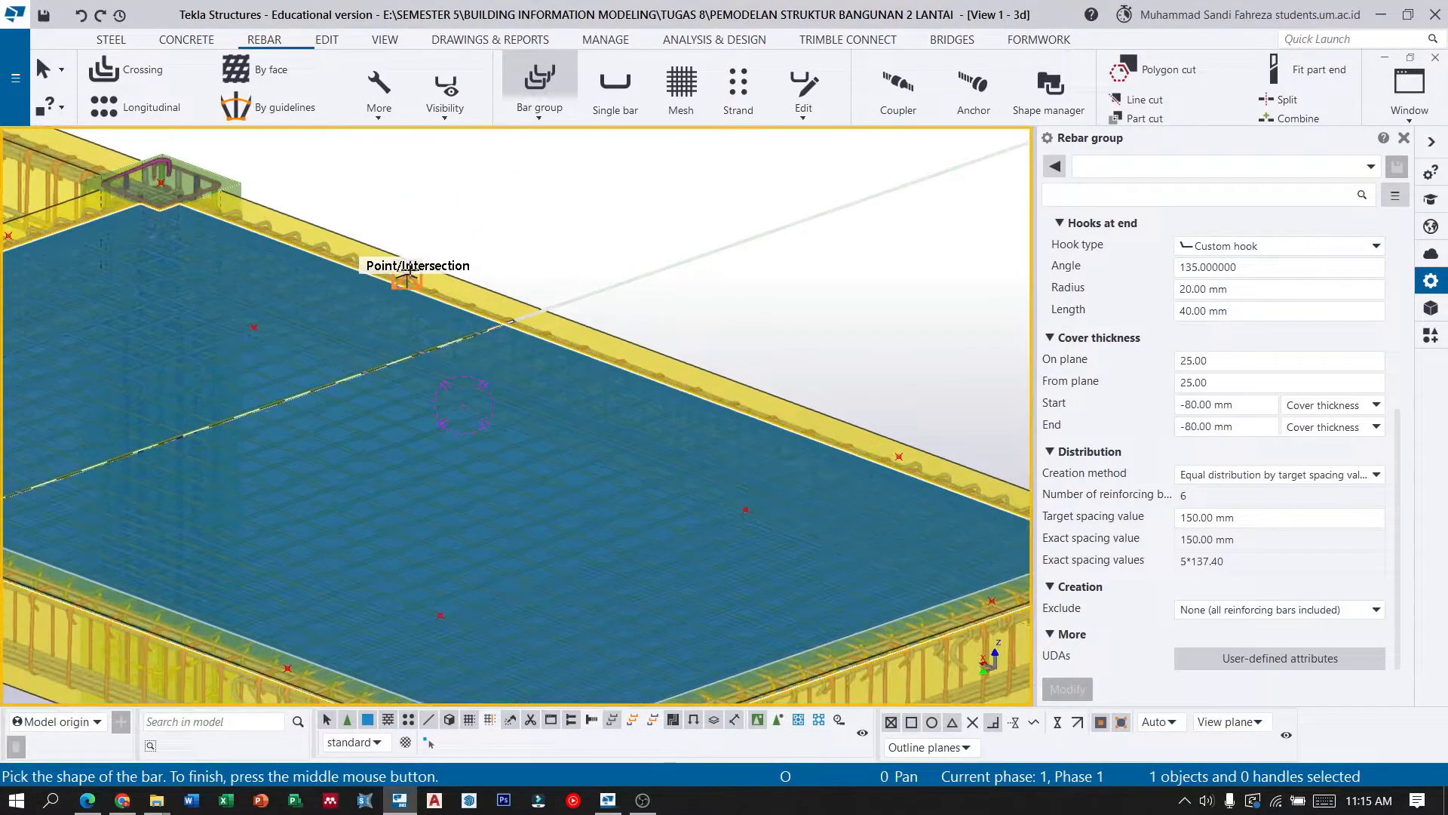
pyautogui.scroll(2, 405, 277)
pyautogui.scroll(2, 412, 278)
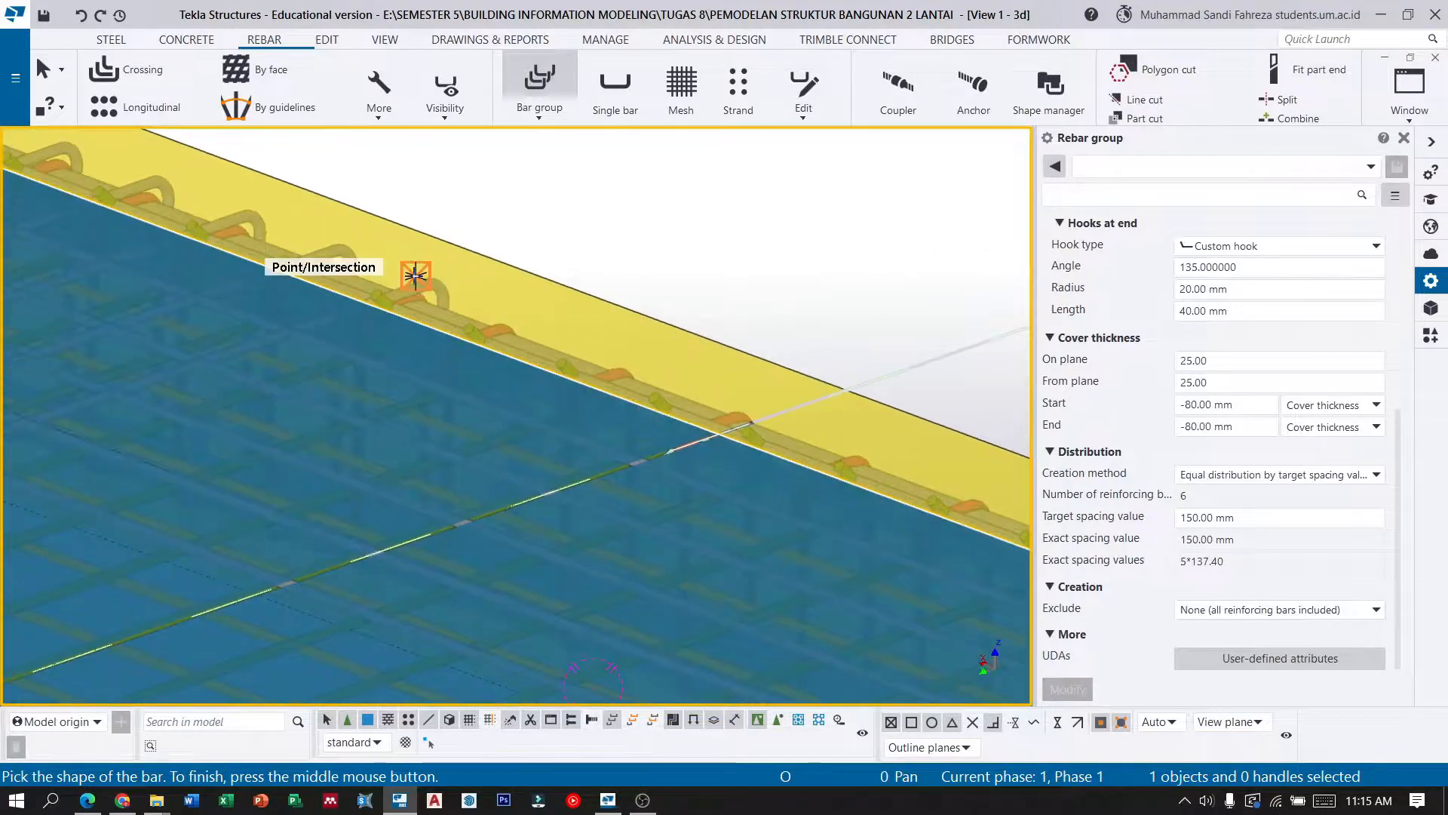
pyautogui.scroll(-2, 473, 228)
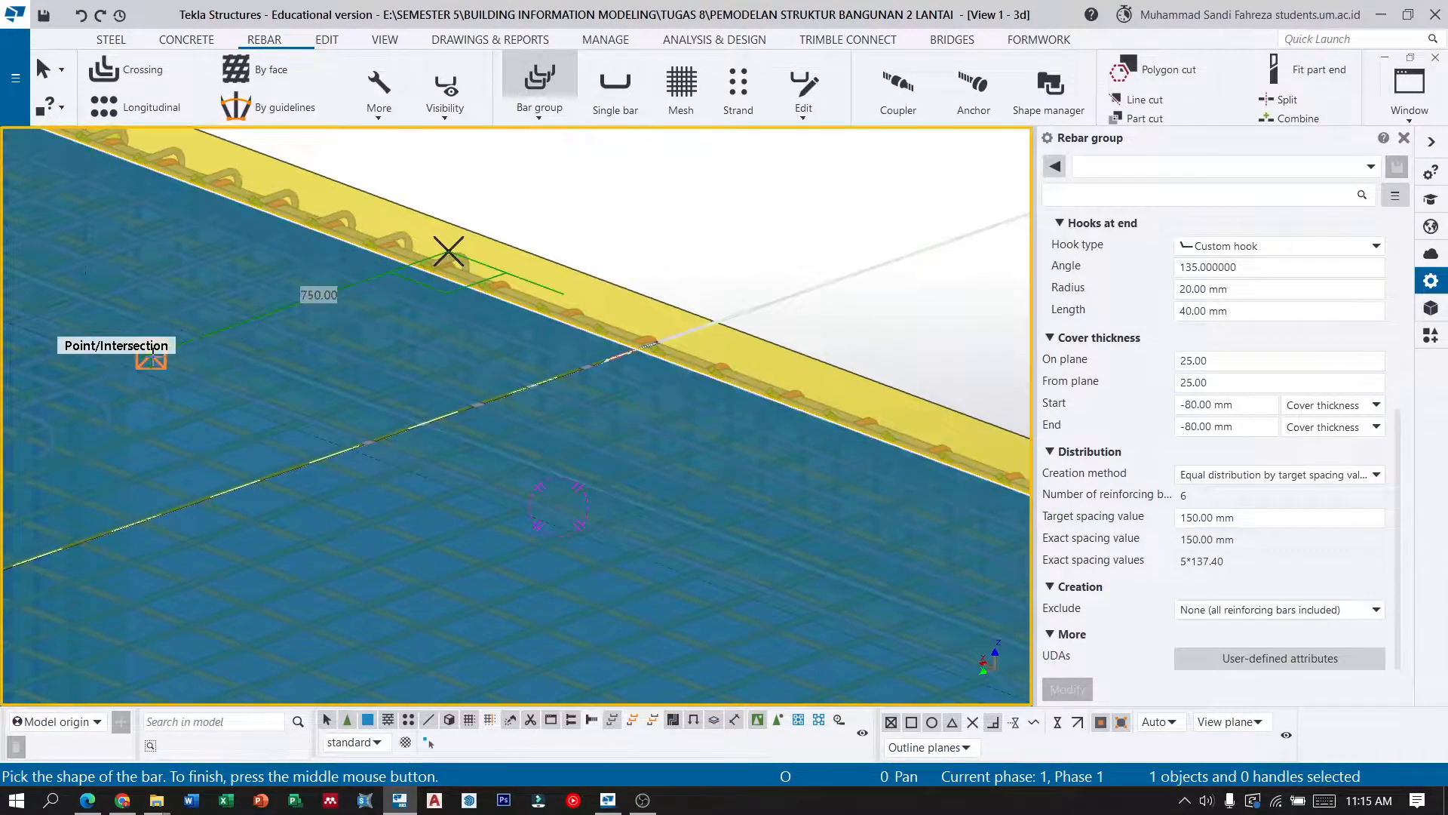
pyautogui.click(151, 359)
pyautogui.middleClick(282, 263)
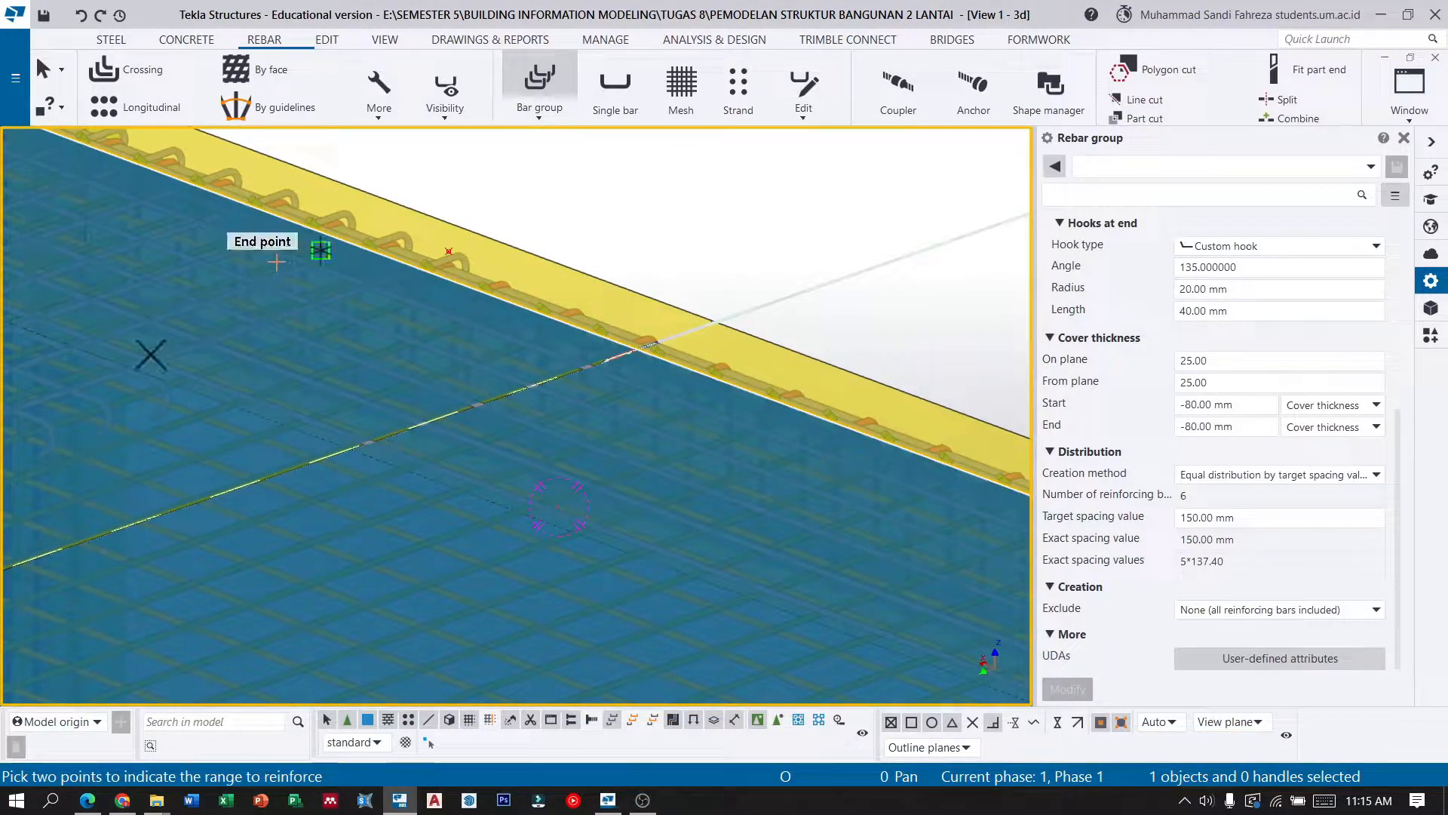
# Distribute the bars between the two interior reference points, picking the range from the far point back to the bar shape, and end the command.
pyautogui.scroll(-3, 276, 262)
pyautogui.scroll(2, 644, 445)
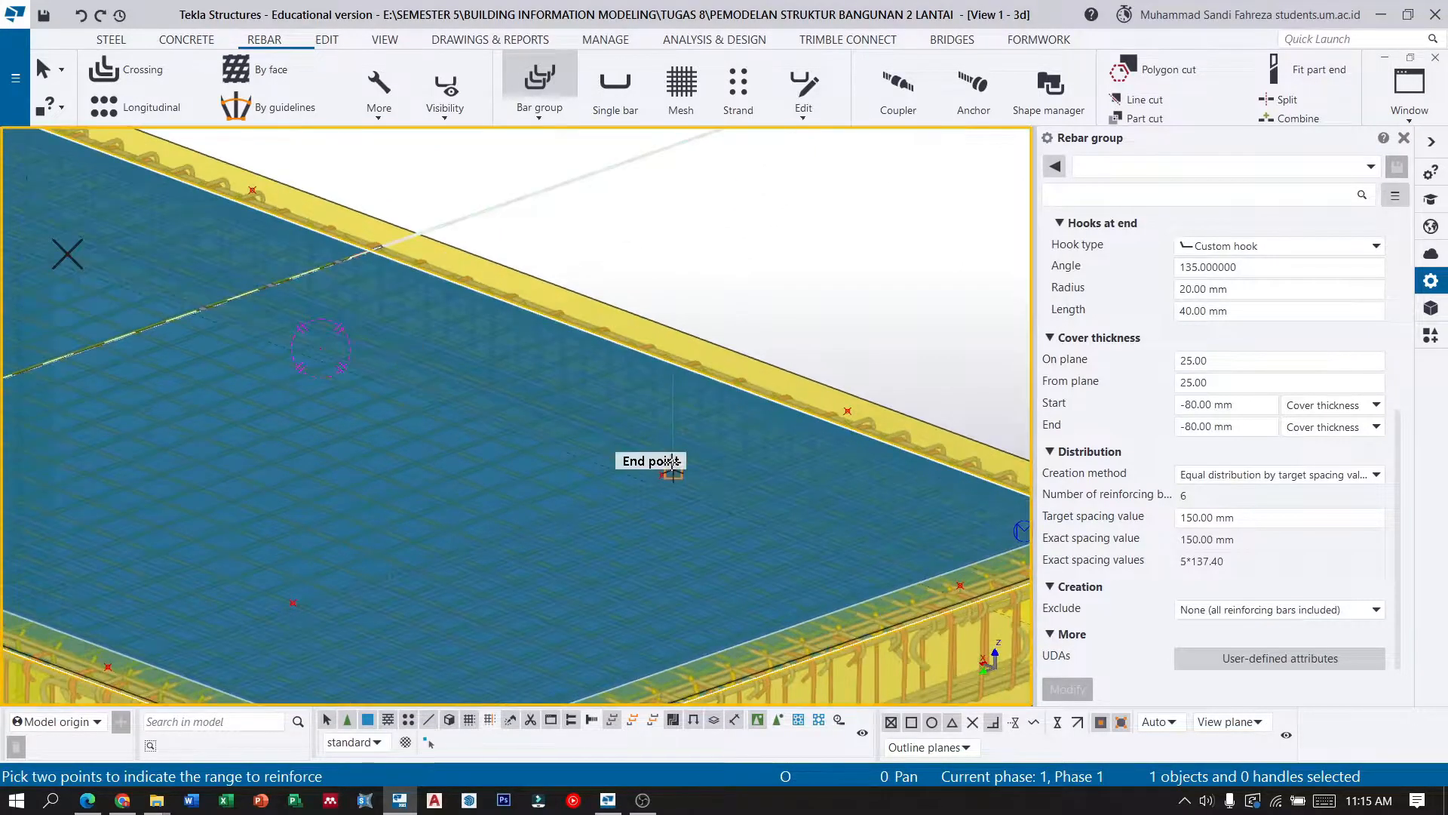
pyautogui.click(664, 481)
pyautogui.scroll(-2, 664, 476)
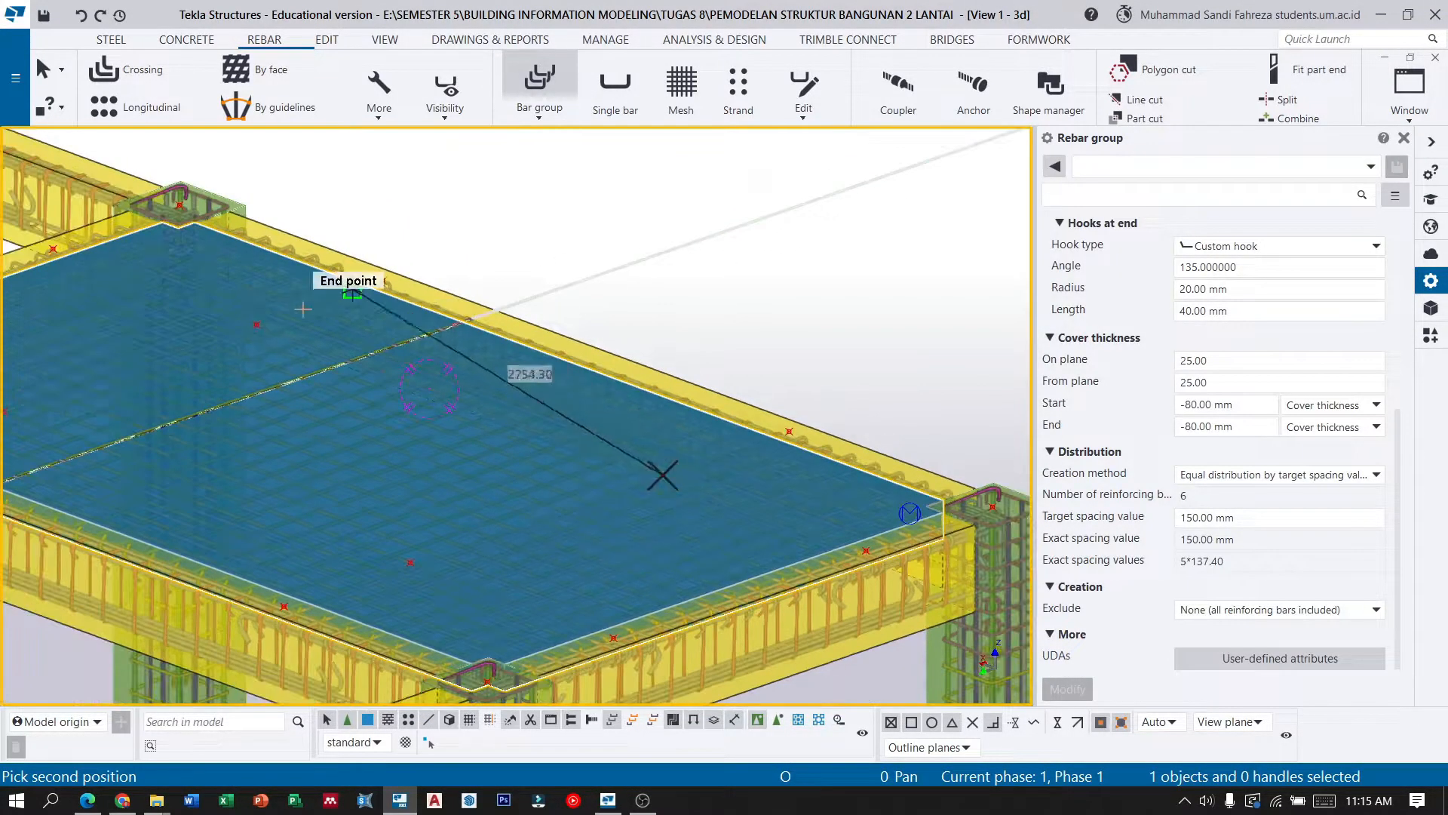
pyautogui.scroll(3, 256, 310)
pyautogui.click(248, 317)
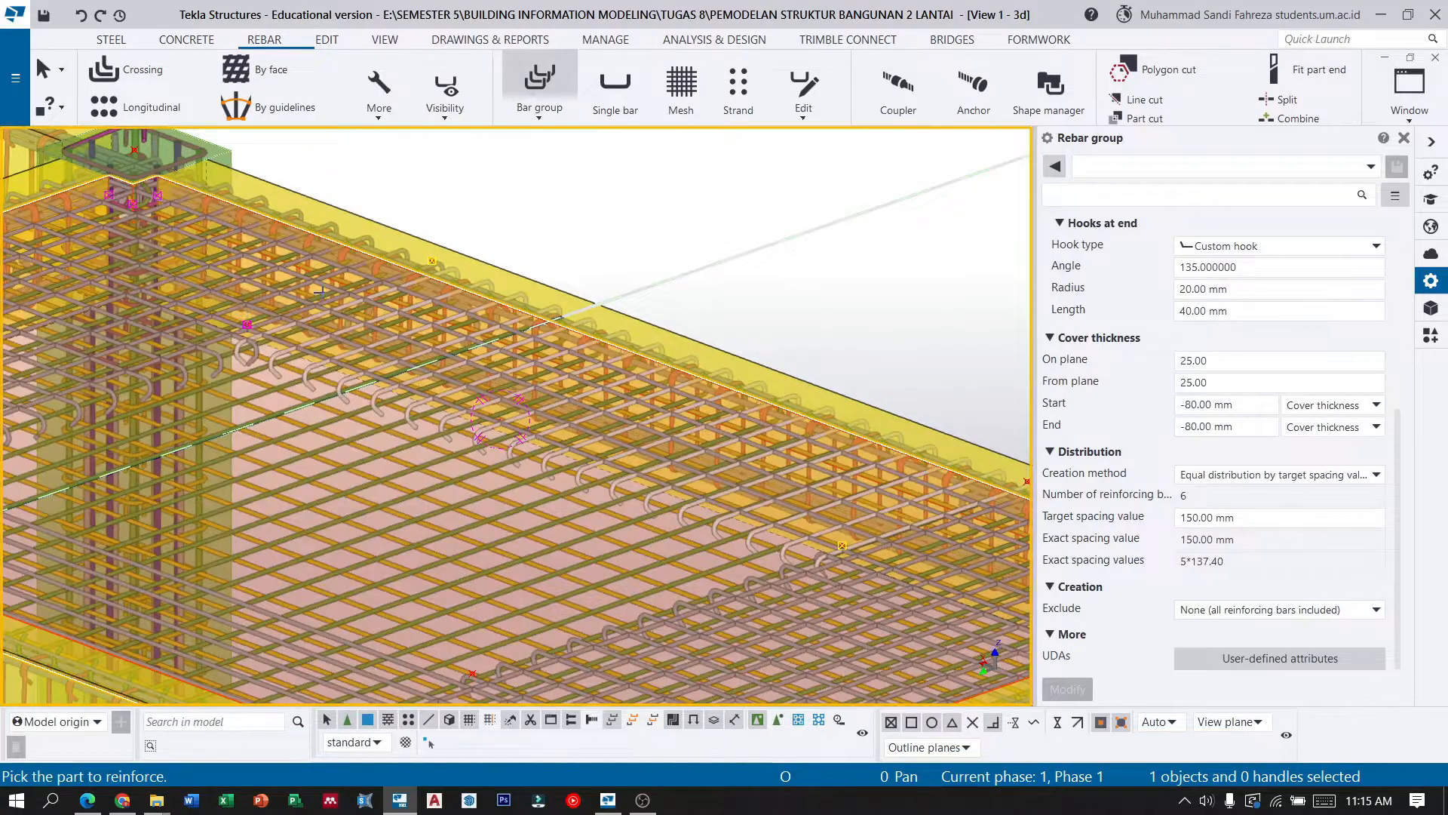
pyautogui.press('Escape')
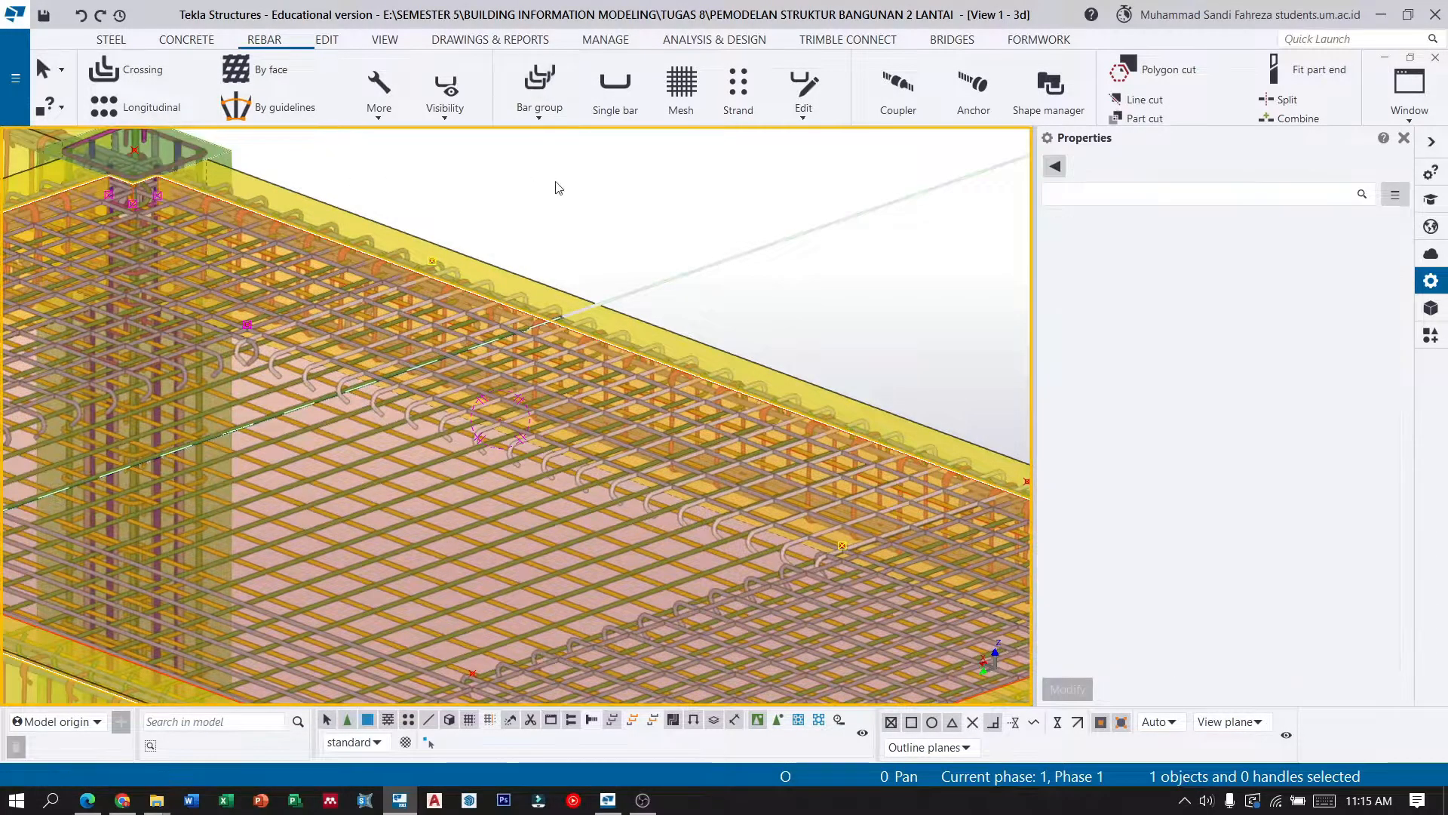
# Copy the new bar group 2250 mm across the slab, from the edge beam's reference point to the interior one near the opposite beam.
pyautogui.keyDown('ctrl'); pyautogui.moveTo(572, 216); pyautogui.dragTo(543, 228, button='middle'); pyautogui.keyUp('ctrl')
pyautogui.scroll(-4, 679, 236)
pyautogui.scroll(5, 397, 353)
pyautogui.keyDown('ctrl'); pyautogui.moveTo(455, 355); pyautogui.dragTo(356, 356, button='middle'); pyautogui.keyUp('ctrl')
pyautogui.click(500, 373)
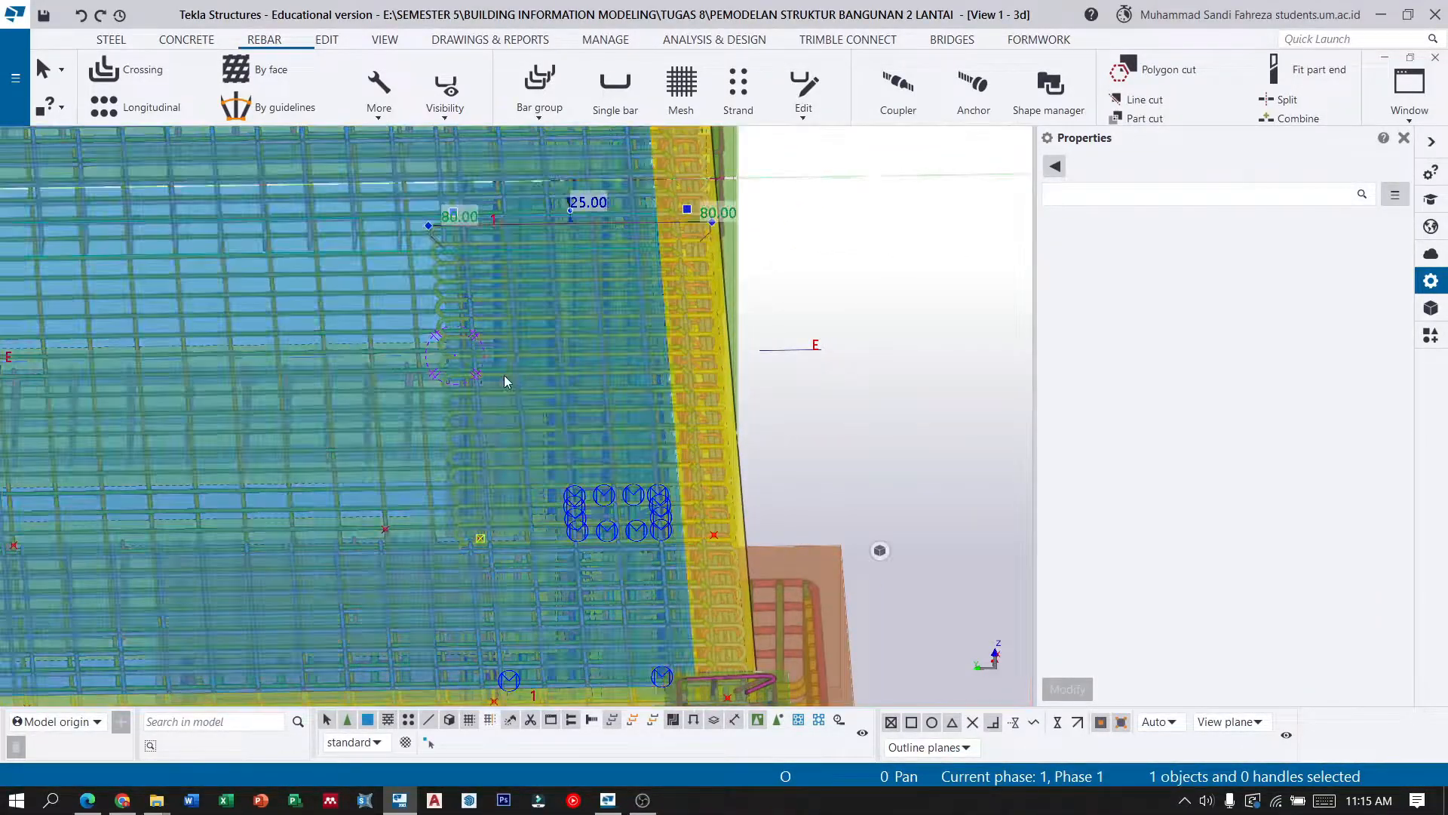
pyautogui.scroll(4, 506, 373)
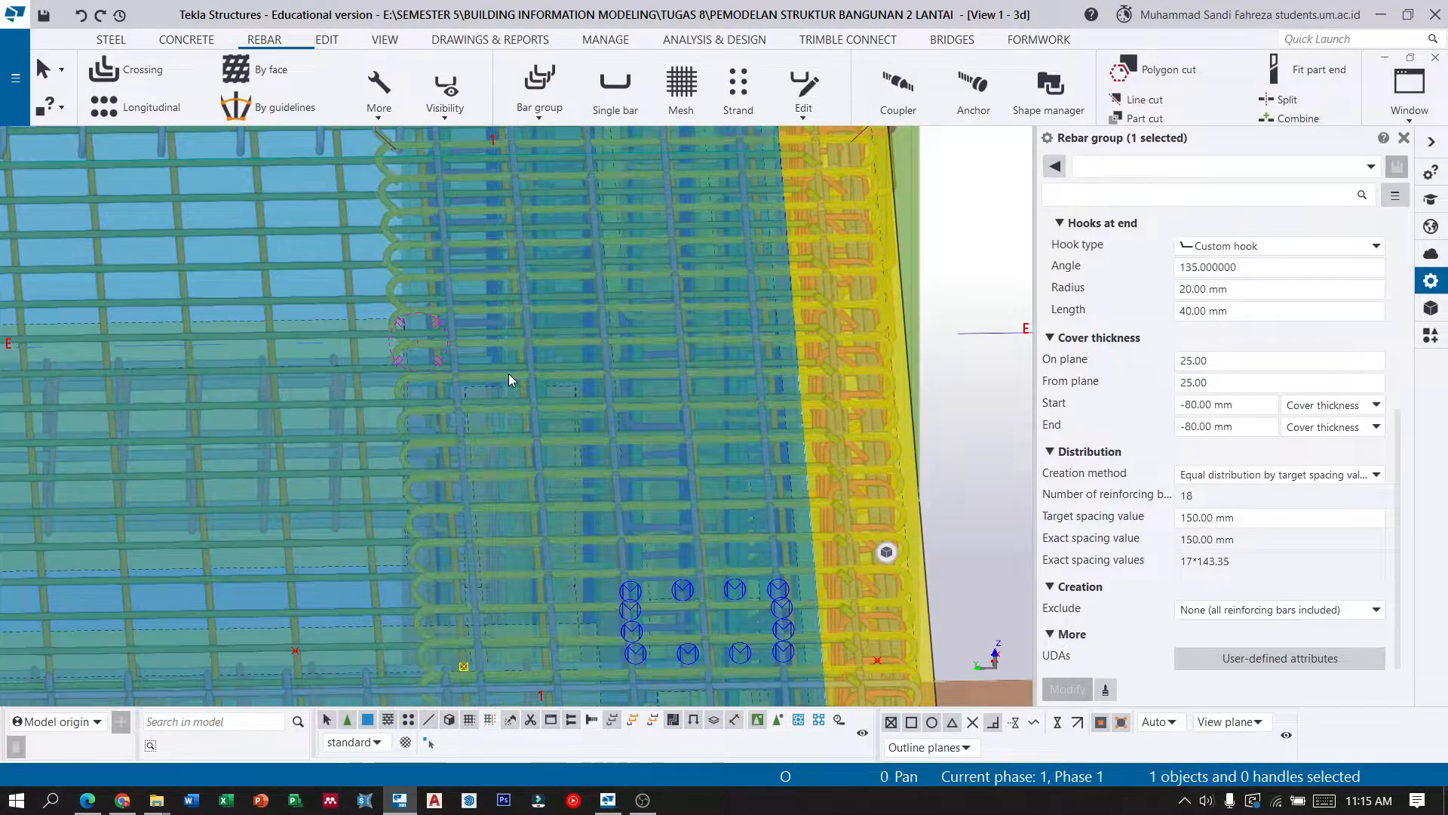
pyautogui.click(330, 43)
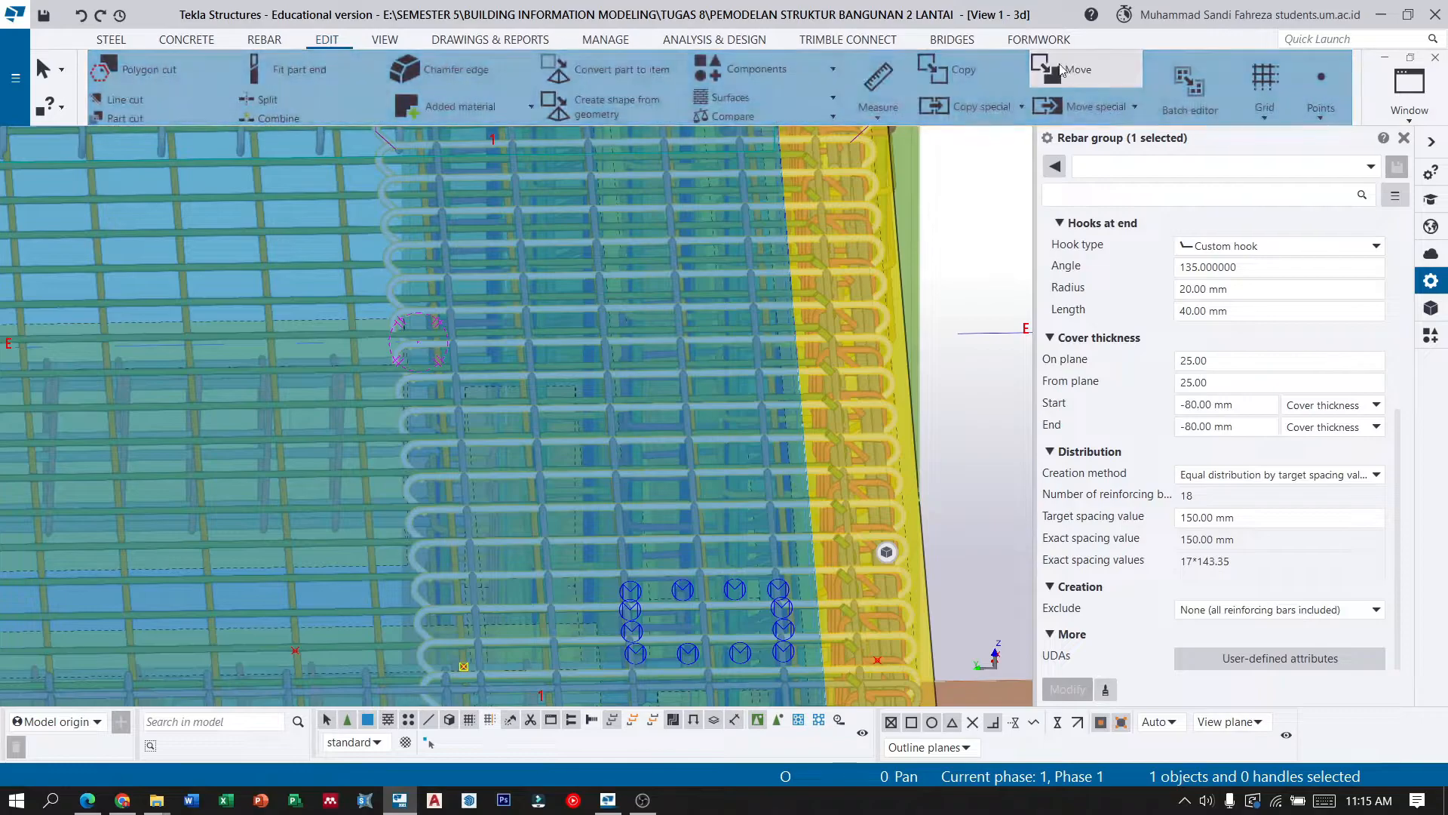
pyautogui.click(963, 70)
pyautogui.scroll(-3, 896, 188)
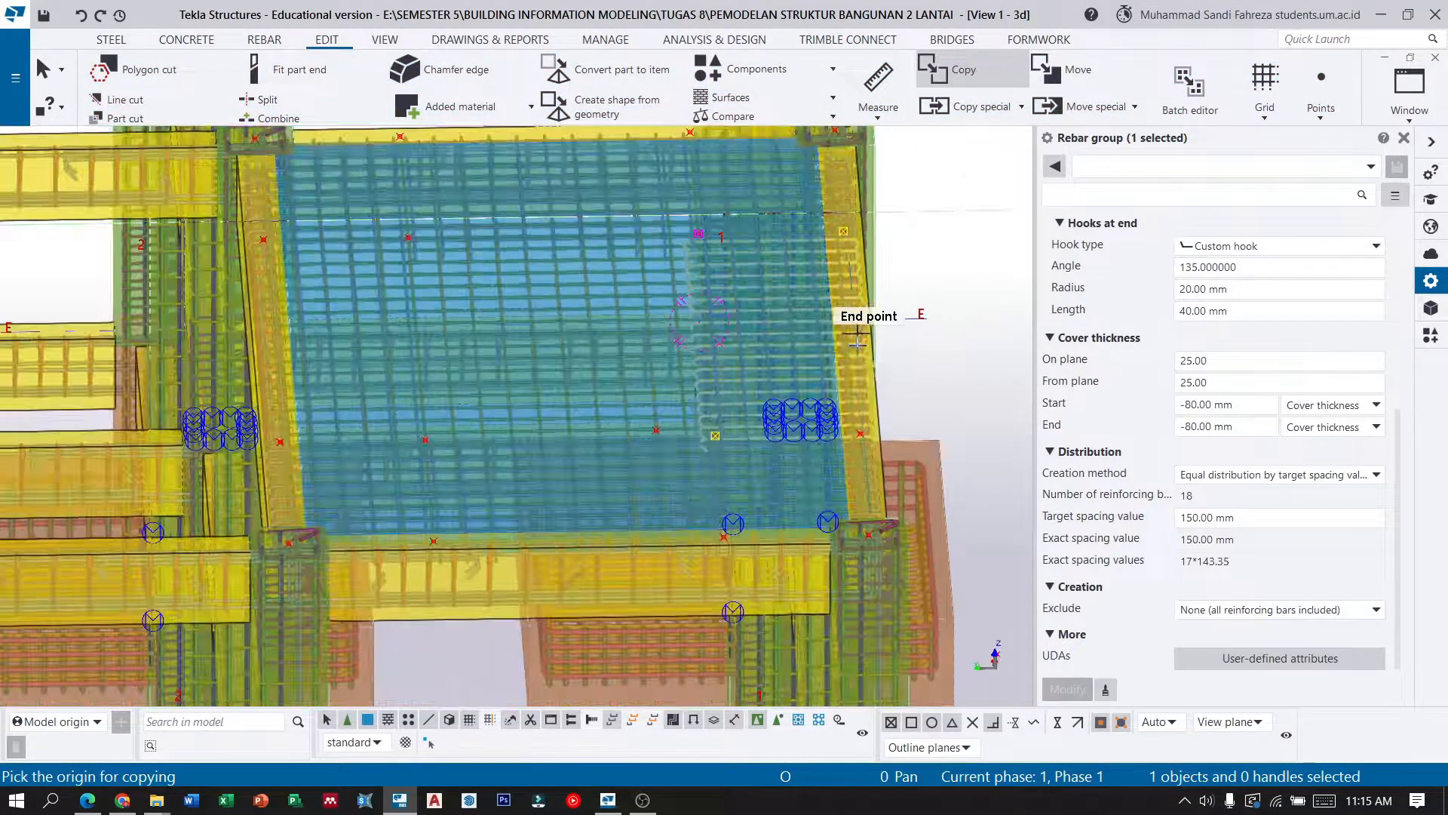
pyautogui.scroll(3, 860, 300)
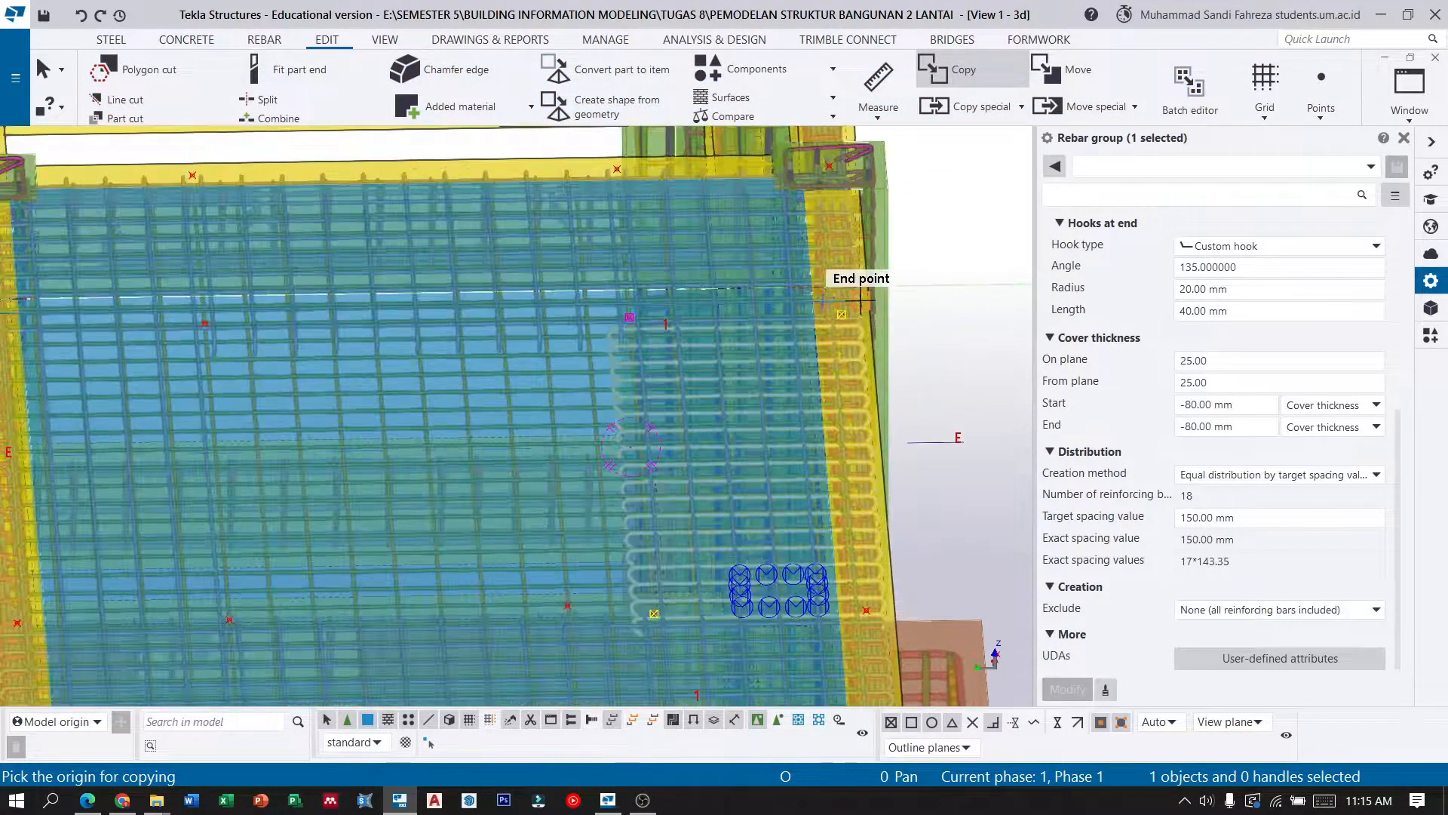
pyautogui.click(841, 312)
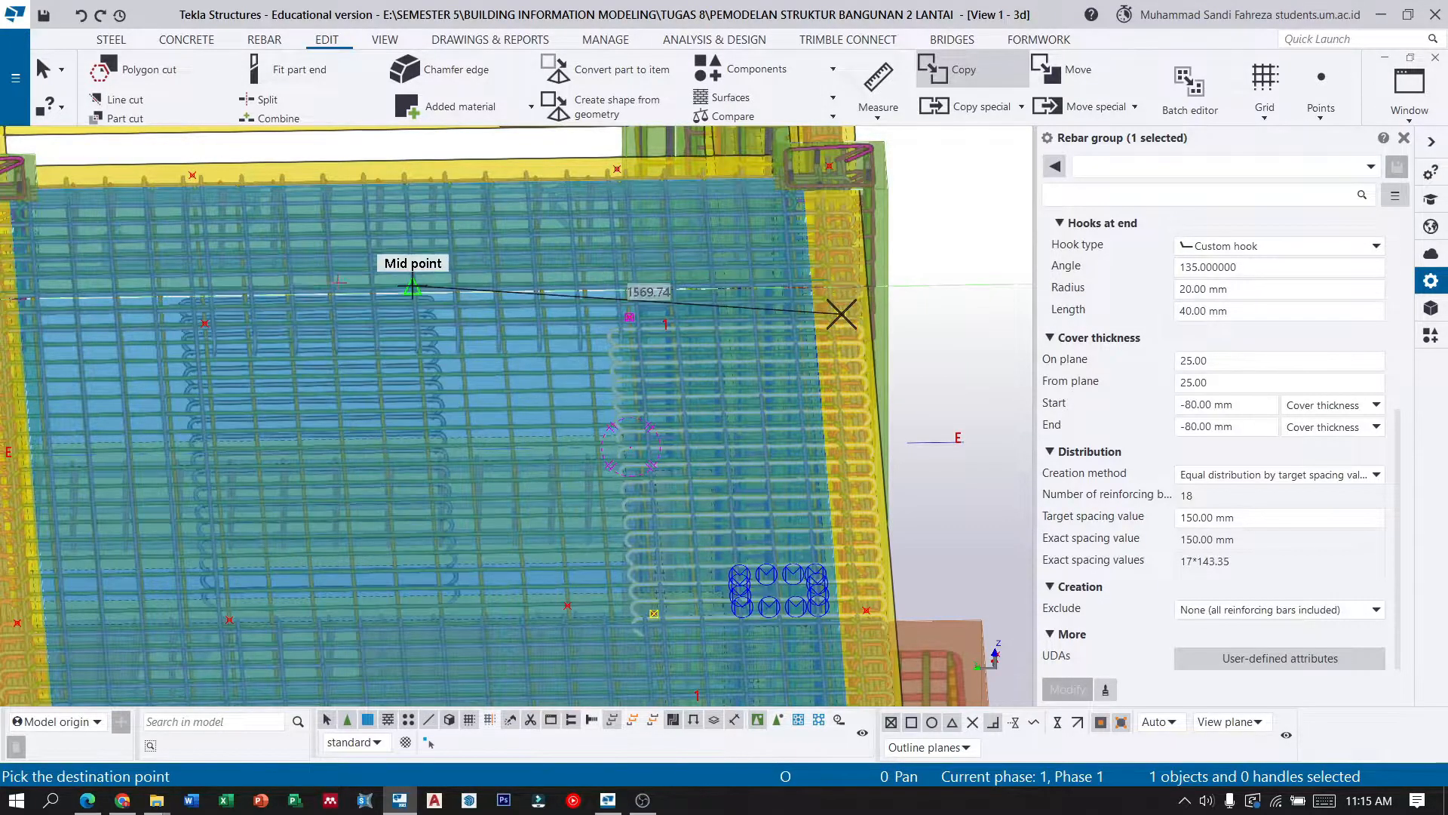
pyautogui.click(205, 326)
pyautogui.scroll(-3, 476, 279)
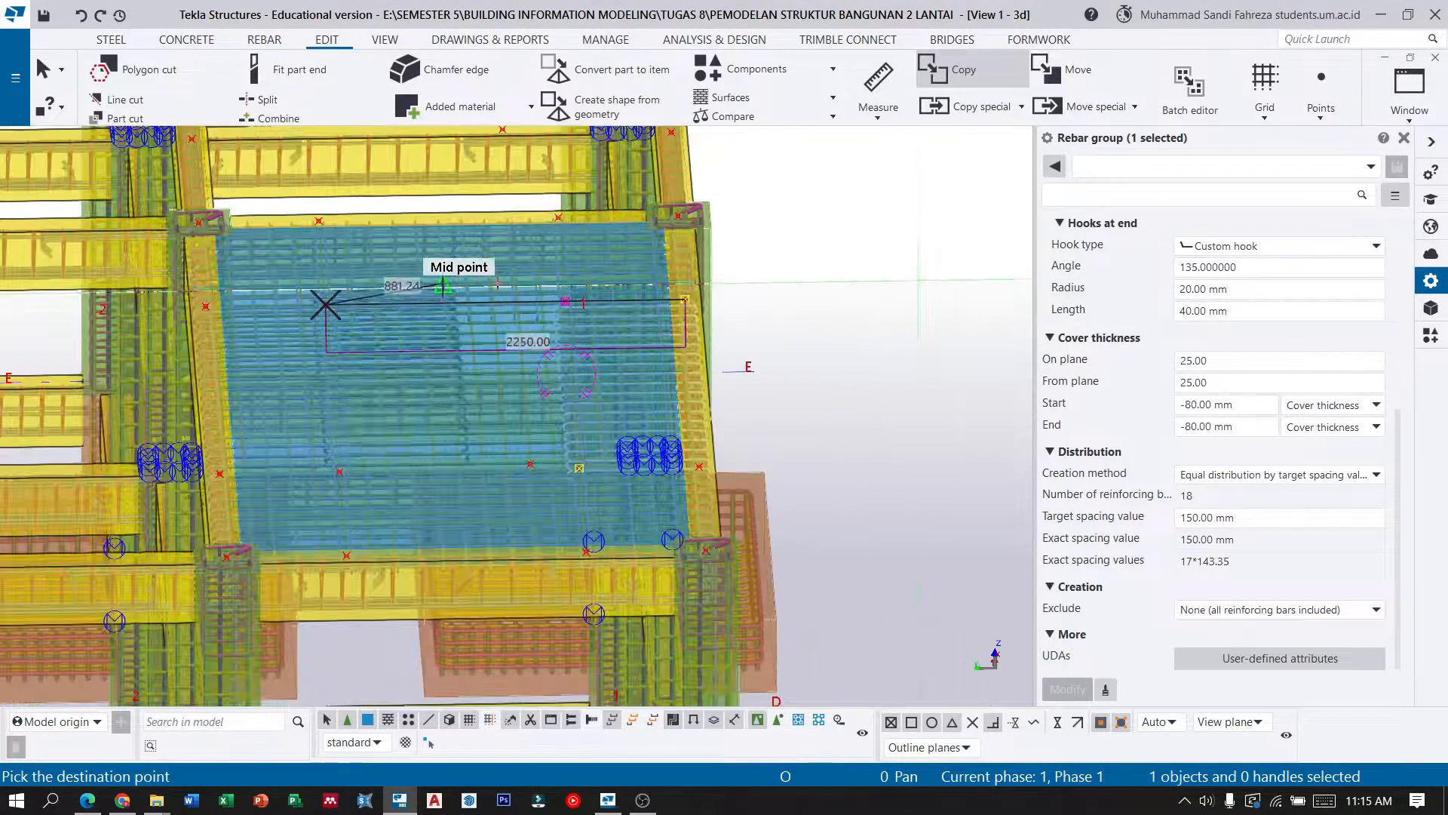
pyautogui.click(43, 69)
pyautogui.click(812, 301)
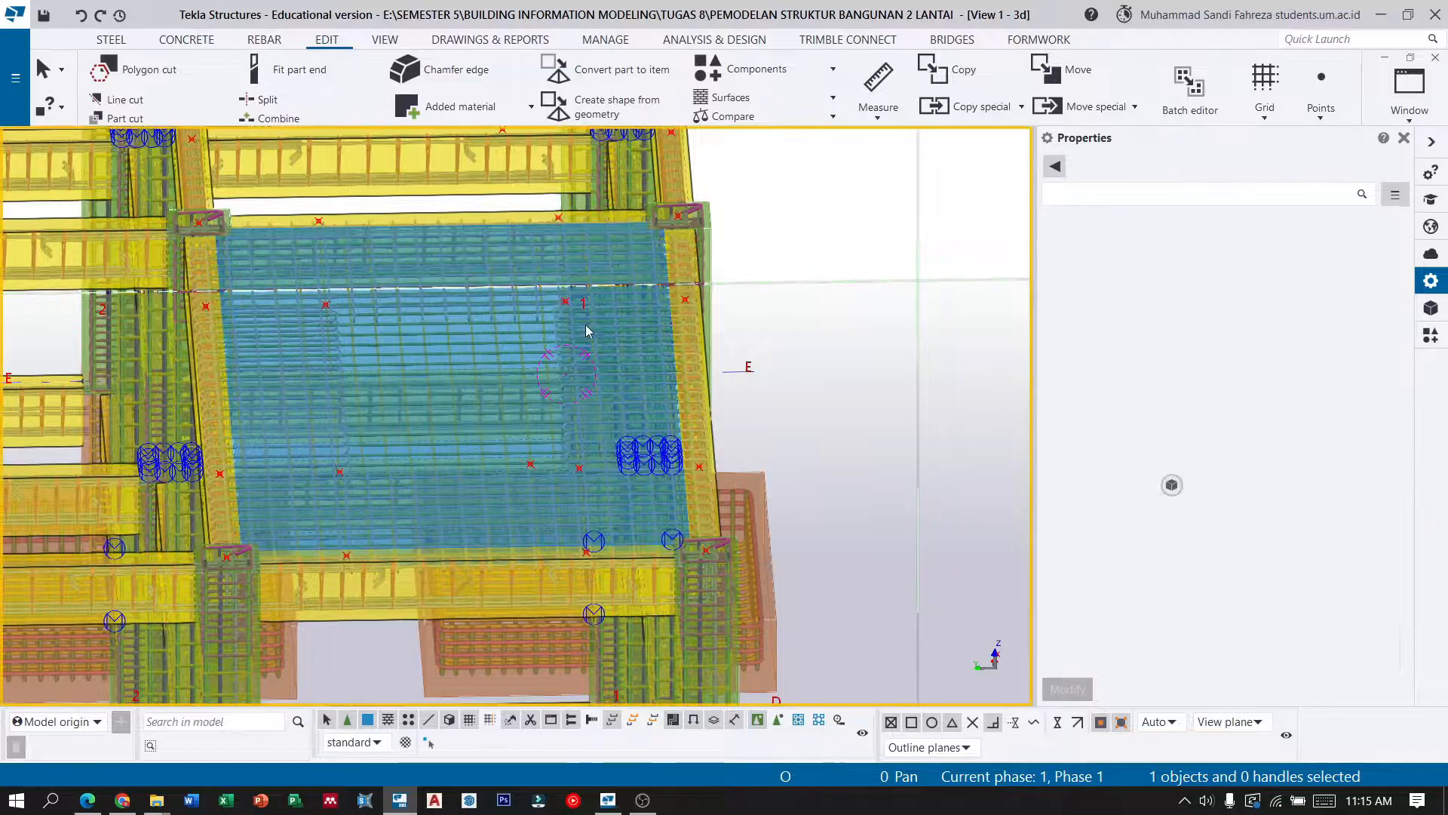
# Examine the reinforced slab and the whole building frame from several angles and distances.
pyautogui.scroll(2, 461, 360)
pyautogui.scroll(-3, 523, 381)
pyautogui.keyDown('ctrl'); pyautogui.moveTo(523, 381); pyautogui.dragTo(462, 359, button='middle'); pyautogui.keyUp('ctrl')
pyautogui.scroll(-3, 664, 395)
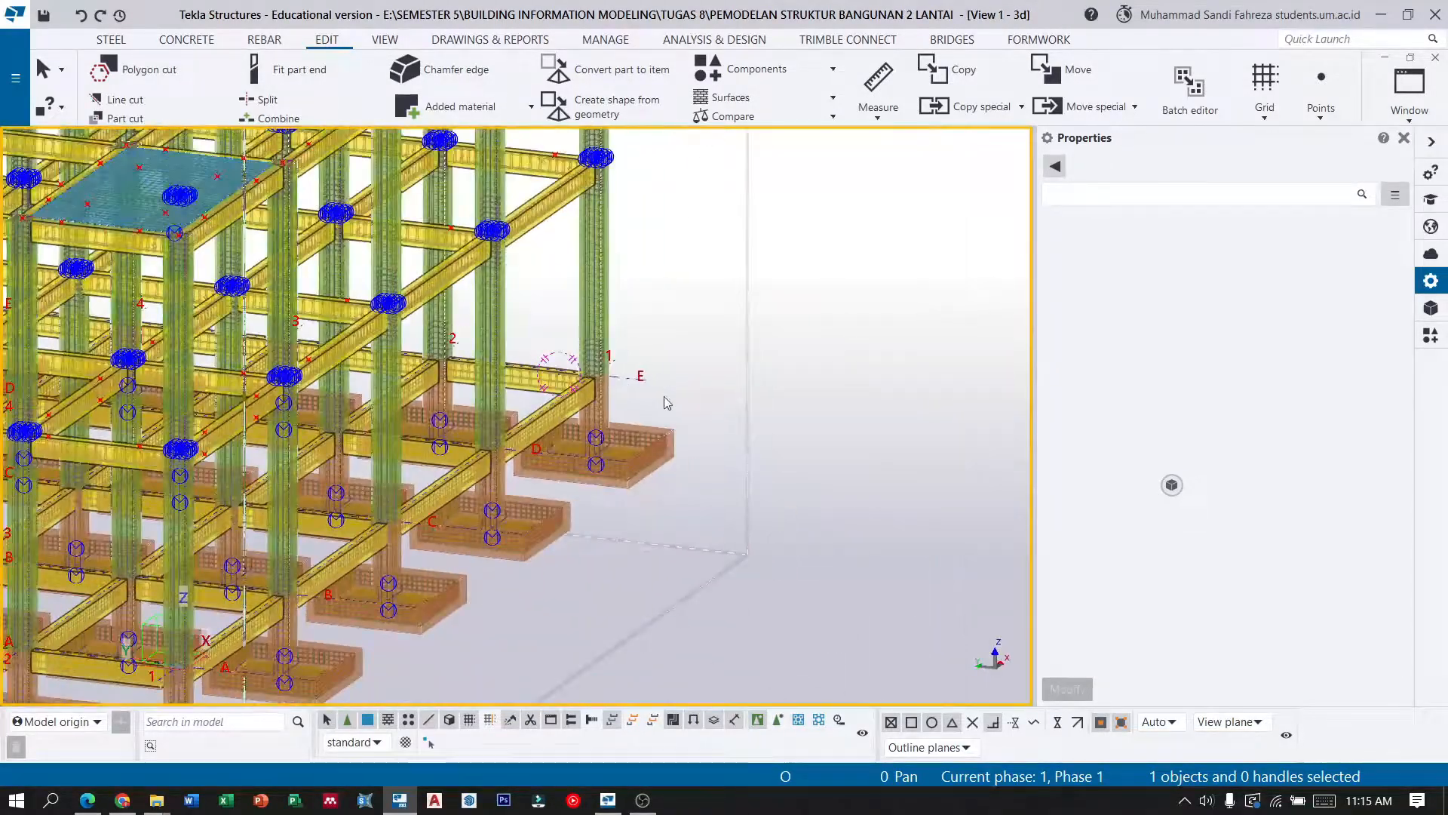
pyautogui.scroll(6, 305, 244)
pyautogui.scroll(-3, 304, 244)
pyautogui.scroll(6, 482, 274)
pyautogui.scroll(-3, 482, 273)
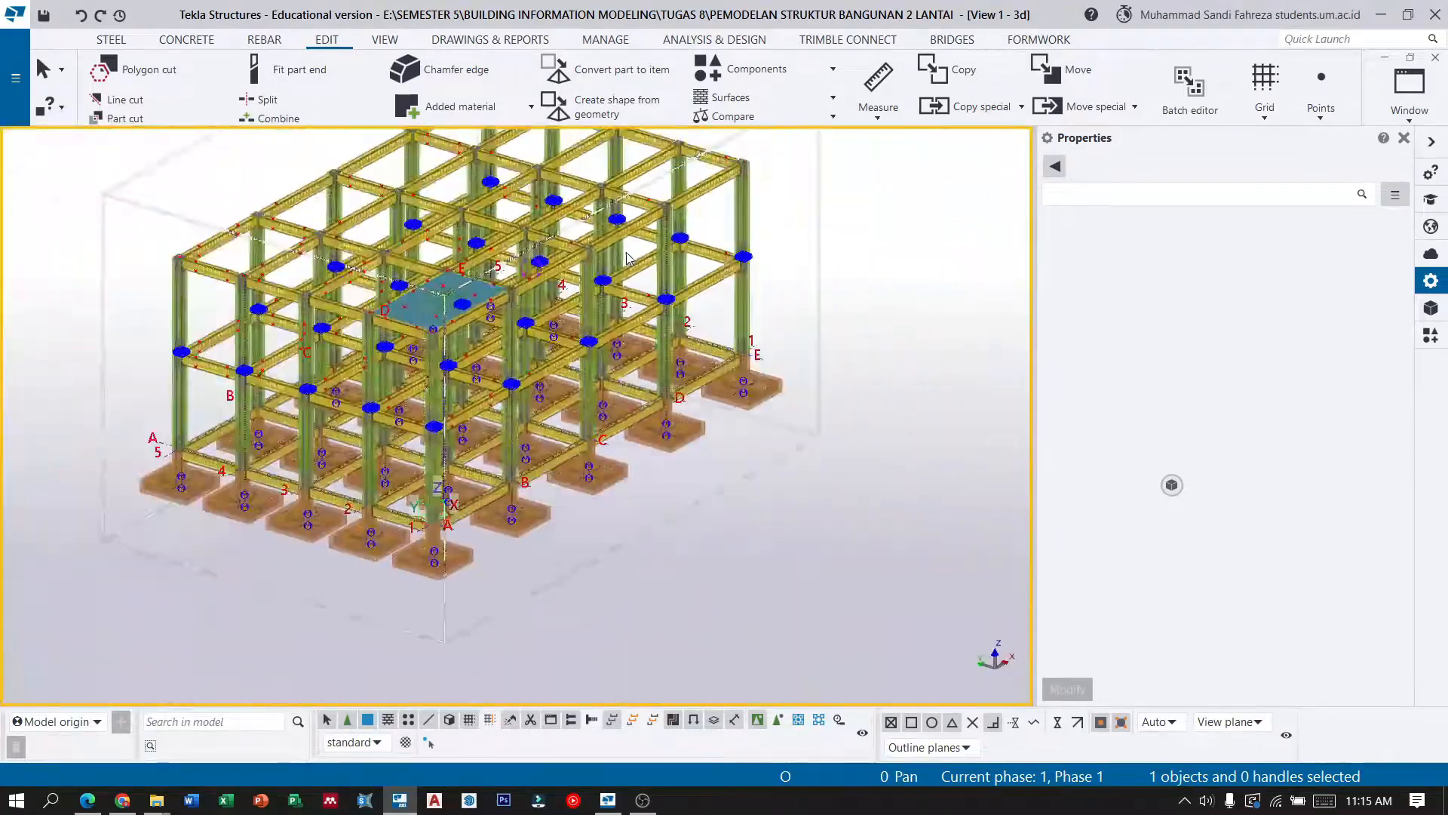
pyautogui.scroll(6, 480, 316)
pyautogui.scroll(-5, 452, 322)
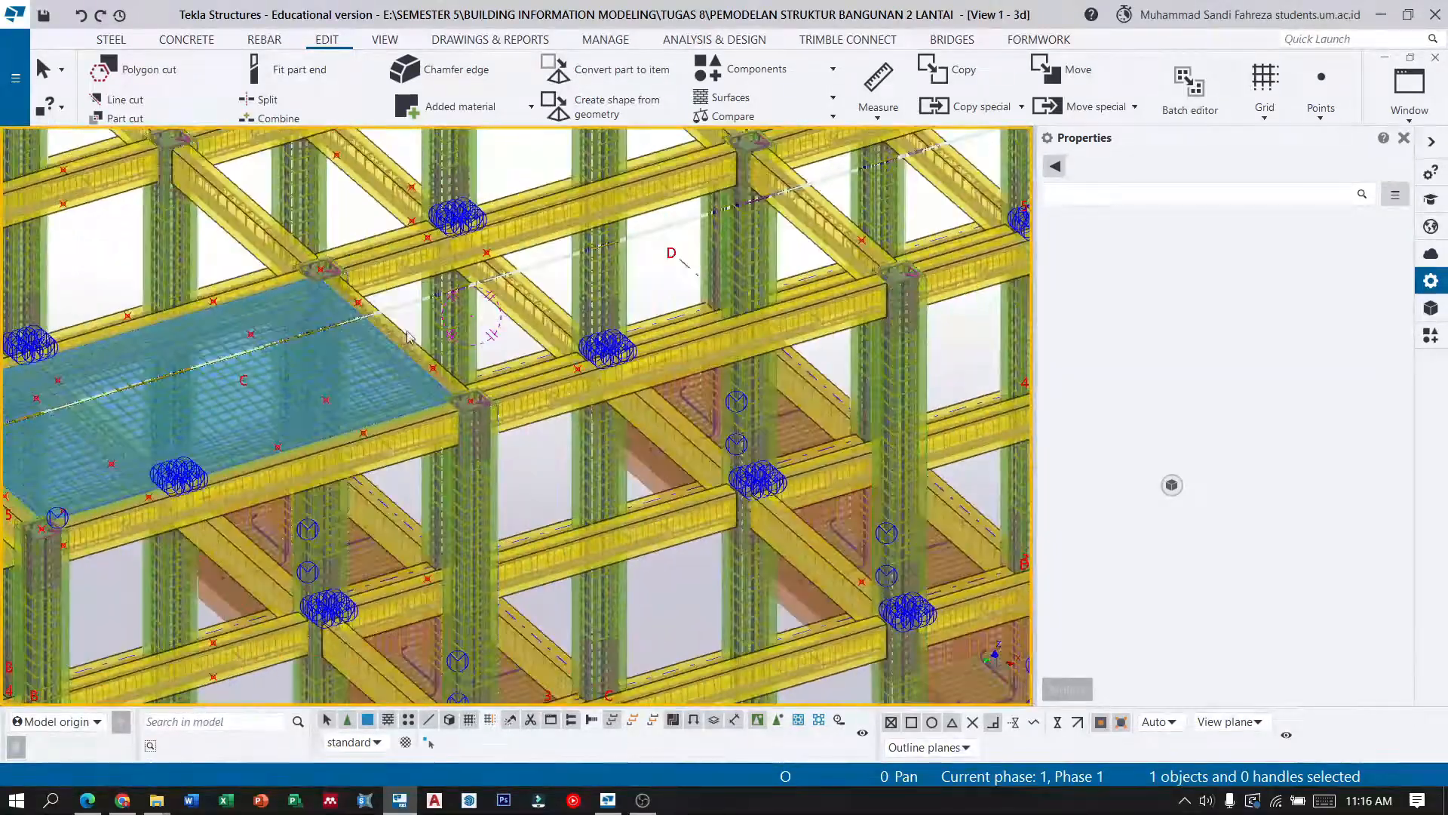
pyautogui.scroll(2, 452, 417)
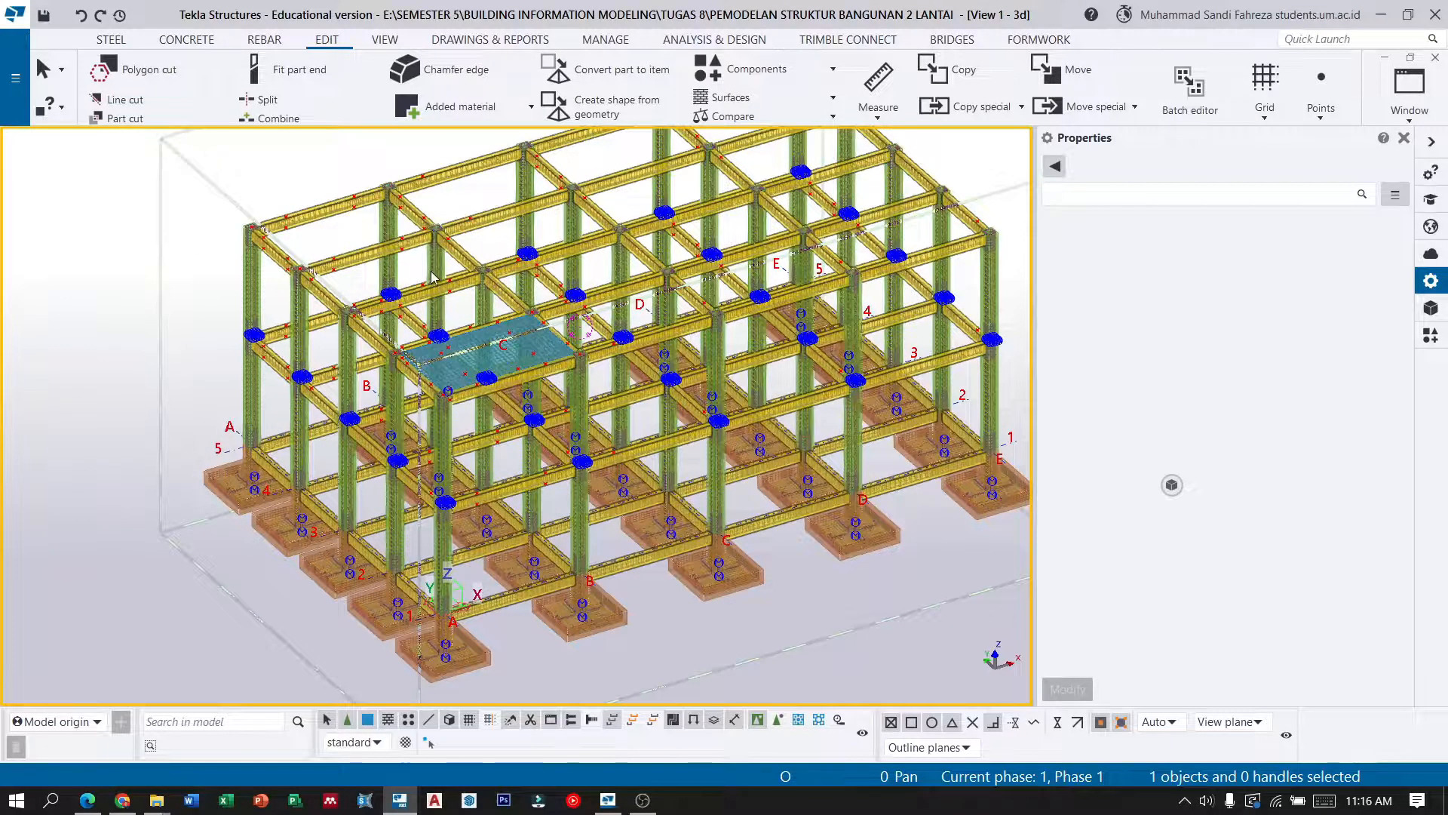
pyautogui.moveTo(659, 299); pyautogui.dragTo(498, 367, button='middle')
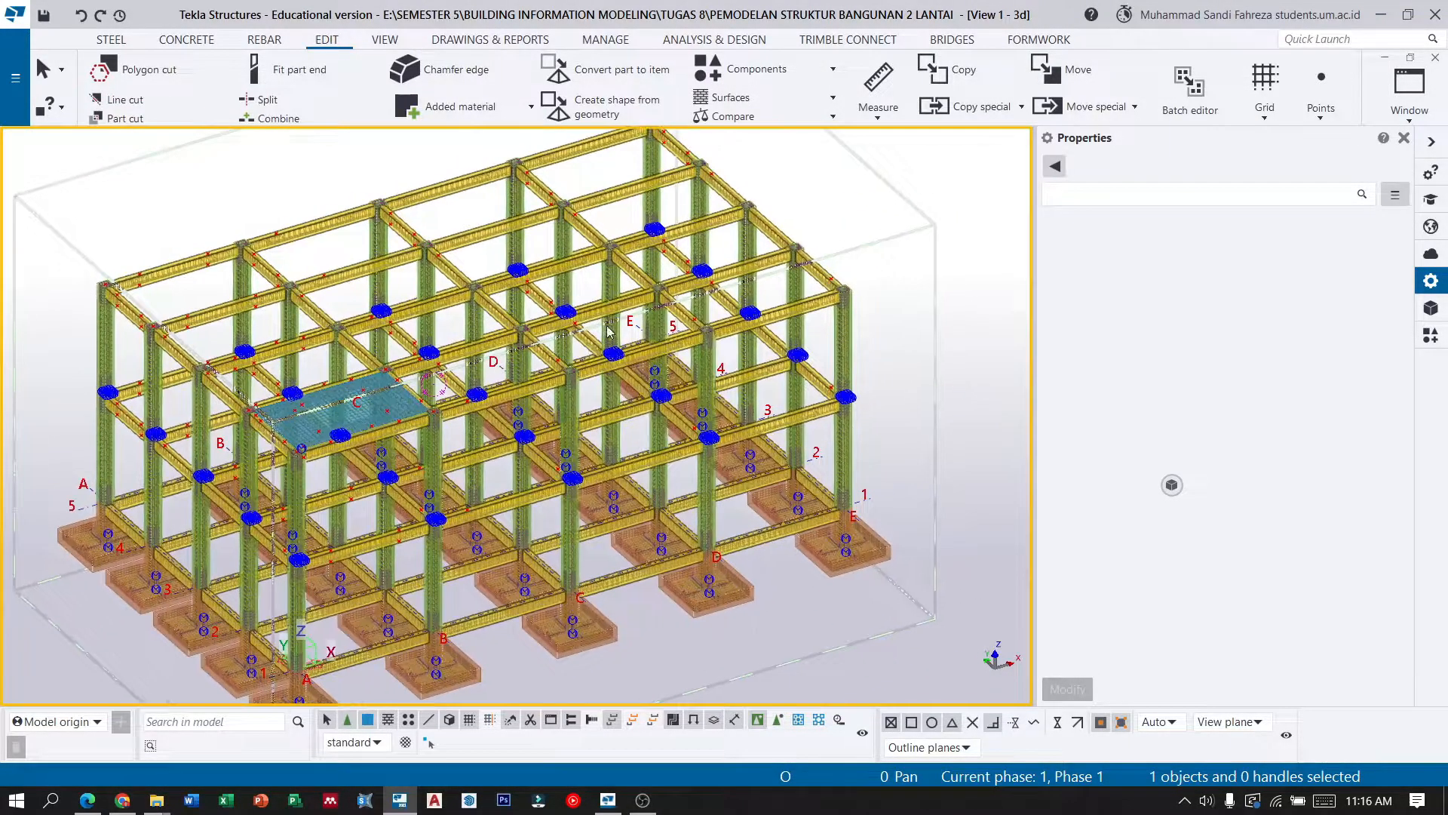
pyautogui.scroll(3, 606, 327)
pyautogui.scroll(-4, 635, 335)
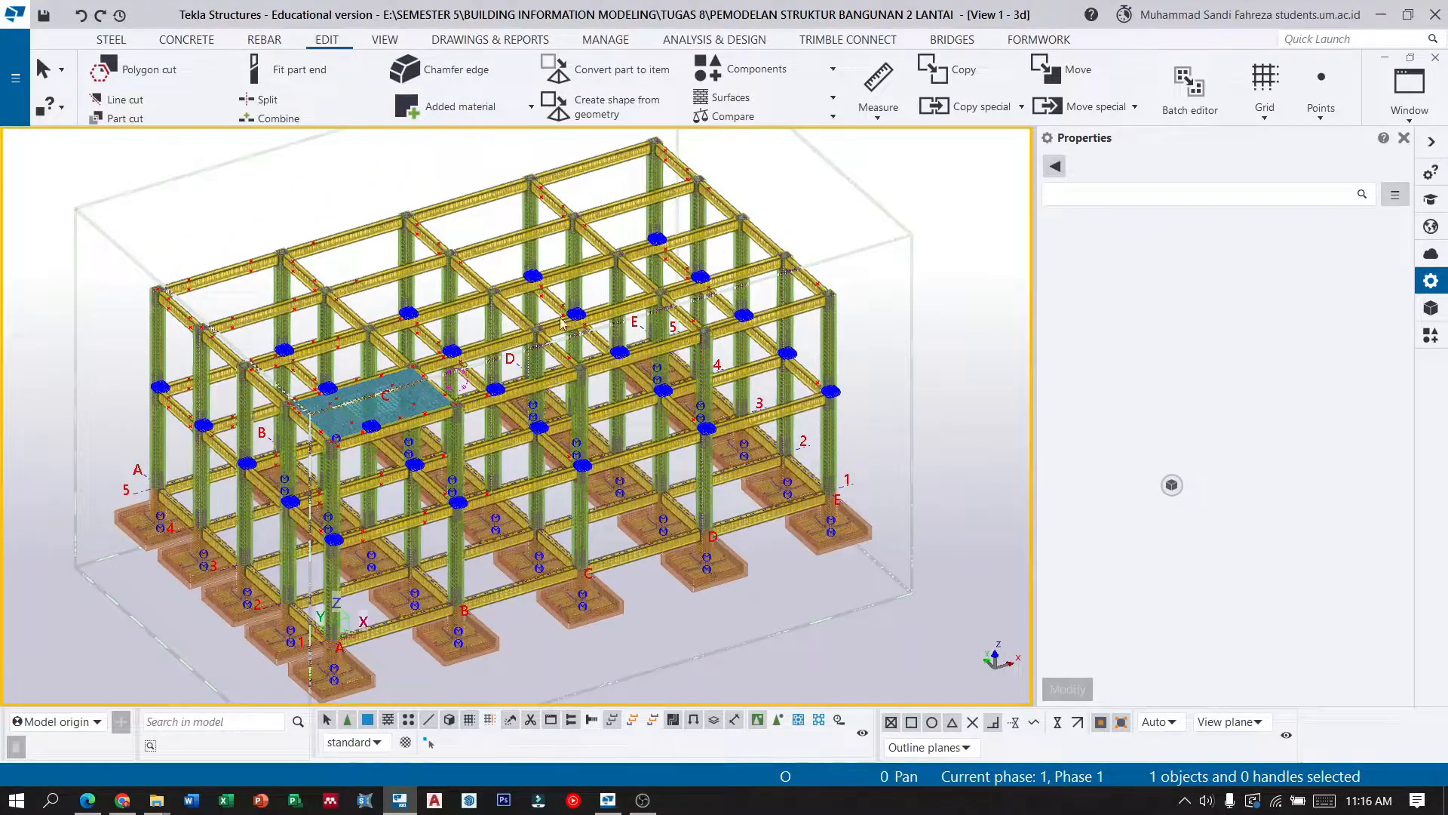
pyautogui.scroll(2, 307, 384)
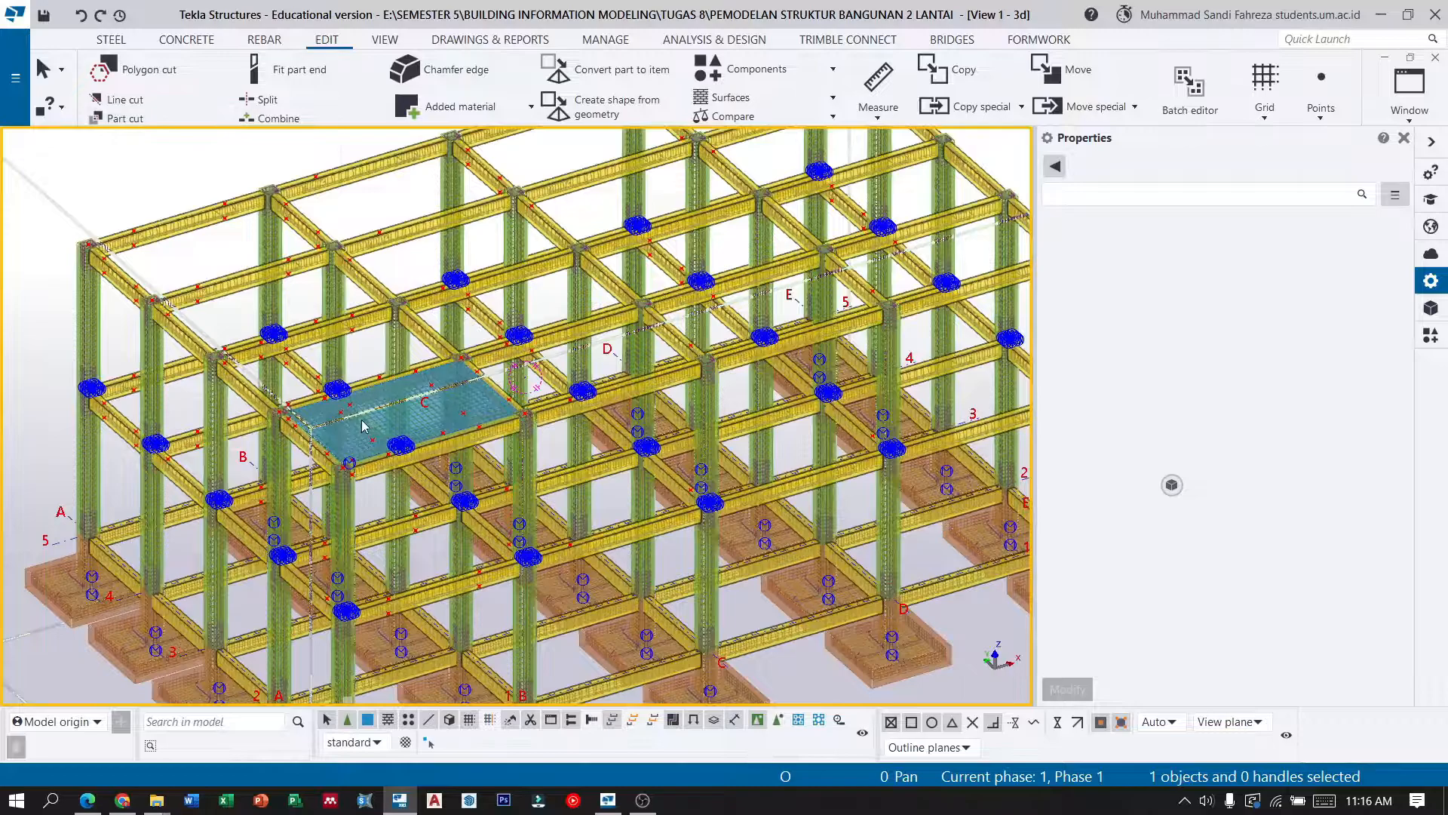
pyautogui.scroll(-4, 363, 435)
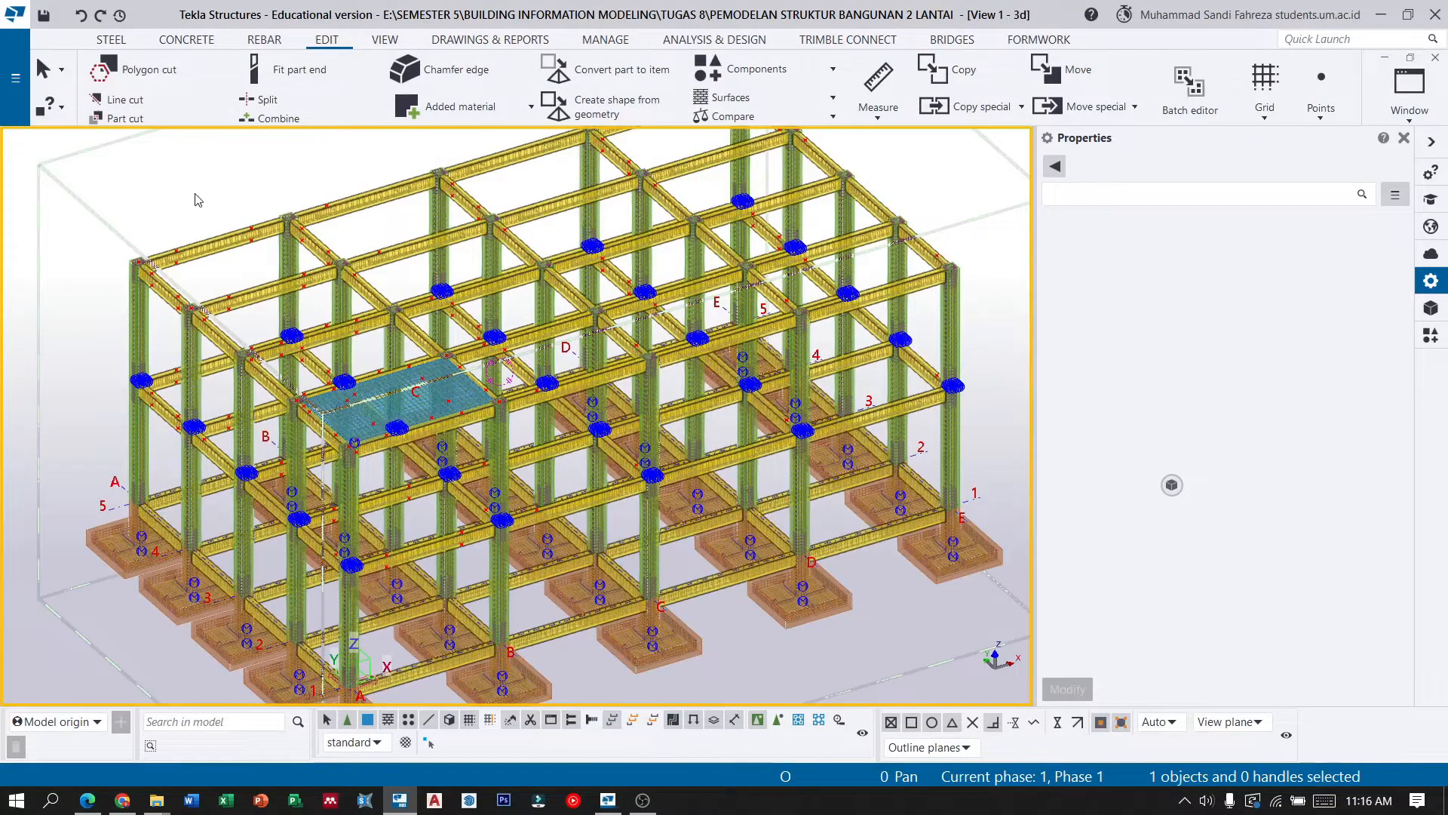
# Change the rendering of the building's parts to Parts rendered.
pyautogui.click(385, 39)
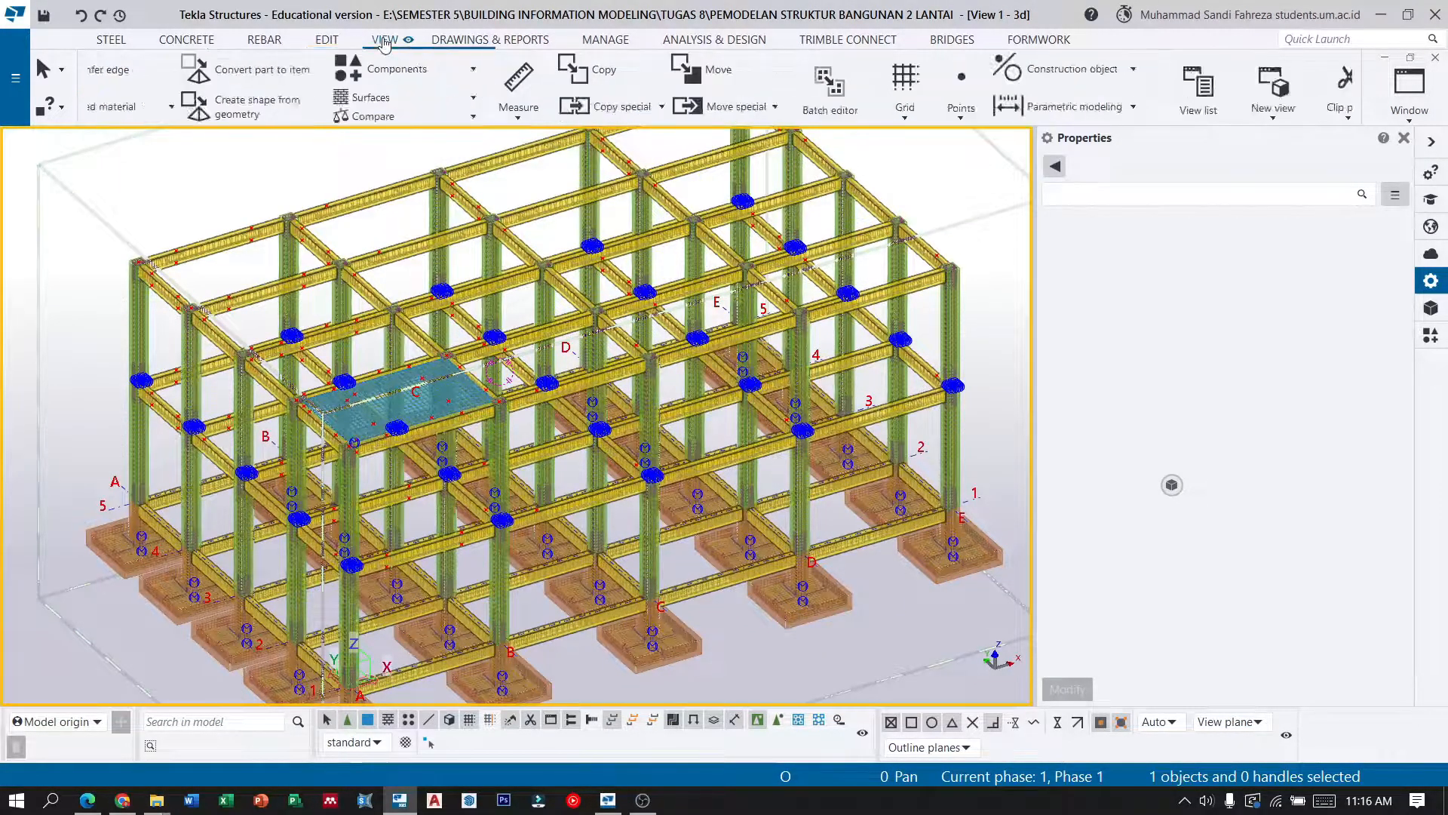
pyautogui.click(617, 117)
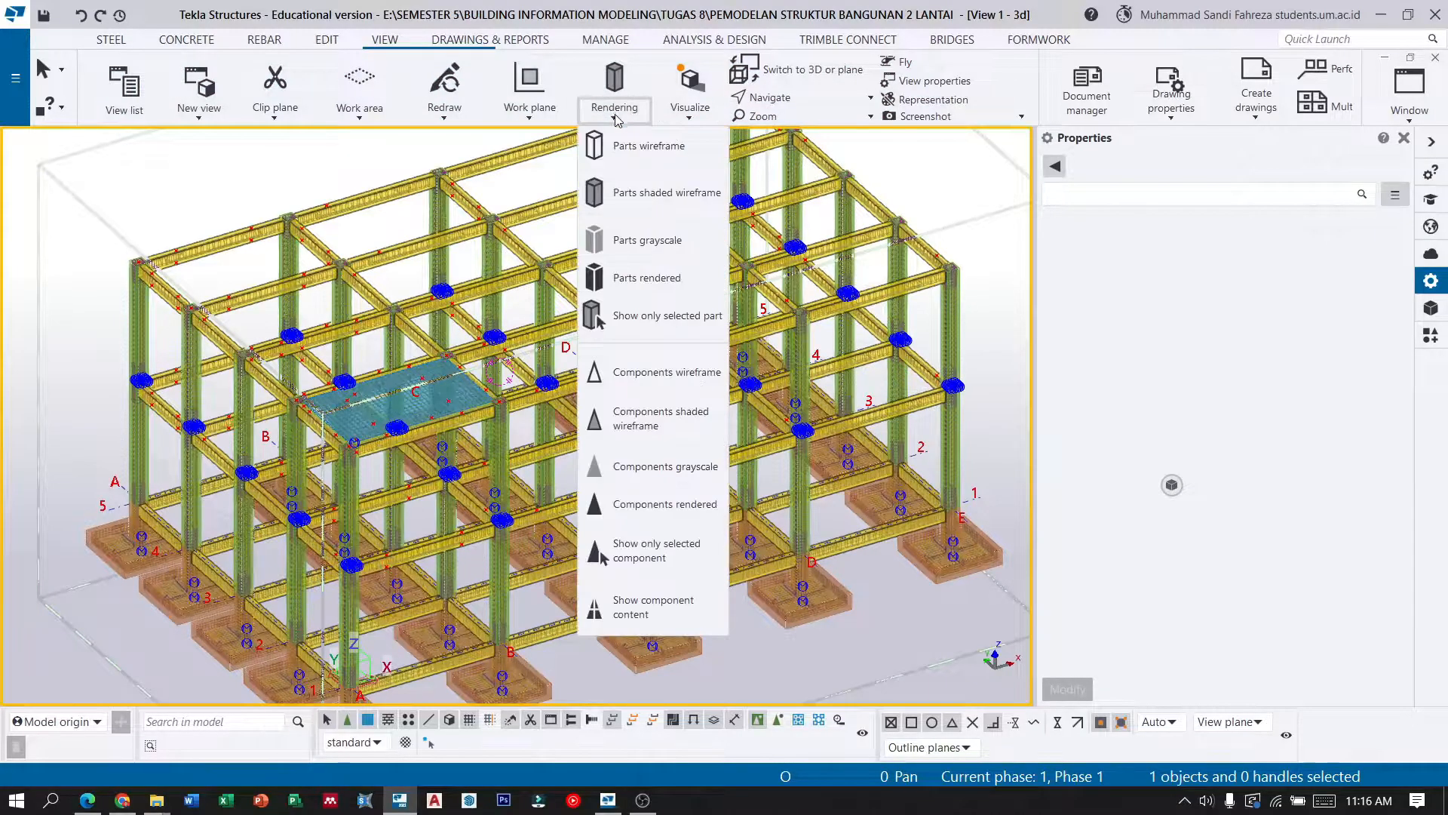
pyautogui.click(648, 278)
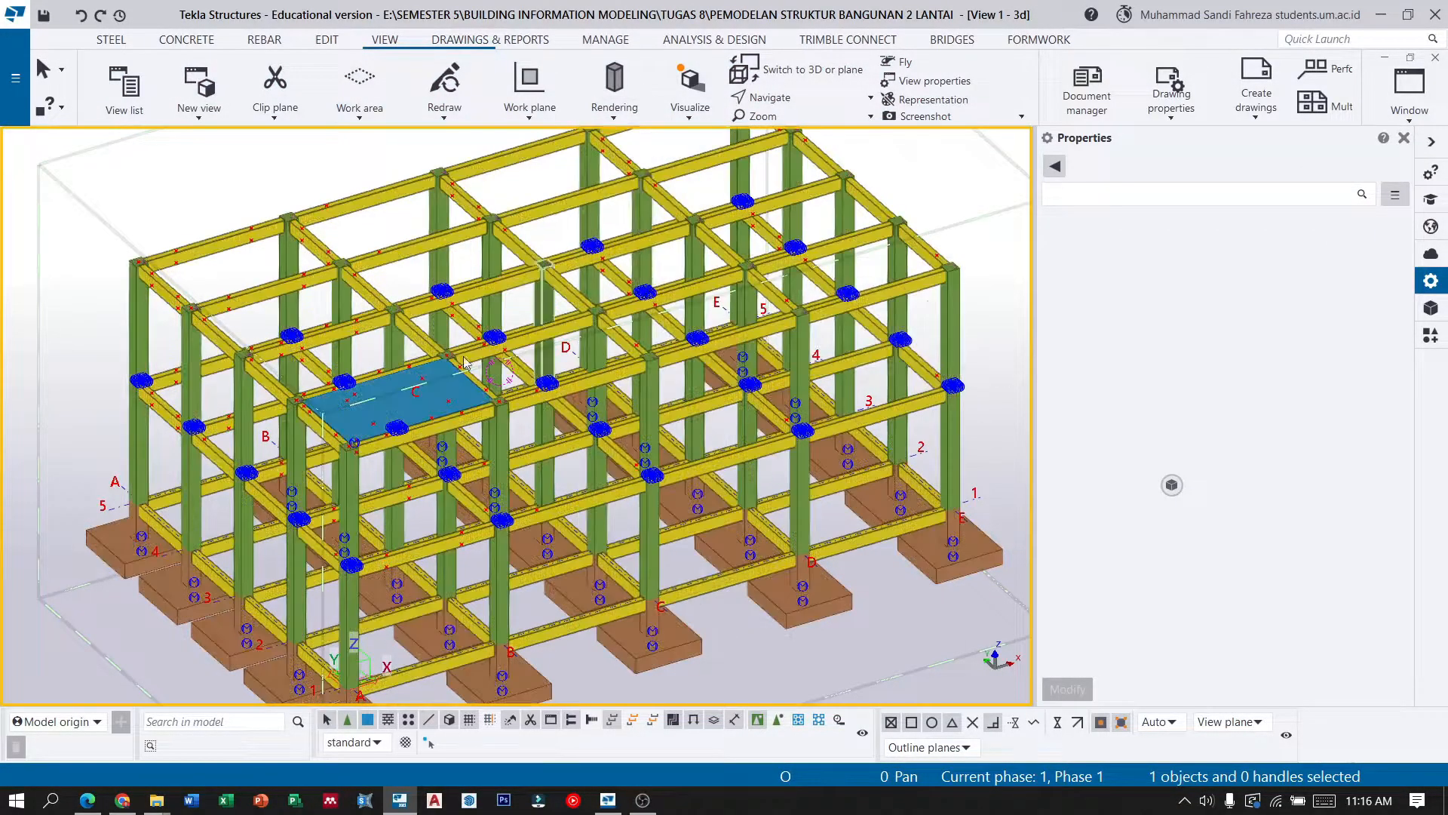
# Copy the reinforced corner slab linearly with dY 3000 mm and three copies, and end the command.
pyautogui.scroll(5, 375, 377)
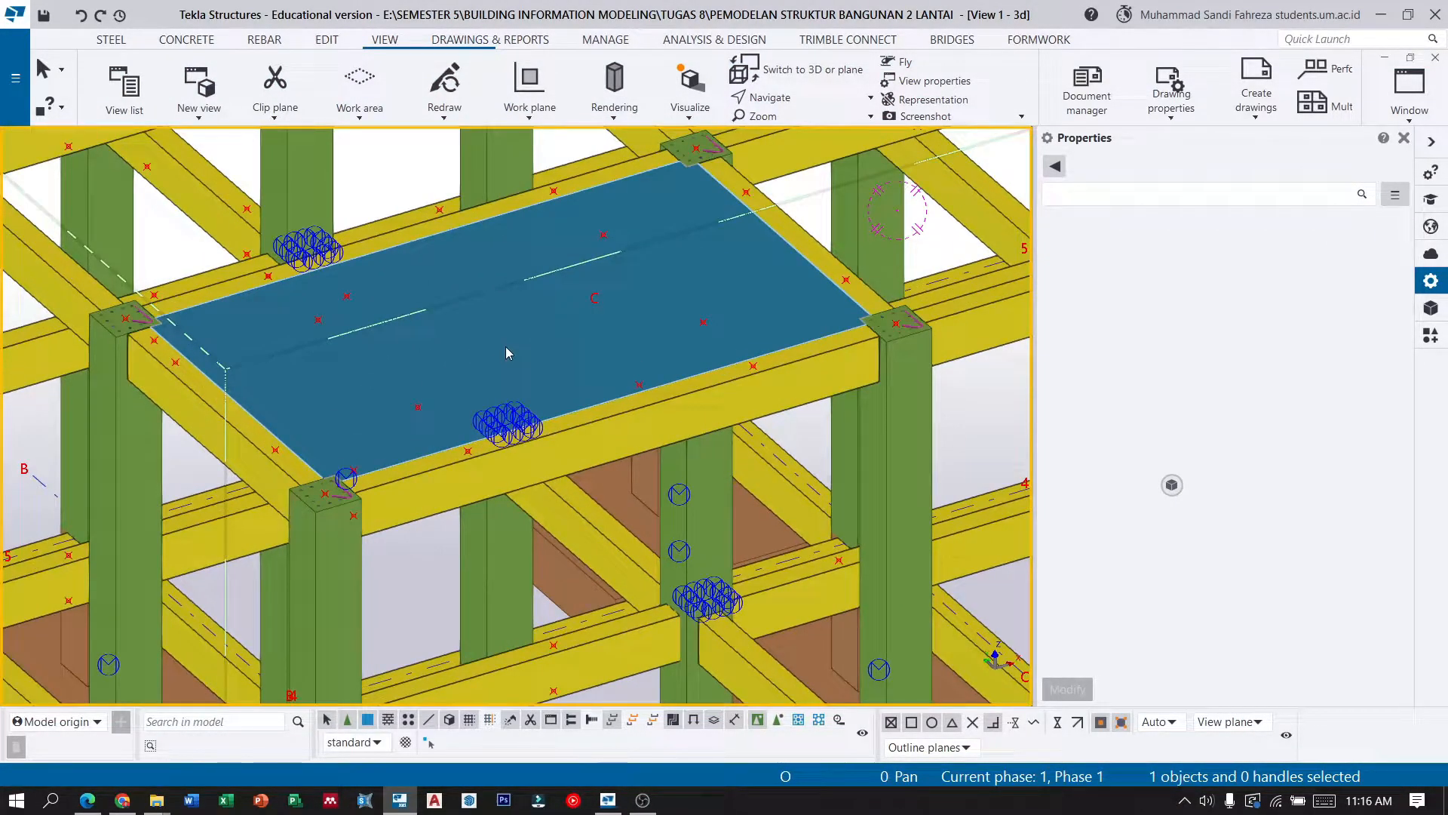
pyautogui.click(506, 347)
pyautogui.scroll(-1, 503, 350)
pyautogui.scroll(-1, 503, 349)
pyautogui.keyDown('ctrl'); pyautogui.moveTo(396, 357); pyautogui.dragTo(313, 372, button='middle'); pyautogui.keyUp('ctrl')
pyautogui.scroll(-8, 313, 372)
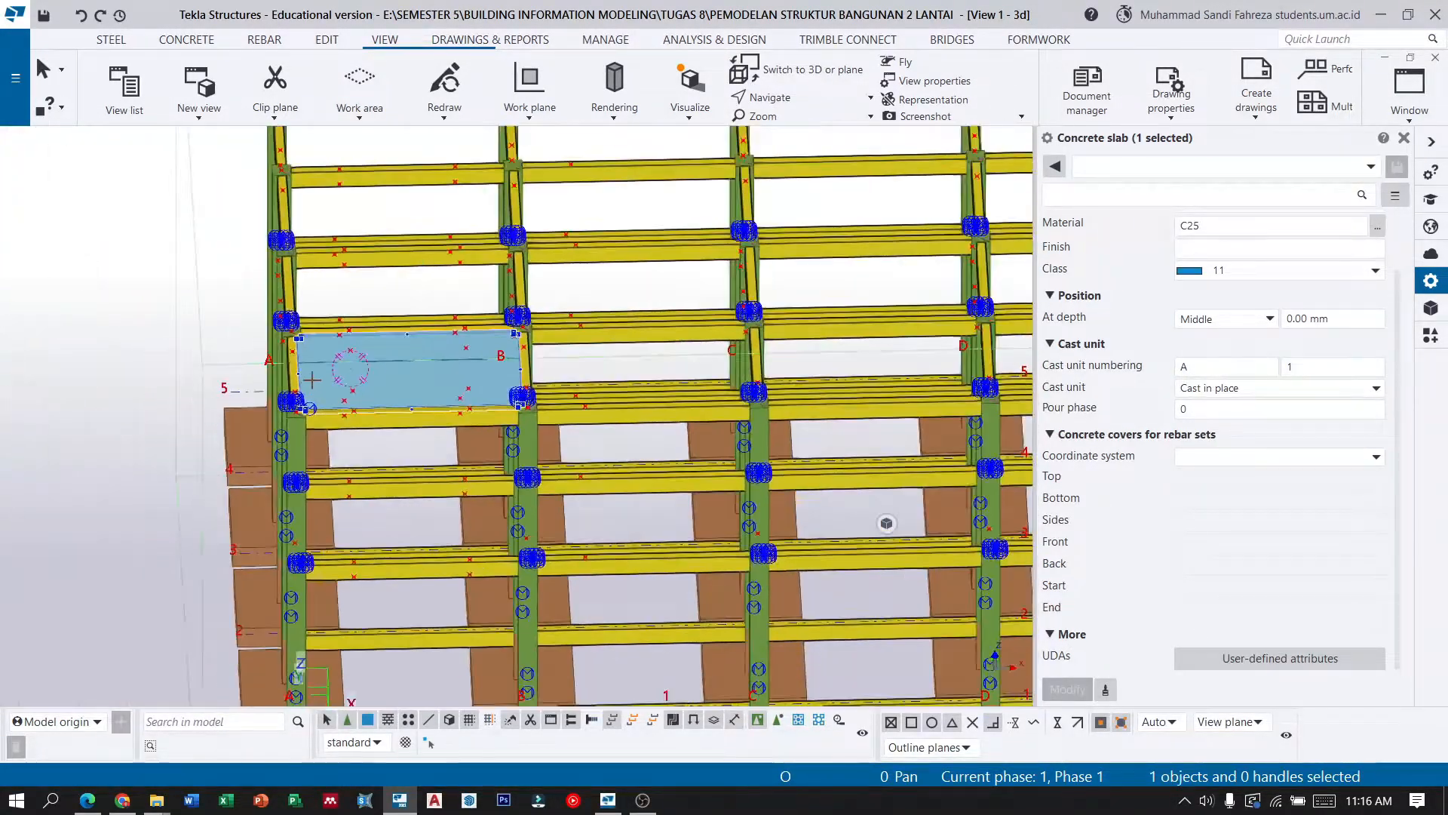
pyautogui.click(327, 40)
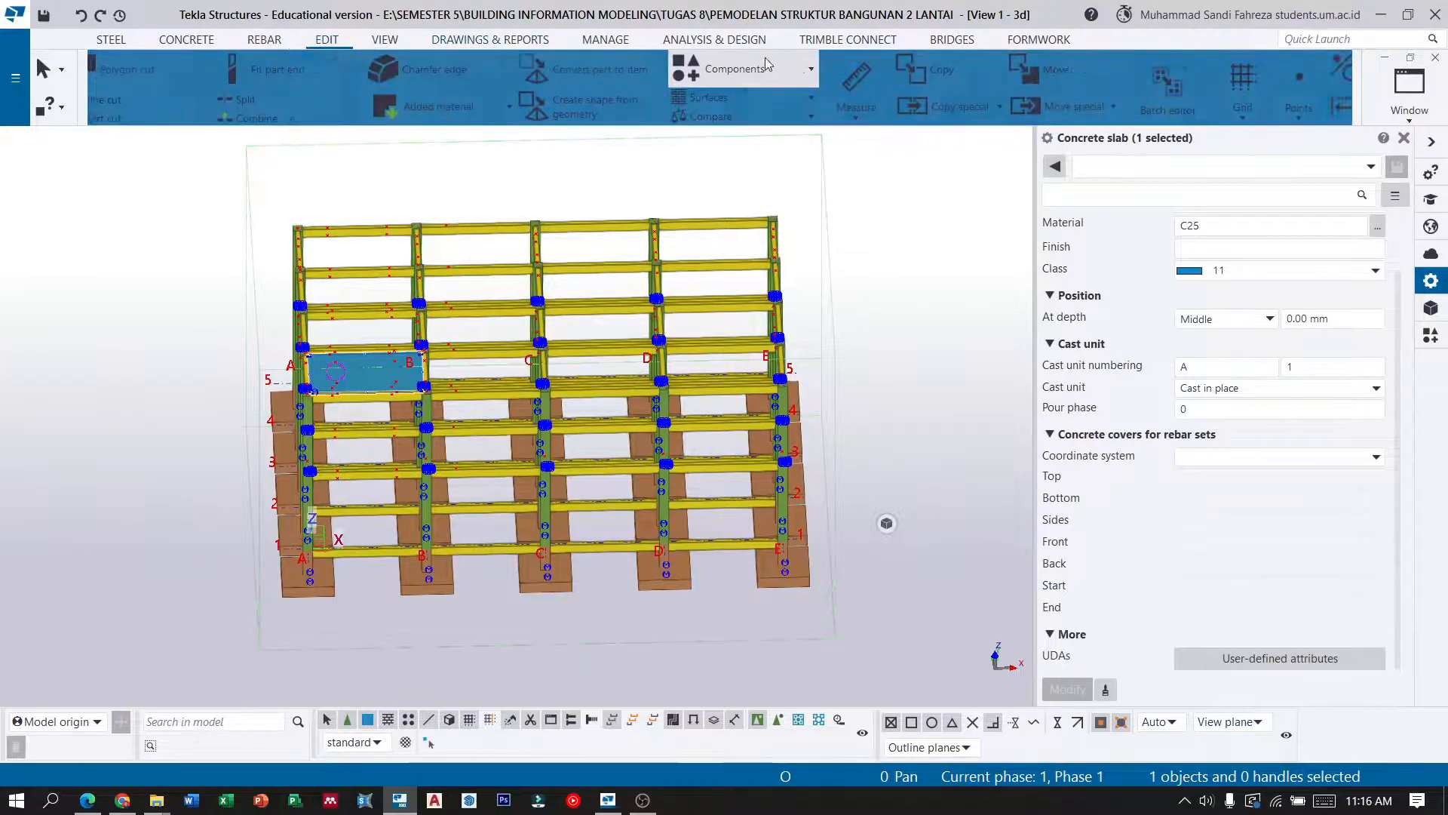
pyautogui.click(977, 107)
pyautogui.click(973, 146)
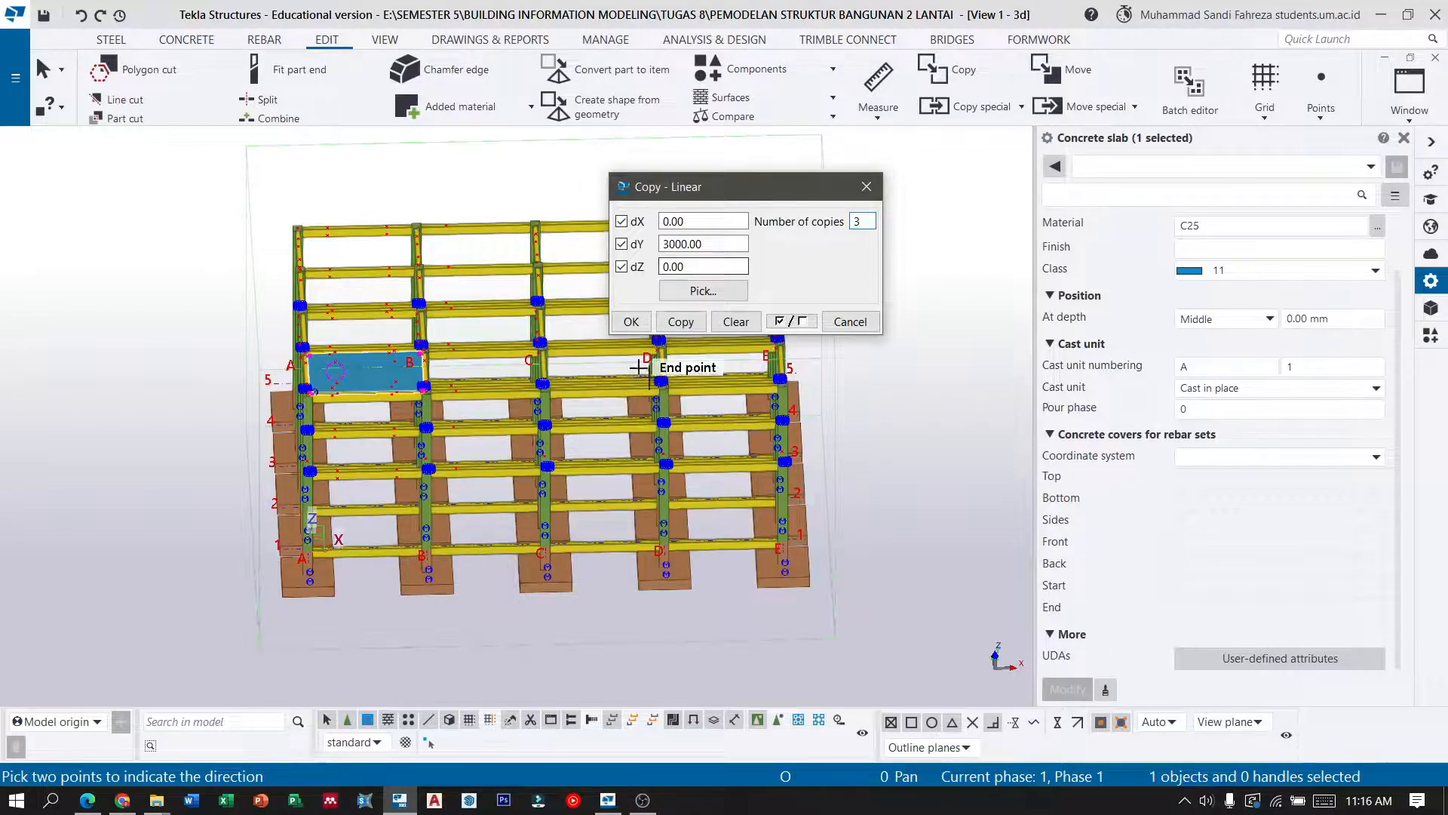
pyautogui.click(681, 322)
pyautogui.click(631, 321)
pyautogui.scroll(3, 366, 321)
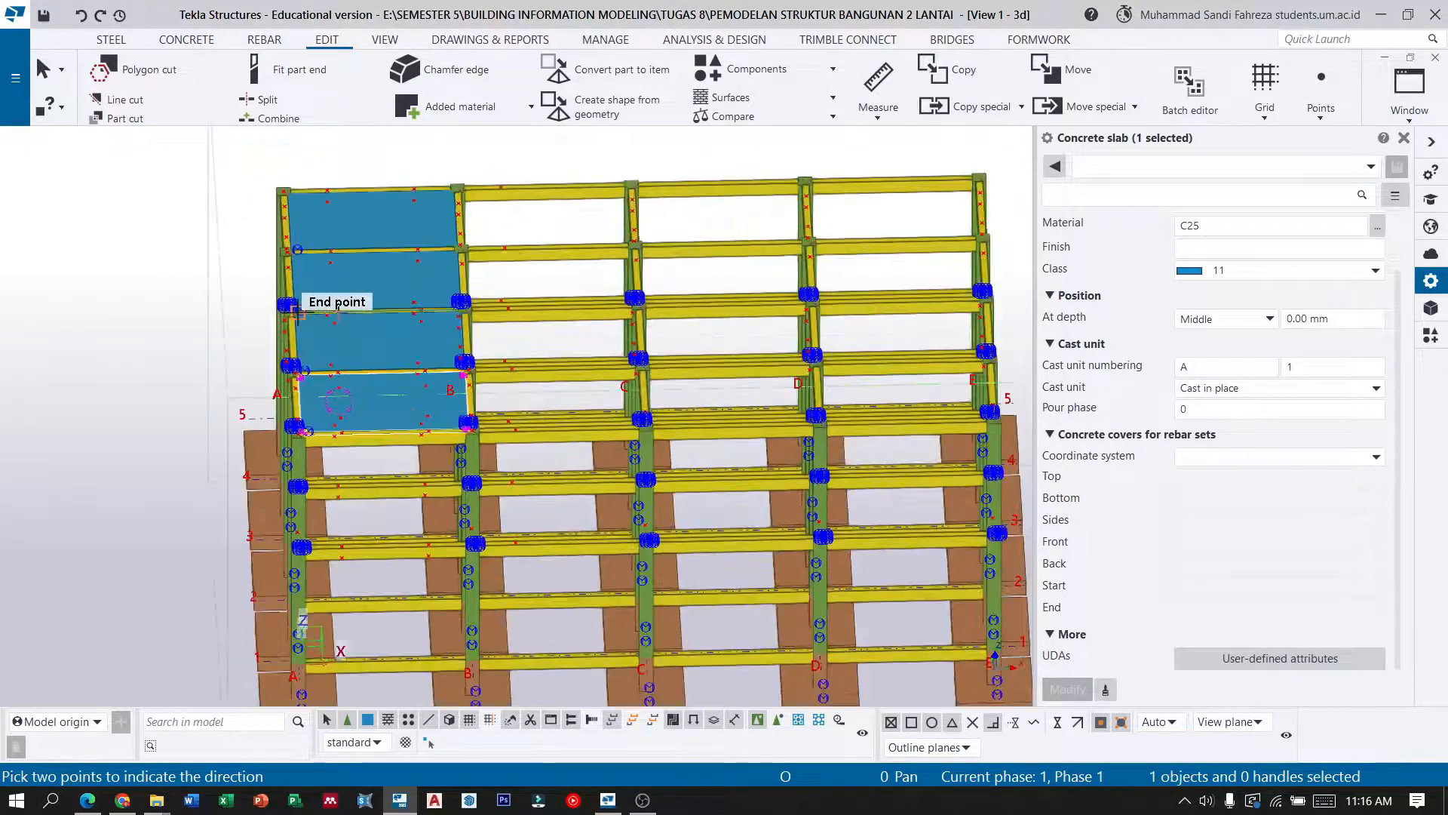
pyautogui.click(40, 66)
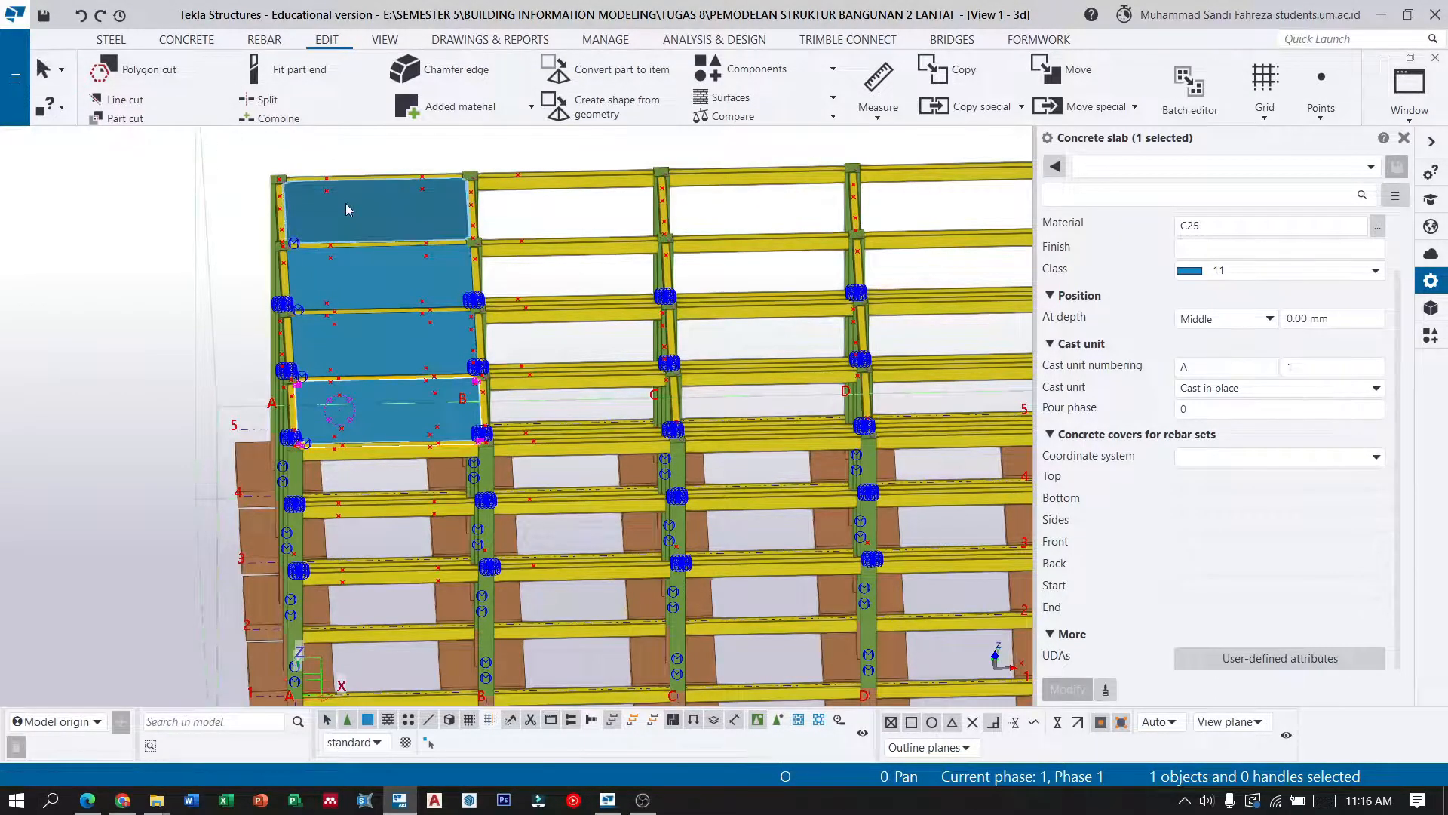
# Select all four upper-floor slabs in the row between grid lines A and B.
pyautogui.click(345, 211)
pyautogui.keyDown('ctrl'); pyautogui.click(375, 277); pyautogui.keyUp('ctrl')
pyautogui.keyDown('ctrl'); pyautogui.click(388, 355); pyautogui.keyUp('ctrl')
pyautogui.keyDown('ctrl'); pyautogui.click(392, 408); pyautogui.keyUp('ctrl')
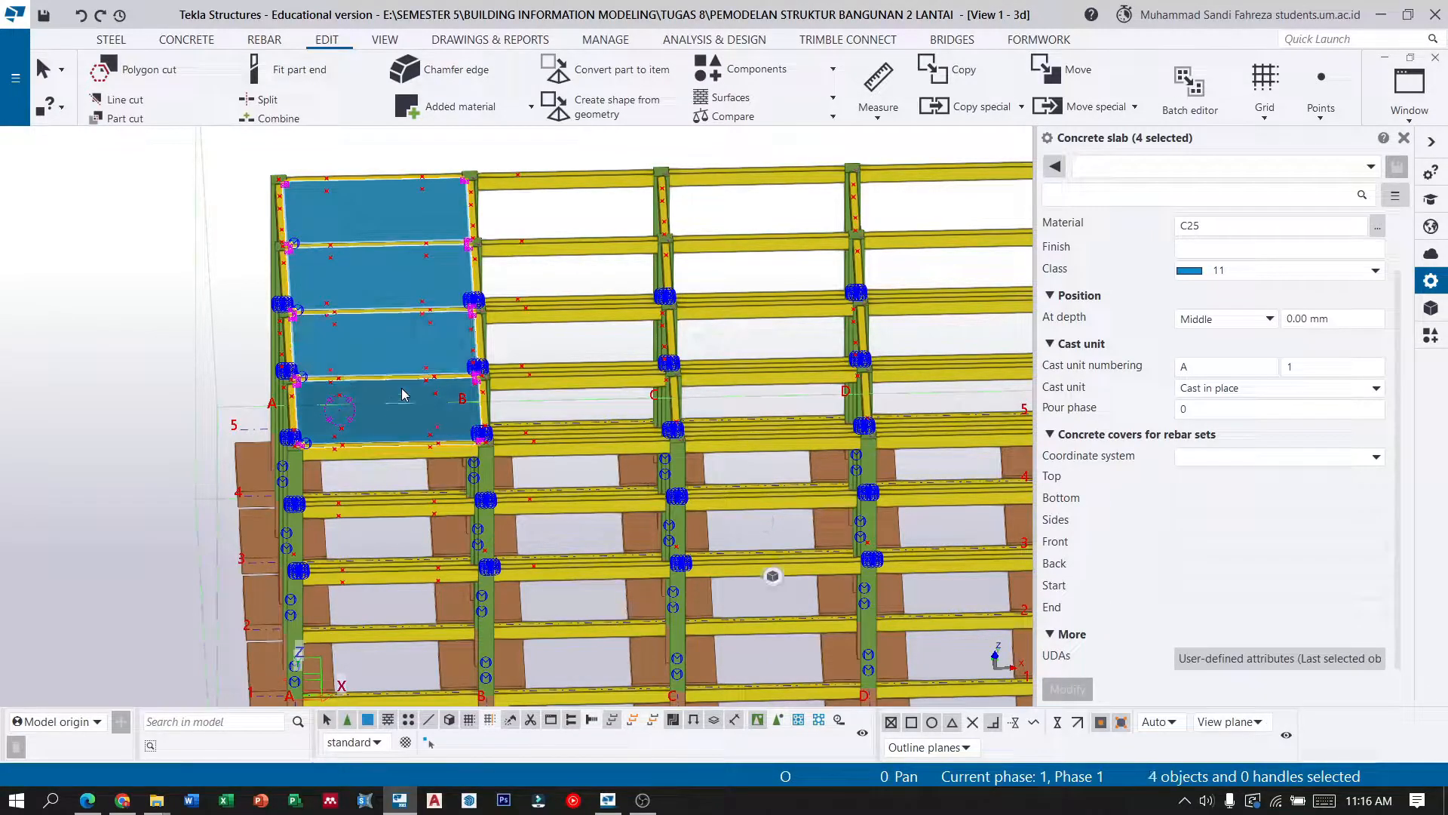
# Try to copy the four selected slabs linearly with dY 0, dZ -4000 mm and three copies.
pyautogui.click(982, 107)
pyautogui.click(966, 146)
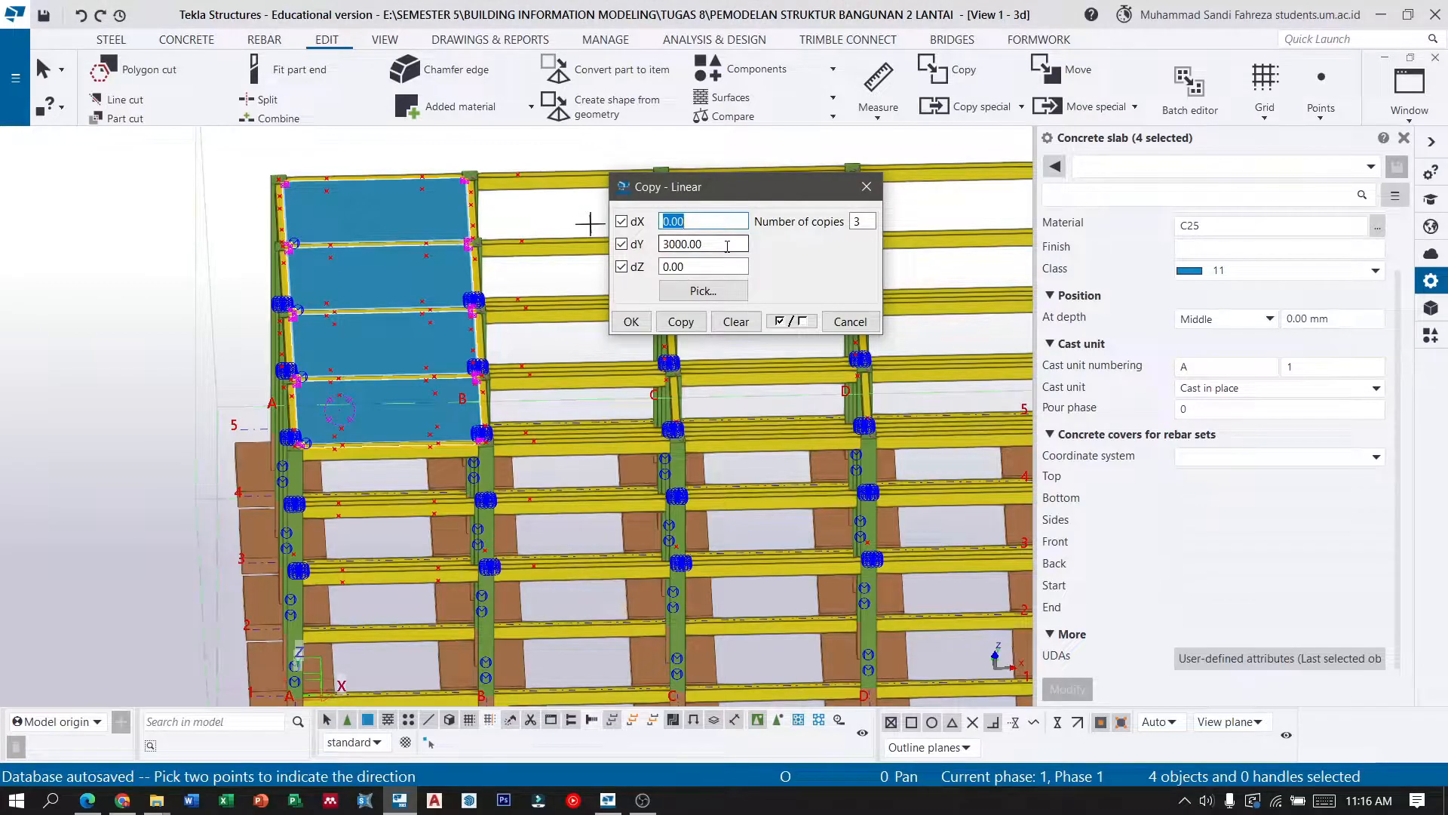
pyautogui.doubleClick(715, 243)
pyautogui.write('0')
pyautogui.doubleClick(664, 267)
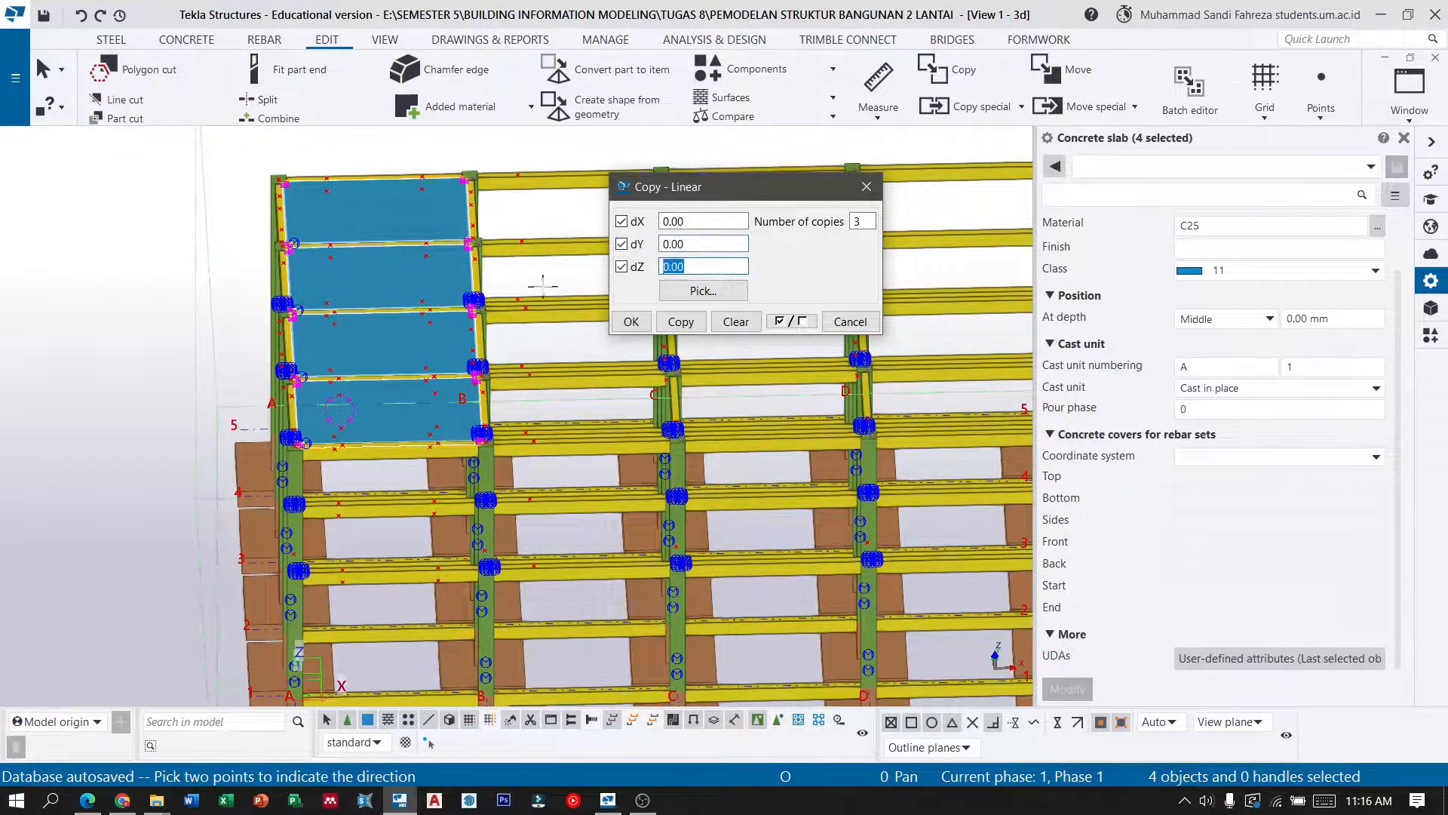
pyautogui.click(682, 322)
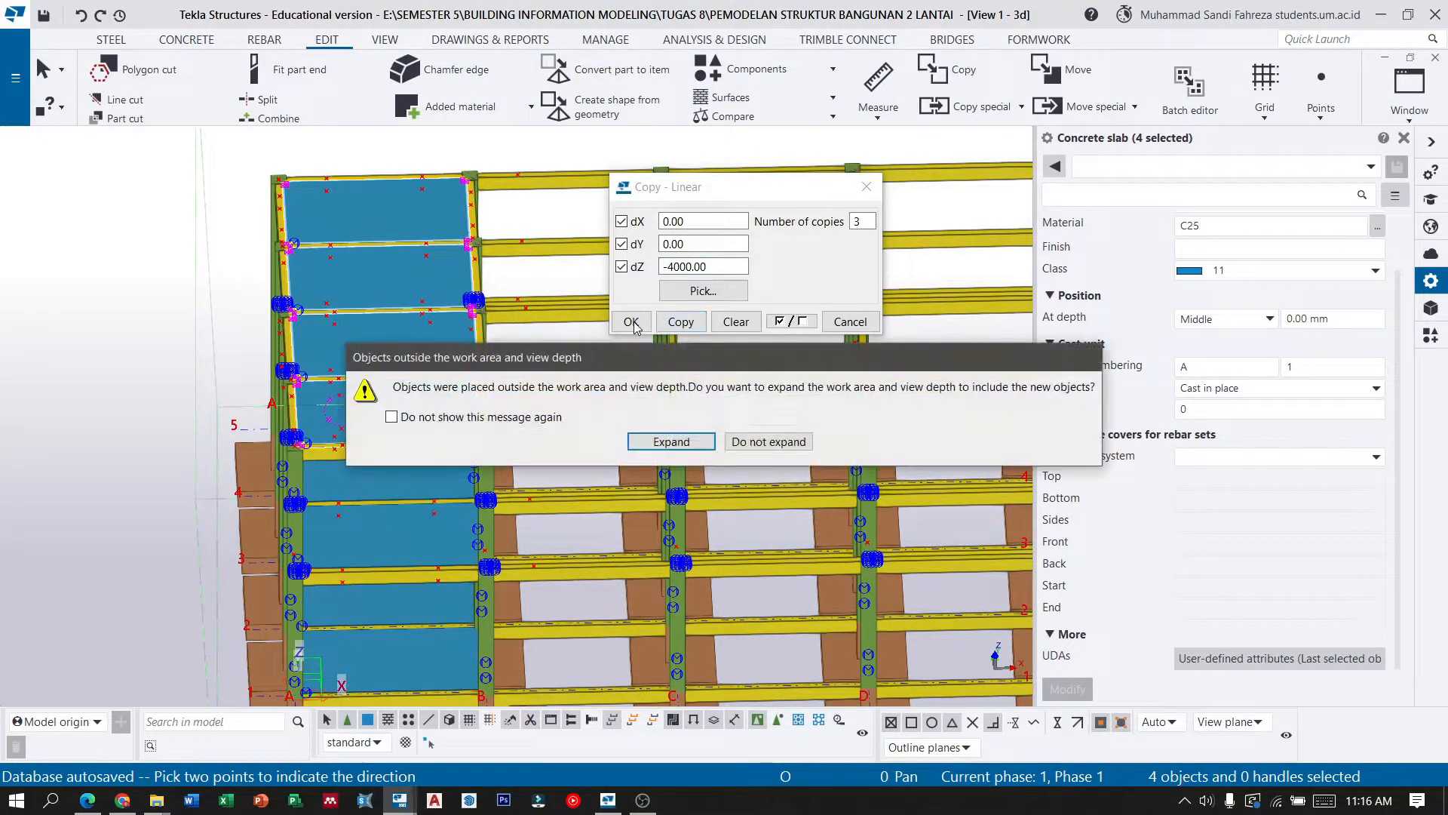
pyautogui.click(669, 441)
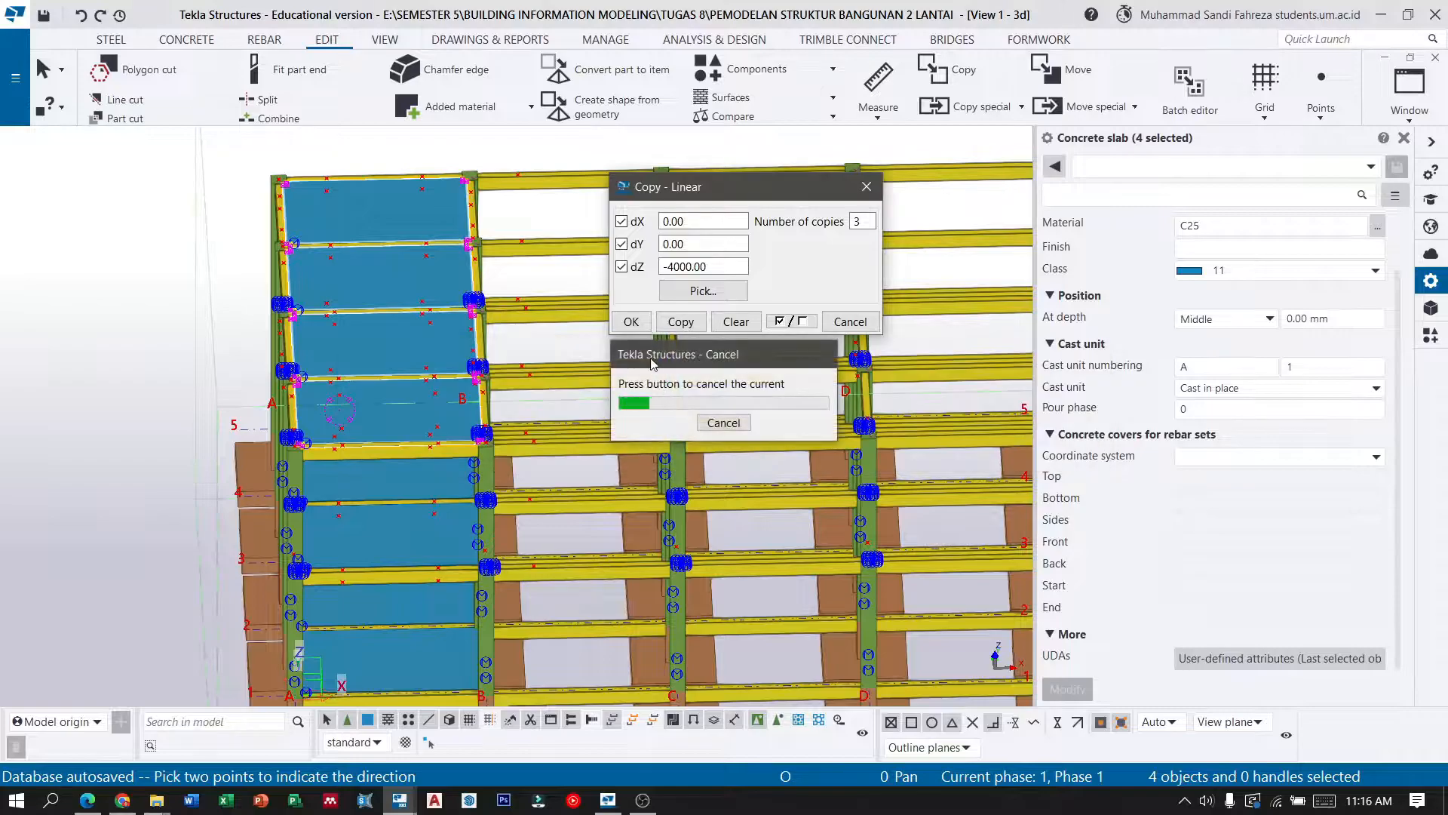
pyautogui.click(631, 321)
pyautogui.keyDown('ctrl'); pyautogui.moveTo(301, 473); pyautogui.dragTo(297, 383, button='middle'); pyautogui.keyUp('ctrl')
pyautogui.scroll(-3, 336, 520)
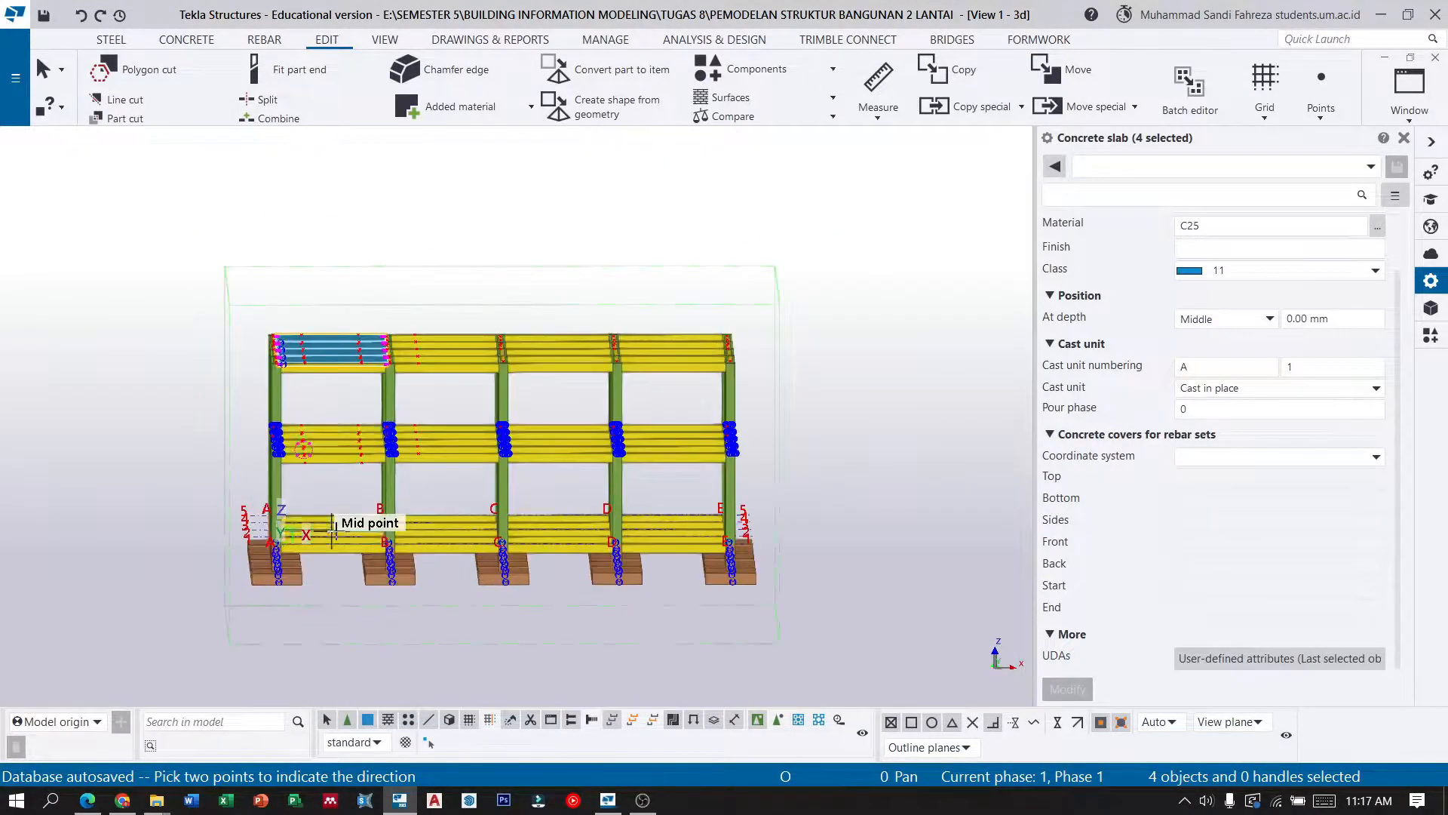
# Copy the four selected slabs linearly to the floor below with dZ -4000 mm and one copy.
pyautogui.keyDown('ctrl'); pyautogui.moveTo(327, 468); pyautogui.dragTo(324, 433, button='middle'); pyautogui.keyUp('ctrl')
pyautogui.scroll(5, 324, 434)
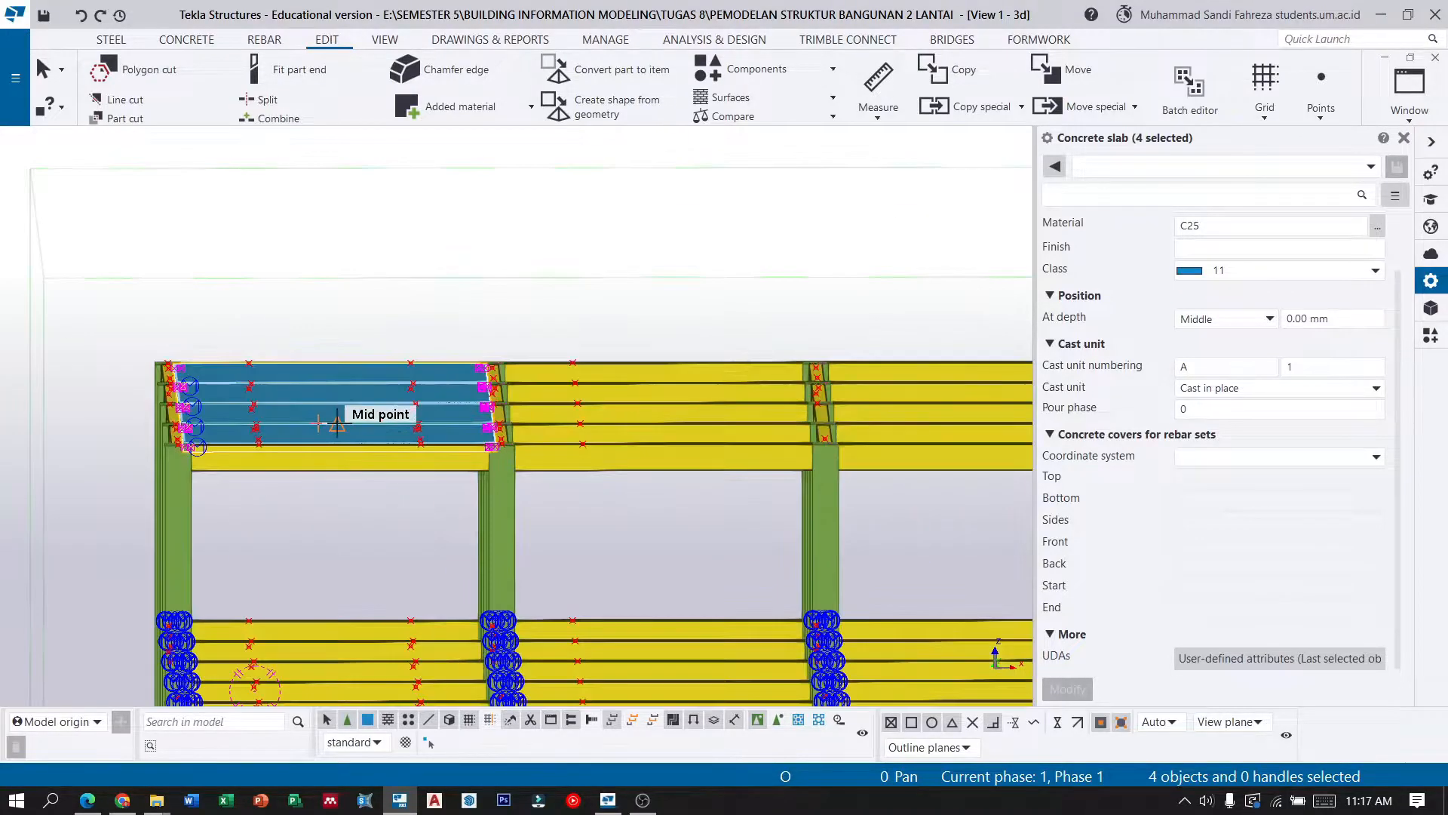
pyautogui.click(973, 104)
pyautogui.click(976, 160)
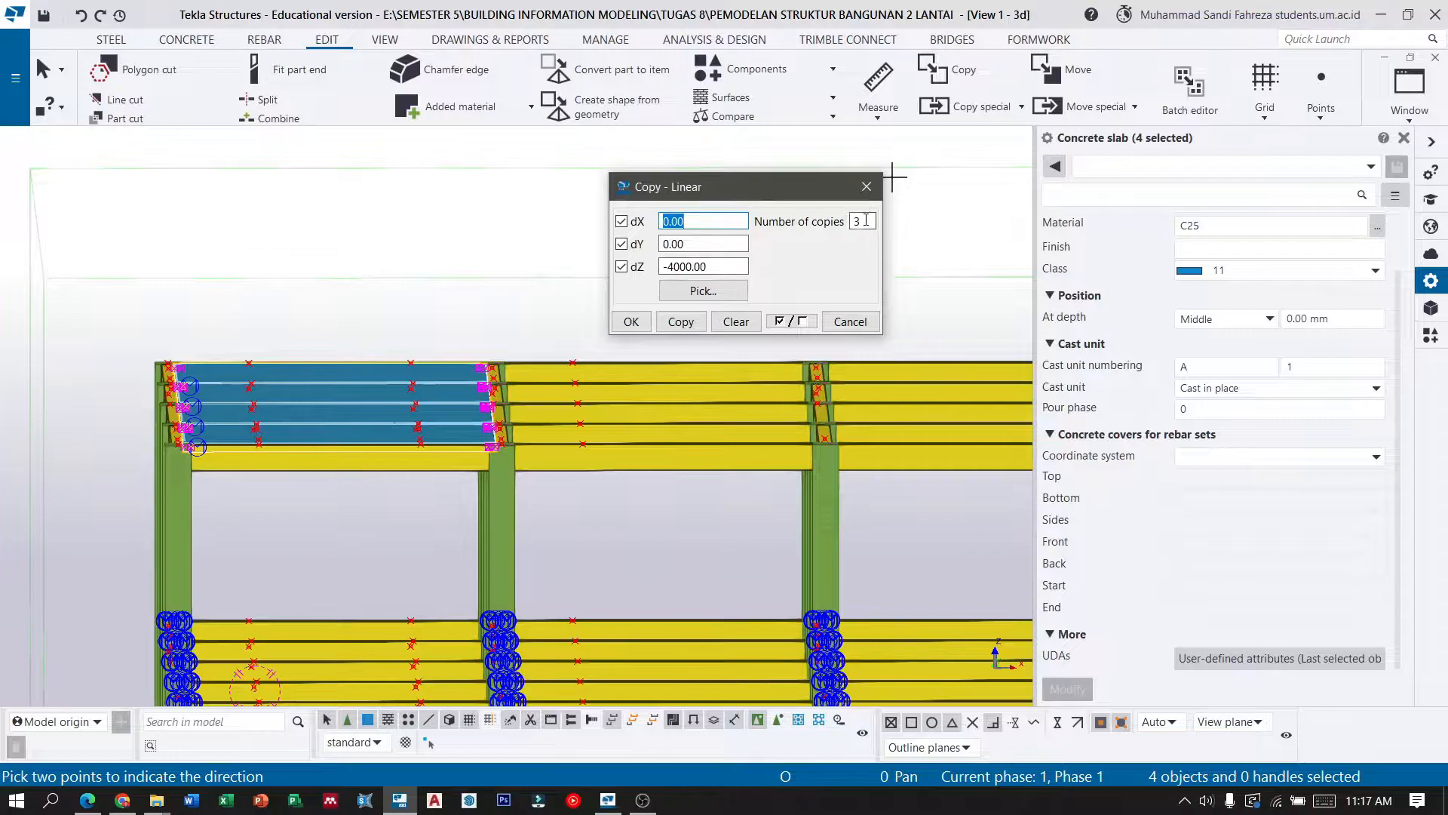
pyautogui.write('1')
pyautogui.click(682, 322)
pyautogui.click(629, 320)
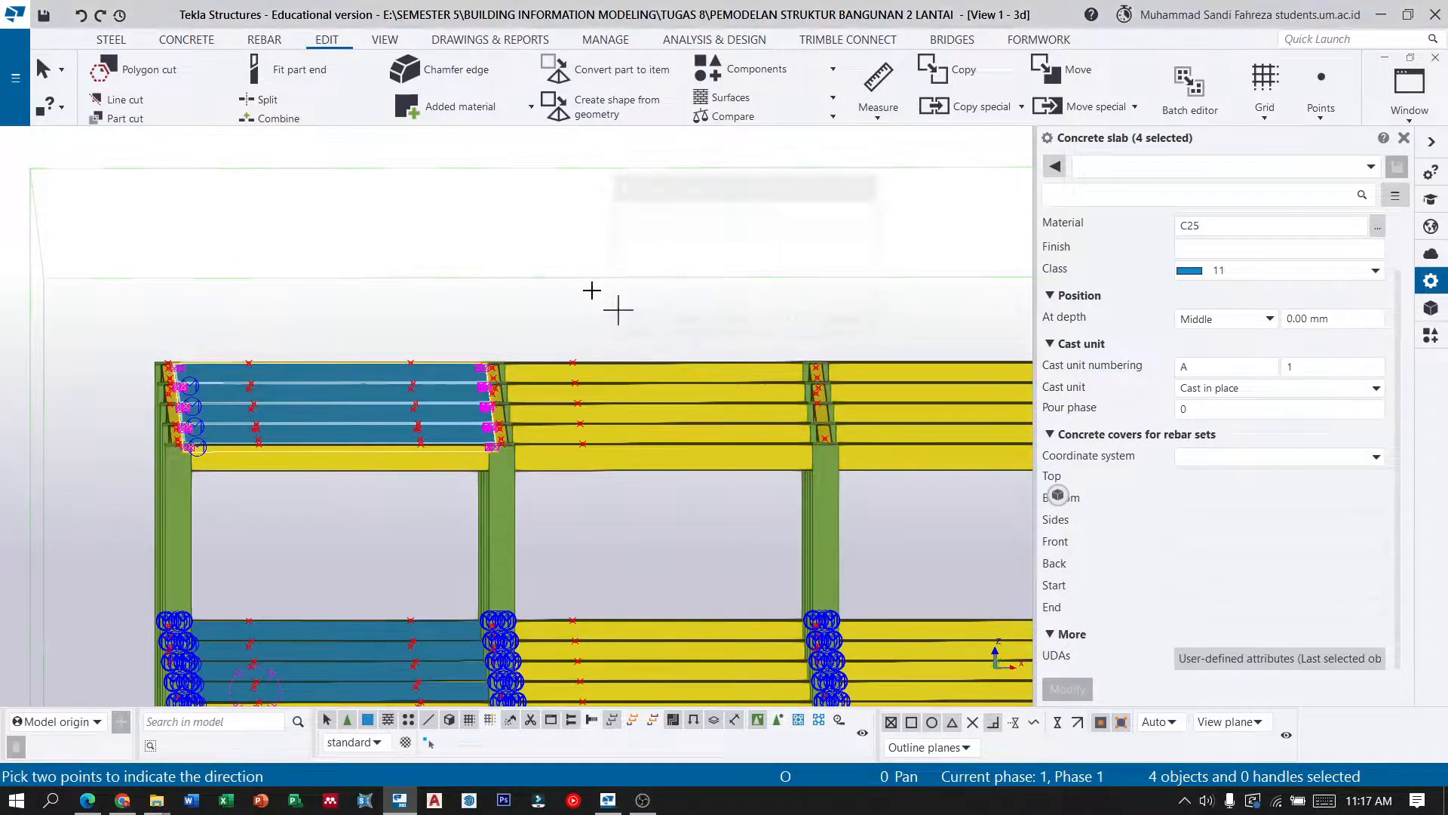
# Select all eight slabs on both floors between grid lines A and B.
pyautogui.scroll(-2, 543, 347)
pyautogui.scroll(3, 423, 462)
pyautogui.keyDown('ctrl'); pyautogui.moveTo(407, 414); pyautogui.dragTo(258, 586, button='middle'); pyautogui.keyUp('ctrl')
pyautogui.scroll(-4, 438, 415)
pyautogui.scroll(2, 456, 474)
pyautogui.scroll(3, 417, 422)
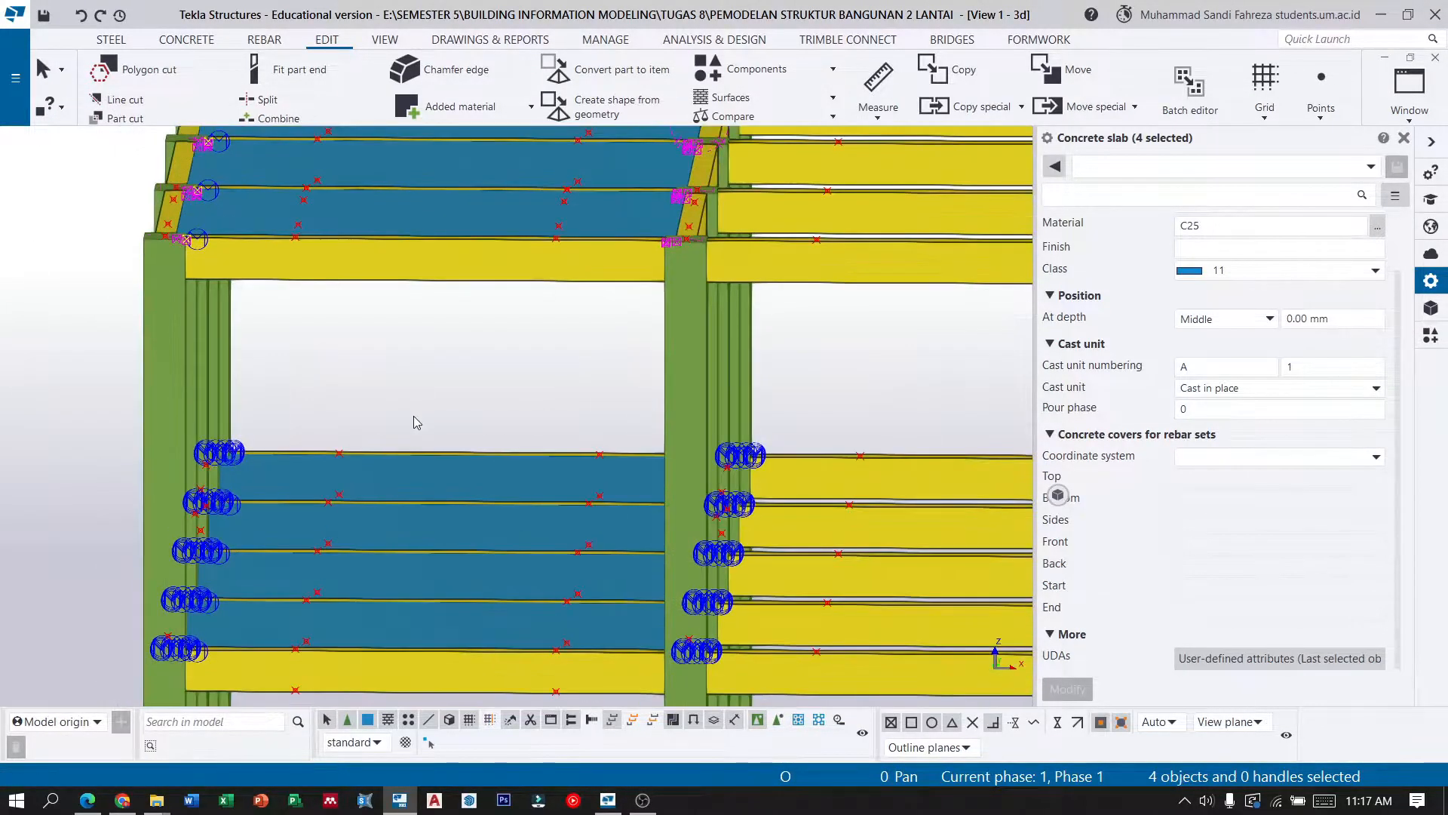
pyautogui.scroll(-3, 415, 424)
pyautogui.click(435, 224)
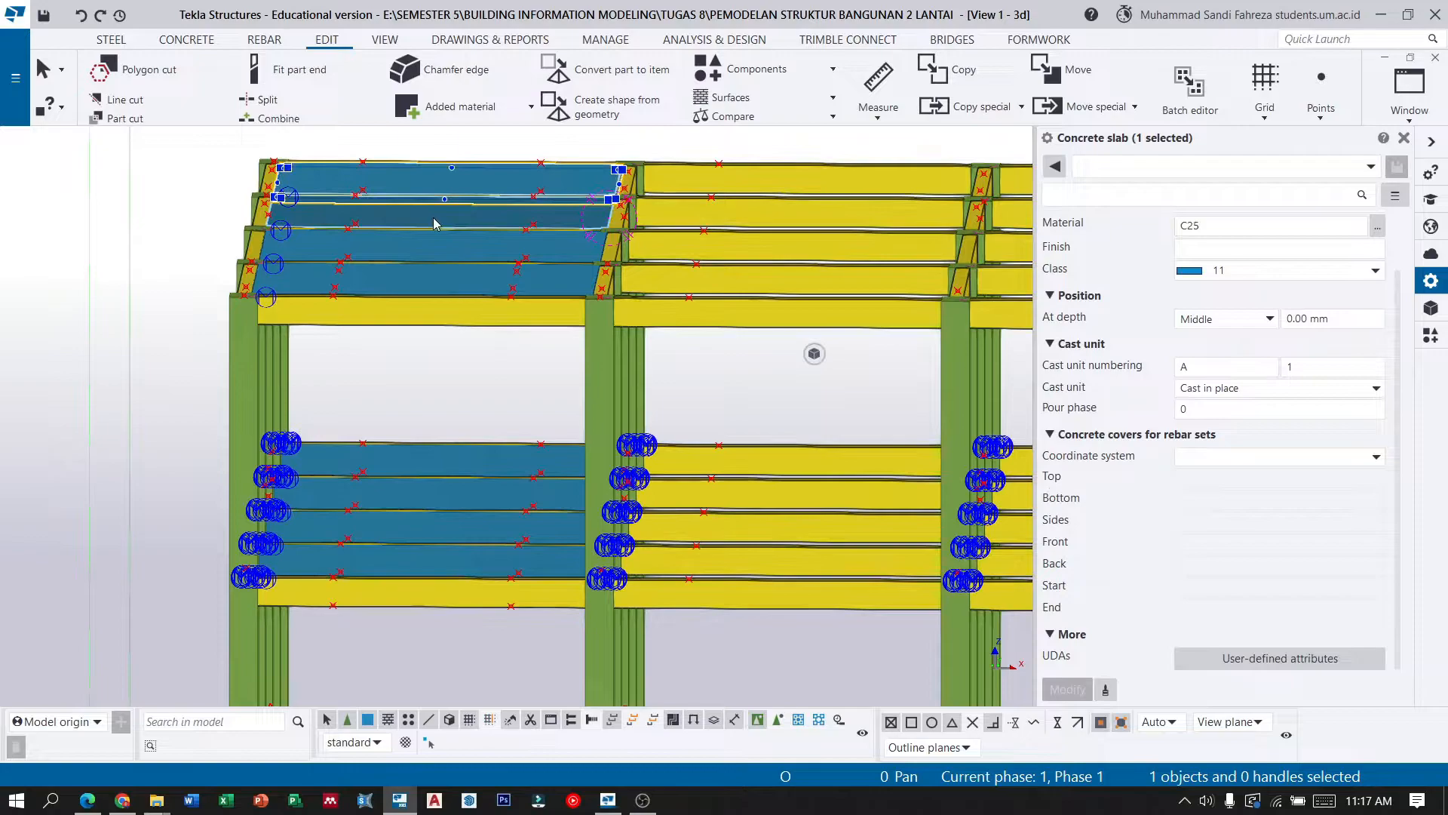
pyautogui.keyDown('ctrl'); pyautogui.click(435, 223); pyautogui.keyUp('ctrl')
pyautogui.keyDown('ctrl'); pyautogui.click(433, 247); pyautogui.keyUp('ctrl')
pyautogui.keyDown('ctrl'); pyautogui.click(430, 279); pyautogui.keyUp('ctrl')
pyautogui.keyDown('ctrl'); pyautogui.click(445, 460); pyautogui.keyUp('ctrl')
pyautogui.keyDown('ctrl'); pyautogui.click(436, 494); pyautogui.keyUp('ctrl')
pyautogui.keyDown('ctrl'); pyautogui.click(430, 528); pyautogui.keyUp('ctrl')
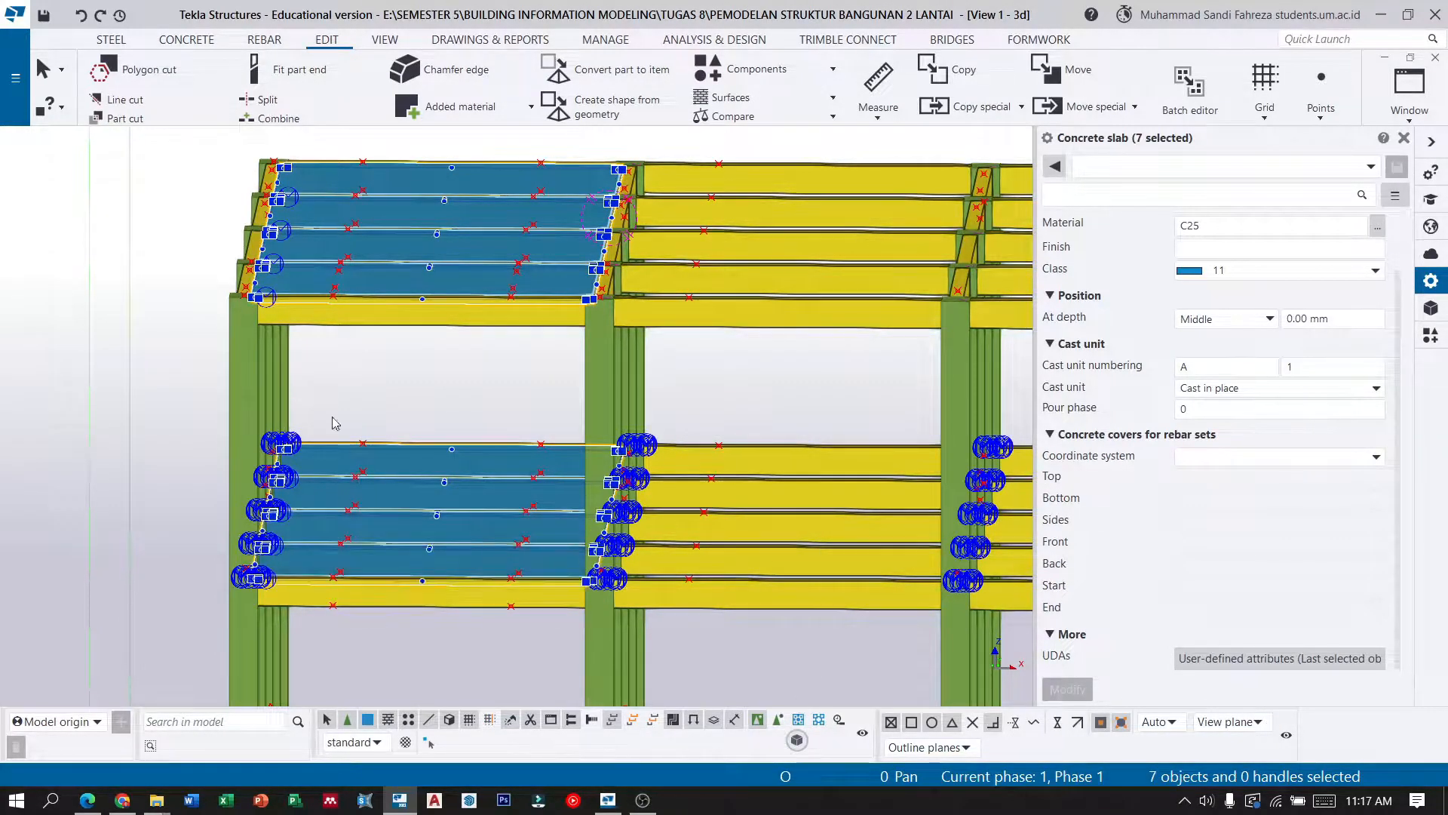
# Copy the eight selected slabs linearly with dX 5000 mm, dZ 0 and three copies.
pyautogui.scroll(-2, 301, 313)
pyautogui.click(1000, 113)
pyautogui.click(972, 143)
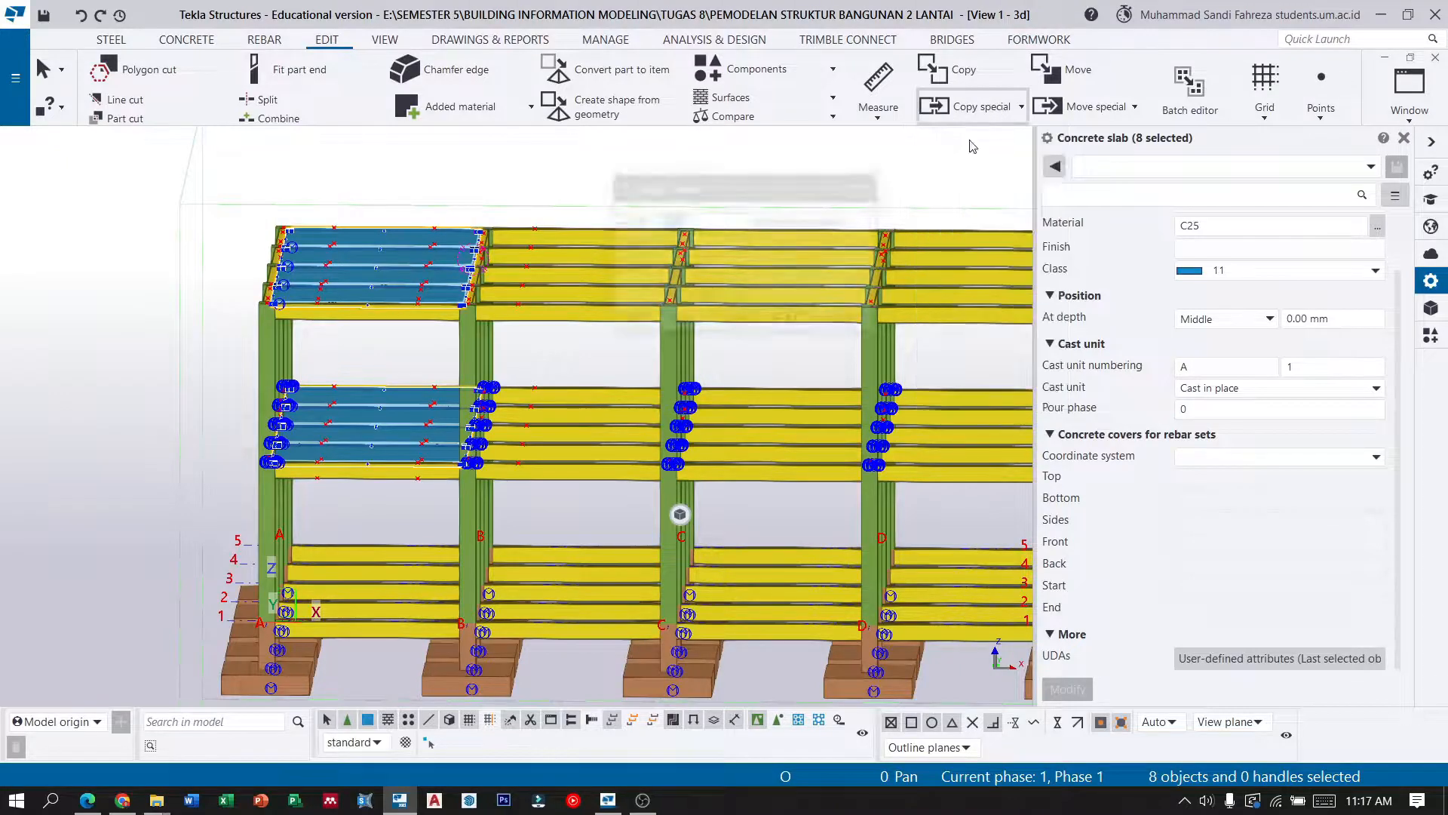
pyautogui.scroll(-3, 356, 239)
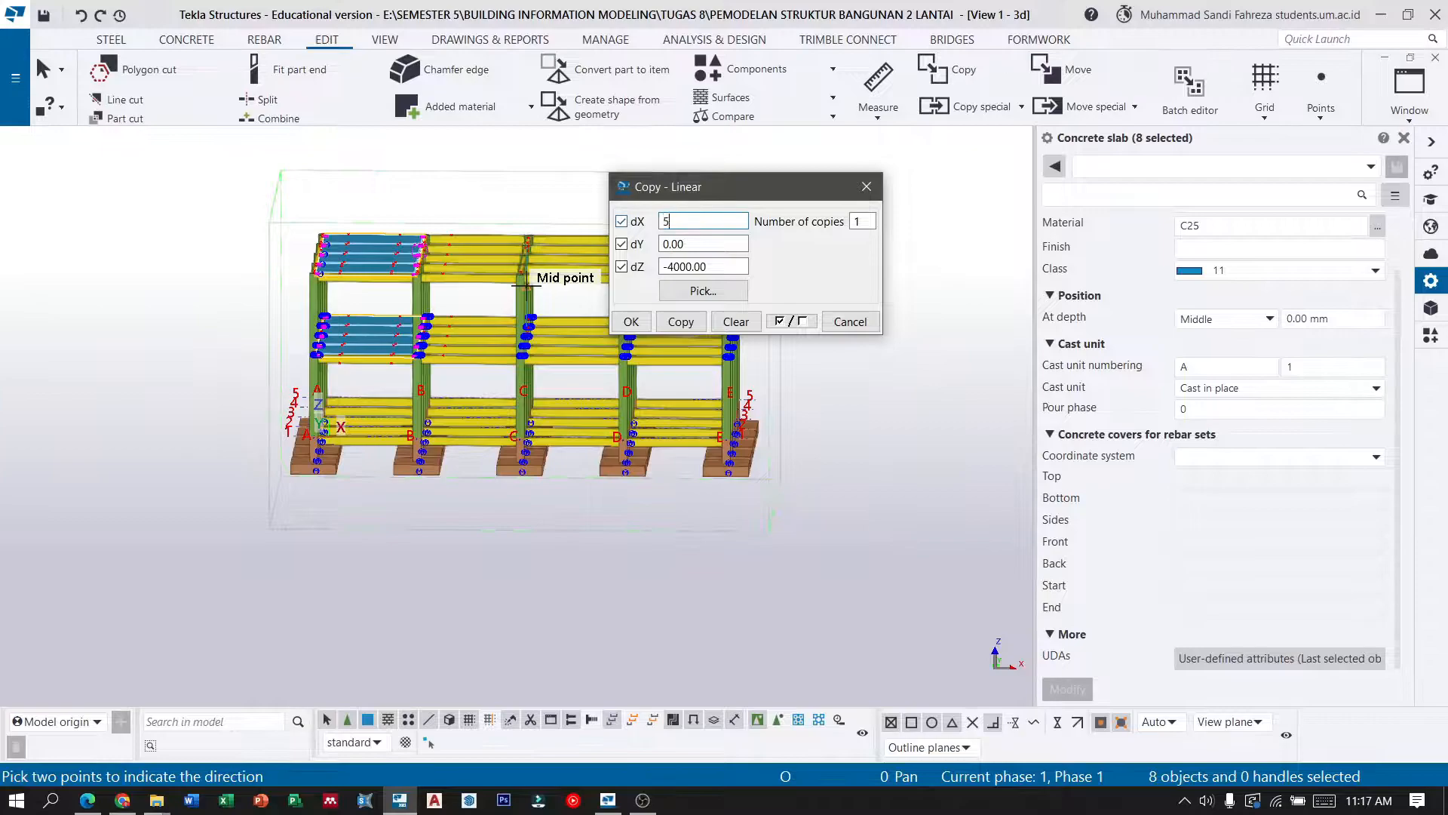
pyautogui.moveTo(728, 266); pyautogui.dragTo(589, 267)
pyautogui.write('0')
pyautogui.click(863, 221)
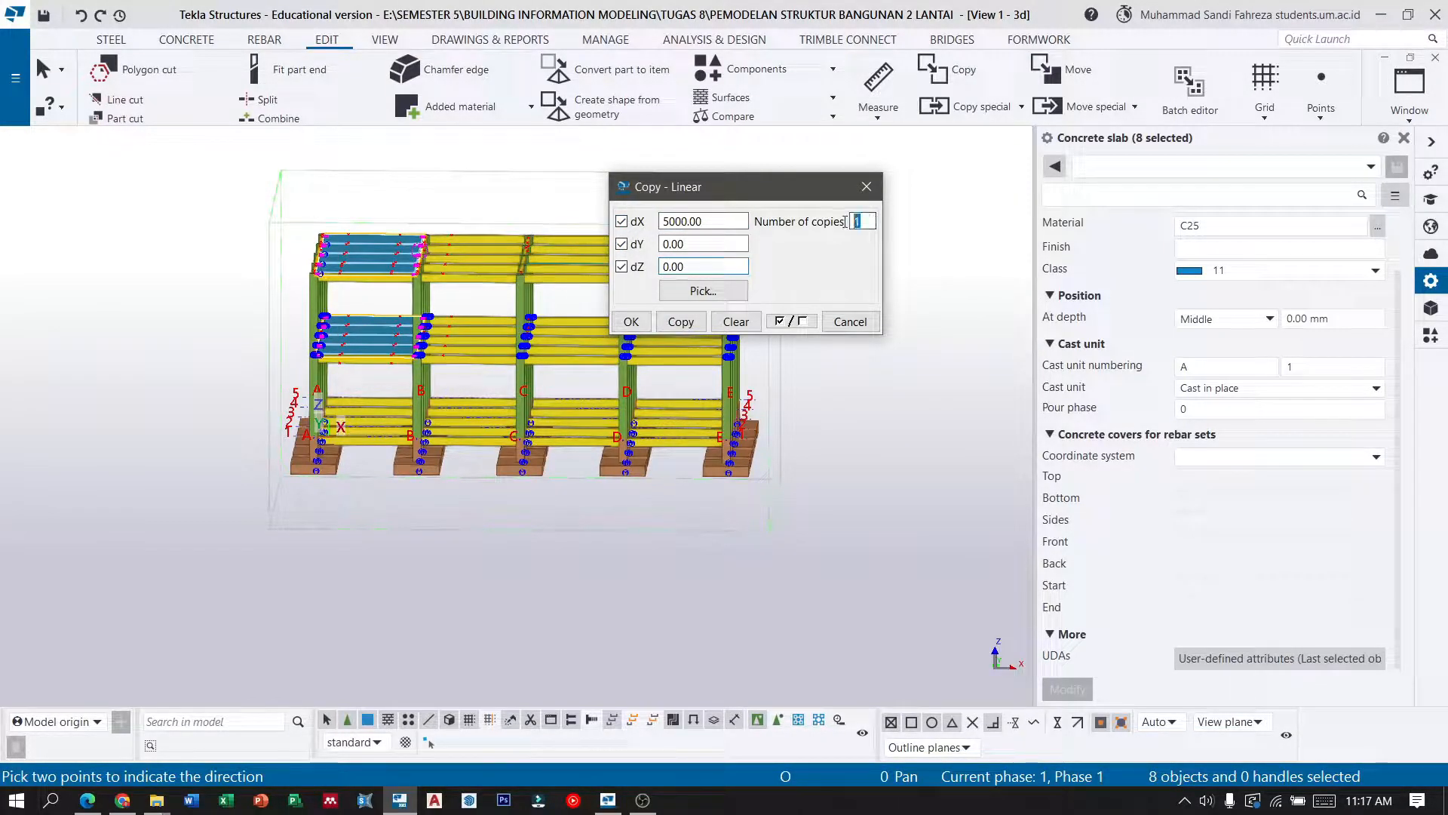
pyautogui.write('3')
pyautogui.click(665, 325)
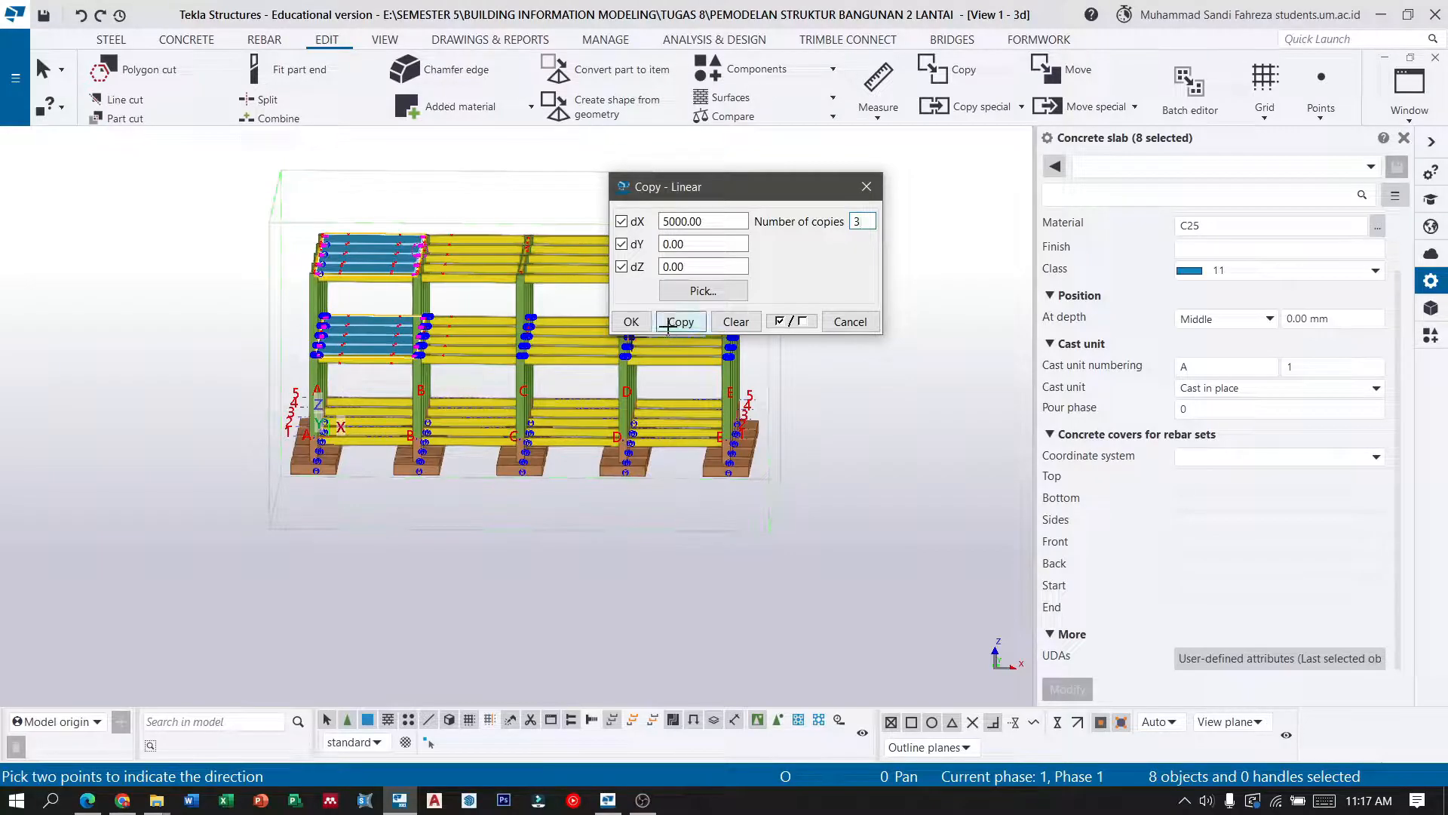
pyautogui.click(633, 321)
# End the copy command and examine the slabs on both floors from several angles and distances.
pyautogui.scroll(3, 661, 393)
pyautogui.keyDown('ctrl'); pyautogui.moveTo(672, 389); pyautogui.dragTo(300, 445, button='middle'); pyautogui.keyUp('ctrl')
pyautogui.scroll(3, 538, 443)
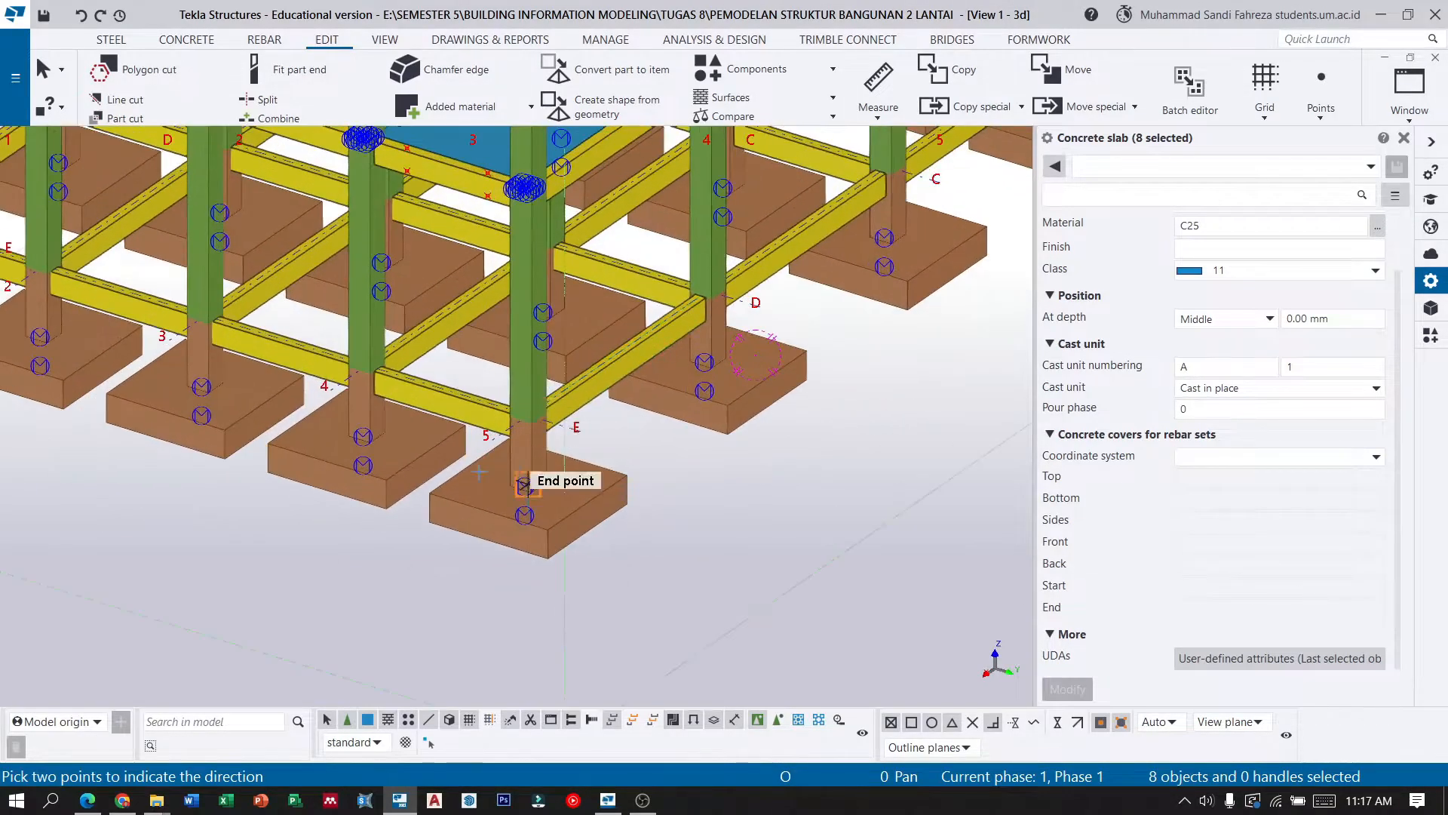
pyautogui.scroll(-2, 523, 485)
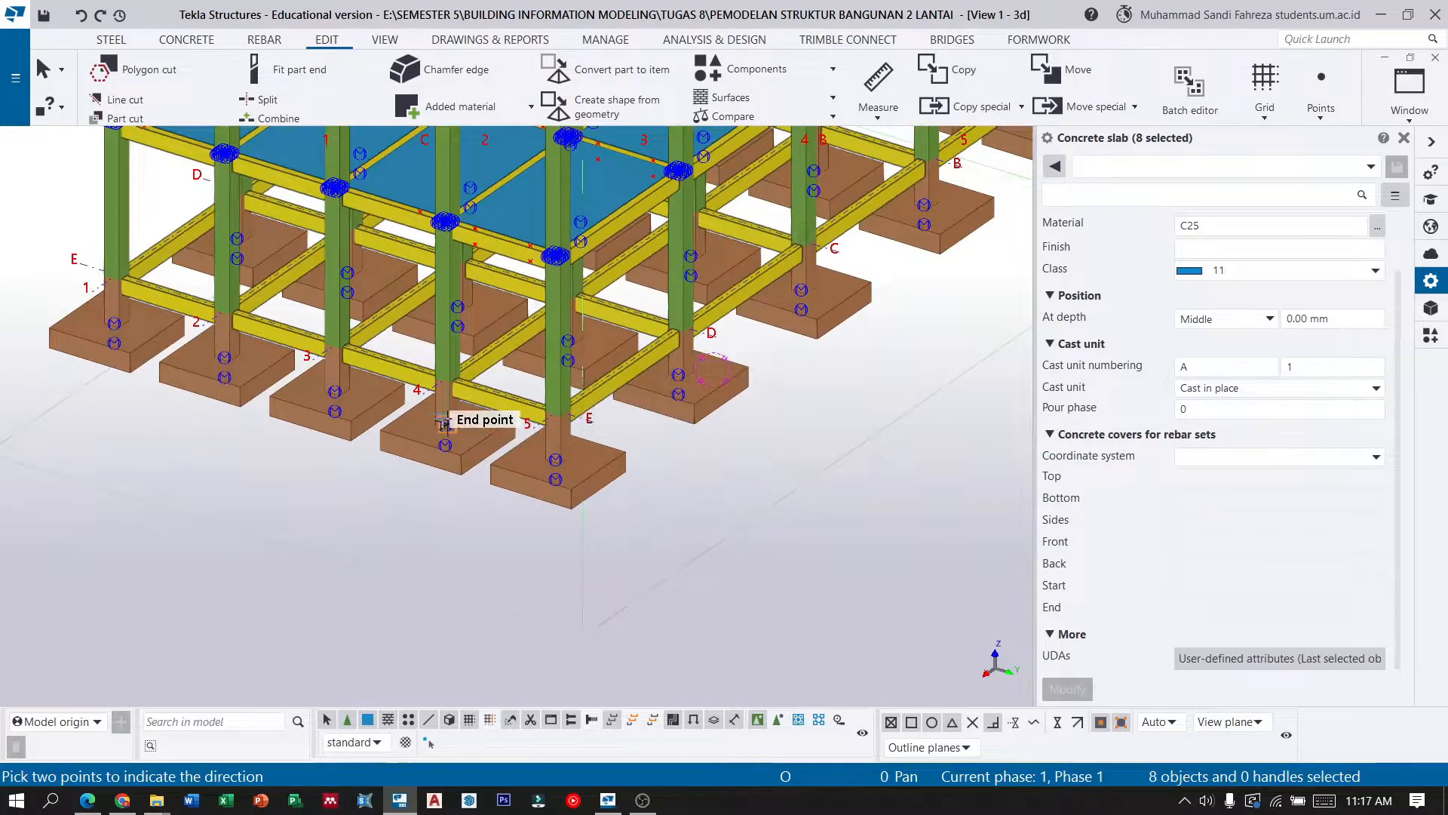
pyautogui.scroll(-2, 562, 504)
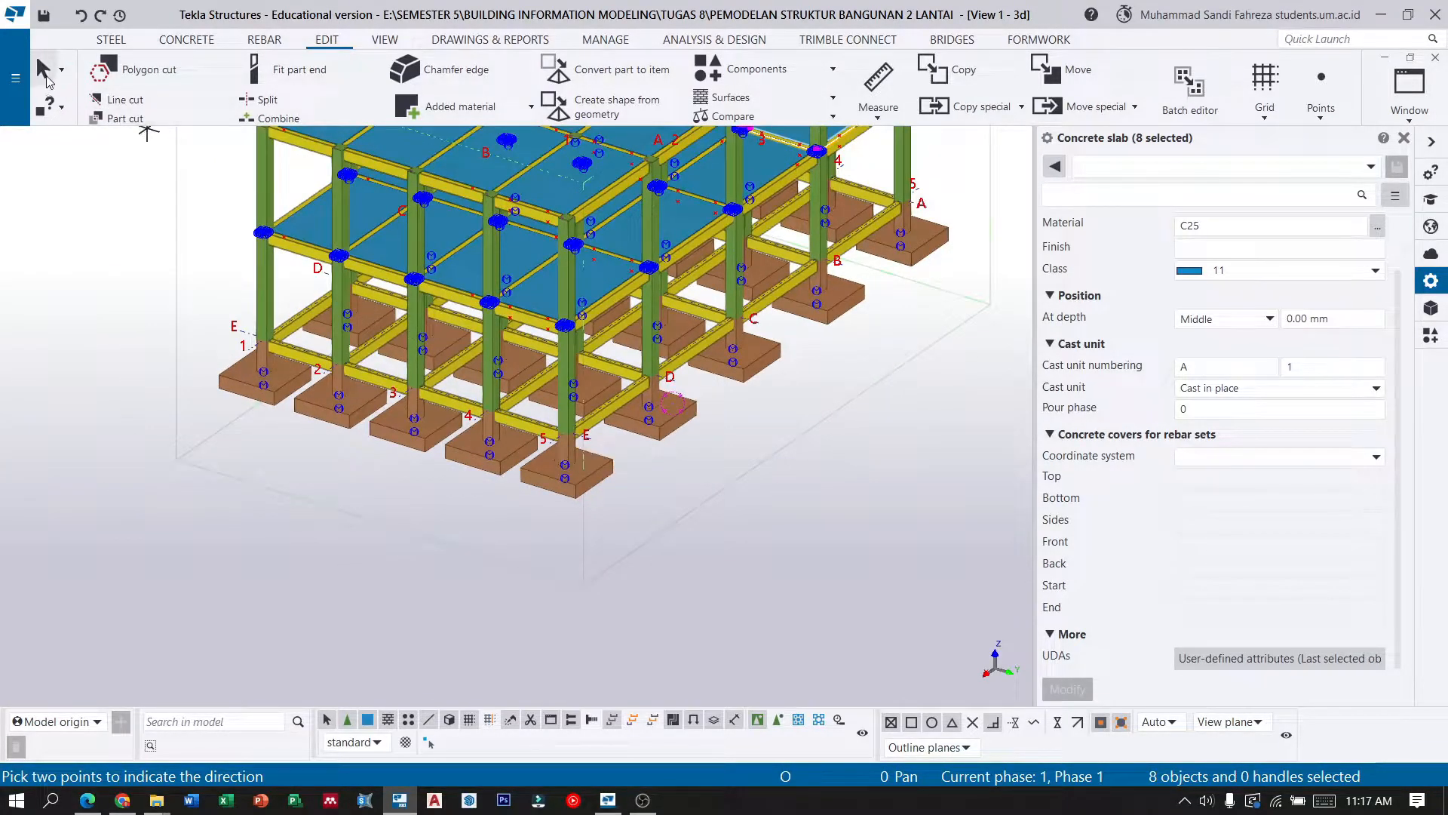
pyautogui.click(43, 72)
pyautogui.scroll(2, 585, 314)
pyautogui.click(607, 330)
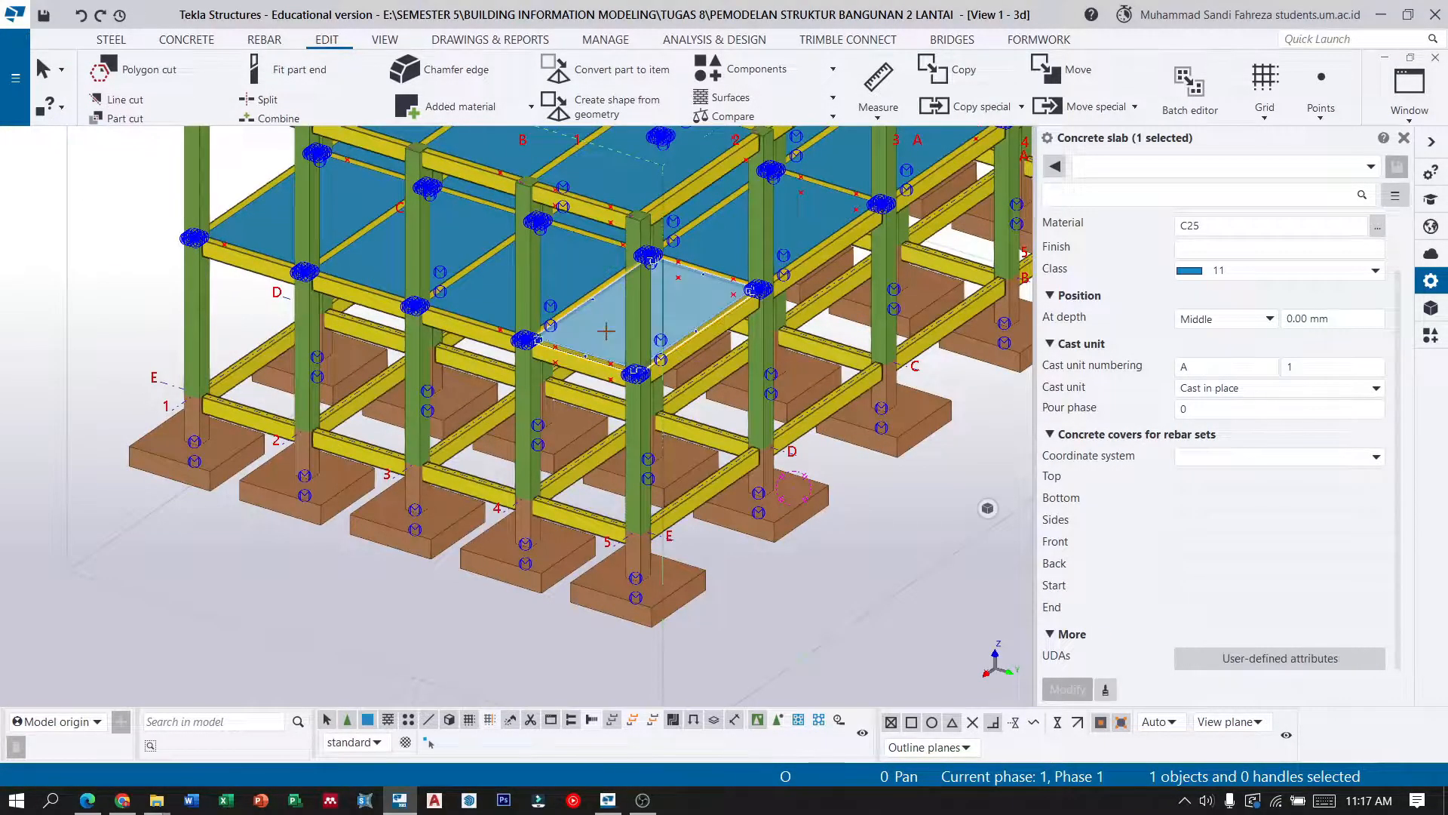
pyautogui.press('Escape')
pyautogui.scroll(-3, 650, 449)
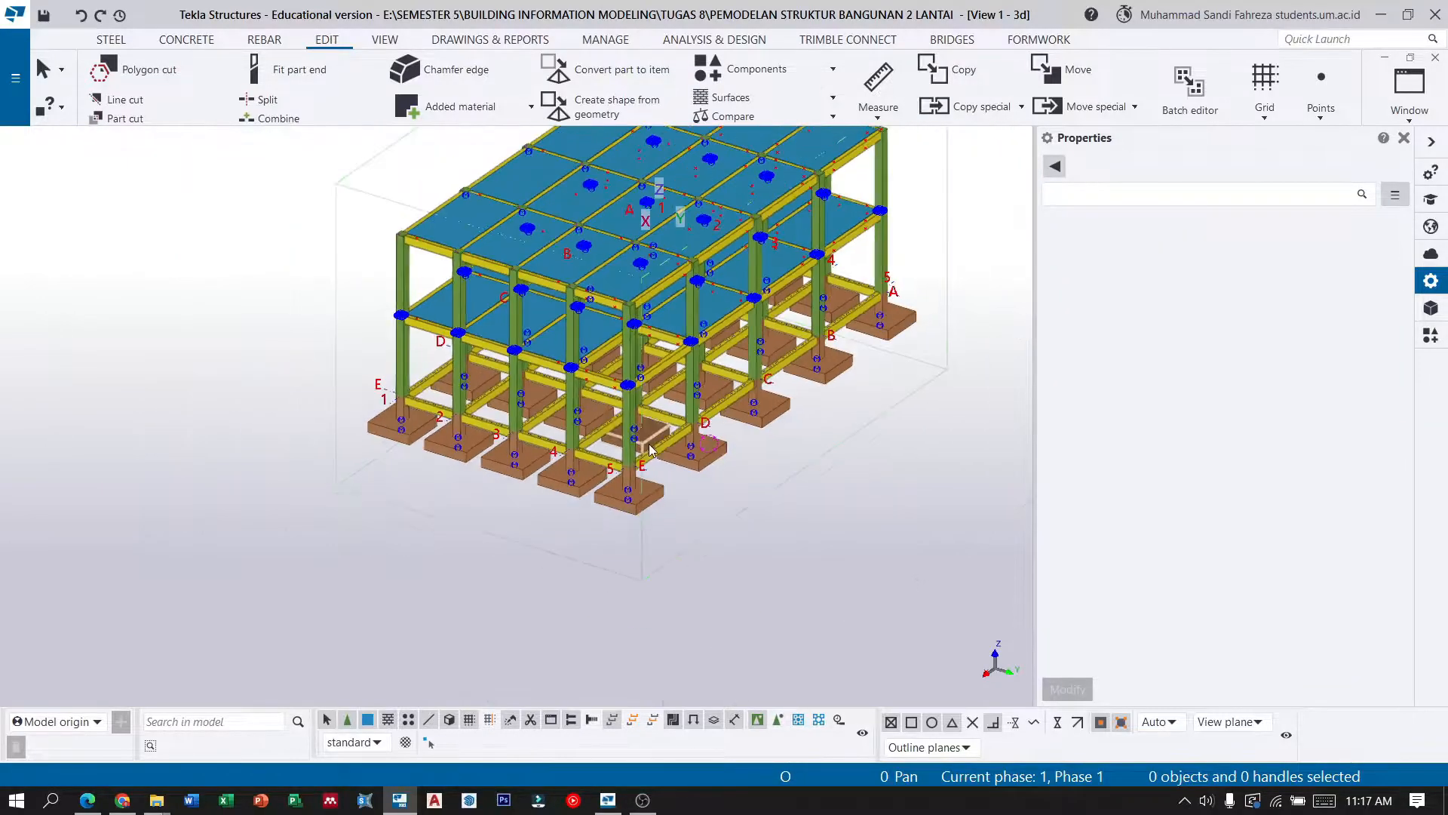
pyautogui.keyDown('ctrl'); pyautogui.moveTo(634, 333); pyautogui.dragTo(778, 335, button='middle'); pyautogui.keyUp('ctrl')
pyautogui.scroll(-3, 777, 336)
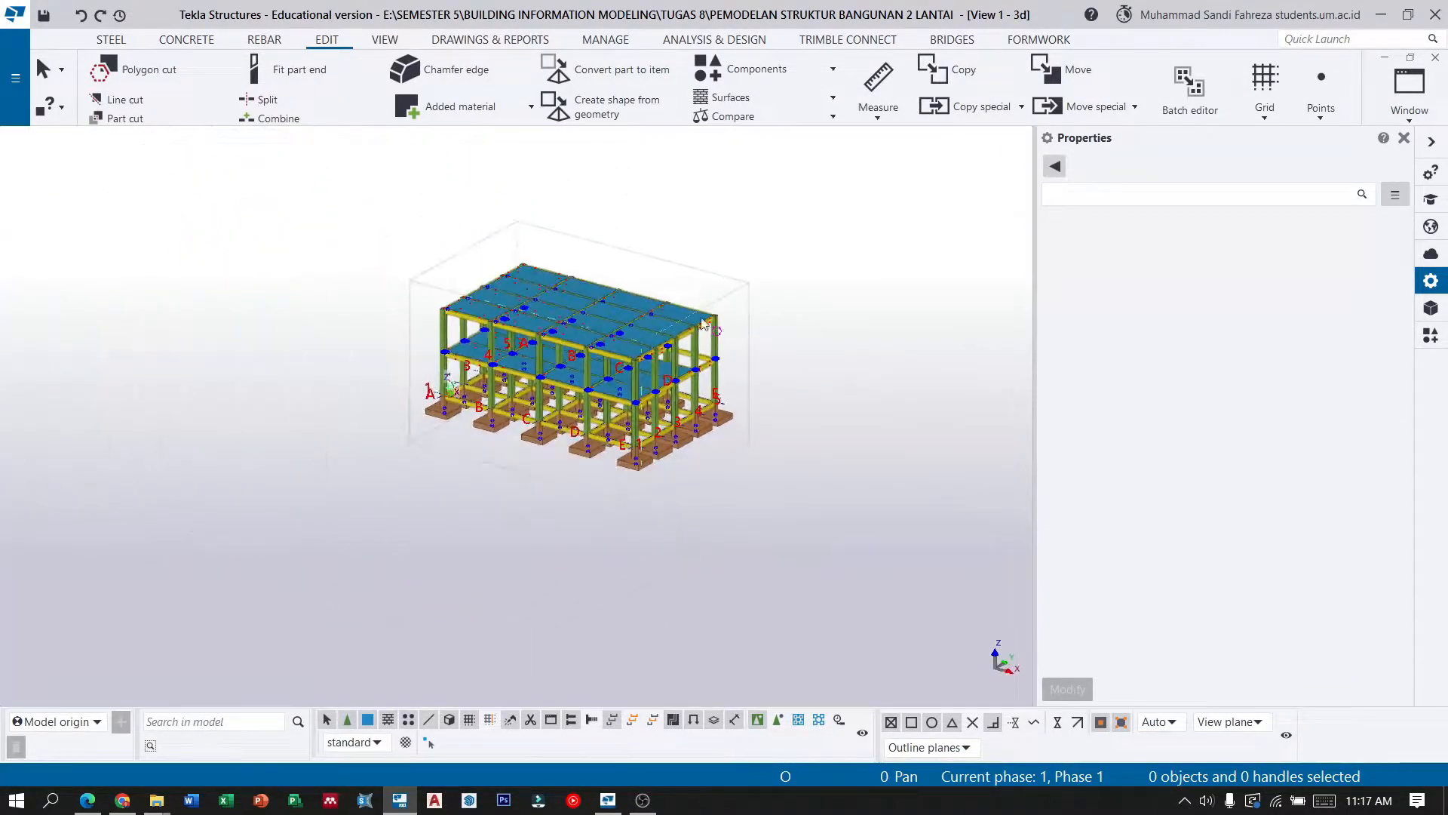
pyautogui.scroll(3, 535, 294)
pyautogui.scroll(2, 534, 294)
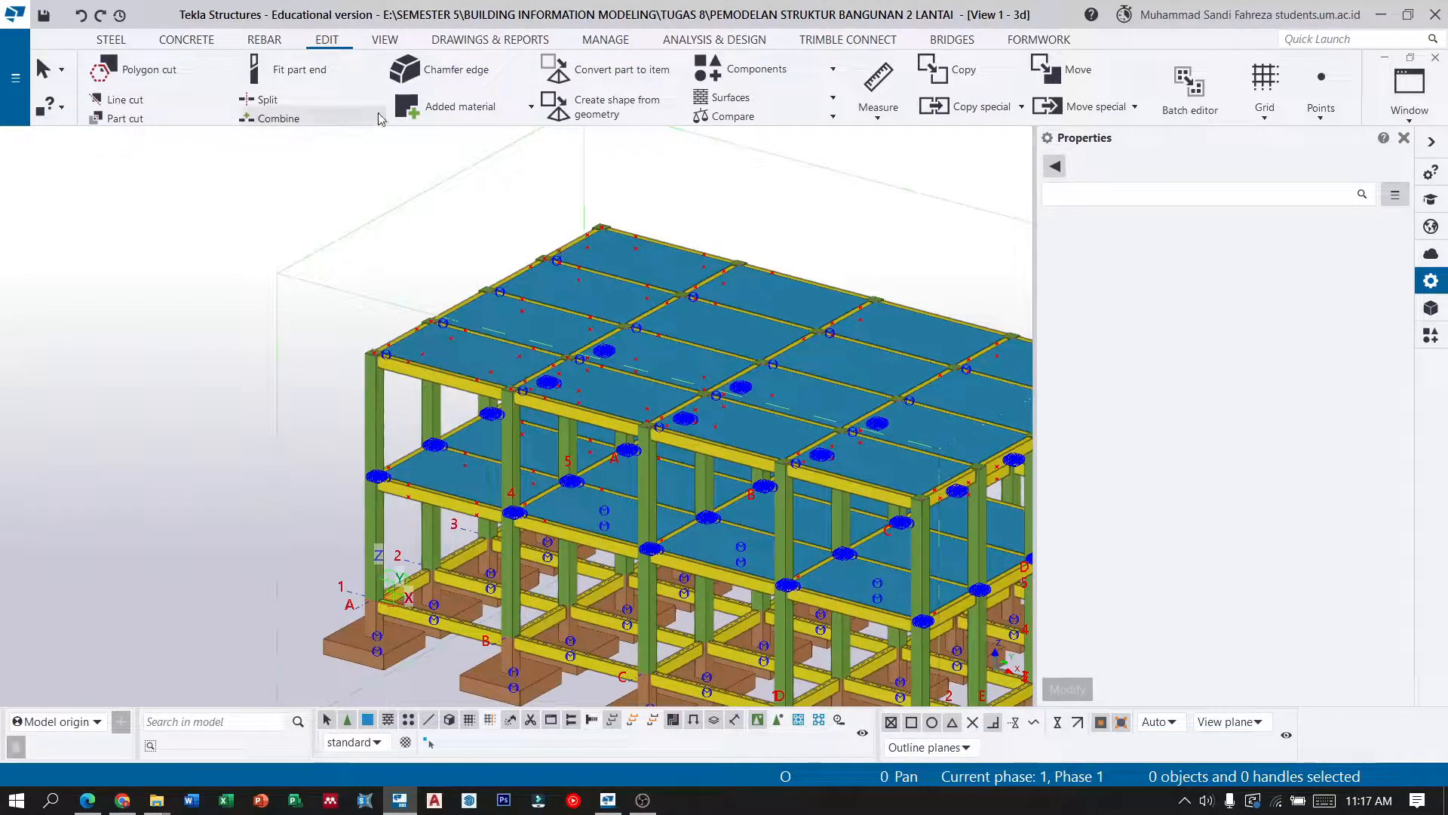
# Change the parts' rendering to Parts shaded wireframe and view the reinforcement in the slabs up close.
pyautogui.click(383, 41)
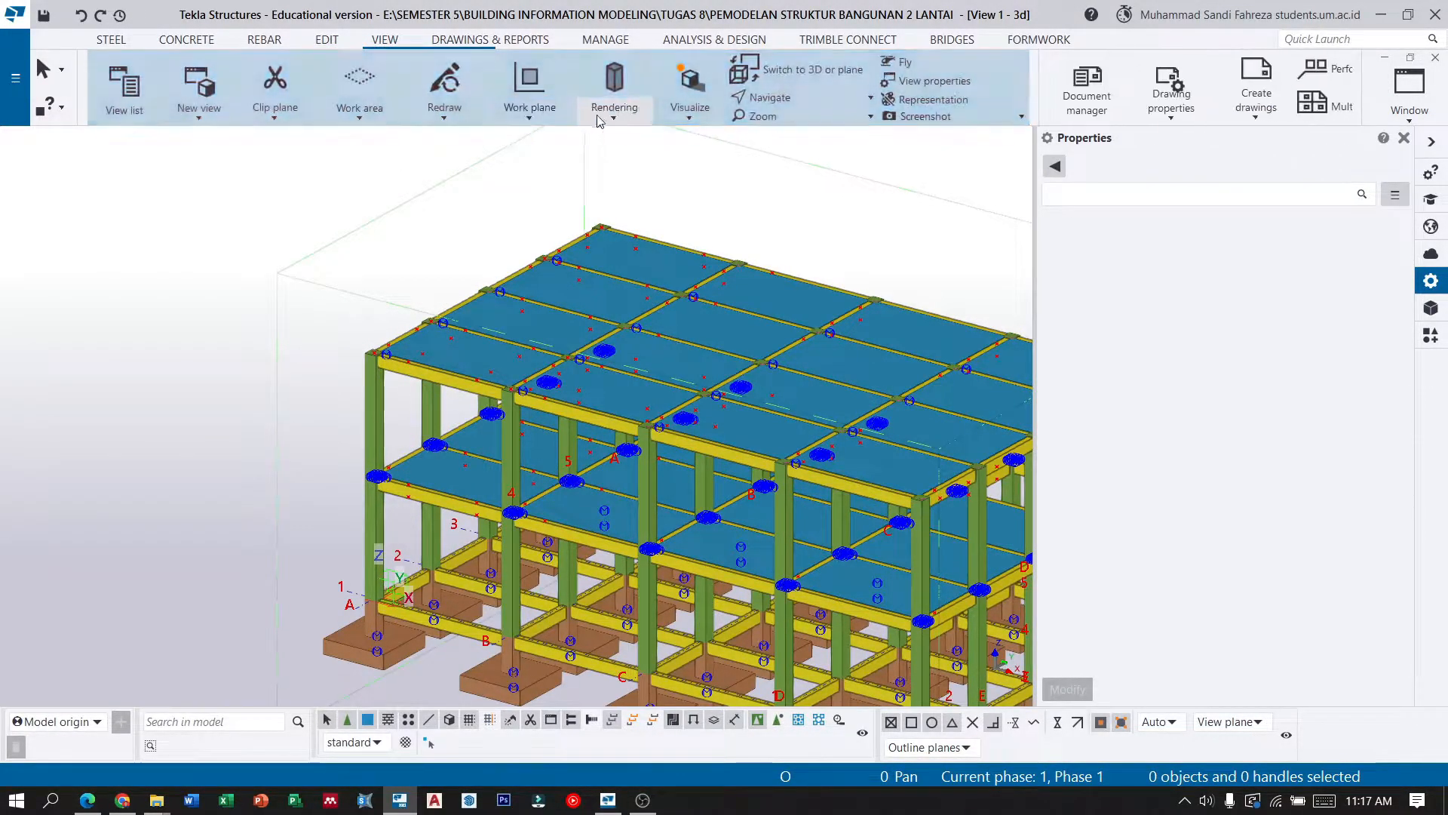
pyautogui.click(614, 98)
pyautogui.click(655, 195)
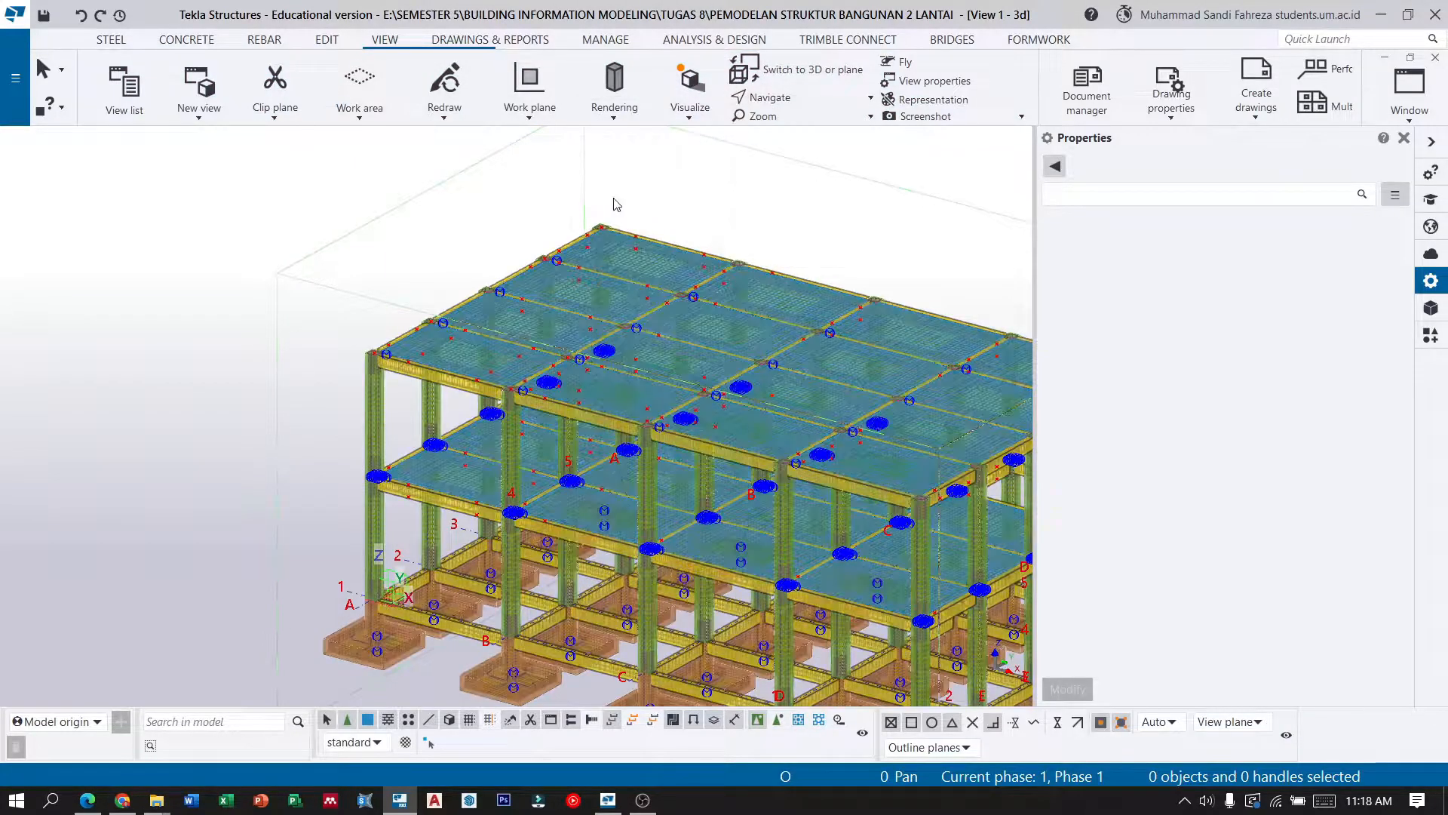
pyautogui.scroll(-4, 728, 394)
pyautogui.scroll(6, 728, 394)
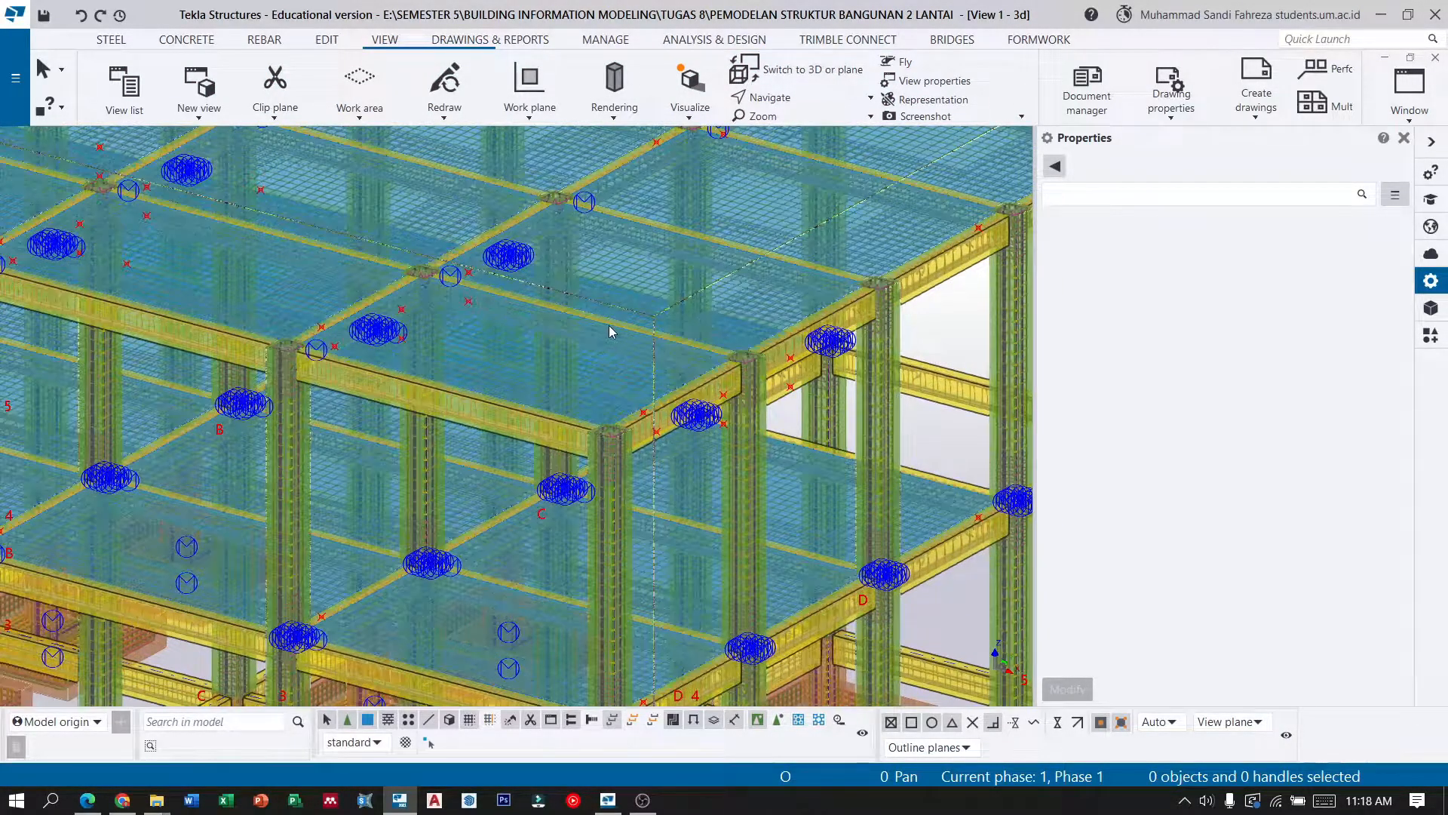
pyautogui.moveTo(644, 362)
pyautogui.keyDown('ctrl'); pyautogui.mouseDown(button='middle')
pyautogui.moveTo(470, 266)
pyautogui.moveTo(501, 307)
pyautogui.moveTo(655, 354)
pyautogui.mouseUp(button='middle'); pyautogui.keyUp('ctrl')
pyautogui.scroll(-6, 655, 355)
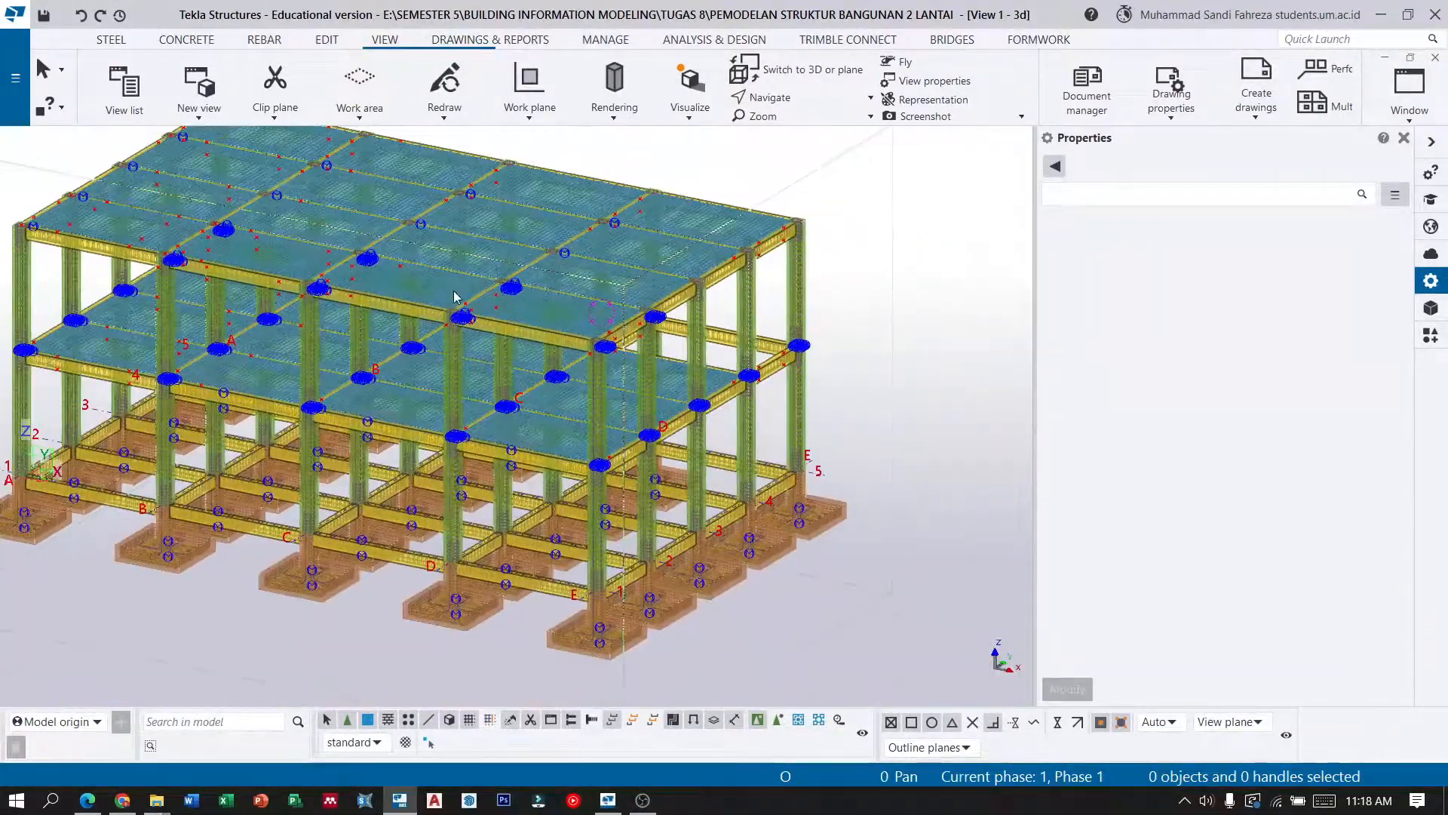
pyautogui.scroll(4, 673, 376)
pyautogui.scroll(3, 676, 376)
pyautogui.keyDown('ctrl'); pyautogui.moveTo(690, 375); pyautogui.dragTo(522, 399, button='middle'); pyautogui.keyUp('ctrl')
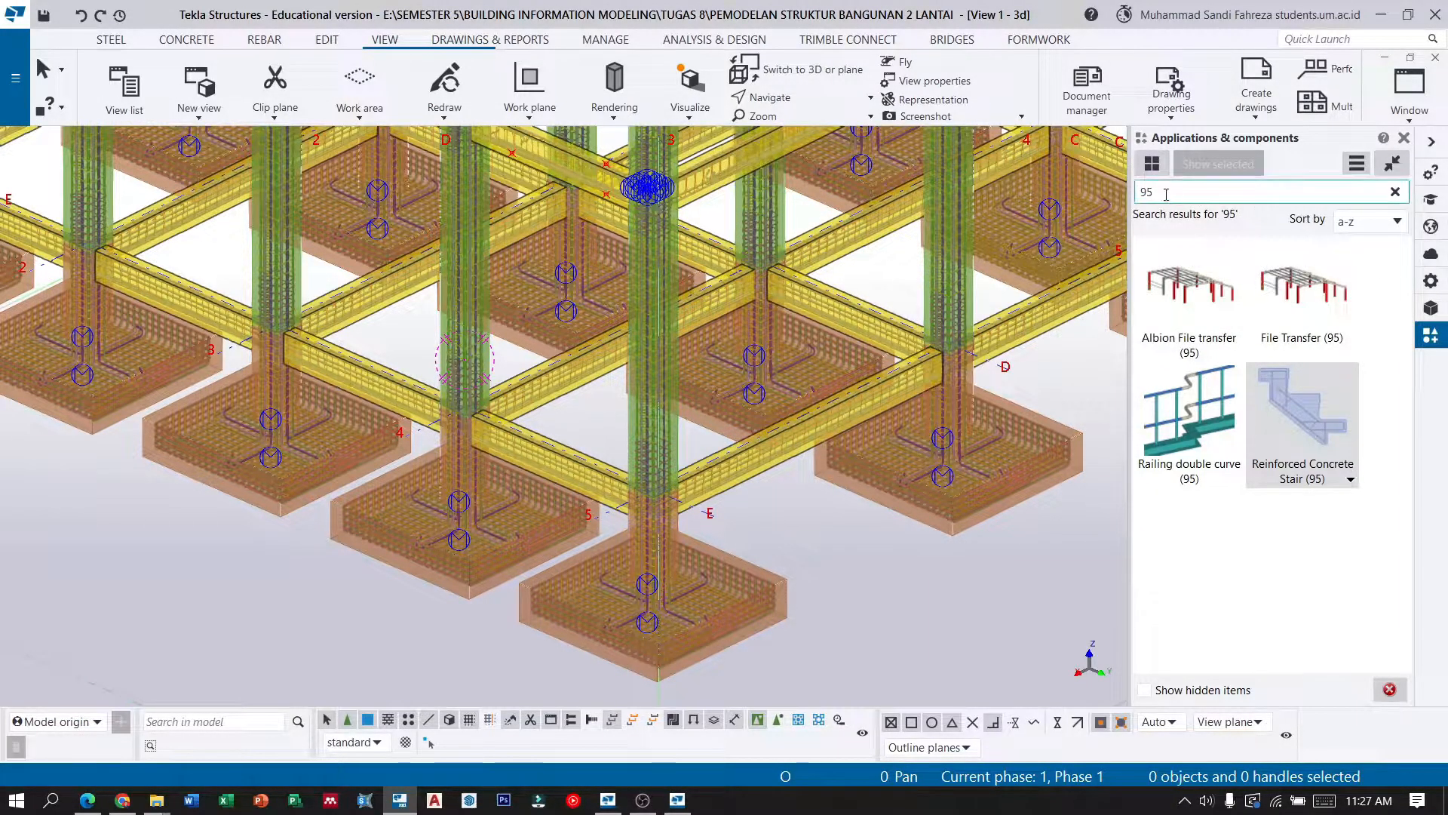
# Place a Reinforced Concrete Stair (95) from the column at grid intersection E-4 to a point on the column at E-5.
pyautogui.click(1288, 418)
pyautogui.scroll(5, 422, 472)
pyautogui.scroll(3, 434, 373)
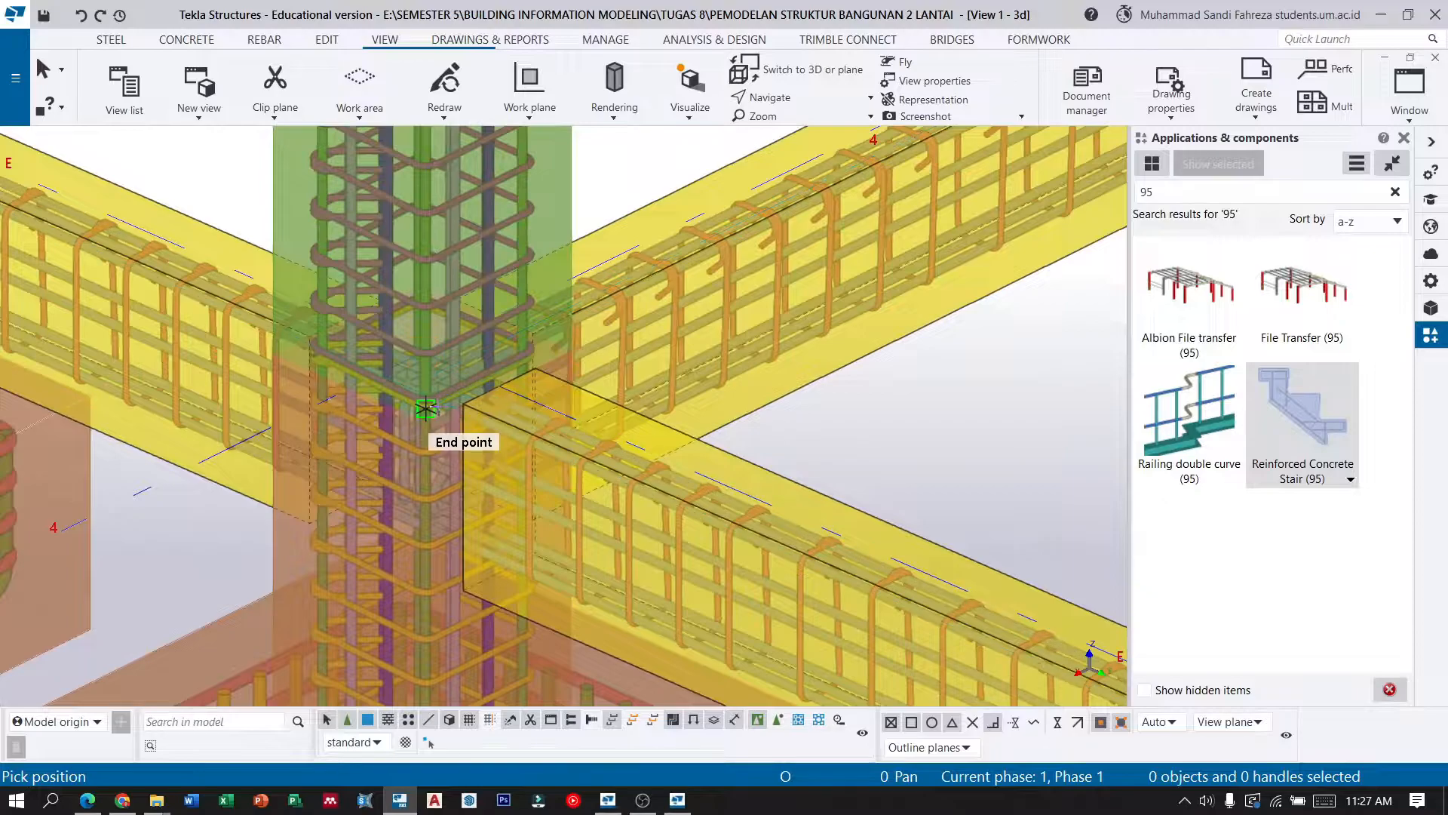
pyautogui.click(426, 422)
pyautogui.scroll(-4, 139, 346)
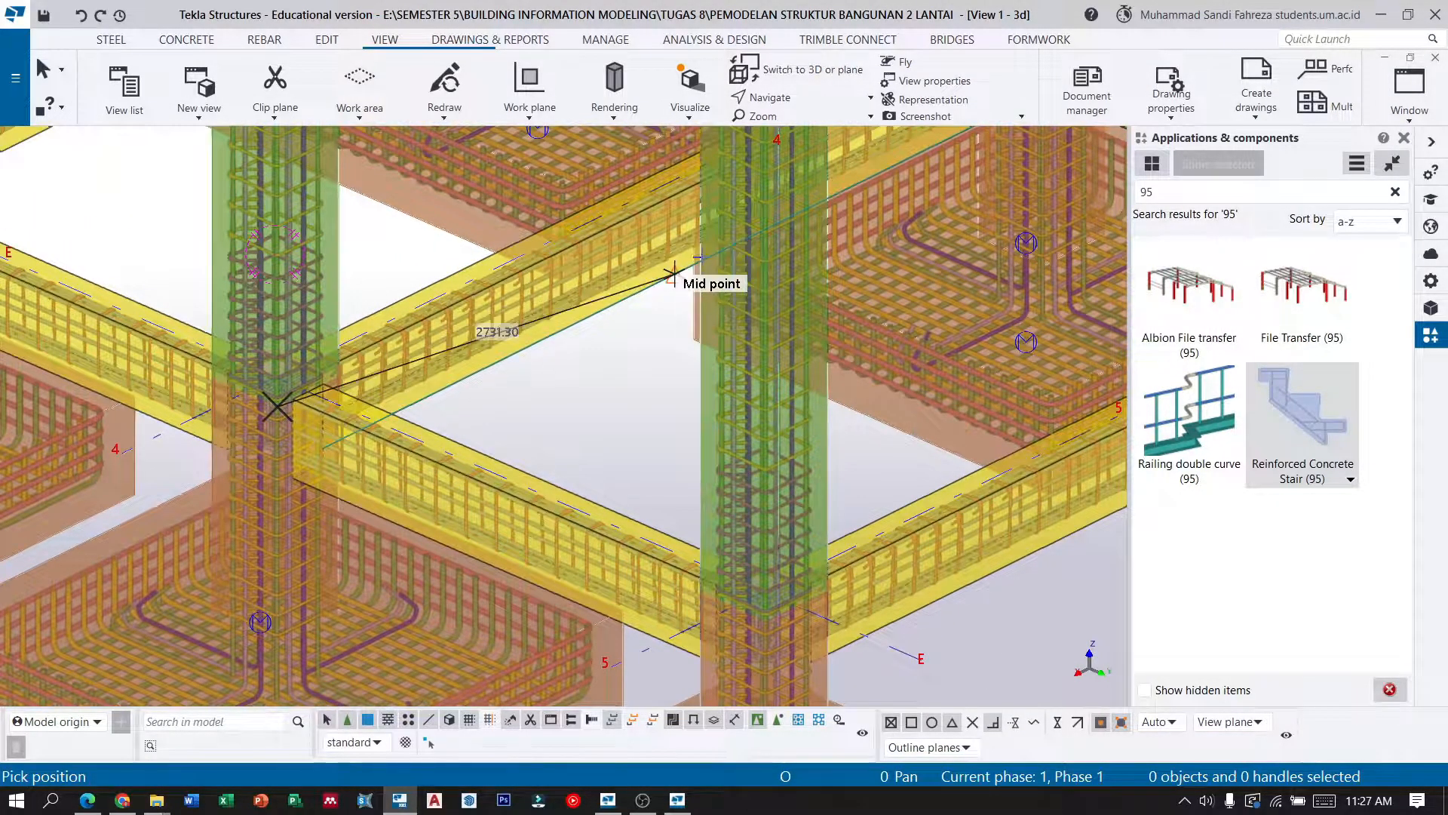
pyautogui.scroll(3, 694, 240)
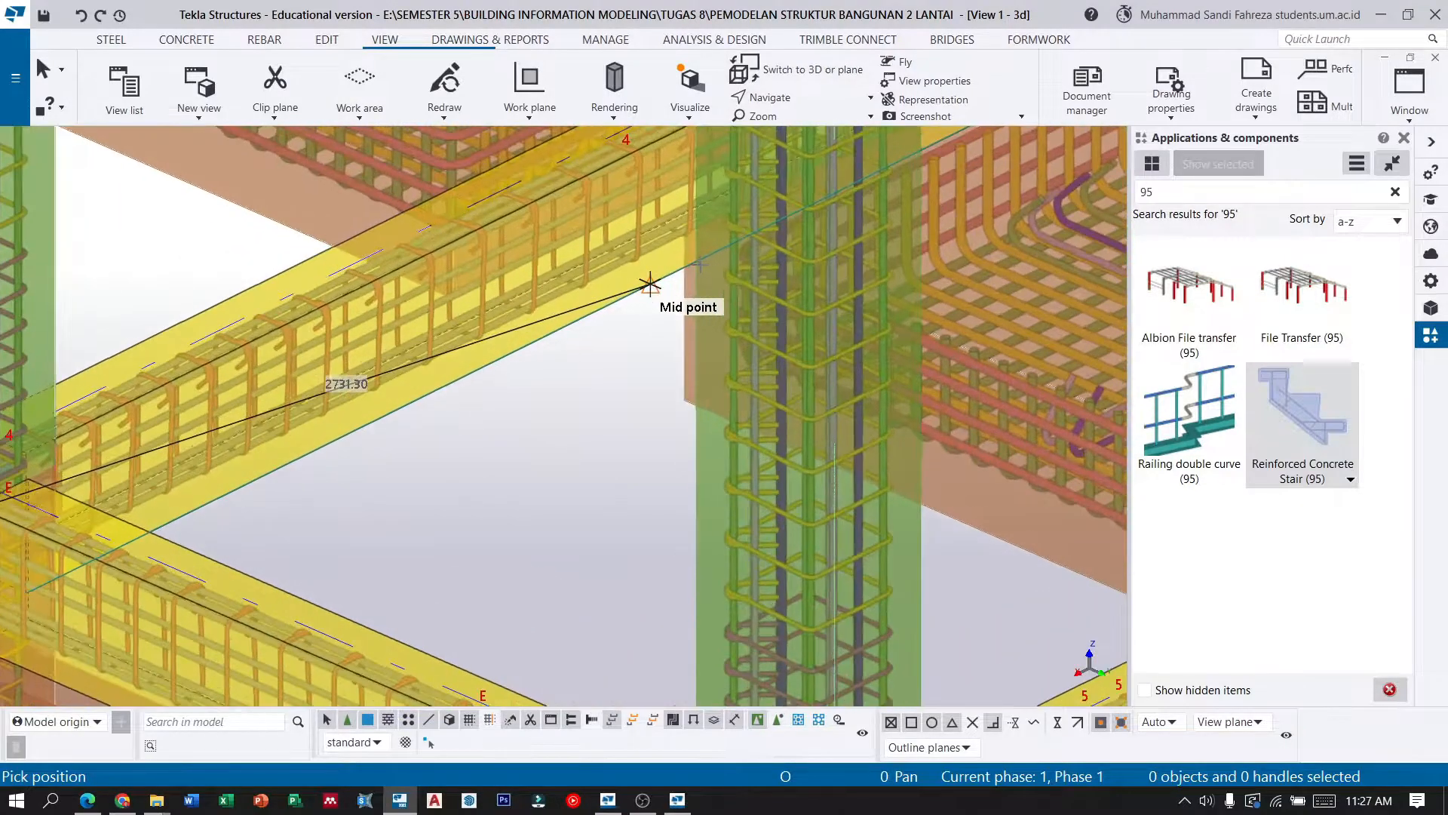
pyautogui.click(698, 180)
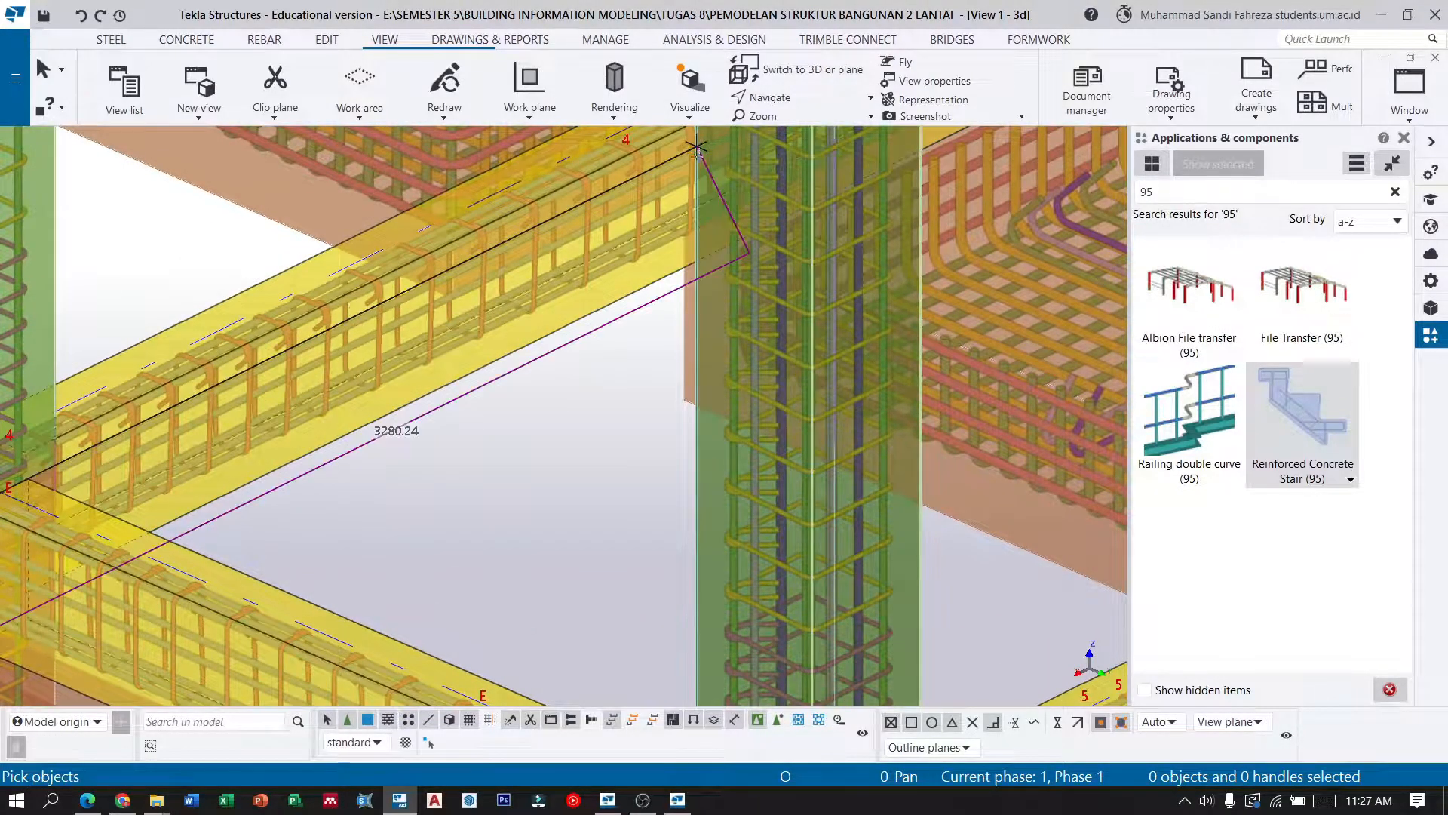
pyautogui.scroll(-3, 694, 183)
pyautogui.scroll(-2, 249, 404)
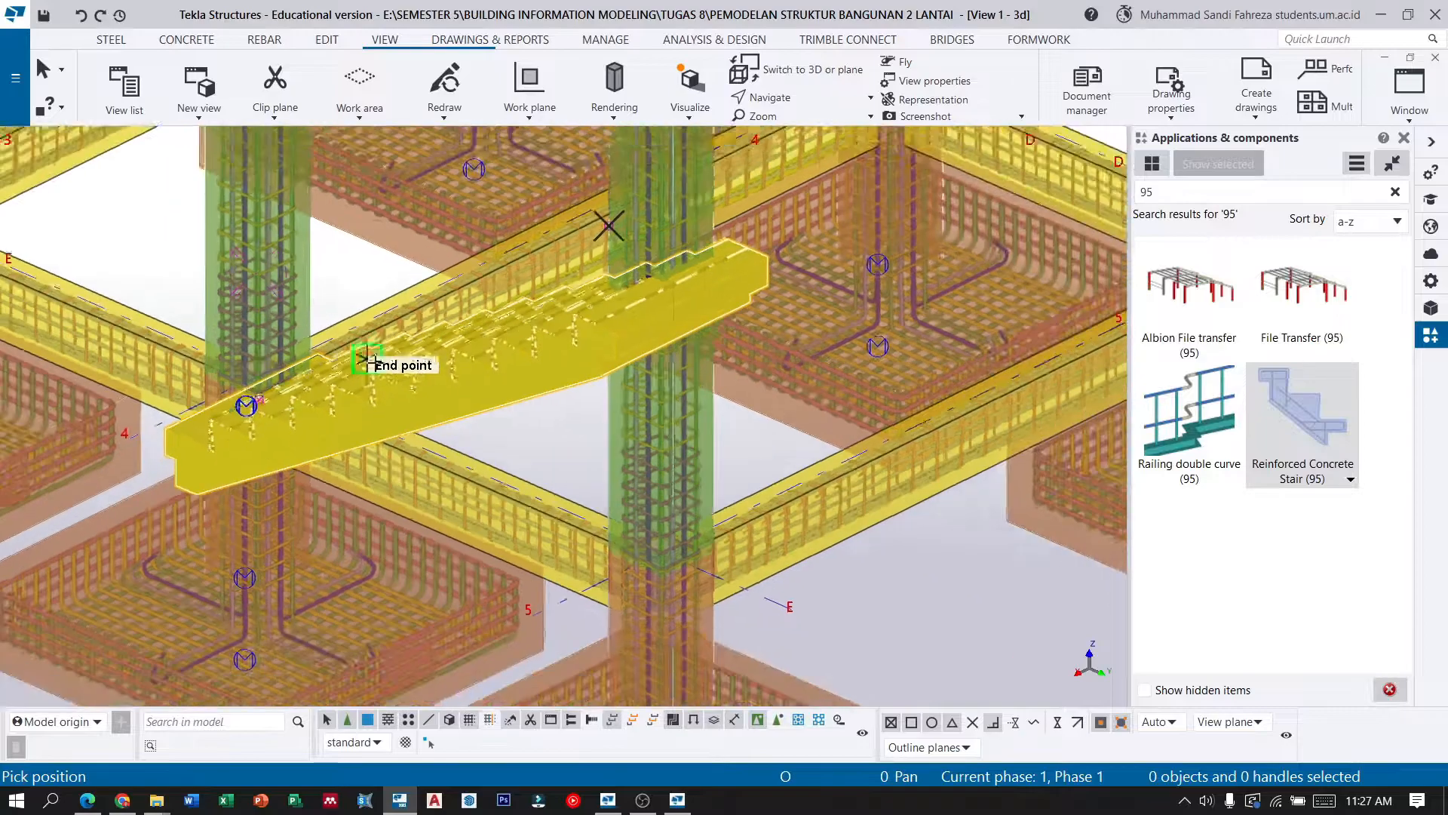
# End the stair placement, open the new stair's settings and choose the P1 end shape with a vertical footing and no landing.
pyautogui.keyDown('ctrl'); pyautogui.moveTo(384, 366); pyautogui.dragTo(580, 377, button='middle'); pyautogui.keyUp('ctrl')
pyautogui.click(43, 69)
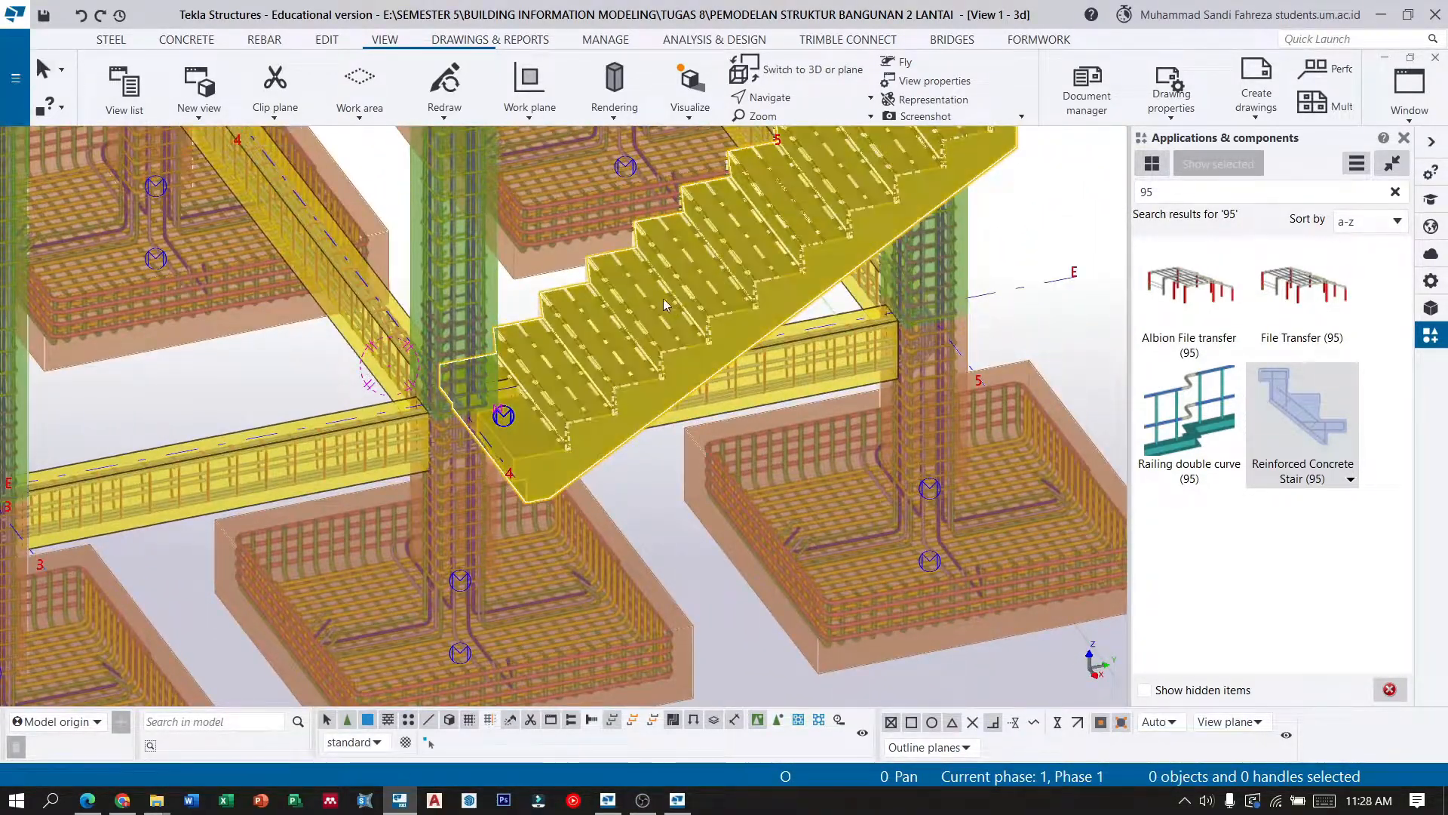
pyautogui.click(698, 326)
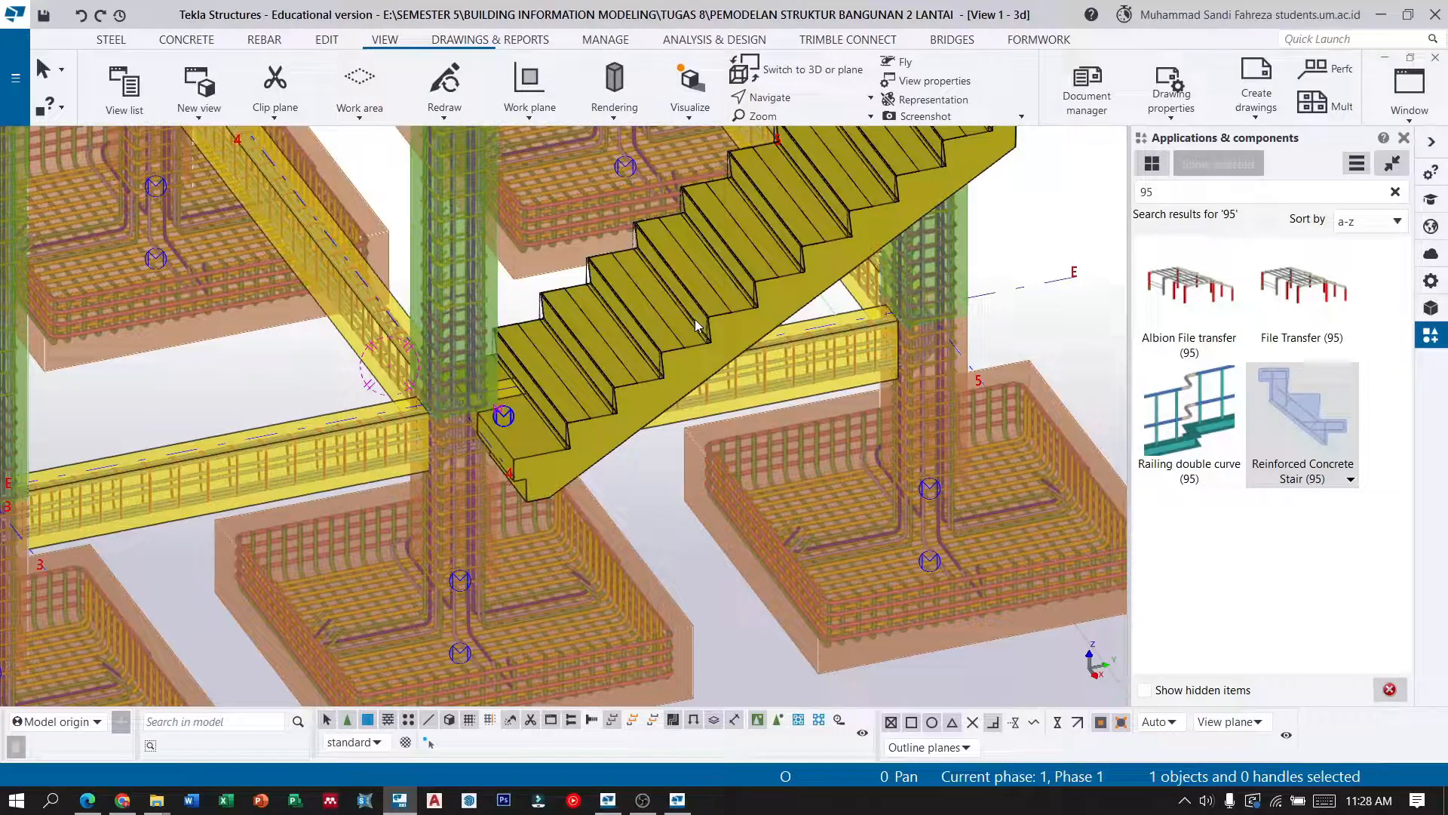
pyautogui.doubleClick(696, 324)
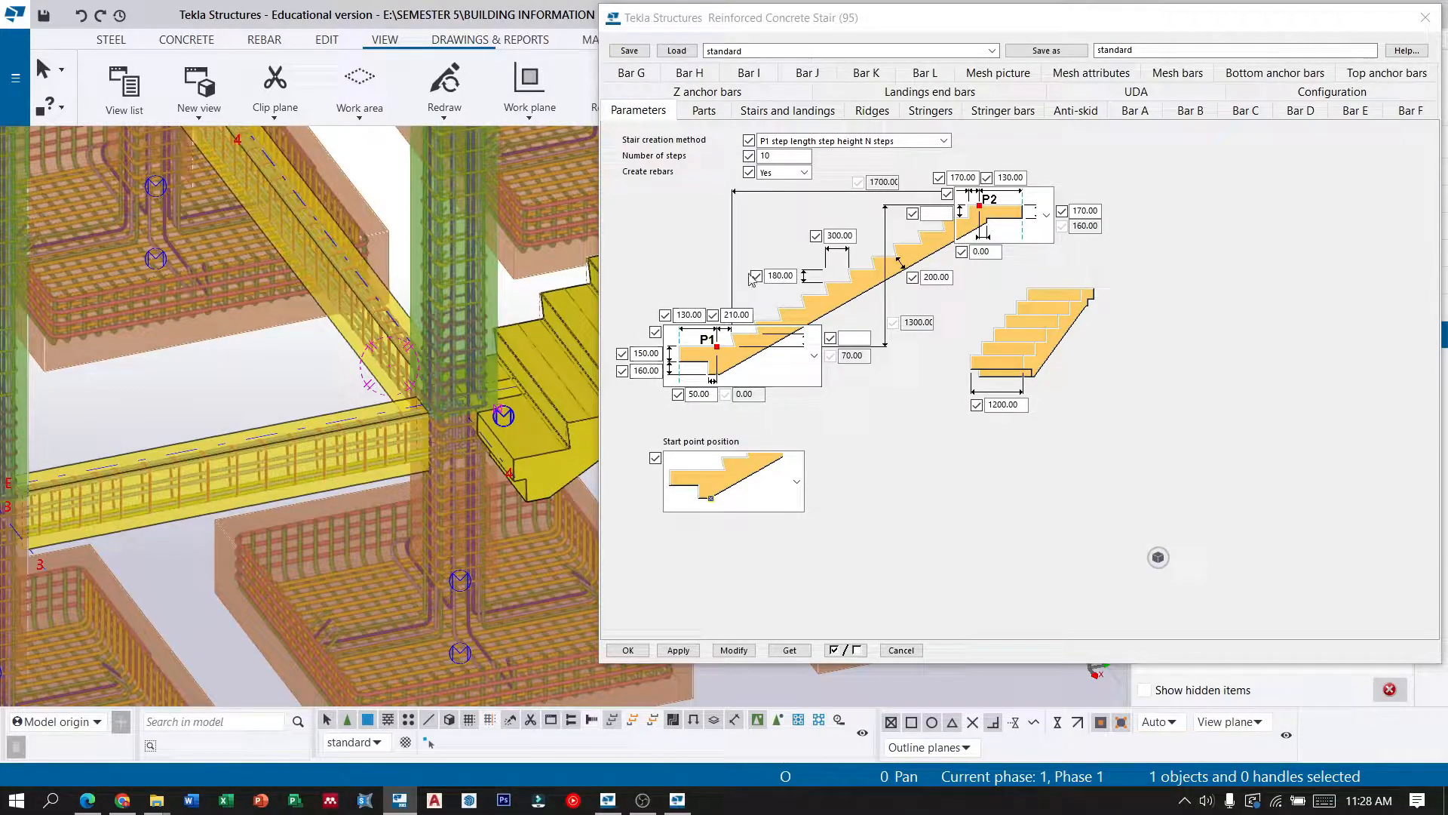
pyautogui.click(815, 356)
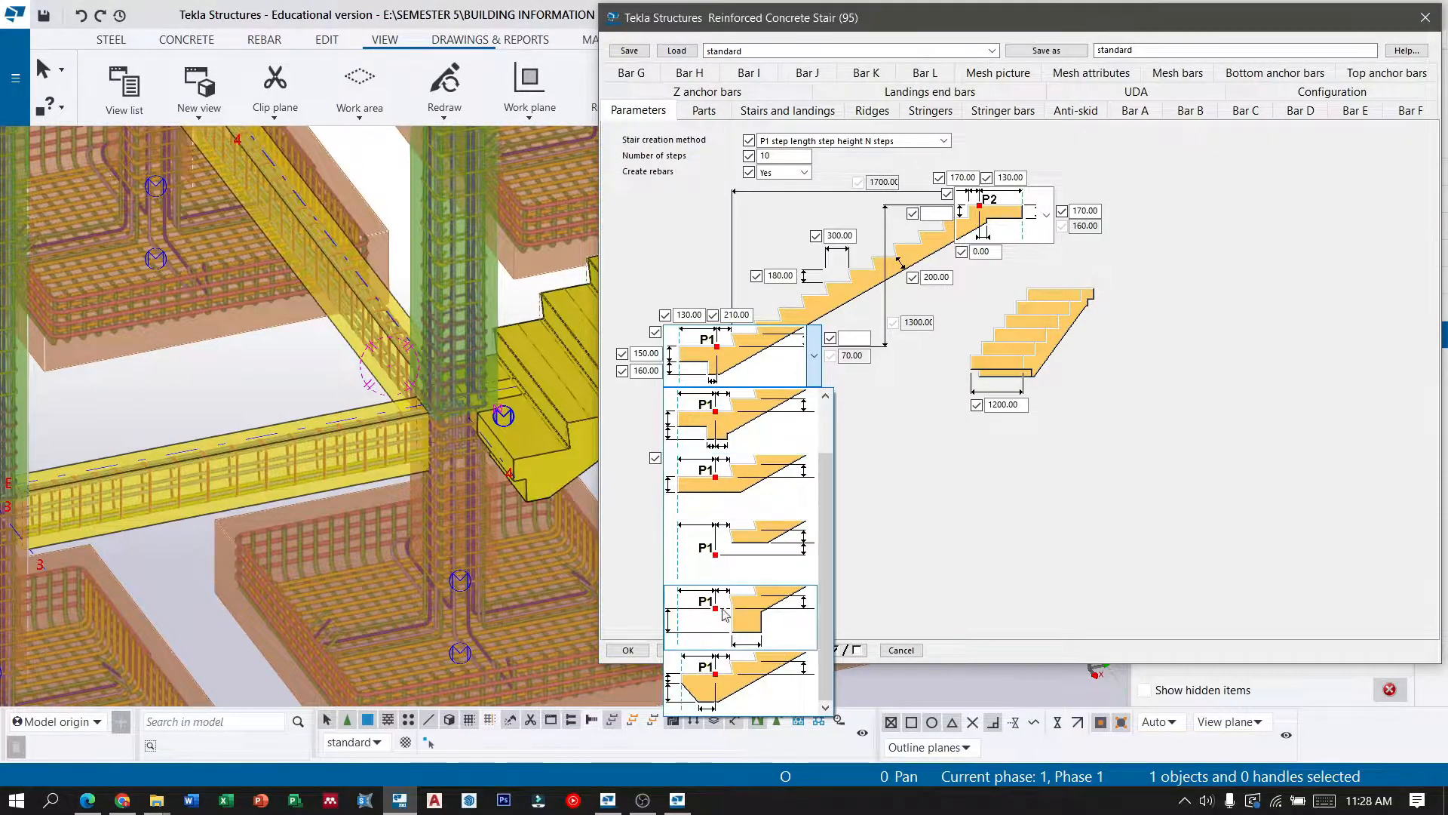
pyautogui.click(758, 632)
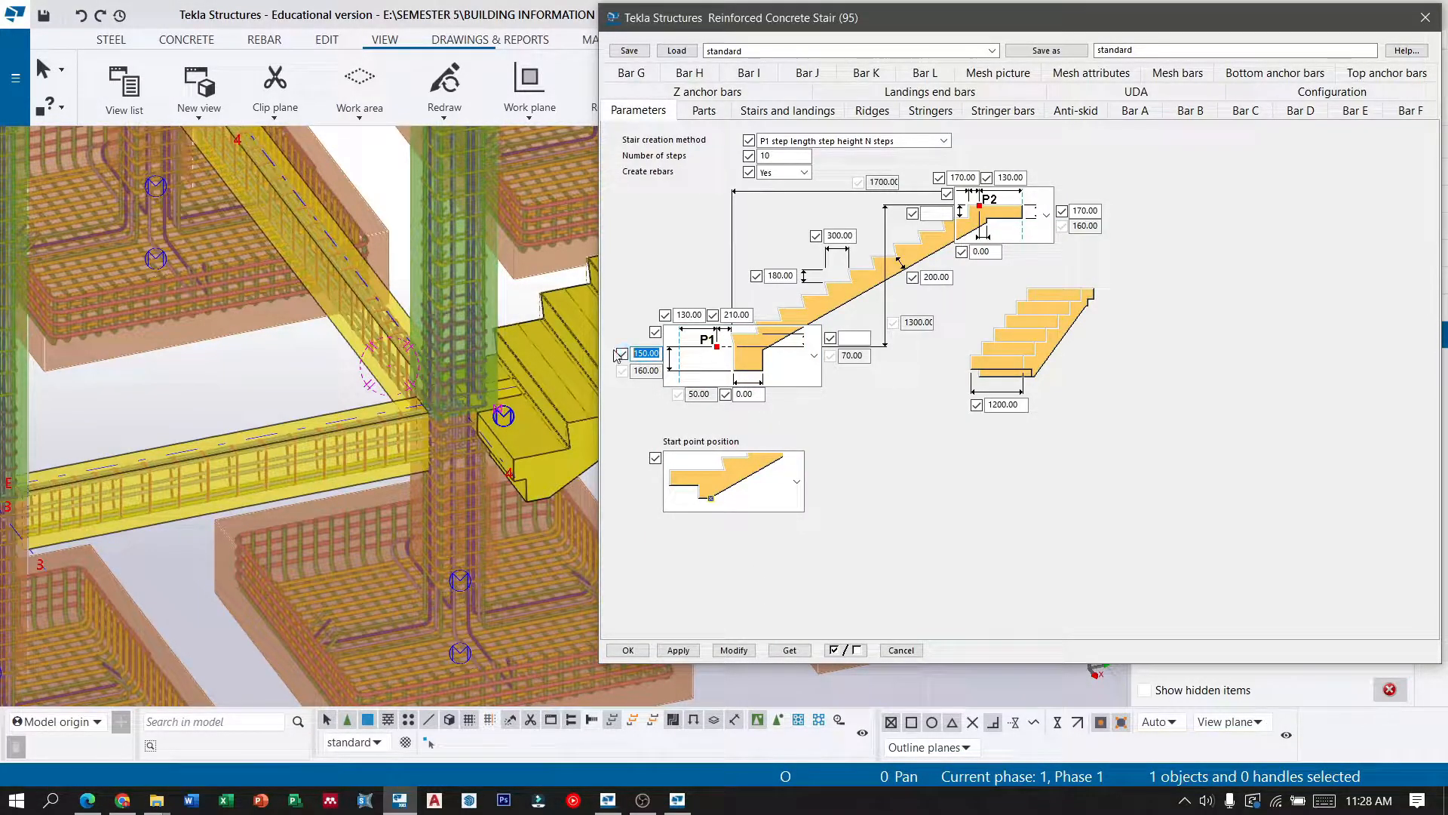
# Set the P1 footing depth to 700 and offset to 0, step and top riser heights to 200, P2 offset 0, landing 1300 long and 200 thick.
pyautogui.write('70')
pyautogui.moveTo(751, 314); pyautogui.dragTo(714, 315)
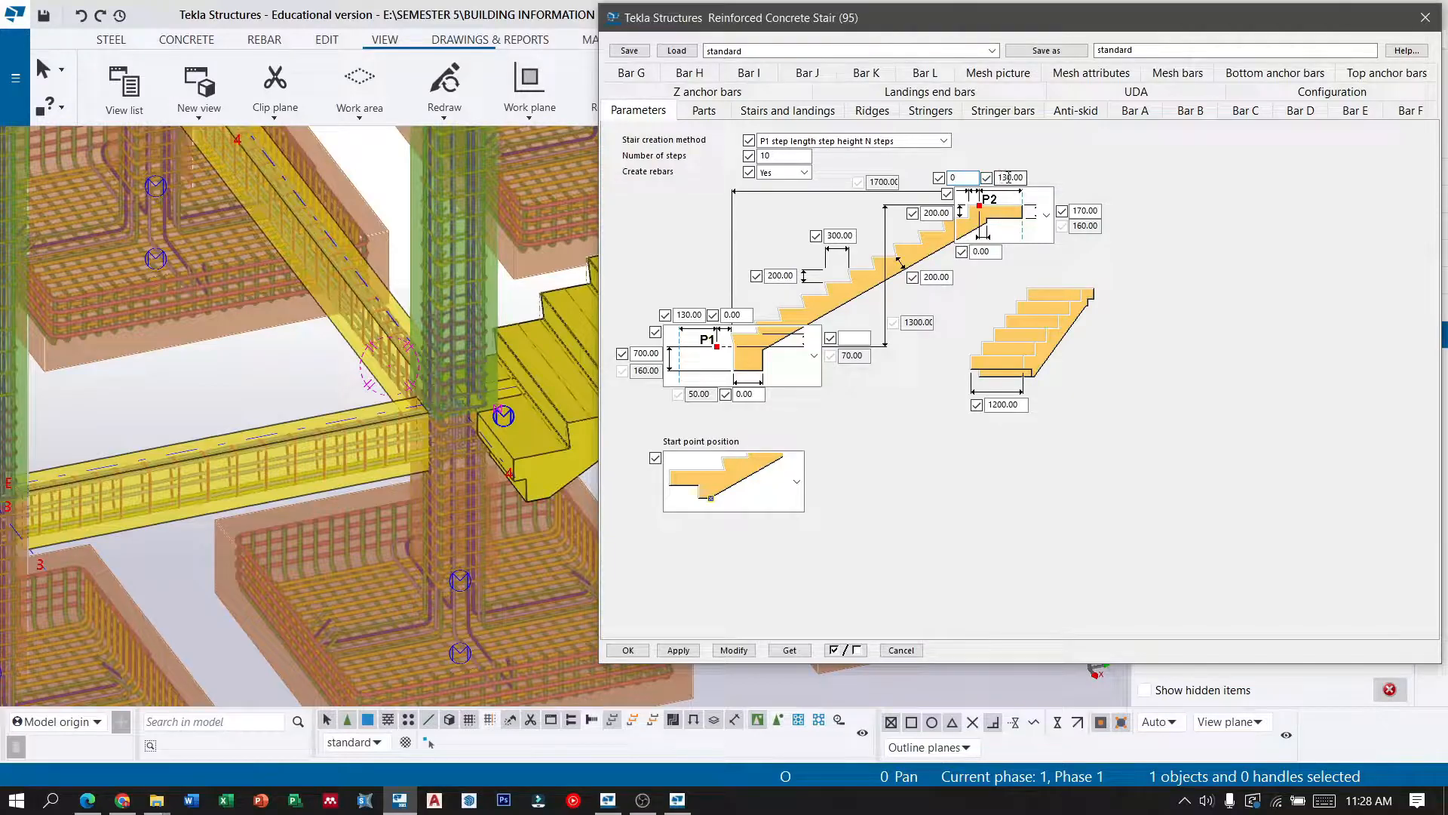
pyautogui.doubleClick(1096, 212)
pyautogui.write('200')
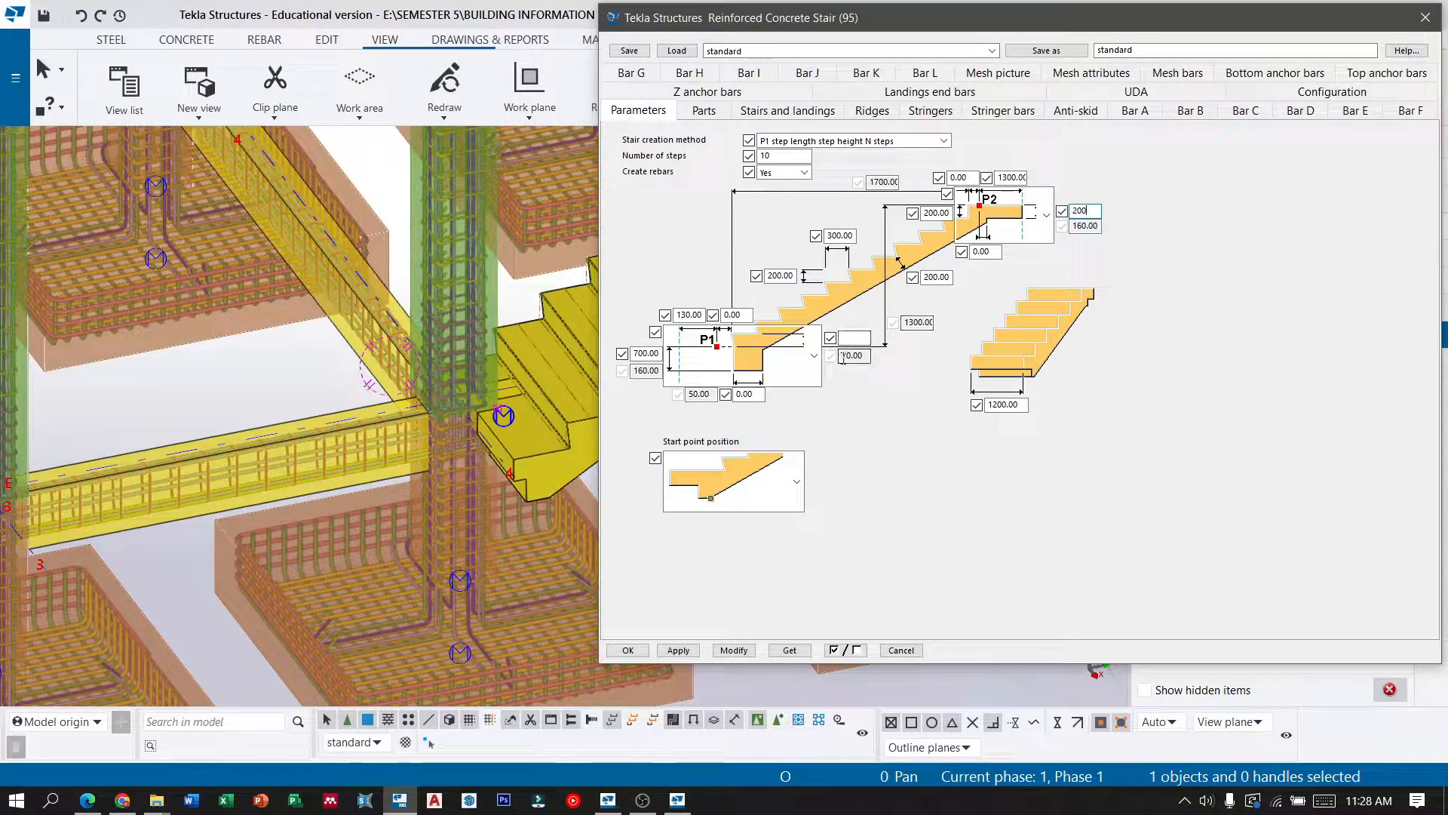
# Set the stair's P1 footing width to 200 and apply the new dimensions to the model.
pyautogui.doubleClick(745, 393)
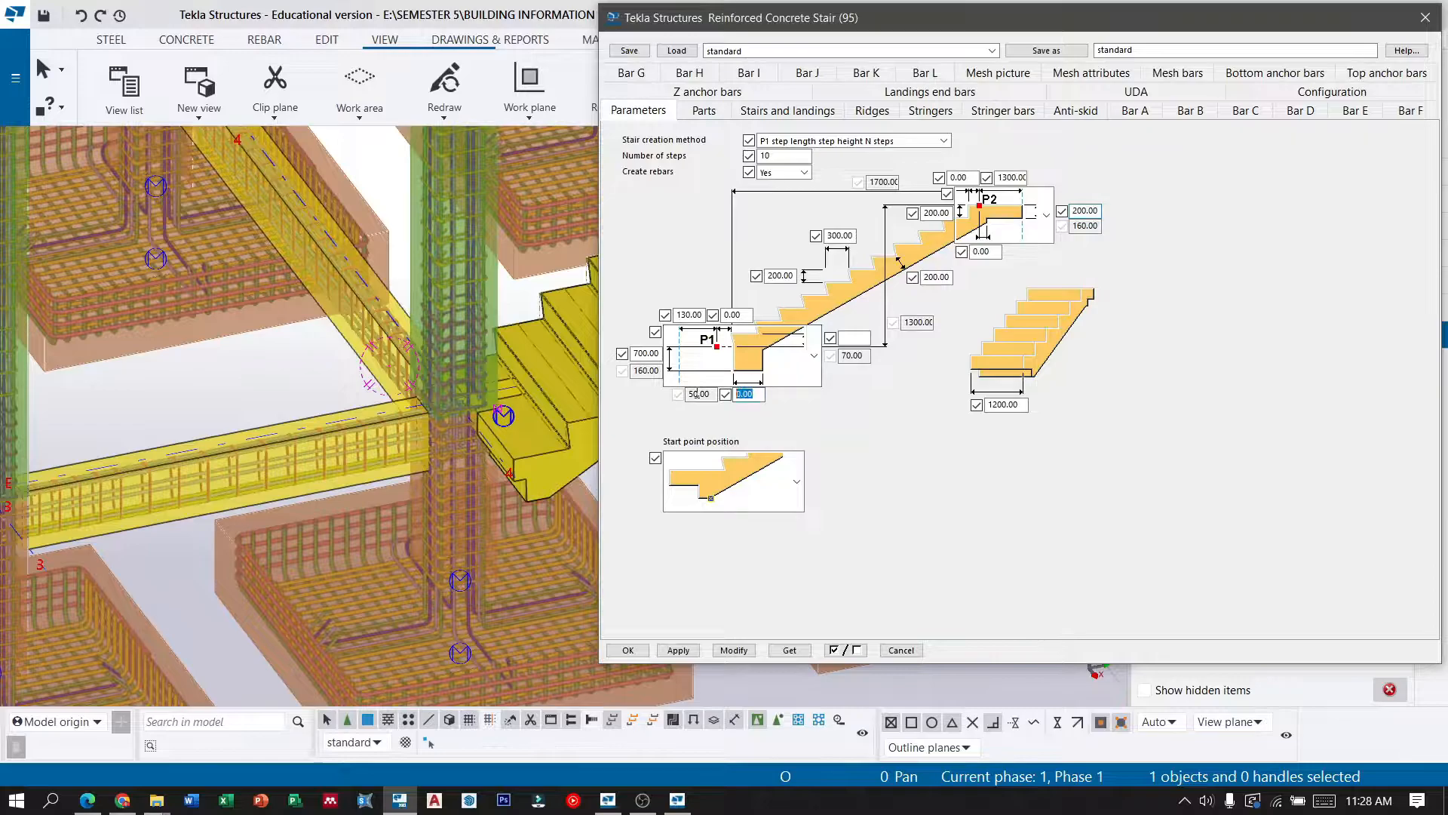
pyautogui.write('20')
pyautogui.click(726, 650)
# Reduce the stair to 6 steps and apply the change to the model.
pyautogui.scroll(-3, 243, 378)
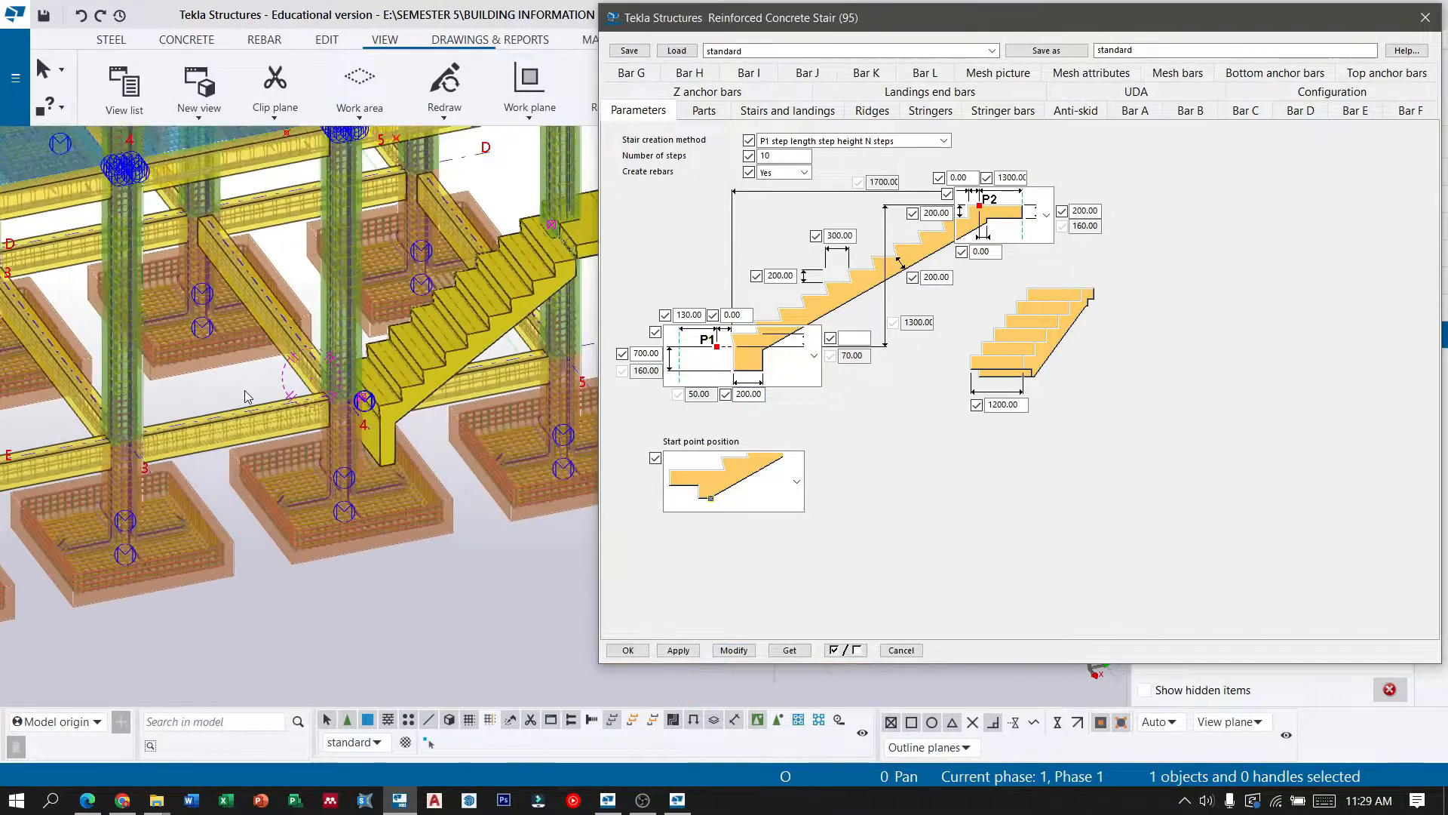
pyautogui.scroll(-3, 245, 398)
pyautogui.scroll(3, 551, 353)
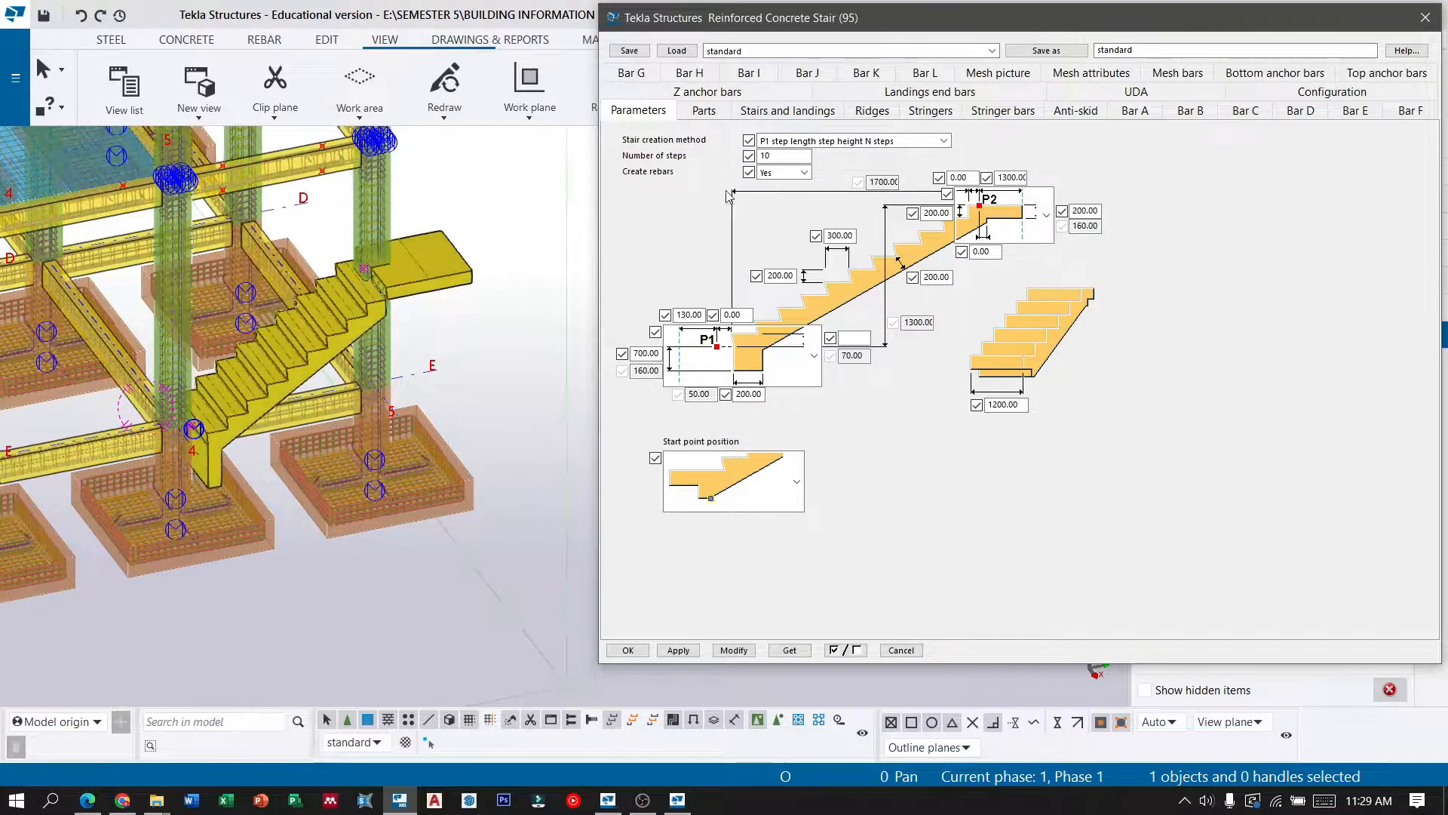
pyautogui.doubleClick(760, 156)
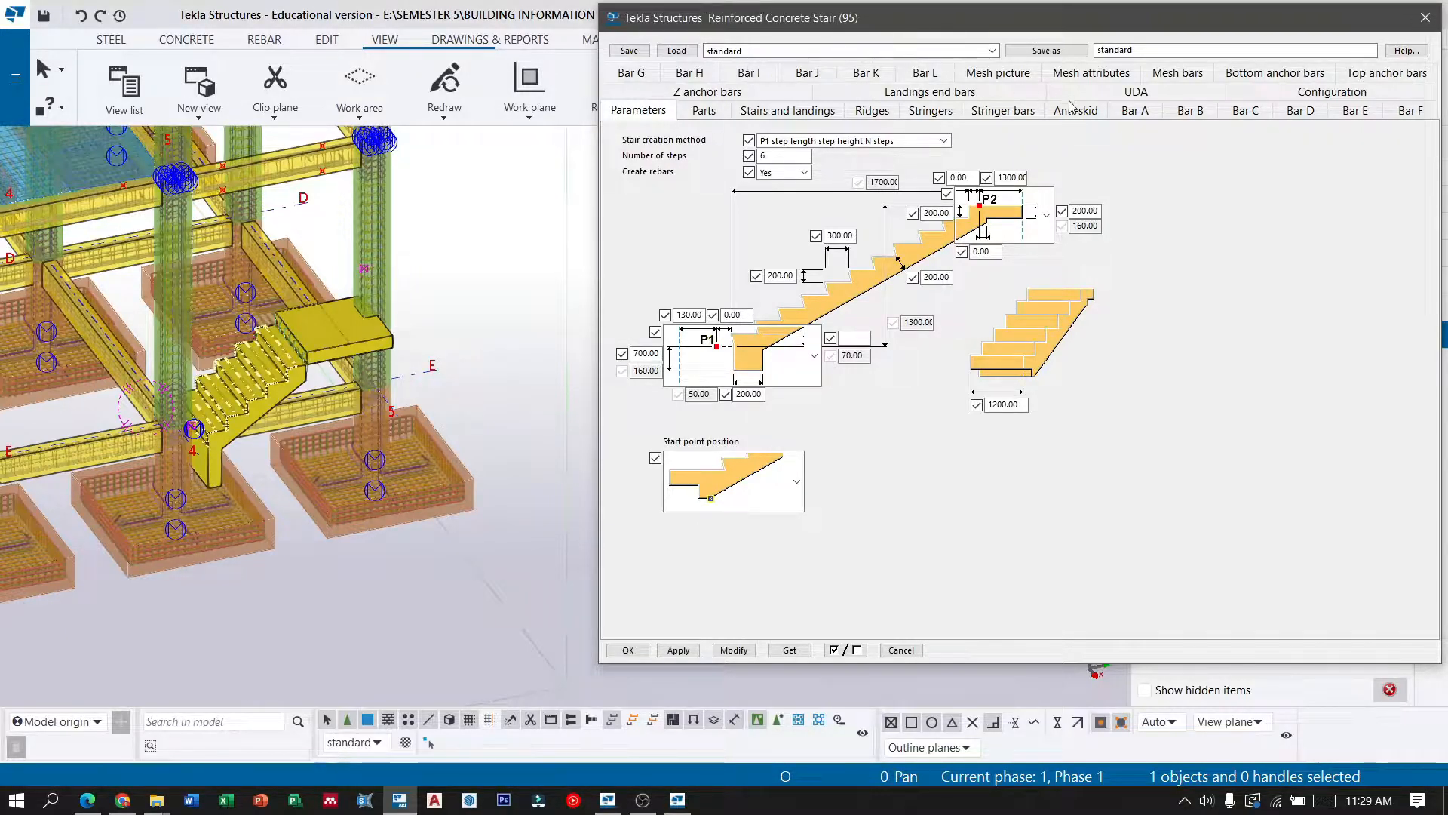
# Change the P2 end to the shape whose landing meets the sloping underside directly, without a downstand, and apply it to the stair.
pyautogui.moveTo(1121, 18); pyautogui.dragTo(1057, 27)
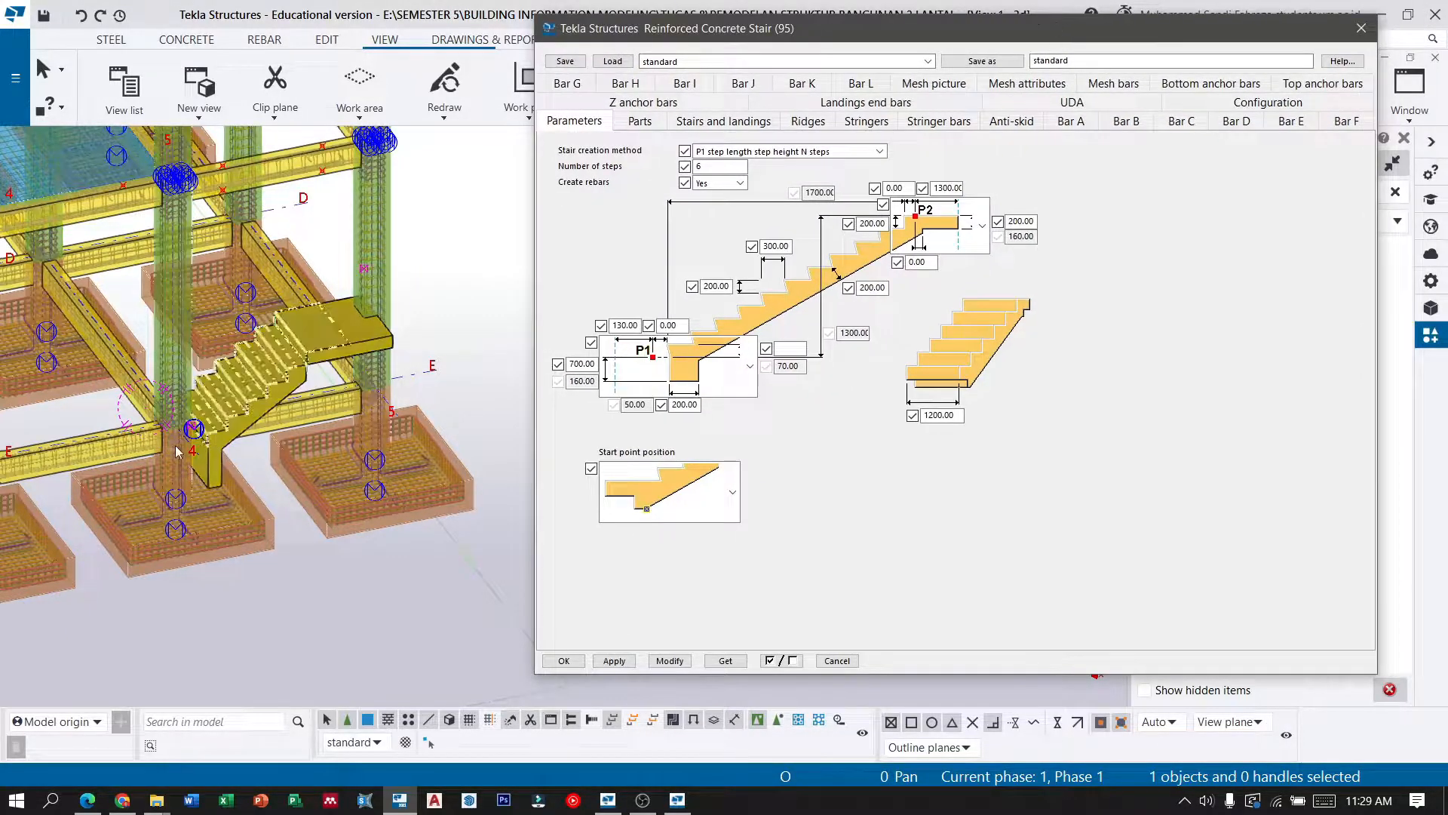
pyautogui.scroll(5, 278, 376)
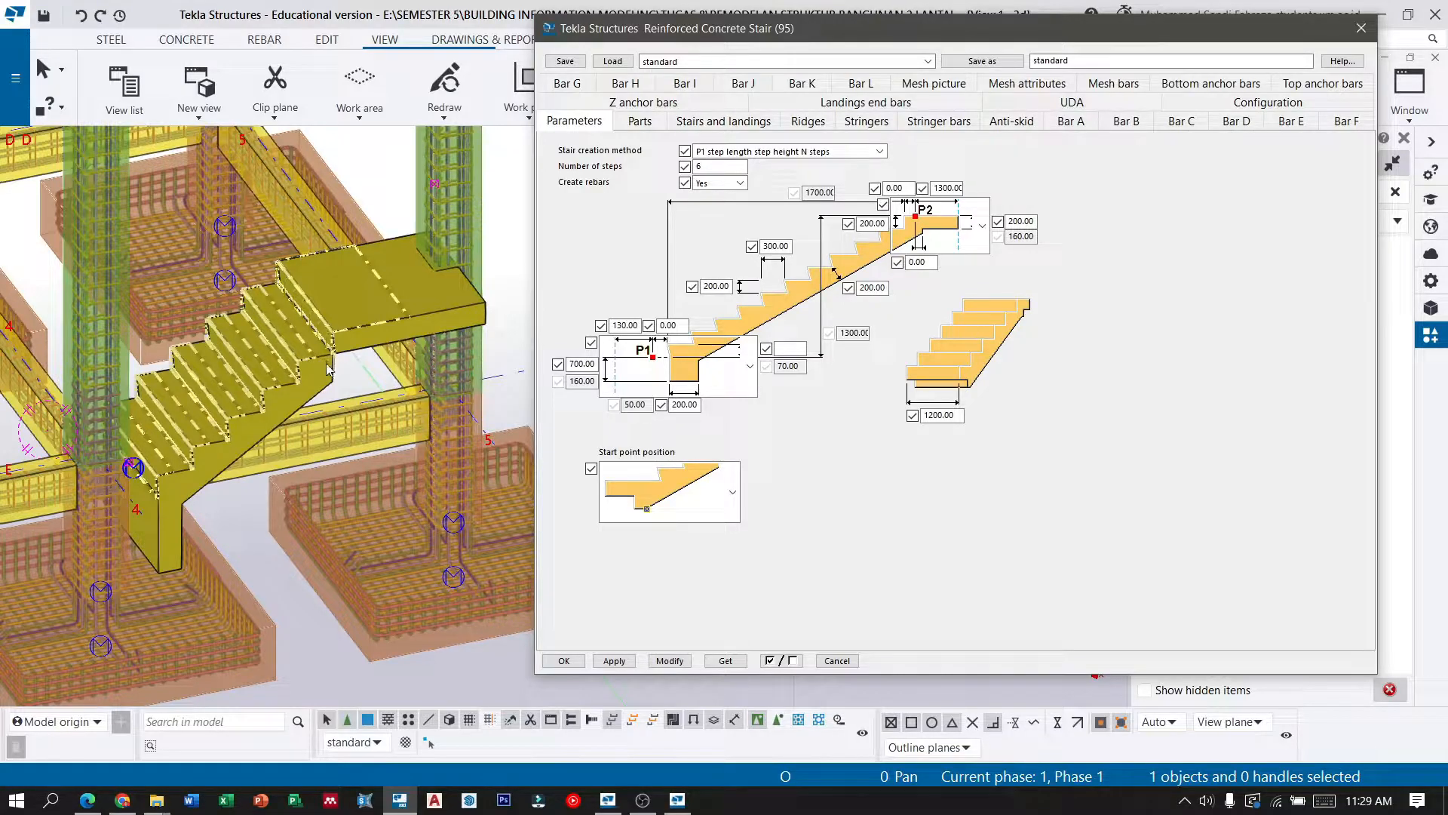
pyautogui.scroll(3, 326, 379)
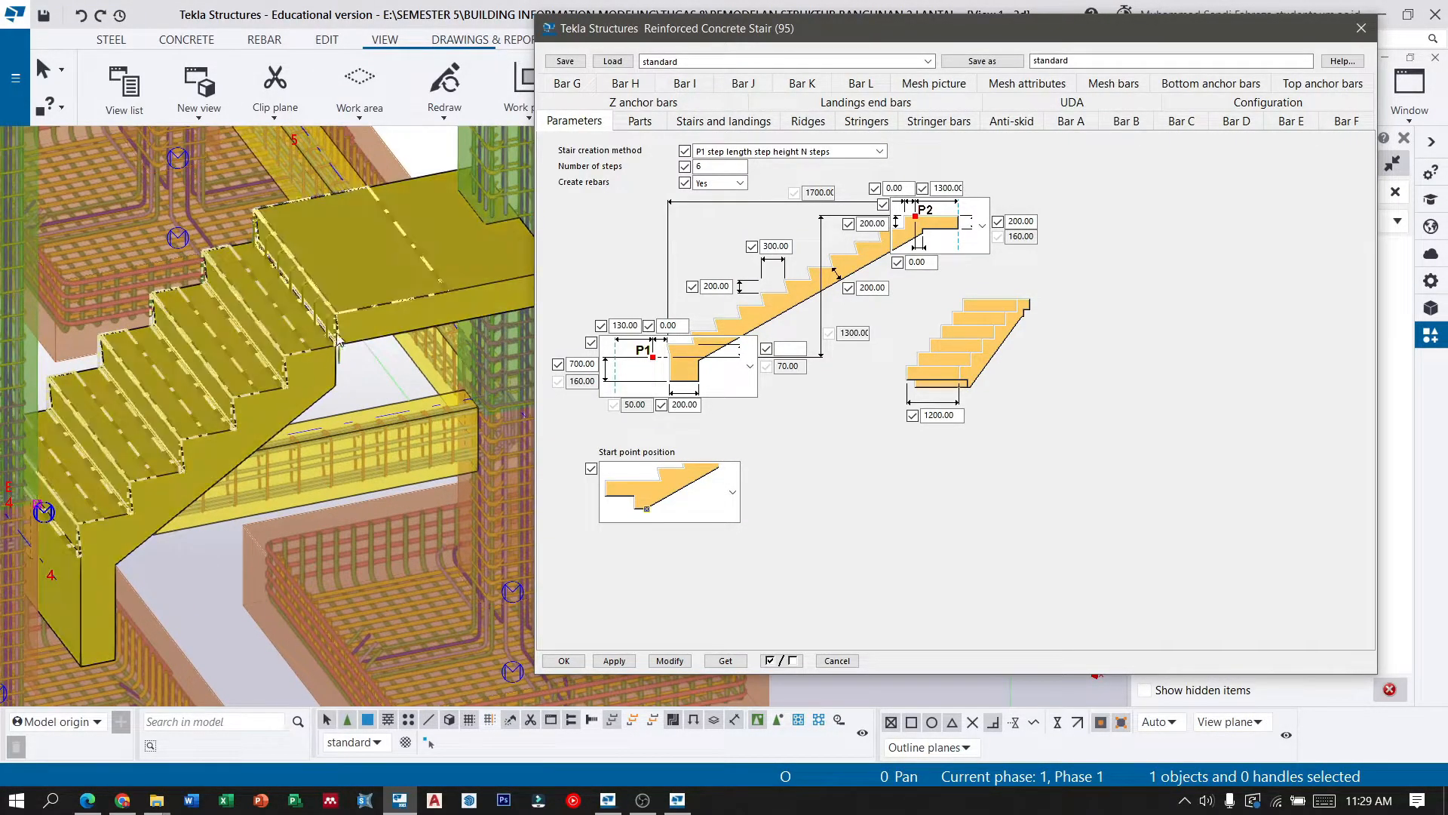
pyautogui.scroll(3, 333, 359)
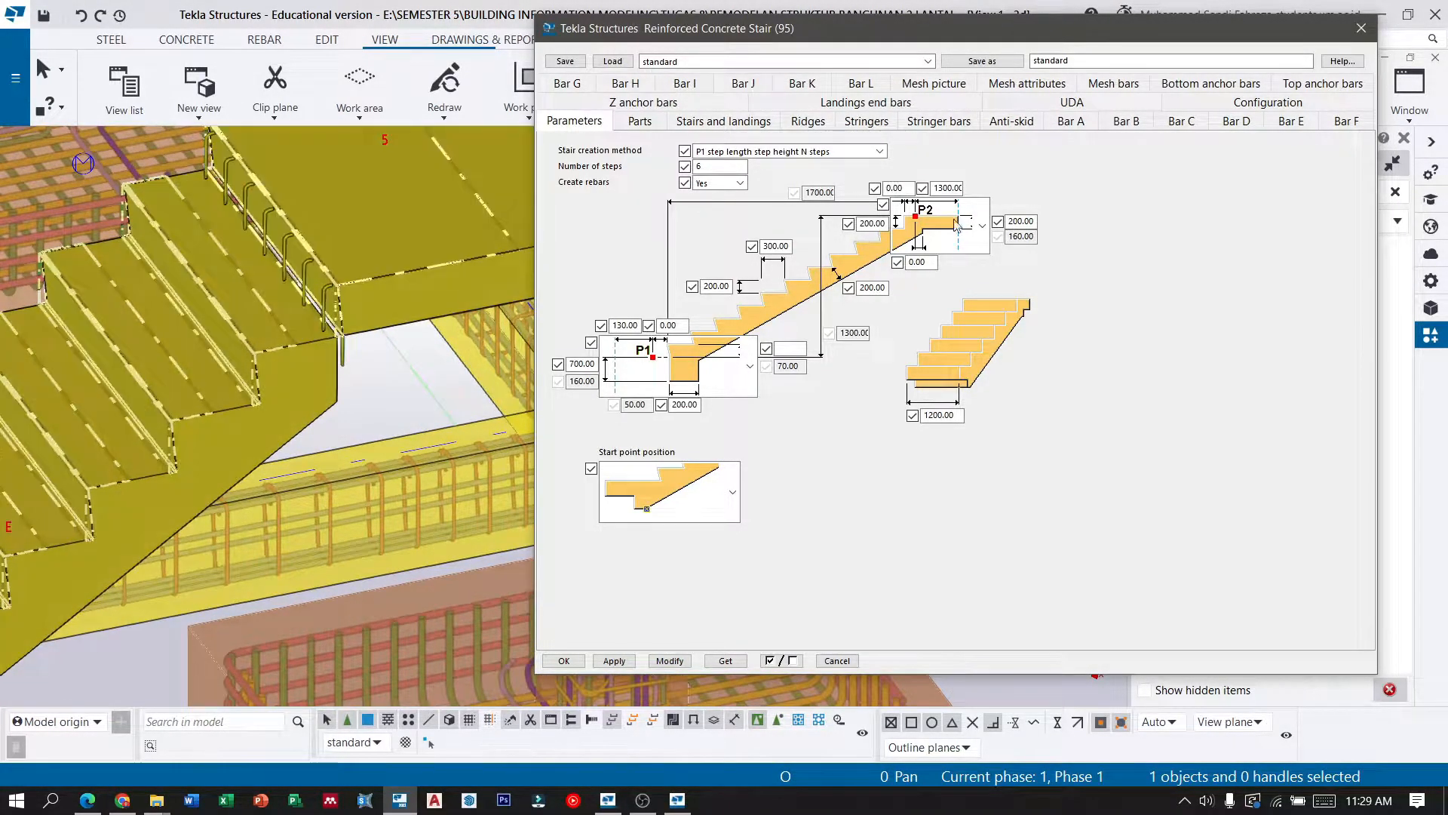
pyautogui.click(986, 226)
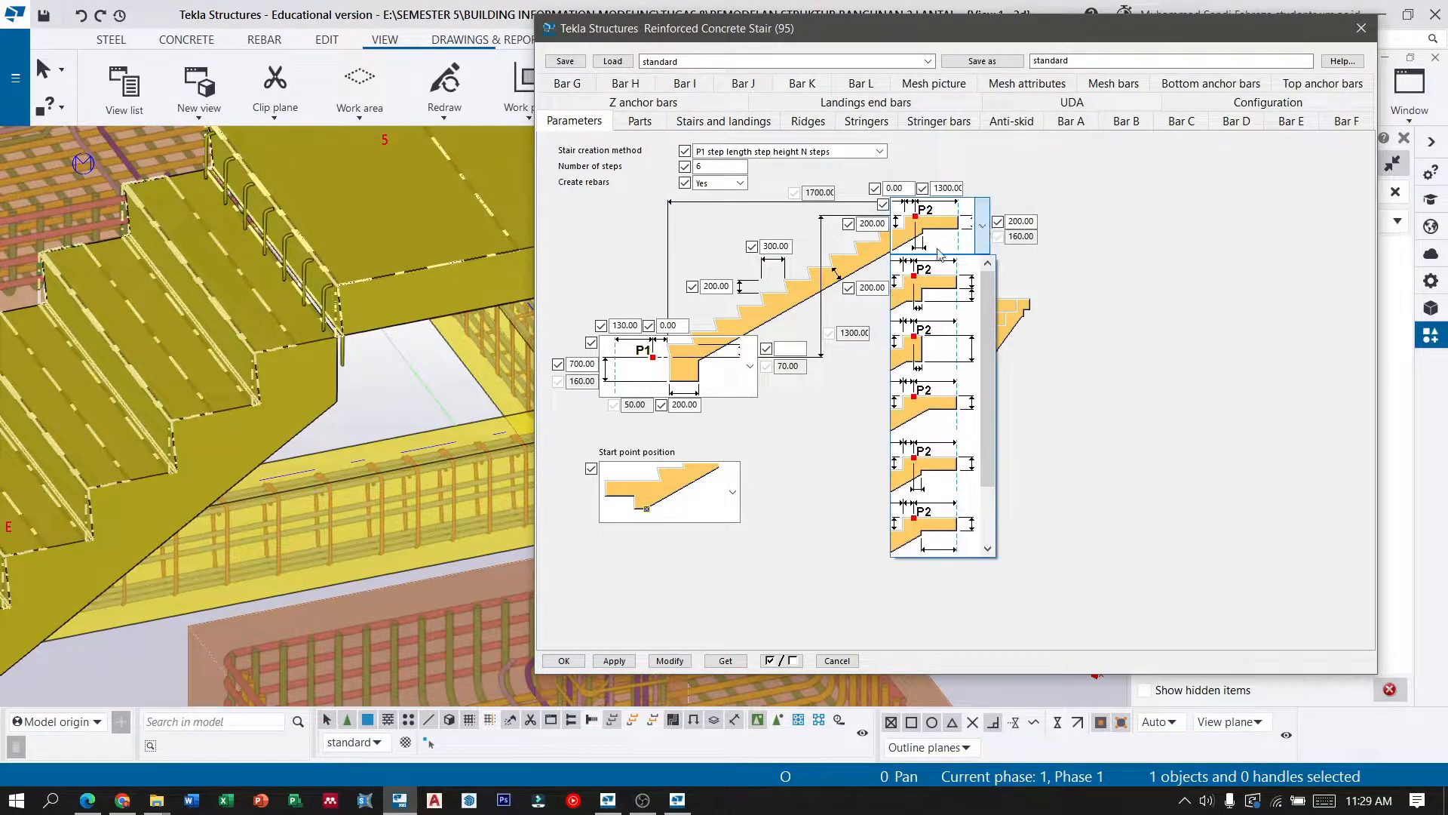
pyautogui.click(941, 414)
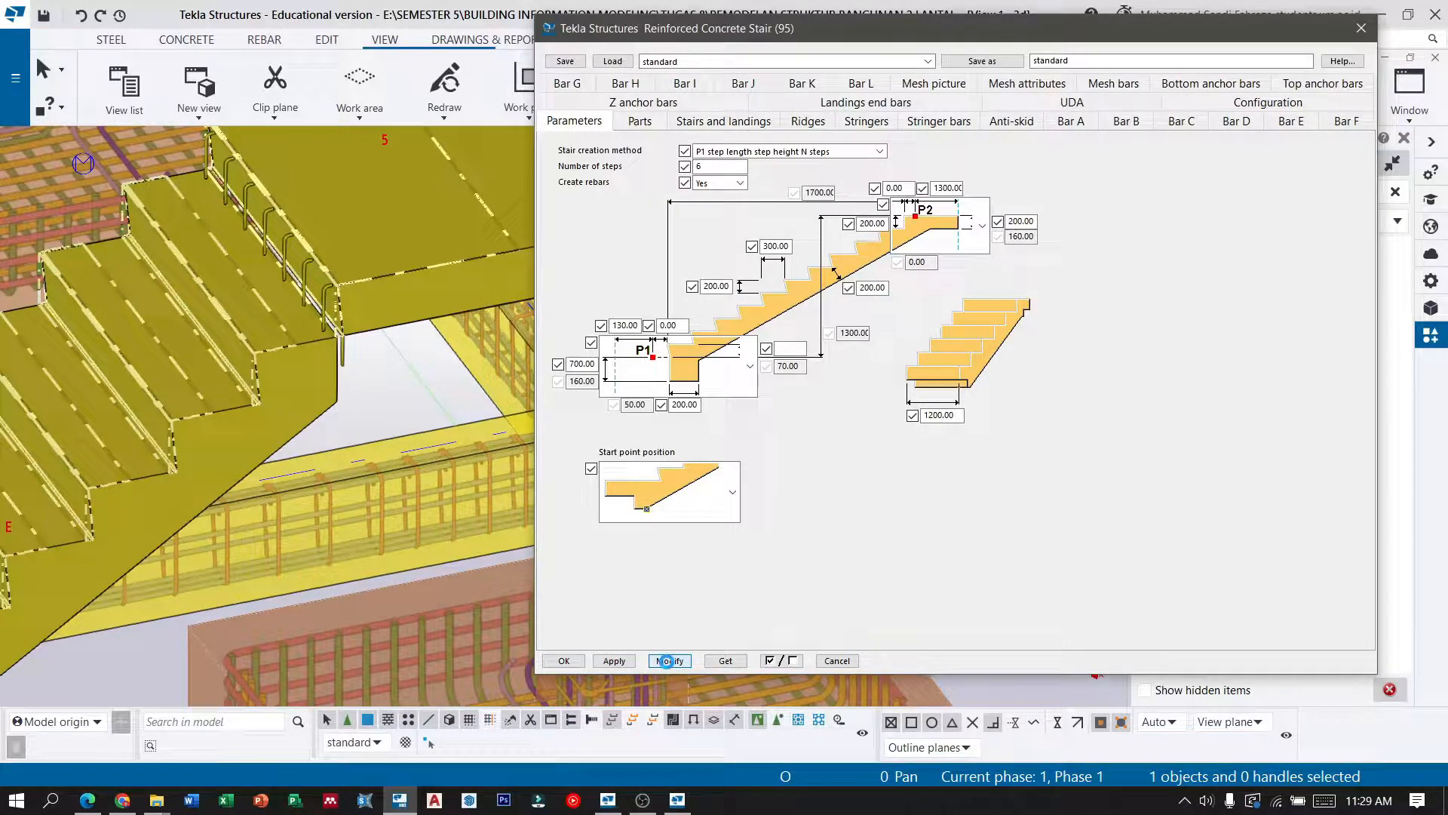
pyautogui.click(667, 661)
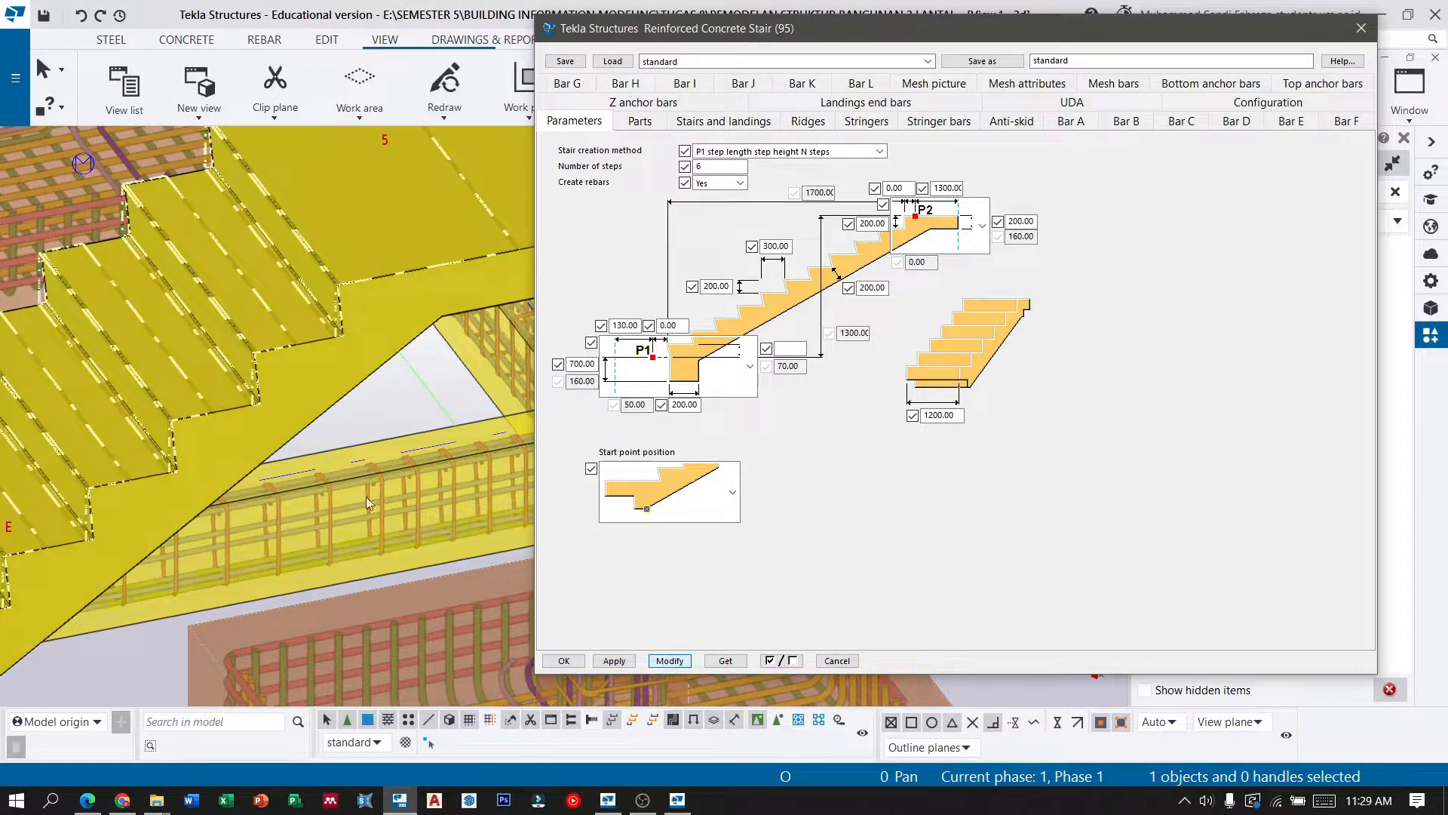
pyautogui.scroll(-4, 282, 267)
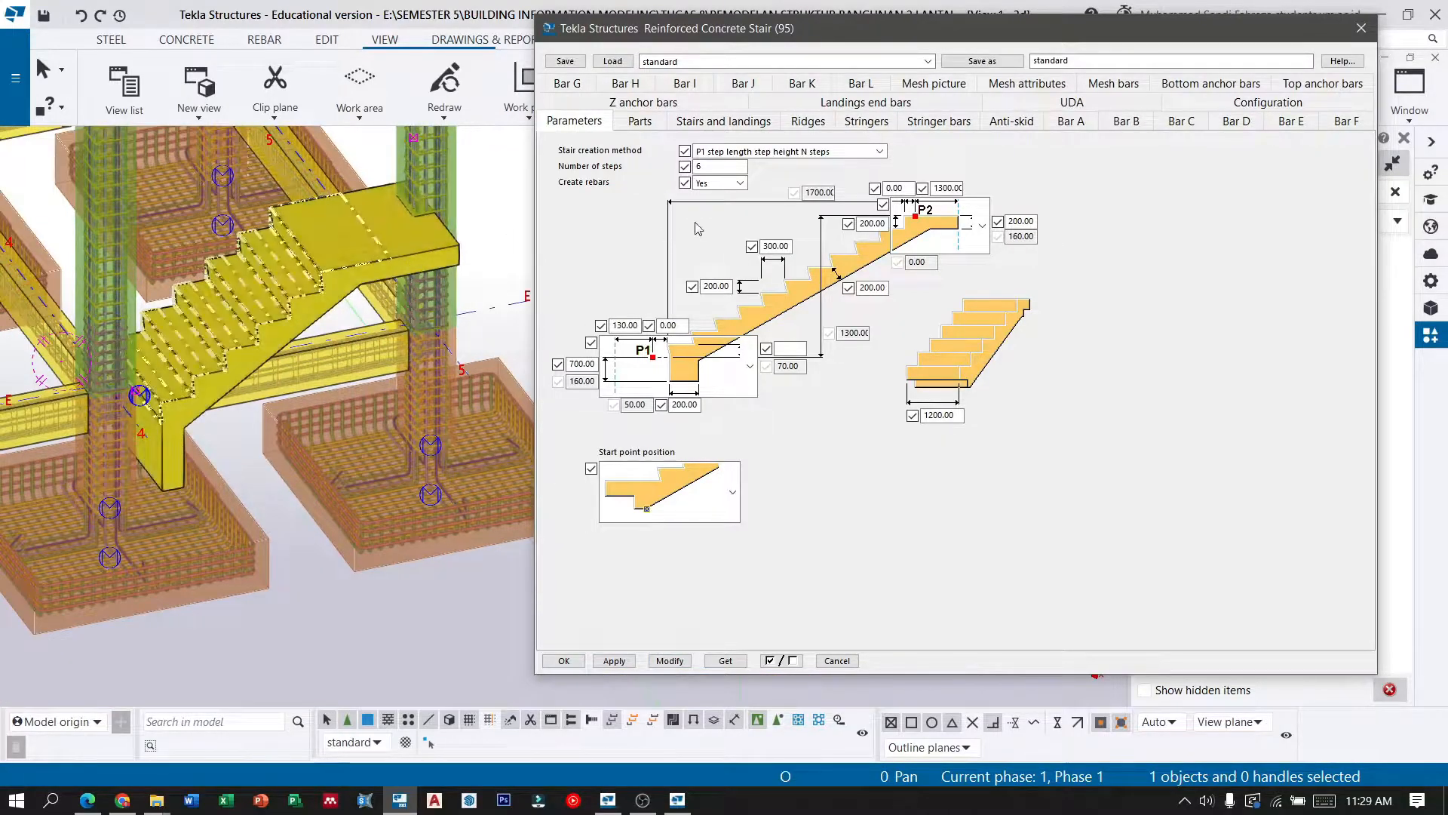
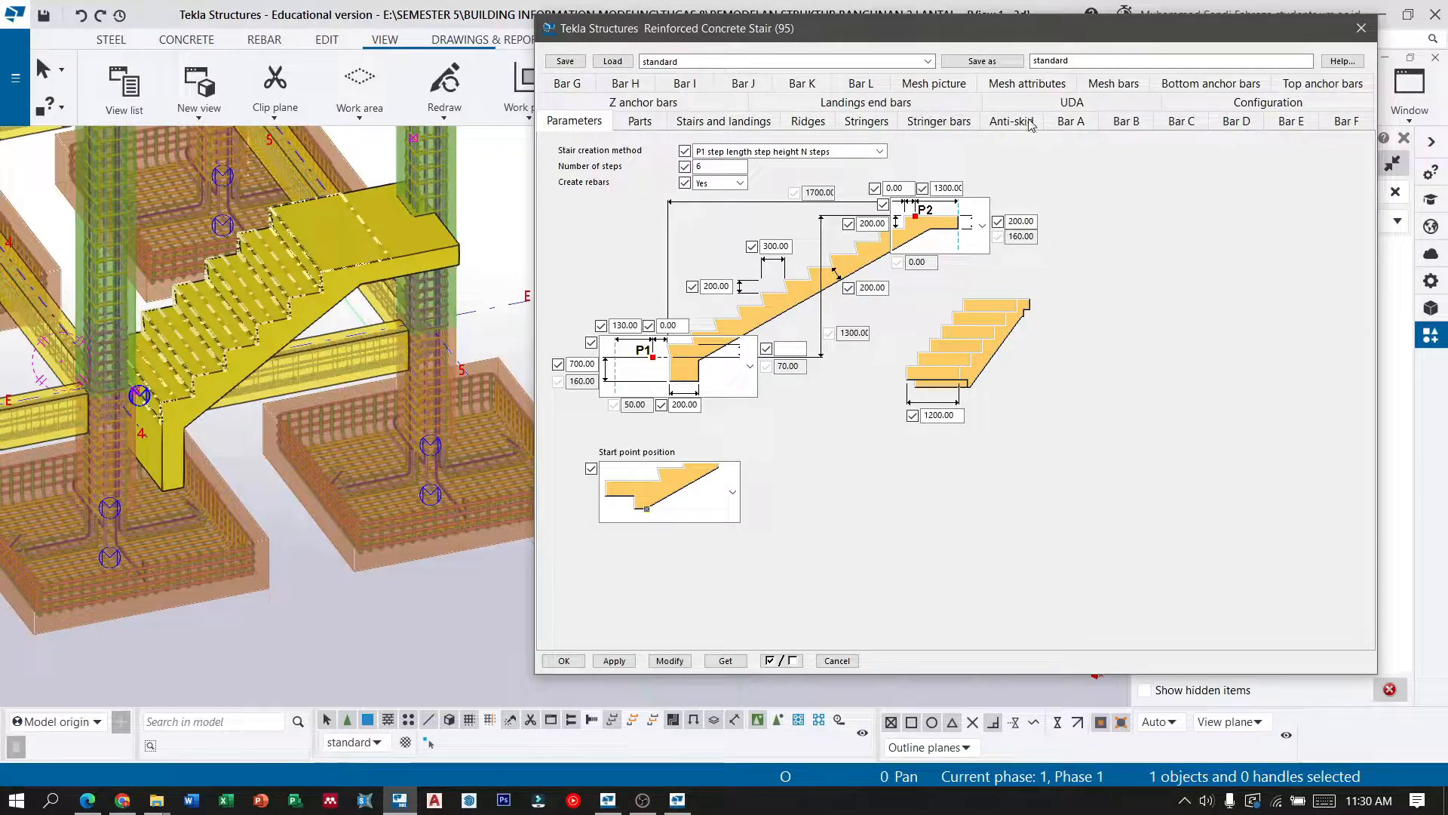
# Set the stair's Bar A reinforcement to size 13 main bar of Undefined grade.
pyautogui.click(1075, 125)
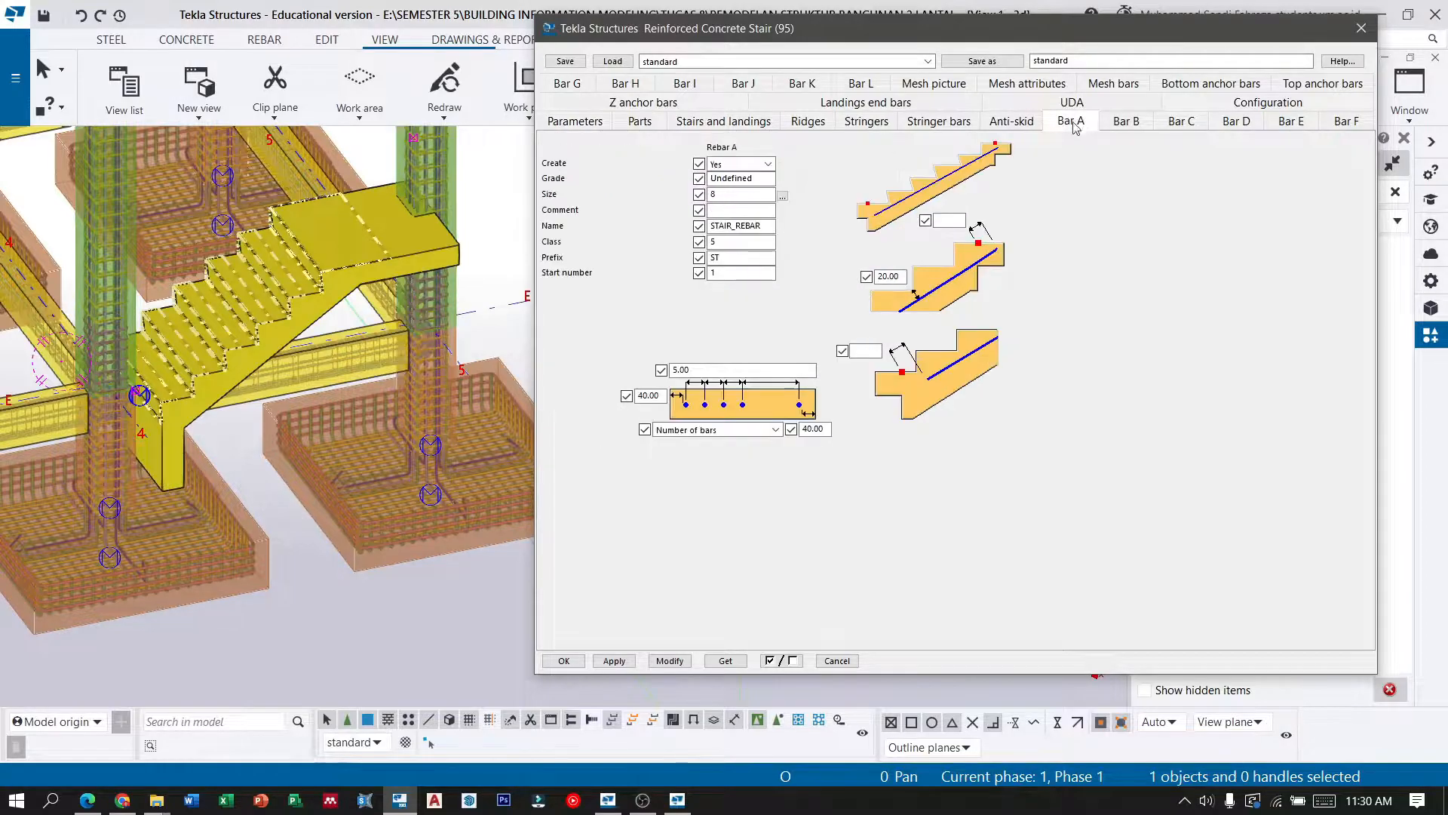
pyautogui.click(782, 197)
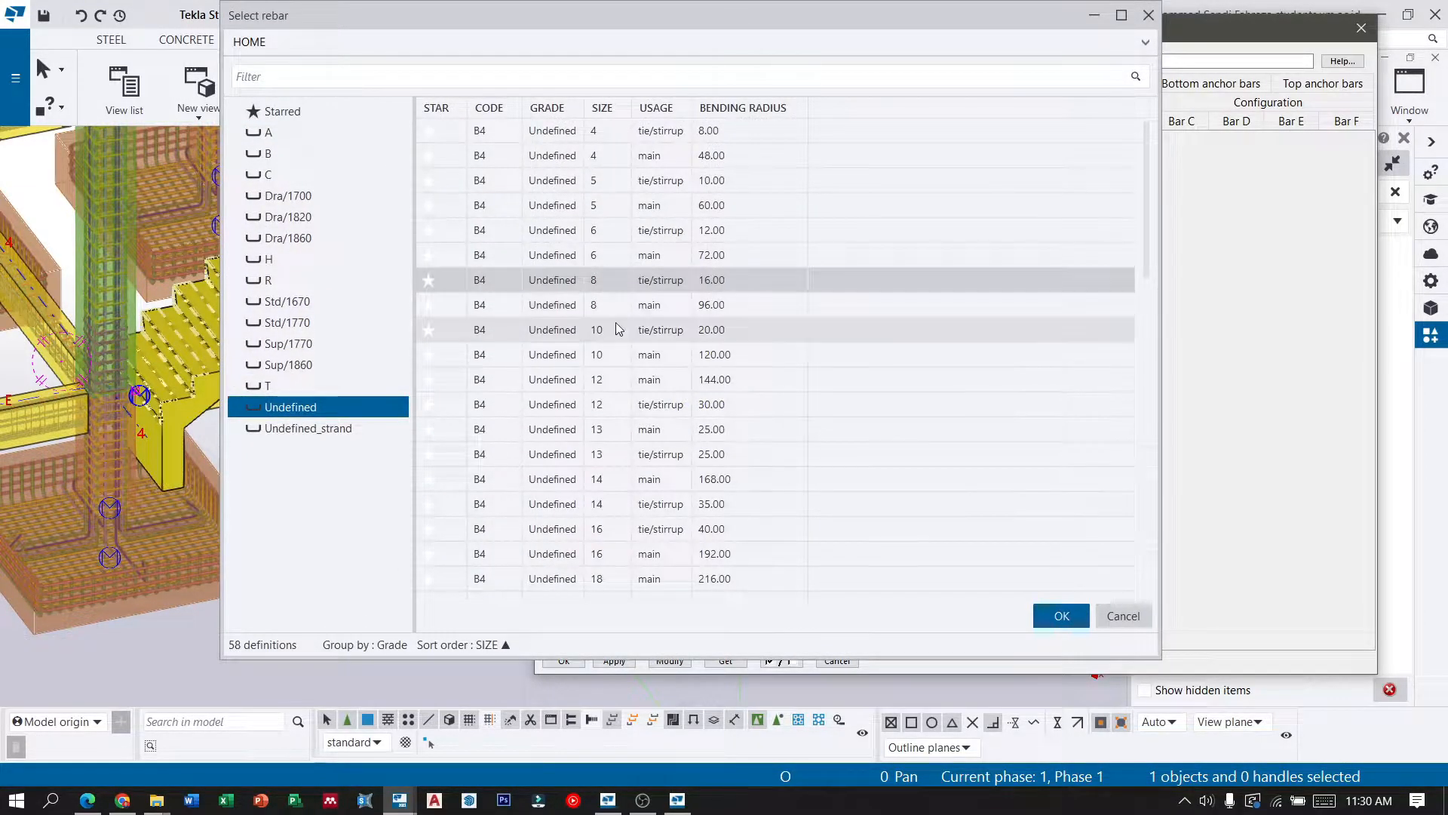
pyautogui.click(624, 429)
pyautogui.click(1058, 617)
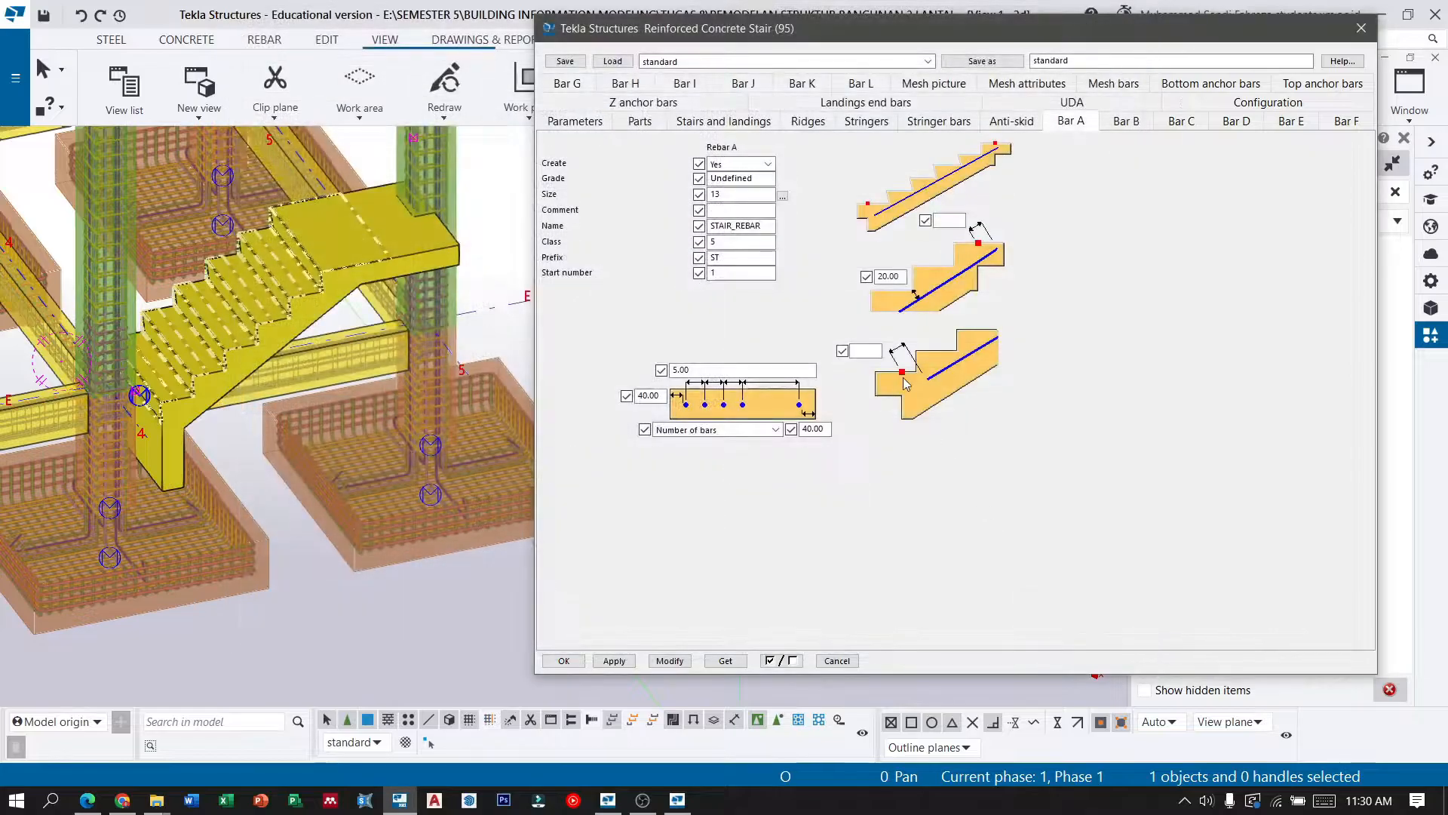
# Set the stair's Bar B reinforcement to the size 13 main bar with a 25 mm bending radius.
pyautogui.click(1126, 124)
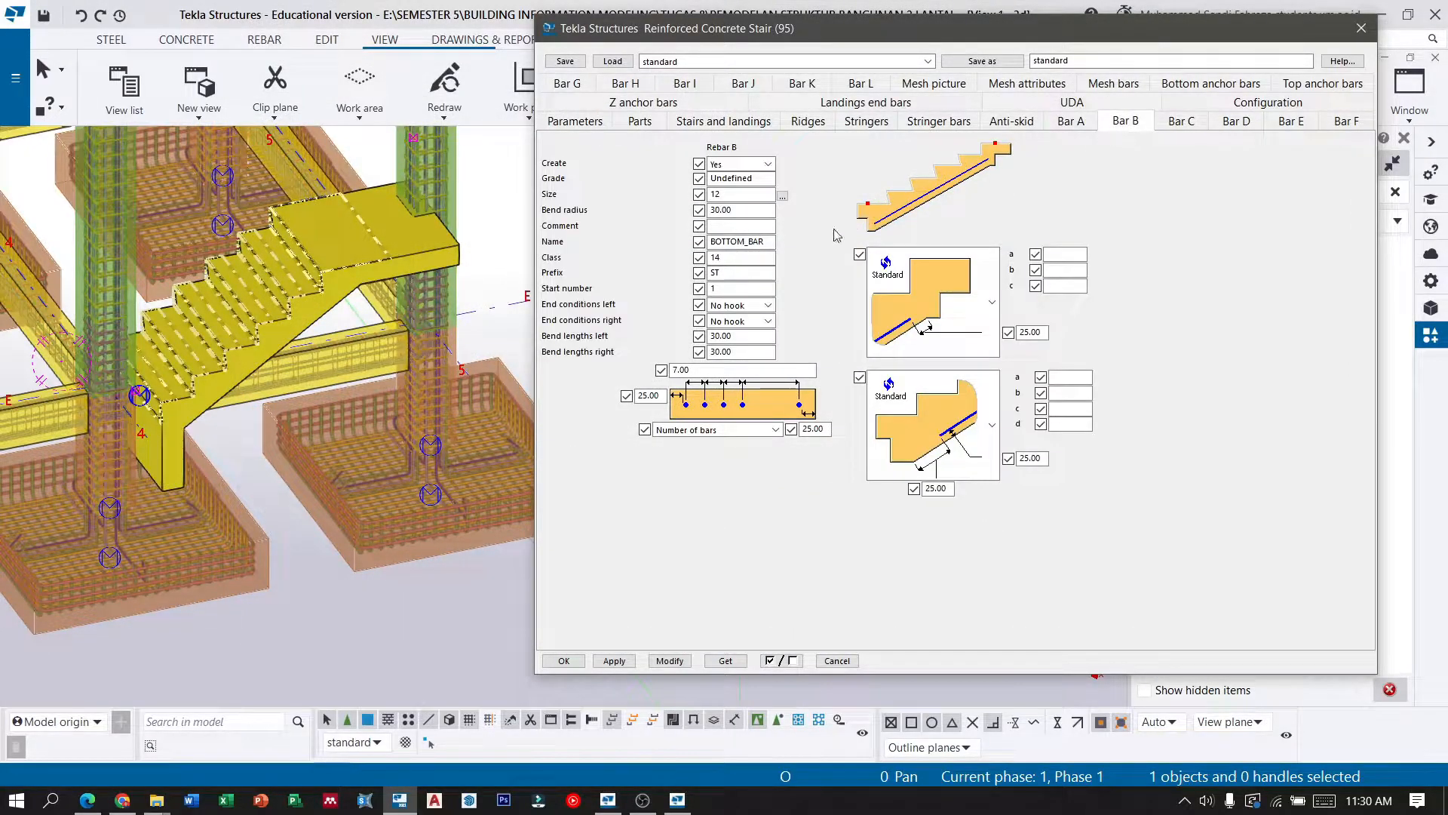
pyautogui.click(782, 196)
pyautogui.click(649, 429)
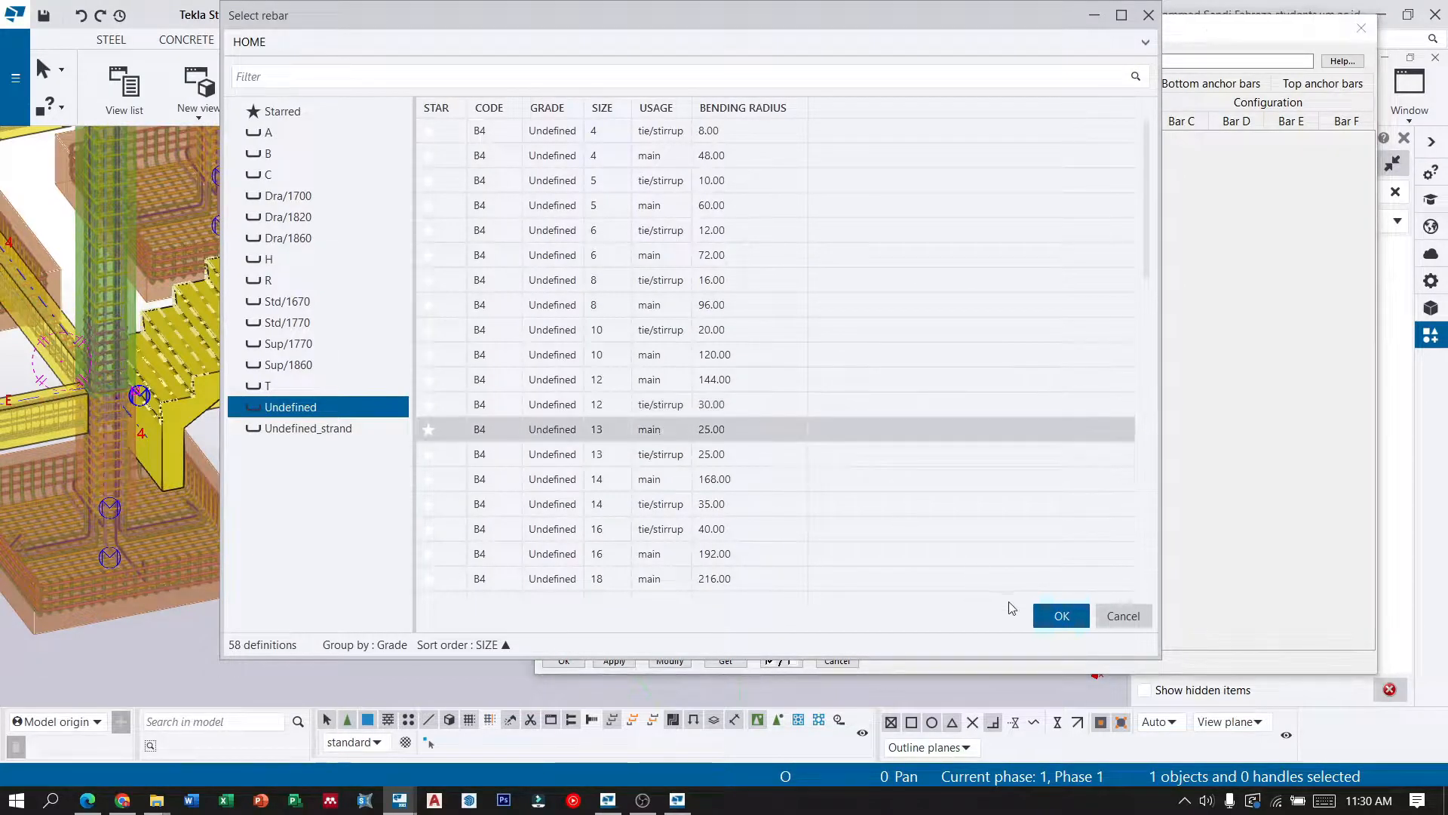
pyautogui.click(1060, 616)
# Choose the size 13 bar with a 25 mm bend radius for the stair's Bar C reinforcement.
pyautogui.click(1183, 122)
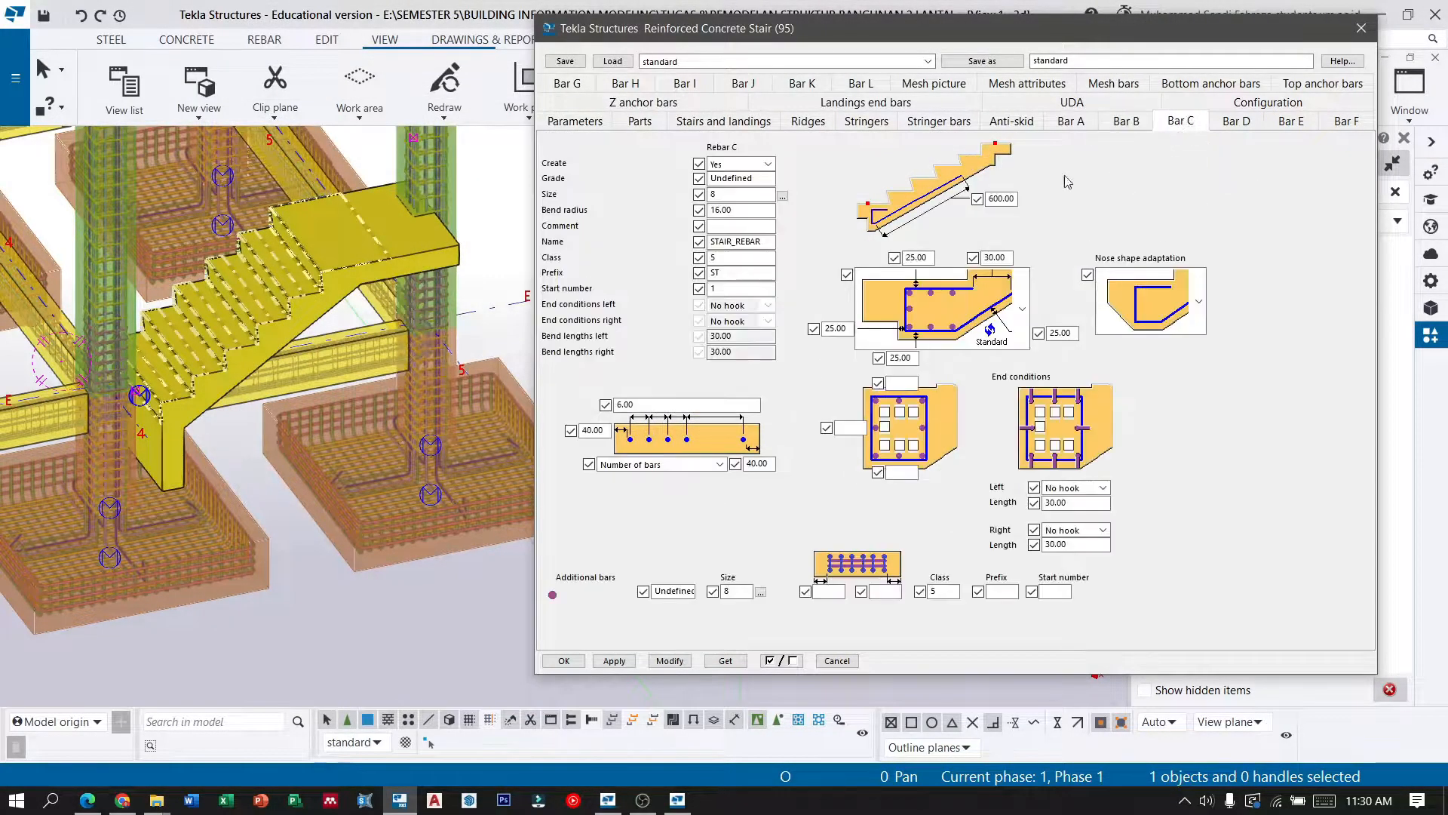
pyautogui.click(782, 196)
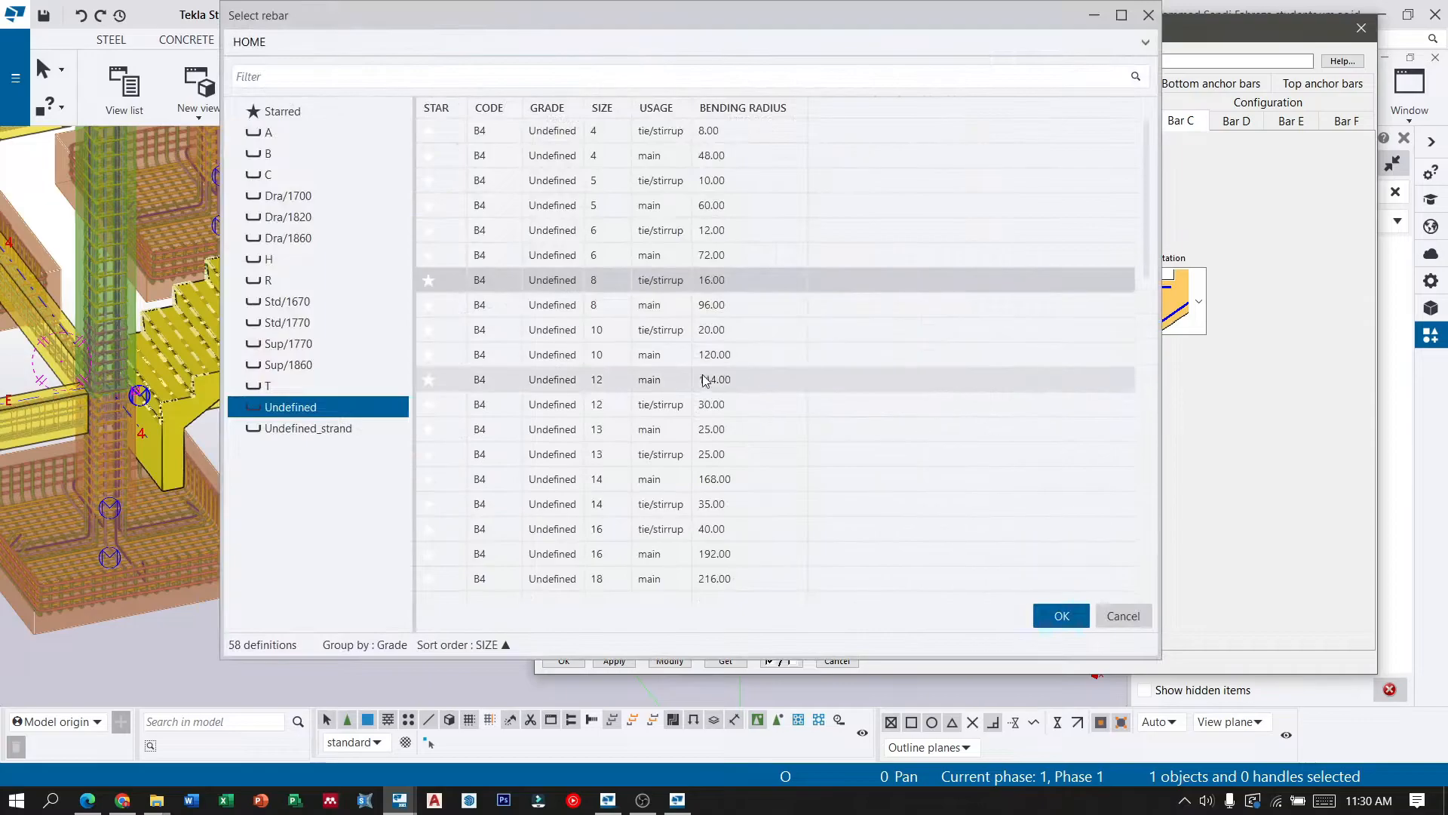
pyautogui.click(639, 436)
pyautogui.click(1060, 616)
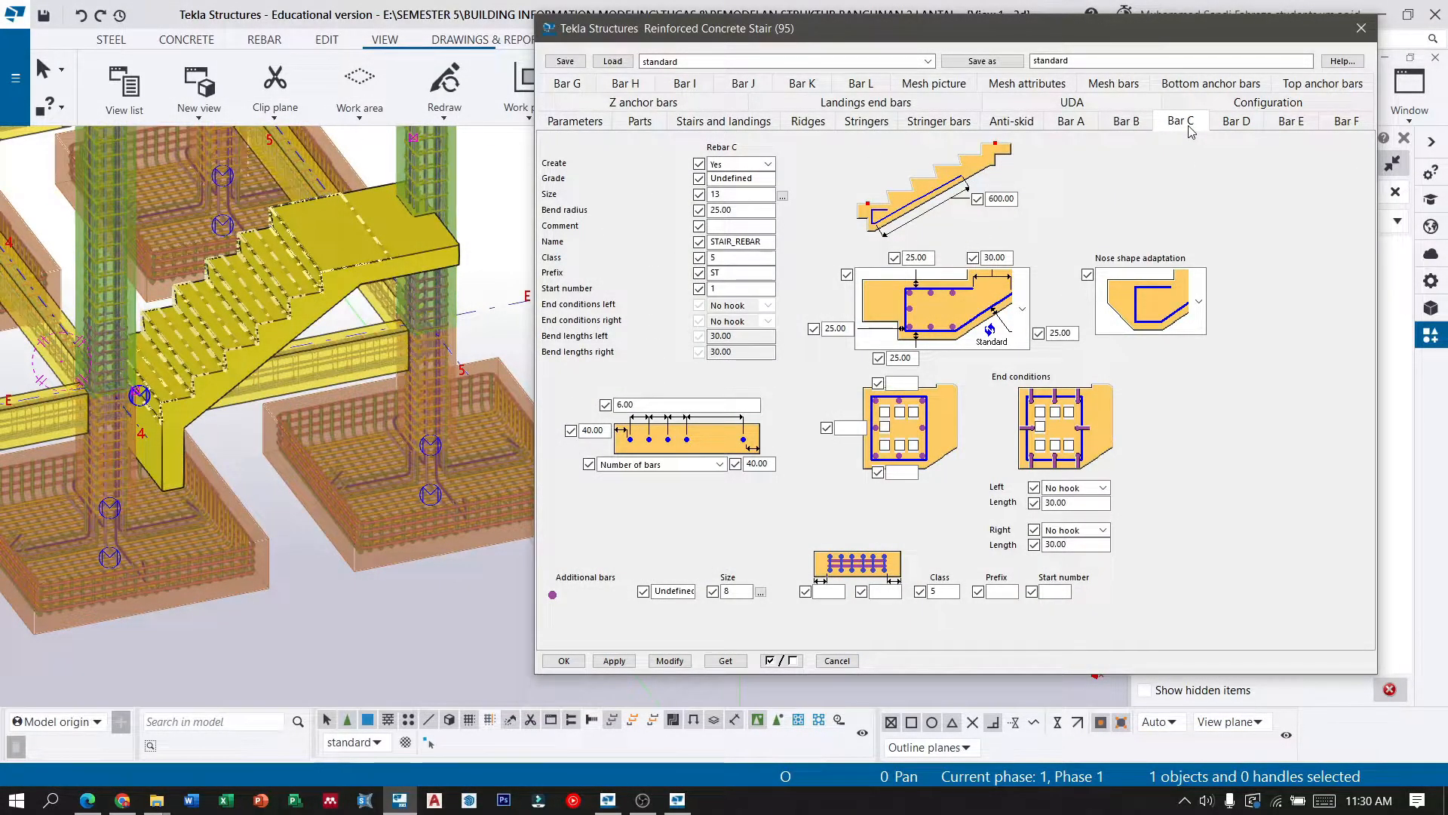
# Confirm the catalogue bar for the stair's Bar D reinforcement and the size 8 tie/stirrup bar for Bar E.
pyautogui.click(1238, 123)
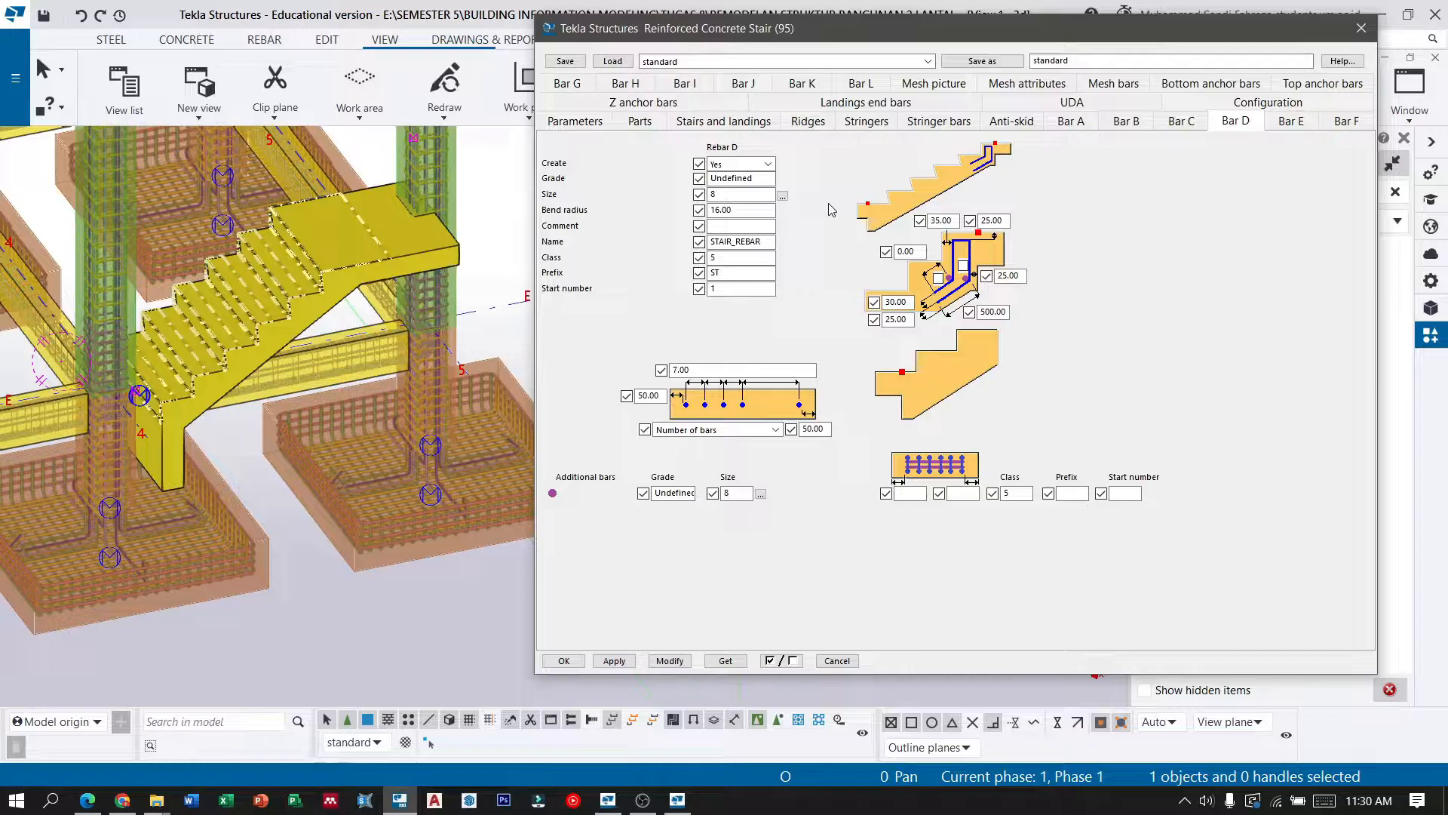
pyautogui.click(782, 196)
pyautogui.click(1059, 618)
pyautogui.click(1292, 123)
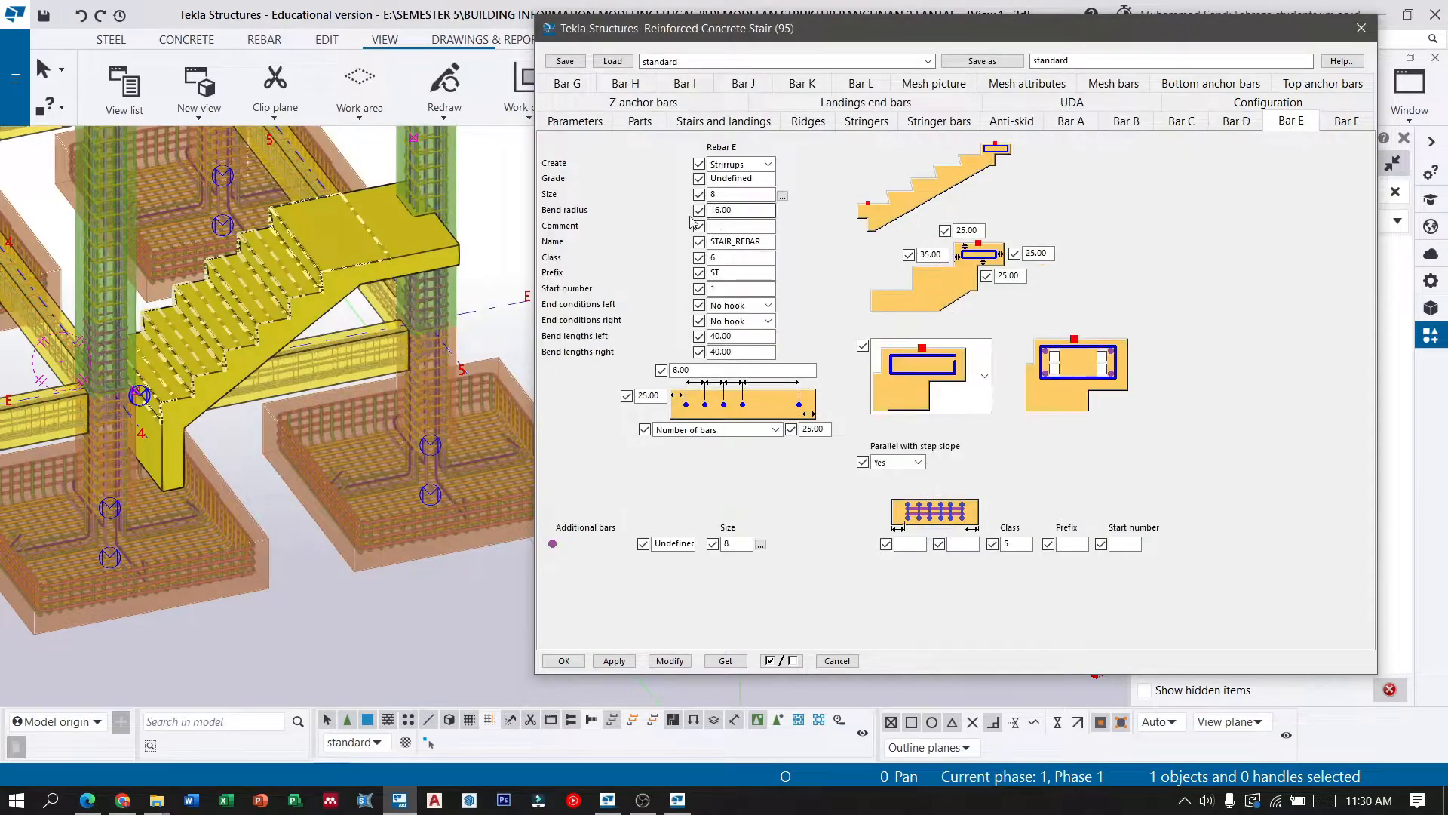
pyautogui.click(782, 198)
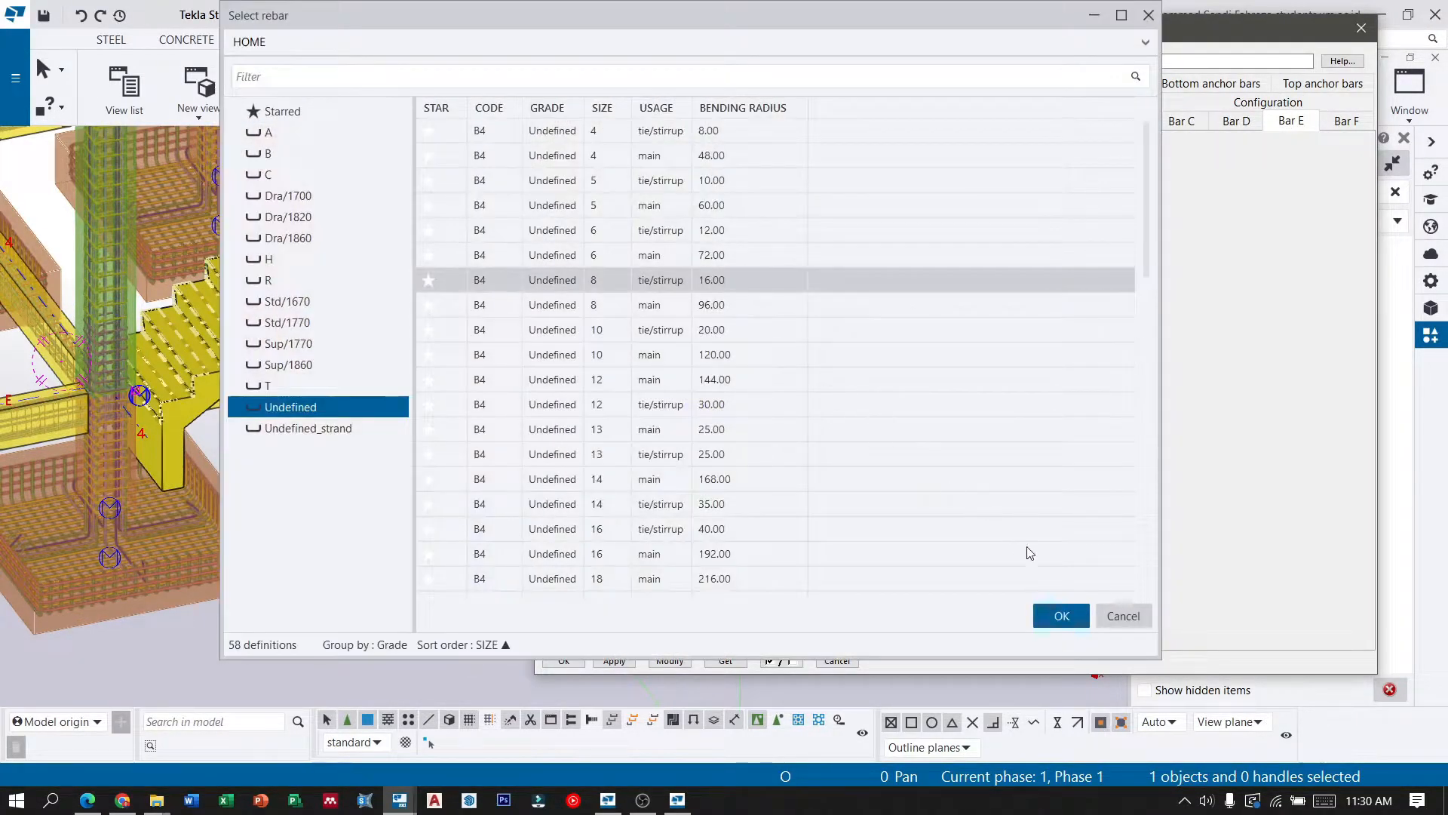
pyautogui.click(1056, 611)
# Choose the size 8 bar with a 16 mm bend radius for the stair's Bar F and Bar G reinforcement.
pyautogui.click(1345, 121)
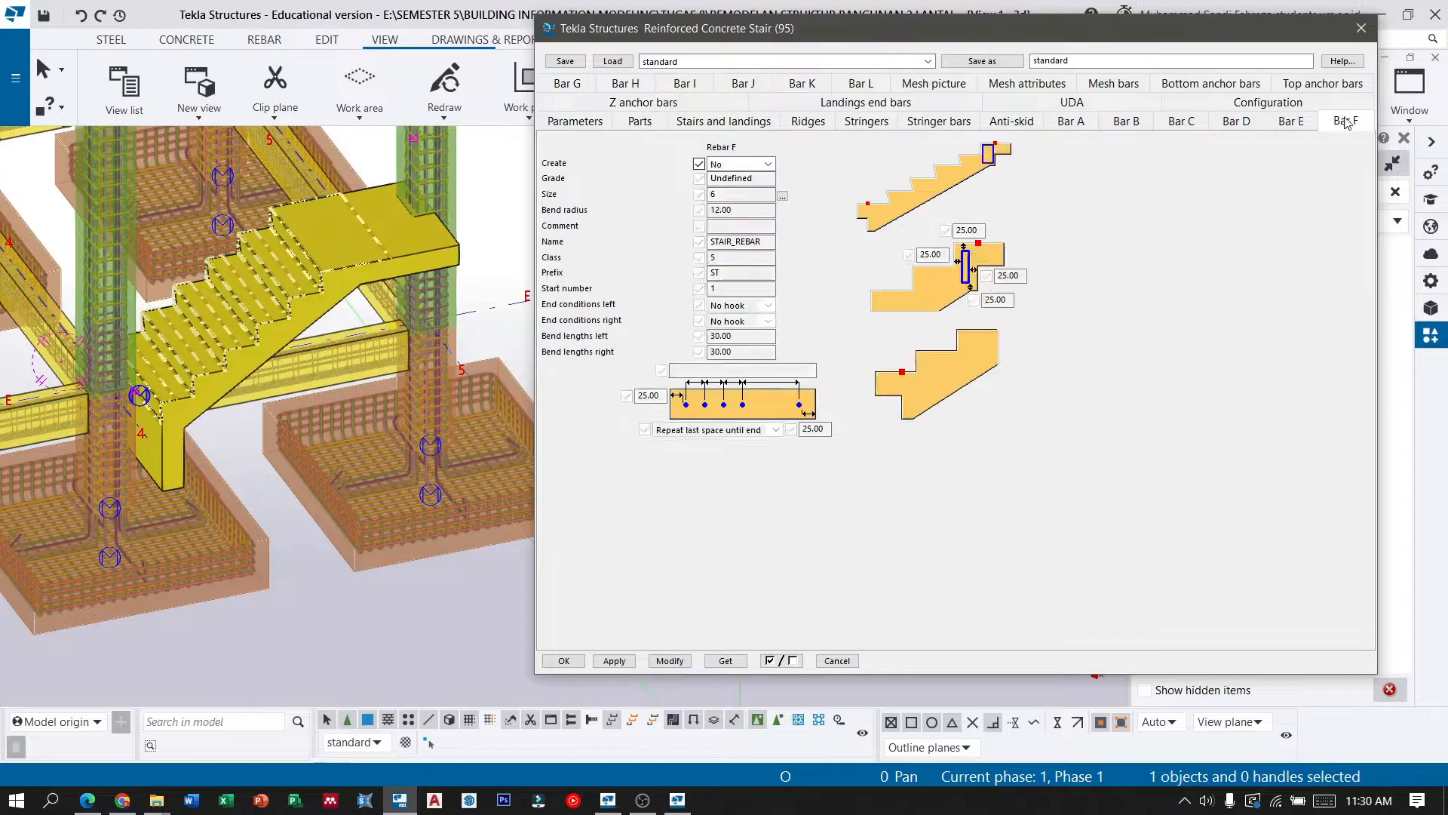
pyautogui.click(782, 198)
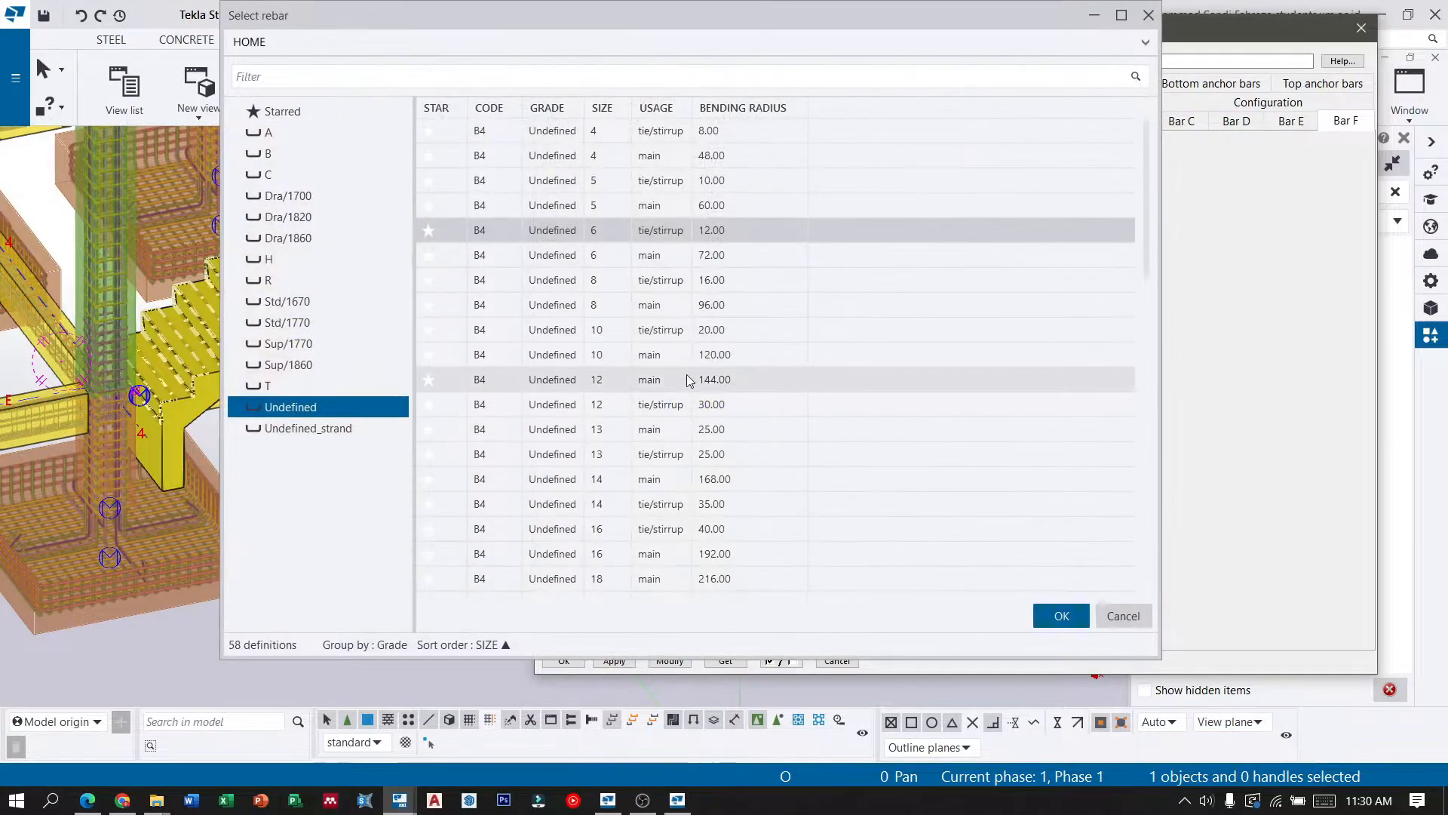
pyautogui.click(1061, 615)
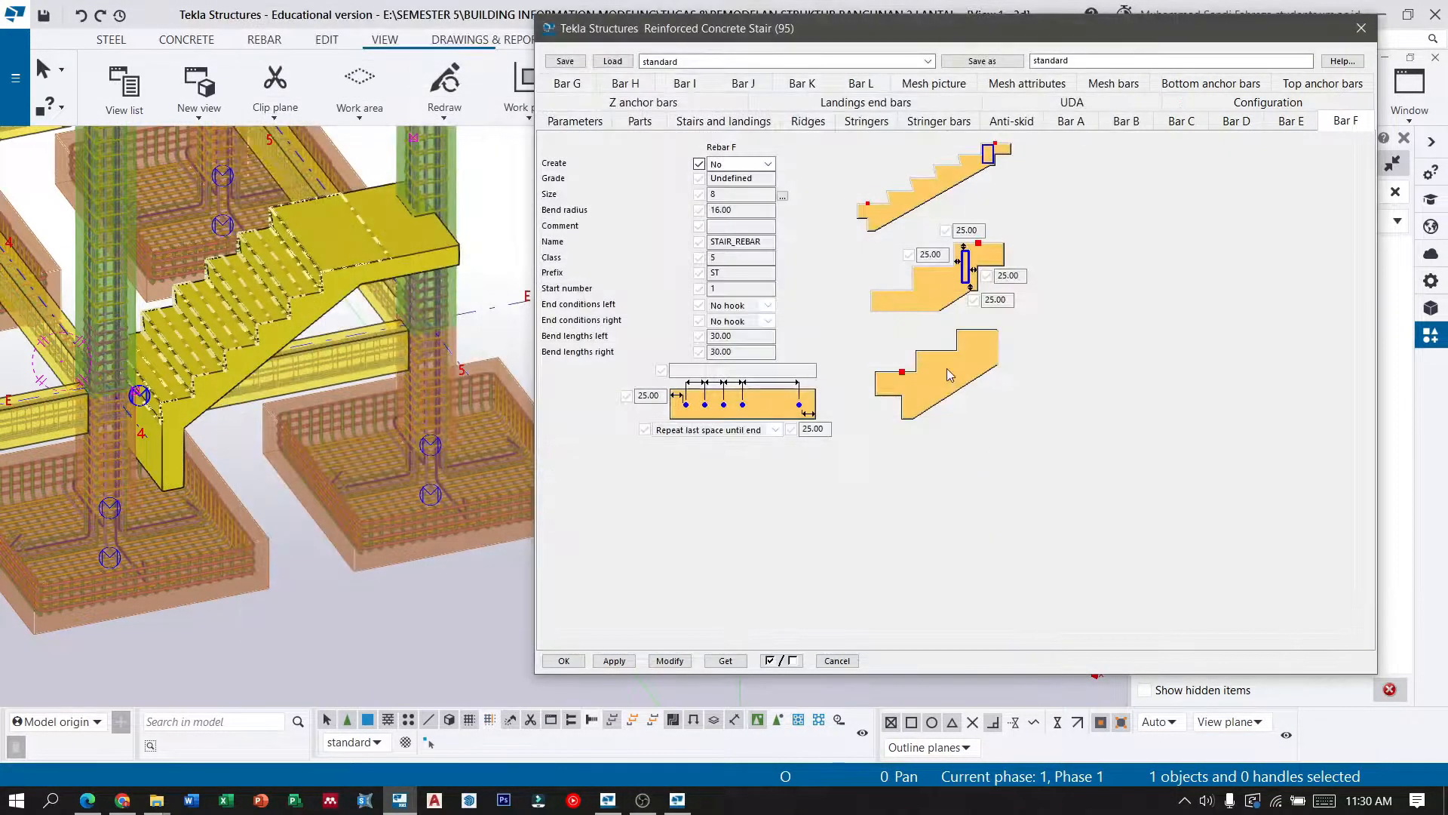
pyautogui.click(570, 86)
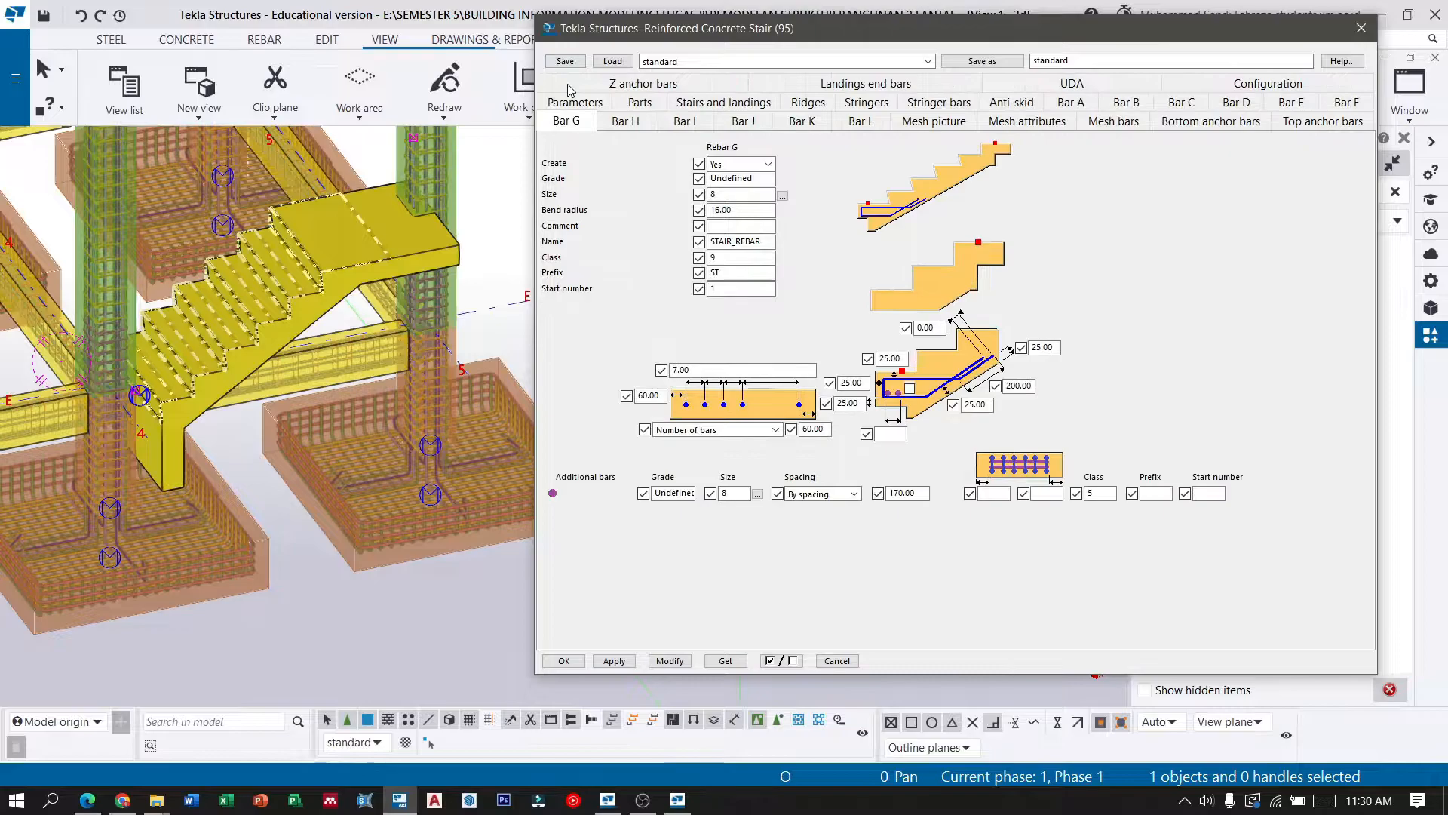
pyautogui.click(782, 197)
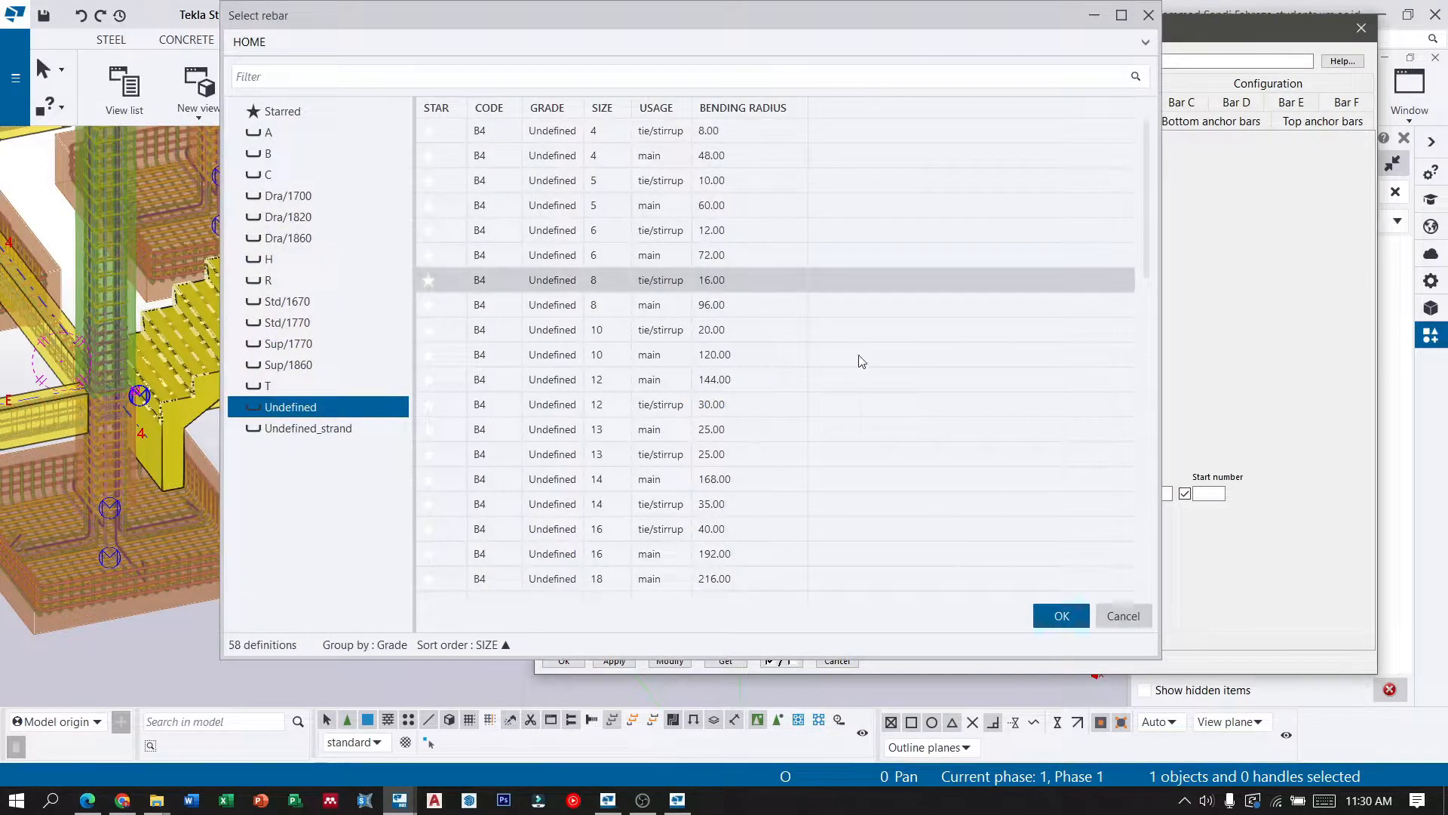
pyautogui.click(1056, 617)
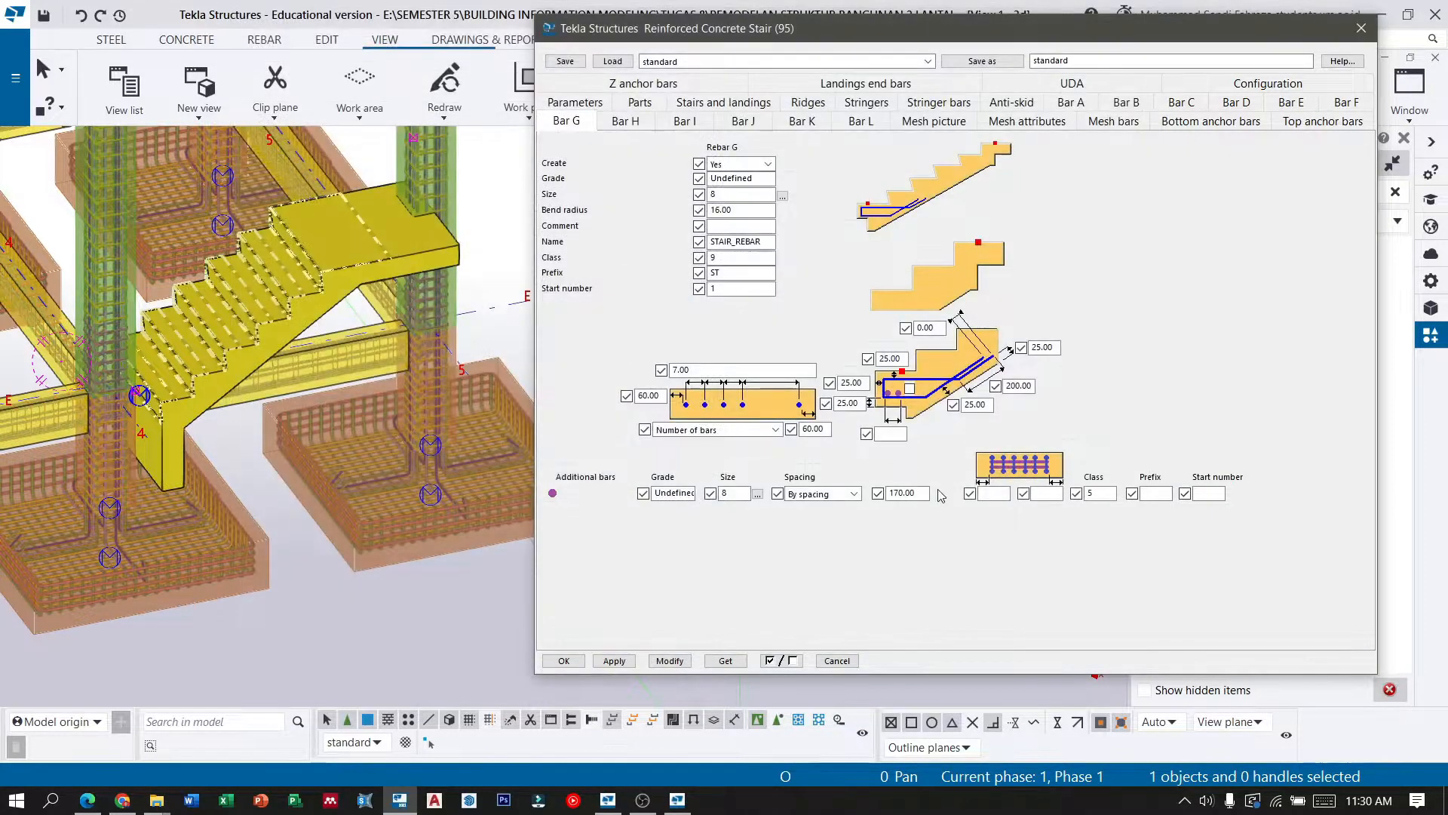
# Set the stair's Bar H reinforcement to the size 12 tie/stirrup bar with a 30 mm bending radius.
pyautogui.click(644, 123)
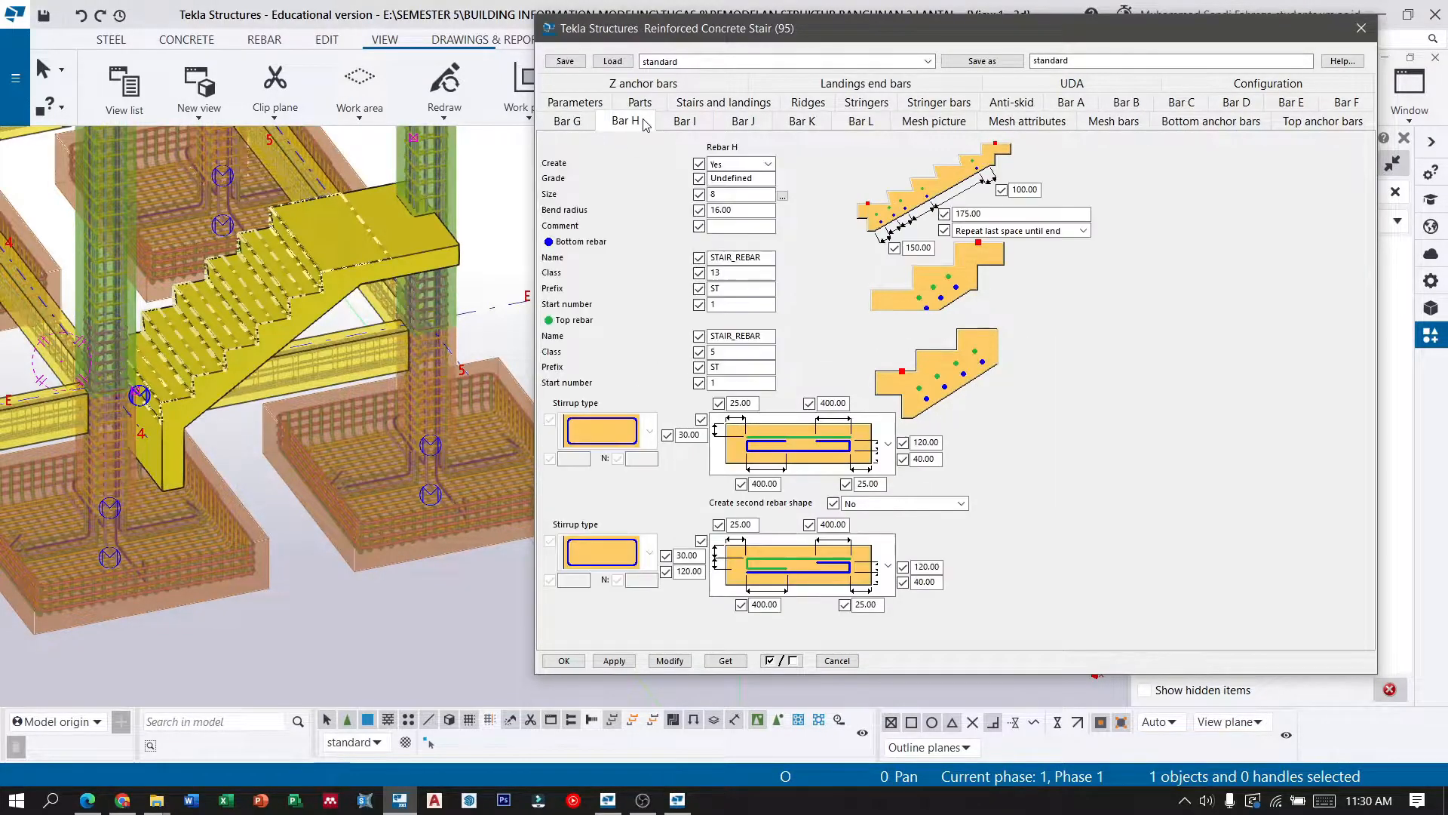
pyautogui.click(783, 197)
pyautogui.click(704, 406)
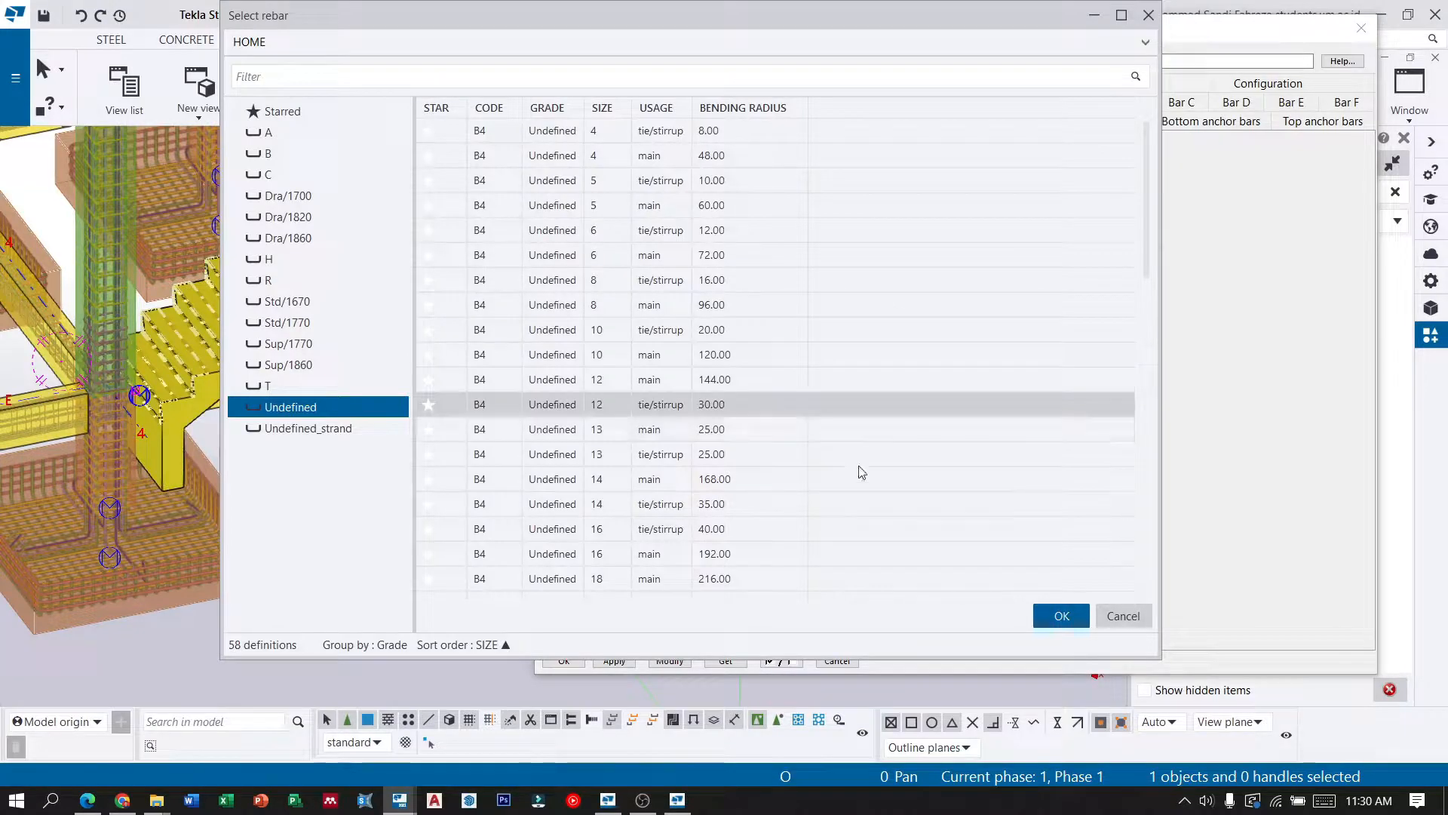
pyautogui.click(1041, 616)
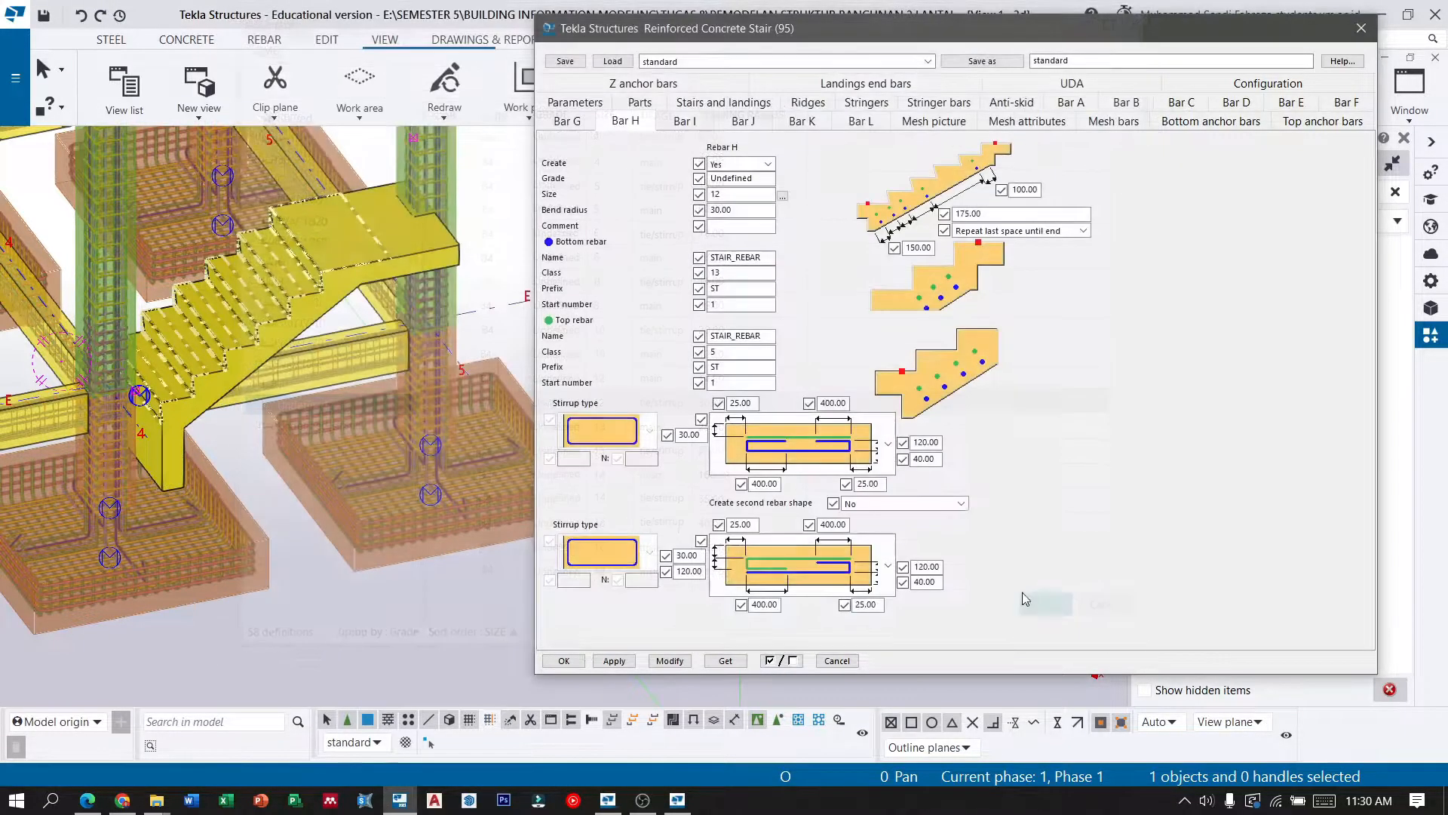
# Set the stair's Bar I and Bar J reinforcement to size 10 bars of Undefined grade.
pyautogui.click(685, 122)
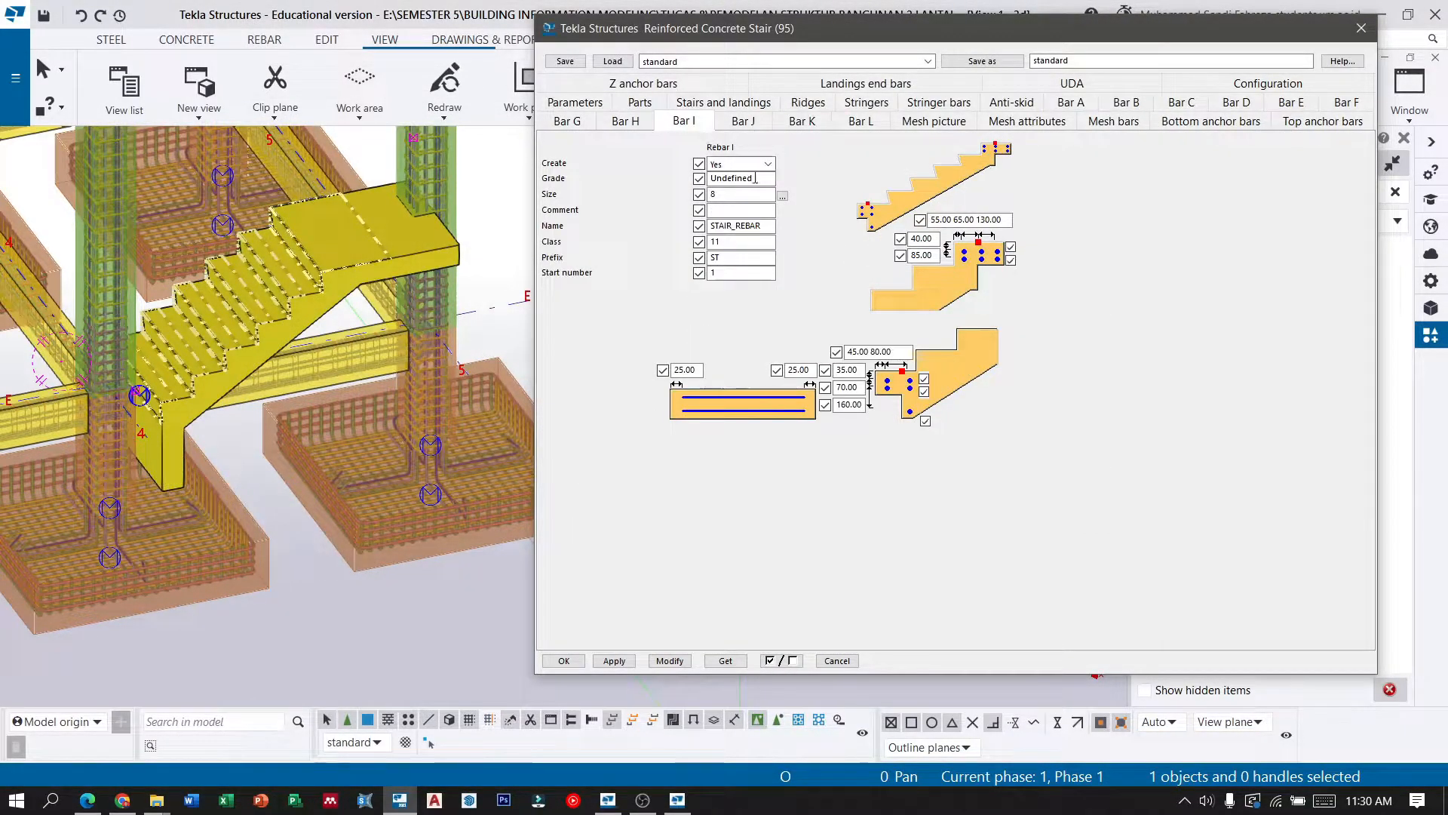
pyautogui.click(783, 196)
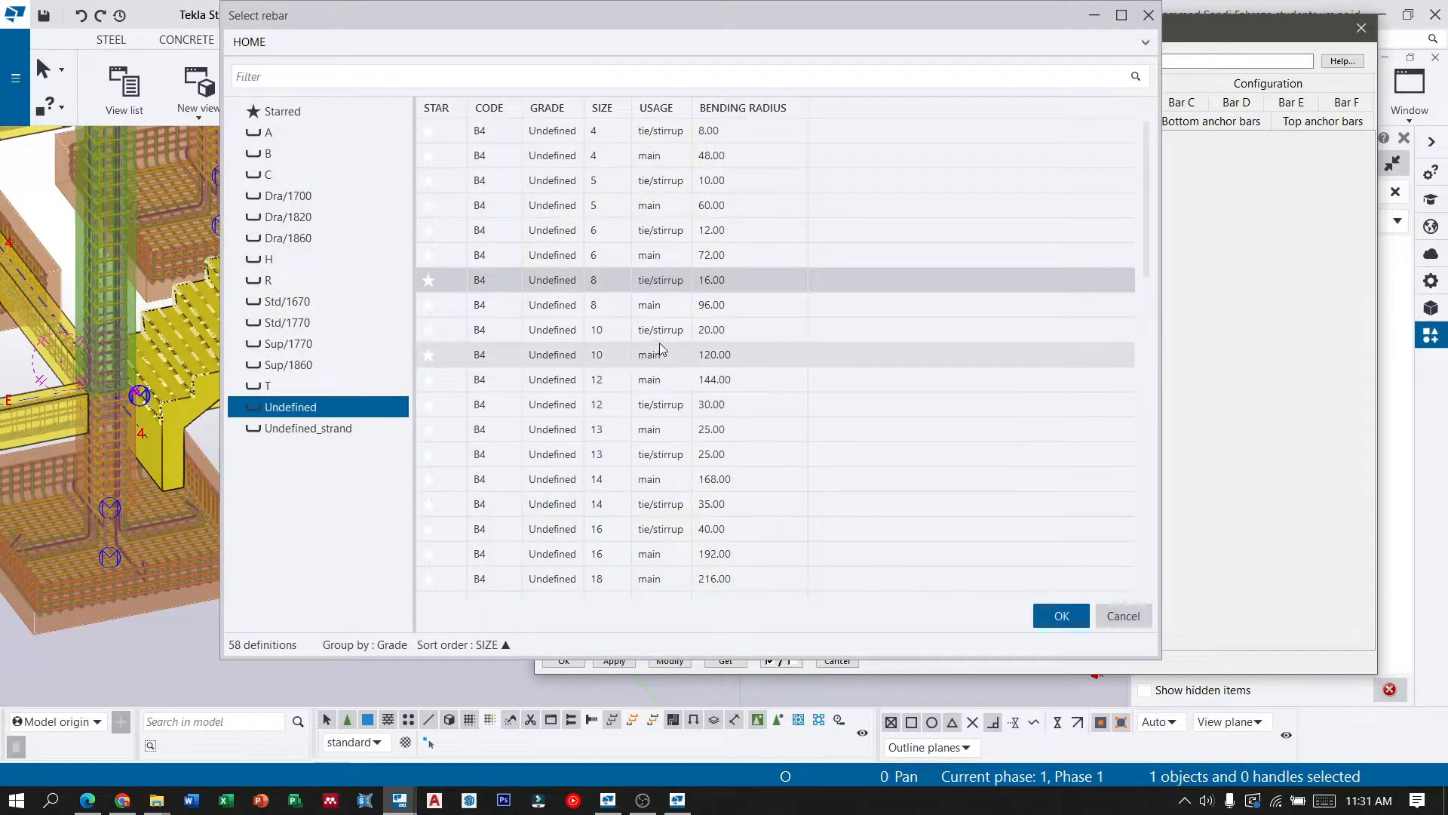
pyautogui.click(658, 329)
pyautogui.click(1061, 616)
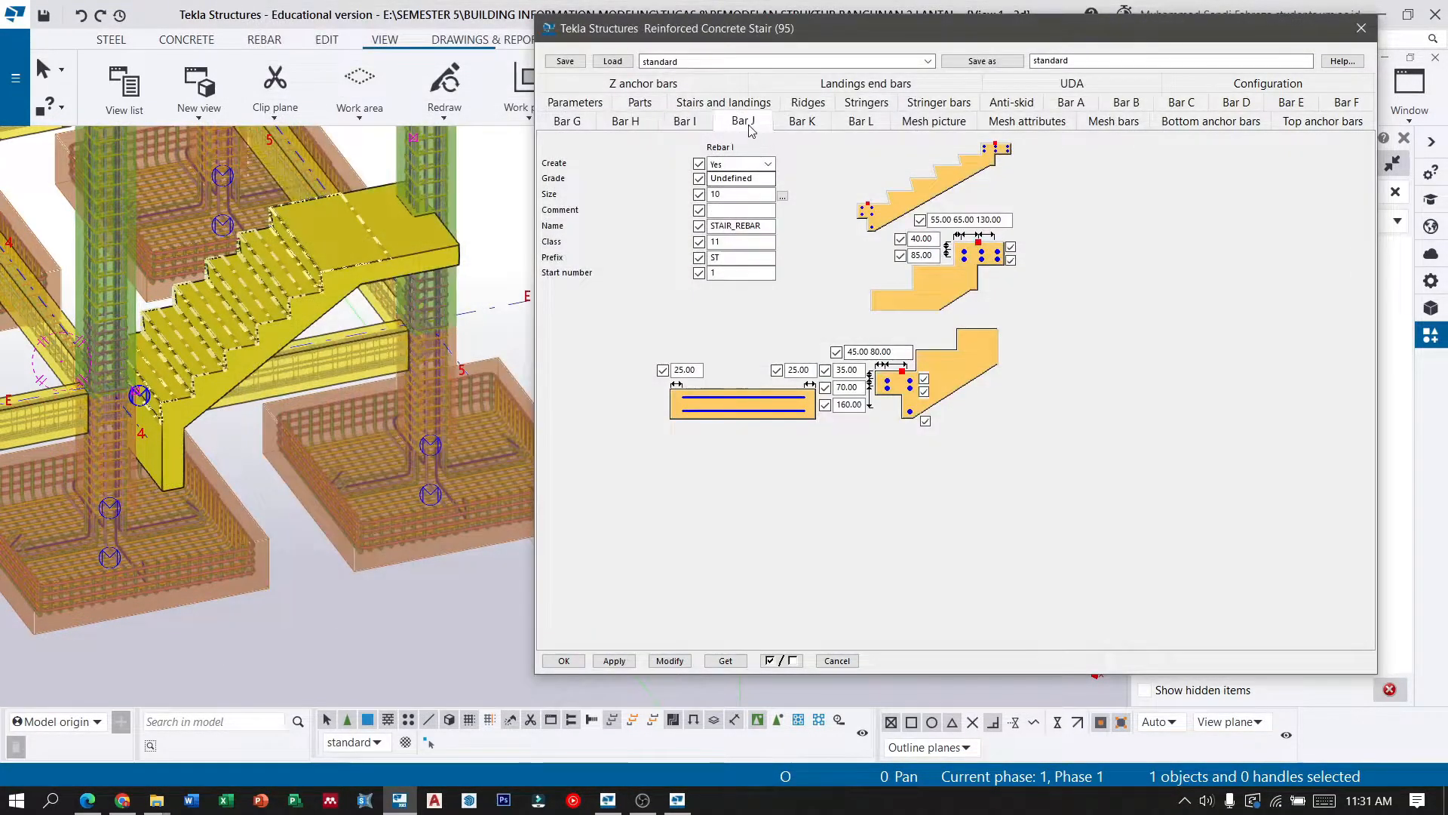
pyautogui.click(743, 122)
pyautogui.click(783, 196)
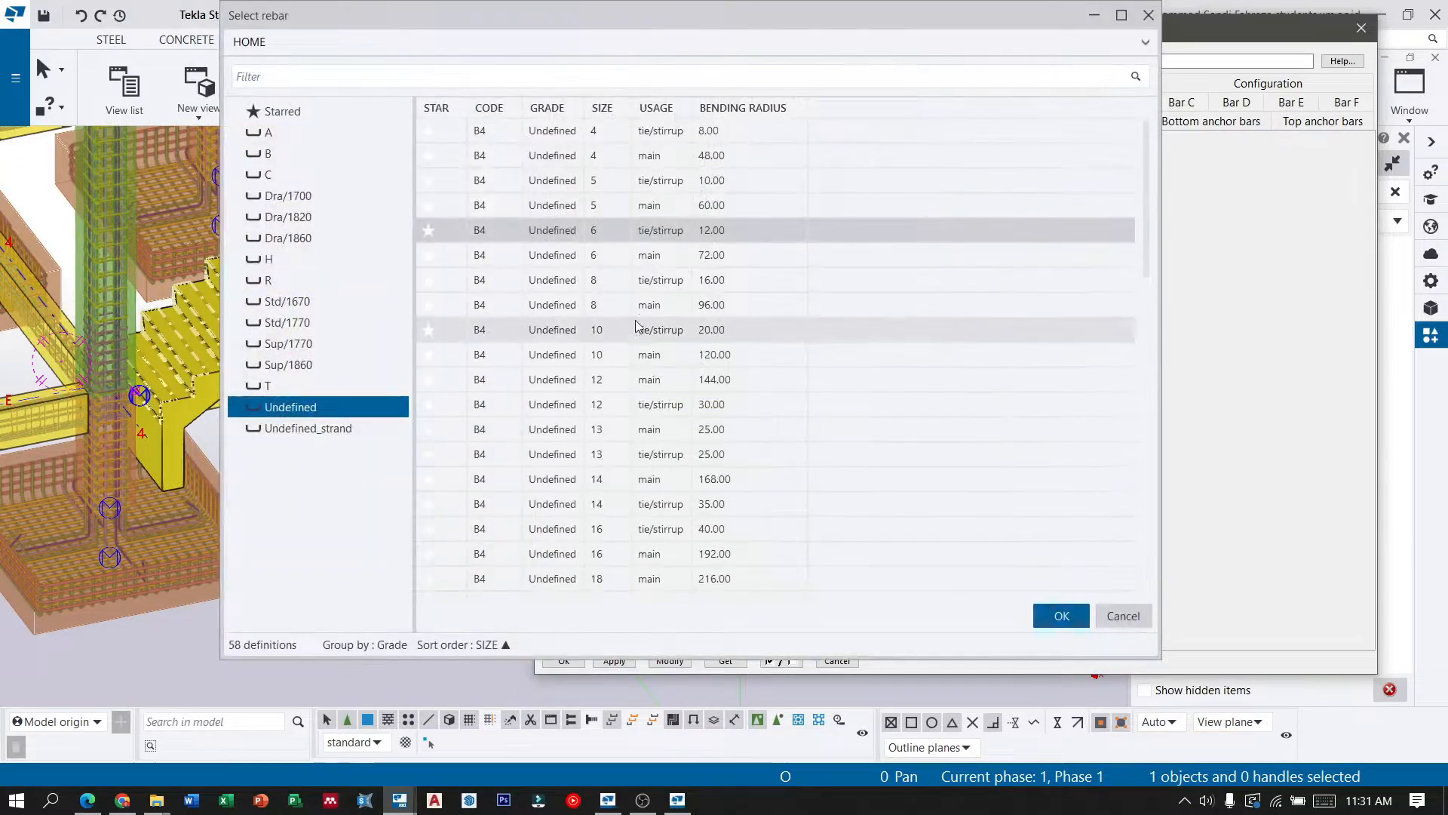
pyautogui.click(1062, 616)
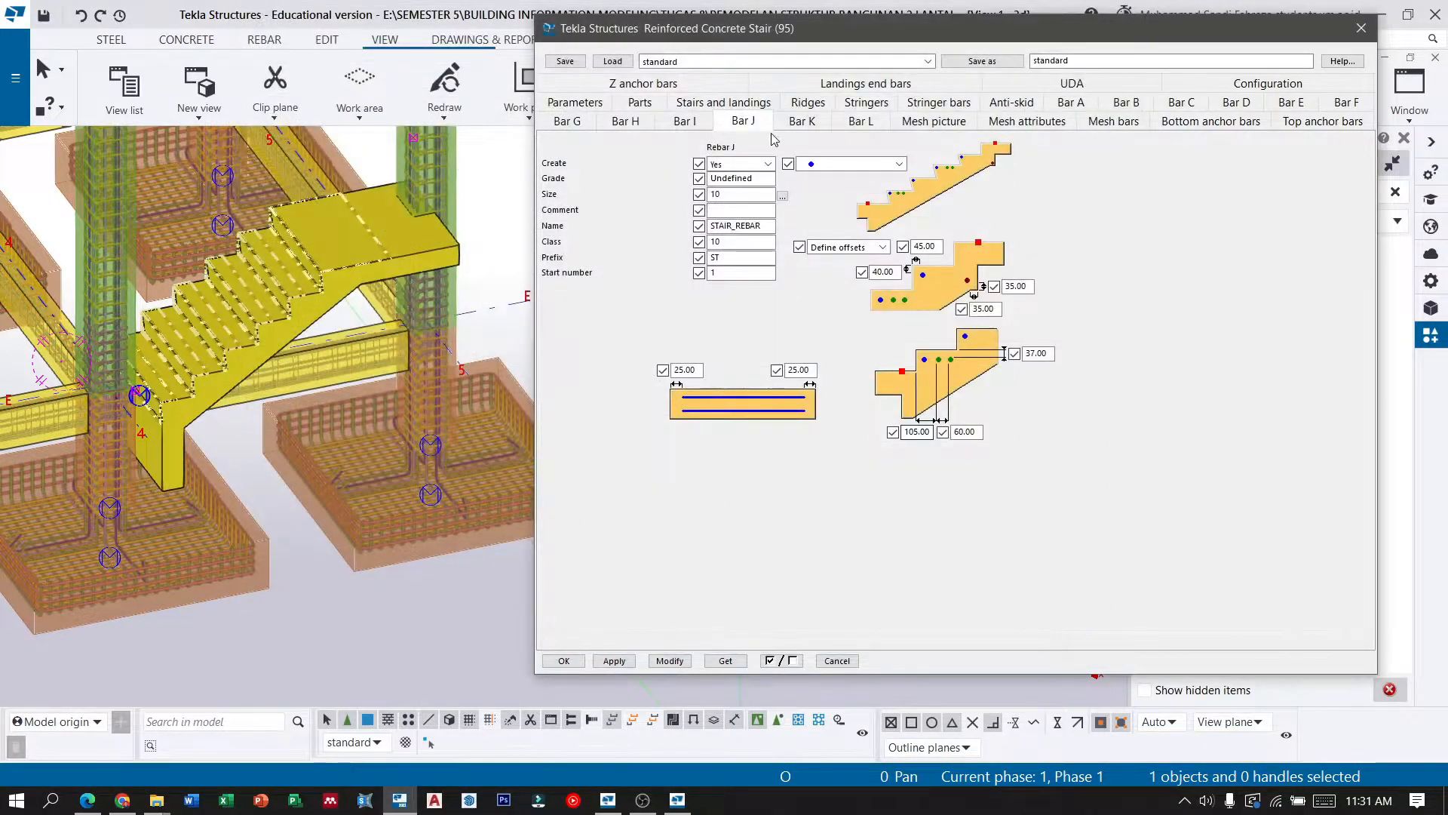
# Choose the size 8 tie/stirrup bar with a 16 mm bending radius for the stair's Bar K and Bar L.
pyautogui.click(803, 123)
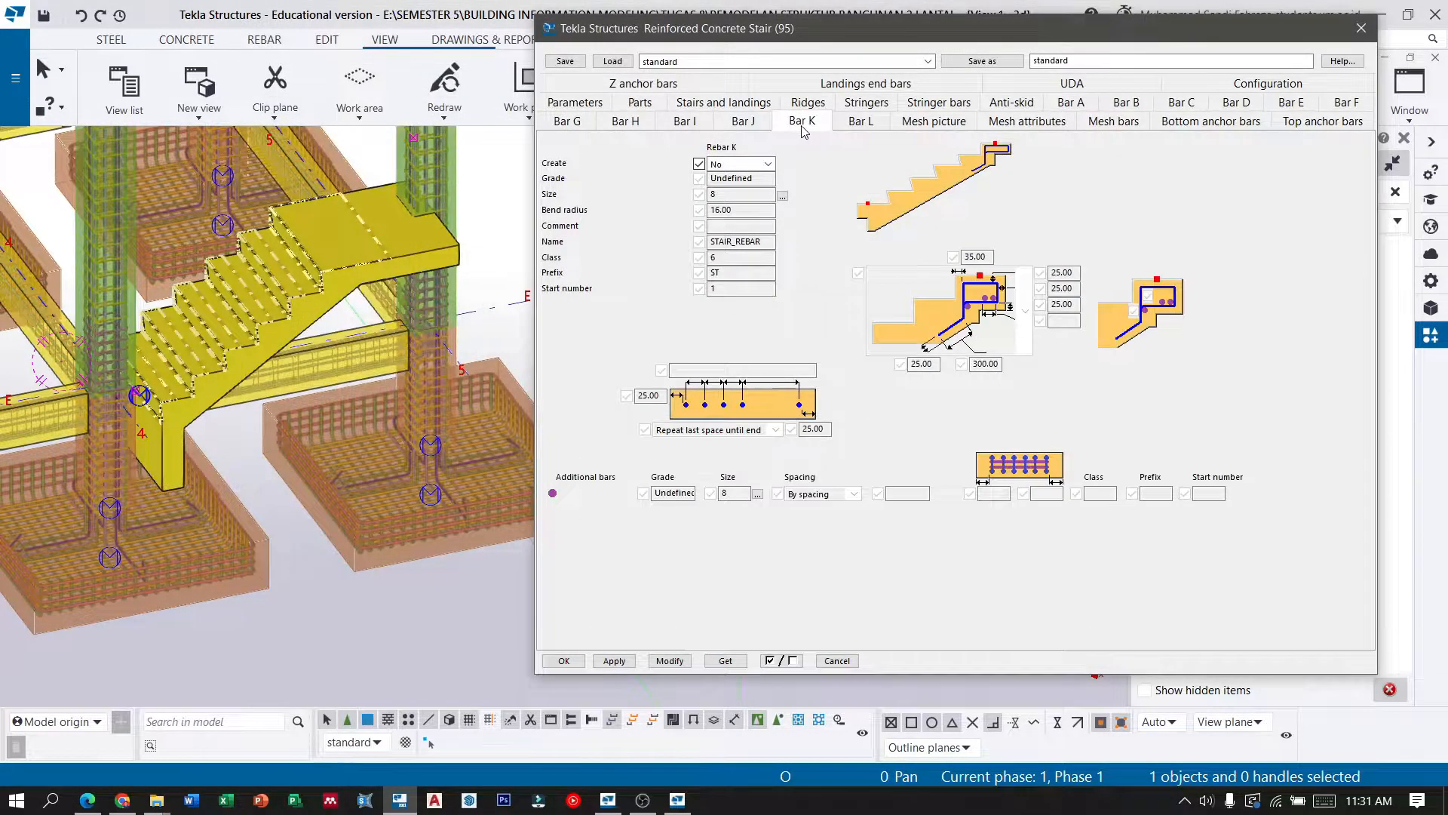
pyautogui.click(783, 197)
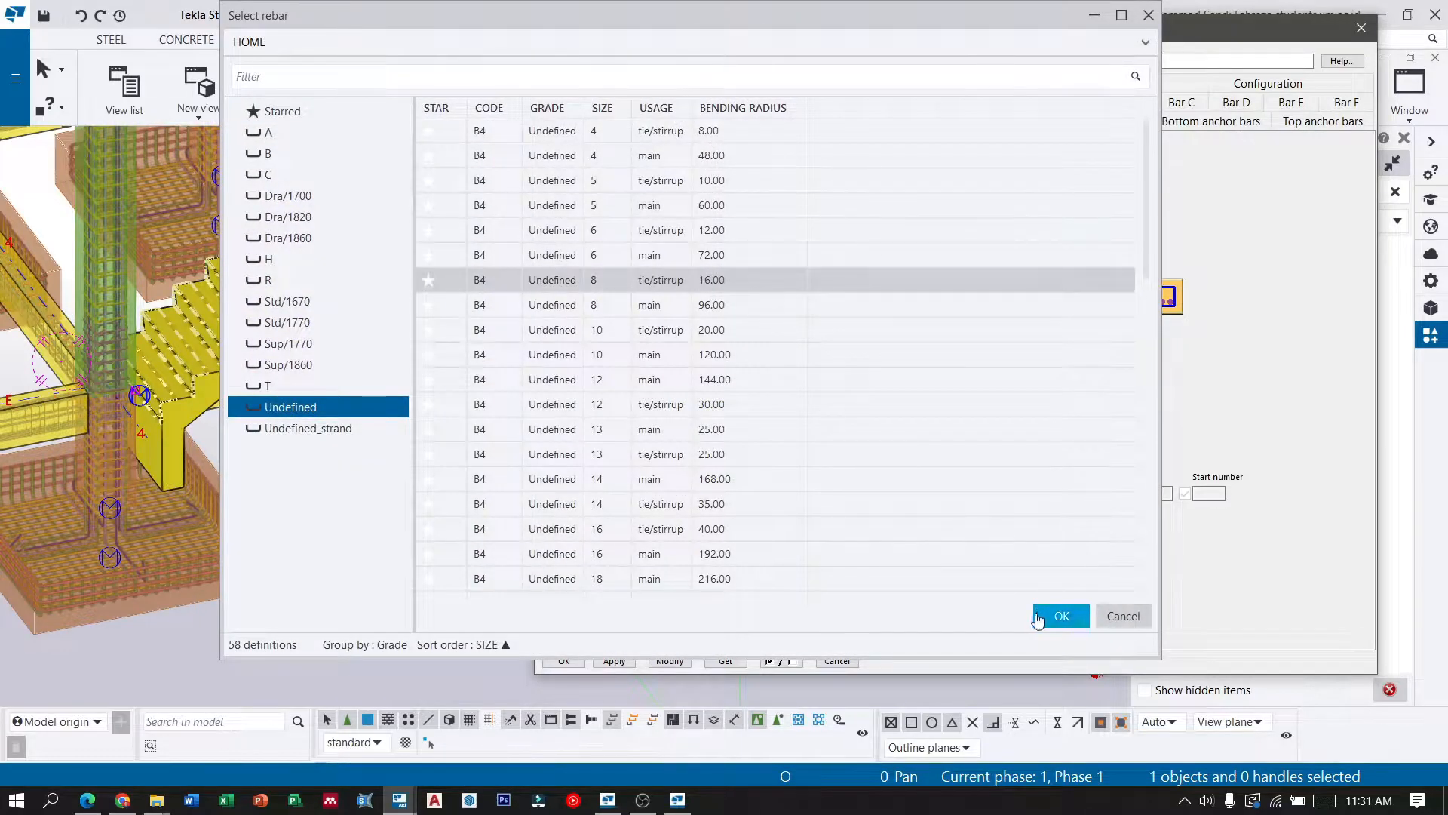
pyautogui.click(1058, 616)
pyautogui.click(860, 121)
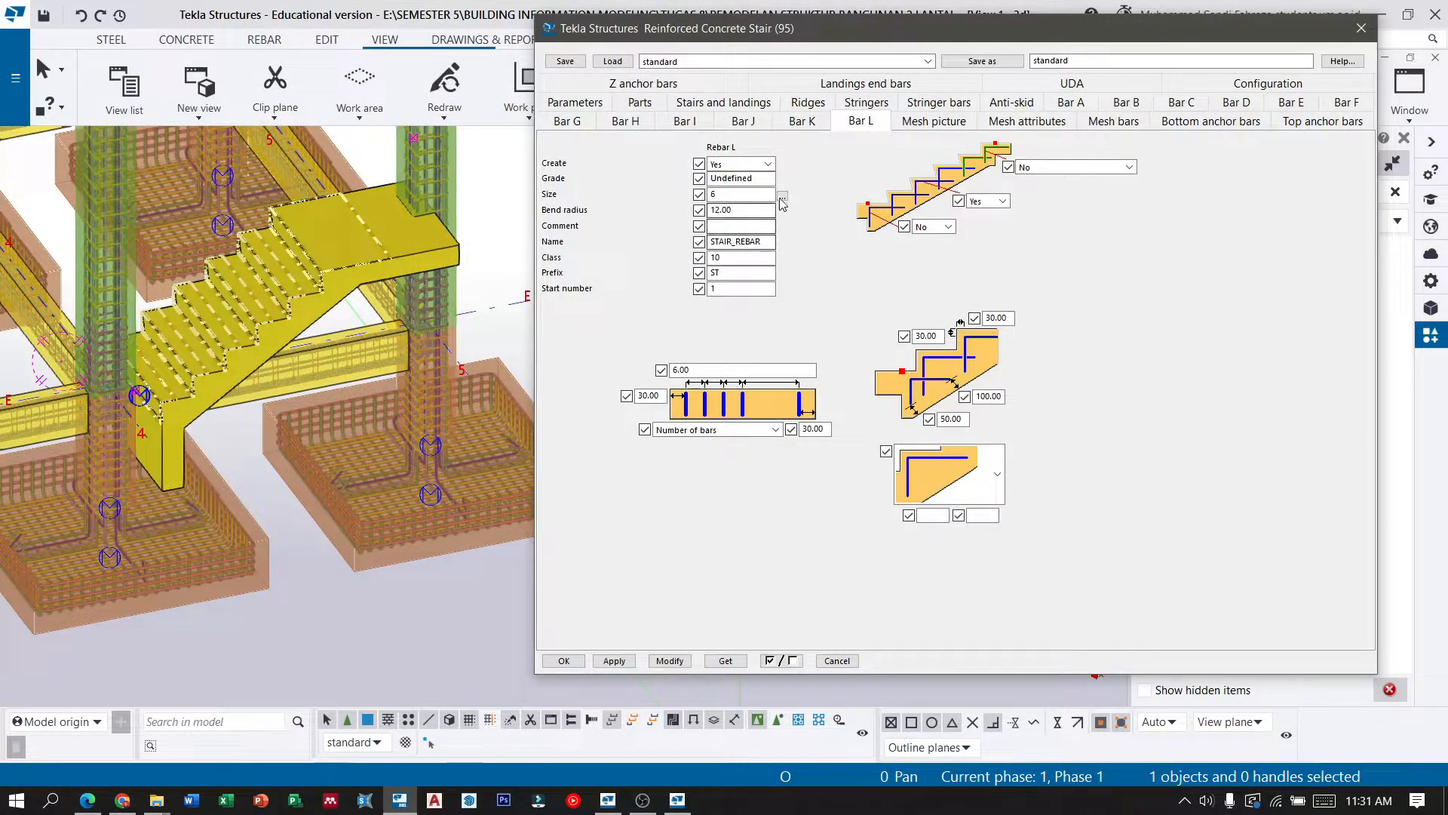
pyautogui.click(783, 196)
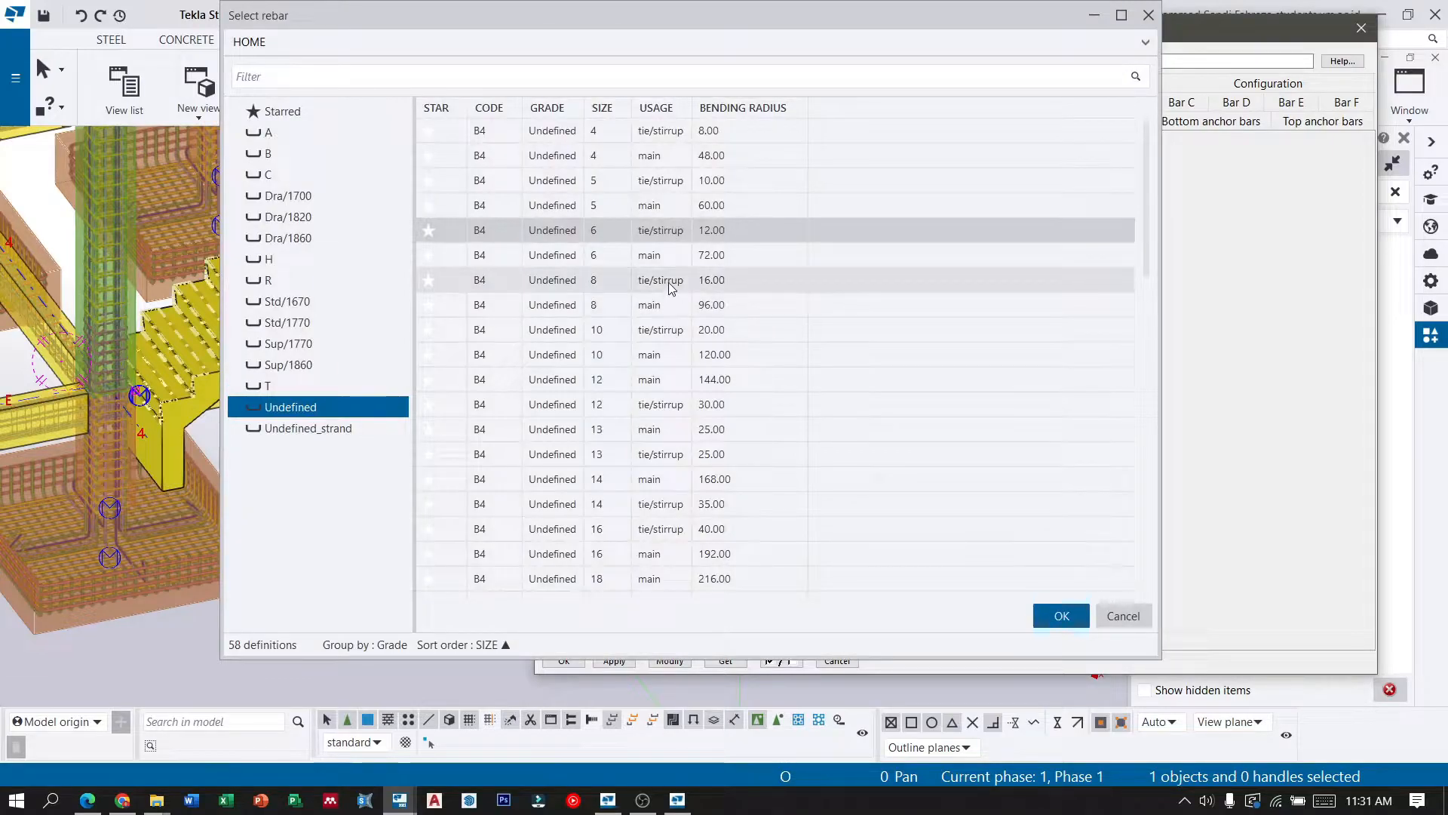
pyautogui.click(669, 287)
pyautogui.click(1062, 616)
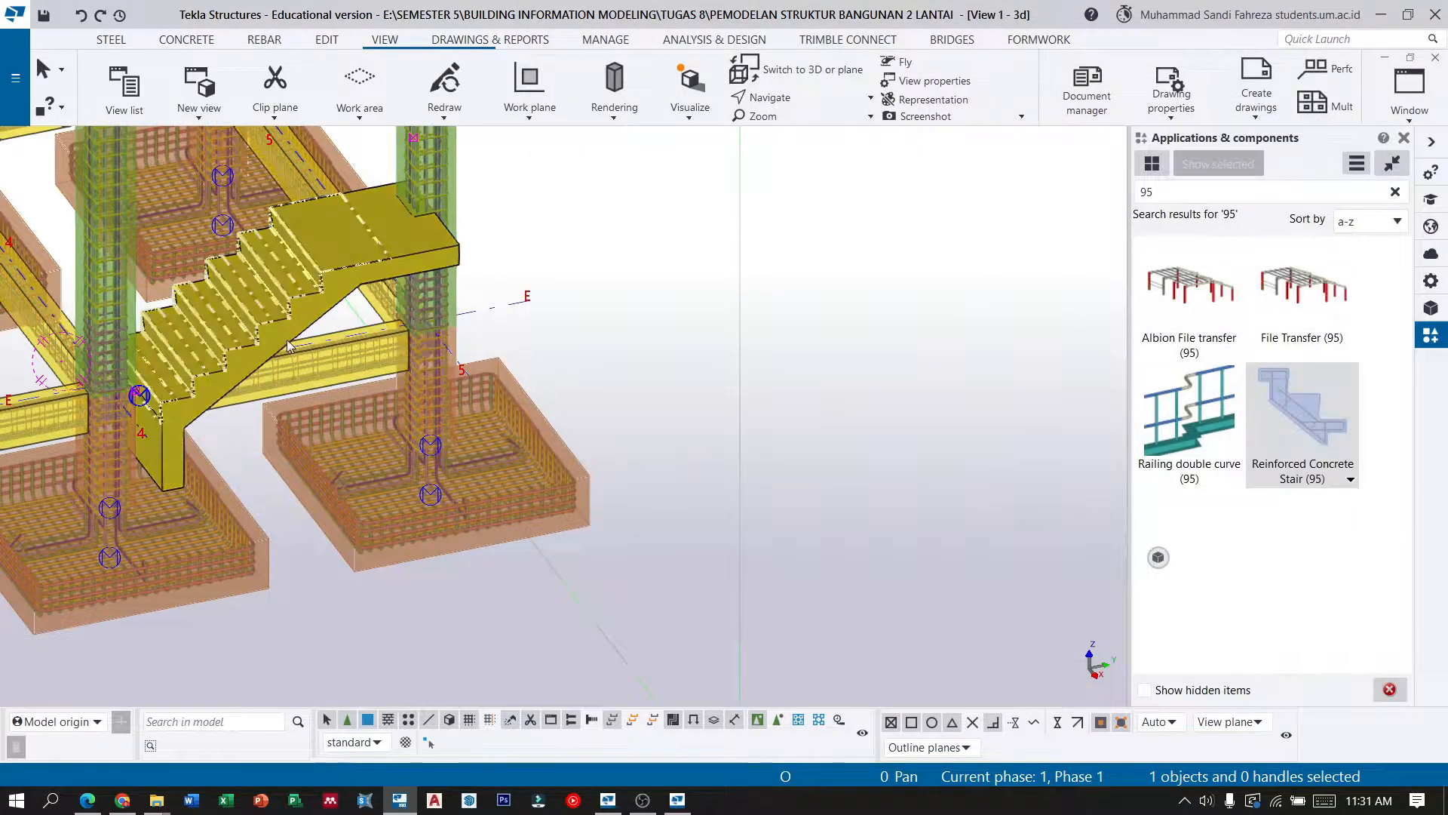
# Move the stair from the lower corner of its first step to the corner where the ground beam meets the column at grid E-4.
pyautogui.moveTo(316, 287)
pyautogui.keyDown('ctrl'); pyautogui.mouseDown(button='middle')
pyautogui.moveTo(453, 245)
pyautogui.moveTo(583, 248)
pyautogui.moveTo(368, 279)
pyautogui.mouseUp(button='middle'); pyautogui.keyUp('ctrl')
pyautogui.scroll(8, 368, 279)
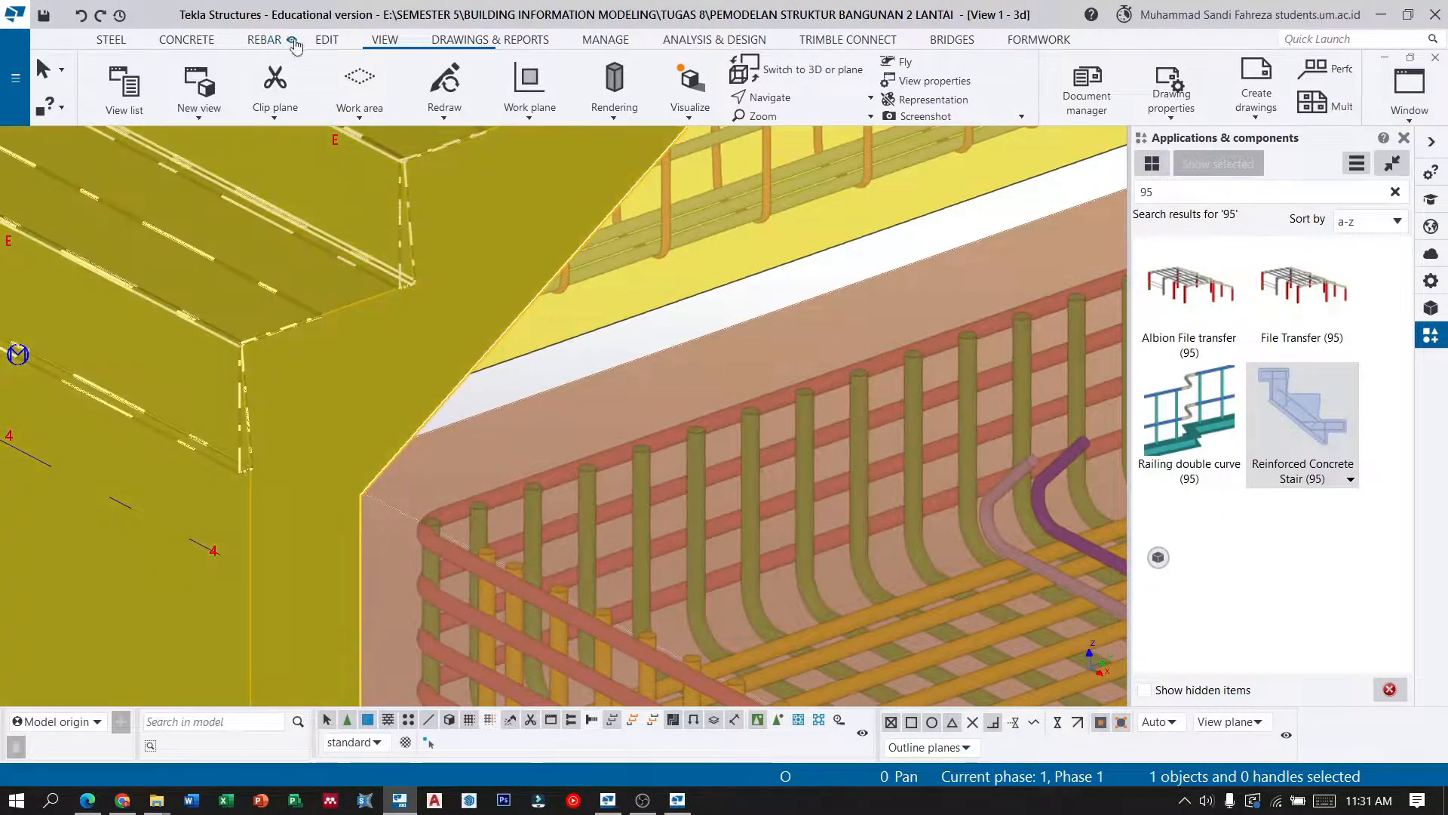
pyautogui.click(327, 40)
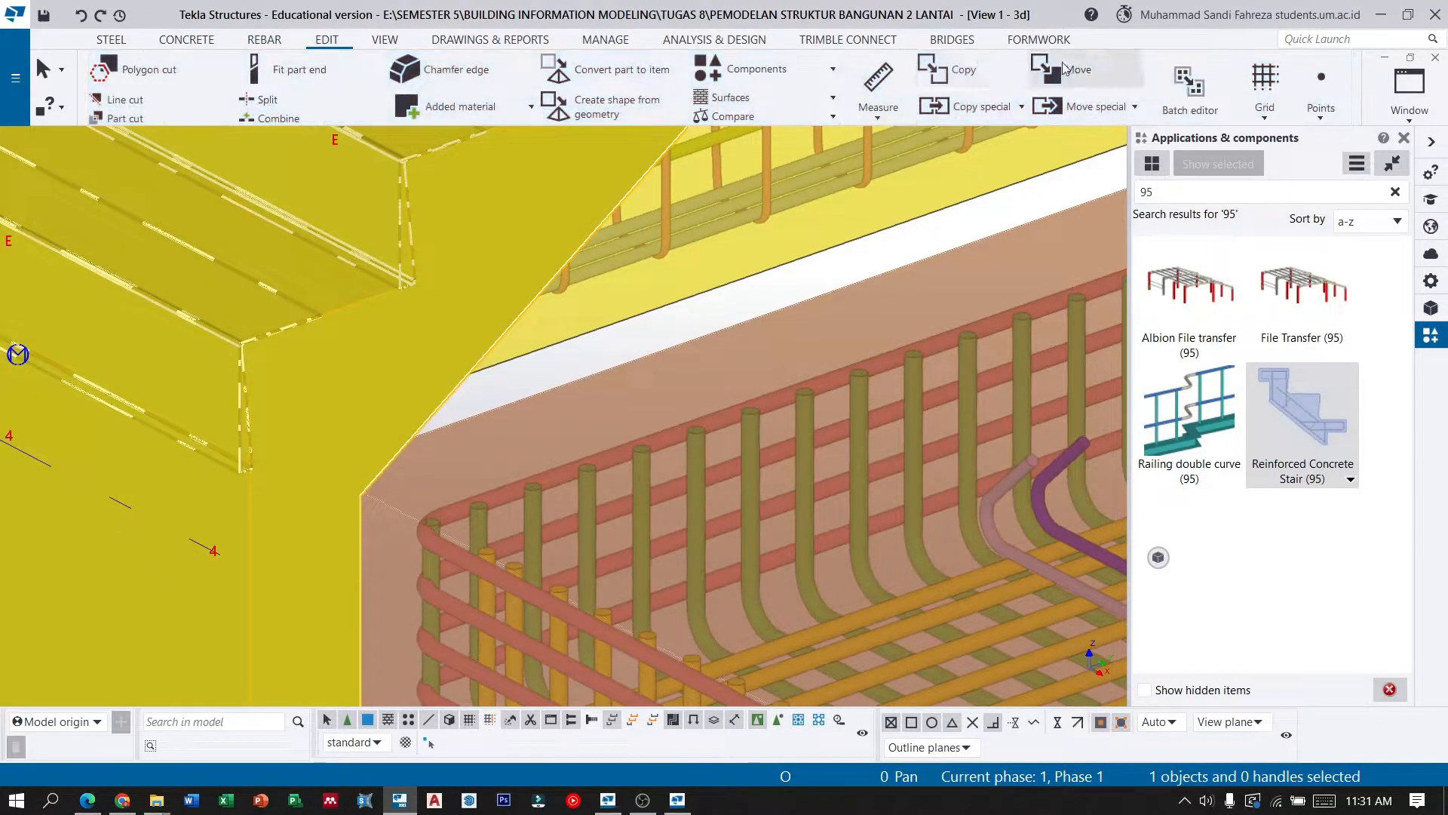
pyautogui.click(1063, 68)
pyautogui.scroll(-1, 1004, 142)
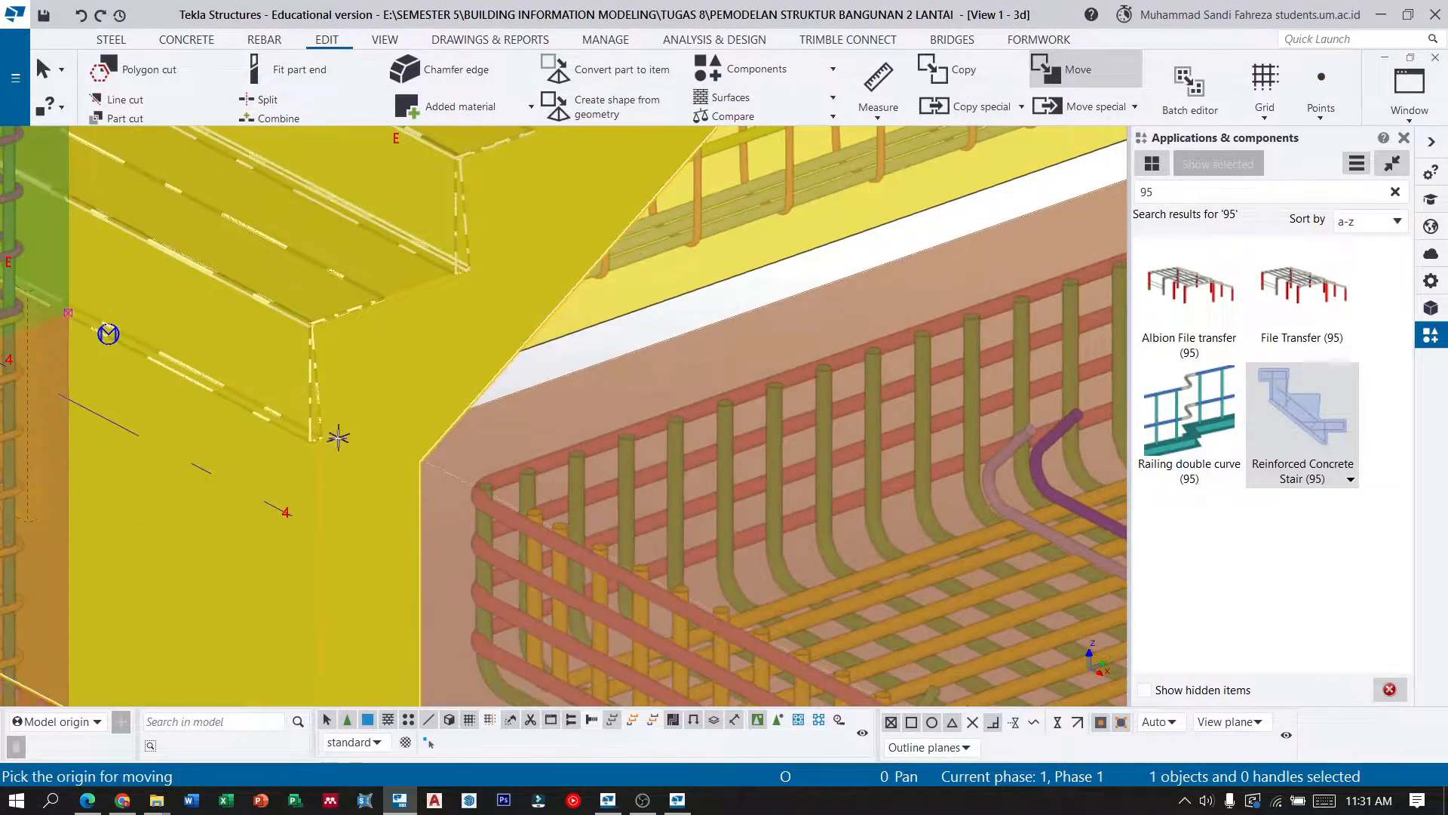
pyautogui.click(310, 442)
pyautogui.scroll(-3, 457, 408)
pyautogui.moveTo(245, 324); pyautogui.dragTo(670, 381, button='middle')
pyautogui.scroll(3, 457, 322)
pyautogui.keyDown('ctrl'); pyautogui.moveTo(458, 323); pyautogui.dragTo(731, 288, button='middle'); pyautogui.keyUp('ctrl')
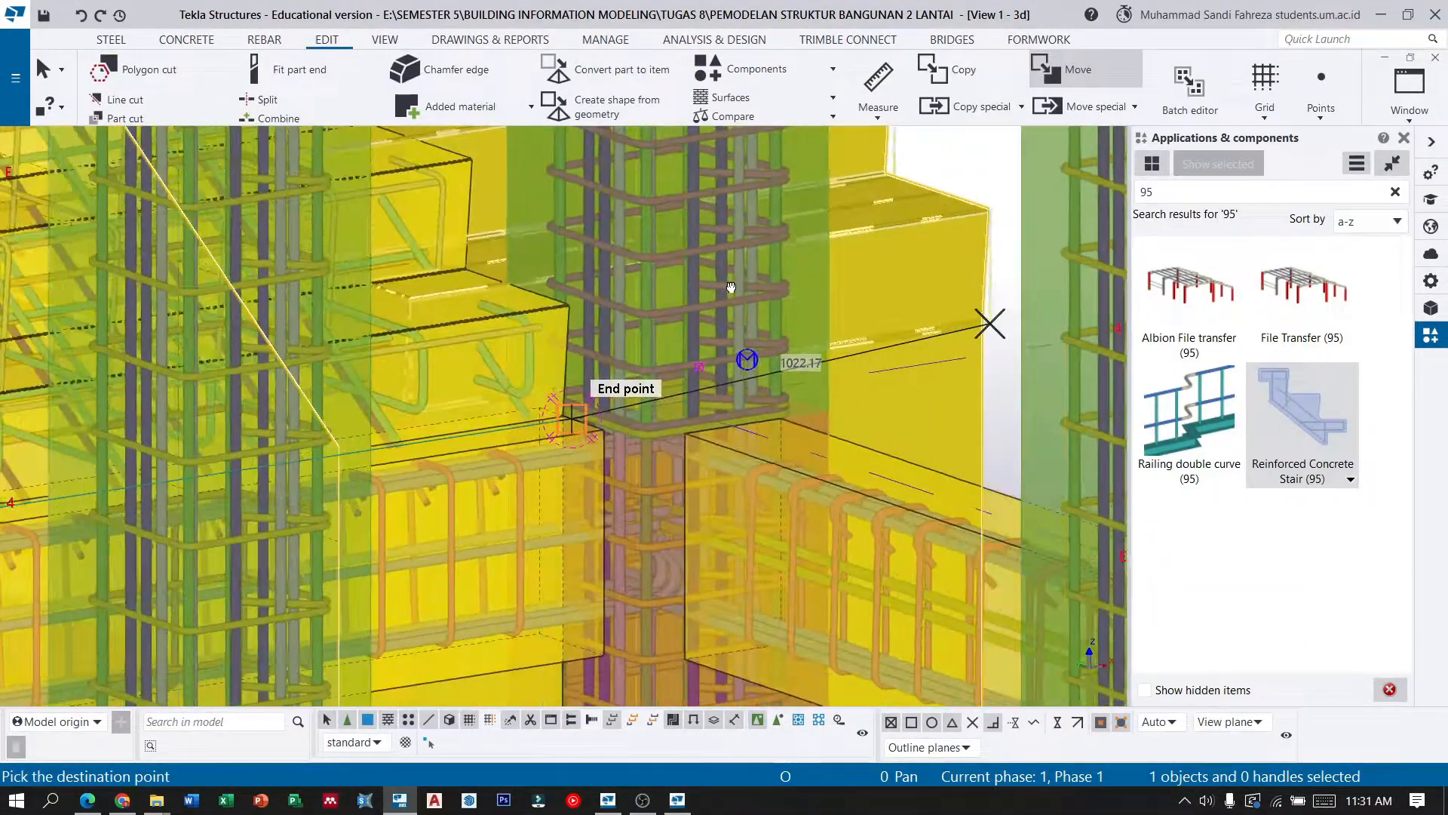
pyautogui.scroll(3, 577, 372)
pyautogui.scroll(2, 532, 422)
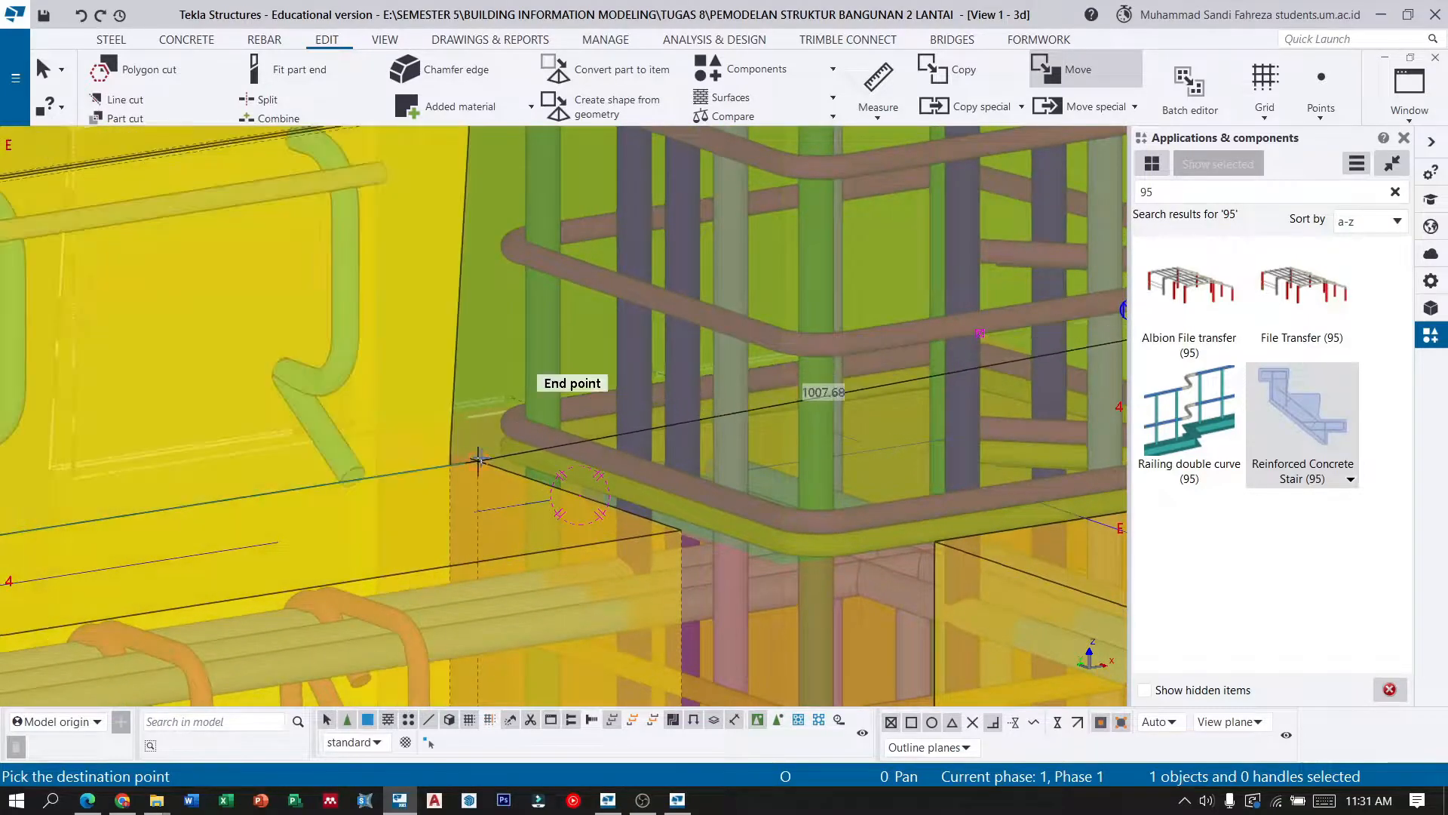
# Move the stair again from the column corner to the adjacent top corner of the ground beam at grid E-4.
pyautogui.moveTo(522, 461); pyautogui.dragTo(193, 374, button='middle')
pyautogui.scroll(-5, 204, 379)
pyautogui.moveTo(403, 380); pyautogui.dragTo(292, 388, button='middle')
pyautogui.scroll(8, 287, 411)
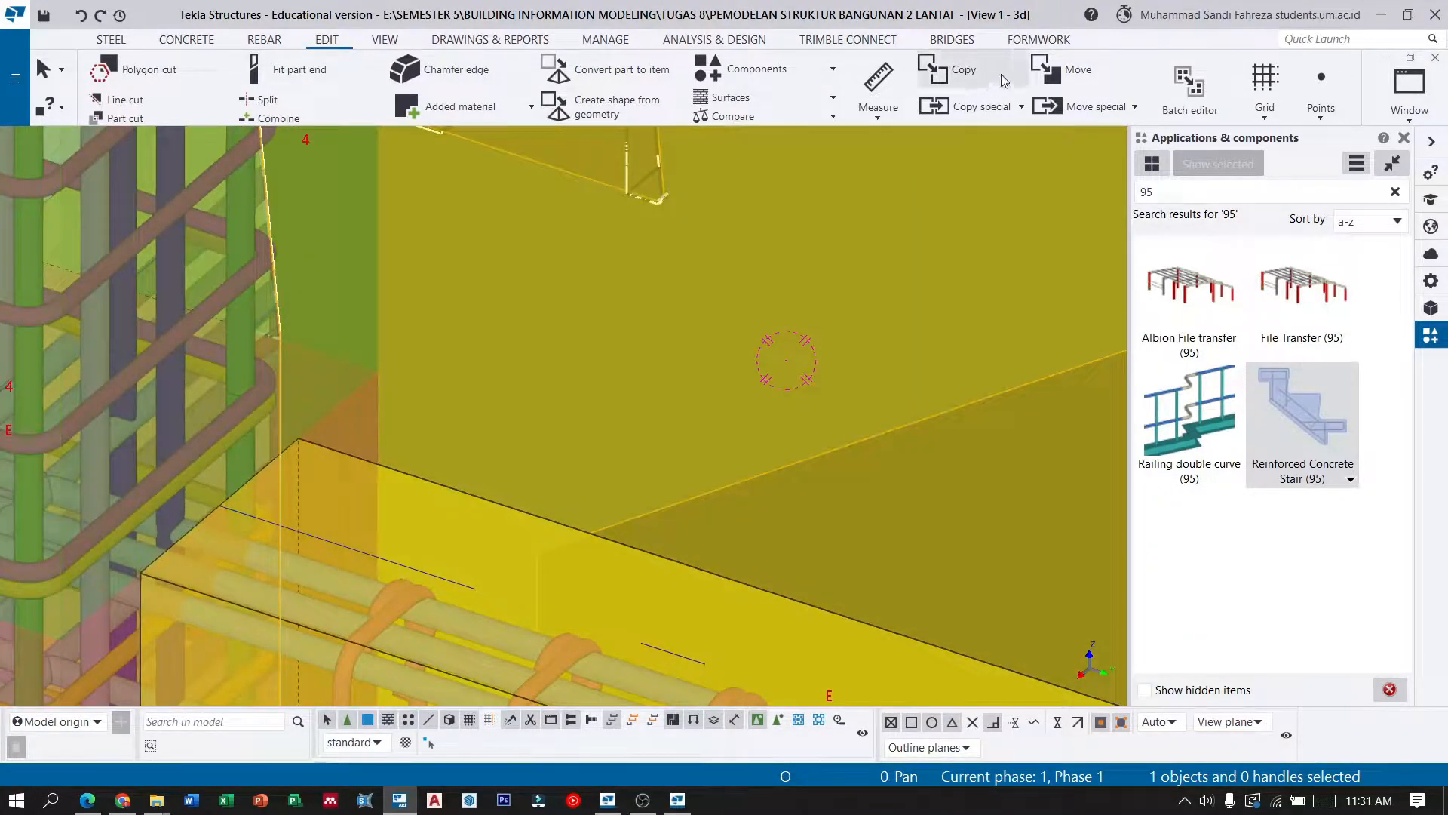
pyautogui.click(1043, 77)
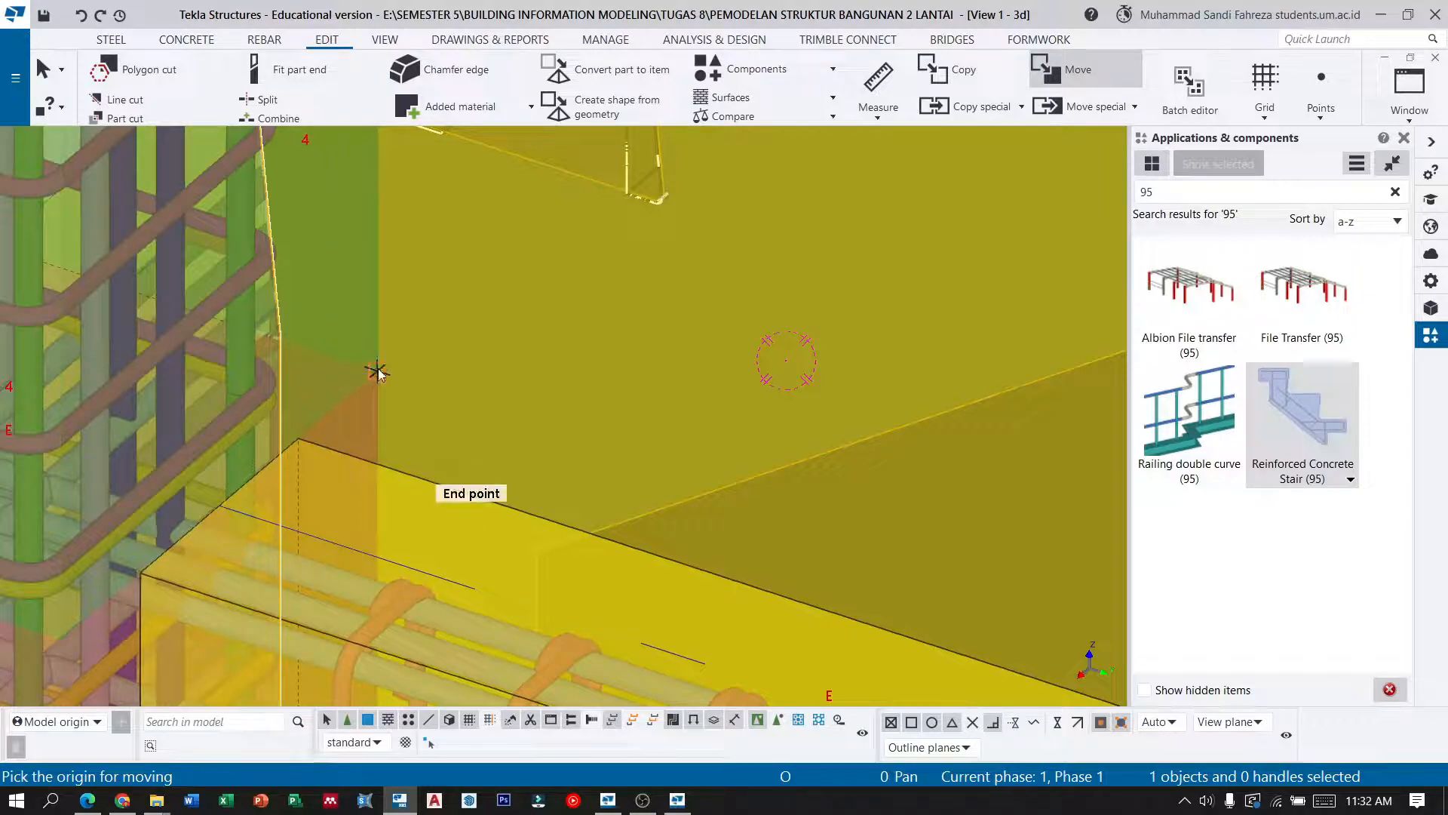
pyautogui.click(326, 411)
pyautogui.moveTo(321, 412); pyautogui.dragTo(300, 436, button='middle')
pyautogui.click(299, 436)
# Examine the moved stair's position against the surrounding columns, ground beams and upper floor.
pyautogui.scroll(-5, 401, 427)
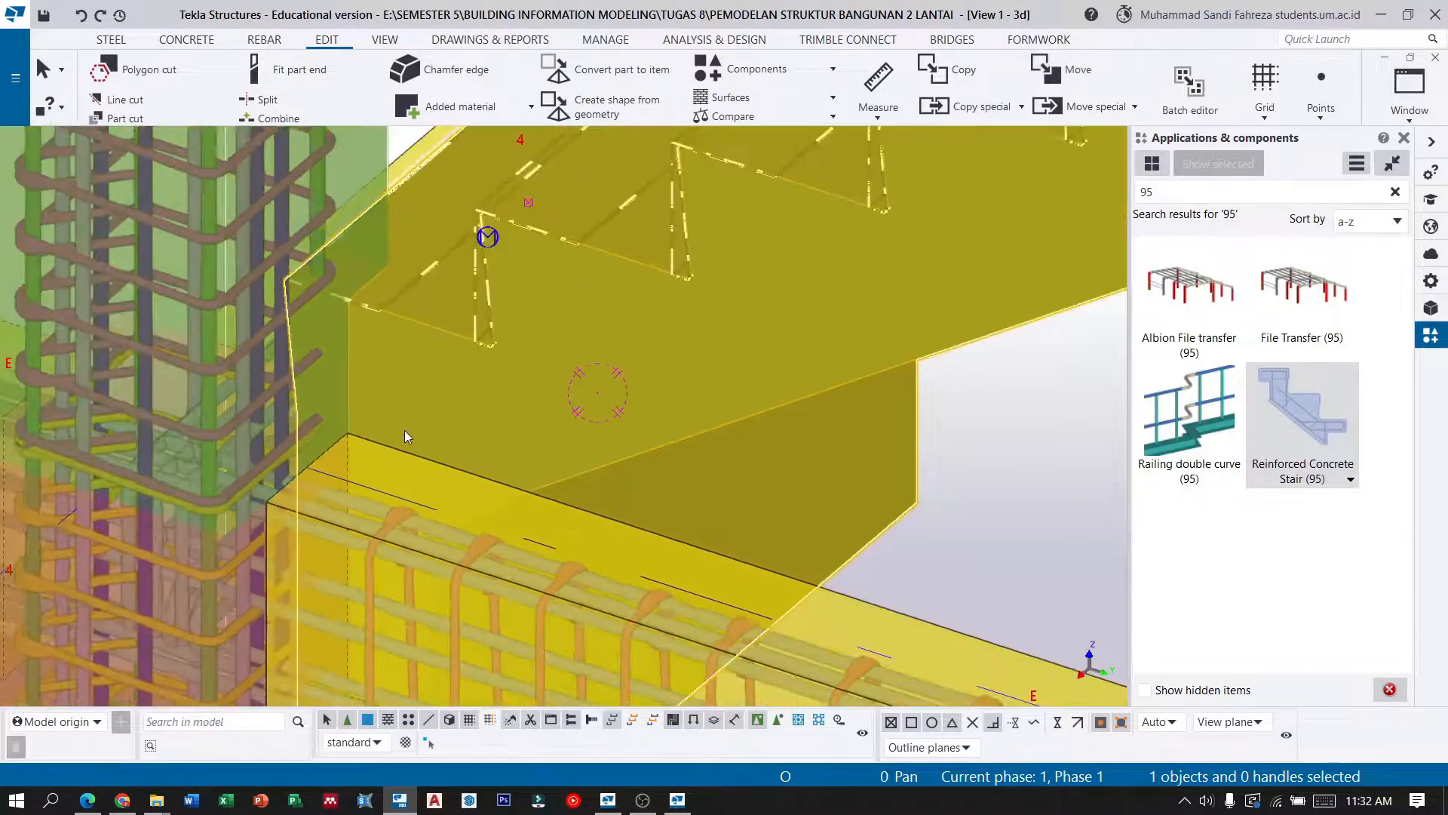
pyautogui.scroll(-10, 387, 237)
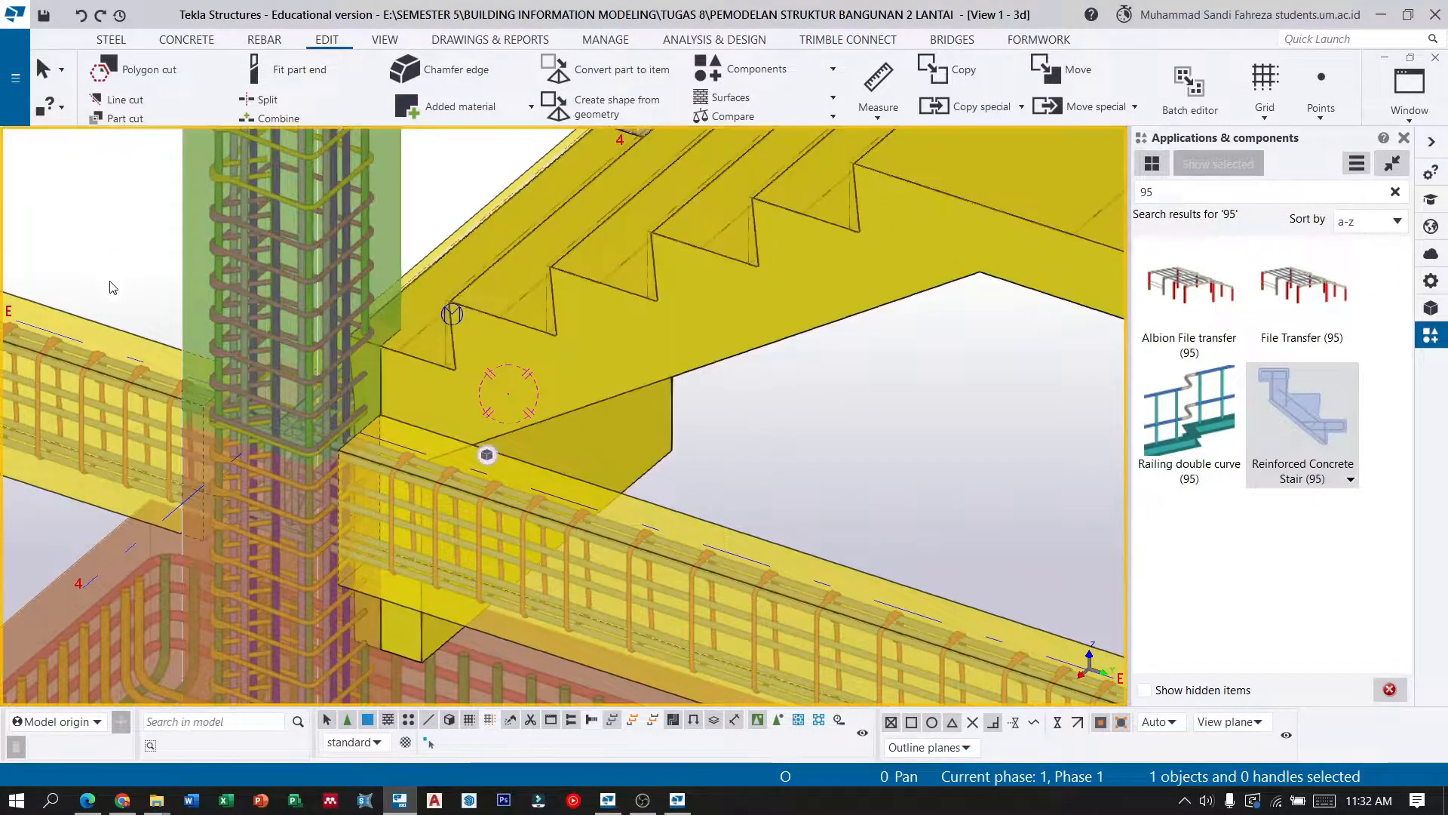
pyautogui.keyDown('ctrl'); pyautogui.moveTo(462, 205); pyautogui.dragTo(278, 330, button='middle'); pyautogui.keyUp('ctrl')
pyautogui.scroll(-3, 312, 338)
pyautogui.scroll(3, 251, 309)
pyautogui.scroll(-3, 292, 385)
pyautogui.scroll(2, 306, 343)
pyautogui.scroll(2, 309, 351)
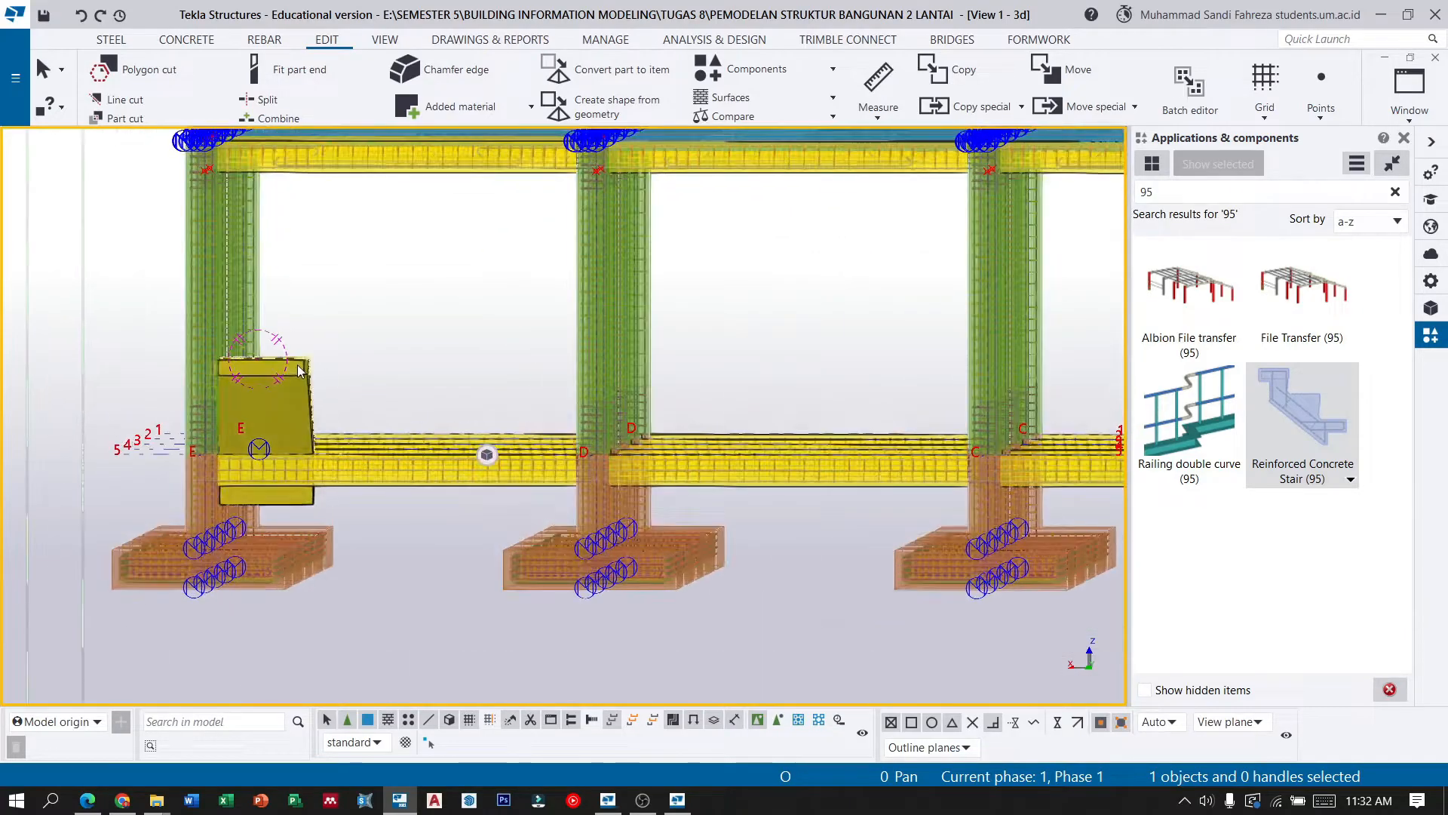
pyautogui.keyDown('ctrl'); pyautogui.moveTo(308, 351); pyautogui.dragTo(267, 442, button='middle'); pyautogui.keyUp('ctrl')
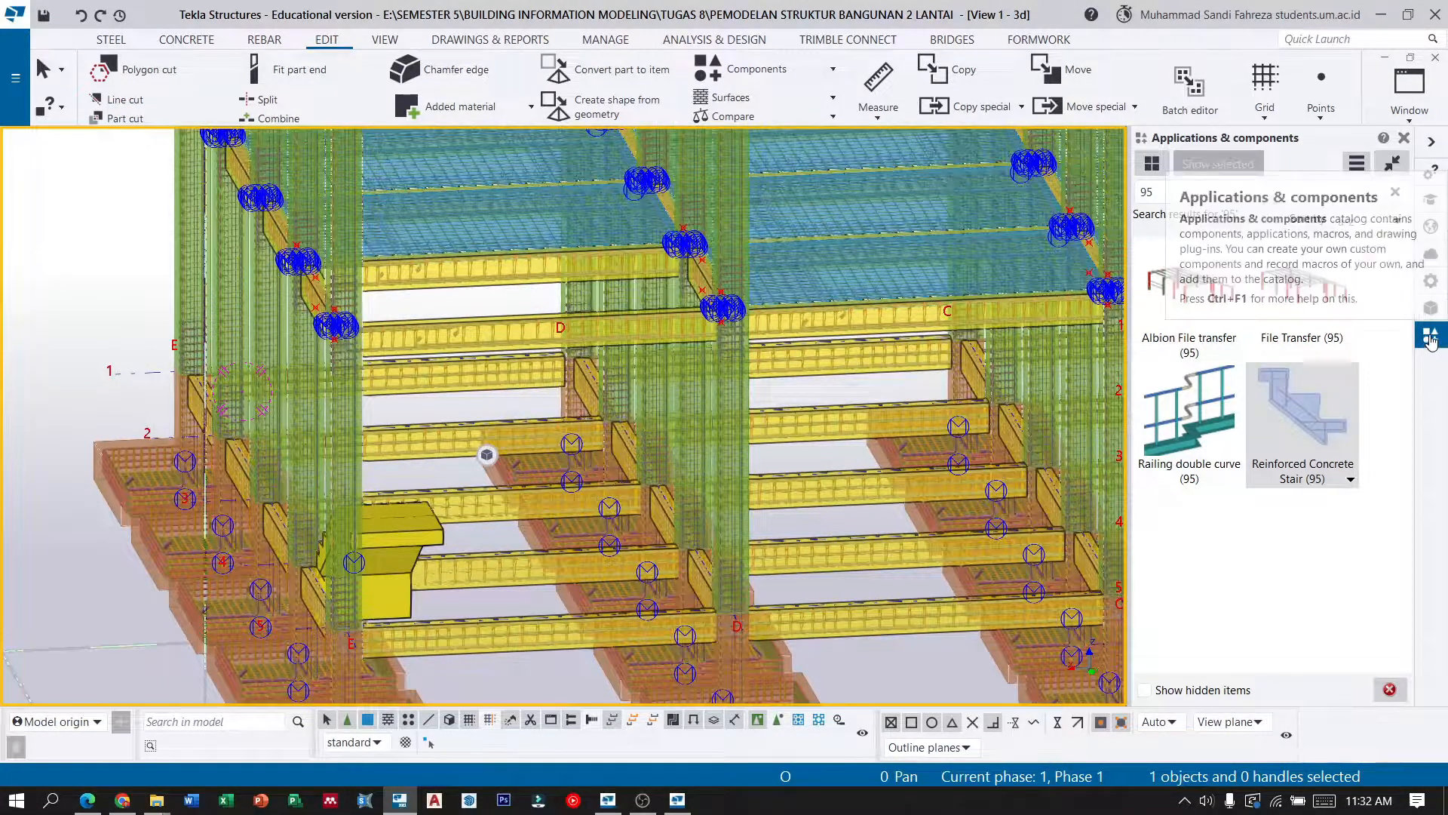
# Place a second Reinforced Concrete Stair (95) at the ground beam corner at grid E-5, running toward the column on grid line D.
pyautogui.click(1286, 423)
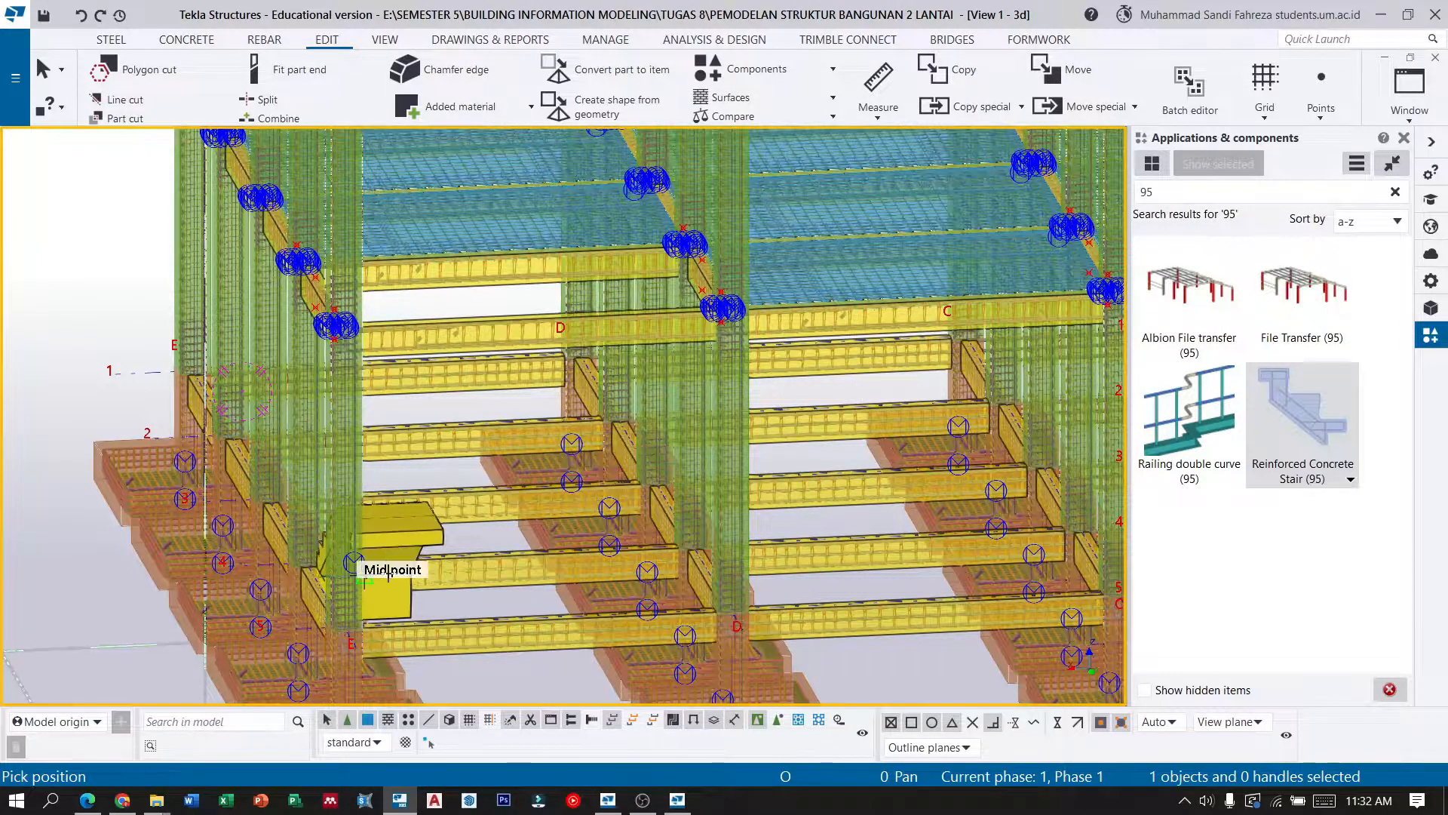
pyautogui.scroll(2, 407, 574)
pyautogui.scroll(2, 324, 645)
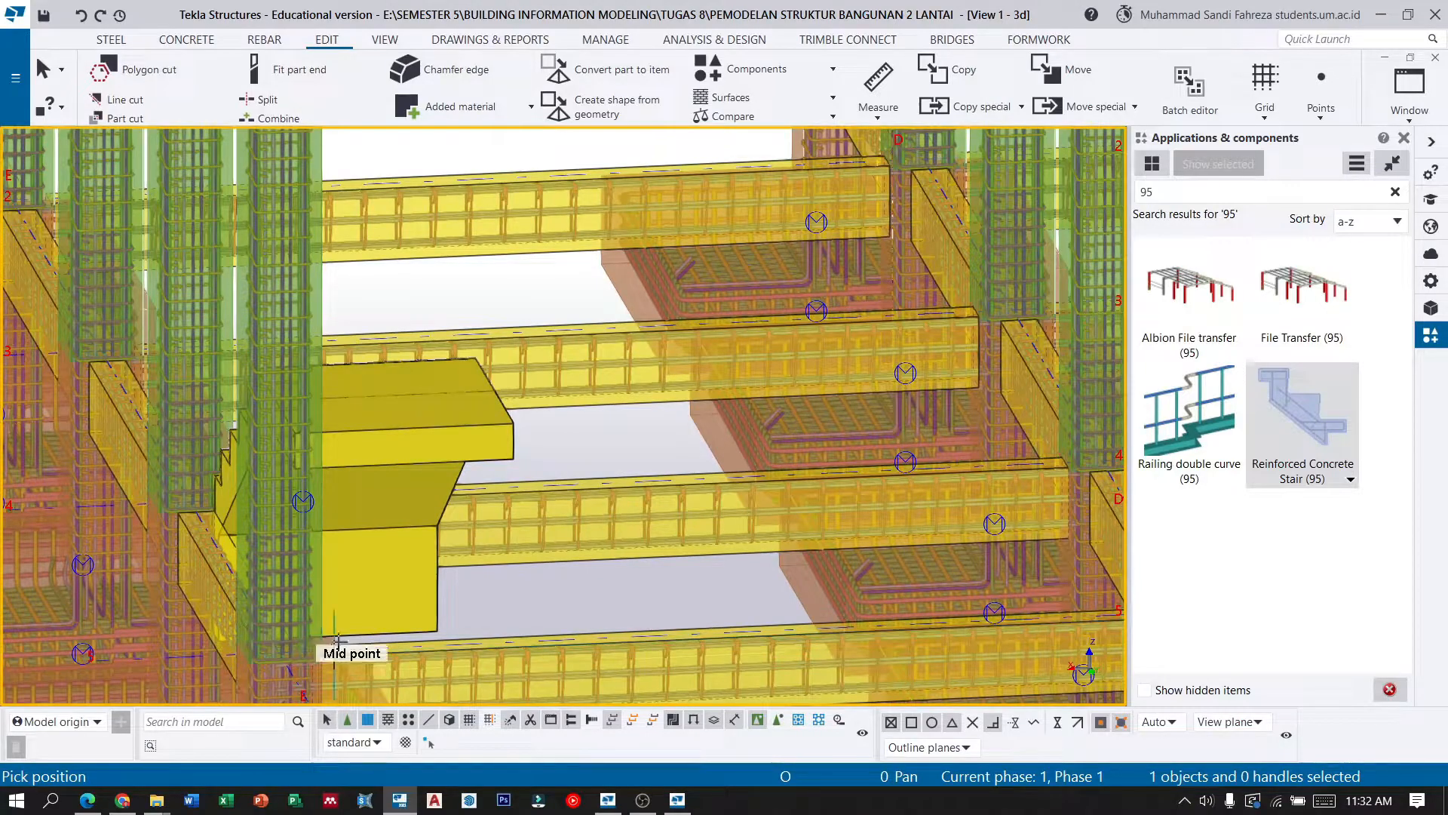
pyautogui.scroll(2, 335, 636)
pyautogui.scroll(-5, 302, 611)
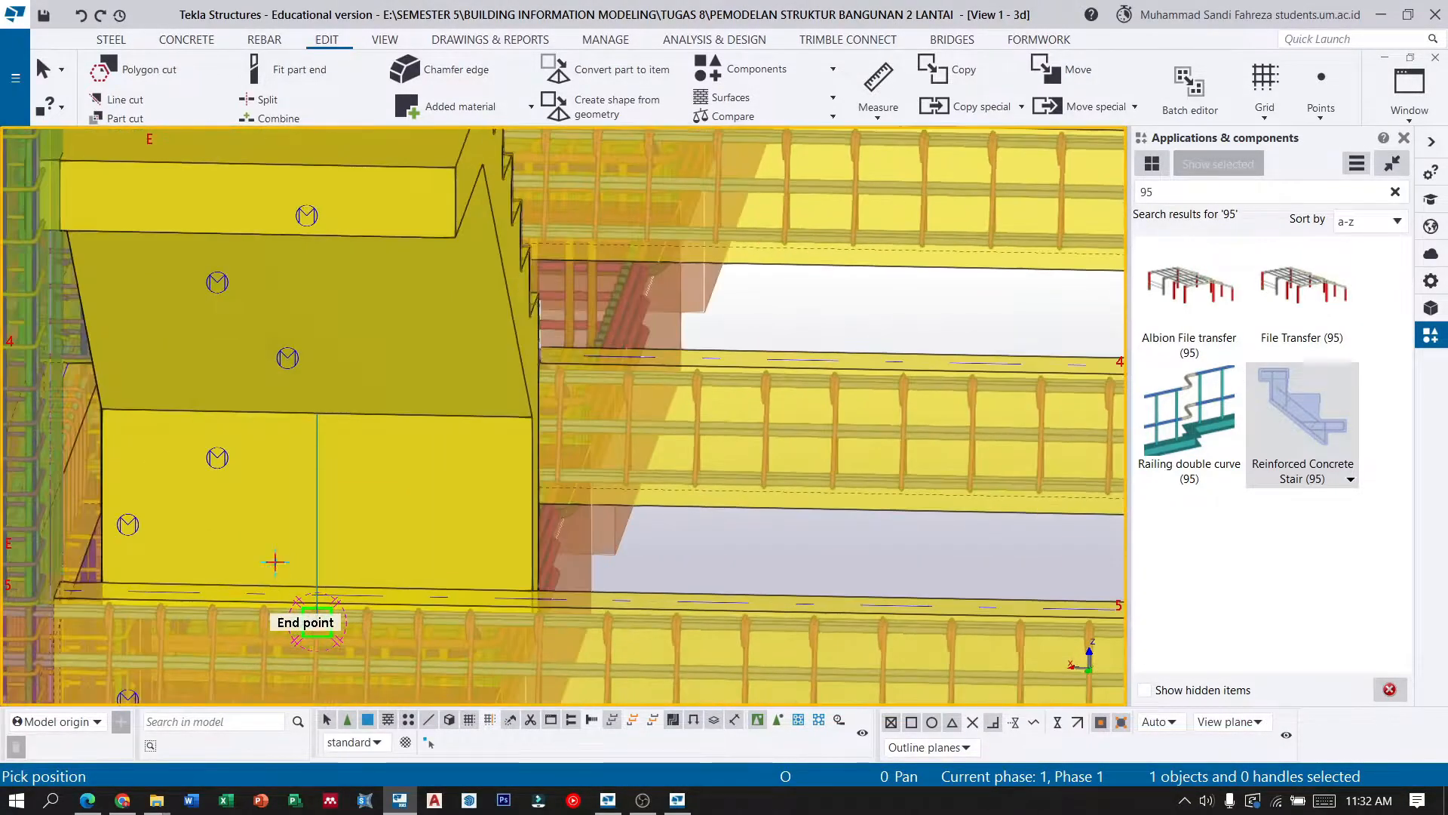
pyautogui.scroll(4, 175, 556)
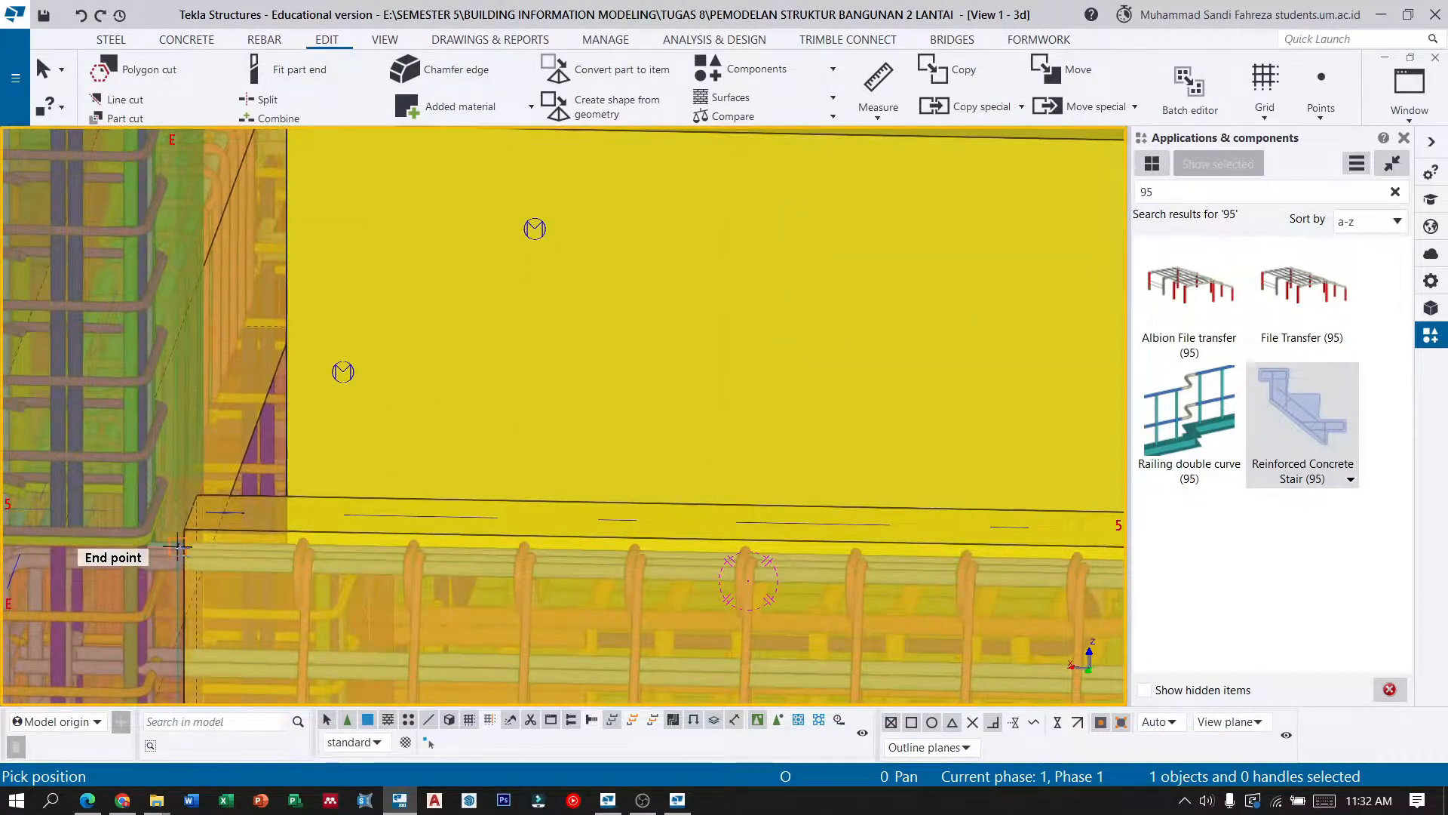
pyautogui.scroll(-5, 178, 544)
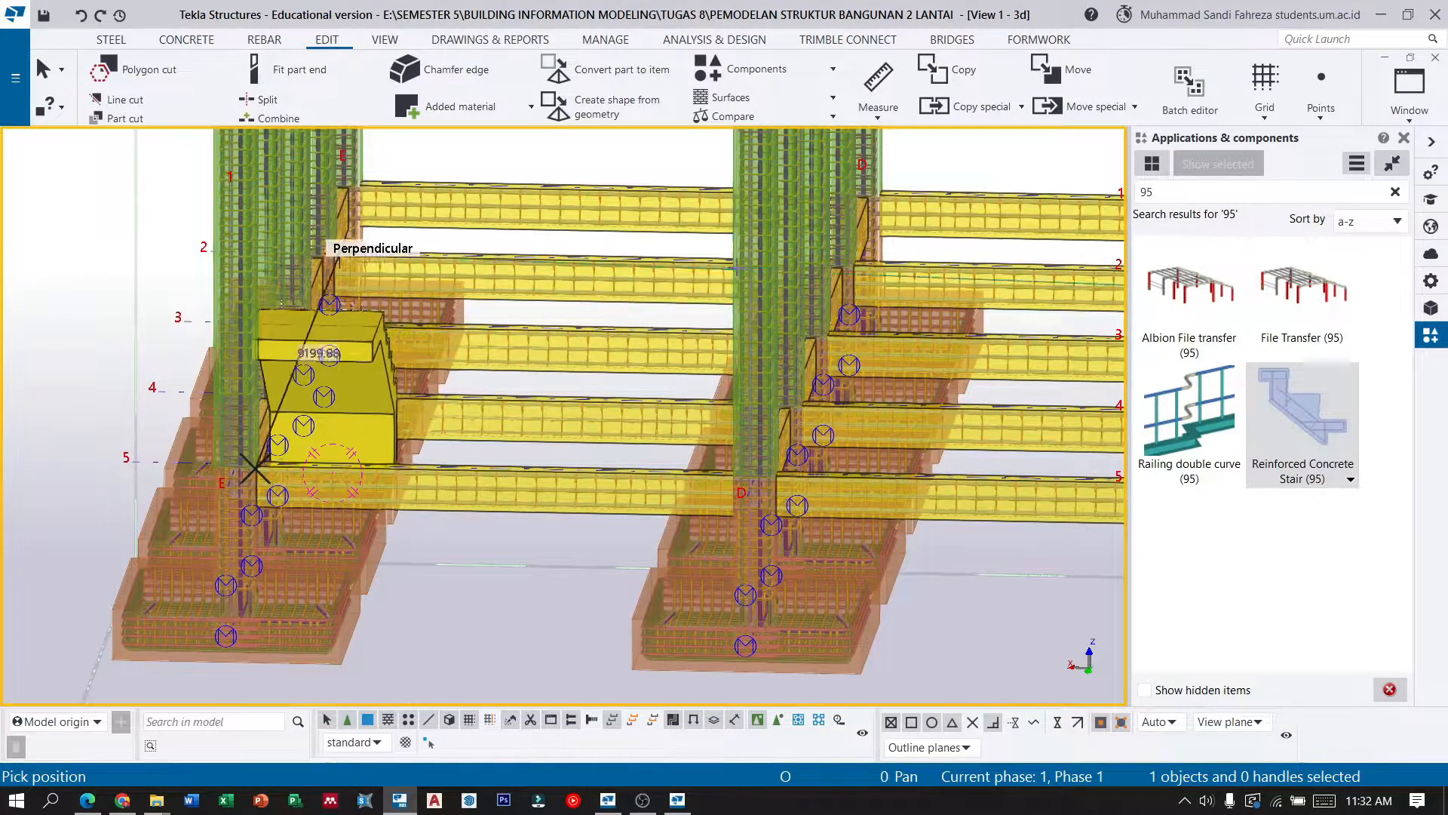
pyautogui.click(733, 278)
pyautogui.moveTo(289, 544); pyautogui.dragTo(309, 546, button='middle')
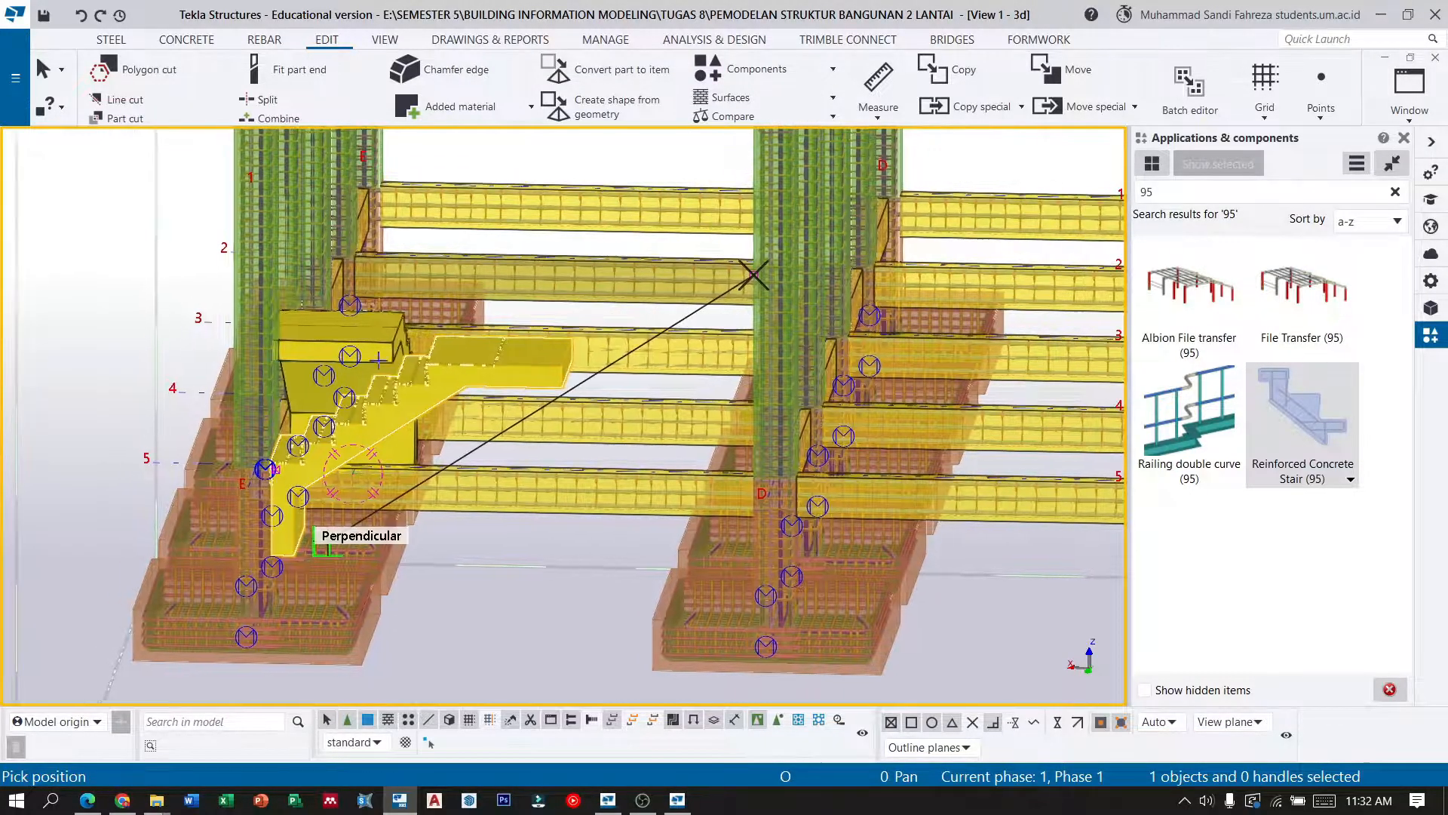
pyautogui.click(44, 69)
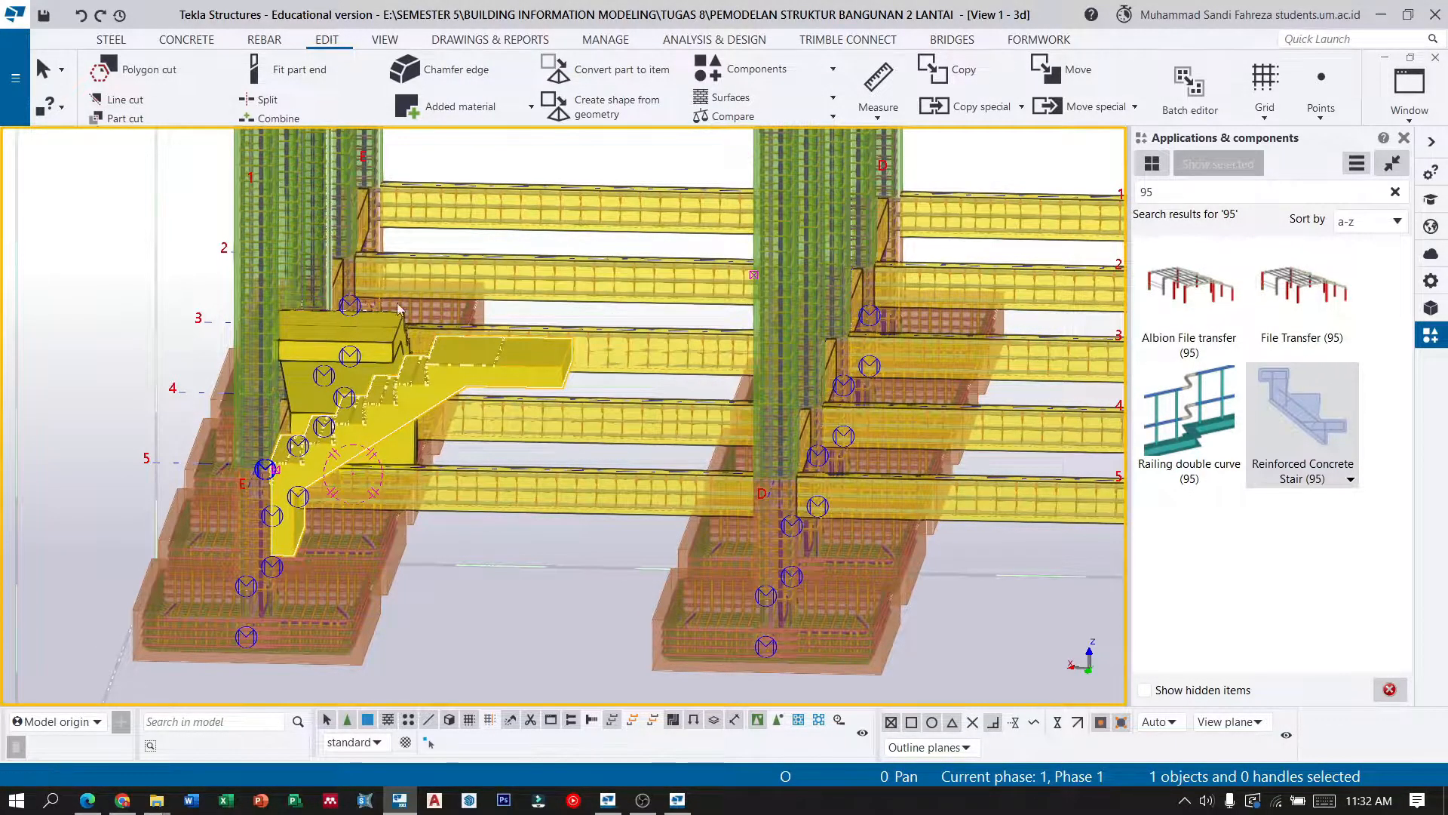
# Try to modify the new stair to a flat 200 mm start landing with 0 mm length, 1300 mm width and 9 steps.
pyautogui.doubleClick(436, 351)
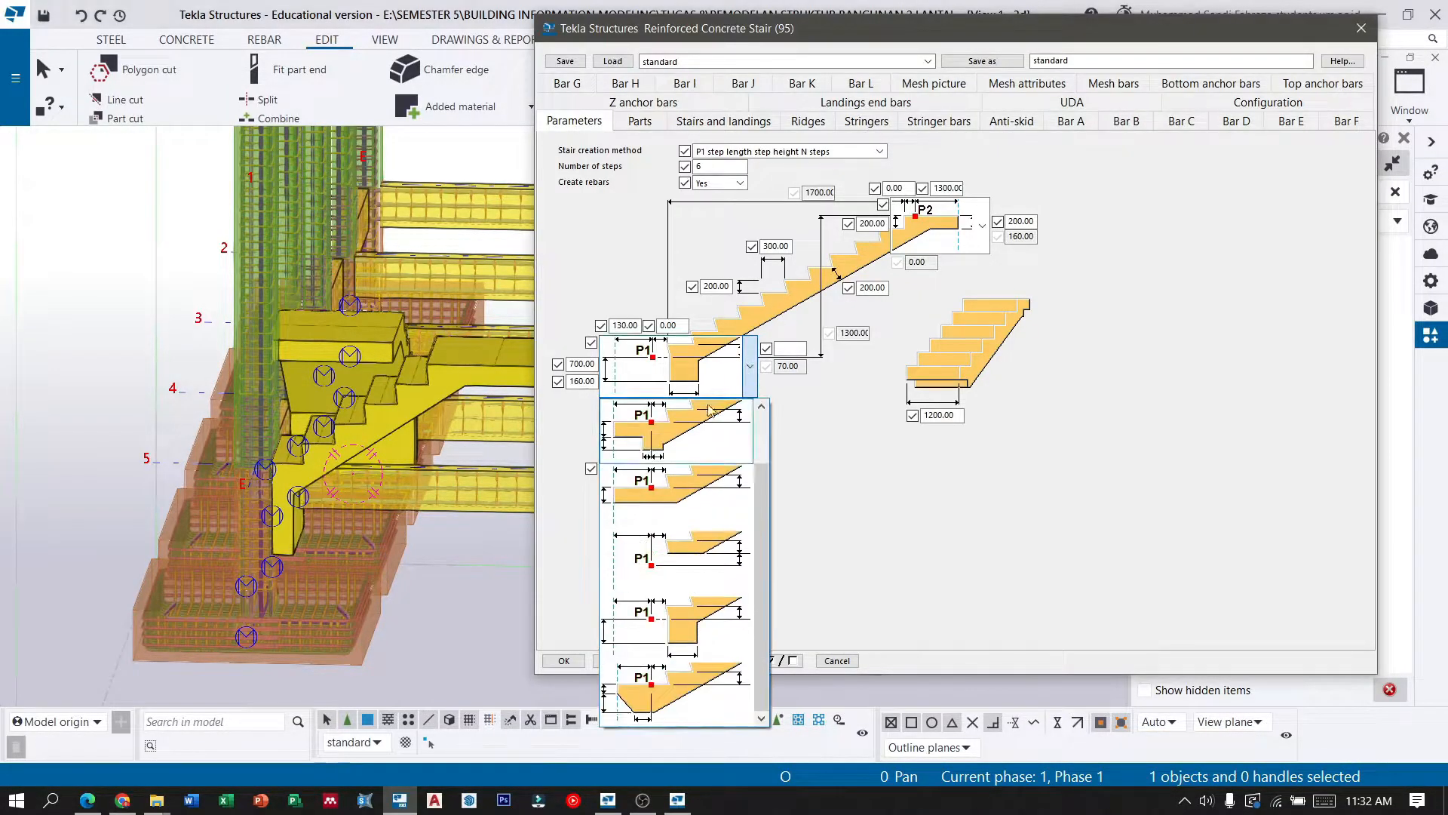
pyautogui.click(696, 493)
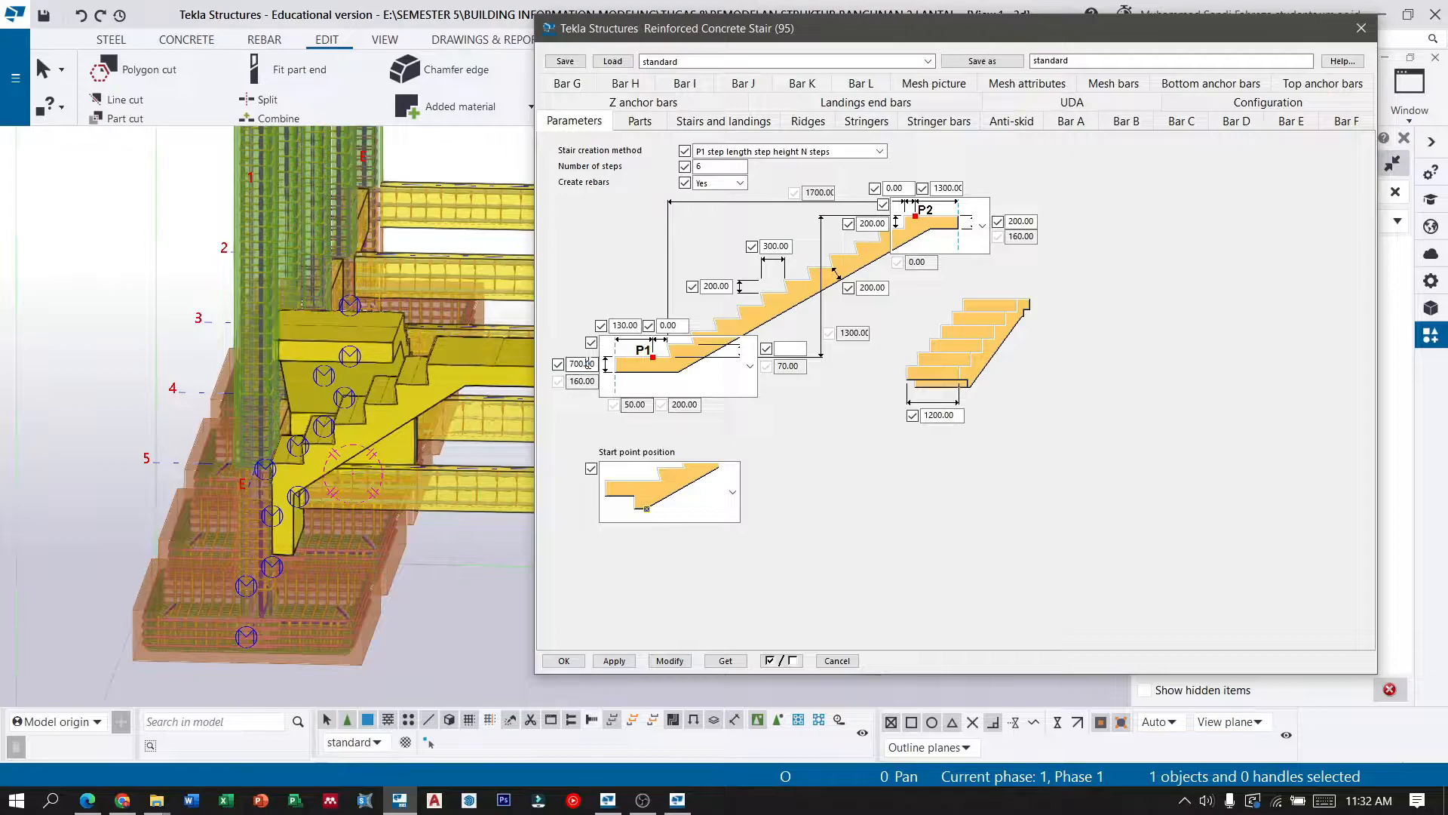
pyautogui.moveTo(596, 364); pyautogui.dragTo(570, 364)
pyautogui.write('200')
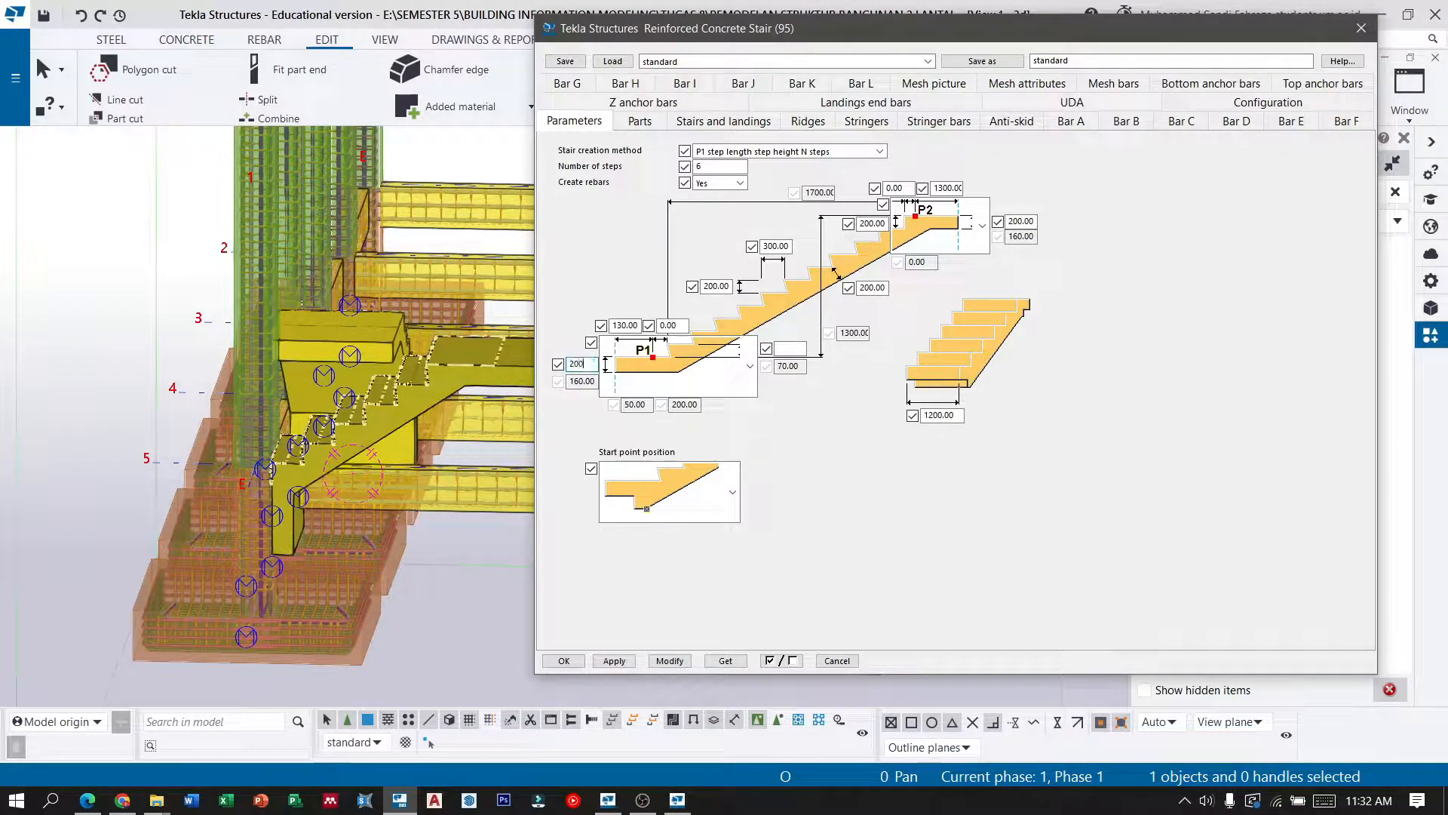
pyautogui.doubleClick(637, 324)
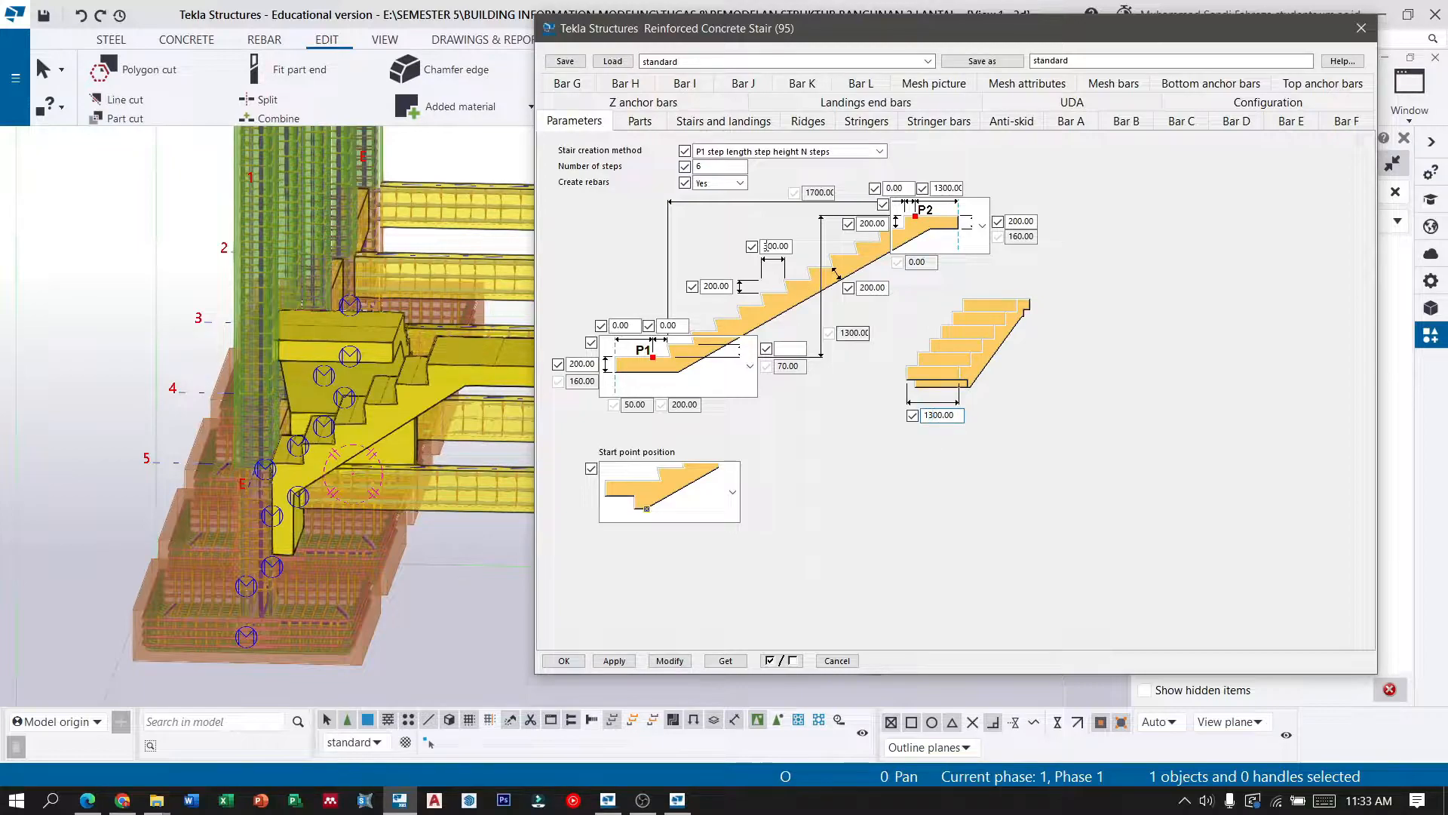
pyautogui.doubleClick(702, 166)
pyautogui.click(681, 663)
pyautogui.scroll(-3, 253, 414)
pyautogui.scroll(2, 353, 402)
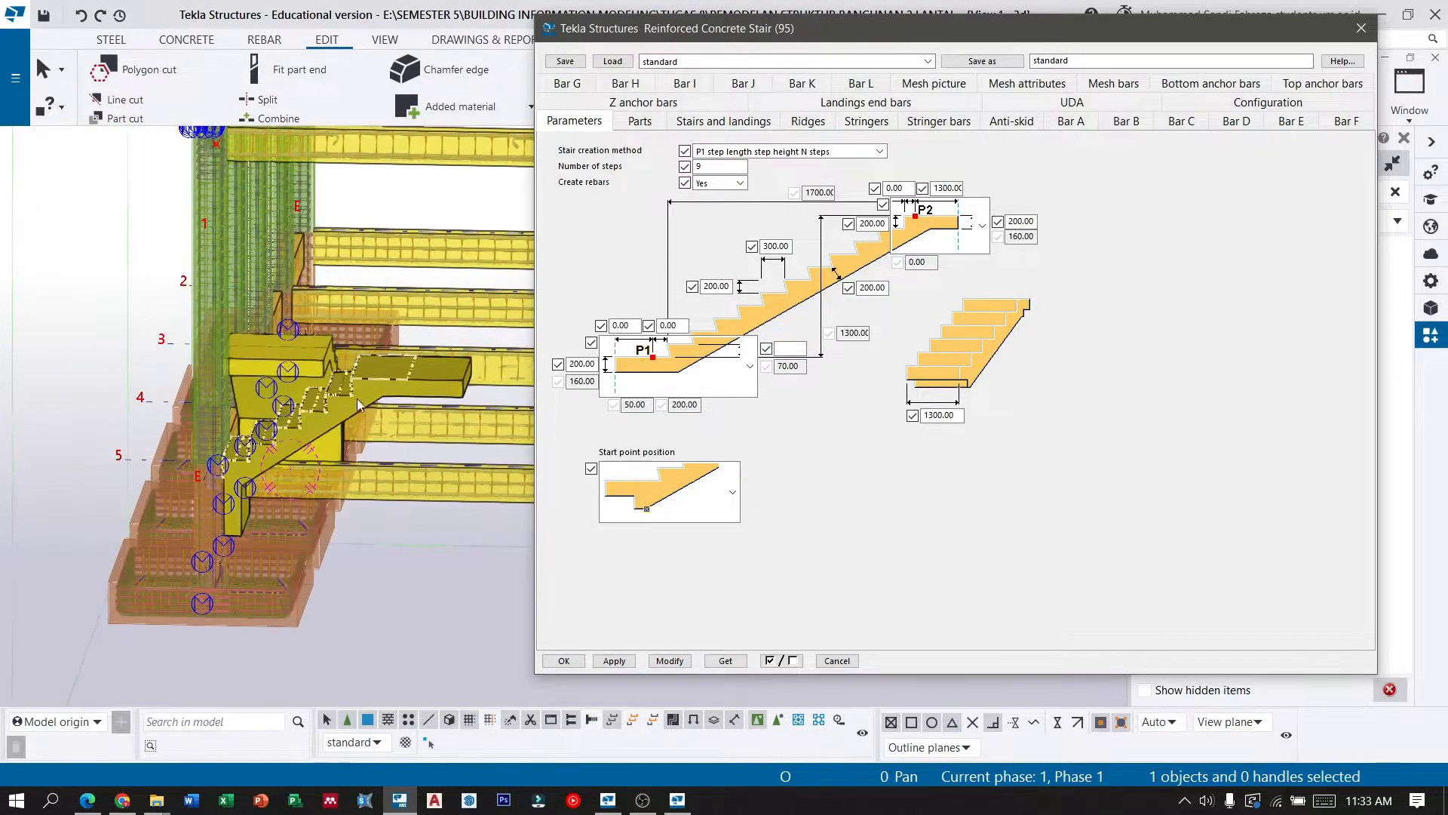
pyautogui.click(360, 392)
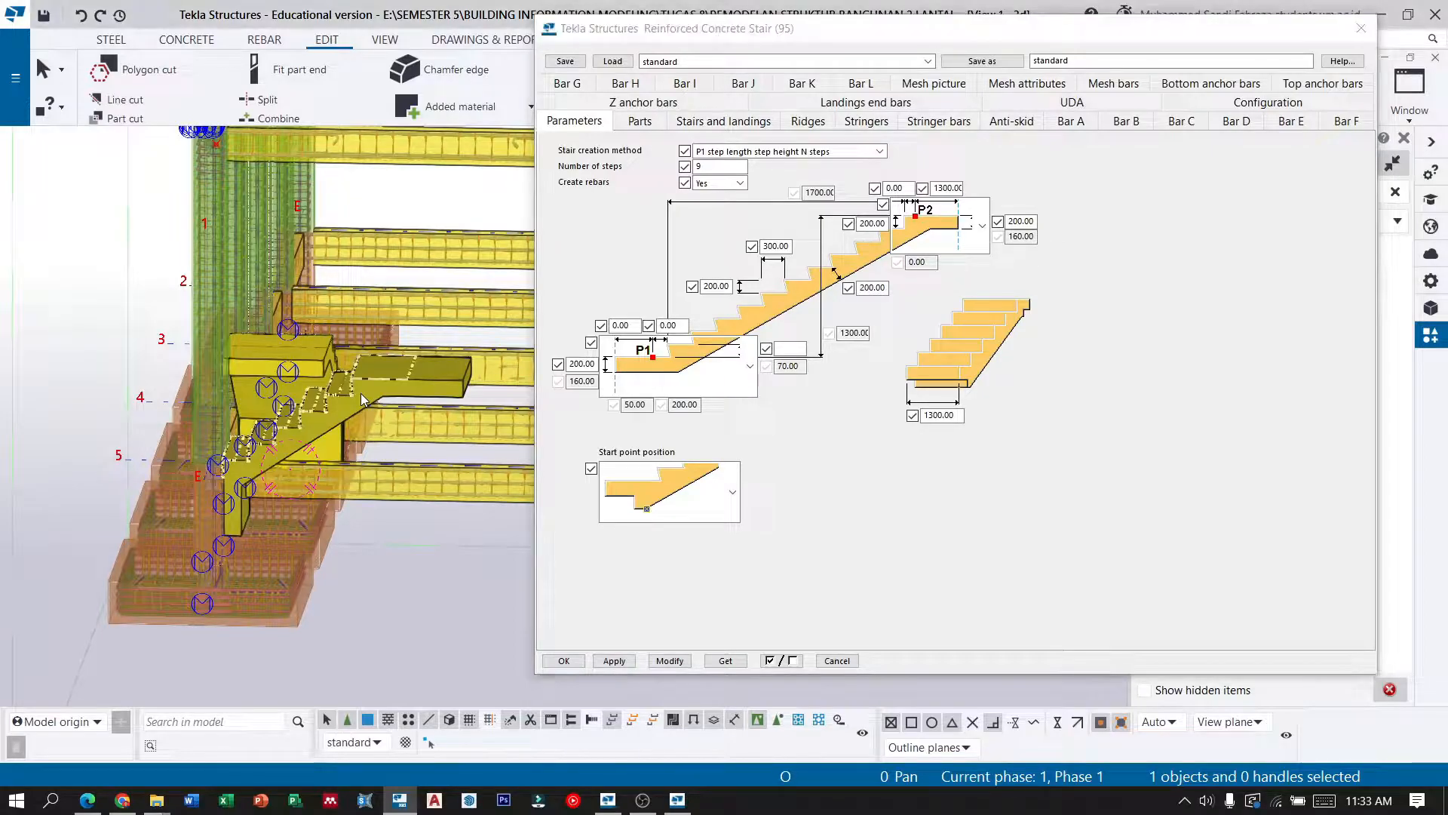
pyautogui.click(826, 662)
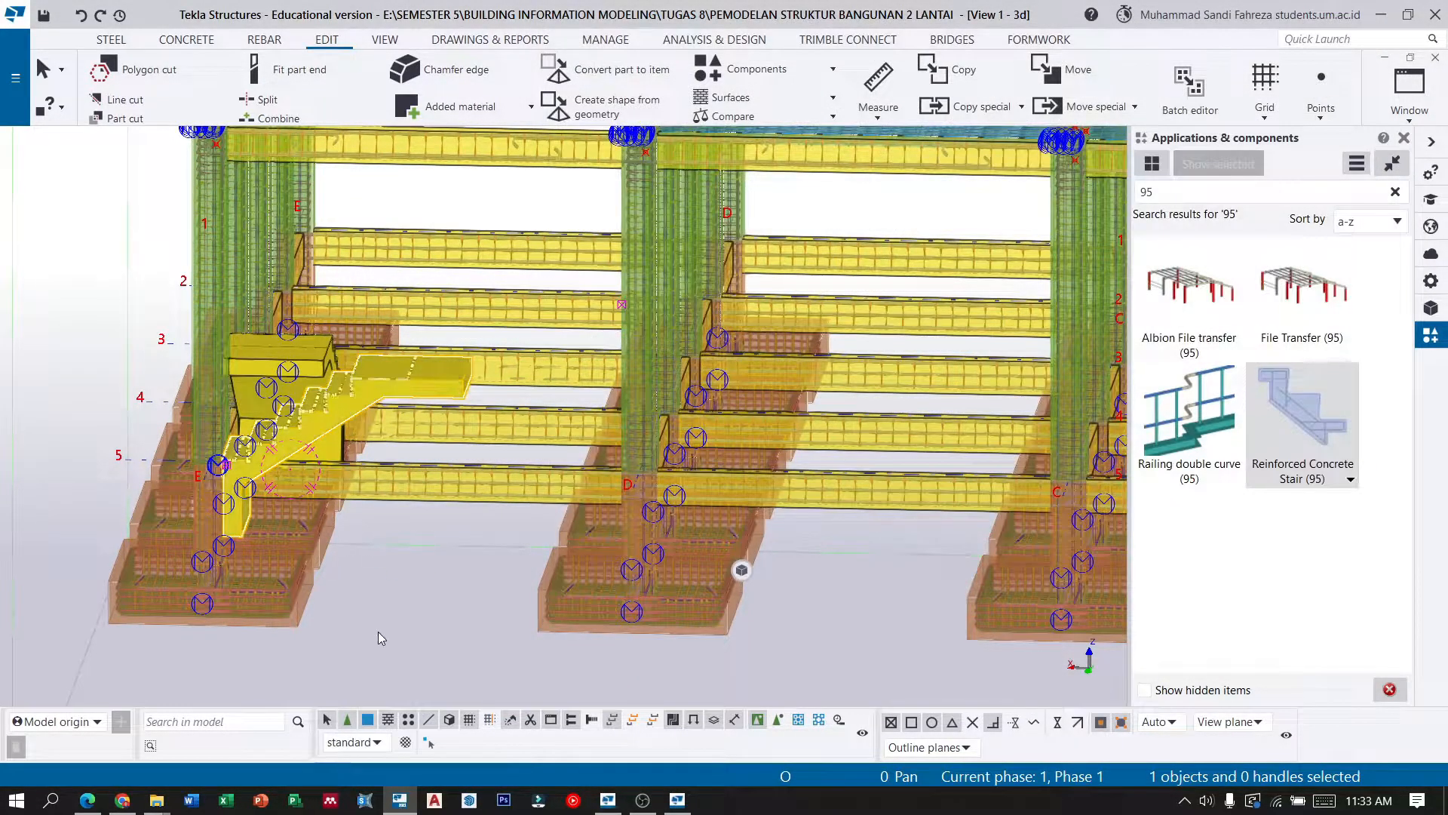
# Choose the flat landing shape for the second stair's lower end and set its thickness to 200 mm.
pyautogui.doubleClick(370, 388)
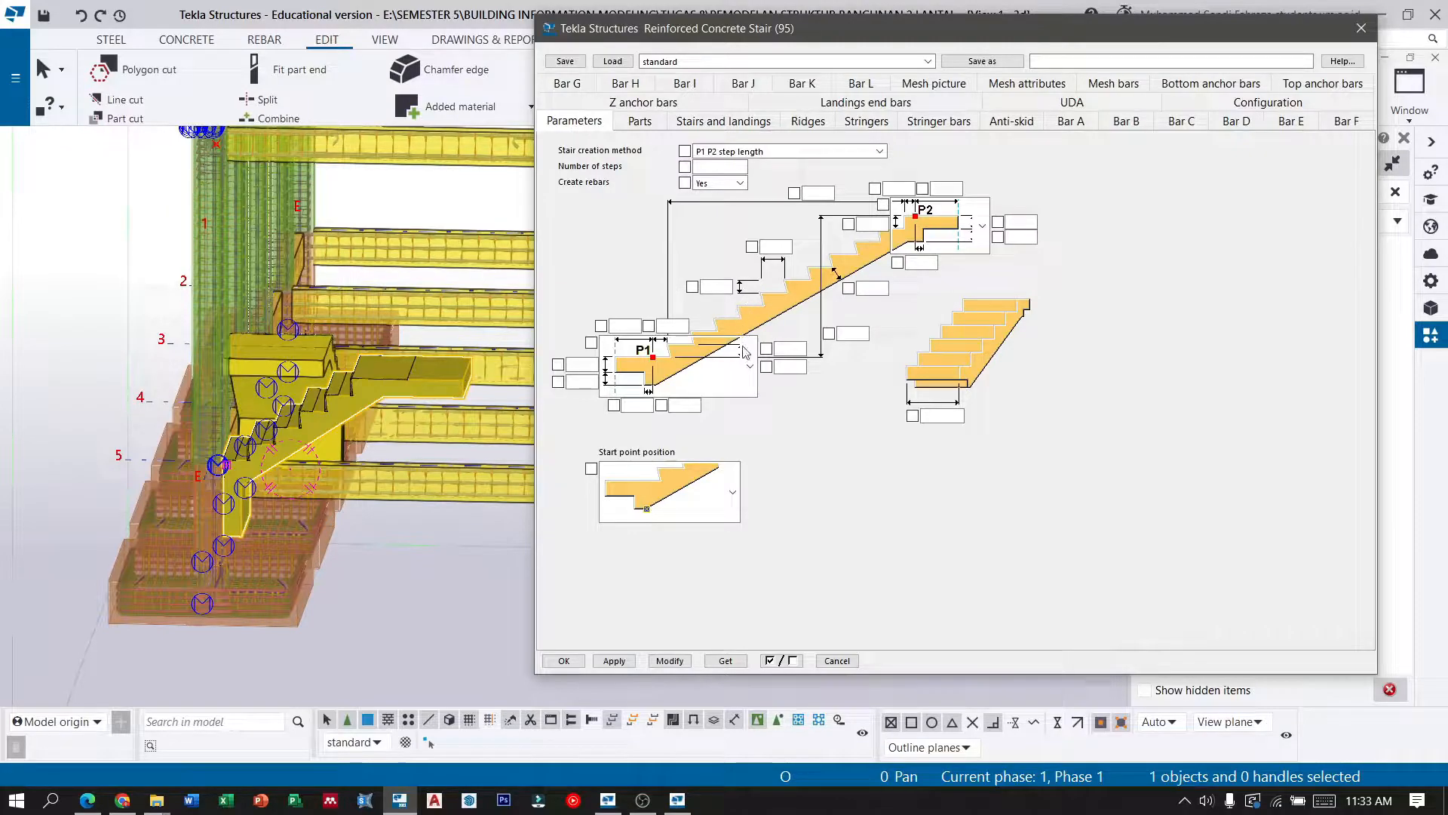
pyautogui.scroll(-1, 745, 373)
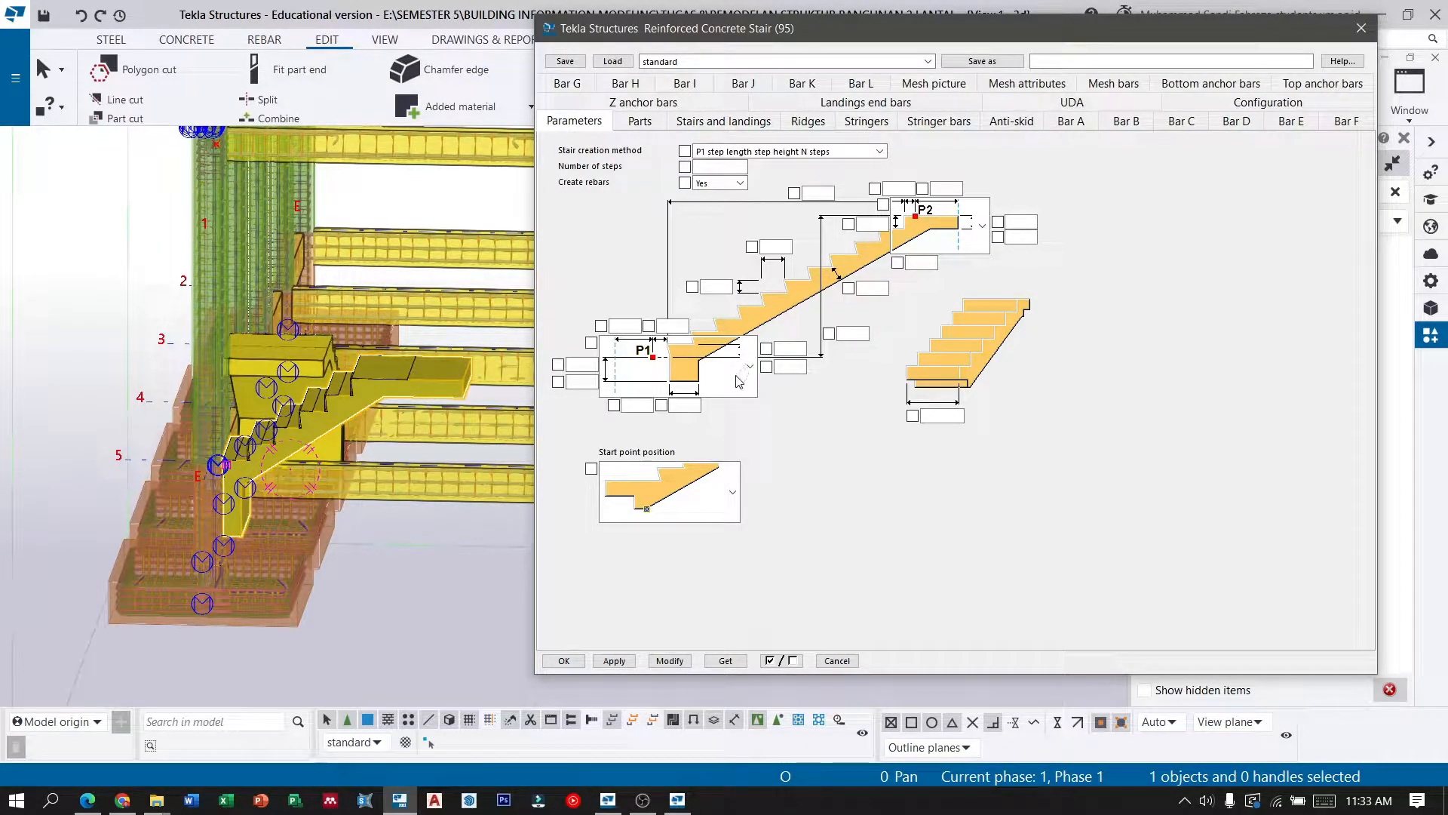
pyautogui.click(741, 377)
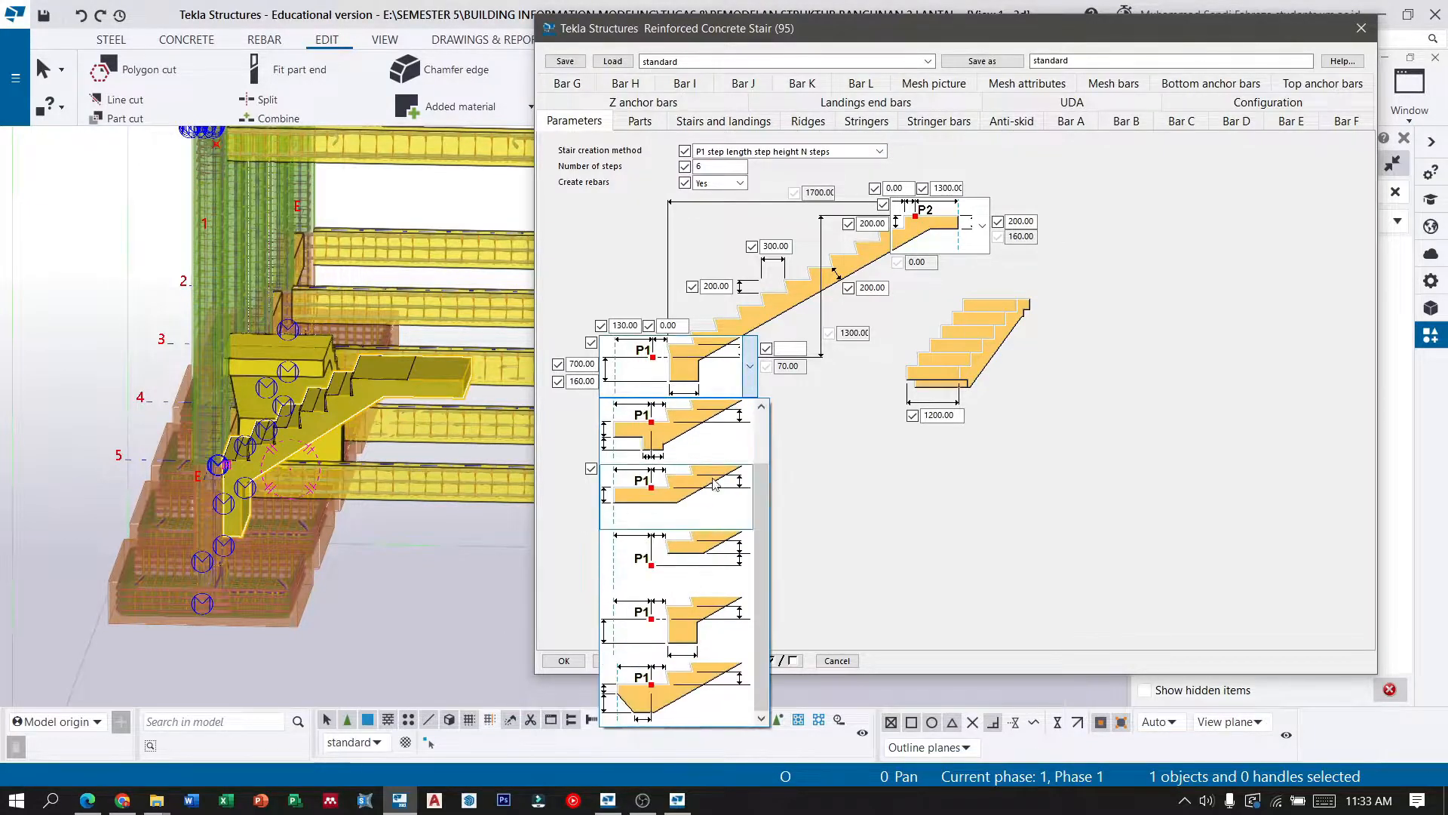
pyautogui.click(715, 476)
pyautogui.moveTo(599, 364); pyautogui.dragTo(517, 374)
pyautogui.write('200')
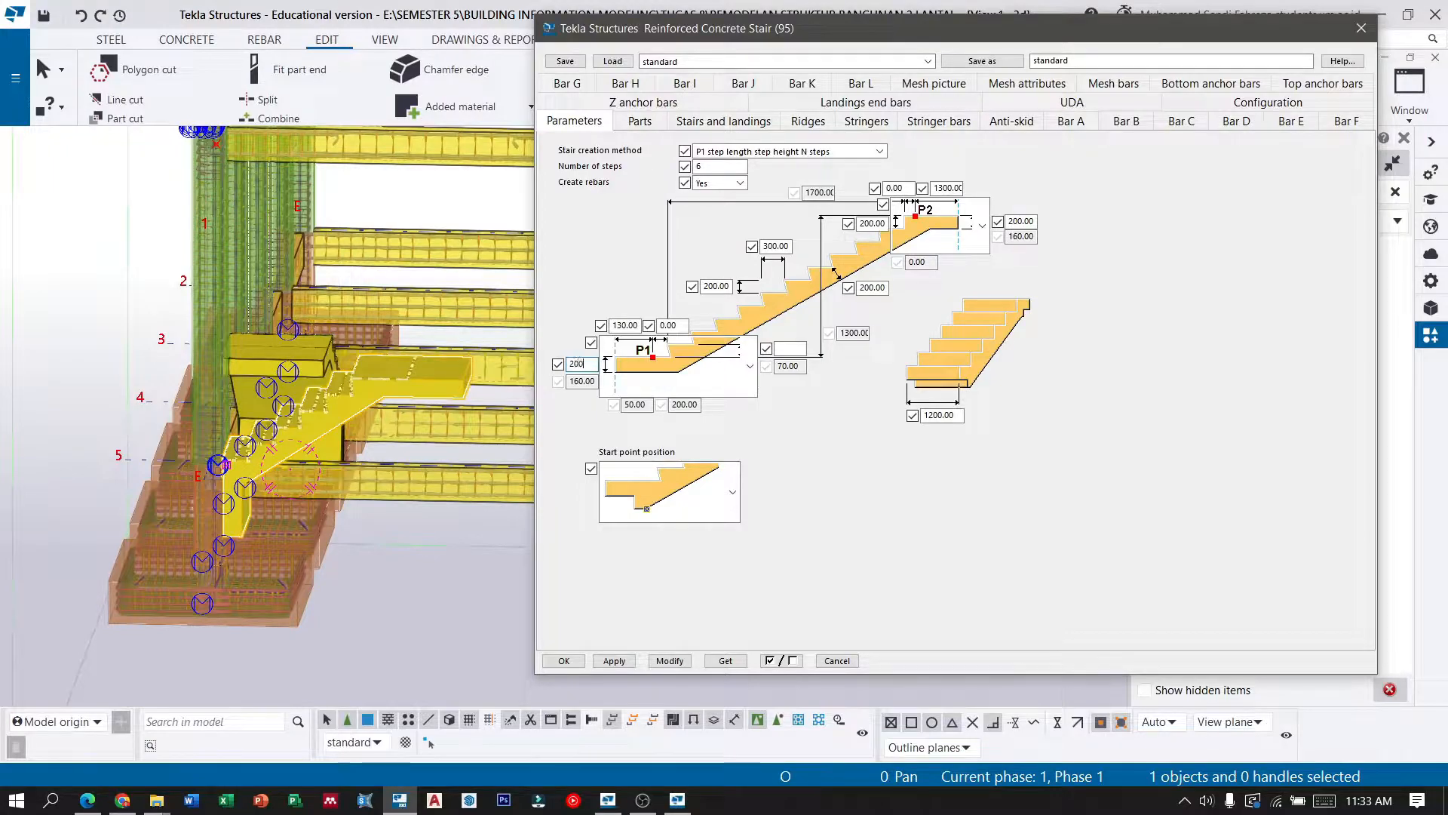
# Set the second stair's lower landing length to 0, width to 1300 mm and number of steps to 9, and apply the changes.
pyautogui.doubleClick(624, 325)
pyautogui.write('0')
pyautogui.moveTo(712, 168); pyautogui.dragTo(690, 168)
pyautogui.write('9')
pyautogui.click(684, 662)
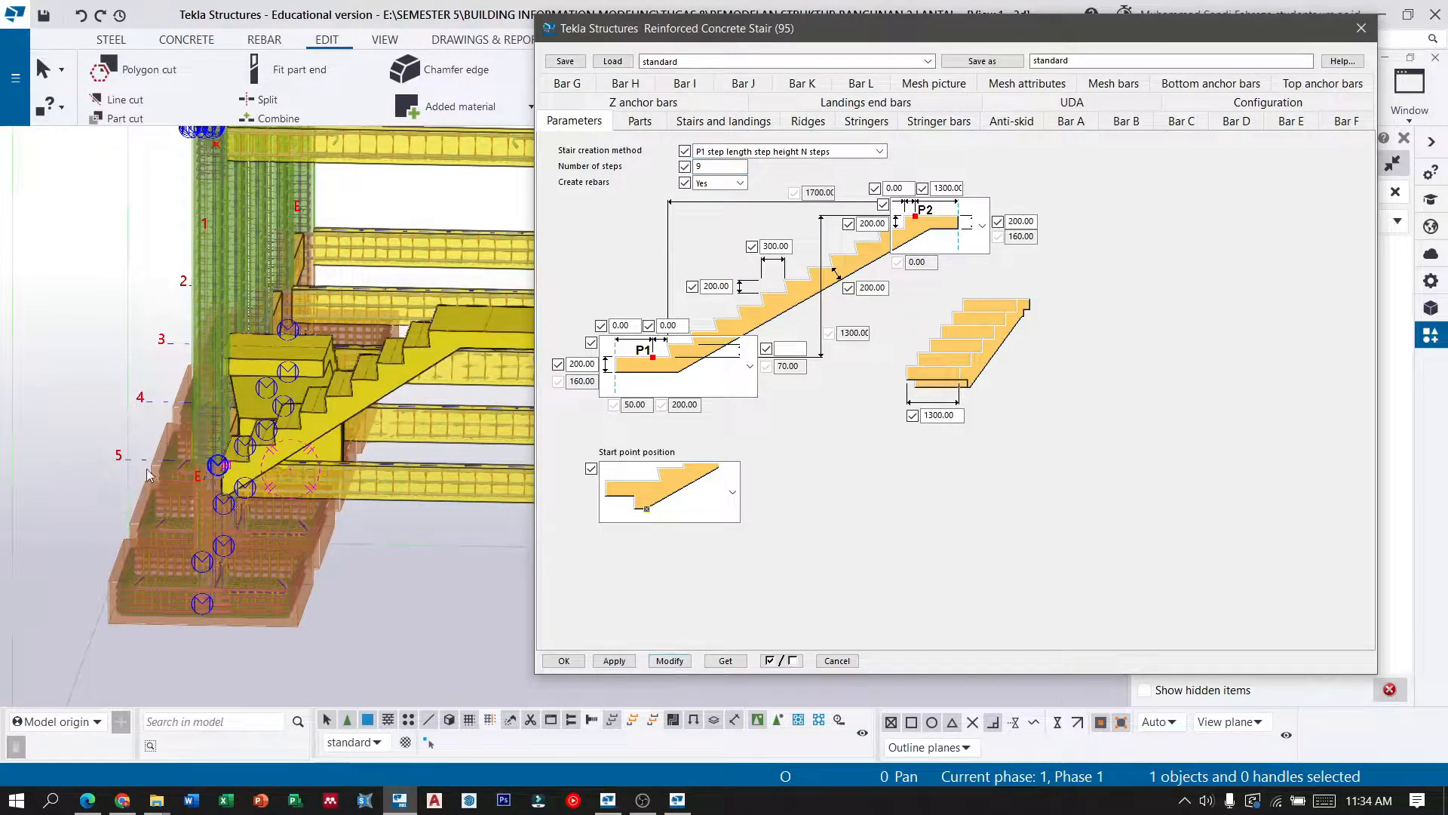
# Review the modified stair's rebar settings from Bar A through Bar L and accept the stair properties.
pyautogui.scroll(3, 207, 499)
pyautogui.scroll(-4, 79, 464)
pyautogui.scroll(4, 372, 383)
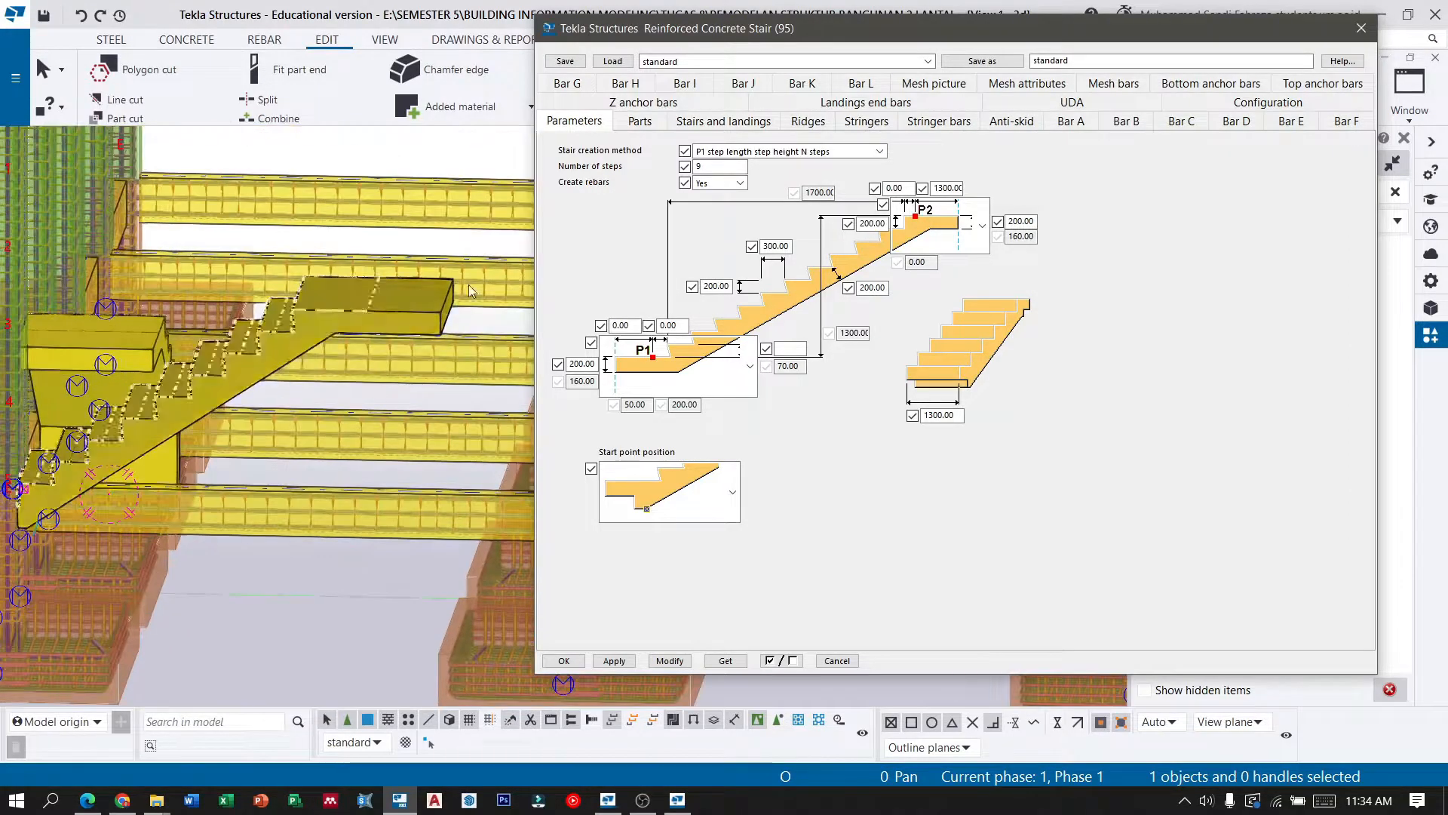
pyautogui.click(1072, 123)
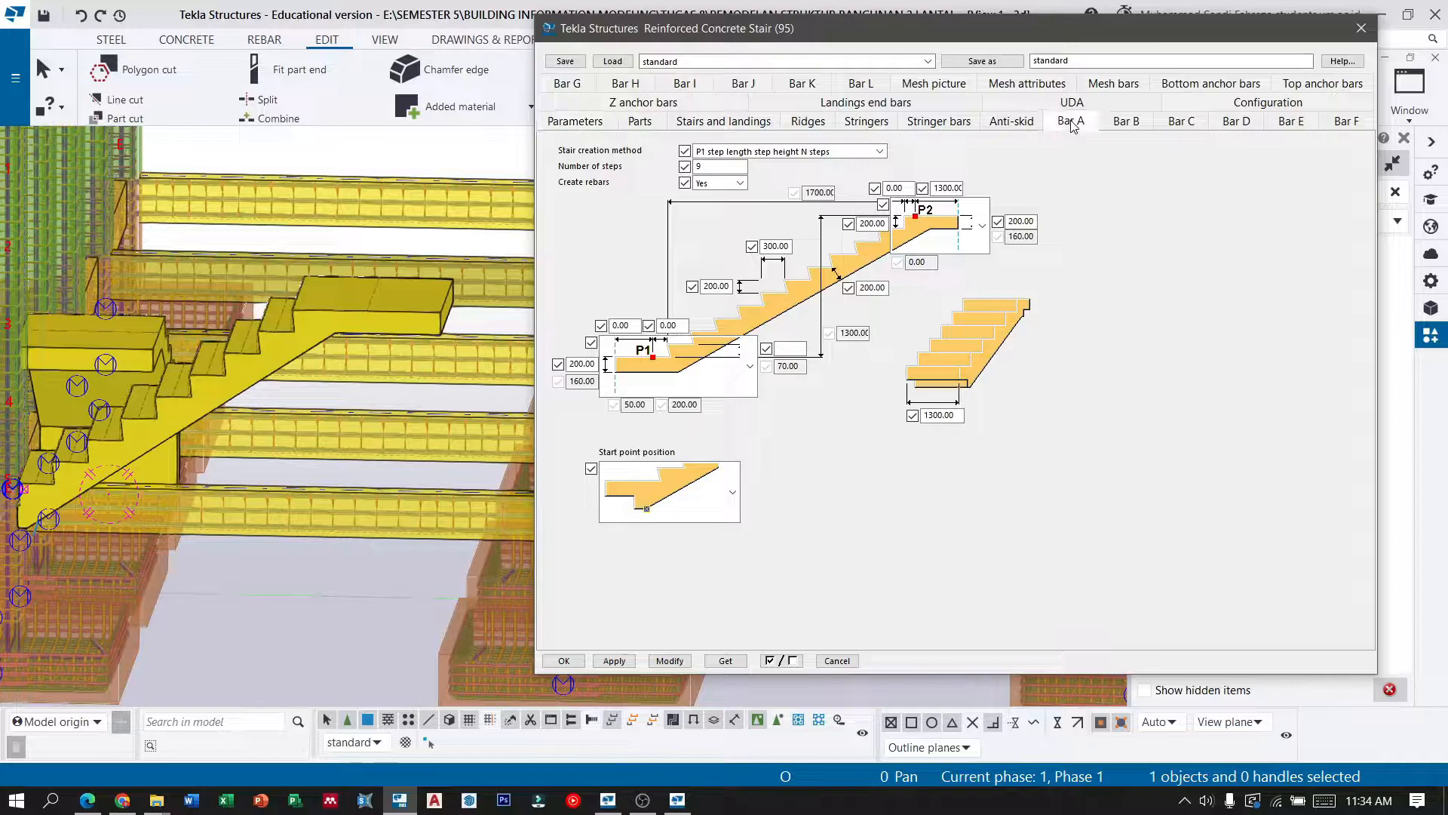
pyautogui.click(1121, 126)
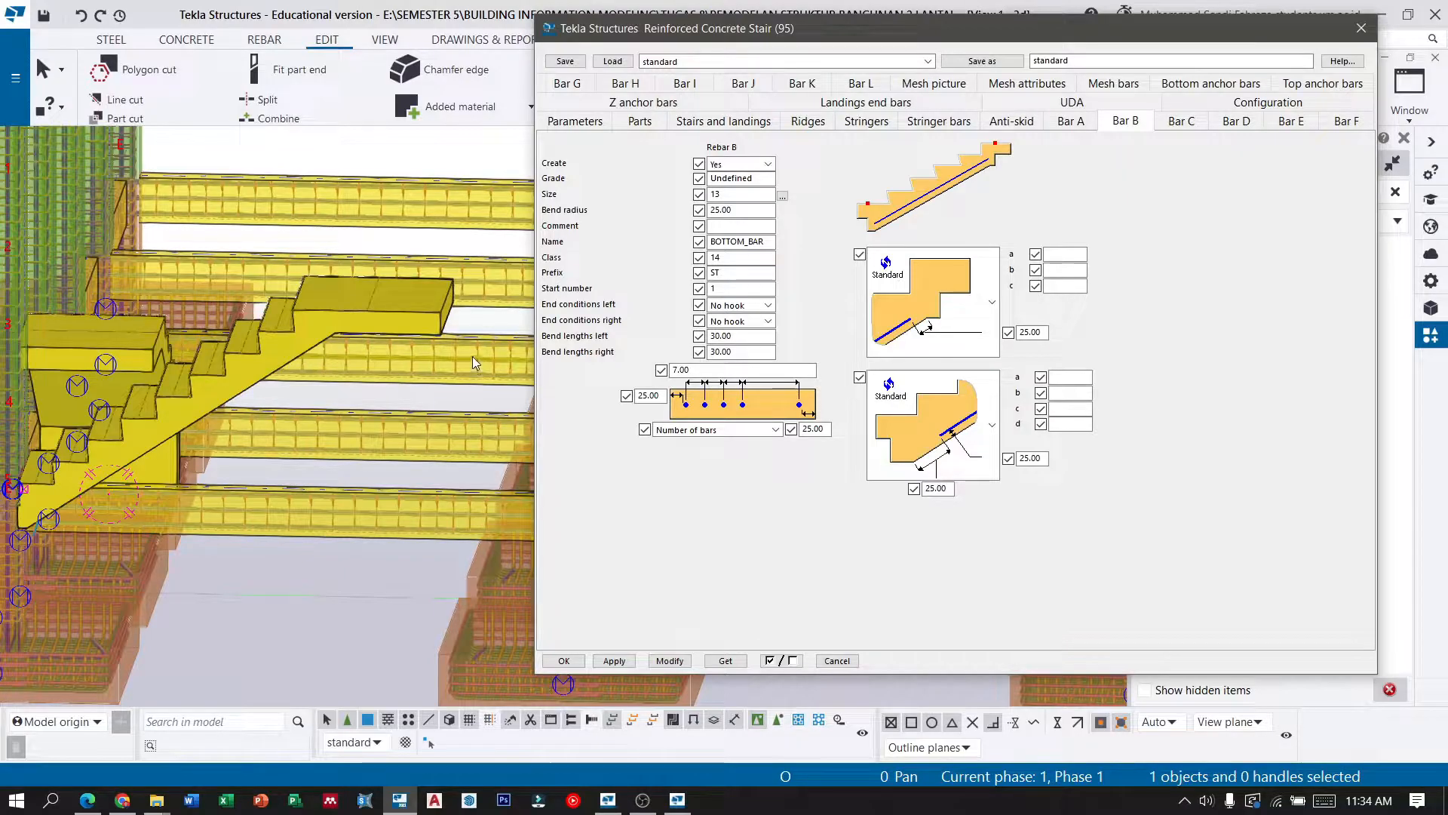
pyautogui.click(1181, 122)
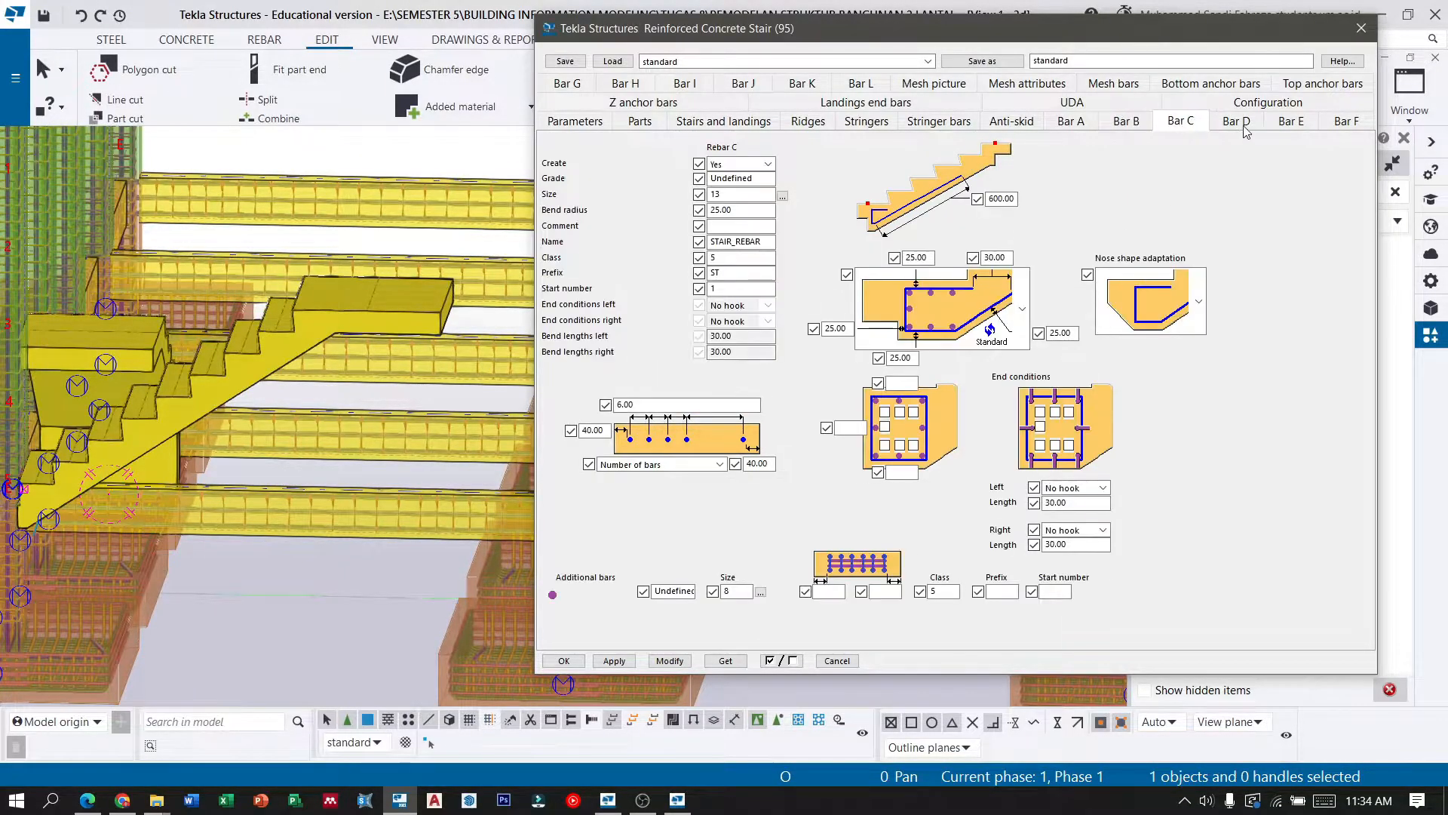
pyautogui.click(1243, 129)
pyautogui.click(1286, 128)
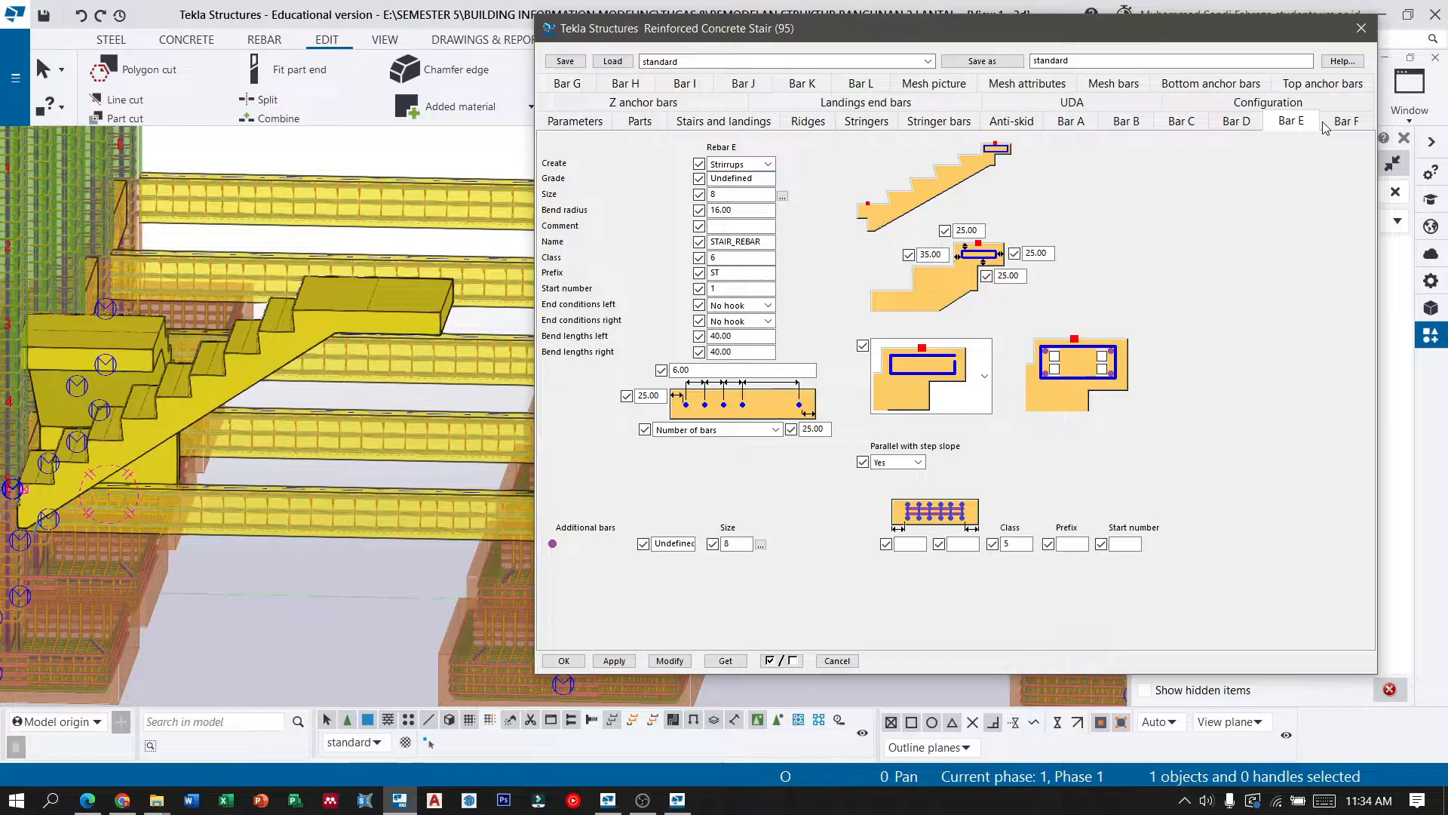
pyautogui.click(1327, 127)
pyautogui.click(611, 84)
pyautogui.click(641, 129)
pyautogui.click(683, 127)
pyautogui.click(746, 128)
pyautogui.click(796, 128)
pyautogui.click(867, 128)
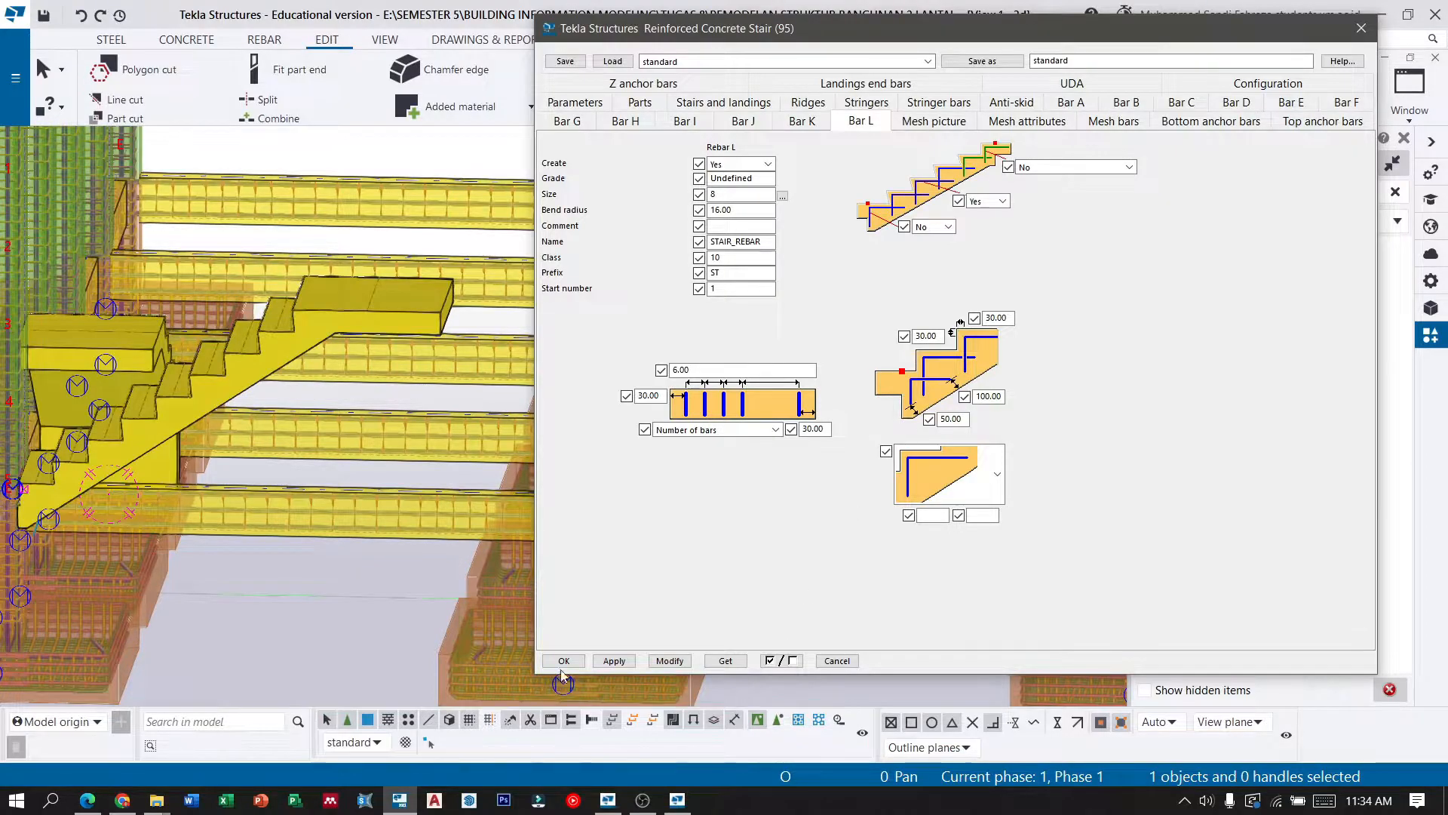
pyautogui.click(563, 661)
# Move the second stair from the base corner of its first step to the top outer corner of the first stair's landing.
pyautogui.scroll(-4, 500, 358)
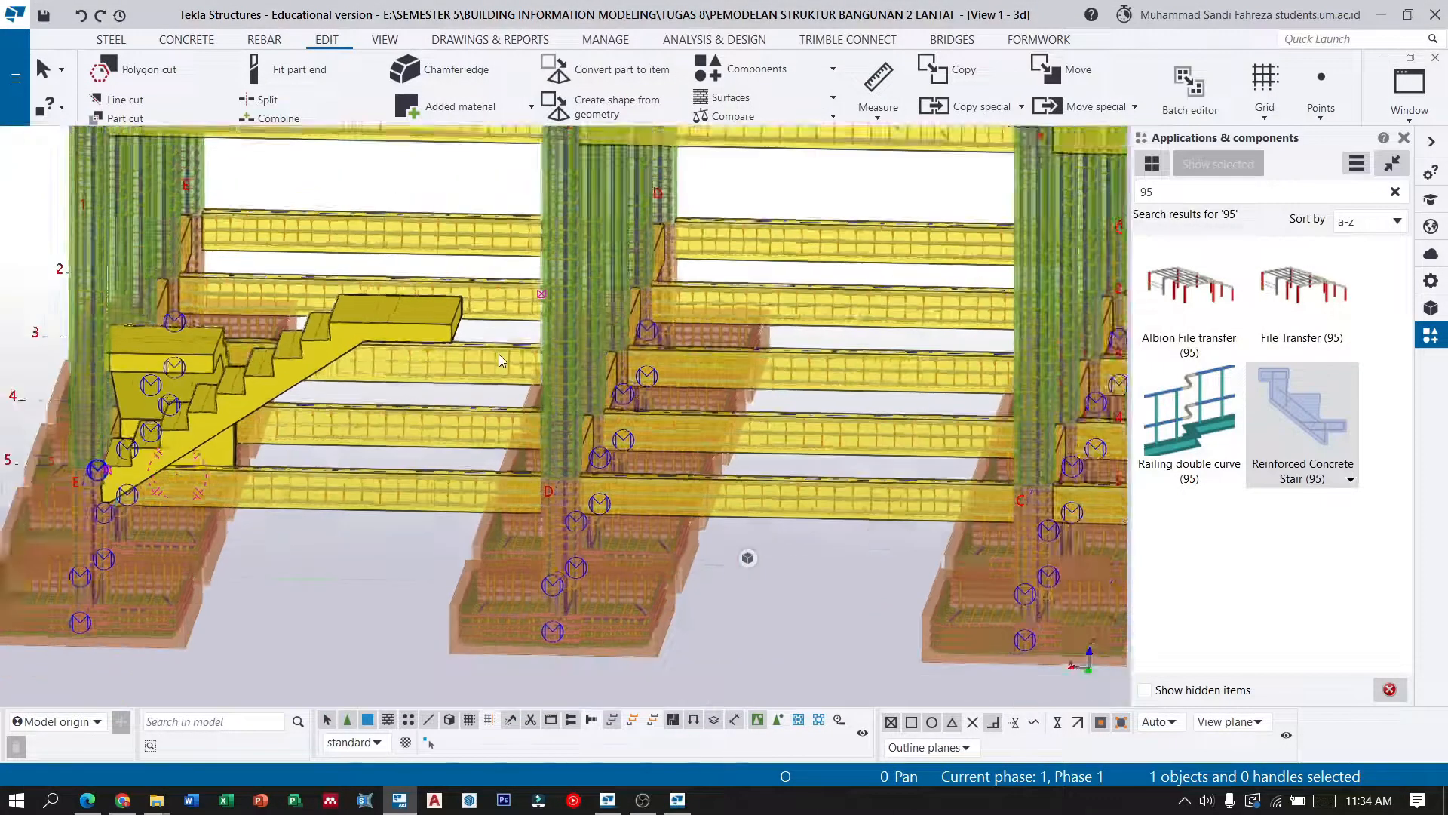
pyautogui.scroll(5, 189, 415)
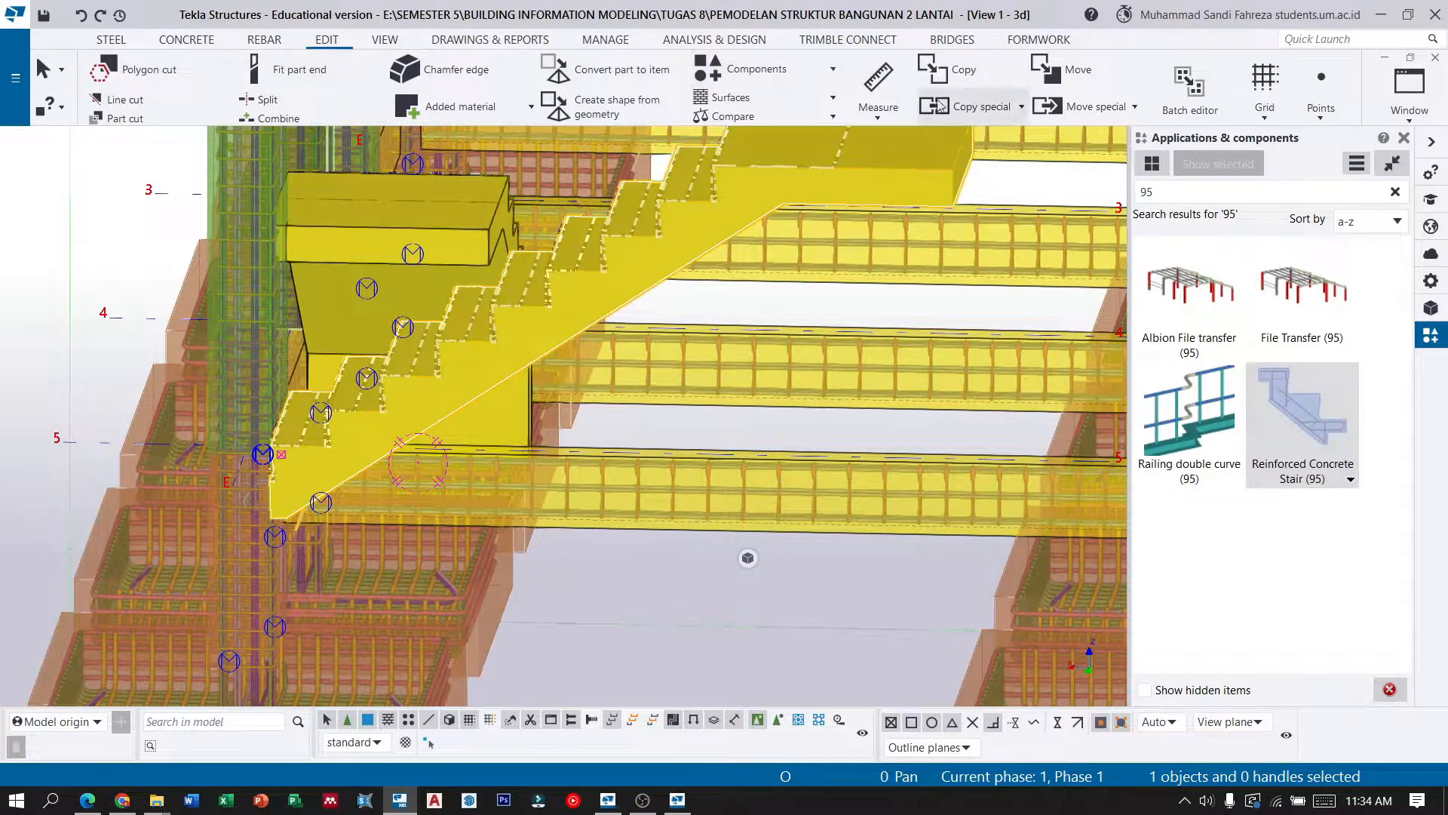
pyautogui.click(1055, 75)
pyautogui.scroll(5, 277, 462)
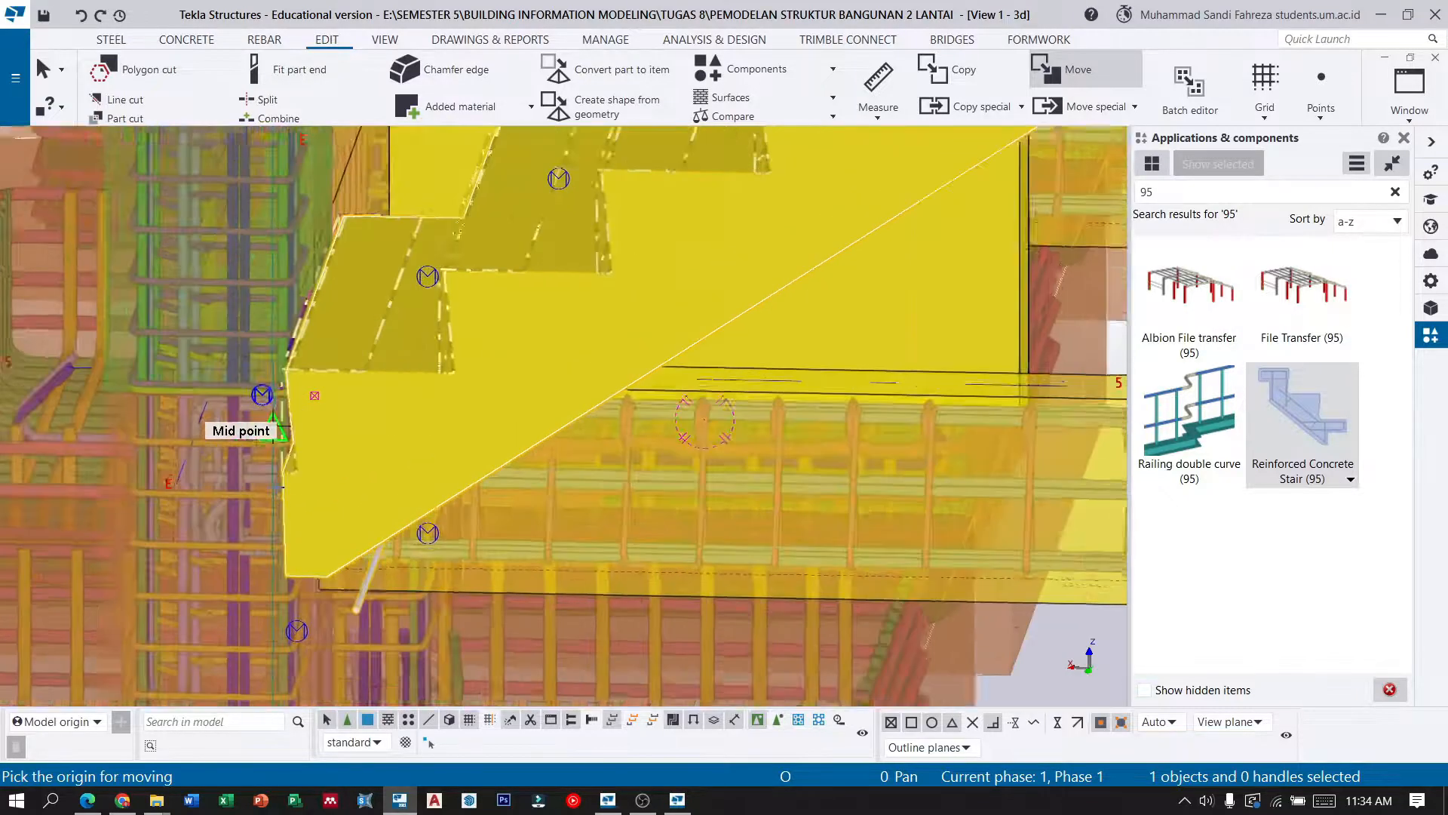
pyautogui.click(277, 462)
pyautogui.scroll(-5, 317, 497)
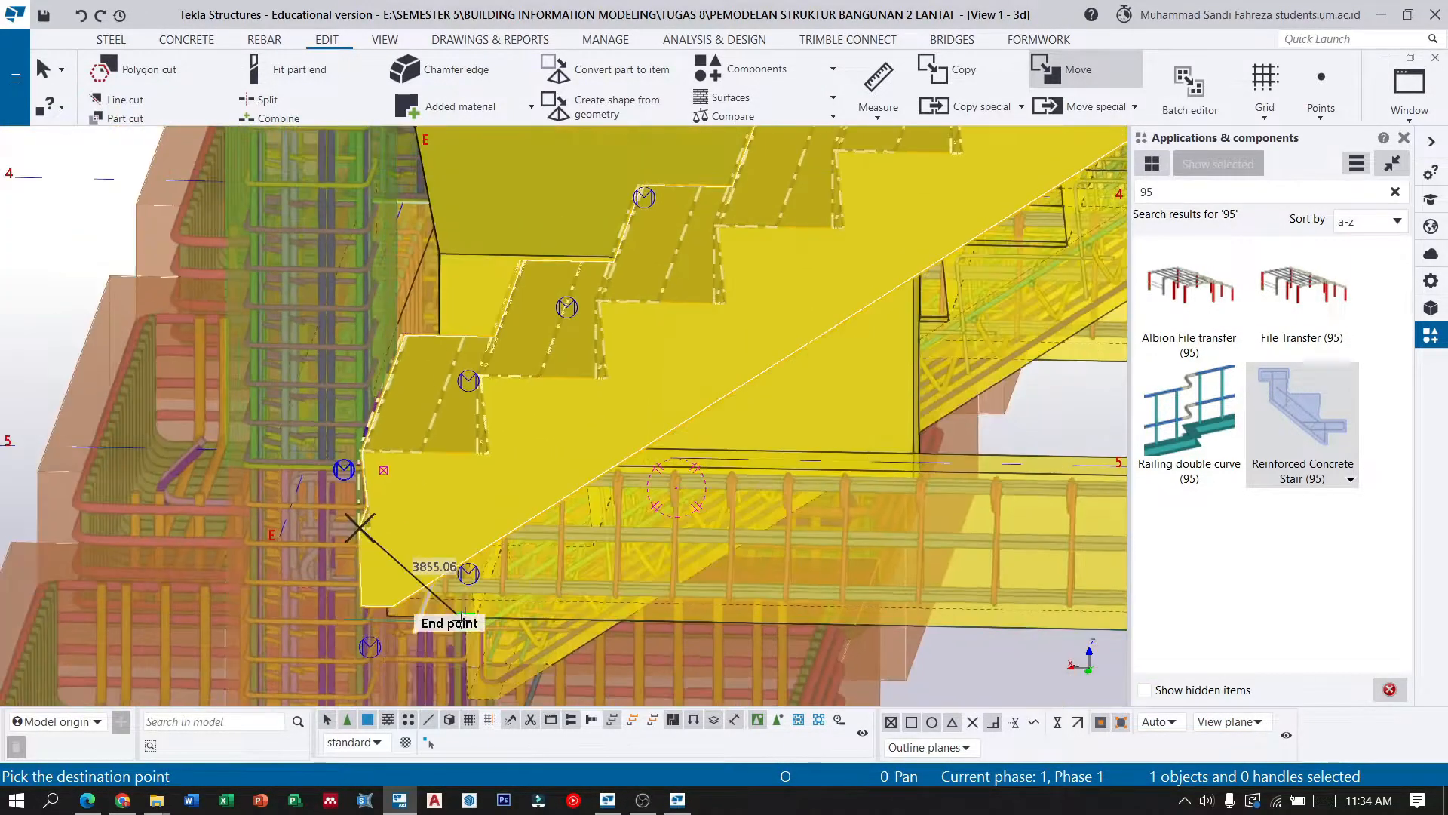
pyautogui.scroll(3, 641, 372)
pyautogui.scroll(4, 642, 372)
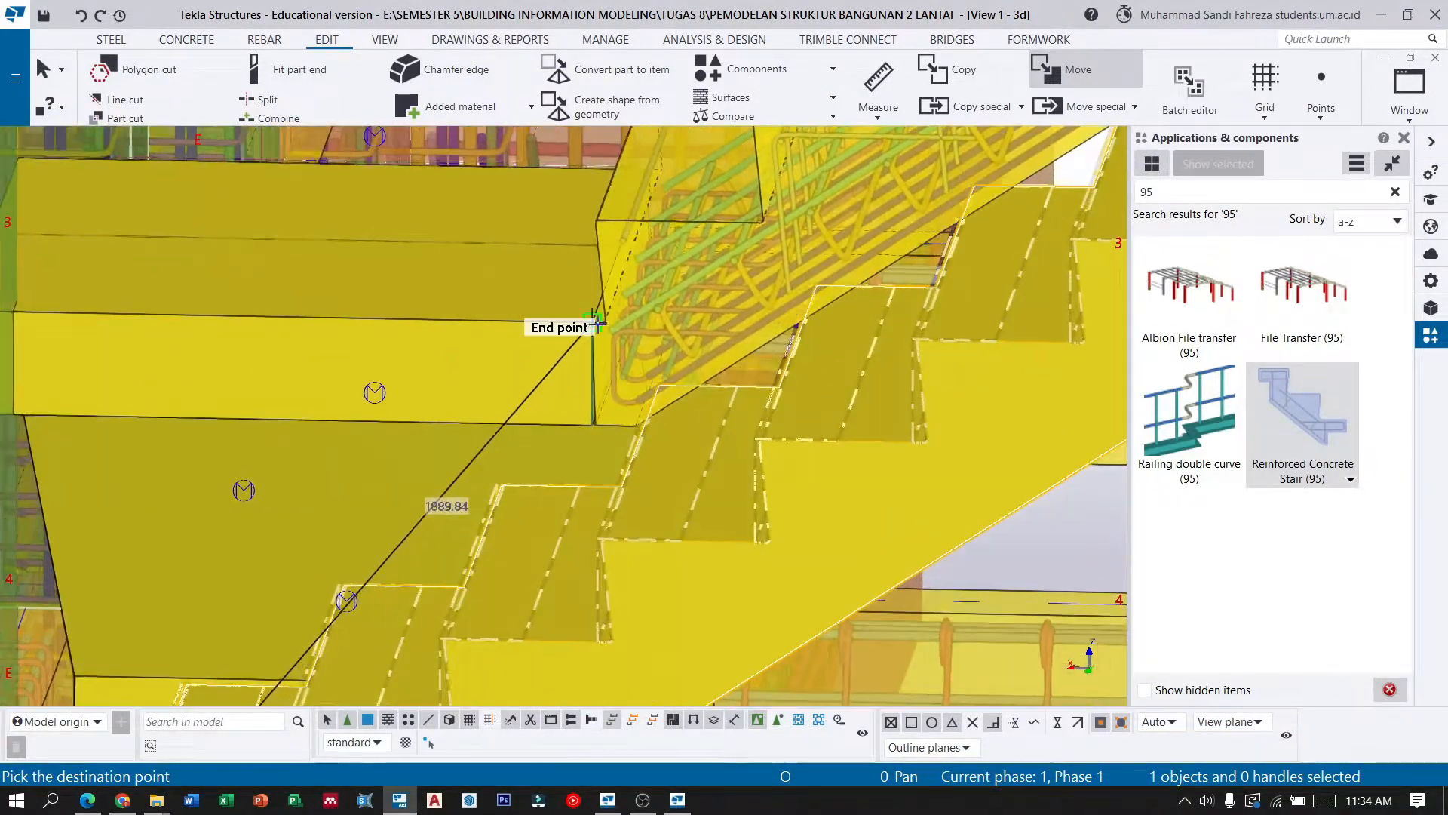
pyautogui.click(592, 326)
# Examine how the two stair flights meet at the landing and fit against the columns and upper floor.
pyautogui.scroll(-2, 549, 366)
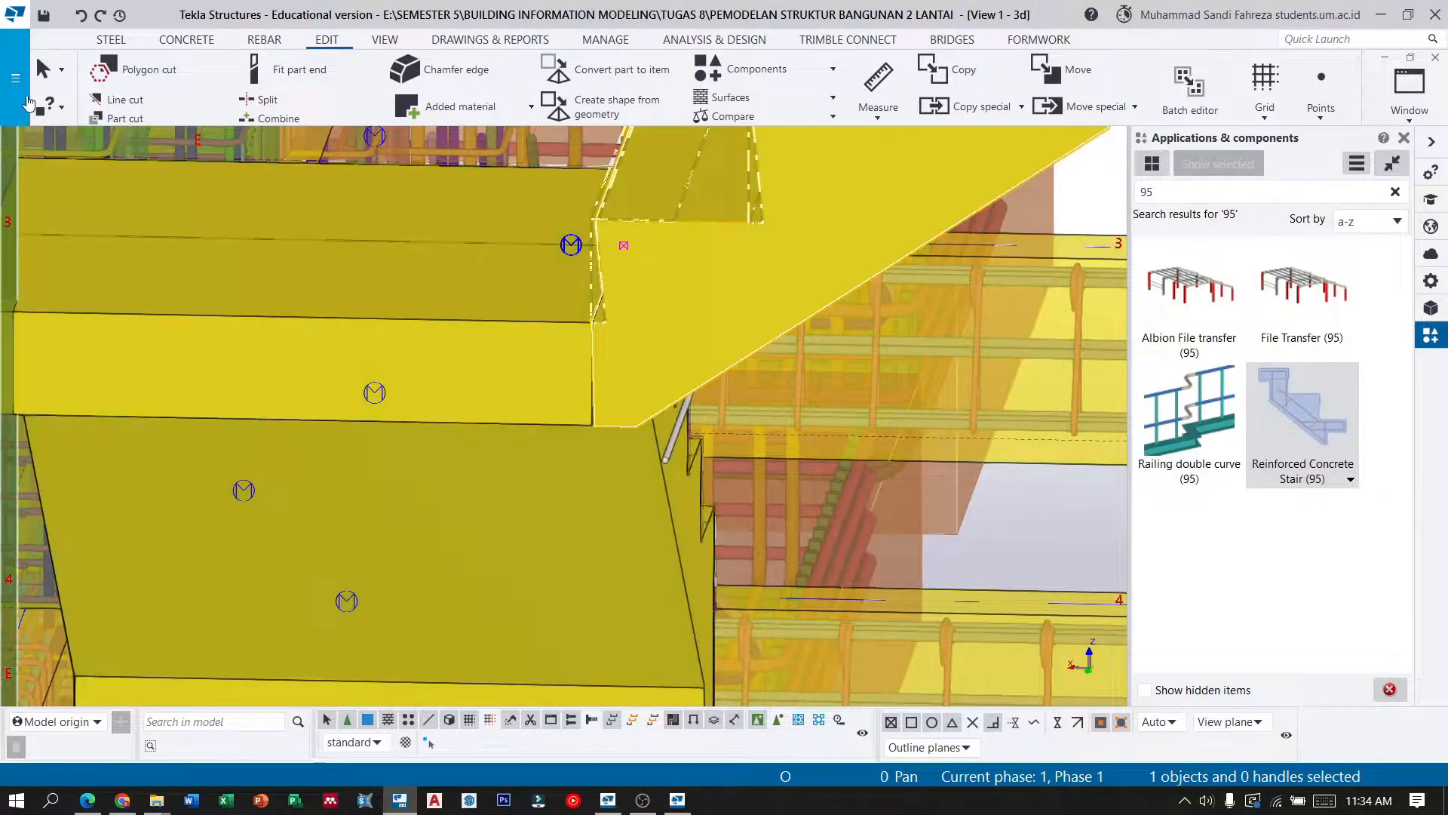
pyautogui.scroll(-2, 441, 504)
pyautogui.scroll(-2, 441, 503)
pyautogui.click(570, 697)
pyautogui.scroll(-2, 628, 514)
pyautogui.keyDown('ctrl'); pyautogui.moveTo(617, 464); pyautogui.dragTo(669, 476, button='middle'); pyautogui.keyUp('ctrl')
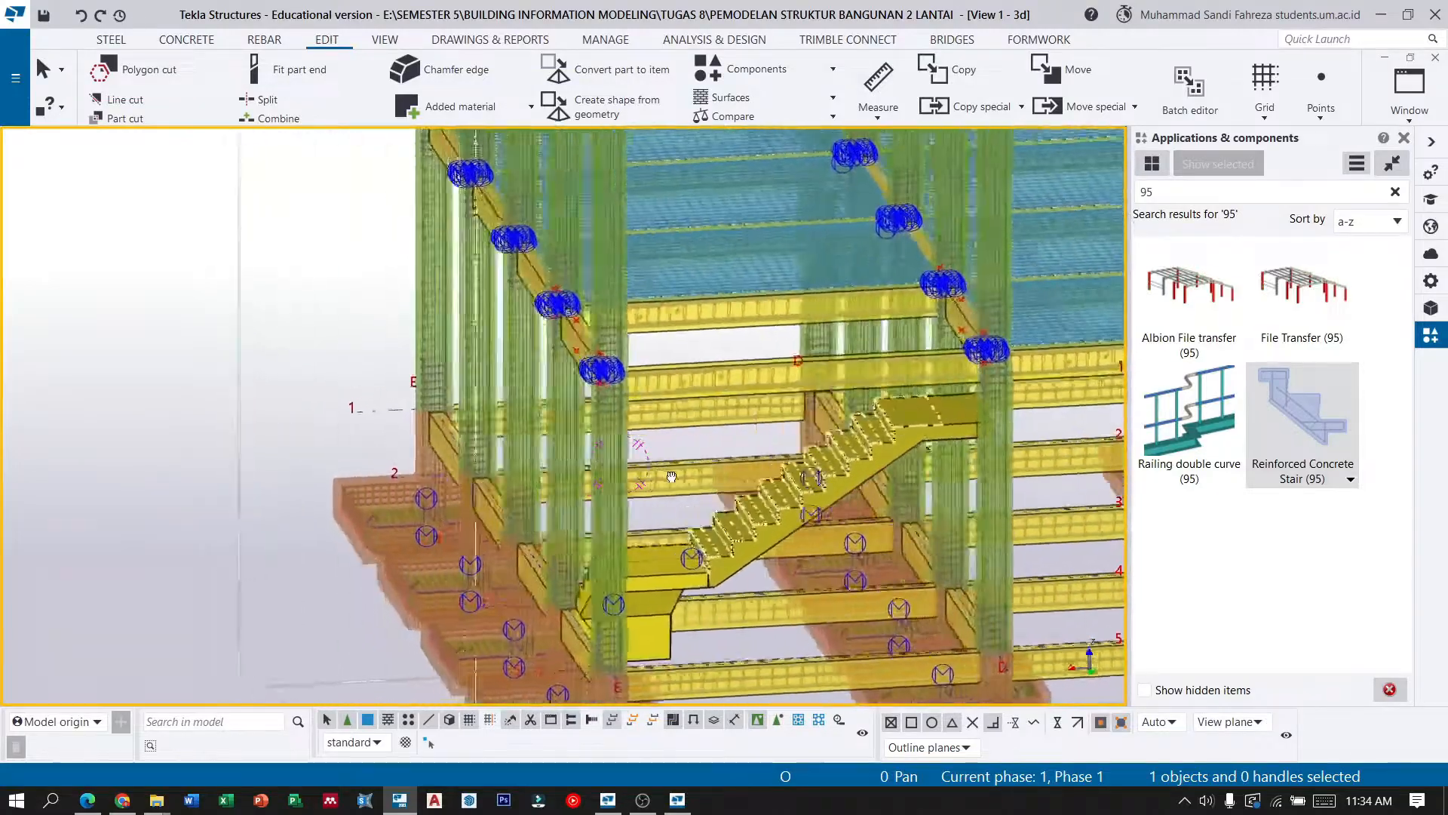
pyautogui.scroll(-10, 836, 446)
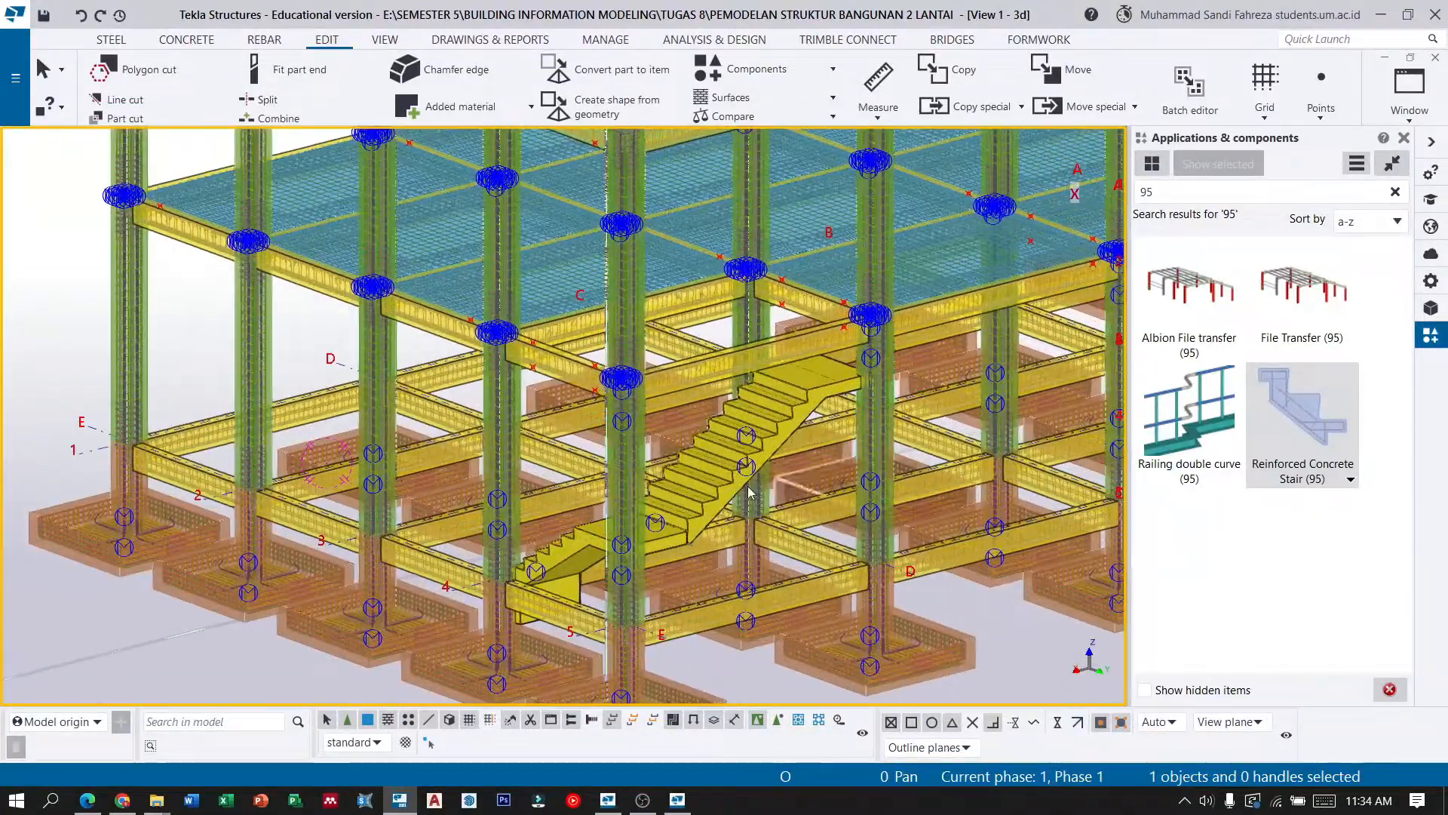
pyautogui.keyDown('ctrl'); pyautogui.moveTo(834, 445); pyautogui.dragTo(257, 366, button='middle'); pyautogui.keyUp('ctrl')
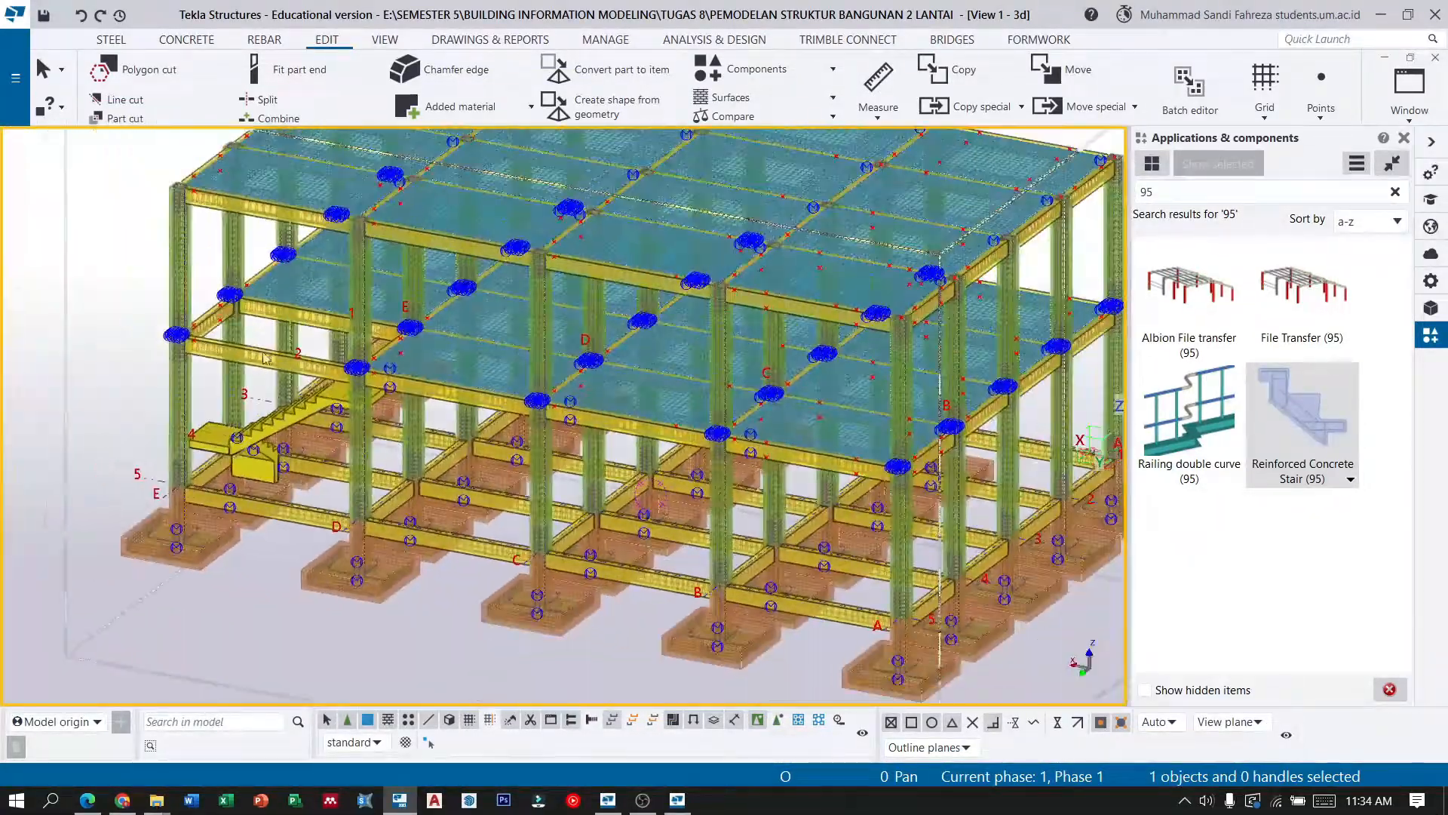
pyautogui.scroll(3, 257, 366)
pyautogui.scroll(2, 175, 488)
pyautogui.keyDown('ctrl'); pyautogui.moveTo(175, 488); pyautogui.dragTo(134, 477, button='middle'); pyautogui.keyUp('ctrl')
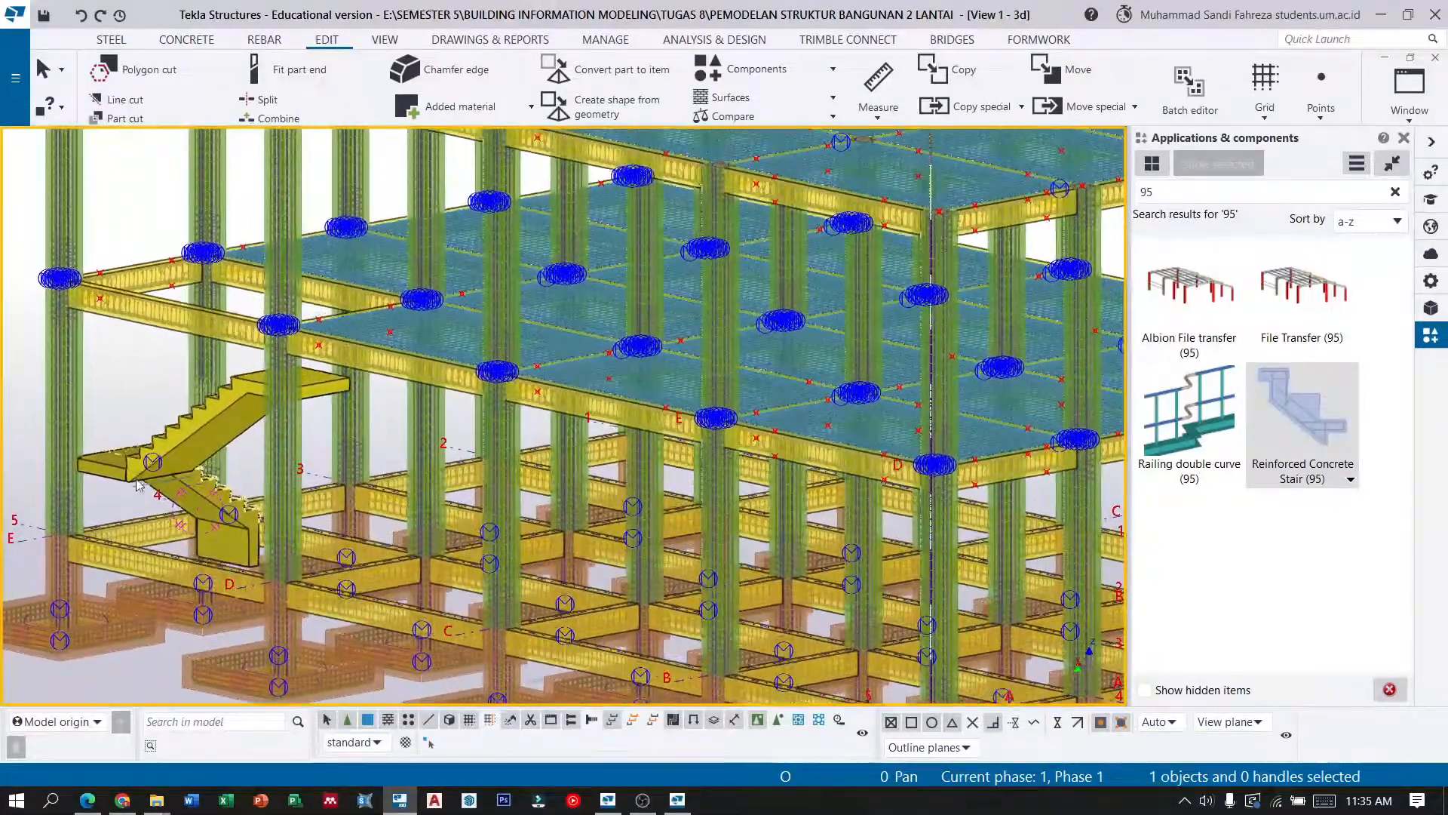
pyautogui.click(643, 801)
pyautogui.click(1209, 564)
pyautogui.click(1122, 34)
# Place a third Reinforced Concrete Stair (95) from the beam end at the grid D column towards a midpoint on the neighbouring column.
pyautogui.scroll(3, 273, 591)
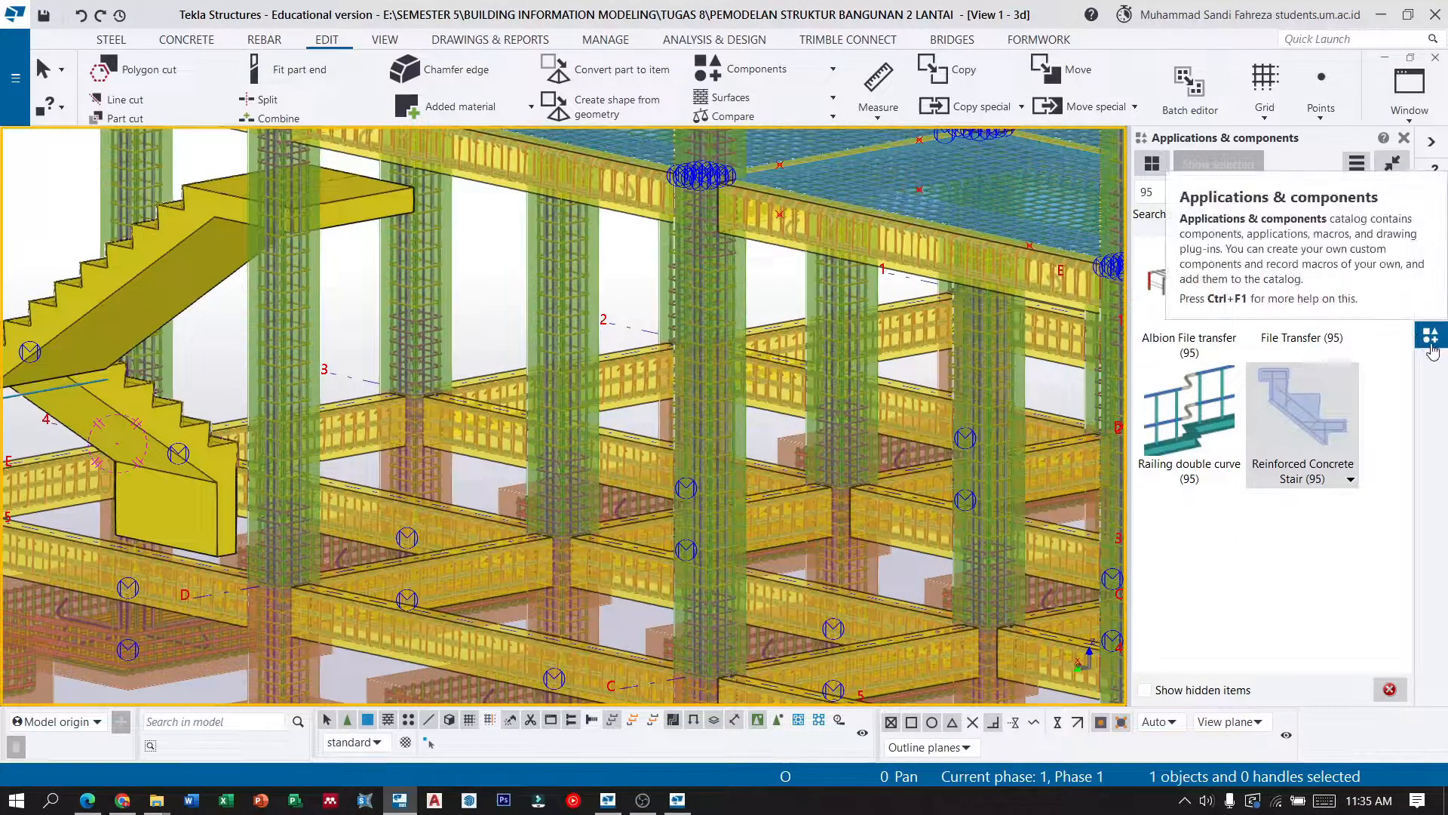
pyautogui.click(1287, 425)
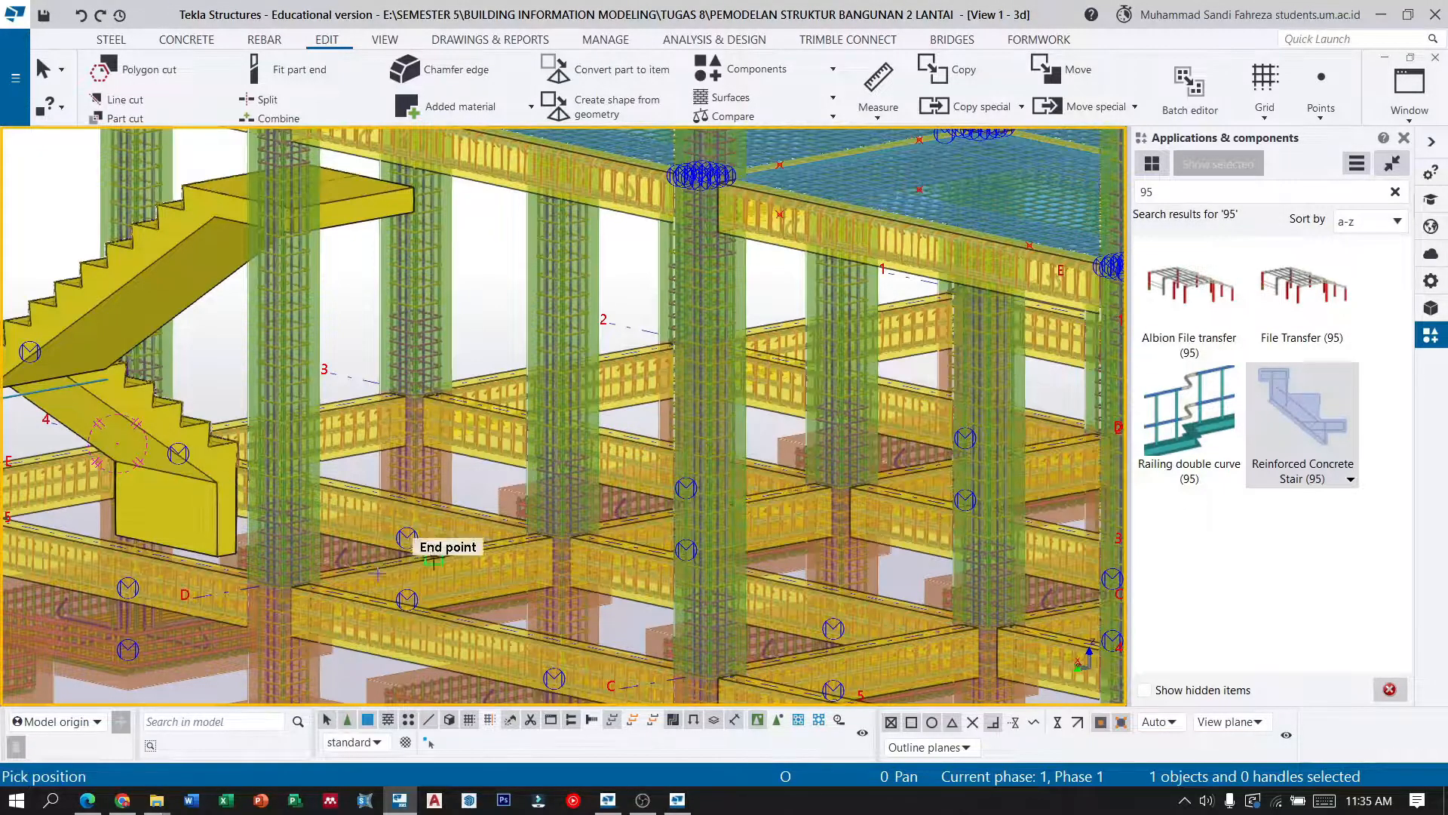
pyautogui.scroll(5, 308, 580)
pyautogui.scroll(2, 308, 580)
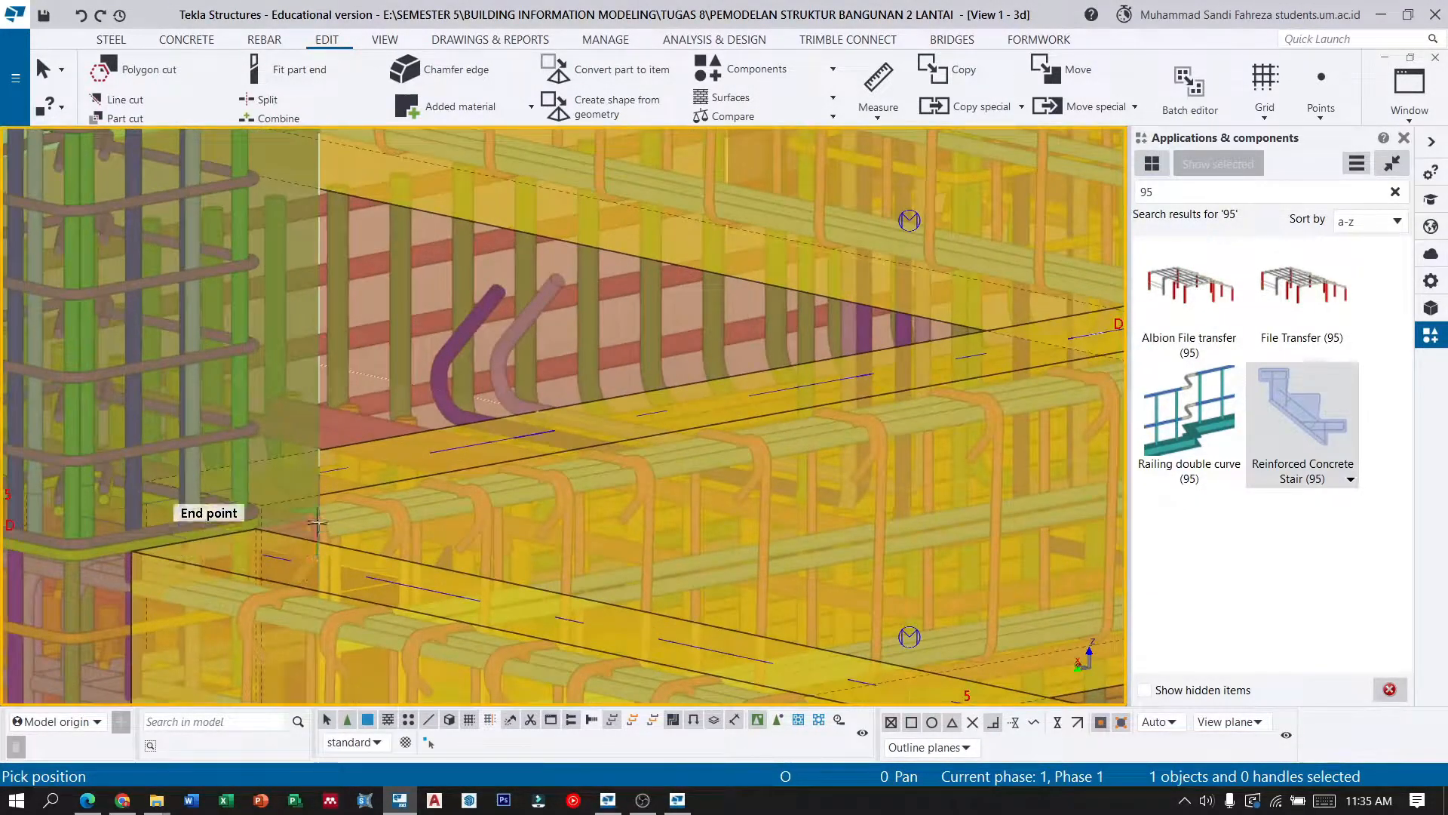
pyautogui.click(290, 539)
pyautogui.scroll(-5, 227, 598)
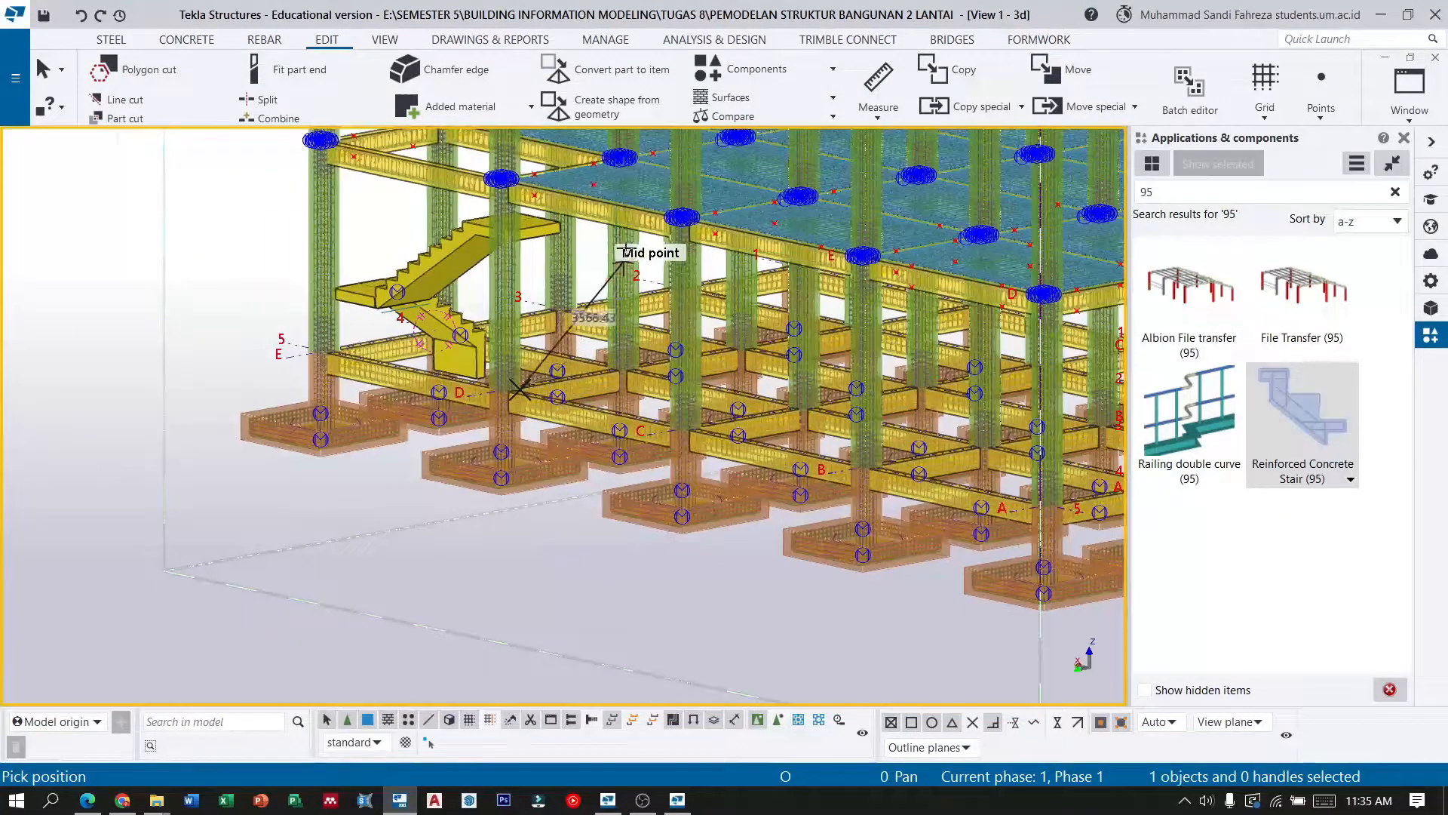
pyautogui.scroll(4, 633, 291)
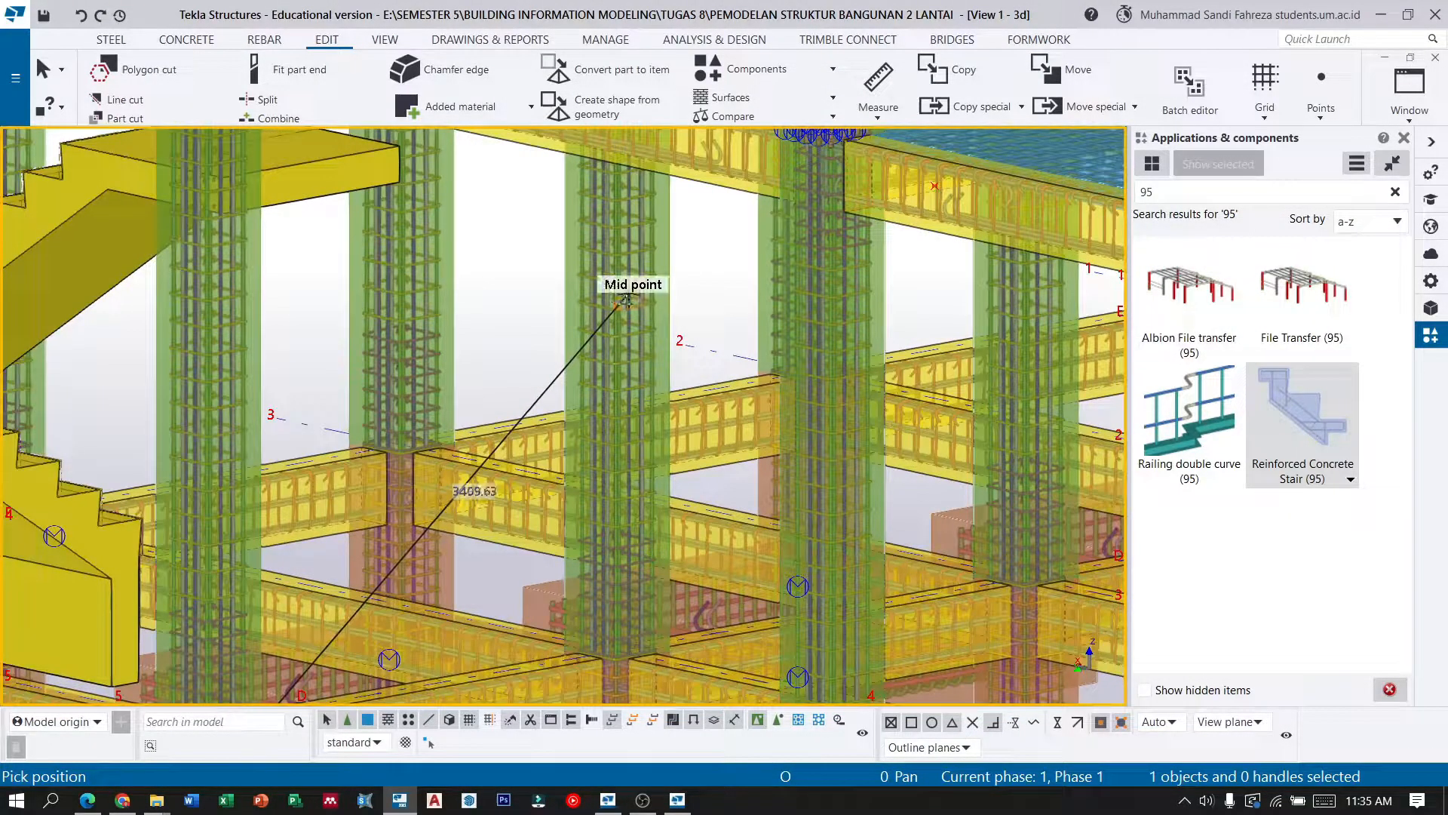
pyautogui.scroll(4, 626, 300)
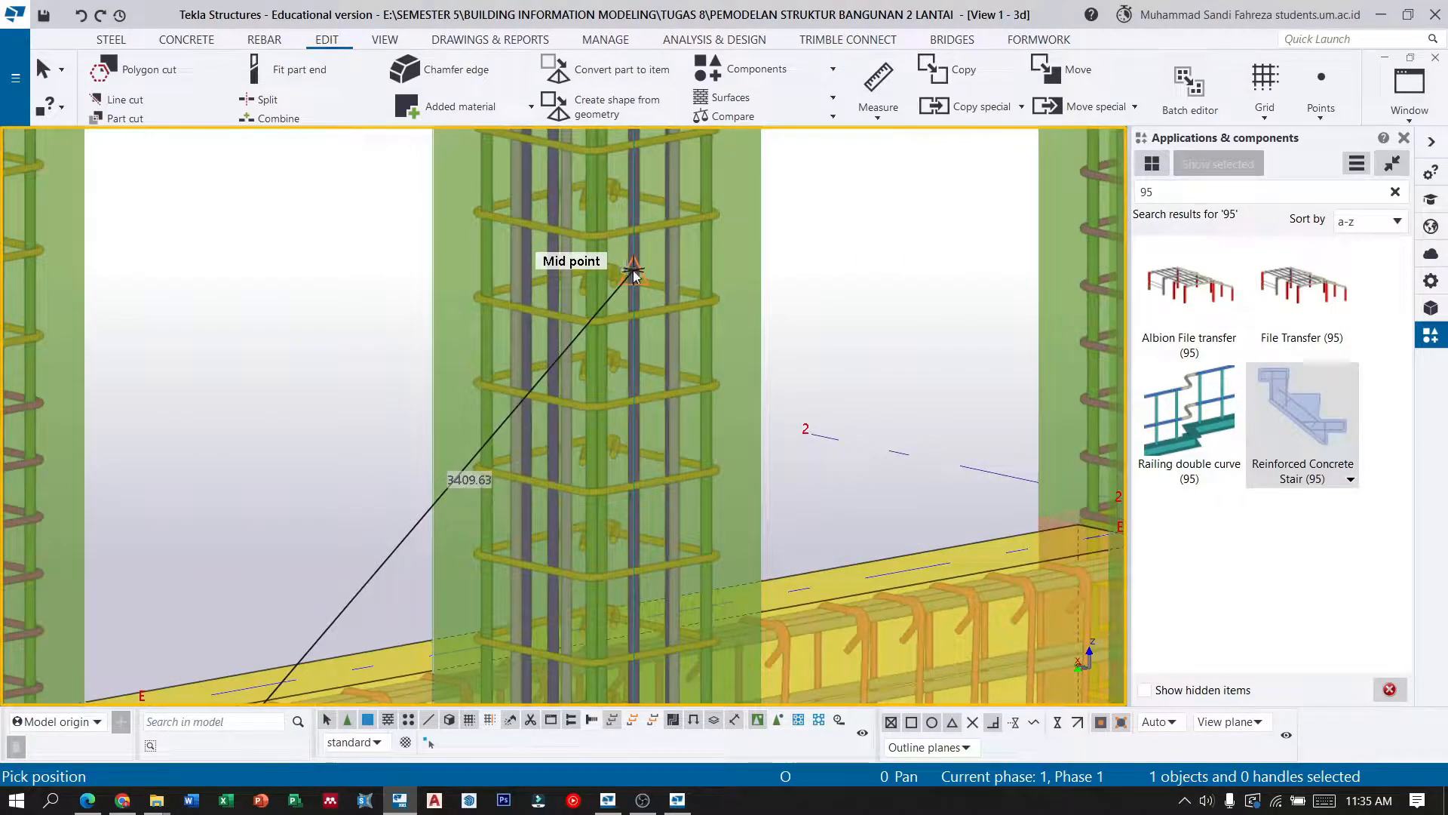
pyautogui.scroll(-6, 633, 276)
pyautogui.scroll(-2, 637, 285)
pyautogui.press('Escape')
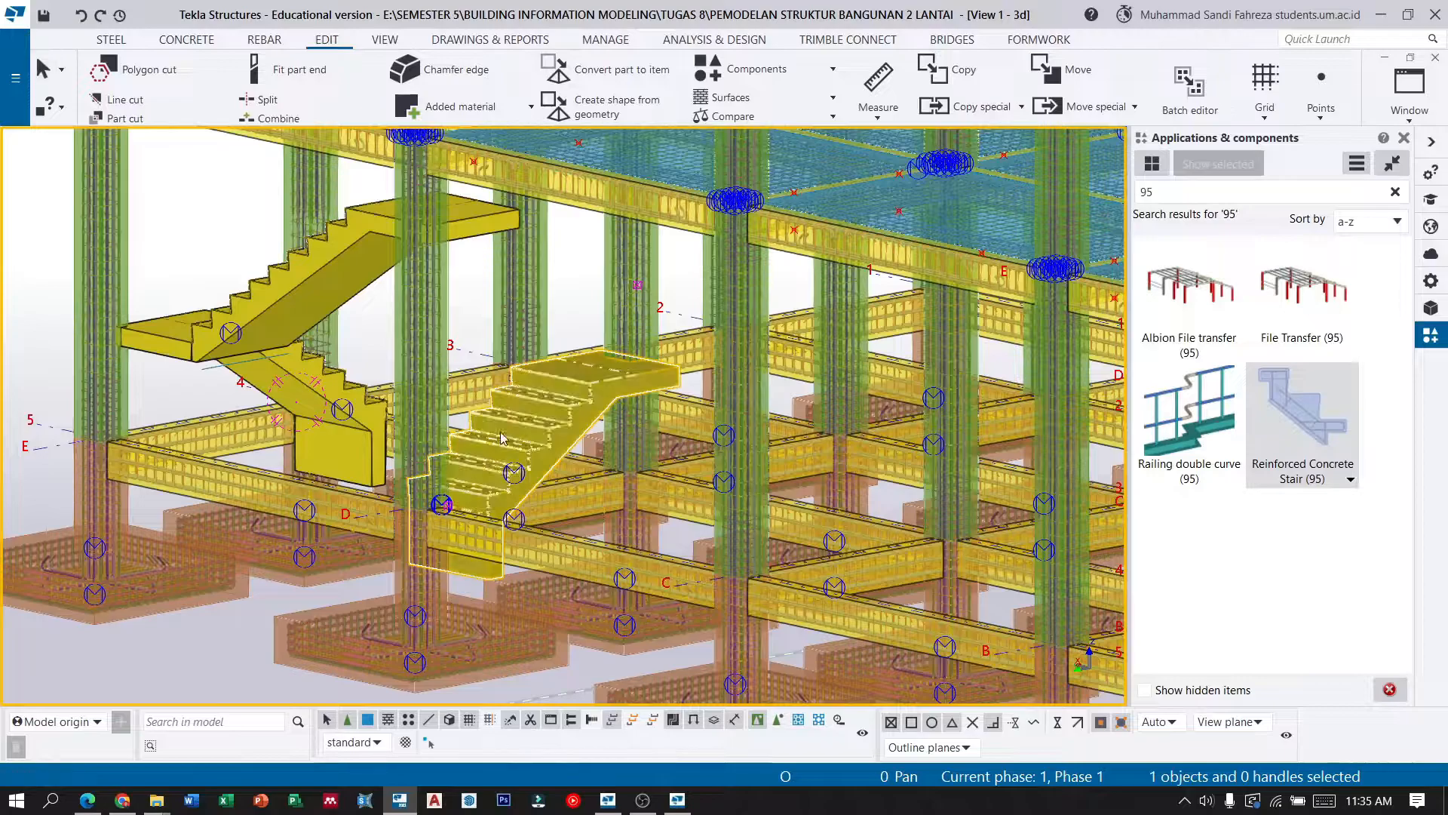
# Open the third stair's properties and choose the lower end shape with a plain slab landing and the upper end shape without a landing.
pyautogui.doubleClick(578, 417)
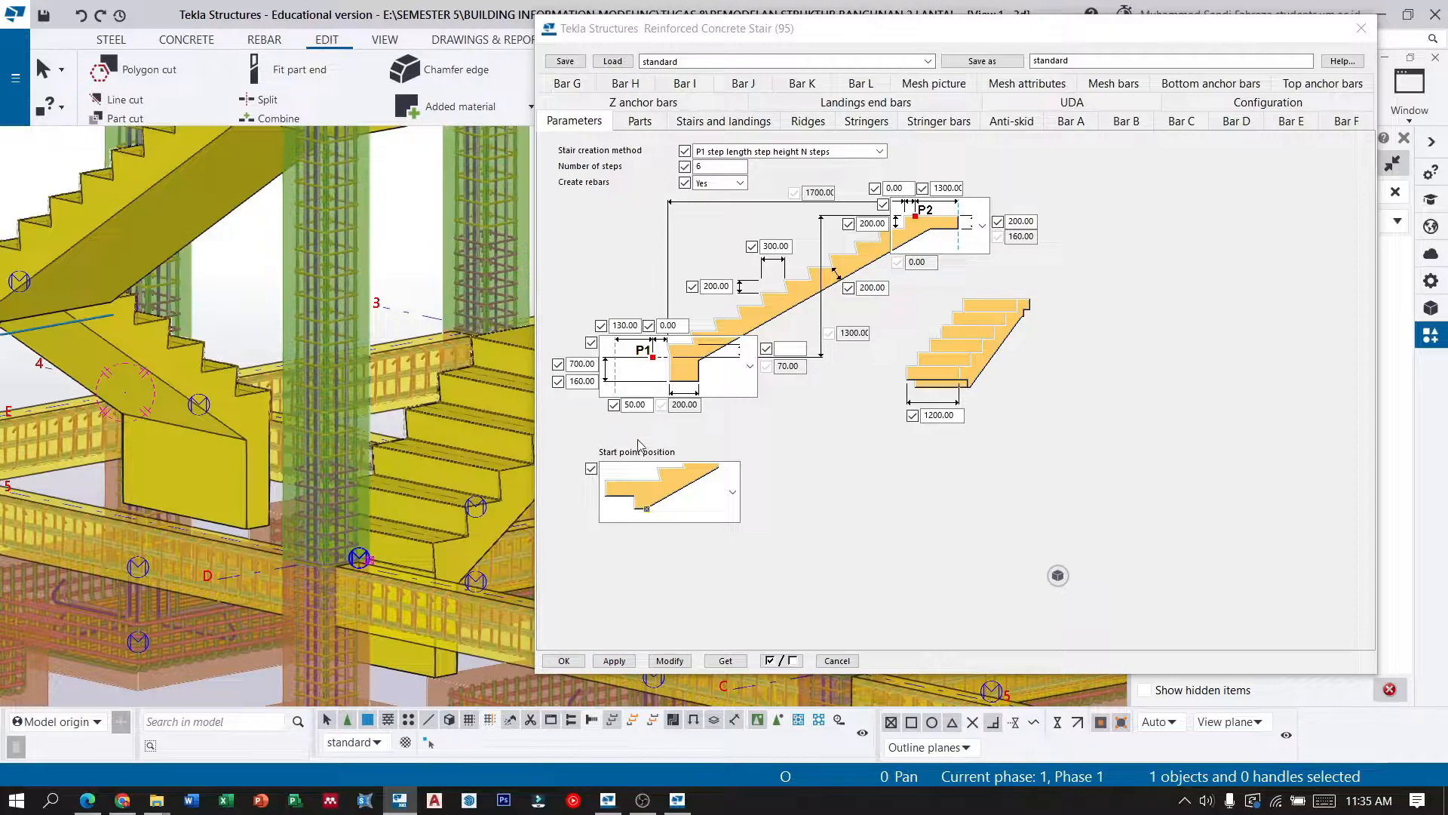
pyautogui.click(643, 800)
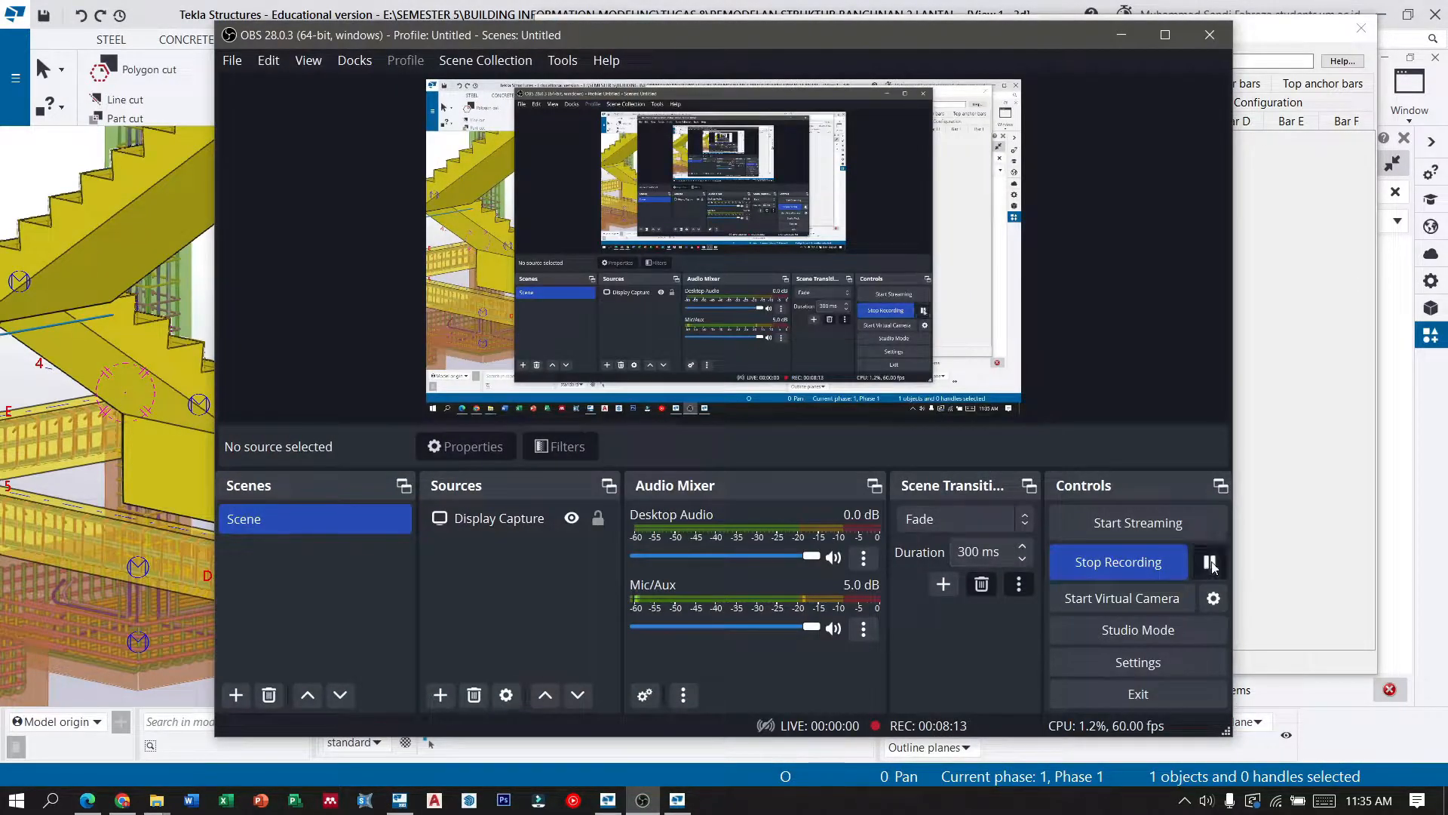
pyautogui.click(1114, 38)
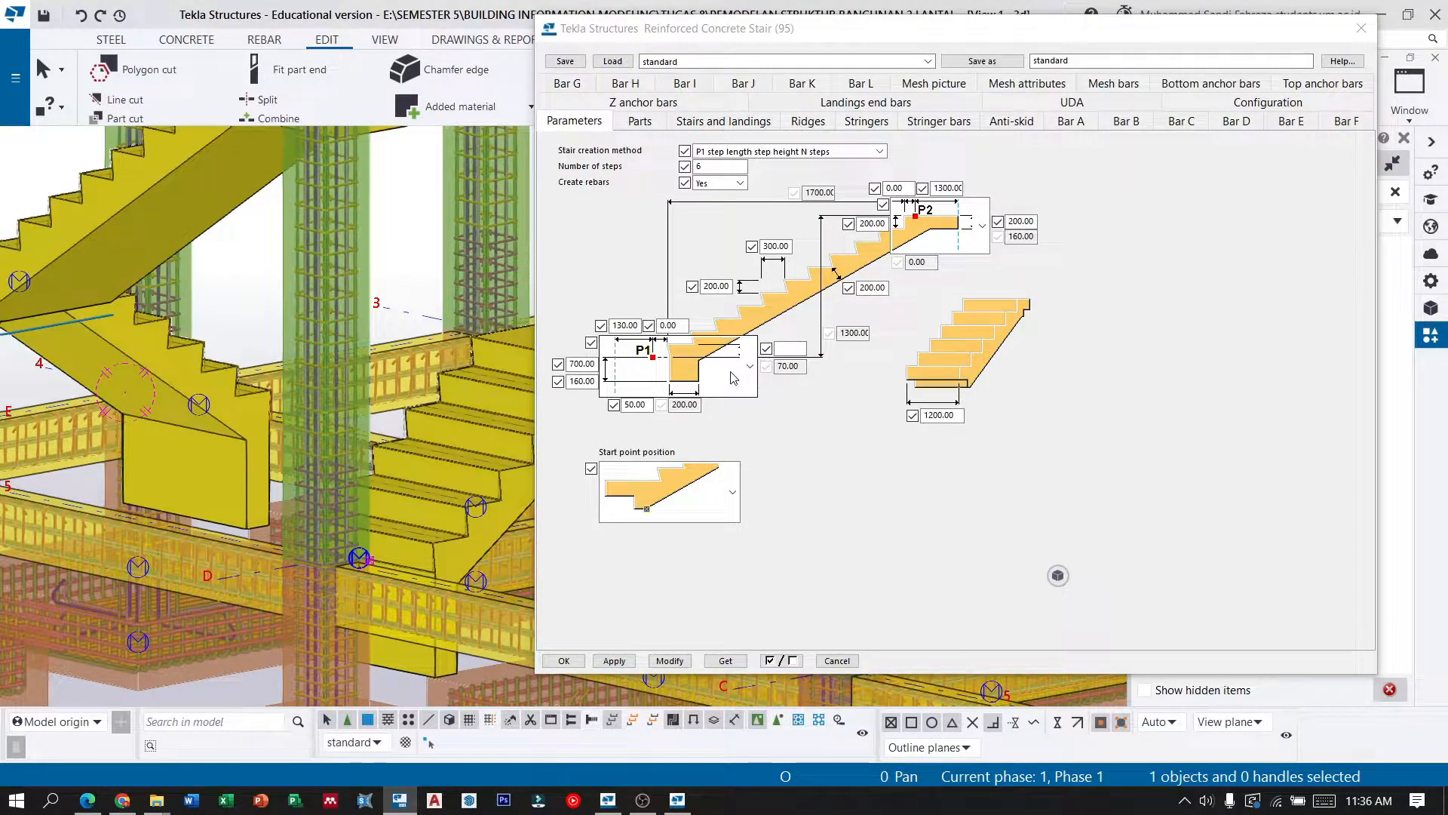
pyautogui.click(751, 362)
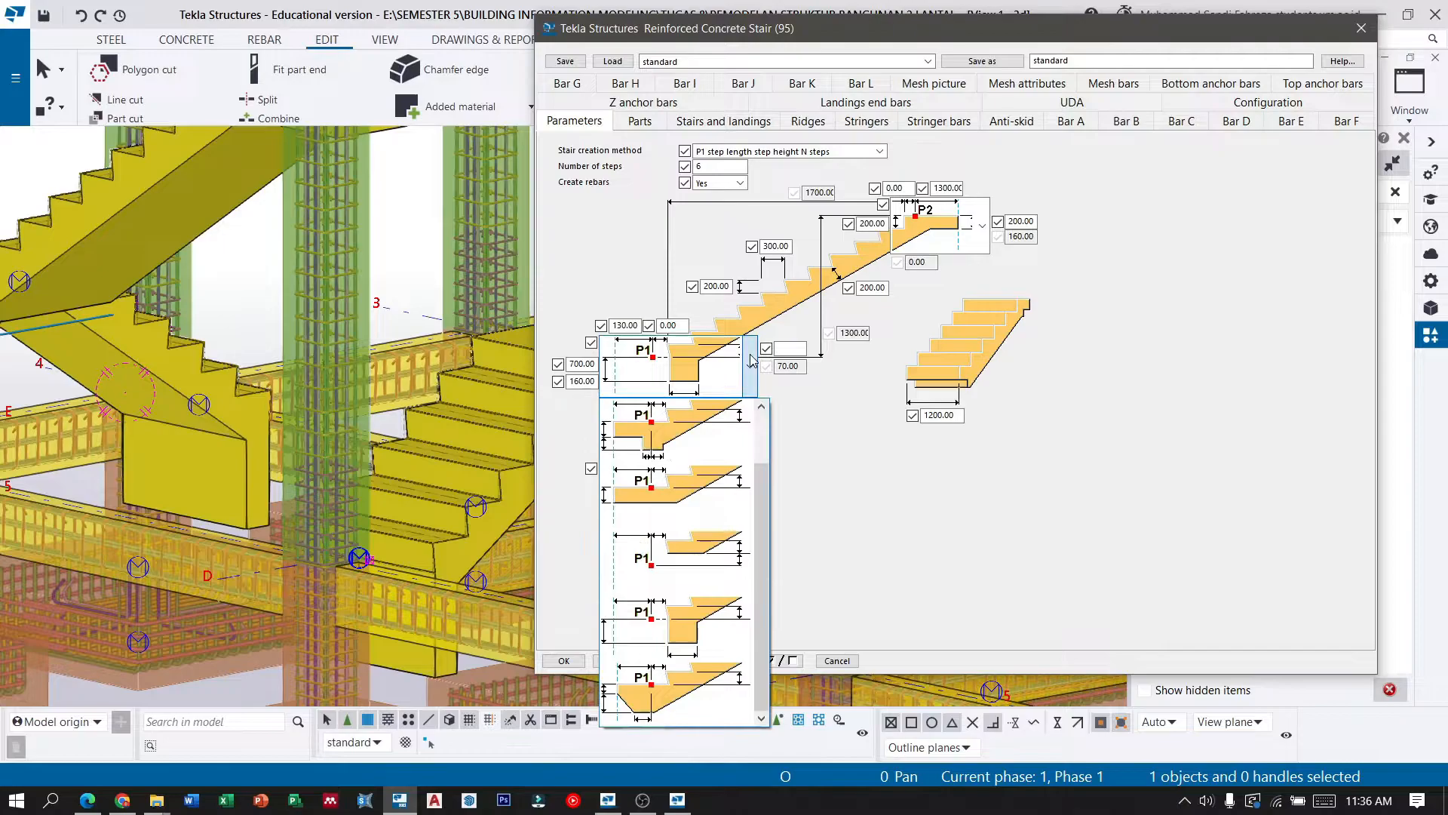
pyautogui.click(689, 489)
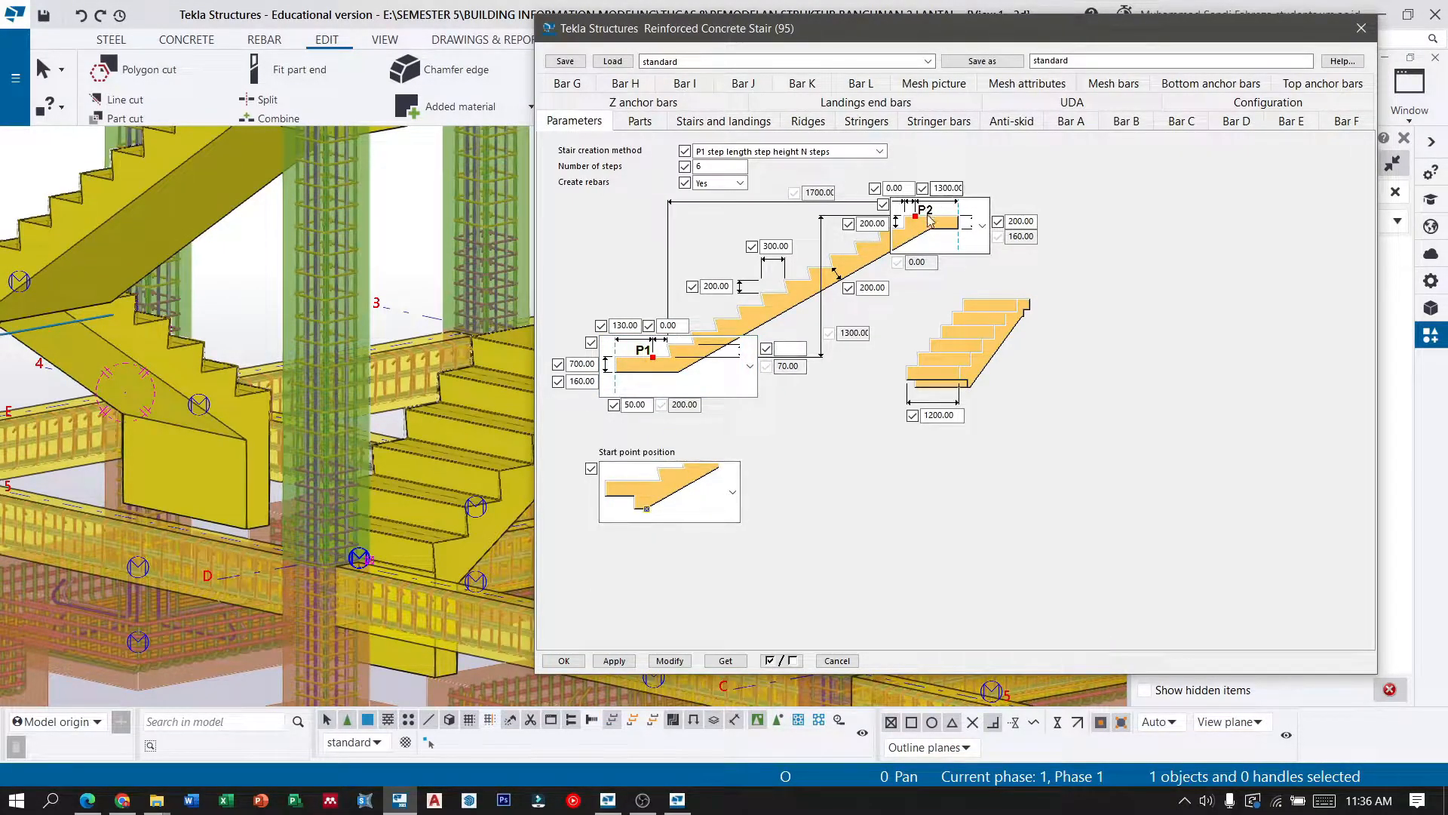
pyautogui.click(982, 224)
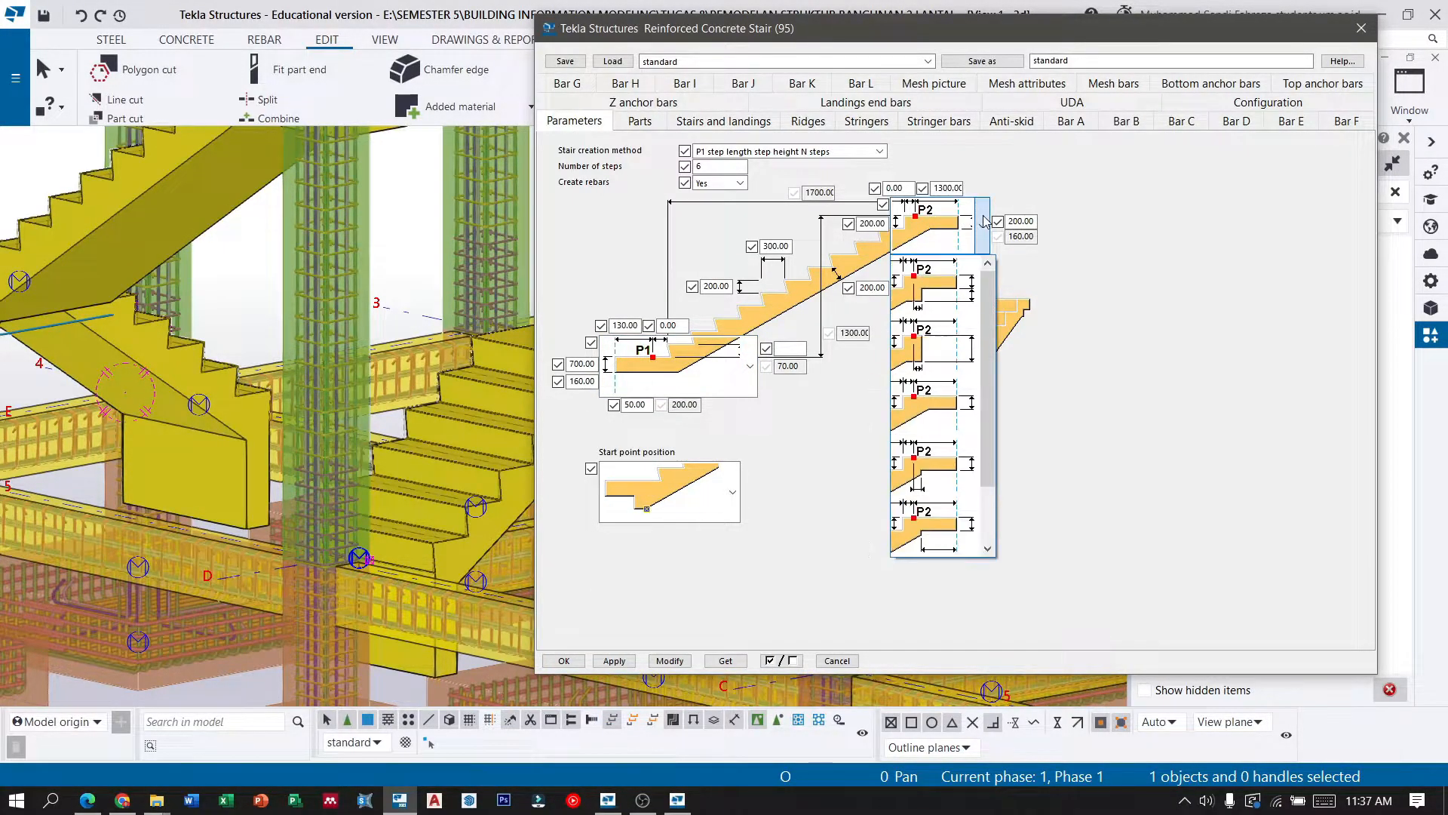
pyautogui.click(941, 360)
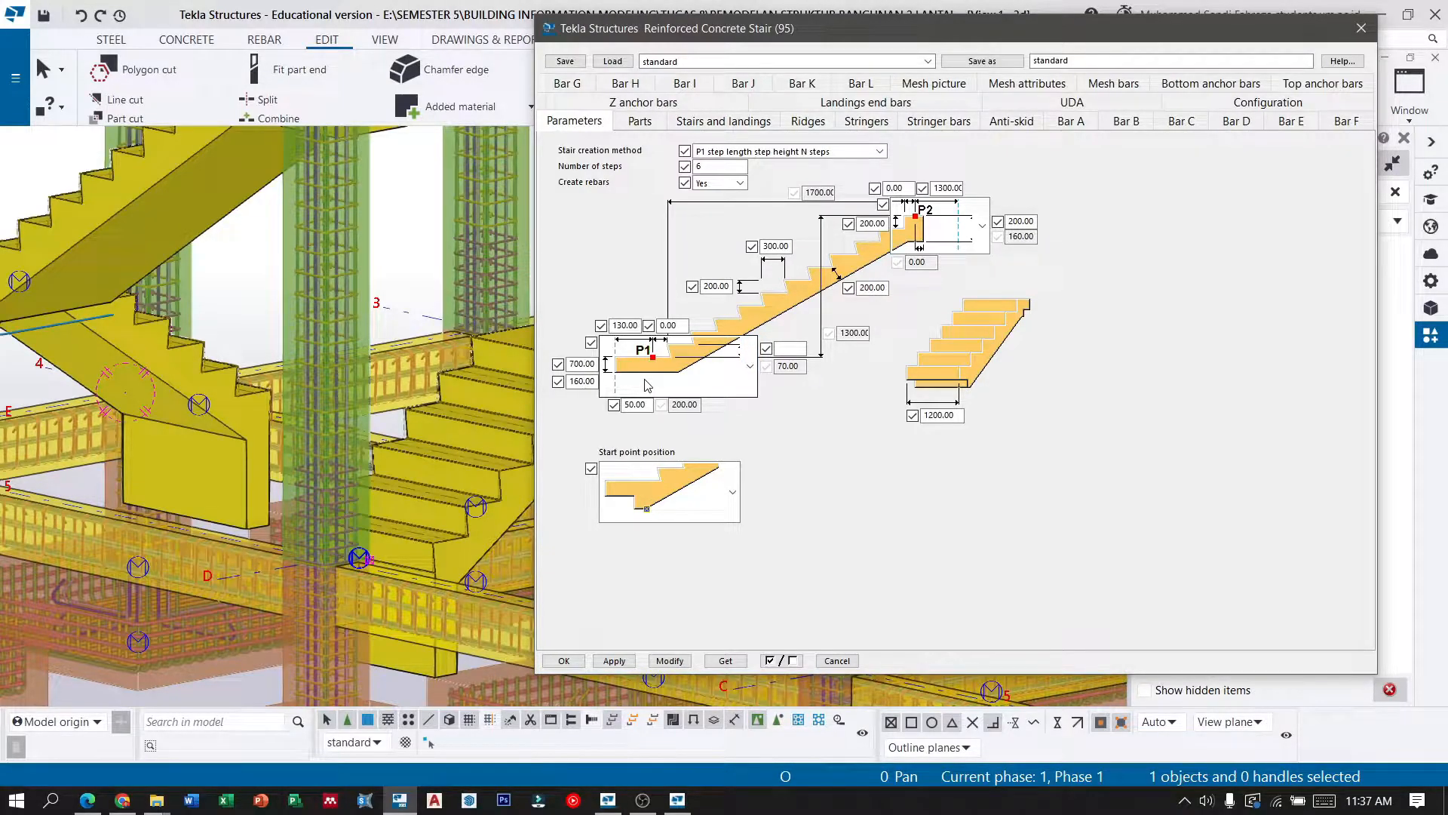
# Set the third stair's lower landing thickness to 200, the two upper end lengths to 300 and 0, and 5 steps, and modify the stair.
pyautogui.doubleClick(582, 364)
pyautogui.write('20')
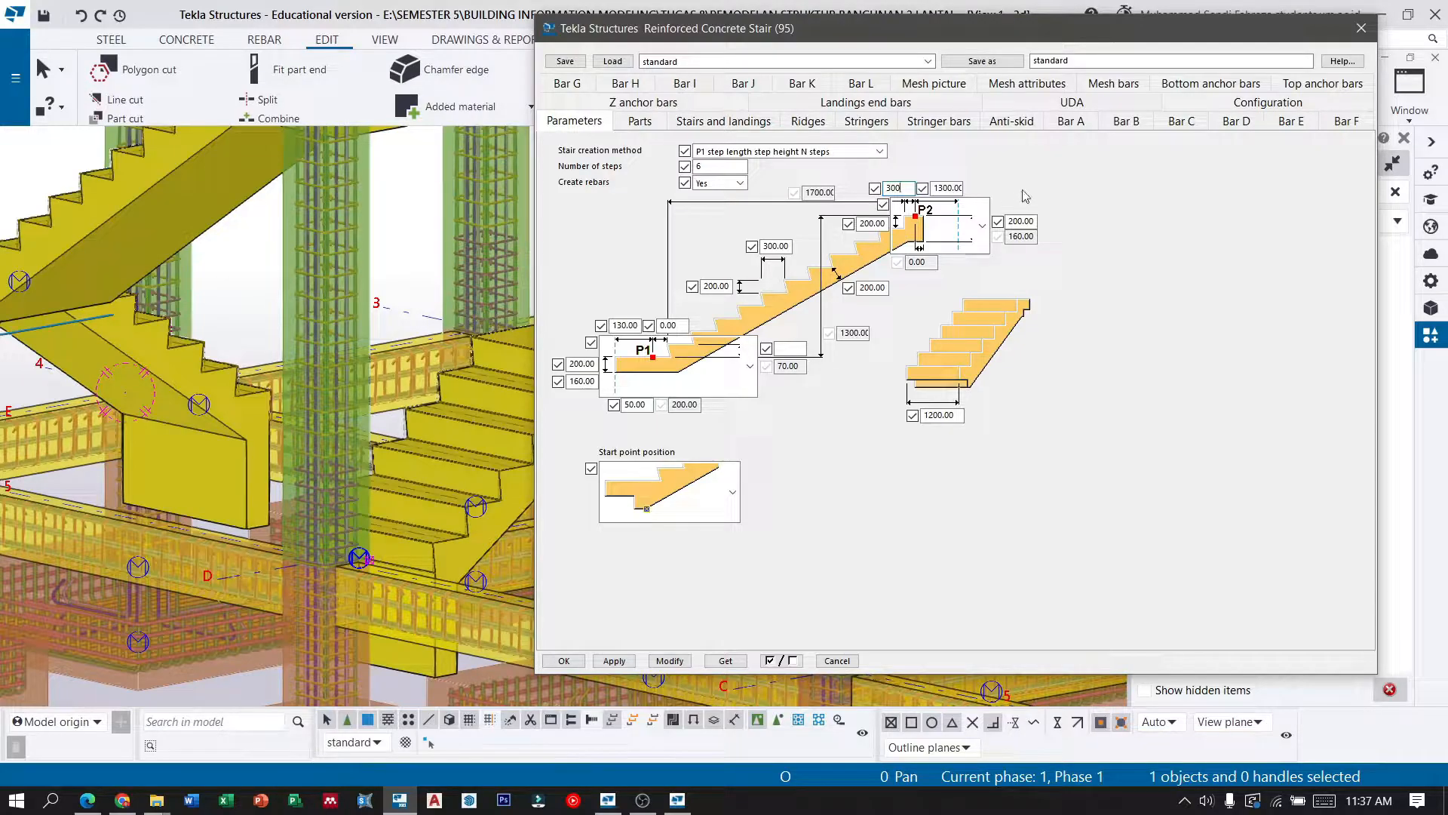
pyautogui.moveTo(936, 189); pyautogui.dragTo(966, 194)
pyautogui.write('0')
pyautogui.doubleClick(717, 167)
pyautogui.click(661, 661)
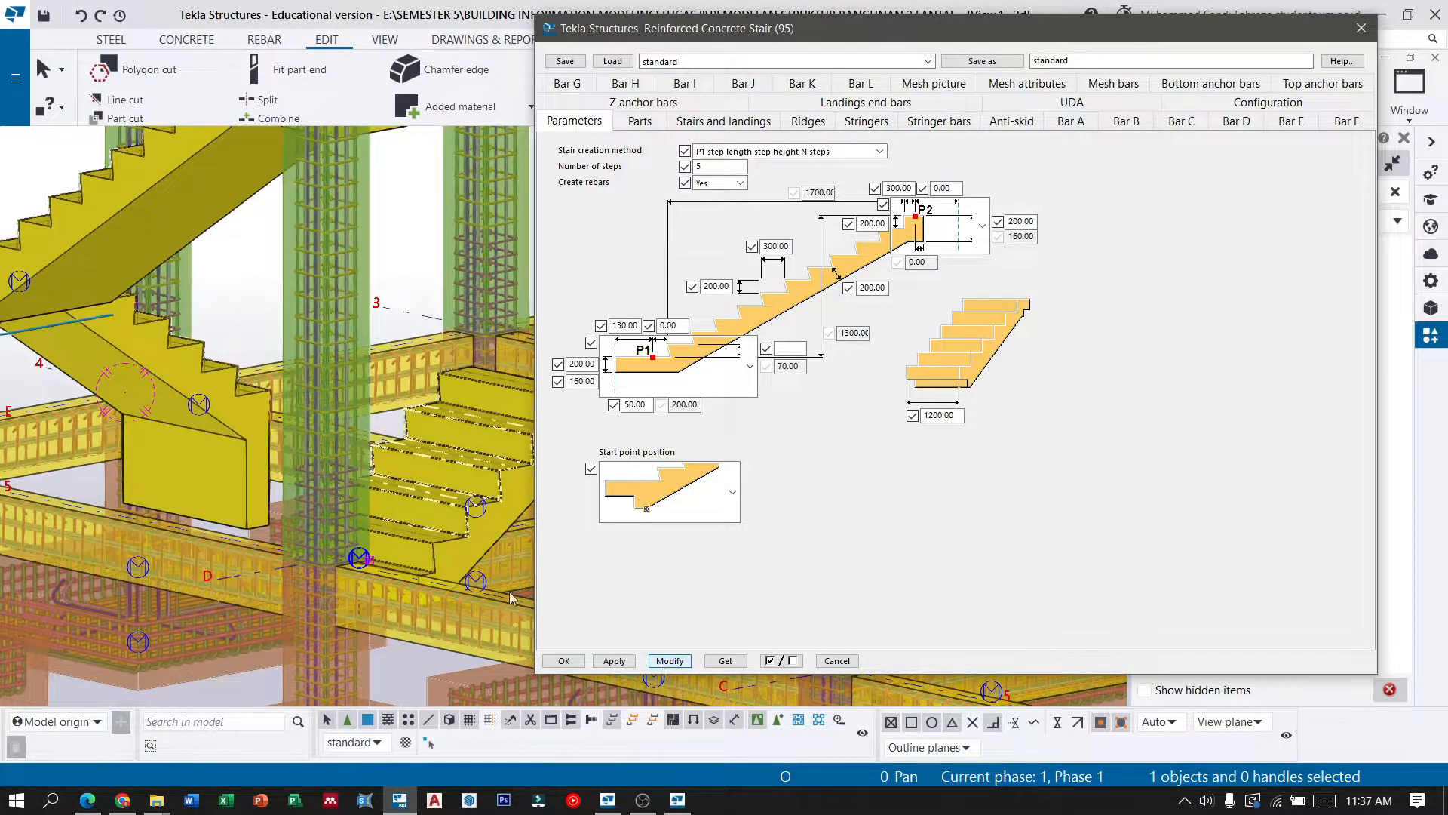
pyautogui.scroll(-2, 252, 480)
pyautogui.scroll(3, 413, 446)
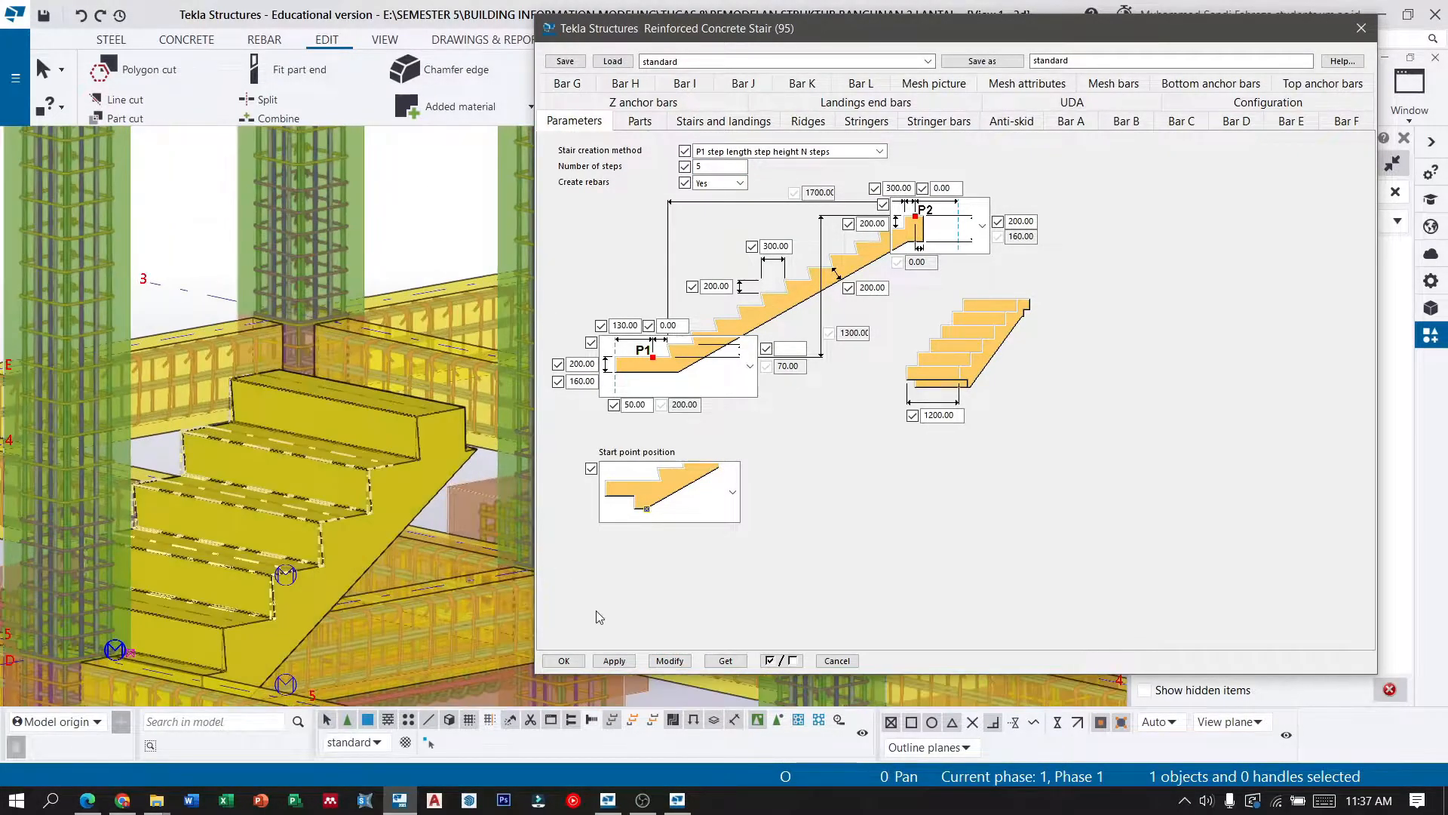
# Review the third stair's rebar settings from Bar A through Bar L and accept the stair properties.
pyautogui.click(1090, 125)
pyautogui.click(1124, 123)
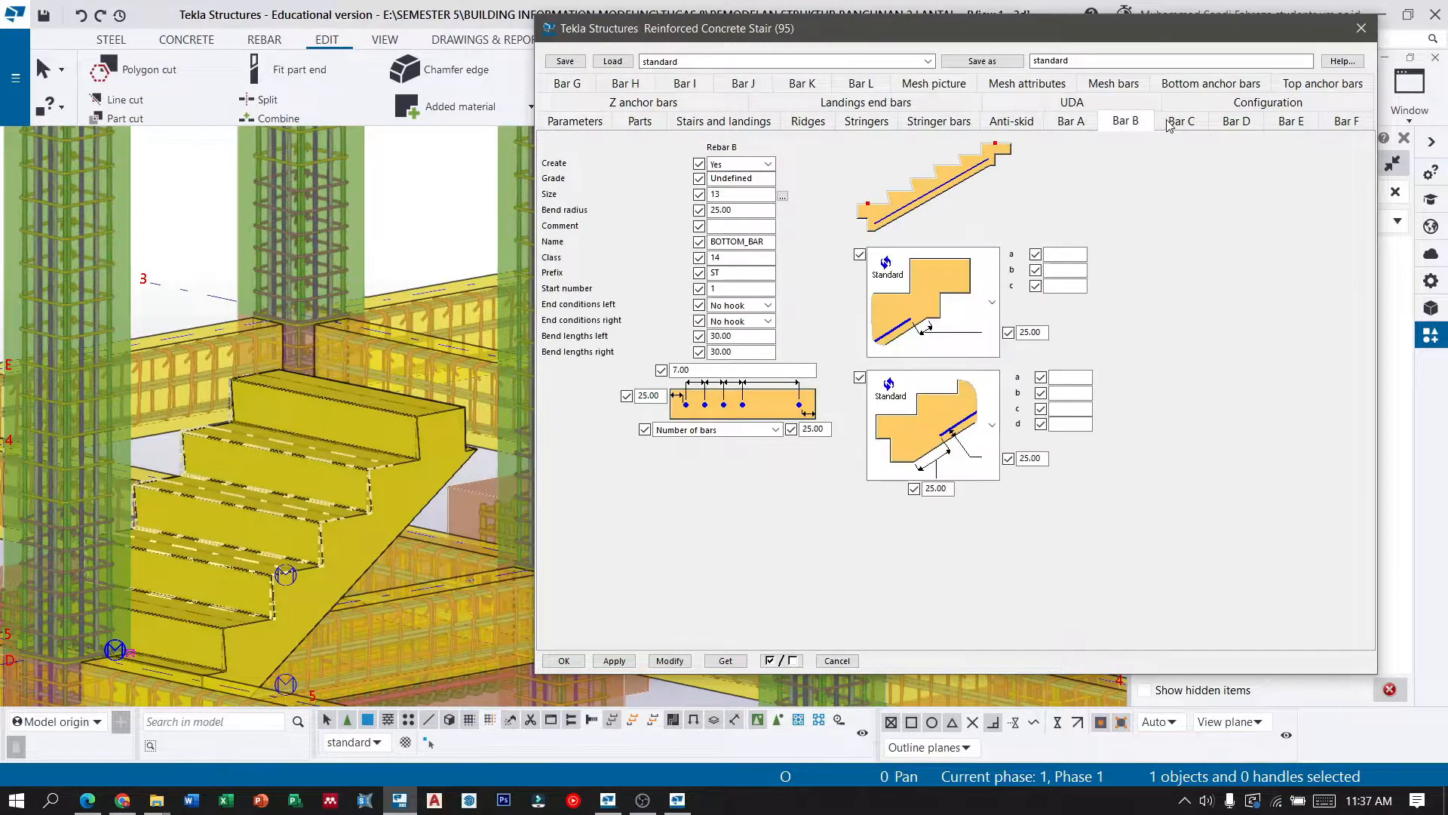
pyautogui.click(1182, 123)
pyautogui.click(1235, 122)
pyautogui.click(1291, 121)
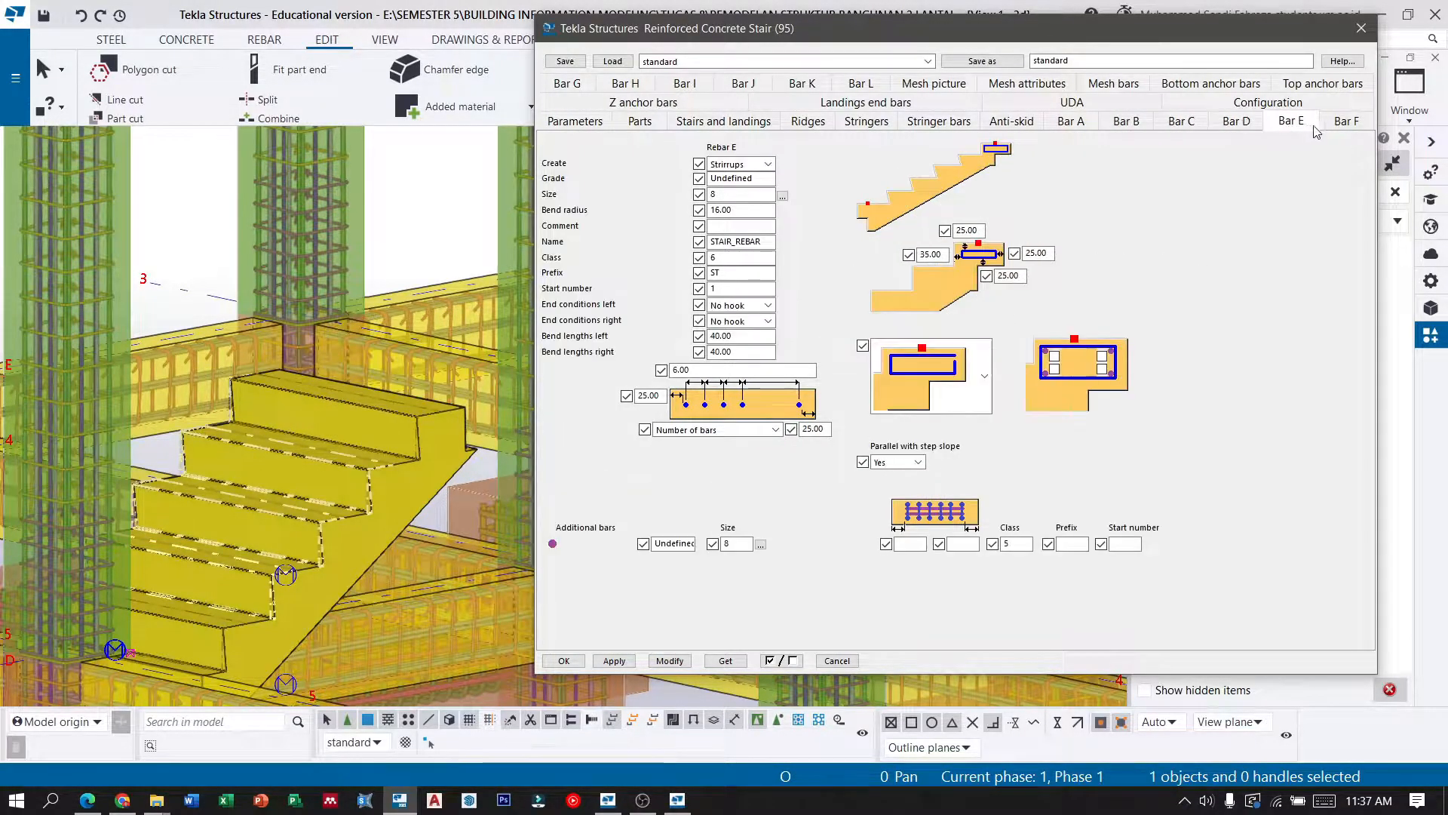
pyautogui.click(1344, 121)
pyautogui.click(650, 86)
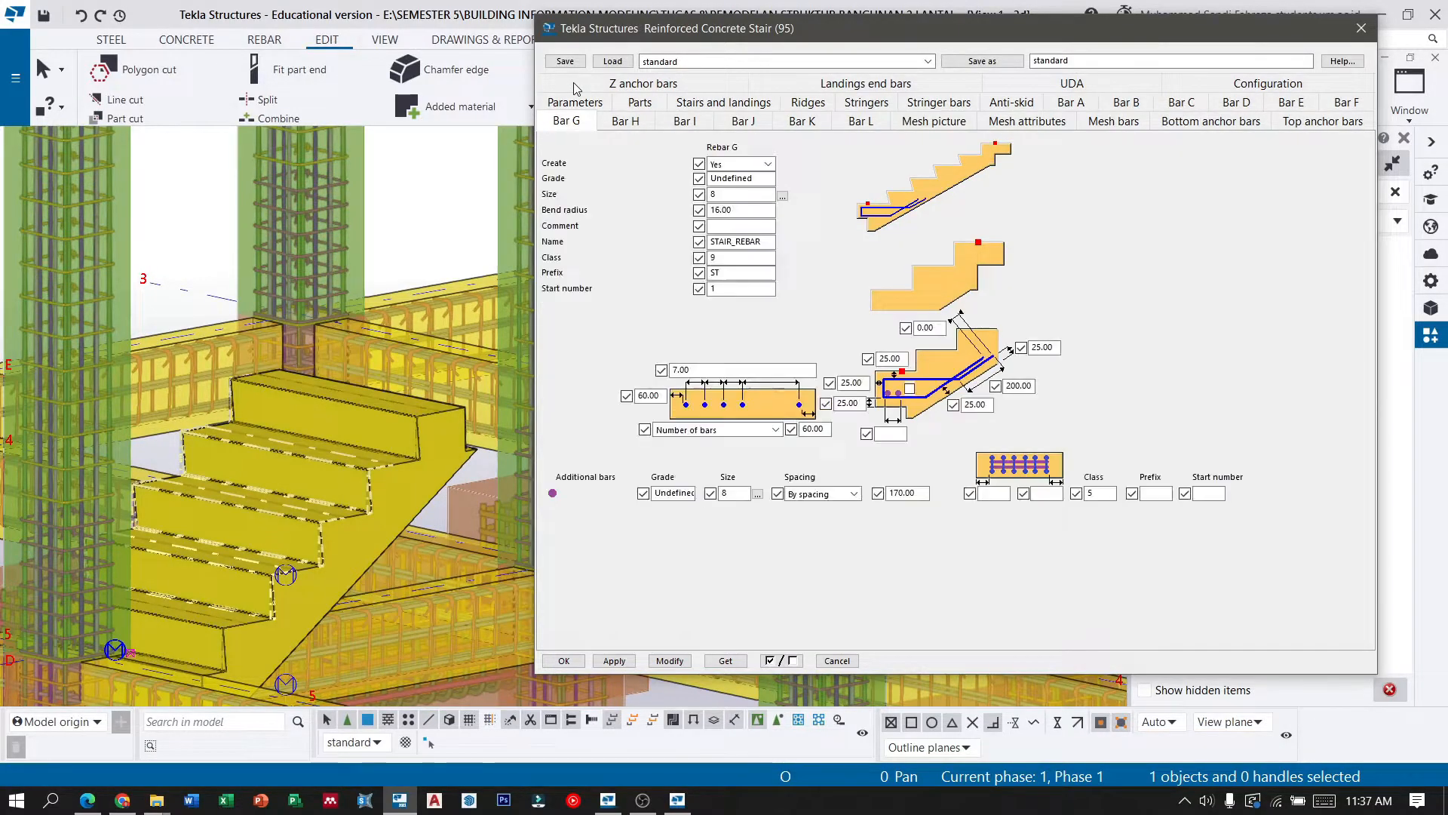
pyautogui.click(626, 123)
pyautogui.click(744, 122)
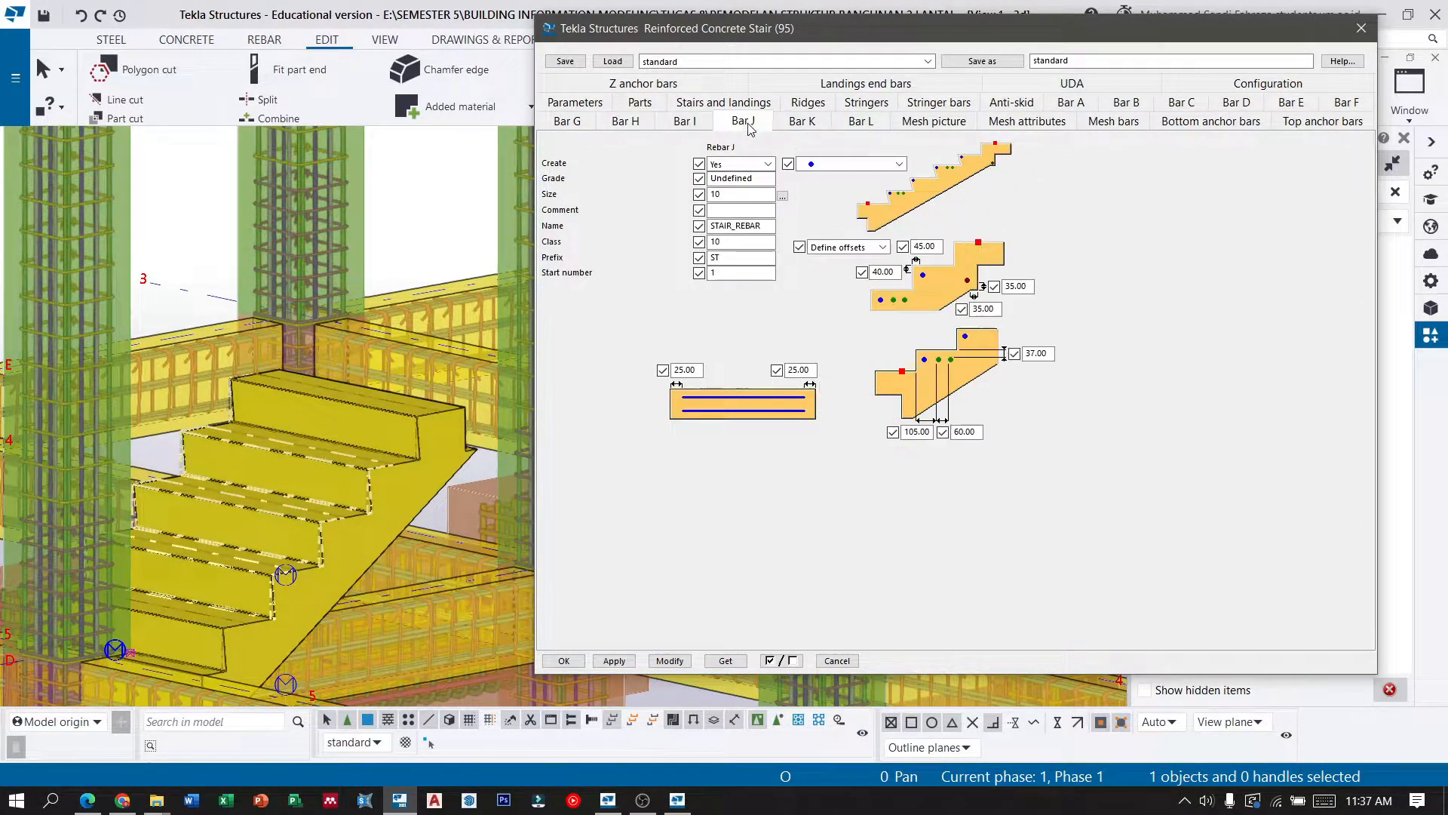
pyautogui.click(802, 125)
pyautogui.click(861, 125)
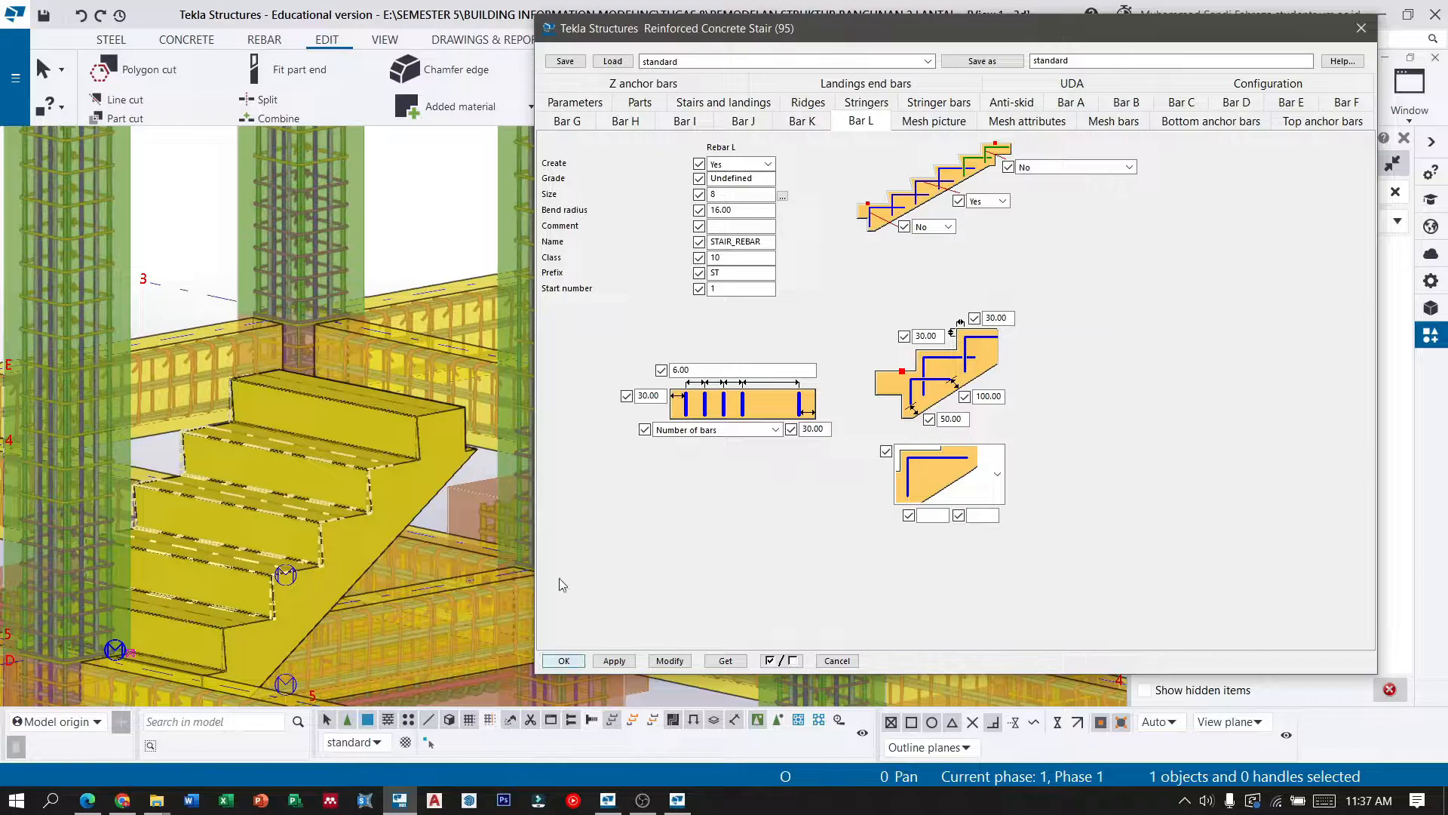
# Move the third stair from the base corner of its first step to the top corner of the second stair's upper landing.
pyautogui.scroll(-3, 474, 341)
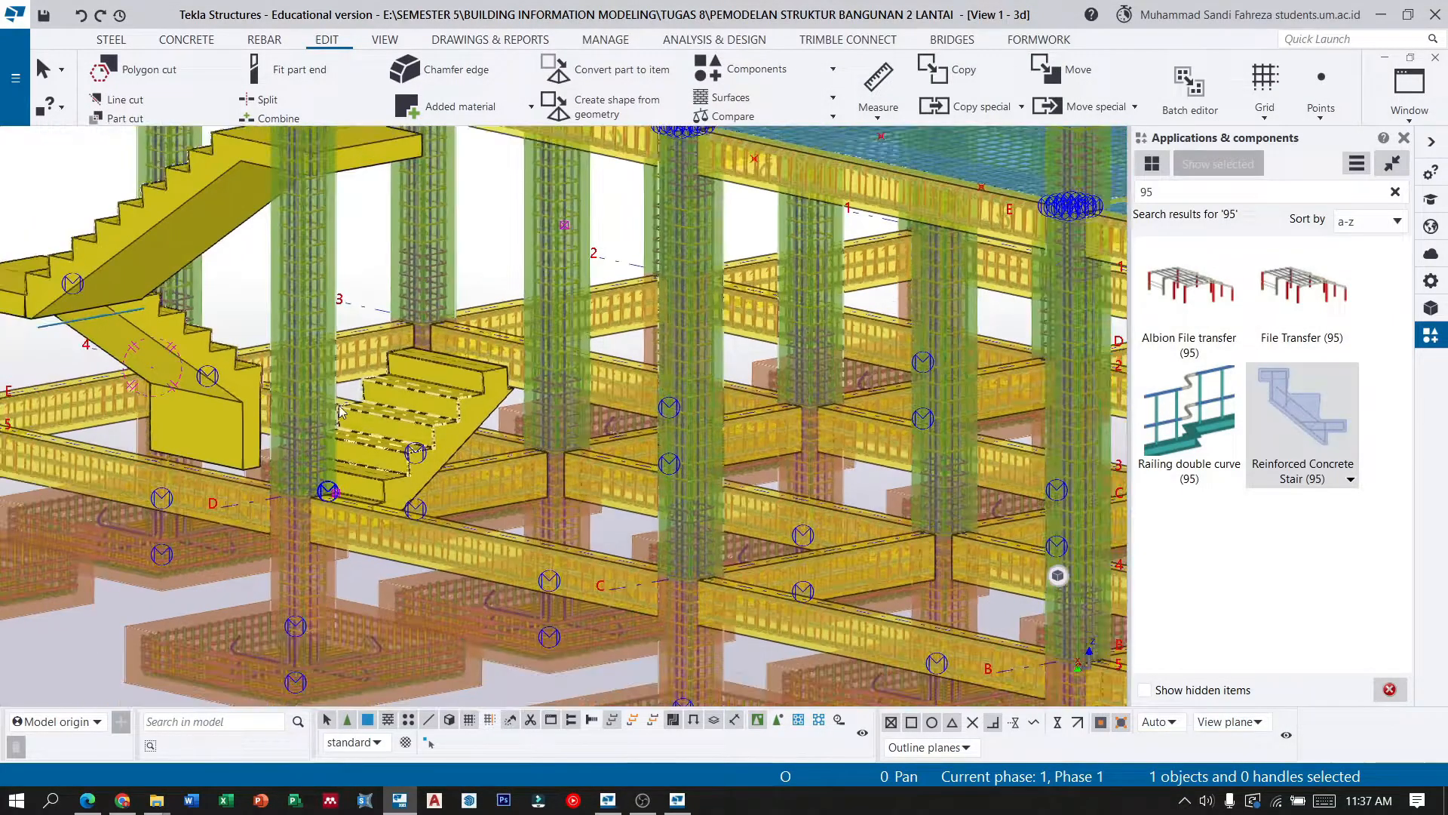
pyautogui.keyDown('ctrl'); pyautogui.moveTo(255, 362); pyautogui.dragTo(302, 410, button='middle'); pyautogui.keyUp('ctrl')
pyautogui.scroll(5, 285, 503)
pyautogui.keyDown('ctrl'); pyautogui.moveTo(336, 486); pyautogui.dragTo(387, 511, button='middle'); pyautogui.keyUp('ctrl')
pyautogui.scroll(1, 350, 483)
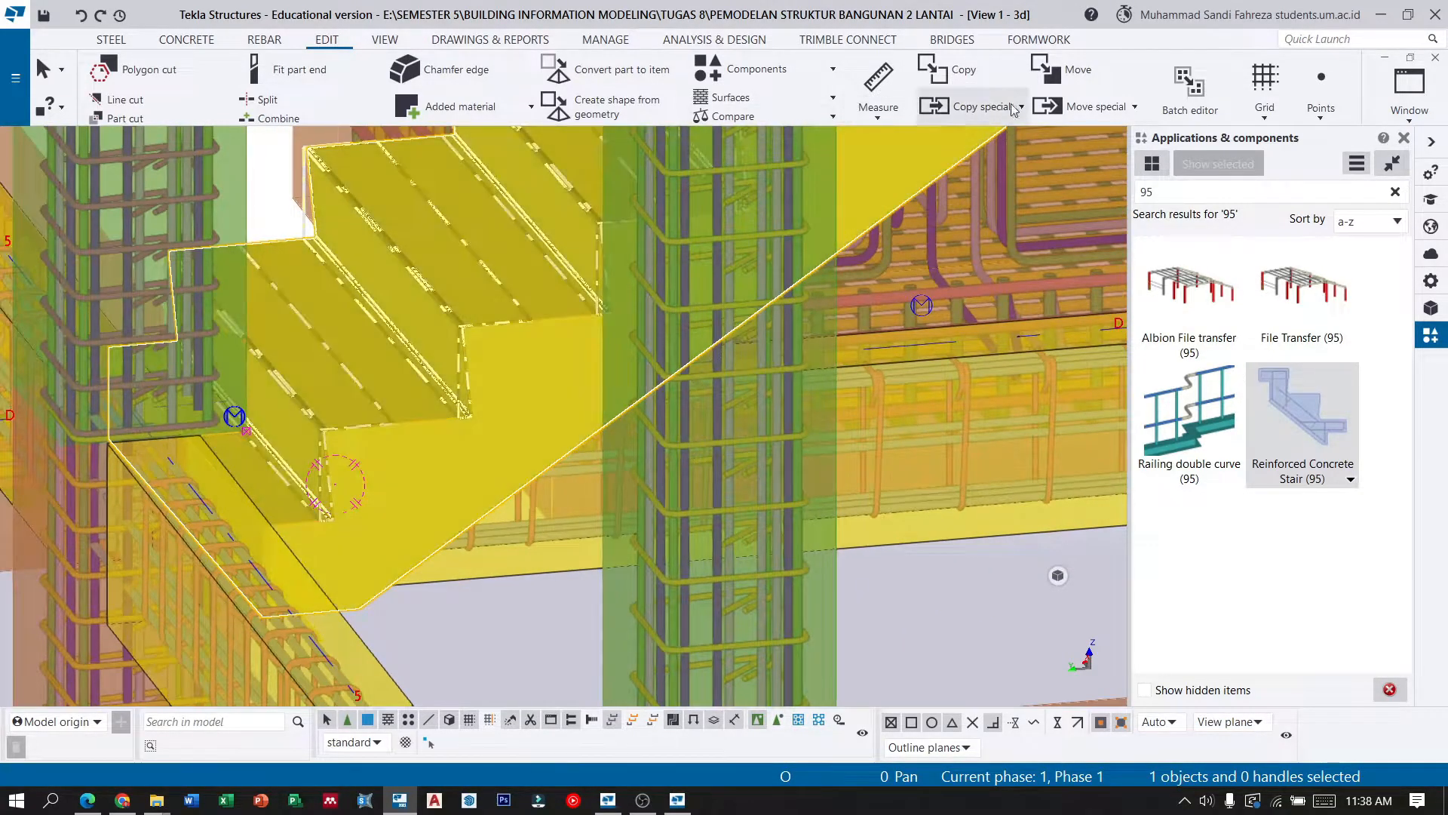
pyautogui.click(1056, 71)
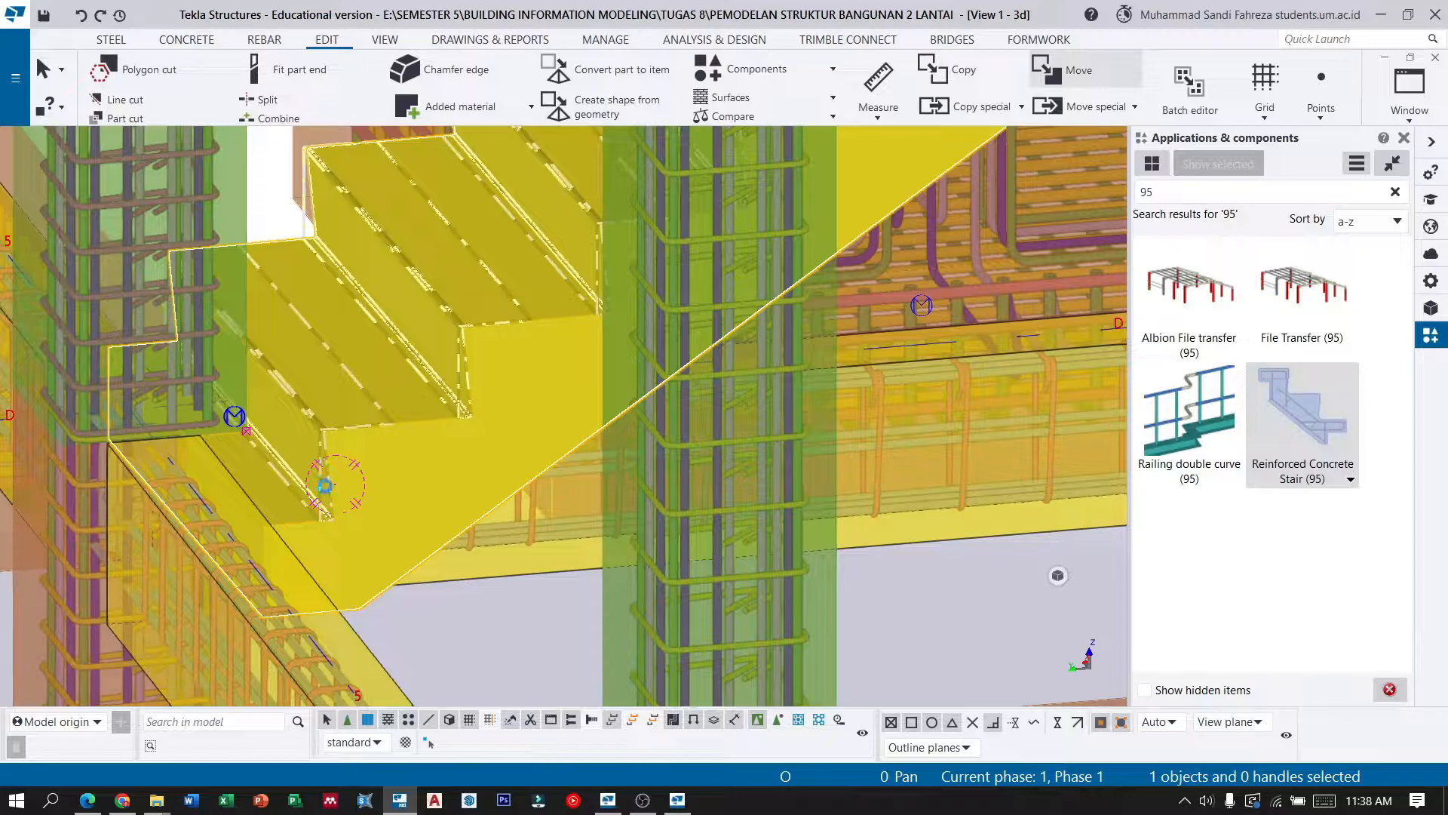
pyautogui.scroll(1, 320, 506)
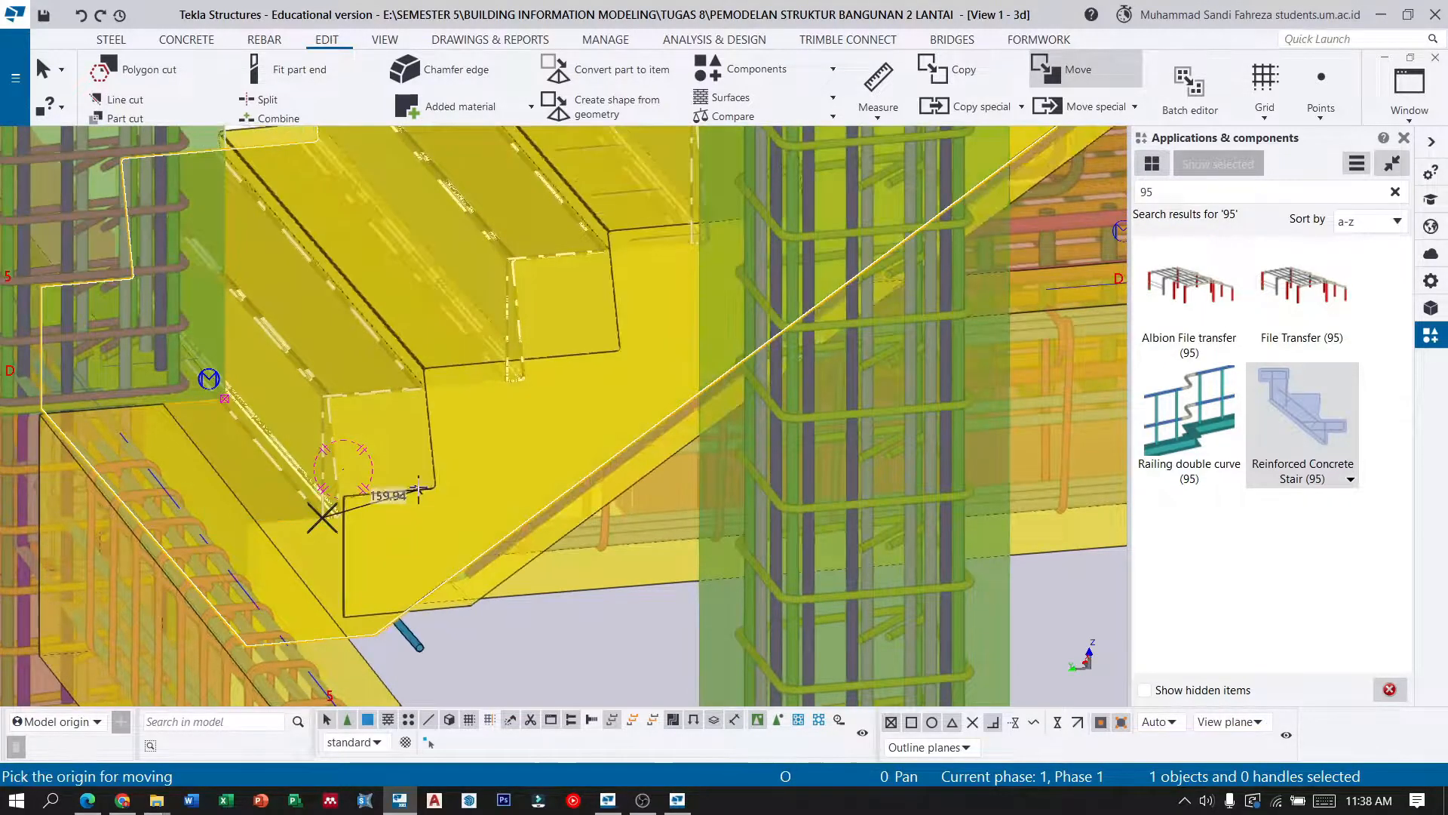
pyautogui.click(419, 491)
pyautogui.scroll(-5, 423, 422)
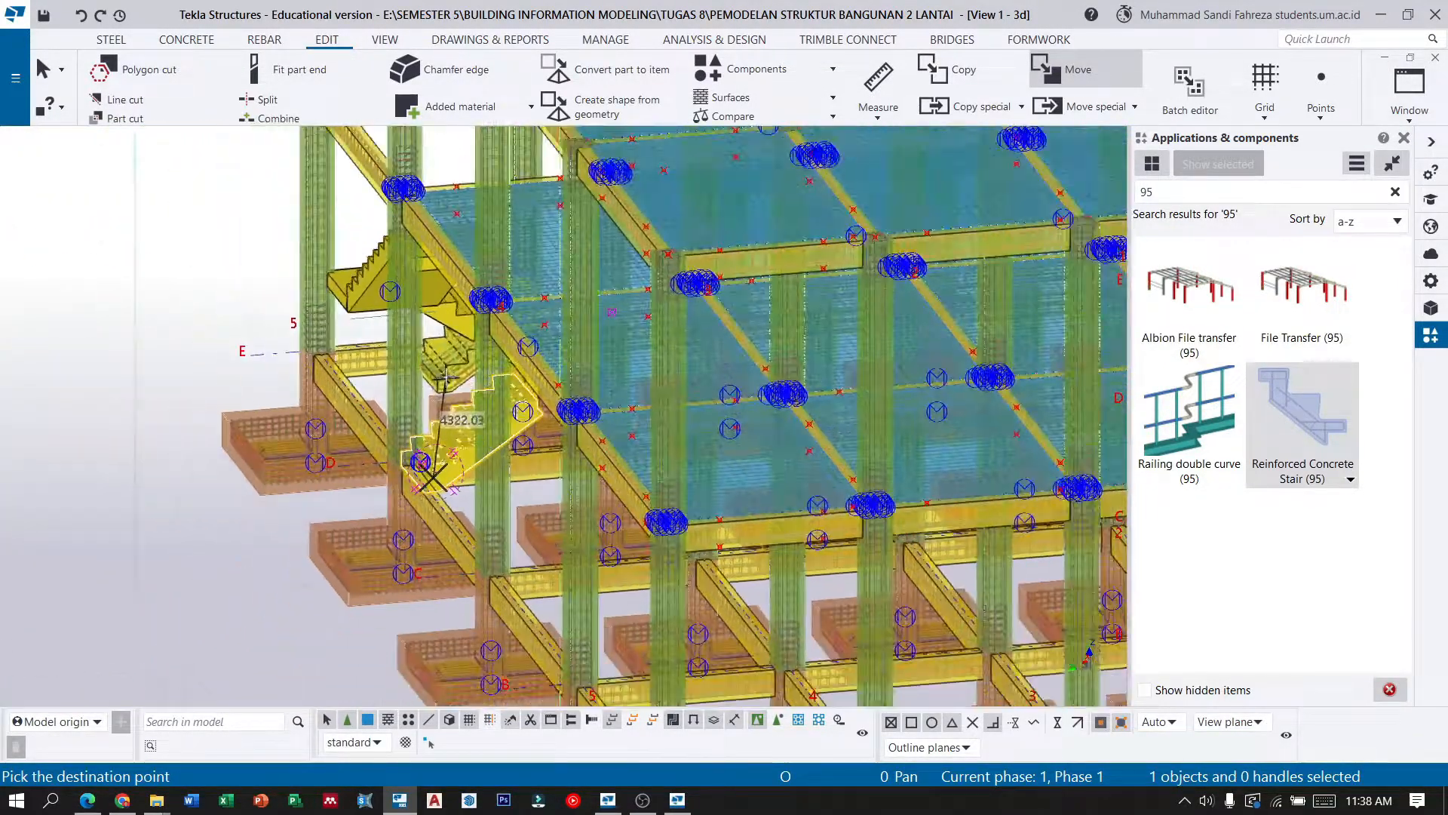
pyautogui.scroll(5, 478, 384)
pyautogui.scroll(4, 564, 164)
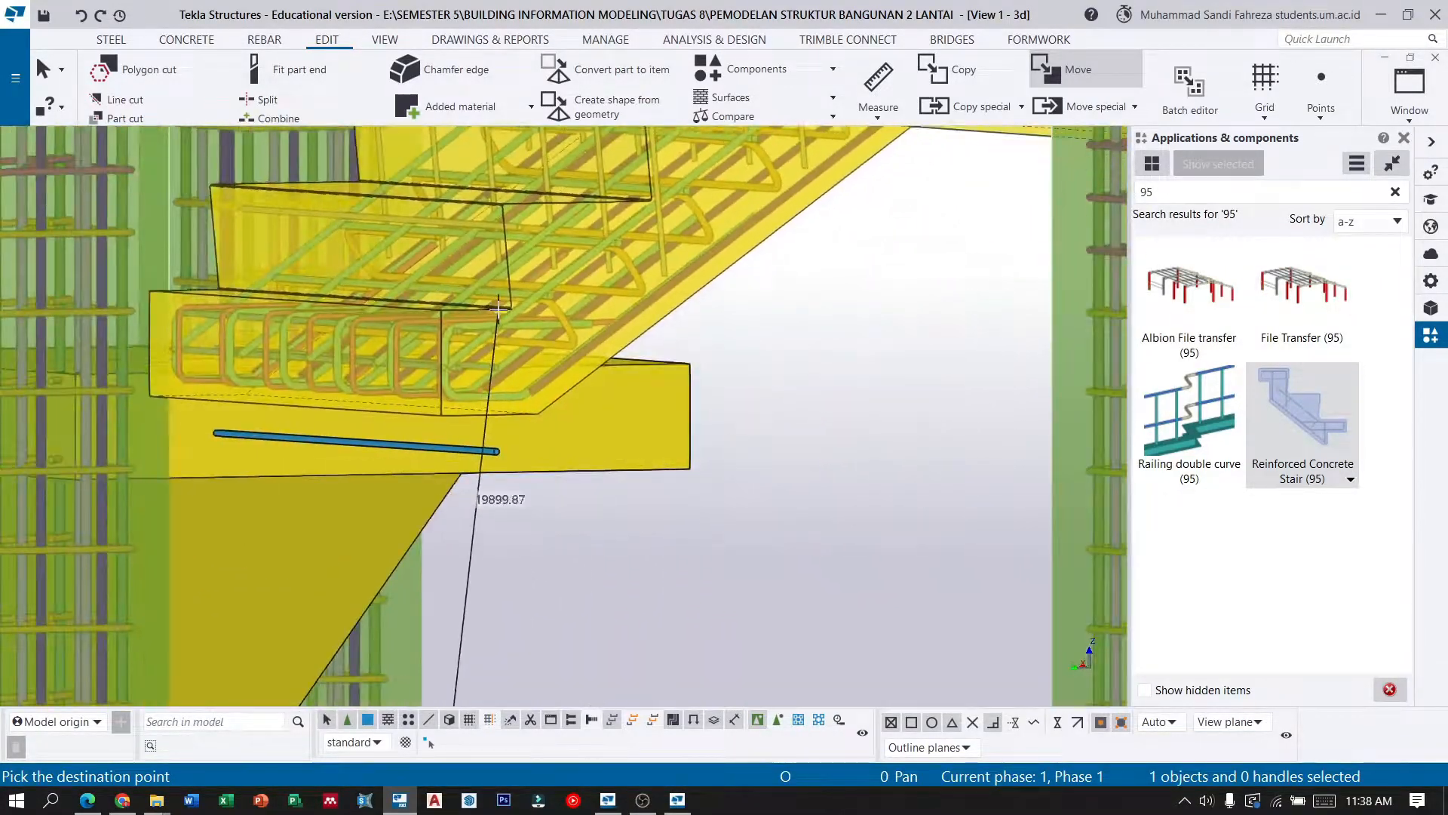
pyautogui.scroll(-6, 499, 307)
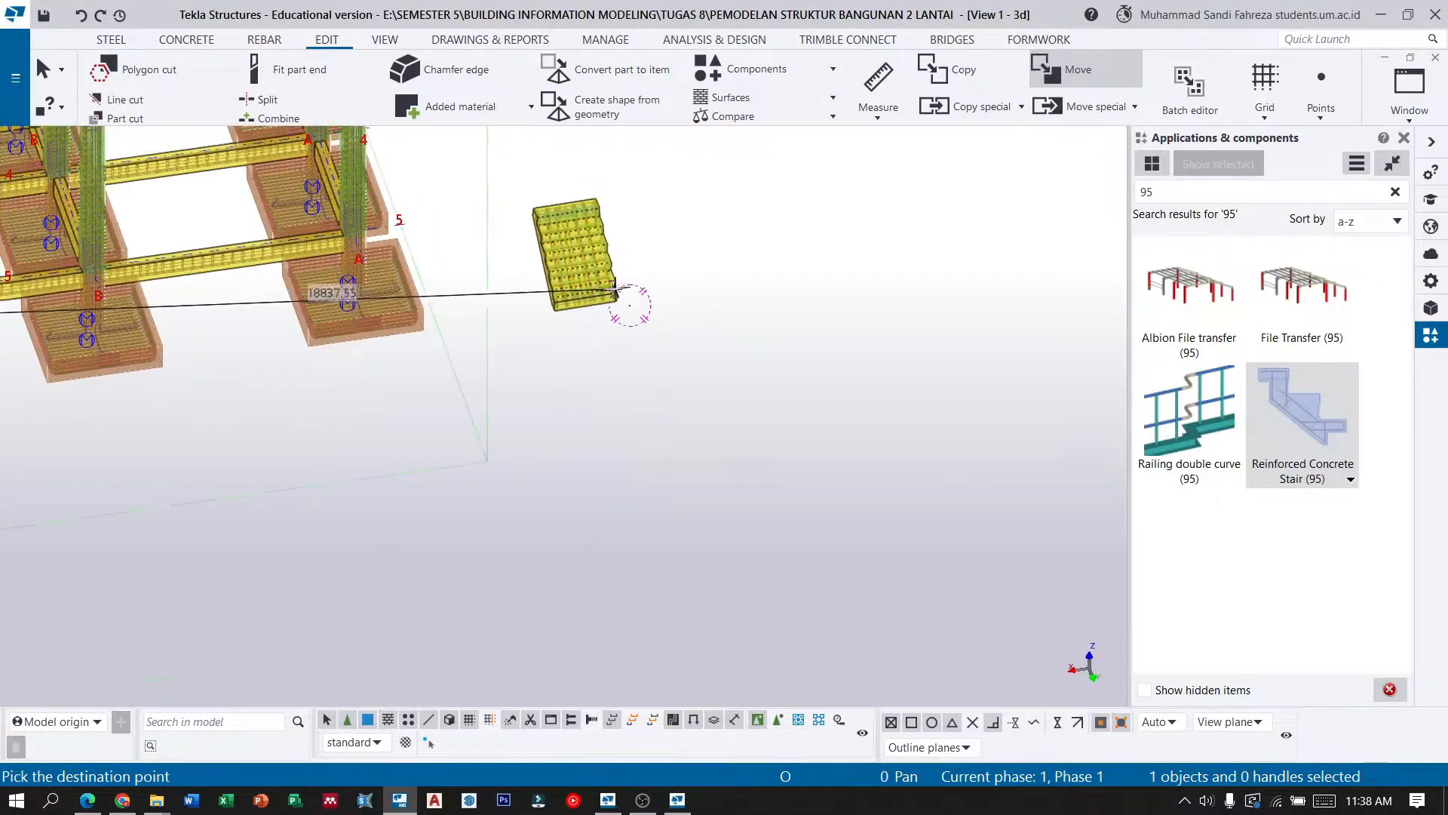
pyautogui.scroll(-3, 615, 298)
pyautogui.scroll(3, 445, 268)
pyautogui.keyDown('ctrl'); pyautogui.moveTo(412, 269); pyautogui.dragTo(646, 190, button='middle'); pyautogui.keyUp('ctrl')
pyautogui.scroll(3, 353, 433)
pyautogui.scroll(3, 317, 392)
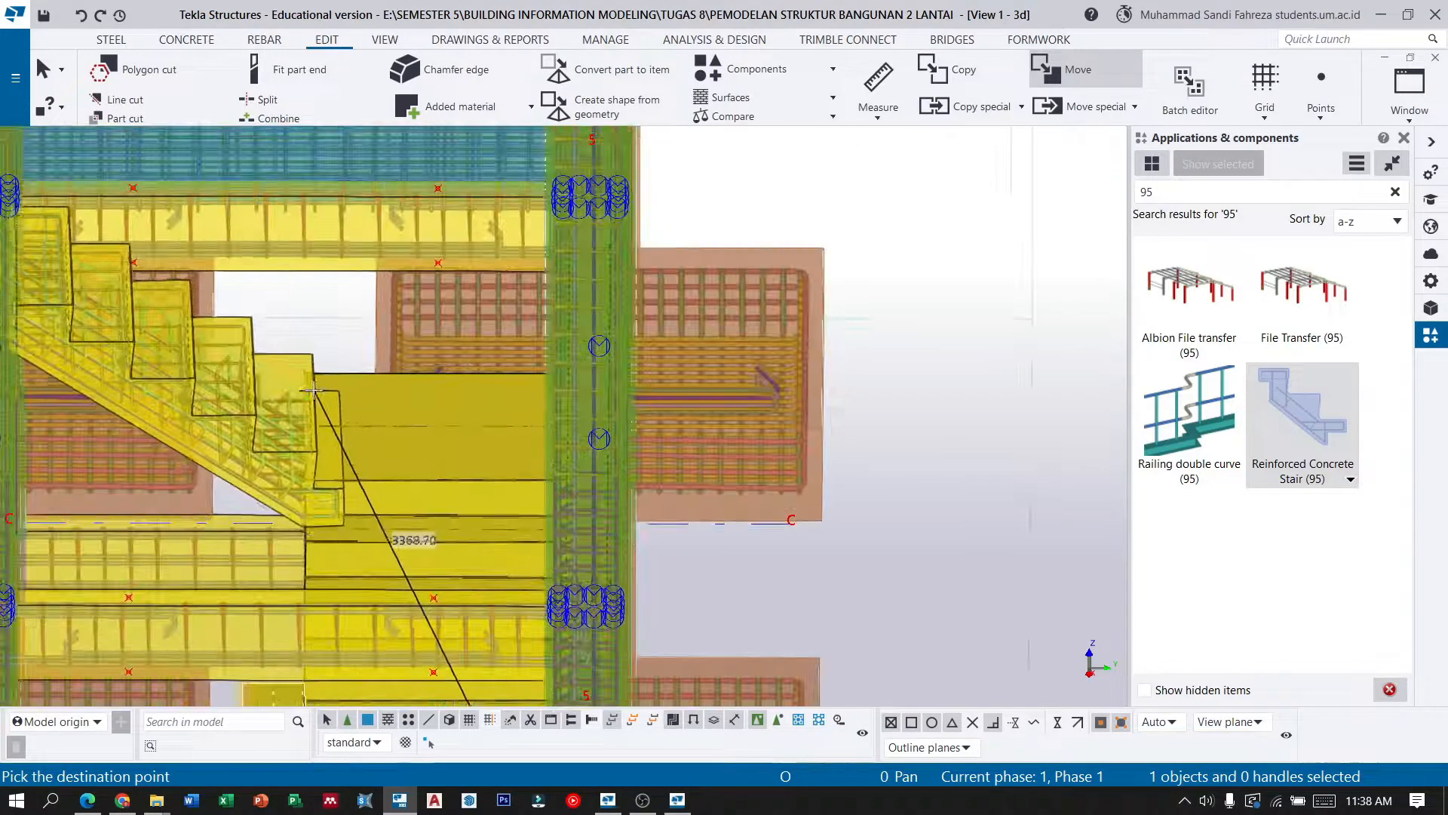
pyautogui.scroll(5, 316, 390)
pyautogui.click(453, 319)
pyautogui.scroll(-3, 452, 319)
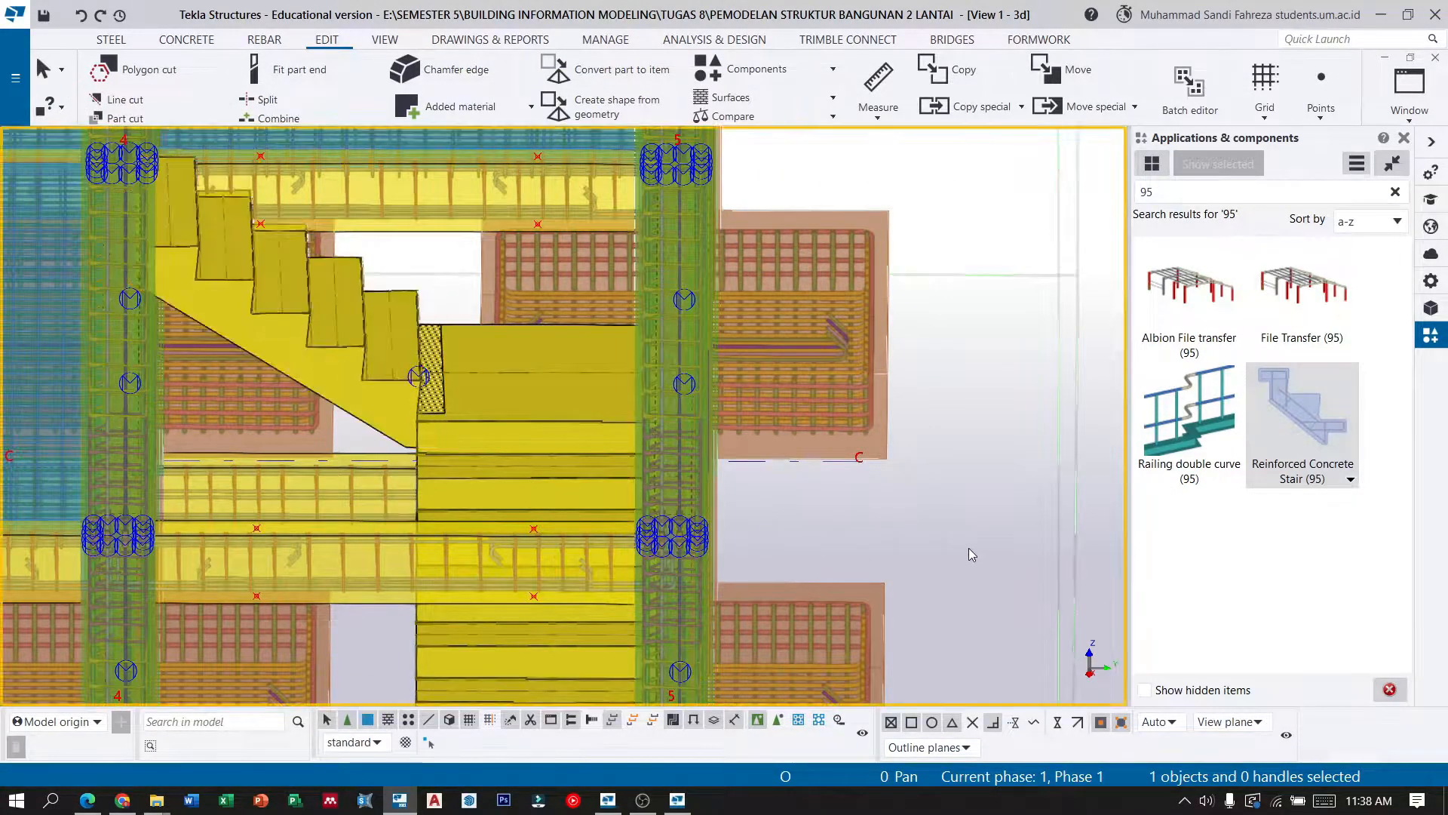
# Select all three reinforced concrete stair flights and explode their stair components.
pyautogui.keyDown('ctrl'); pyautogui.moveTo(260, 260); pyautogui.dragTo(452, 262, button='middle'); pyautogui.keyUp('ctrl')
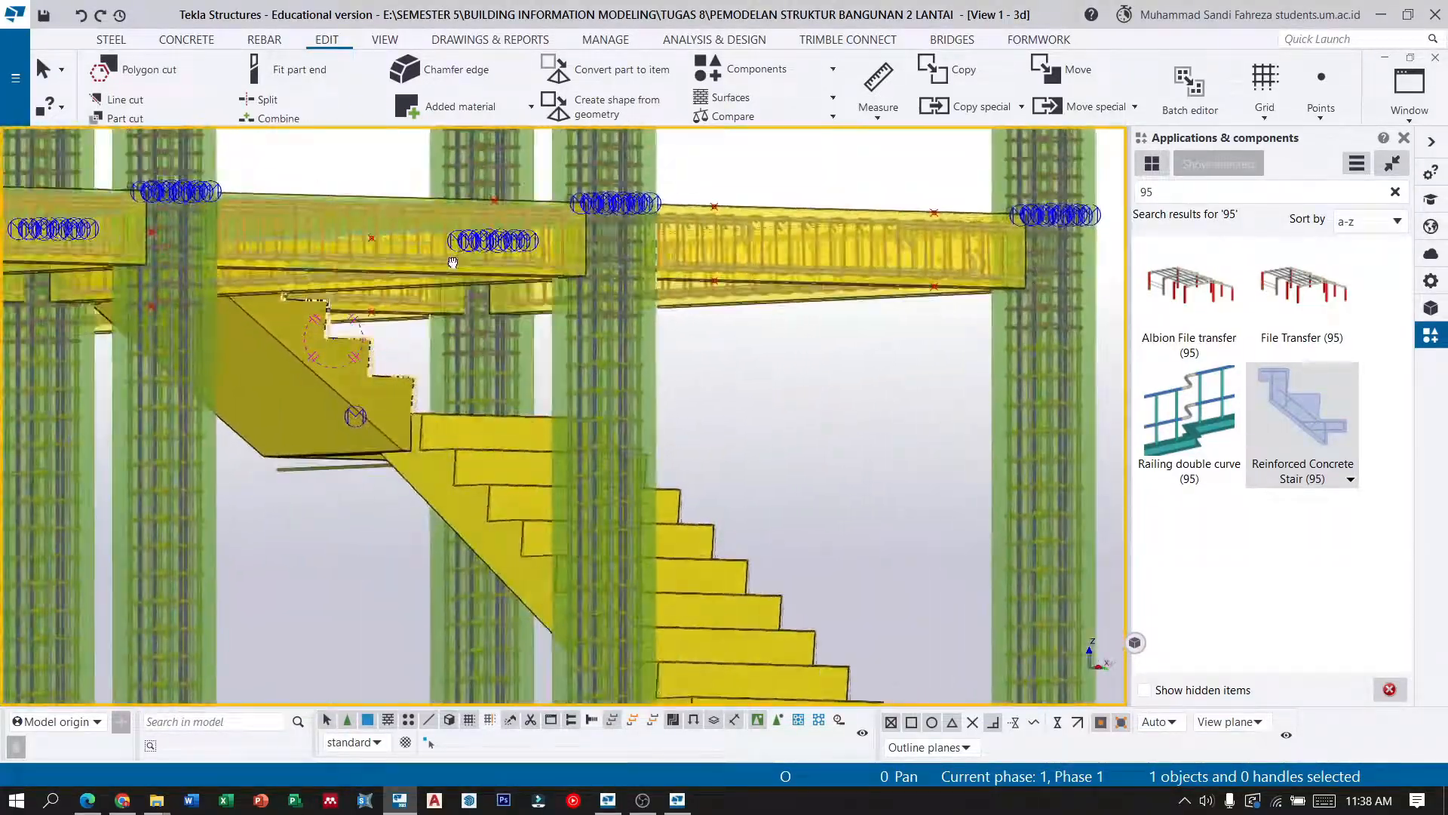
pyautogui.scroll(-10, 453, 262)
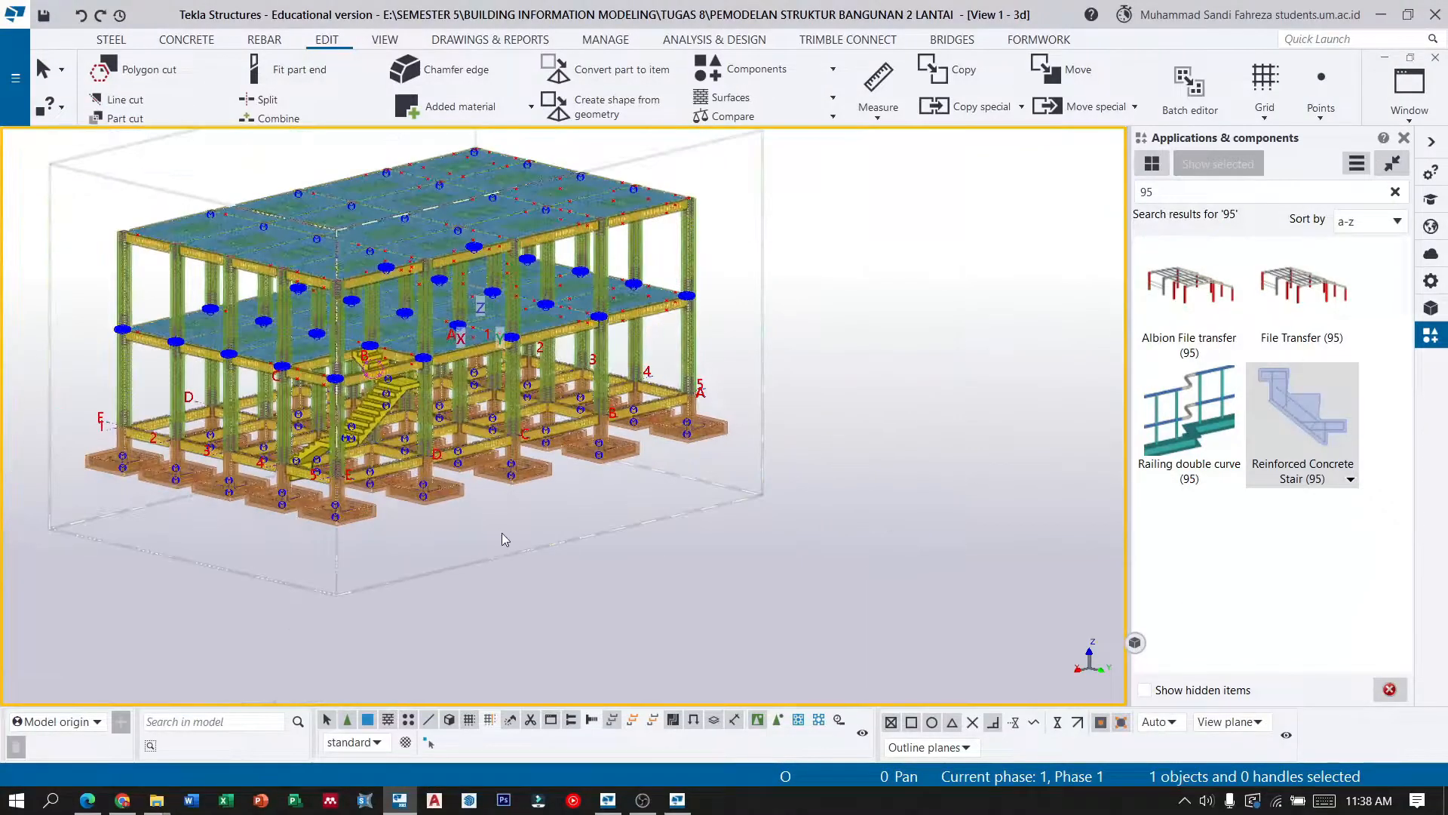
pyautogui.scroll(4, 318, 452)
pyautogui.scroll(3, 318, 451)
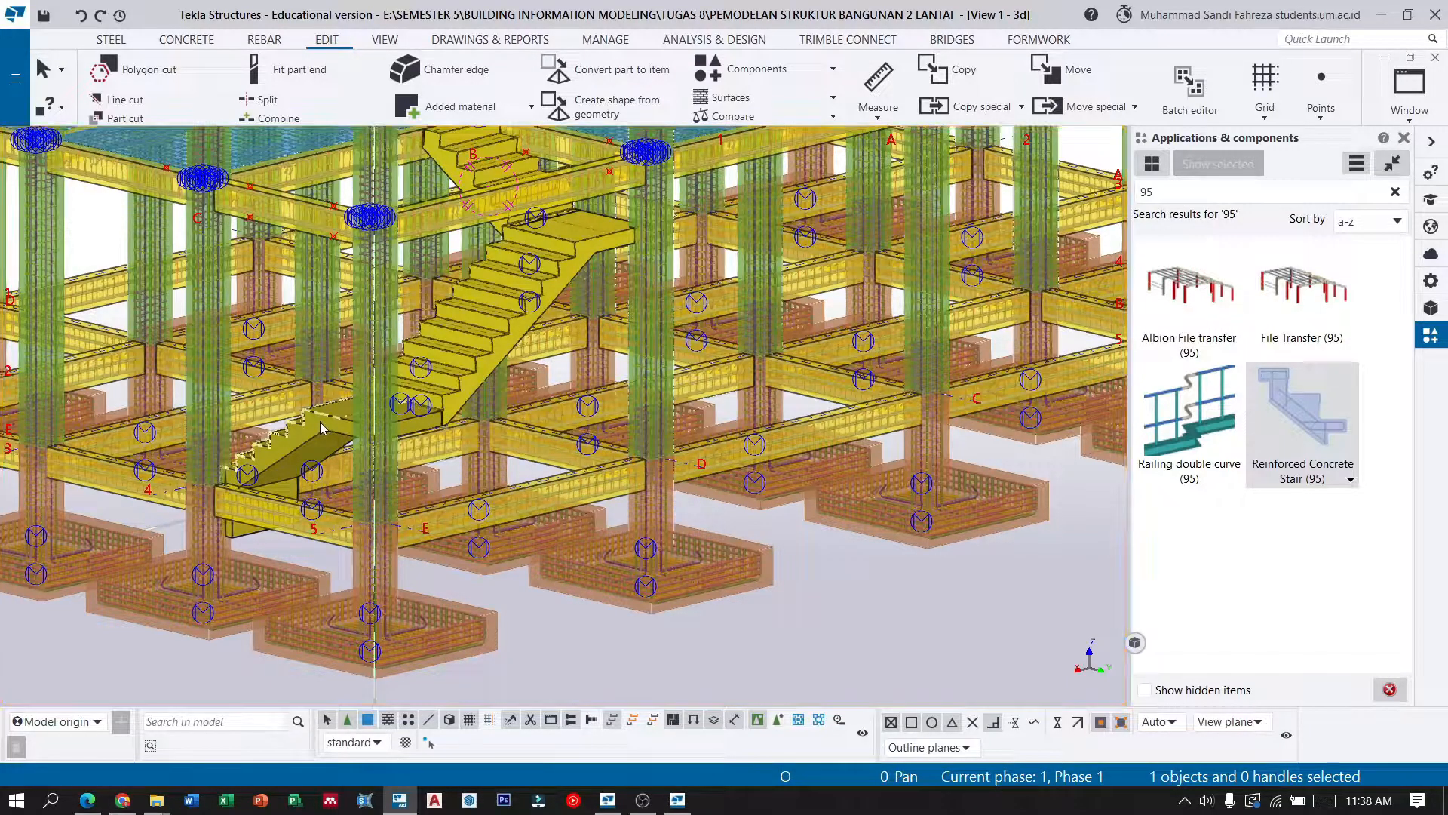
pyautogui.click(462, 361)
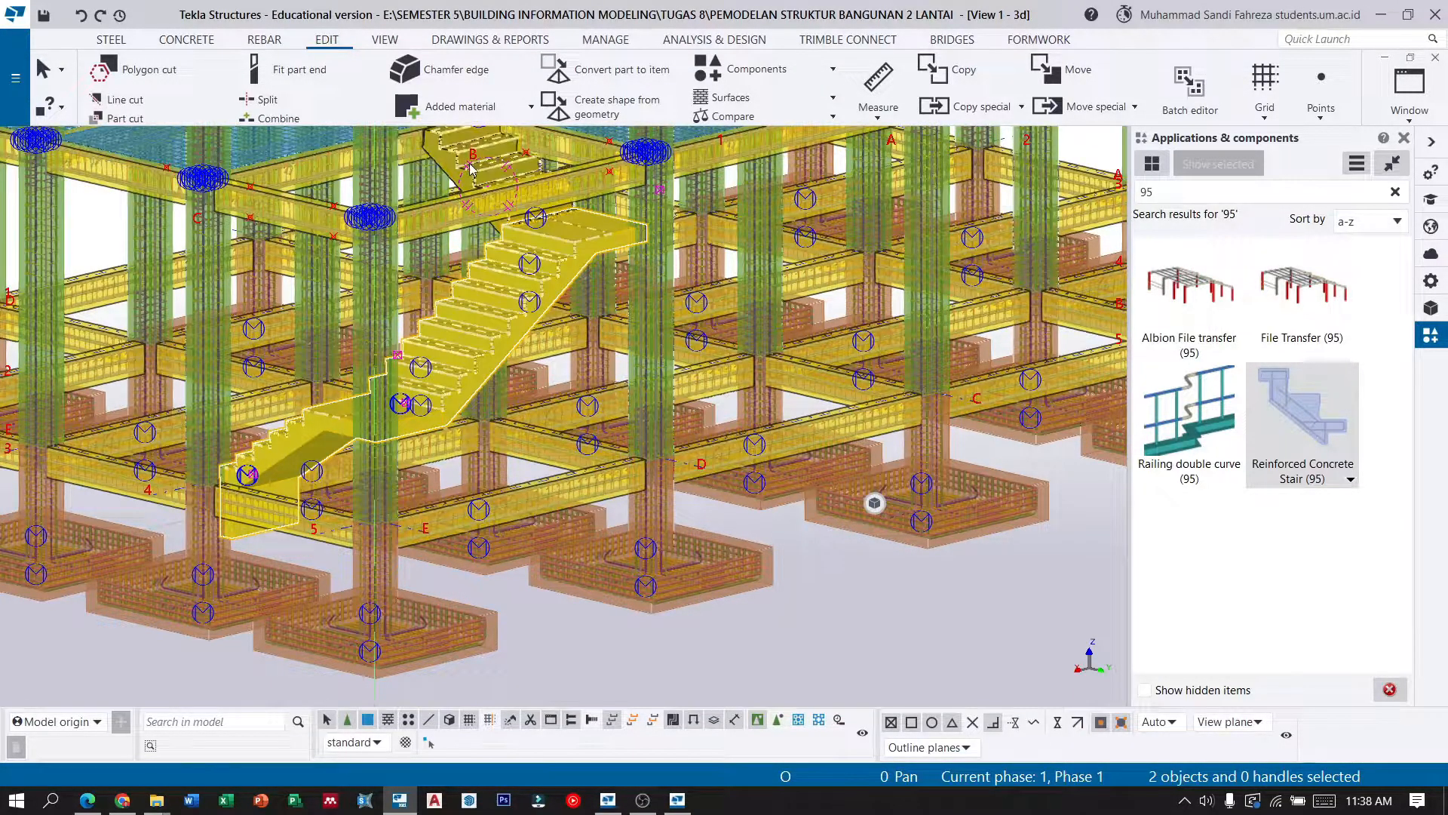
pyautogui.keyDown('shift'); pyautogui.click(470, 168); pyautogui.keyUp('shift')
pyautogui.rightClick(498, 325)
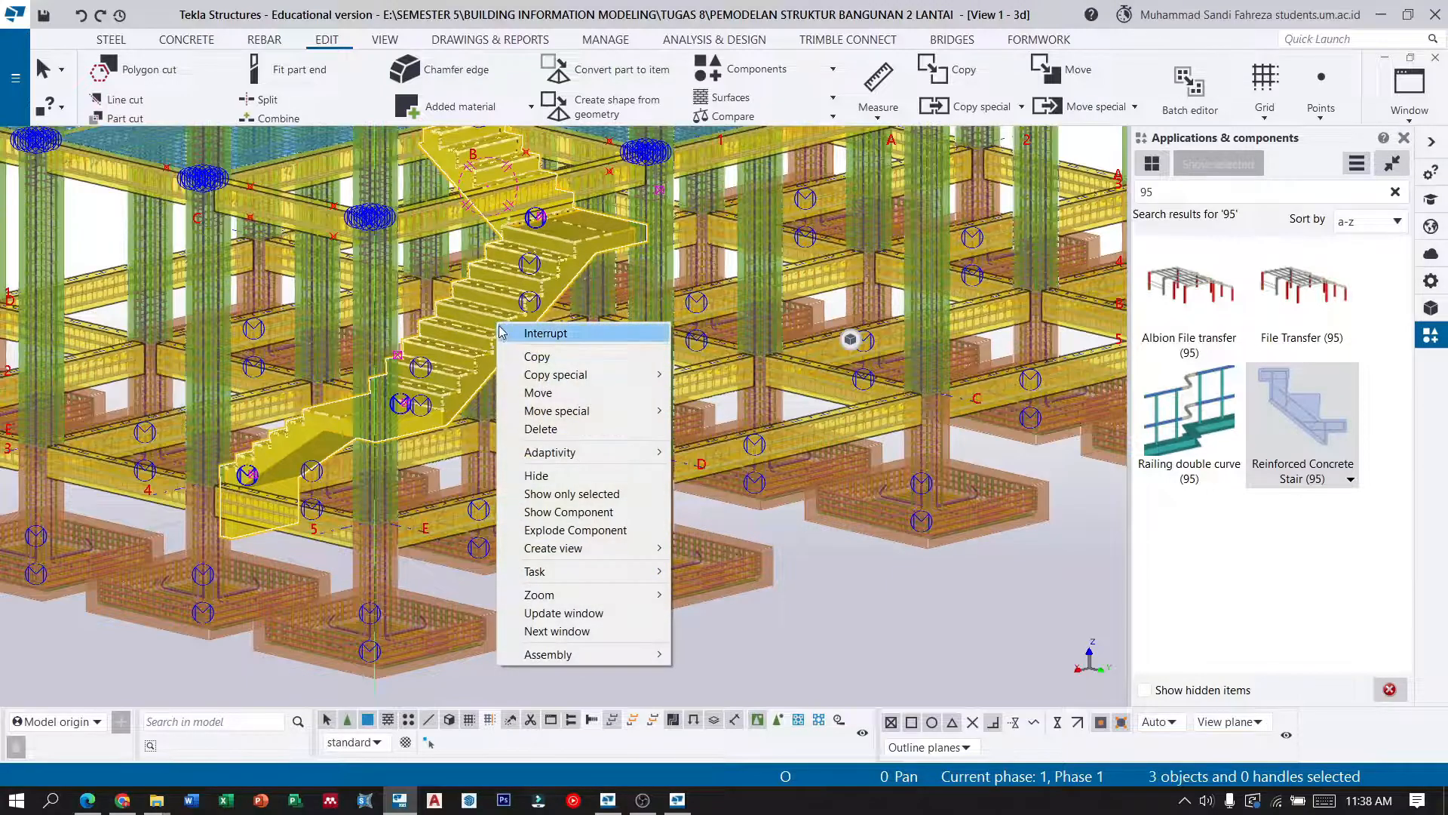
pyautogui.click(576, 529)
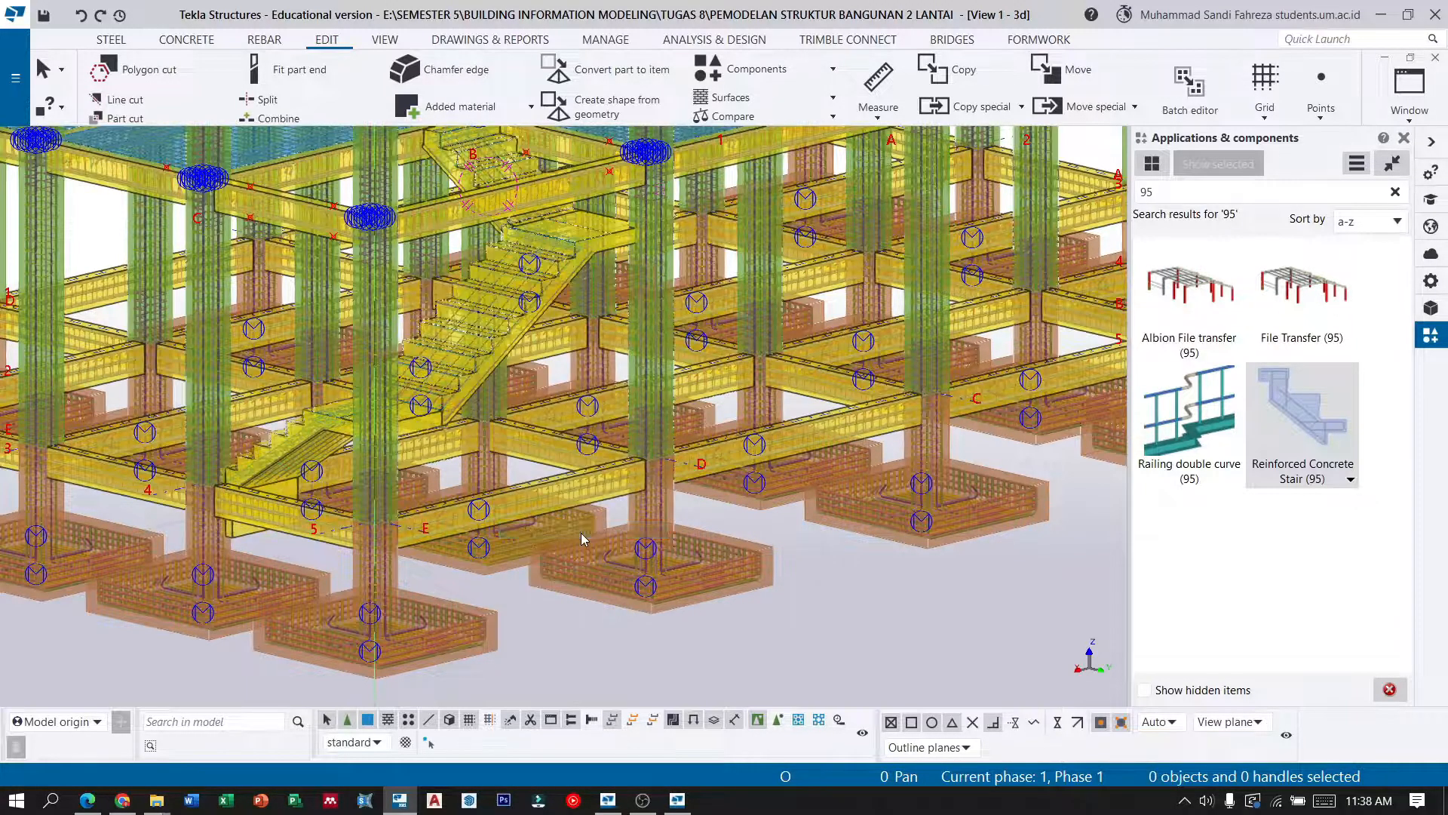
# Inspect the rebar inside the exploded stair flights and review the whole two-storey structure from the opposite side.
pyautogui.scroll(5, 464, 337)
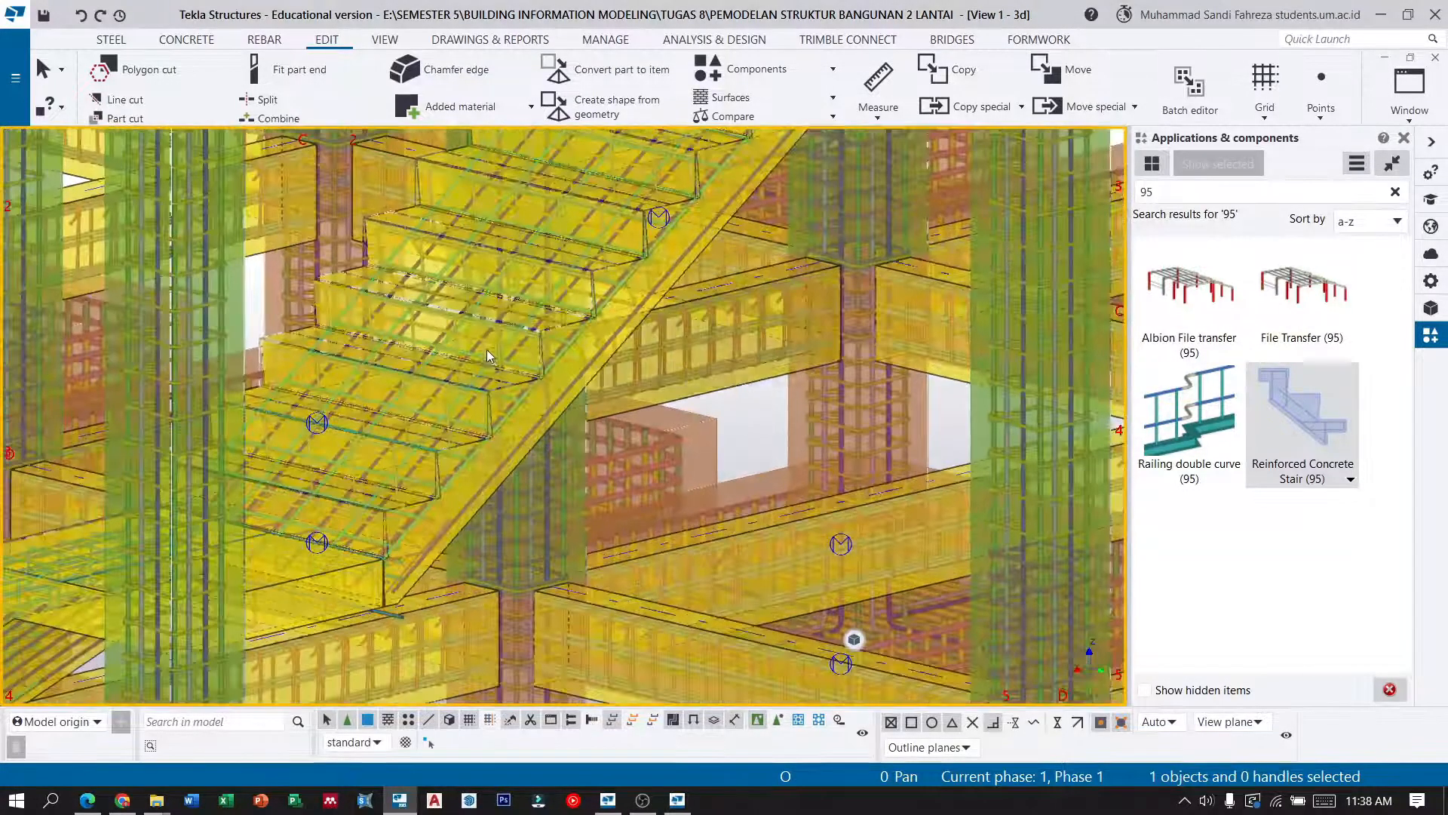
pyautogui.click(502, 388)
pyautogui.scroll(-5, 542, 439)
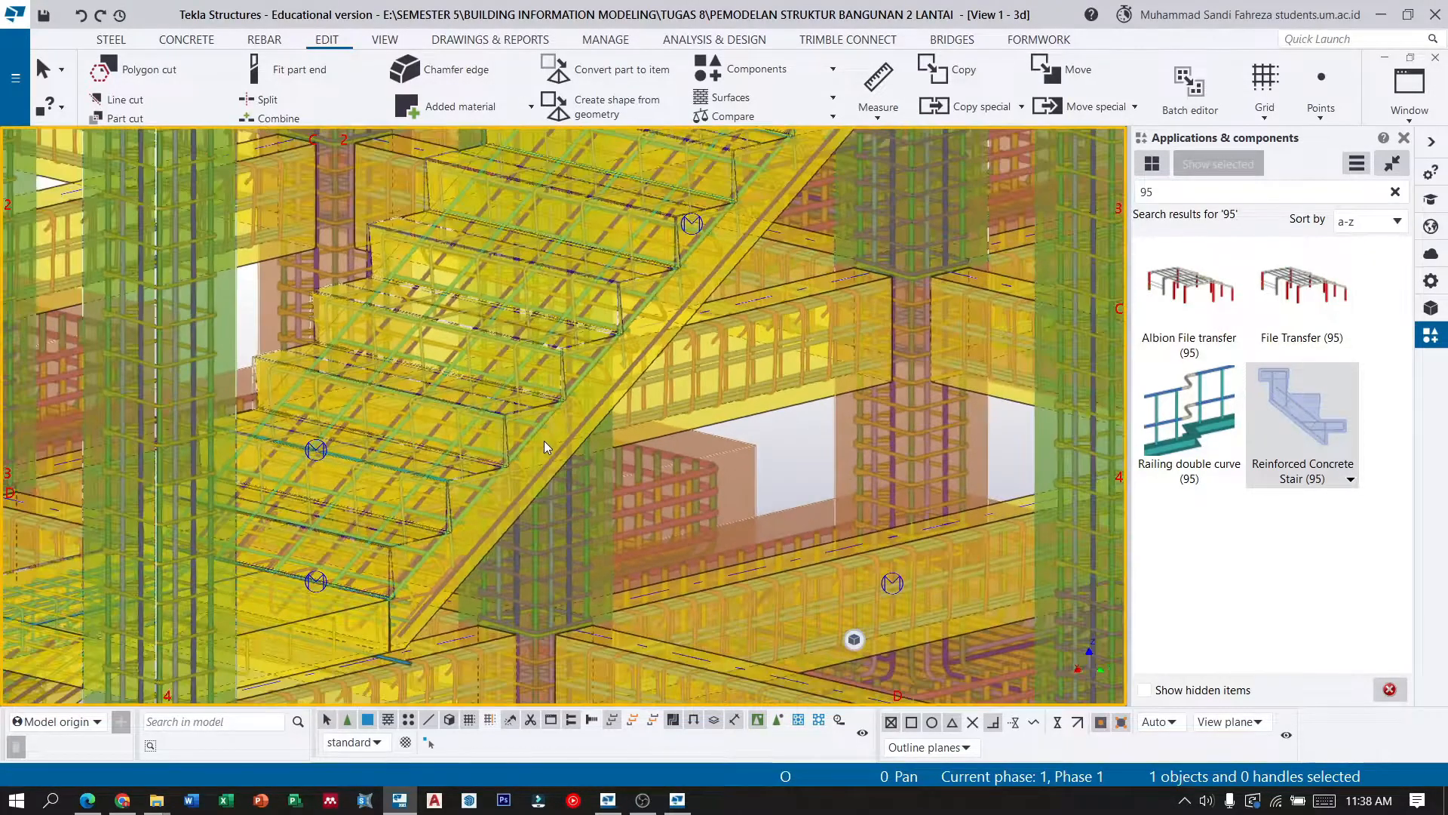
pyautogui.keyDown('ctrl'); pyautogui.moveTo(555, 454); pyautogui.dragTo(824, 450, button='middle'); pyautogui.keyUp('ctrl')
pyautogui.scroll(-3, 762, 408)
pyautogui.scroll(-3, 766, 401)
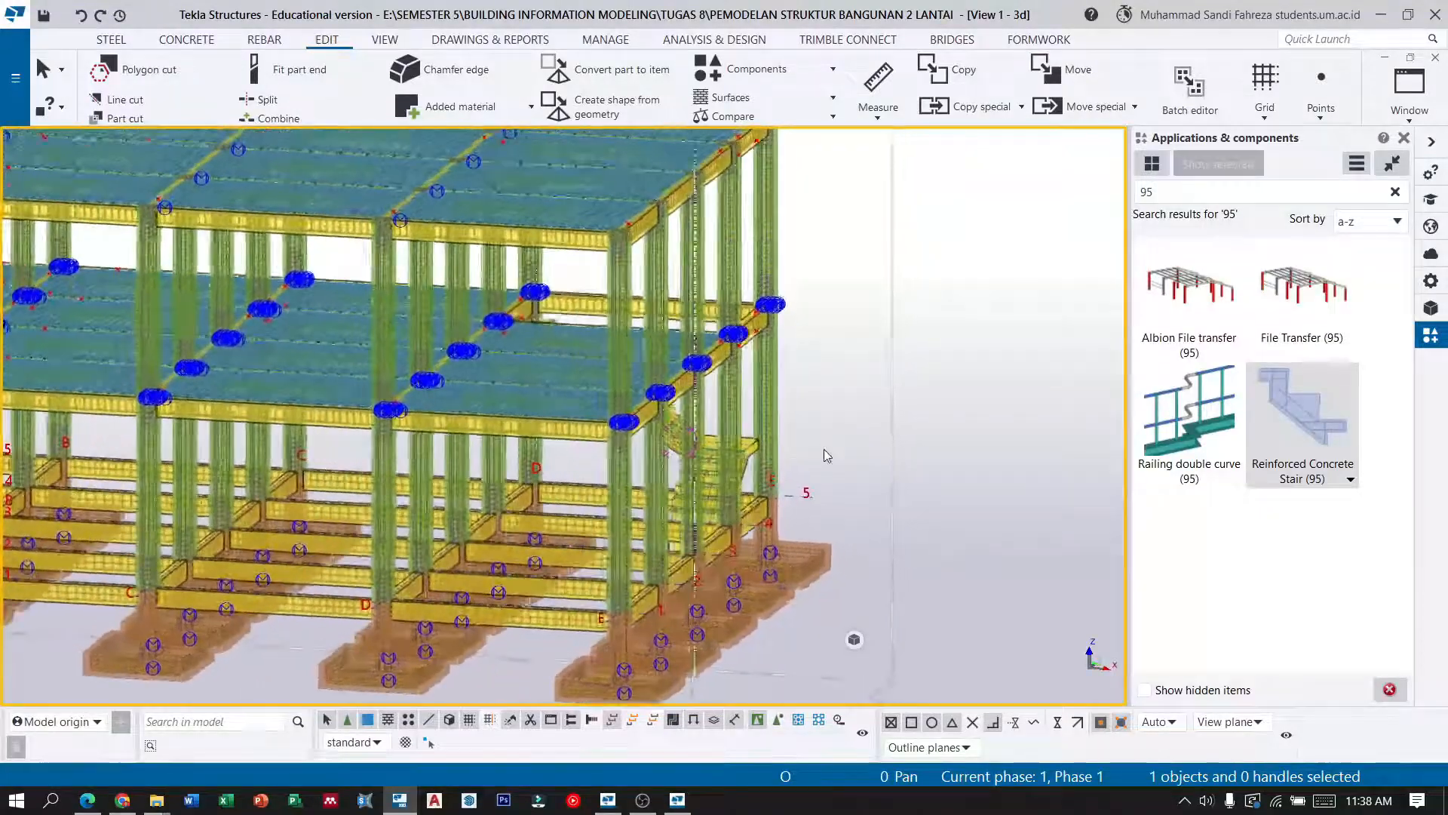
pyautogui.scroll(-3, 824, 450)
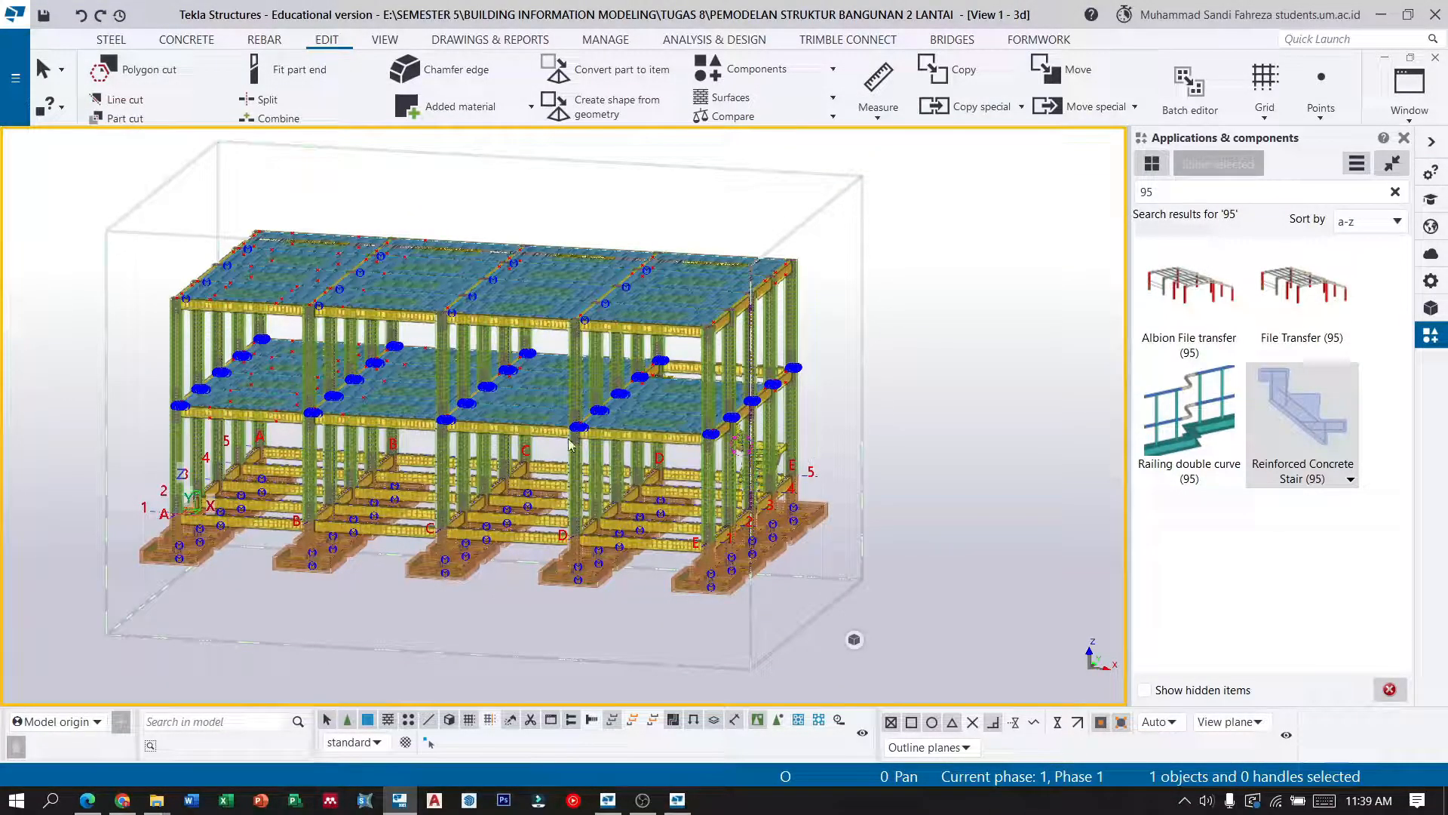
pyautogui.scroll(4, 228, 510)
pyautogui.scroll(-4, 190, 527)
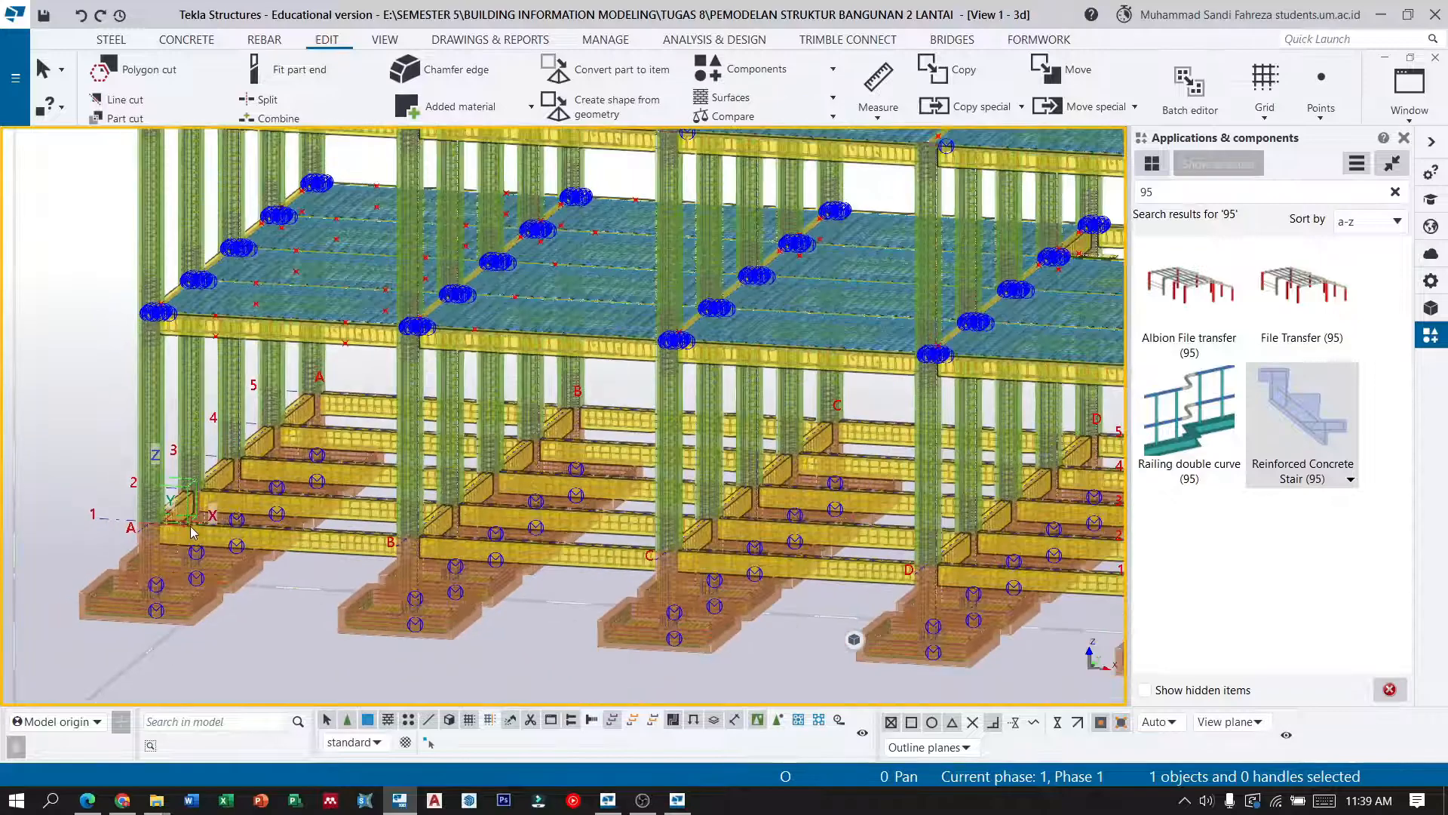
pyautogui.scroll(4, 316, 408)
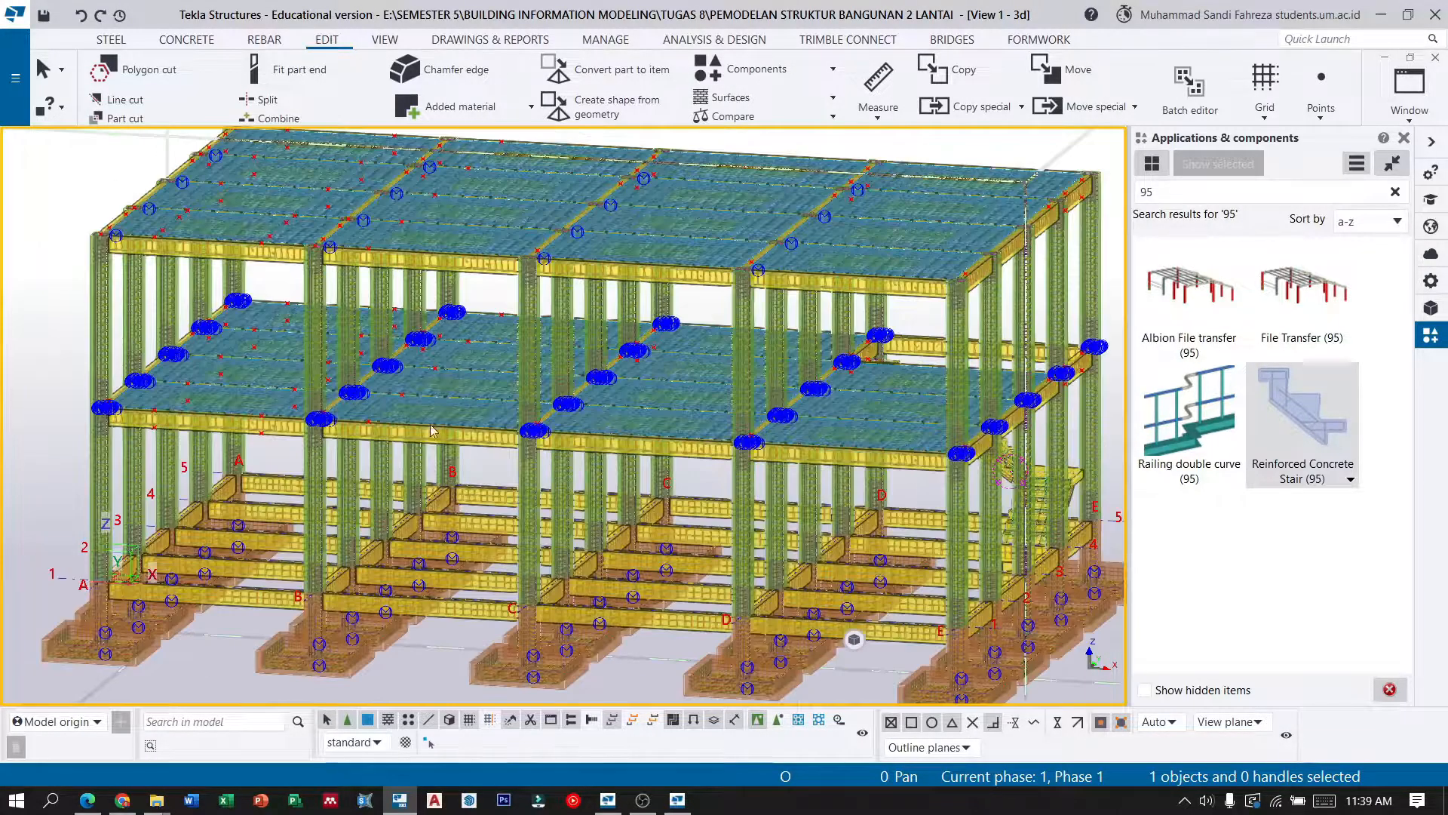
pyautogui.scroll(-2, 202, 473)
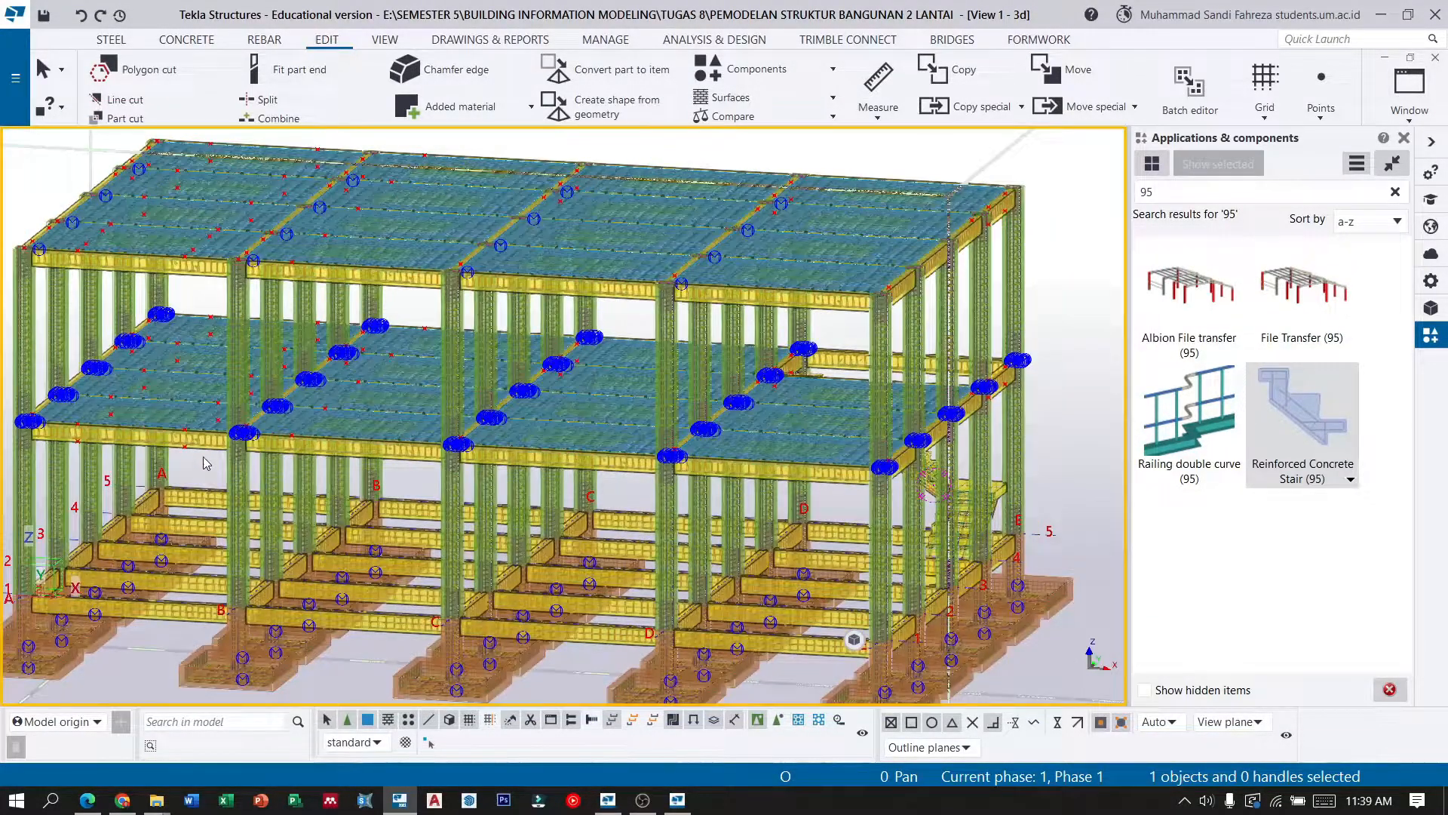
pyautogui.scroll(-2, 496, 360)
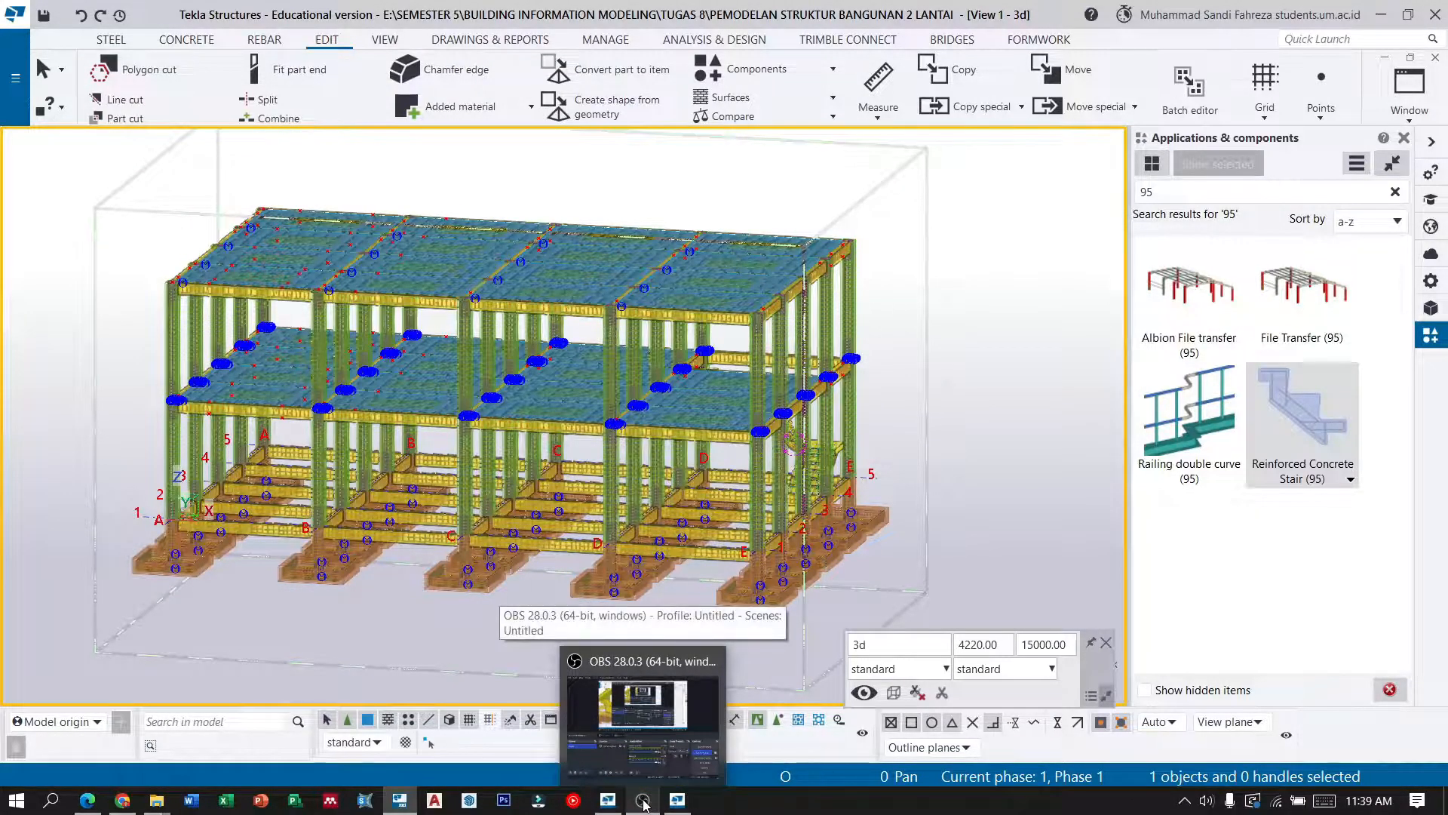
pyautogui.click(645, 806)
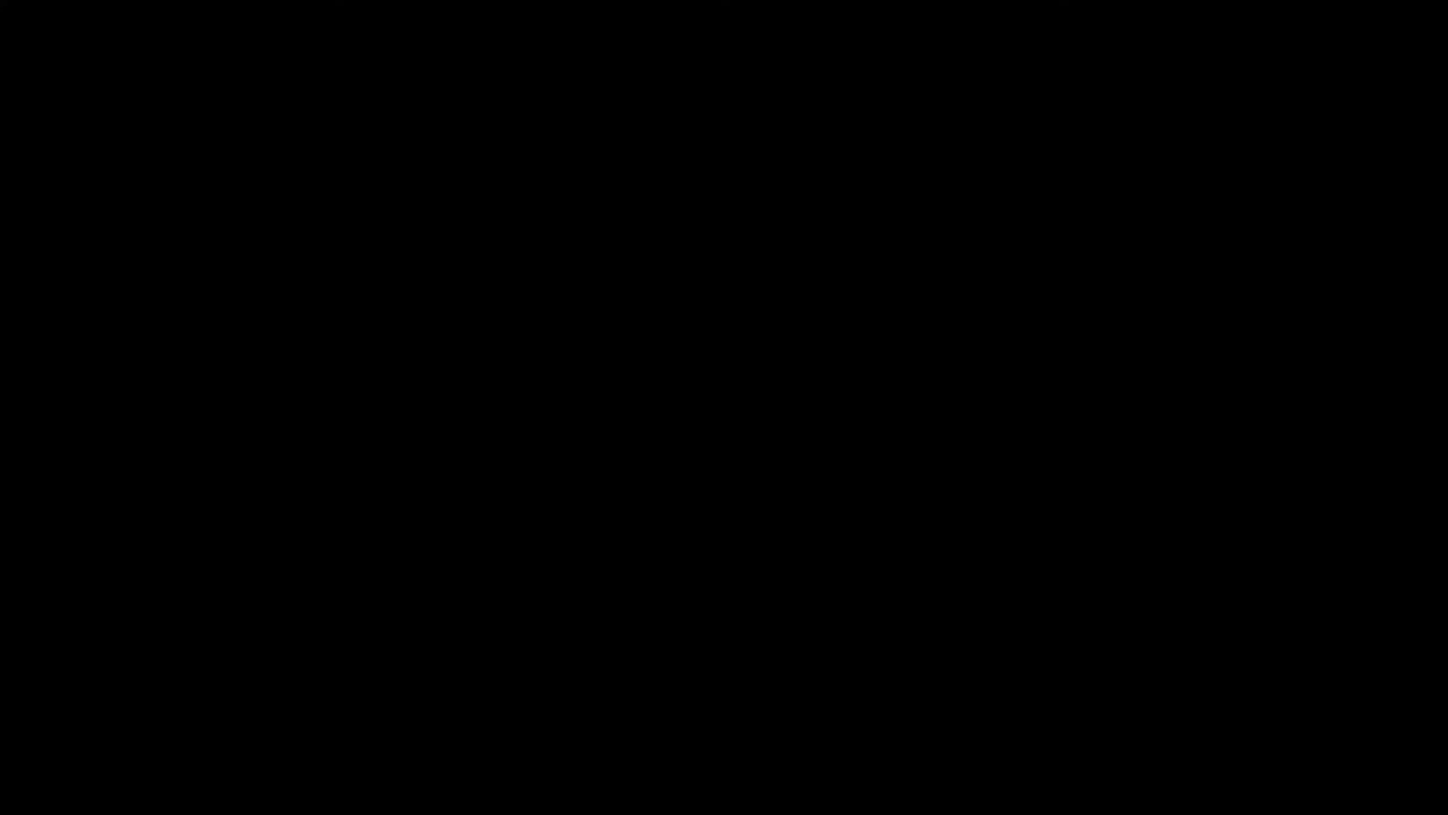